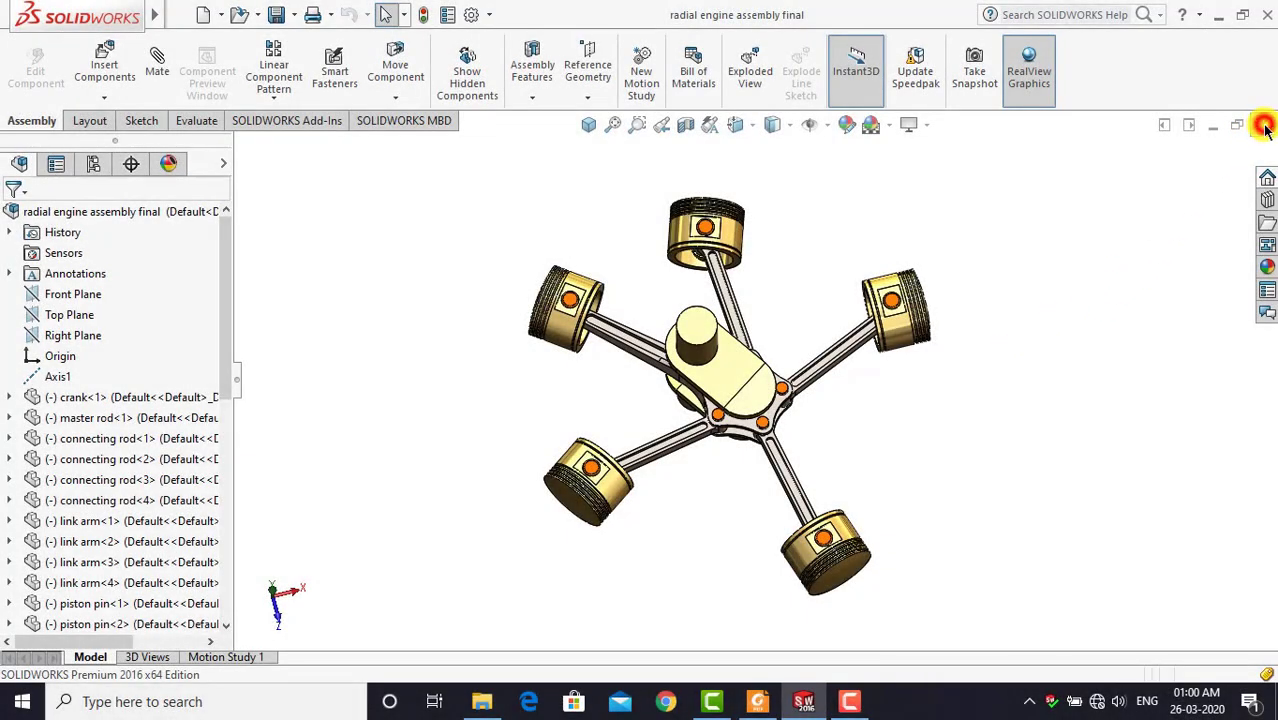
# Close the radial engine assembly and create a new Part document
pyautogui.click(1264, 125)
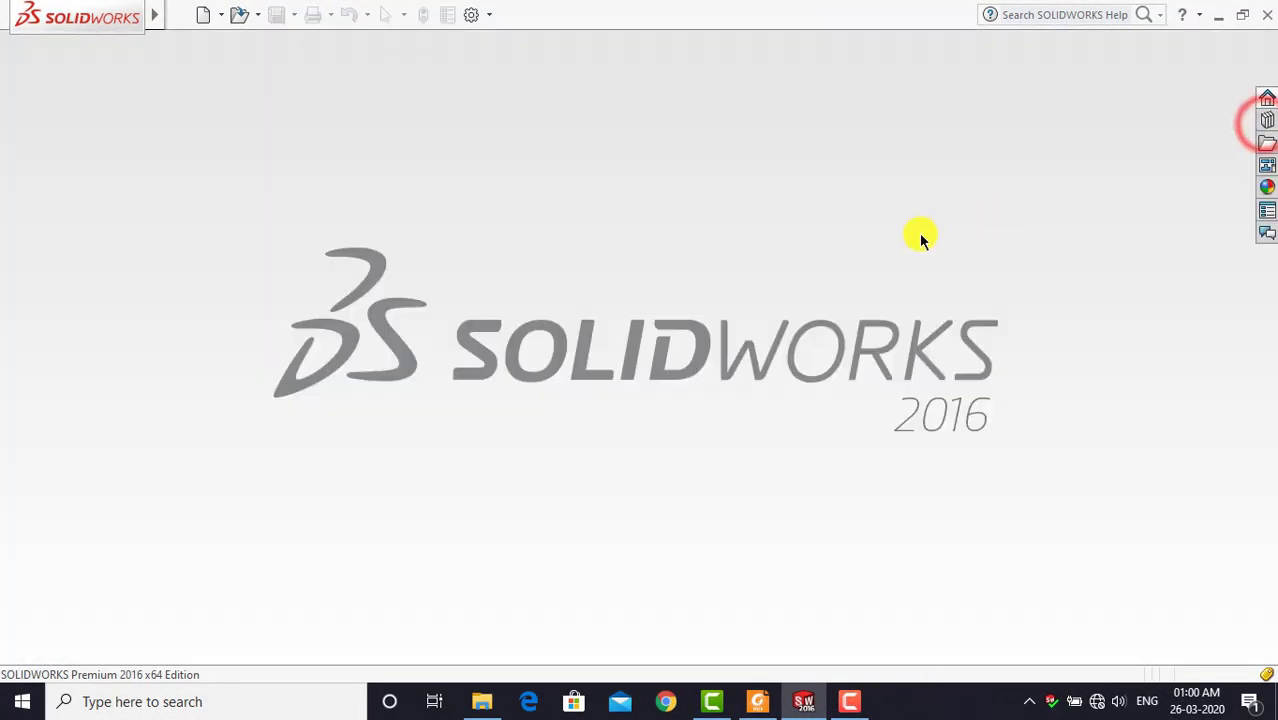
pyautogui.click(202, 15)
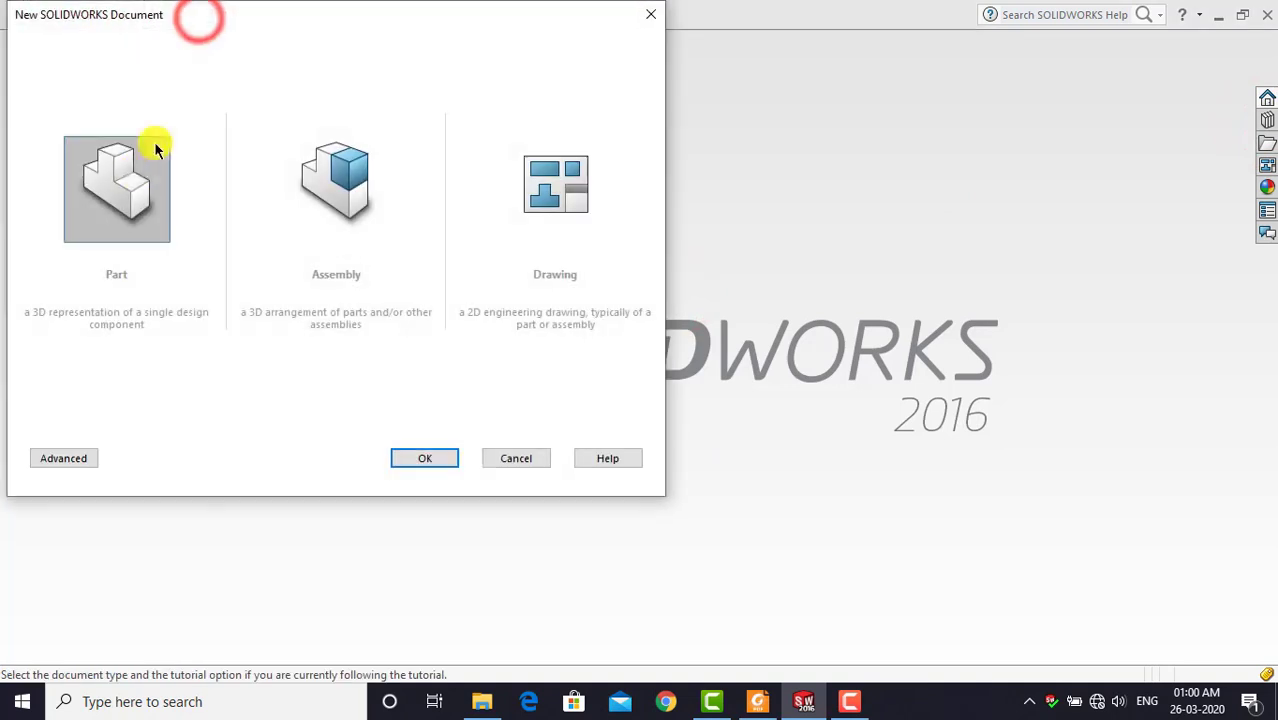
pyautogui.click(132, 170)
pyautogui.click(452, 458)
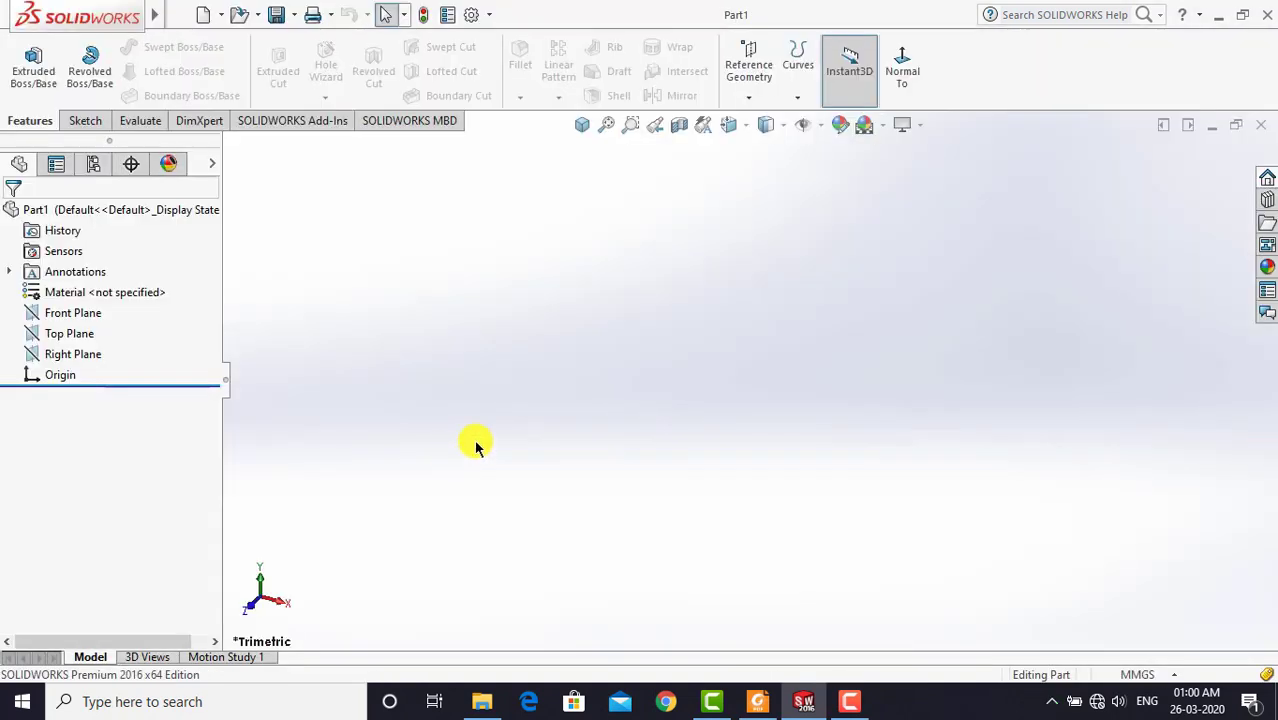
# Set the scene background to Plain White and bring up the connecting rod PDF drawing
pyautogui.click(879, 135)
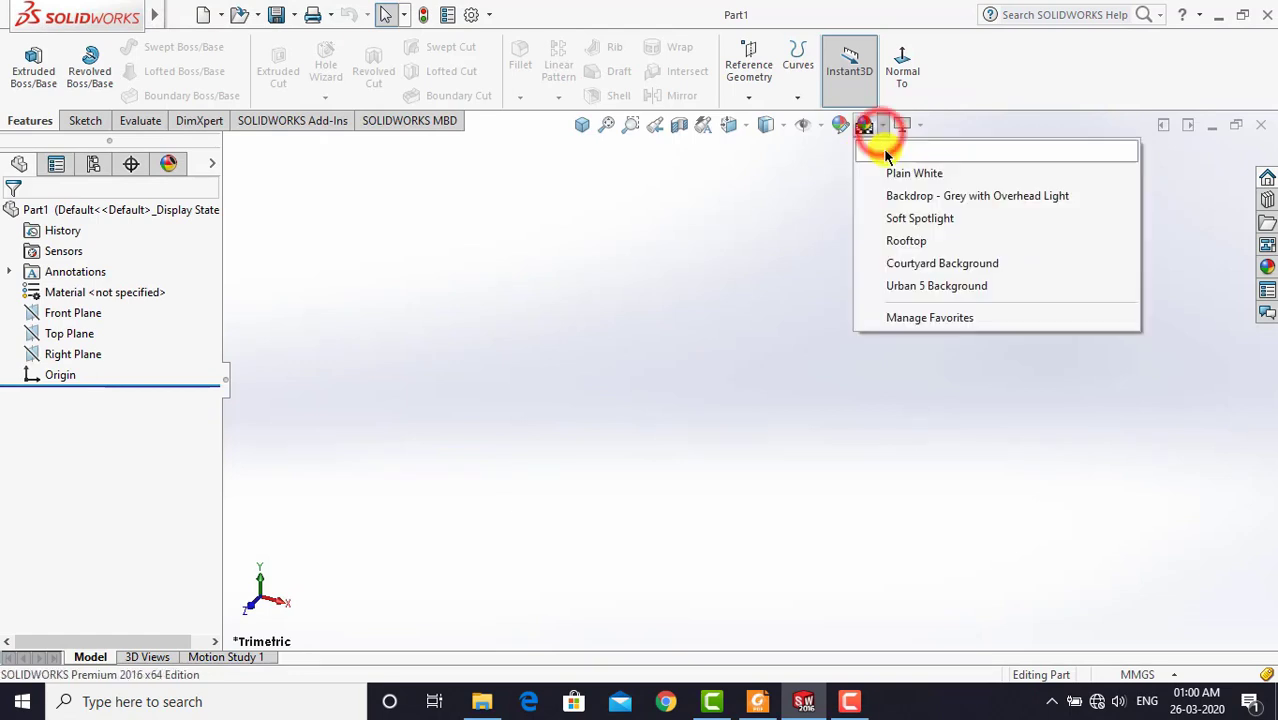
pyautogui.click(884, 177)
pyautogui.click(644, 318)
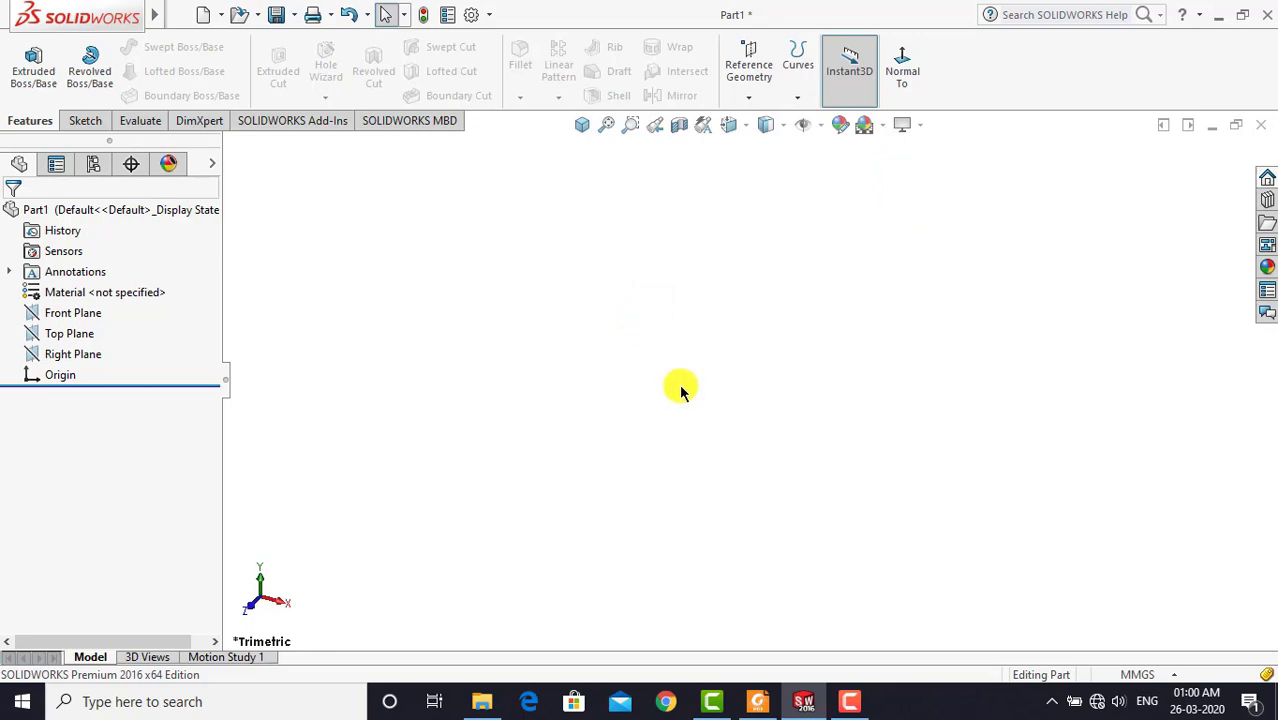
pyautogui.click(755, 701)
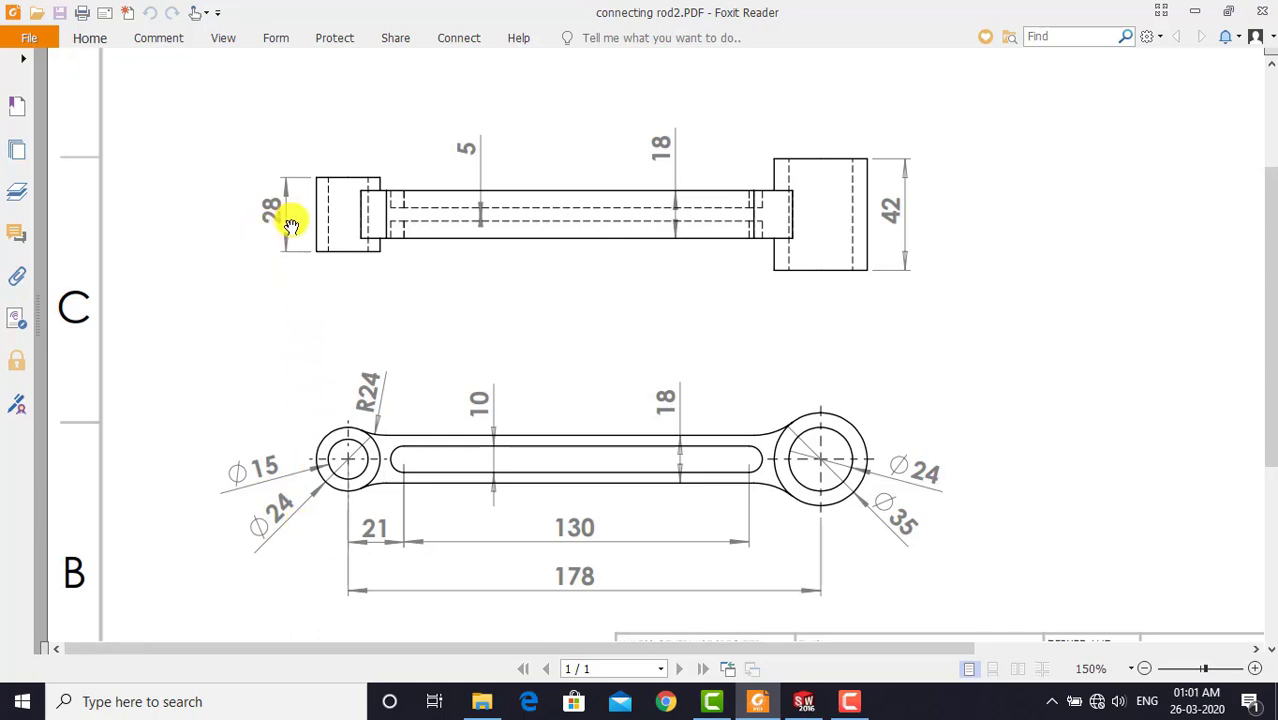
# Back in SOLIDWORKS, start a sketch on the Top Plane viewed Normal To
pyautogui.click(803, 701)
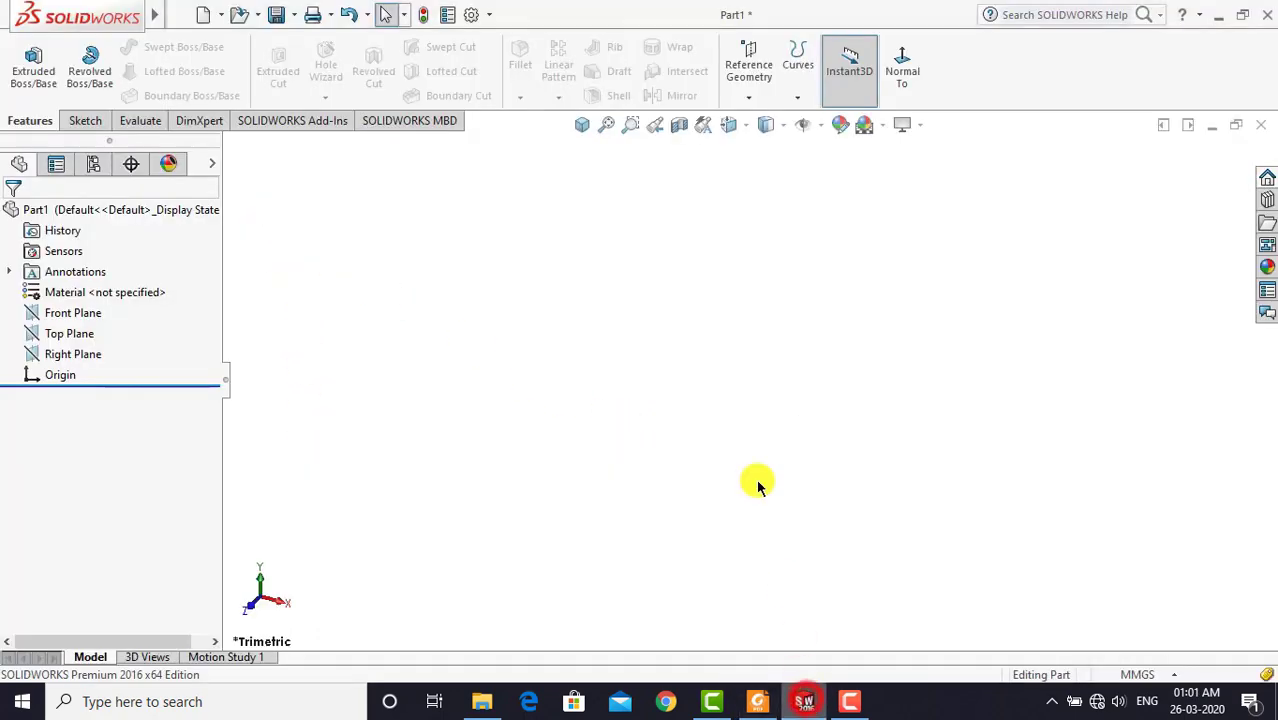
pyautogui.click(707, 346)
pyautogui.click(85, 120)
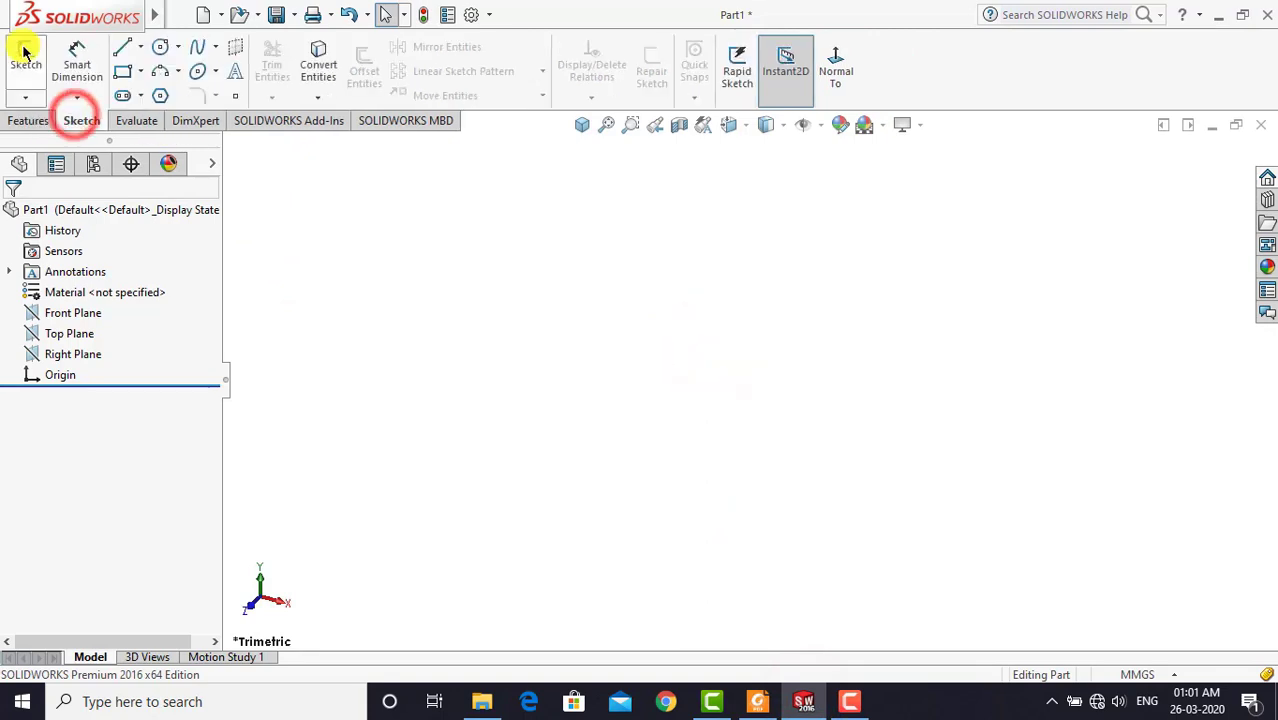
pyautogui.click(26, 58)
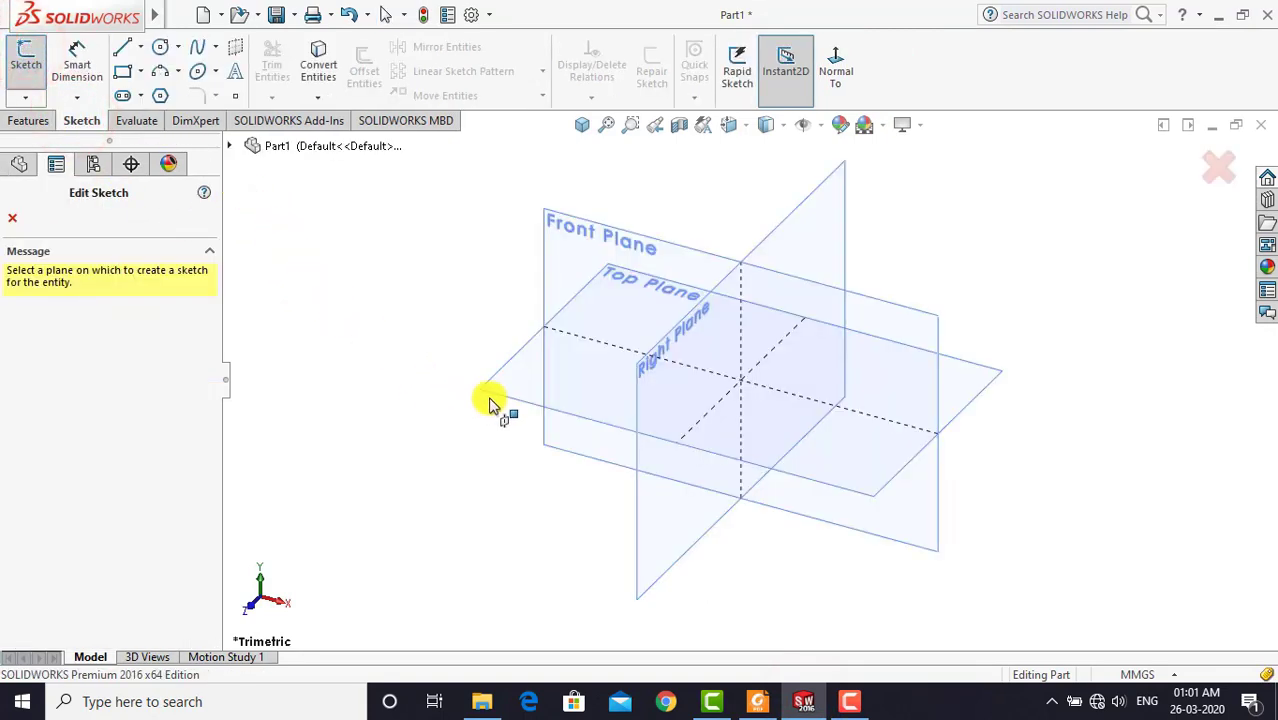
pyautogui.click(490, 402)
pyautogui.click(506, 332)
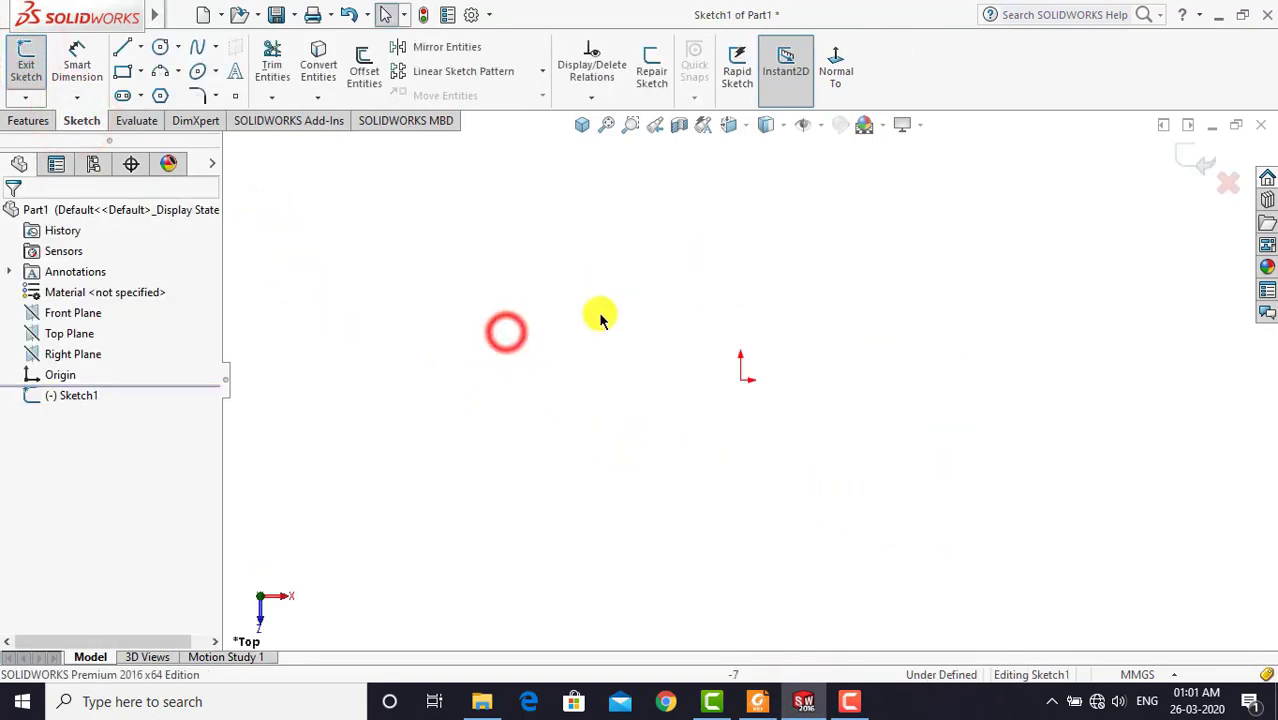
pyautogui.click(846, 64)
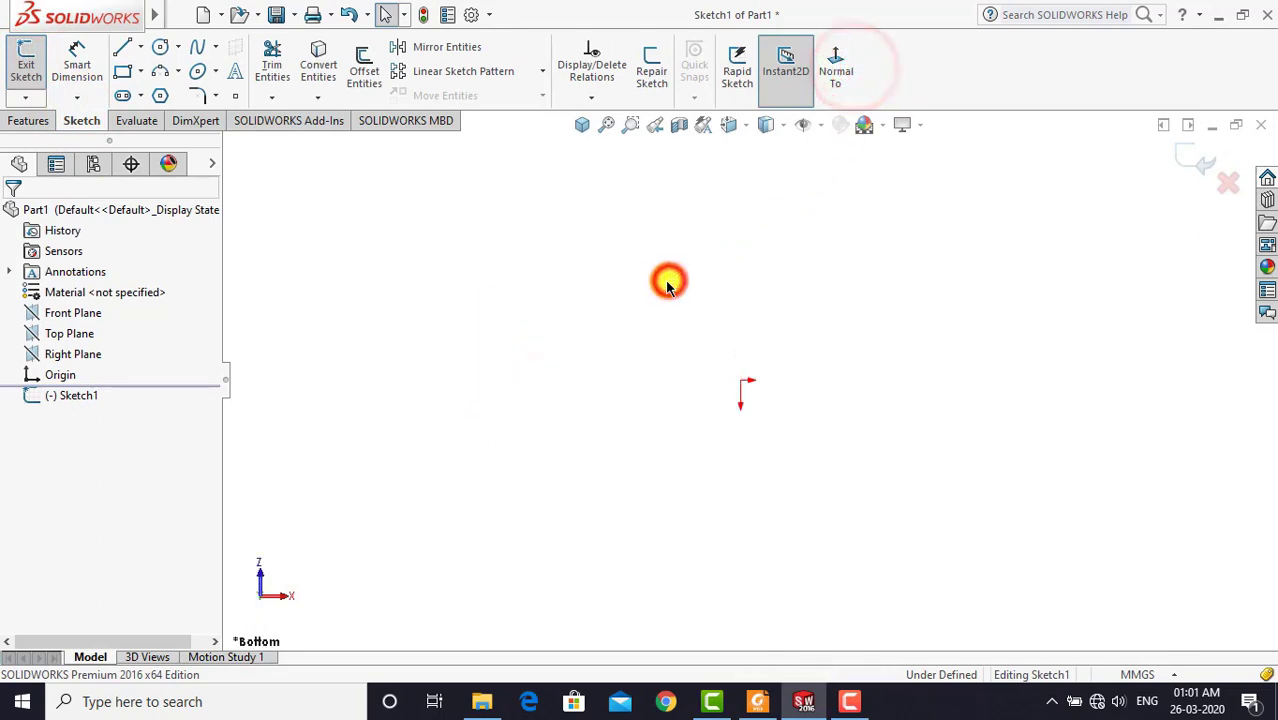
pyautogui.click(668, 285)
# Draw two concentric circles centred on the origin
pyautogui.click(165, 49)
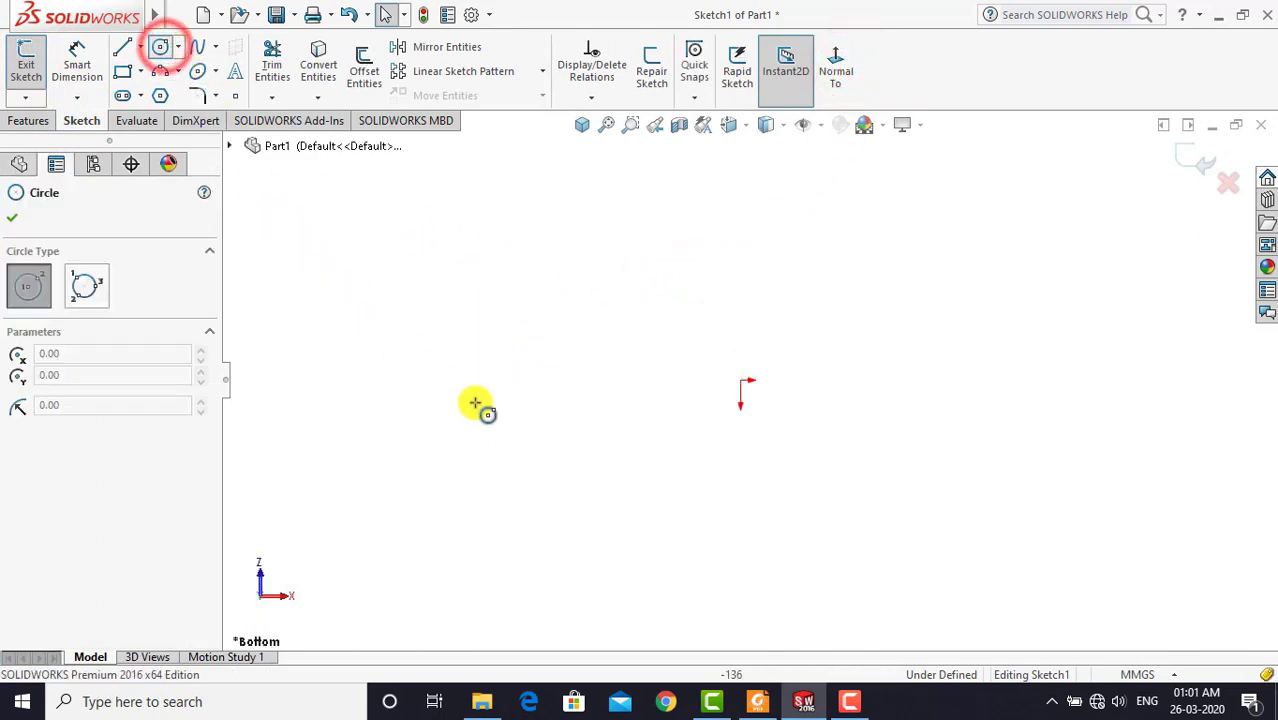
pyautogui.click(740, 382)
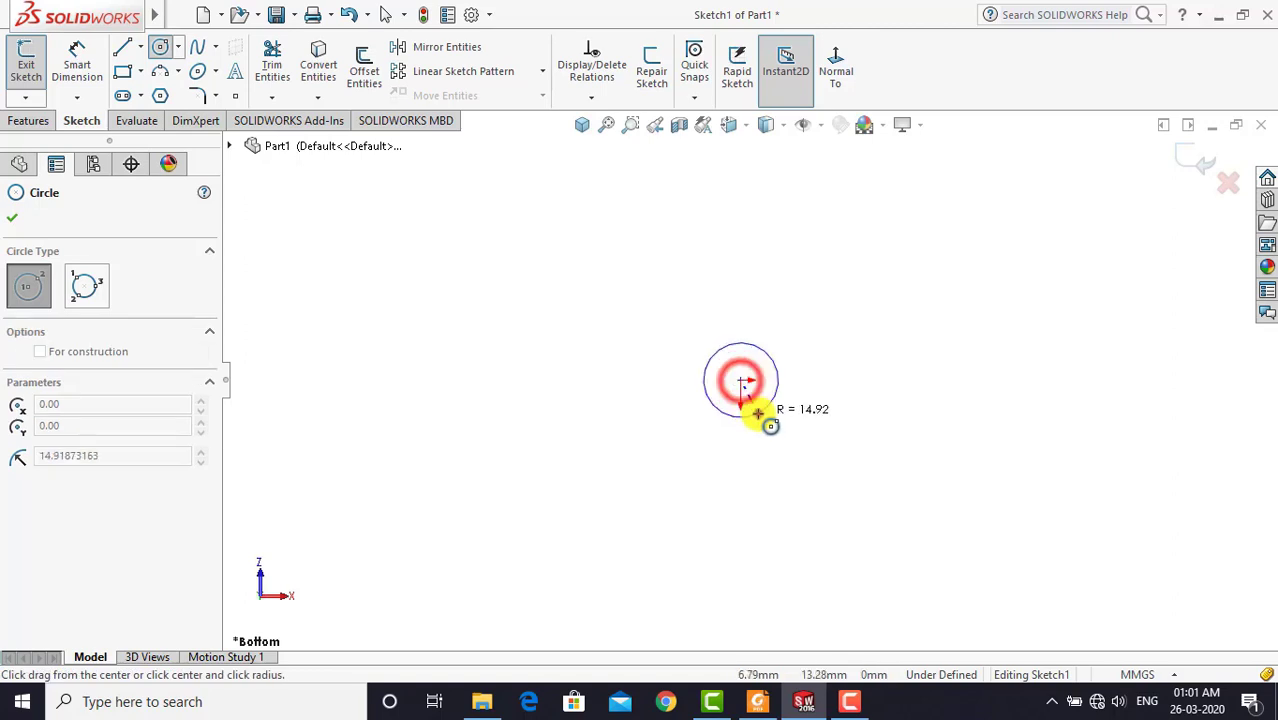
pyautogui.click(758, 409)
pyautogui.click(741, 381)
pyautogui.click(767, 434)
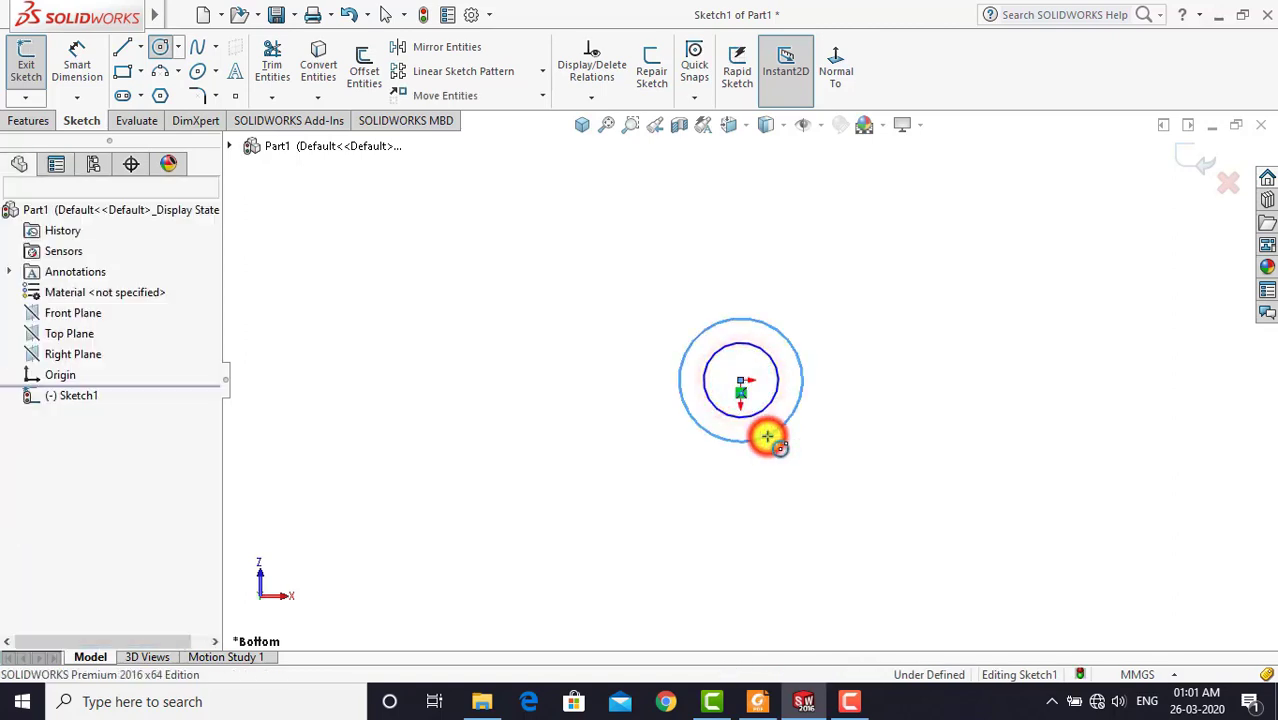
# Dimension the outer circle Ø24 and the inner circle Ø15
pyautogui.click(80, 70)
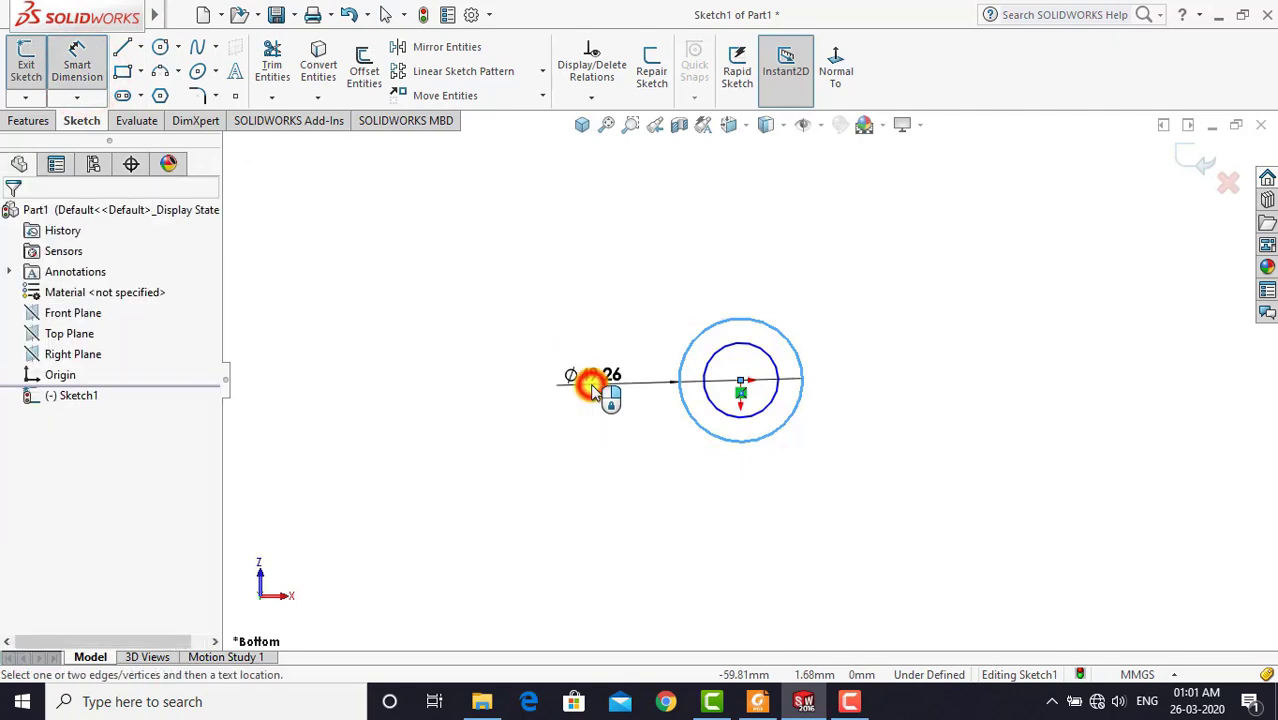
pyautogui.click(592, 390)
pyautogui.write('24')
pyautogui.press('Return')
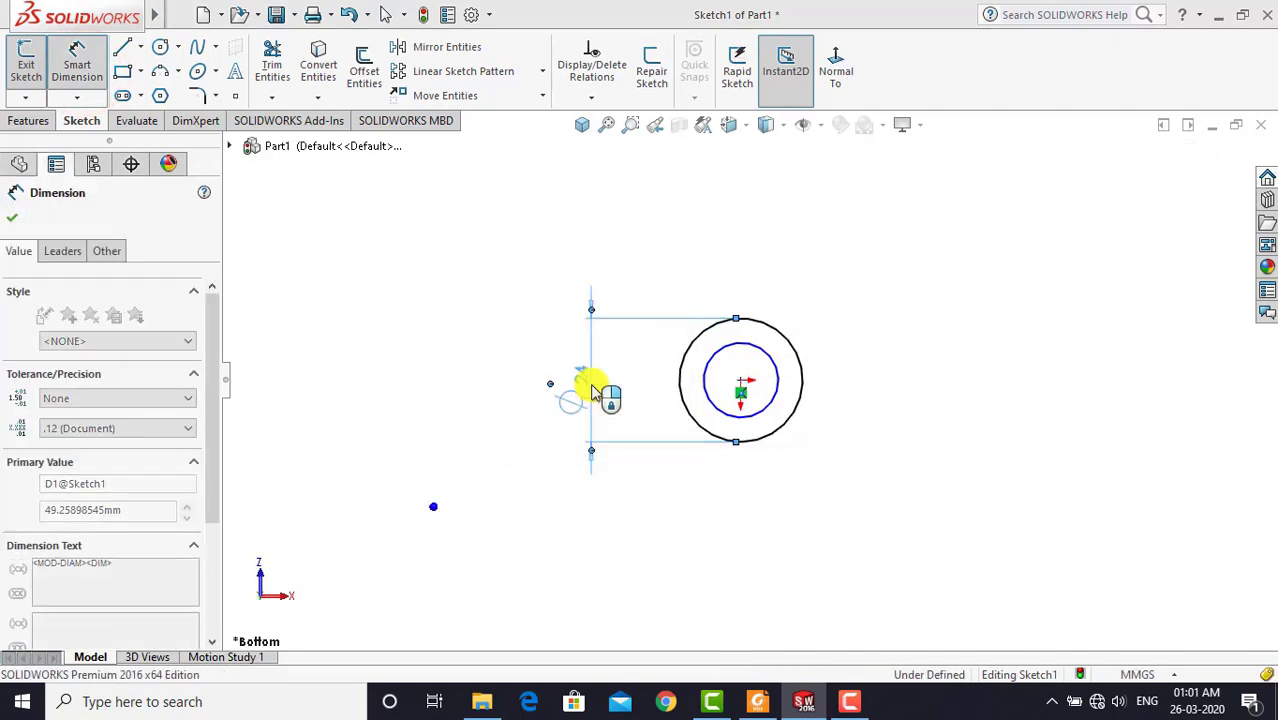
pyautogui.click(692, 253)
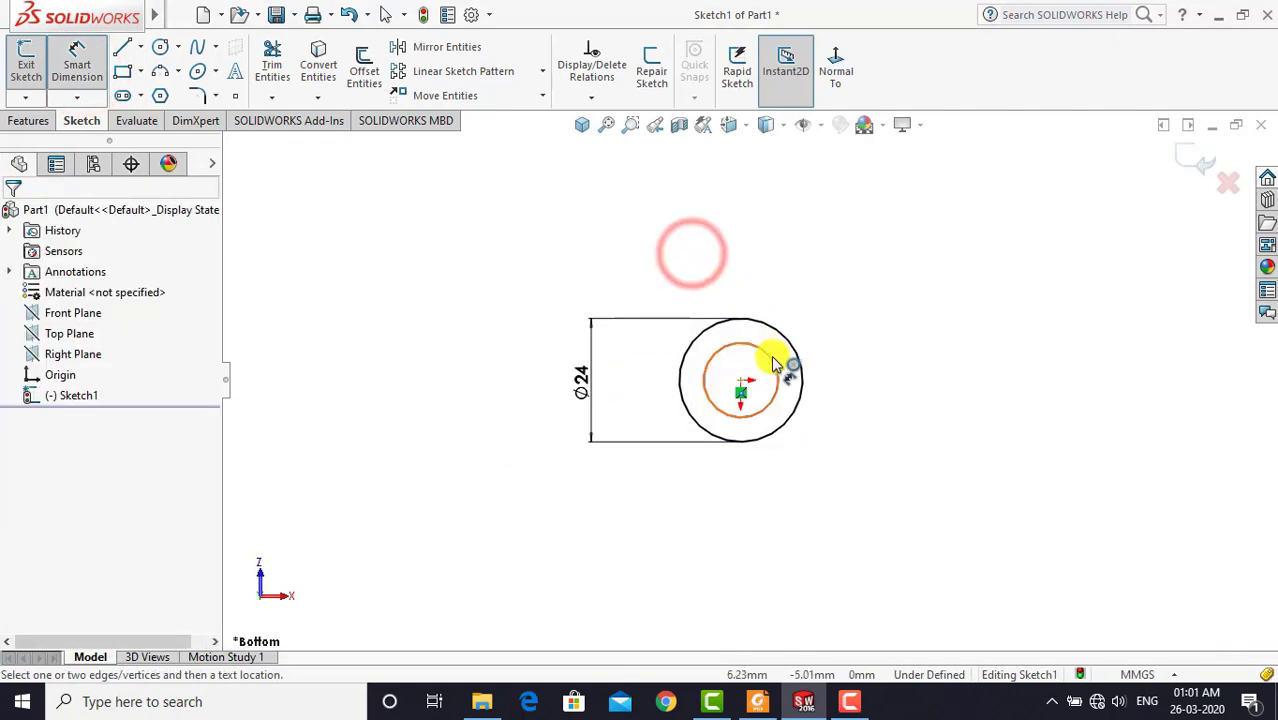
pyautogui.click(770, 354)
pyautogui.click(865, 379)
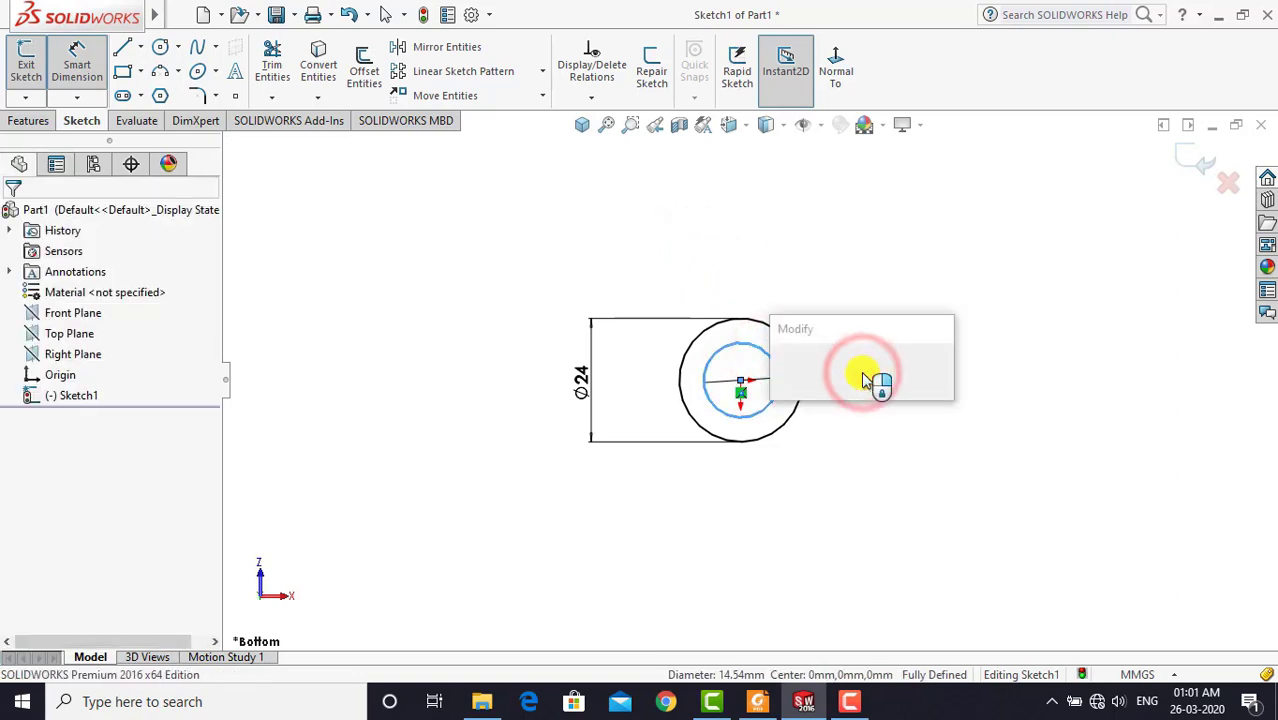
pyautogui.press('Return')
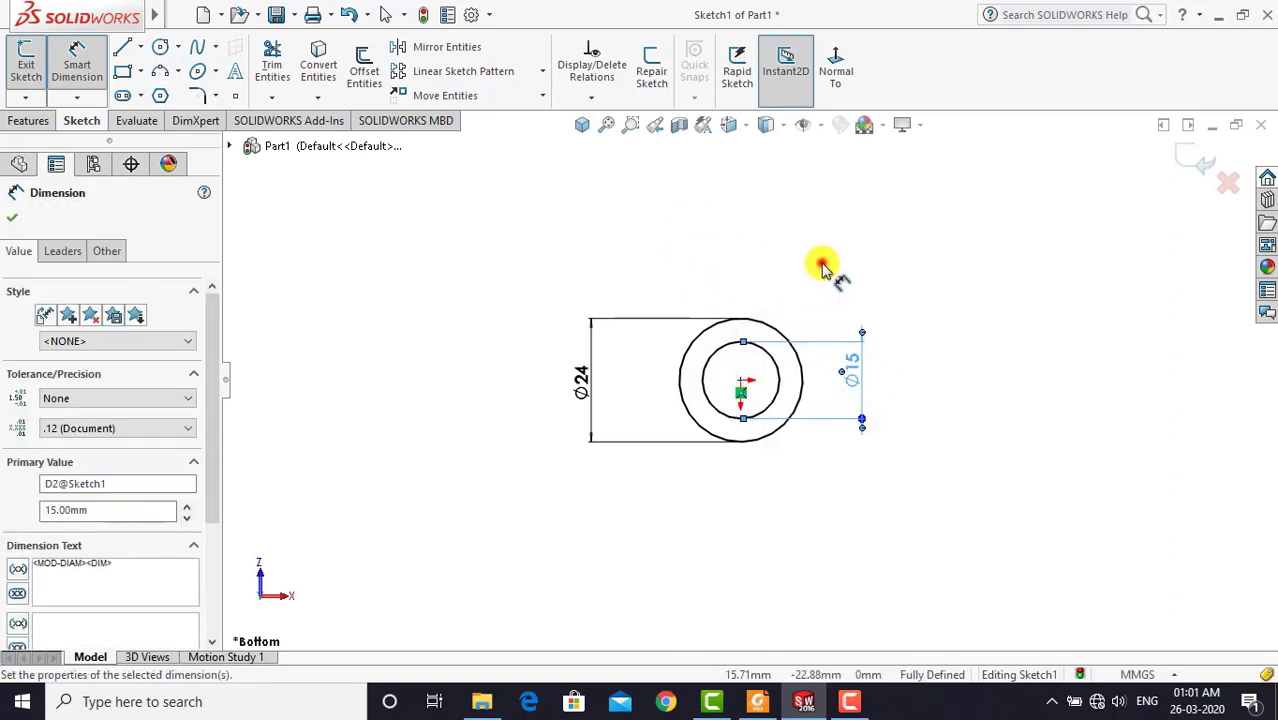
pyautogui.click(822, 266)
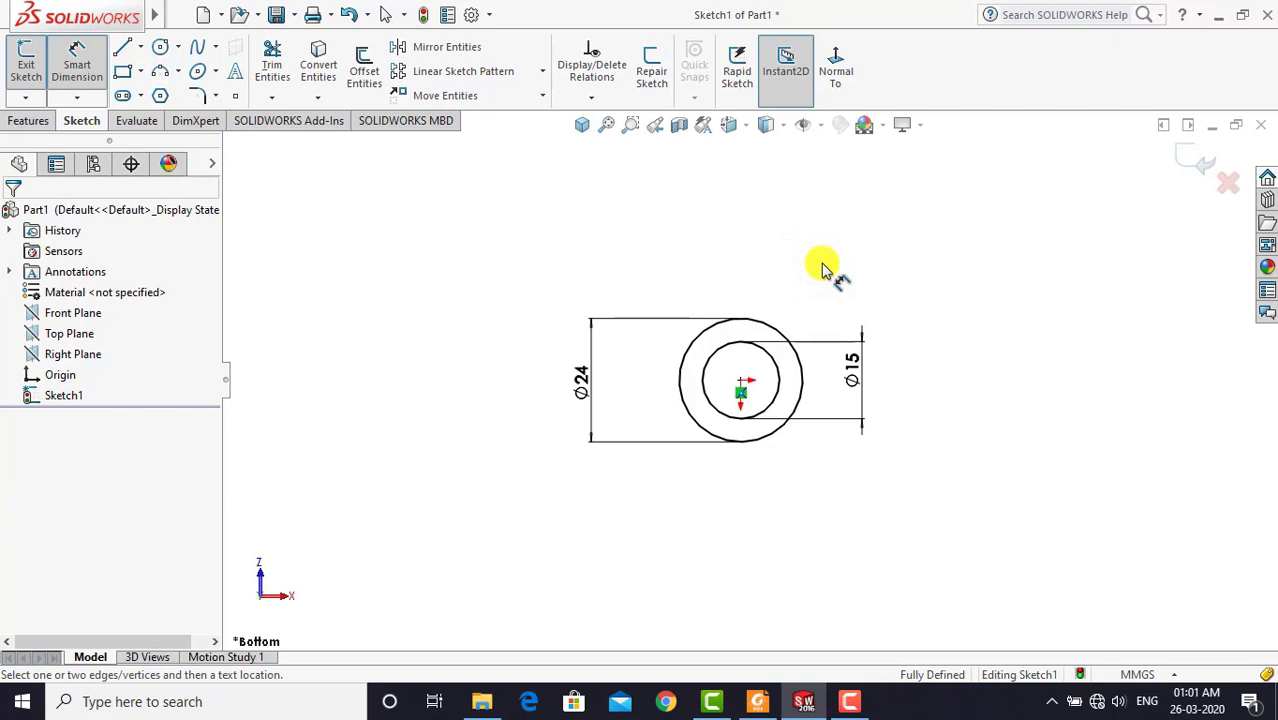
pyautogui.press('Escape')
# Extrude the two-circle sketch 28 mm with a Mid Plane end condition into Boss-Extrude1
pyautogui.click(30, 120)
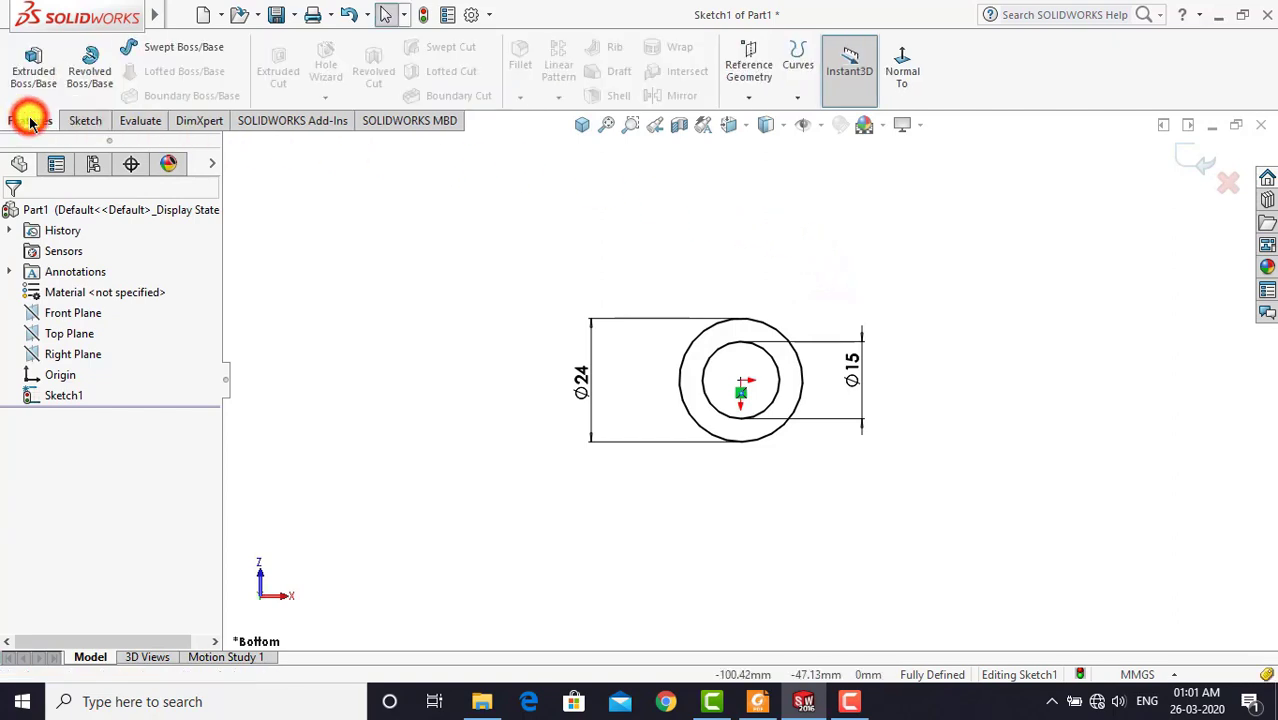
pyautogui.click(33, 70)
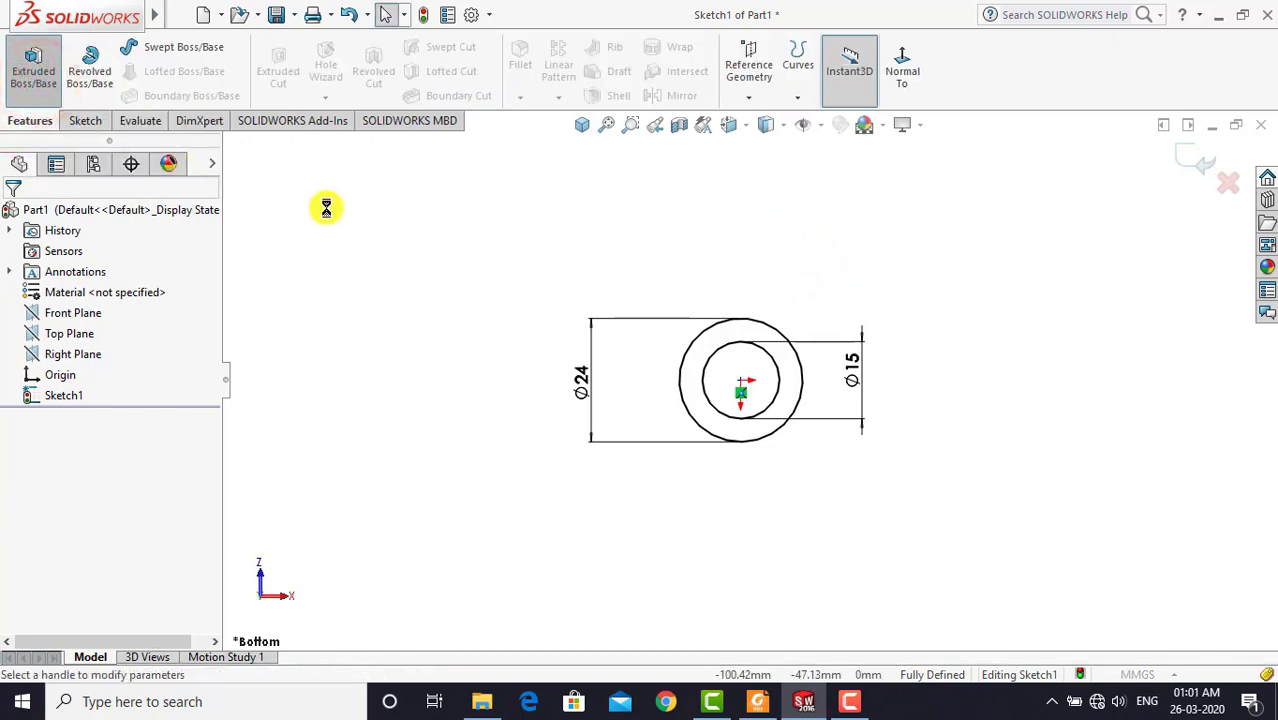
pyautogui.click(583, 128)
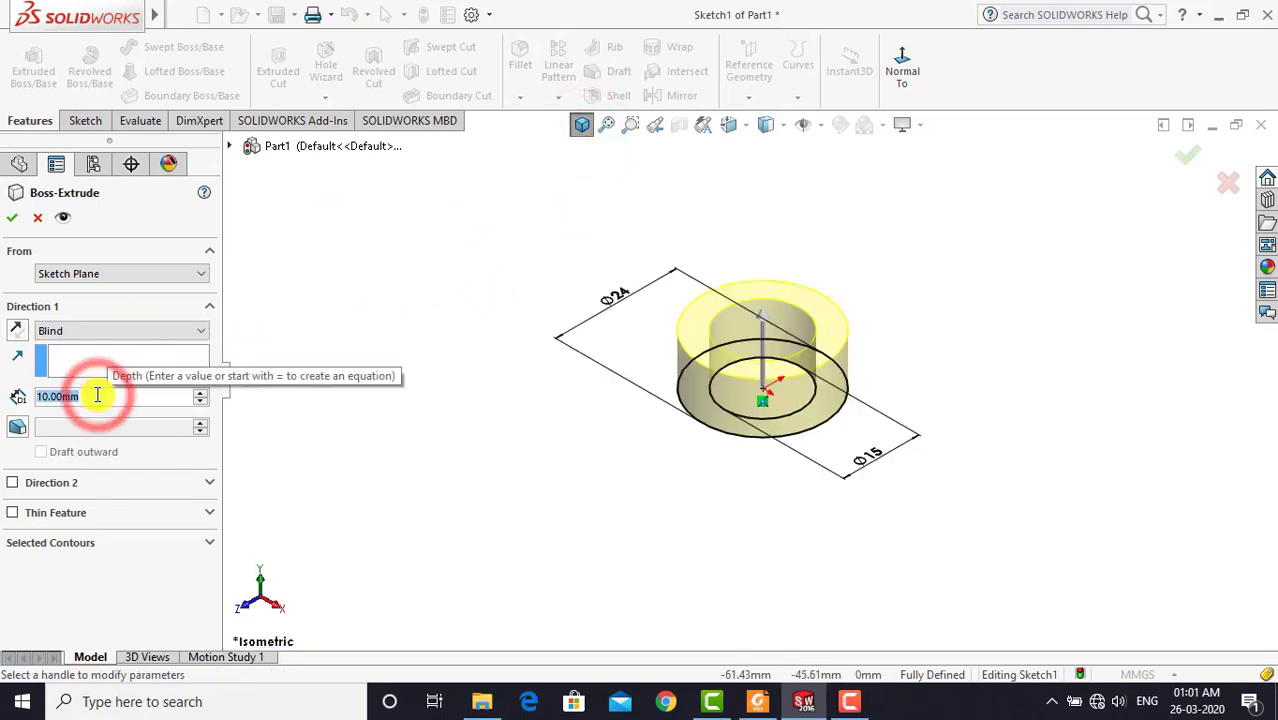
pyautogui.write('28')
pyautogui.press('Return')
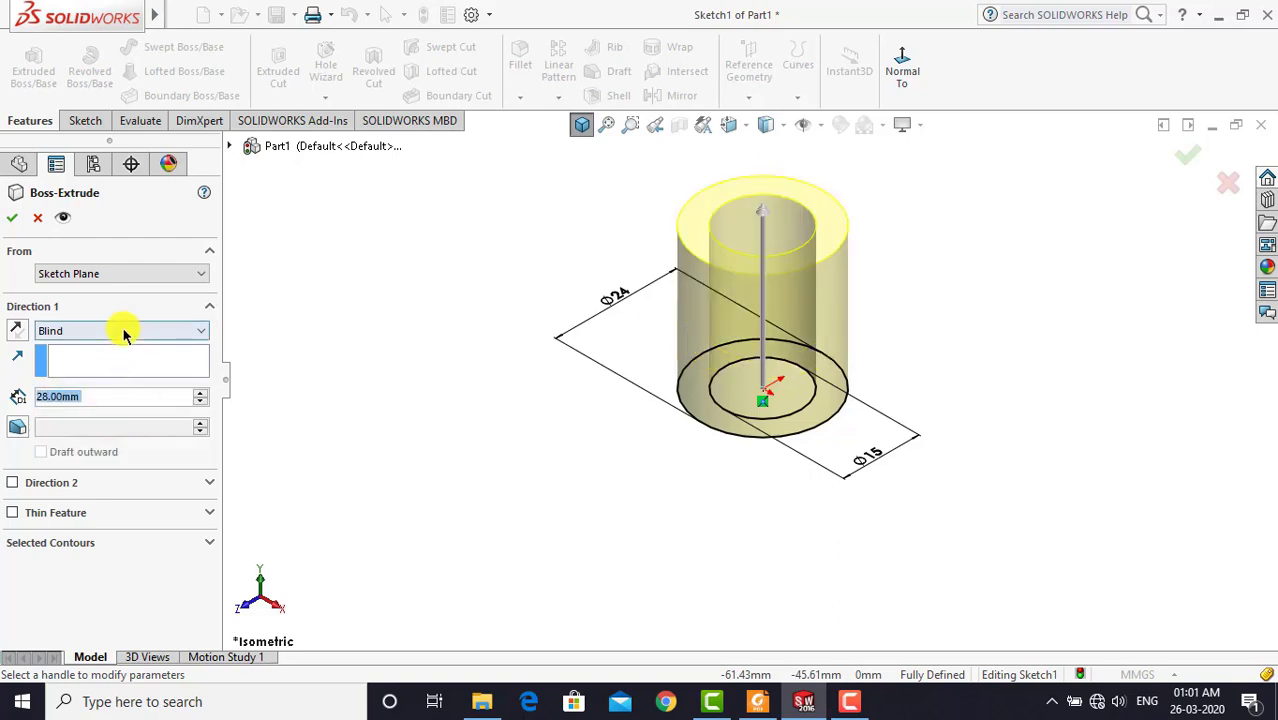
pyautogui.click(123, 331)
pyautogui.click(118, 406)
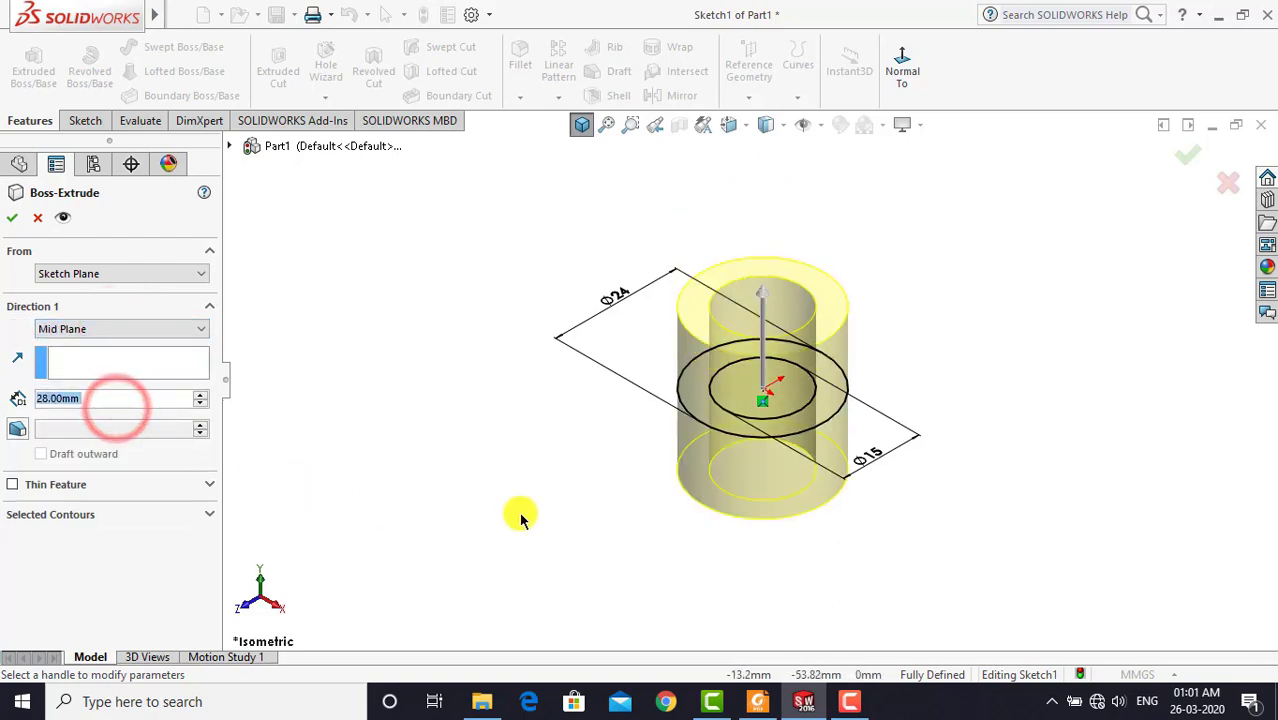
pyautogui.scroll(-2, 896, 390)
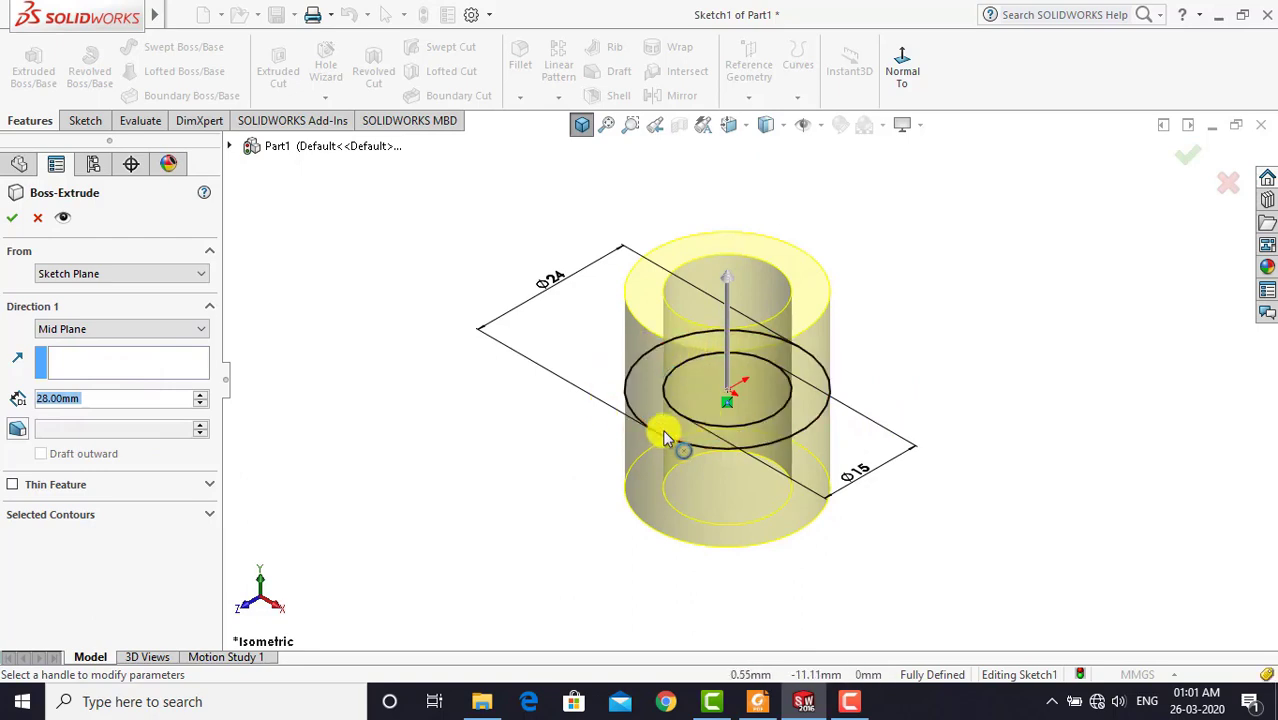
pyautogui.click(13, 218)
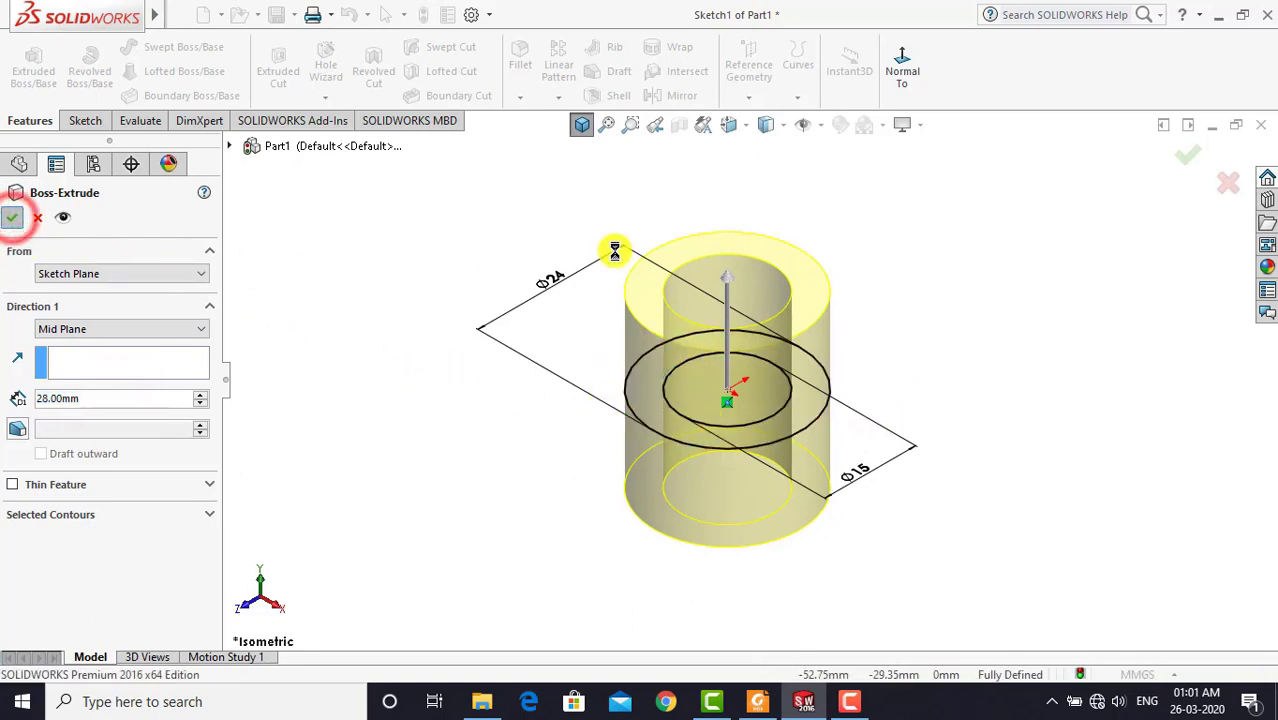
pyautogui.click(846, 200)
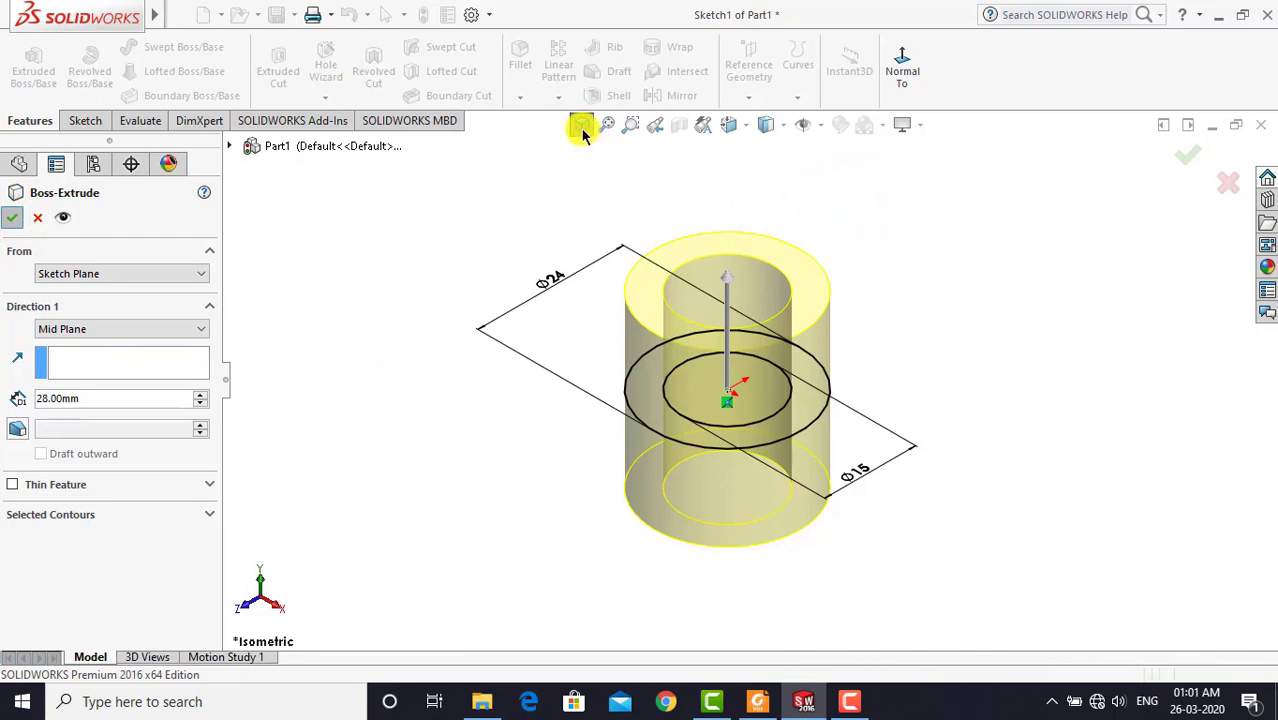
pyautogui.click(581, 124)
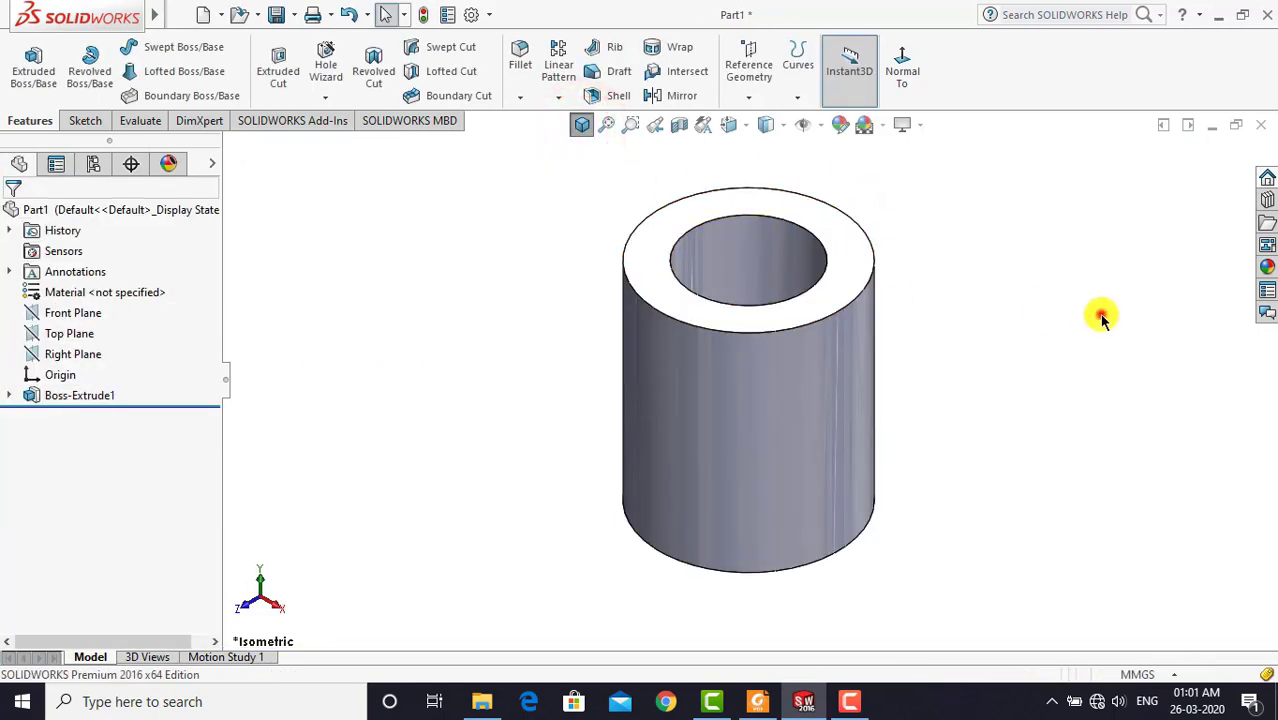
pyautogui.keyDown('shift'); pyautogui.moveTo(1100, 316); pyautogui.dragTo(1037, 485, button='middle'); pyautogui.keyUp('shift')
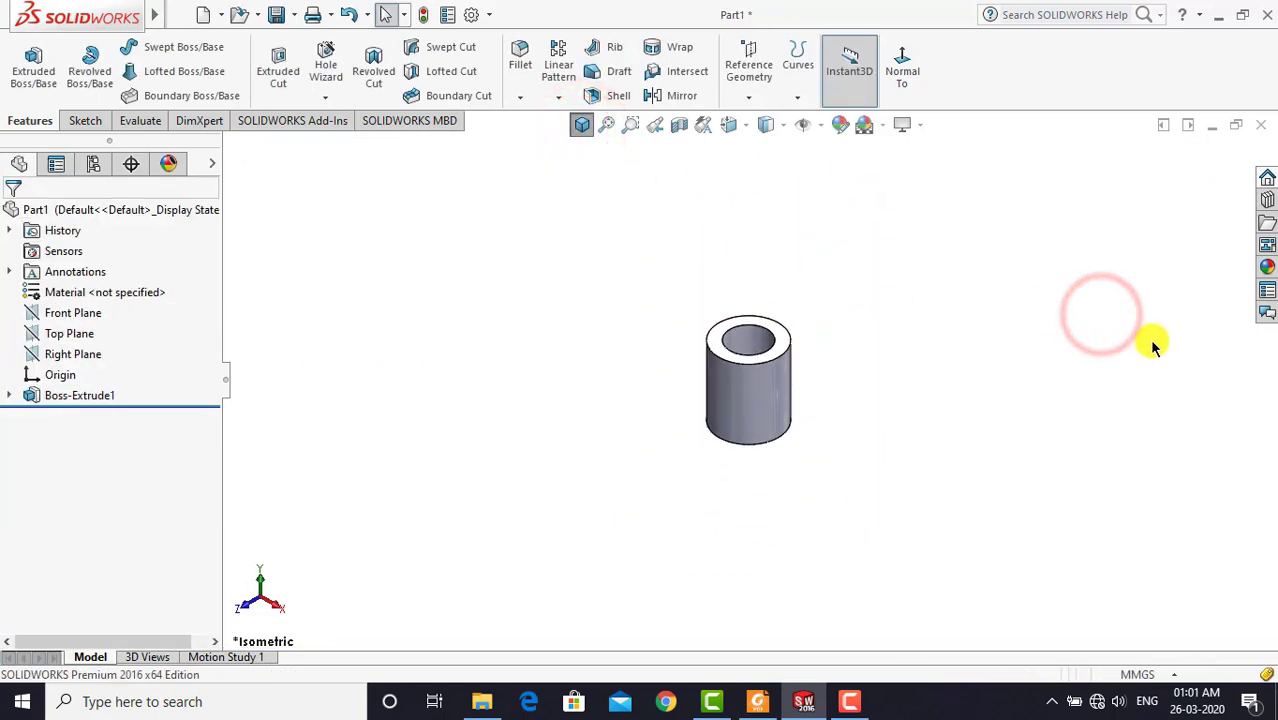
pyautogui.click(760, 701)
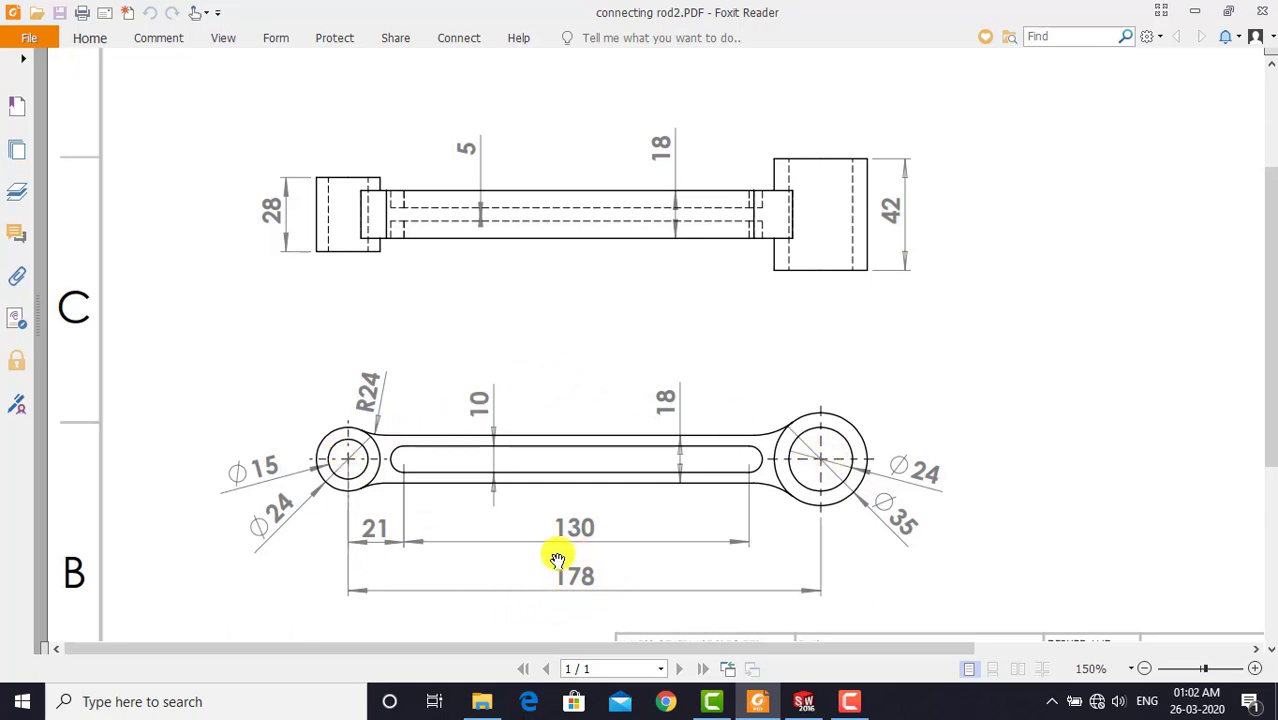
# Start a new sketch on the Top Plane and view it Normal To
pyautogui.click(807, 706)
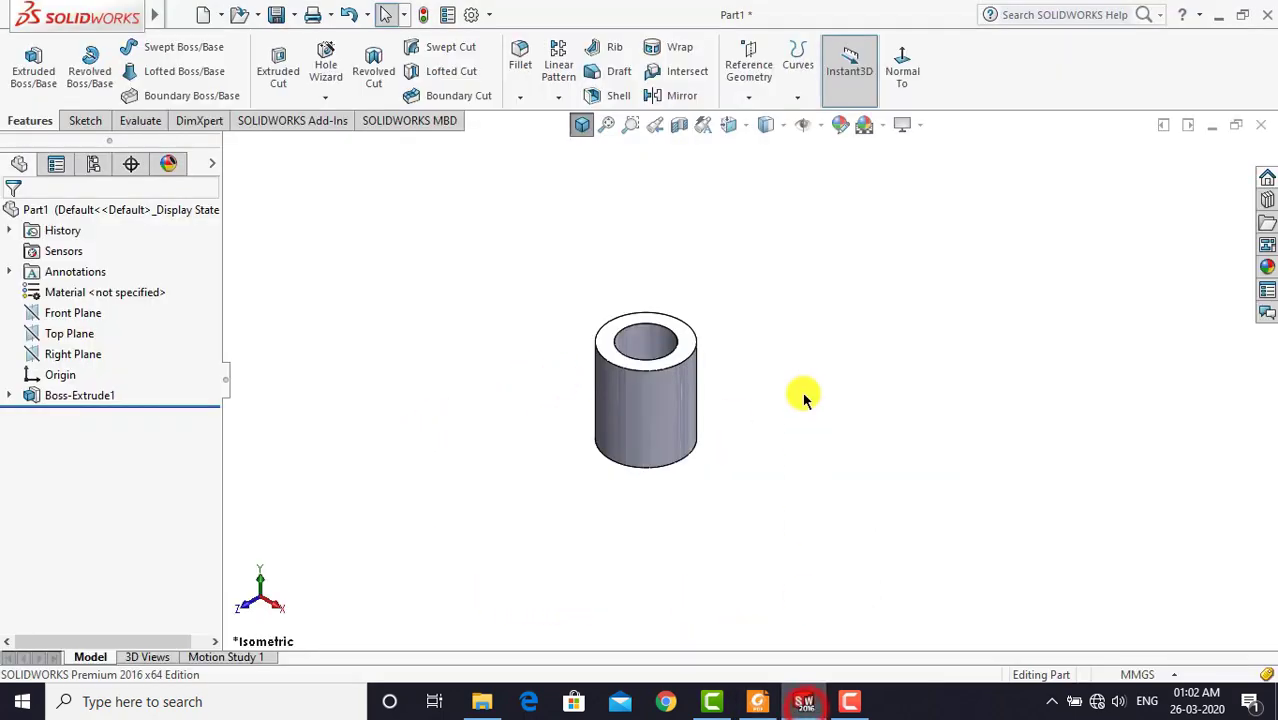
pyautogui.click(85, 120)
pyautogui.click(27, 60)
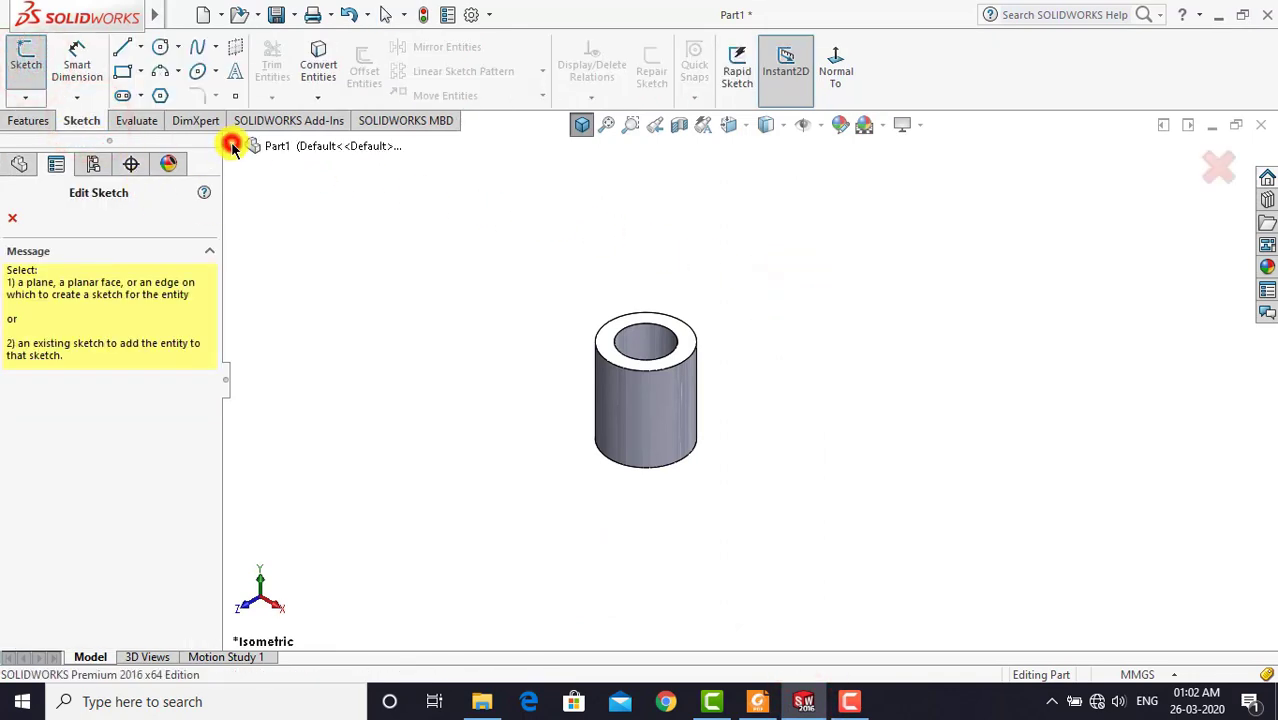
pyautogui.click(231, 146)
pyautogui.click(321, 268)
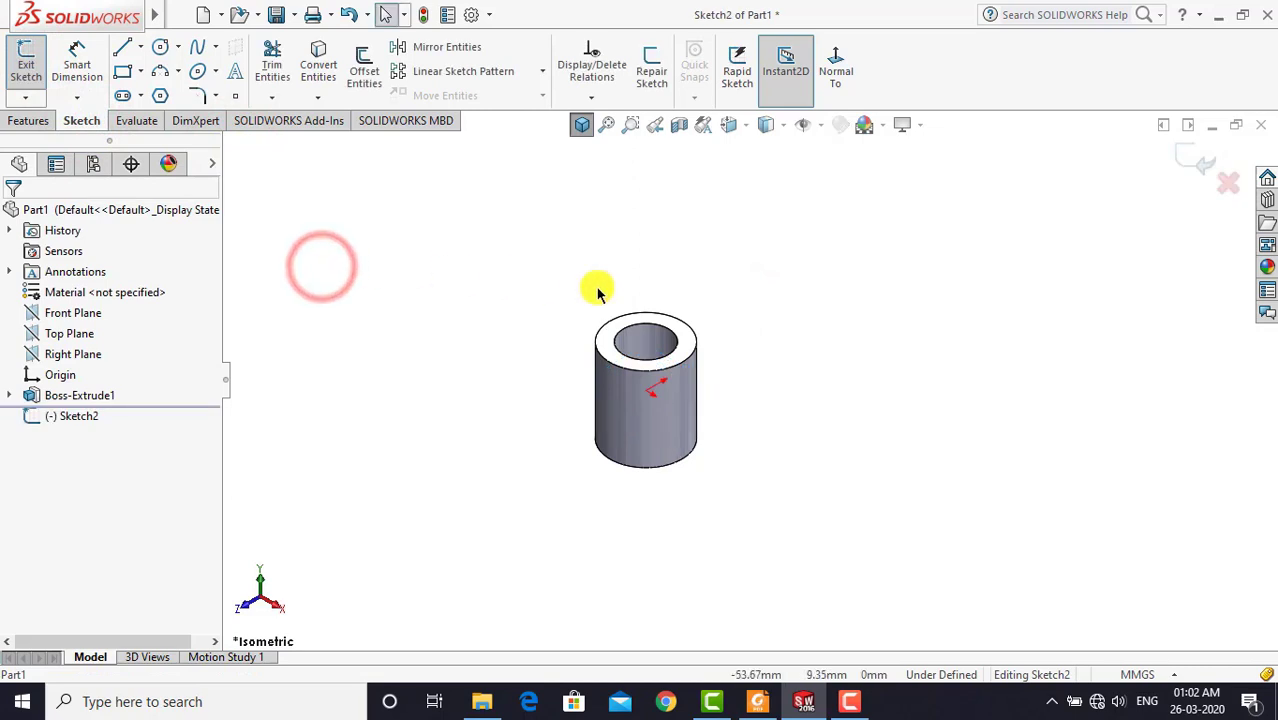
pyautogui.click(836, 65)
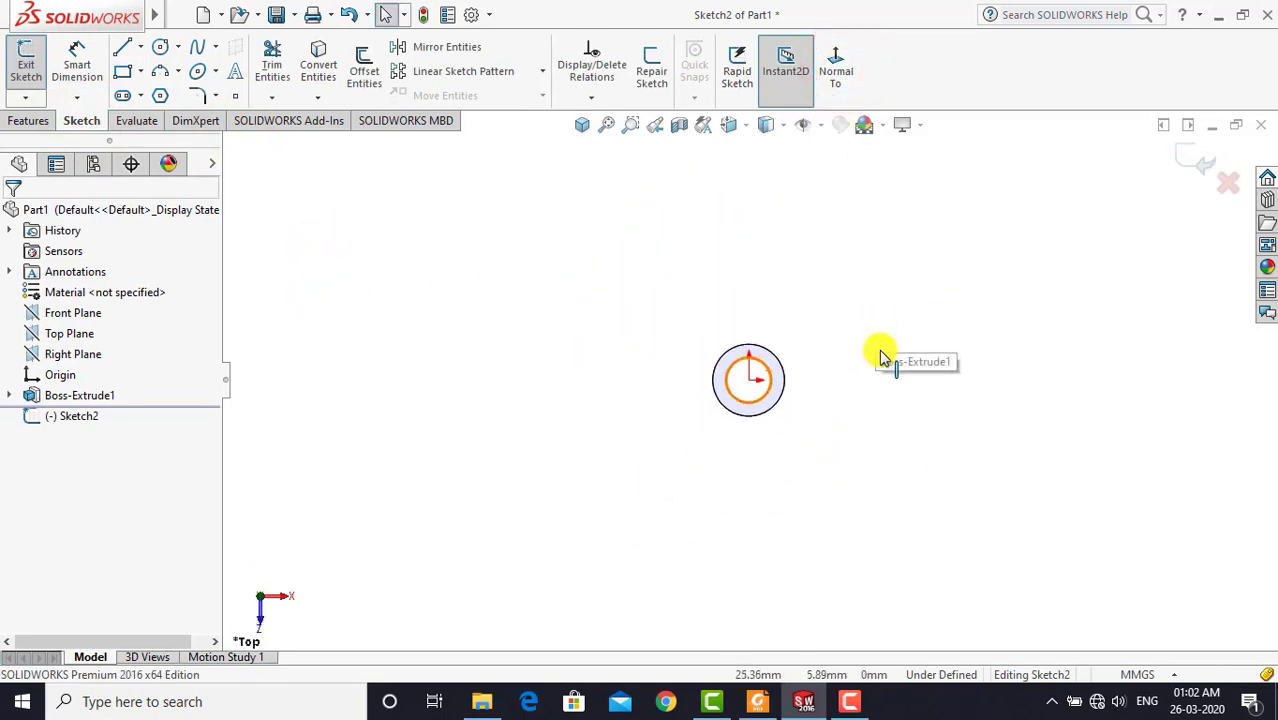
# Draw two concentric circles to the right of the first tube
pyautogui.click(600, 231)
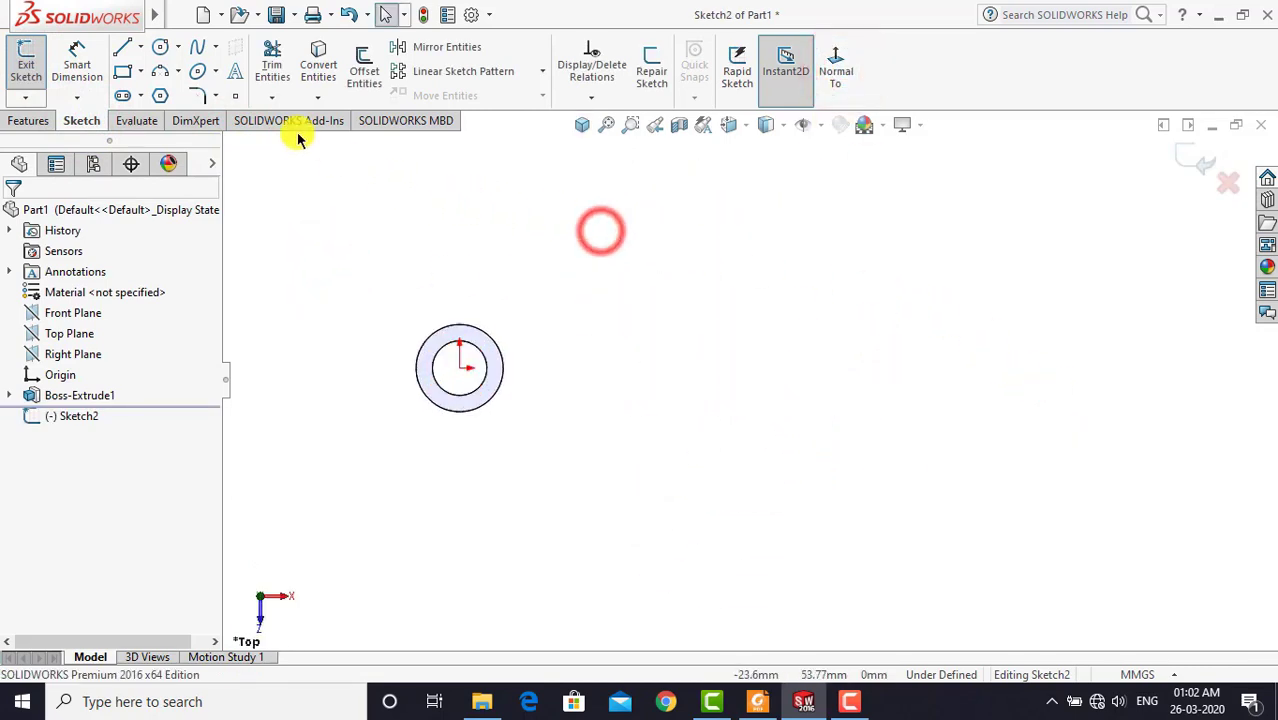
pyautogui.click(908, 369)
pyautogui.click(918, 399)
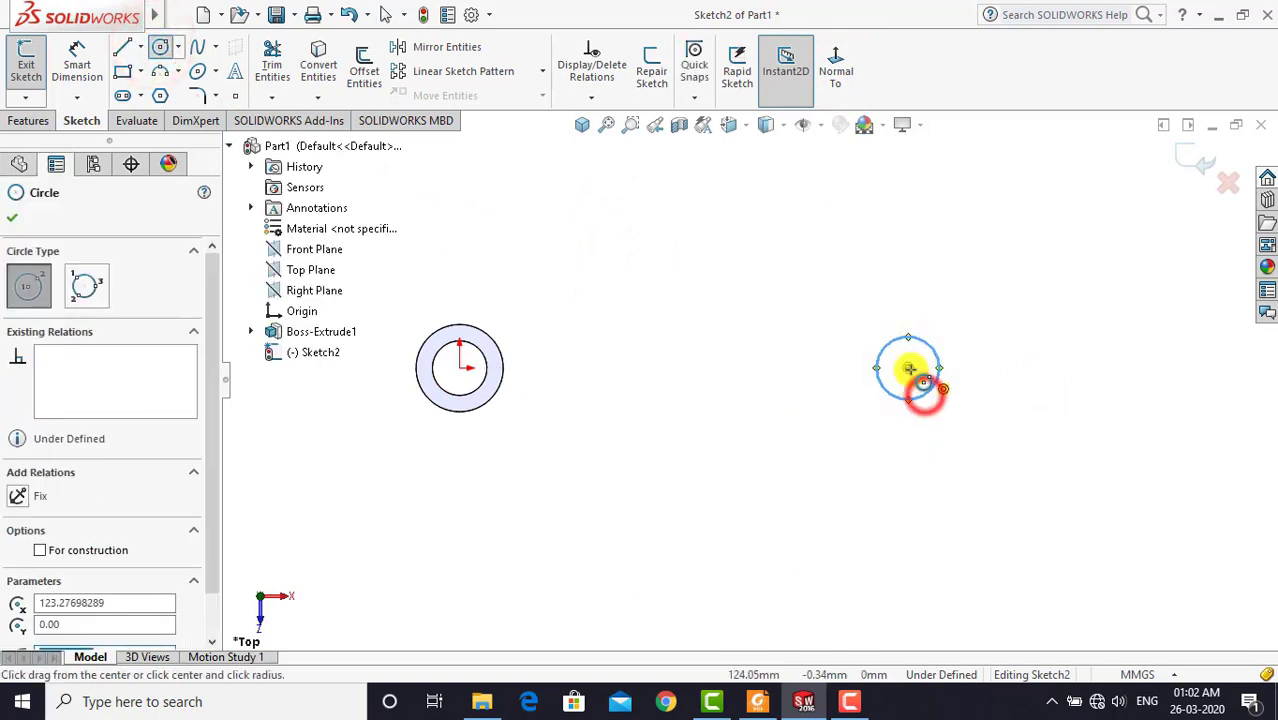
pyautogui.click(908, 369)
pyautogui.click(930, 422)
pyautogui.press('Escape')
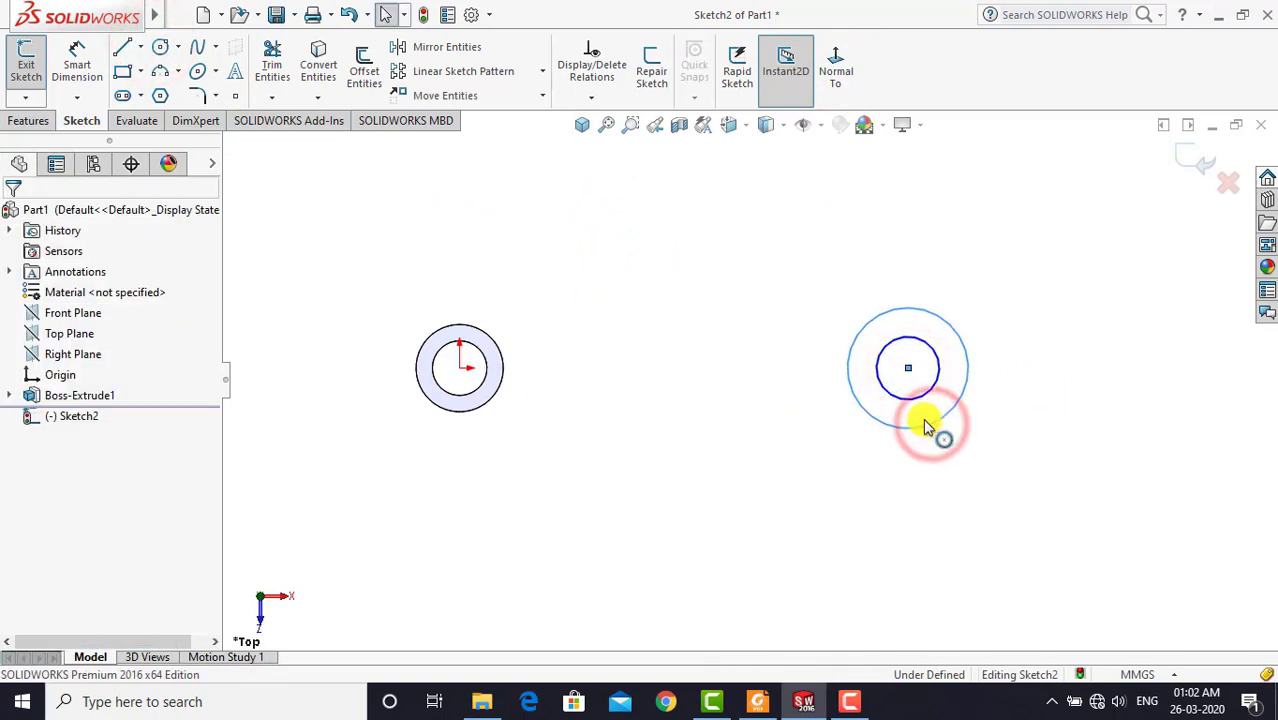
# Dimension the outer circle Ø35 and the inner circle Ø24
pyautogui.click(88, 66)
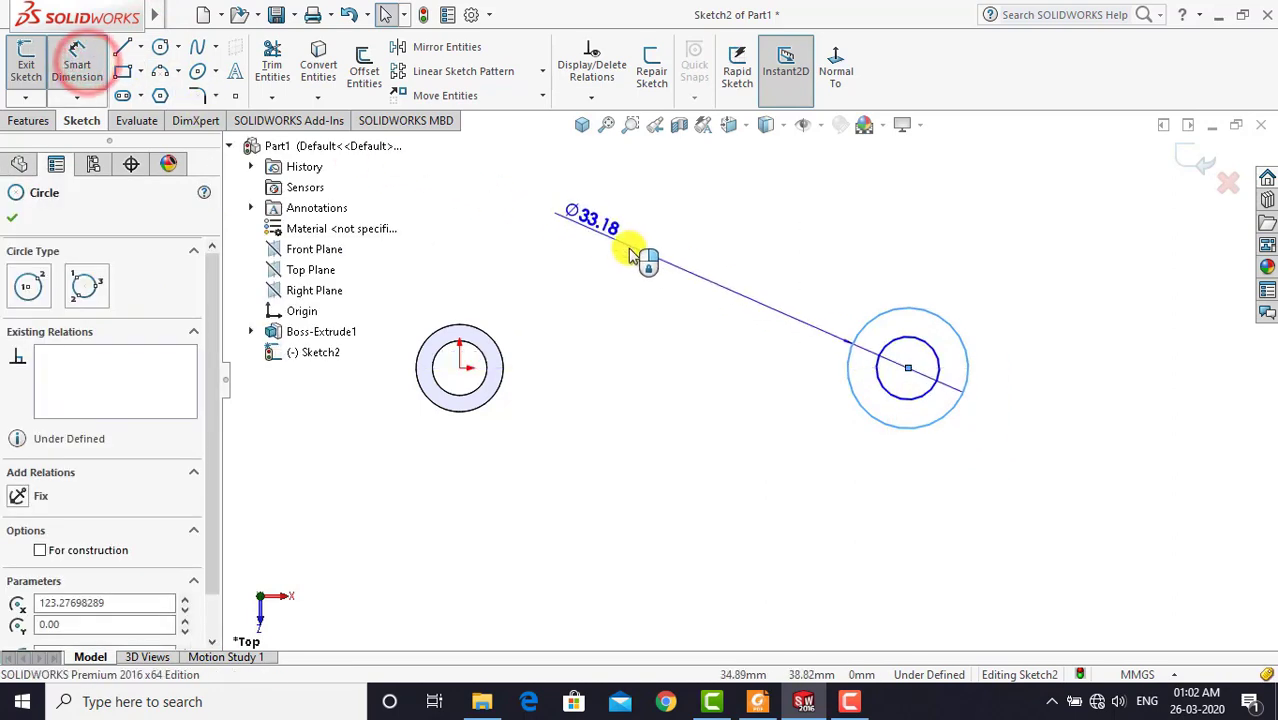
pyautogui.click(733, 378)
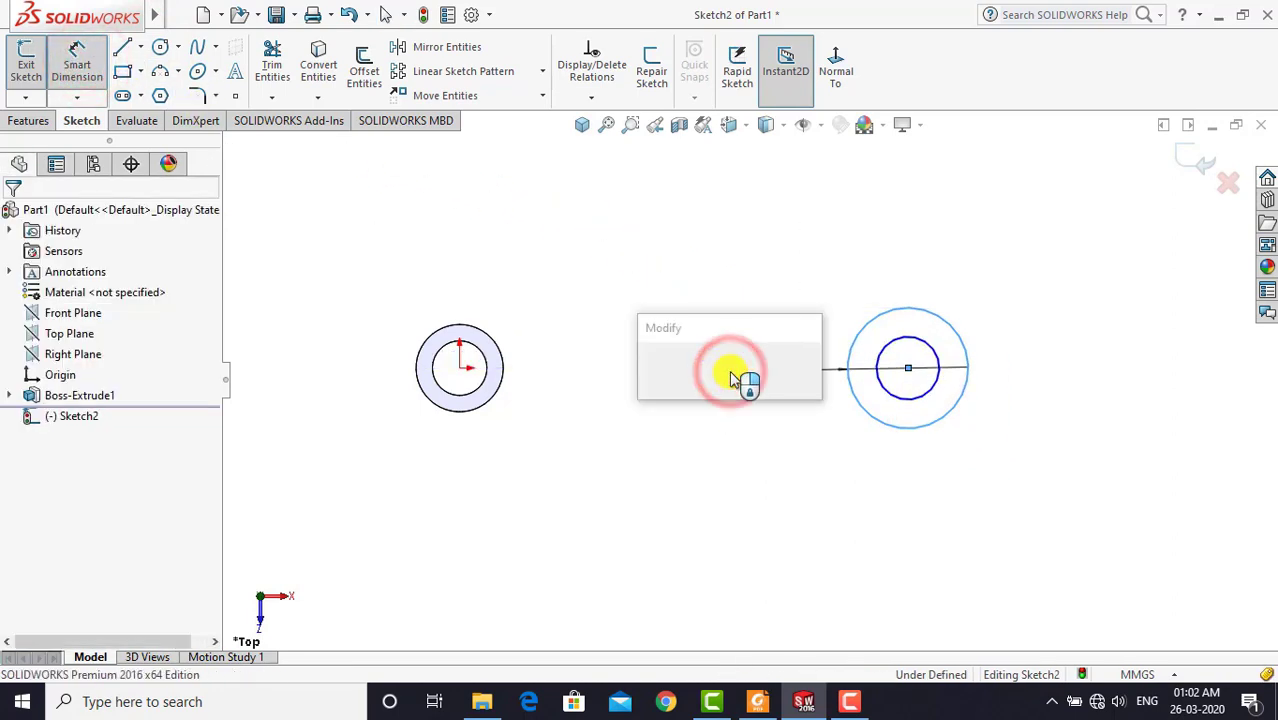
pyautogui.write('35')
pyautogui.press('Return')
pyautogui.write('35')
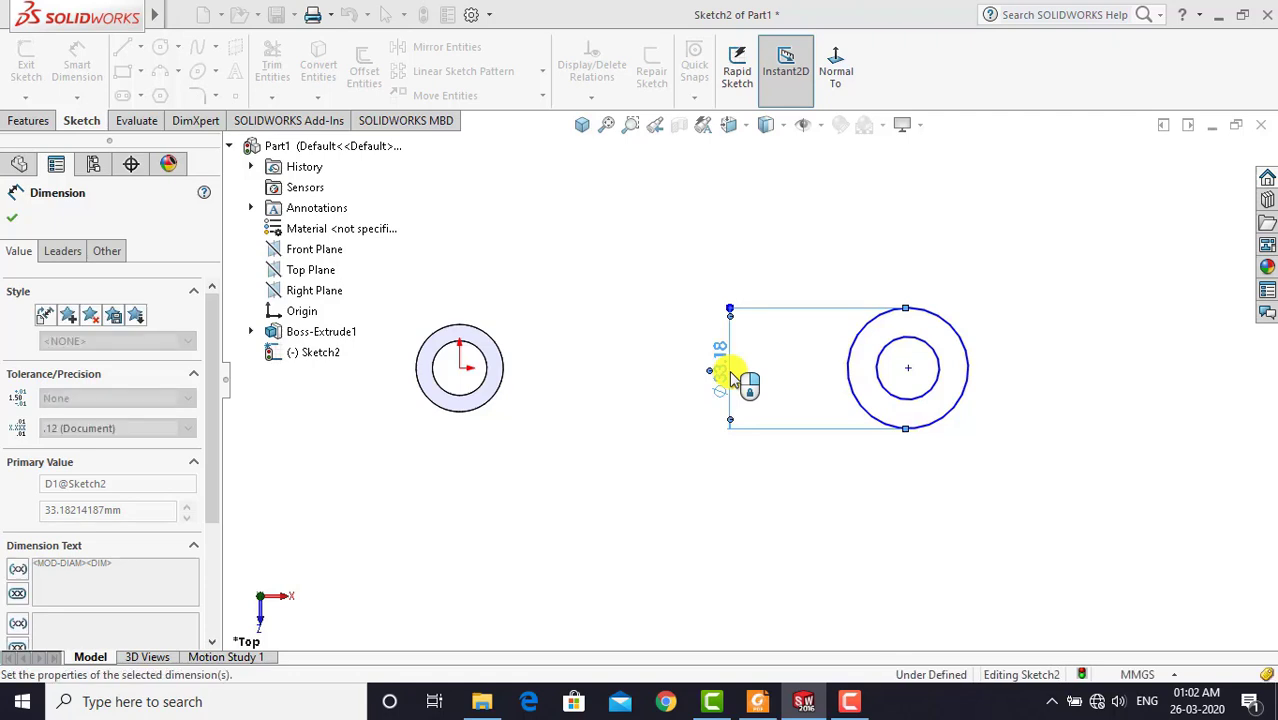
pyautogui.press('Return')
pyautogui.click(780, 373)
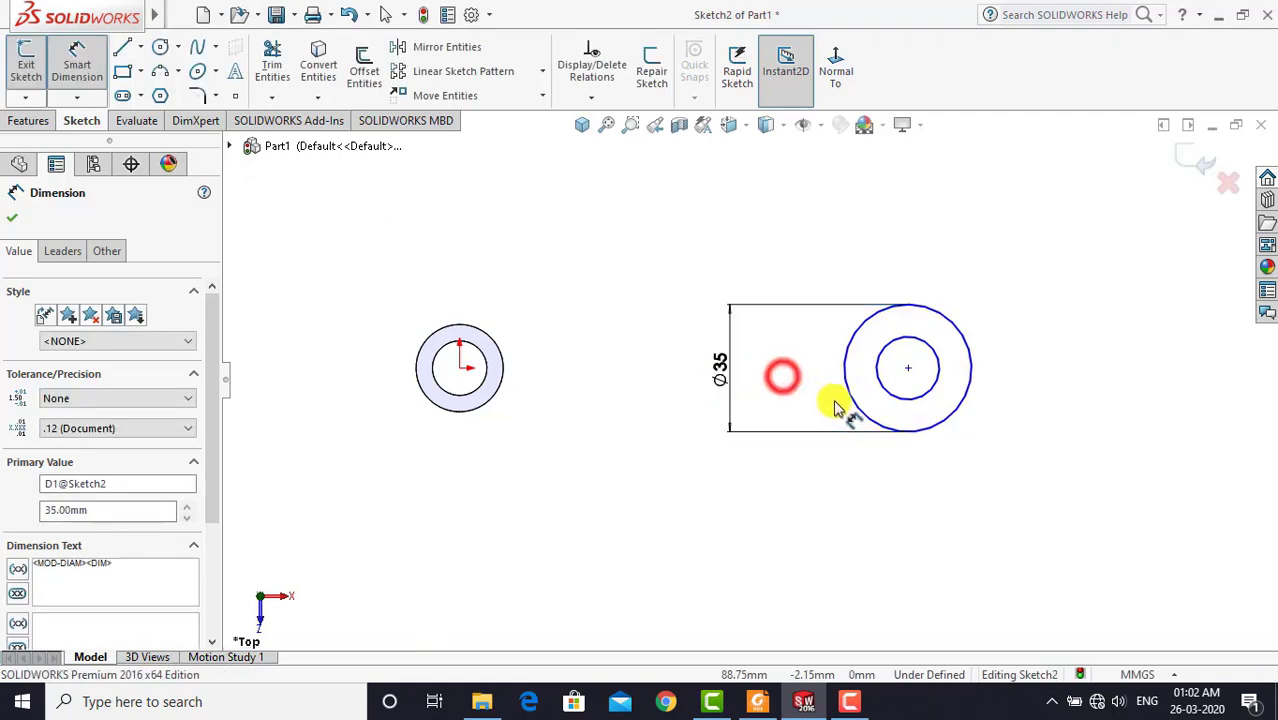
pyautogui.click(884, 356)
pyautogui.click(1020, 373)
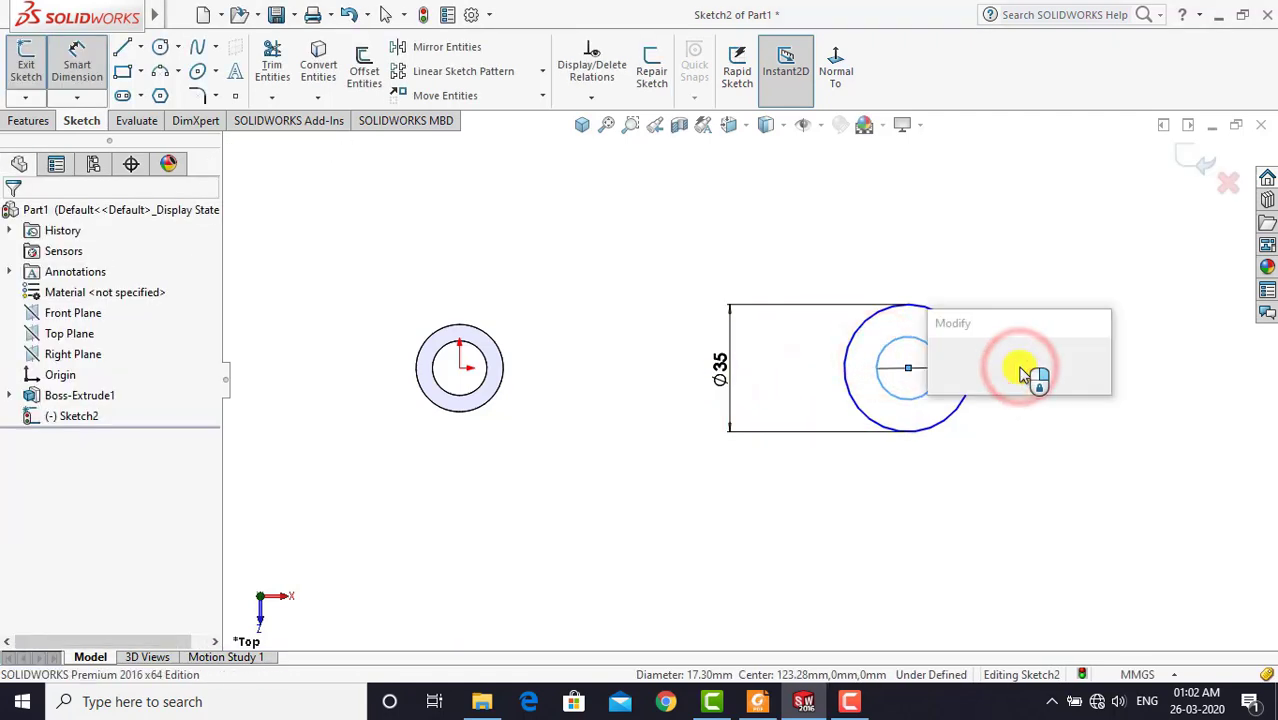
pyautogui.press('Return')
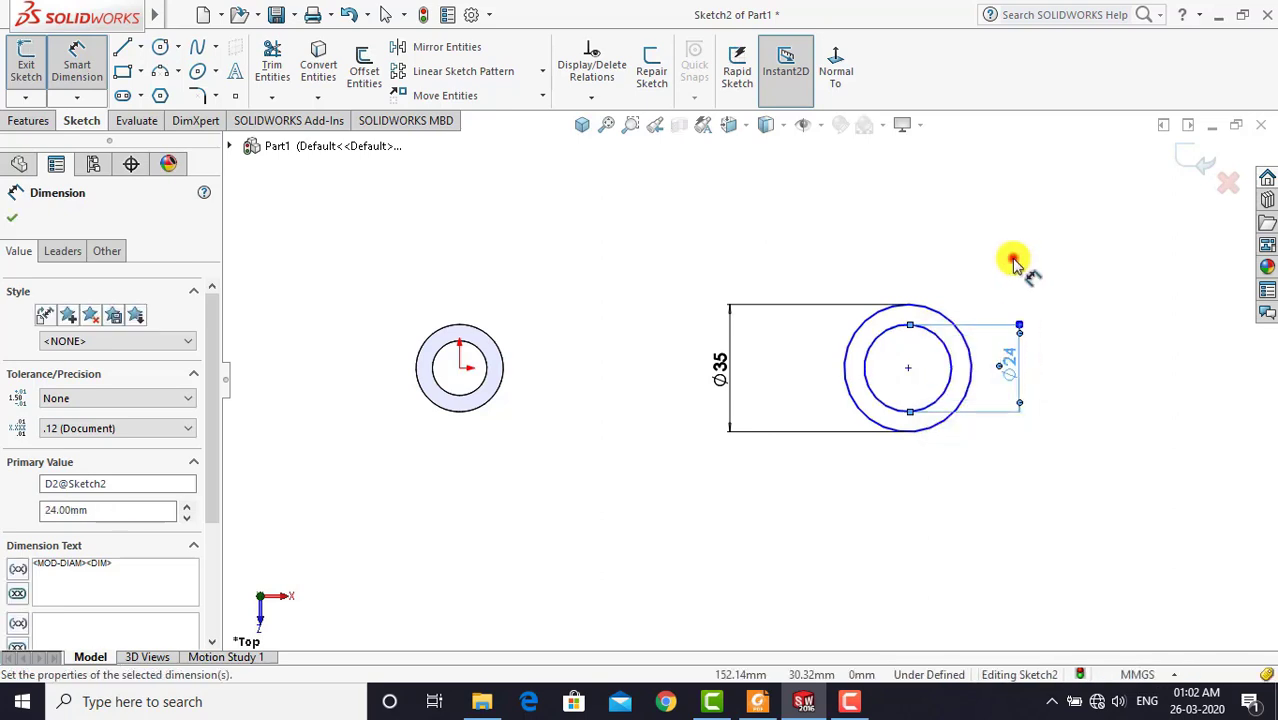
pyautogui.click(1012, 258)
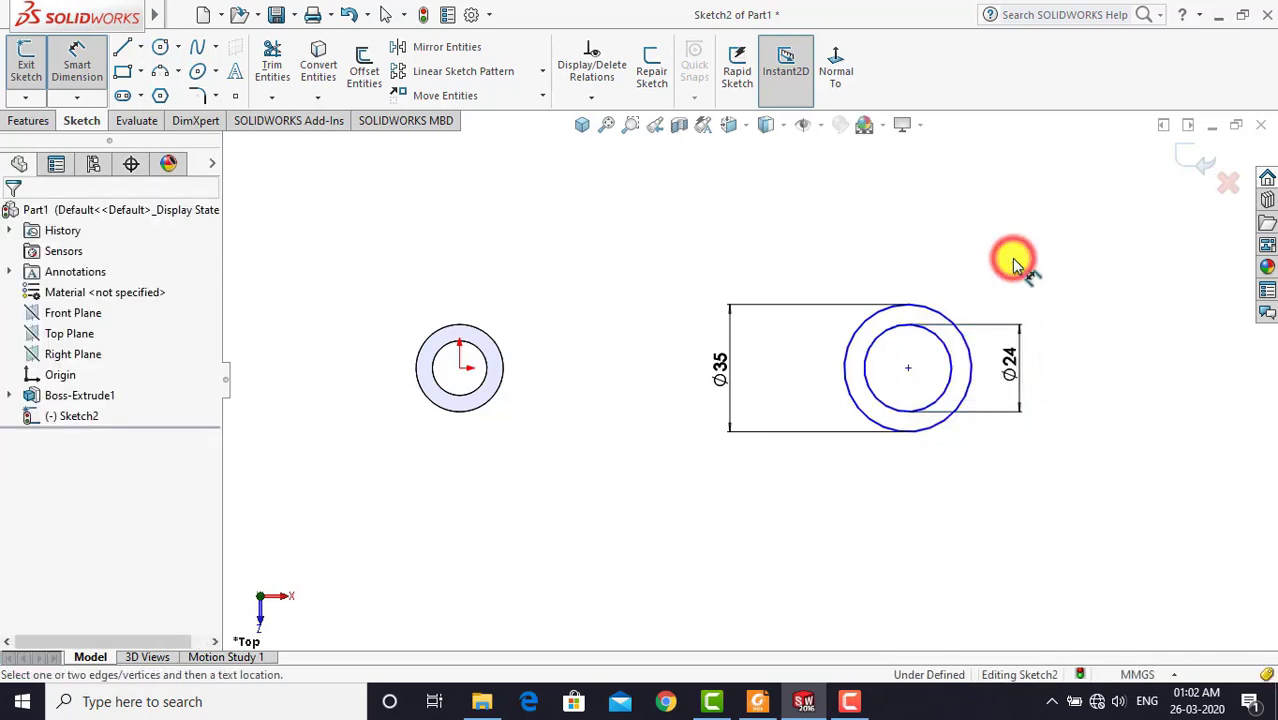
# Dimension the circles' centre 178 mm from the origin
pyautogui.click(907, 368)
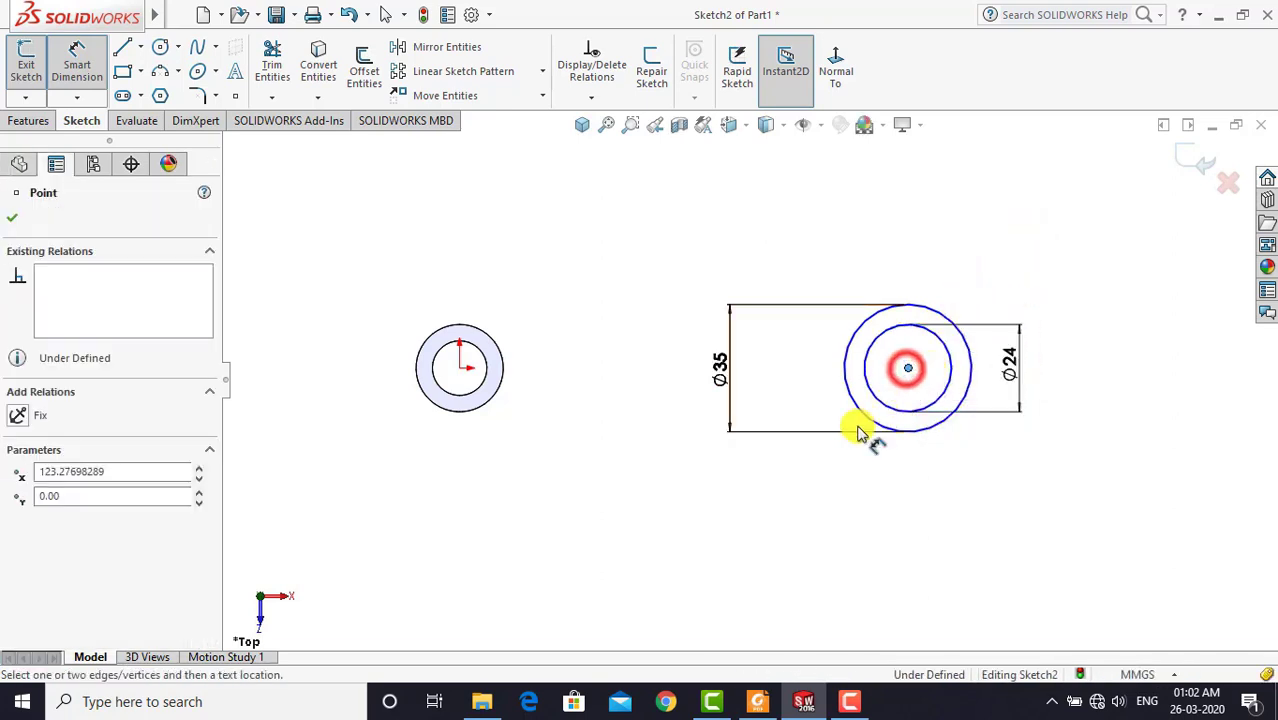
pyautogui.click(462, 372)
pyautogui.click(684, 506)
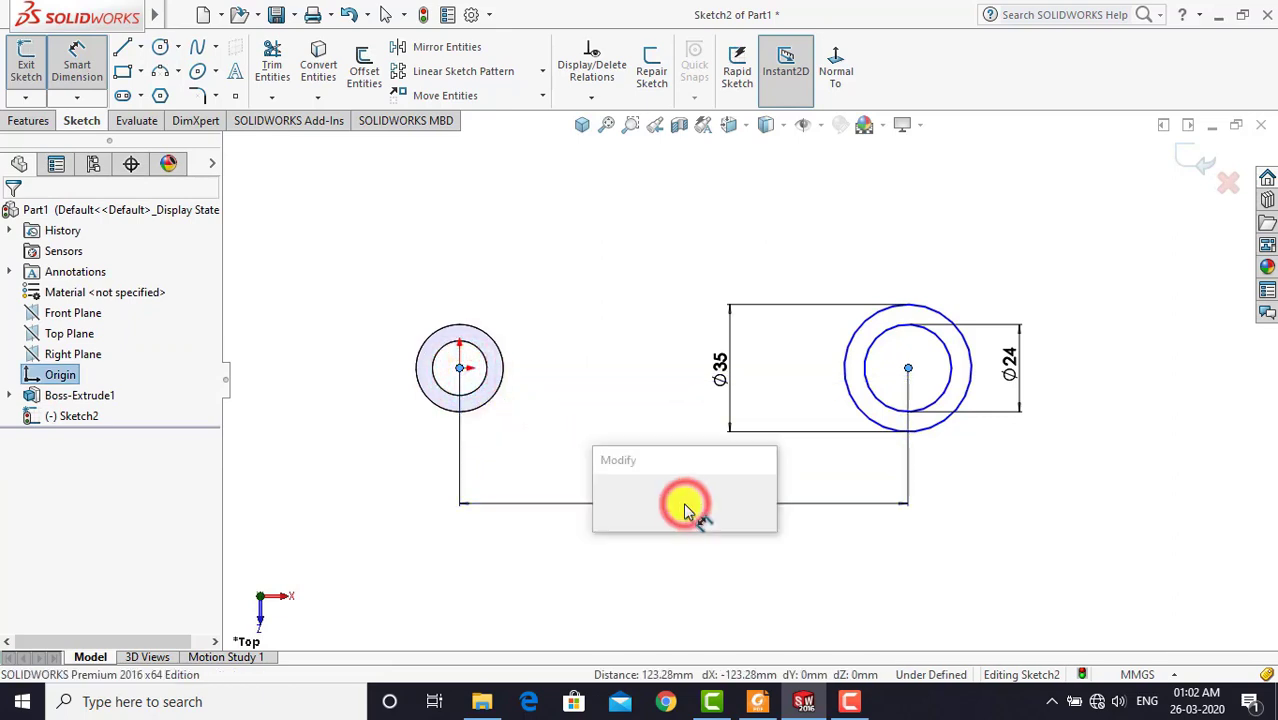
pyautogui.write('178')
pyautogui.press('Return')
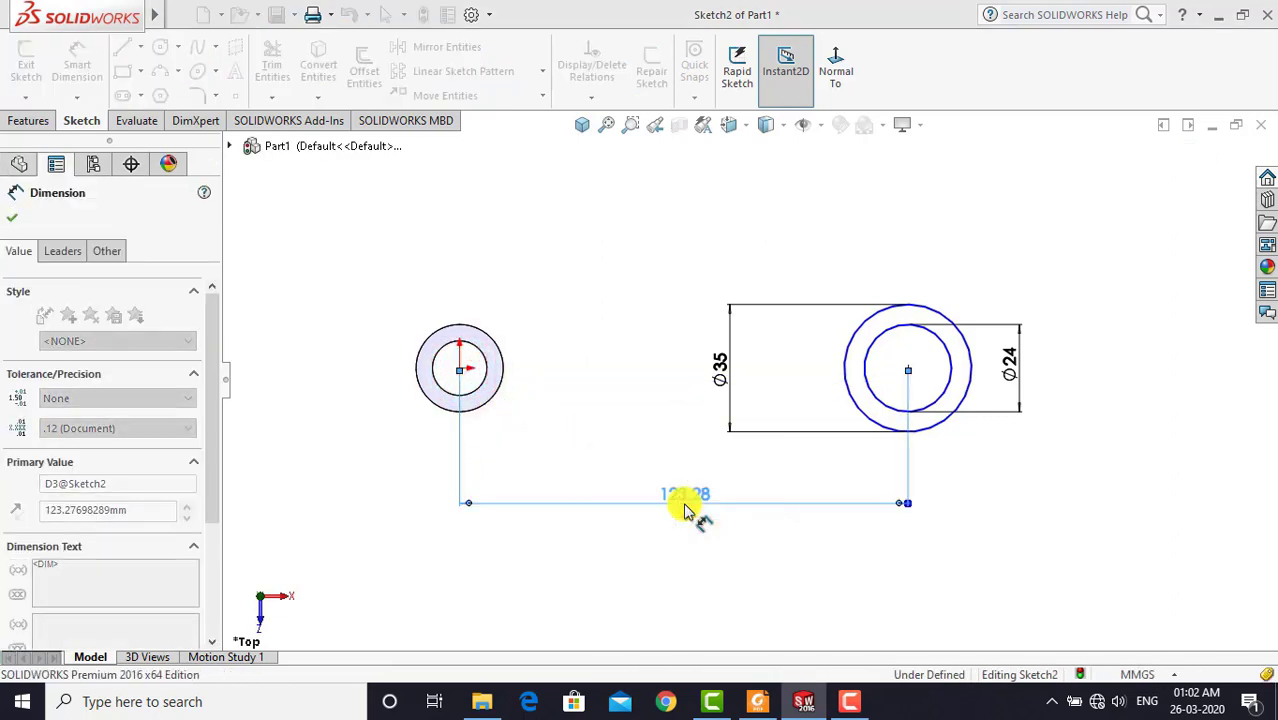
pyautogui.click(656, 400)
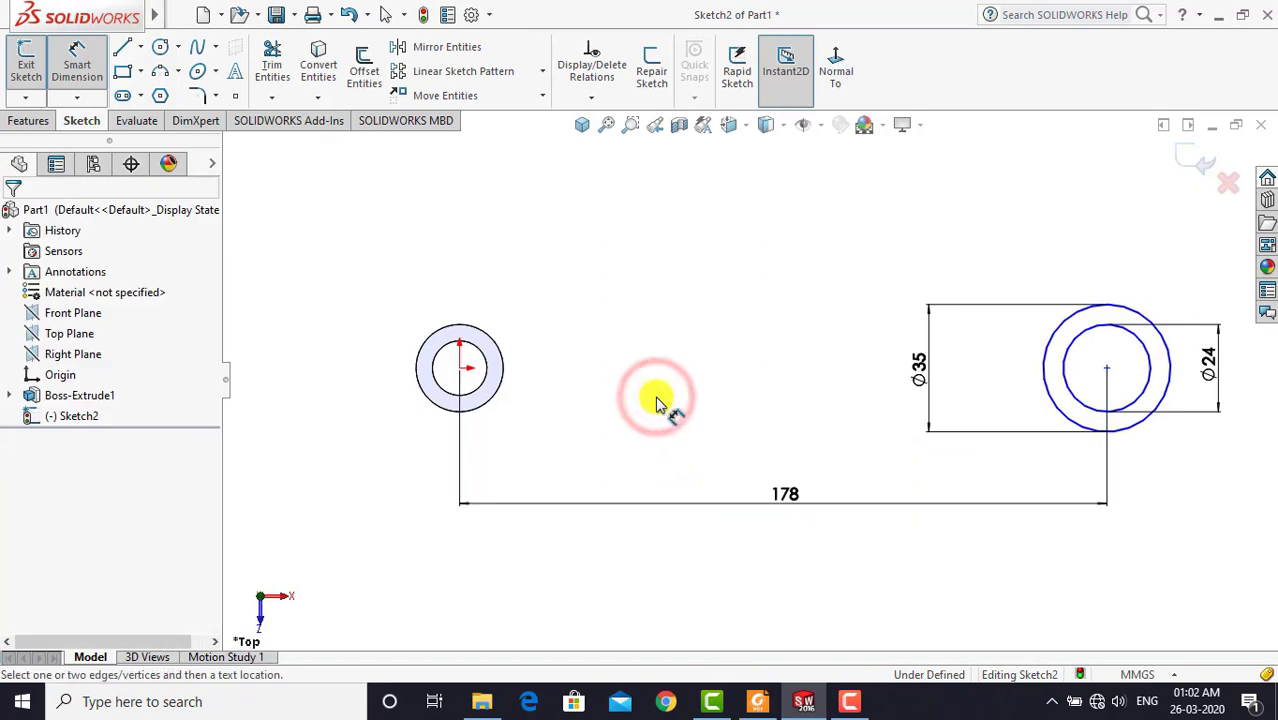
pyautogui.press('Escape')
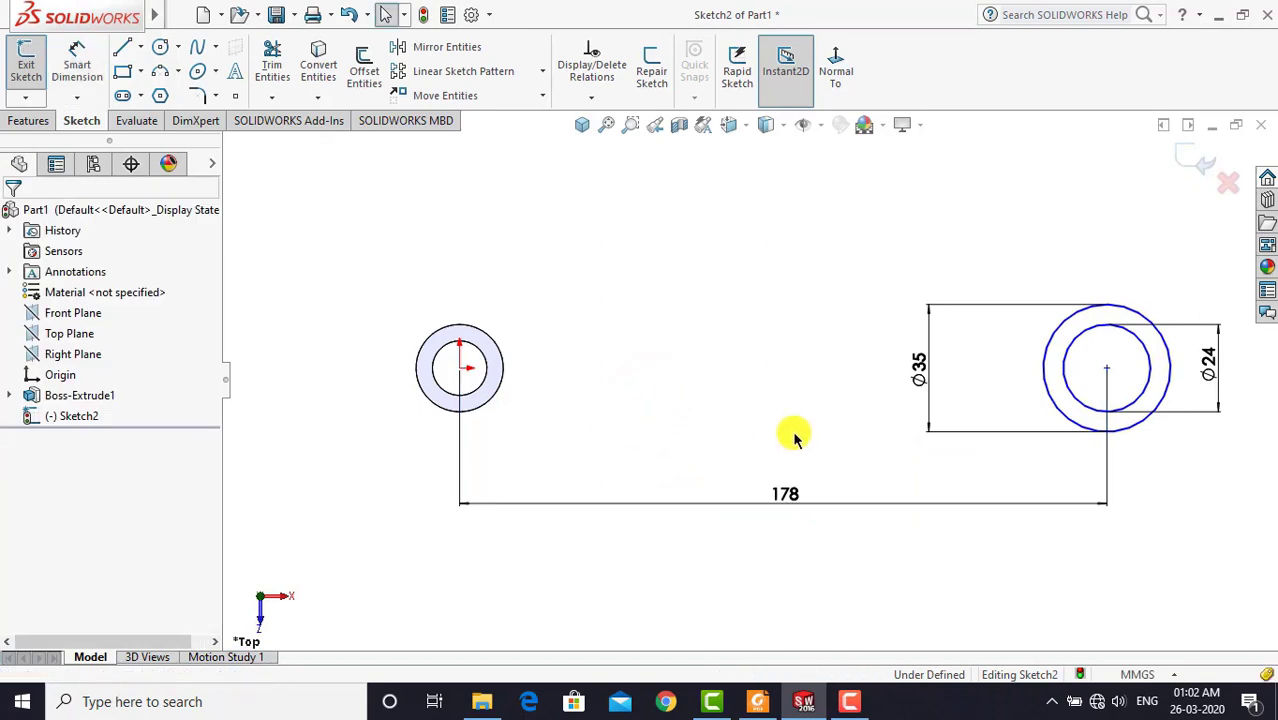
# Add a Horizontal relation between the circles' centre and the origin
pyautogui.click(1109, 370)
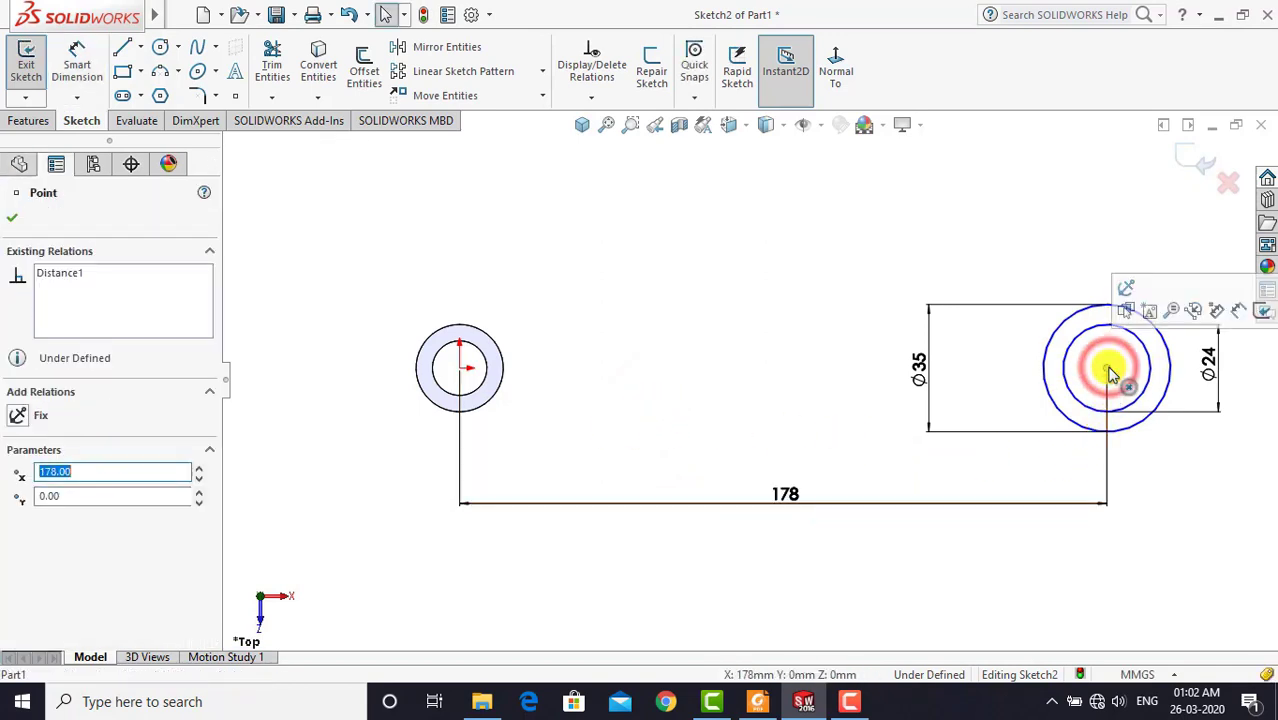
pyautogui.keyDown('ctrl'); pyautogui.click(461, 370); pyautogui.keyUp('ctrl')
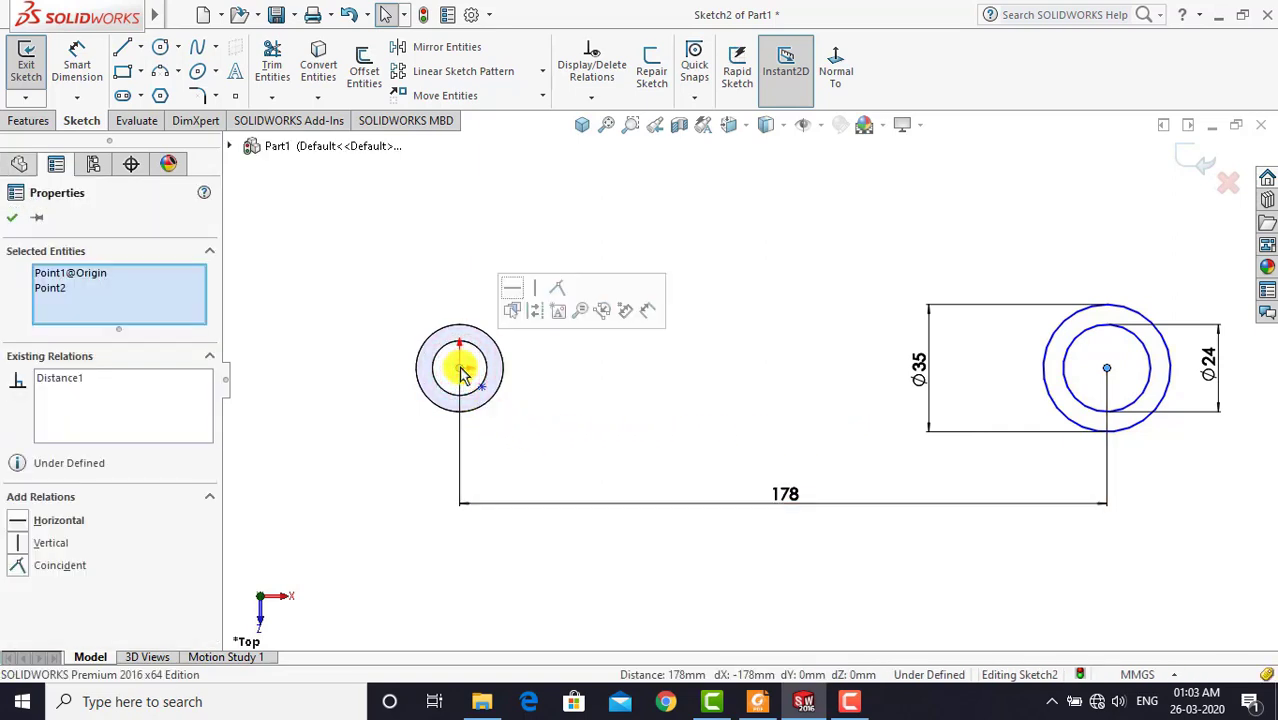
pyautogui.click(511, 288)
pyautogui.click(790, 402)
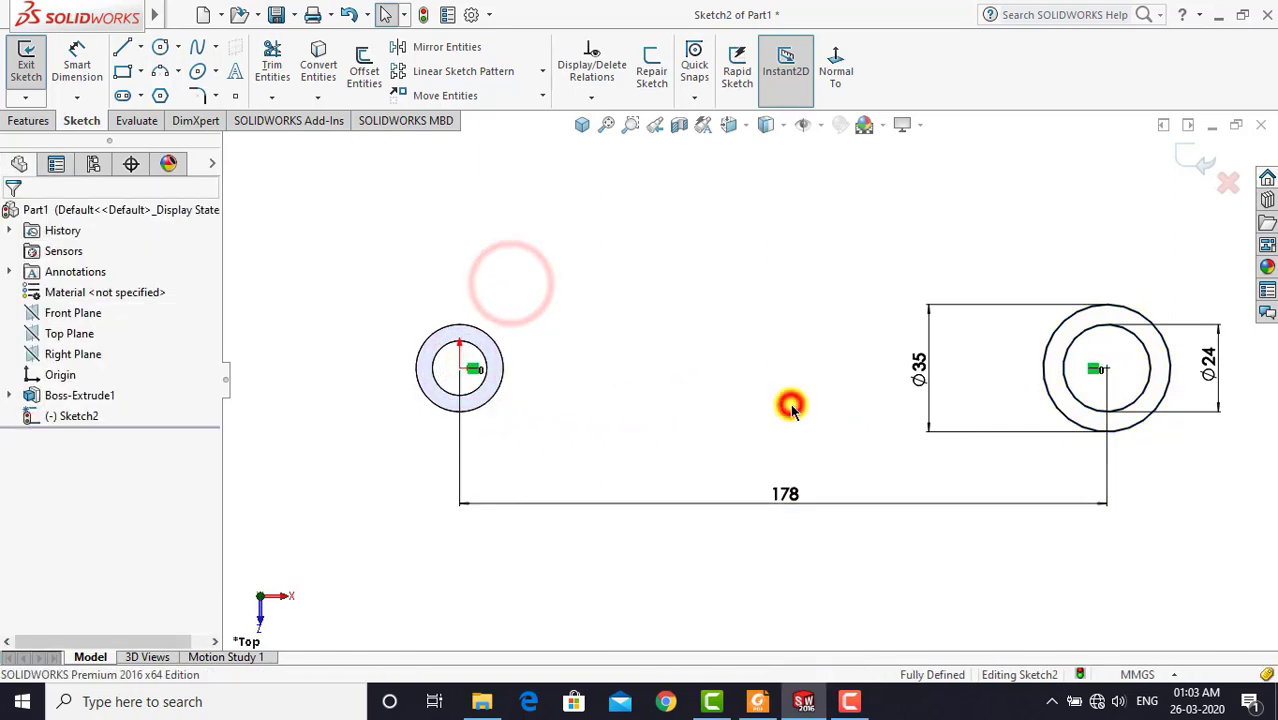
pyautogui.scroll(2, 790, 405)
pyautogui.scroll(-1, 939, 449)
pyautogui.scroll(-1, 941, 447)
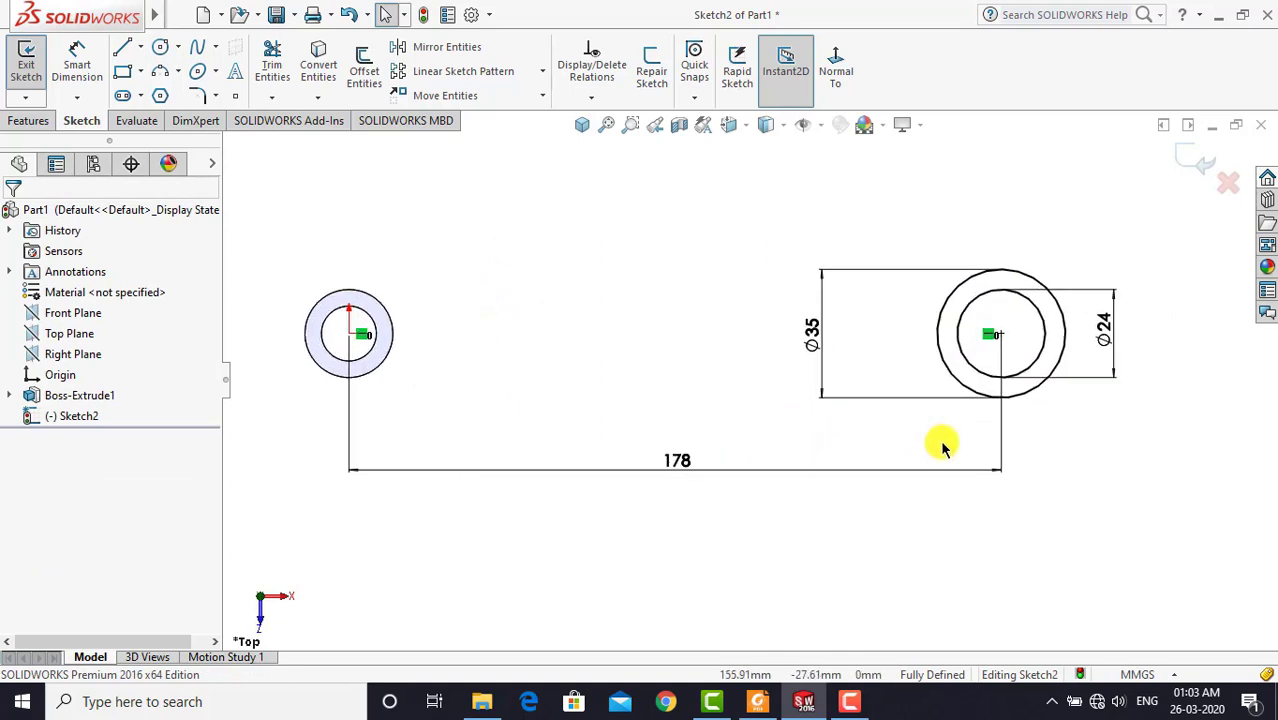
# Start extruding Sketch2 and check the PDF drawing for the head thickness
pyautogui.click(41, 128)
pyautogui.click(33, 68)
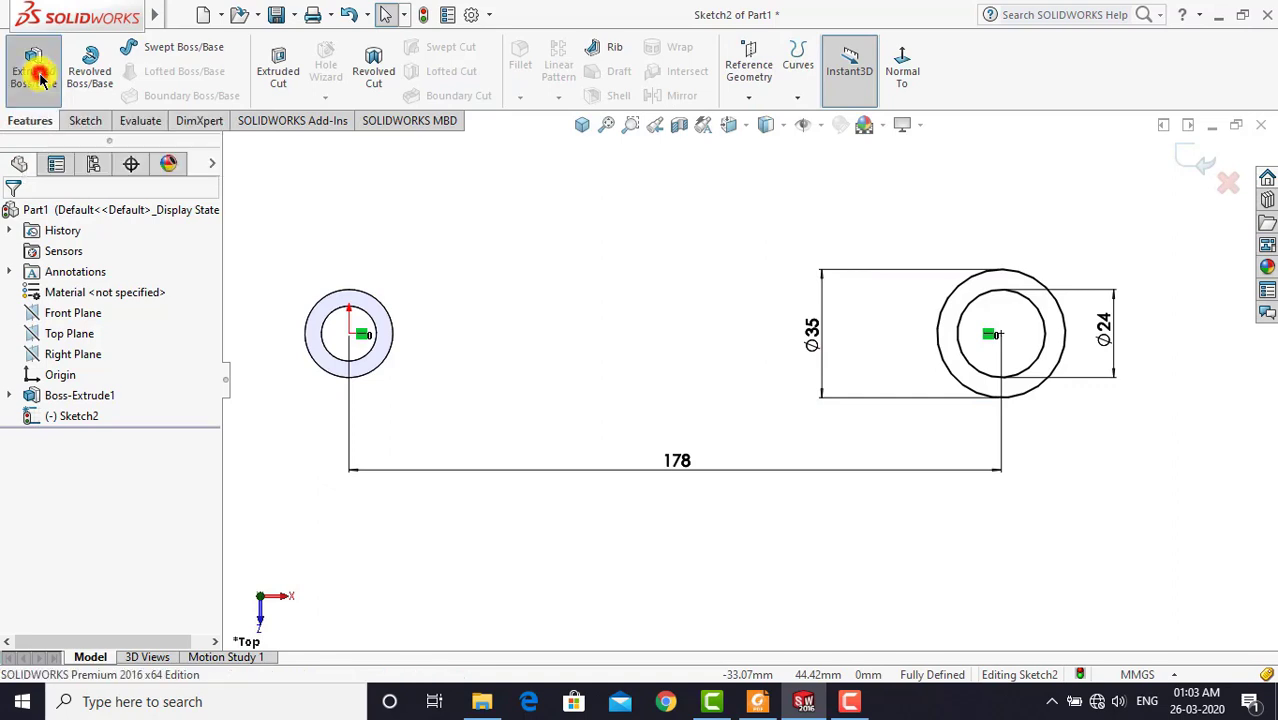
pyautogui.click(581, 124)
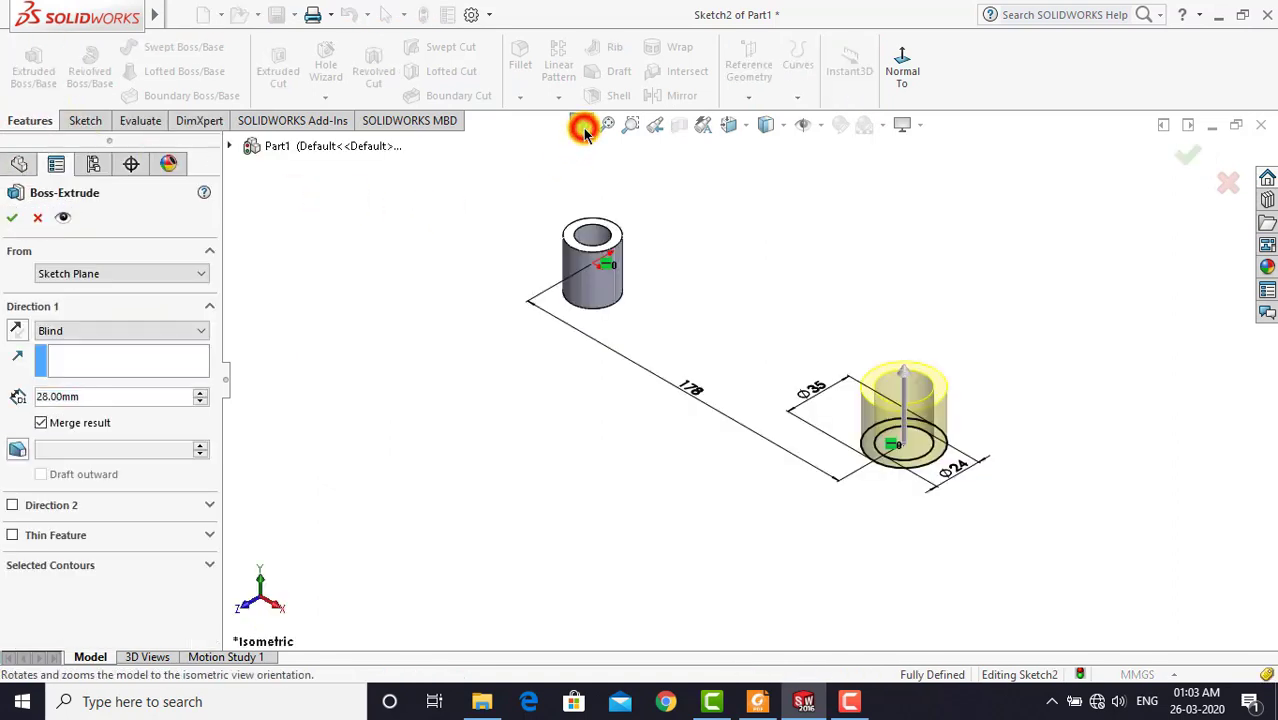
pyautogui.click(757, 701)
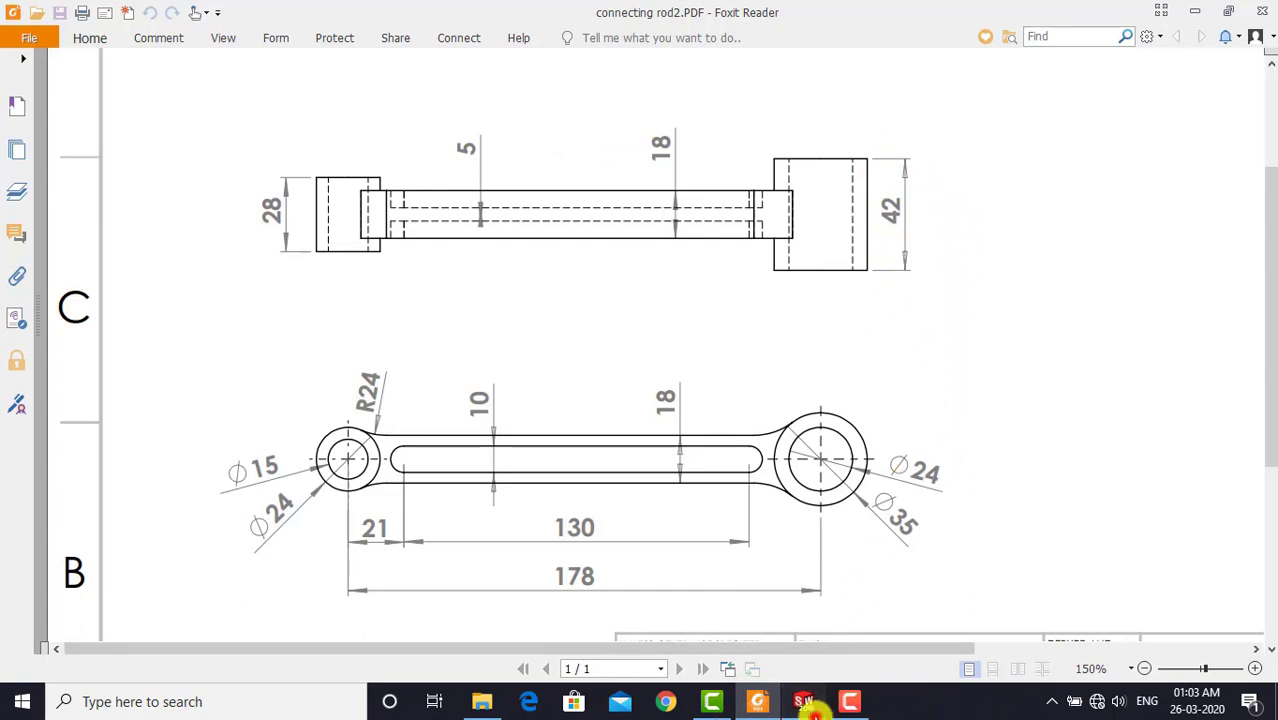
pyautogui.click(803, 701)
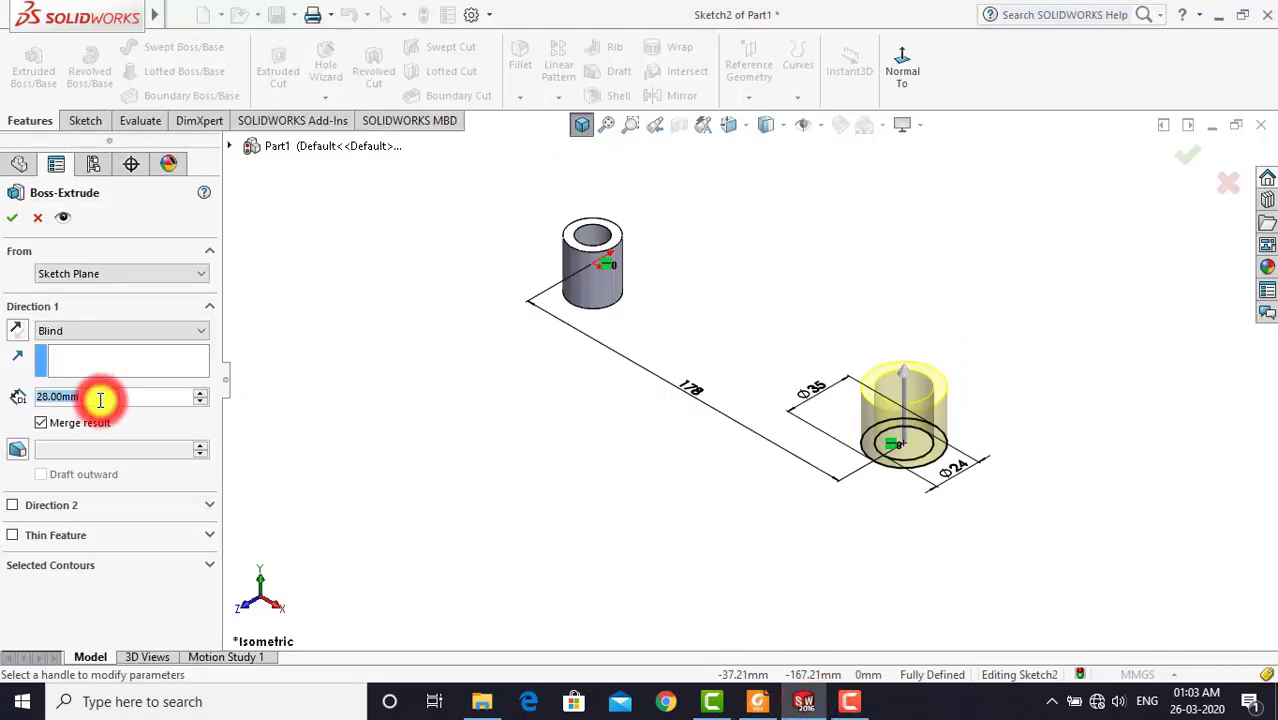
# Extrude Sketch2 42 mm Mid Plane into a second hollow tube
pyautogui.write('42')
pyautogui.press('Return')
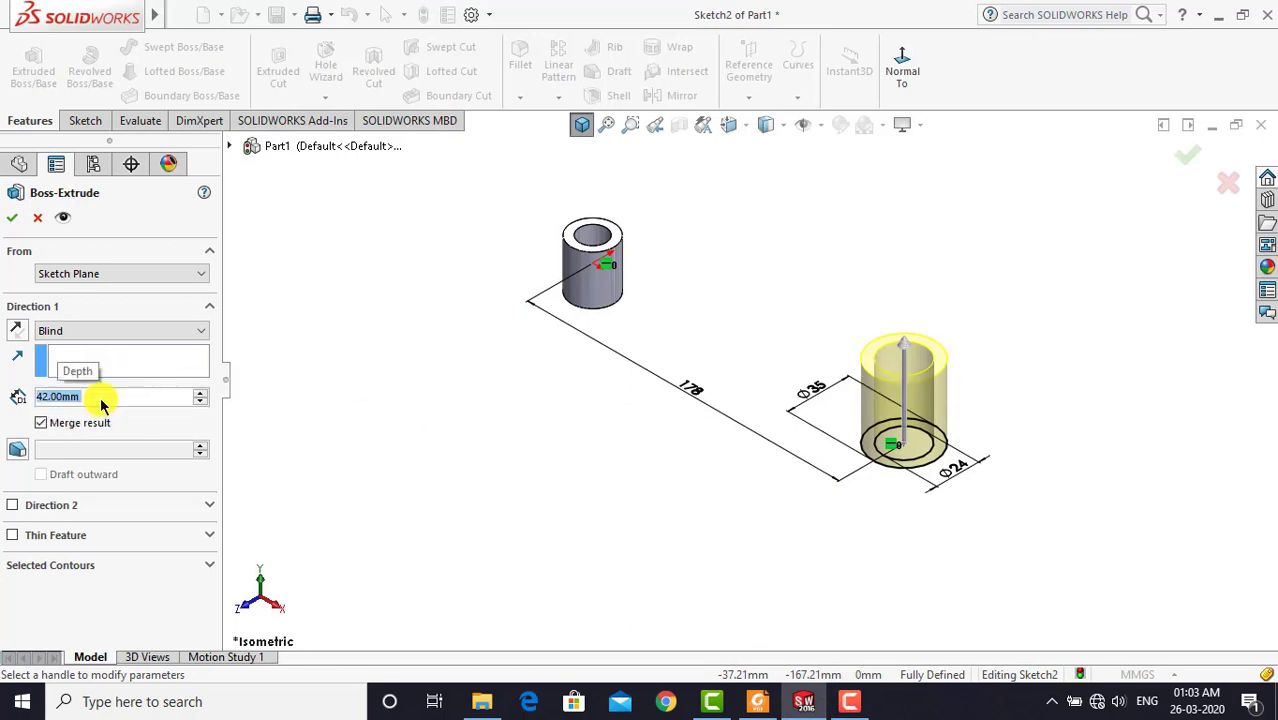
pyautogui.click(91, 332)
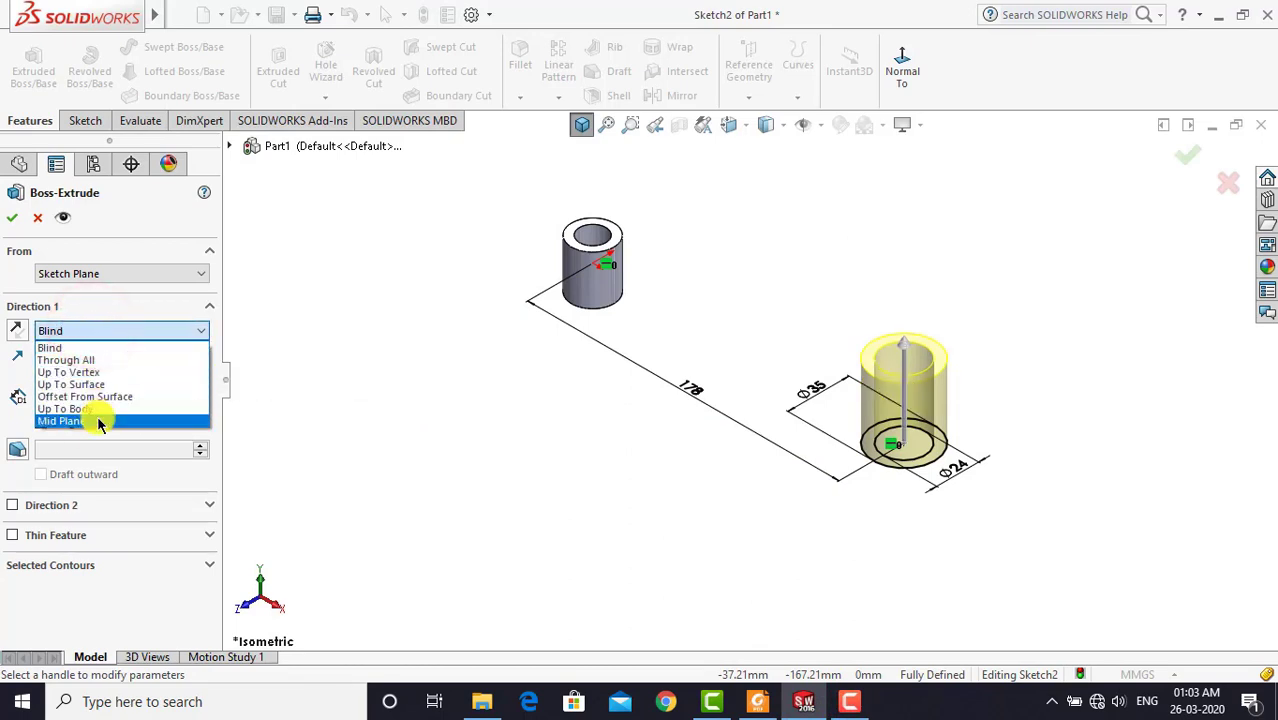
pyautogui.click(98, 421)
pyautogui.click(12, 217)
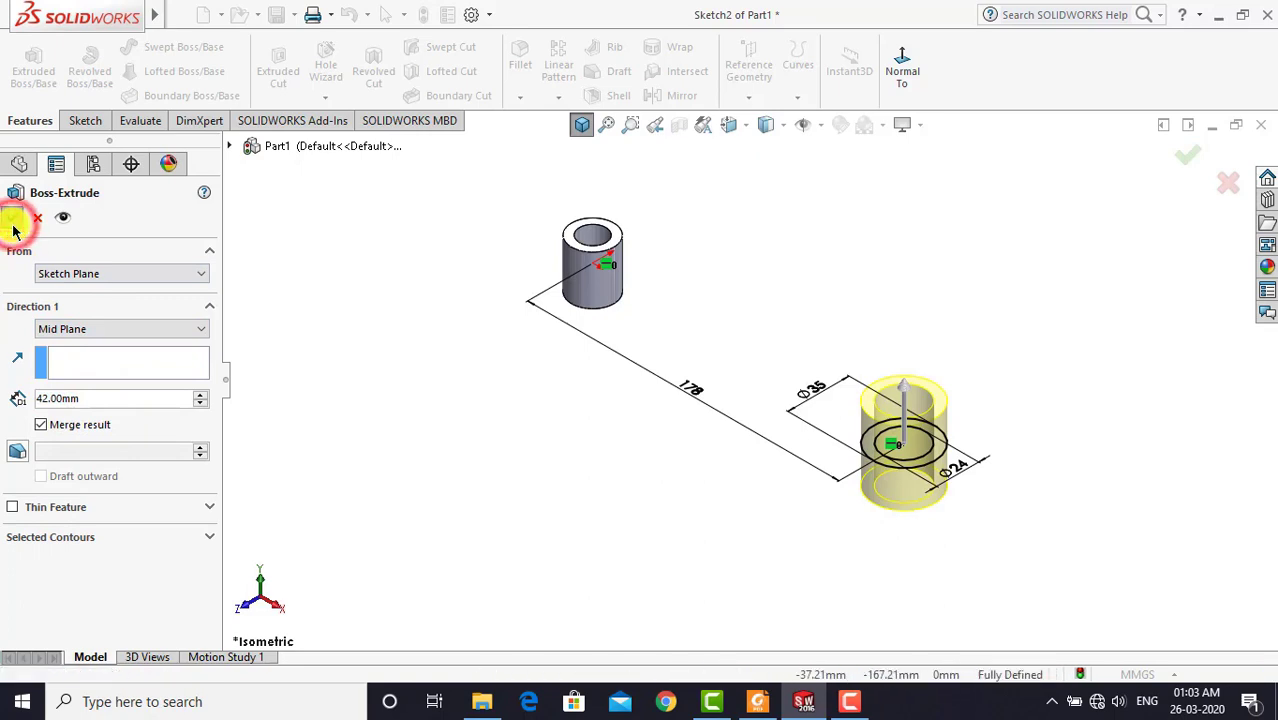
pyautogui.click(543, 418)
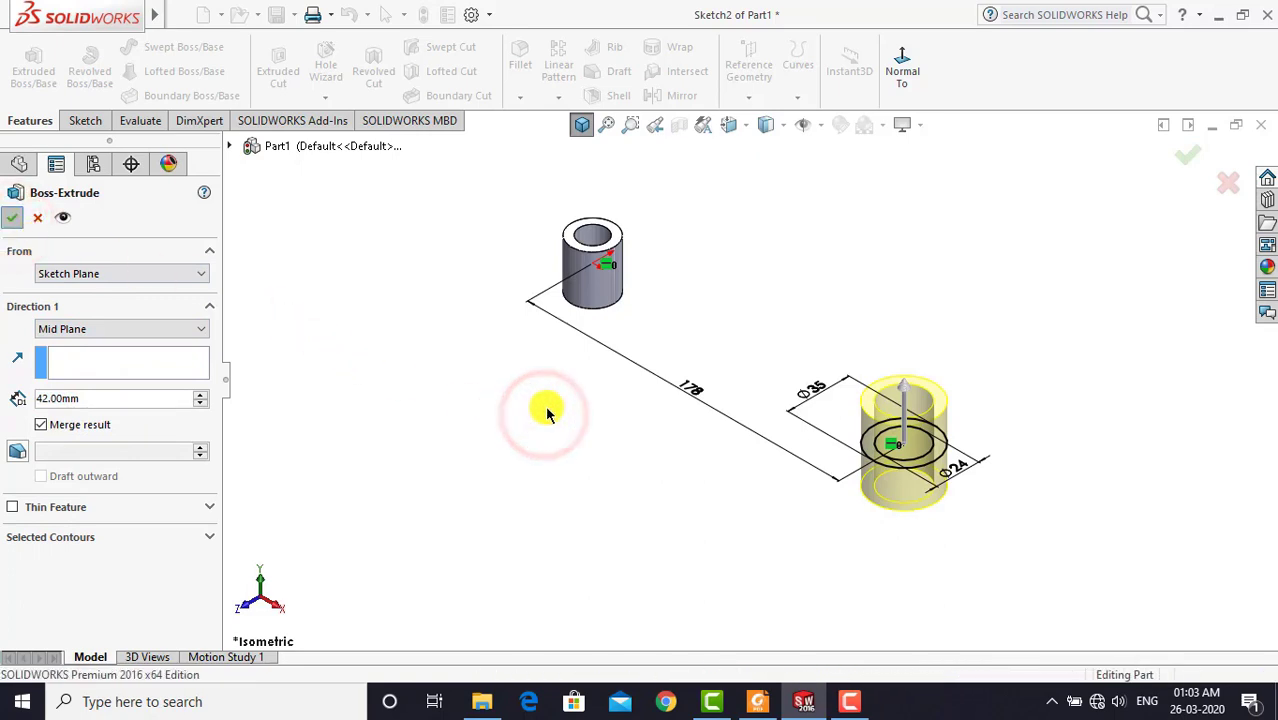
# Review the connecting rod drawing in Foxit and return to the part
pyautogui.click(727, 248)
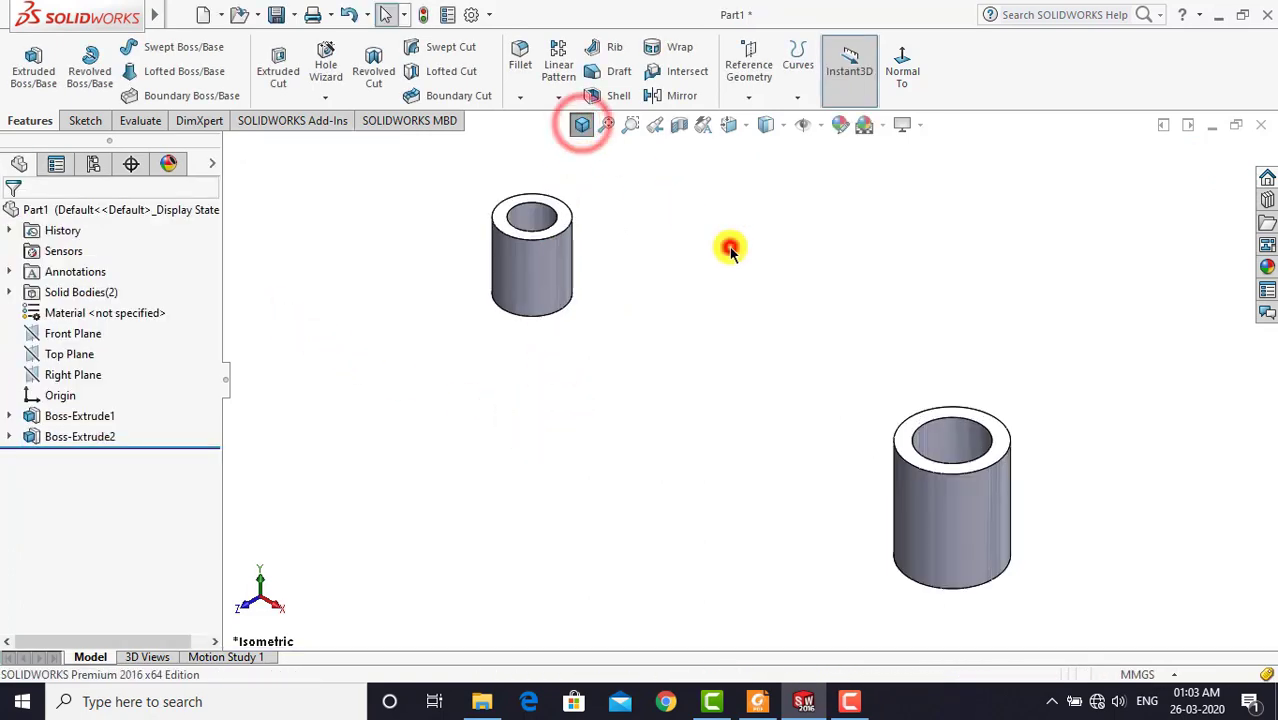
pyautogui.click(760, 701)
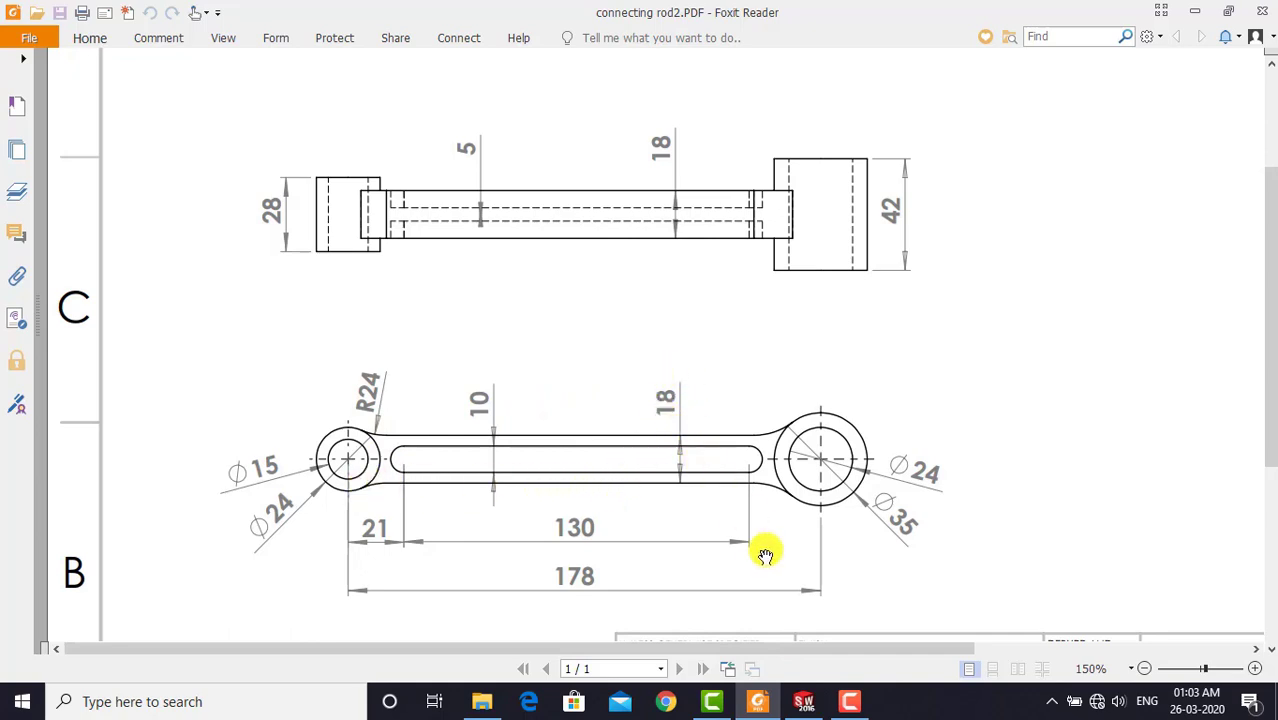
pyautogui.click(804, 701)
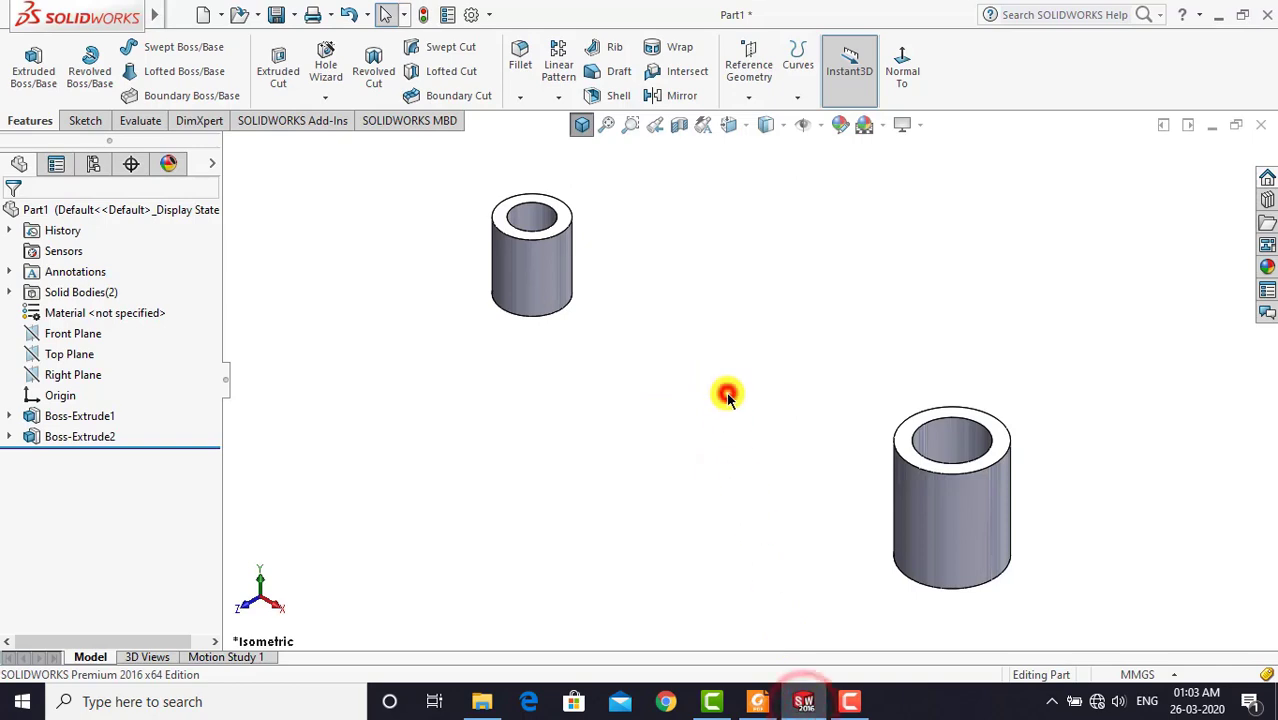
# Start a new sketch on the Top Plane viewed Normal To
pyautogui.click(85, 120)
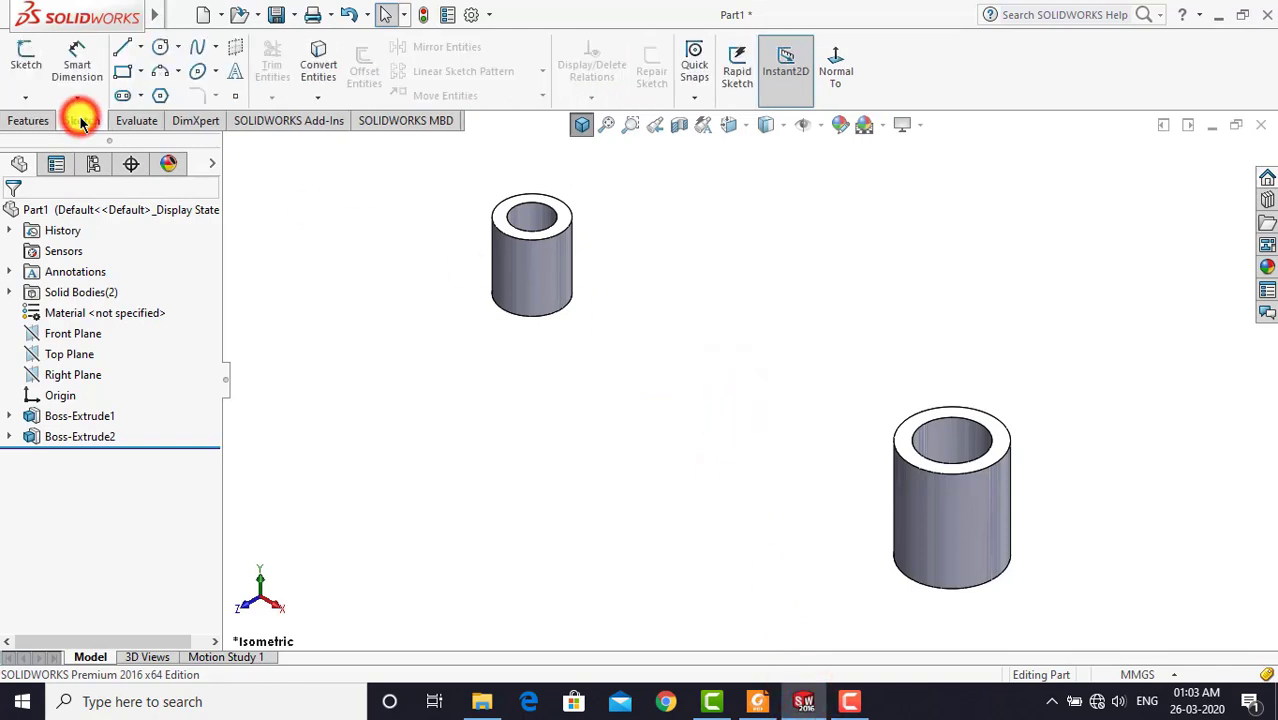
pyautogui.click(30, 60)
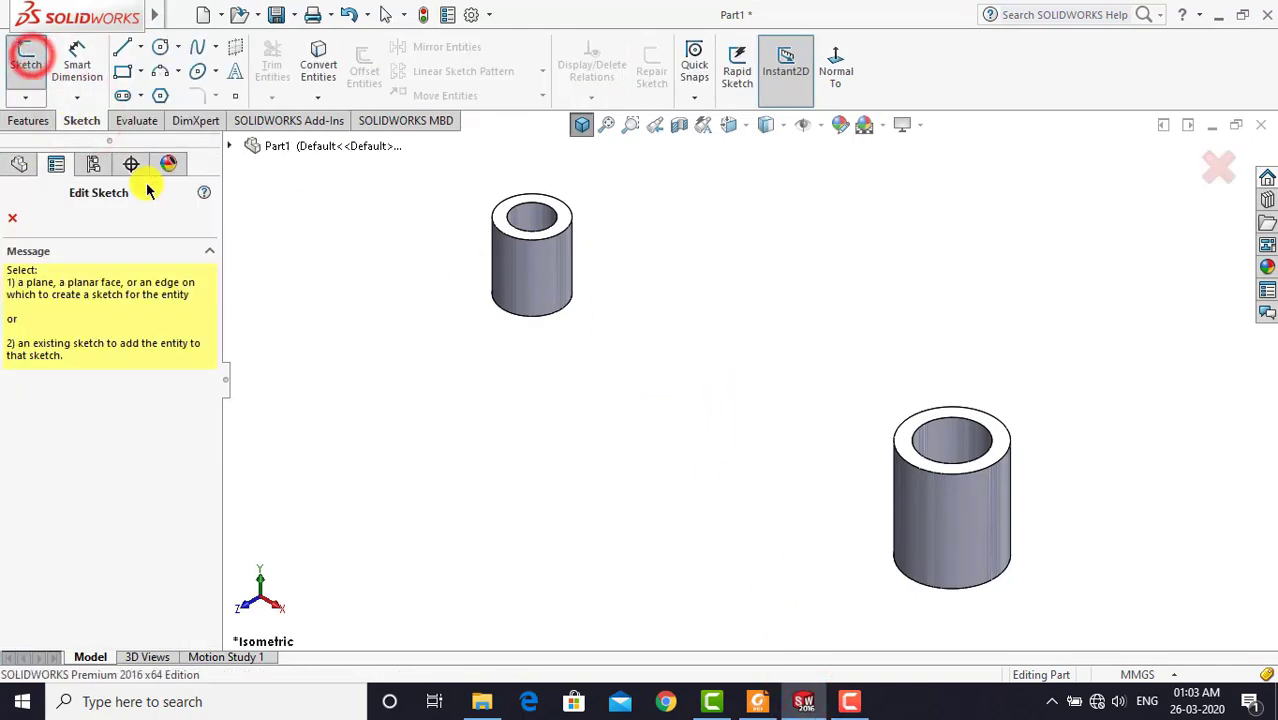
pyautogui.click(228, 148)
pyautogui.click(307, 289)
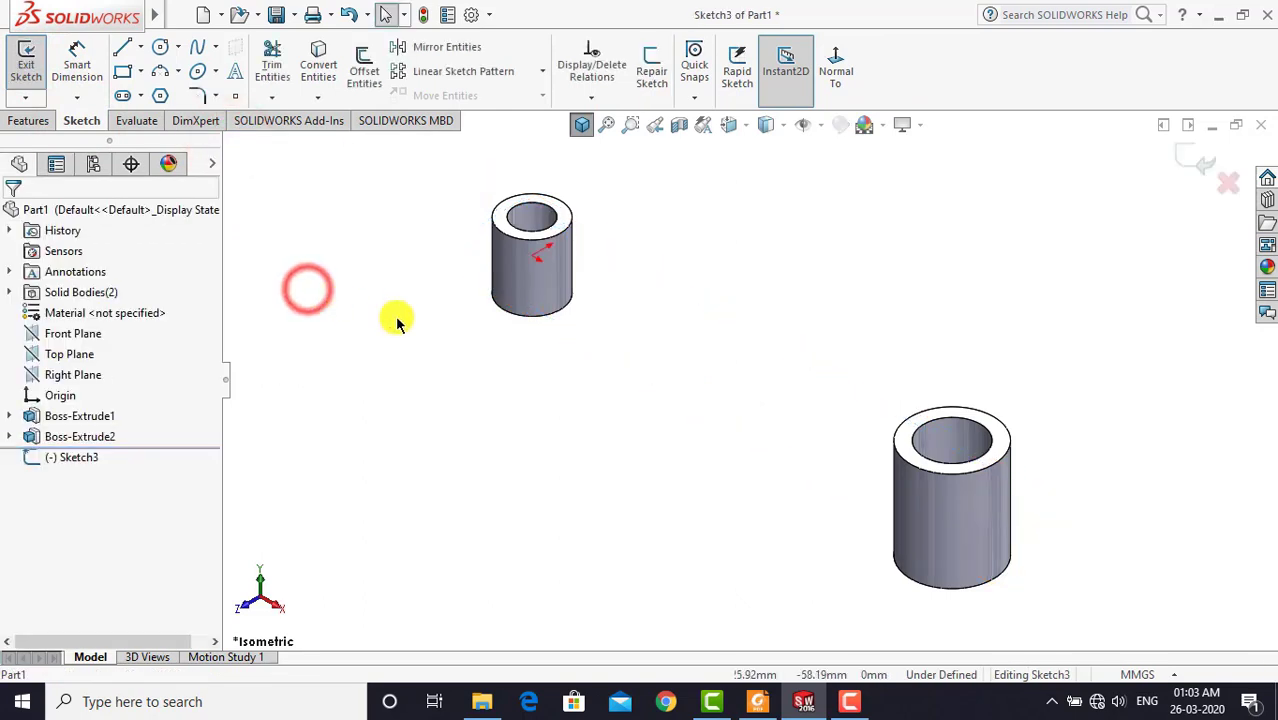
pyautogui.click(836, 70)
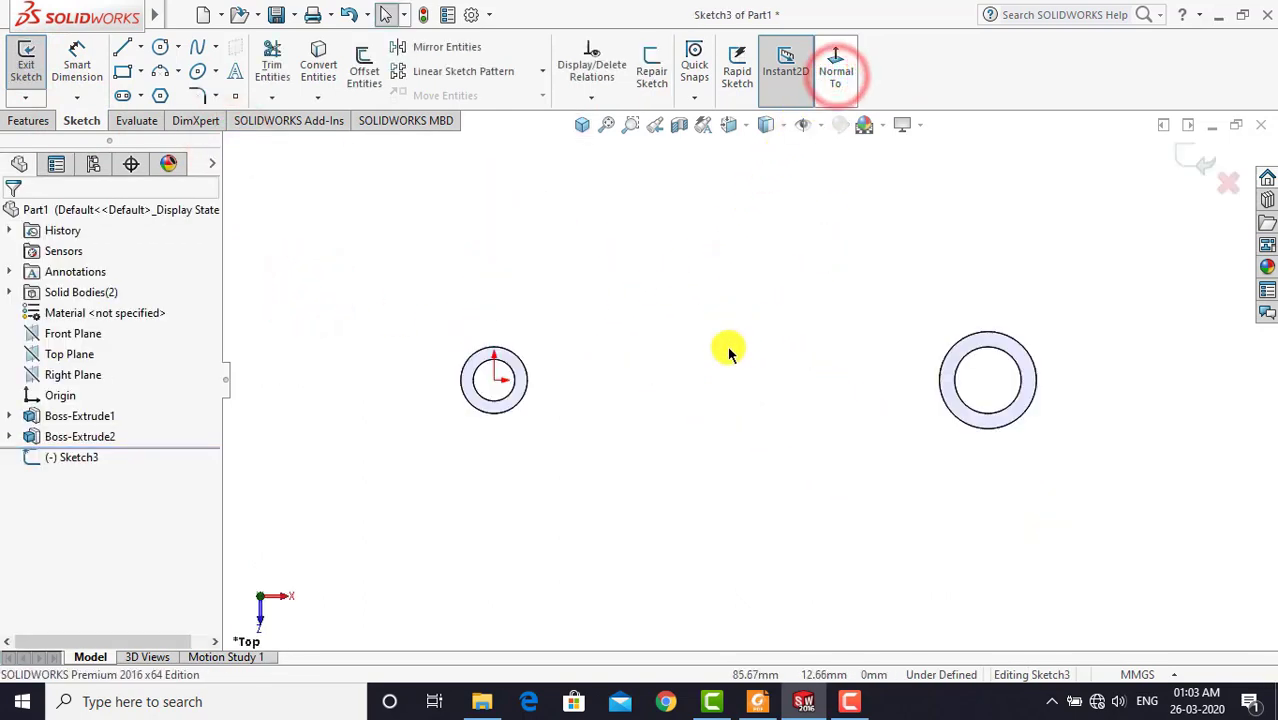
pyautogui.scroll(-1, 728, 352)
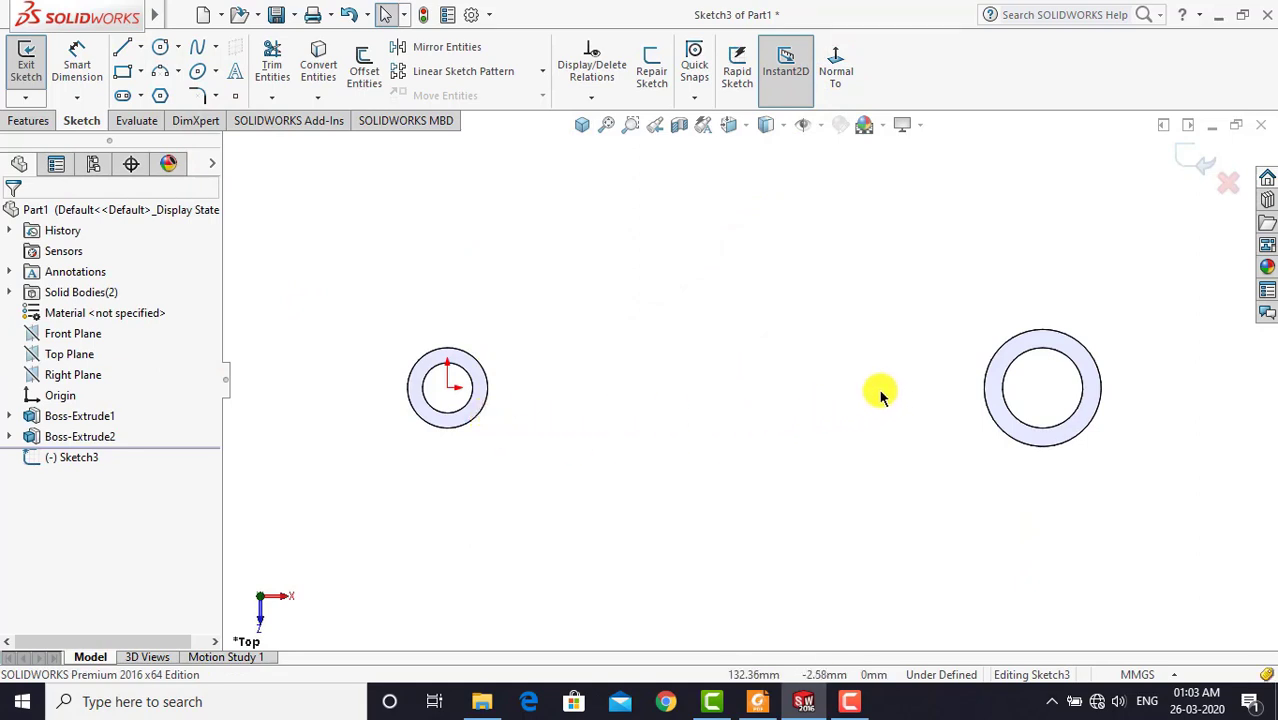
# Convert the outer edges of the small and large rings into sketch circles
pyautogui.click(487, 372)
pyautogui.rightClick(486, 372)
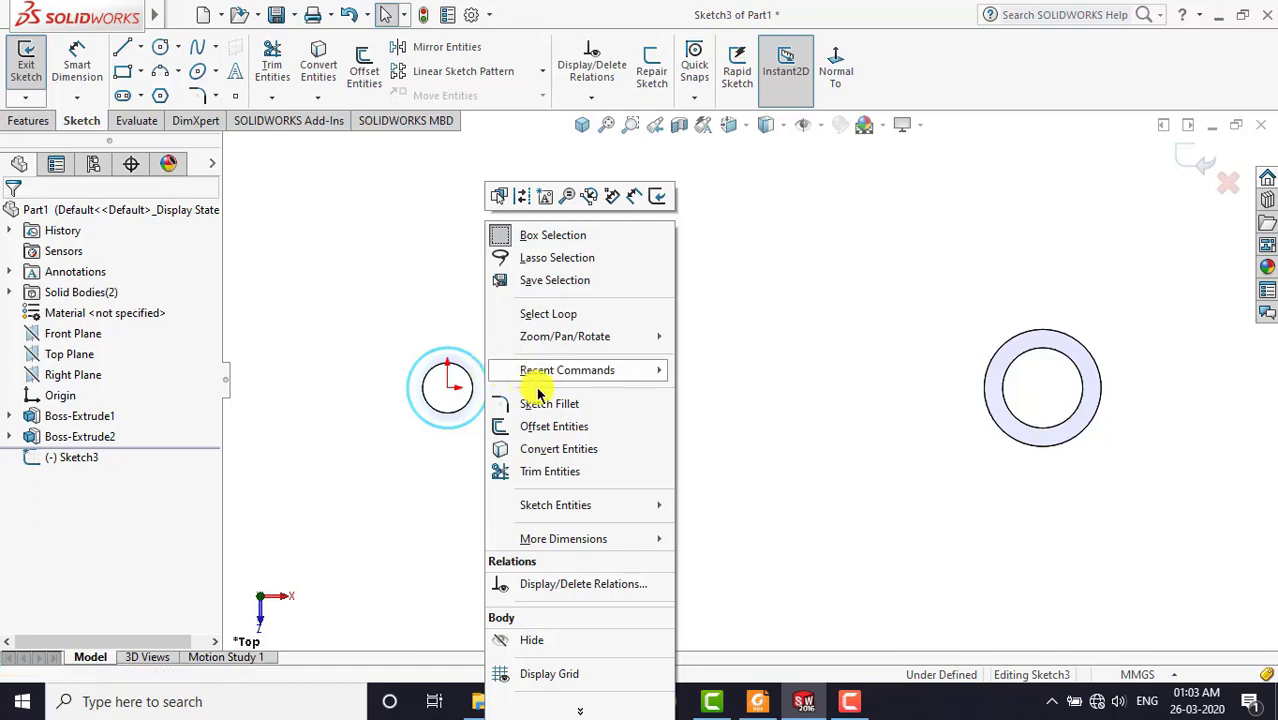
pyautogui.click(556, 450)
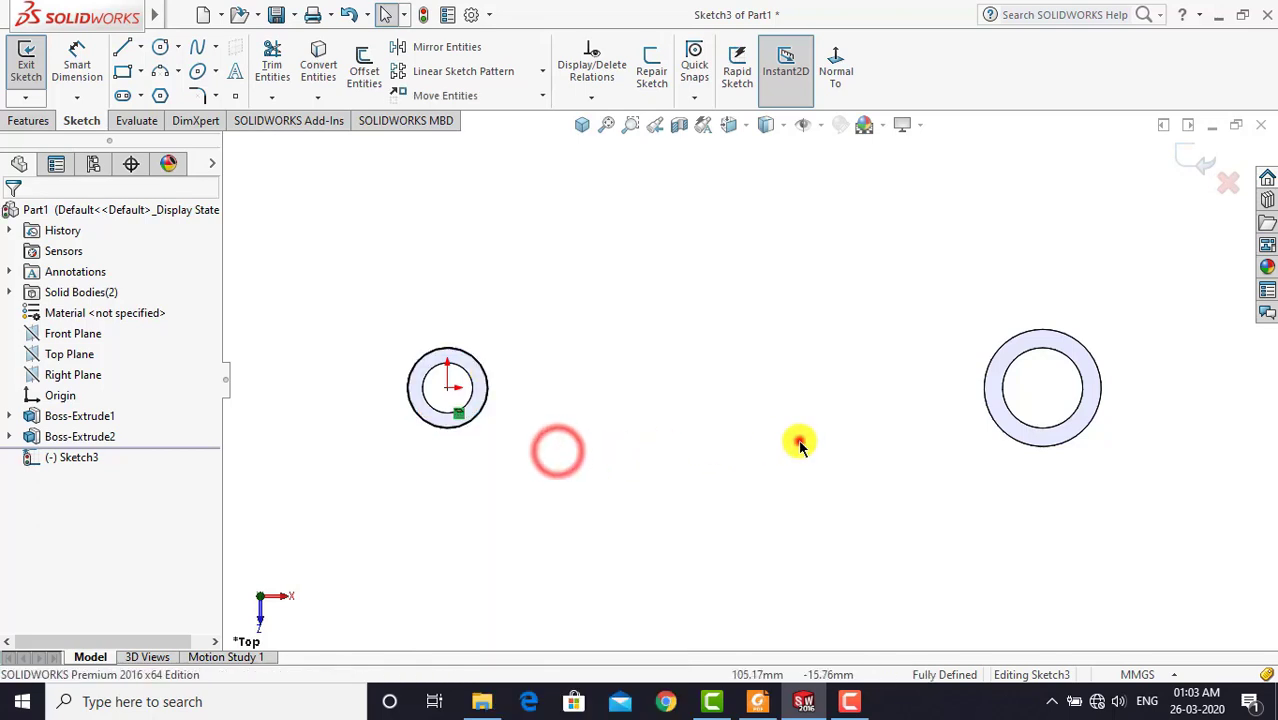
pyautogui.click(798, 441)
pyautogui.scroll(-2, 1120, 342)
pyautogui.scroll(-2, 1100, 346)
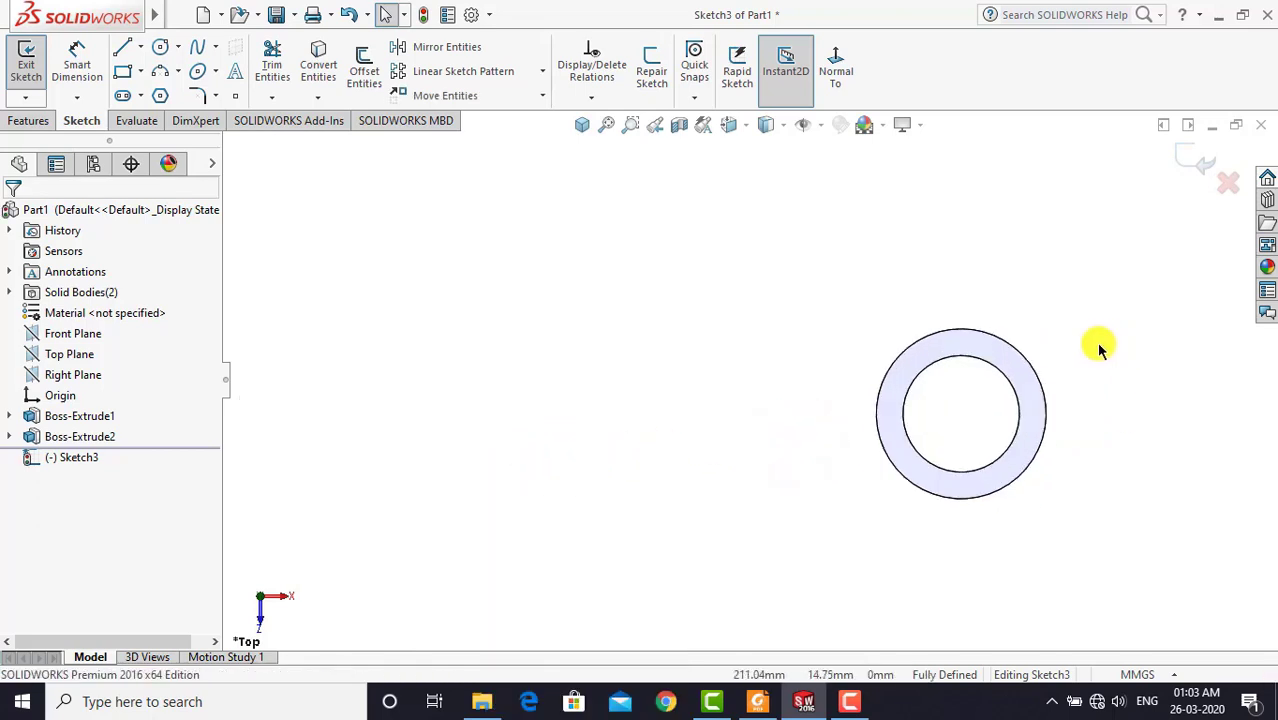
pyautogui.click(1005, 345)
pyautogui.rightClick(1005, 343)
pyautogui.click(1068, 400)
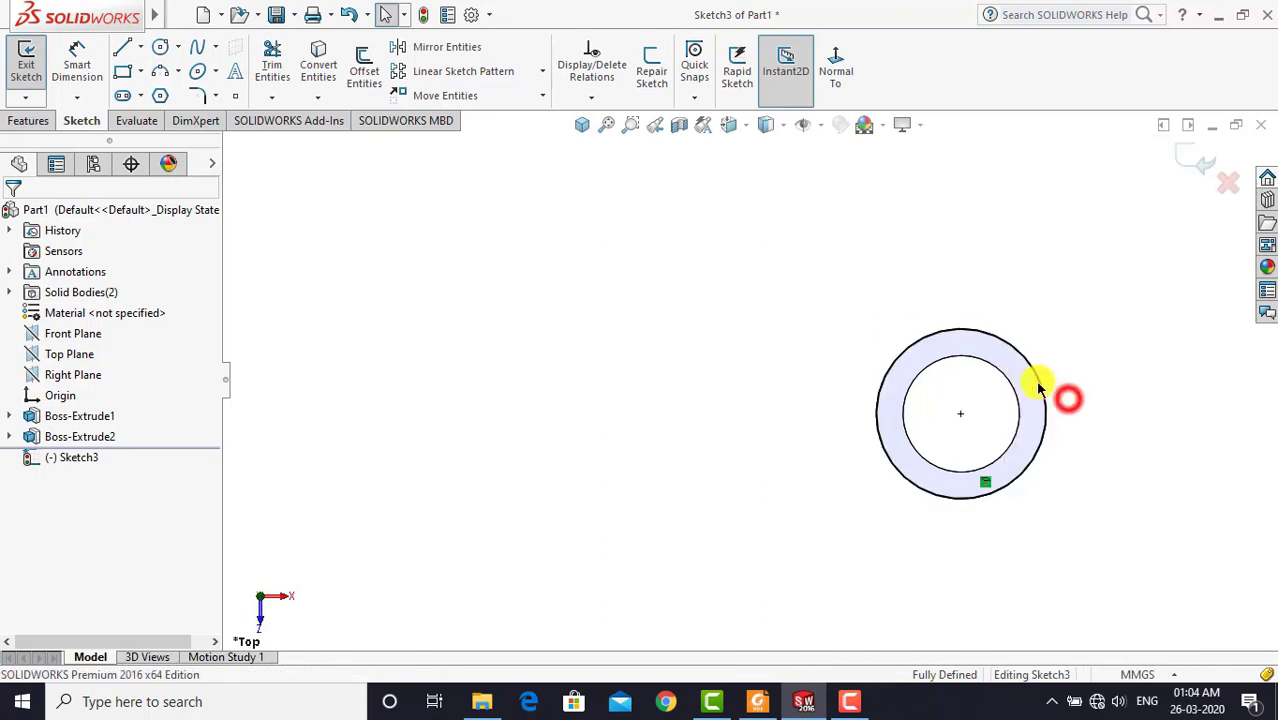
pyautogui.scroll(3, 876, 317)
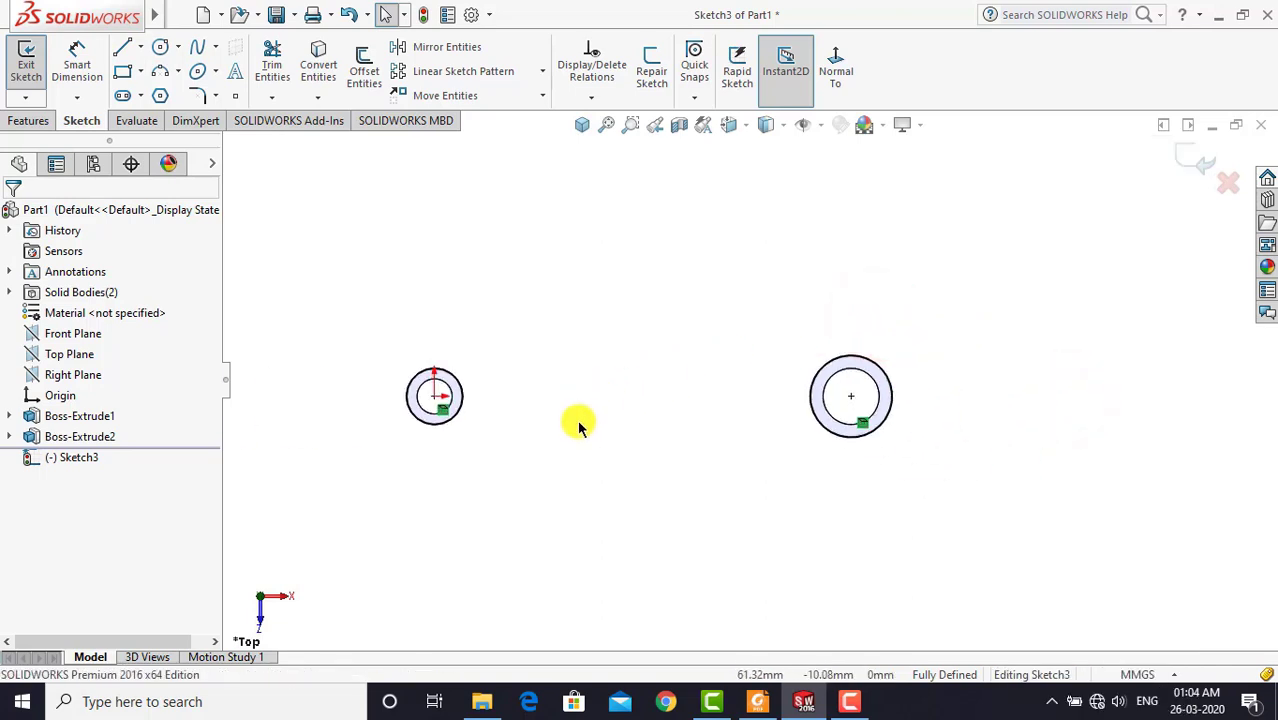
pyautogui.scroll(-2, 578, 425)
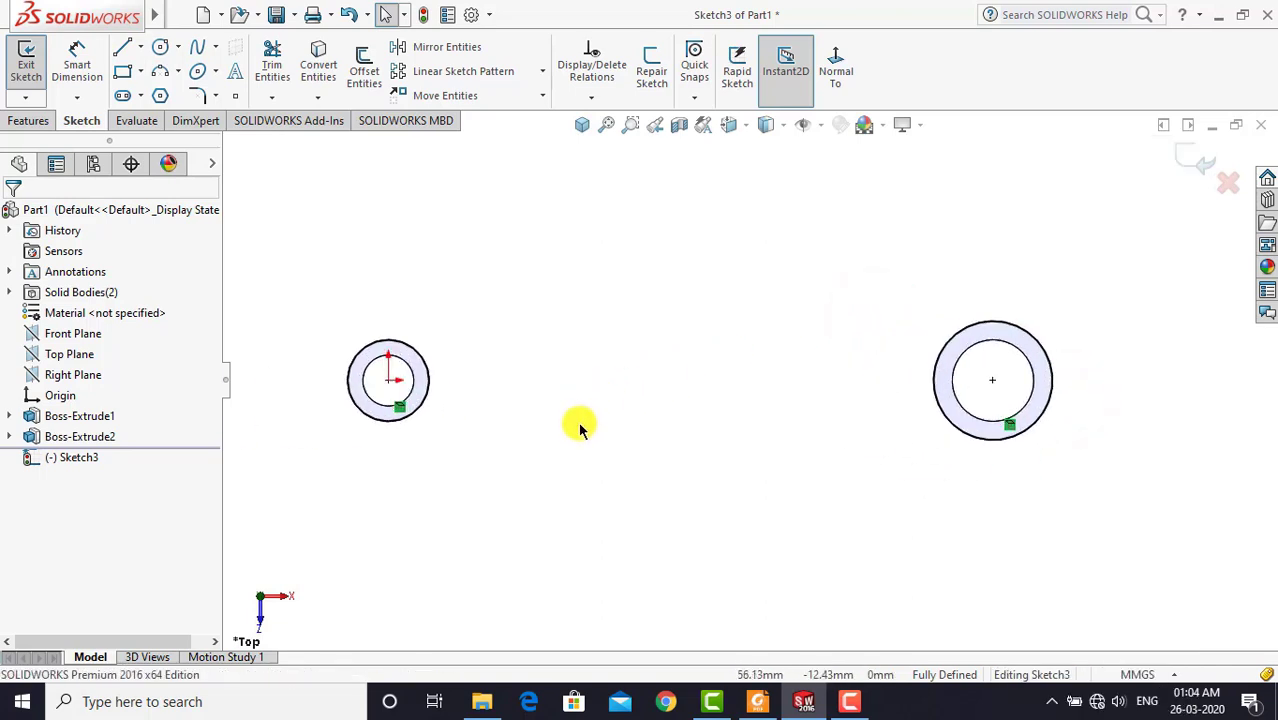
# Draw a corner rectangle spanning from the left circle to the right circle
pyautogui.click(123, 70)
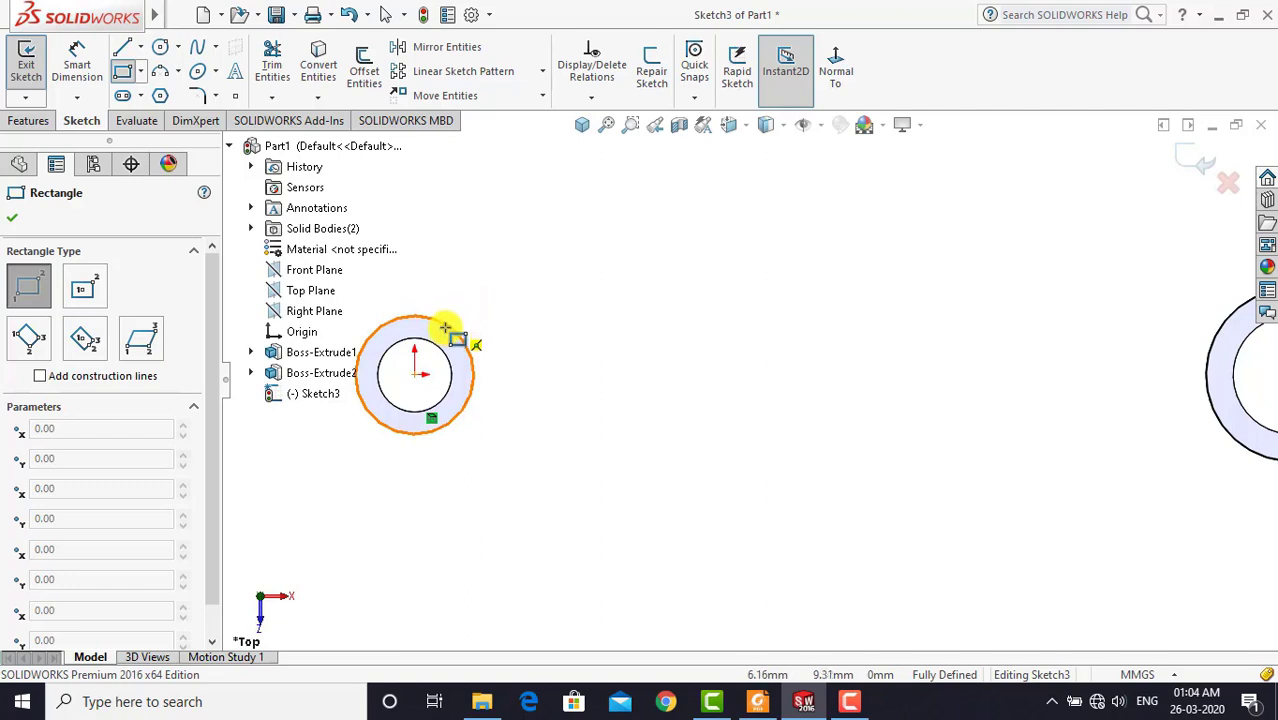
pyautogui.click(445, 325)
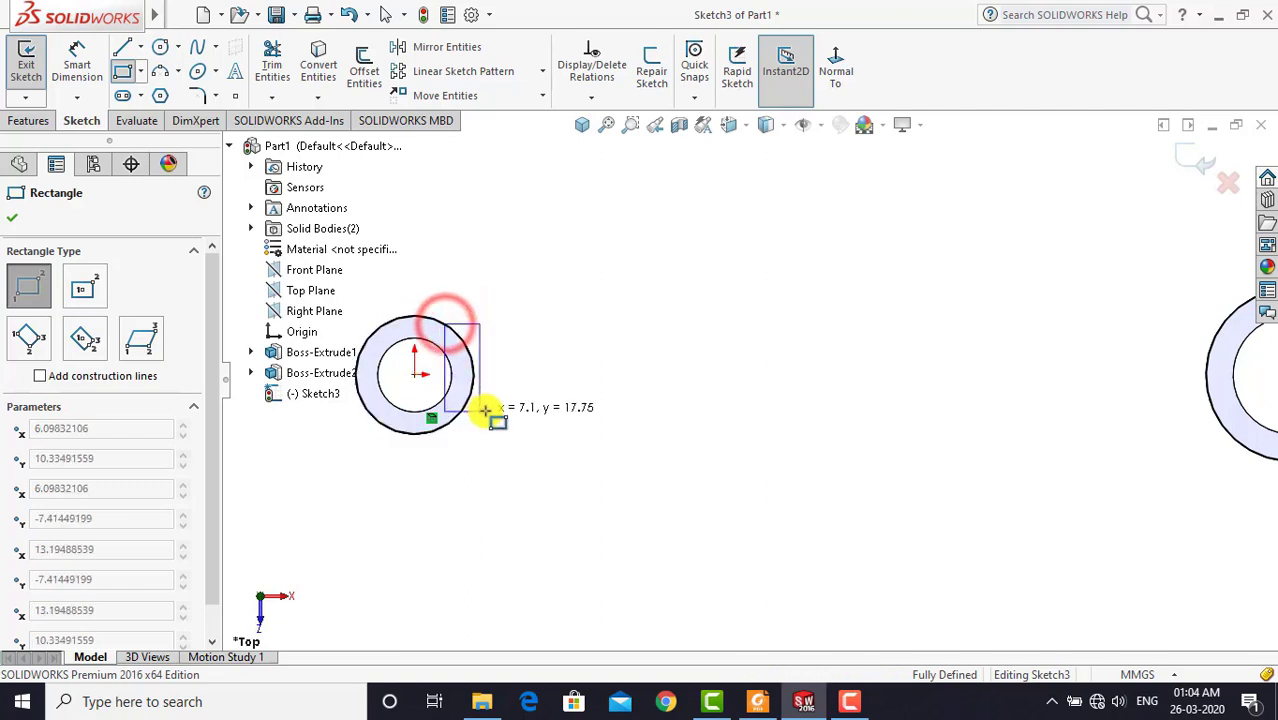
pyautogui.scroll(4, 520, 400)
pyautogui.scroll(-2, 880, 378)
pyautogui.scroll(-2, 957, 348)
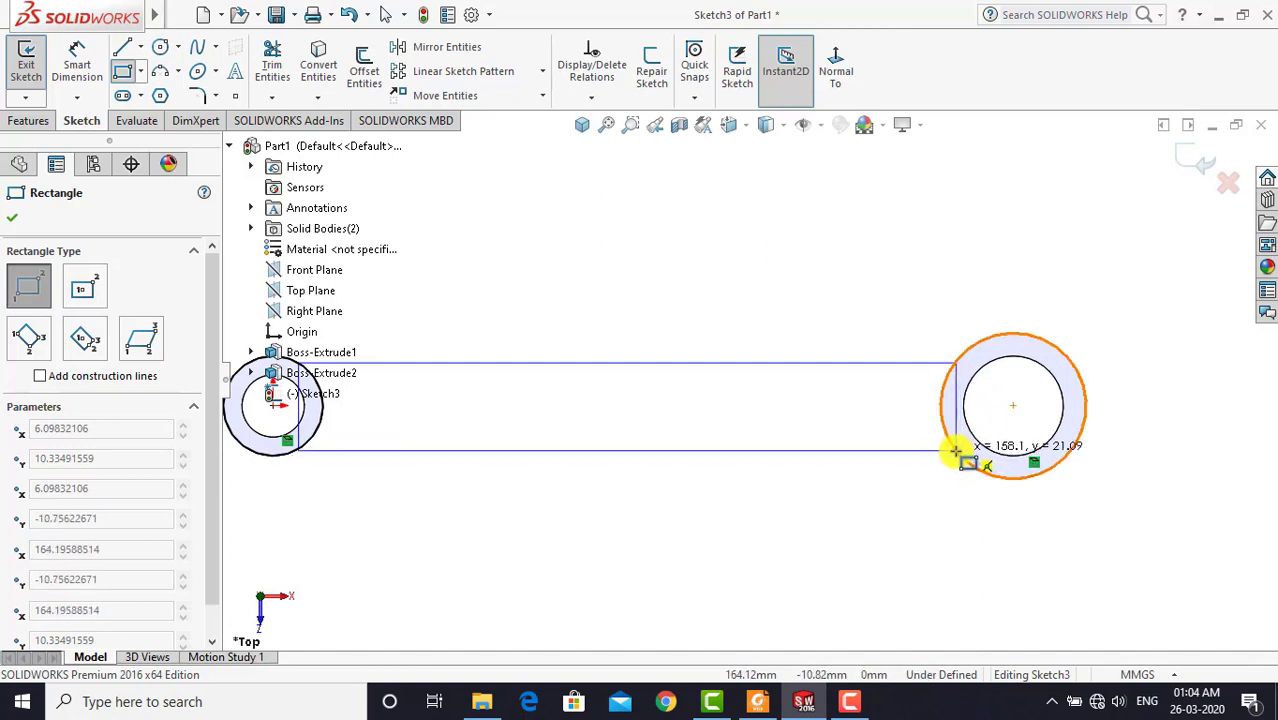
pyautogui.click(958, 453)
pyautogui.press('Escape')
pyautogui.scroll(2, 690, 485)
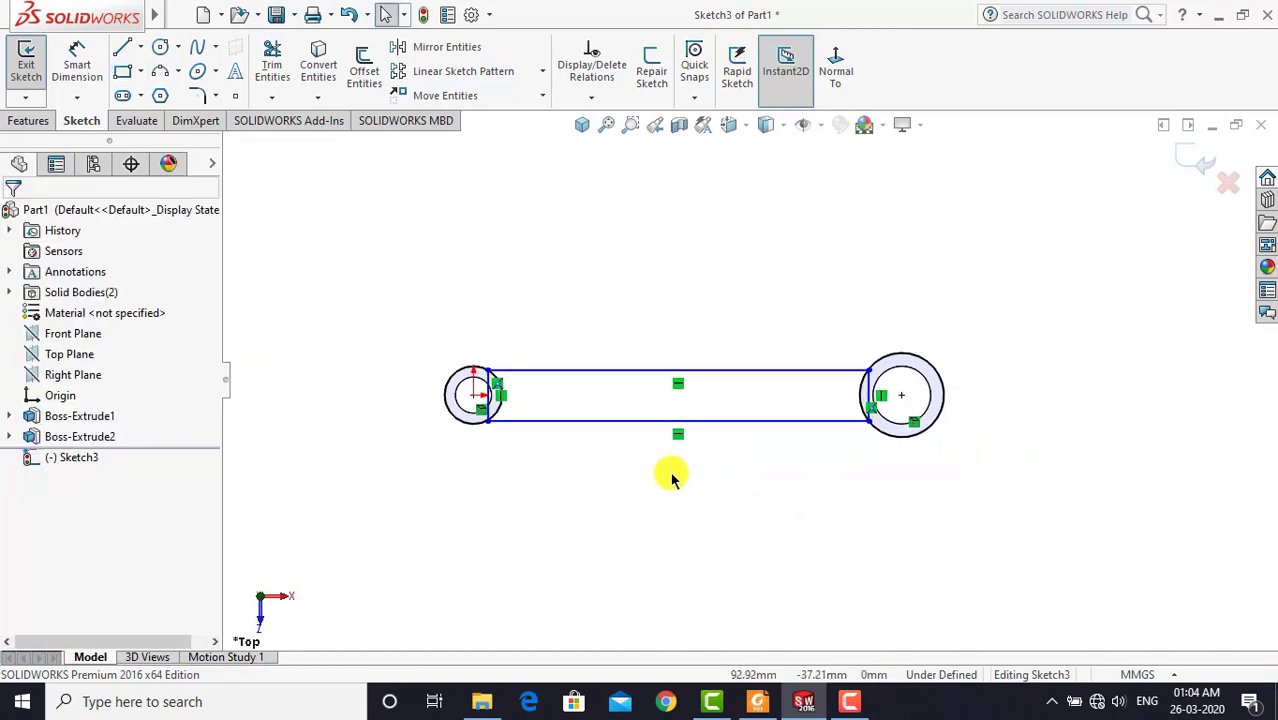
pyautogui.scroll(-1, 655, 465)
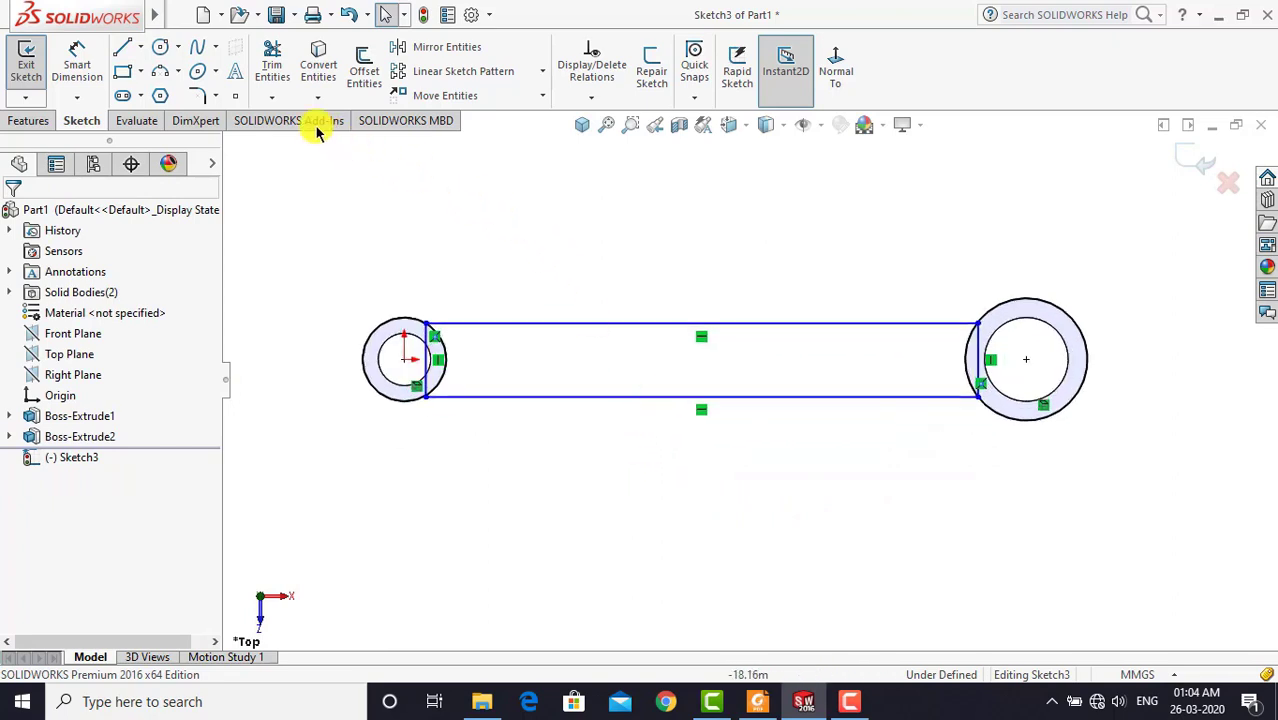
# Dimension the slot's top and bottom lines 18 mm apart
pyautogui.click(80, 52)
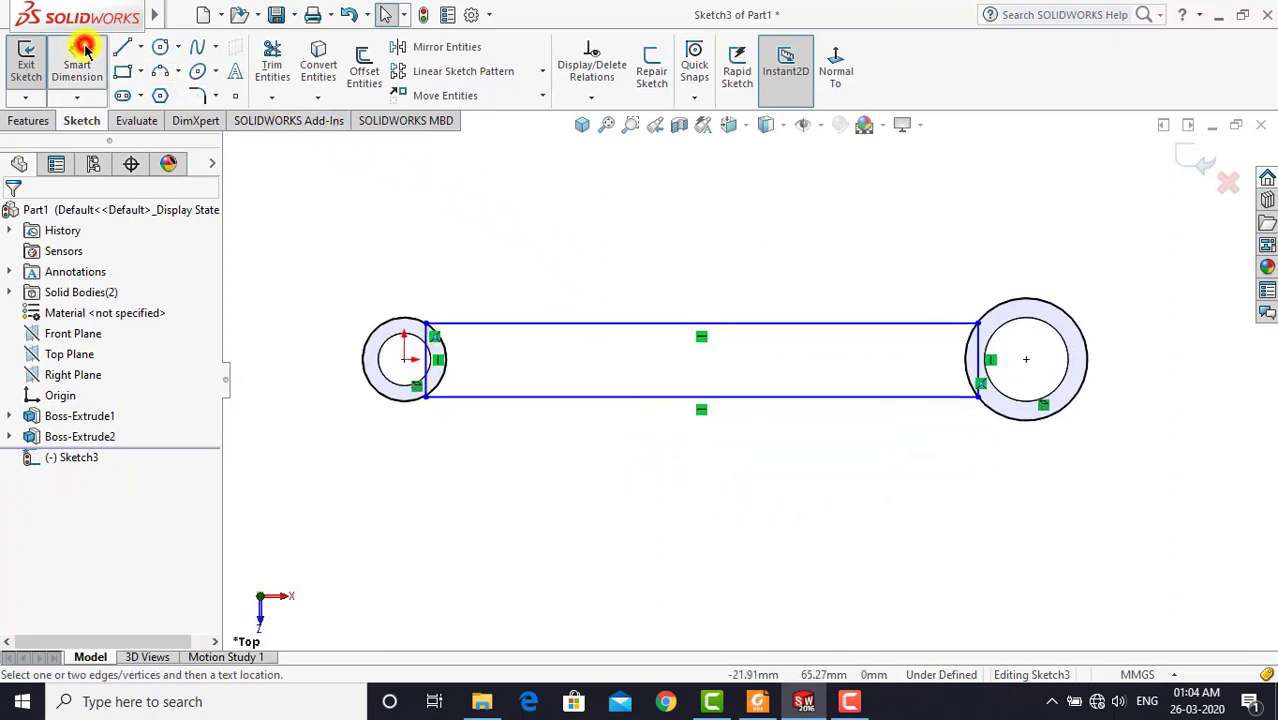
pyautogui.click(505, 322)
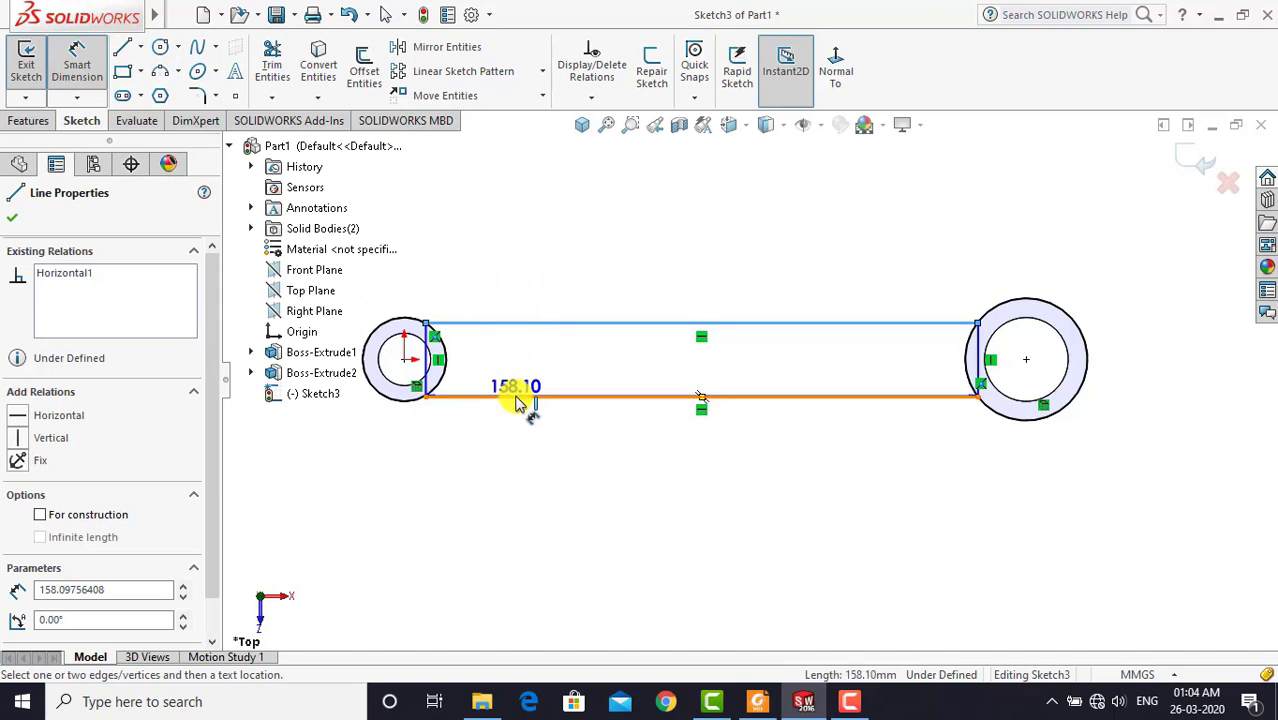
pyautogui.click(508, 396)
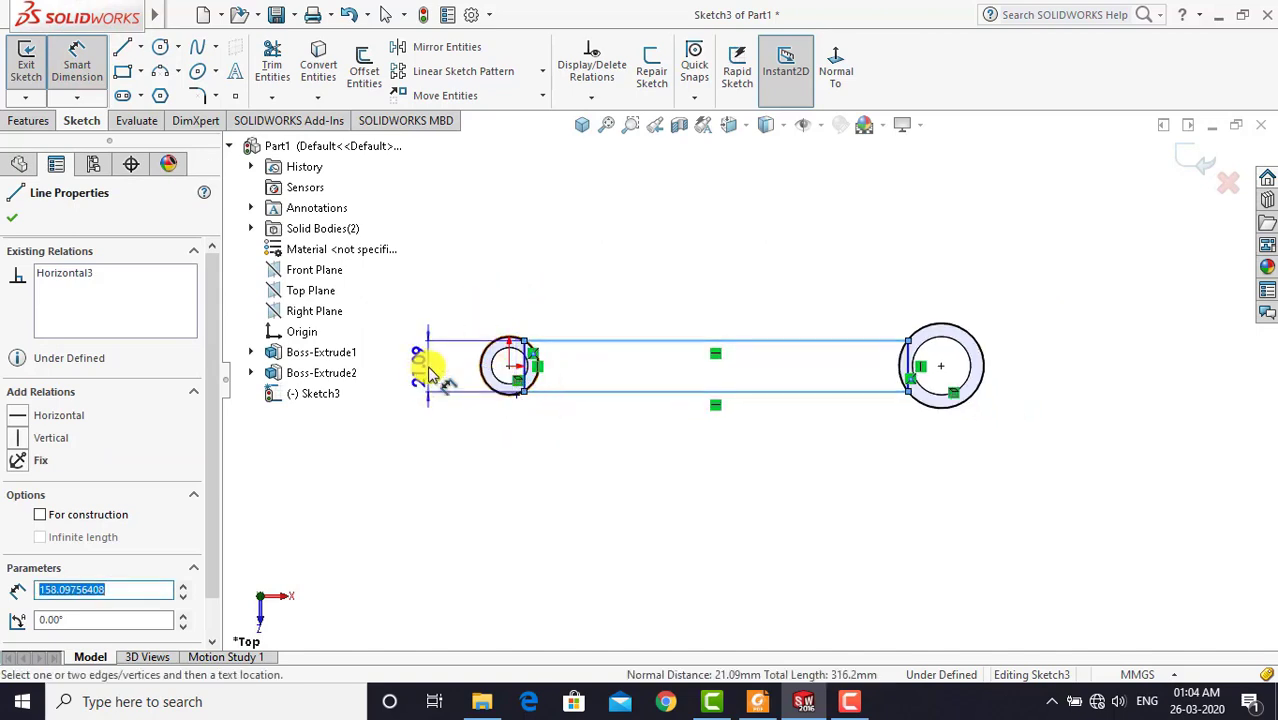
pyautogui.click(430, 373)
pyautogui.write('1')
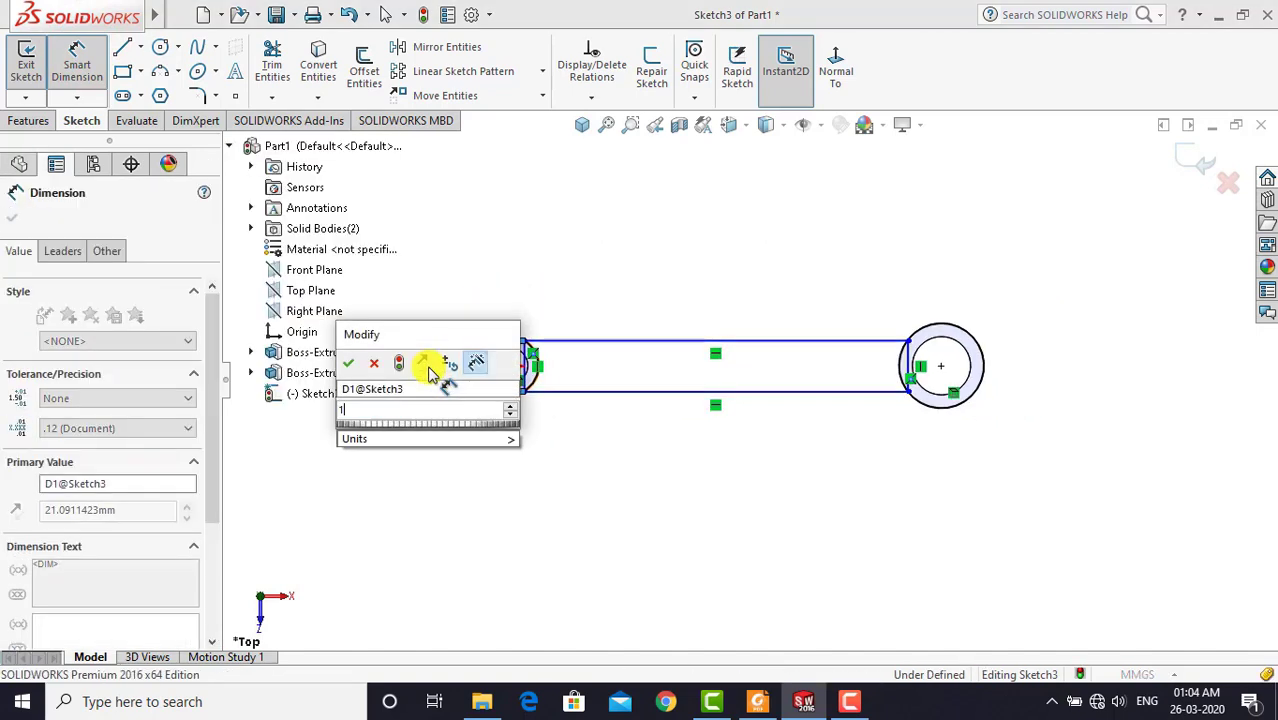
pyautogui.write('8')
pyautogui.press('Return')
pyautogui.press('Escape')
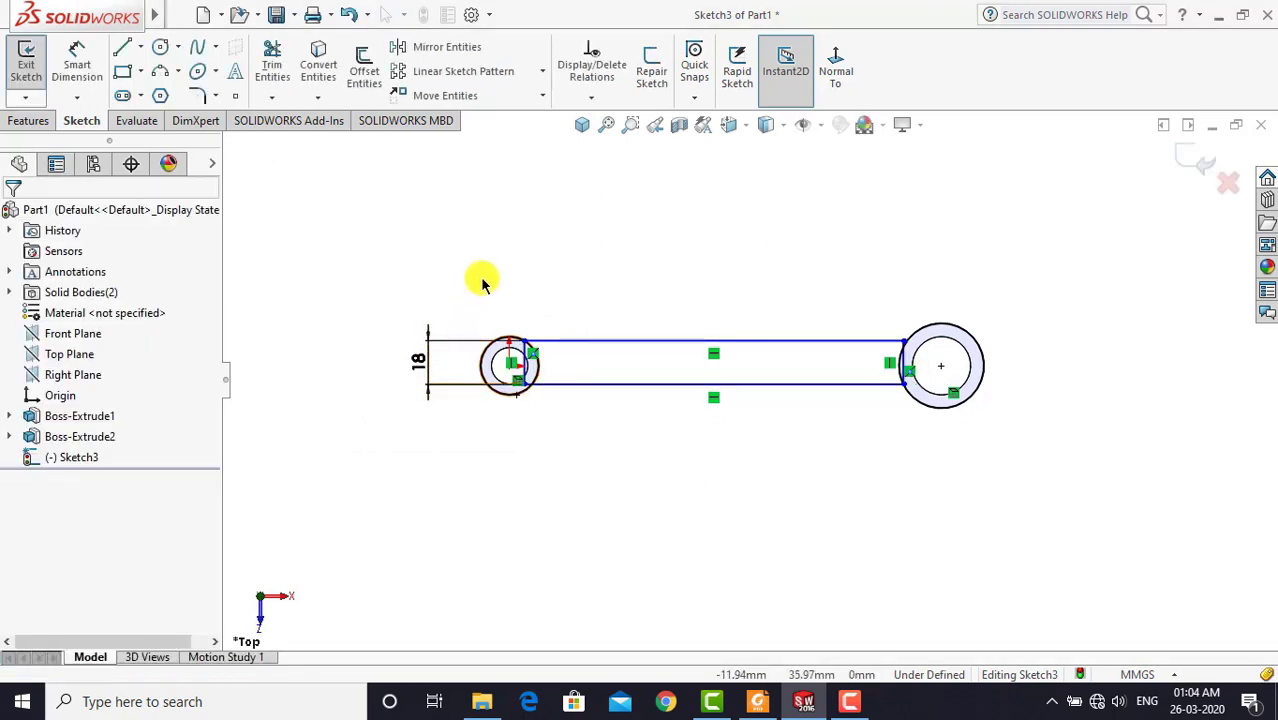
pyautogui.scroll(-2, 482, 283)
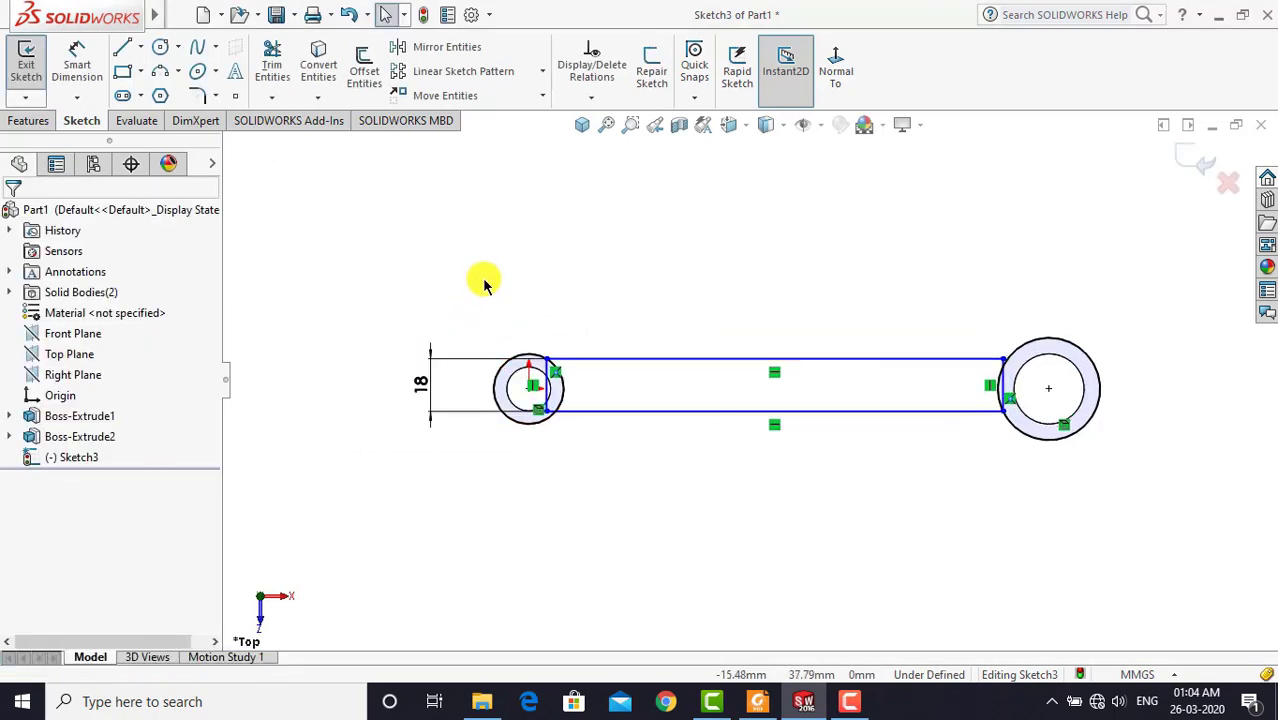
# Dimension the slot's top line 9 mm from the left circle's centre
pyautogui.click(80, 60)
pyautogui.click(627, 358)
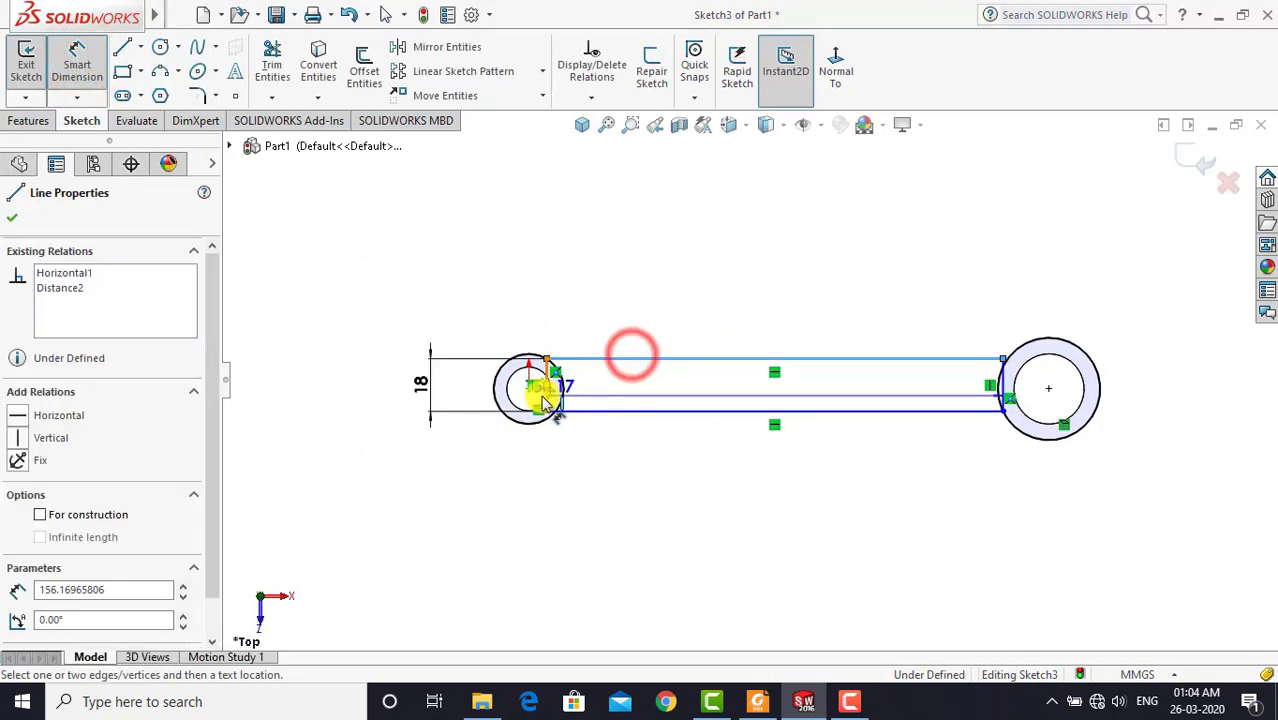
pyautogui.scroll(-4, 545, 400)
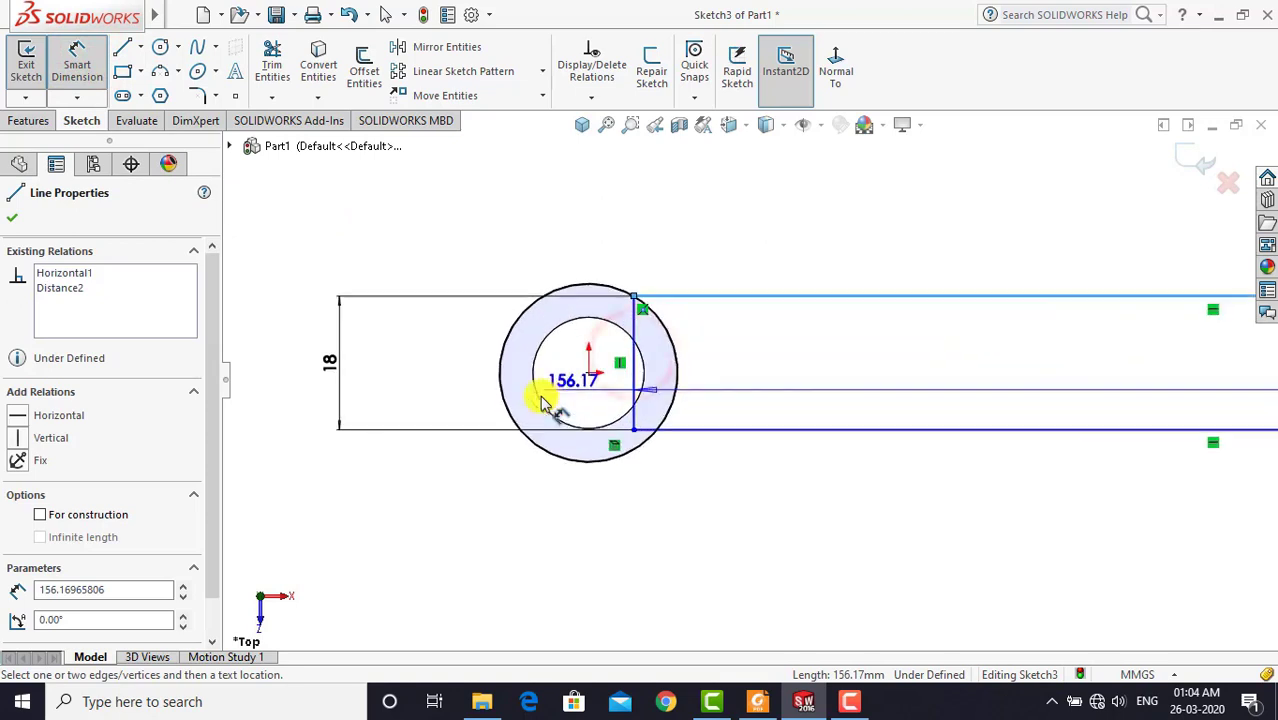
pyautogui.click(588, 372)
pyautogui.click(444, 342)
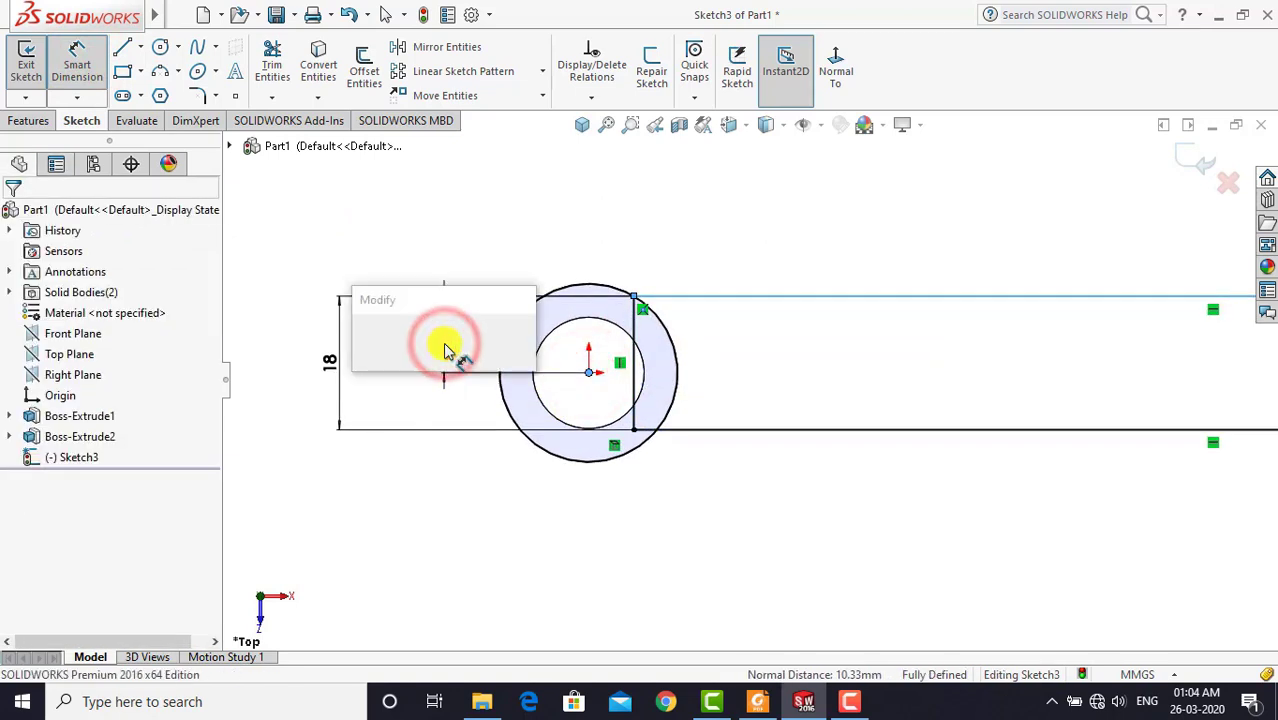
pyautogui.write('9')
pyautogui.press('Return')
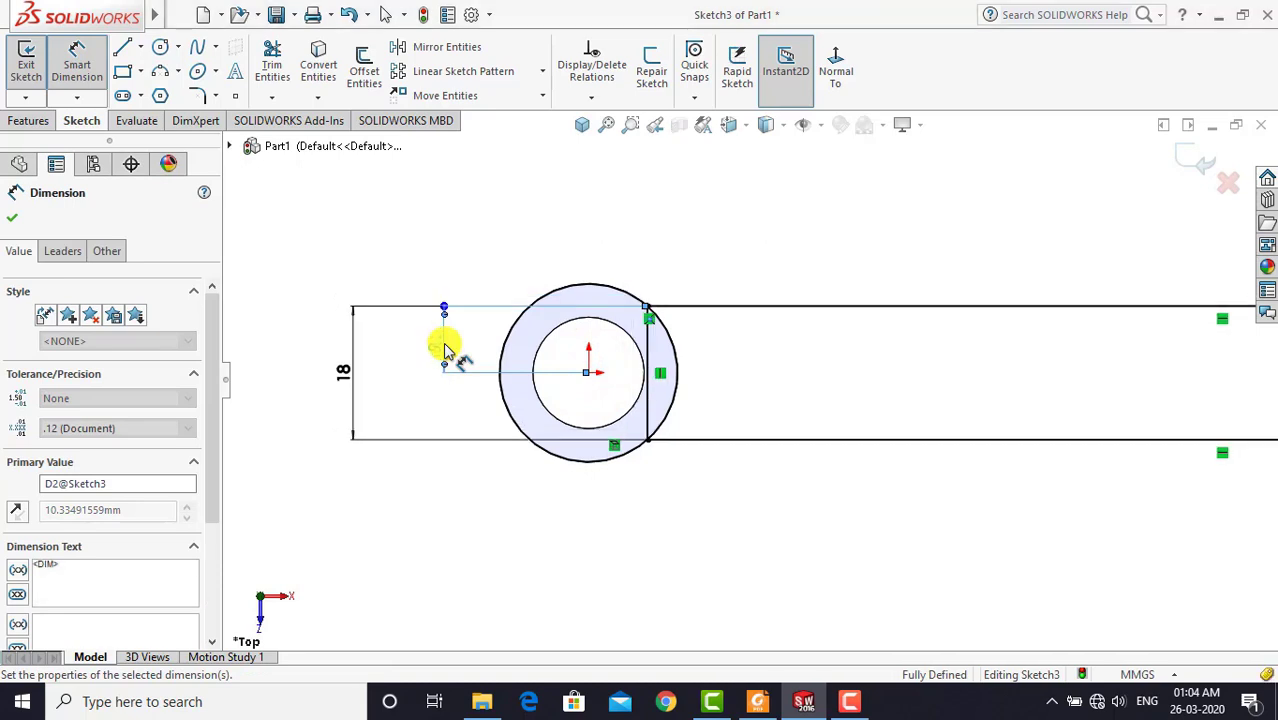
pyautogui.press('Escape')
pyautogui.scroll(1, 556, 280)
pyautogui.scroll(2, 570, 280)
pyautogui.scroll(2, 622, 290)
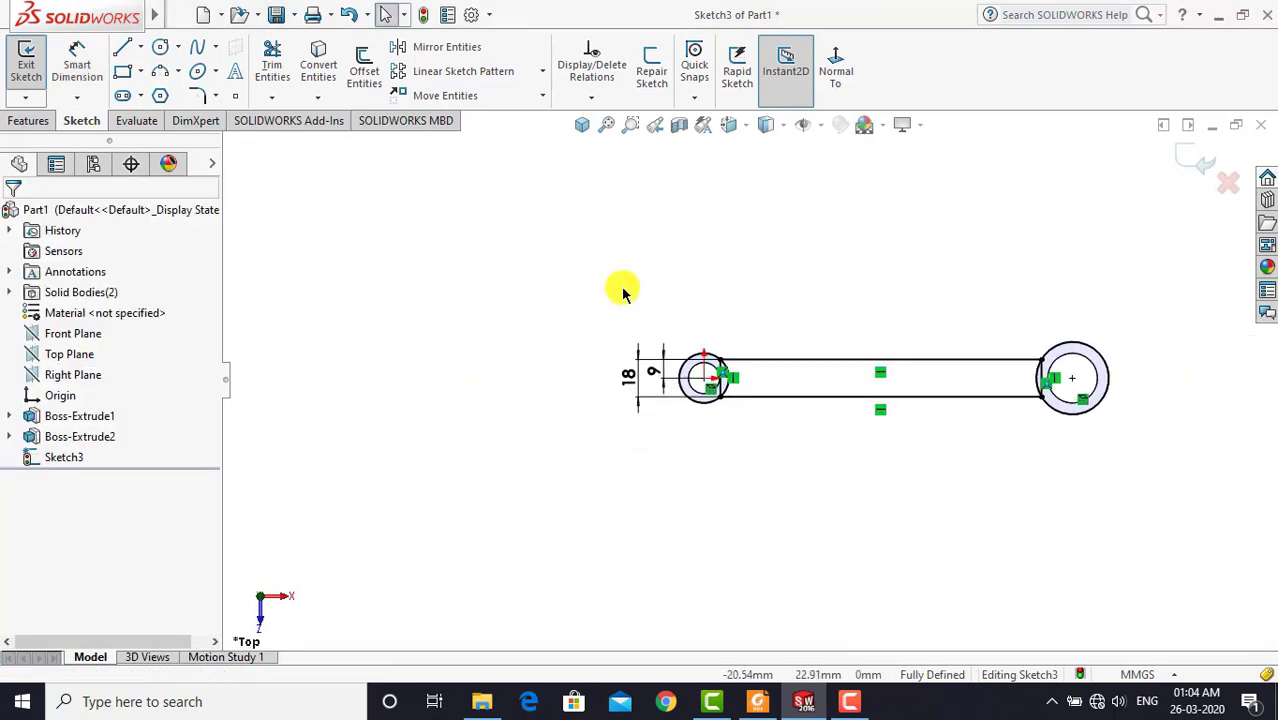
pyautogui.scroll(-2, 985, 365)
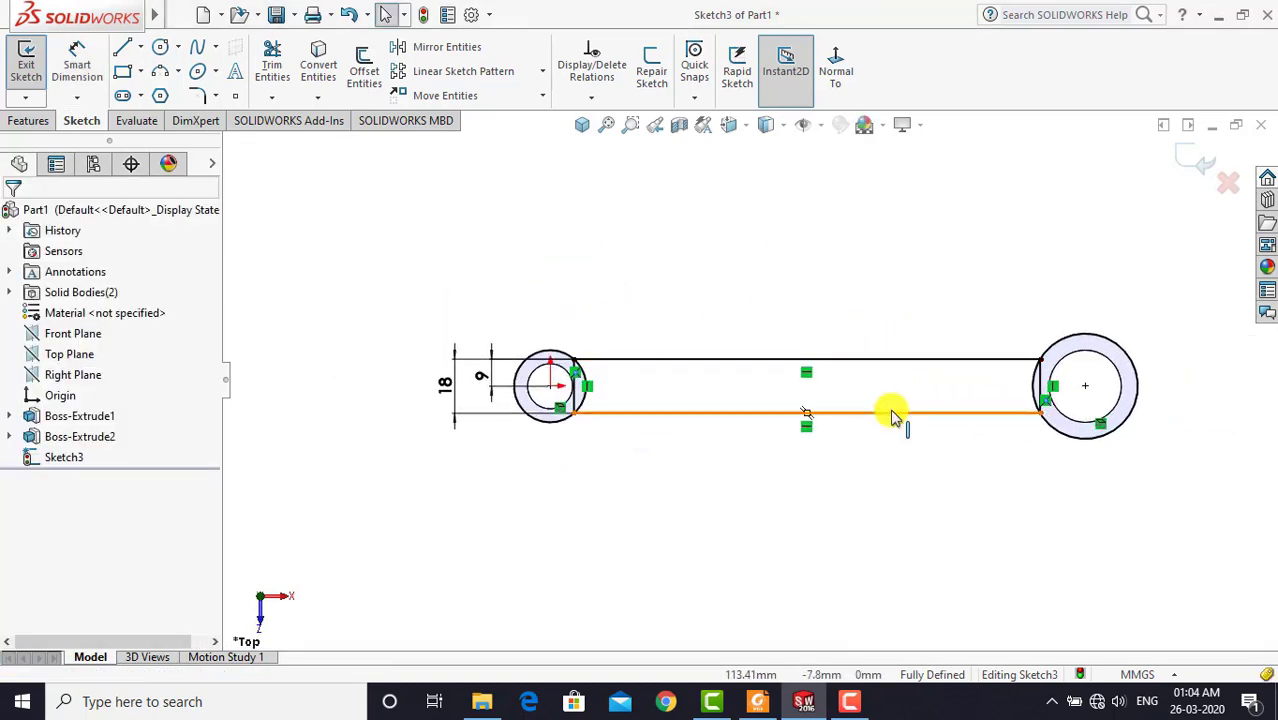
pyautogui.scroll(-1, 895, 415)
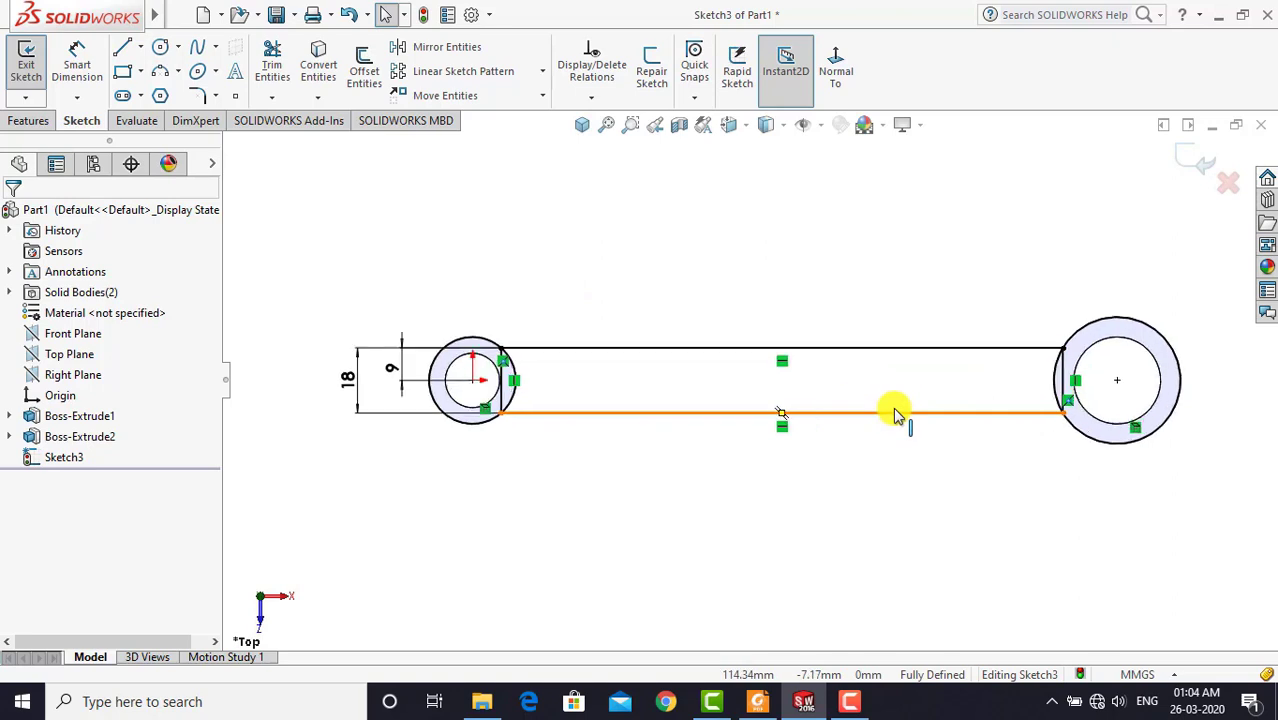
# Power-trim the vertical line inside the left circle
pyautogui.click(272, 55)
pyautogui.scroll(-1, 541, 315)
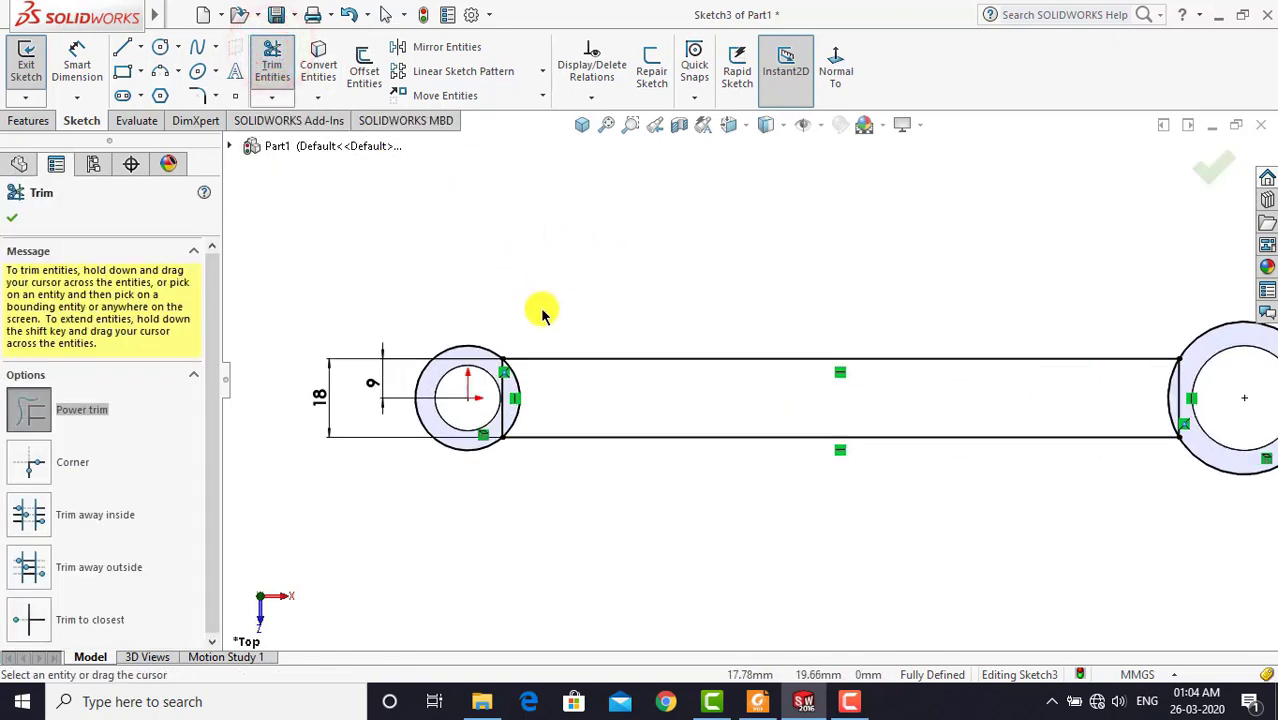
pyautogui.moveTo(487, 345); pyautogui.dragTo(471, 354)
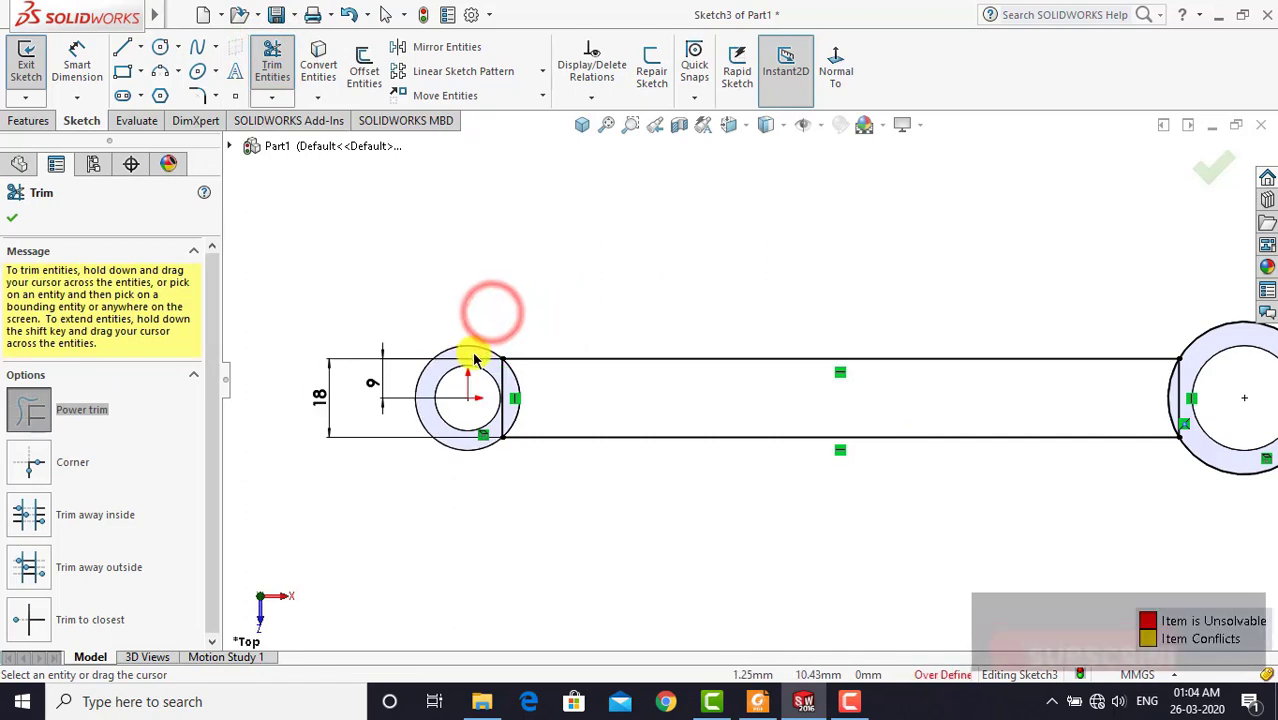
pyautogui.scroll(-1, 471, 398)
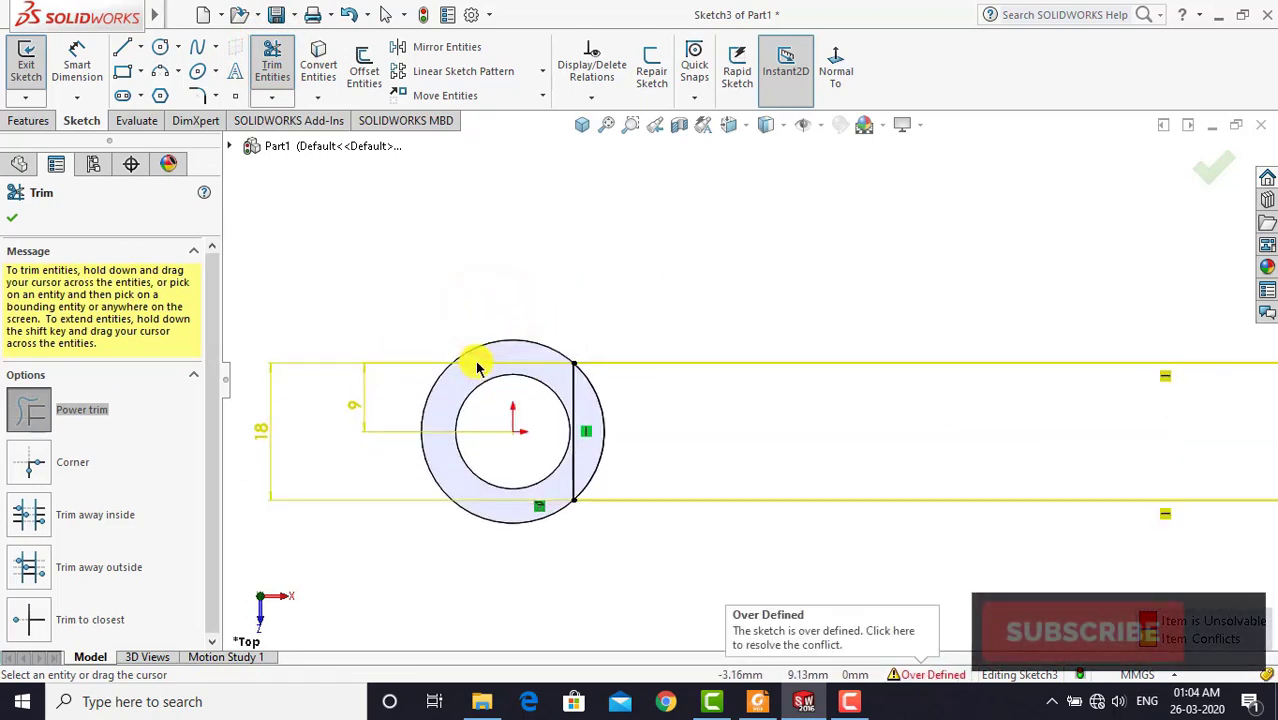
pyautogui.click(562, 445)
pyautogui.click(615, 430)
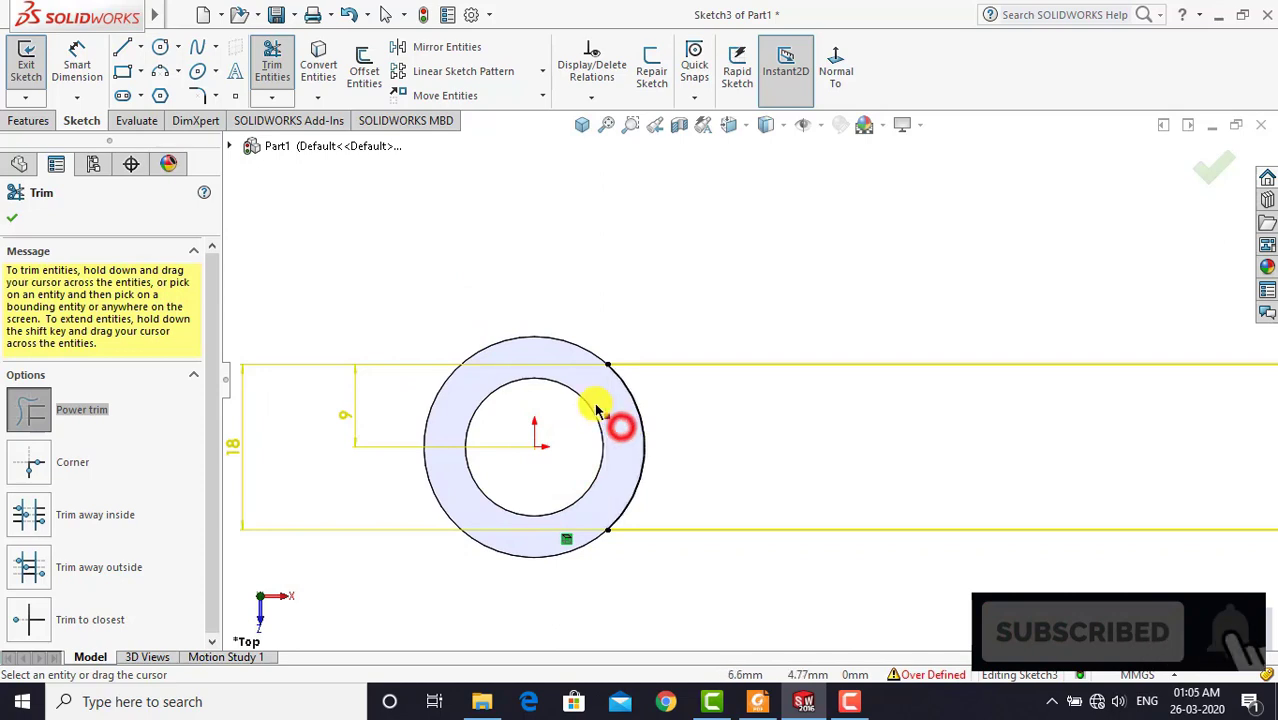
pyautogui.scroll(2, 593, 408)
pyautogui.scroll(2, 593, 402)
pyautogui.scroll(1, 650, 400)
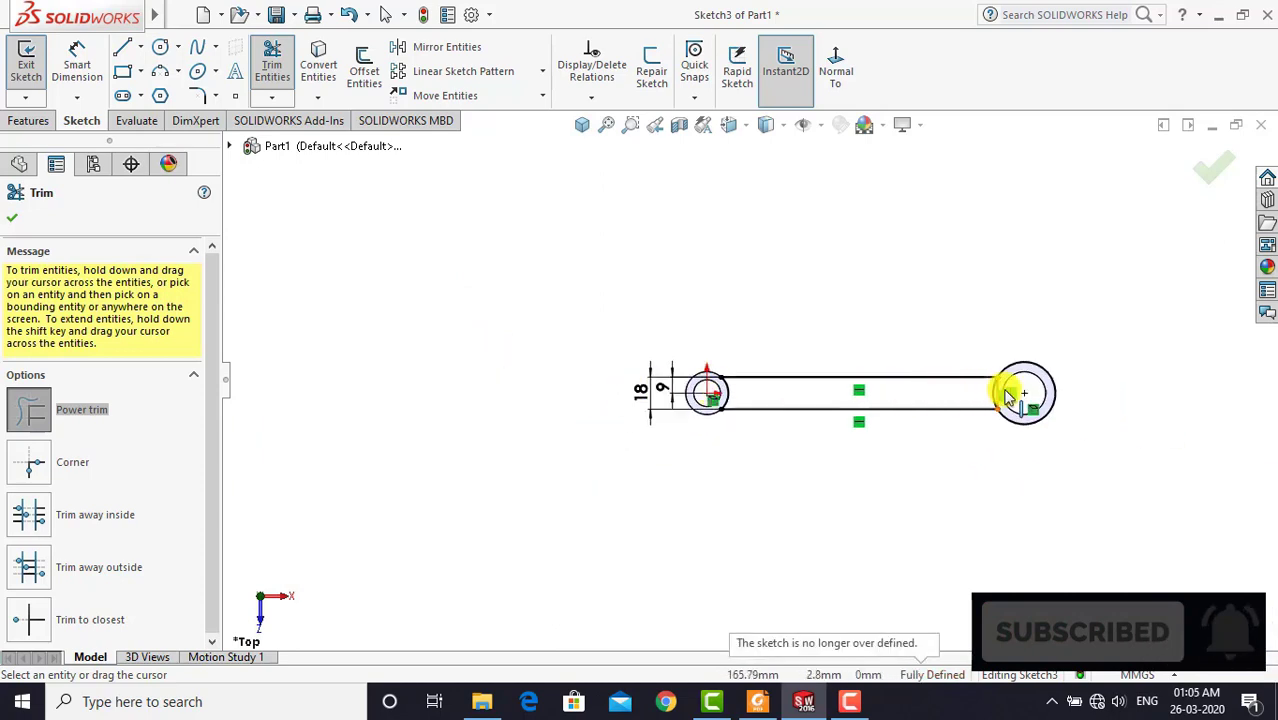
pyautogui.scroll(-3, 1010, 395)
# Trim the line inside the right circle so the slot edges end at both circles
pyautogui.moveTo(966, 238)
pyautogui.mouseDown()
pyautogui.moveTo(955, 318)
pyautogui.moveTo(907, 343)
pyautogui.mouseUp()
pyautogui.scroll(-2, 862, 376)
pyautogui.click(842, 344)
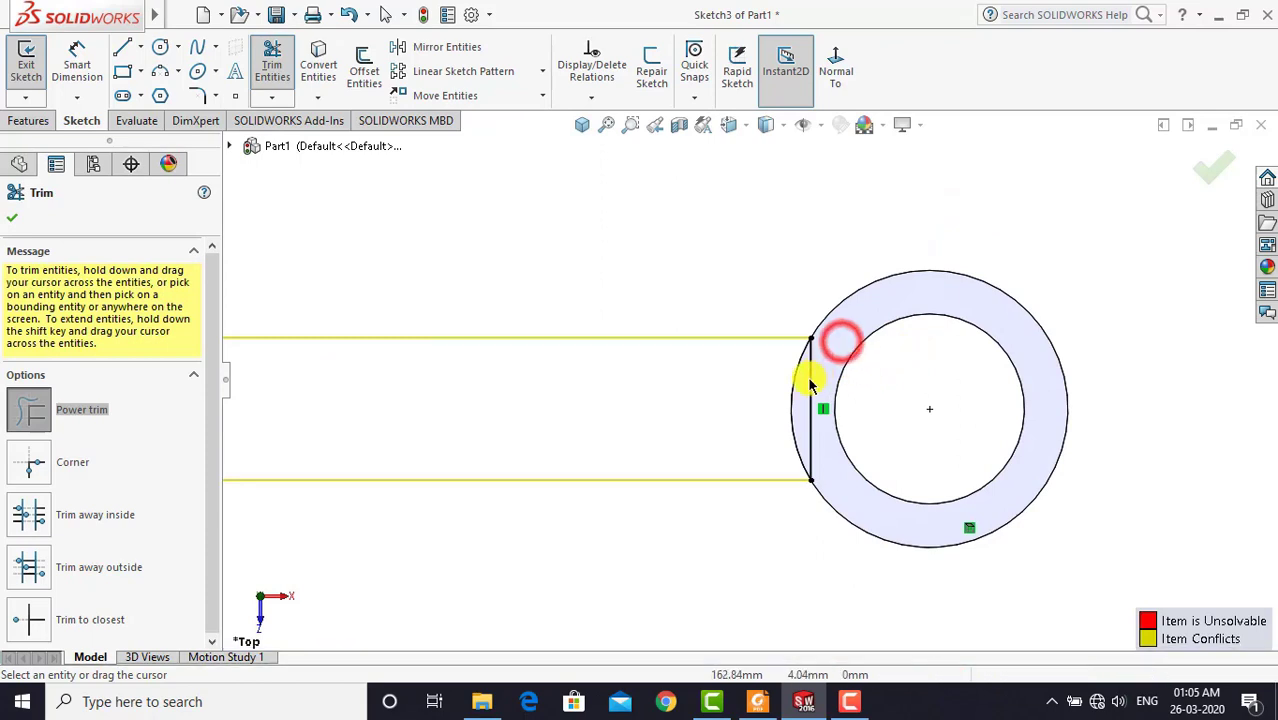
pyautogui.scroll(3, 808, 378)
pyautogui.scroll(-2, 434, 394)
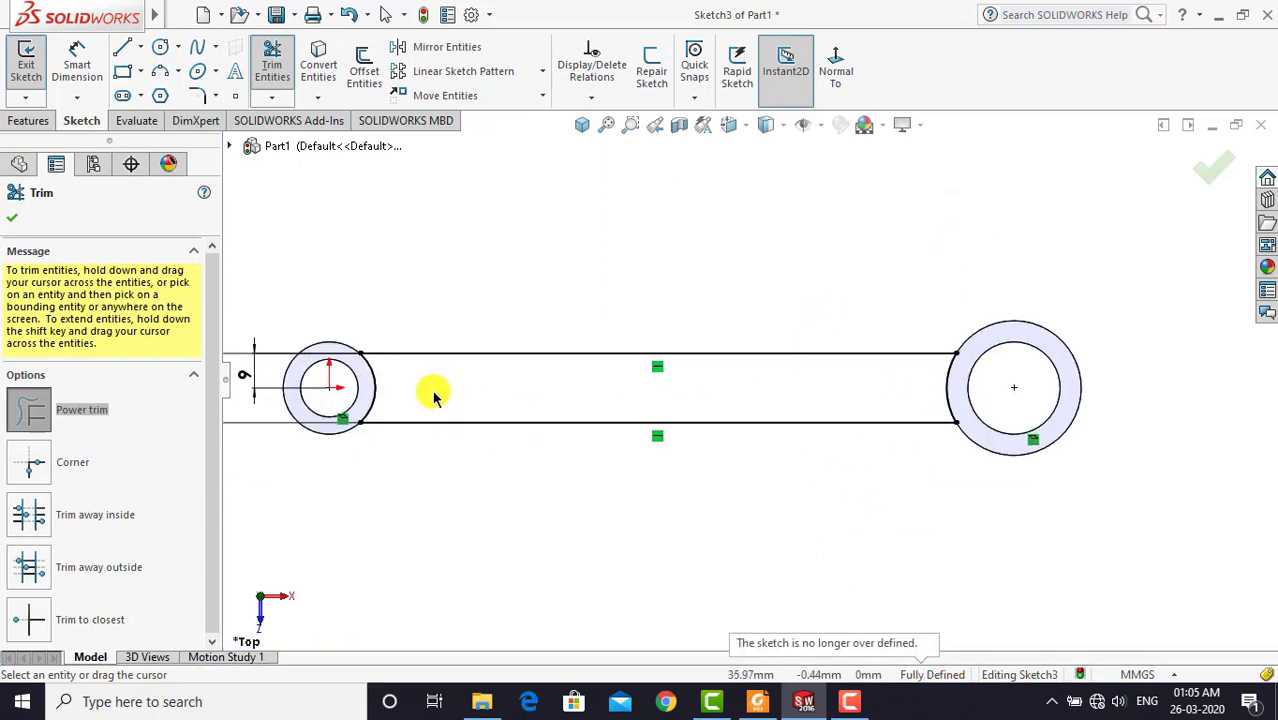
pyautogui.scroll(2, 435, 398)
pyautogui.scroll(-2, 651, 400)
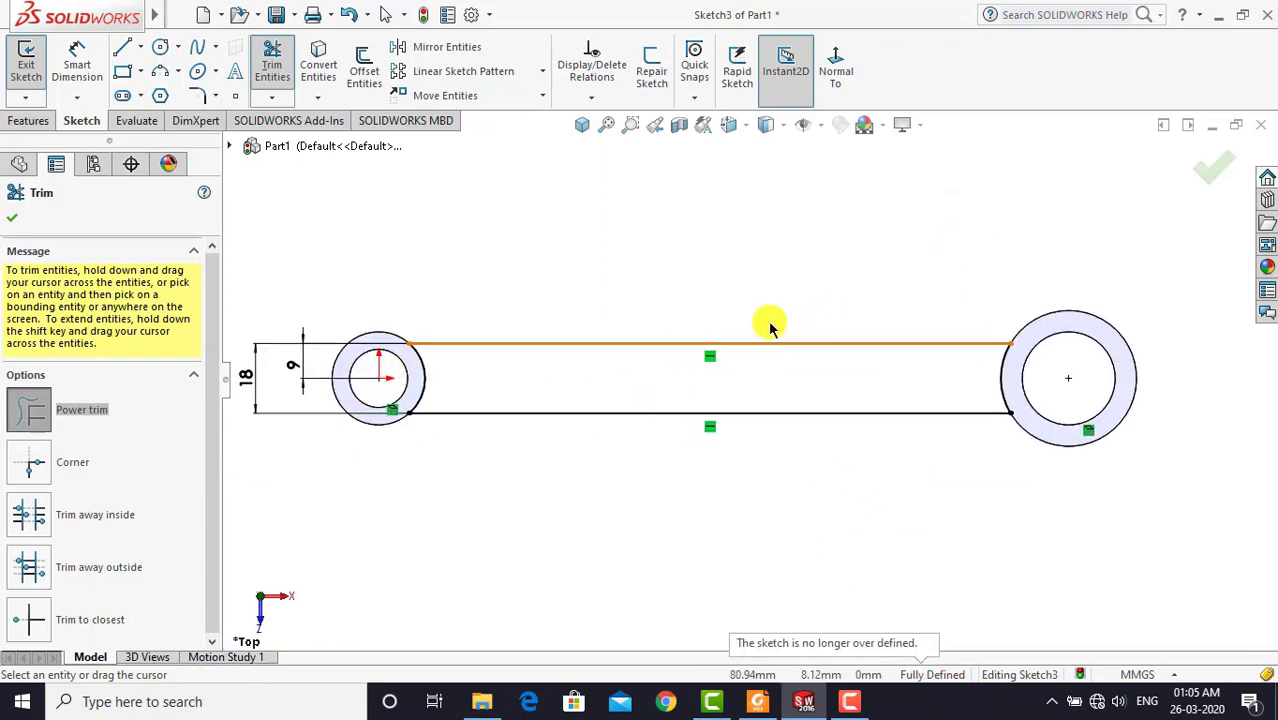
pyautogui.click(1210, 167)
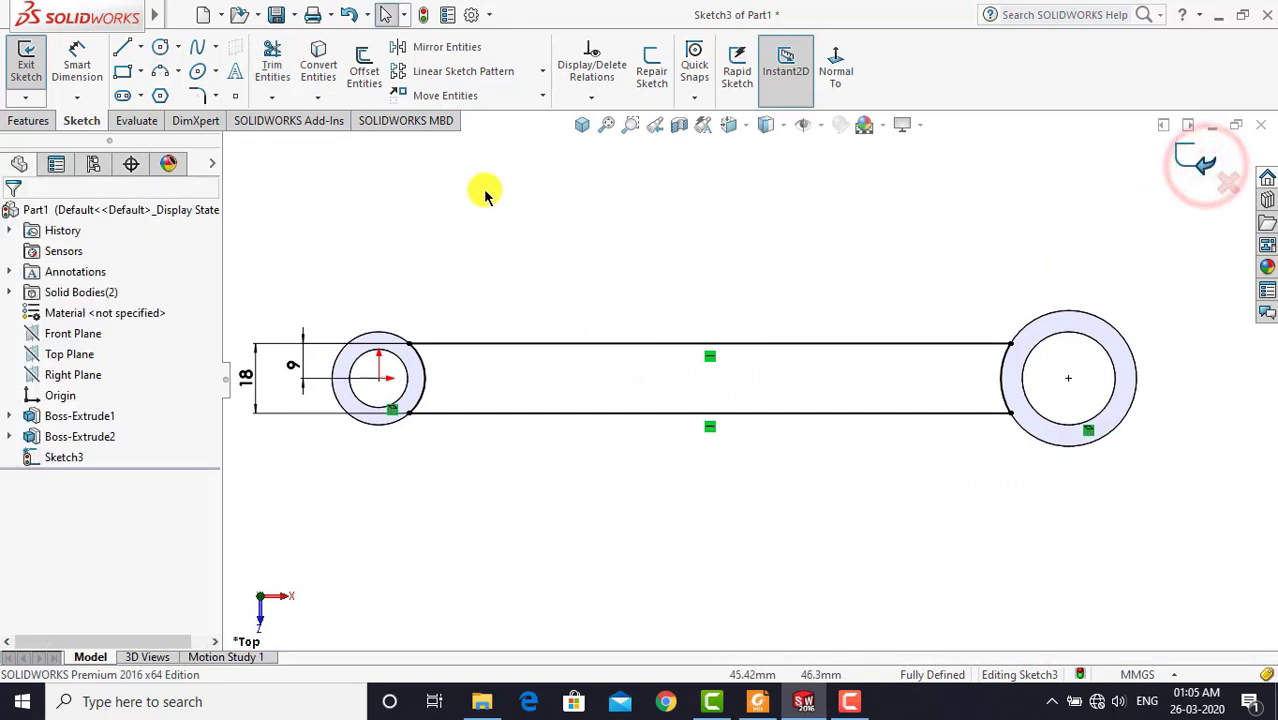
# Extrude the slot sketch 18 mm Mid Plane as Boss-Extrude3, checking the drawing for thickness
pyautogui.click(32, 122)
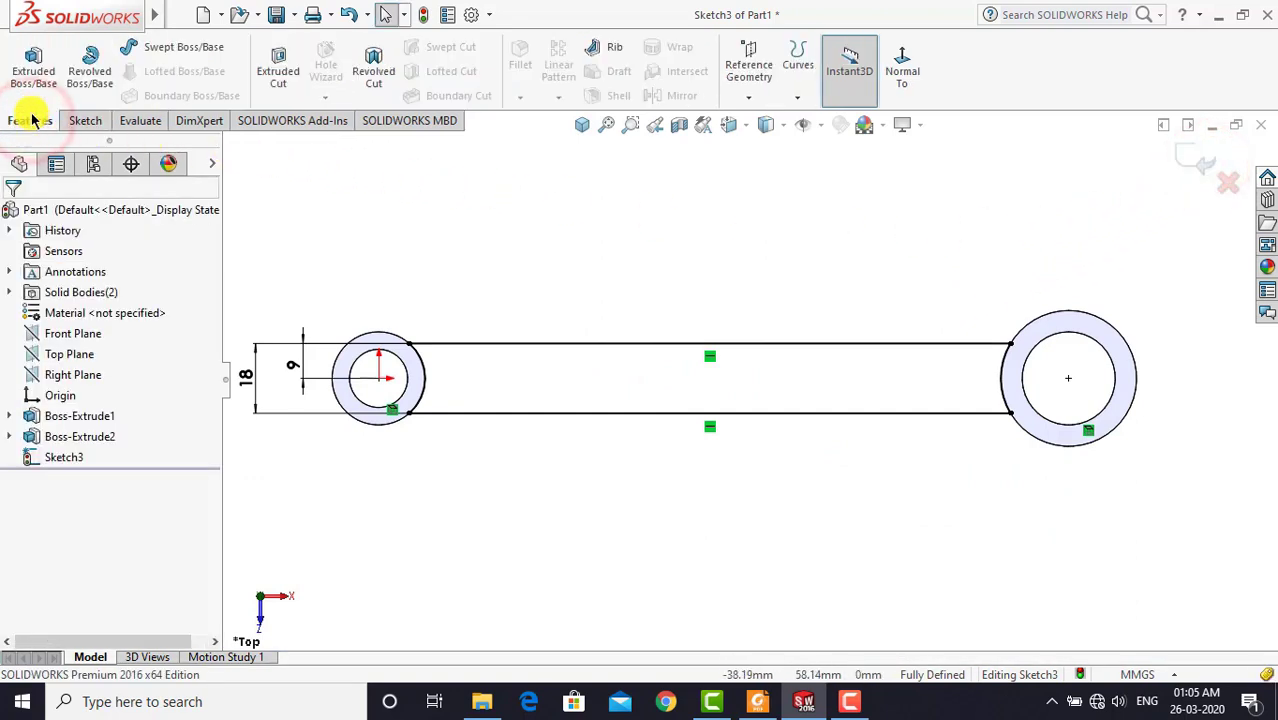
pyautogui.click(35, 75)
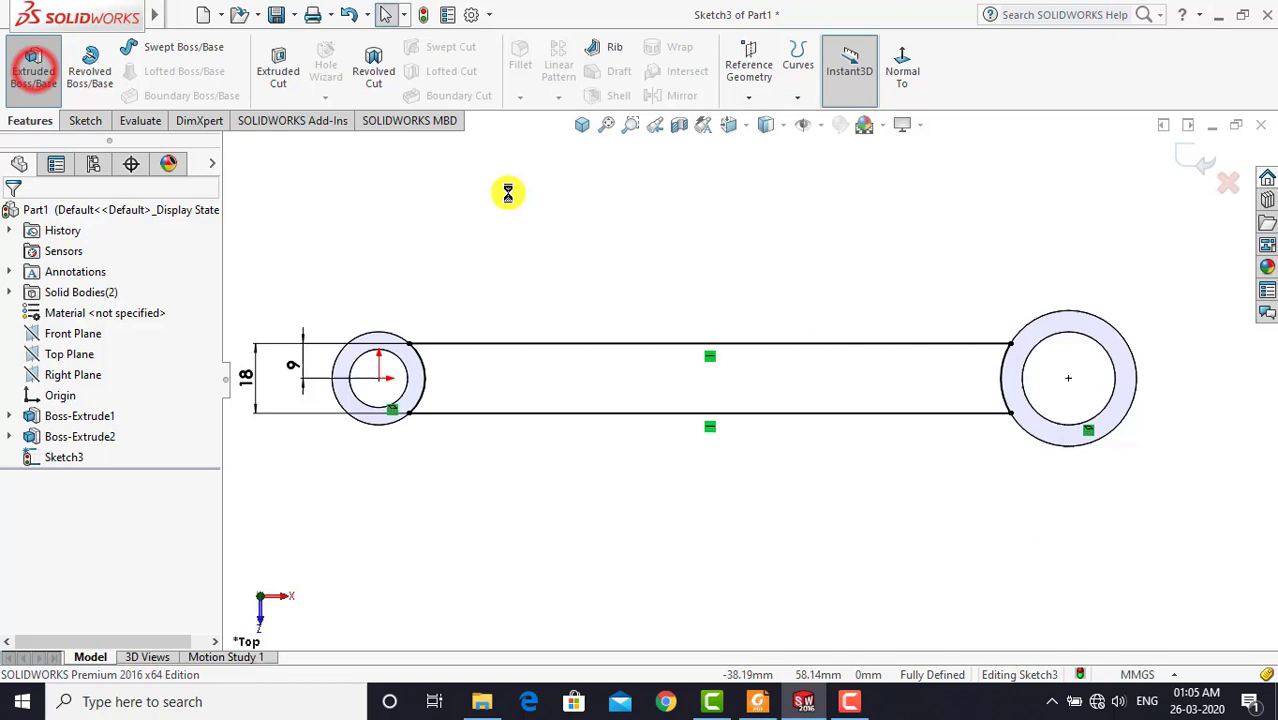
pyautogui.click(582, 124)
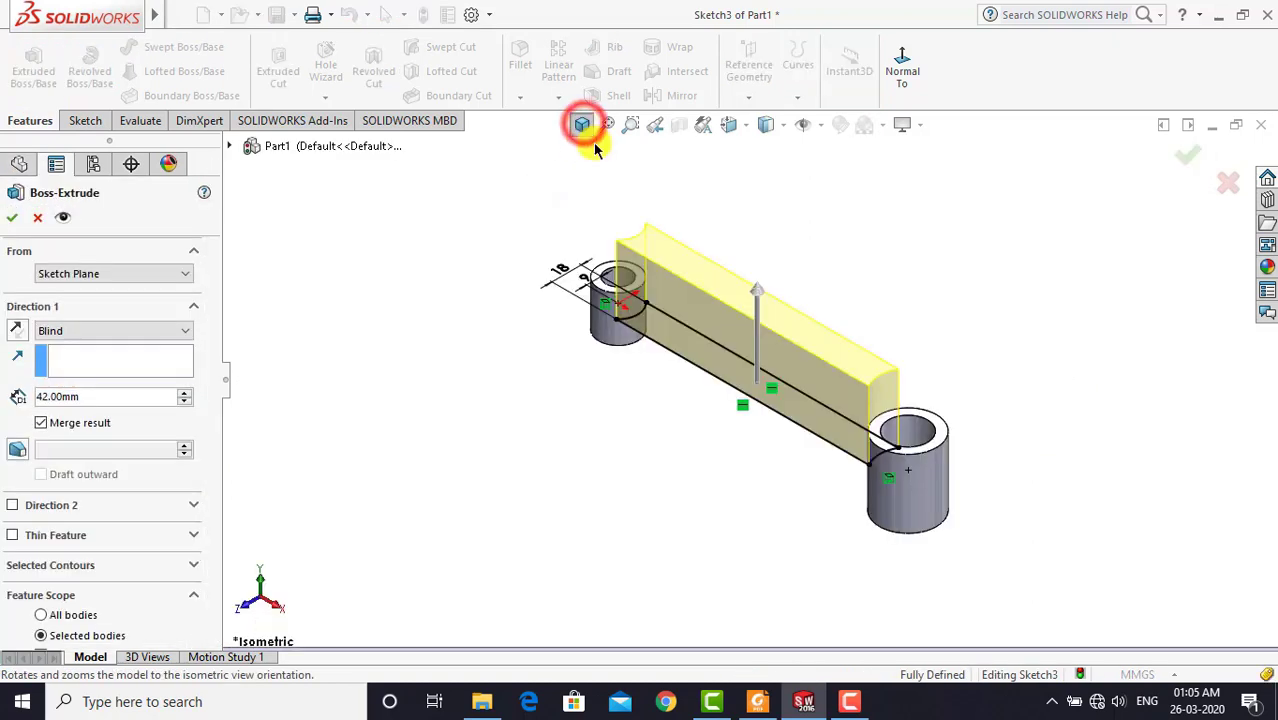
pyautogui.click(757, 697)
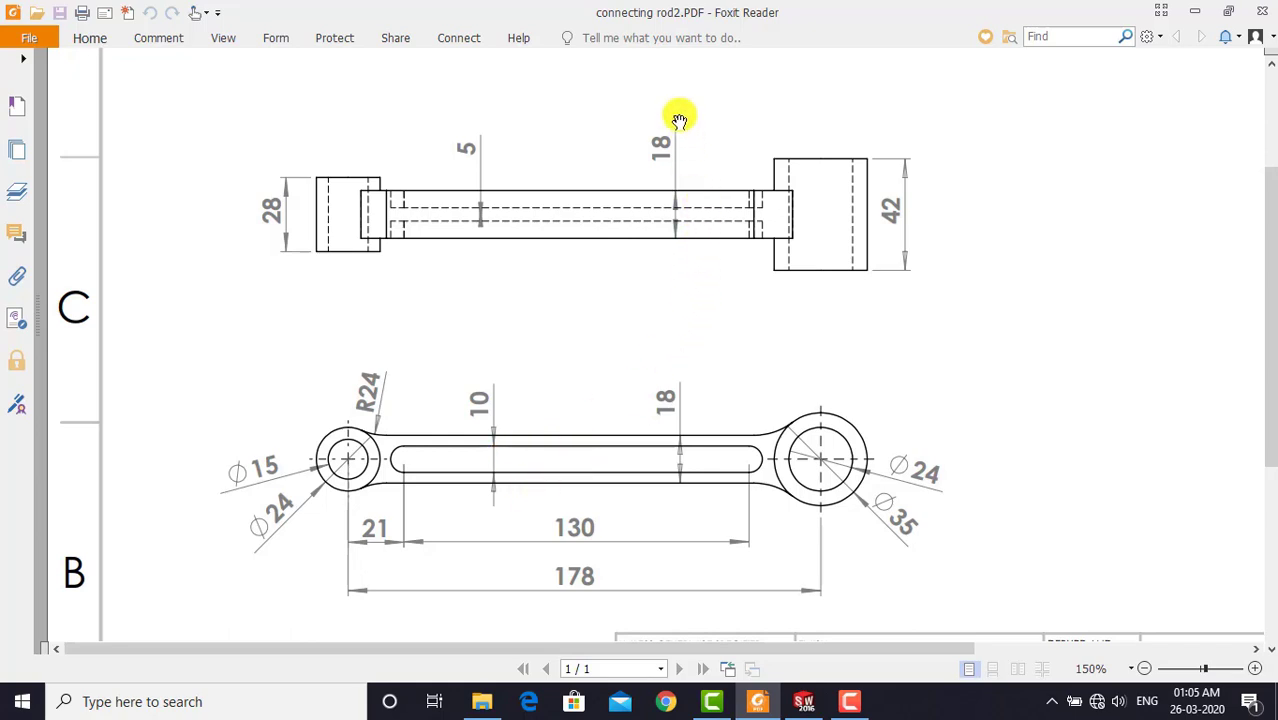
pyautogui.click(801, 704)
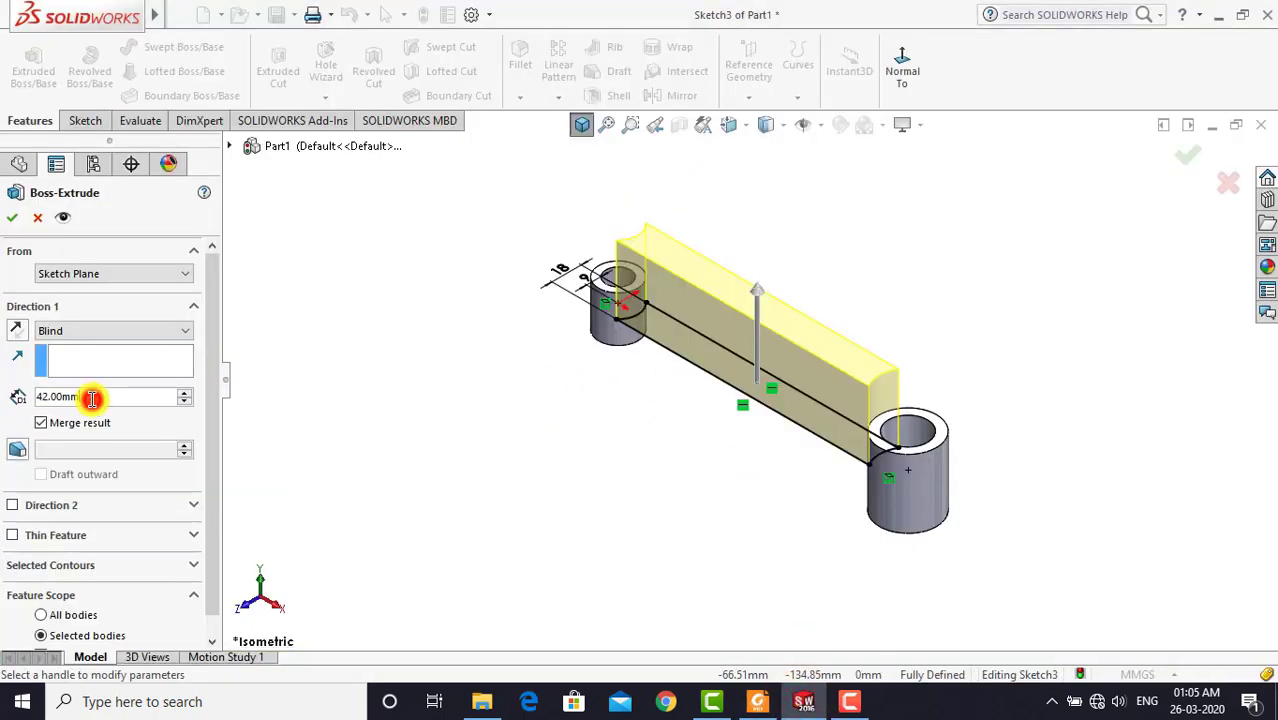
pyautogui.write('18')
pyautogui.press('Return')
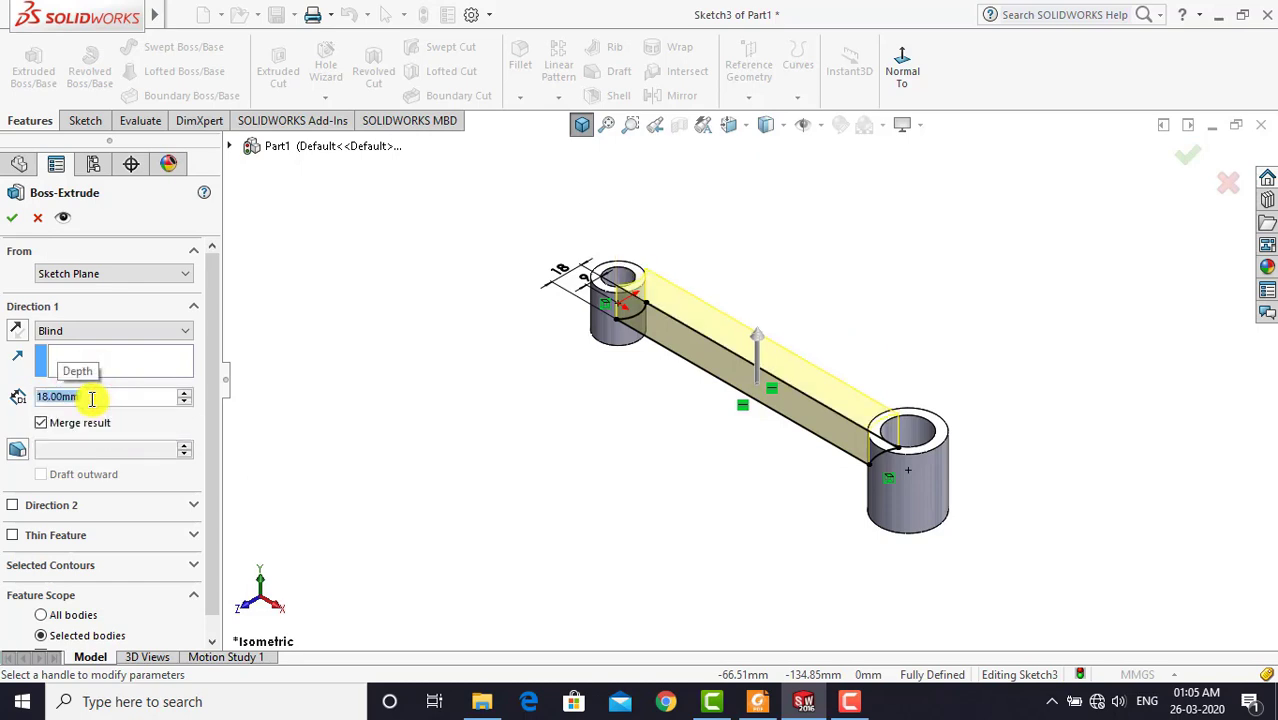
pyautogui.click(118, 333)
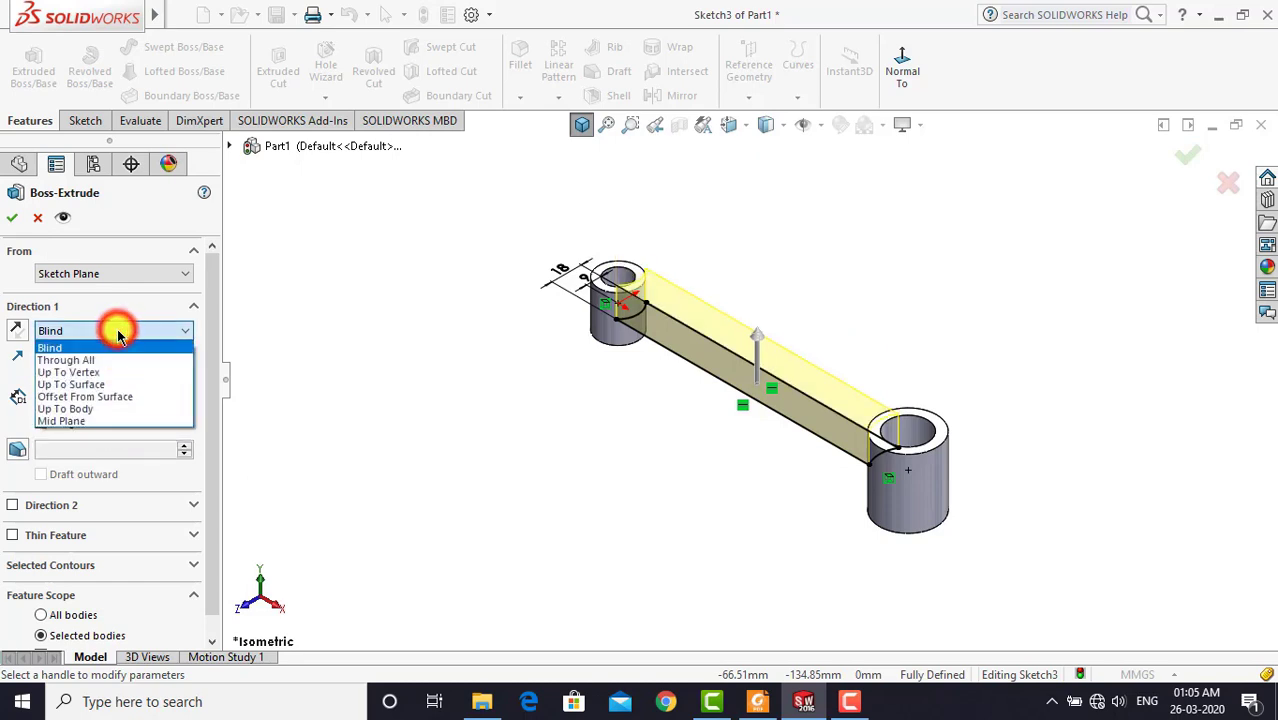
pyautogui.click(110, 422)
pyautogui.click(8, 218)
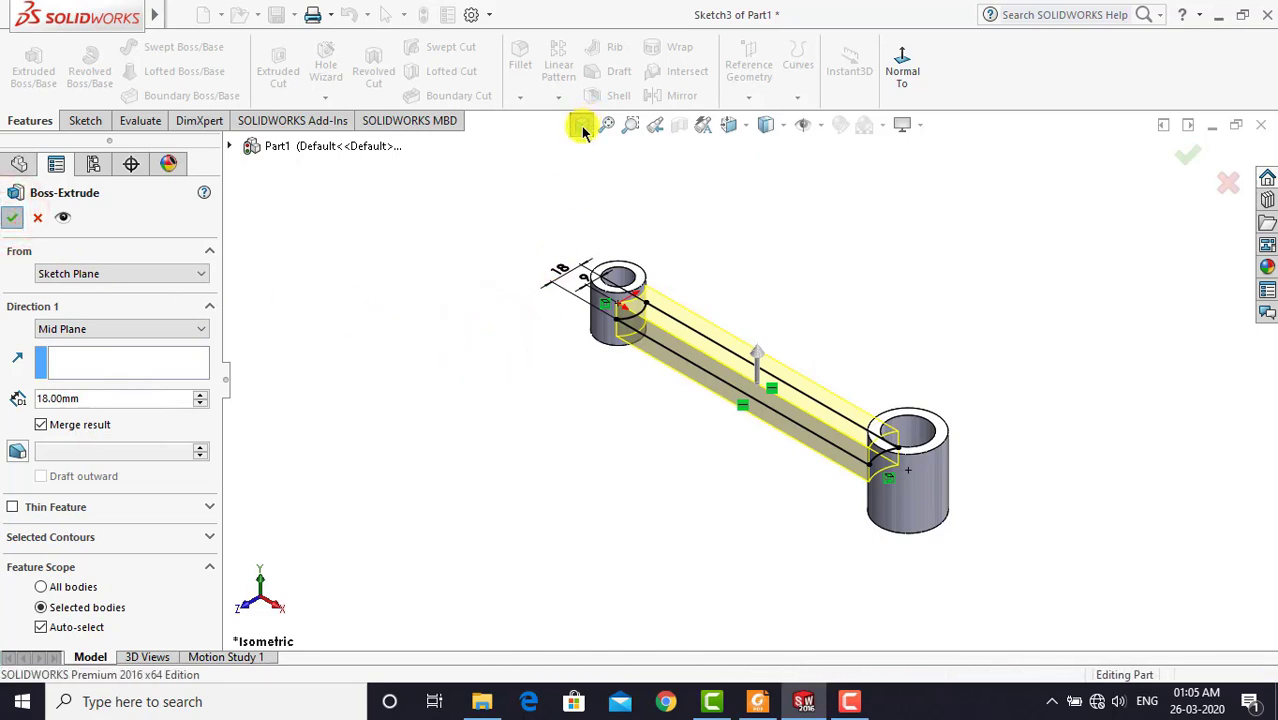
pyautogui.click(582, 125)
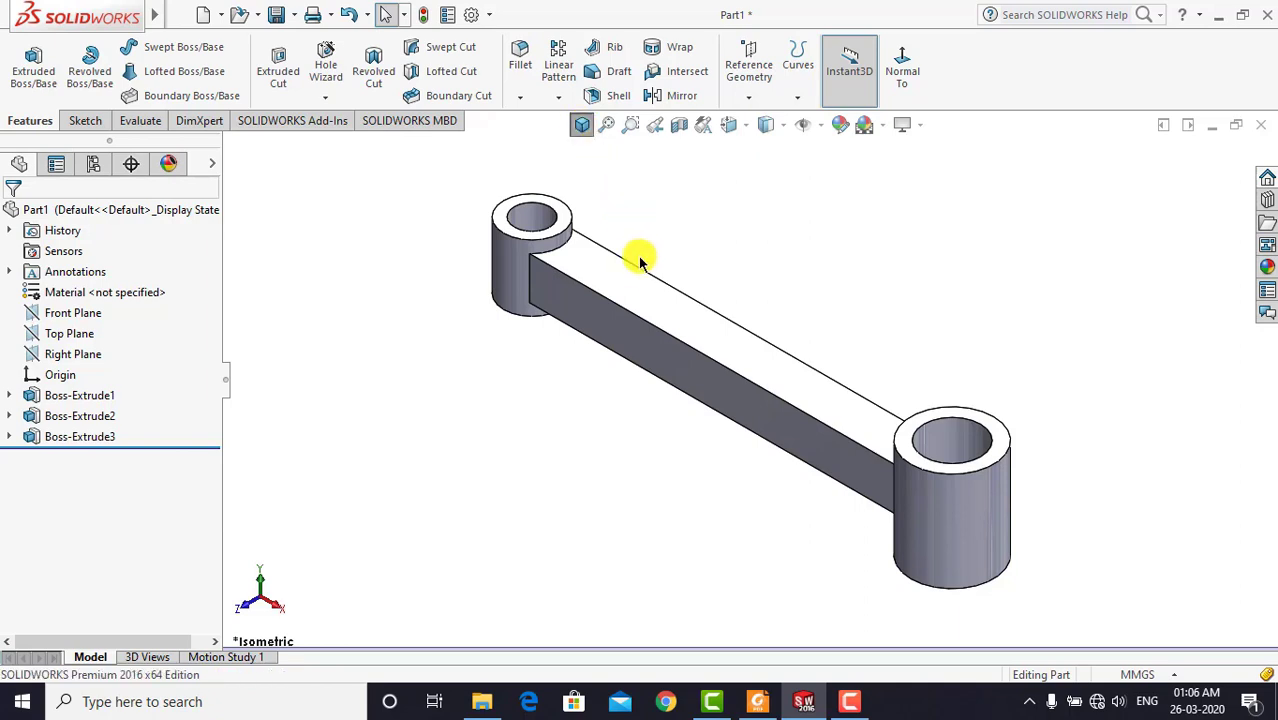
# Review the connecting rod drawing in Foxit Reader, then begin a new sketch in SOLIDWORKS
pyautogui.click(755, 708)
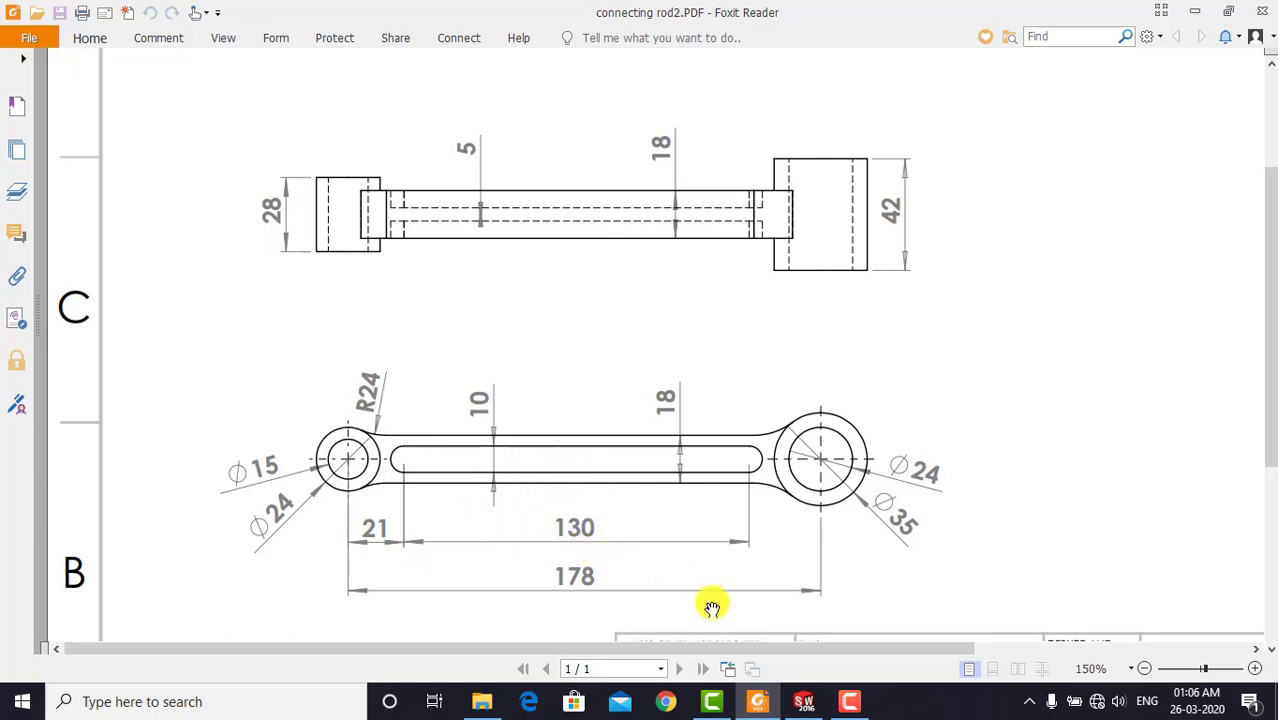
pyautogui.click(808, 703)
pyautogui.click(642, 543)
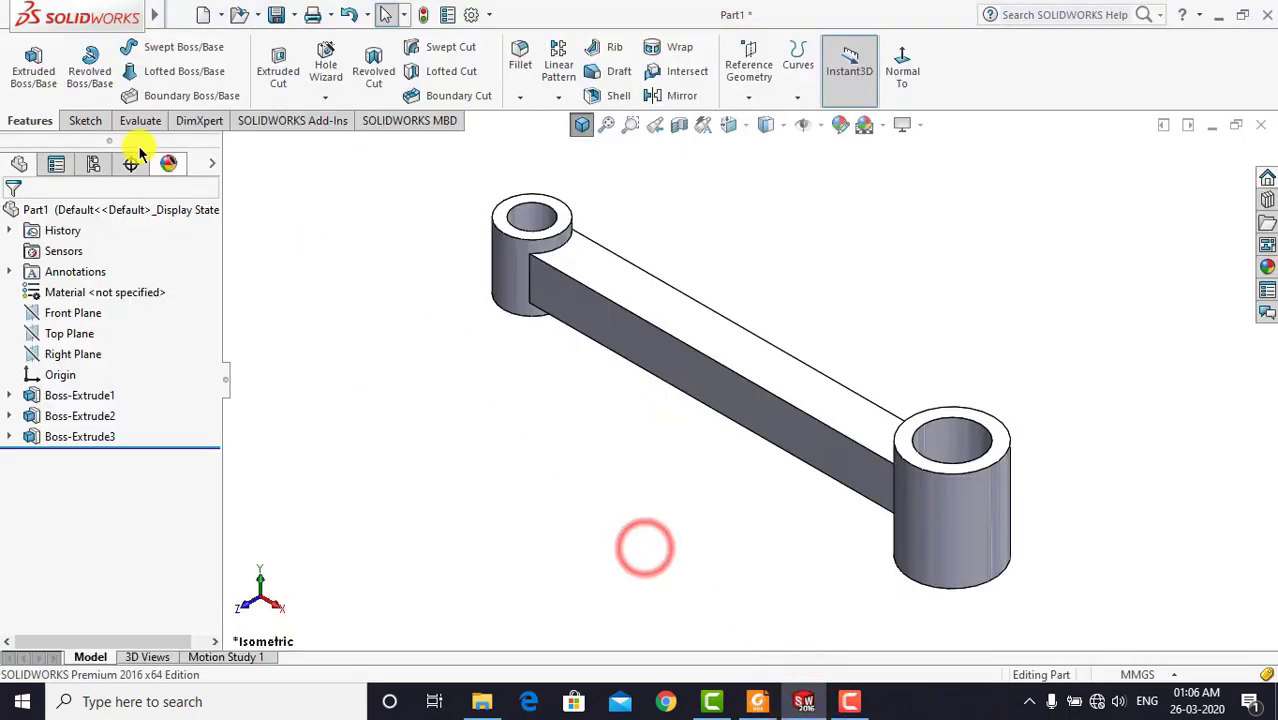
pyautogui.click(88, 122)
pyautogui.click(26, 60)
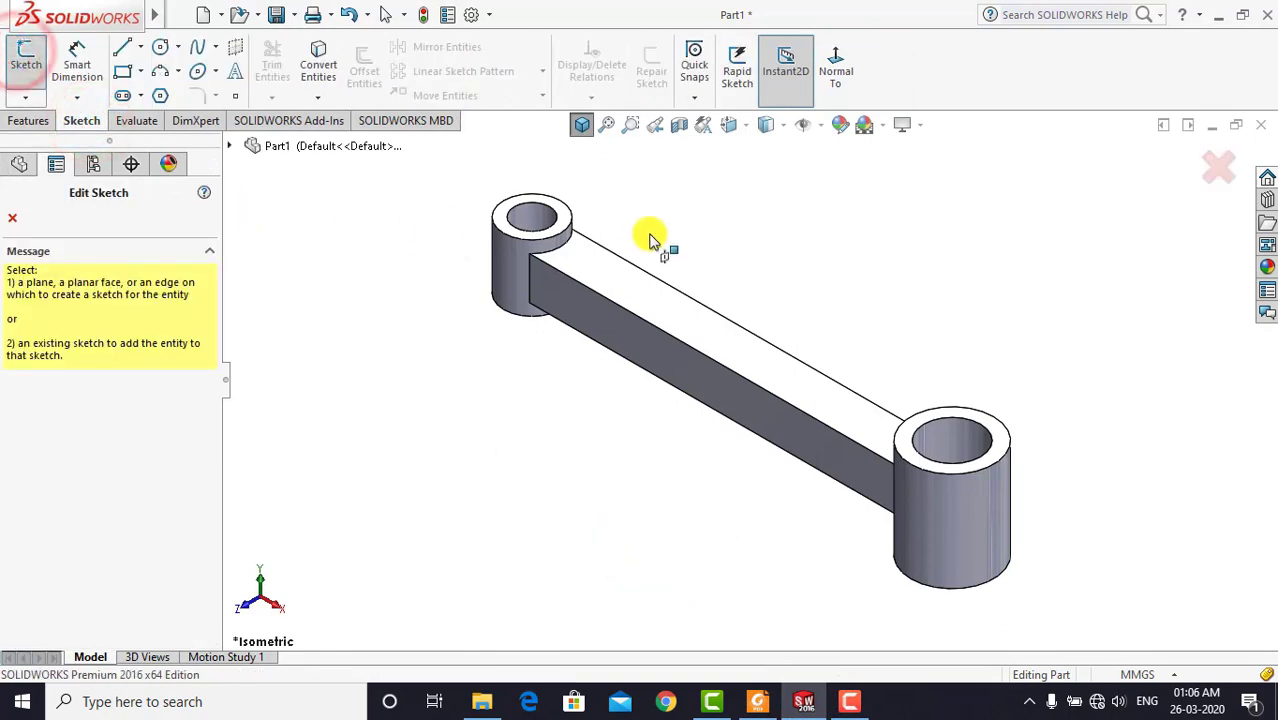
# On the arm's top face, draw a corner rectangle along the shaft between the rings
pyautogui.click(622, 293)
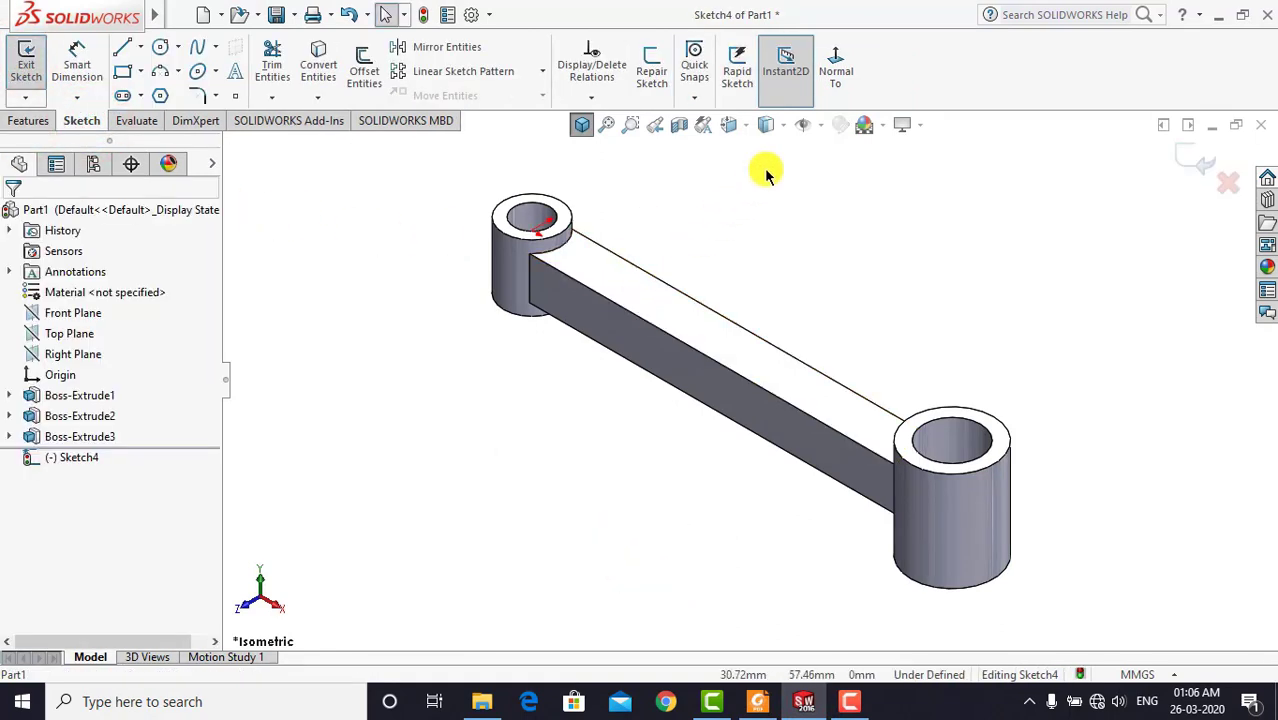
pyautogui.click(830, 66)
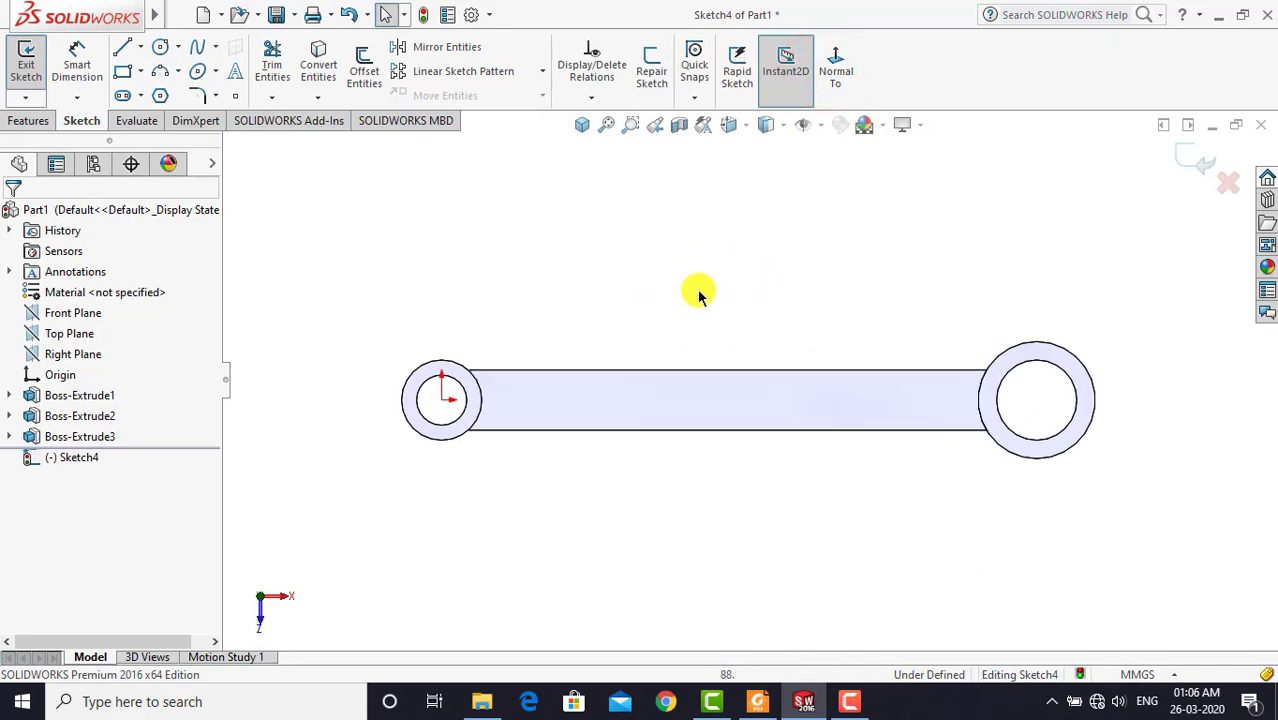
pyautogui.click(121, 72)
pyautogui.click(500, 388)
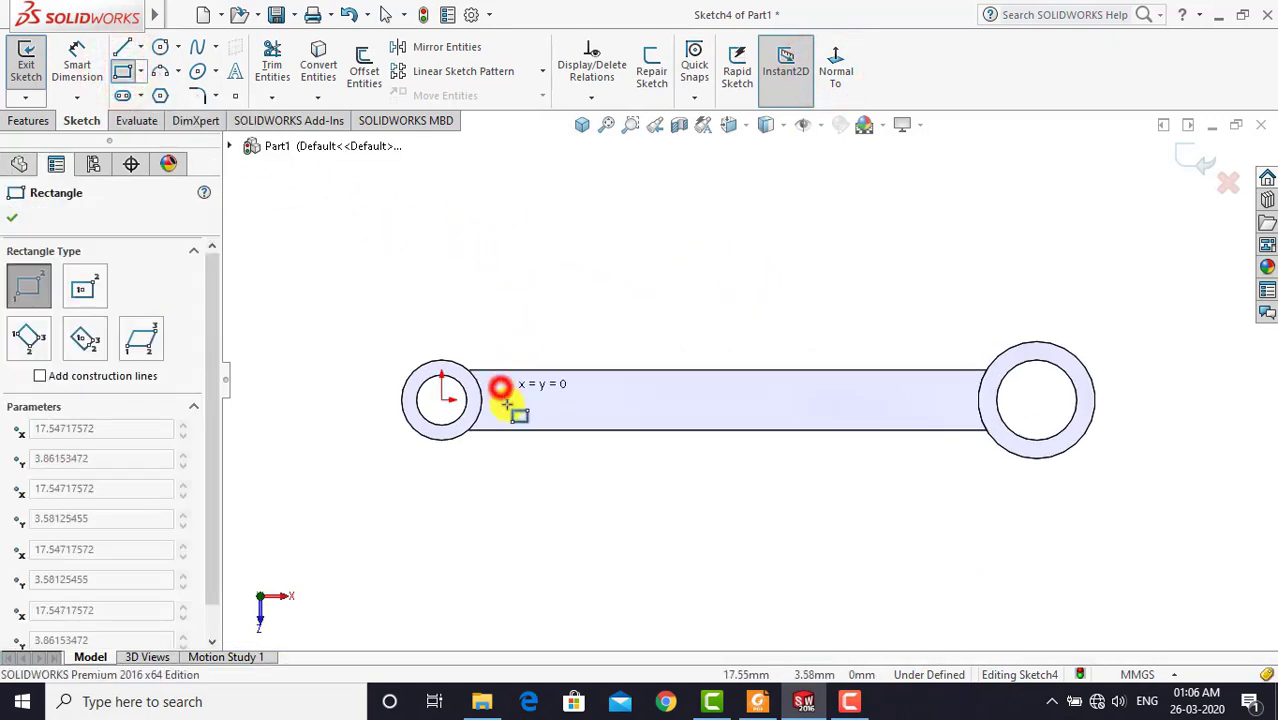
pyautogui.click(945, 413)
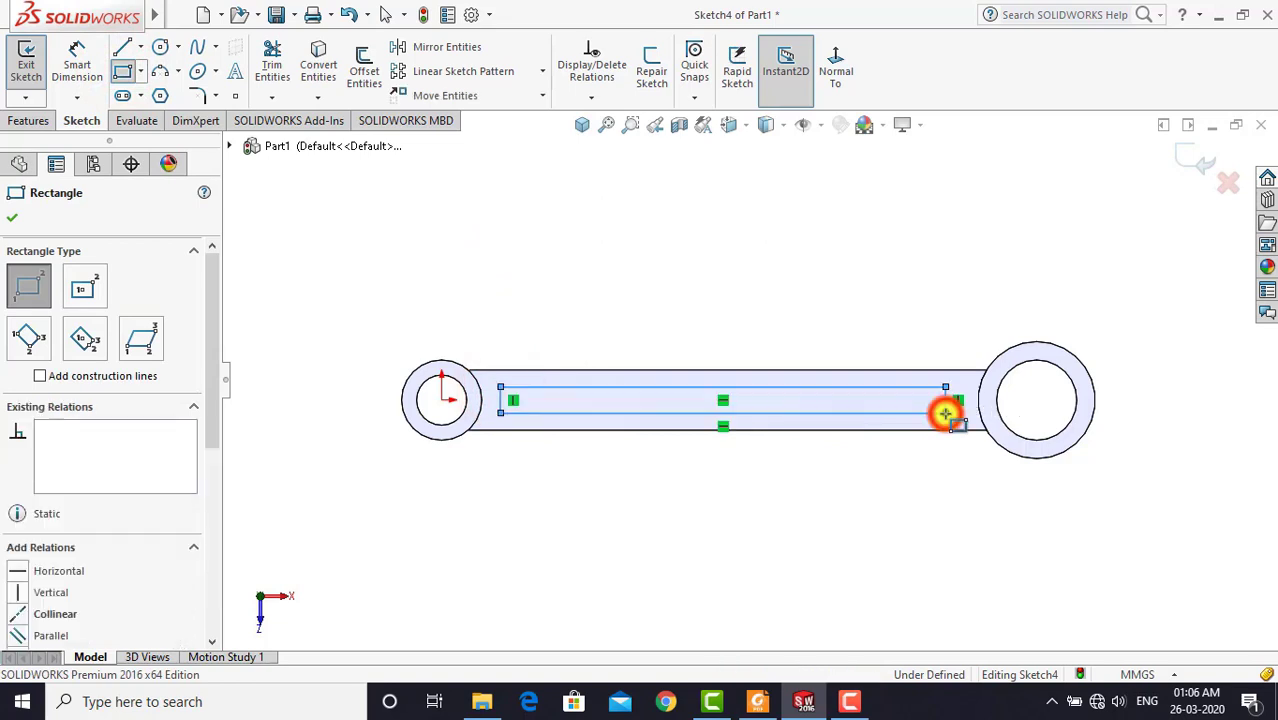
pyautogui.press('Escape')
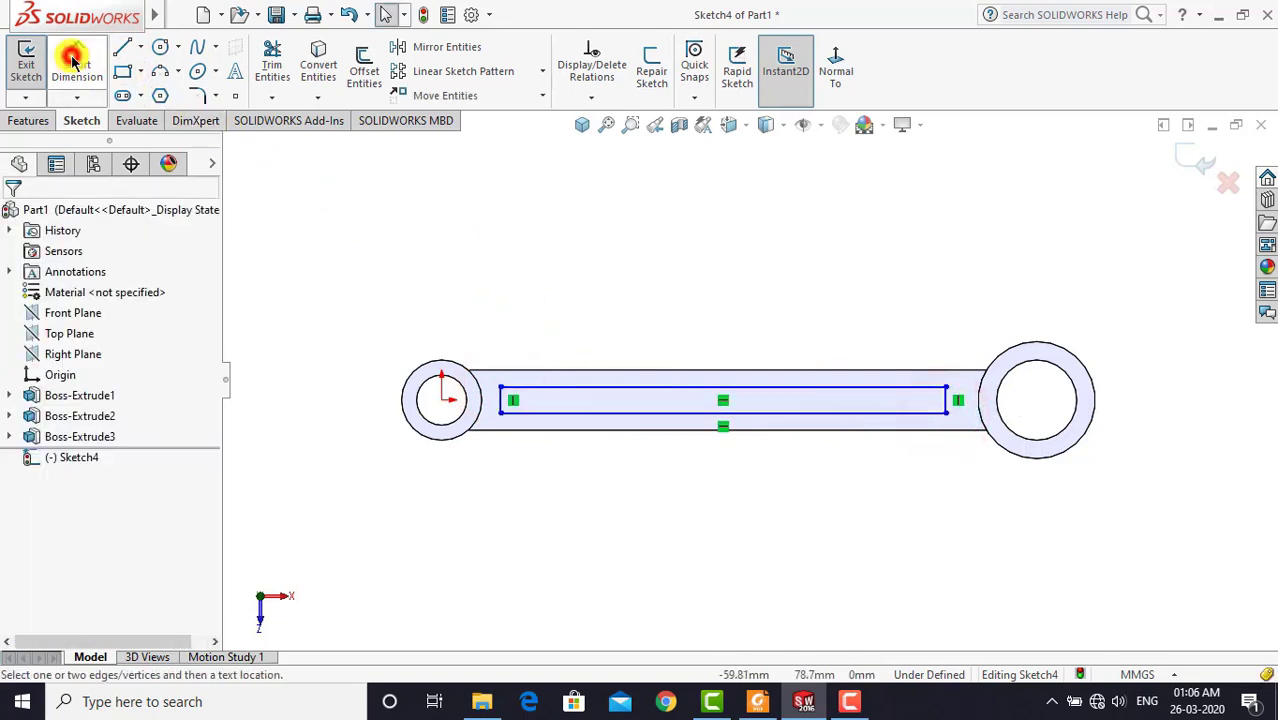
# Dimension the rectangle's left edge 21 from the small circle and its length 130
pyautogui.scroll(-1, 441, 460)
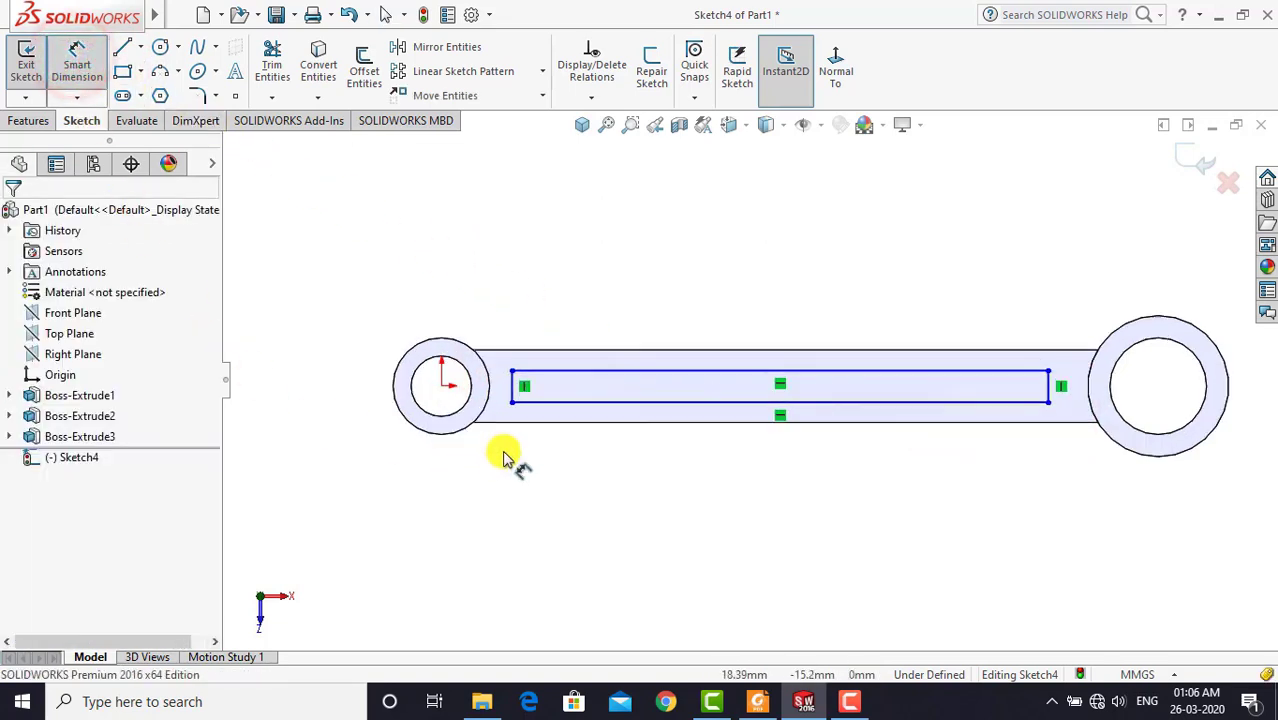
pyautogui.click(512, 398)
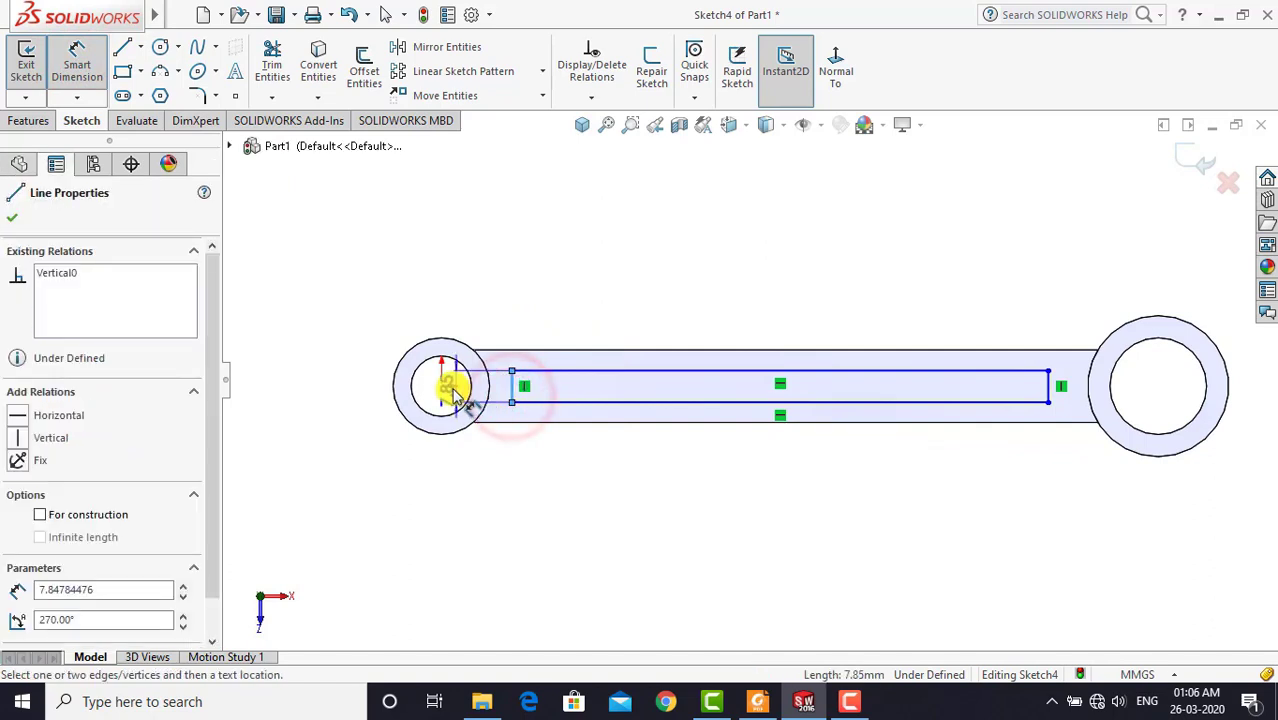
pyautogui.click(441, 385)
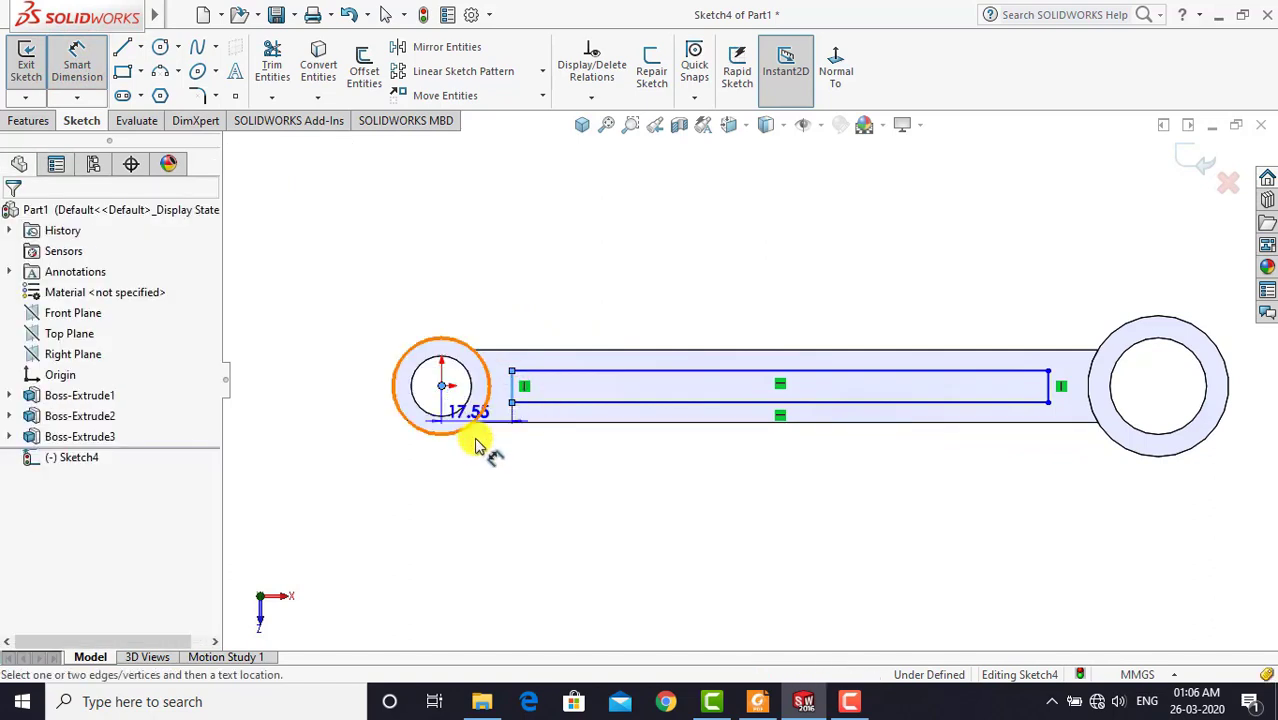
pyautogui.click(486, 474)
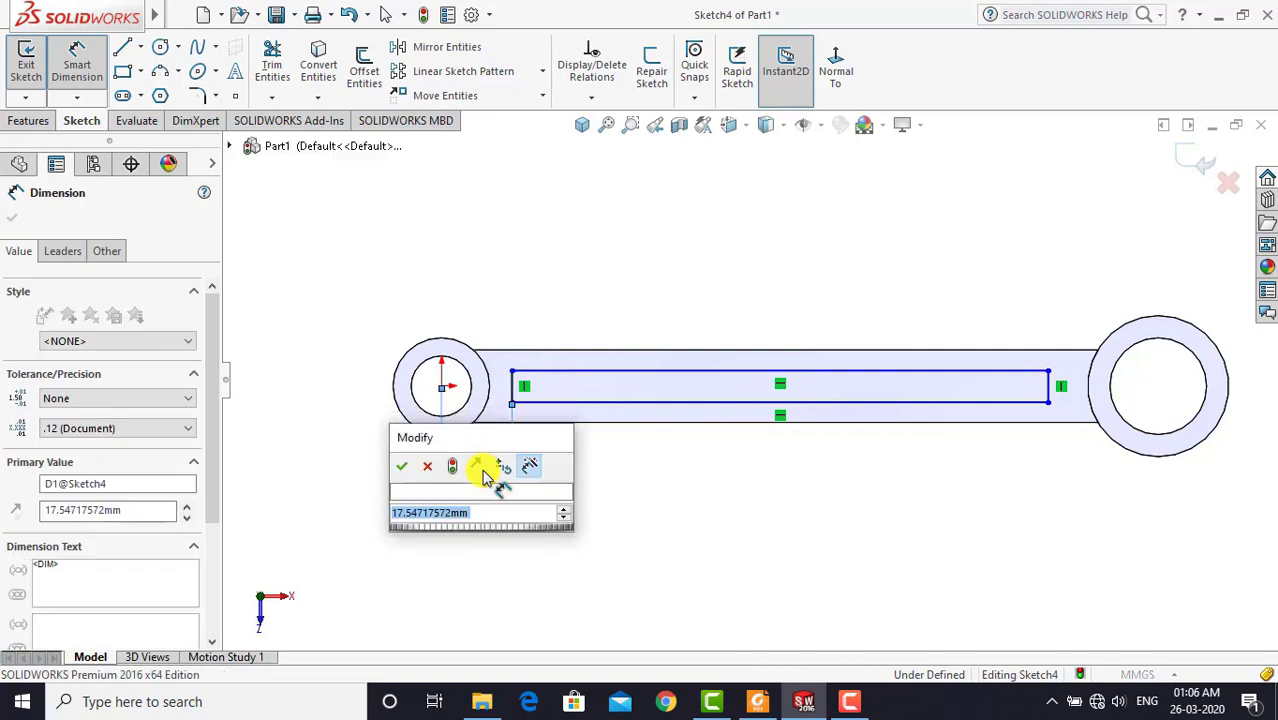
pyautogui.write('20')
pyautogui.press('Return')
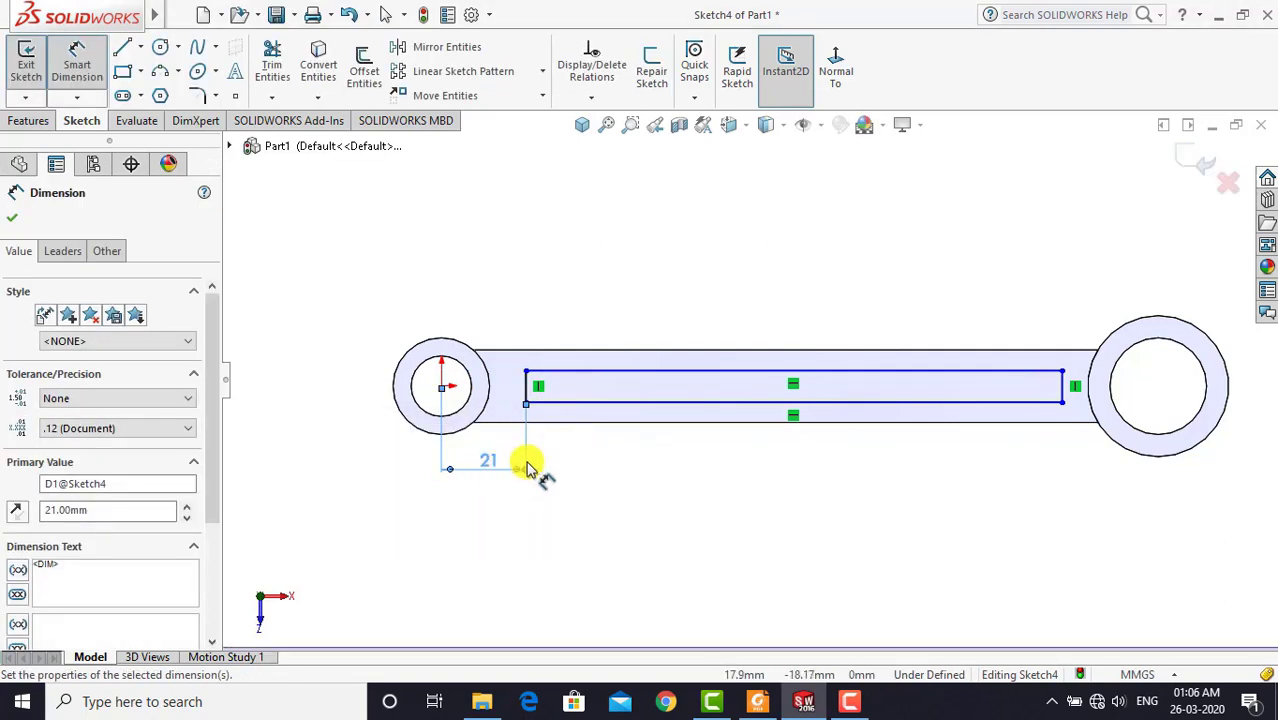
pyautogui.click(620, 478)
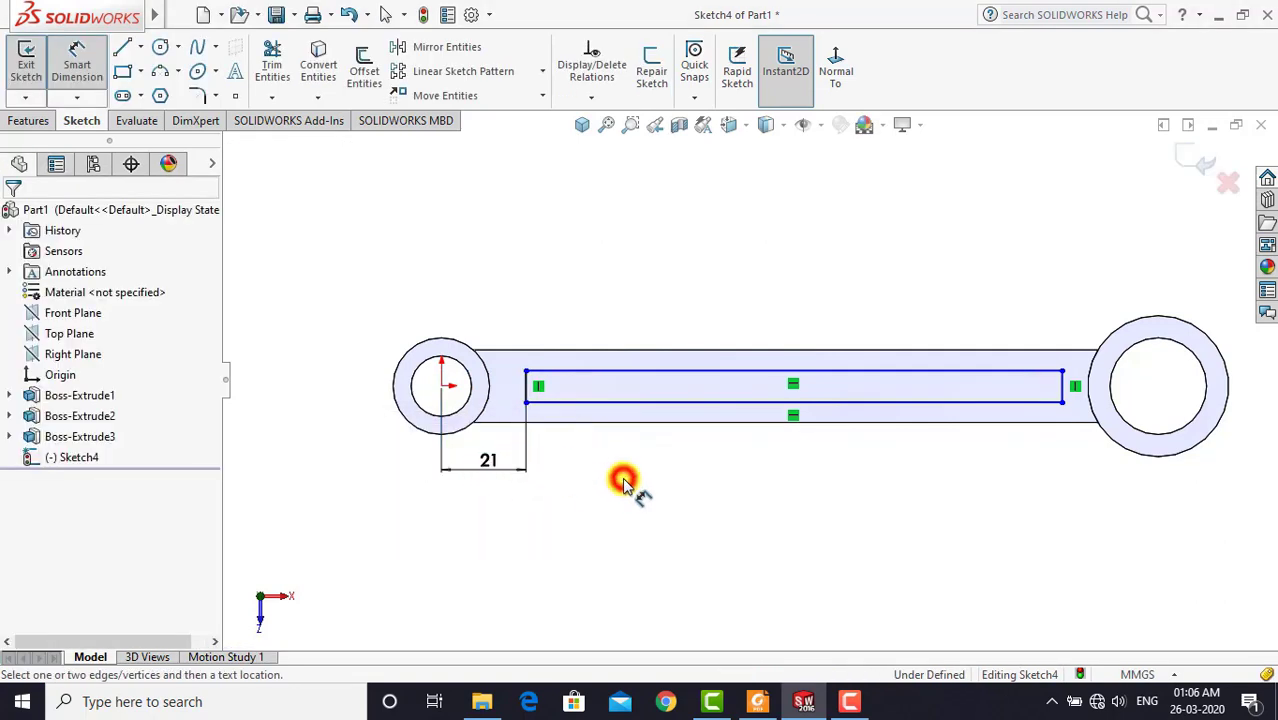
pyautogui.click(706, 402)
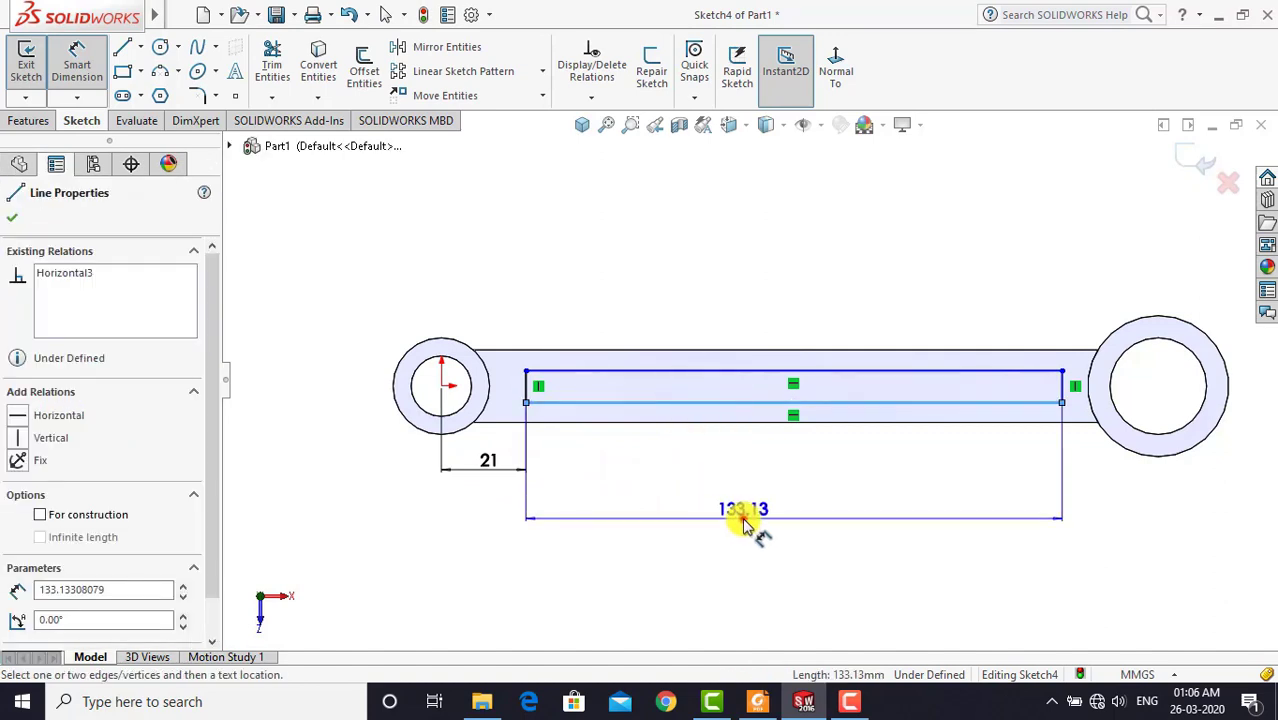
pyautogui.click(743, 520)
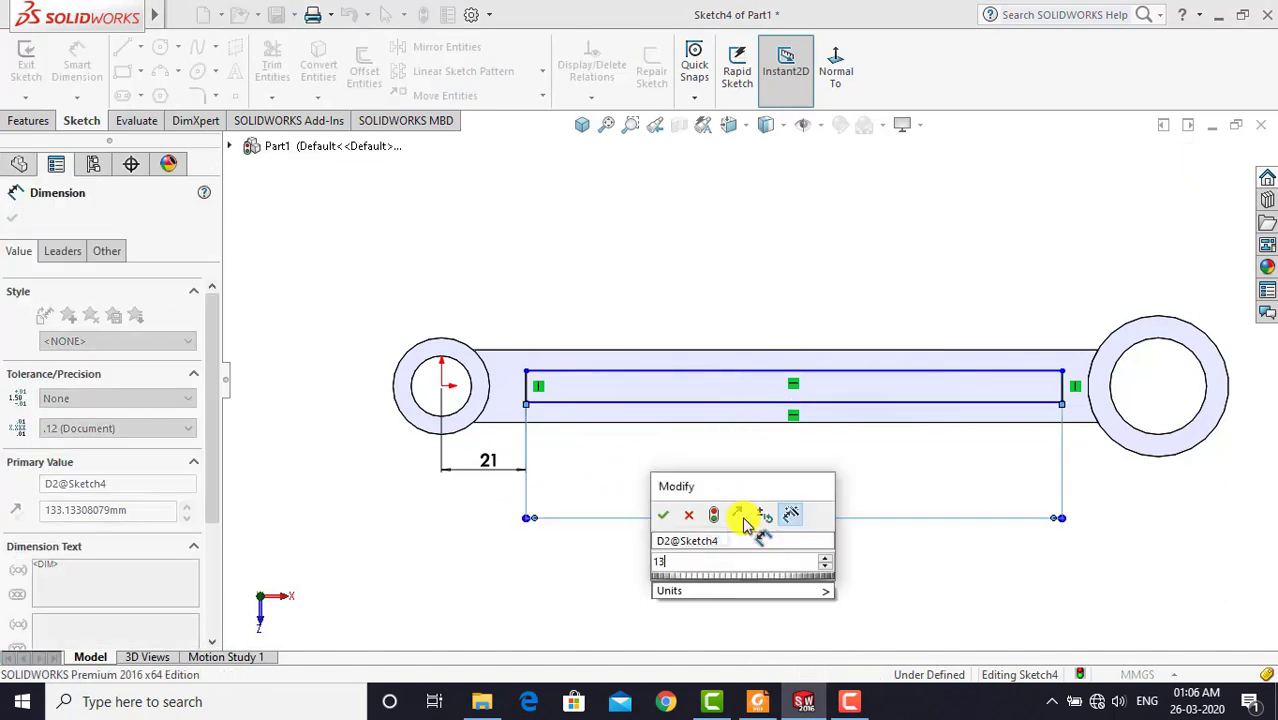
pyautogui.write('130')
pyautogui.press('Return')
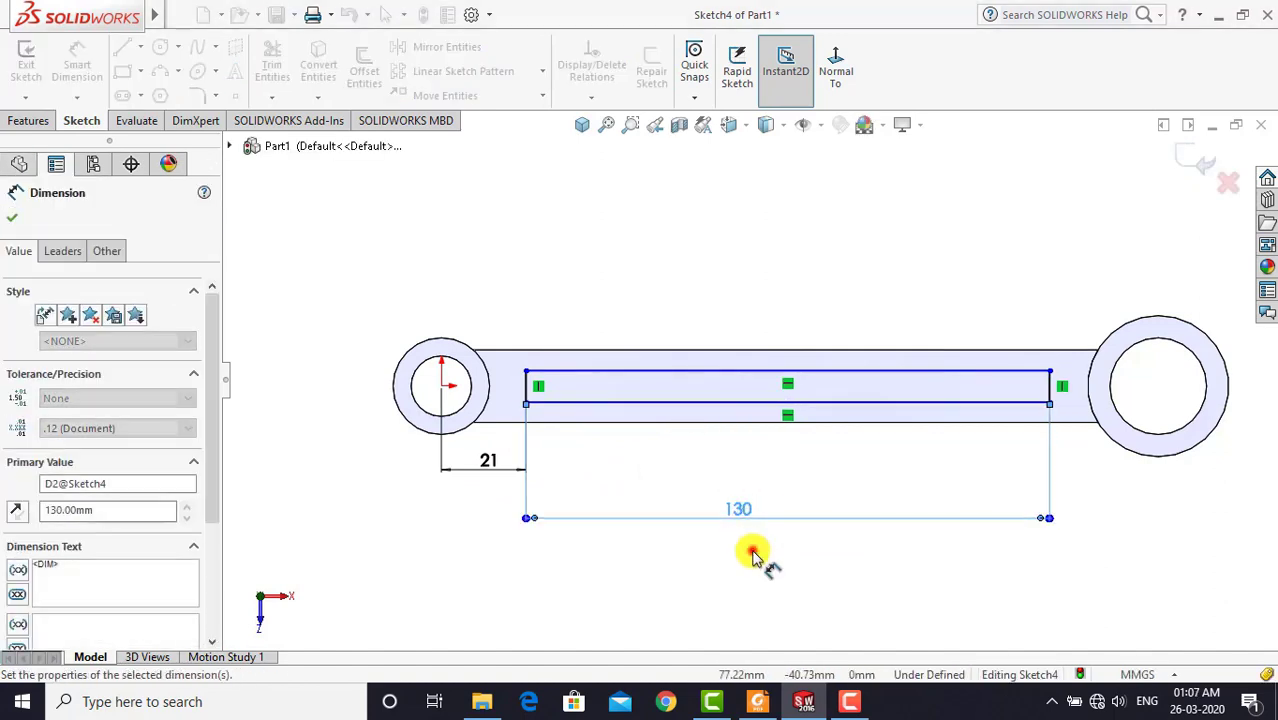
# Dimension the rectangle 10 wide with its top edge 5 above the circle centre
pyautogui.click(757, 701)
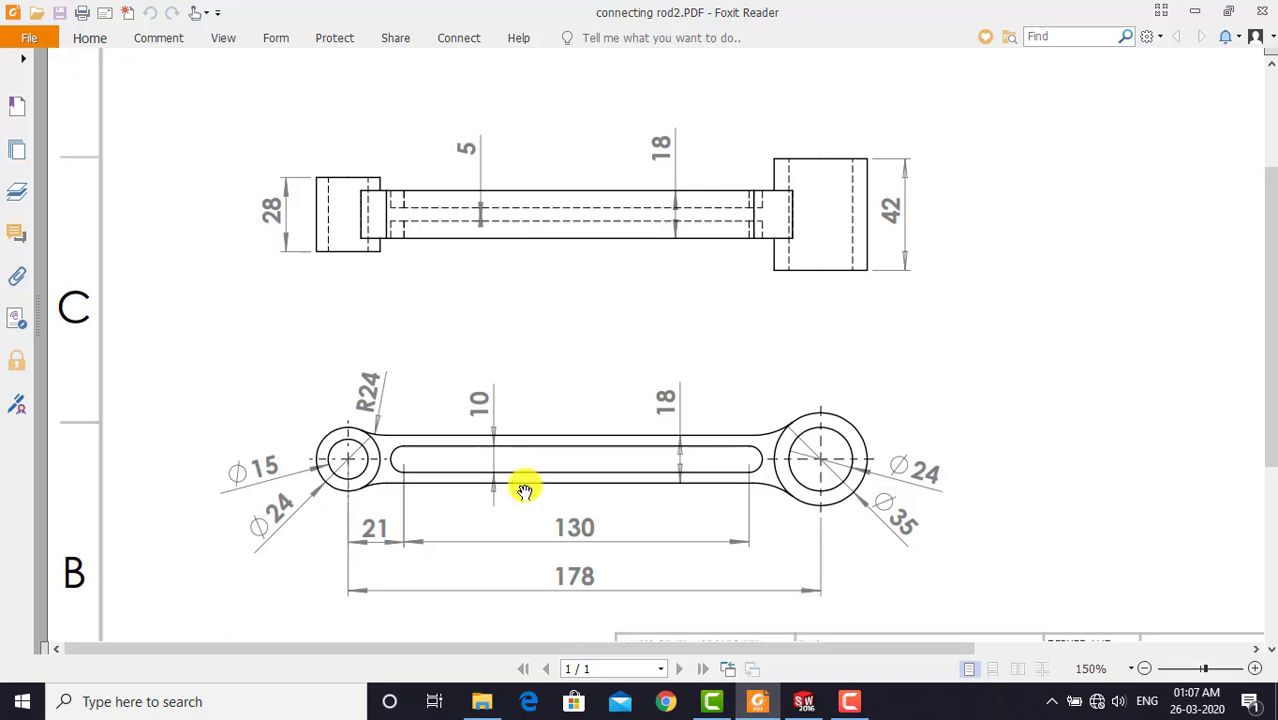
pyautogui.click(803, 700)
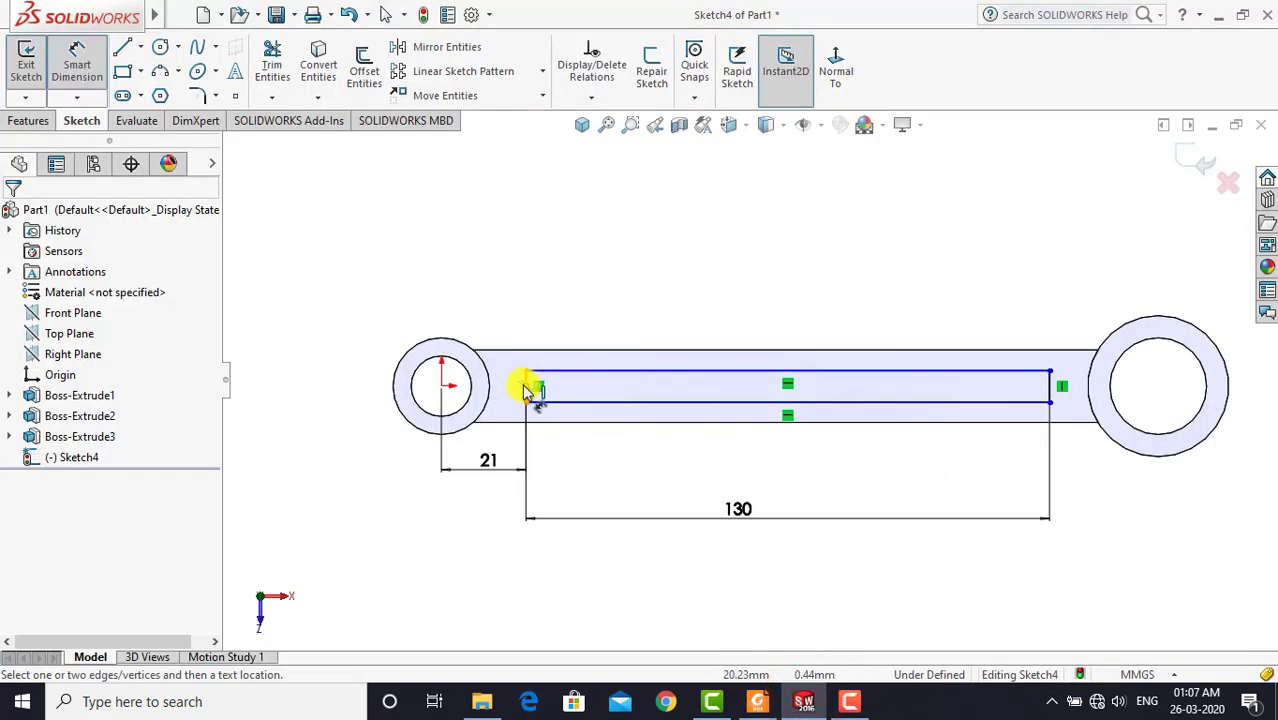
pyautogui.click(555, 373)
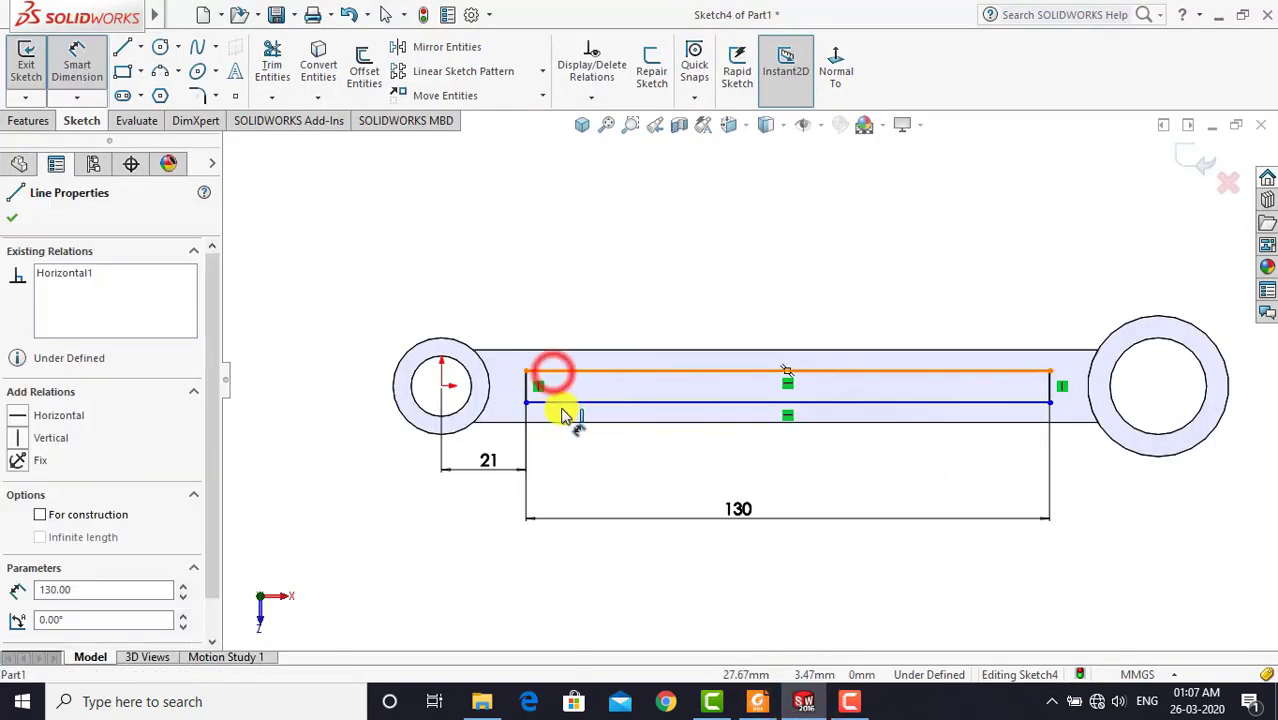
pyautogui.click(562, 401)
pyautogui.click(355, 384)
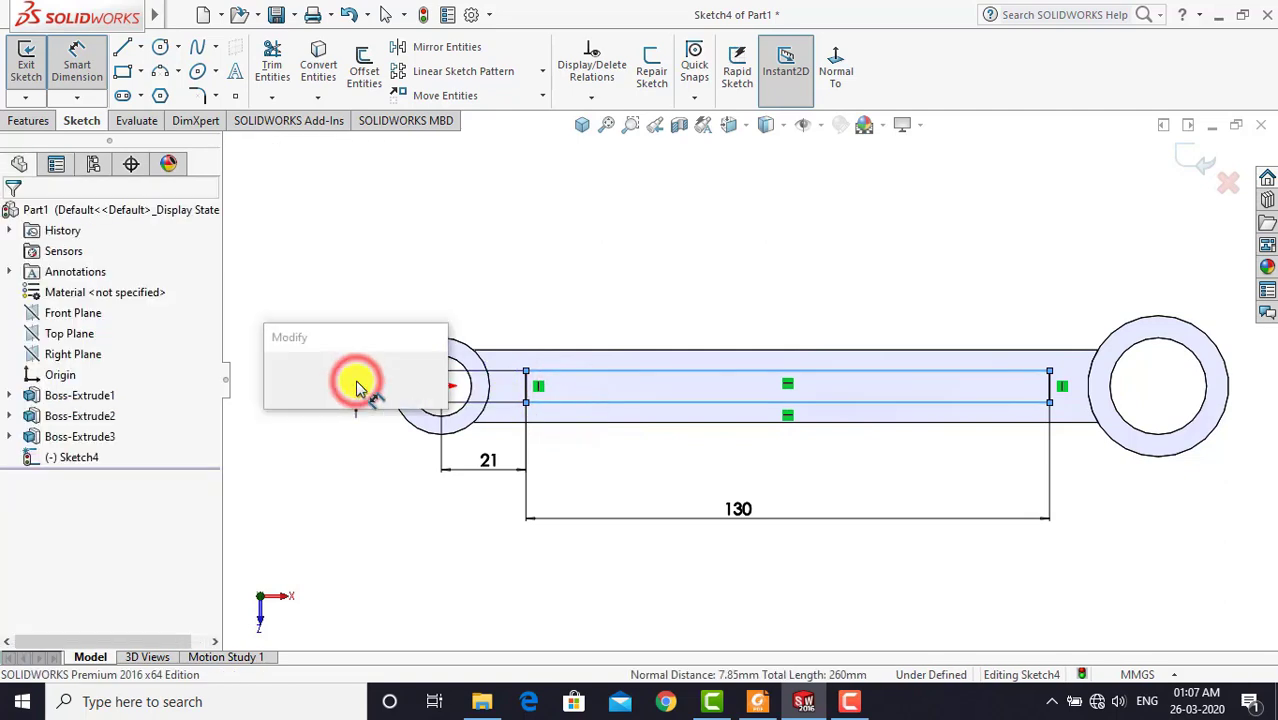
pyautogui.write('10')
pyautogui.press('Return')
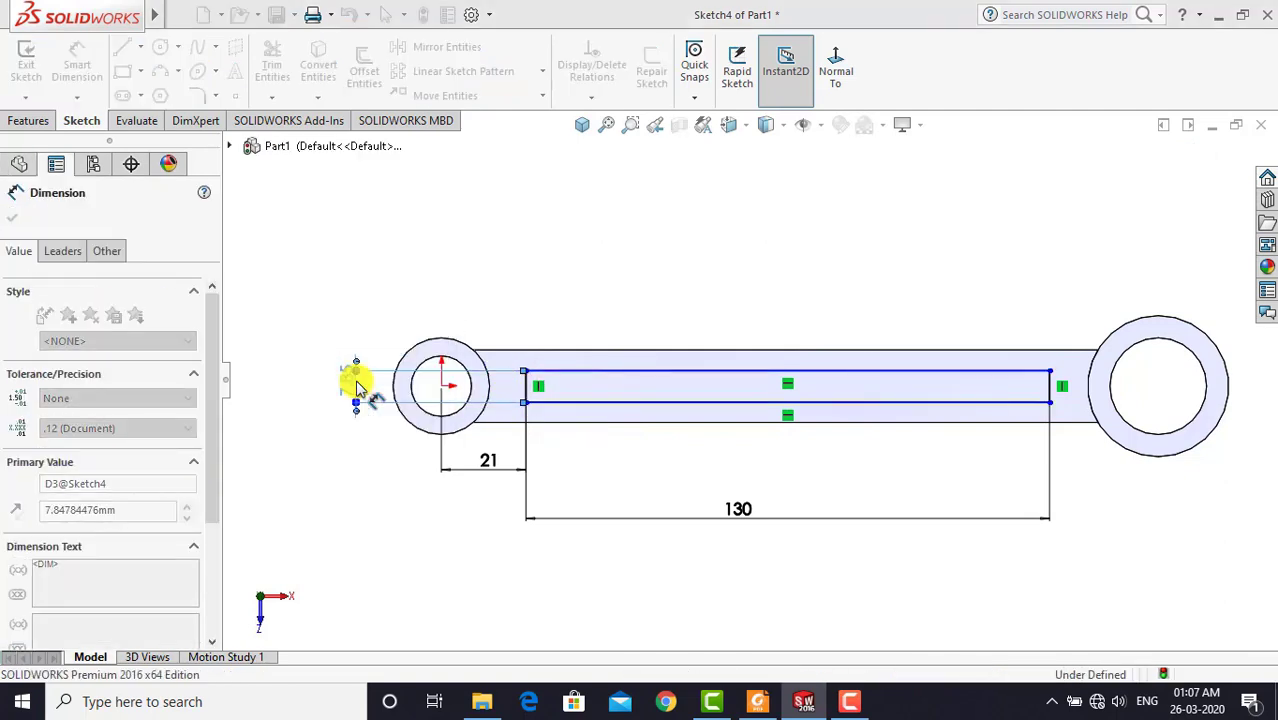
pyautogui.click(452, 230)
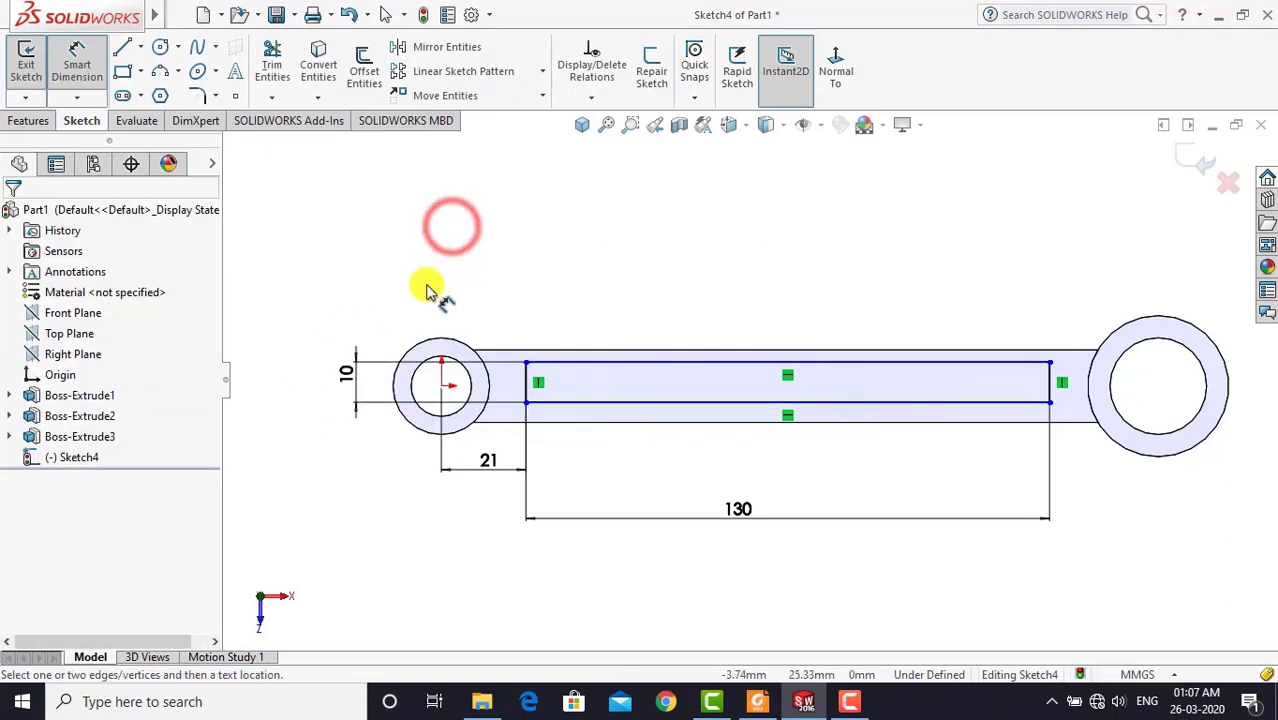
pyautogui.click(580, 366)
pyautogui.click(443, 388)
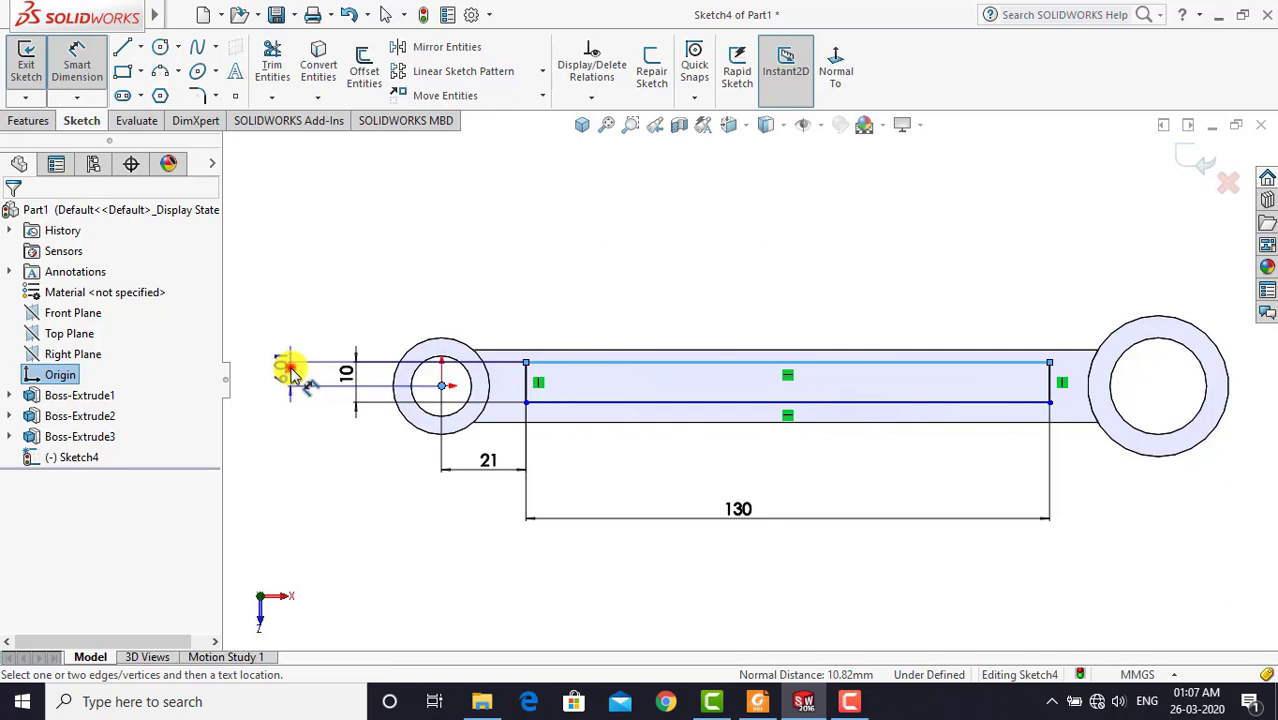
pyautogui.click(289, 368)
pyautogui.write('5')
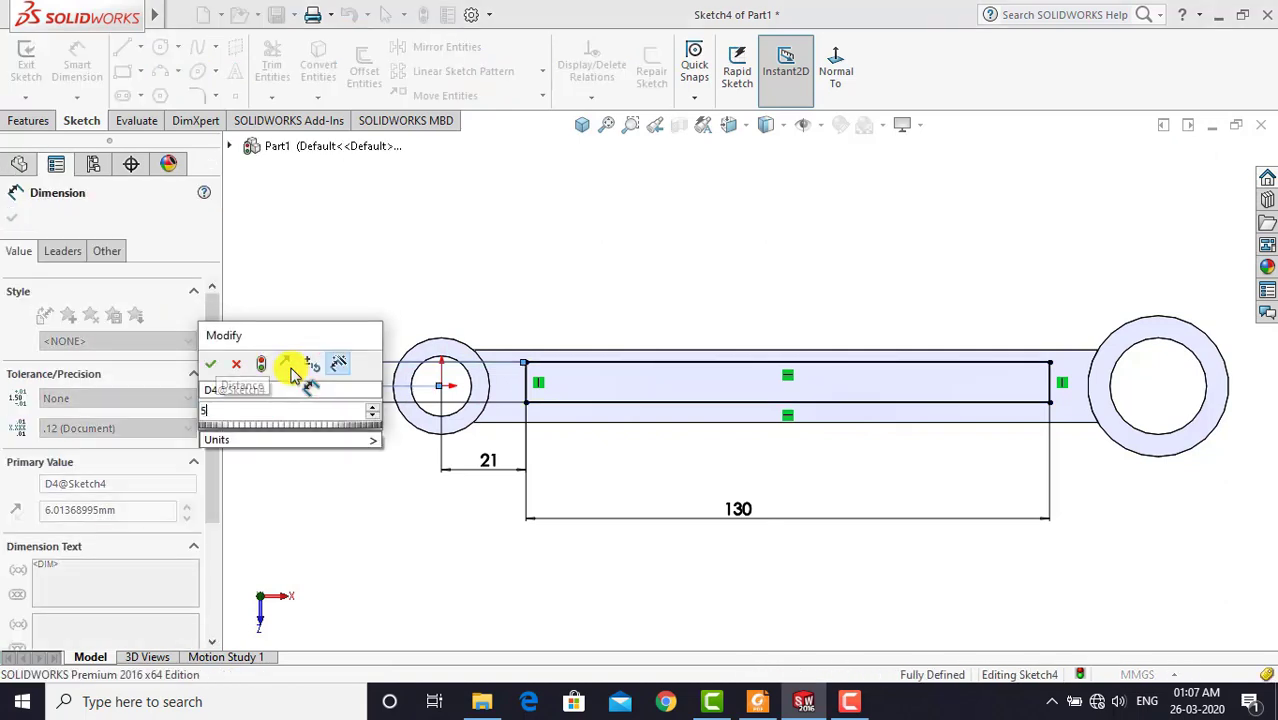
pyautogui.press('Return')
pyautogui.press('Escape')
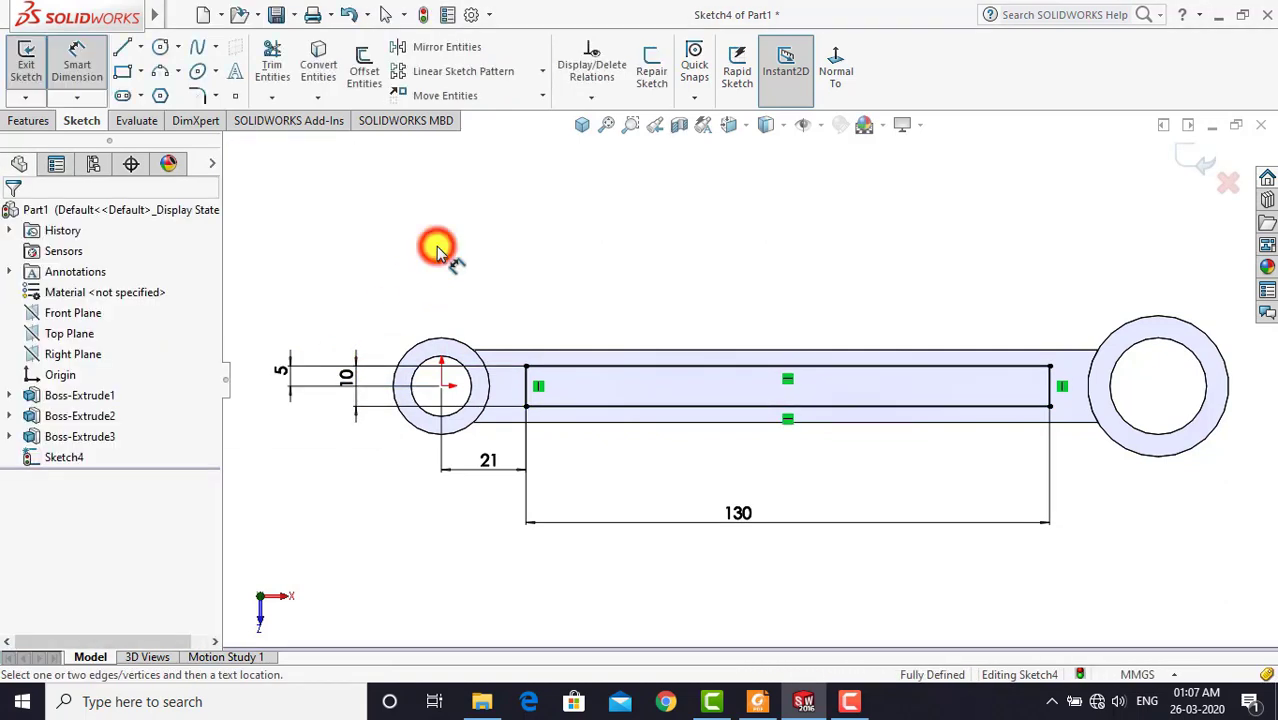
pyautogui.press('Escape')
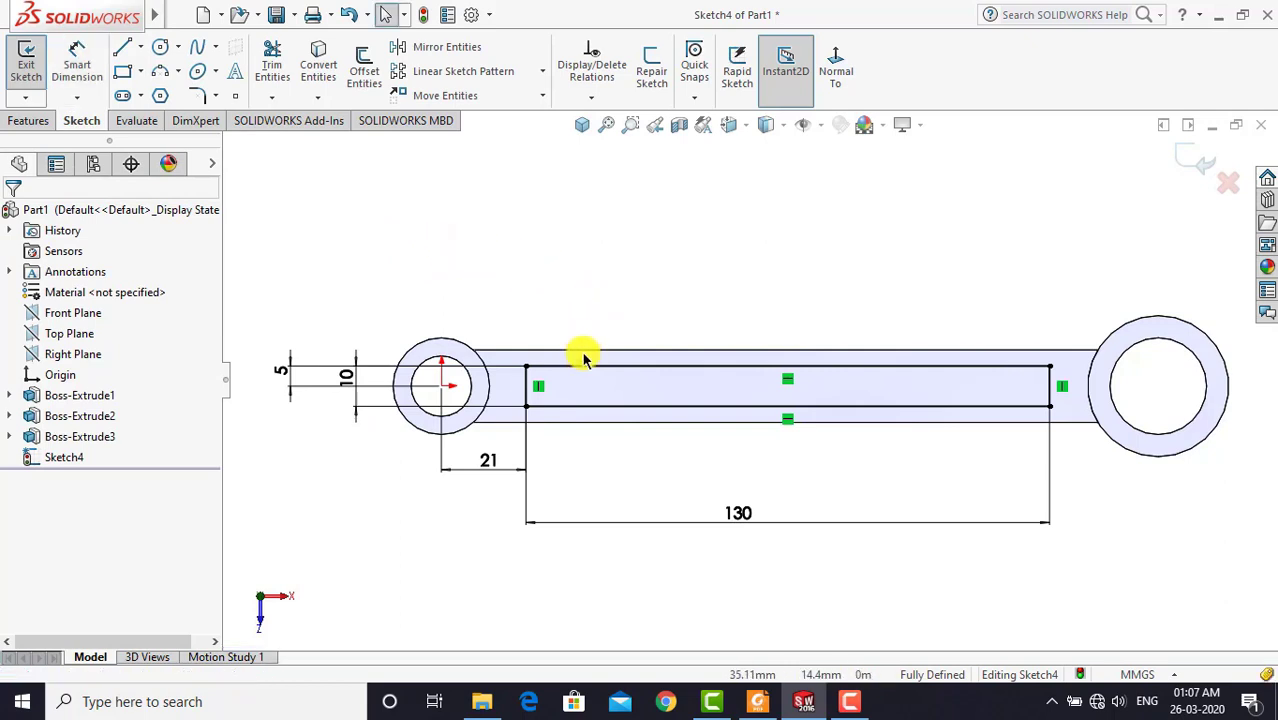
pyautogui.scroll(-1, 585, 360)
pyautogui.scroll(1, 595, 387)
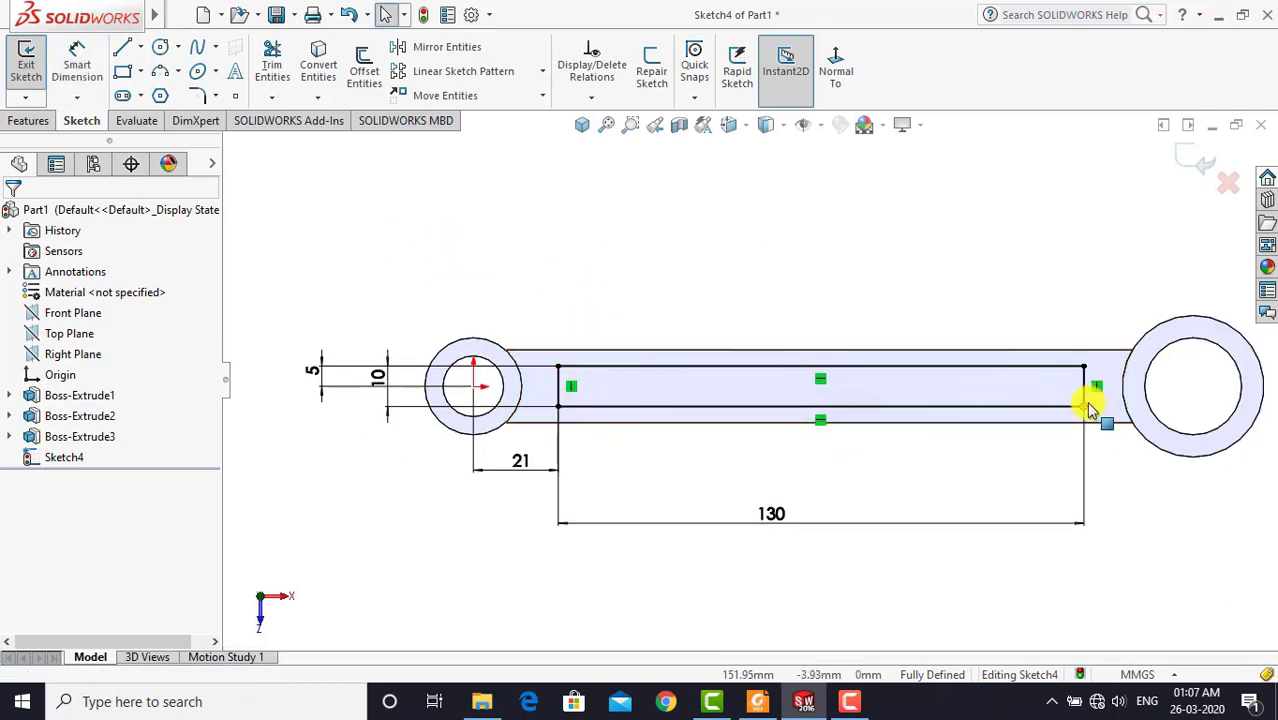
# Cap both short ends of the rectangle with three-point R5 semicircular arcs
pyautogui.click(160, 71)
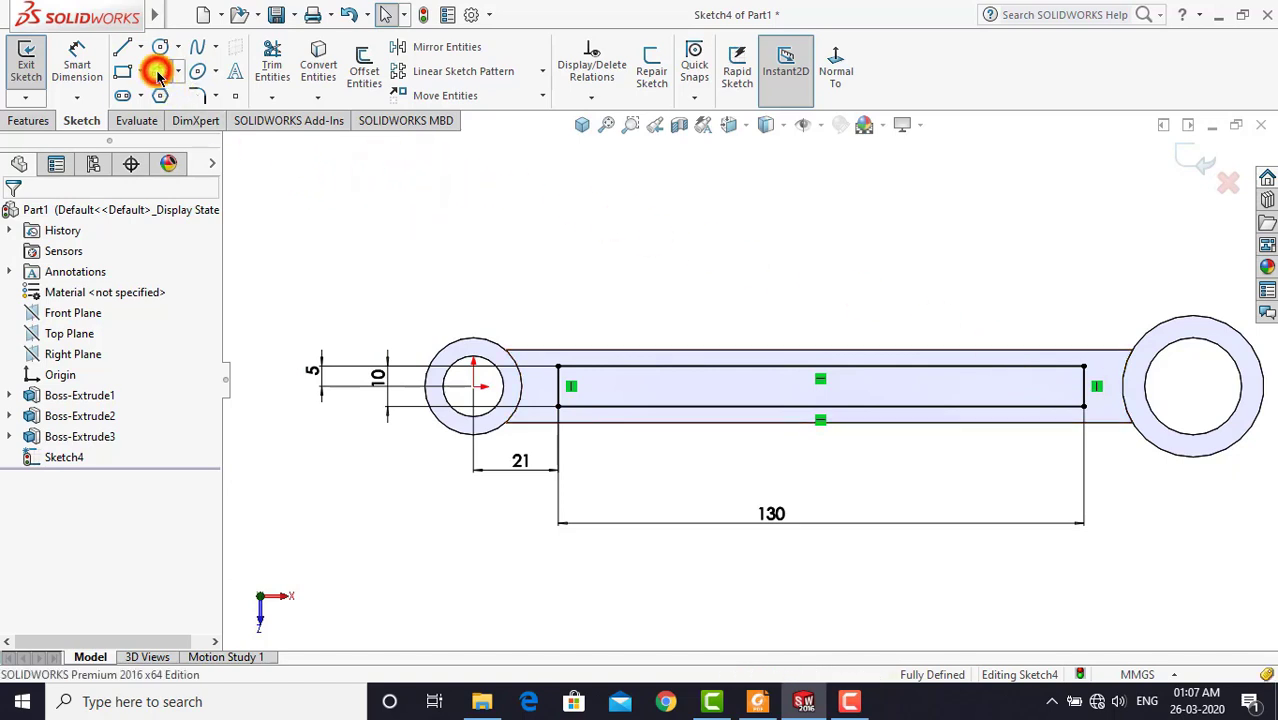
pyautogui.click(556, 367)
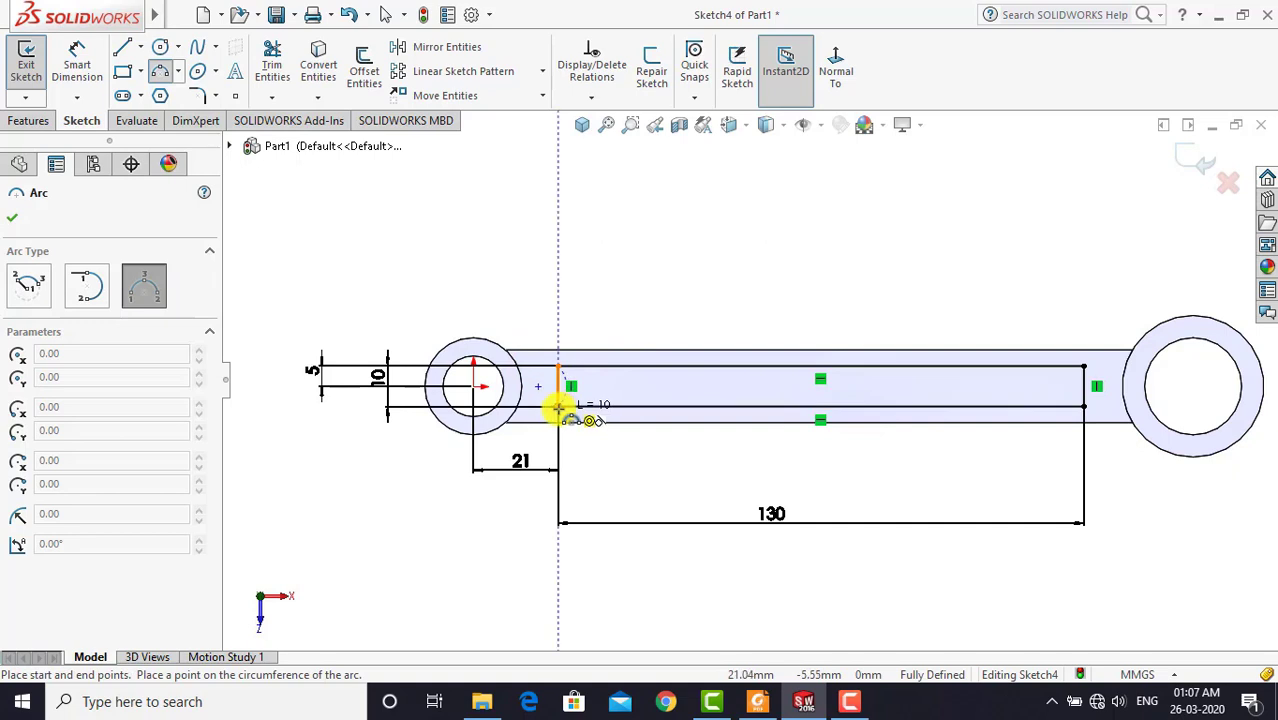
pyautogui.click(557, 406)
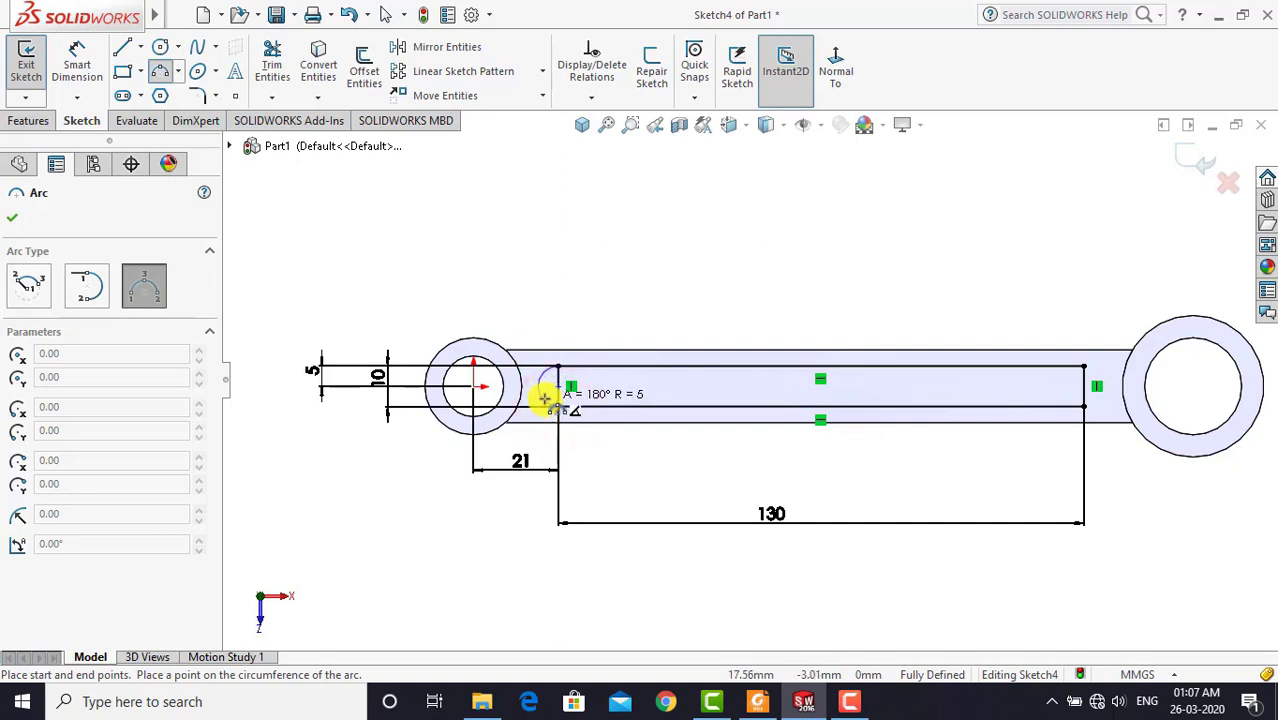
pyautogui.click(545, 398)
pyautogui.press('Escape')
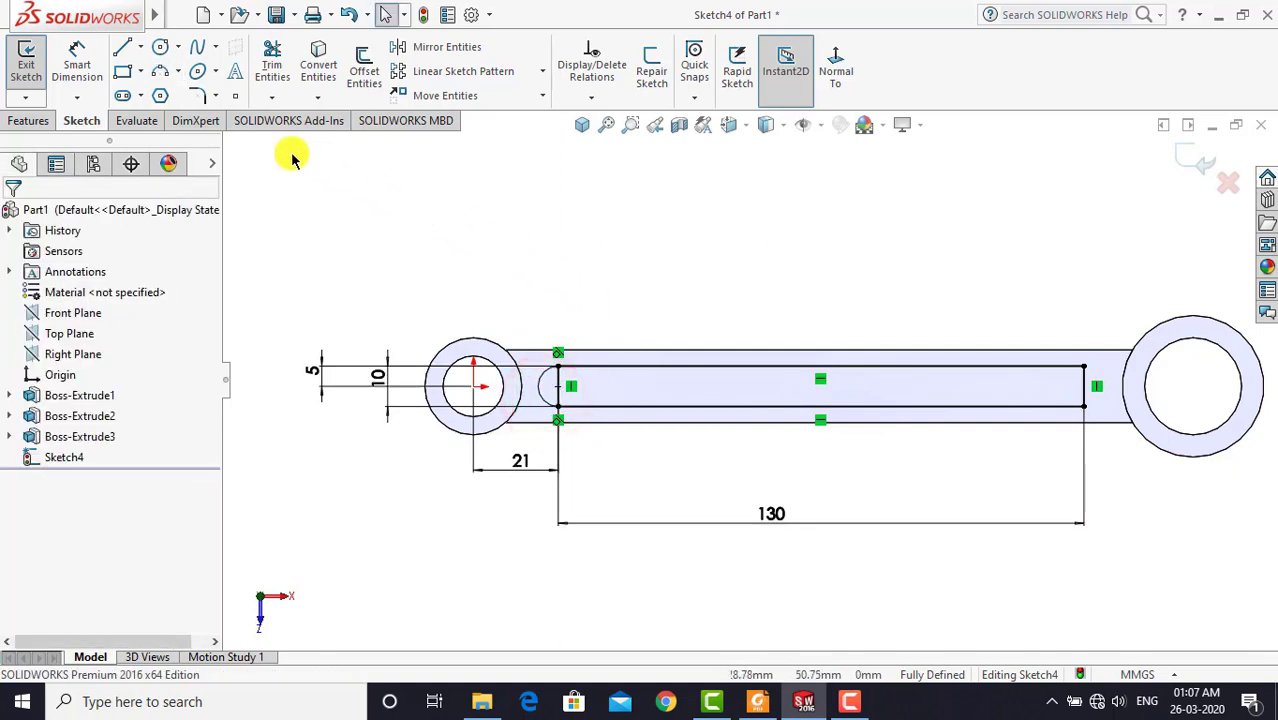
pyautogui.scroll(-3, 1130, 410)
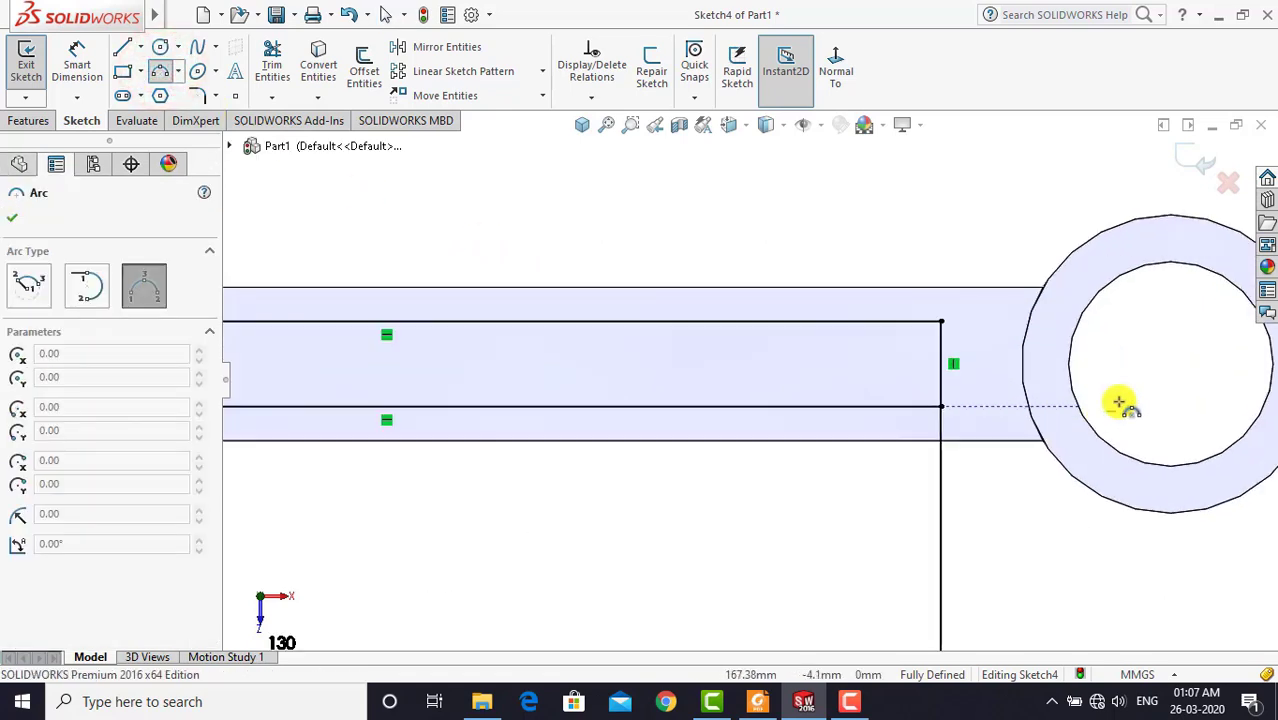
pyautogui.click(942, 322)
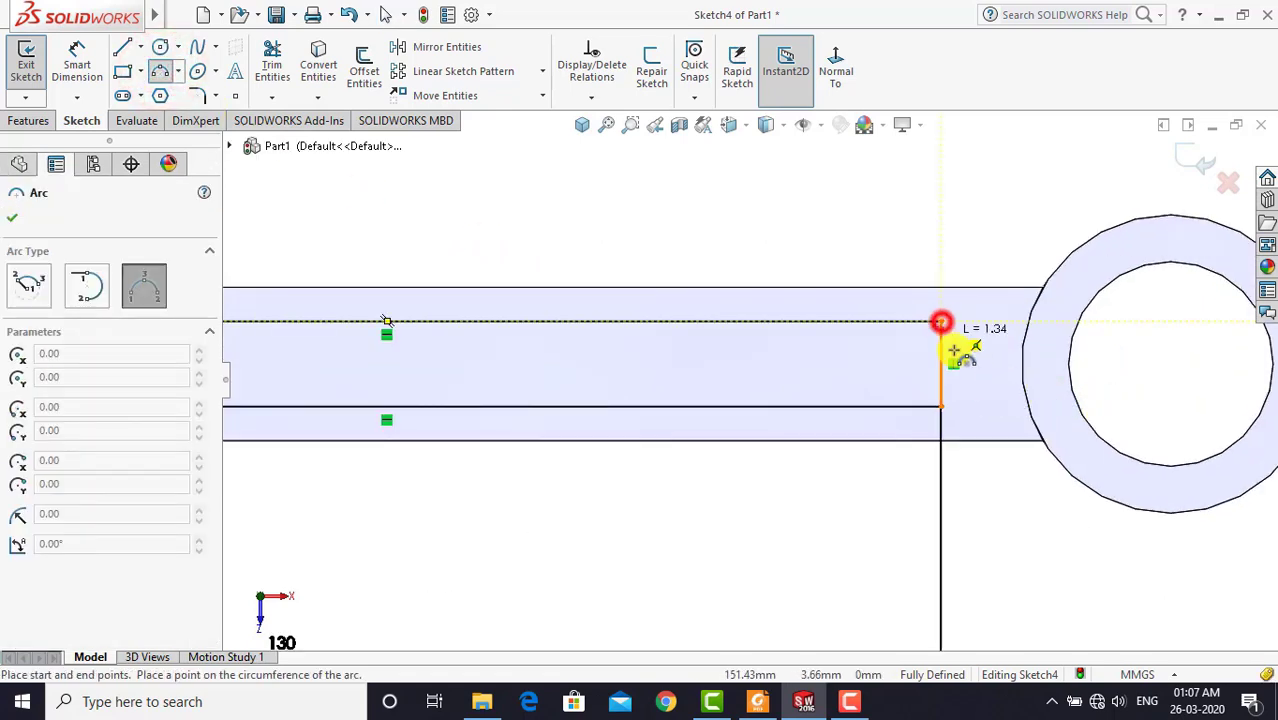
pyautogui.click(942, 406)
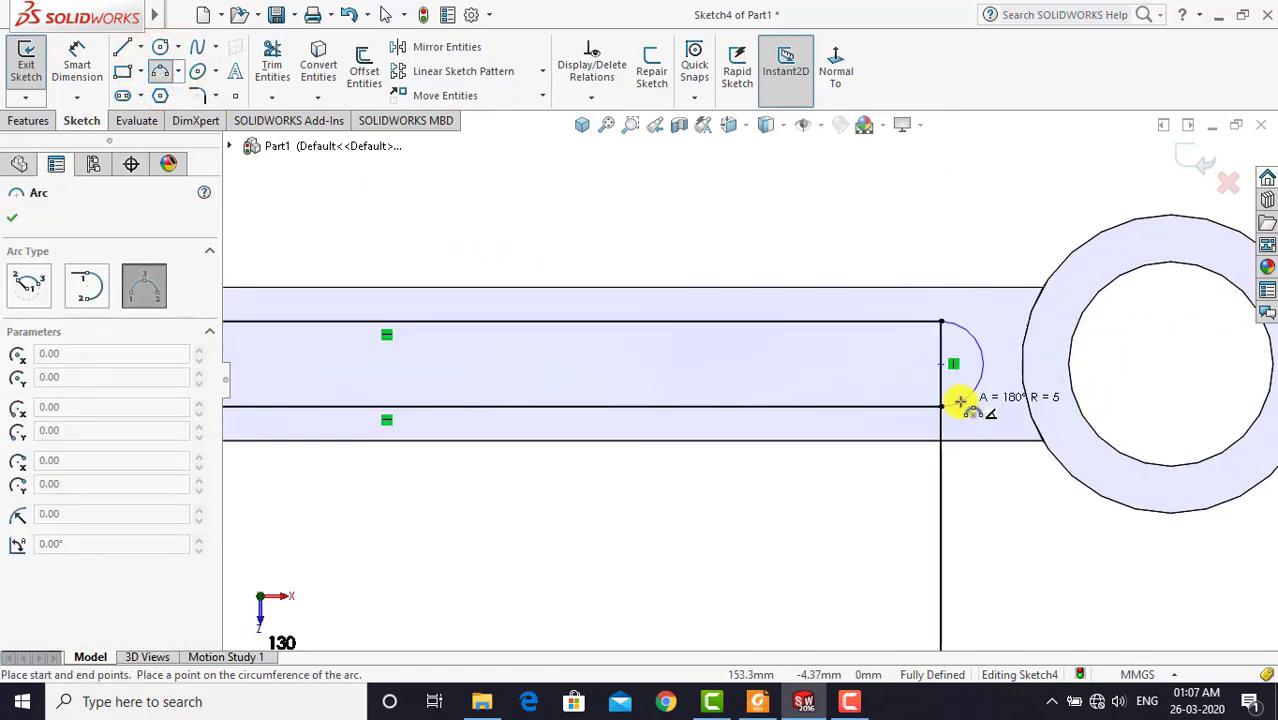
pyautogui.click(960, 402)
pyautogui.scroll(3, 962, 400)
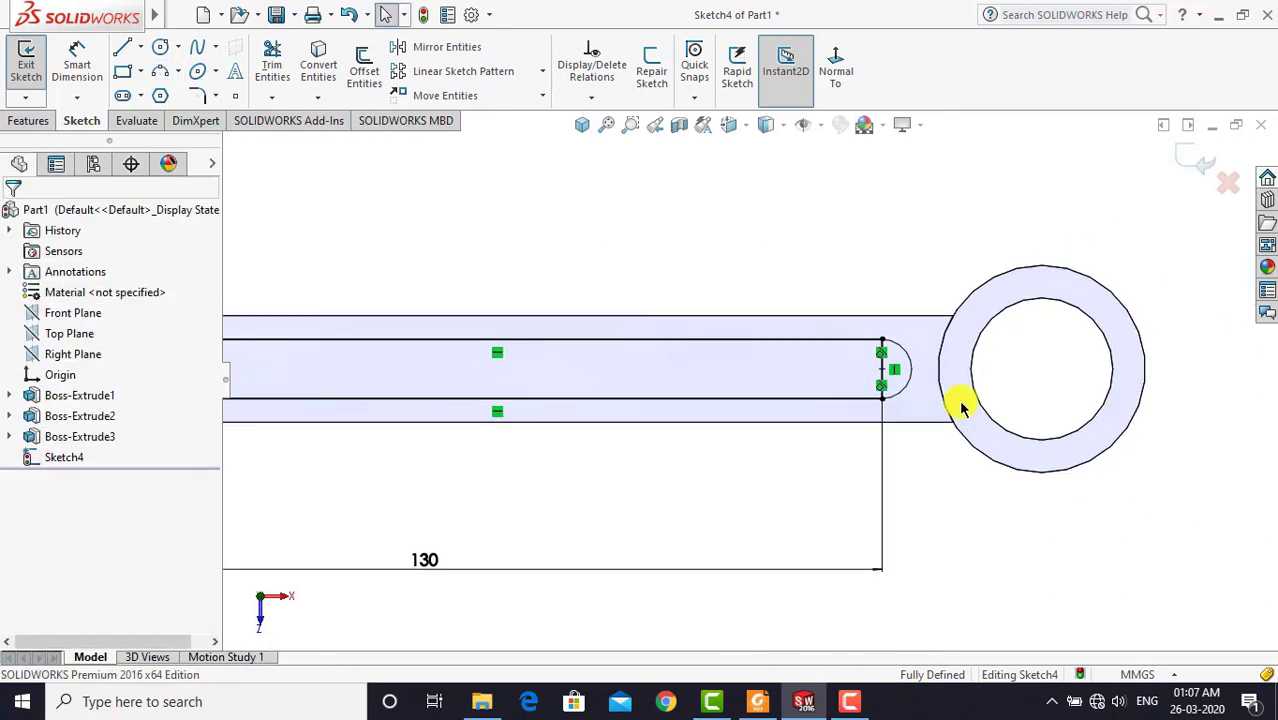
pyautogui.scroll(2, 560, 368)
pyautogui.scroll(-1, 471, 371)
pyautogui.scroll(-1, 471, 378)
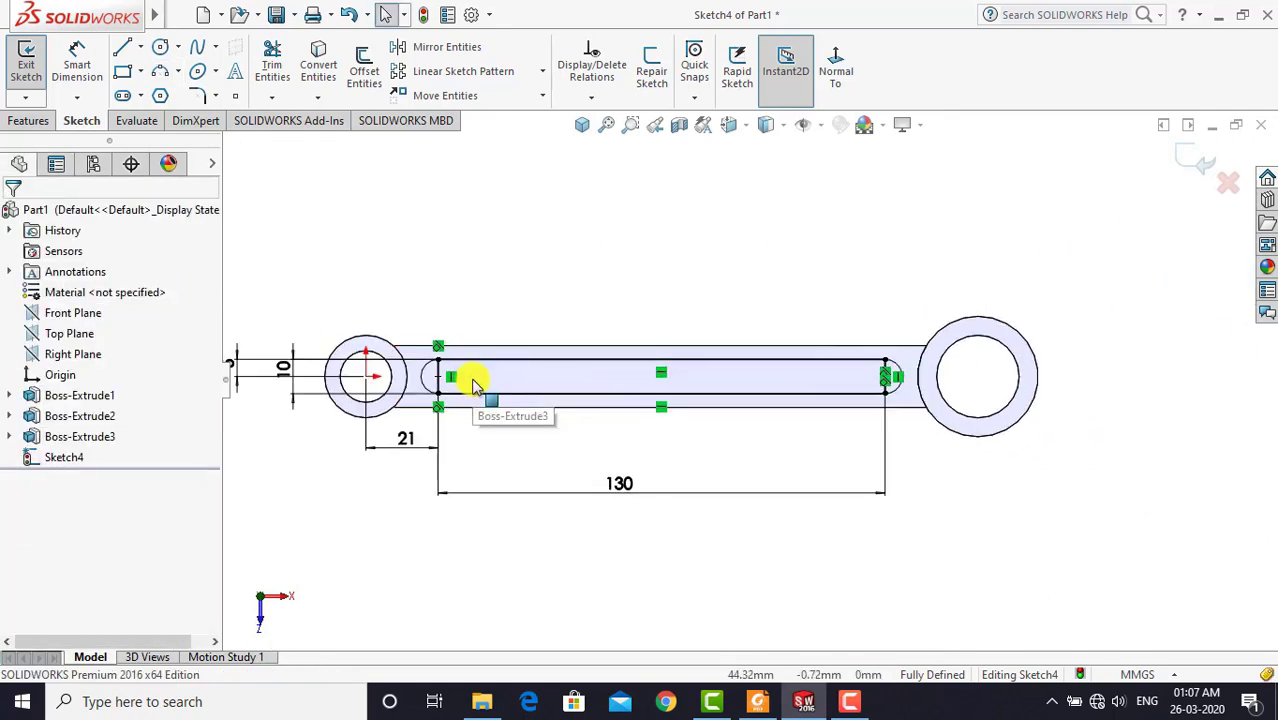
pyautogui.scroll(-1, 474, 385)
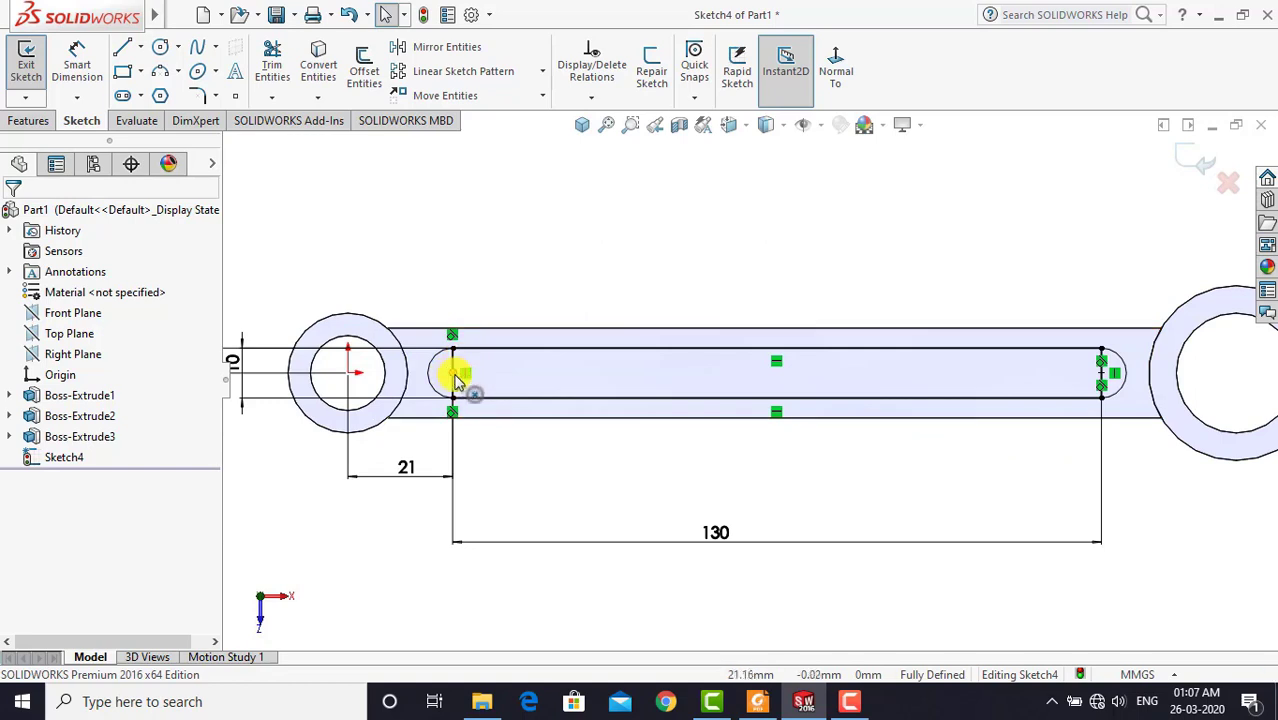
pyautogui.click(522, 248)
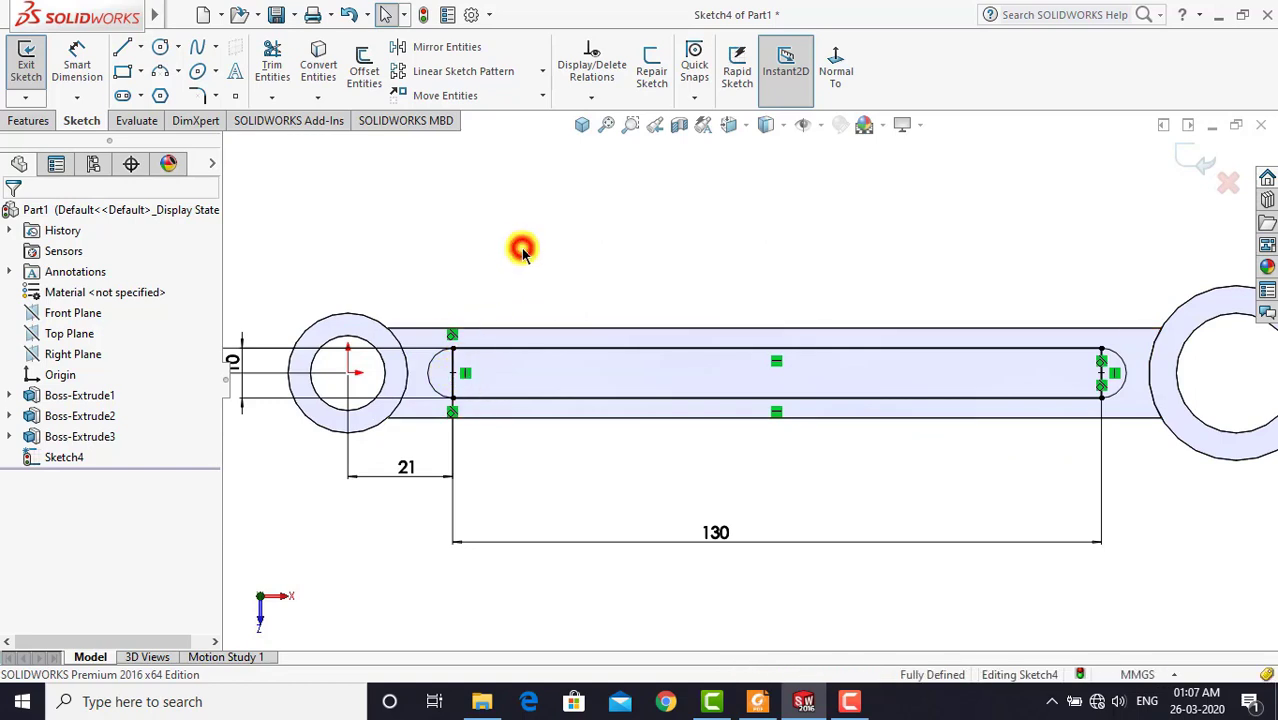
# Power-trim the straight end lines out of the rectangle, leaving a round-ended slot
pyautogui.click(271, 57)
pyautogui.scroll(-1, 513, 399)
pyautogui.scroll(-1, 505, 377)
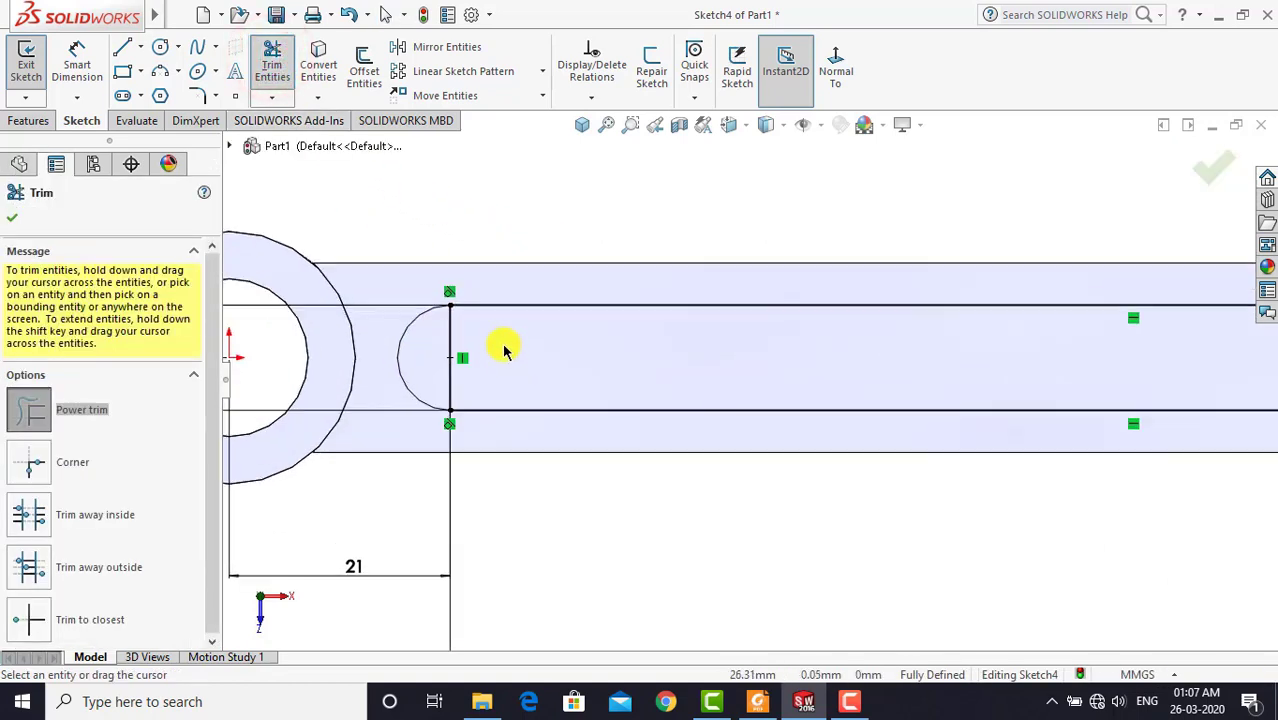
pyautogui.moveTo(498, 337); pyautogui.dragTo(485, 342)
pyautogui.scroll(3, 760, 390)
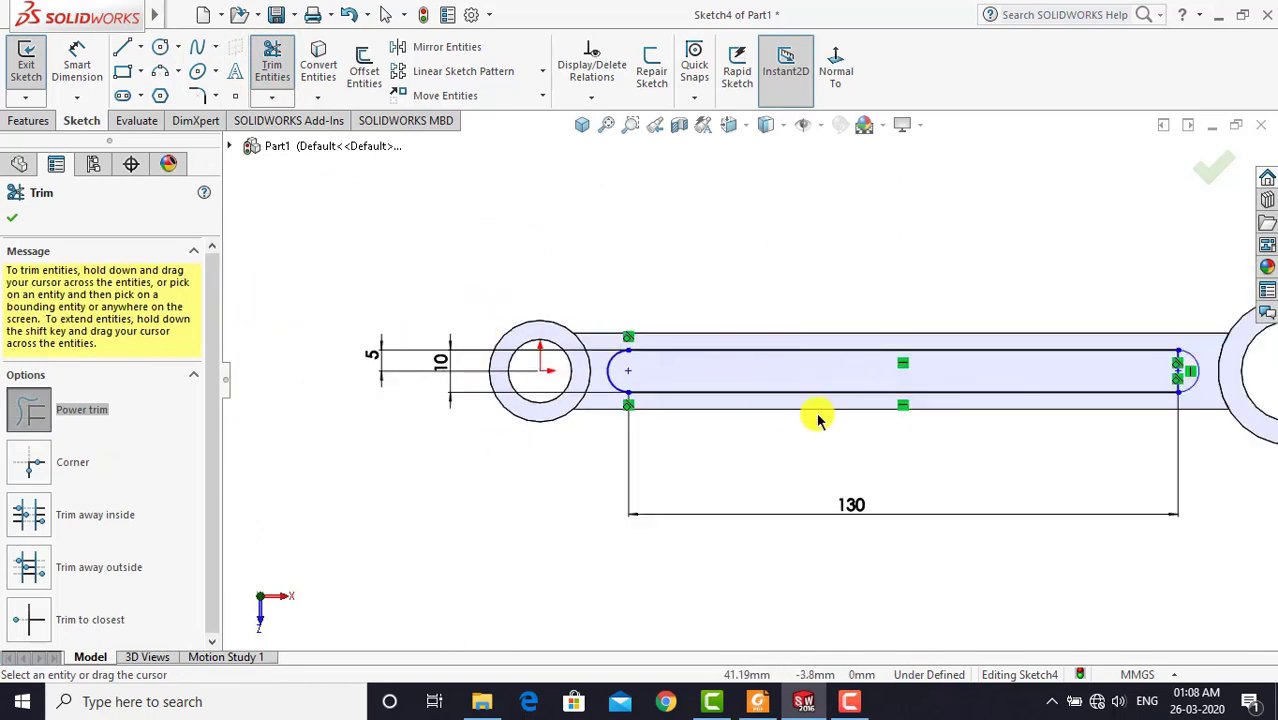
pyautogui.scroll(-1, 1178, 377)
pyautogui.scroll(-1, 1107, 371)
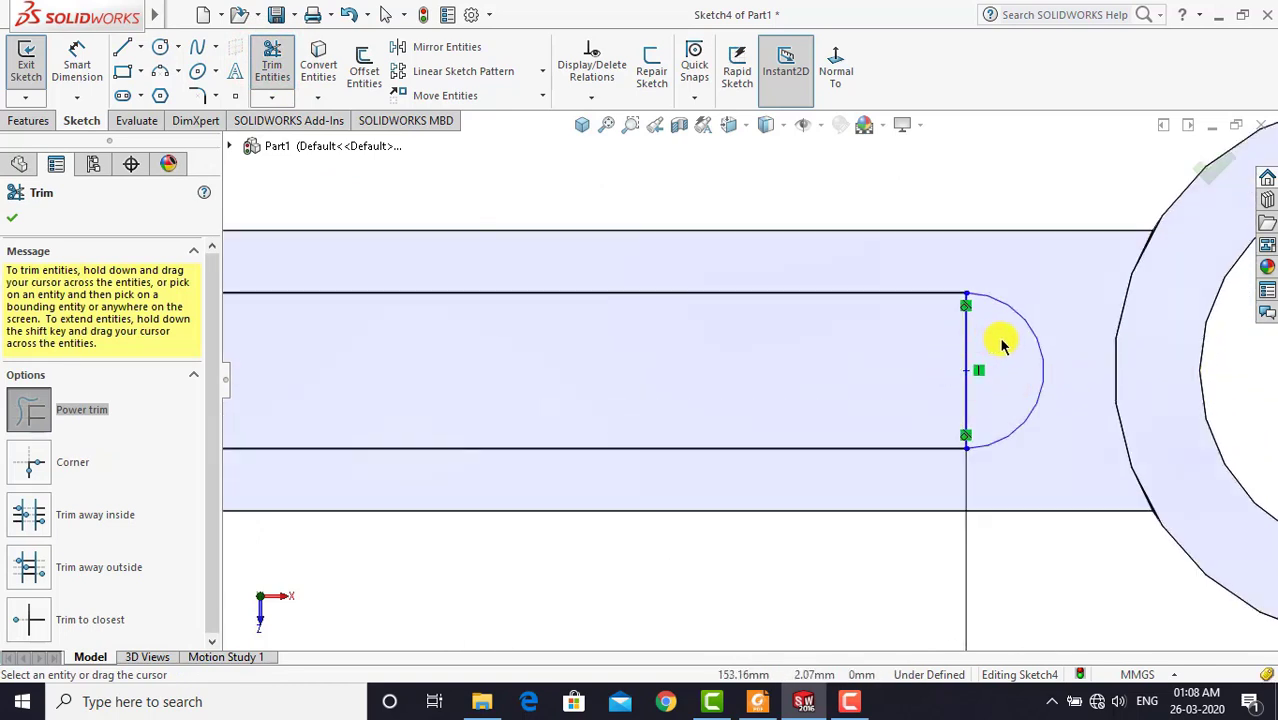
pyautogui.click(12, 215)
pyautogui.scroll(2, 584, 299)
pyautogui.scroll(2, 640, 313)
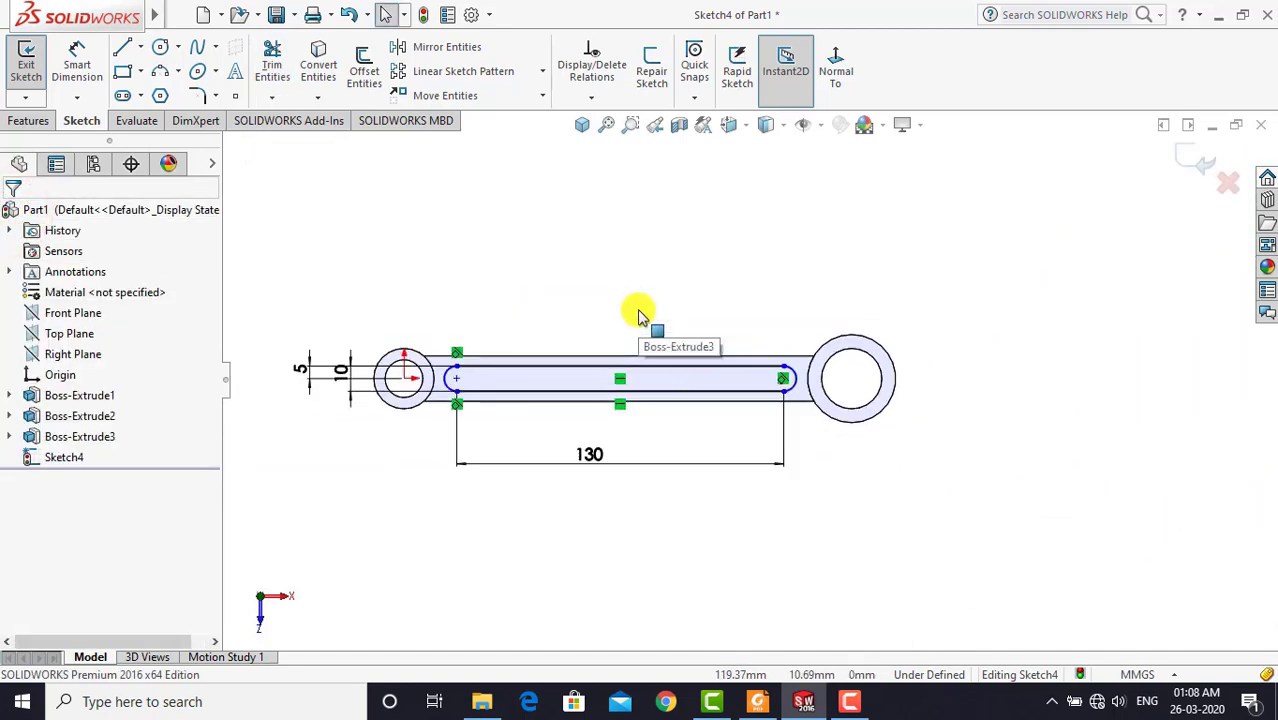
pyautogui.scroll(-1, 473, 393)
pyautogui.scroll(-1, 473, 393)
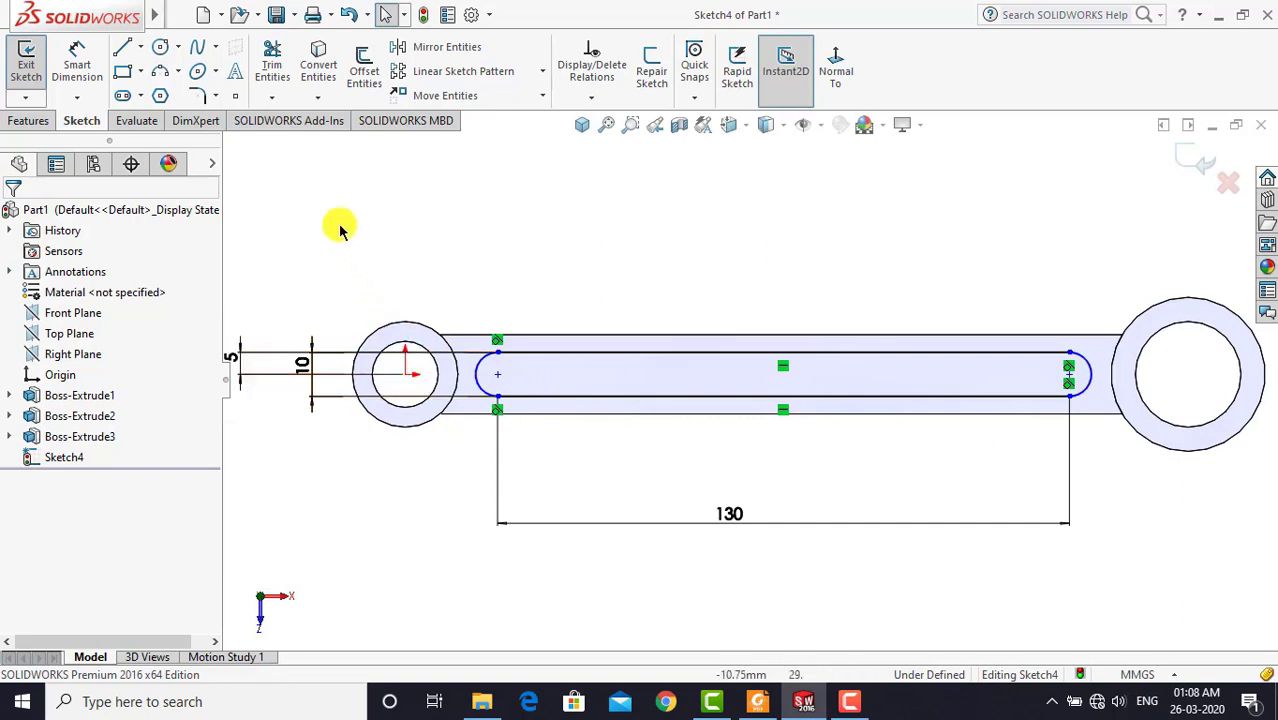
# Dimension the slot's left arc centre 21 from the origin
pyautogui.click(78, 76)
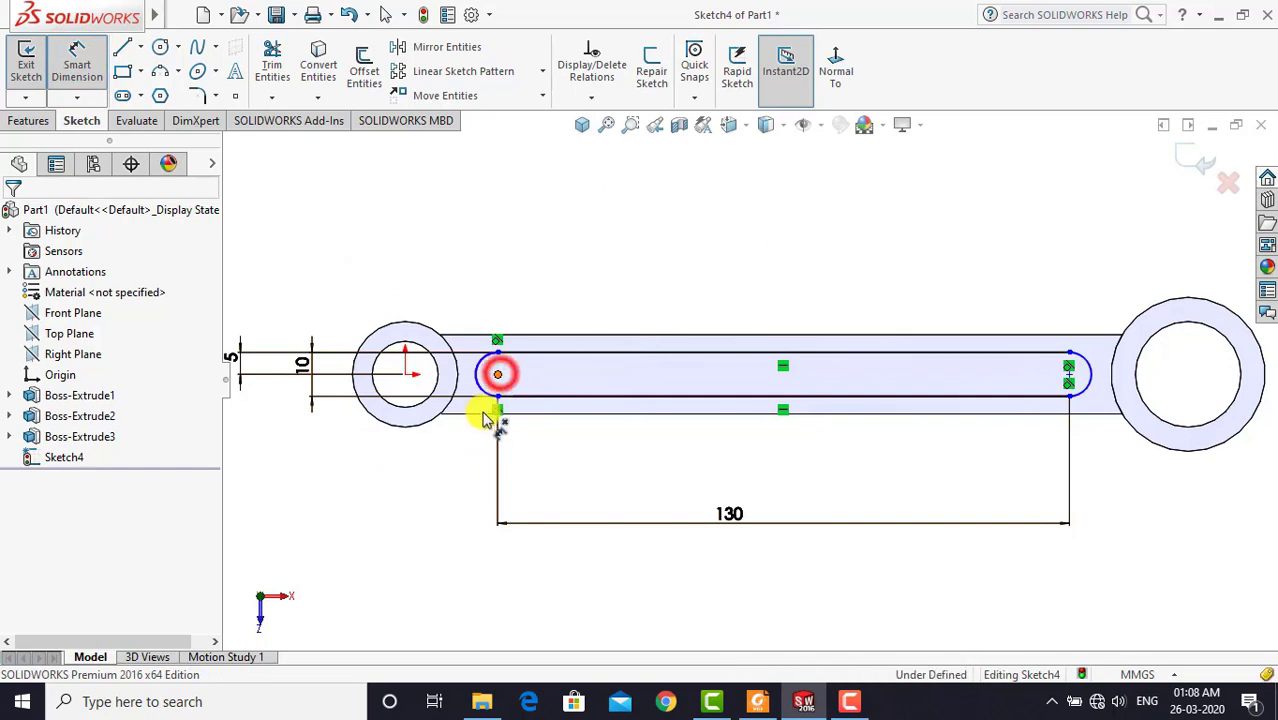
pyautogui.click(497, 375)
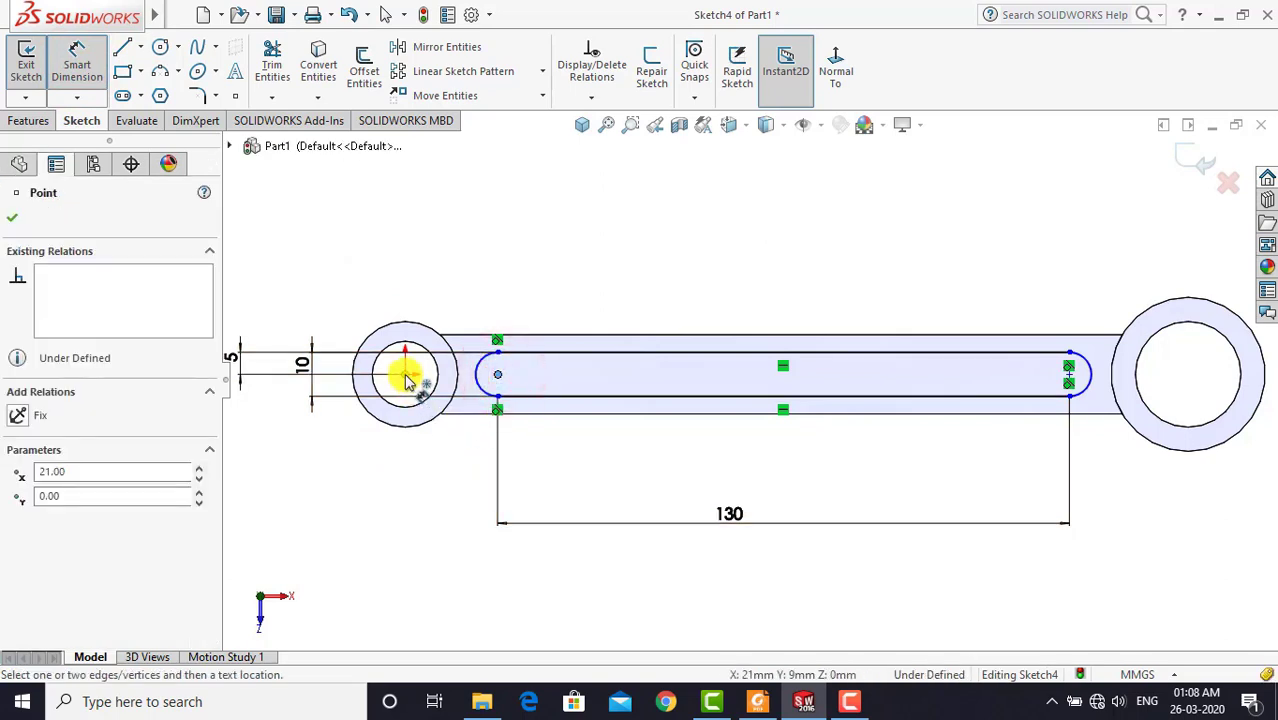
pyautogui.click(405, 376)
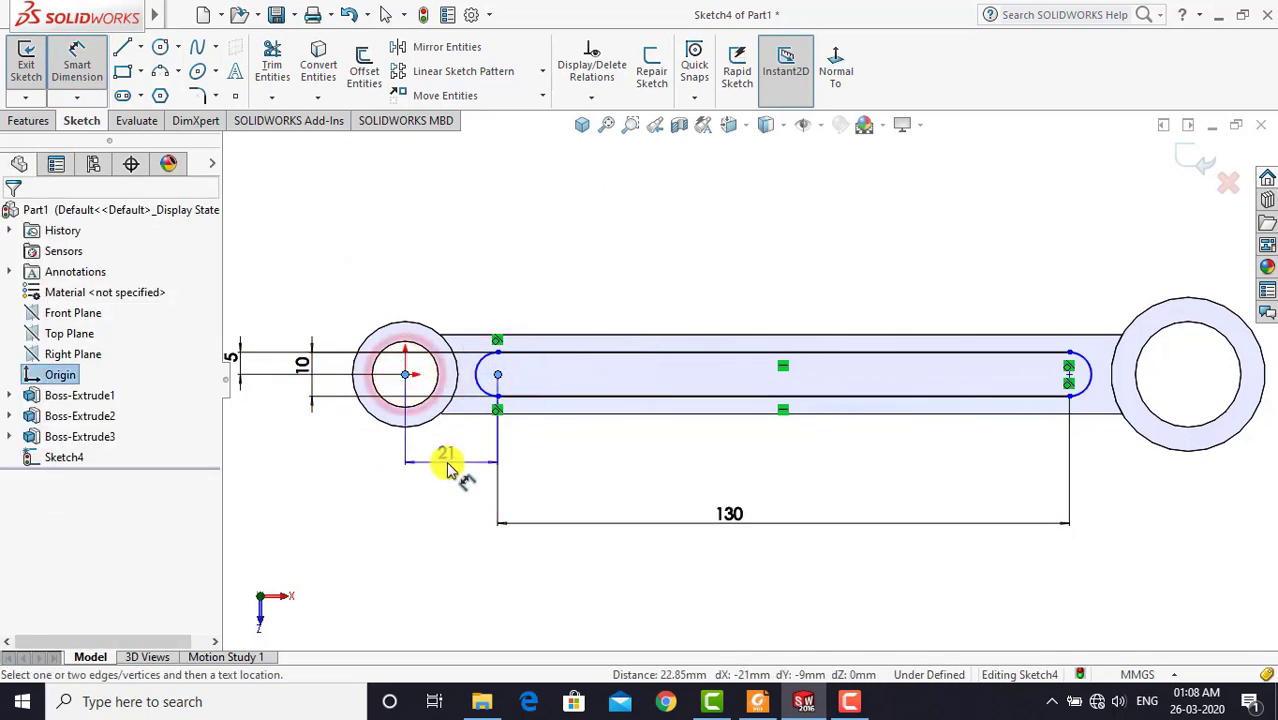
pyautogui.click(450, 465)
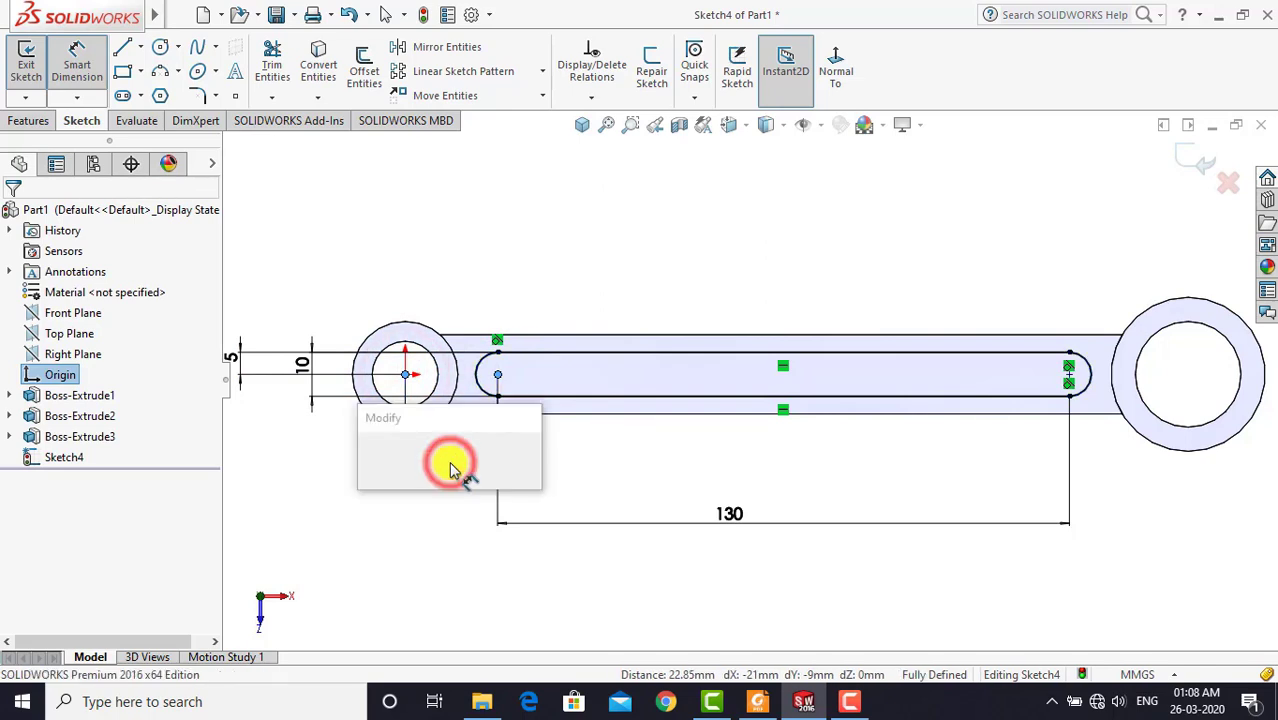
pyautogui.click(375, 455)
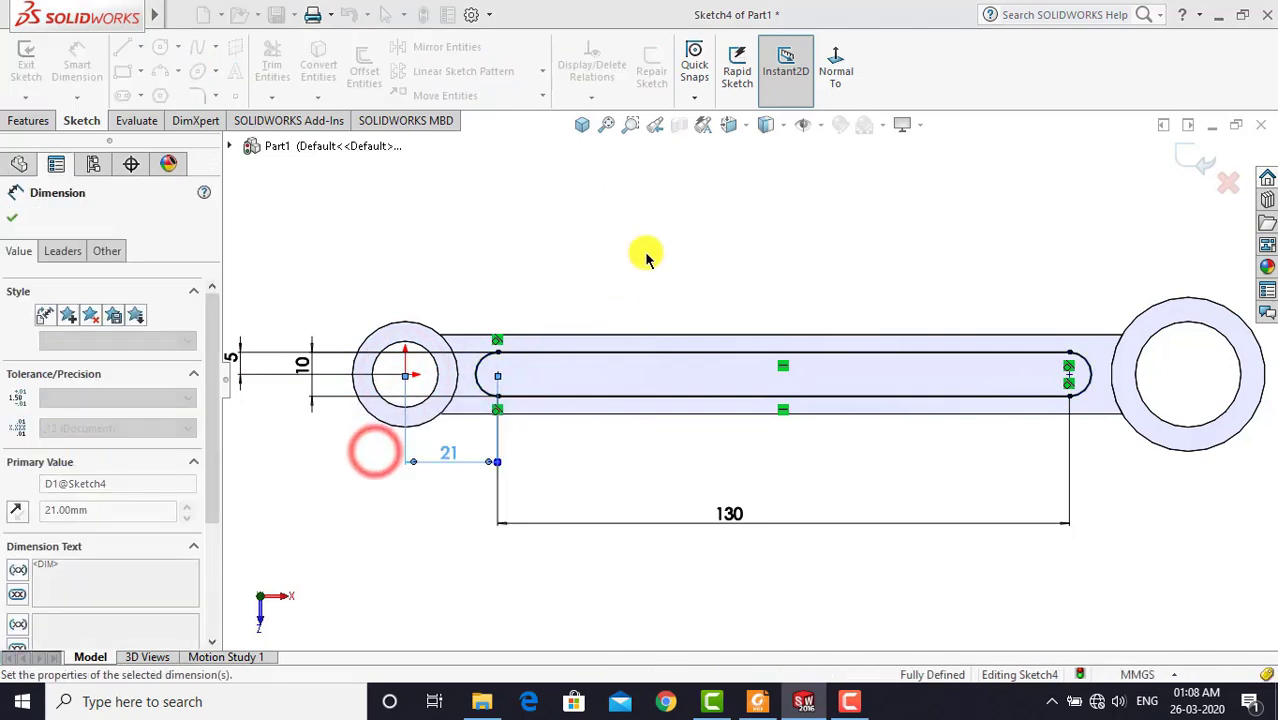
pyautogui.click(648, 250)
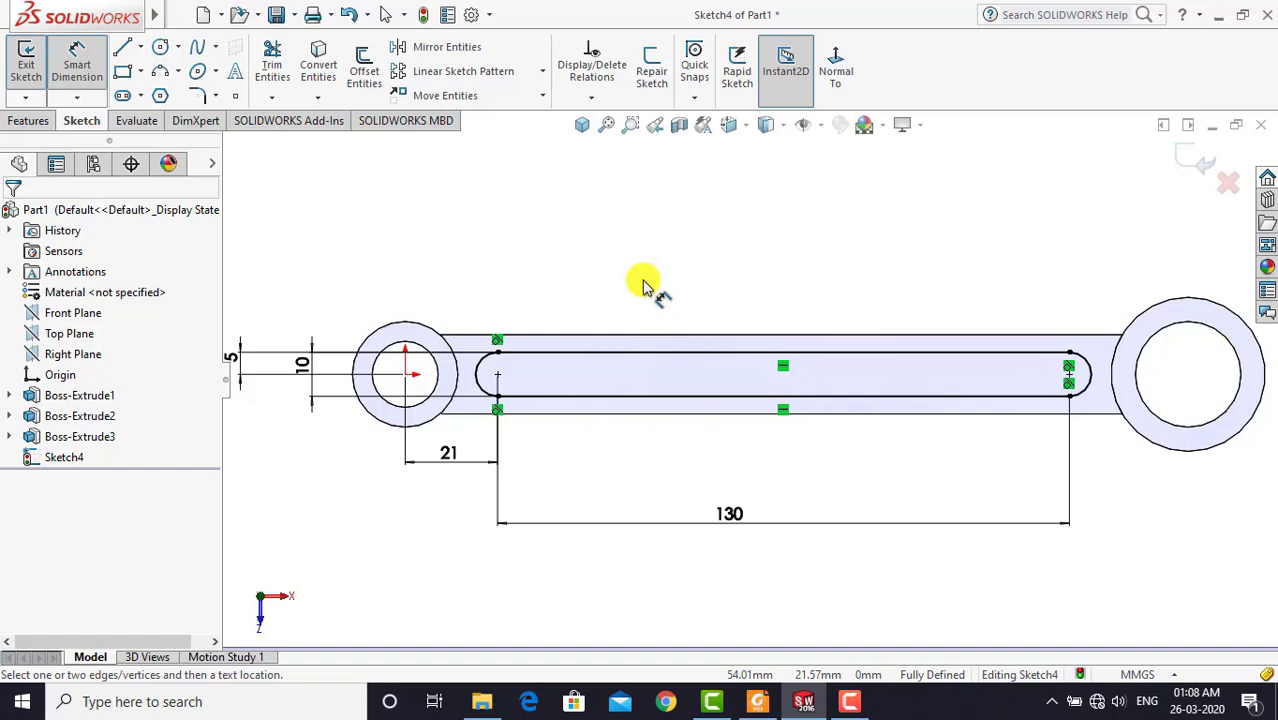
pyautogui.press('Escape')
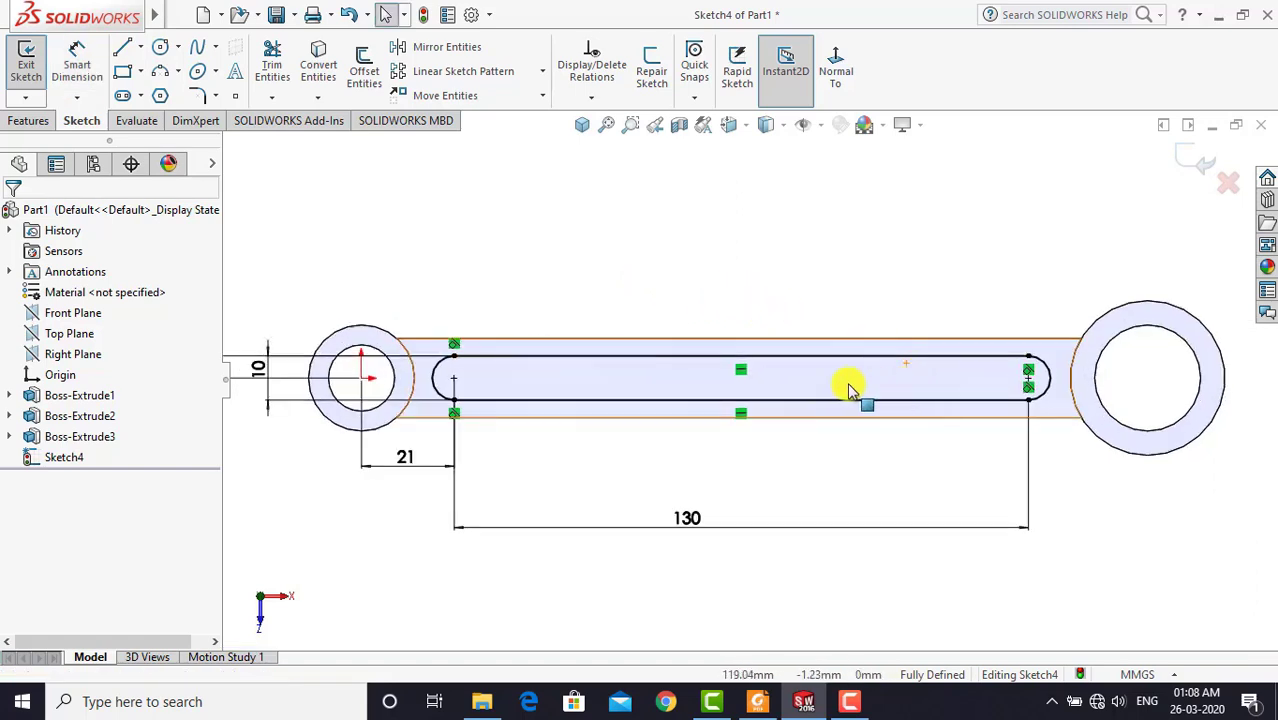
# Start an Extruded Cut of the slot sketch in isometric view and consult the PDF drawing
pyautogui.click(28, 121)
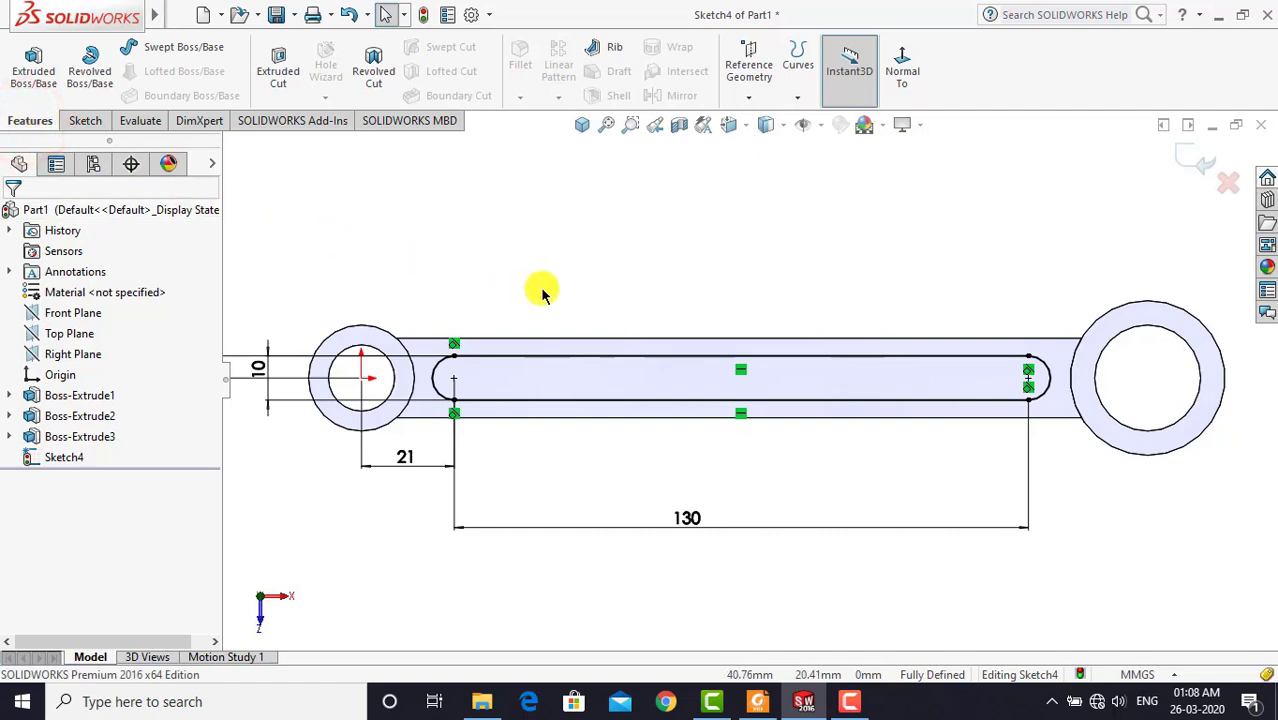
pyautogui.click(287, 64)
pyautogui.click(583, 128)
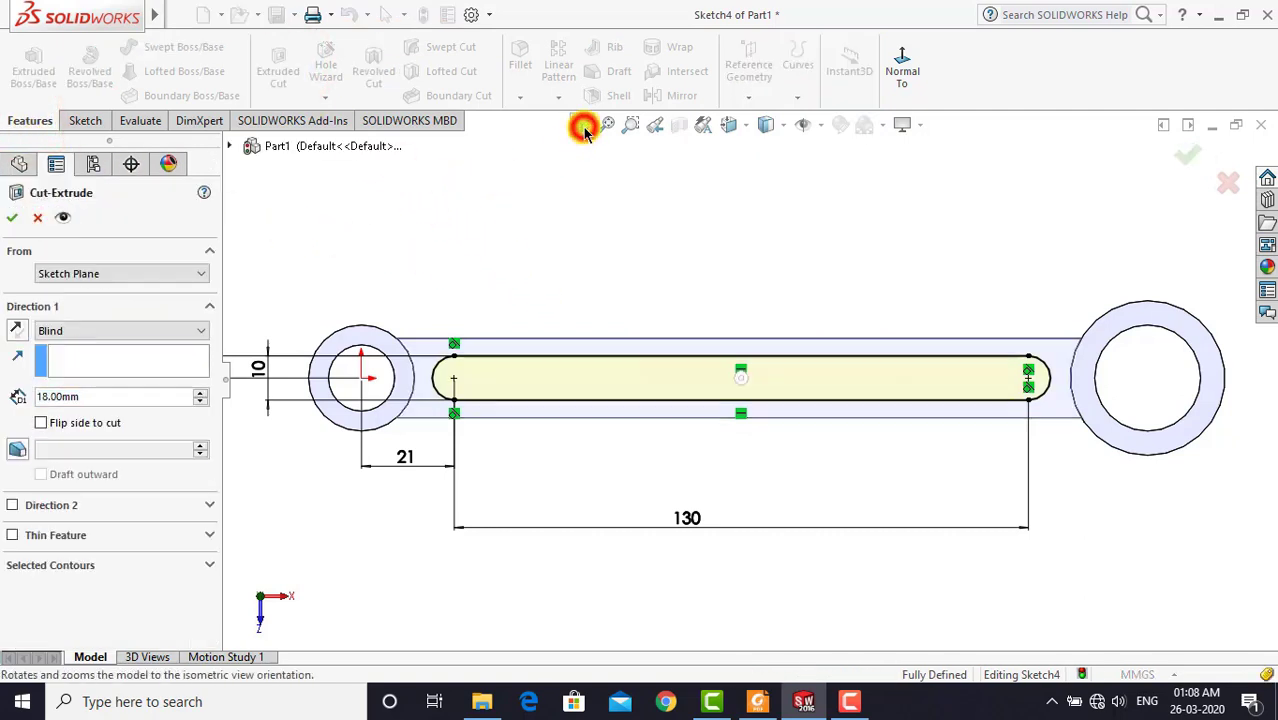
pyautogui.click(757, 701)
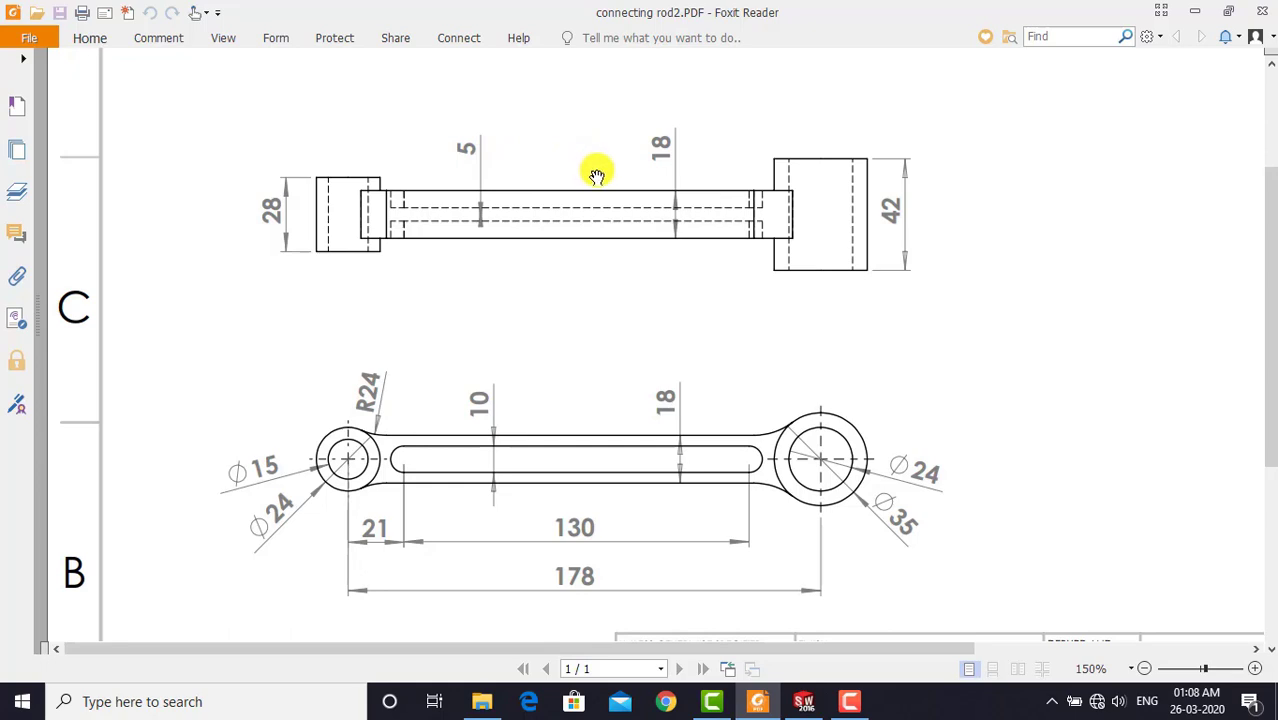
# Return to SOLIDWORKS after reviewing the connecting rod drawing
pyautogui.click(803, 701)
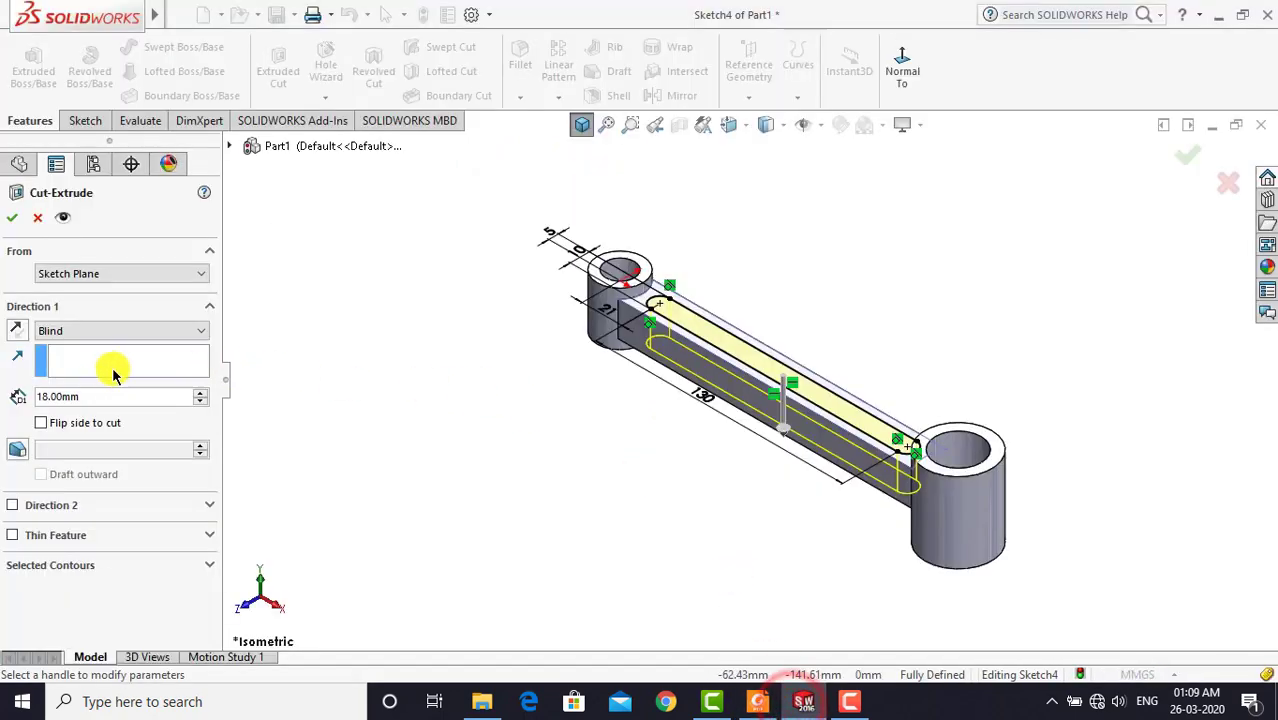
# Set the slot cut depth to 6.5 mm and apply it as Cut-Extrude1
pyautogui.doubleClick(88, 397)
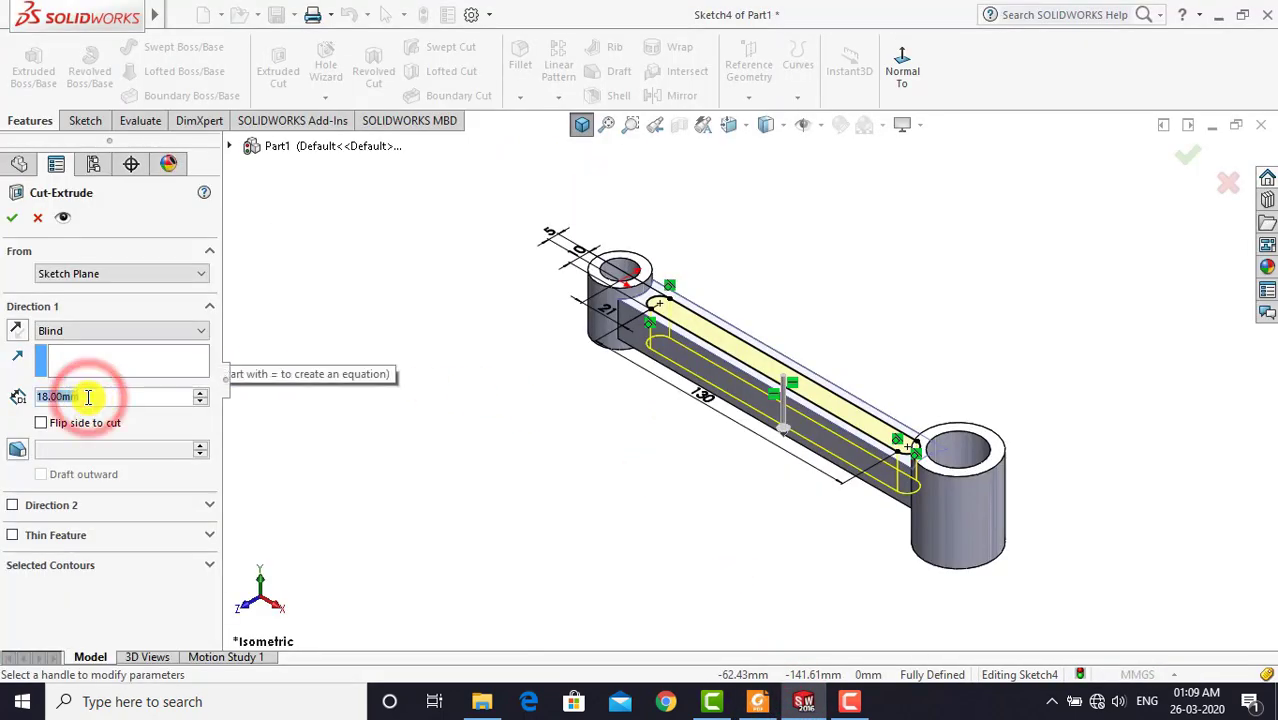
pyautogui.write('6.5')
pyautogui.press('Return')
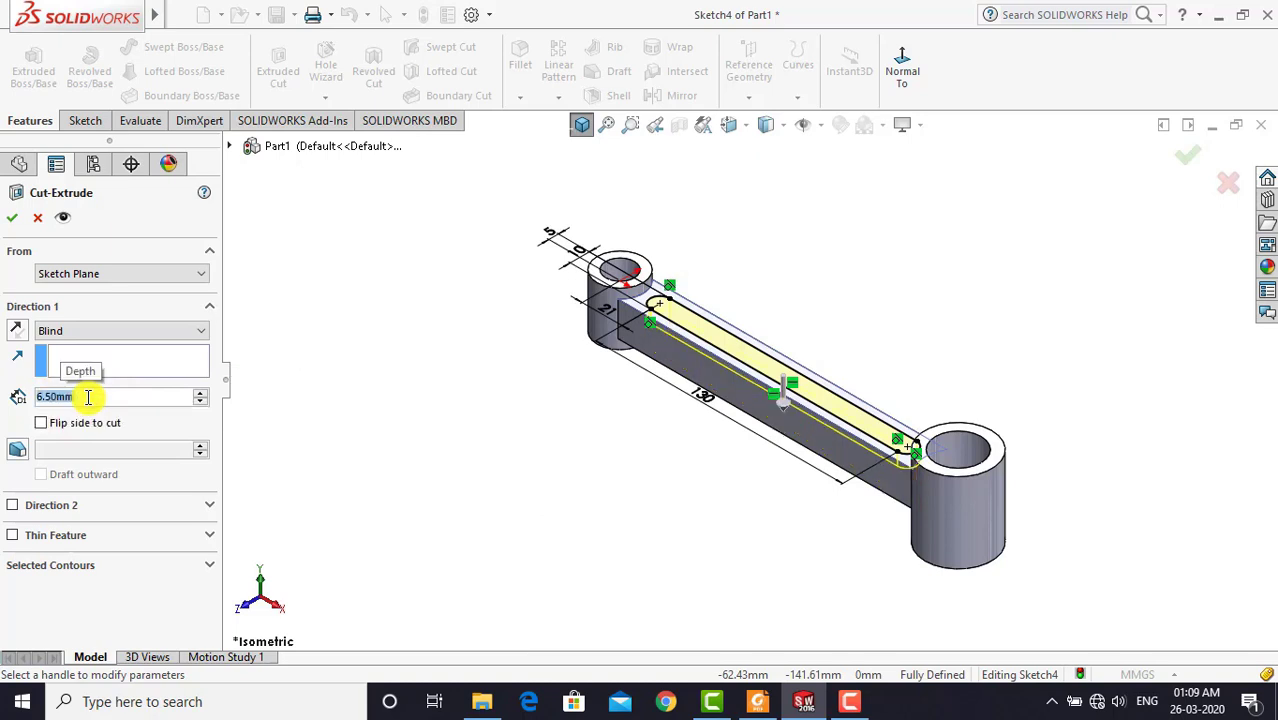
pyautogui.click(17, 218)
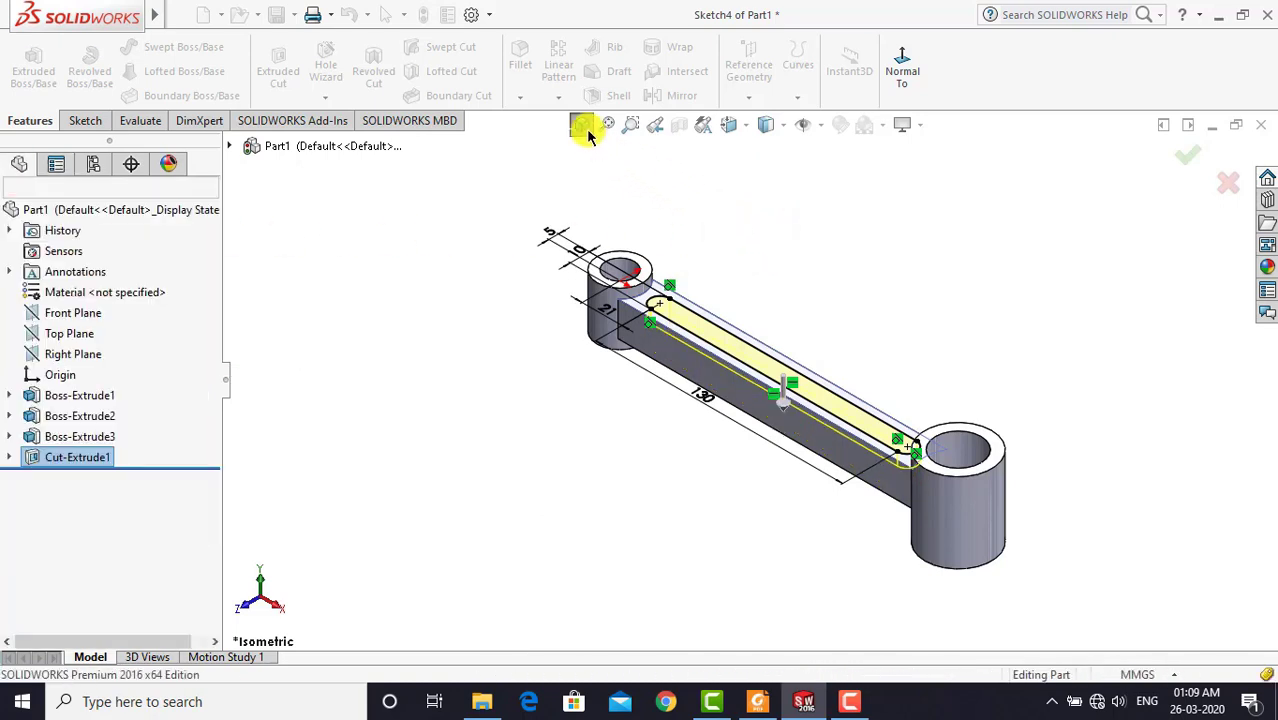
pyautogui.click(582, 124)
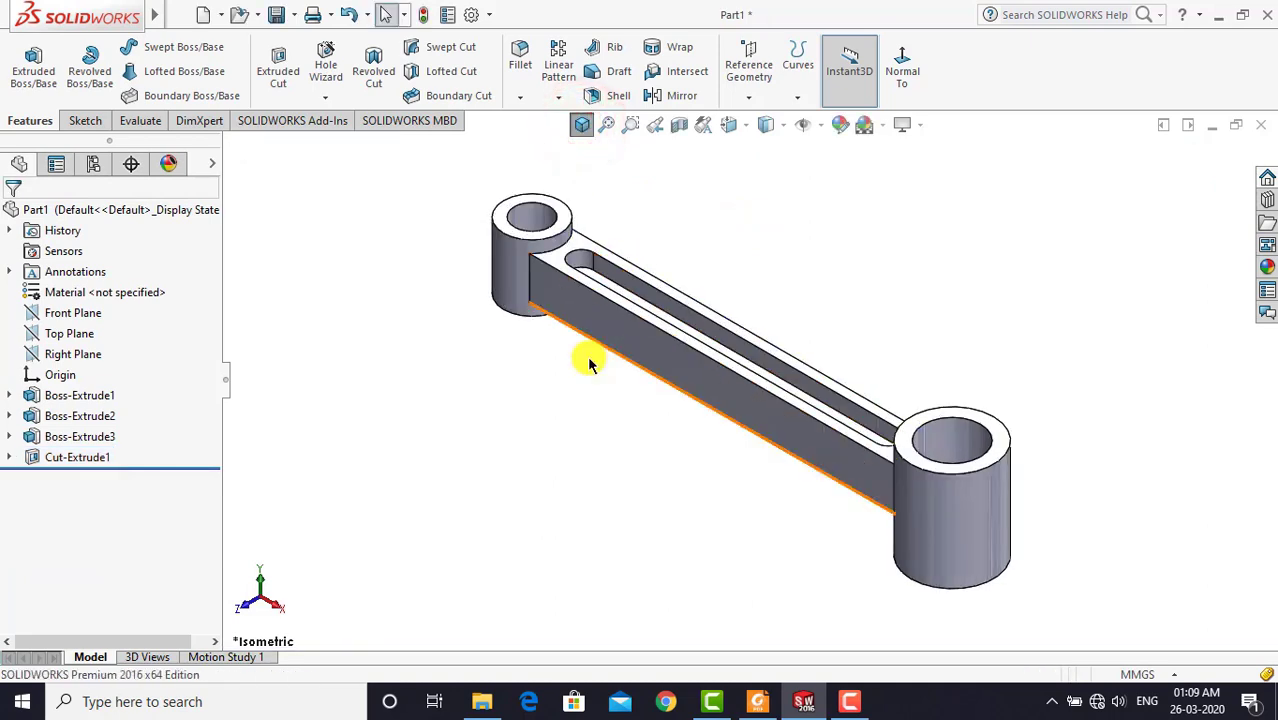
pyautogui.click(80, 455)
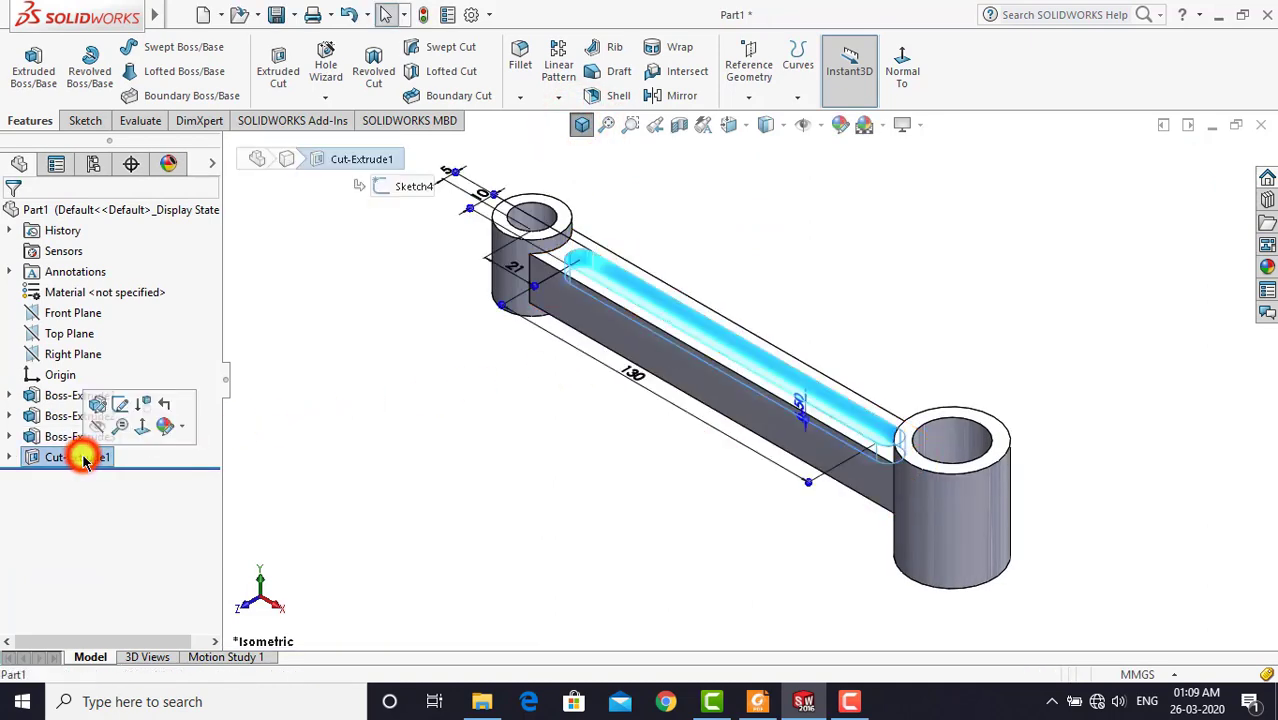
# Mirror Cut-Extrude1 about the Top Plane and return to the isometric view
pyautogui.click(676, 92)
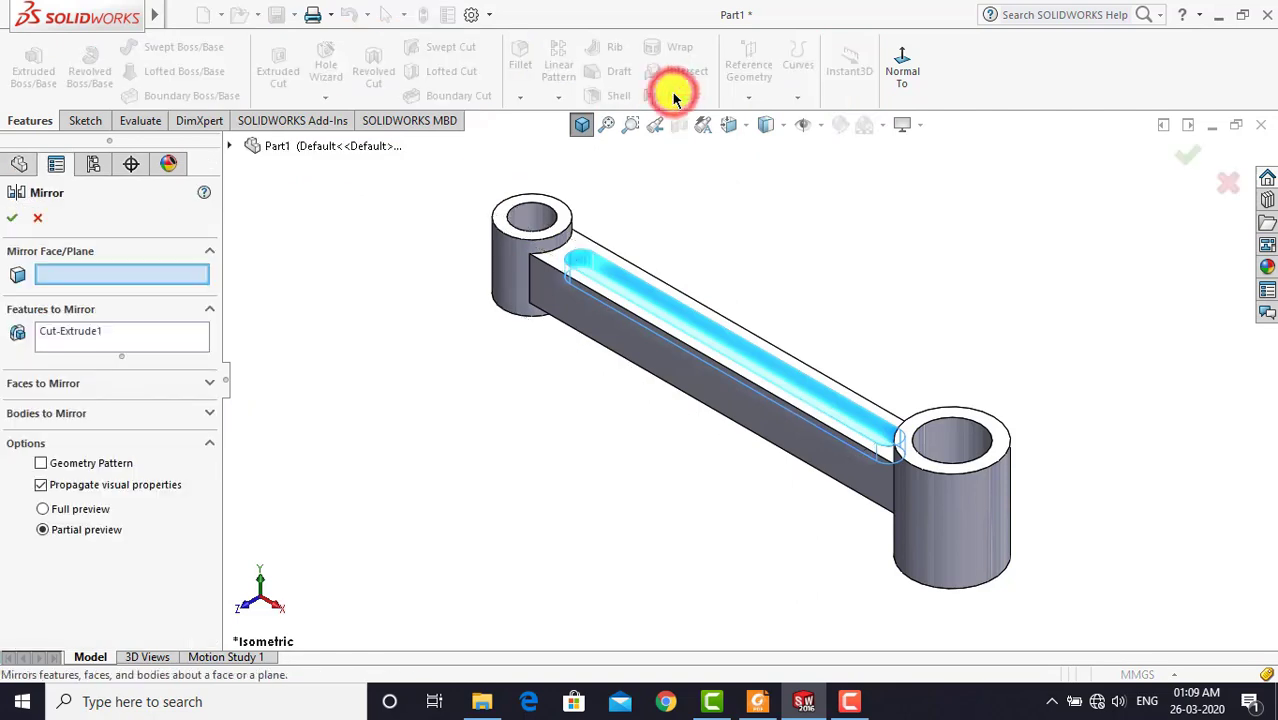
pyautogui.click(229, 146)
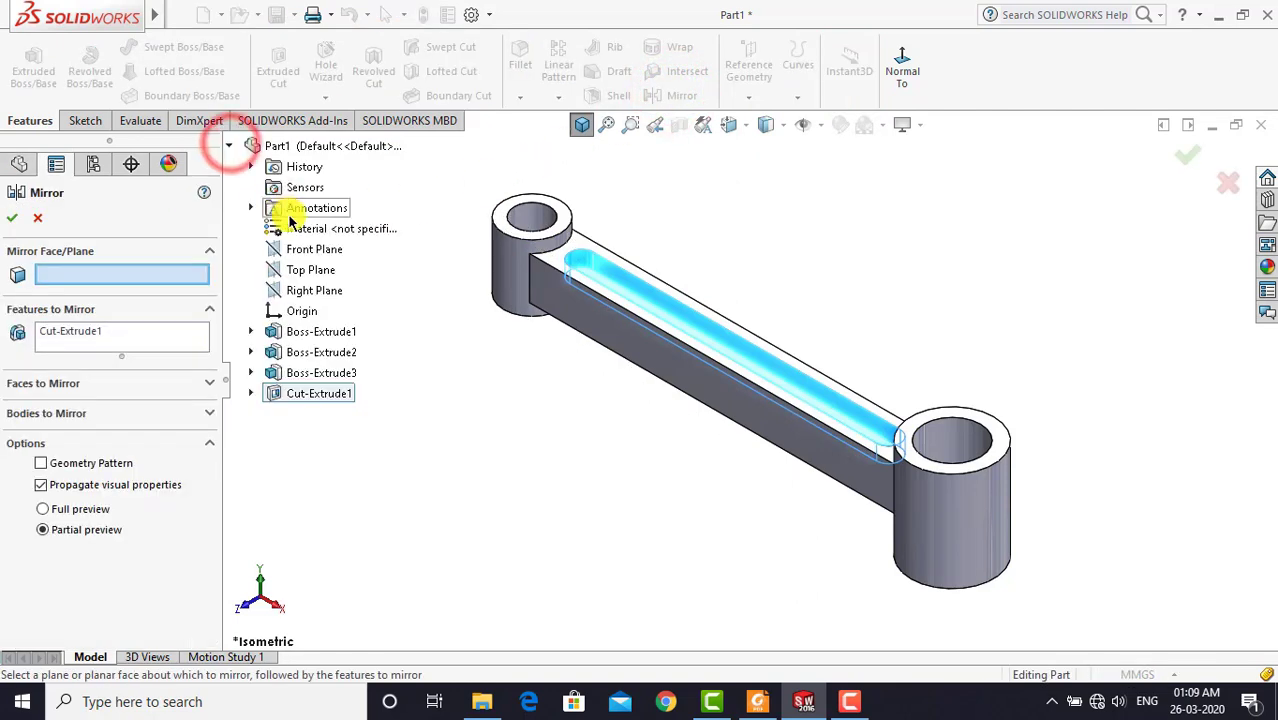
pyautogui.click(298, 272)
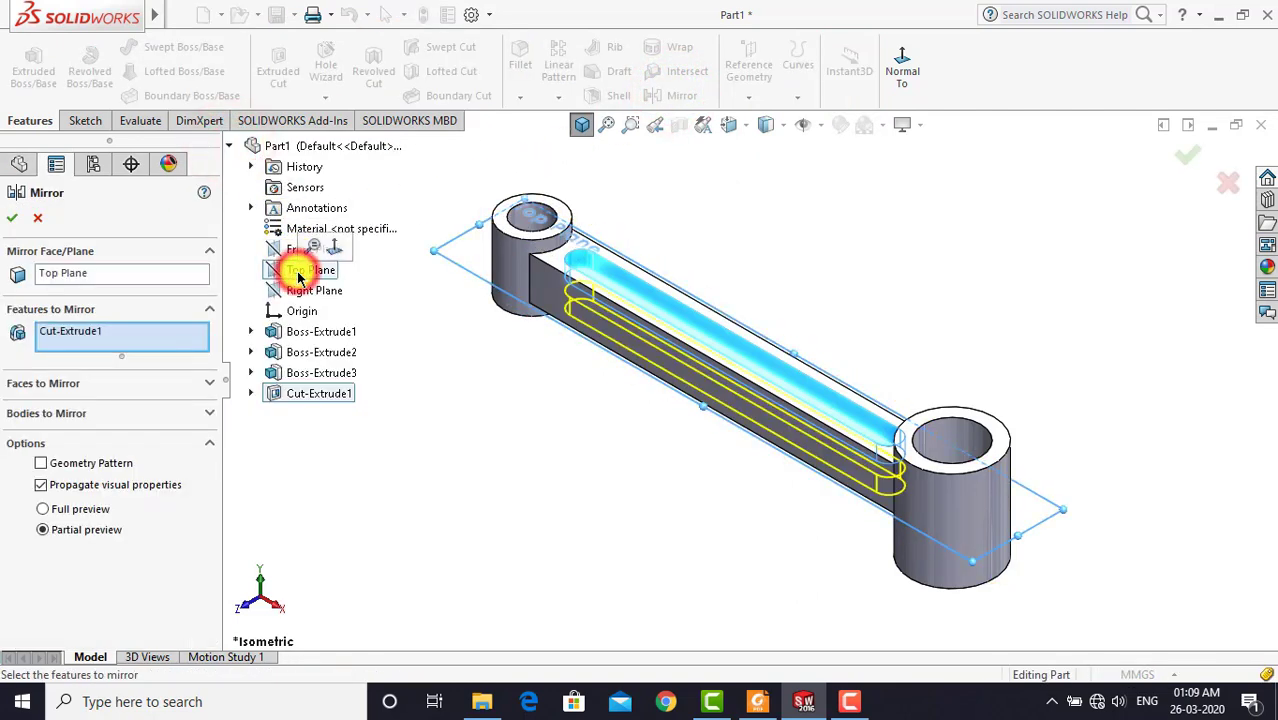
pyautogui.click(12, 217)
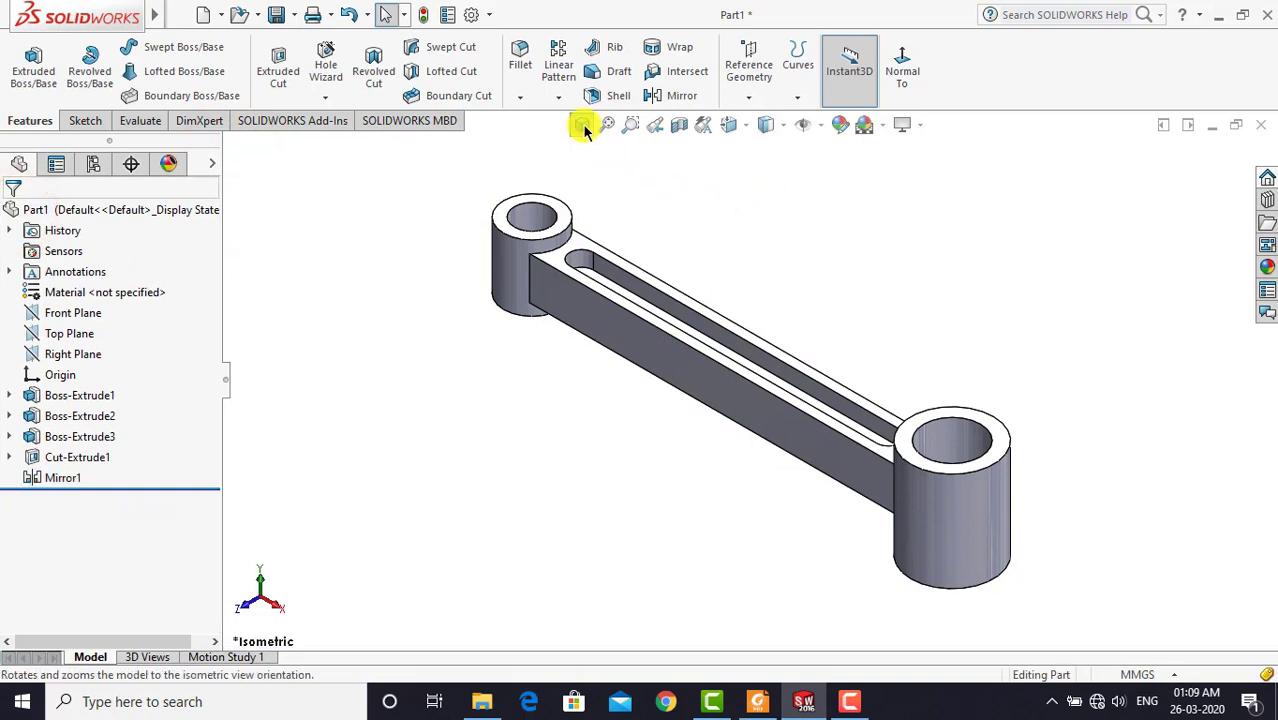
pyautogui.click(583, 128)
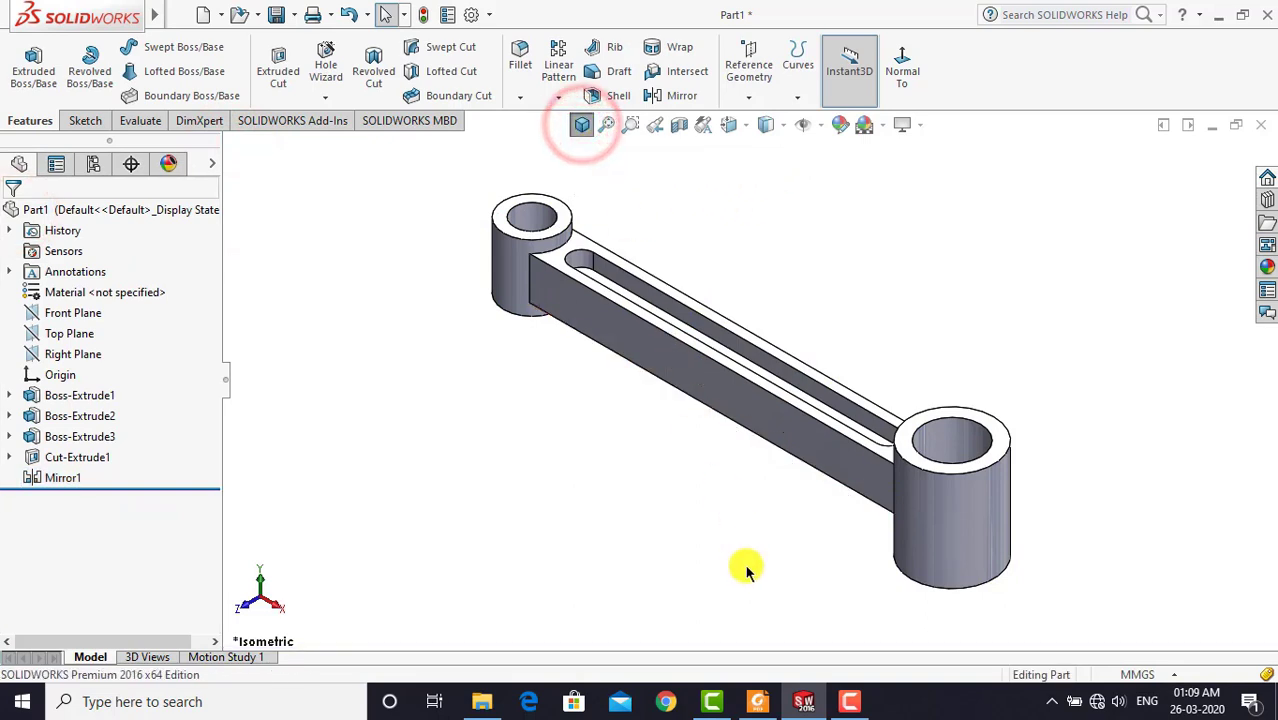
# Check the connecting rod PDF drawing, then go back to the model and clear the selection
pyautogui.click(757, 701)
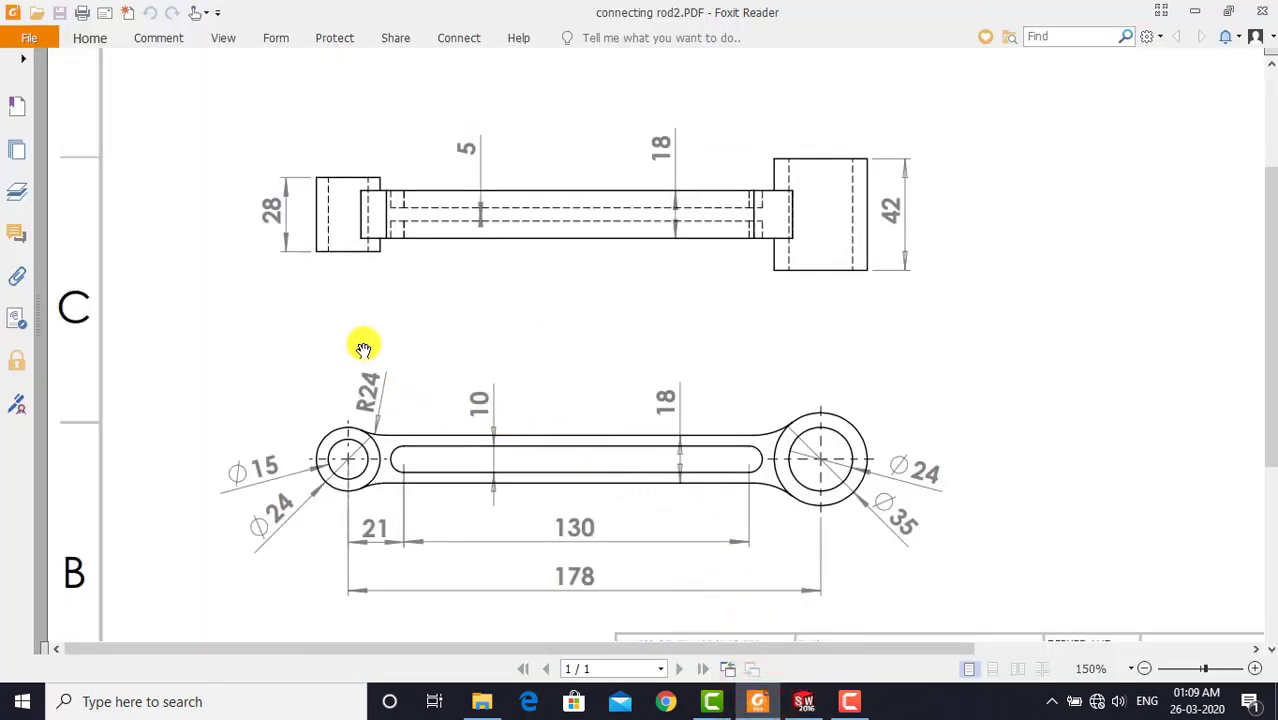
pyautogui.click(805, 698)
pyautogui.click(684, 495)
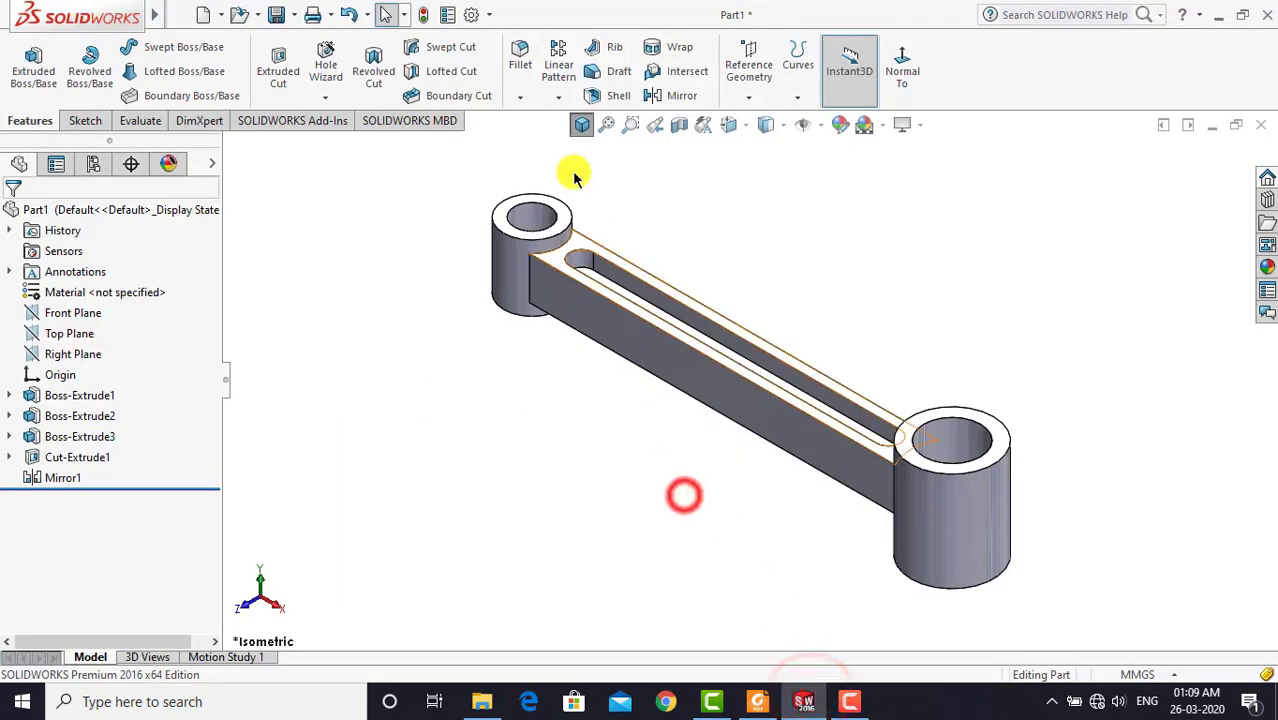
pyautogui.click(517, 50)
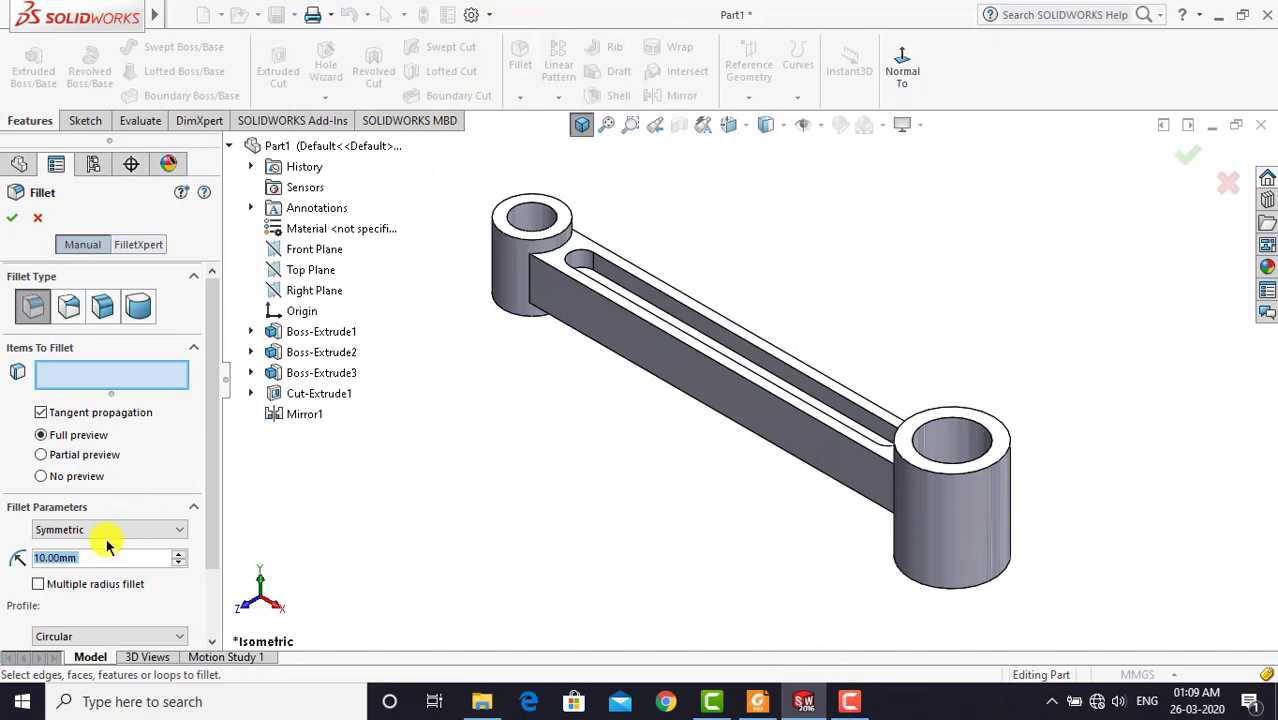
# Round the four edges where the arm meets both end cylinders with a 24 mm fillet
pyautogui.write('24')
pyautogui.press('Return')
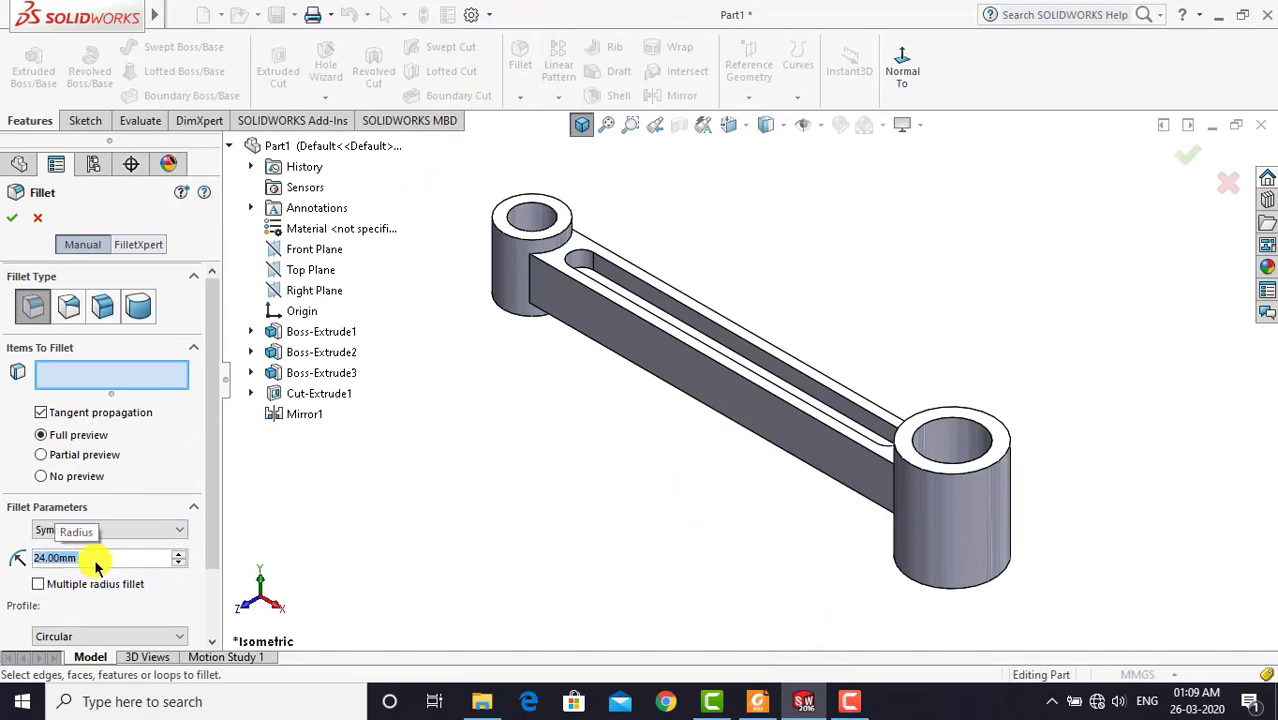
pyautogui.click(603, 491)
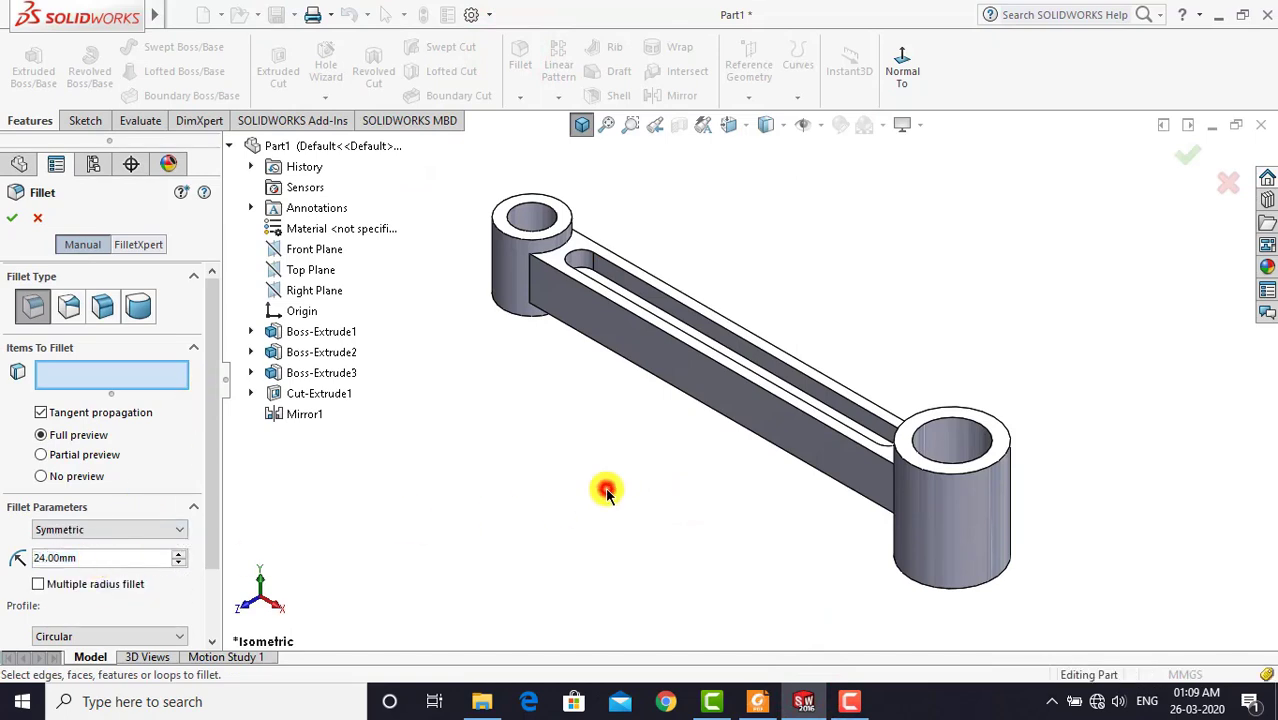
pyautogui.click(530, 270)
pyautogui.moveTo(604, 499); pyautogui.dragTo(818, 492, button='middle')
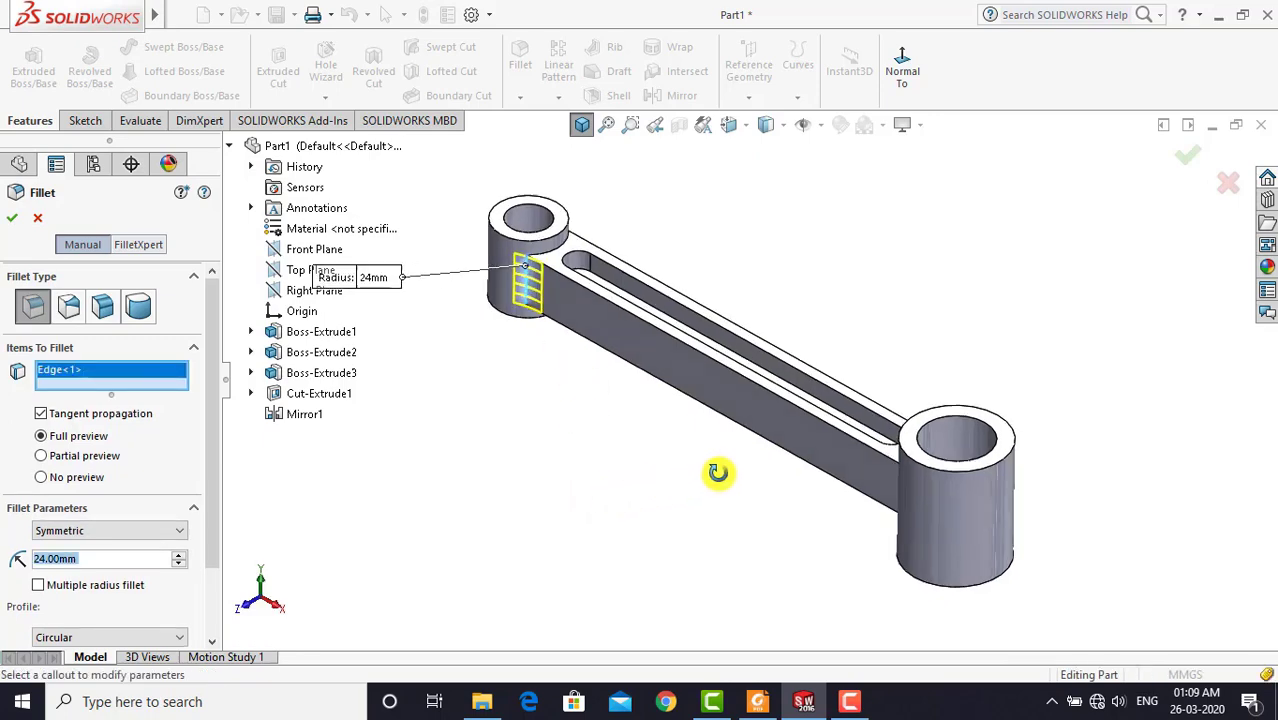
pyautogui.click(882, 470)
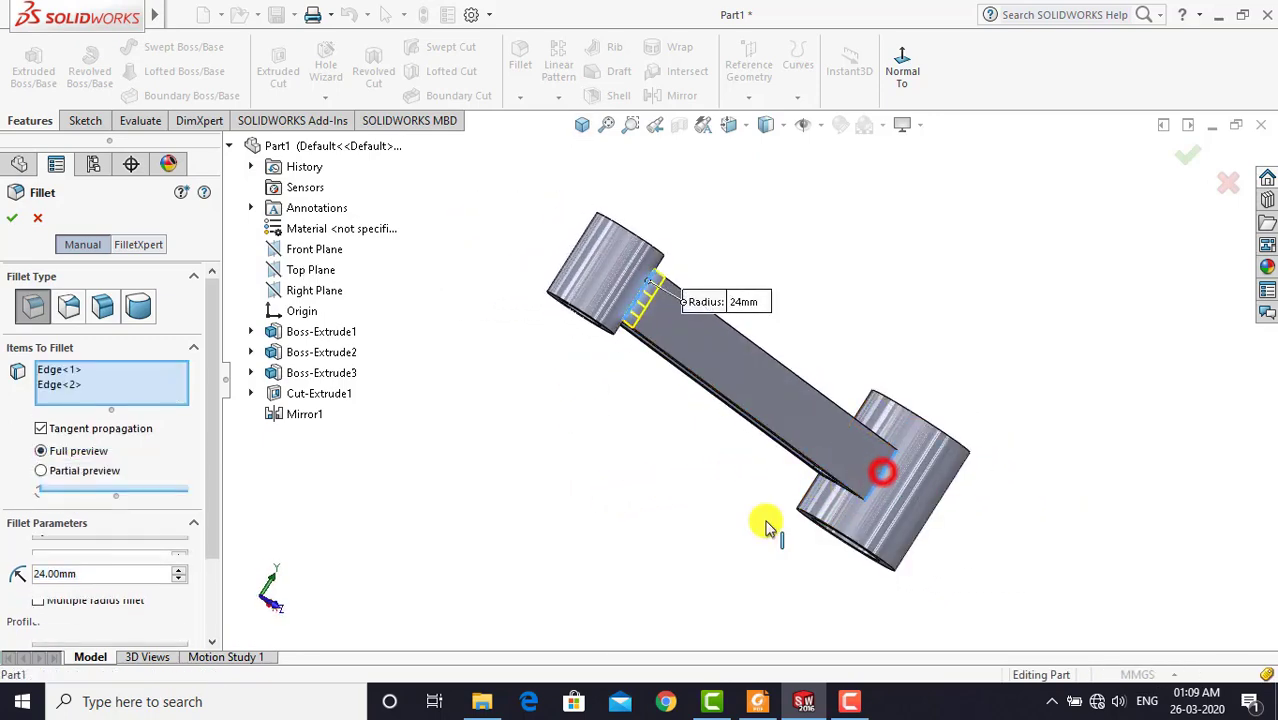
pyautogui.moveTo(585, 471); pyautogui.dragTo(677, 519, button='middle')
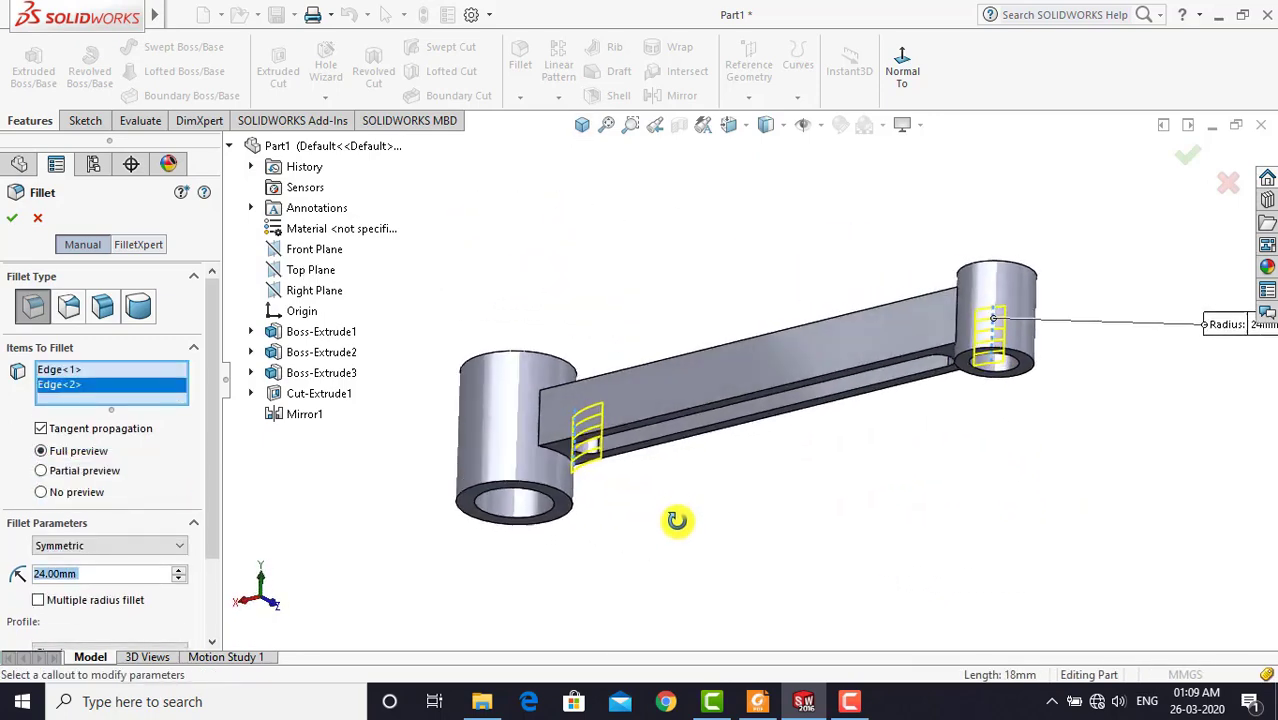
pyautogui.click(528, 402)
pyautogui.moveTo(613, 491)
pyautogui.mouseDown(button='middle')
pyautogui.moveTo(720, 515)
pyautogui.moveTo(770, 505)
pyautogui.mouseUp(button='middle')
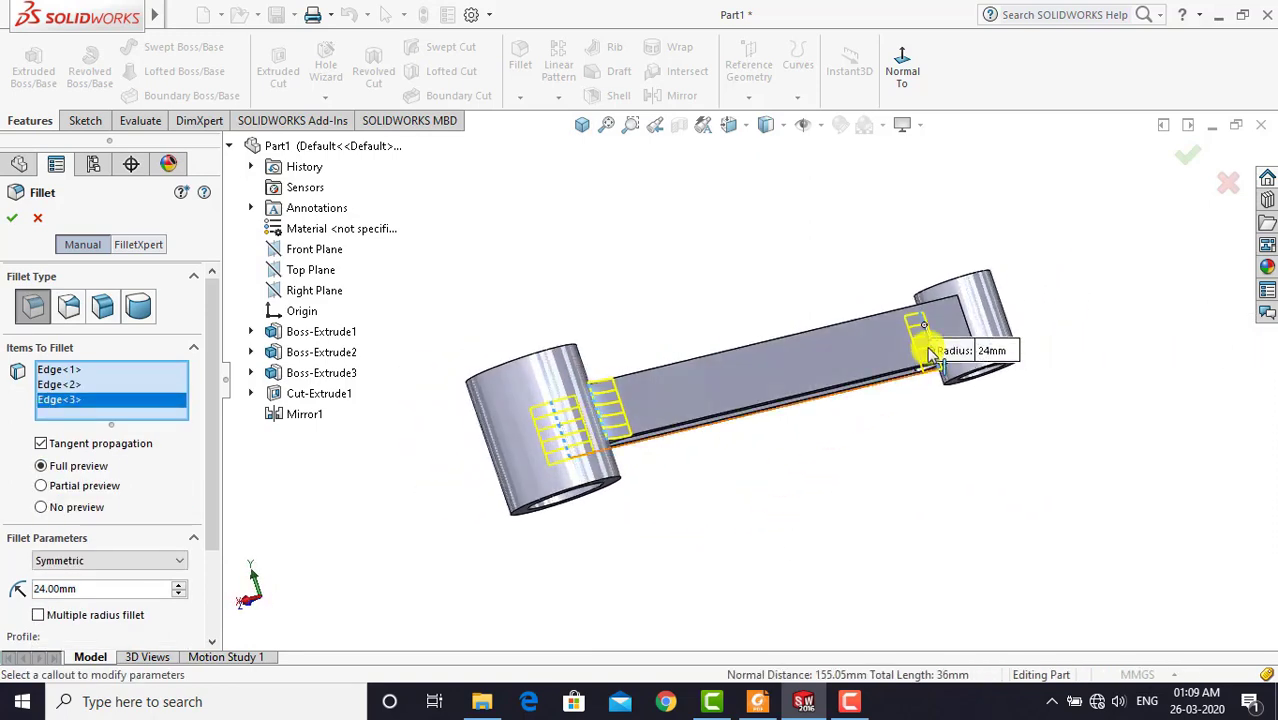
pyautogui.click(960, 325)
pyautogui.click(22, 228)
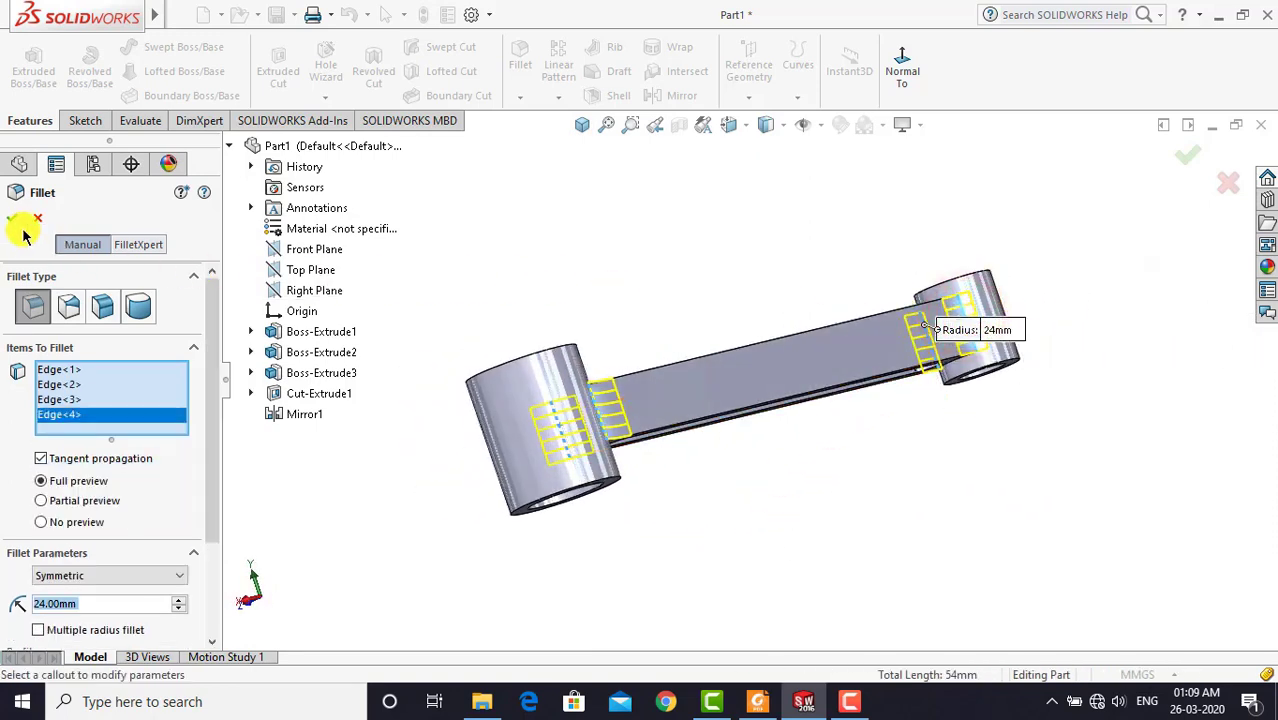
pyautogui.click(523, 222)
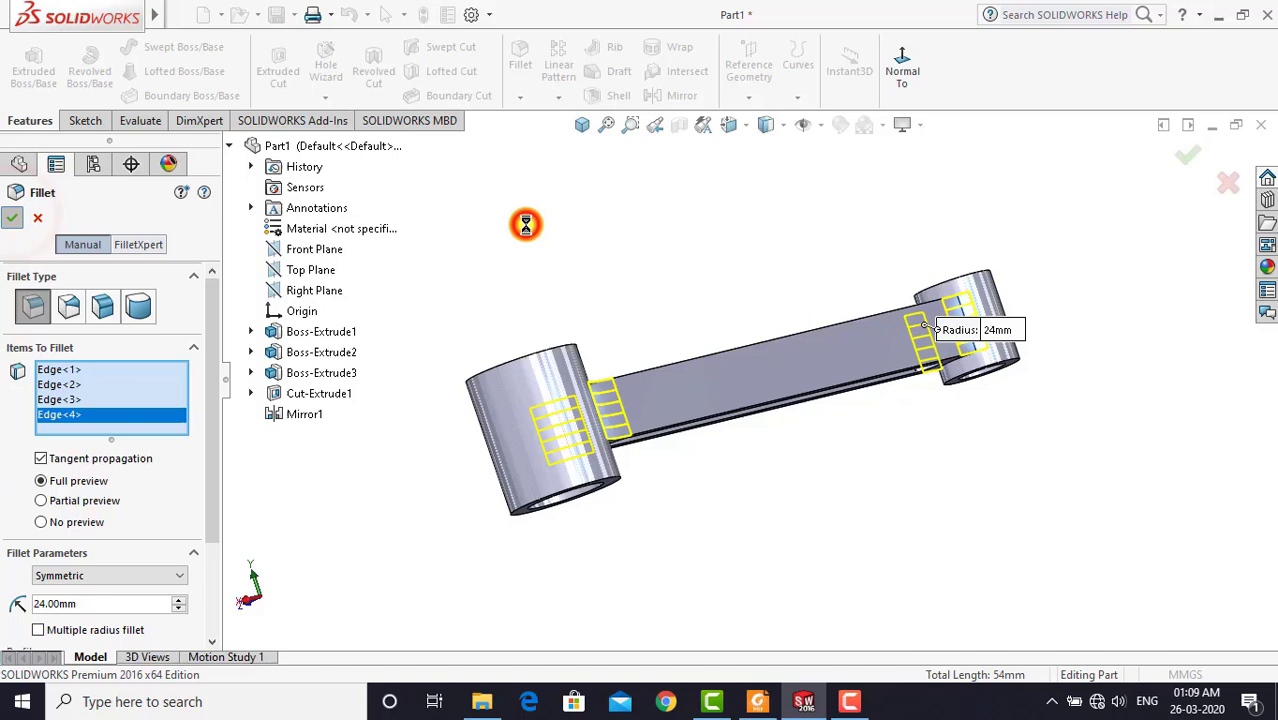
pyautogui.click(582, 124)
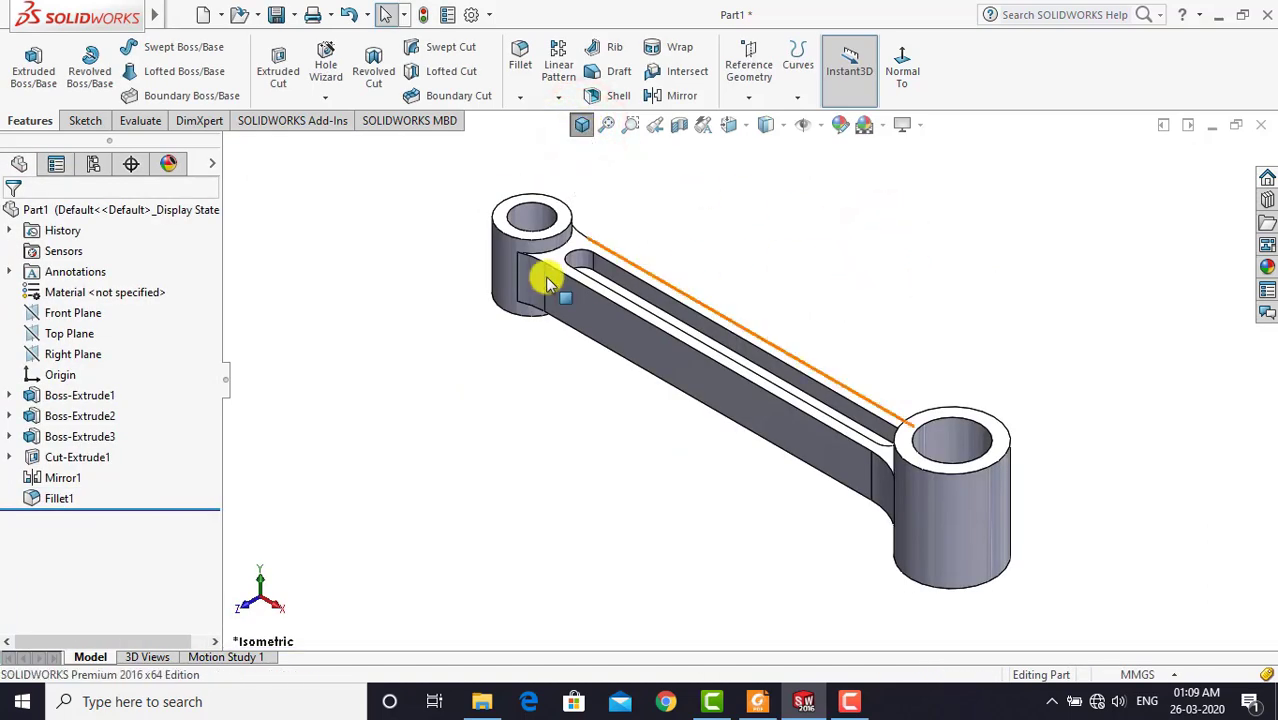
# Apply the polished steel appearance from Metal > Steel to the whole part
pyautogui.click(104, 209)
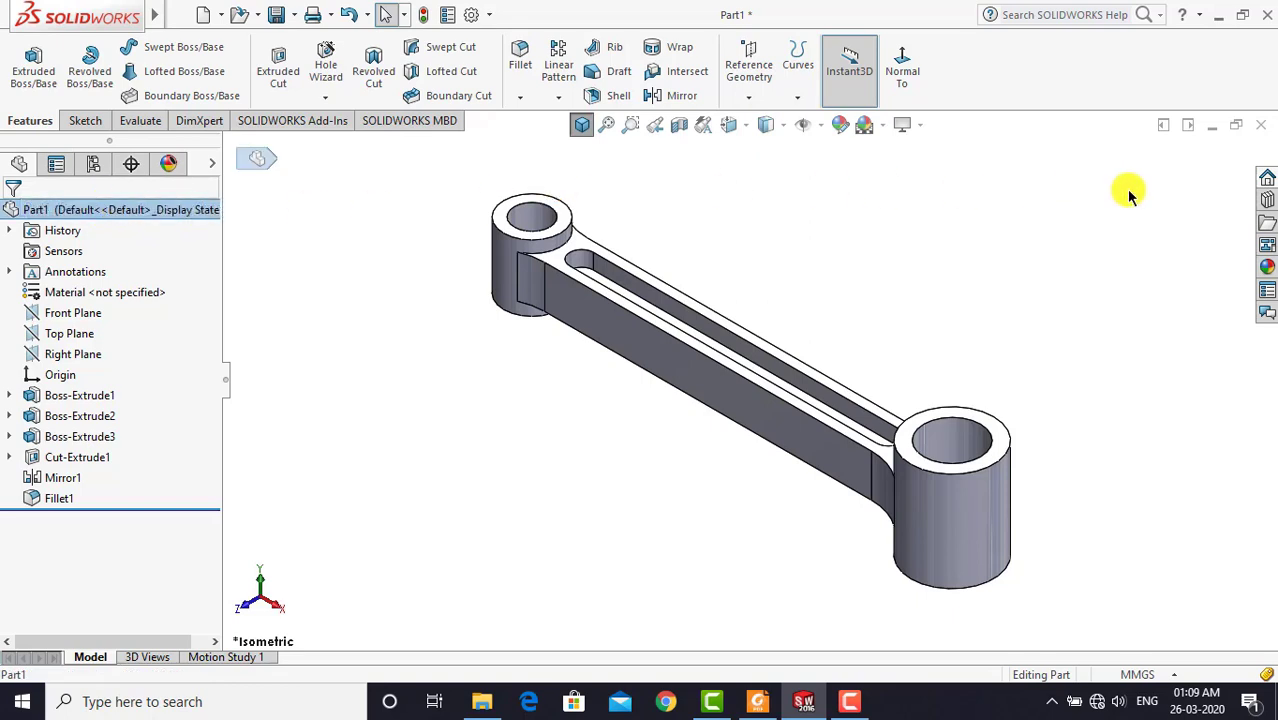
pyautogui.click(1267, 266)
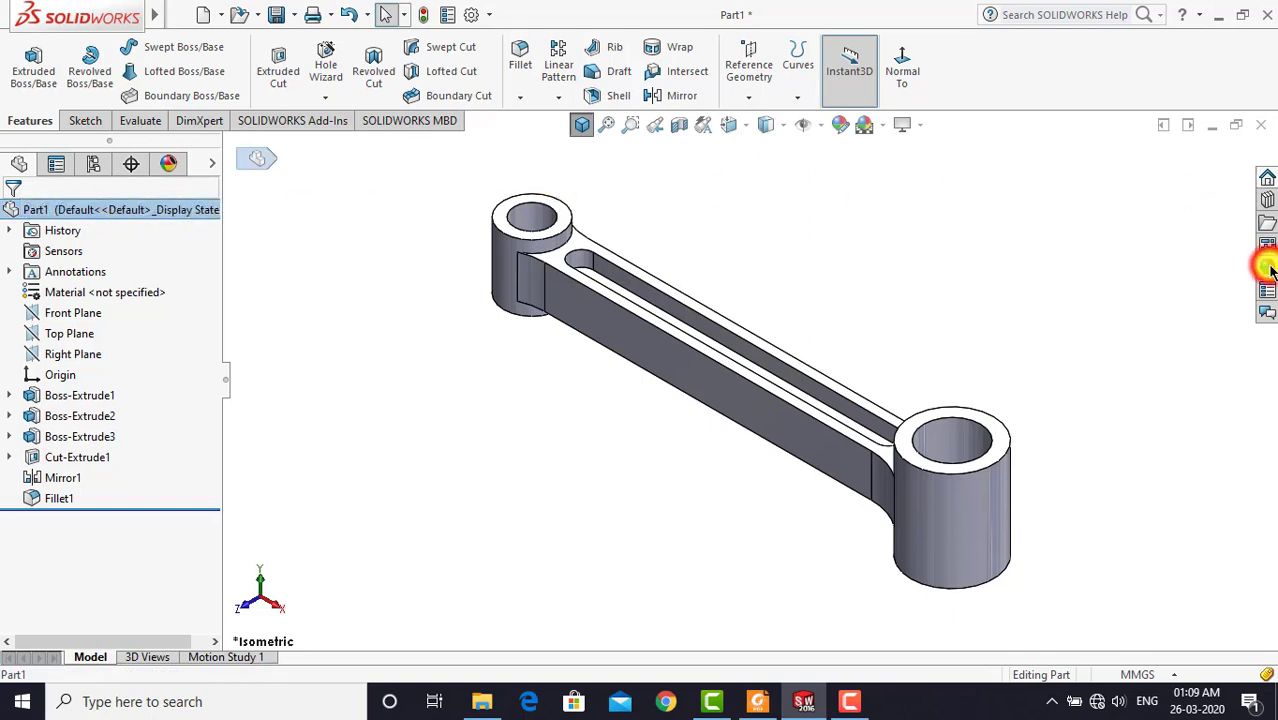
pyautogui.click(981, 179)
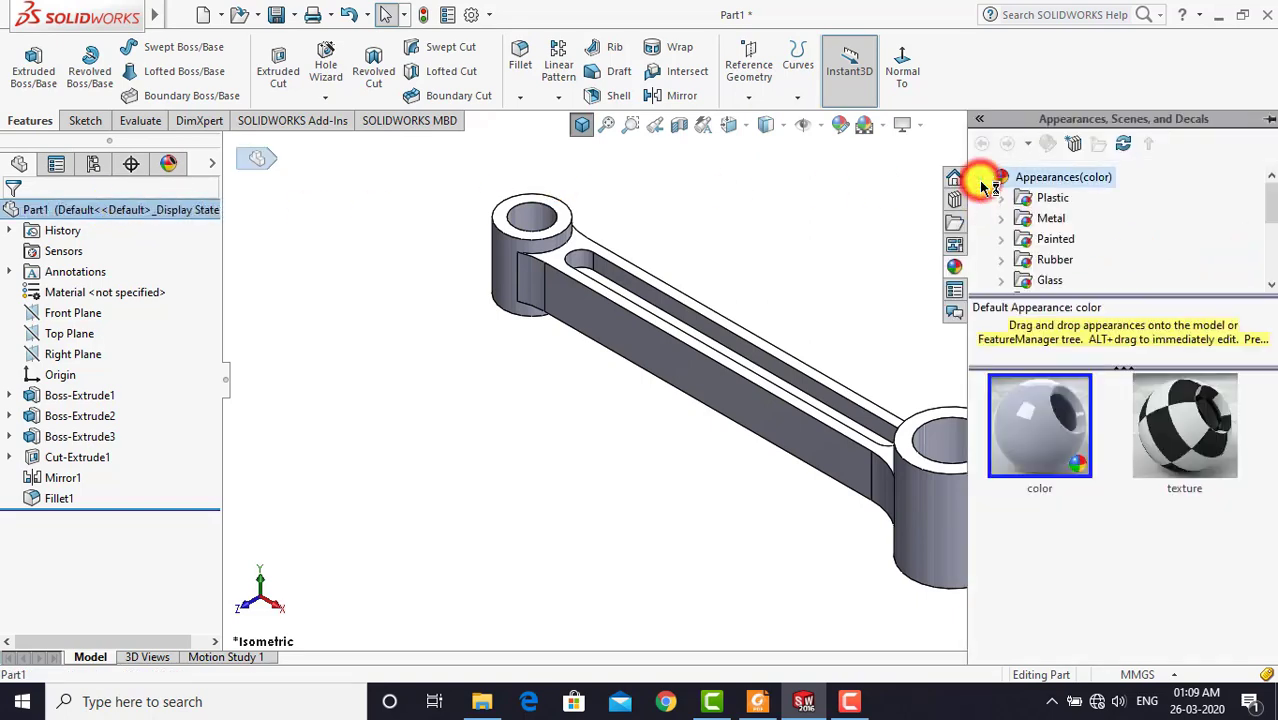
pyautogui.click(1001, 215)
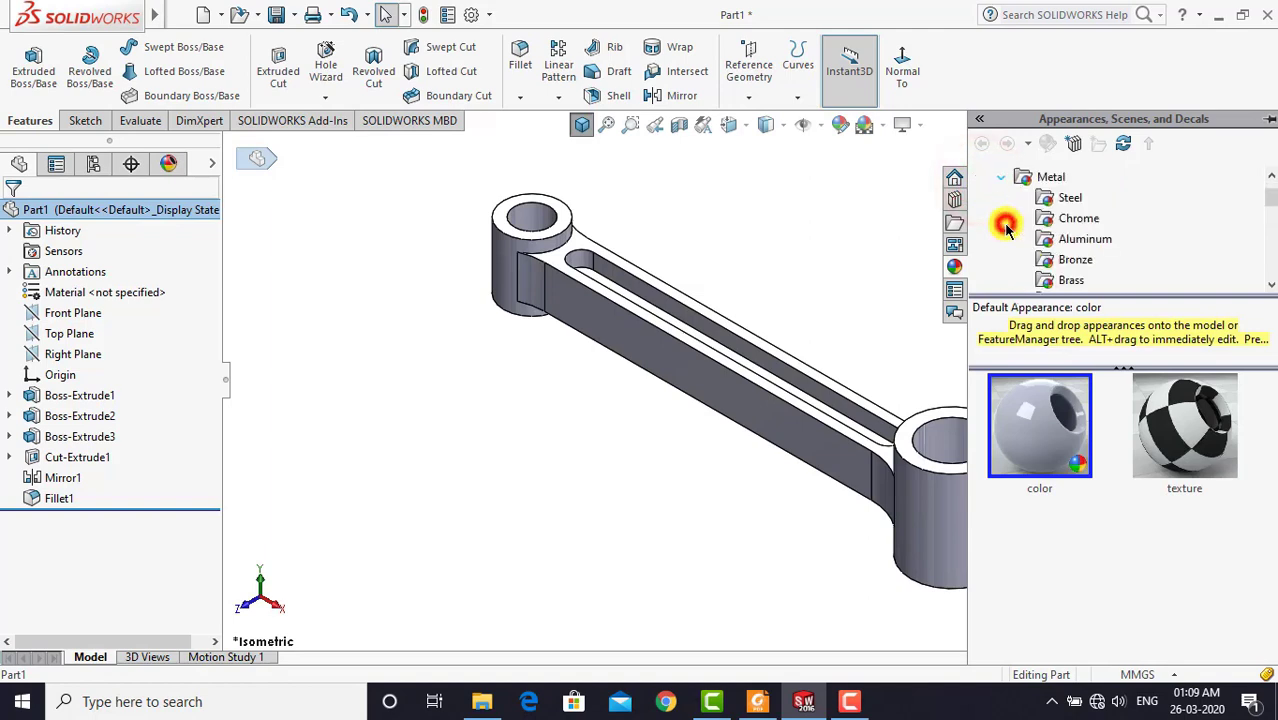
pyautogui.click(1066, 198)
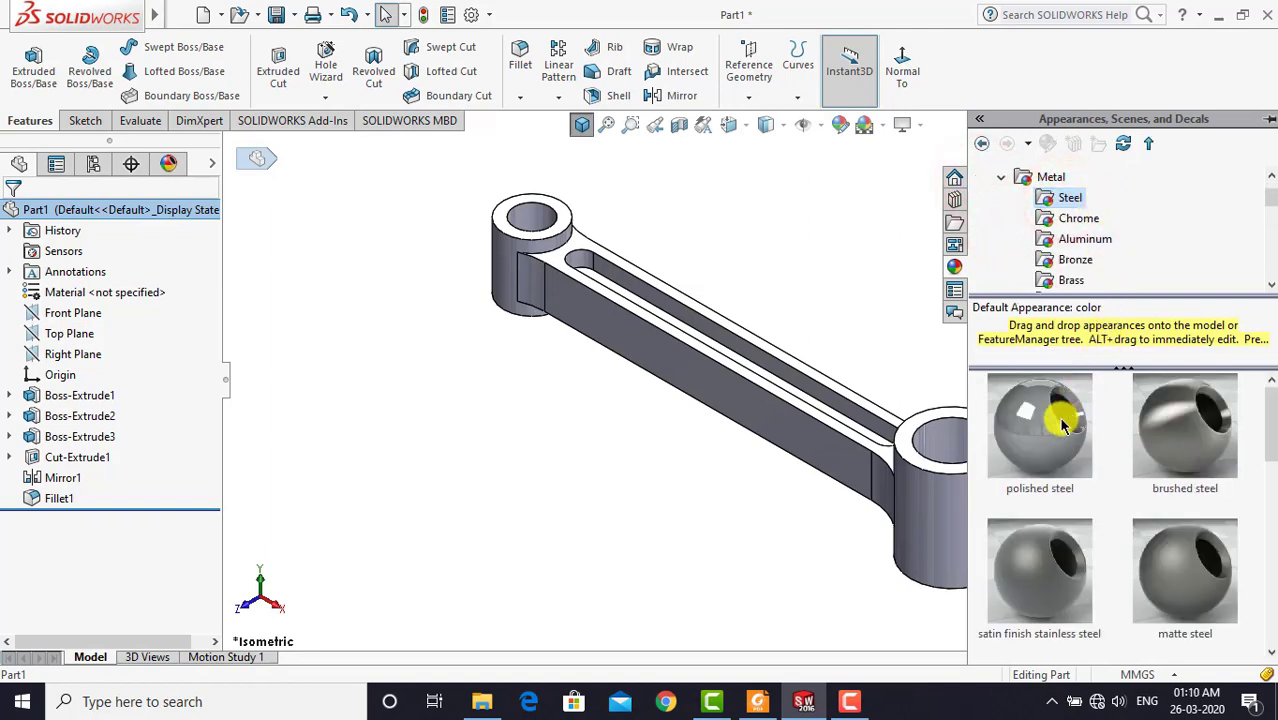
pyautogui.click(1063, 425)
pyautogui.click(825, 240)
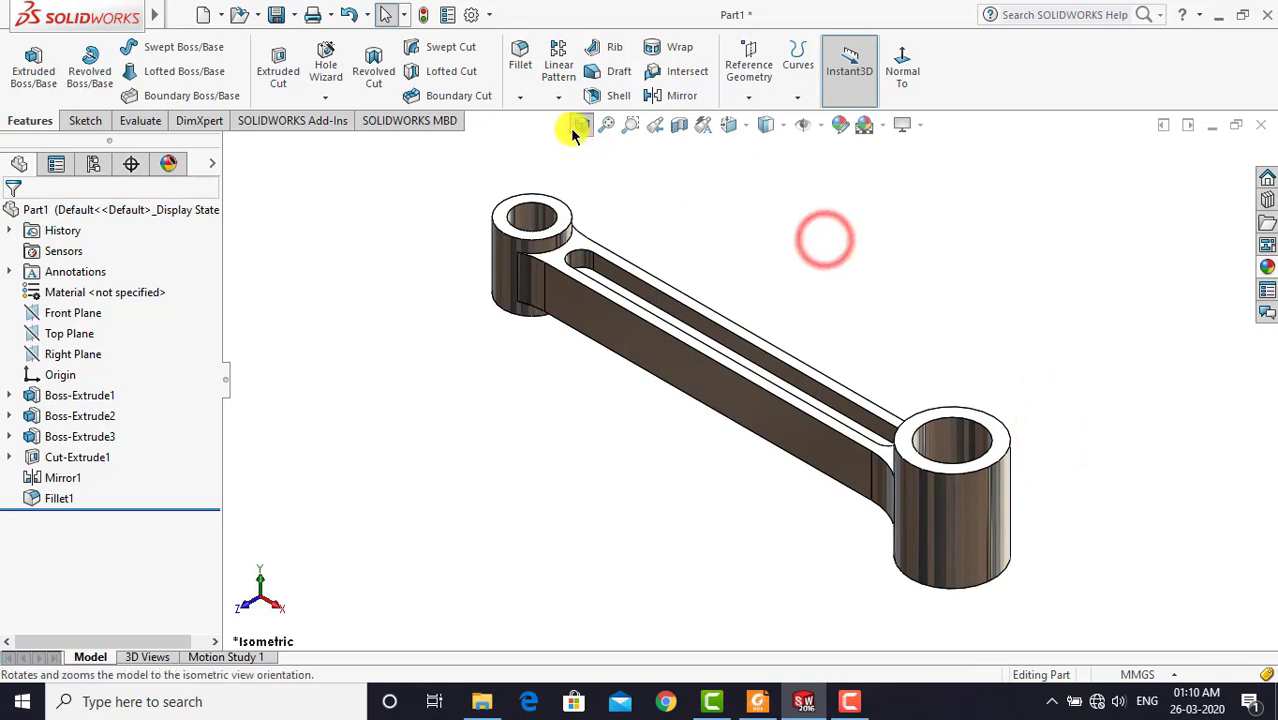
pyautogui.click(582, 126)
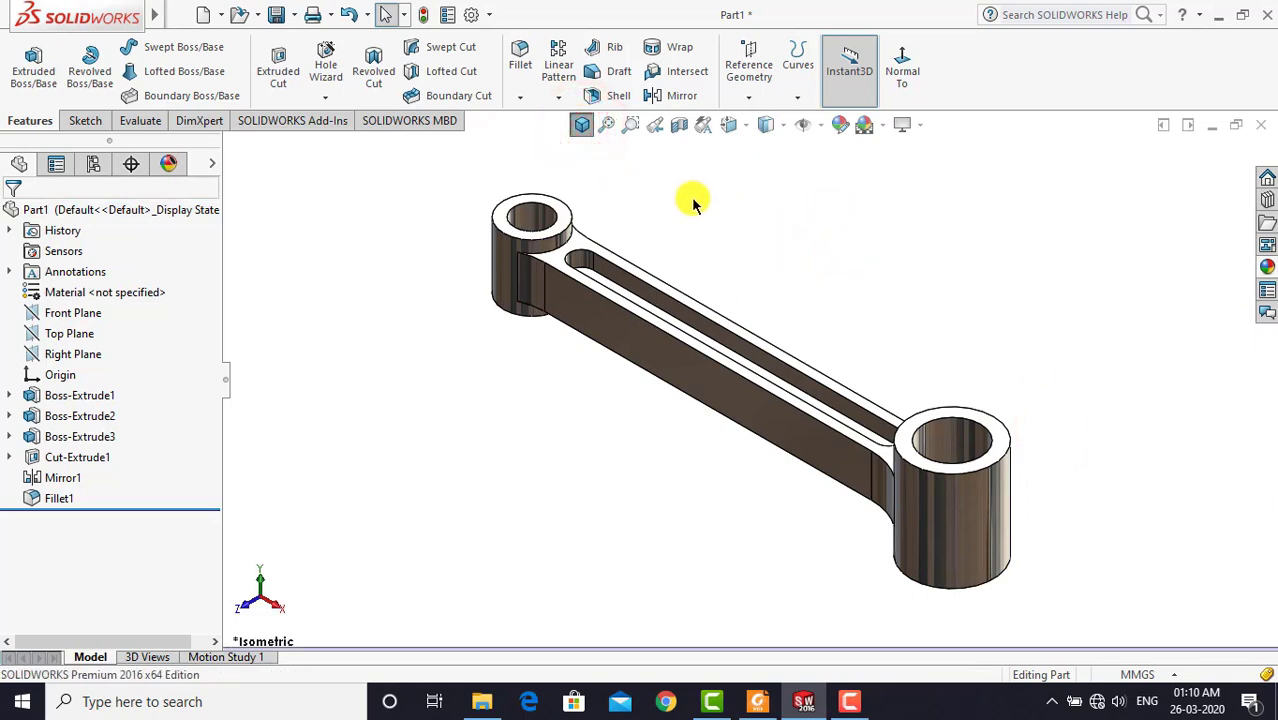
# Start saving the part and create a new Radial Engine folder on the Desktop
pyautogui.click(279, 18)
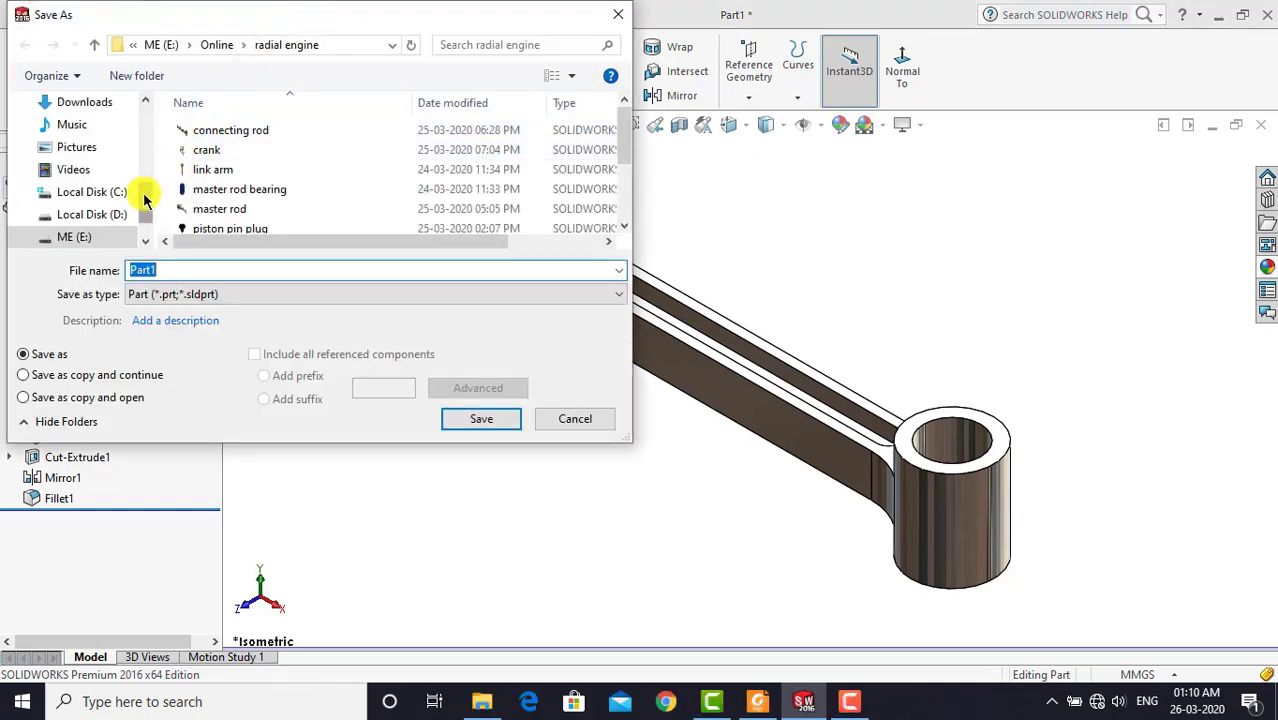
pyautogui.moveTo(145, 192); pyautogui.dragTo(145, 172)
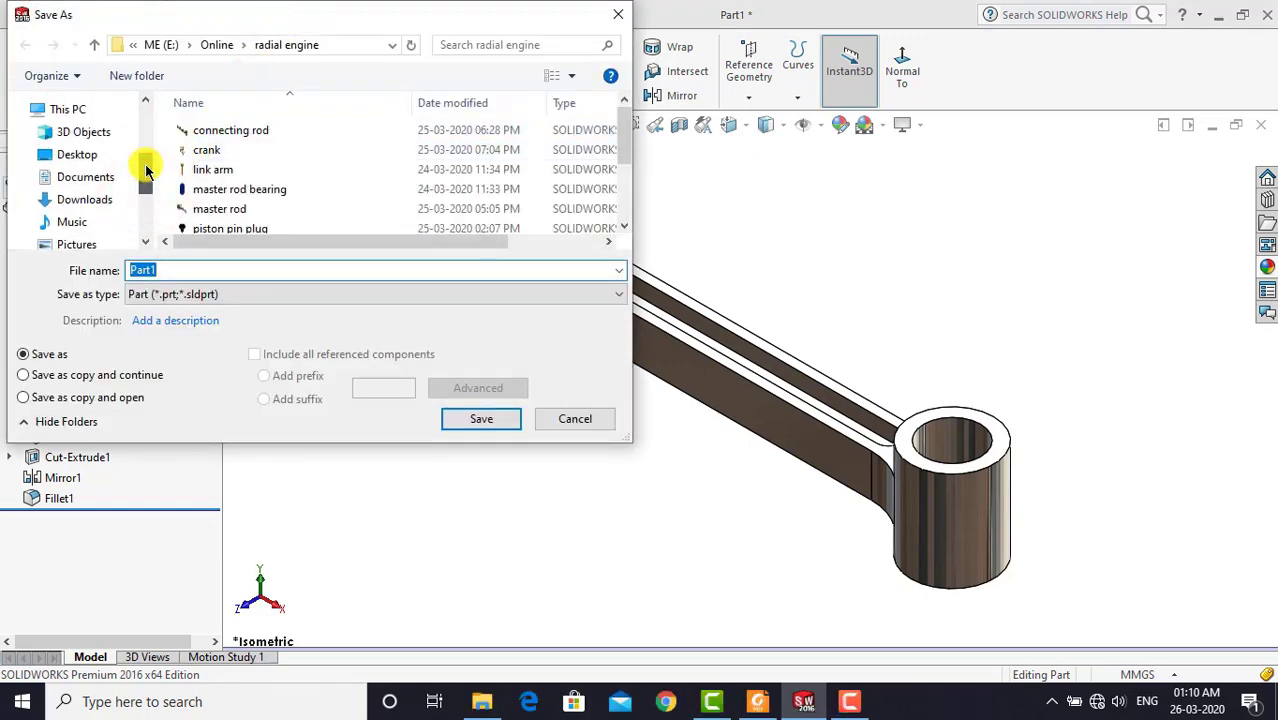
pyautogui.click(84, 158)
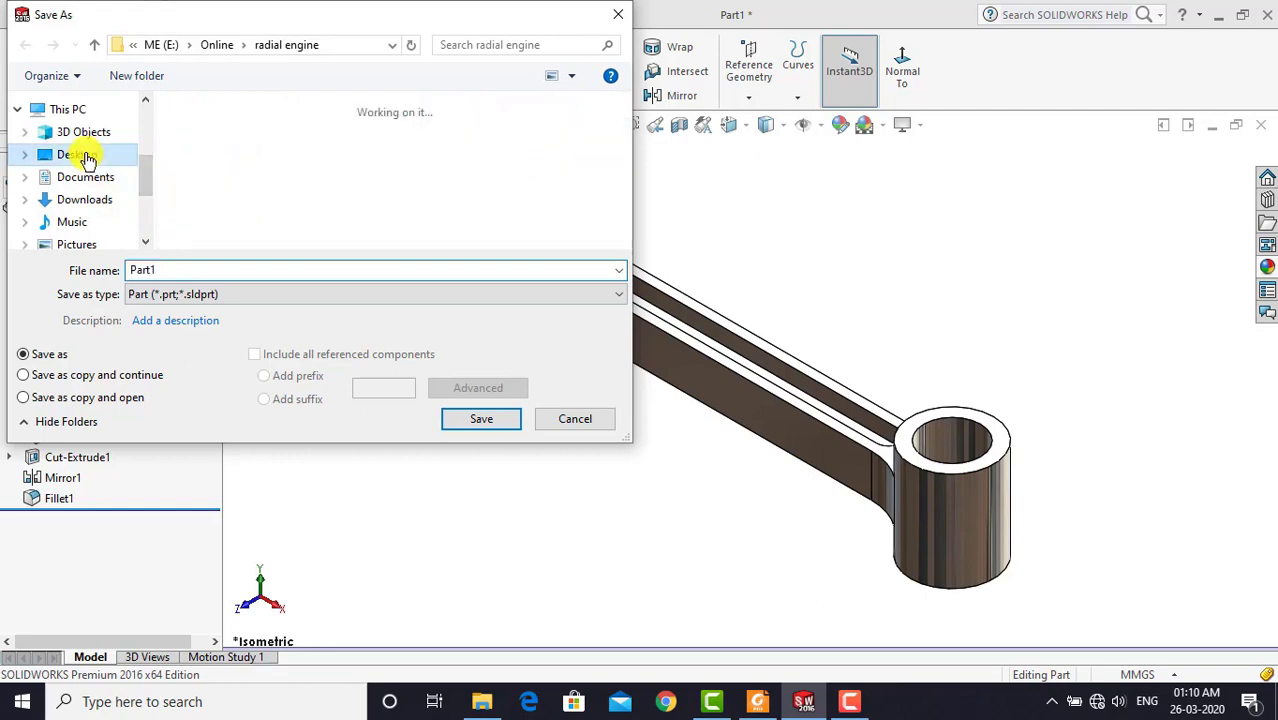
pyautogui.click(133, 75)
pyautogui.write('Radial Engine')
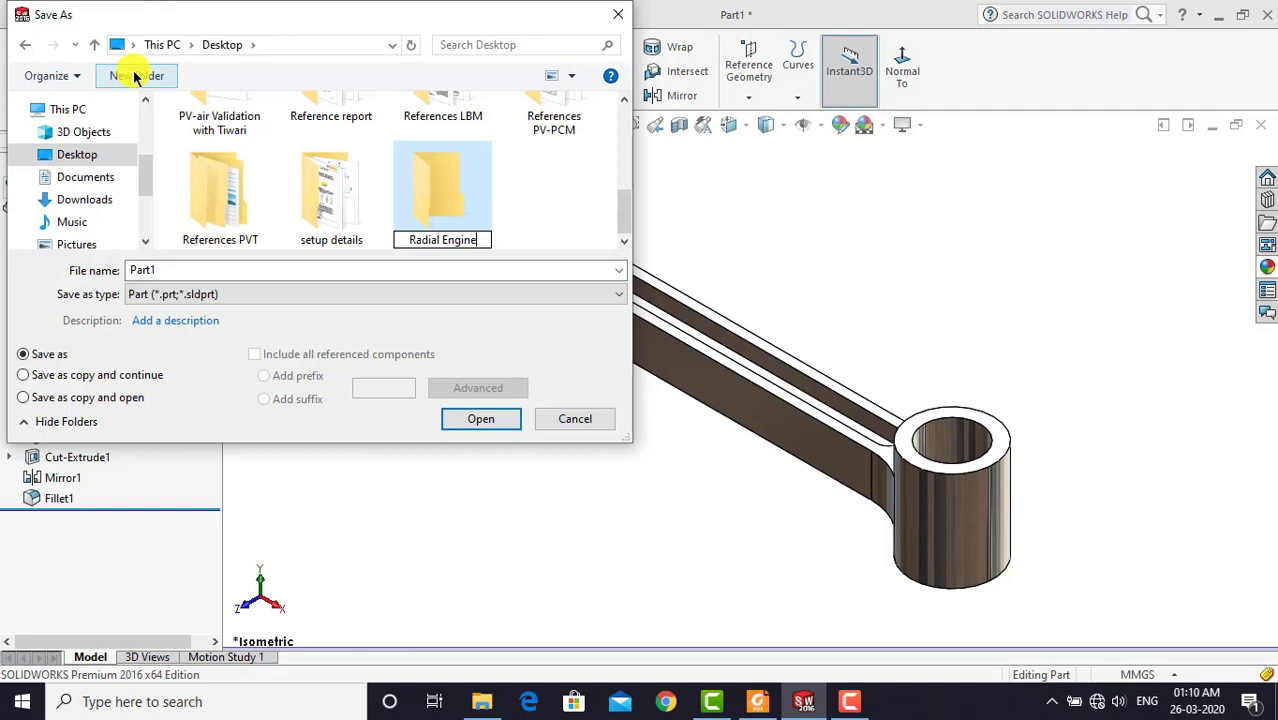
pyautogui.press('Return')
pyautogui.press('Return')
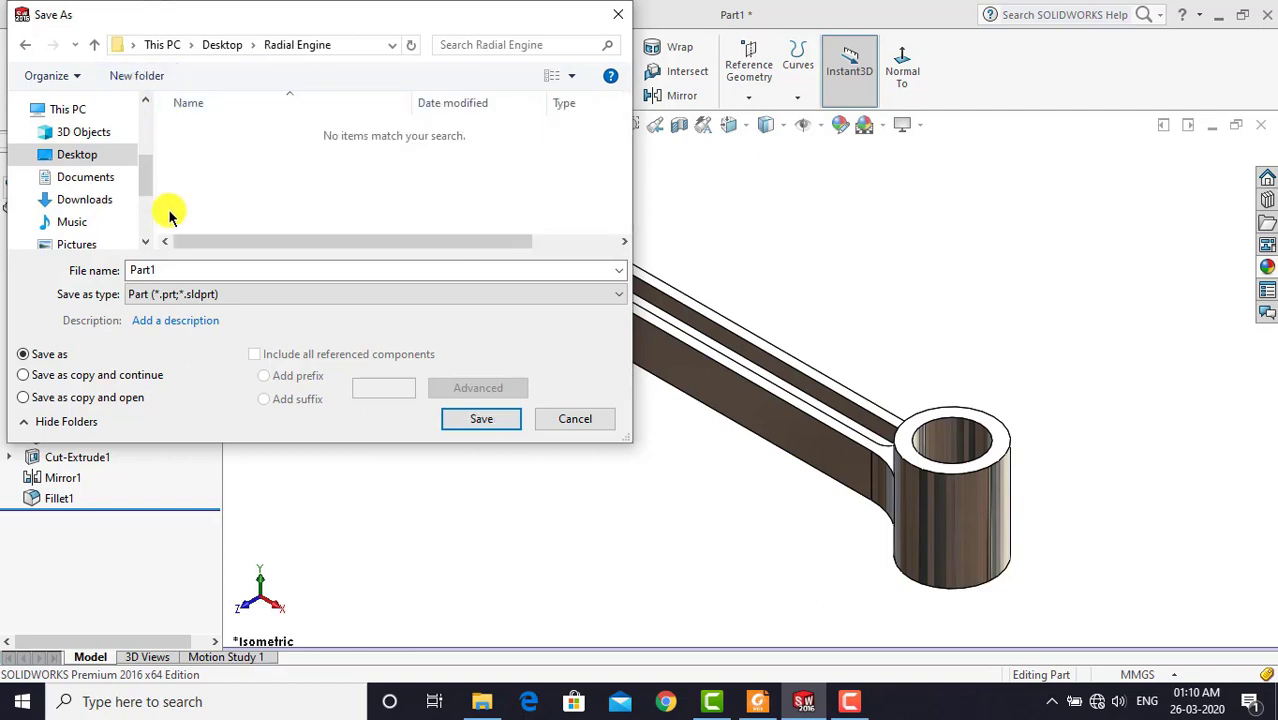
# Name the file 'Connecting rod' and save it in that folder
pyautogui.doubleClick(170, 269)
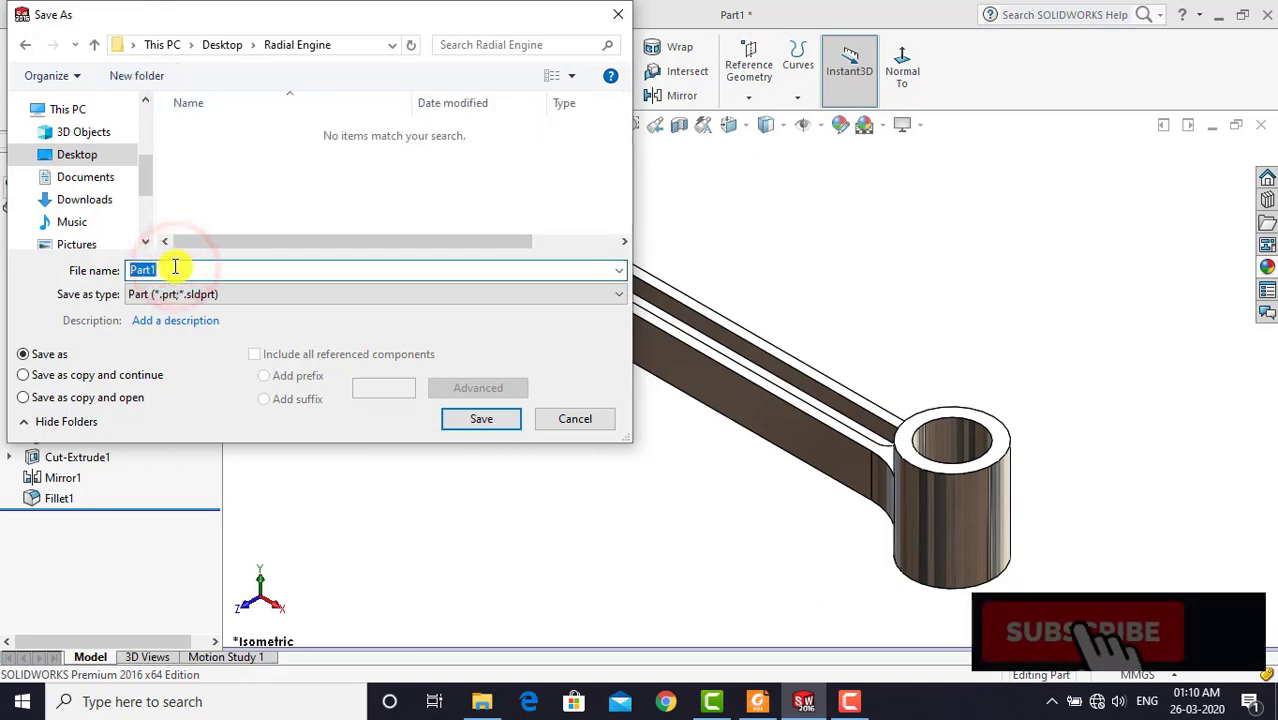
pyautogui.write('Connec')
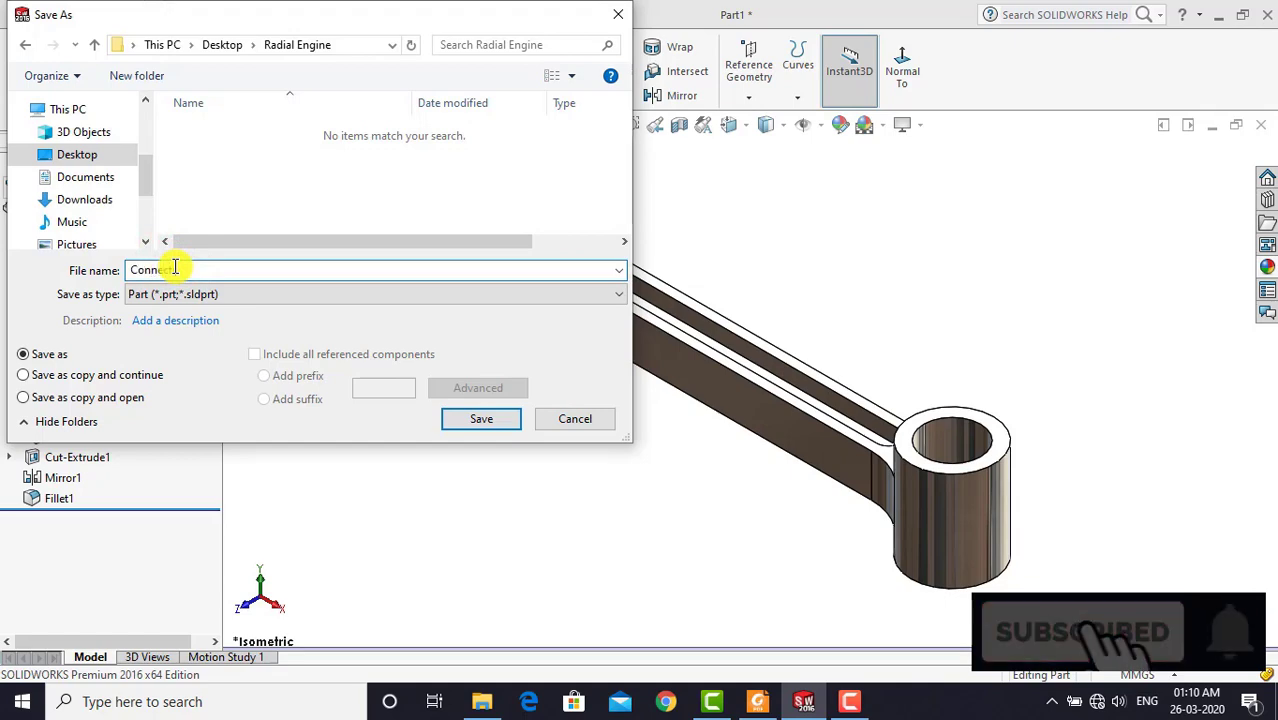
pyautogui.write('ting rod')
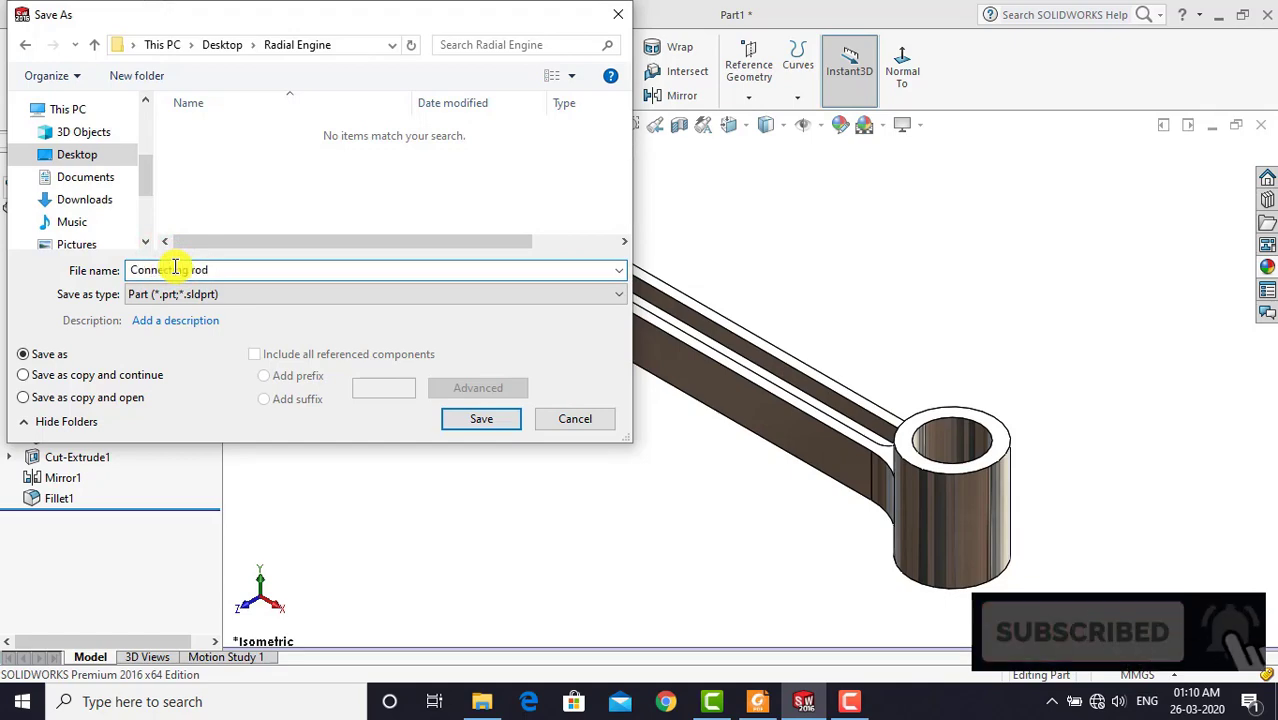
pyautogui.press('Return')
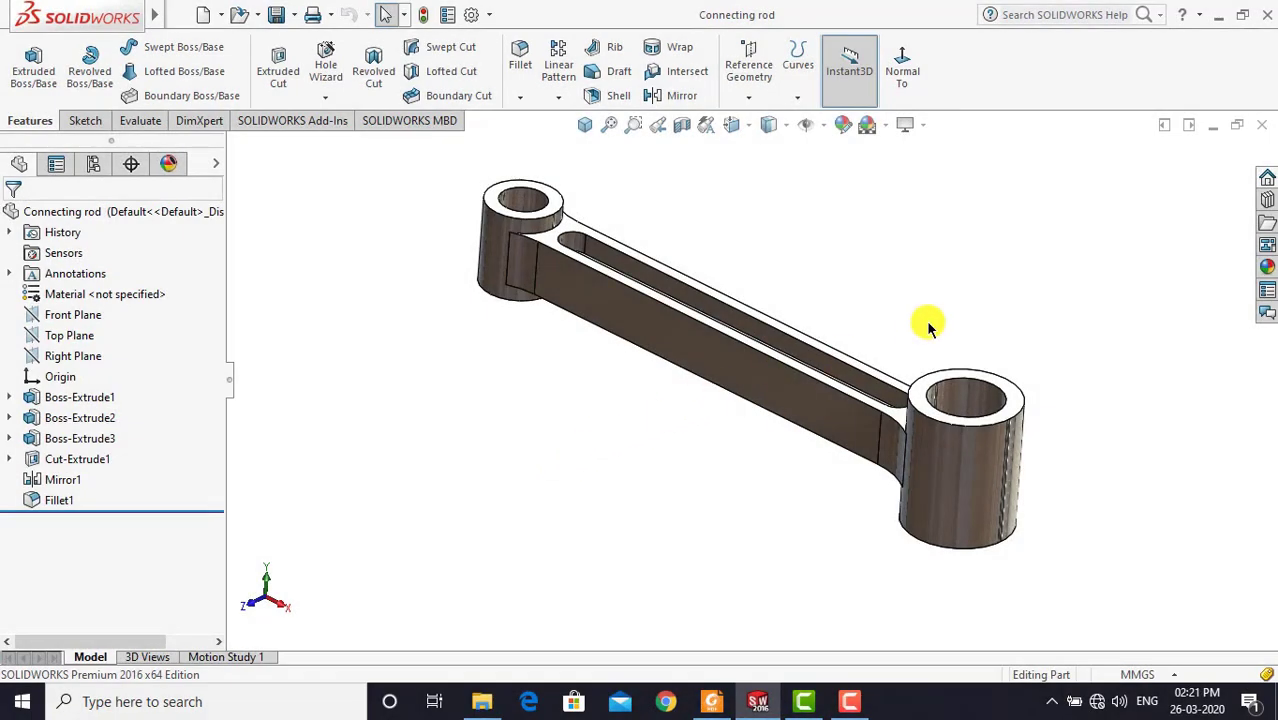
# Close the Connecting rod document and create a new blank part
pyautogui.click(1258, 130)
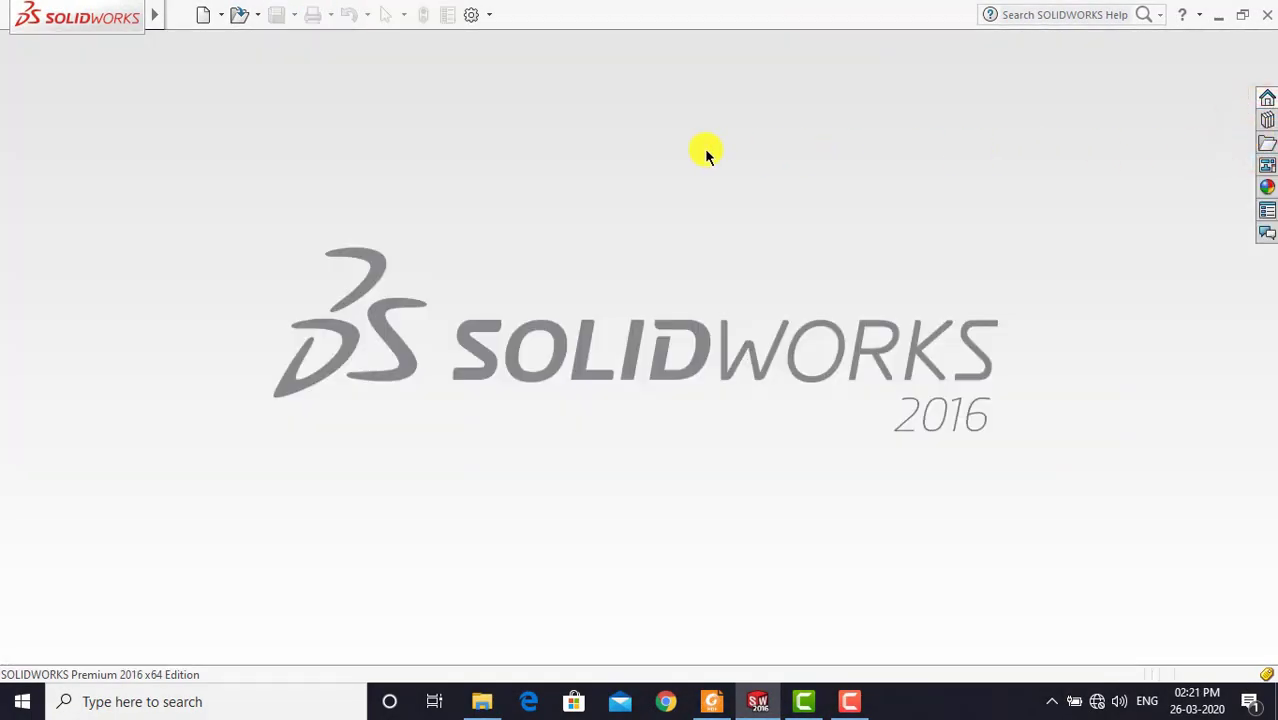
pyautogui.click(199, 16)
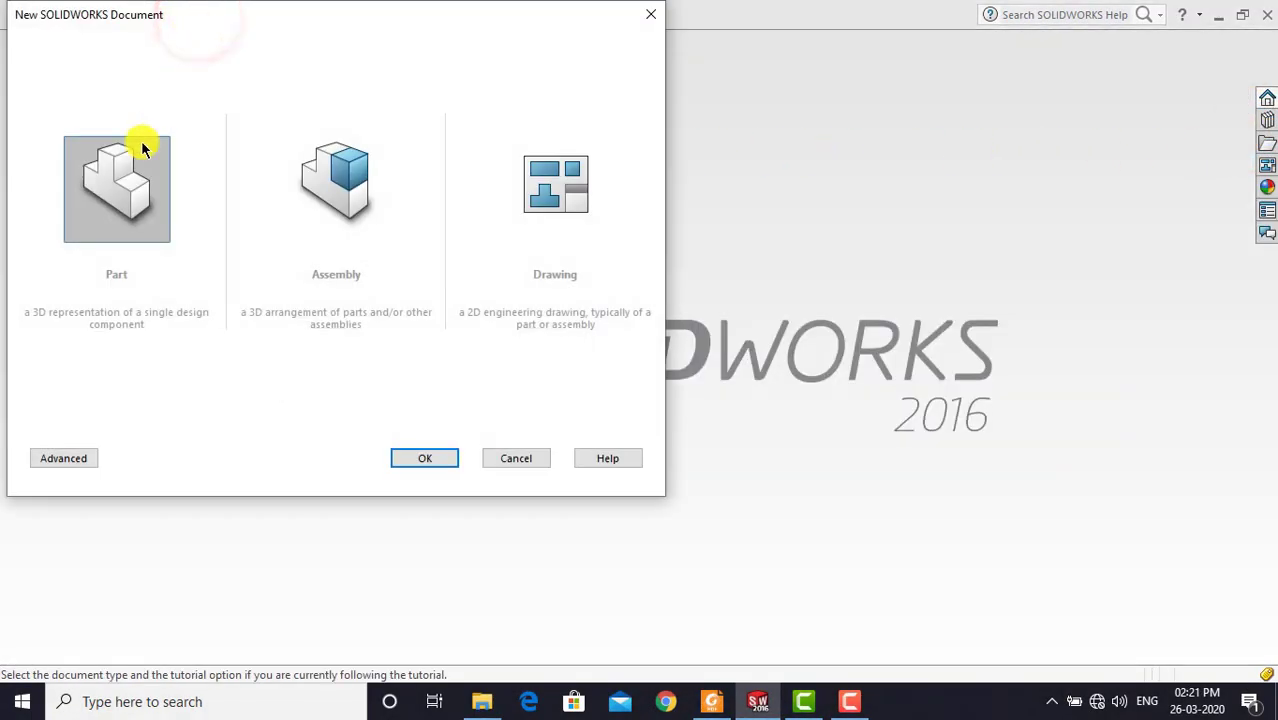
pyautogui.click(424, 458)
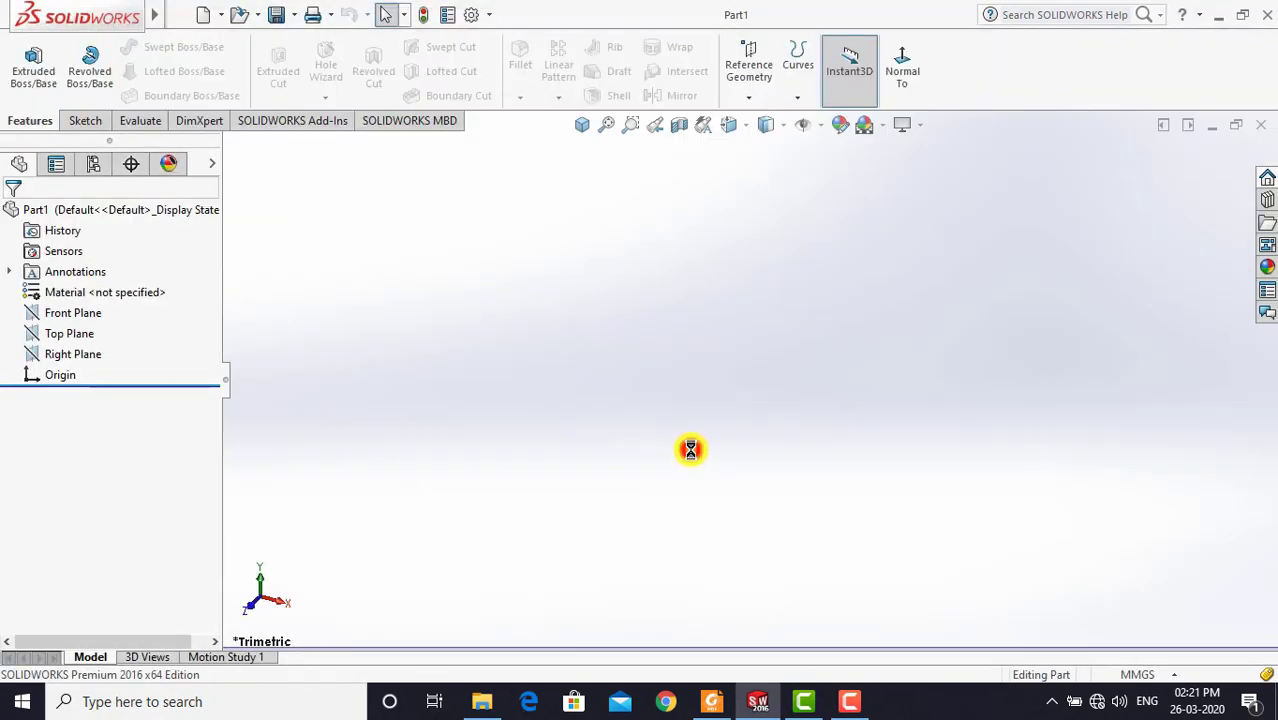
pyautogui.click(695, 446)
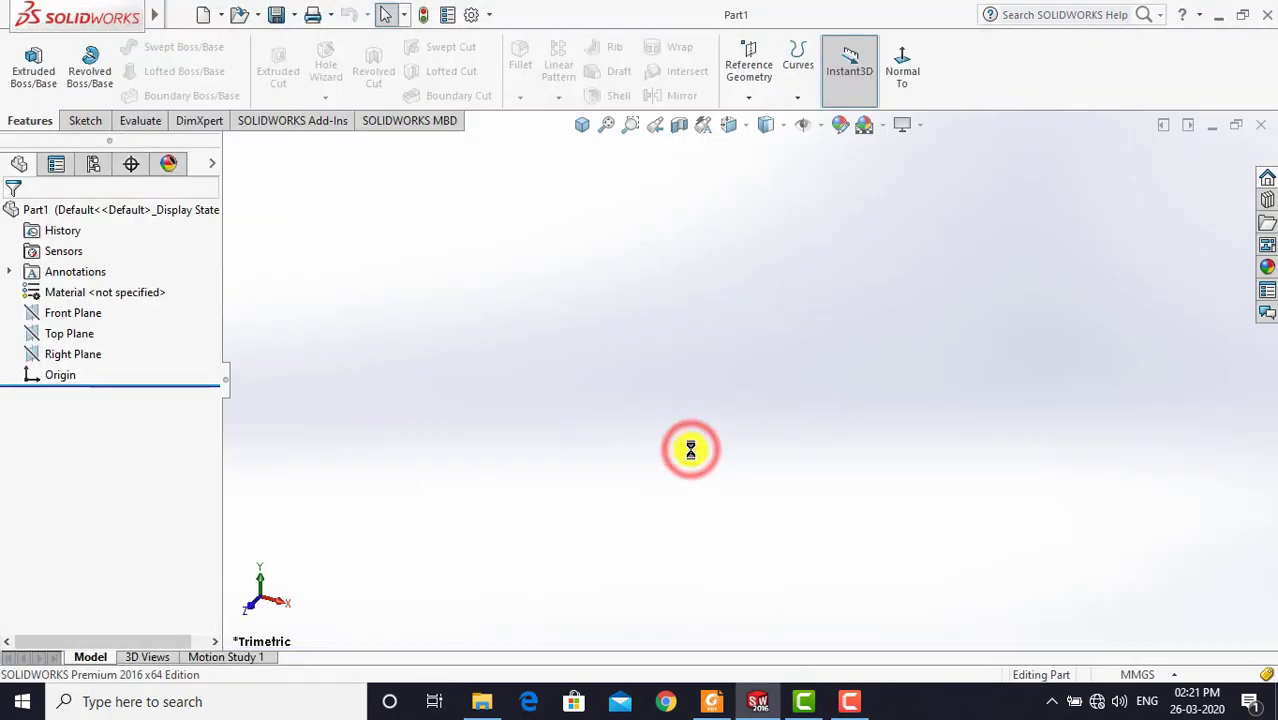
# Set the viewport scene to Plain White and bring up the link arm PDF
pyautogui.click(881, 124)
pyautogui.click(885, 172)
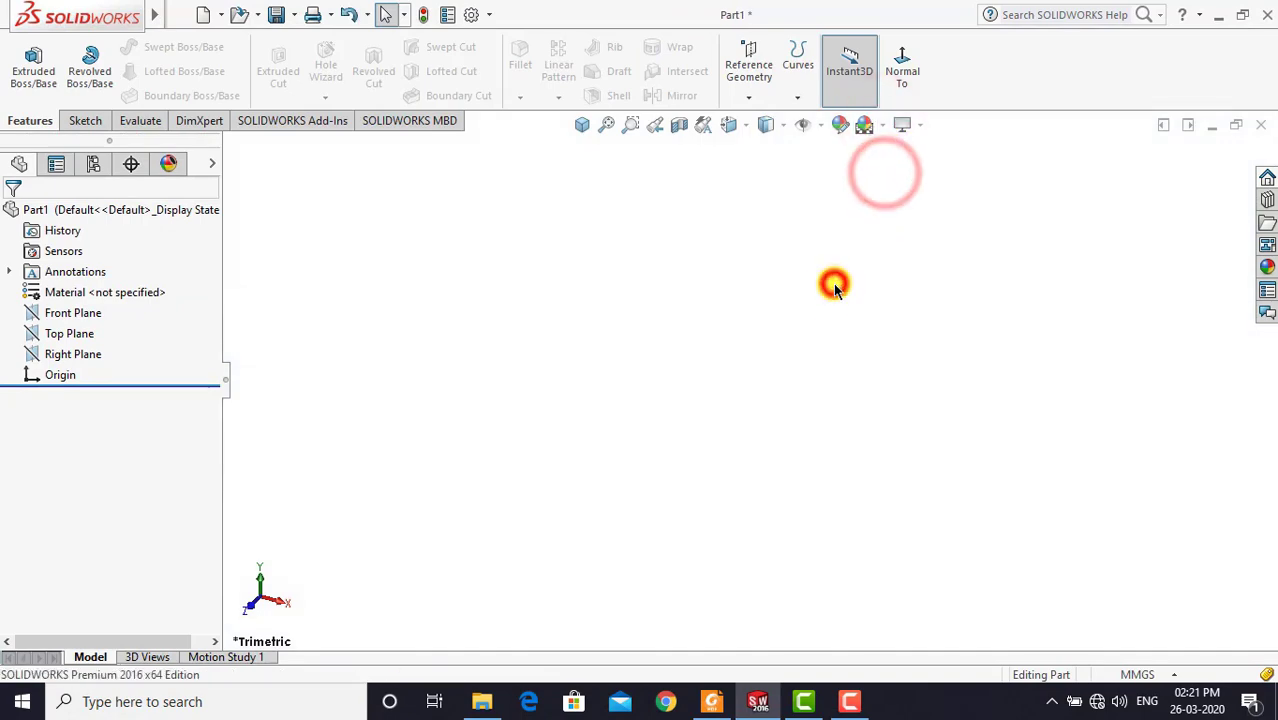
pyautogui.click(710, 702)
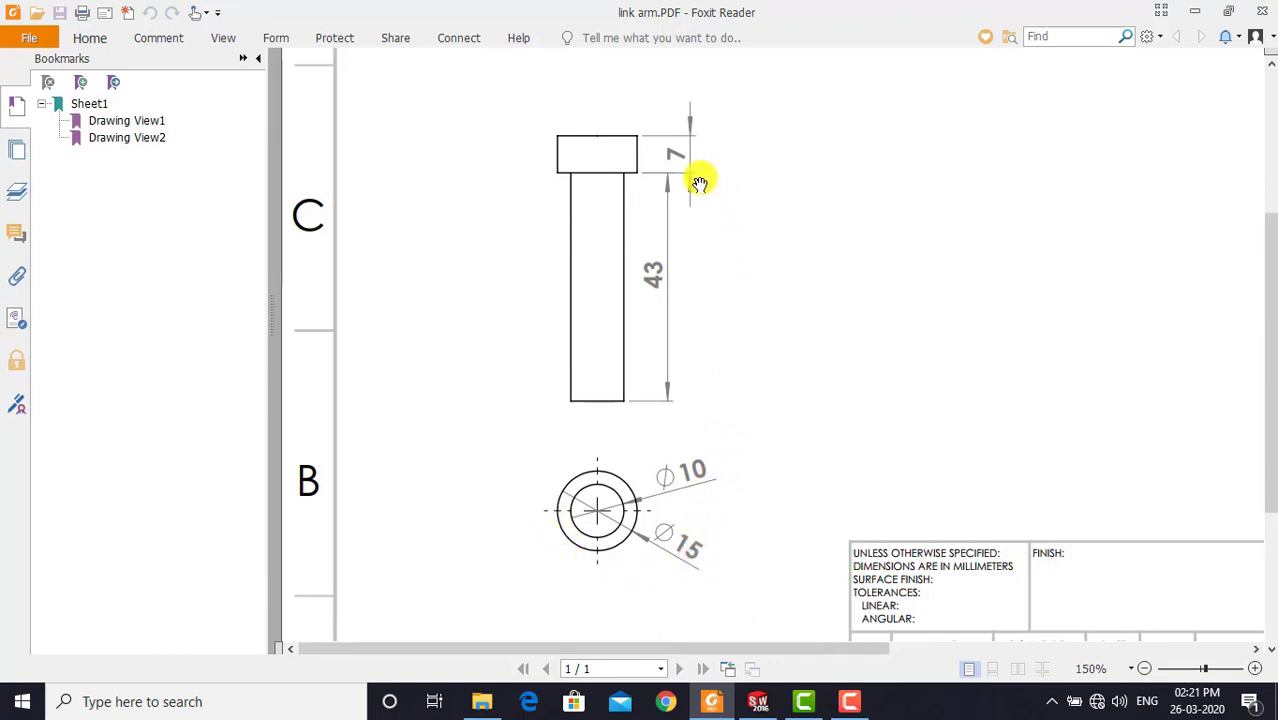
# Start a new sketch on the Top Plane, viewed face-on
pyautogui.click(762, 703)
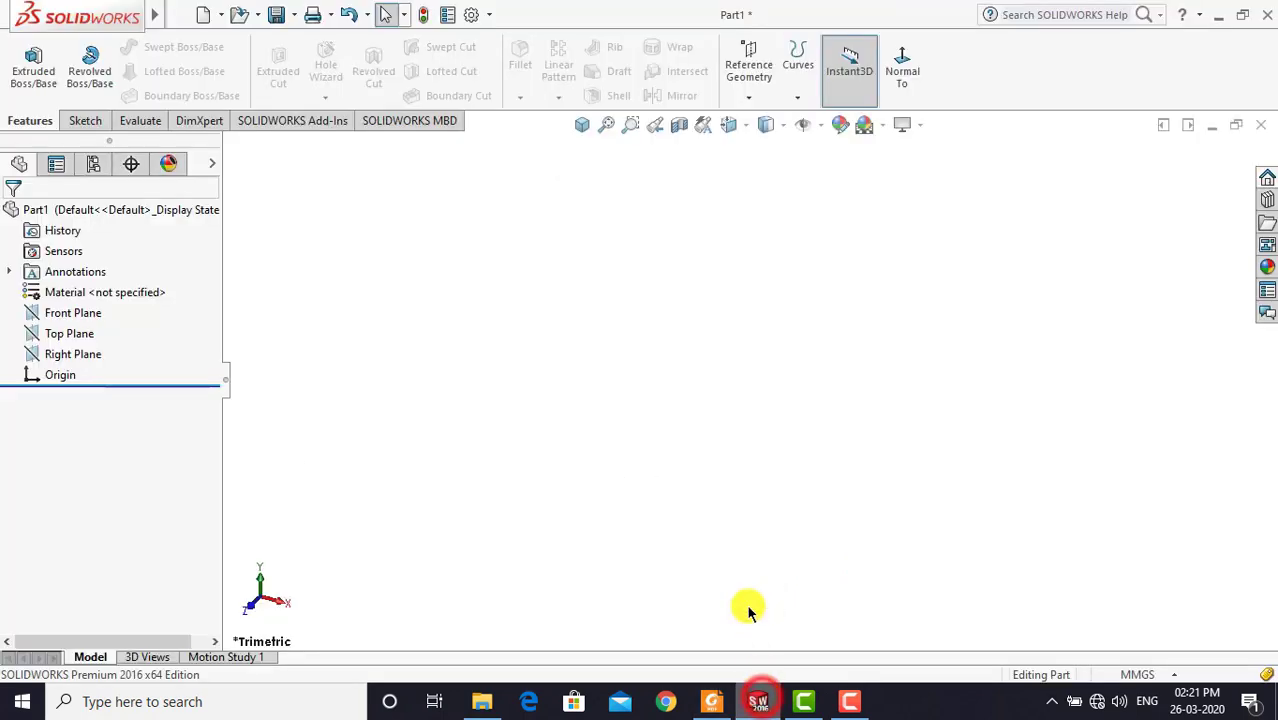
pyautogui.click(709, 476)
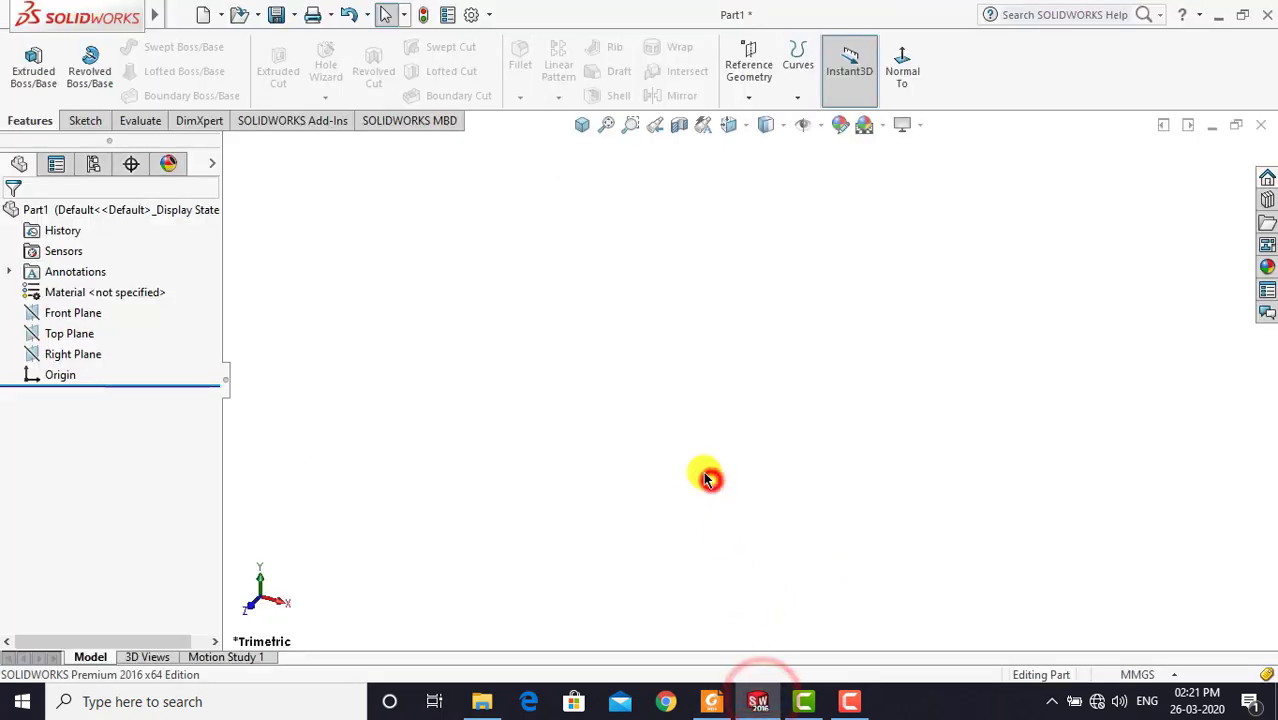
pyautogui.click(96, 121)
pyautogui.click(27, 60)
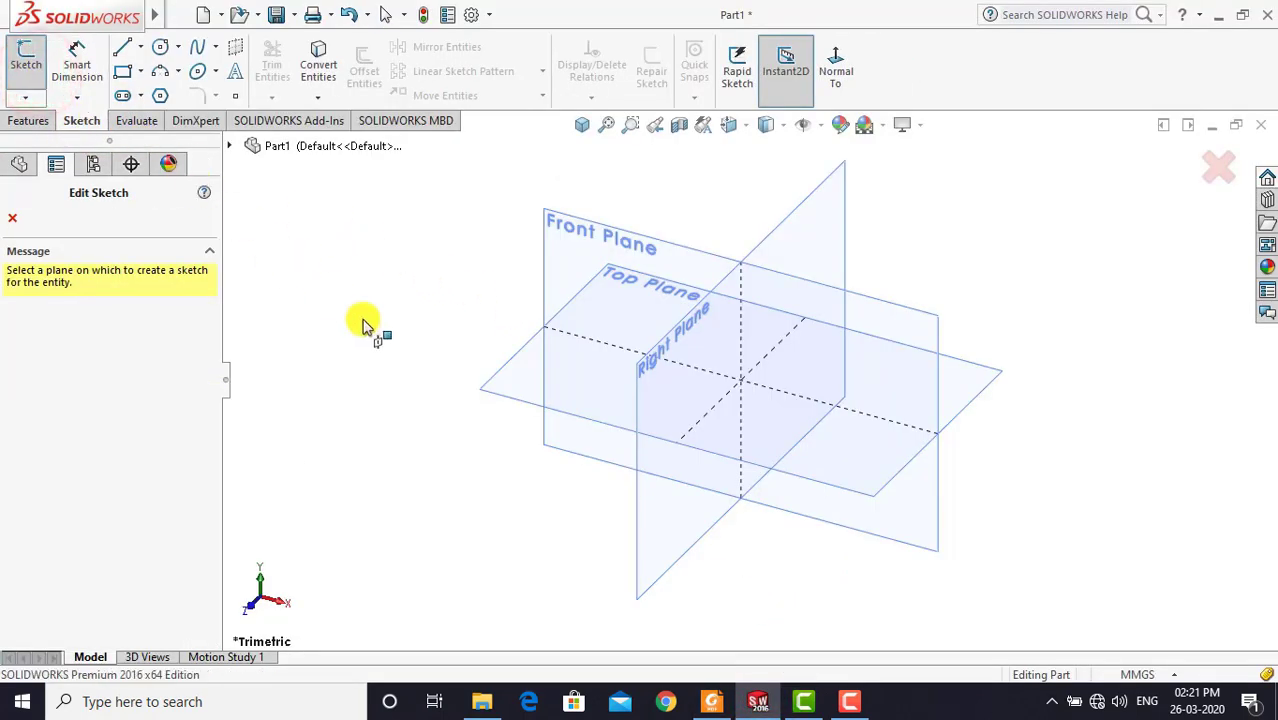
pyautogui.click(480, 390)
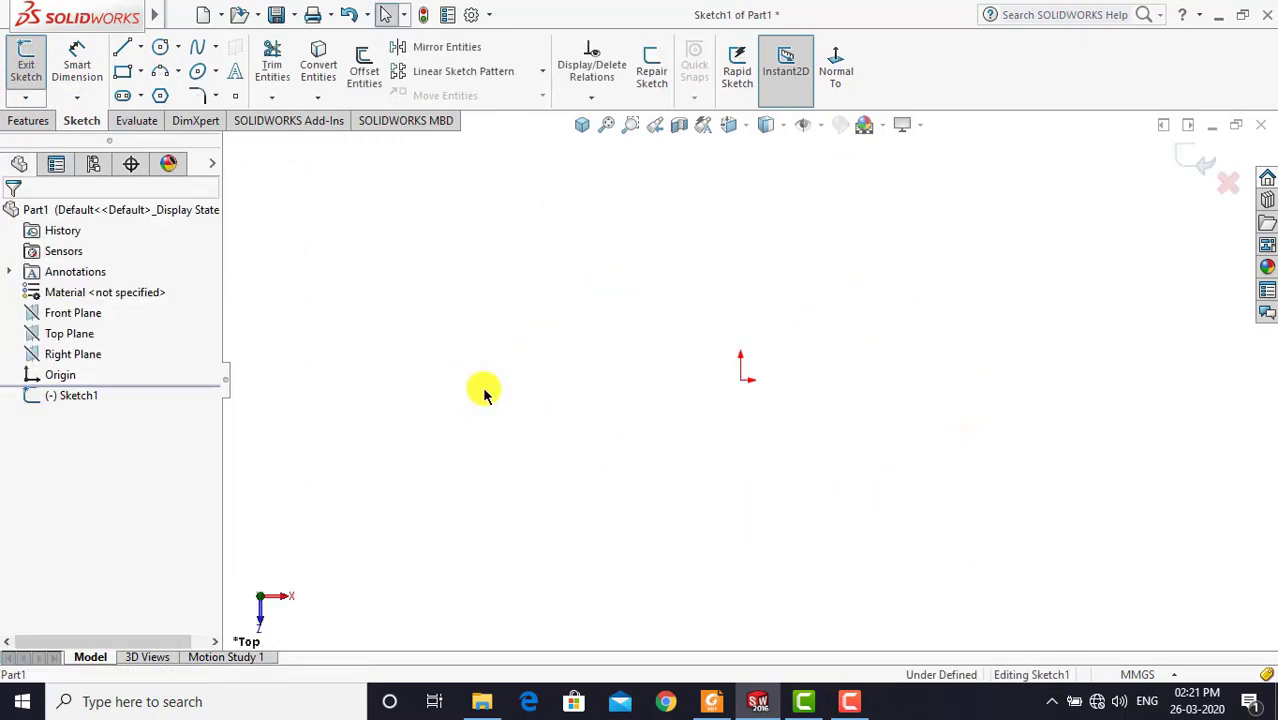
pyautogui.click(828, 70)
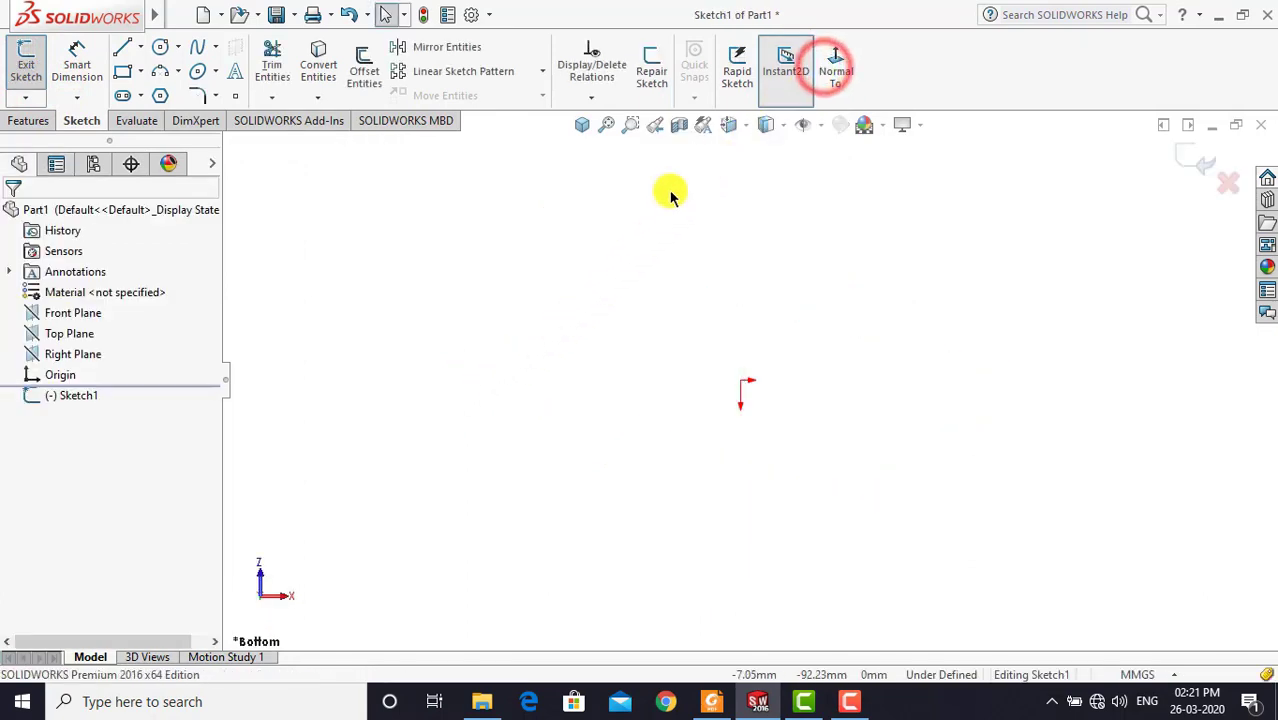
pyautogui.click(583, 247)
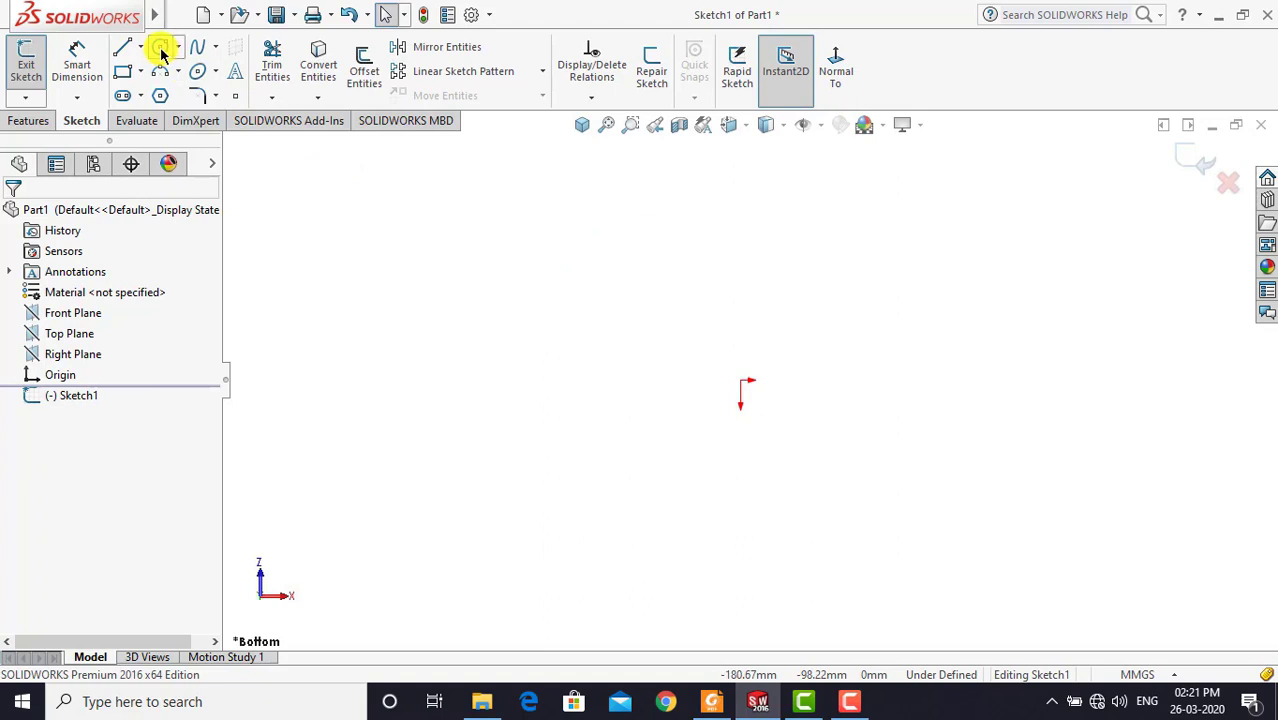
# Draw a circle centred at the origin and dimension its diameter to 15 mm
pyautogui.click(160, 50)
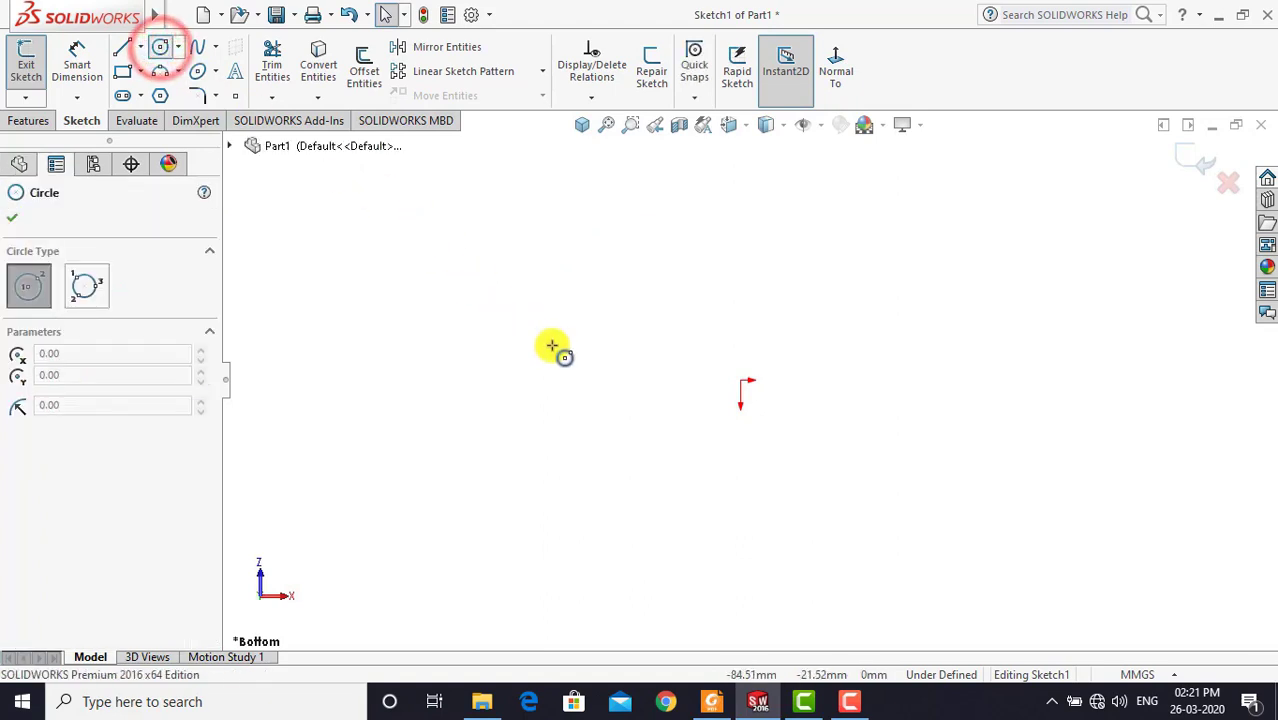
pyautogui.click(740, 382)
pyautogui.click(755, 418)
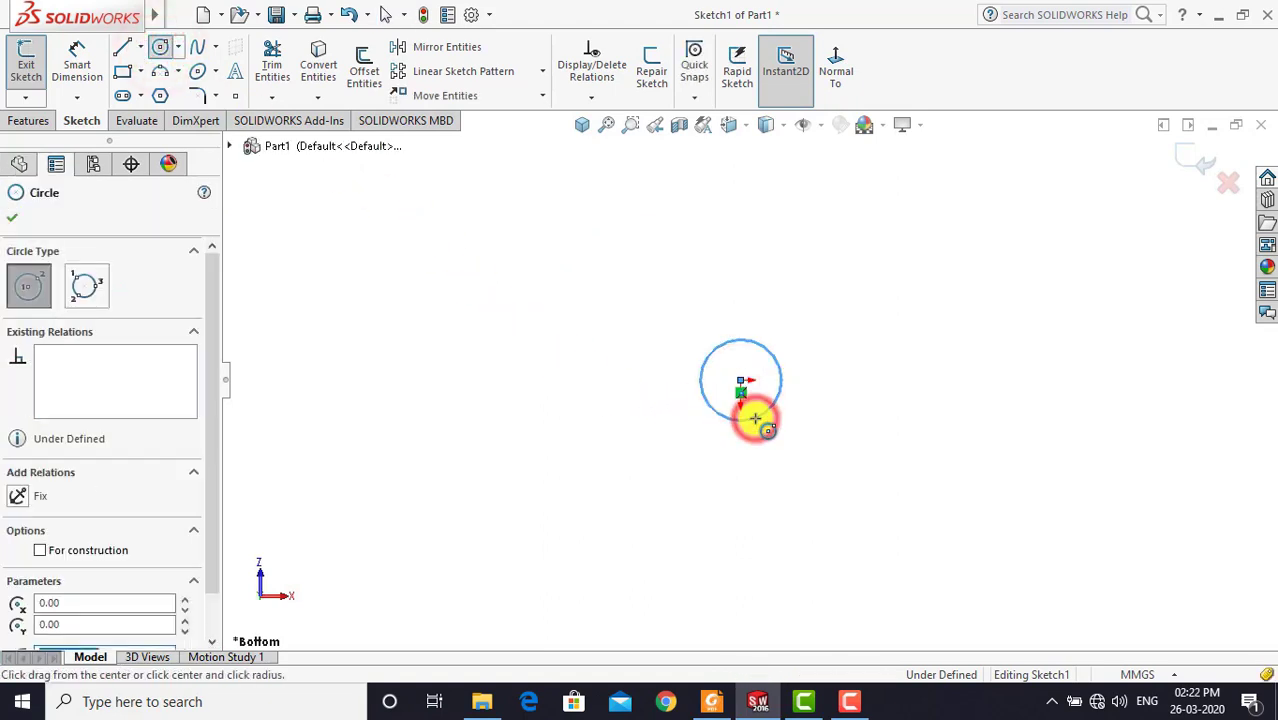
pyautogui.press('Escape')
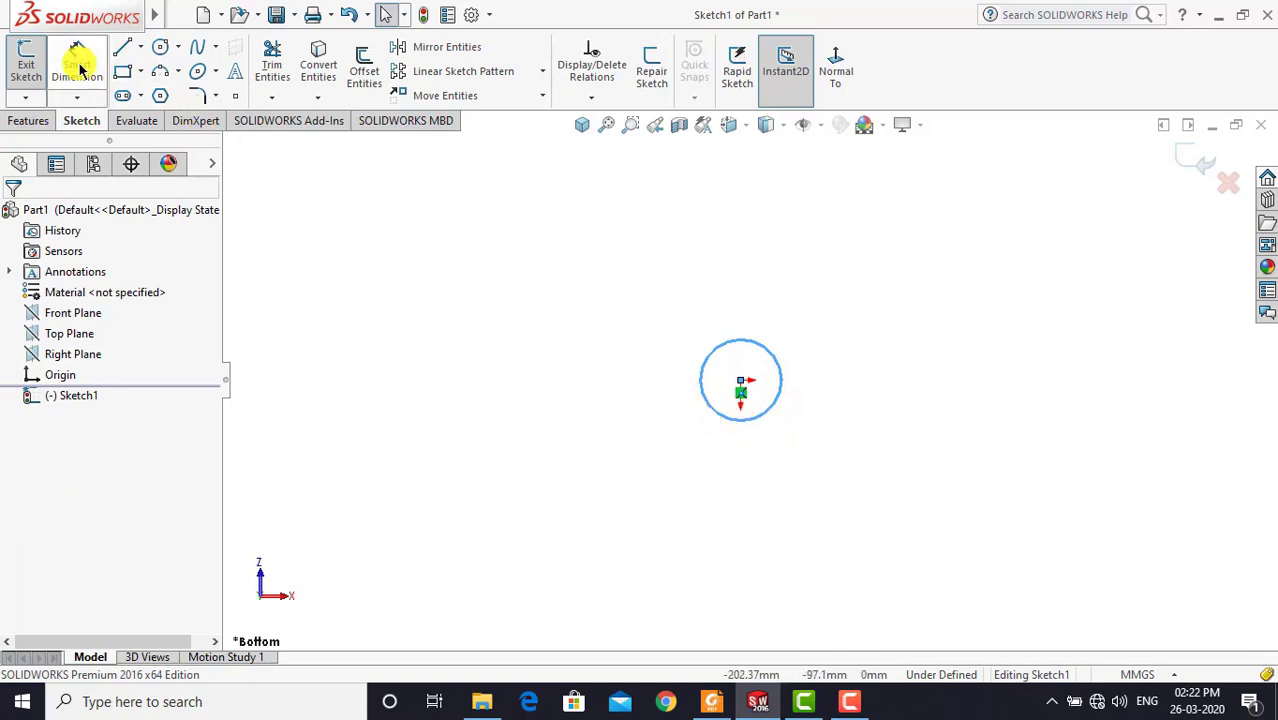
pyautogui.click(77, 62)
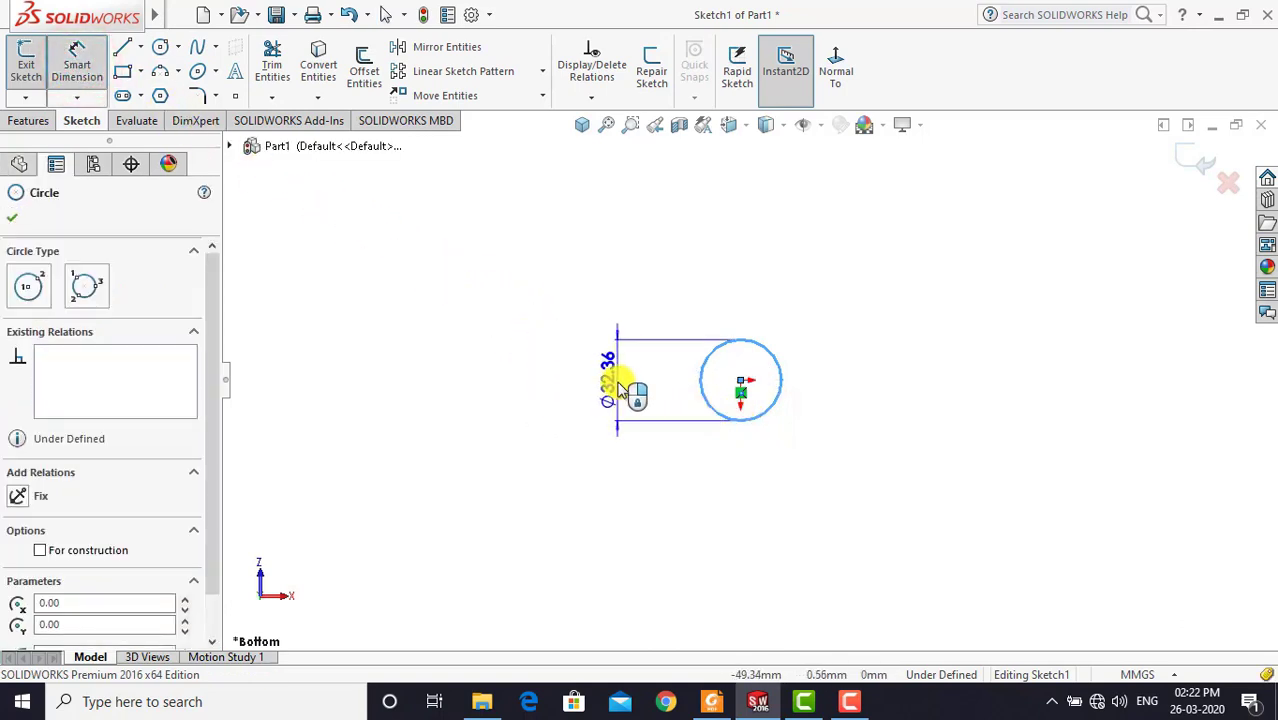
pyautogui.click(620, 388)
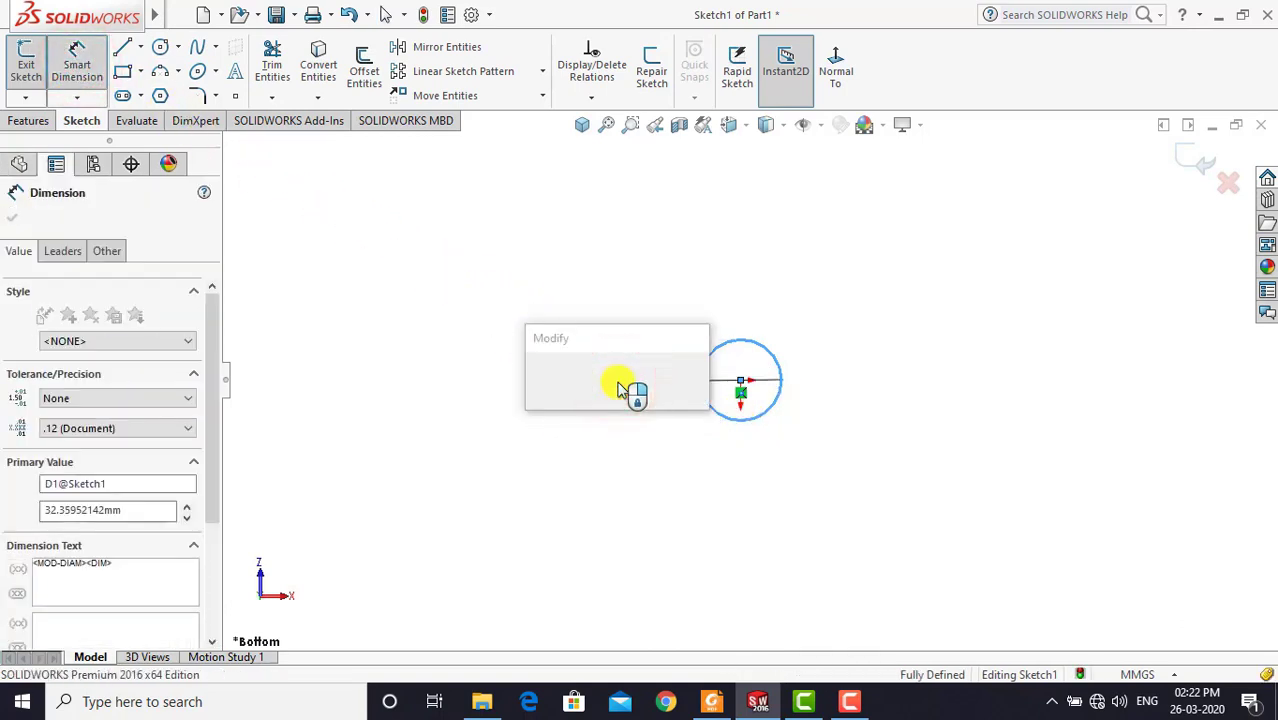
pyautogui.write('15')
pyautogui.press('Return')
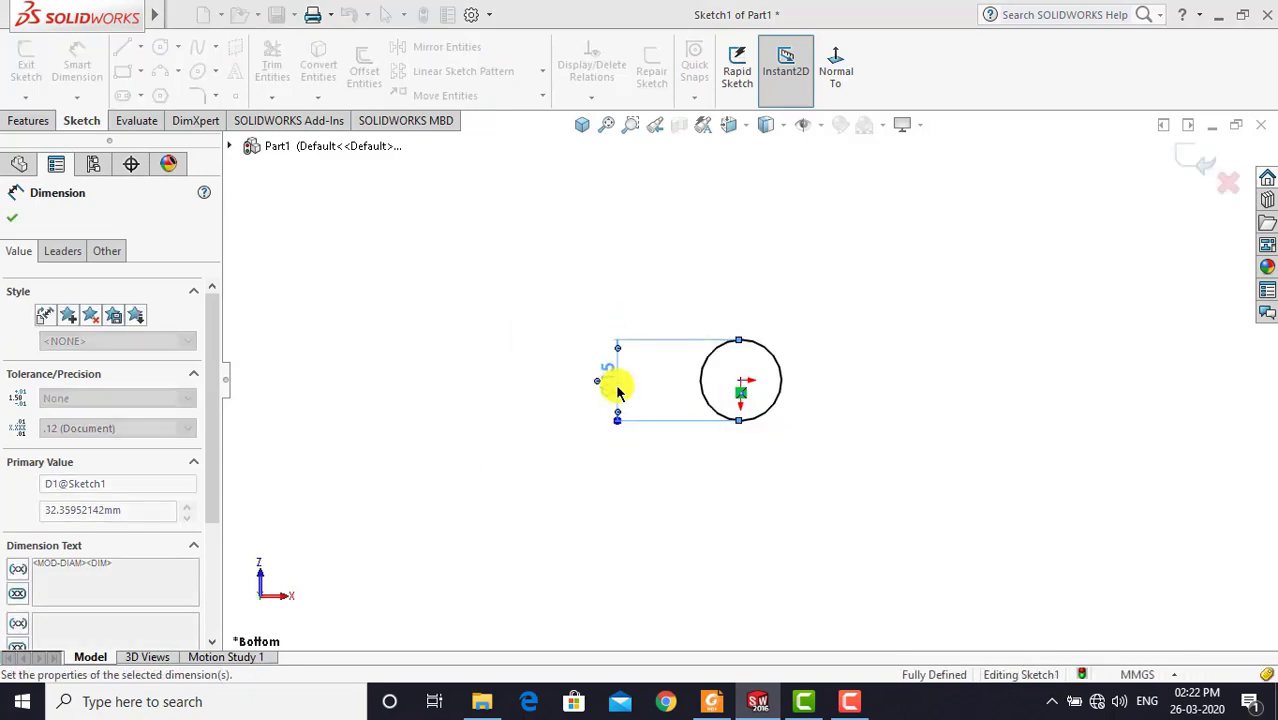
pyautogui.click(550, 300)
pyautogui.scroll(-1, 752, 375)
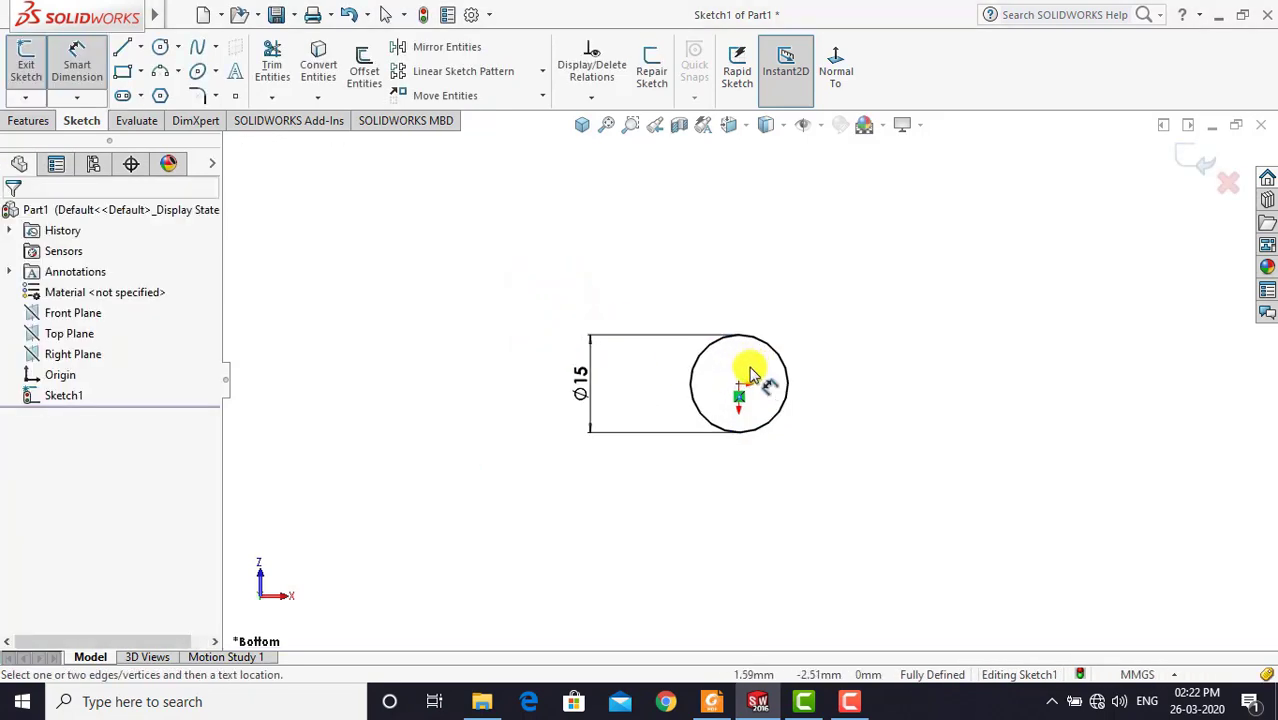
# Extrude the Ø15 circle 7 mm into a solid disc, Boss-Extrude1
pyautogui.click(78, 60)
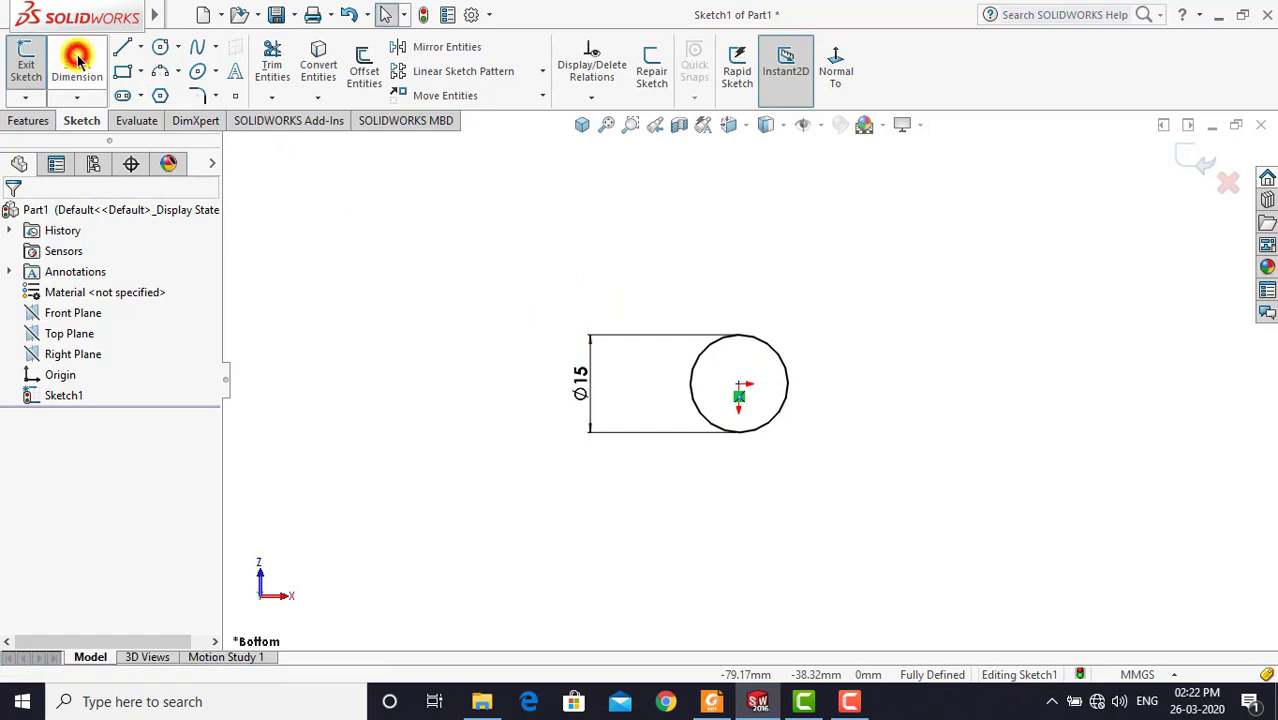
pyautogui.click(27, 119)
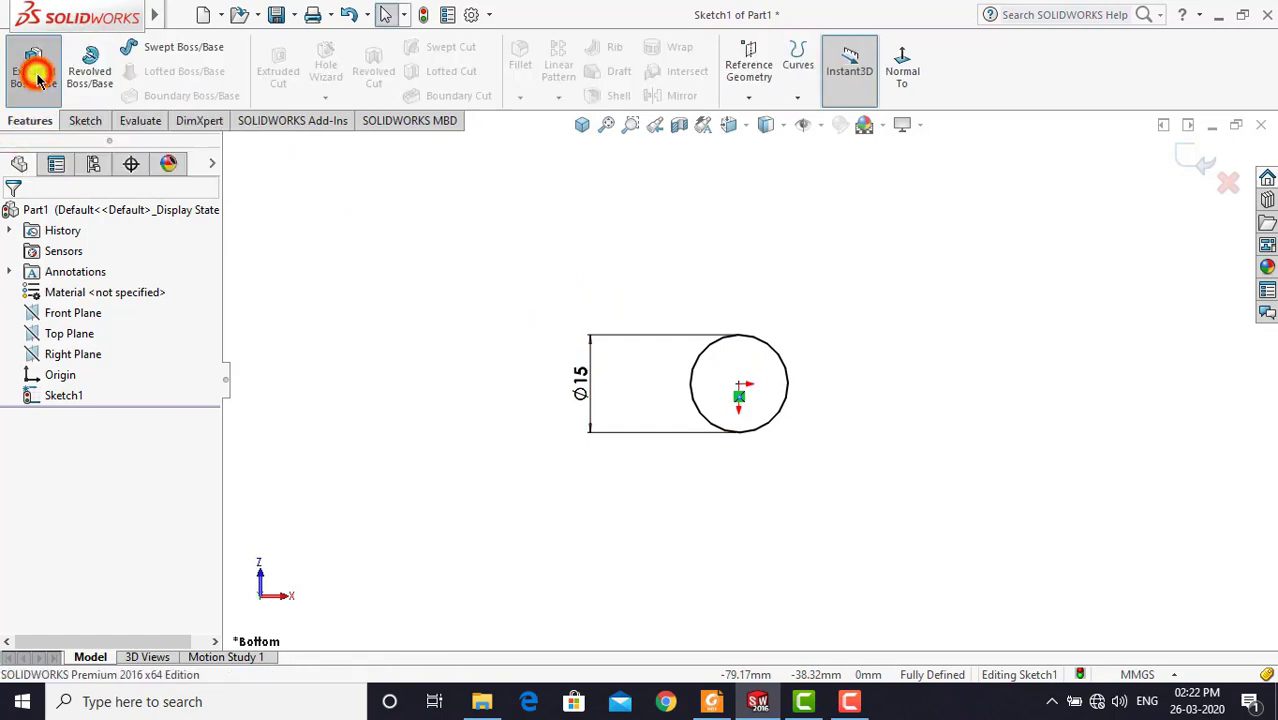
pyautogui.click(36, 78)
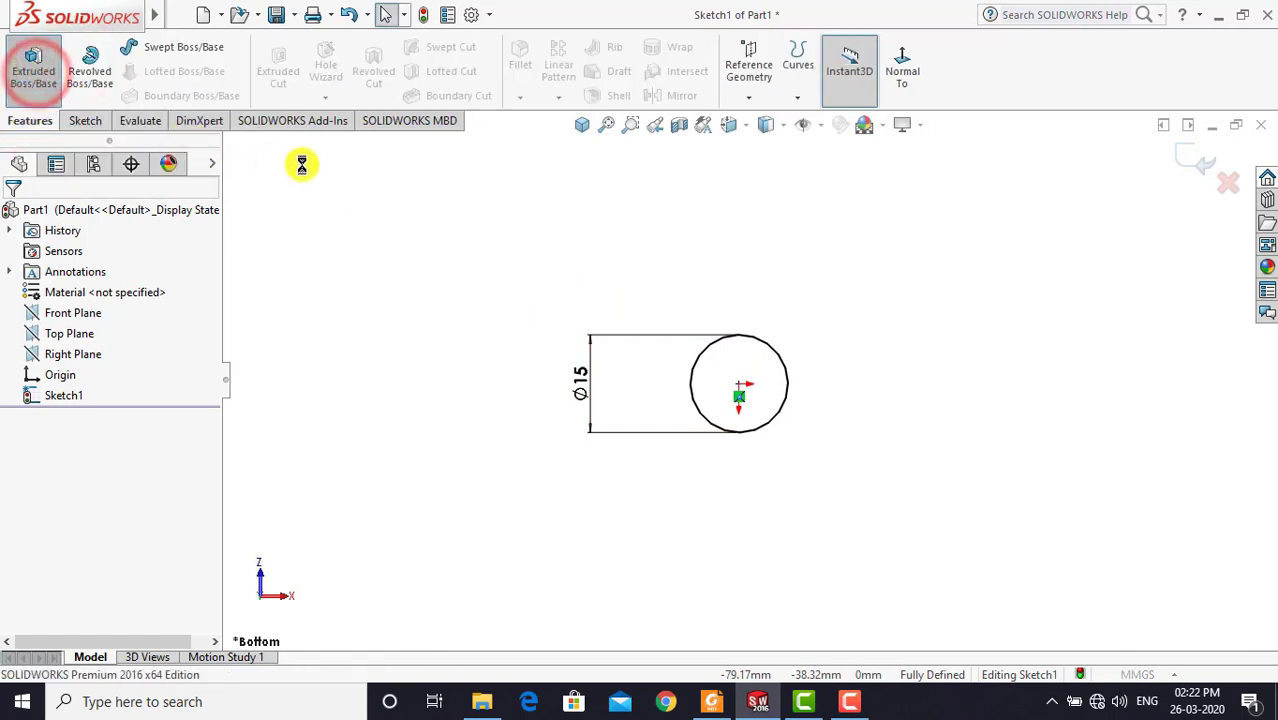
pyautogui.click(580, 127)
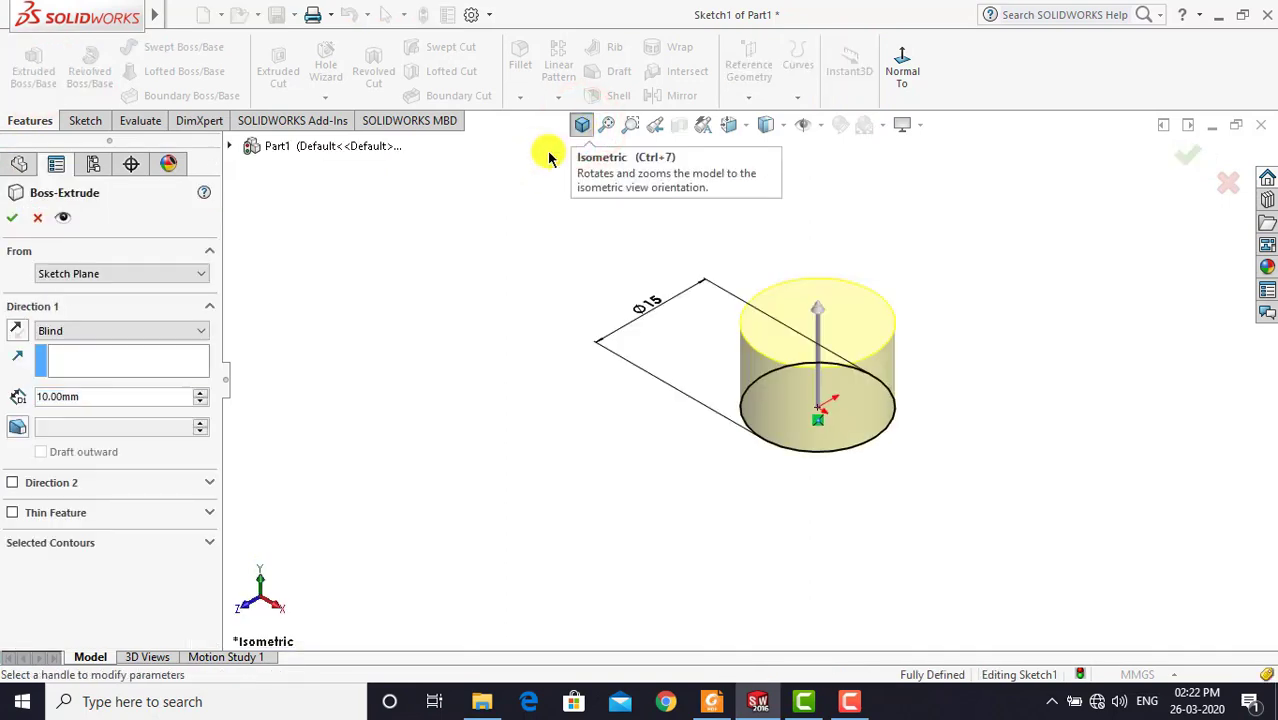
pyautogui.doubleClick(105, 396)
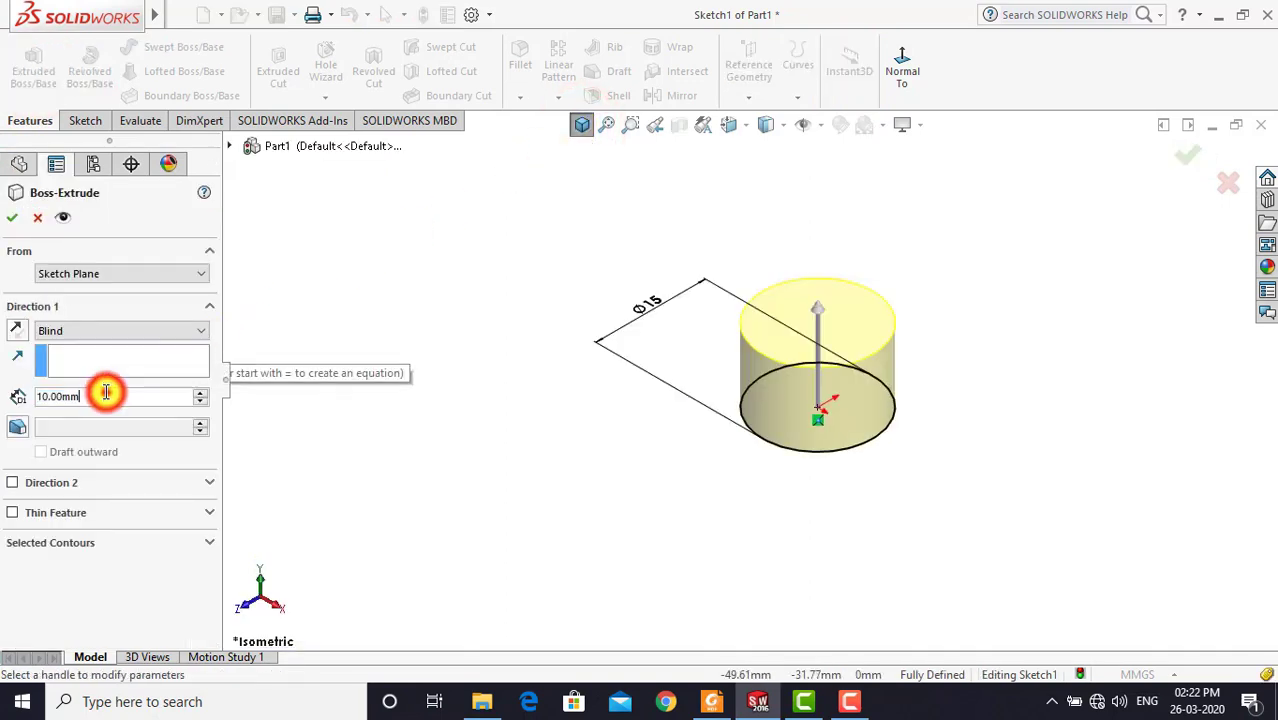
pyautogui.write('7')
pyautogui.press('Return')
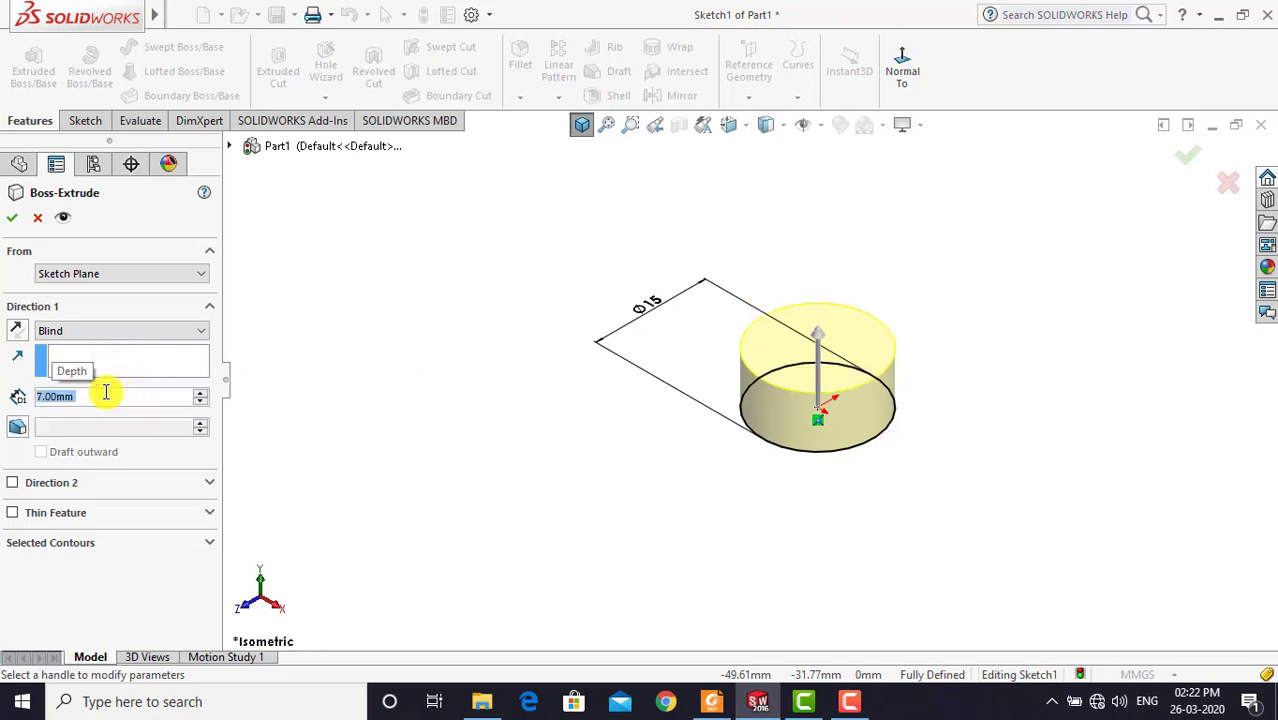
pyautogui.click(10, 220)
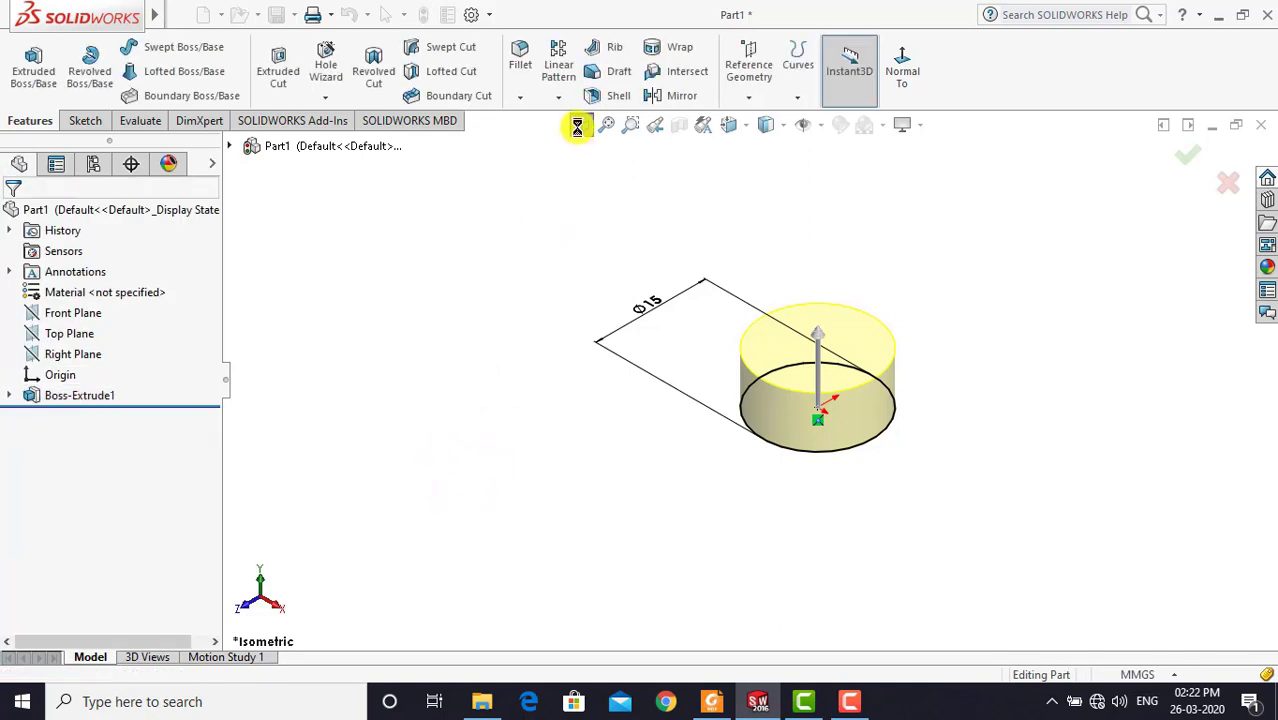
pyautogui.click(581, 124)
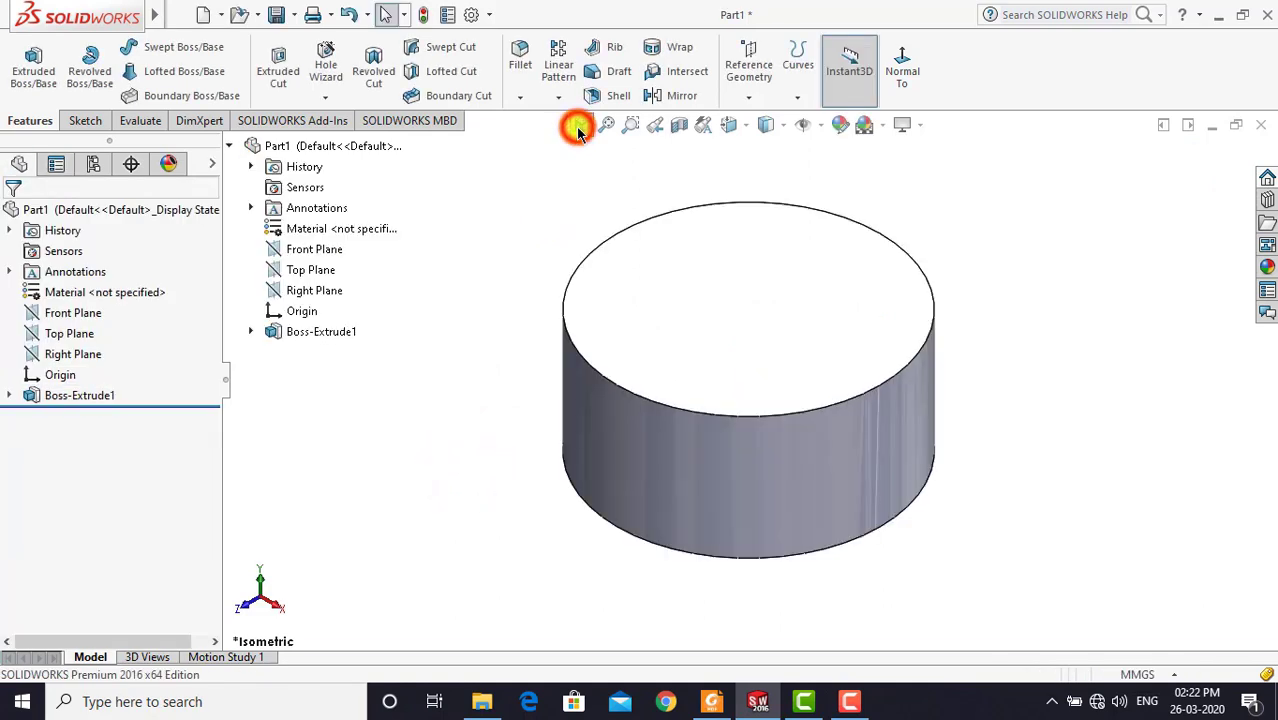
pyautogui.click(708, 704)
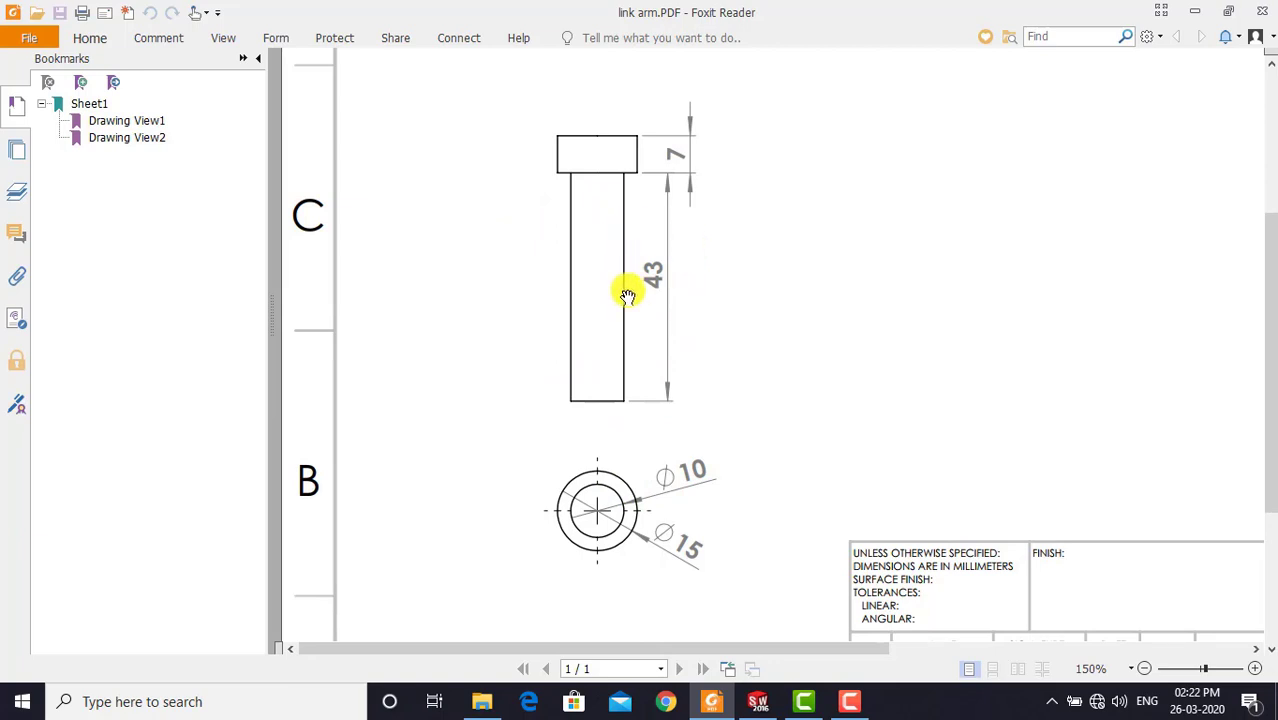
# Start a new sketch on the cylinder's bottom face, viewed face-on
pyautogui.click(756, 700)
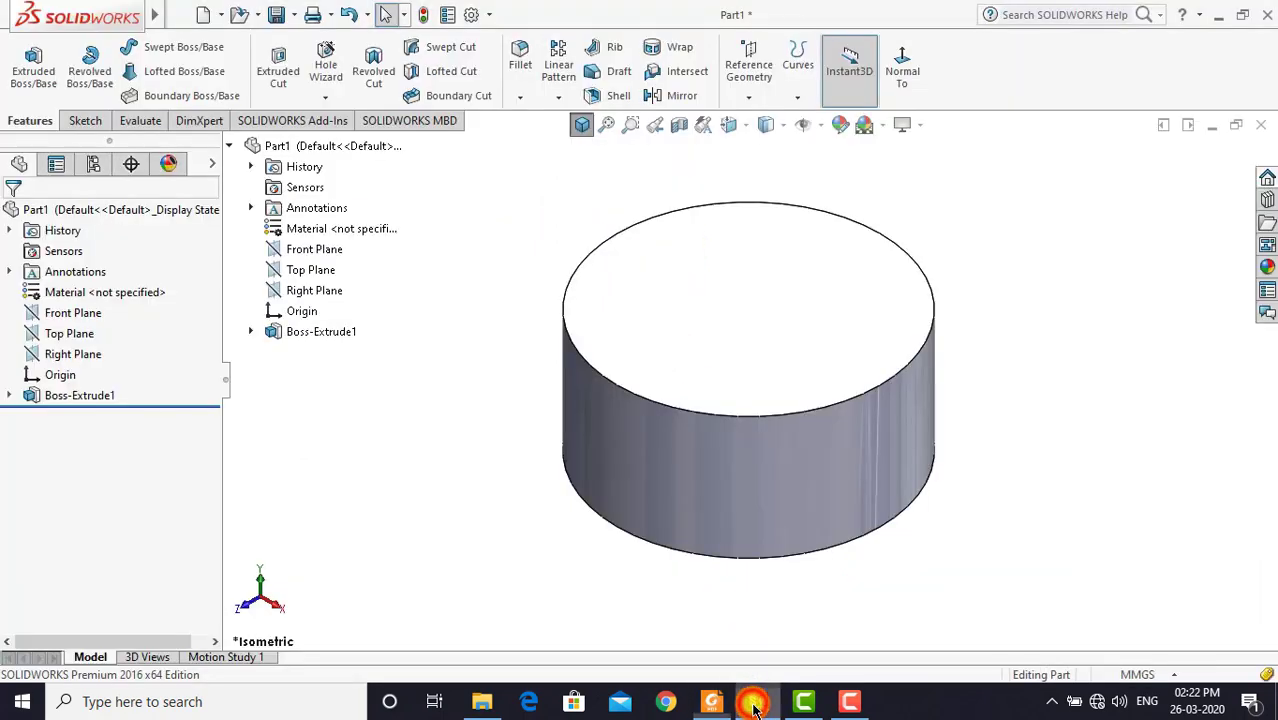
pyautogui.click(567, 570)
pyautogui.click(85, 120)
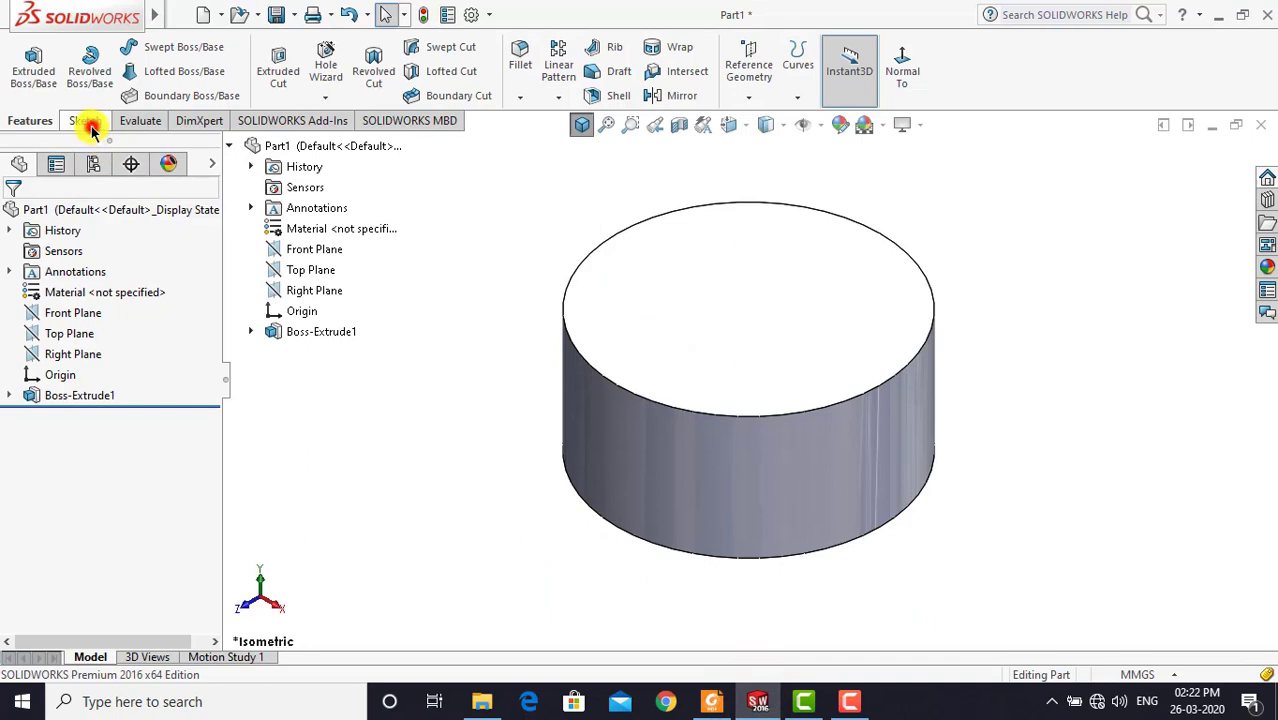
pyautogui.click(29, 75)
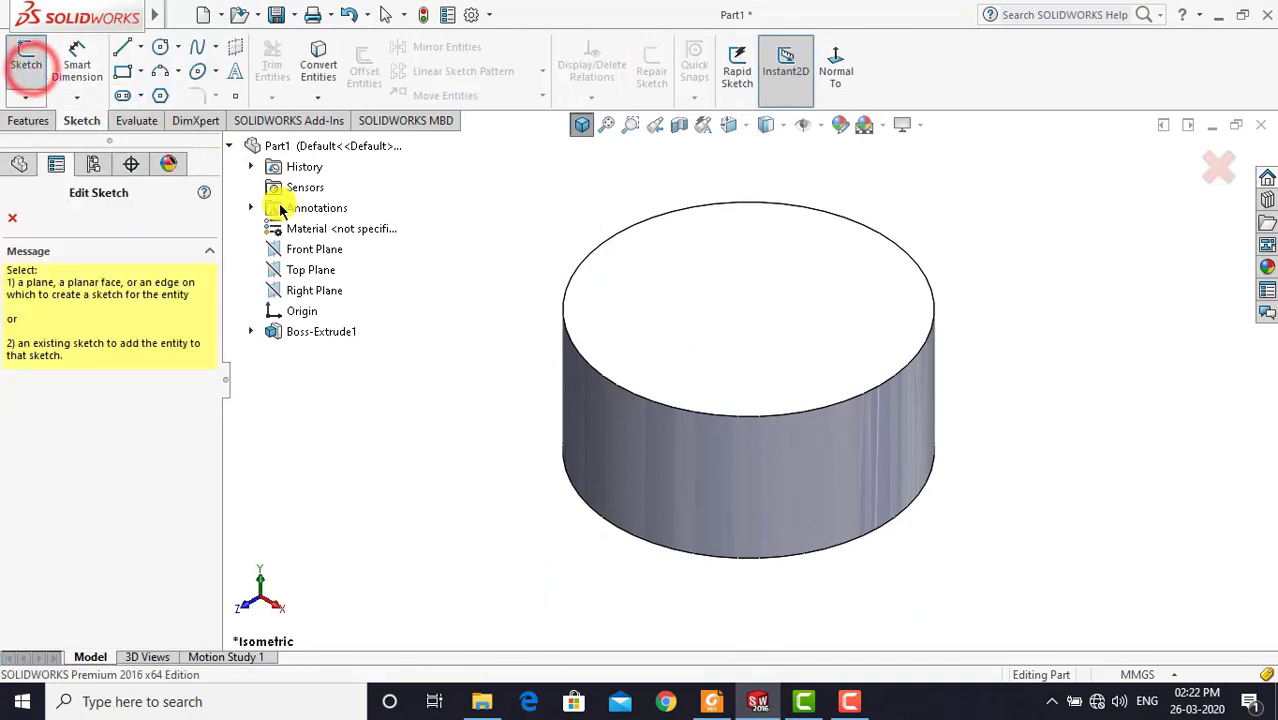
pyautogui.moveTo(524, 552); pyautogui.dragTo(539, 395, button='middle')
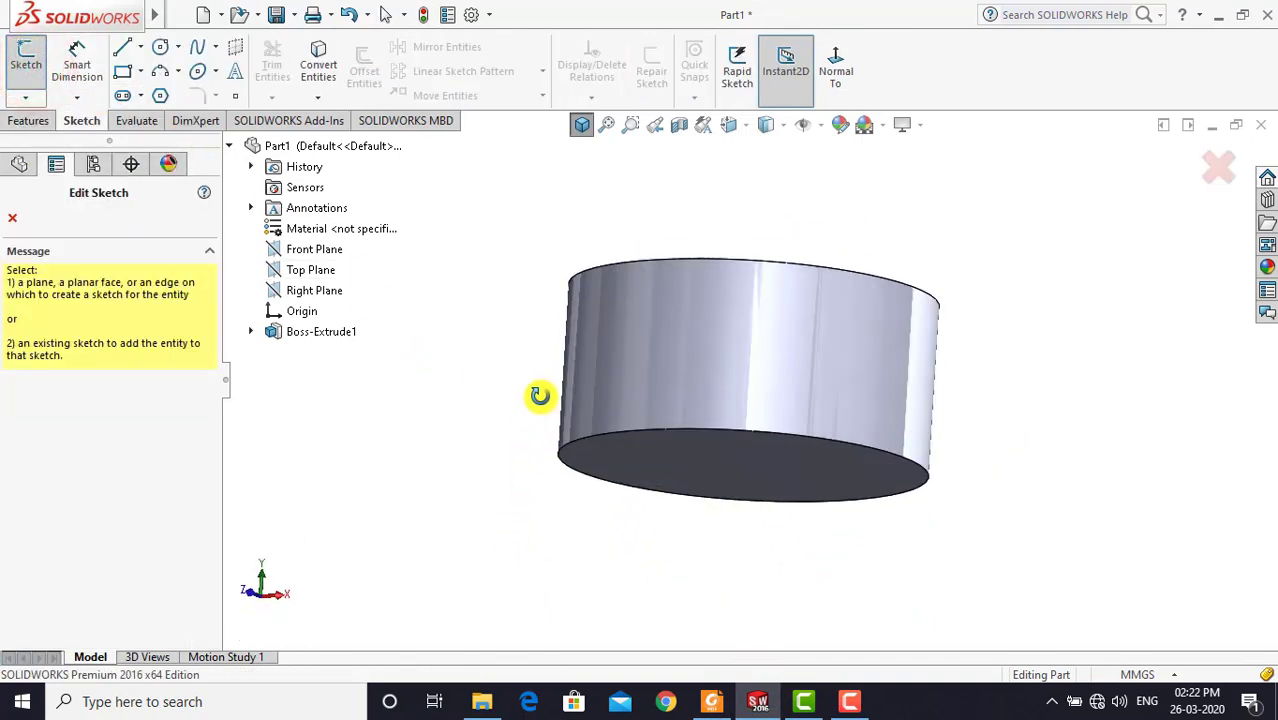
pyautogui.click(656, 467)
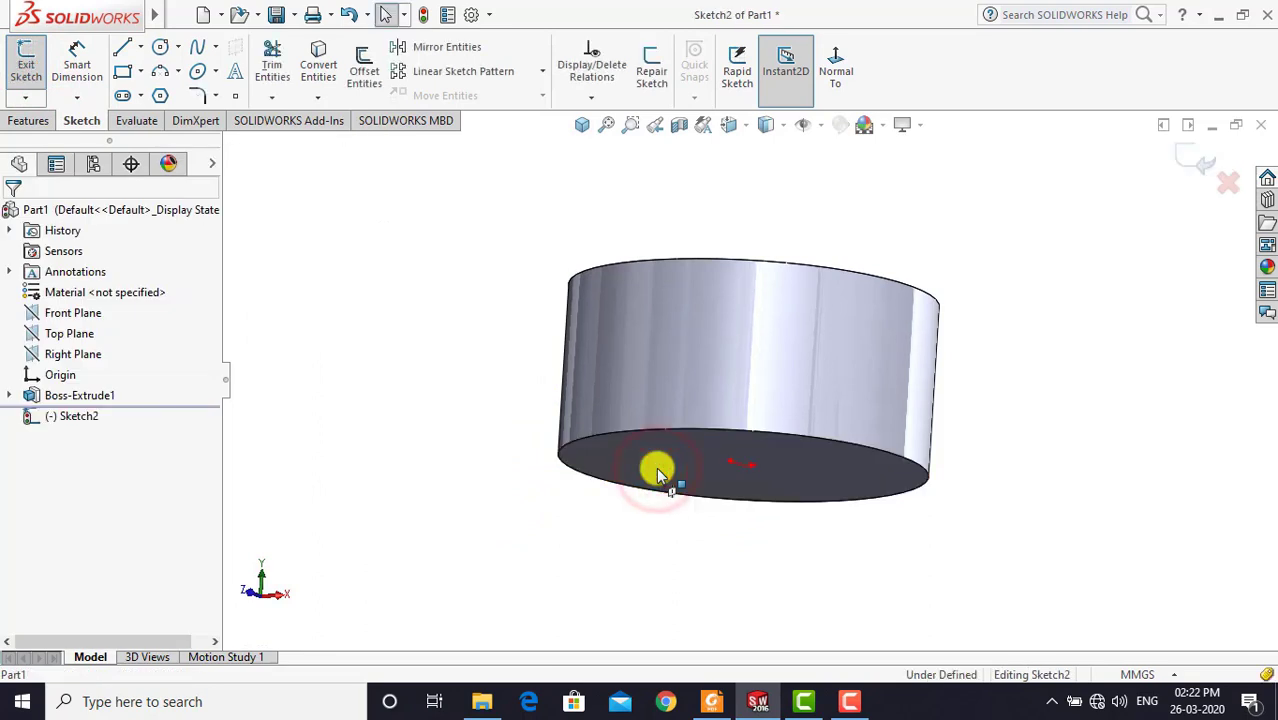
pyautogui.click(840, 68)
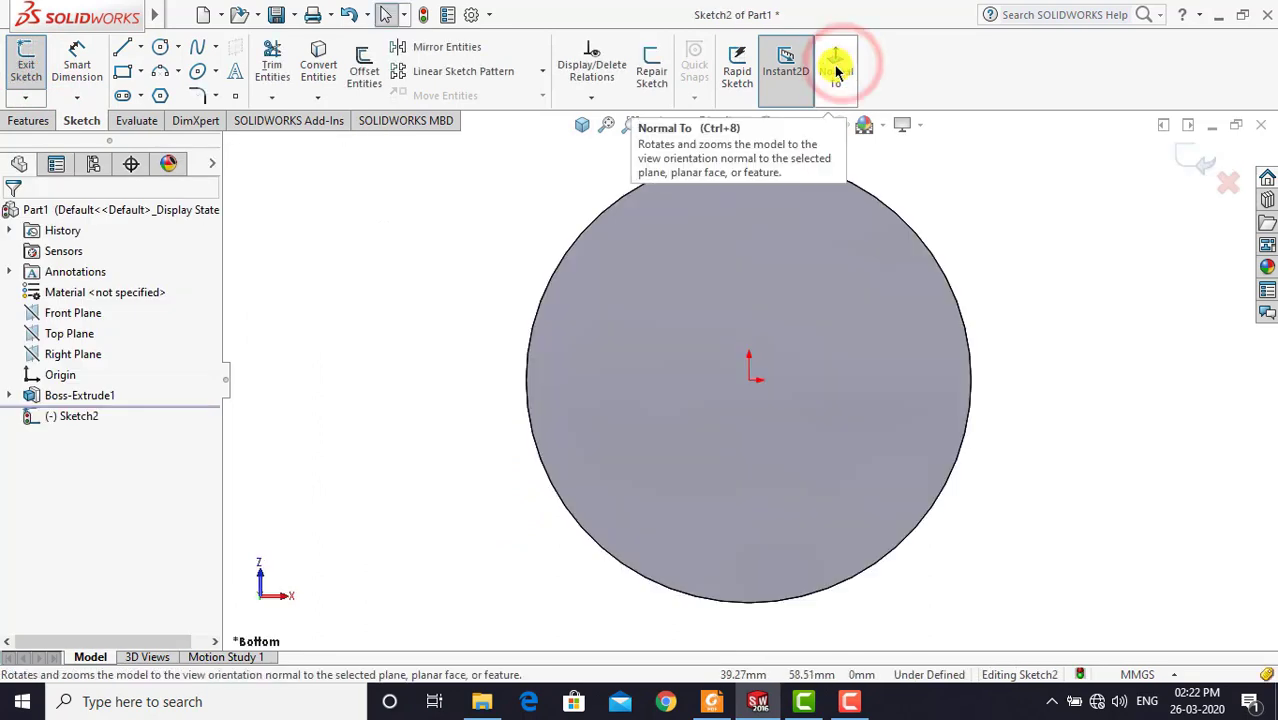
# Draw a circle centred on the origin and dimension it to Ø10
pyautogui.click(164, 48)
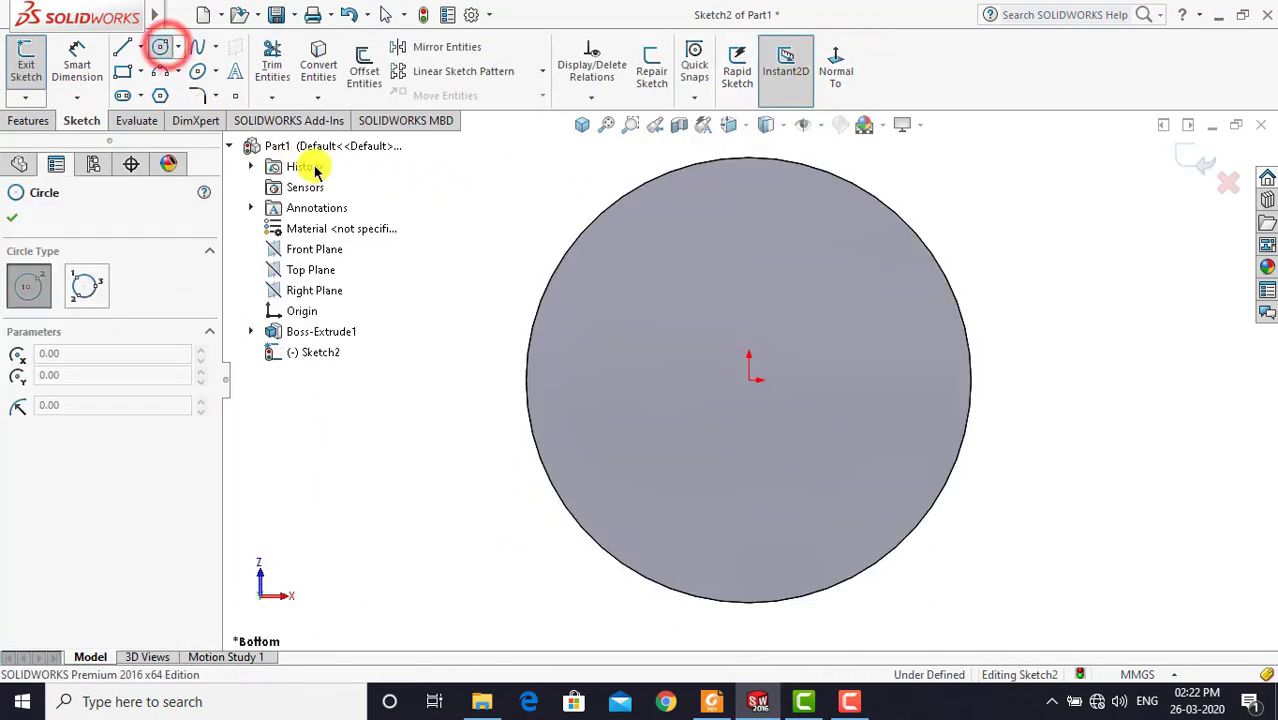
pyautogui.click(750, 381)
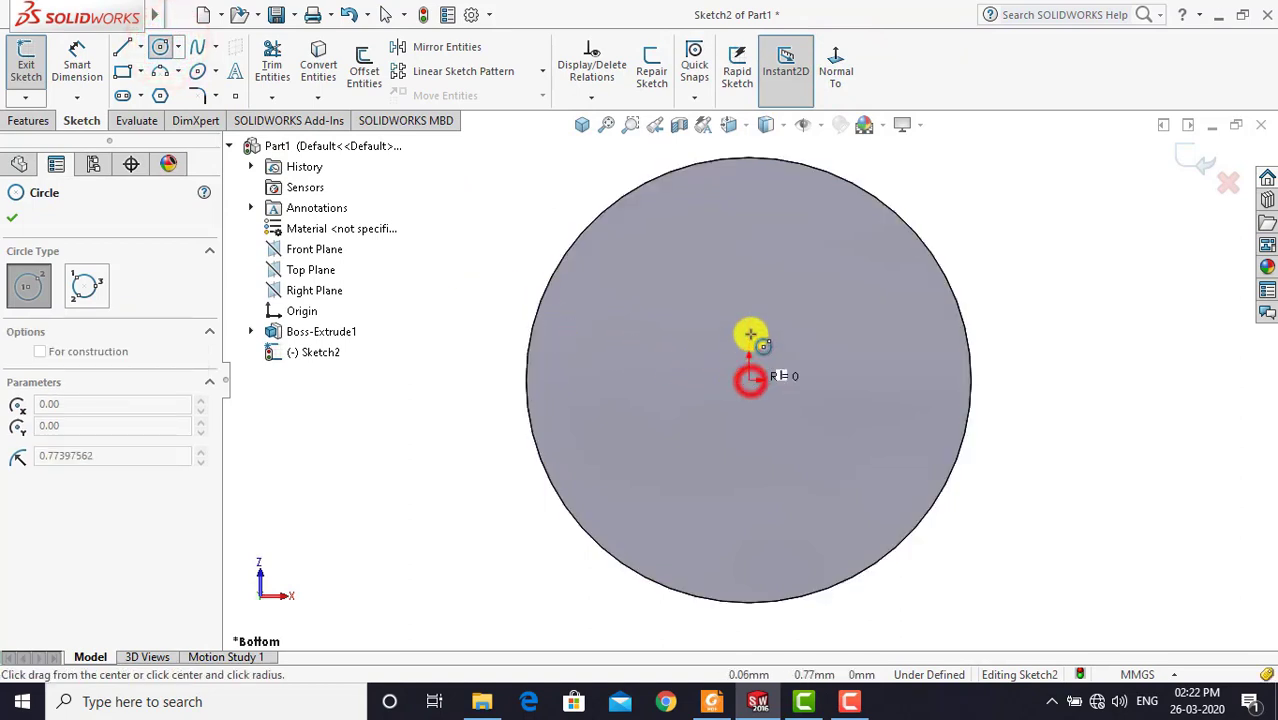
pyautogui.click(769, 290)
pyautogui.press('Escape')
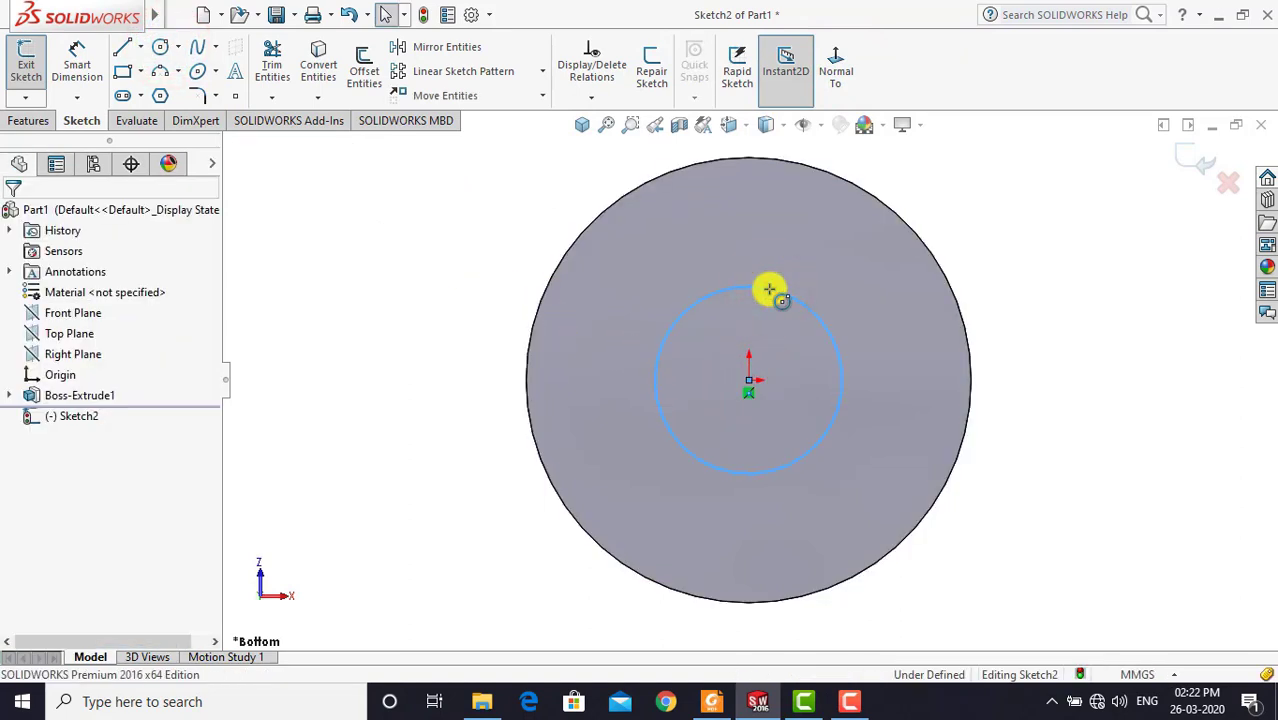
pyautogui.click(90, 62)
pyautogui.click(682, 314)
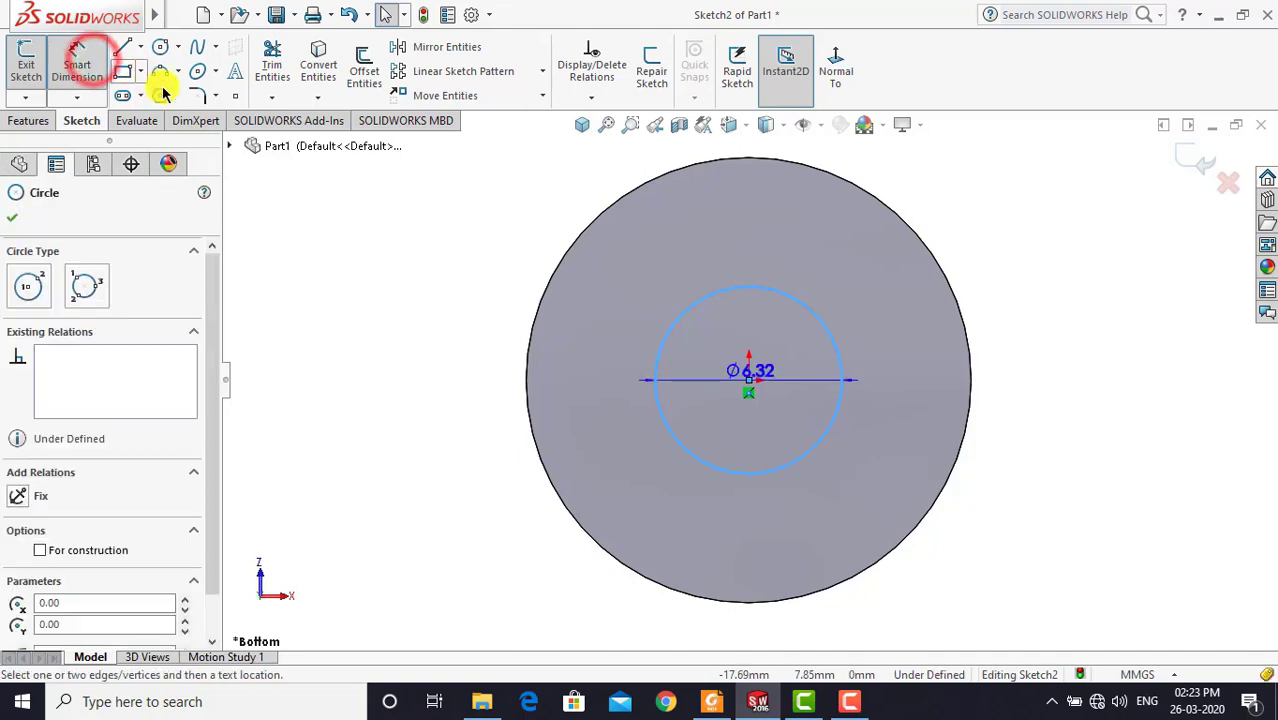
pyautogui.click(503, 355)
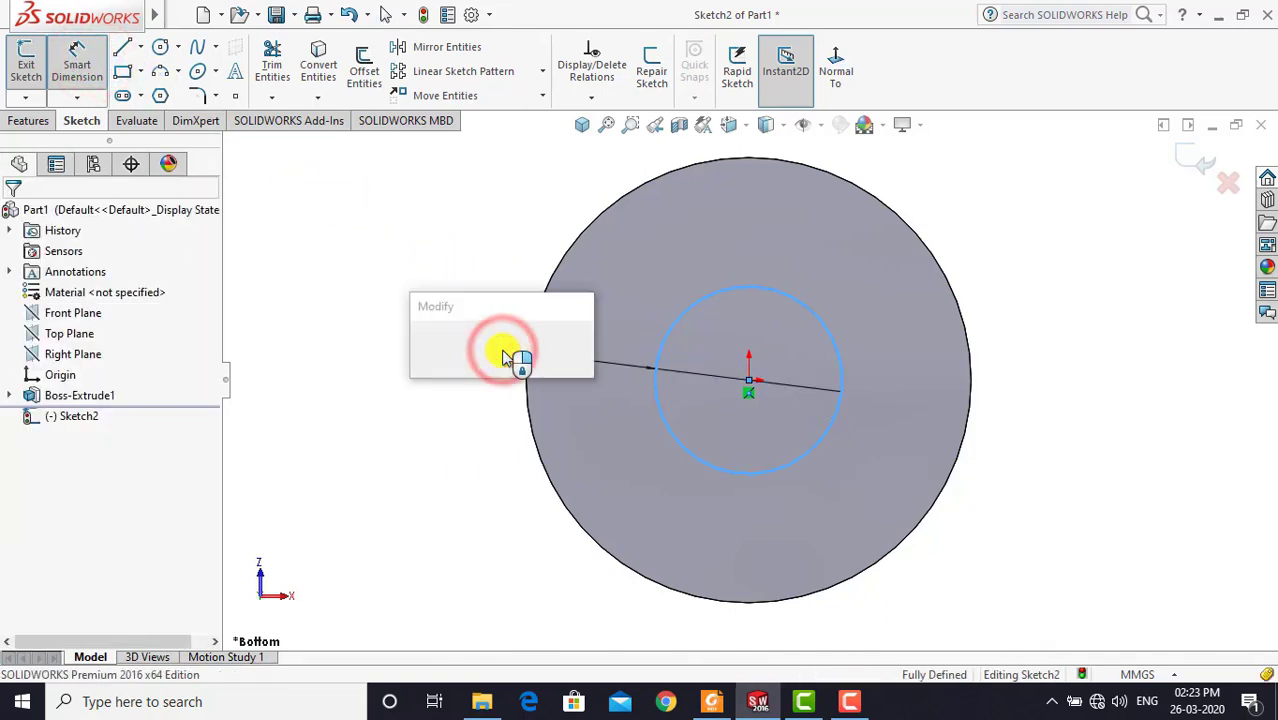
pyautogui.write('10')
pyautogui.press('Return')
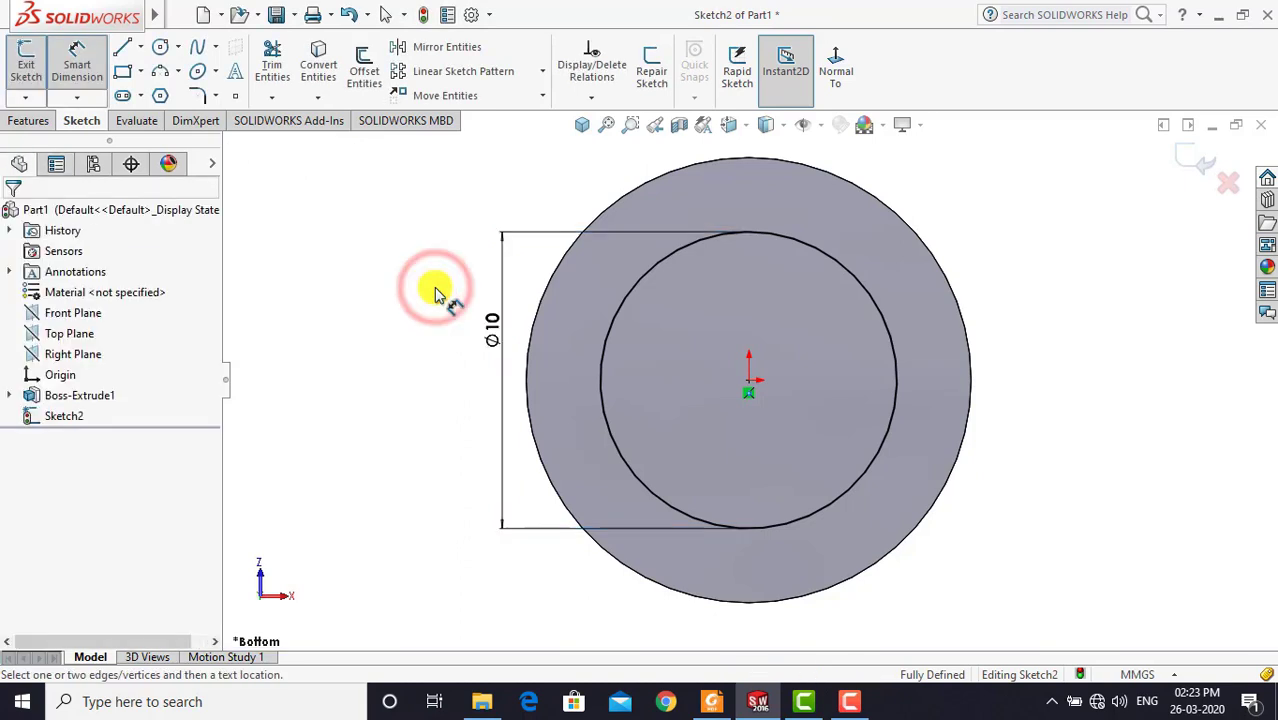
pyautogui.click(77, 62)
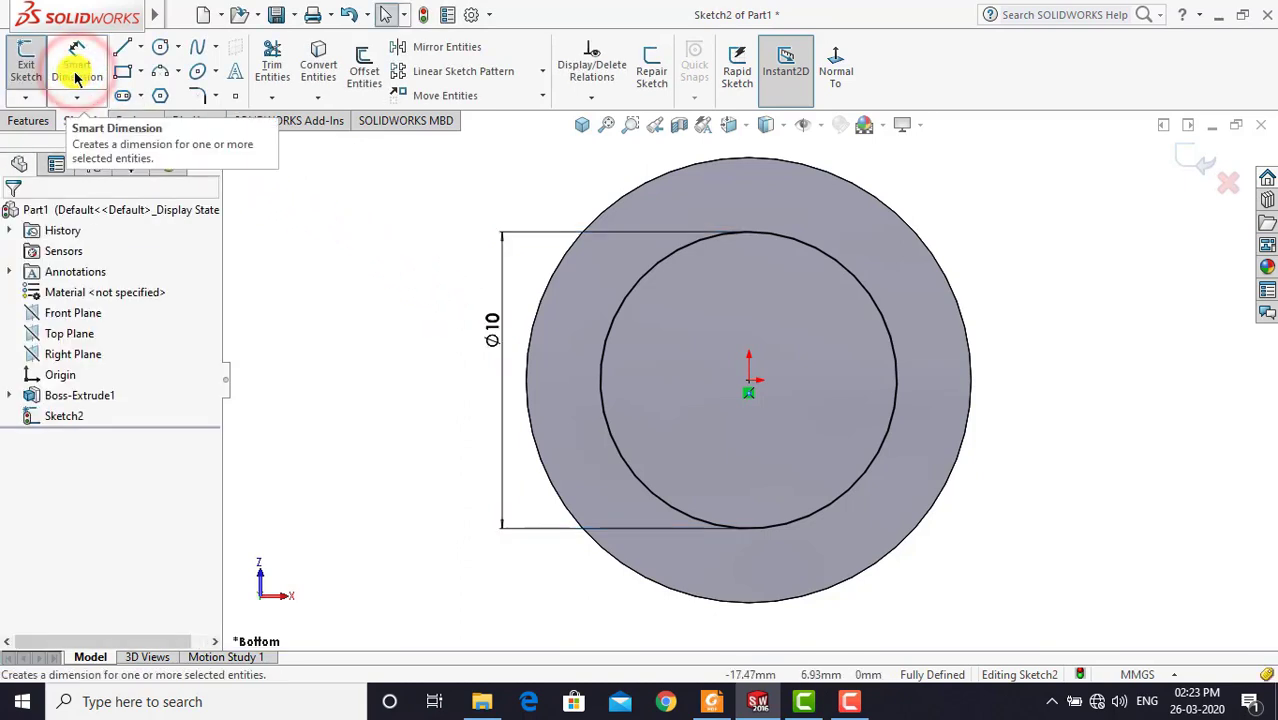
pyautogui.click(36, 121)
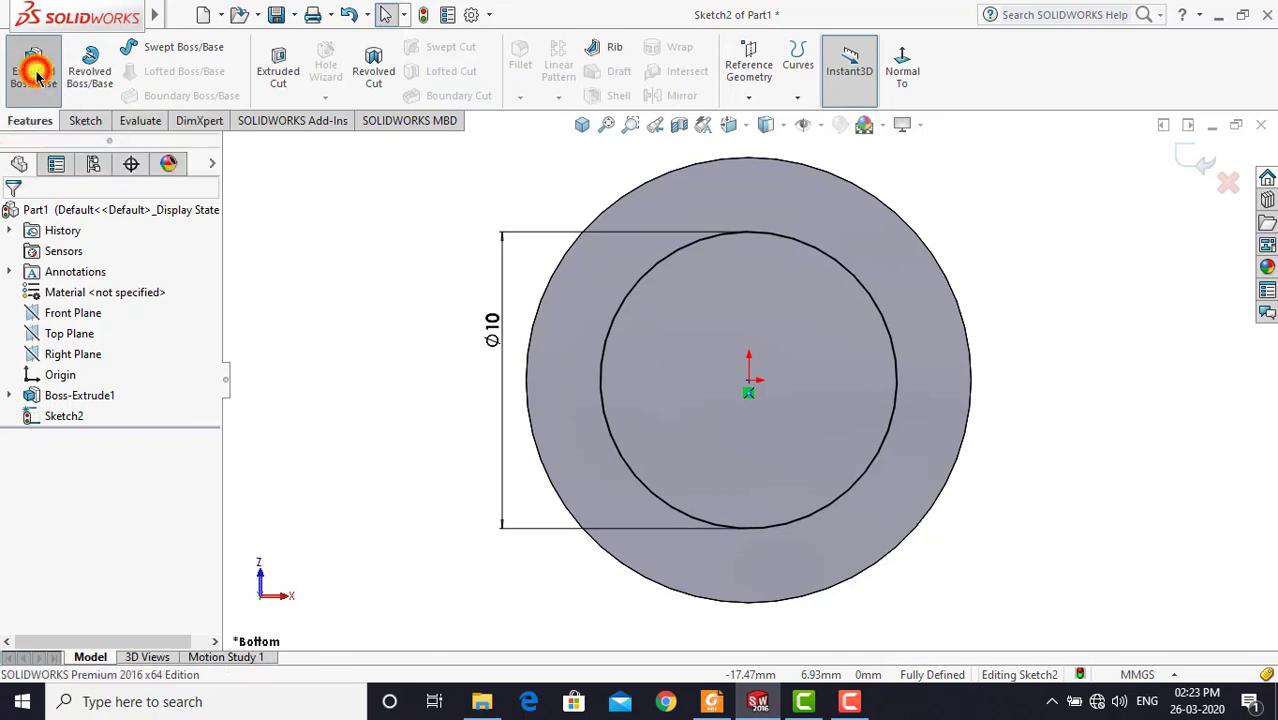
# Extrude the Ø10 circle 43 mm from the head's underside to form the shank
pyautogui.click(36, 75)
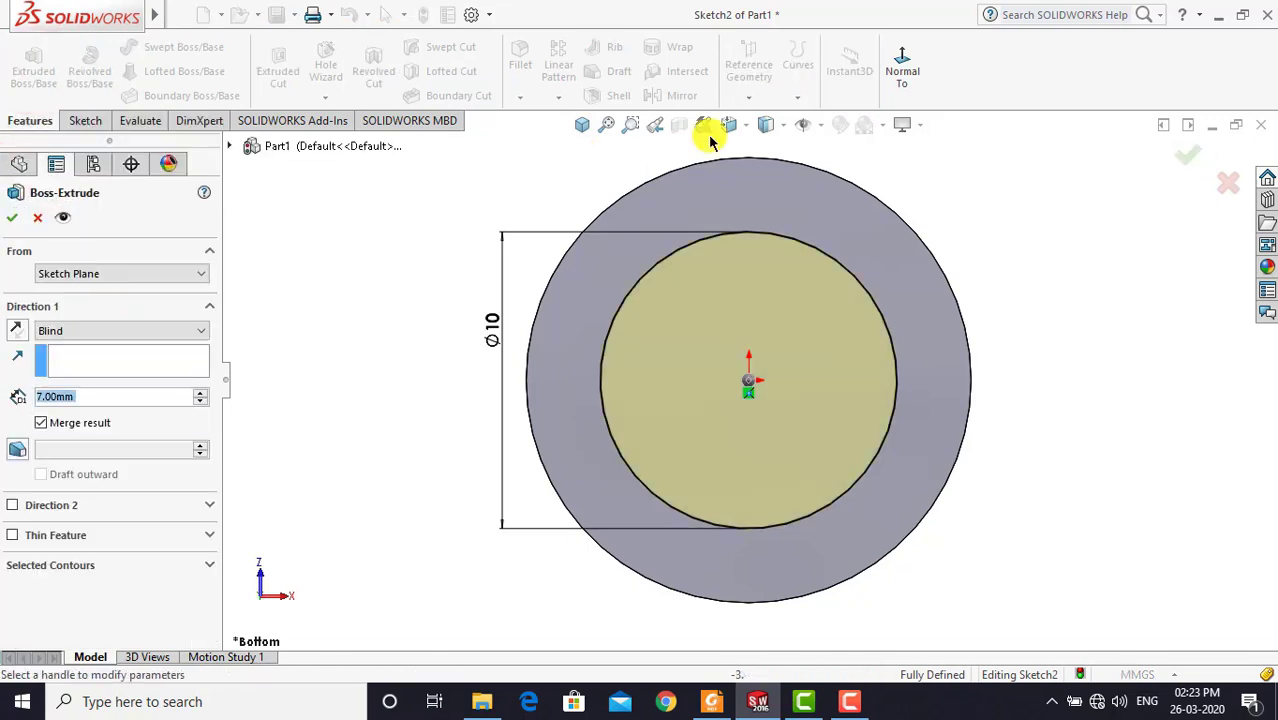
pyautogui.click(585, 128)
pyautogui.click(135, 366)
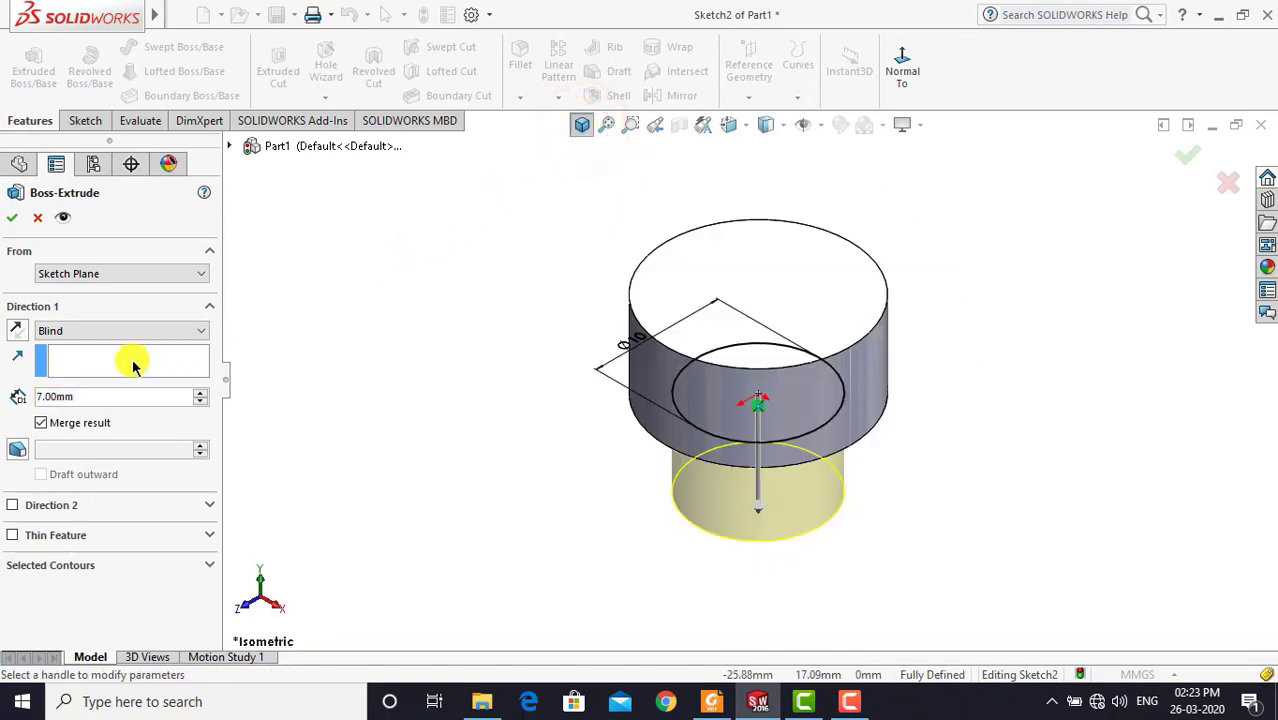
pyautogui.doubleClick(86, 397)
pyautogui.write('4')
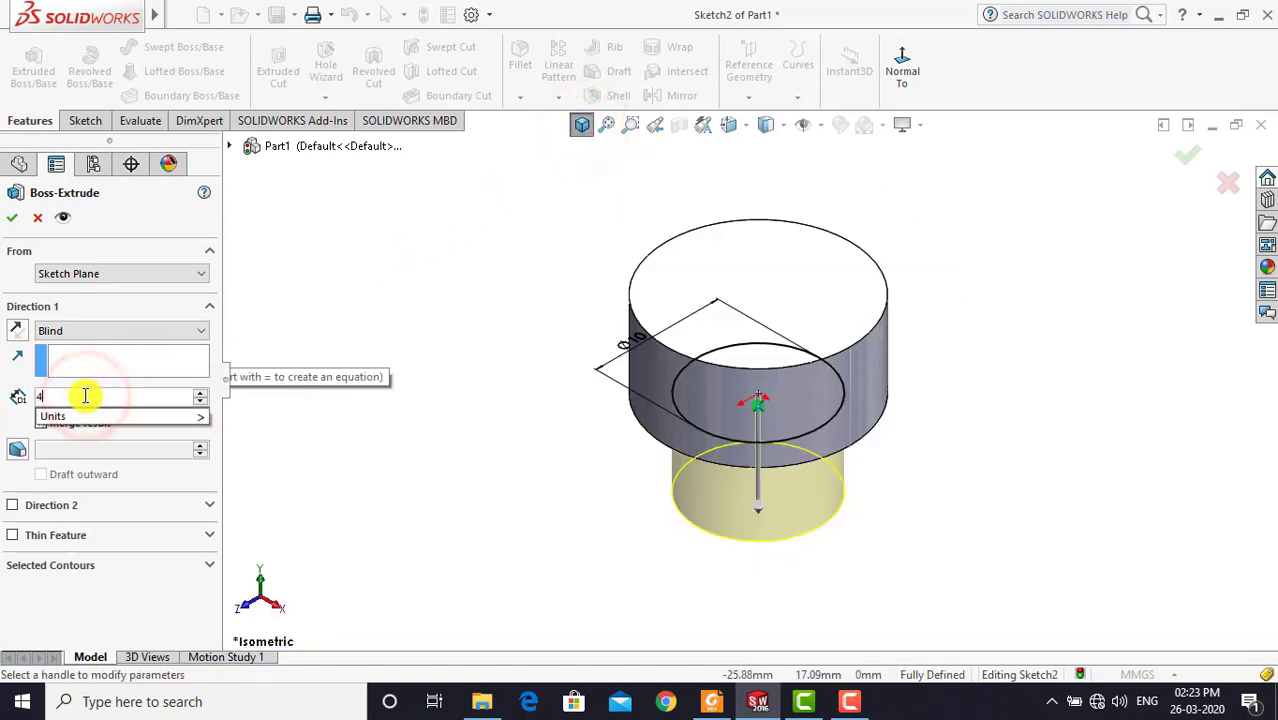
pyautogui.write('3')
pyautogui.press('Return')
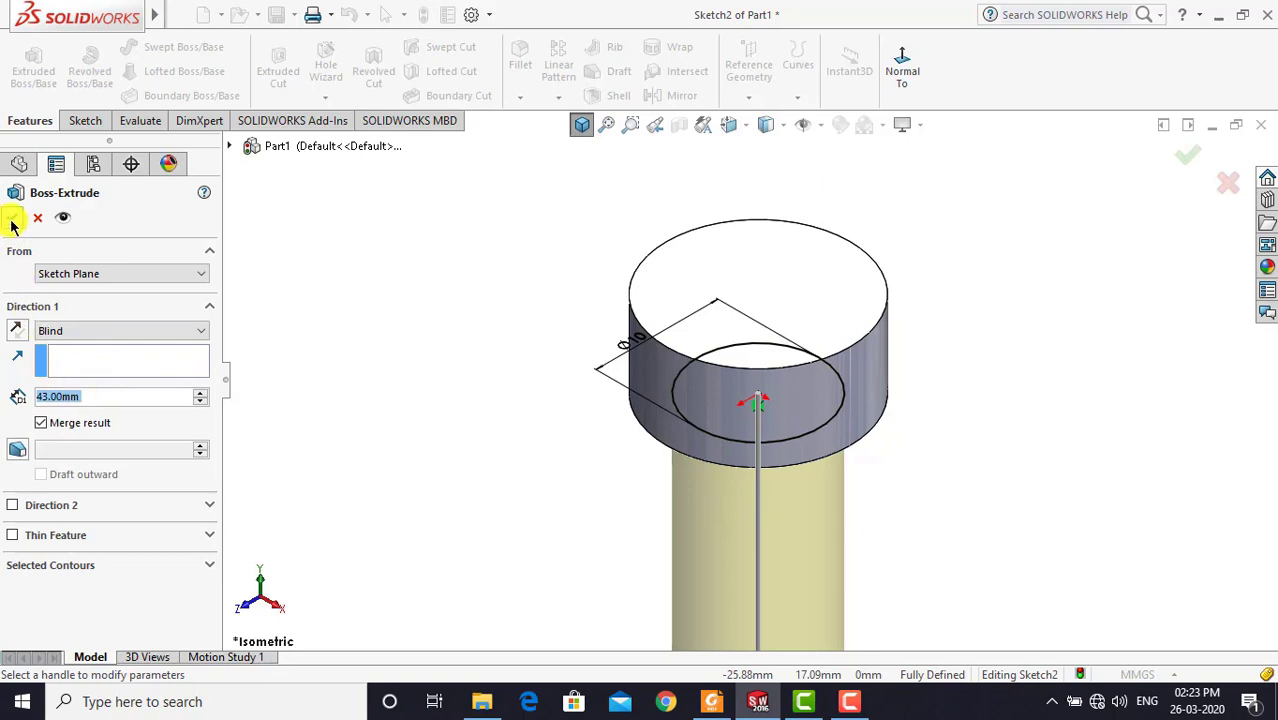
pyautogui.click(12, 219)
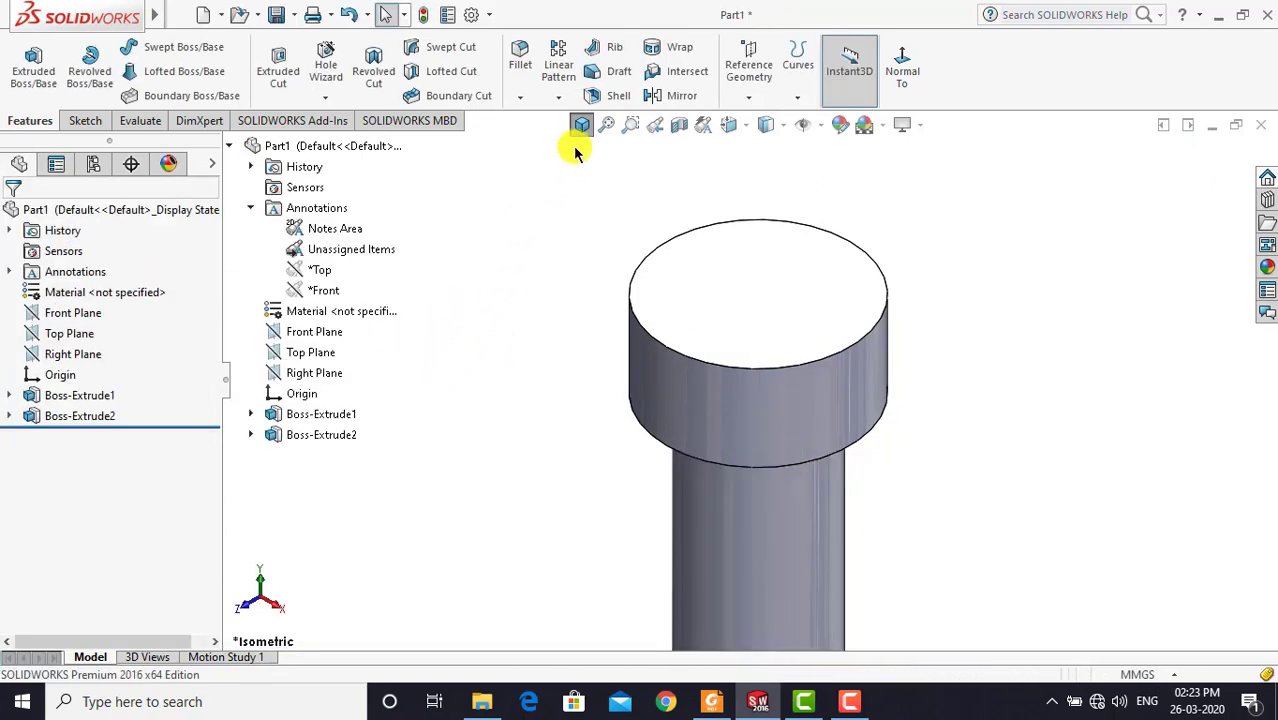
pyautogui.click(581, 124)
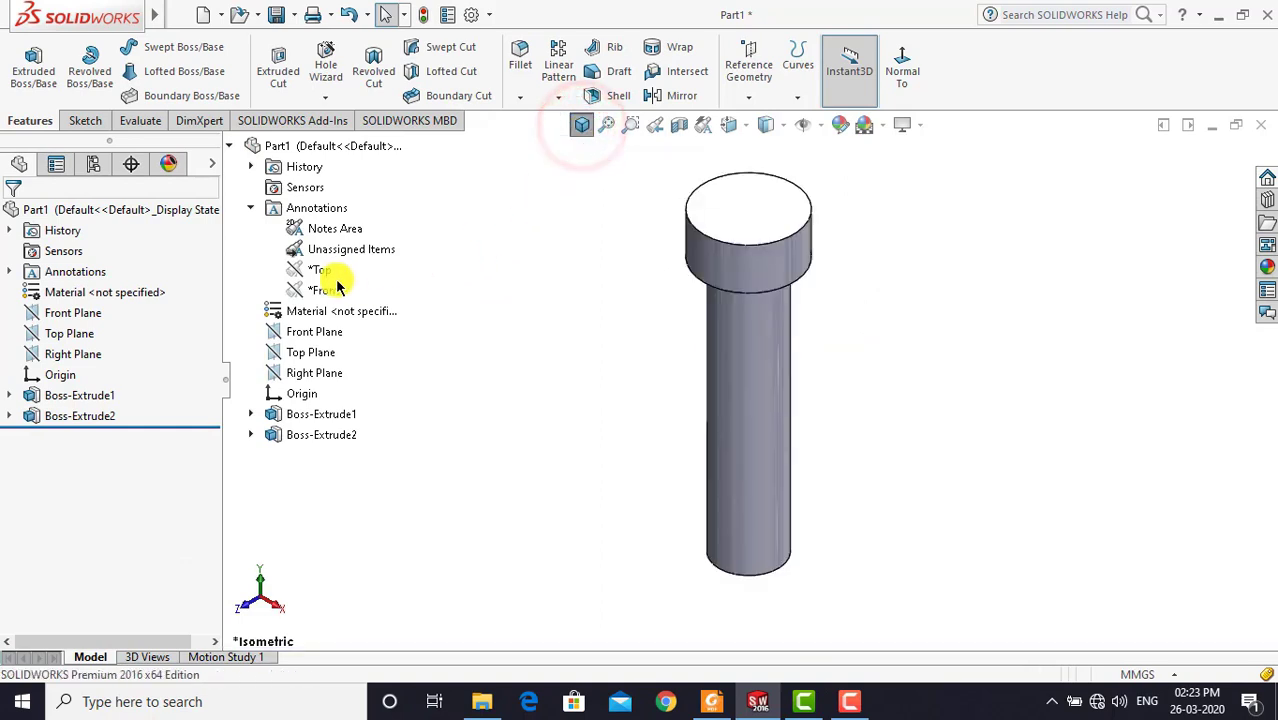
pyautogui.click(105, 210)
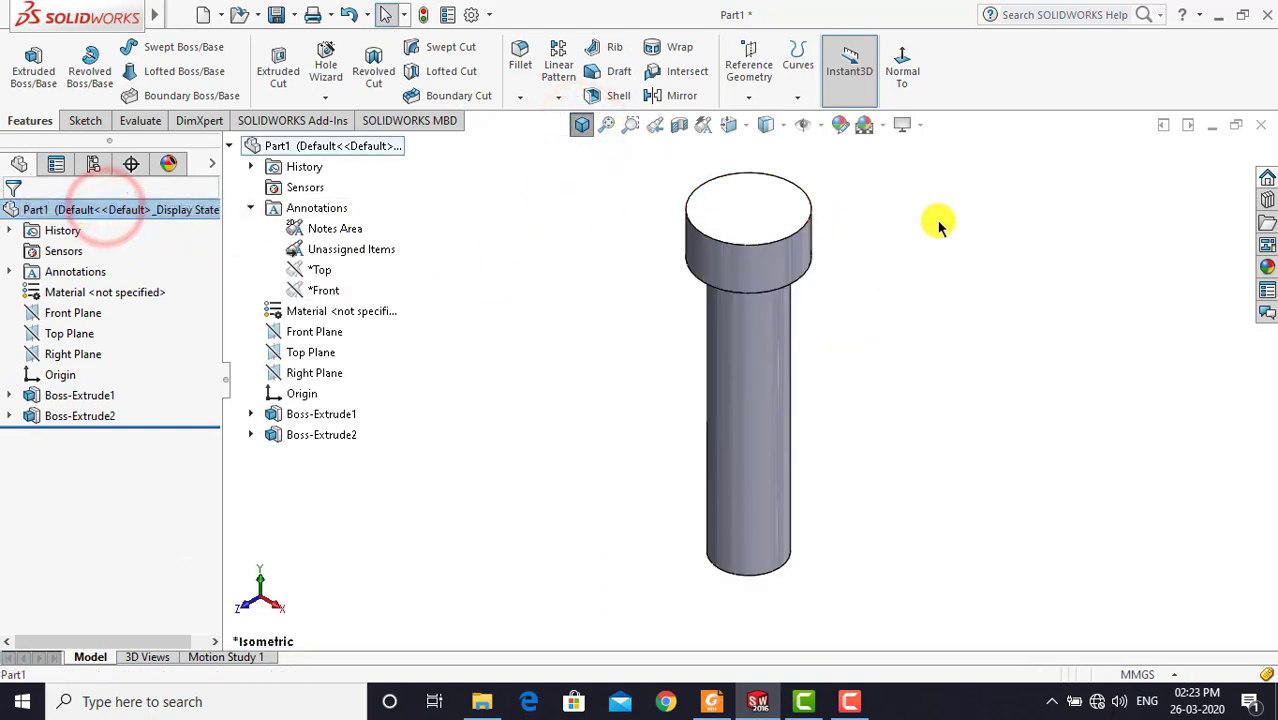
# Drag a copper-coloured car paint swatch from Painted > Car onto the part
pyautogui.click(1265, 270)
pyautogui.click(979, 177)
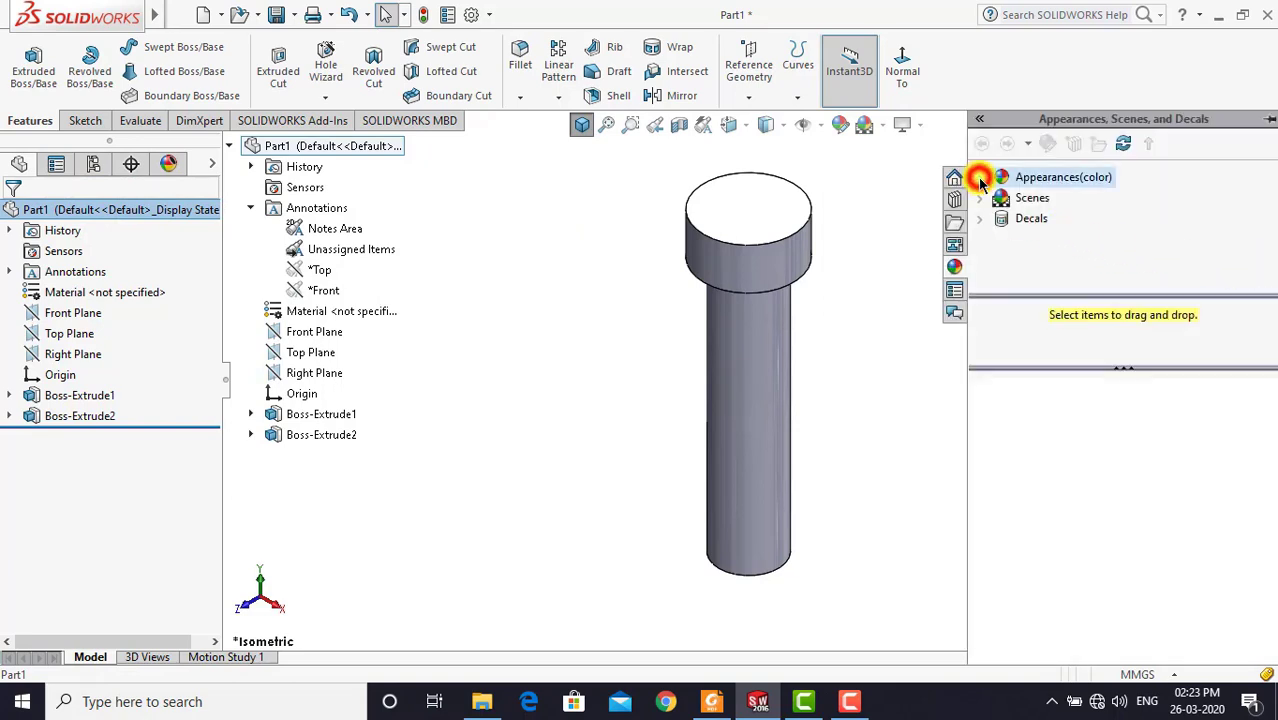
pyautogui.click(1002, 240)
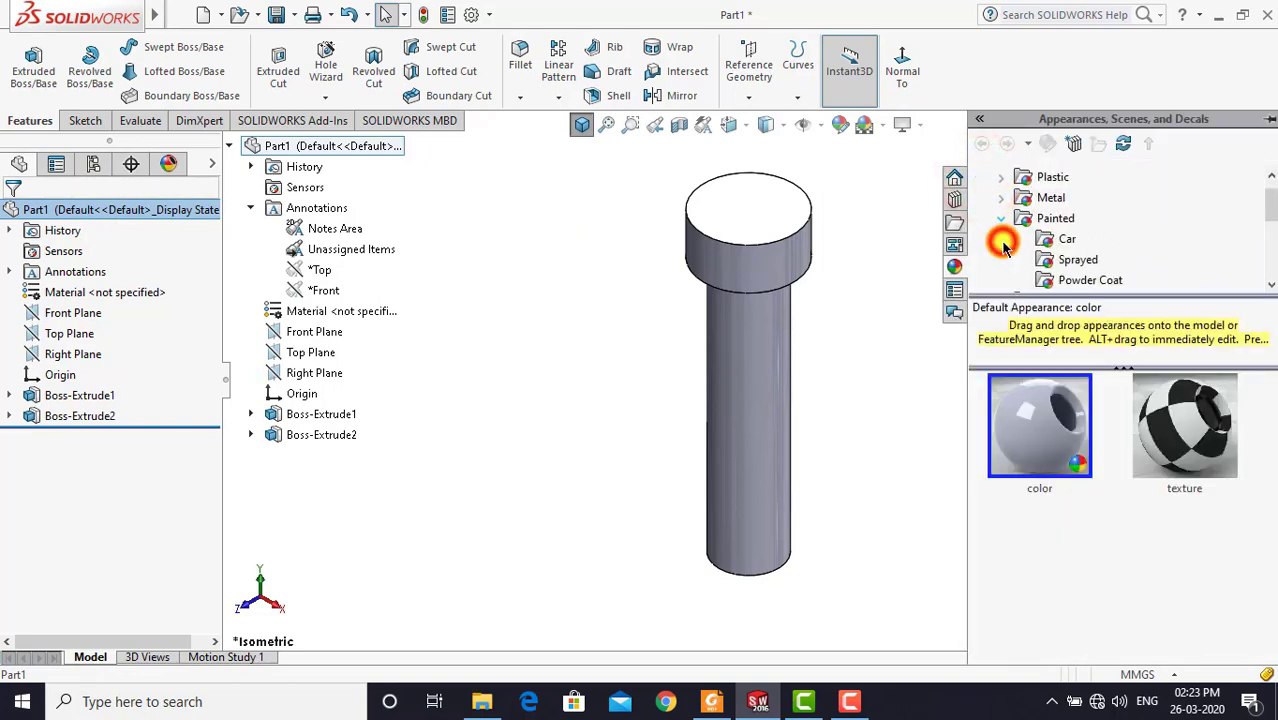
pyautogui.click(1062, 240)
pyautogui.scroll(-2, 1045, 455)
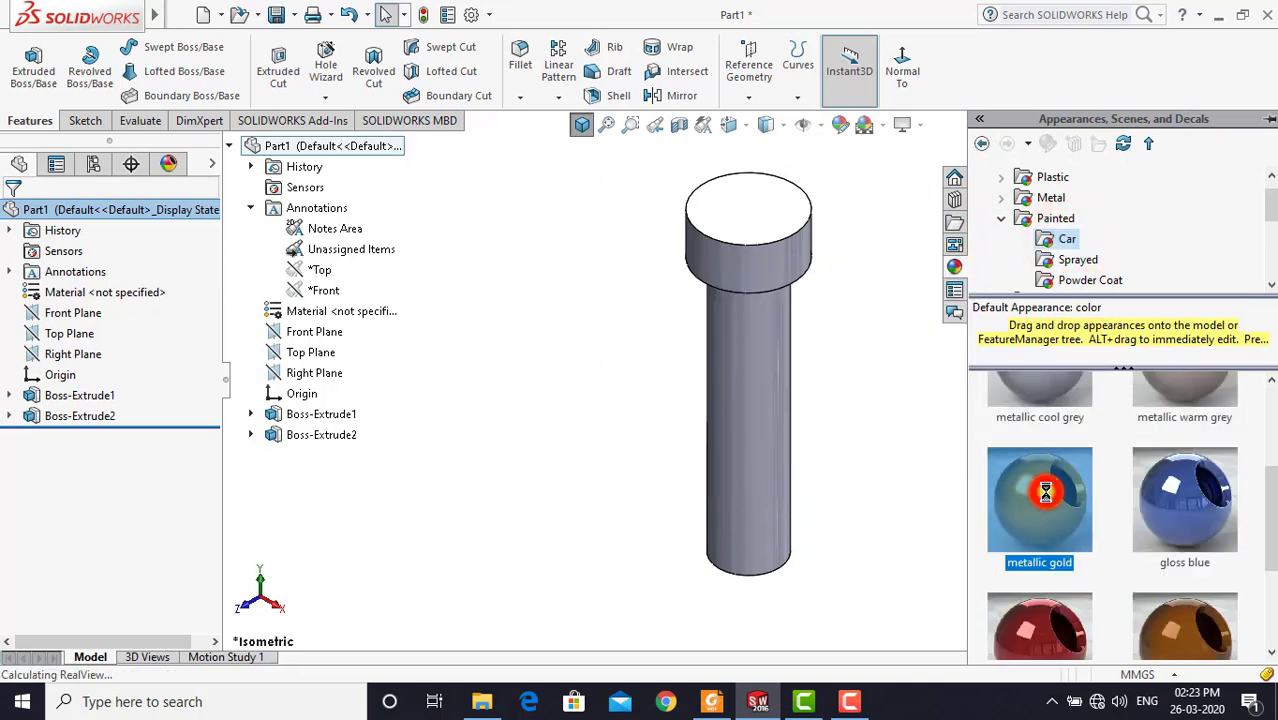
pyautogui.moveTo(1047, 500); pyautogui.dragTo(763, 379)
pyautogui.click(612, 340)
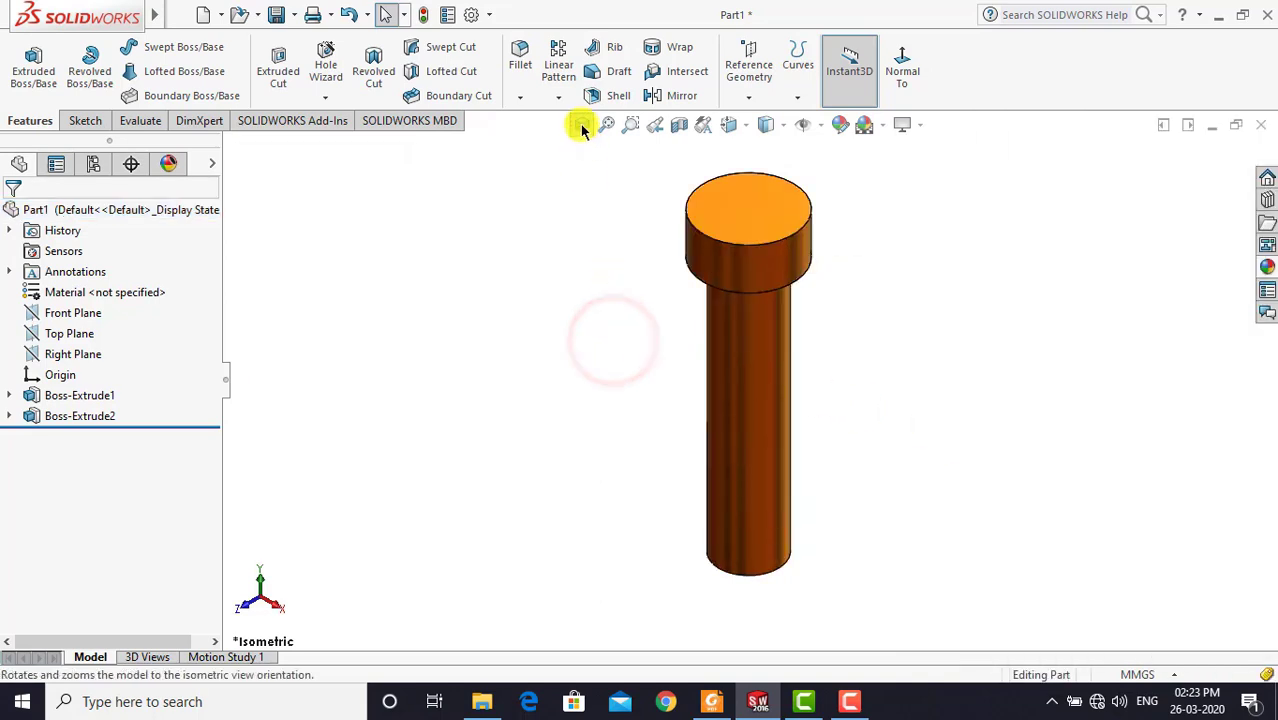
pyautogui.click(582, 124)
pyautogui.click(568, 210)
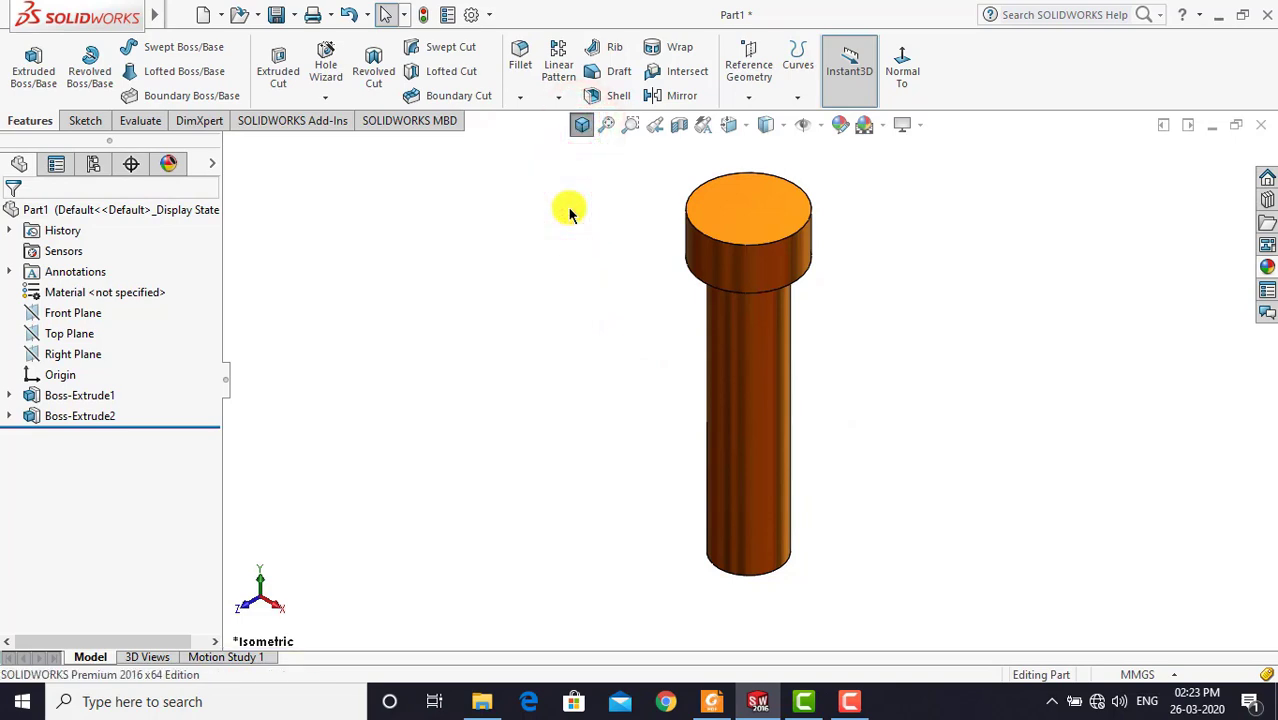
# Save the part as 'link arm' and close it
pyautogui.click(277, 17)
pyautogui.write('link arm')
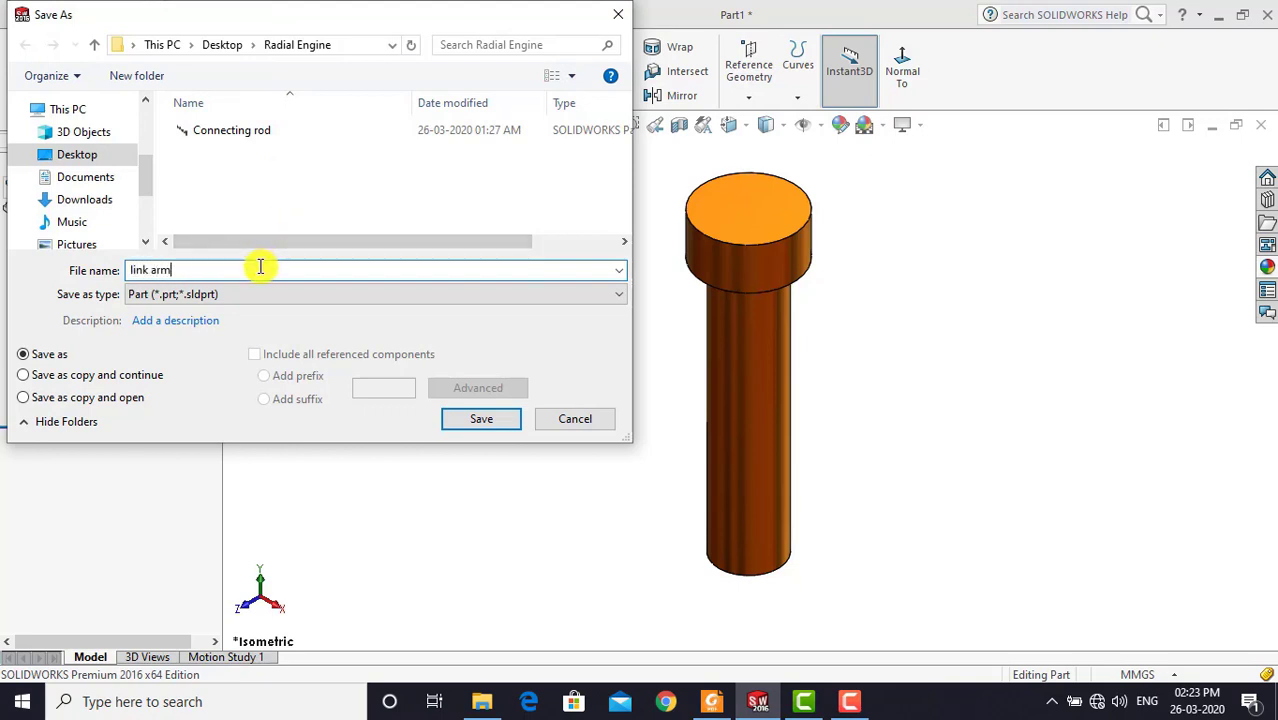
pyautogui.press('Return')
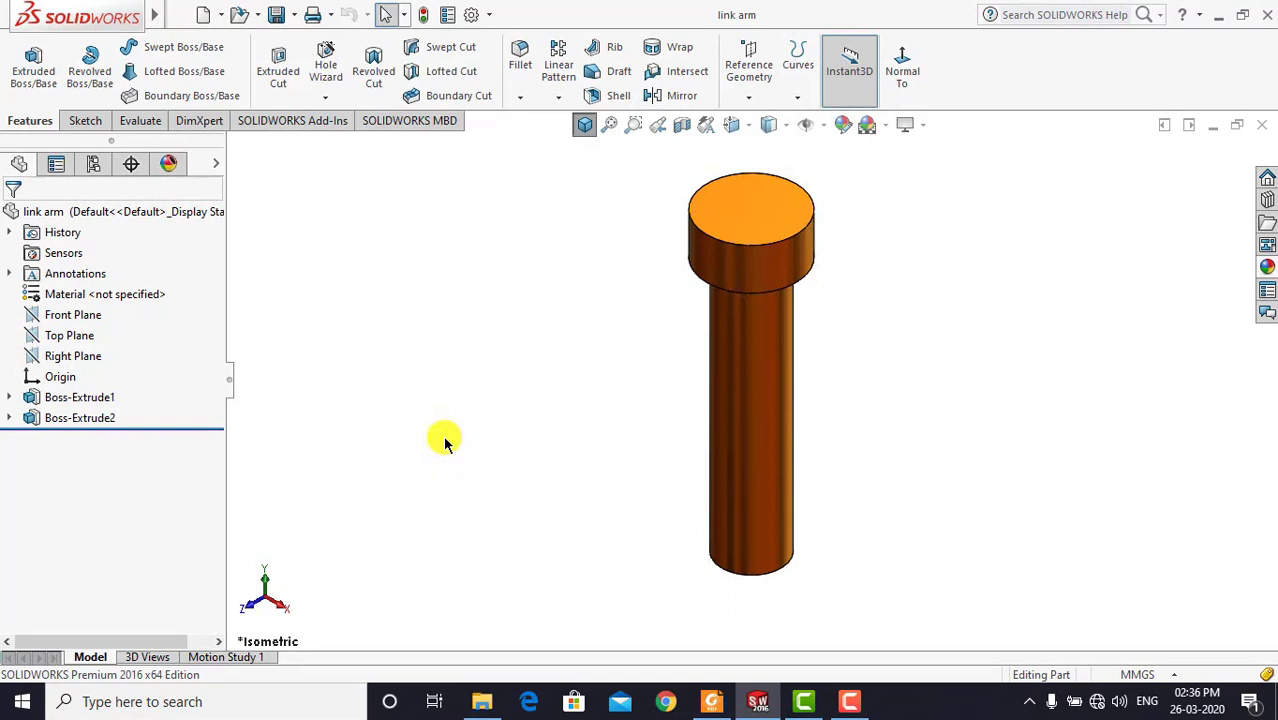
pyautogui.click(1264, 126)
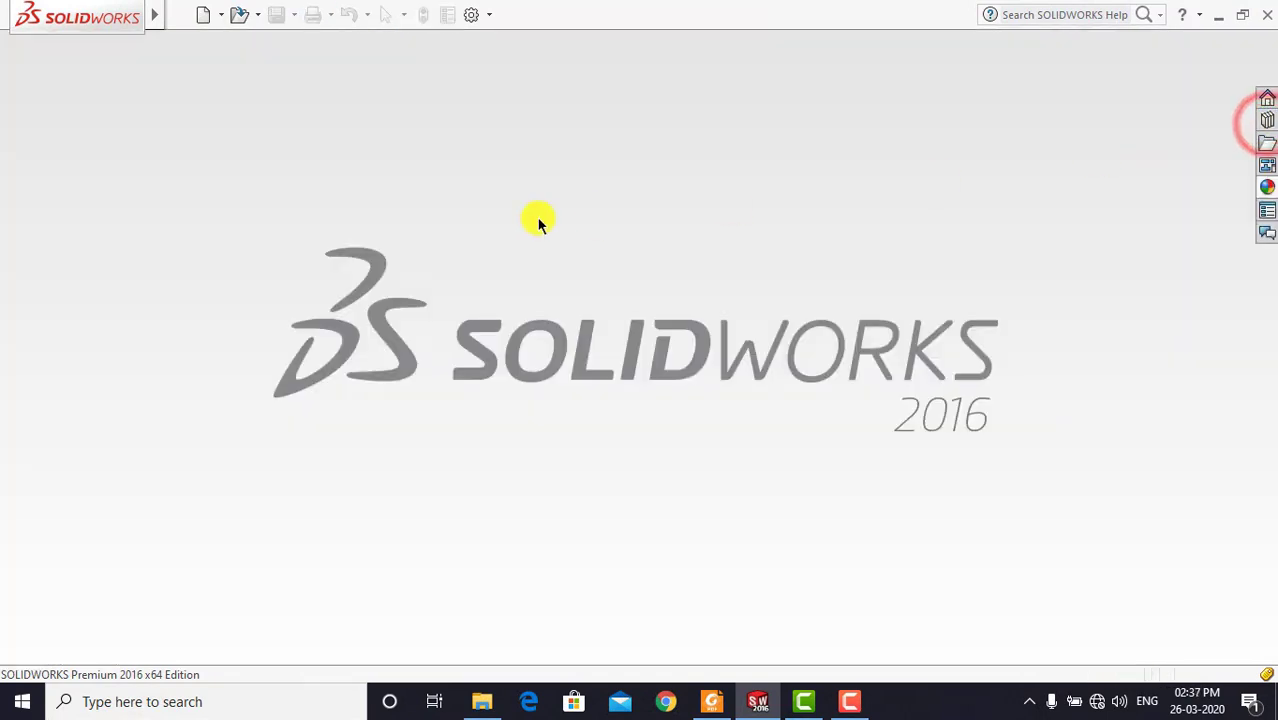
# Start a new part document and apply the Plain White scene
pyautogui.click(203, 17)
pyautogui.click(143, 157)
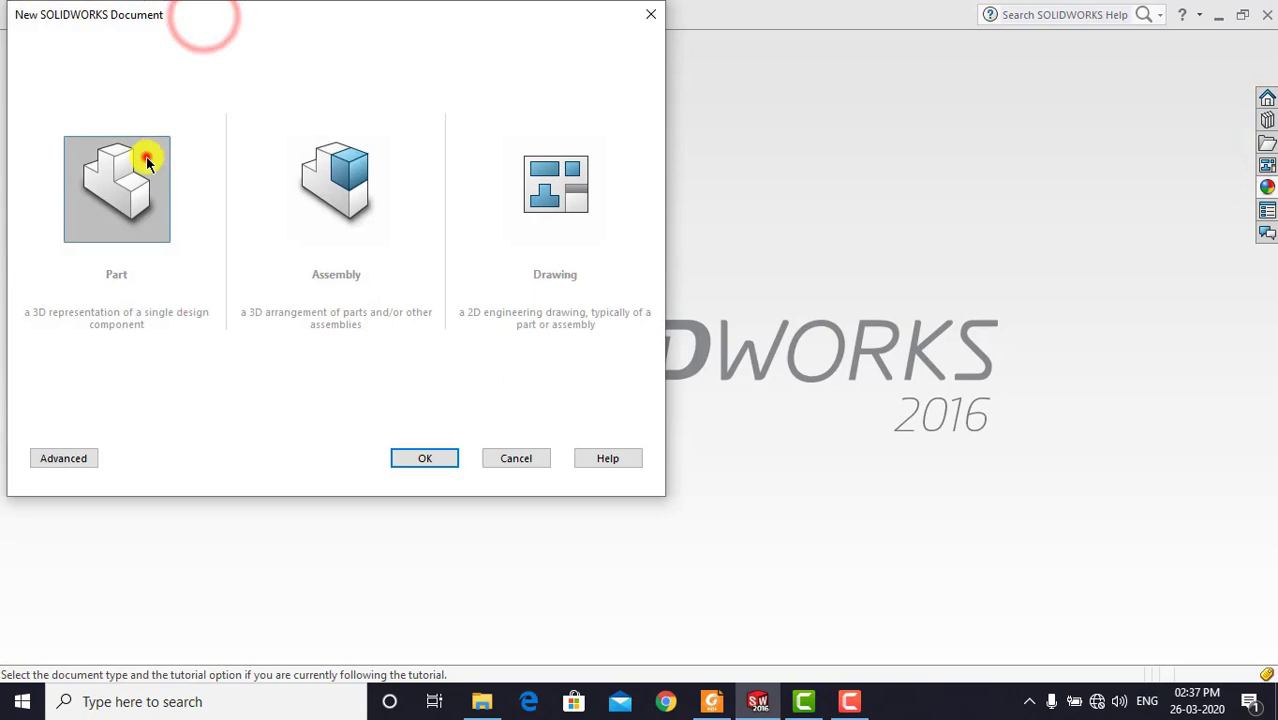
pyautogui.click(448, 460)
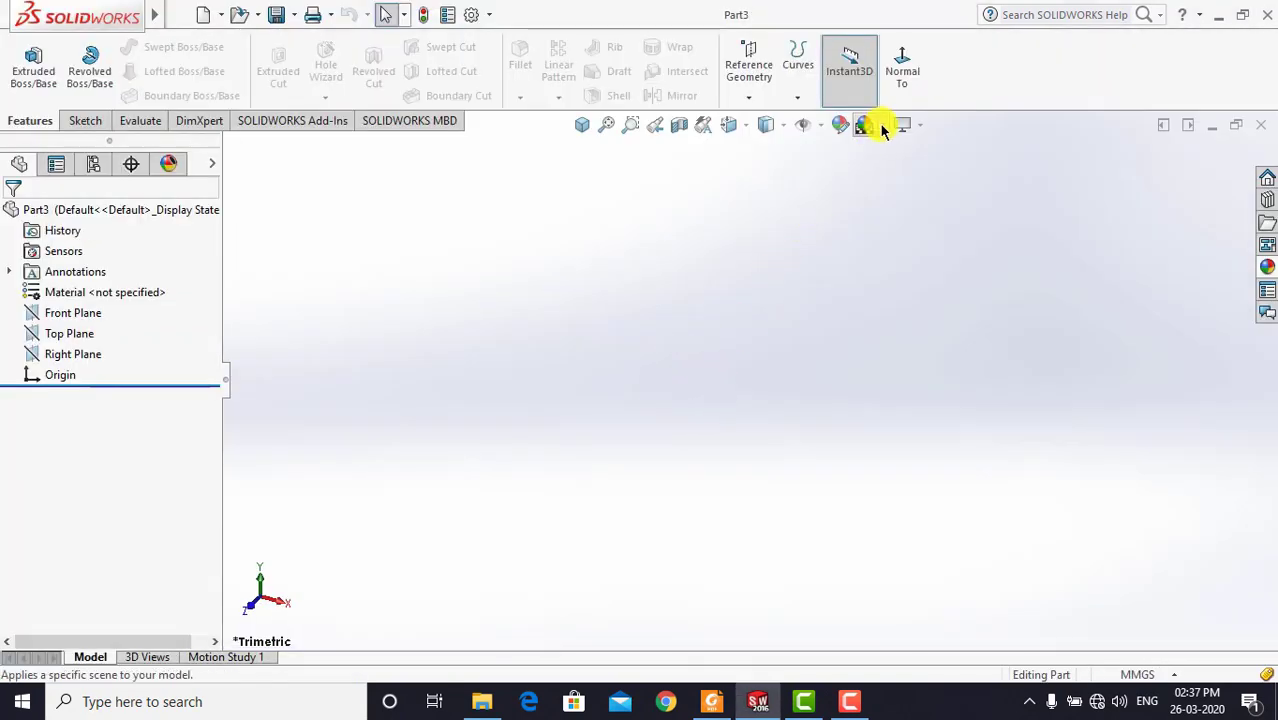
pyautogui.click(882, 130)
pyautogui.click(887, 173)
# Bring up Foxit Reader showing the crank.PDF reference drawing
pyautogui.click(786, 268)
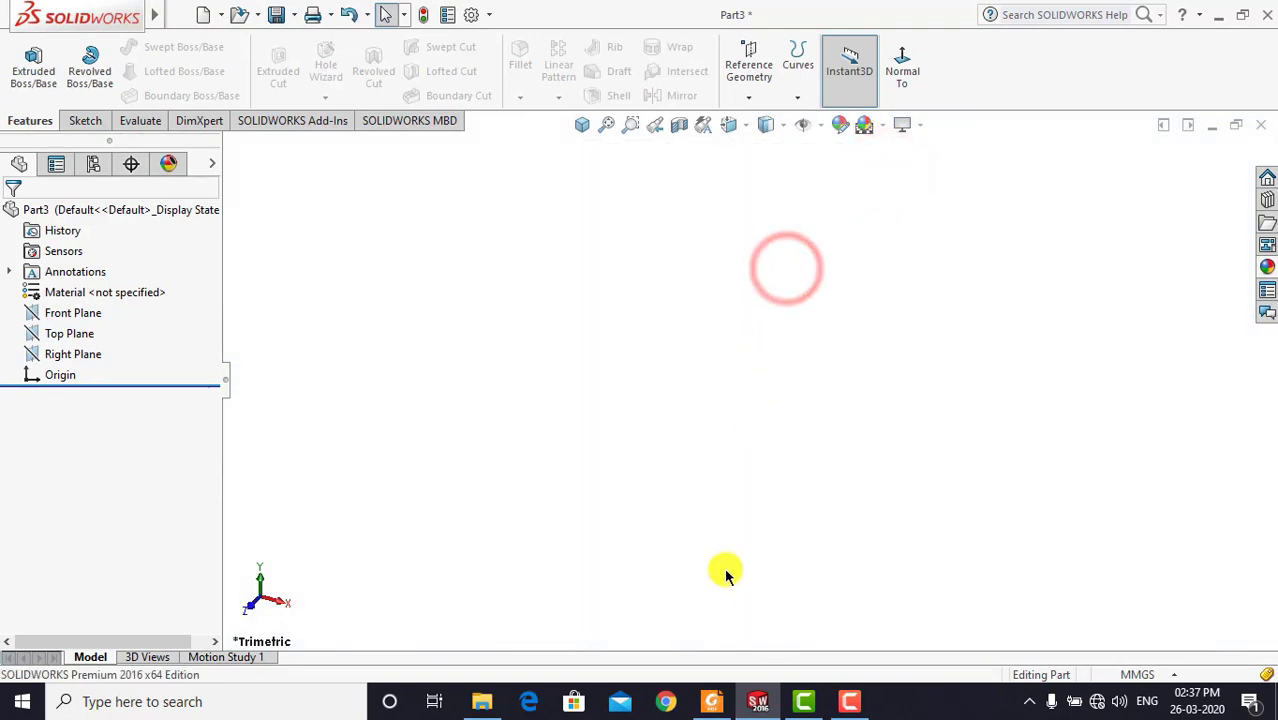
pyautogui.click(711, 701)
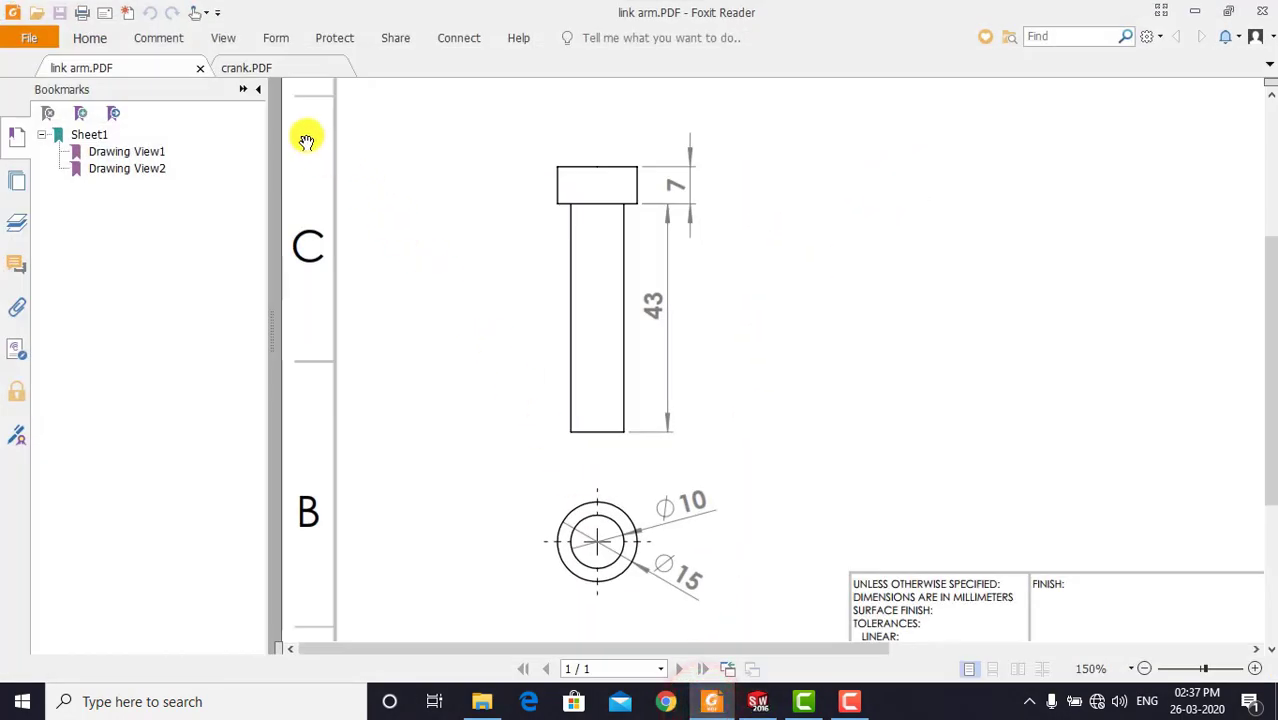
pyautogui.click(252, 67)
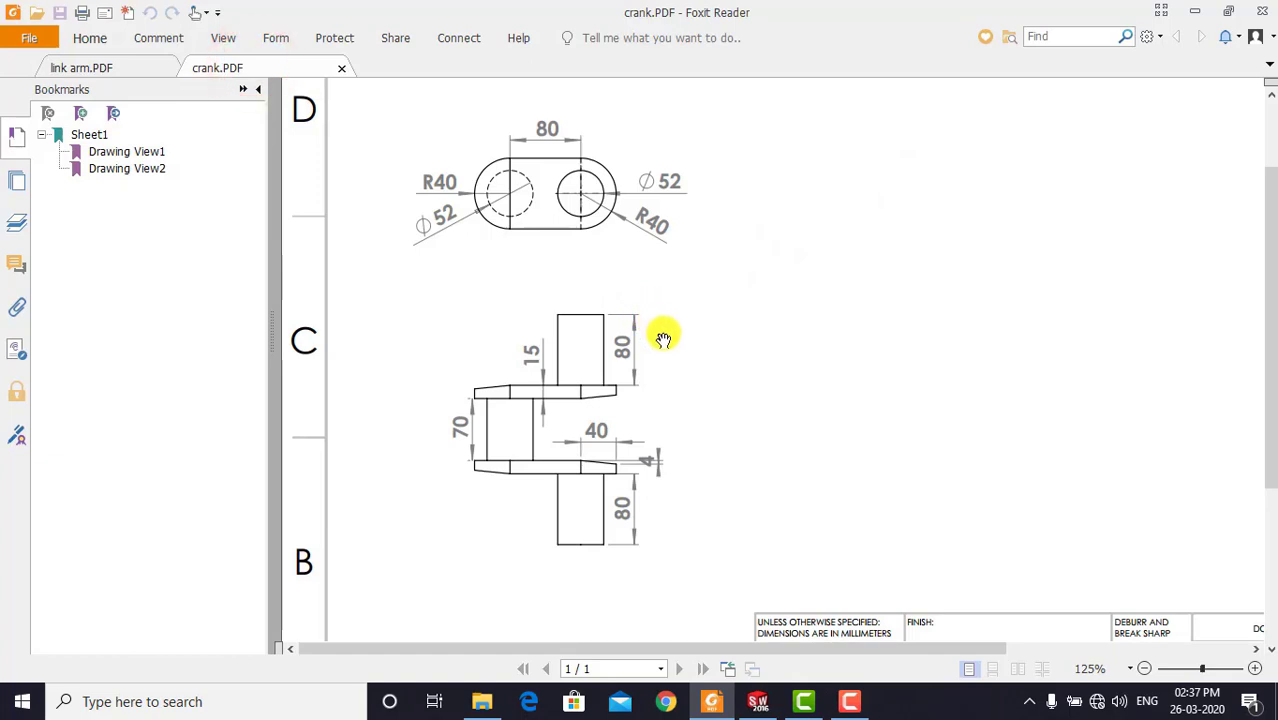
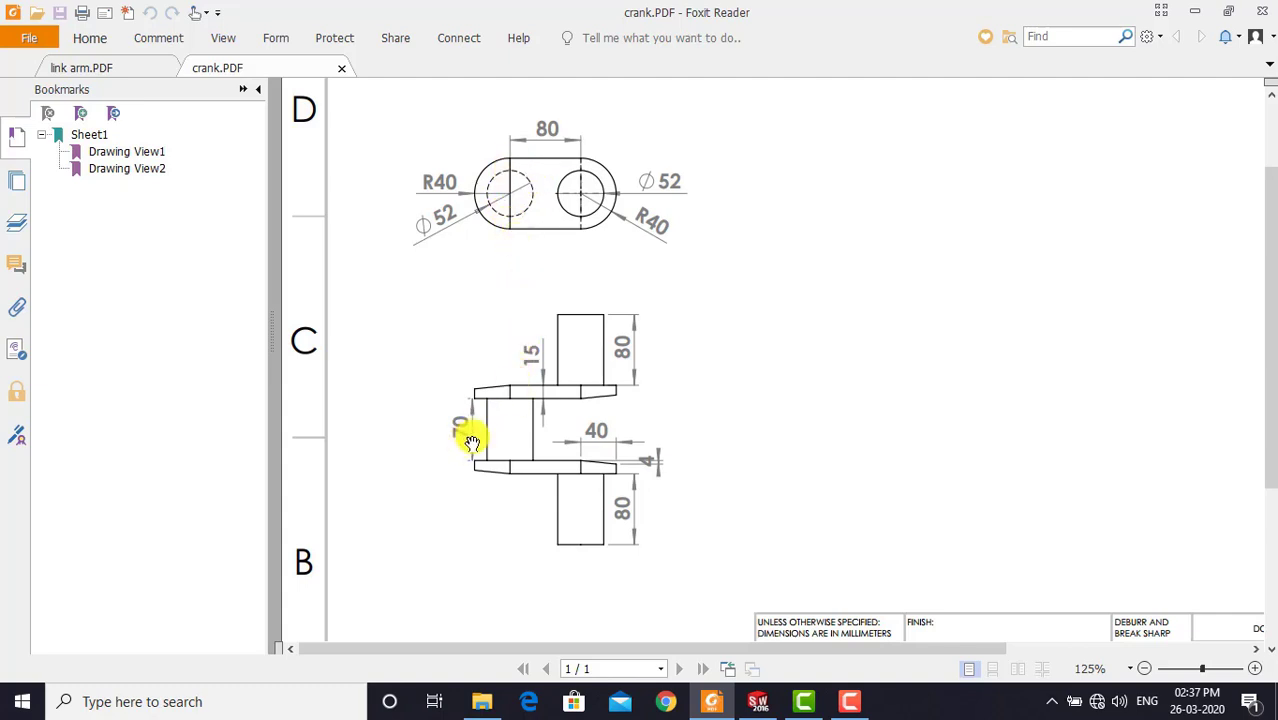
# Bring the empty SOLIDWORKS part Part3 in front of Foxit Reader
pyautogui.click(757, 701)
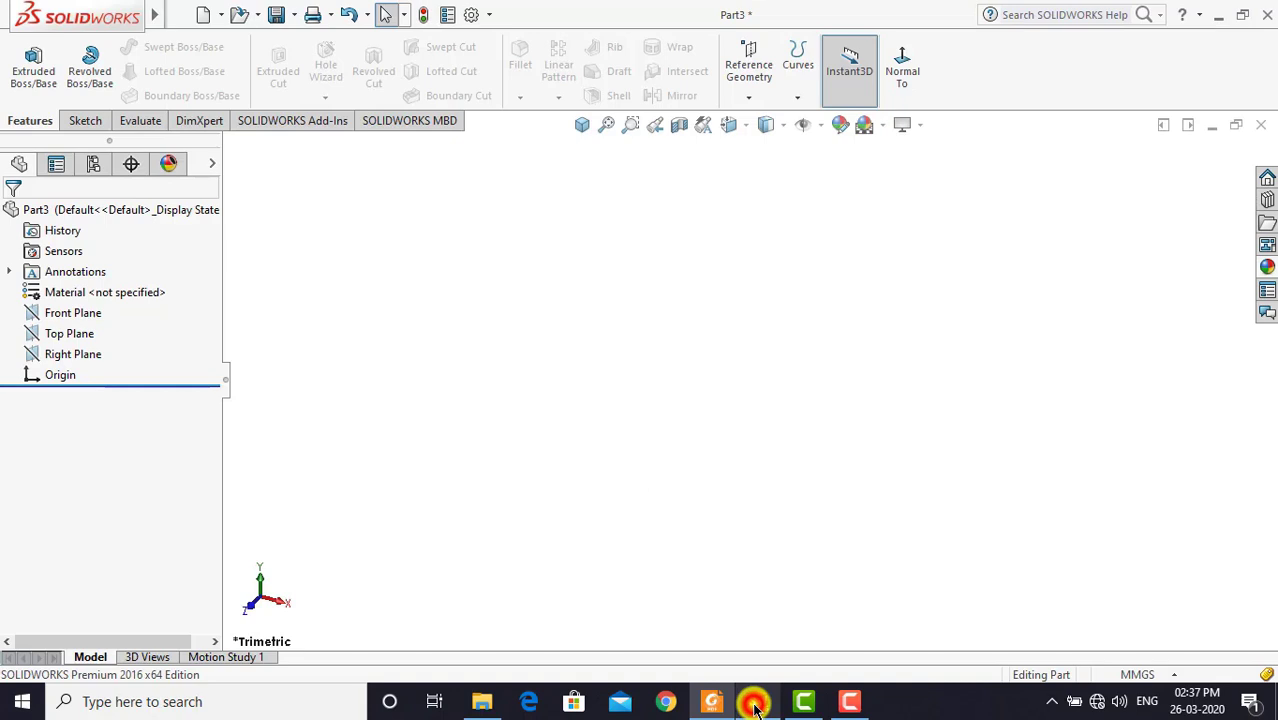
# Start a new sketch on the Top Plane, viewed normal to it
pyautogui.click(675, 397)
pyautogui.click(85, 120)
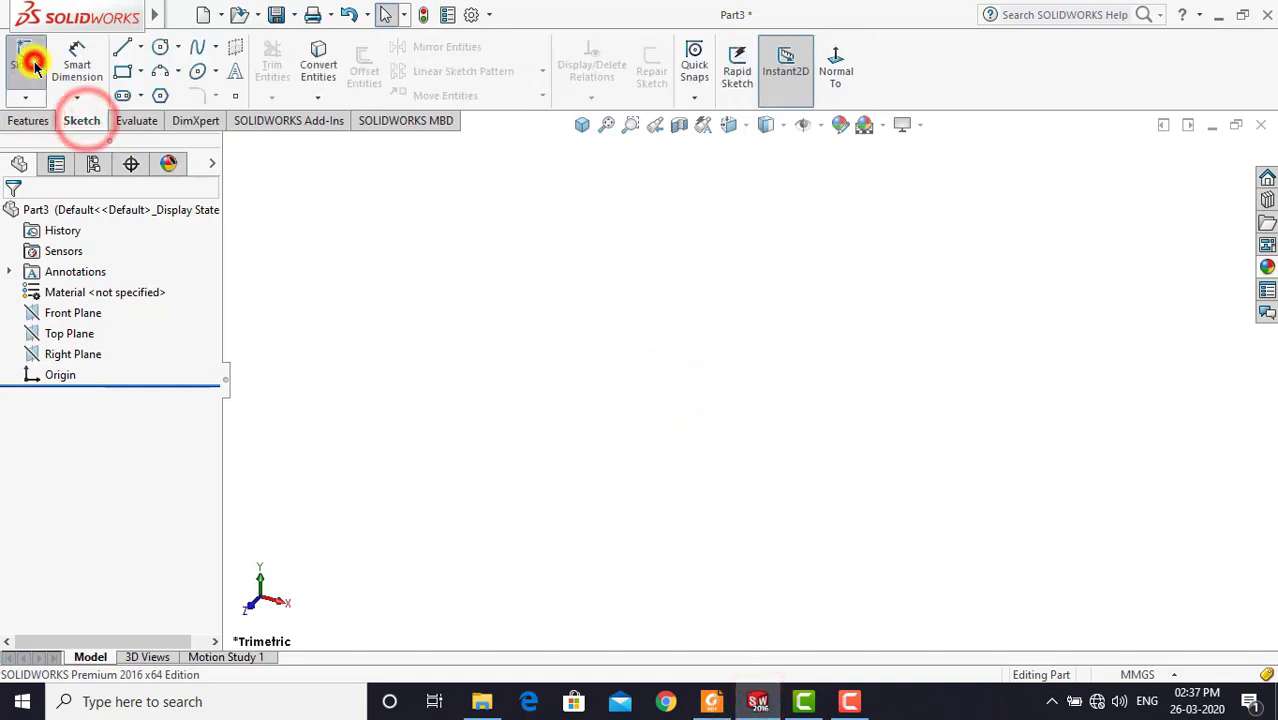
pyautogui.click(33, 63)
pyautogui.click(490, 377)
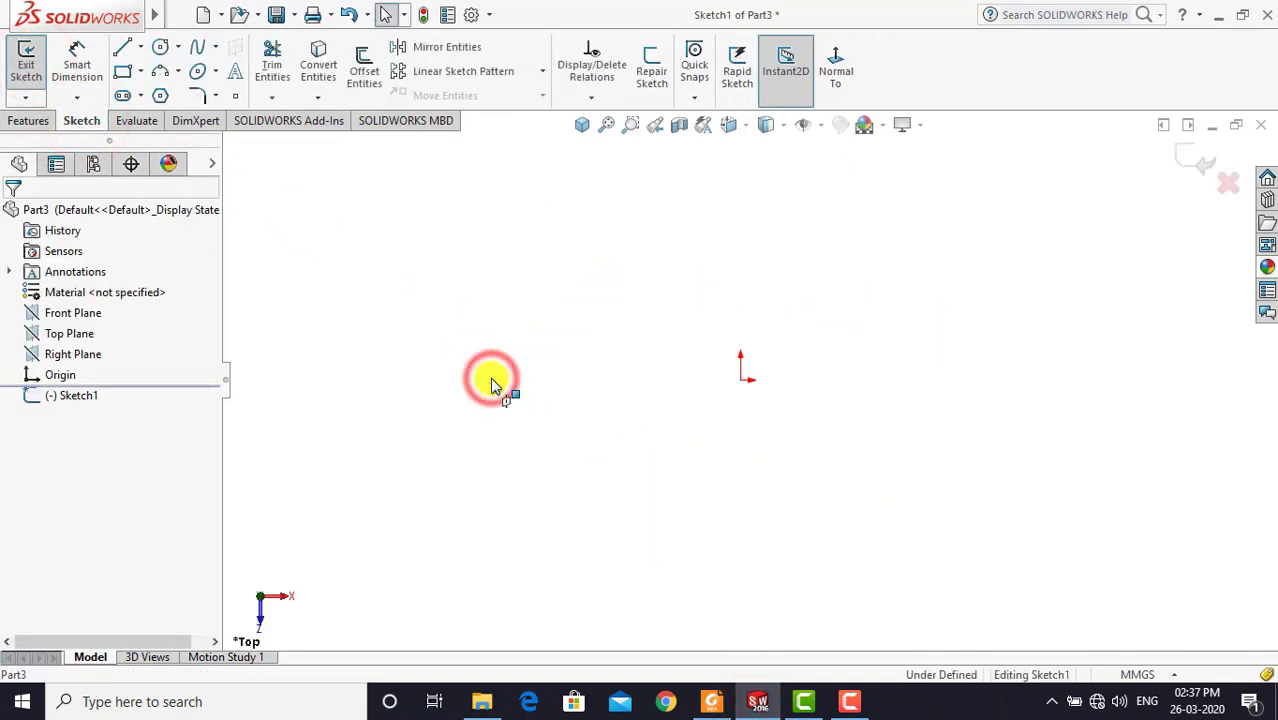
pyautogui.click(833, 72)
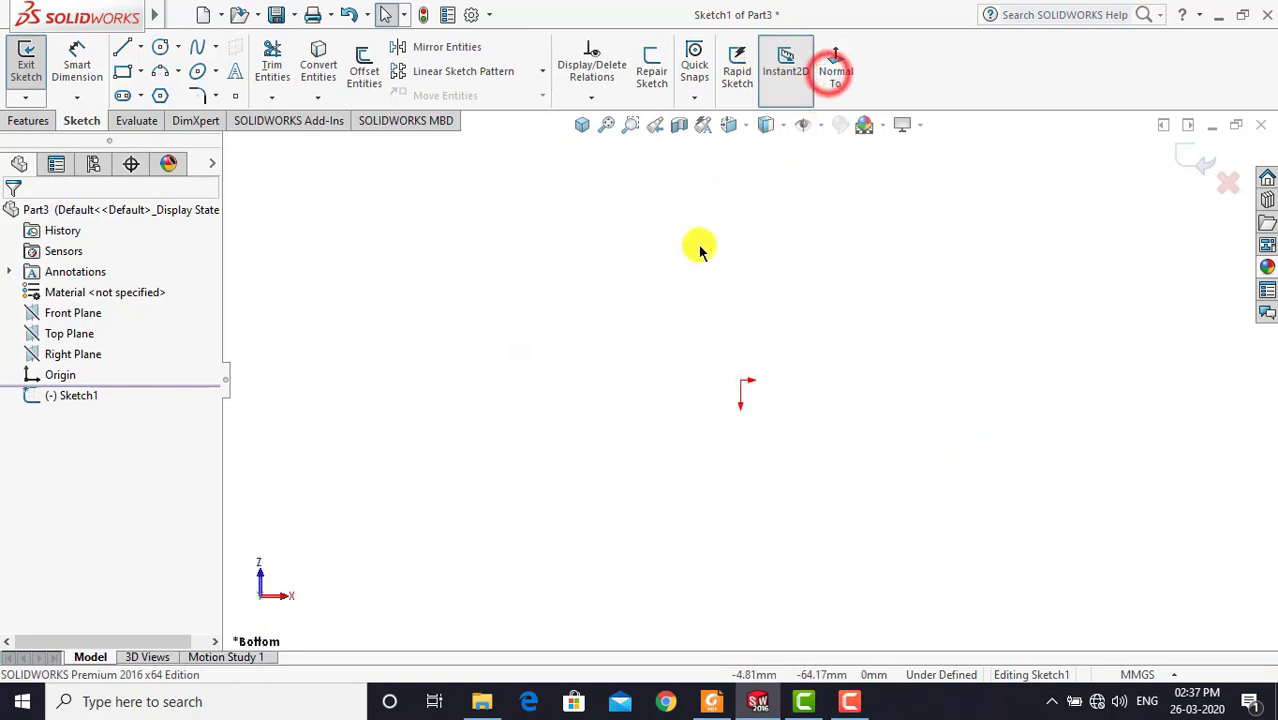
pyautogui.click(571, 345)
# Draw a circle centred on the origin
pyautogui.click(161, 49)
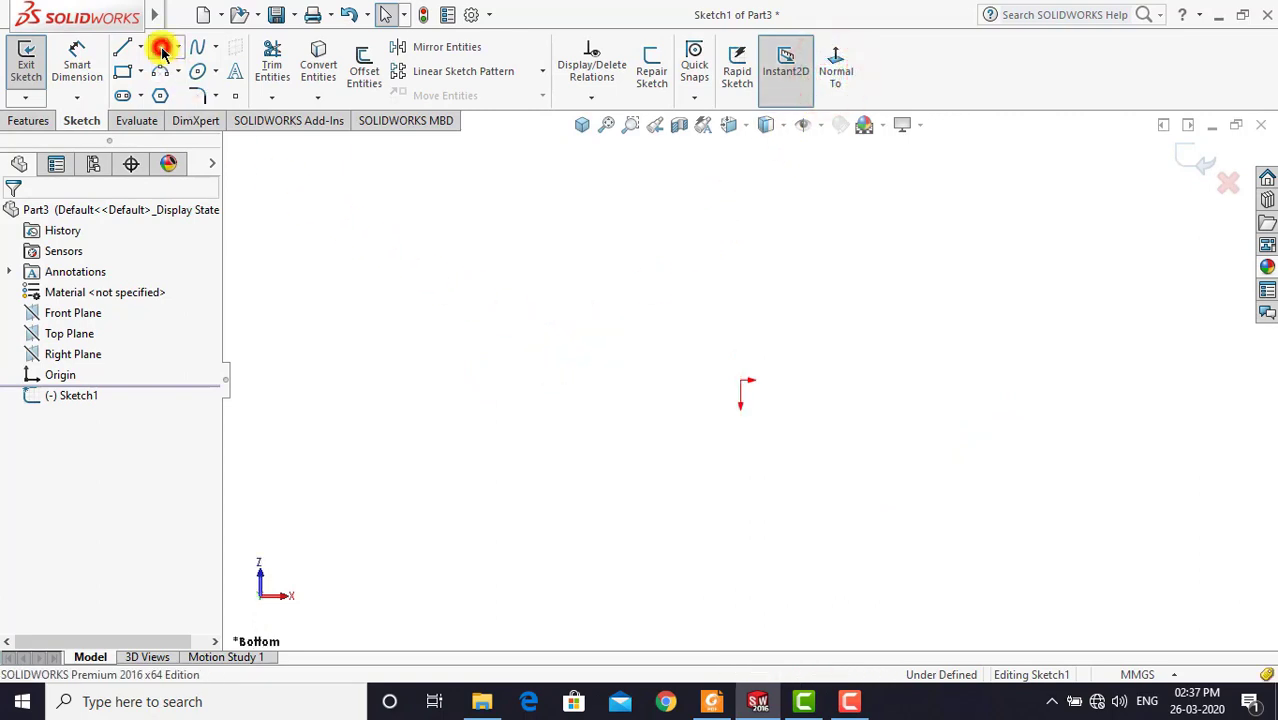
pyautogui.click(739, 380)
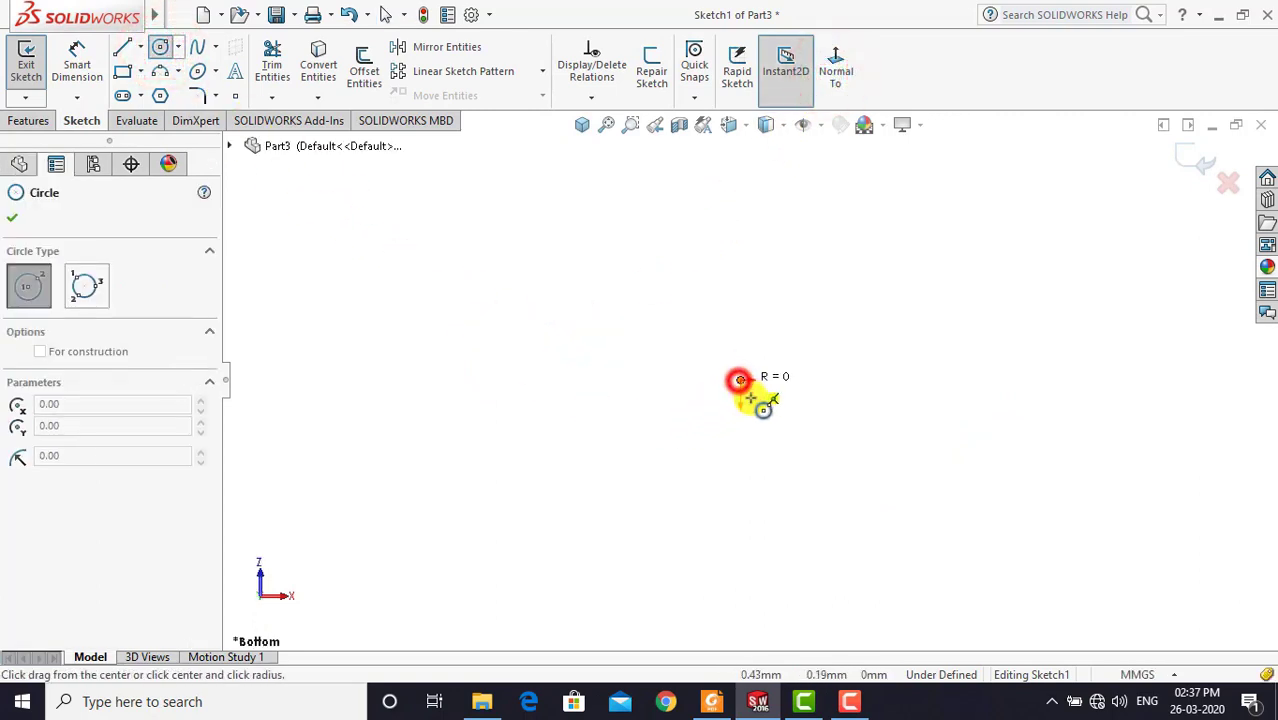
pyautogui.click(766, 422)
pyautogui.press('Escape')
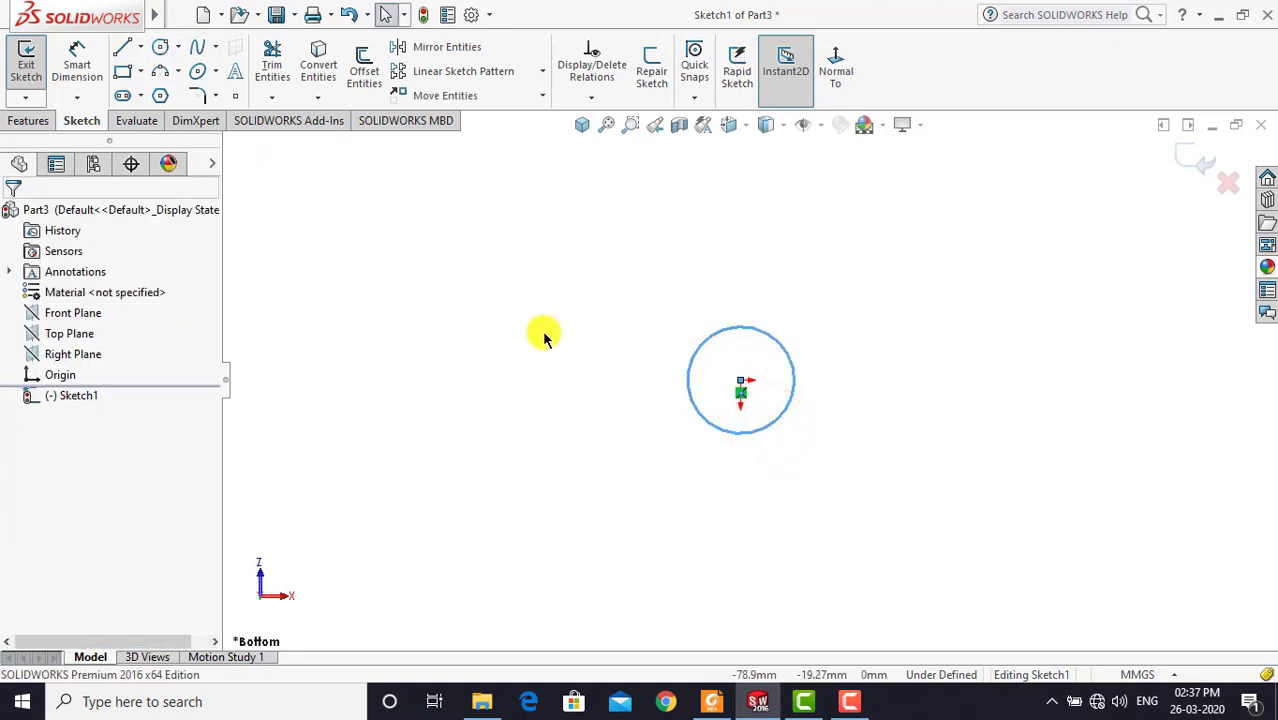
# Dimension the circle's diameter to 52 so the sketch is fully defined
pyautogui.click(68, 68)
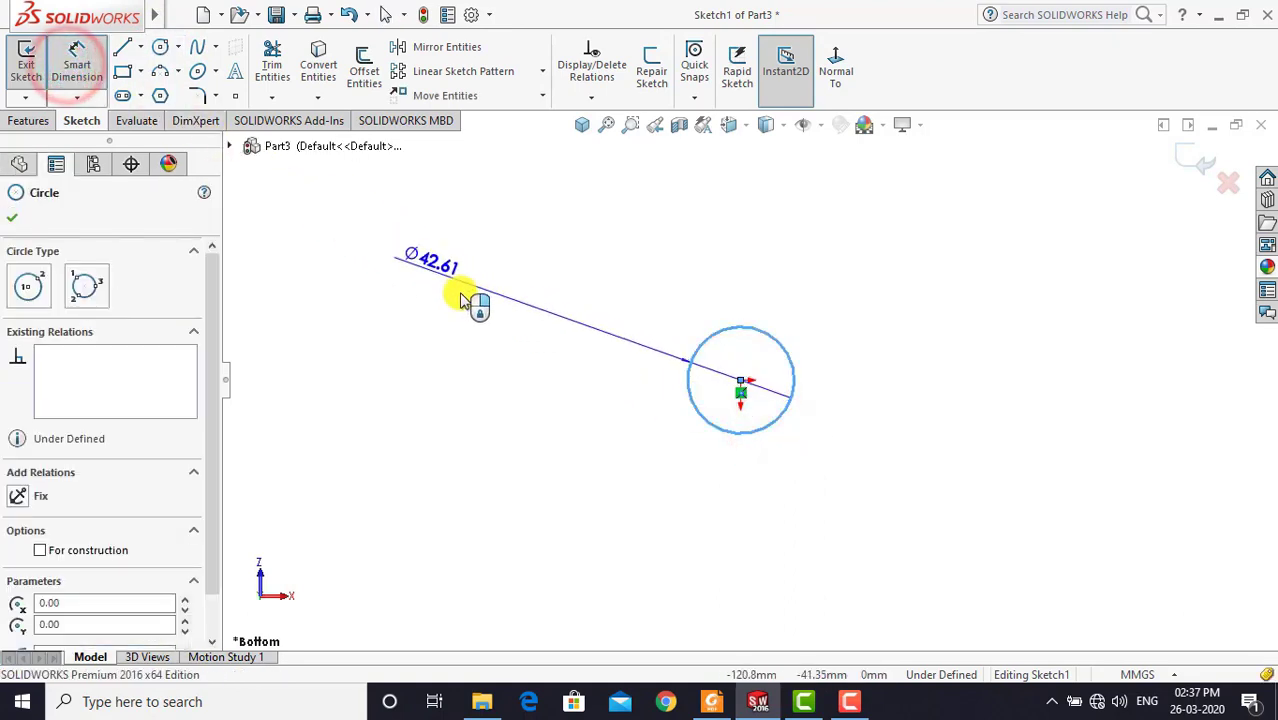
pyautogui.click(597, 372)
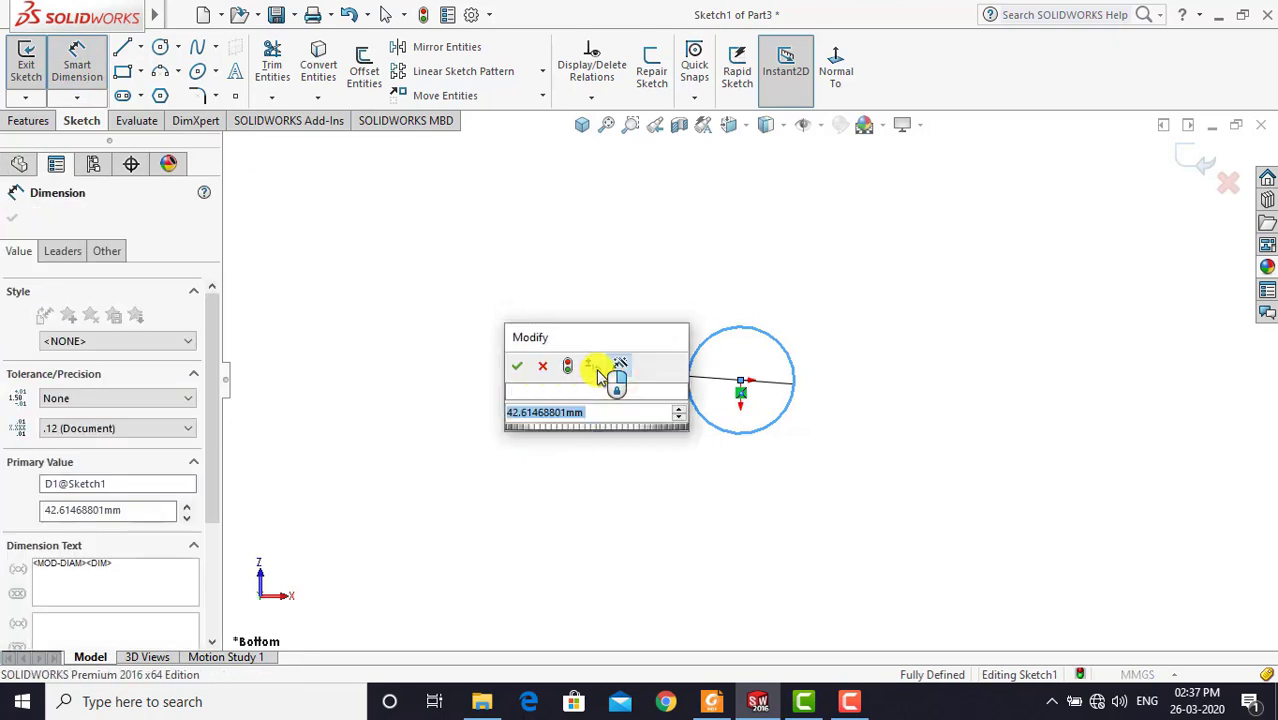
pyautogui.write('52')
pyautogui.press('Return')
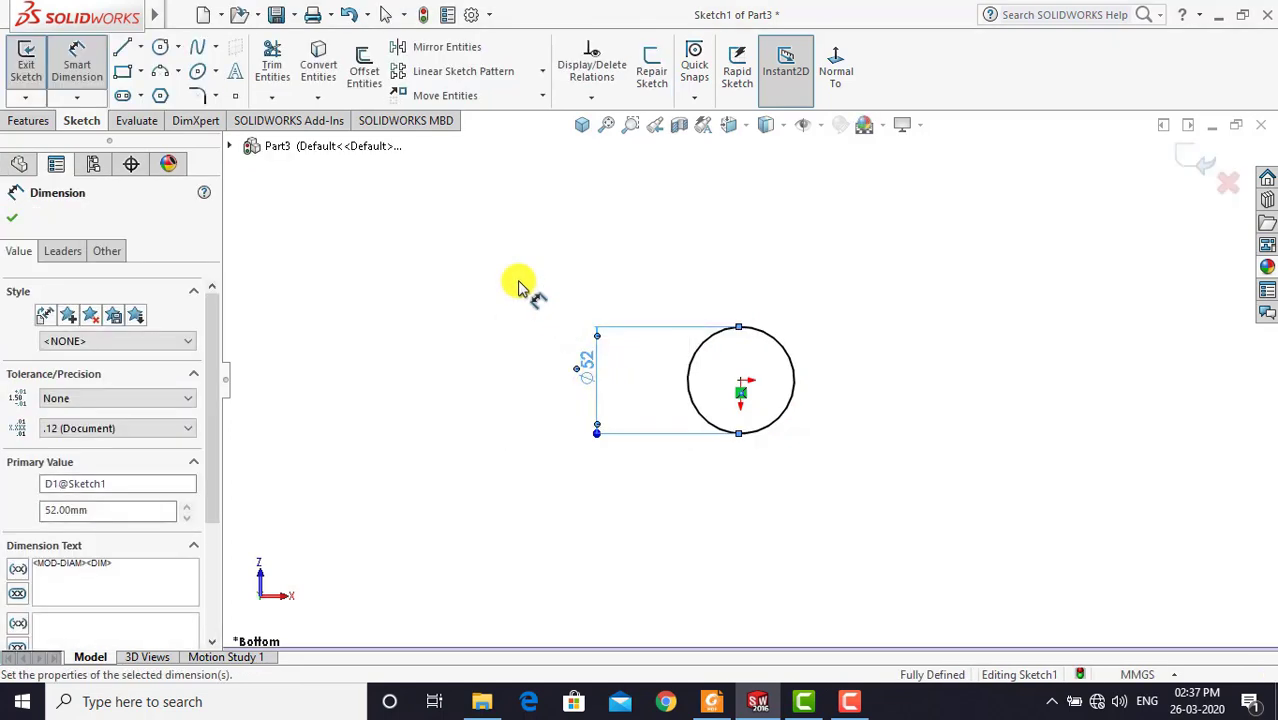
pyautogui.click(518, 280)
pyautogui.click(77, 62)
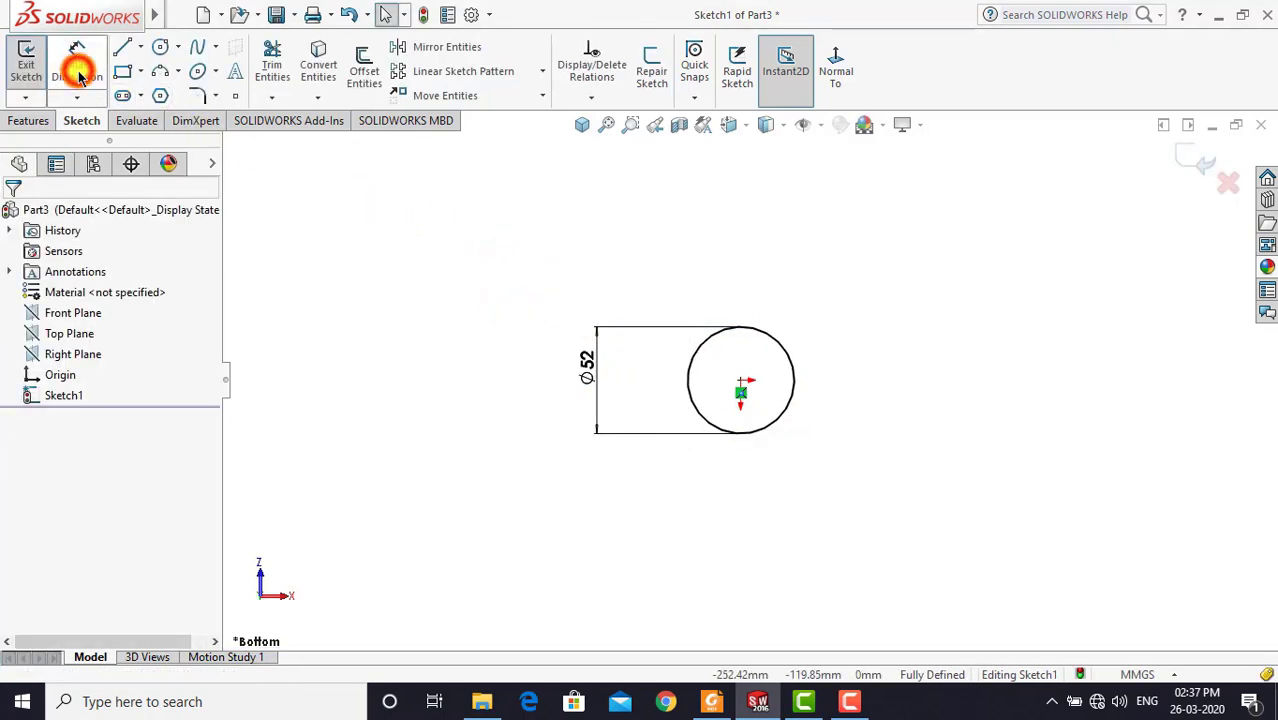
pyautogui.click(44, 121)
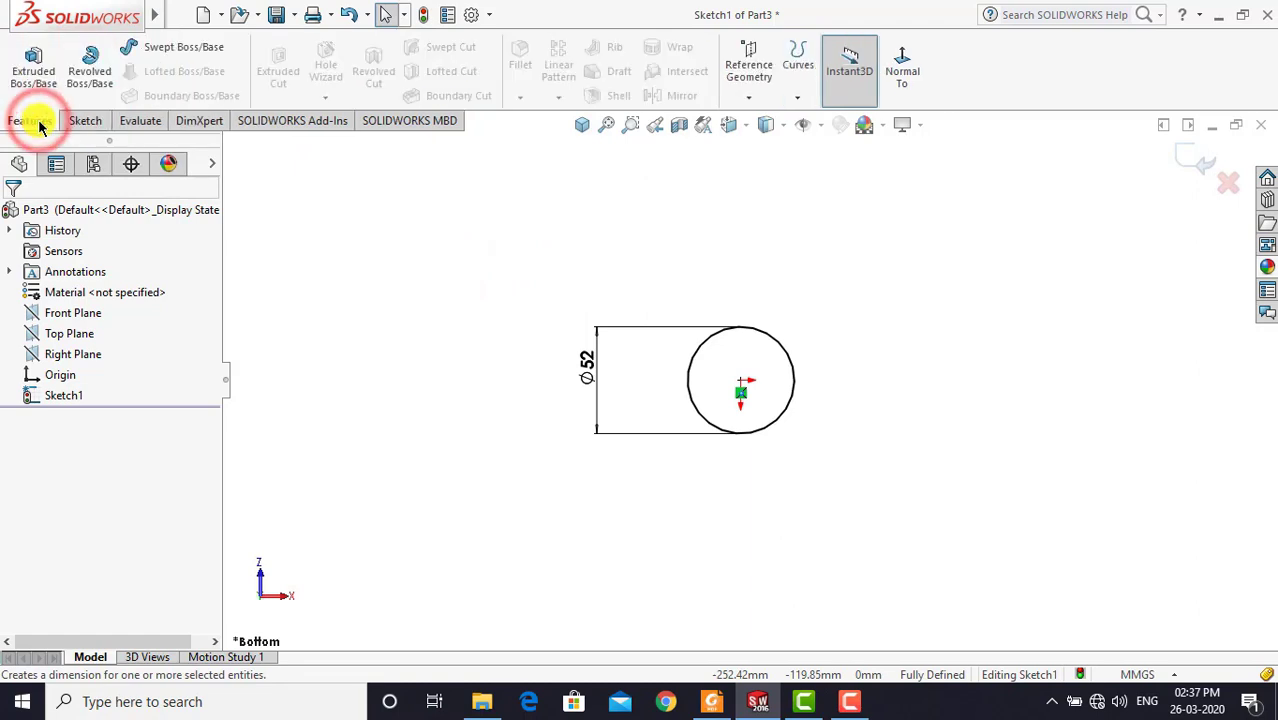
# Extrude the Ø52 circle 70 mm Mid Plane into a cylinder and fit it in view
pyautogui.click(38, 68)
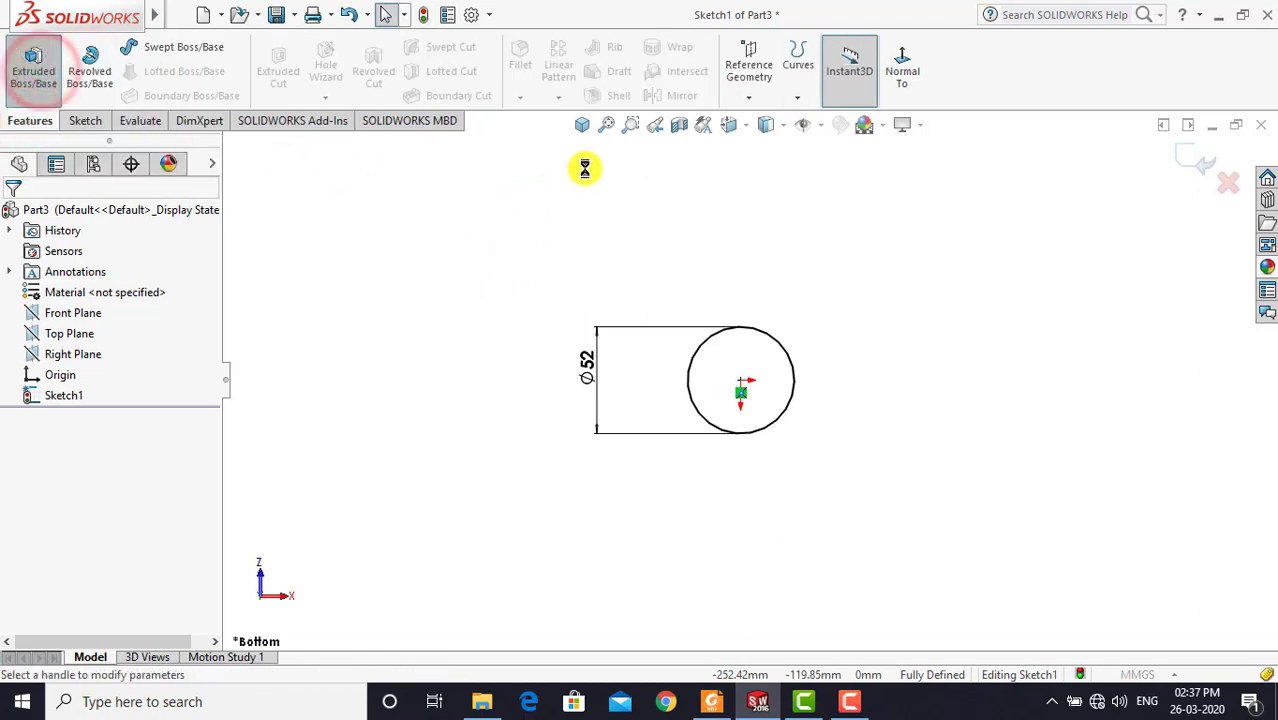
pyautogui.click(582, 125)
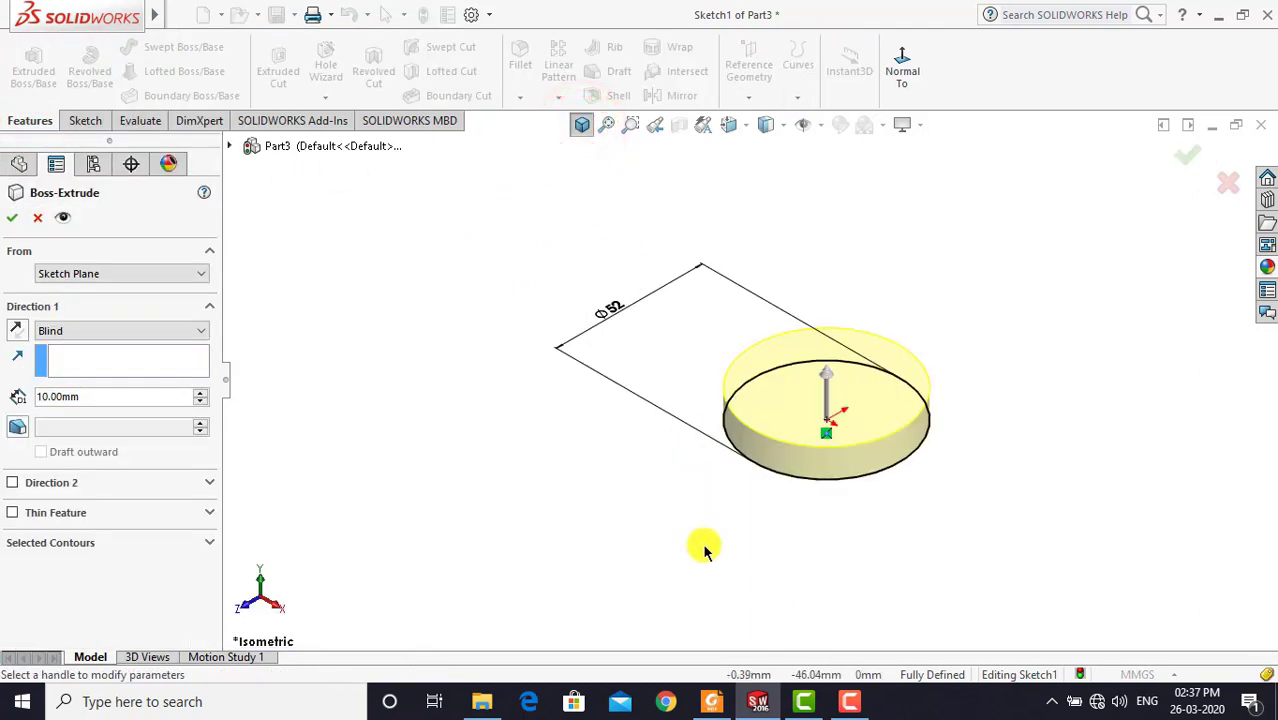
pyautogui.click(713, 703)
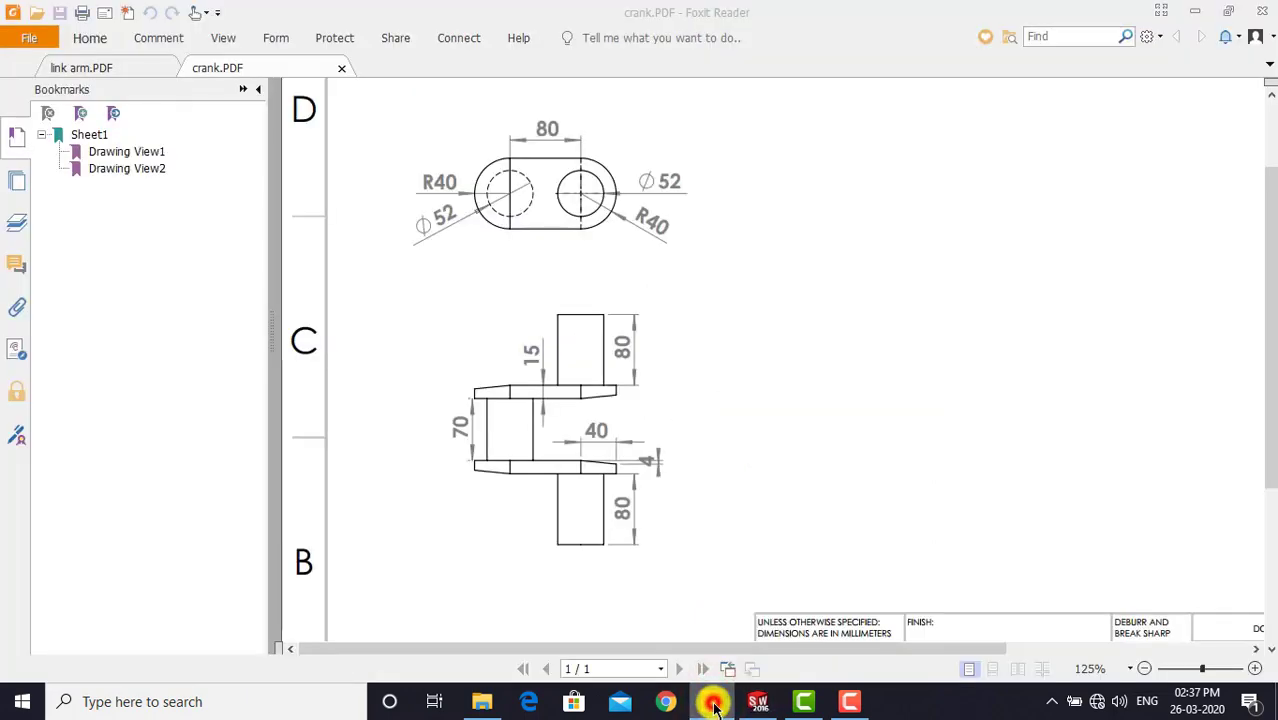
pyautogui.click(713, 703)
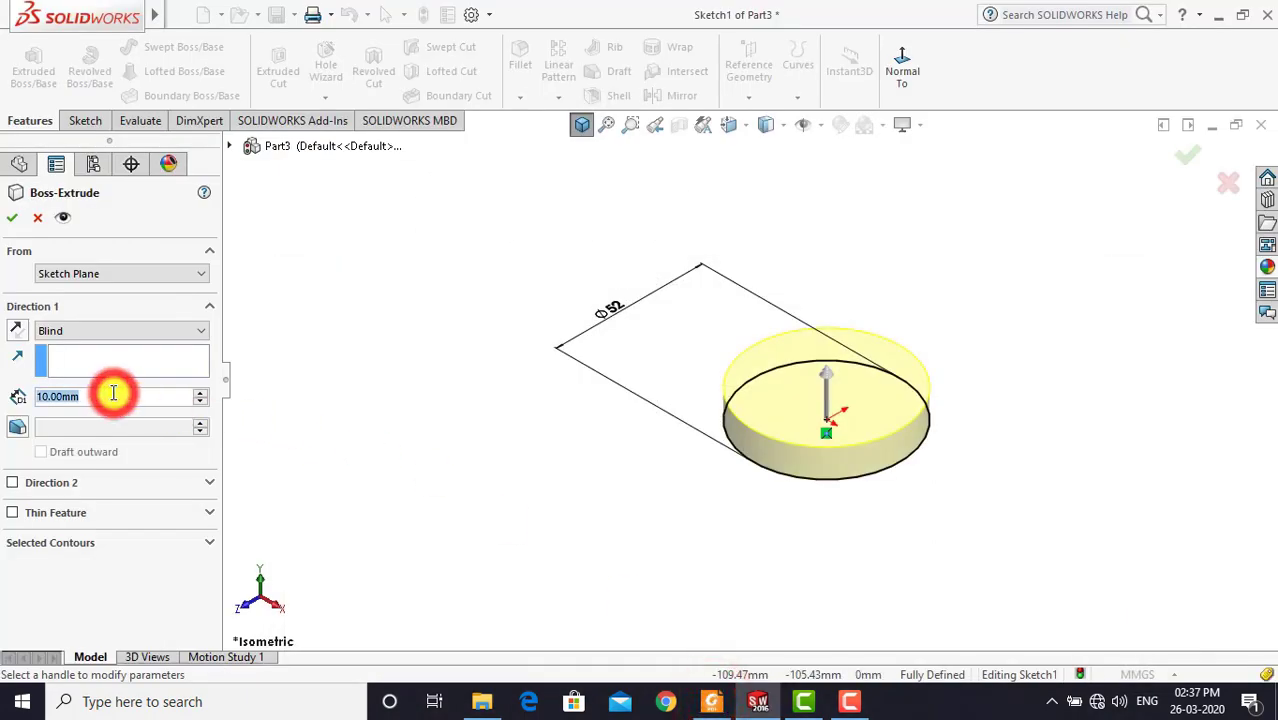
pyautogui.write('70')
pyautogui.press('Return')
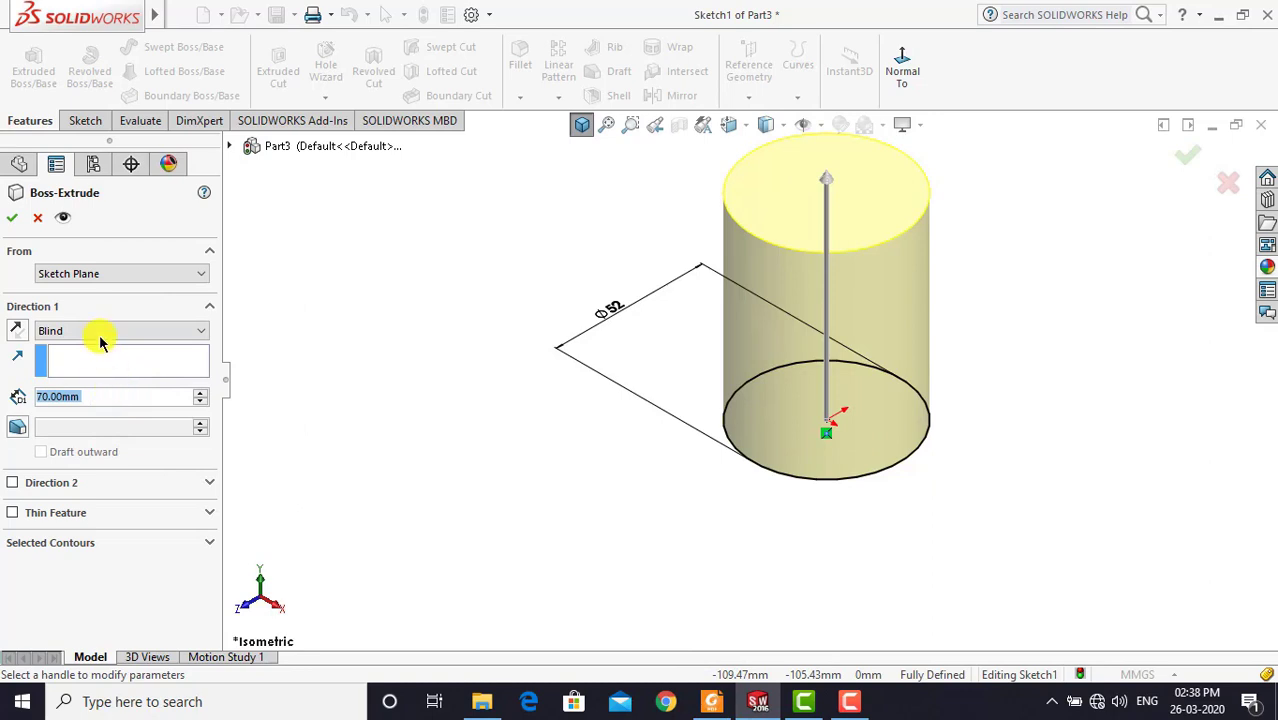
pyautogui.click(97, 332)
pyautogui.click(105, 408)
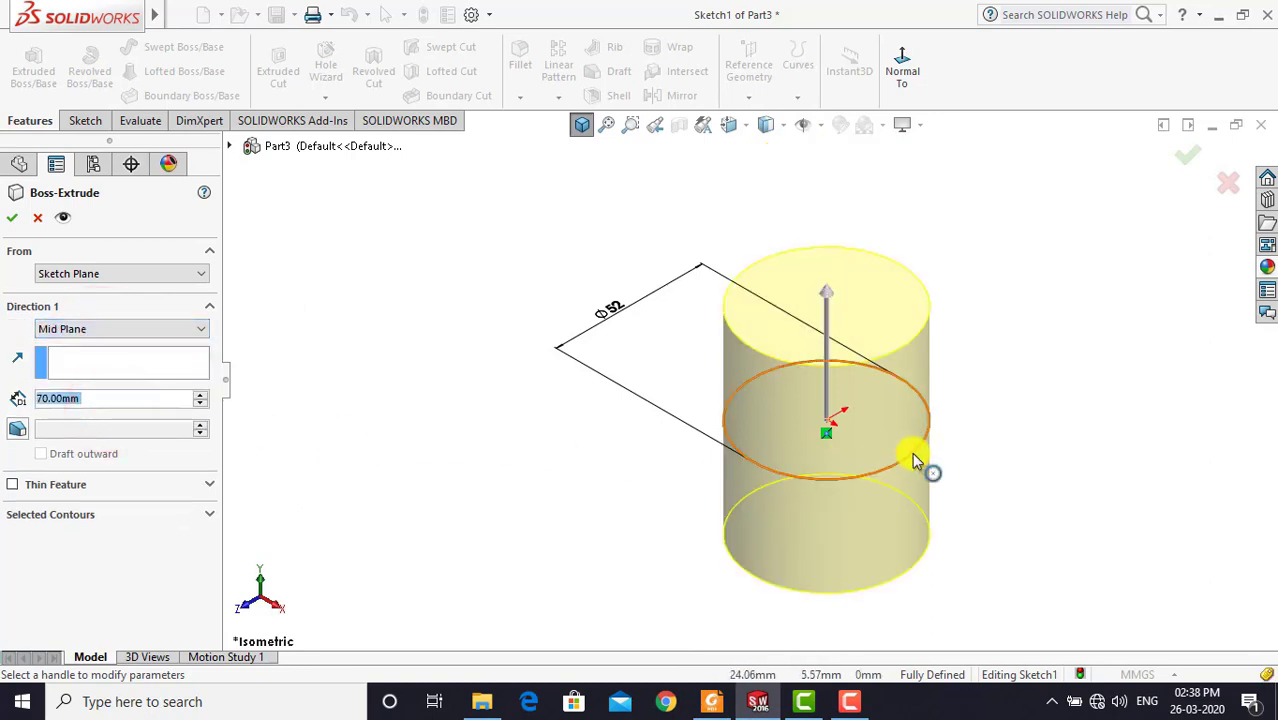
pyautogui.scroll(-2, 920, 460)
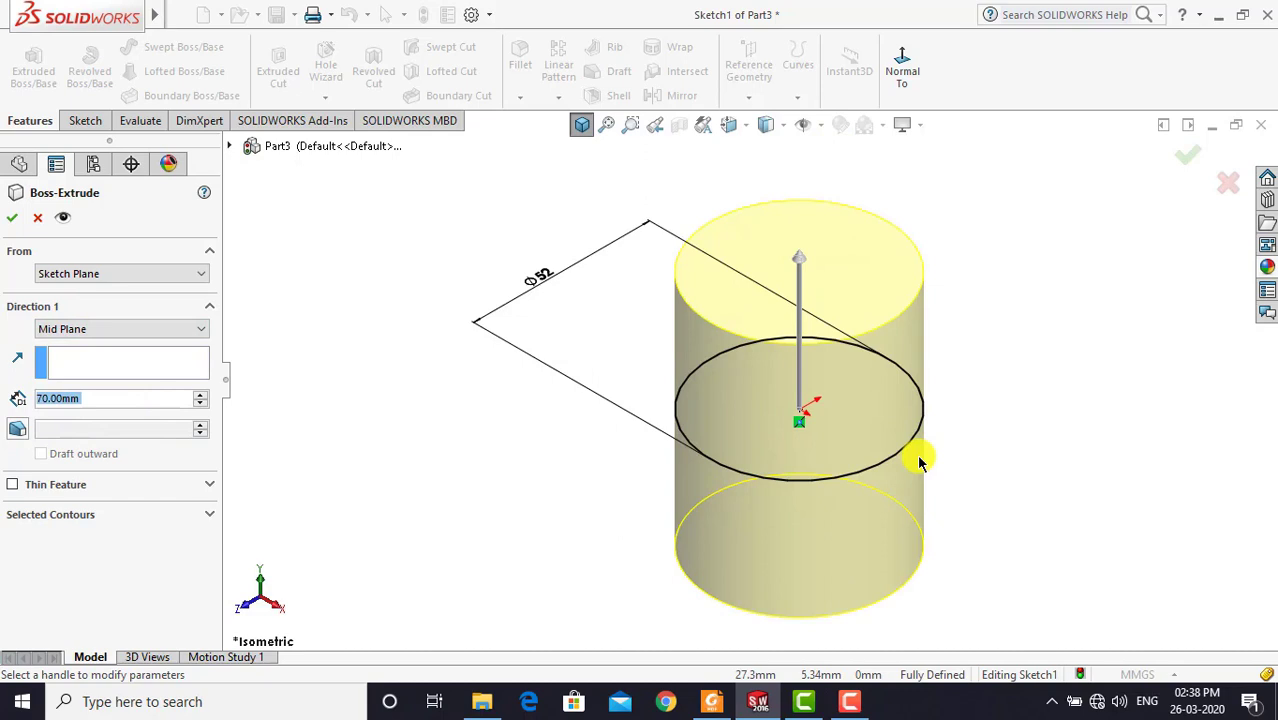
pyautogui.click(11, 217)
pyautogui.click(484, 179)
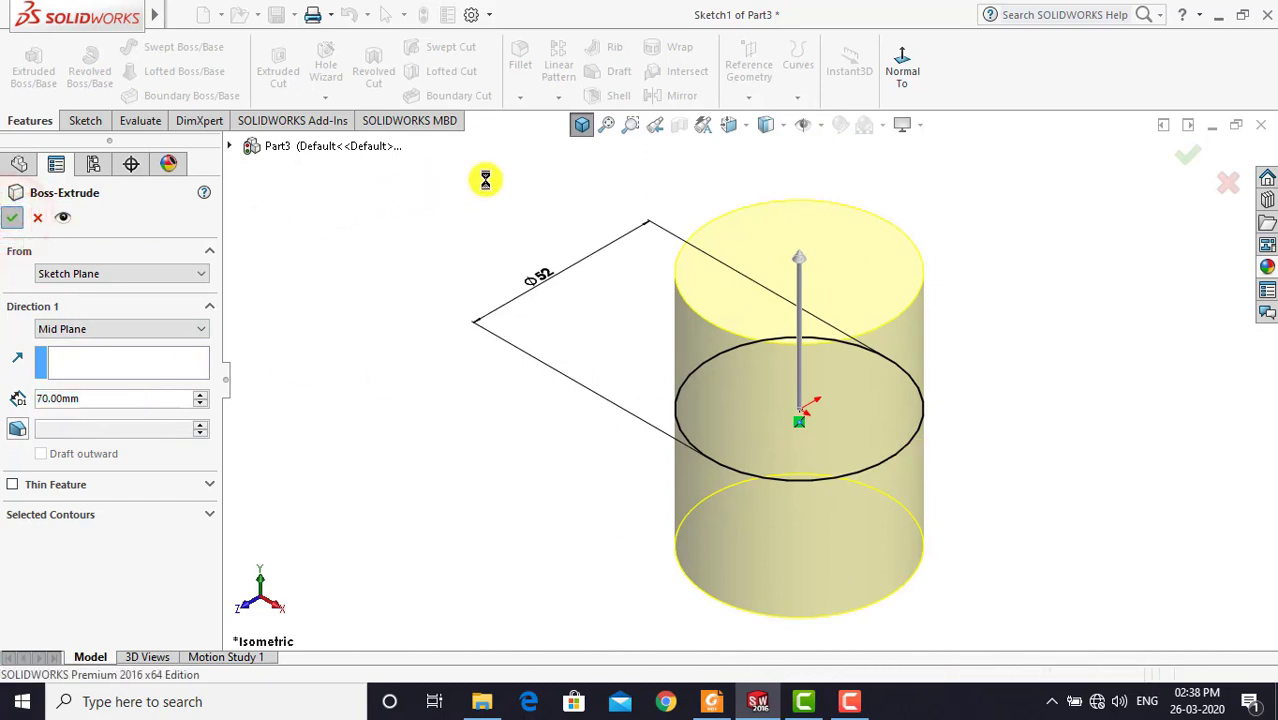
pyautogui.click(581, 124)
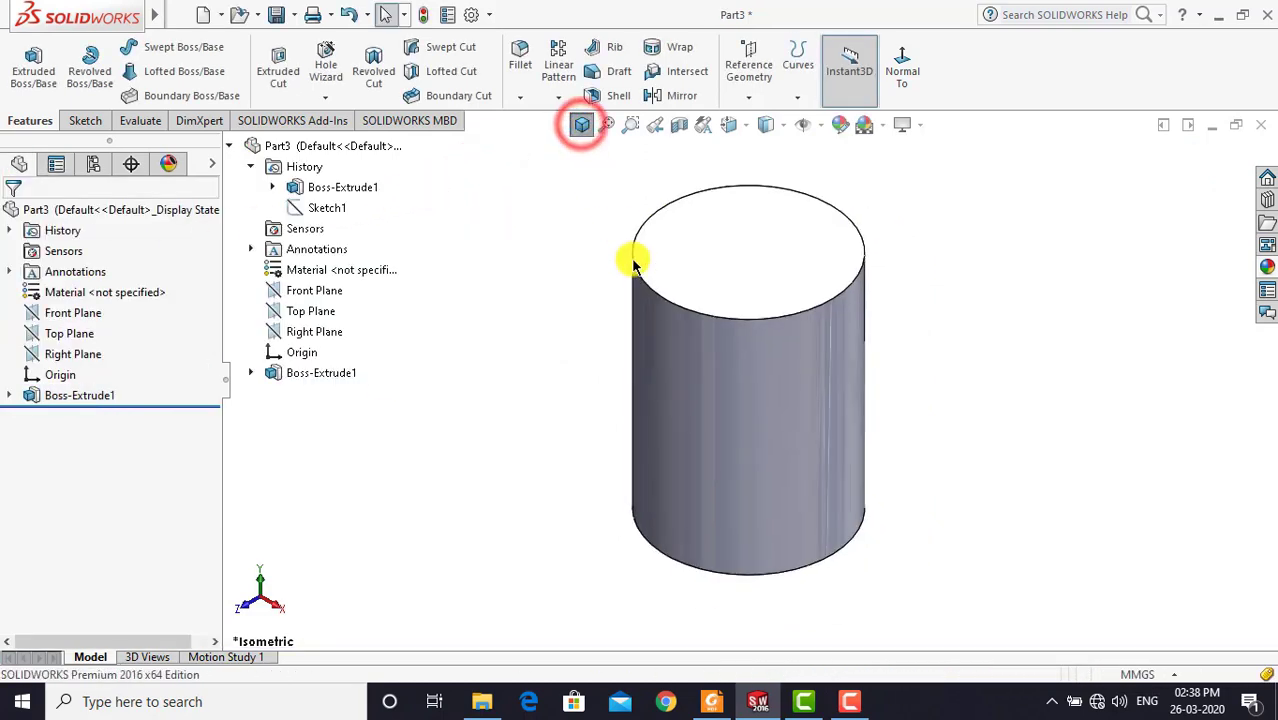
pyautogui.click(711, 701)
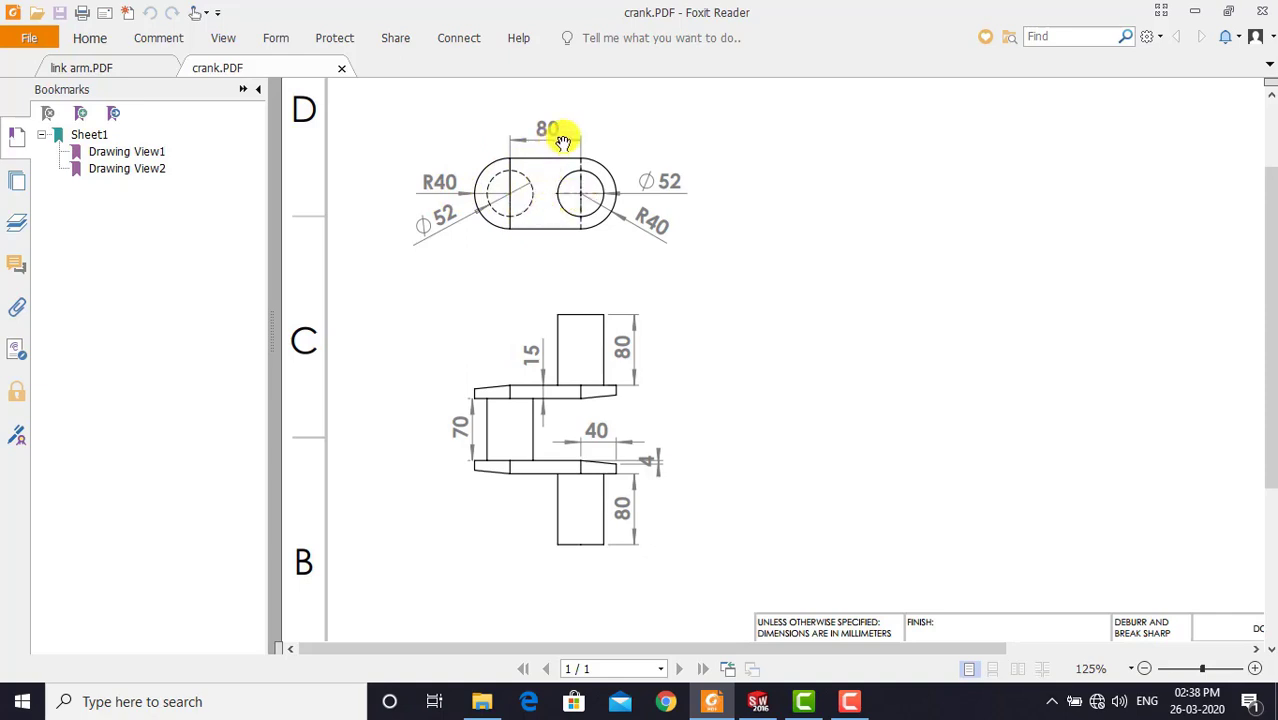
pyautogui.click(1203, 8)
pyautogui.click(543, 262)
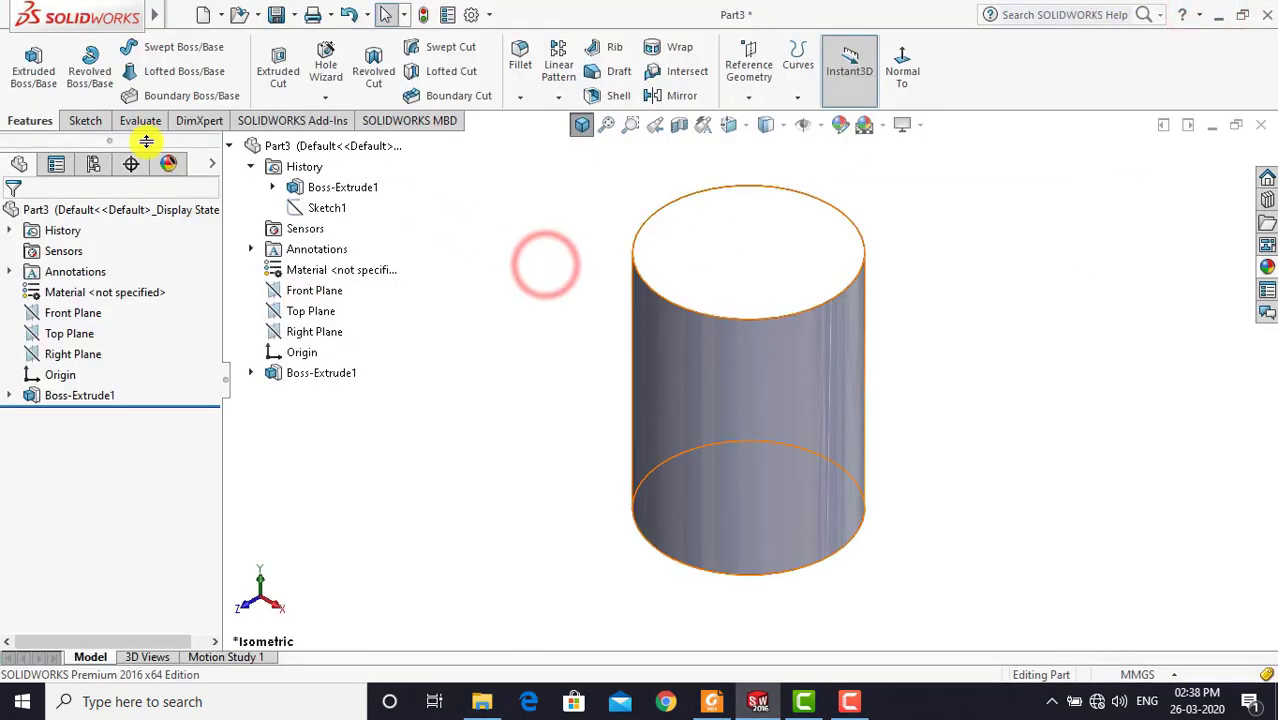
# Start a new sketch on the cylinder's top face, viewed straight on
pyautogui.click(84, 125)
pyautogui.click(26, 58)
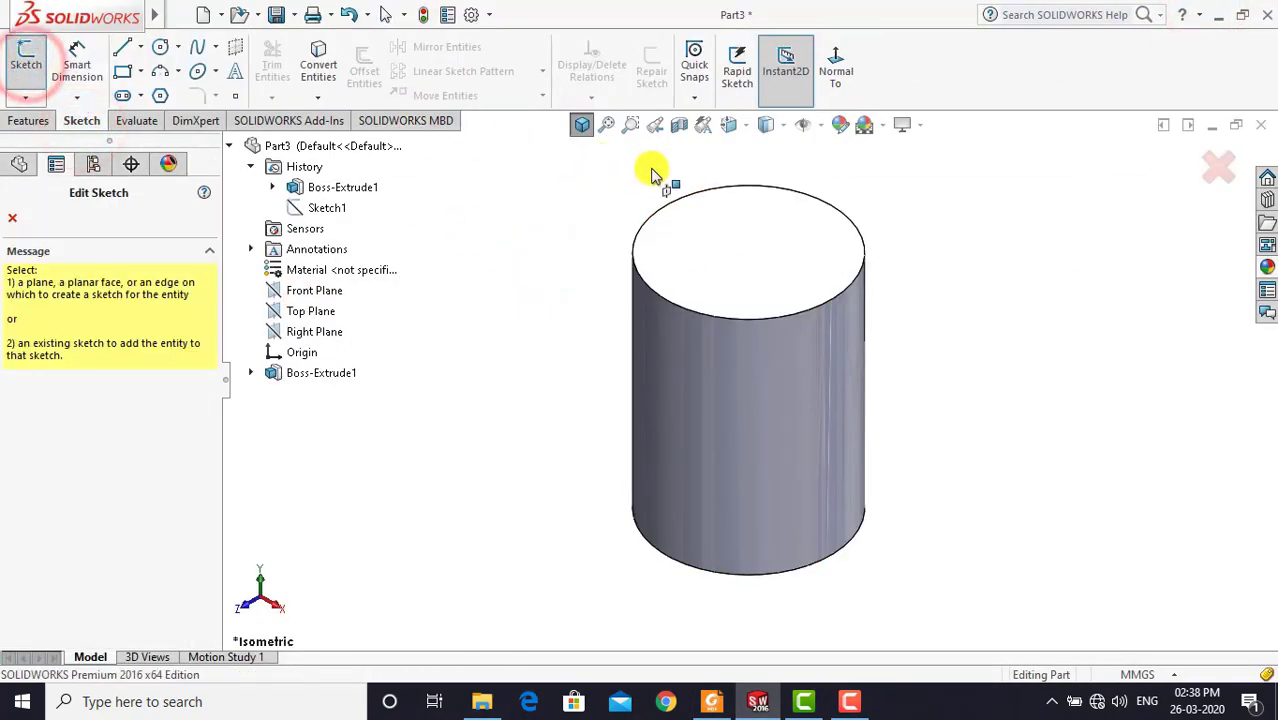
pyautogui.click(735, 252)
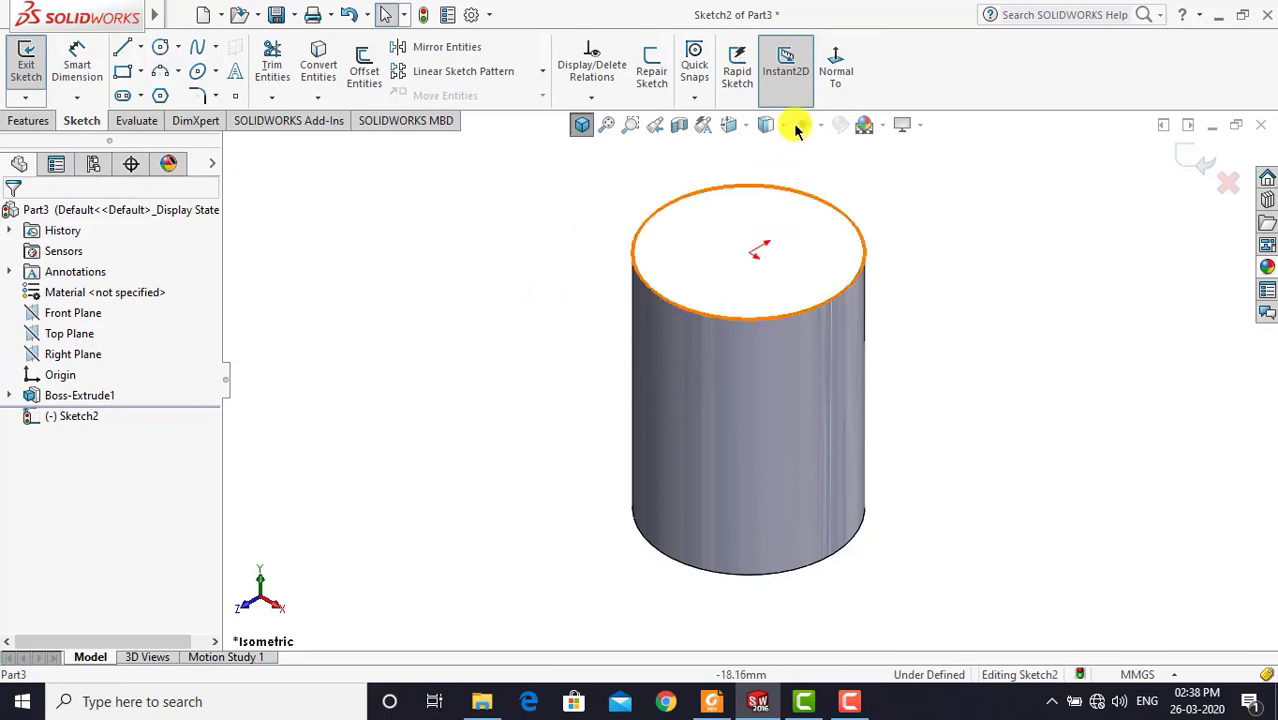
pyautogui.click(833, 72)
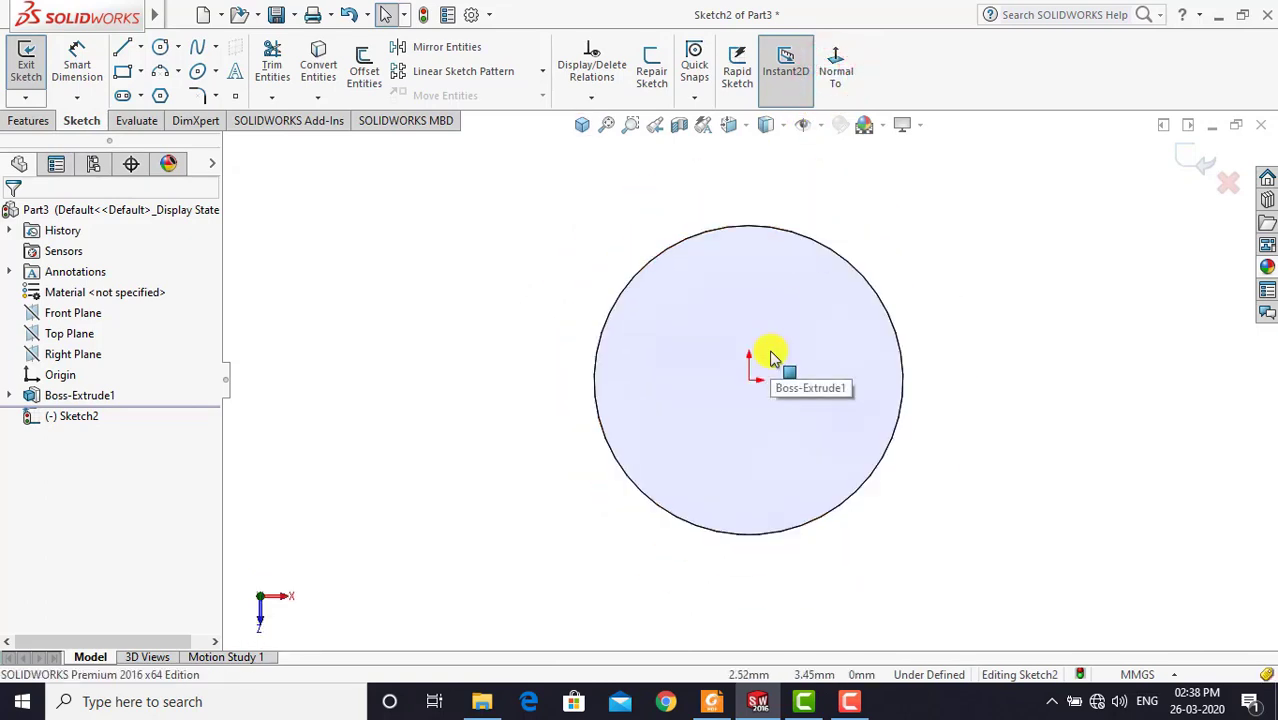
pyautogui.press('z')
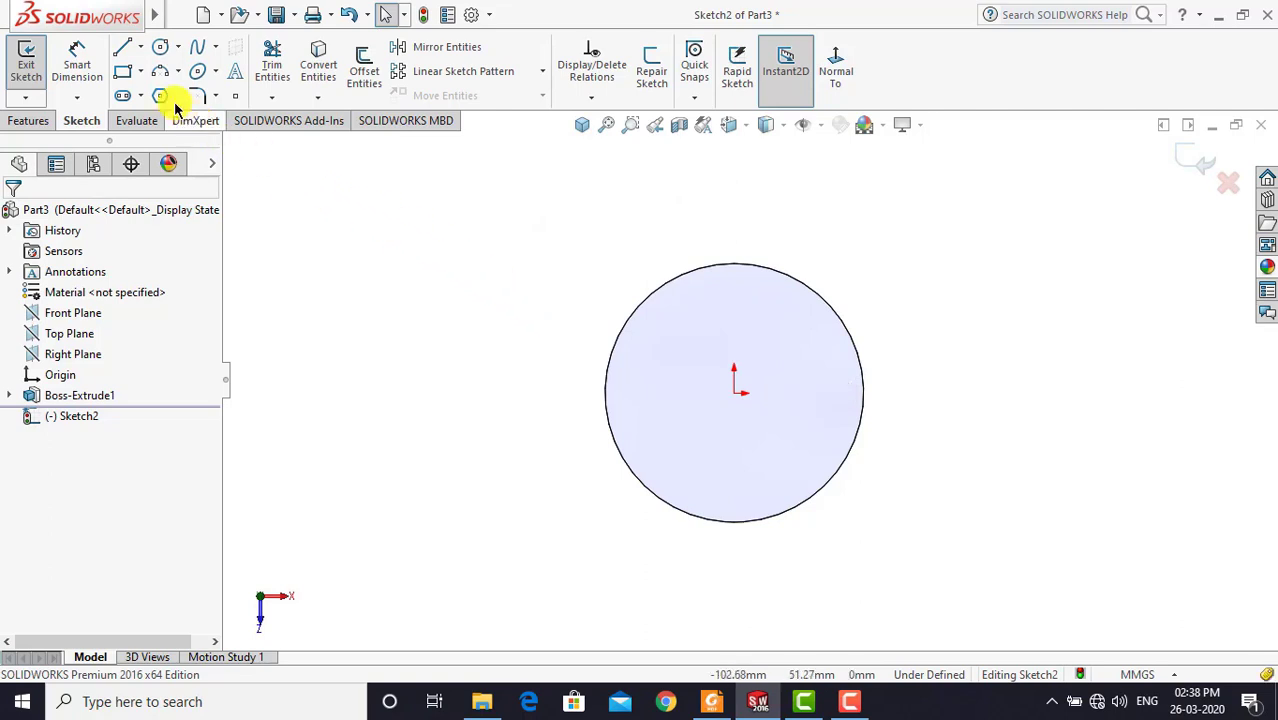
# Draw a three-point arc from top to bottom, bulging around the circle's left side
pyautogui.click(161, 72)
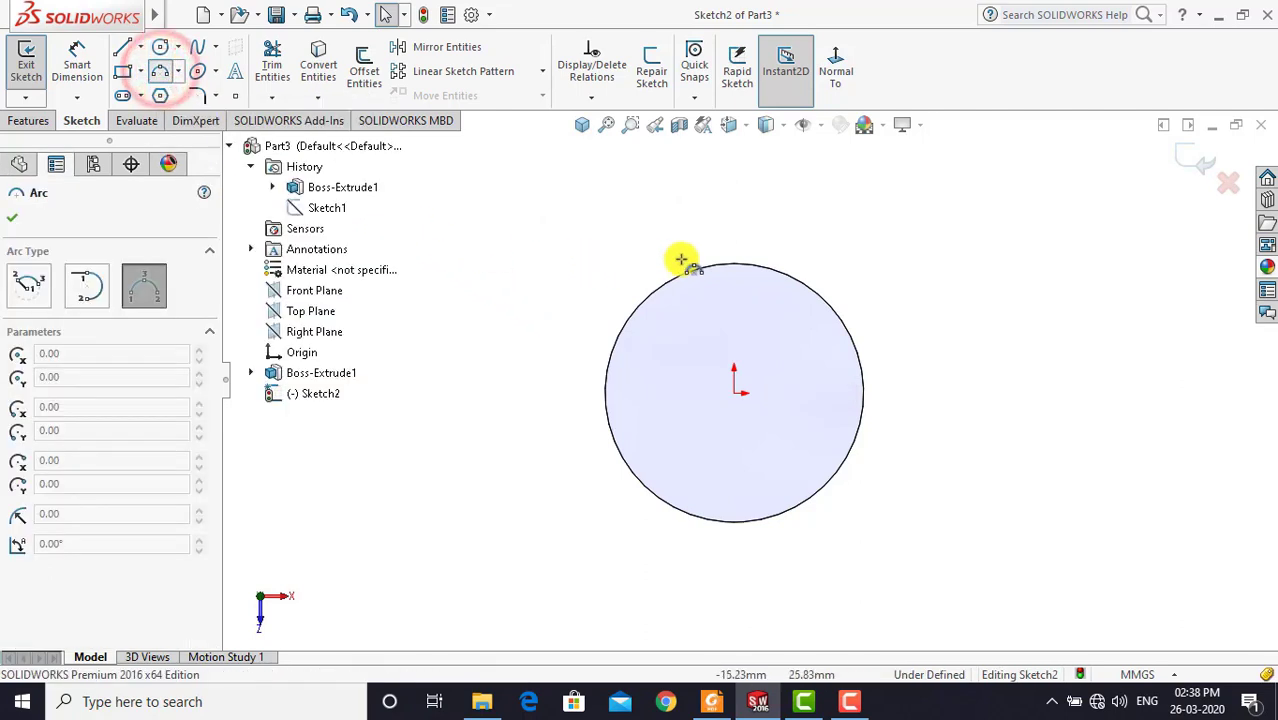
pyautogui.click(734, 216)
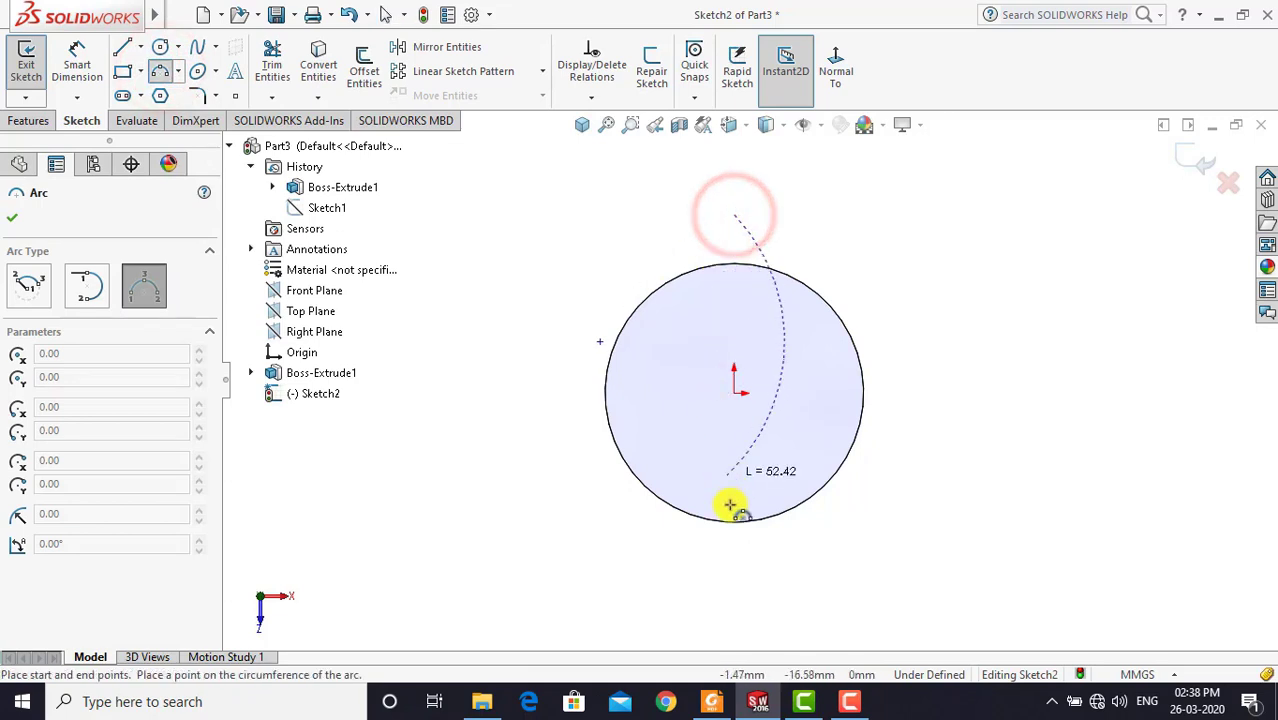
pyautogui.click(734, 585)
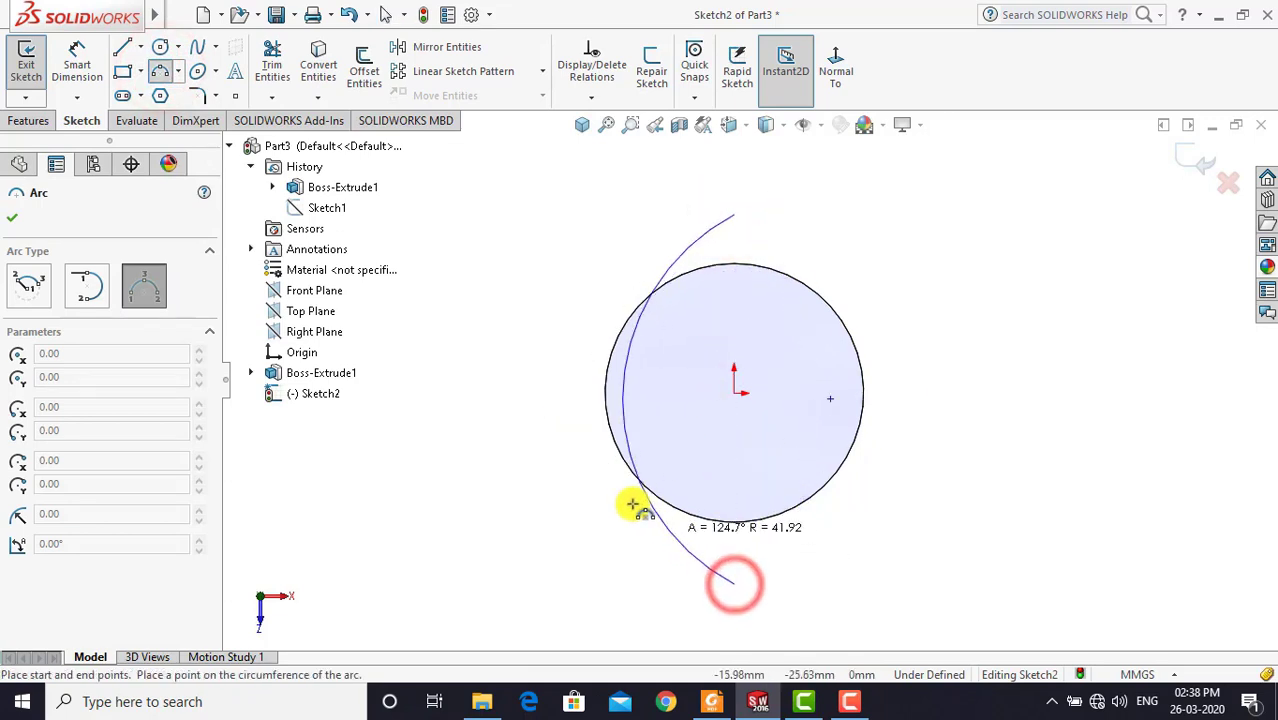
pyautogui.click(555, 443)
pyautogui.press('Escape')
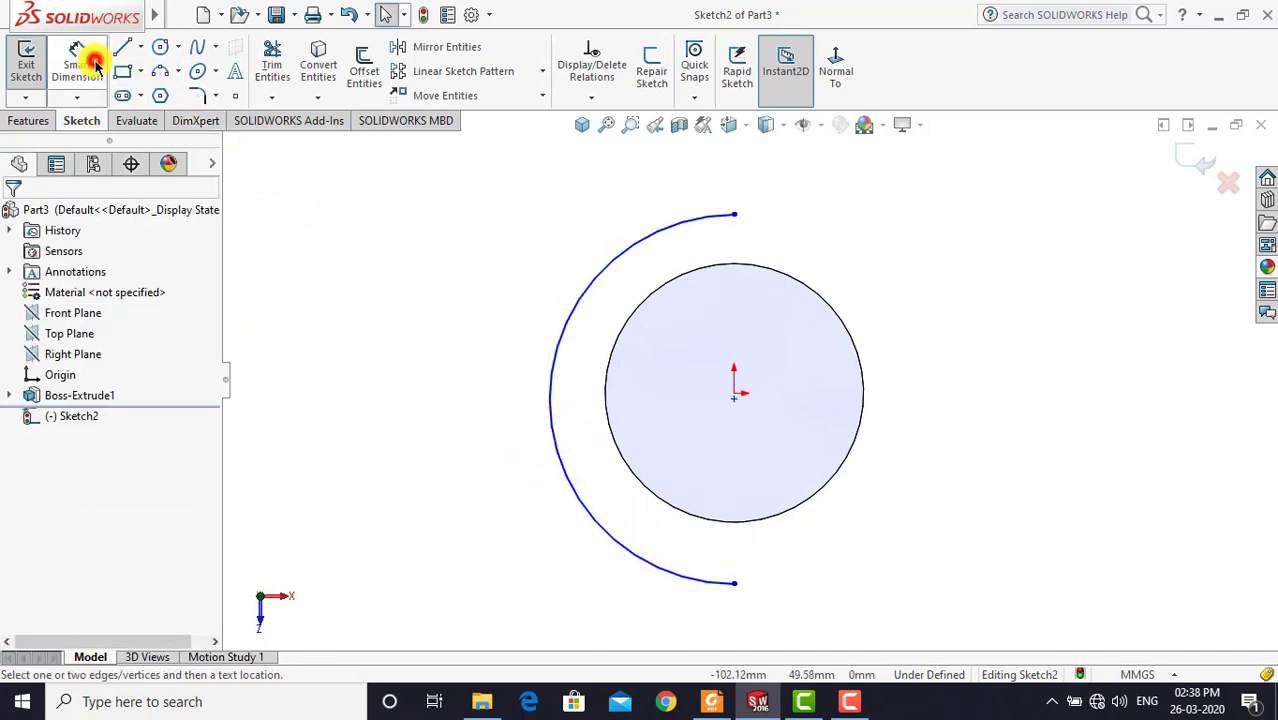
# Dimension the offset between origin and arc centre to 0
pyautogui.scroll(-4, 736, 410)
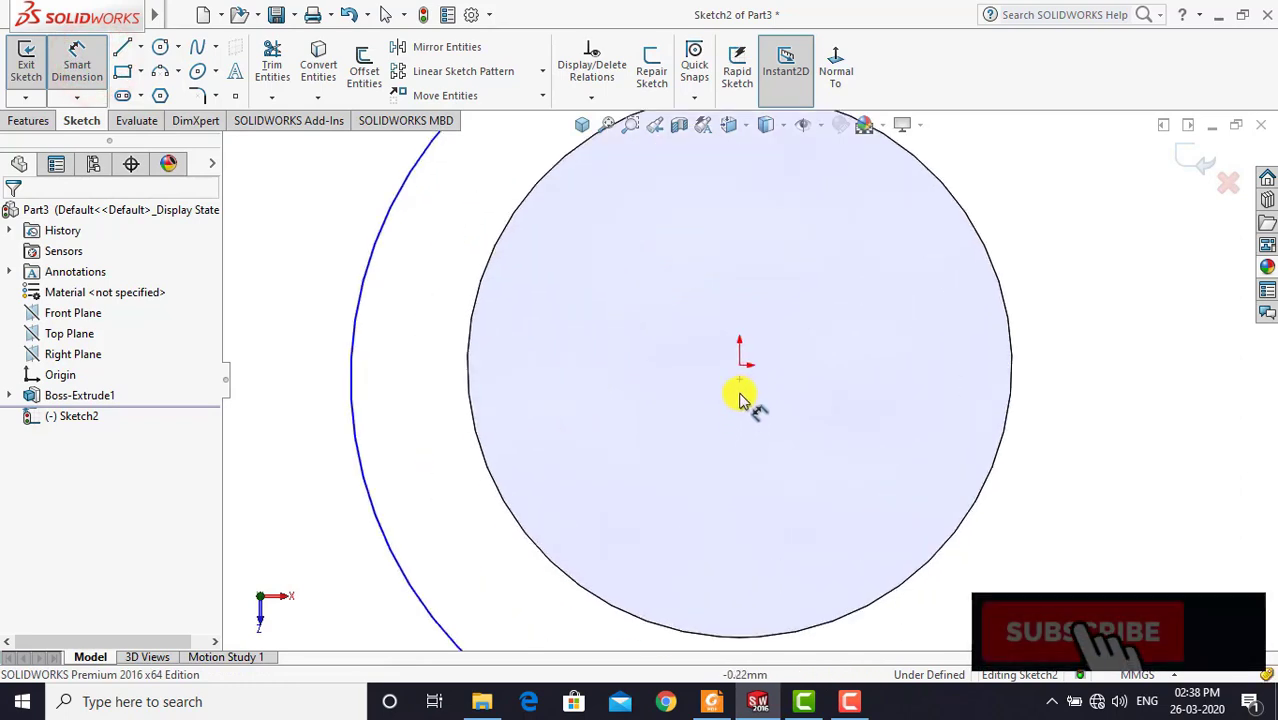
pyautogui.click(741, 367)
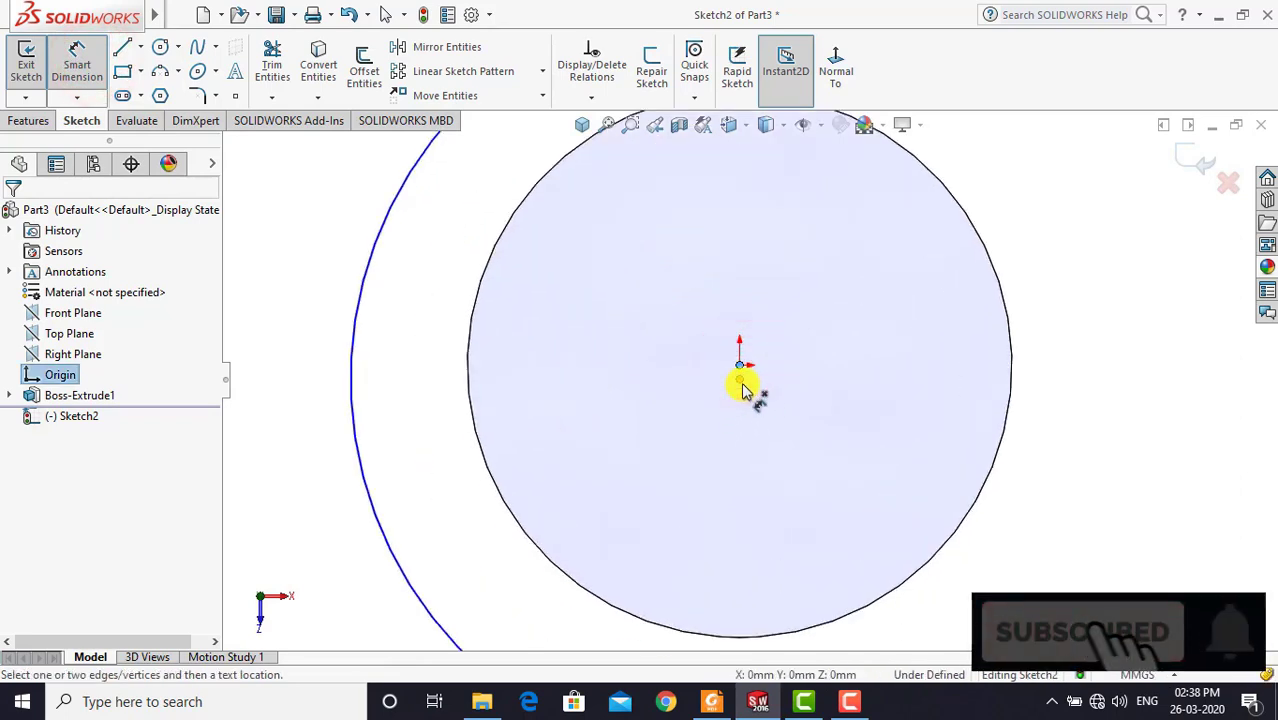
pyautogui.click(743, 384)
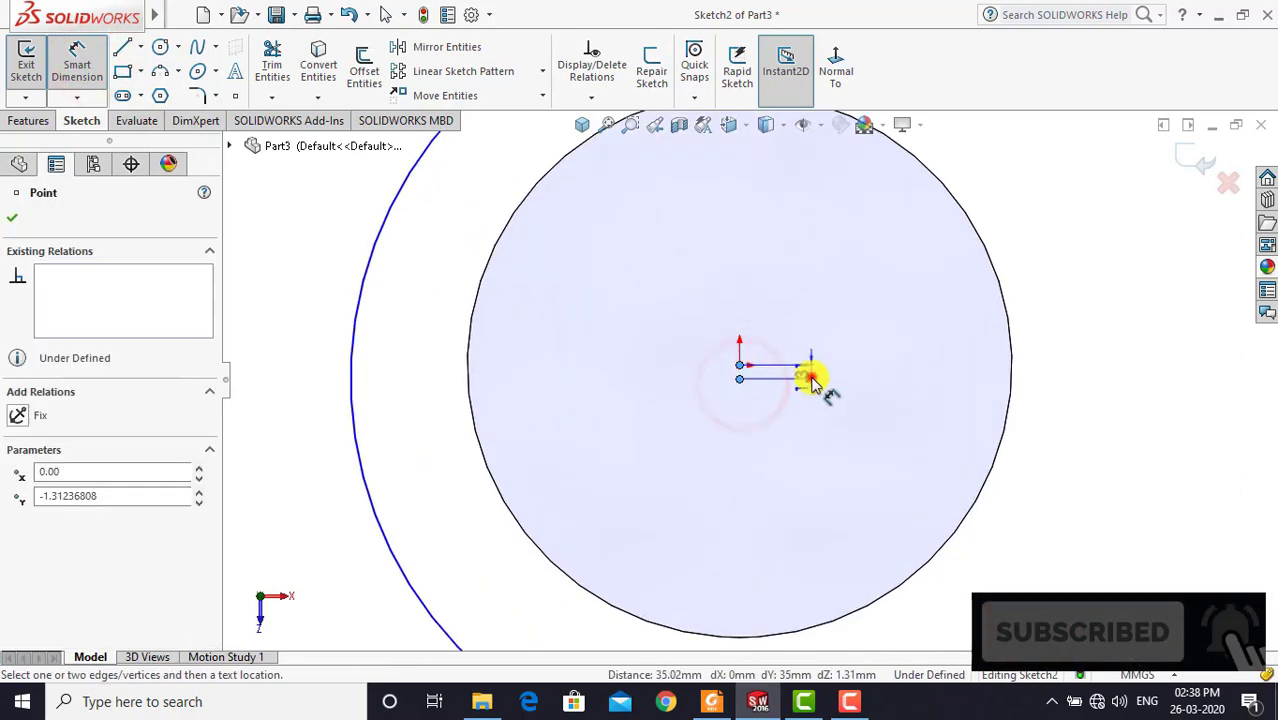
pyautogui.click(811, 380)
pyautogui.write('0')
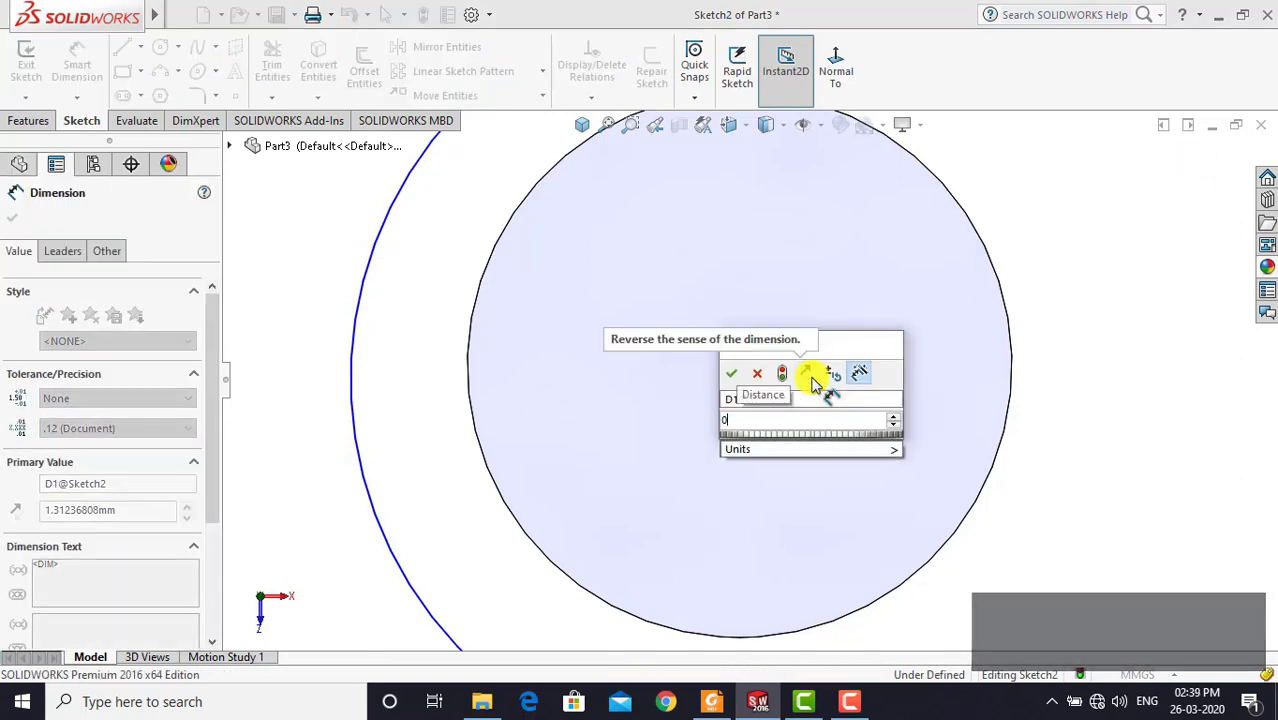
pyautogui.press('Return')
pyautogui.scroll(2, 811, 383)
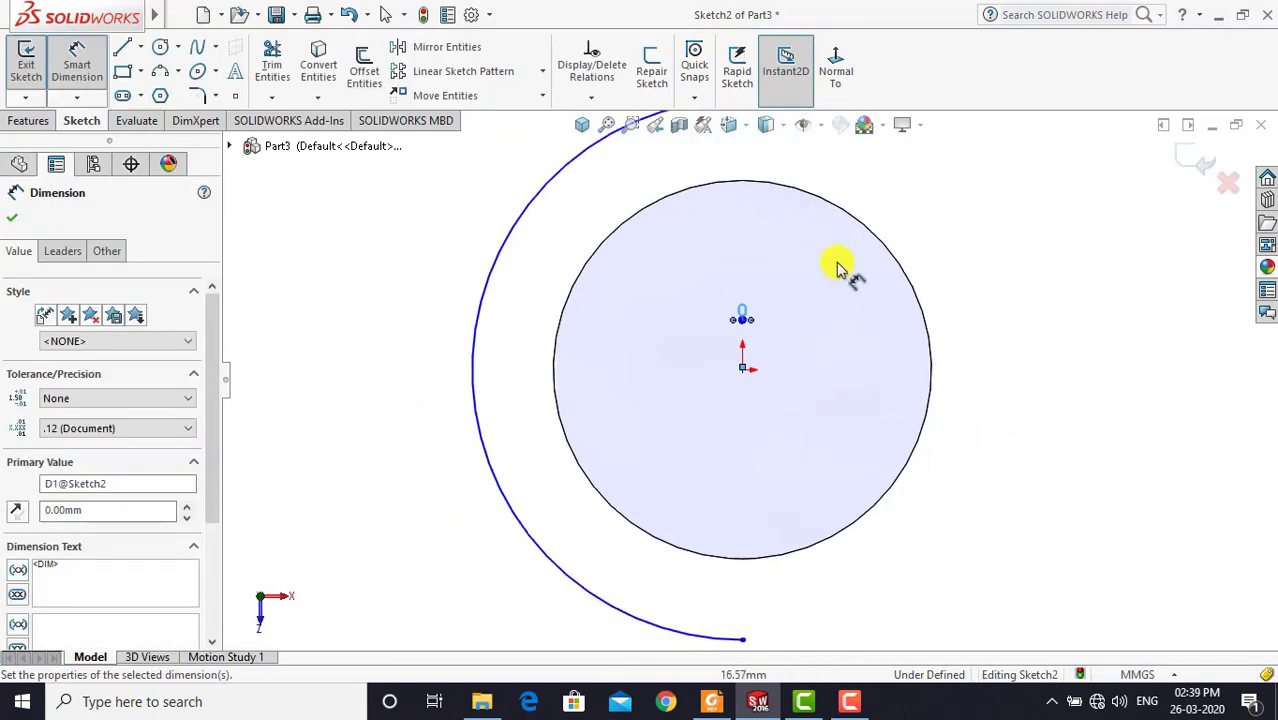
pyautogui.scroll(1, 763, 243)
pyautogui.press('Escape')
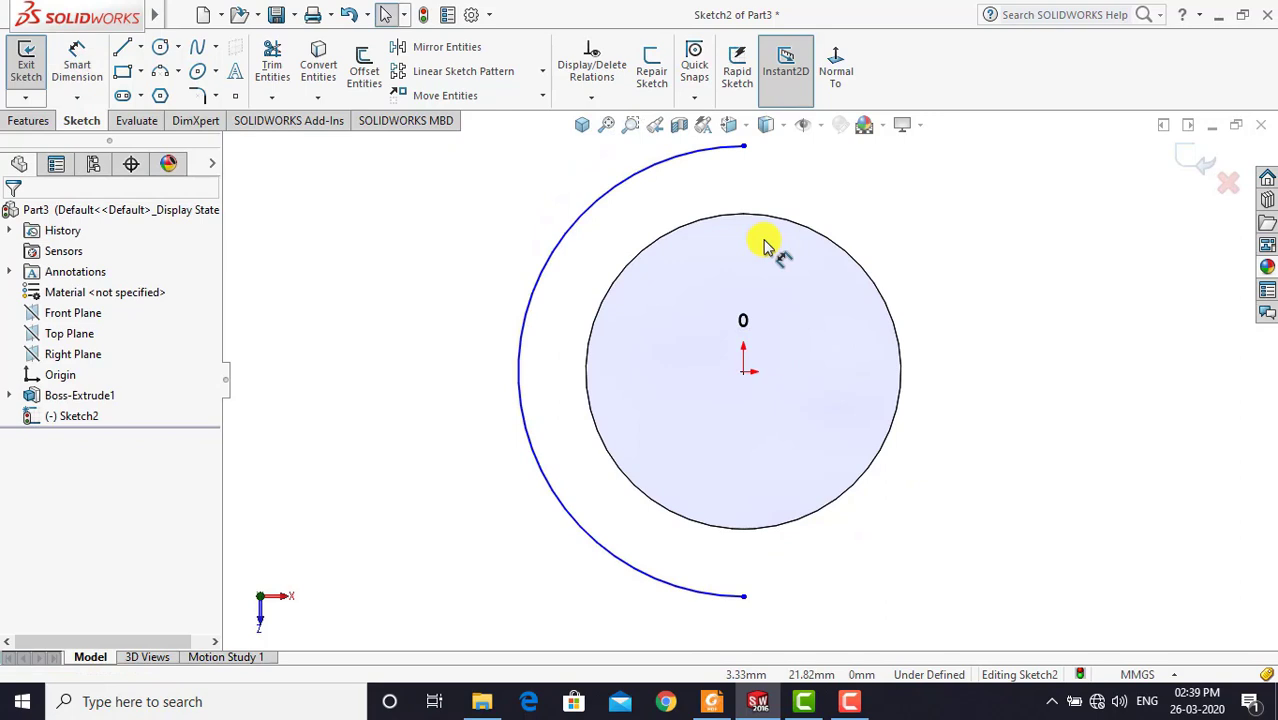
# Give the arc a radius of R40 and fit the sketch in view
pyautogui.click(77, 60)
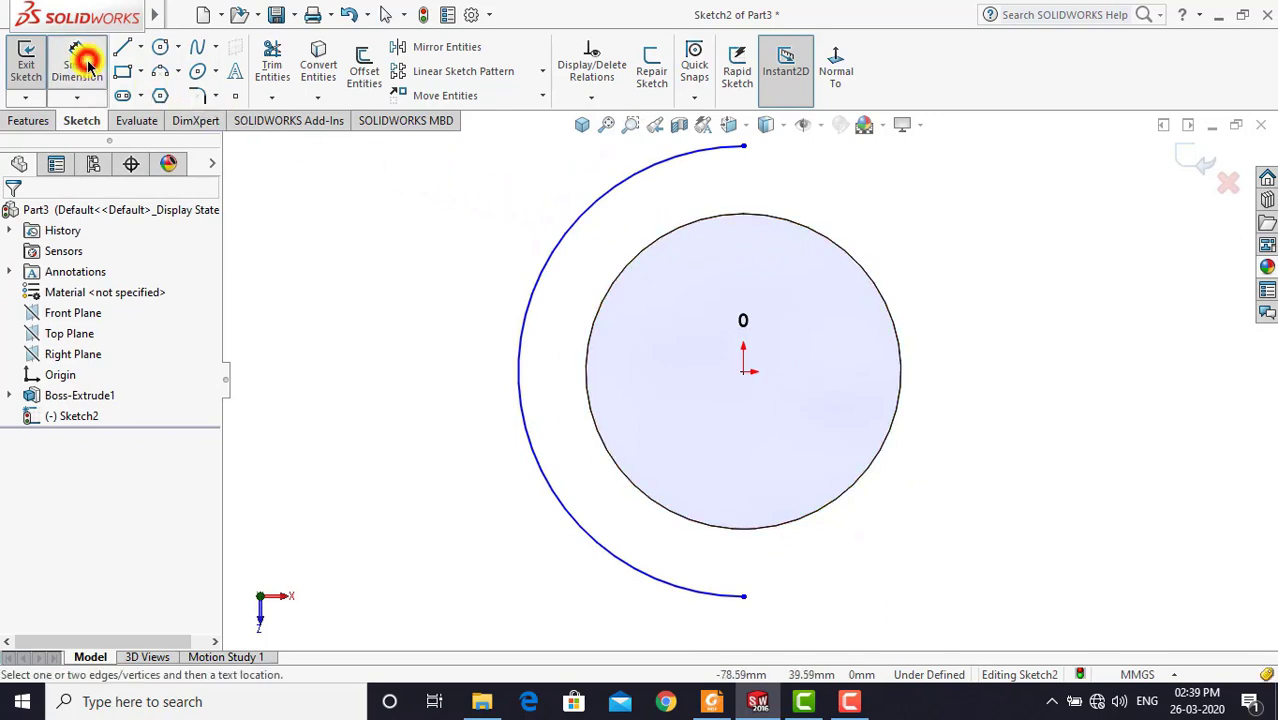
pyautogui.click(585, 212)
pyautogui.click(481, 255)
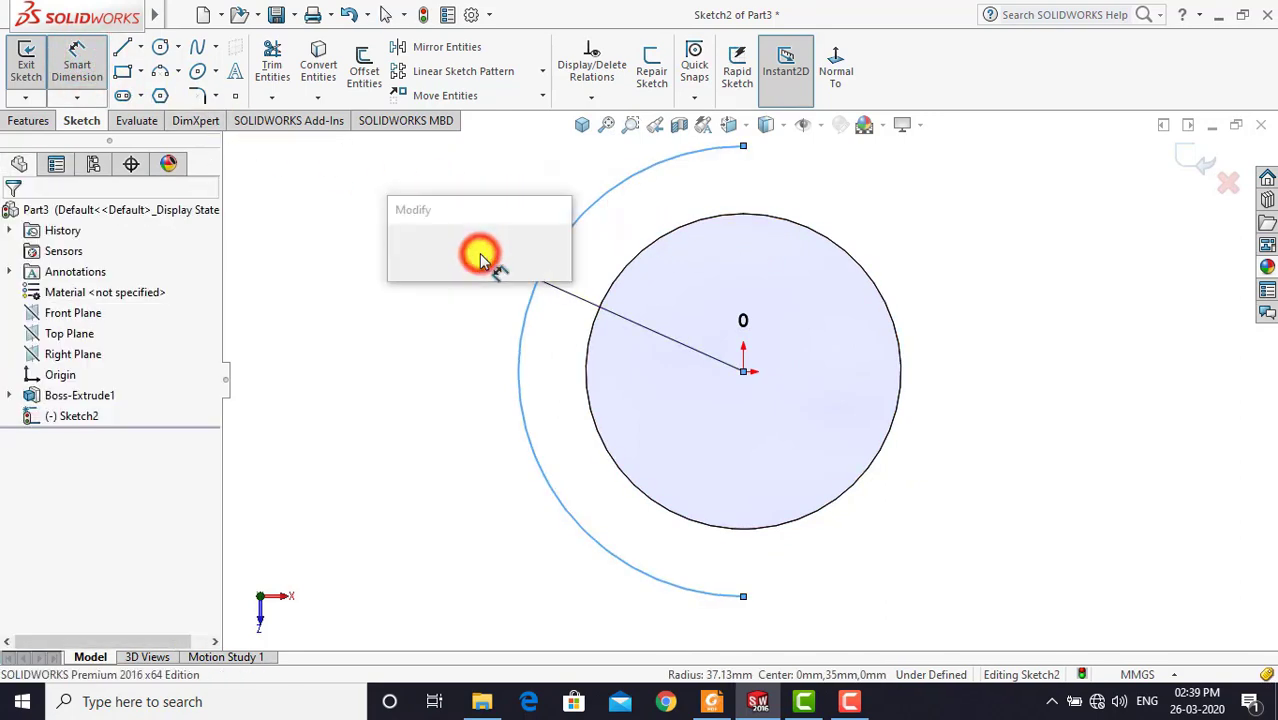
pyautogui.write('40')
pyautogui.press('Escape')
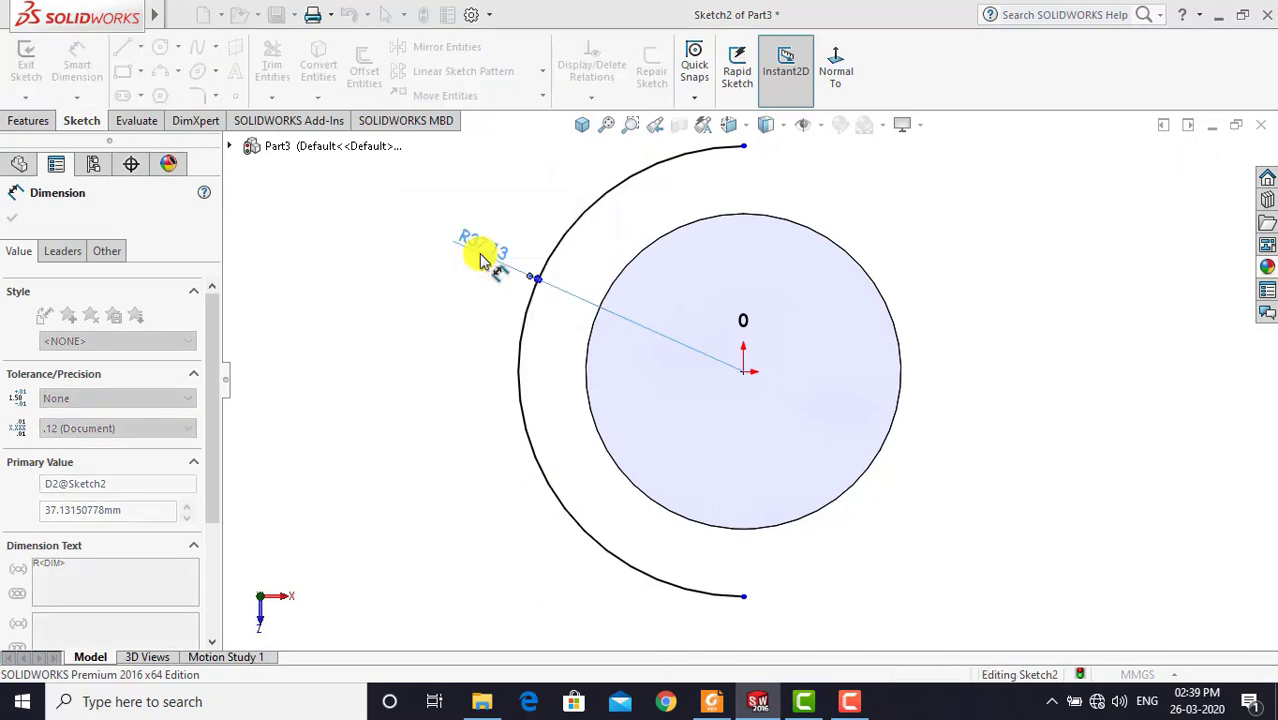
pyautogui.click(428, 325)
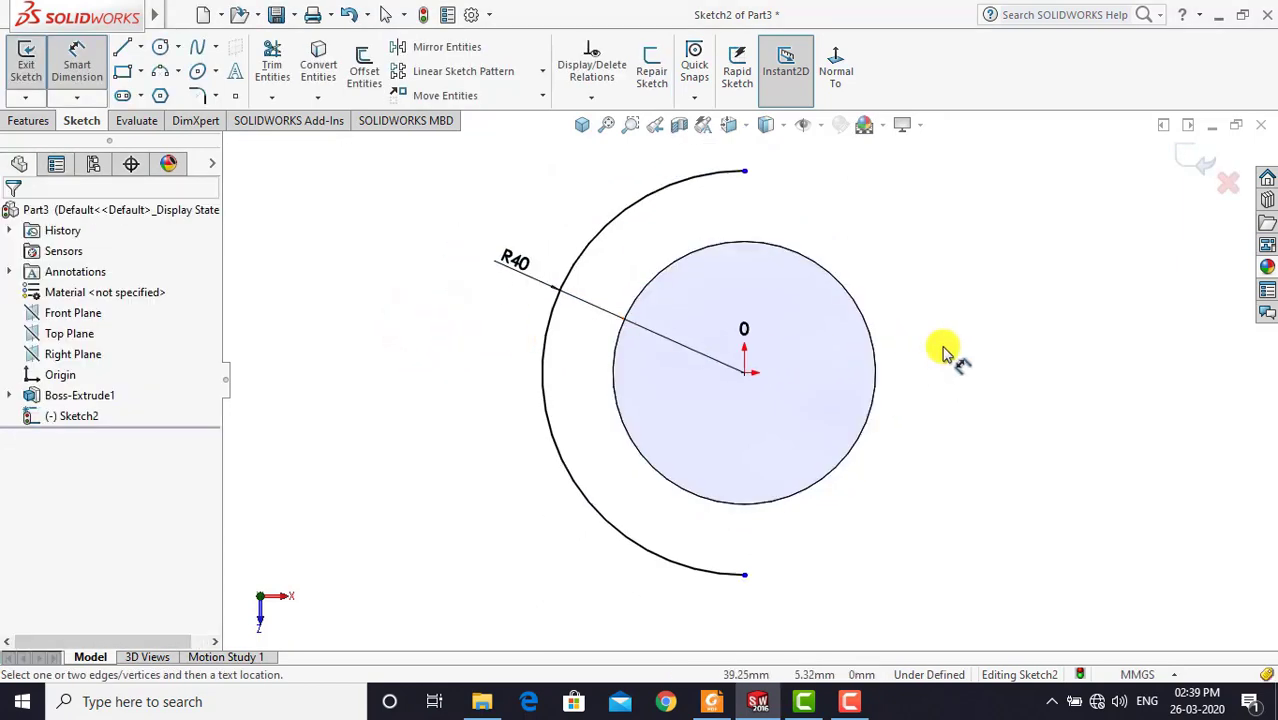
pyautogui.press('Escape')
pyautogui.press('f')
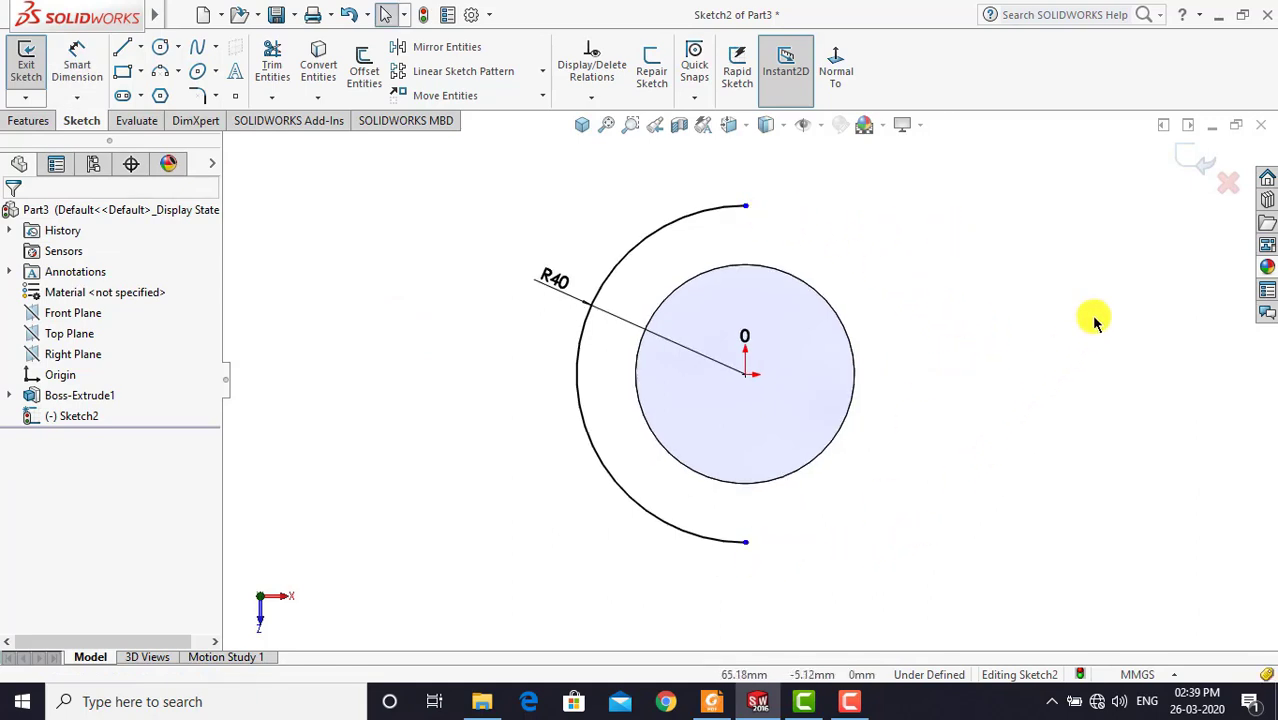
# Draw a horizontal line running right from the arc's top end
pyautogui.scroll(-1, 1085, 314)
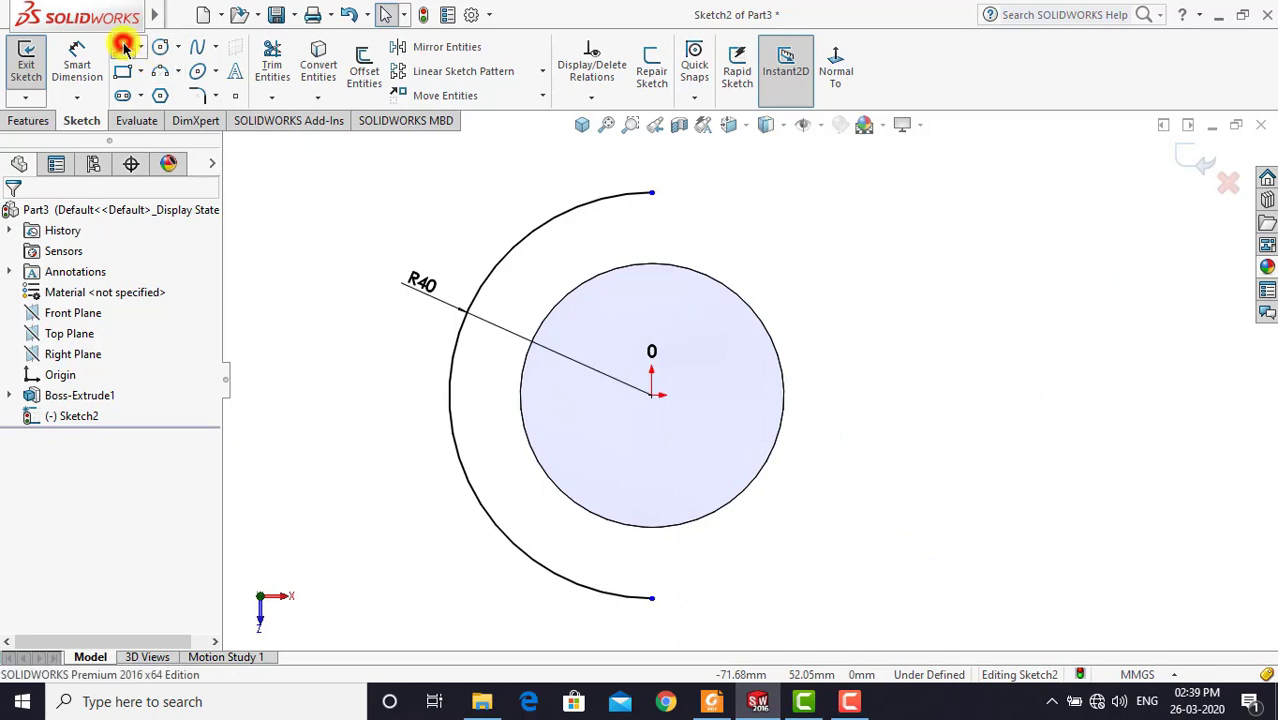
pyautogui.click(123, 47)
pyautogui.click(651, 192)
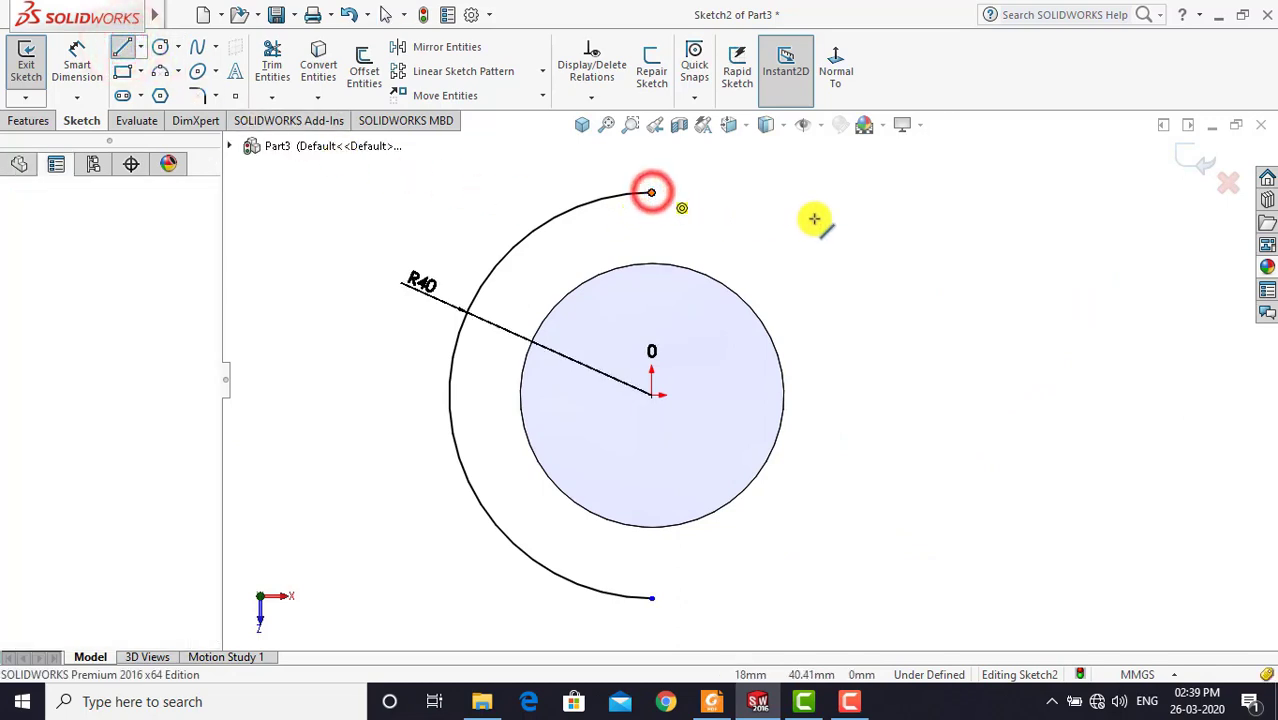
pyautogui.doubleClick(1004, 192)
# Draw a matching horizontal line right from the arc's bottom end
pyautogui.press('Escape')
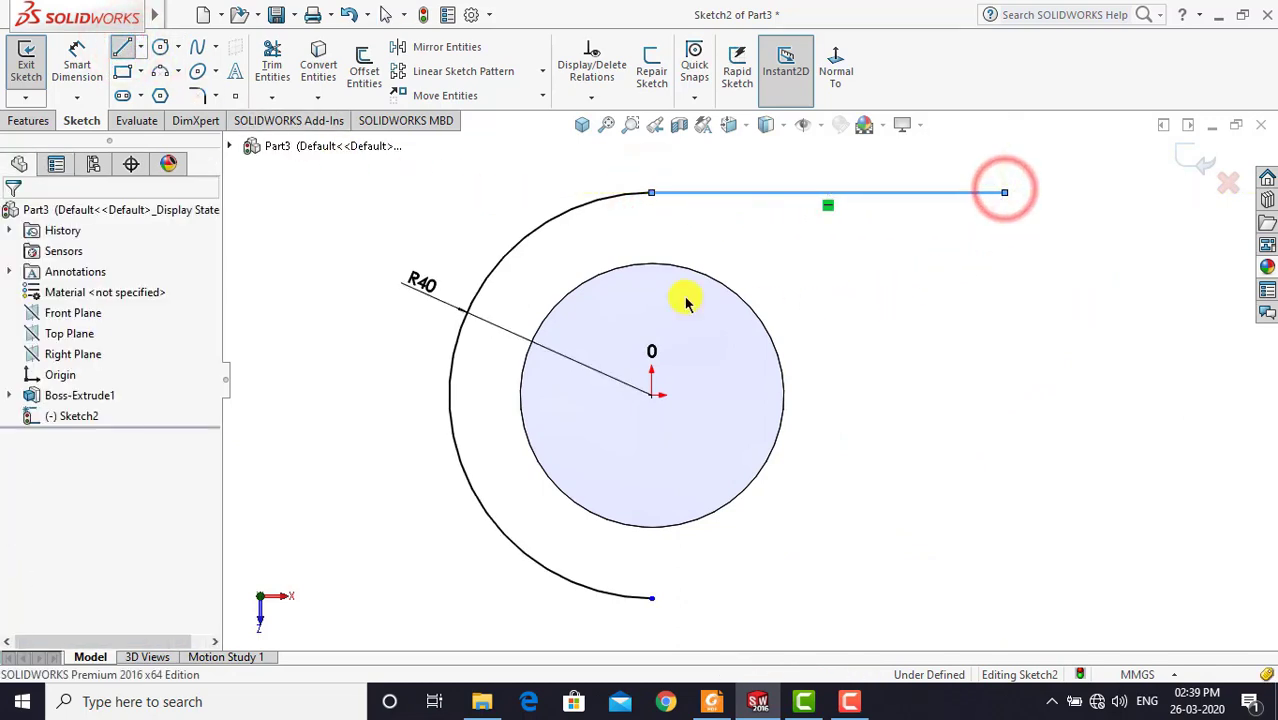
pyautogui.press('Escape')
pyautogui.click(123, 47)
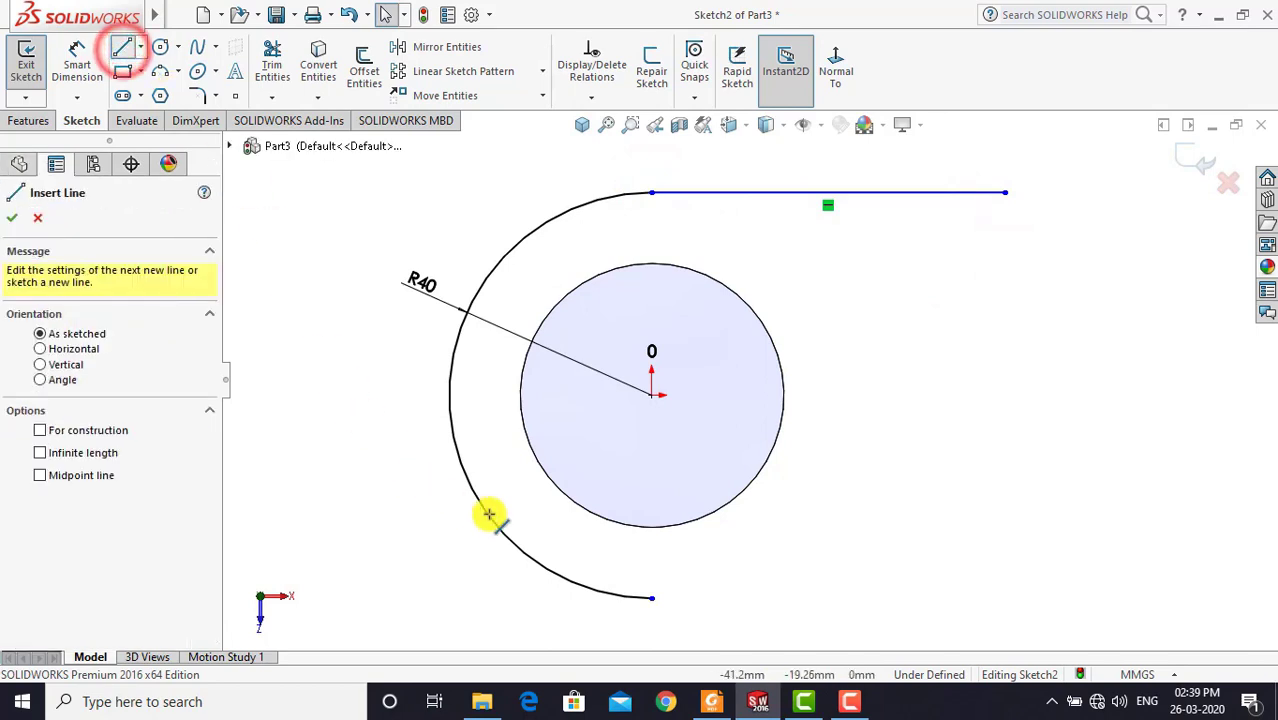
pyautogui.click(653, 597)
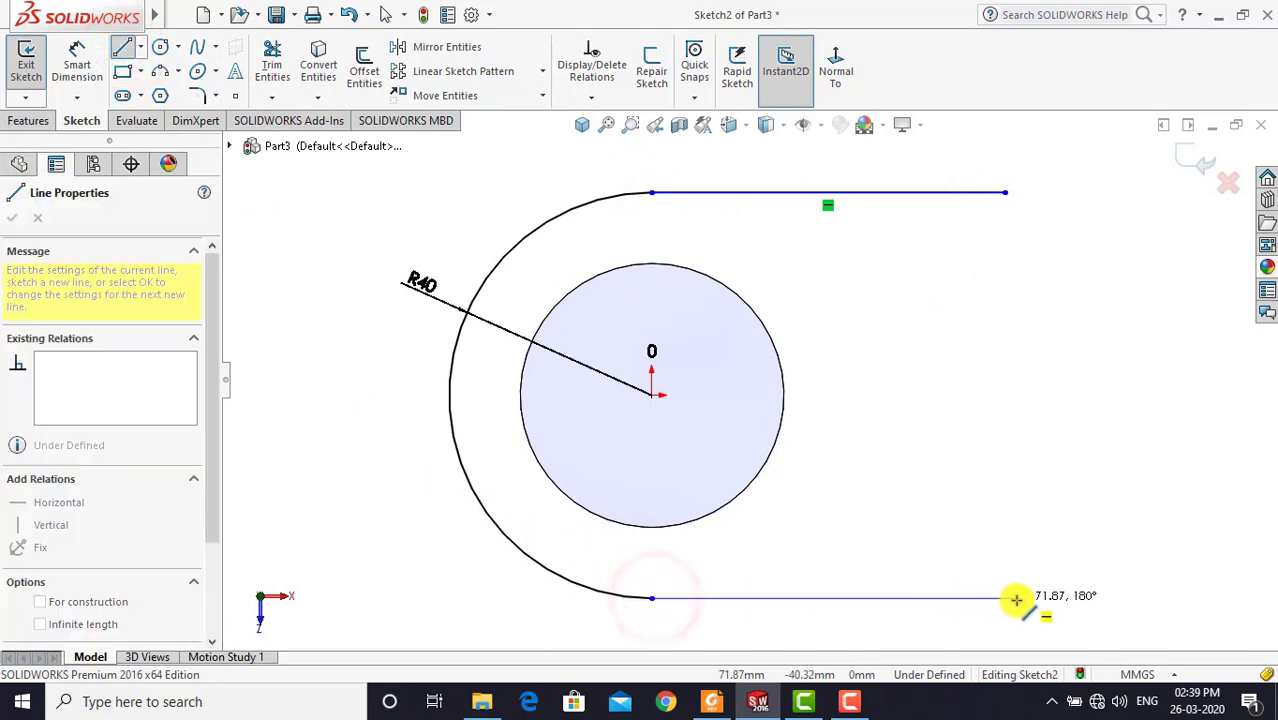
pyautogui.click(1005, 598)
pyautogui.press('Escape')
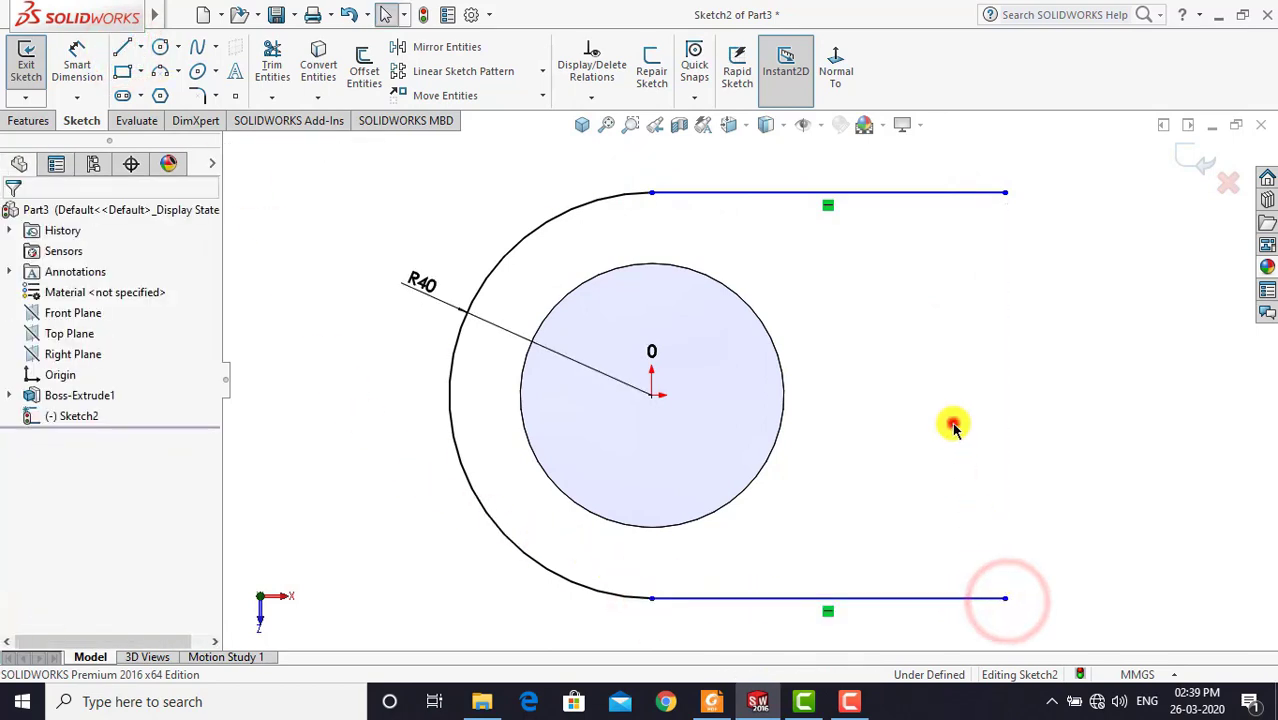
pyautogui.click(950, 422)
# Dimension both the top and bottom lines to 80
pyautogui.click(77, 60)
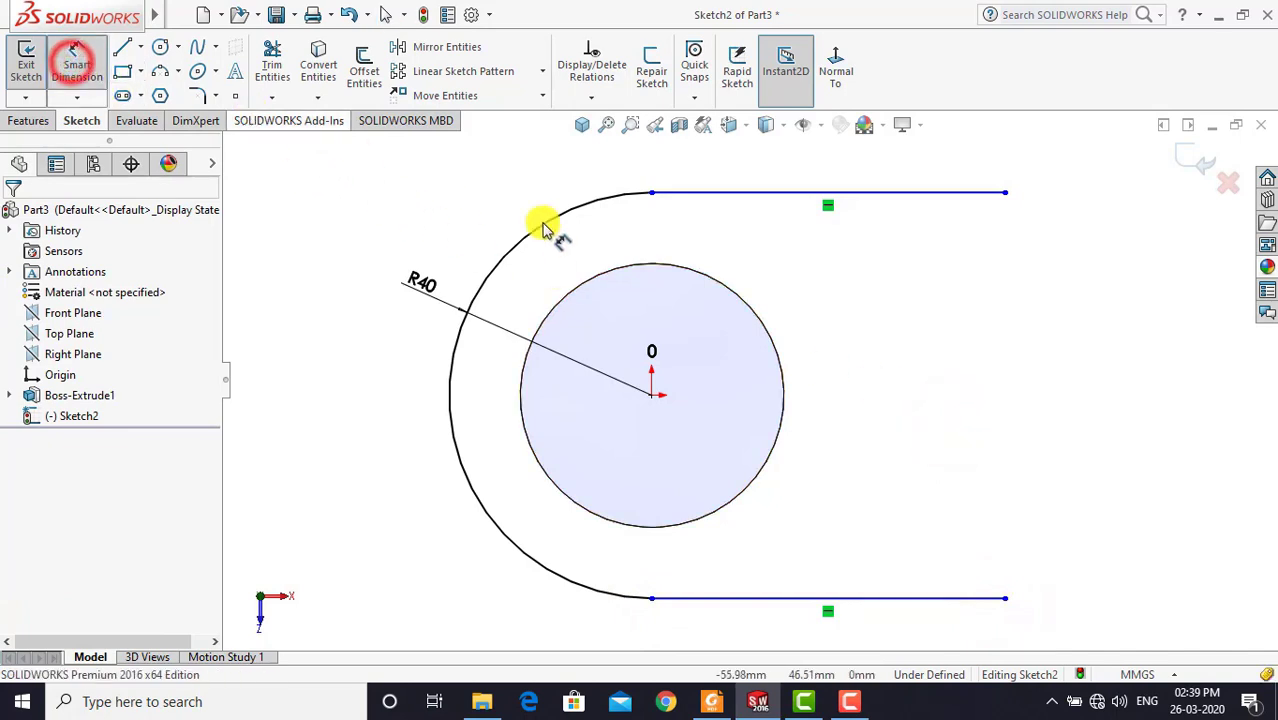
pyautogui.click(728, 193)
pyautogui.click(733, 174)
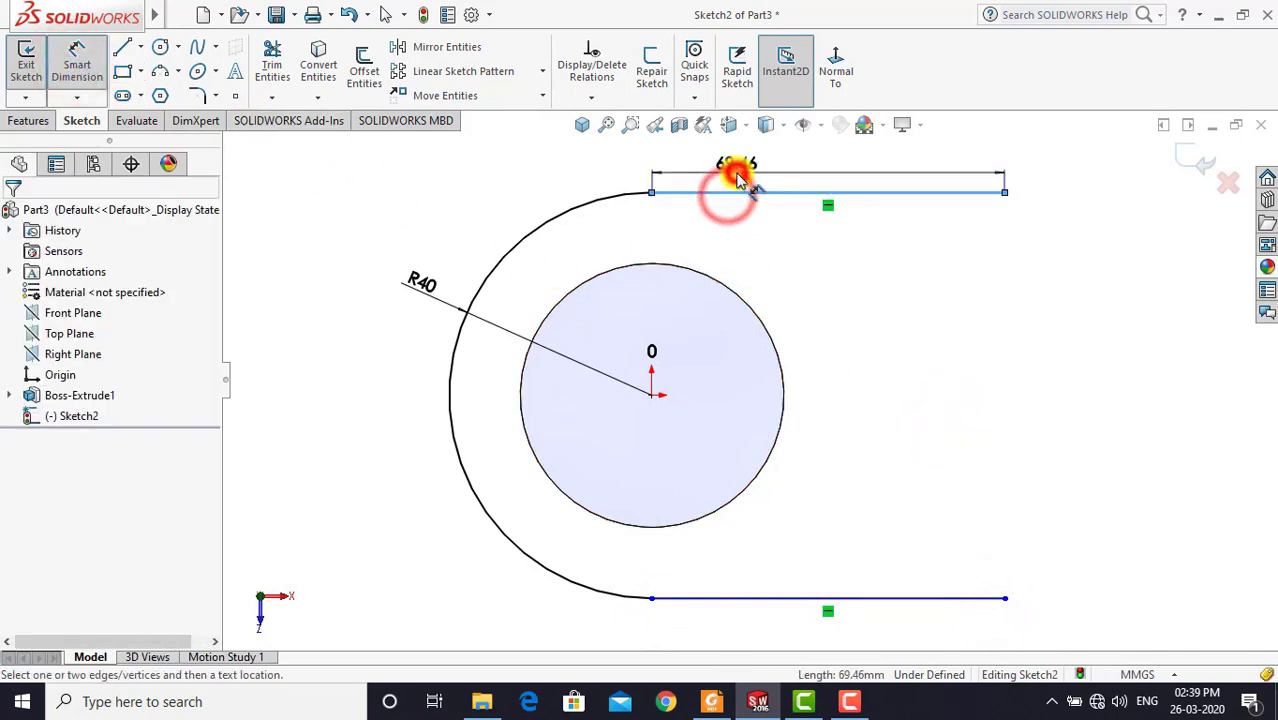
pyautogui.write('80')
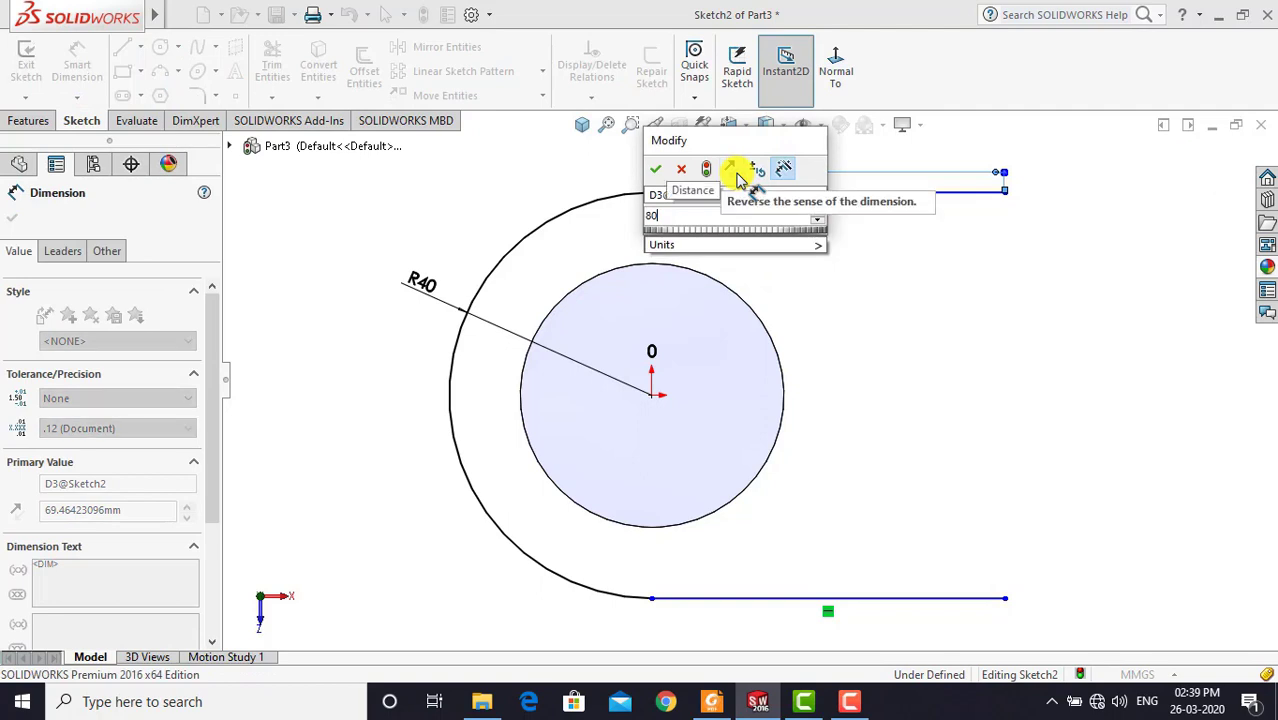
pyautogui.press('Return')
pyautogui.click(897, 293)
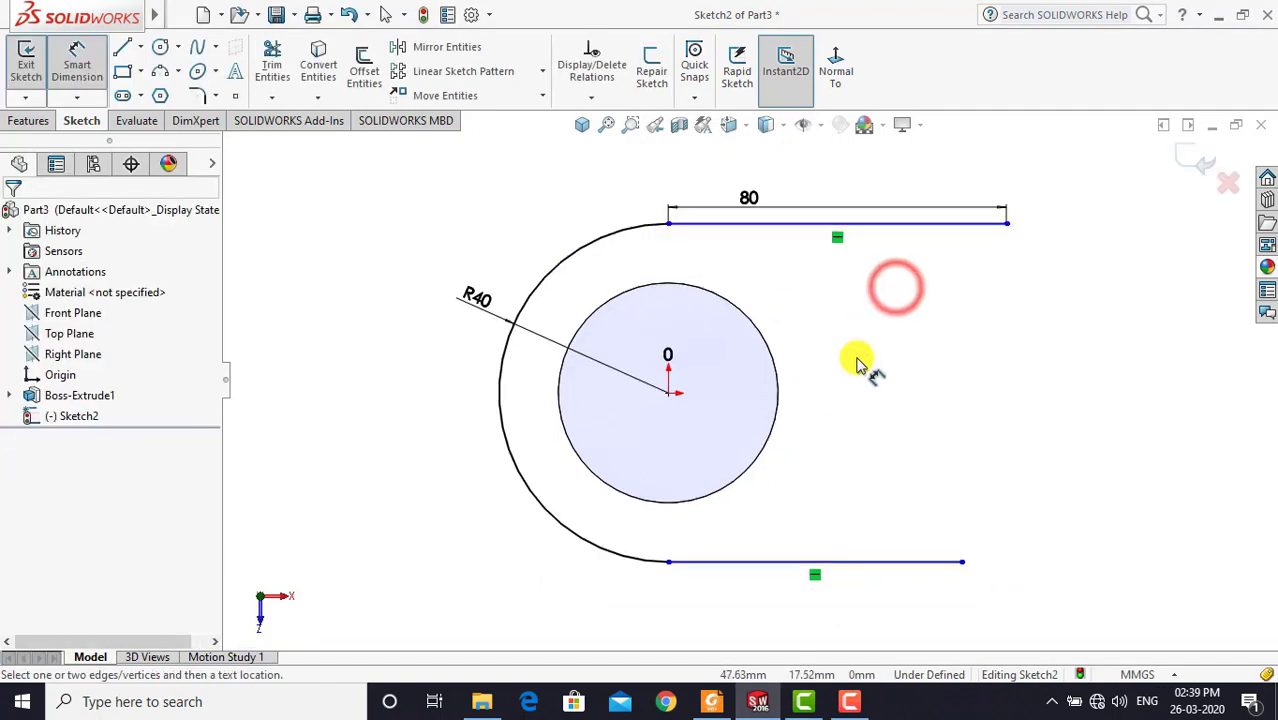
pyautogui.click(855, 561)
pyautogui.click(851, 612)
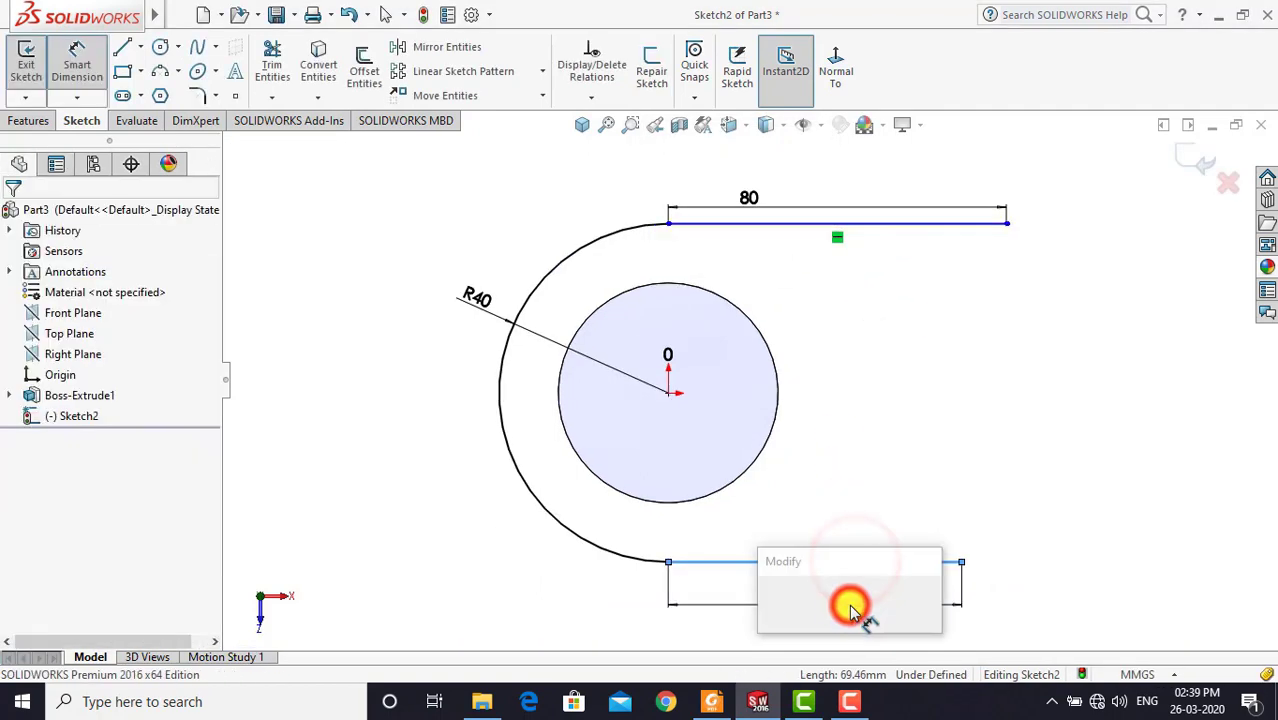
pyautogui.write('80')
pyautogui.press('Return')
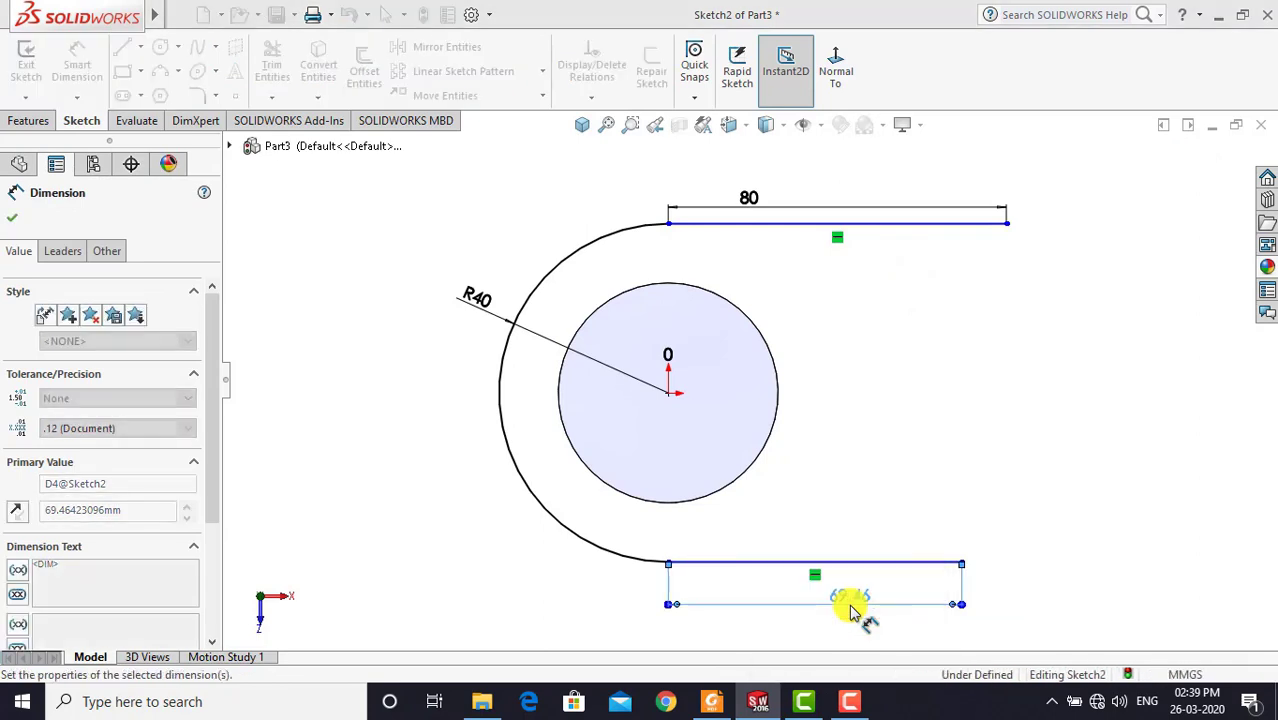
pyautogui.click(910, 446)
pyautogui.scroll(-2, 1085, 410)
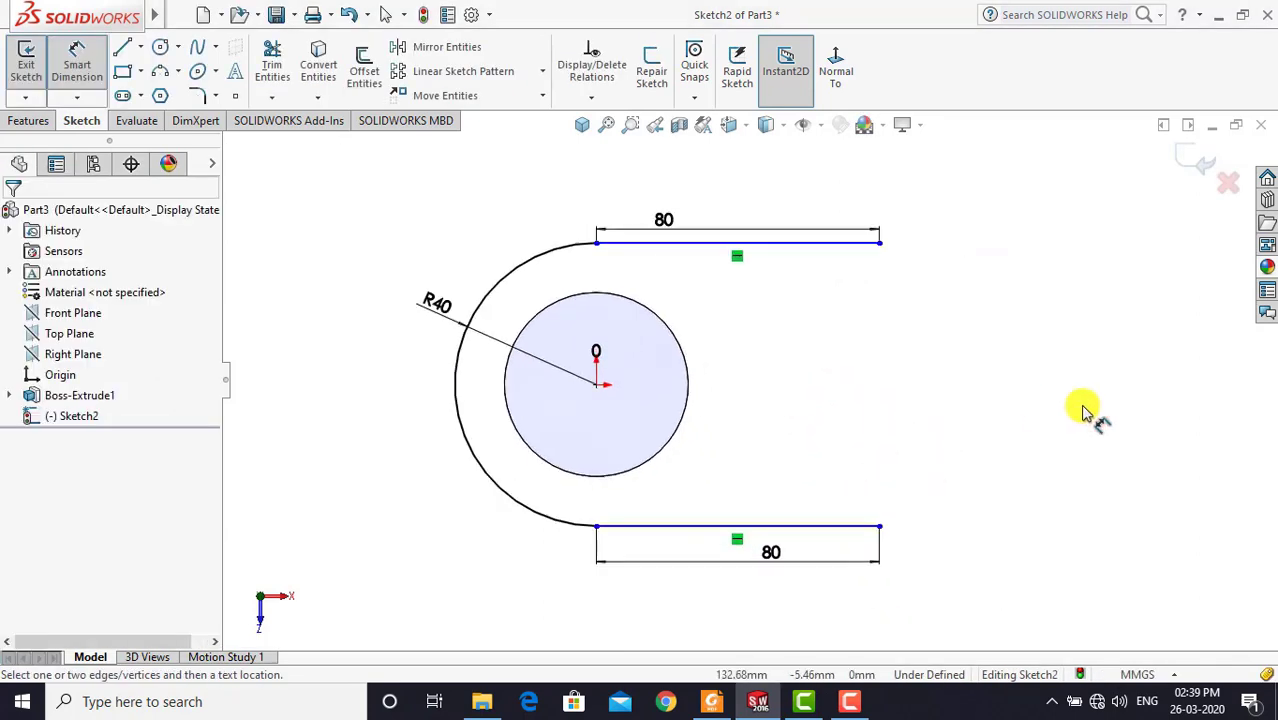
pyautogui.press('Escape')
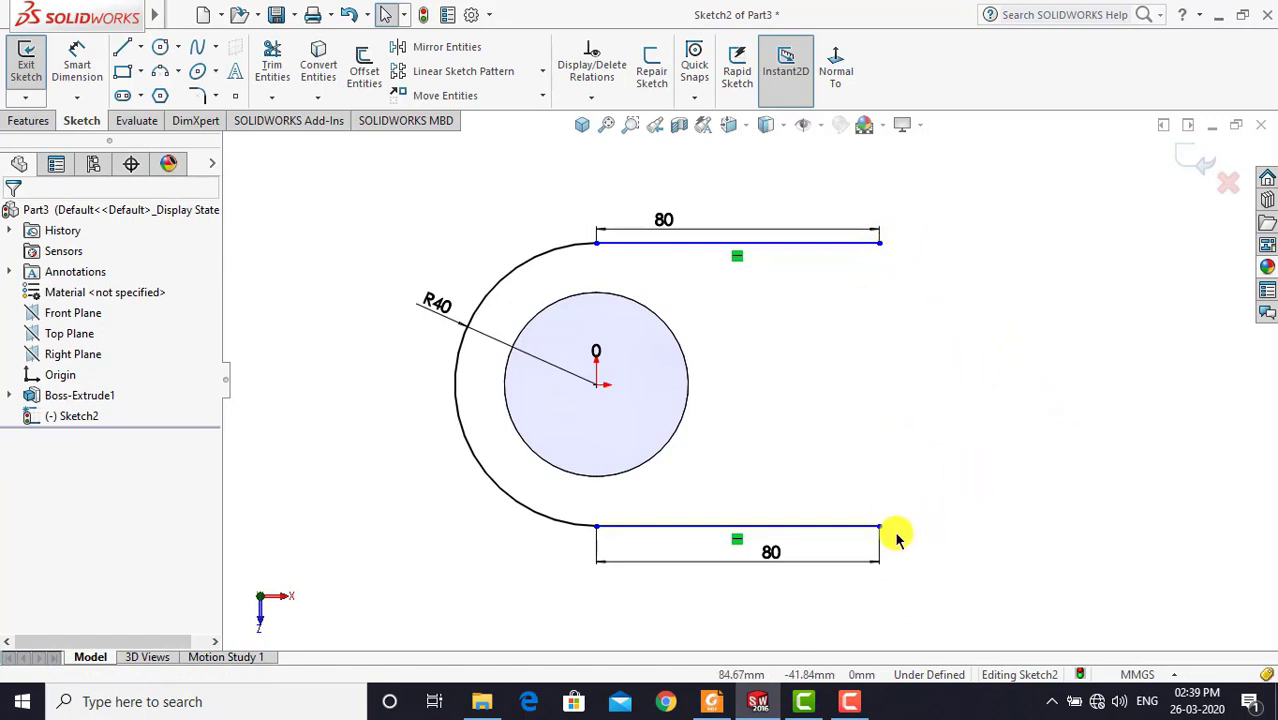
# Close the slot outline with a three-point arc joining the lines' right ends
pyautogui.click(160, 70)
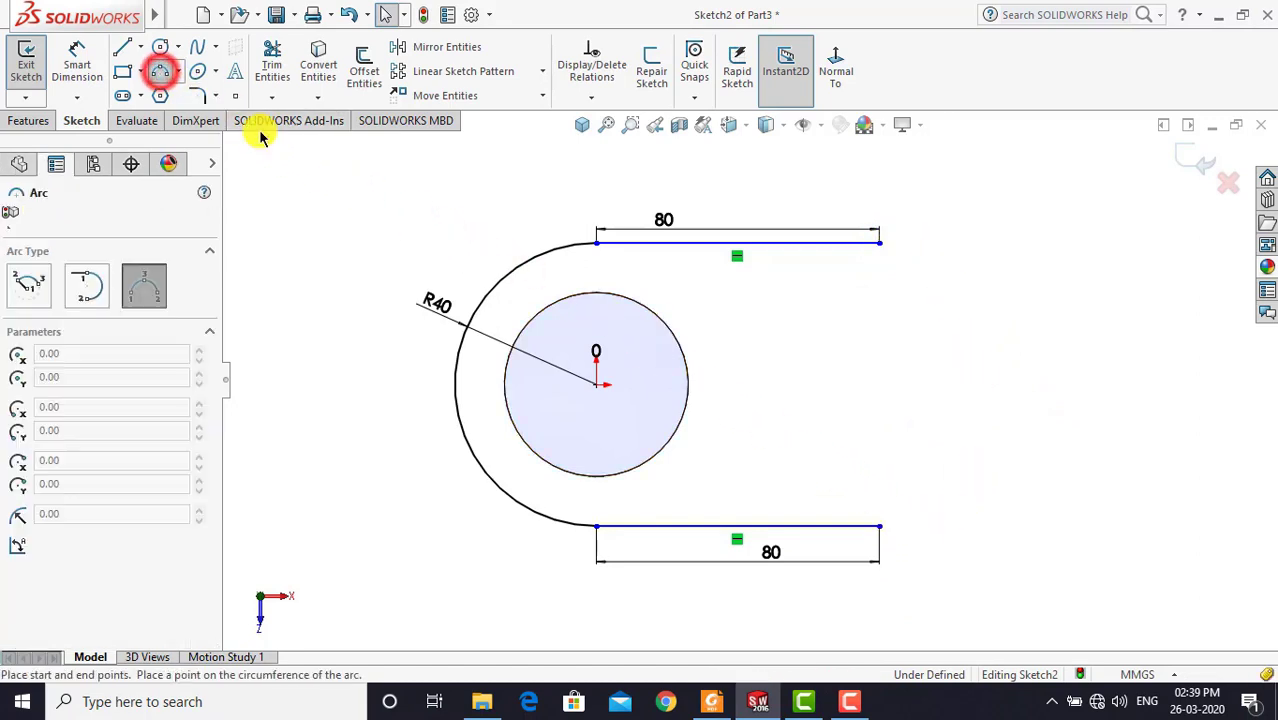
pyautogui.click(878, 244)
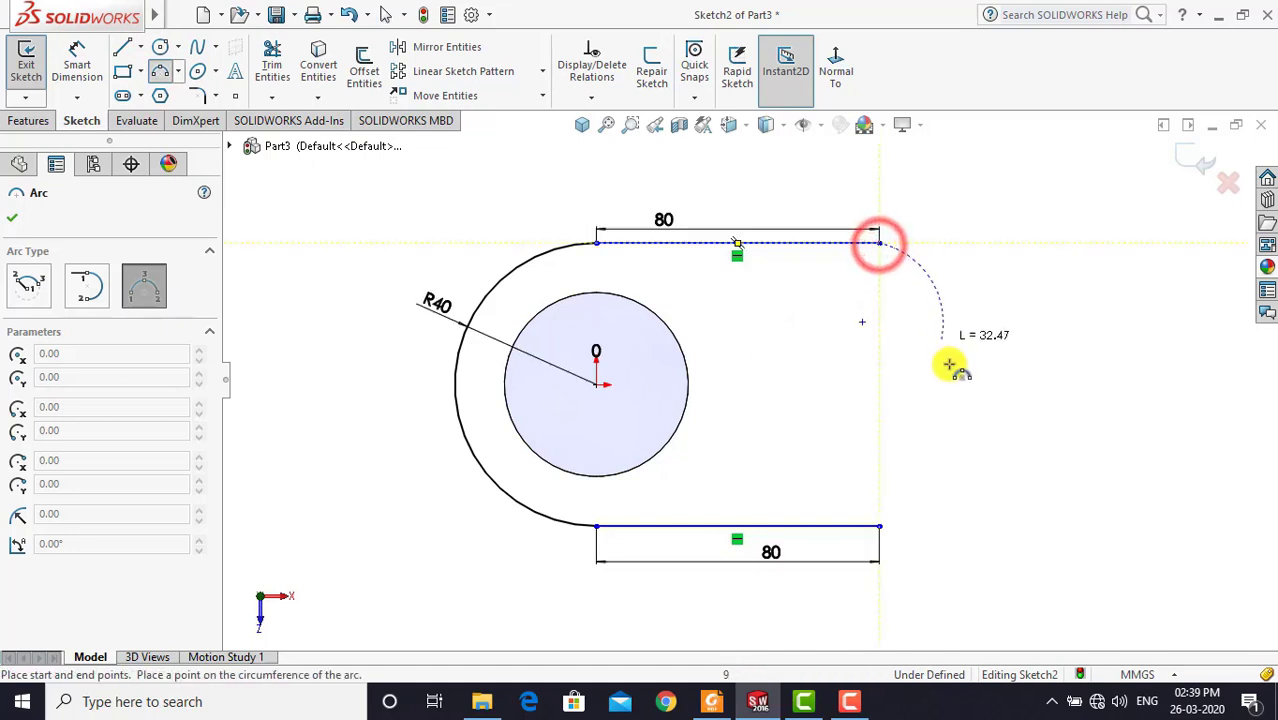
pyautogui.click(878, 527)
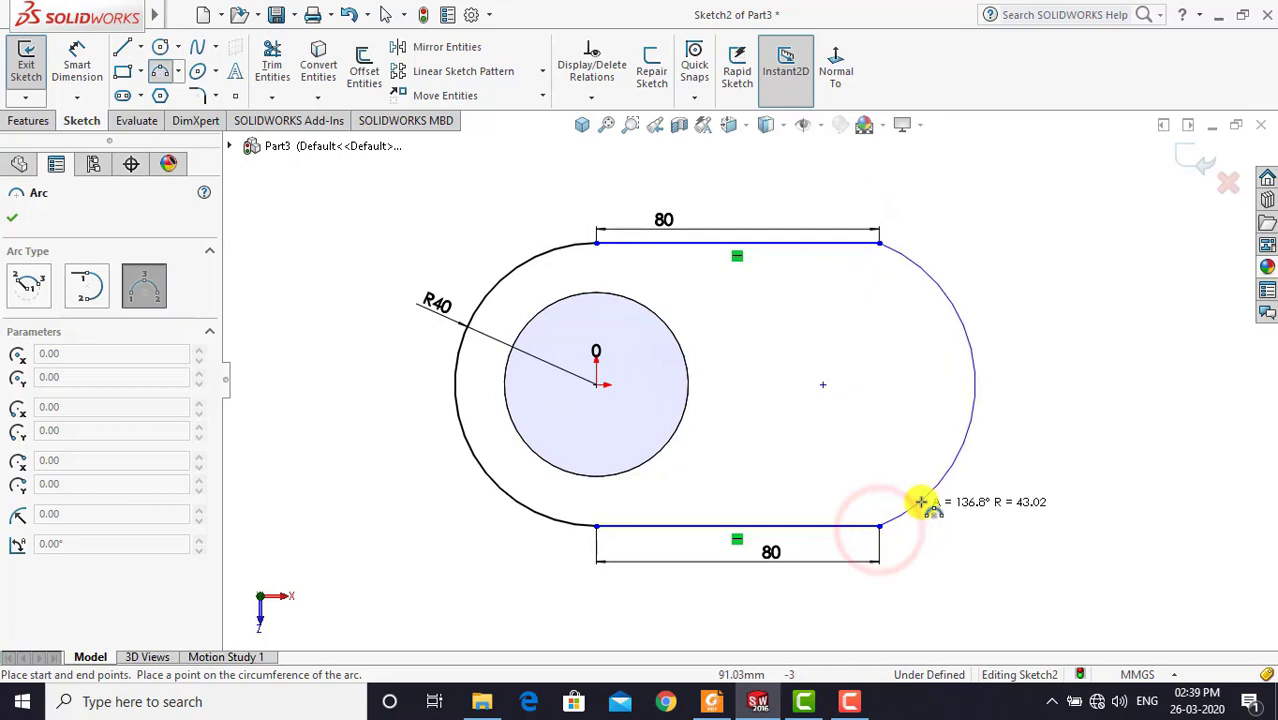
pyautogui.click(978, 483)
pyautogui.press('Escape')
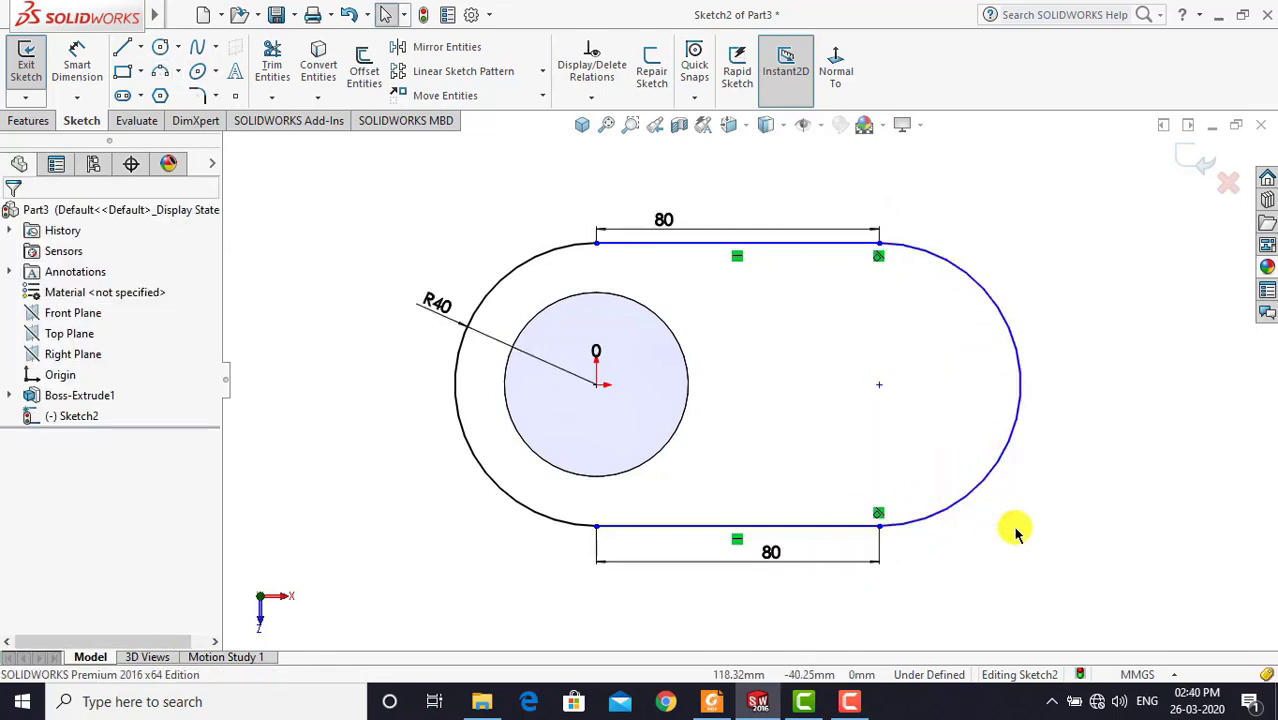
# Dimension the right arc to R40, fully defining the sketch
pyautogui.click(80, 68)
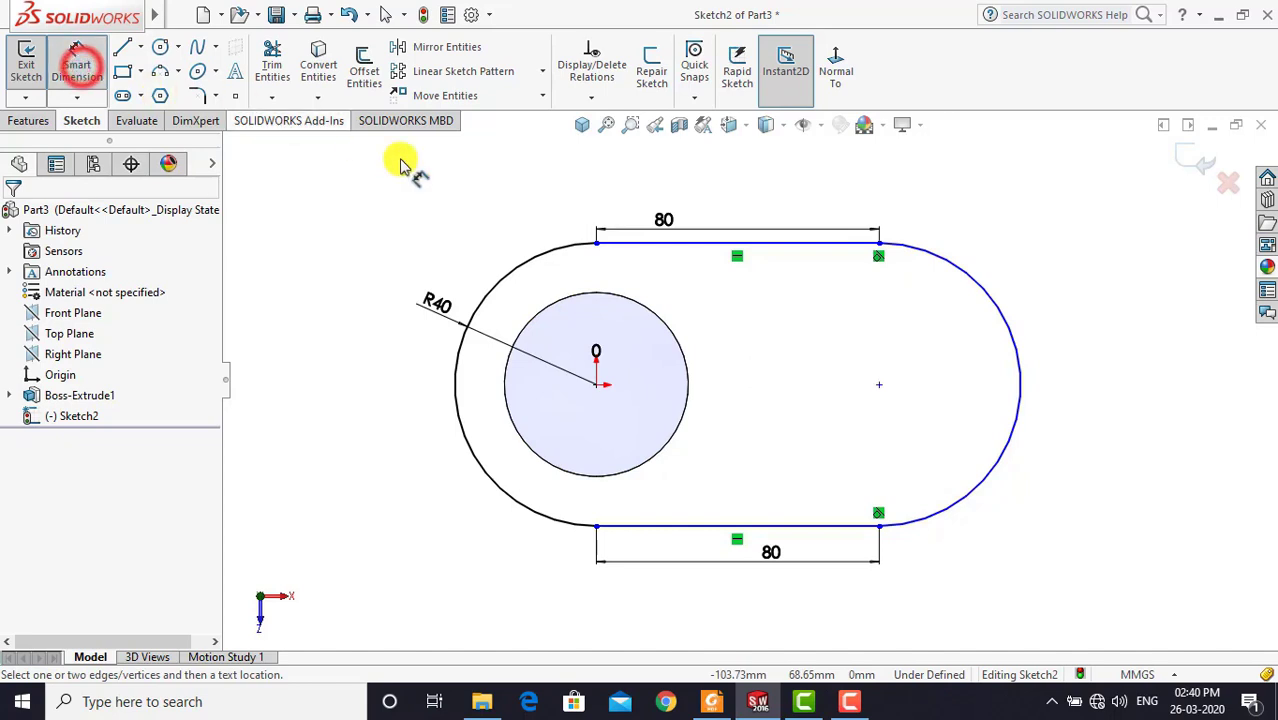
pyautogui.click(975, 288)
pyautogui.click(1035, 236)
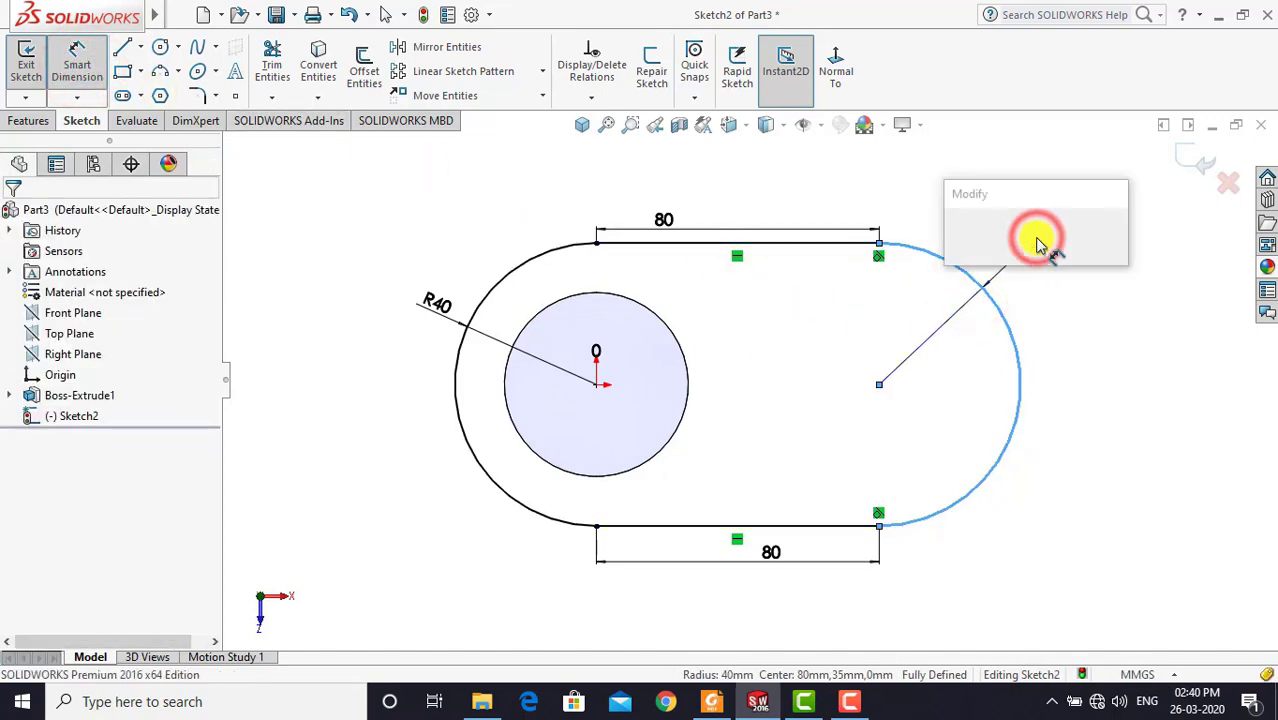
pyautogui.click(956, 233)
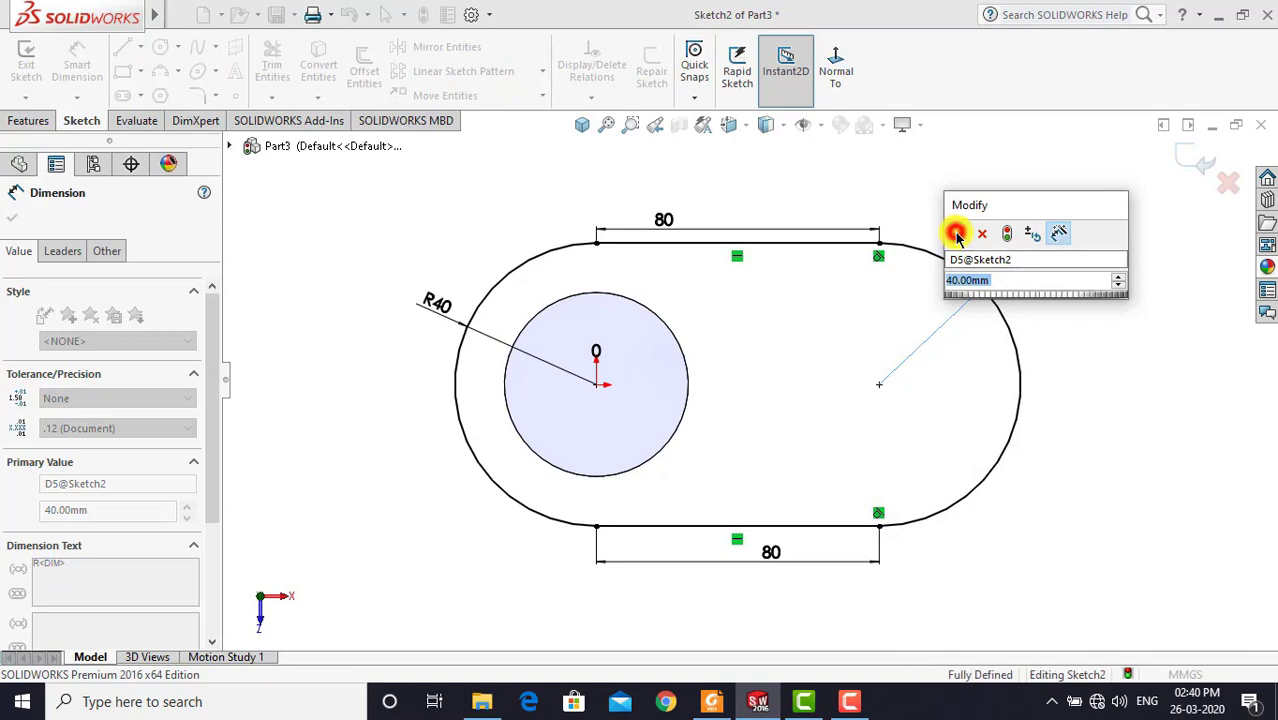
pyautogui.click(1087, 349)
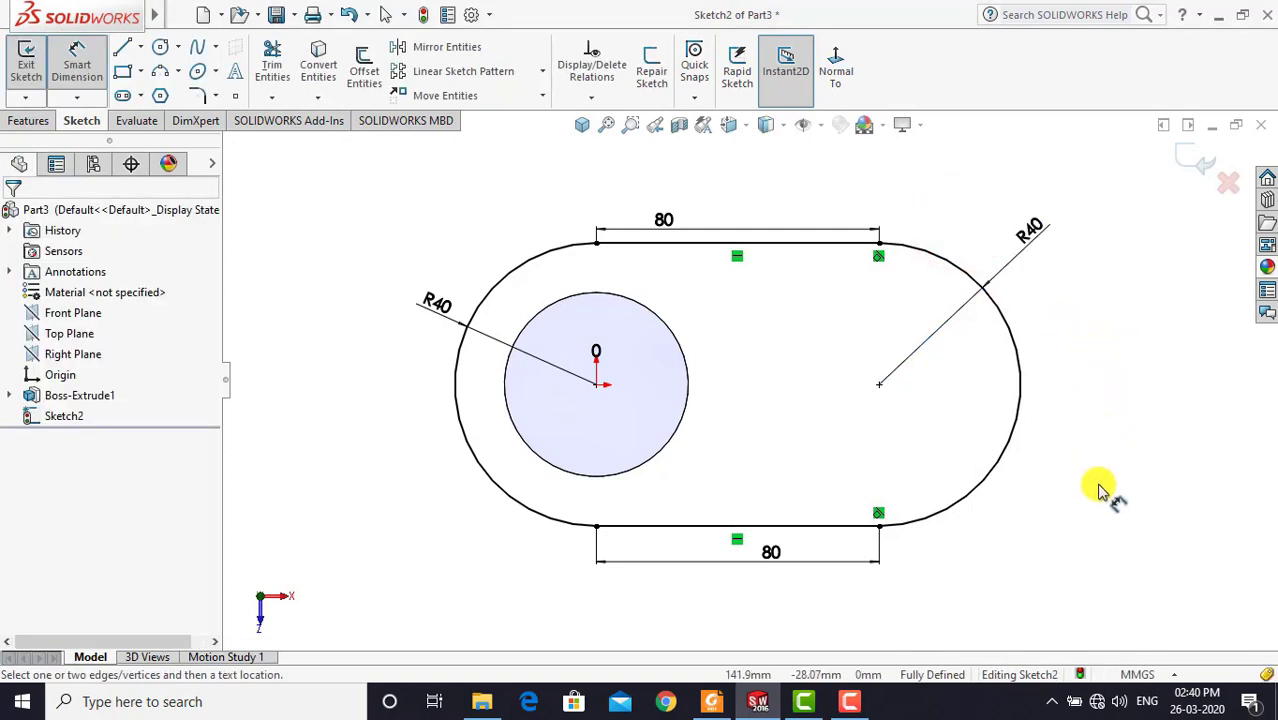
pyautogui.press('Escape')
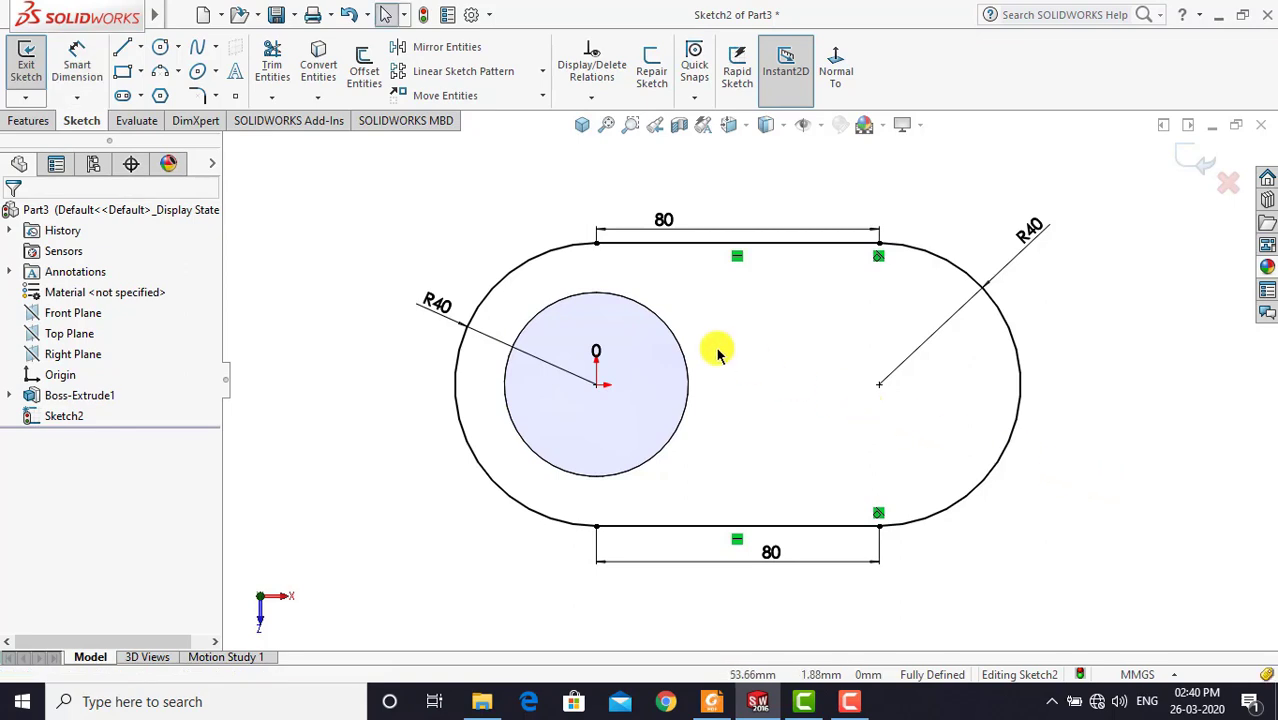
pyautogui.click(33, 121)
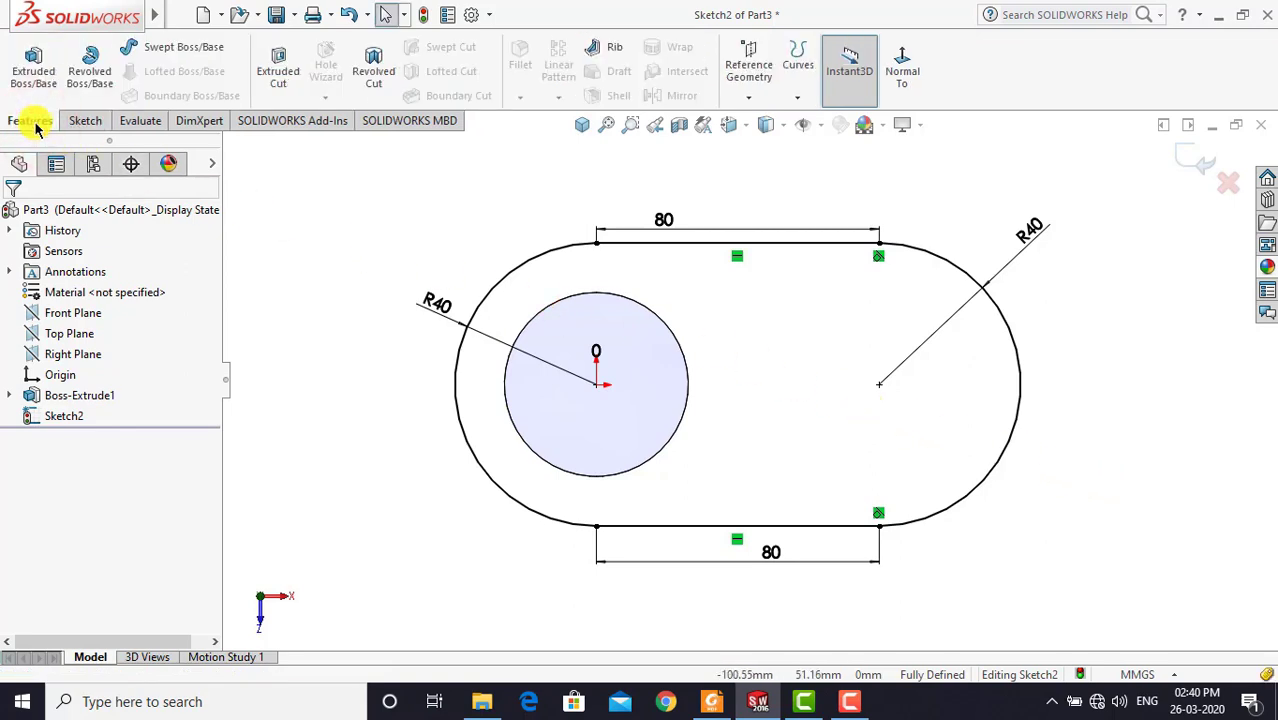
# Extrude the slot sketch 15 mm Blind into a plate on the cylinder, then fit the view
pyautogui.click(35, 68)
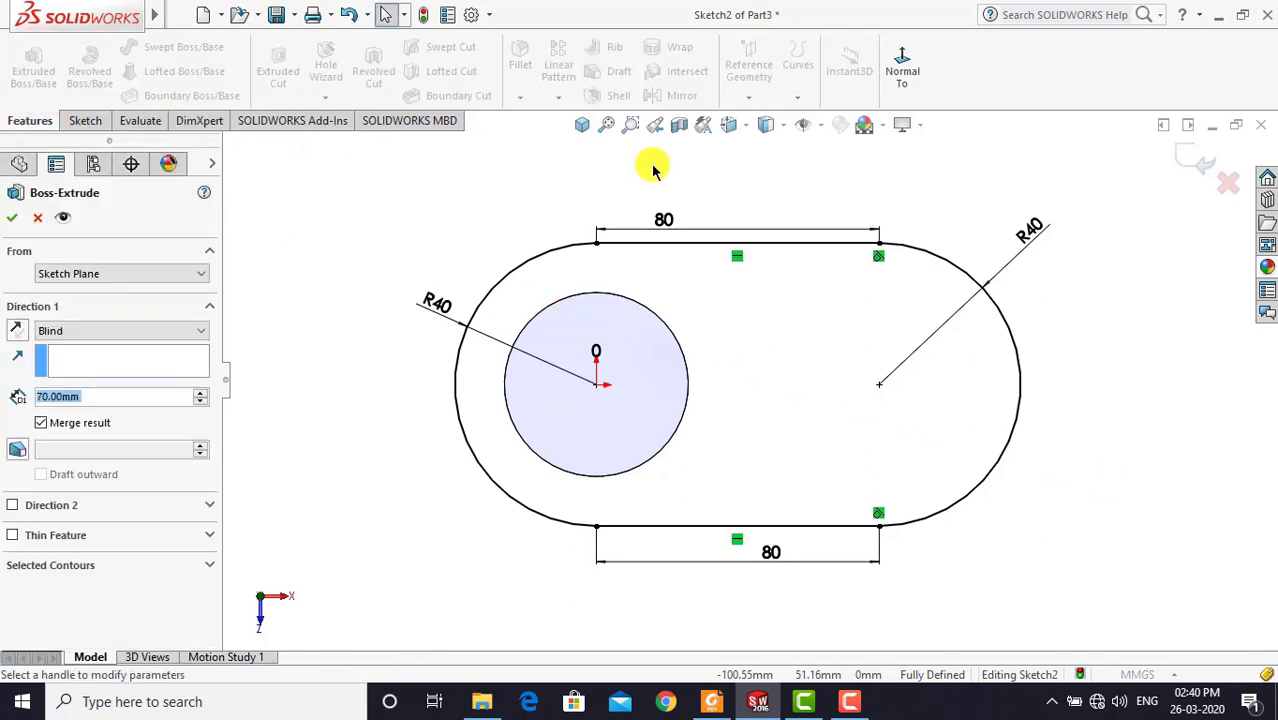
pyautogui.click(582, 124)
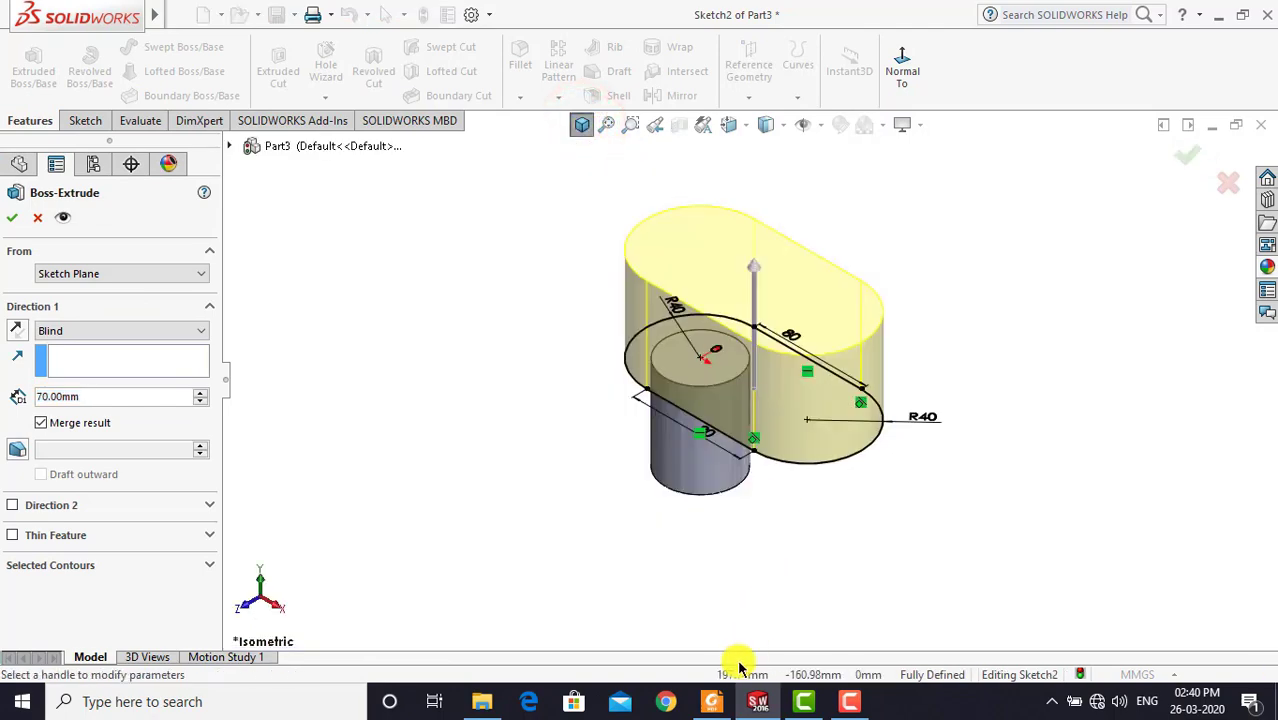
pyautogui.click(712, 701)
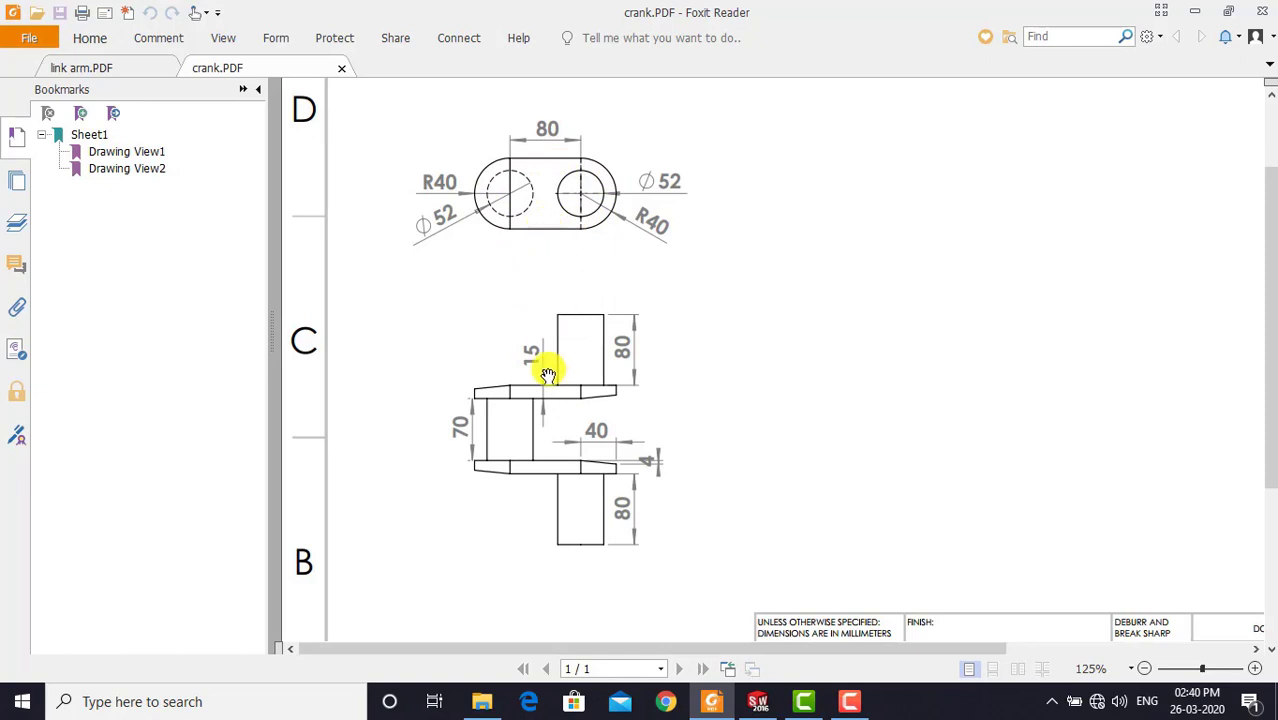
pyautogui.click(760, 705)
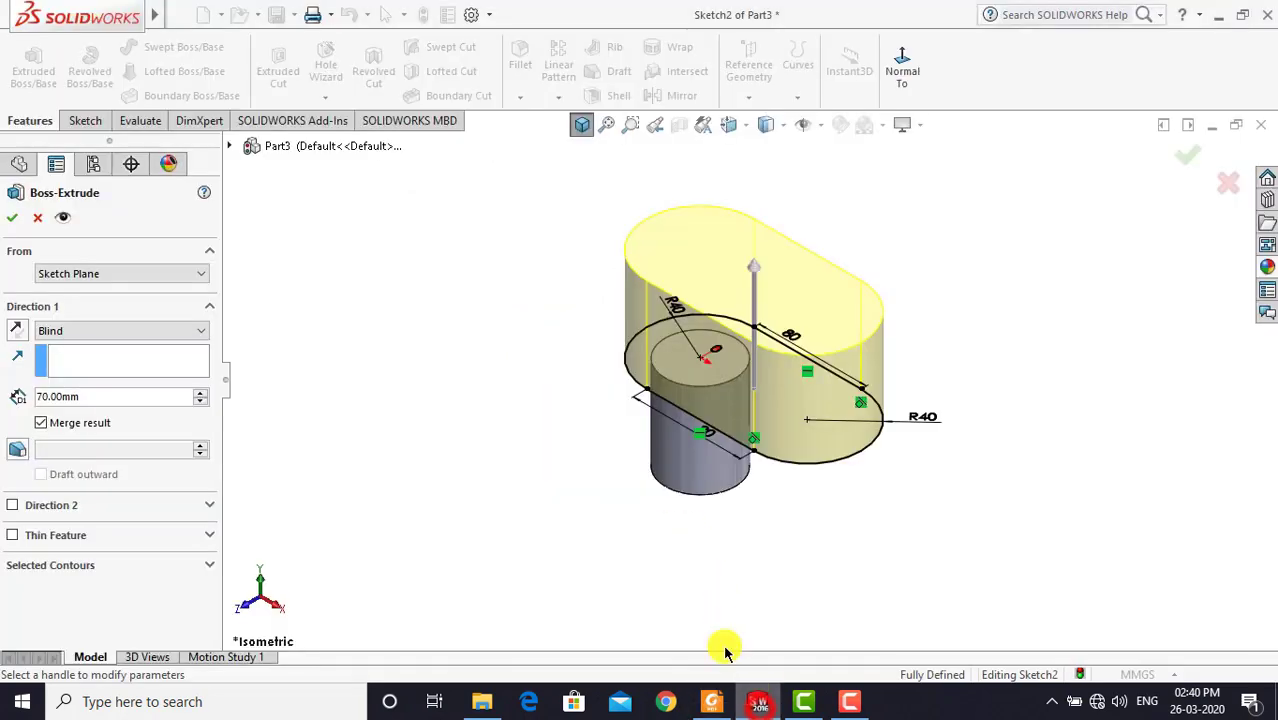
pyautogui.doubleClick(107, 396)
pyautogui.write('15')
pyautogui.press('Return')
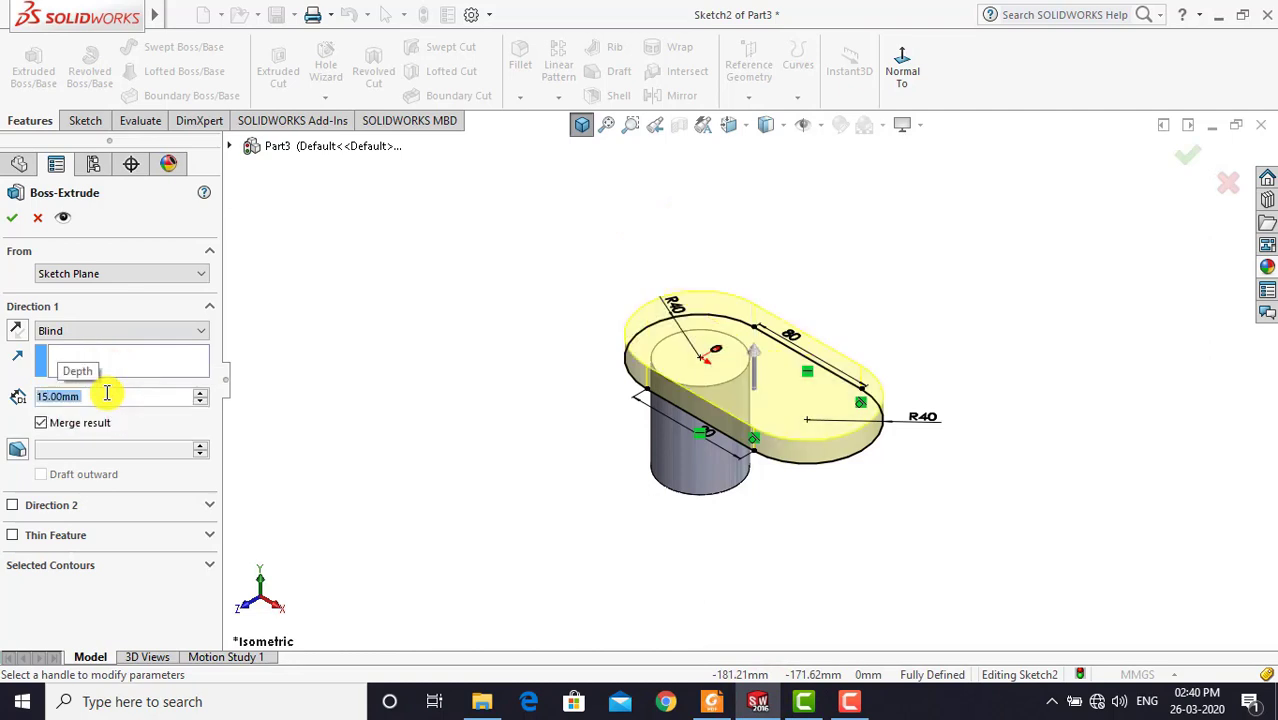
pyautogui.click(474, 243)
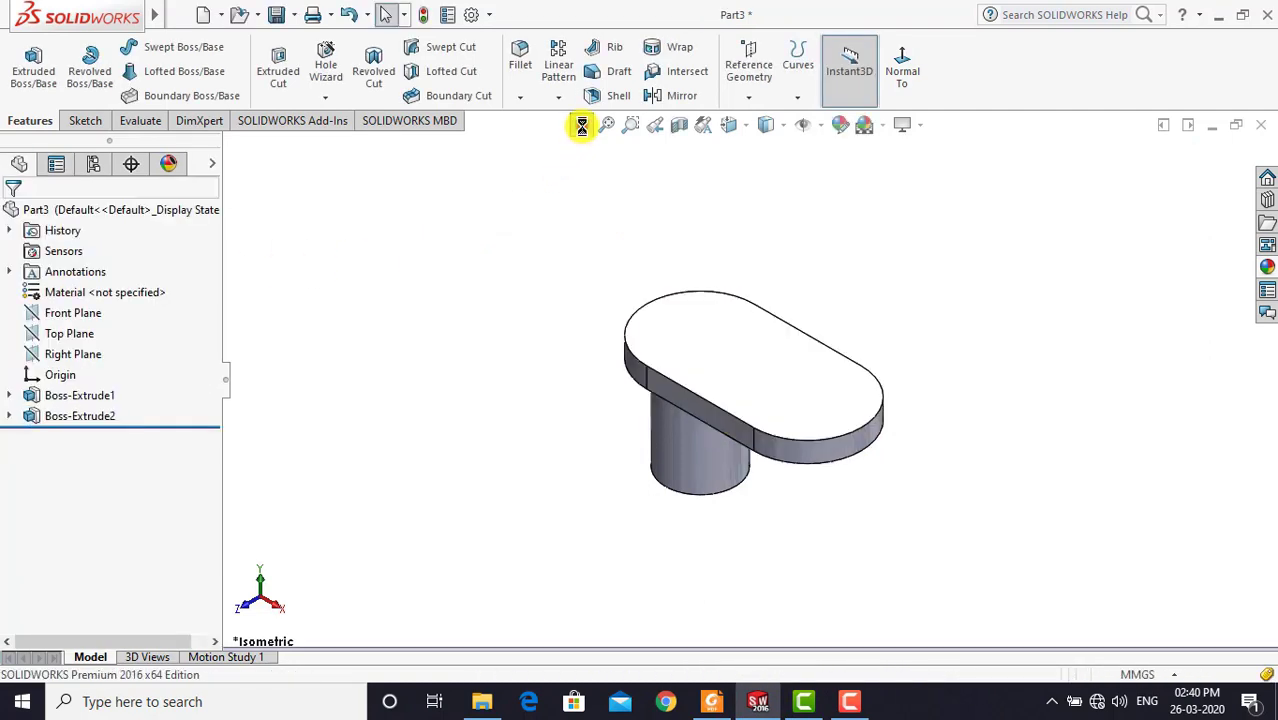
pyautogui.click(582, 124)
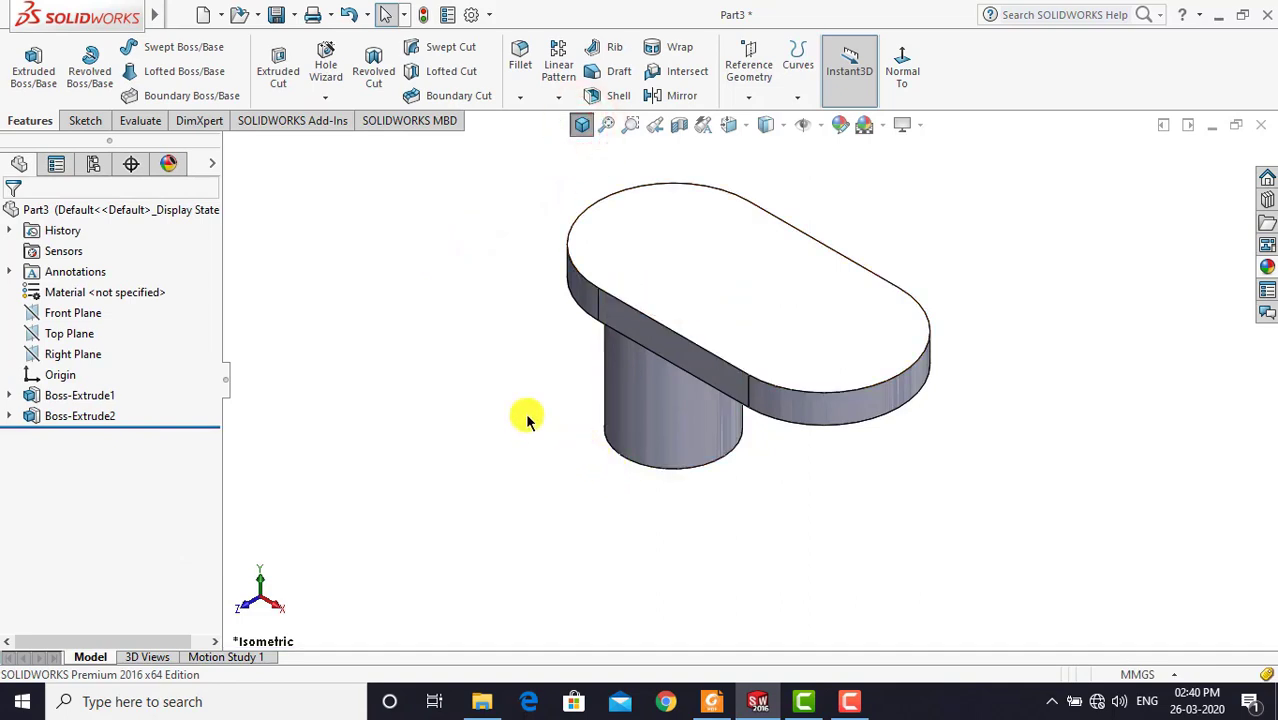
# Mirror the Boss-Extrude2 plate across the Top Plane, then view the crank.PDF drawing
pyautogui.click(90, 418)
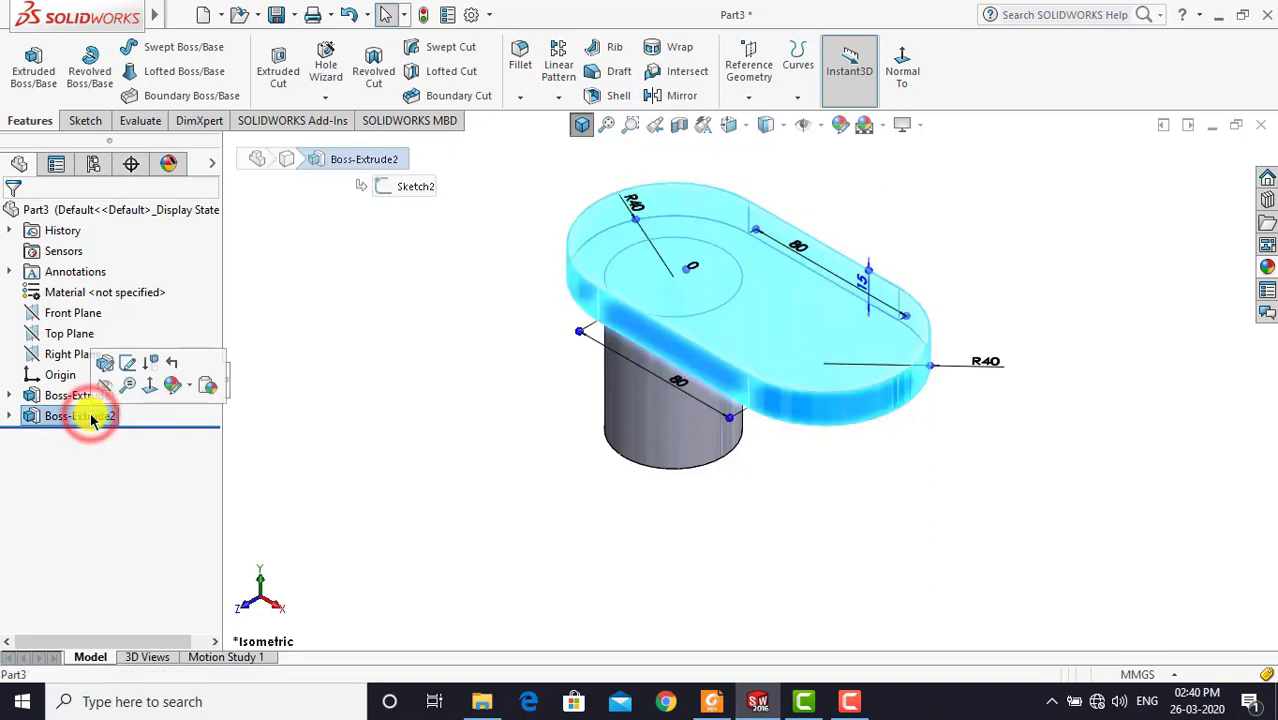
pyautogui.click(657, 96)
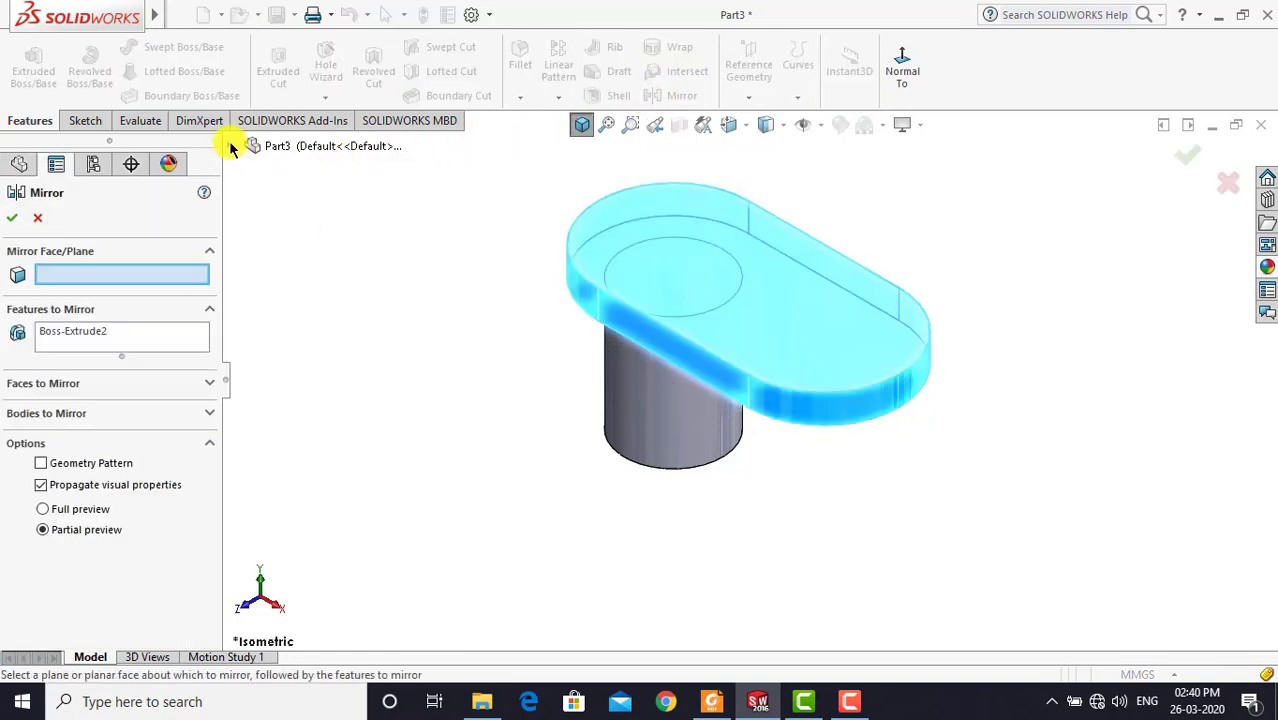
pyautogui.click(230, 146)
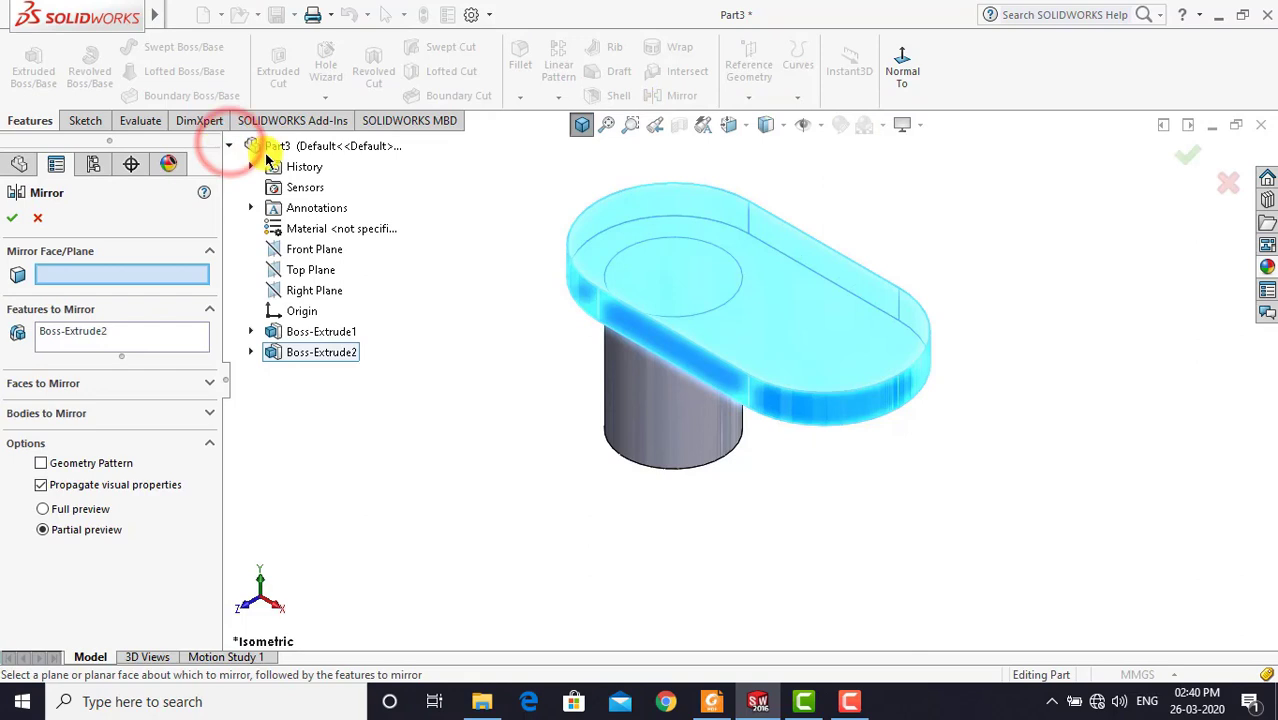
pyautogui.click(311, 271)
pyautogui.click(12, 217)
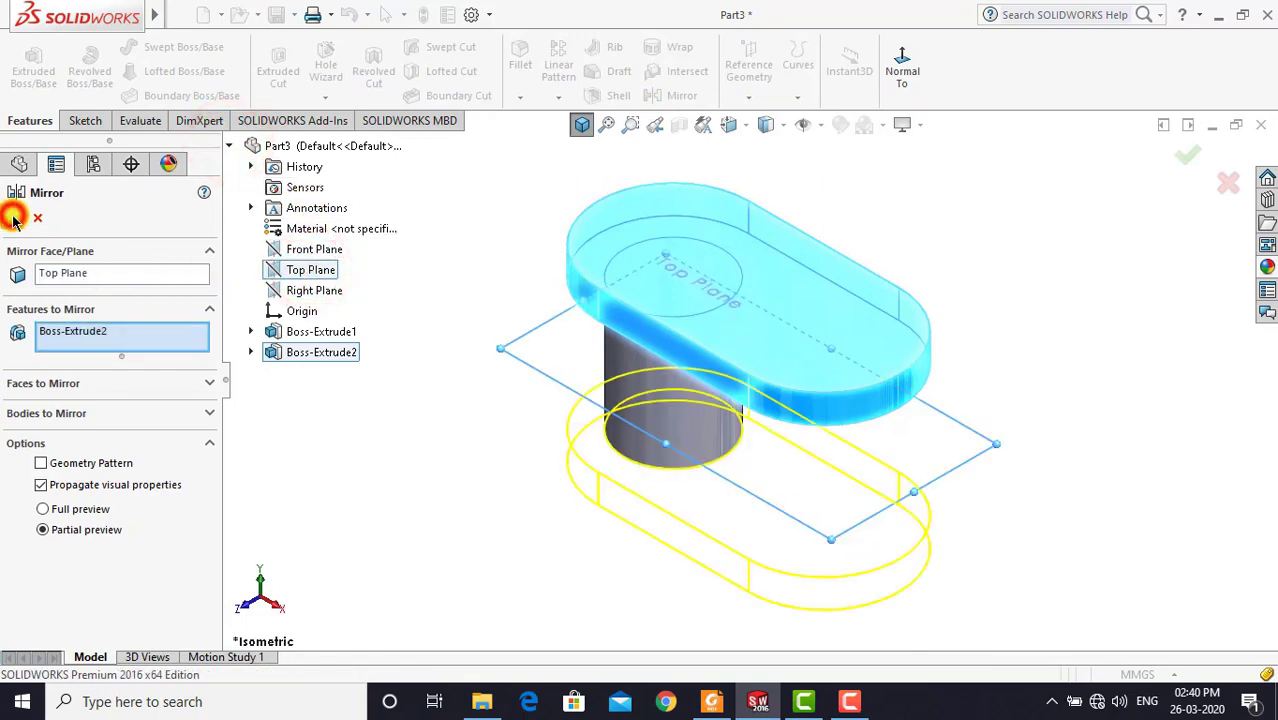
pyautogui.click(433, 194)
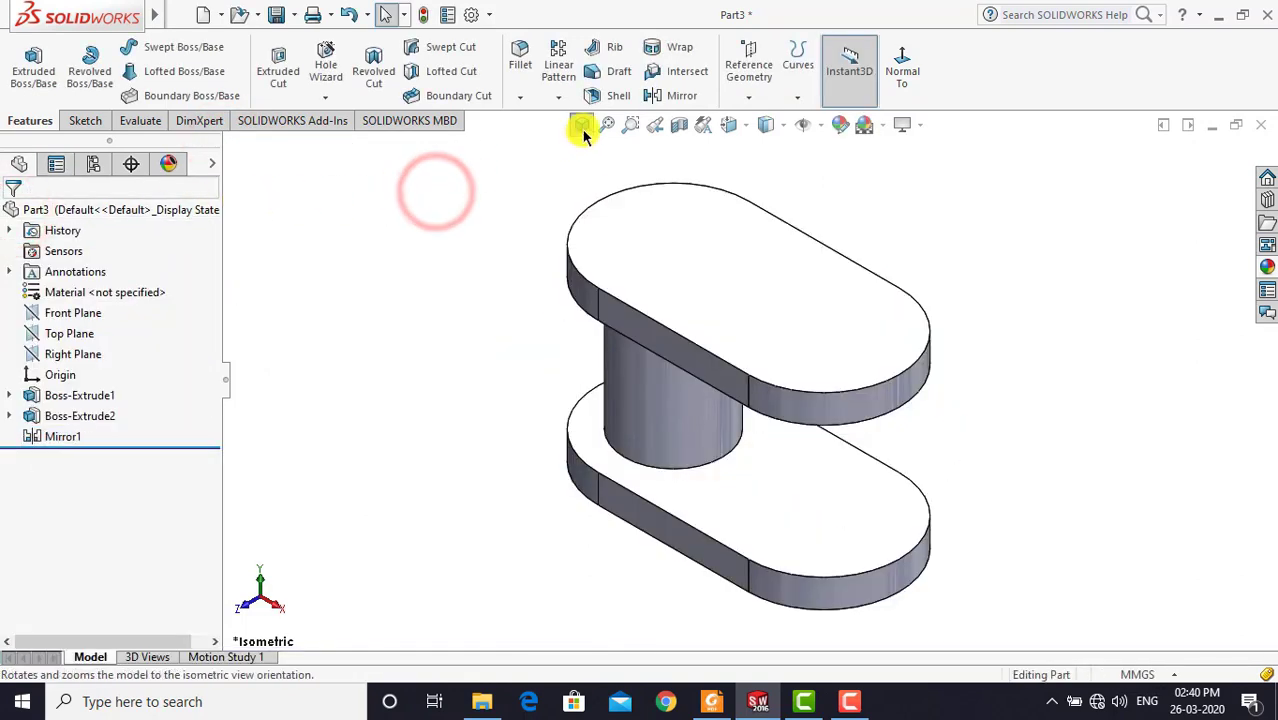
pyautogui.click(583, 131)
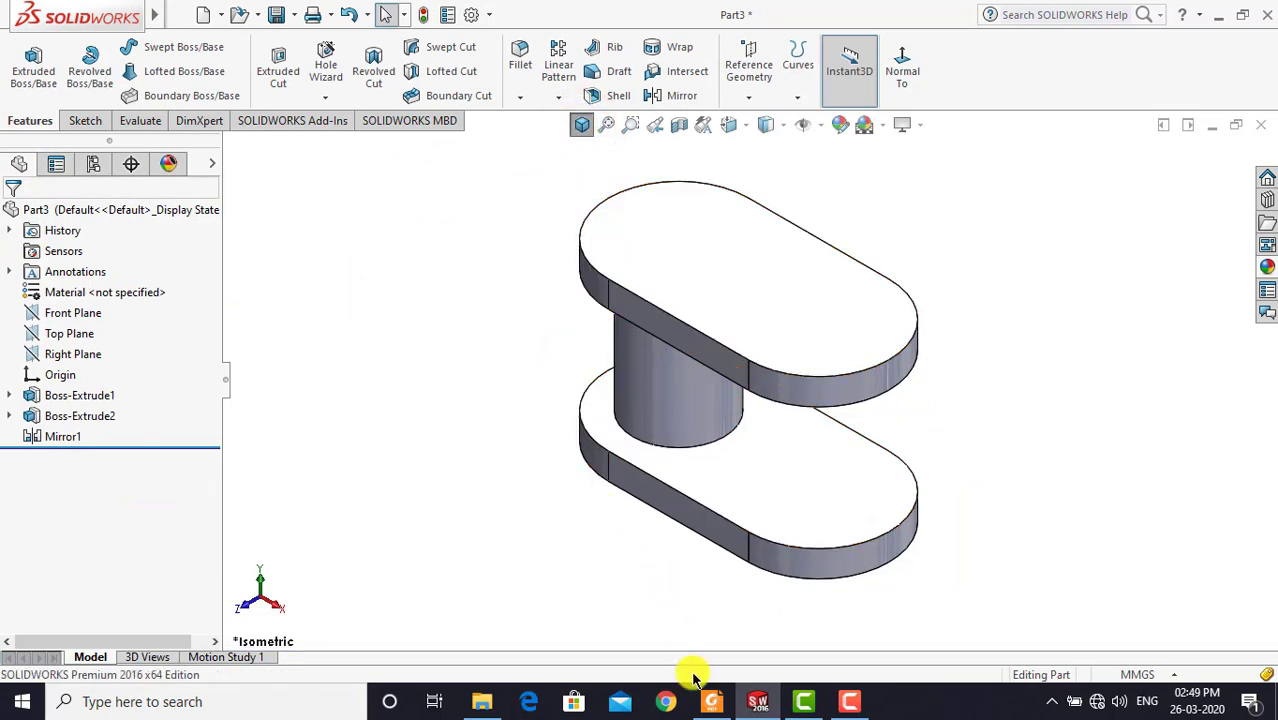
pyautogui.click(711, 701)
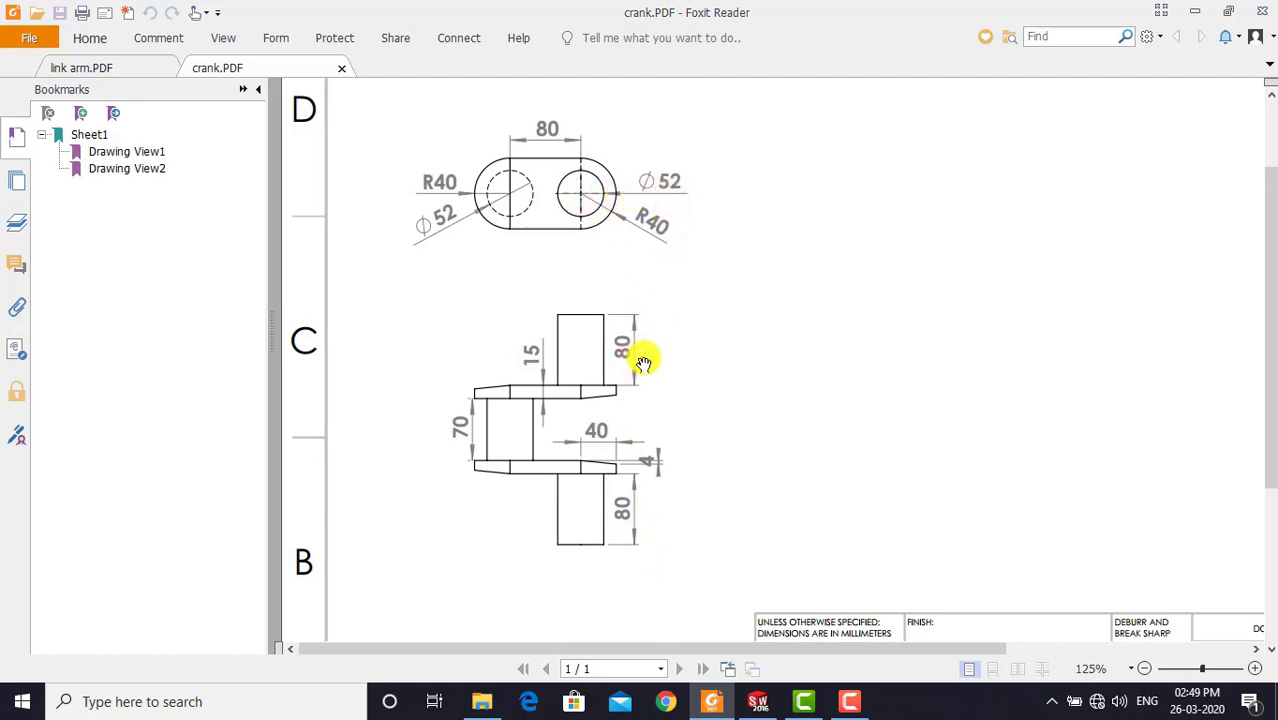
# Back in SOLIDWORKS, start a sketch on the upper plate's top face, viewed straight on
pyautogui.click(757, 701)
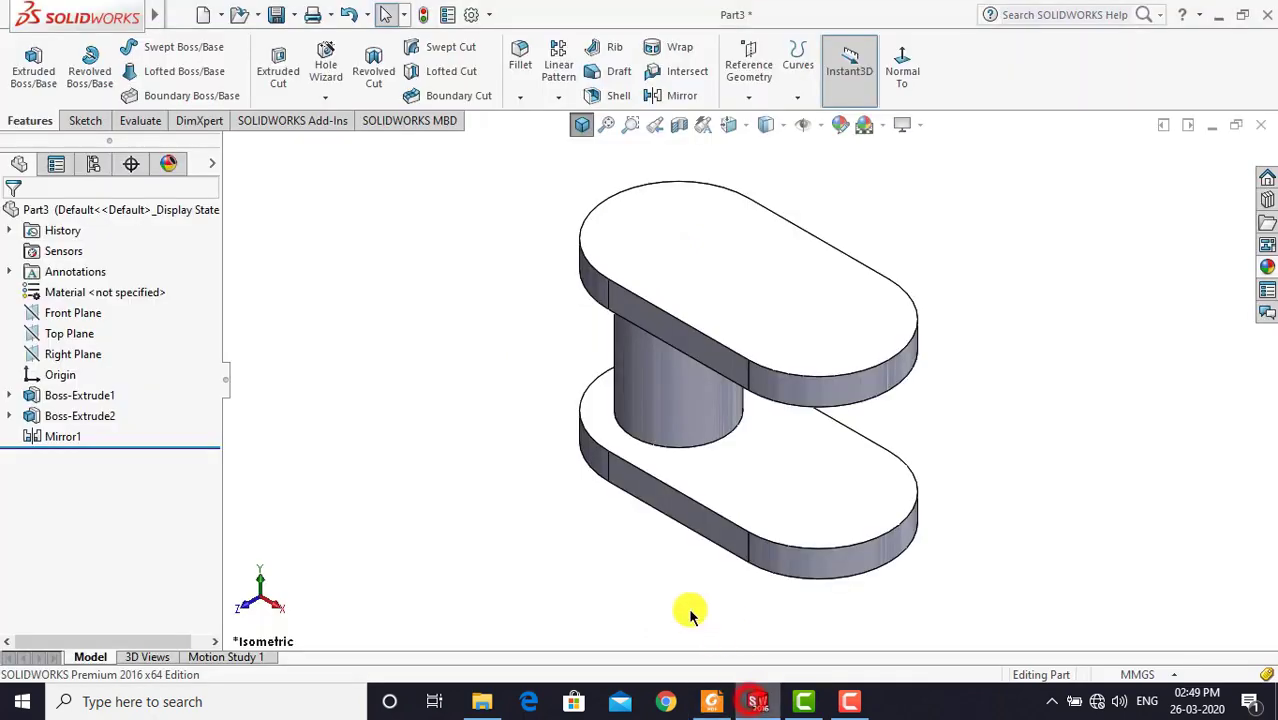
pyautogui.click(558, 520)
pyautogui.click(85, 120)
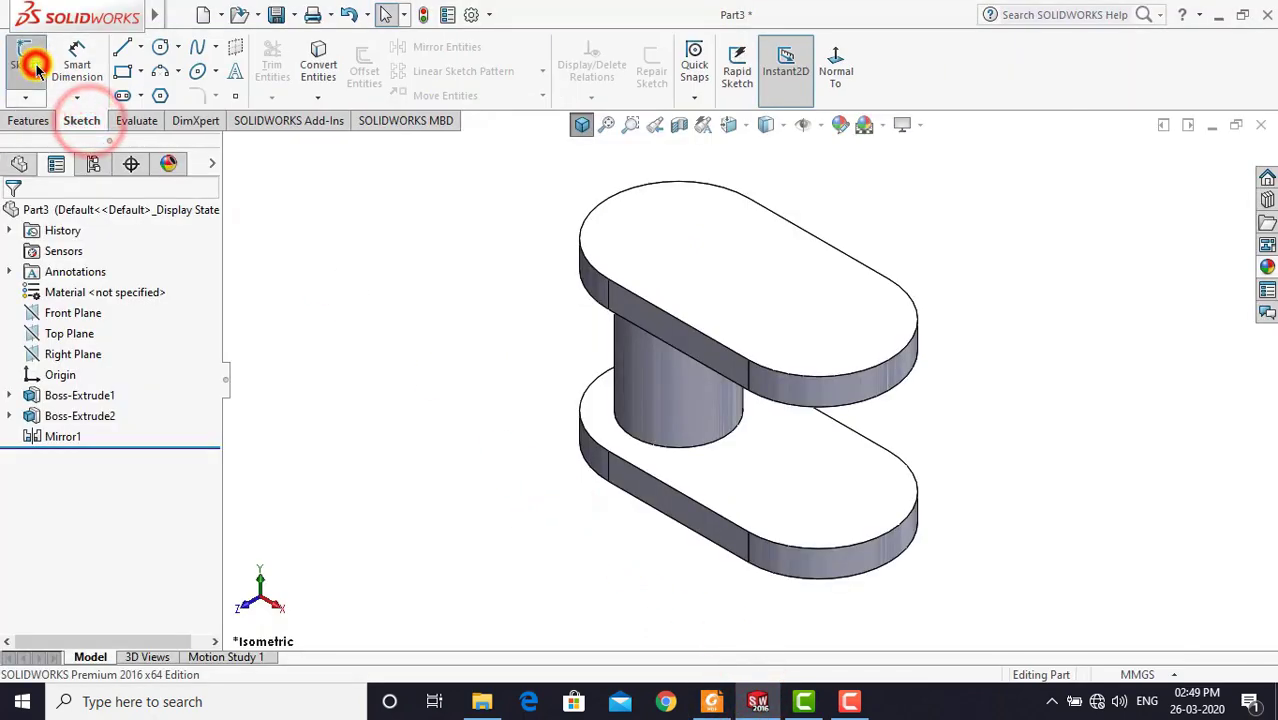
pyautogui.click(35, 65)
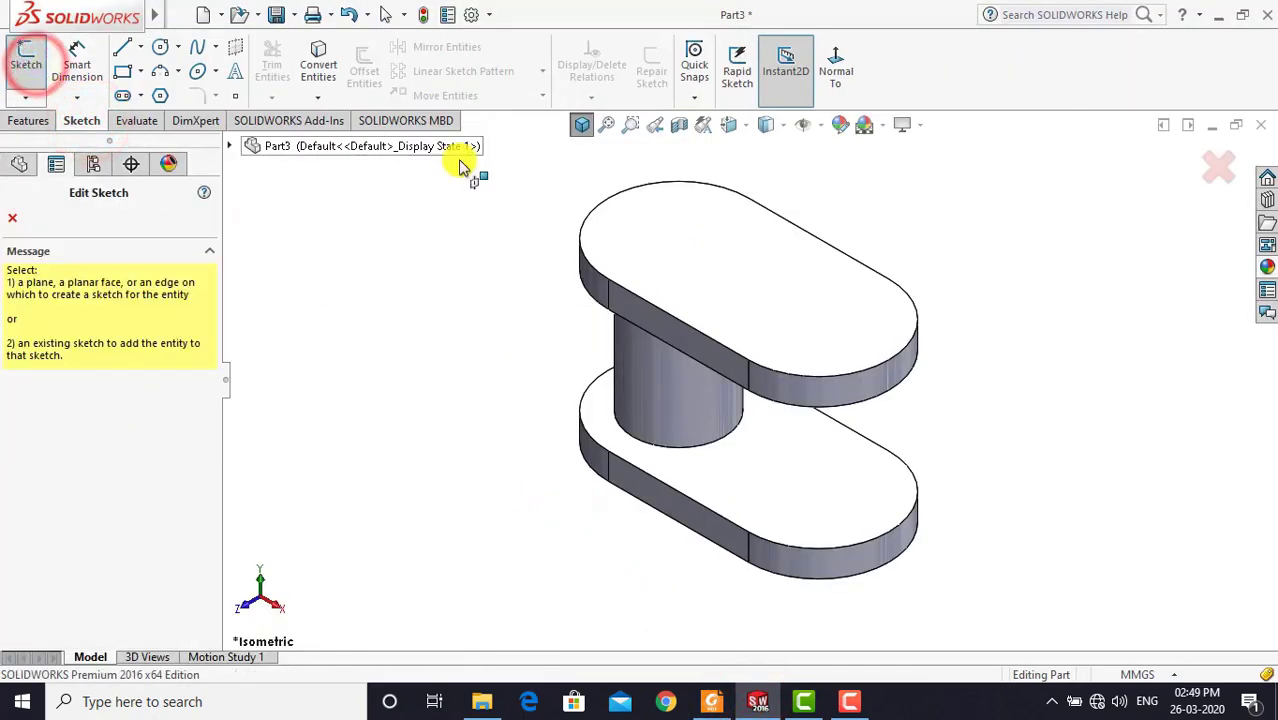
pyautogui.click(714, 269)
pyautogui.click(831, 78)
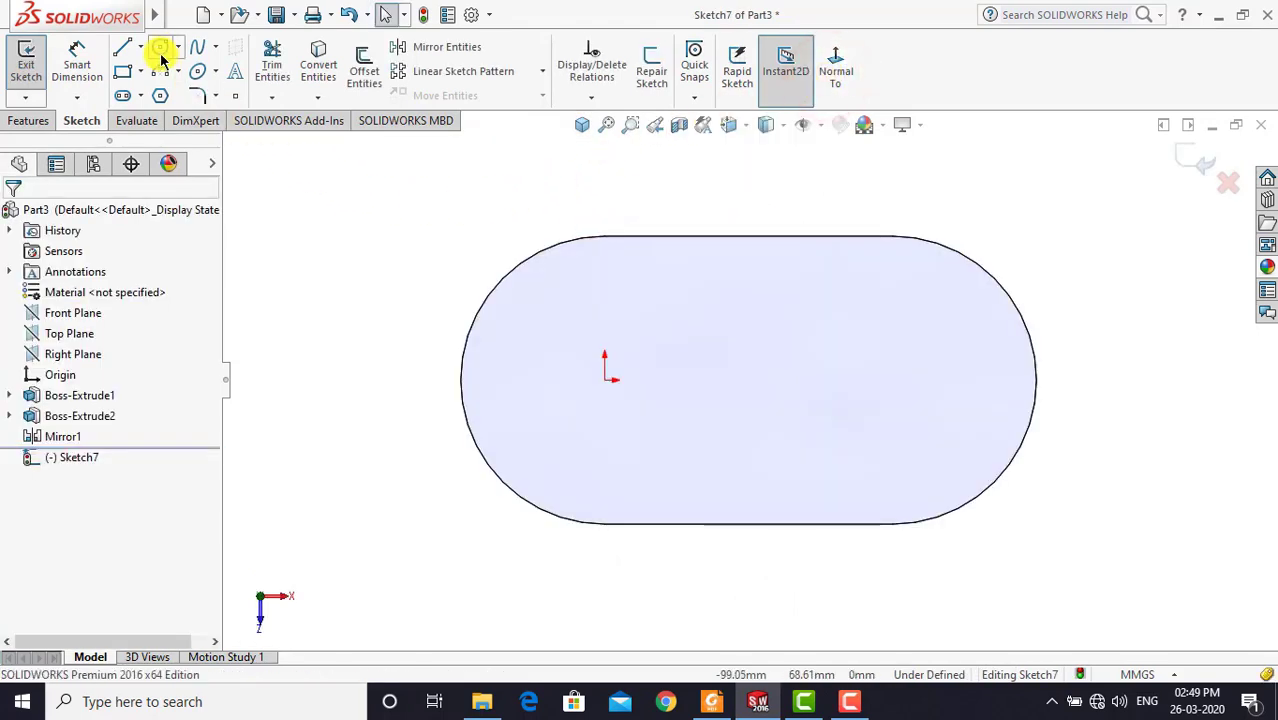
# Draw a circle at the right arc's centre and dimension it Ø52
pyautogui.click(158, 48)
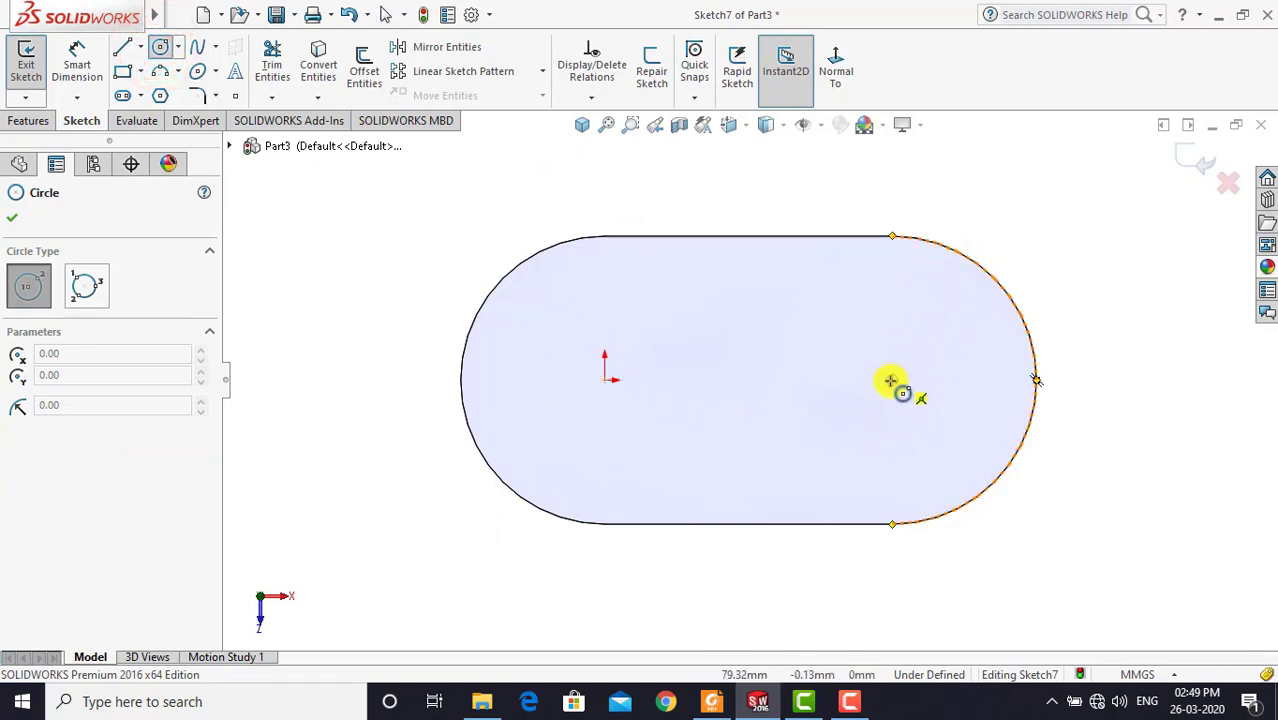
pyautogui.click(891, 381)
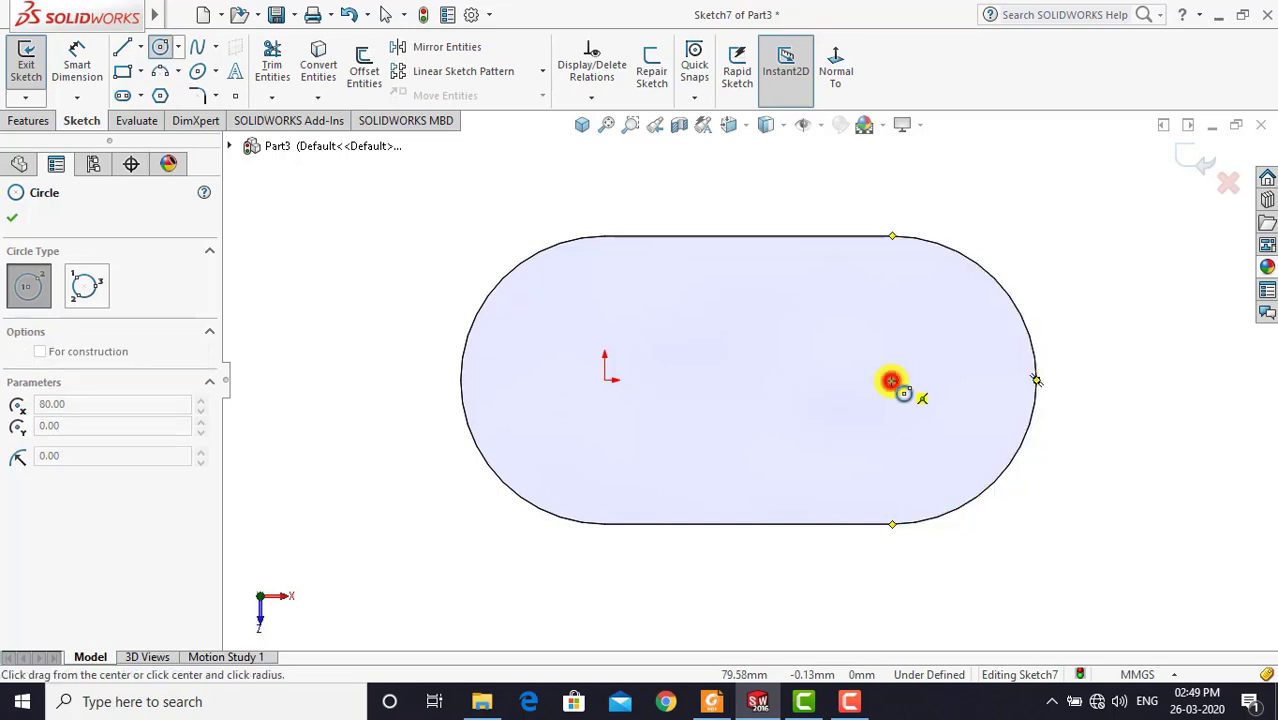
pyautogui.click(940, 310)
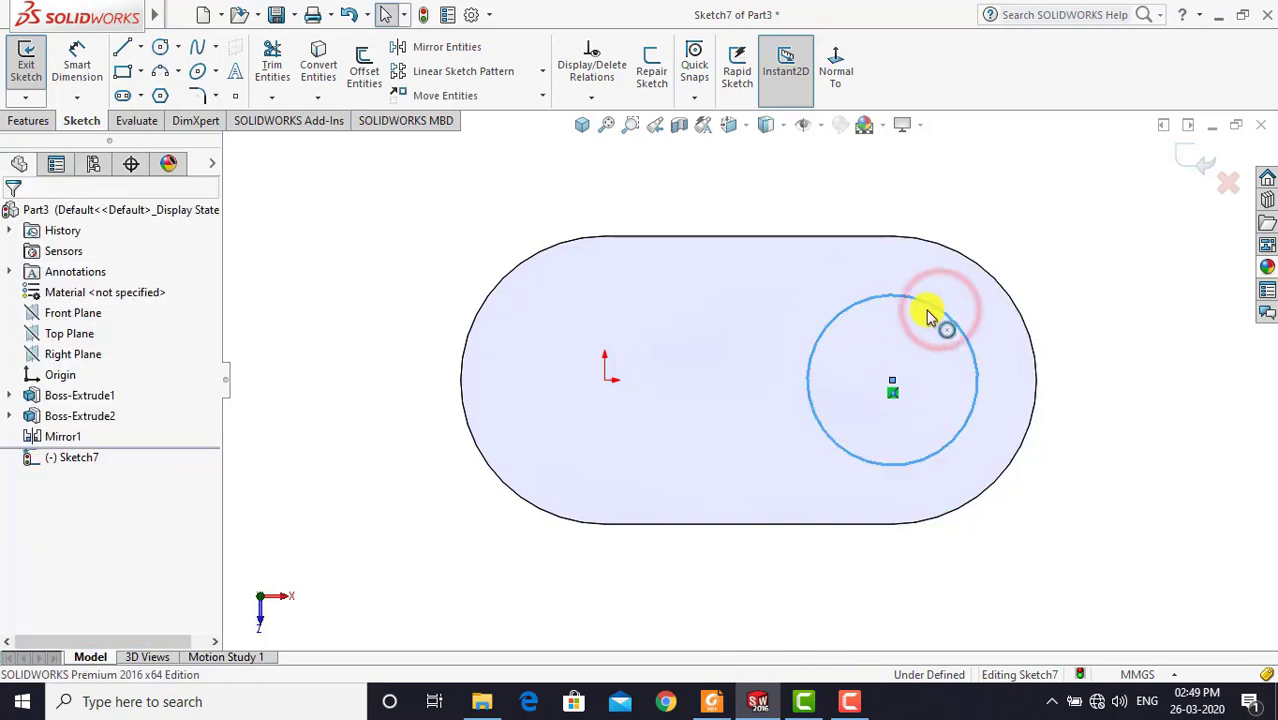
pyautogui.click(84, 62)
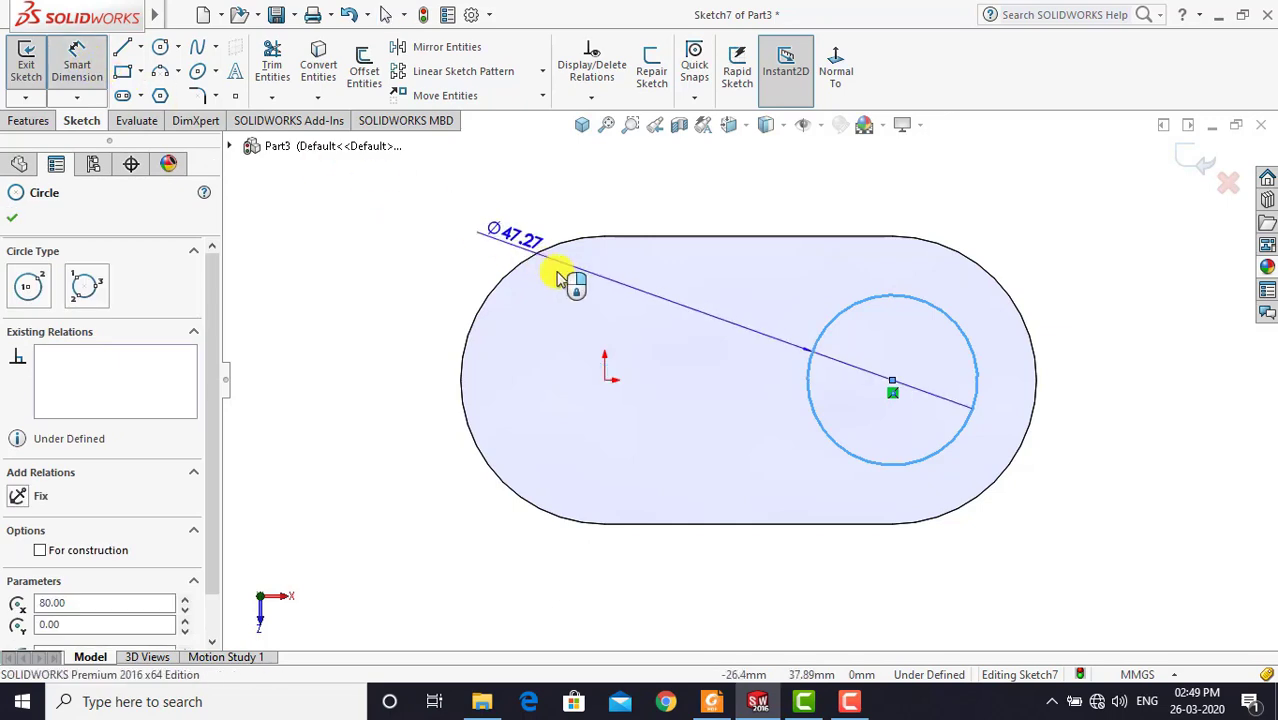
pyautogui.click(738, 395)
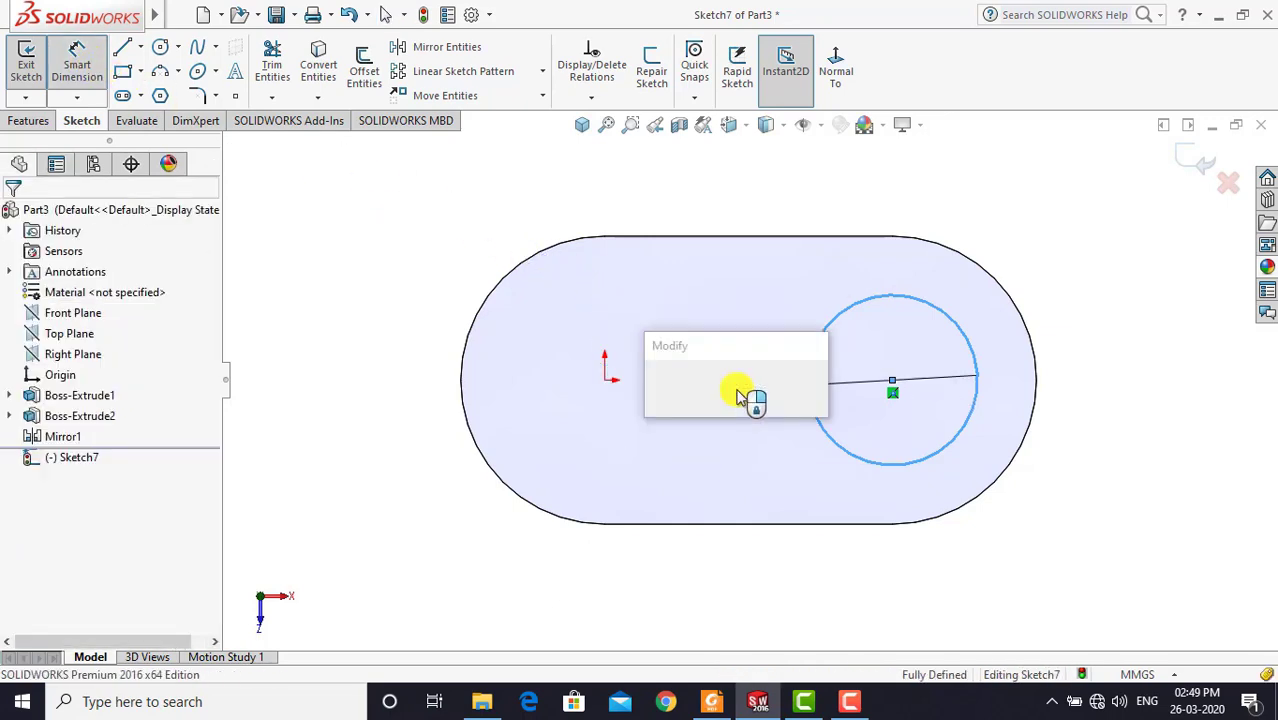
pyautogui.write('52')
pyautogui.press('Return')
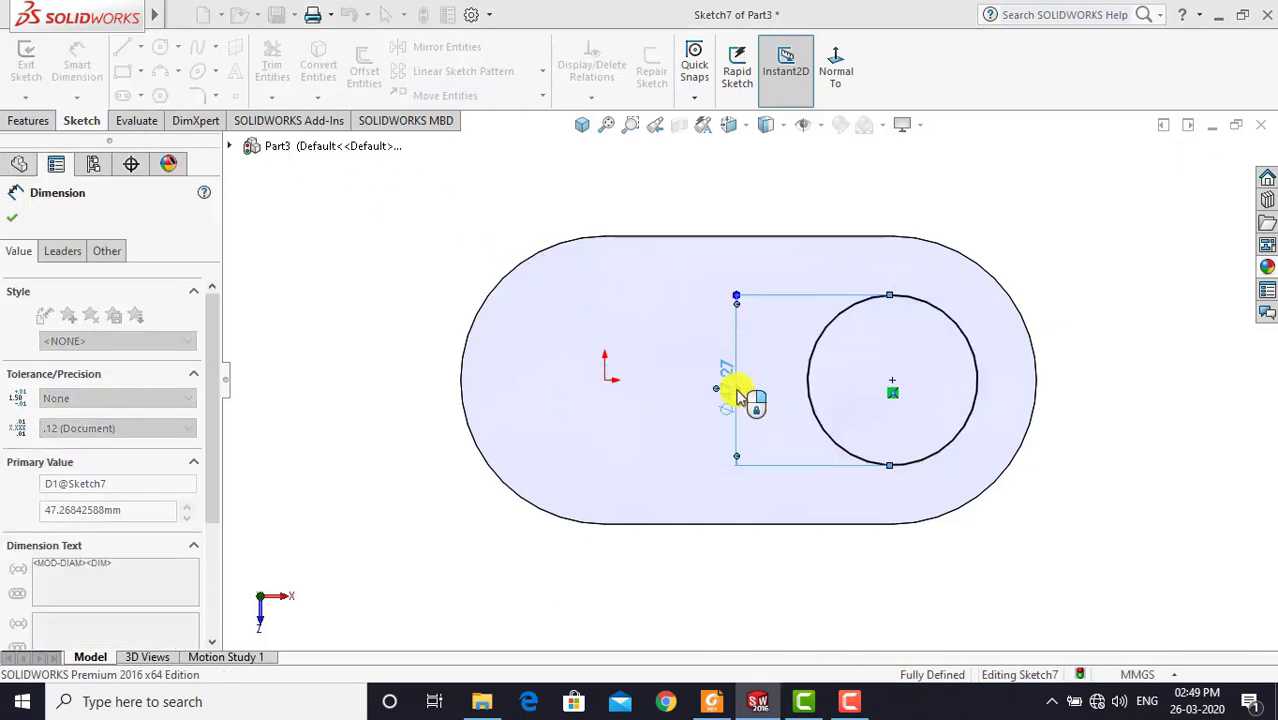
pyautogui.click(872, 222)
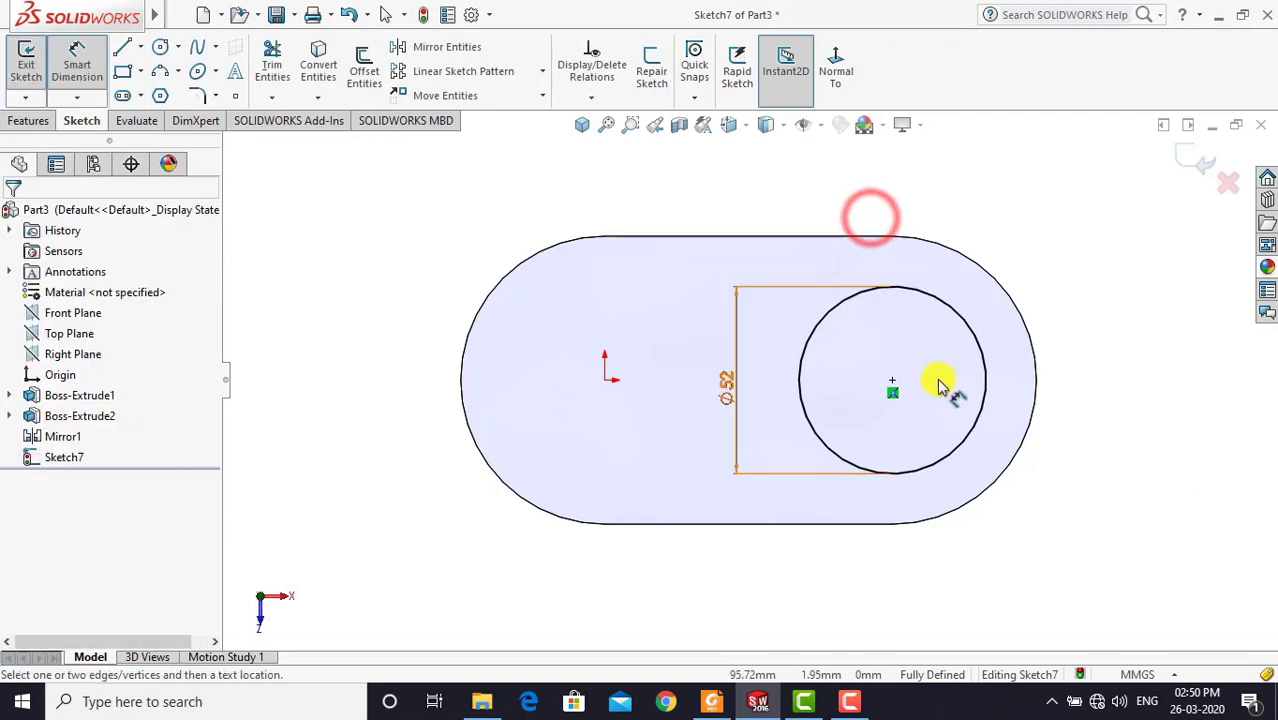
pyautogui.scroll(-2, 940, 388)
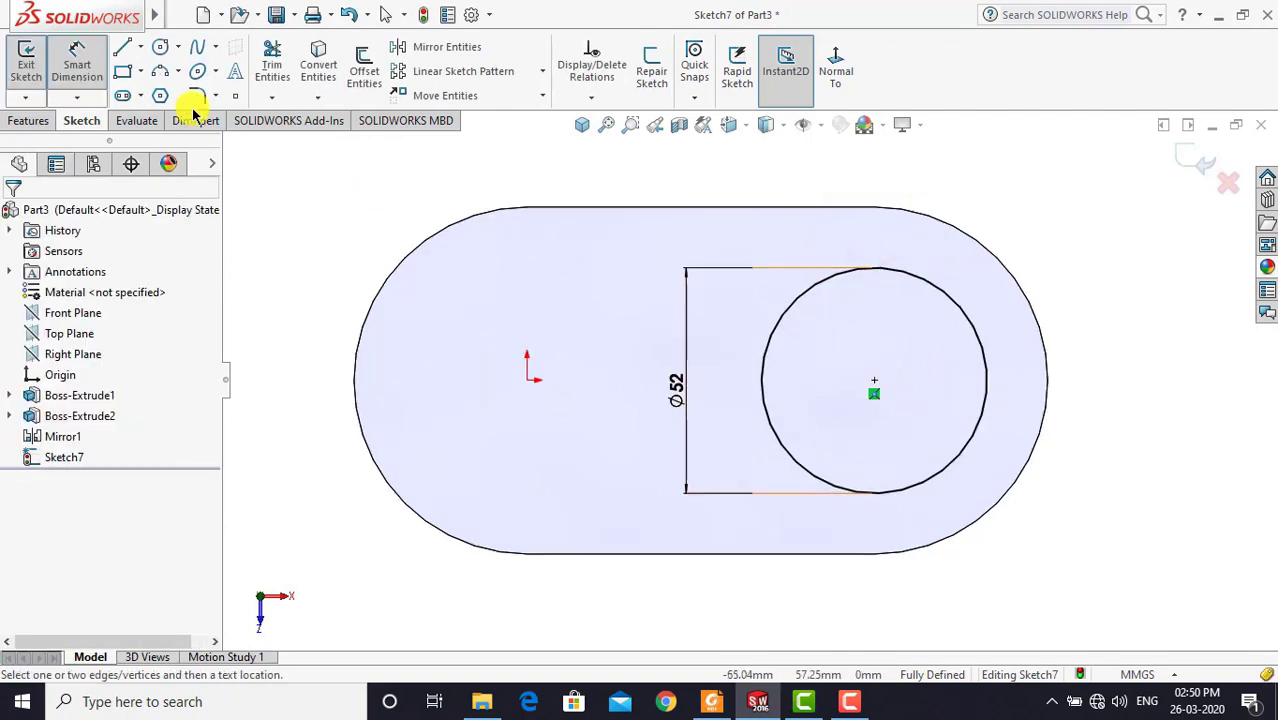
pyautogui.click(78, 62)
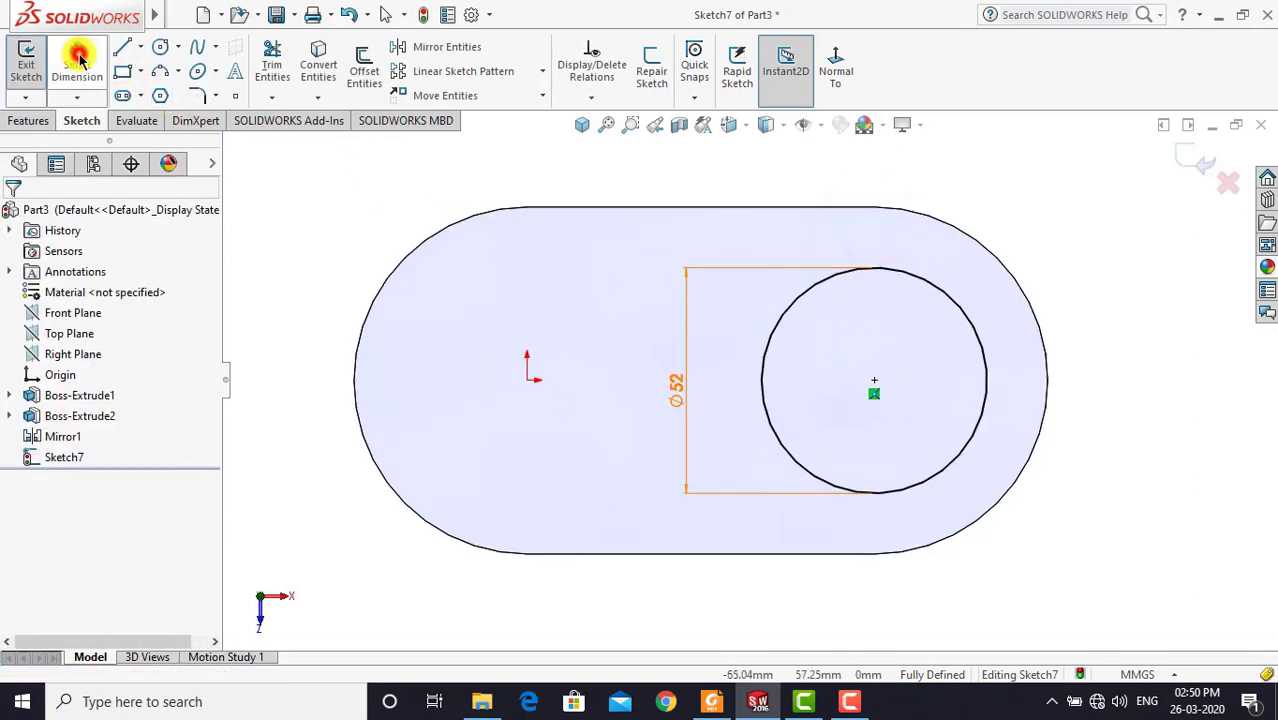
pyautogui.click(37, 119)
# Extrude the Ø52 circle Blind 80 mm, checking the crank drawing for the height
pyautogui.click(31, 72)
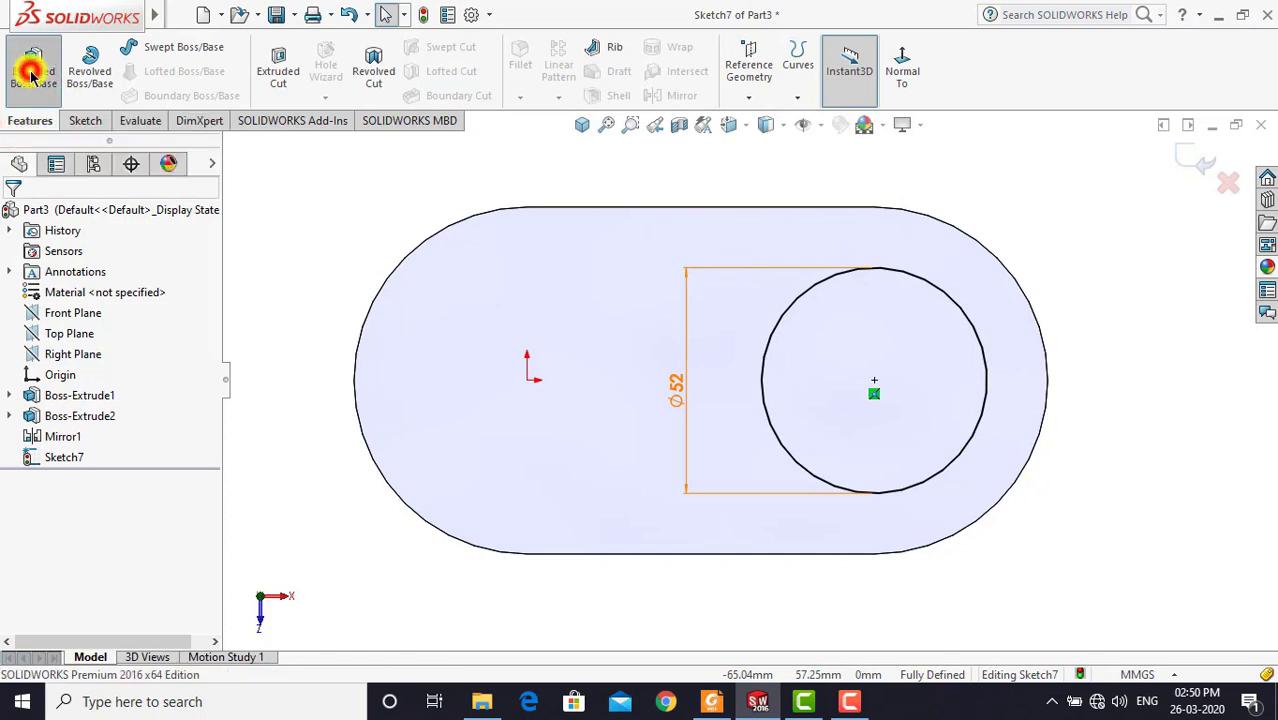
pyautogui.click(582, 124)
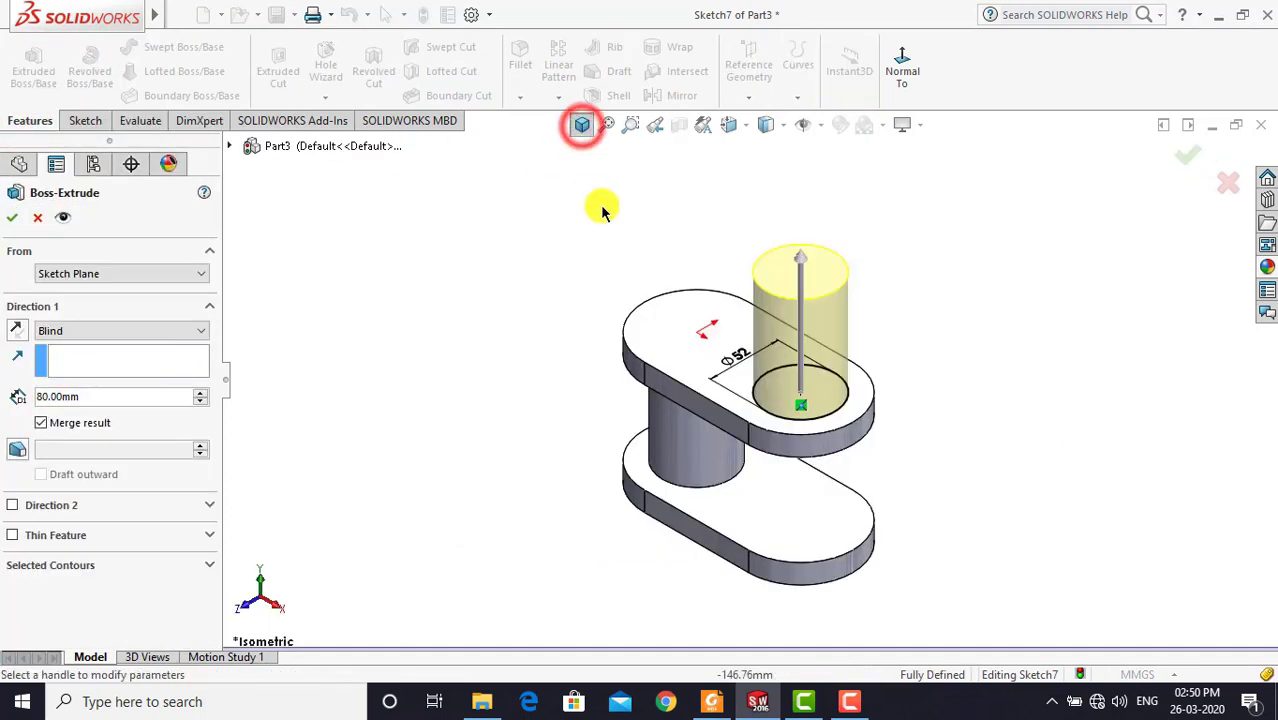
pyautogui.click(711, 701)
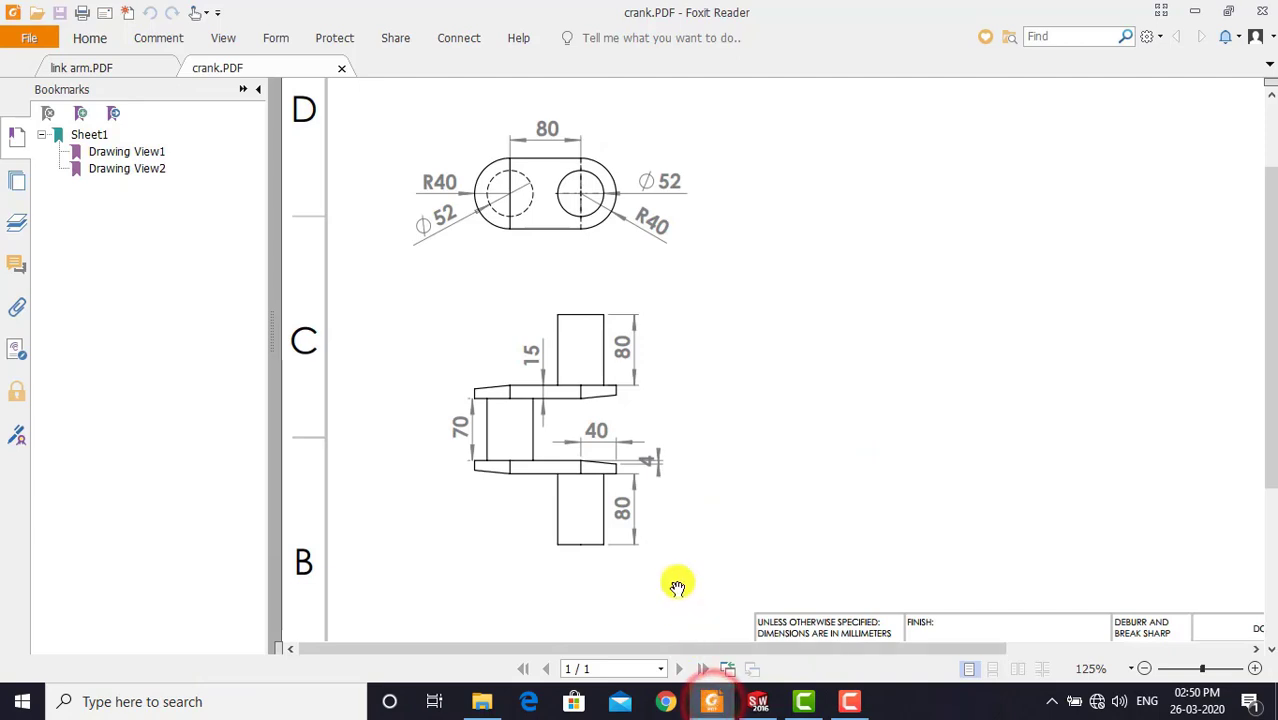
pyautogui.click(757, 701)
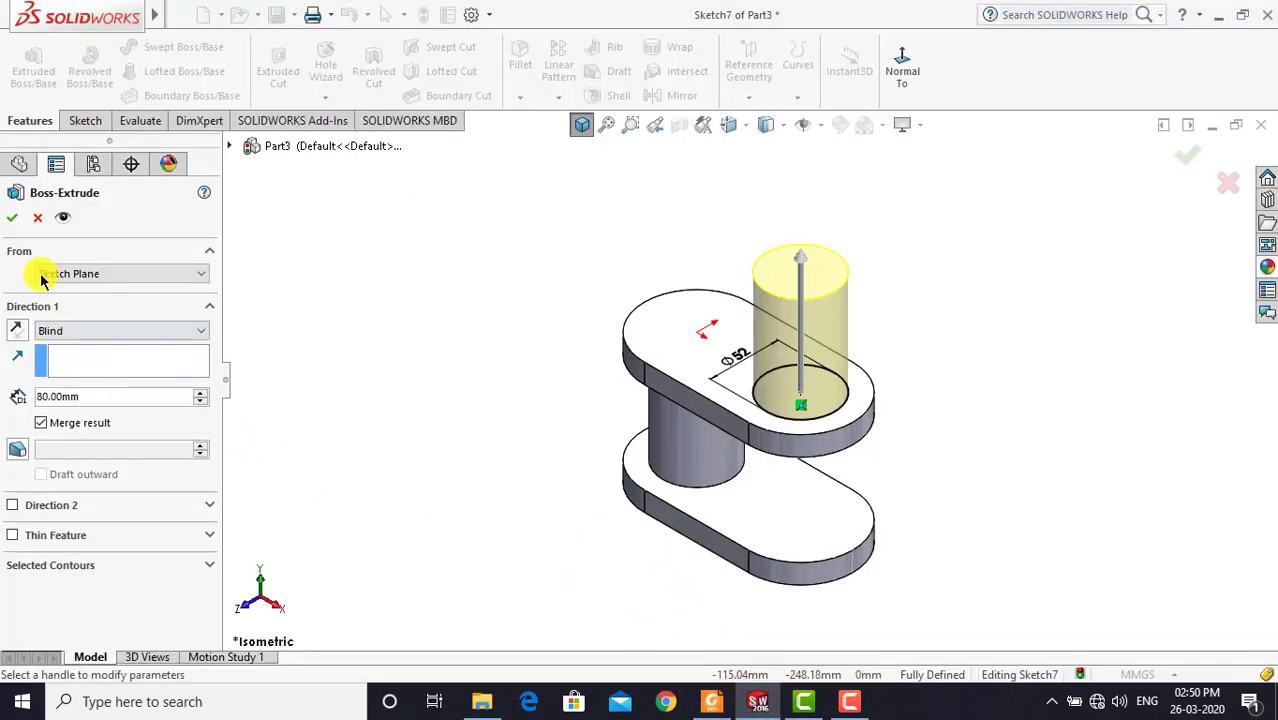
pyautogui.click(13, 217)
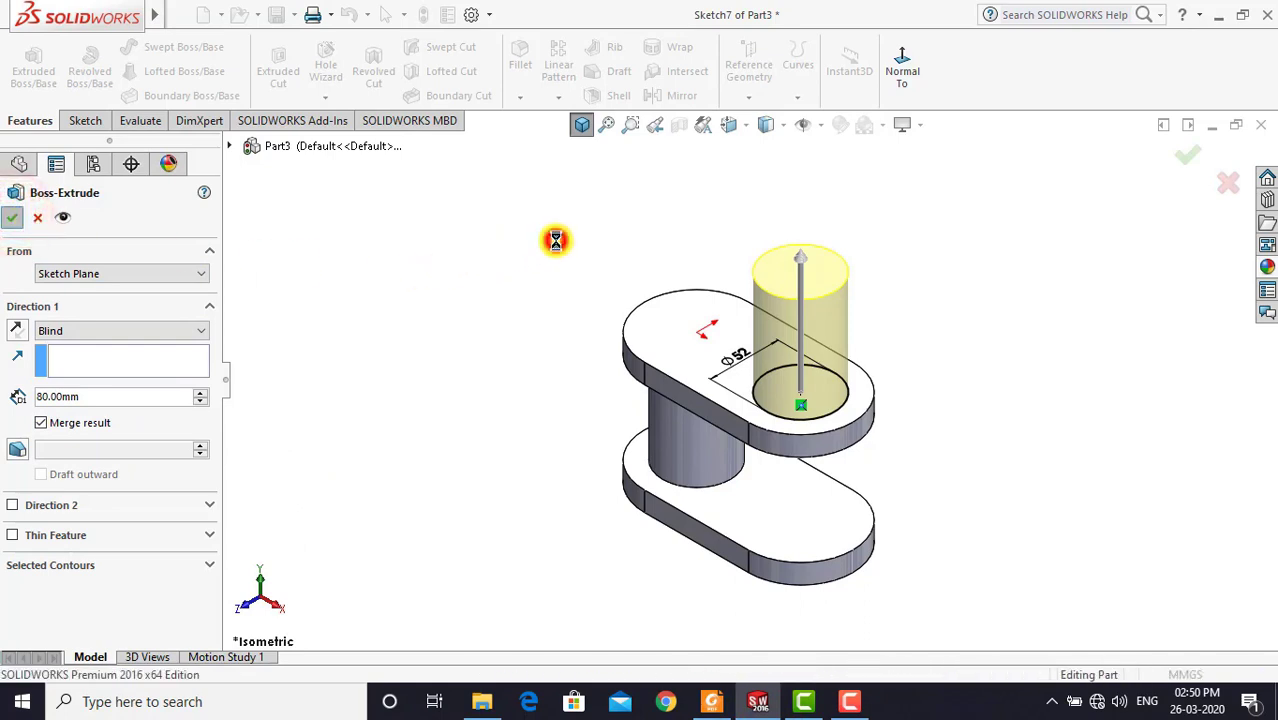
pyautogui.click(582, 124)
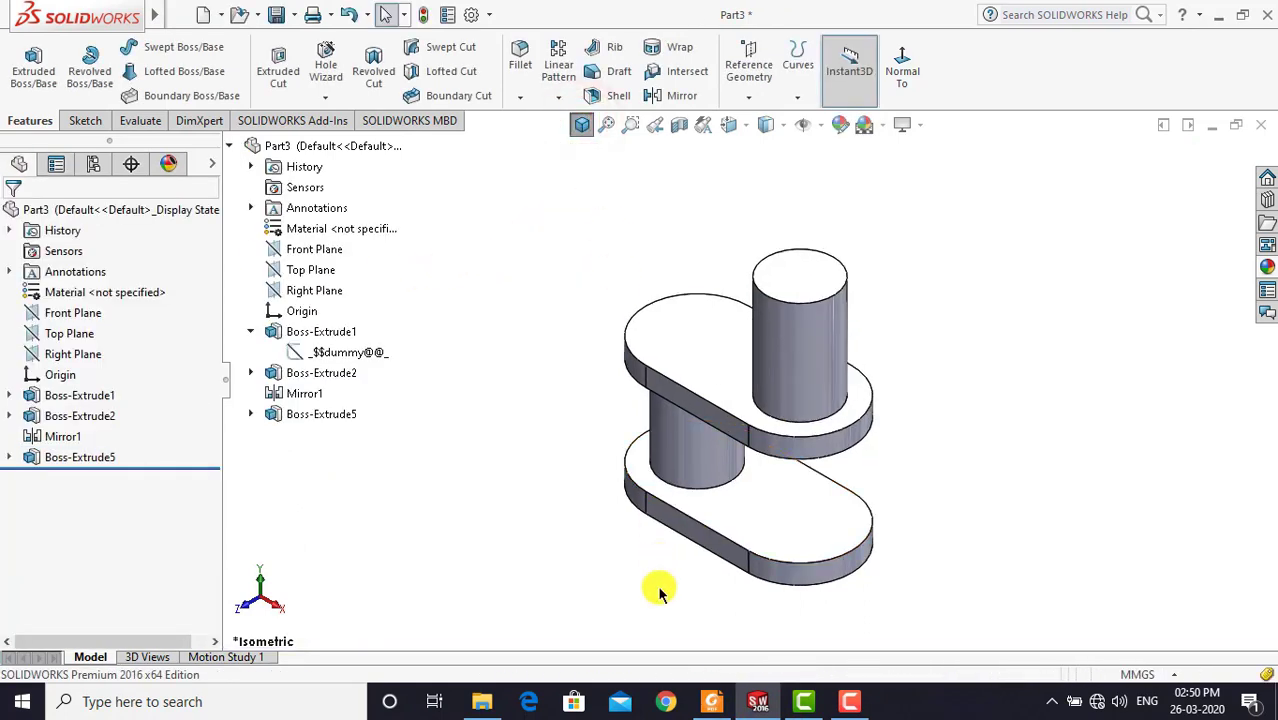
# Mirror Boss-Extrude5 about the Top Plane, then view the whole model isometrically
pyautogui.click(80, 457)
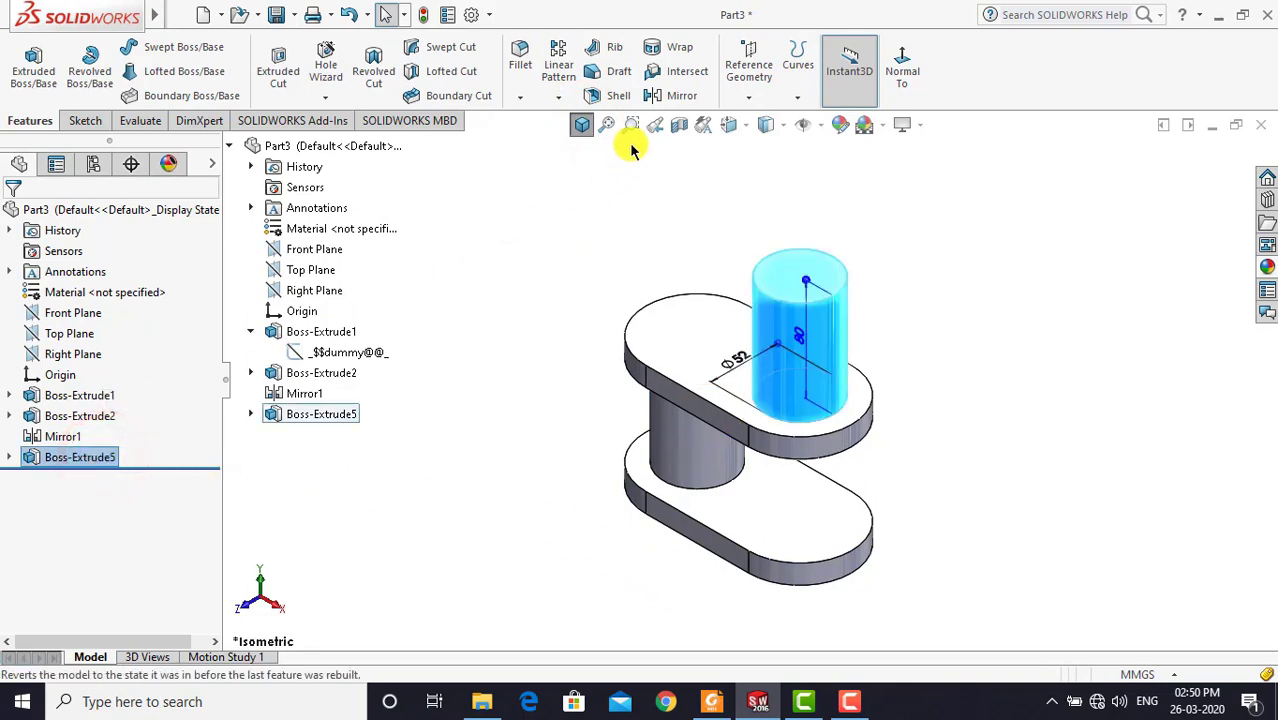
pyautogui.click(656, 97)
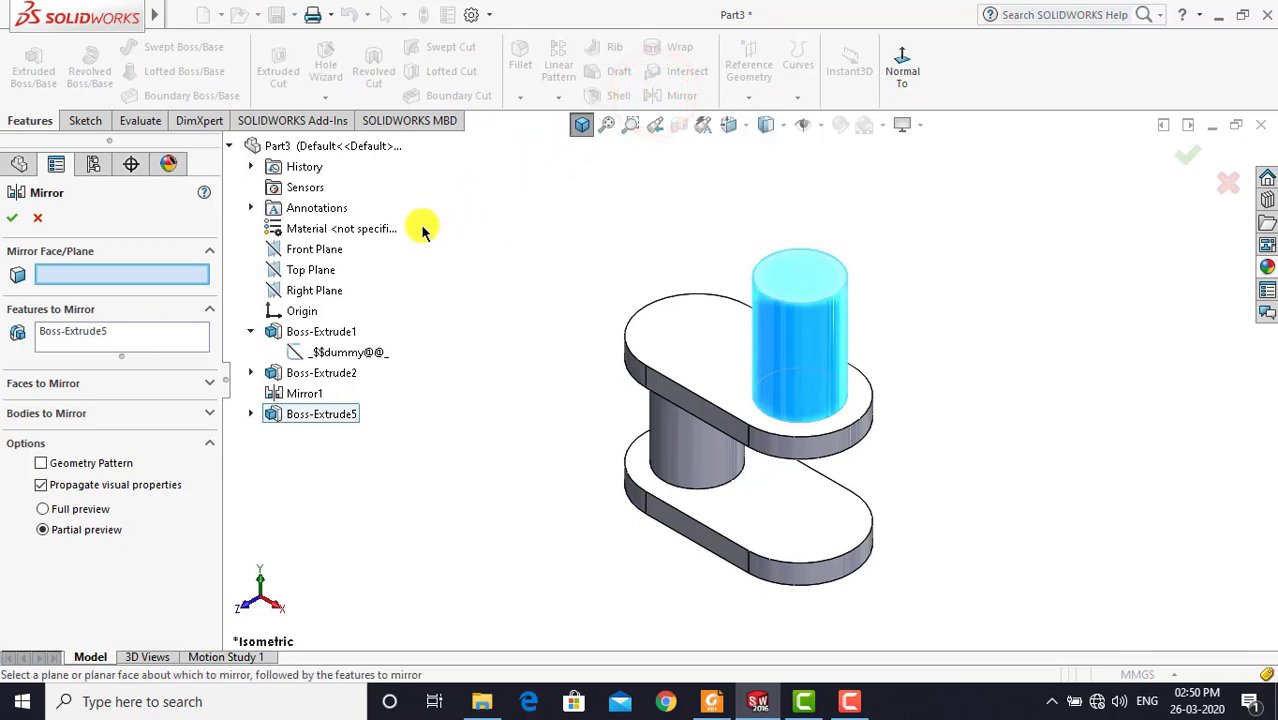
pyautogui.click(309, 272)
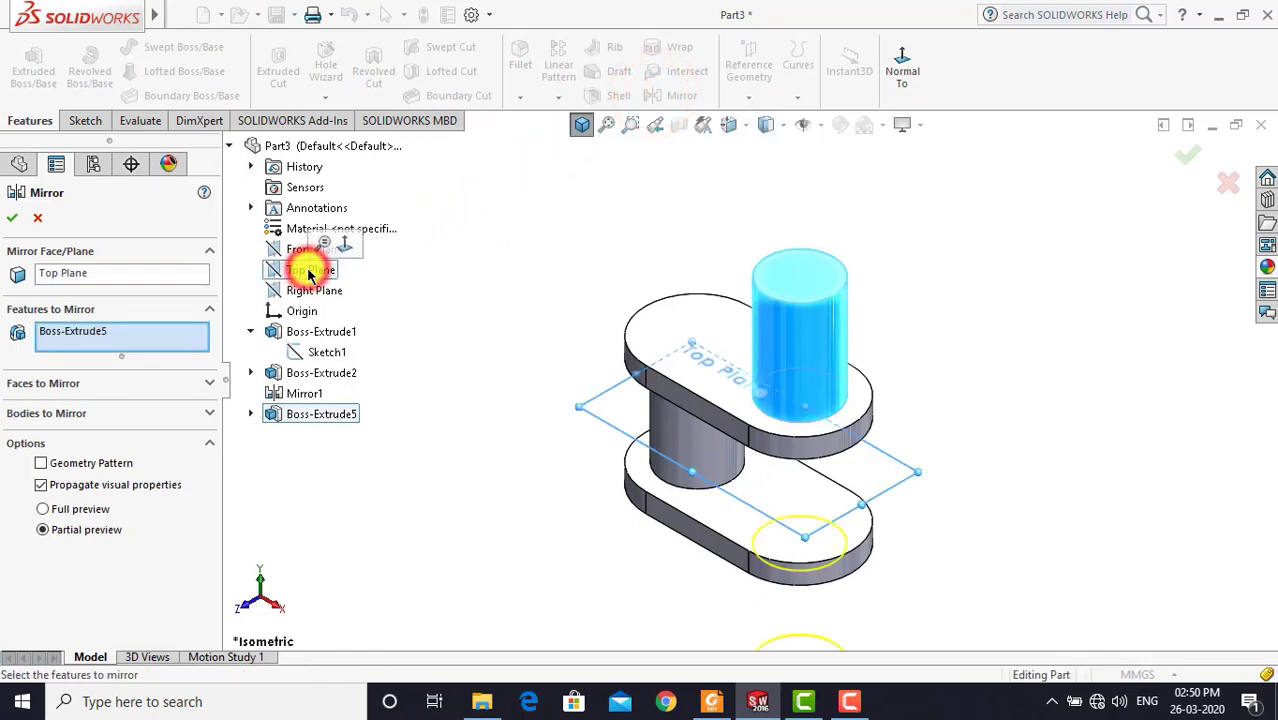
pyautogui.click(12, 217)
pyautogui.click(607, 214)
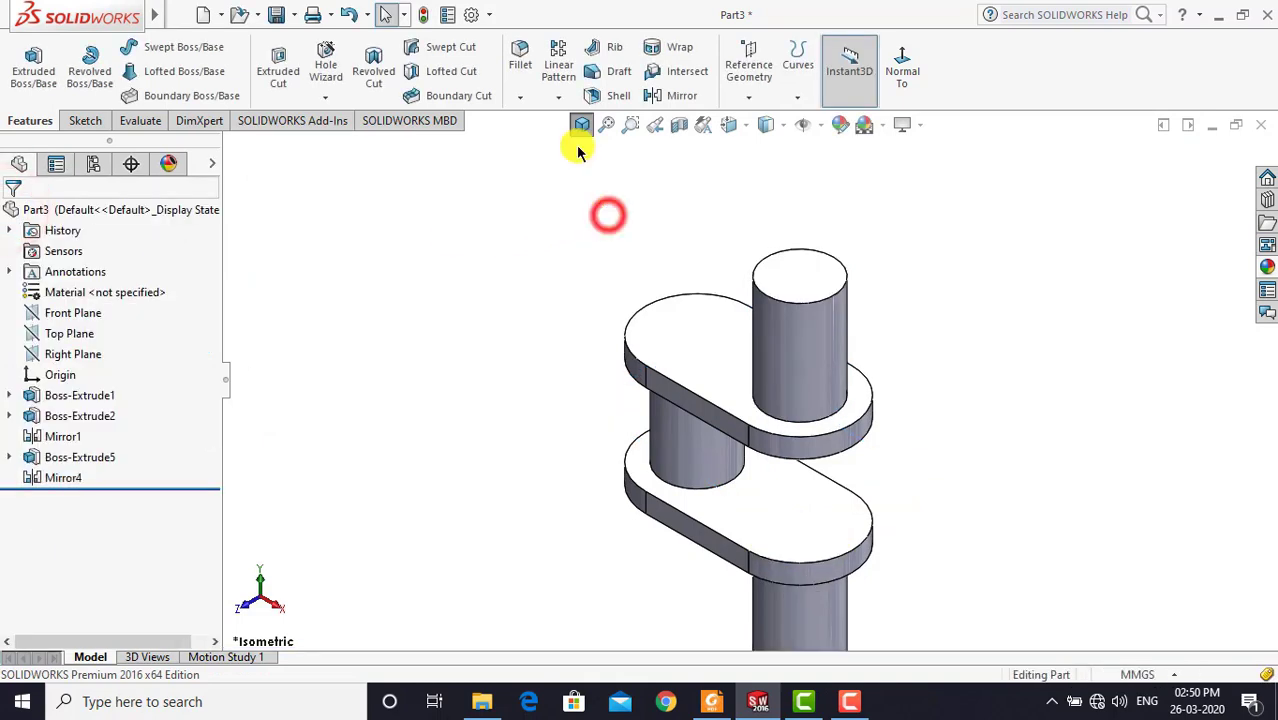
pyautogui.click(580, 125)
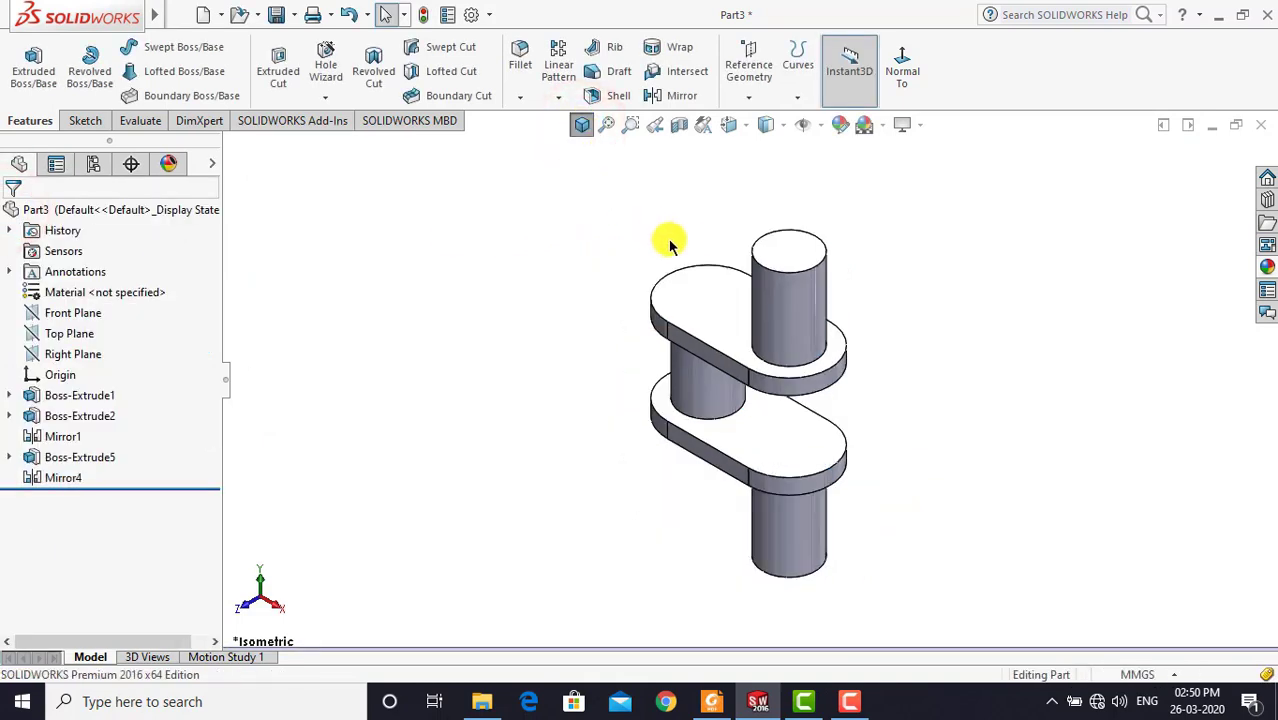
pyautogui.click(712, 703)
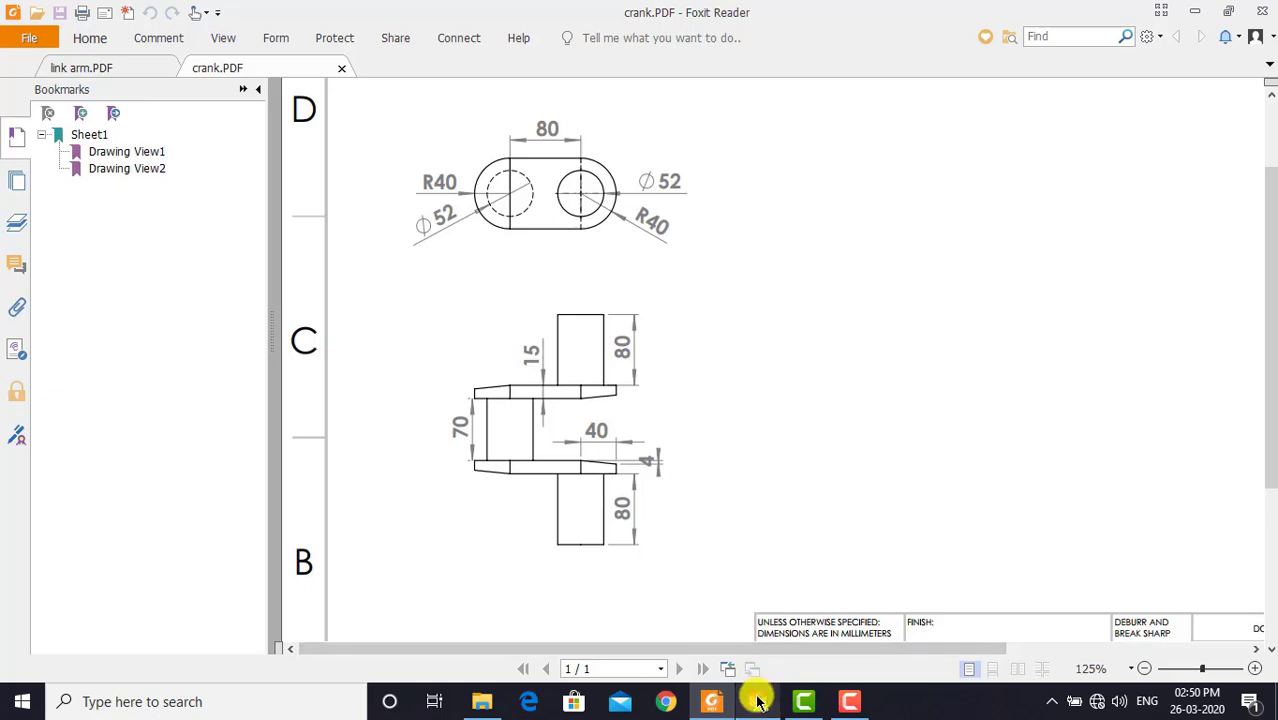
pyautogui.click(757, 701)
# Start a sketch on the Front Plane and draw a horizontal centreline from the origin
pyautogui.click(80, 120)
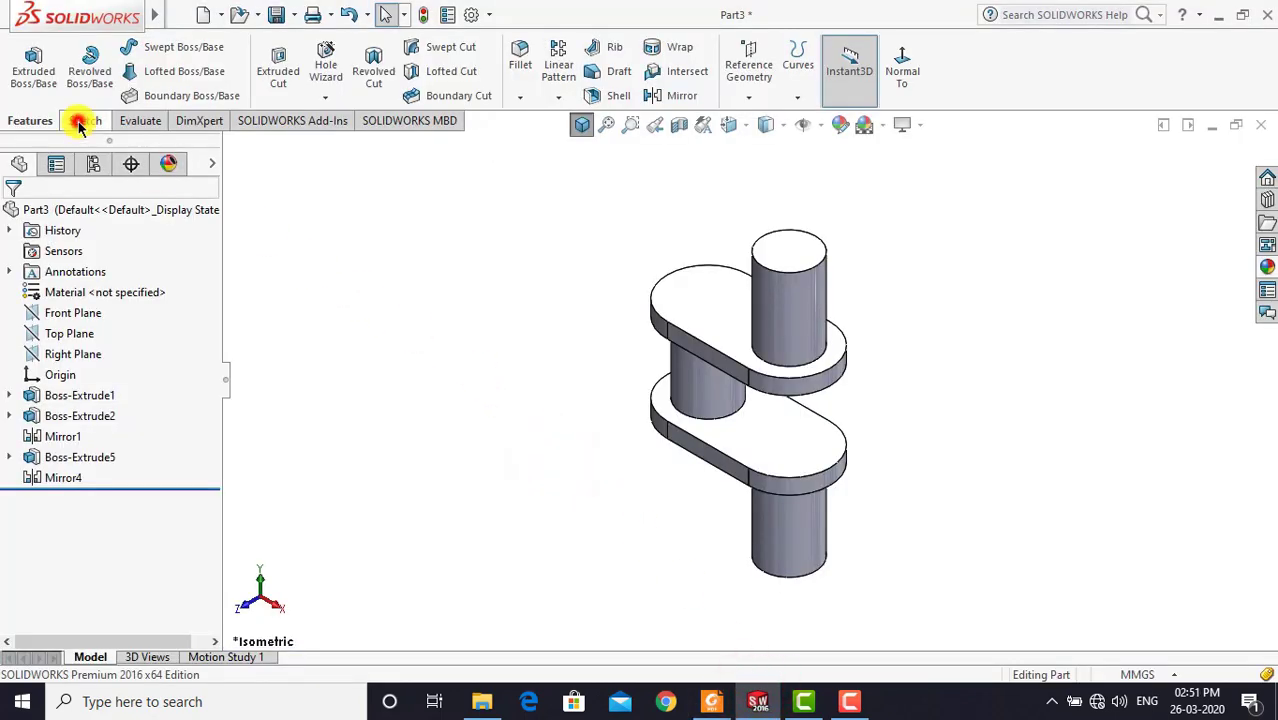
pyautogui.click(27, 62)
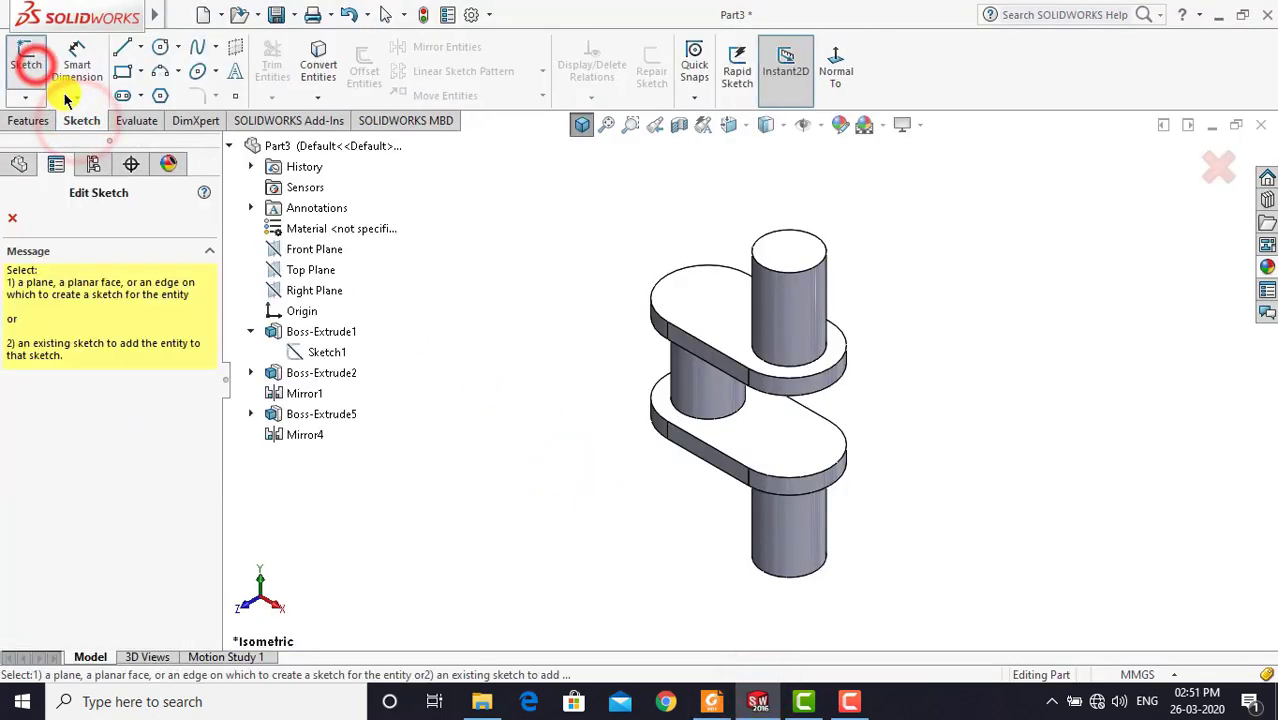
pyautogui.click(322, 249)
pyautogui.click(838, 74)
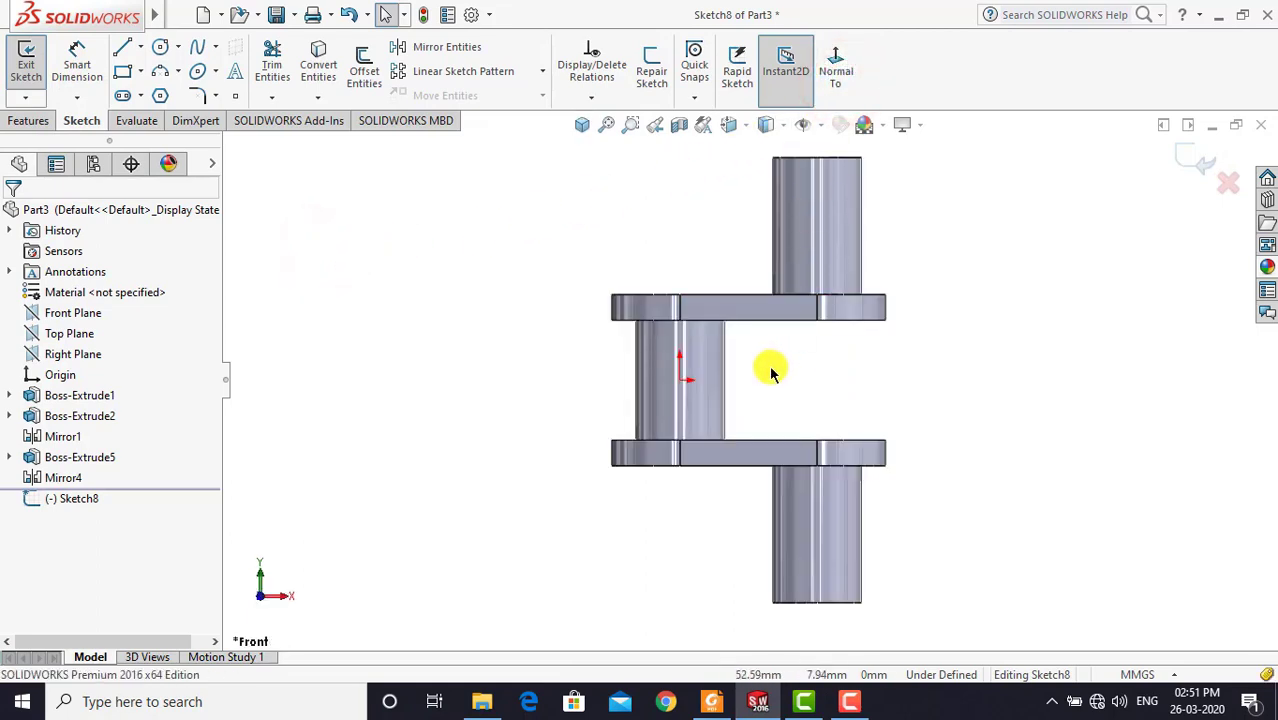
pyautogui.click(395, 218)
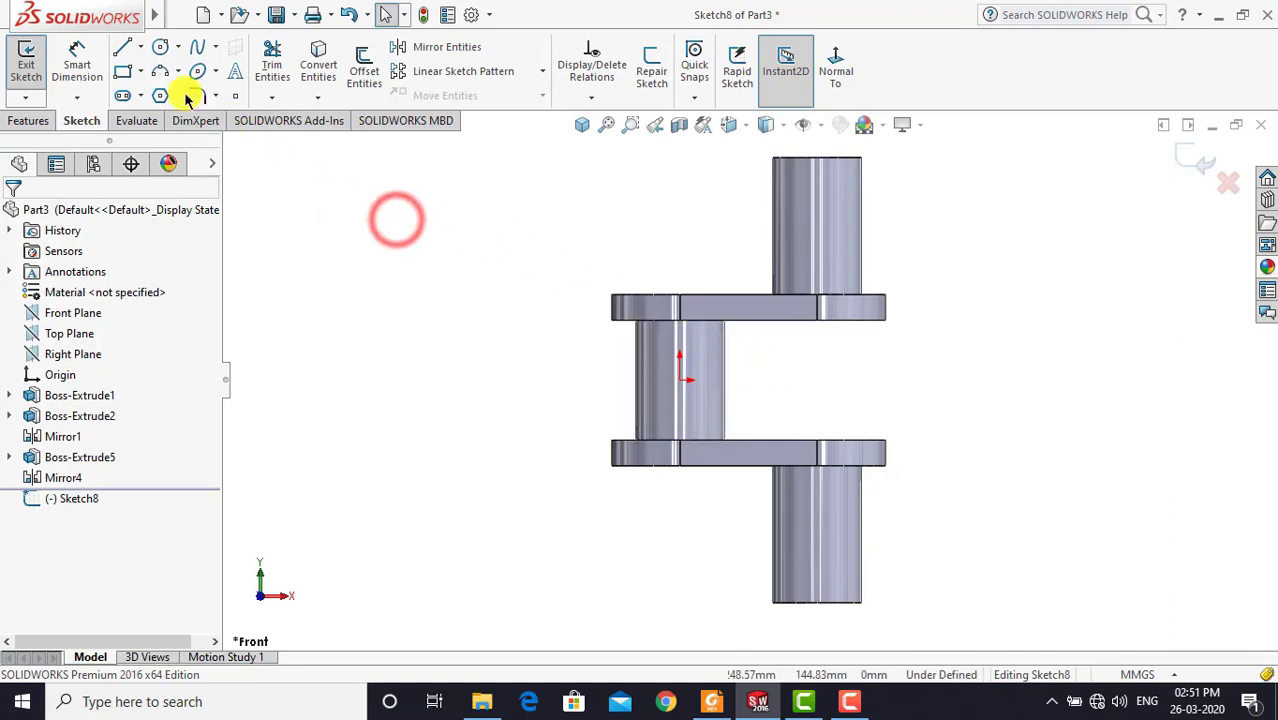
pyautogui.click(142, 48)
pyautogui.click(160, 86)
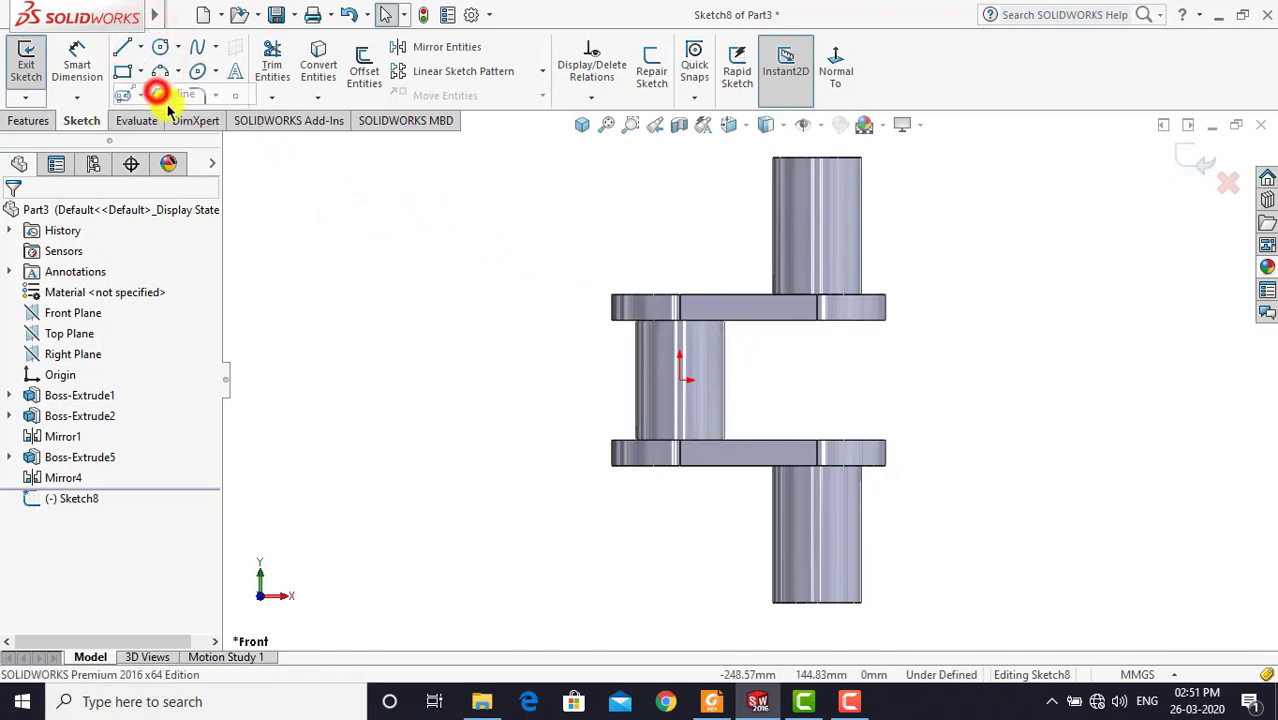
pyautogui.click(682, 378)
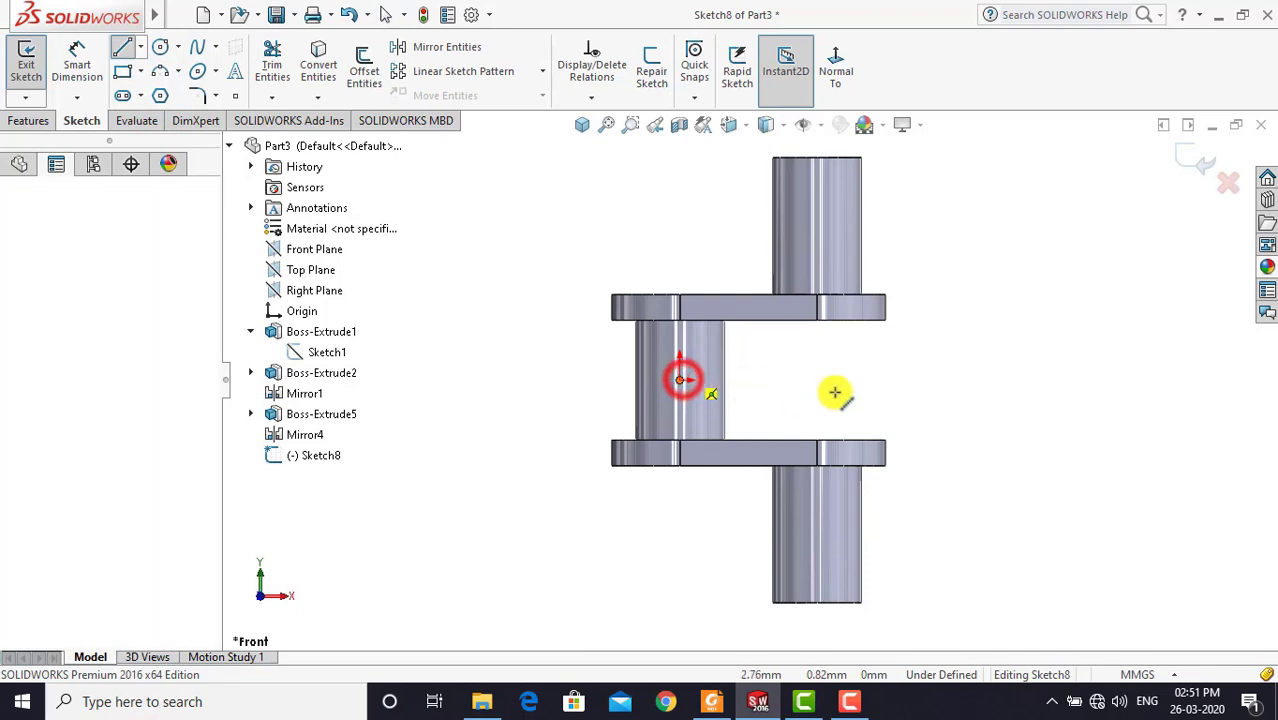
pyautogui.click(1042, 378)
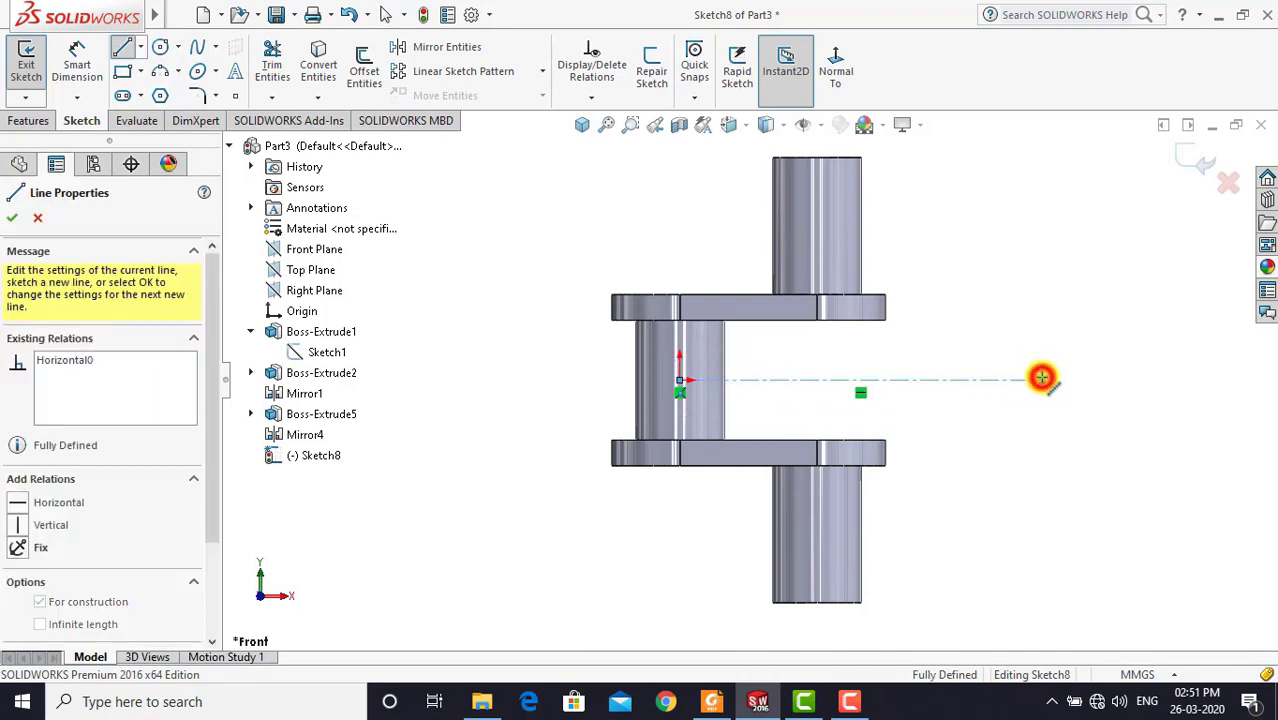
pyautogui.press('Escape')
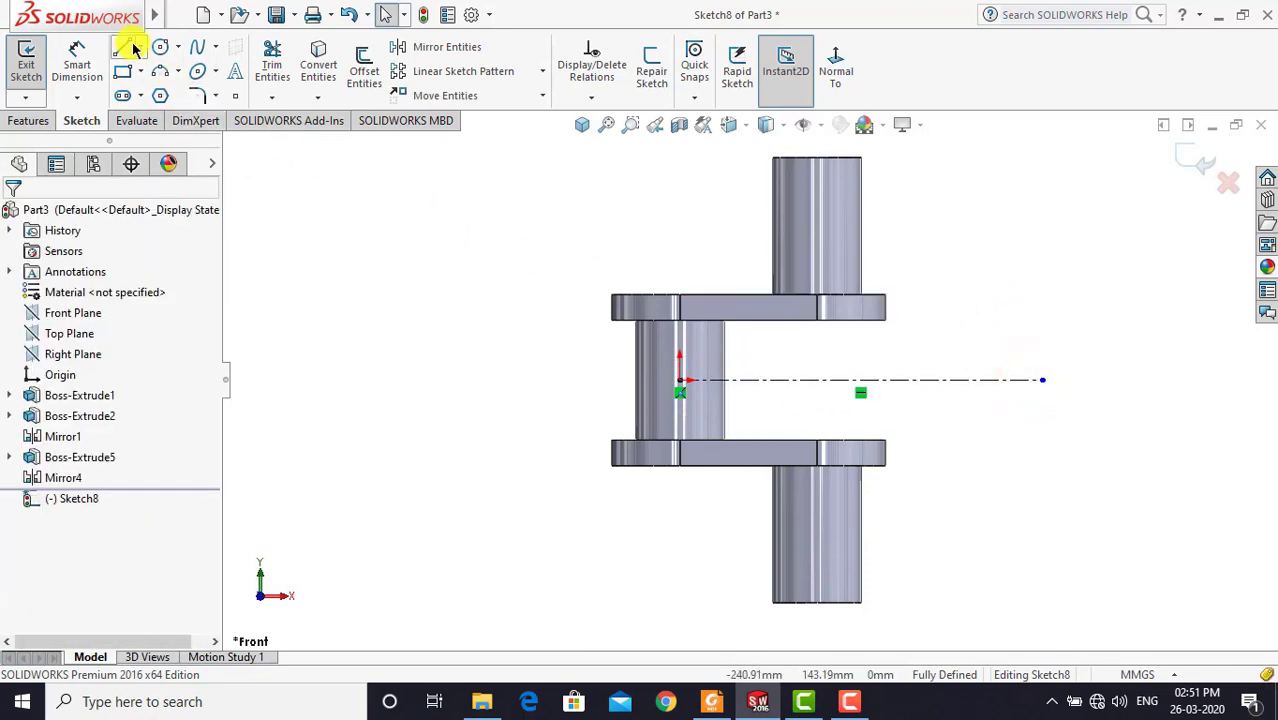
# Draw a bottom-edge line and a sloped line from the plate's left edge to its bottom edge
pyautogui.click(125, 47)
pyautogui.scroll(-2, 640, 480)
pyautogui.scroll(-2, 659, 485)
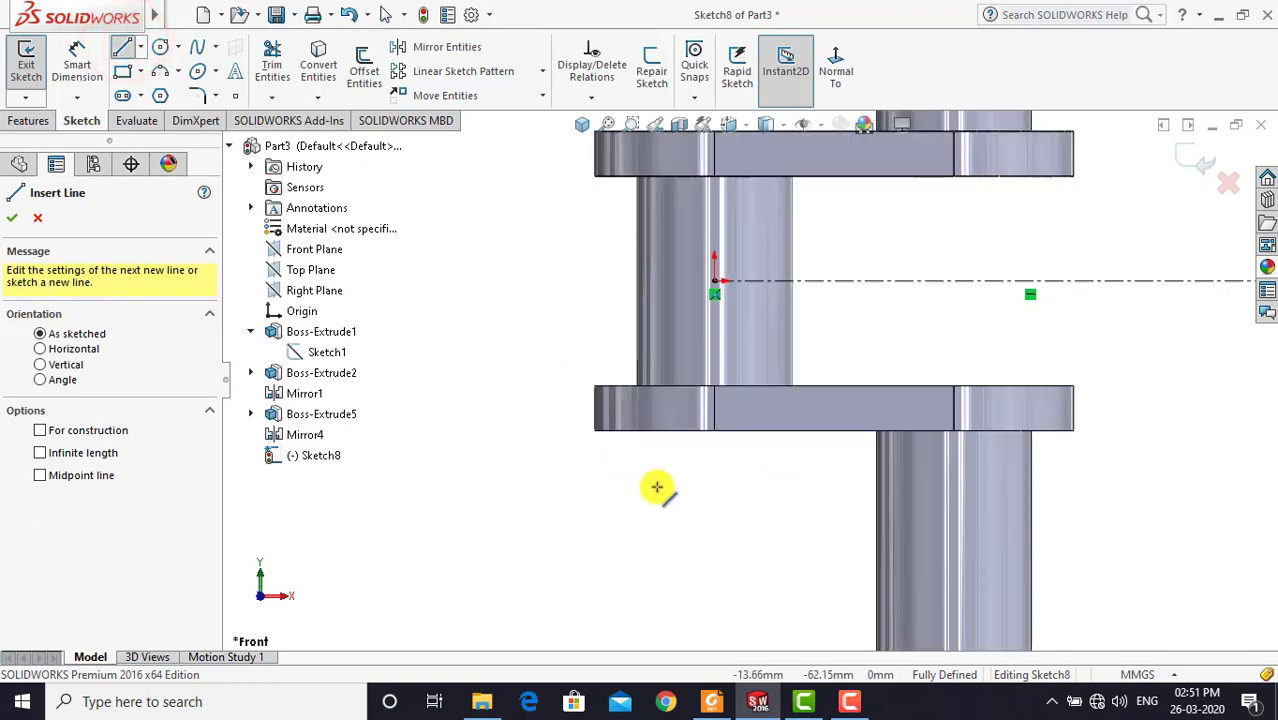
pyautogui.scroll(-2, 657, 487)
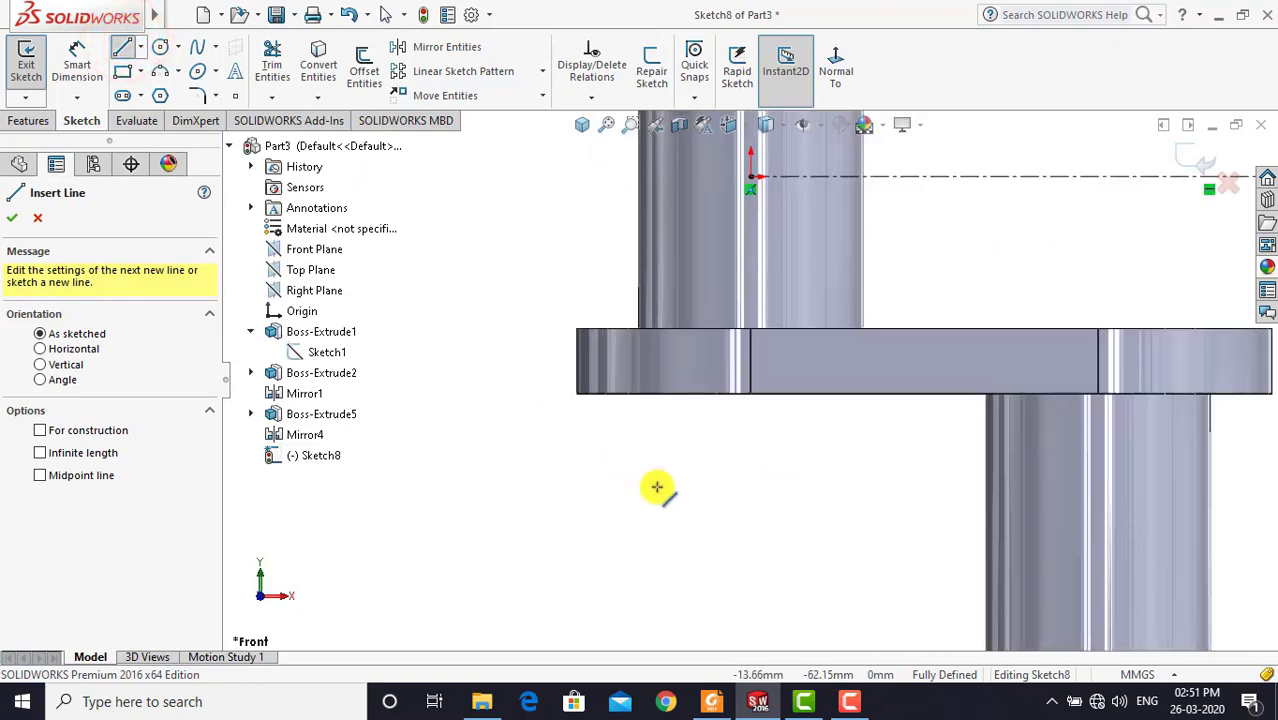
pyautogui.click(750, 391)
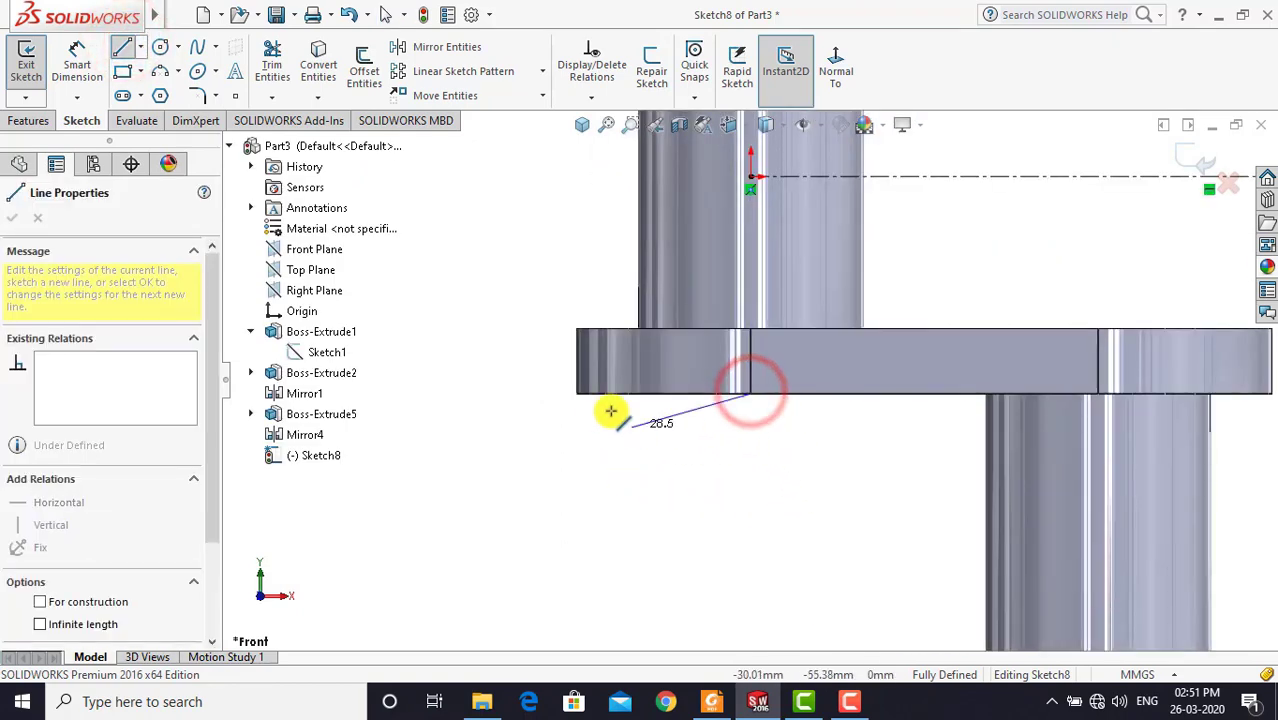
pyautogui.click(575, 394)
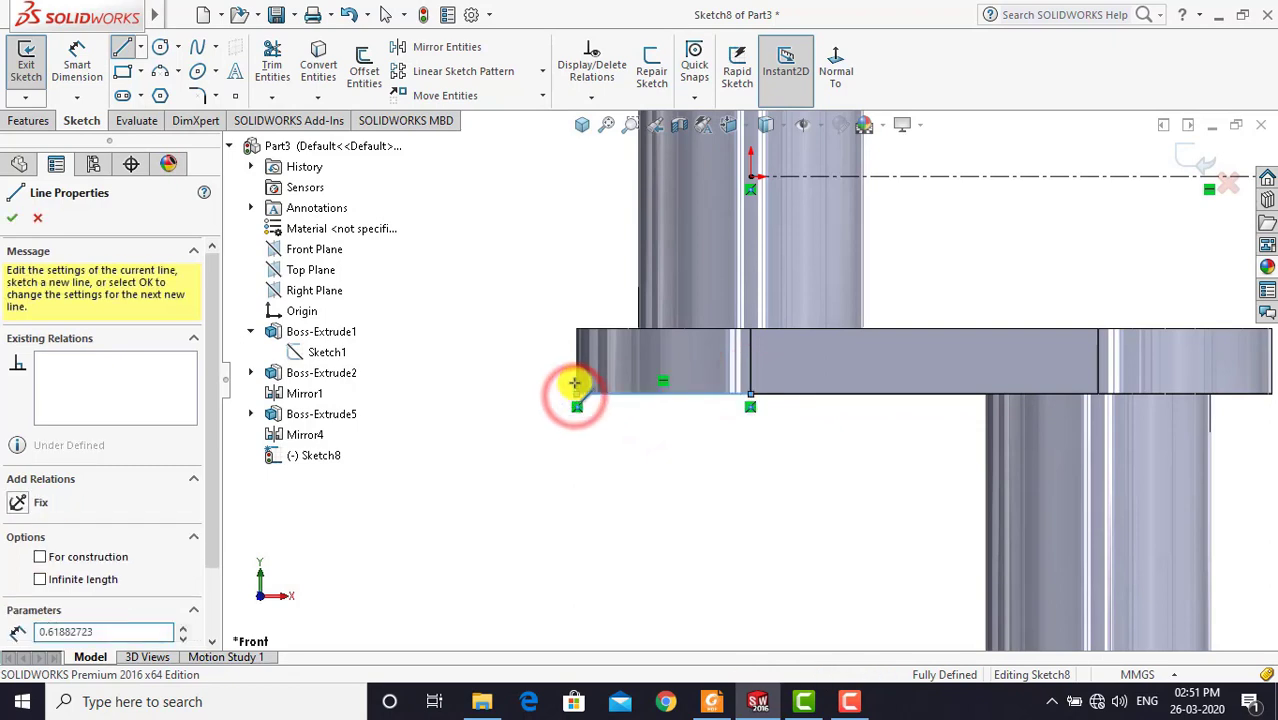
pyautogui.scroll(-2, 574, 368)
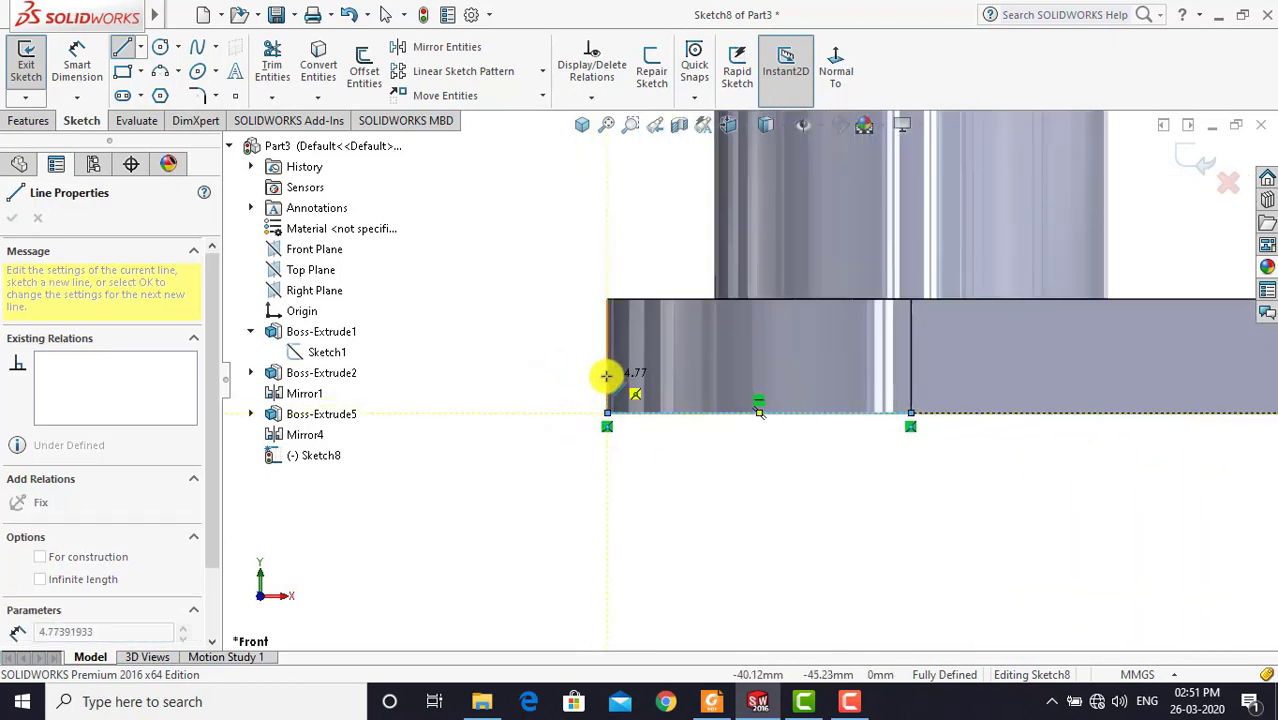
pyautogui.click(607, 374)
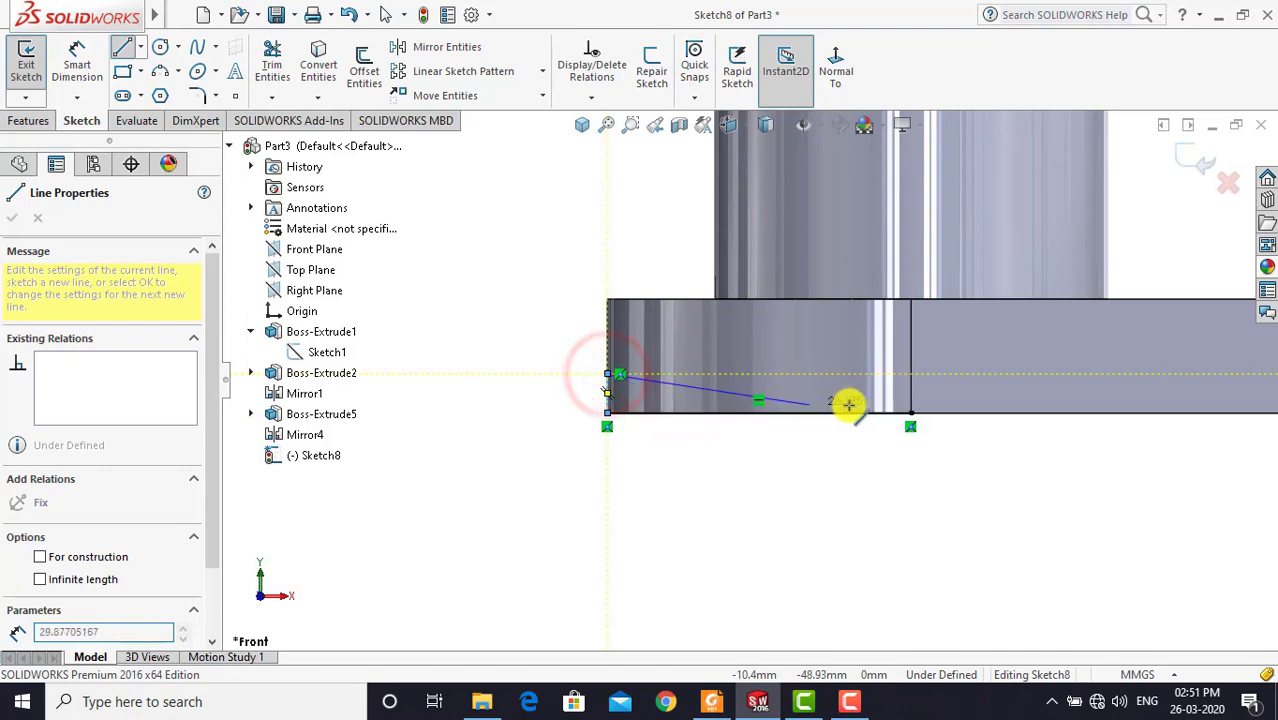
pyautogui.click(911, 410)
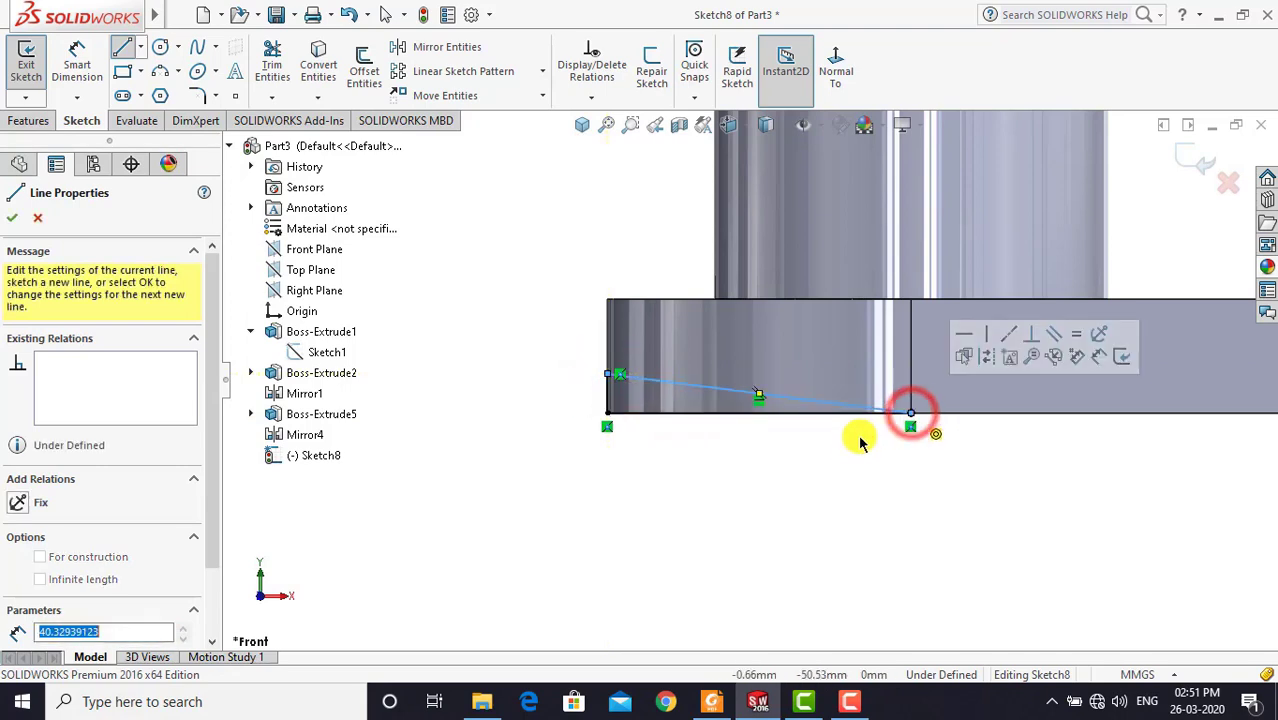
pyautogui.scroll(1, 848, 440)
pyautogui.scroll(-1, 848, 440)
pyautogui.press('Escape')
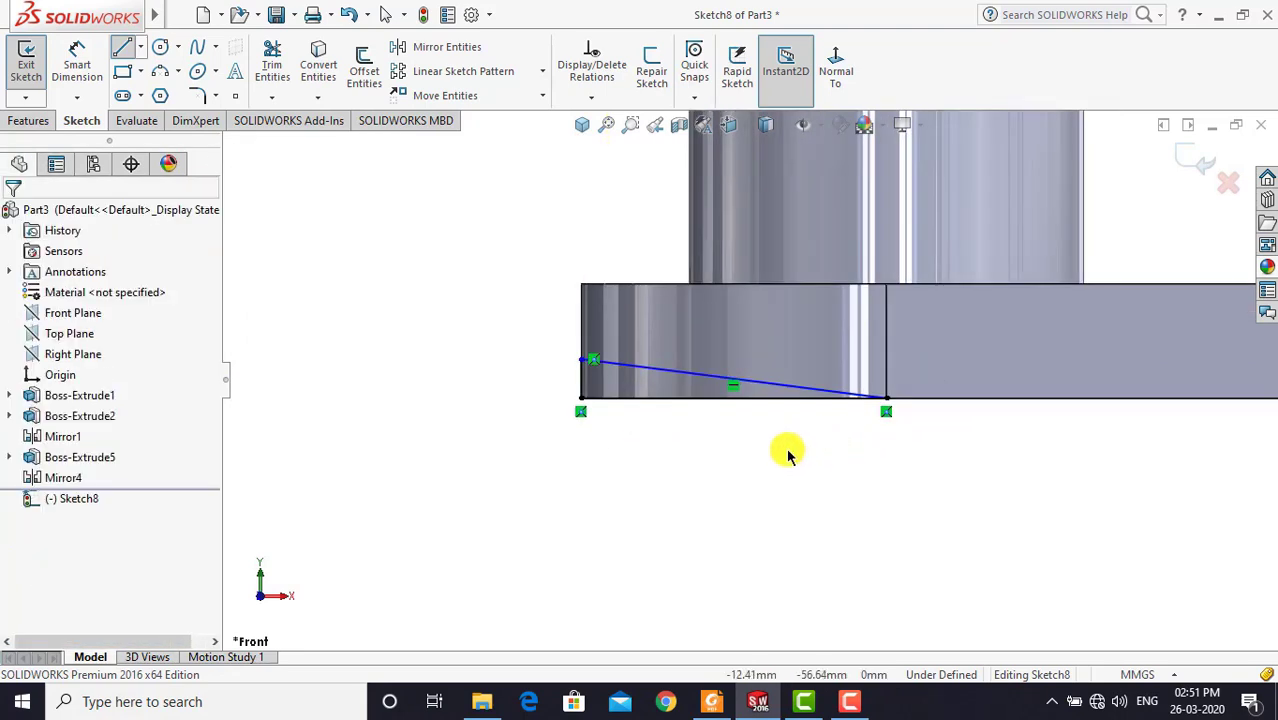
# Dimension the left sloped line's end offset to 4 mm
pyautogui.click(74, 60)
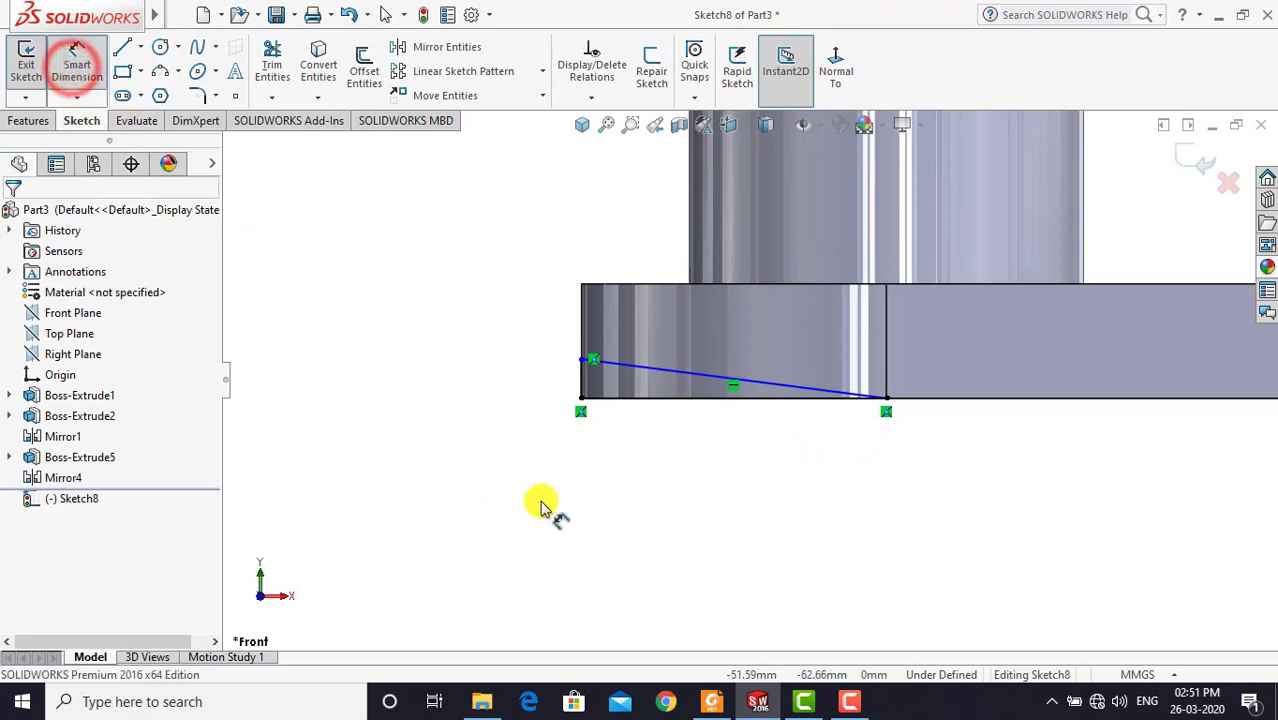
pyautogui.click(580, 400)
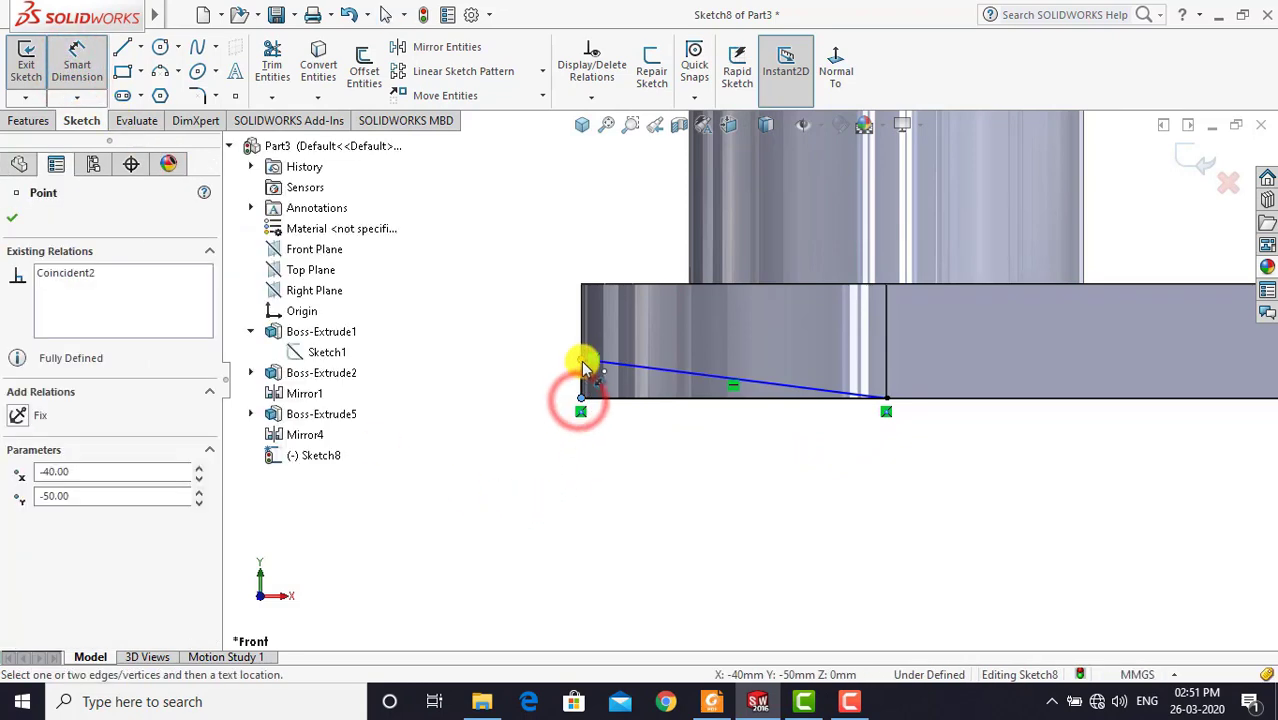
pyautogui.click(540, 377)
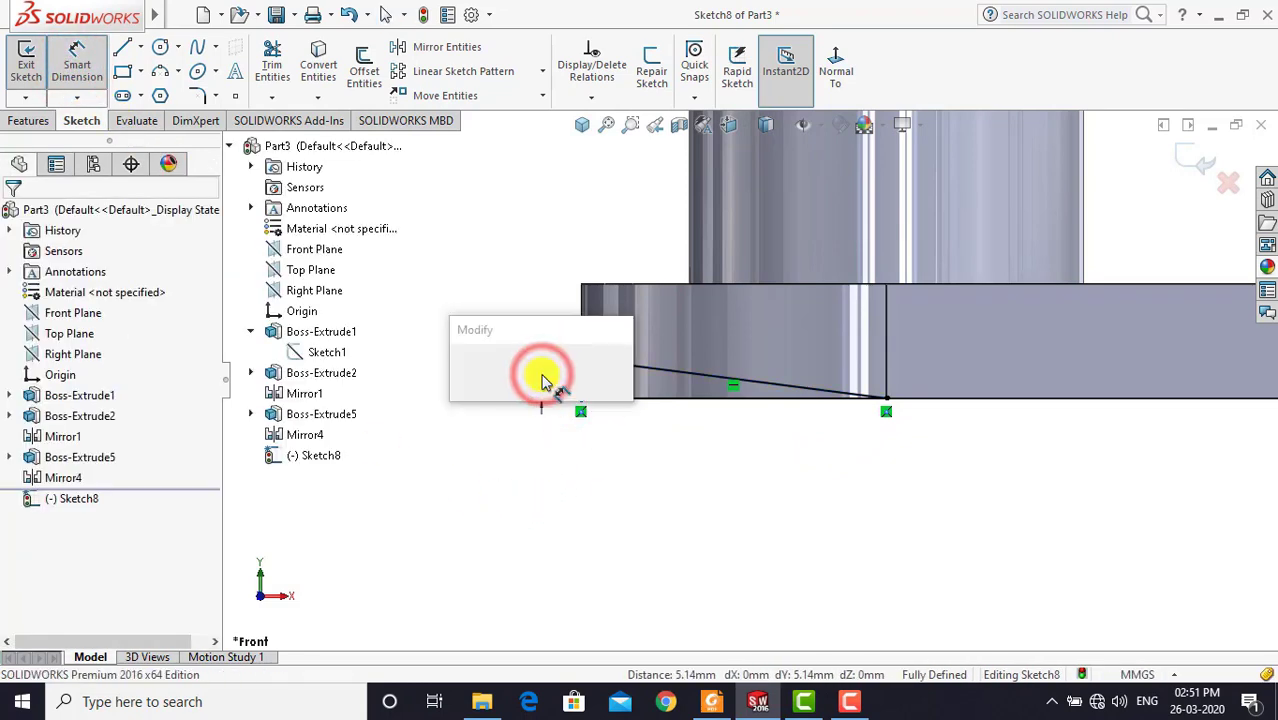
pyautogui.write('4')
pyautogui.press('Return')
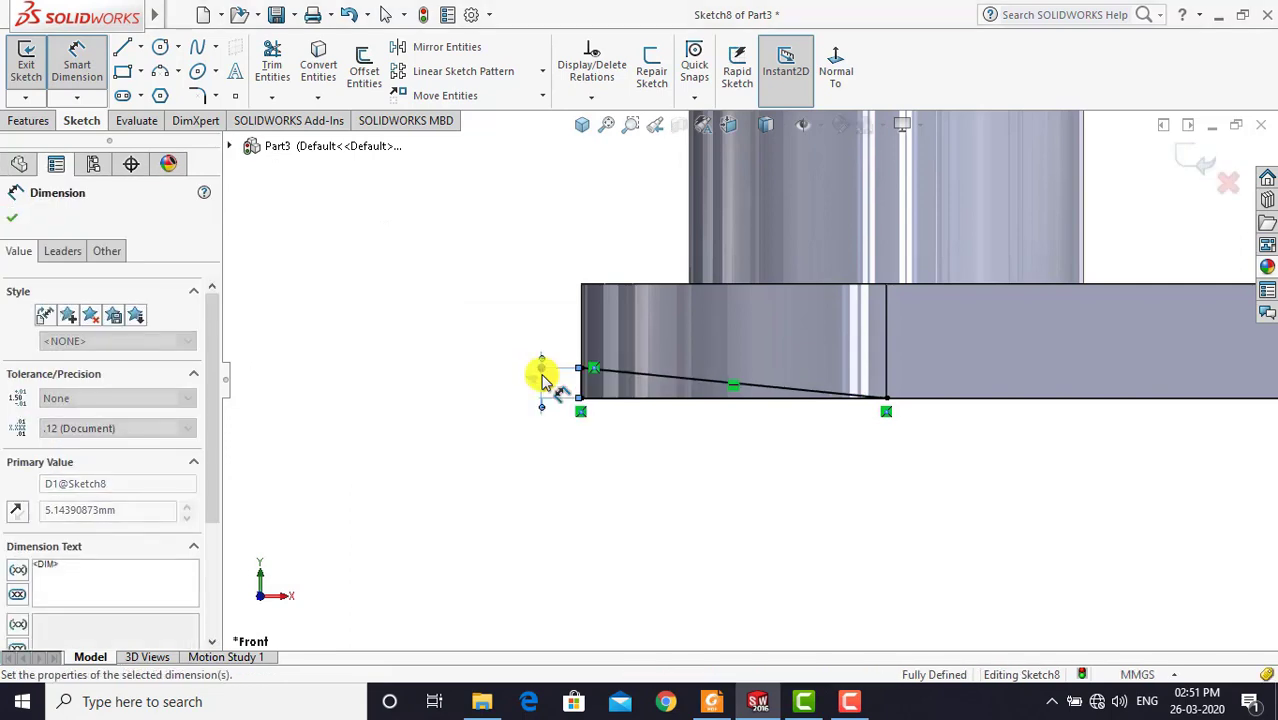
pyautogui.click(508, 296)
pyautogui.scroll(3, 508, 296)
pyautogui.scroll(2, 600, 332)
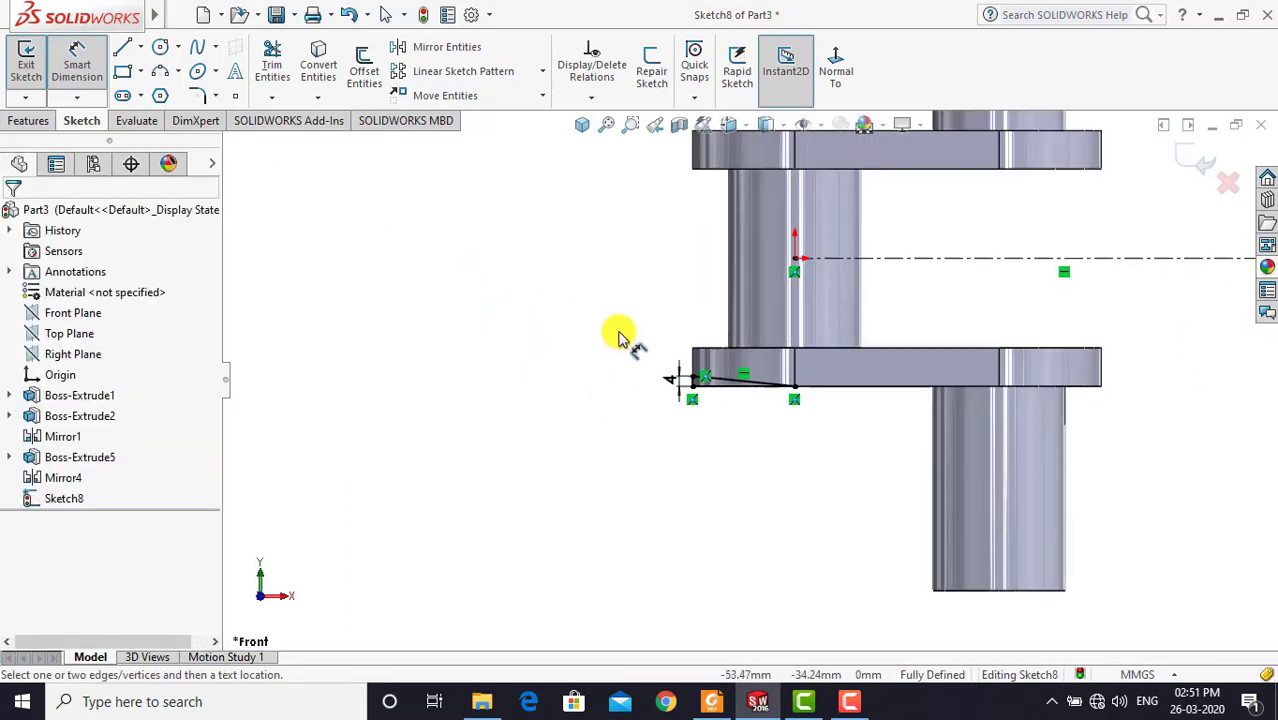
pyautogui.scroll(-1, 1090, 302)
pyautogui.scroll(-1, 1060, 330)
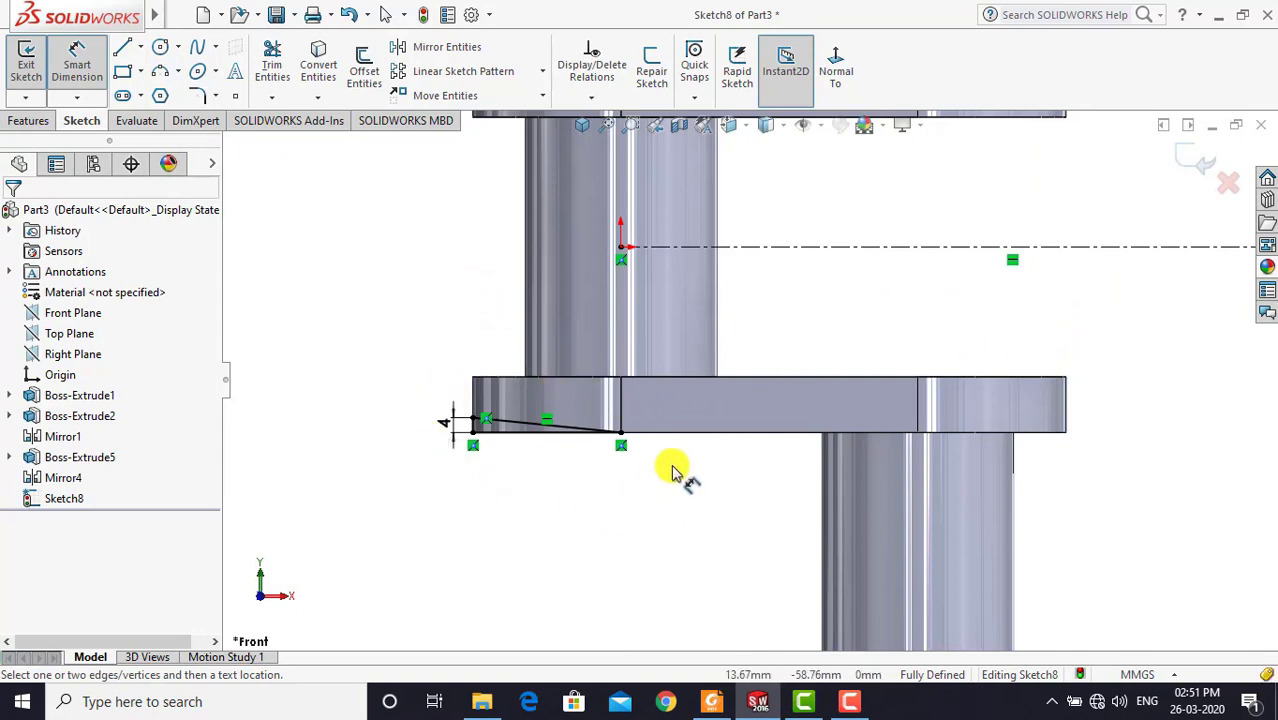
pyautogui.press('Escape')
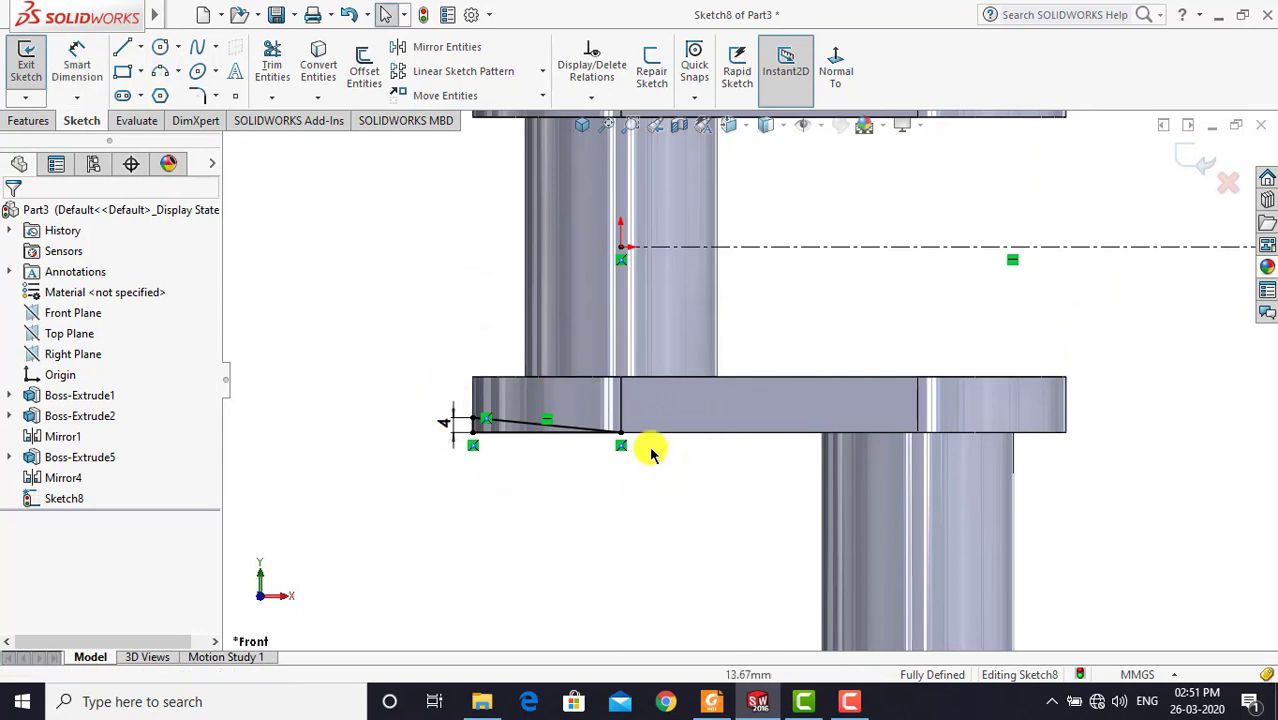
# Draw a closed line triangle at the right end of the plate's top edge
pyautogui.click(121, 50)
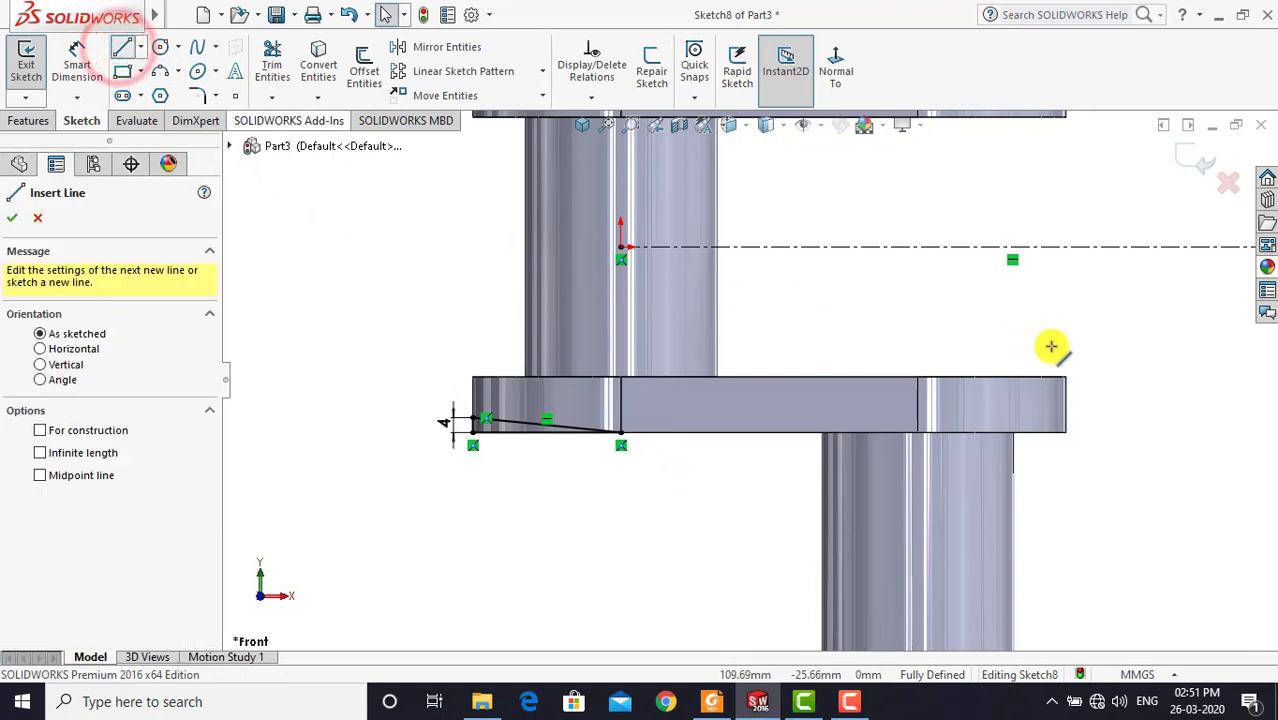
pyautogui.scroll(-1, 1120, 374)
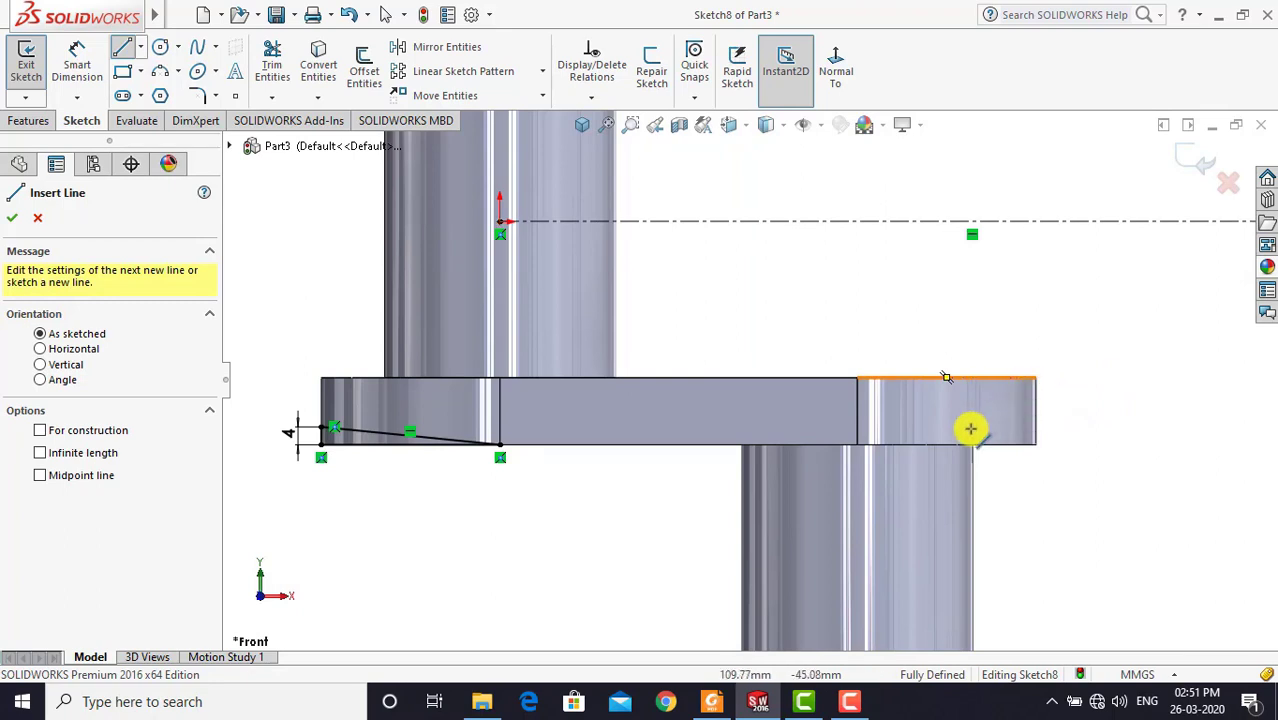
pyautogui.click(856, 379)
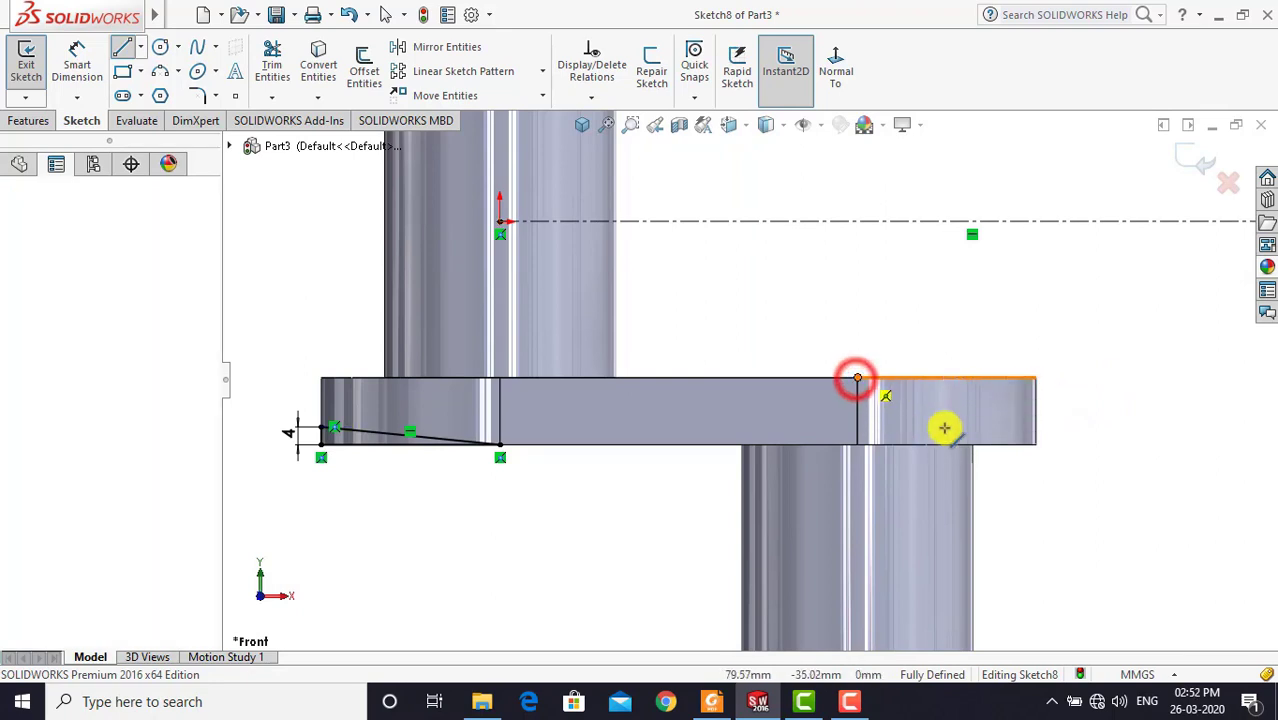
pyautogui.click(1037, 377)
pyautogui.scroll(-3, 1033, 382)
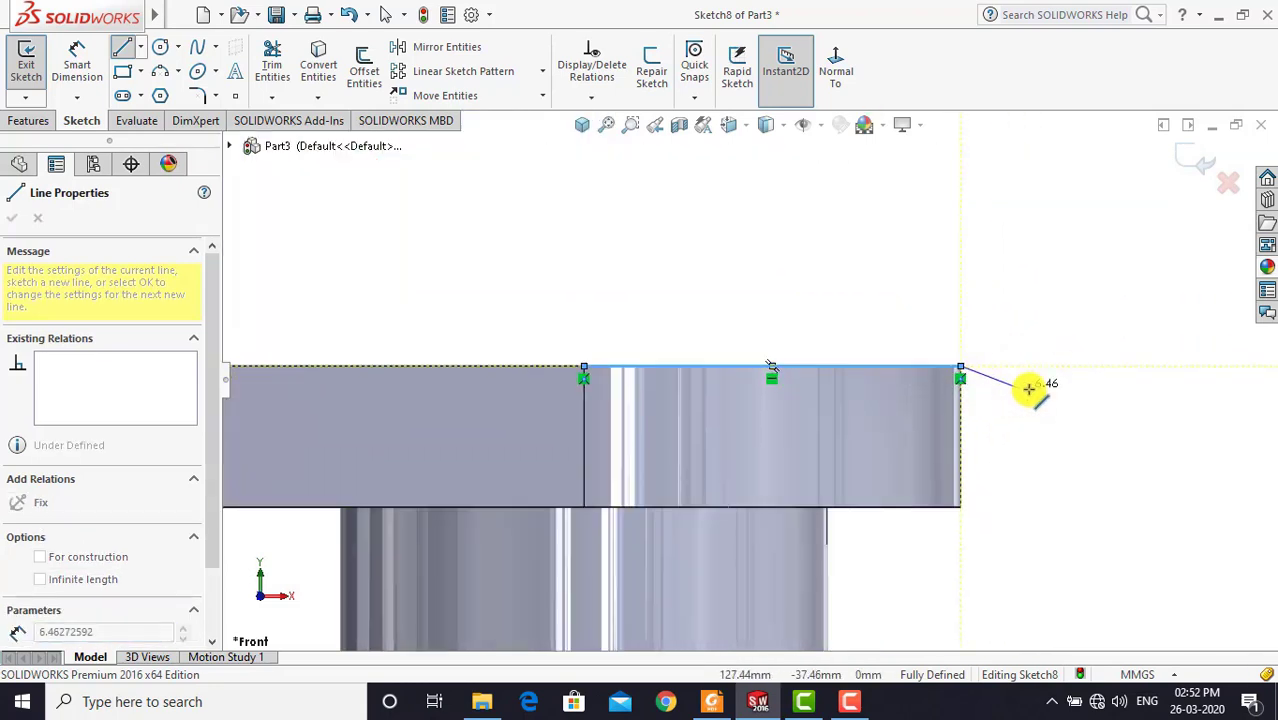
pyautogui.click(962, 423)
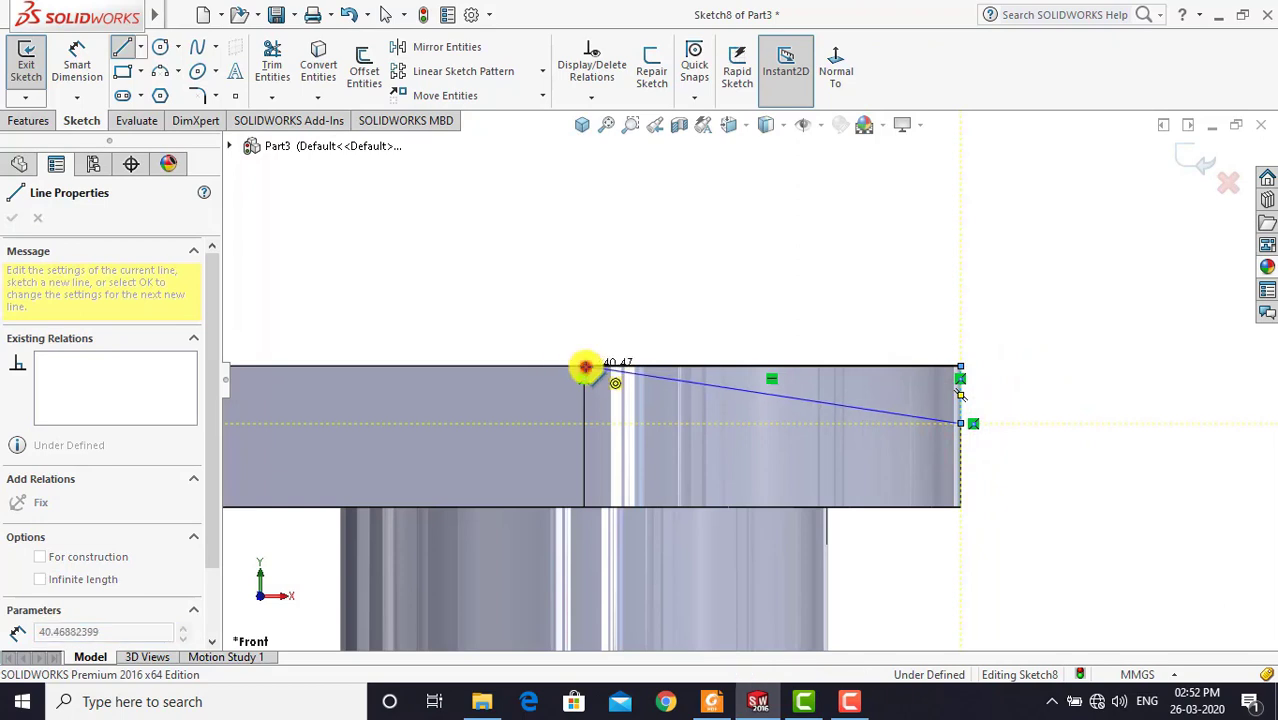
pyautogui.click(585, 367)
pyautogui.press('Escape')
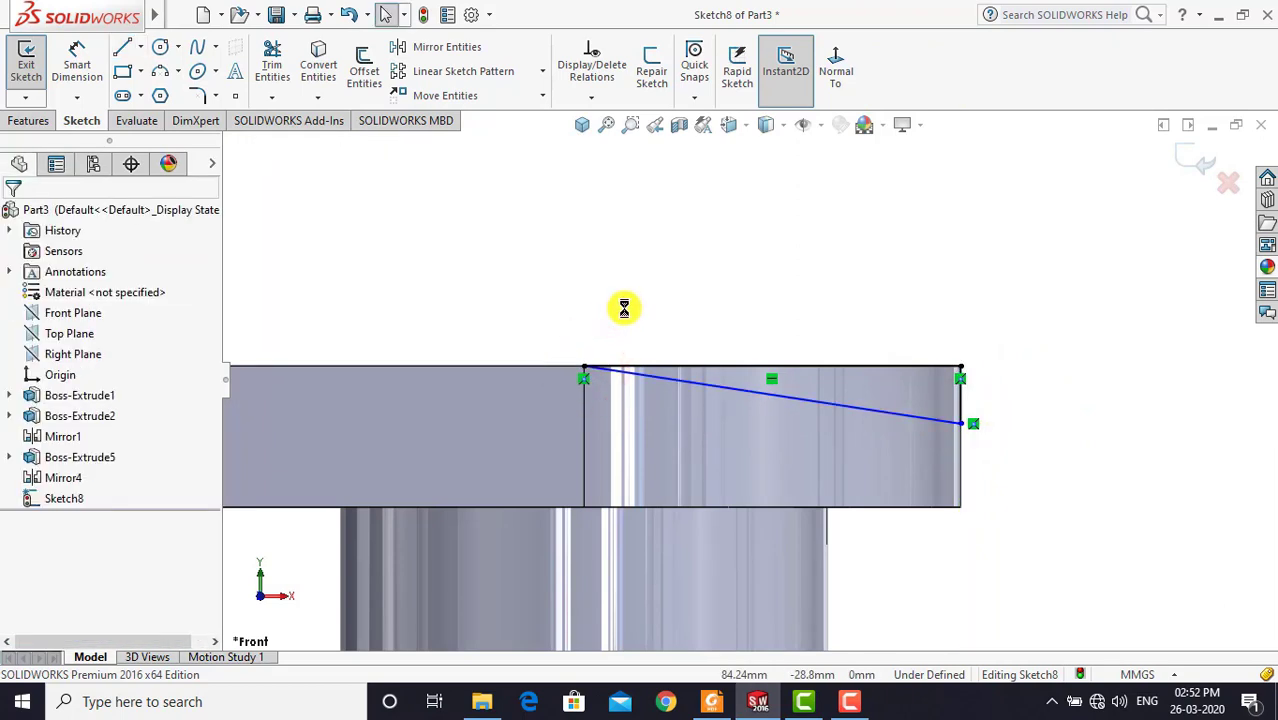
# Dimension the right triangle's end offset to 4 mm and zoom to fit the part
pyautogui.click(77, 62)
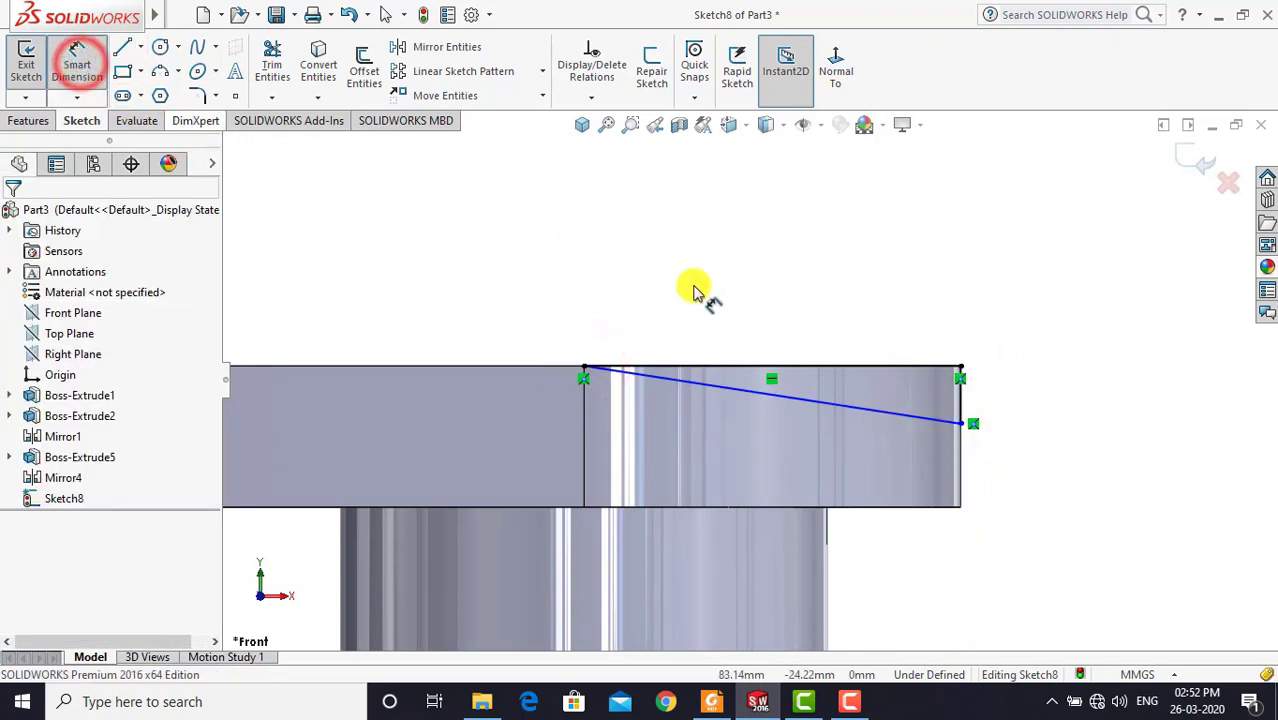
pyautogui.click(962, 366)
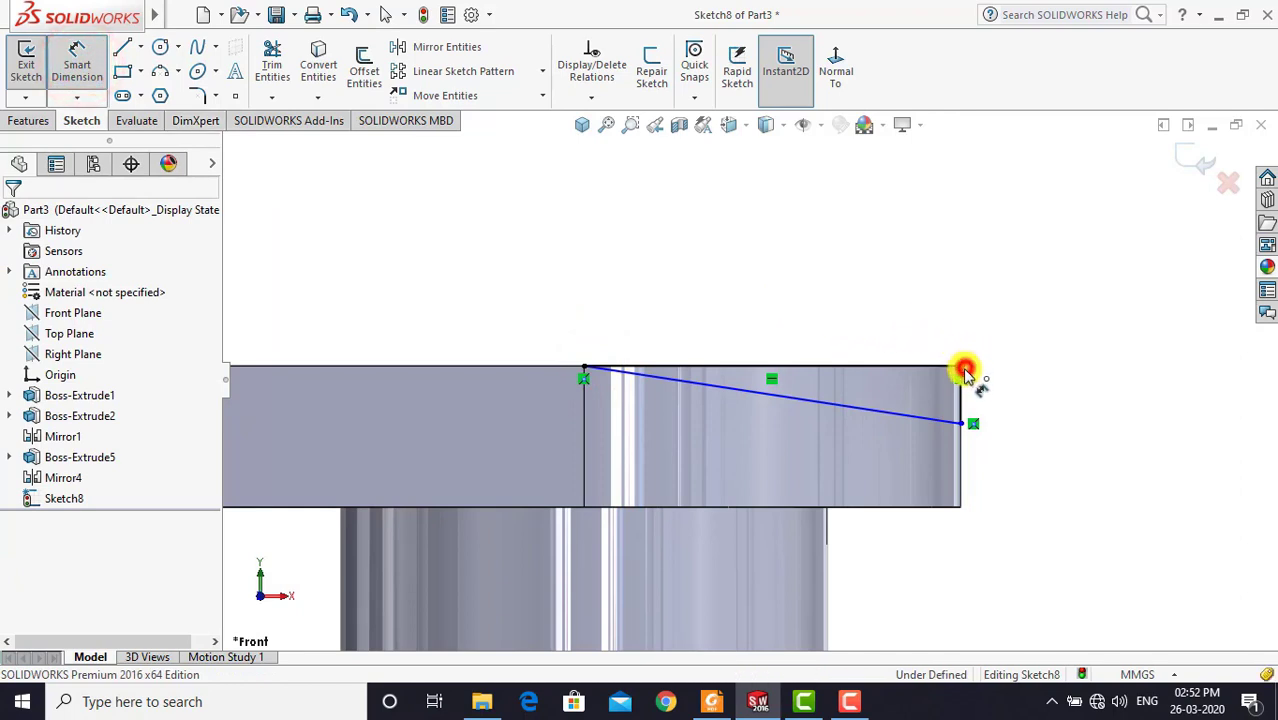
pyautogui.click(964, 424)
pyautogui.click(1016, 392)
pyautogui.write('4')
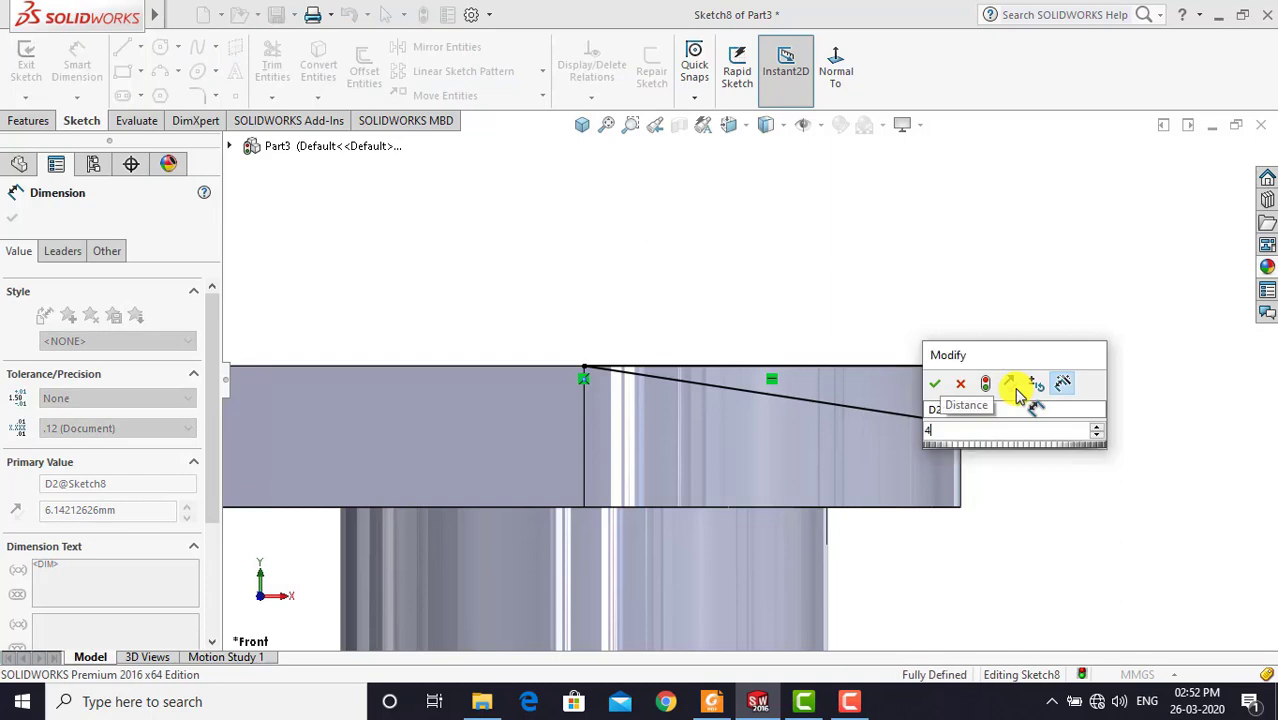
pyautogui.press('Return')
pyautogui.click(968, 288)
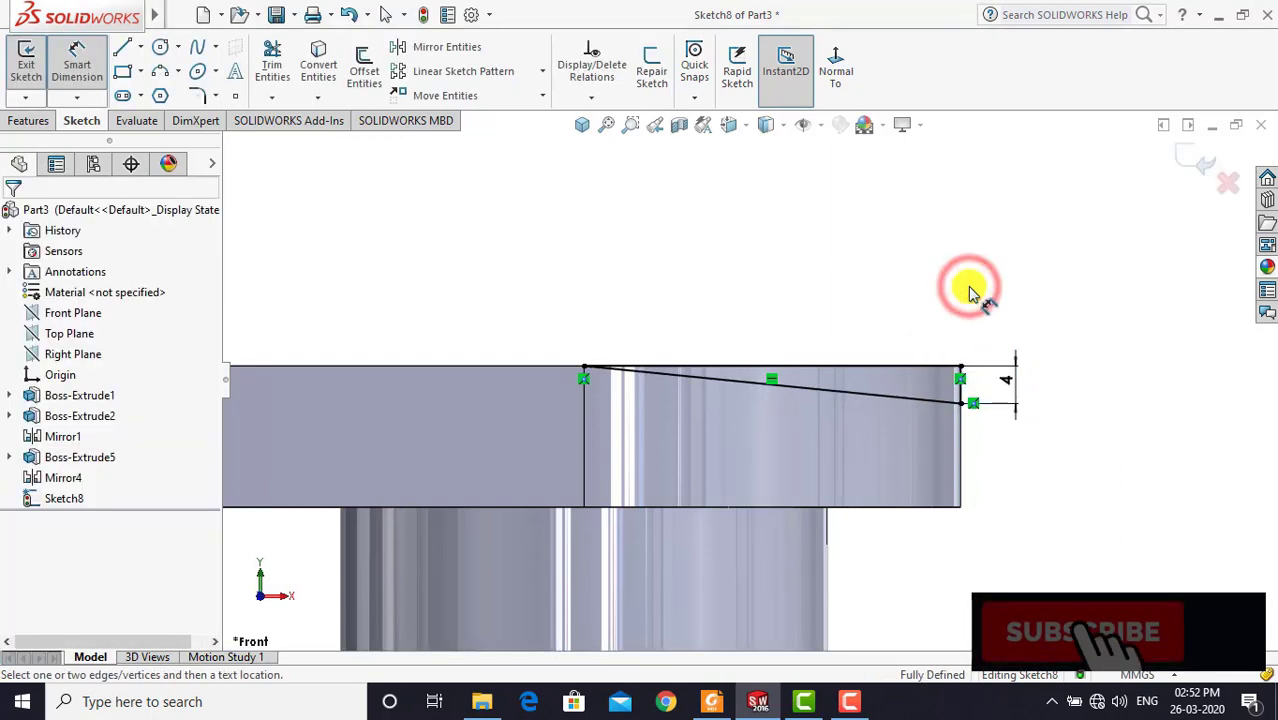
pyautogui.press('Escape')
pyautogui.press('z')
pyautogui.press('z')
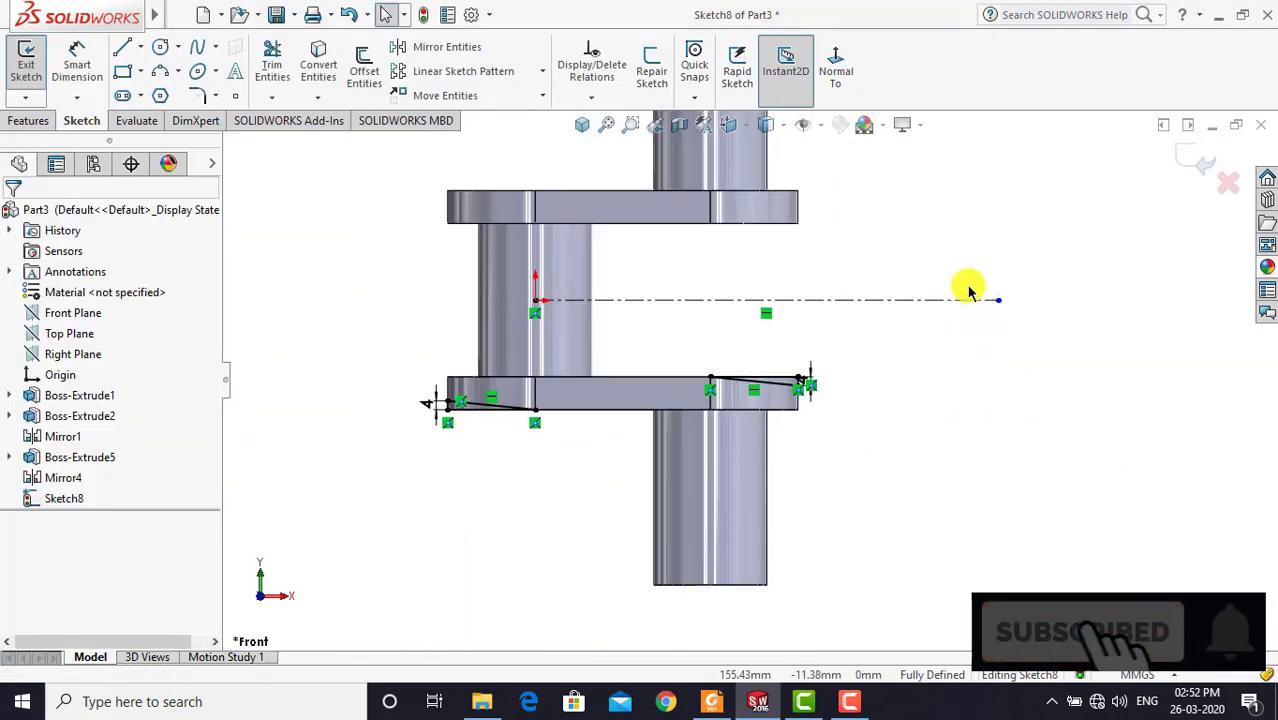
pyautogui.press('z')
pyautogui.scroll(-2, 670, 271)
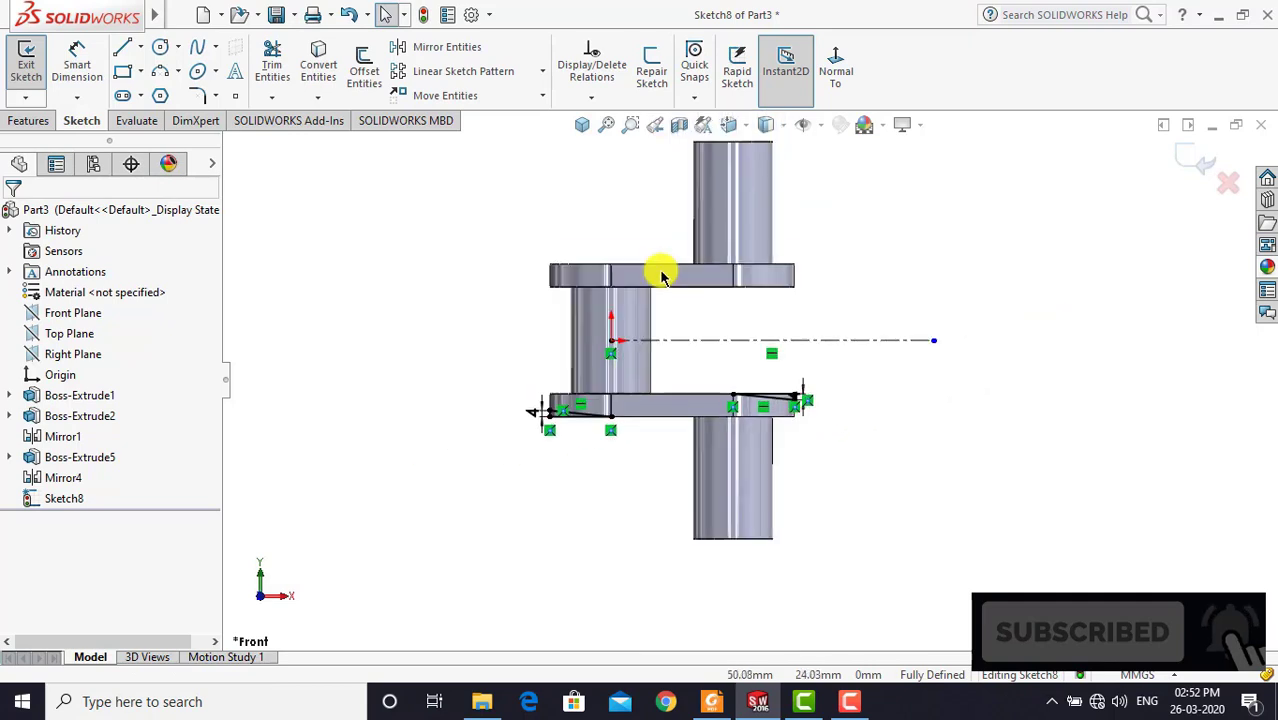
pyautogui.press('z')
pyautogui.scroll(-1, 600, 330)
pyautogui.click(484, 400)
# Mirror both sloped-end triangles about the centreline onto the upper plate
pyautogui.moveTo(481, 476); pyautogui.dragTo(928, 519)
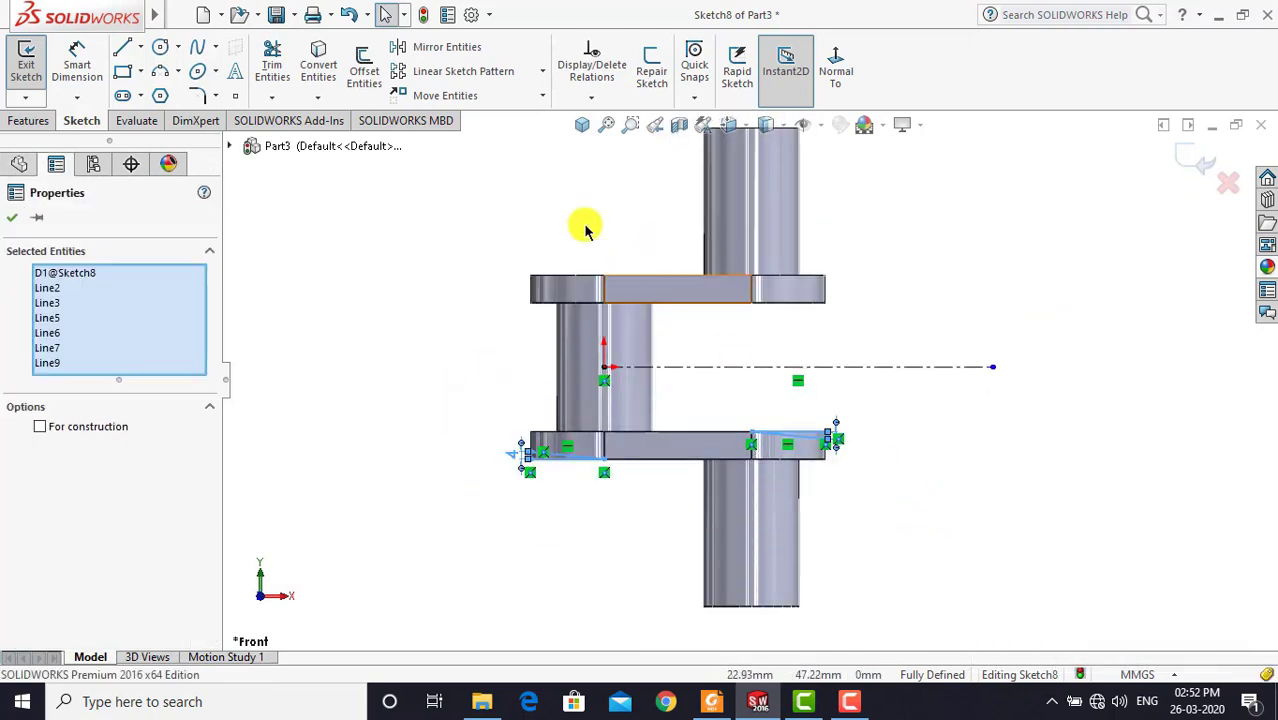
pyautogui.click(453, 49)
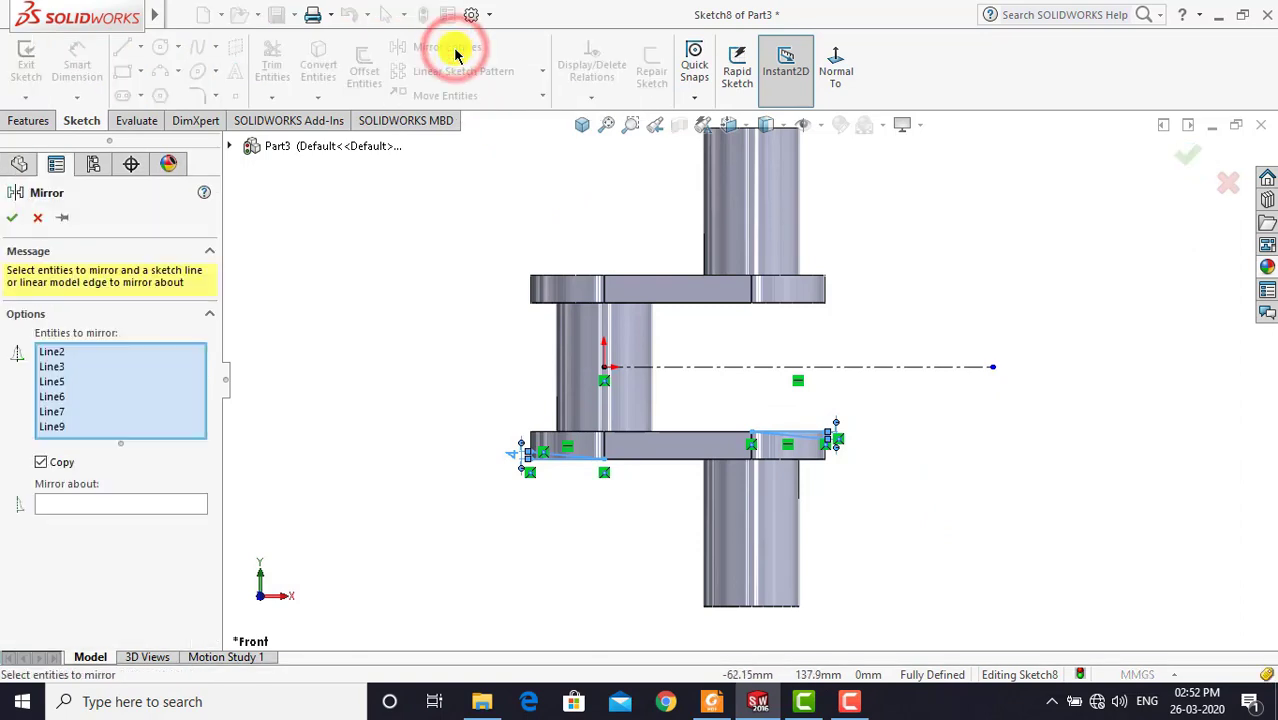
pyautogui.click(156, 504)
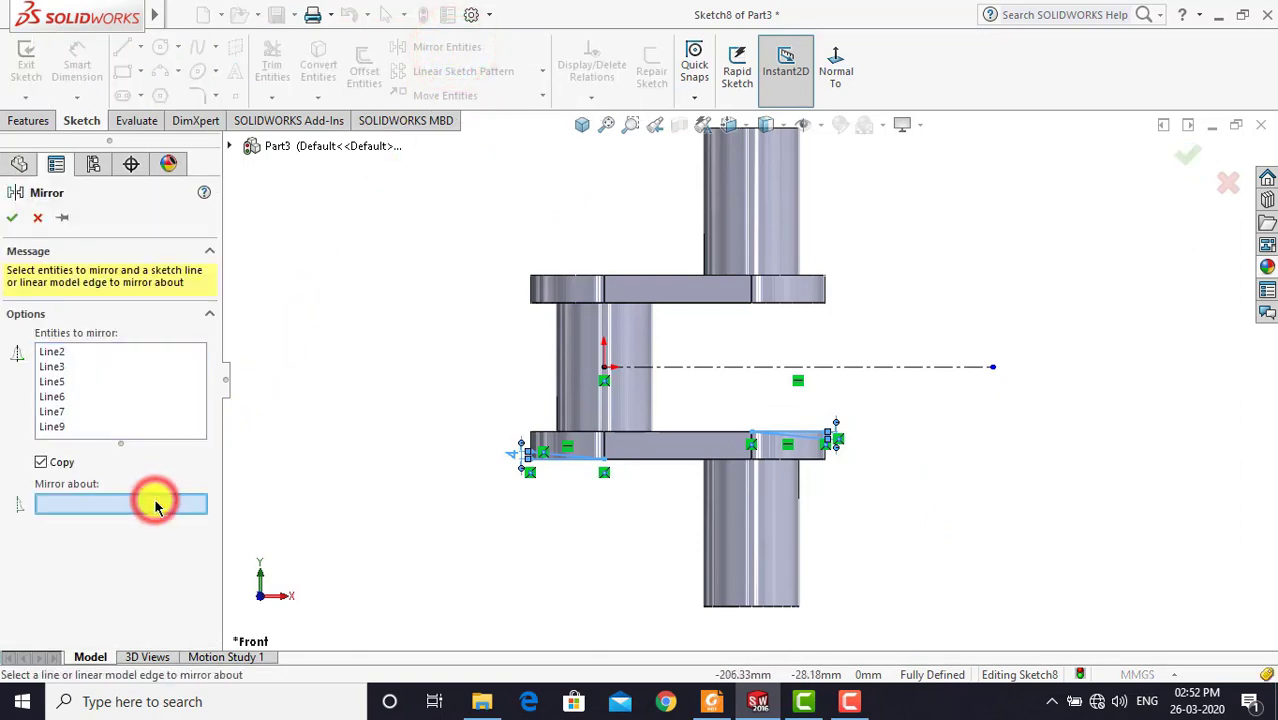
pyautogui.click(688, 370)
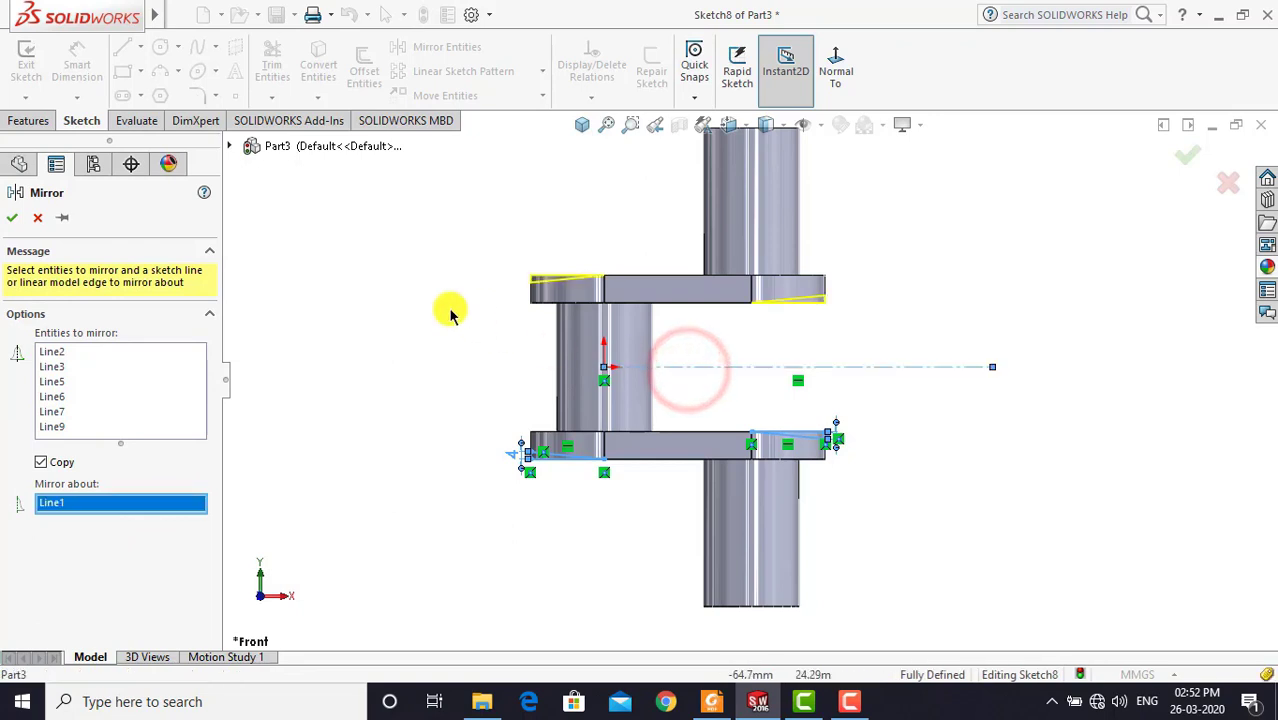
pyautogui.click(16, 222)
pyautogui.click(422, 210)
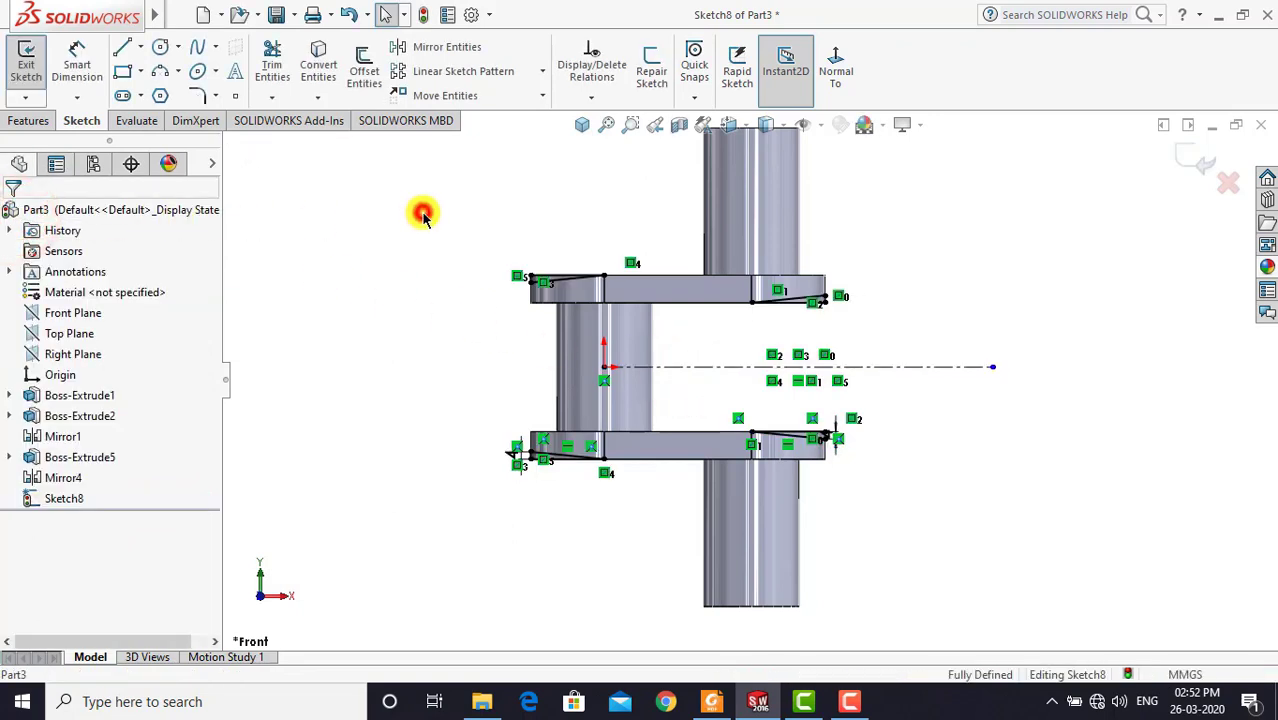
pyautogui.click(584, 124)
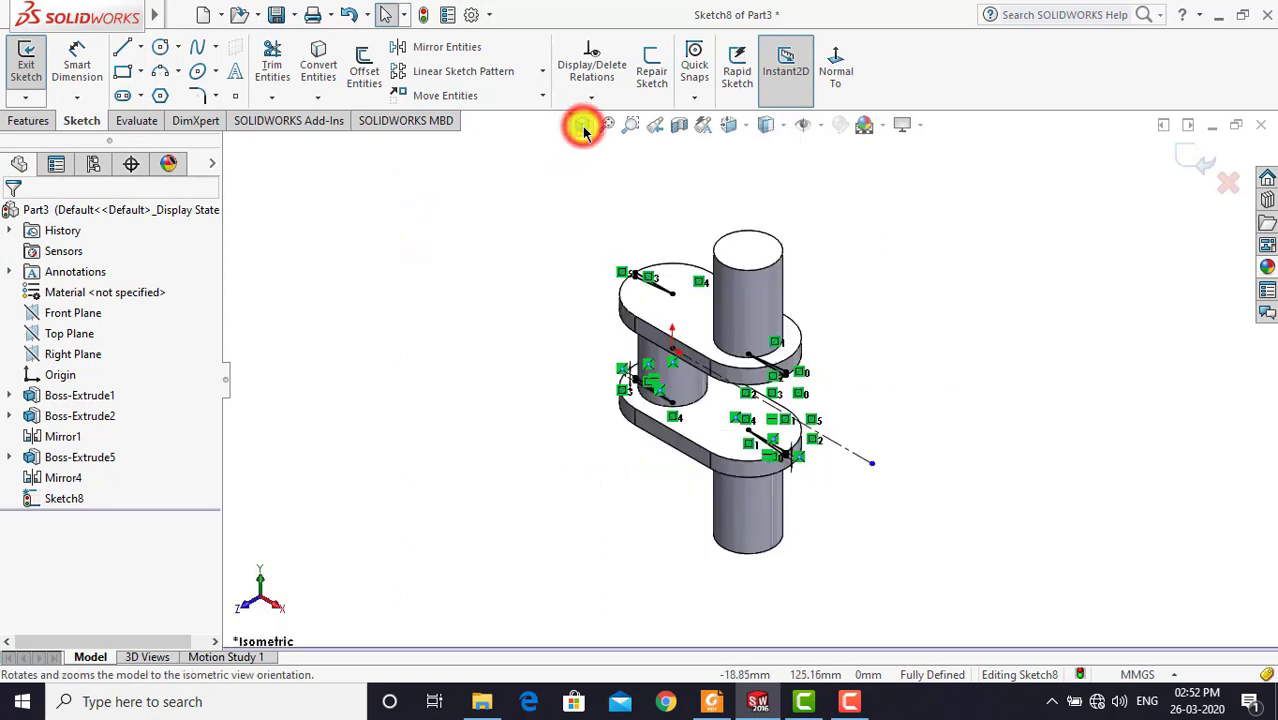
# Cut-extrude the triangles with the Through All - Both end condition
pyautogui.click(30, 121)
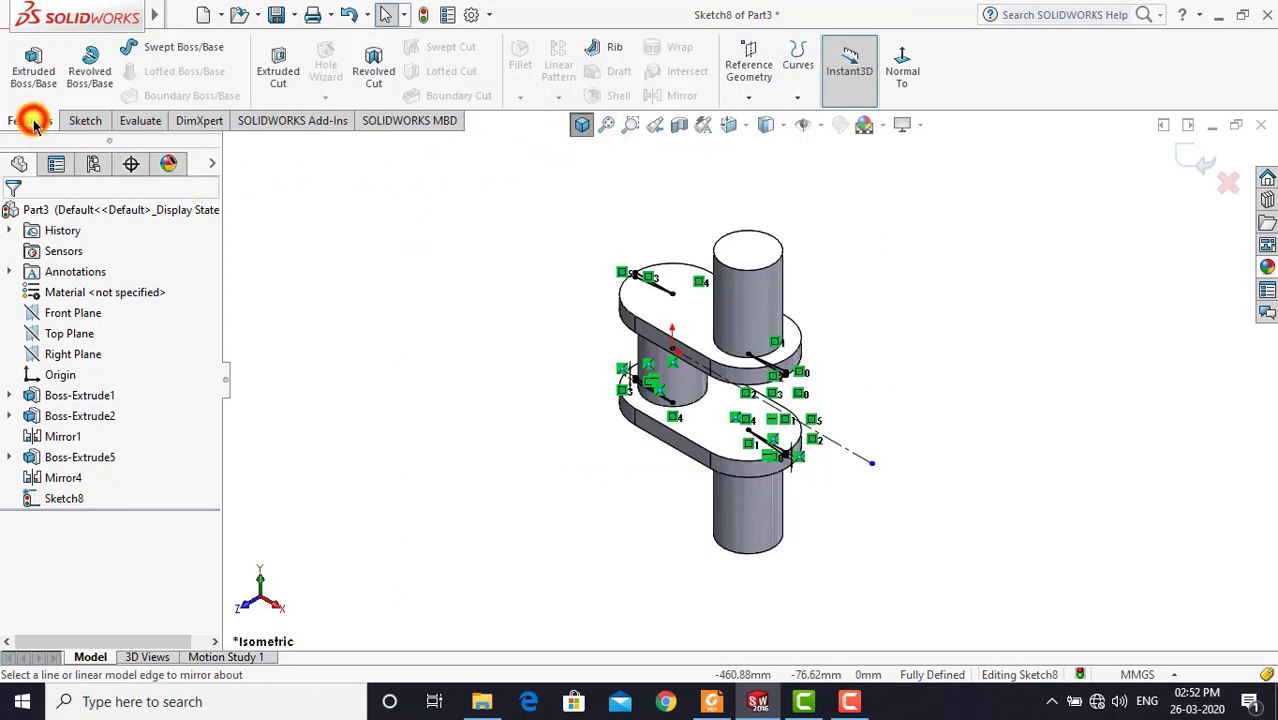
pyautogui.click(278, 83)
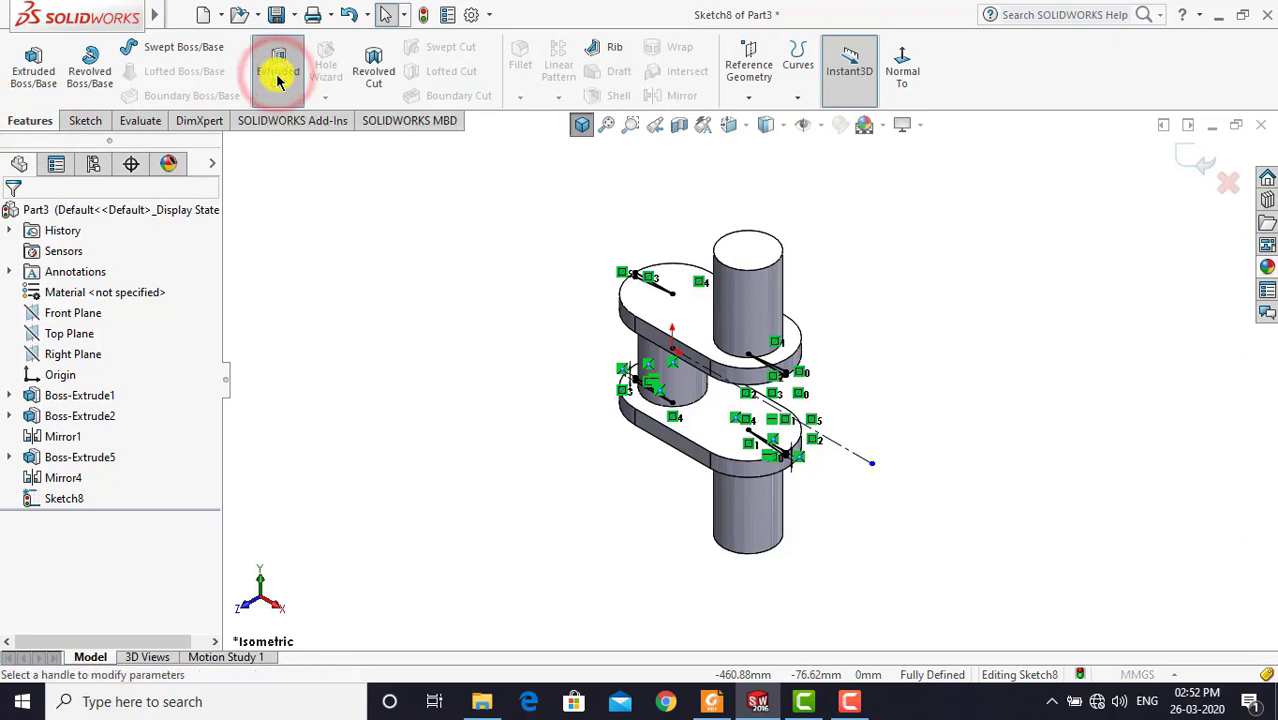
pyautogui.click(580, 127)
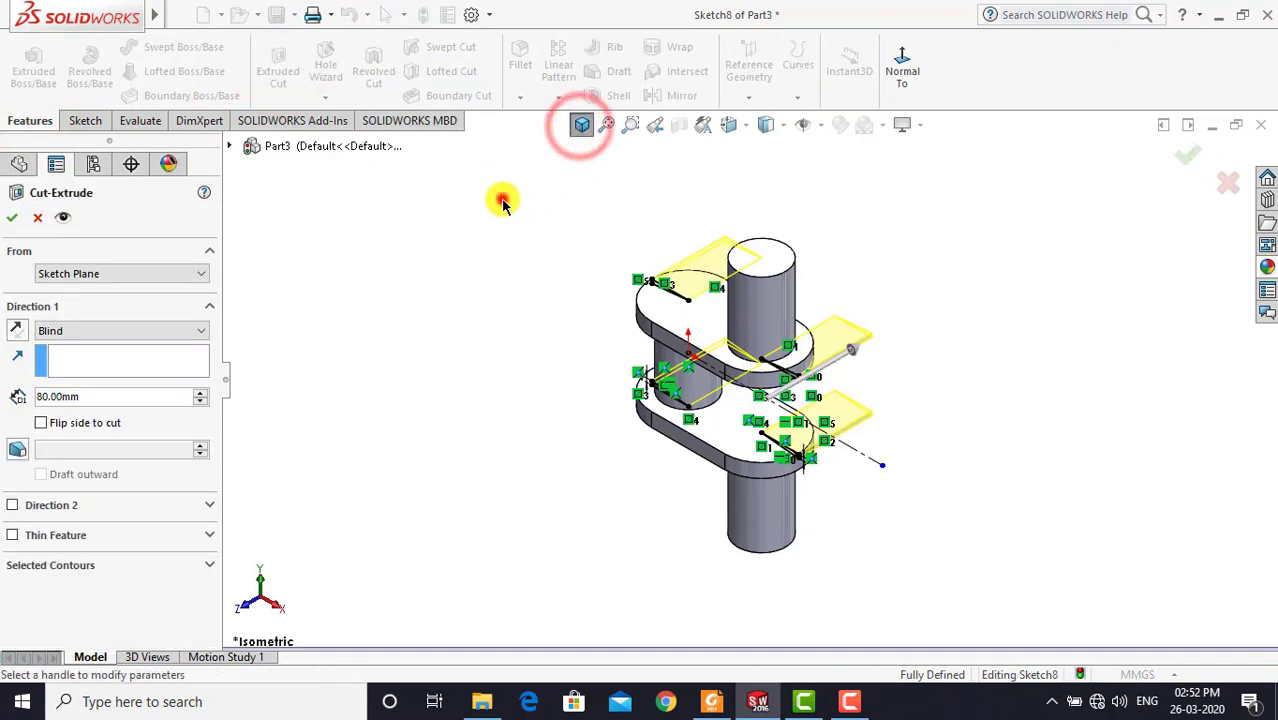
pyautogui.click(112, 333)
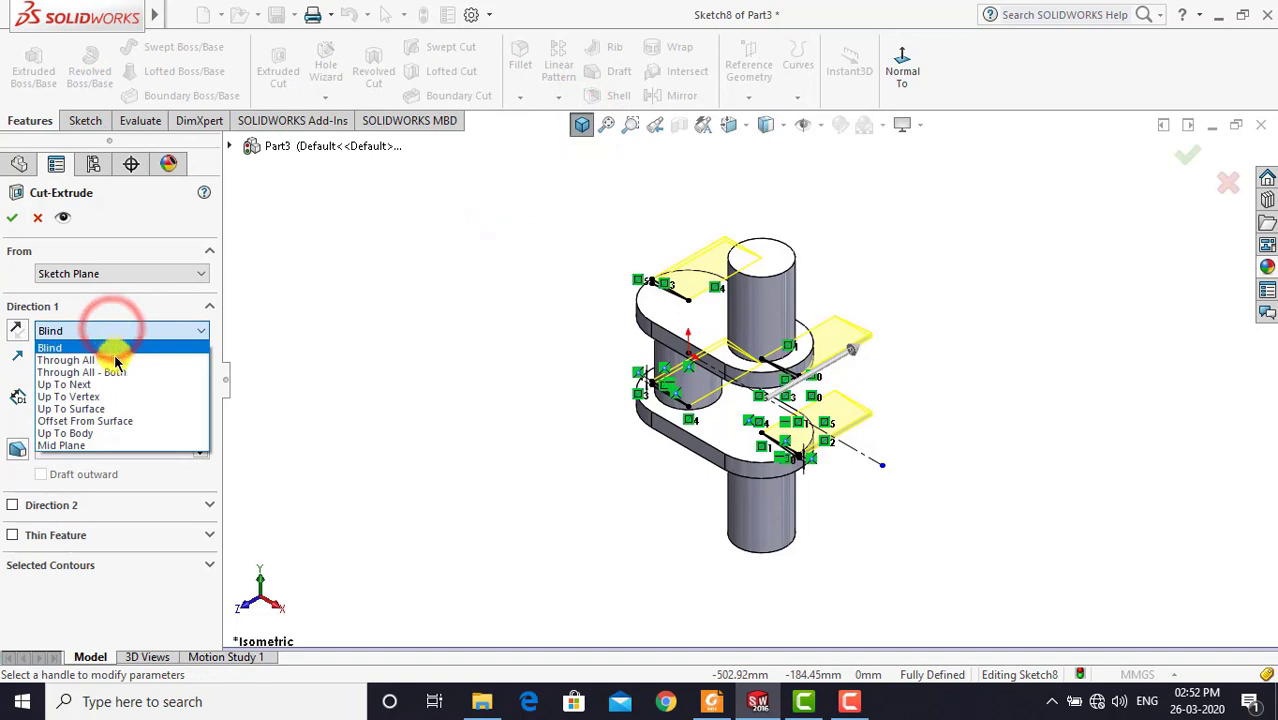
pyautogui.click(116, 374)
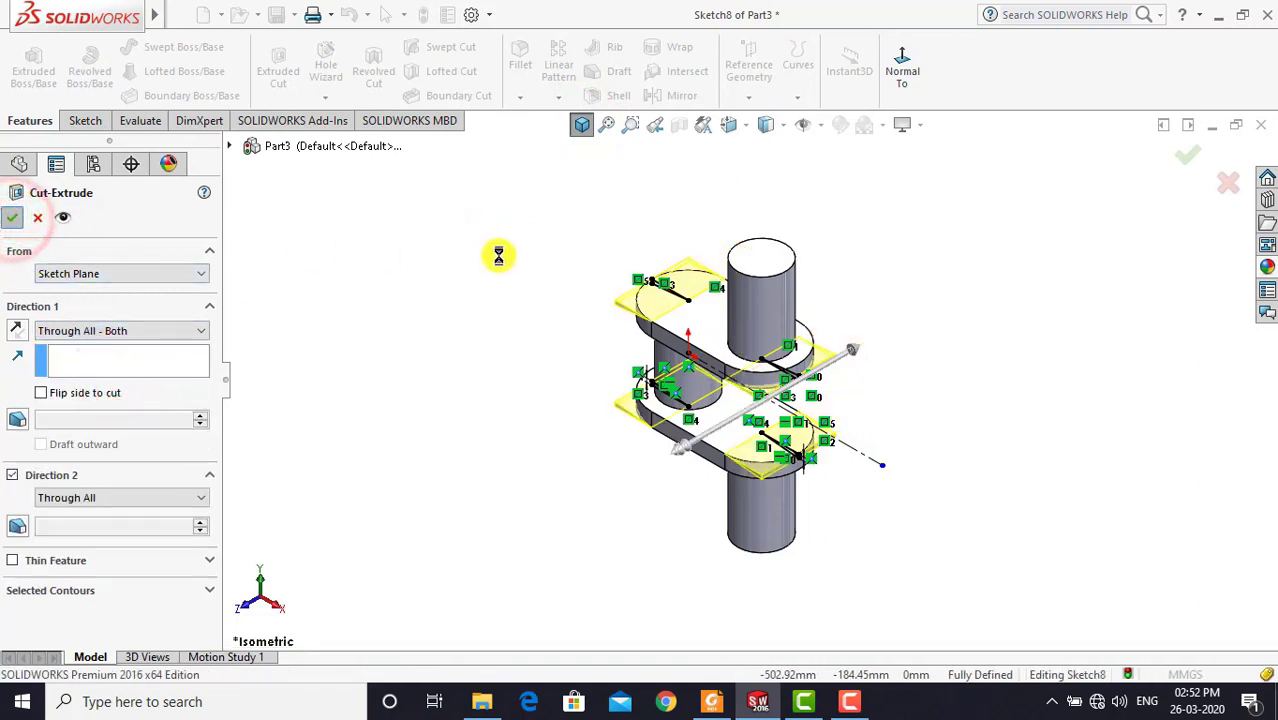
pyautogui.click(499, 253)
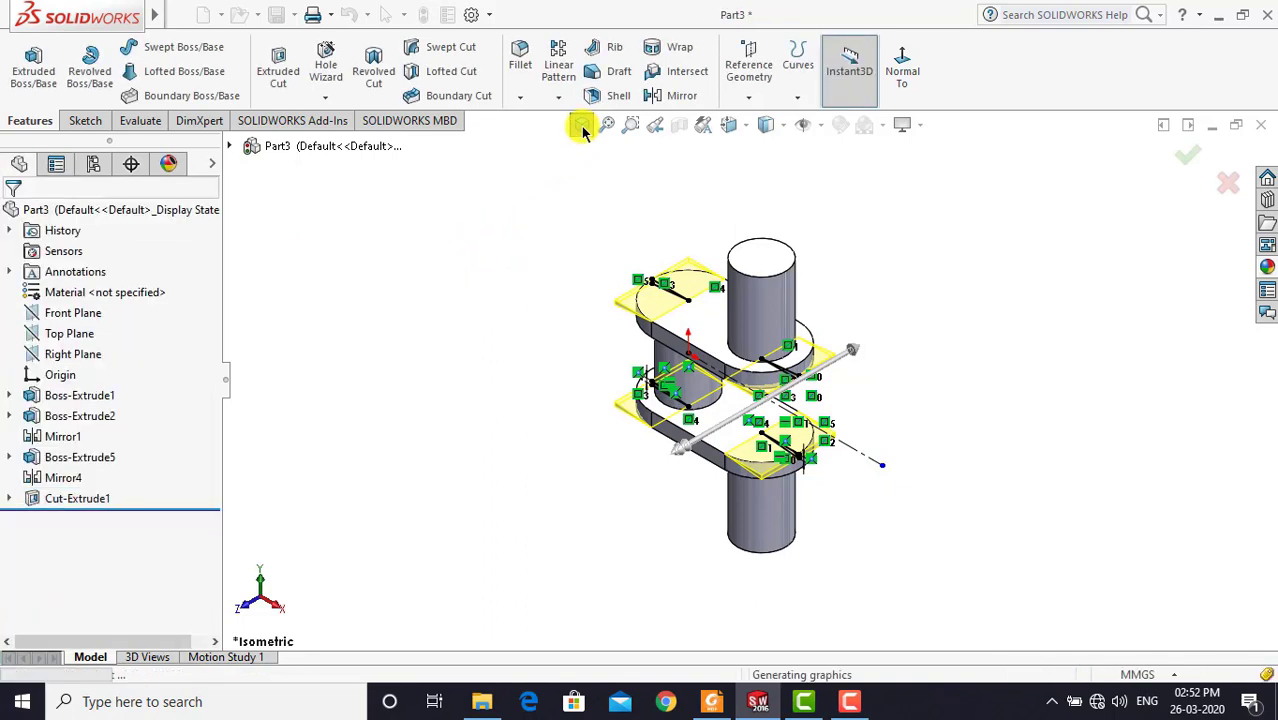
pyautogui.click(581, 125)
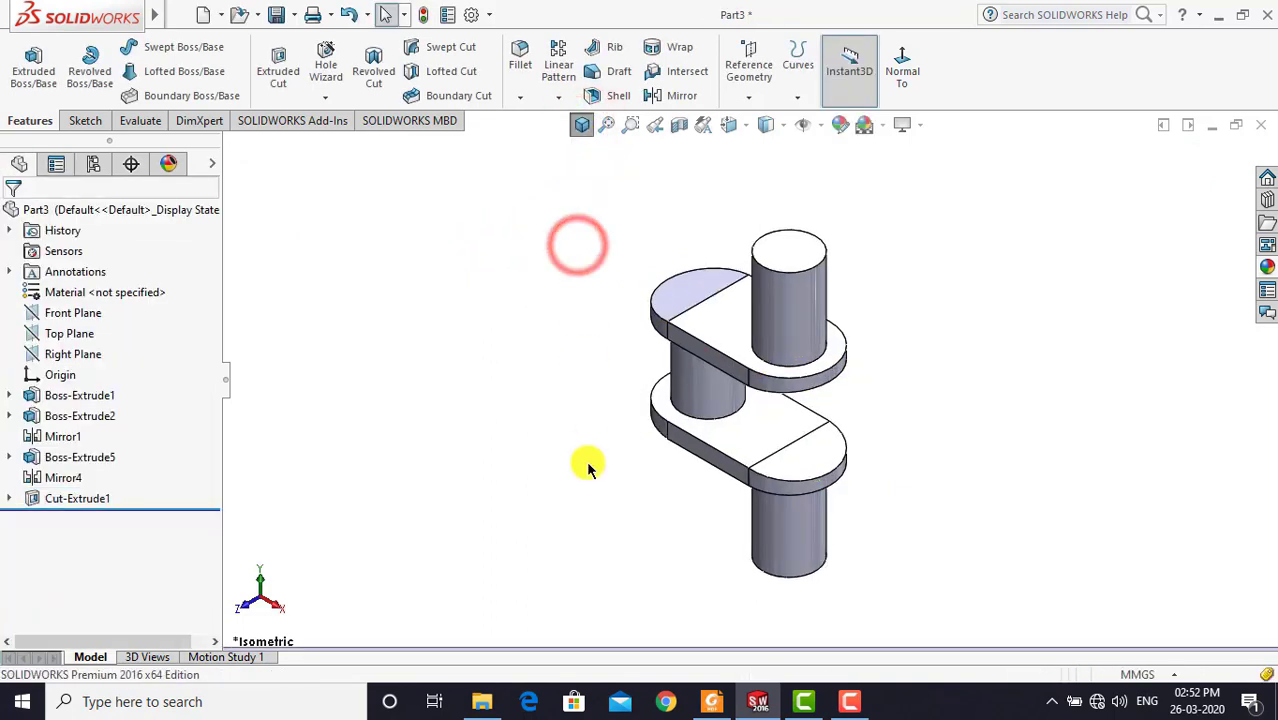
# Apply Metal > Bronze > brushed bronze to the whole Part3 and orbit to inspect it
pyautogui.moveTo(585, 462)
pyautogui.mouseDown(button='middle')
pyautogui.moveTo(630, 352)
pyautogui.moveTo(591, 395)
pyautogui.mouseUp(button='middle')
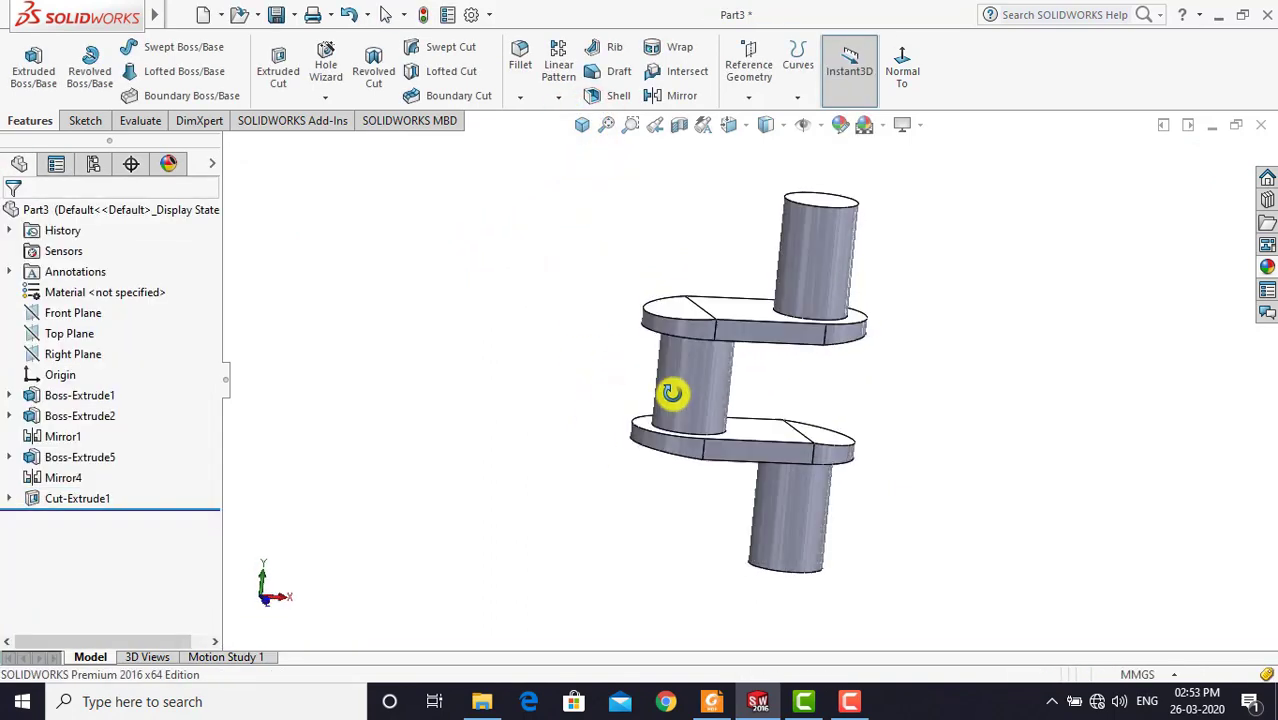
pyautogui.click(137, 207)
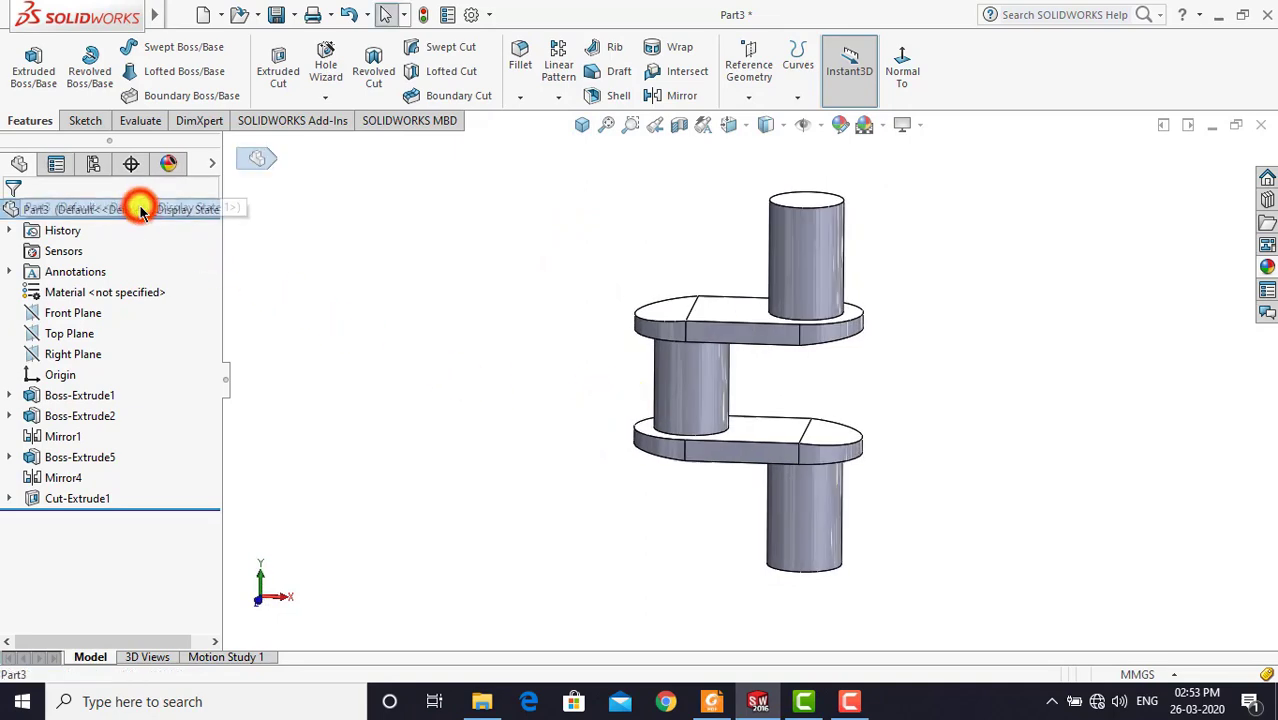
pyautogui.click(1268, 269)
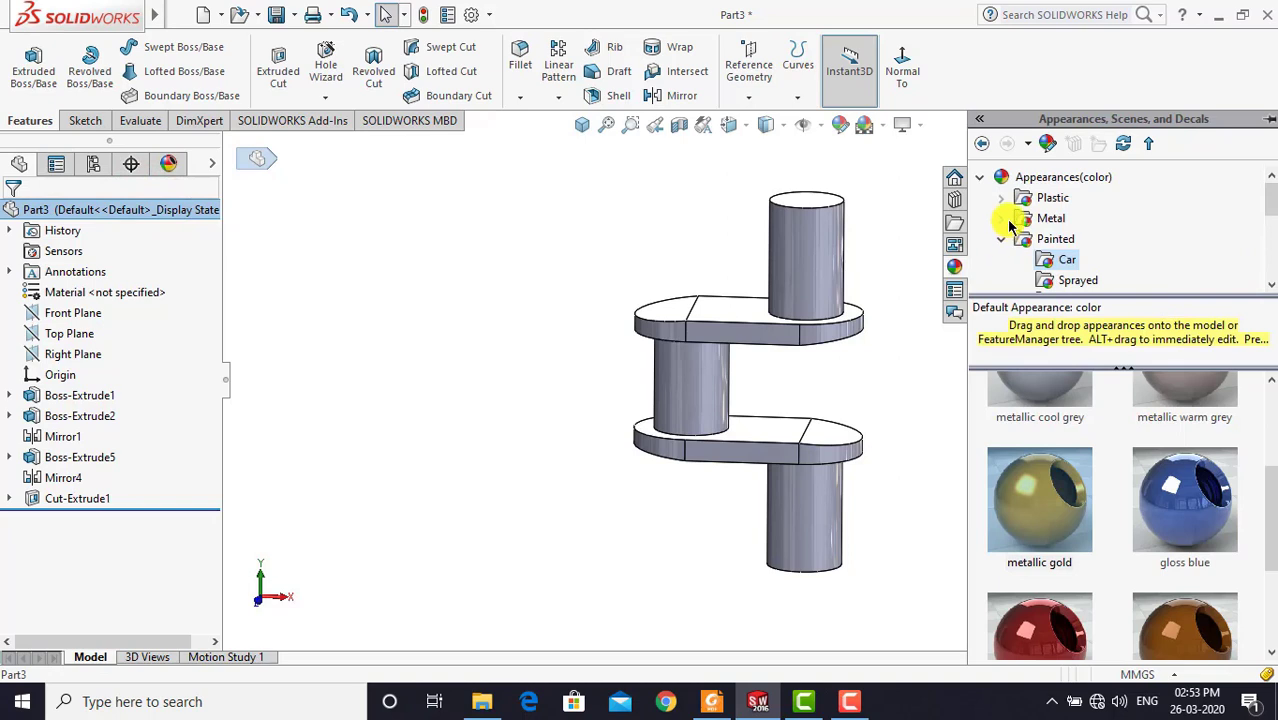
pyautogui.click(1004, 218)
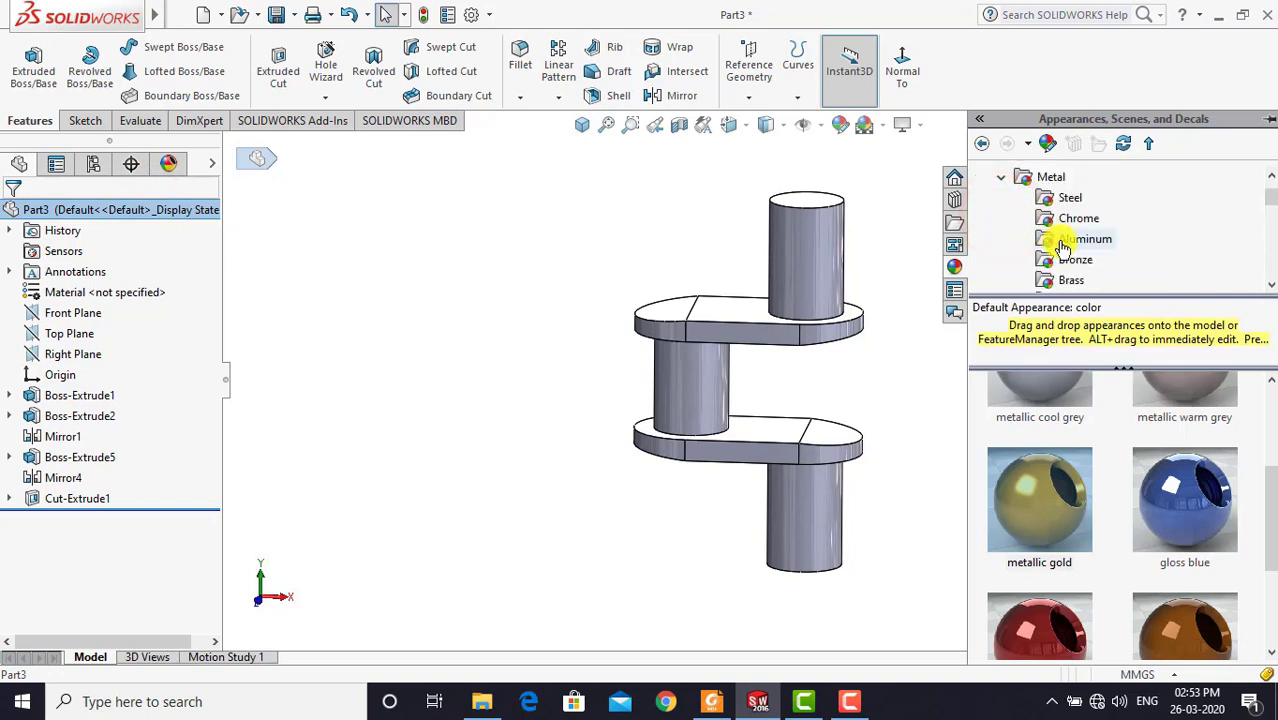
pyautogui.click(1068, 264)
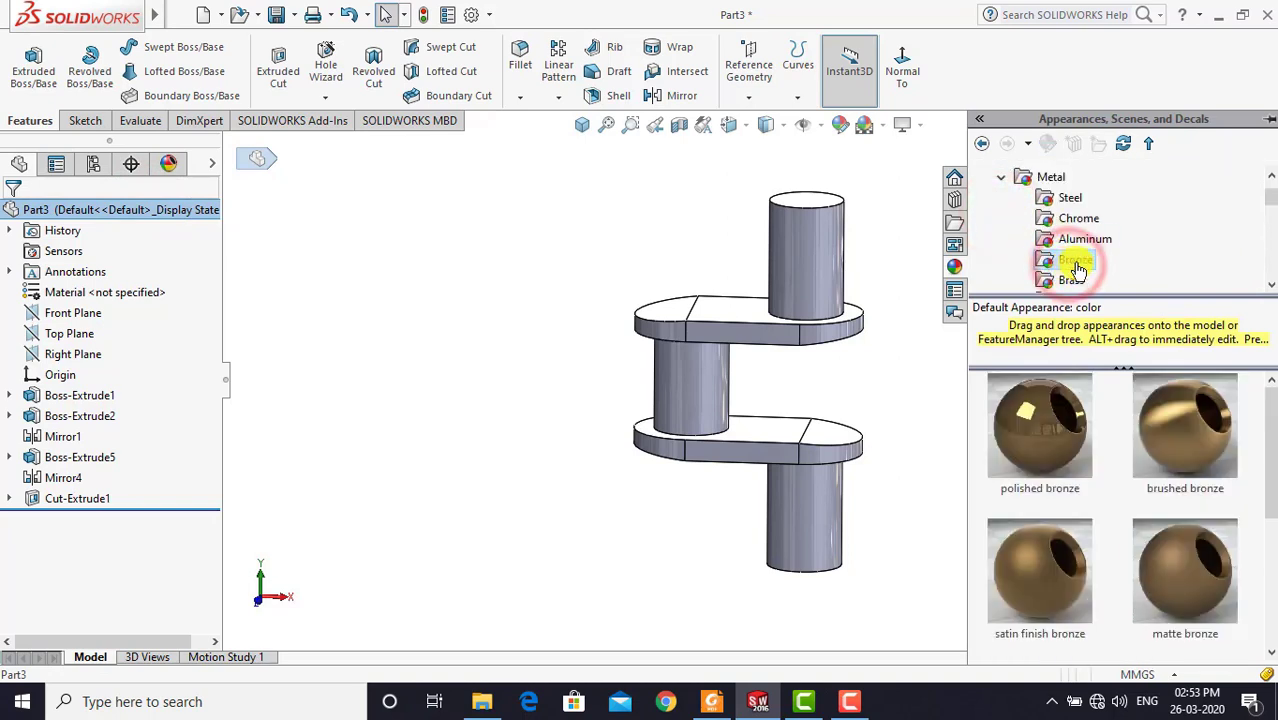
pyautogui.doubleClick(1184, 421)
pyautogui.click(667, 230)
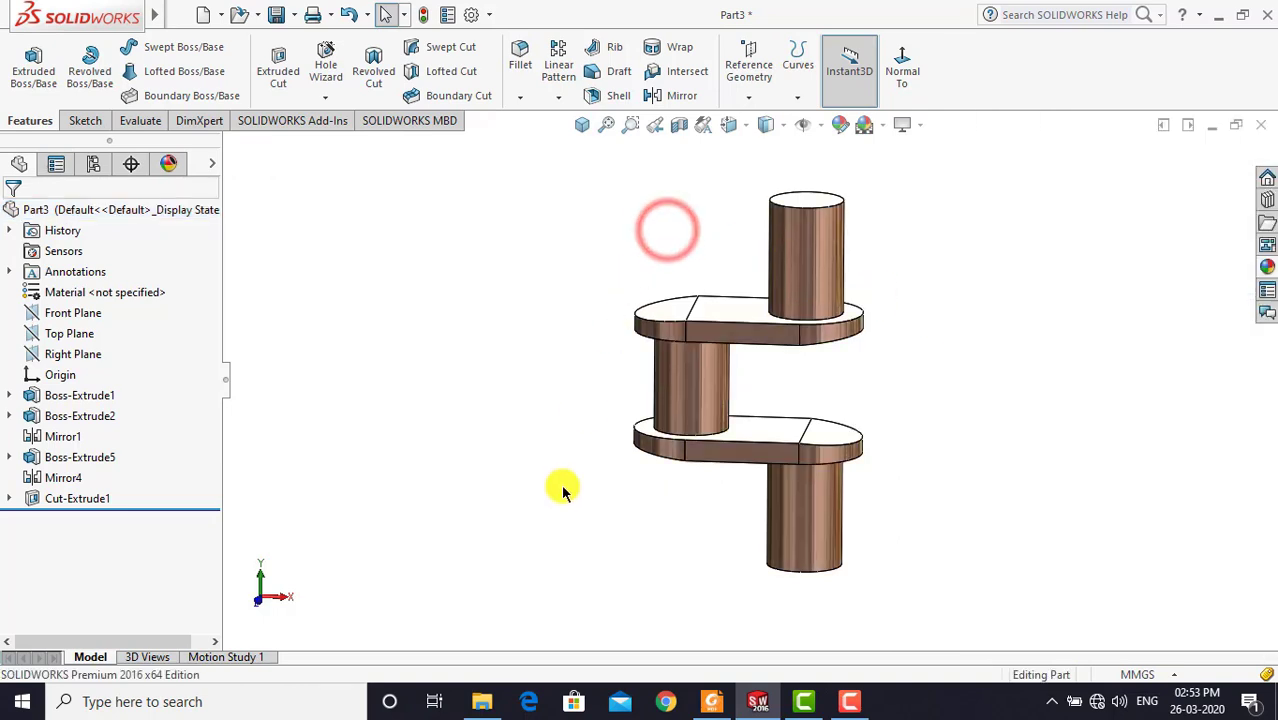
pyautogui.moveTo(564, 492)
pyautogui.mouseDown(button='middle')
pyautogui.moveTo(613, 420)
pyautogui.moveTo(580, 484)
pyautogui.moveTo(551, 502)
pyautogui.moveTo(573, 531)
pyautogui.moveTo(618, 544)
pyautogui.mouseUp(button='middle')
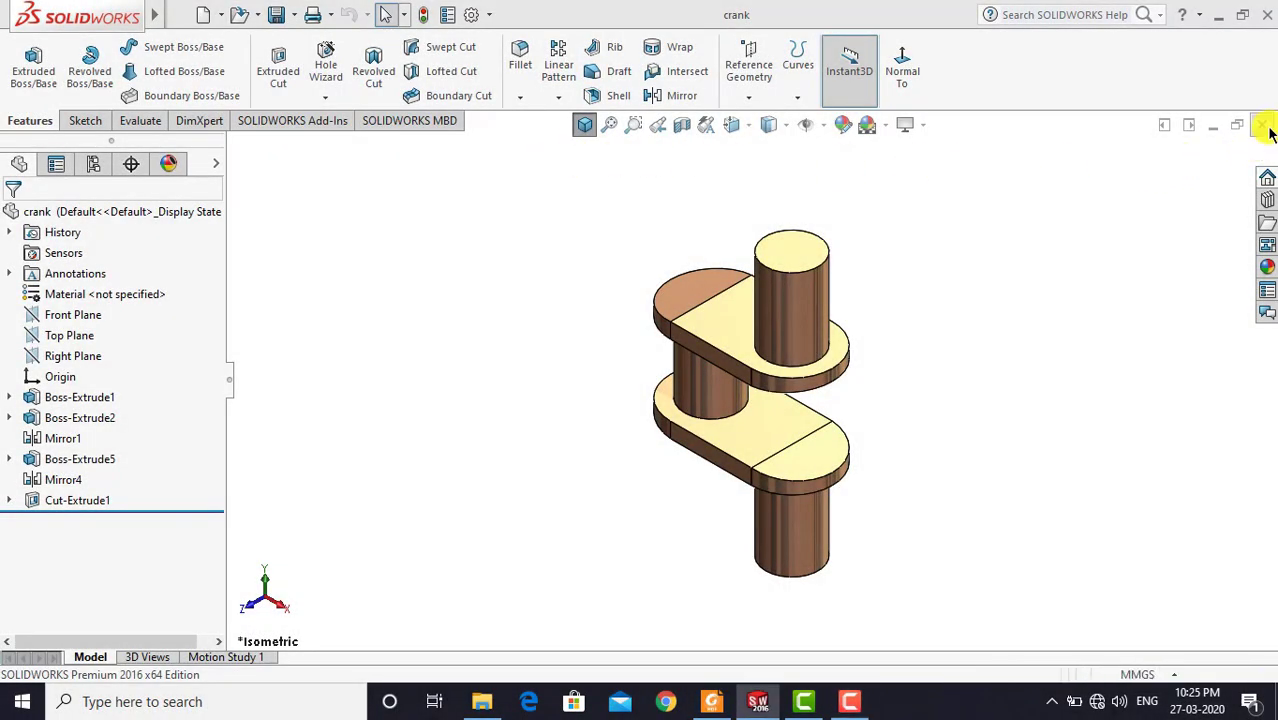
# Close the crank document and create a new Part document
pyautogui.click(1264, 125)
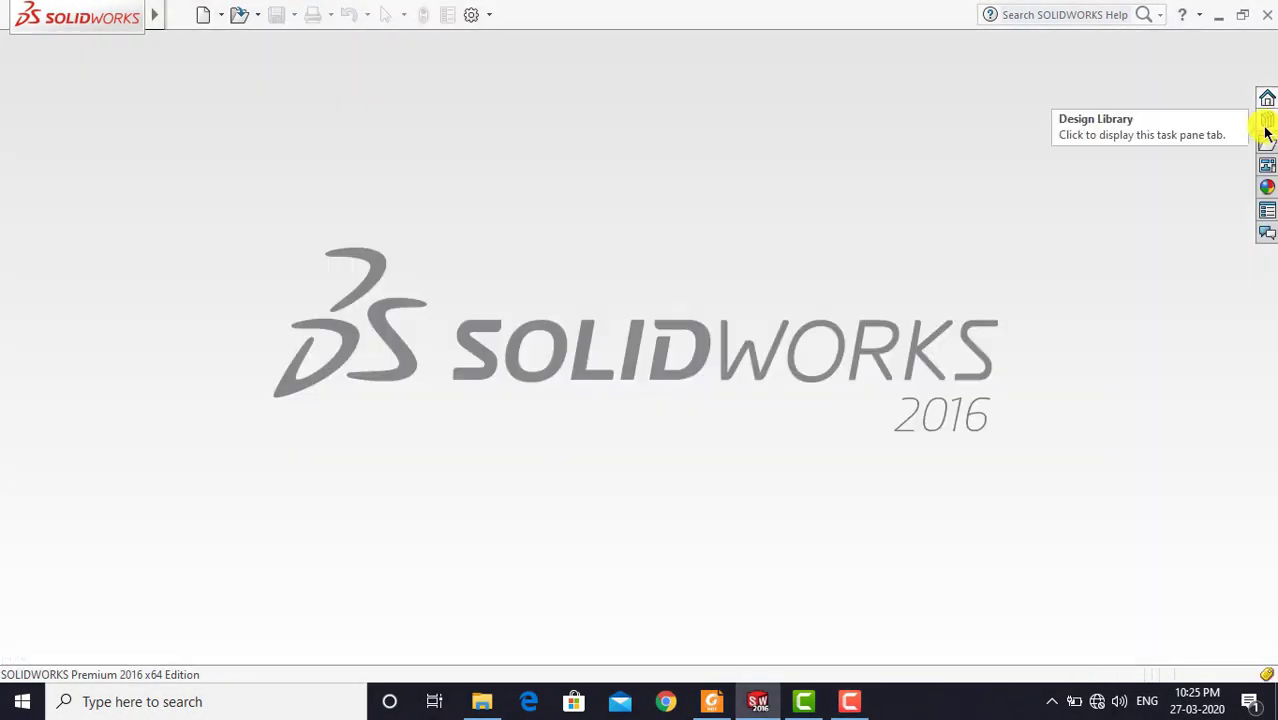
pyautogui.click(205, 16)
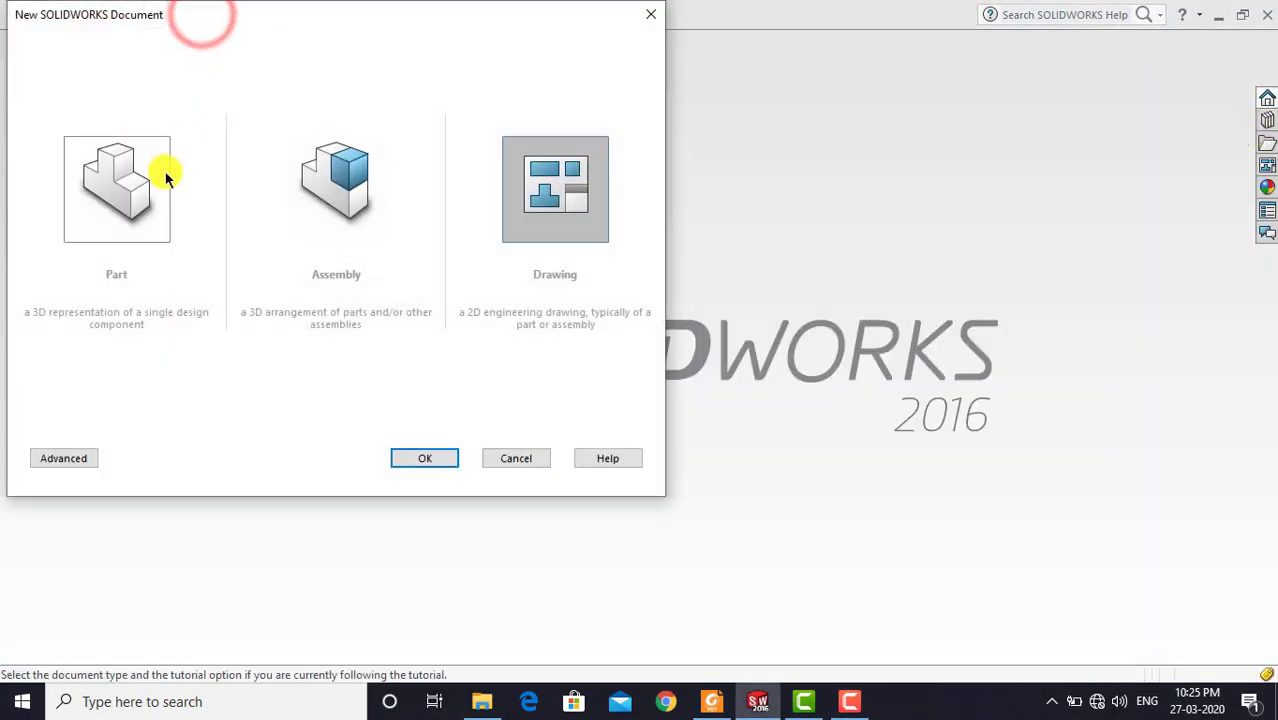
pyautogui.click(163, 170)
pyautogui.click(402, 459)
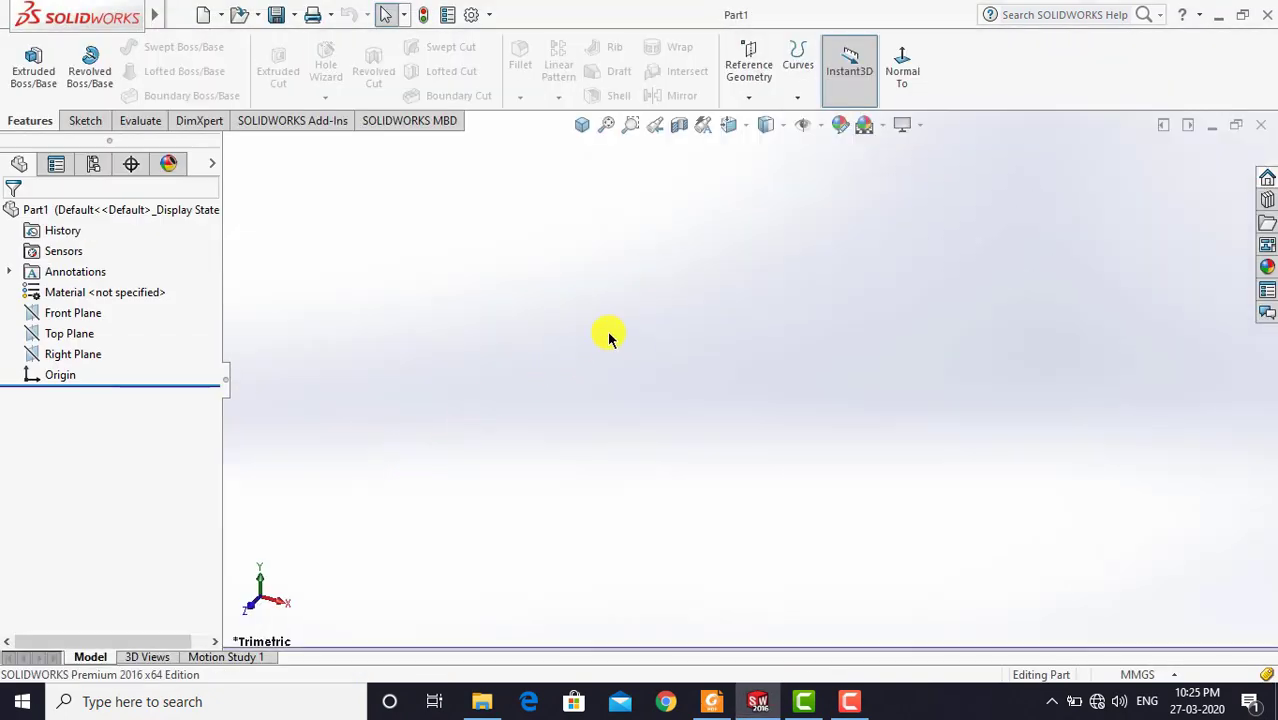
# Set the new part's scene to Plain White
pyautogui.click(629, 317)
pyautogui.click(883, 125)
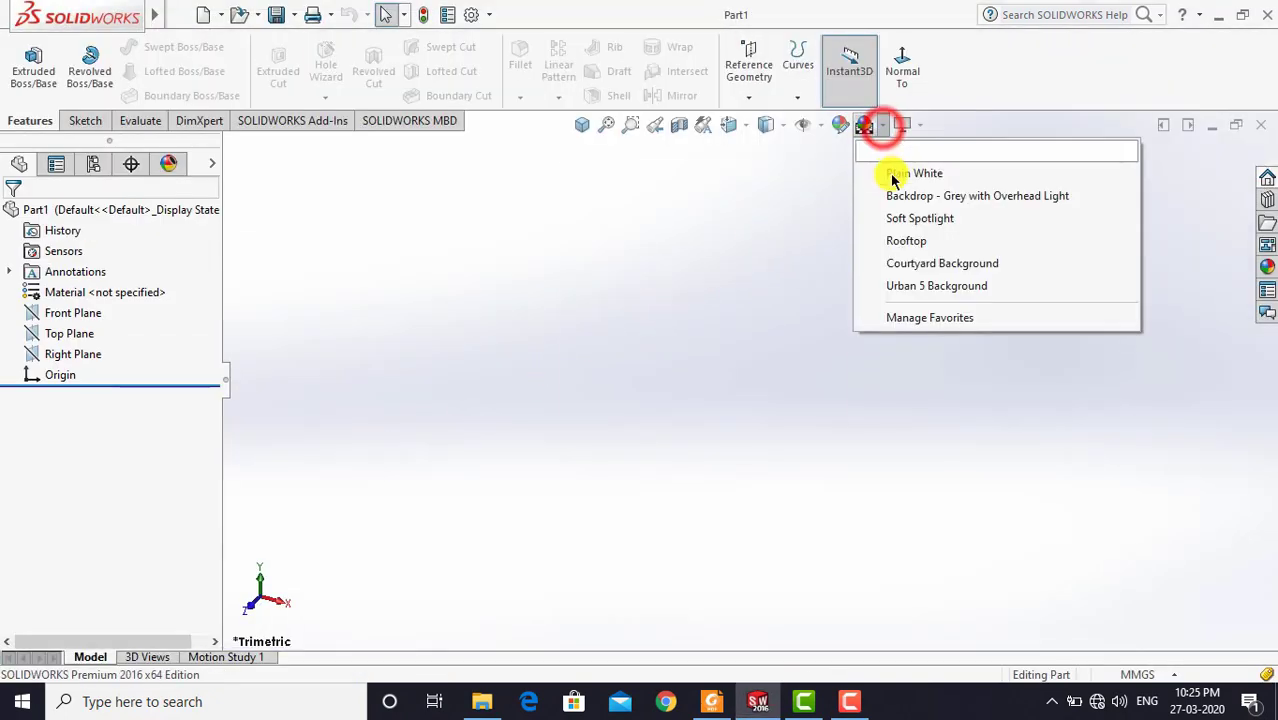
pyautogui.click(893, 175)
pyautogui.click(662, 248)
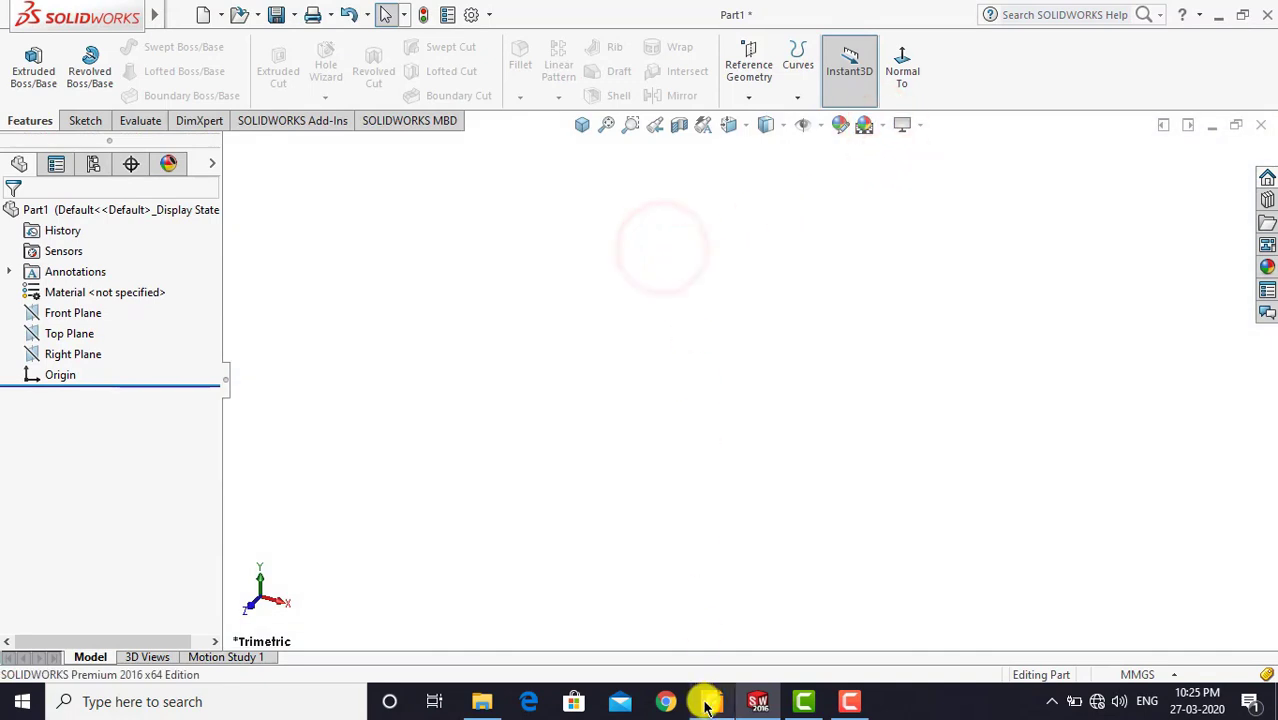
pyautogui.click(706, 704)
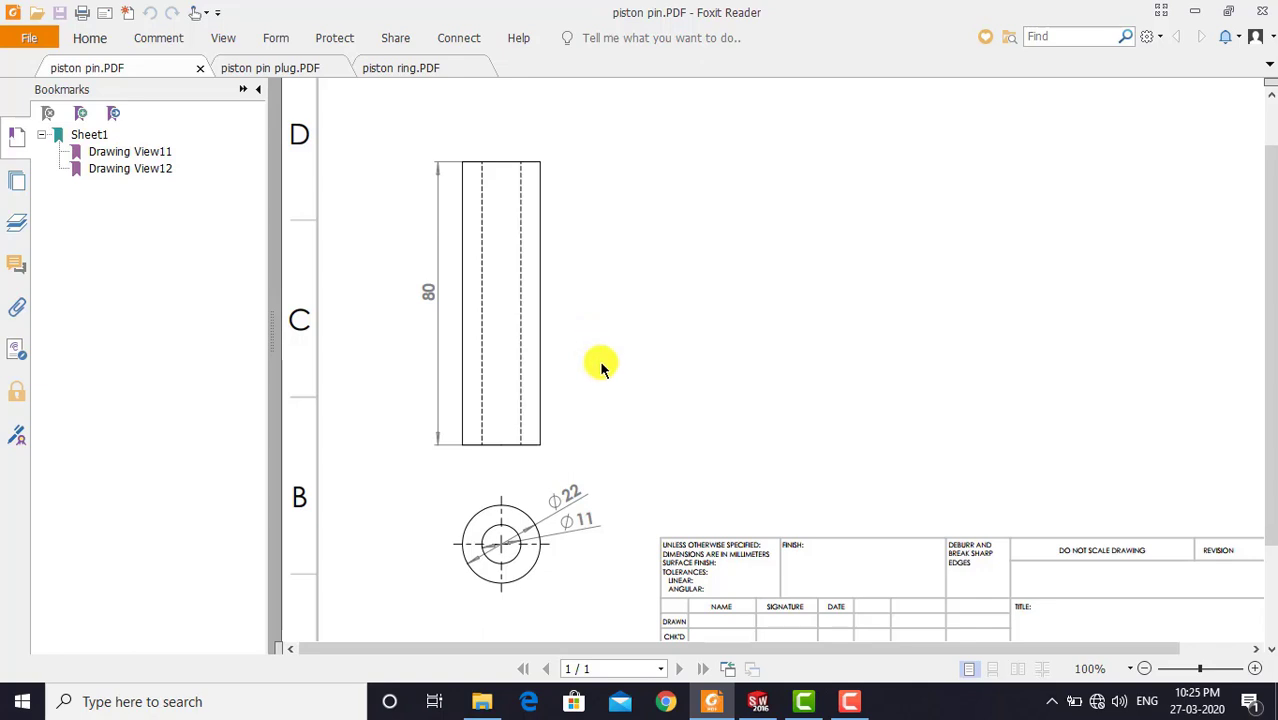
# Review the piston pin drawing's Ø22 and Ø11 views, then return to SOLIDWORKS
pyautogui.click(755, 700)
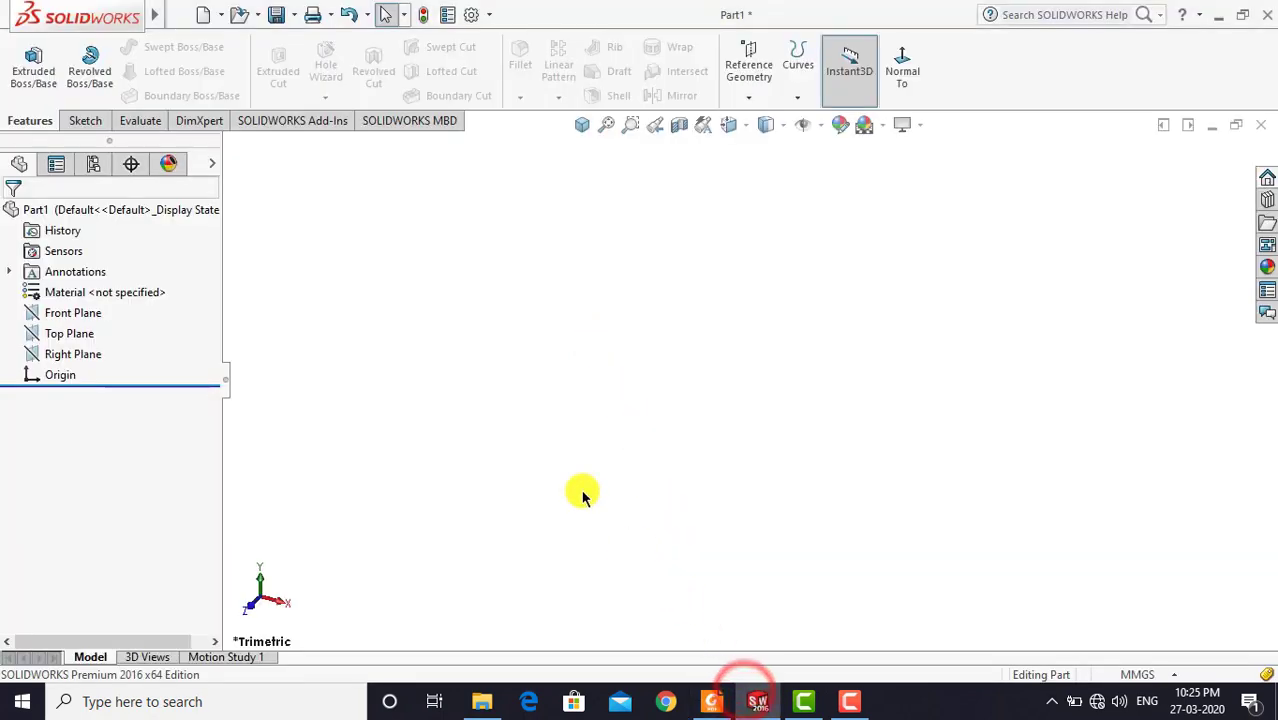
# Start a sketch on the Top Plane and draw two concentric circles at the origin
pyautogui.click(85, 120)
pyautogui.click(26, 60)
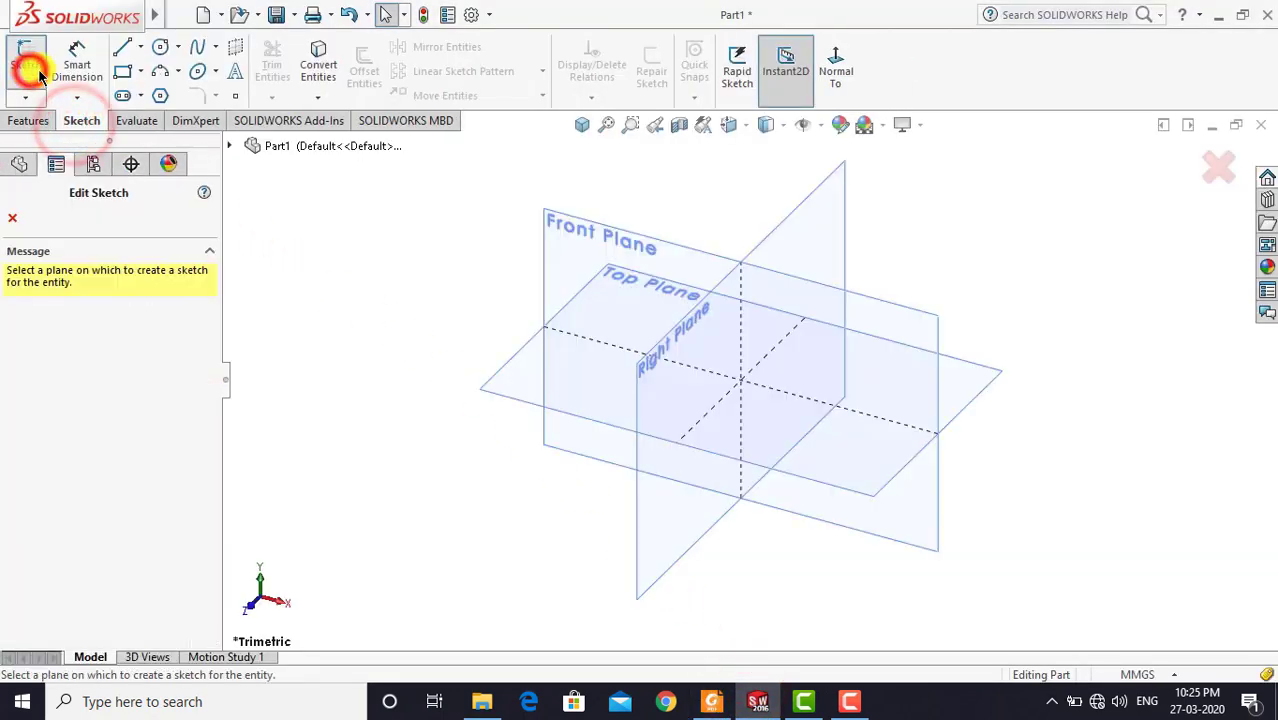
pyautogui.click(492, 399)
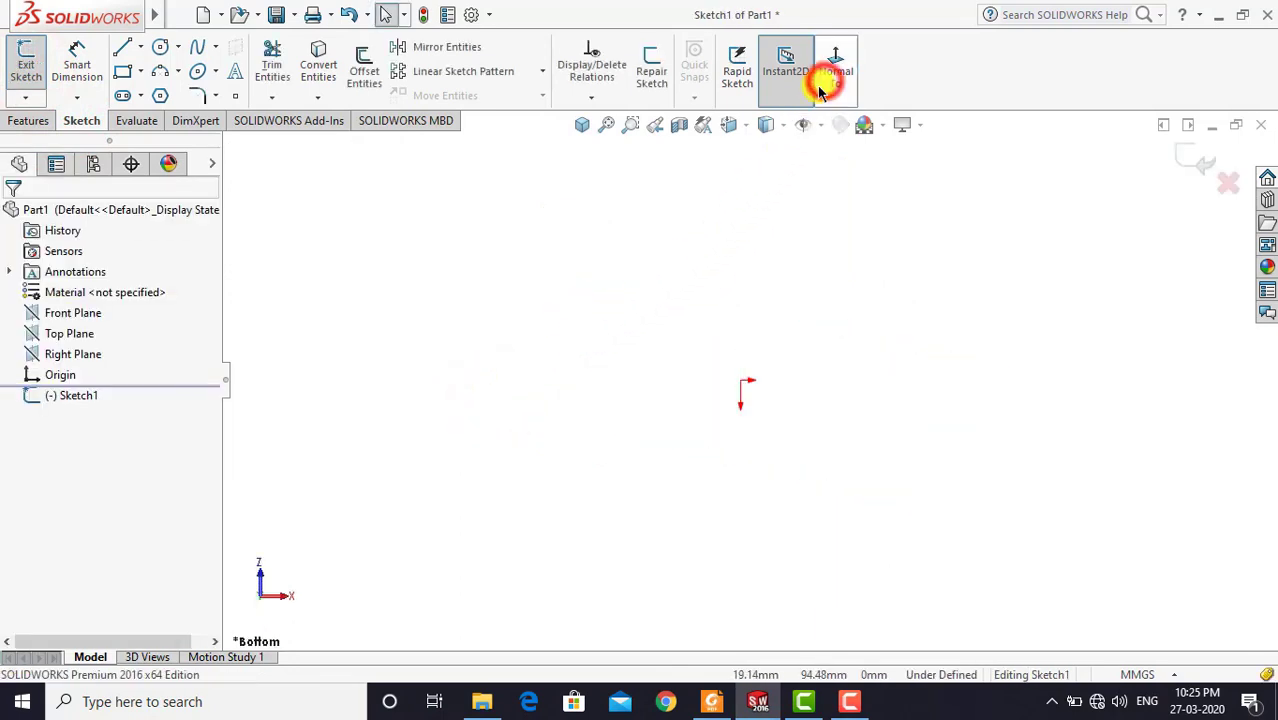
pyautogui.click(588, 288)
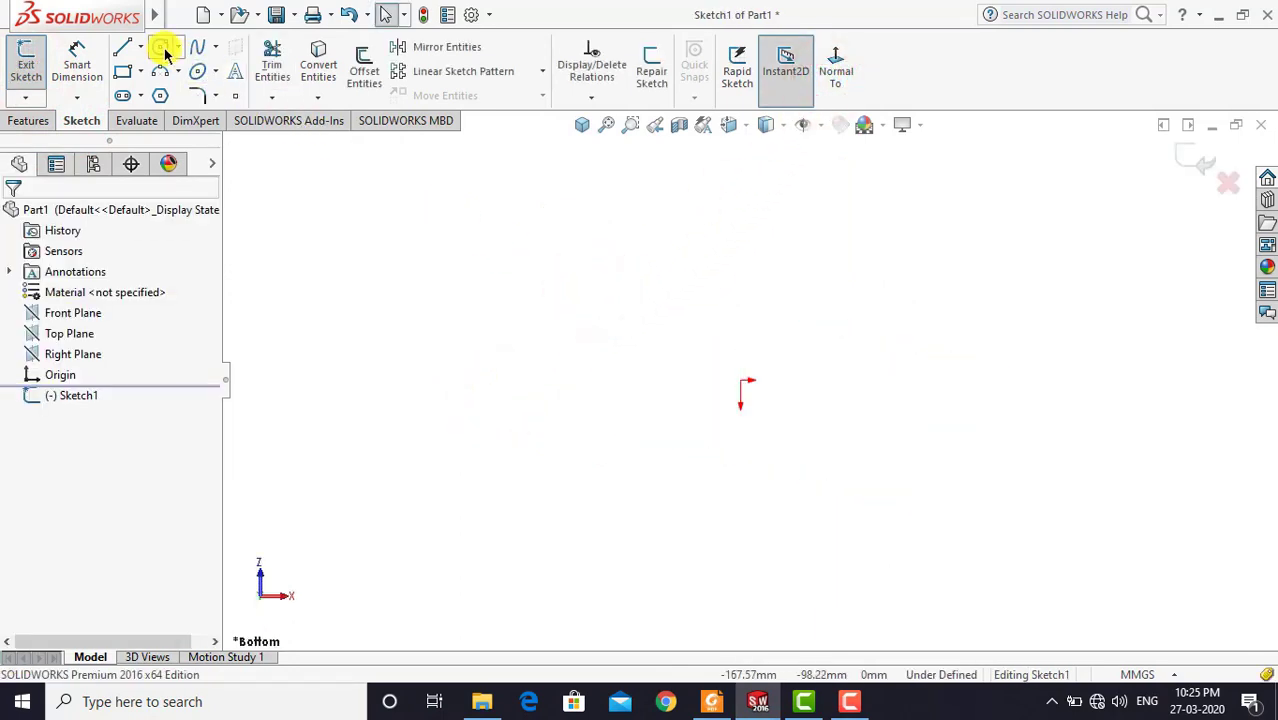
pyautogui.click(161, 48)
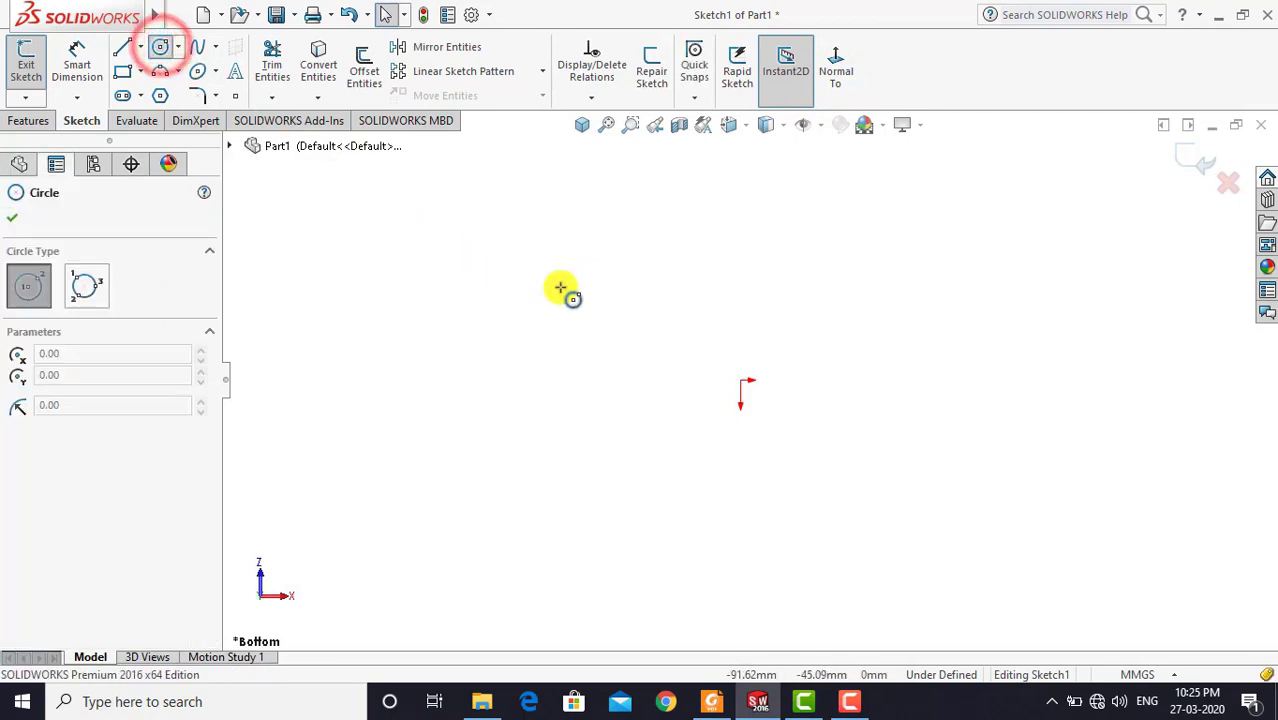
pyautogui.click(743, 381)
pyautogui.click(747, 340)
pyautogui.click(740, 381)
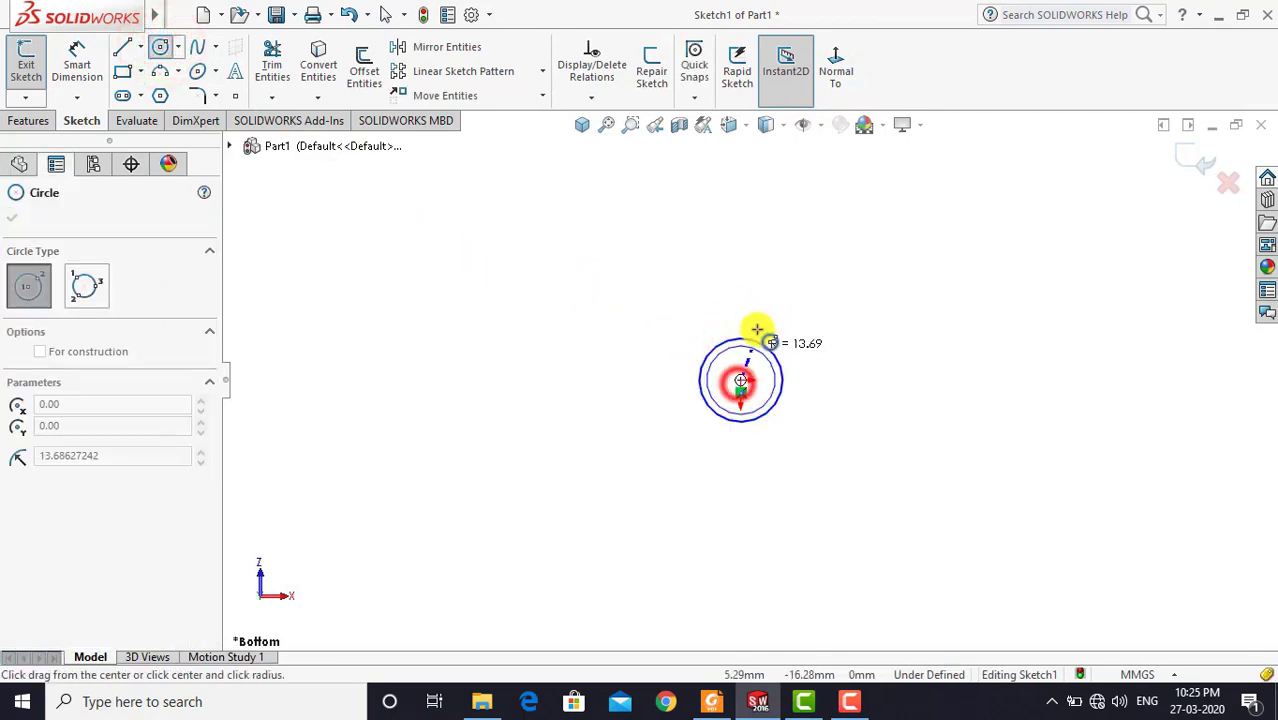
pyautogui.click(756, 306)
pyautogui.press('Escape')
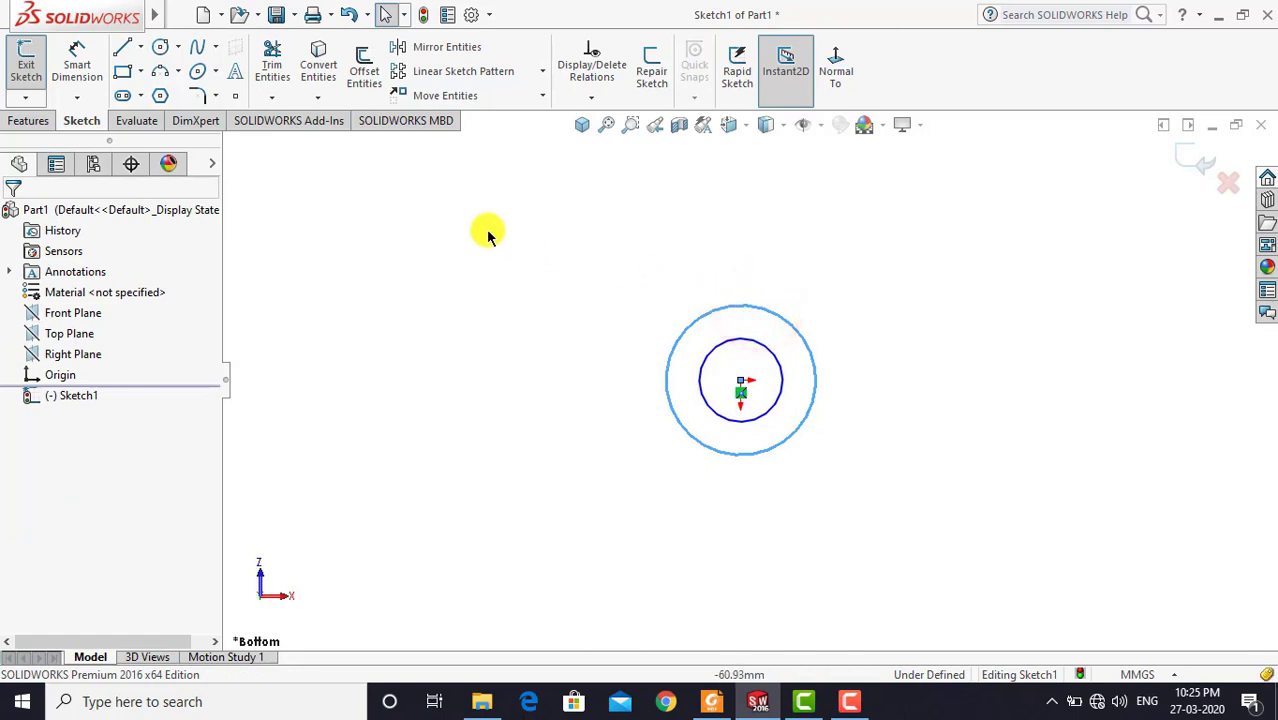
# Dimension the outer circle Ø22 and the inner circle Ø11
pyautogui.click(80, 56)
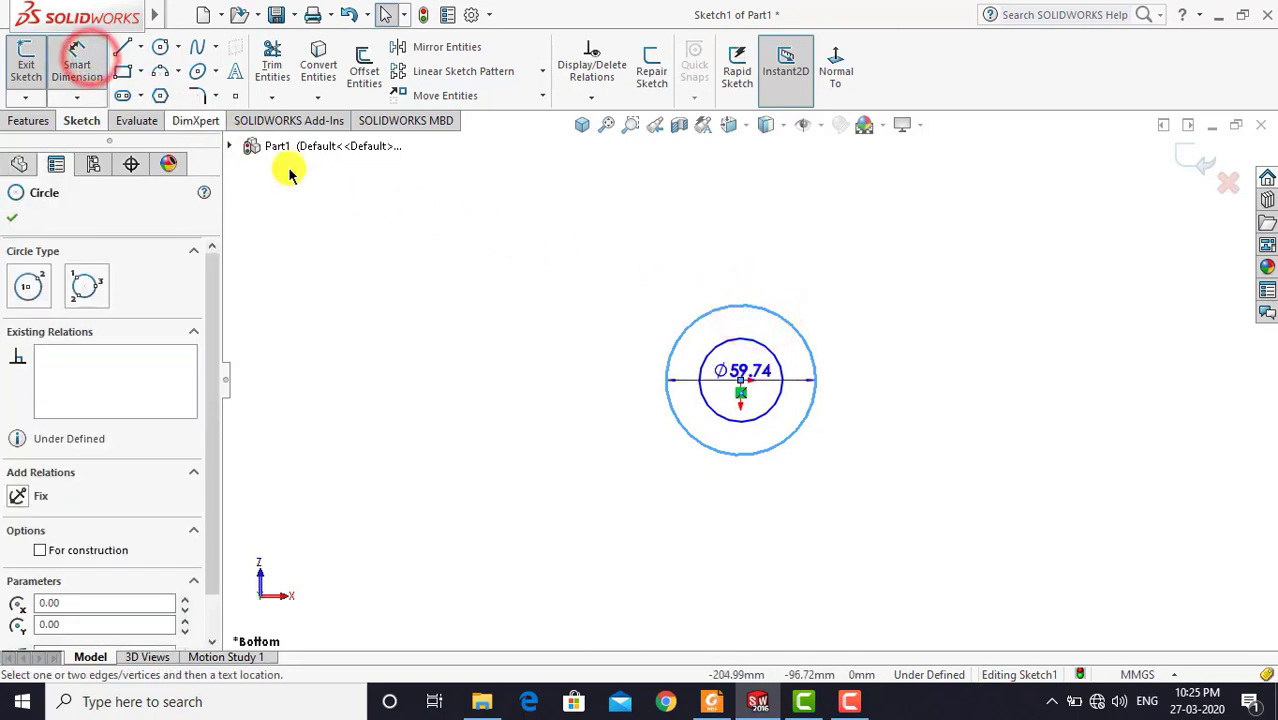
pyautogui.click(561, 370)
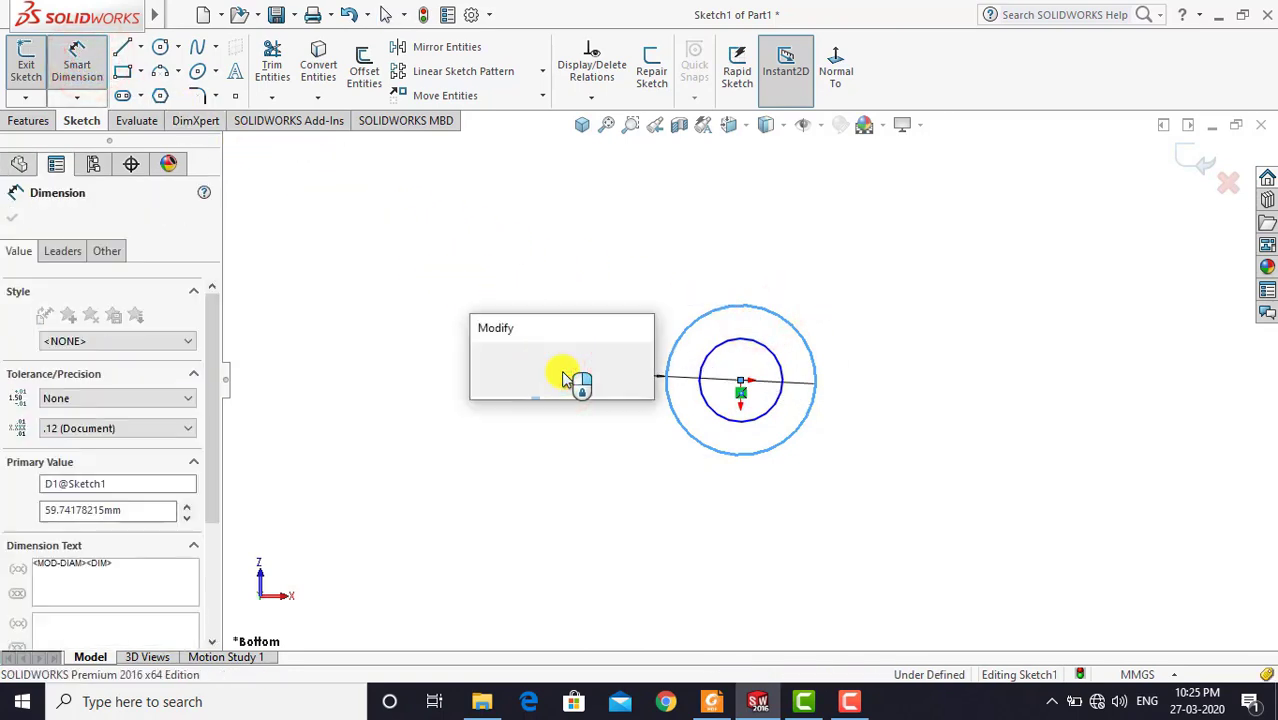
pyautogui.write('60')
pyautogui.press('Return')
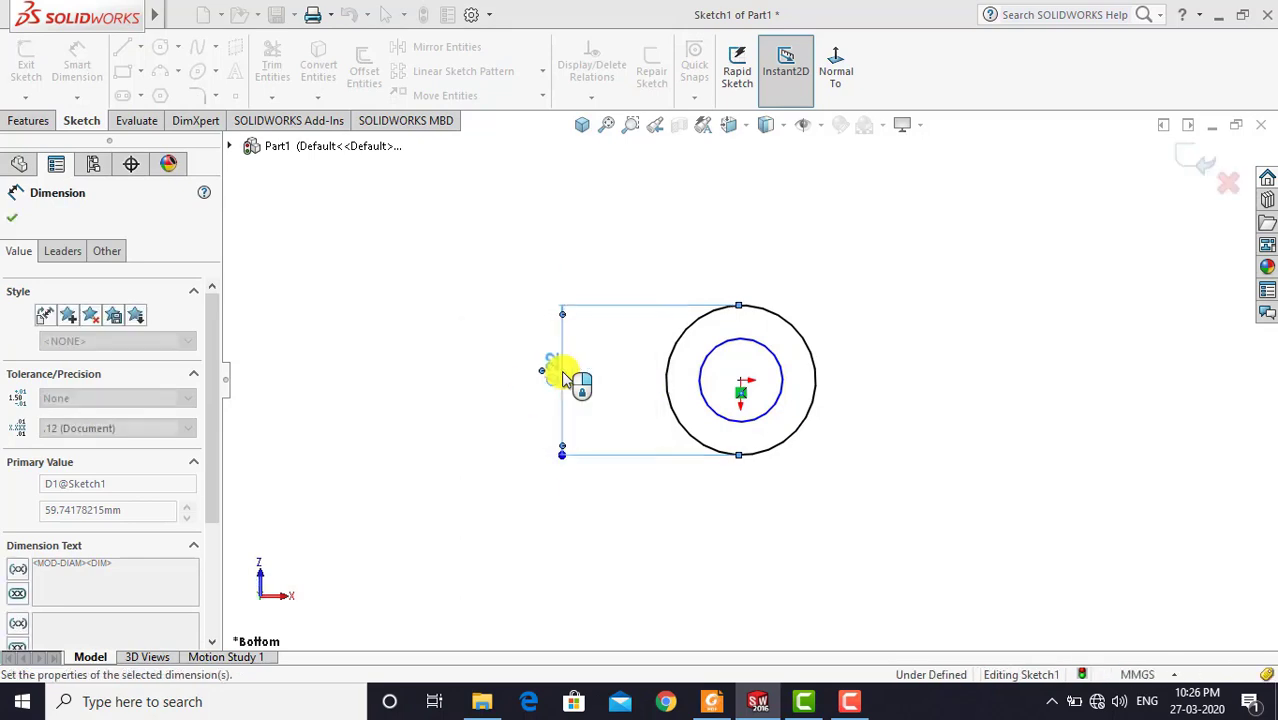
pyautogui.click(503, 325)
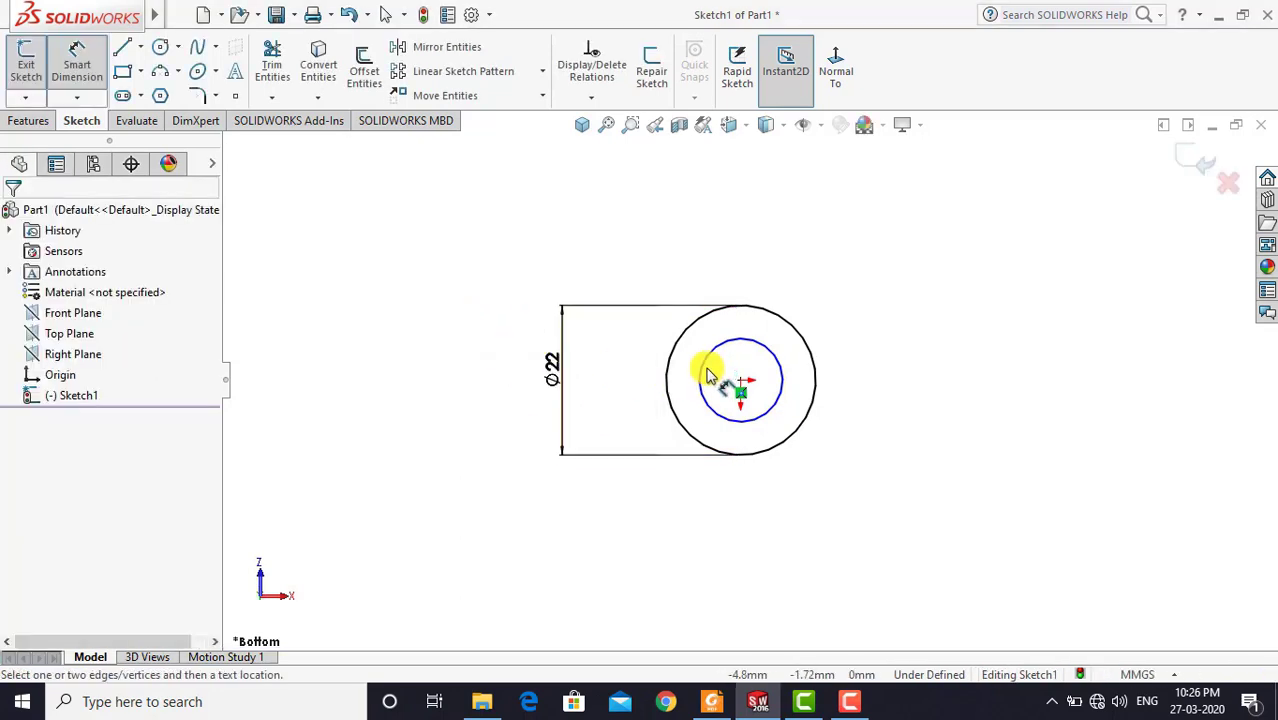
pyautogui.click(705, 370)
pyautogui.click(882, 368)
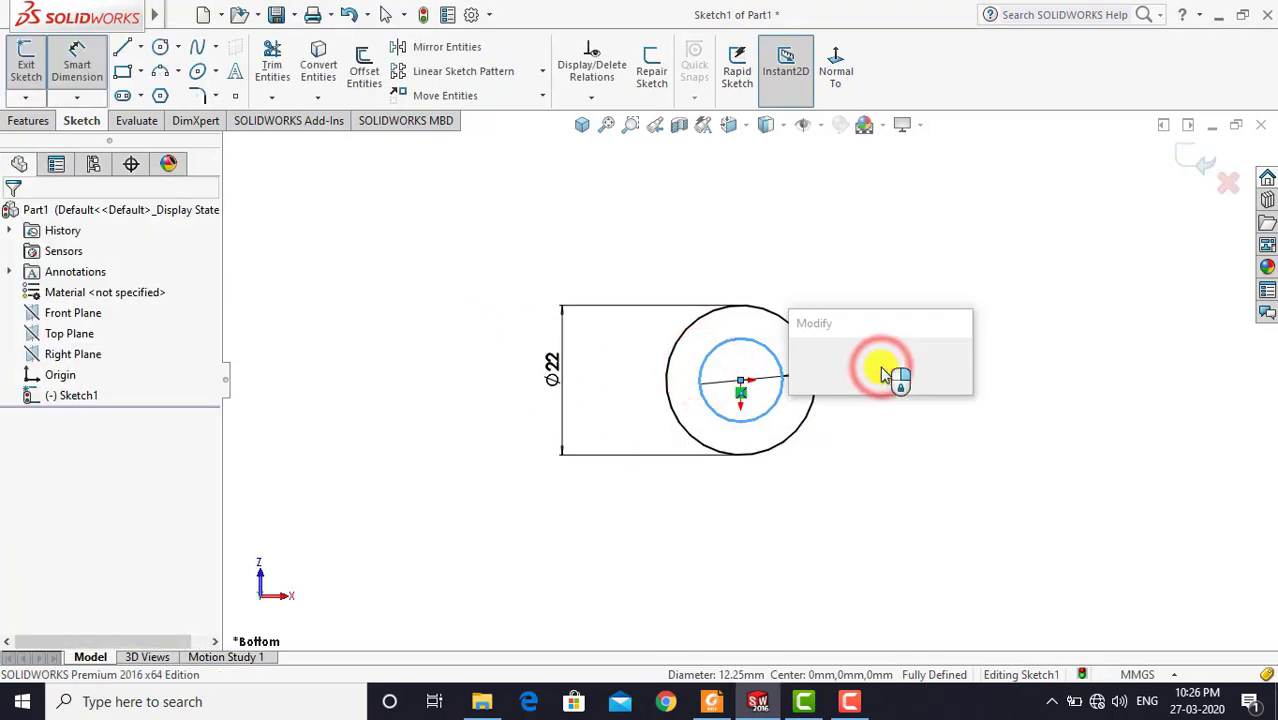
pyautogui.write('11')
pyautogui.press('Return')
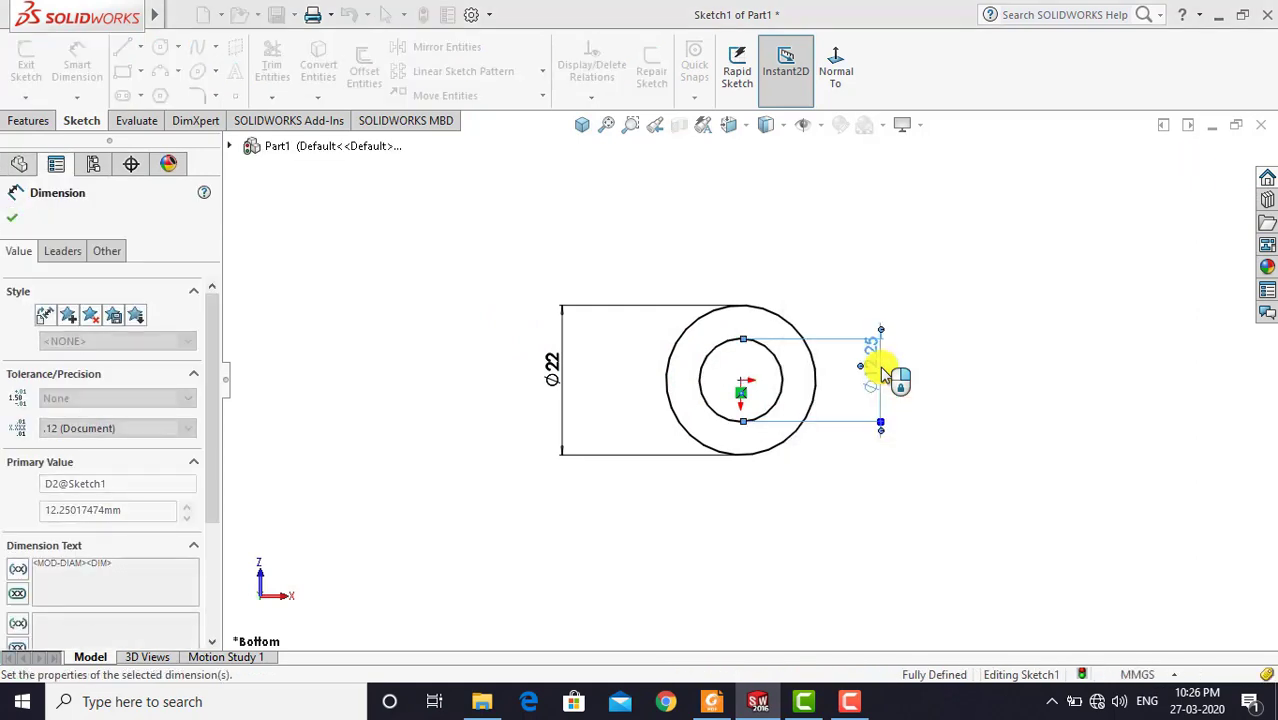
pyautogui.click(921, 366)
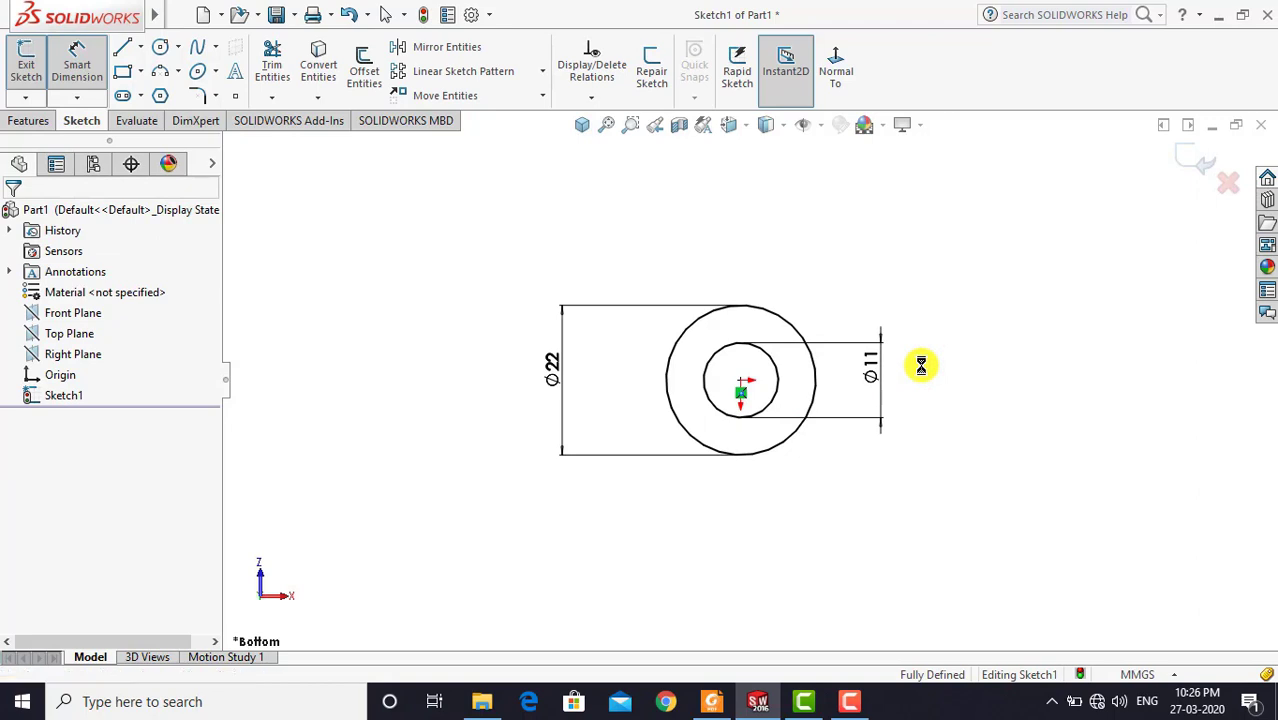
# Extrude the Ø22/Ø11 ring sketch with depth 80 mm and a Mid Plane end condition
pyautogui.press('Escape')
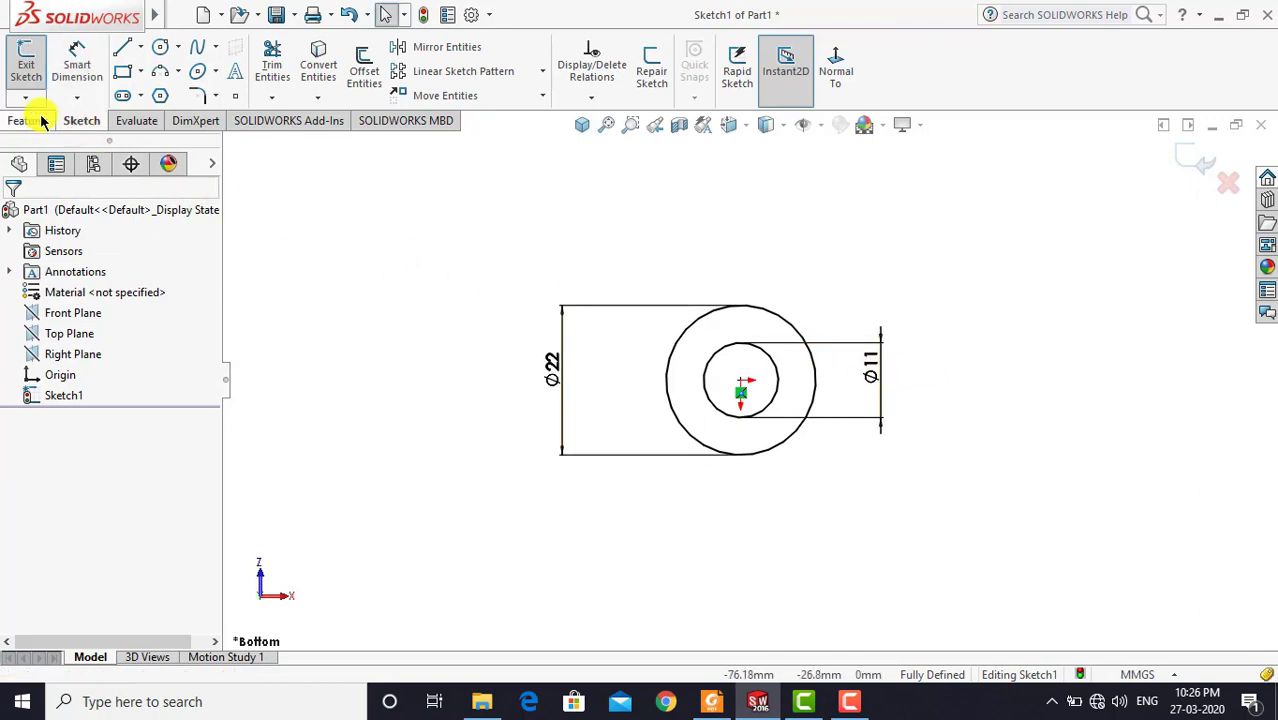
pyautogui.click(41, 117)
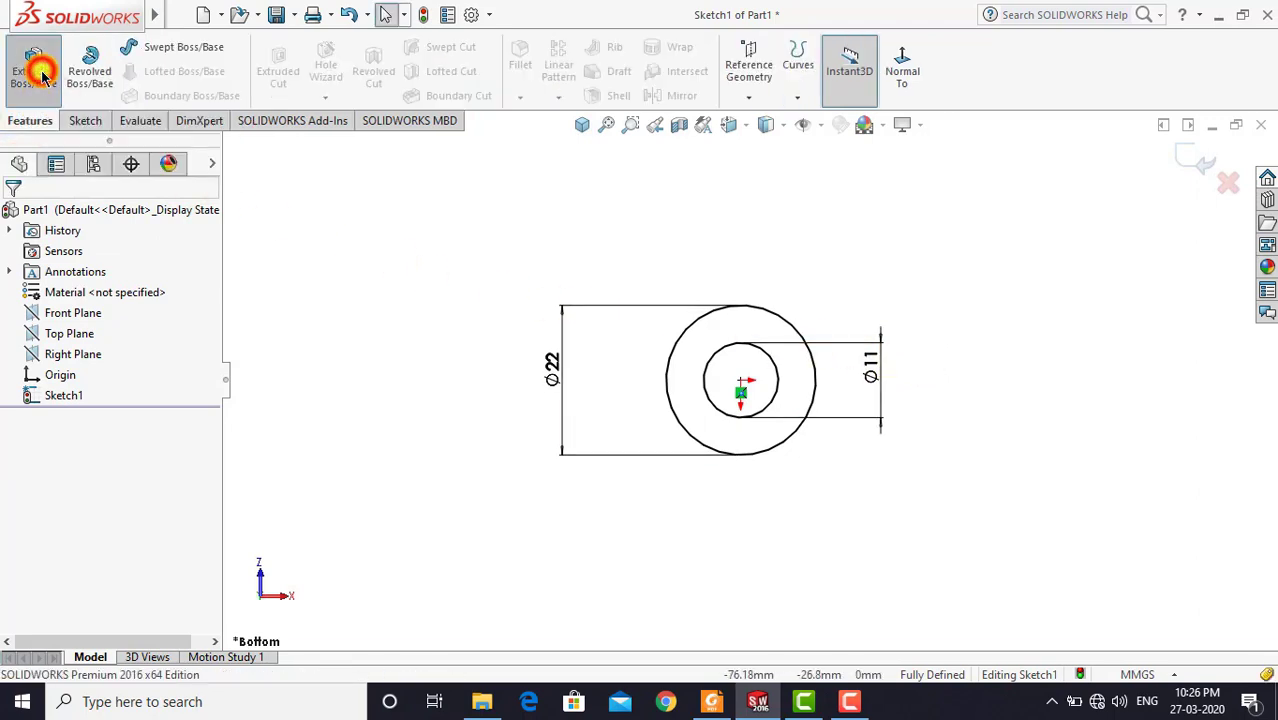
pyautogui.click(38, 70)
pyautogui.click(578, 125)
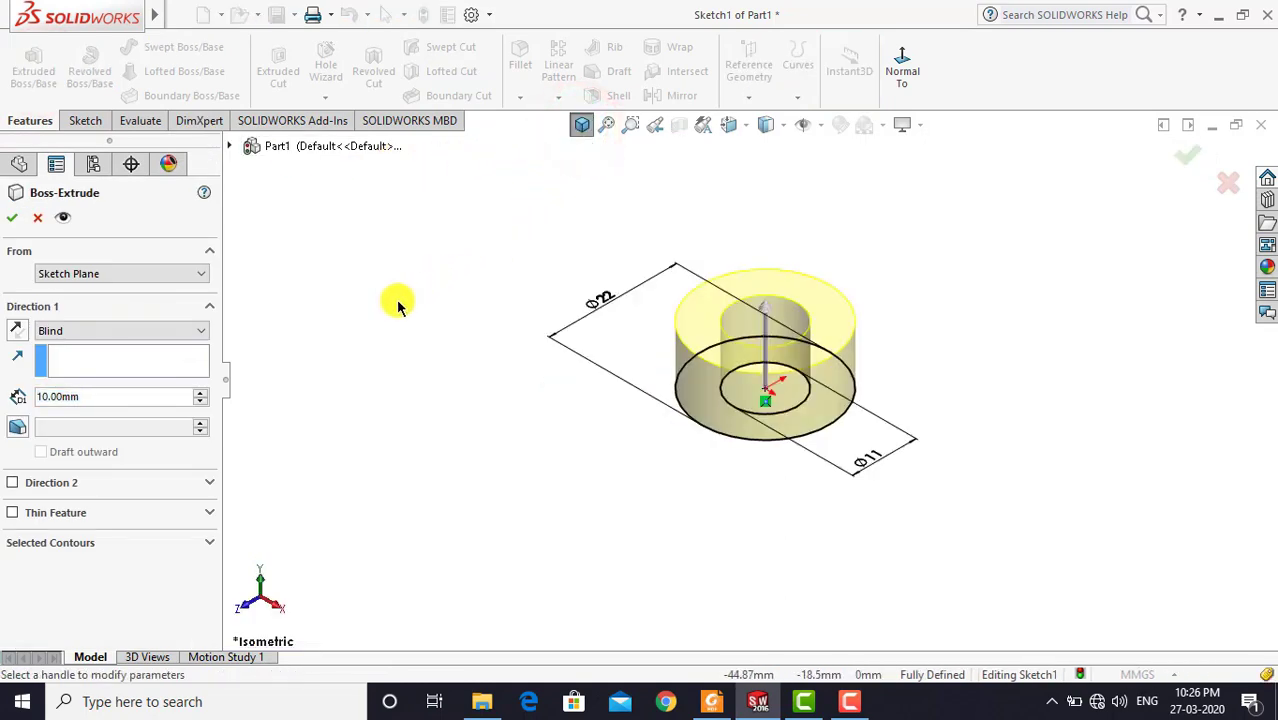
pyautogui.doubleClick(110, 397)
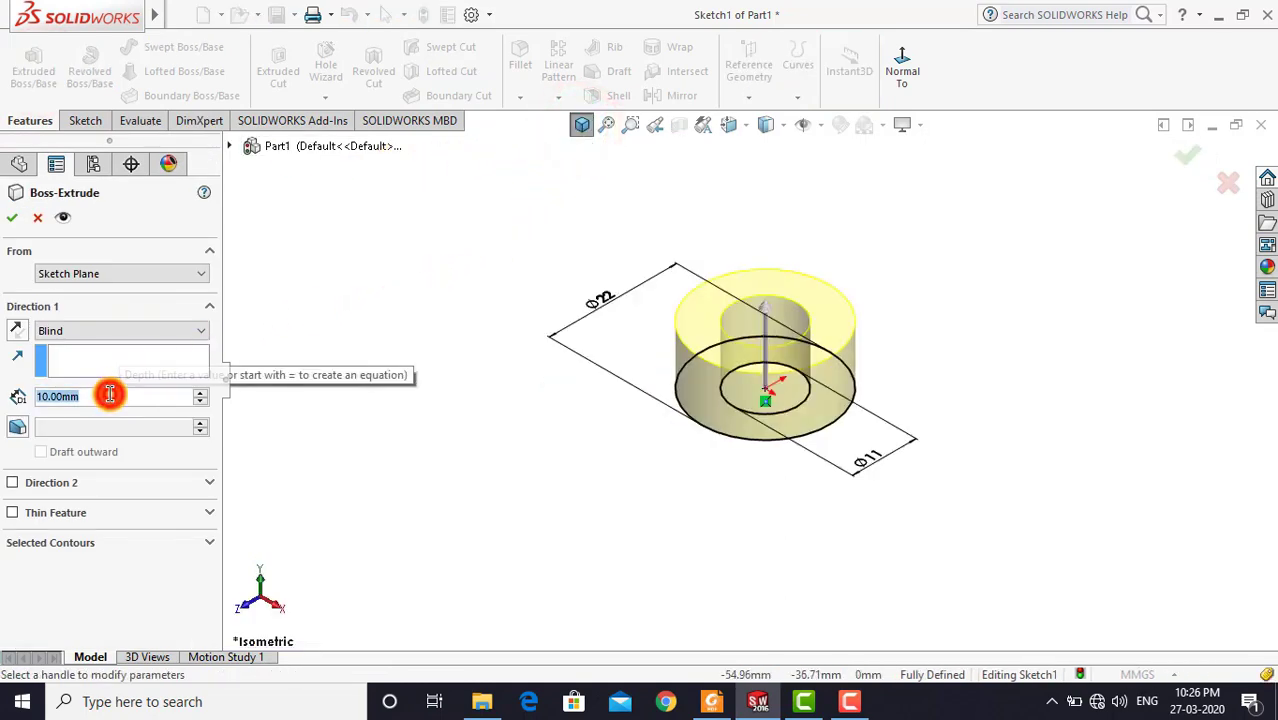
pyautogui.write('80')
pyautogui.press('Return')
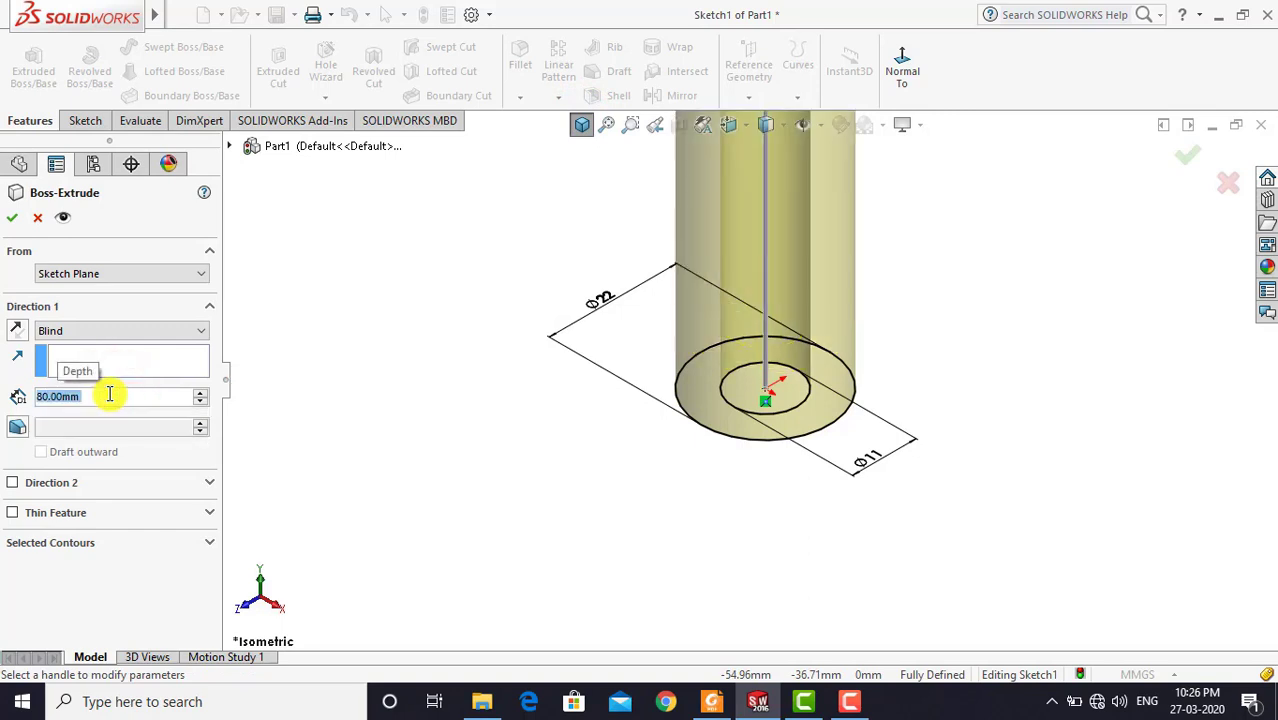
pyautogui.click(101, 335)
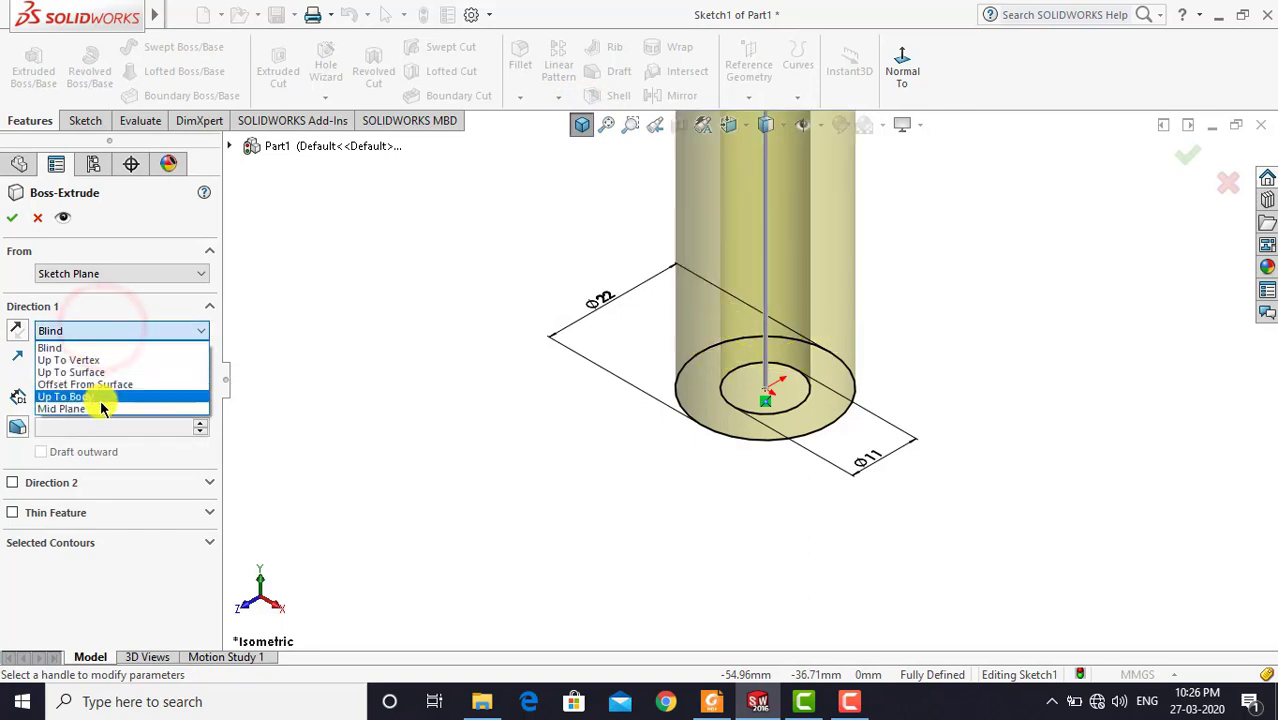
pyautogui.click(101, 410)
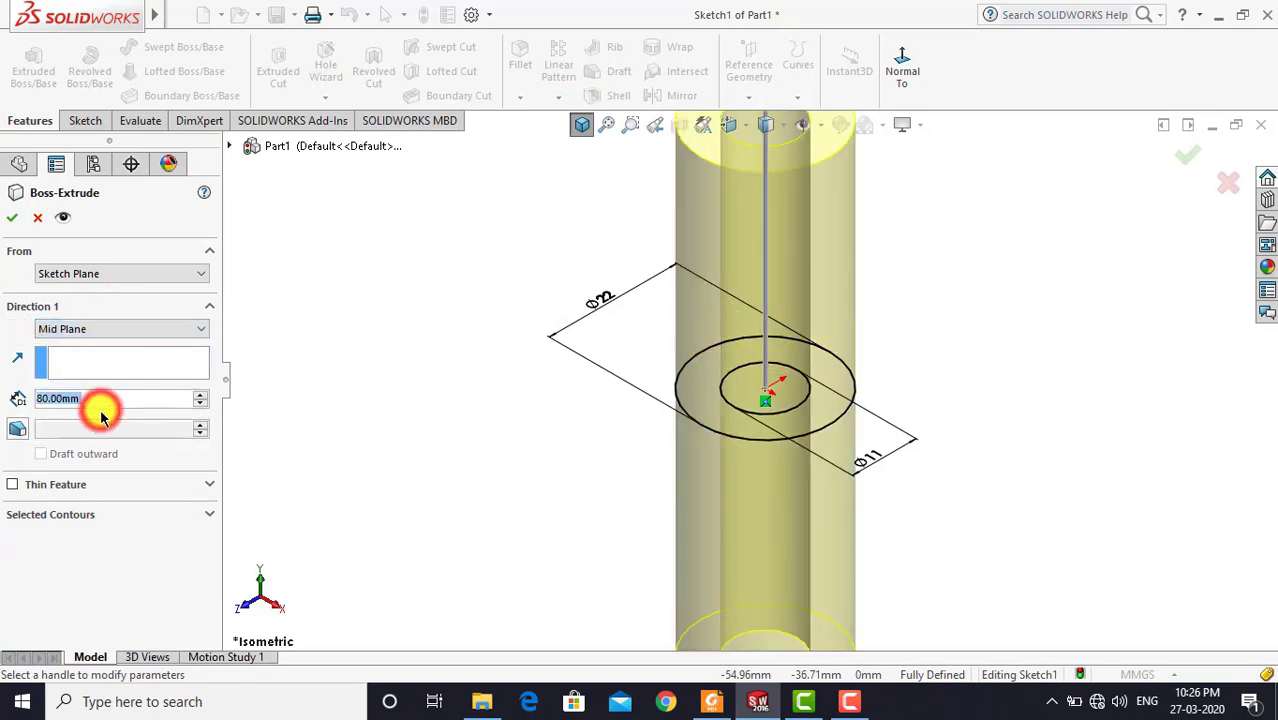
pyautogui.middleClick(394, 358)
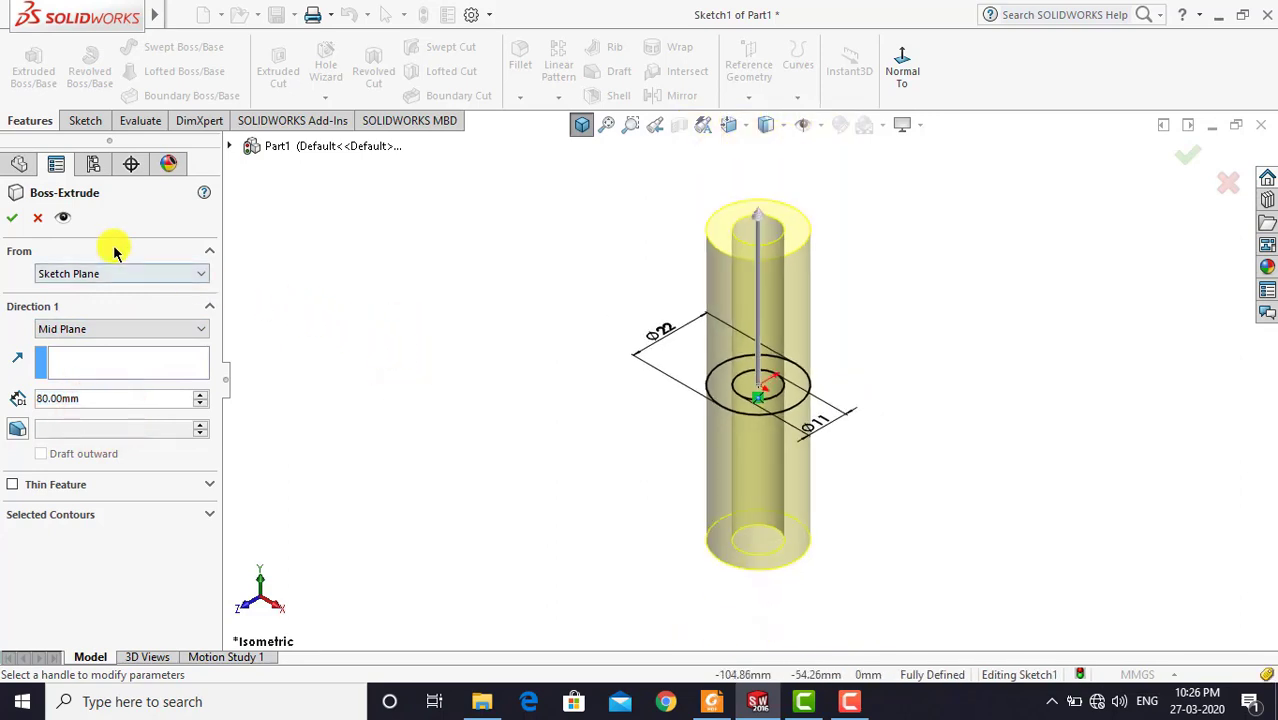
pyautogui.click(12, 217)
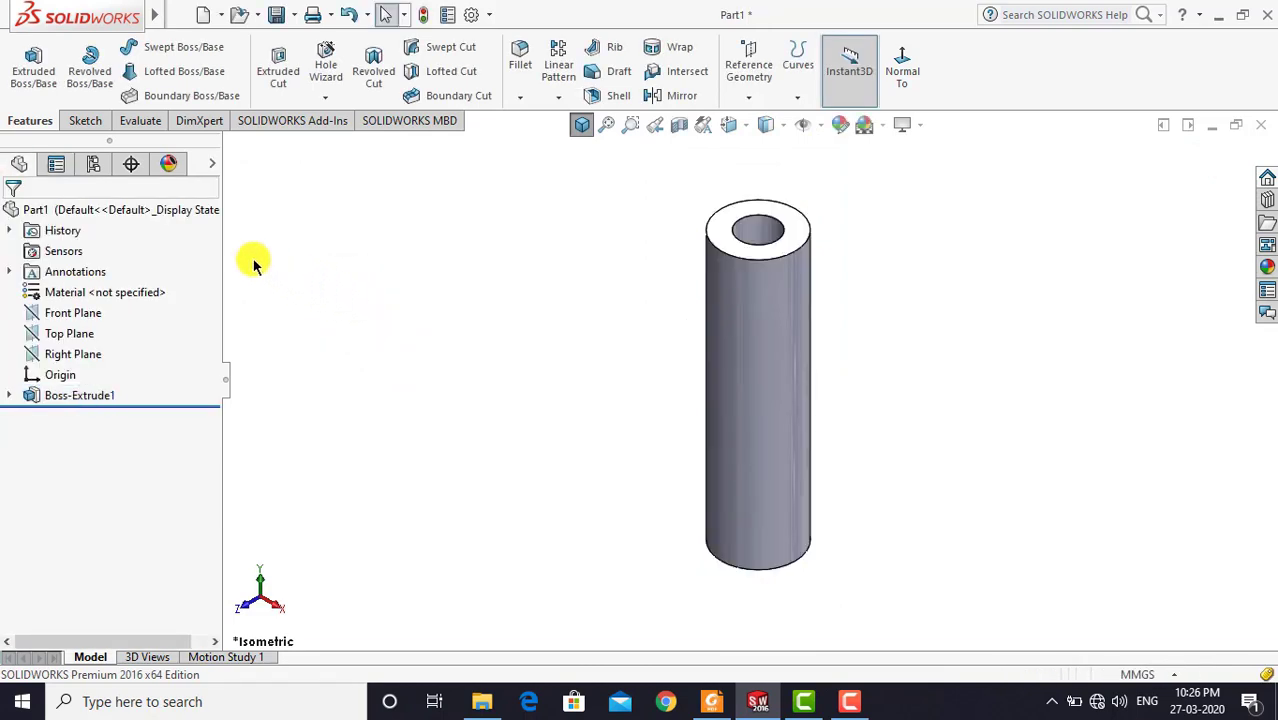
# Apply the Painted > Car metallic gold appearance to Part1, then return to the isometric view
pyautogui.click(126, 209)
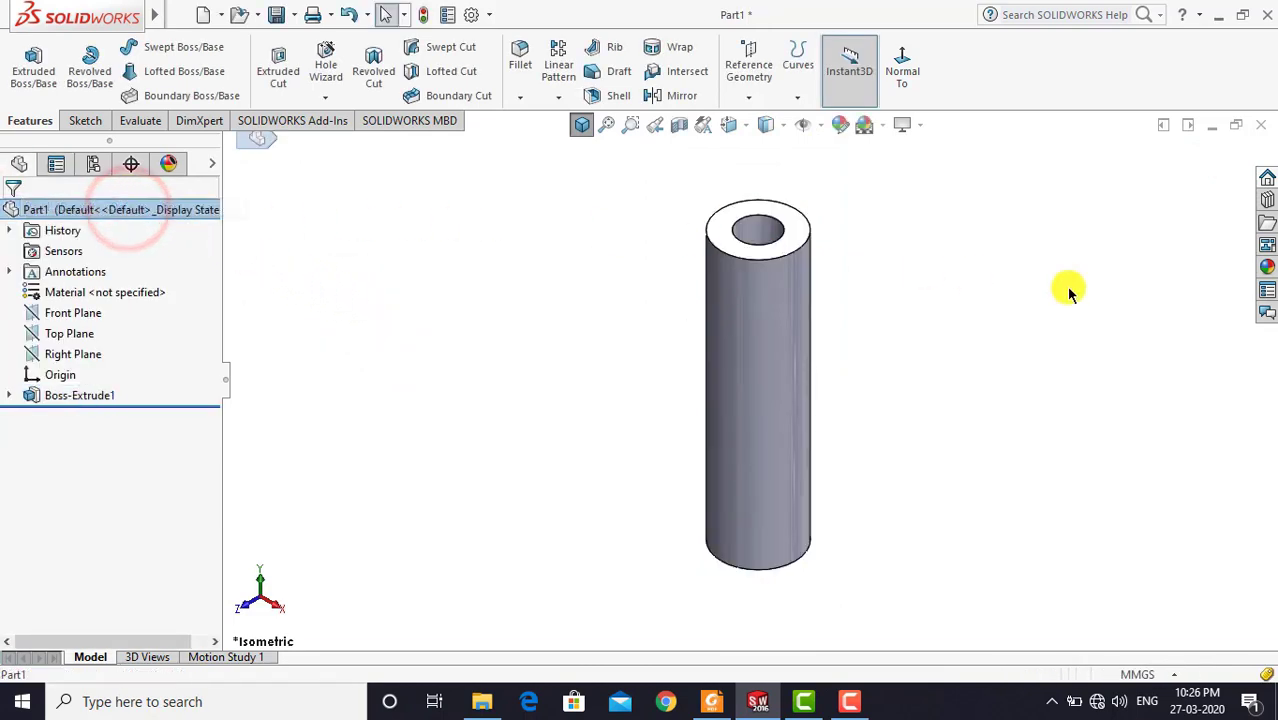
pyautogui.click(1267, 268)
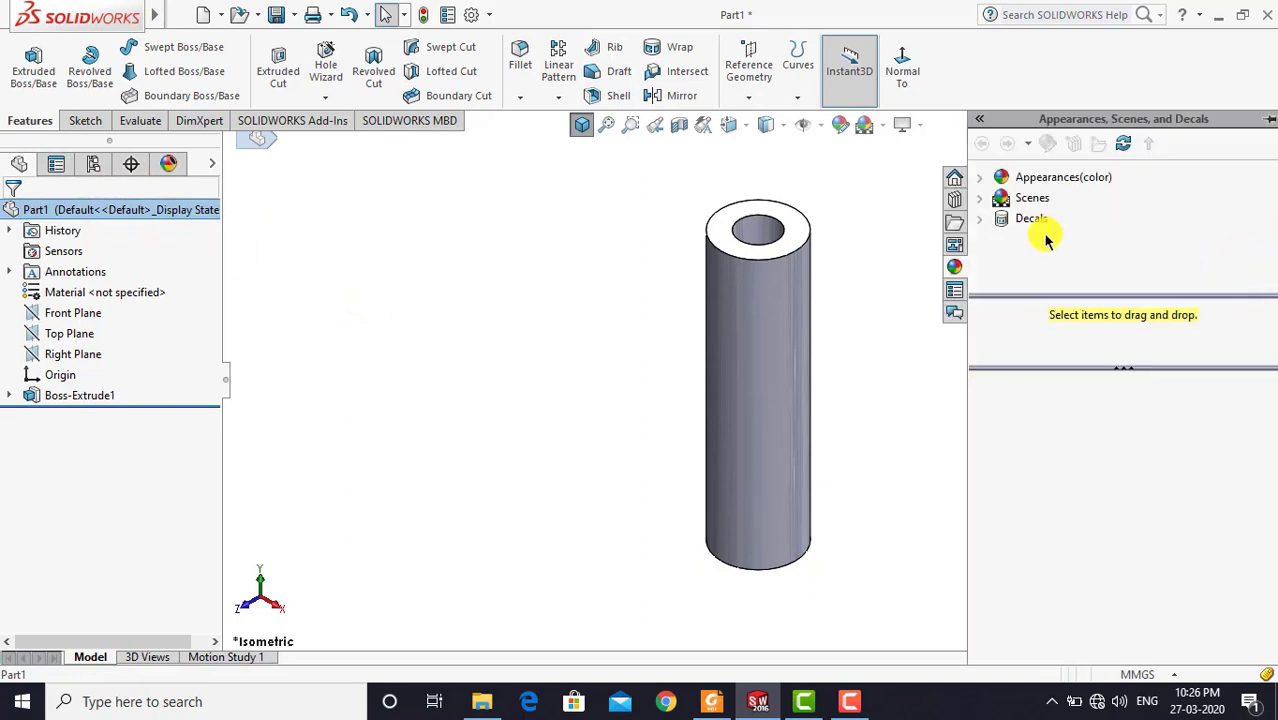
pyautogui.click(982, 180)
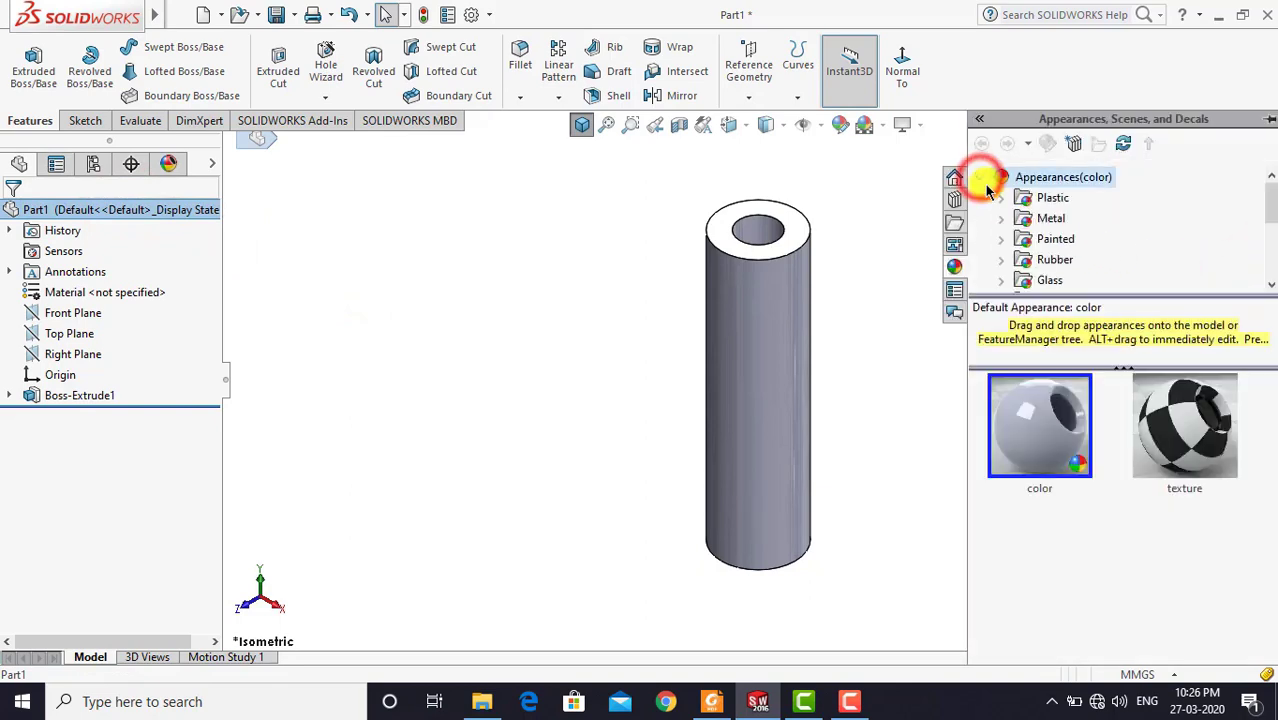
pyautogui.click(999, 238)
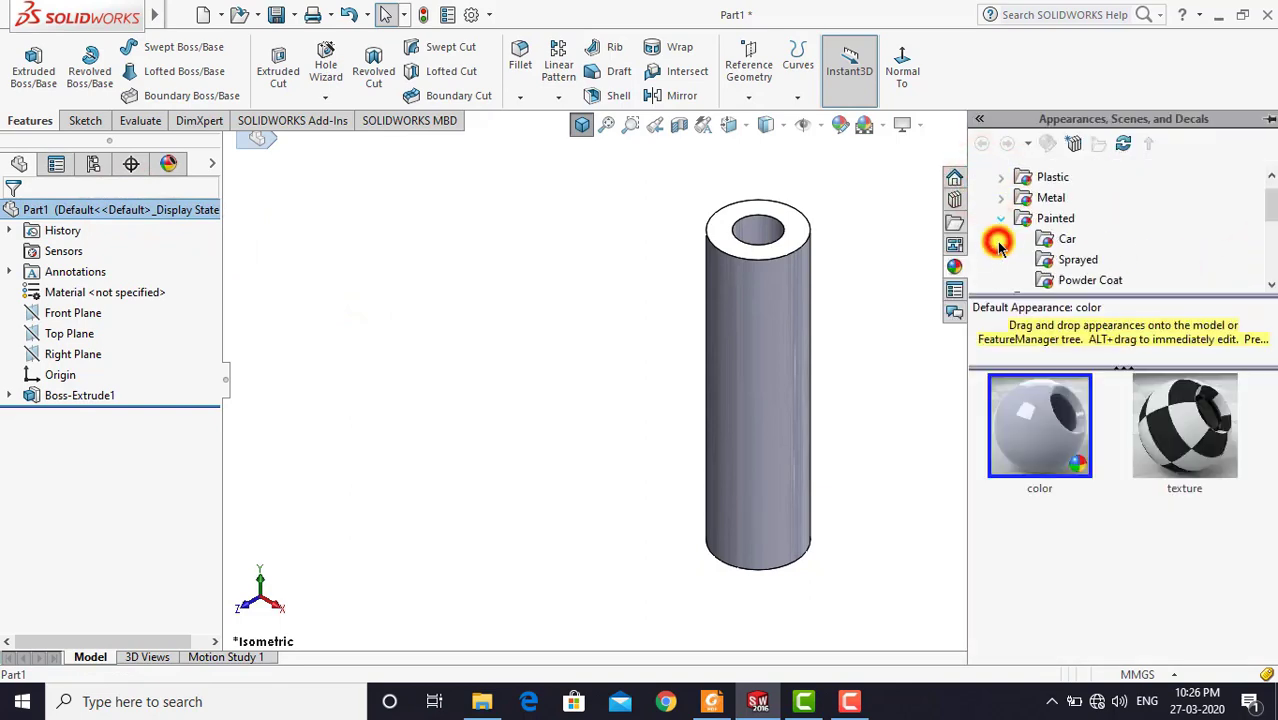
pyautogui.click(1064, 240)
pyautogui.scroll(-2, 1077, 440)
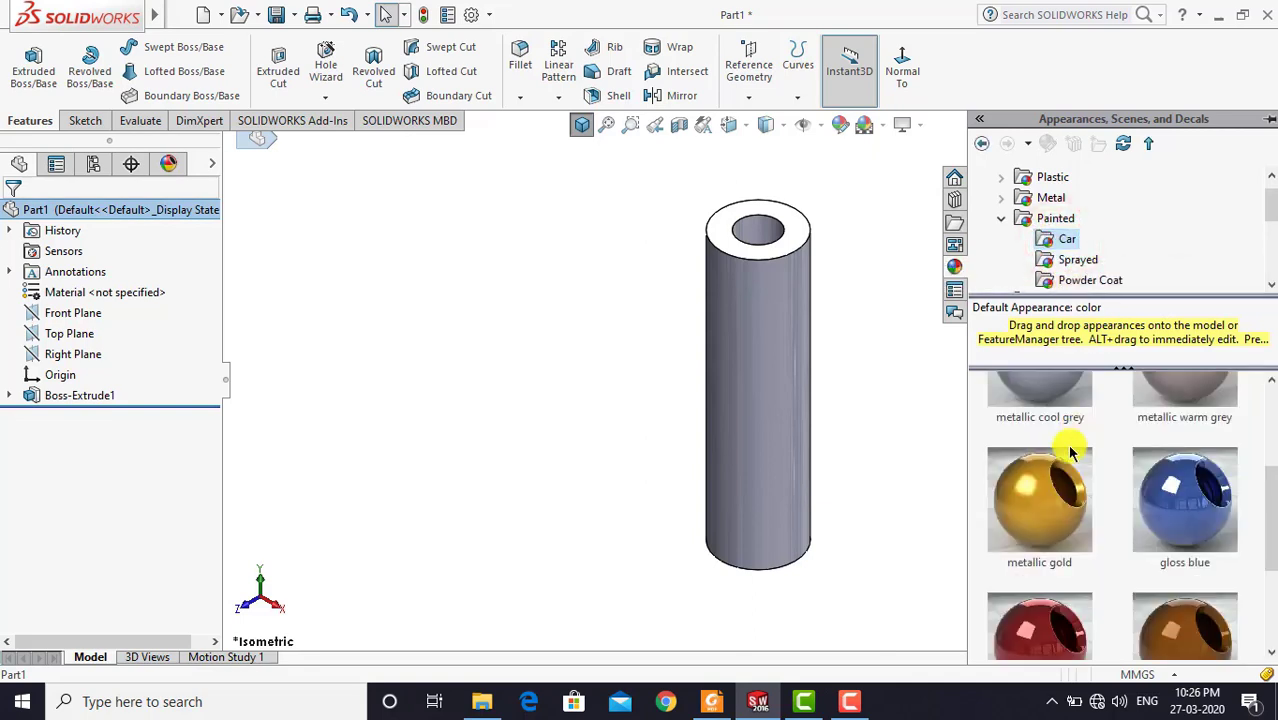
pyautogui.doubleClick(1048, 486)
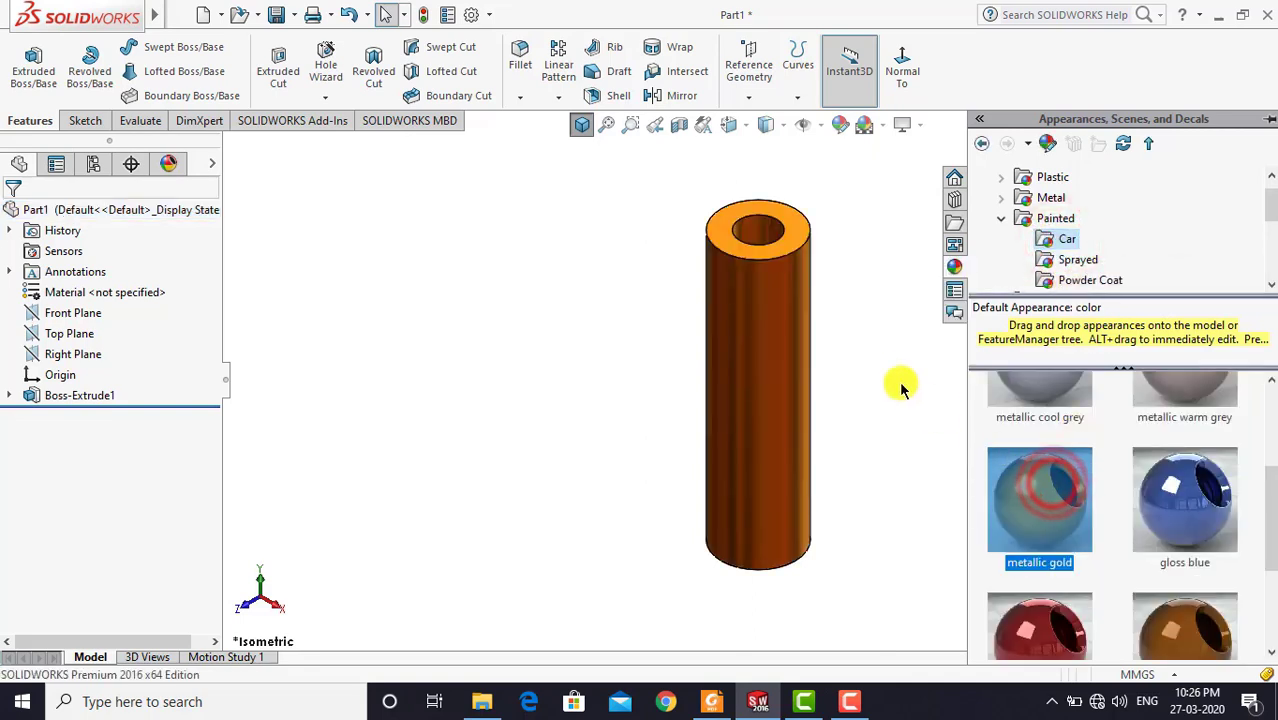
pyautogui.click(890, 378)
pyautogui.click(583, 124)
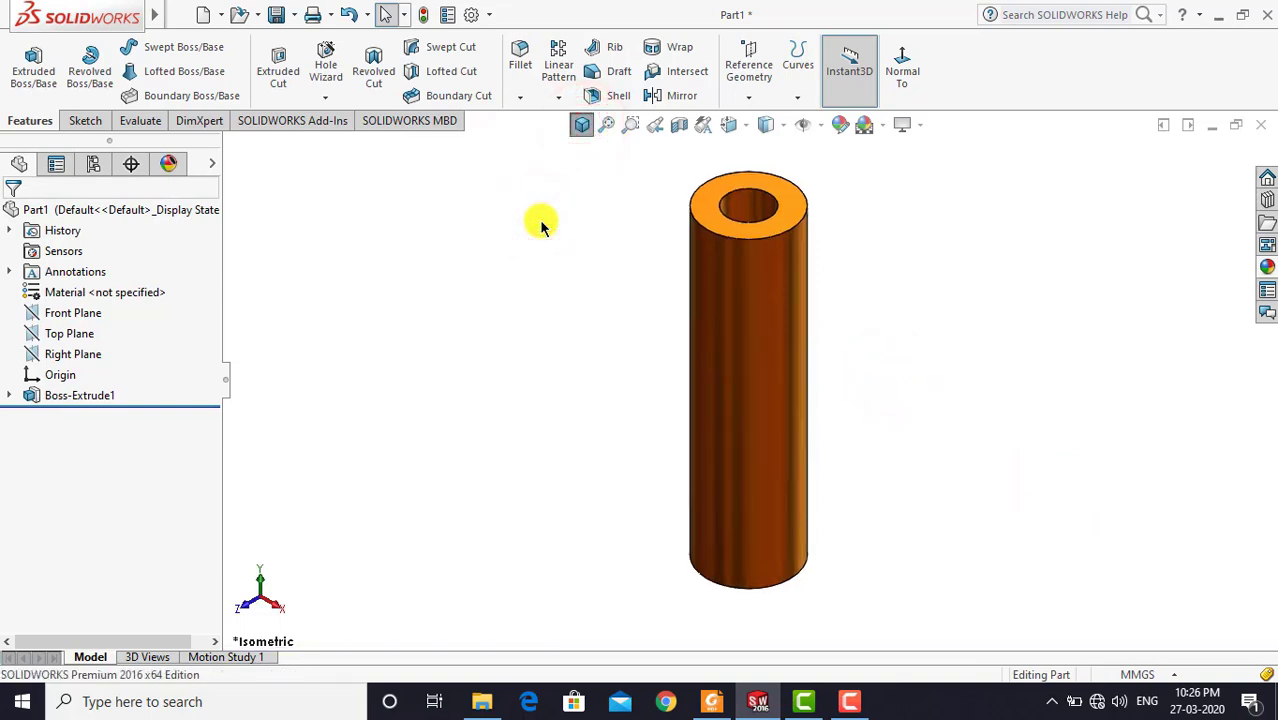
# Save the part as 'piston pin' in the Radial Engine folder and close it
pyautogui.click(277, 14)
pyautogui.write('piston pin')
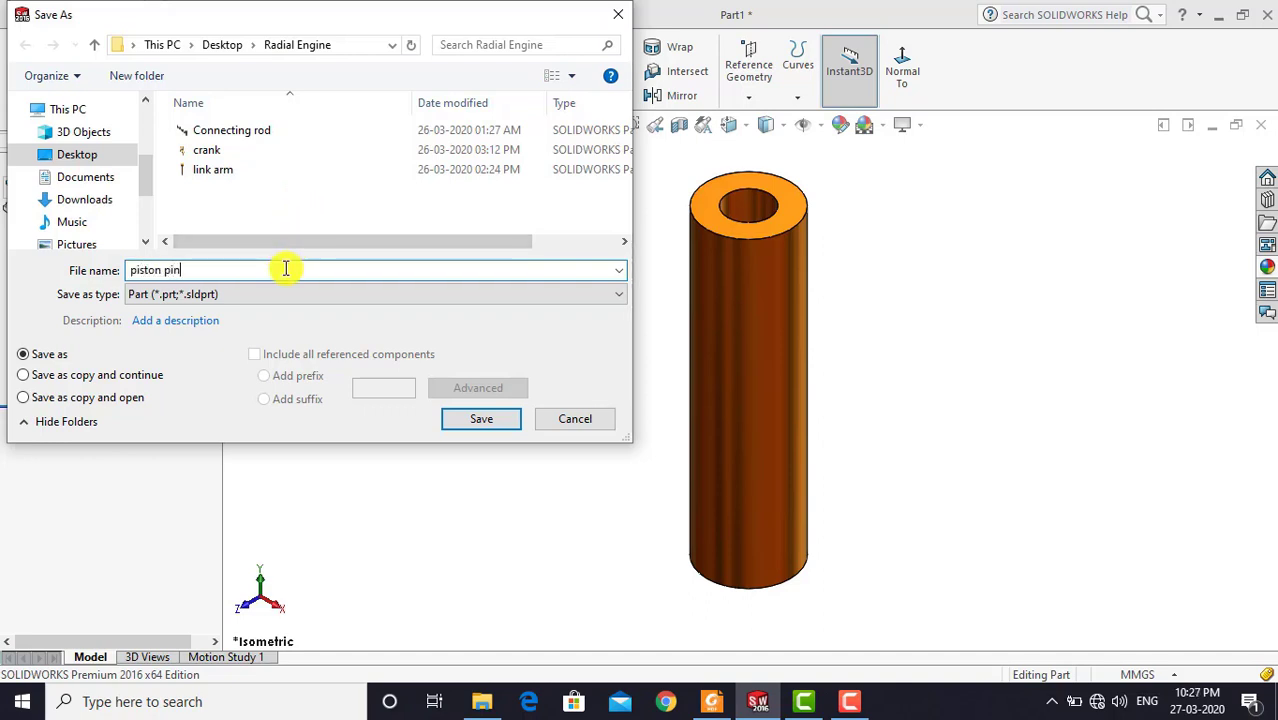
pyautogui.press('Return')
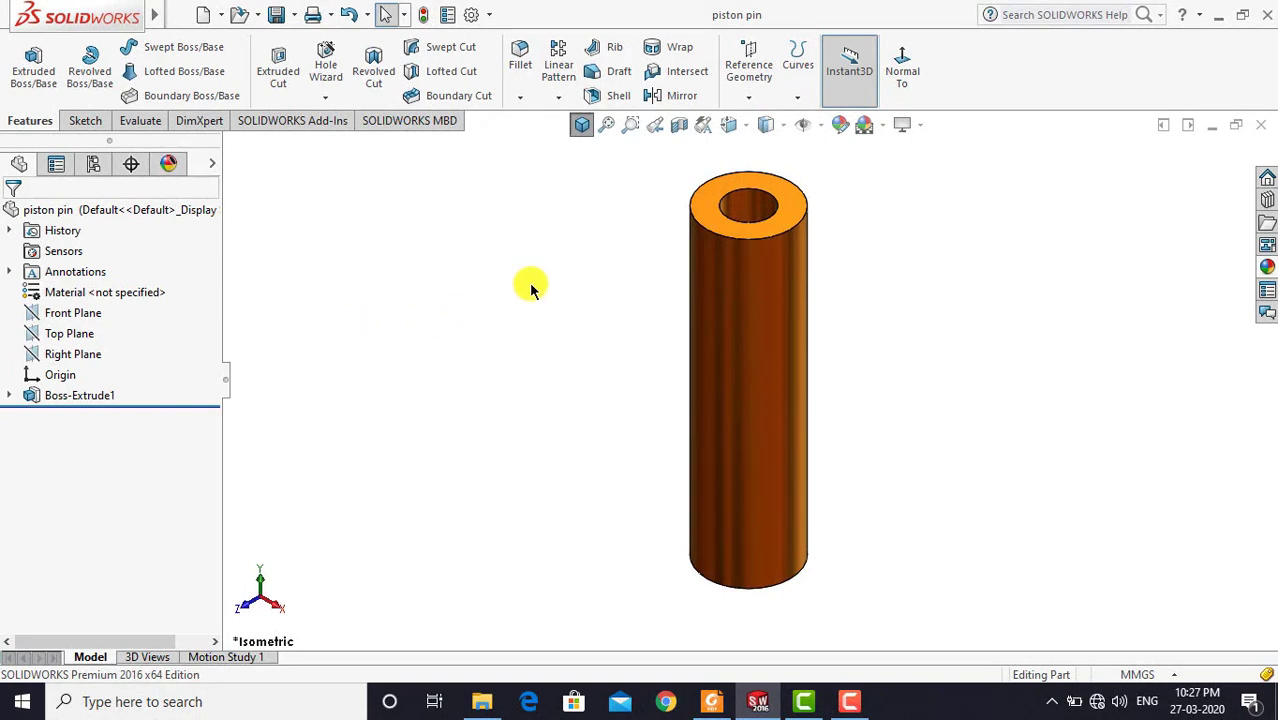
pyautogui.click(1256, 124)
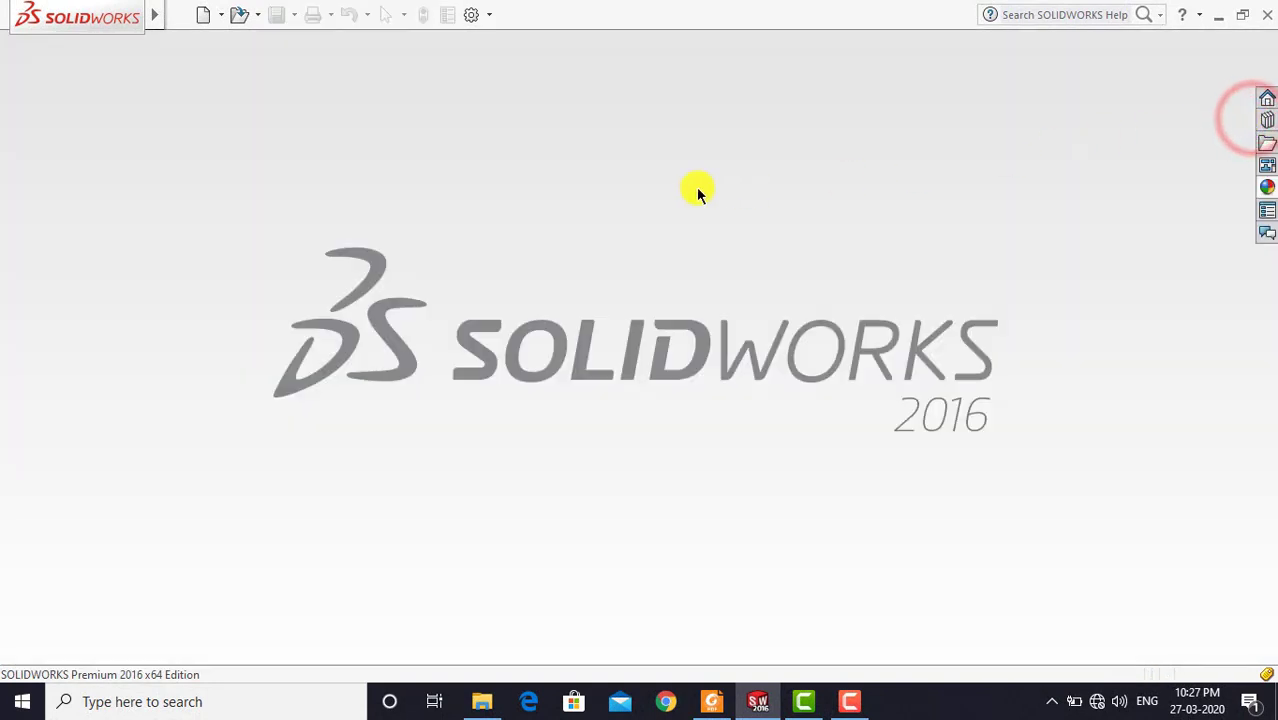
# Create a new part, Part2, and give it the Plain White scene background
pyautogui.click(201, 14)
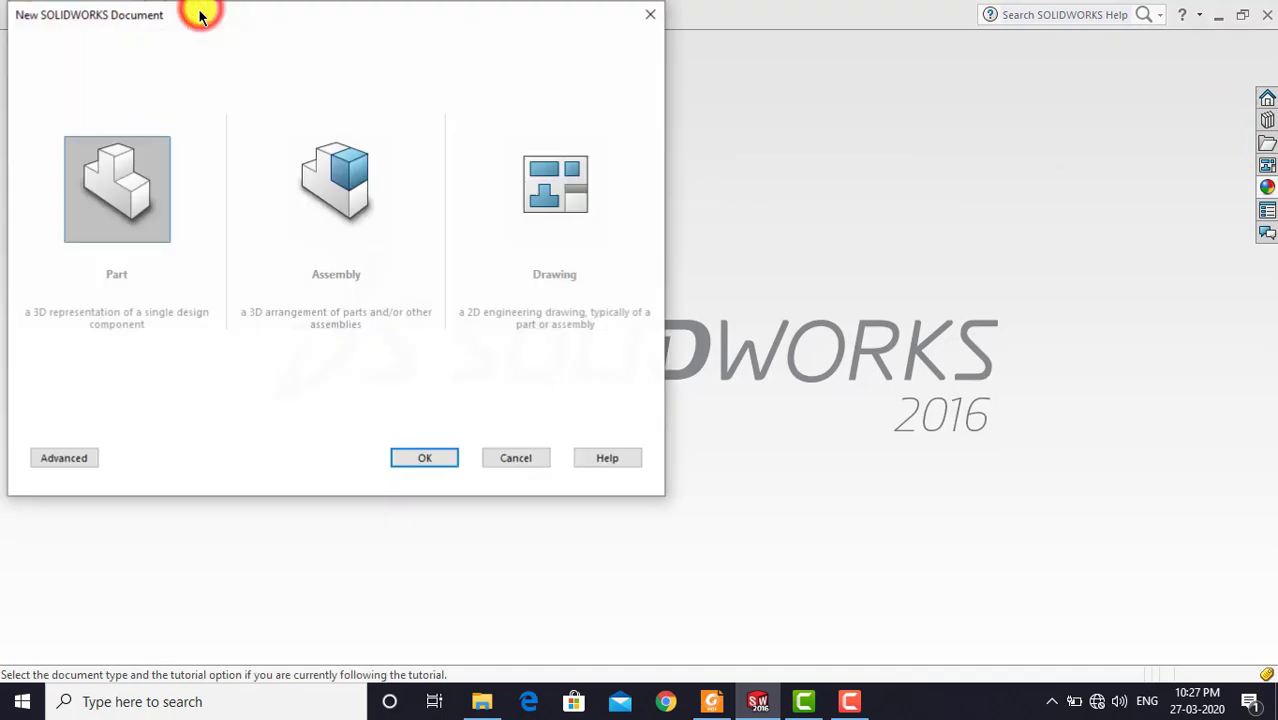
pyautogui.click(422, 456)
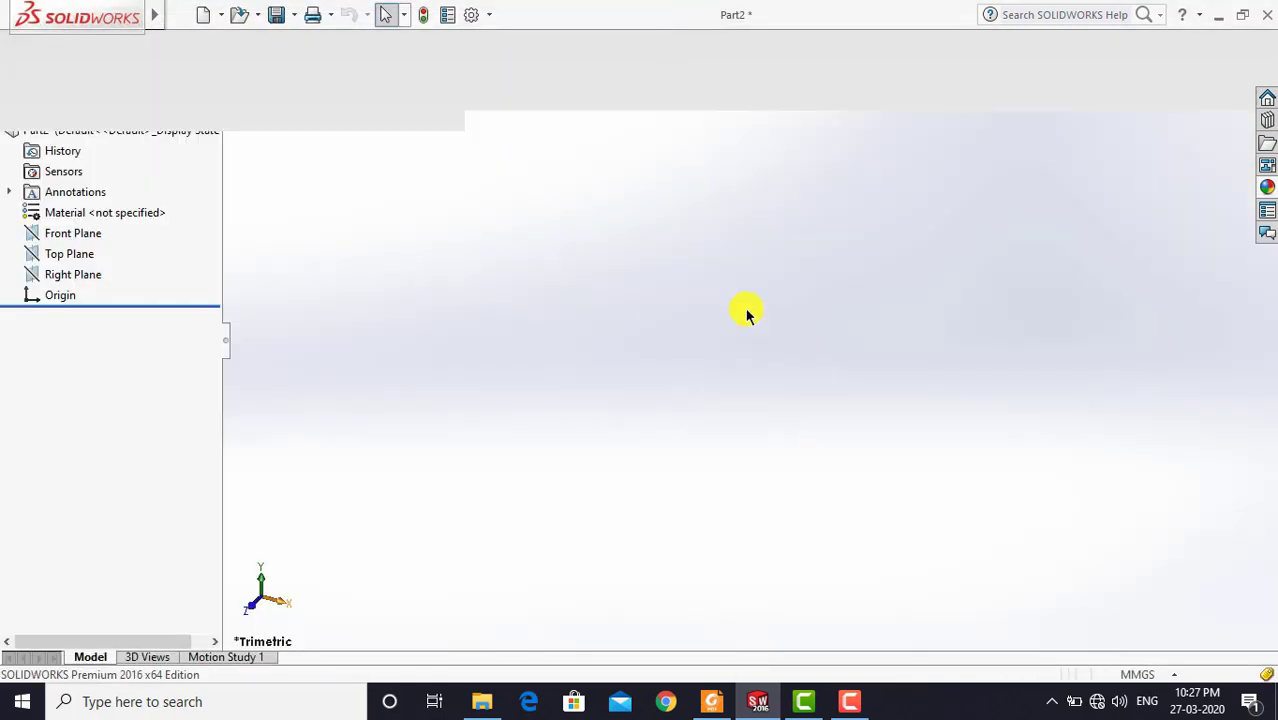
pyautogui.click(746, 311)
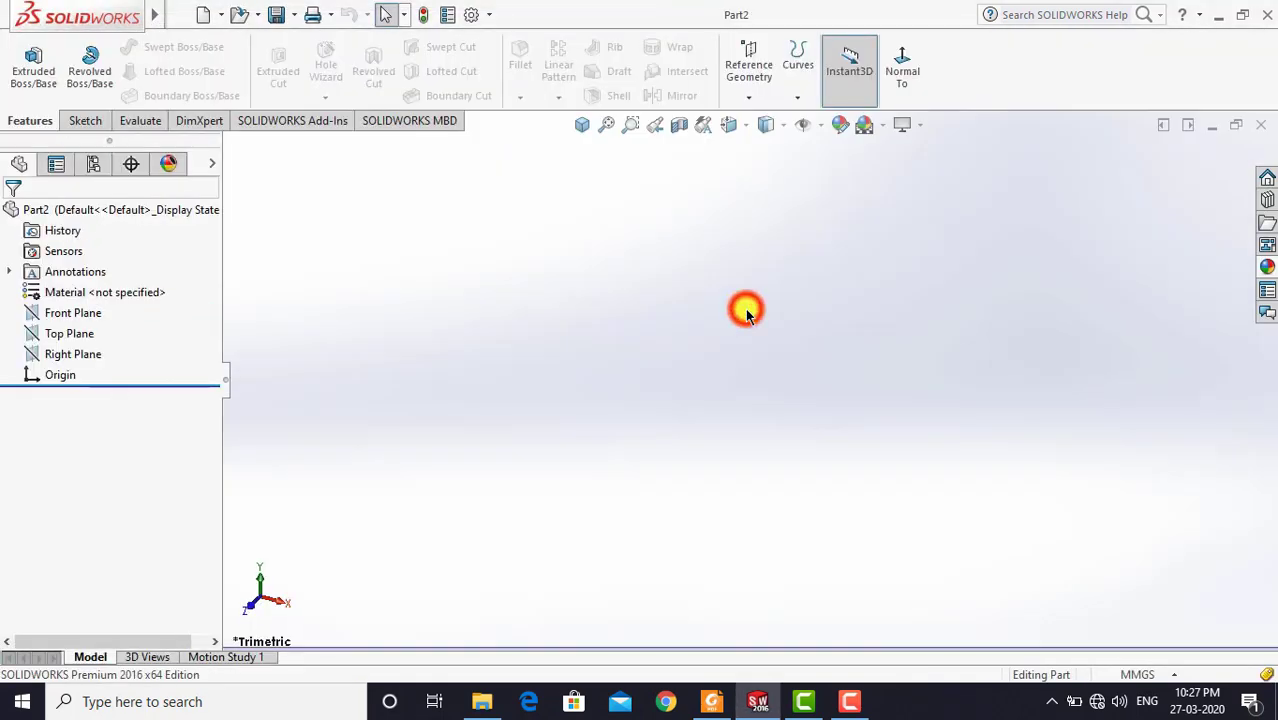
pyautogui.click(882, 126)
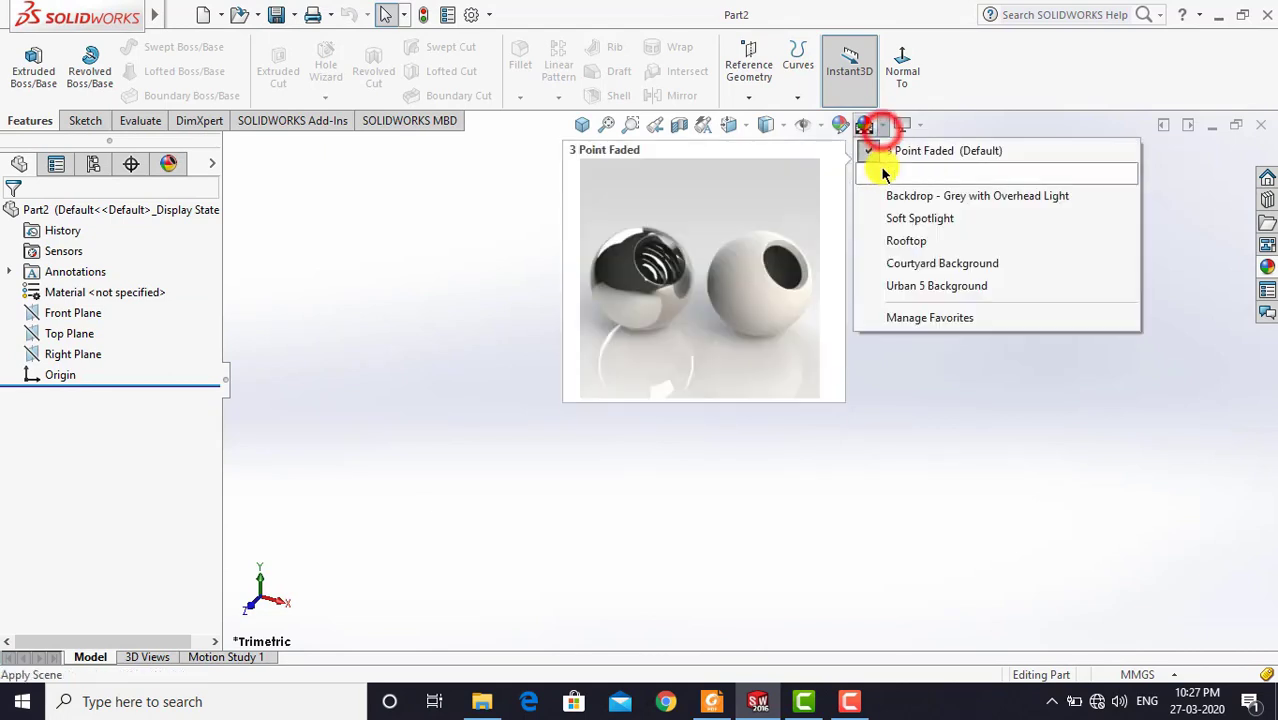
pyautogui.click(882, 171)
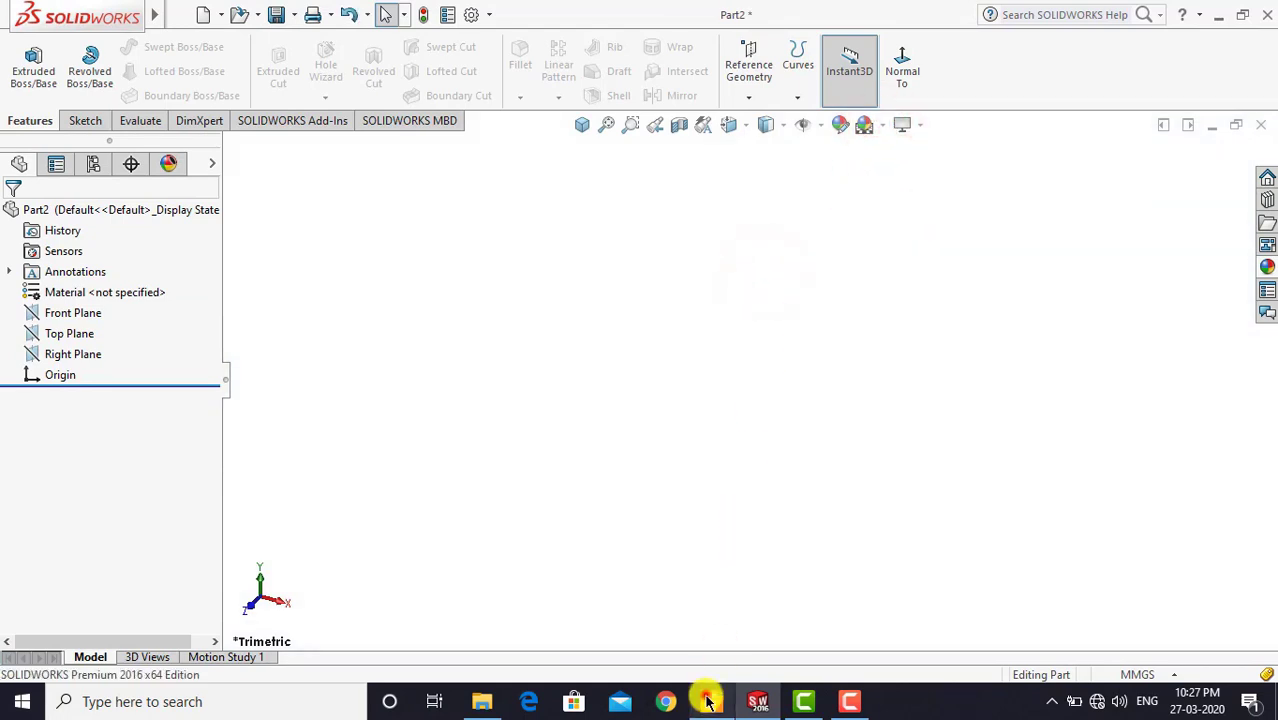
pyautogui.click(712, 701)
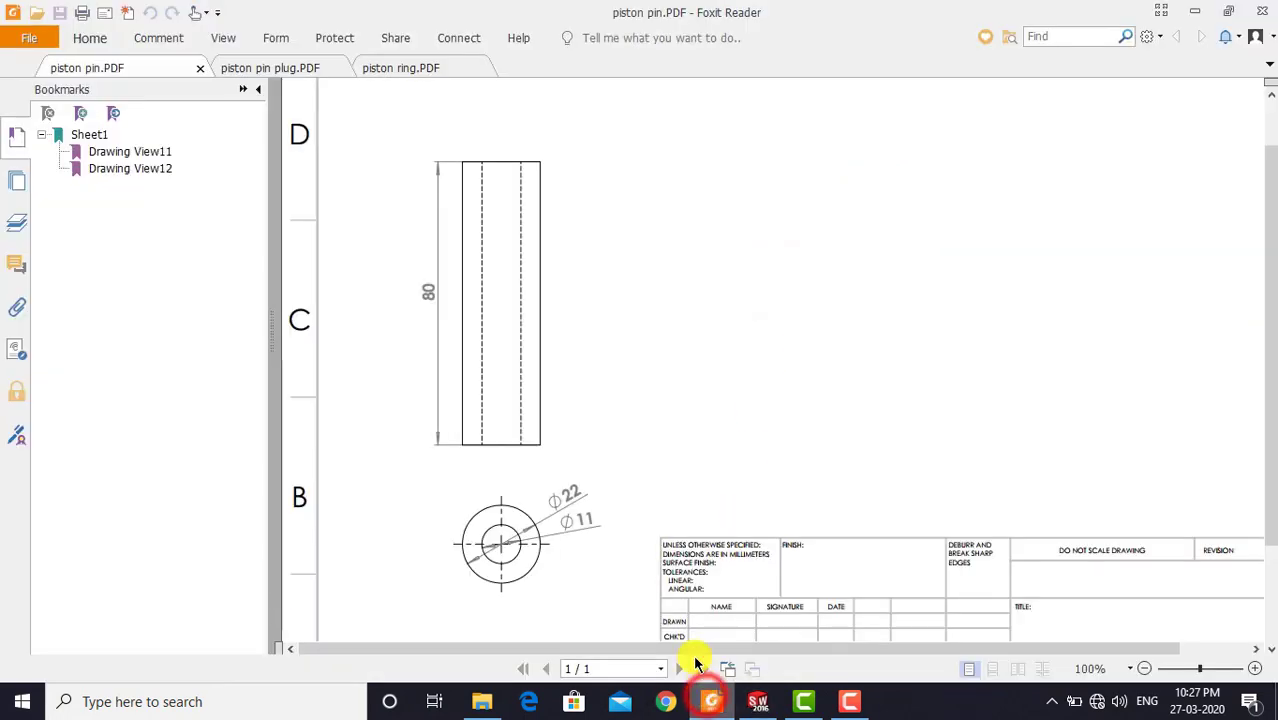
# Bring up the piston pin plug.PDF drawing showing the Ø22 × 3 mm head and Ø11 × 12 mm shank
pyautogui.click(277, 66)
pyautogui.click(626, 324)
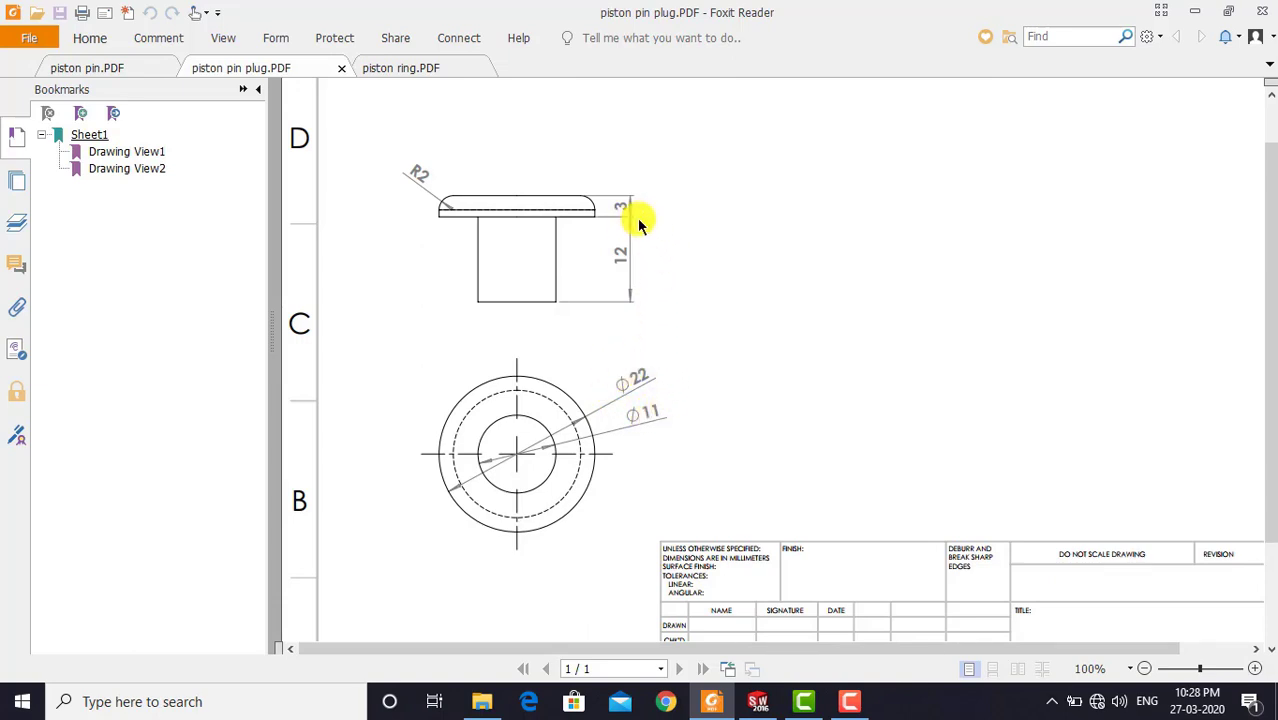
# Start a sketch on the Top Plane, viewed normal to it, and draw a circle centred on the origin
pyautogui.click(757, 701)
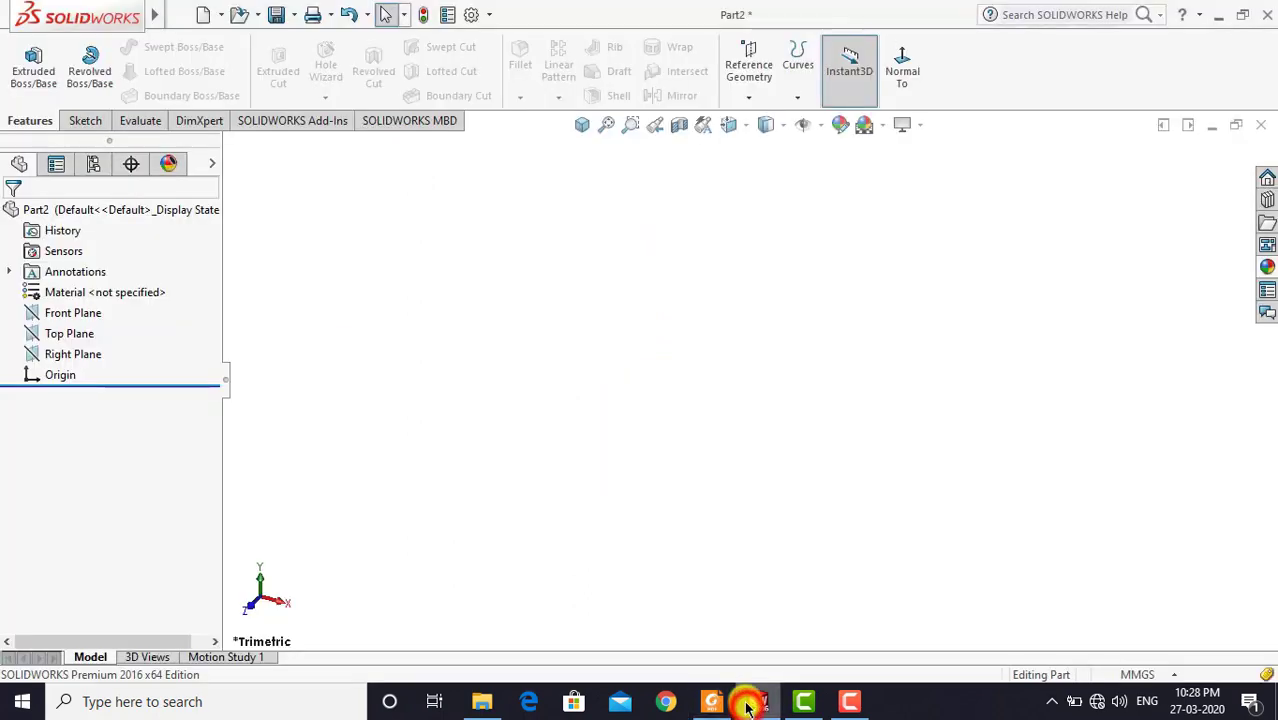
pyautogui.click(552, 404)
pyautogui.click(85, 120)
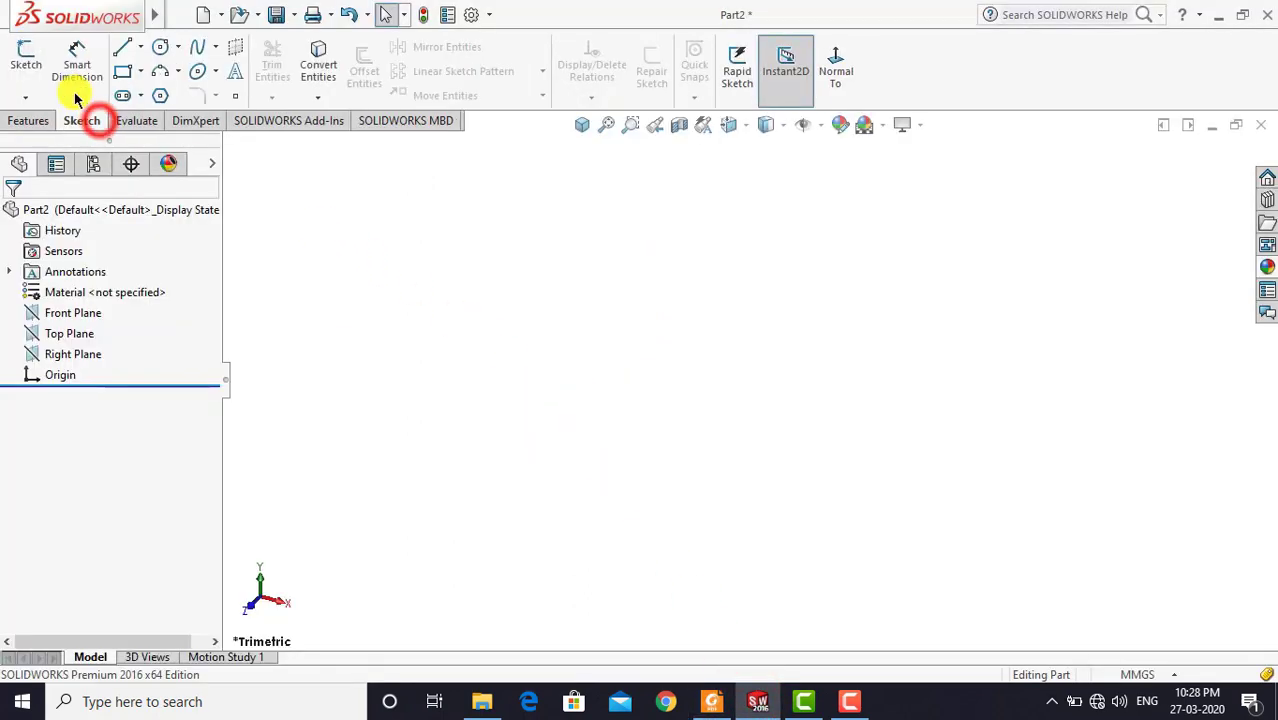
pyautogui.click(27, 55)
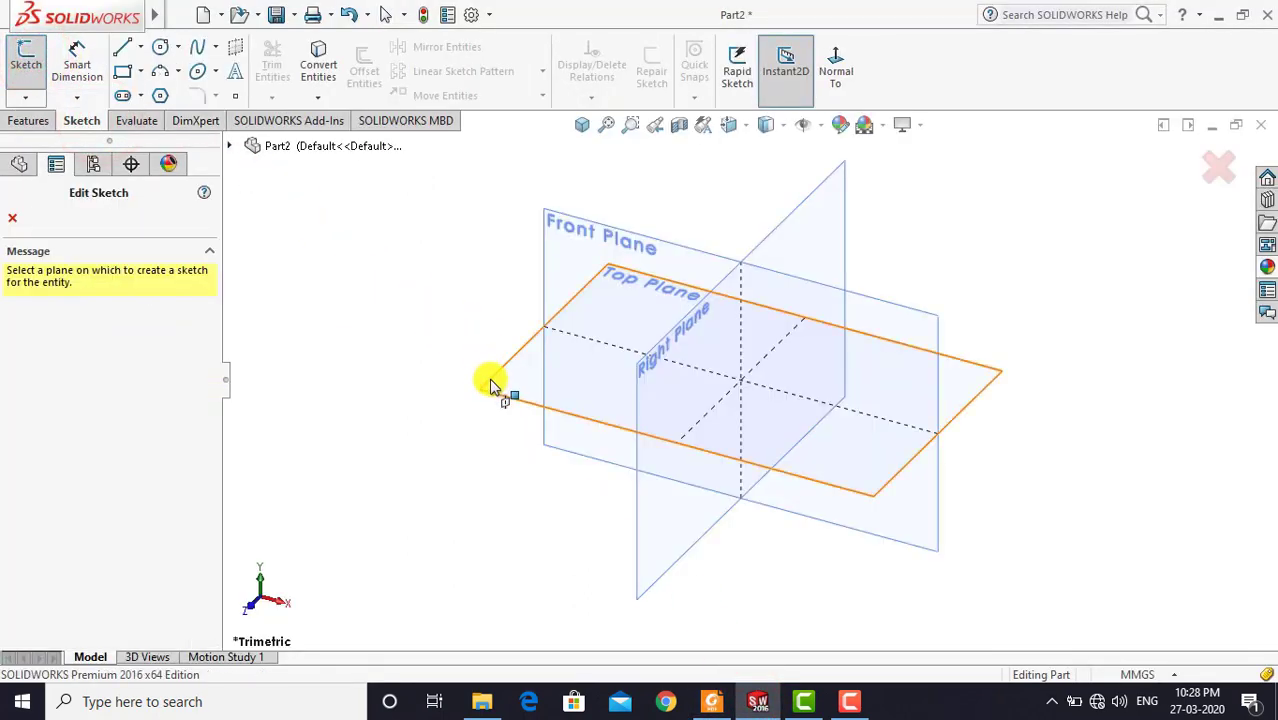
pyautogui.click(491, 386)
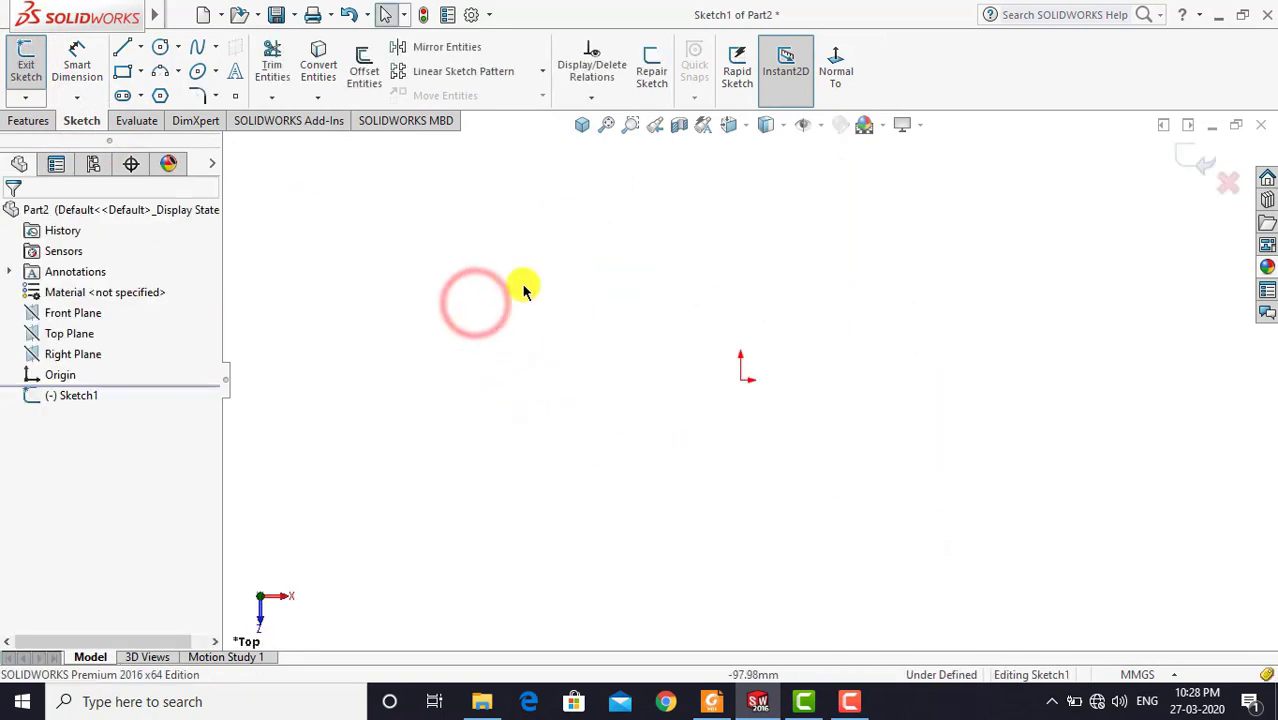
pyautogui.click(829, 70)
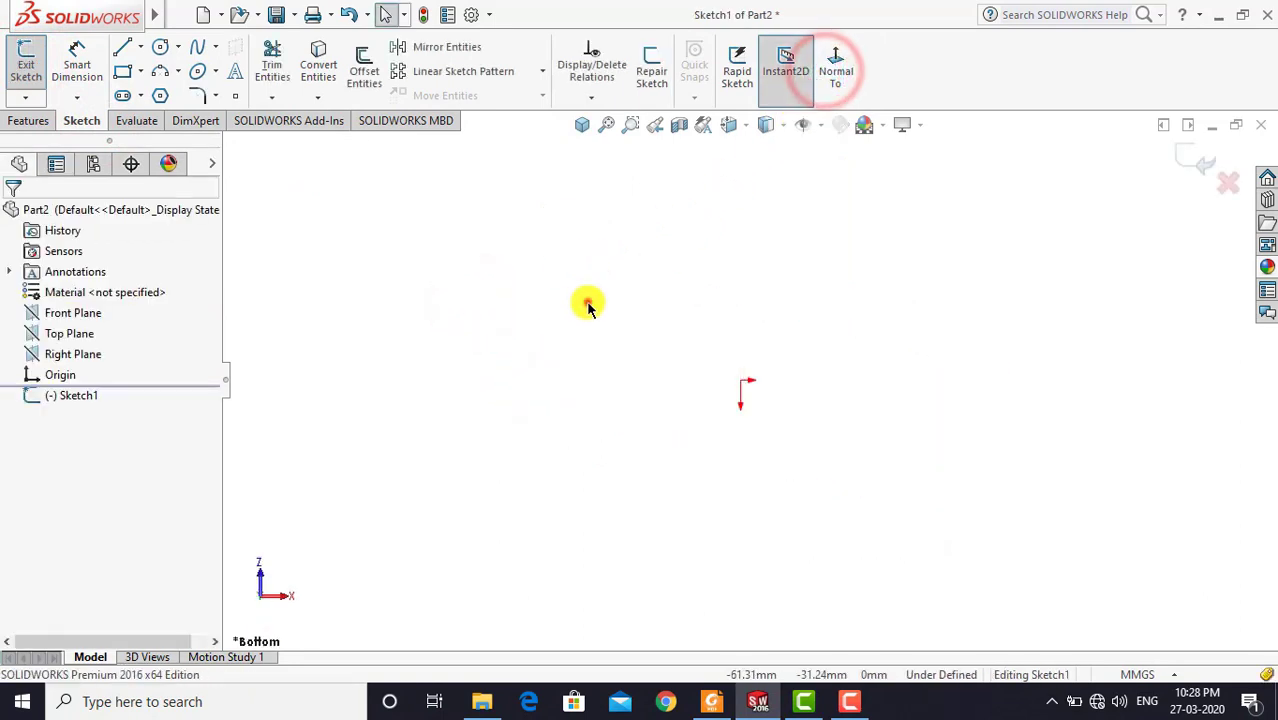
pyautogui.click(587, 302)
pyautogui.click(160, 46)
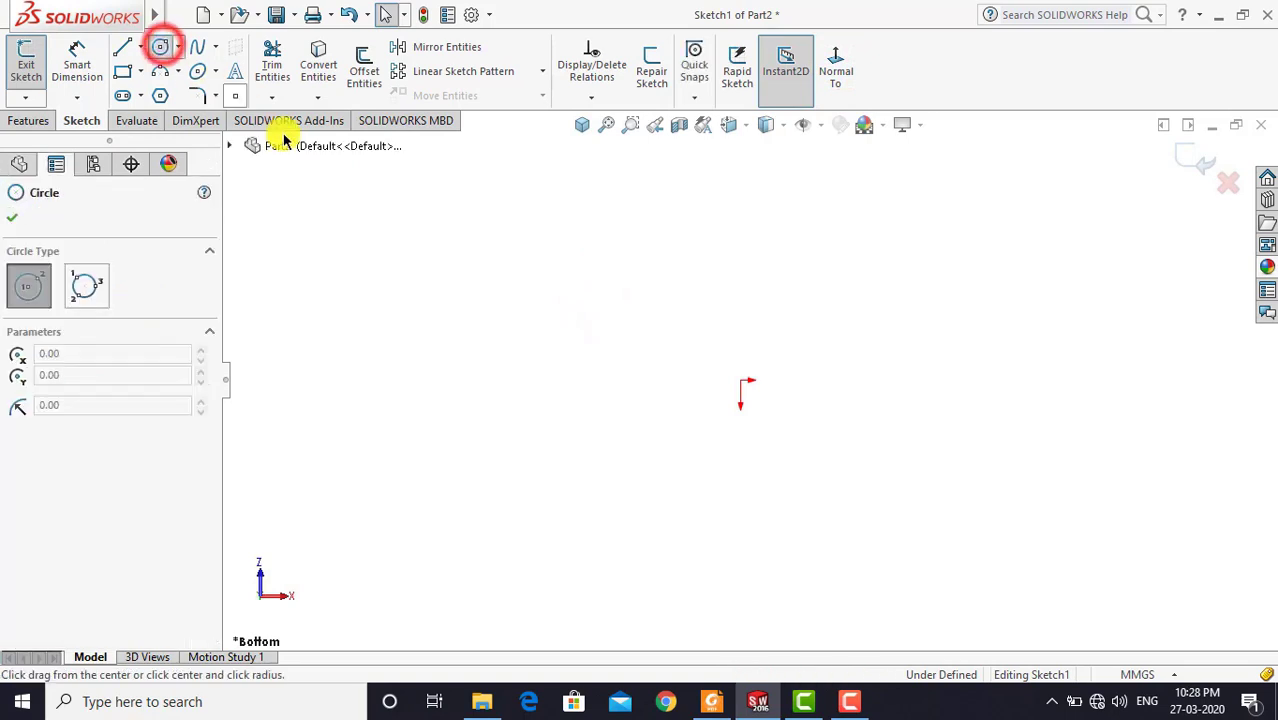
pyautogui.click(741, 388)
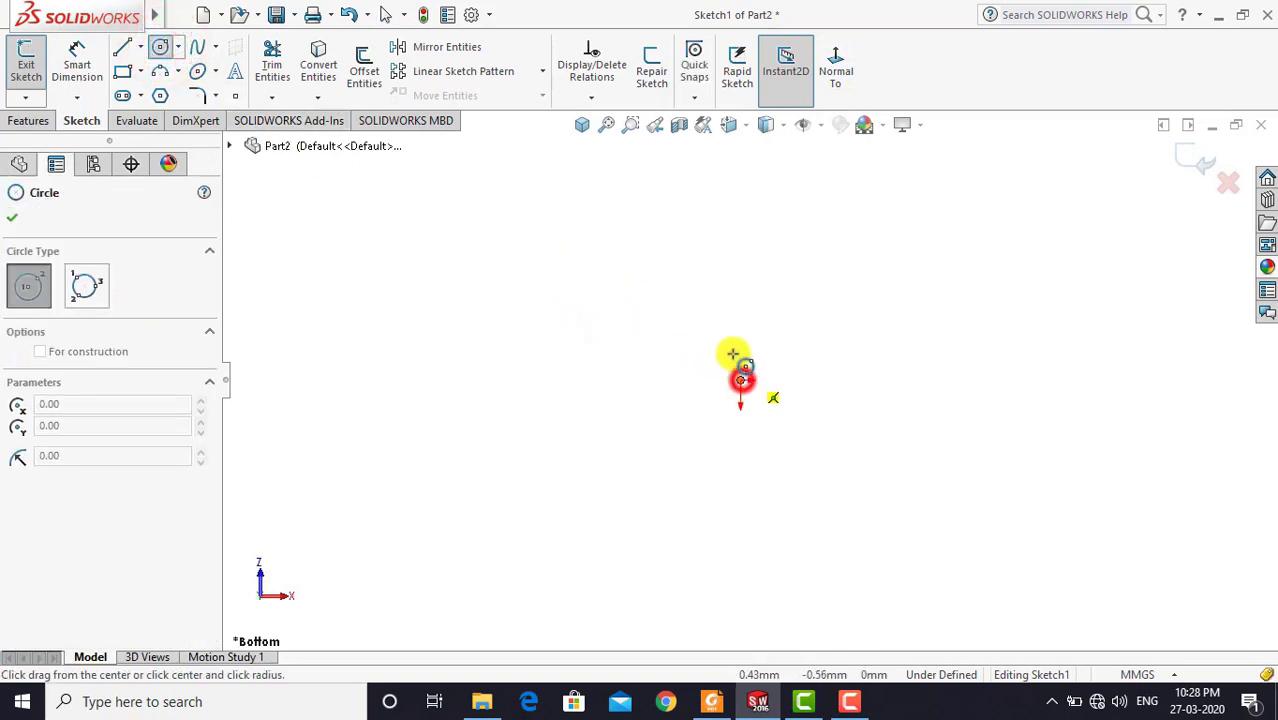
pyautogui.click(750, 302)
pyautogui.press('Escape')
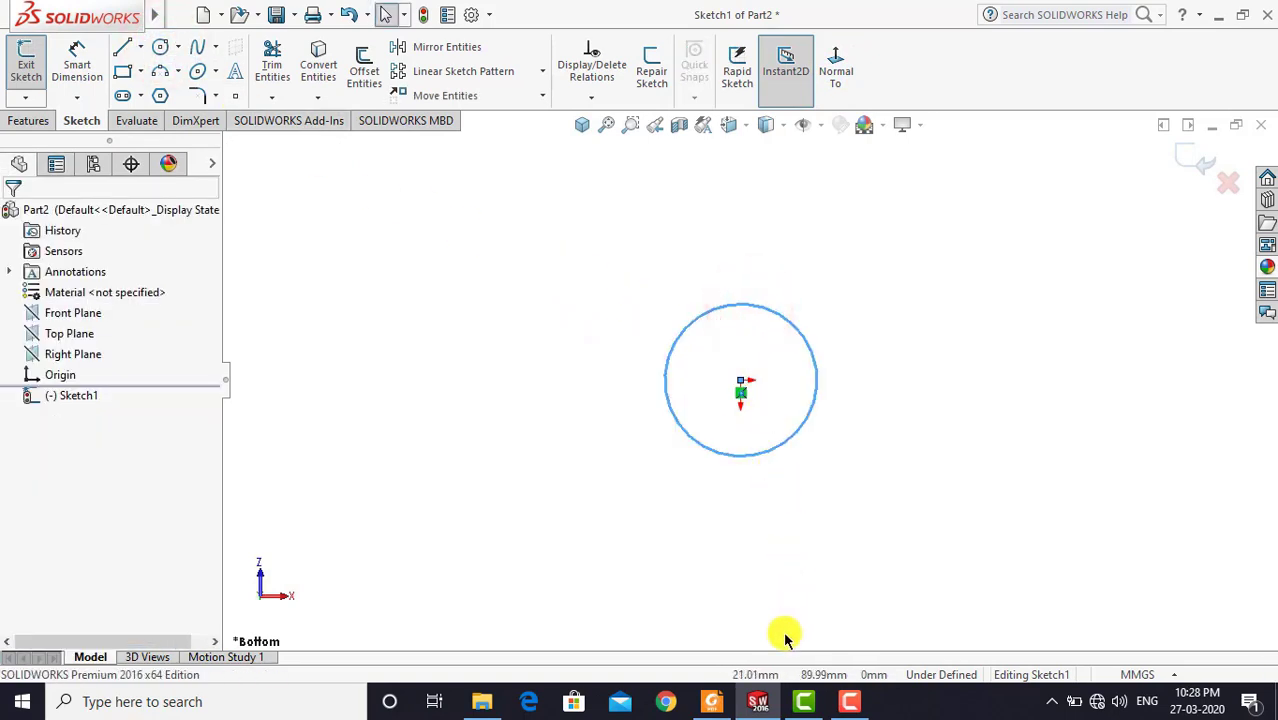
# Dimension the circle's diameter to 22 mm so the sketch is fully defined
pyautogui.click(714, 702)
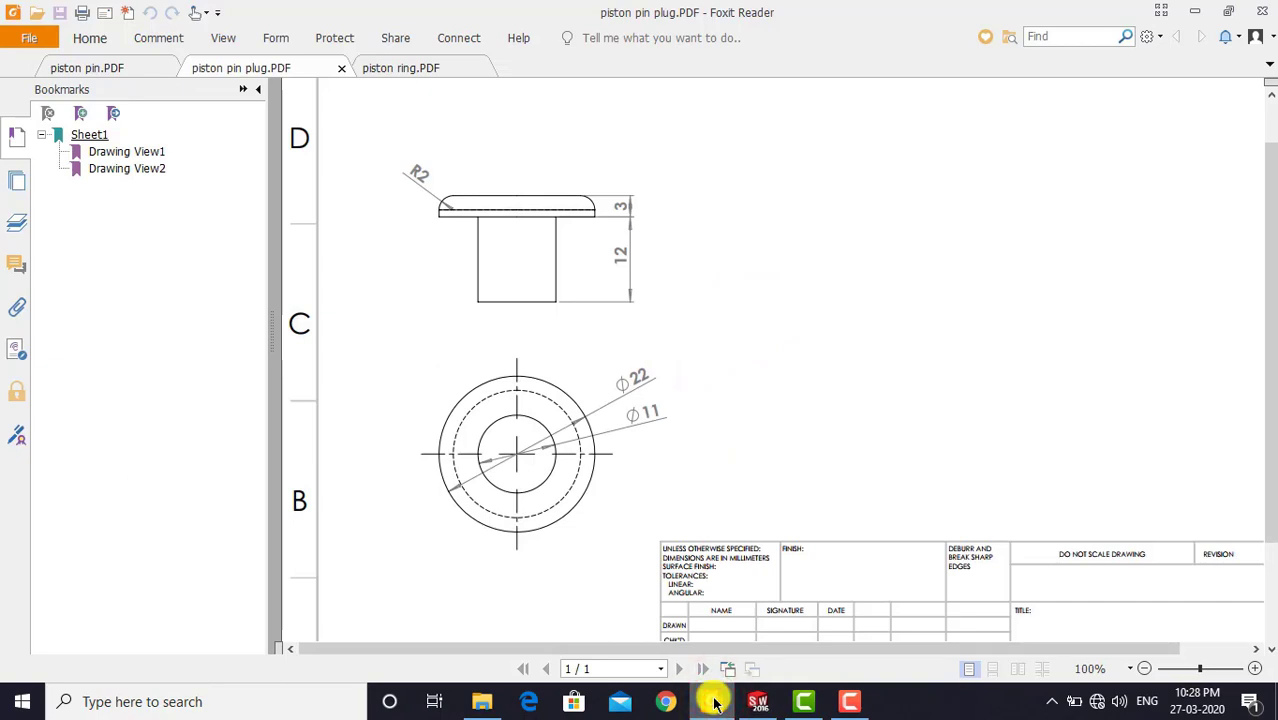
pyautogui.click(714, 702)
pyautogui.click(84, 77)
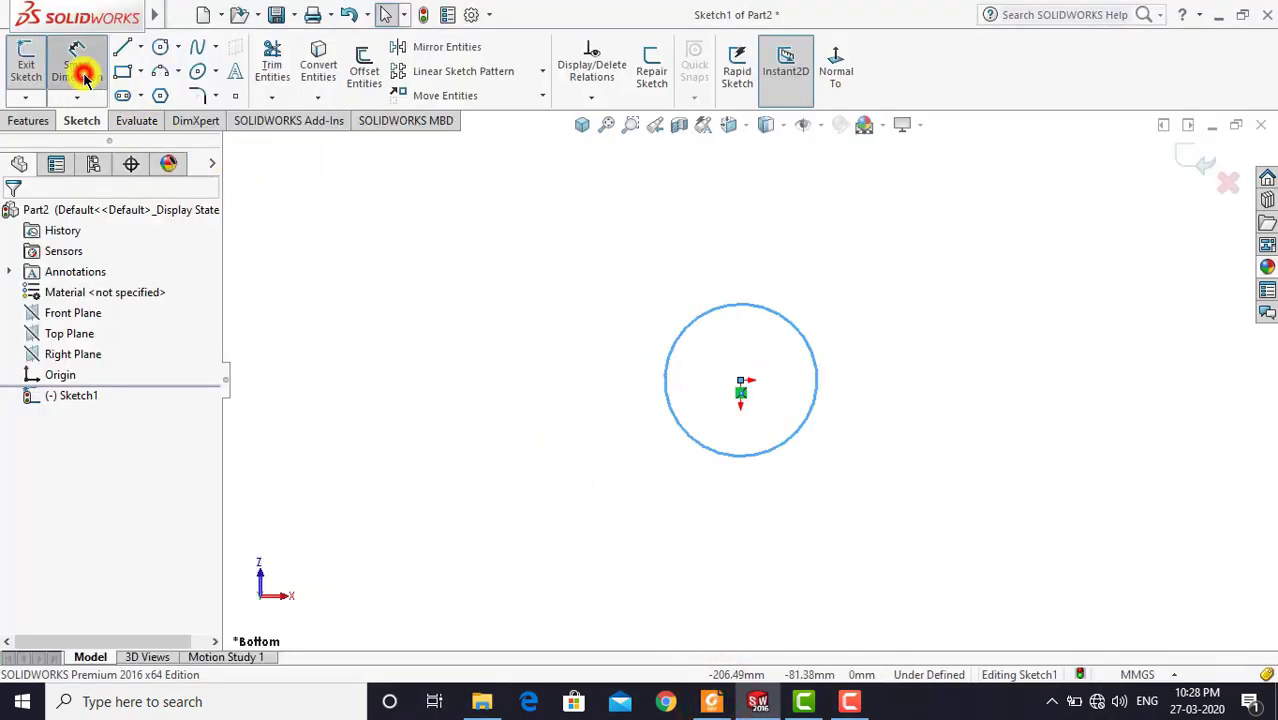
pyautogui.click(666, 370)
pyautogui.click(604, 382)
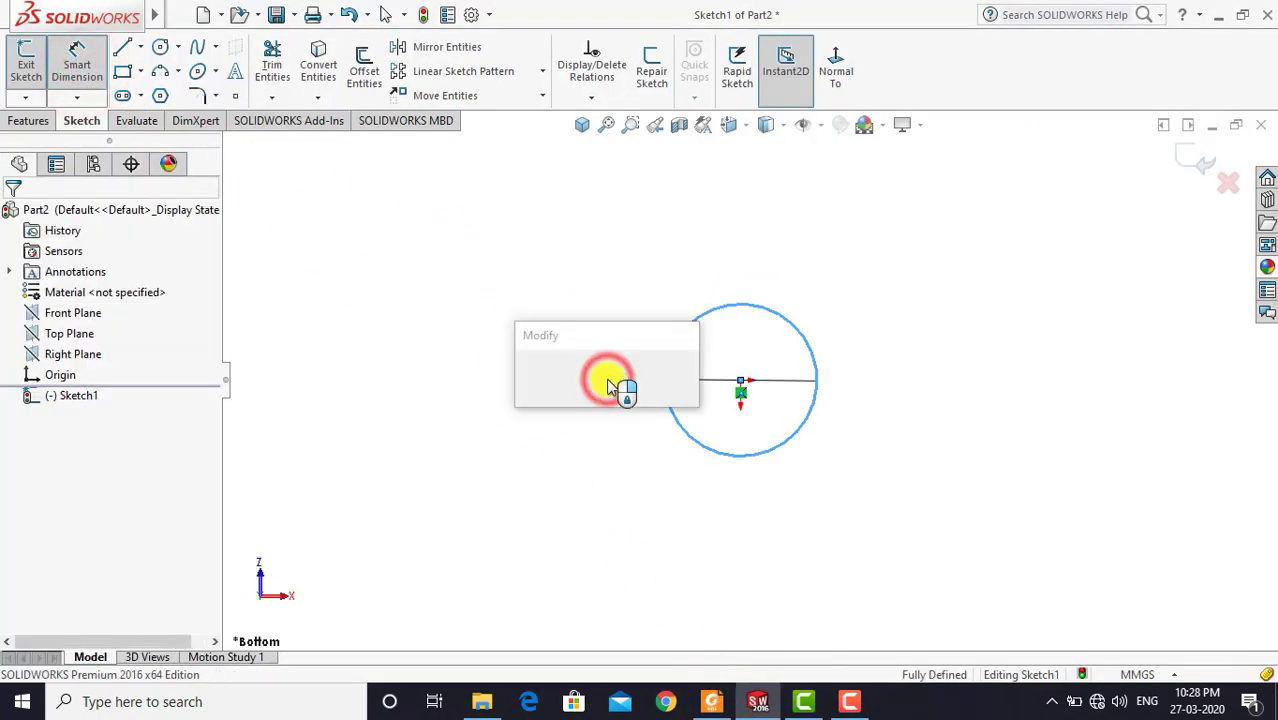
pyautogui.write('60.71946112mm')
pyautogui.press('Return')
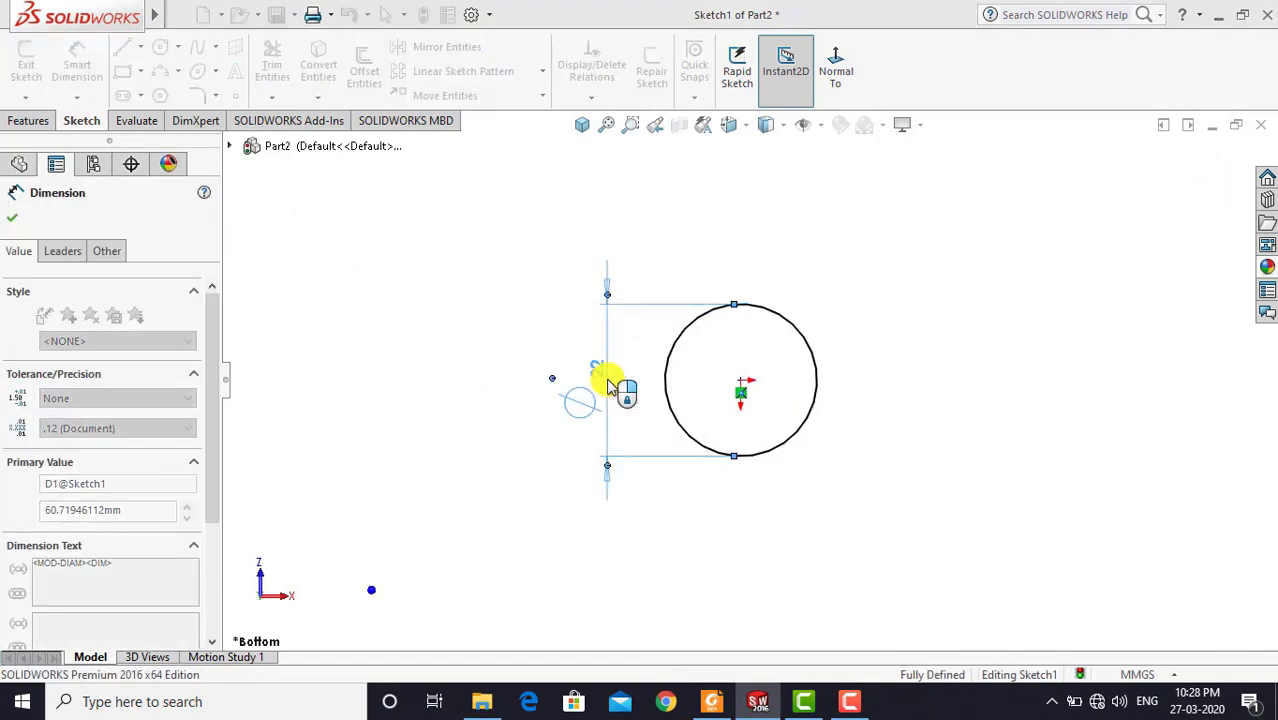
pyautogui.click(520, 266)
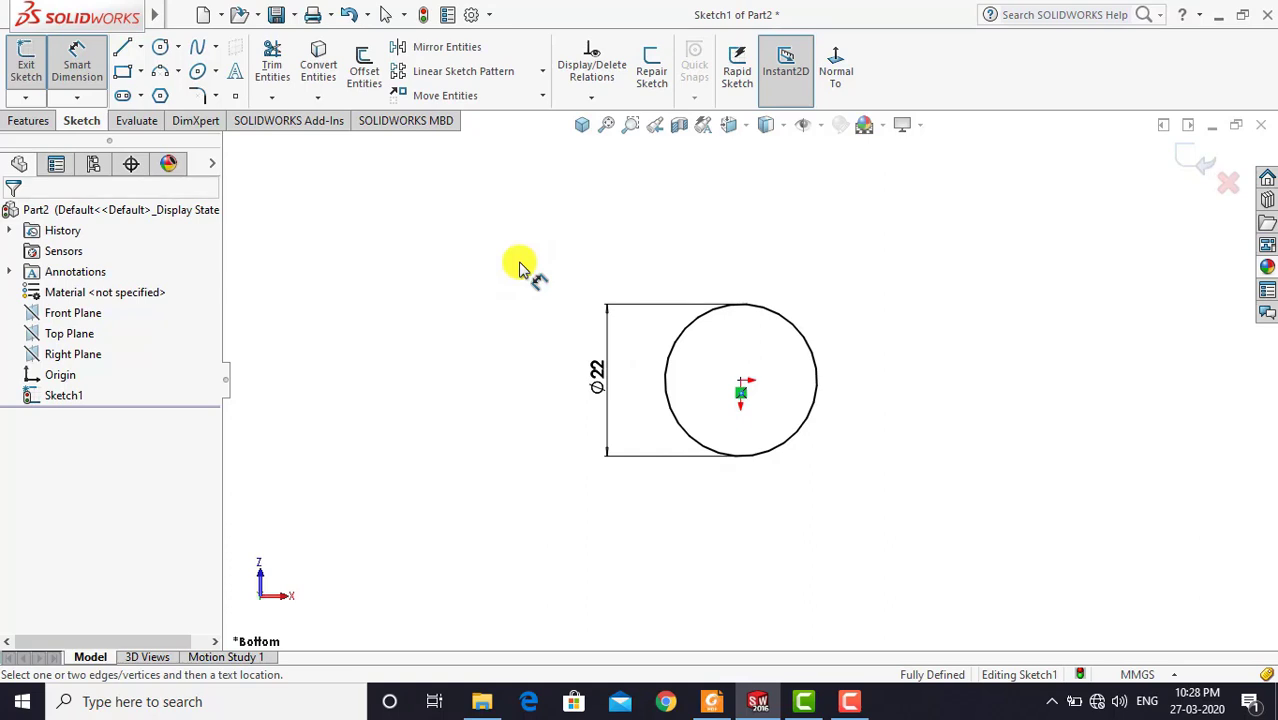
# Extrude the Ø22 circle 3 mm into a solid disc, creating Boss-Extrude1
pyautogui.click(33, 124)
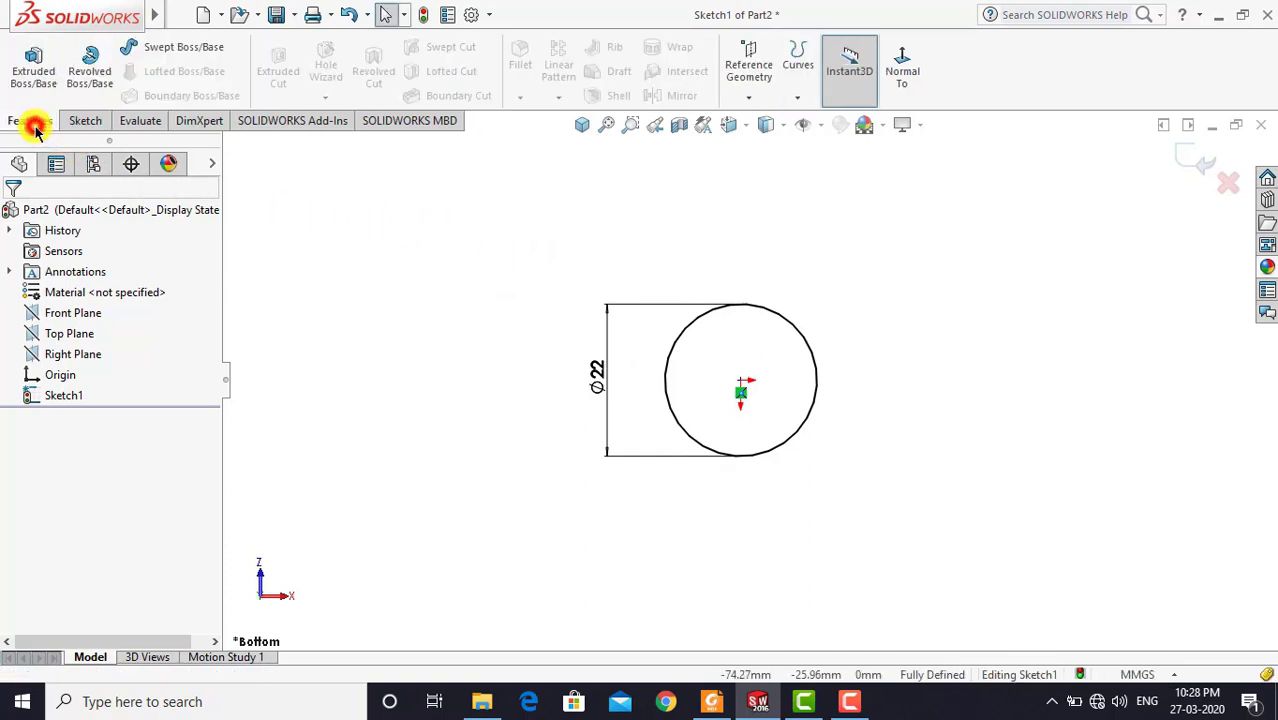
pyautogui.click(47, 82)
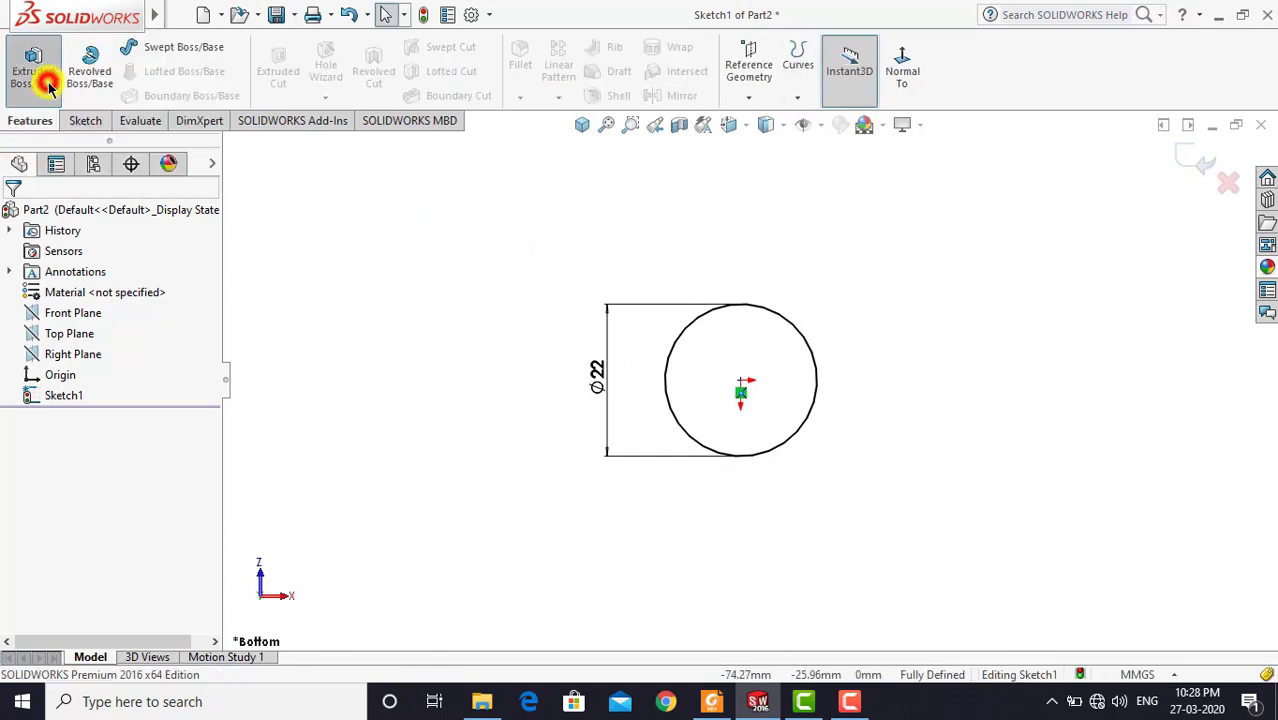
pyautogui.click(584, 127)
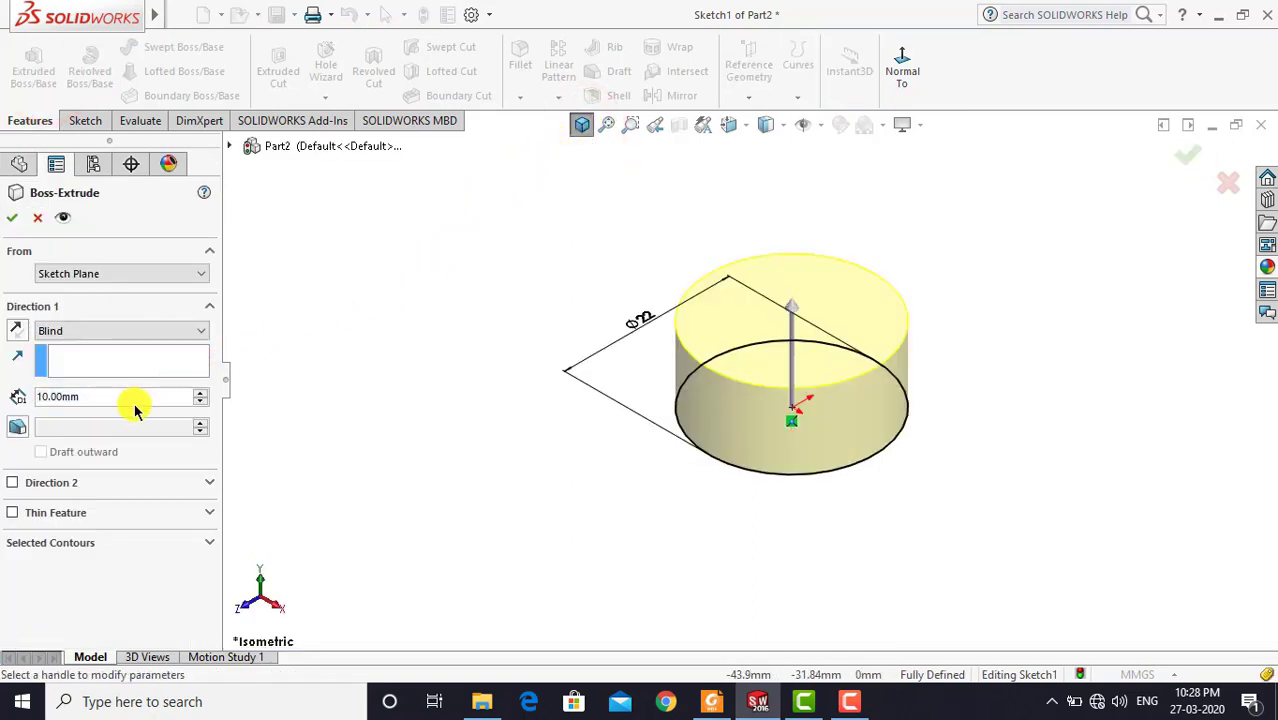
pyautogui.write('3')
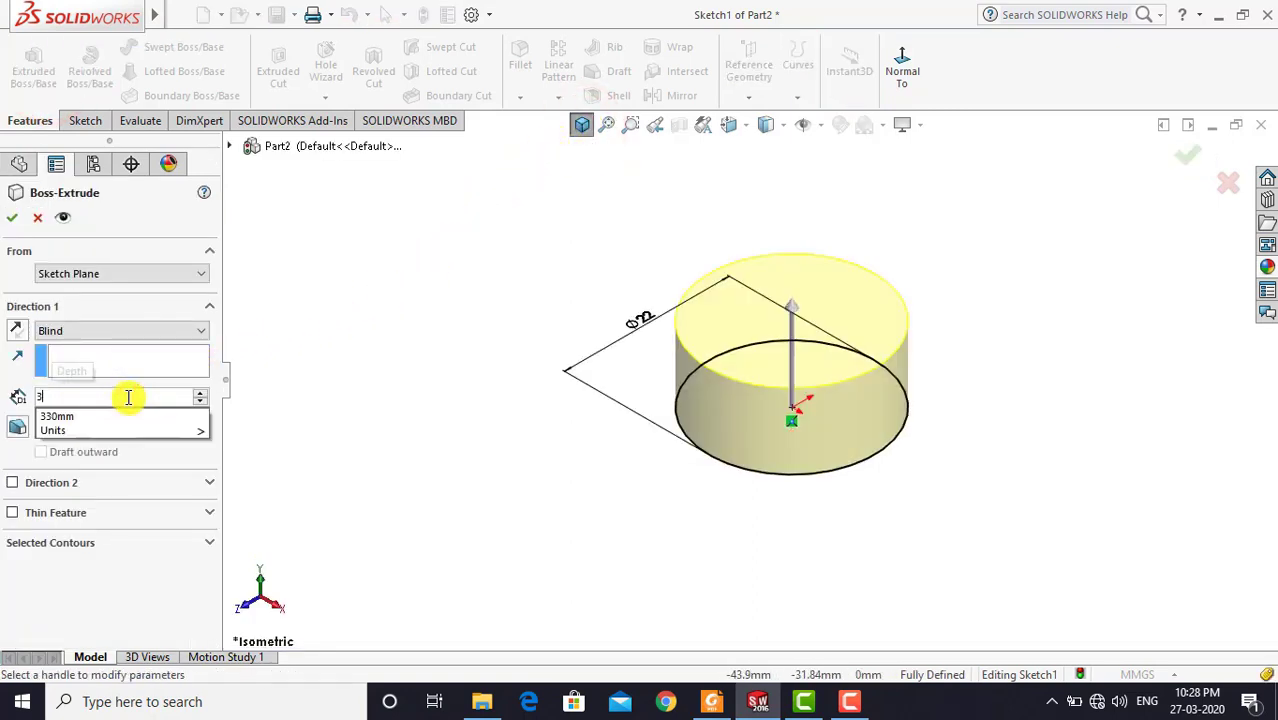
pyautogui.press('Return')
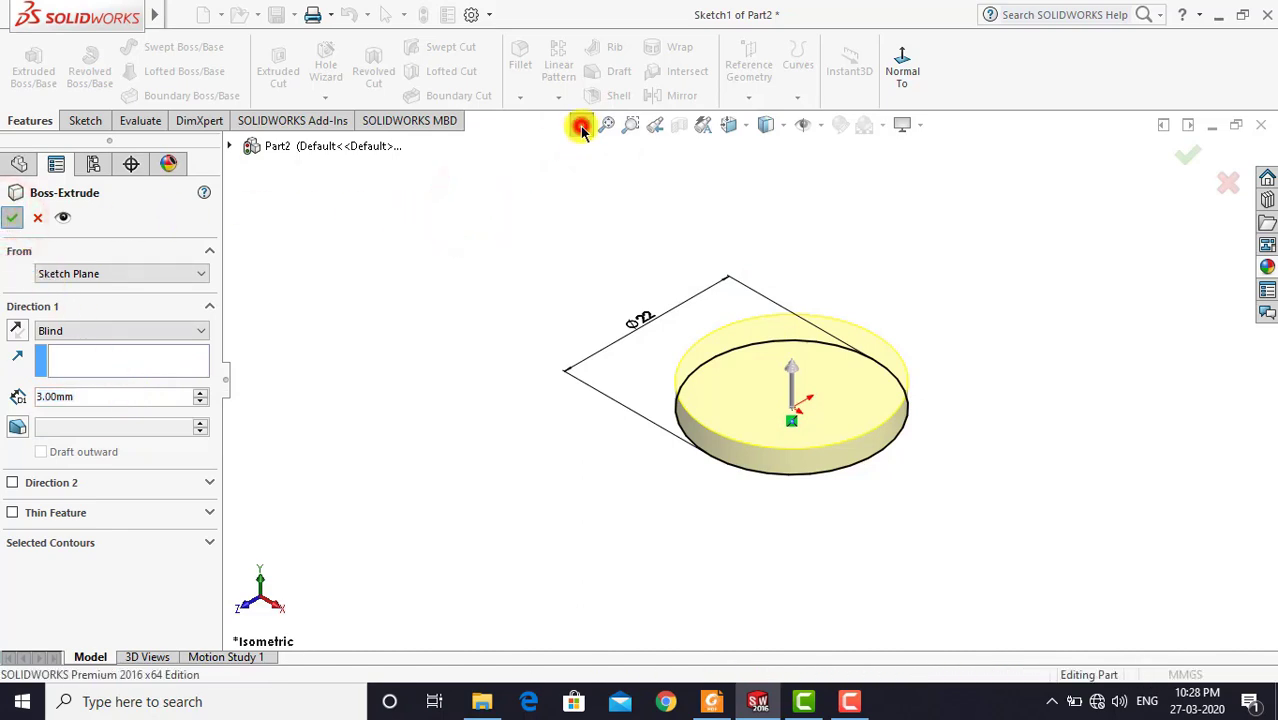
pyautogui.click(582, 127)
pyautogui.click(548, 261)
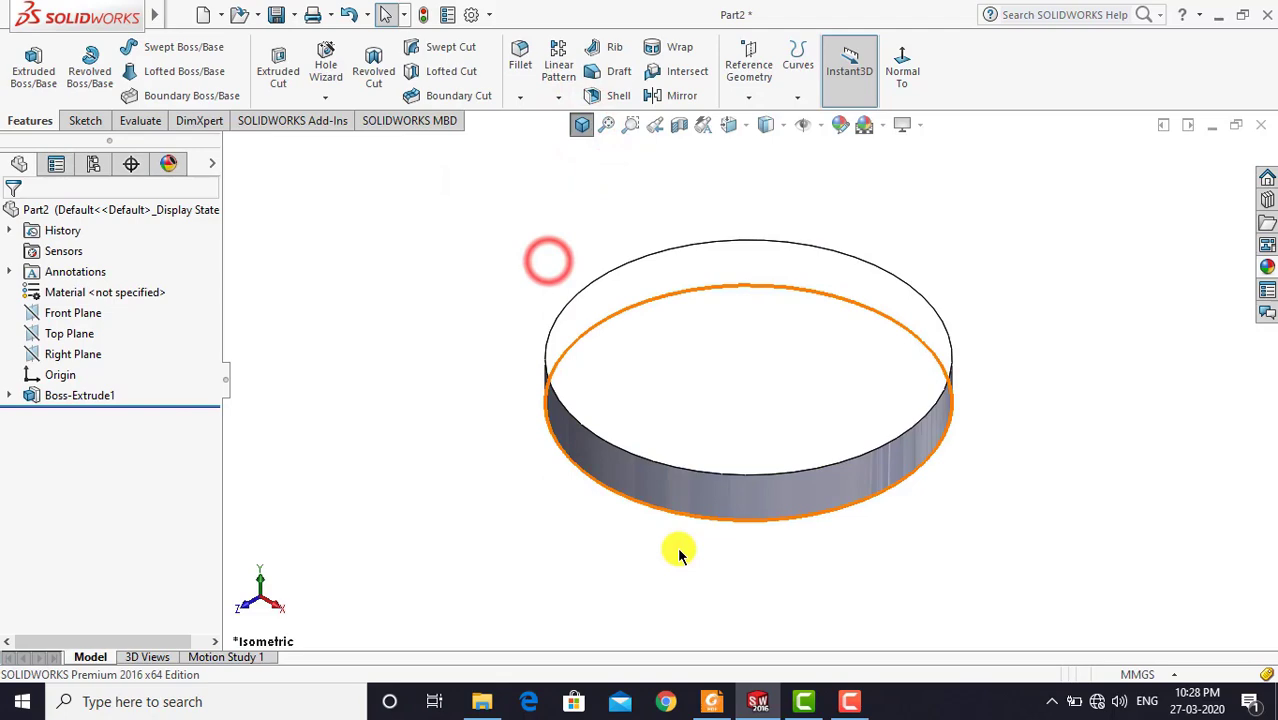
pyautogui.click(716, 704)
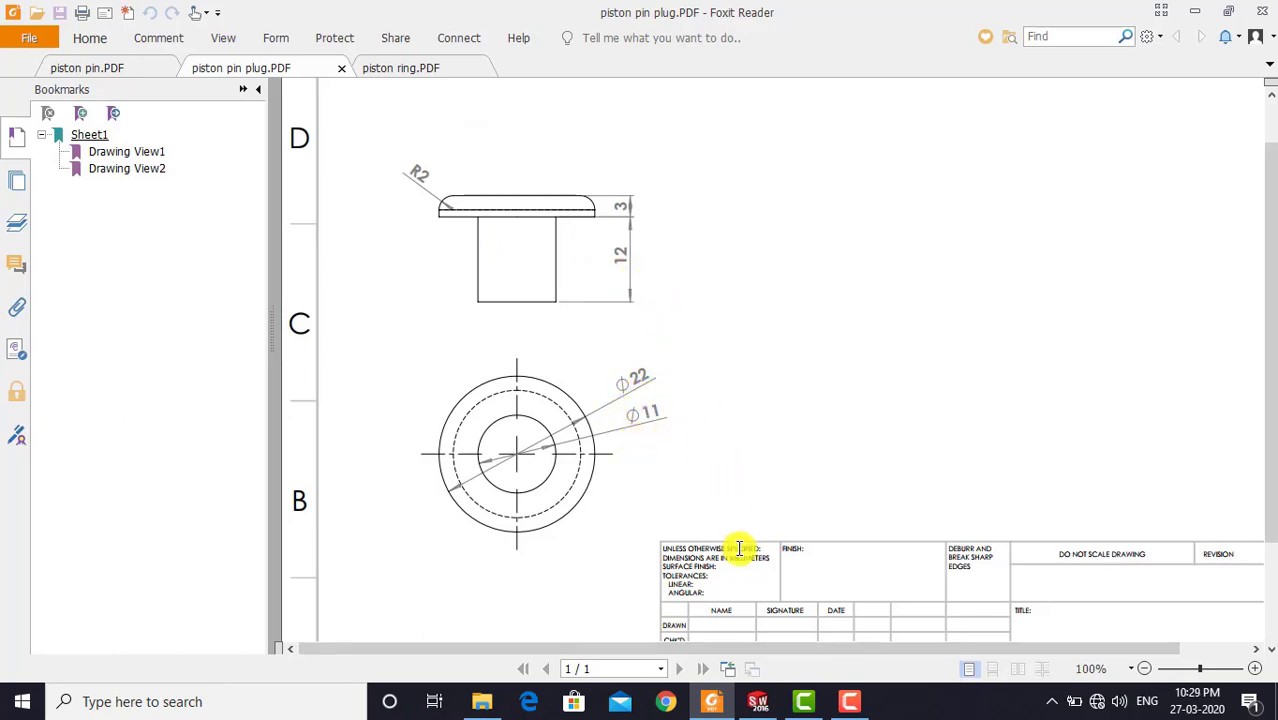
pyautogui.click(757, 701)
pyautogui.click(453, 355)
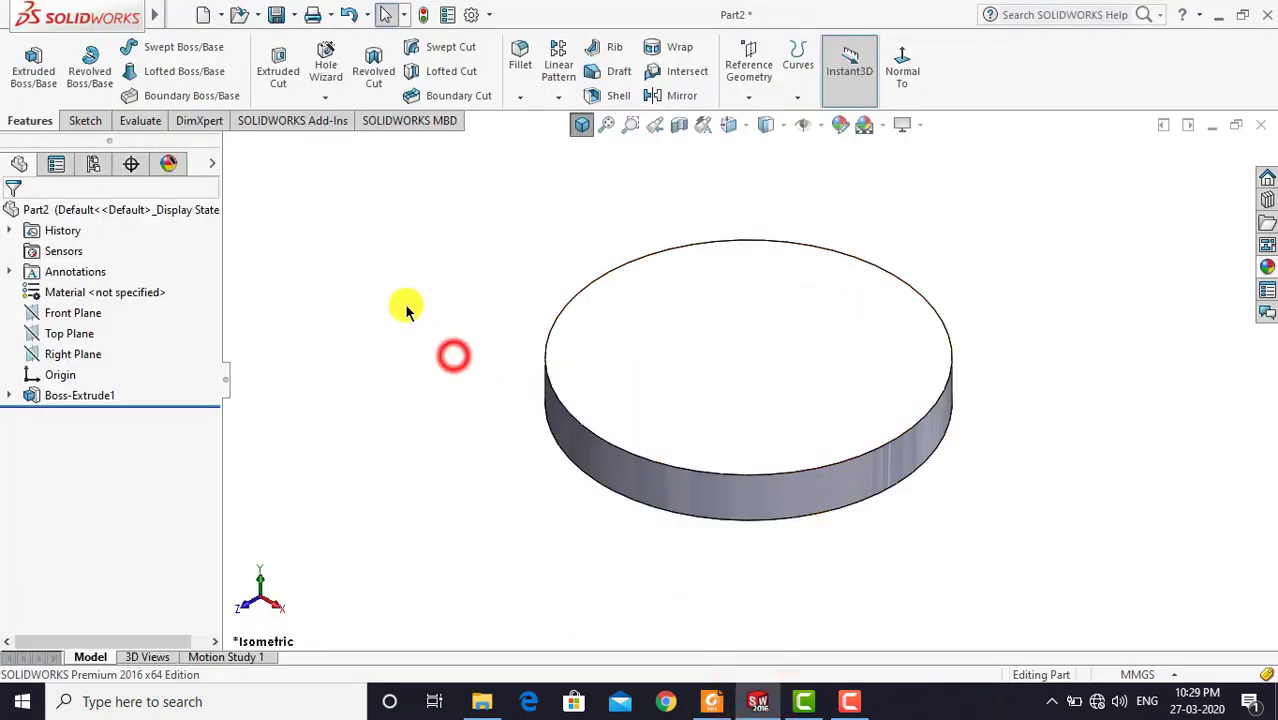
# Start a sketch on the disc's bottom face and draw a circle centred on the origin
pyautogui.click(85, 120)
pyautogui.click(27, 60)
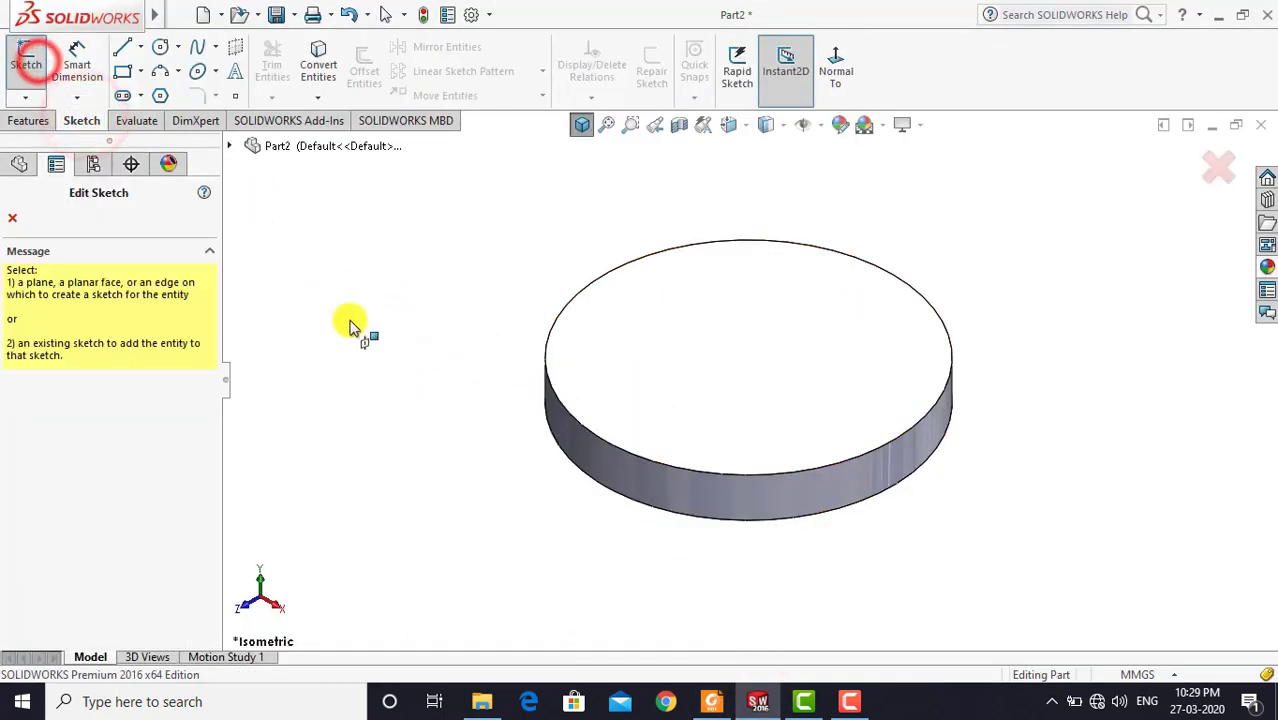
pyautogui.moveTo(560, 580); pyautogui.dragTo(603, 378, button='middle')
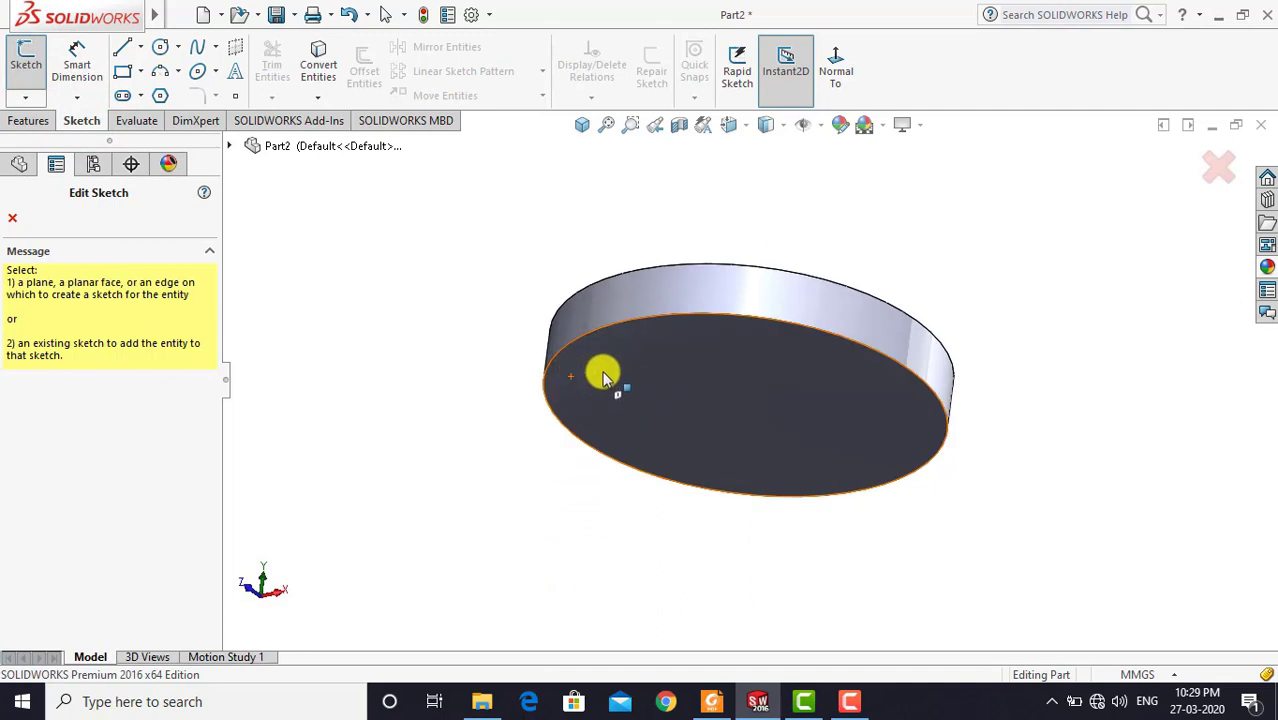
pyautogui.click(647, 364)
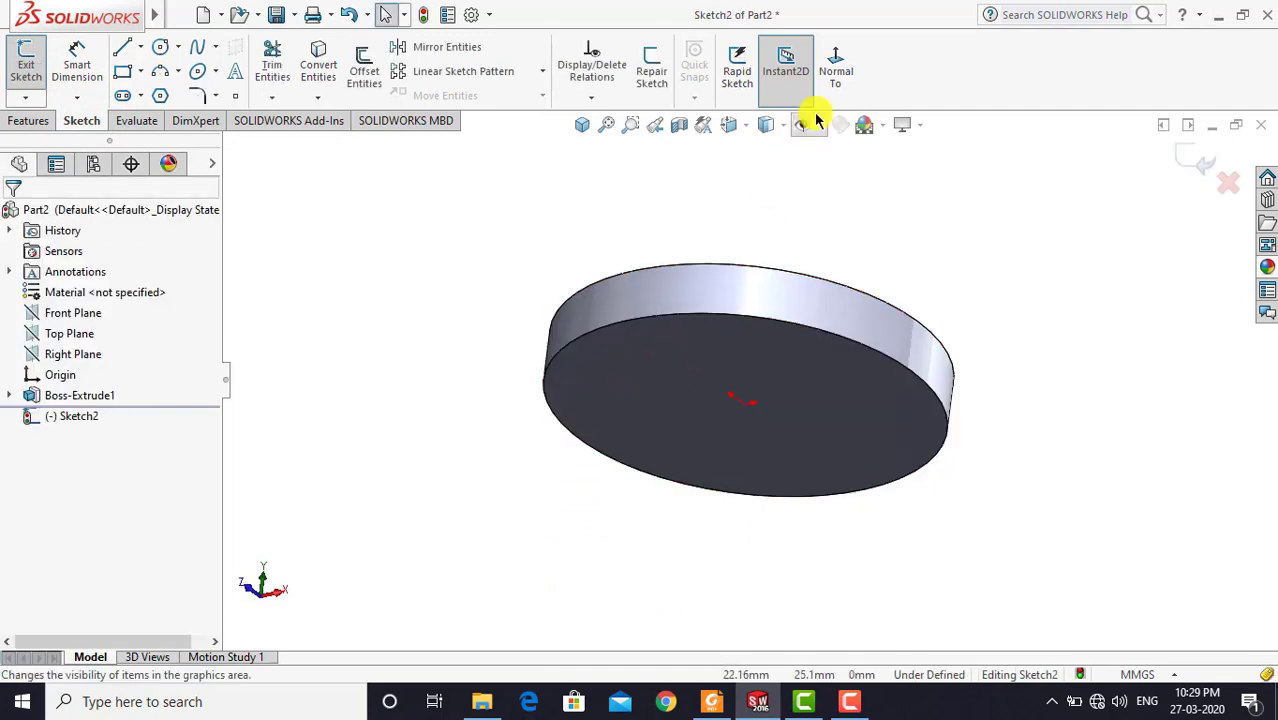
pyautogui.click(835, 75)
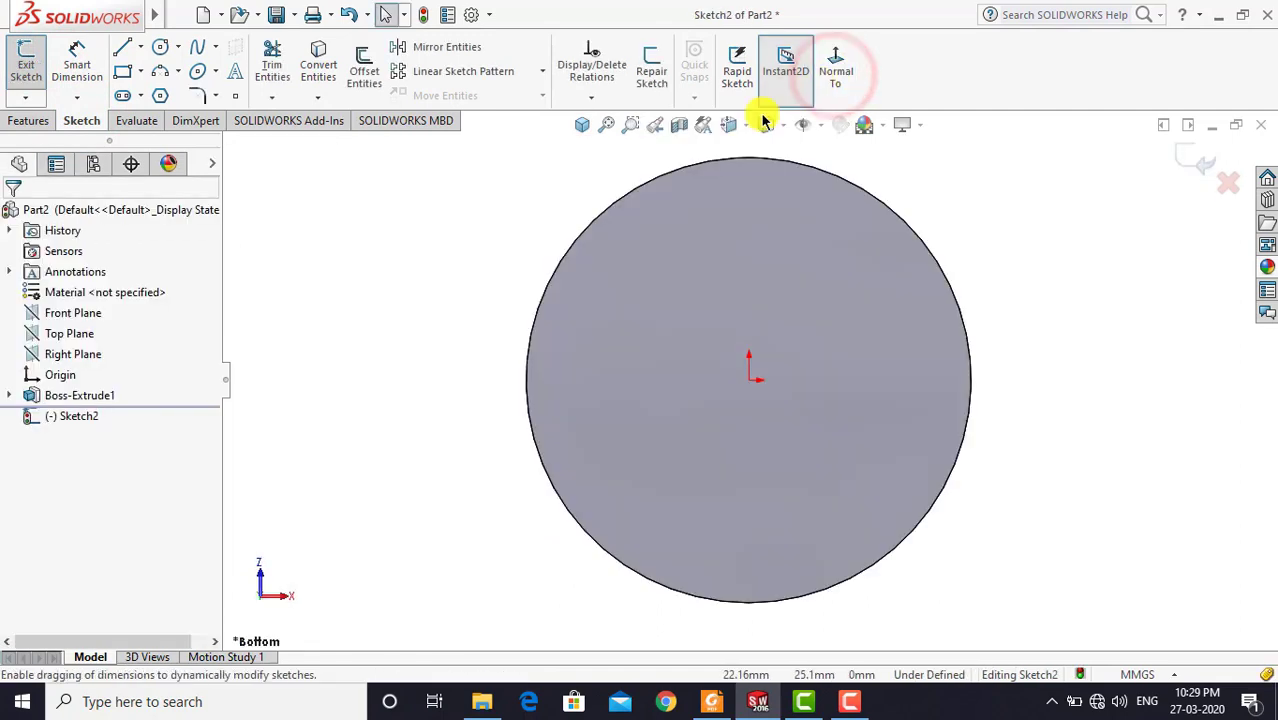
pyautogui.click(160, 47)
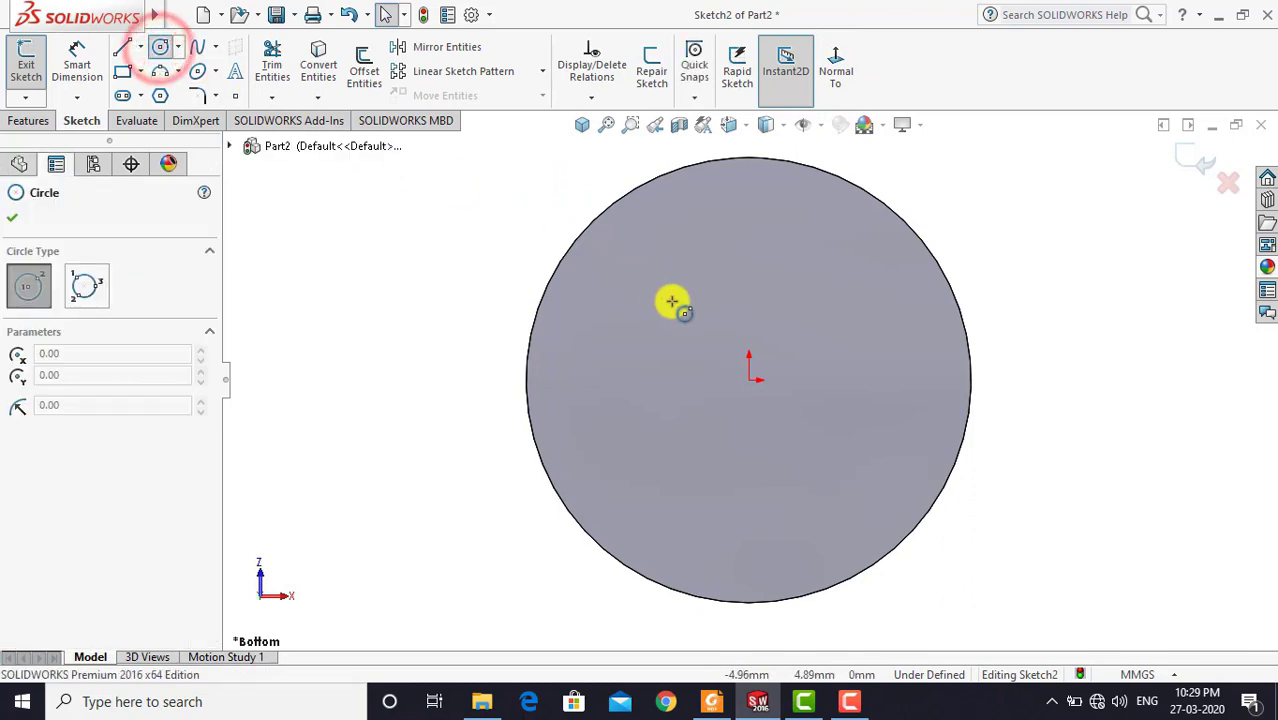
pyautogui.click(749, 380)
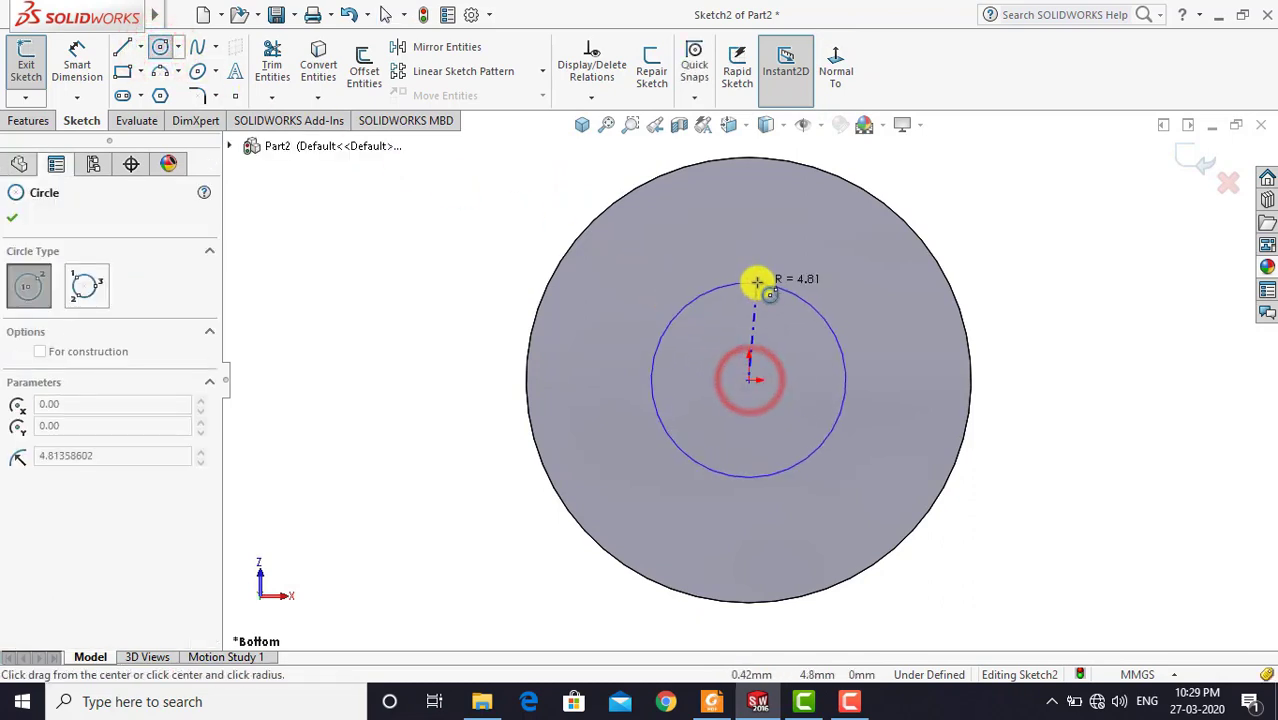
pyautogui.click(757, 280)
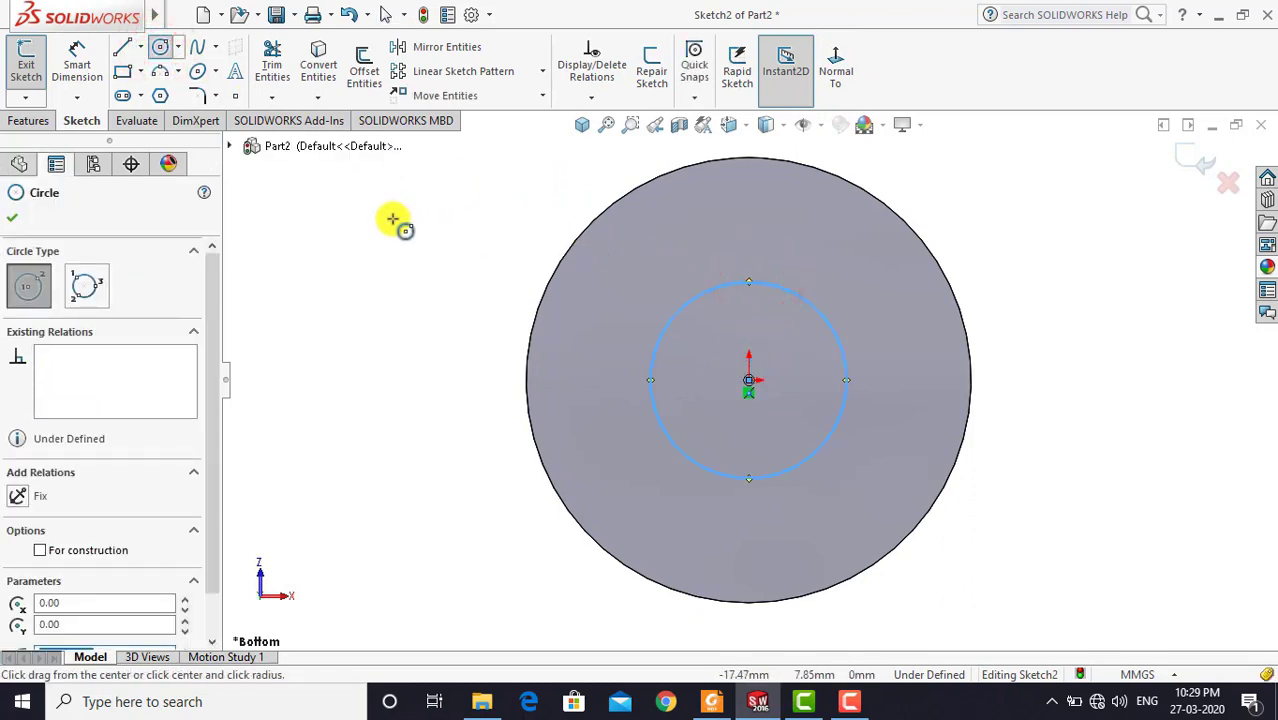
# Dimension the new circle's diameter to 11 mm
pyautogui.click(80, 55)
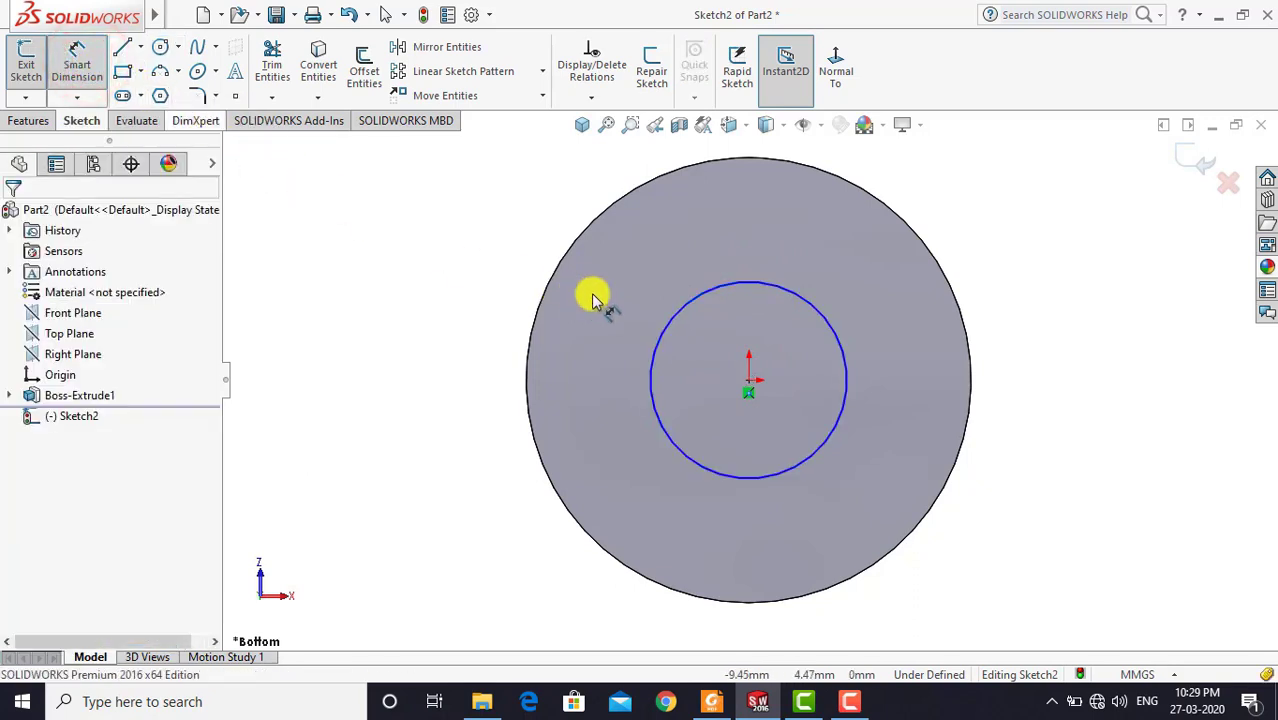
pyautogui.click(665, 322)
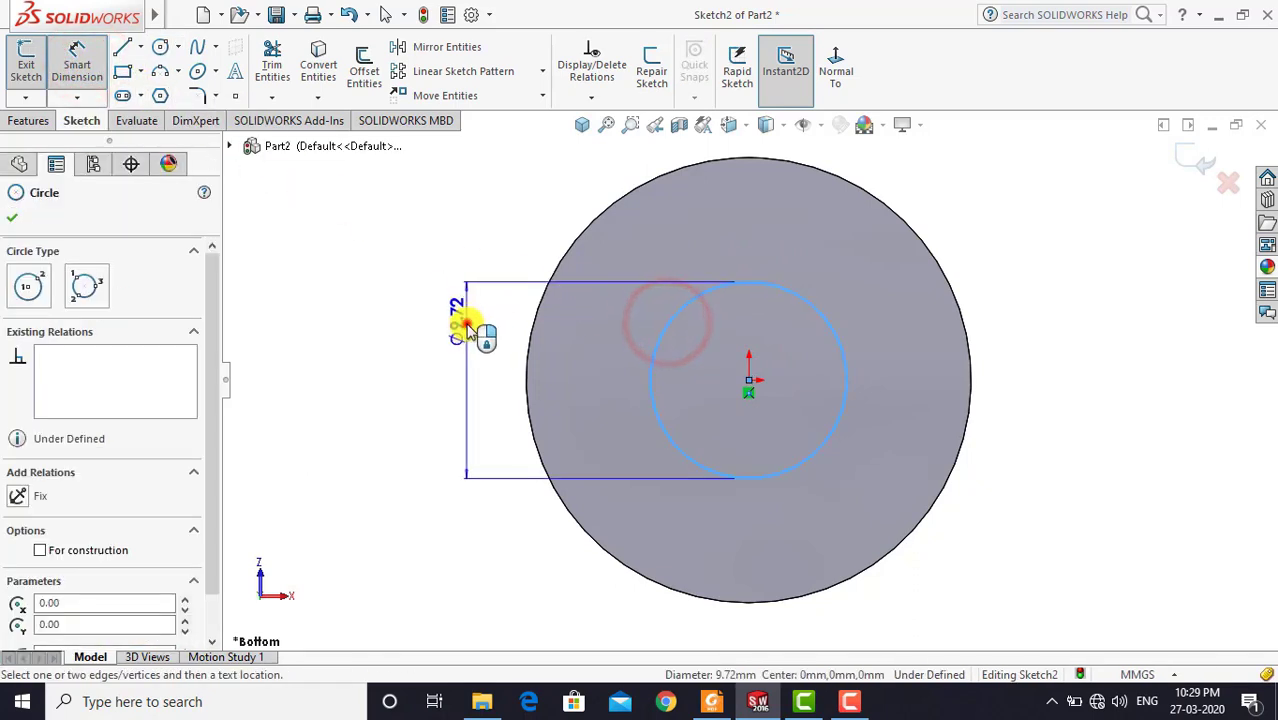
pyautogui.click(466, 330)
pyautogui.write('11')
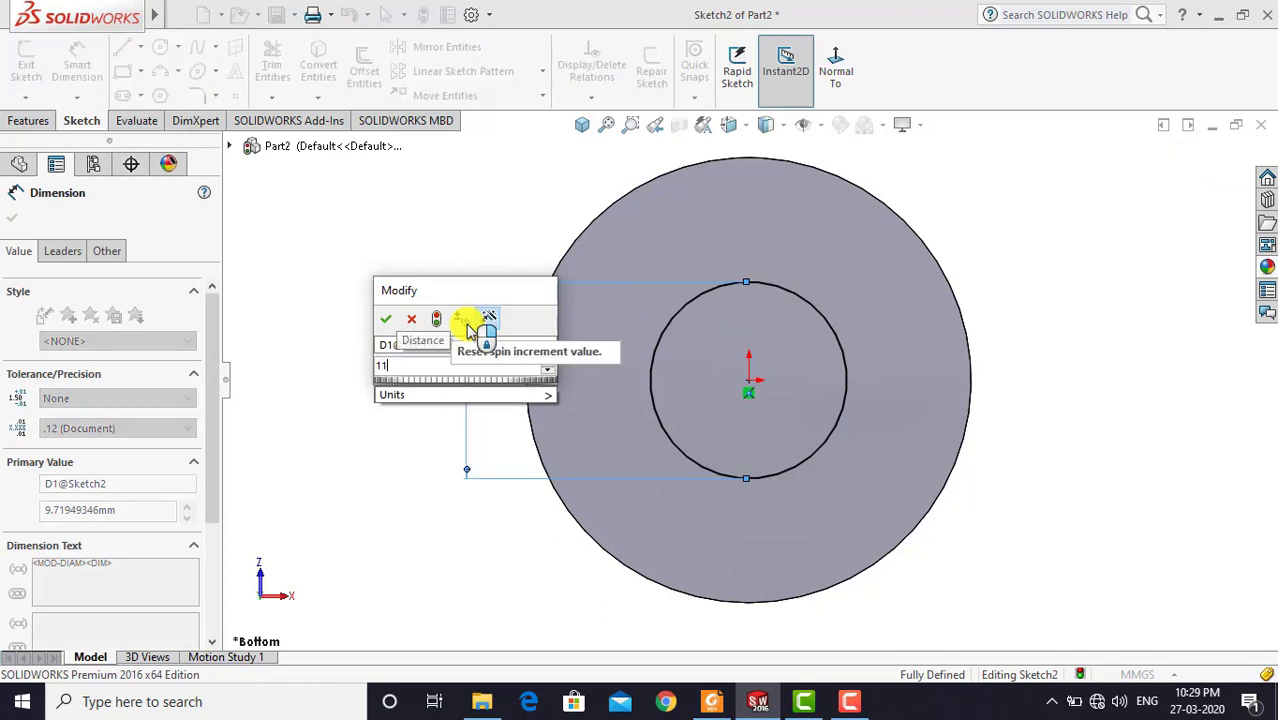
pyautogui.press('Return')
pyautogui.click(391, 229)
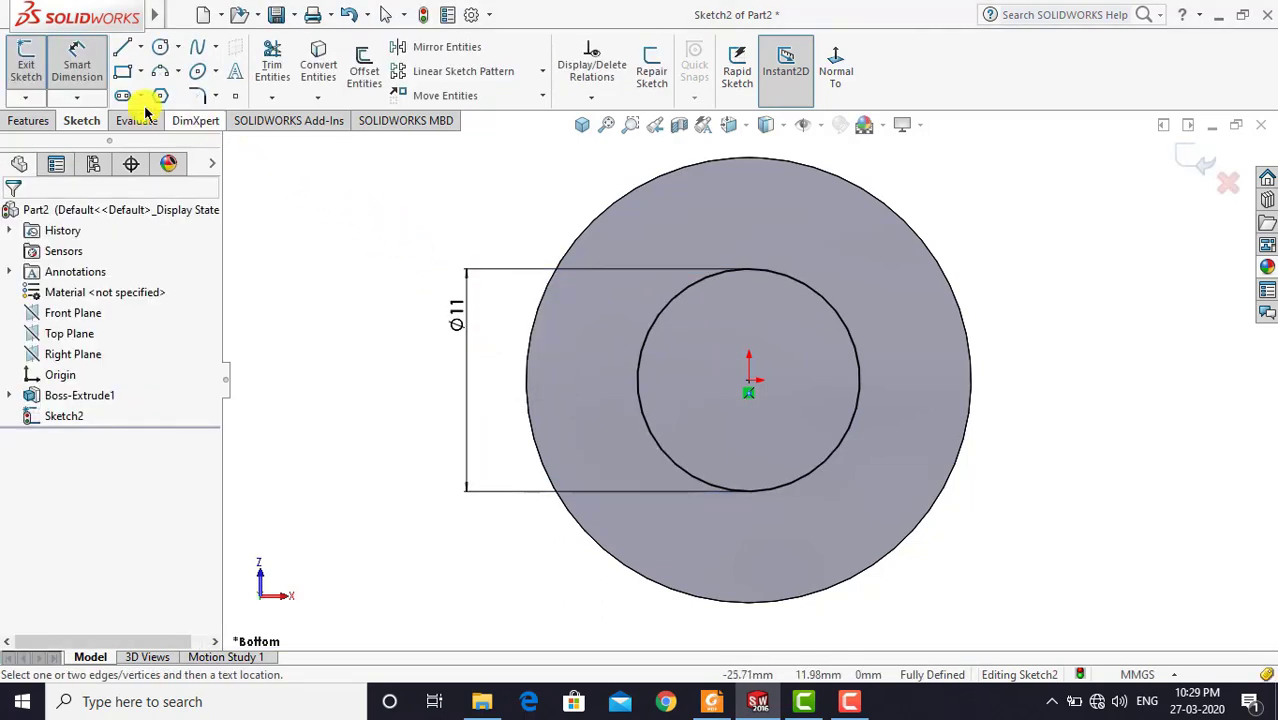
pyautogui.click(77, 62)
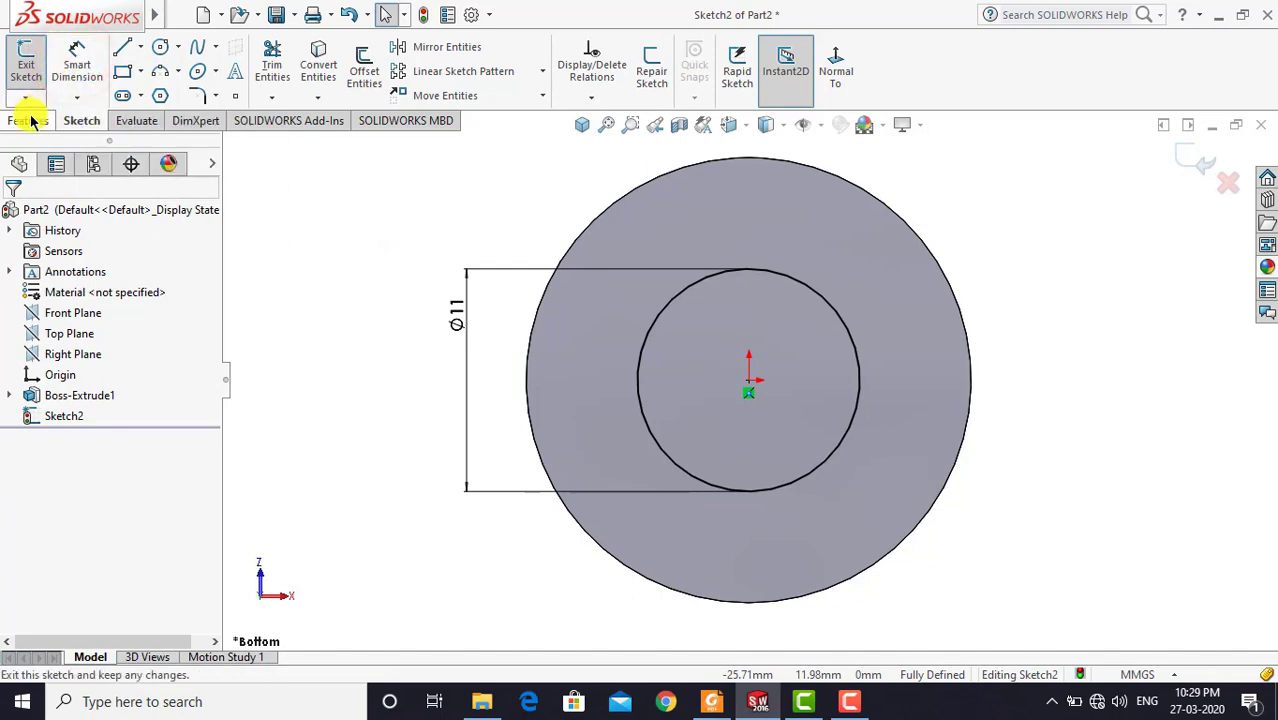
pyautogui.click(33, 120)
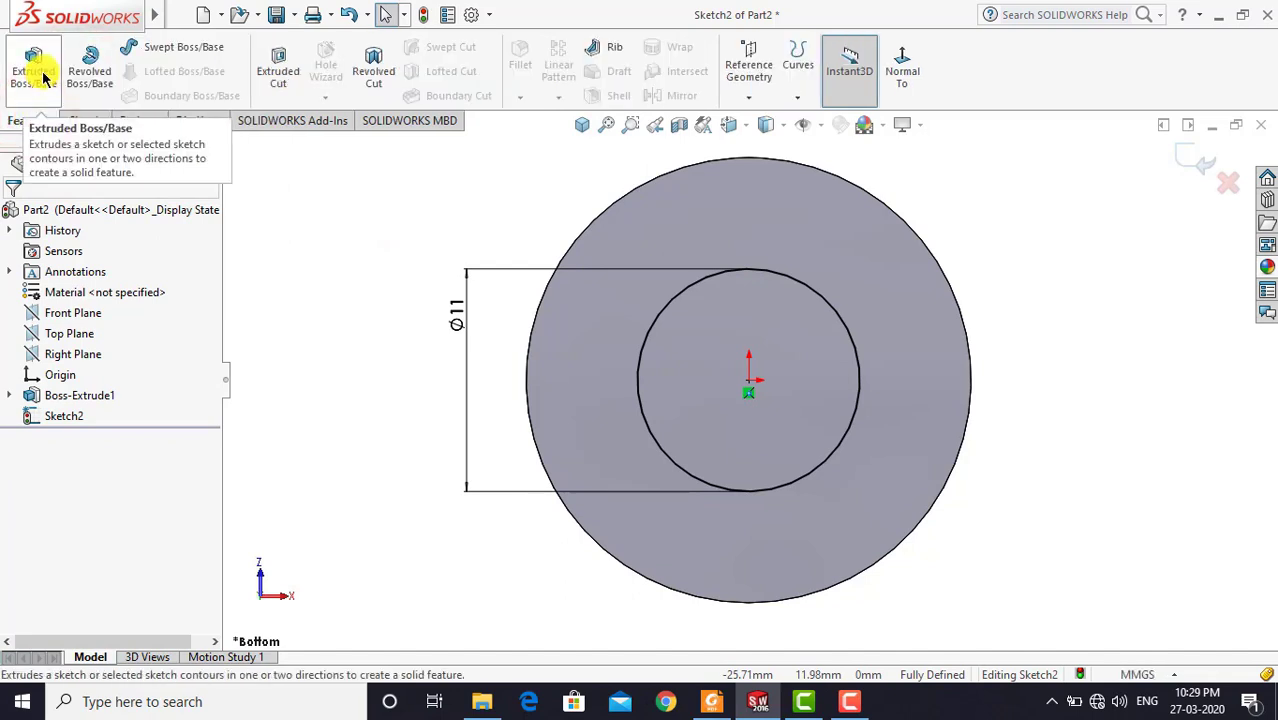
# Extrude the Ø11 circle 12 mm into the shank (Boss-Extrude2) and view the part isometrically
pyautogui.click(38, 66)
pyautogui.click(584, 125)
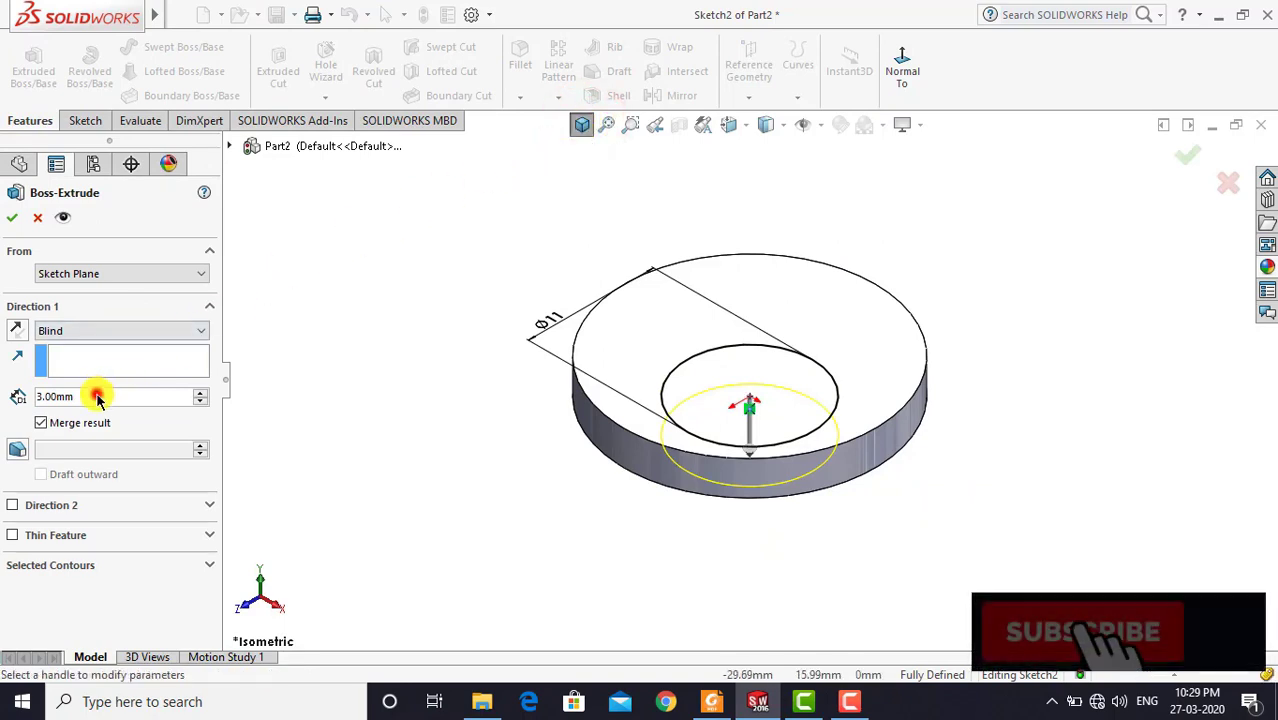
pyautogui.doubleClick(97, 397)
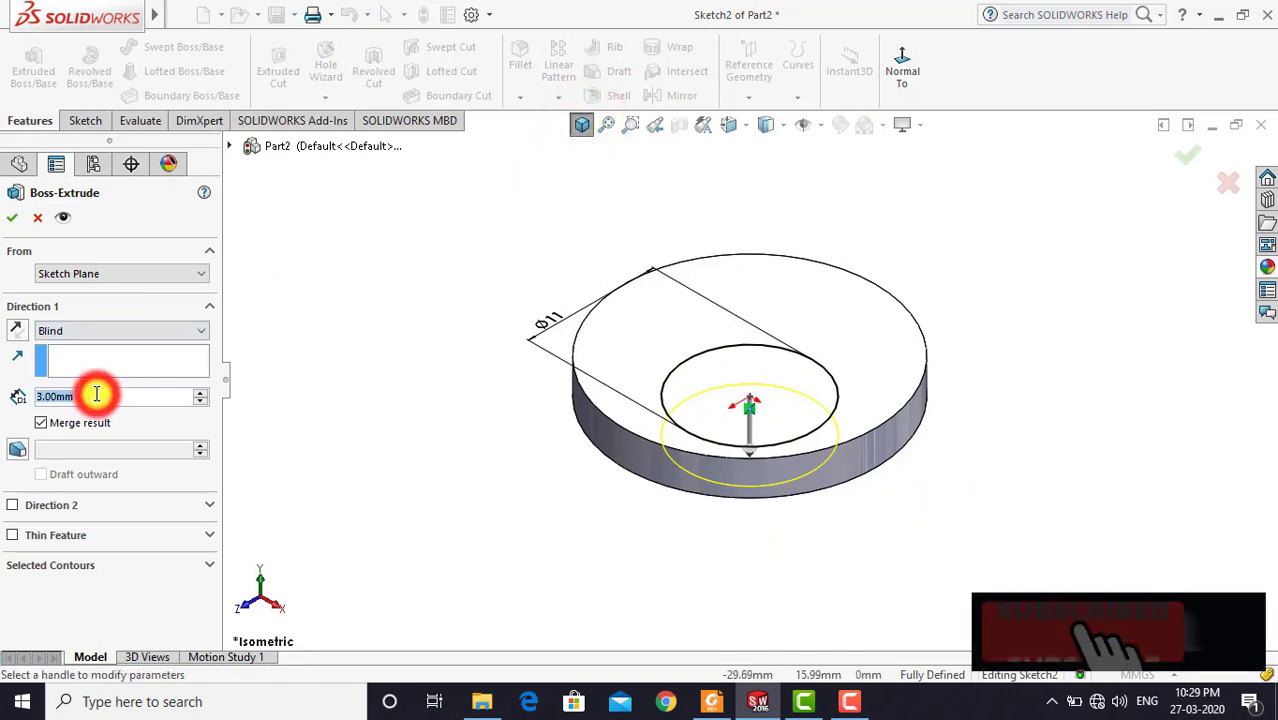
pyautogui.write('12')
pyautogui.press('Return')
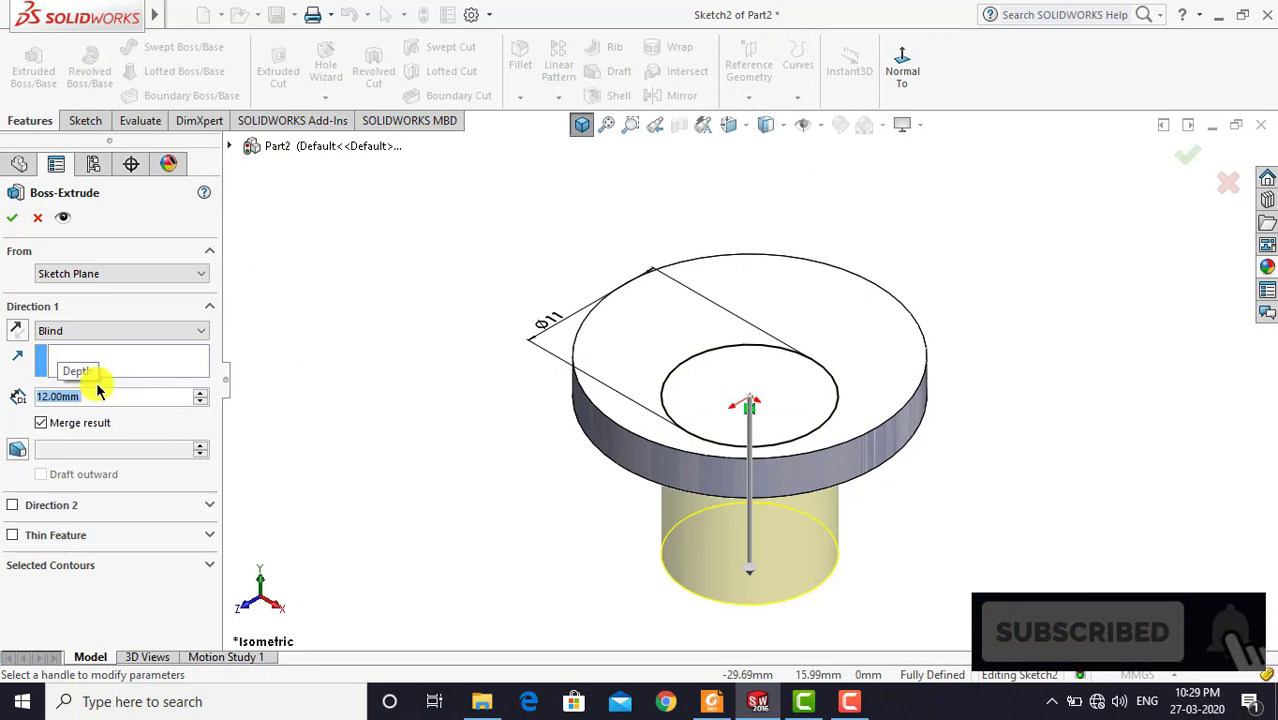
pyautogui.click(13, 217)
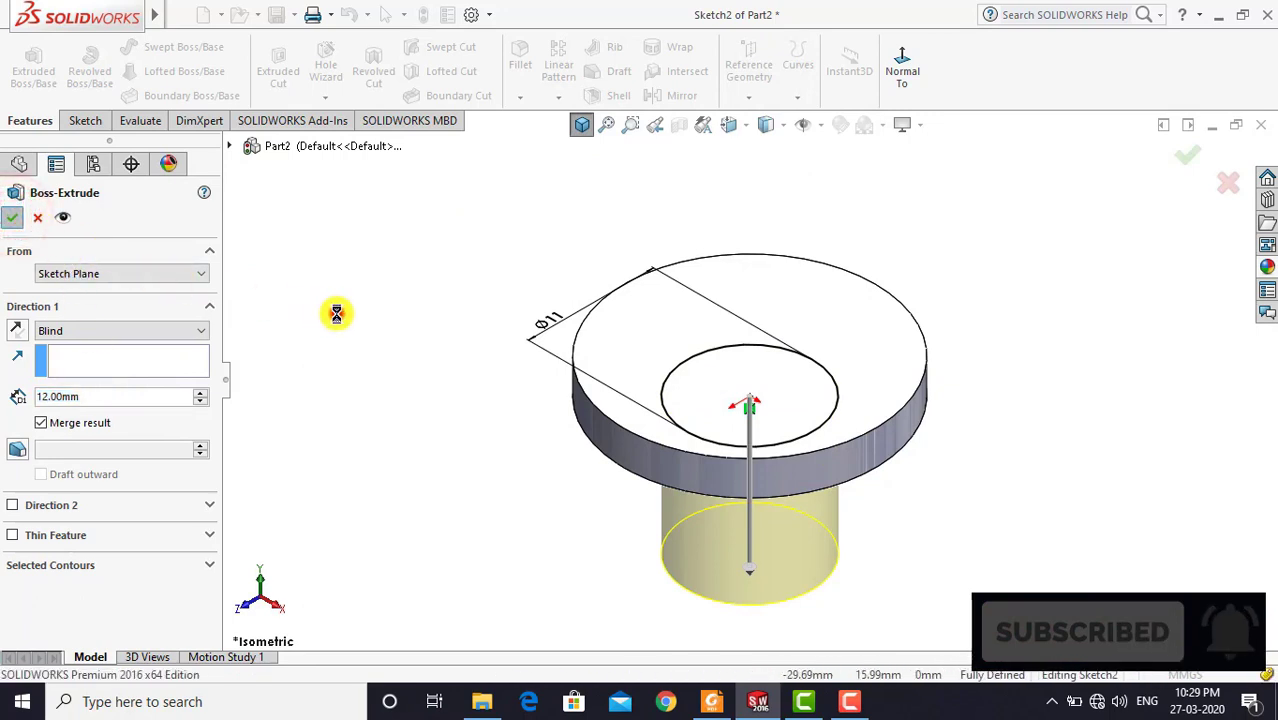
pyautogui.click(336, 313)
pyautogui.click(581, 124)
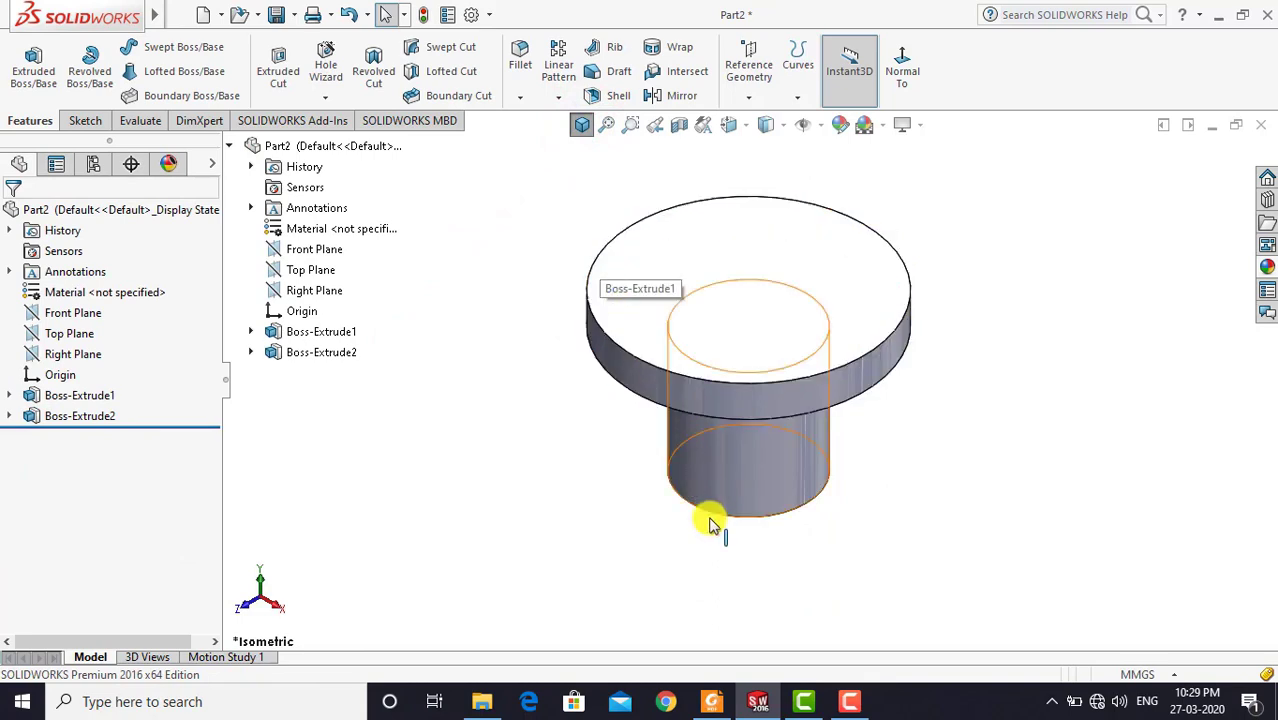
pyautogui.click(711, 701)
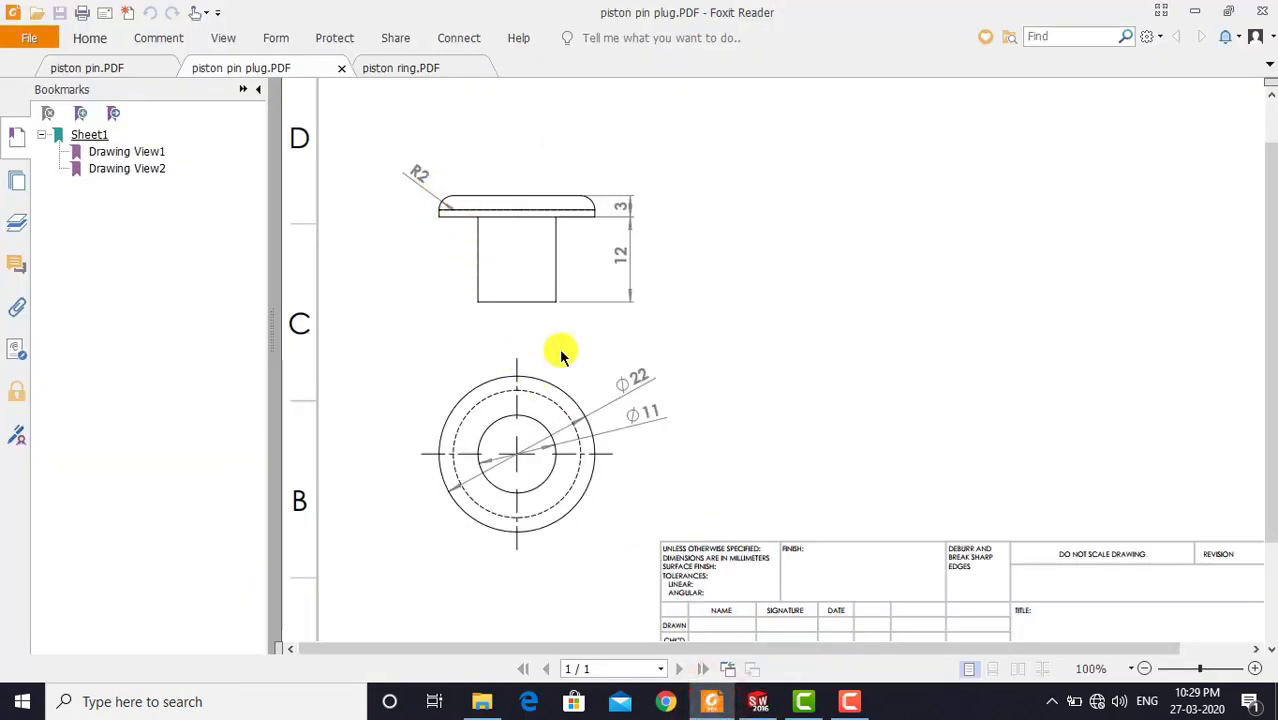
pyautogui.click(757, 701)
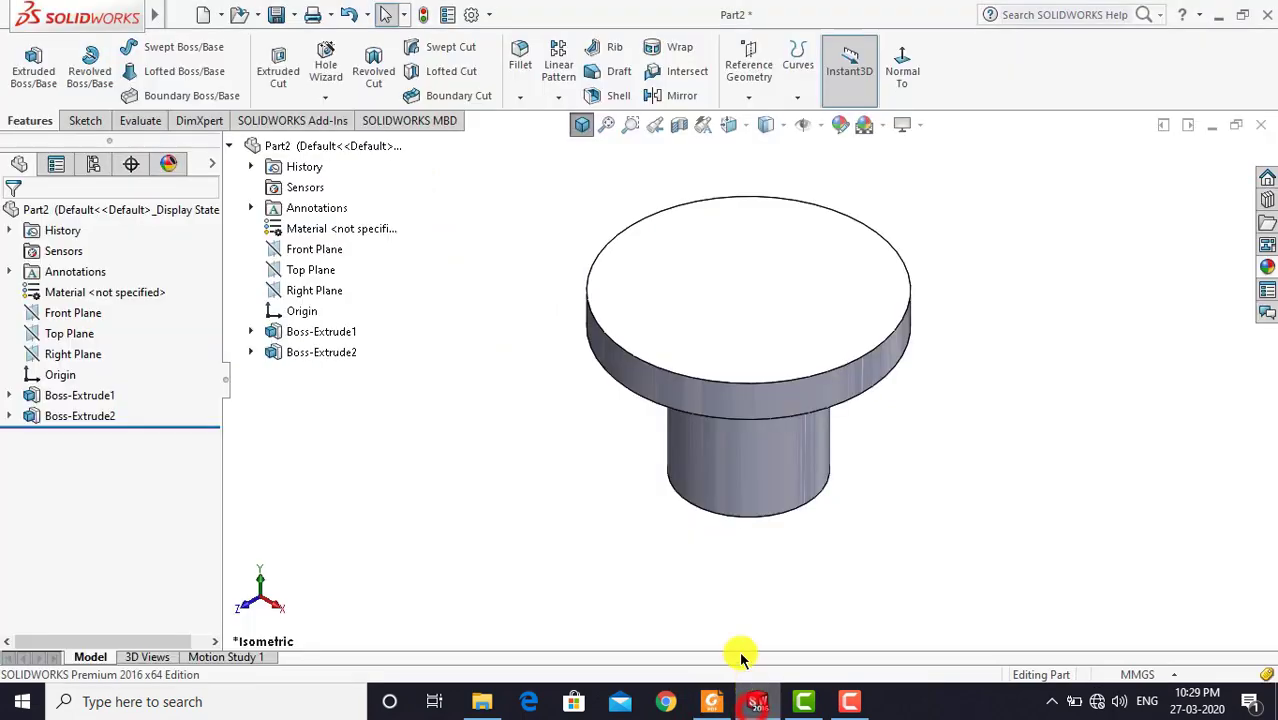
pyautogui.click(590, 483)
# Round the disc head's top outer edge with a 2 mm radius fillet
pyautogui.click(517, 62)
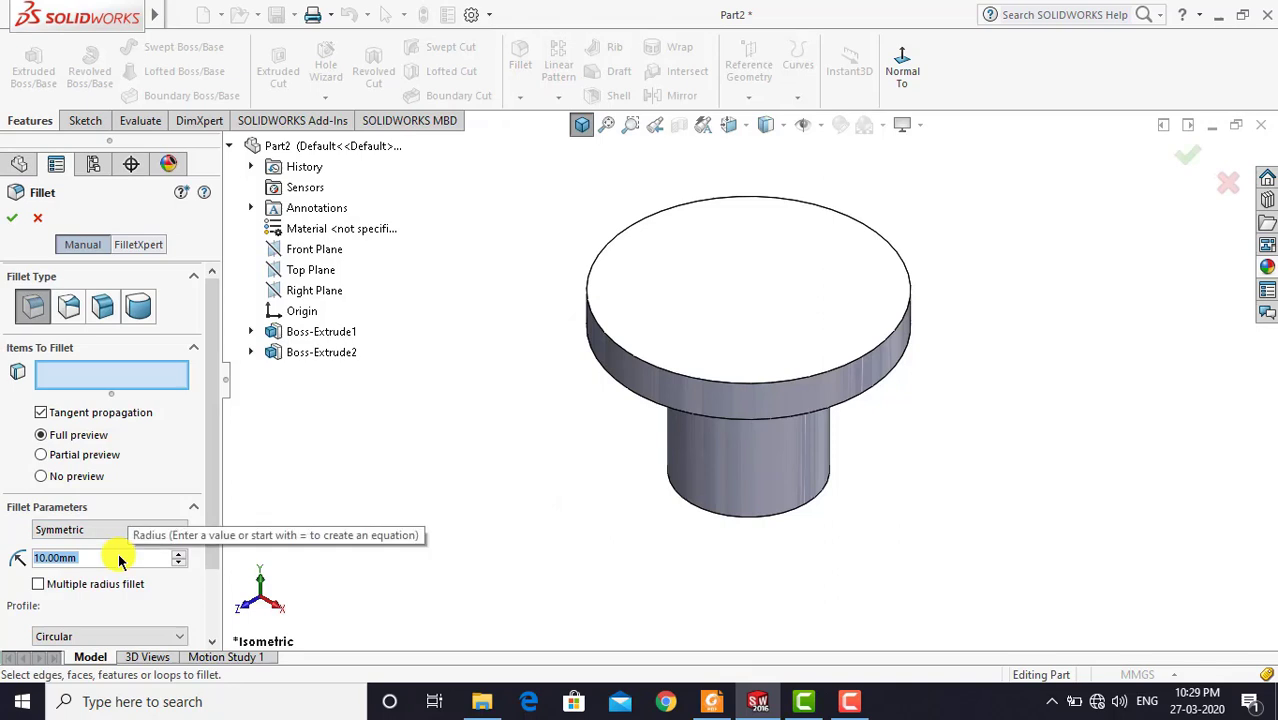
pyautogui.write('2')
pyautogui.press('Return')
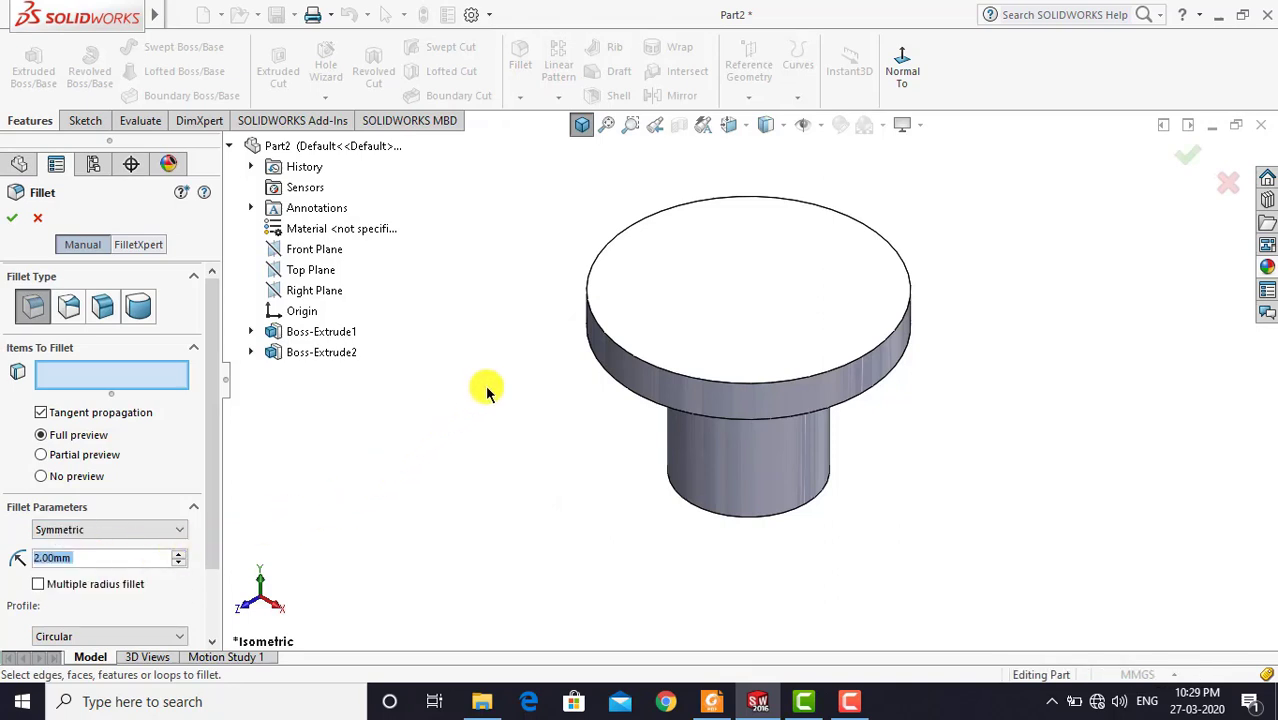
pyautogui.click(585, 291)
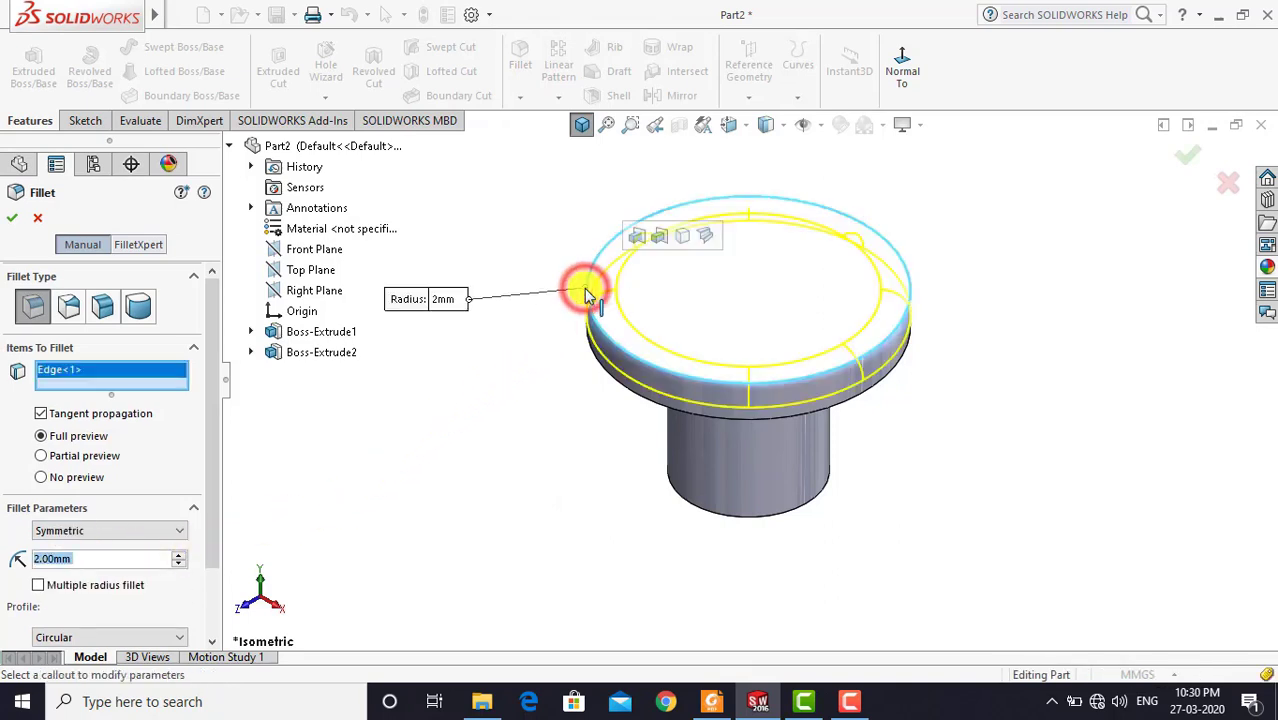
pyautogui.click(12, 219)
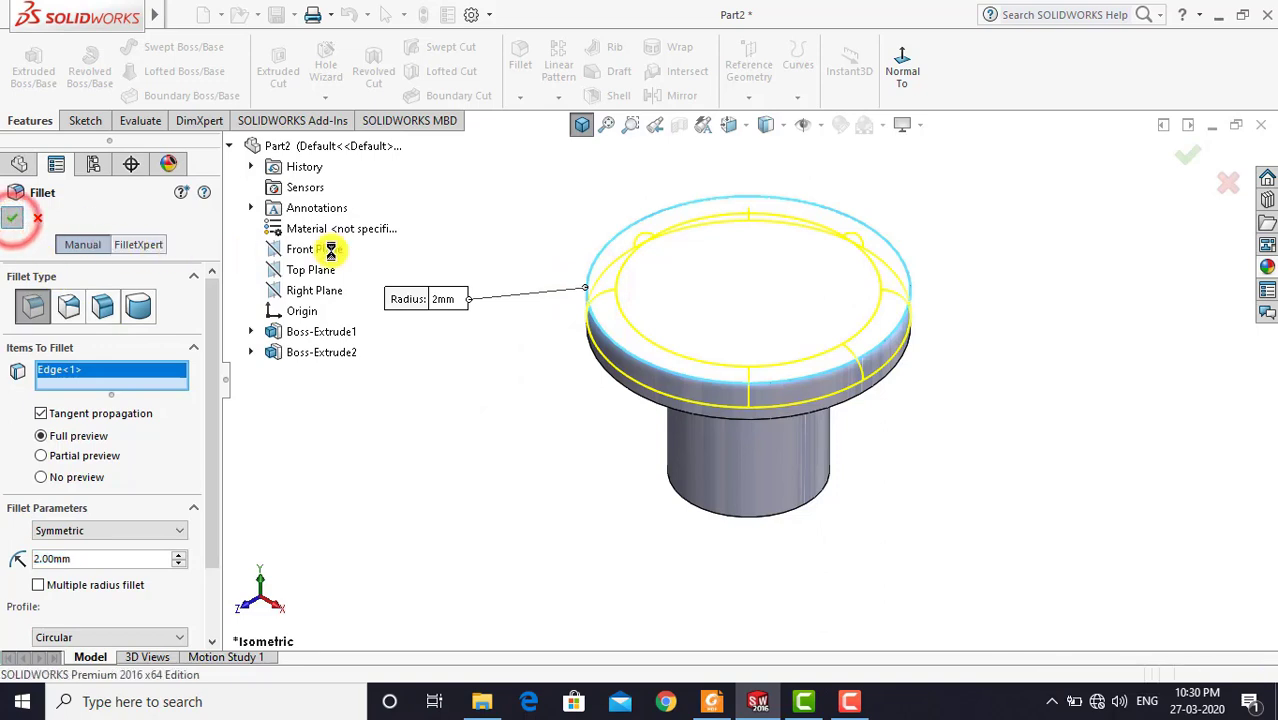
pyautogui.rightClick(460, 253)
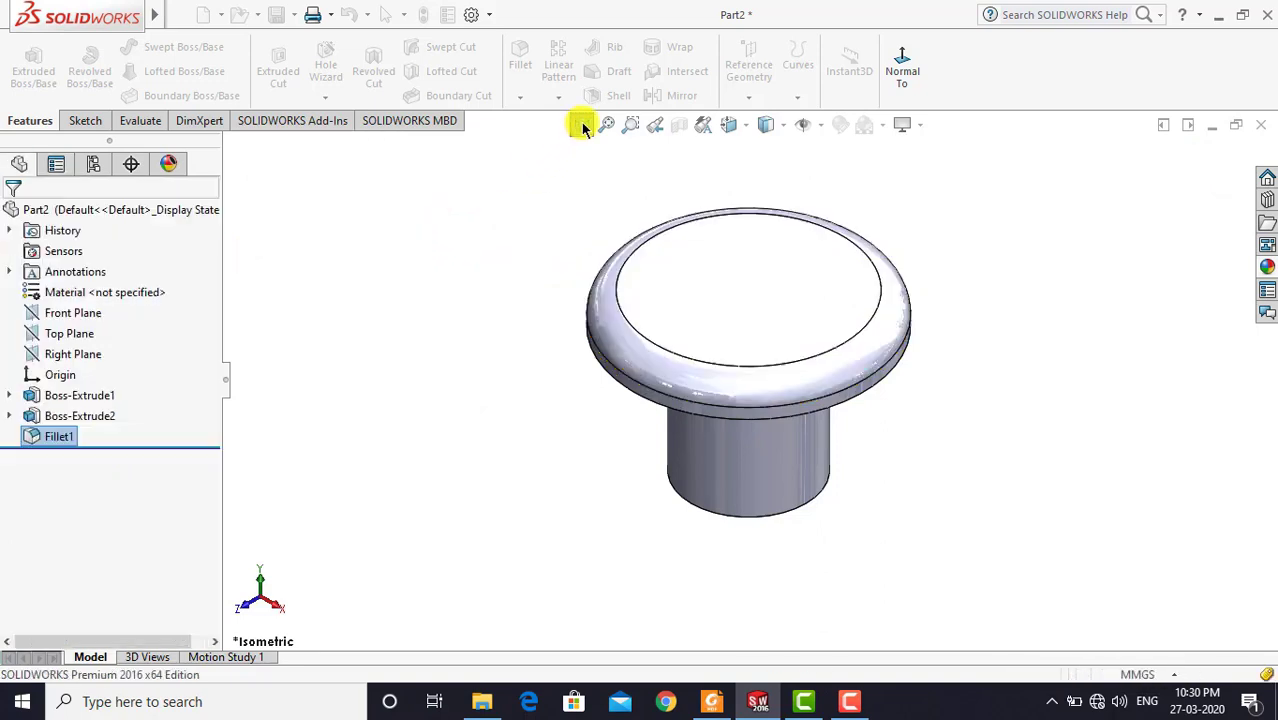
pyautogui.click(582, 124)
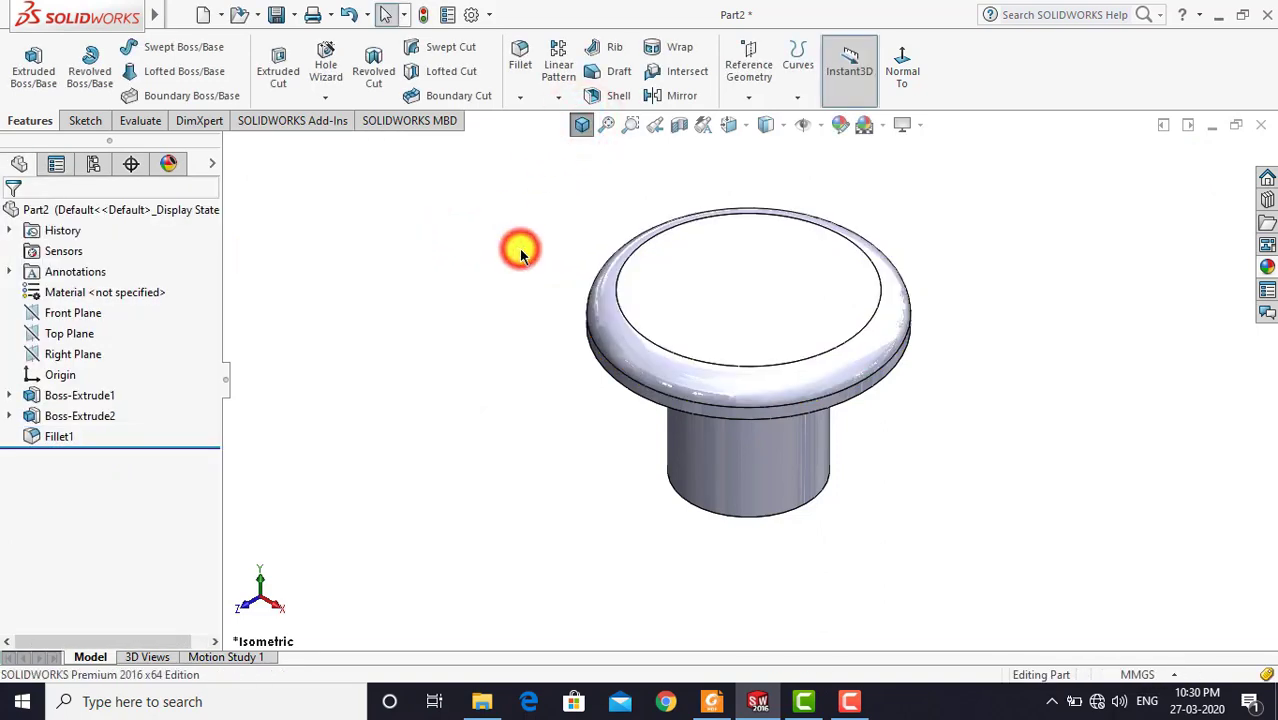
pyautogui.click(520, 252)
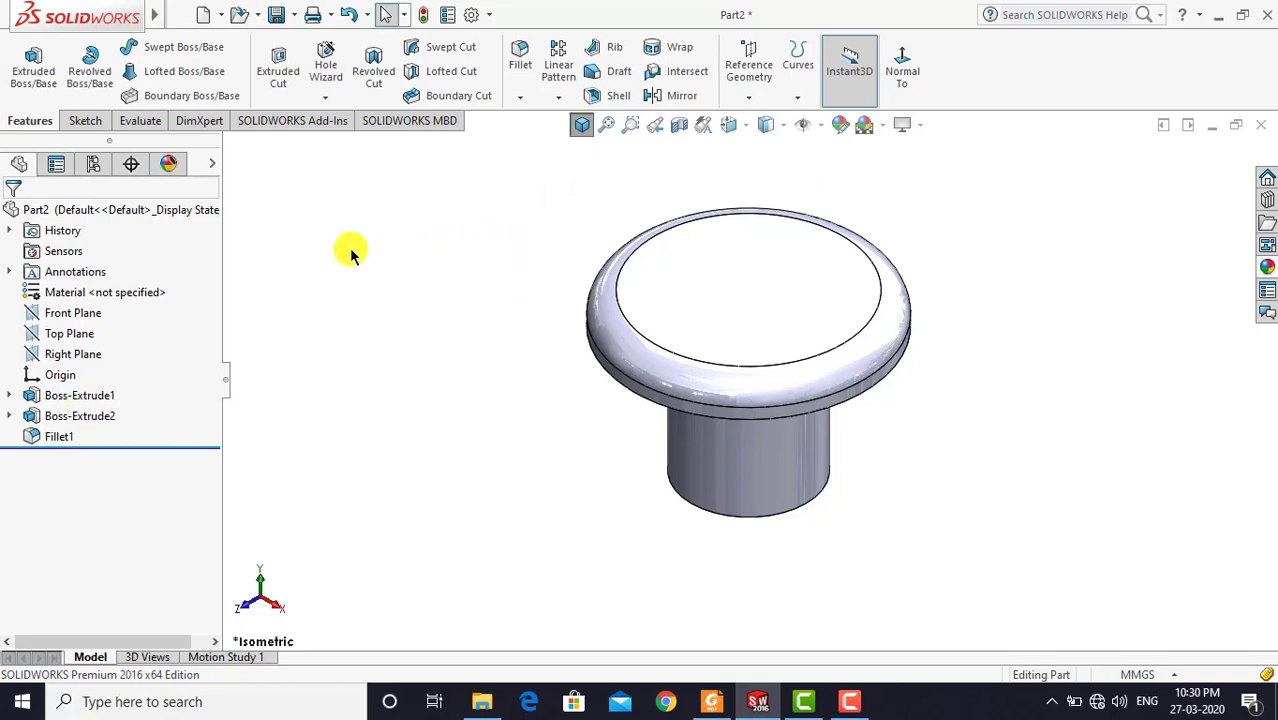
# Apply the painted metallic gold appearance to all of Part2
pyautogui.click(123, 210)
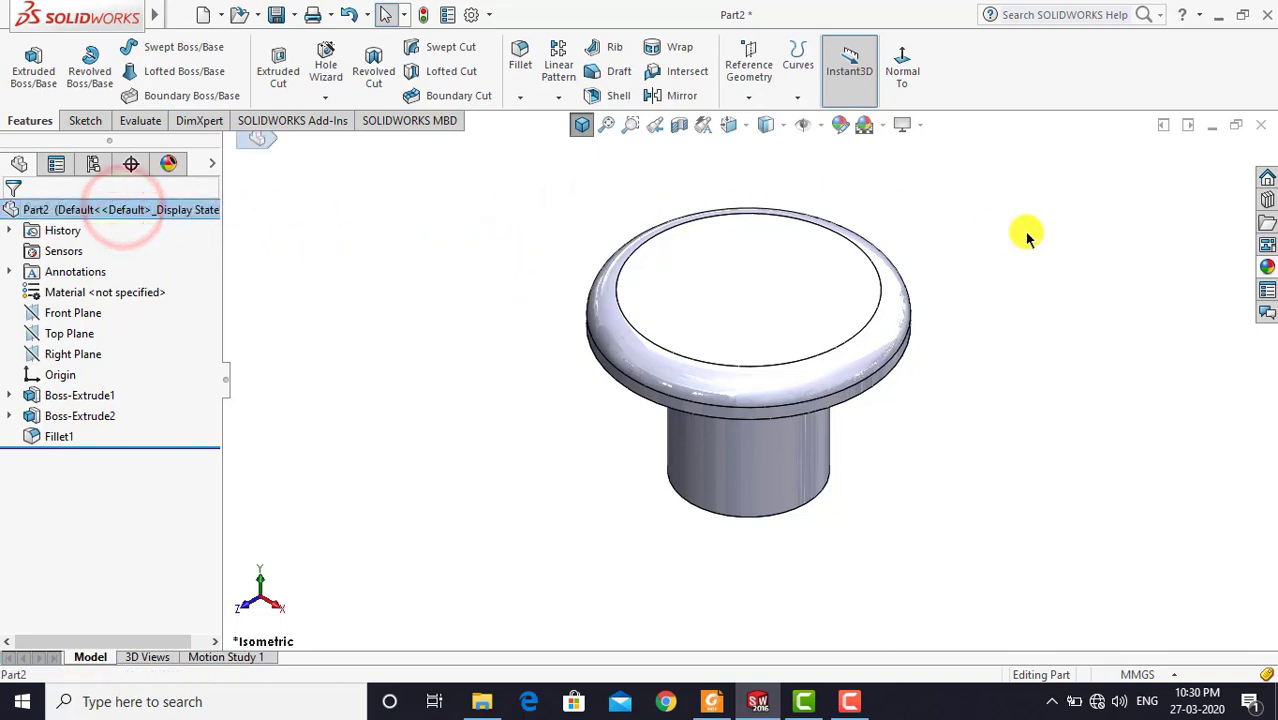
pyautogui.click(1265, 266)
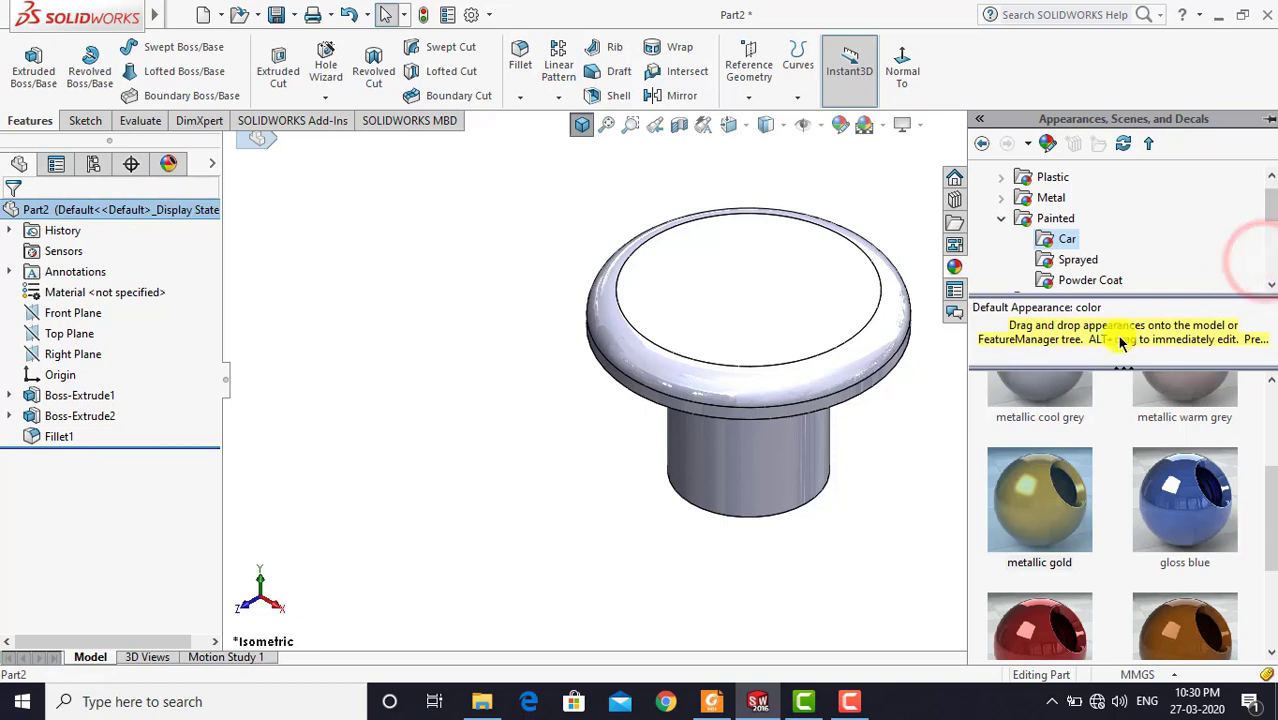
pyautogui.doubleClick(1035, 490)
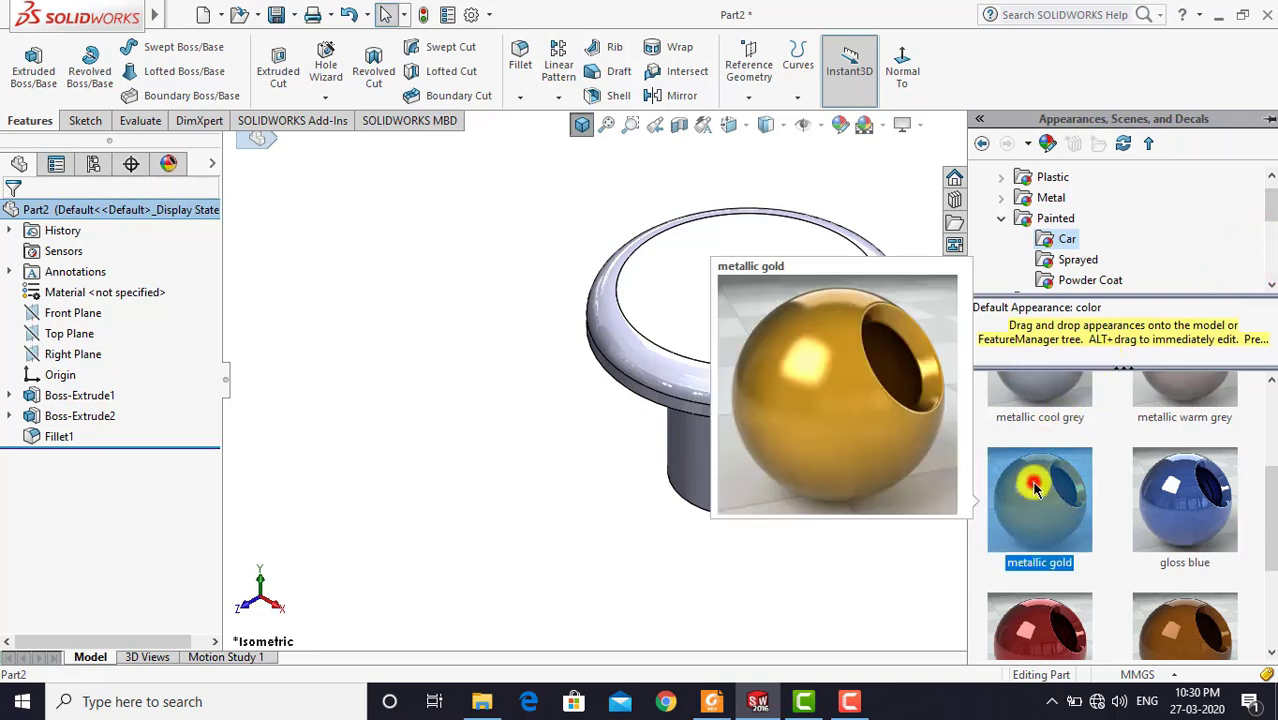
pyautogui.click(888, 428)
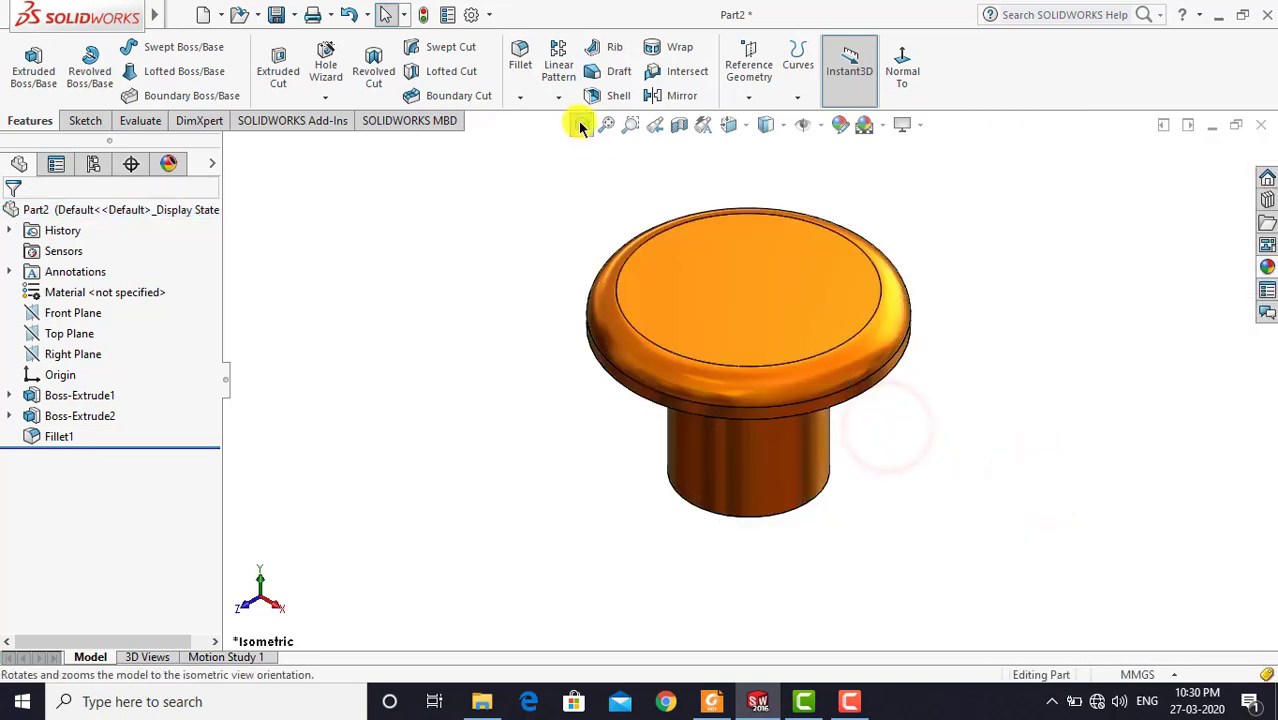
pyautogui.click(585, 128)
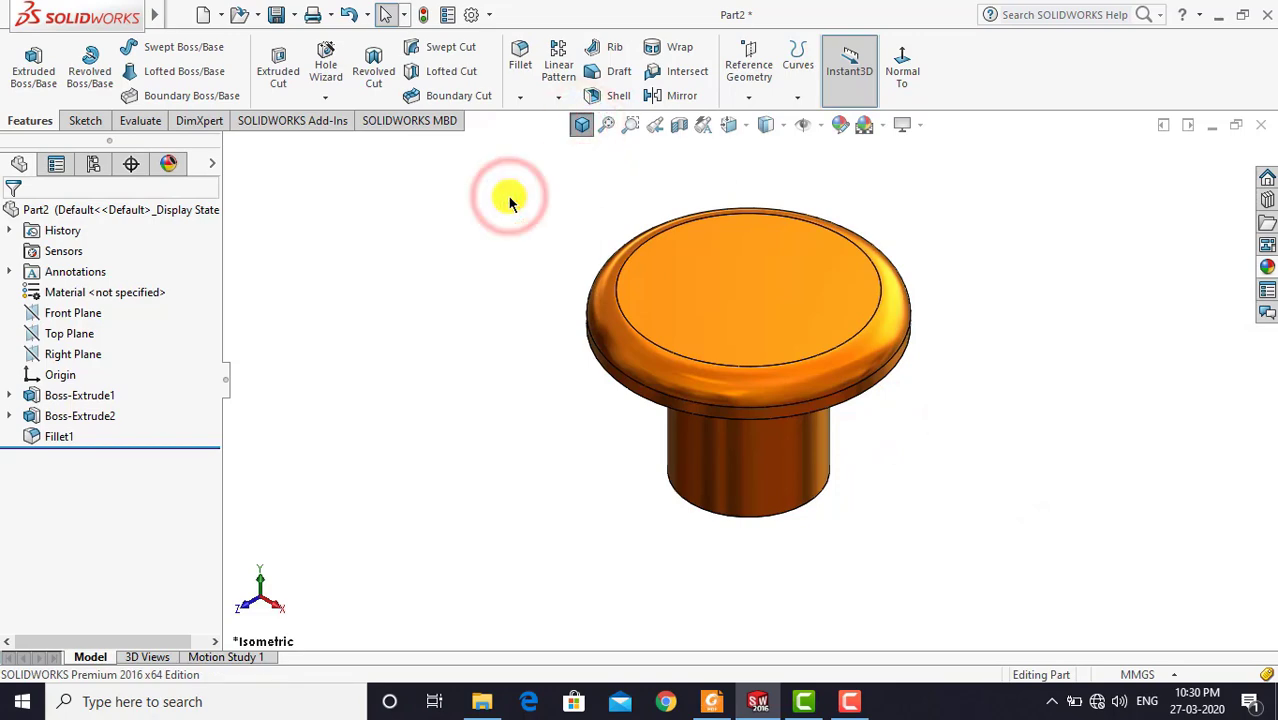
# Save the gold plug as 'piston pin plug' in the Radial Engine folder
pyautogui.click(280, 14)
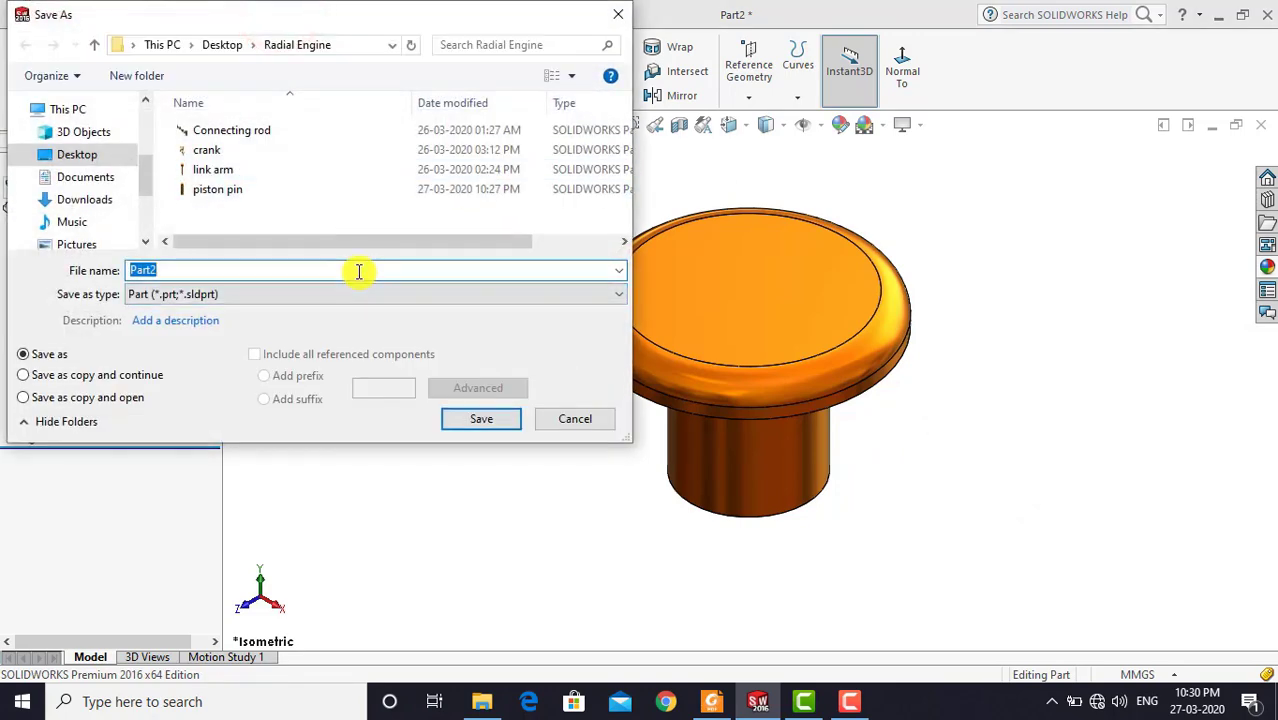
pyautogui.write('pin plug')
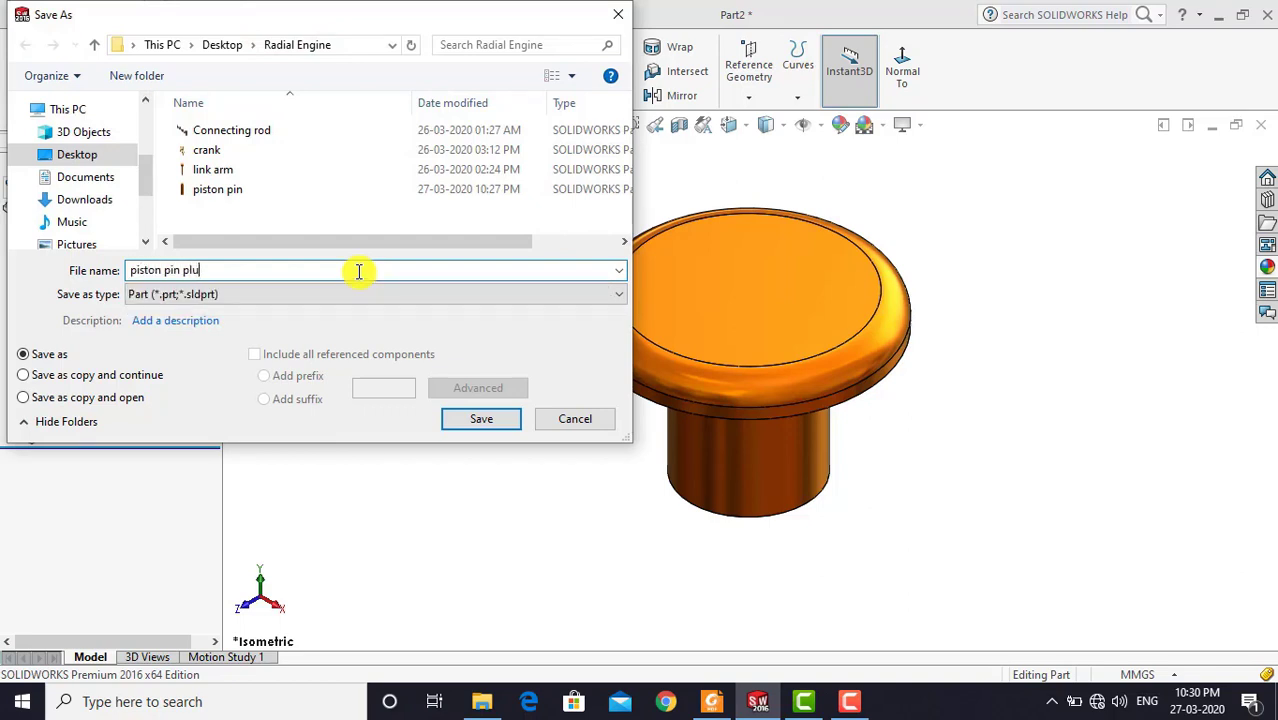
pyautogui.click(474, 421)
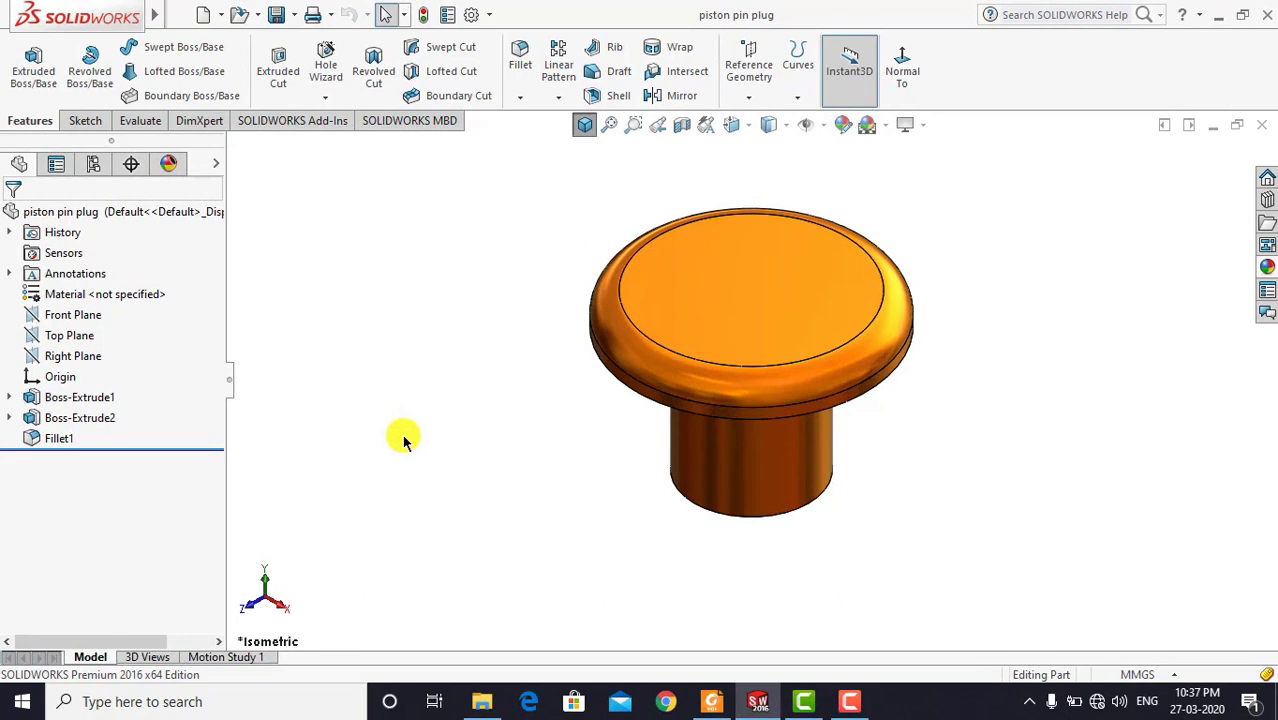
# Close the finished plug and create a new blank part, Part5
pyautogui.click(1263, 125)
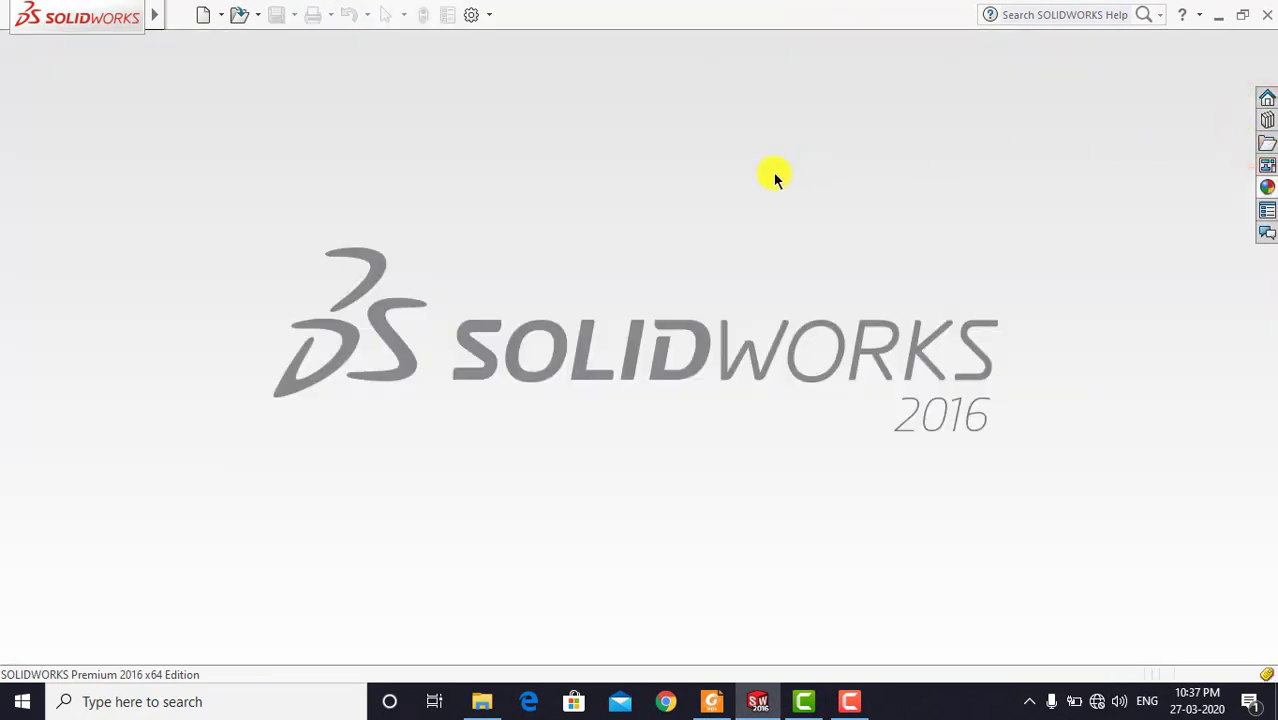
pyautogui.click(203, 14)
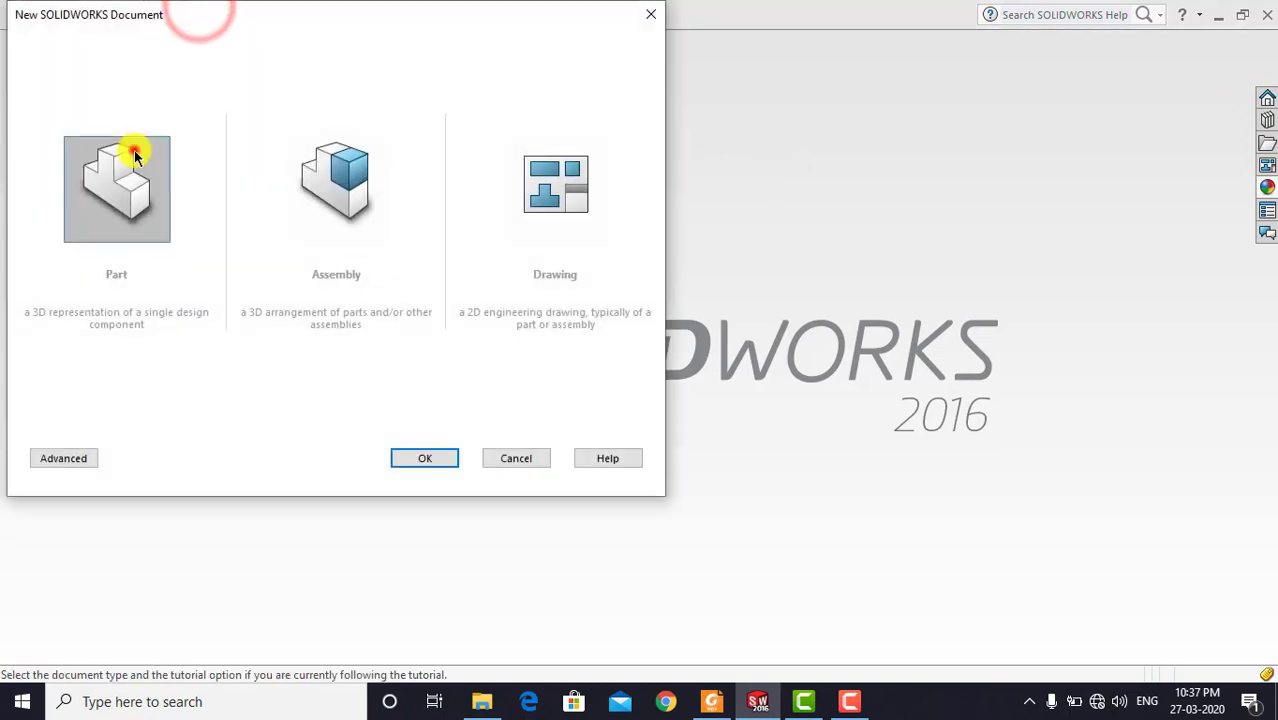
pyautogui.click(133, 150)
pyautogui.click(425, 460)
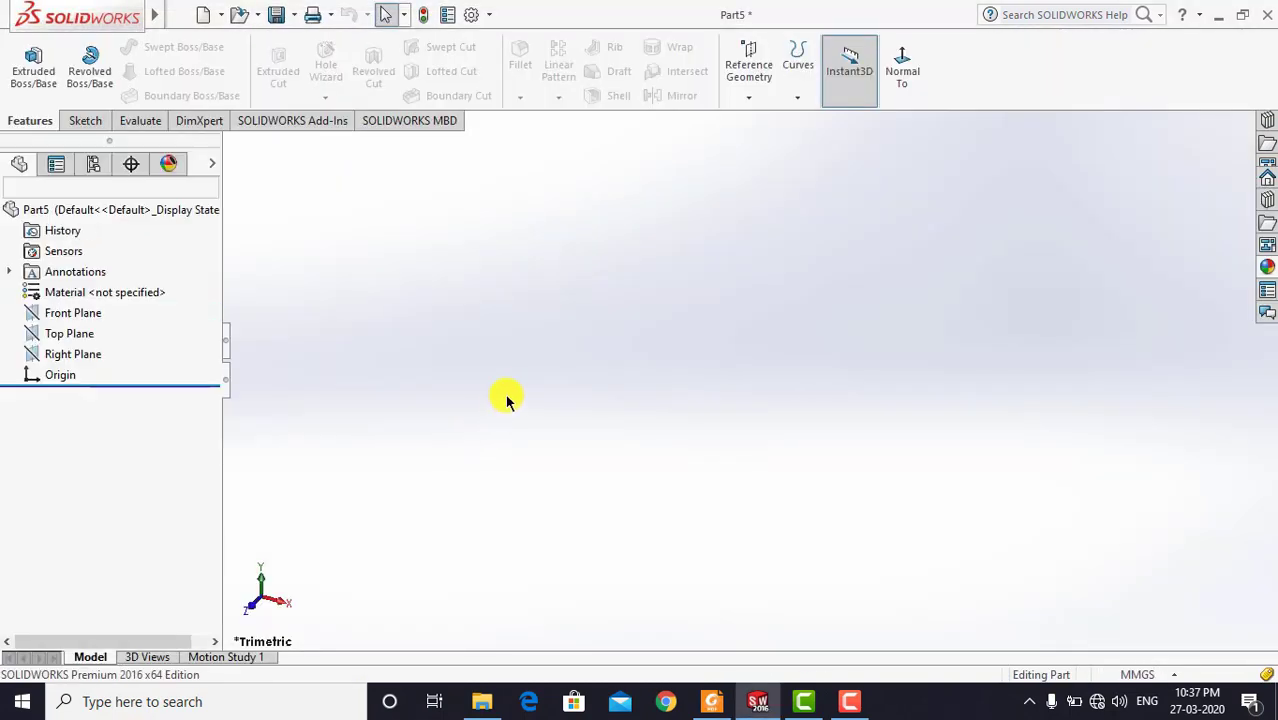
# Apply the Plain White scene to Part5 and show the piston ring.PDF drawing in Foxit Reader
pyautogui.click(508, 394)
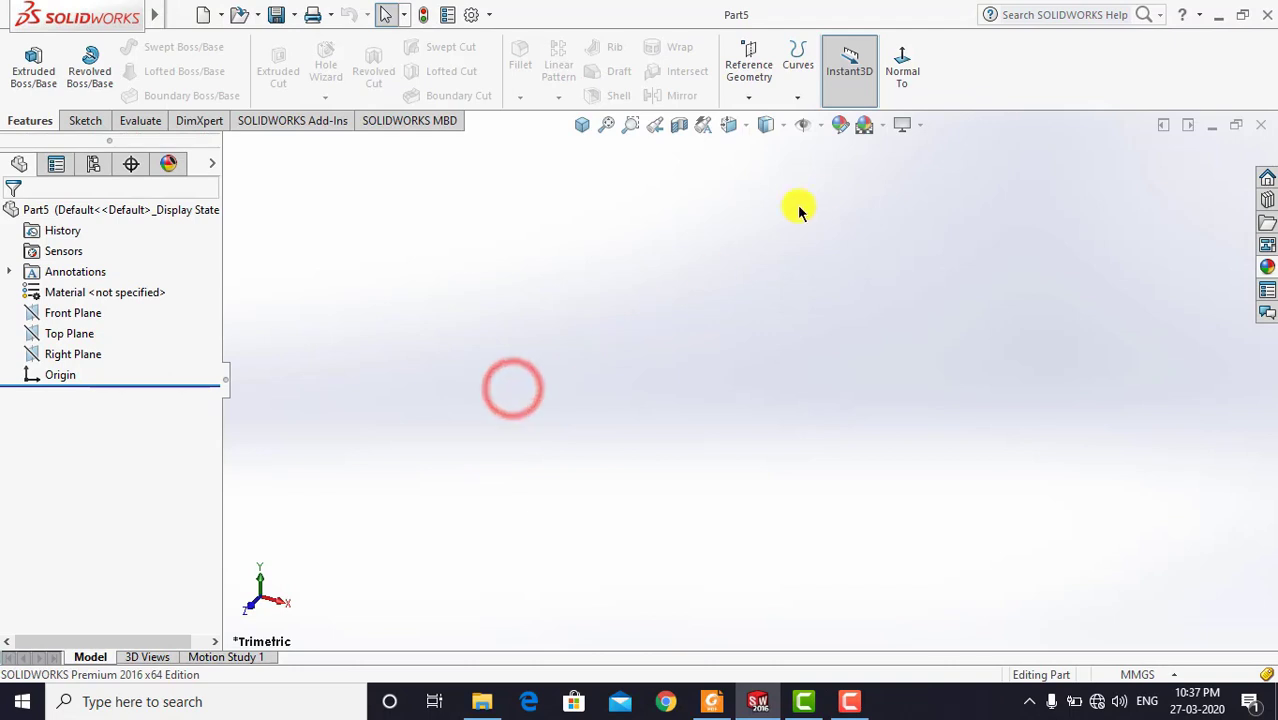
pyautogui.click(883, 125)
pyautogui.click(896, 174)
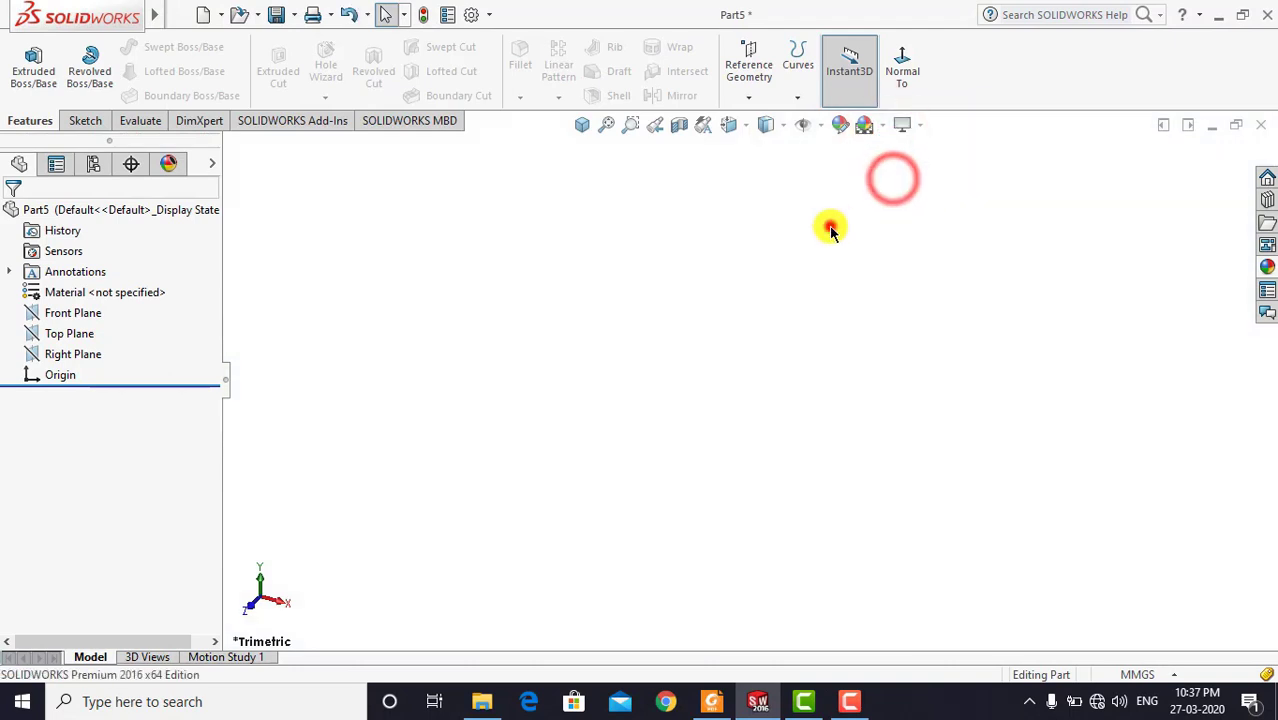
pyautogui.click(711, 701)
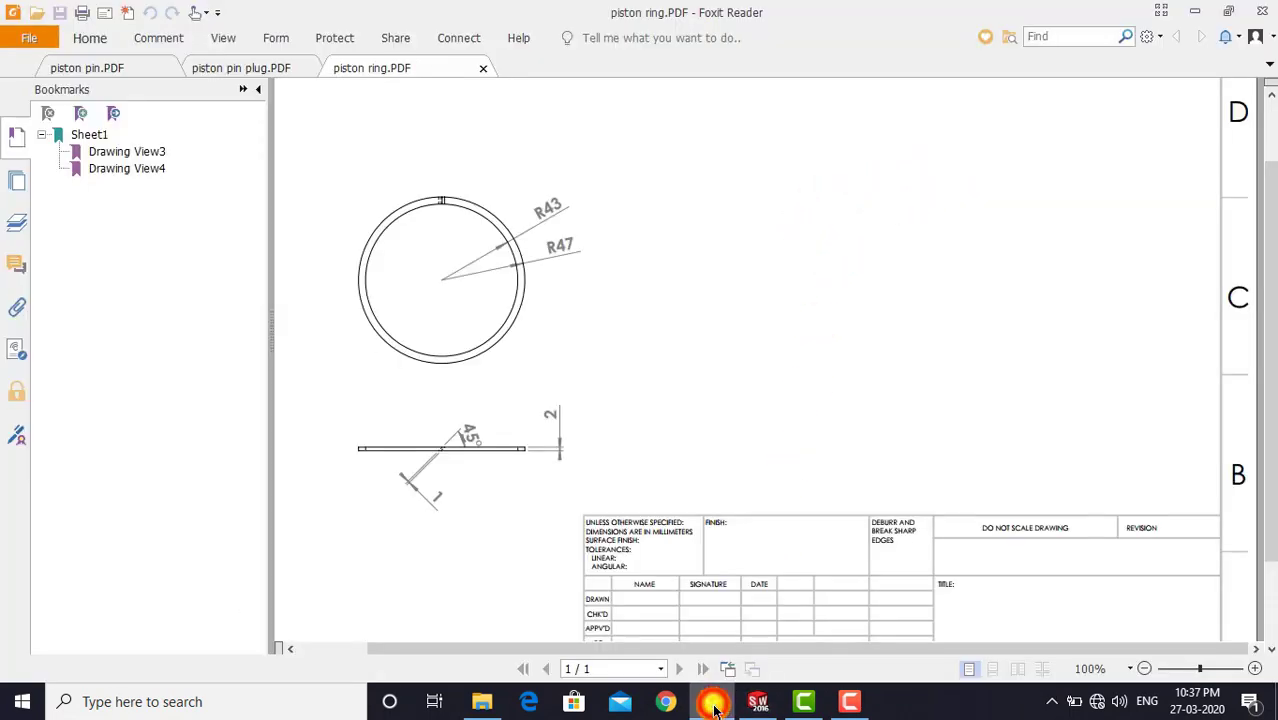
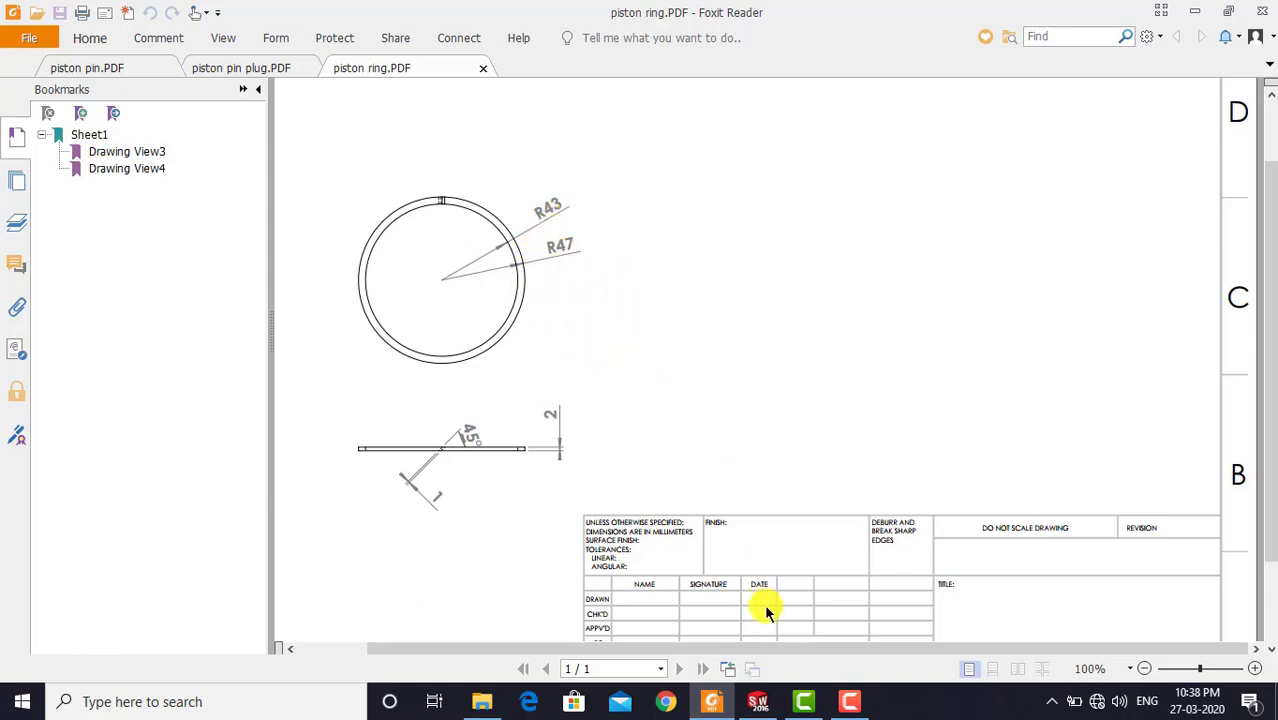
# Start a new sketch on the Top Plane and view it normal-to
pyautogui.click(757, 704)
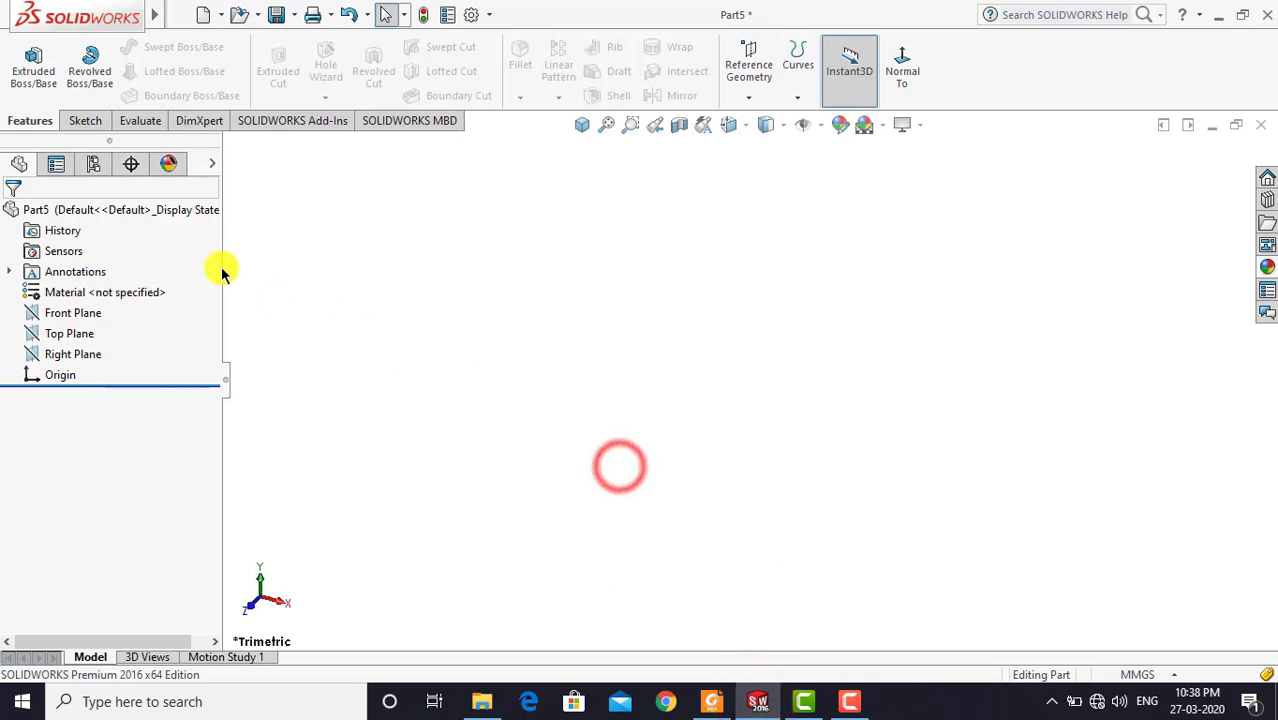
pyautogui.click(70, 122)
pyautogui.click(27, 60)
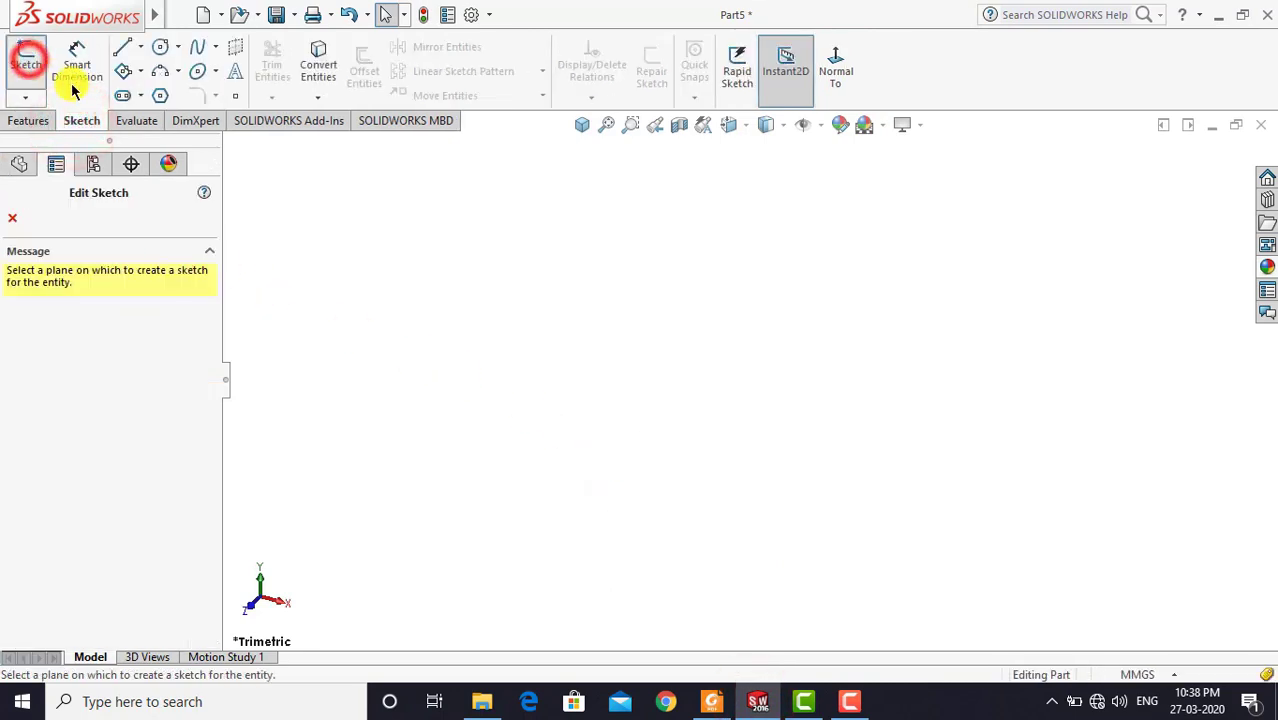
pyautogui.click(490, 379)
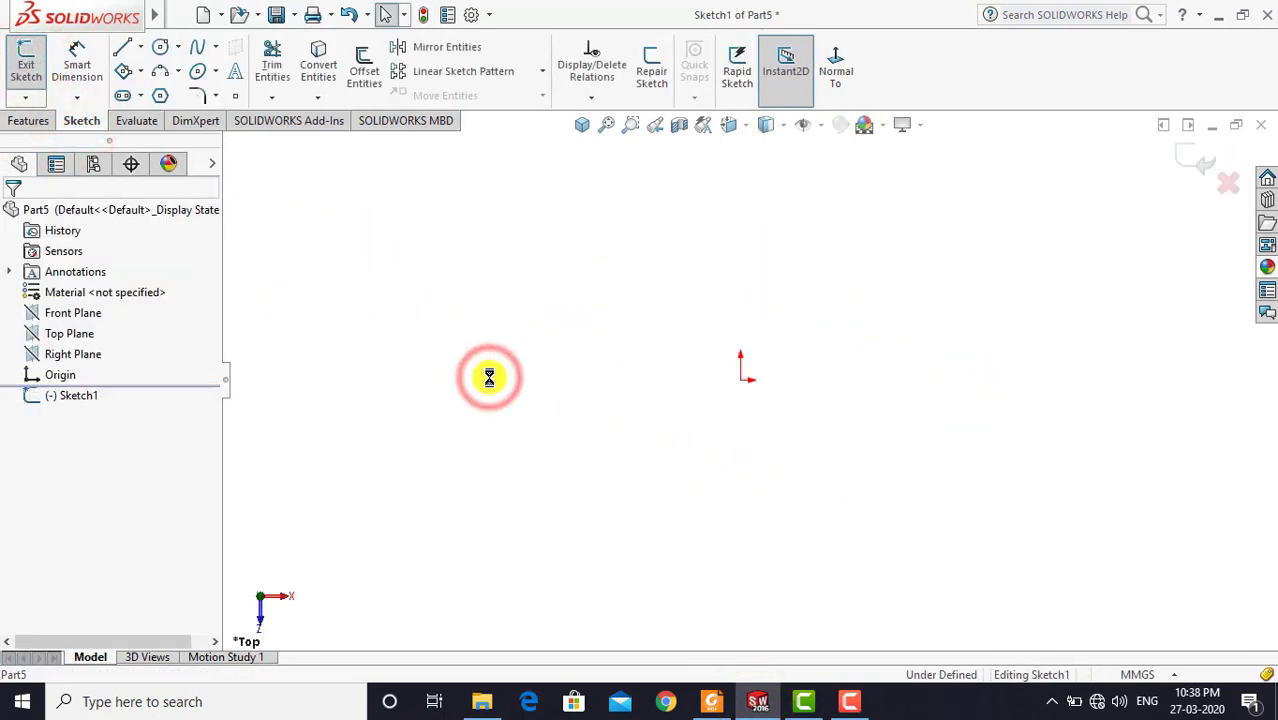
pyautogui.click(826, 72)
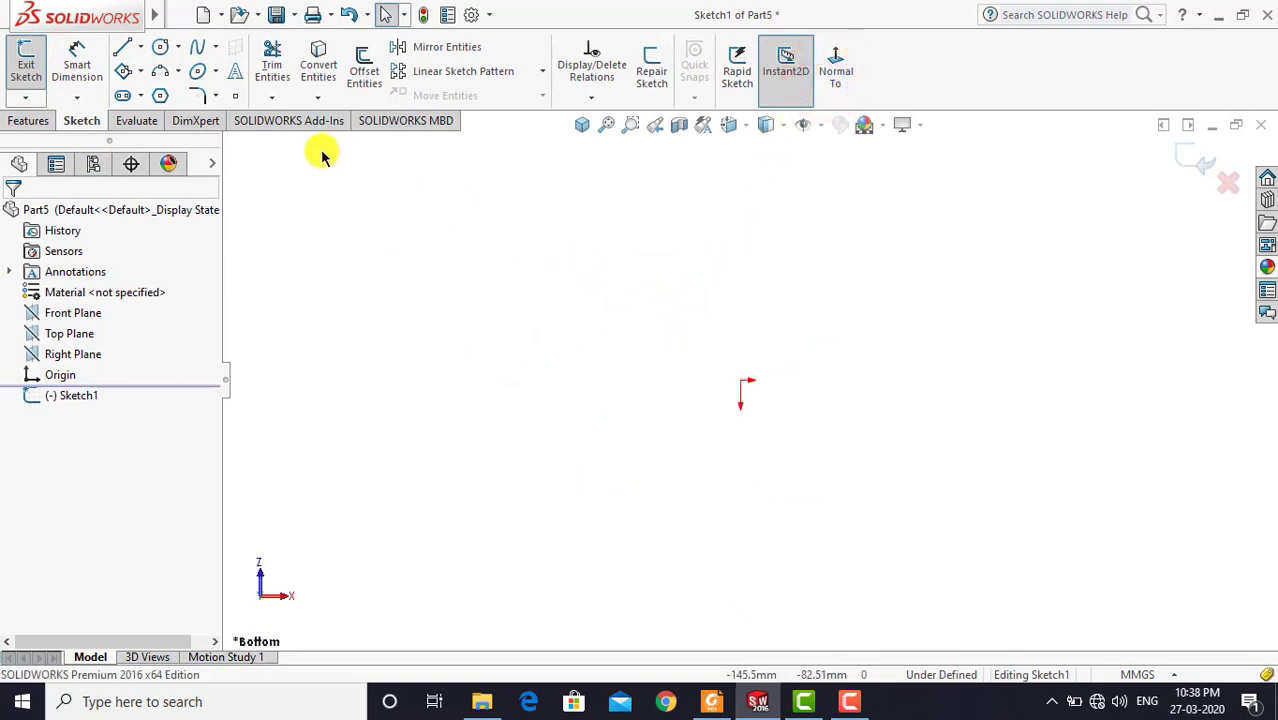
# Draw two concentric circles centred on the origin
pyautogui.click(160, 50)
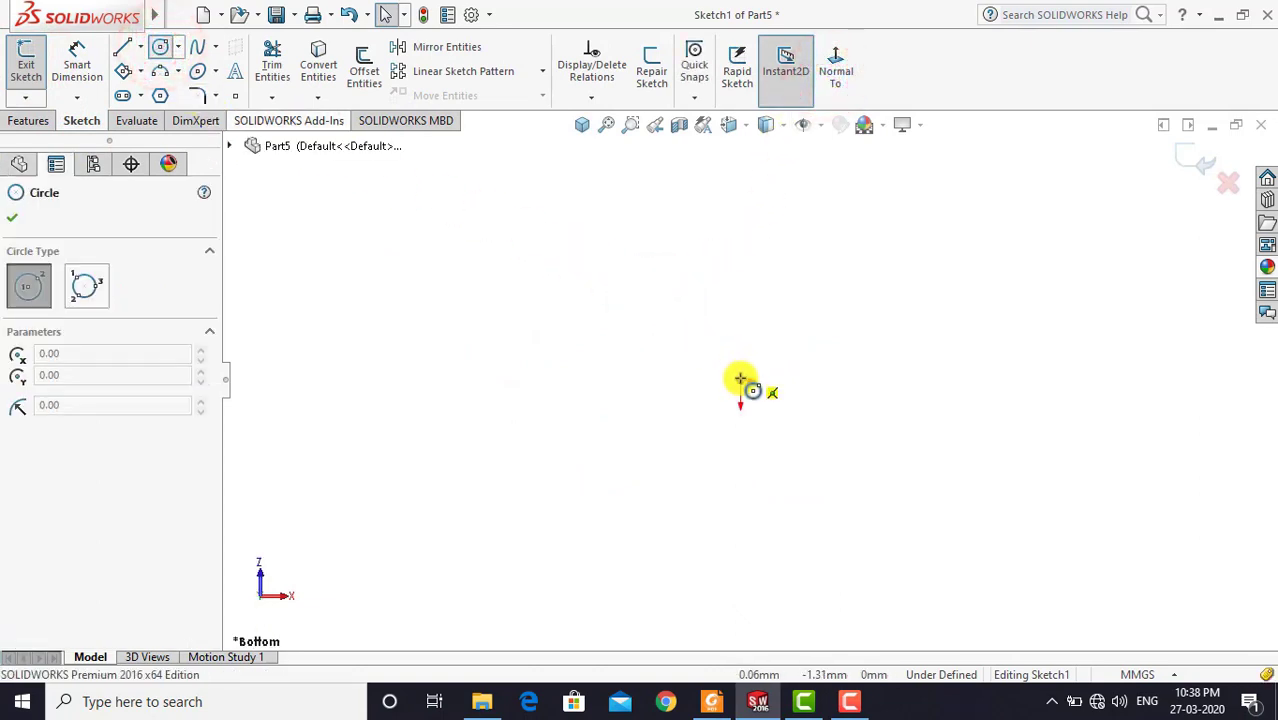
pyautogui.moveTo(741, 380); pyautogui.dragTo(765, 303)
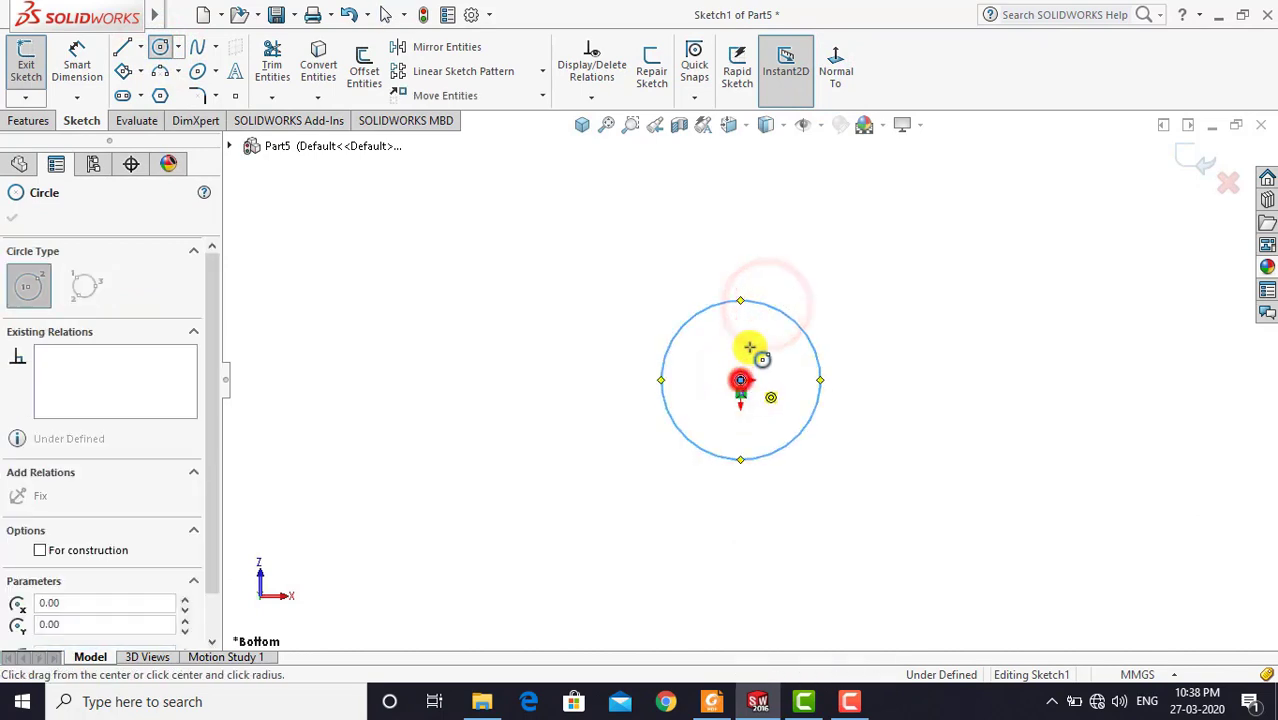
pyautogui.moveTo(741, 380); pyautogui.dragTo(762, 283)
pyautogui.press('Escape')
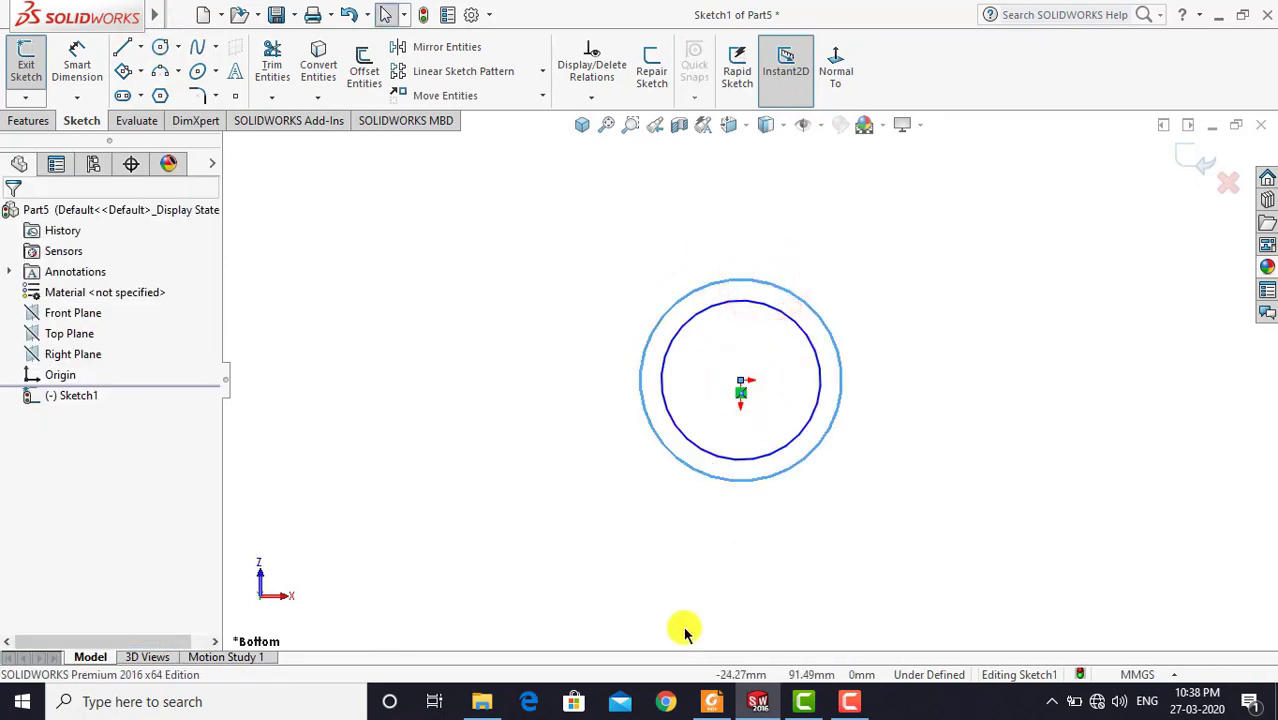
pyautogui.click(708, 703)
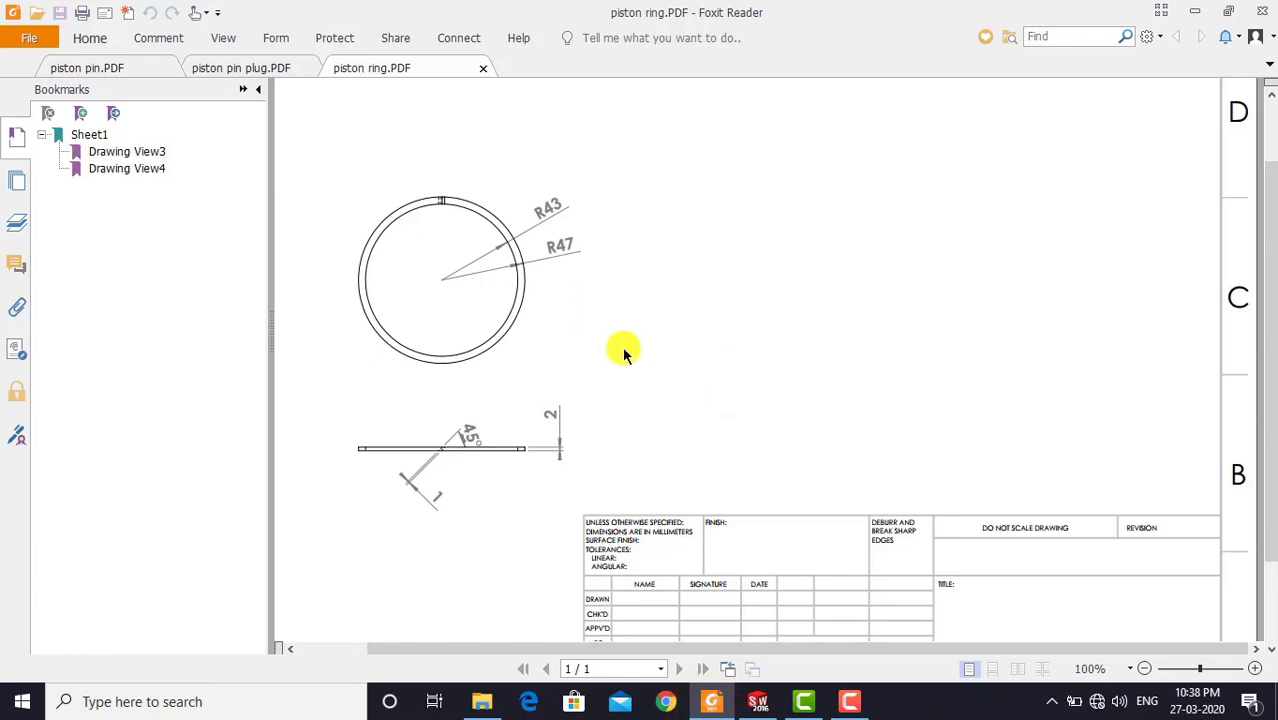
pyautogui.click(712, 695)
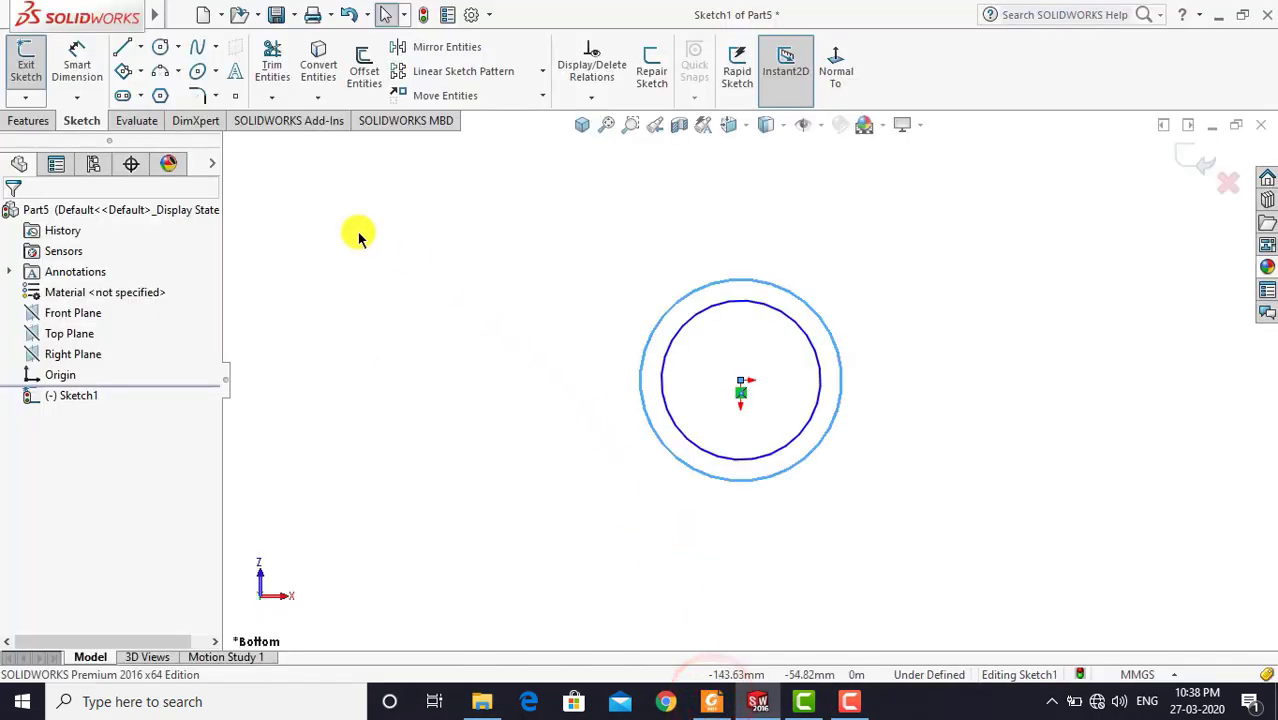
# Dimension the circles to Ø94 (2*47) and Ø86 (2*43), fully defining the sketch
pyautogui.click(80, 62)
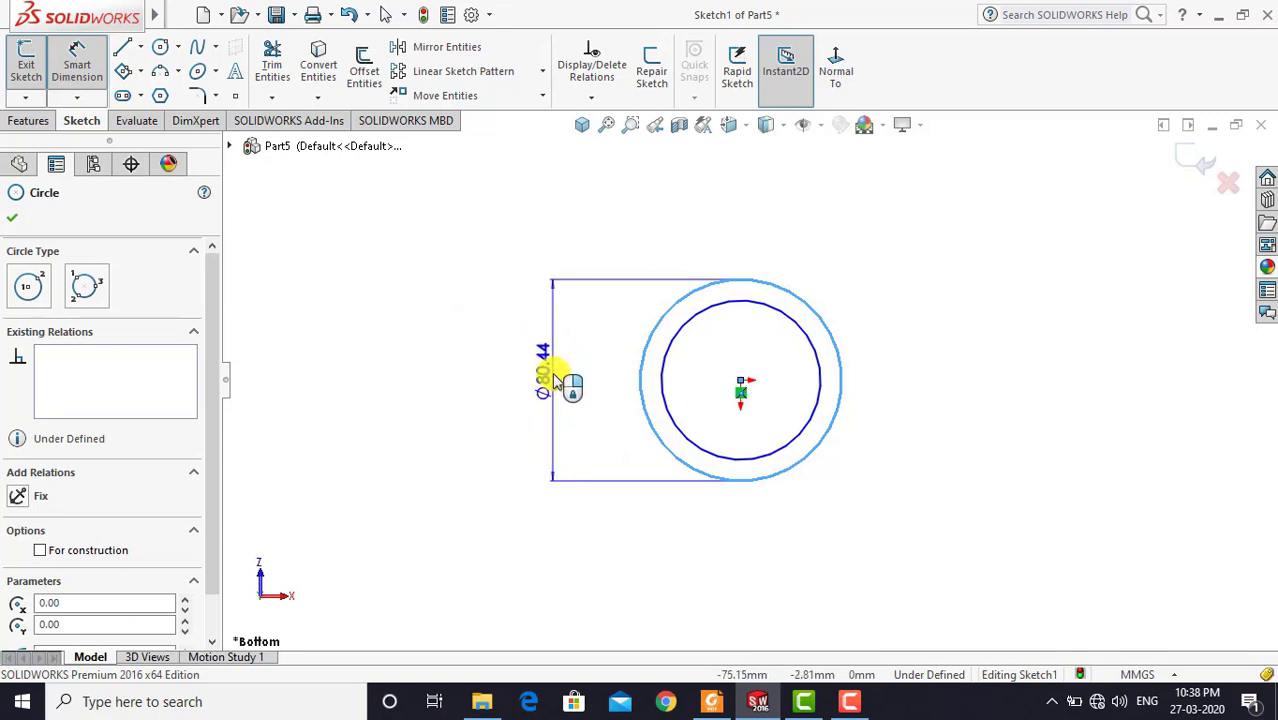
pyautogui.click(552, 372)
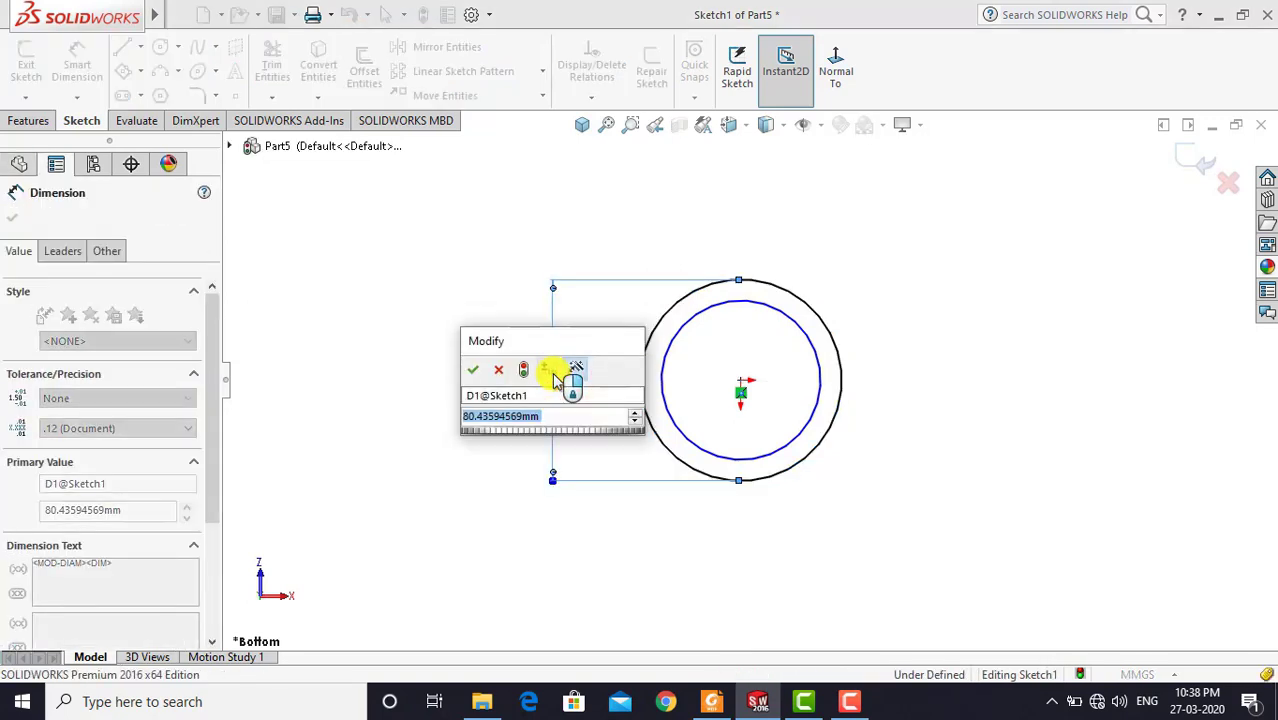
pyautogui.write('2*47')
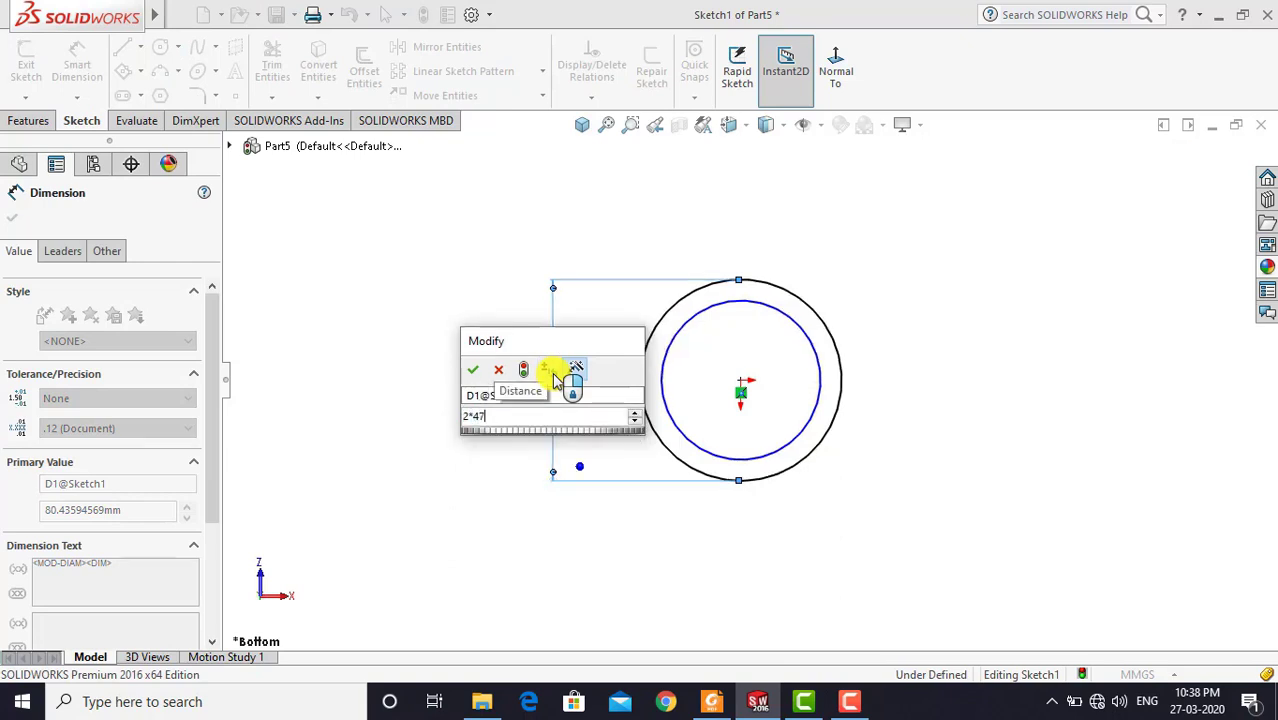
pyautogui.press('Return')
pyautogui.click(471, 297)
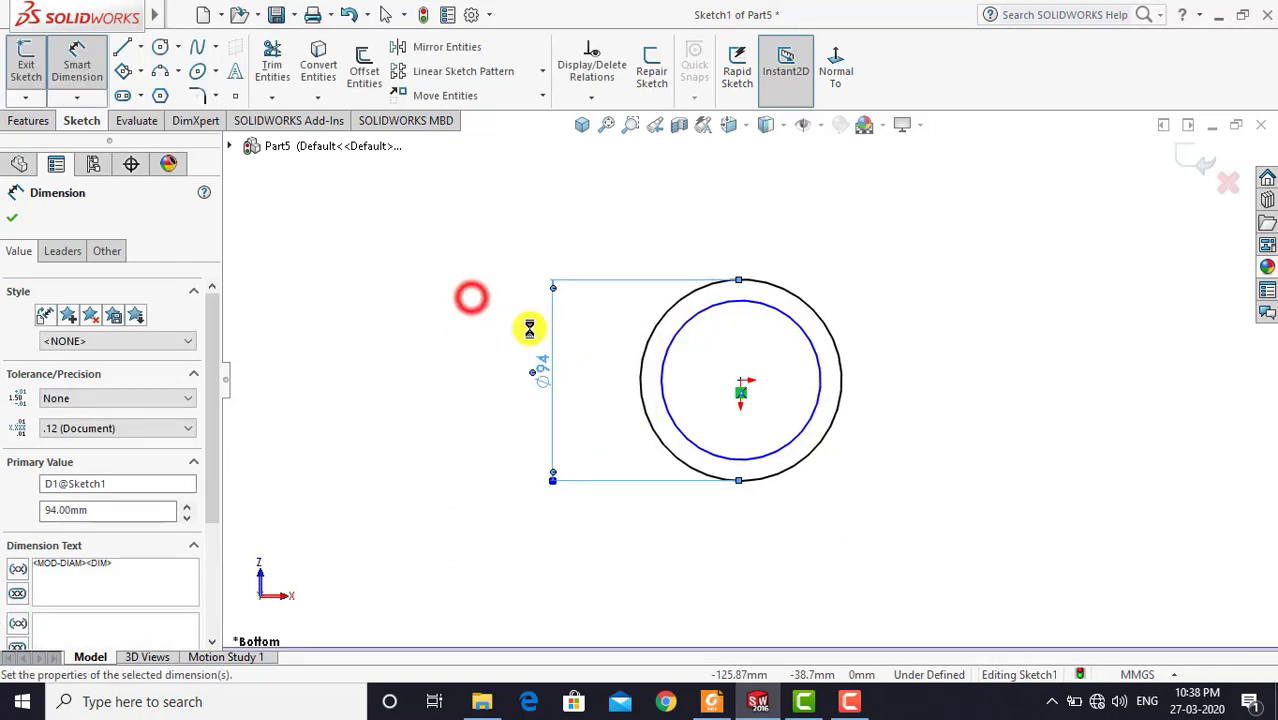
pyautogui.click(668, 345)
pyautogui.click(609, 355)
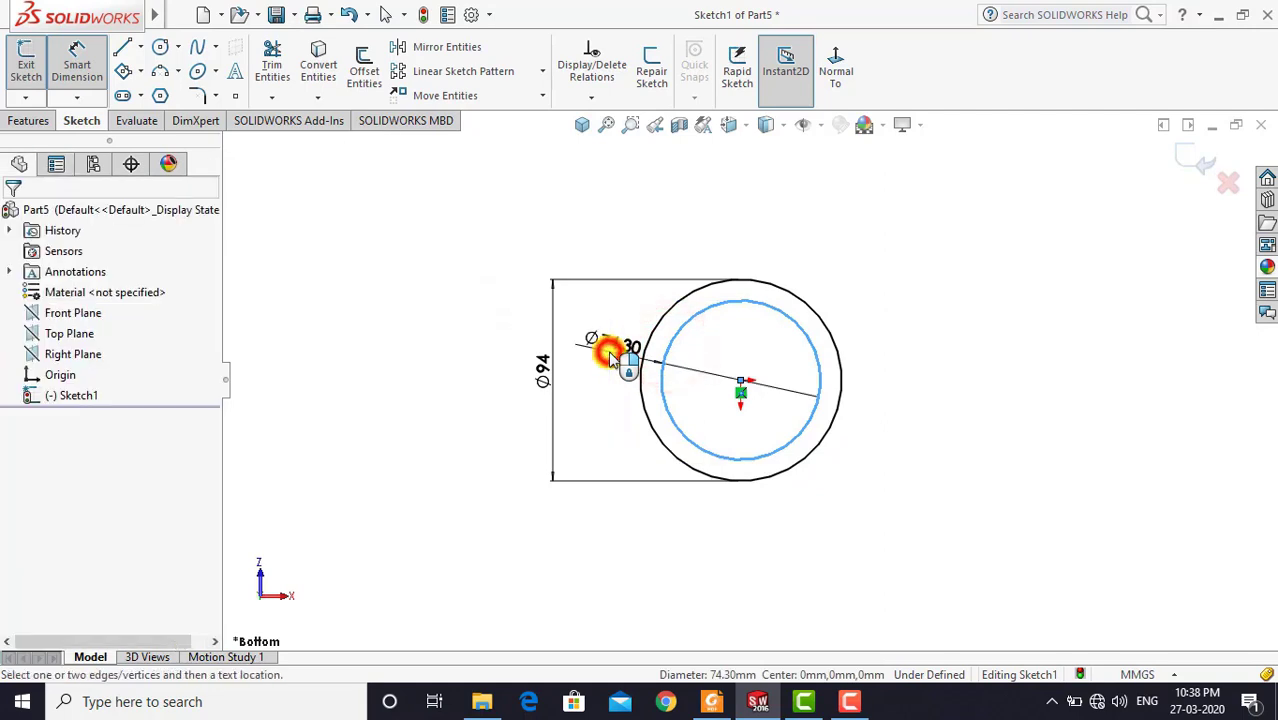
pyautogui.write('2*43')
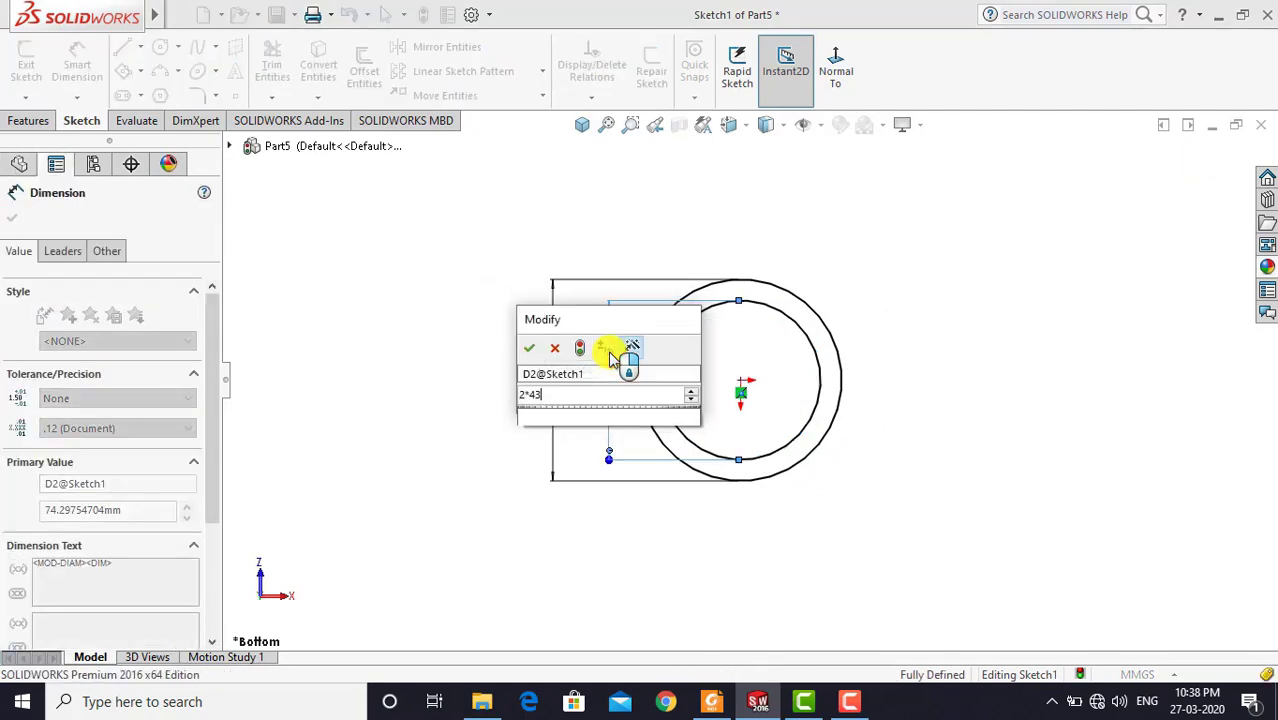
pyautogui.press('Return')
pyautogui.click(680, 210)
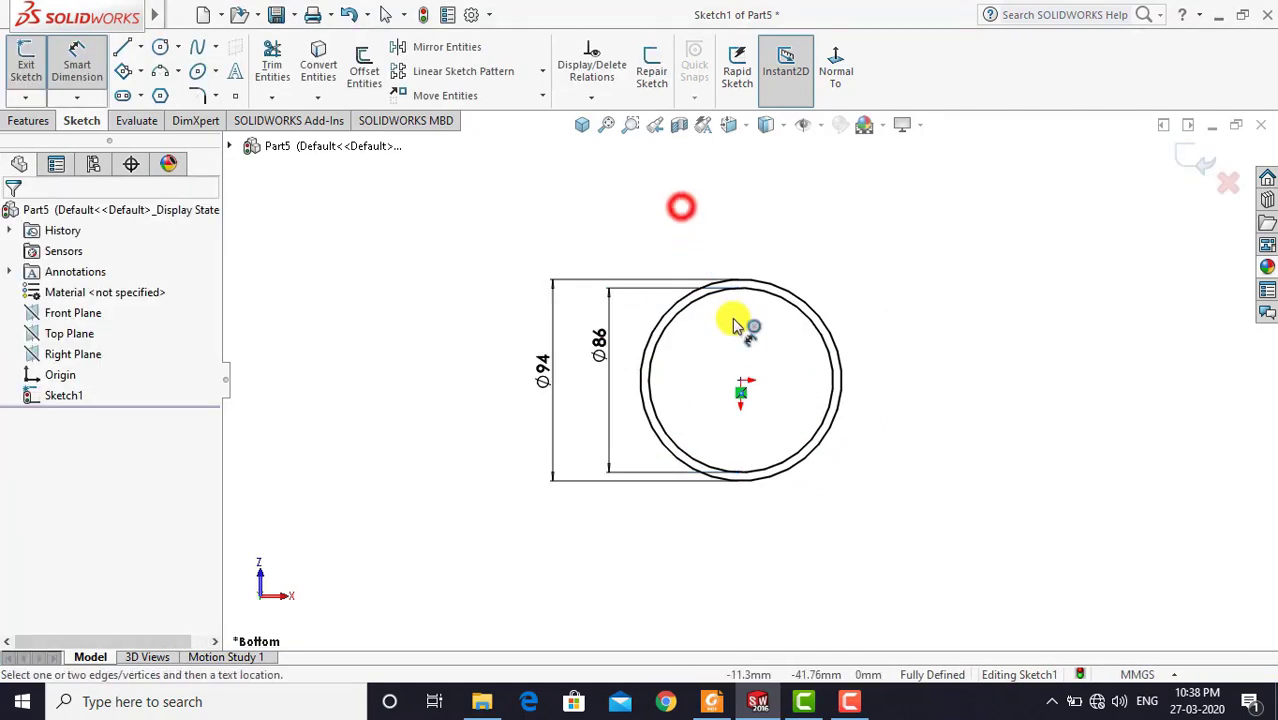
pyautogui.scroll(-3, 750, 362)
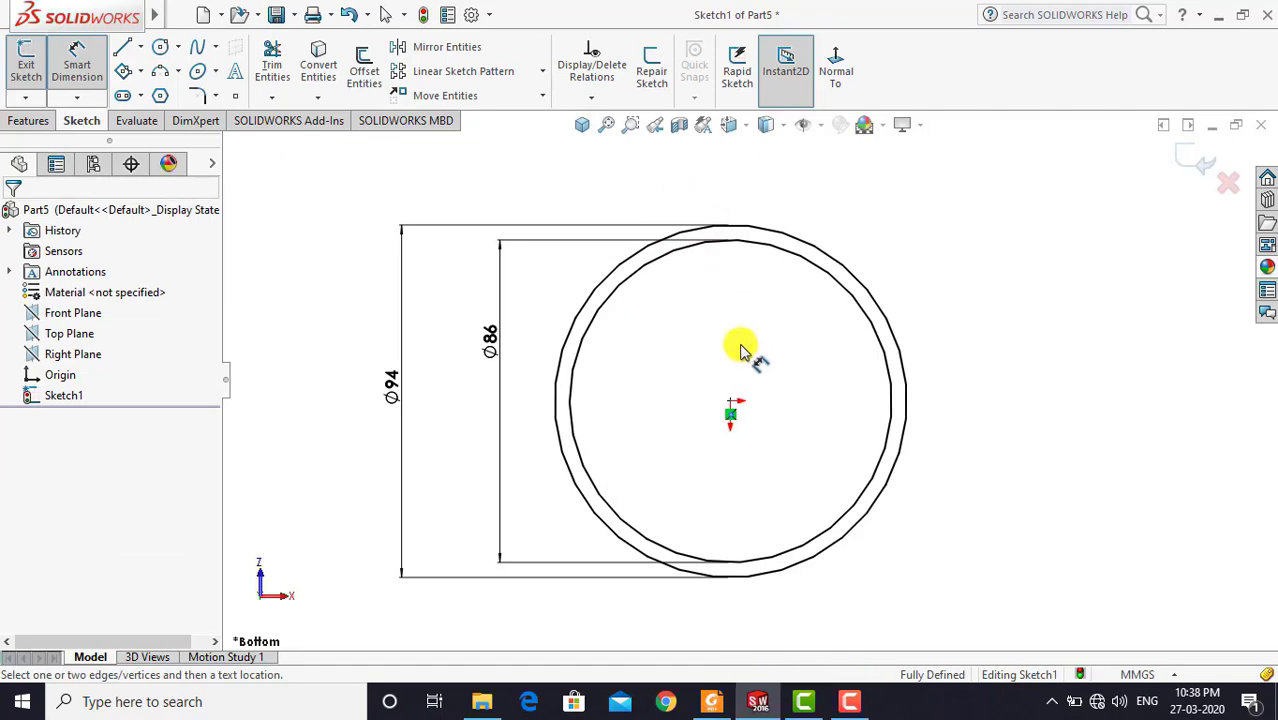
pyautogui.click(74, 64)
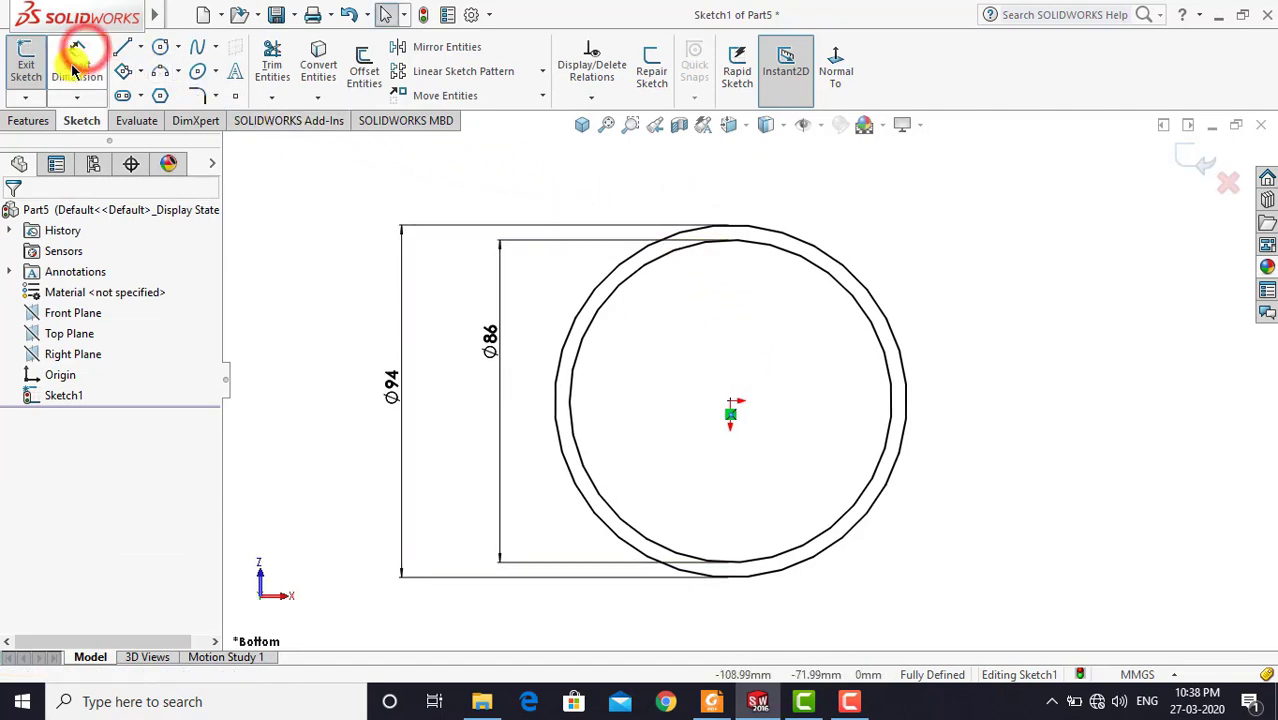
# Start an Extruded Boss/Base on the ring sketch, checking the drawing for thickness
pyautogui.click(28, 120)
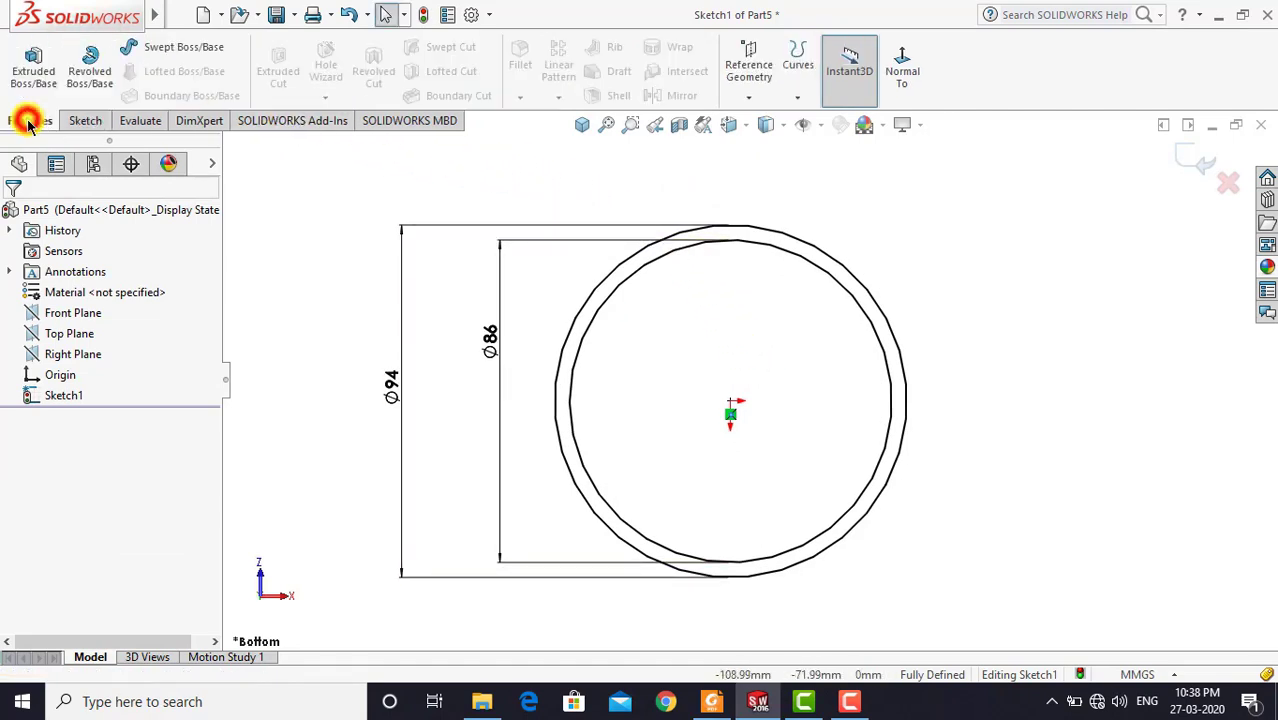
pyautogui.click(33, 66)
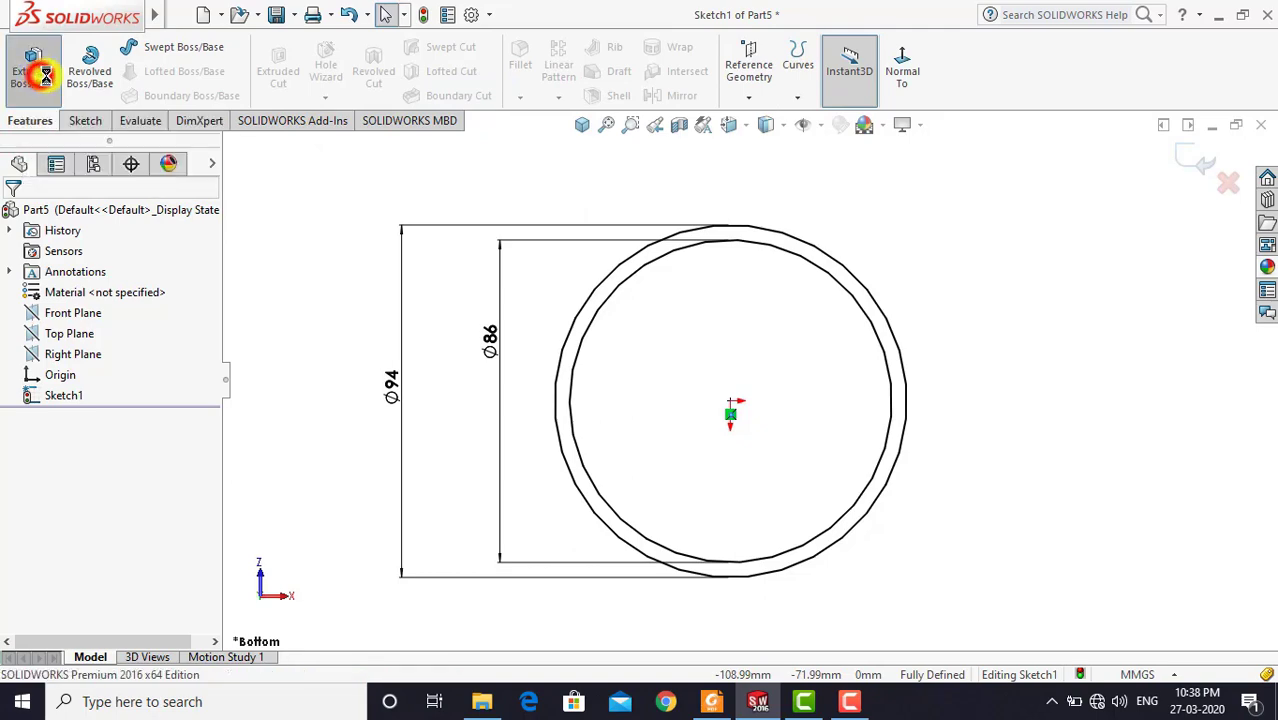
pyautogui.click(582, 124)
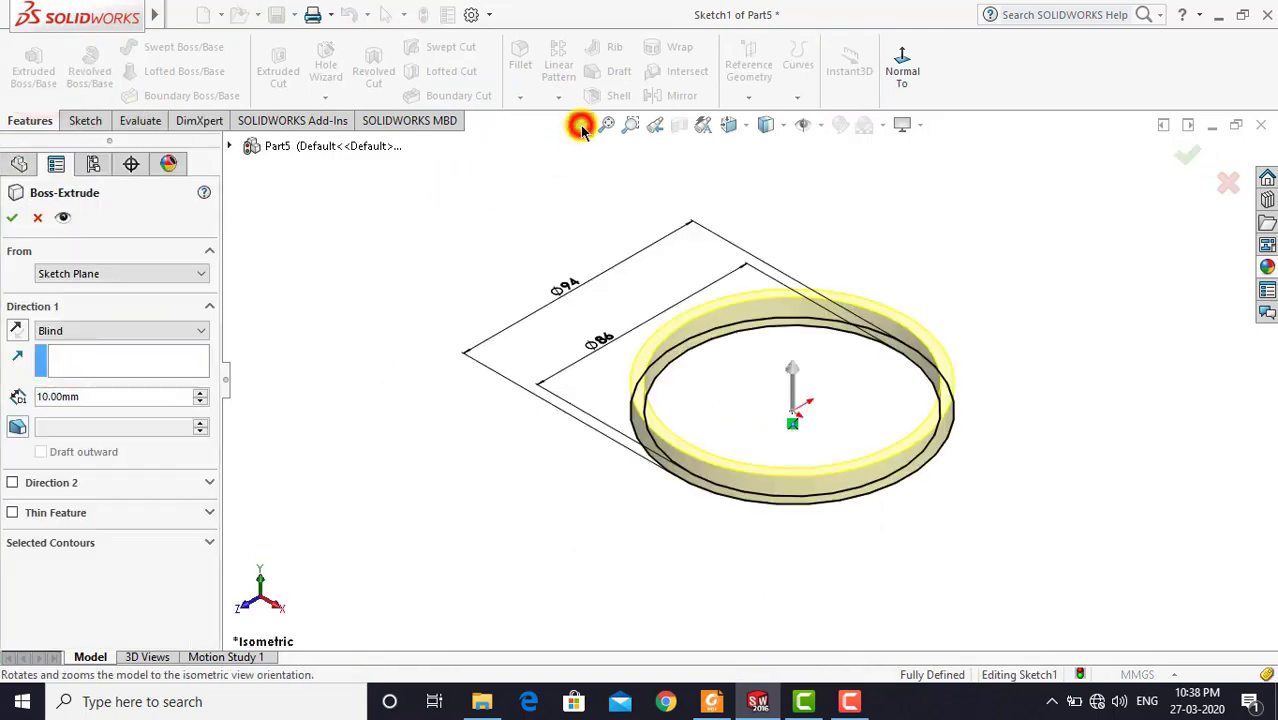
pyautogui.click(708, 704)
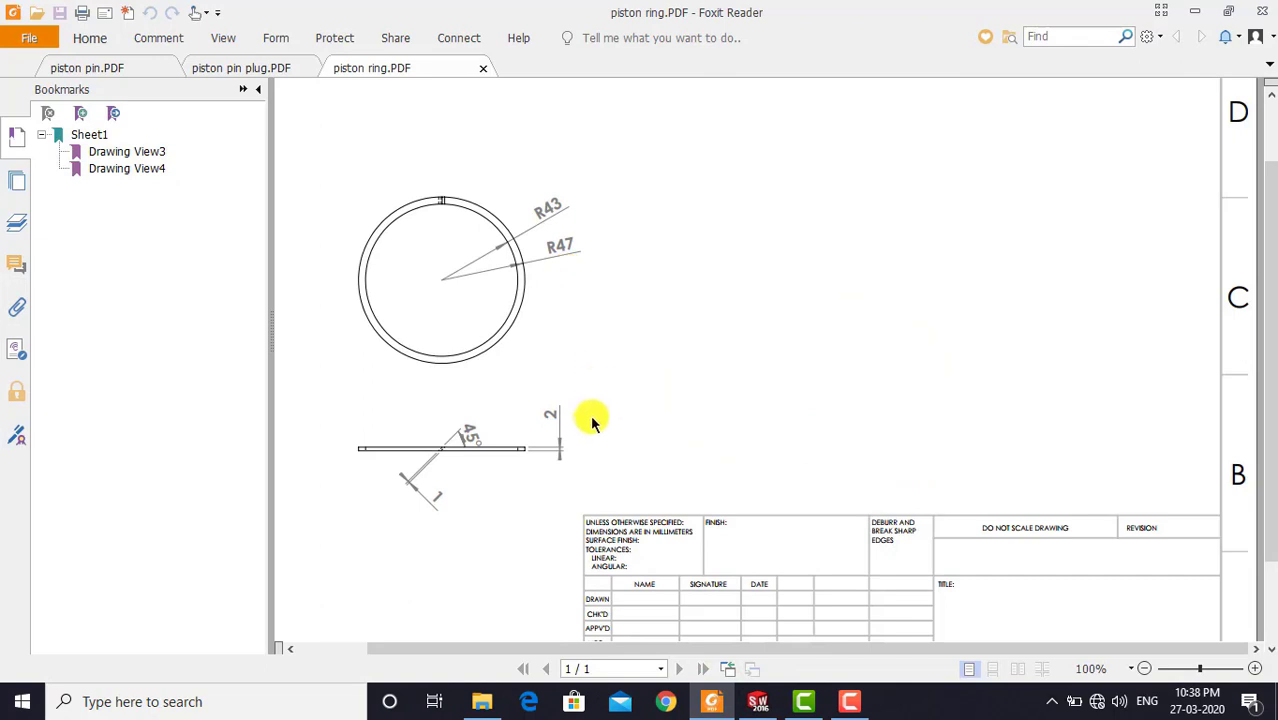
pyautogui.click(742, 702)
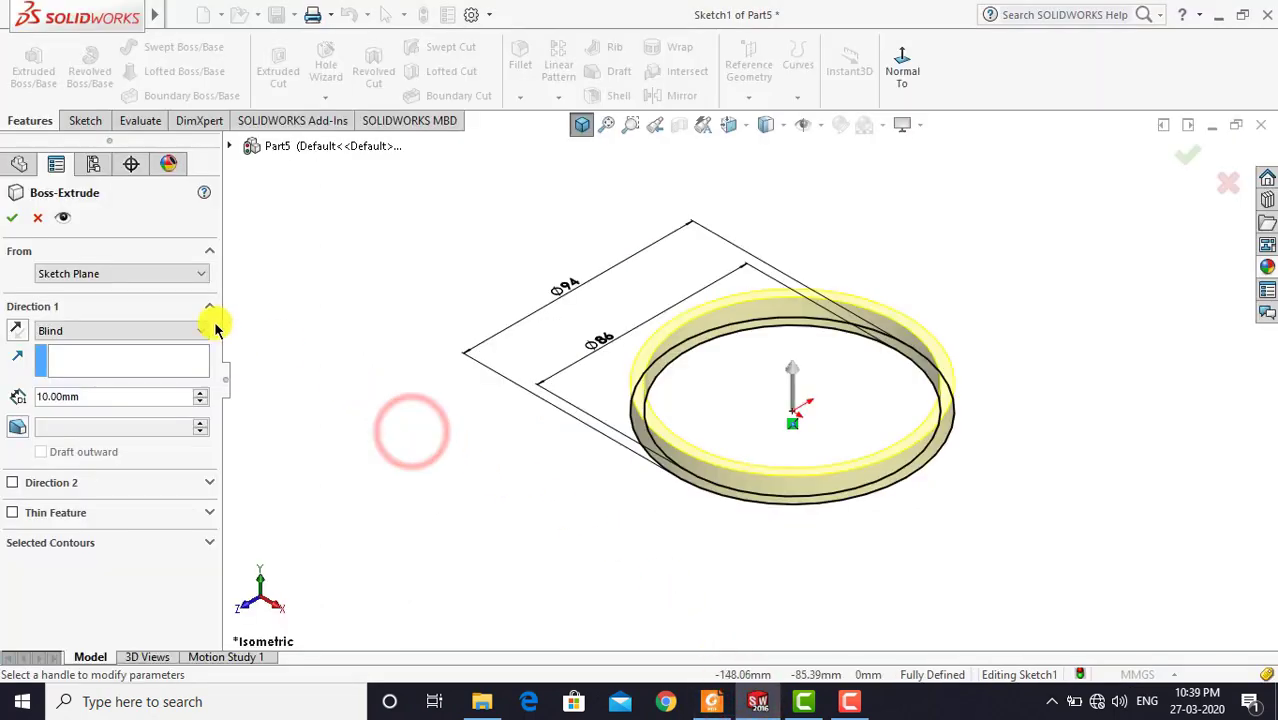
# Extrude the ring 2 mm Mid Plane, then bring the piston ring PDF forward
pyautogui.click(143, 330)
pyautogui.click(123, 409)
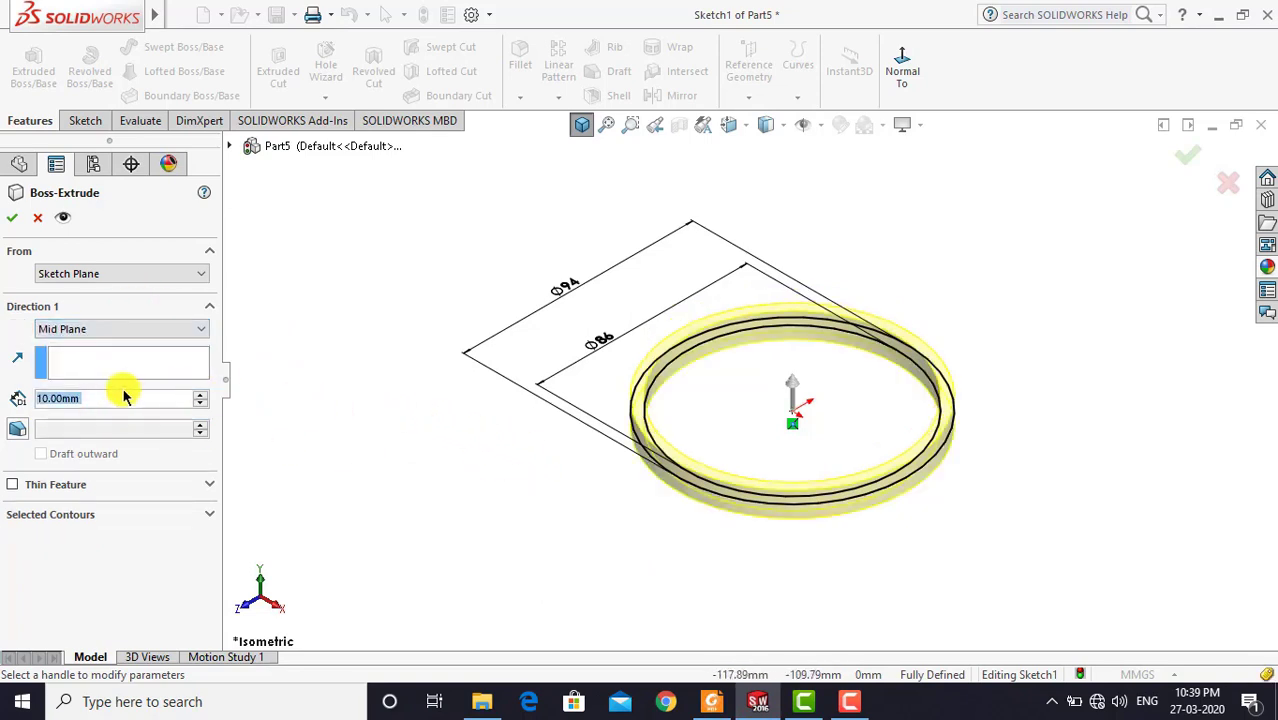
pyautogui.write('2')
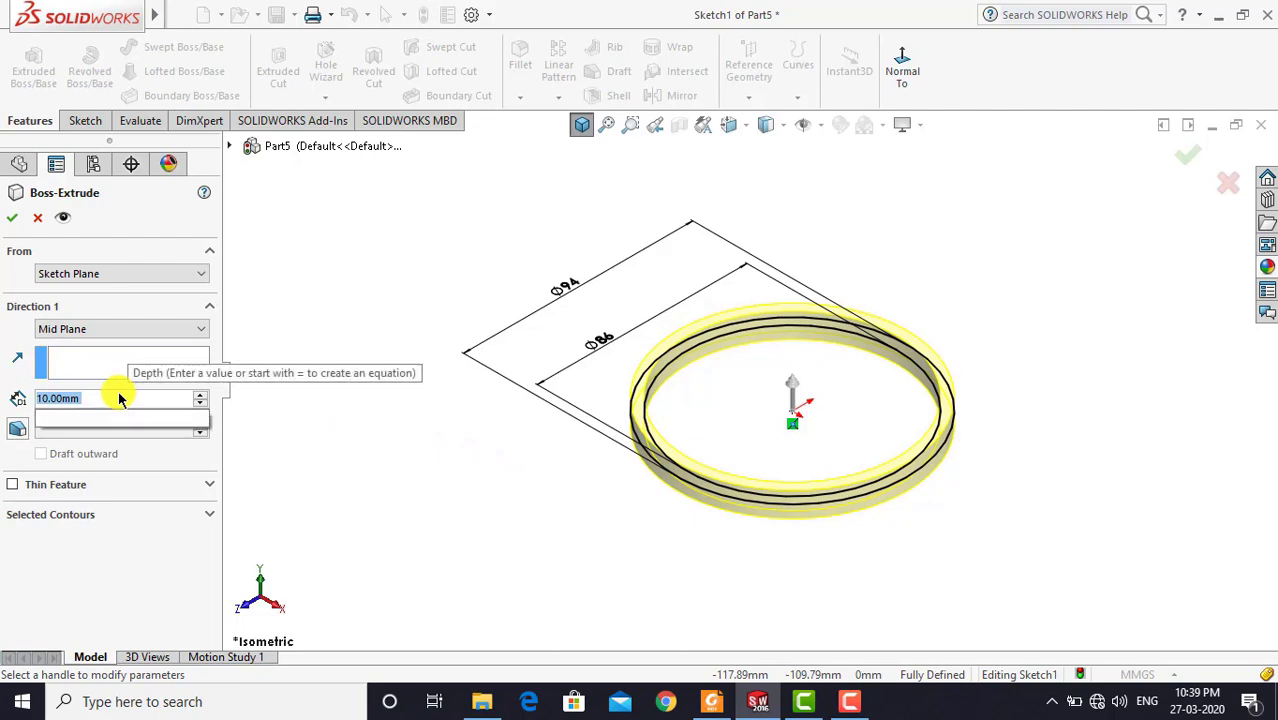
pyautogui.press('Return')
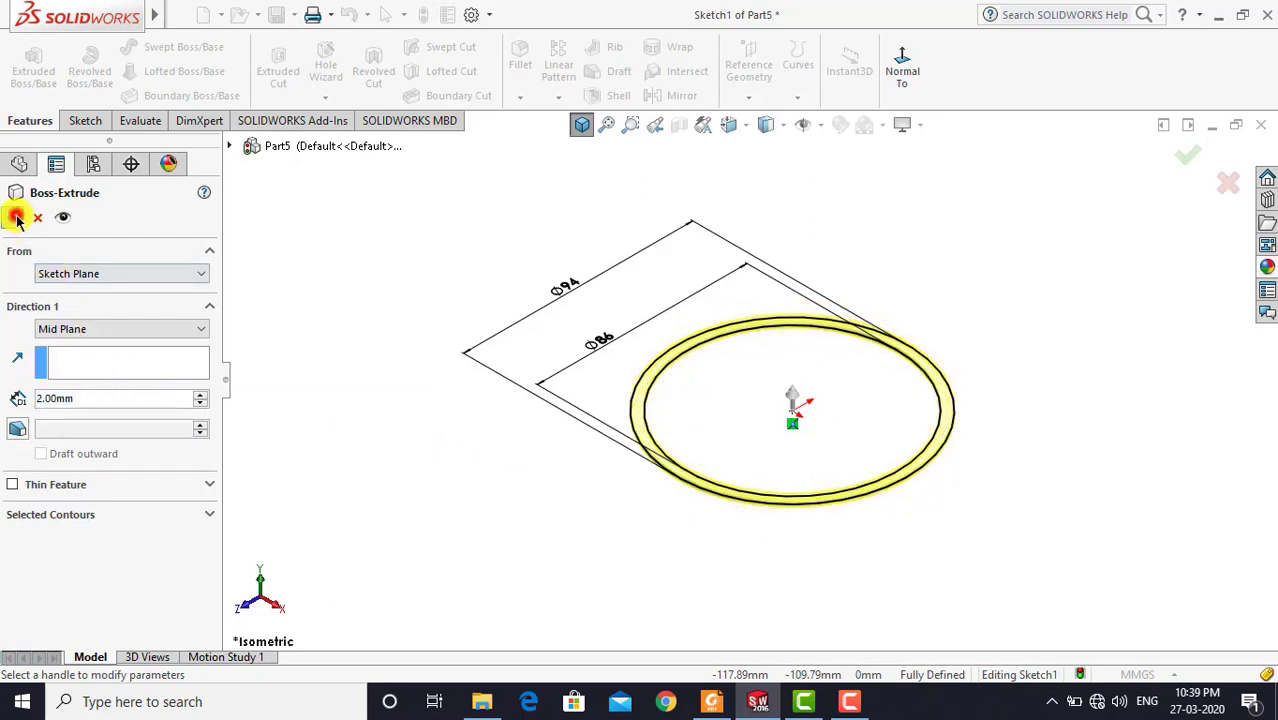
pyautogui.click(16, 219)
pyautogui.click(277, 250)
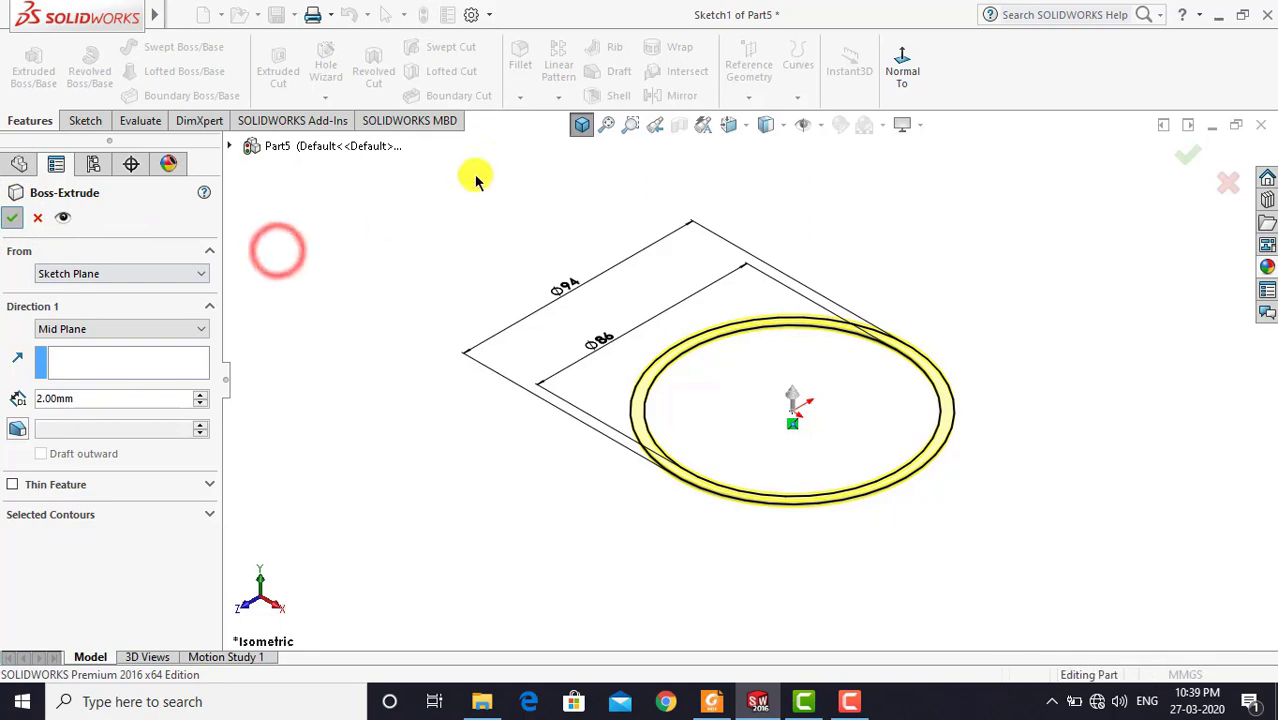
pyautogui.click(582, 125)
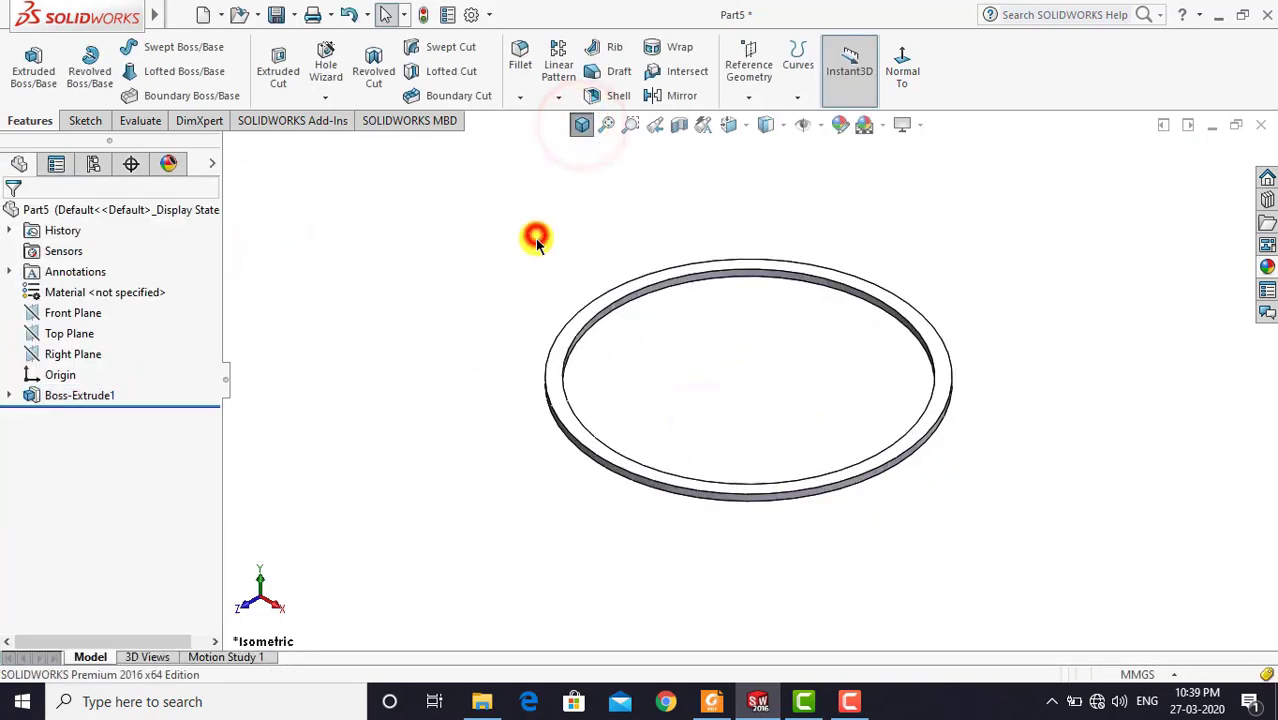
pyautogui.click(711, 701)
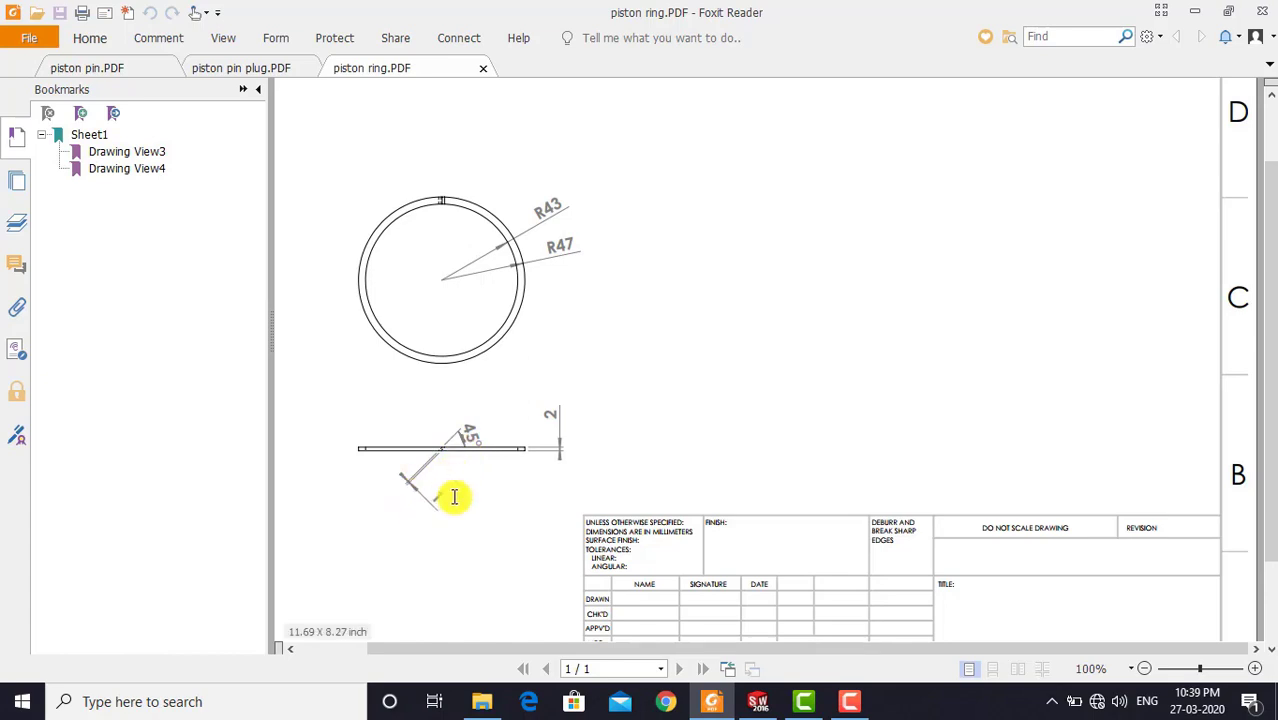
# Start a new sketch on the Front Plane, viewed normal-to and zoomed in
pyautogui.click(757, 703)
pyautogui.click(445, 449)
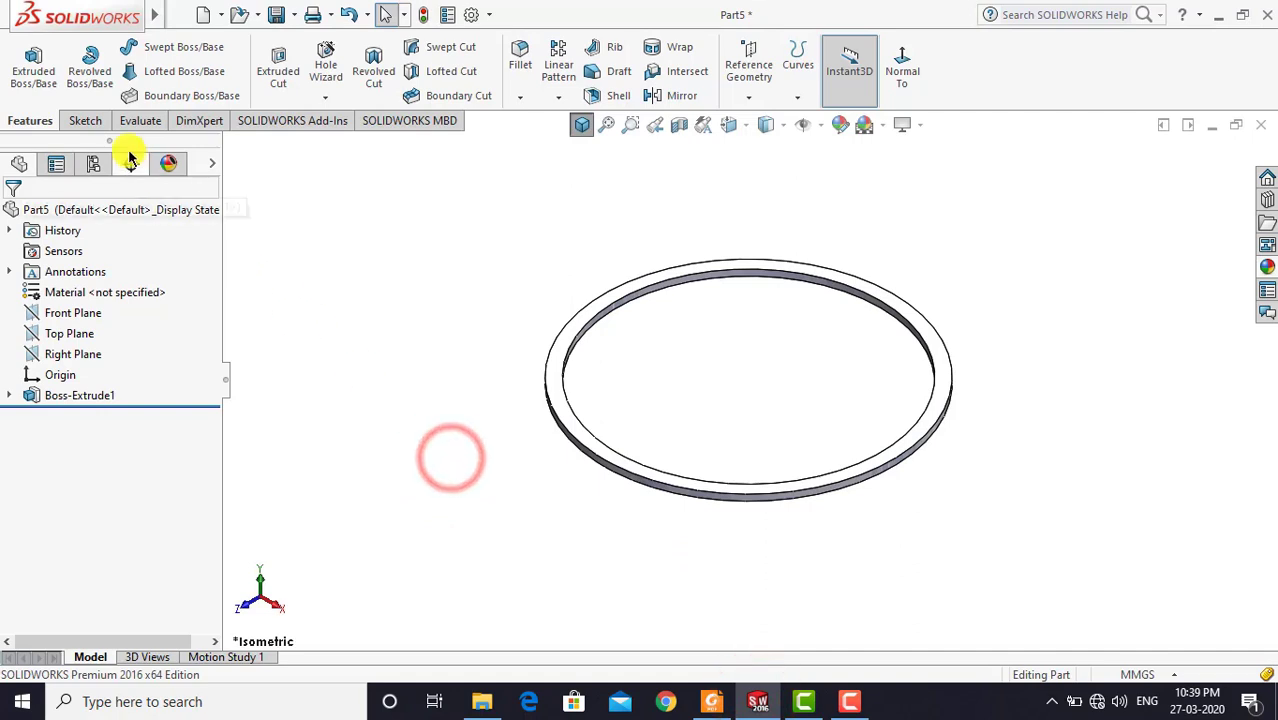
pyautogui.click(88, 120)
pyautogui.click(30, 60)
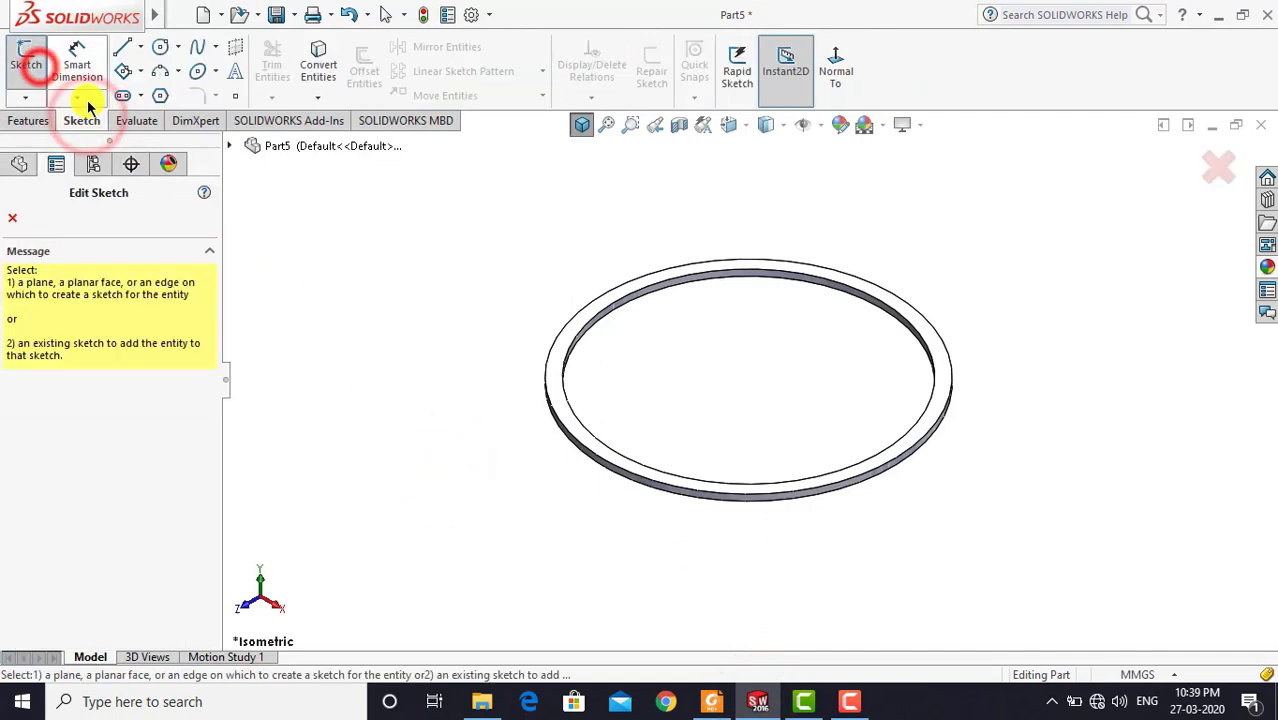
pyautogui.click(231, 147)
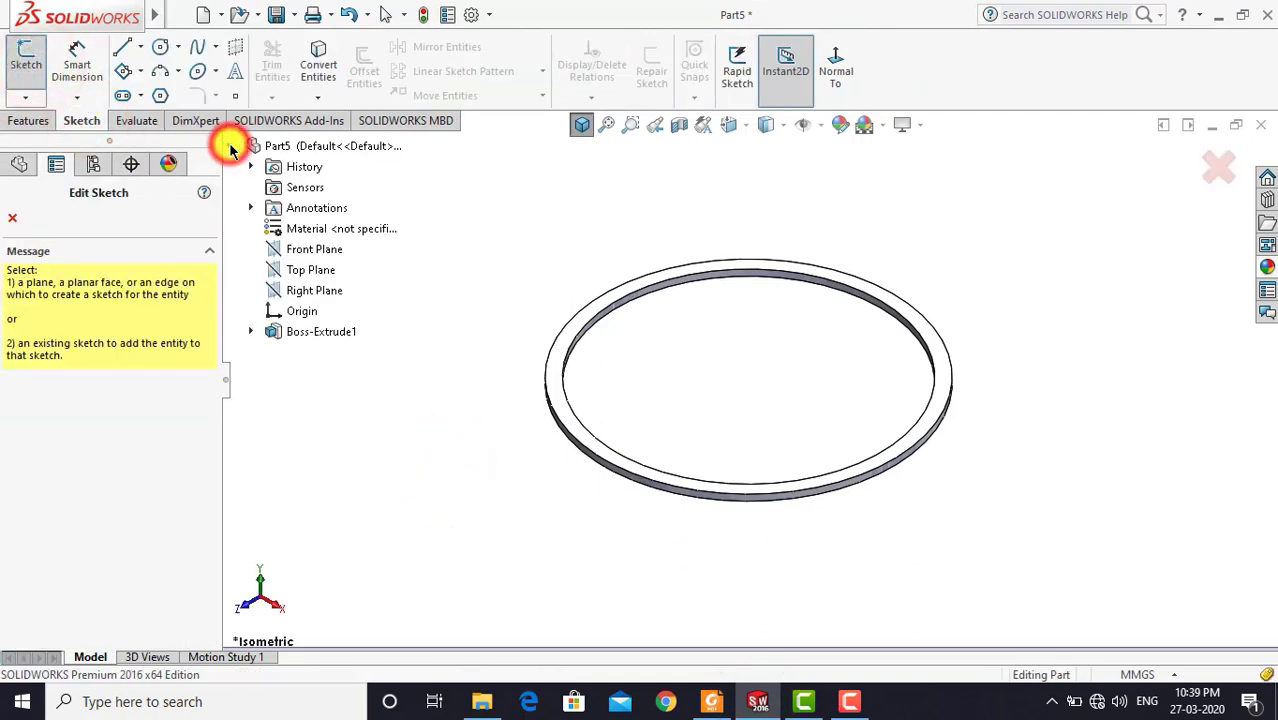
pyautogui.click(321, 250)
pyautogui.click(628, 205)
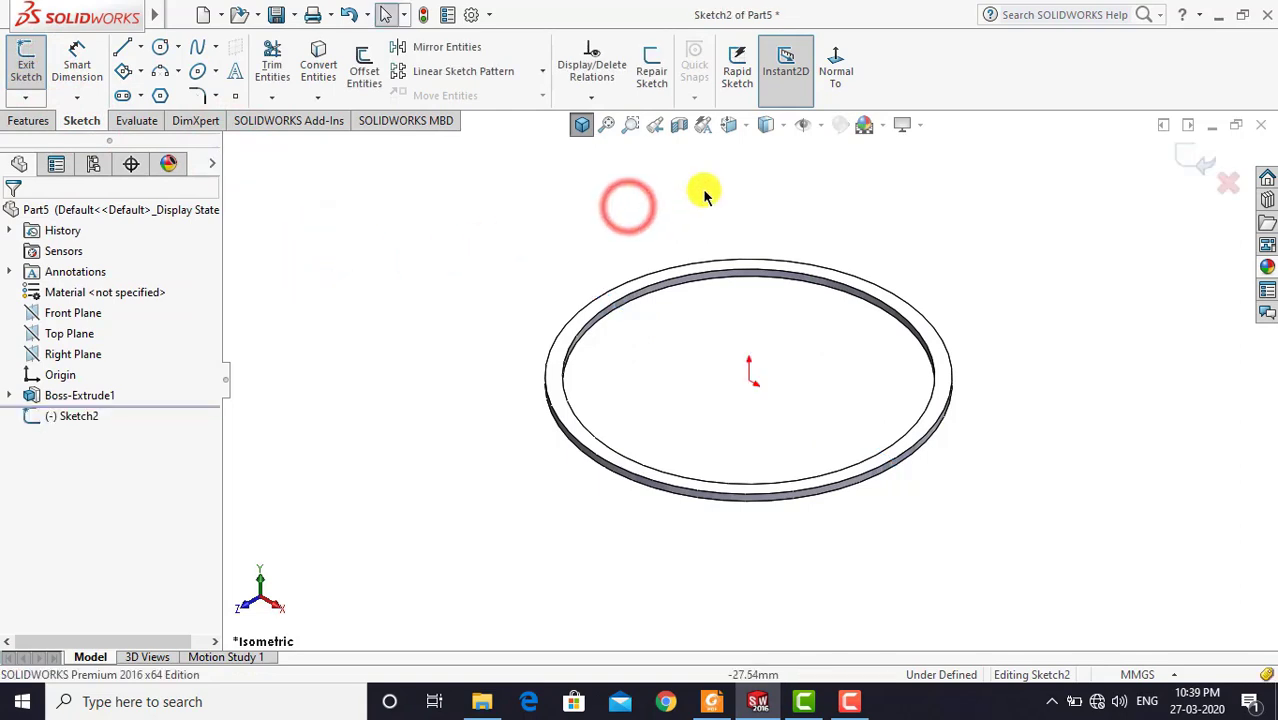
pyautogui.click(829, 77)
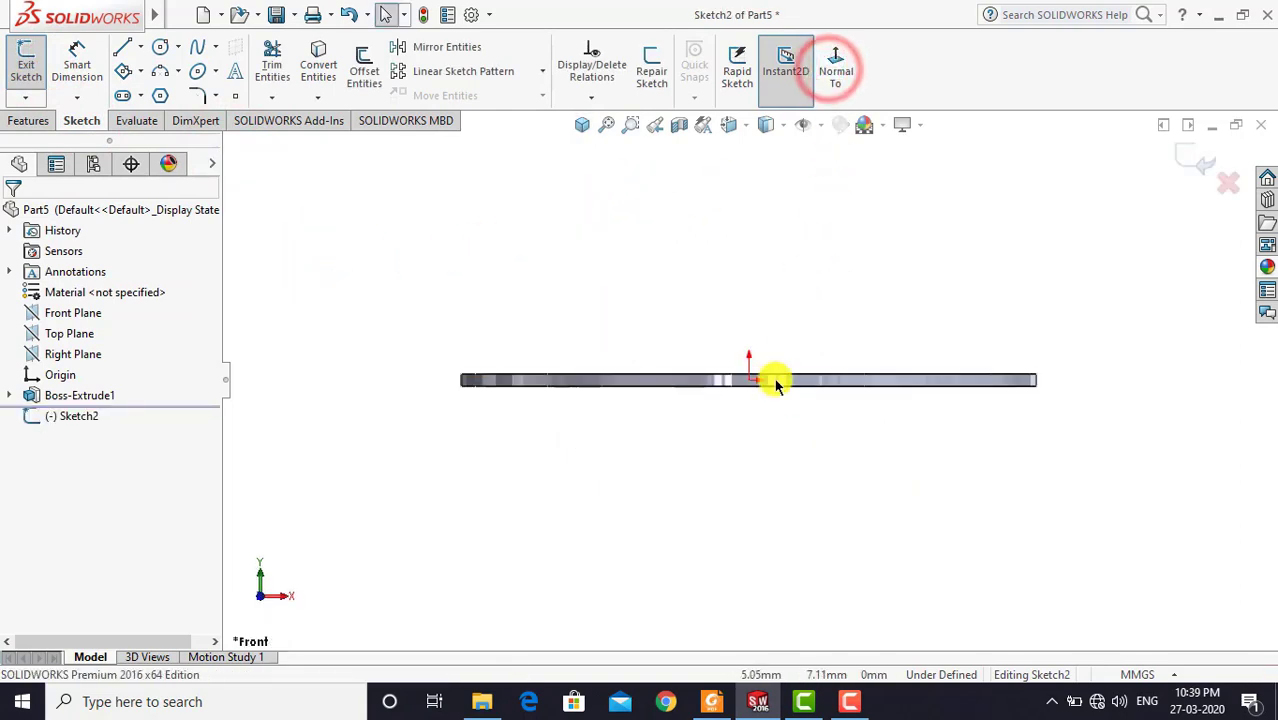
pyautogui.scroll(-4, 772, 378)
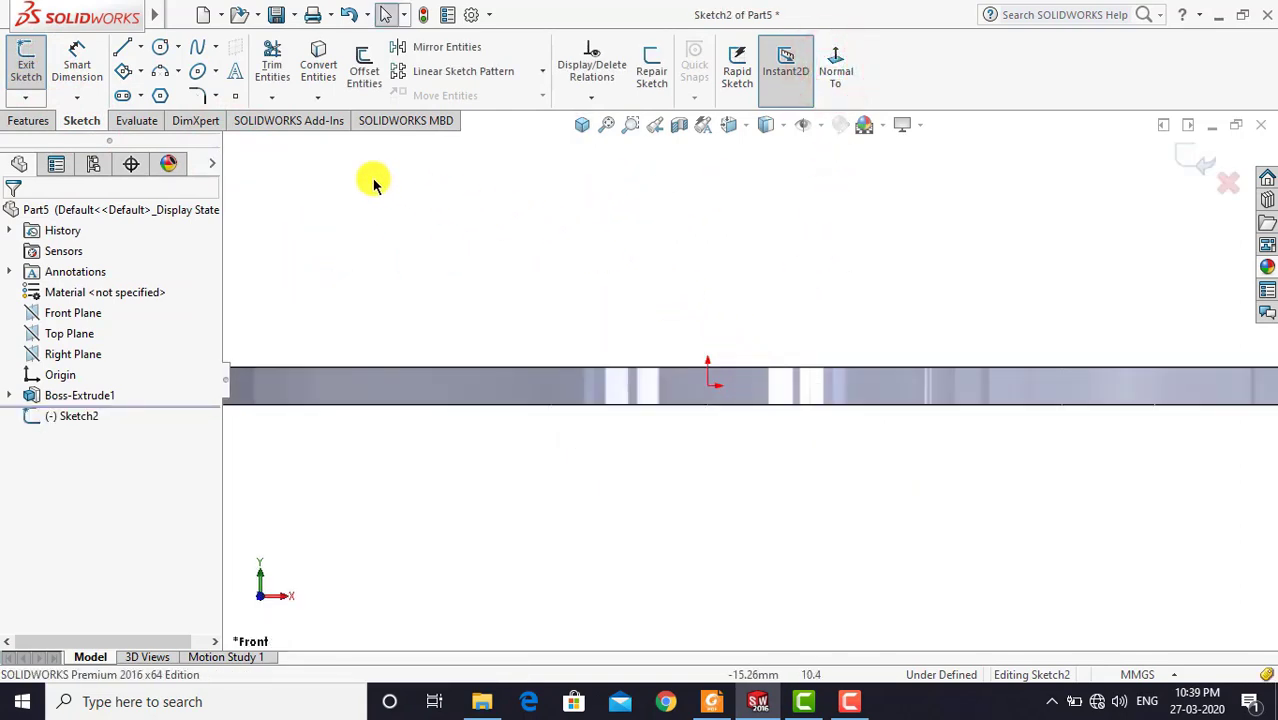
# Draw a thin slanted 3 Point Center Rectangle centred on the origin
pyautogui.click(136, 73)
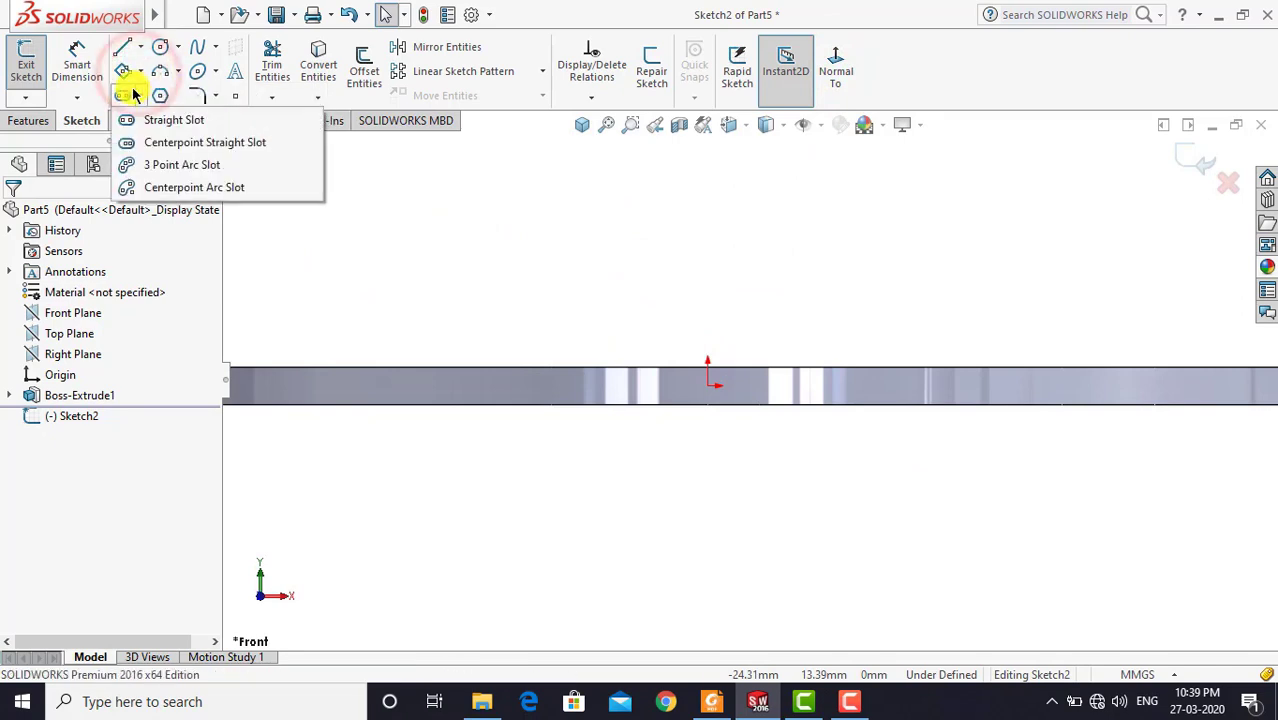
pyautogui.moveTo(140, 71)
pyautogui.click(174, 164)
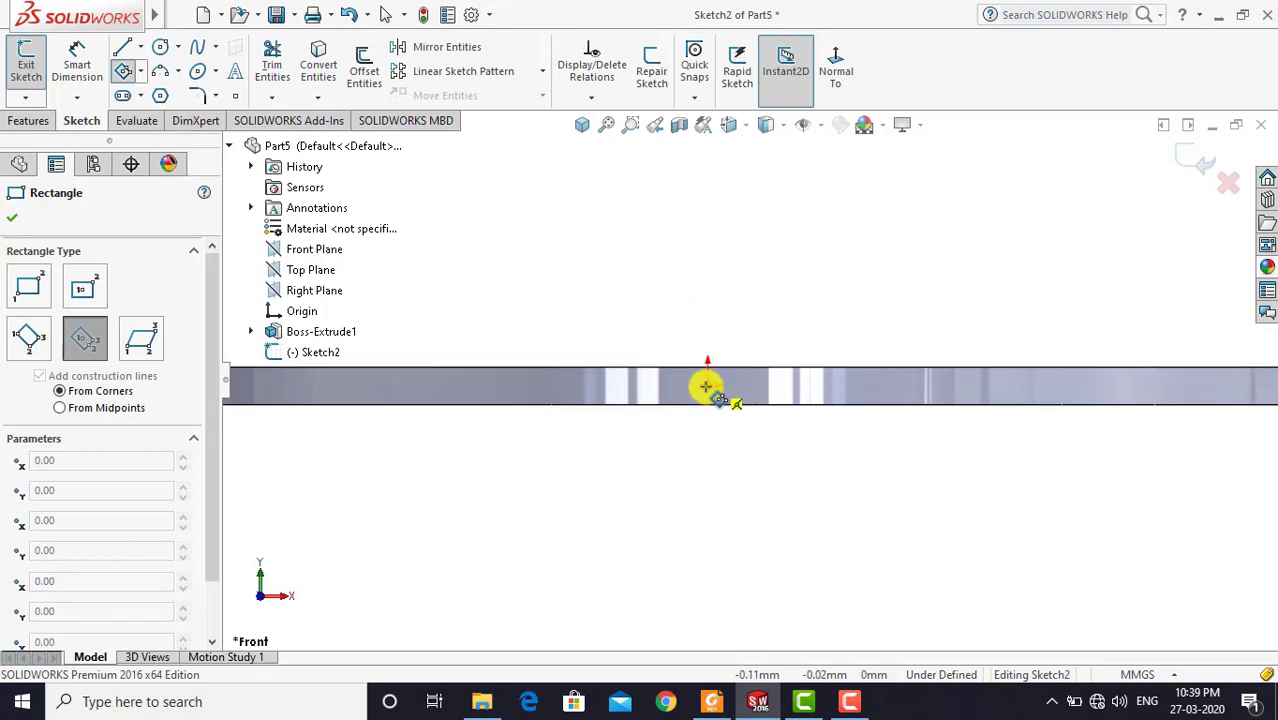
pyautogui.click(706, 385)
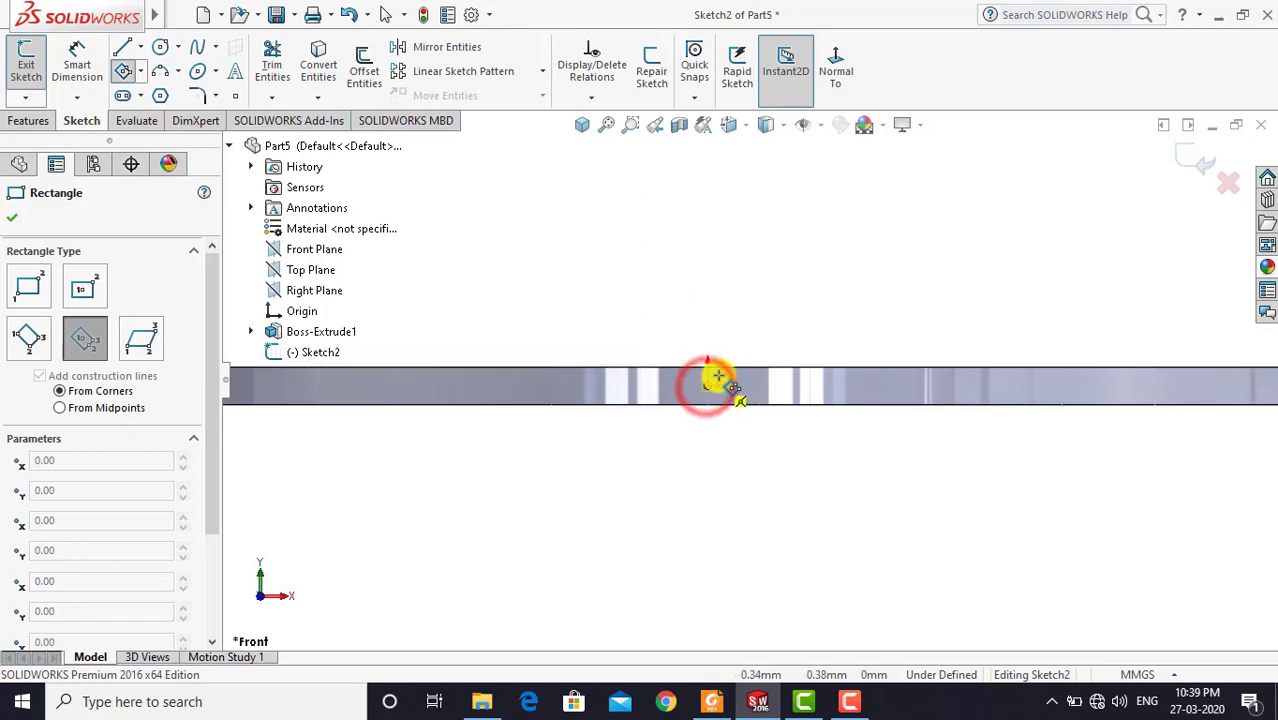
pyautogui.click(829, 287)
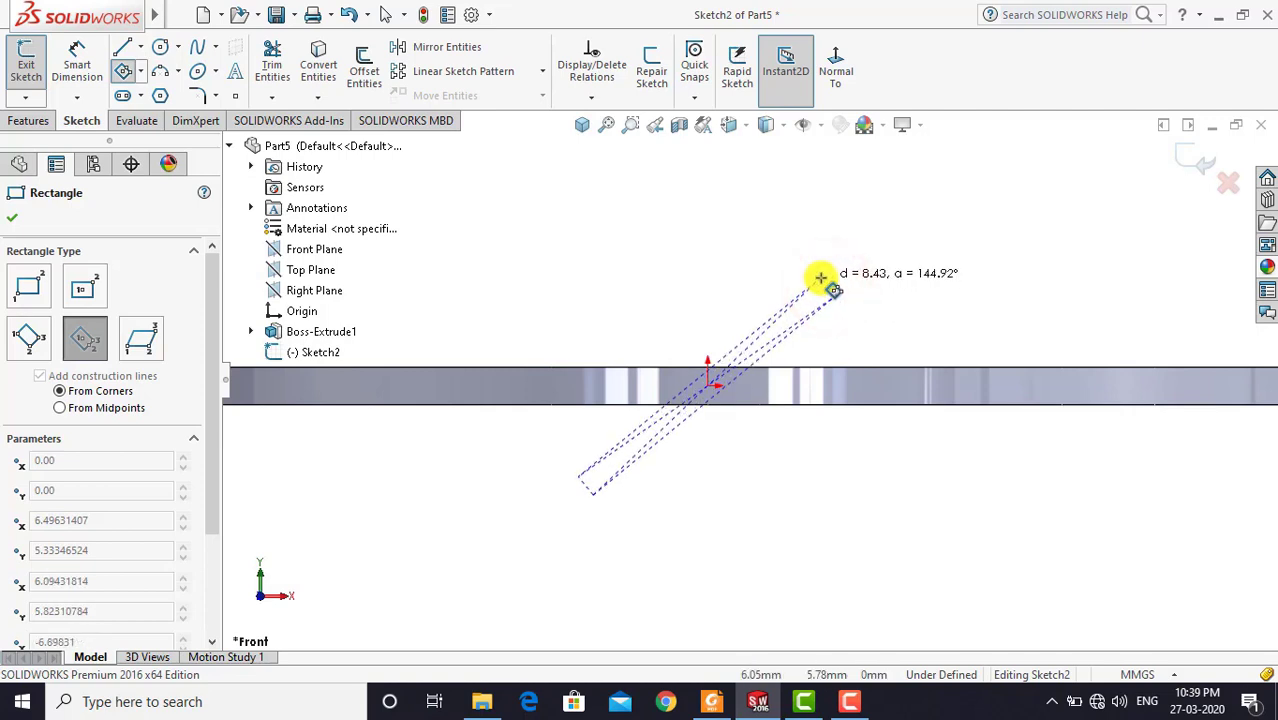
pyautogui.click(821, 279)
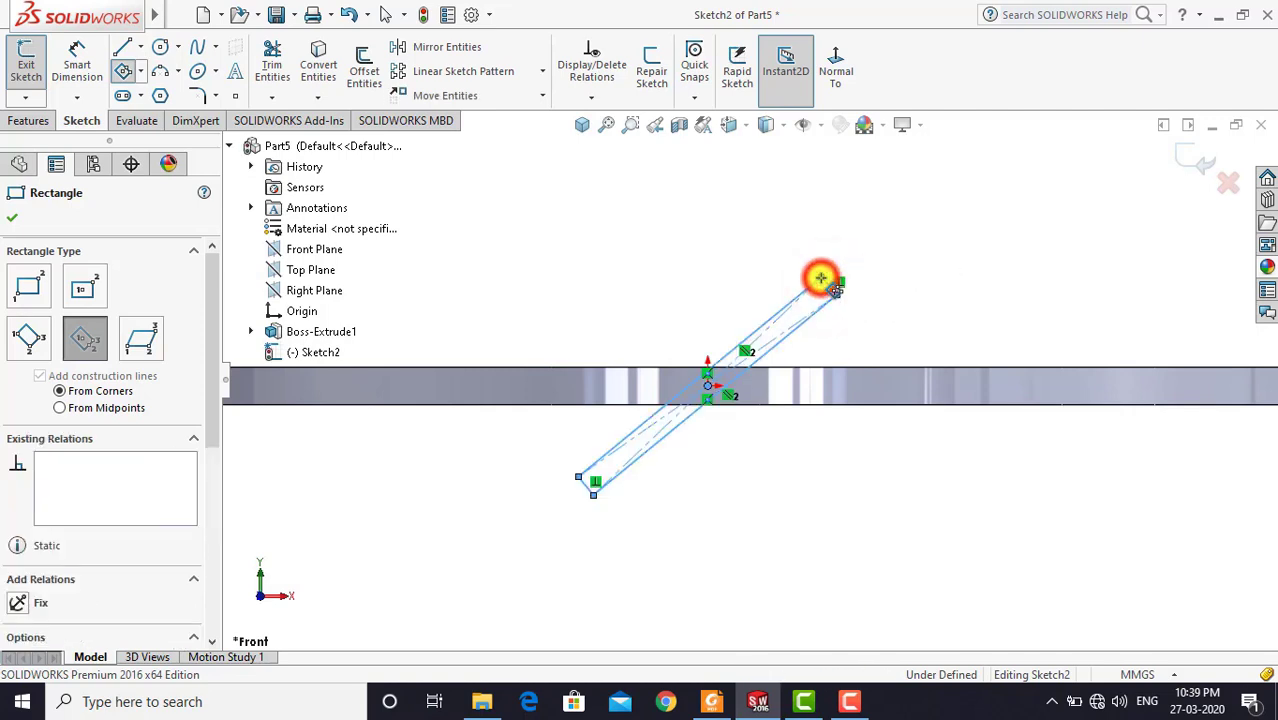
pyautogui.press('Escape')
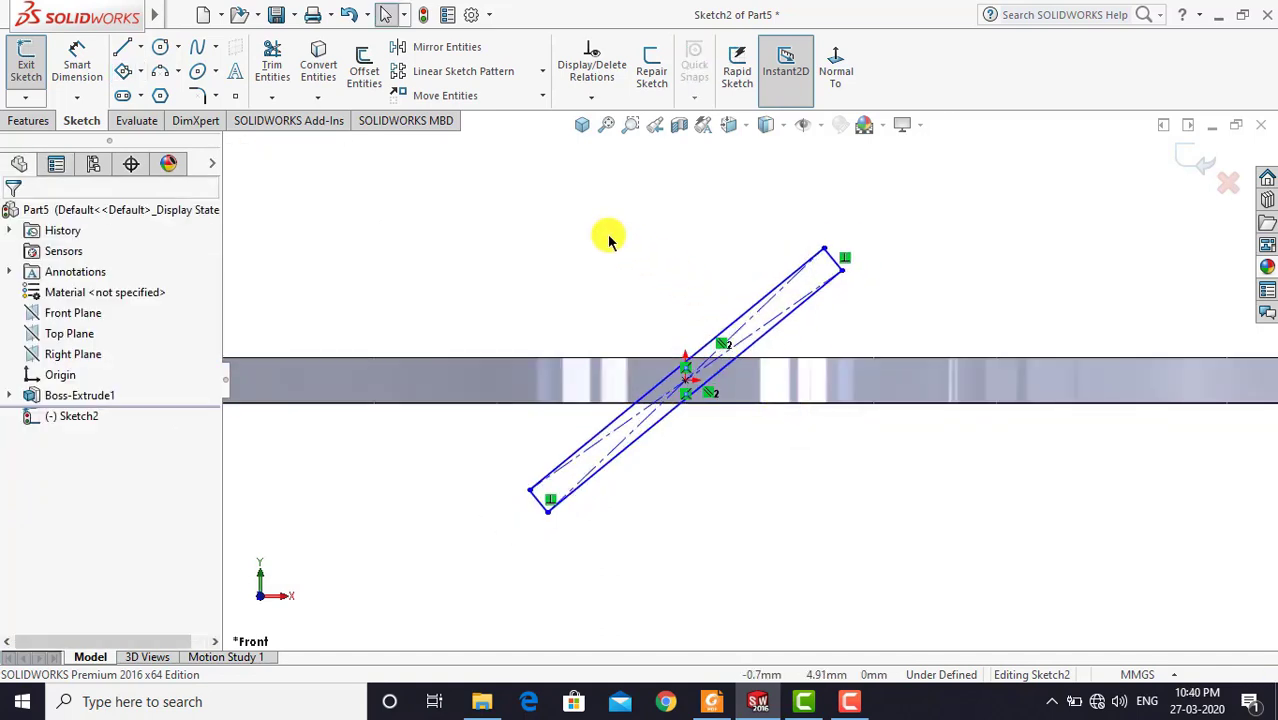
pyautogui.click(80, 65)
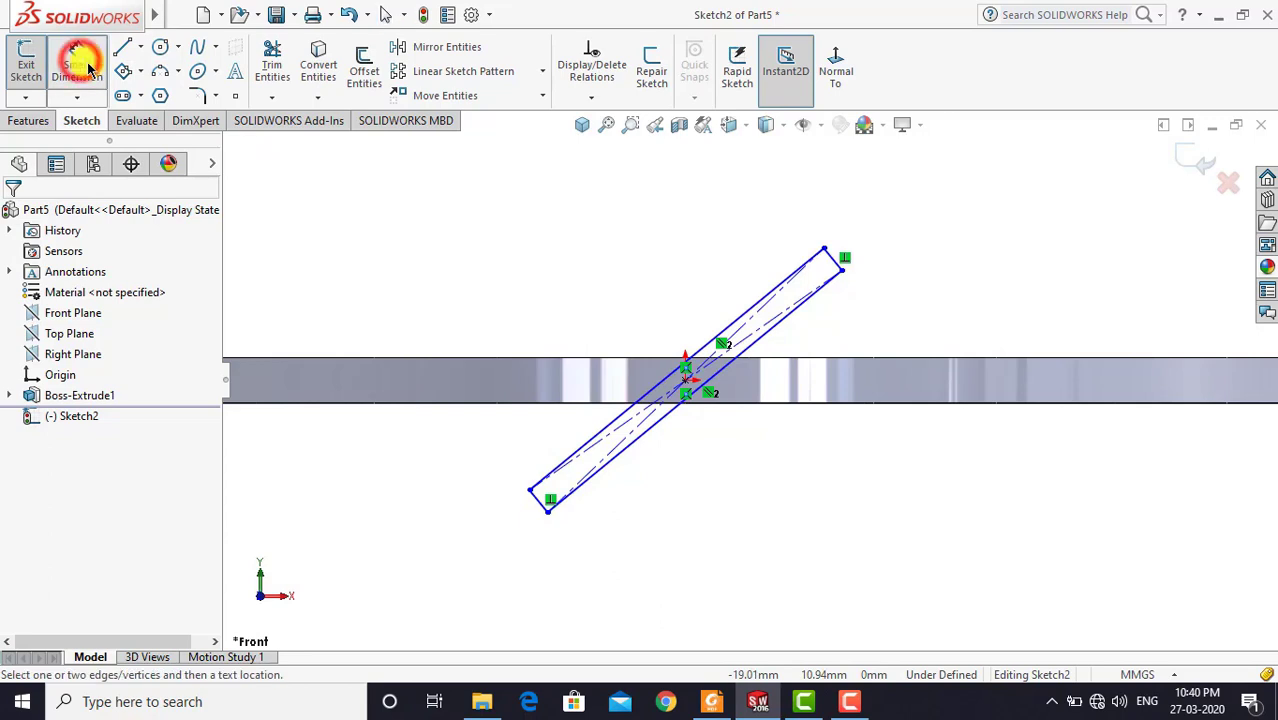
pyautogui.click(812, 303)
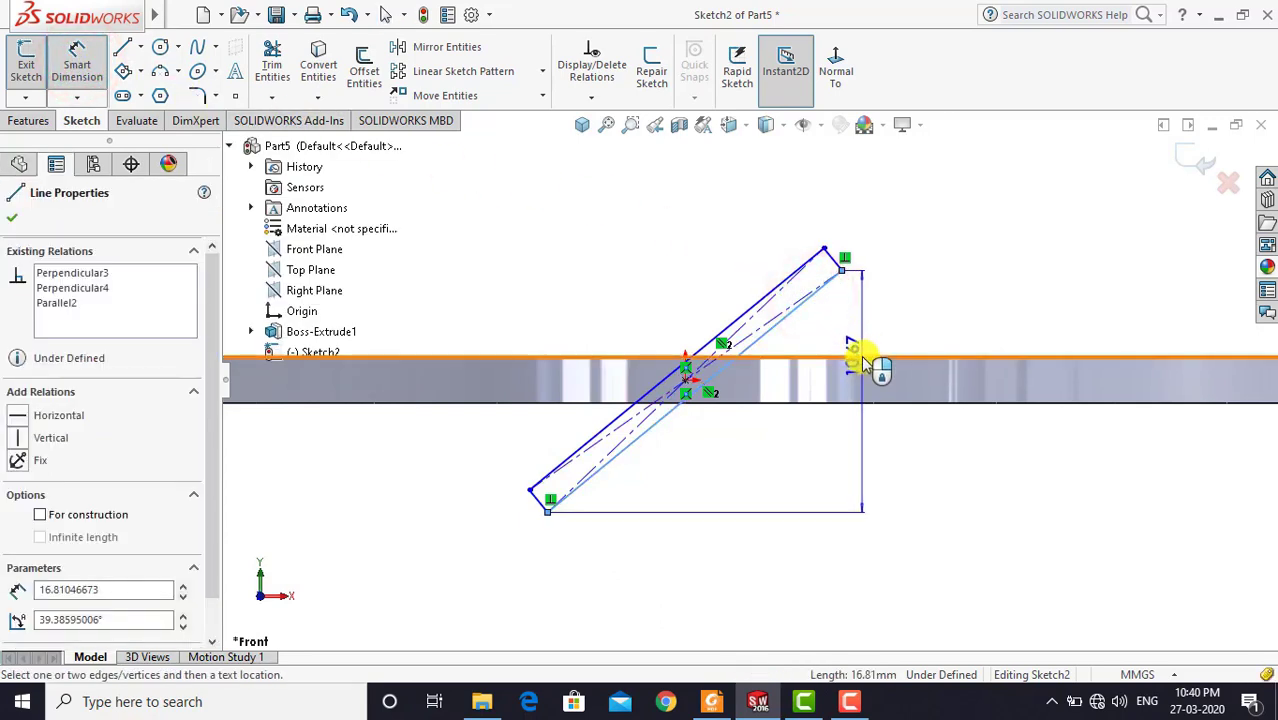
# Dimension the rectangle at 45° to the ring's edge and 1 wide
pyautogui.click(870, 357)
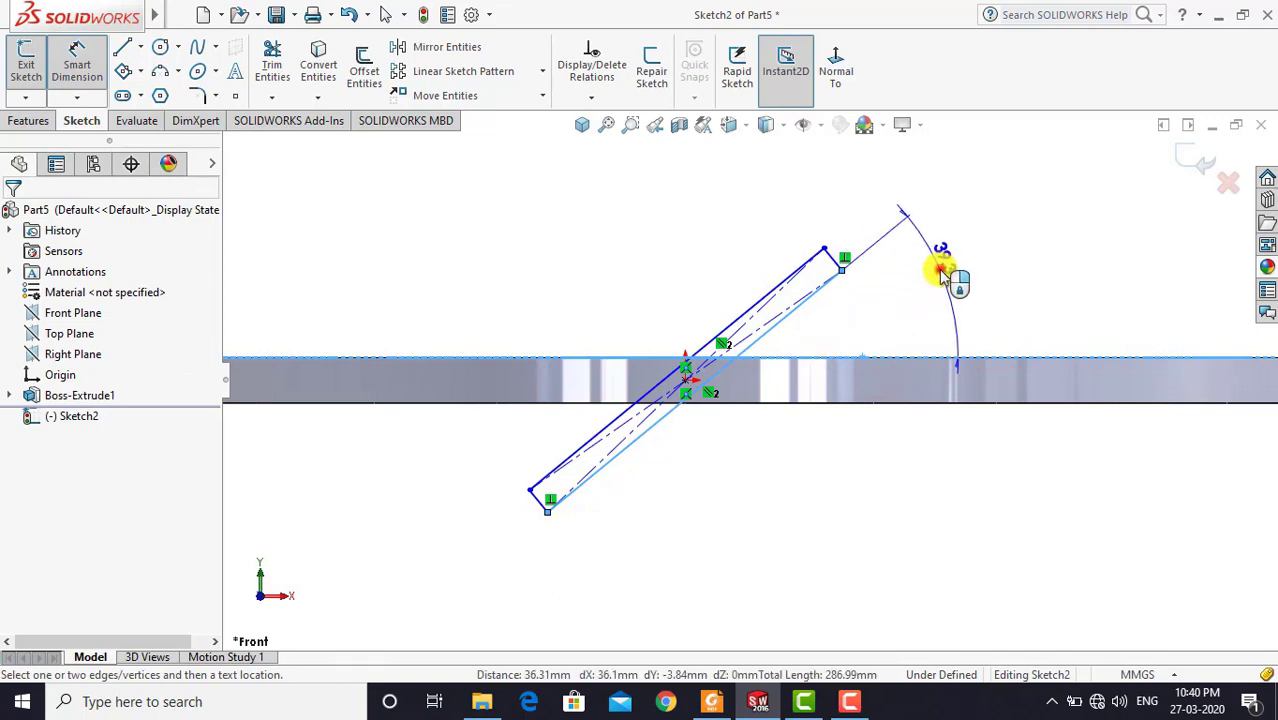
pyautogui.click(940, 277)
pyautogui.press('Return')
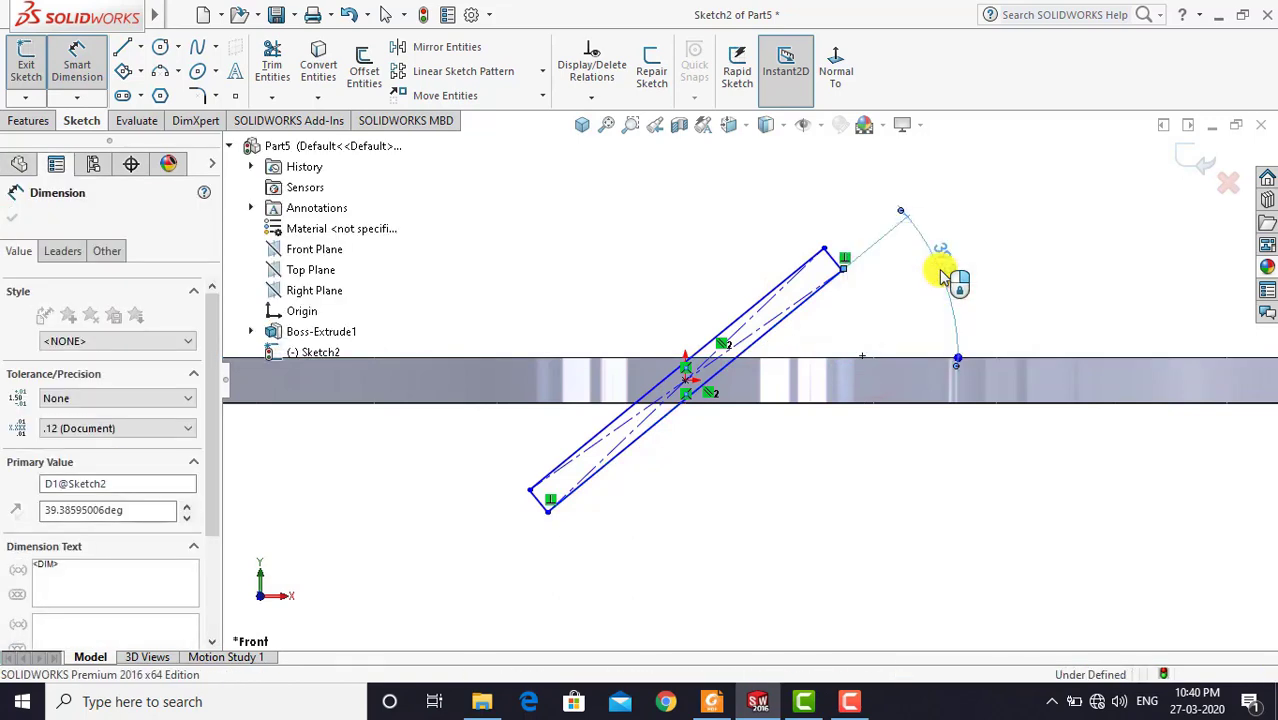
pyautogui.click(994, 246)
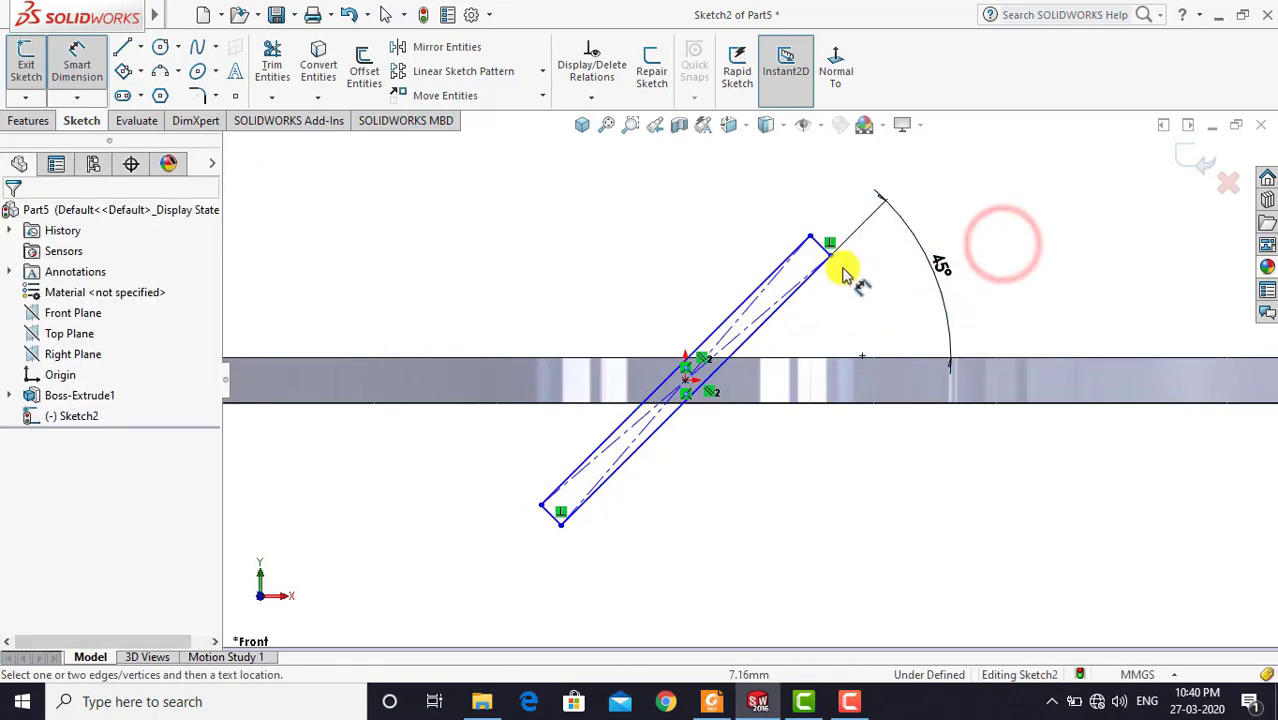
pyautogui.click(800, 252)
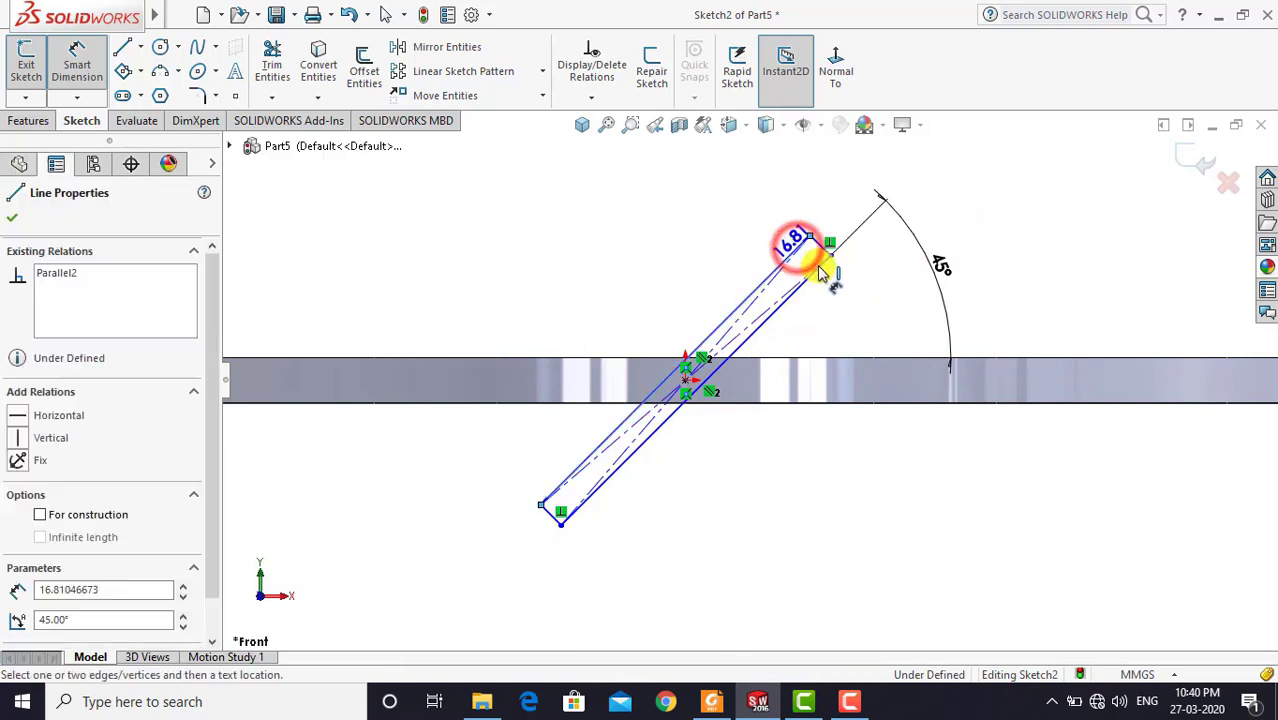
pyautogui.click(822, 265)
pyautogui.click(842, 210)
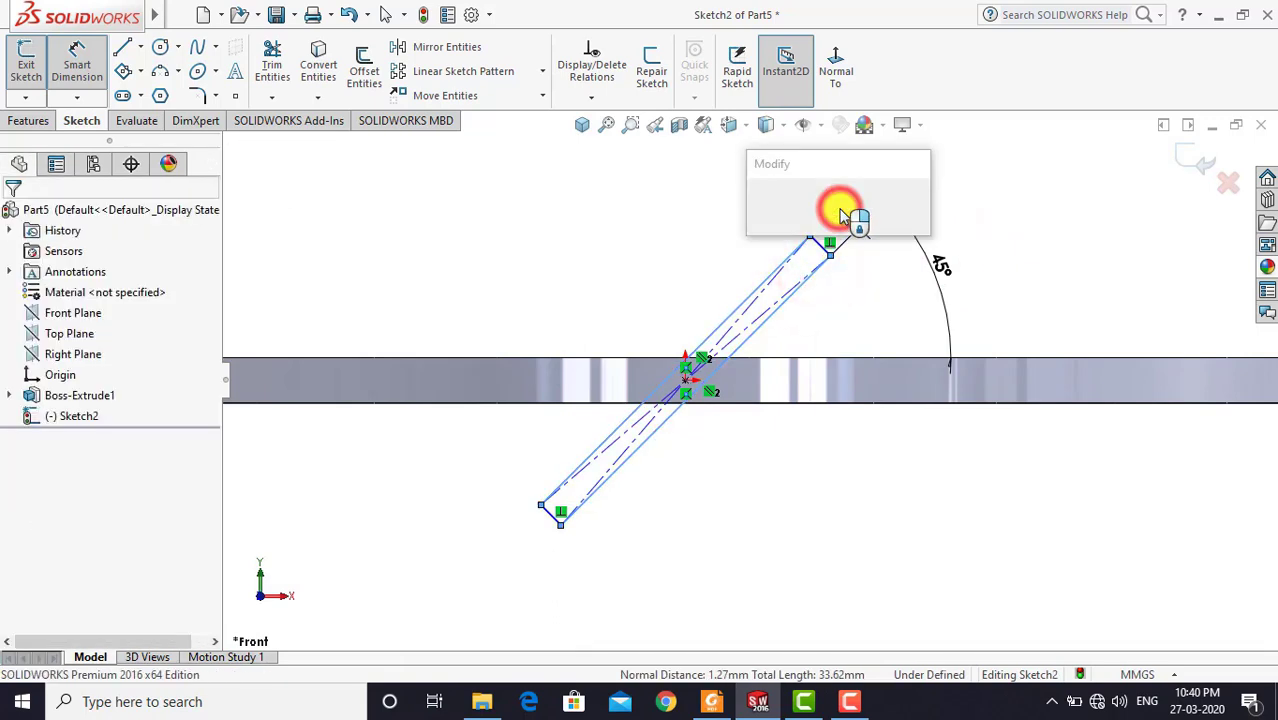
pyautogui.write('1')
pyautogui.press('Return')
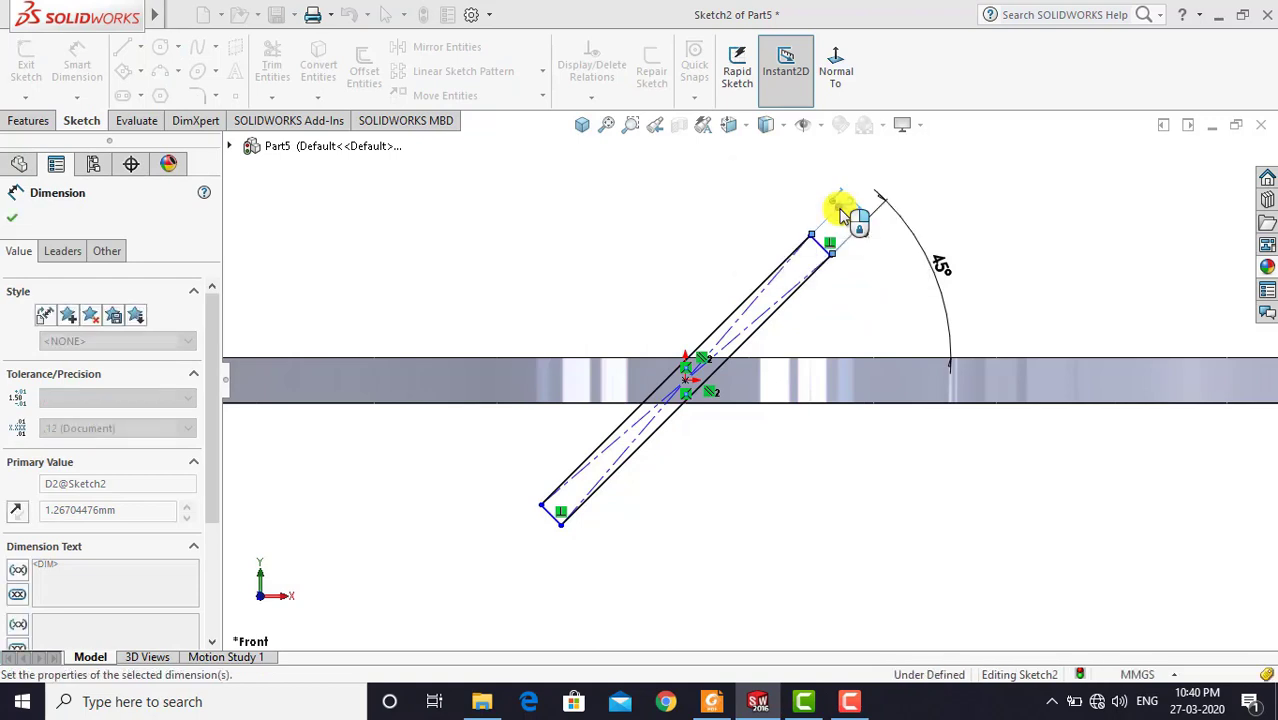
pyautogui.click(765, 228)
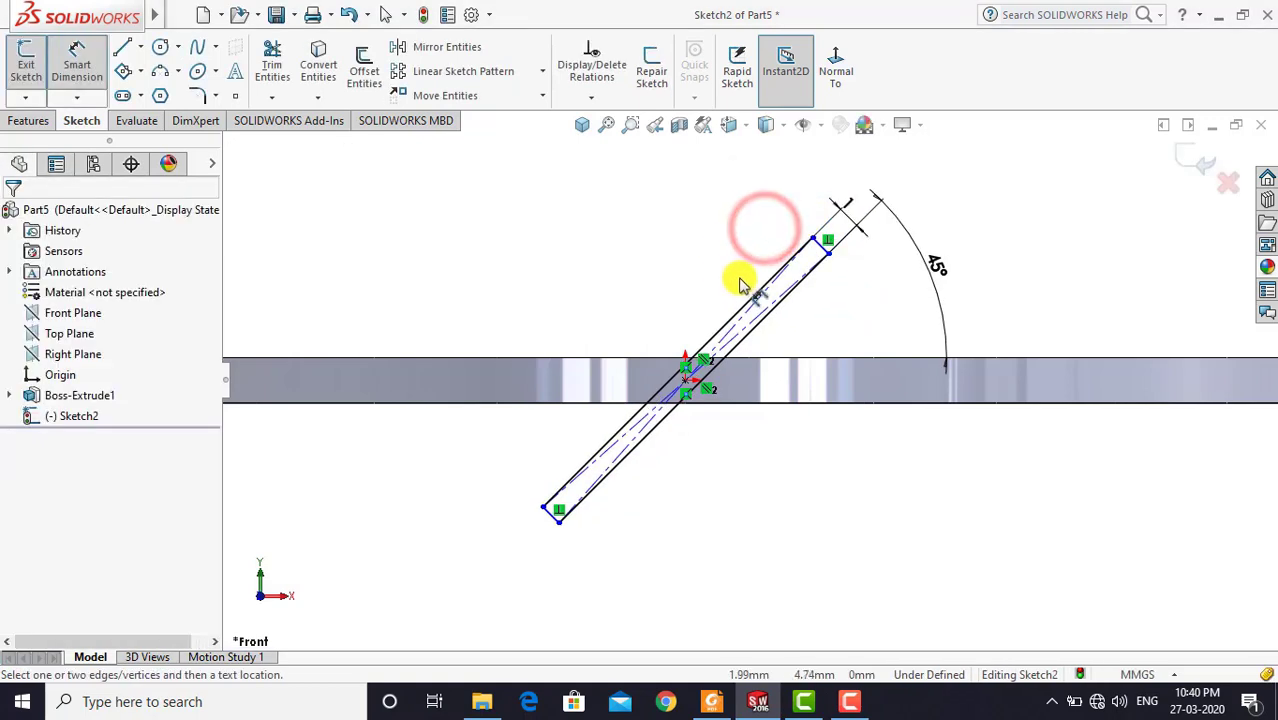
# Set the rectangle's length to 20, fully defining the sketch
pyautogui.click(721, 323)
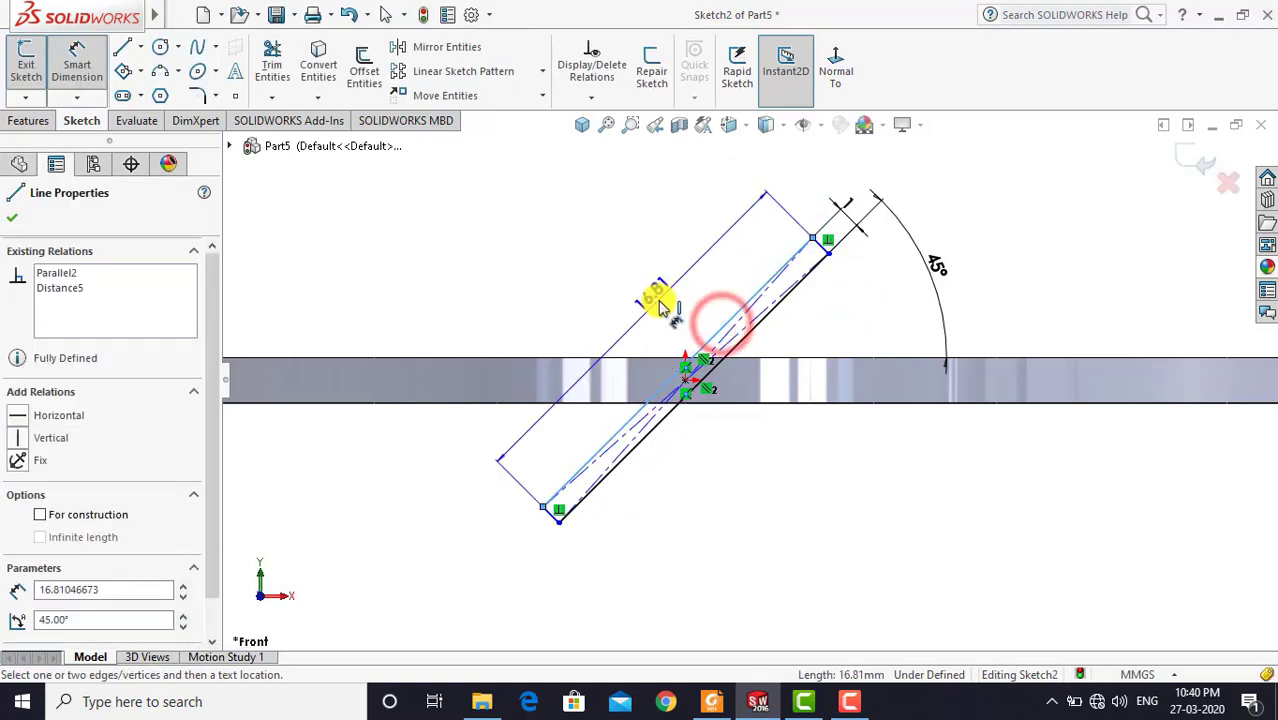
pyautogui.click(658, 305)
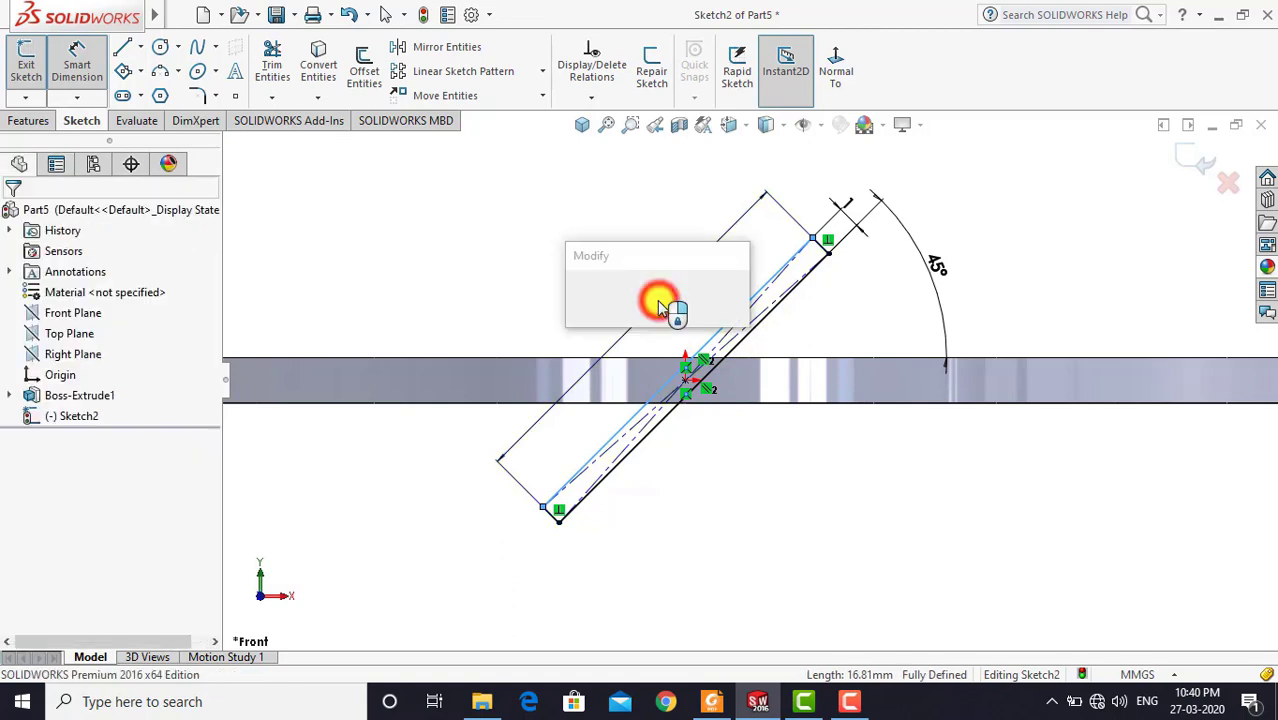
pyautogui.write('20')
pyautogui.press('Return')
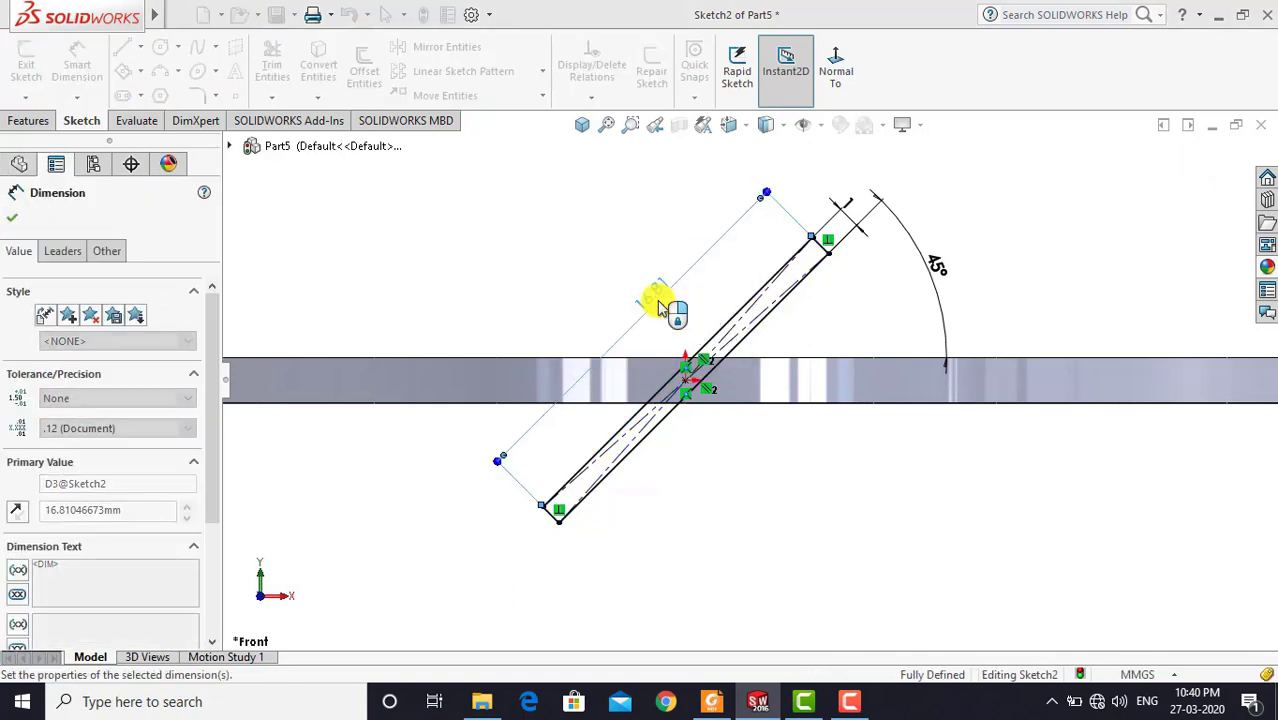
pyautogui.click(532, 254)
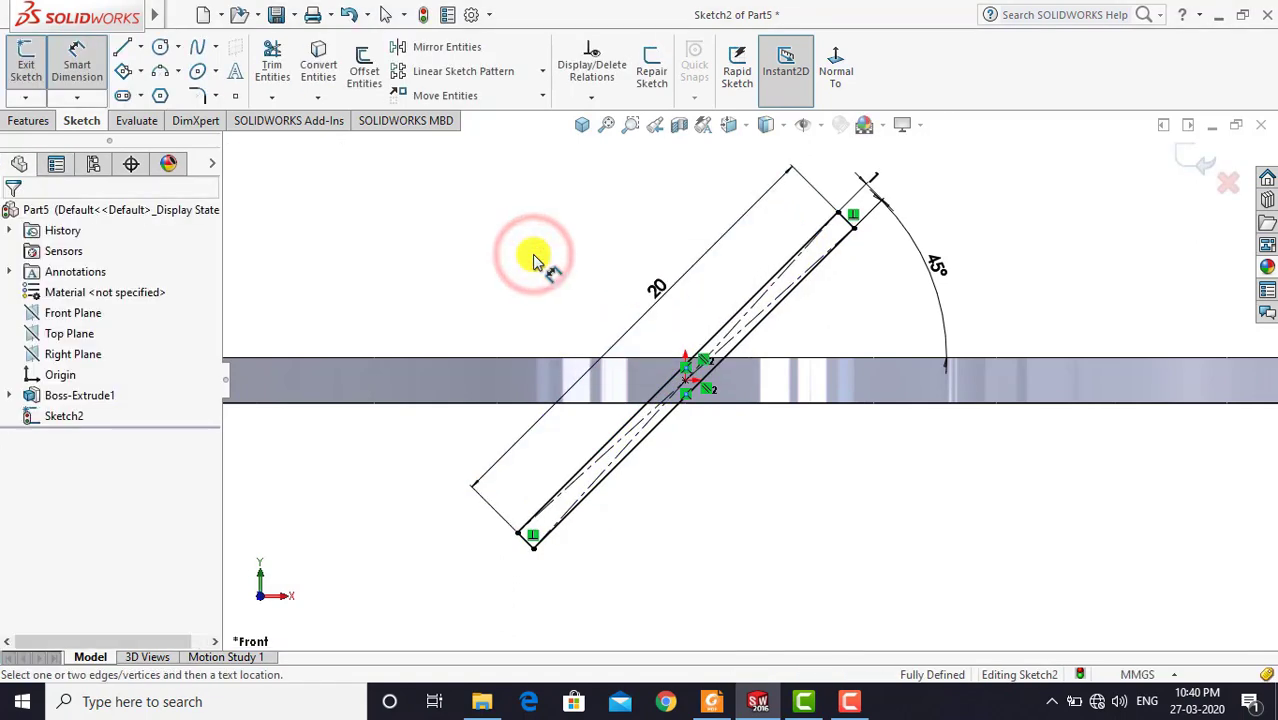
pyautogui.press('z')
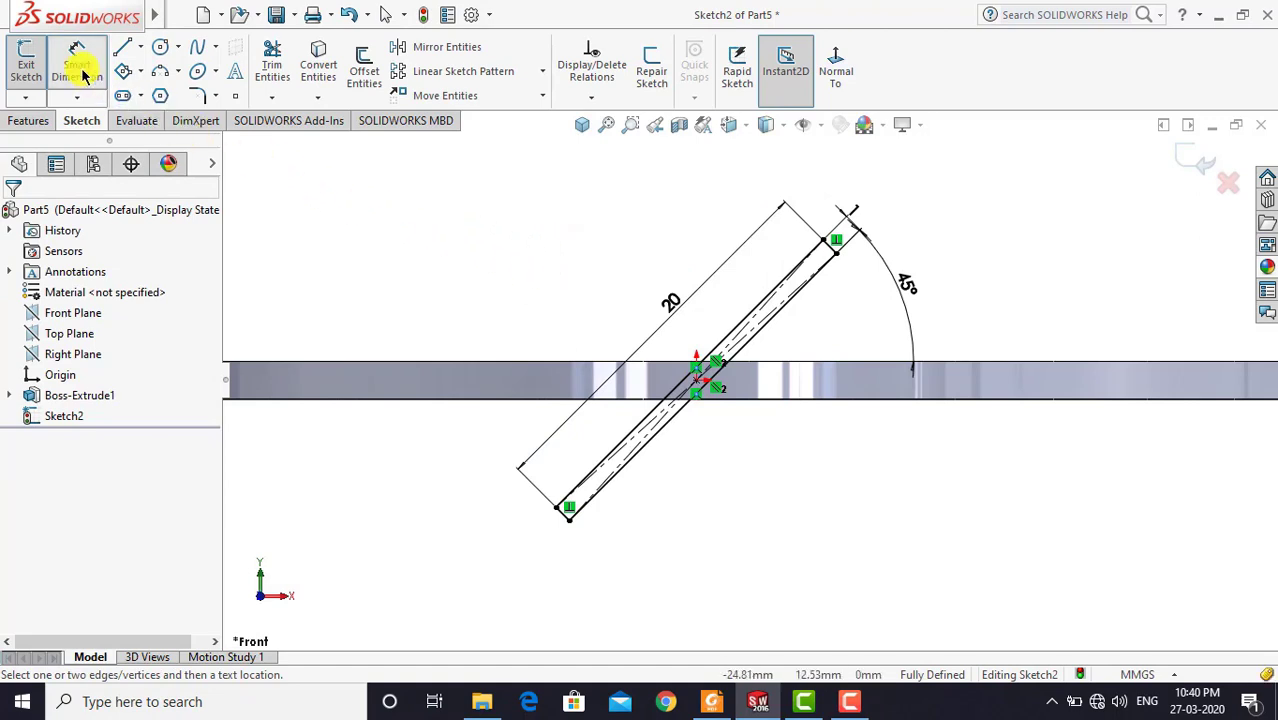
pyautogui.click(79, 78)
# Cut the slanted rectangle Through All as Cut-Extrude1, splitting the ring
pyautogui.click(30, 120)
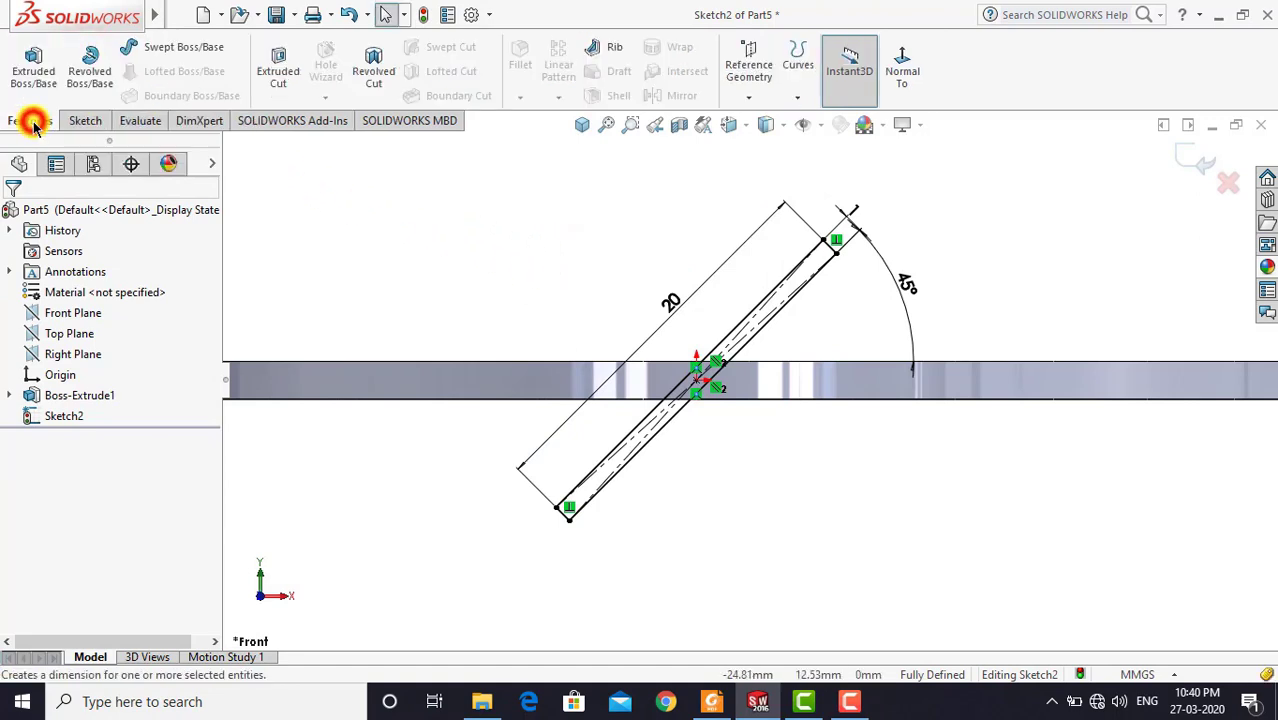
pyautogui.click(280, 68)
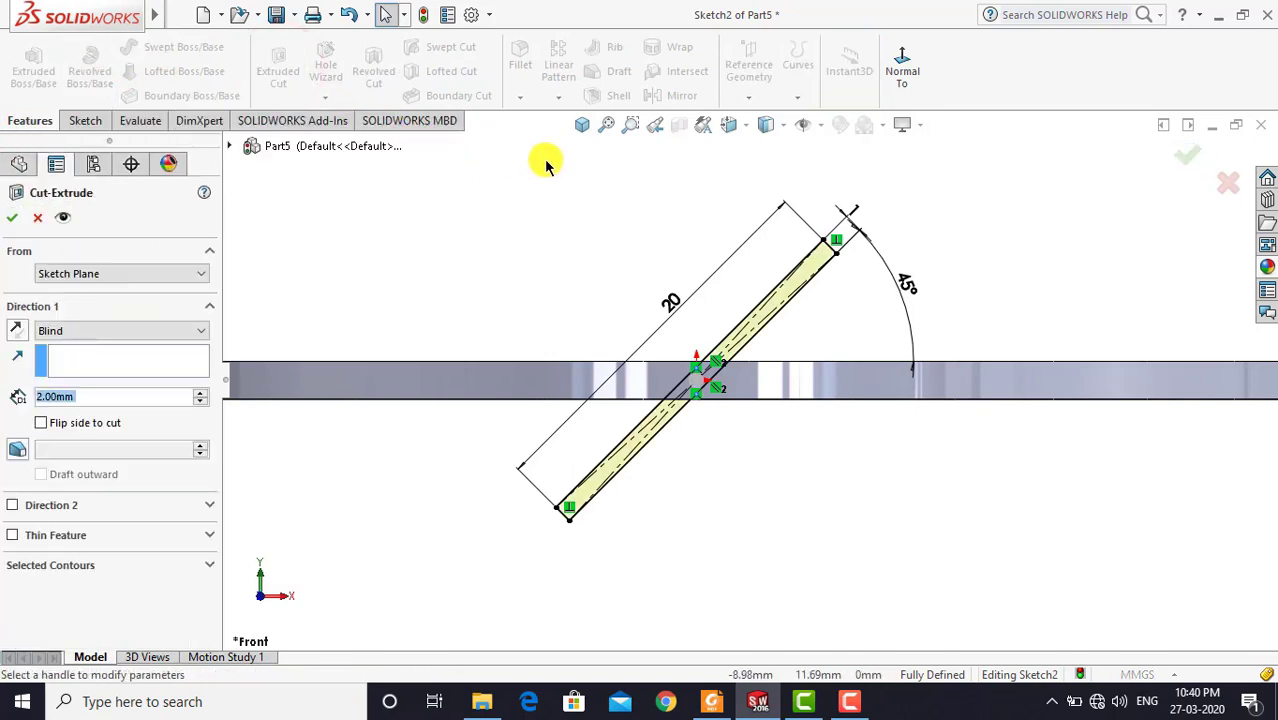
pyautogui.click(584, 125)
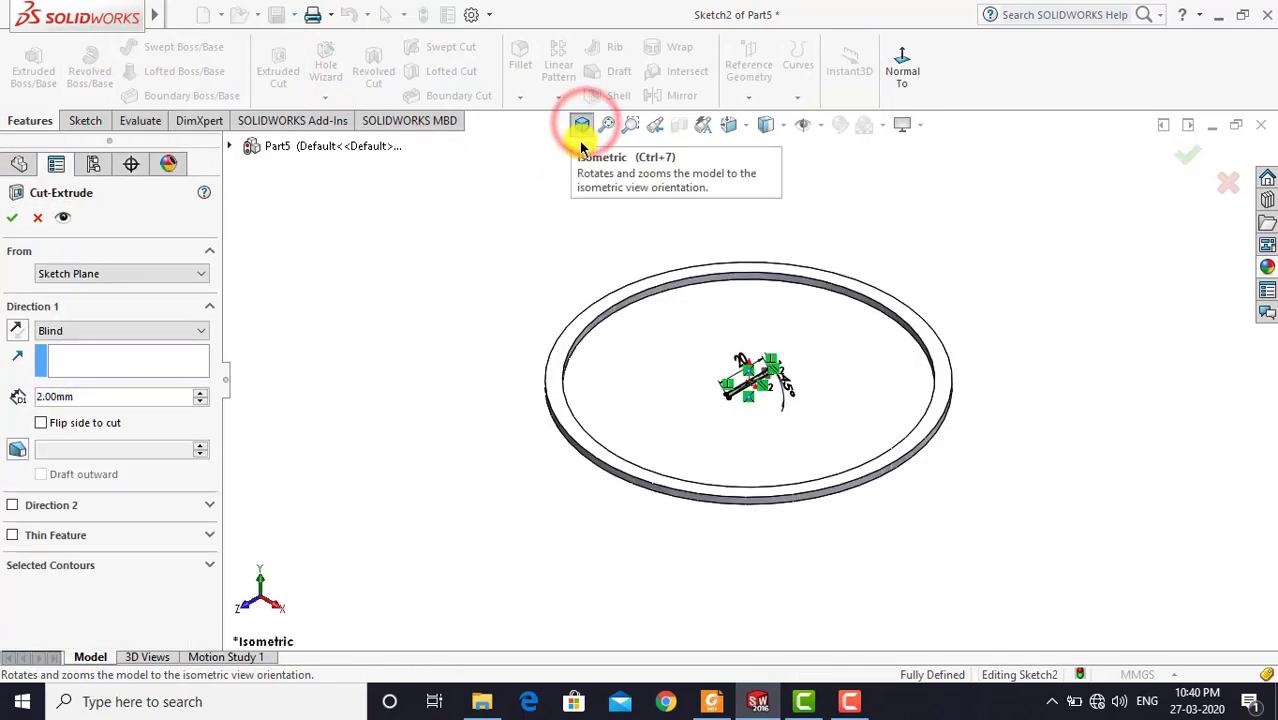
pyautogui.click(130, 331)
pyautogui.click(126, 362)
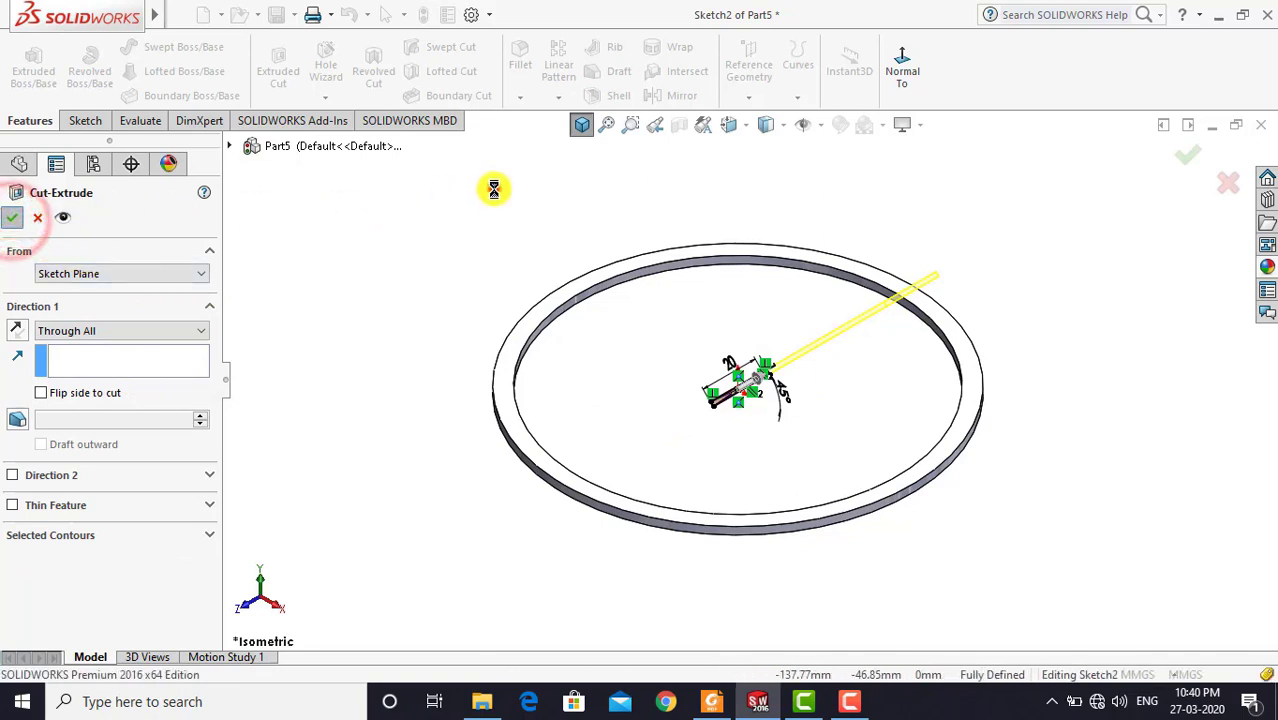
pyautogui.click(493, 188)
pyautogui.click(583, 127)
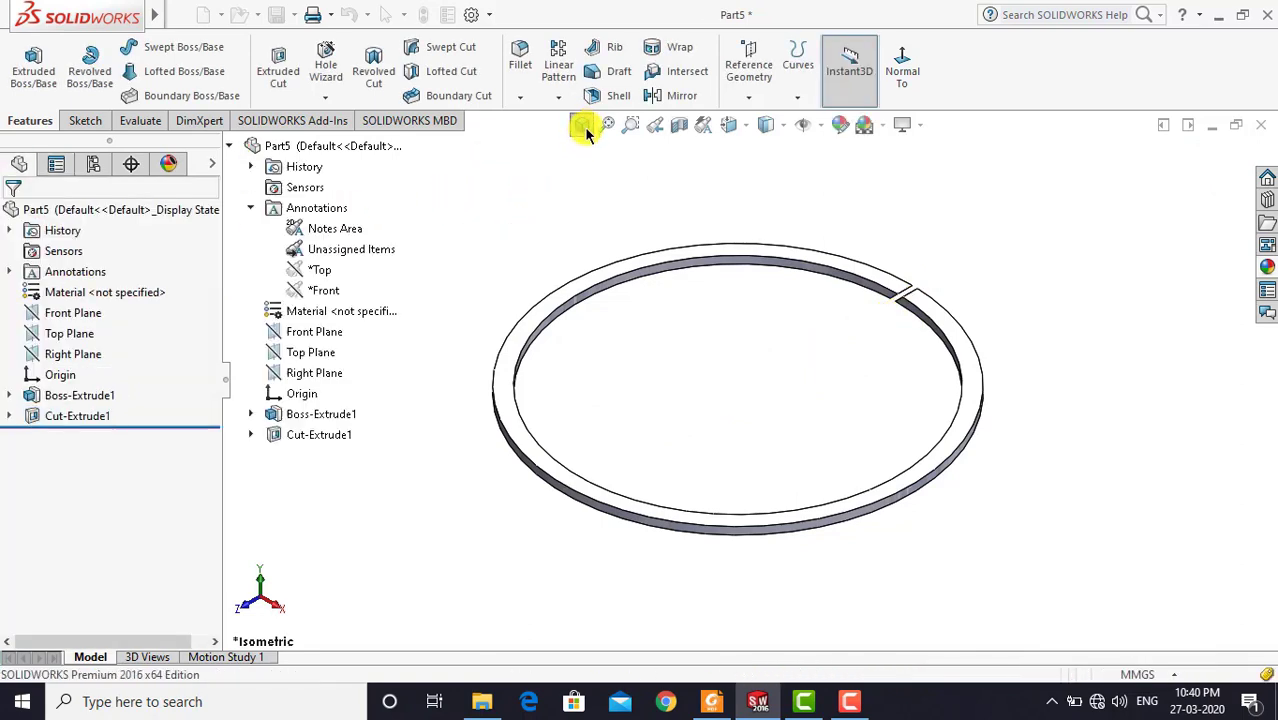
pyautogui.click(585, 128)
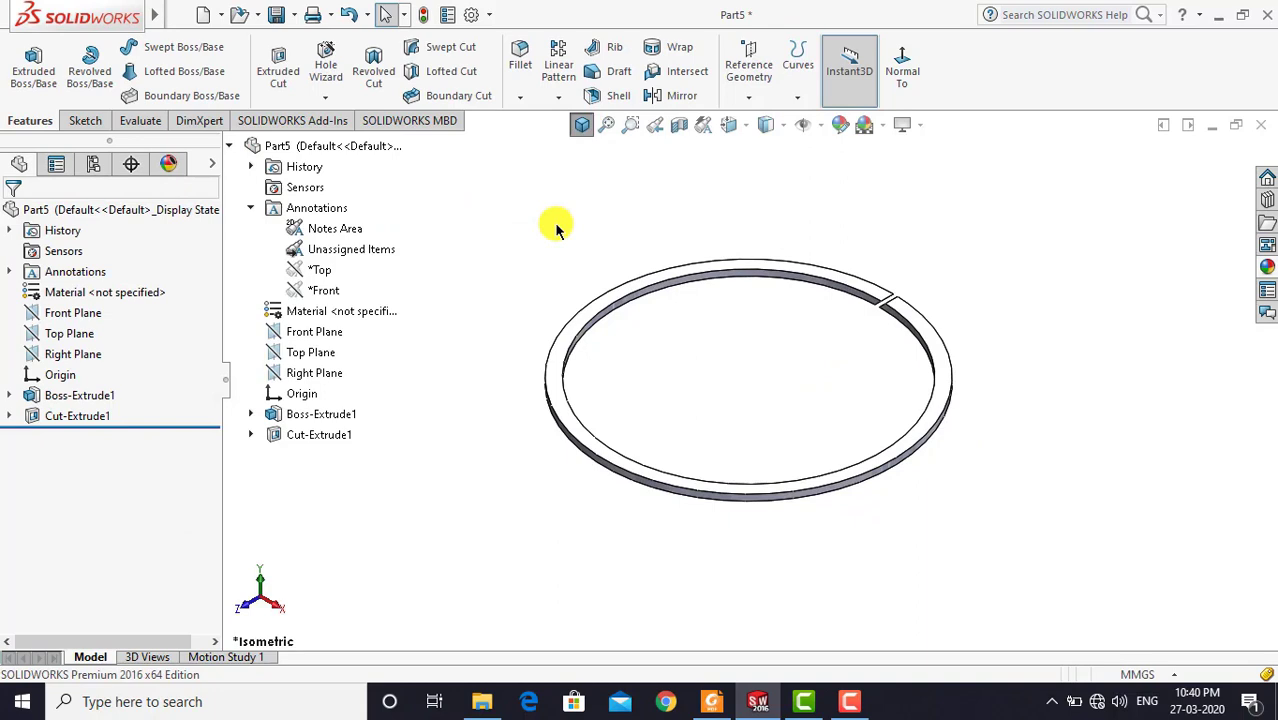
# Apply the candy apple red appearance to the whole ring part
pyautogui.click(163, 210)
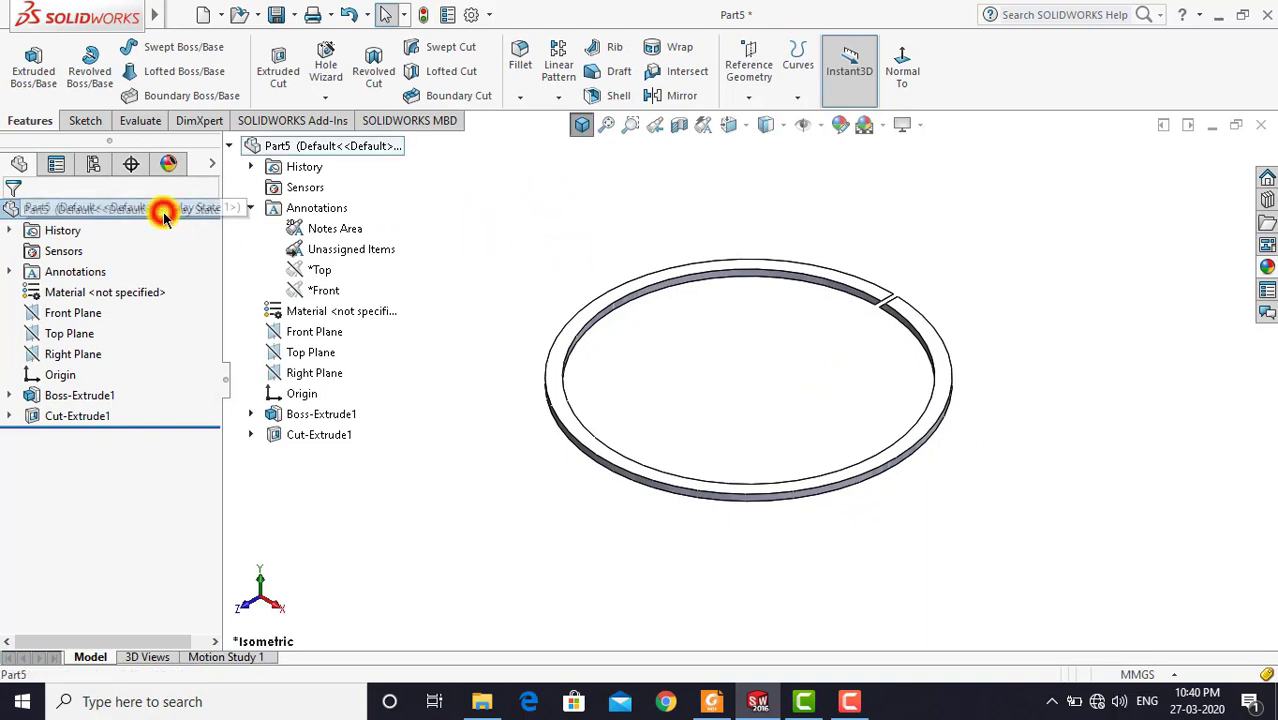
pyautogui.click(1267, 268)
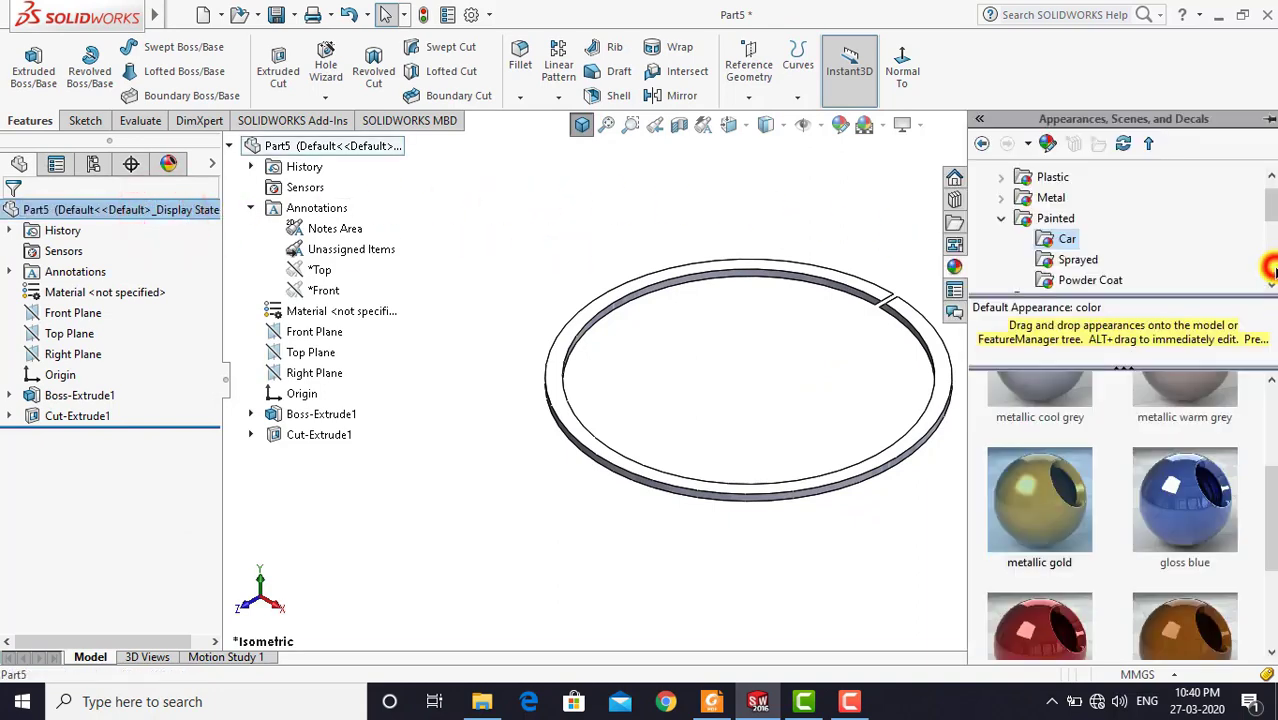
pyautogui.scroll(-3, 1107, 465)
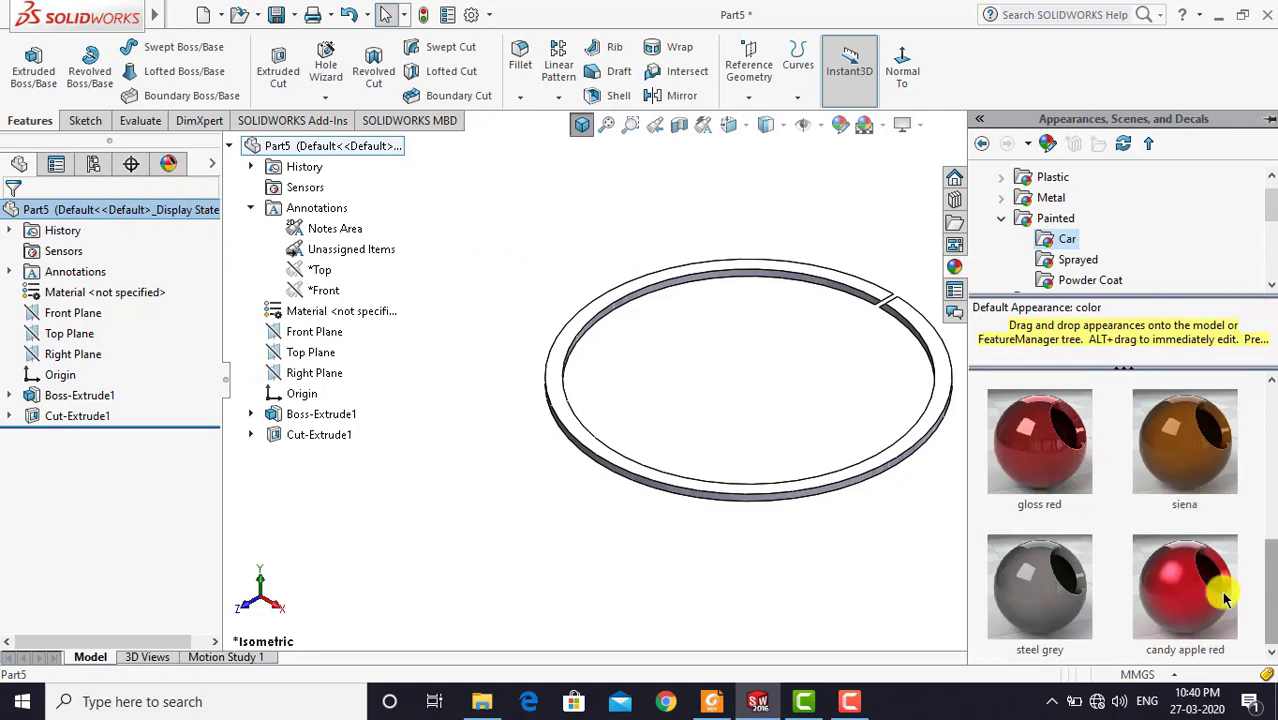
pyautogui.doubleClick(1170, 595)
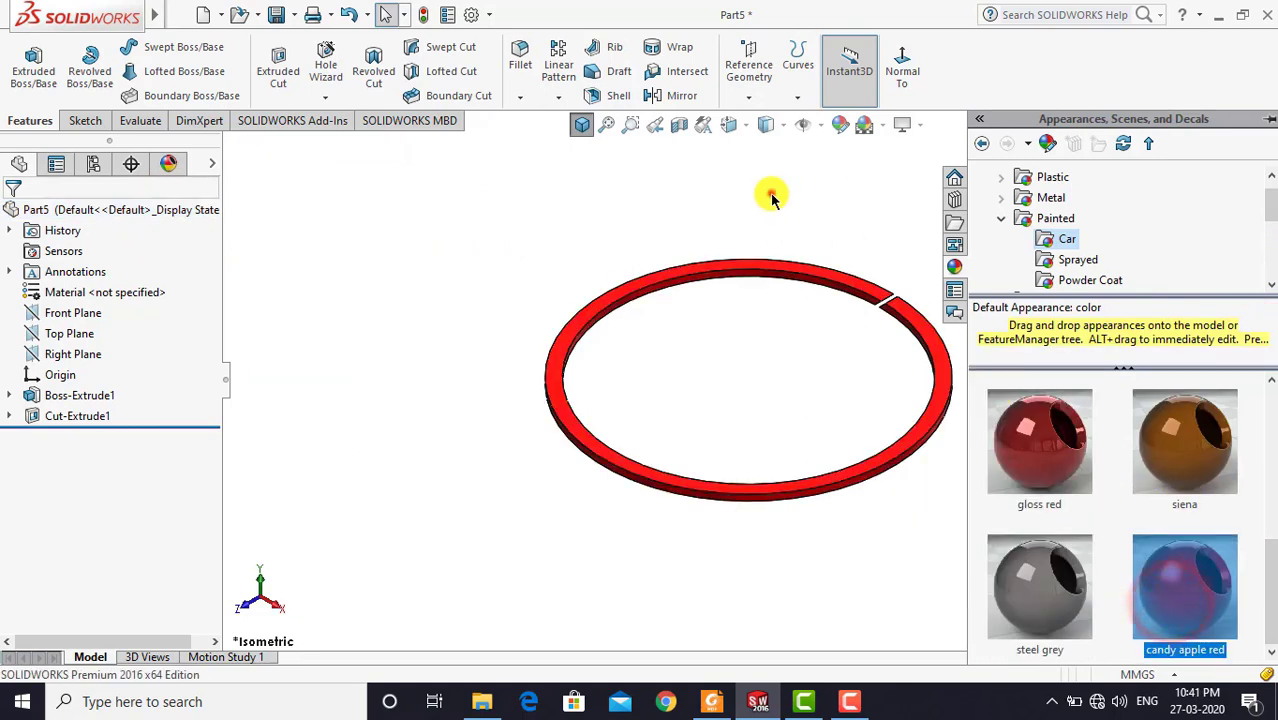
pyautogui.click(771, 196)
pyautogui.click(582, 127)
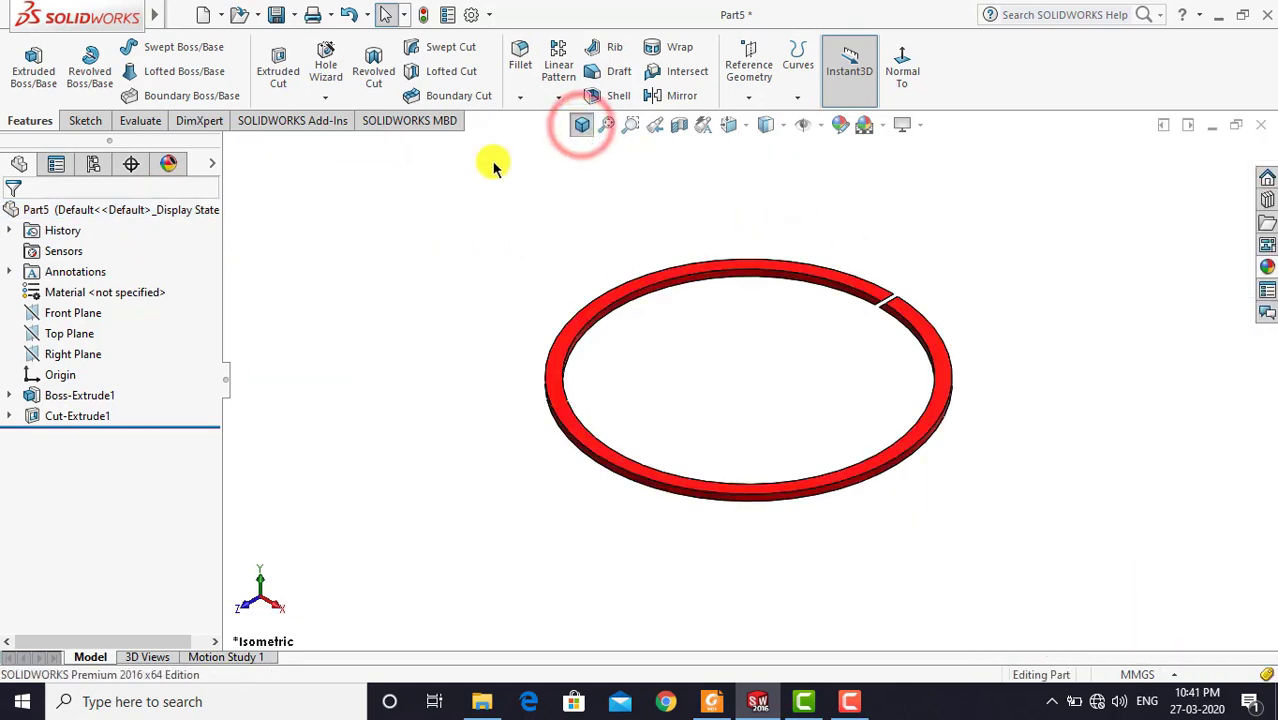
# Save the part as 'piston ring'
pyautogui.click(276, 16)
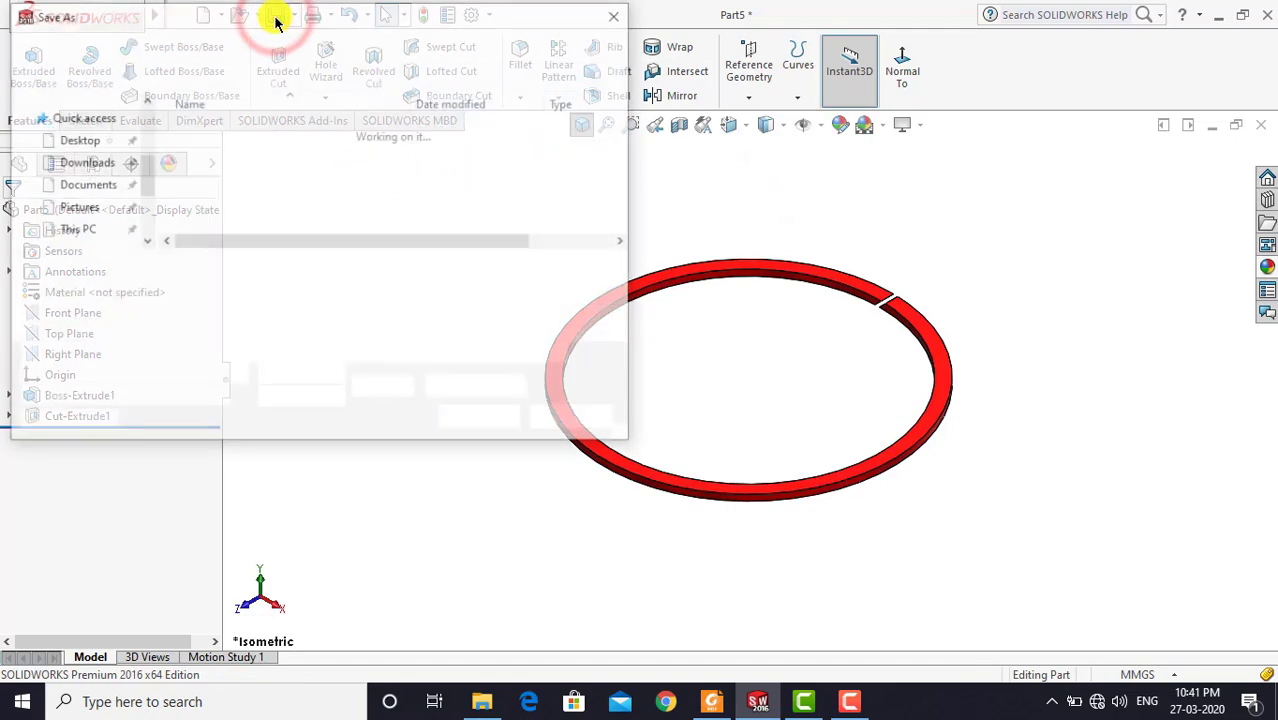
pyautogui.write('p')
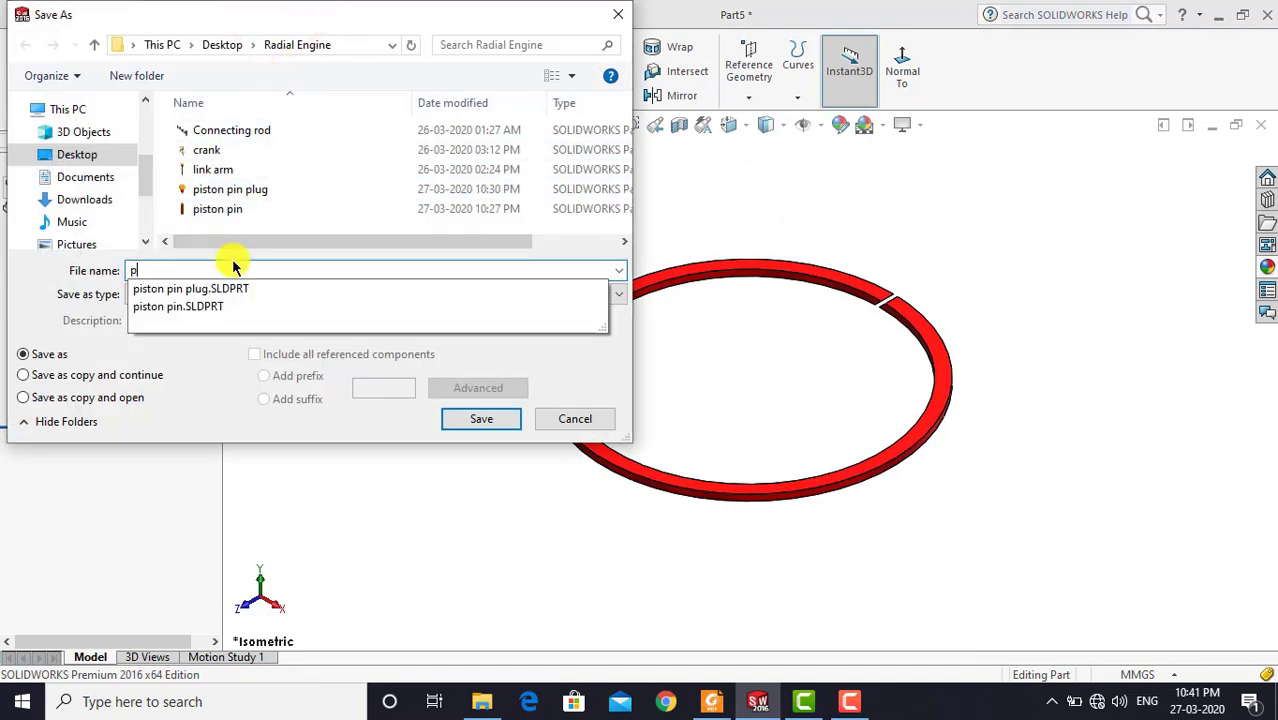
pyautogui.write('iston ring')
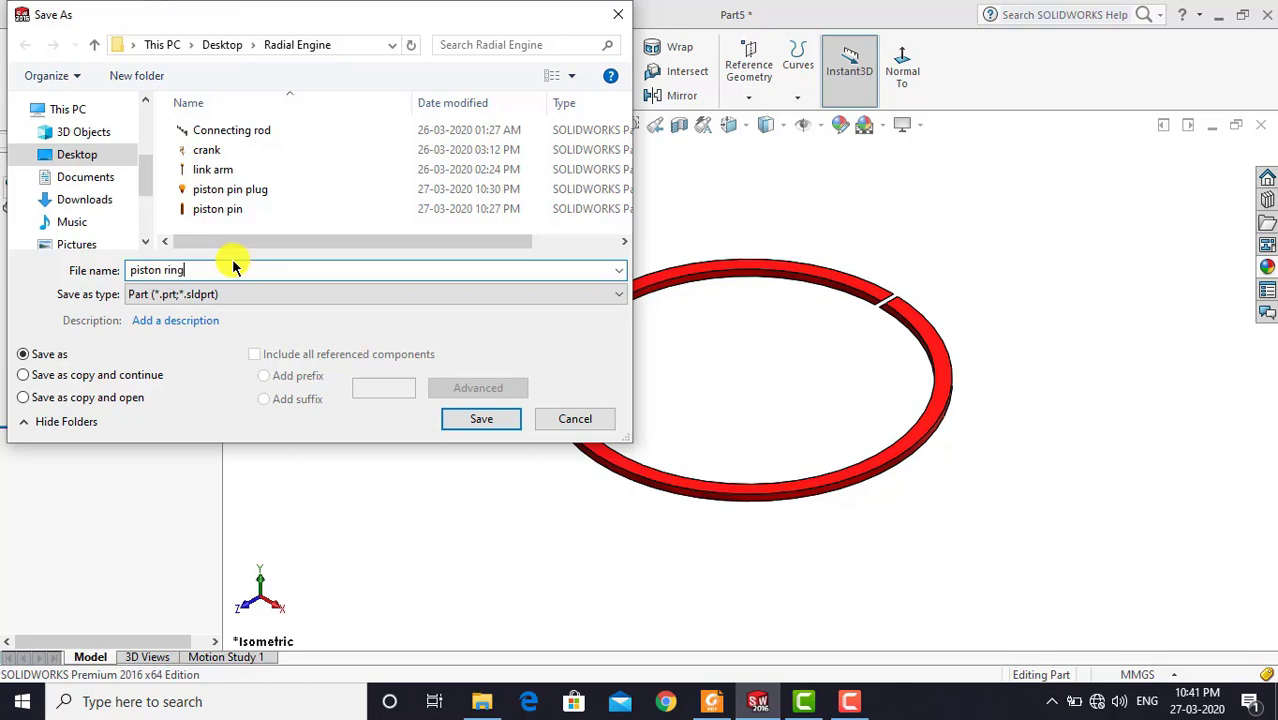
pyautogui.click(456, 416)
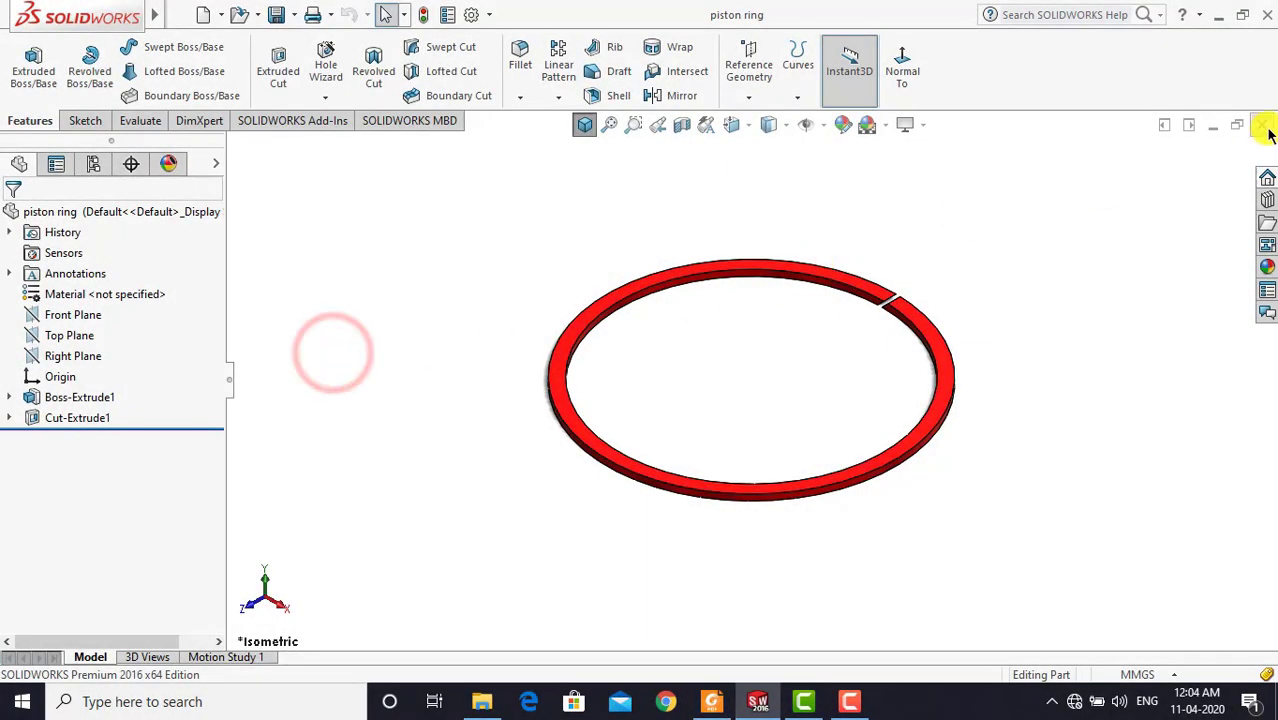
# Close the piston ring and create a new empty part
pyautogui.click(1265, 126)
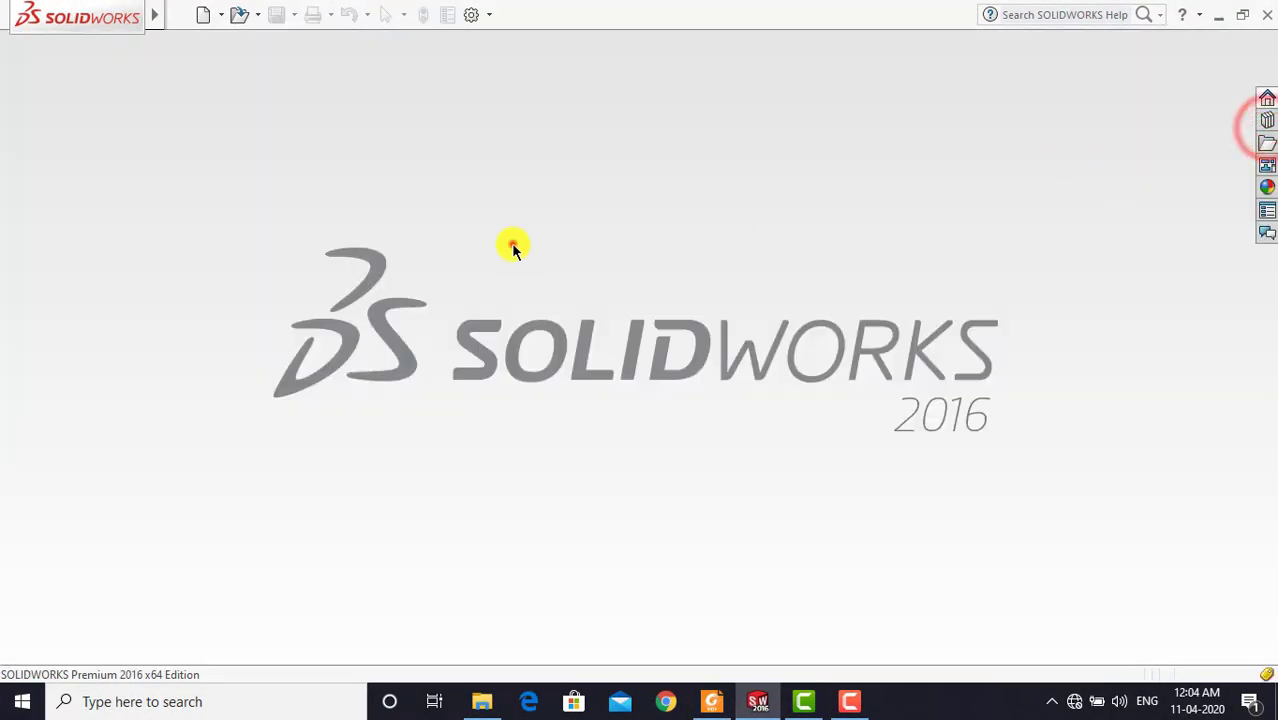
pyautogui.click(203, 14)
pyautogui.click(147, 186)
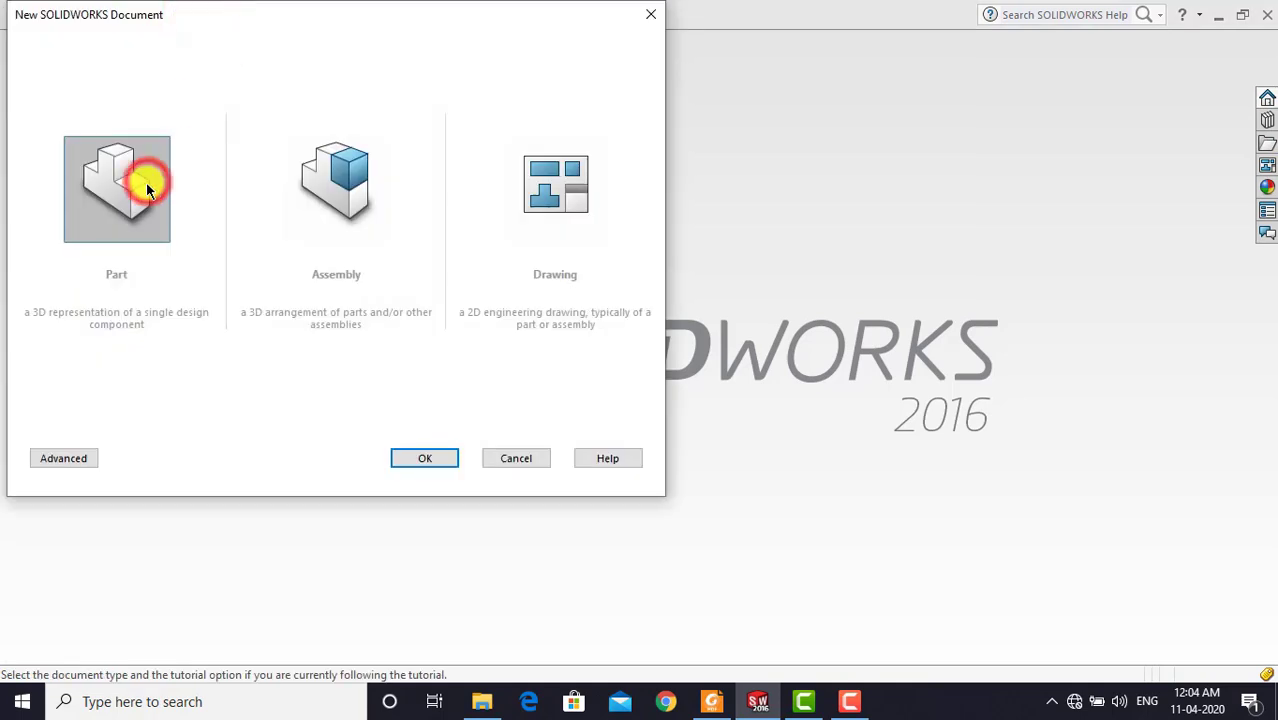
pyautogui.click(420, 455)
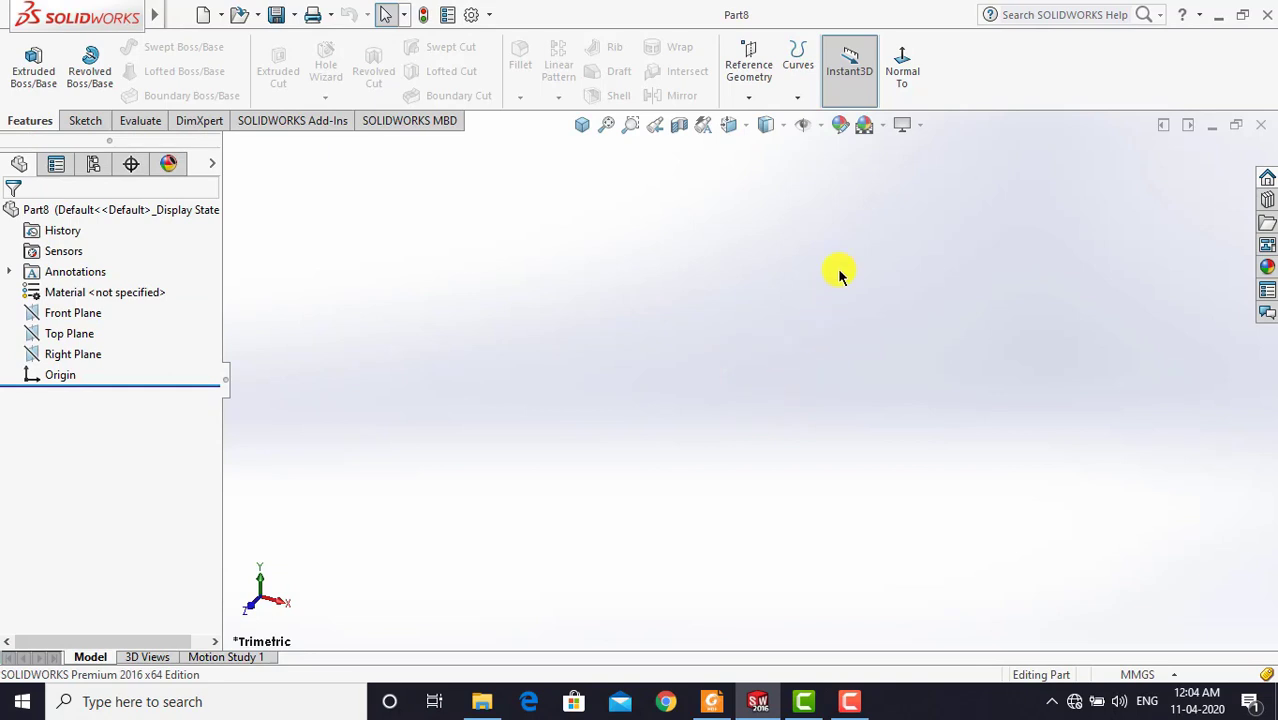
# Apply the Plain White scene and bring up the piston.PDF drawing
pyautogui.click(882, 124)
pyautogui.moveTo(977, 196)
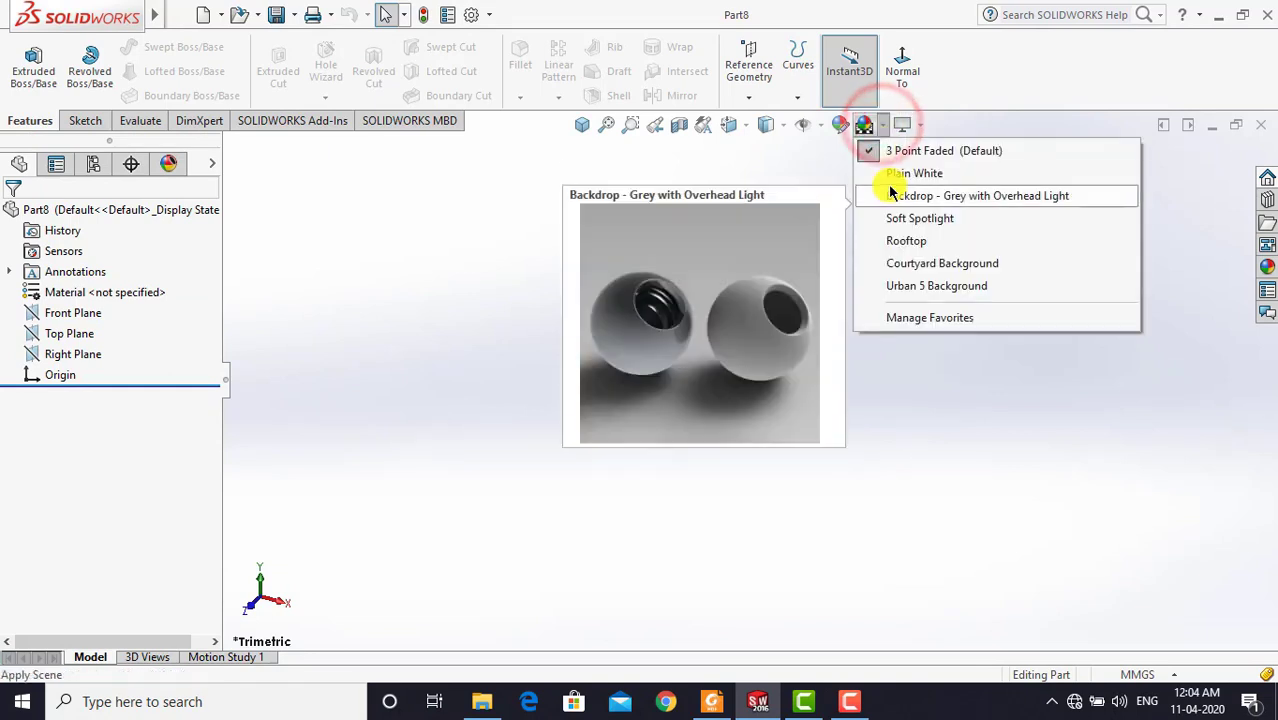
pyautogui.click(888, 174)
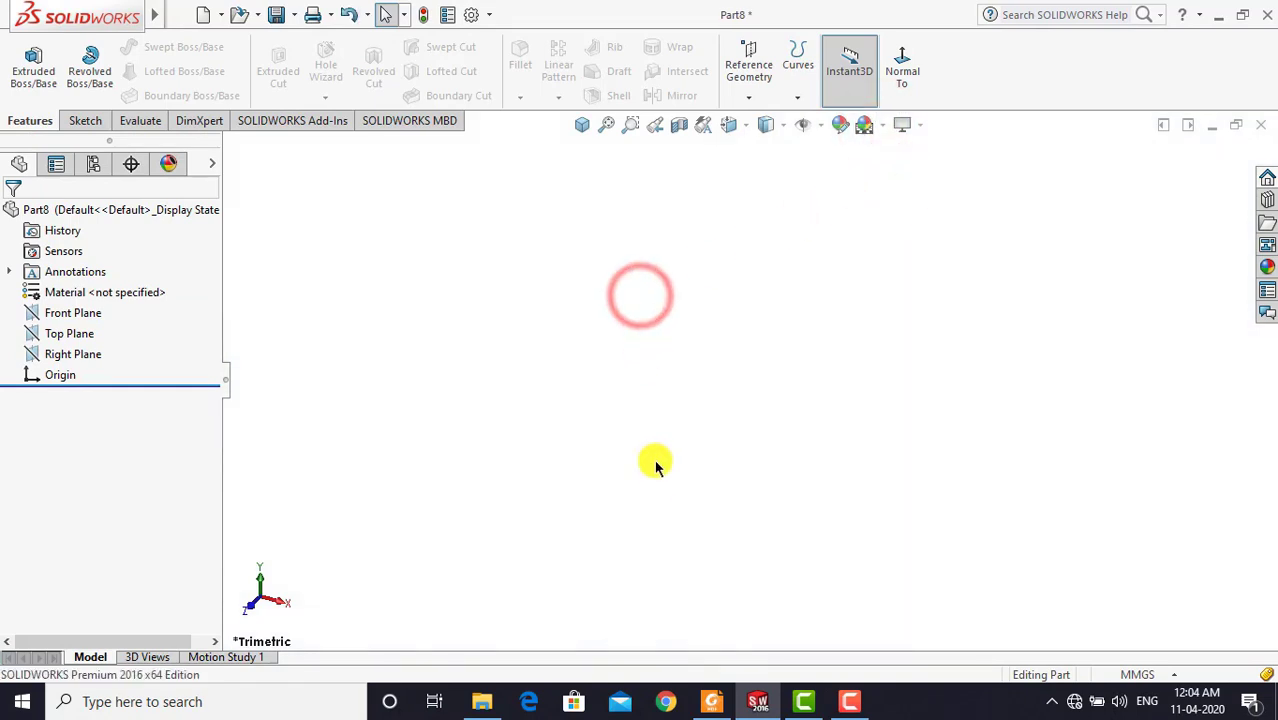
pyautogui.click(714, 706)
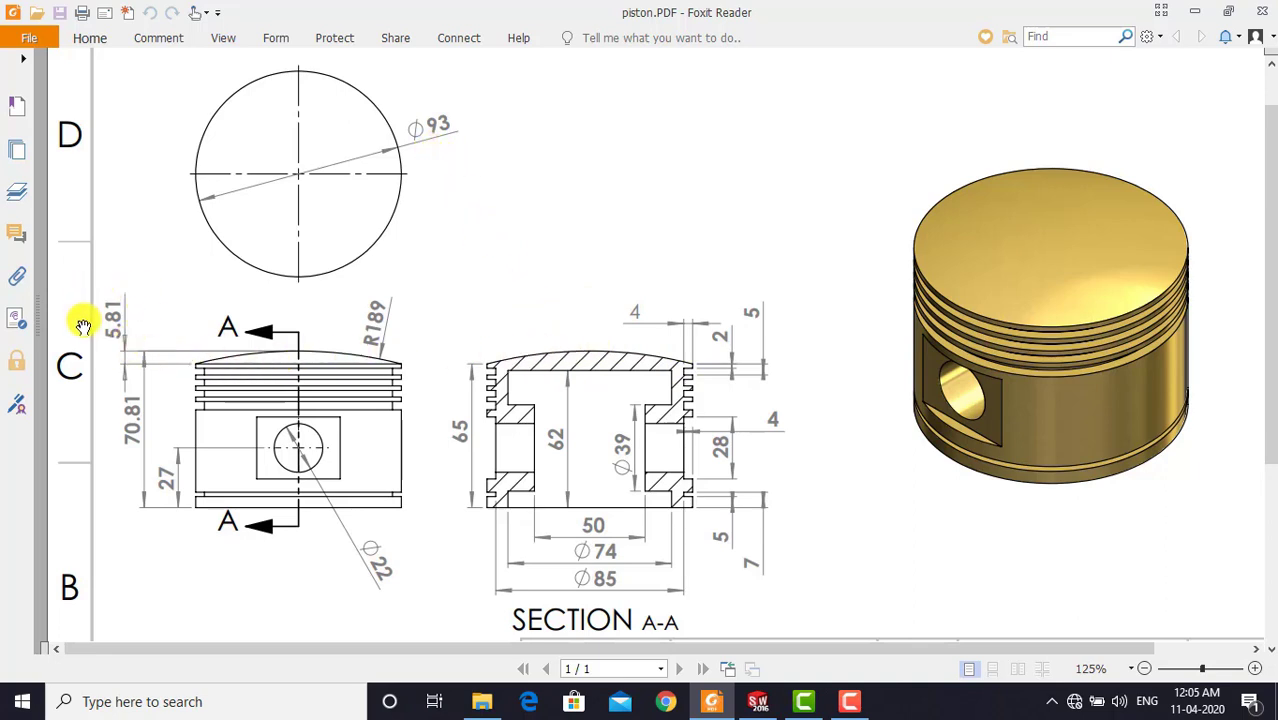
# Return from the piston drawing to the empty Part8 in SOLIDWORKS
pyautogui.click(756, 697)
pyautogui.click(510, 305)
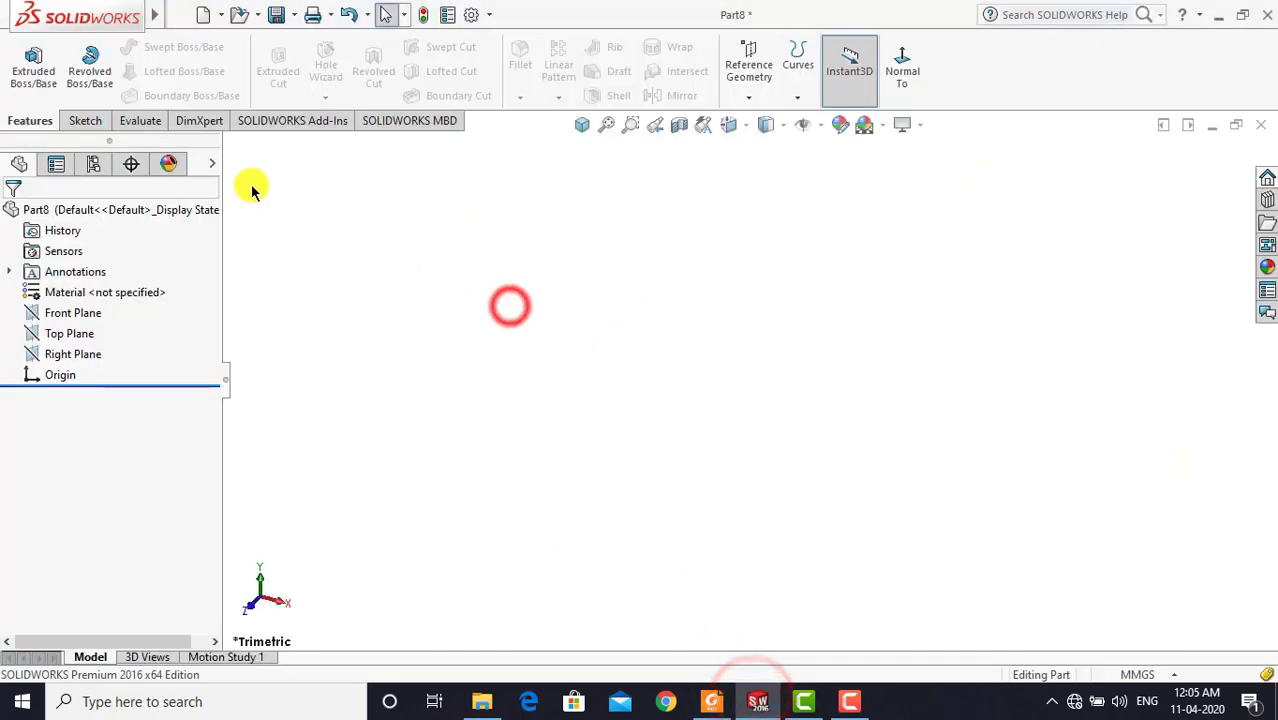
# Start a new sketch on the Front Plane and view it normal-to
pyautogui.click(80, 120)
pyautogui.click(27, 60)
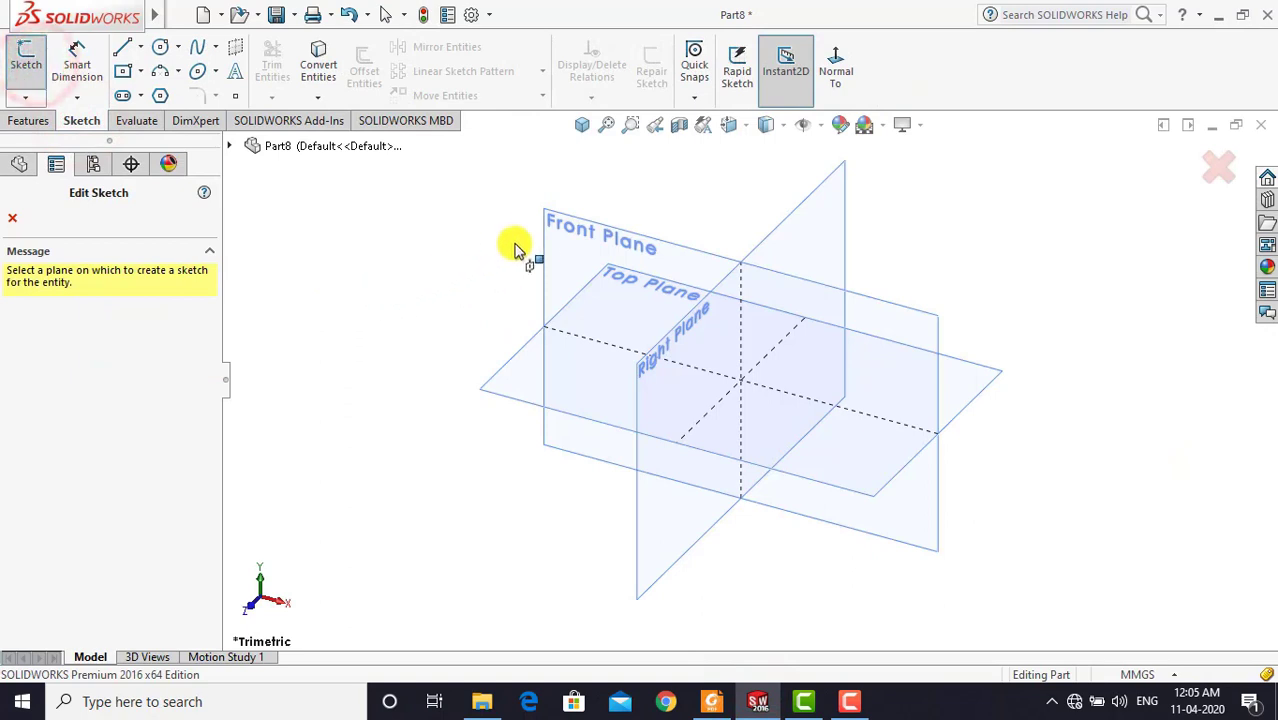
pyautogui.click(542, 229)
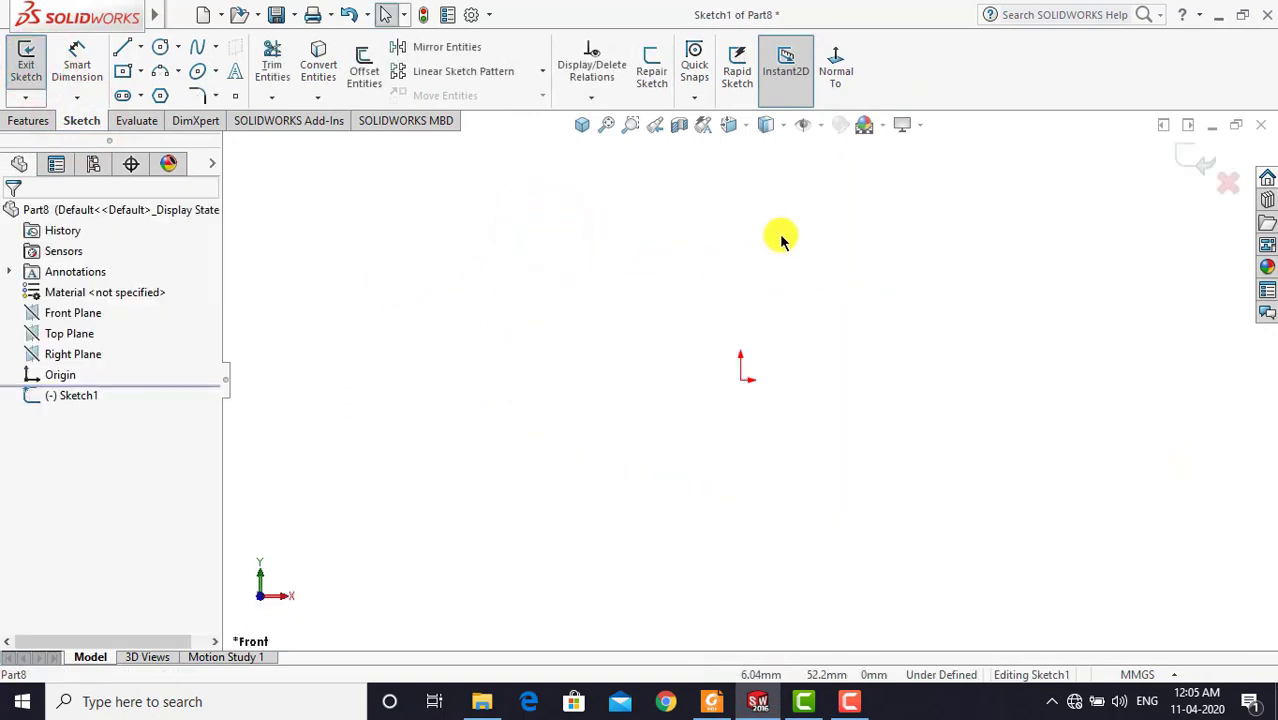
pyautogui.click(833, 78)
pyautogui.click(422, 302)
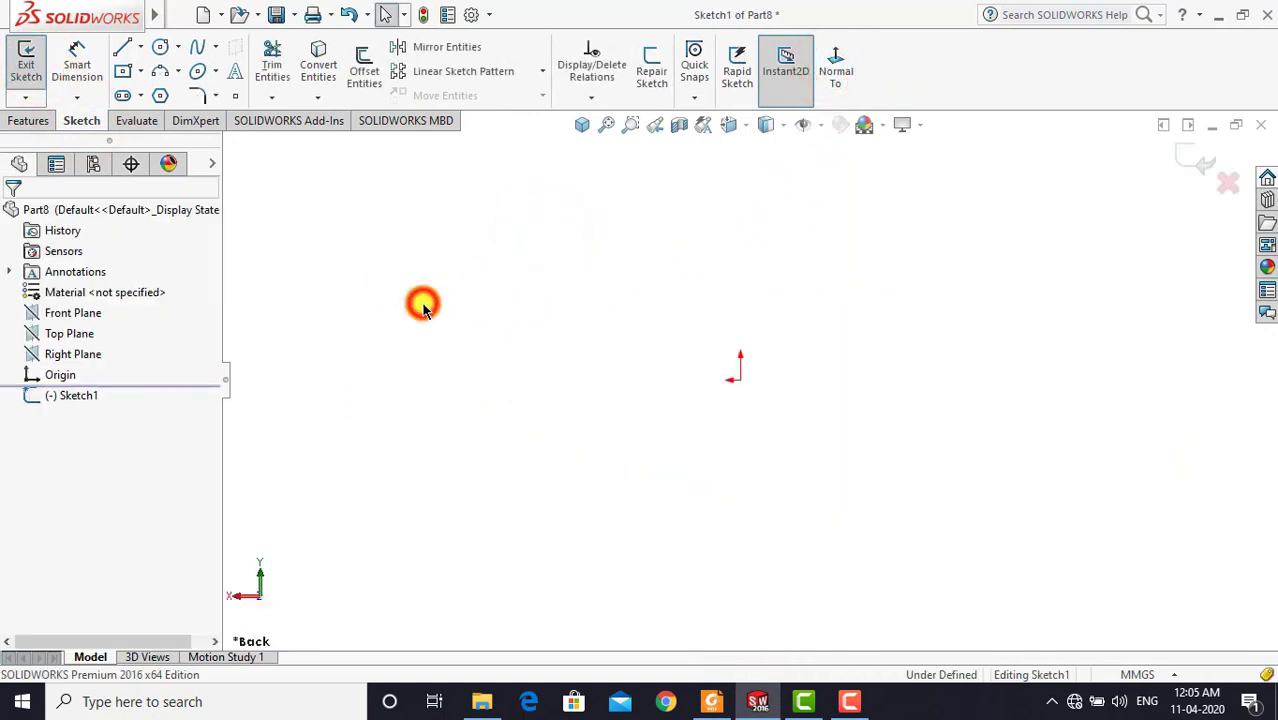
# Draw a vertical centerline through the origin and begin a 3-point arc from it
pyautogui.click(140, 47)
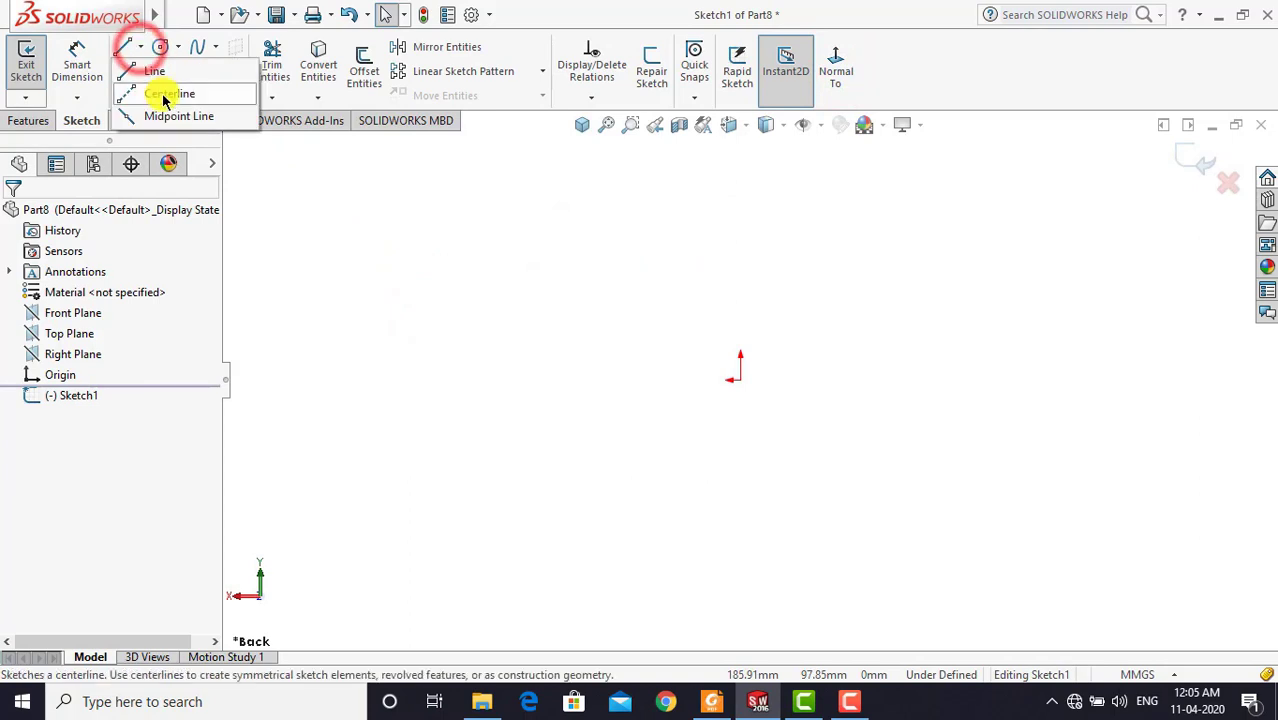
pyautogui.click(160, 91)
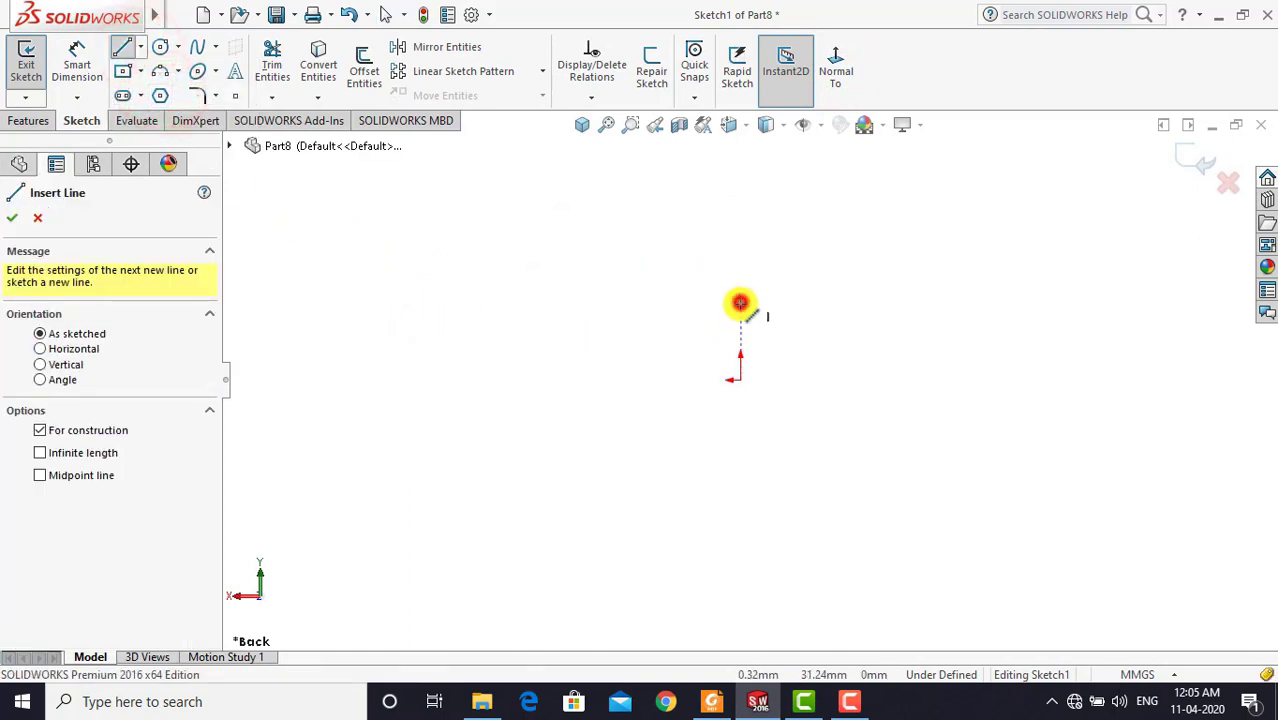
pyautogui.click(740, 302)
pyautogui.doubleClick(742, 596)
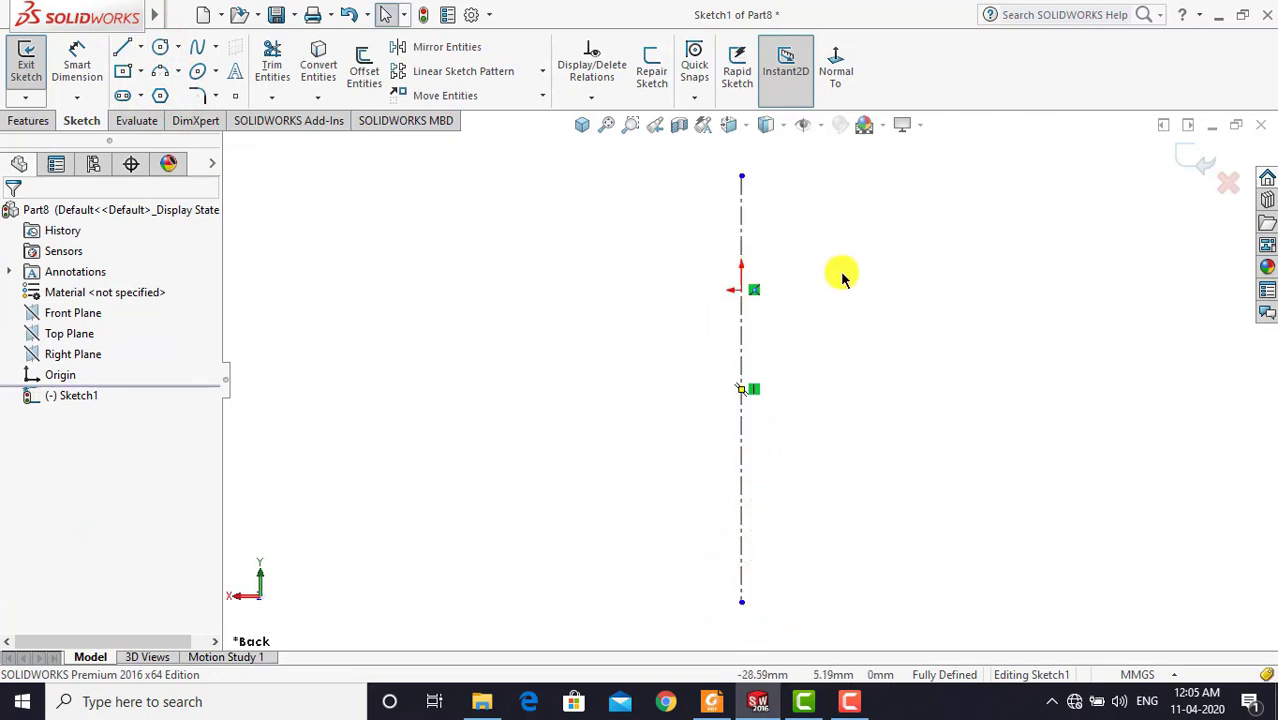
pyautogui.click(158, 72)
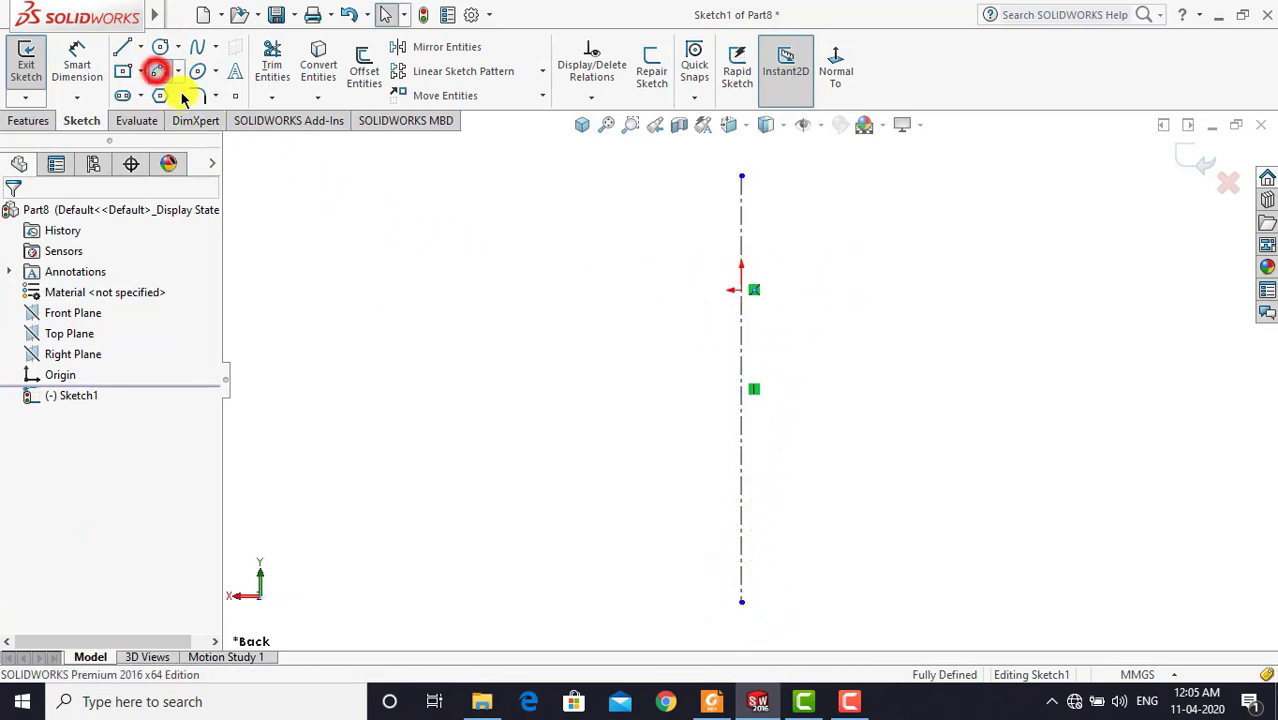
pyautogui.click(738, 291)
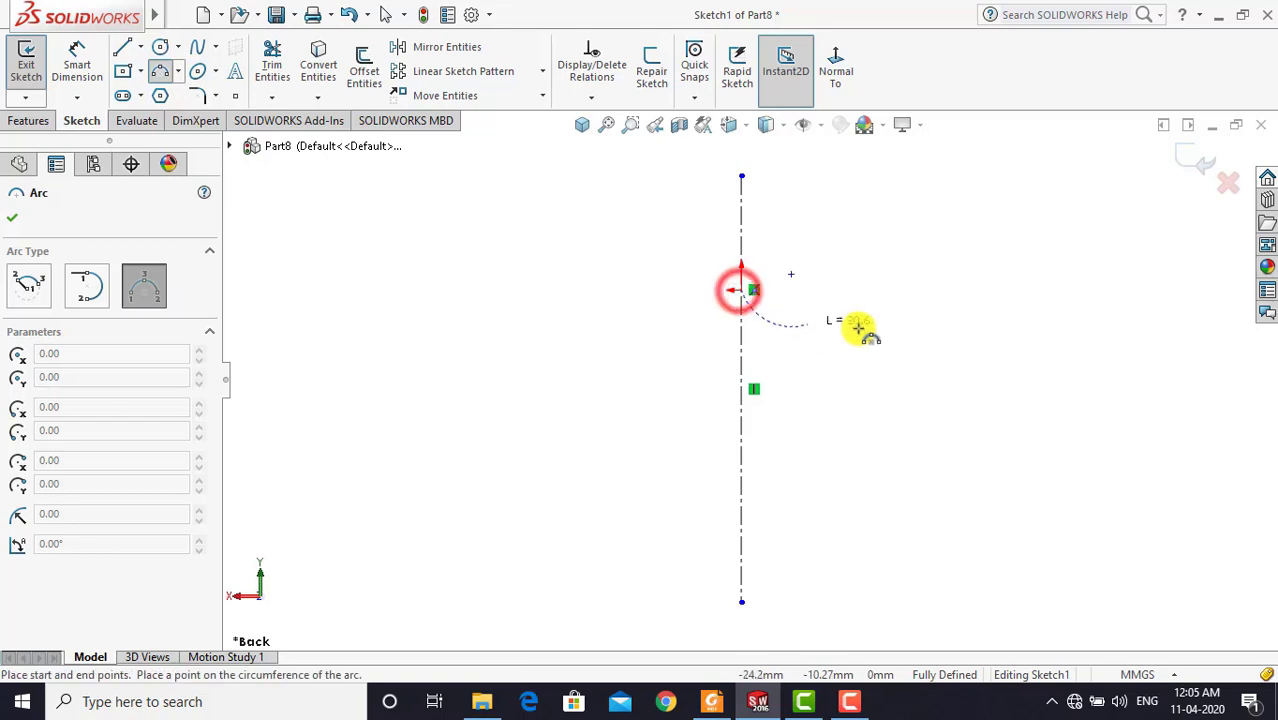
pyautogui.click(945, 338)
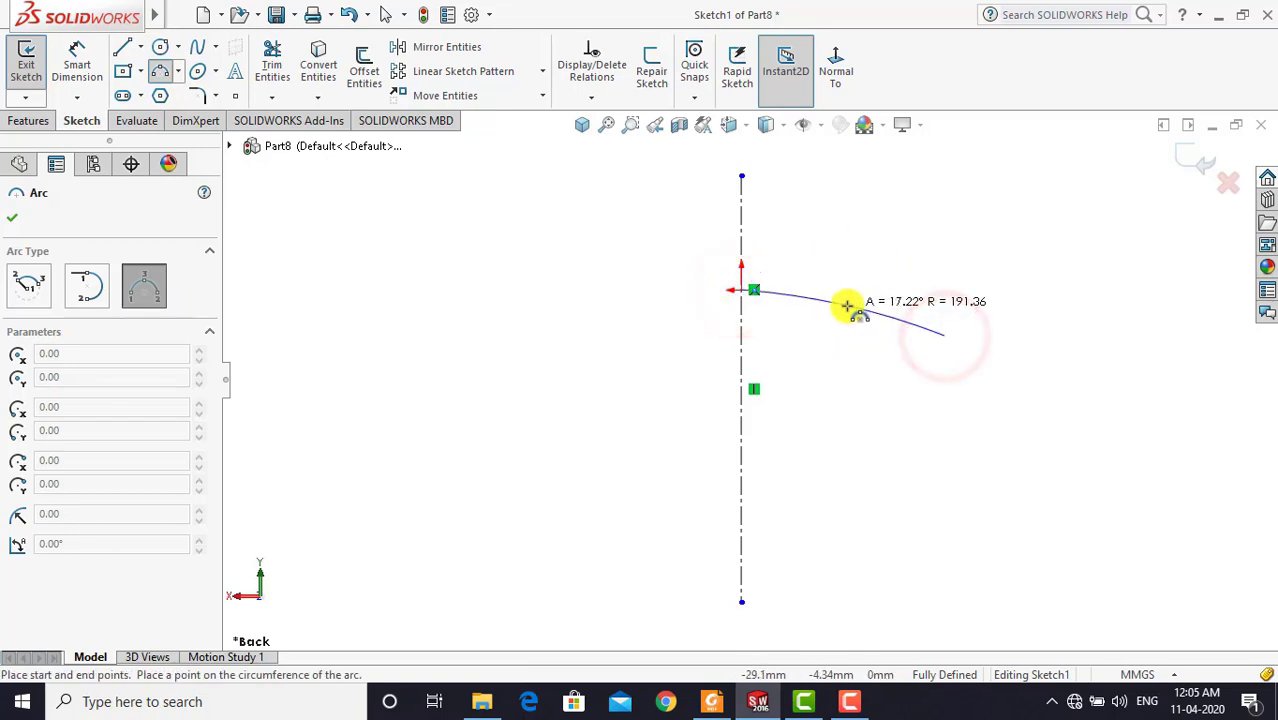
# Finish the crown arc and dimension its radius to R189
pyautogui.click(848, 304)
pyautogui.press('Escape')
pyautogui.scroll(-1, 853, 343)
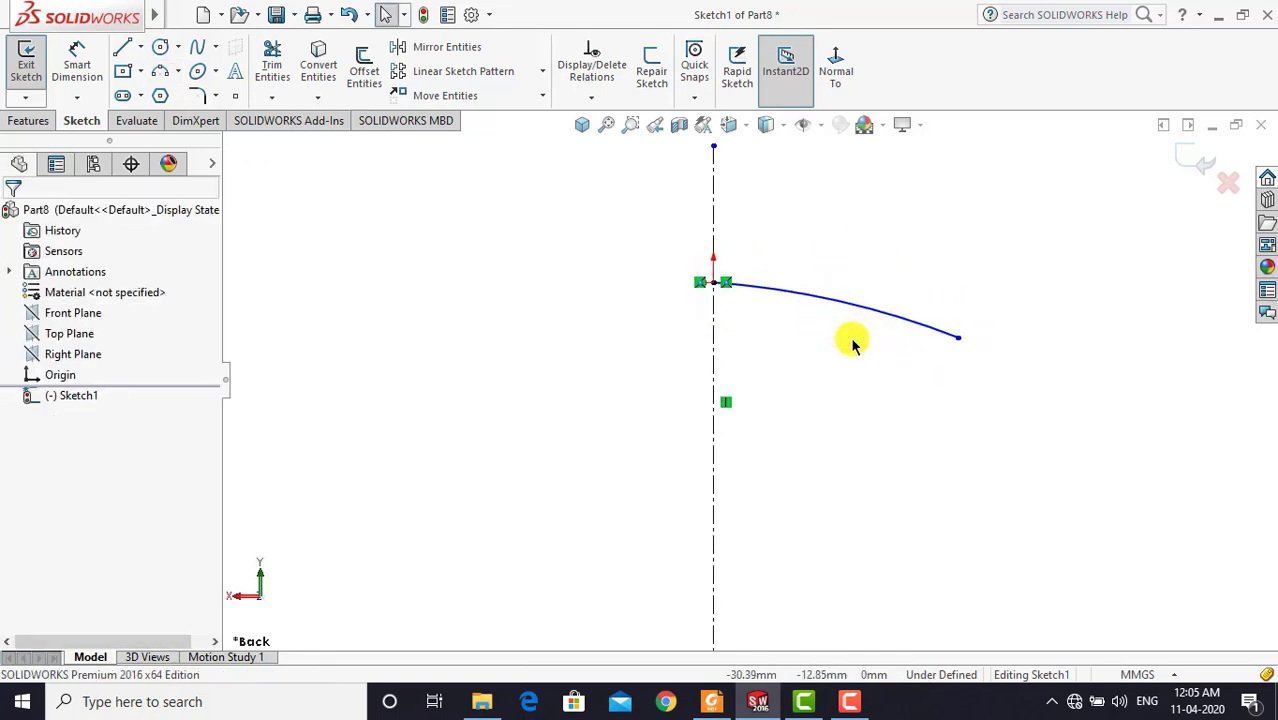
pyautogui.click(84, 68)
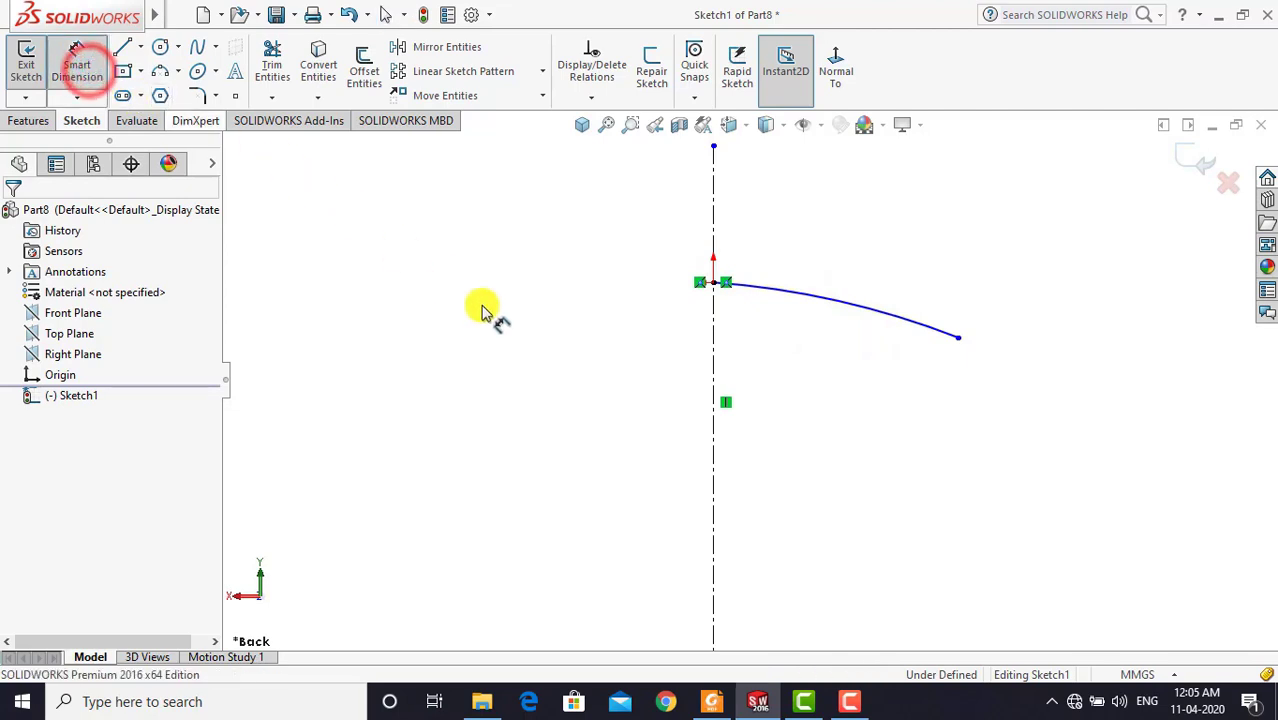
pyautogui.click(789, 298)
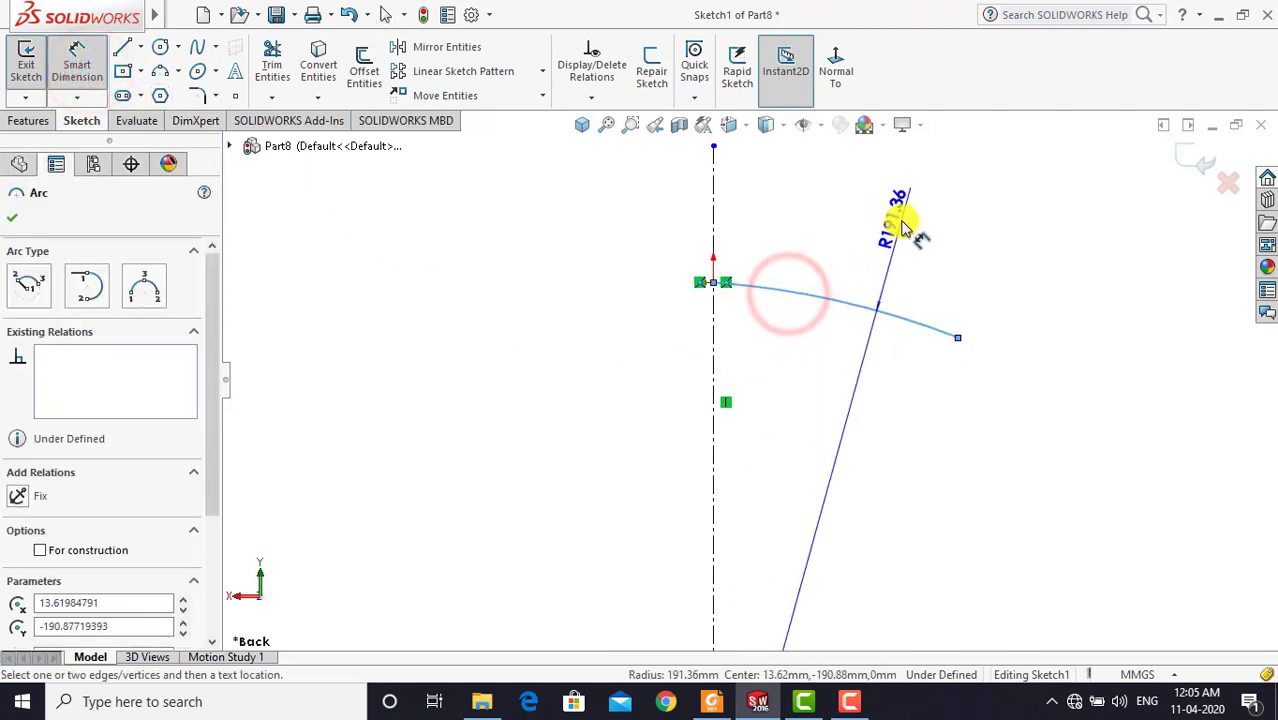
pyautogui.click(903, 228)
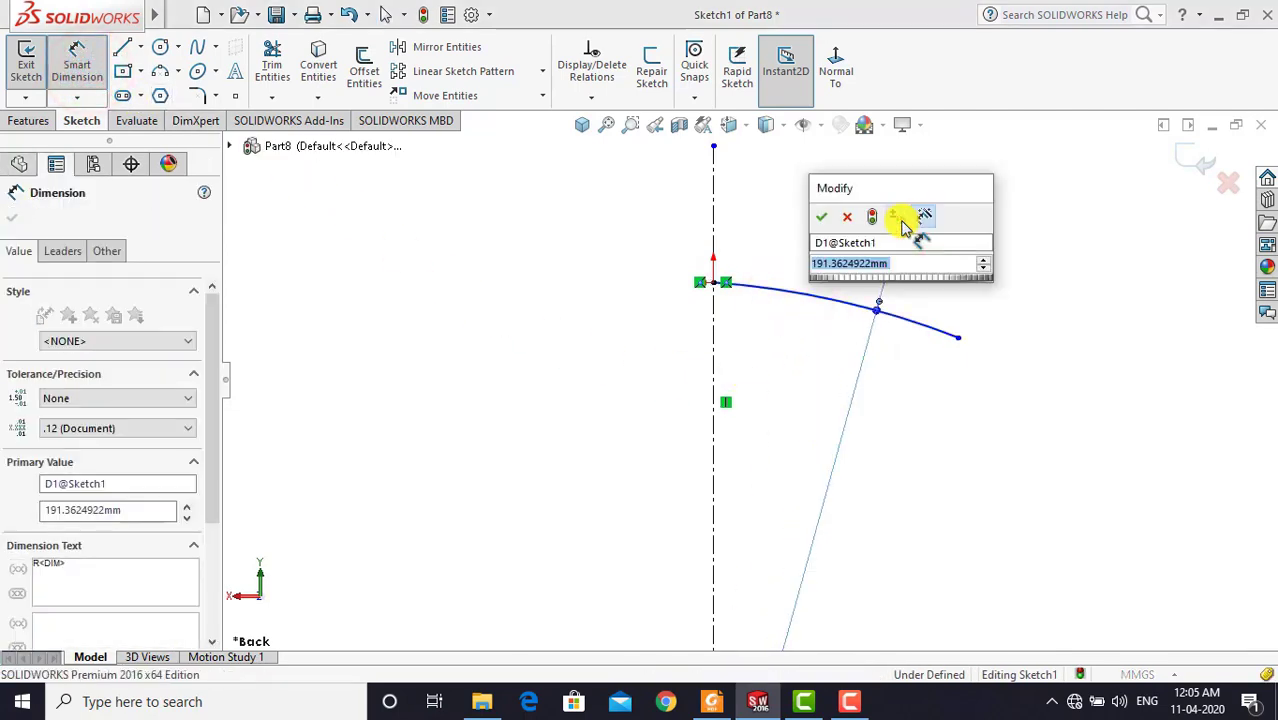
pyautogui.write('189')
pyautogui.press('Return')
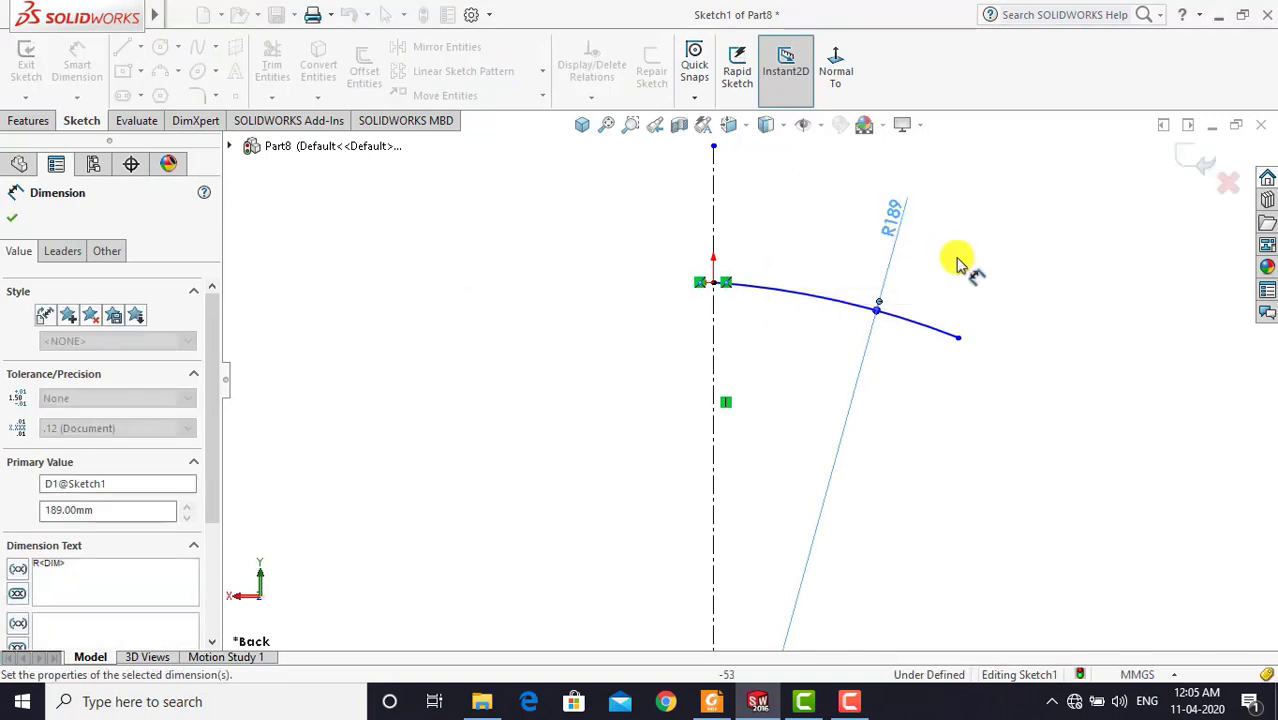
pyautogui.click(956, 257)
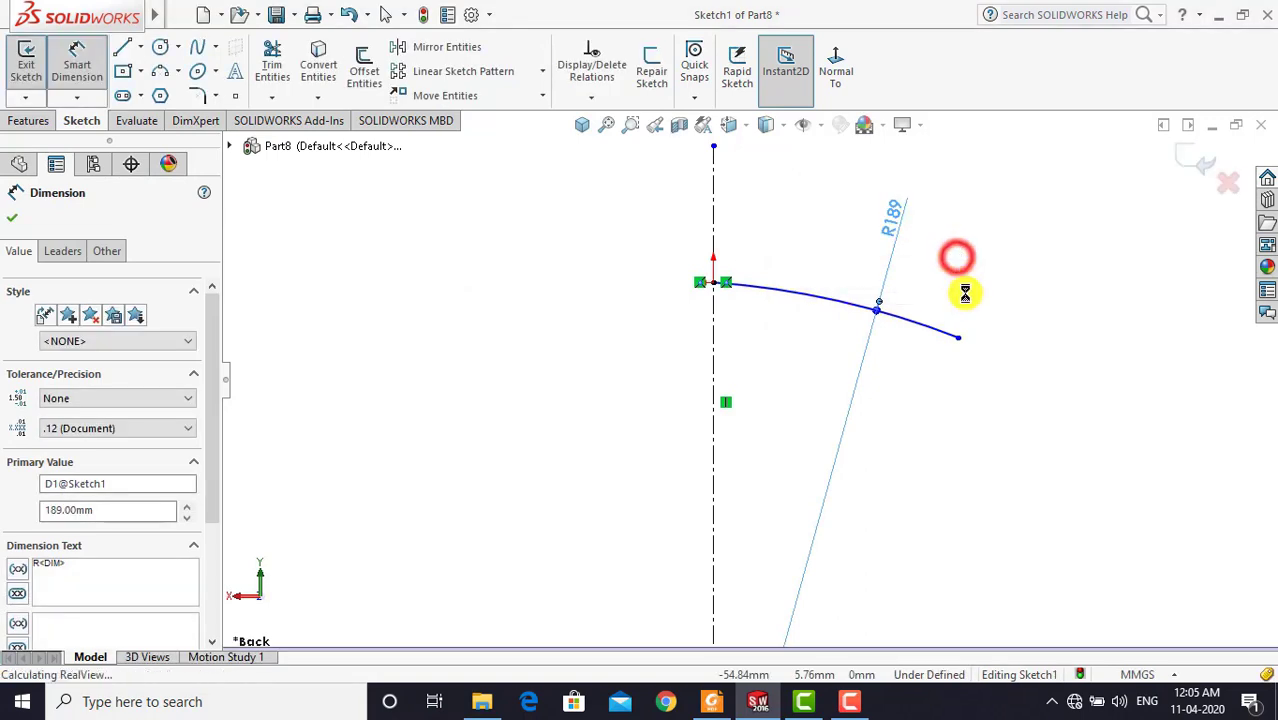
# Dimension the arc end 46.50 (93/2) from the axis and 5.81 below the top
pyautogui.click(714, 284)
pyautogui.click(958, 338)
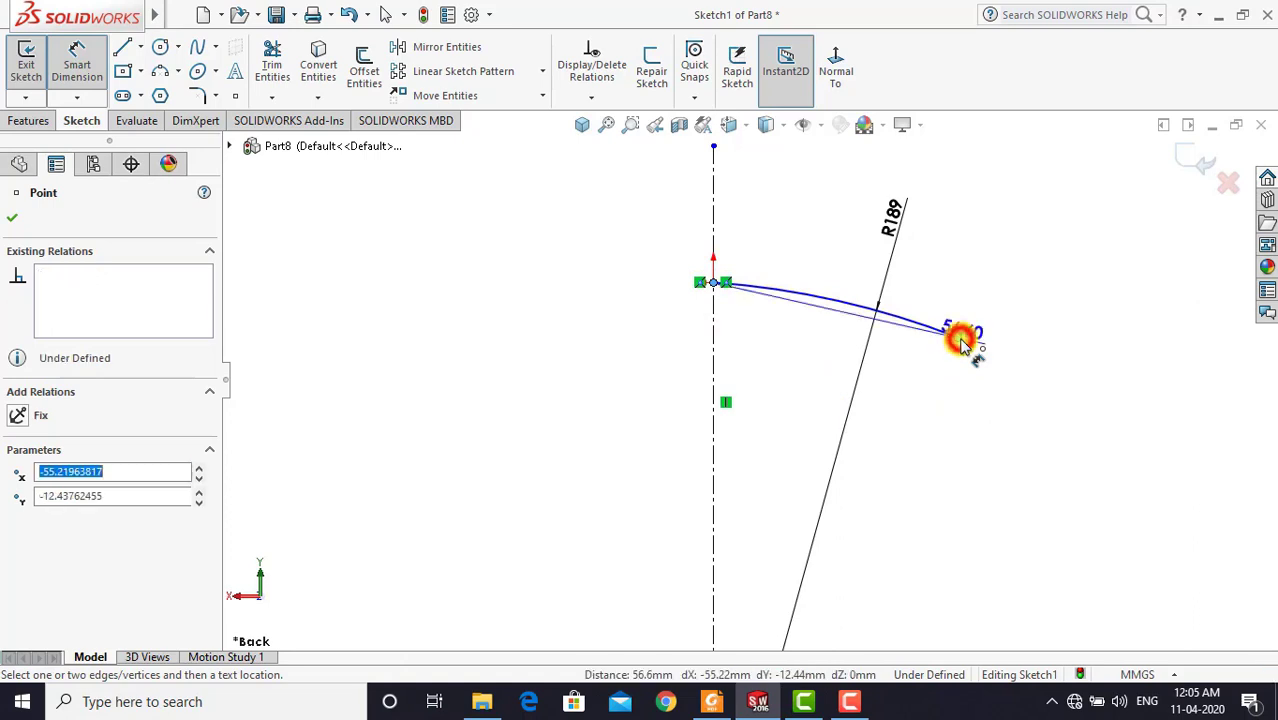
pyautogui.click(826, 436)
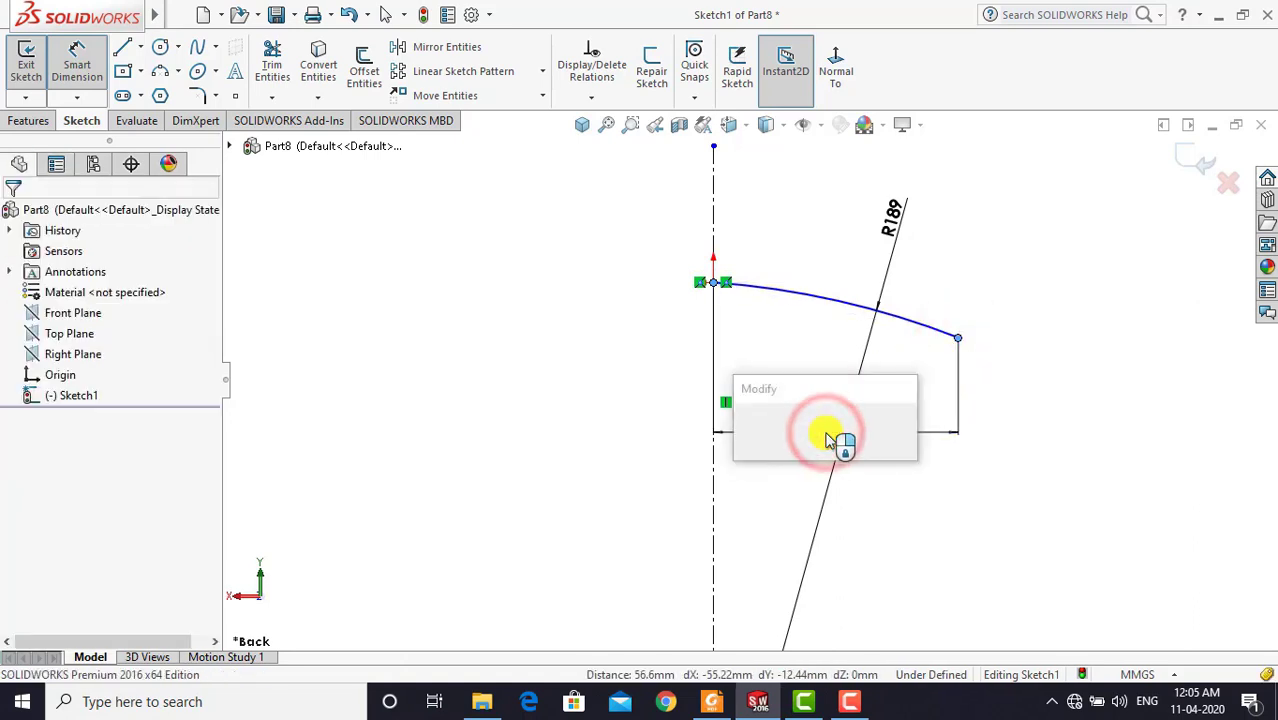
pyautogui.write('93/2')
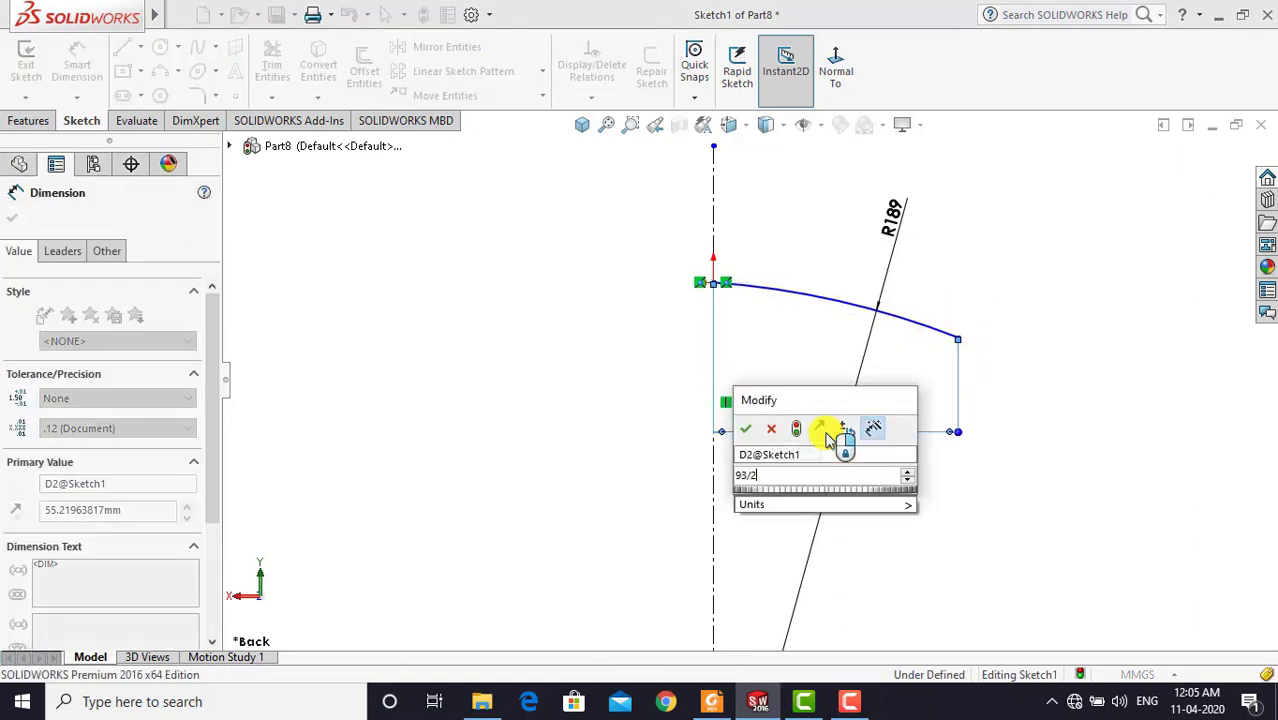
pyautogui.press('Return')
pyautogui.click(879, 482)
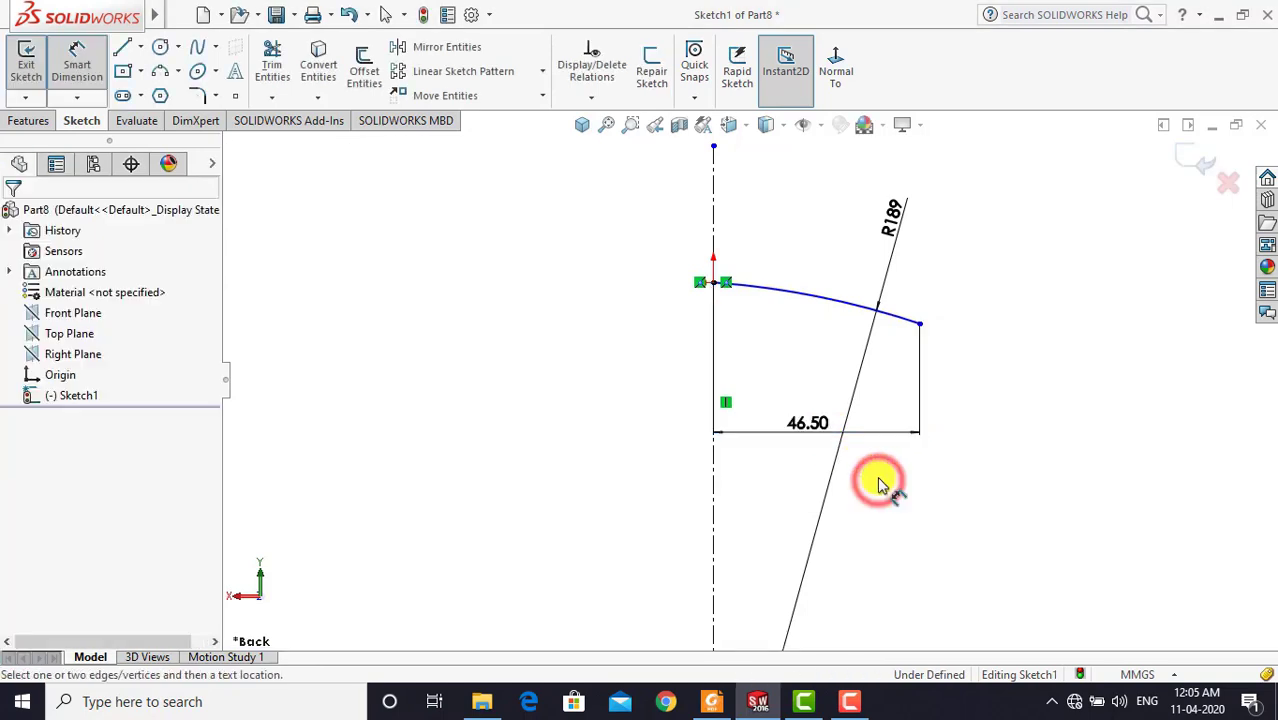
pyautogui.click(713, 283)
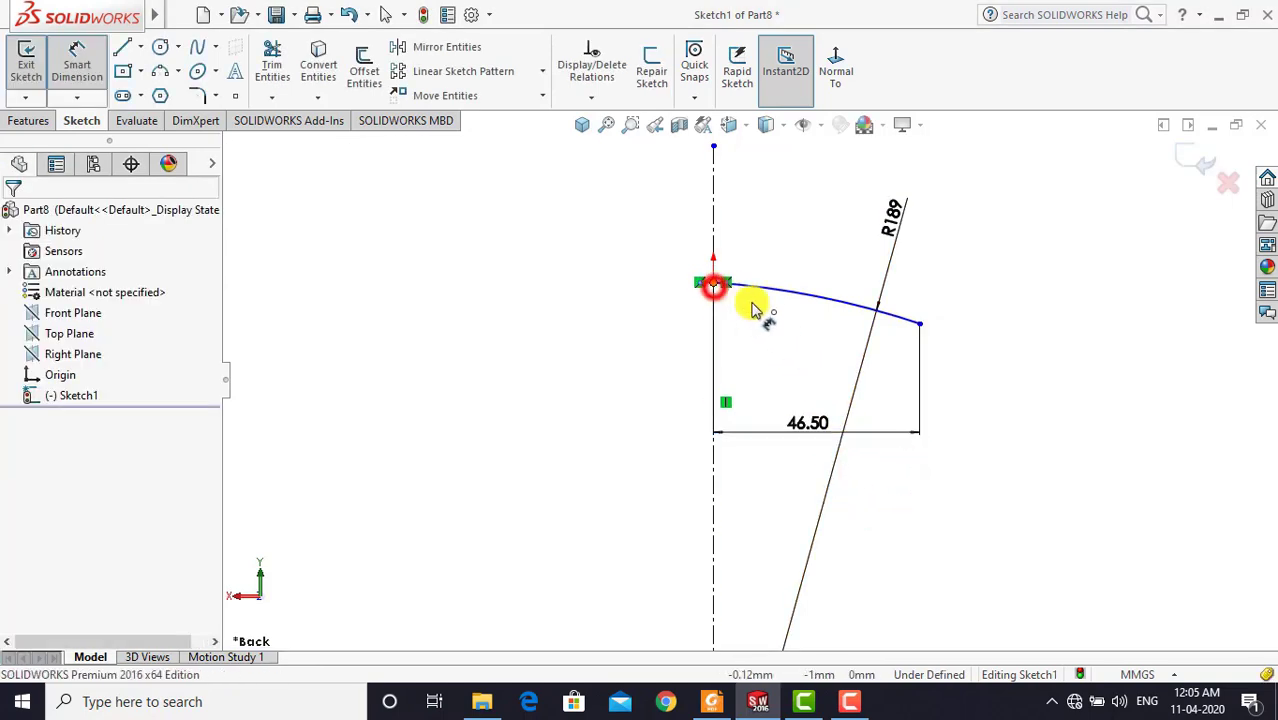
pyautogui.click(918, 324)
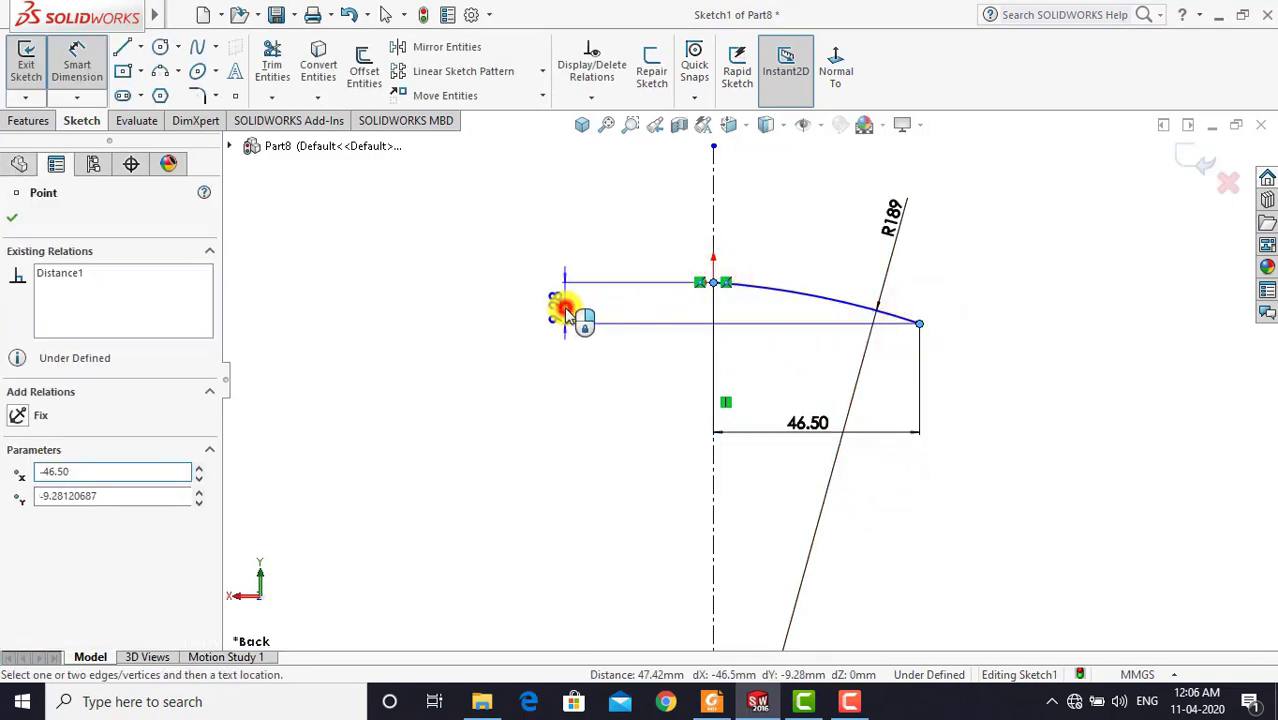
pyautogui.click(566, 313)
pyautogui.write('5.8')
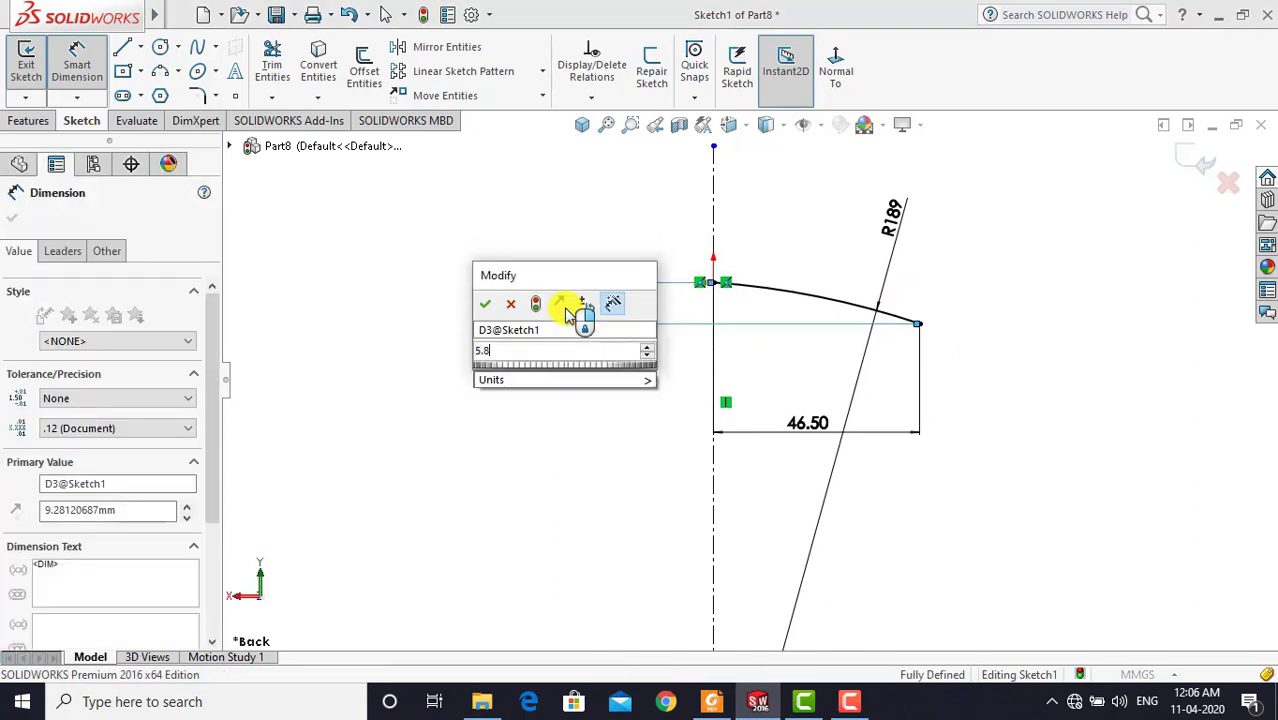
pyautogui.write('1')
pyautogui.press('Return')
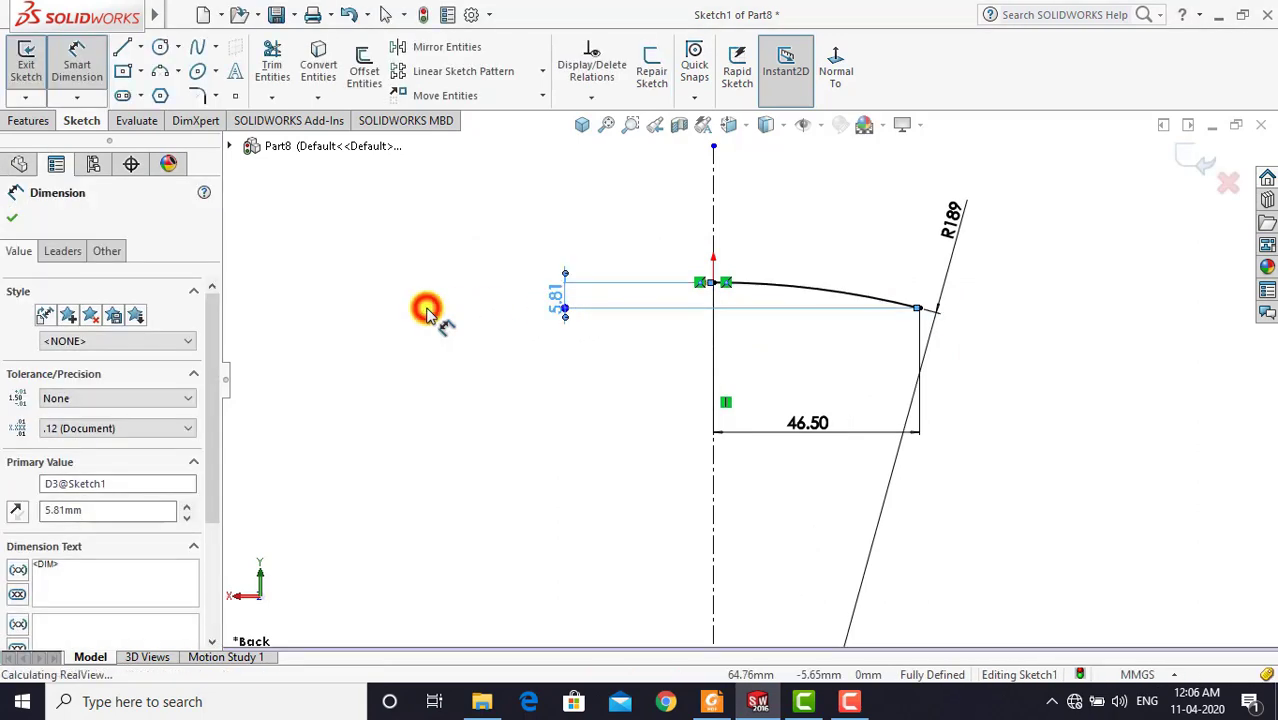
pyautogui.click(426, 313)
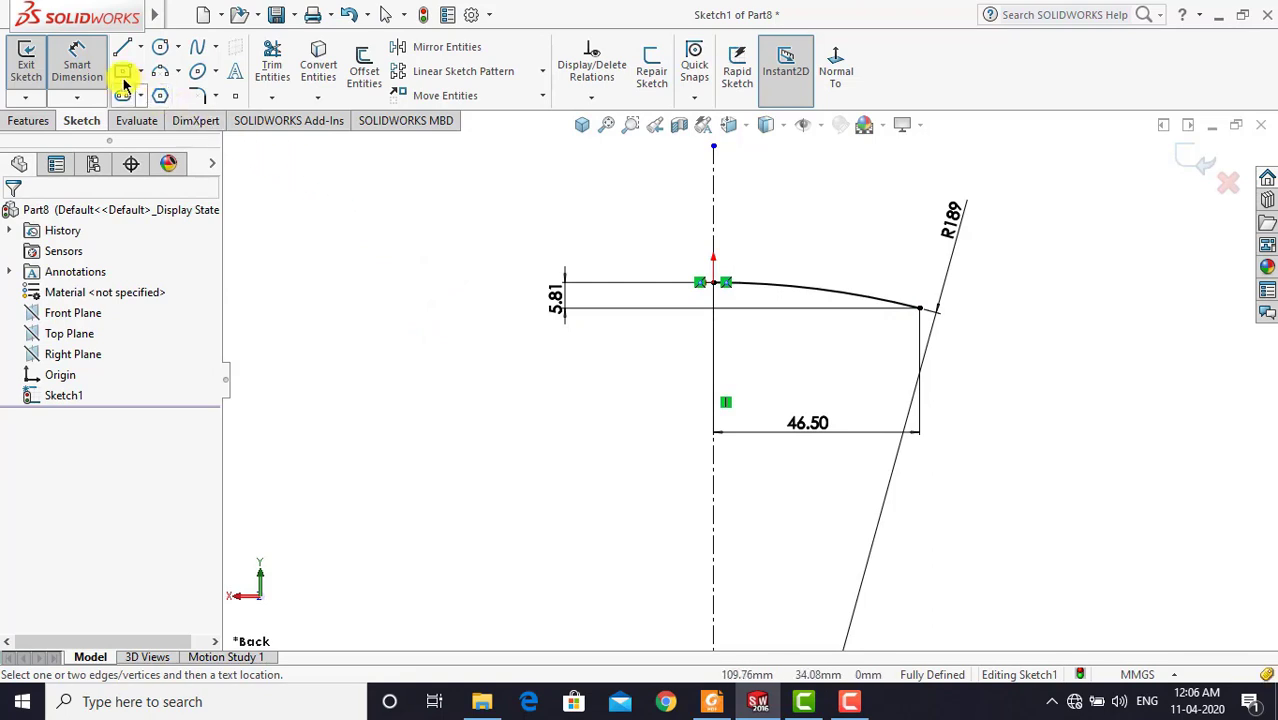
pyautogui.click(88, 68)
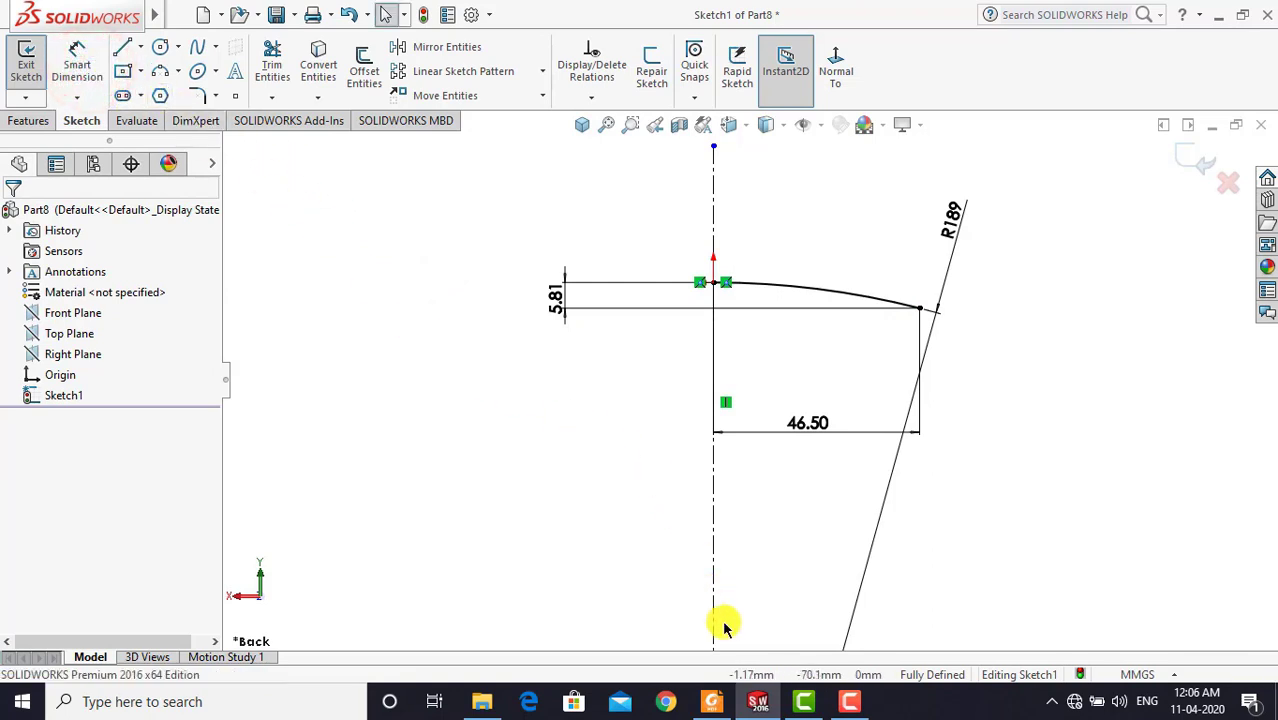
pyautogui.click(709, 704)
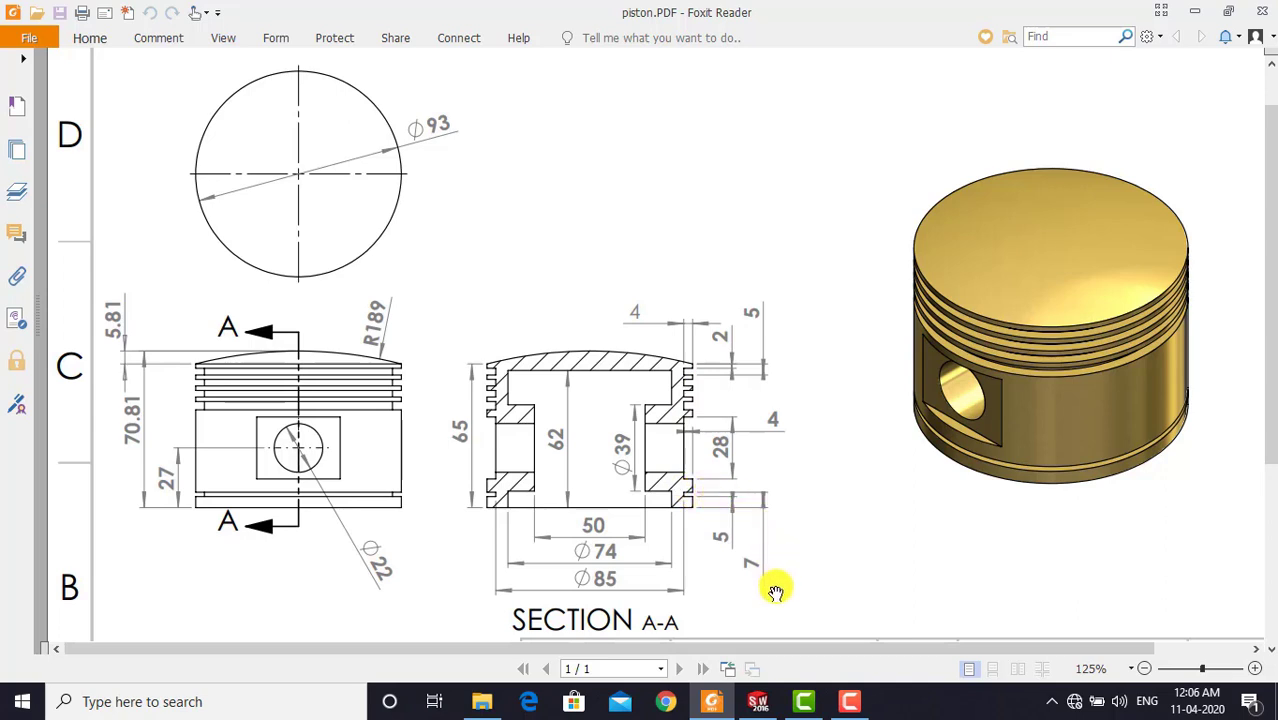
pyautogui.click(757, 703)
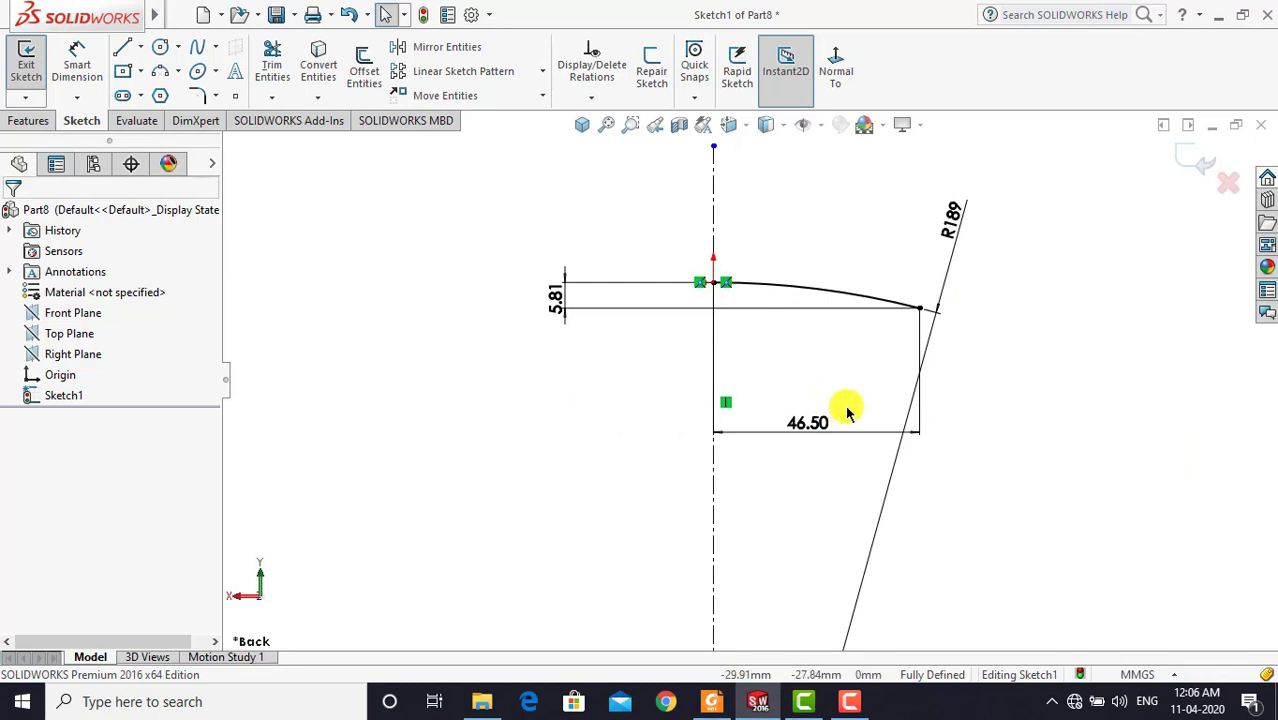
# Draw the outer wall down from the arc end, cutting four ring grooves inward
pyautogui.scroll(-1, 845, 408)
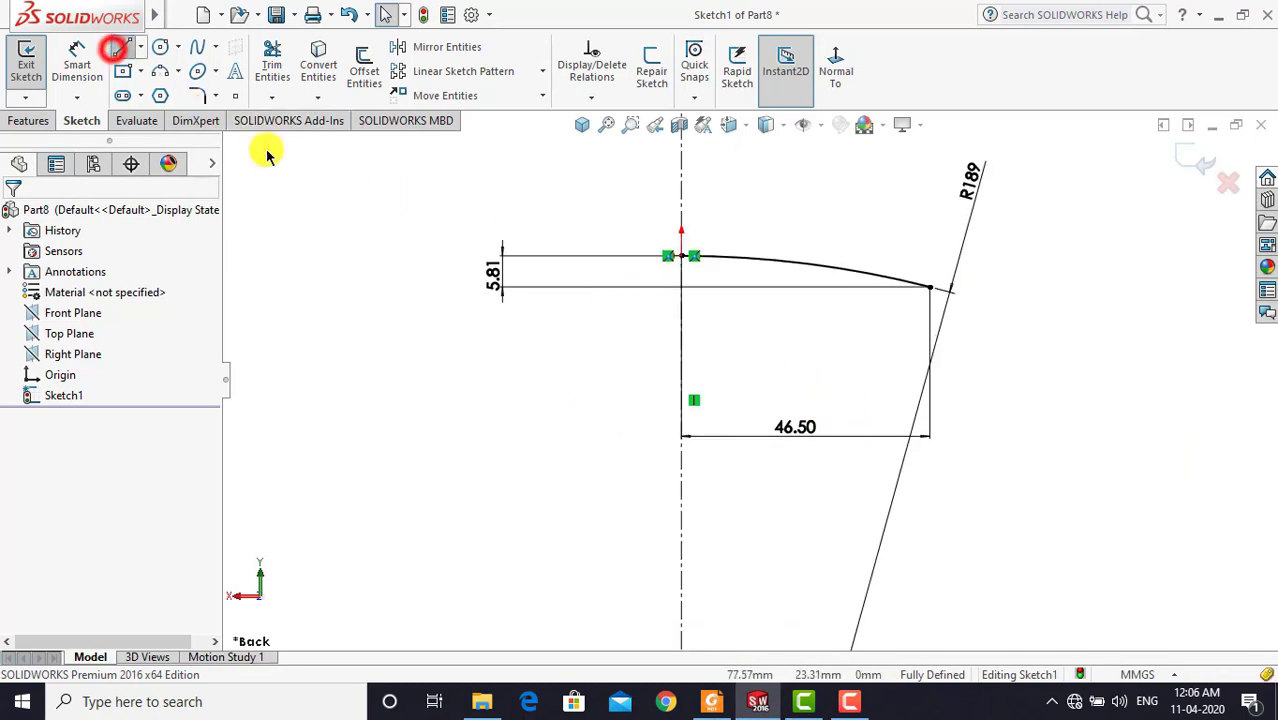
pyautogui.click(928, 289)
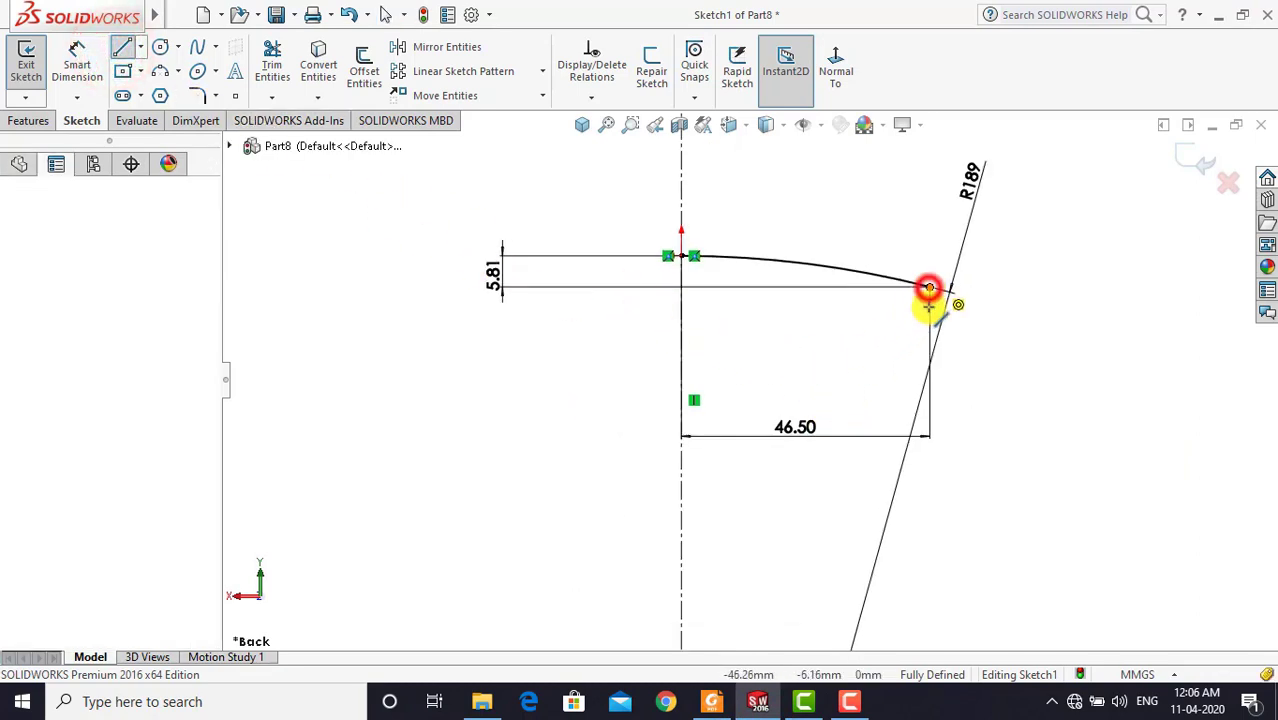
pyautogui.click(928, 313)
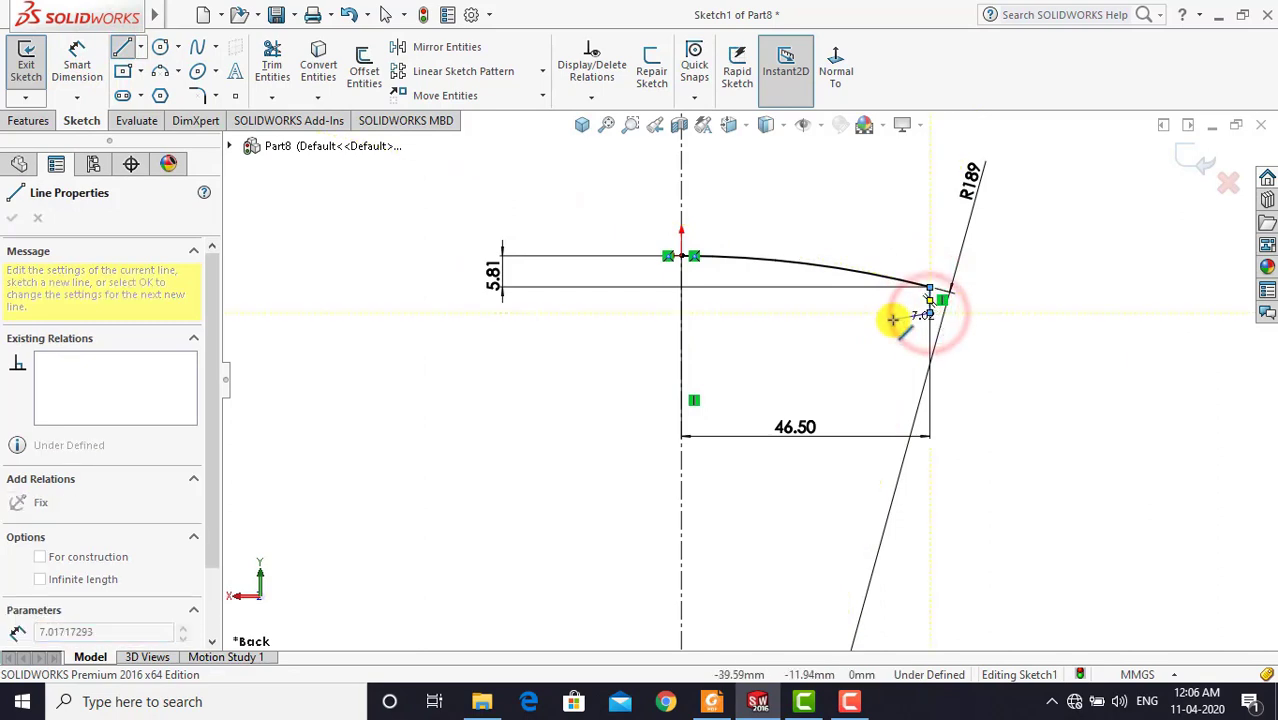
pyautogui.click(887, 335)
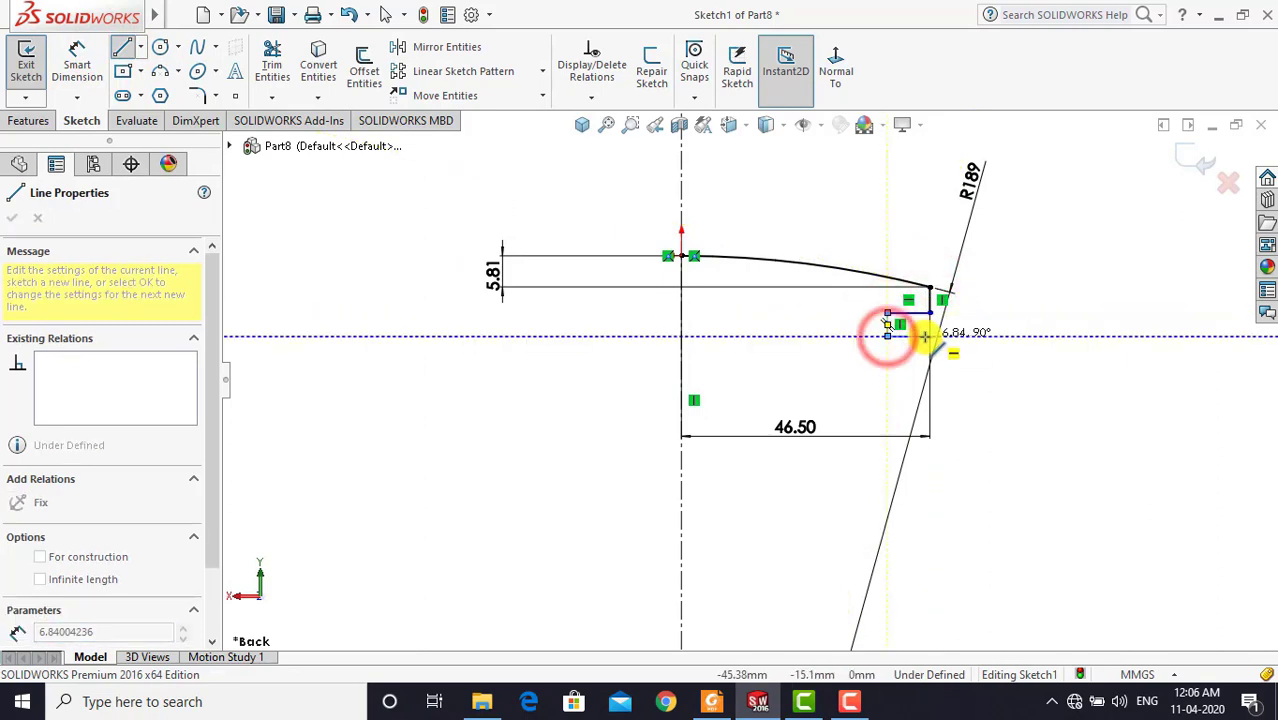
pyautogui.click(929, 335)
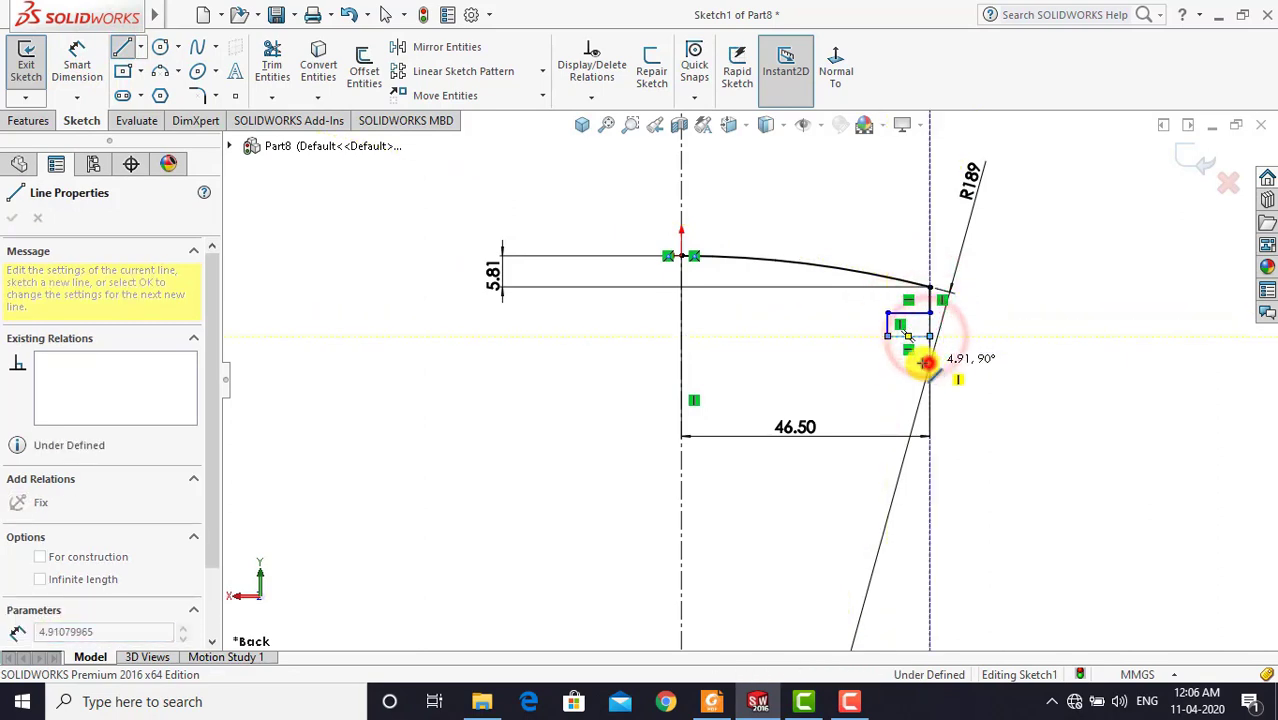
pyautogui.click(929, 362)
pyautogui.click(887, 362)
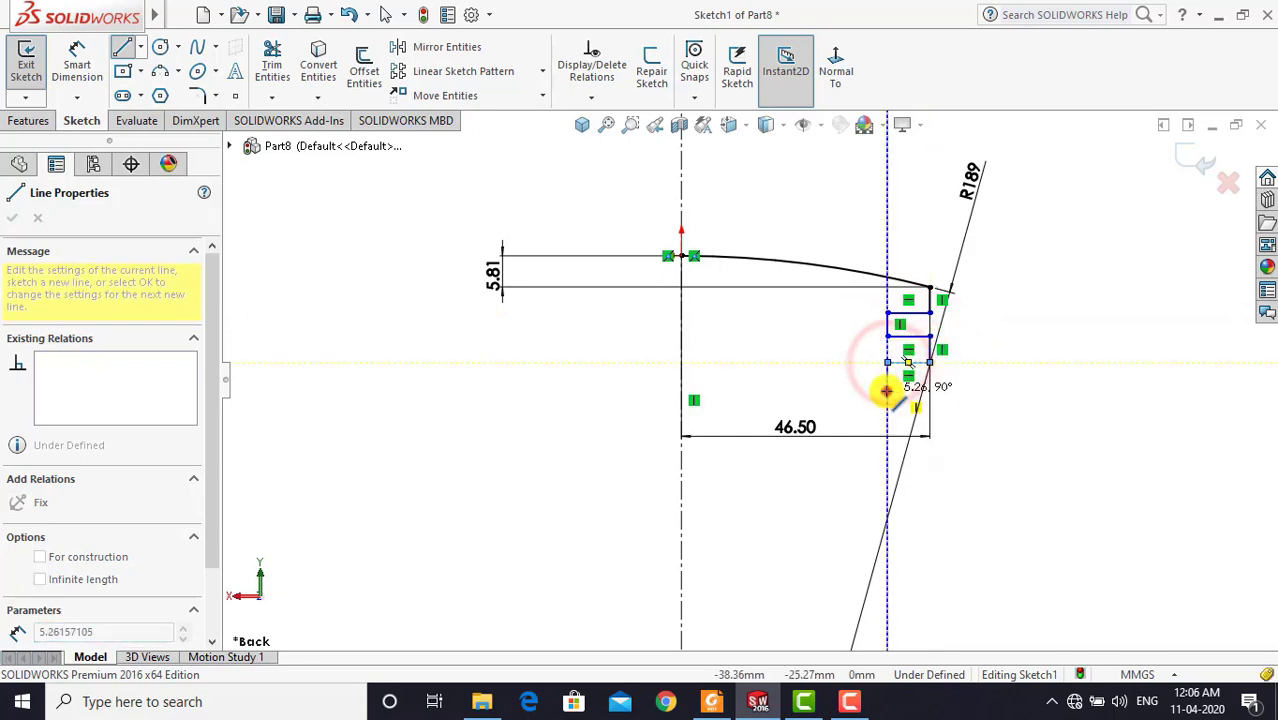
pyautogui.click(887, 388)
pyautogui.click(929, 389)
pyautogui.click(929, 414)
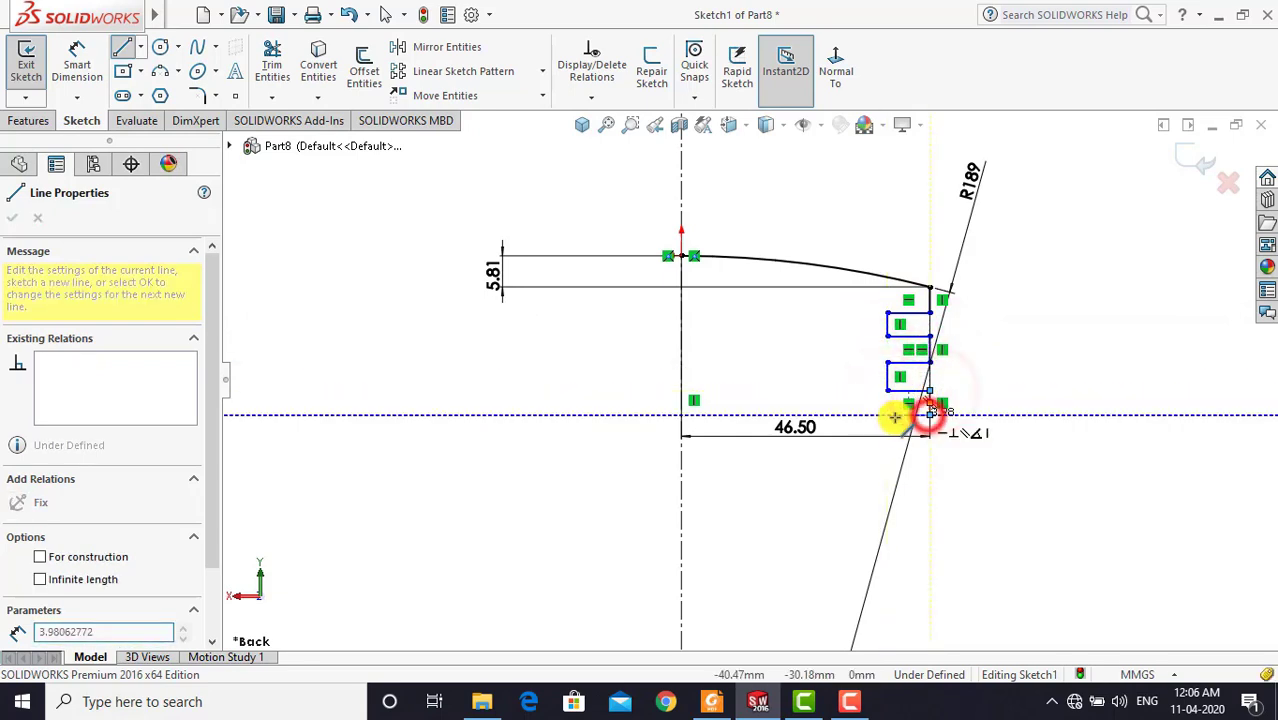
pyautogui.click(888, 415)
pyautogui.click(887, 440)
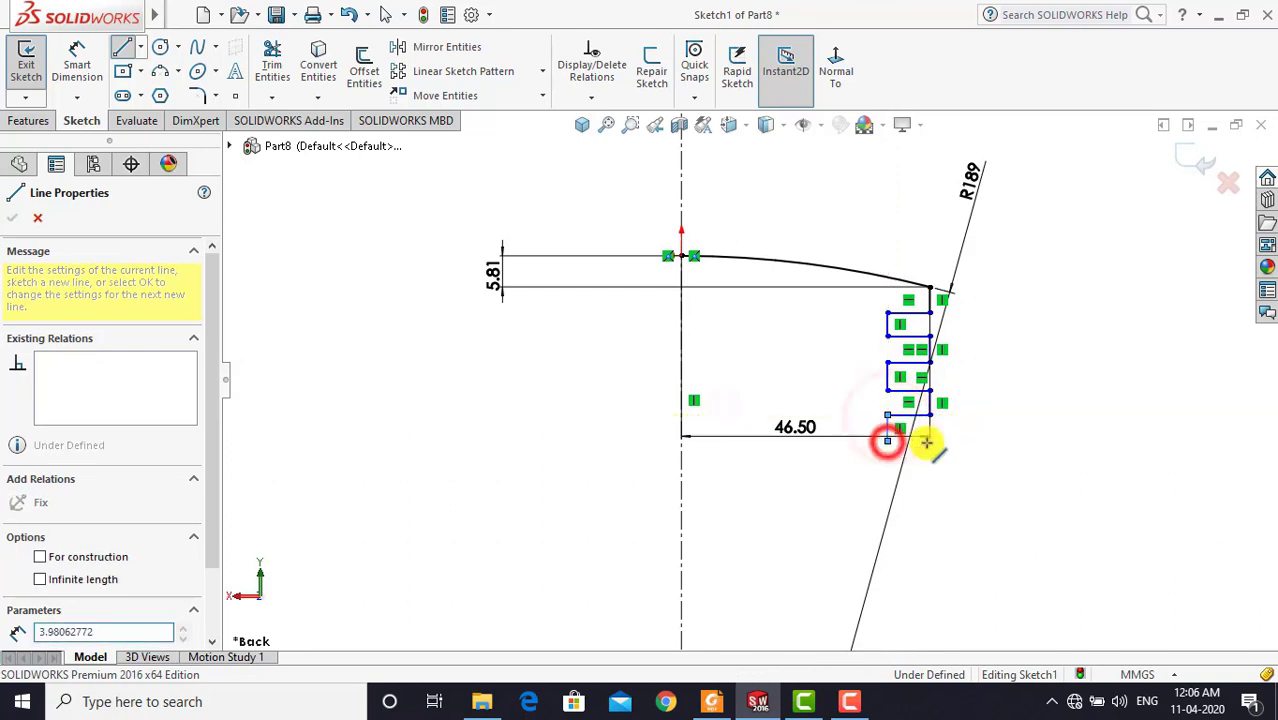
pyautogui.click(929, 440)
pyautogui.click(929, 467)
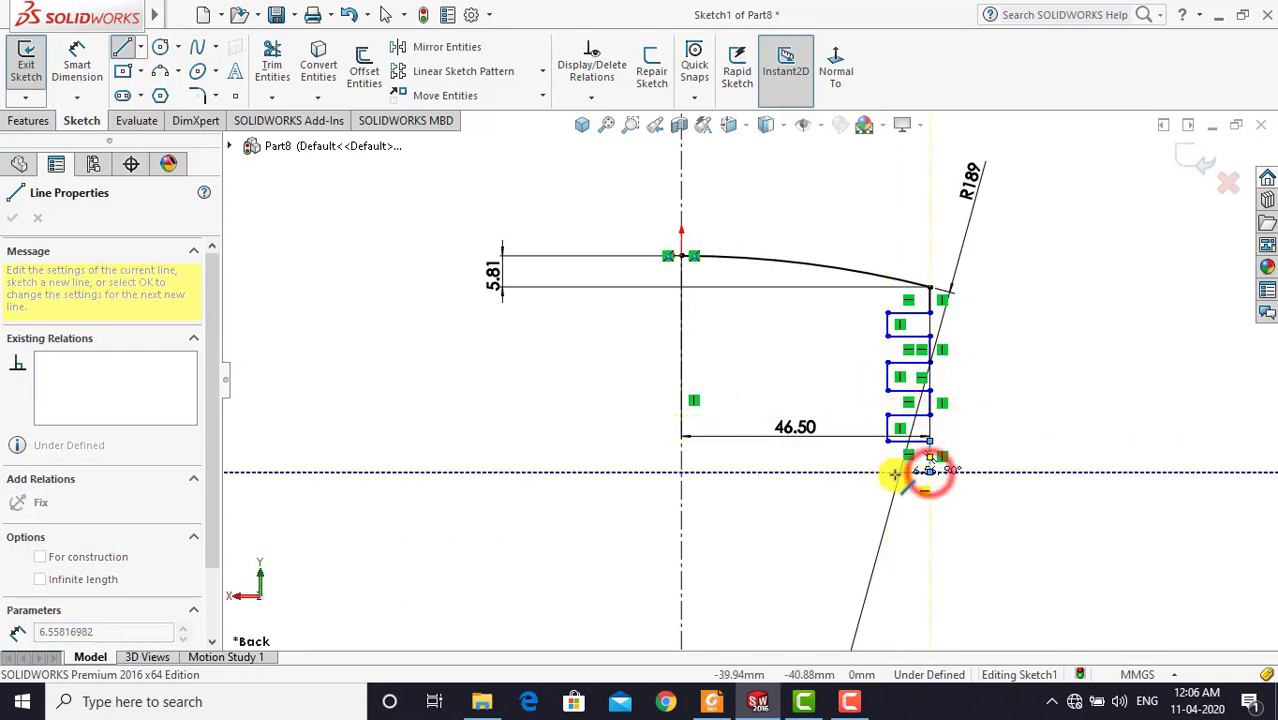
pyautogui.click(887, 470)
pyautogui.click(887, 493)
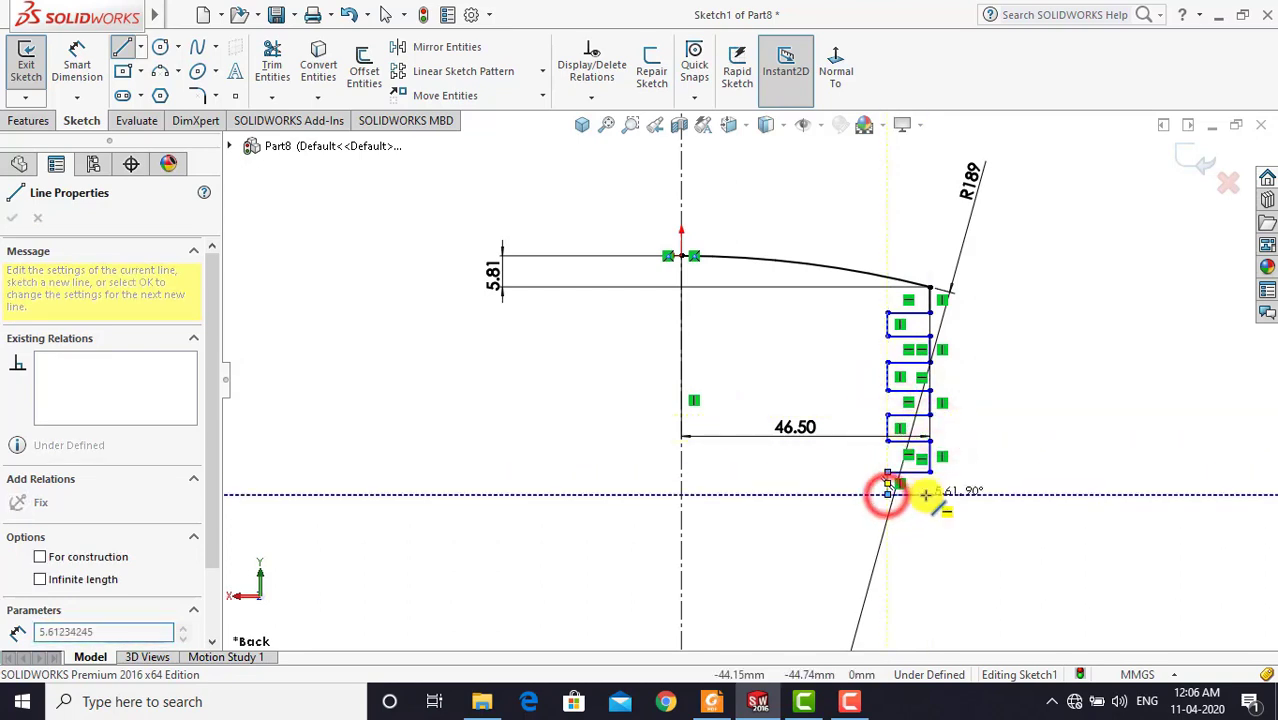
pyautogui.click(929, 493)
# Continue the long skirt wall with a lower groove, then turn horizontal at the bottom
pyautogui.scroll(2, 927, 491)
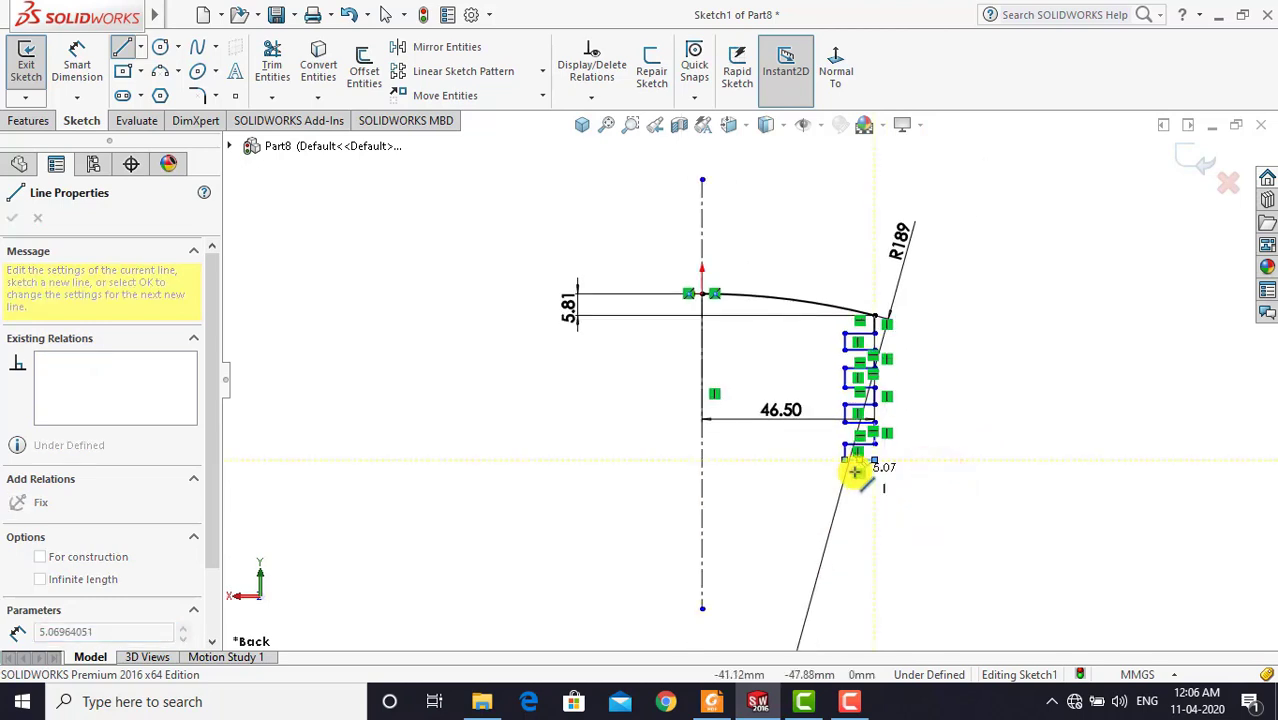
pyautogui.scroll(2, 856, 462)
pyautogui.scroll(-3, 818, 466)
pyautogui.scroll(-2, 810, 470)
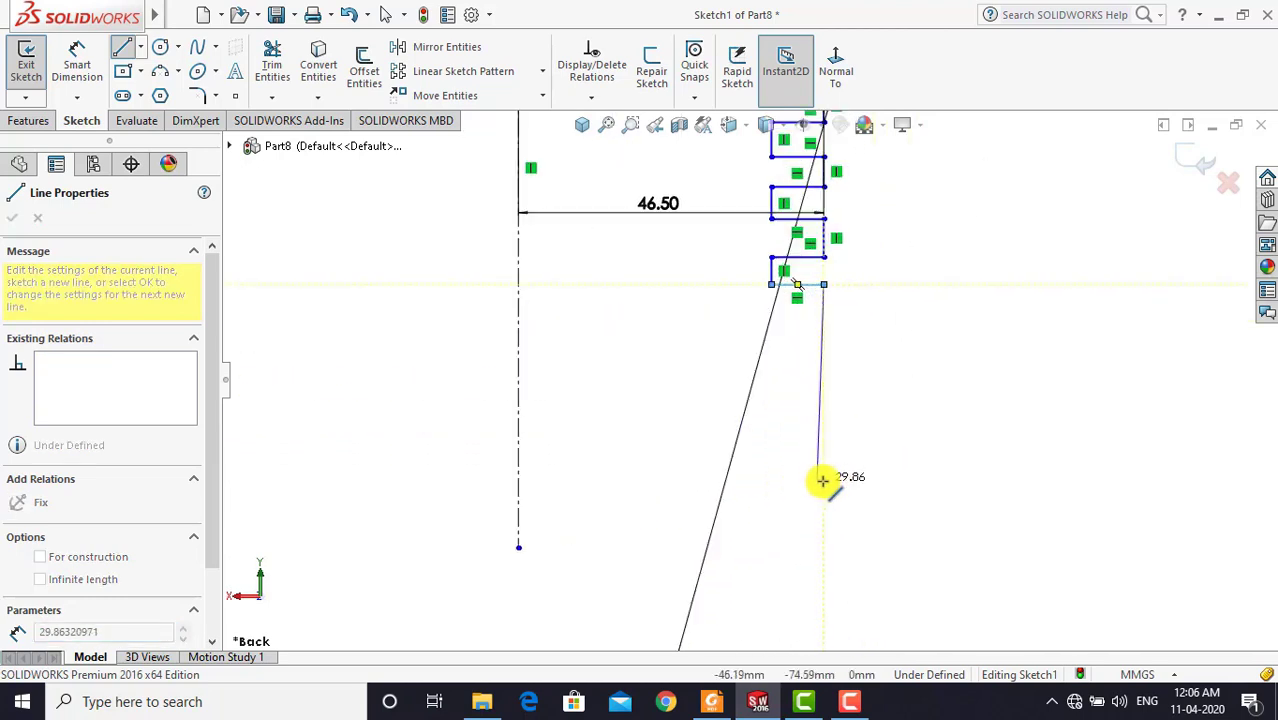
pyautogui.click(827, 481)
pyautogui.scroll(-2, 821, 485)
pyautogui.scroll(-2, 810, 485)
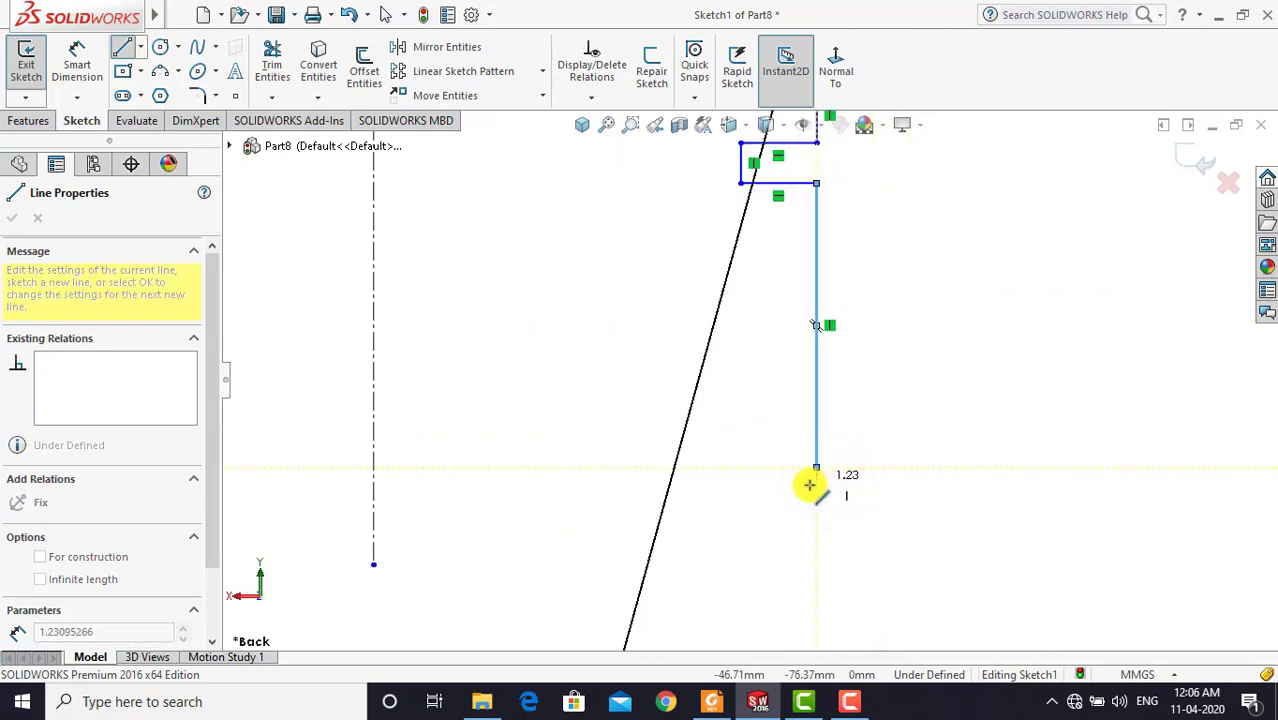
pyautogui.click(741, 467)
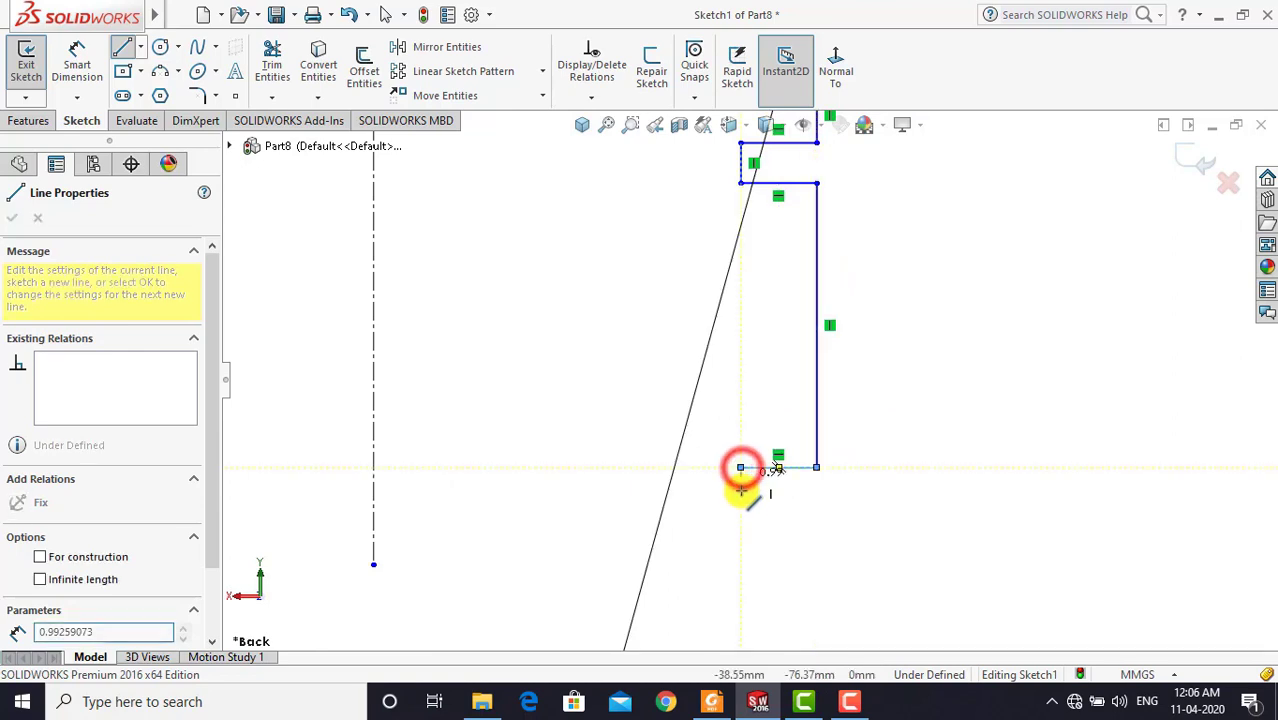
pyautogui.click(740, 491)
pyautogui.click(815, 493)
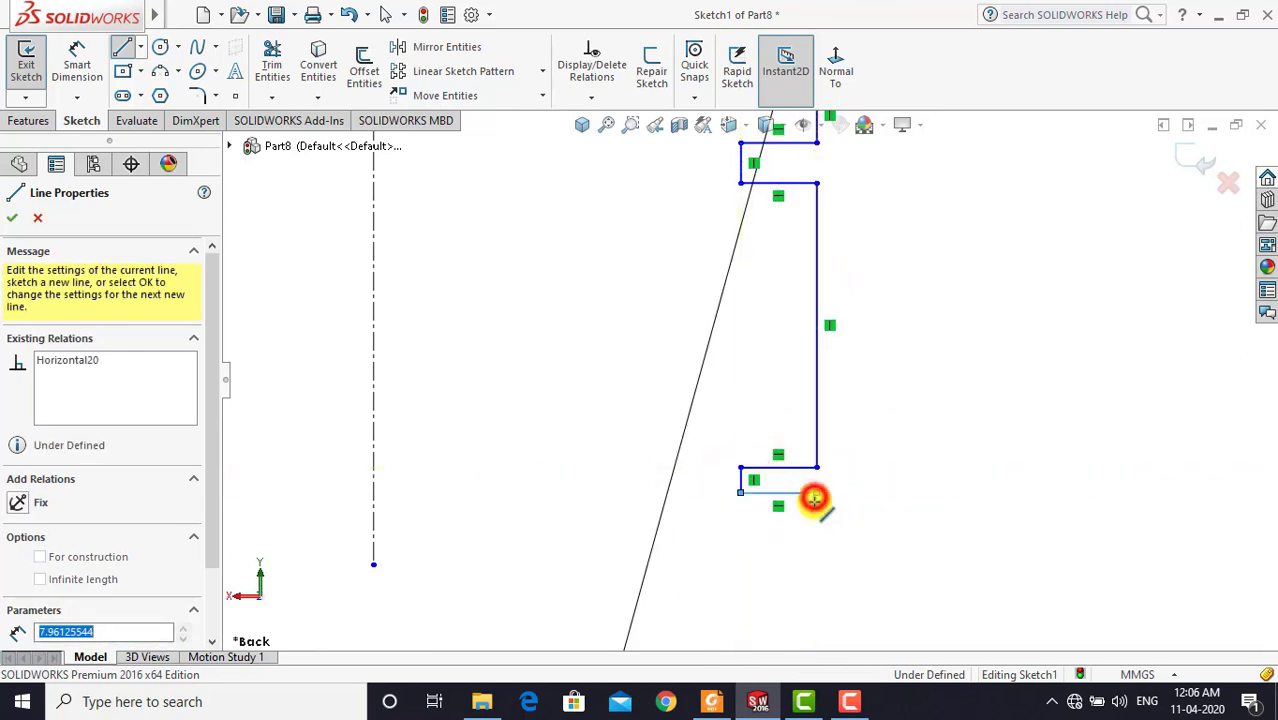
pyautogui.click(816, 551)
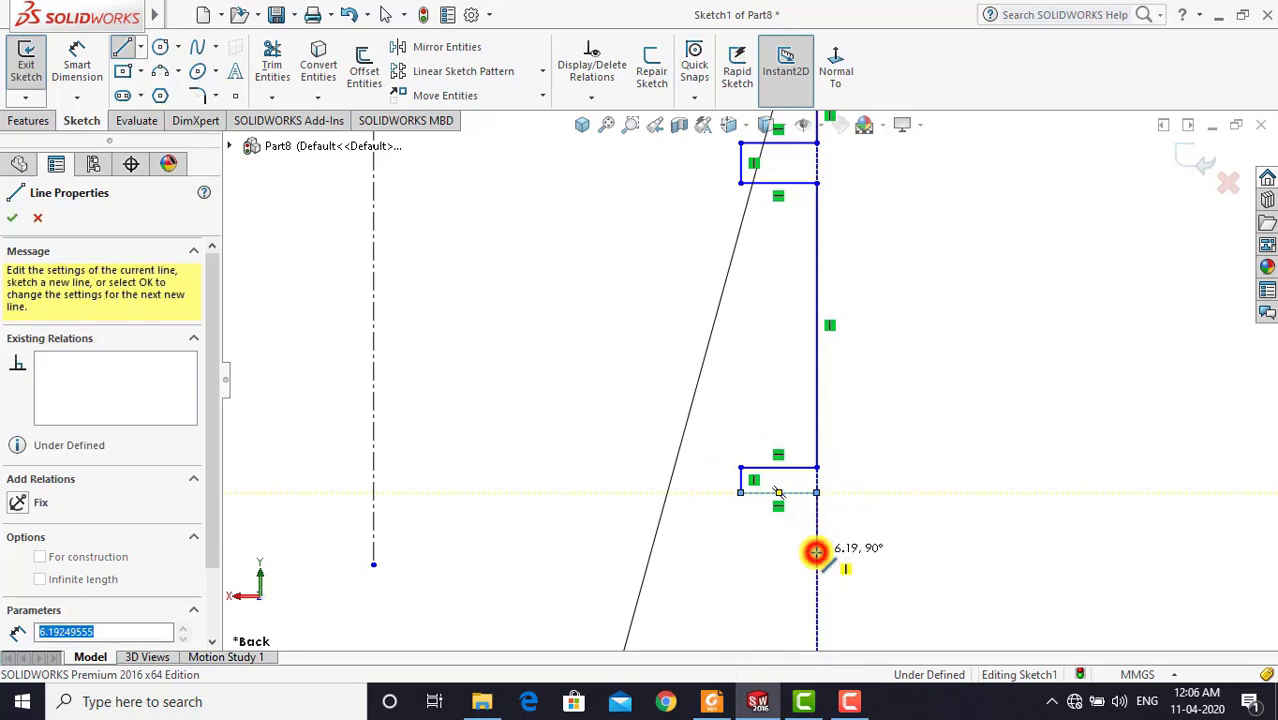
pyautogui.click(626, 551)
# Draw the inner wall up and across to the centreline, joining it to the crown
pyautogui.scroll(3, 640, 530)
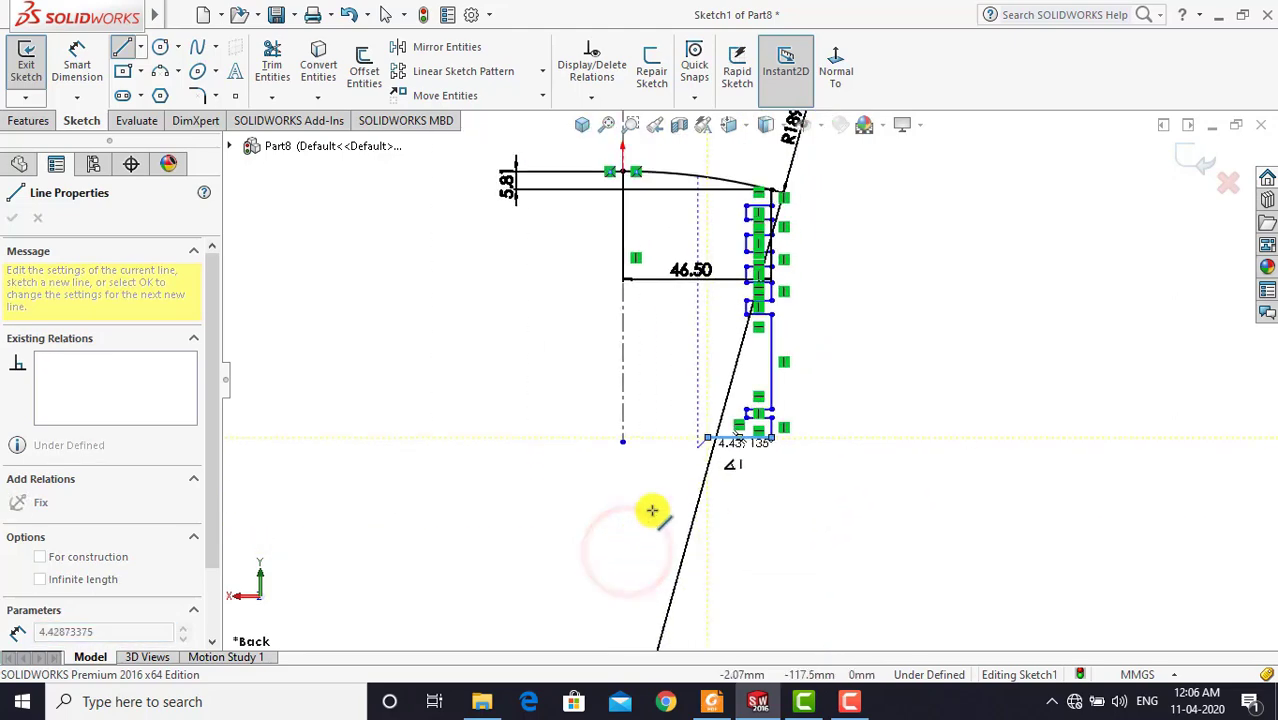
pyautogui.scroll(-3, 700, 252)
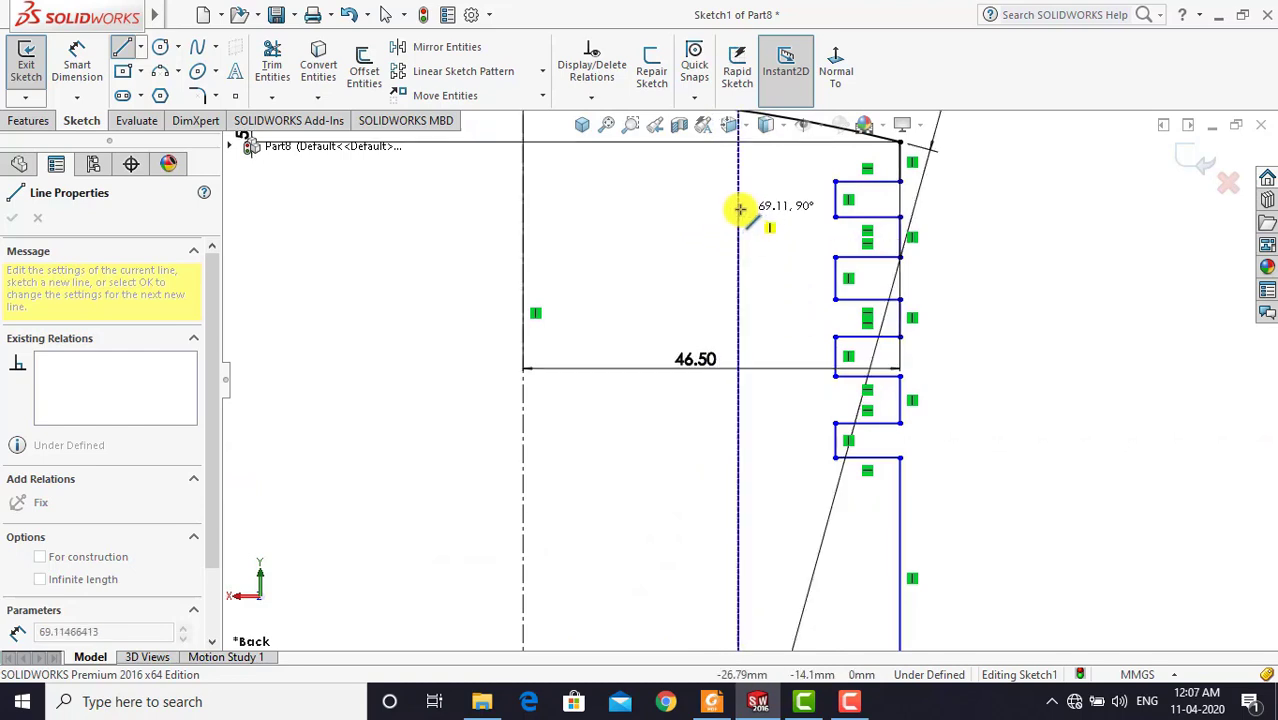
pyautogui.click(740, 208)
pyautogui.scroll(3, 685, 222)
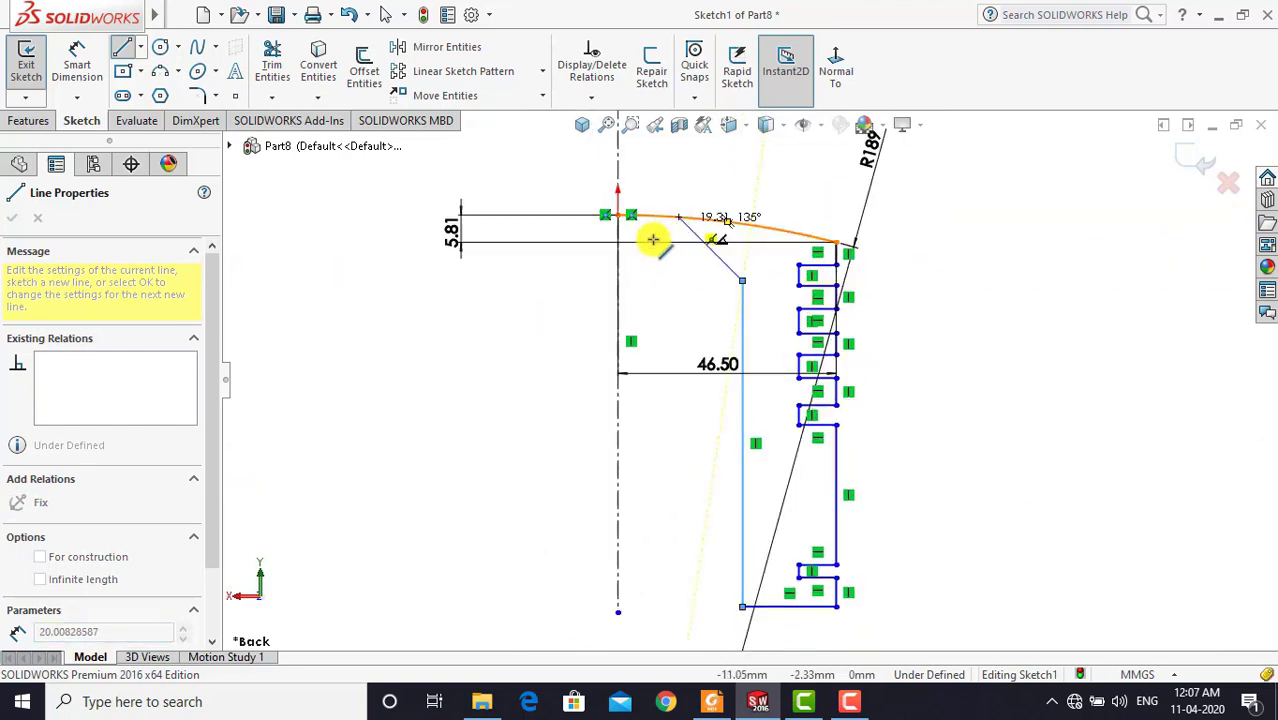
pyautogui.click(618, 280)
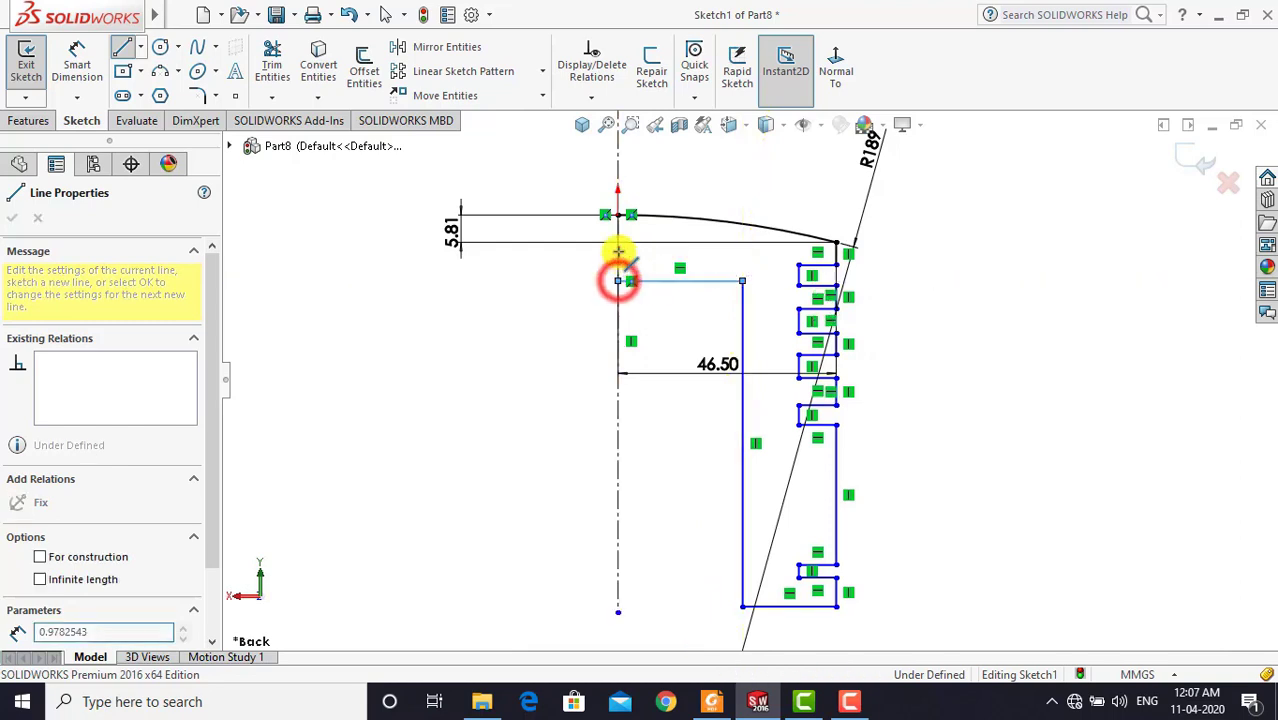
pyautogui.click(619, 214)
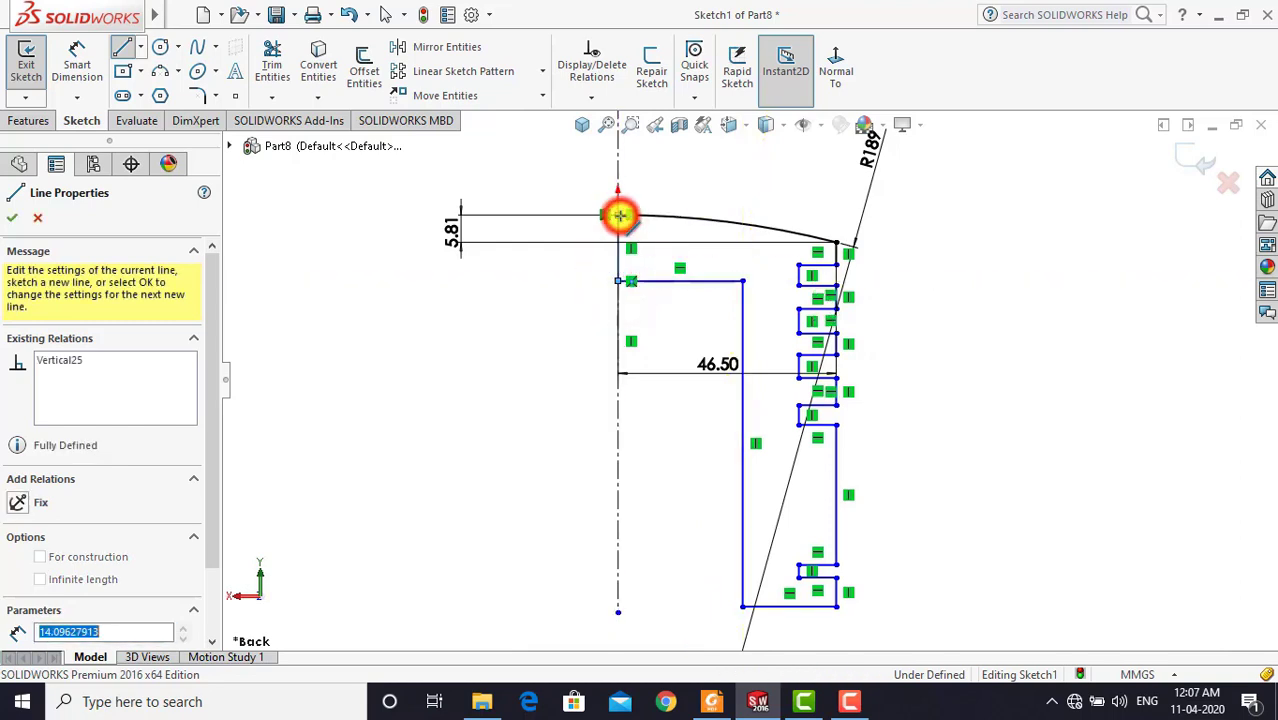
pyautogui.press('Escape')
# Bring up the piston.PDF drawing in Foxit Reader
pyautogui.scroll(2, 925, 393)
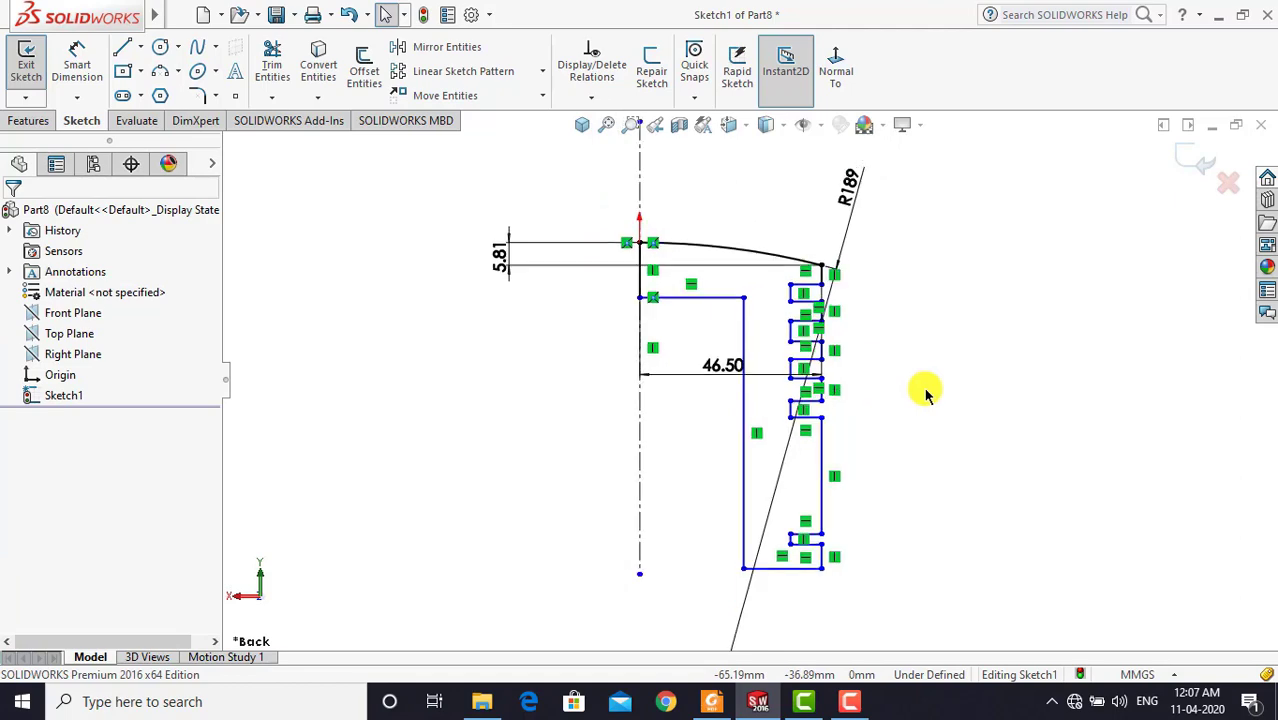
pyautogui.scroll(-2, 880, 480)
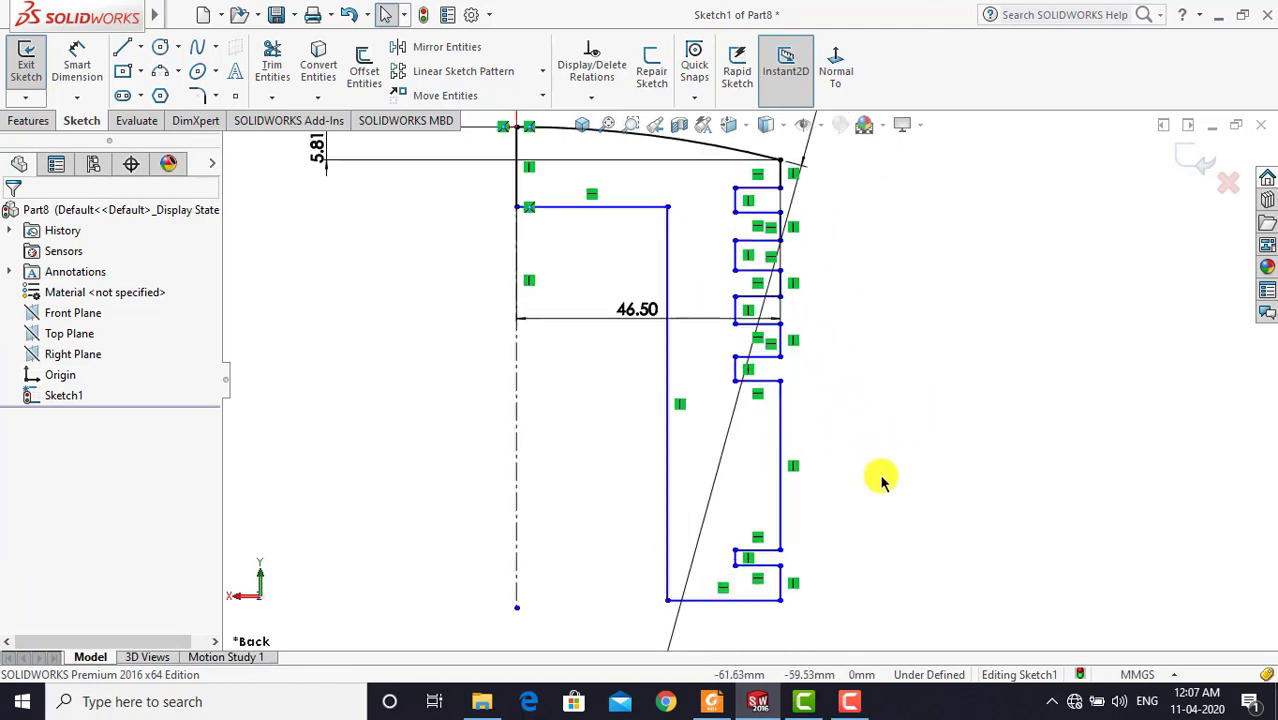
pyautogui.click(708, 706)
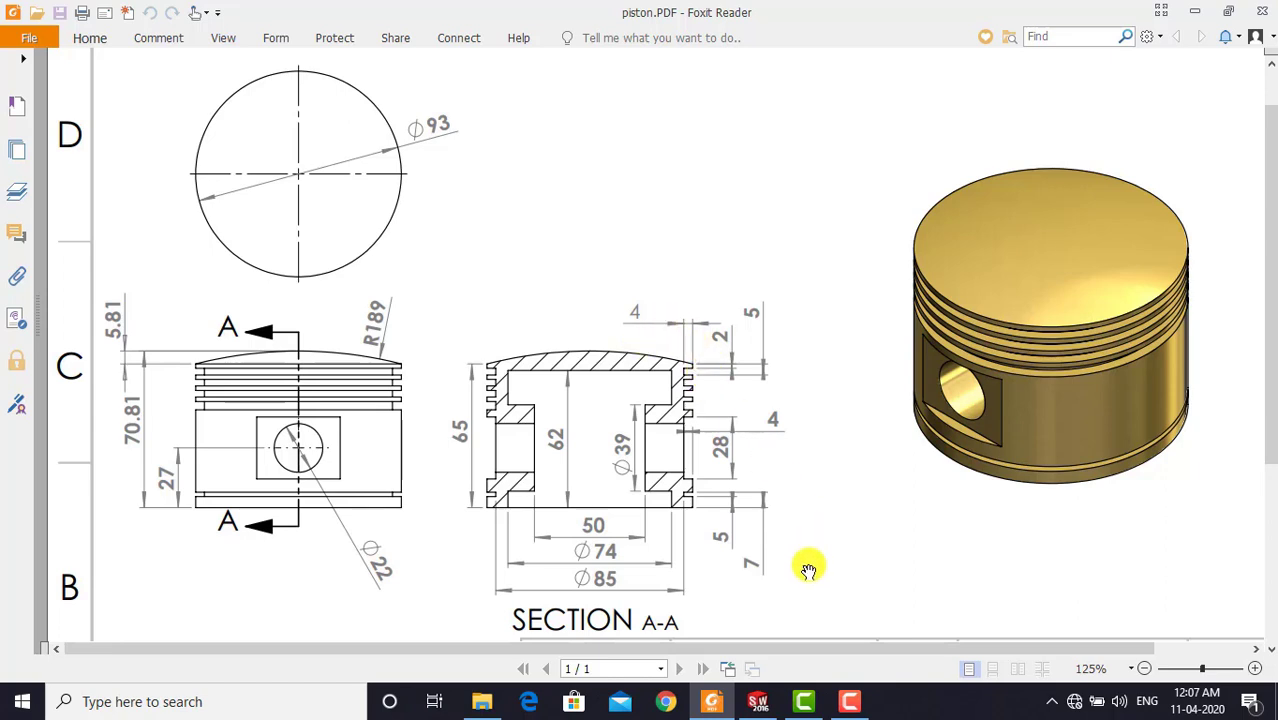
# Return to the Part8 Sketch1 piston profile in SOLIDWORKS after checking section A-A
pyautogui.click(762, 702)
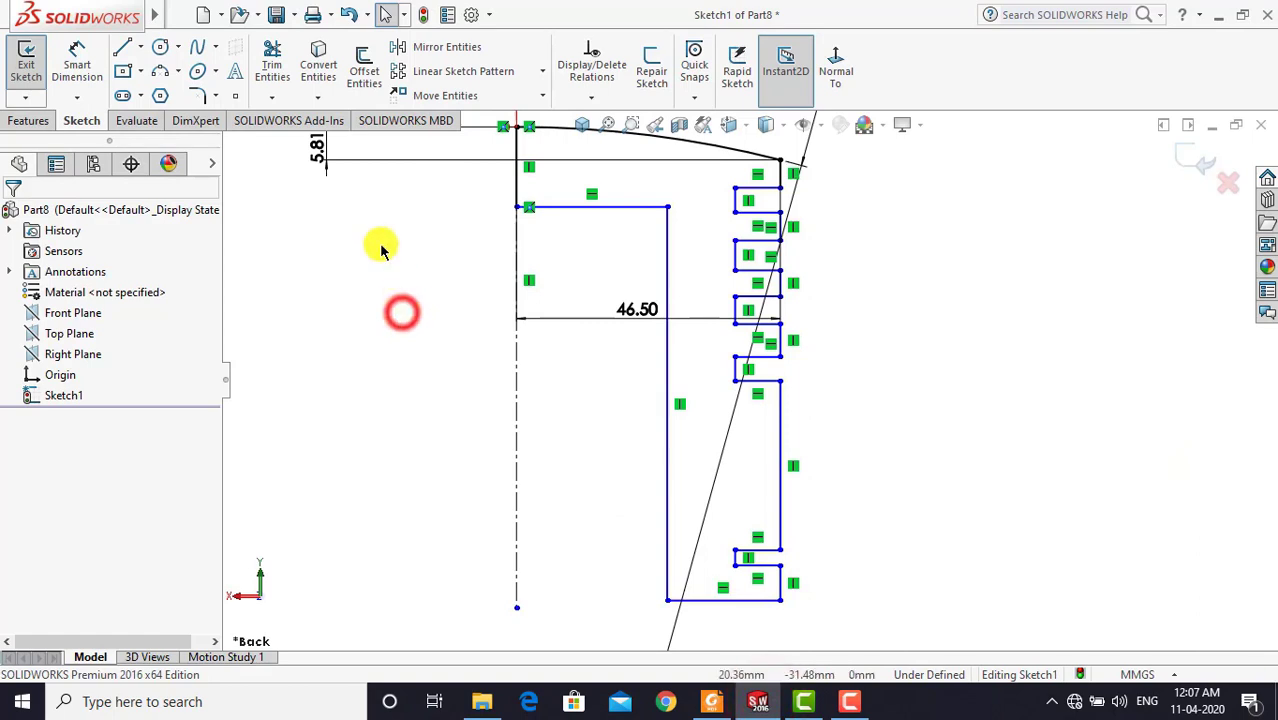
# Dimension the top land at 2 mm and the next groove edge at 3 mm
pyautogui.click(77, 55)
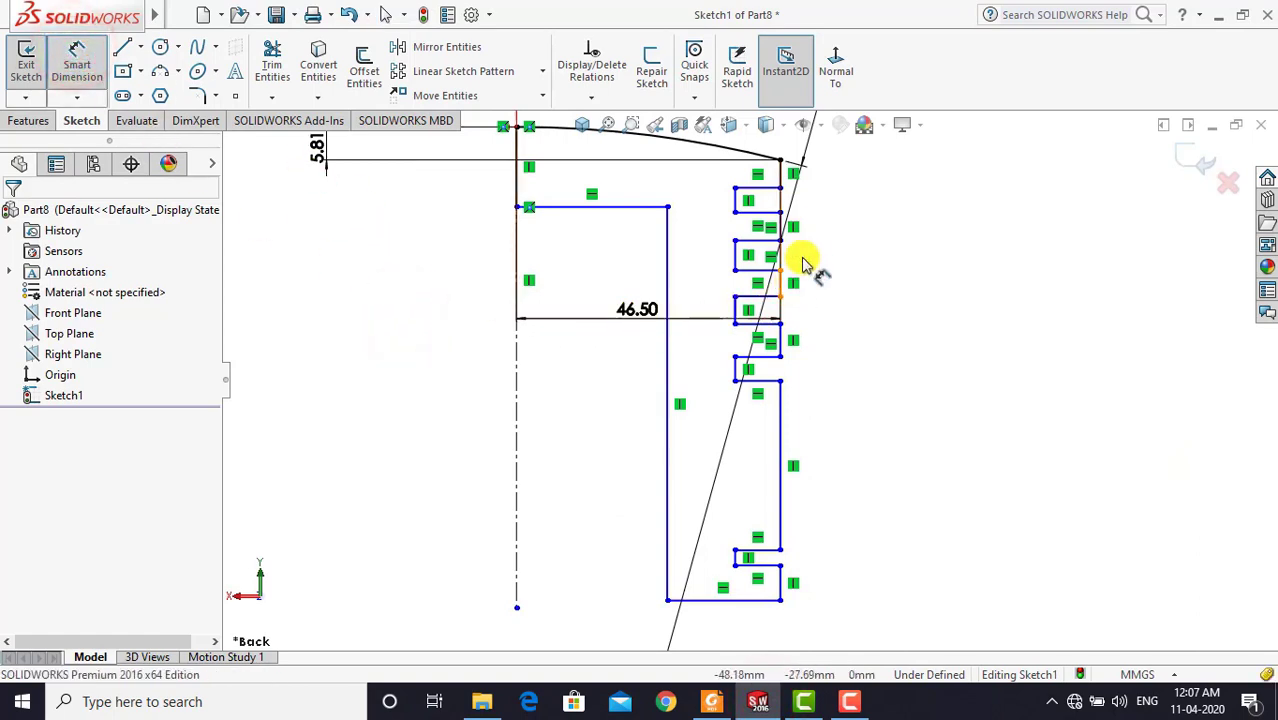
pyautogui.click(782, 180)
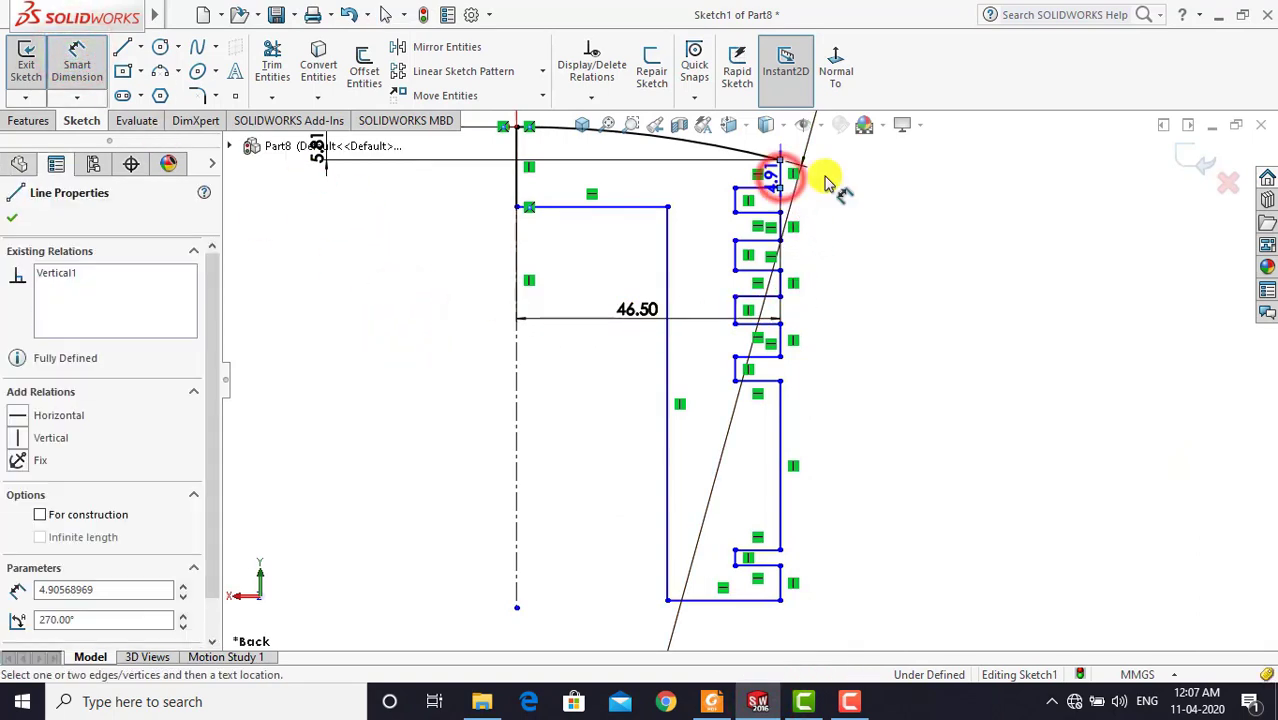
pyautogui.click(846, 170)
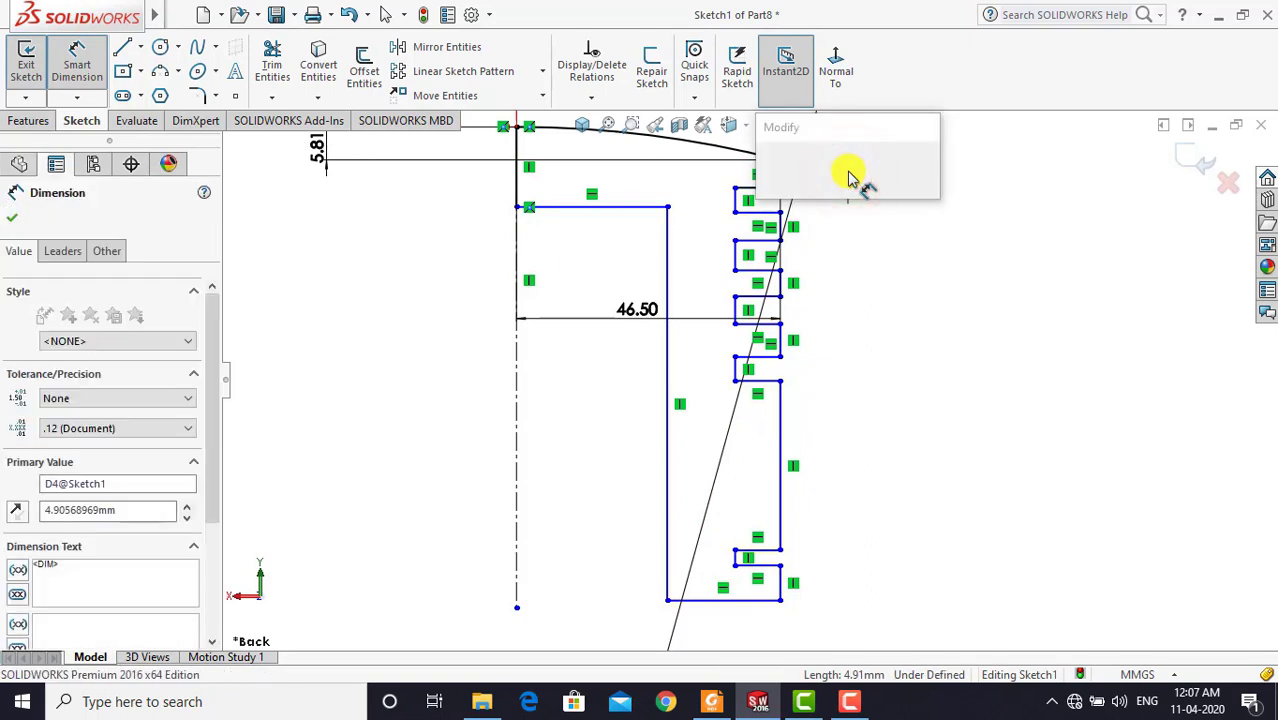
pyautogui.write('2')
pyautogui.press('Return')
pyautogui.click(868, 236)
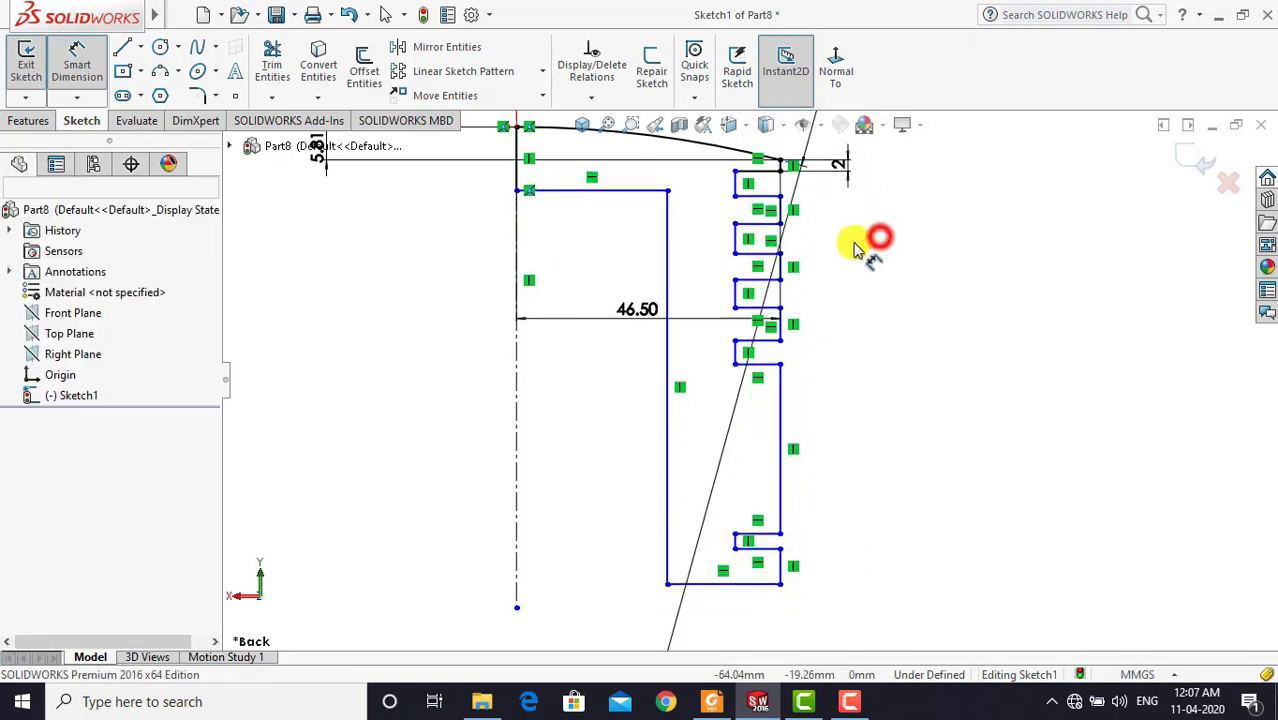
pyautogui.click(737, 183)
pyautogui.click(890, 188)
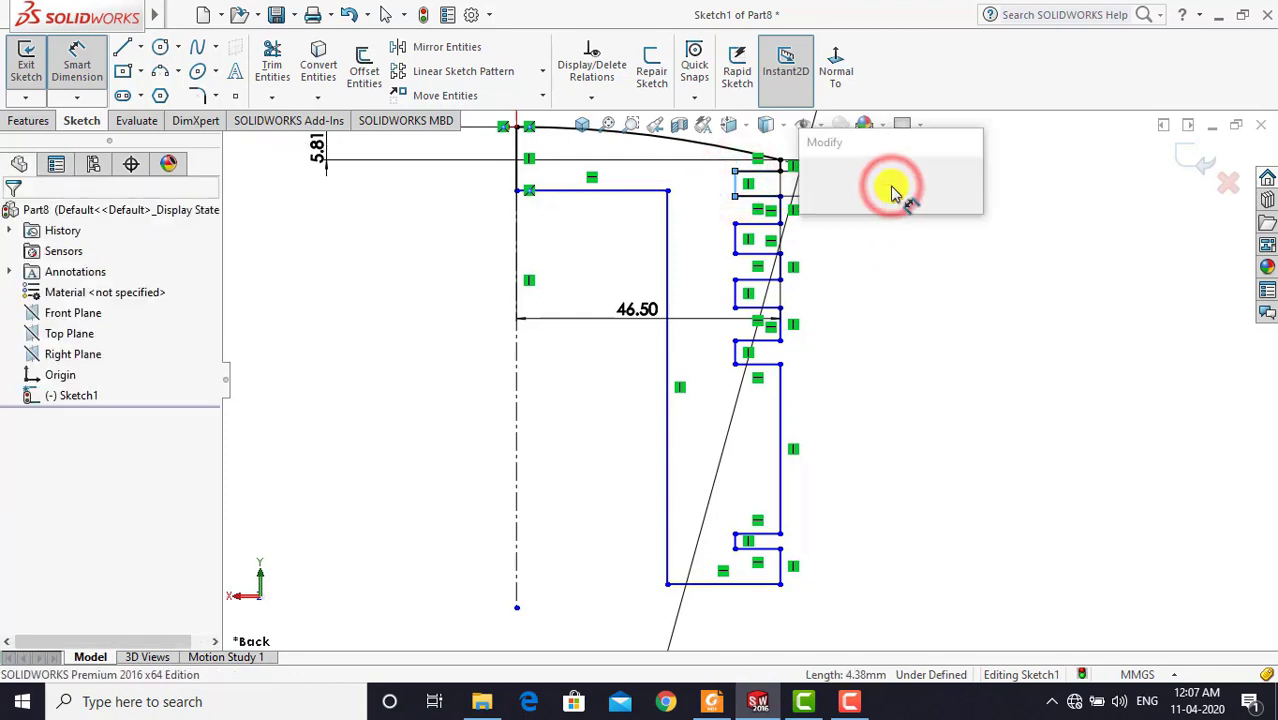
pyautogui.write('3')
pyautogui.press('Return')
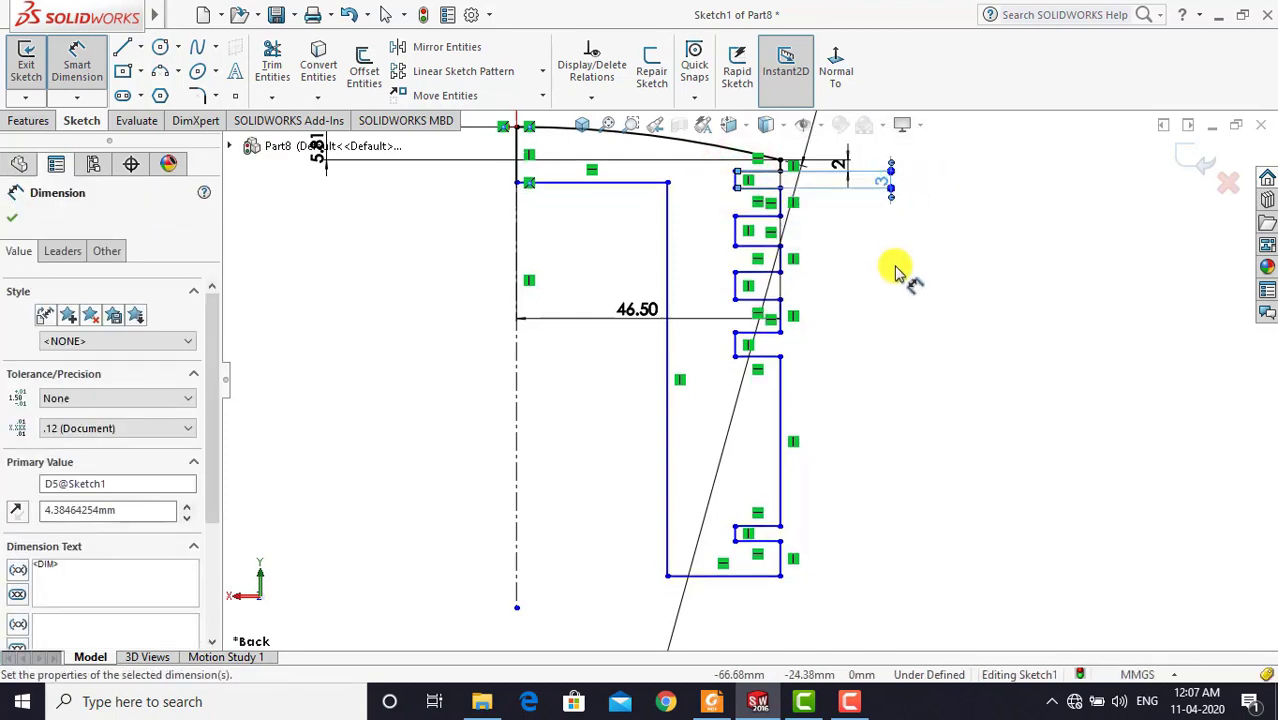
pyautogui.click(896, 268)
# Add a 4 mm groove depth and two more 2 mm groove spacings
pyautogui.scroll(-2, 770, 200)
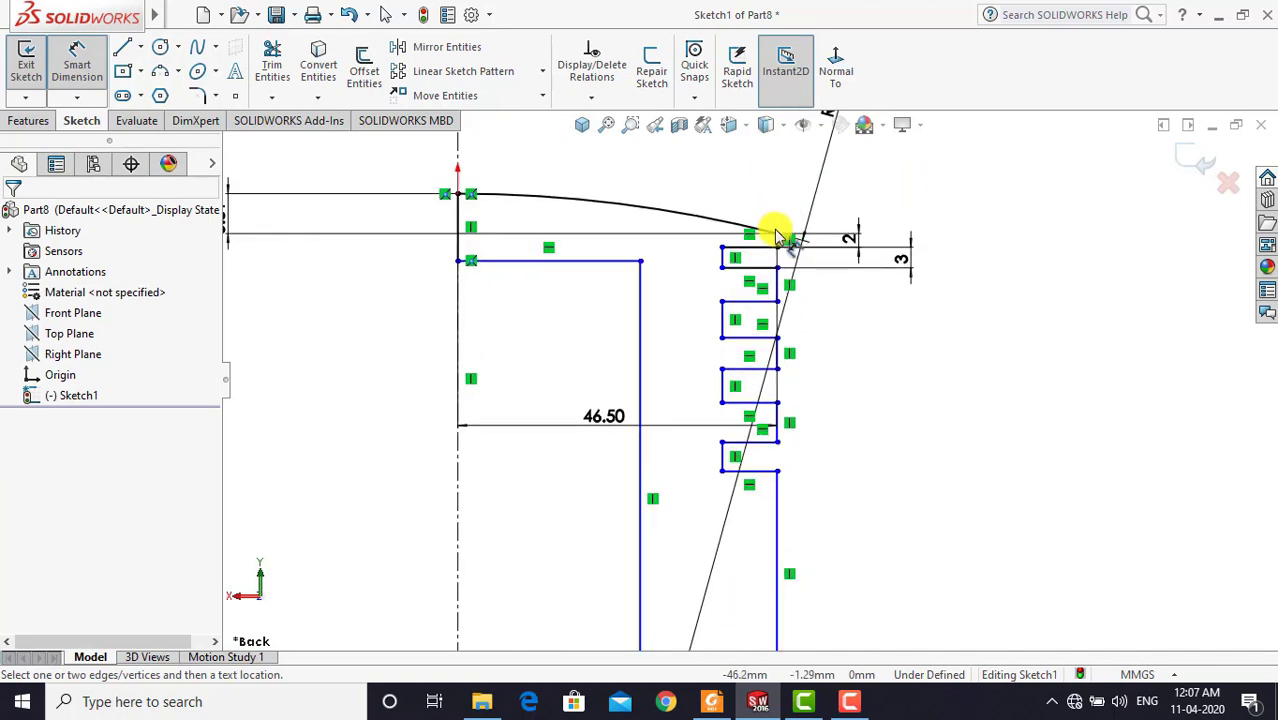
pyautogui.click(762, 248)
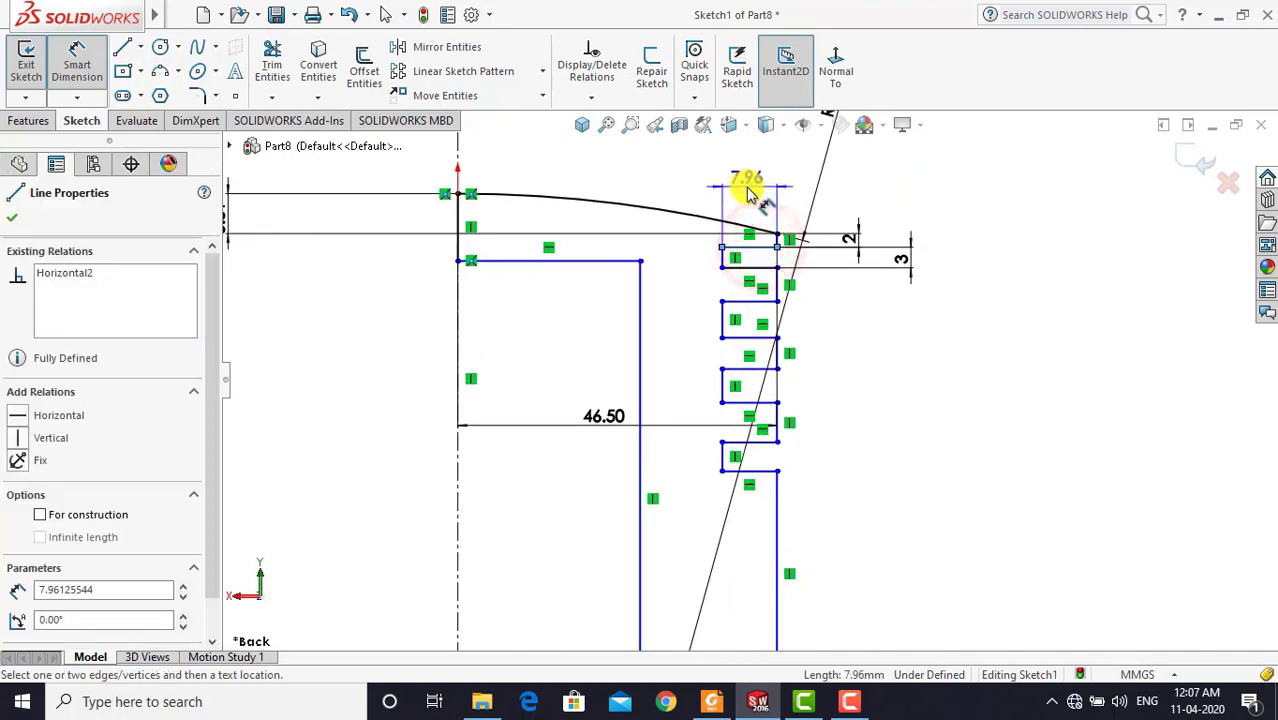
pyautogui.click(748, 192)
pyautogui.write('4')
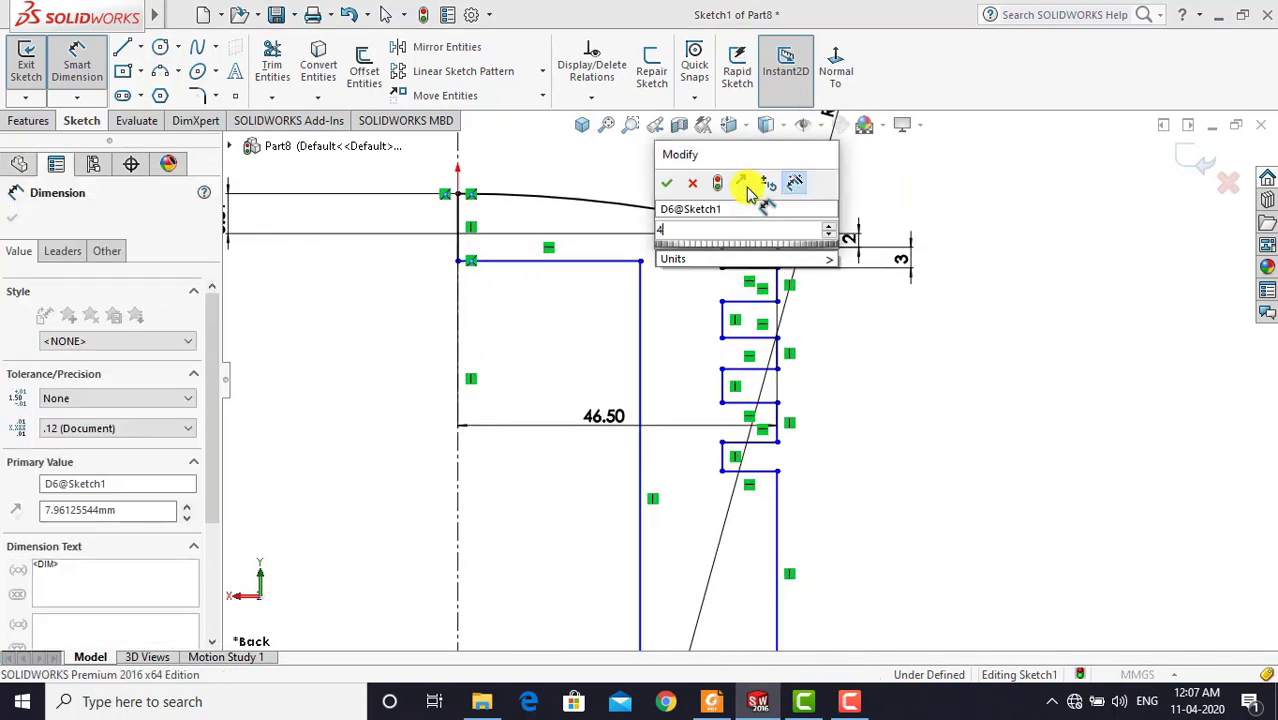
pyautogui.press('Return')
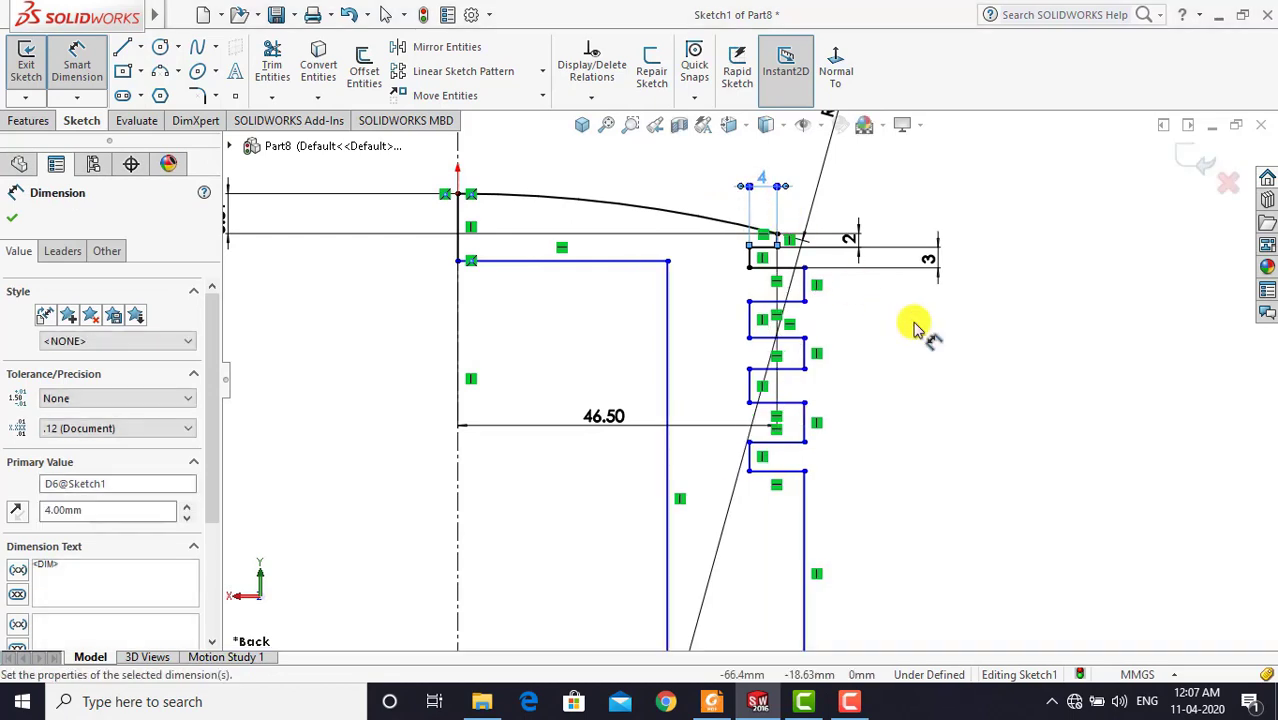
pyautogui.click(913, 323)
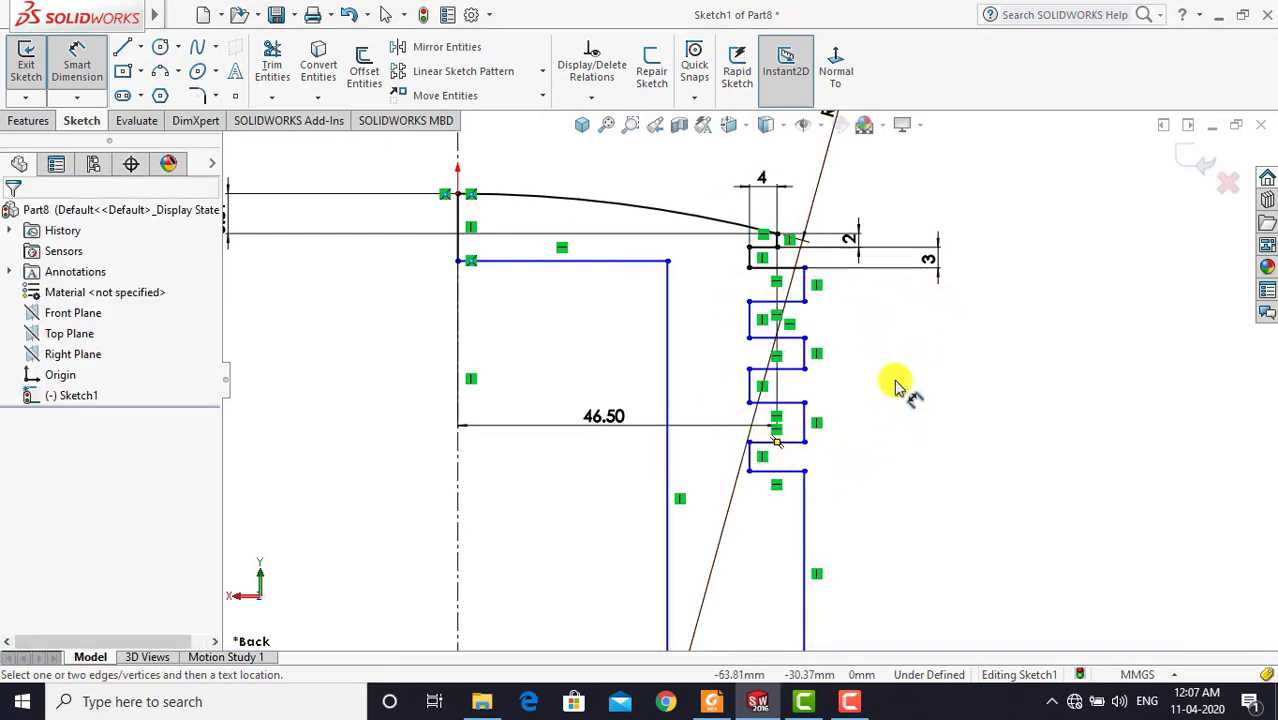
pyautogui.click(806, 283)
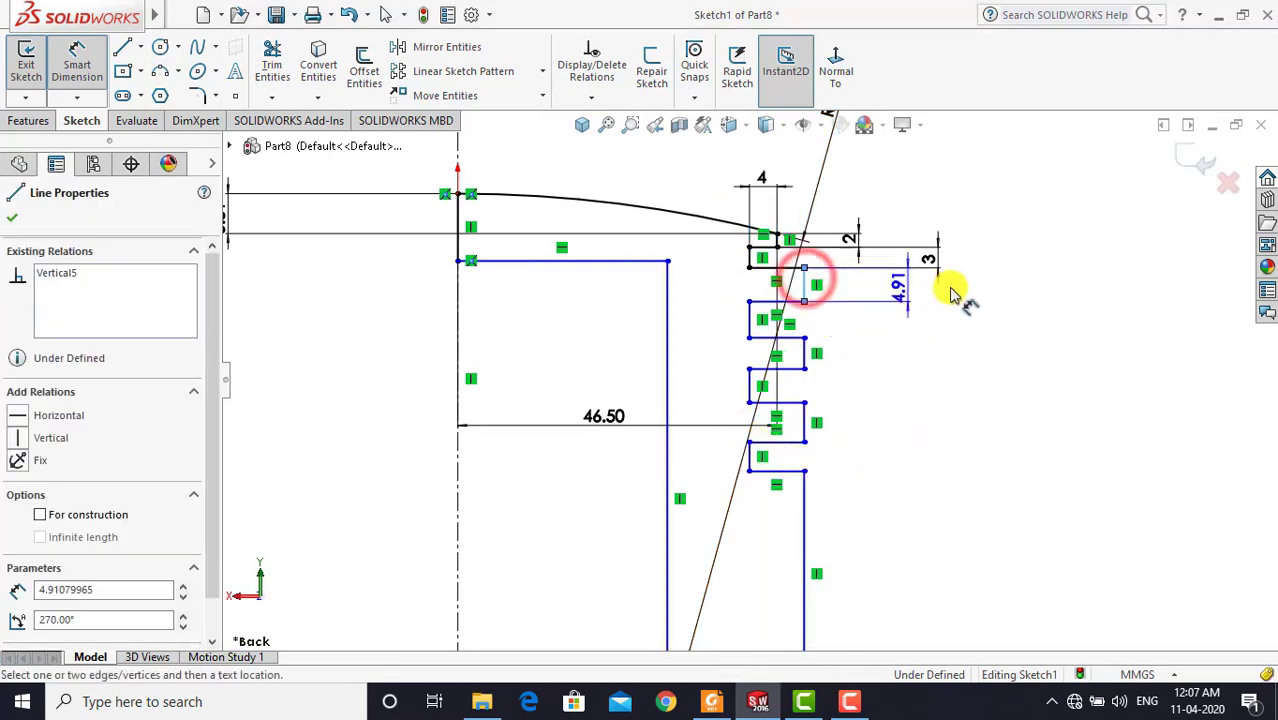
pyautogui.click(964, 288)
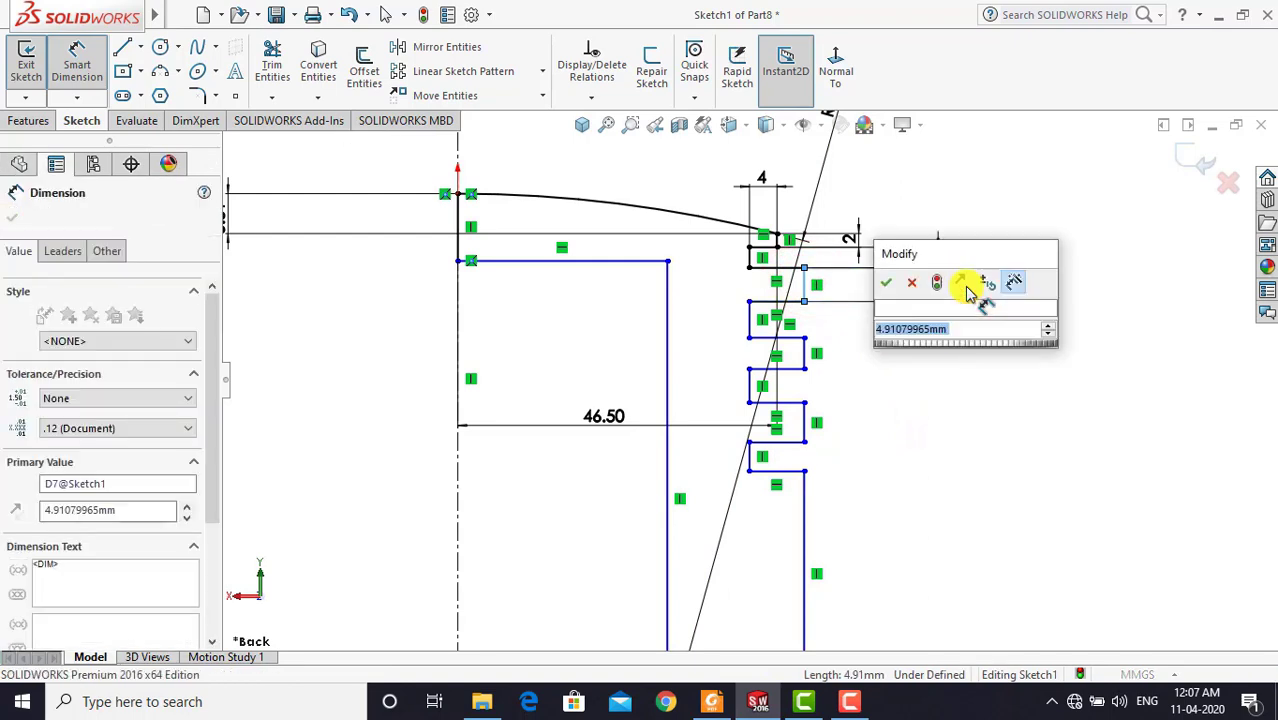
pyautogui.write('2')
pyautogui.press('Return')
pyautogui.click(950, 376)
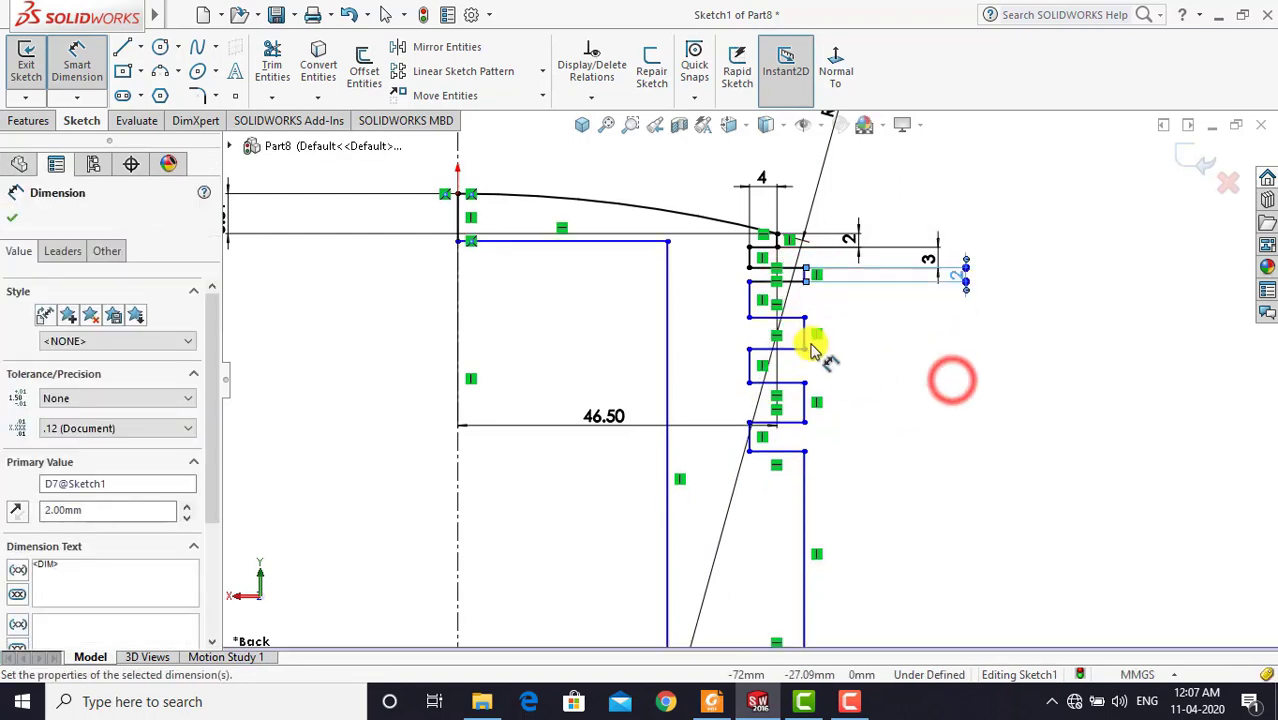
pyautogui.click(805, 330)
pyautogui.click(950, 337)
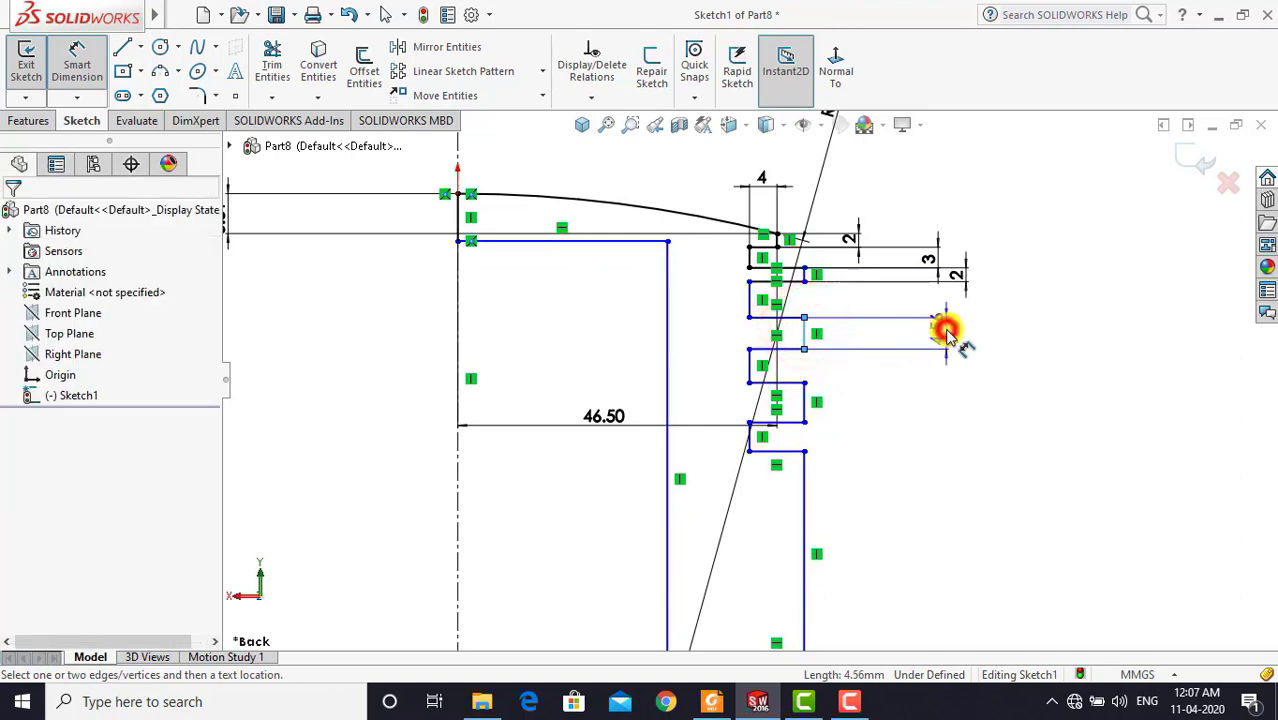
pyautogui.write('2')
pyautogui.press('Return')
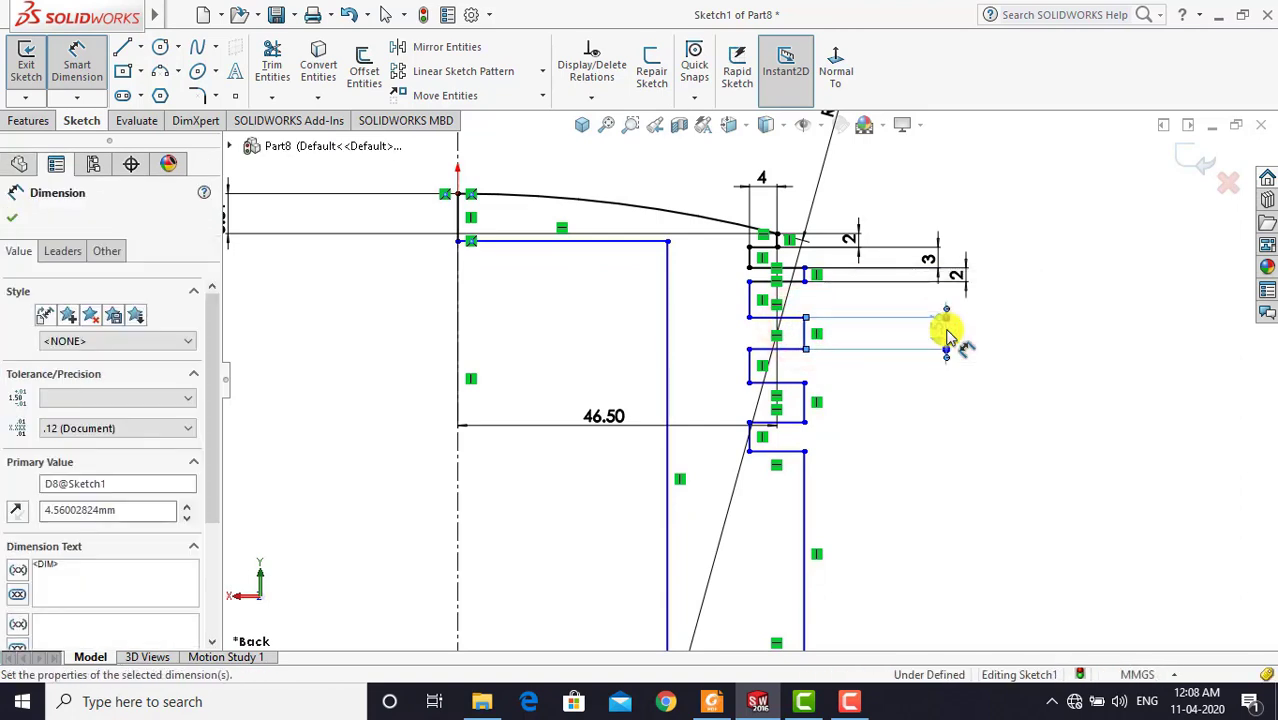
# Dimension the next two groove lines at 2 mm each
pyautogui.click(930, 447)
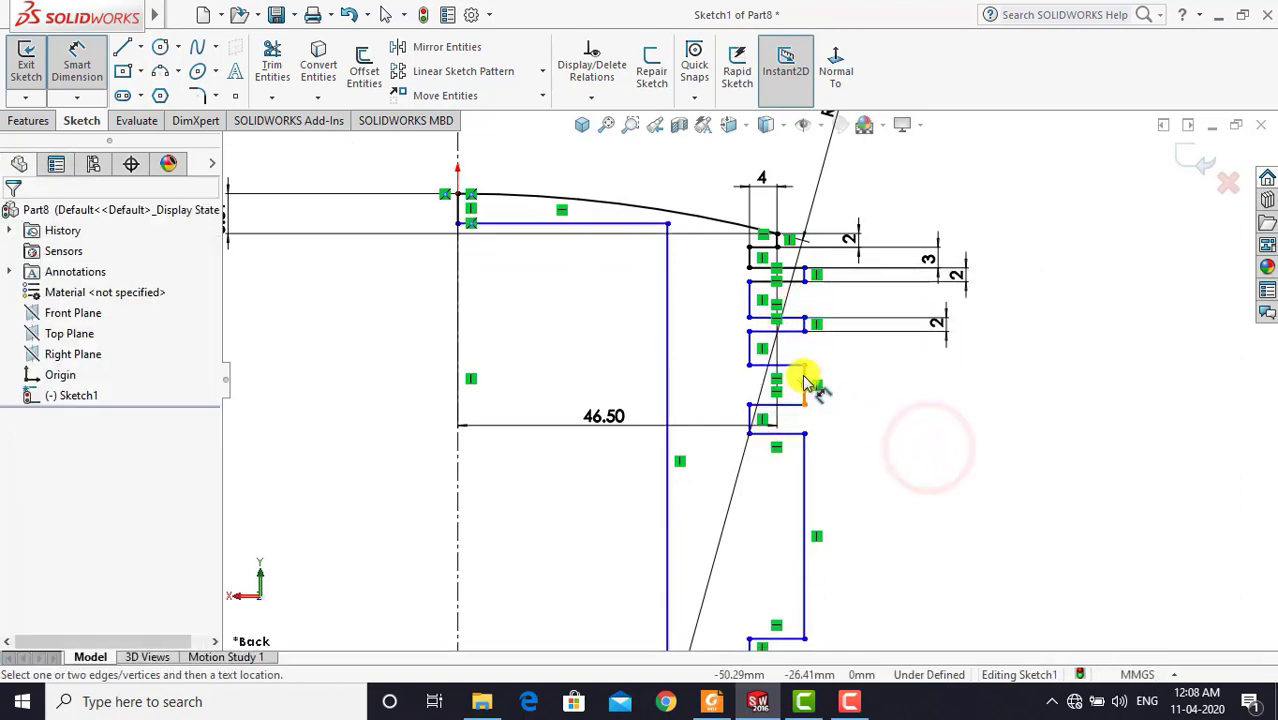
pyautogui.click(803, 375)
pyautogui.click(933, 377)
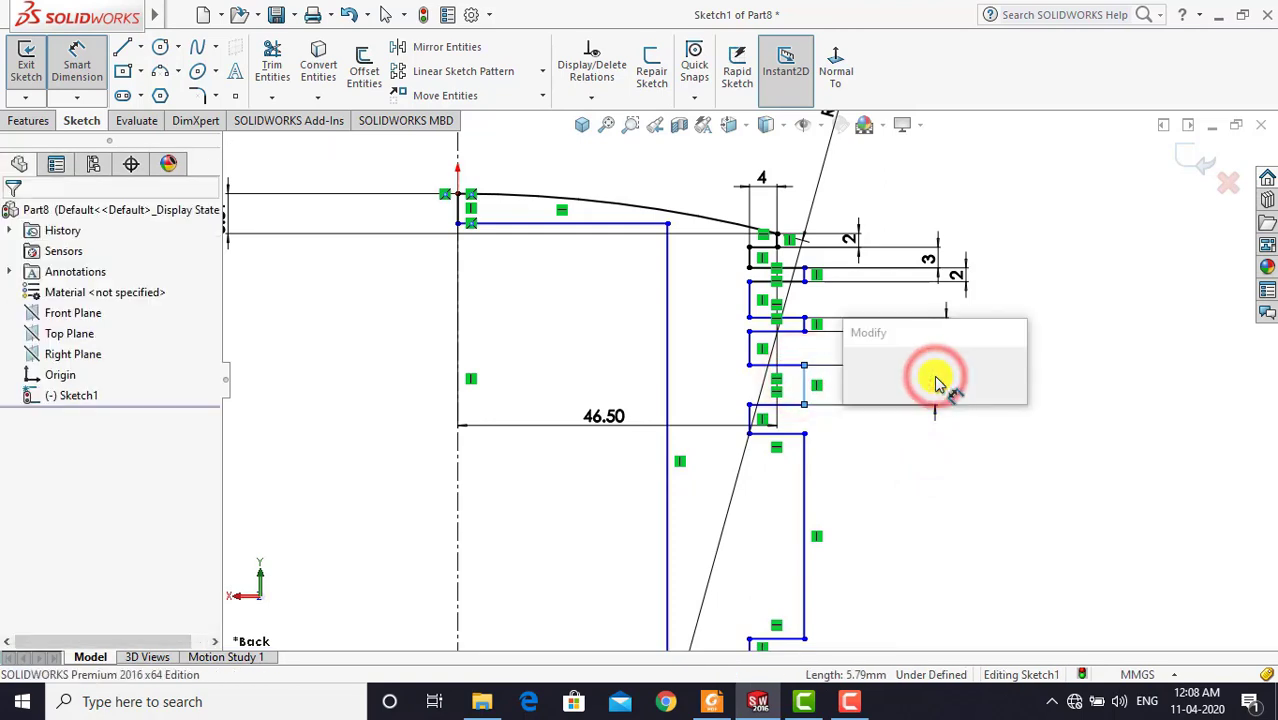
pyautogui.write('2')
pyautogui.press('Return')
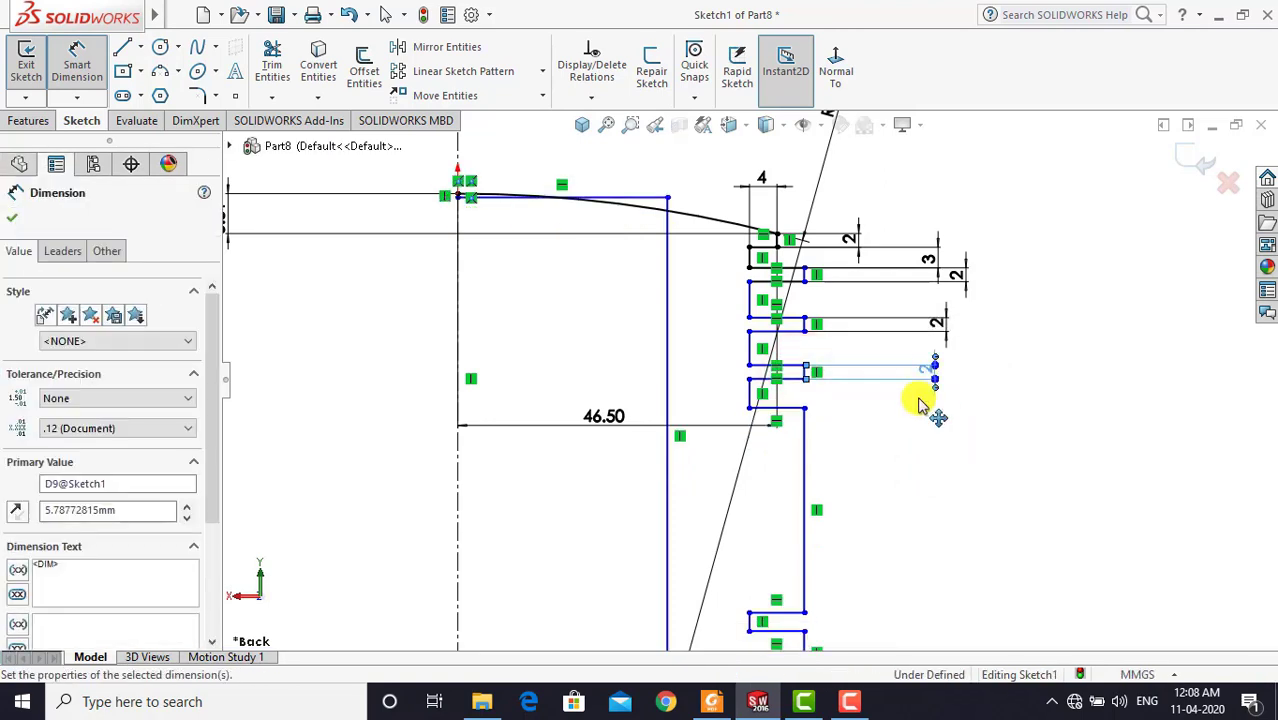
pyautogui.click(900, 436)
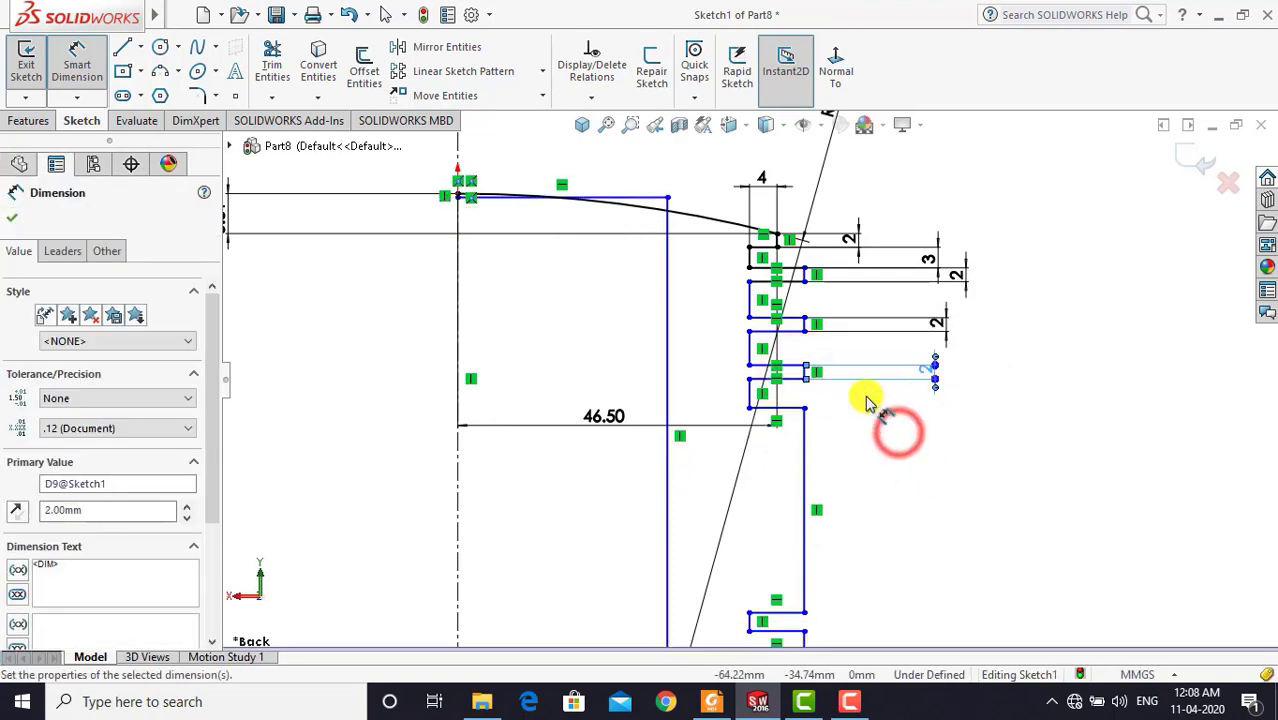
pyautogui.click(750, 295)
pyautogui.click(1027, 296)
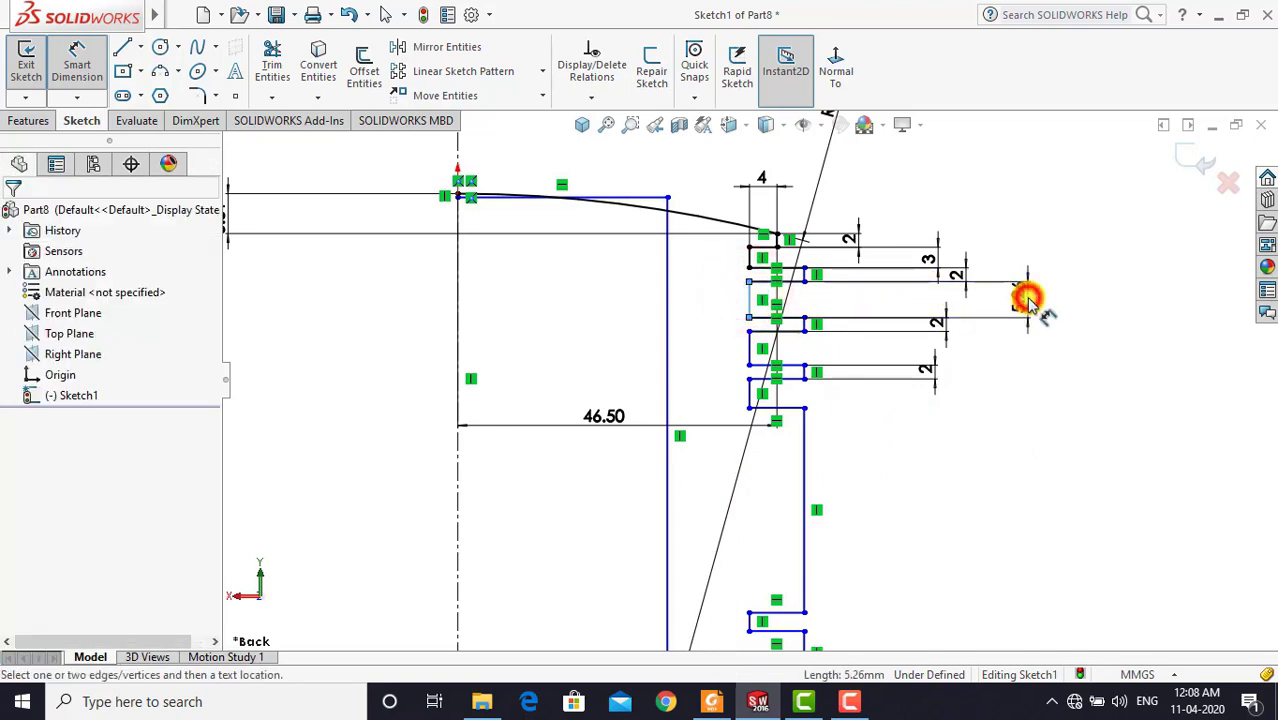
pyautogui.write('2')
pyautogui.press('Return')
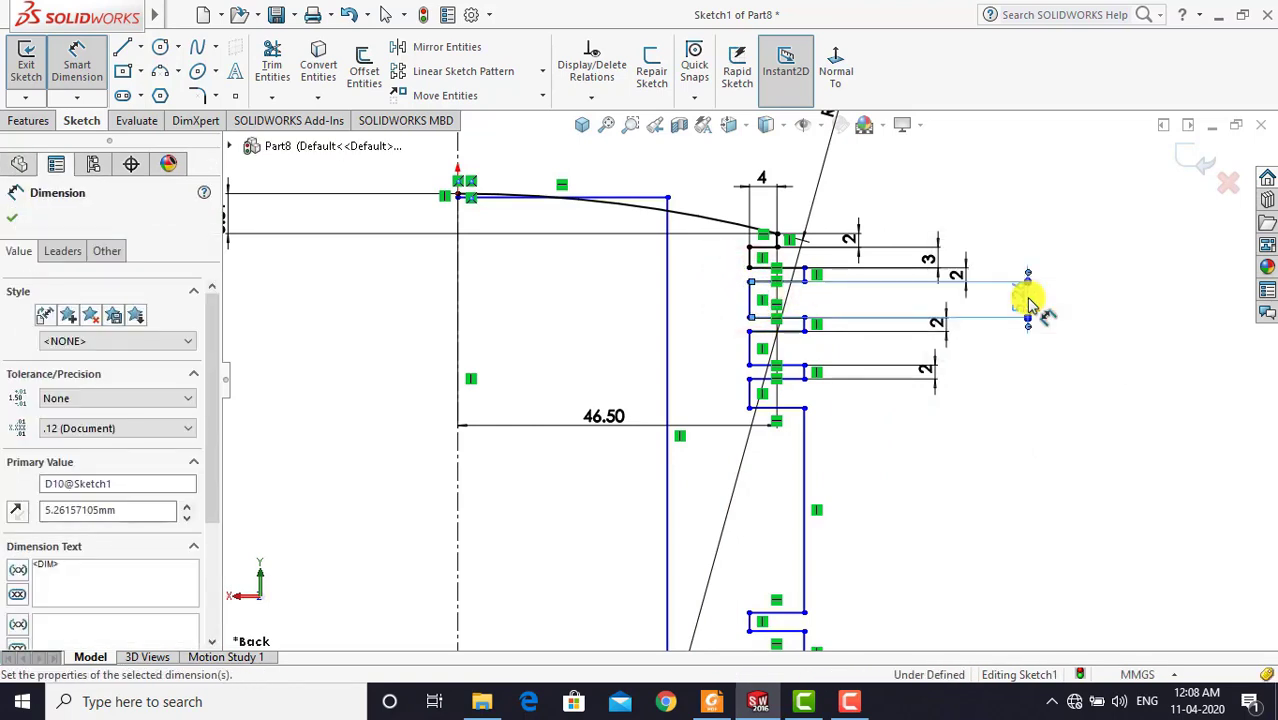
pyautogui.click(953, 464)
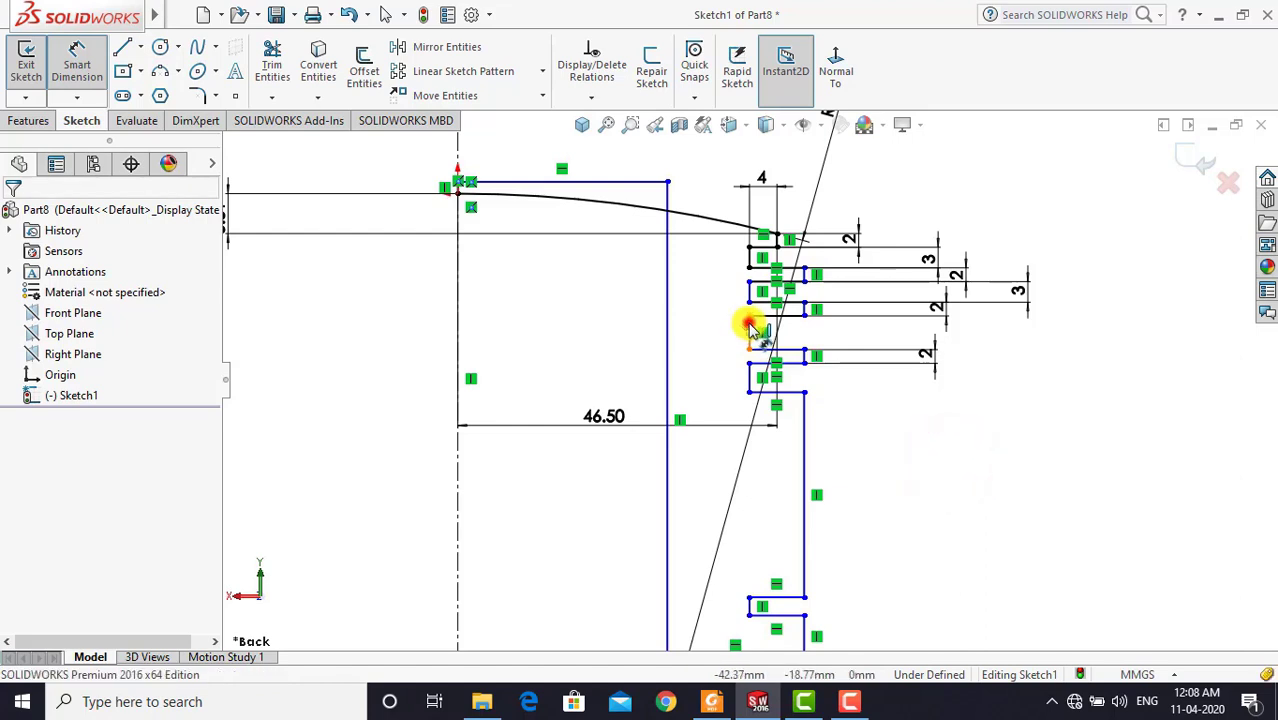
# Dimension two further groove lines at 3 mm each and end dimensioning
pyautogui.click(748, 333)
pyautogui.click(1015, 334)
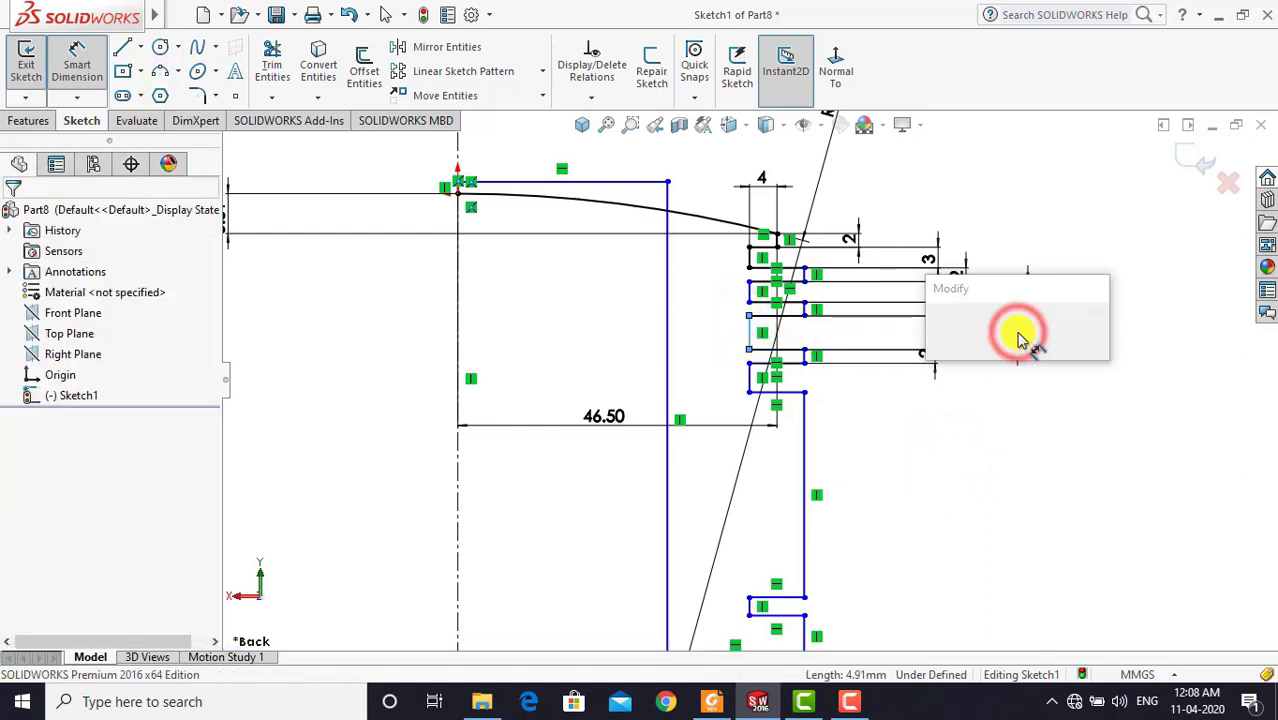
pyautogui.write('3')
pyautogui.press('Return')
pyautogui.click(946, 414)
pyautogui.click(750, 365)
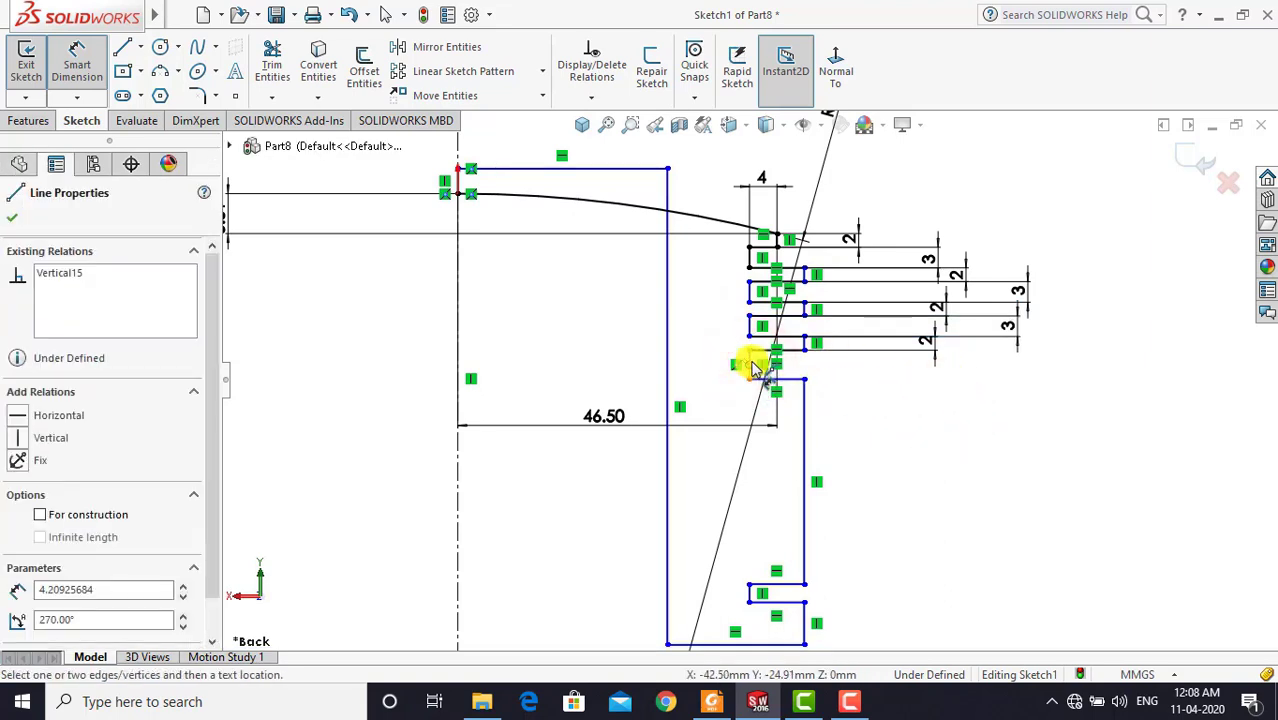
pyautogui.press('Escape')
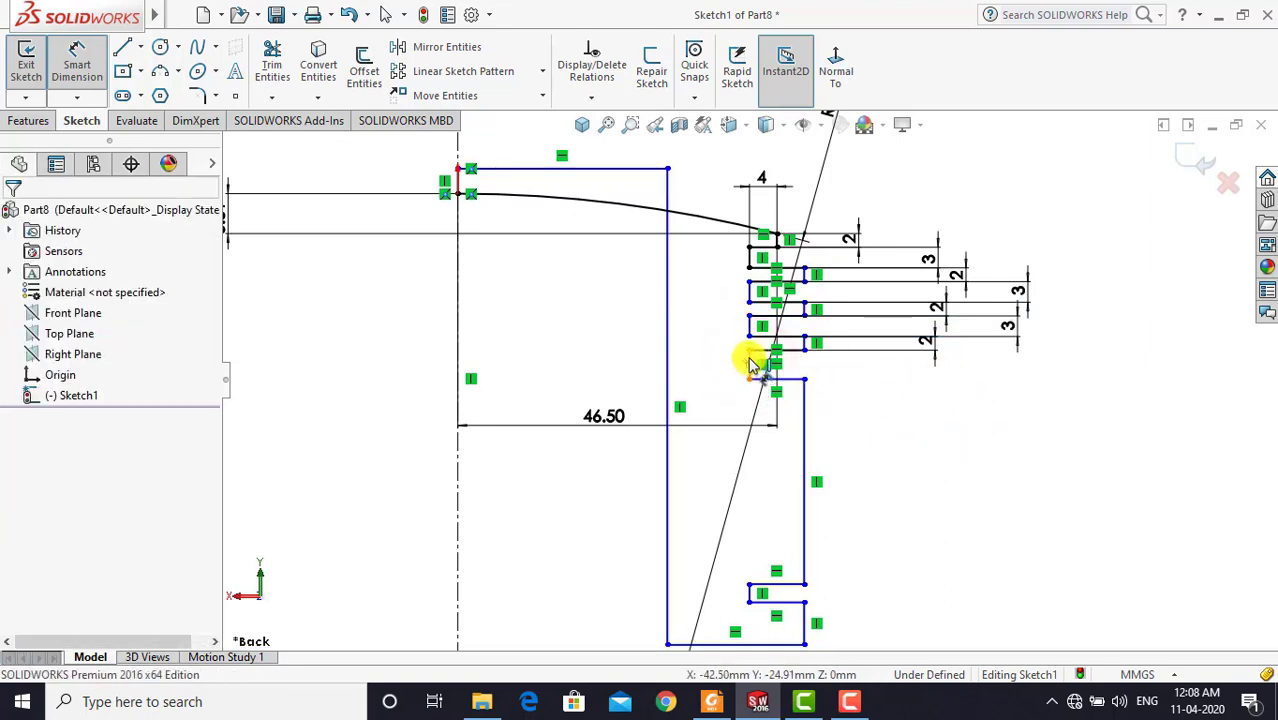
pyautogui.click(984, 372)
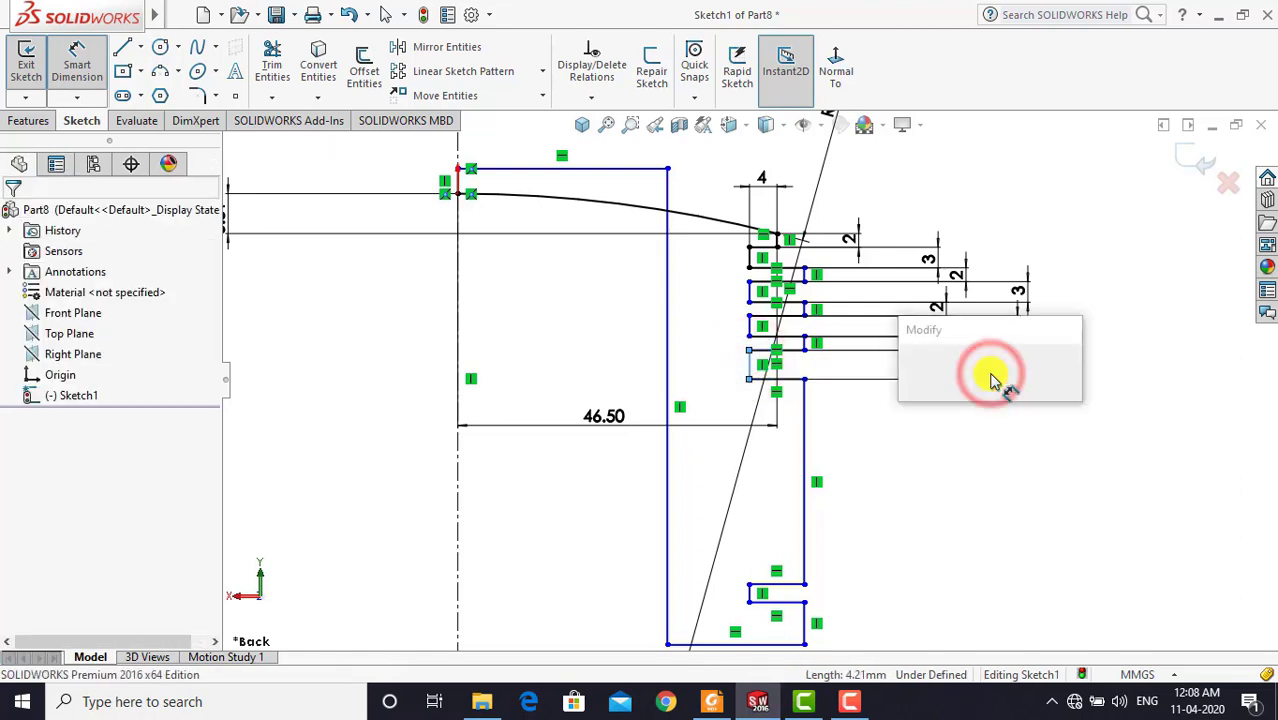
pyautogui.write('3')
pyautogui.press('Return')
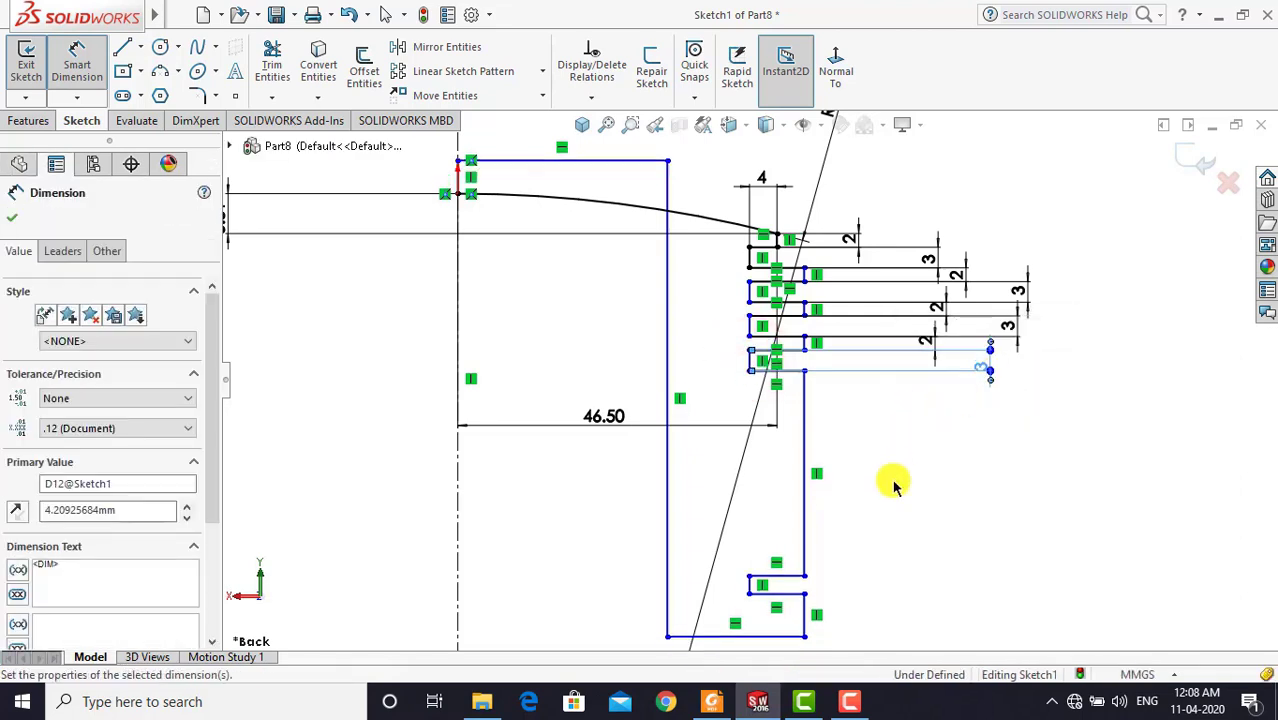
pyautogui.click(895, 485)
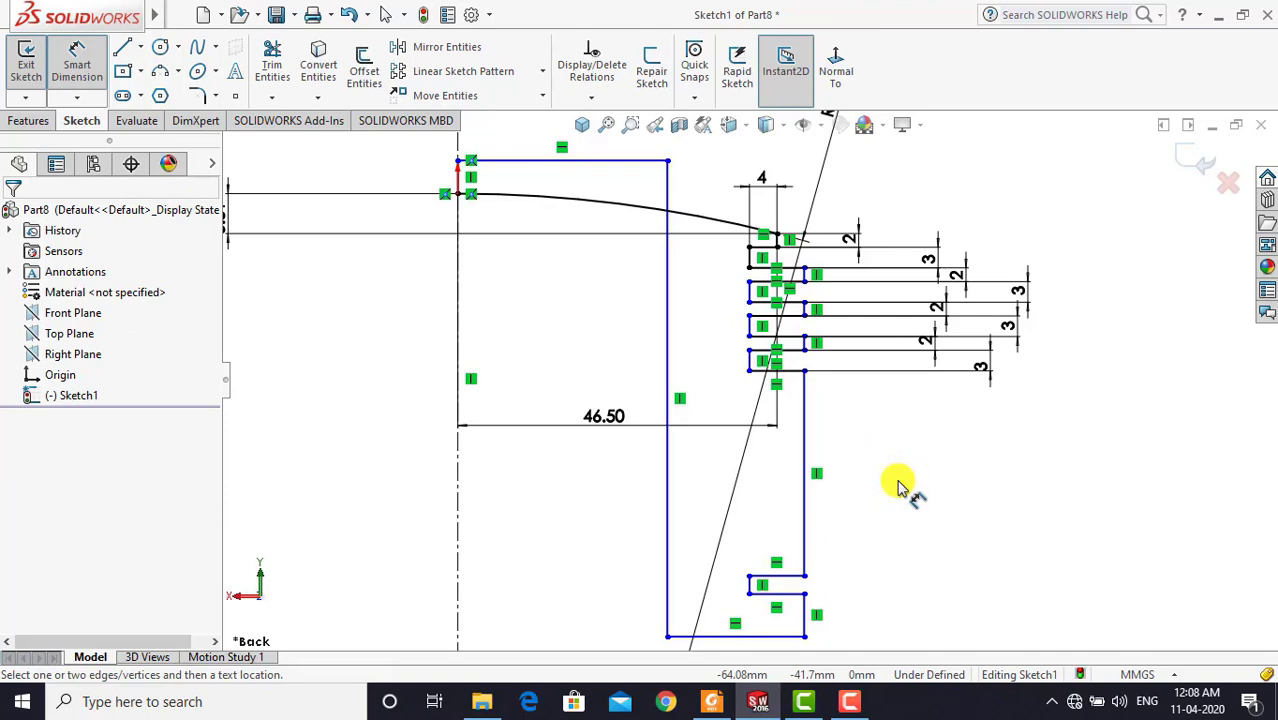
pyautogui.press('Escape')
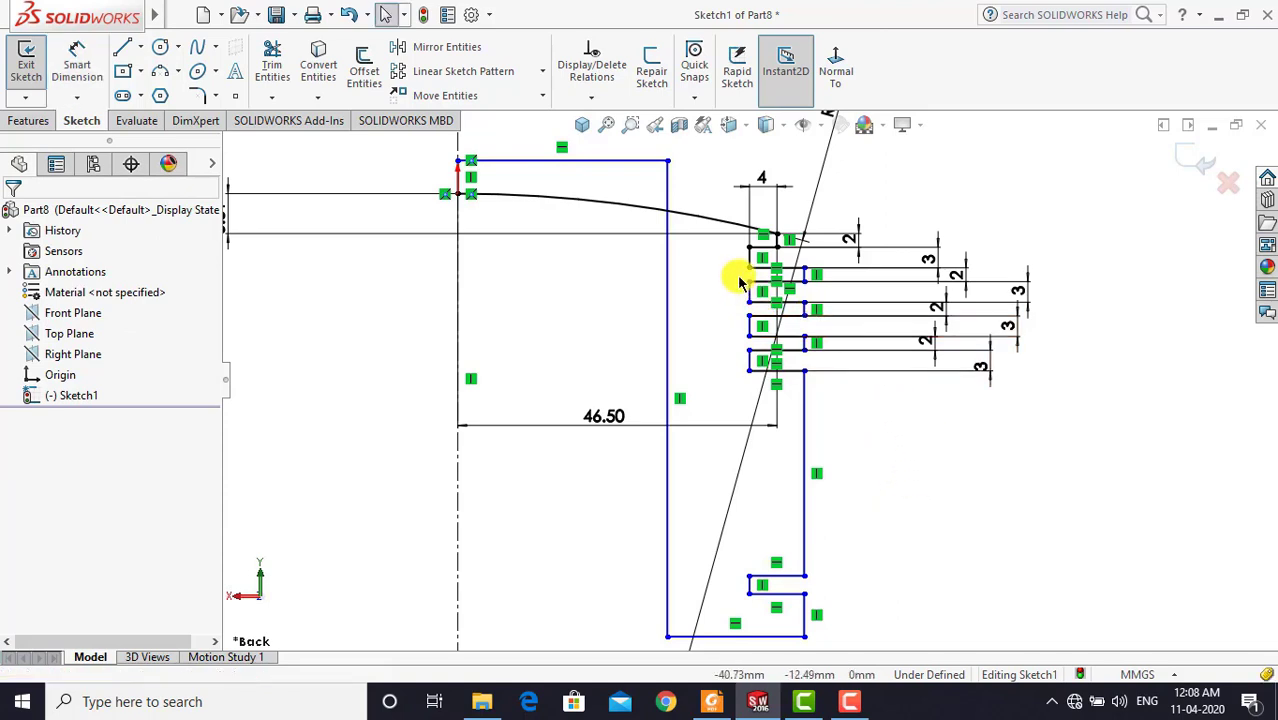
# Make the outer groove corner points vertical to each other
pyautogui.click(748, 274)
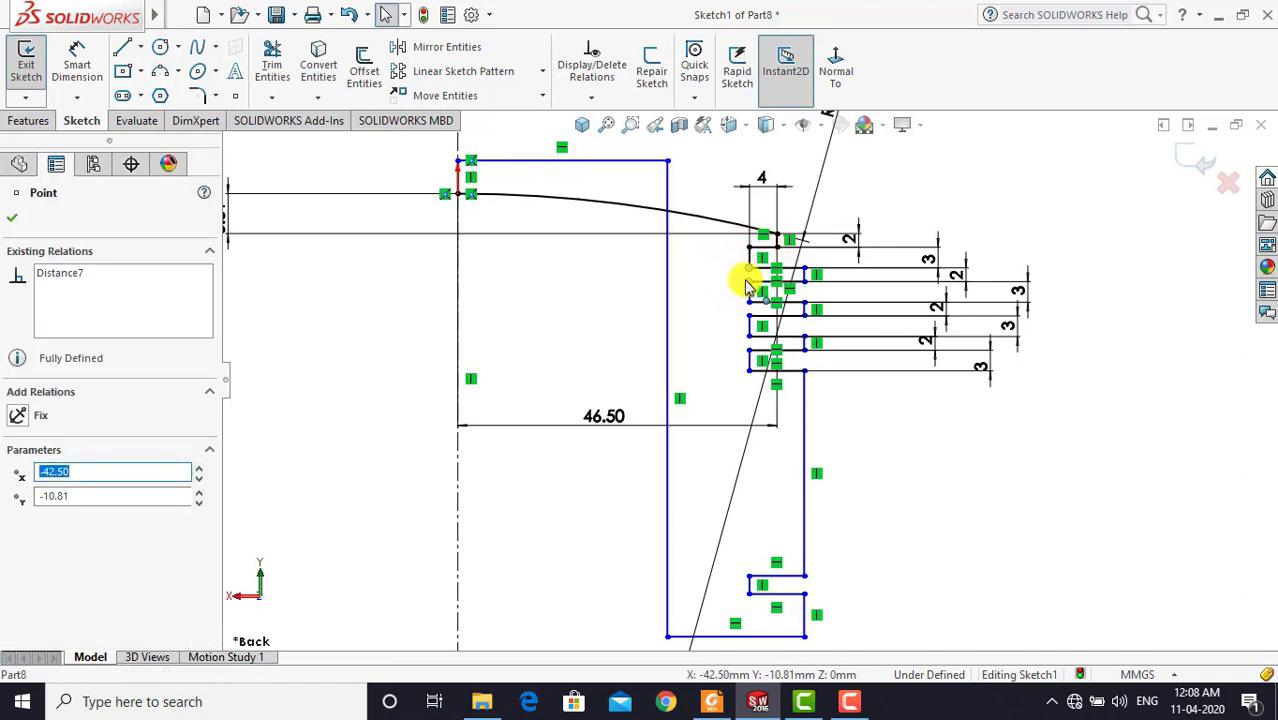
pyautogui.keyDown('ctrl'); pyautogui.click(750, 316); pyautogui.keyUp('ctrl')
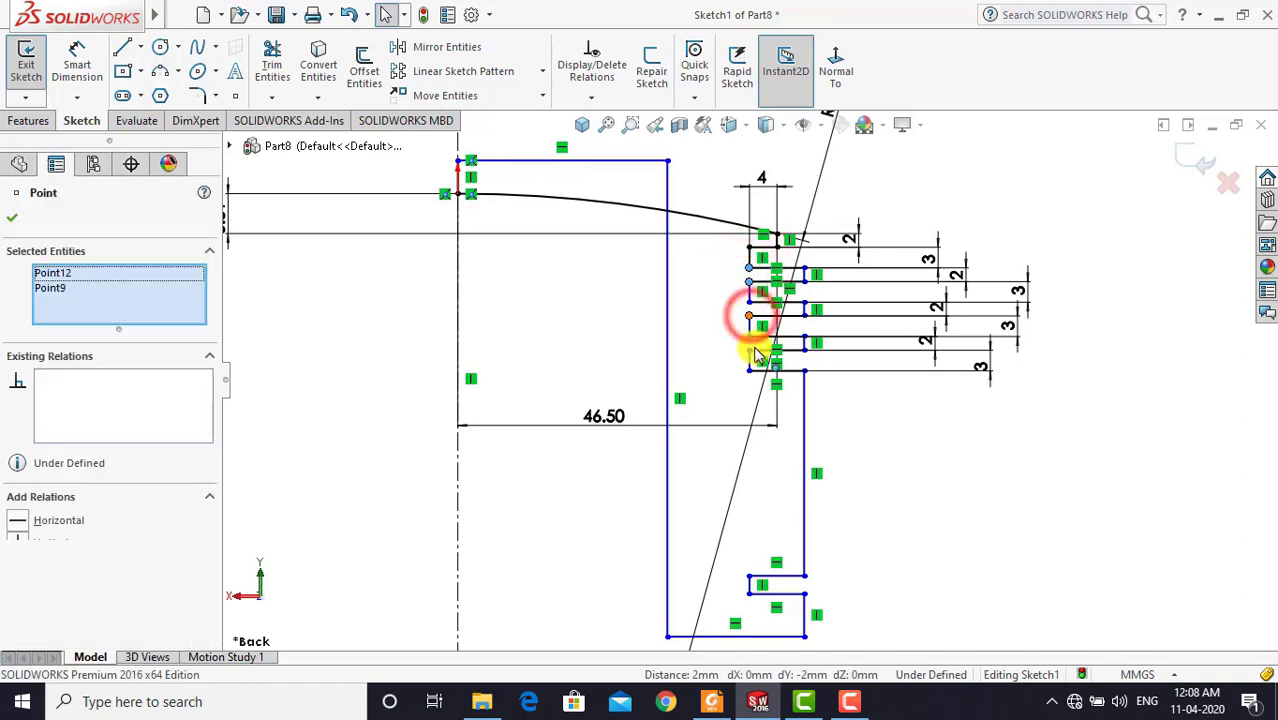
pyautogui.keyDown('ctrl'); pyautogui.click(752, 352); pyautogui.keyUp('ctrl')
pyautogui.keyDown('ctrl'); pyautogui.click(748, 349); pyautogui.keyUp('ctrl')
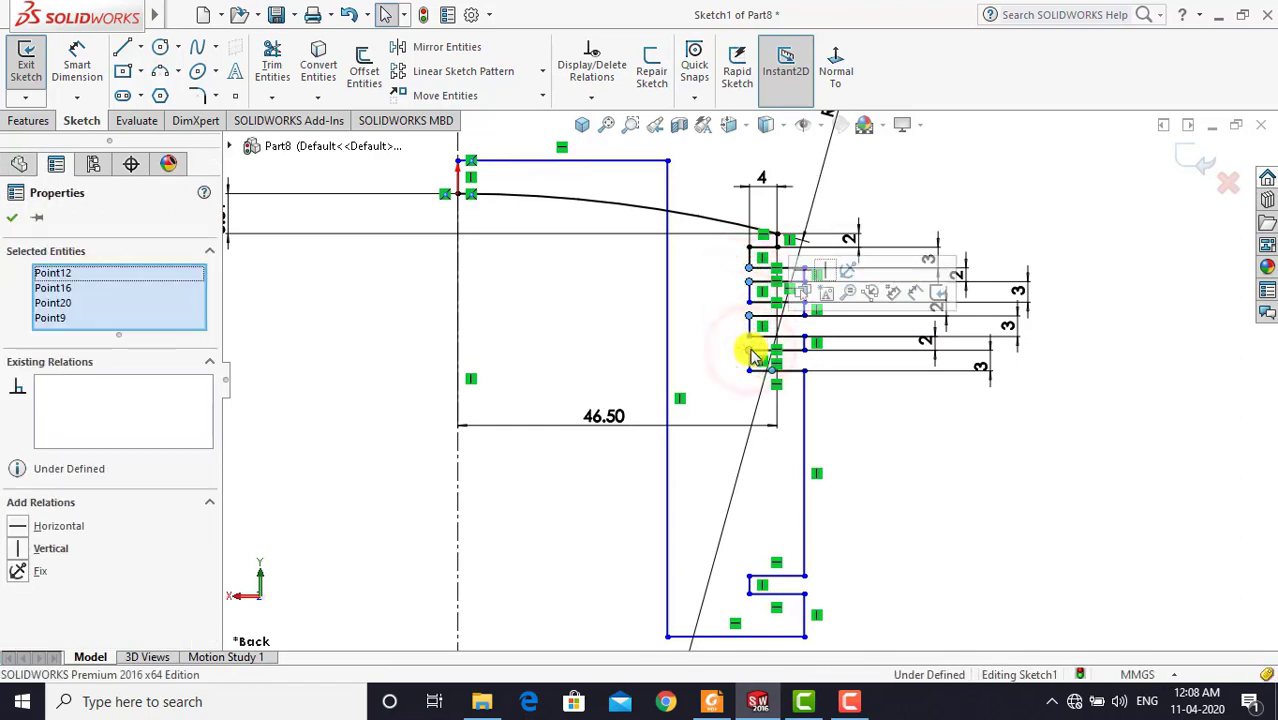
pyautogui.click(826, 268)
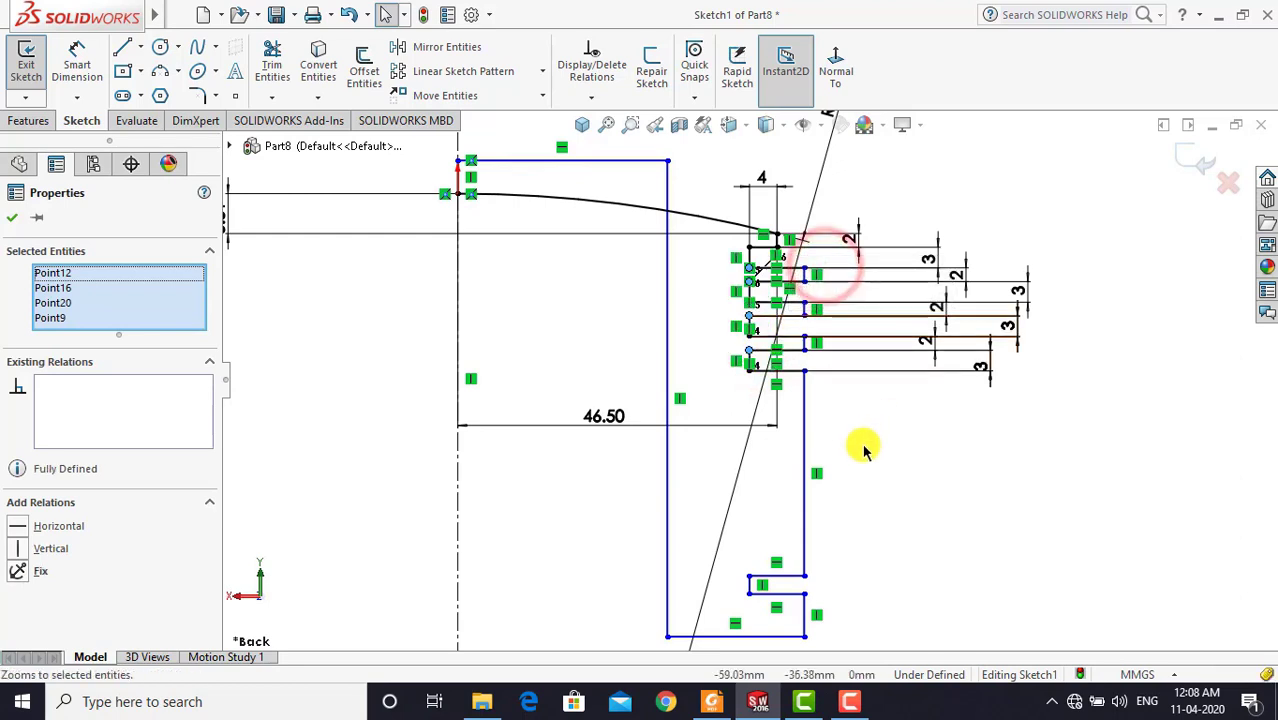
pyautogui.click(862, 443)
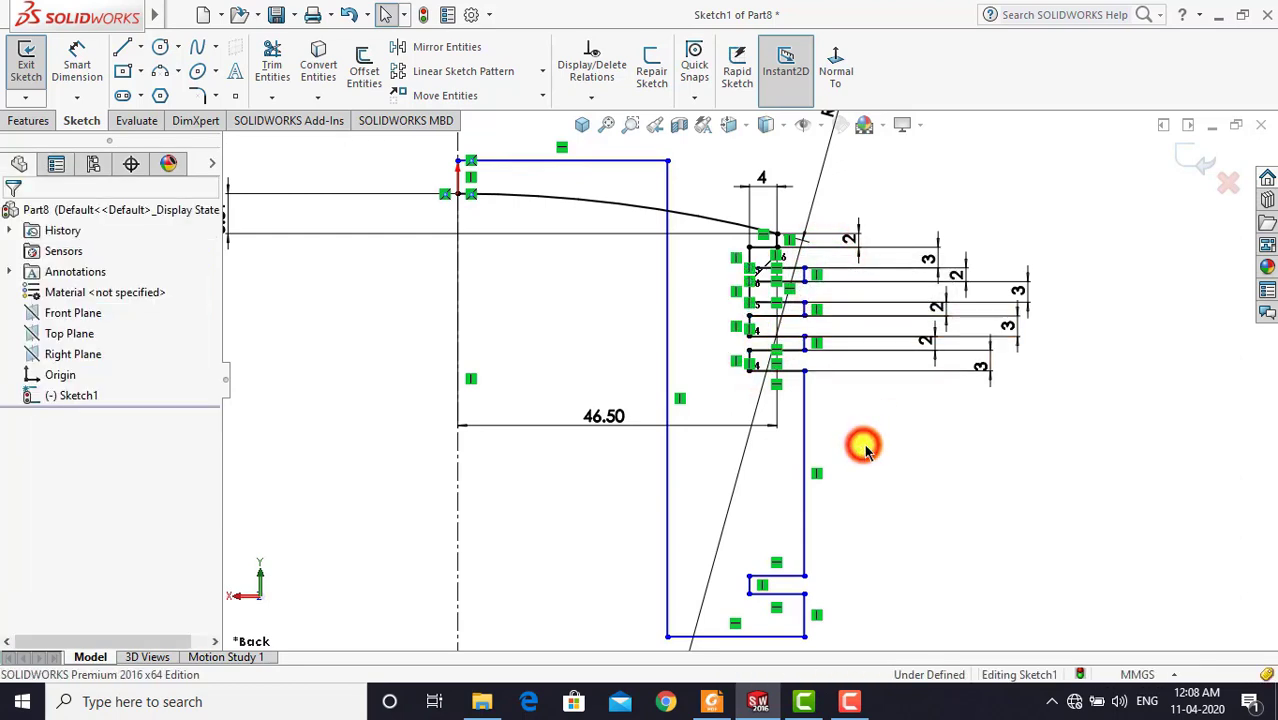
# Make the inner groove corner points vertical so every groove has equal depth
pyautogui.click(778, 242)
pyautogui.moveTo(804, 257); pyautogui.dragTo(812, 300)
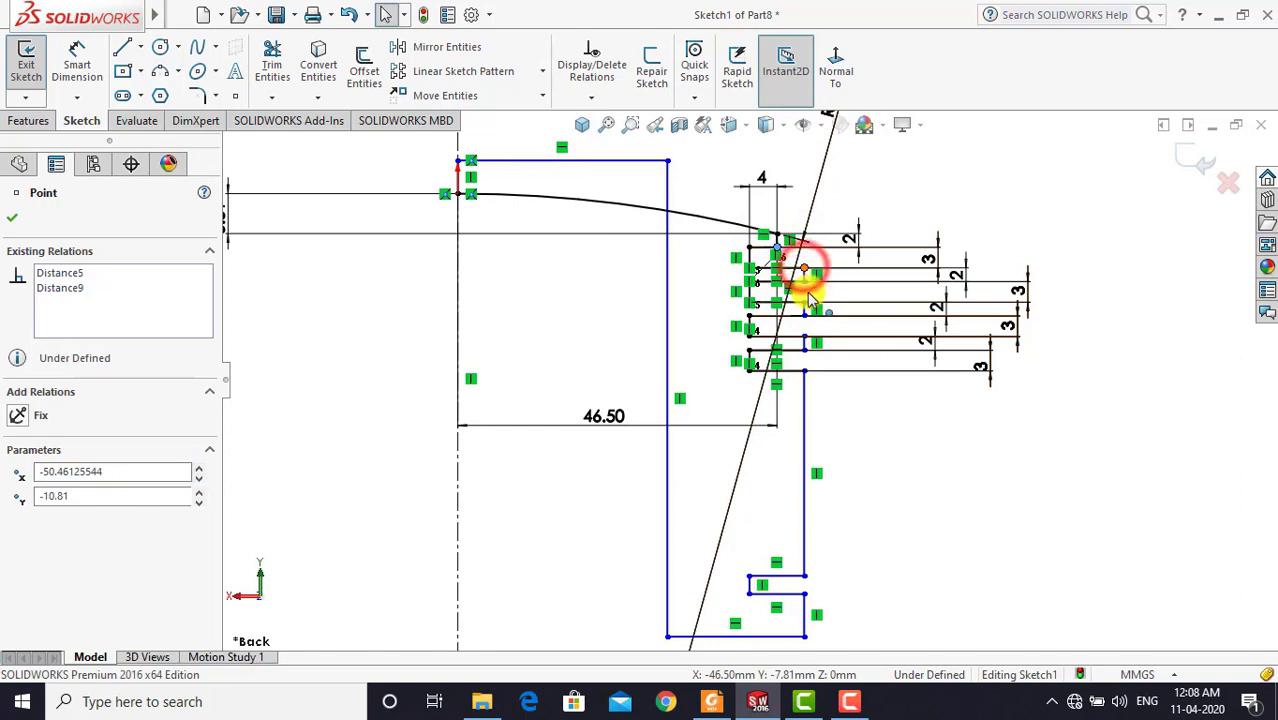
pyautogui.keyDown('ctrl'); pyautogui.click(806, 301); pyautogui.keyUp('ctrl')
pyautogui.keyDown('ctrl'); pyautogui.click(810, 340); pyautogui.keyUp('ctrl')
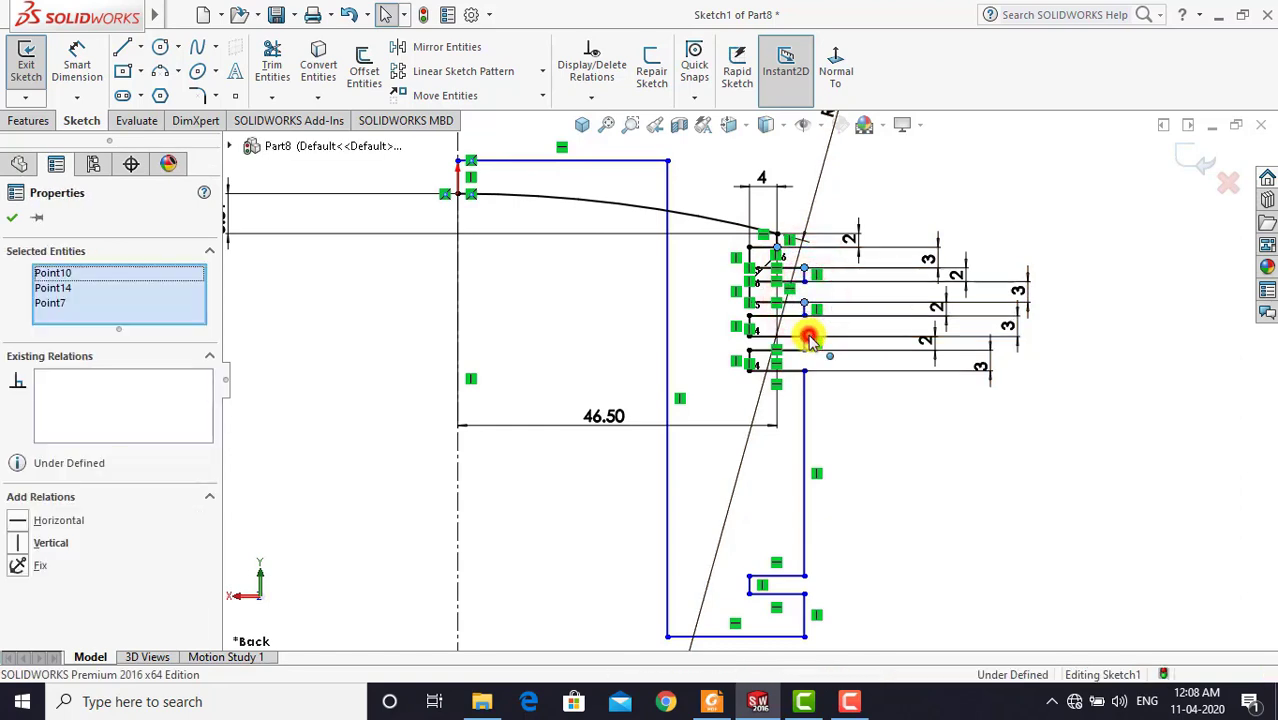
pyautogui.keyDown('ctrl'); pyautogui.click(805, 369); pyautogui.keyUp('ctrl')
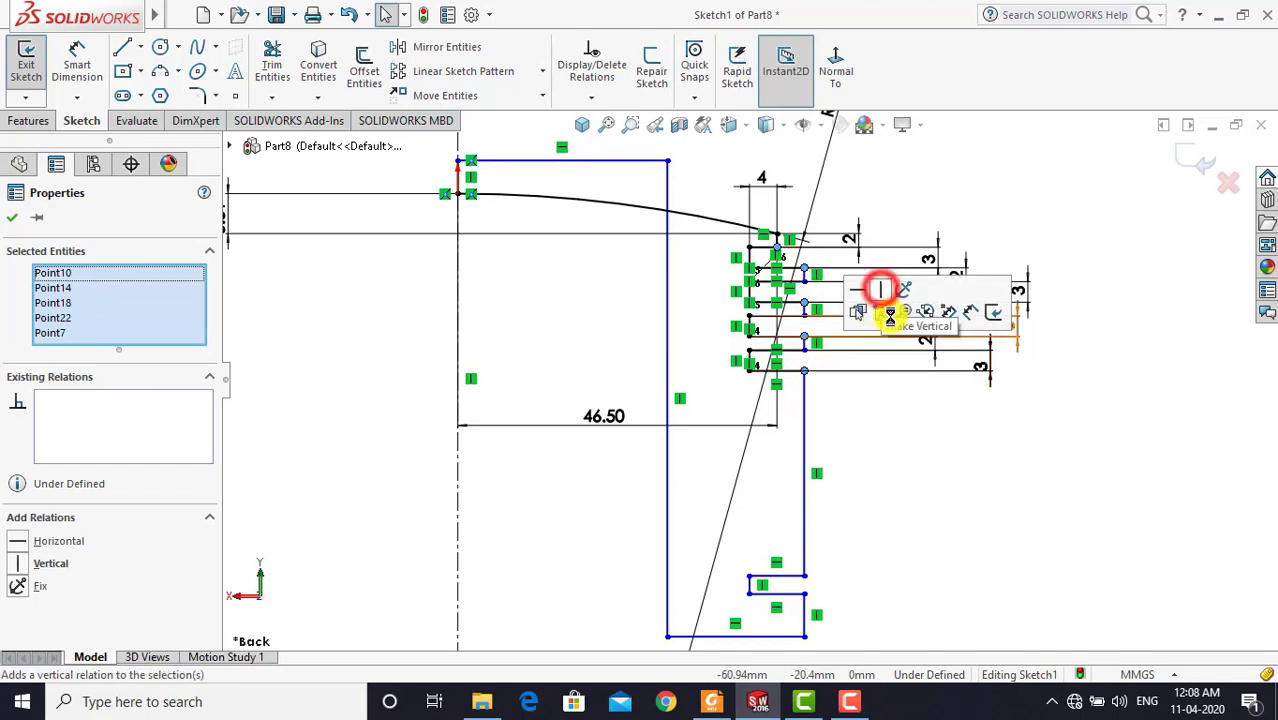
pyautogui.click(880, 290)
pyautogui.click(893, 447)
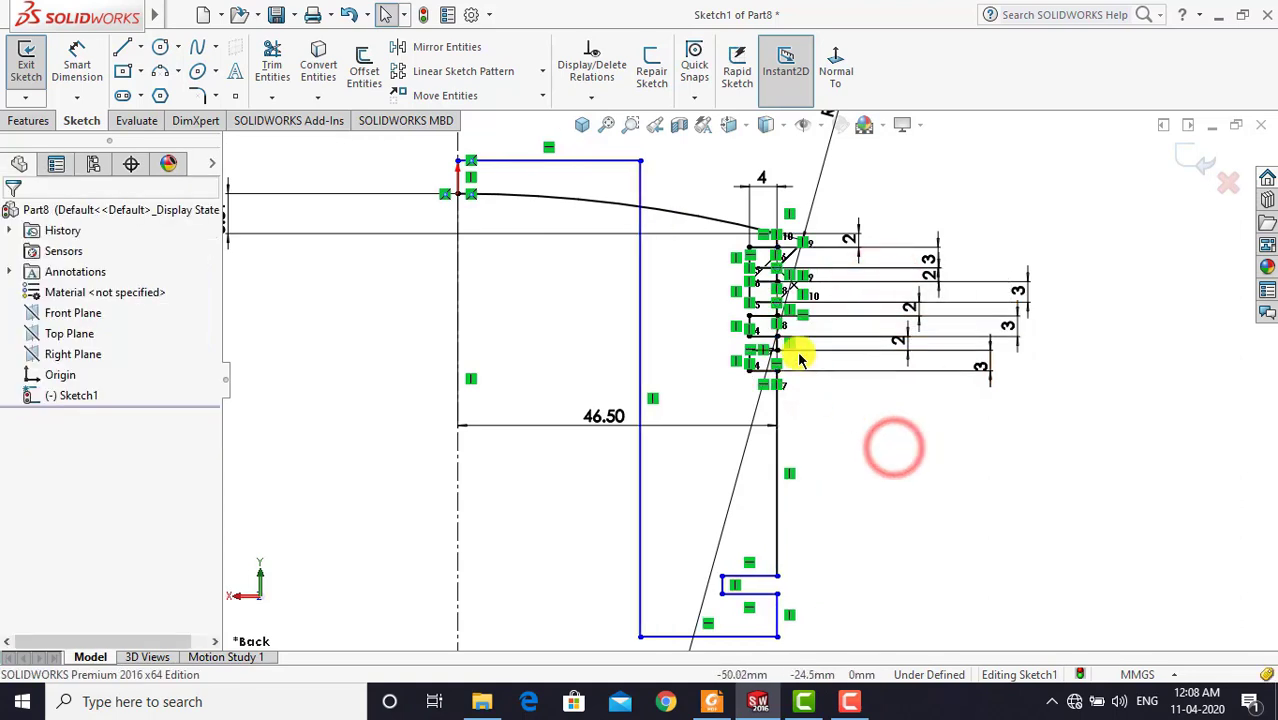
# Bring up the piston reference drawing in Foxit Reader
pyautogui.scroll(-2, 790, 345)
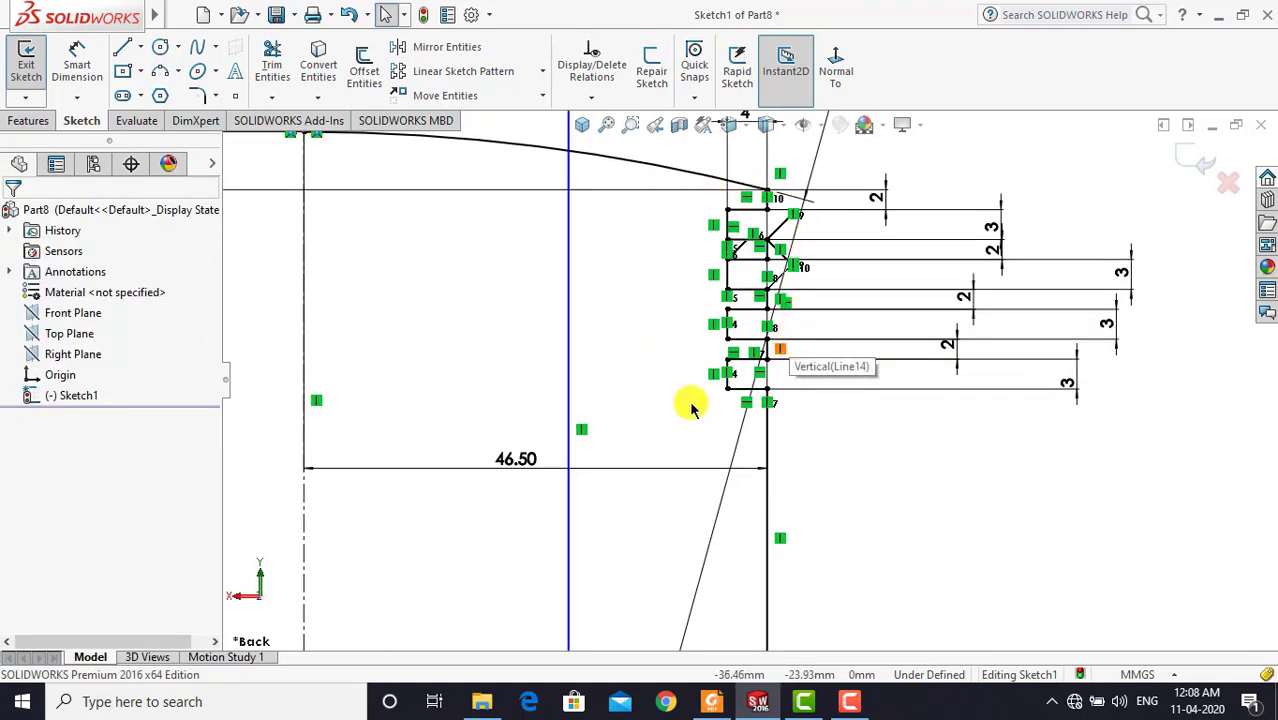
pyautogui.scroll(4, 820, 412)
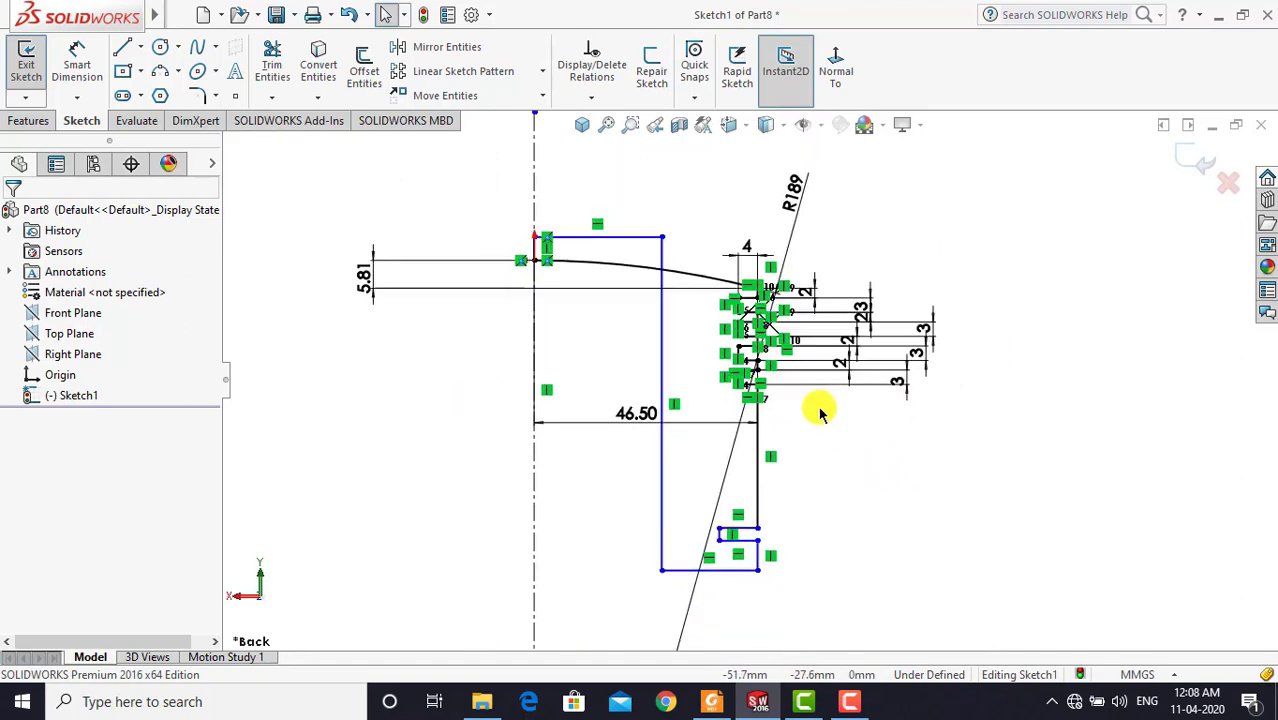
pyautogui.scroll(-2, 757, 560)
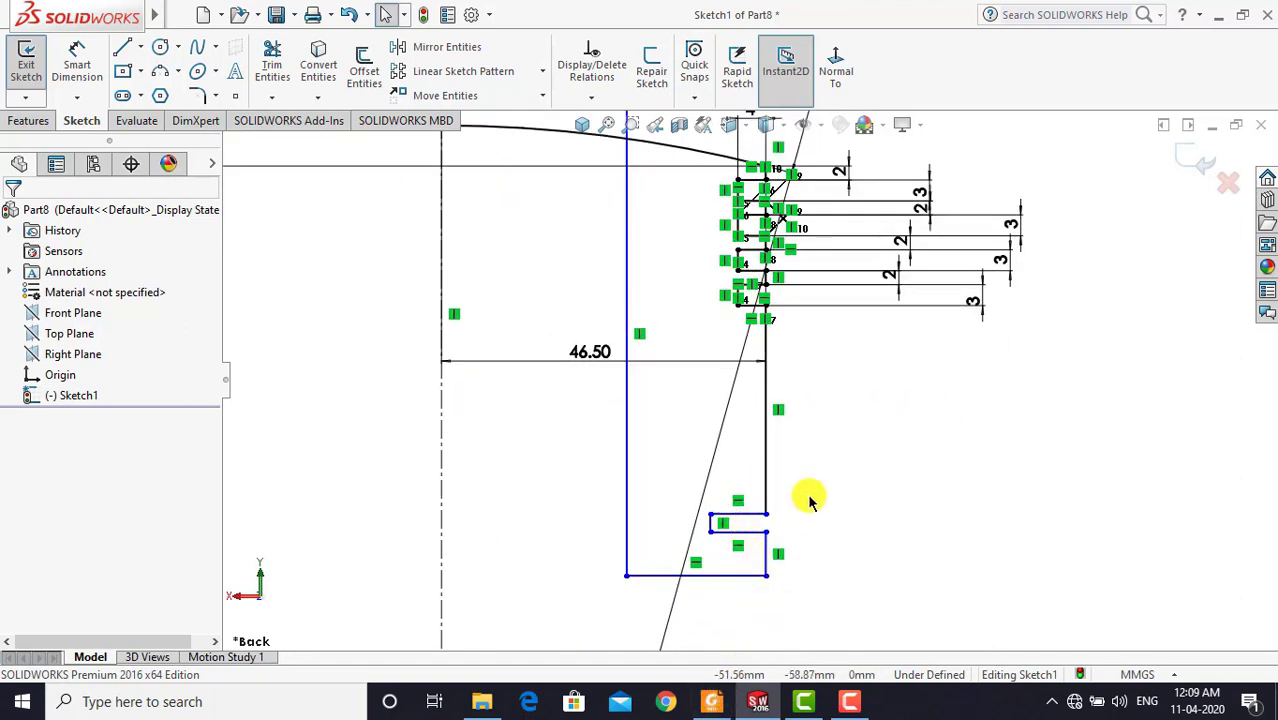
pyautogui.click(711, 703)
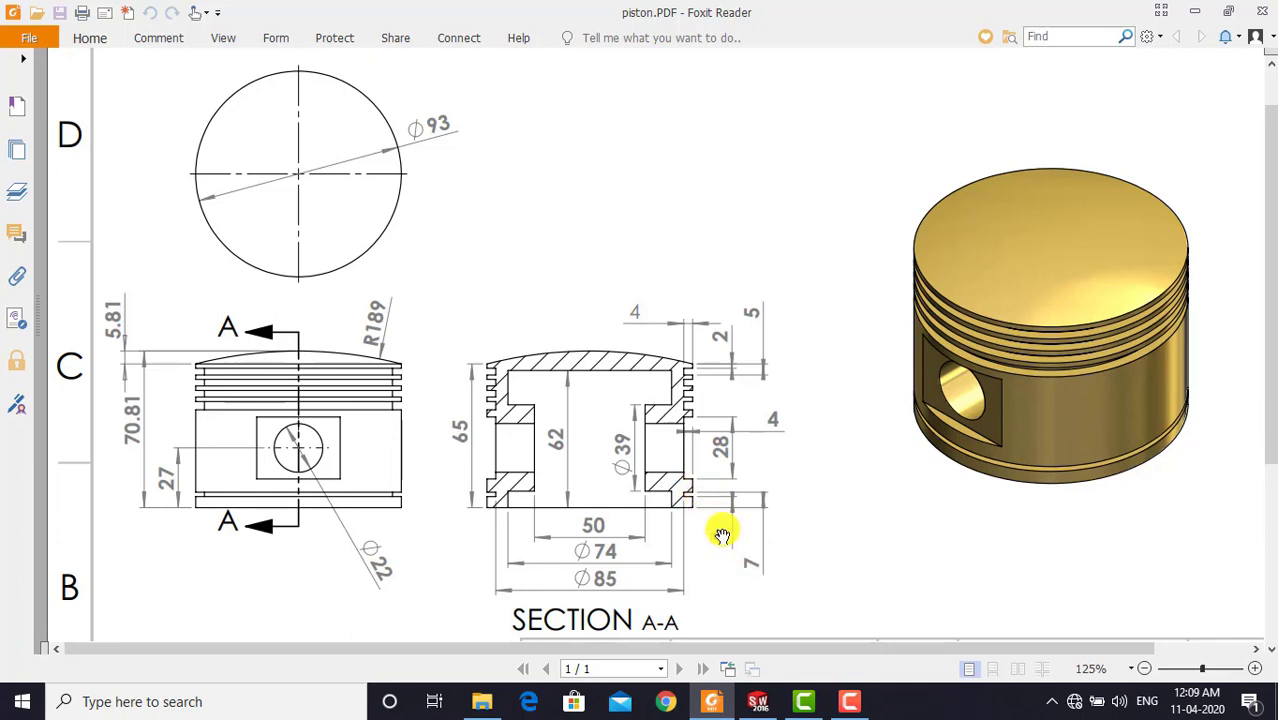
# Back in SOLIDWORKS, dimension the two bottom-step lines, entering 5 mm for each
pyautogui.click(760, 701)
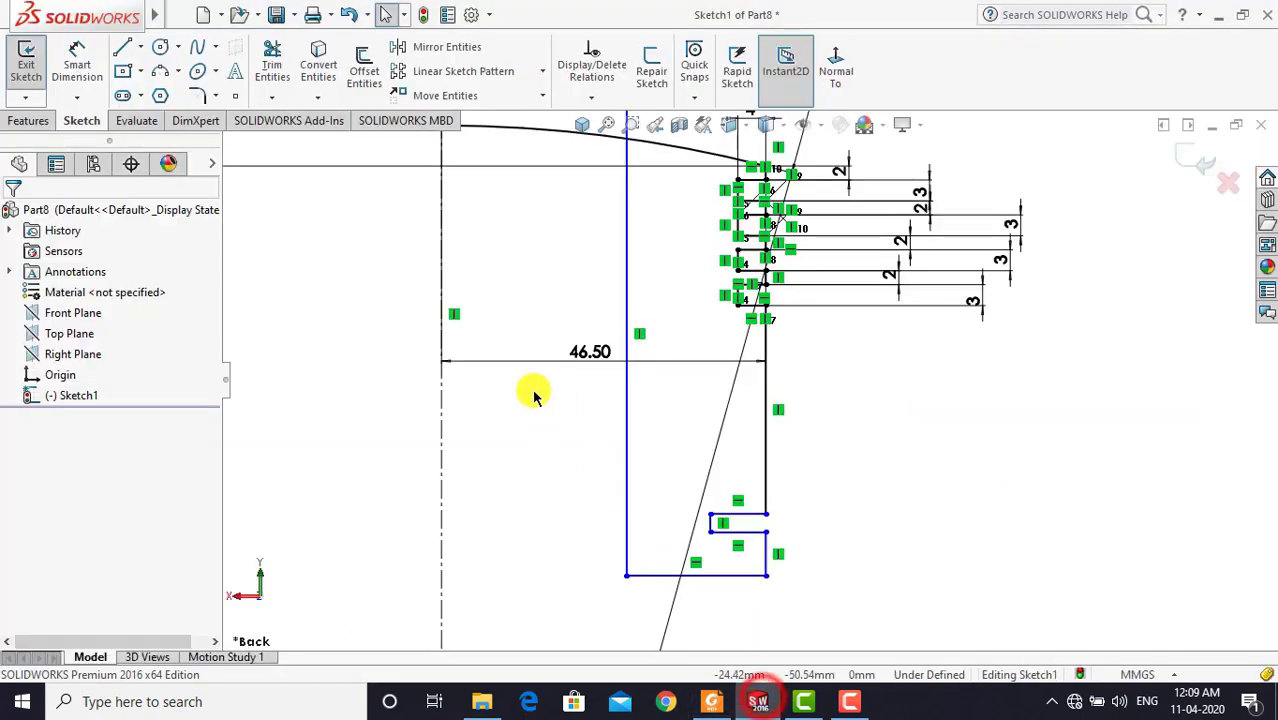
pyautogui.click(357, 317)
pyautogui.click(80, 60)
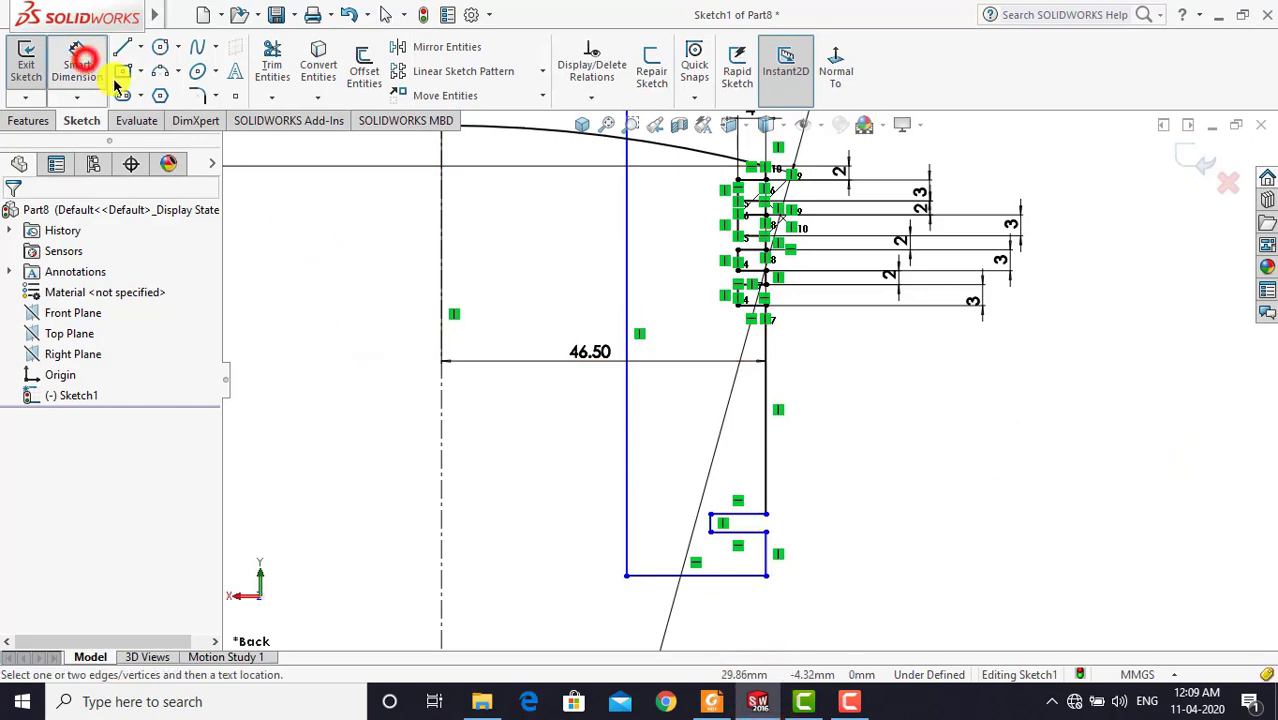
pyautogui.click(766, 555)
pyautogui.click(813, 548)
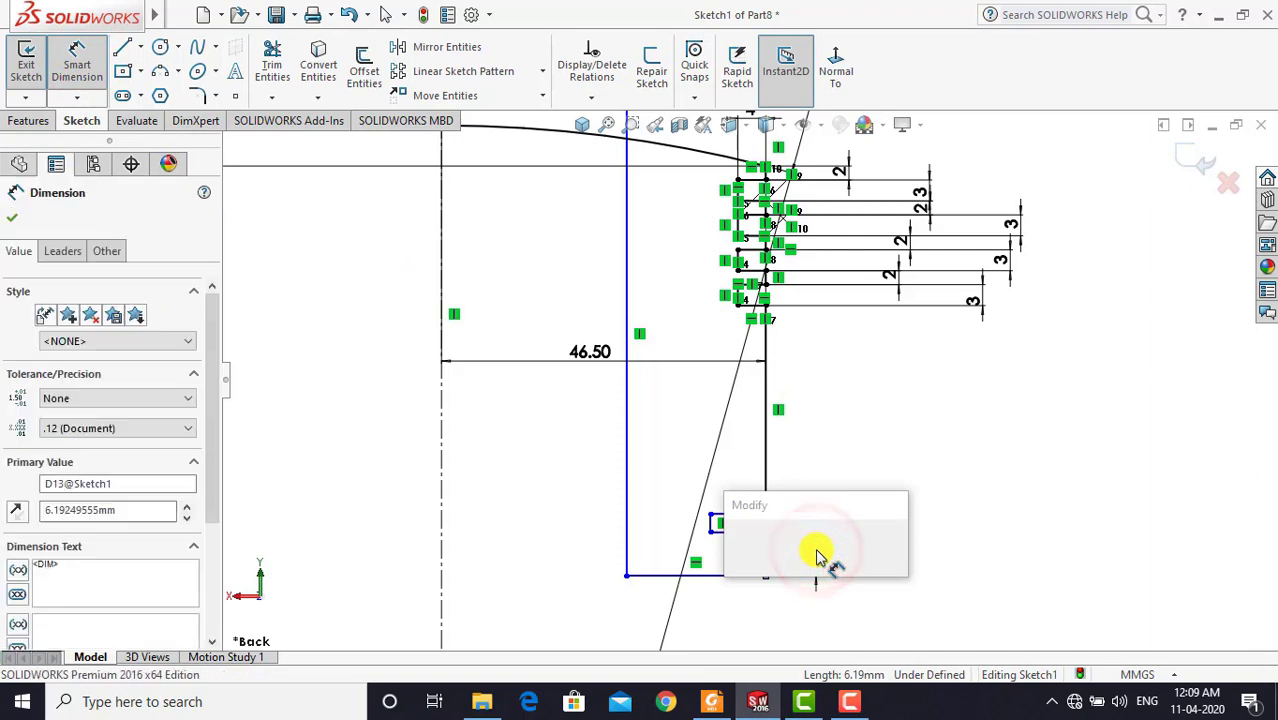
pyautogui.write('5')
pyautogui.press('Return')
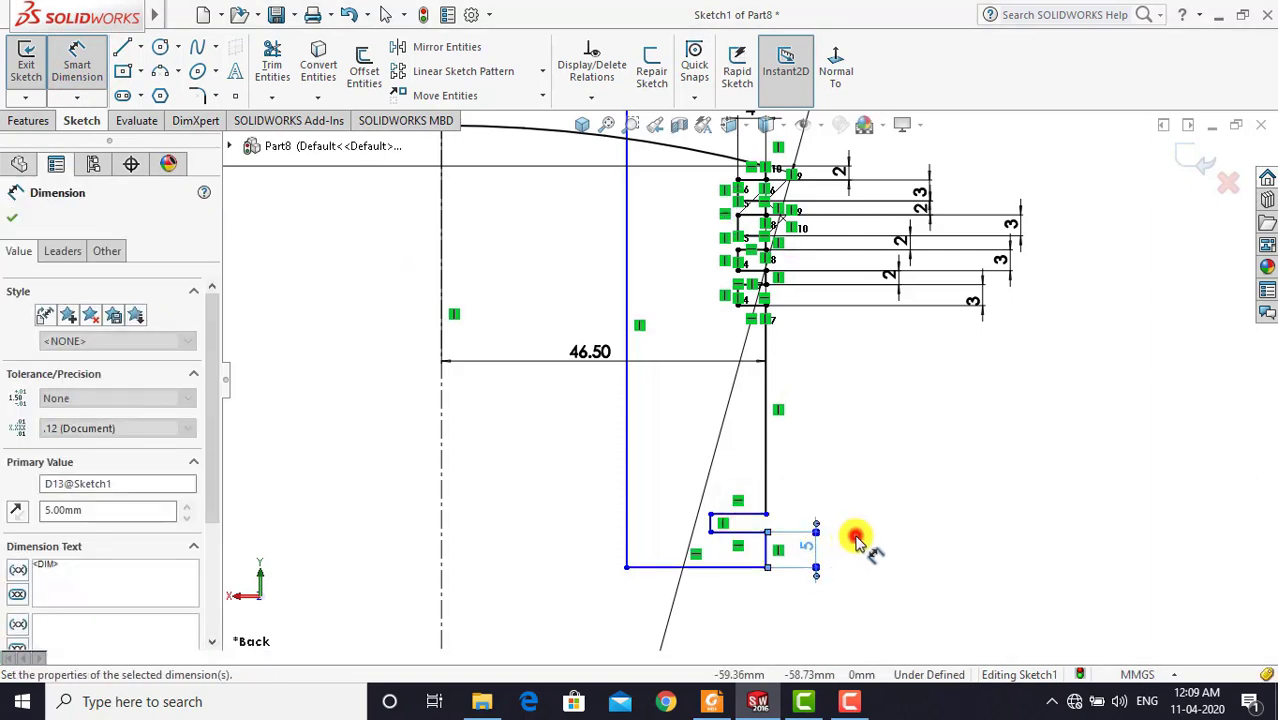
pyautogui.click(857, 540)
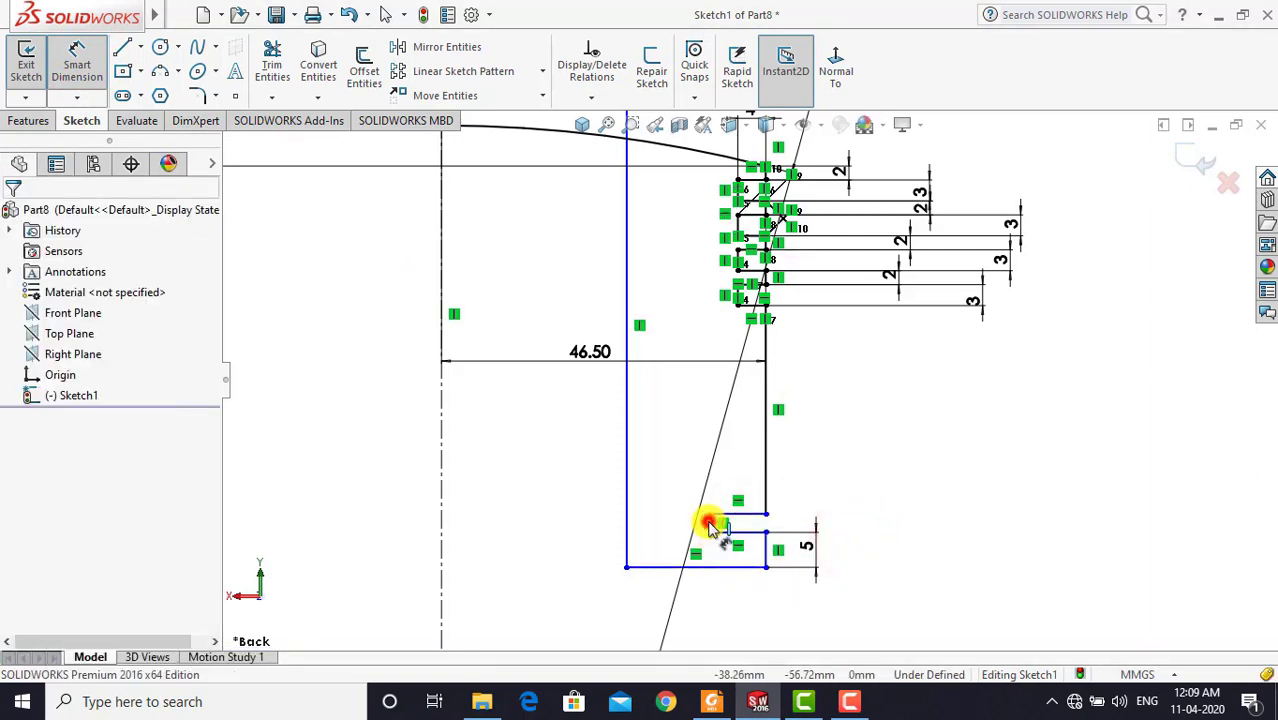
pyautogui.click(708, 527)
pyautogui.click(872, 527)
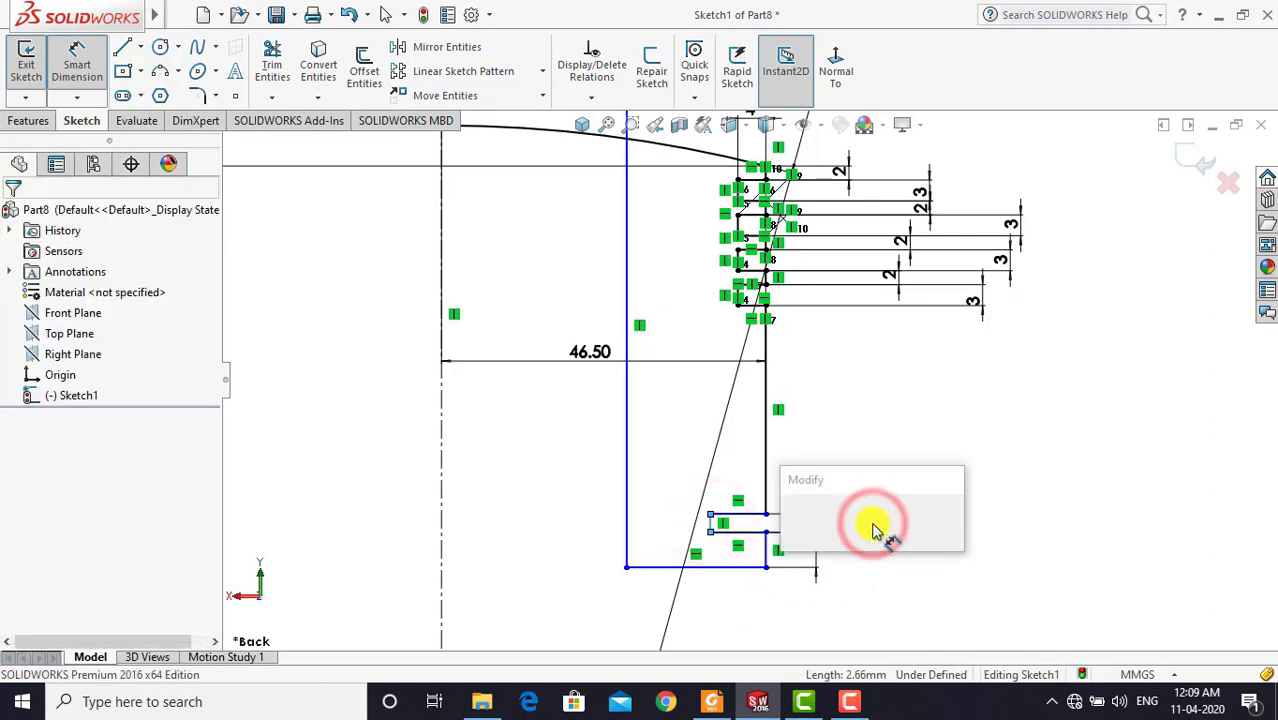
pyautogui.write('5')
pyautogui.press('Return')
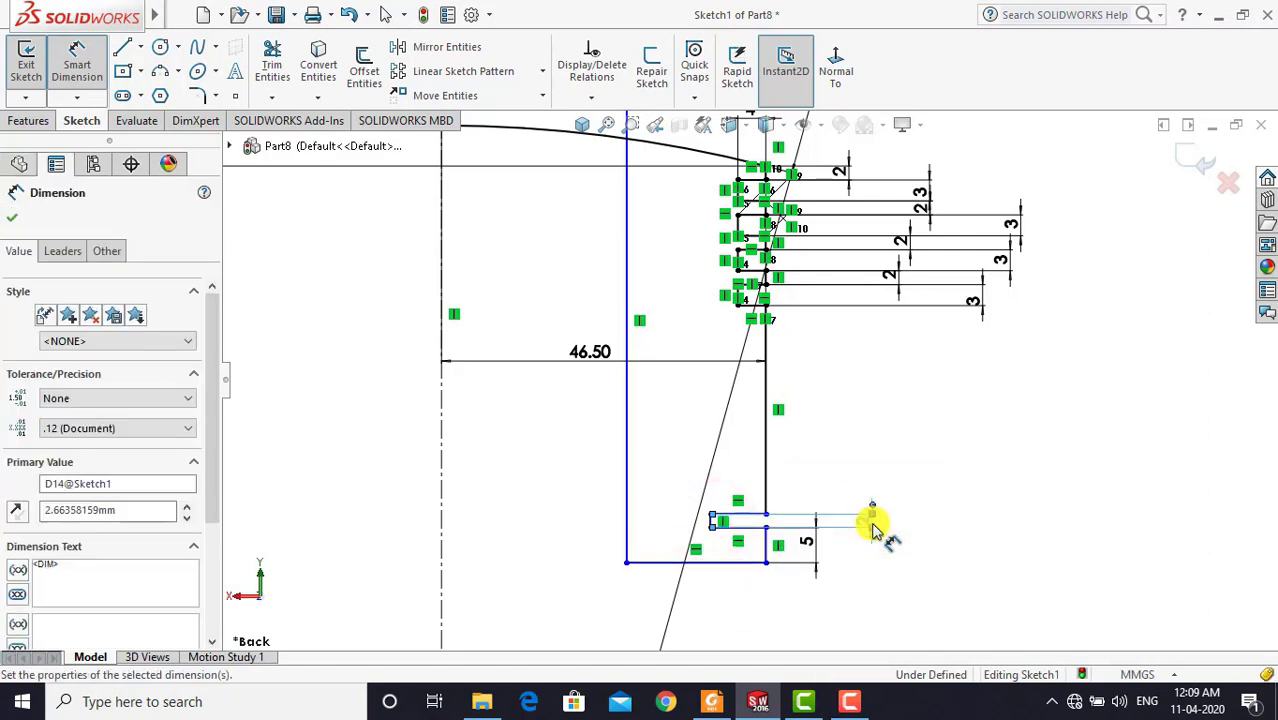
pyautogui.click(921, 516)
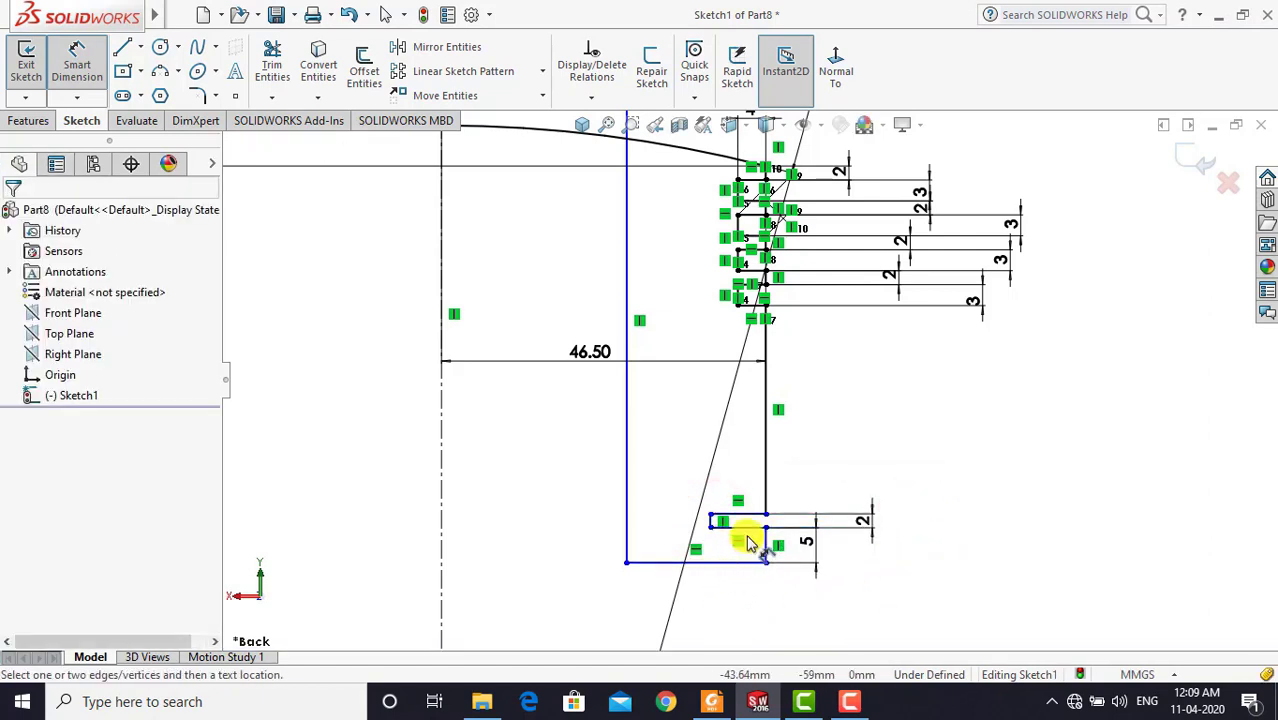
# Set the short horizontal bottom line to 4 mm
pyautogui.click(747, 524)
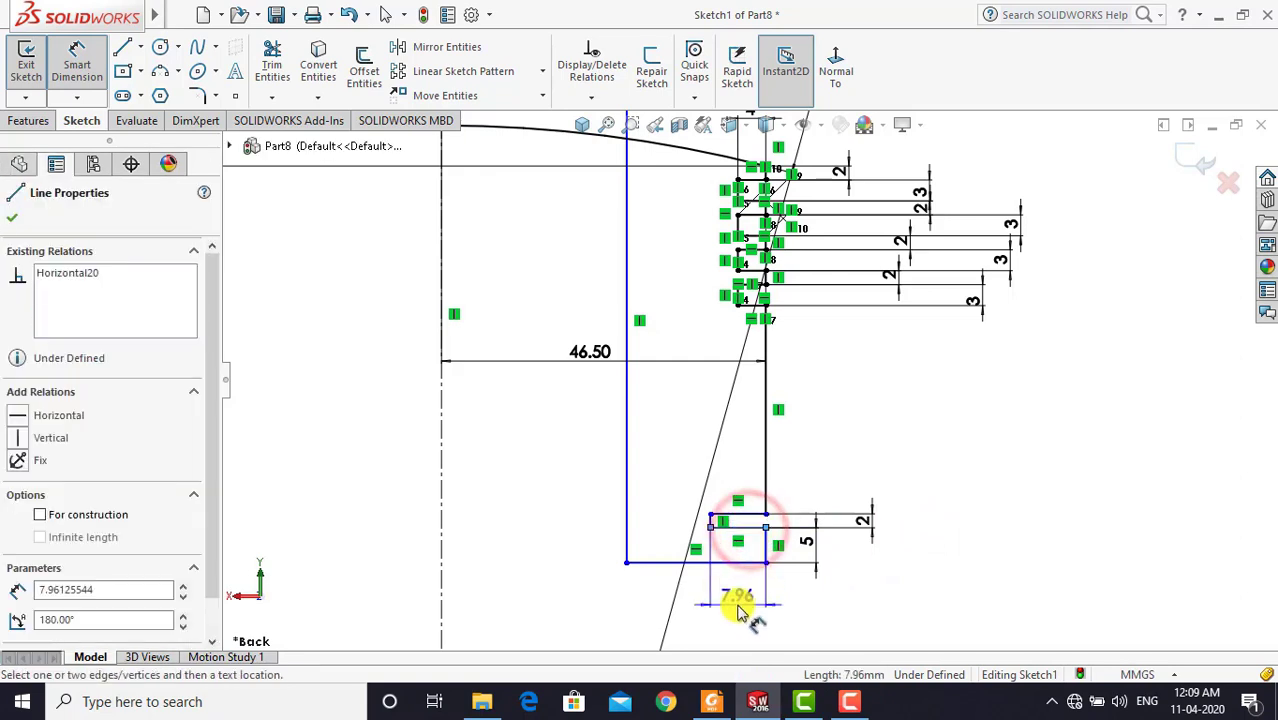
pyautogui.click(738, 608)
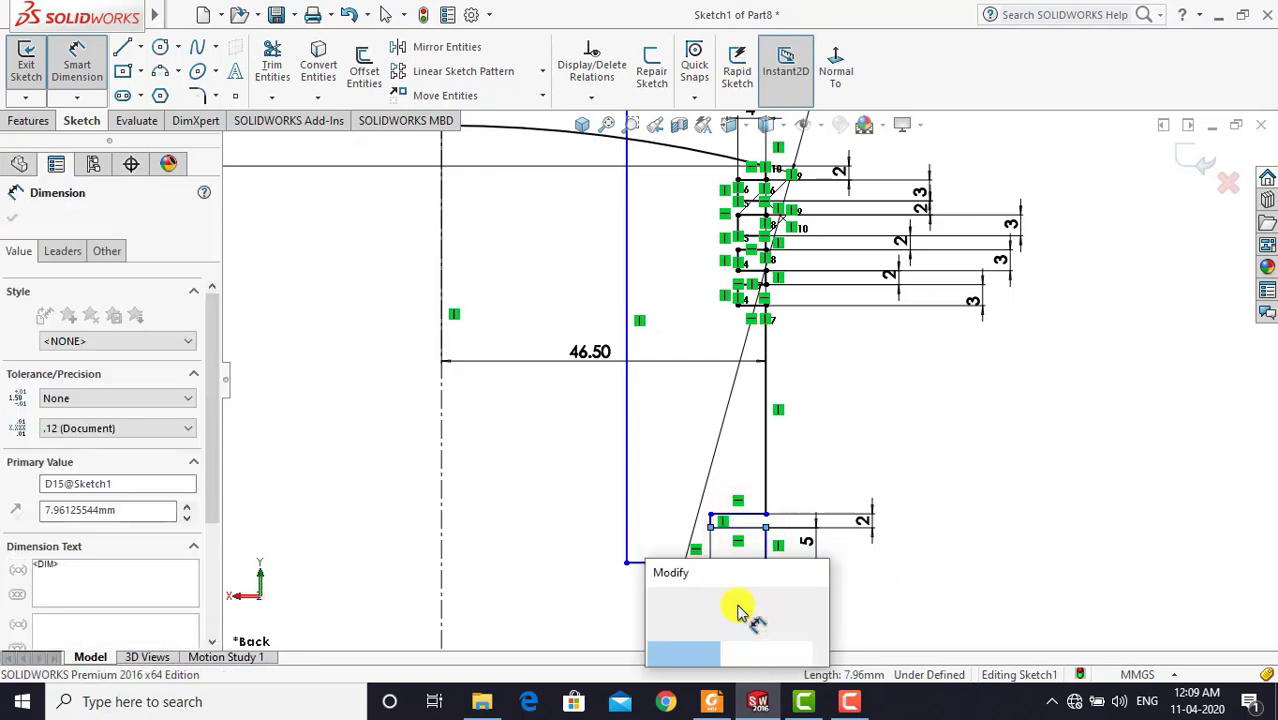
pyautogui.write('4')
pyautogui.press('Return')
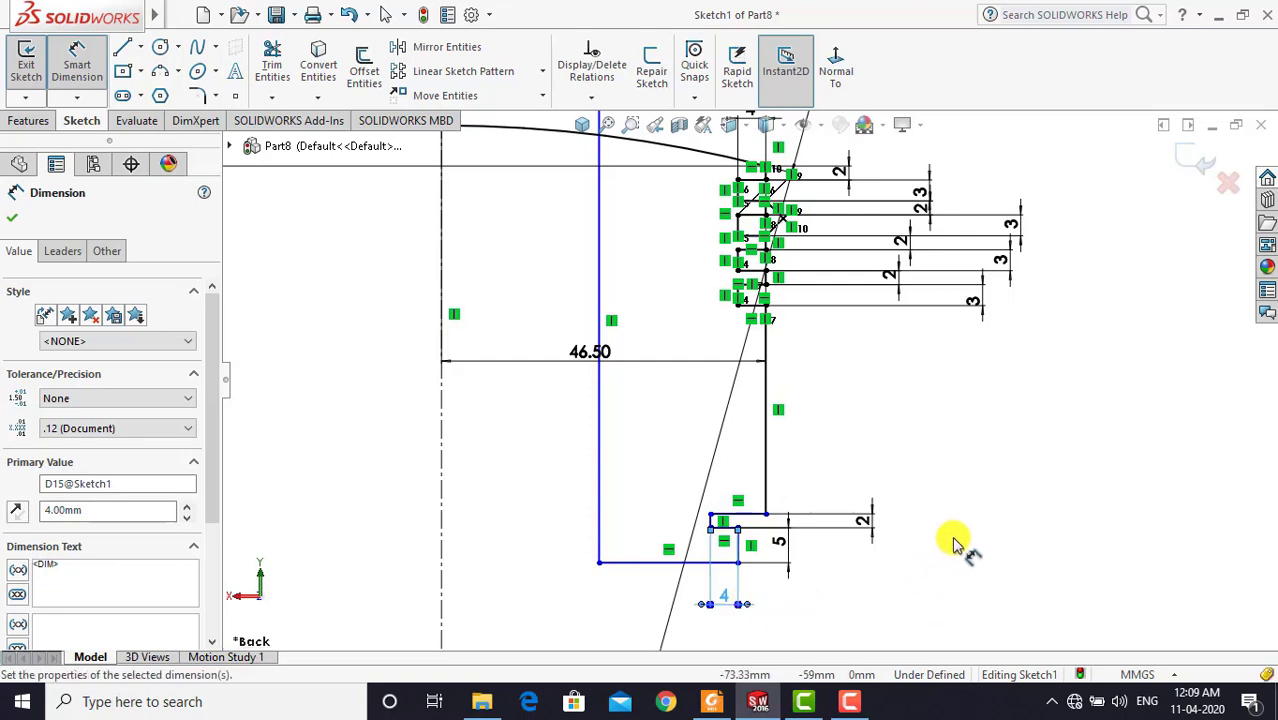
pyautogui.press('Escape')
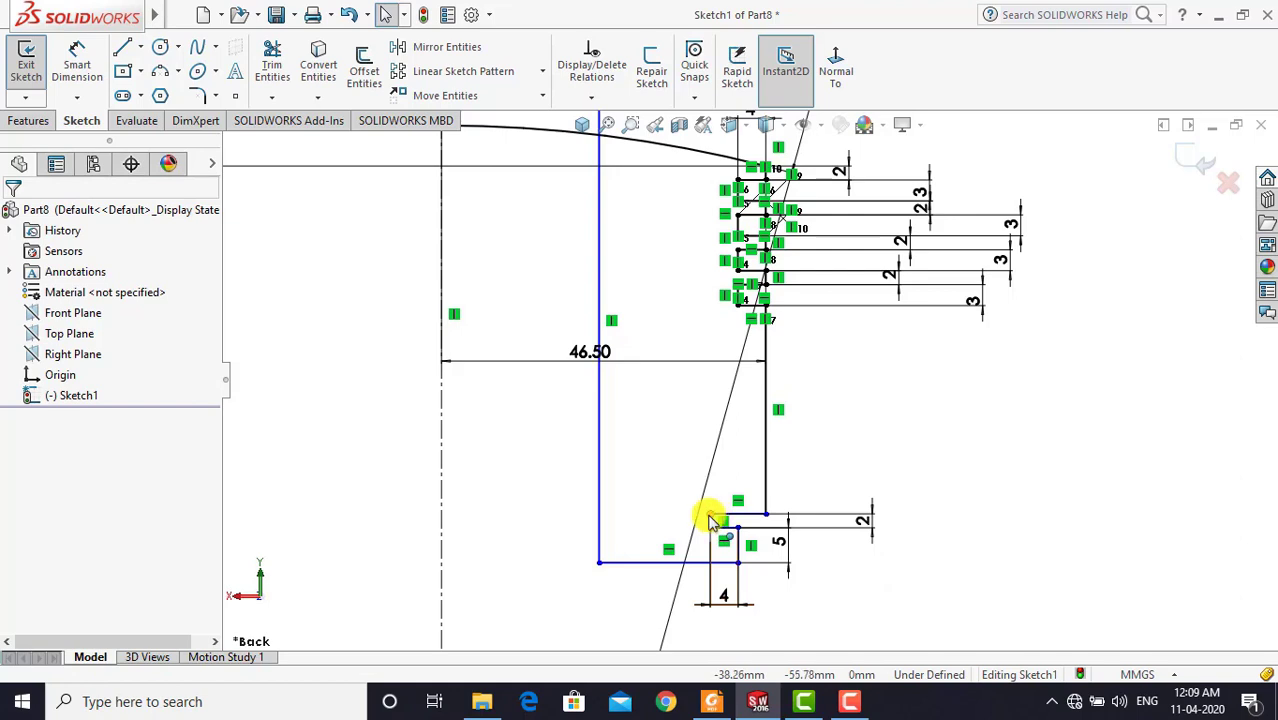
# Align the short line's corner point vertically with an upper groove point
pyautogui.click(711, 518)
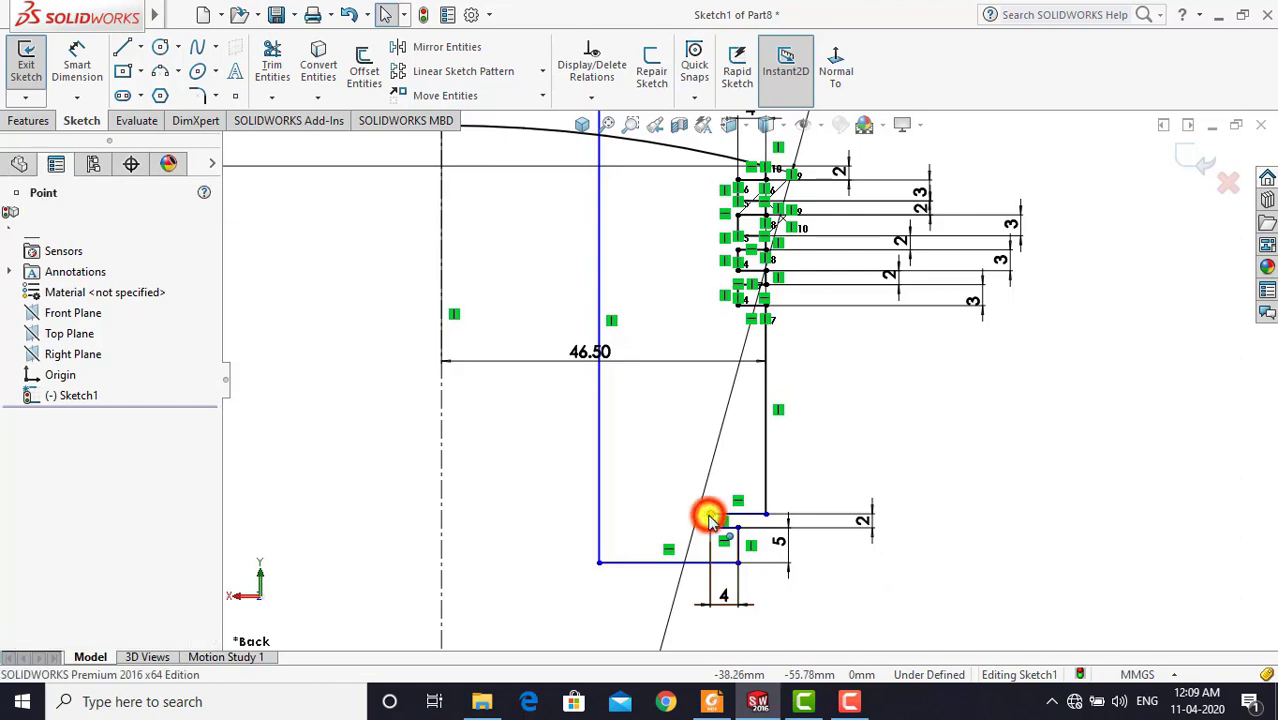
pyautogui.keyDown('ctrl'); pyautogui.click(737, 300); pyautogui.keyUp('ctrl')
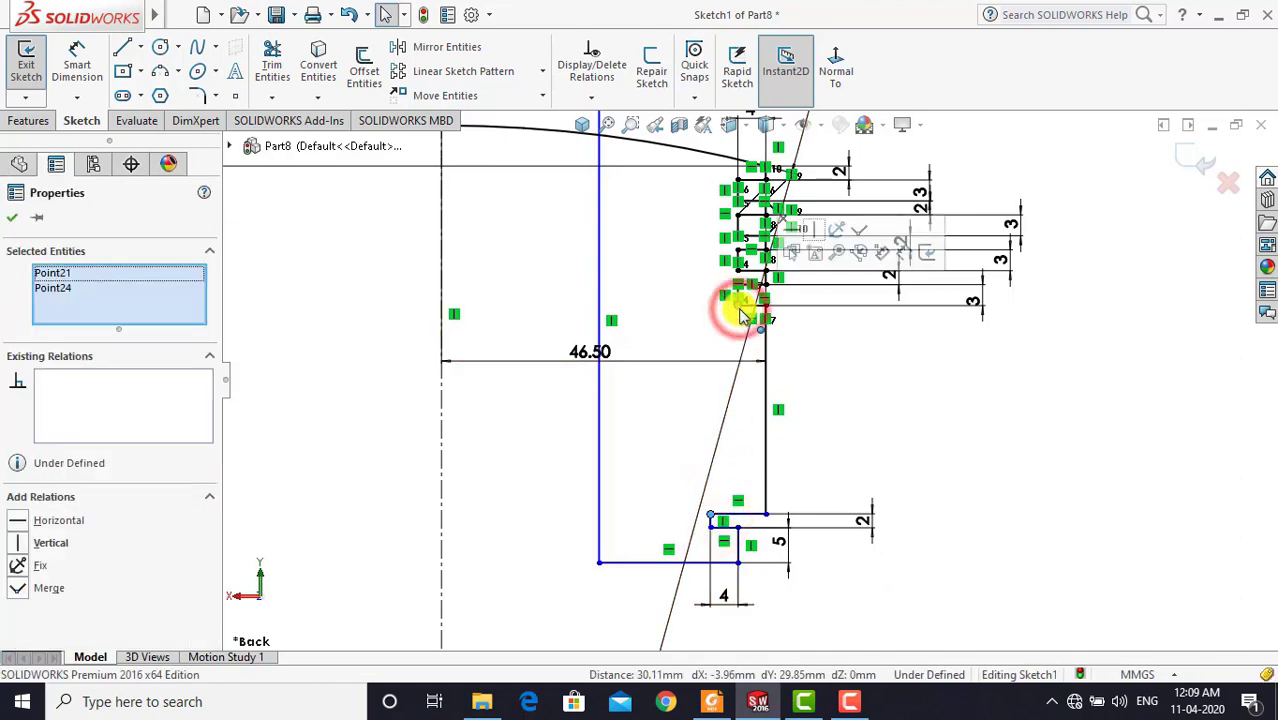
pyautogui.click(813, 234)
pyautogui.click(868, 428)
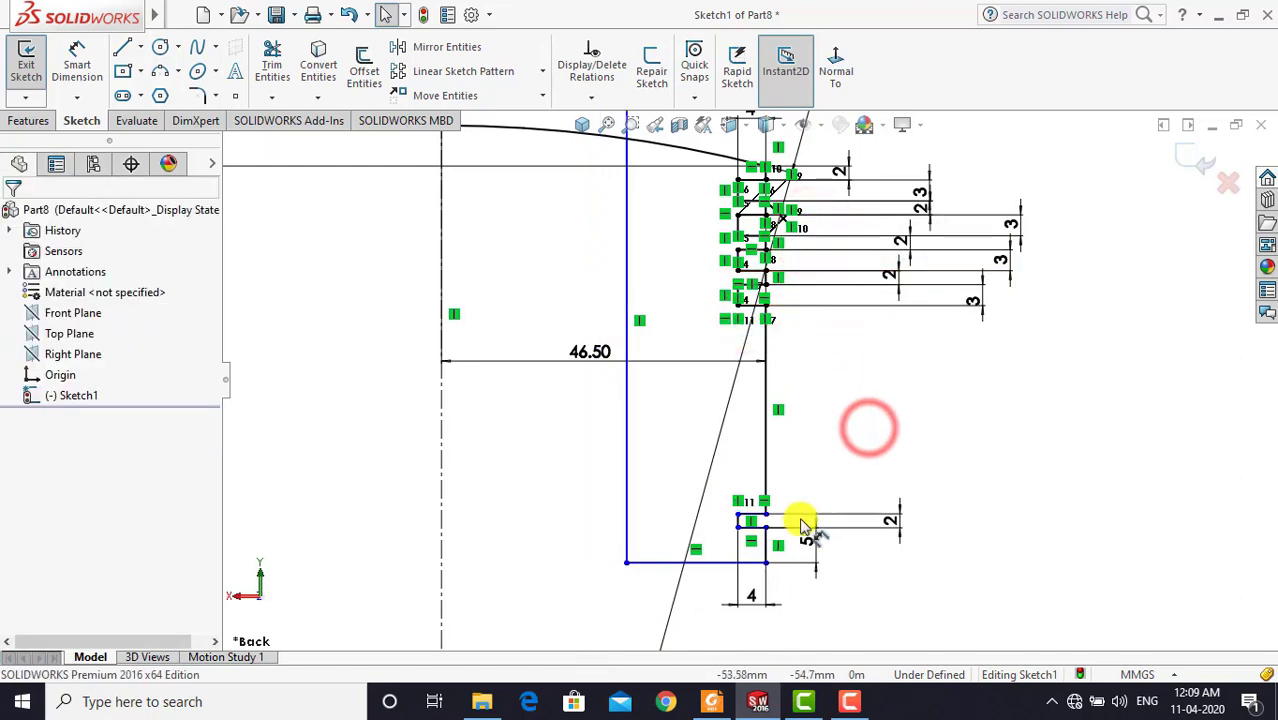
pyautogui.scroll(-1, 760, 537)
pyautogui.scroll(1, 760, 537)
pyautogui.scroll(1, 764, 527)
pyautogui.scroll(1, 764, 527)
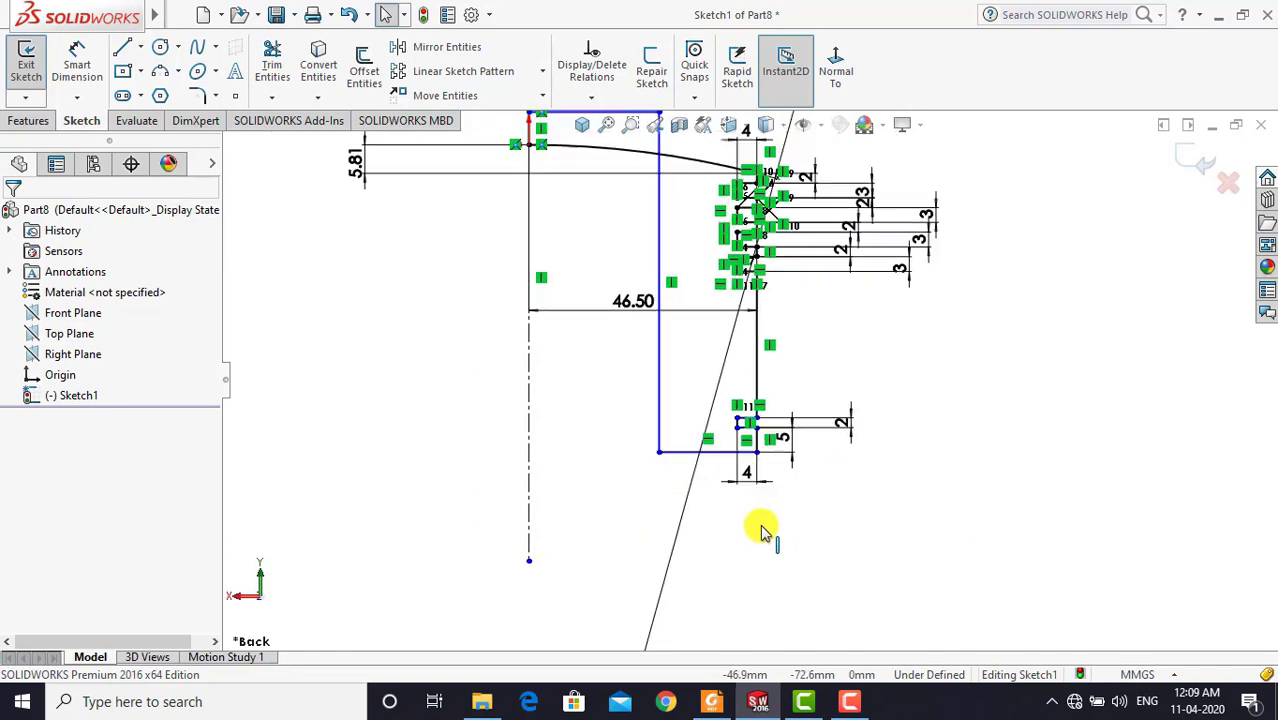
pyautogui.scroll(1, 764, 527)
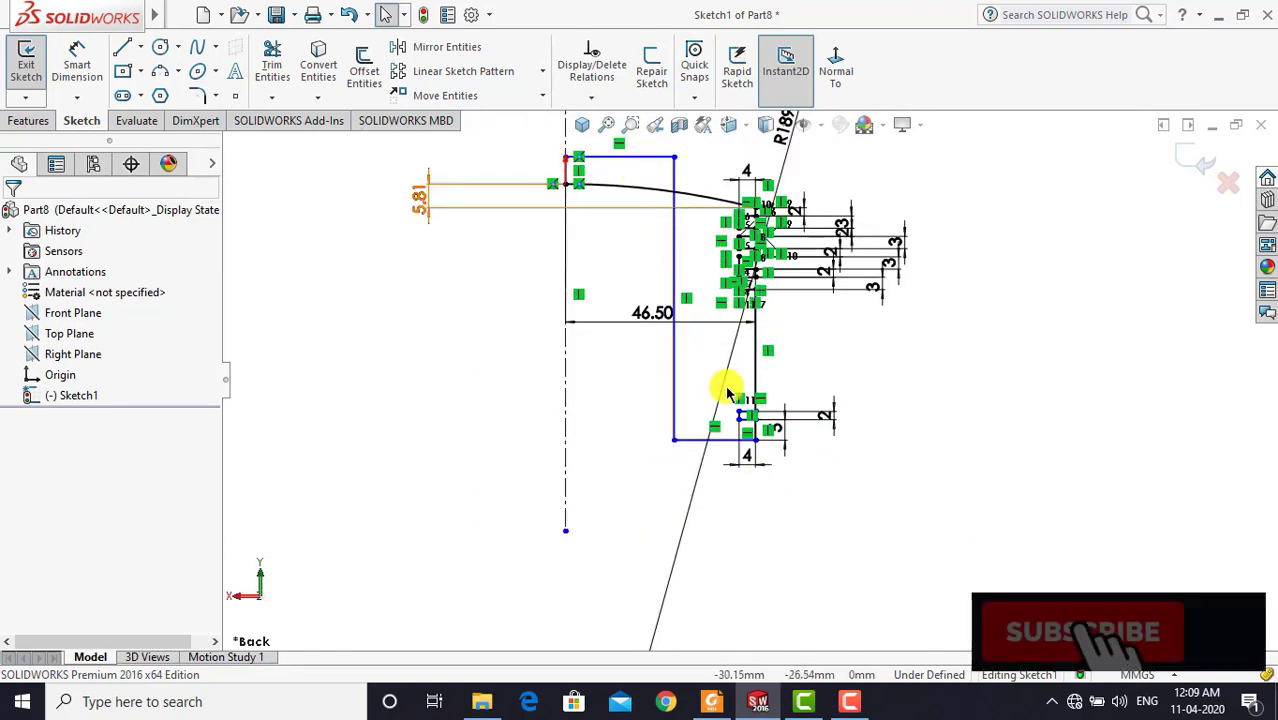
pyautogui.click(712, 704)
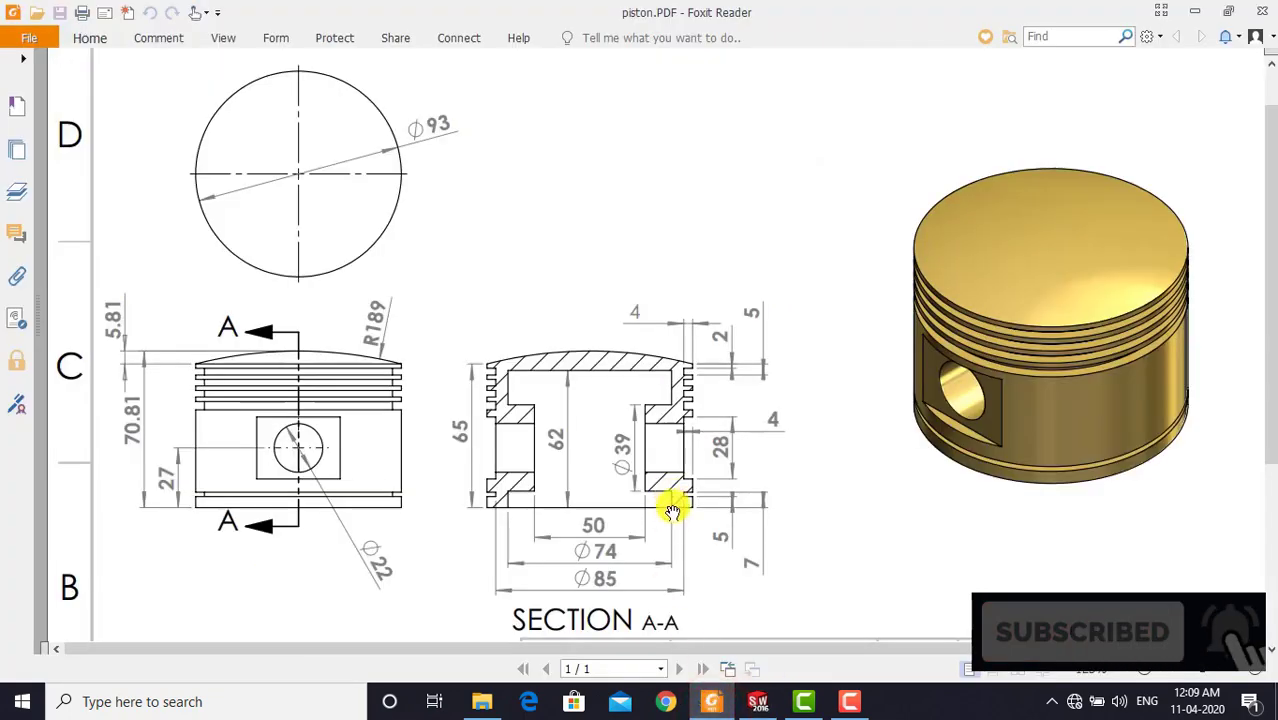
pyautogui.click(757, 701)
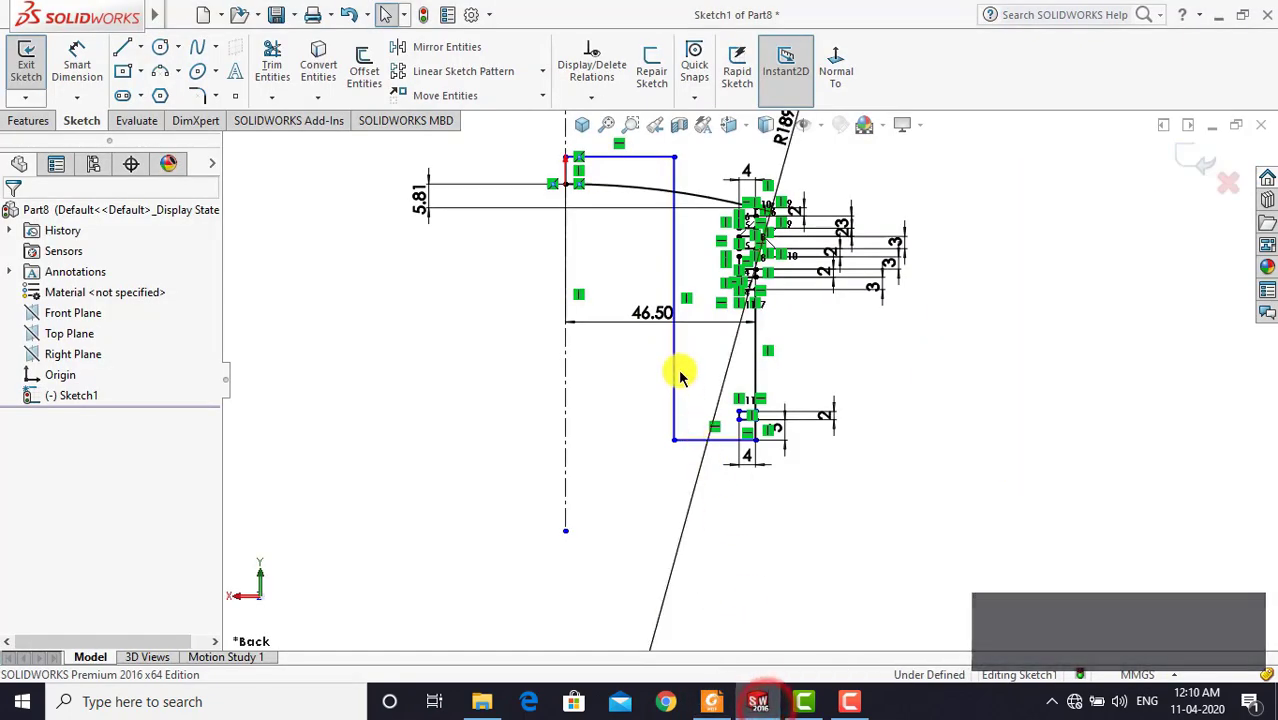
pyautogui.click(712, 701)
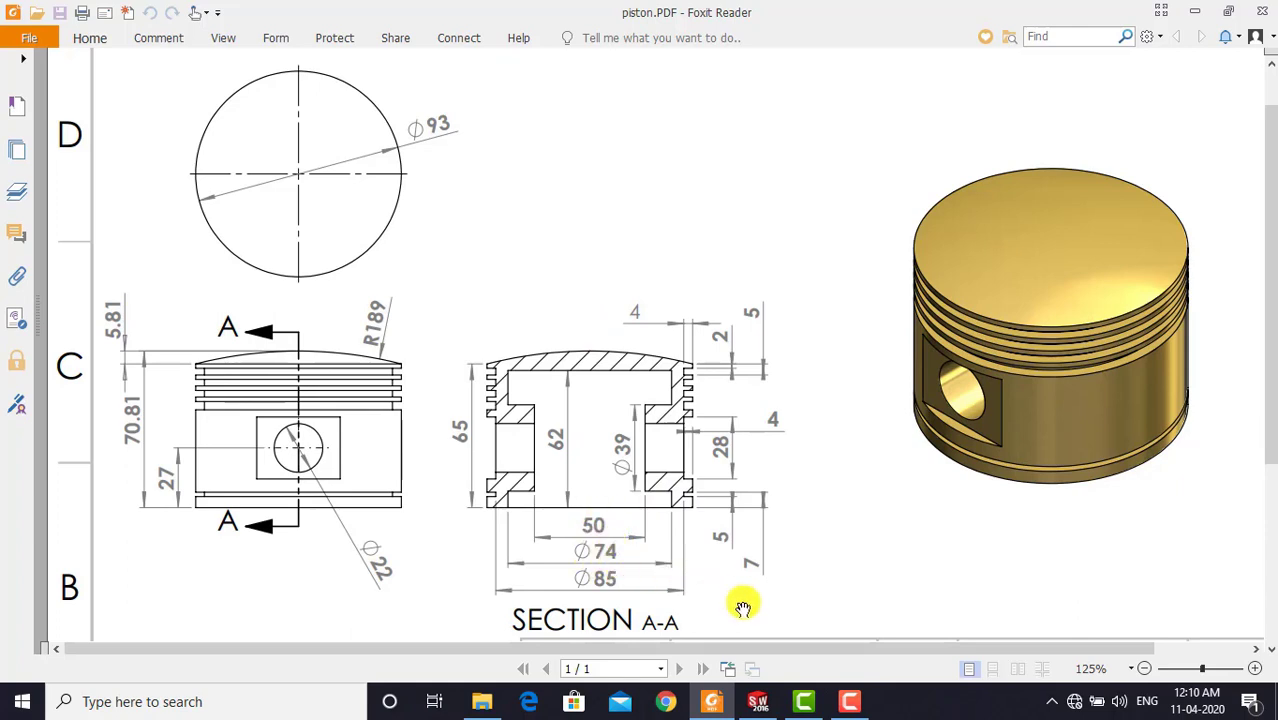
pyautogui.click(757, 705)
# Dimension the inner vertical wall 37 mm from the centreline
pyautogui.click(447, 397)
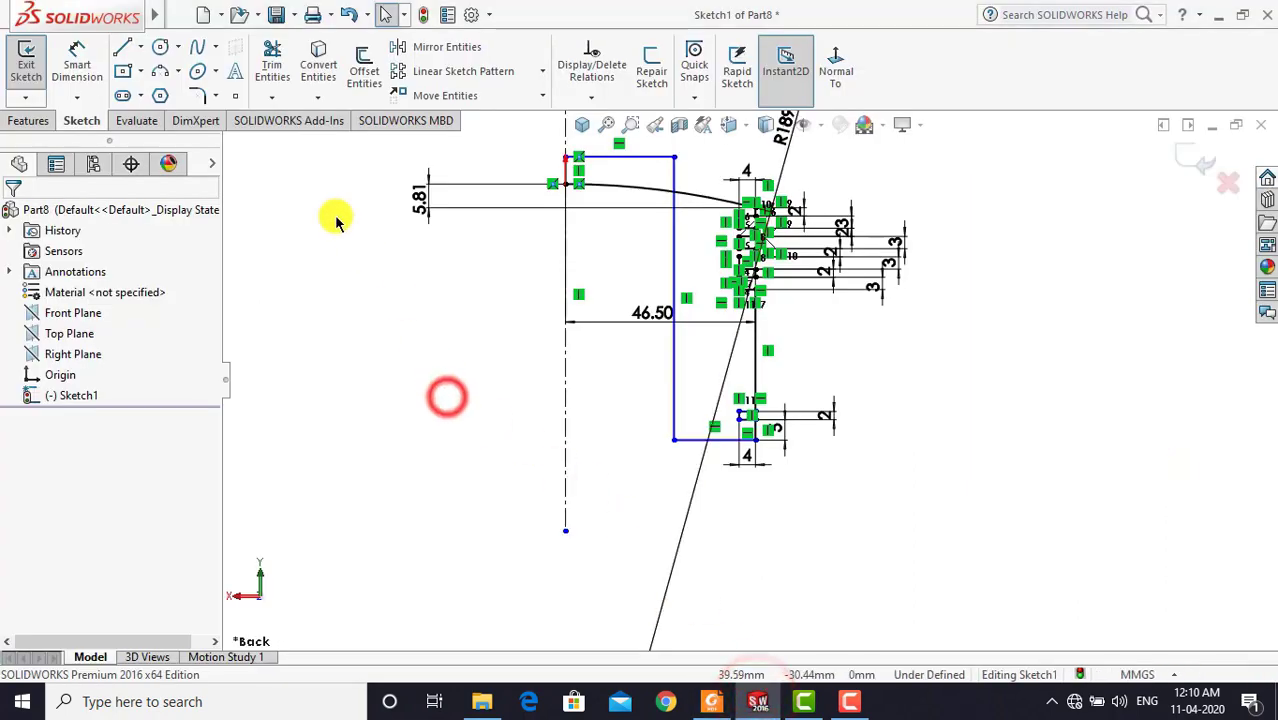
pyautogui.click(92, 58)
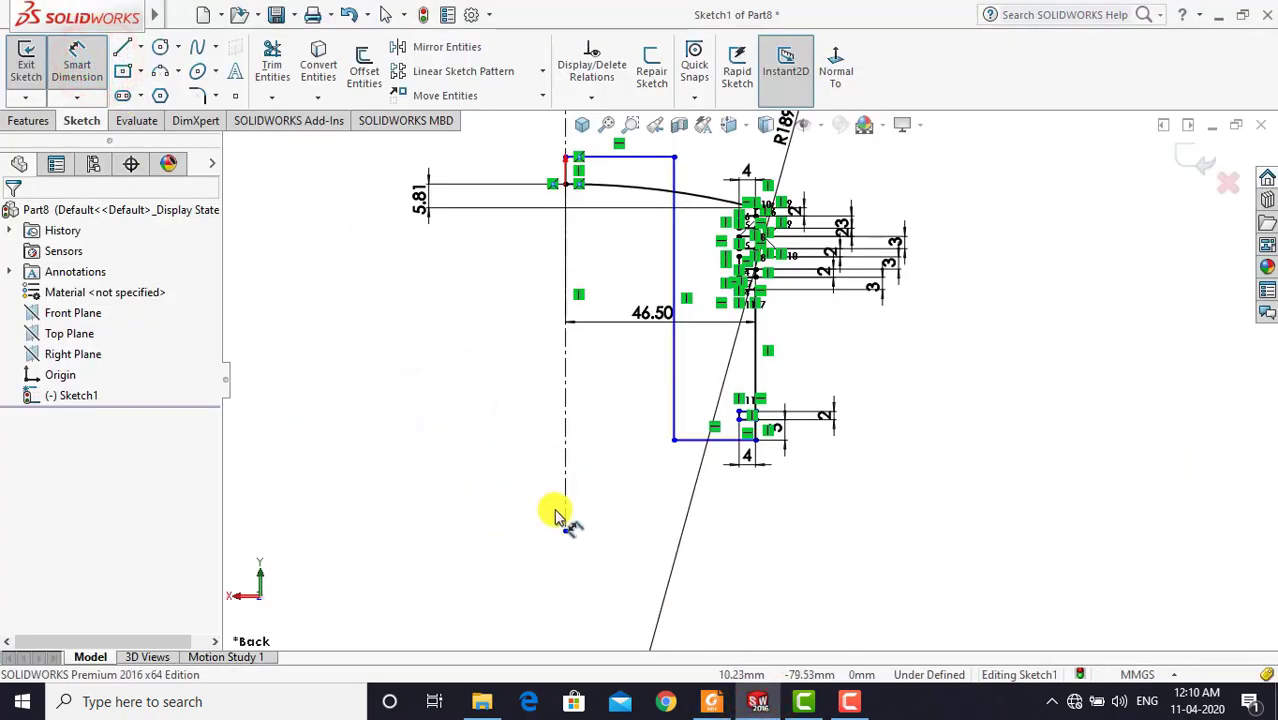
pyautogui.click(675, 356)
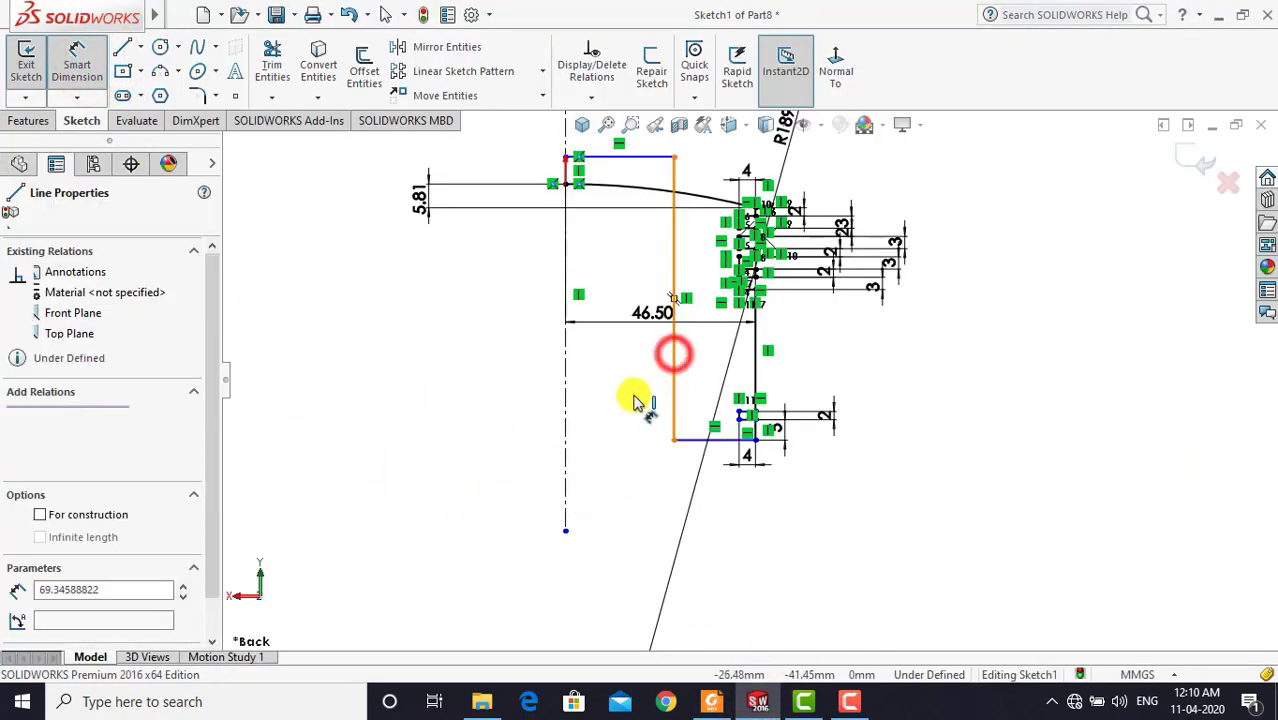
pyautogui.click(565, 358)
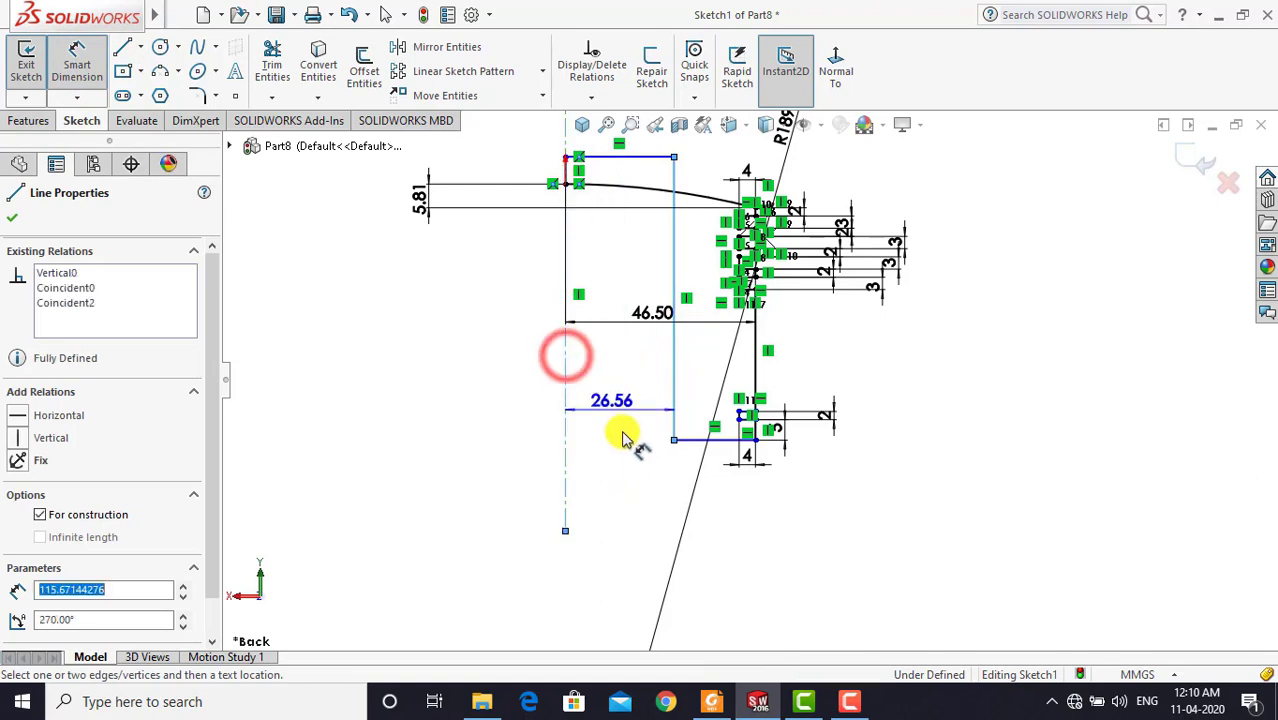
pyautogui.click(618, 450)
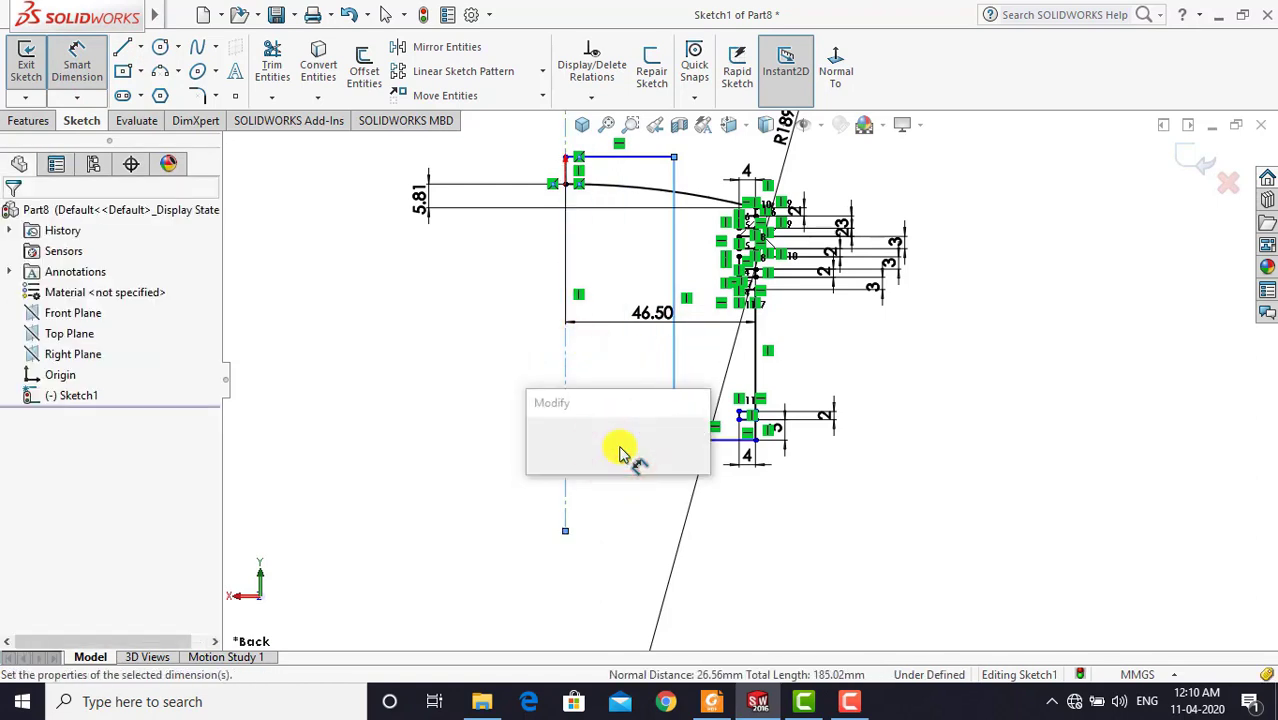
pyautogui.write('37')
pyautogui.press('Return')
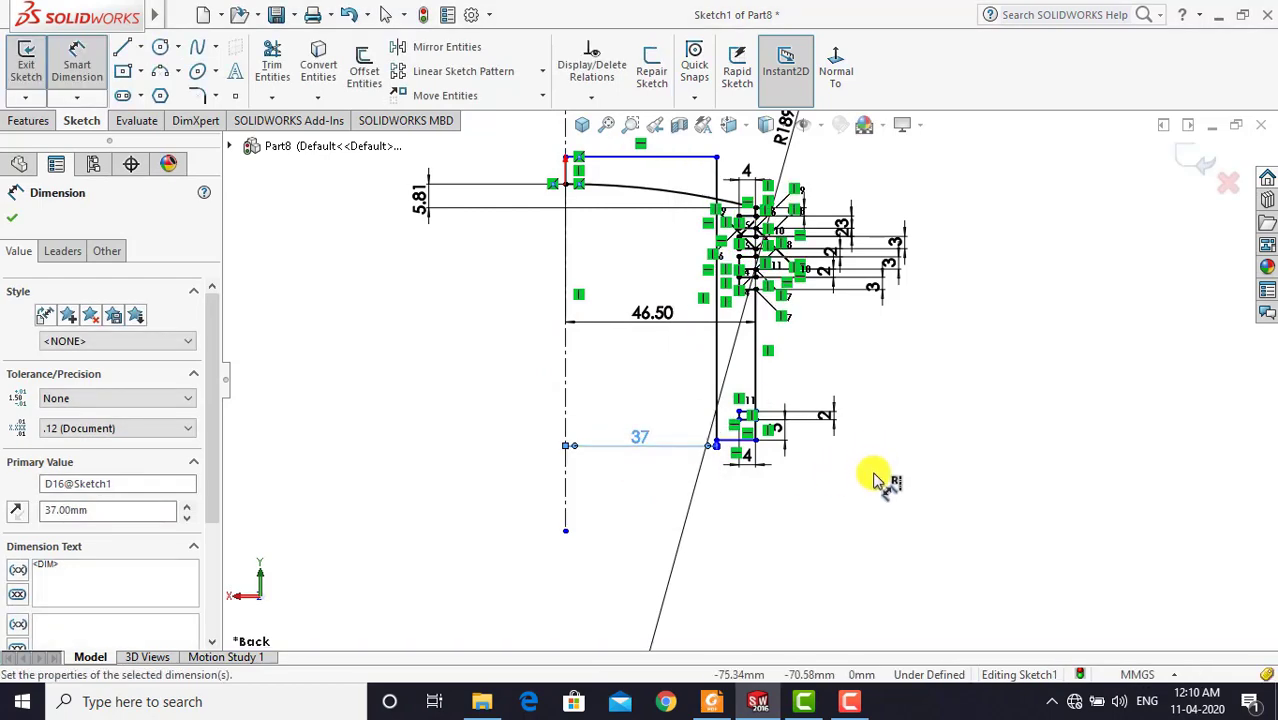
# After checking the PDF, set the inner pocket height between top and bottom lines to 62 mm
pyautogui.click(707, 703)
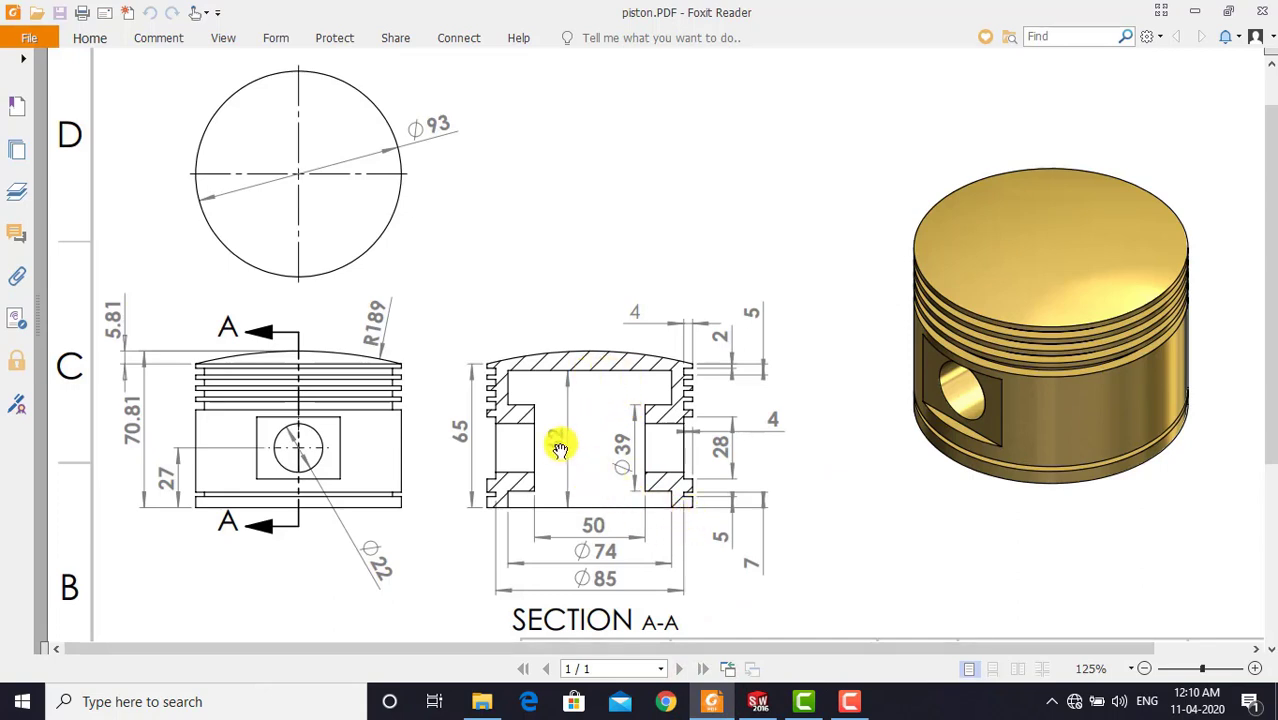
pyautogui.click(1203, 12)
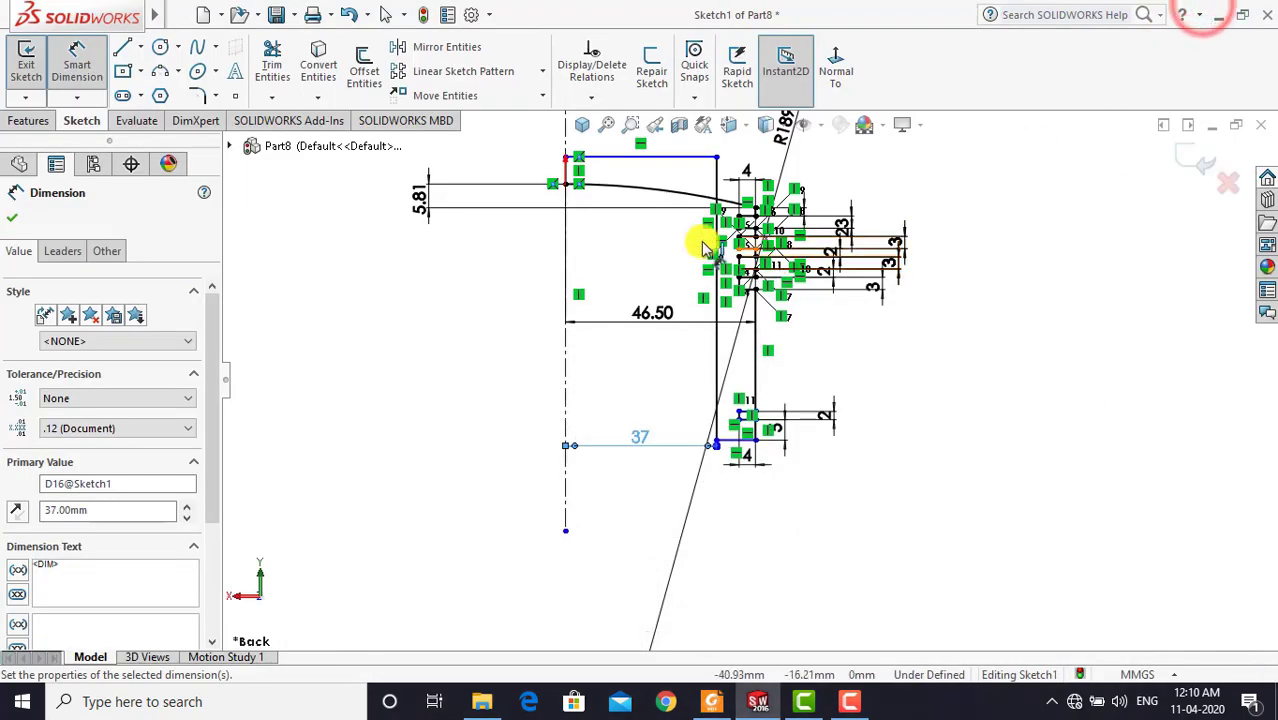
pyautogui.click(645, 158)
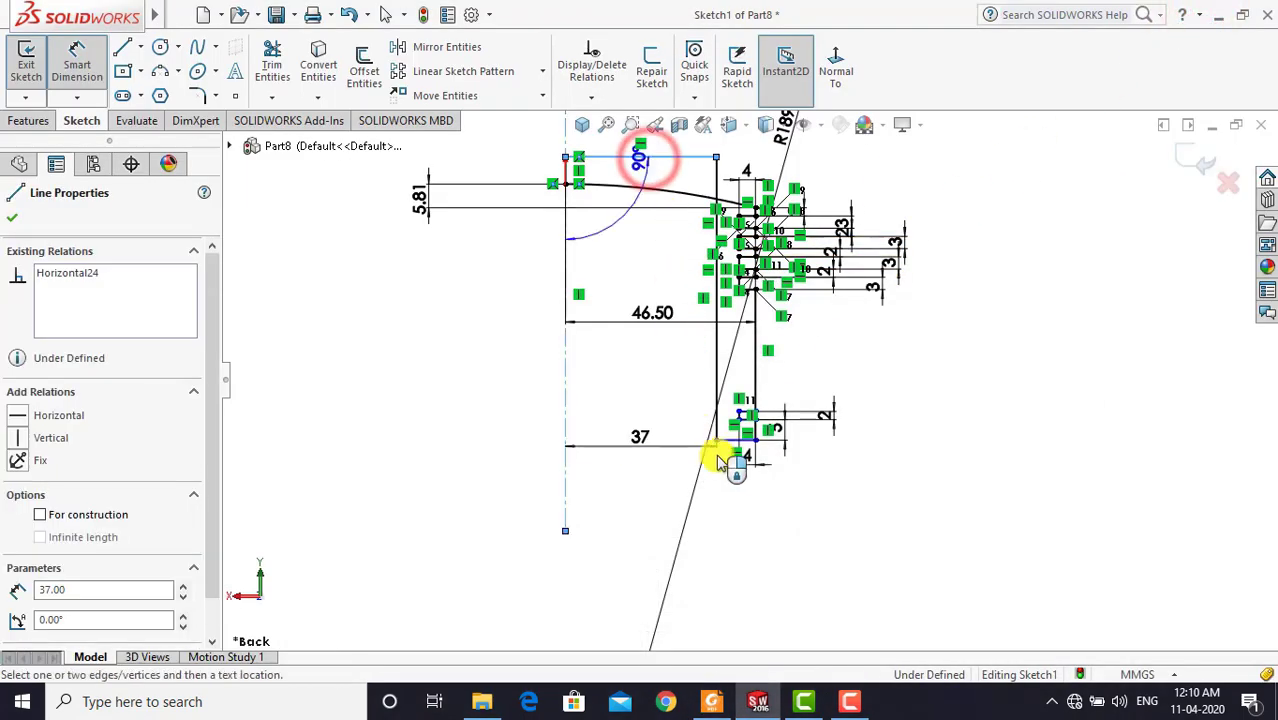
pyautogui.click(731, 443)
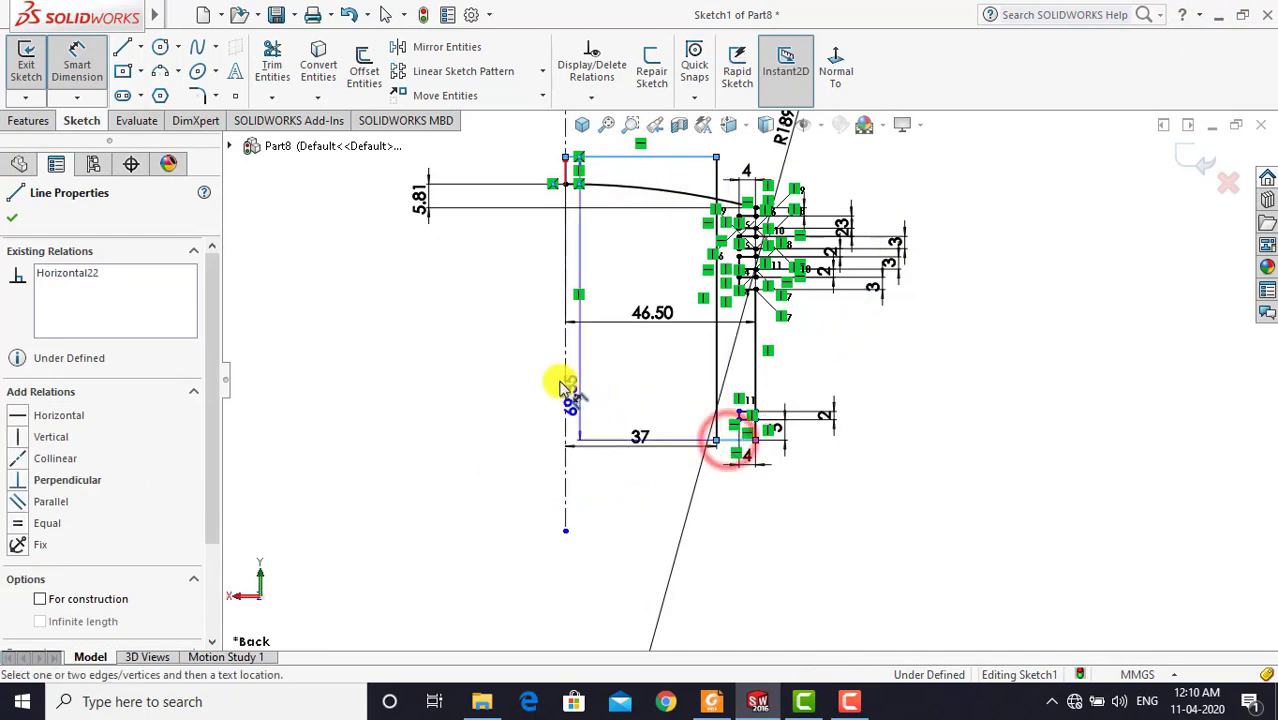
pyautogui.click(520, 360)
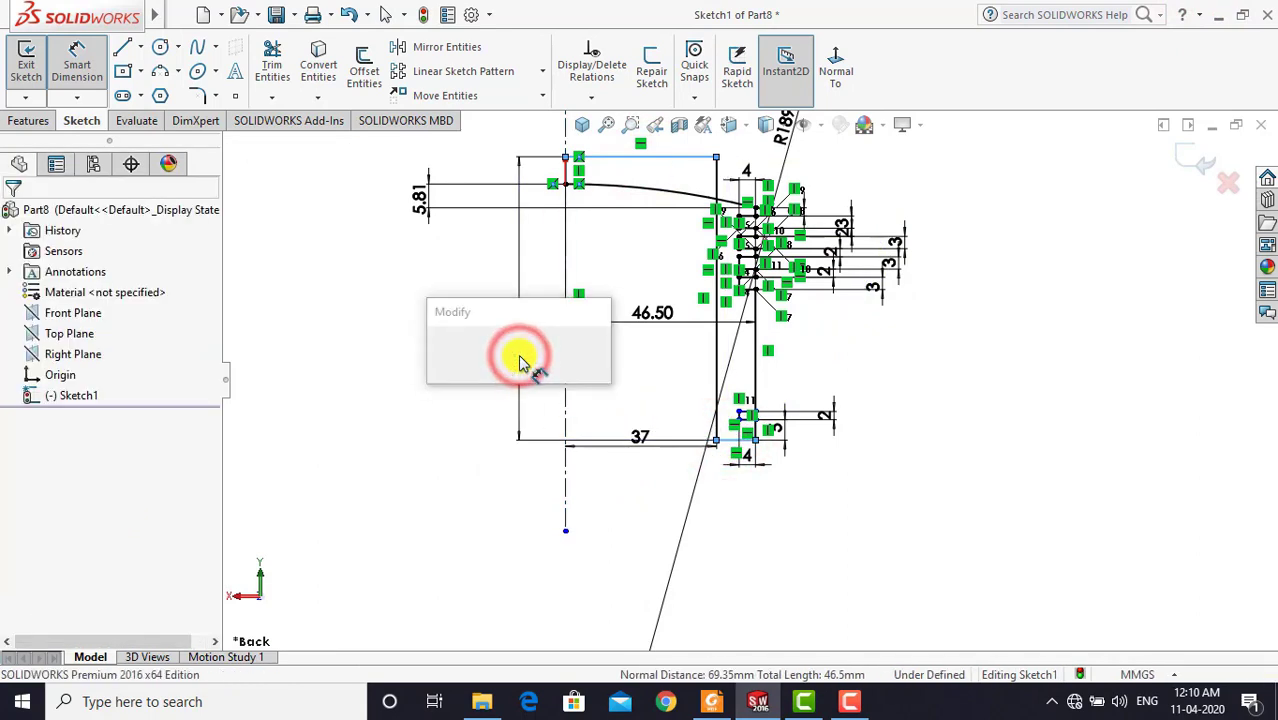
pyautogui.write('62')
pyautogui.press('Return')
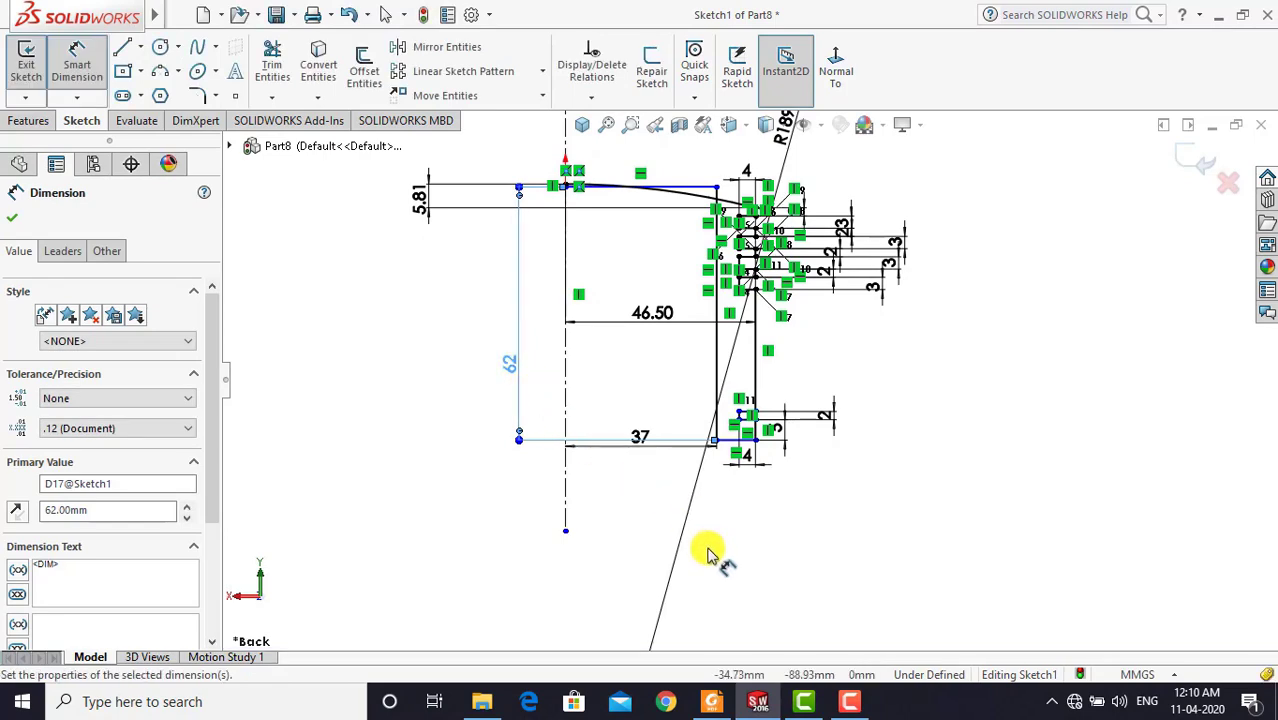
# Check the piston drawing PDF, then return to the sketch and inspect the centreline's top point
pyautogui.click(708, 703)
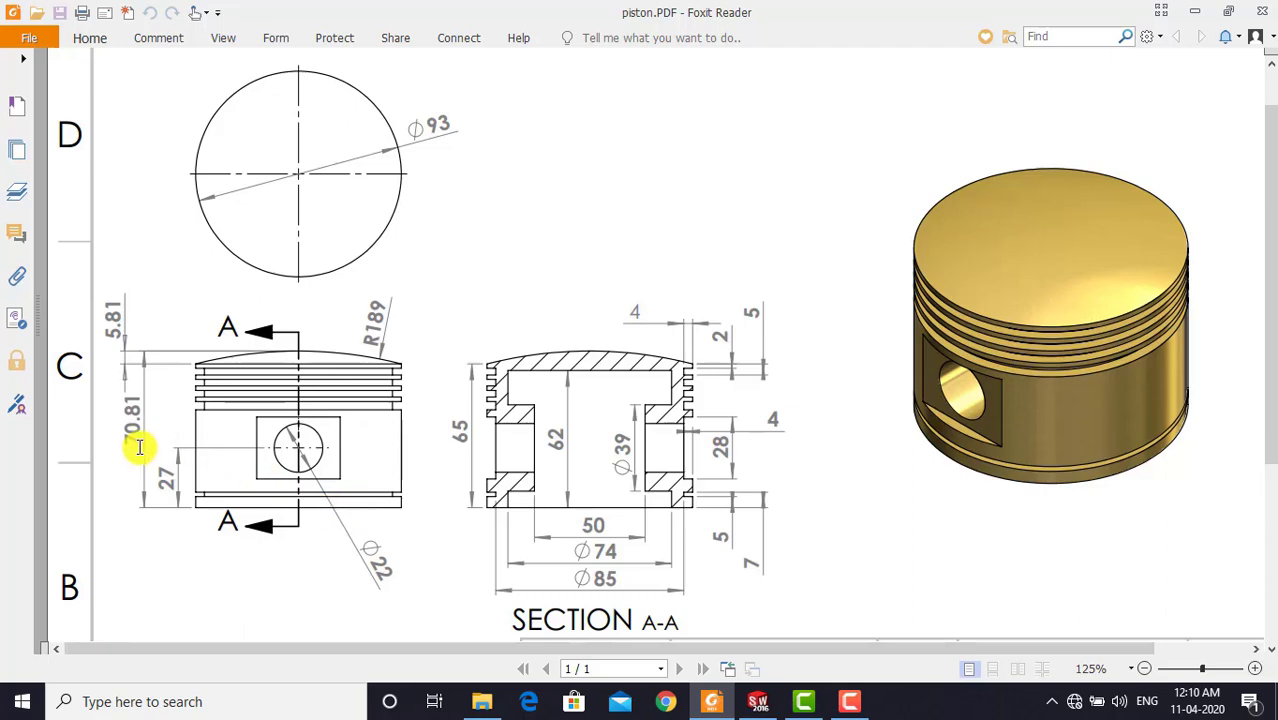
pyautogui.click(1195, 8)
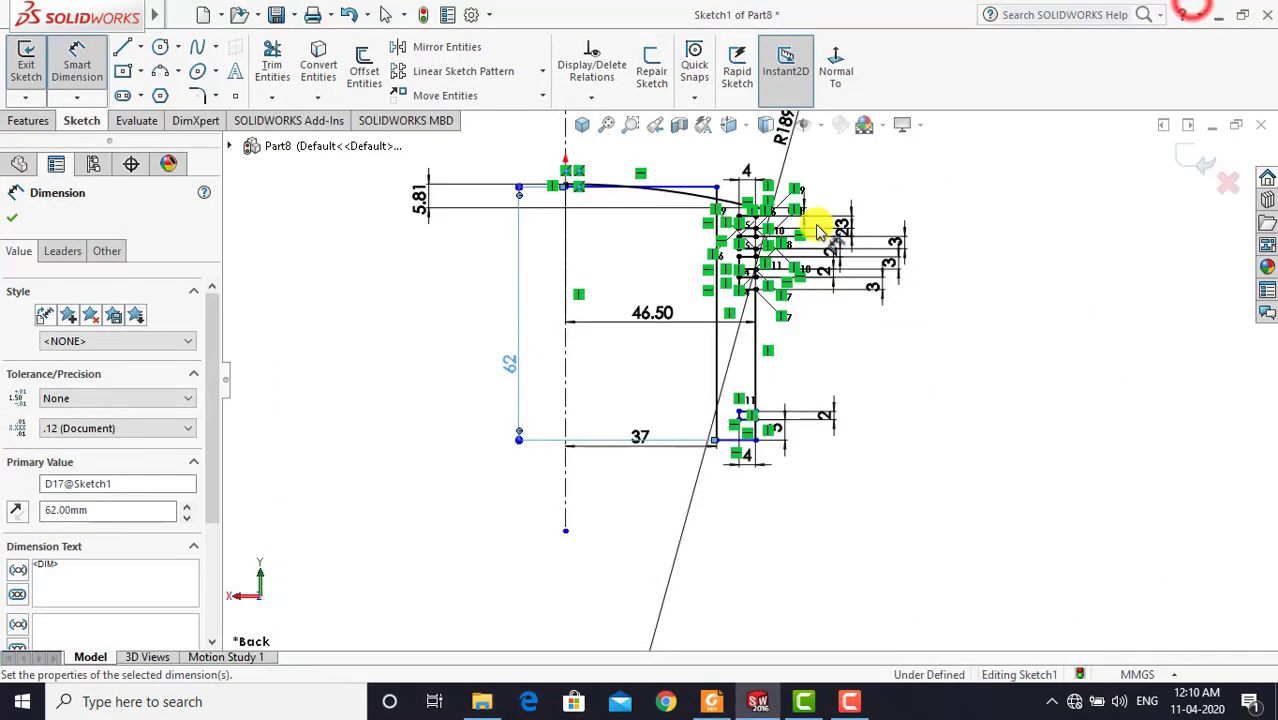
pyautogui.scroll(-2, 590, 205)
pyautogui.scroll(-2, 600, 215)
pyautogui.scroll(-2, 603, 218)
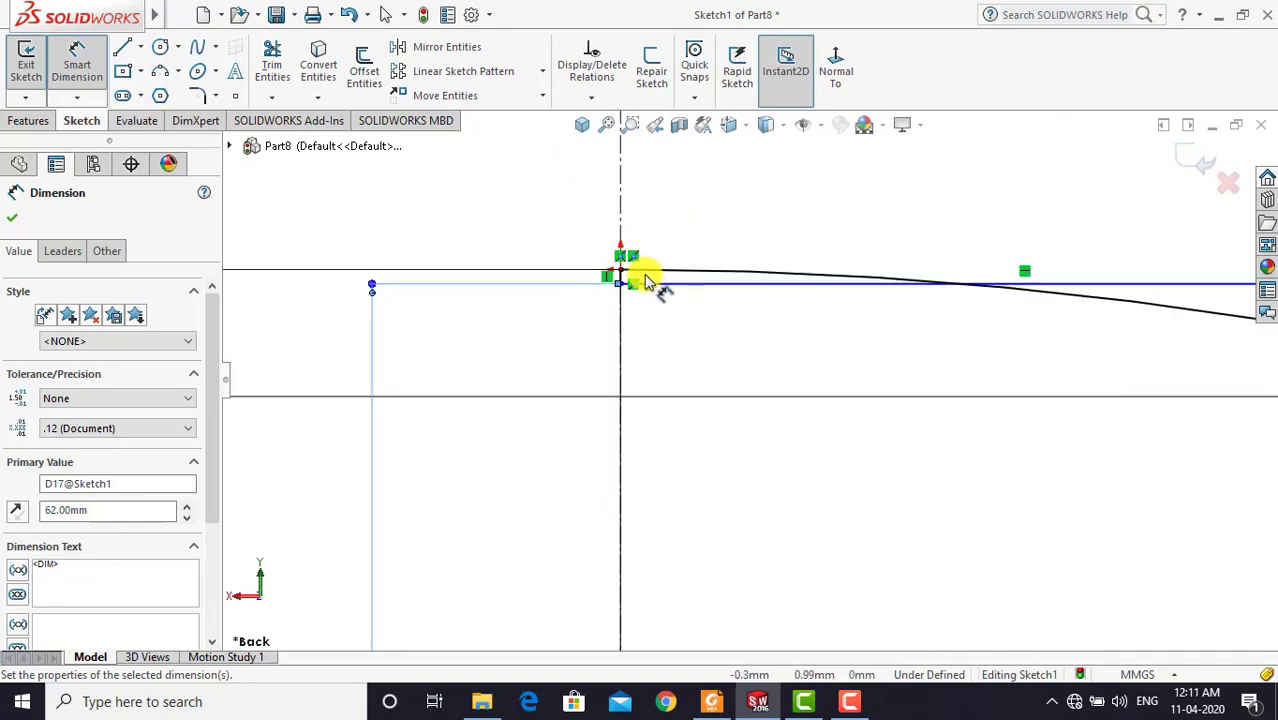
pyautogui.scroll(-2, 642, 277)
pyautogui.click(637, 333)
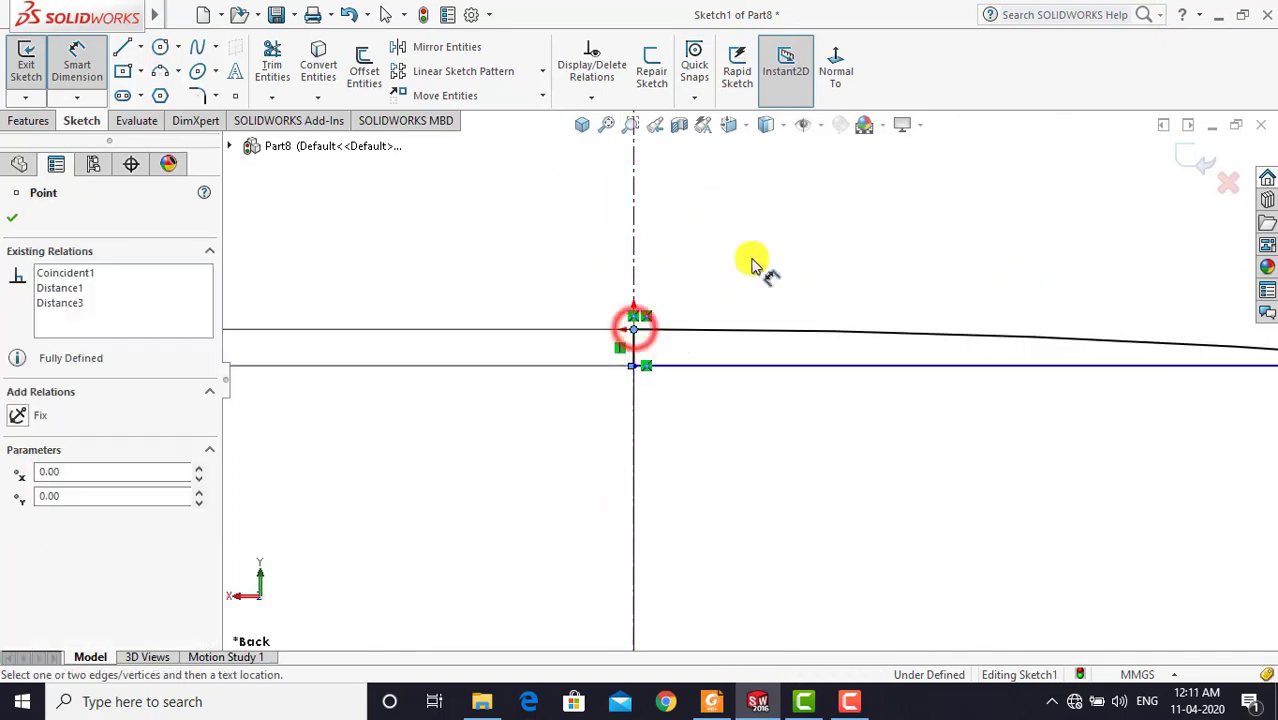
# Dimension the profile's overall height on the left side to 70.81, fully defining Sketch1
pyautogui.scroll(1, 759, 265)
pyautogui.scroll(1, 759, 264)
pyautogui.scroll(1, 765, 272)
pyautogui.scroll(2, 772, 283)
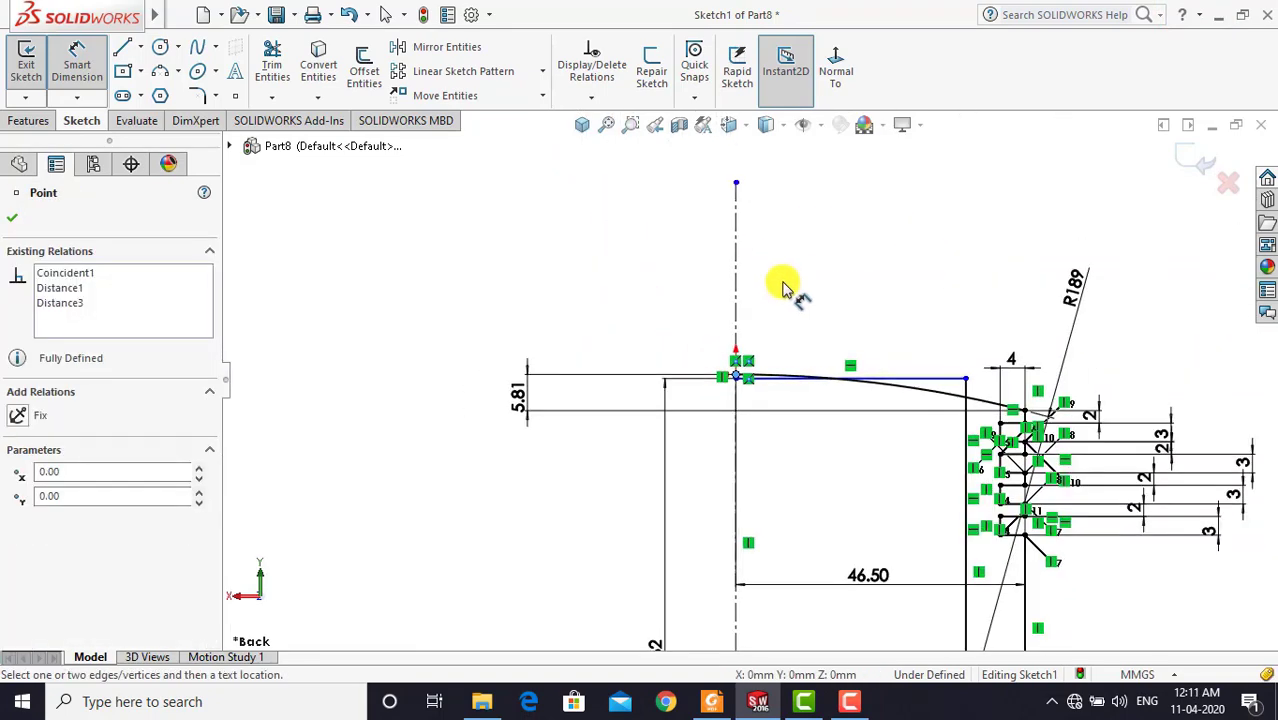
pyautogui.scroll(1, 785, 290)
pyautogui.scroll(1, 813, 357)
pyautogui.scroll(-2, 842, 456)
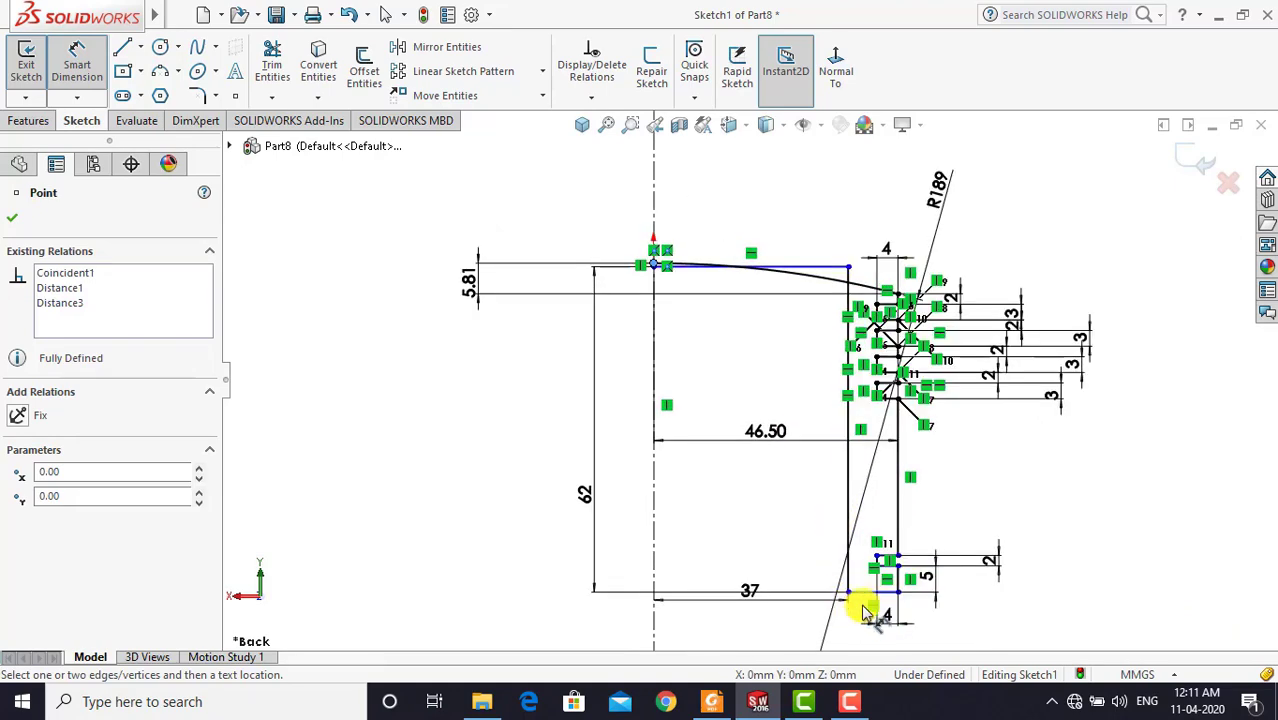
pyautogui.click(865, 598)
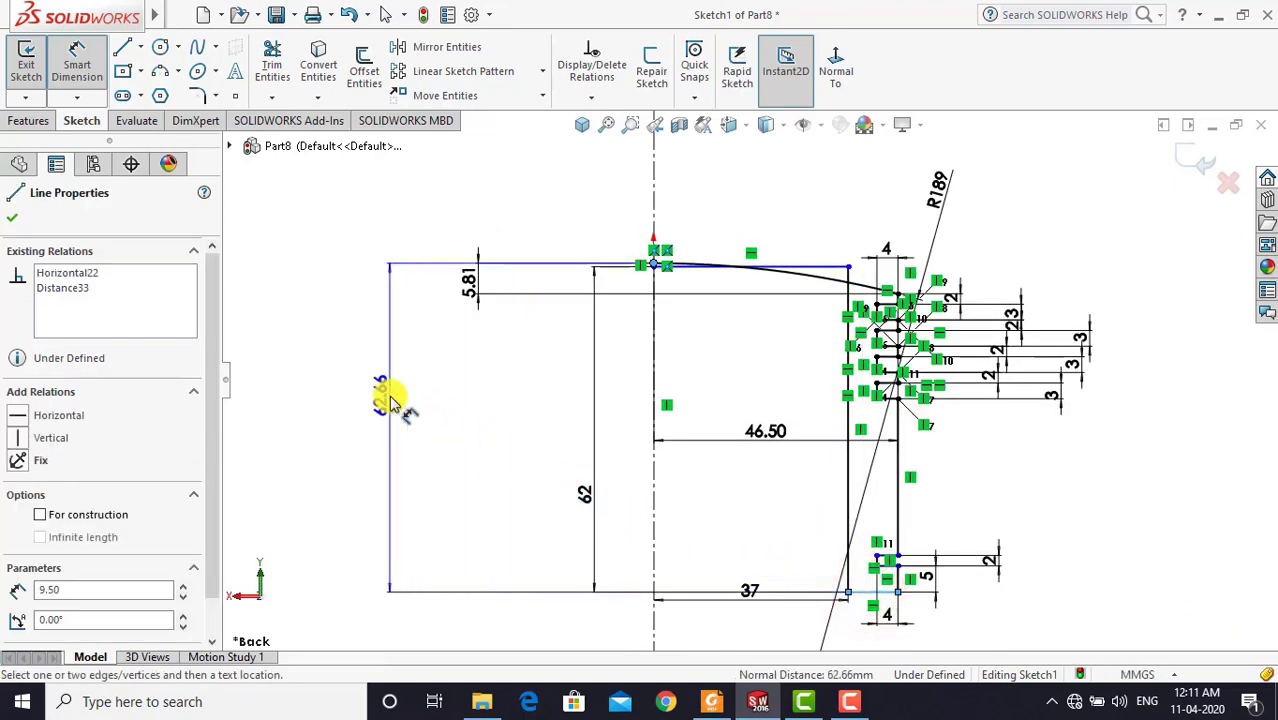
pyautogui.click(390, 398)
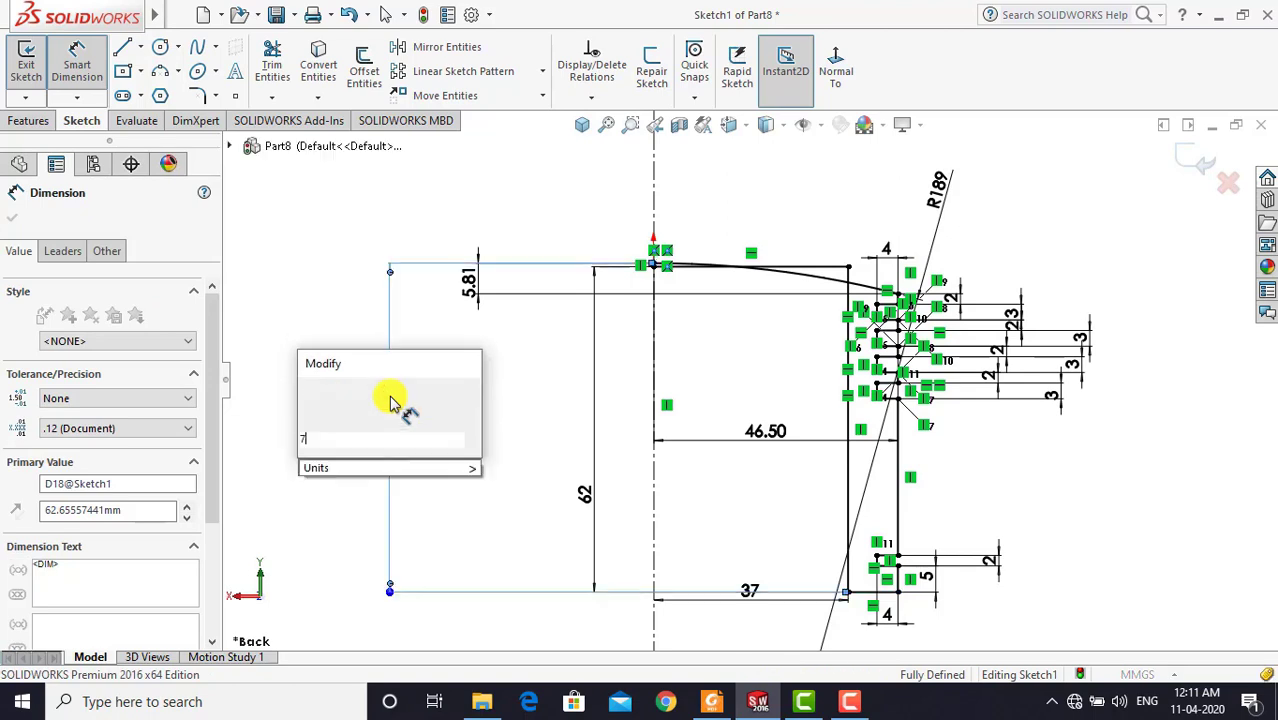
pyautogui.write('70.81')
pyautogui.press('Escape')
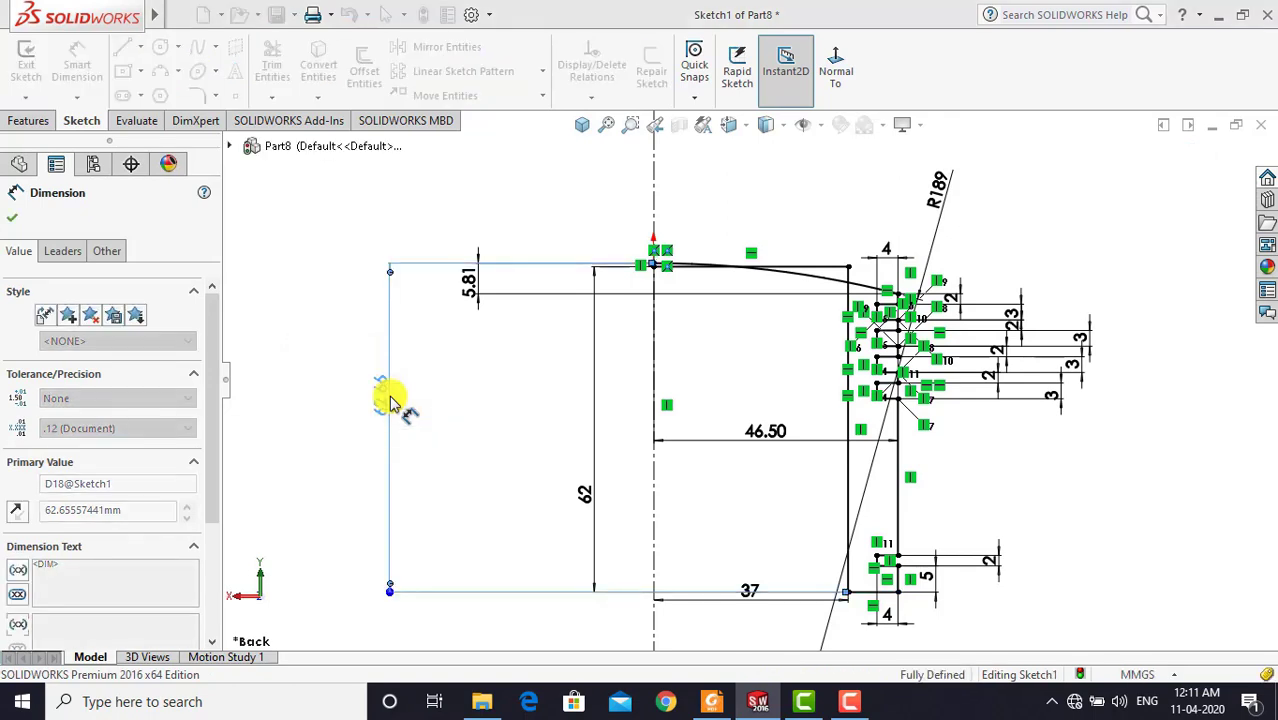
pyautogui.press('Return')
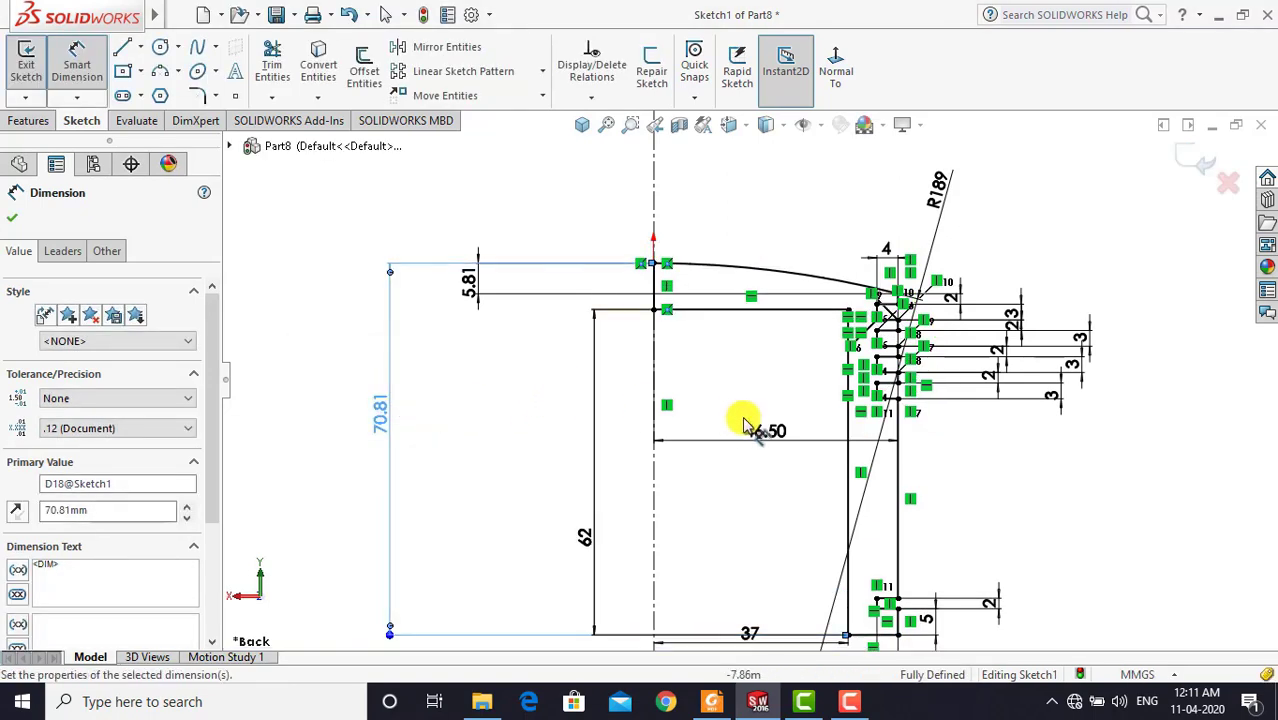
# Revolve the profile a full 360° about the centreline into Revolve1
pyautogui.press('Escape')
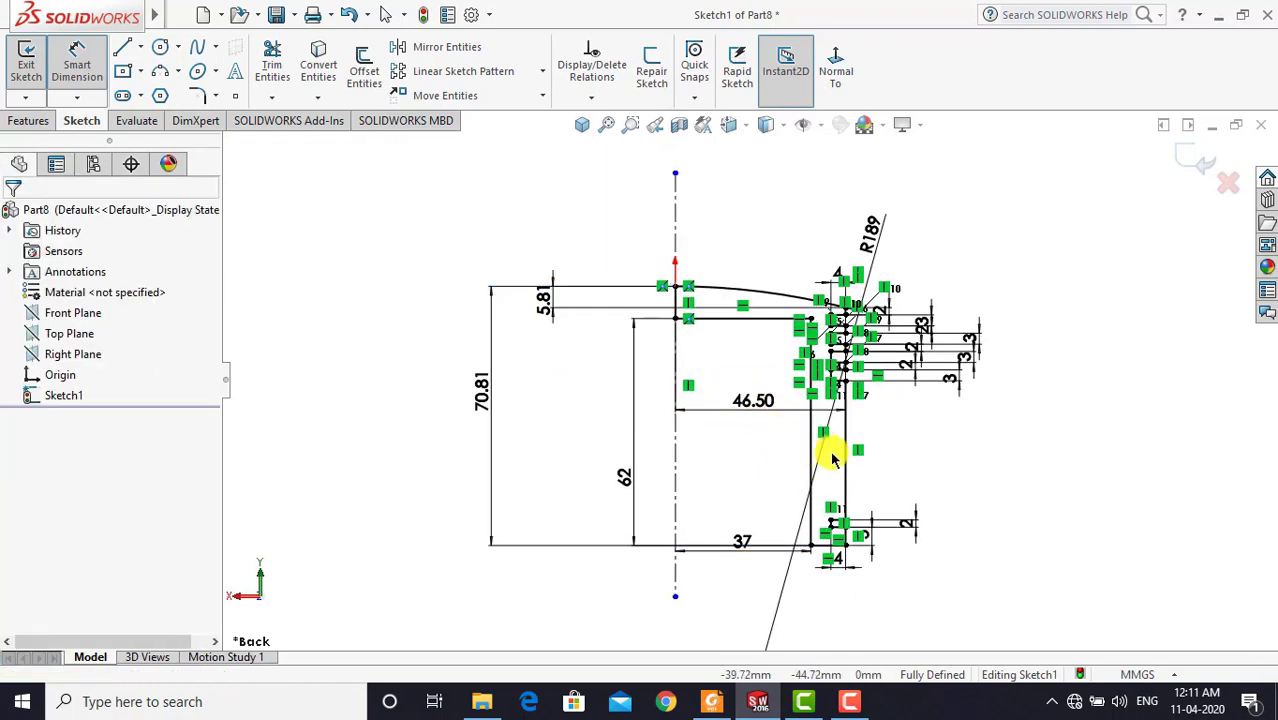
pyautogui.scroll(-2, 832, 457)
pyautogui.scroll(2, 832, 457)
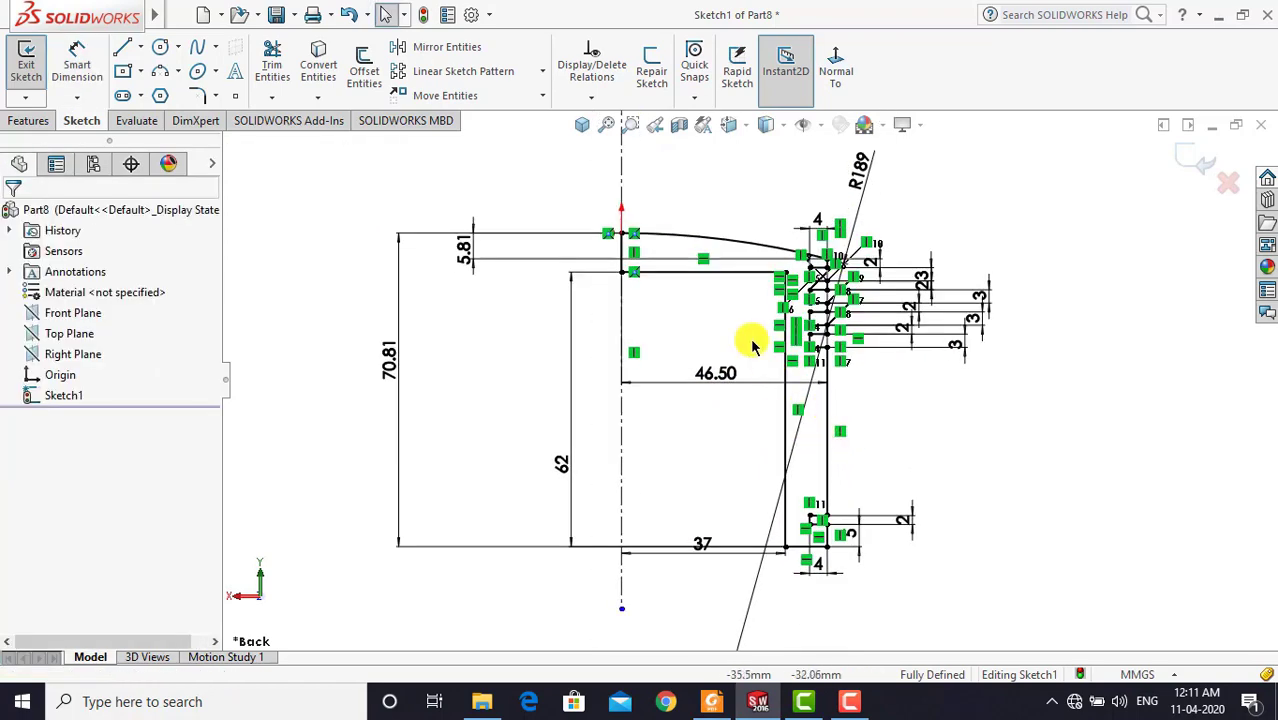
pyautogui.click(613, 245)
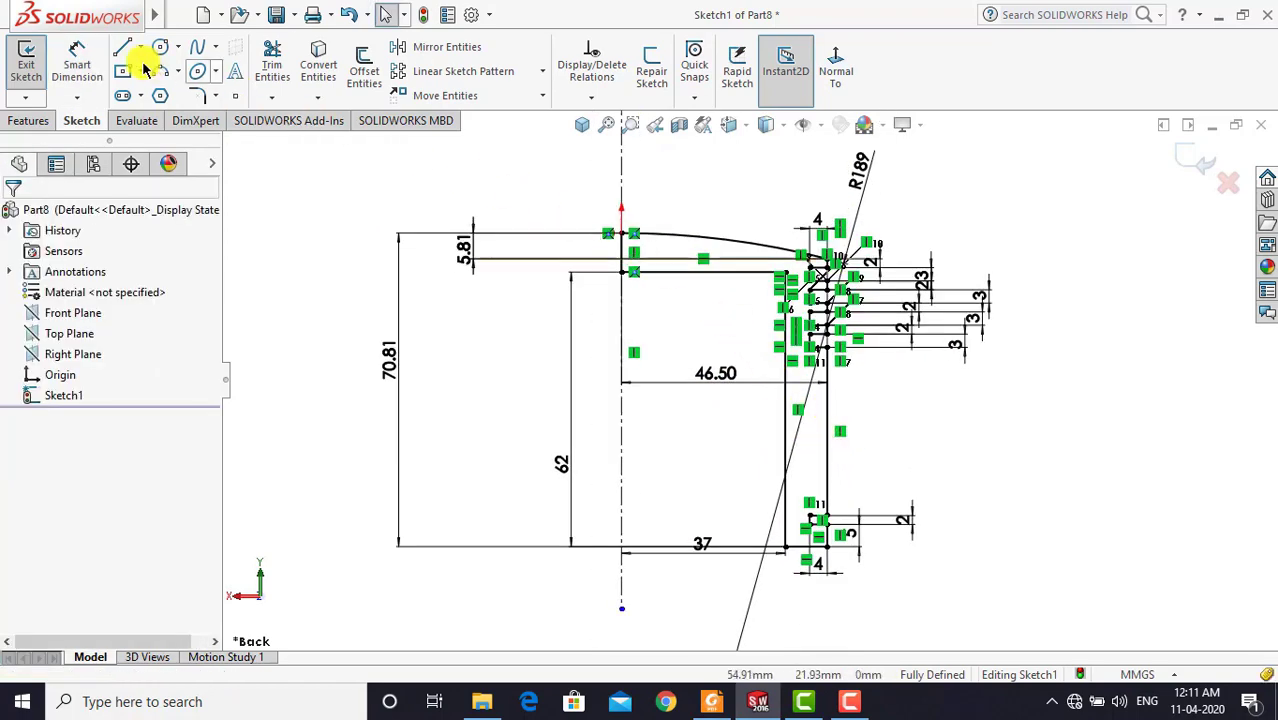
pyautogui.click(30, 60)
pyautogui.click(40, 122)
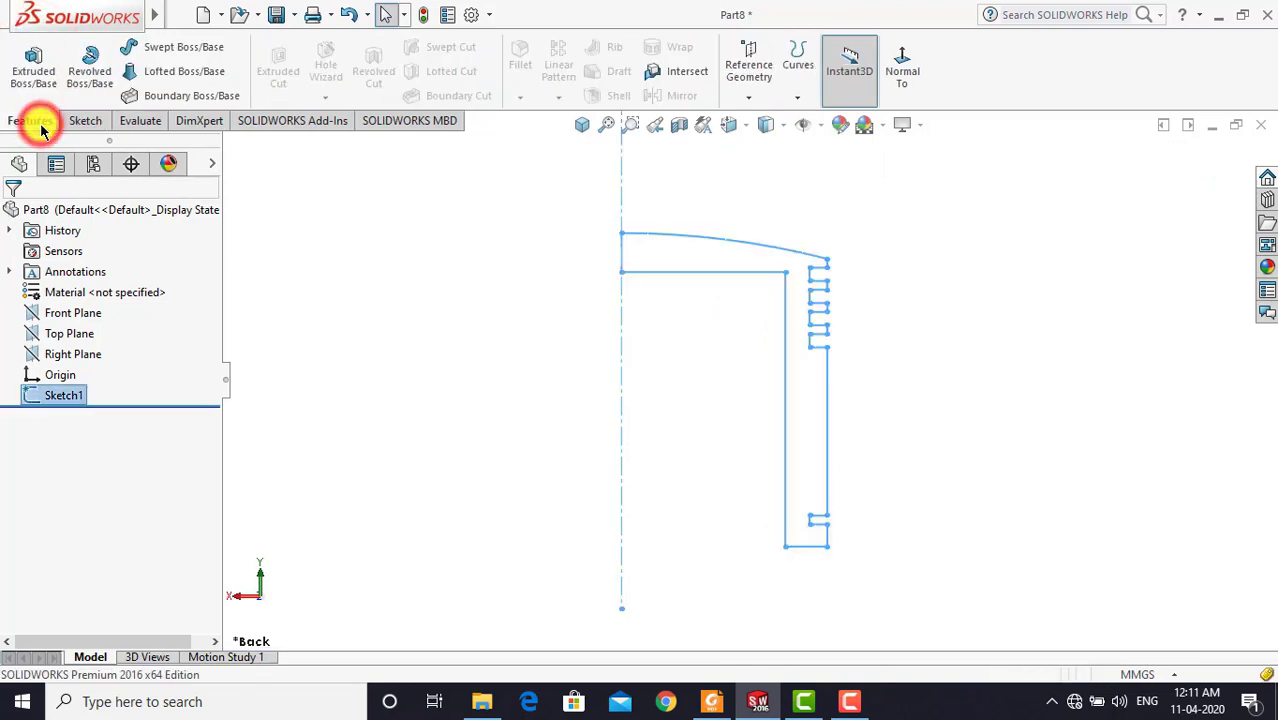
pyautogui.click(86, 78)
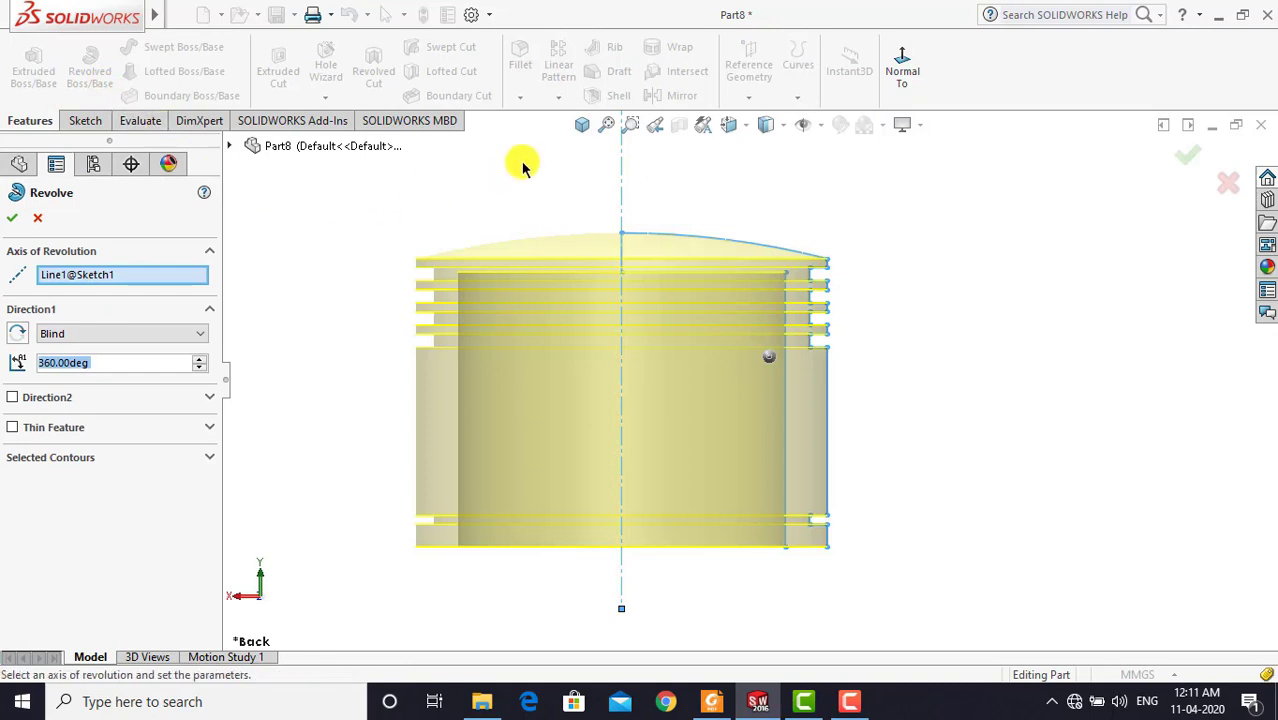
pyautogui.click(584, 128)
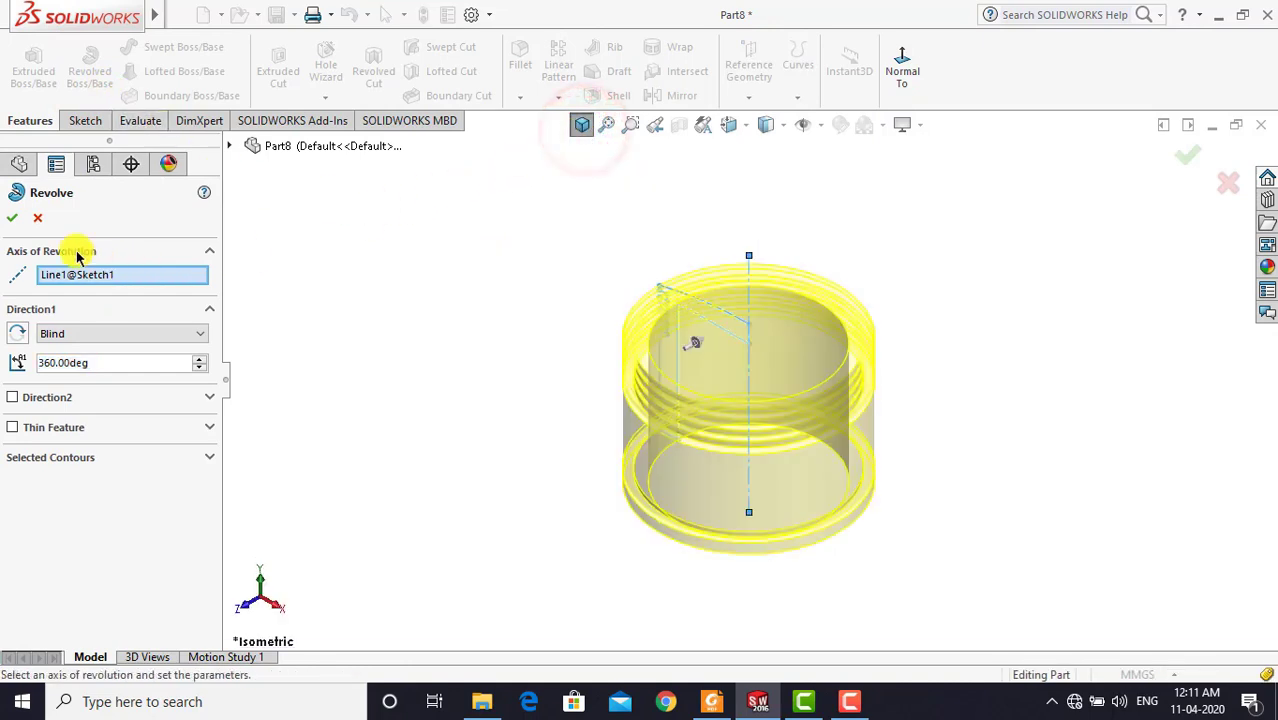
pyautogui.click(18, 217)
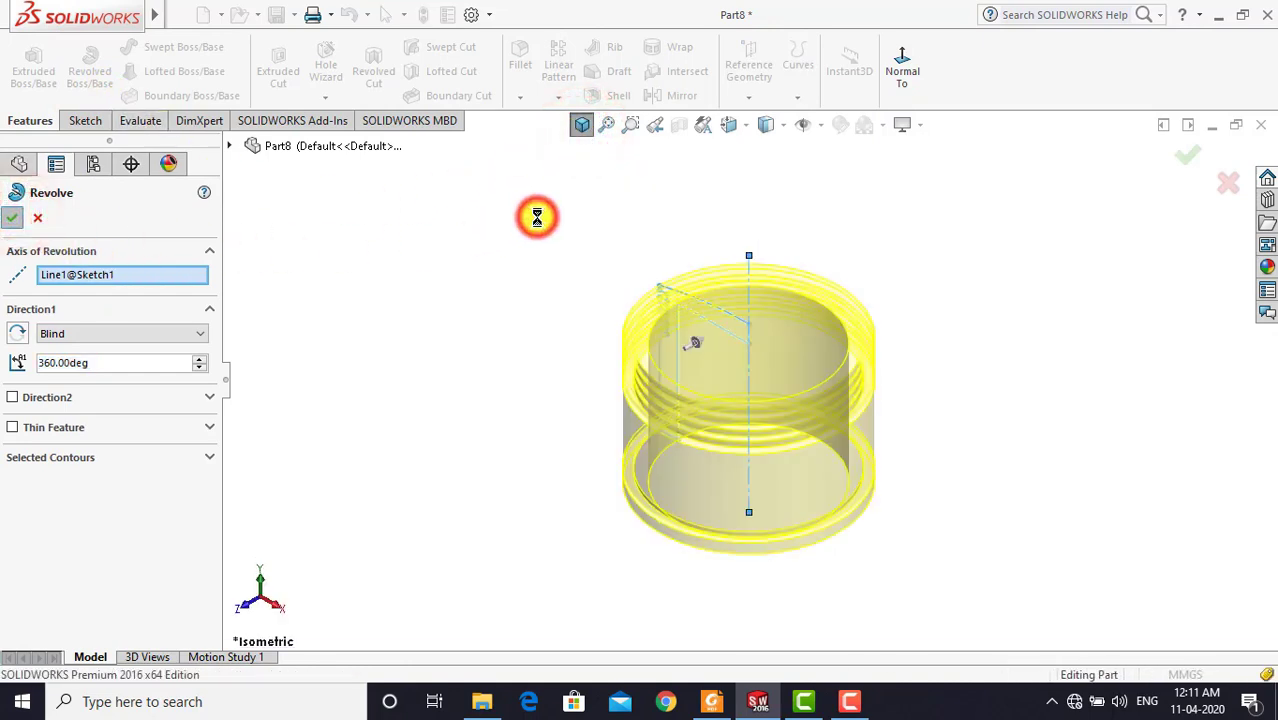
# Return to the isometric view and bring up the piston drawing PDF
pyautogui.click(582, 124)
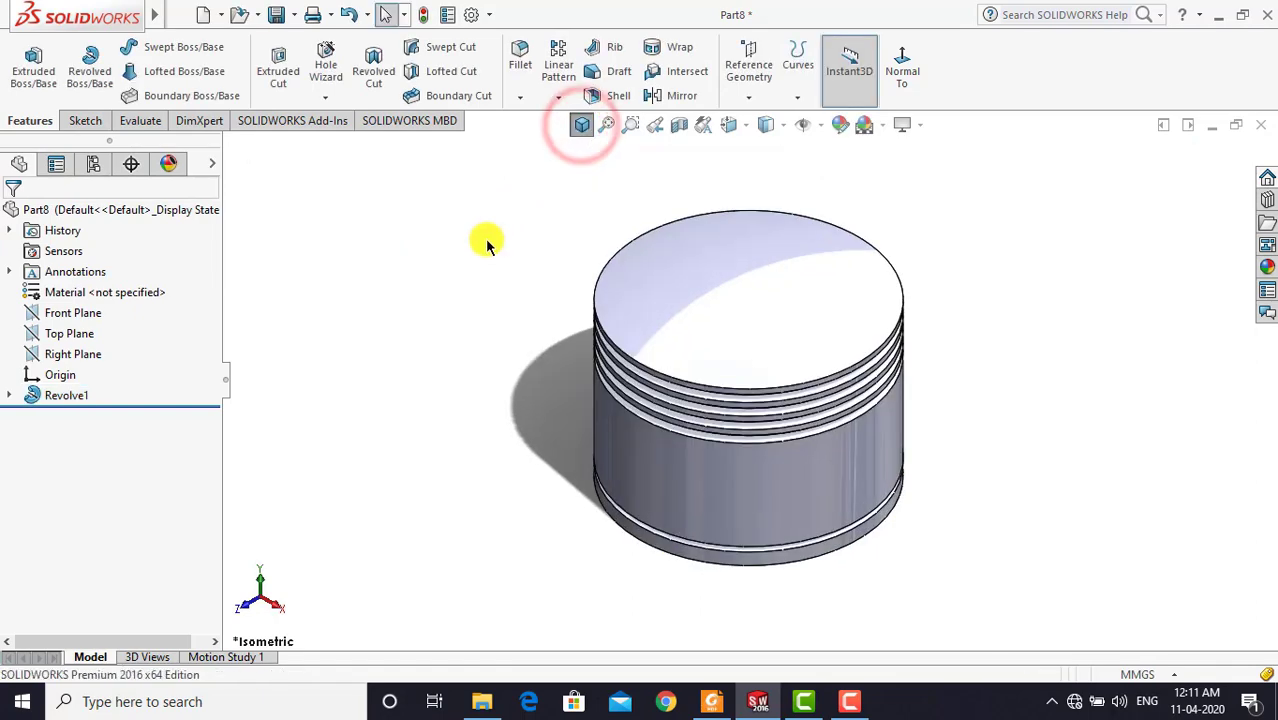
pyautogui.click(487, 241)
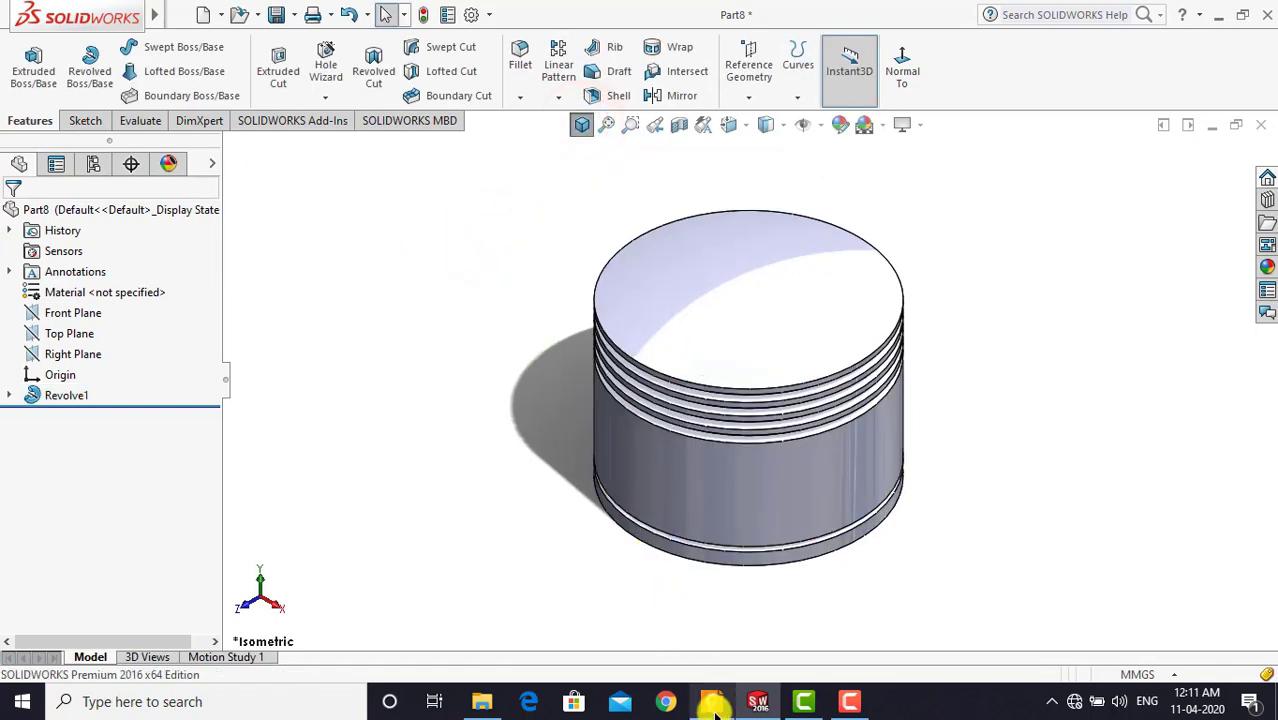
pyautogui.click(713, 706)
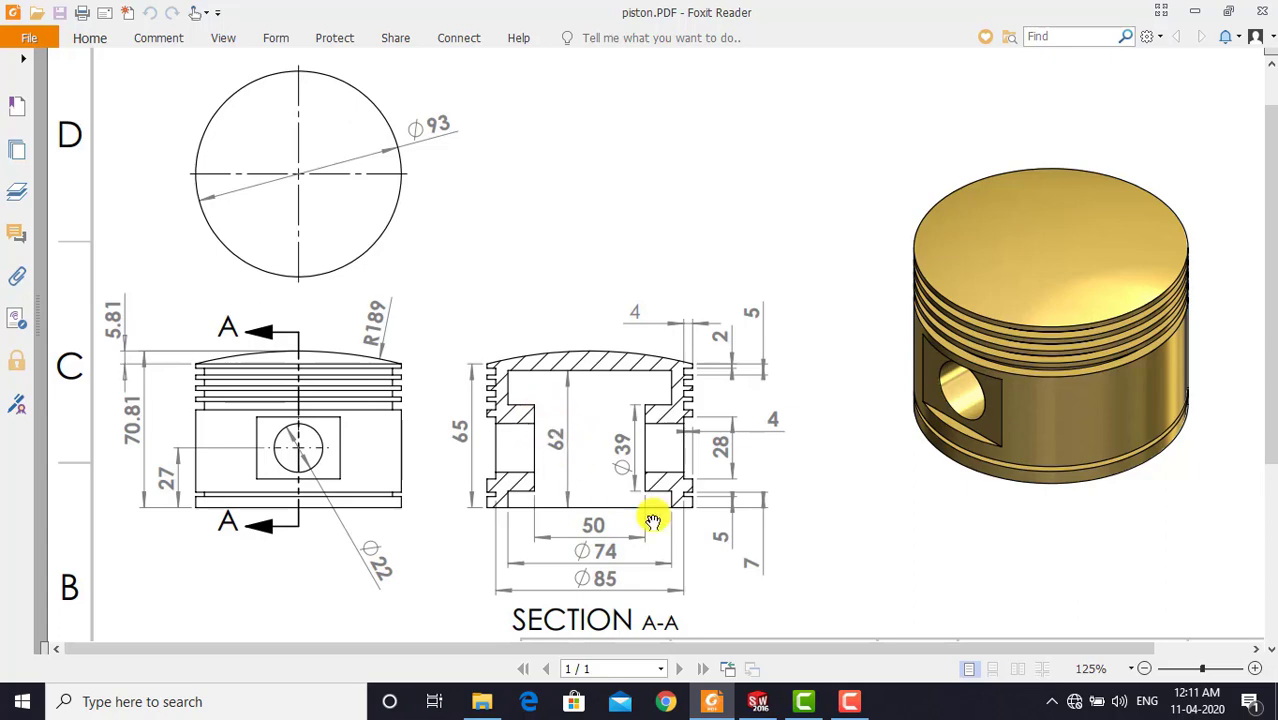
# Switch from Foxit Reader back to the SOLIDWORKS part showing Revolve1
pyautogui.click(757, 701)
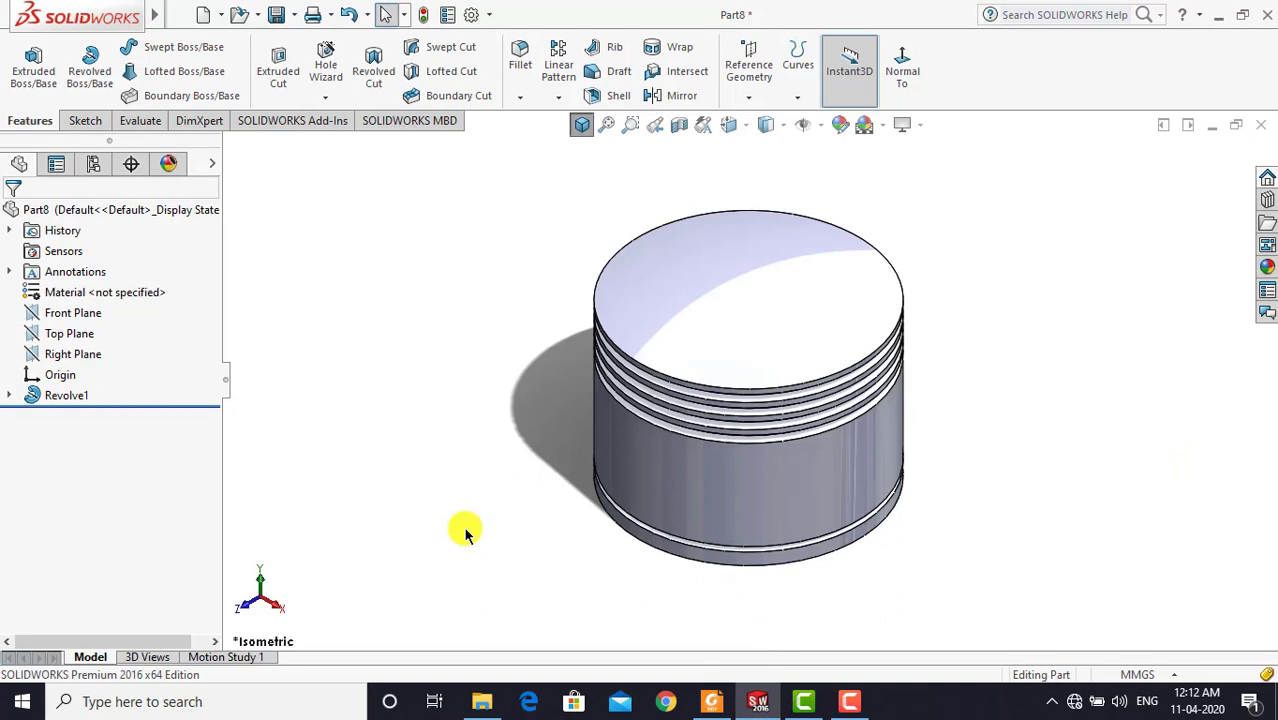
# Create reference plane Plane1 offset 25 mm from the Front Plane
pyautogui.click(748, 96)
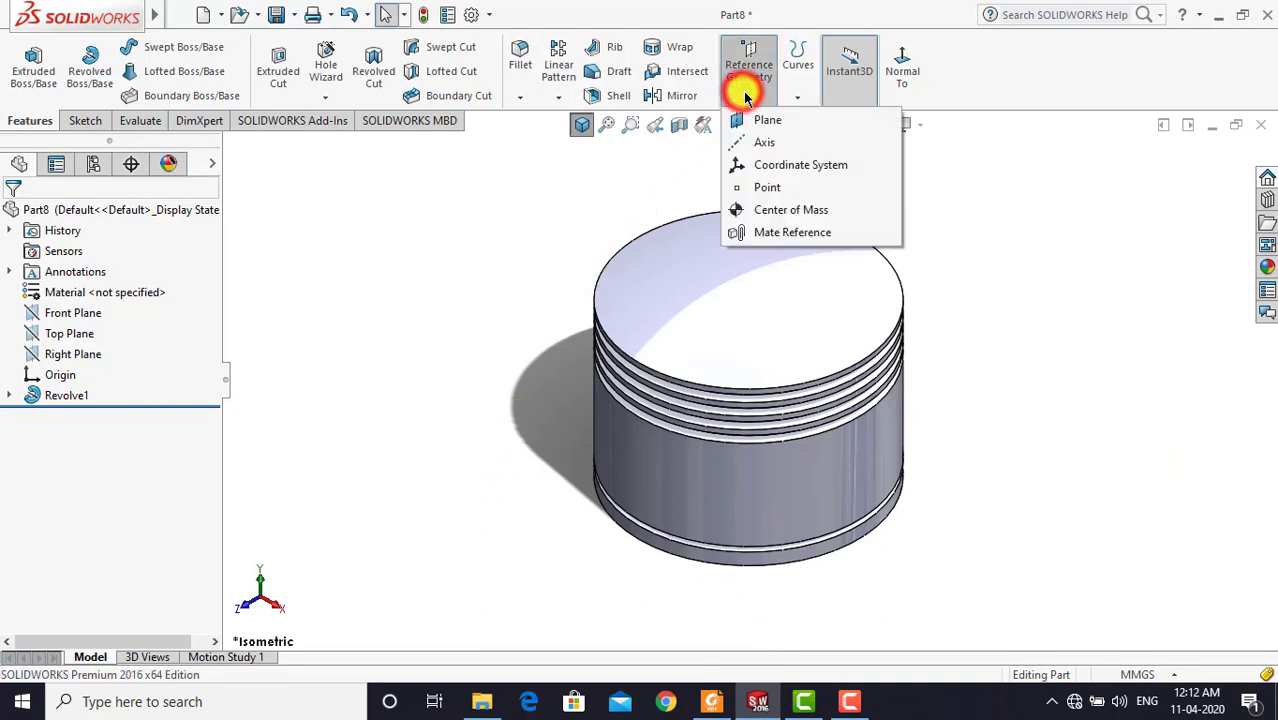
pyautogui.click(762, 121)
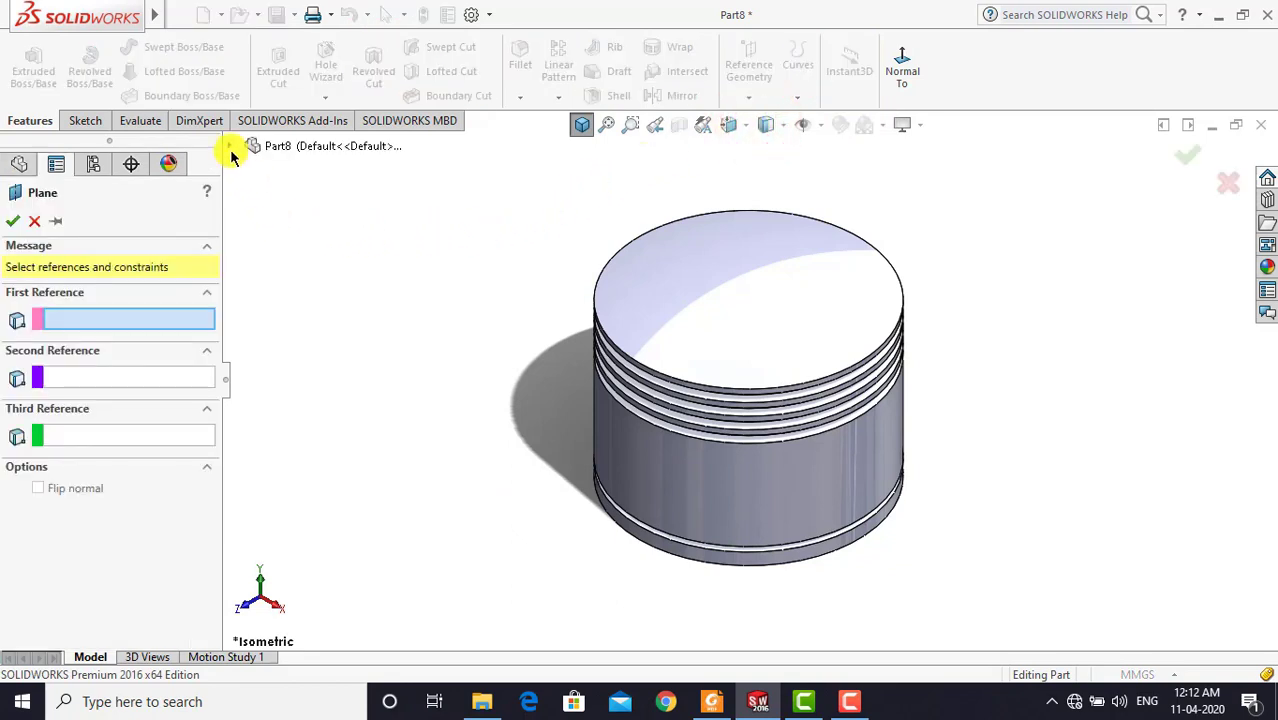
pyautogui.click(230, 146)
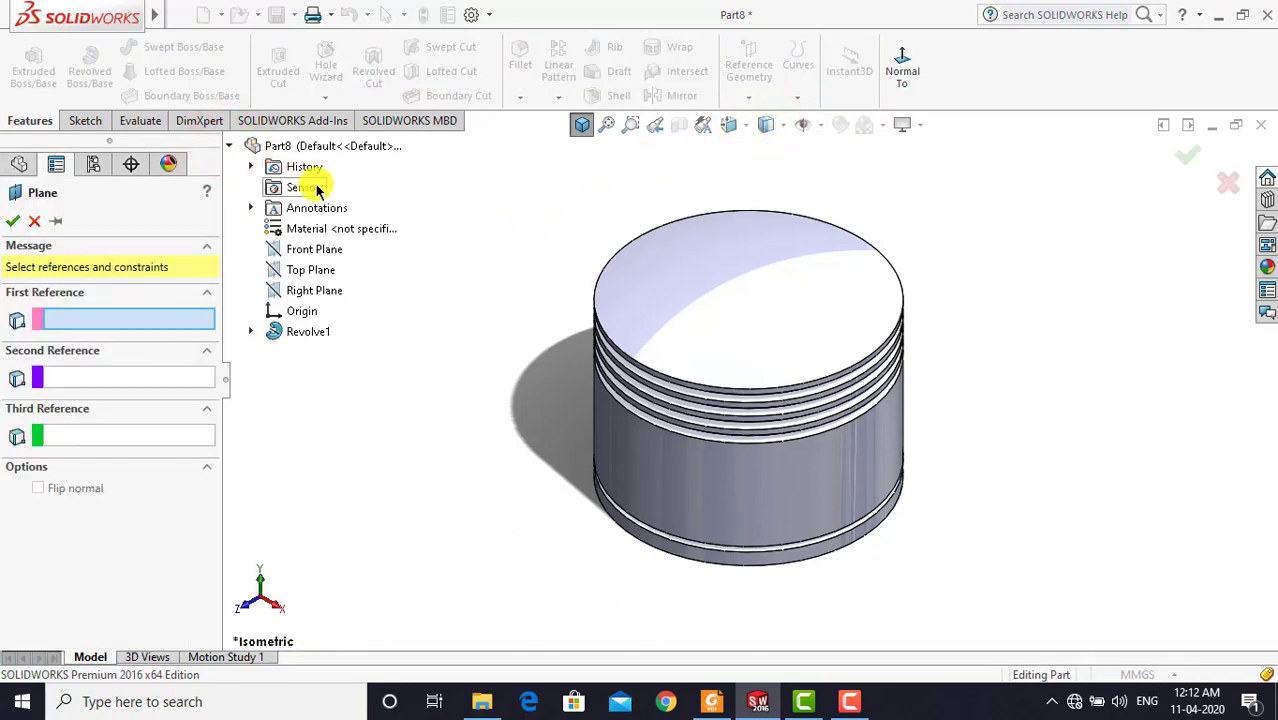
pyautogui.click(316, 253)
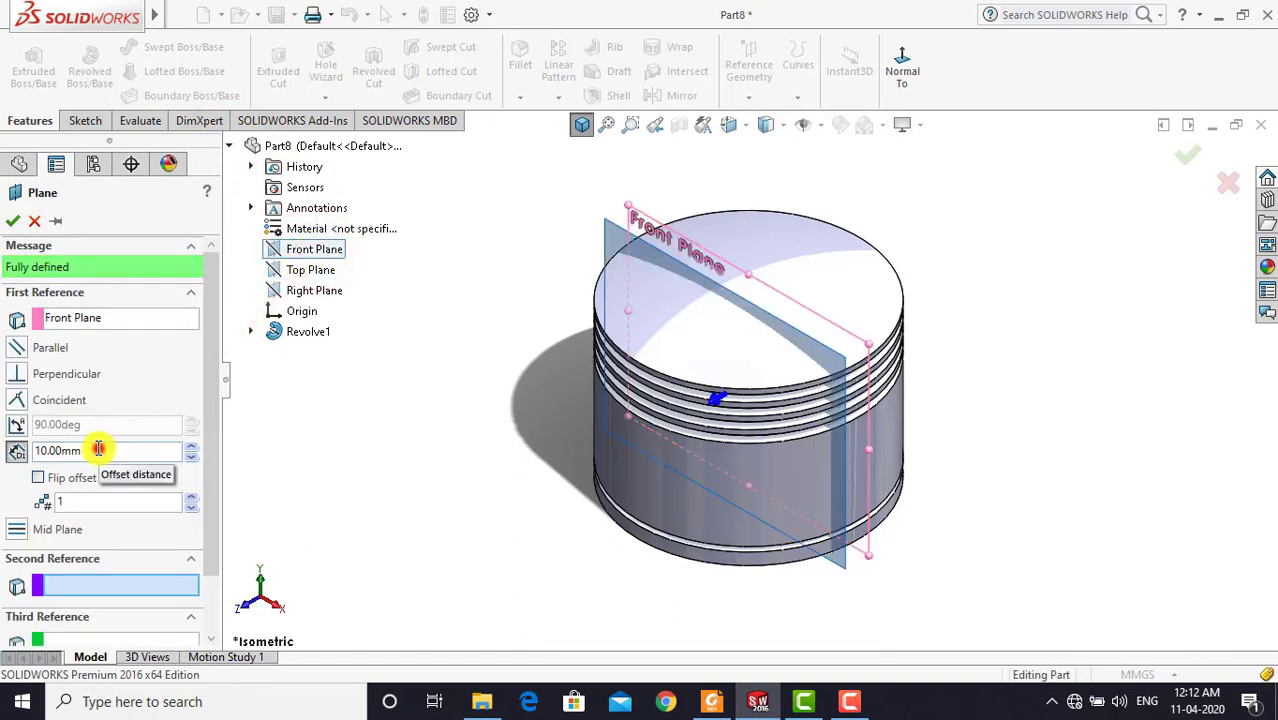
pyautogui.write('25')
pyautogui.press('Return')
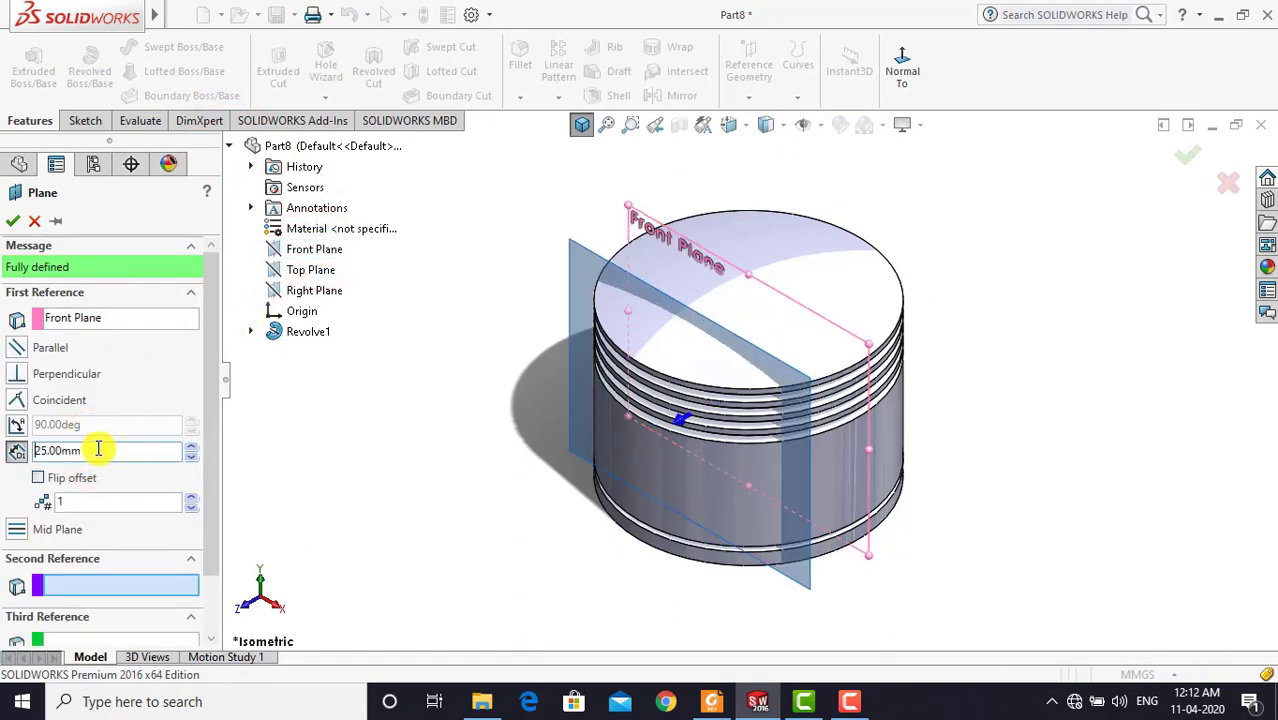
pyautogui.click(14, 222)
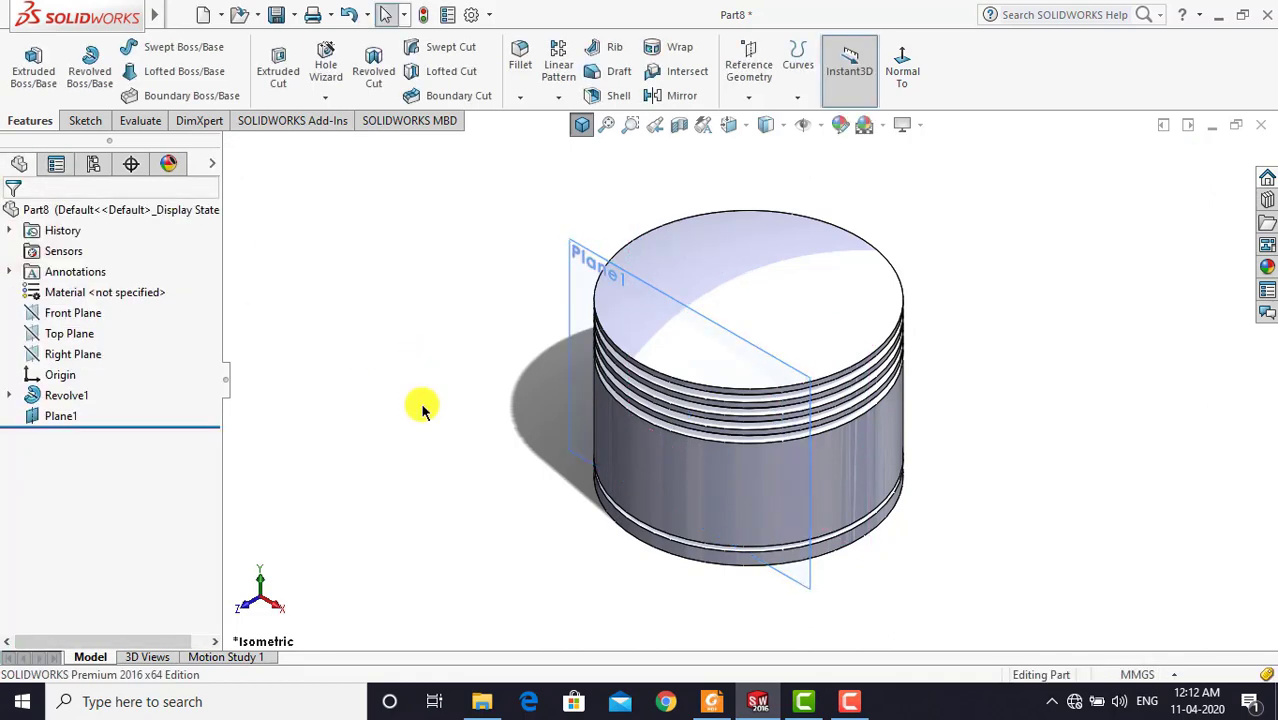
# Open Sketch2 on Plane1 viewed normal to it, then consult the piston drawing PDF
pyautogui.click(78, 118)
pyautogui.click(28, 58)
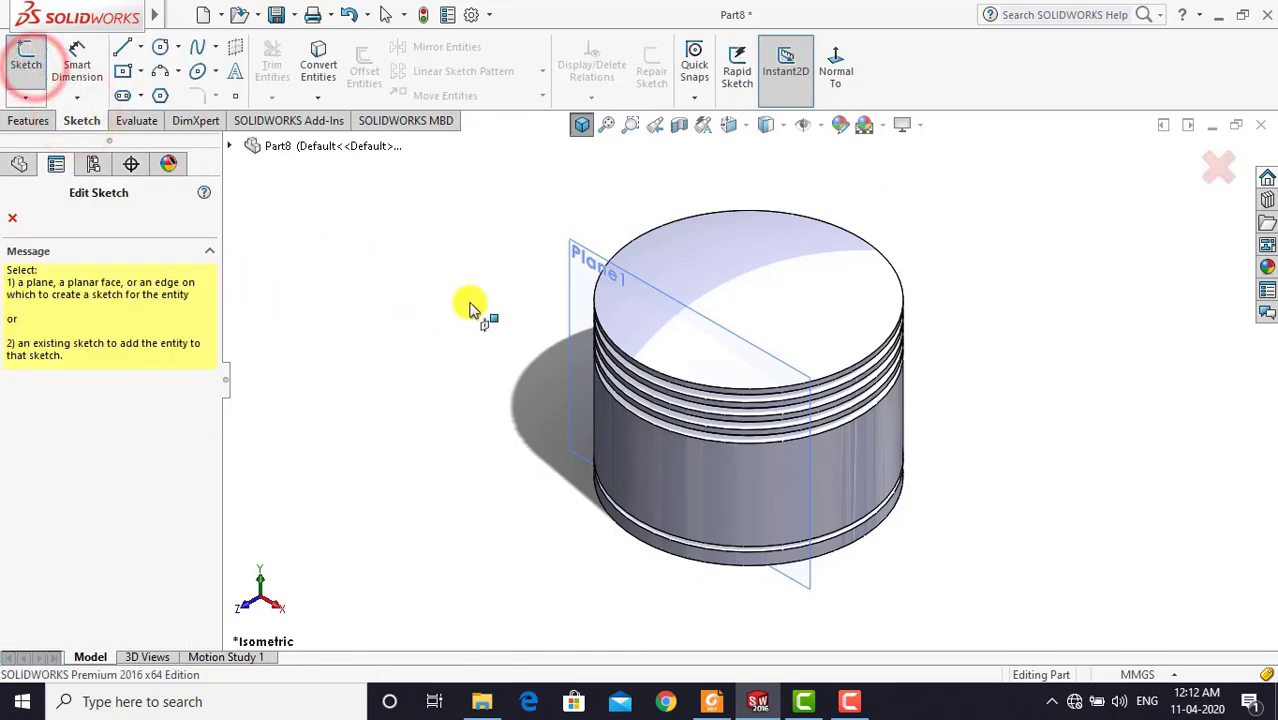
pyautogui.click(566, 258)
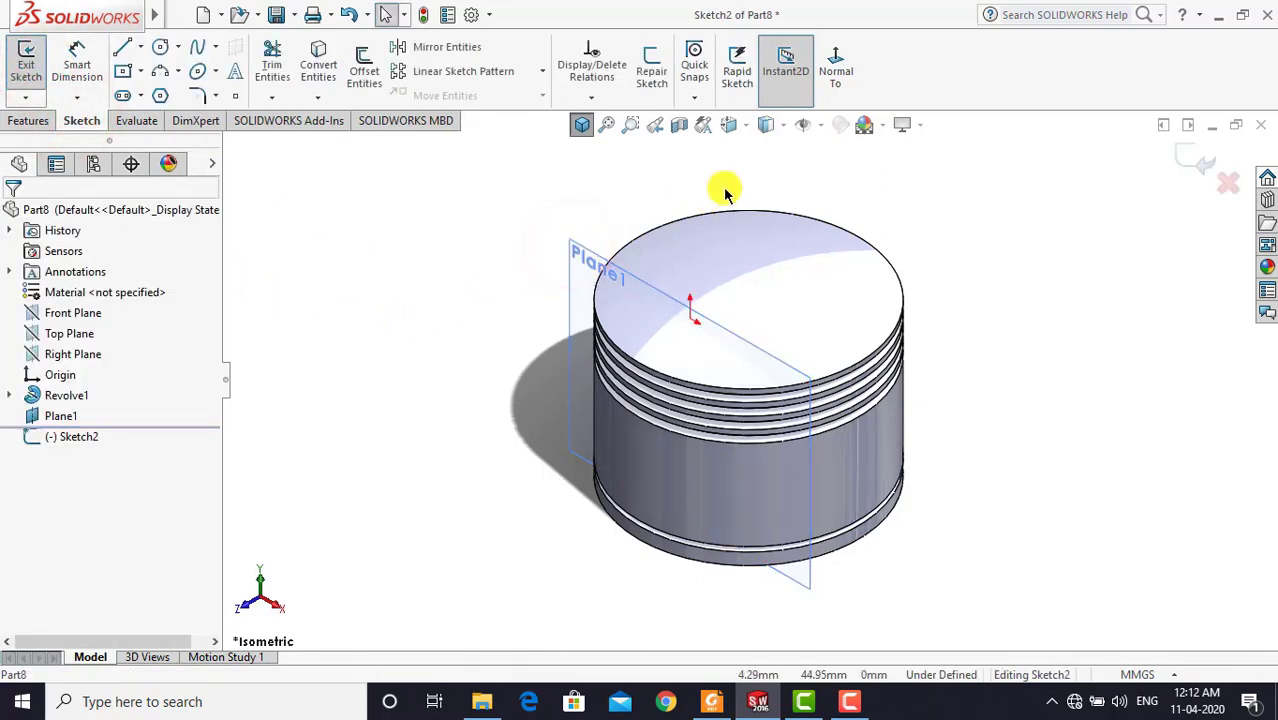
pyautogui.click(833, 70)
pyautogui.click(365, 294)
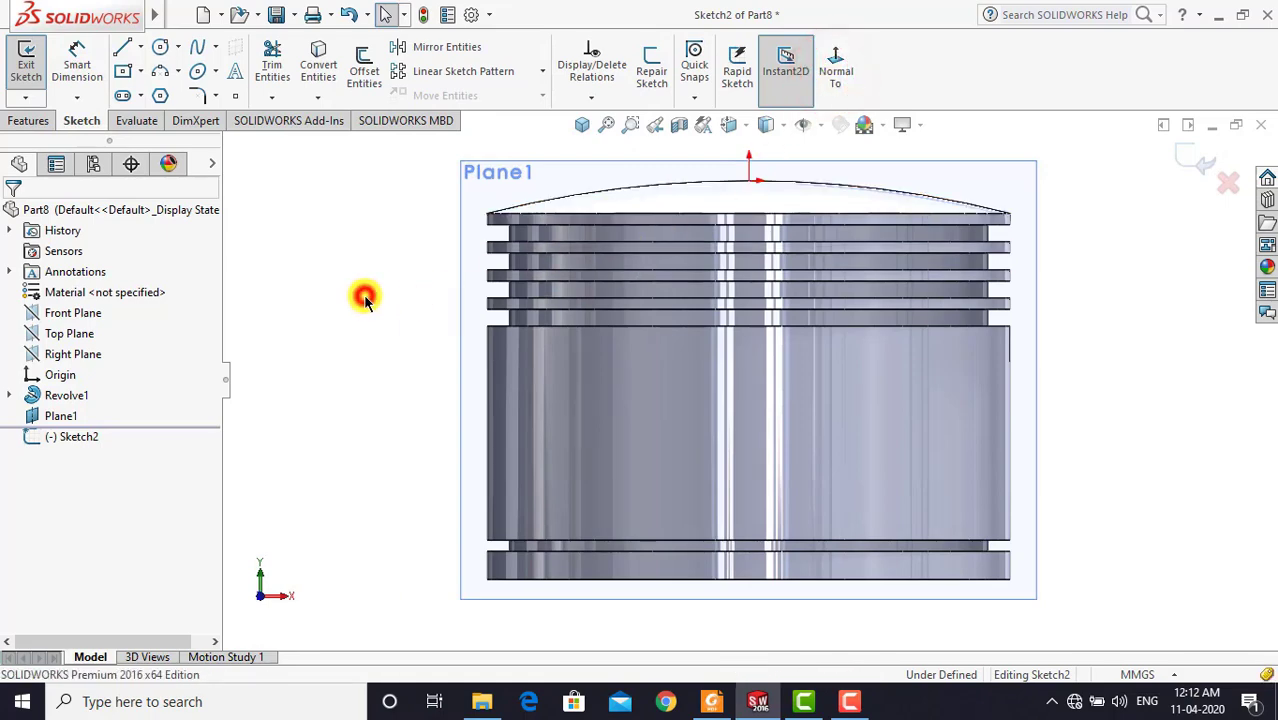
pyautogui.click(711, 701)
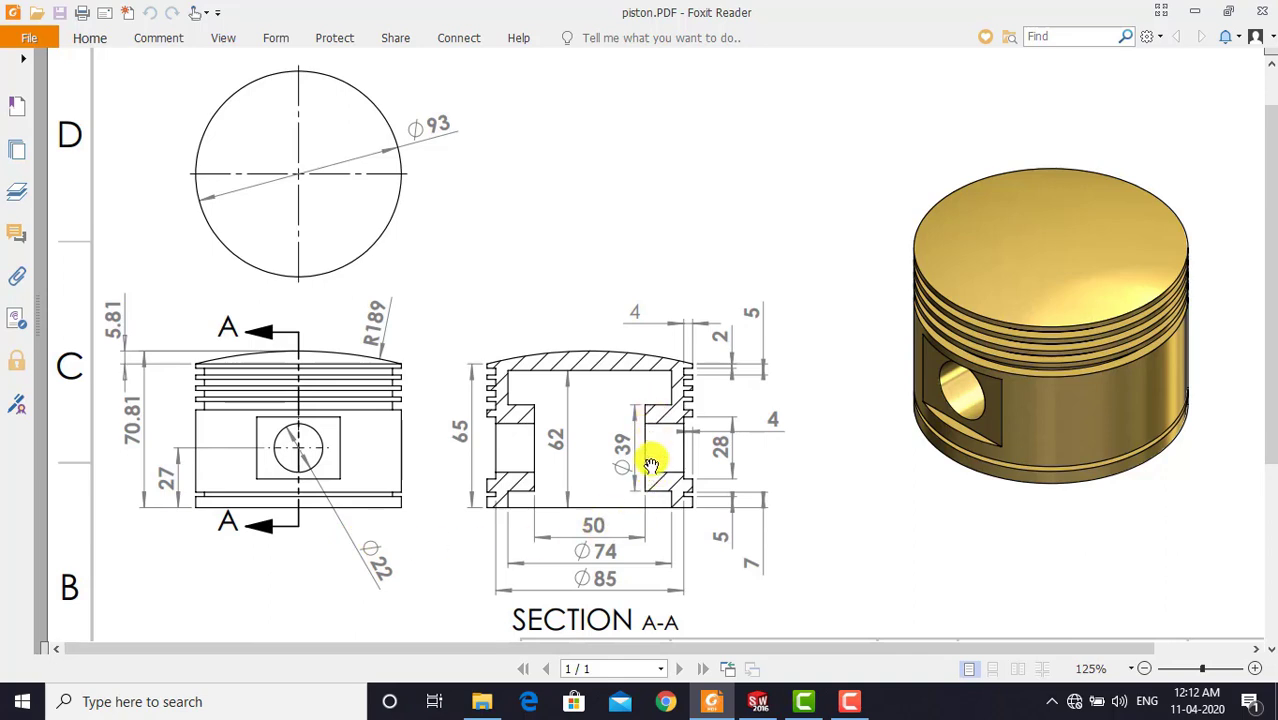
# Back in SOLIDWORKS, draw a circle near the origin and dimension it to Ø39
pyautogui.click(755, 705)
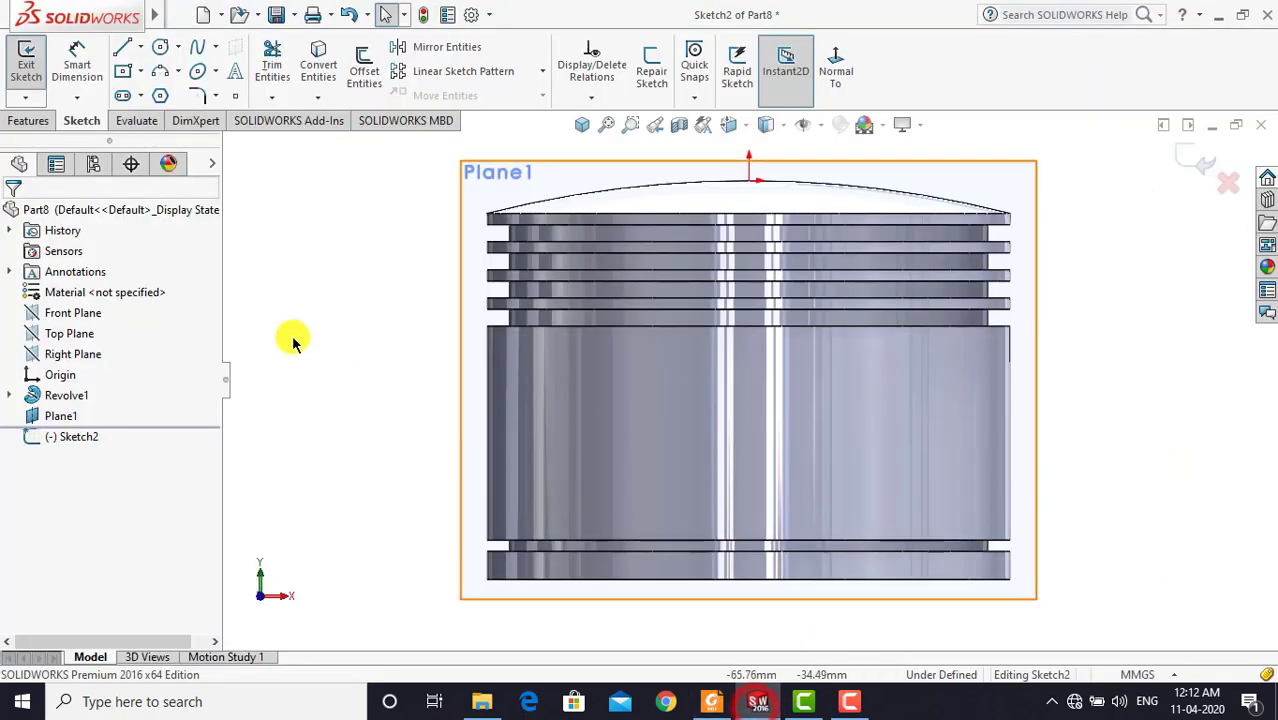
pyautogui.click(163, 52)
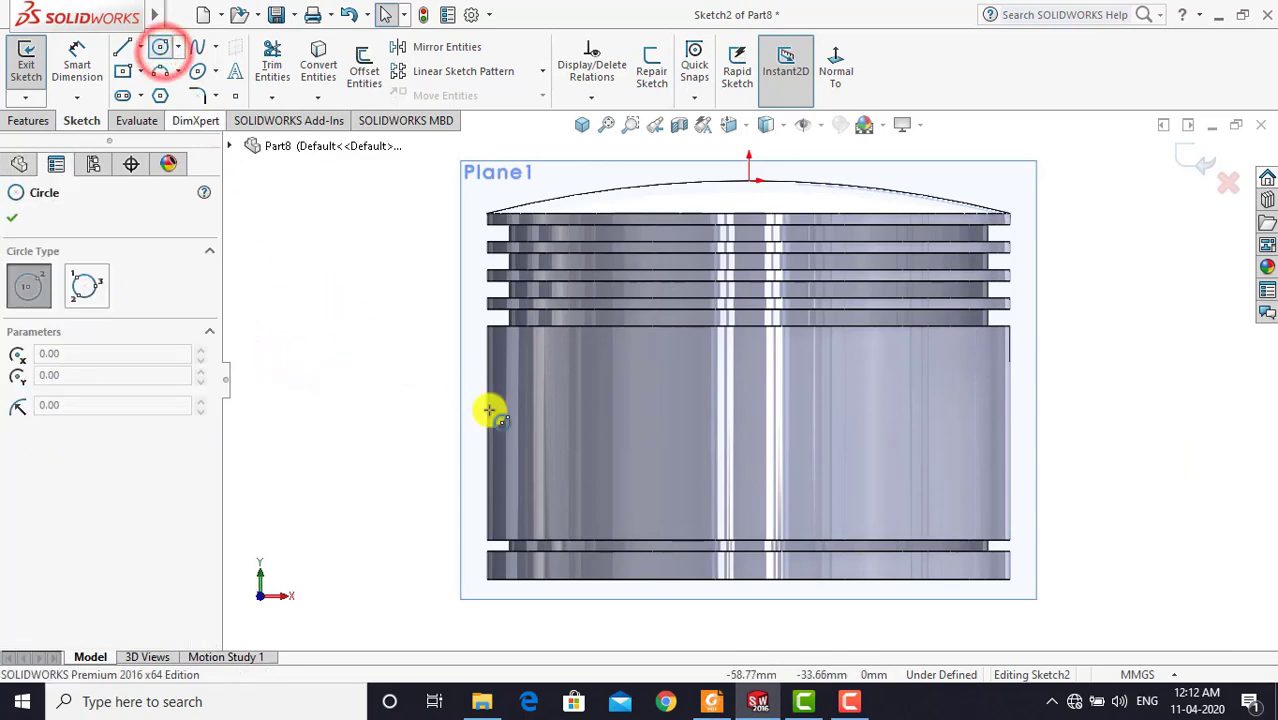
pyautogui.click(748, 423)
pyautogui.click(828, 486)
pyautogui.press('Escape')
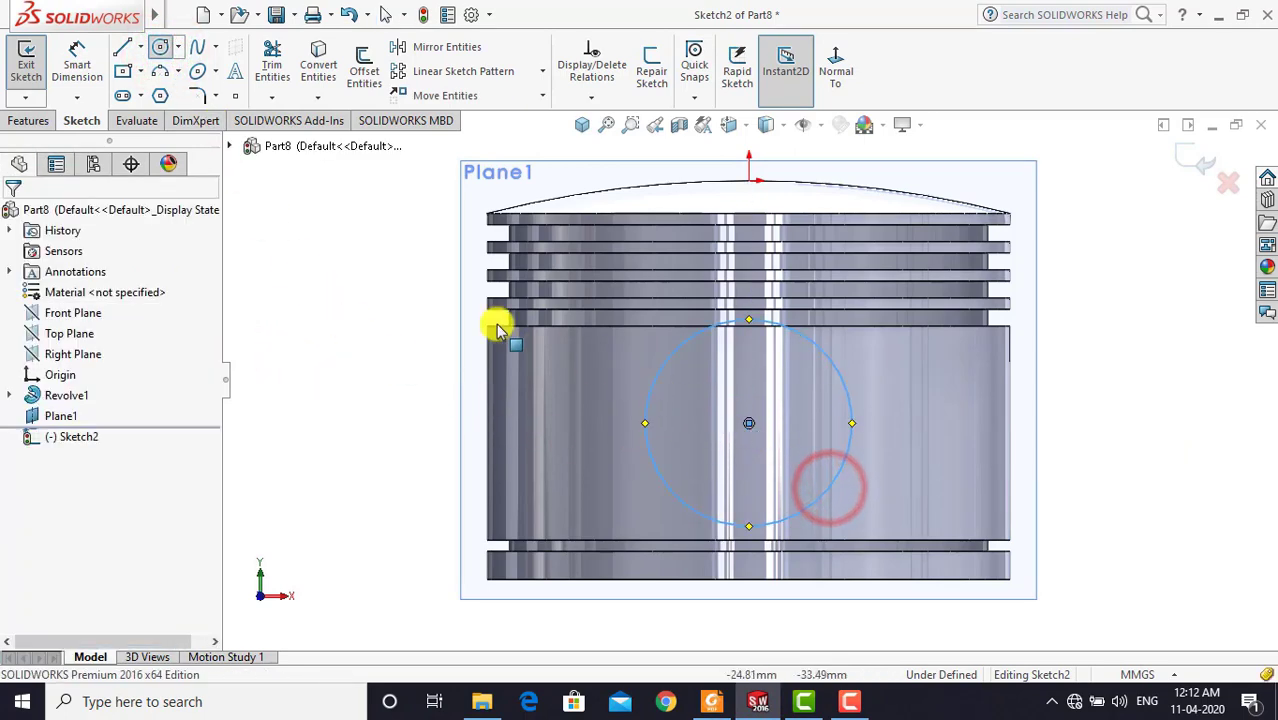
pyautogui.click(77, 62)
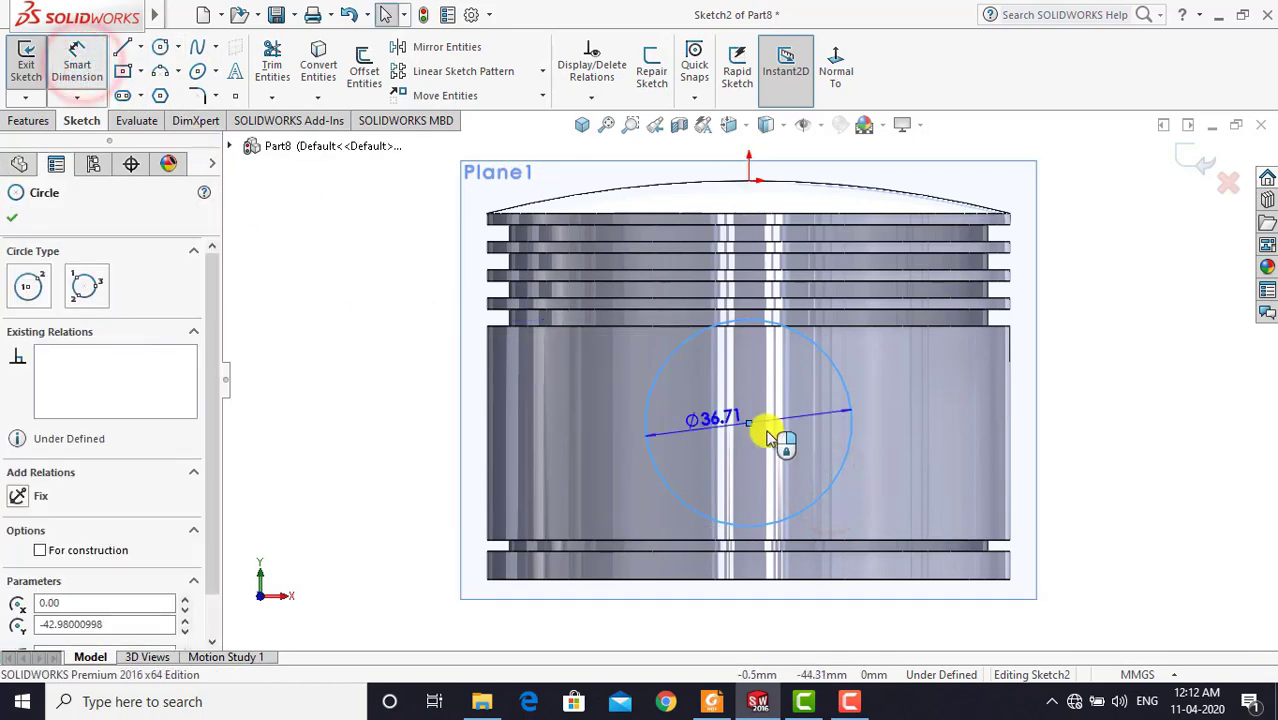
pyautogui.click(1064, 406)
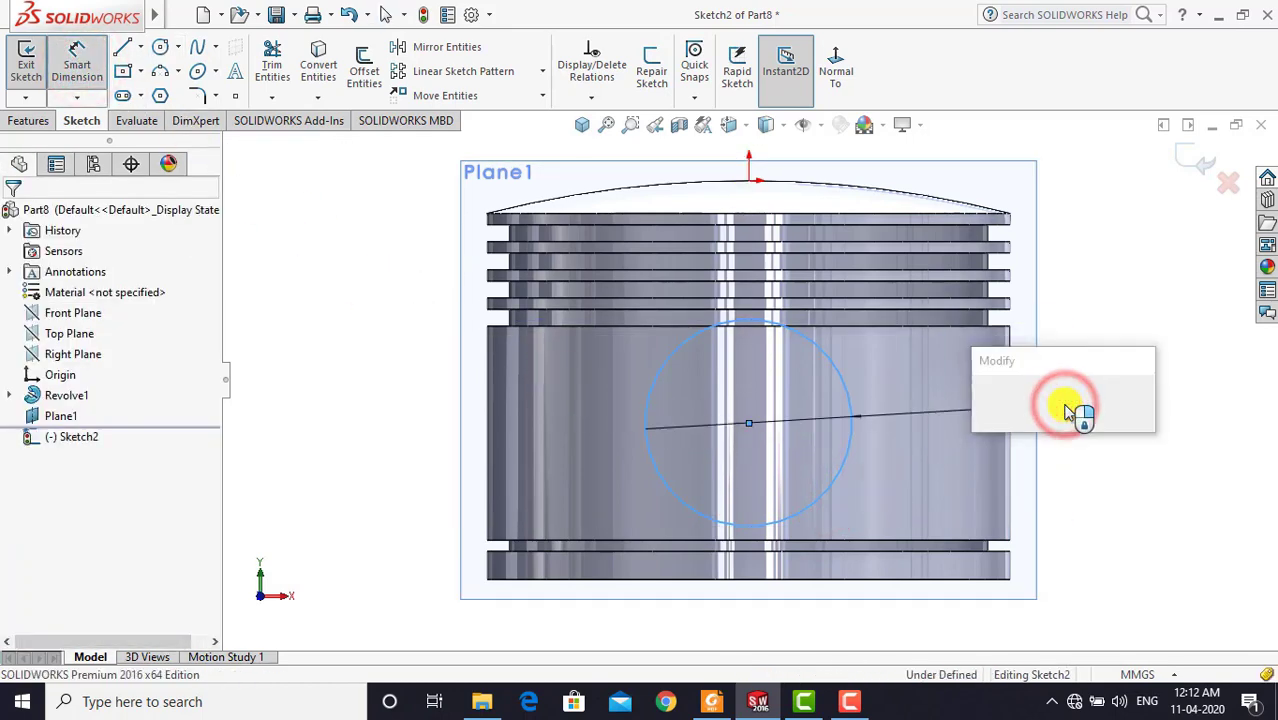
pyautogui.write('39')
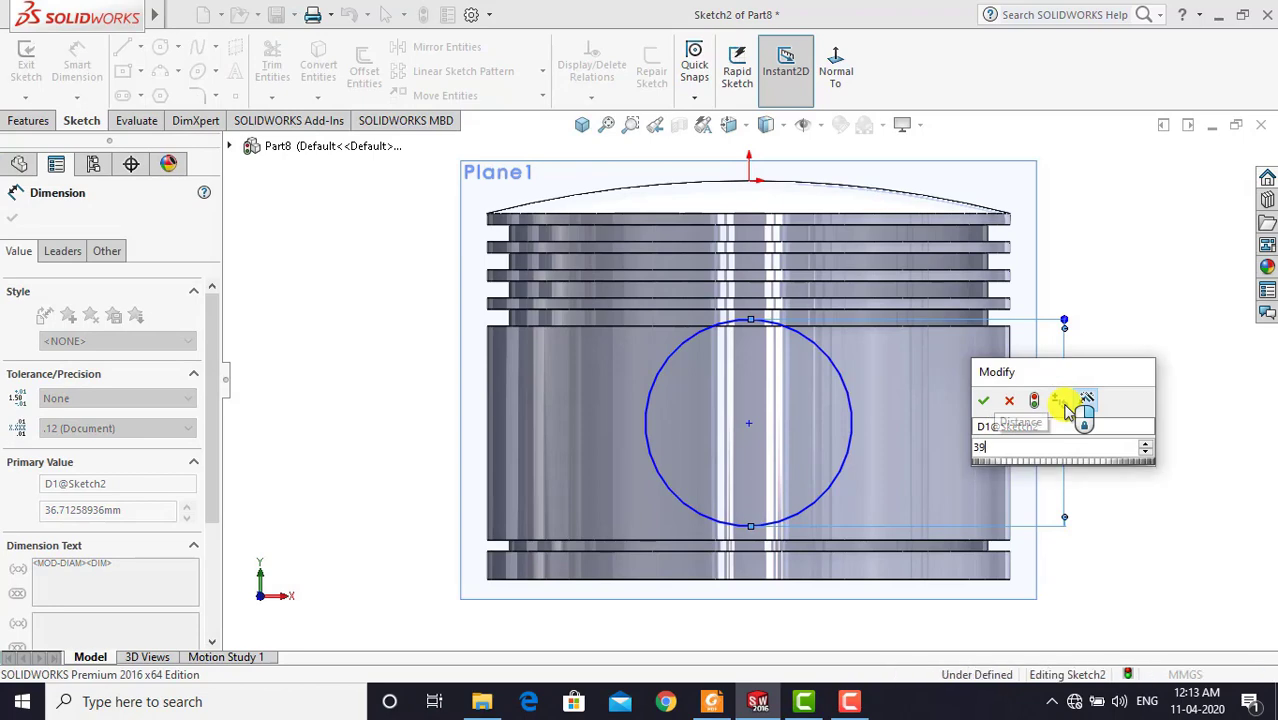
pyautogui.press('Return')
pyautogui.click(1103, 420)
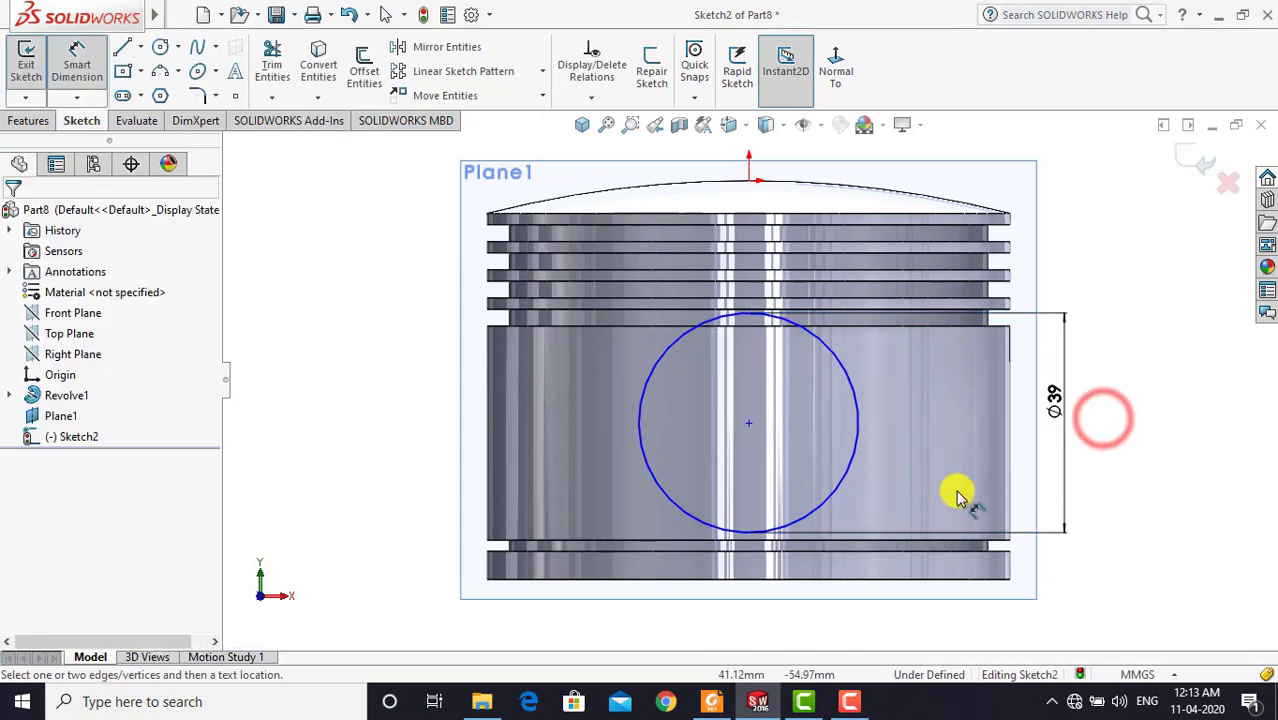
# Dimension the circle's centre 27 mm above the piston's bottom edge
pyautogui.click(749, 424)
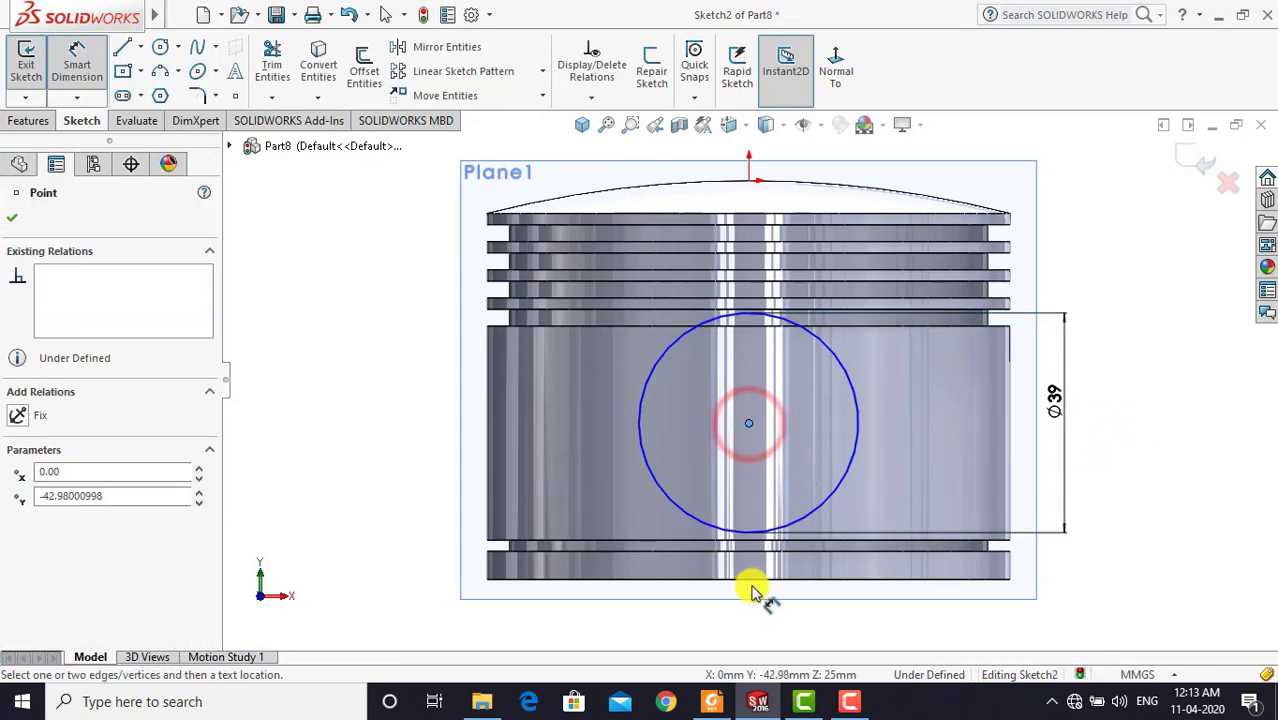
pyautogui.click(1145, 502)
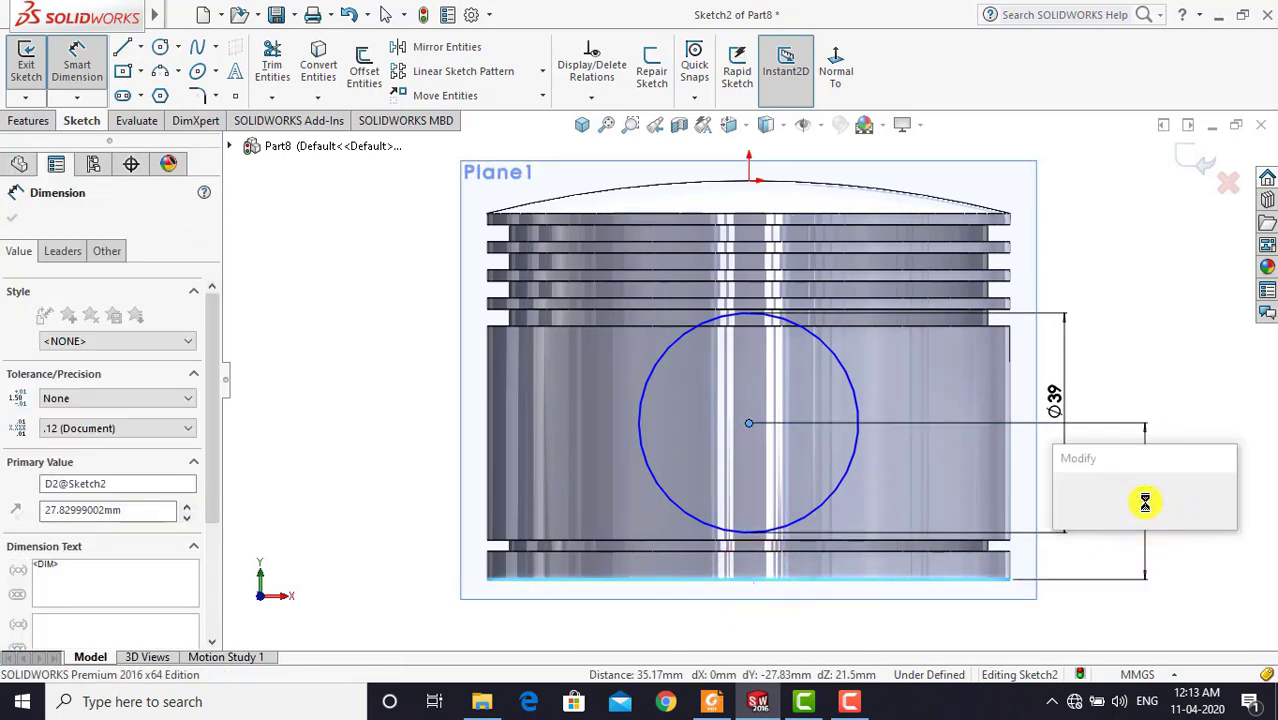
pyautogui.press('Return')
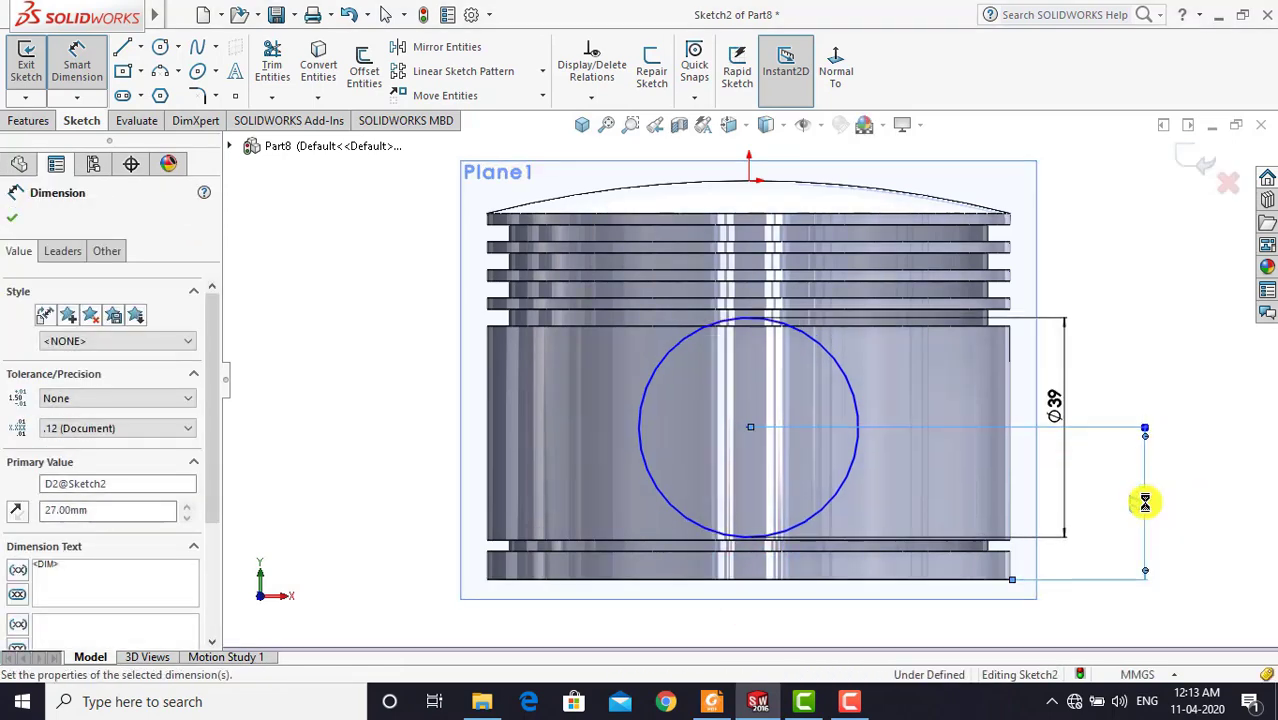
pyautogui.click(1172, 345)
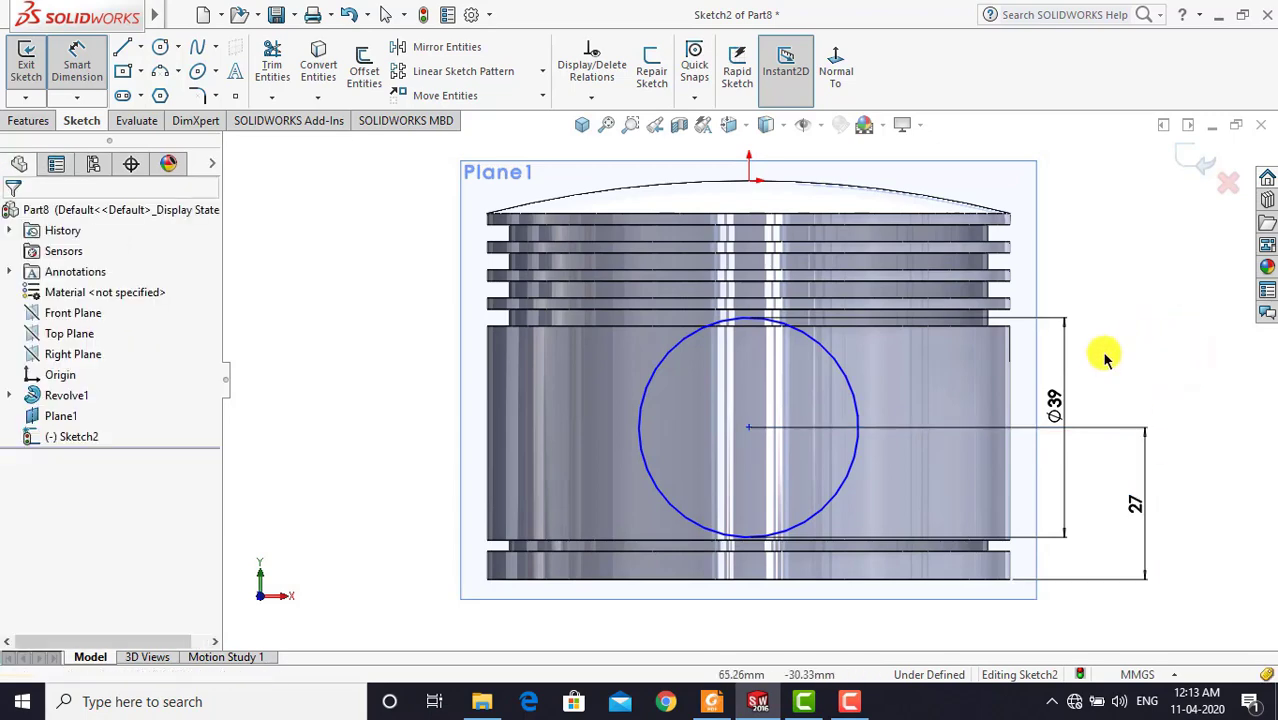
pyautogui.press('Escape')
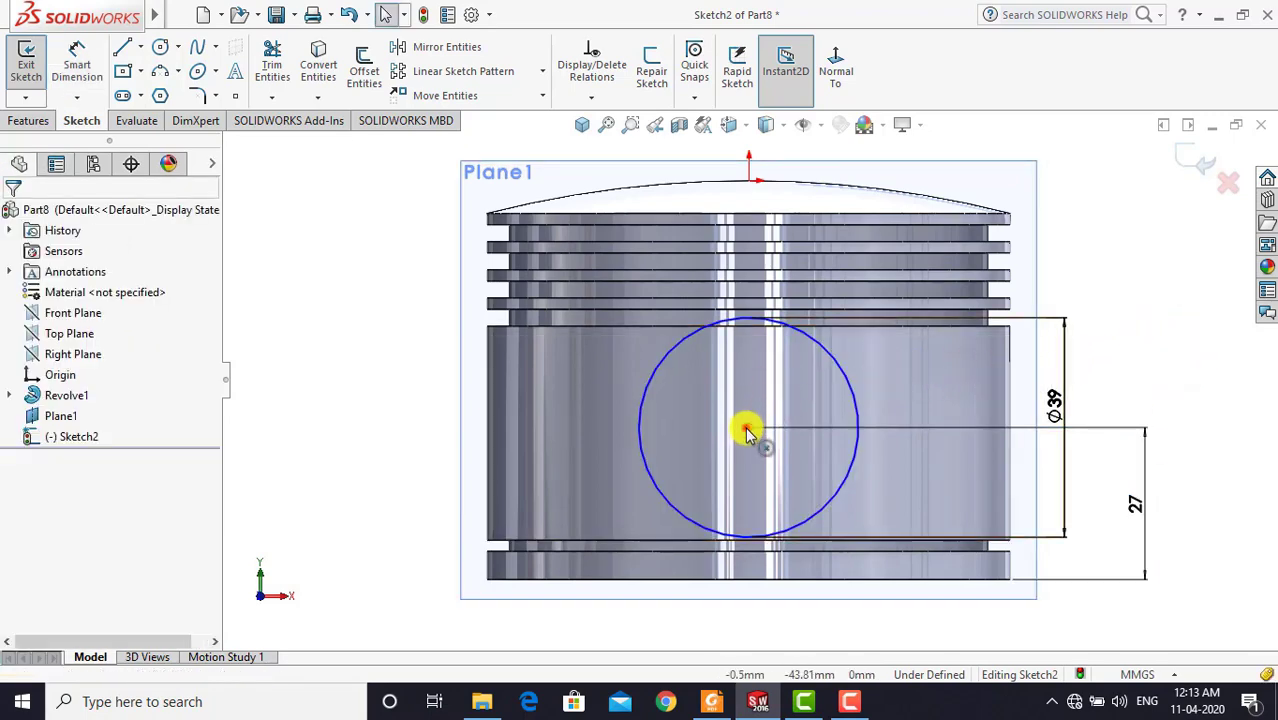
# Add a Vertical relation between the circle centre and the crown's top point
pyautogui.click(747, 430)
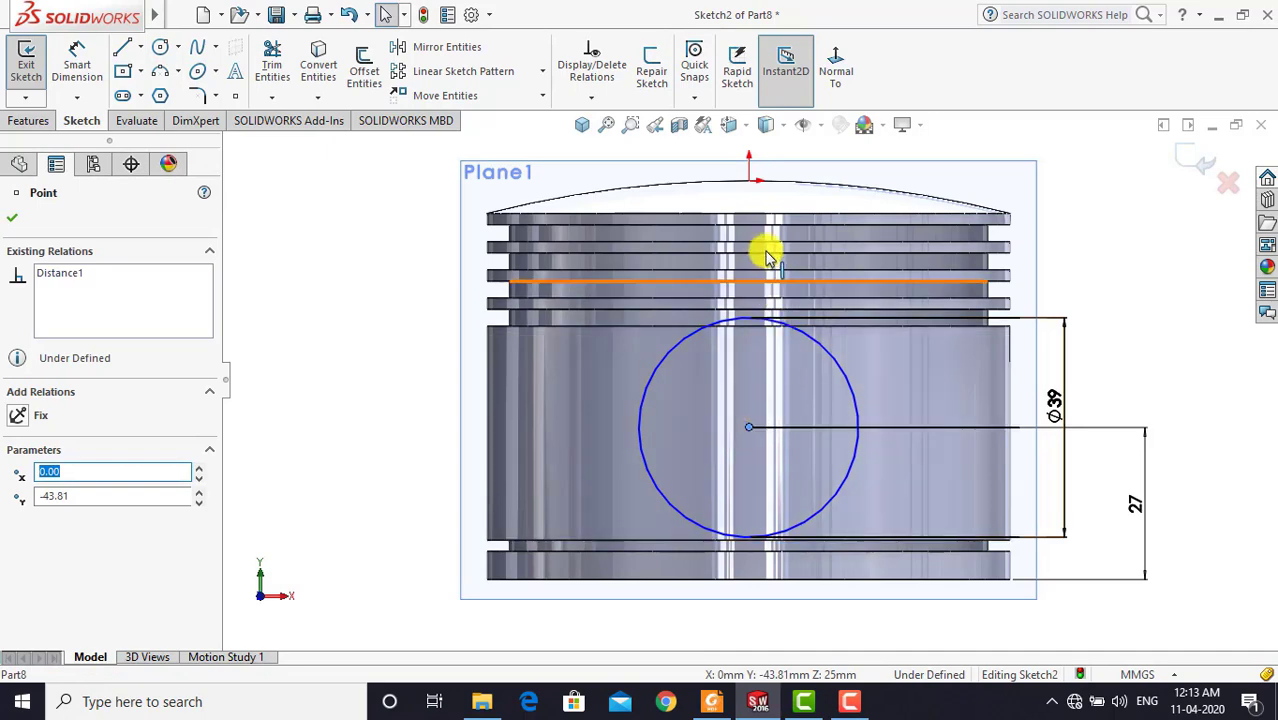
pyautogui.keyDown('ctrl'); pyautogui.click(749, 182); pyautogui.keyUp('ctrl')
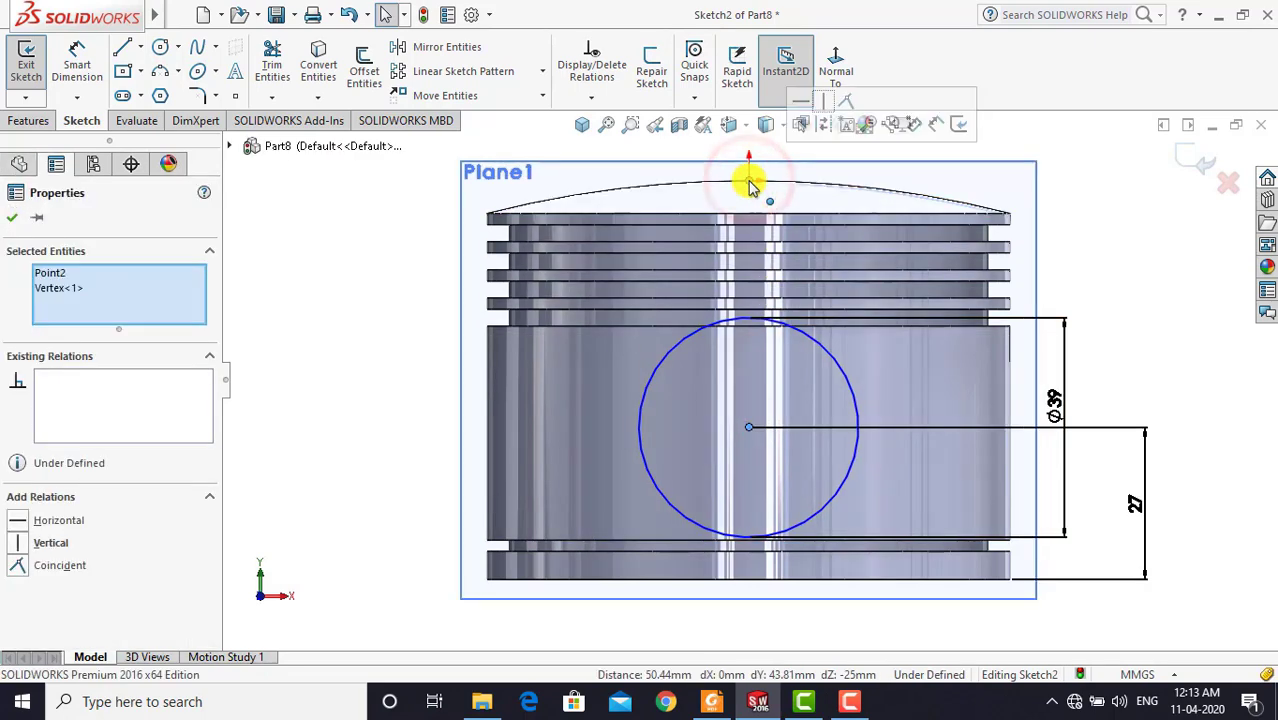
pyautogui.click(821, 104)
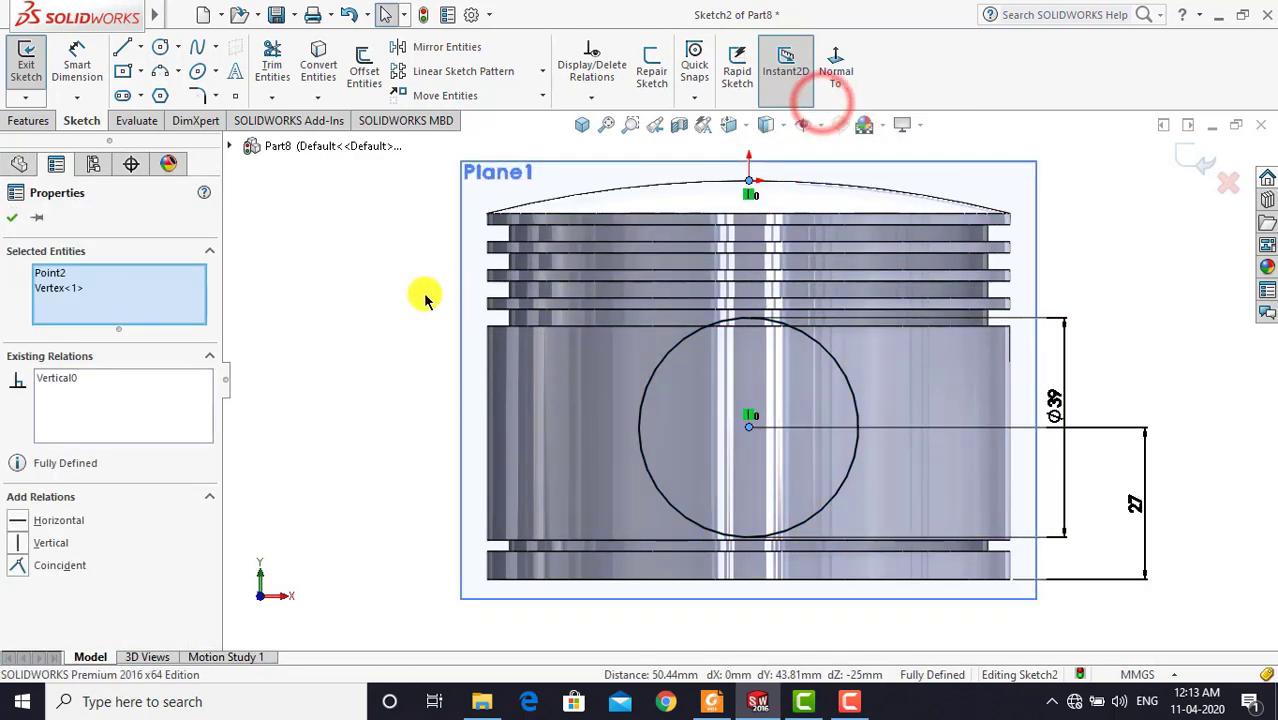
pyautogui.click(385, 292)
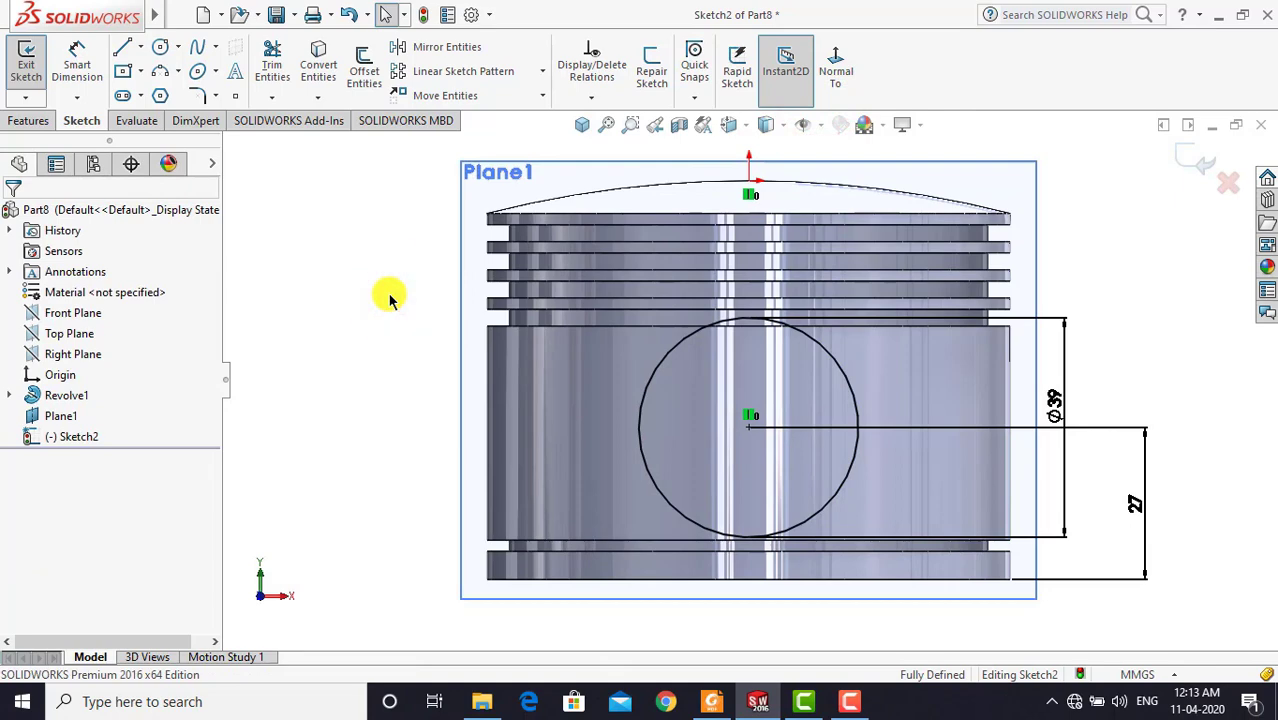
pyautogui.press('f')
pyautogui.scroll(-2, 390, 298)
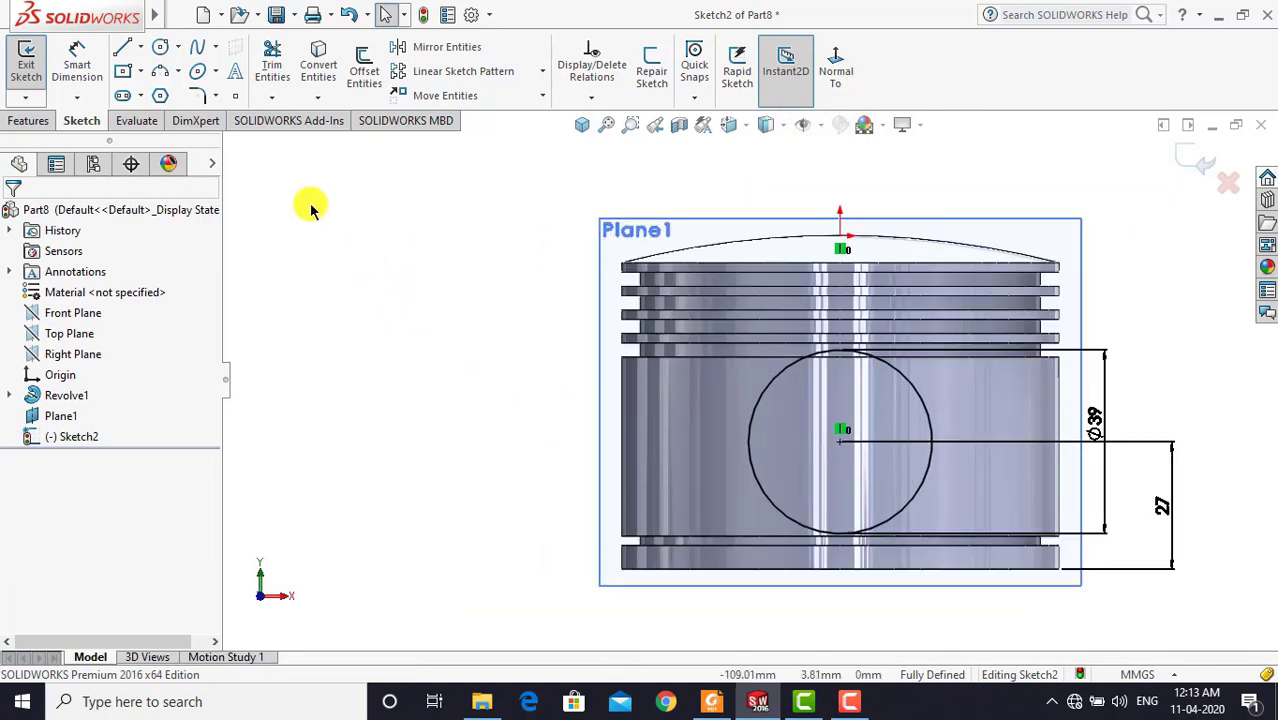
# Extrude the Ø39 circle Up To Next as Boss-Extrude1, then briefly check the drawing PDF
pyautogui.click(32, 55)
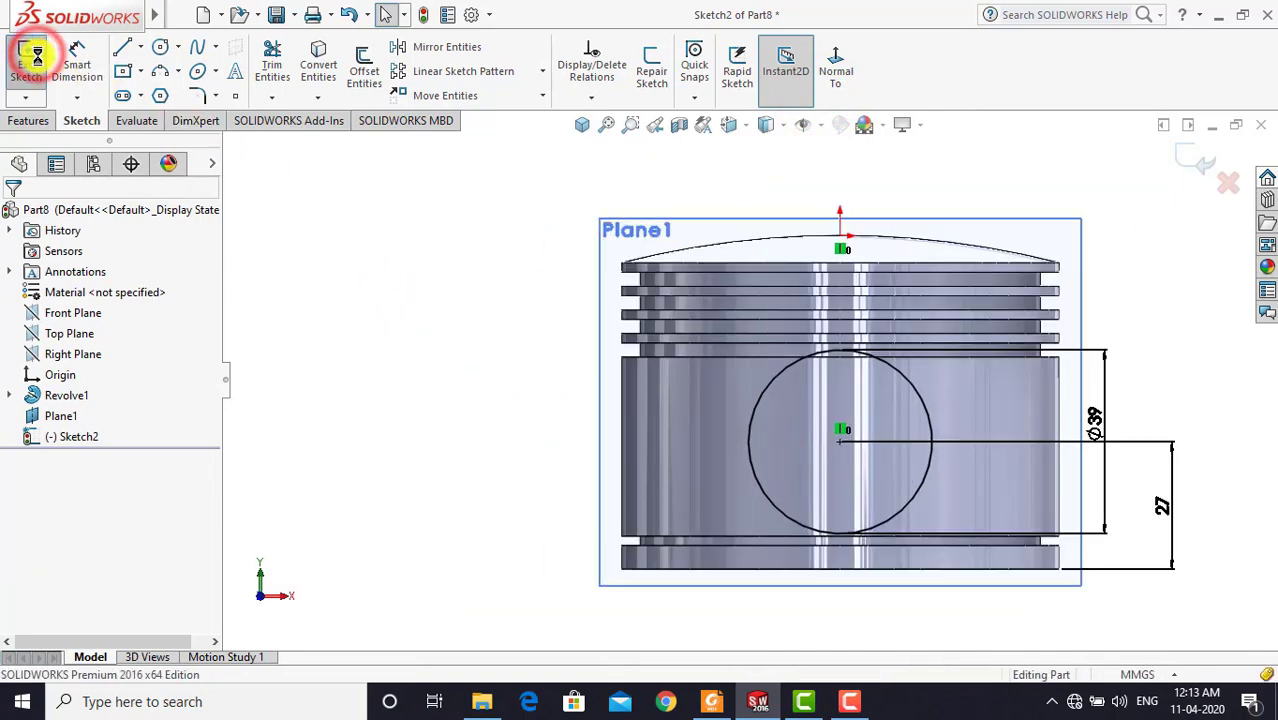
pyautogui.click(29, 121)
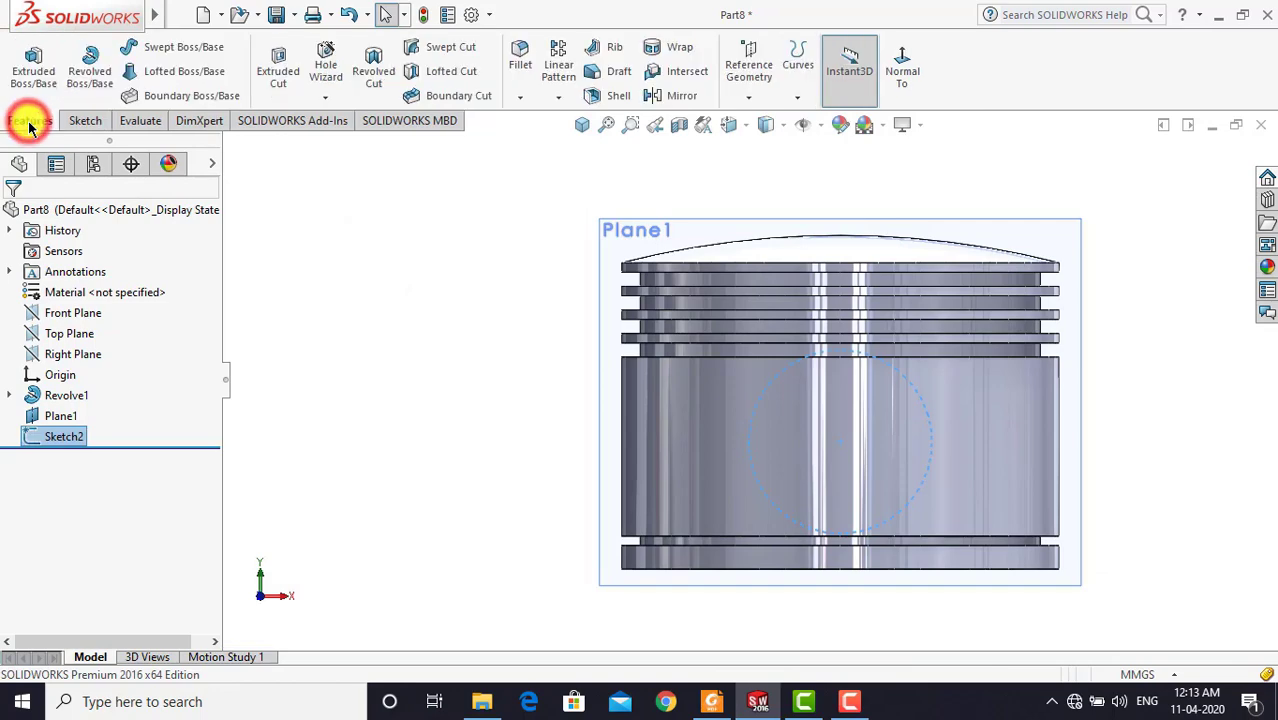
pyautogui.click(34, 63)
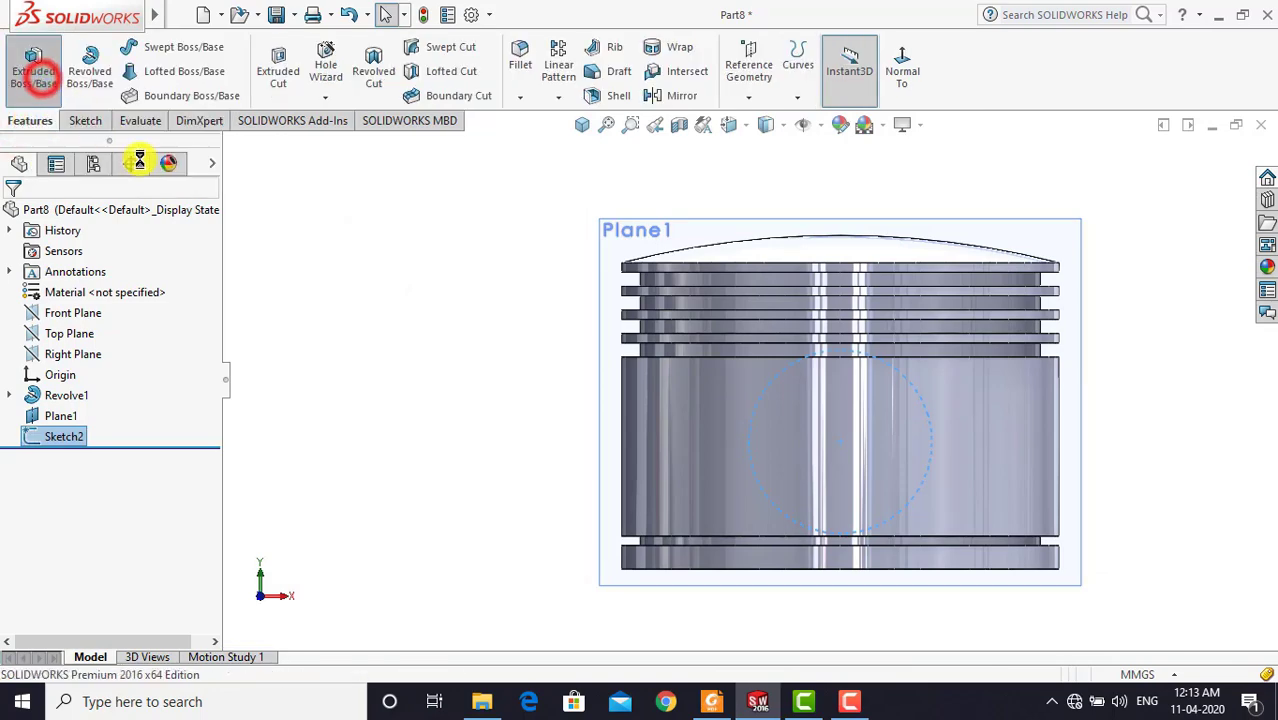
pyautogui.click(577, 128)
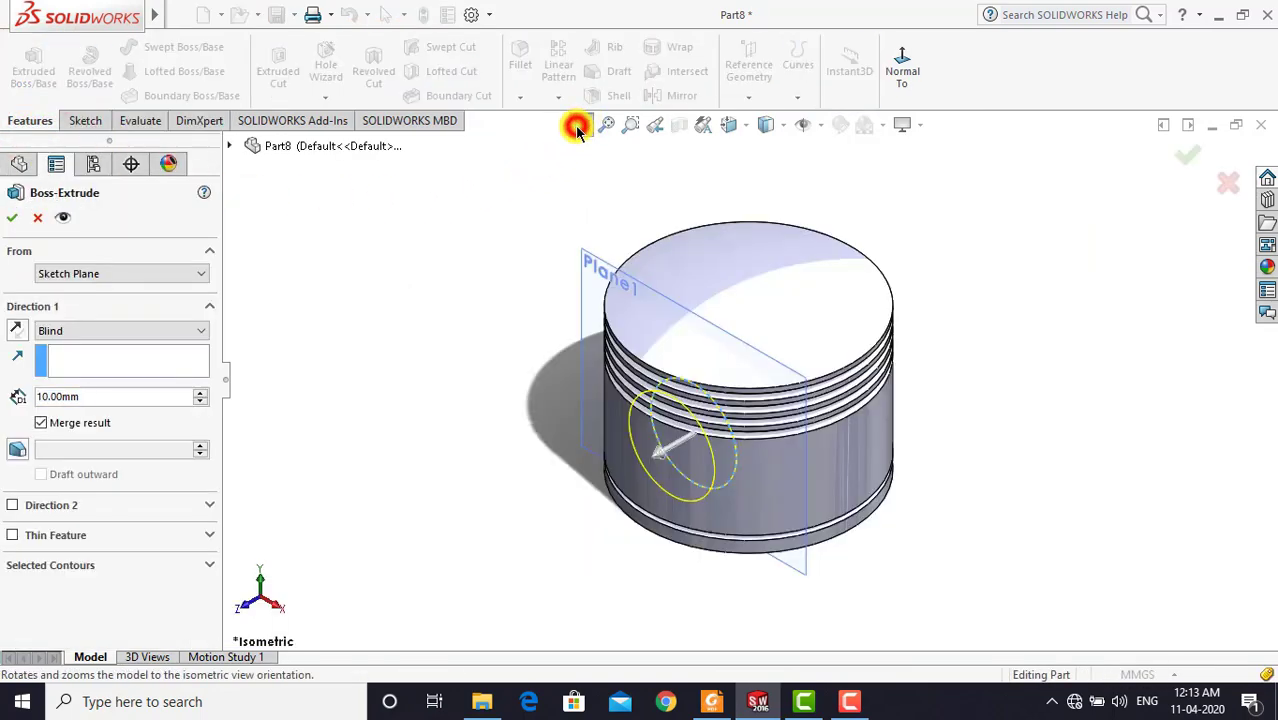
pyautogui.click(123, 334)
pyautogui.click(105, 370)
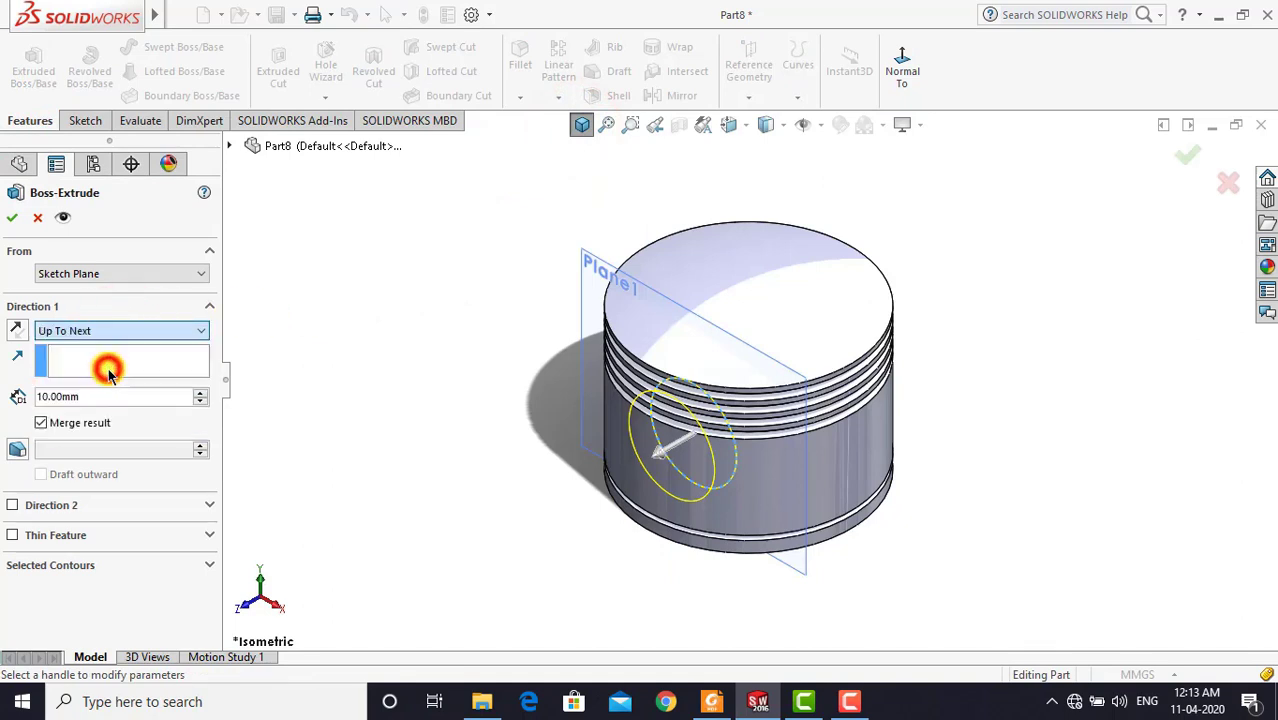
pyautogui.click(13, 218)
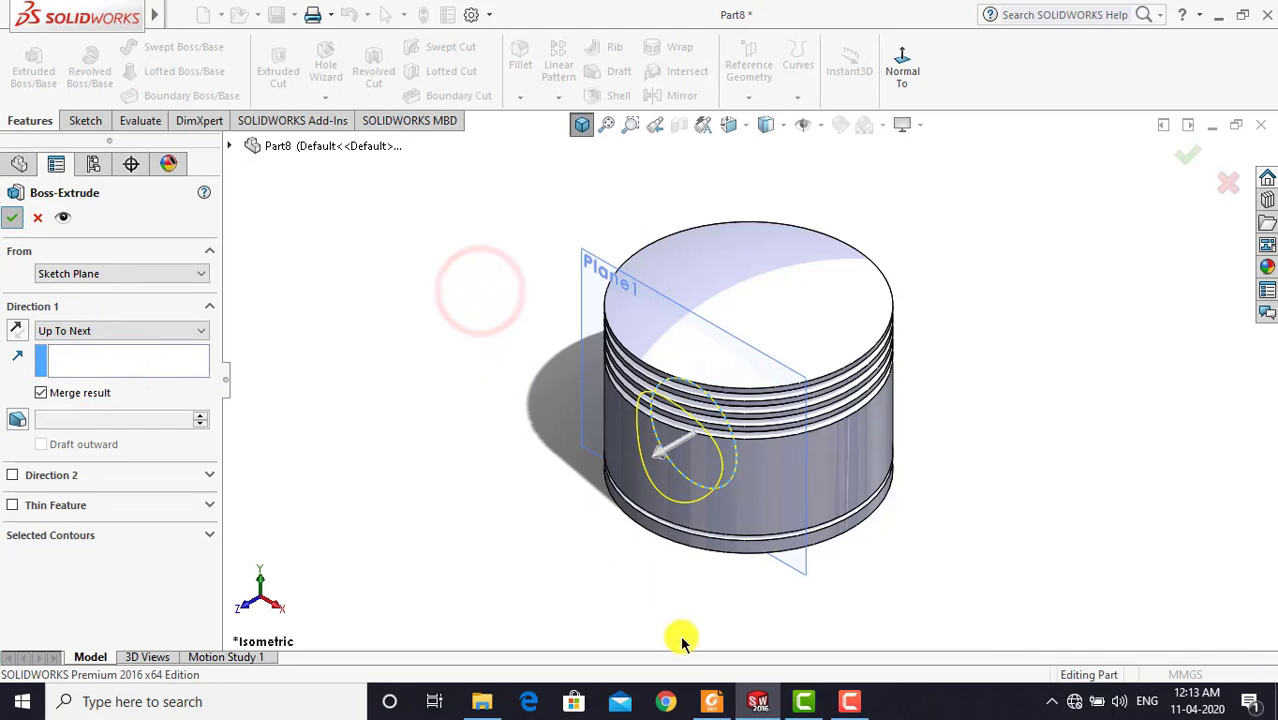
pyautogui.click(711, 701)
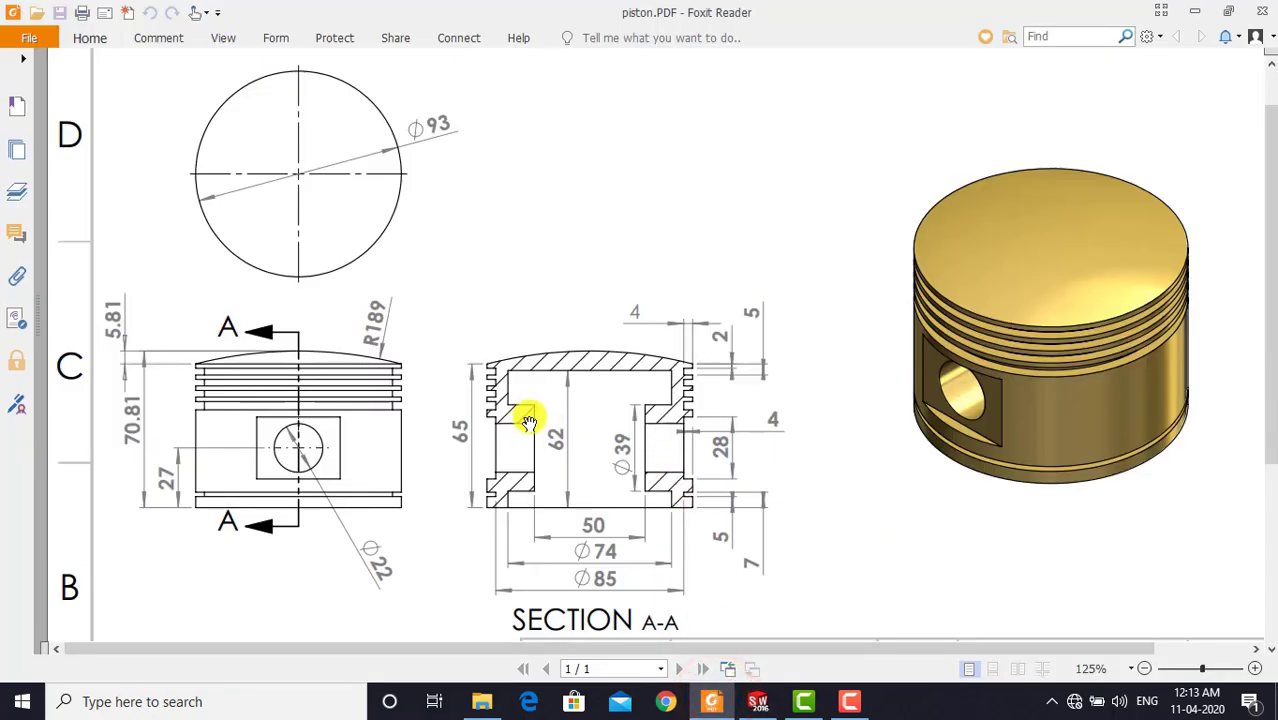
pyautogui.click(757, 699)
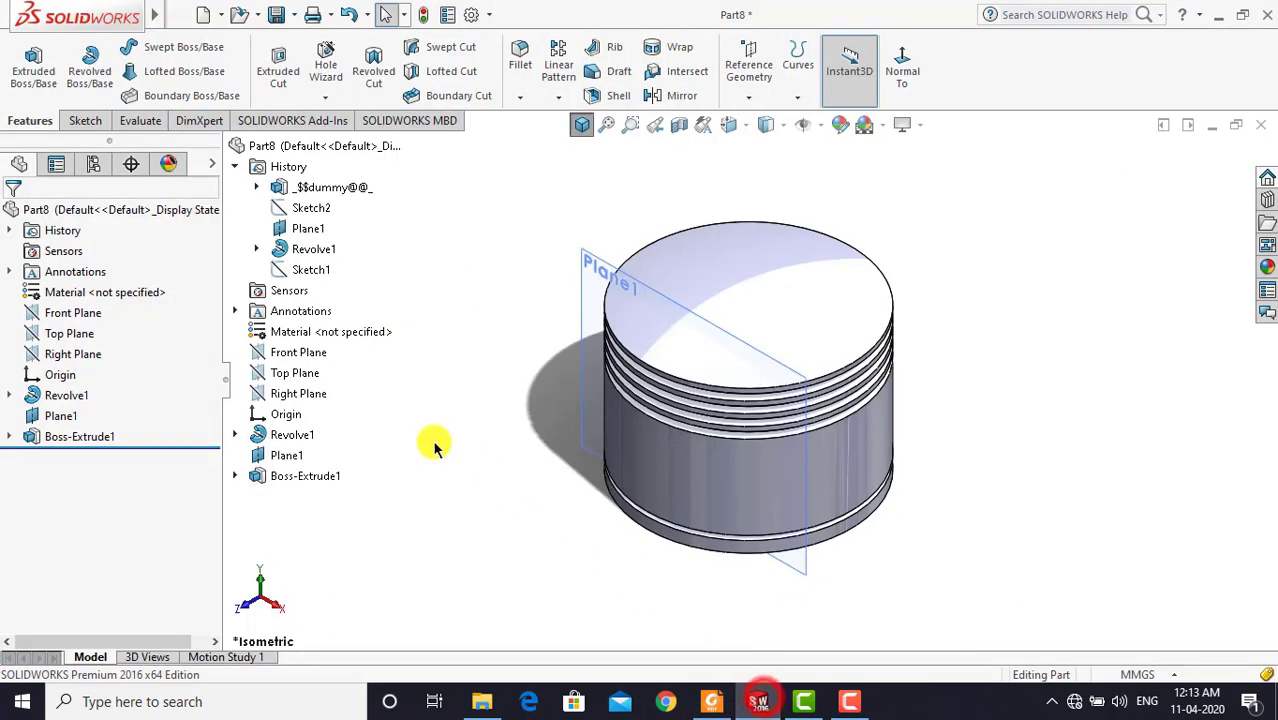
# Mirror Boss-Extrude1 about the Front Plane as Mirror1
pyautogui.click(94, 436)
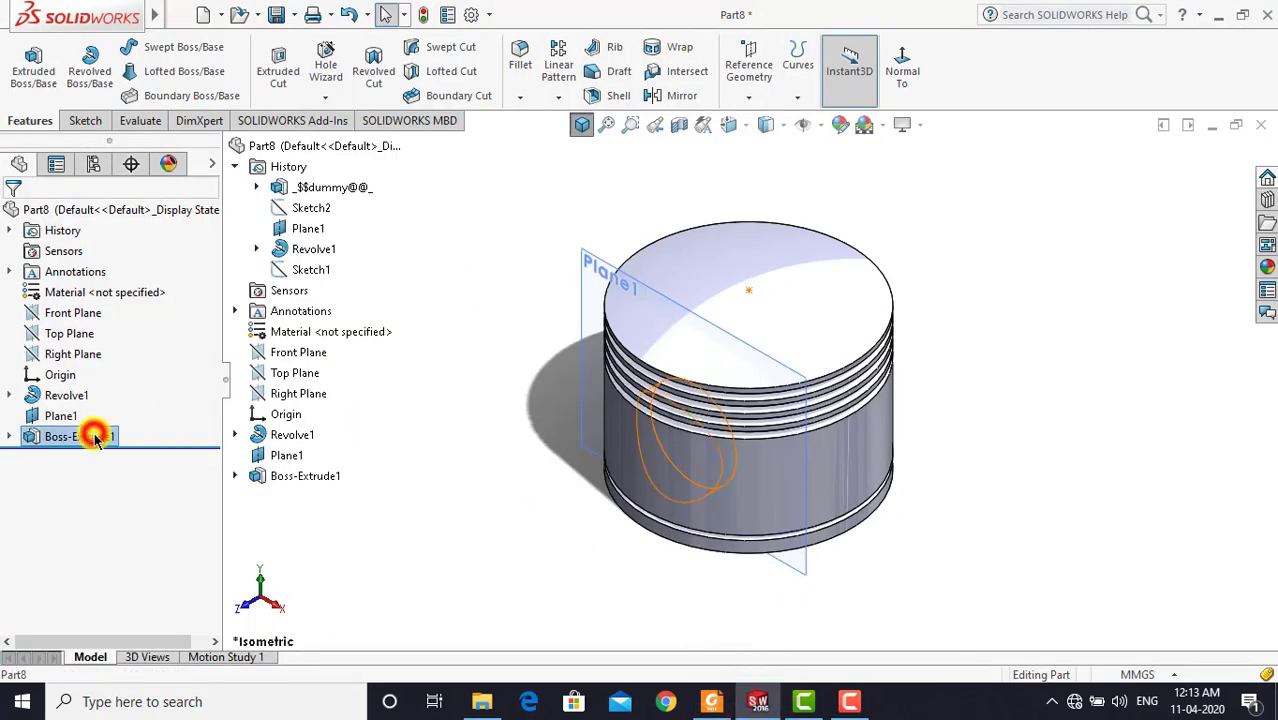
pyautogui.click(683, 99)
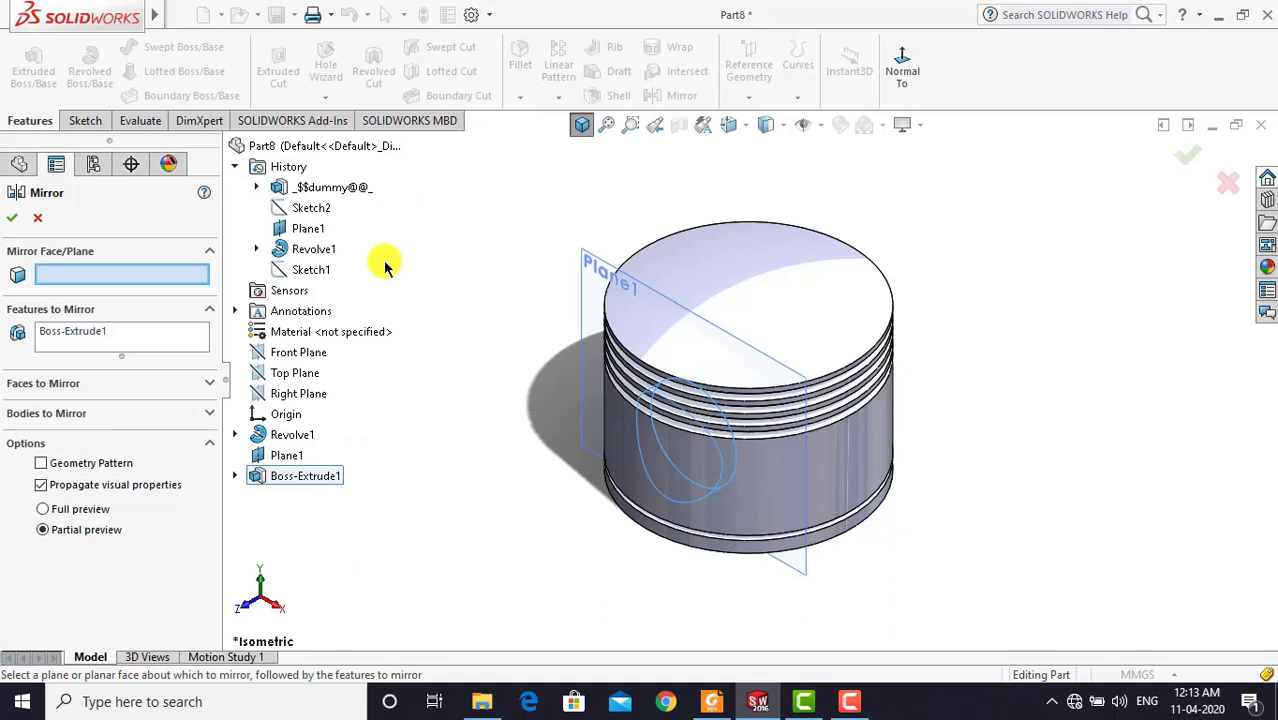
pyautogui.click(300, 352)
pyautogui.click(12, 217)
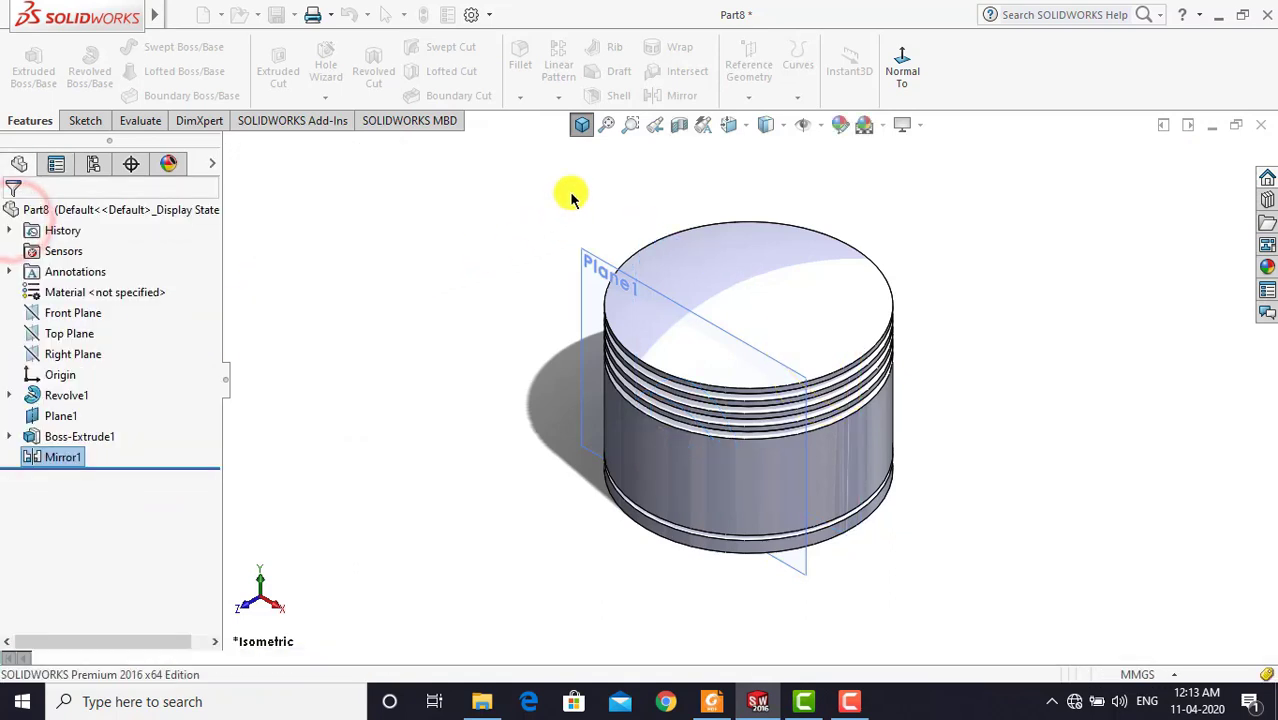
# Hide Plane1 and return to the isometric view
pyautogui.click(580, 123)
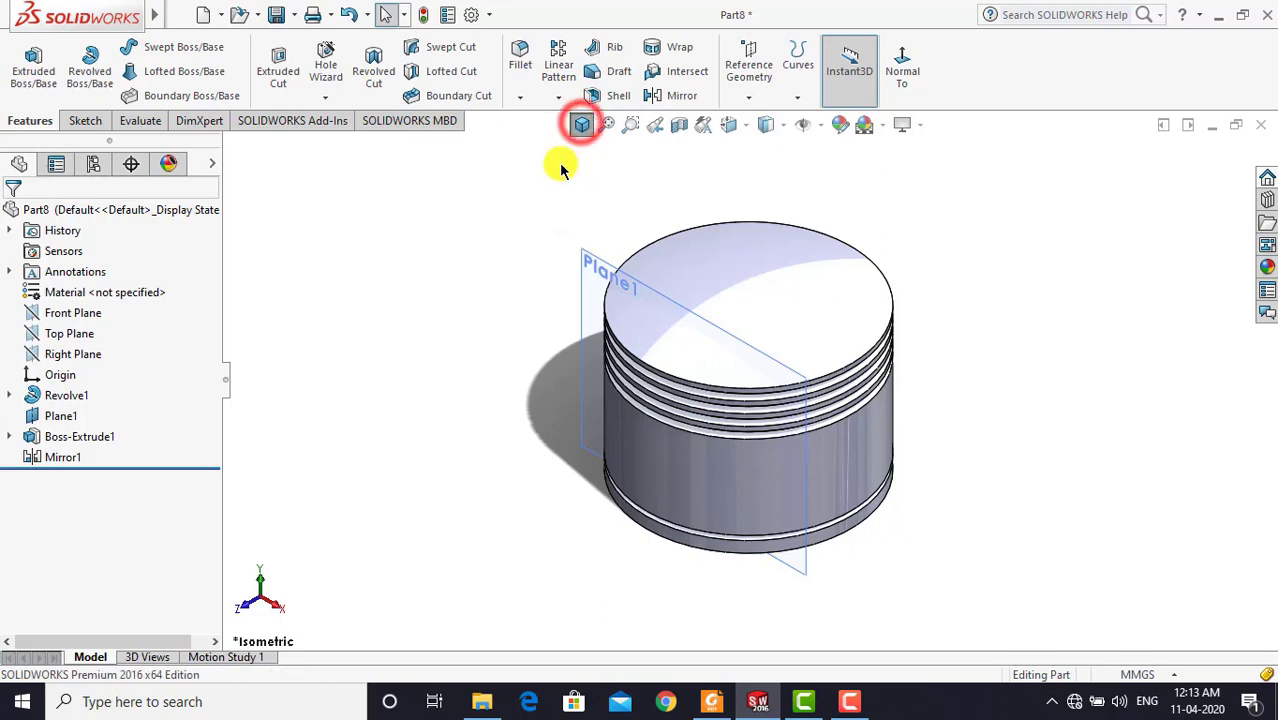
pyautogui.click(491, 200)
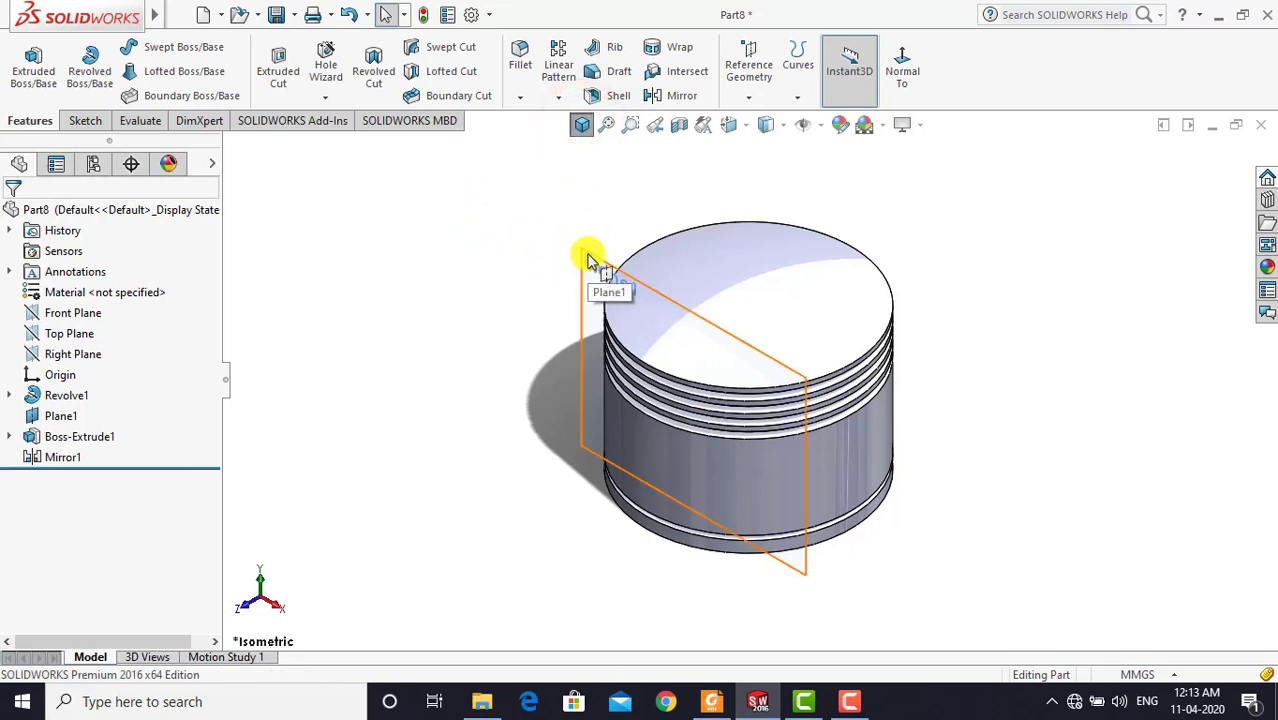
pyautogui.rightClick(590, 261)
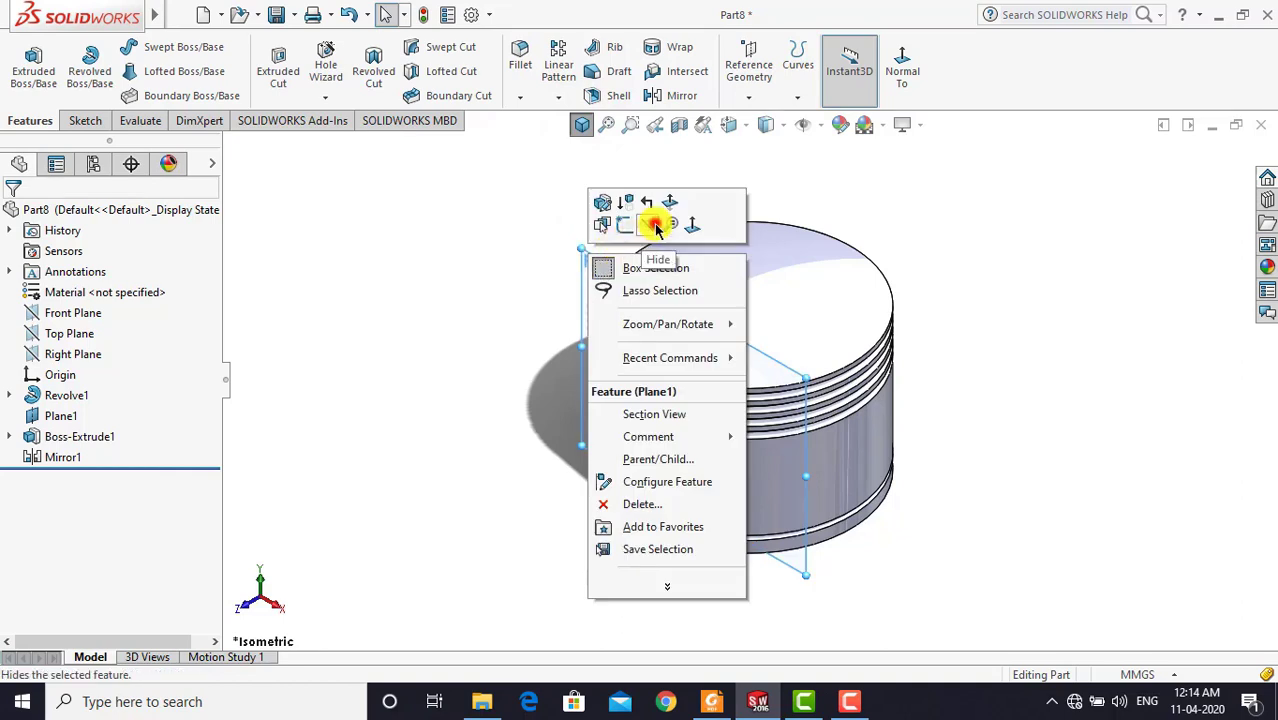
pyautogui.click(655, 226)
pyautogui.click(582, 124)
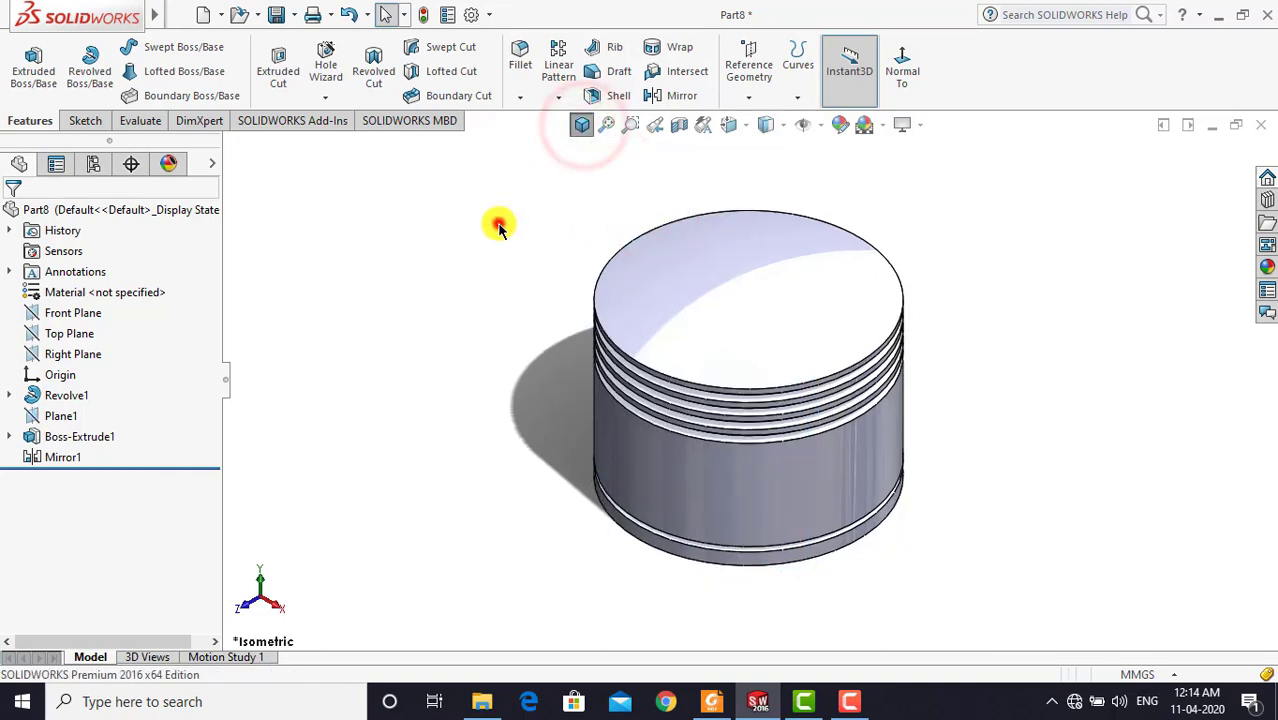
# Open Sketch3 on the Front Plane viewed head-on, and consult the piston drawing PDF
pyautogui.click(85, 120)
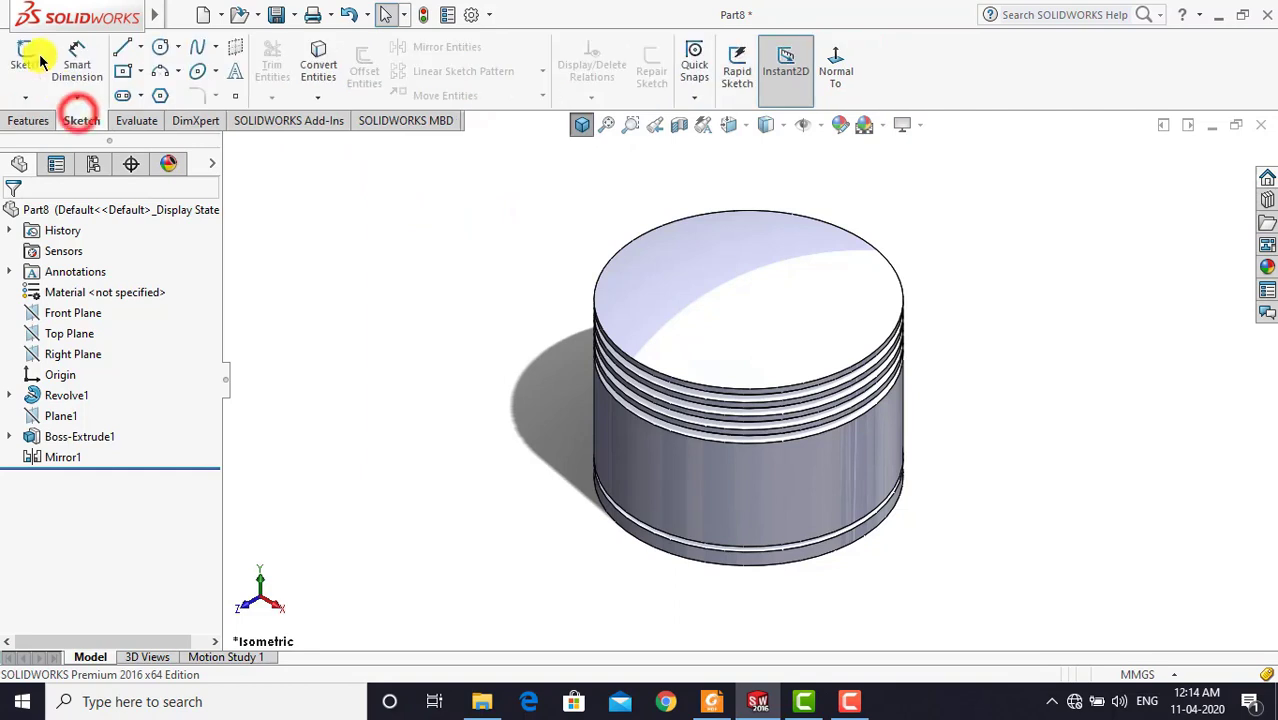
pyautogui.click(33, 58)
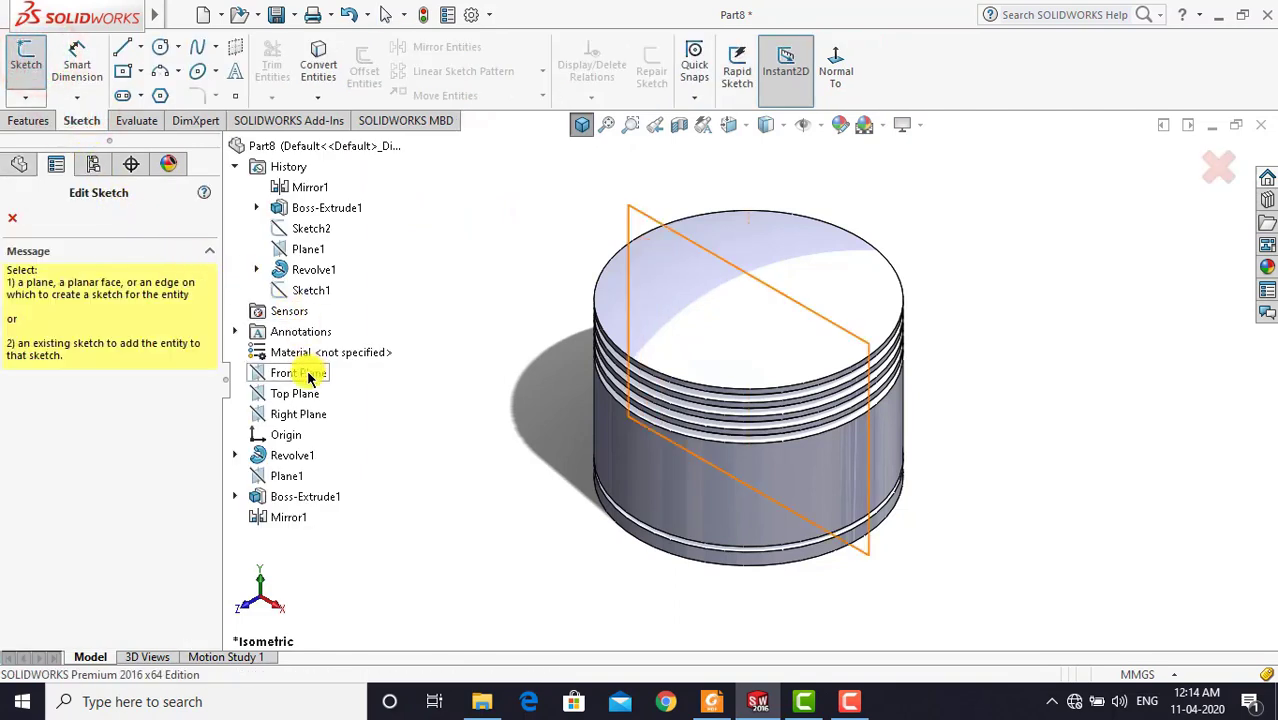
pyautogui.click(308, 376)
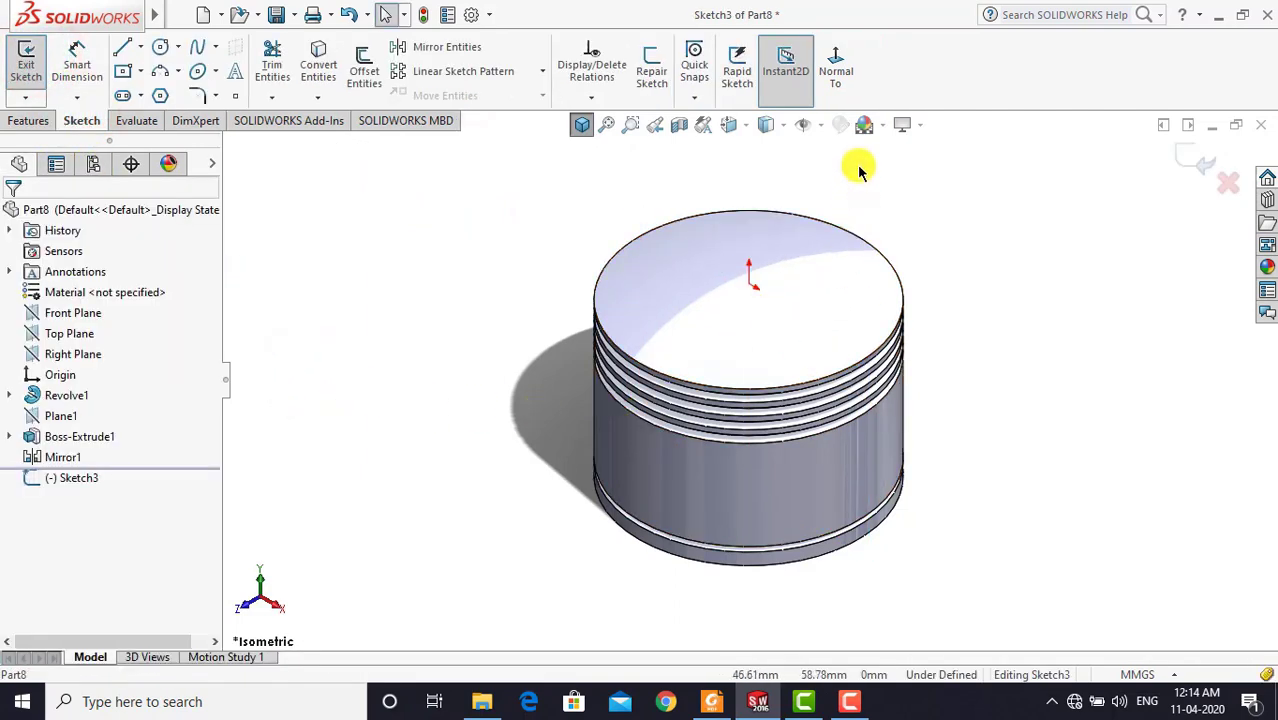
pyautogui.click(836, 70)
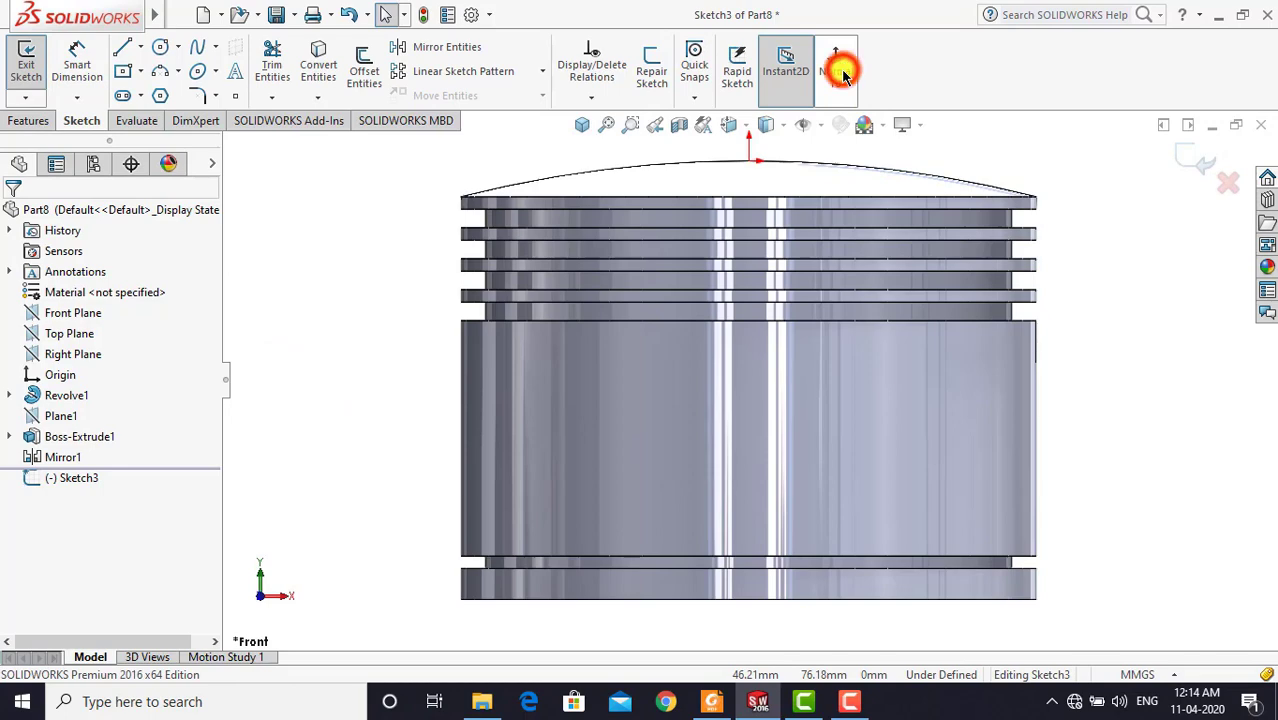
pyautogui.click(706, 703)
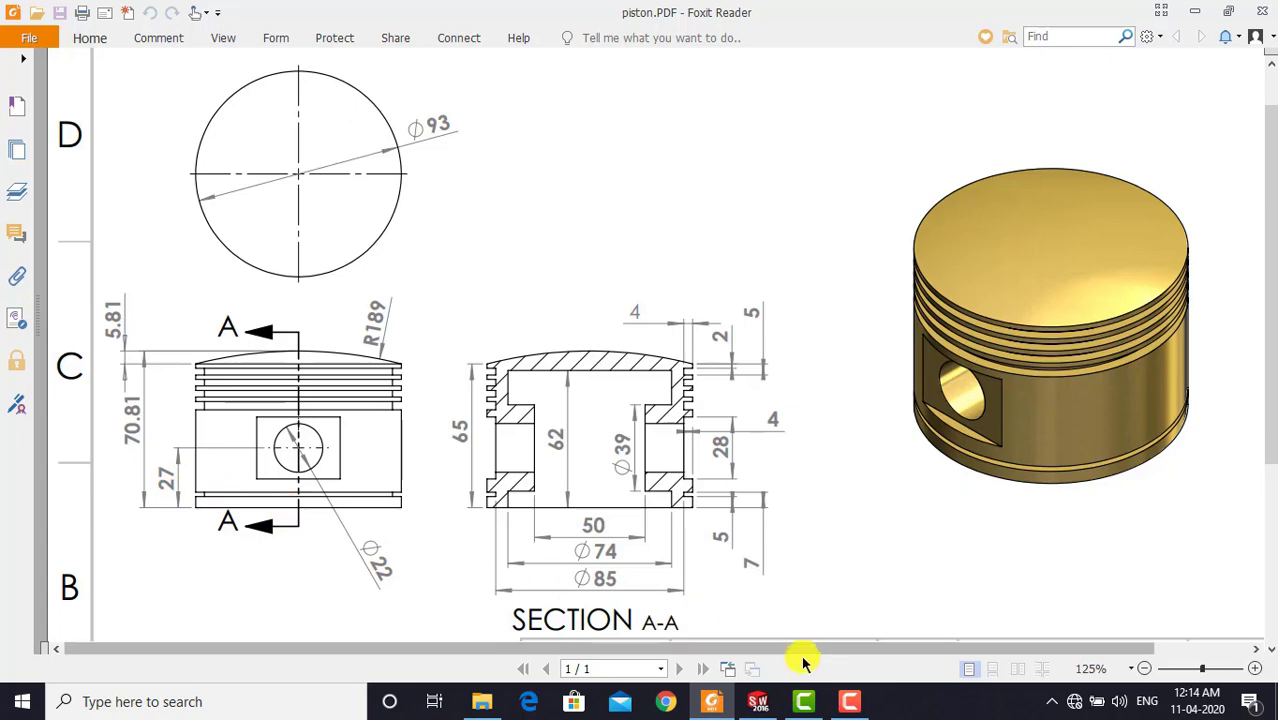
pyautogui.click(757, 701)
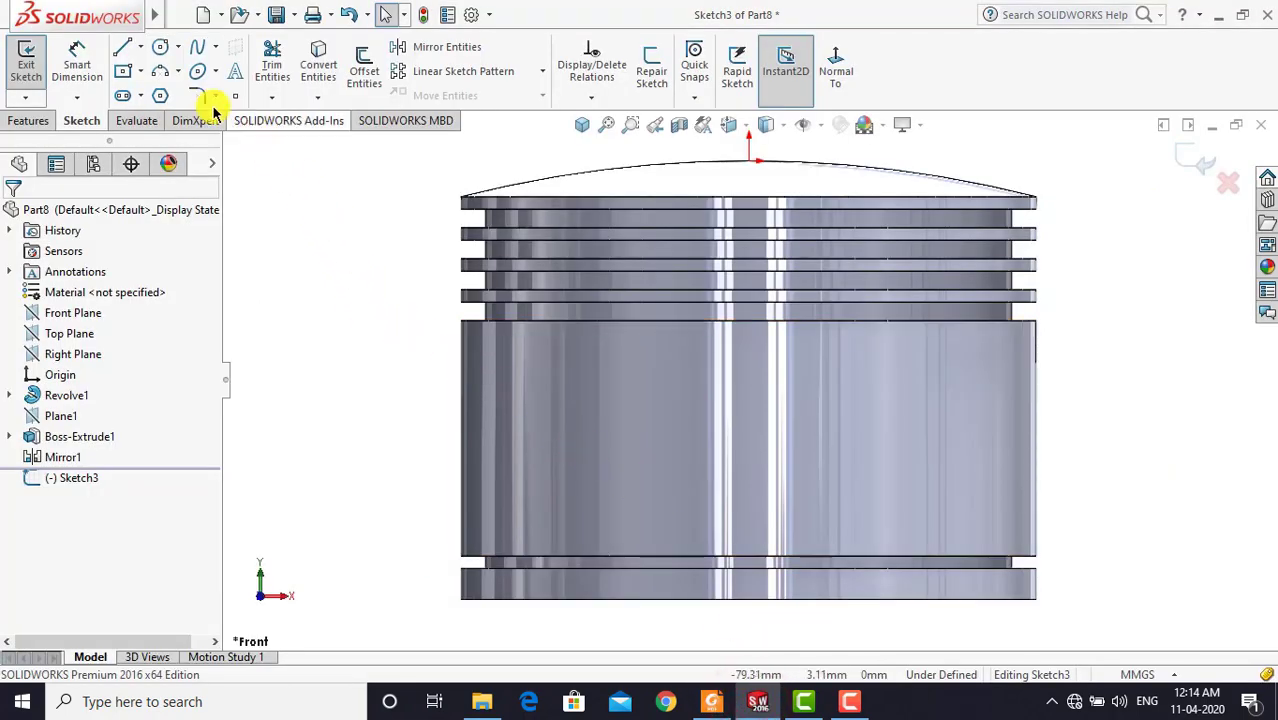
# Draw a circle below the origin and dimension it to Ø22
pyautogui.click(750, 430)
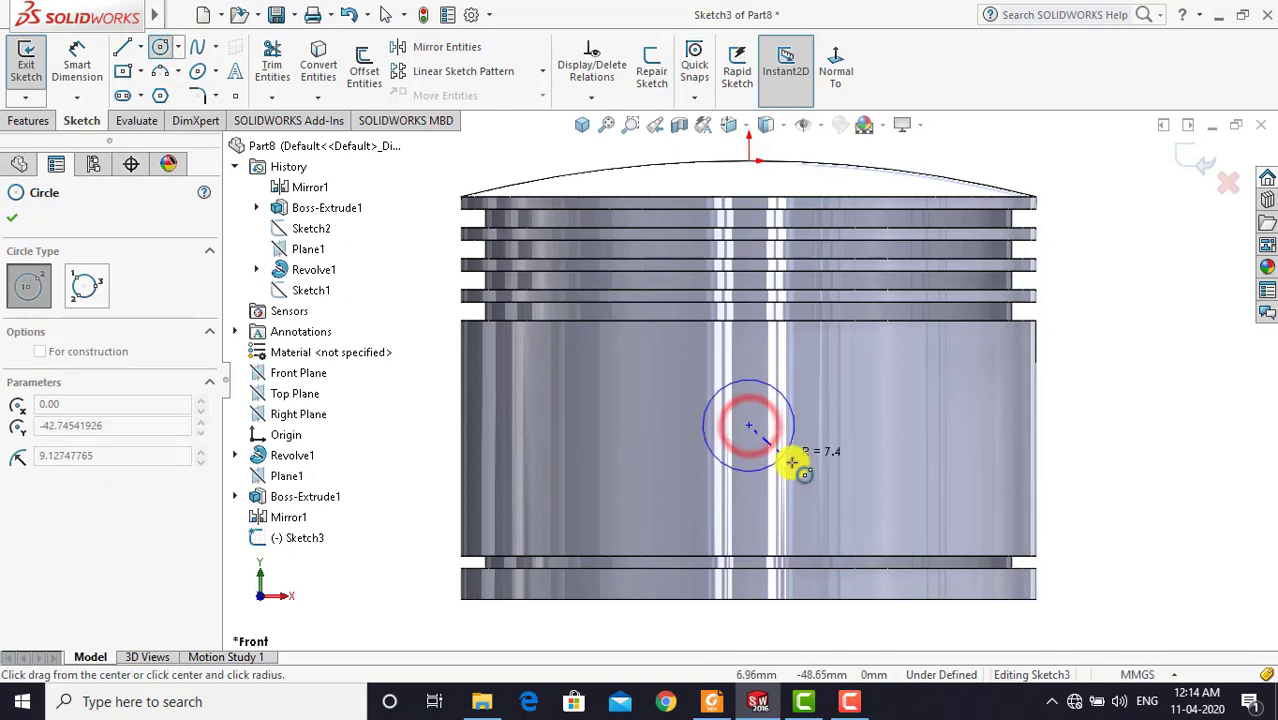
pyautogui.click(790, 462)
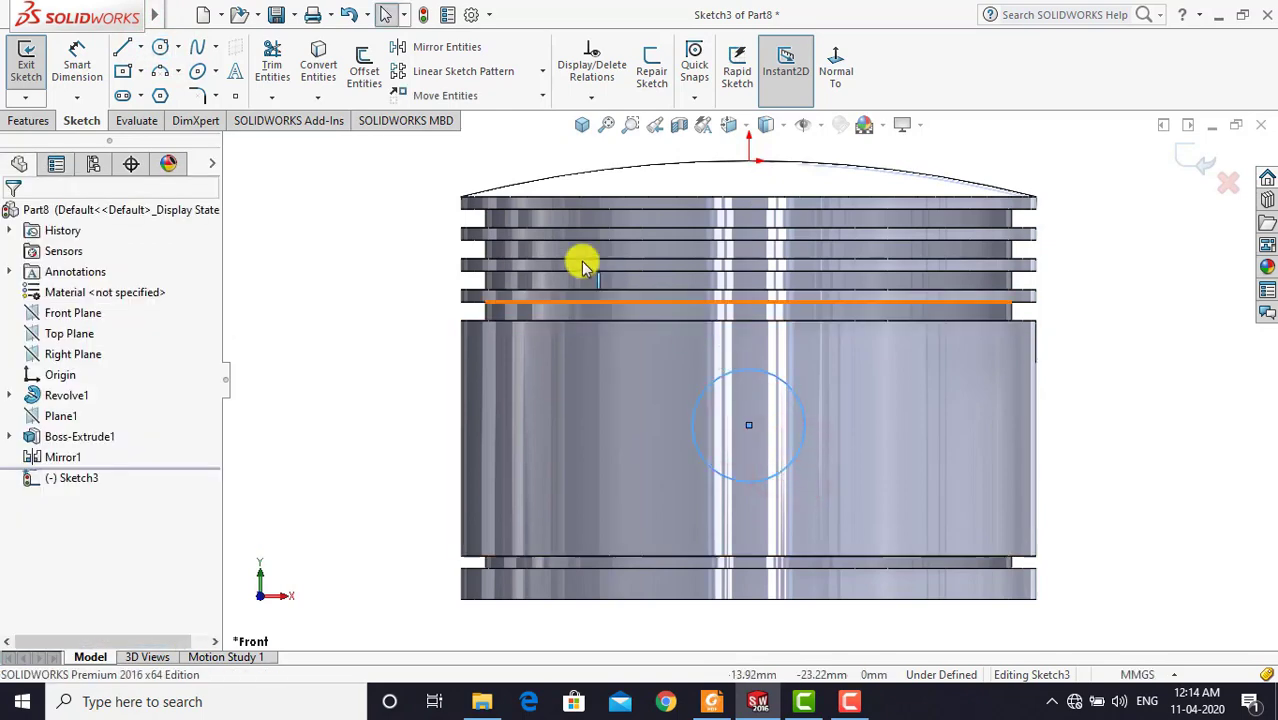
pyautogui.click(77, 62)
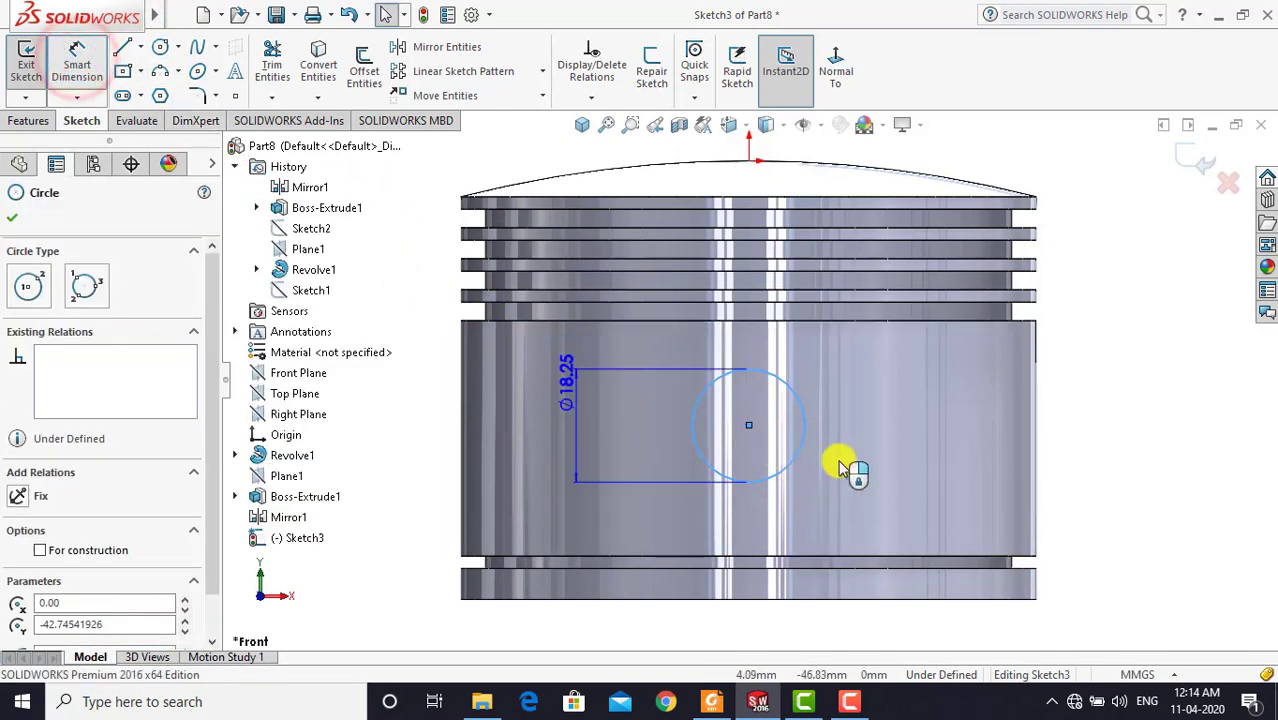
pyautogui.click(1078, 420)
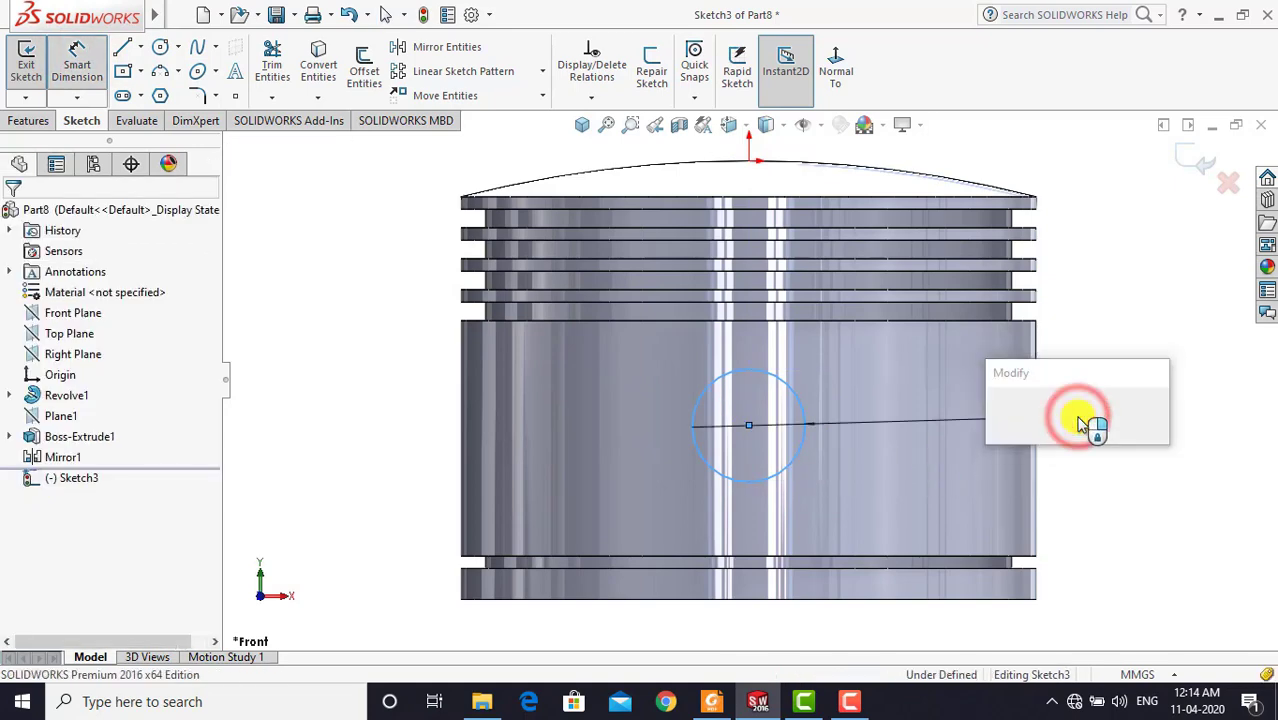
pyautogui.write('22')
pyautogui.press('Return')
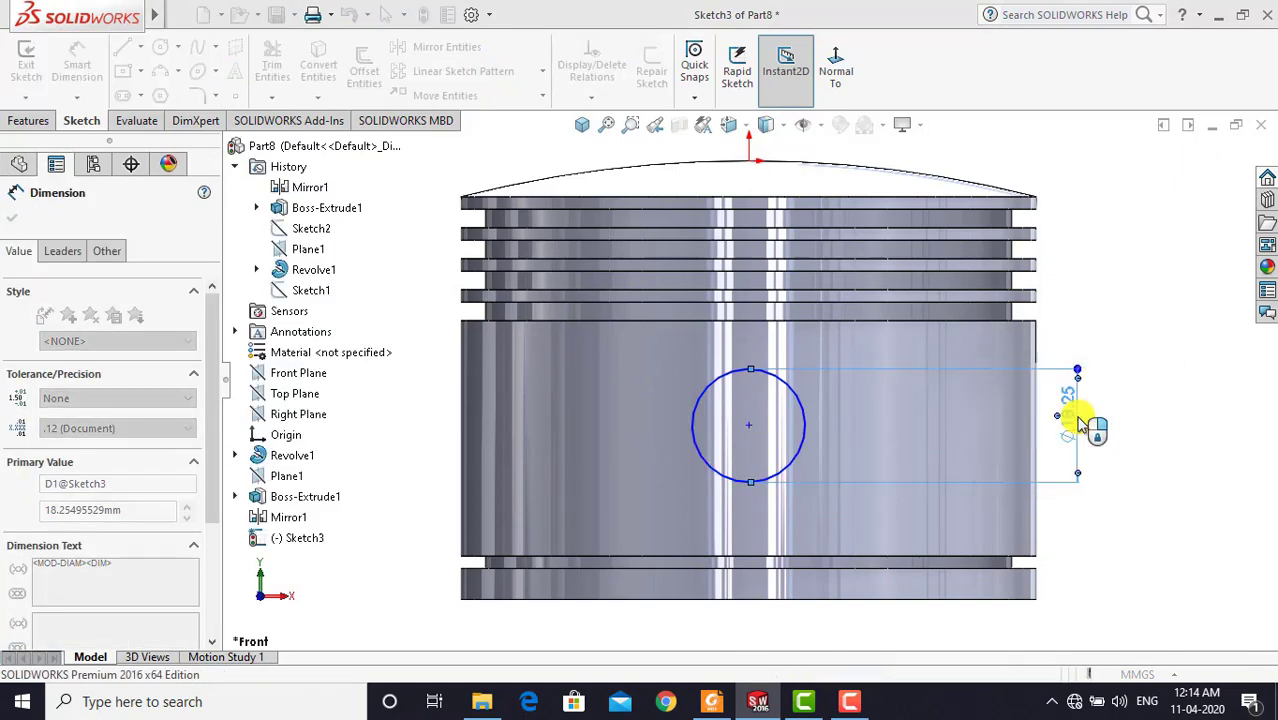
pyautogui.click(1128, 432)
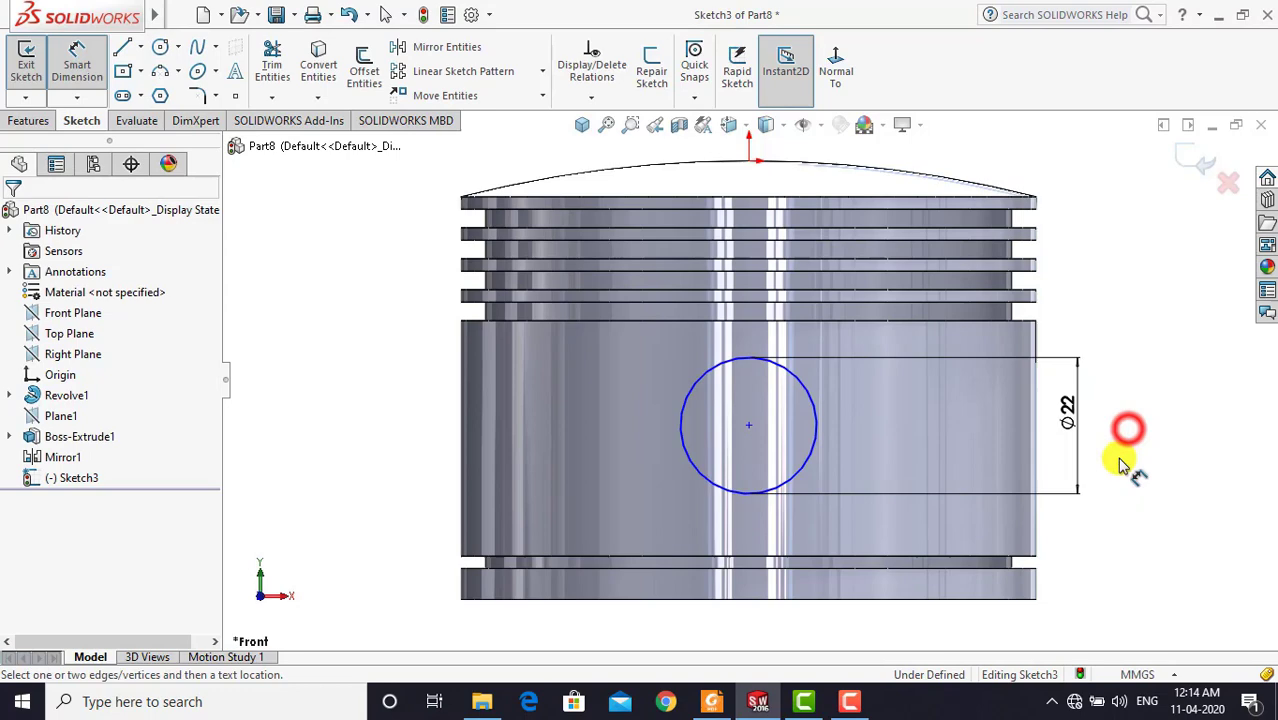
# Dimension the circle's centre 27 mm above the piston's bottom edge
pyautogui.click(753, 428)
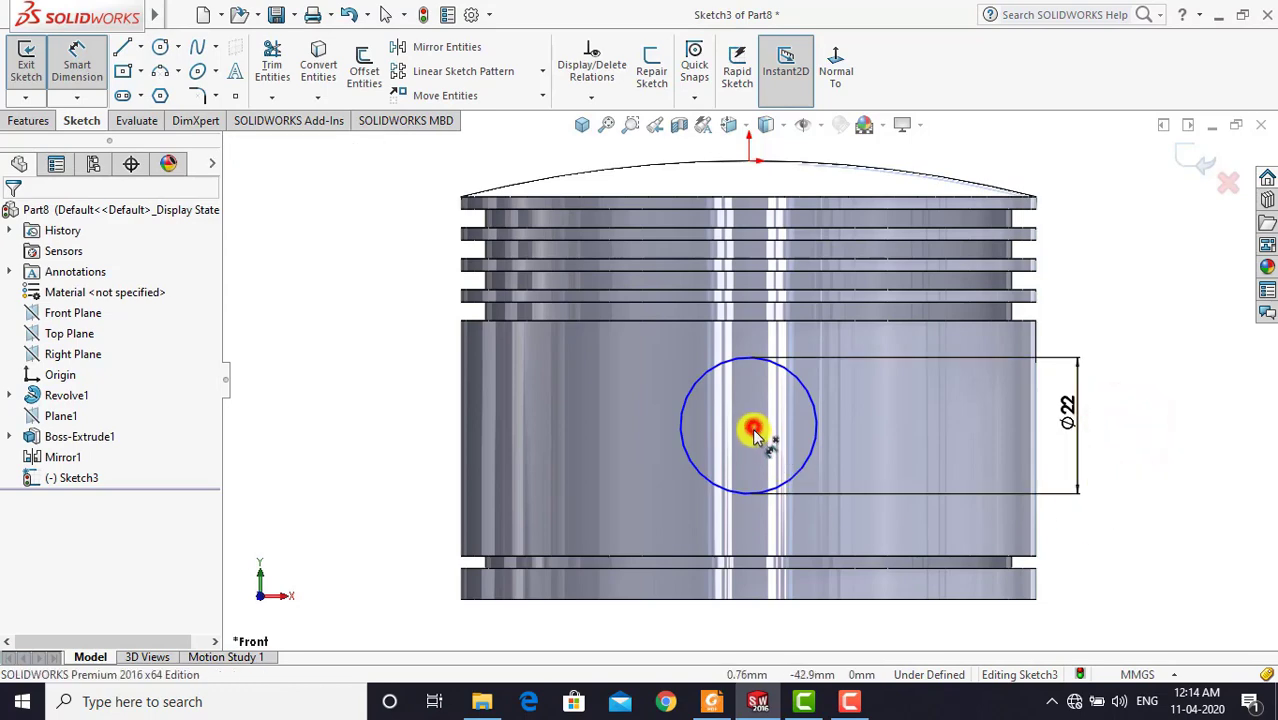
pyautogui.click(795, 598)
pyautogui.click(1132, 508)
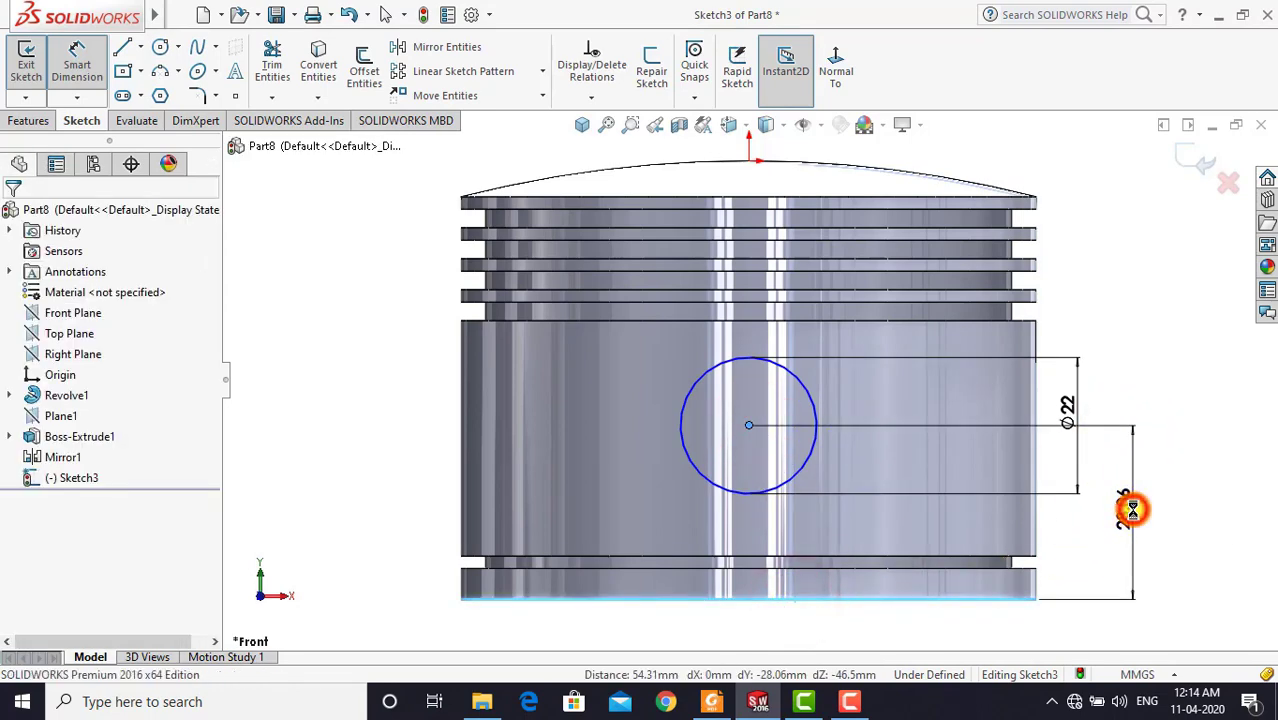
pyautogui.write('27')
pyautogui.press('Return')
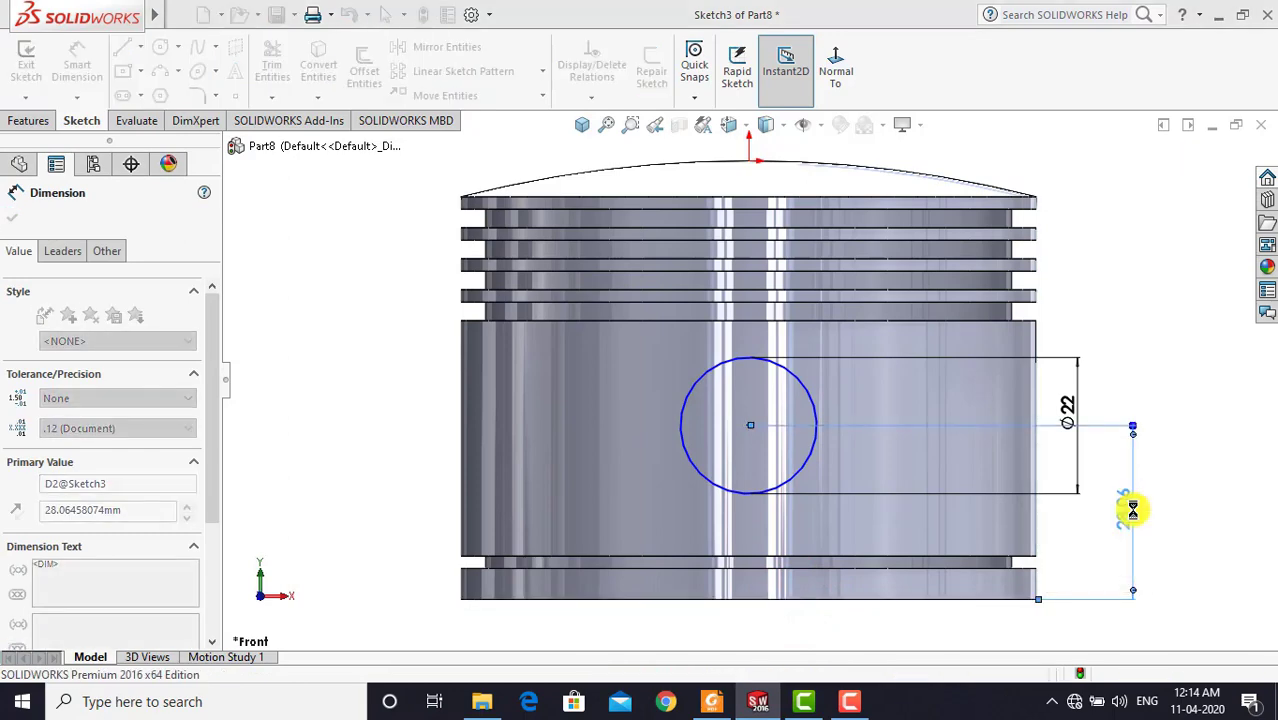
pyautogui.click(1145, 386)
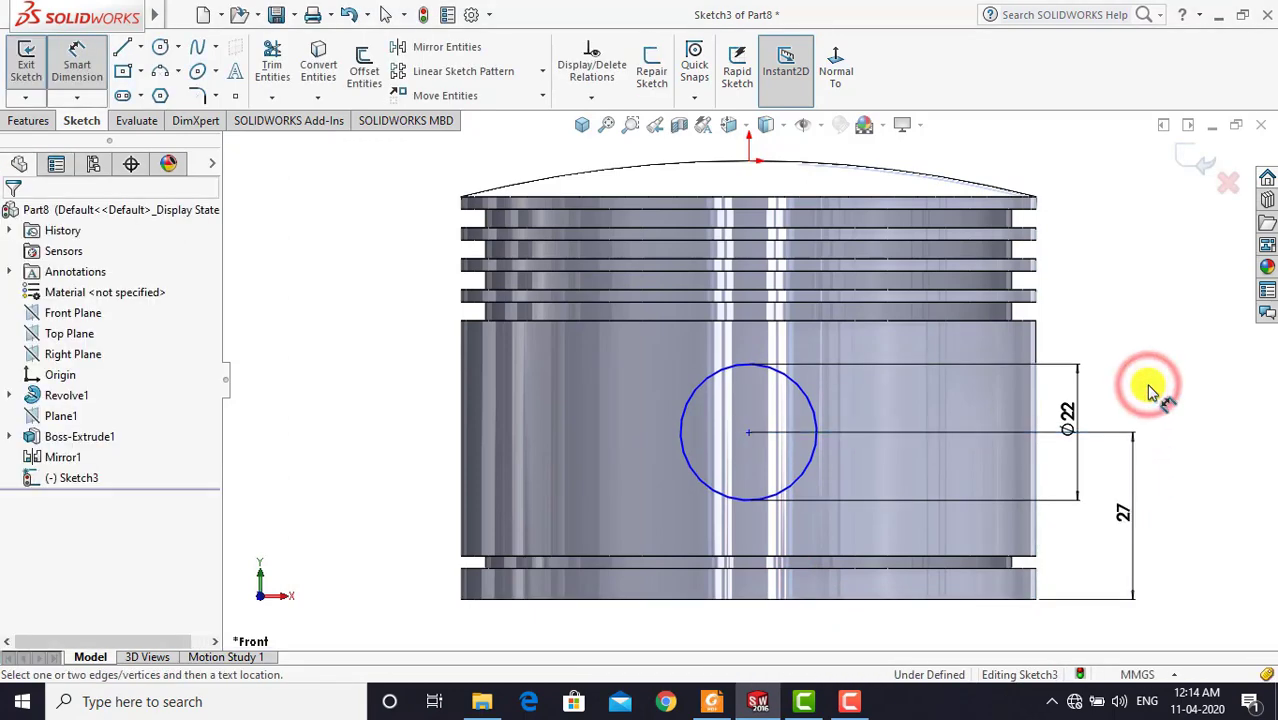
# Align the circle centre vertically with the origin and exit Sketch3
pyautogui.click(750, 436)
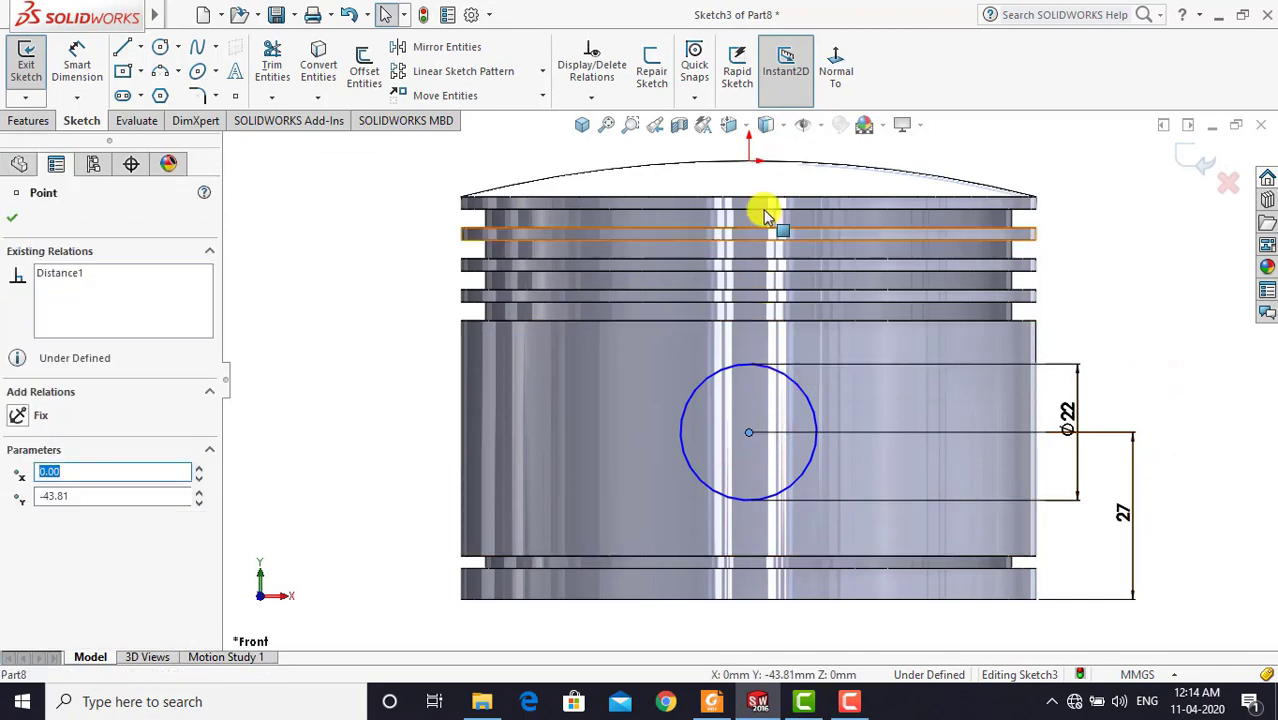
pyautogui.keyDown('ctrl'); pyautogui.click(748, 161); pyautogui.keyUp('ctrl')
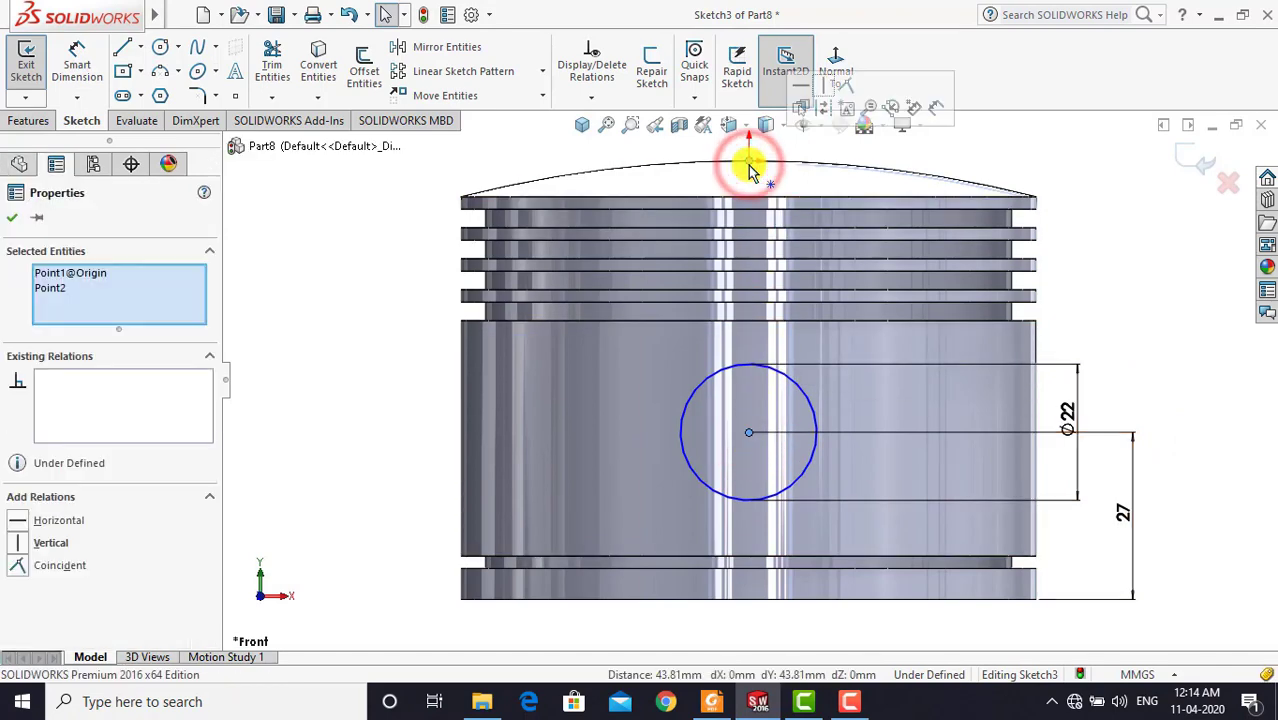
pyautogui.click(823, 90)
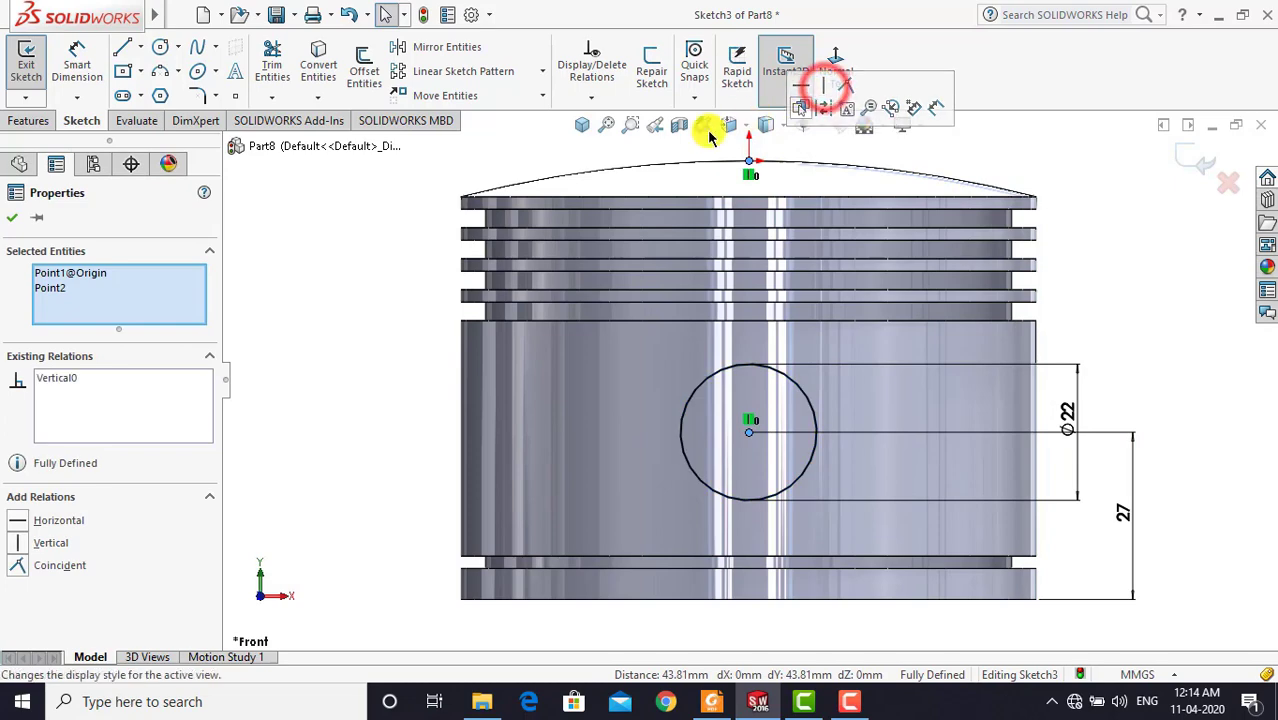
pyautogui.click(412, 223)
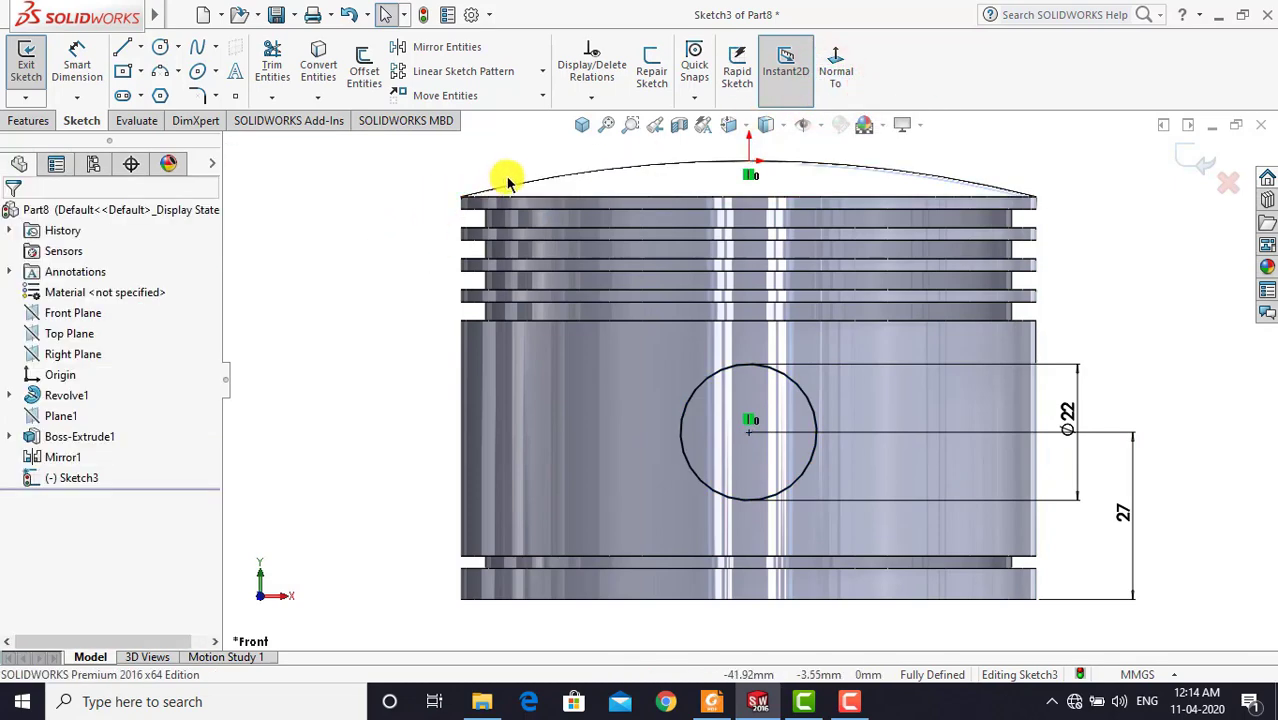
pyautogui.click(40, 62)
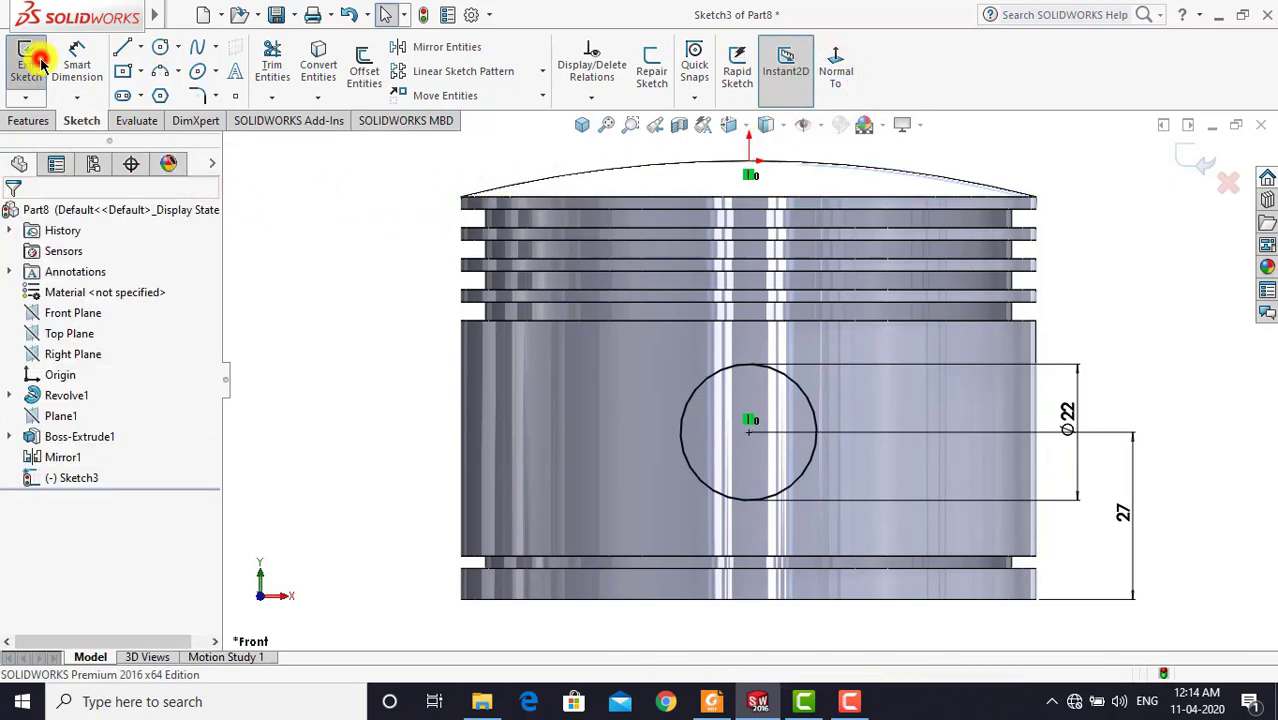
# Extrude-cut the Ø22 circle with Through All - Both to bore the pin hole as Cut-Extrude1
pyautogui.click(45, 121)
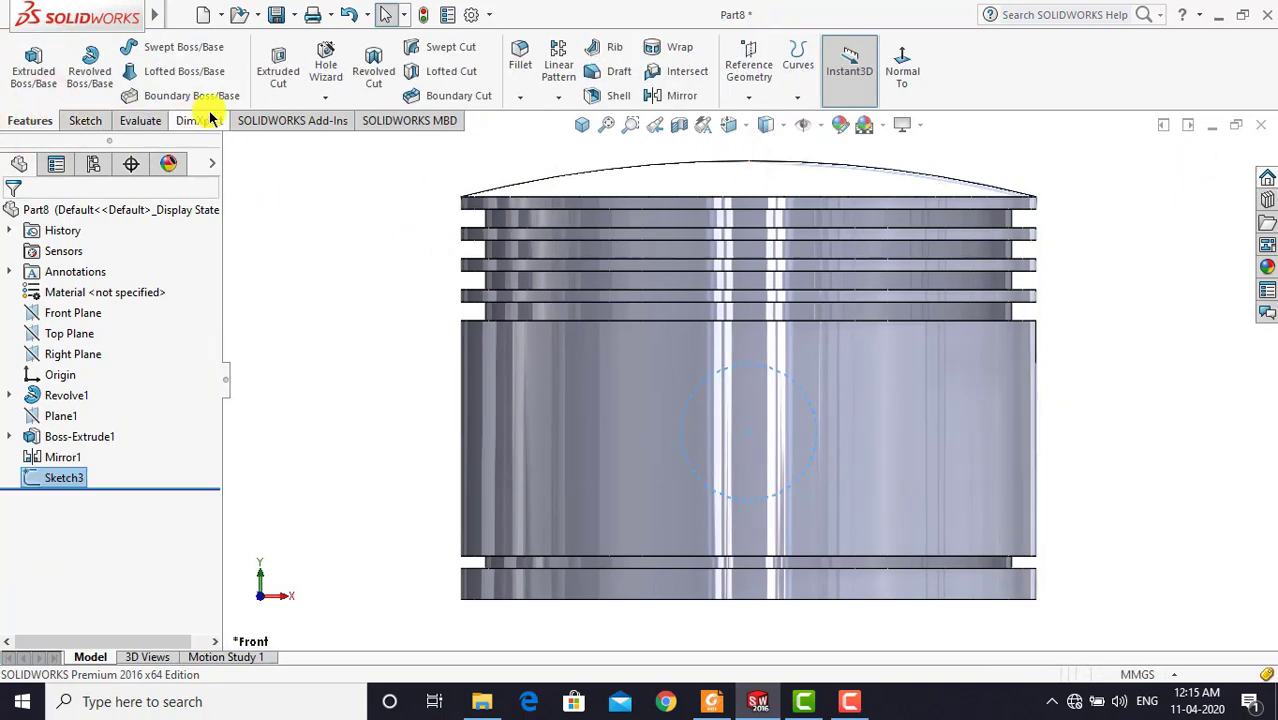
pyautogui.click(268, 62)
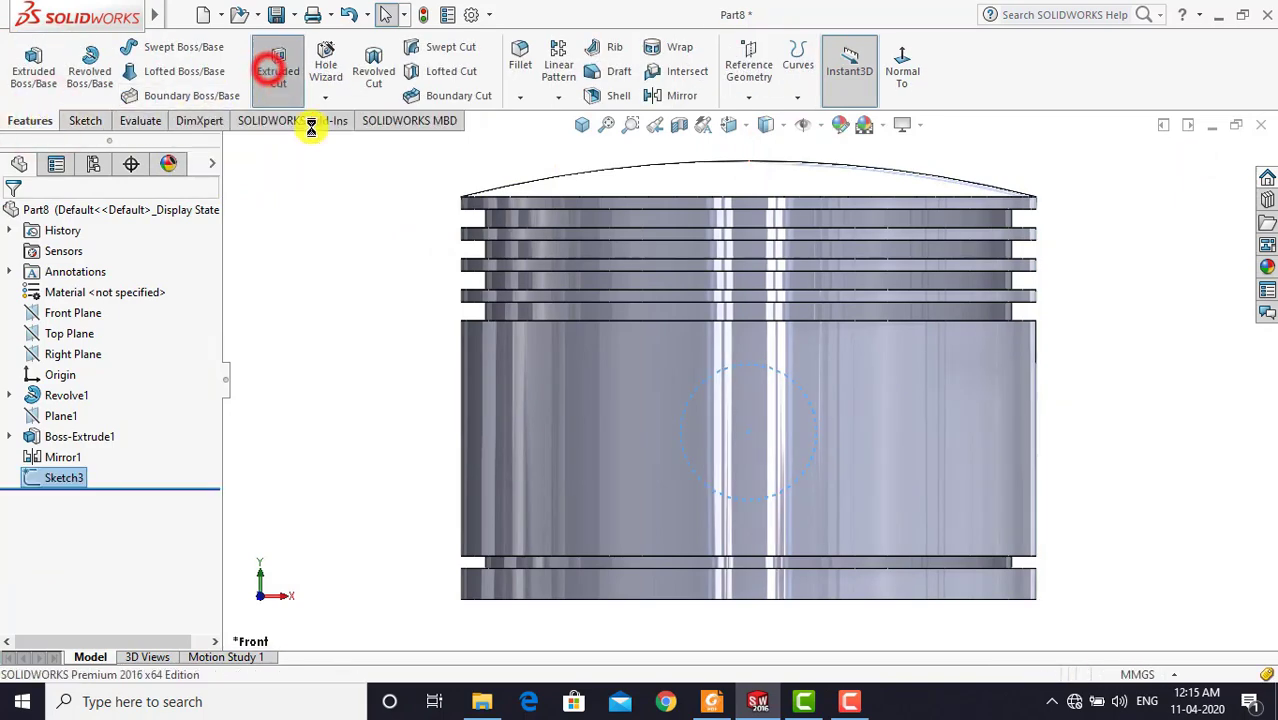
pyautogui.click(582, 124)
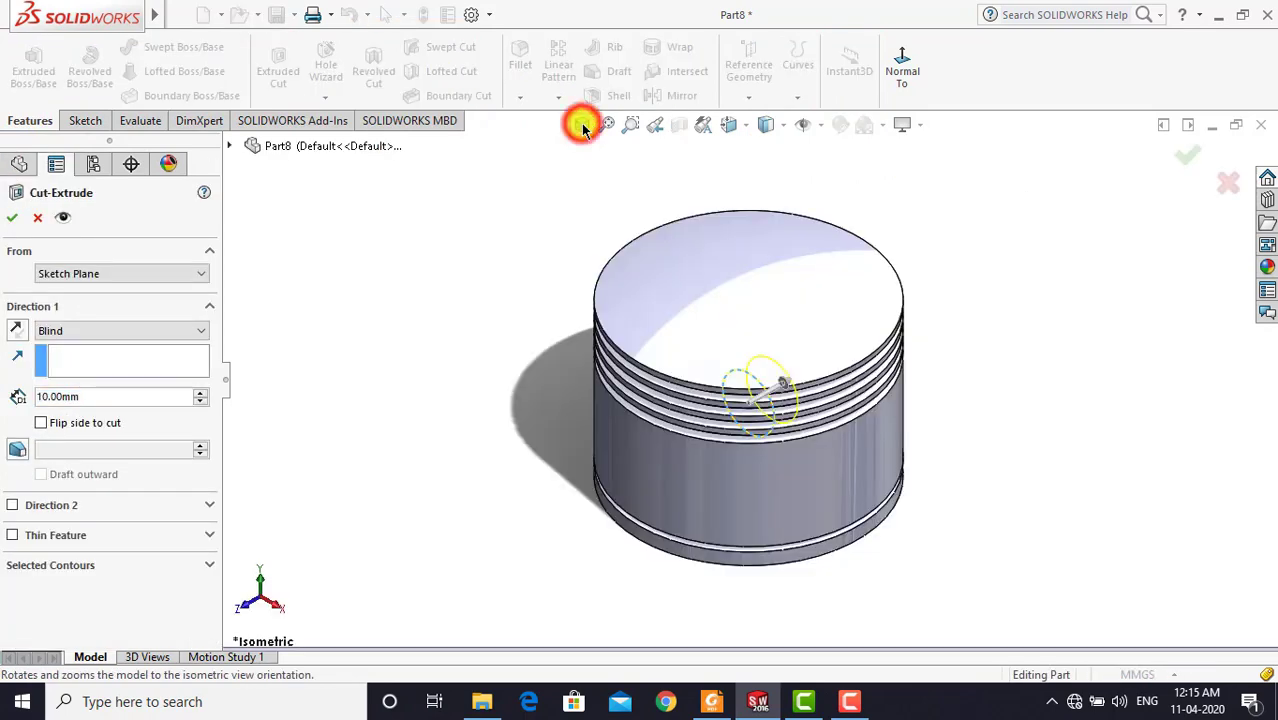
pyautogui.click(110, 330)
pyautogui.click(100, 372)
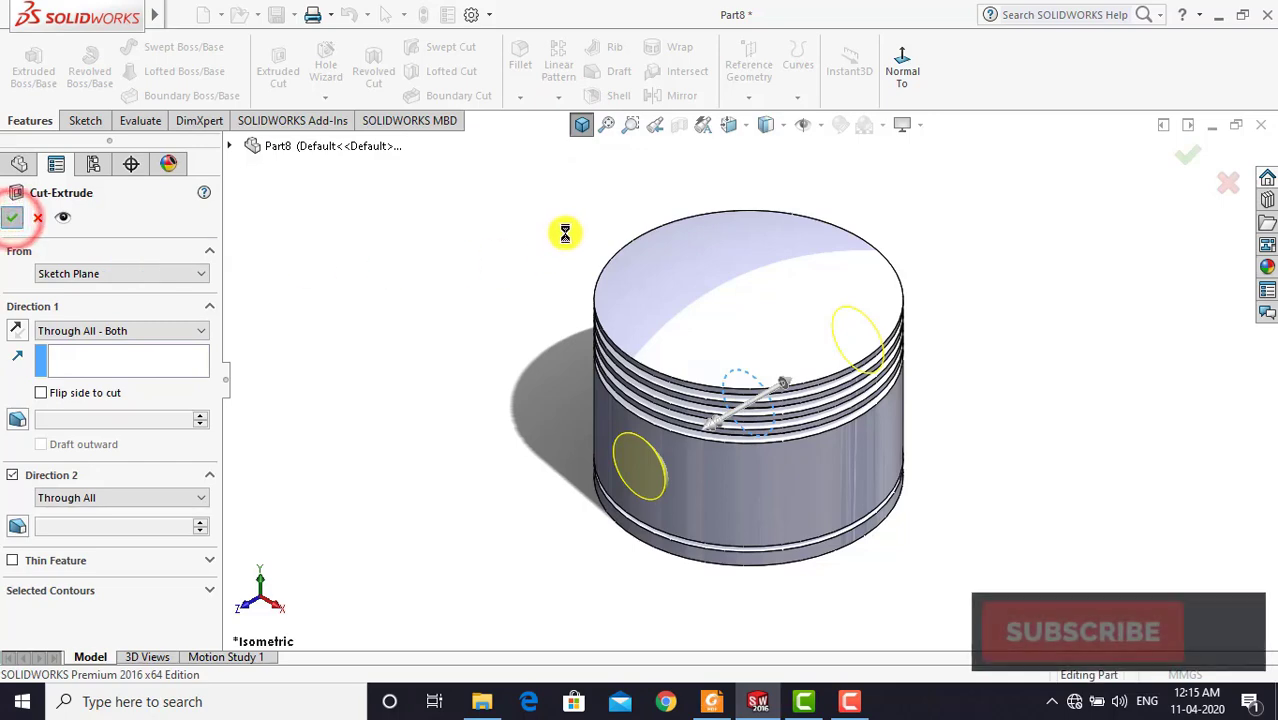
pyautogui.click(565, 231)
pyautogui.click(583, 124)
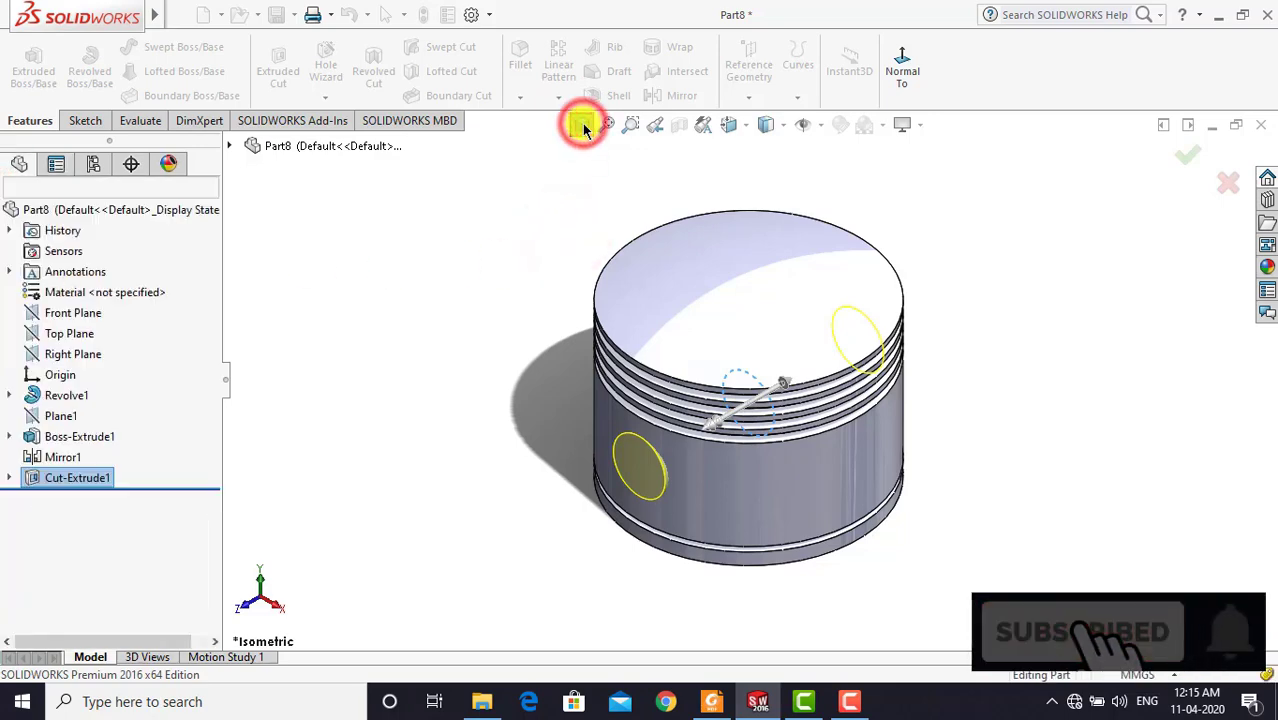
# Check the pin hole in isometric view, then bring back the piston.PDF drawing in Foxit Reader
pyautogui.moveTo(603, 535); pyautogui.dragTo(562, 402, button='middle')
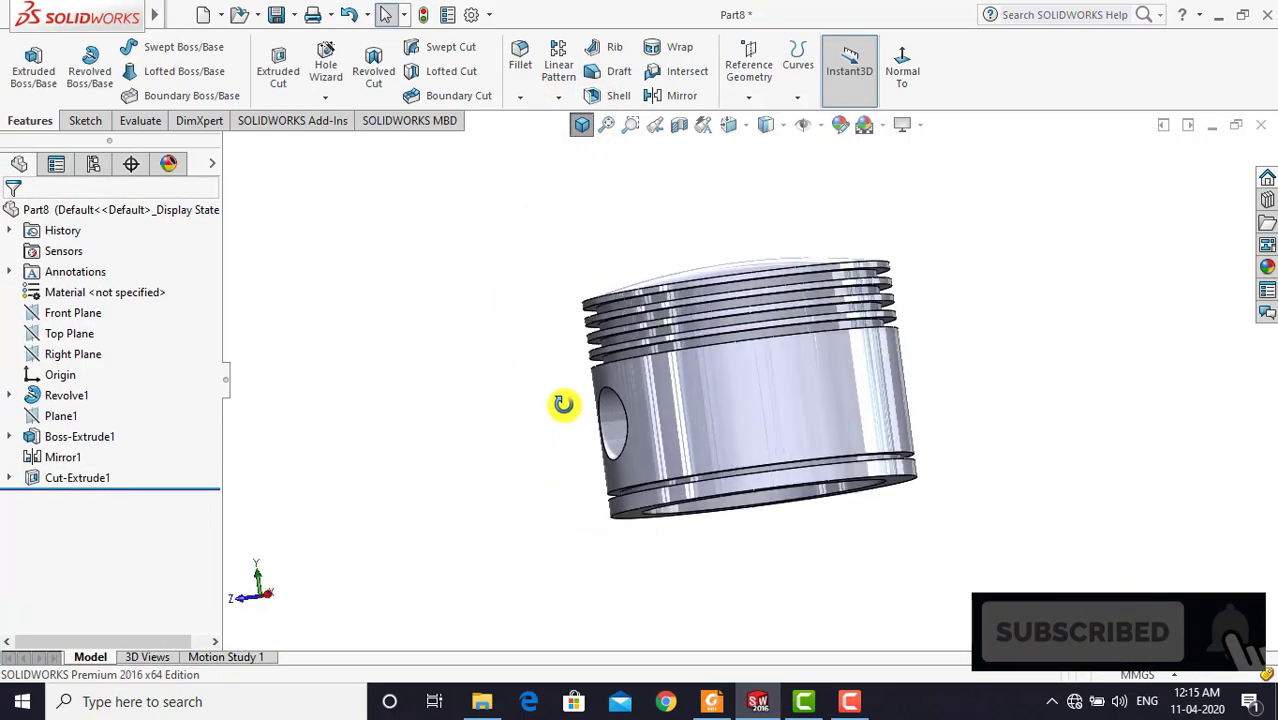
pyautogui.click(581, 124)
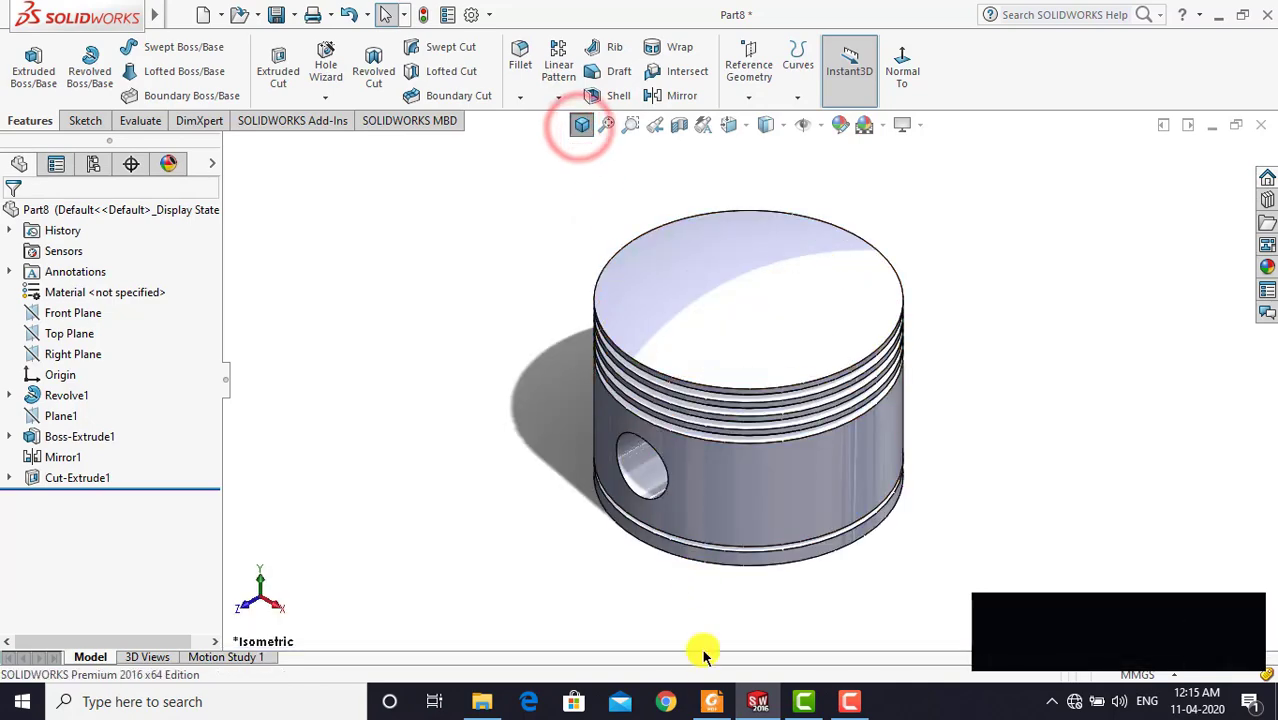
pyautogui.click(711, 701)
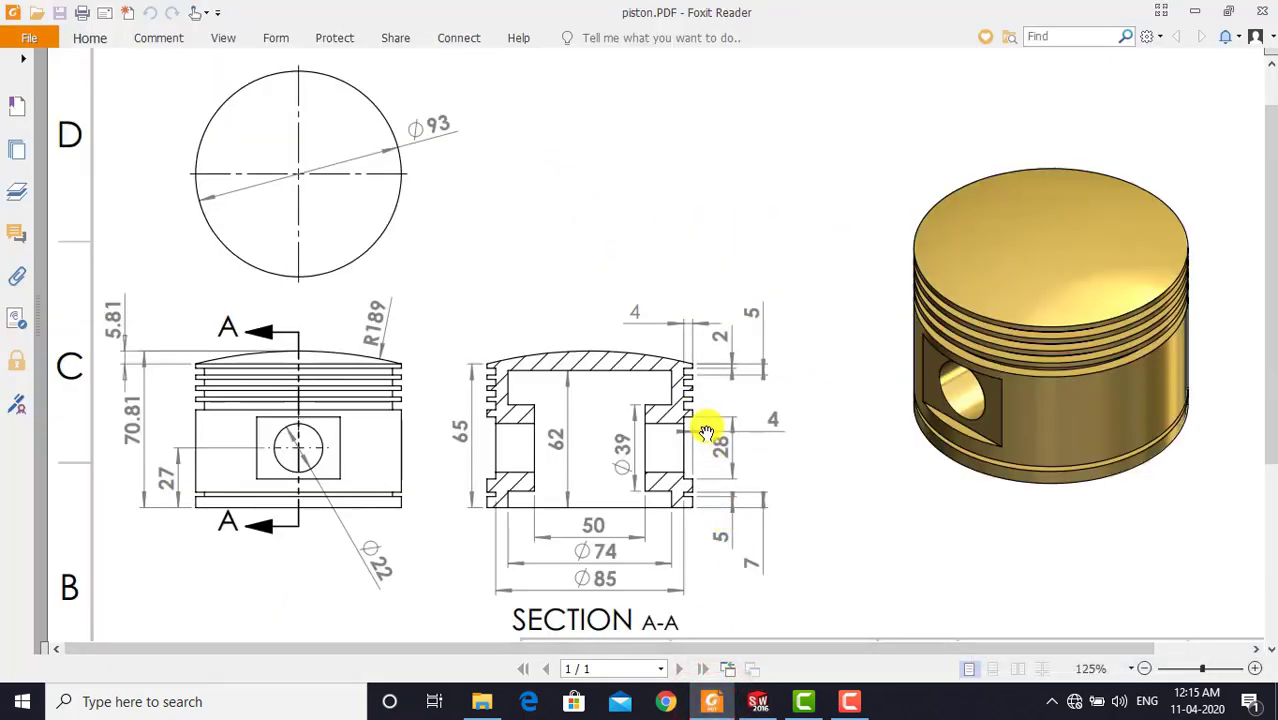
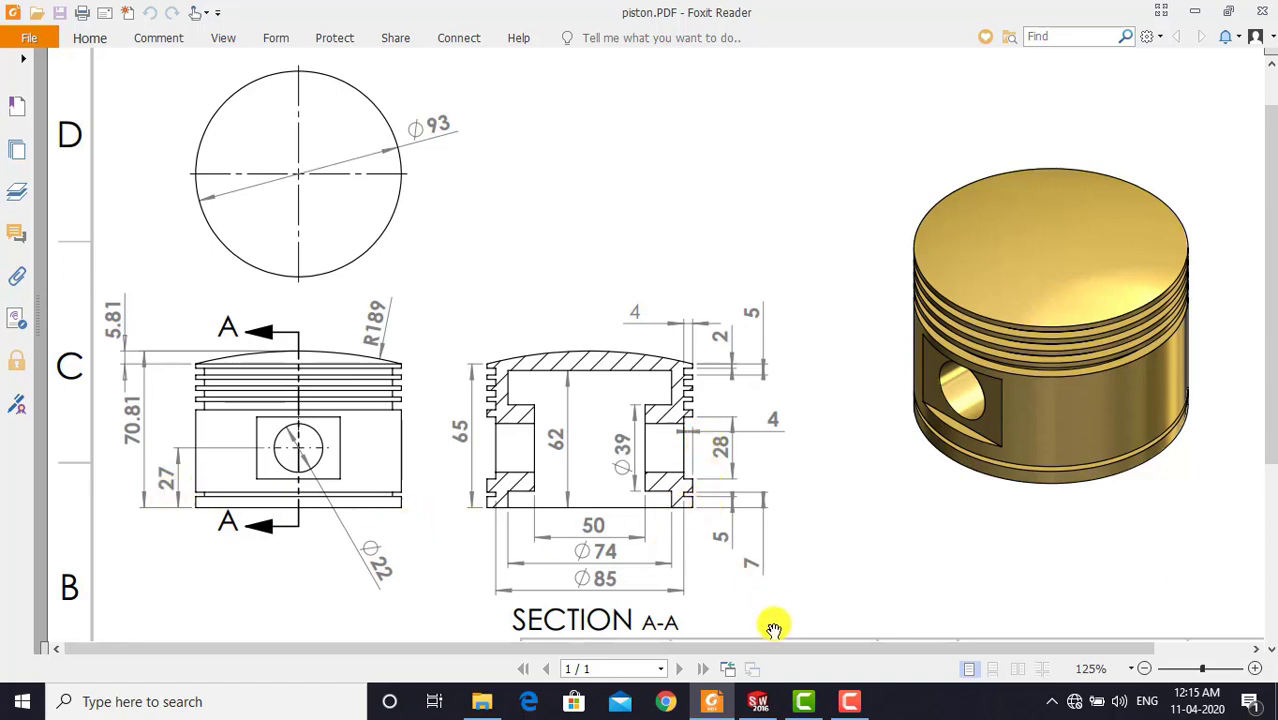
# Switch from the Foxit piston drawing back to the SOLIDWORKS piston part
pyautogui.click(757, 701)
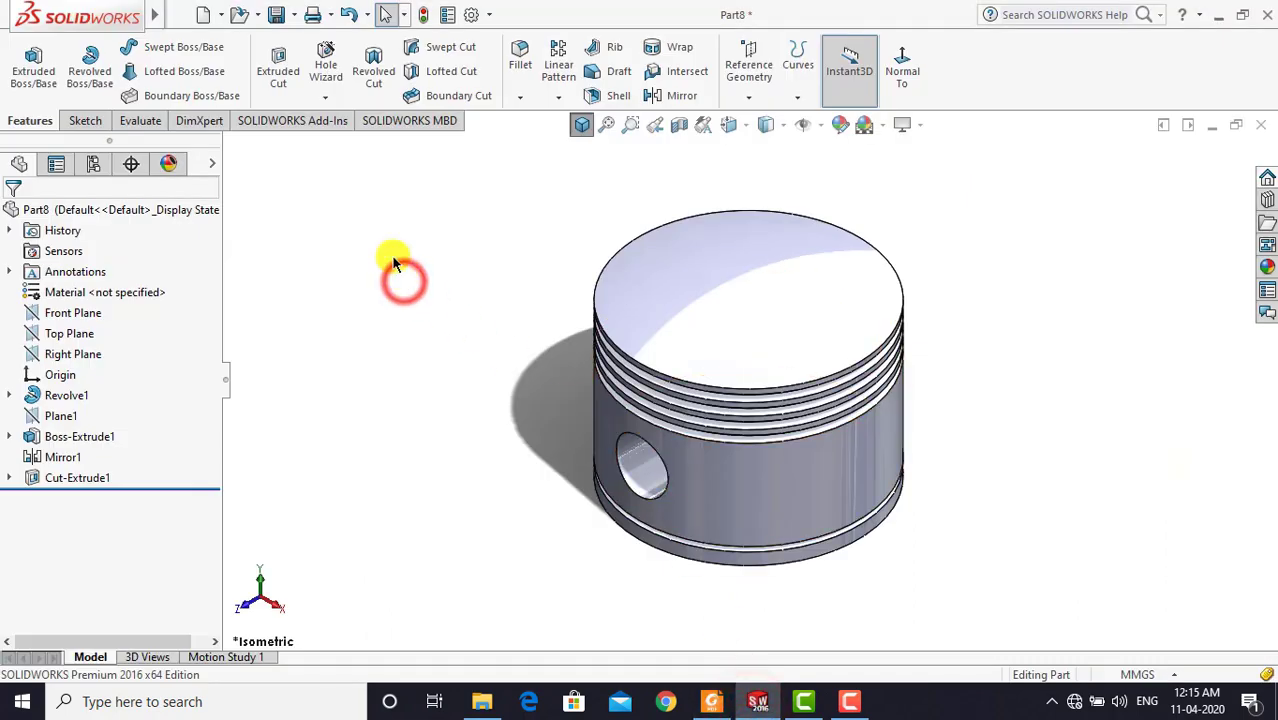
# Start a new sketch on the Right Plane, viewed Normal To
pyautogui.click(82, 120)
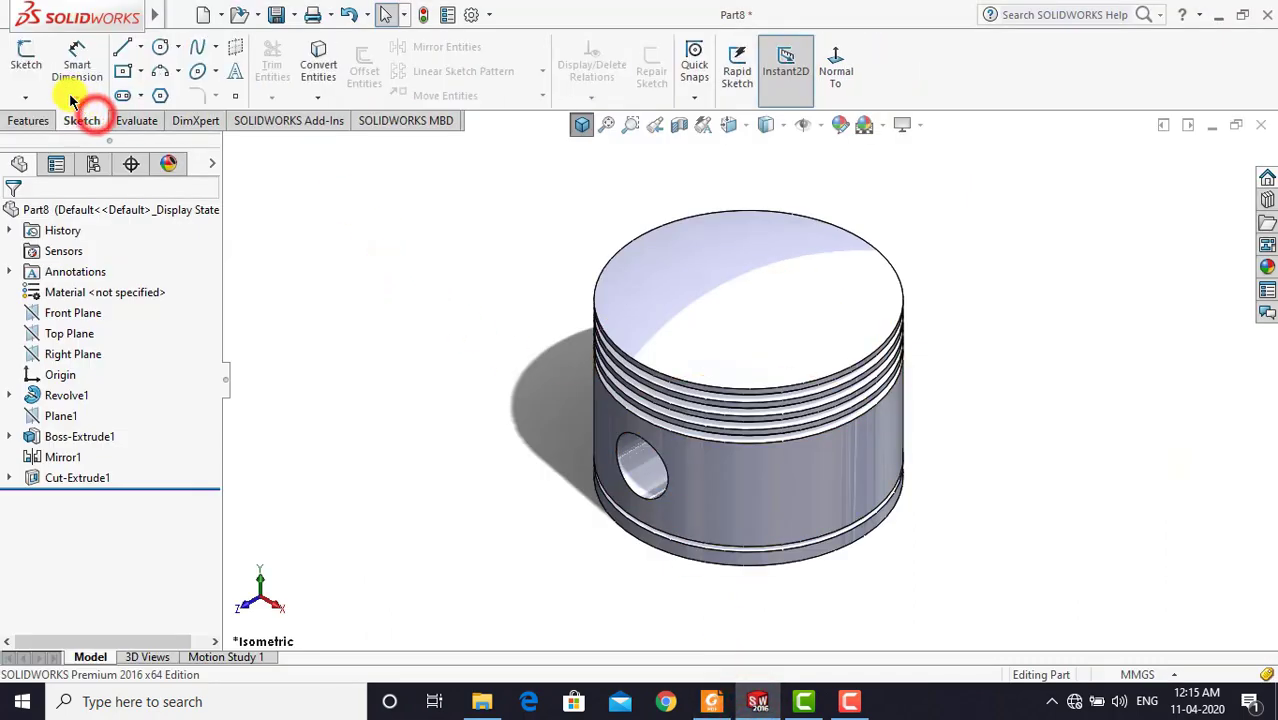
pyautogui.click(27, 62)
pyautogui.click(231, 146)
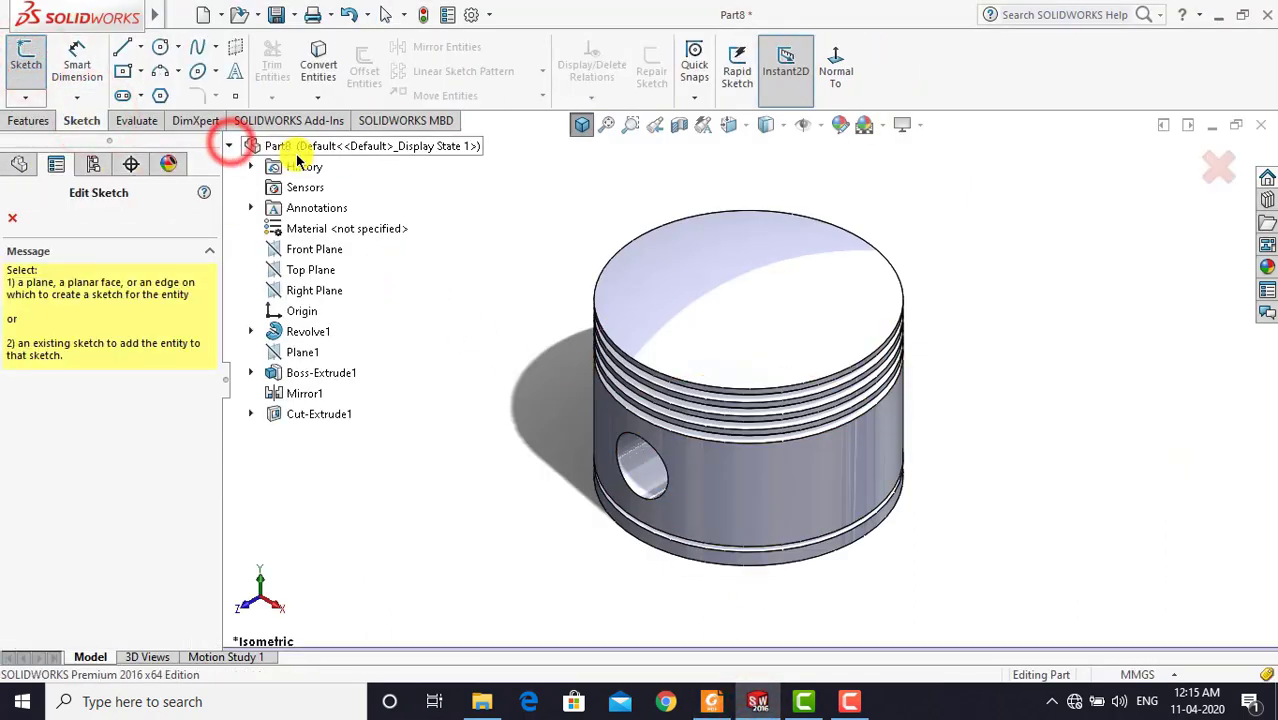
pyautogui.click(333, 289)
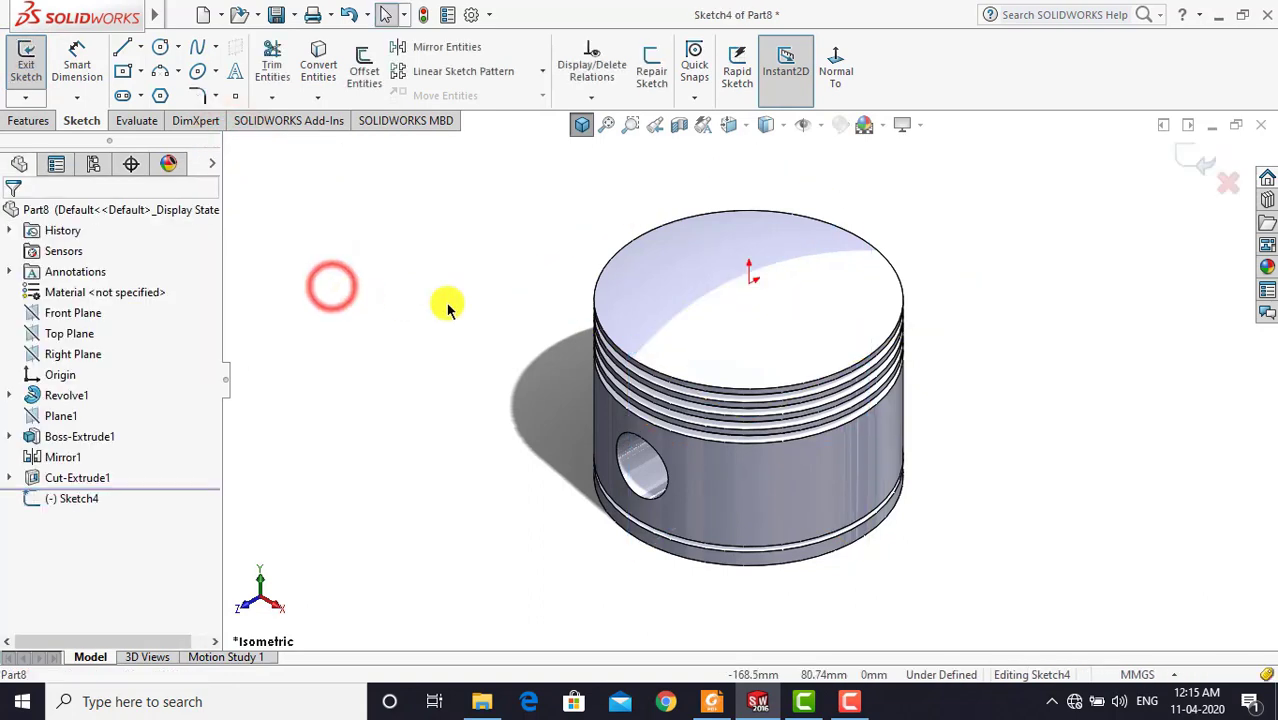
pyautogui.click(836, 66)
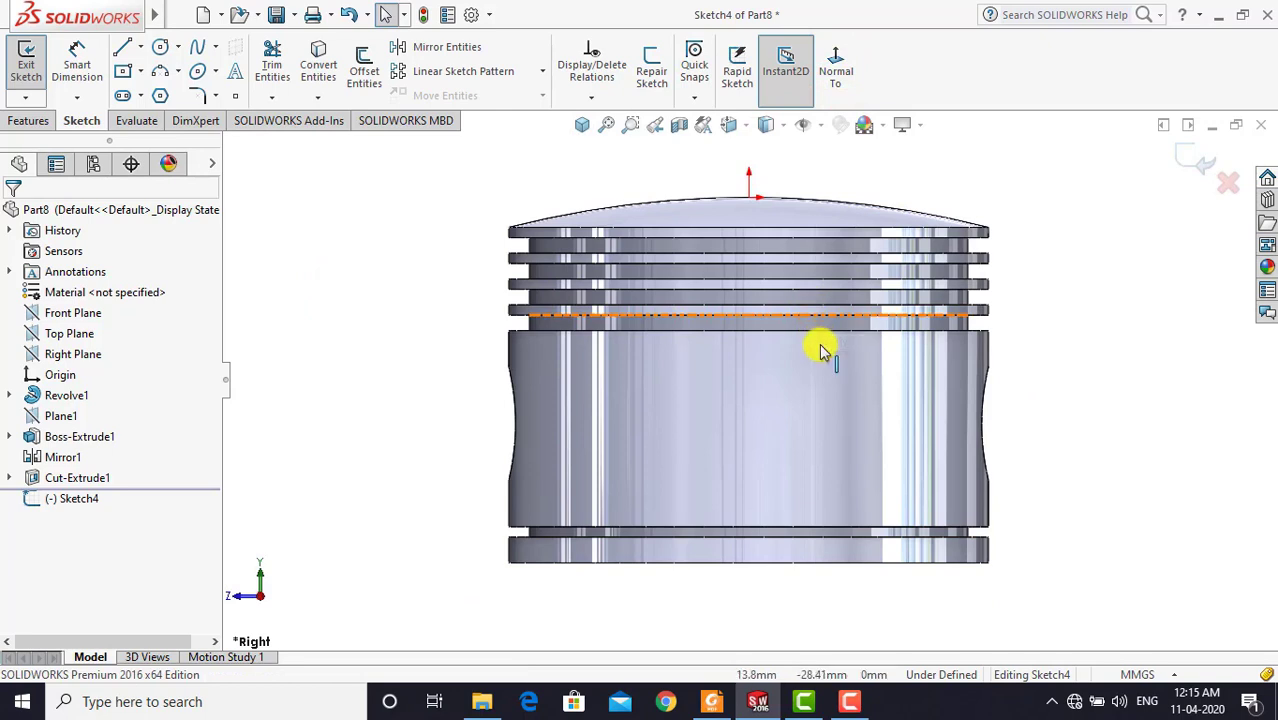
# Draw a centre rectangle on the piston's right edge, its centre vertical with the bottom corner
pyautogui.click(140, 71)
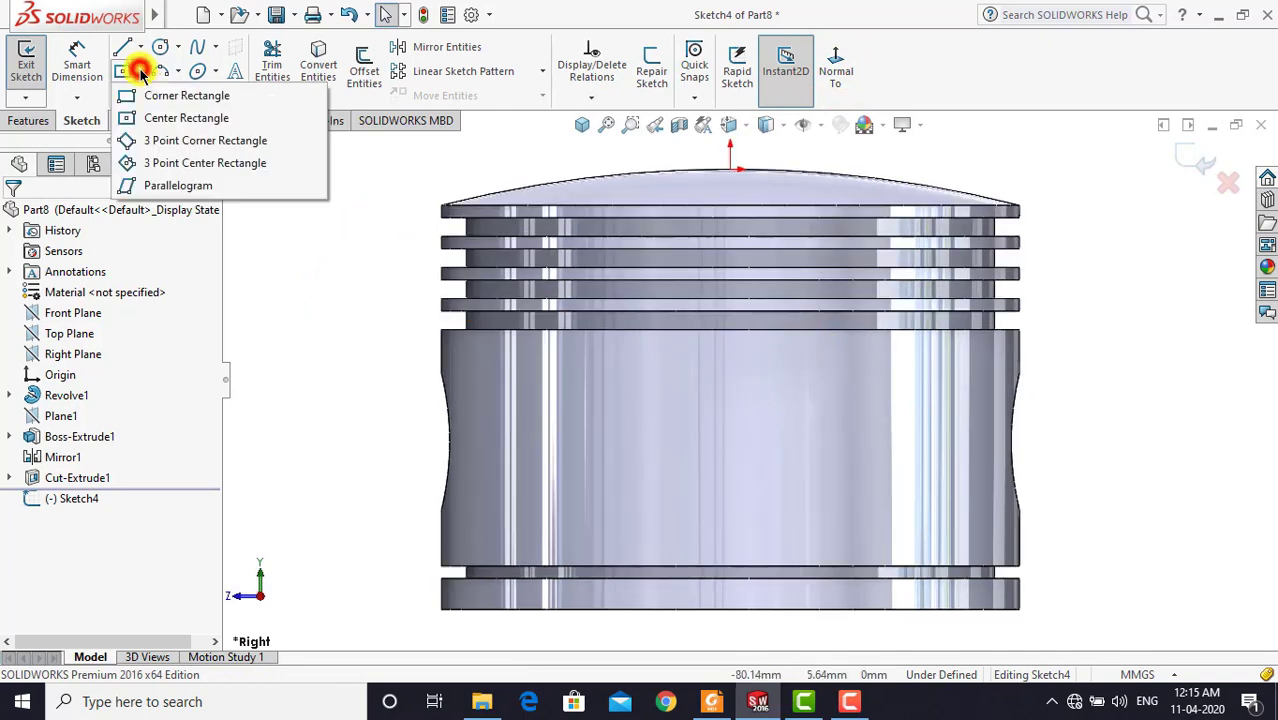
pyautogui.click(175, 121)
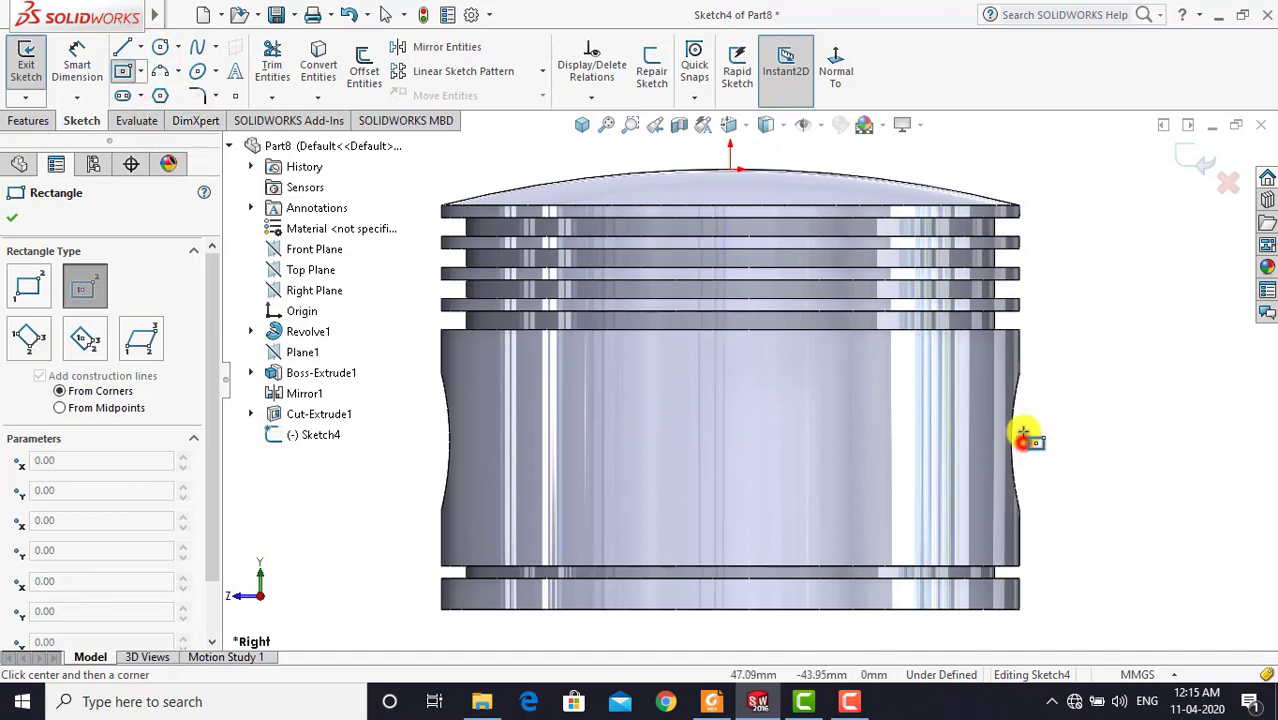
pyautogui.click(1023, 440)
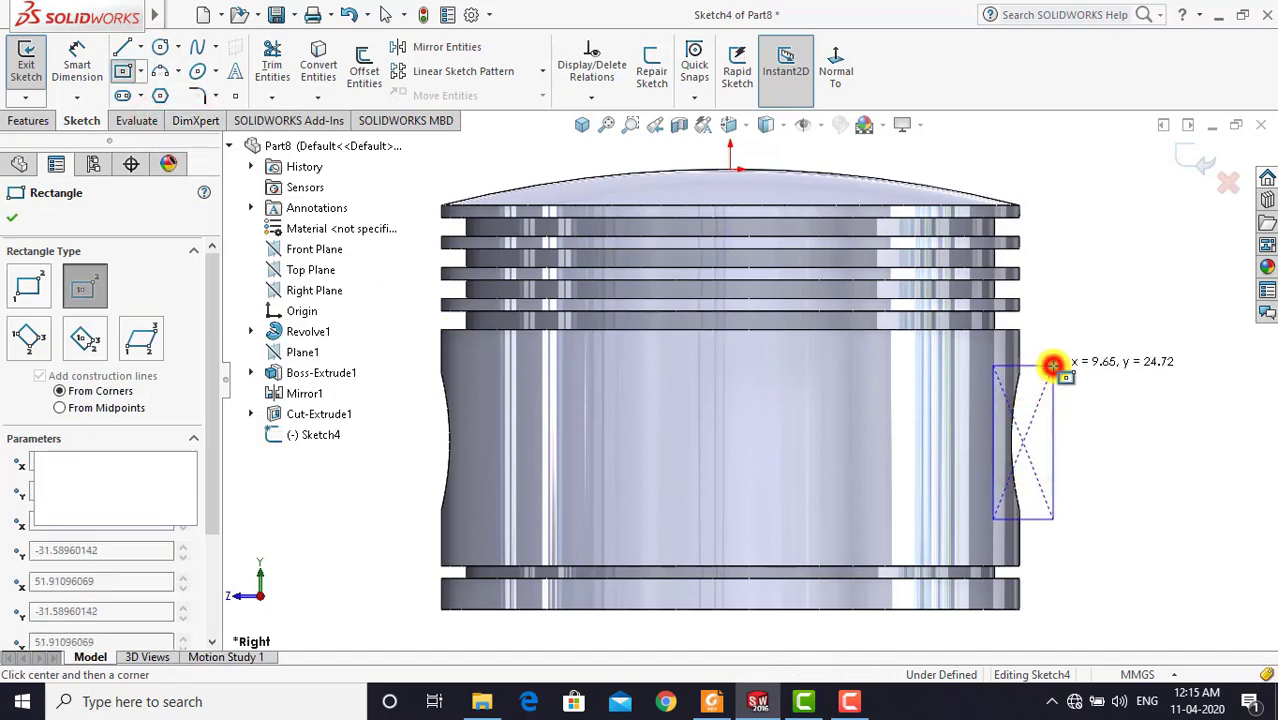
pyautogui.click(1053, 366)
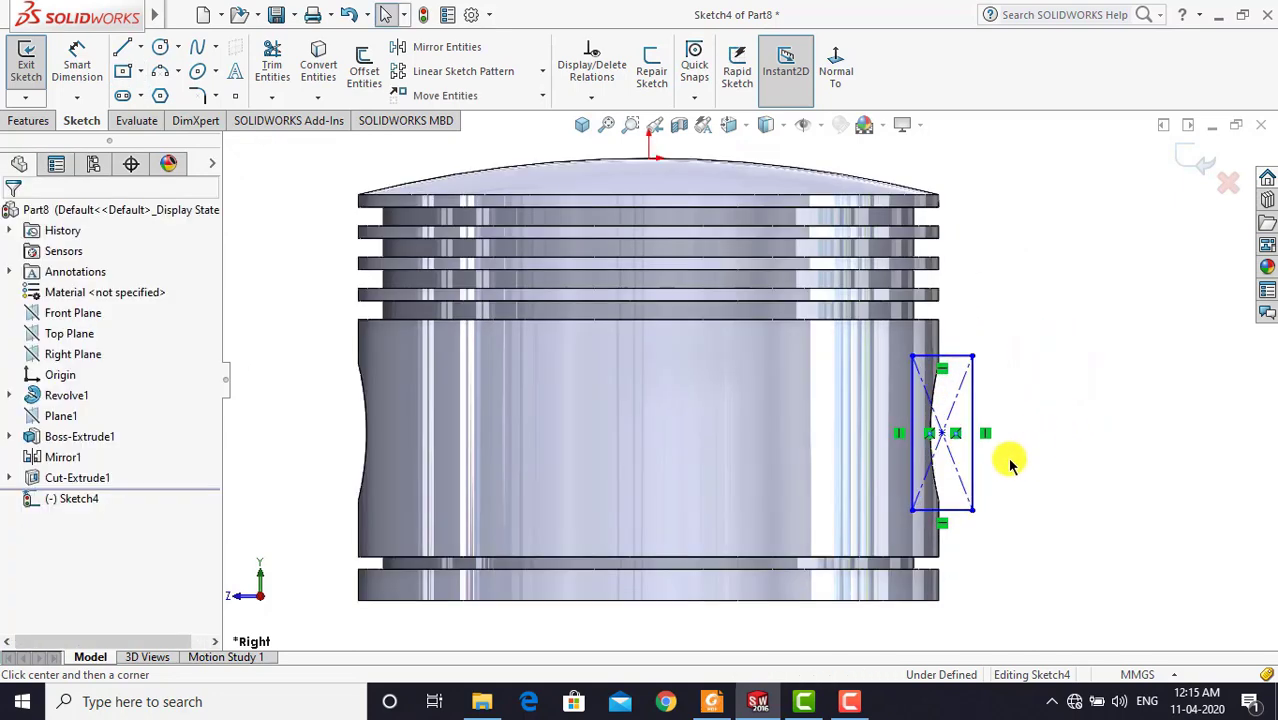
pyautogui.click(942, 434)
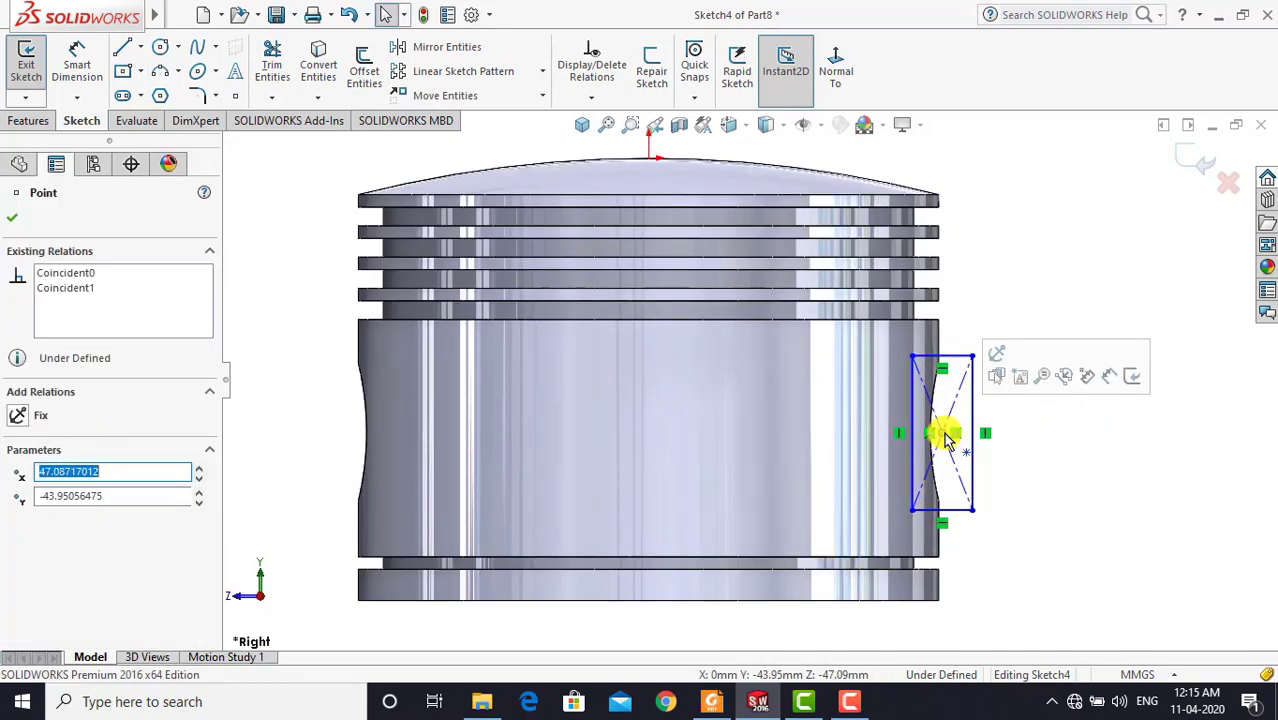
pyautogui.keyDown('ctrl'); pyautogui.click(938, 602); pyautogui.keyUp('ctrl')
pyautogui.click(1013, 527)
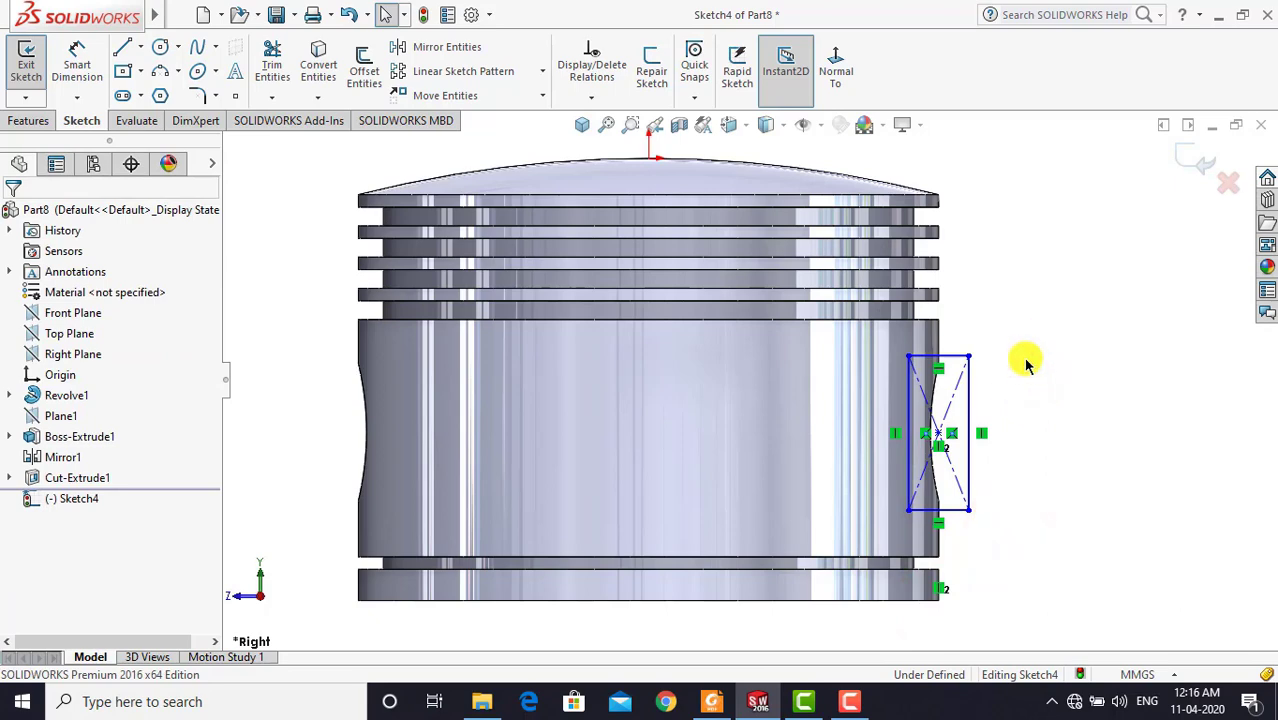
# Dimension the rectangle's centre 27 mm above the piston's bottom edge
pyautogui.click(66, 62)
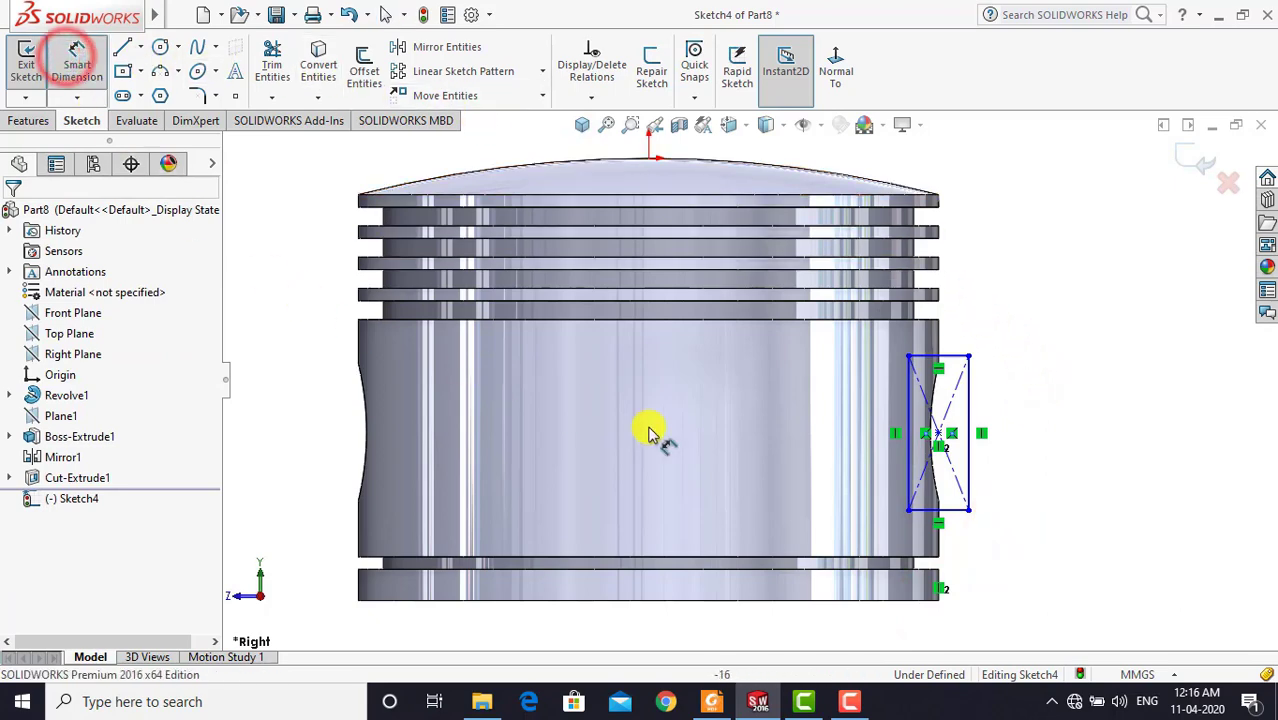
pyautogui.click(938, 435)
pyautogui.click(905, 599)
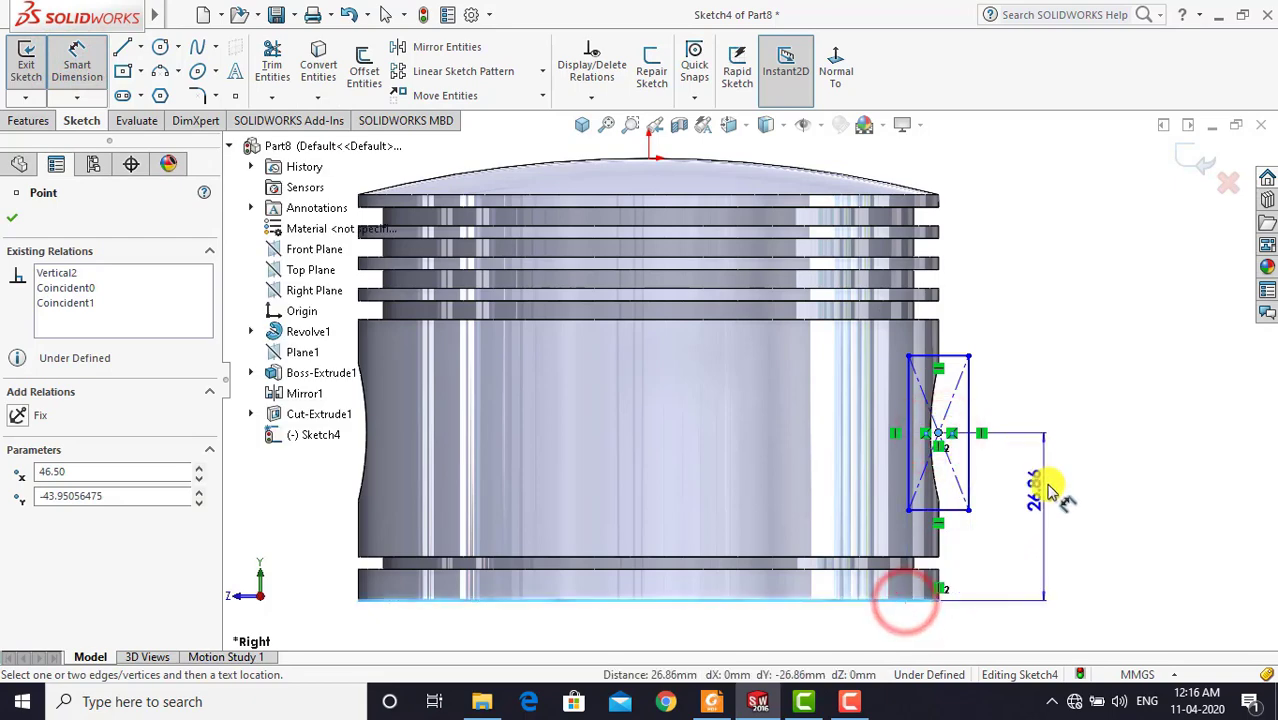
pyautogui.click(1047, 500)
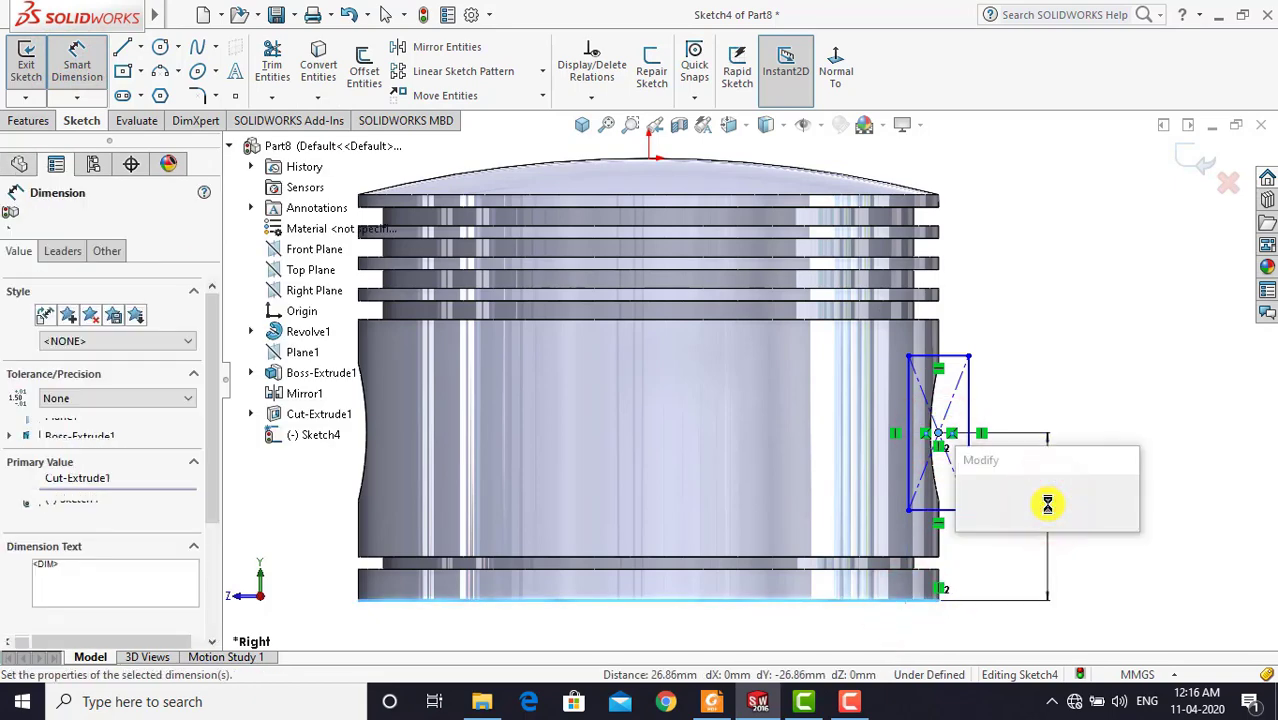
pyautogui.write('27')
pyautogui.press('Return')
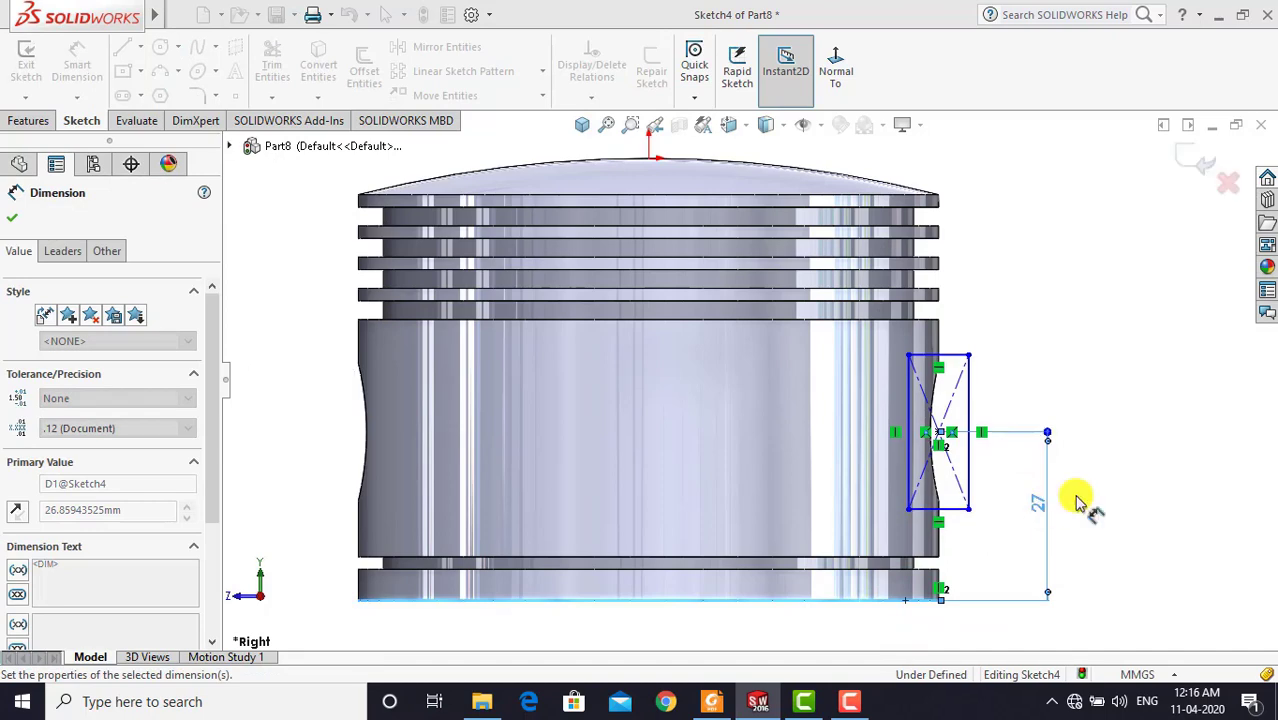
pyautogui.click(1110, 485)
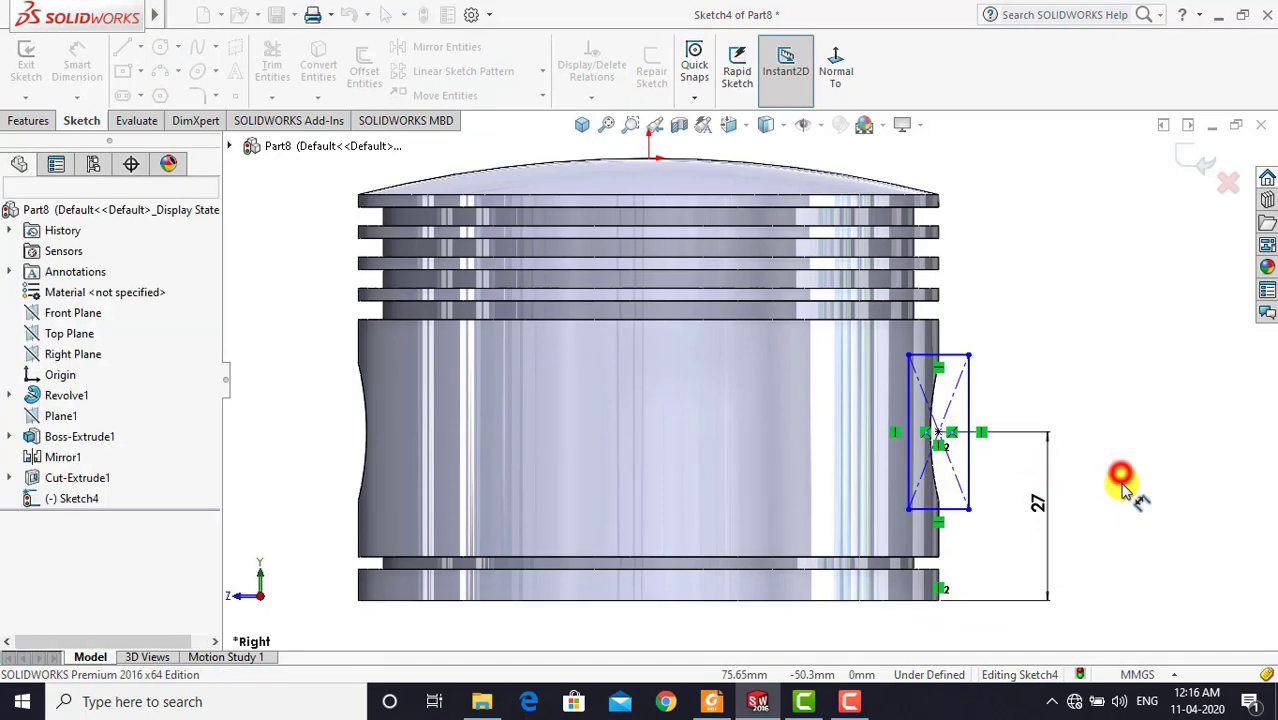
pyautogui.click(711, 701)
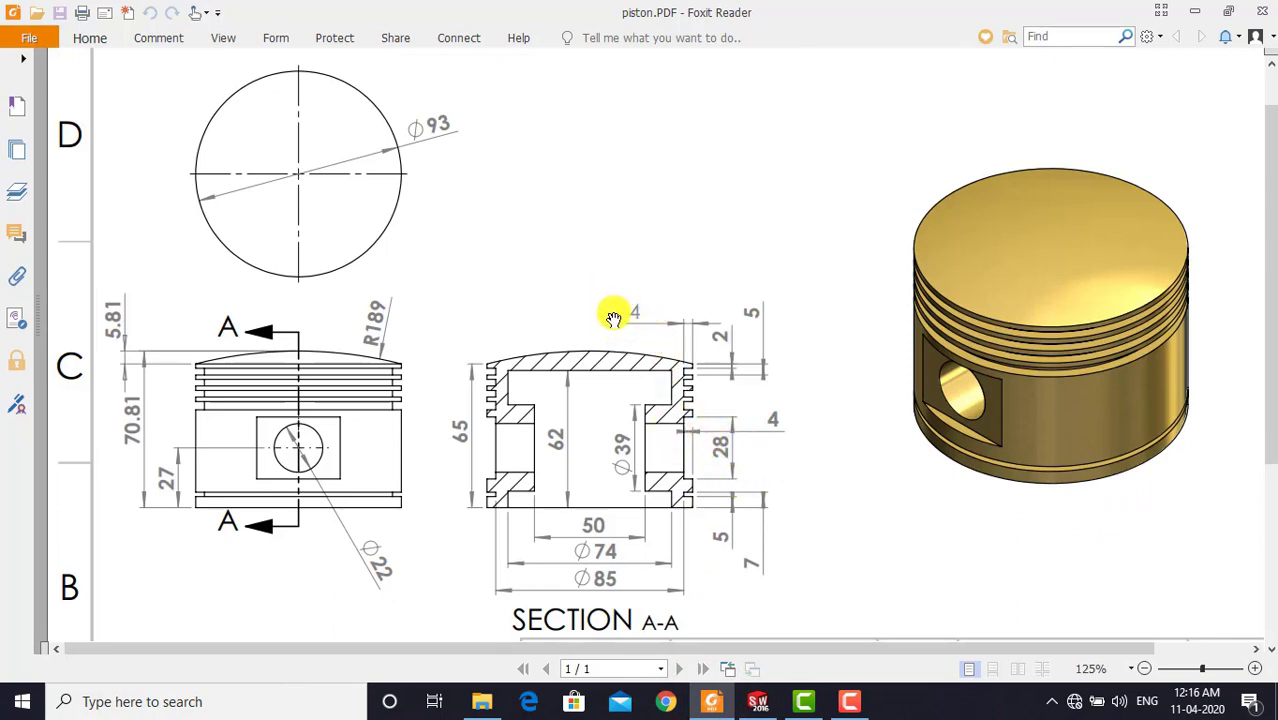
pyautogui.click(763, 703)
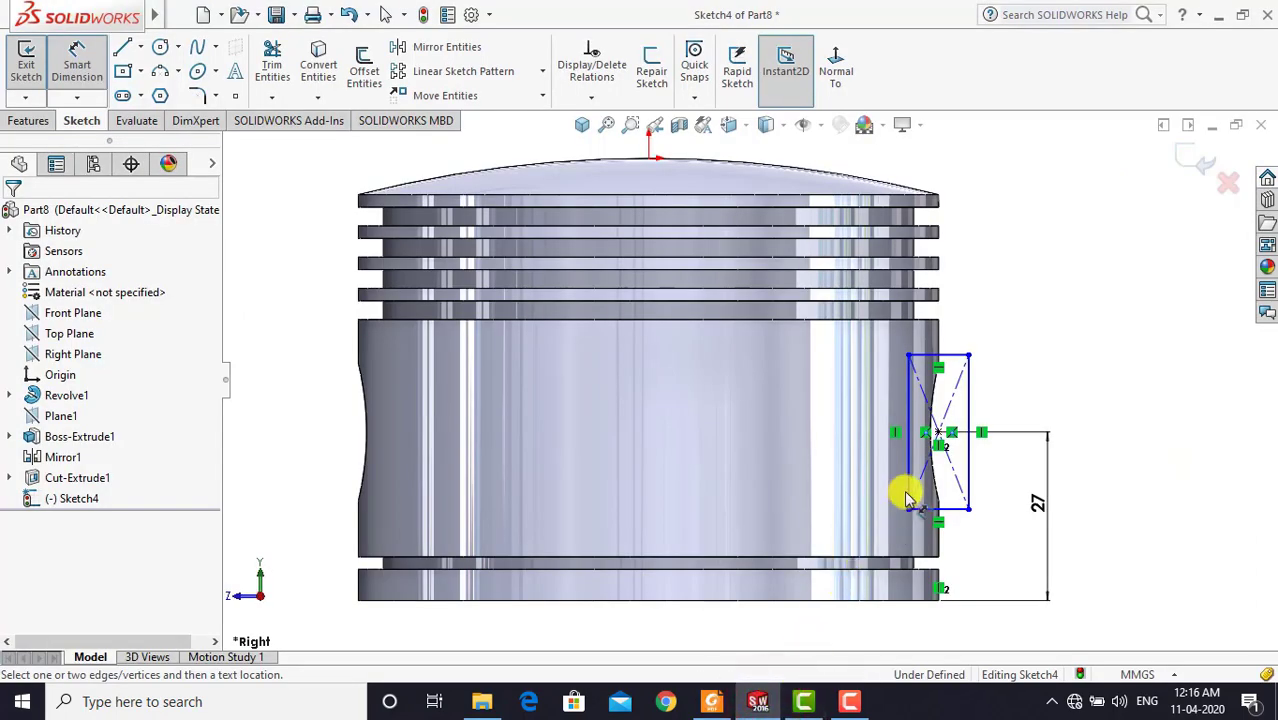
# Dimension the rectangle's right side to 28 mm and its top side to 8 mm
pyautogui.click(971, 395)
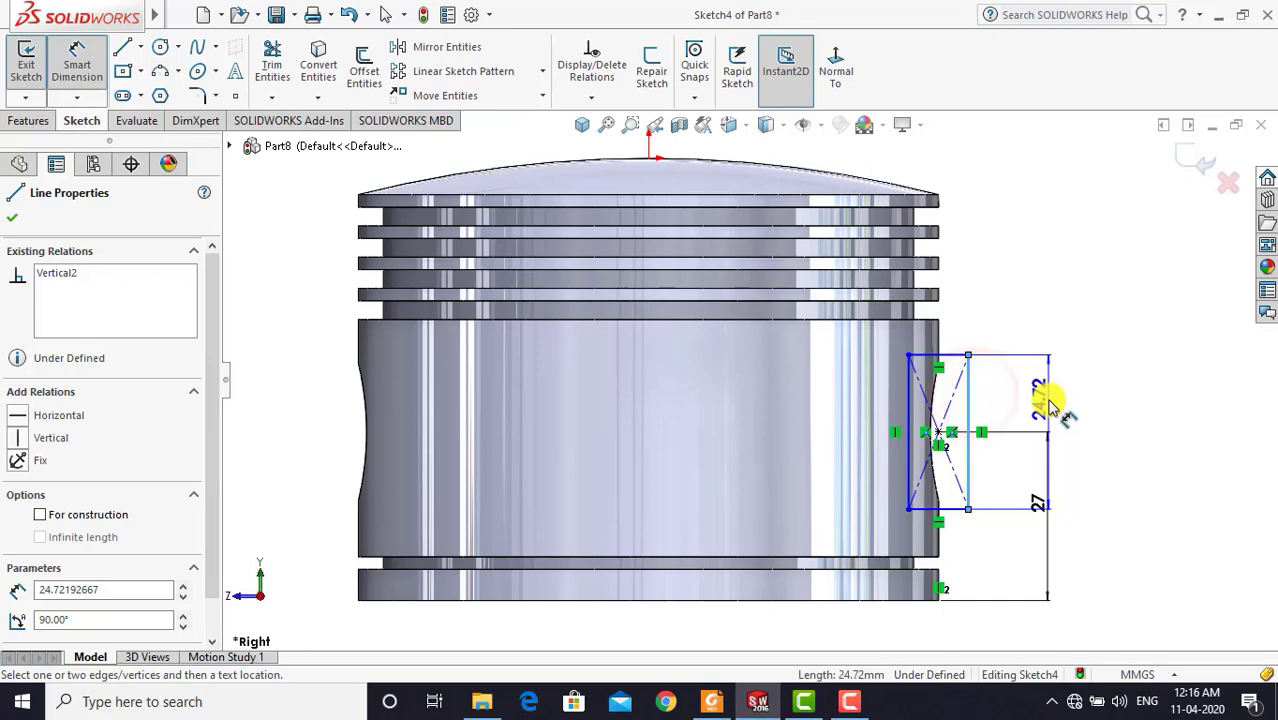
pyautogui.click(1043, 399)
pyautogui.write('28')
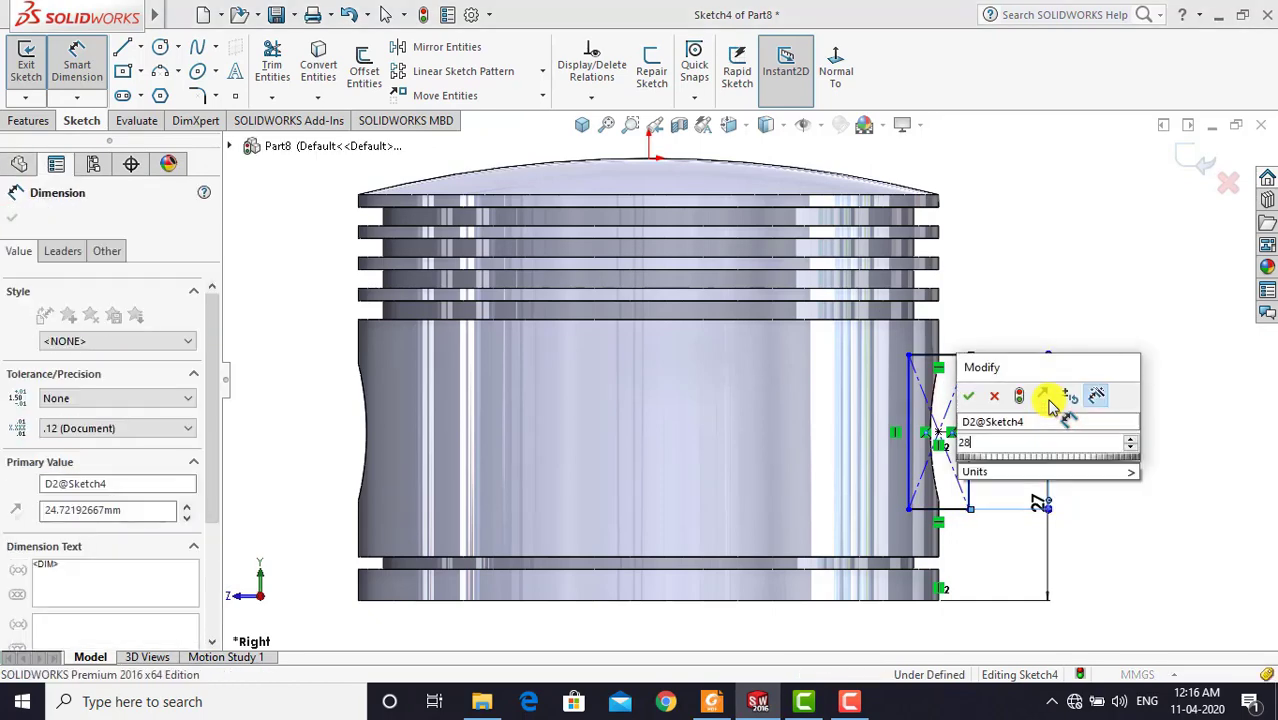
pyautogui.press('Return')
pyautogui.click(1062, 274)
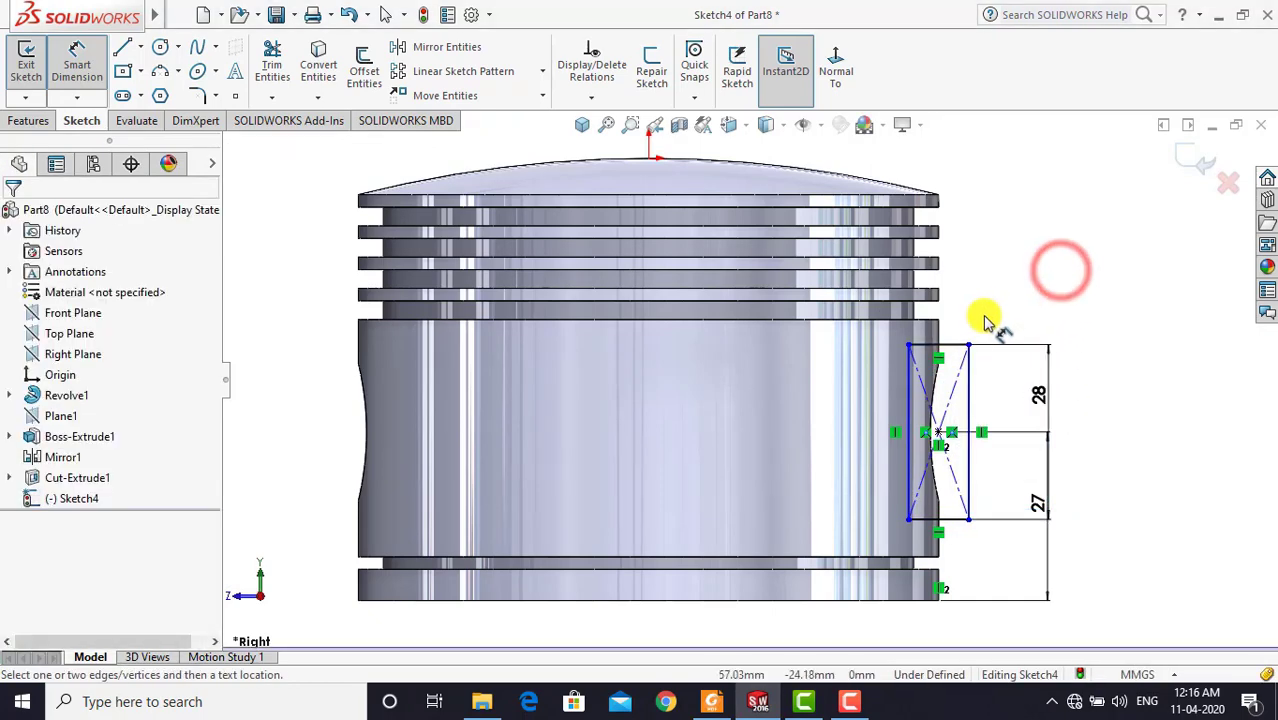
pyautogui.click(947, 344)
pyautogui.click(962, 295)
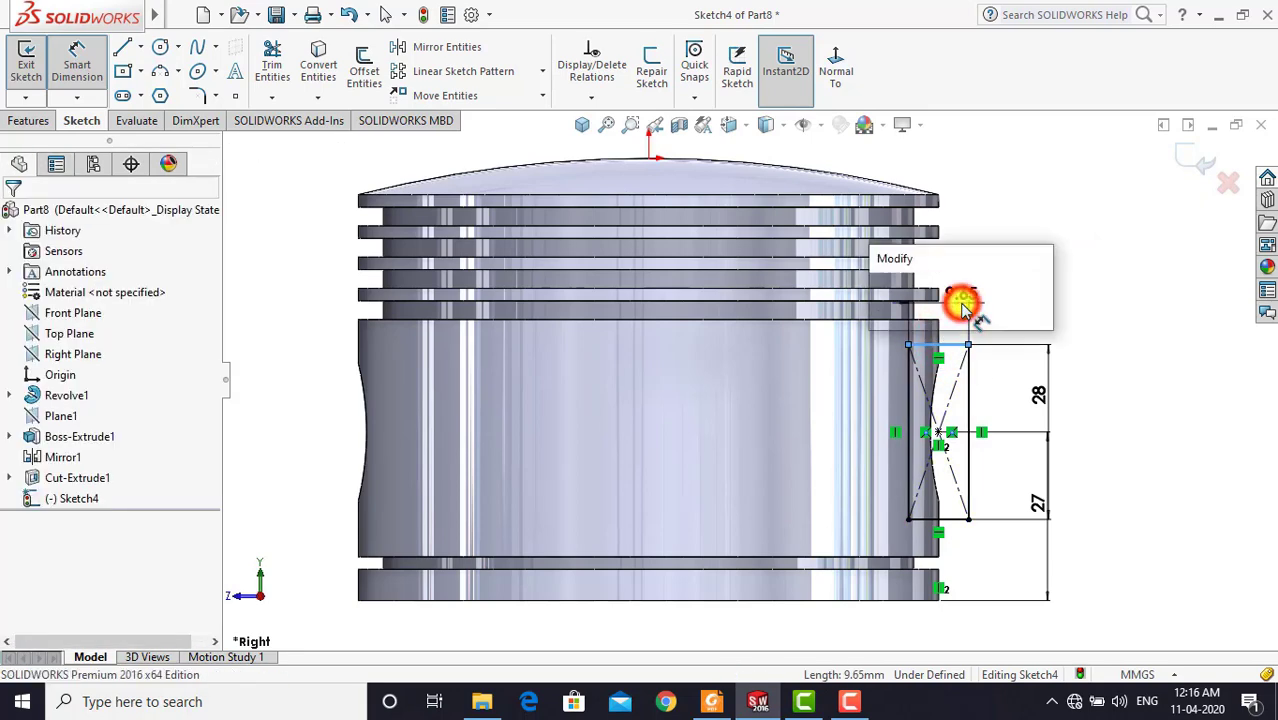
pyautogui.write('8')
pyautogui.press('Return')
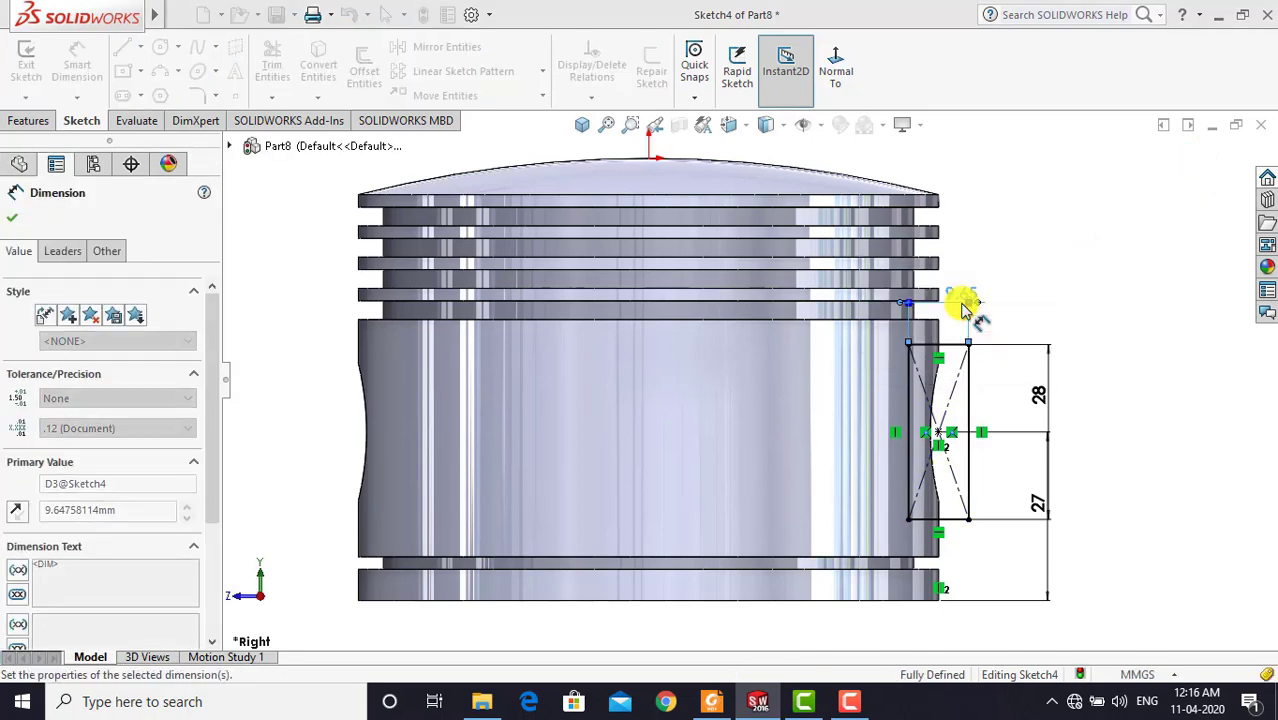
pyautogui.click(1045, 285)
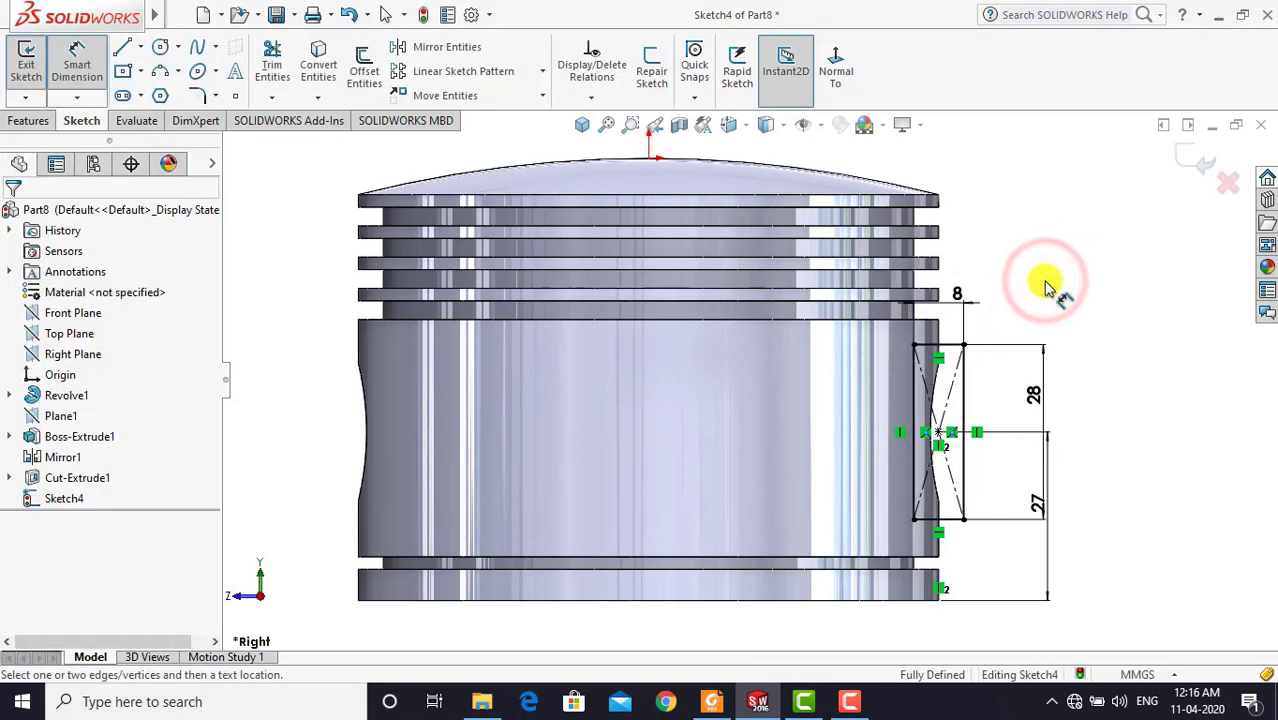
pyautogui.press('Escape')
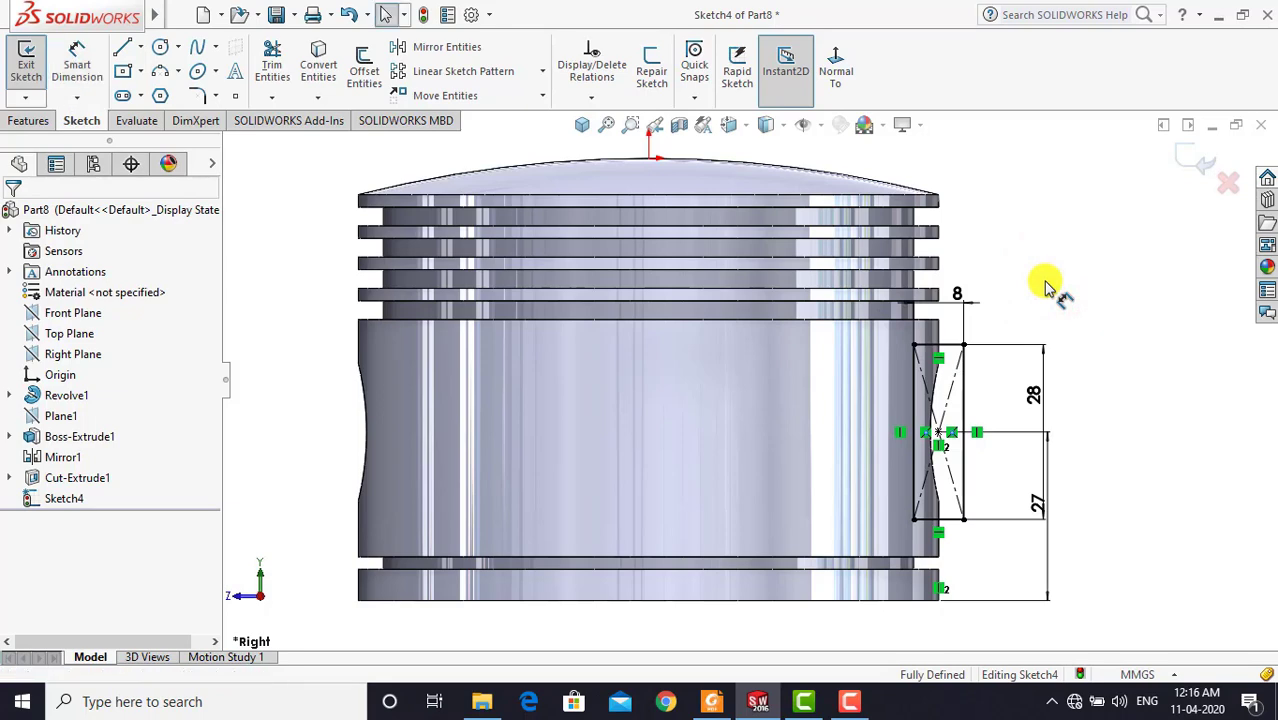
# Cut-extrude the rectangle sketch Through All in both directions as Cut-Extrude2
pyautogui.click(30, 120)
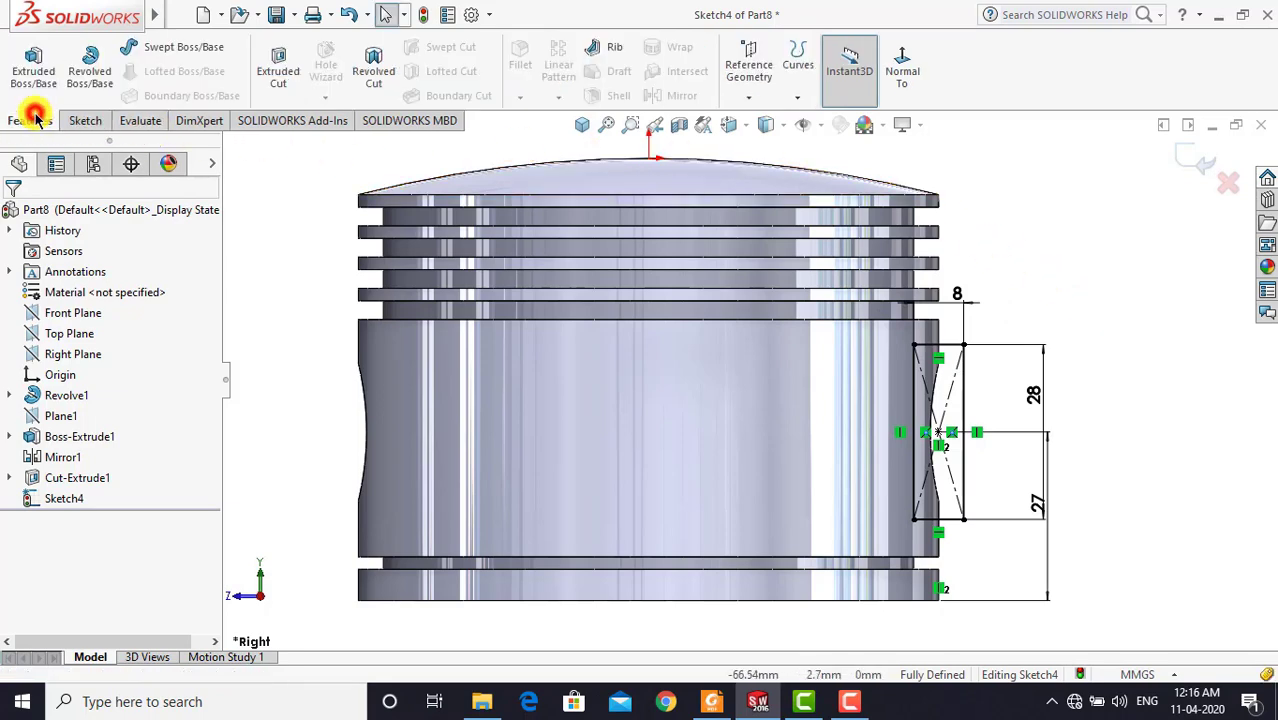
pyautogui.click(277, 65)
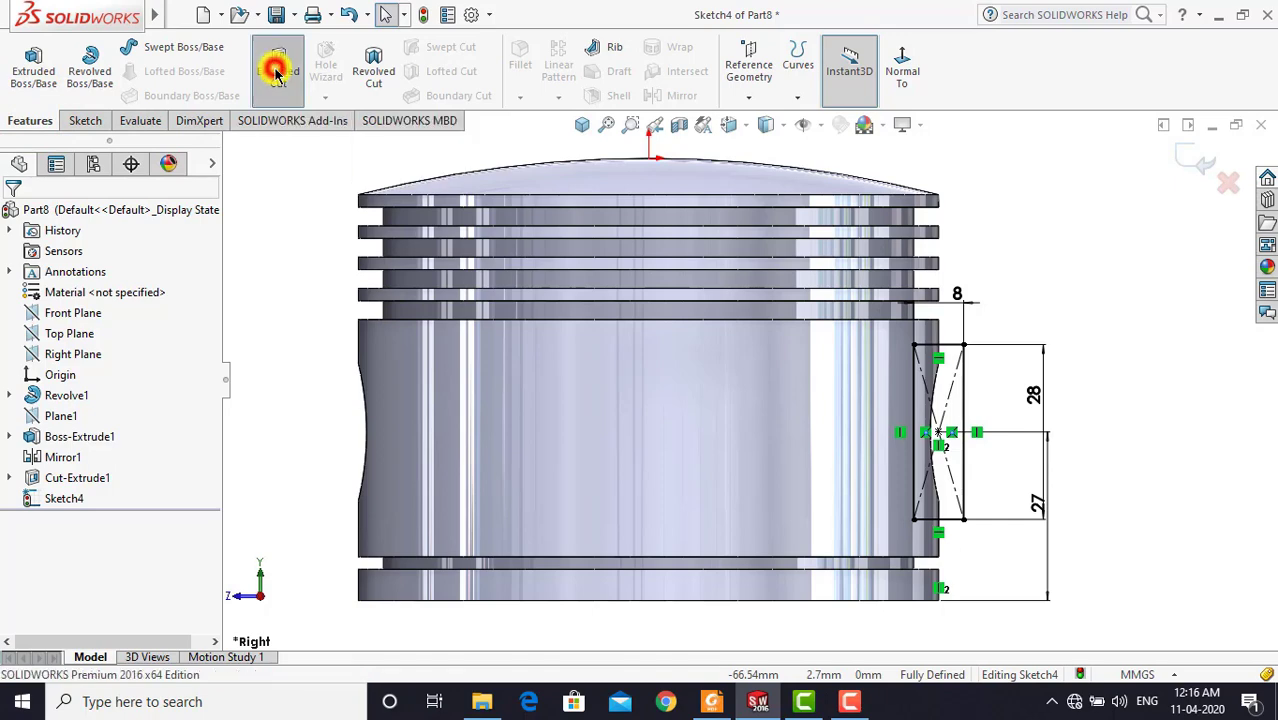
pyautogui.click(582, 124)
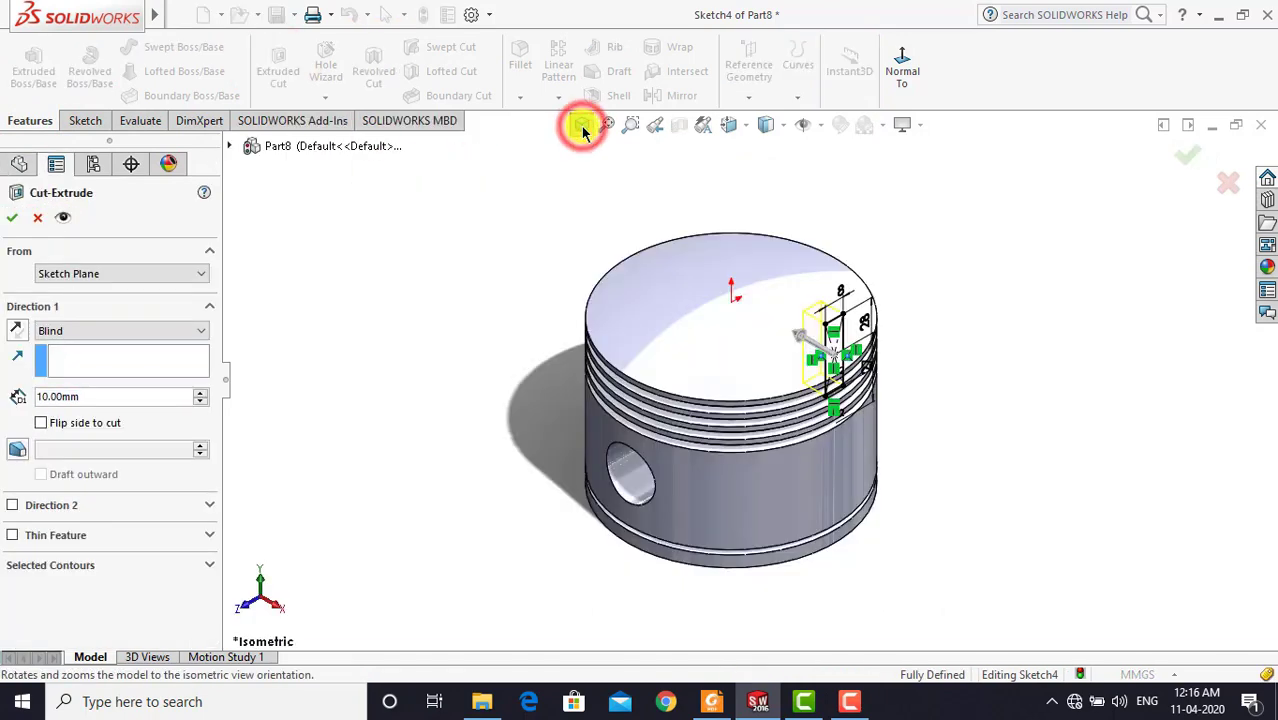
pyautogui.click(135, 333)
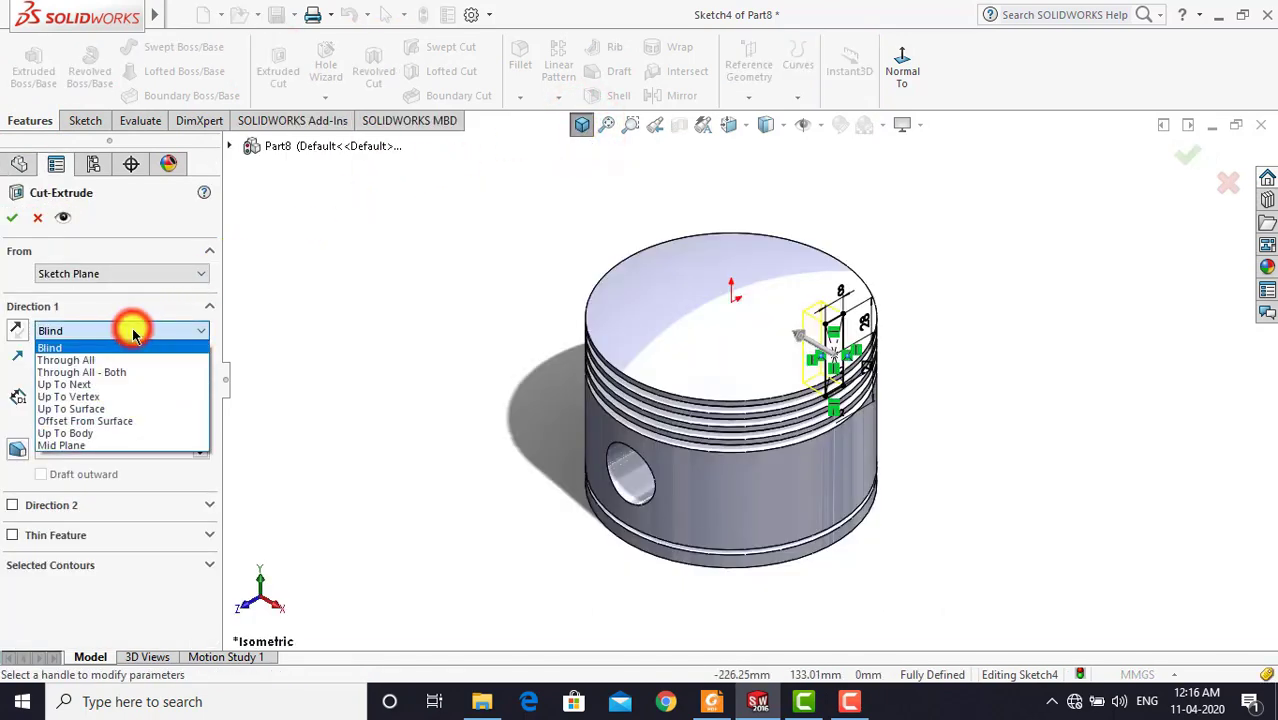
pyautogui.click(125, 368)
pyautogui.click(16, 218)
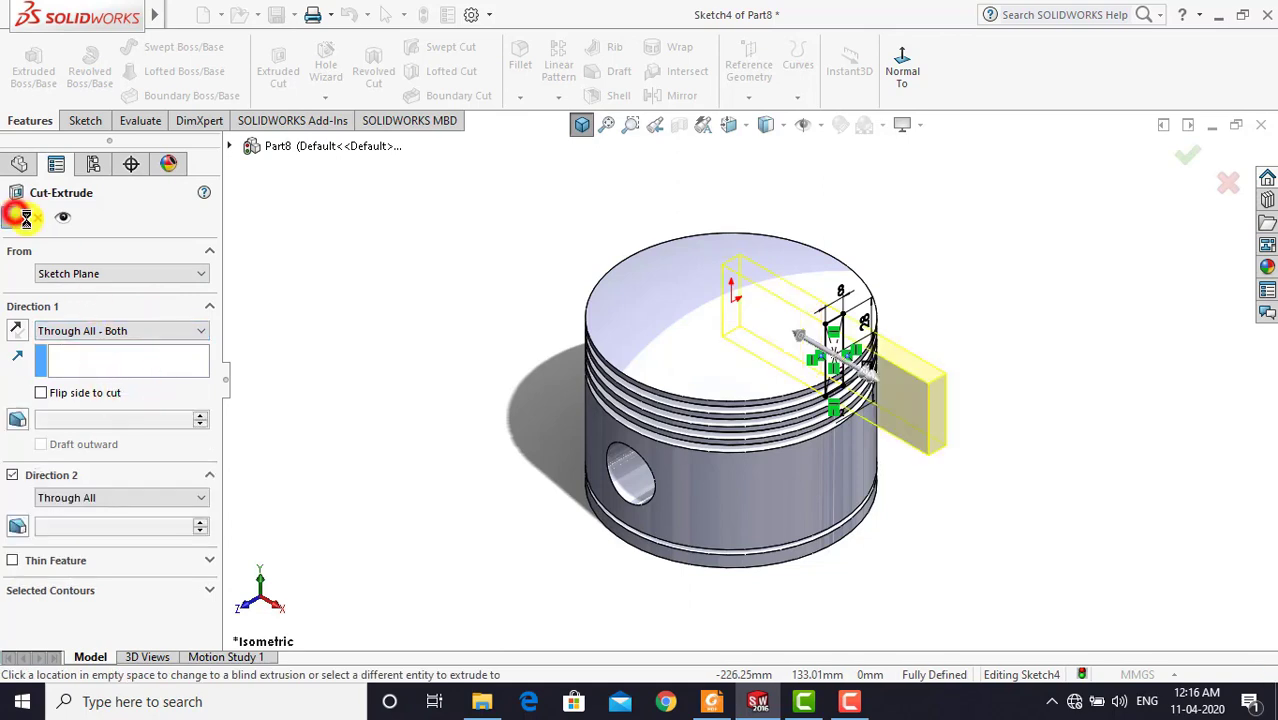
pyautogui.click(998, 222)
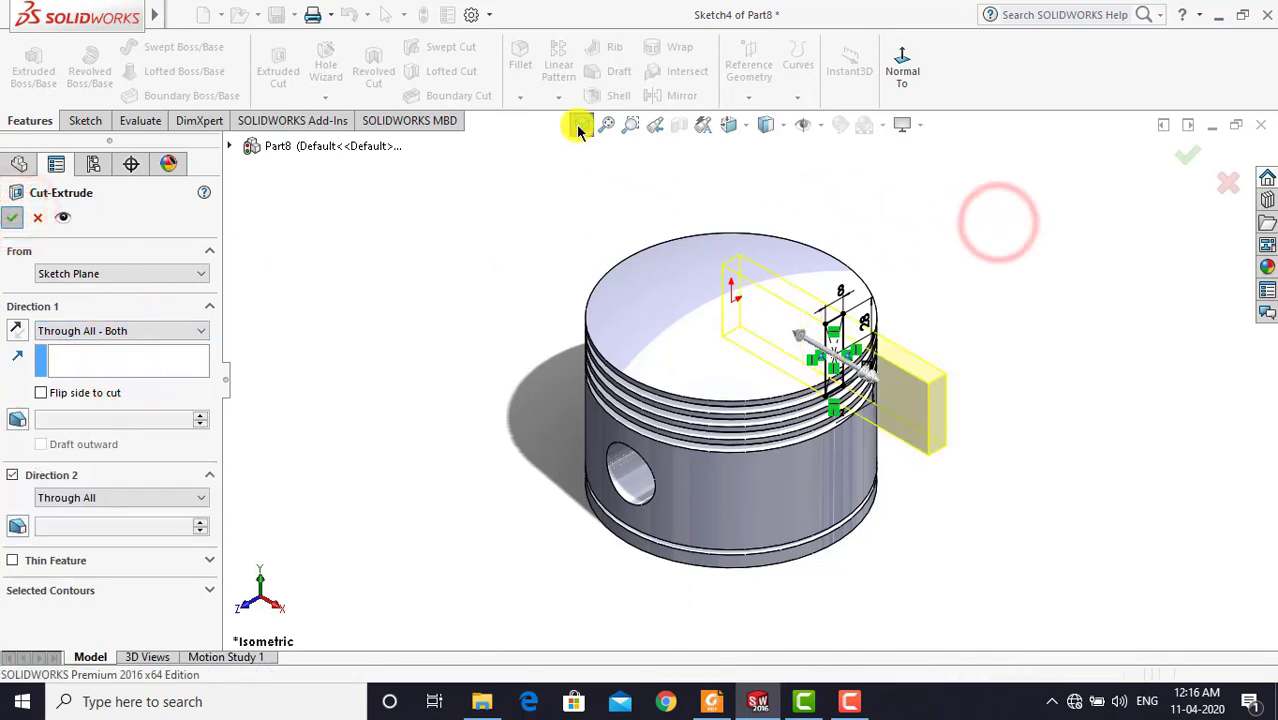
pyautogui.click(580, 124)
pyautogui.click(504, 222)
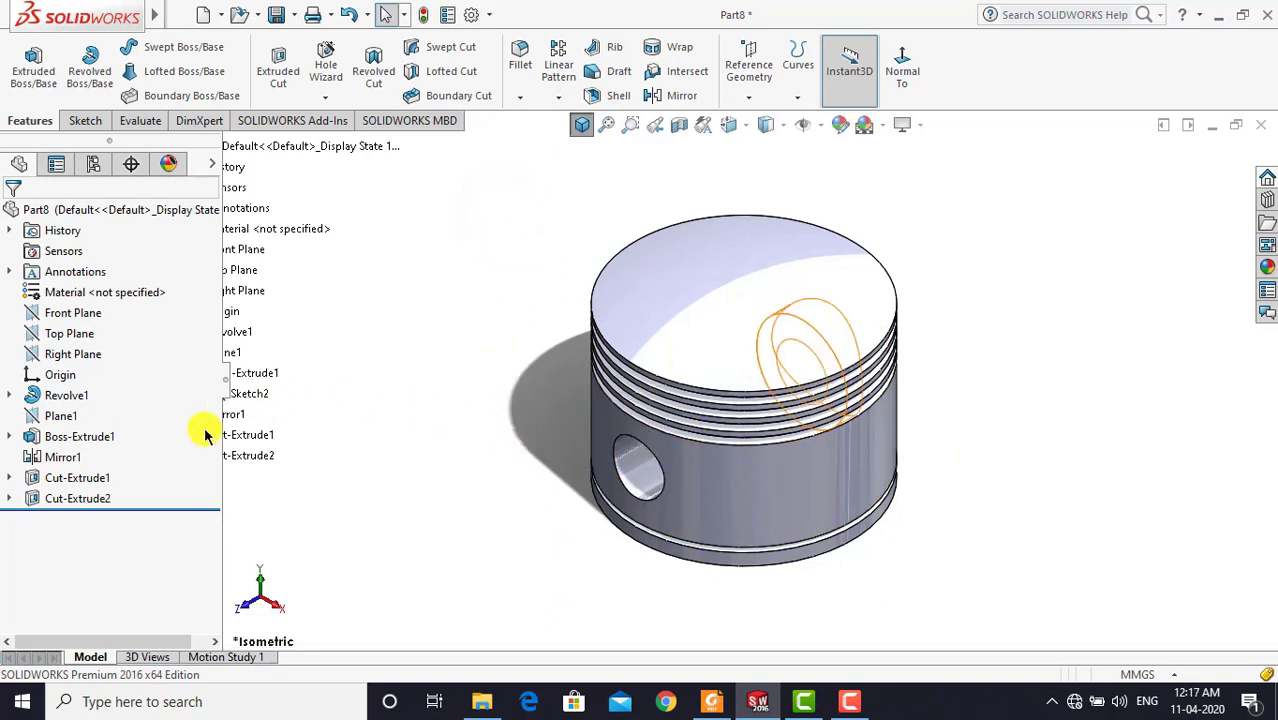
# Mirror Cut-Extrude2 about the Front Plane
pyautogui.click(91, 500)
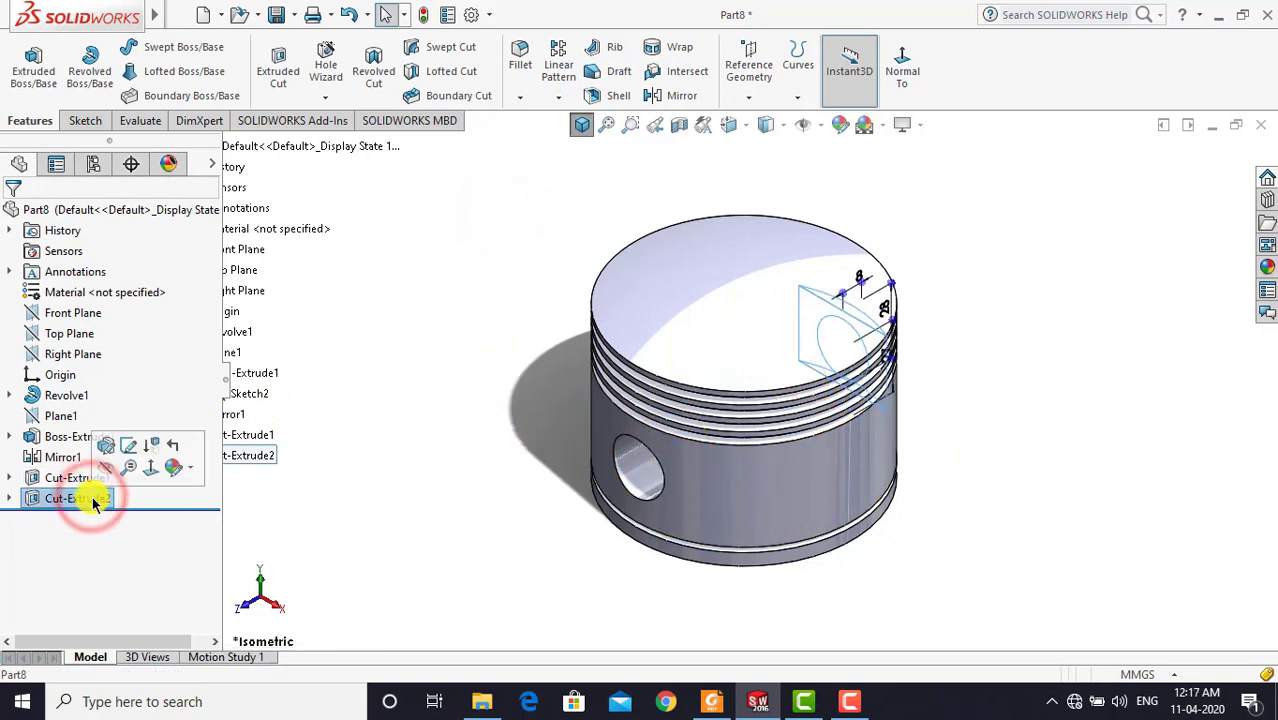
pyautogui.click(664, 95)
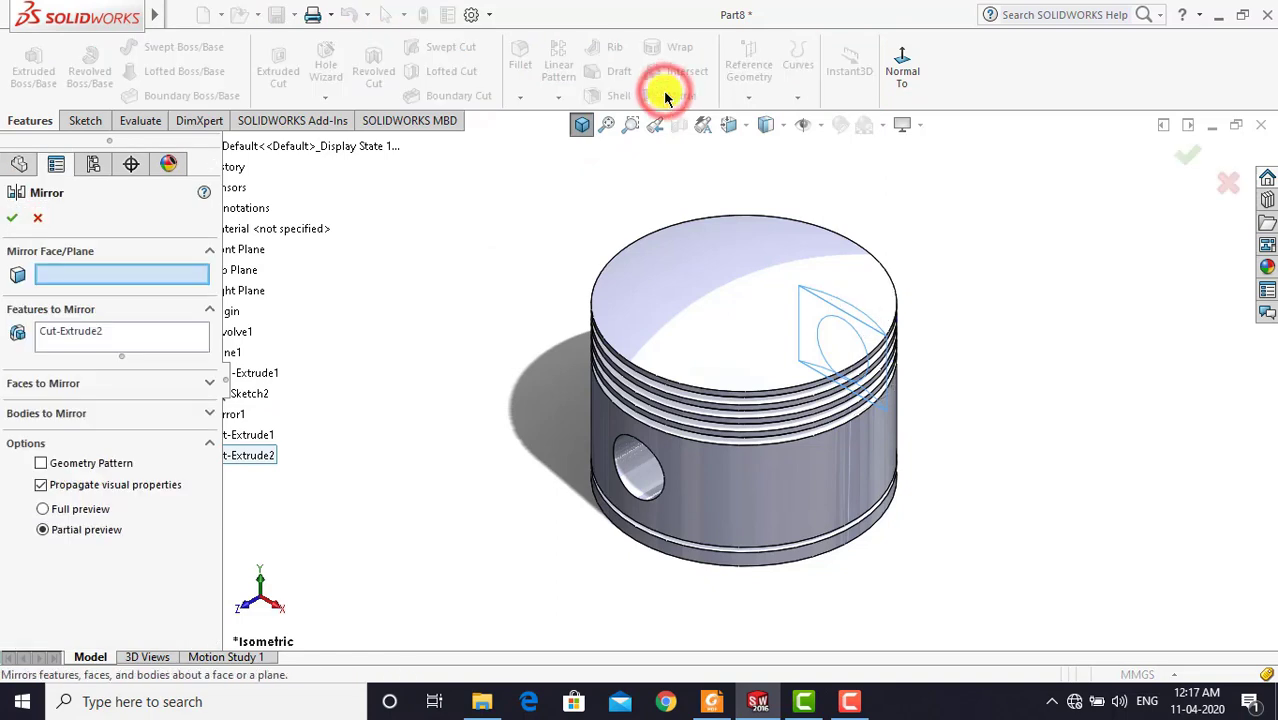
pyautogui.click(245, 260)
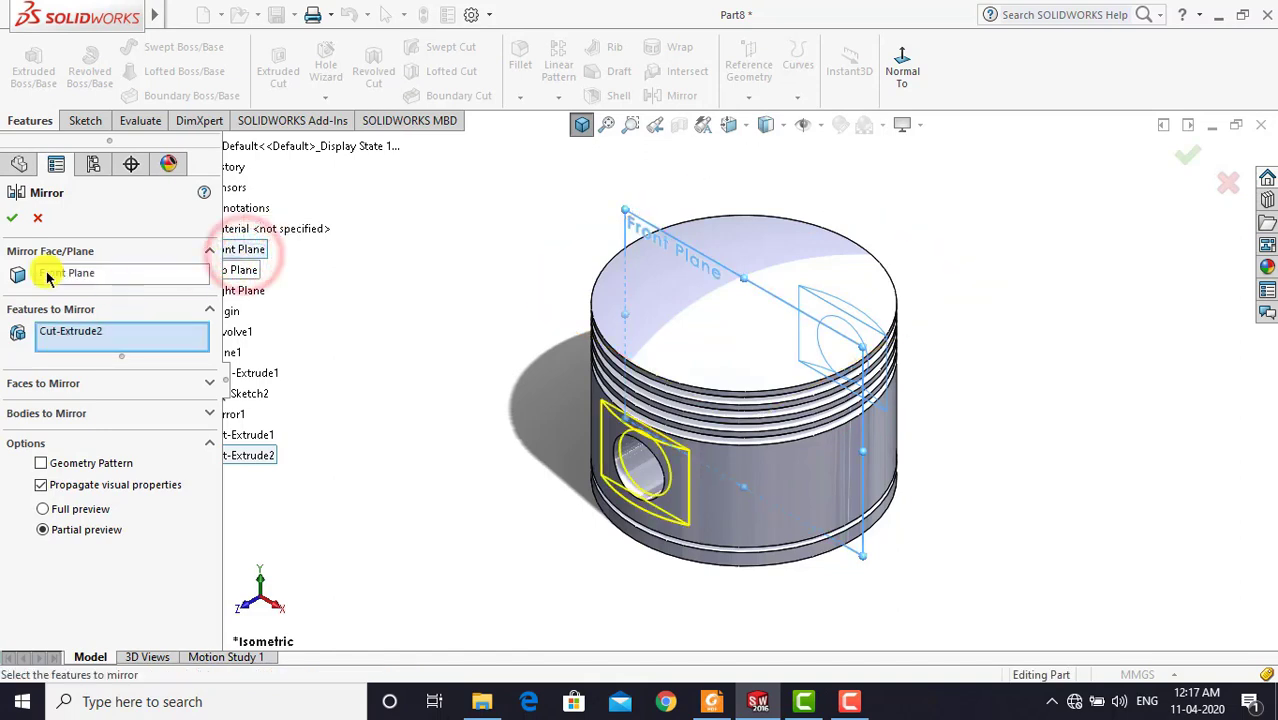
pyautogui.click(12, 218)
pyautogui.click(476, 252)
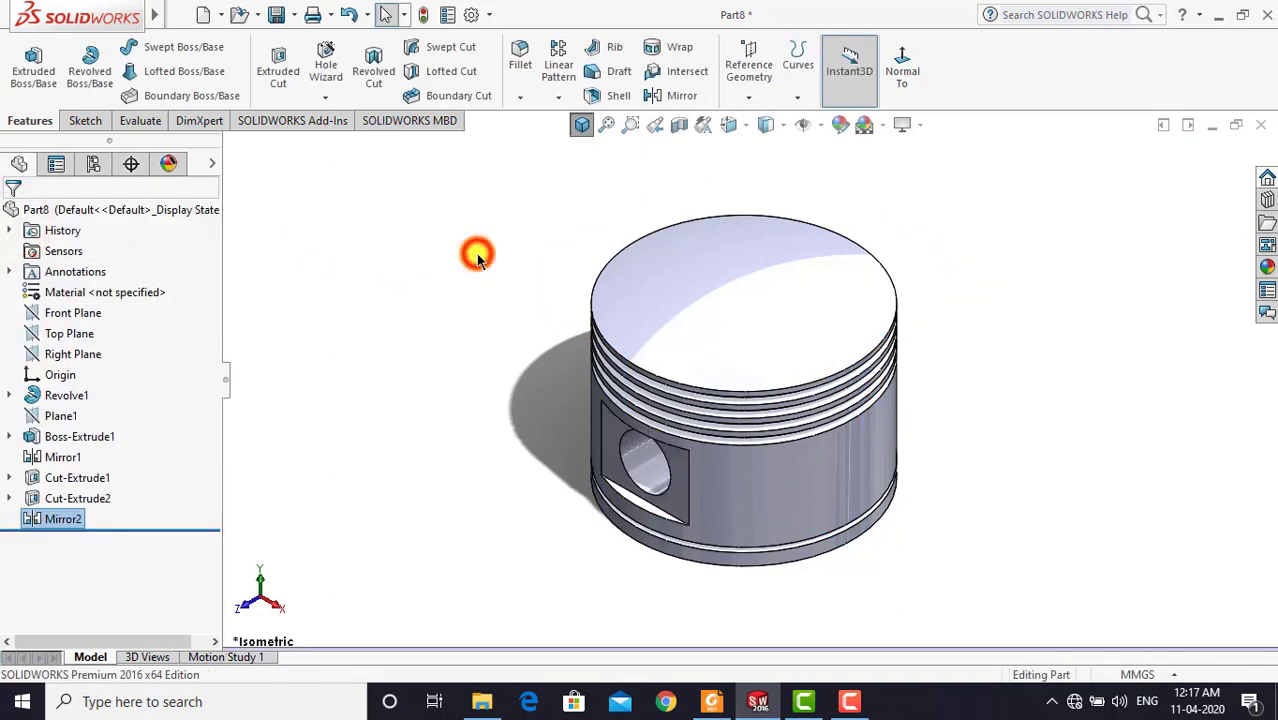
pyautogui.click(582, 126)
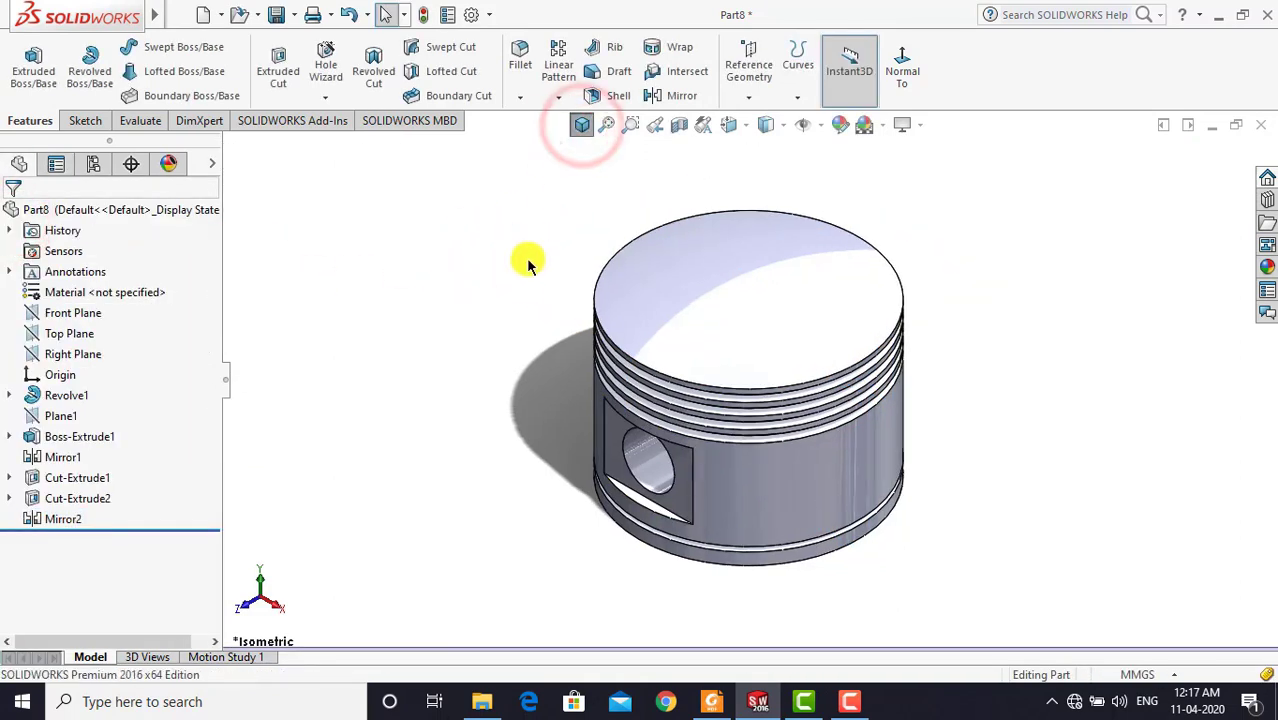
# Apply the Metal > Brass > brushed brass appearance to the whole Part8
pyautogui.moveTo(518, 357); pyautogui.dragTo(531, 277, button='middle')
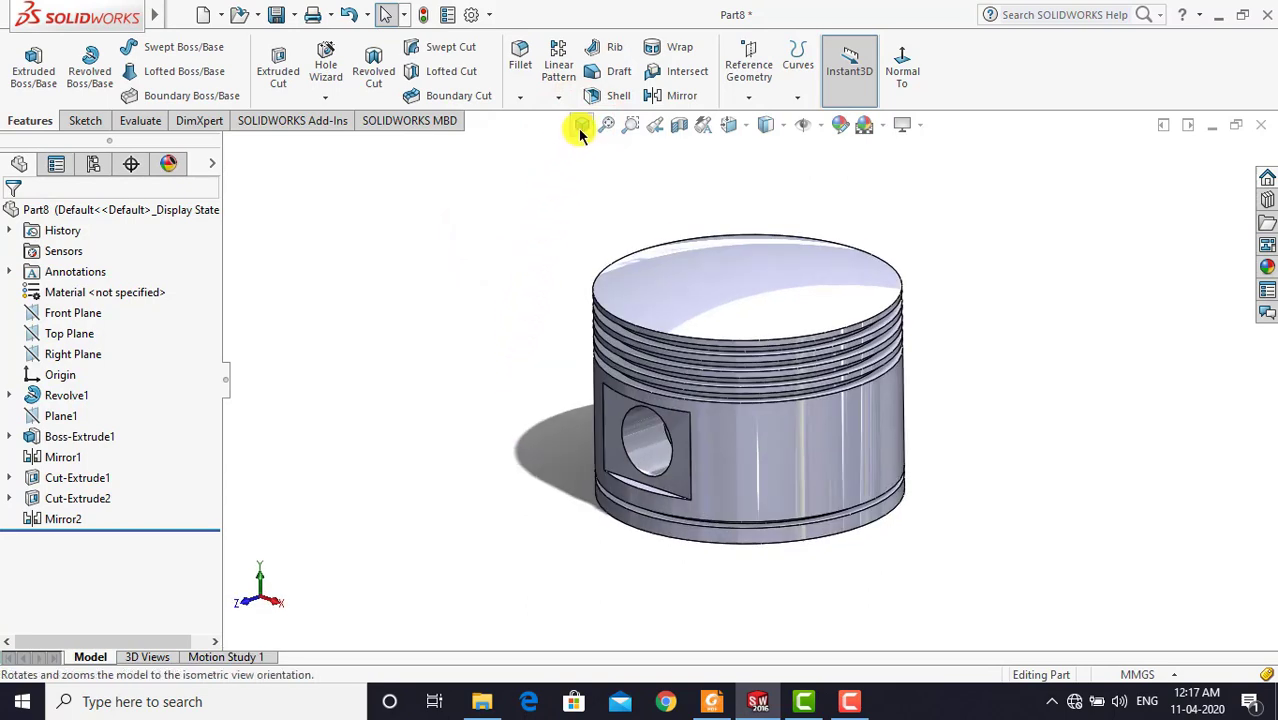
pyautogui.click(154, 218)
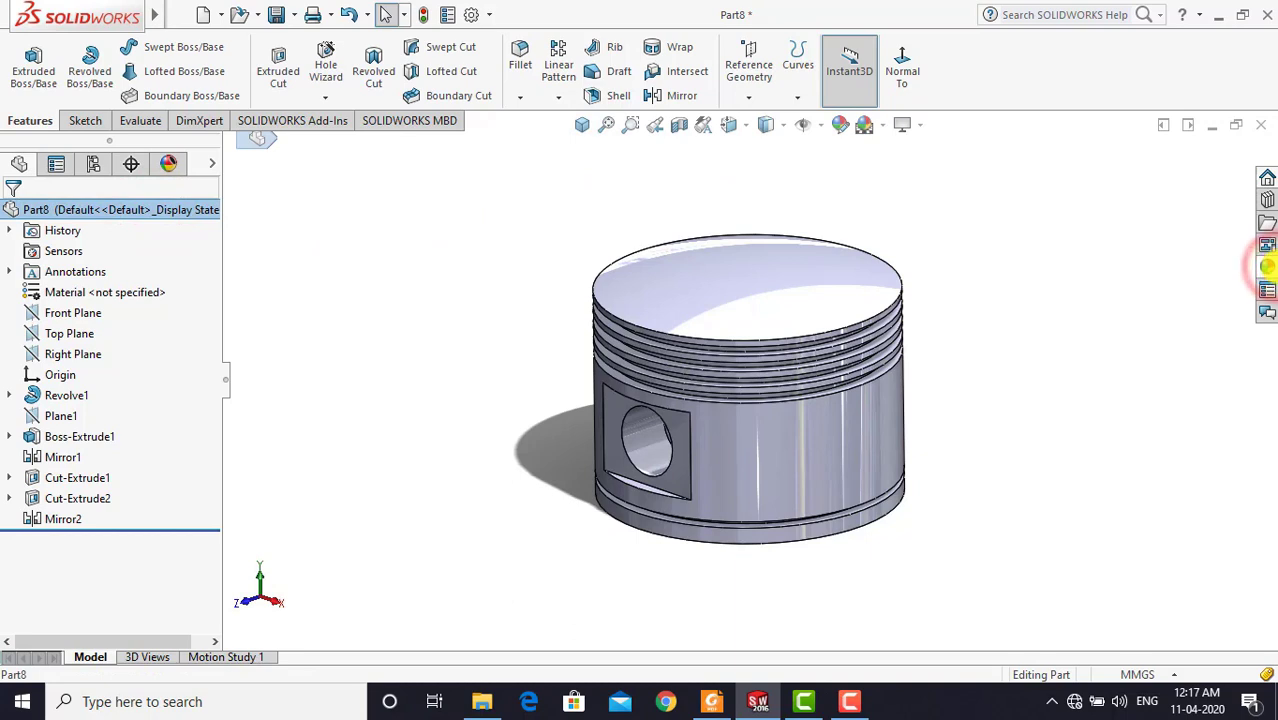
pyautogui.click(1267, 265)
pyautogui.click(979, 178)
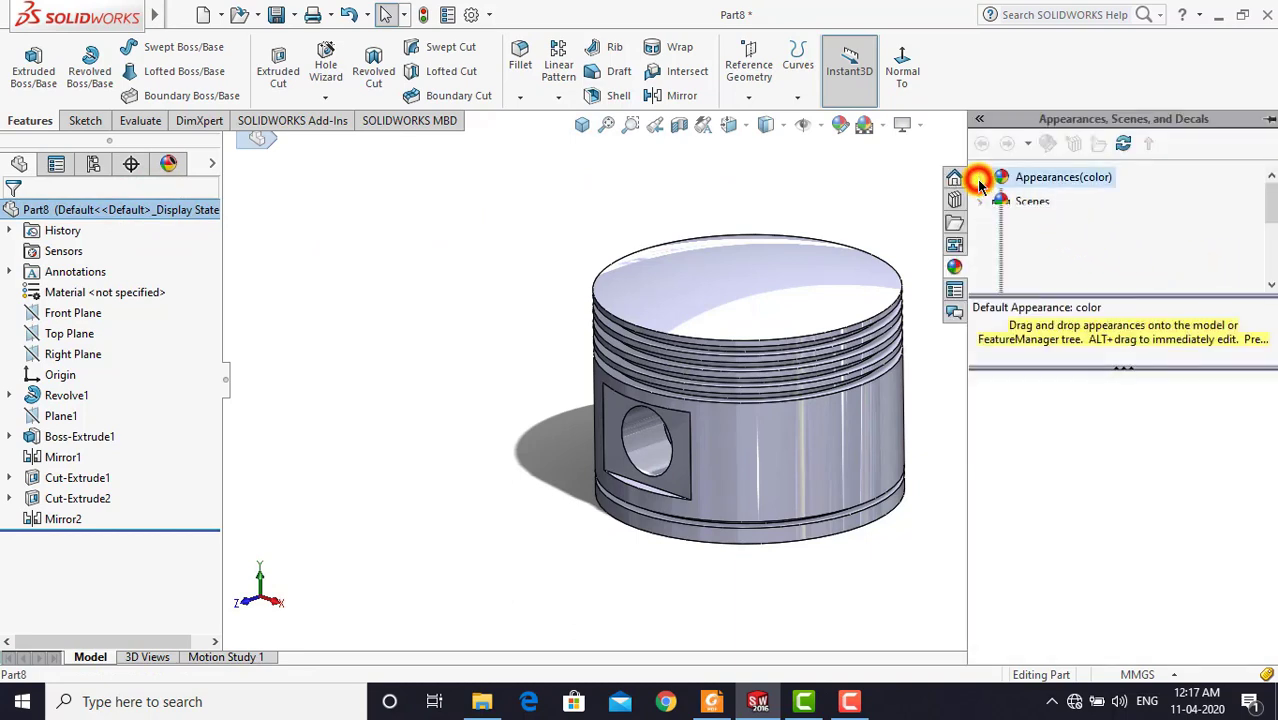
pyautogui.click(979, 177)
pyautogui.click(997, 217)
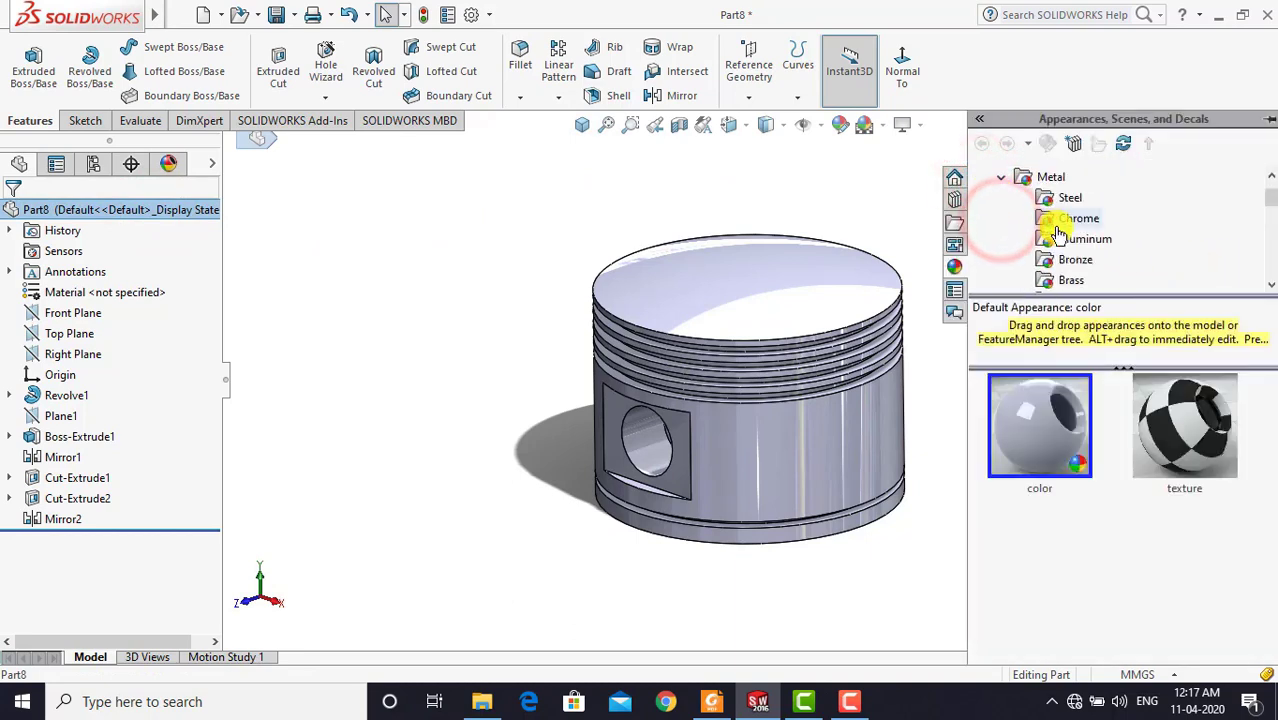
pyautogui.scroll(-1, 1050, 227)
pyautogui.click(1071, 219)
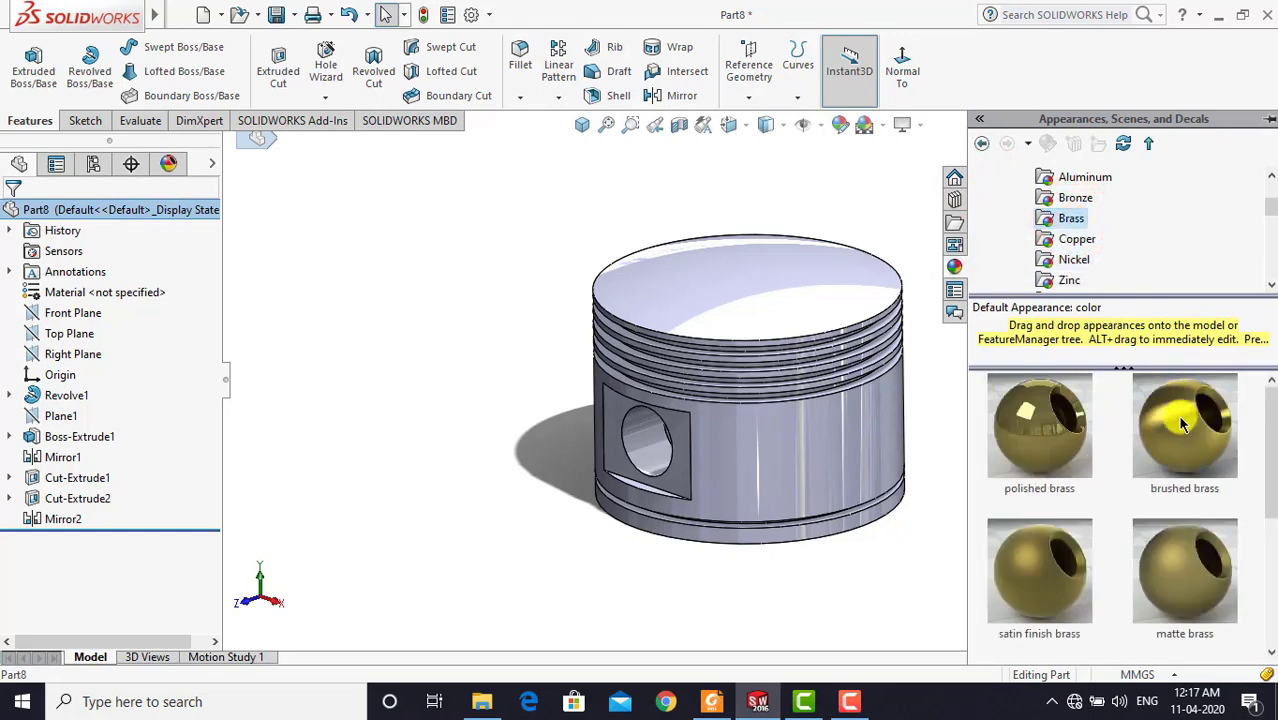
pyautogui.doubleClick(1182, 425)
pyautogui.click(522, 341)
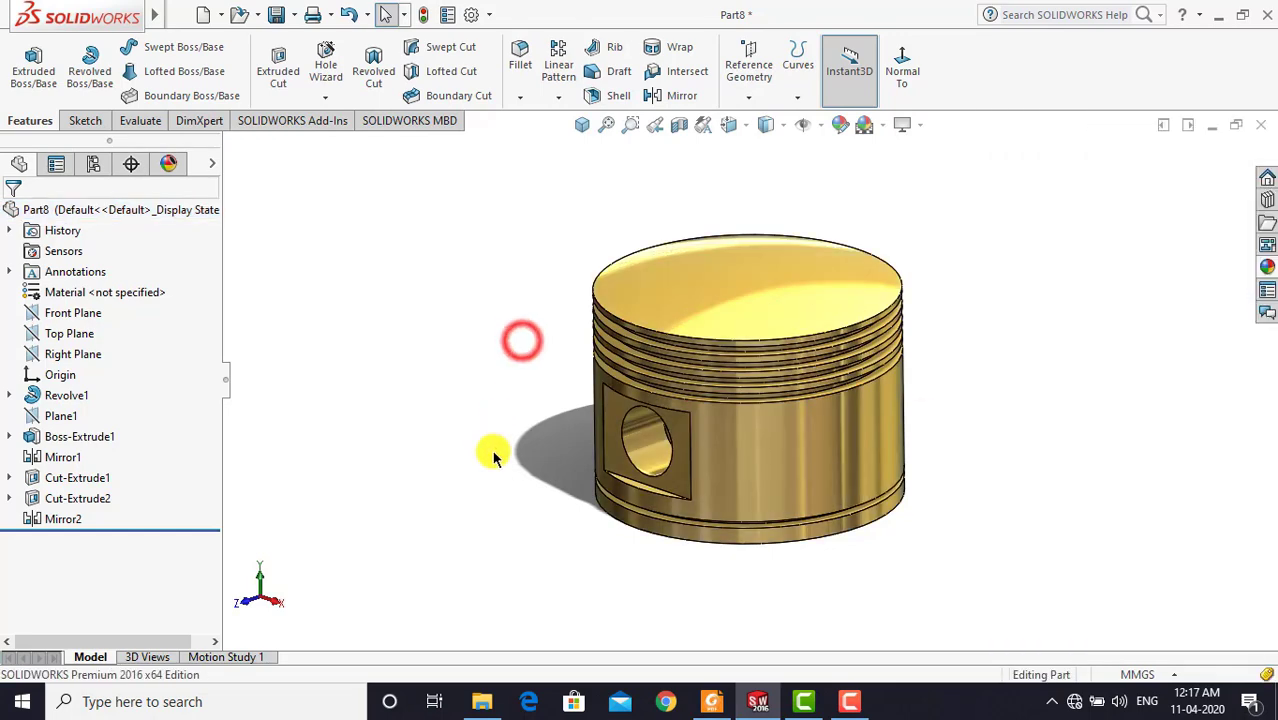
pyautogui.moveTo(493, 455)
pyautogui.mouseDown(button='middle')
pyautogui.moveTo(660, 362)
pyautogui.moveTo(1005, 349)
pyautogui.mouseUp(button='middle')
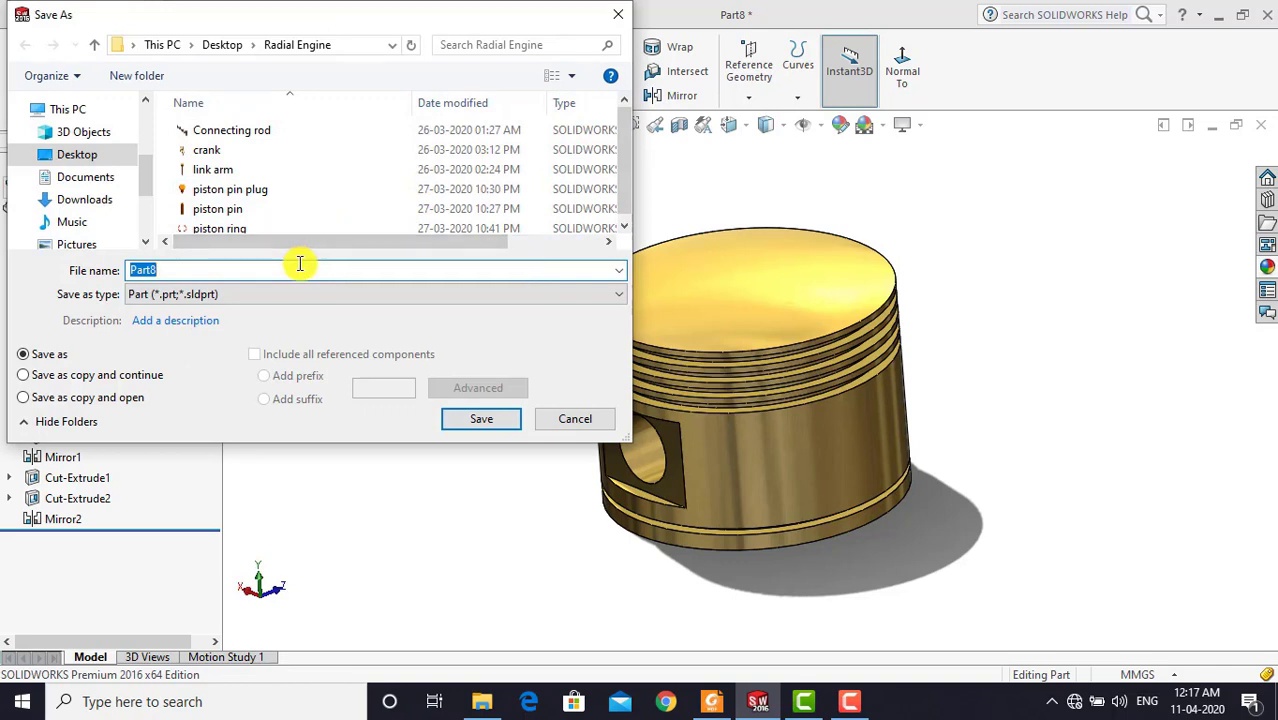
# Enter the file name 'piston' and save the part
pyautogui.write('piston')
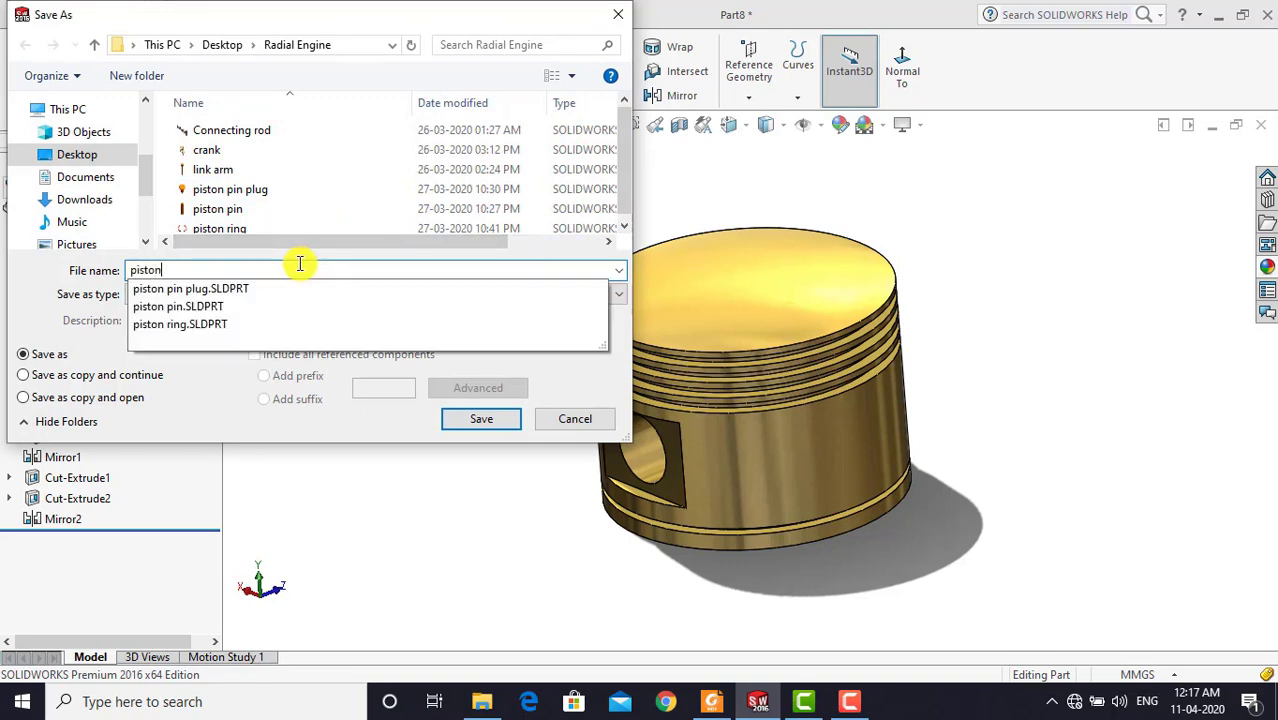
pyautogui.click(476, 422)
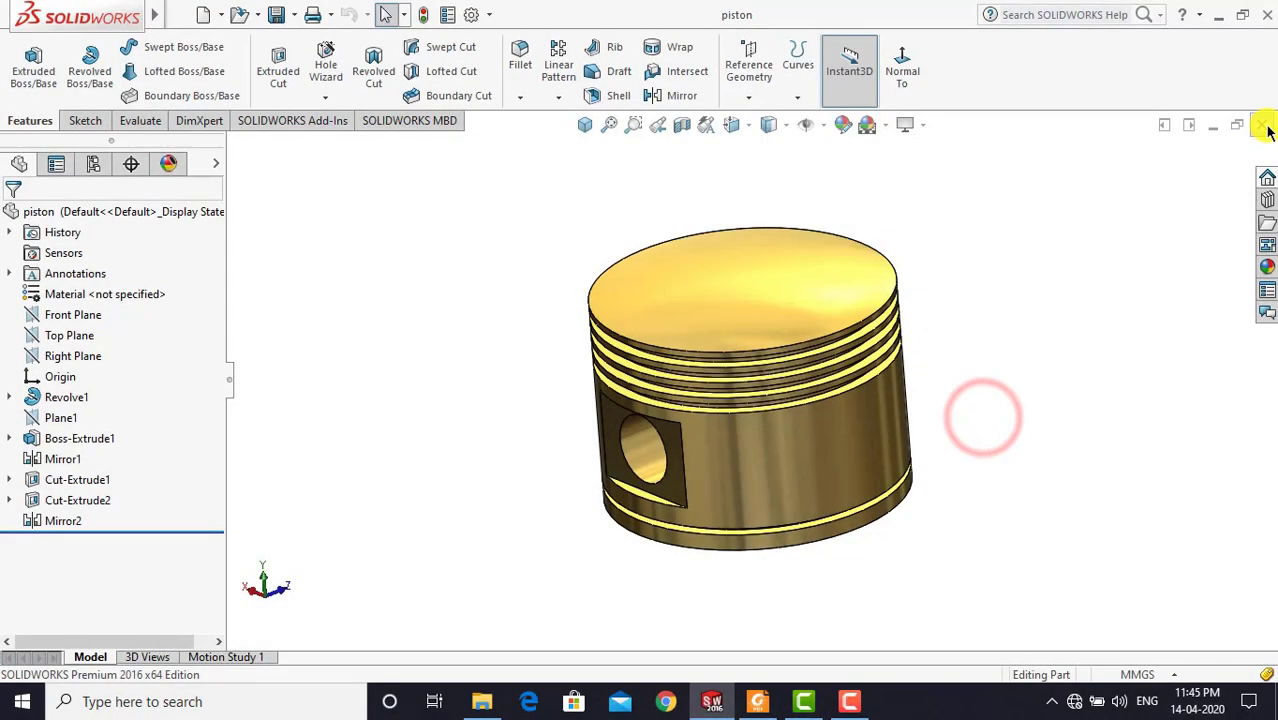
# Close the piston document and create a new blank part
pyautogui.click(1262, 124)
pyautogui.click(564, 247)
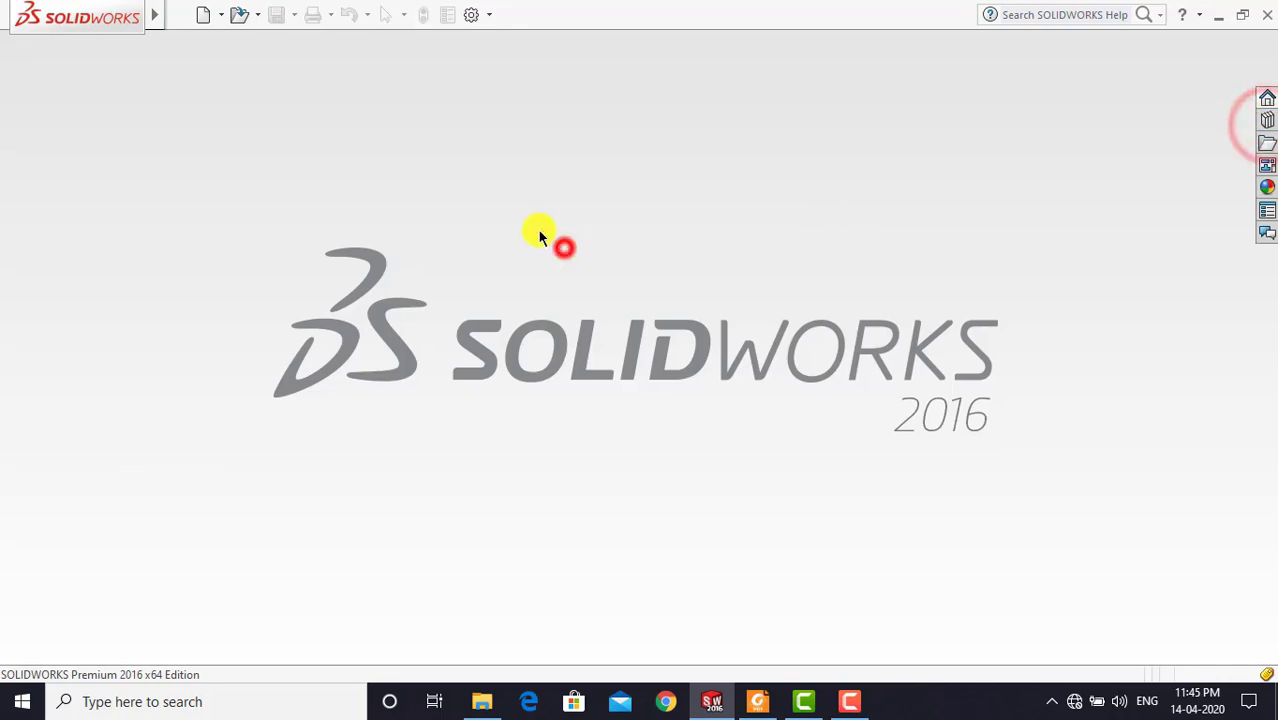
pyautogui.click(203, 14)
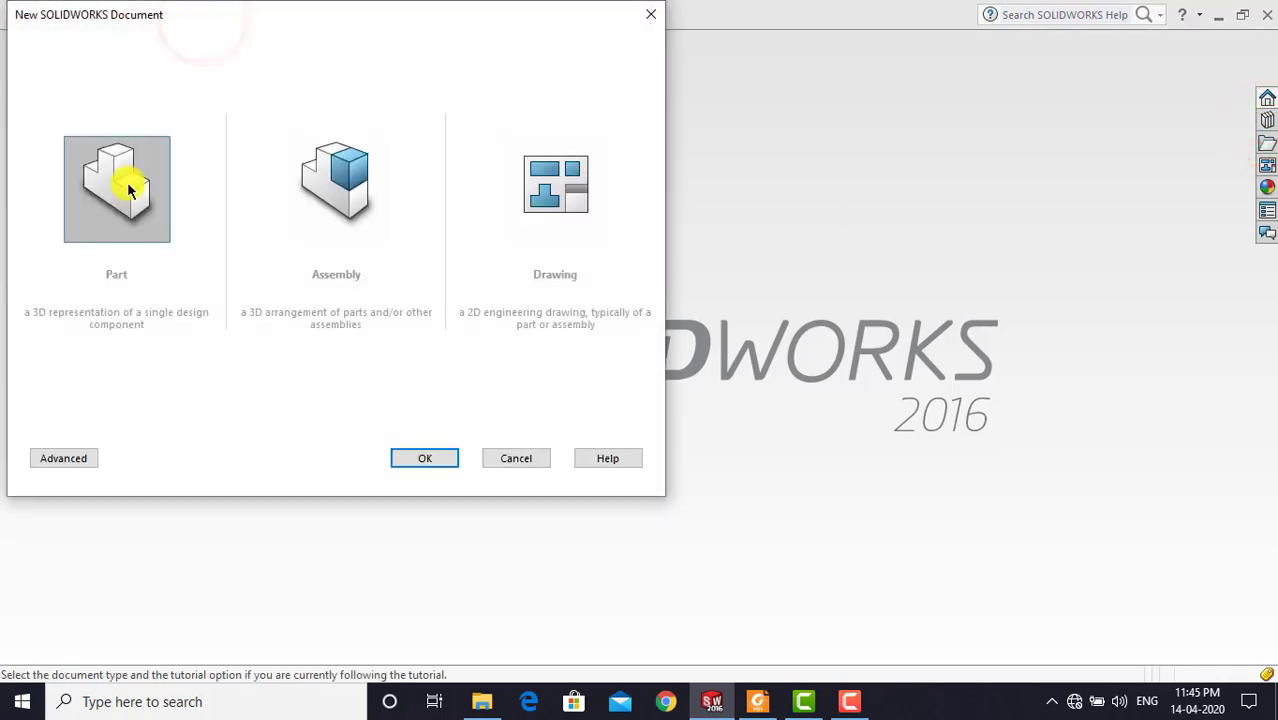
pyautogui.click(412, 458)
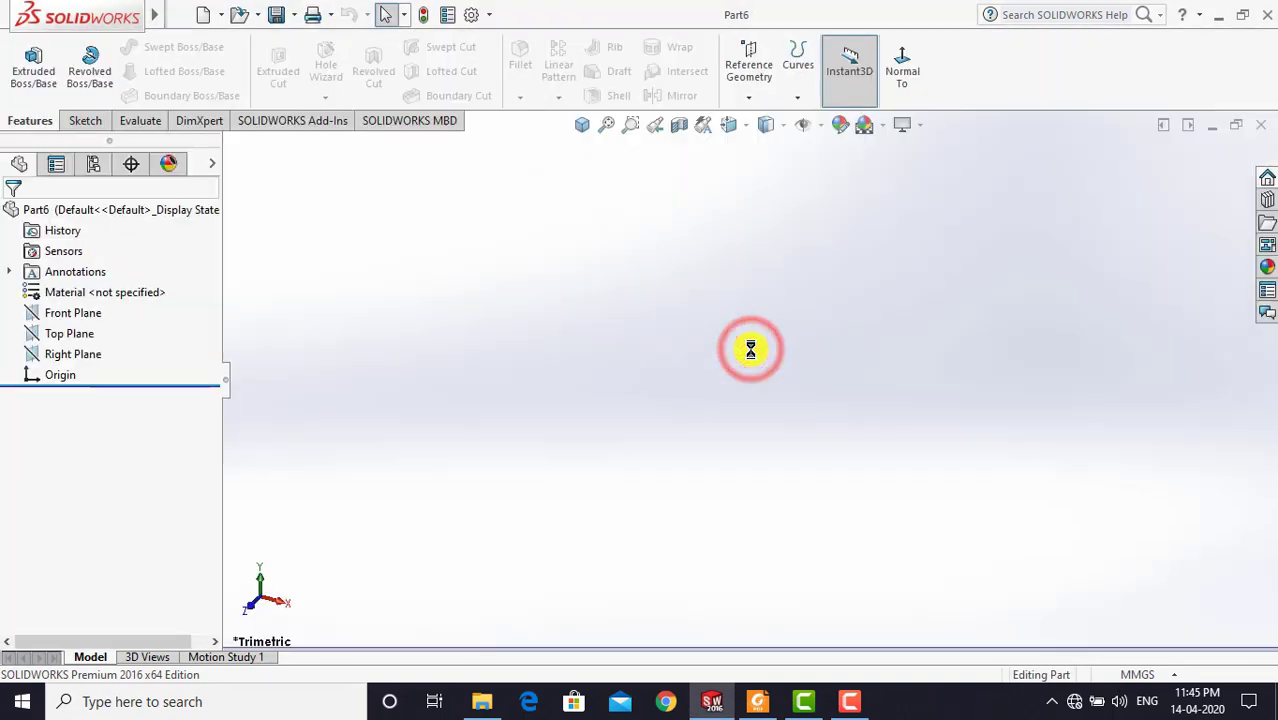
# Apply the Plain White scene, then bring up the Master_rod drawing PDF
pyautogui.click(884, 133)
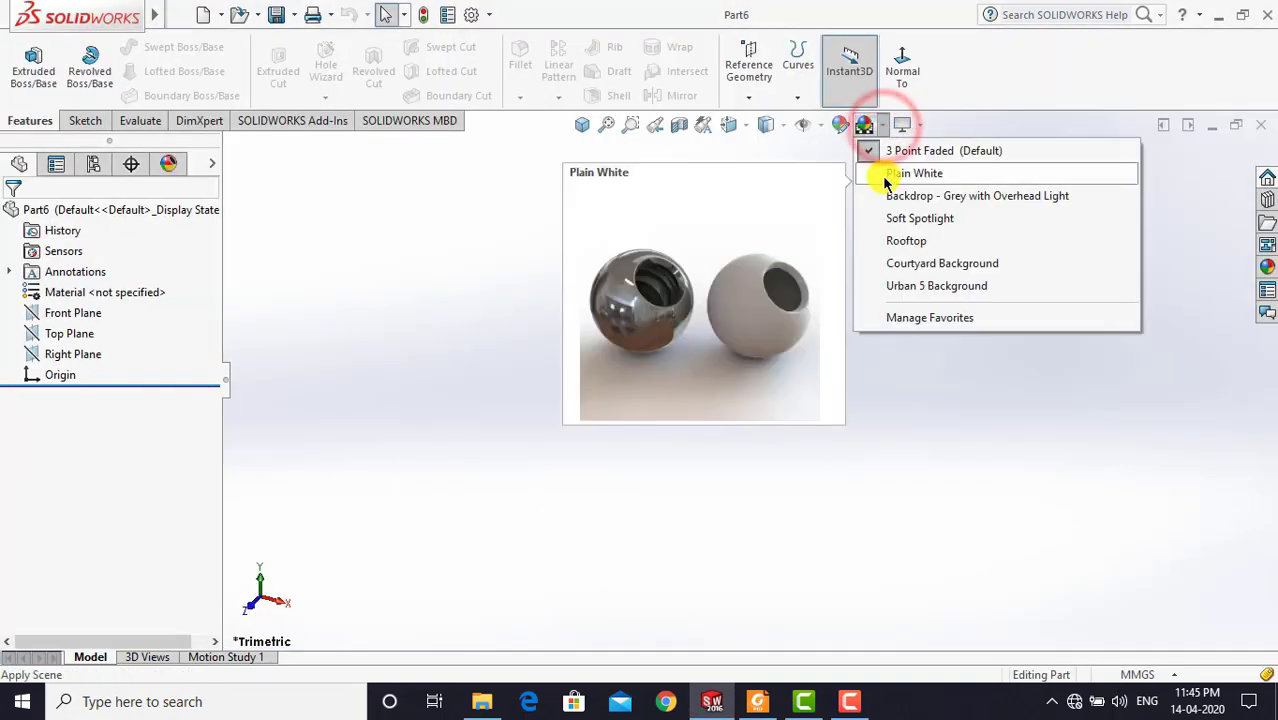
pyautogui.click(884, 175)
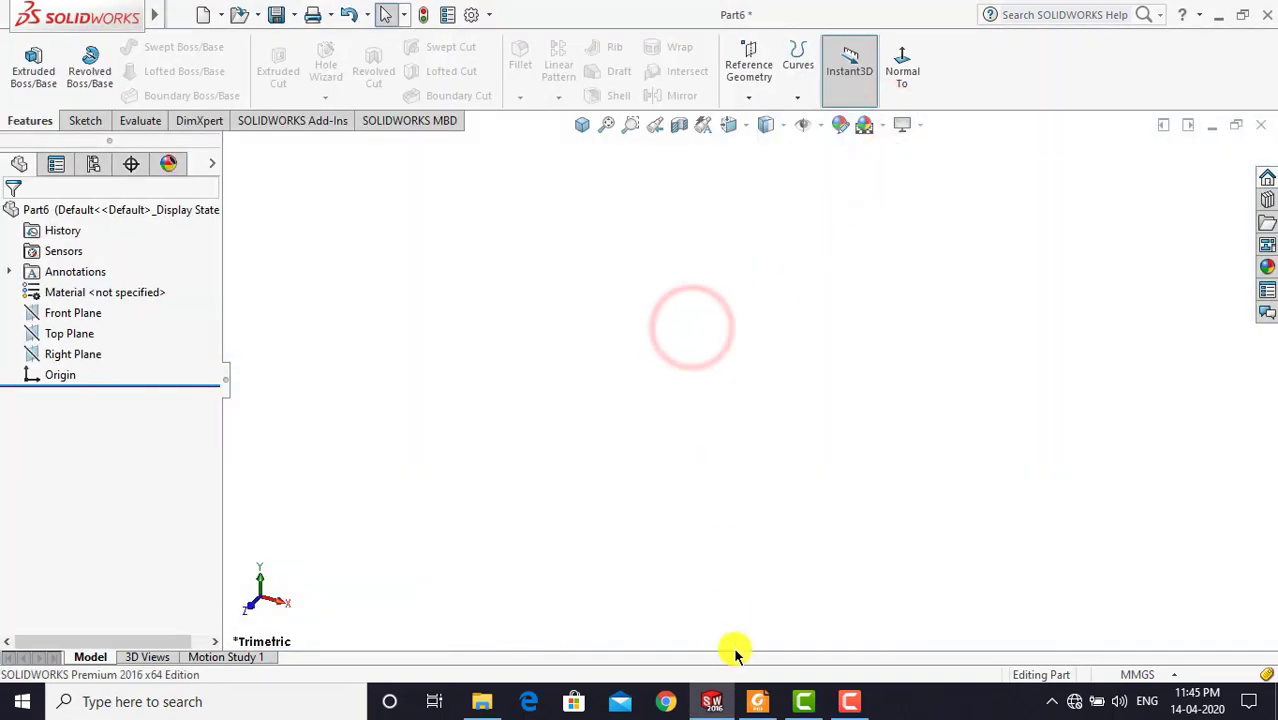
pyautogui.click(752, 697)
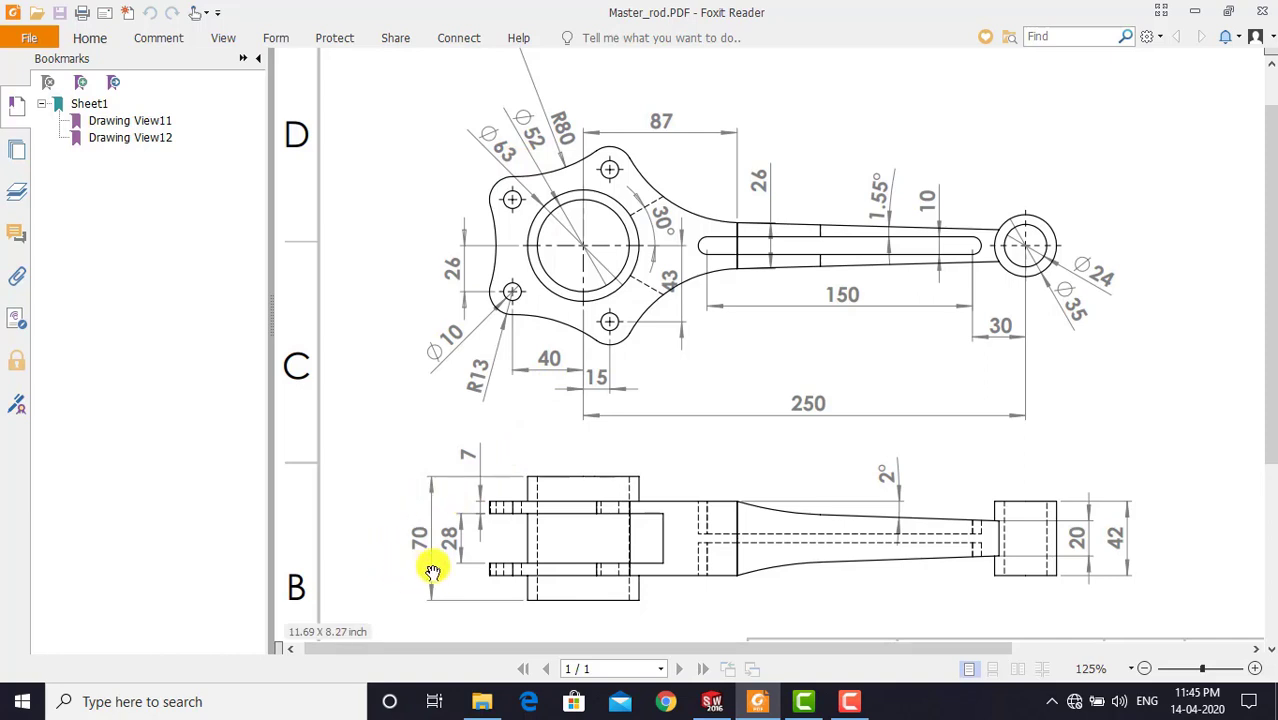
# Return to SOLIDWORKS and start a new sketch on the Top Plane
pyautogui.click(712, 701)
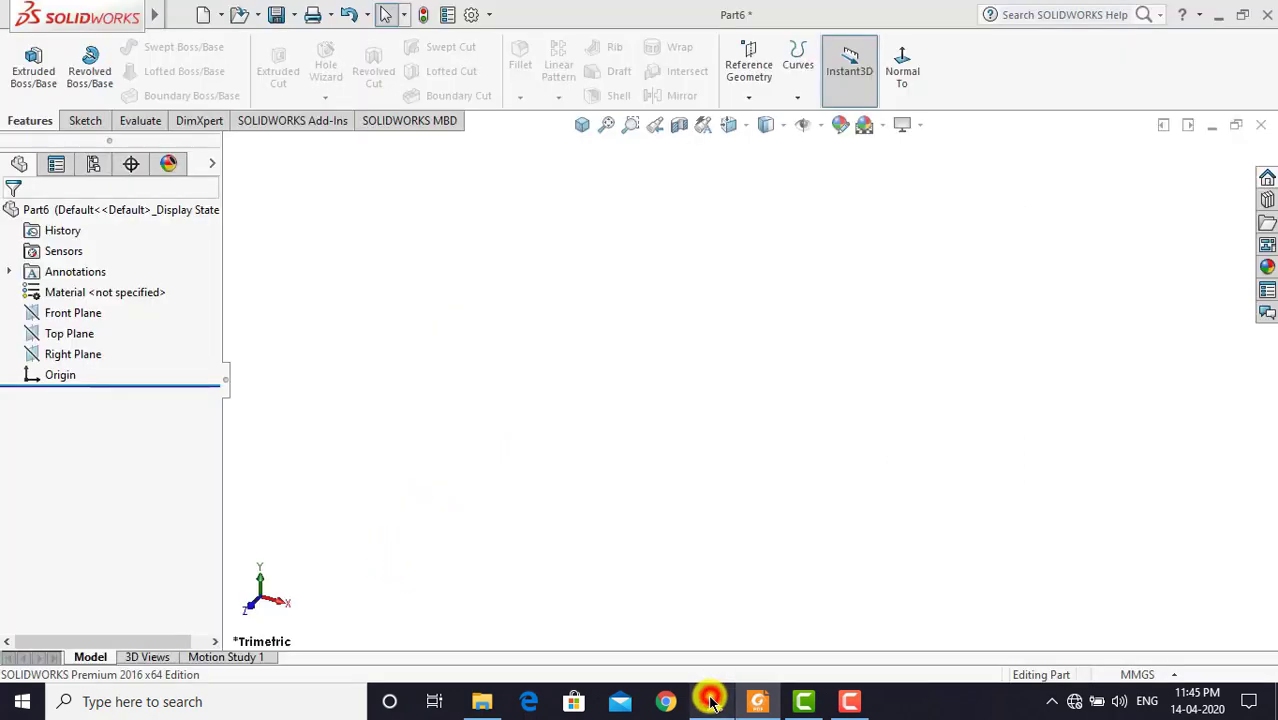
pyautogui.click(508, 338)
pyautogui.click(83, 120)
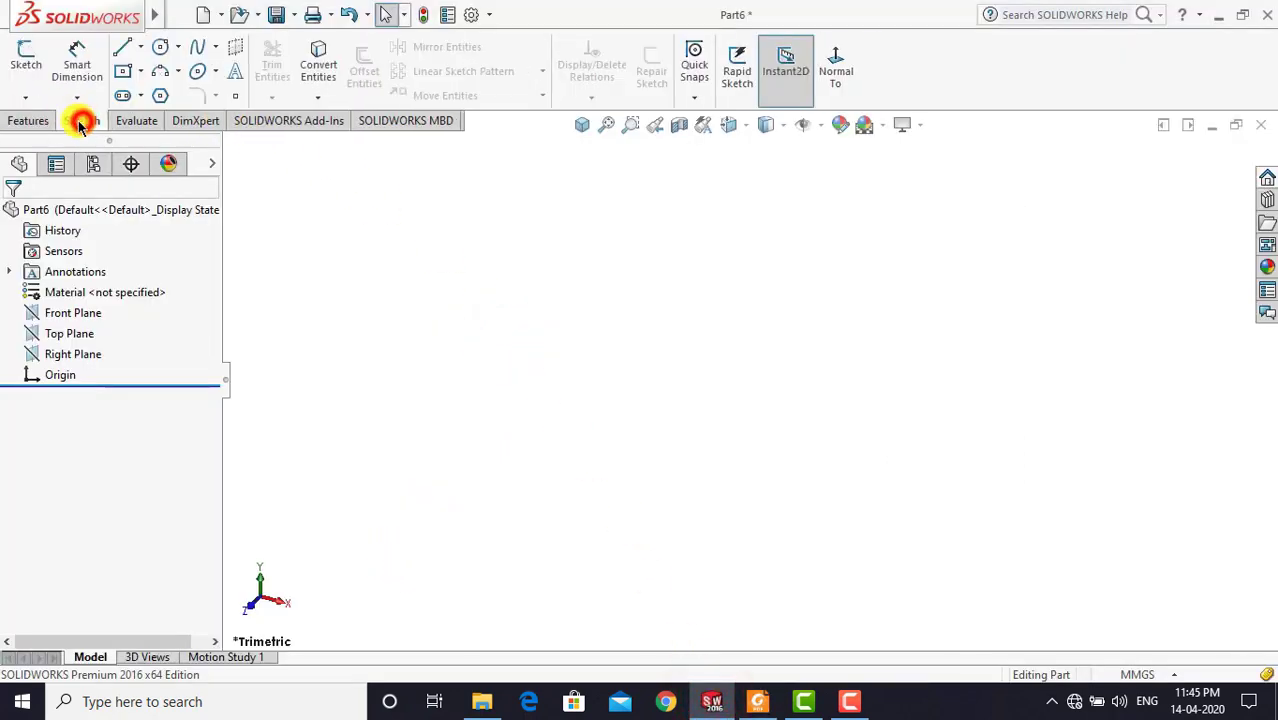
pyautogui.click(18, 52)
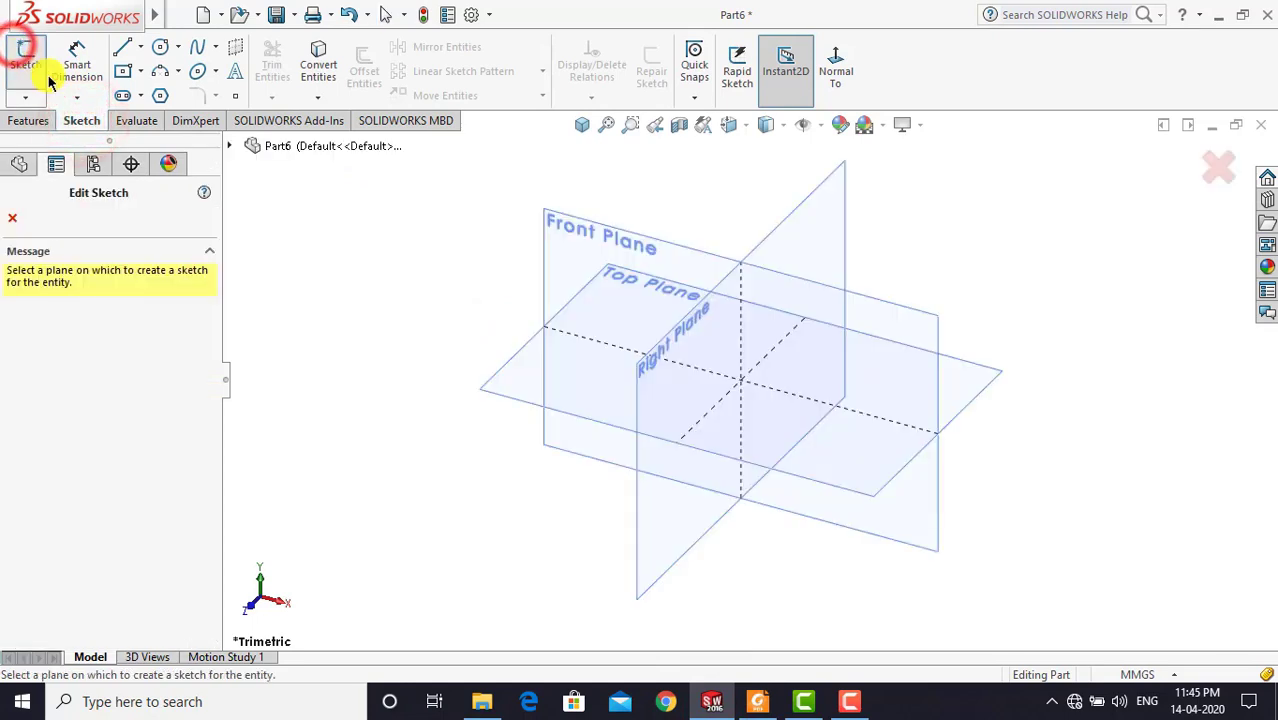
pyautogui.click(503, 368)
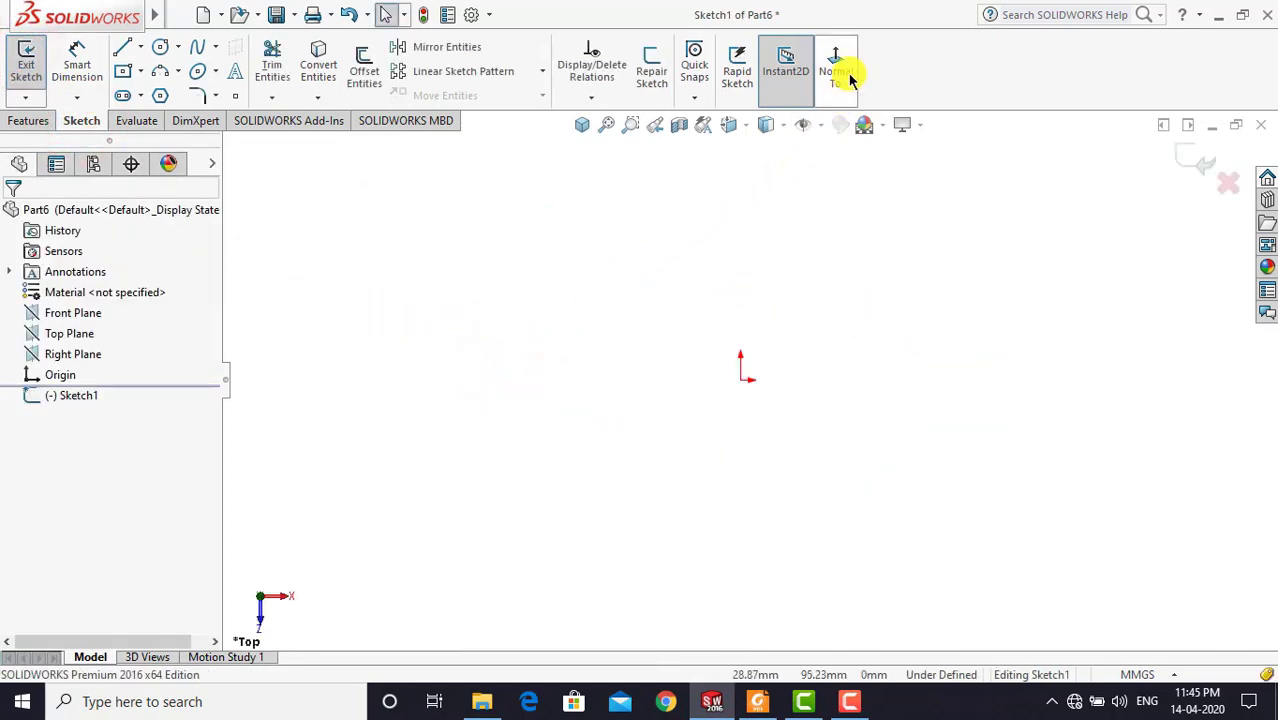
pyautogui.click(778, 296)
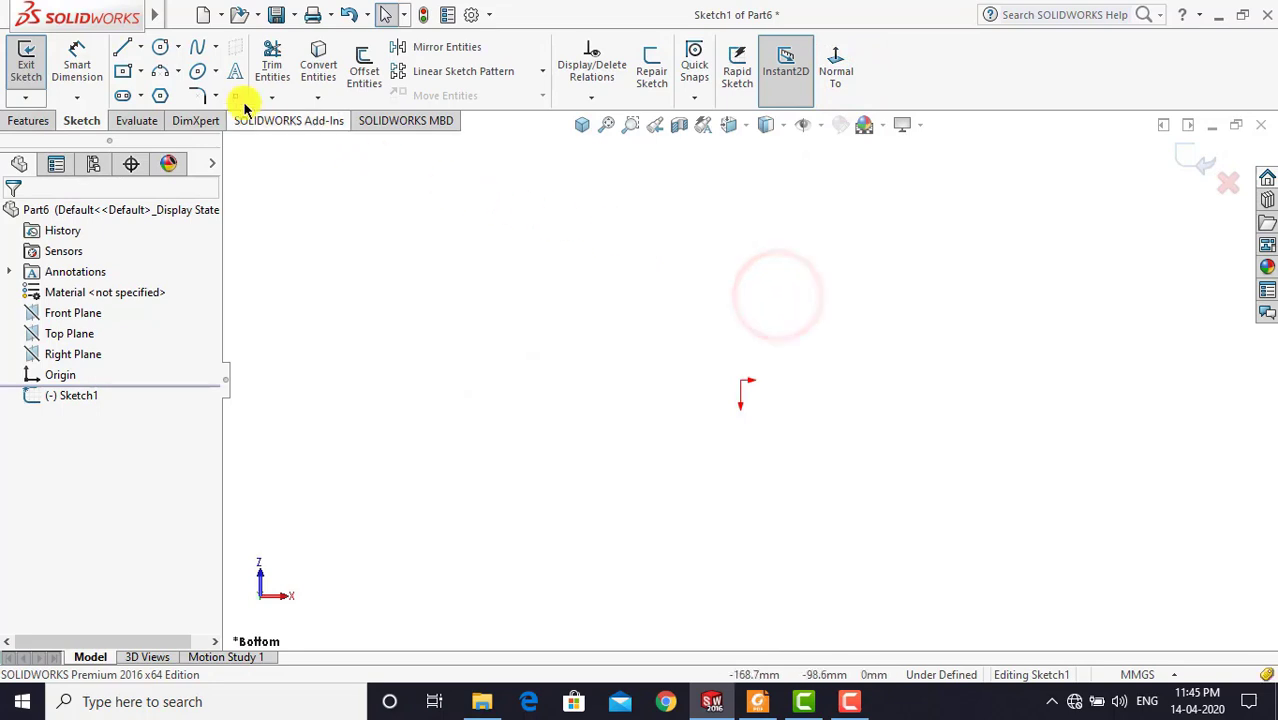
# Draw two concentric circles centred on the origin
pyautogui.click(160, 48)
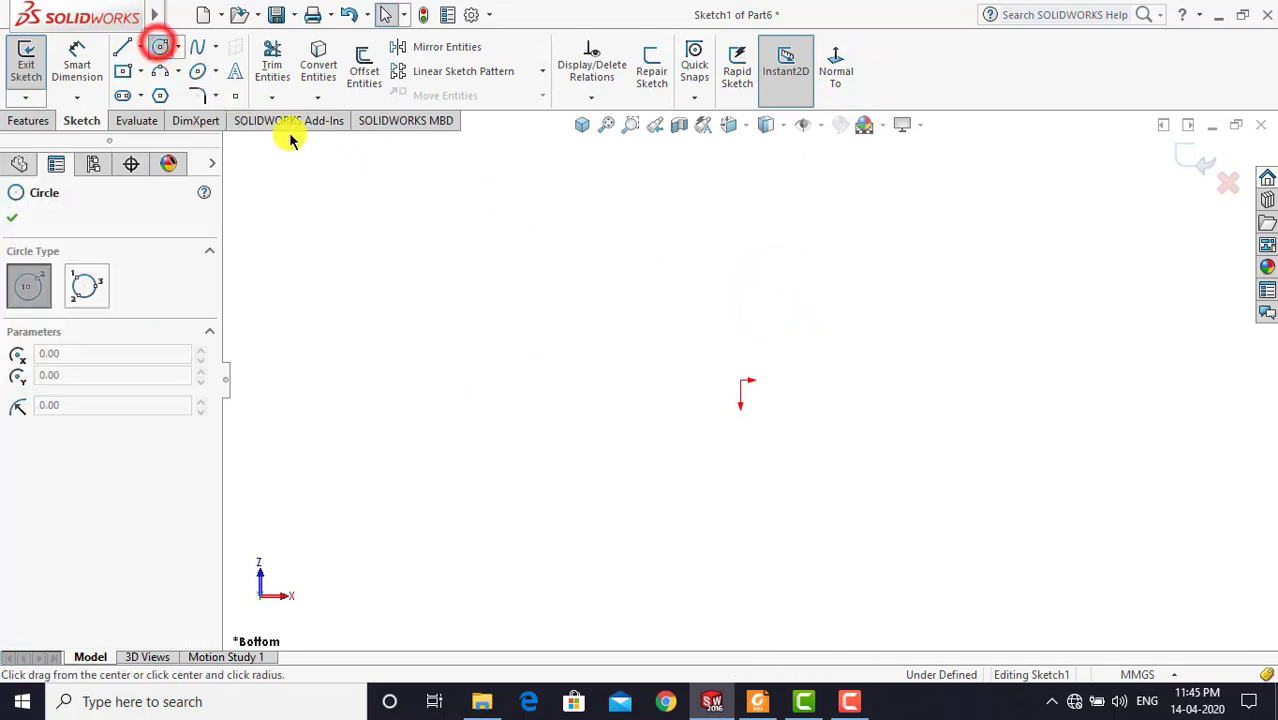
pyautogui.click(740, 381)
pyautogui.click(747, 338)
pyautogui.click(740, 381)
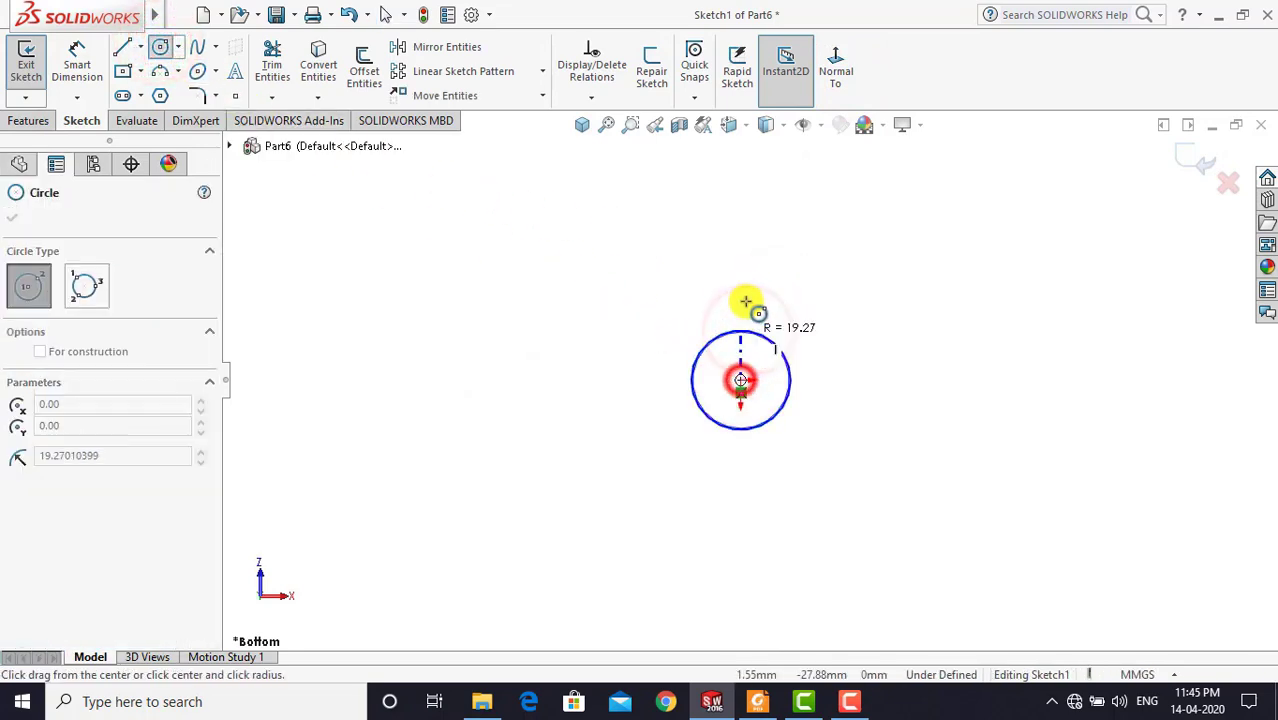
pyautogui.click(747, 291)
pyautogui.press('Escape')
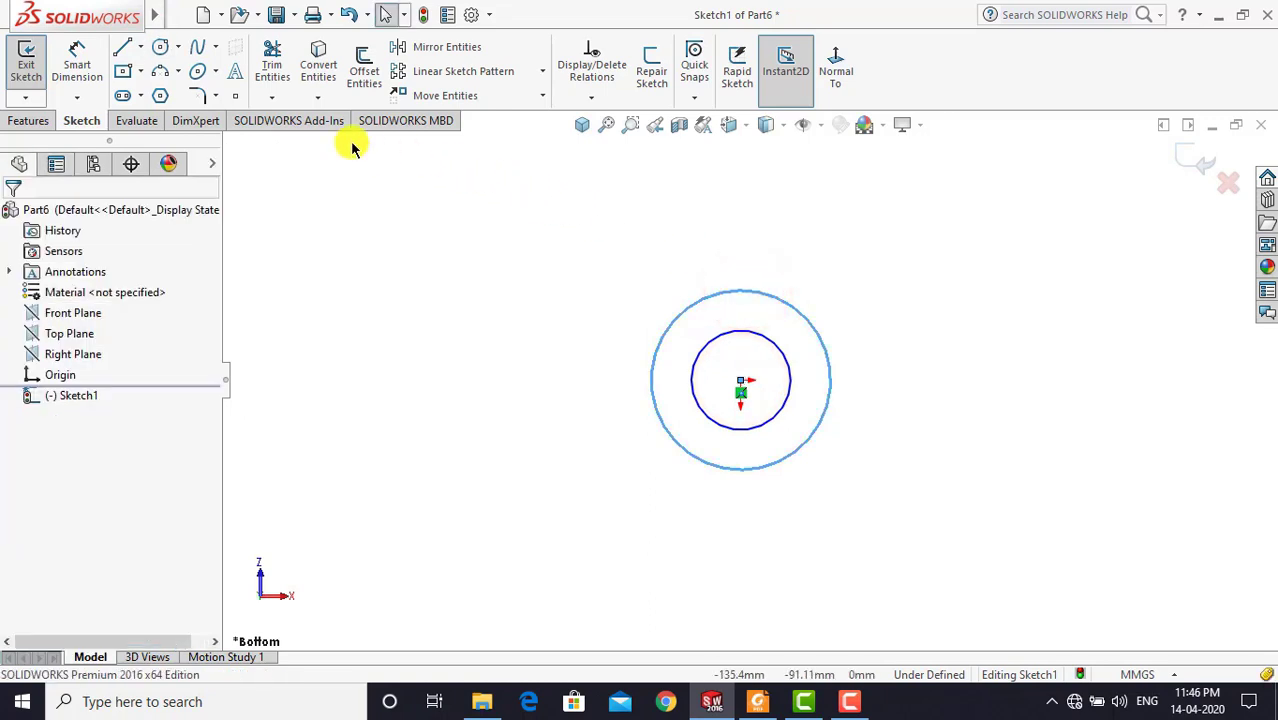
# Dimension the outer circle Ø63 mm and the inner circle Ø52 mm
pyautogui.click(85, 66)
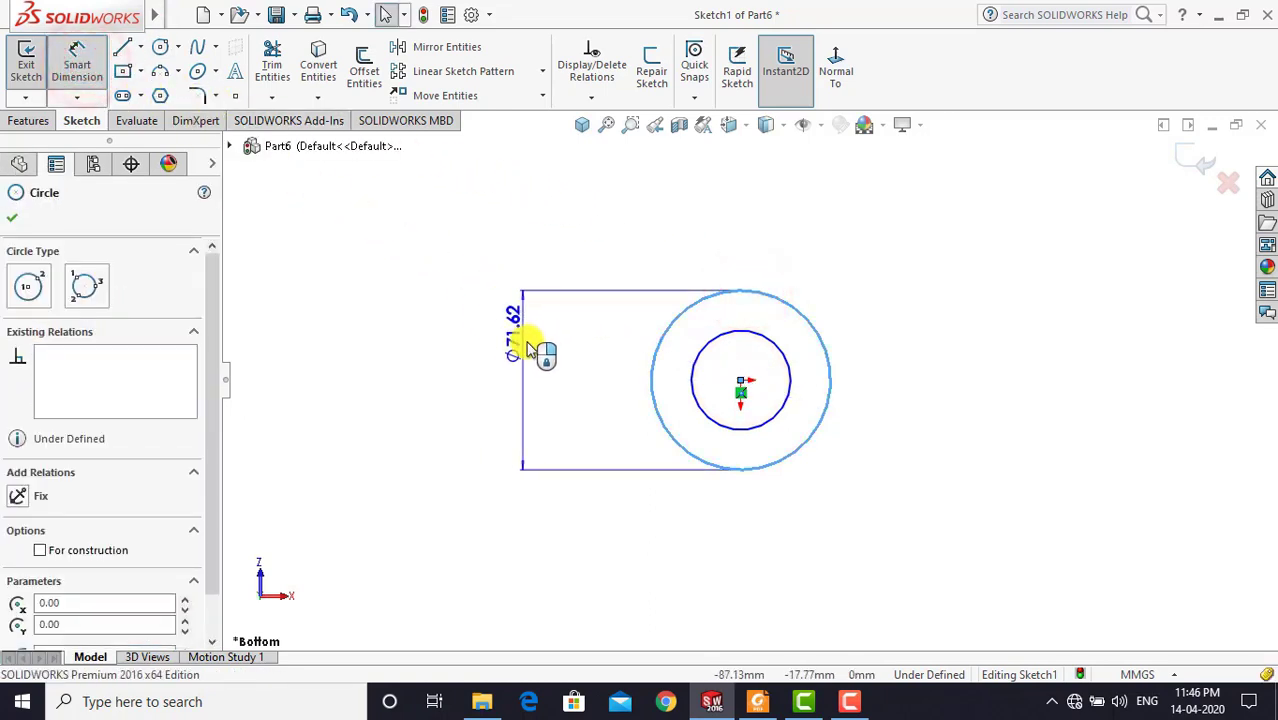
pyautogui.click(539, 370)
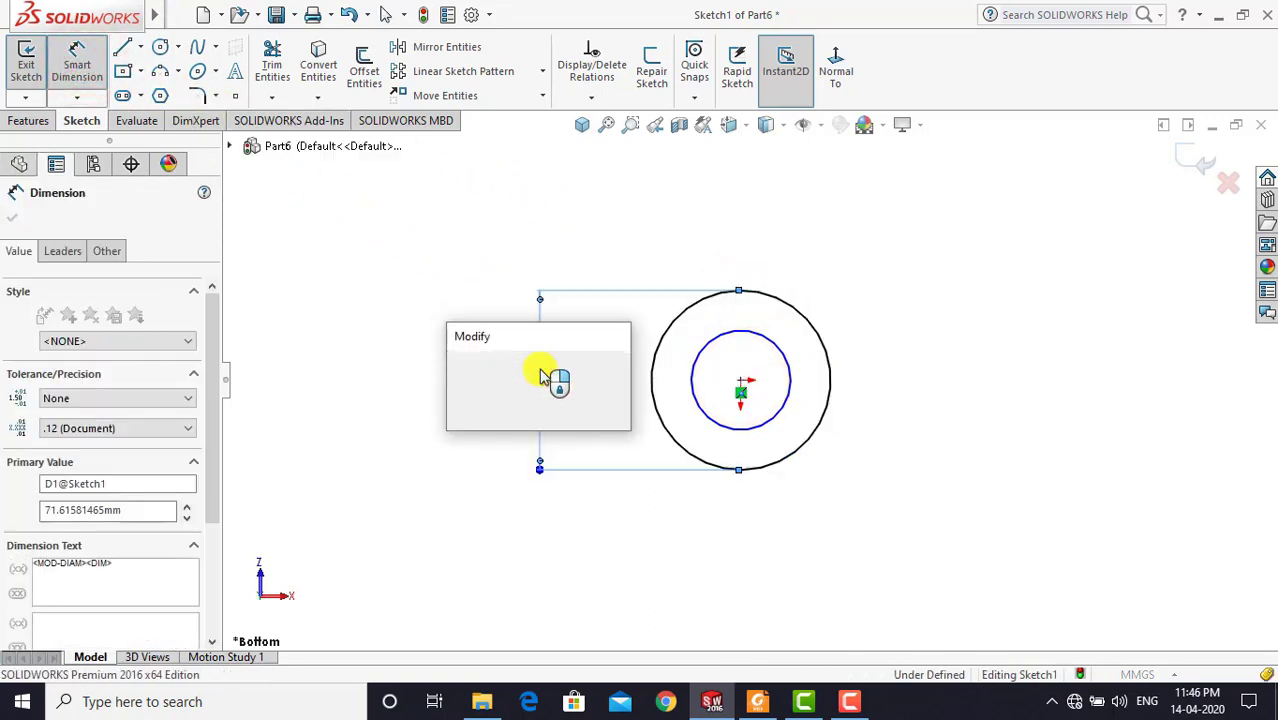
pyautogui.write('6')
pyautogui.press('Return')
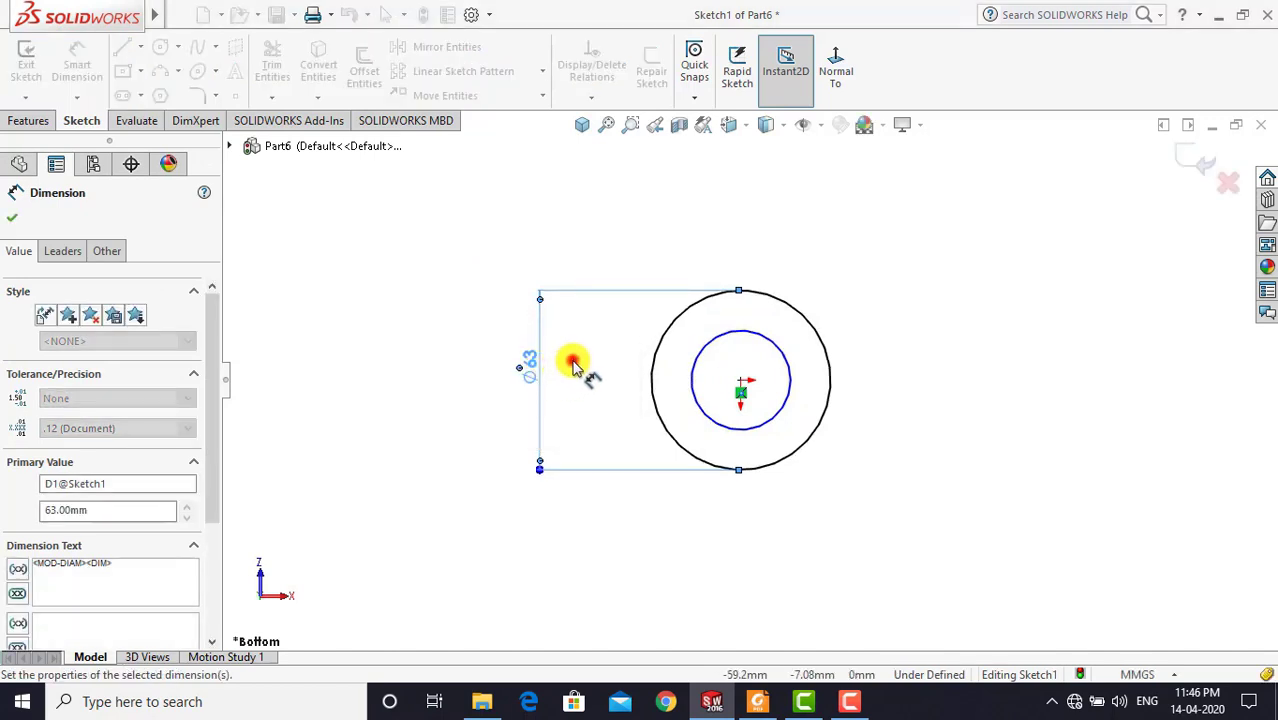
pyautogui.click(571, 357)
pyautogui.click(698, 371)
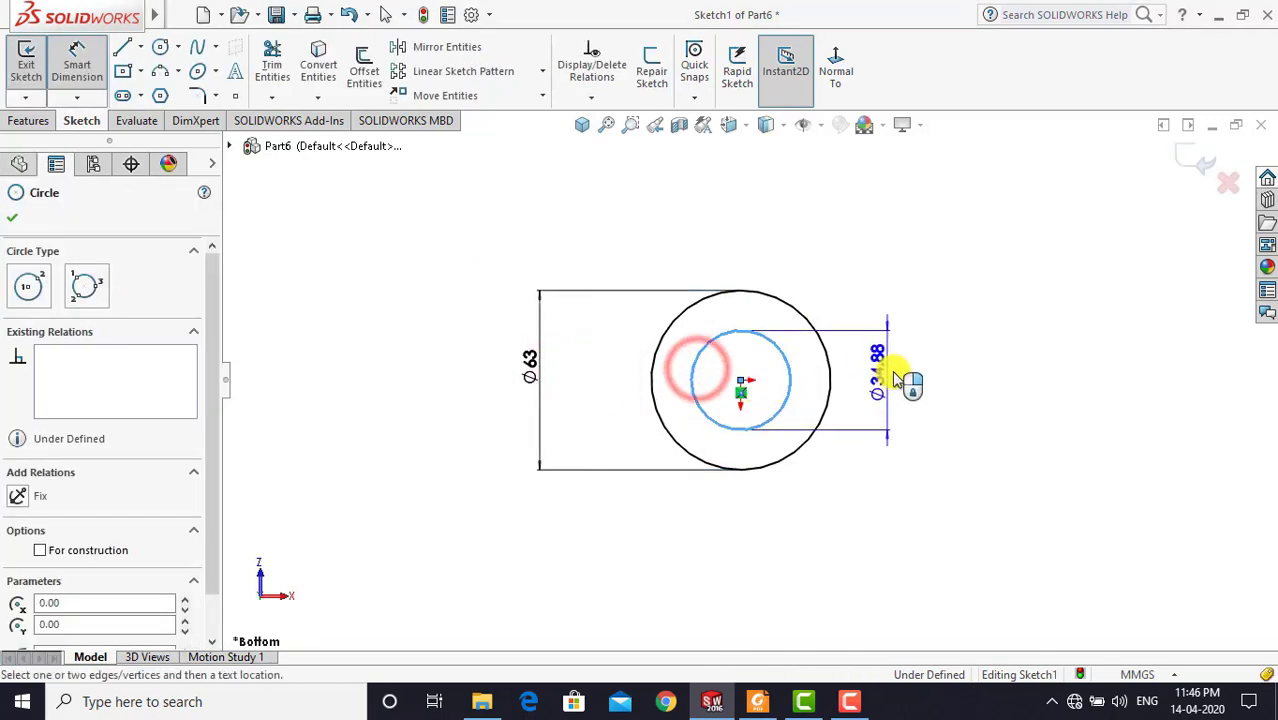
pyautogui.click(892, 375)
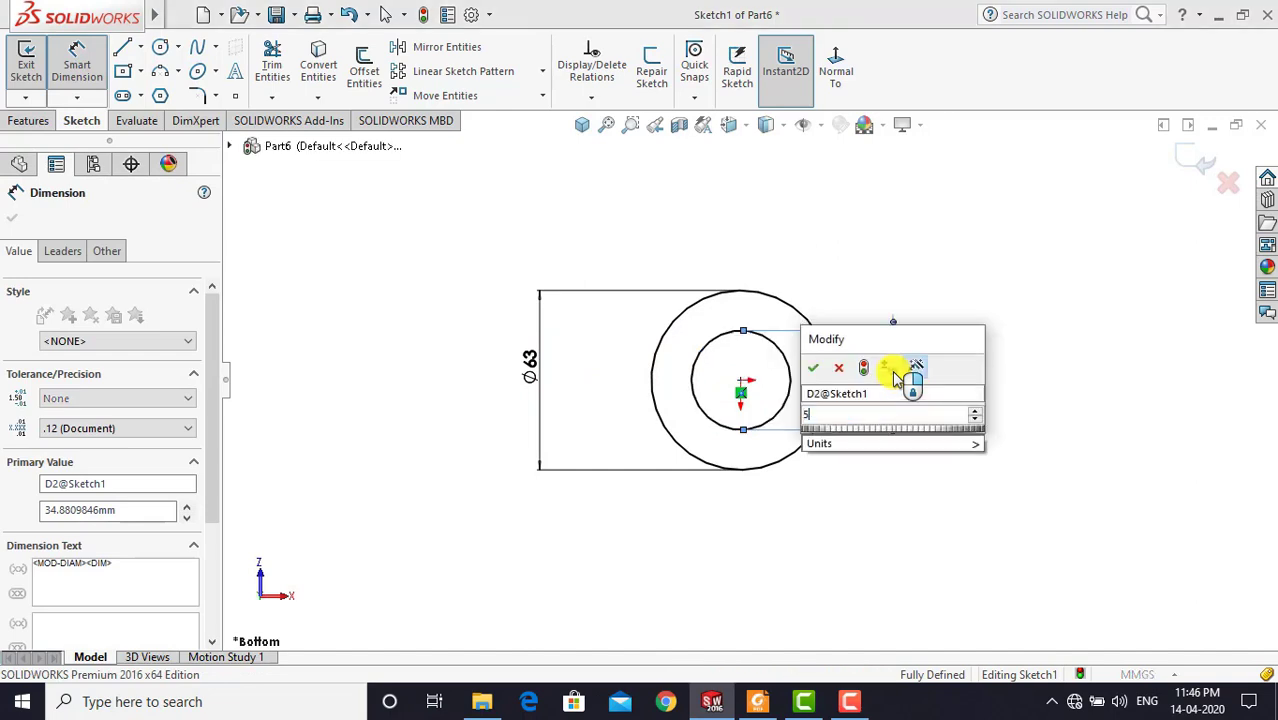
pyautogui.write('52')
pyautogui.press('Return')
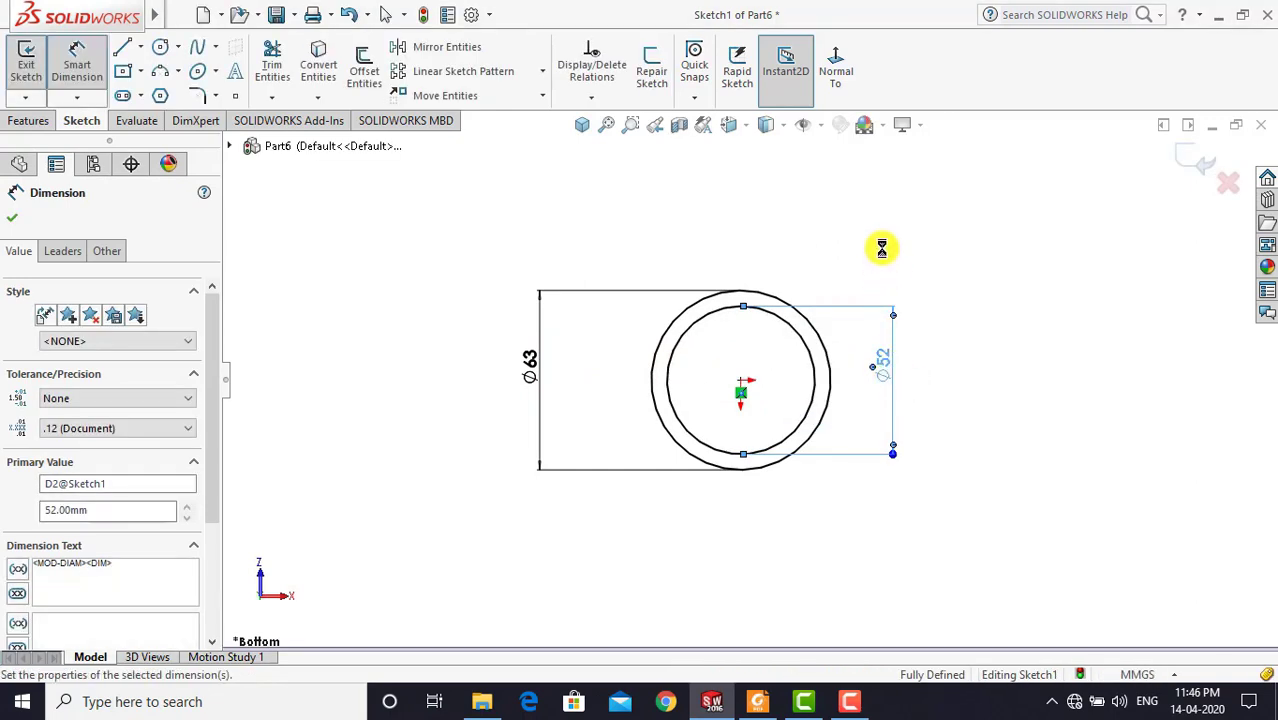
pyautogui.click(884, 248)
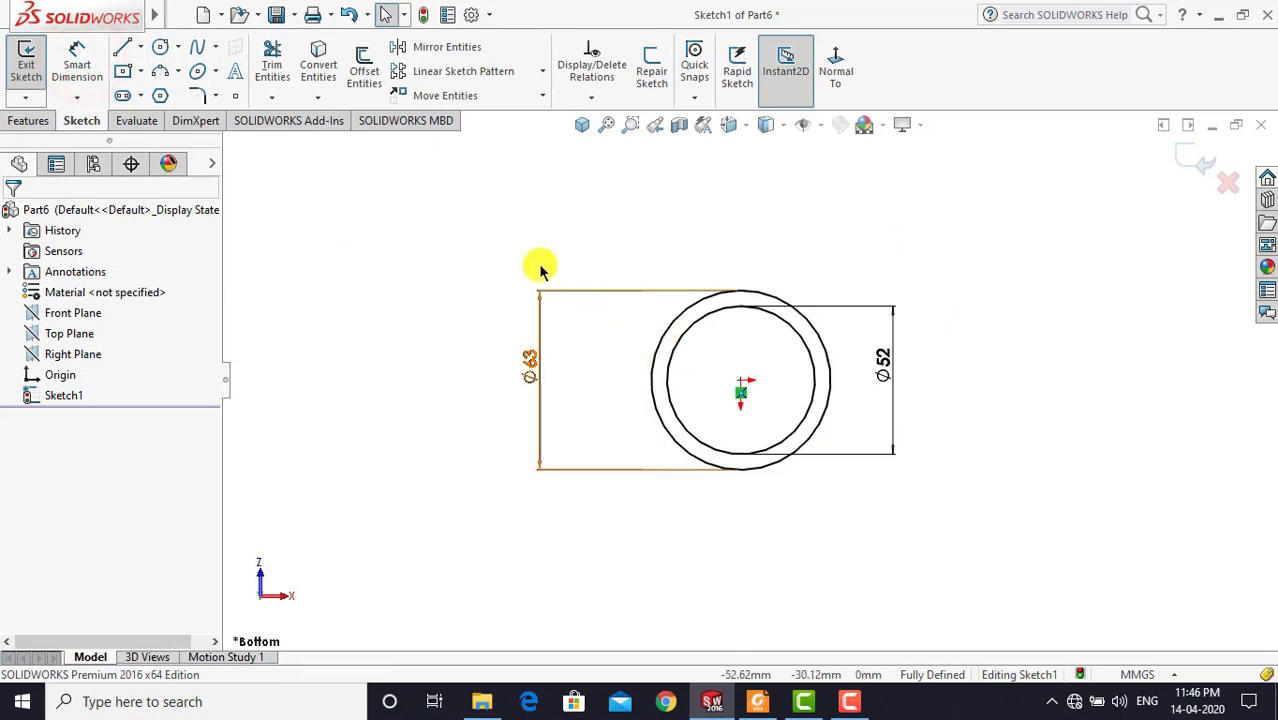
pyautogui.press('Escape')
# Extrude the two-circle ring sketch Mid Plane to a 70 mm depth
pyautogui.click(44, 124)
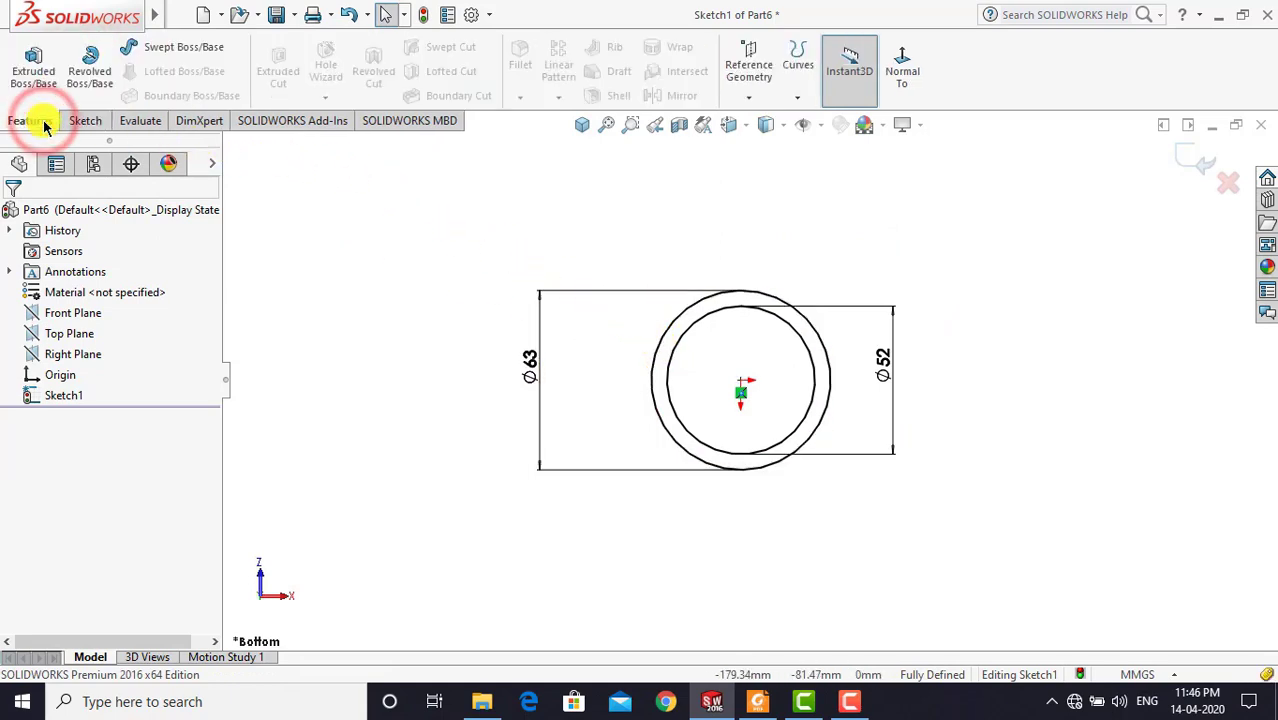
pyautogui.click(35, 75)
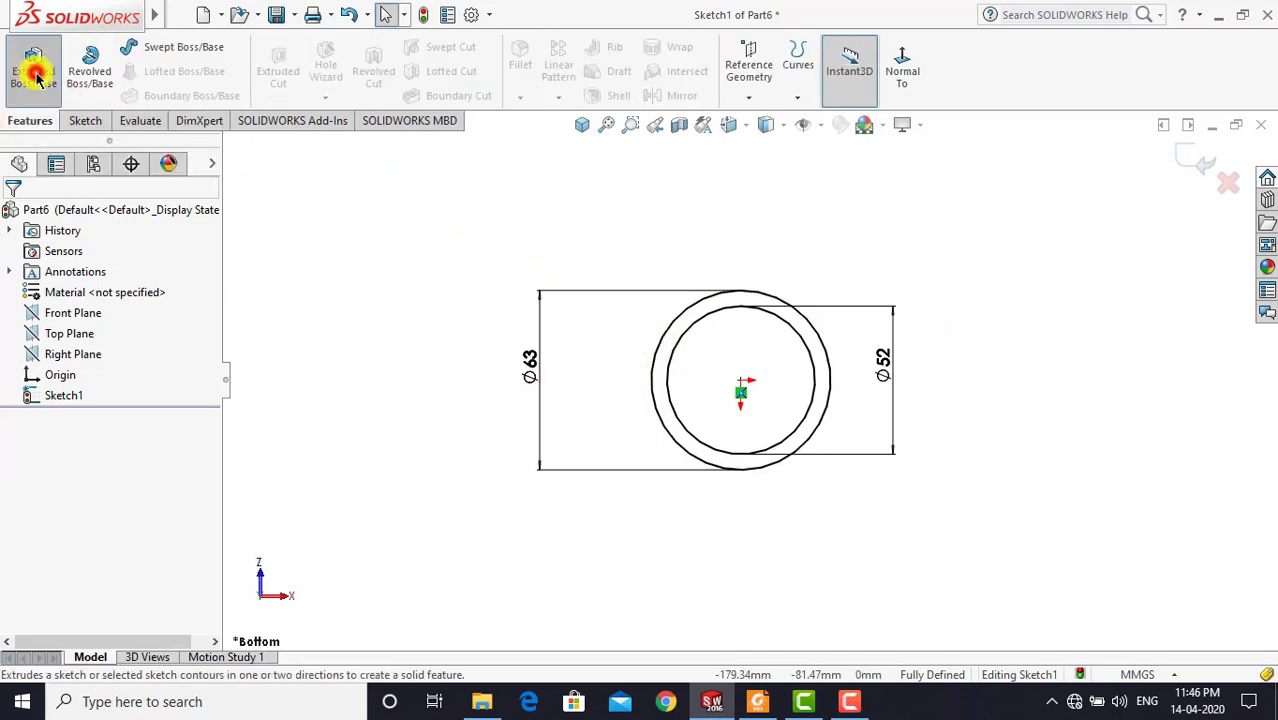
pyautogui.click(587, 126)
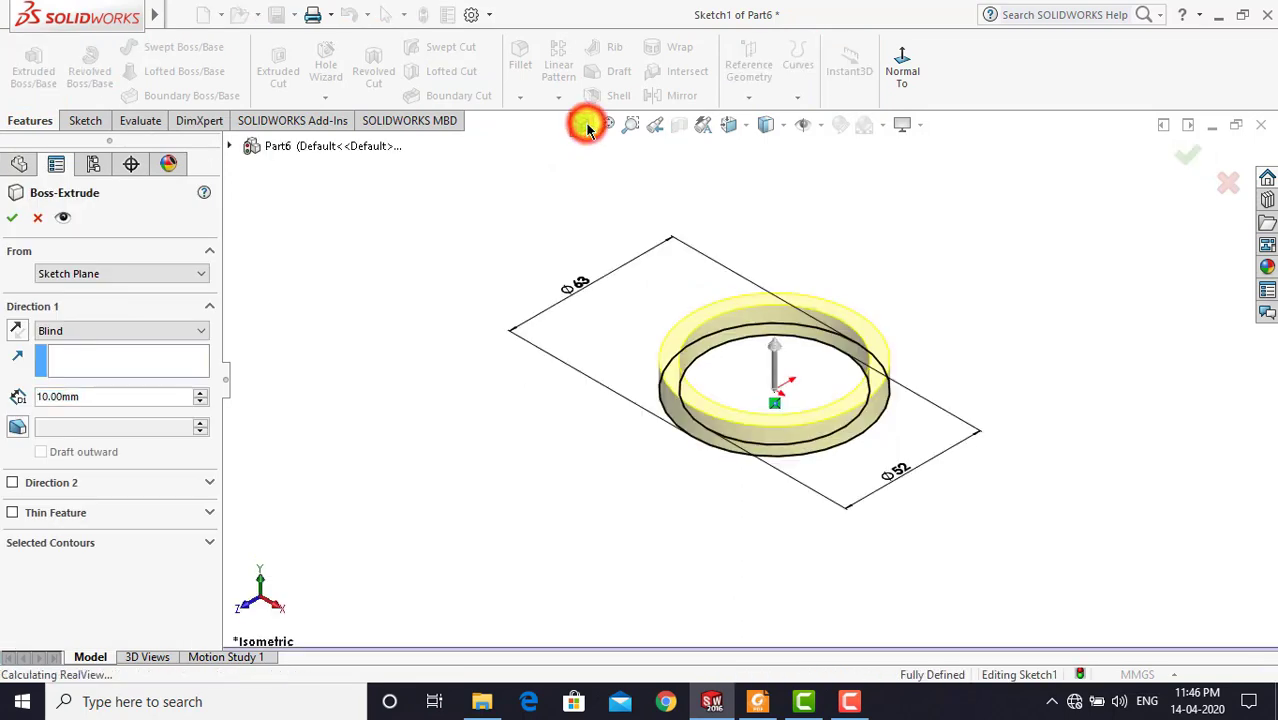
pyautogui.click(110, 331)
pyautogui.click(106, 409)
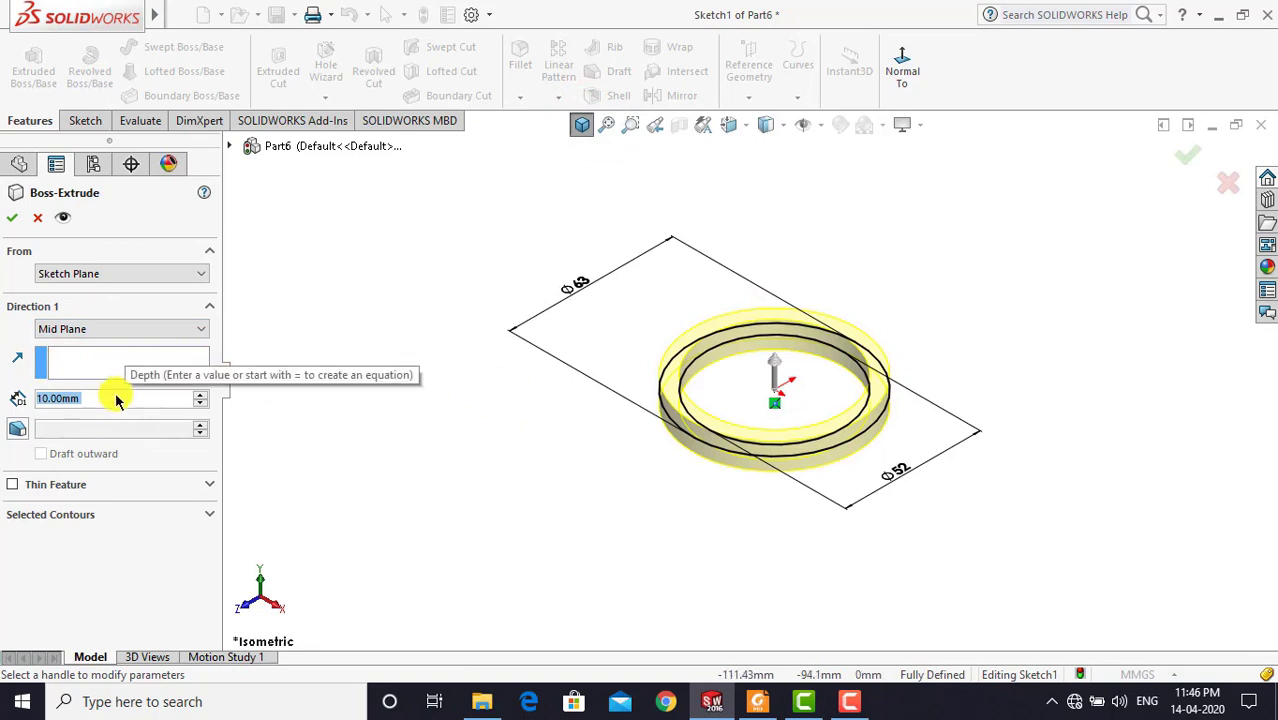
pyautogui.write('70')
pyautogui.press('Return')
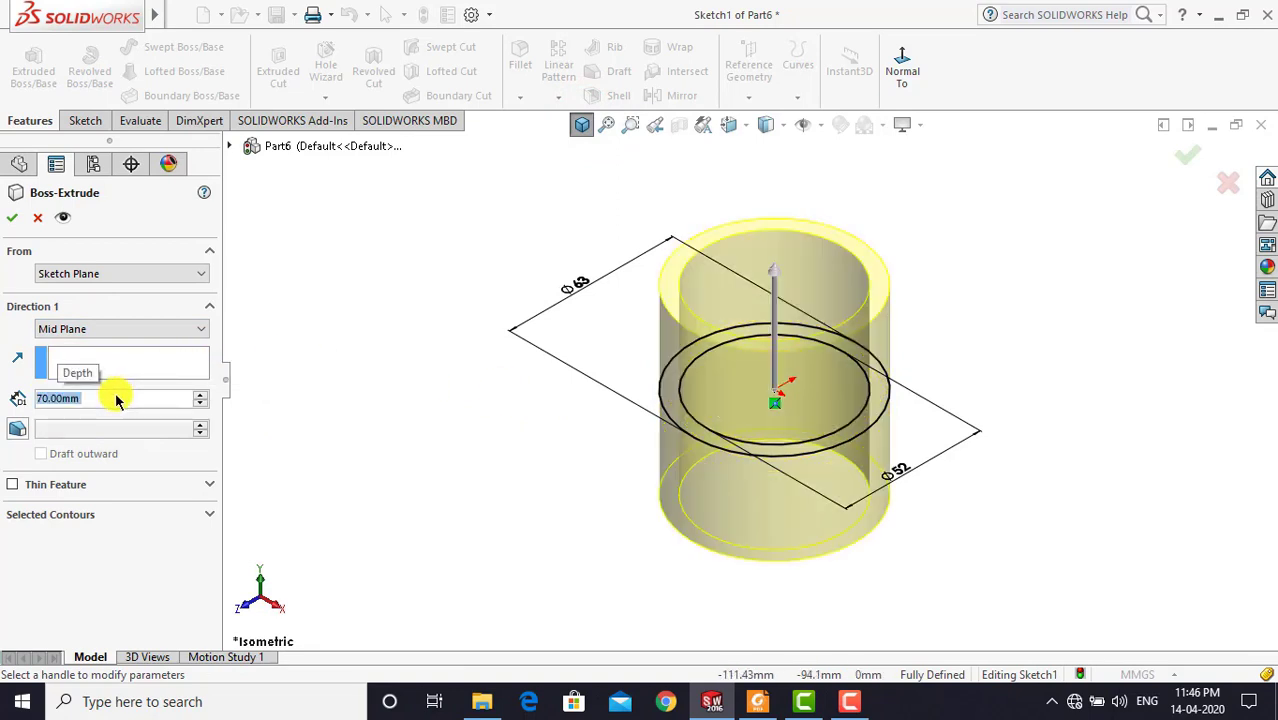
pyautogui.click(12, 217)
pyautogui.click(479, 207)
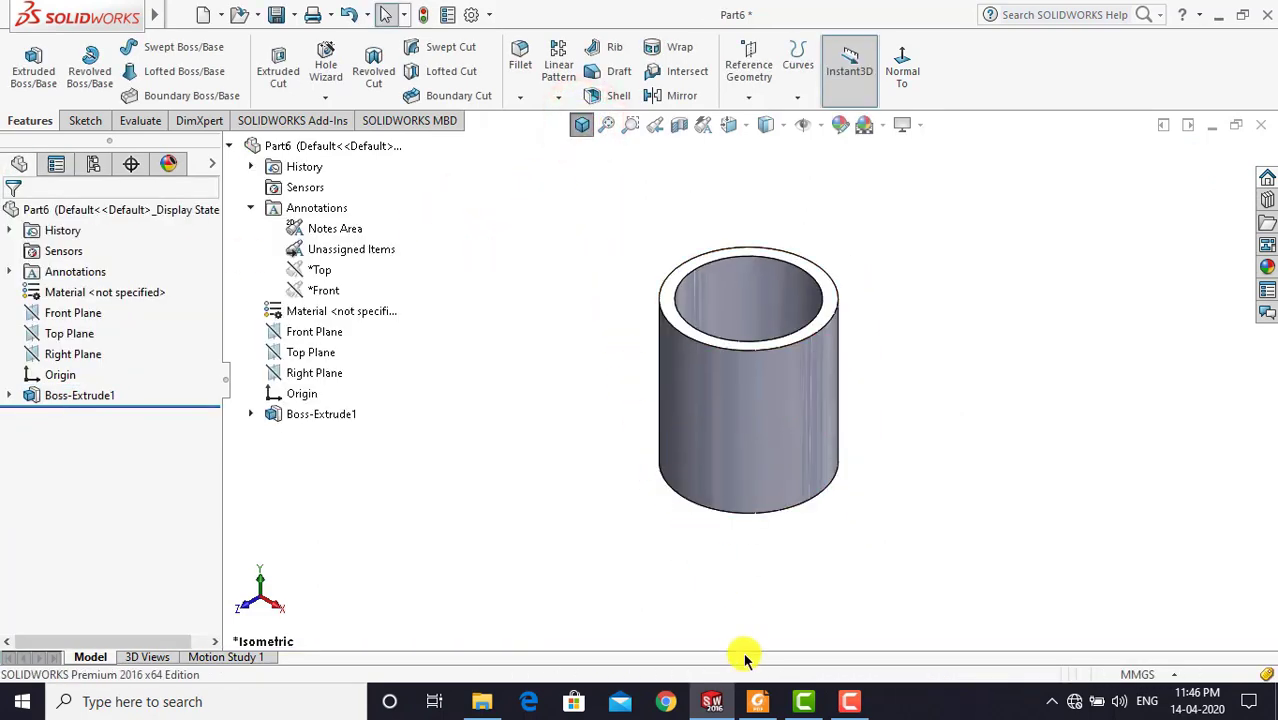
# Check the Master_rod drawing's 87, 26 and R80 dimensions, then return to SOLIDWORKS
pyautogui.click(757, 703)
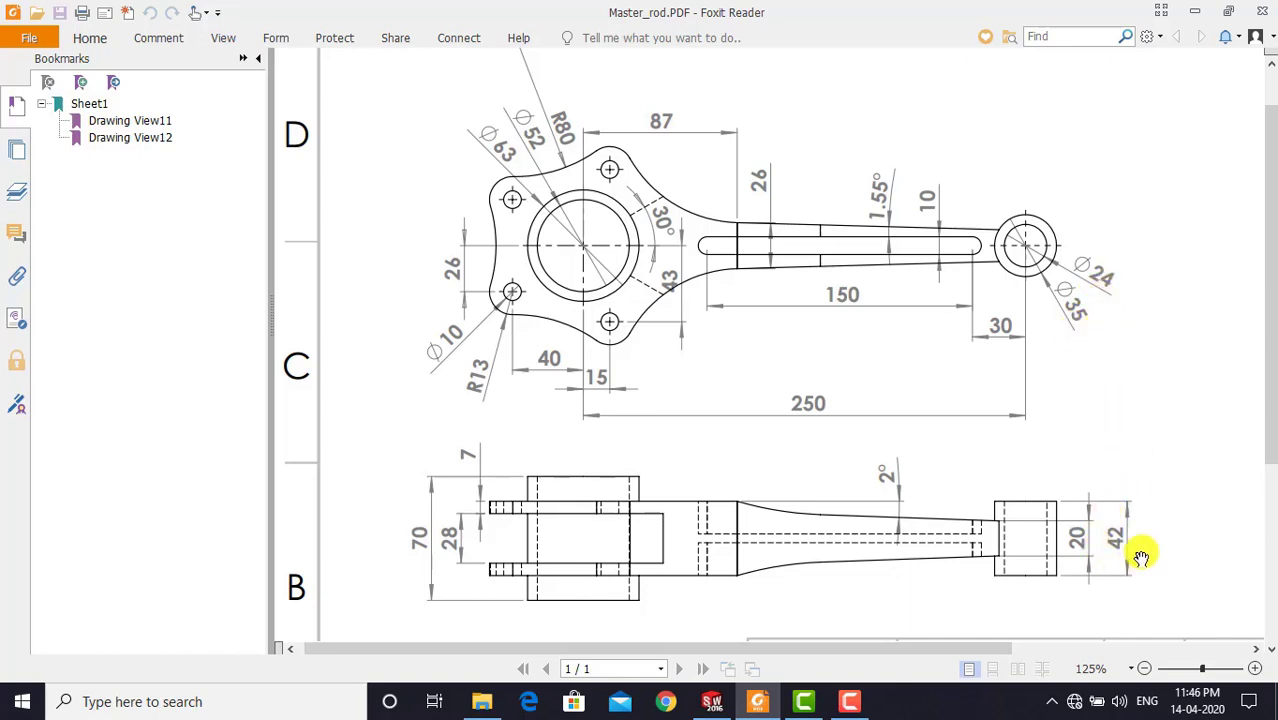
pyautogui.click(714, 701)
# Start a new sketch on the Top Plane and view it normal-to
pyautogui.click(540, 445)
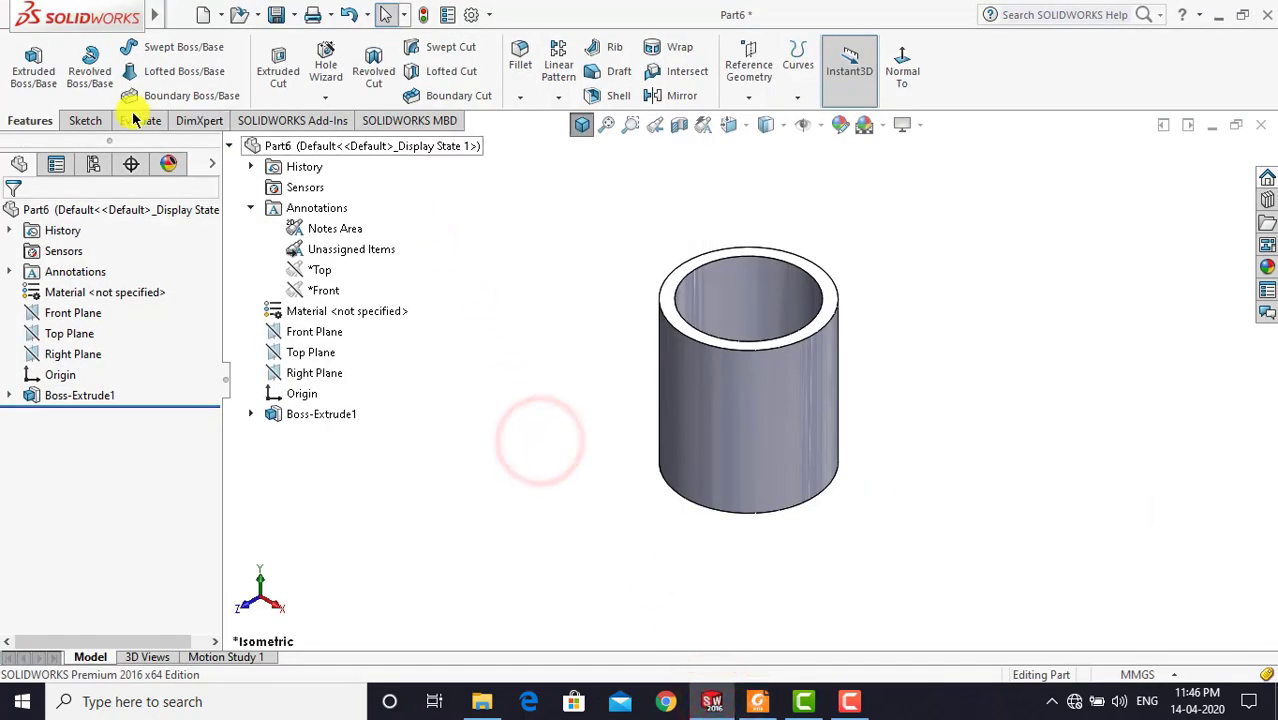
pyautogui.click(86, 121)
pyautogui.click(28, 55)
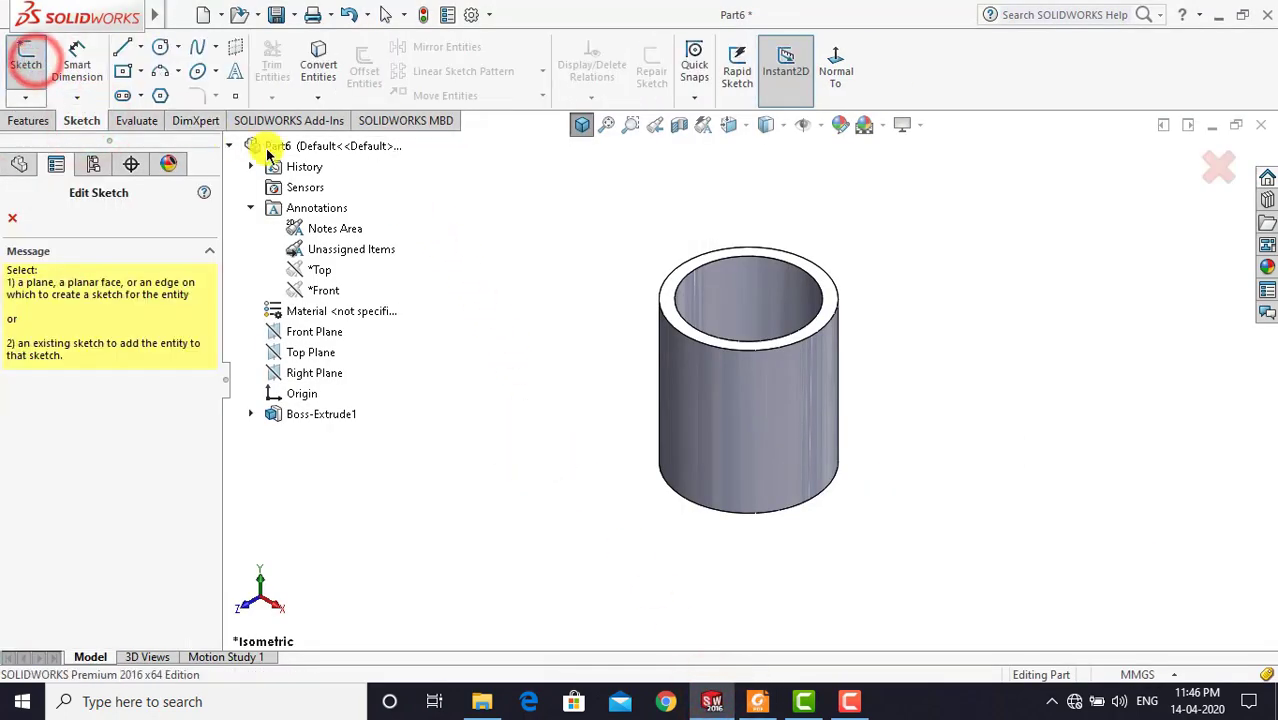
pyautogui.click(320, 352)
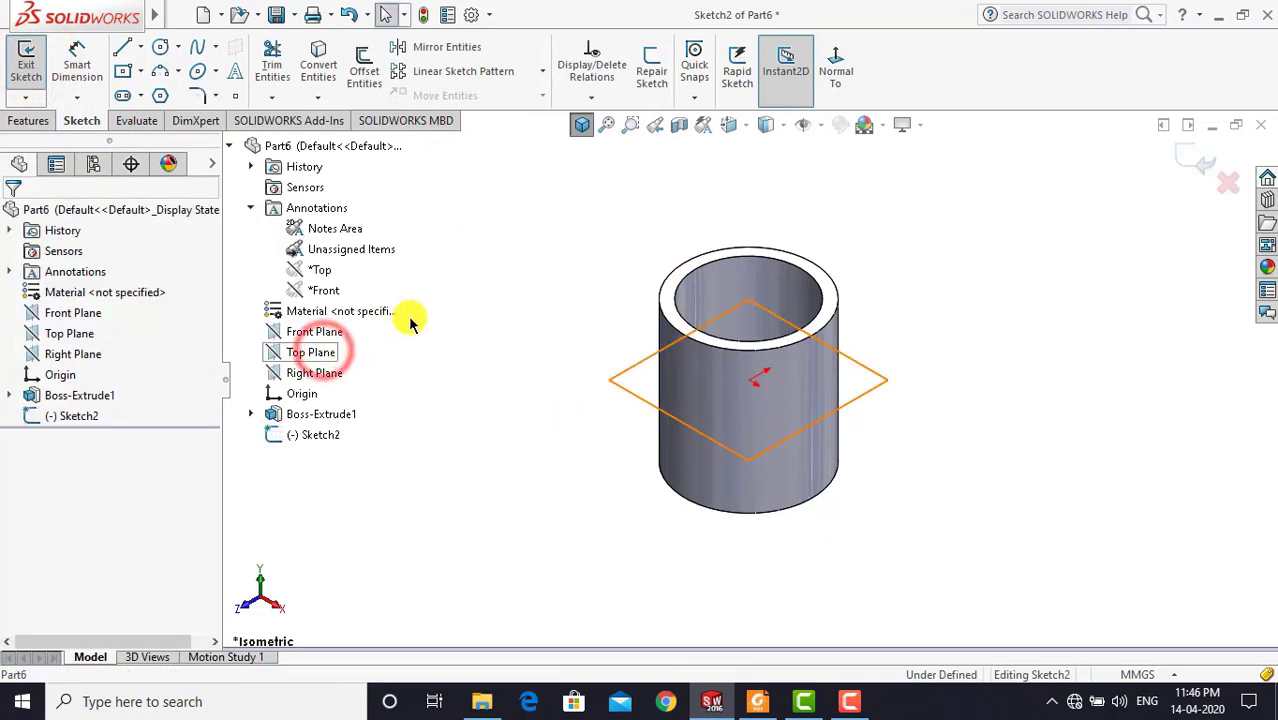
pyautogui.click(834, 78)
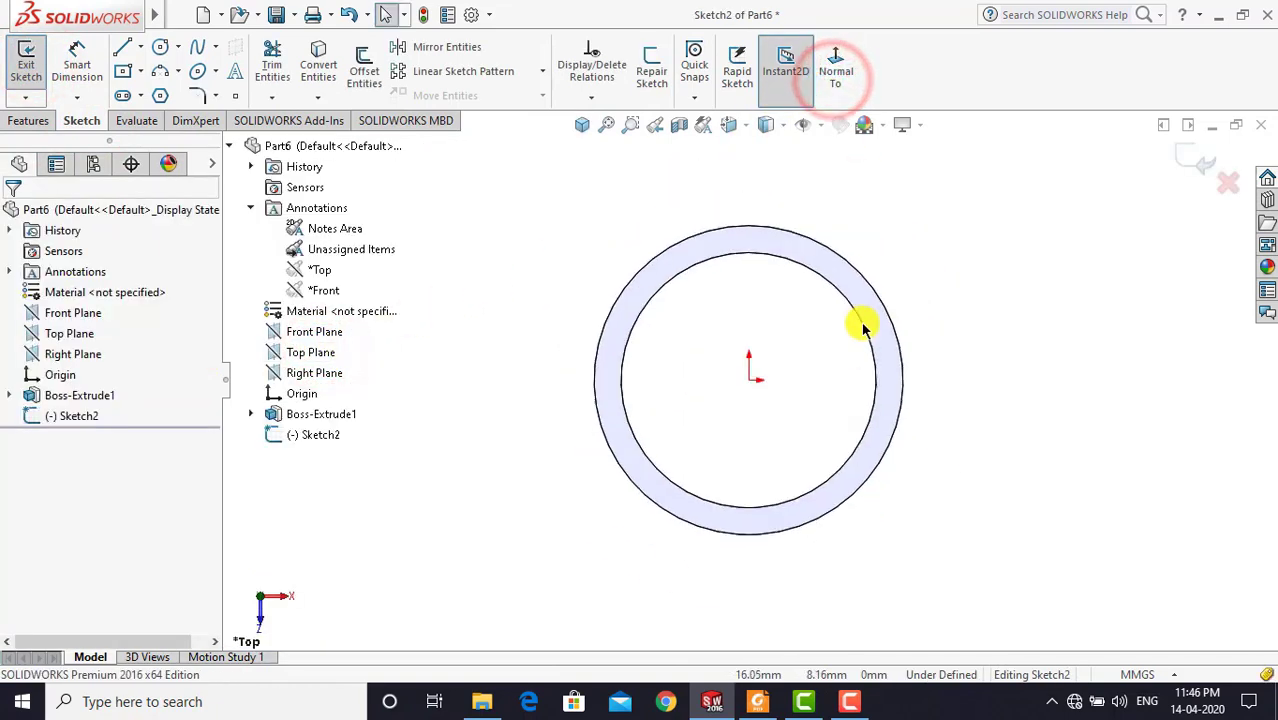
pyautogui.scroll(-1, 1060, 390)
pyautogui.scroll(-1, 1060, 390)
pyautogui.scroll(2, 1045, 375)
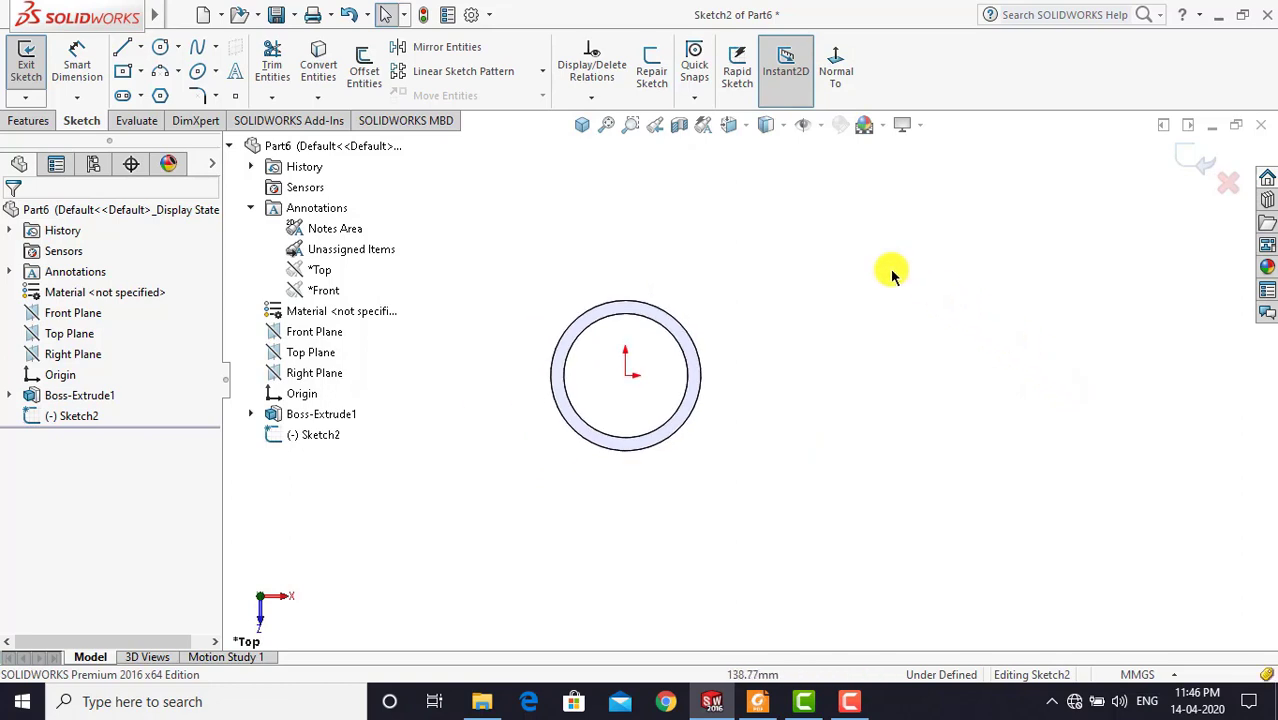
# Draw the small concentric circles to the right of the large cylinder
pyautogui.click(160, 47)
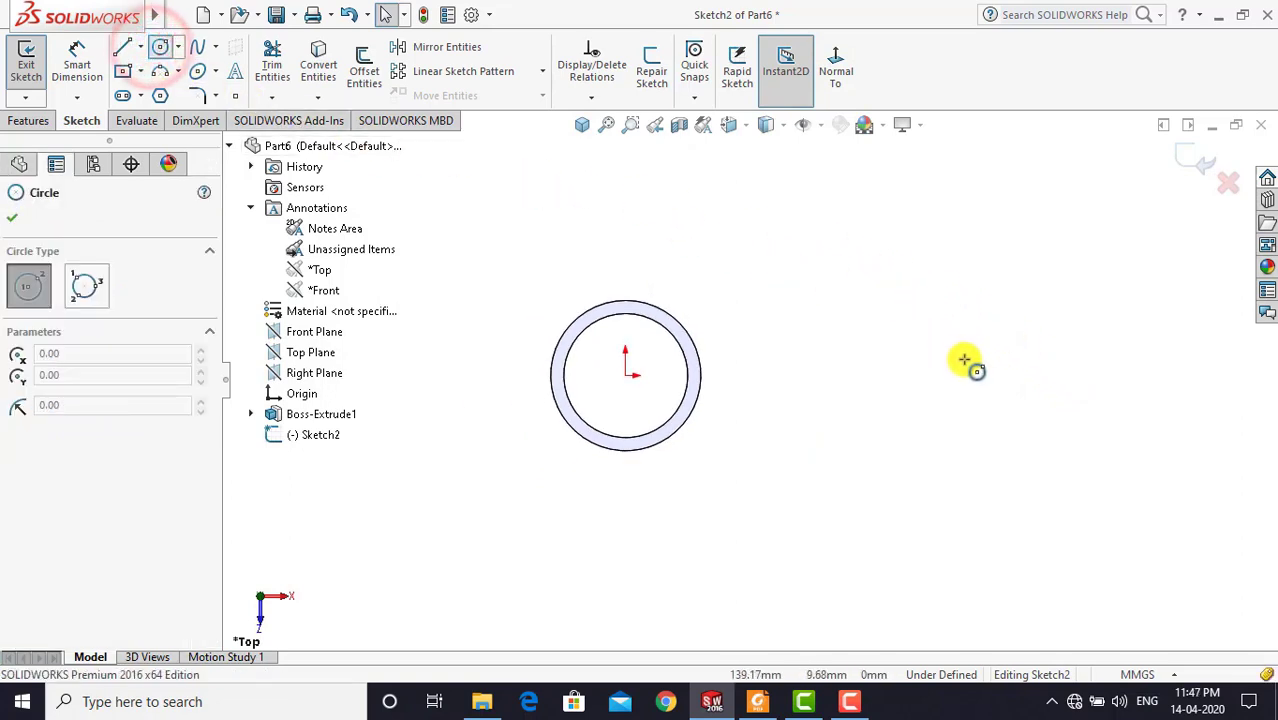
pyautogui.click(990, 377)
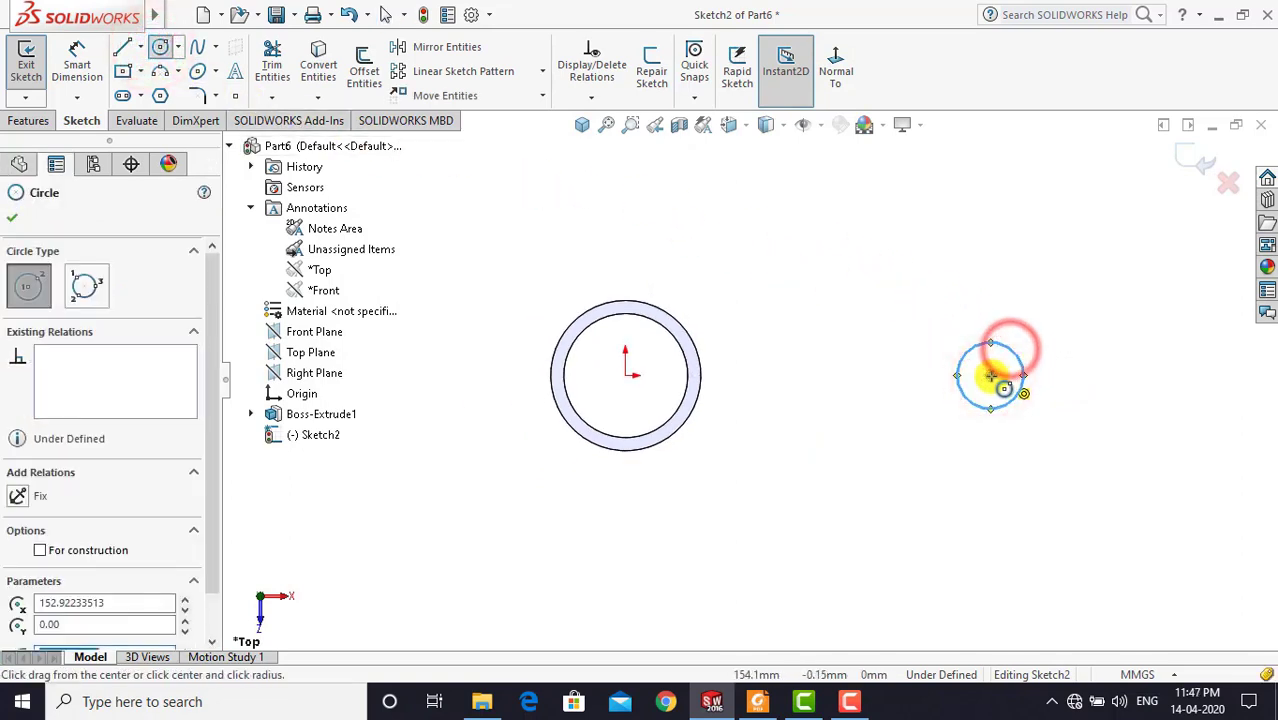
pyautogui.click(1000, 341)
pyautogui.press('Escape')
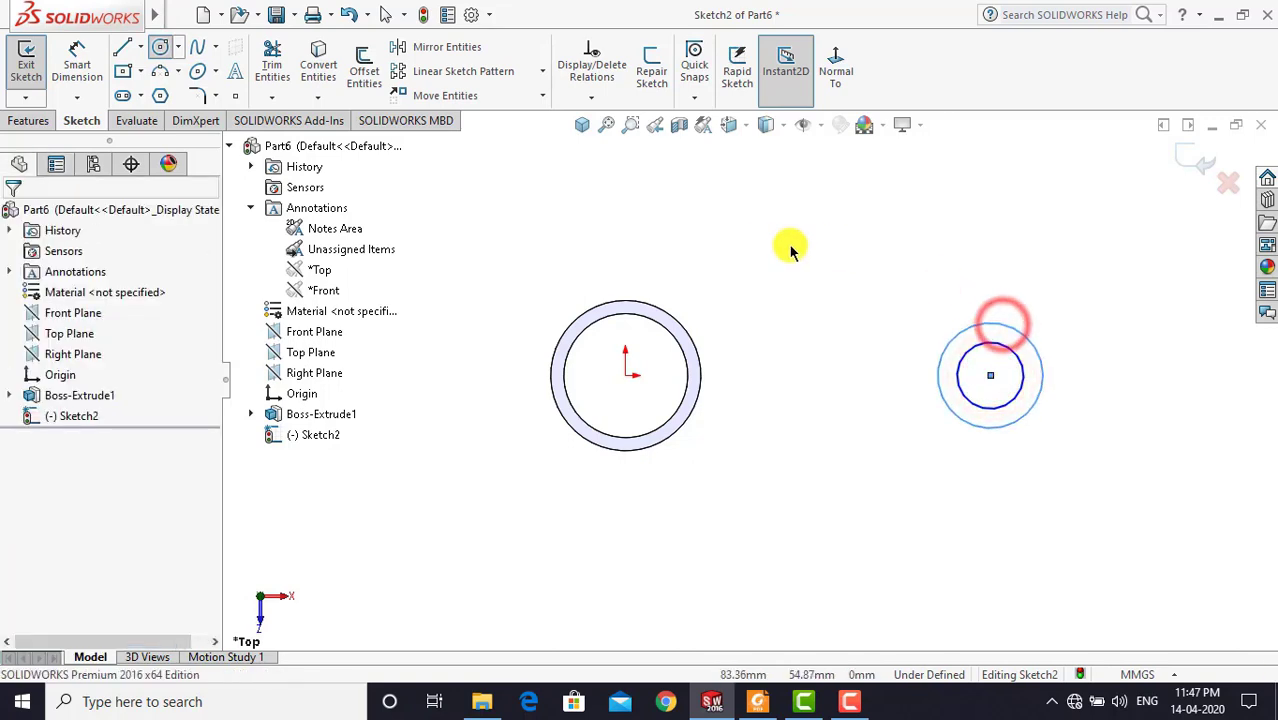
pyautogui.press('Escape')
# Dimension the small circles' diameters at Ø35 and Ø24
pyautogui.click(65, 60)
pyautogui.click(968, 351)
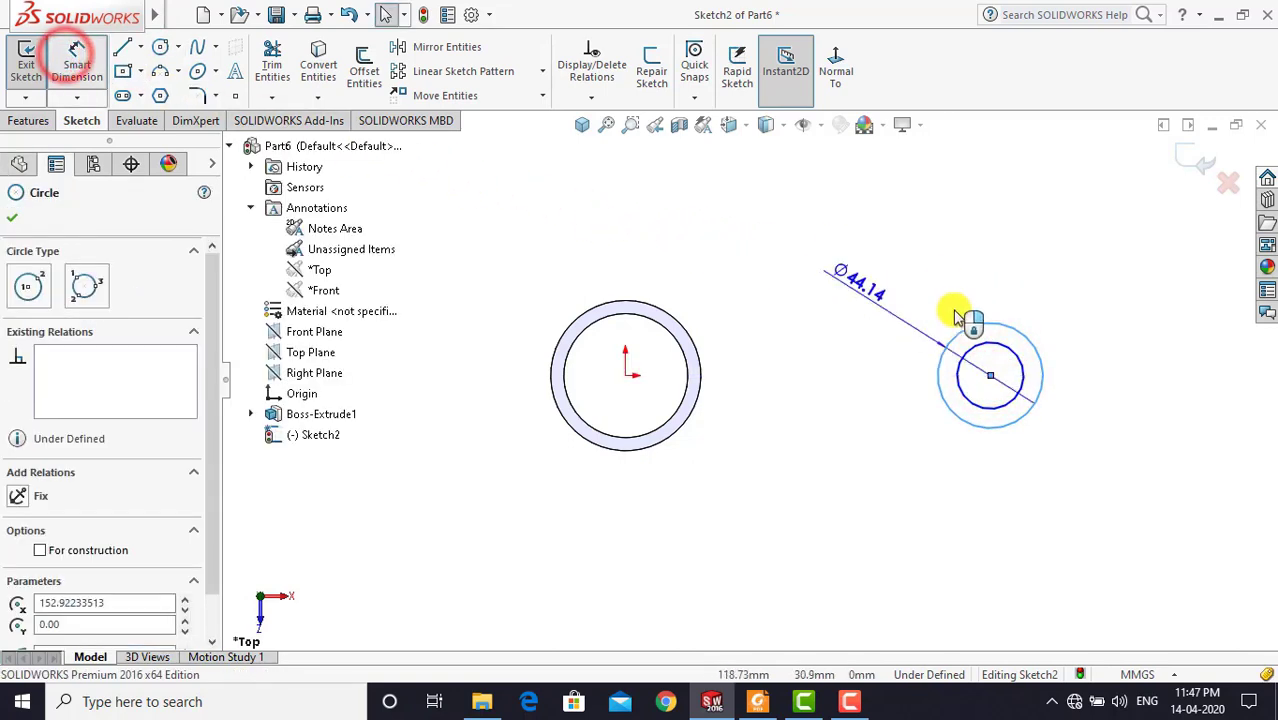
pyautogui.click(1116, 374)
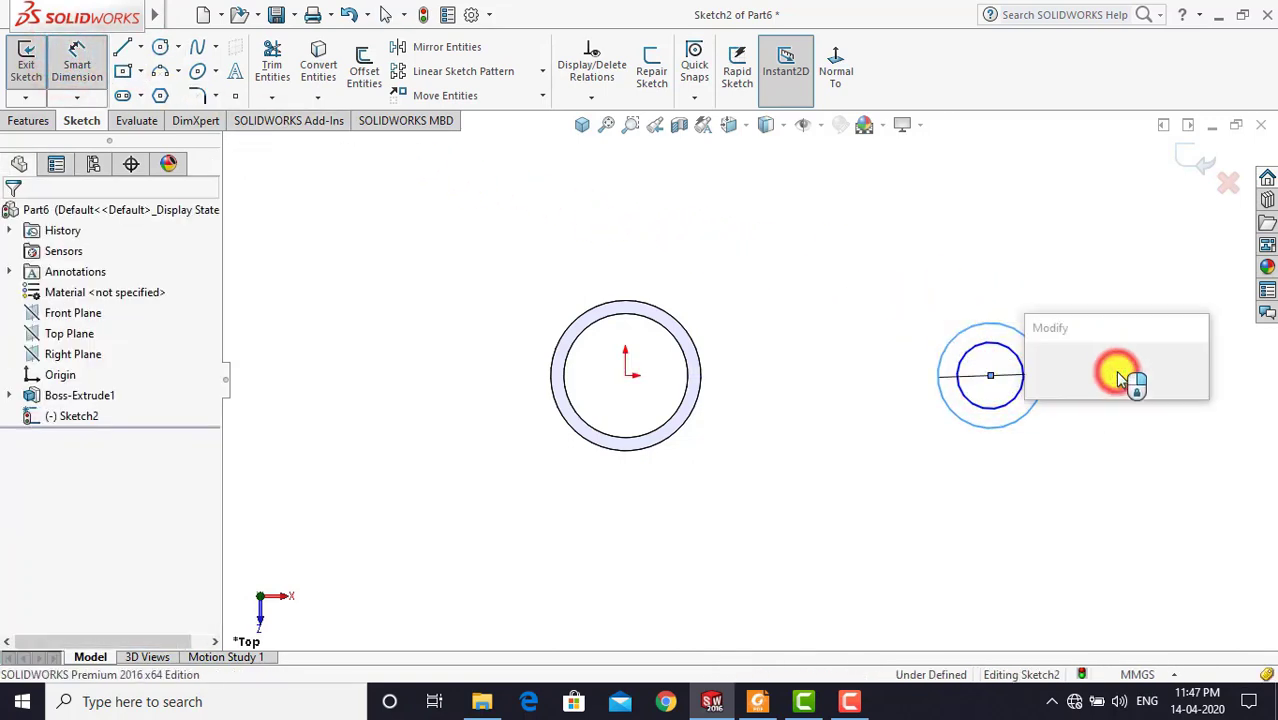
pyautogui.write('35')
pyautogui.press('Return')
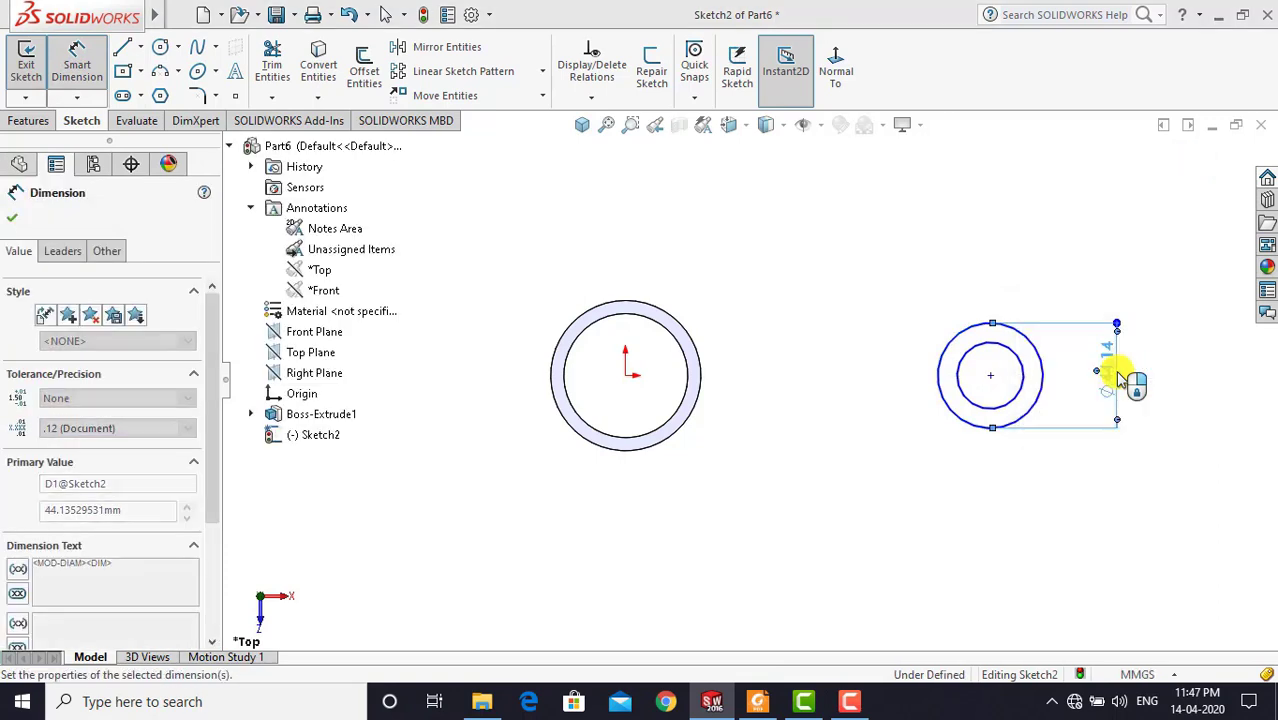
pyautogui.click(1064, 505)
pyautogui.click(972, 352)
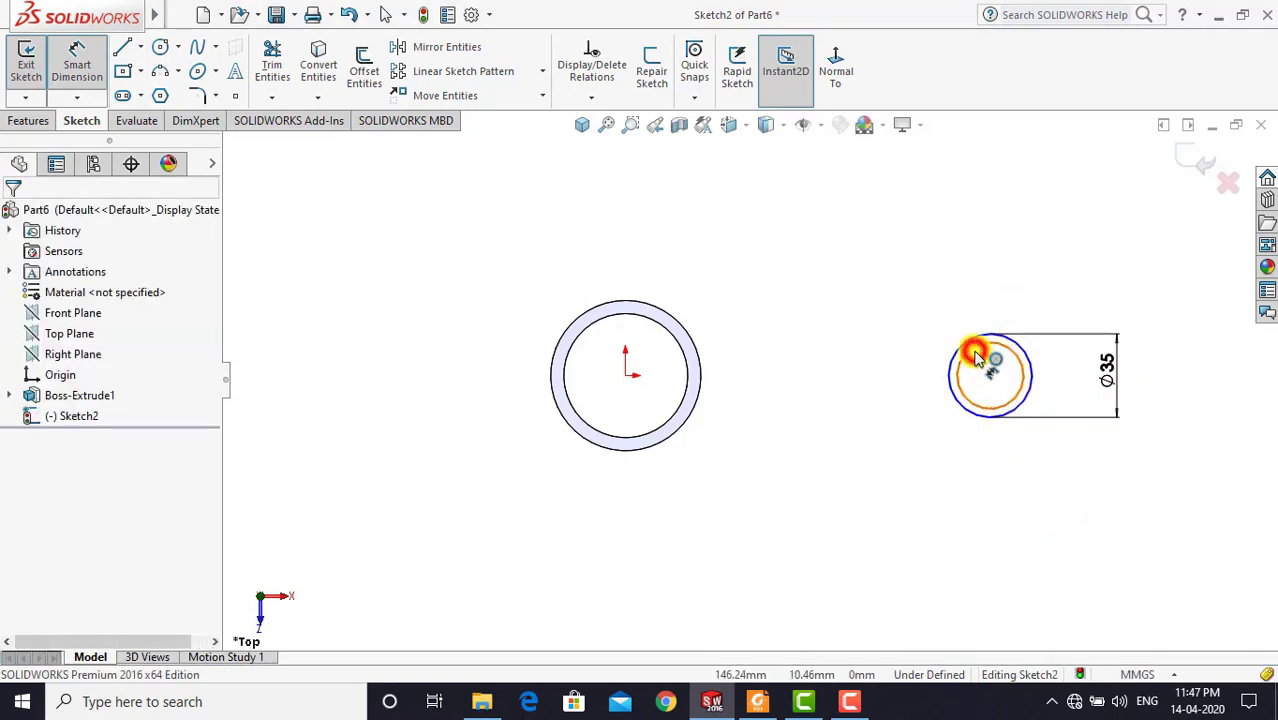
pyautogui.click(917, 370)
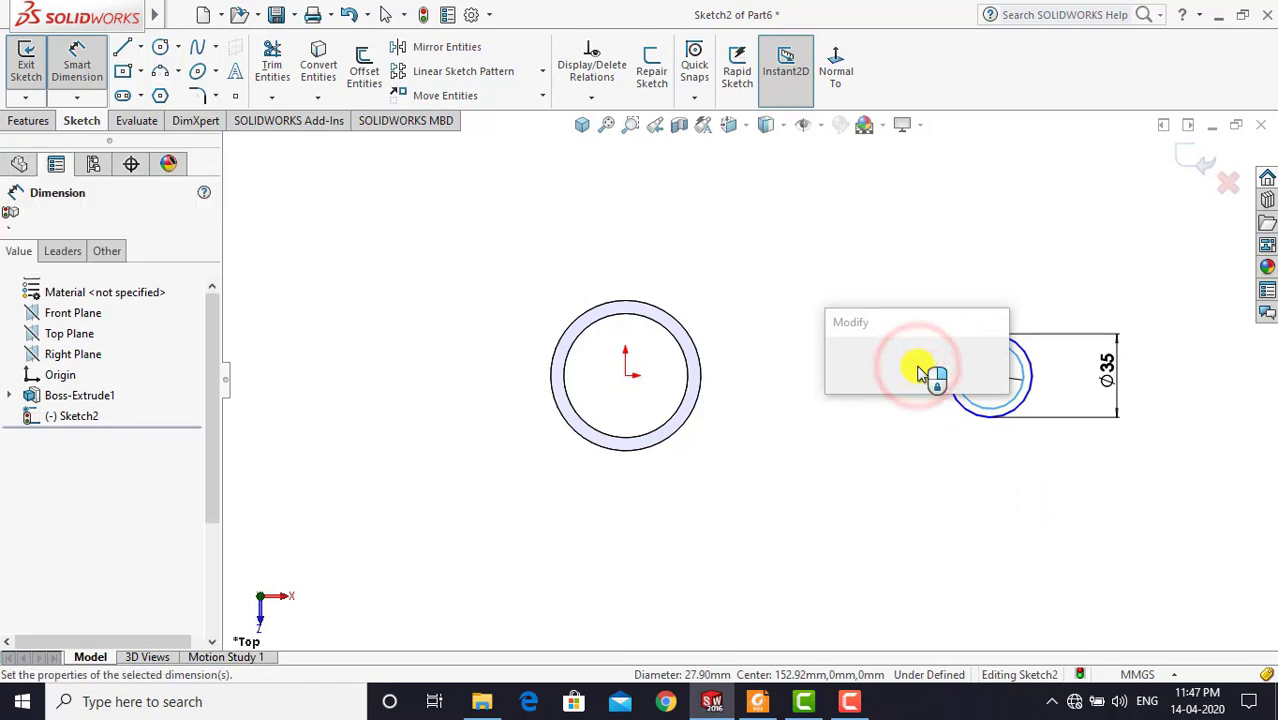
pyautogui.click(920, 373)
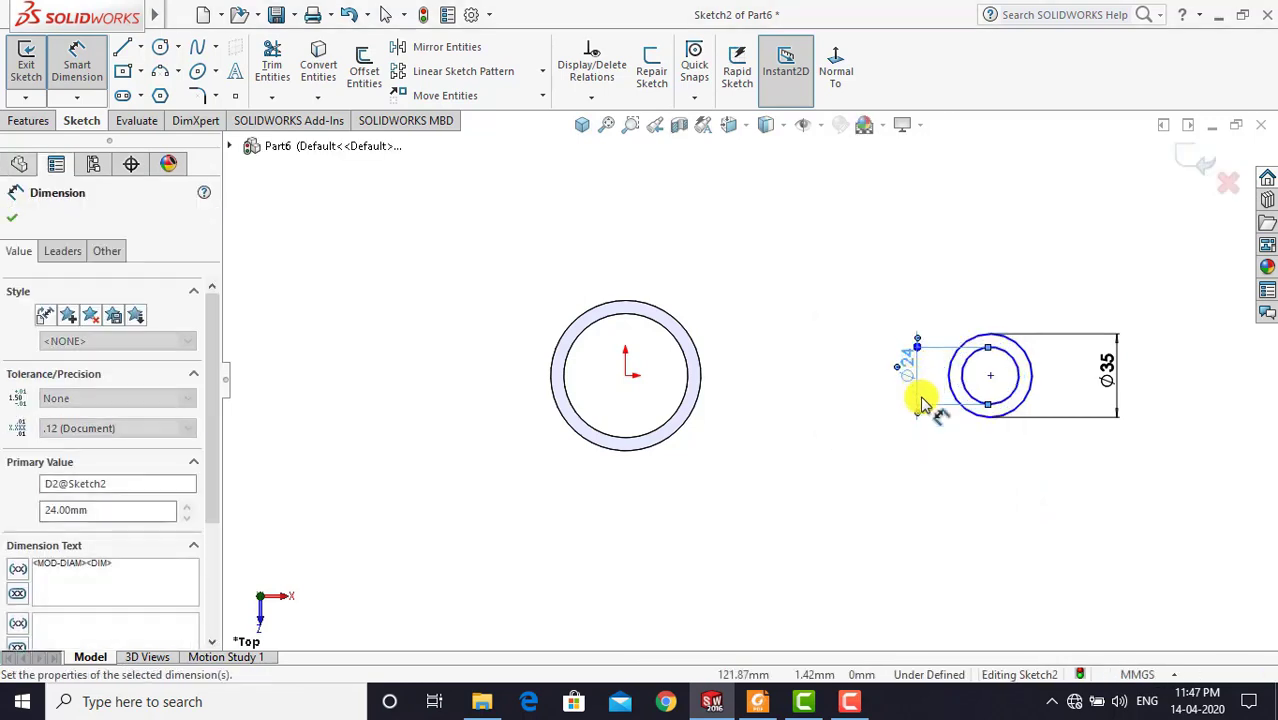
pyautogui.click(922, 444)
# Dimension the distance between the small circles' centre and the big circle's centre
pyautogui.click(990, 378)
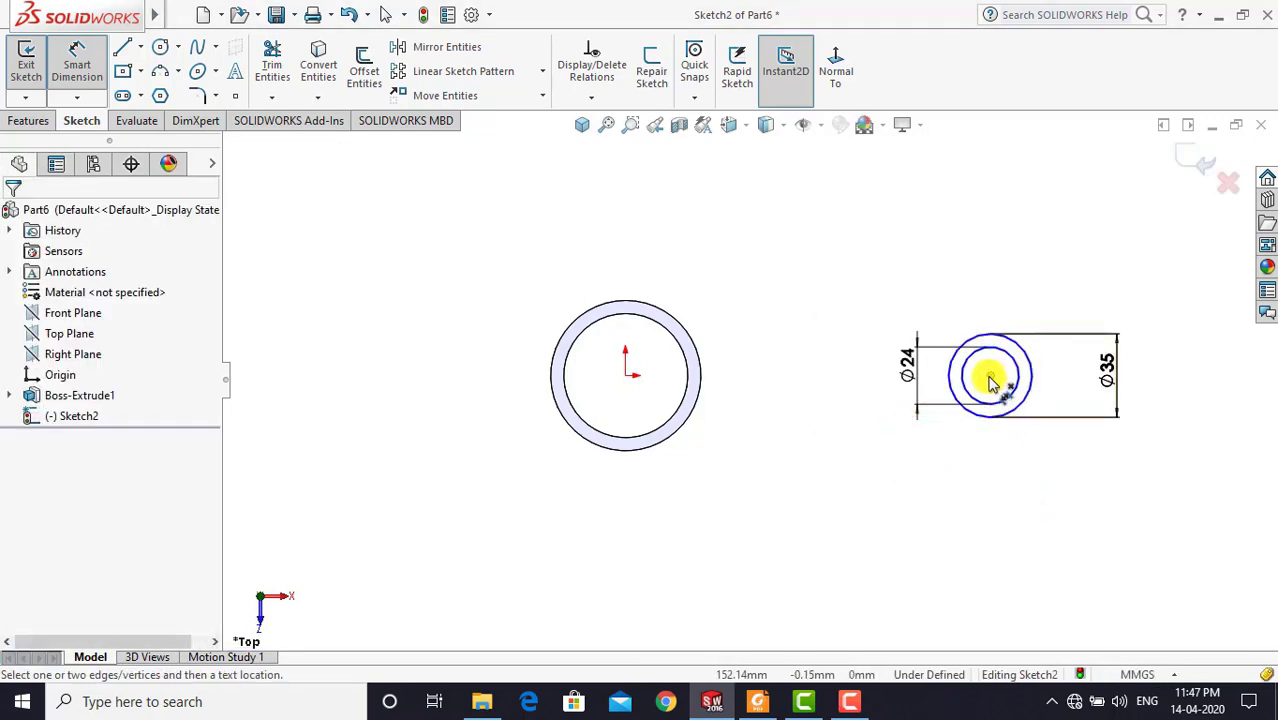
pyautogui.click(625, 377)
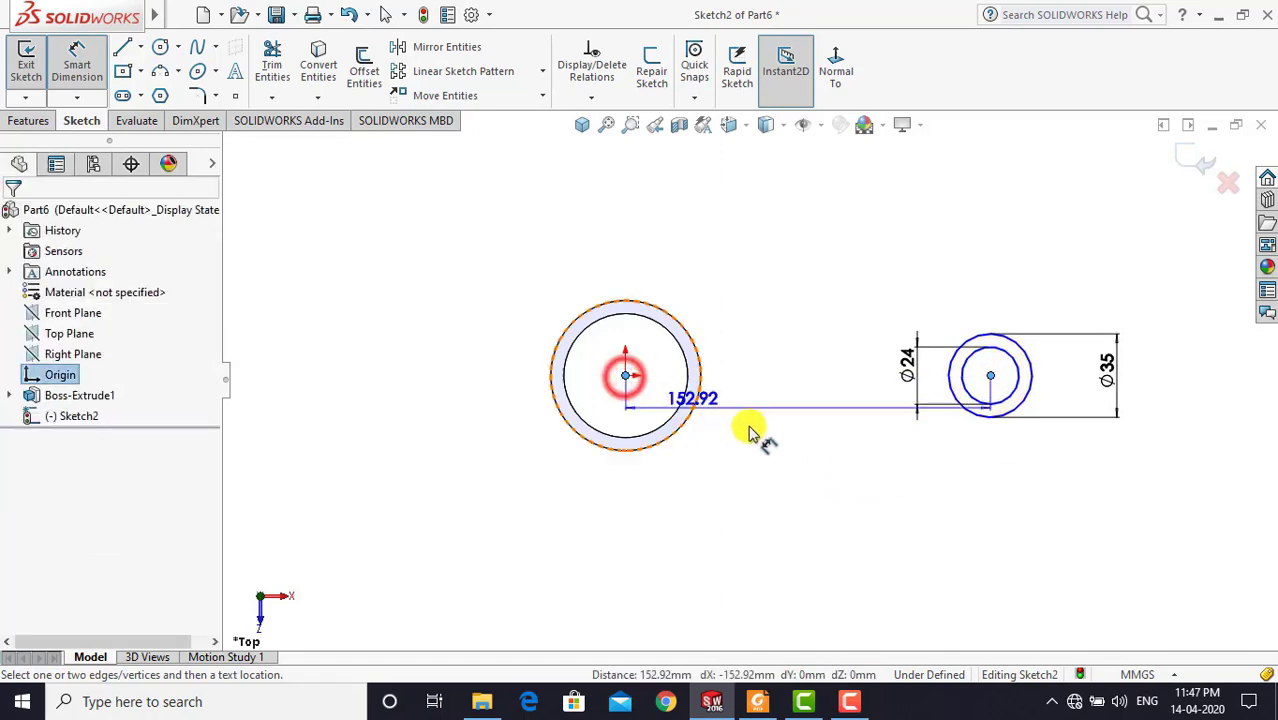
pyautogui.click(825, 495)
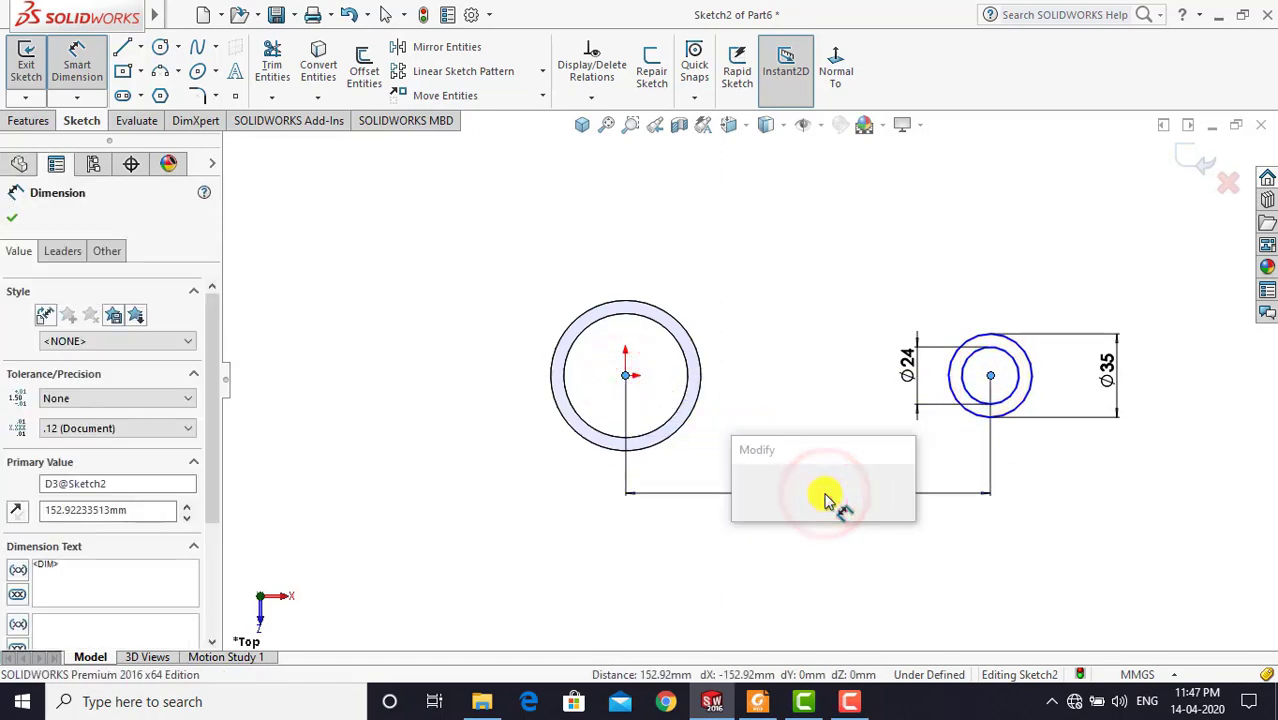
pyautogui.write('240')
pyautogui.press('Return')
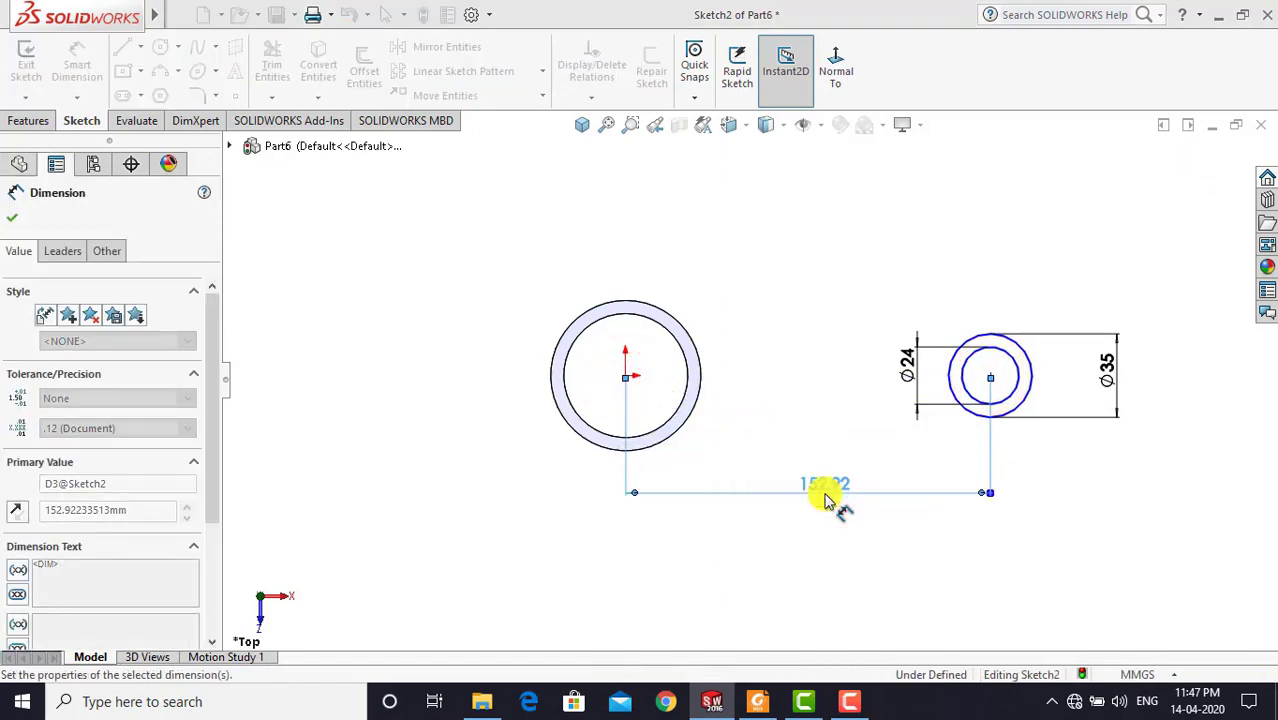
pyautogui.click(805, 366)
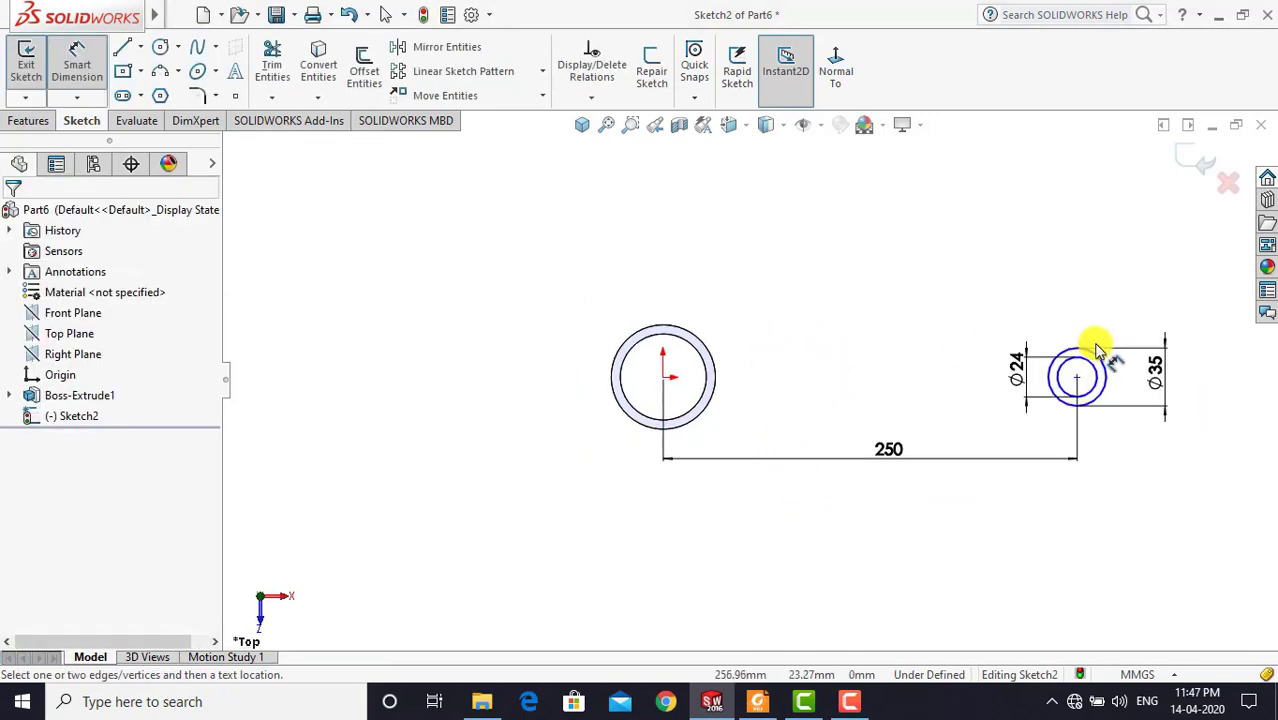
pyautogui.scroll(-1, 1088, 340)
# Make the two circle centres horizontal to each other
pyautogui.click(78, 60)
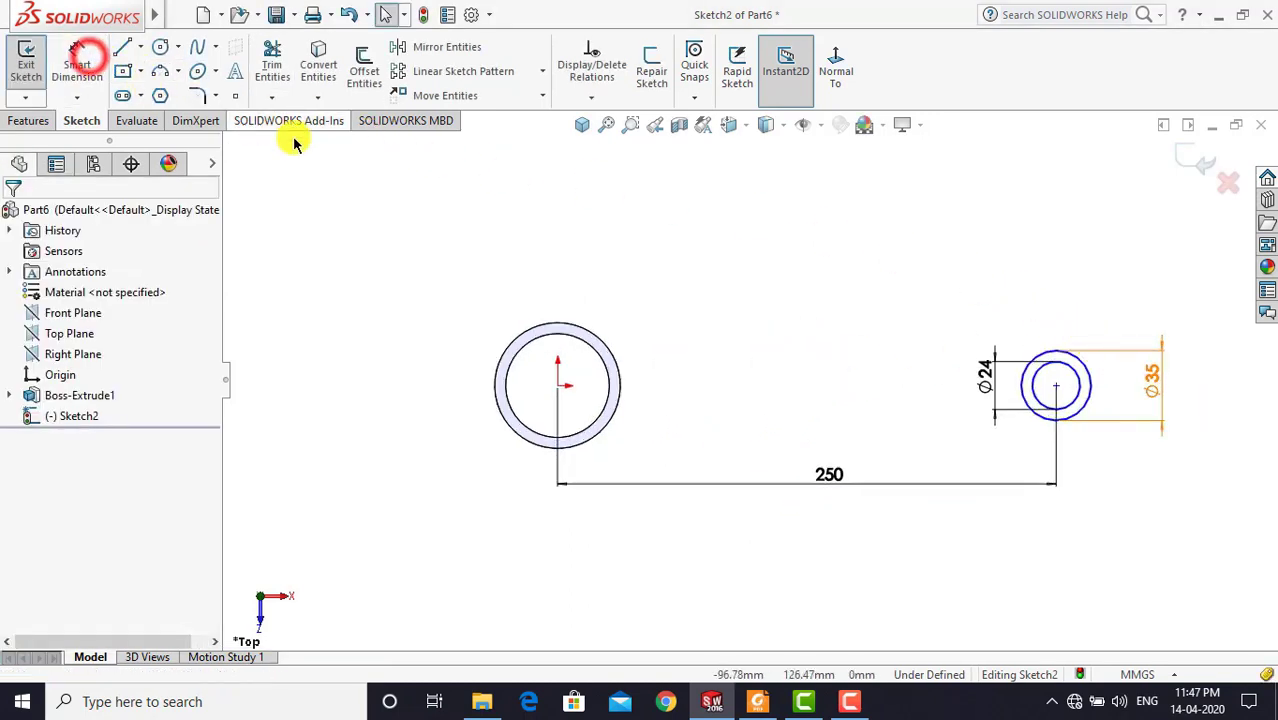
pyautogui.click(1056, 386)
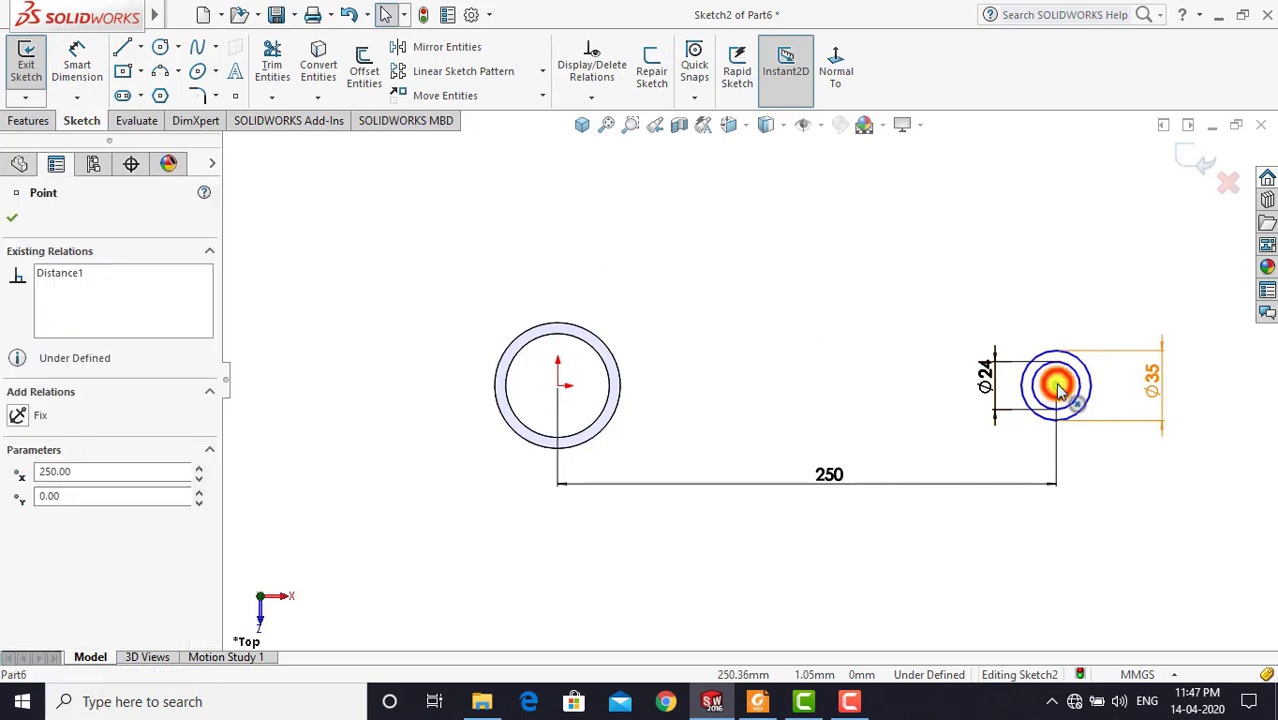
pyautogui.keyDown('ctrl'); pyautogui.click(558, 387); pyautogui.keyUp('ctrl')
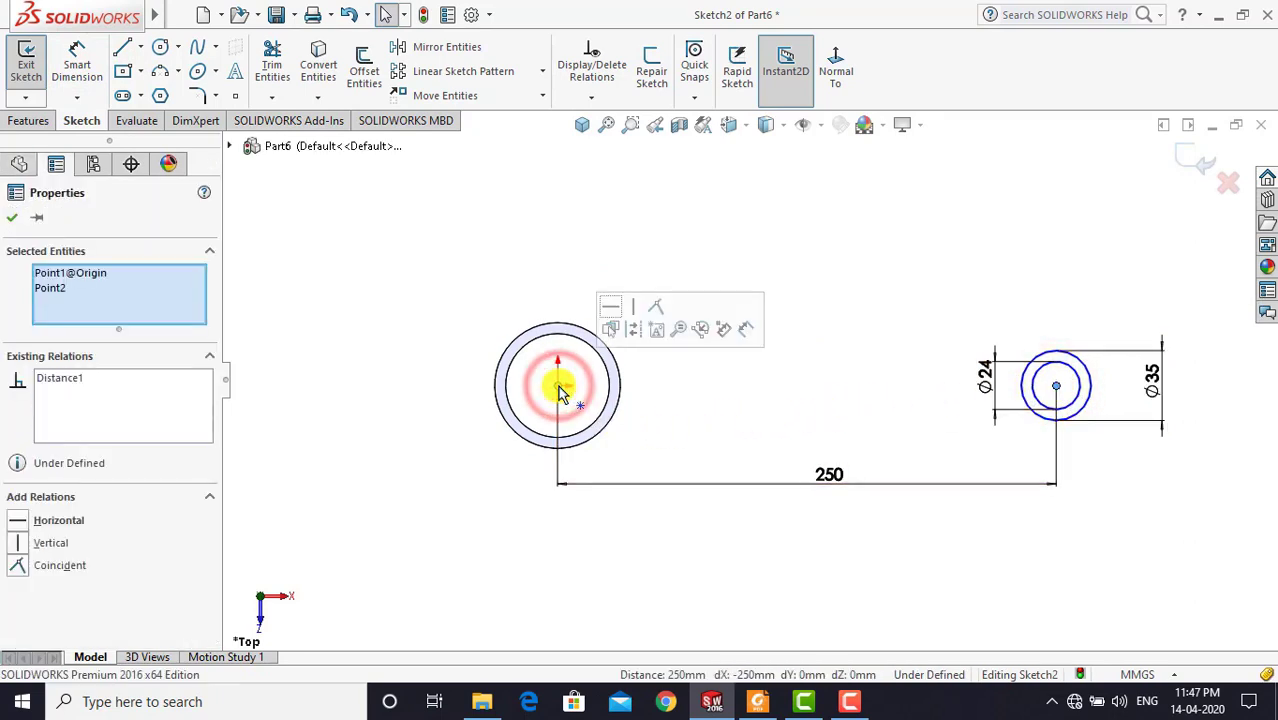
pyautogui.click(610, 311)
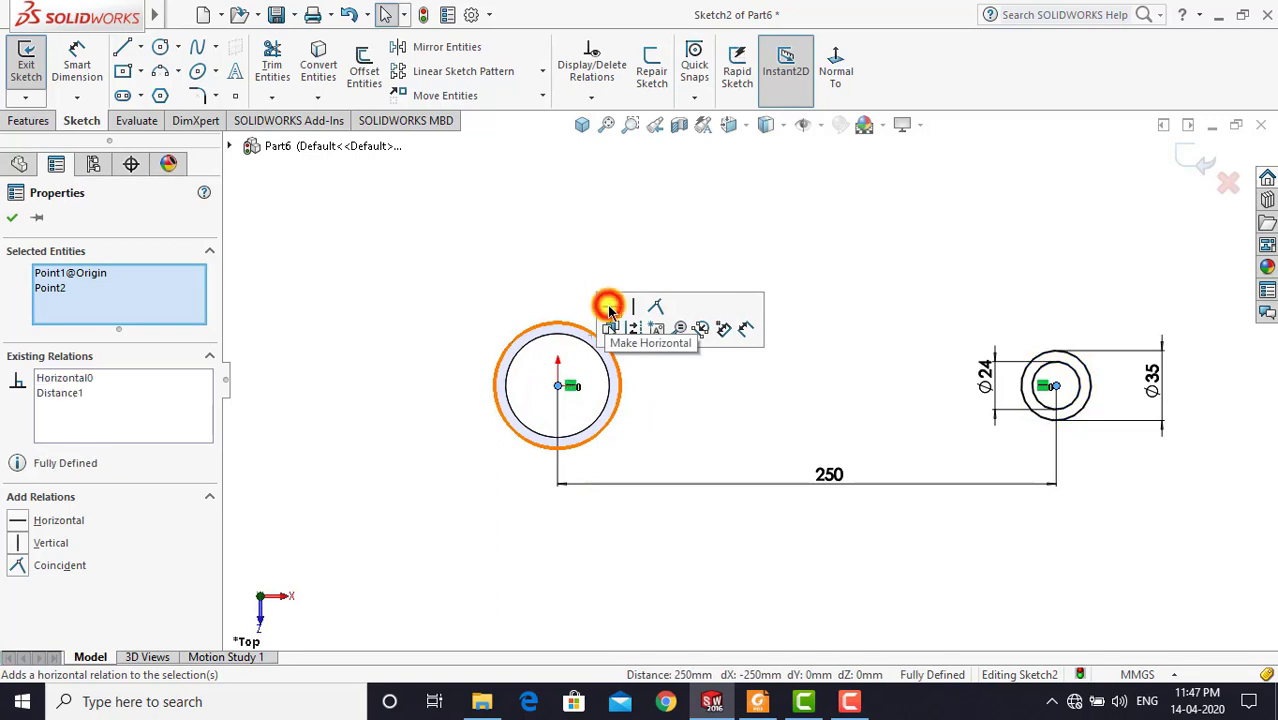
pyautogui.click(18, 218)
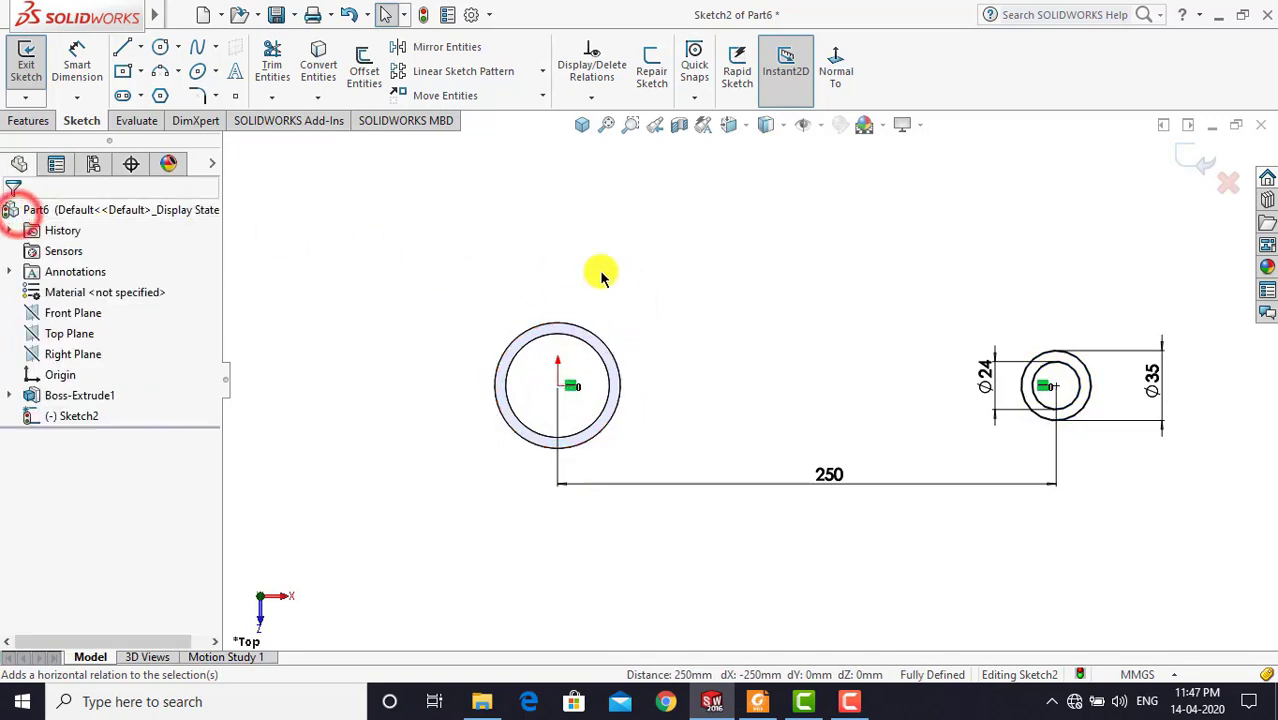
pyautogui.click(764, 280)
pyautogui.scroll(-1, 1010, 413)
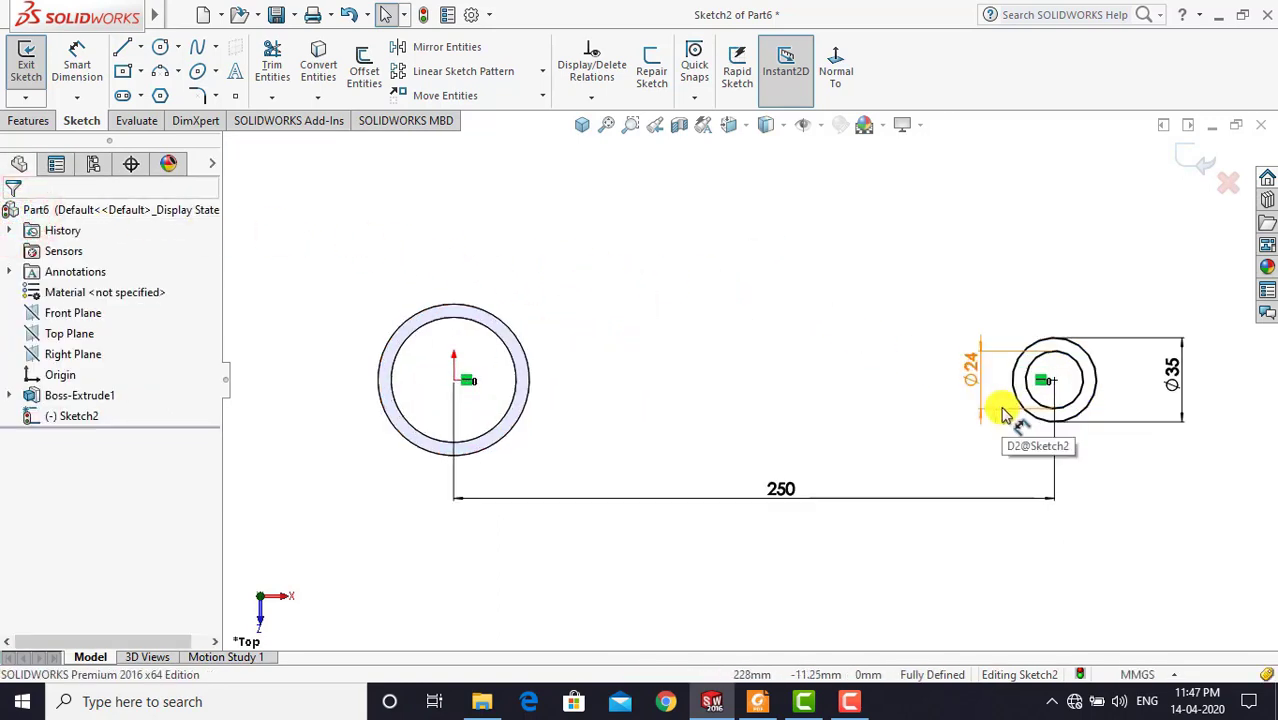
# Extrude the Ø35/Ø24 ring 42 mm Mid Plane as Boss-Extrude2, then view the Master_rod drawing
pyautogui.click(10, 120)
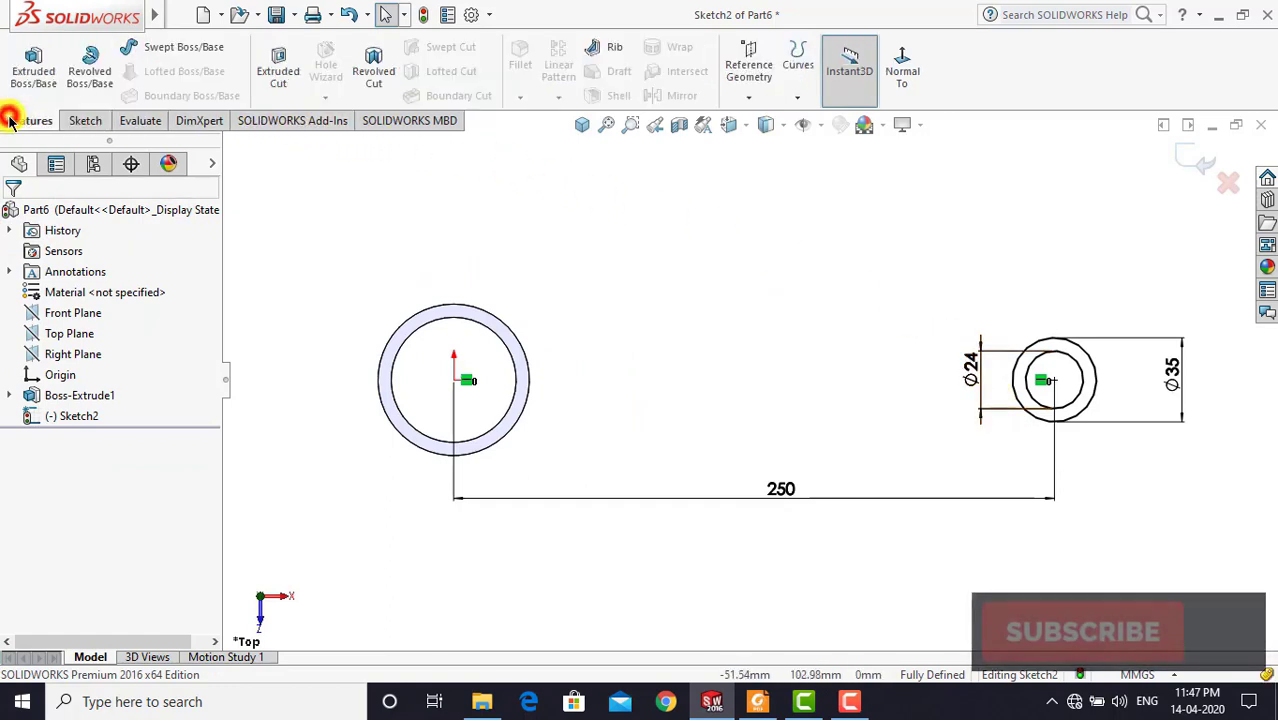
pyautogui.click(33, 65)
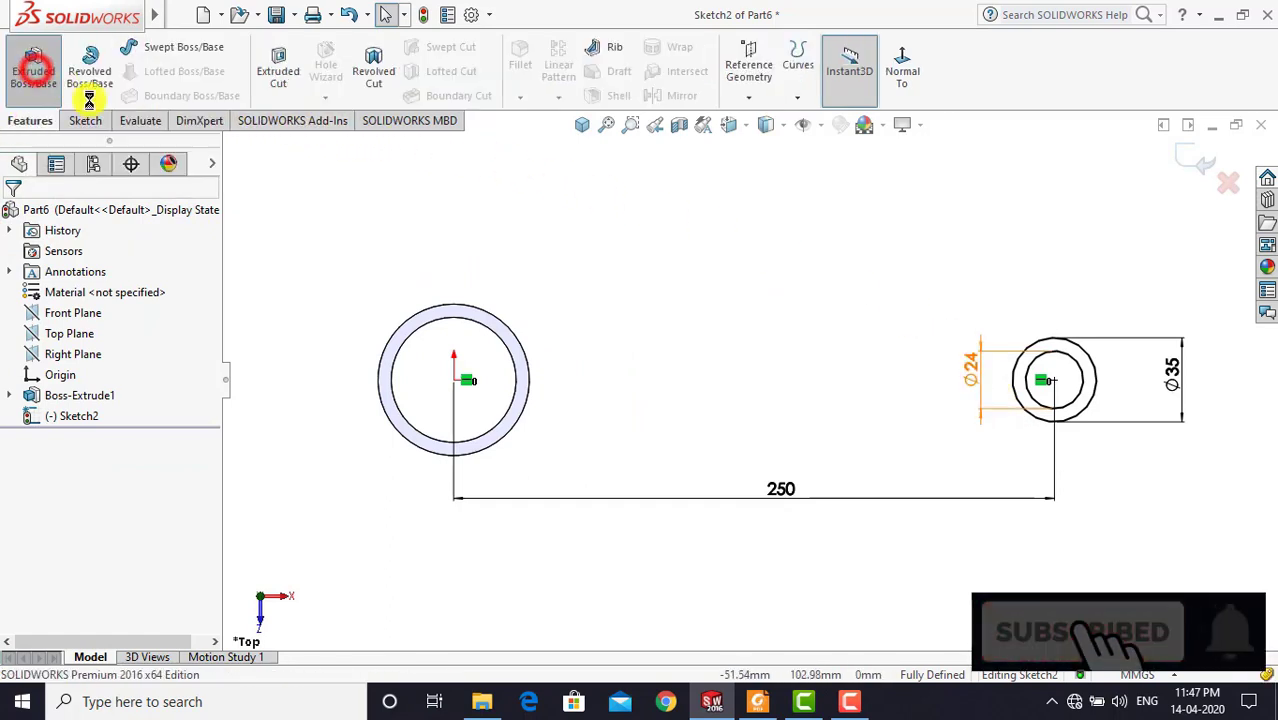
pyautogui.click(582, 125)
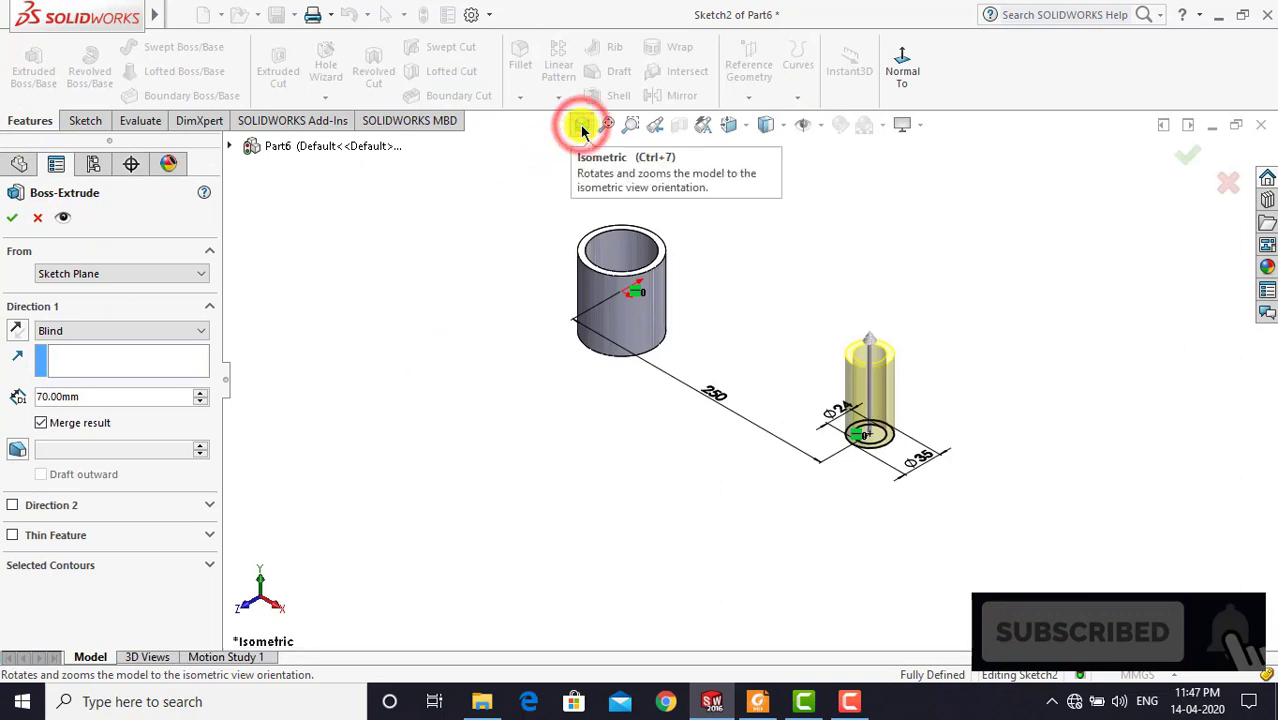
pyautogui.doubleClick(108, 397)
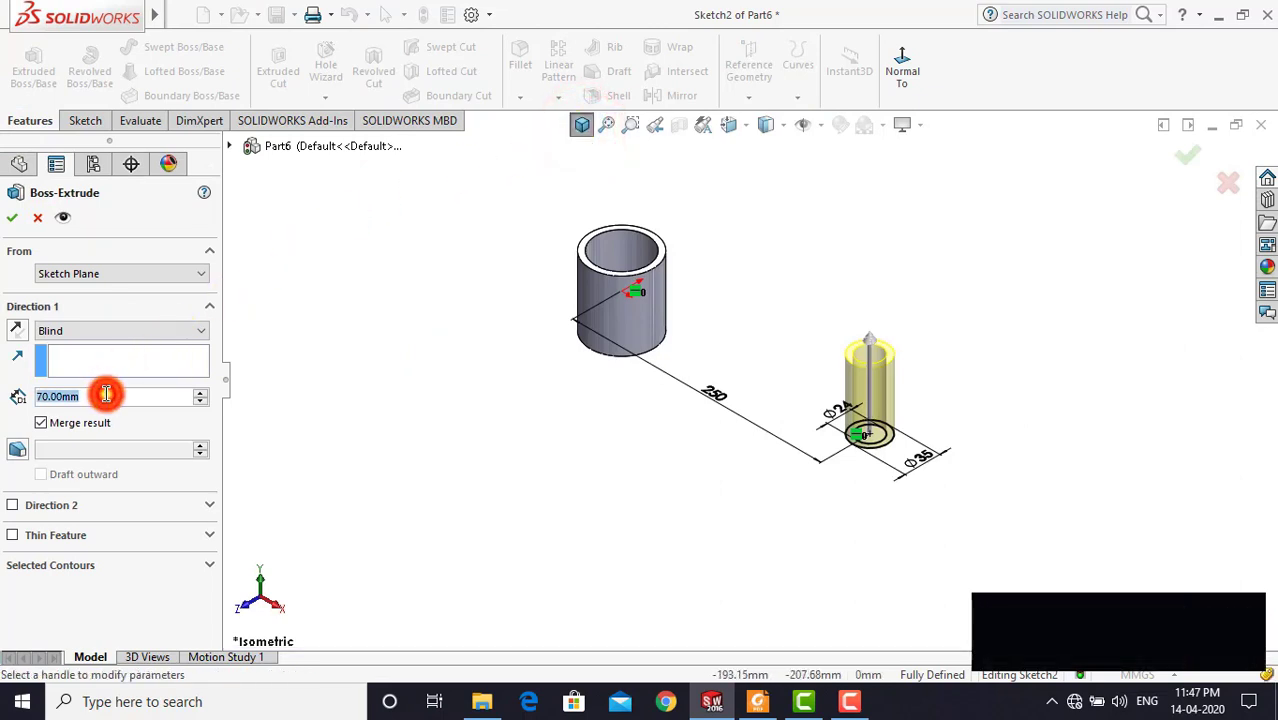
pyautogui.write('42')
pyautogui.press('Return')
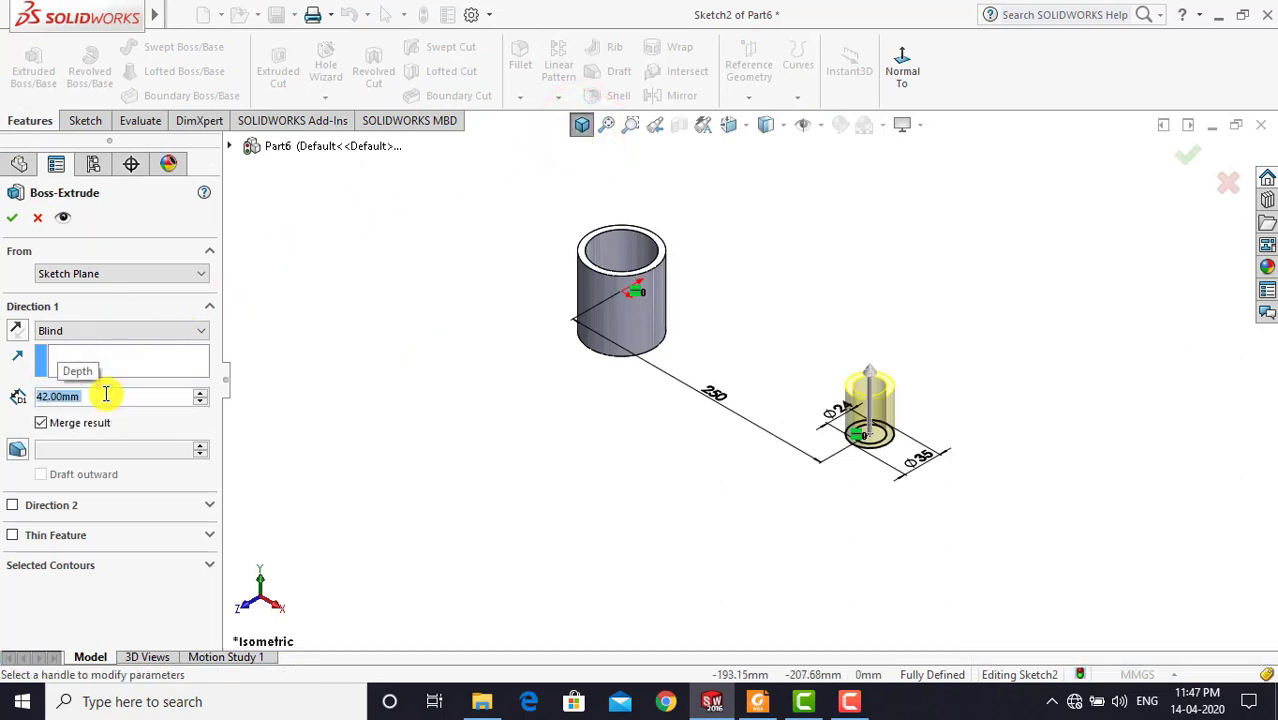
pyautogui.click(124, 334)
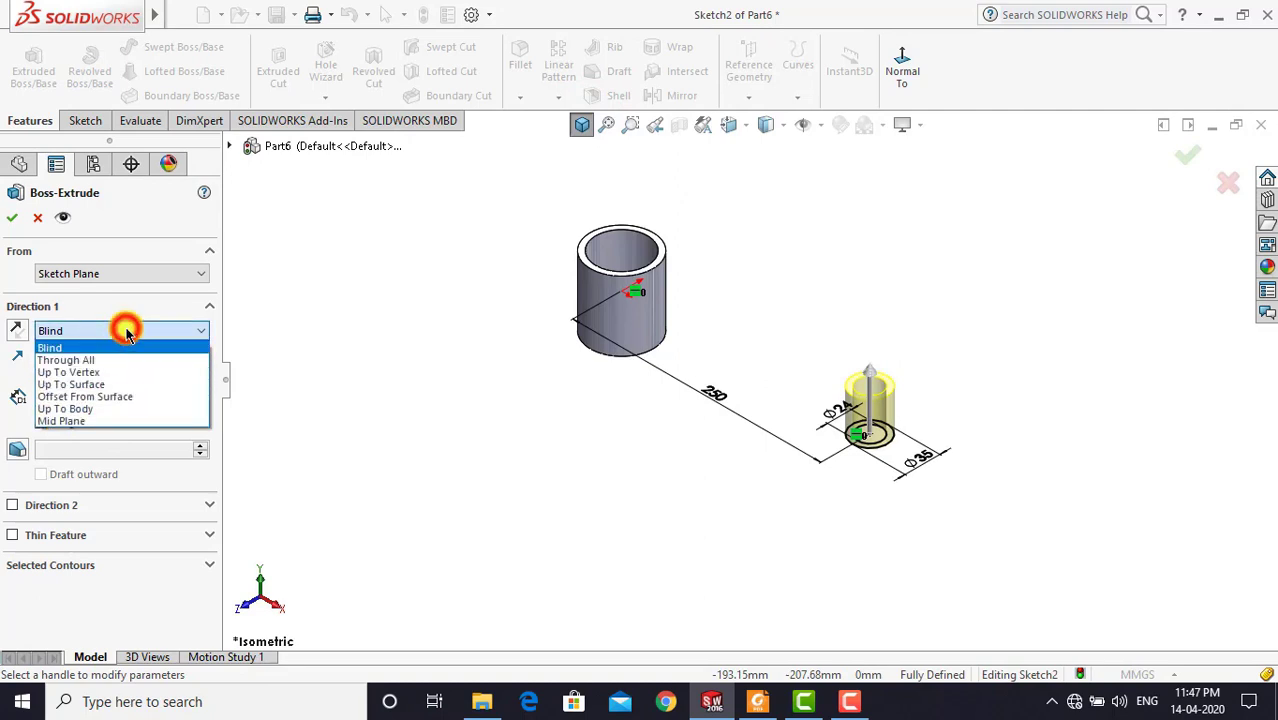
pyautogui.click(127, 420)
pyautogui.click(12, 217)
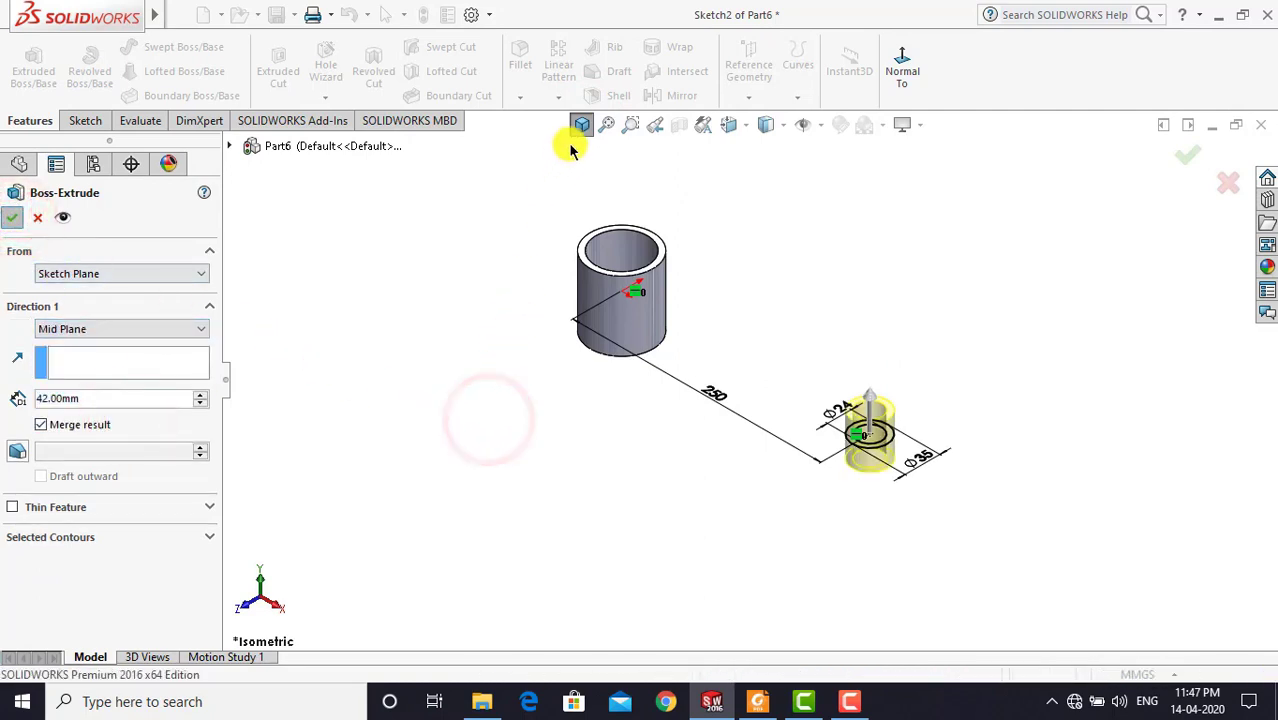
pyautogui.click(582, 125)
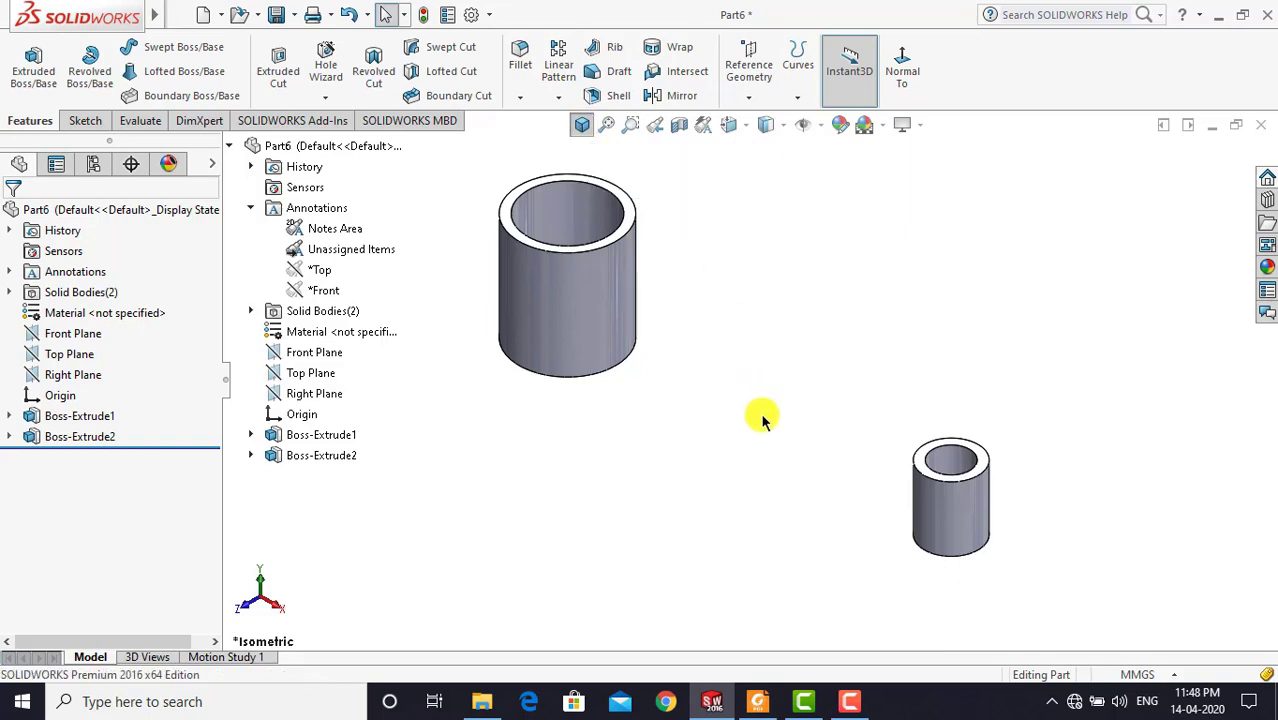
pyautogui.click(757, 701)
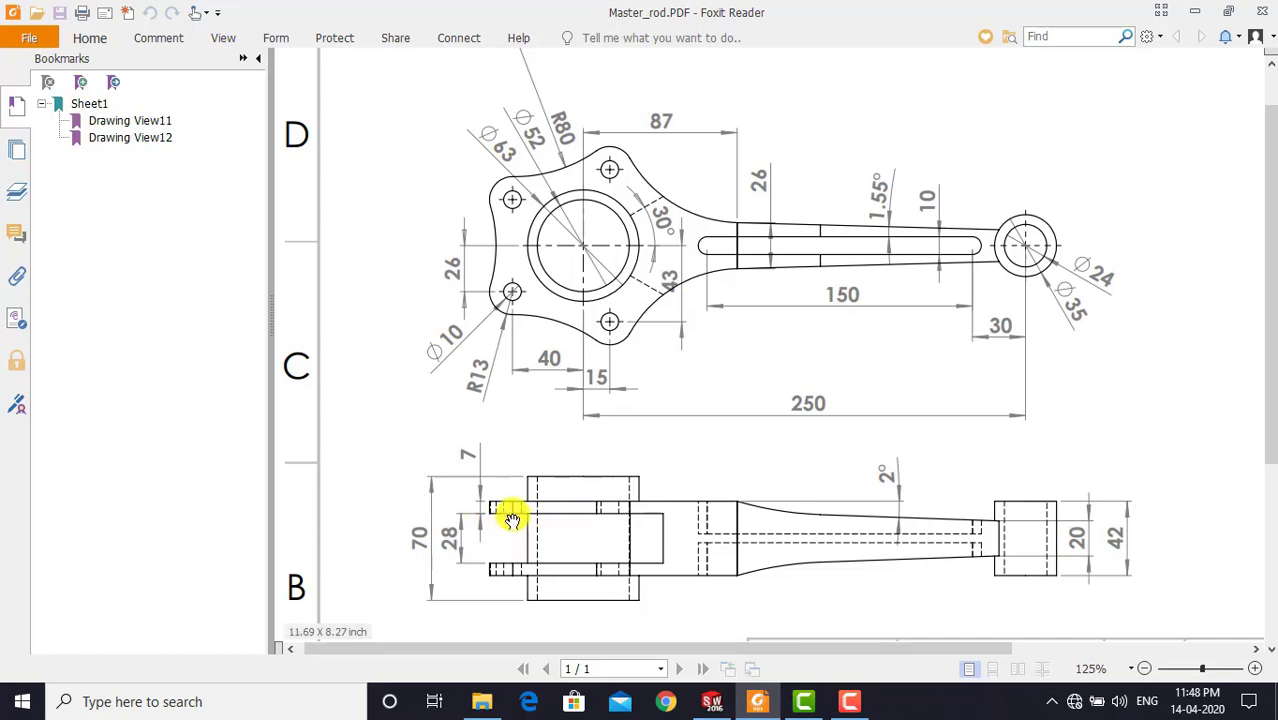
# Return from the Master_rod PDF to the SOLIDWORKS part
pyautogui.click(712, 701)
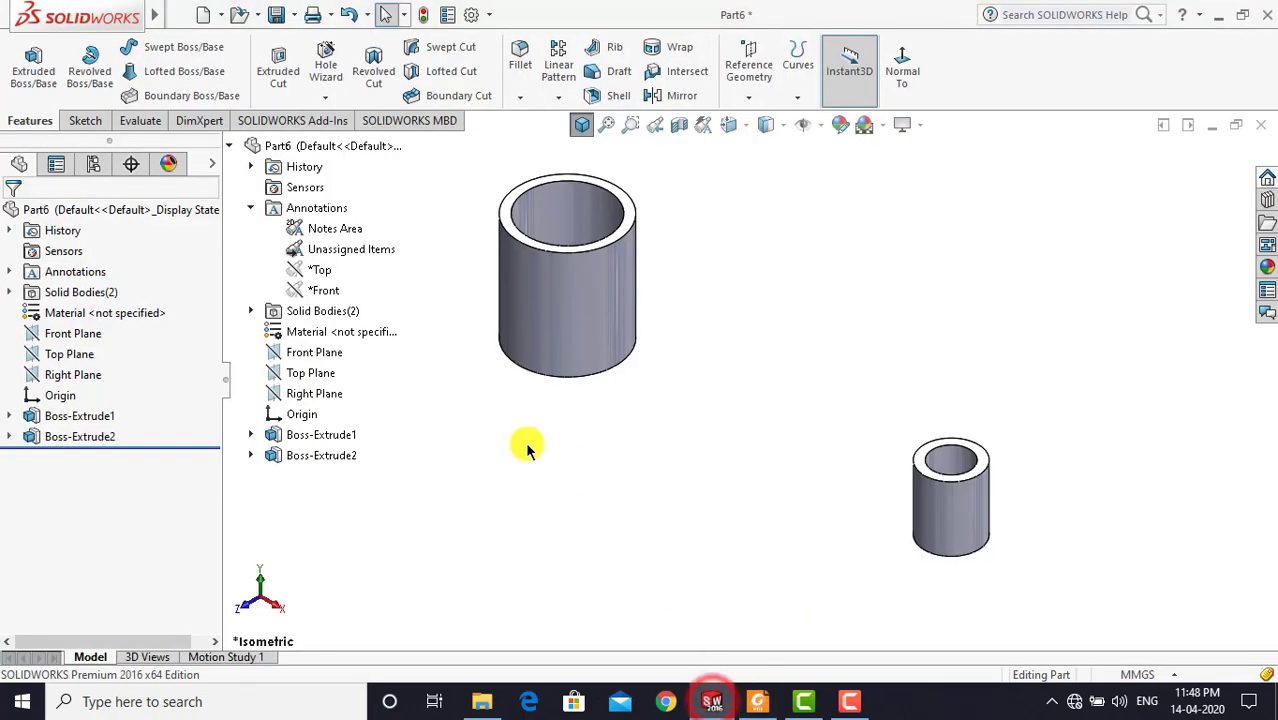
# Create Plane1 as a 14 mm offset from the Top Plane
pyautogui.click(745, 88)
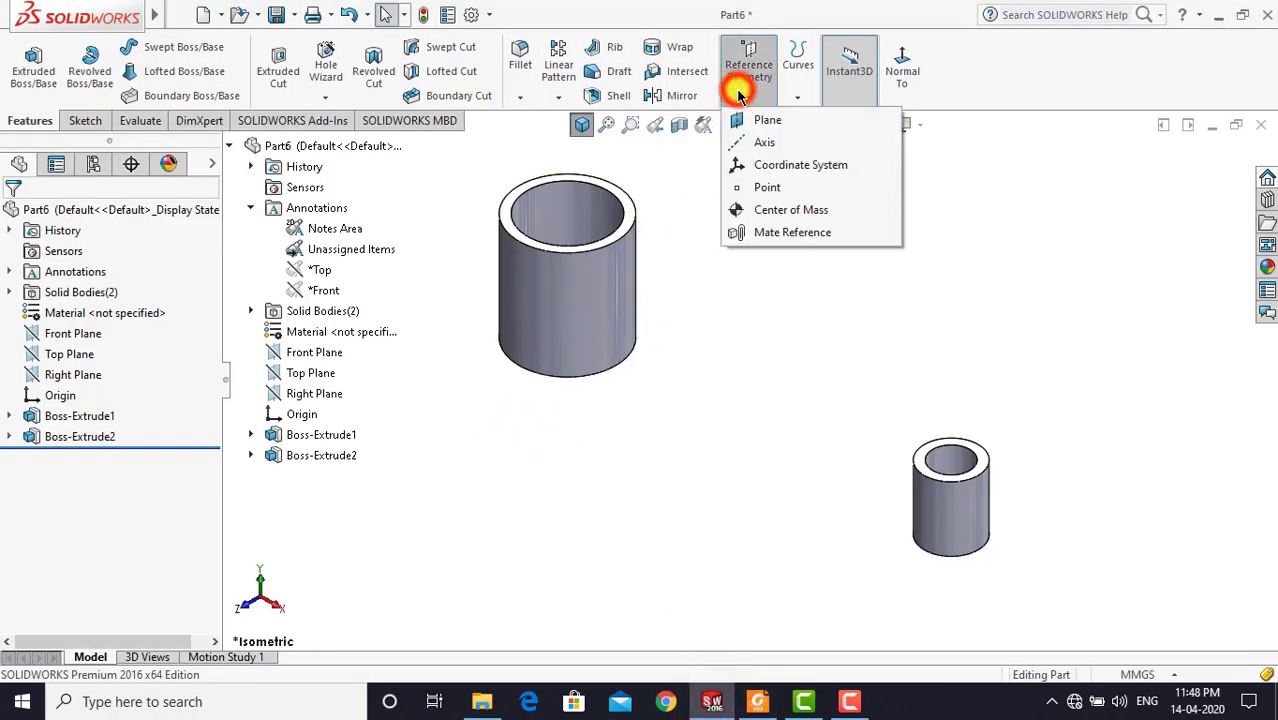
pyautogui.click(766, 119)
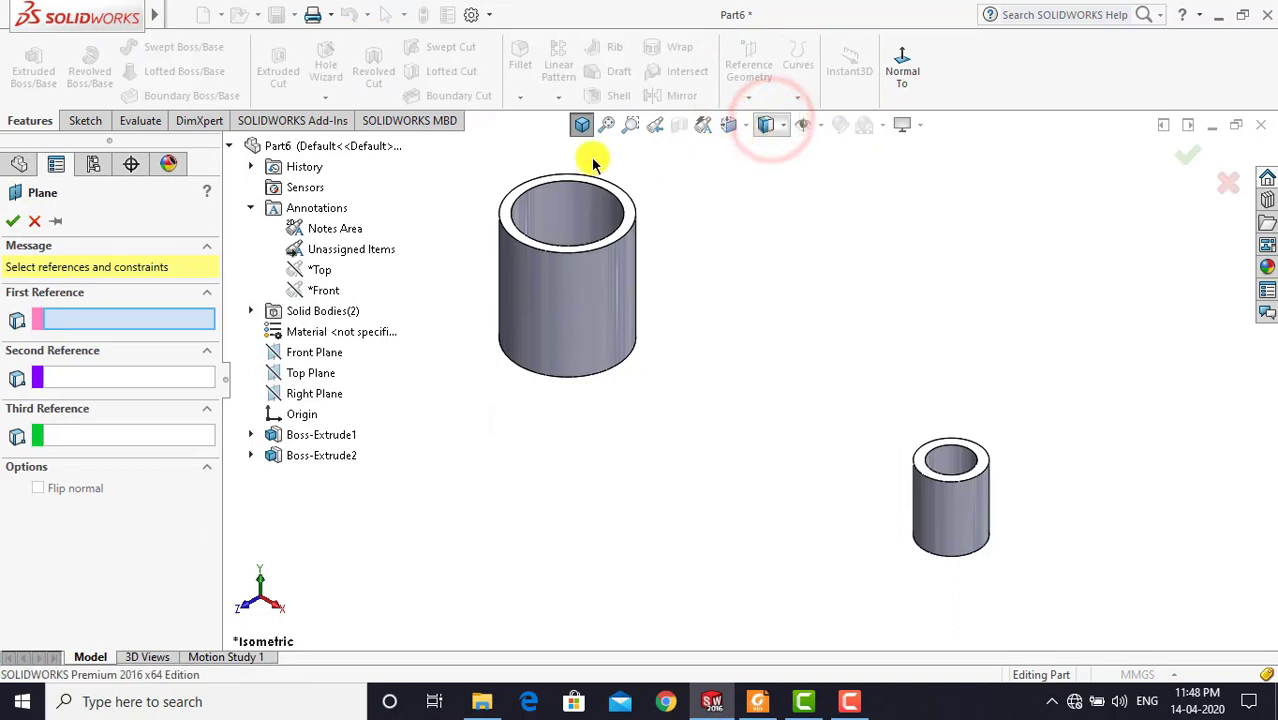
pyautogui.click(316, 374)
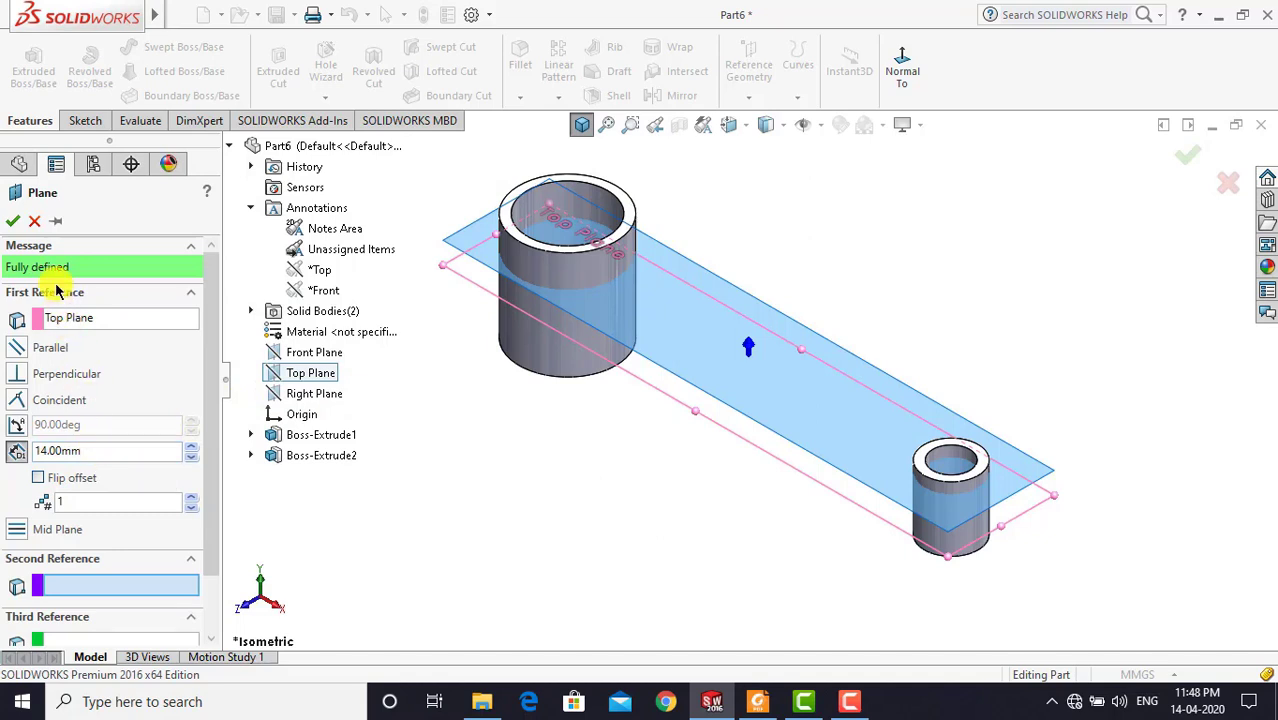
pyautogui.click(15, 217)
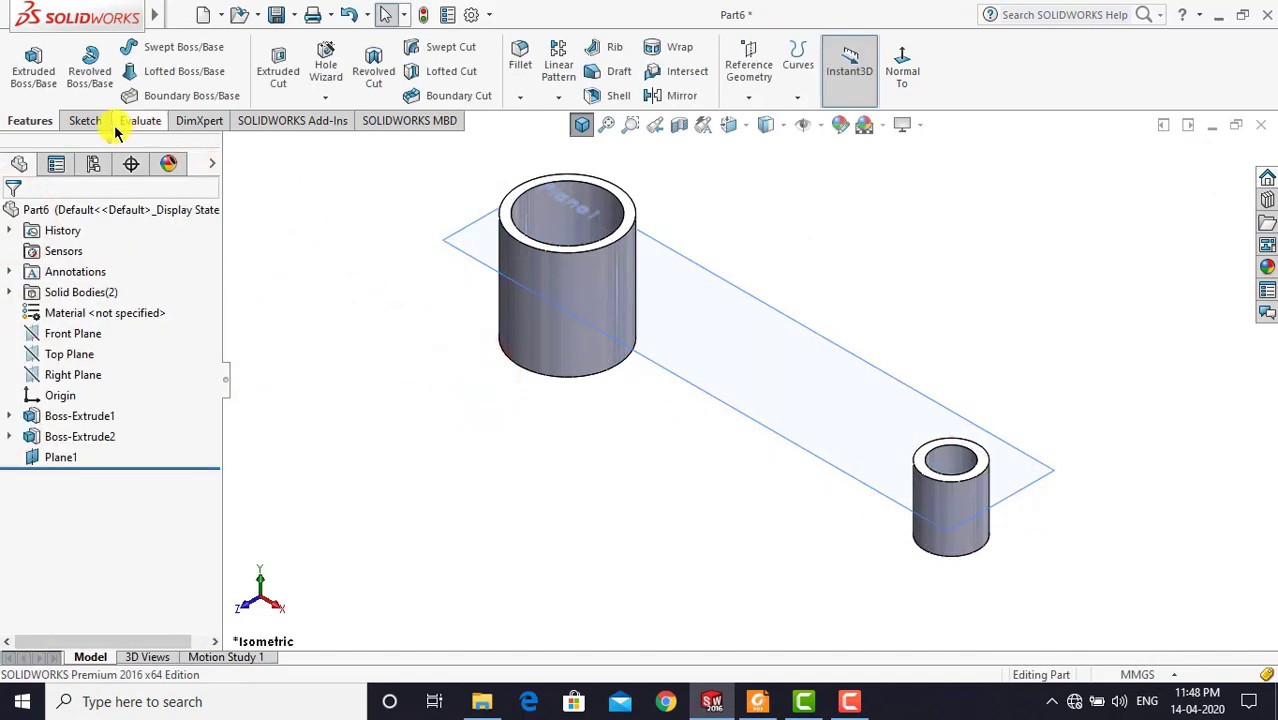
# Open a new sketch on Plane1 viewed normal-to, checking the Master_rod drawing along the way
pyautogui.click(84, 122)
pyautogui.click(30, 80)
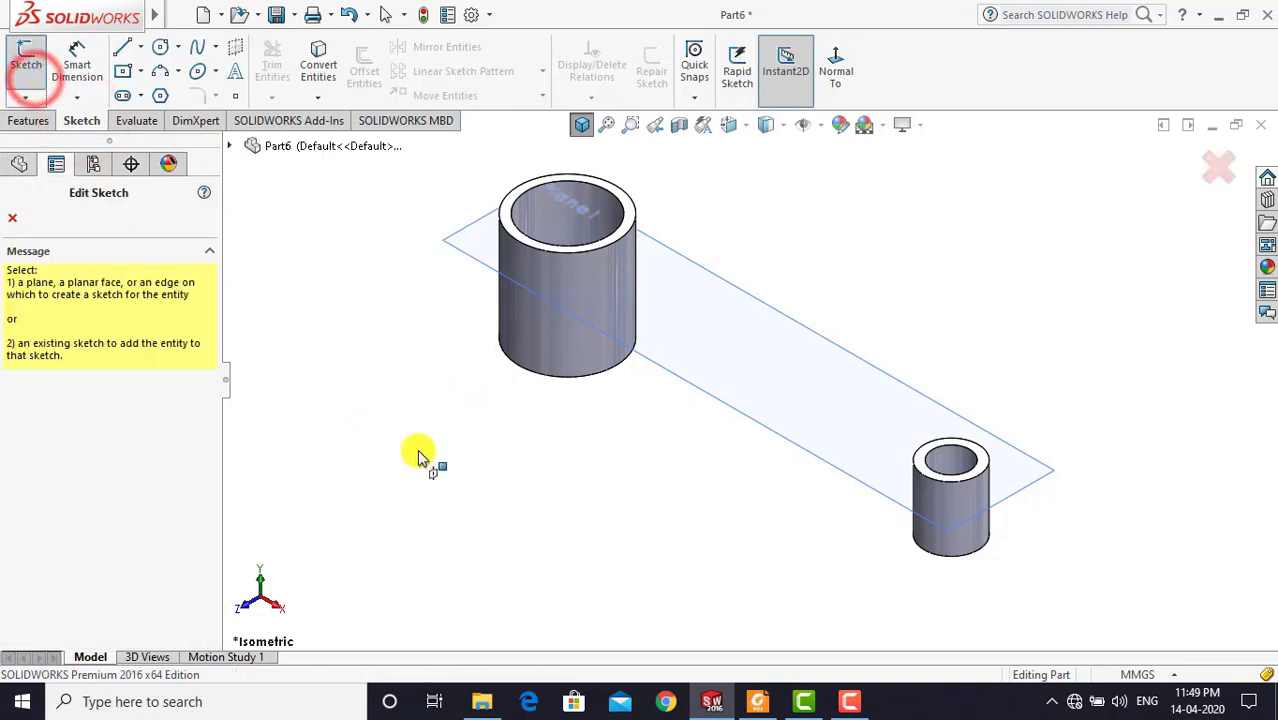
pyautogui.click(713, 400)
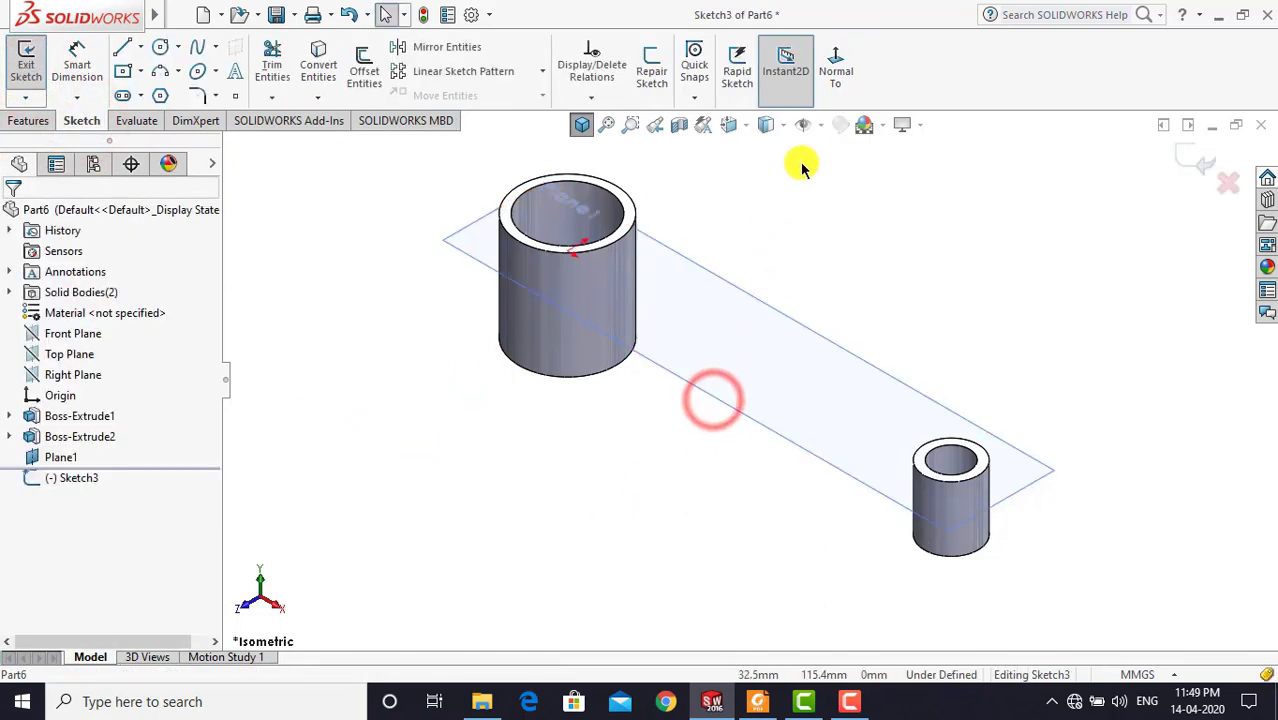
pyautogui.click(838, 78)
pyautogui.click(699, 228)
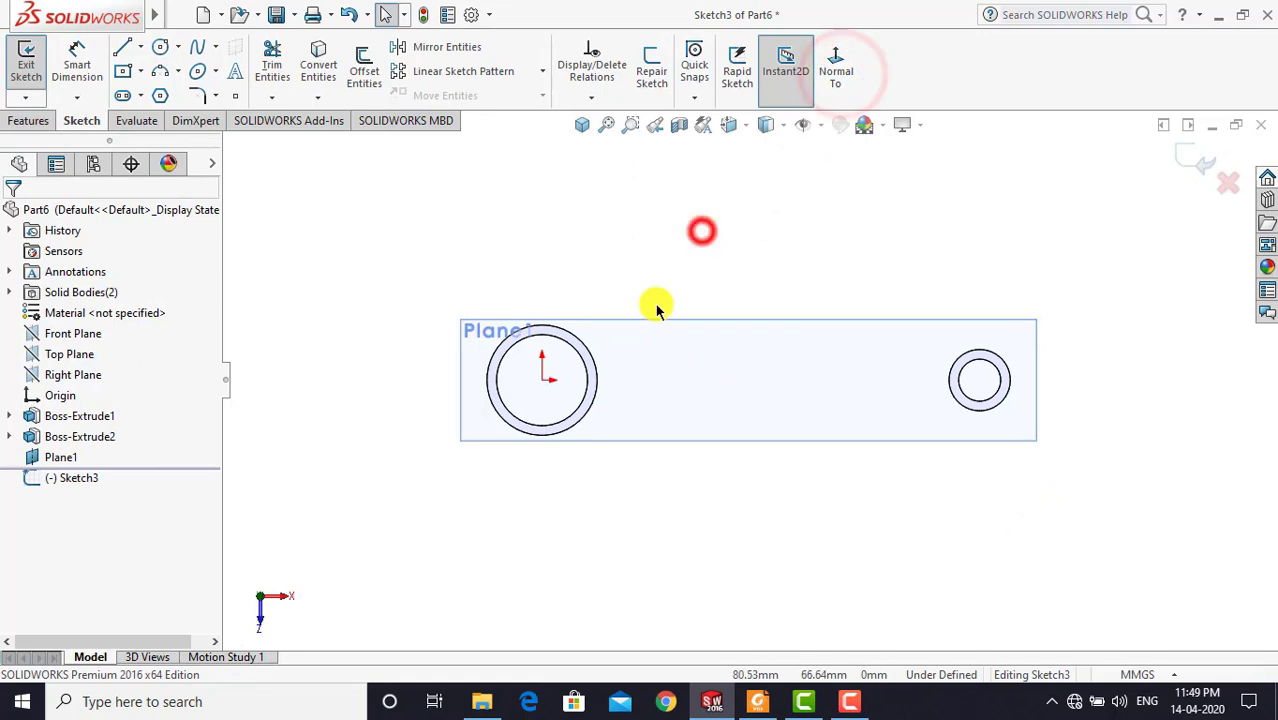
pyautogui.scroll(-1, 557, 388)
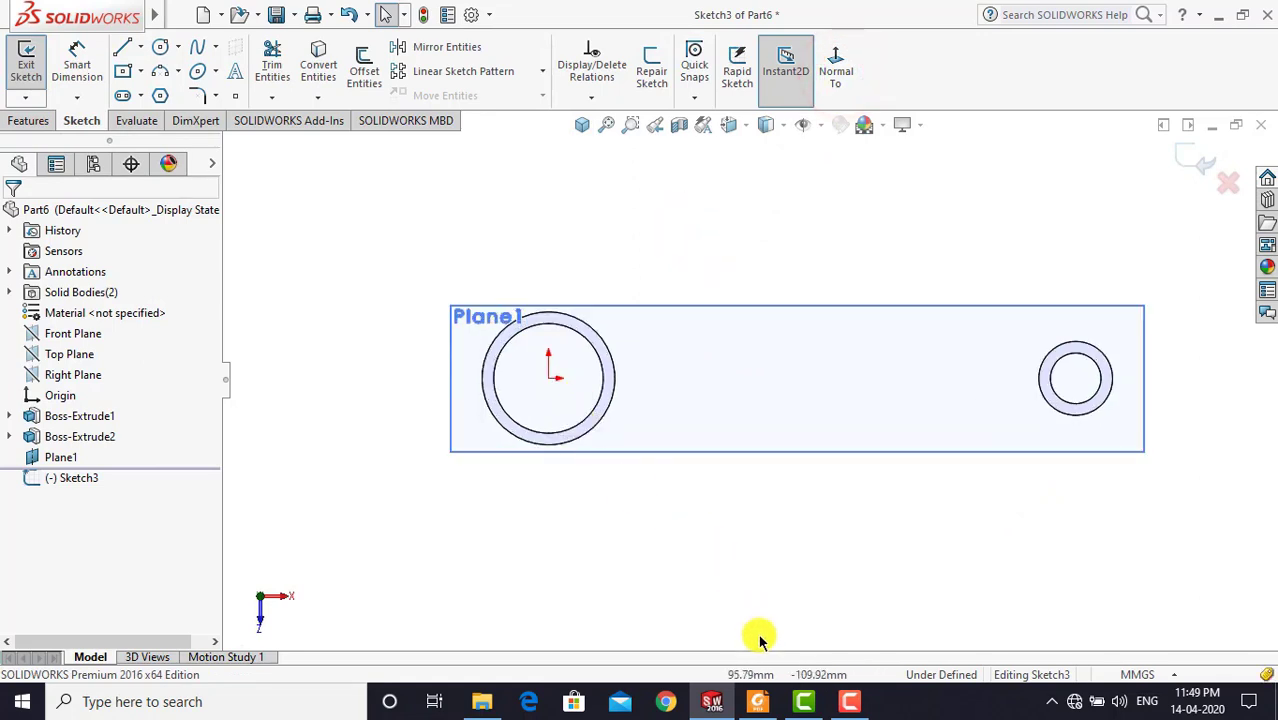
pyautogui.click(755, 705)
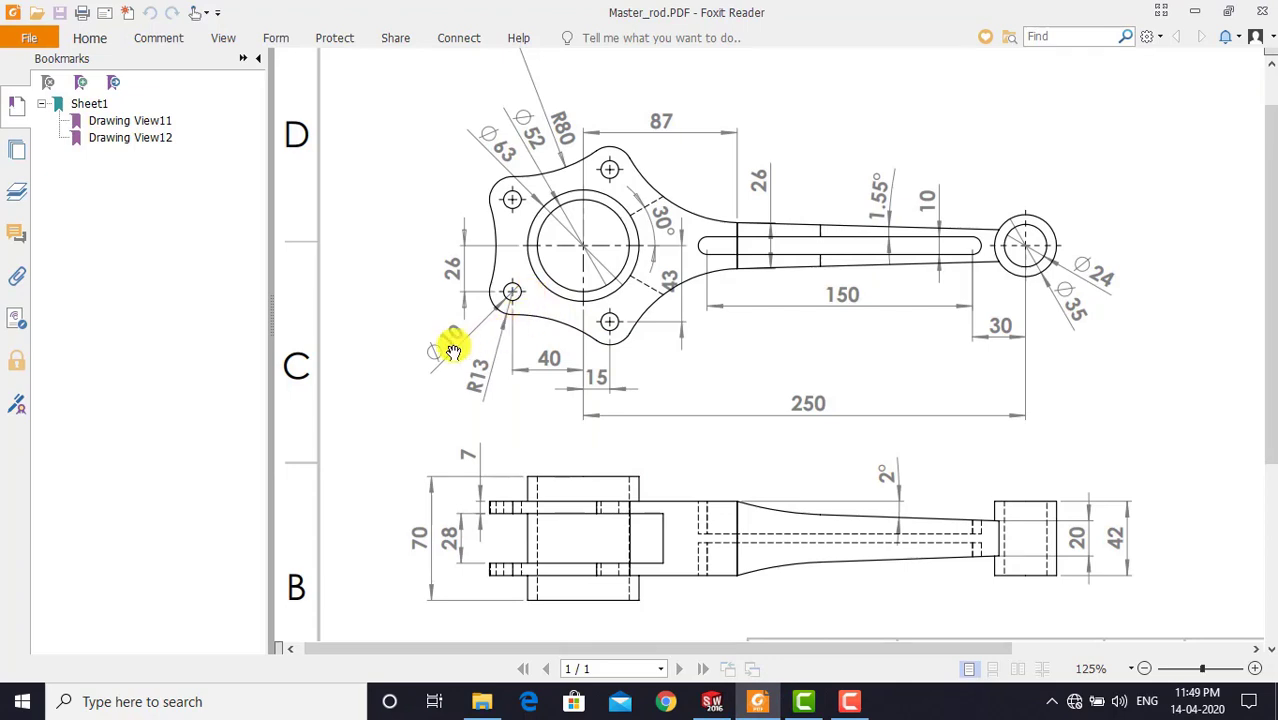
pyautogui.click(711, 701)
pyautogui.click(446, 263)
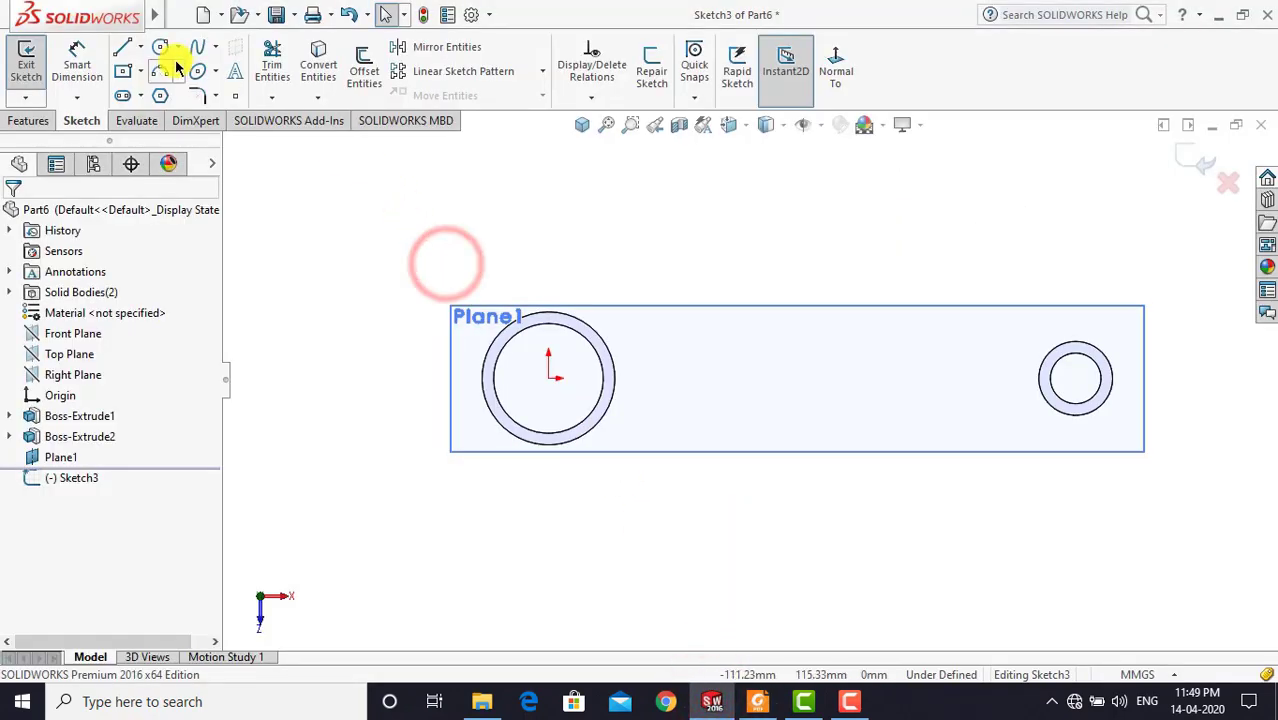
pyautogui.click(160, 47)
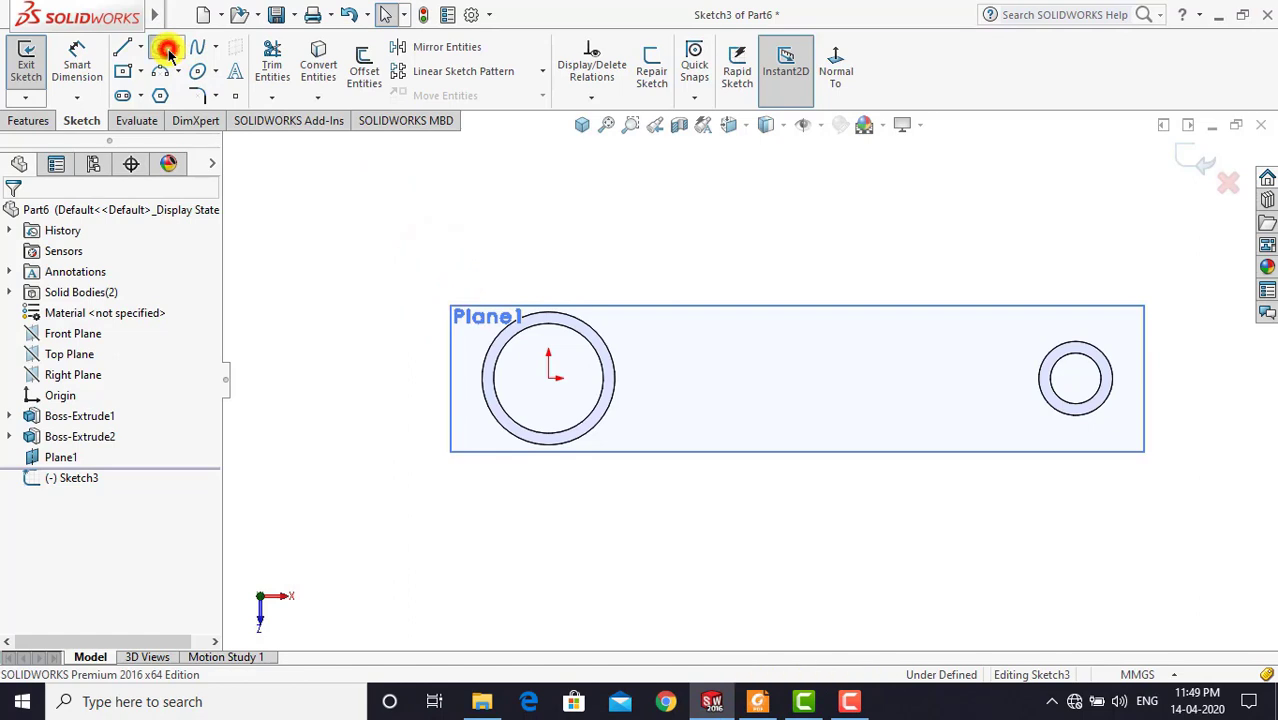
# Draw two small circles below the boss circle
pyautogui.click(472, 463)
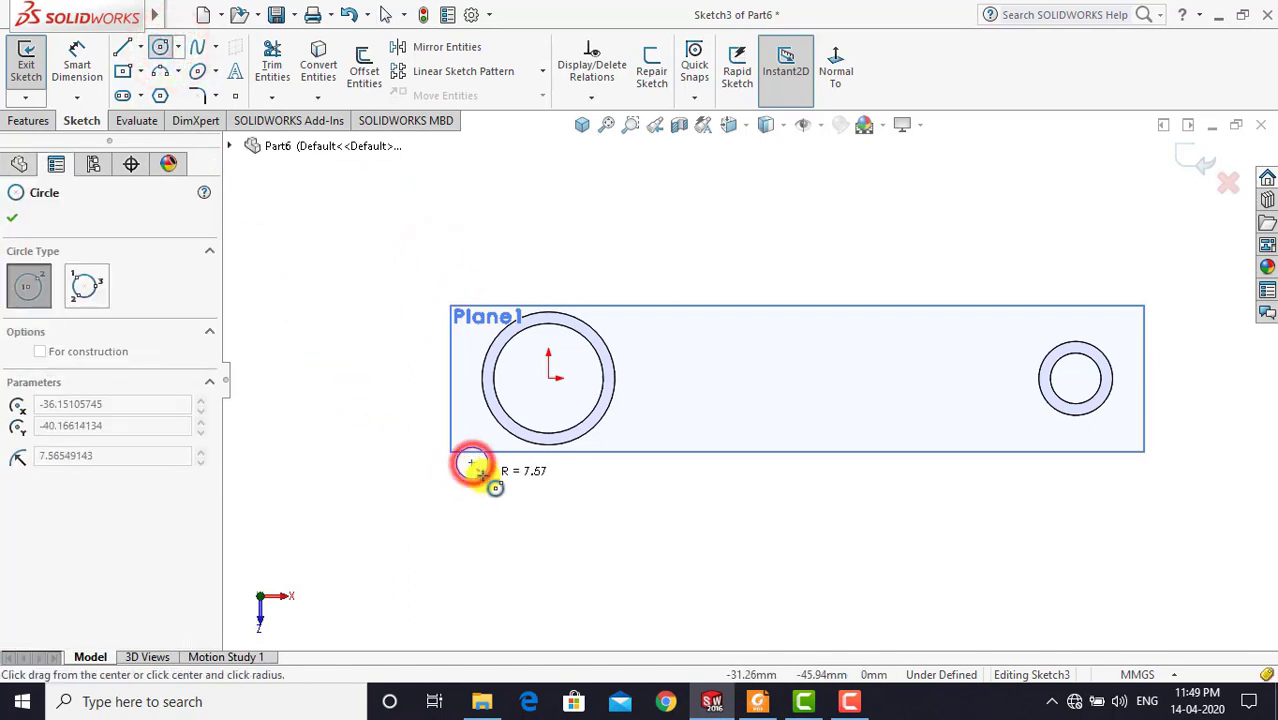
pyautogui.click(593, 499)
pyautogui.click(598, 507)
pyautogui.press('Escape')
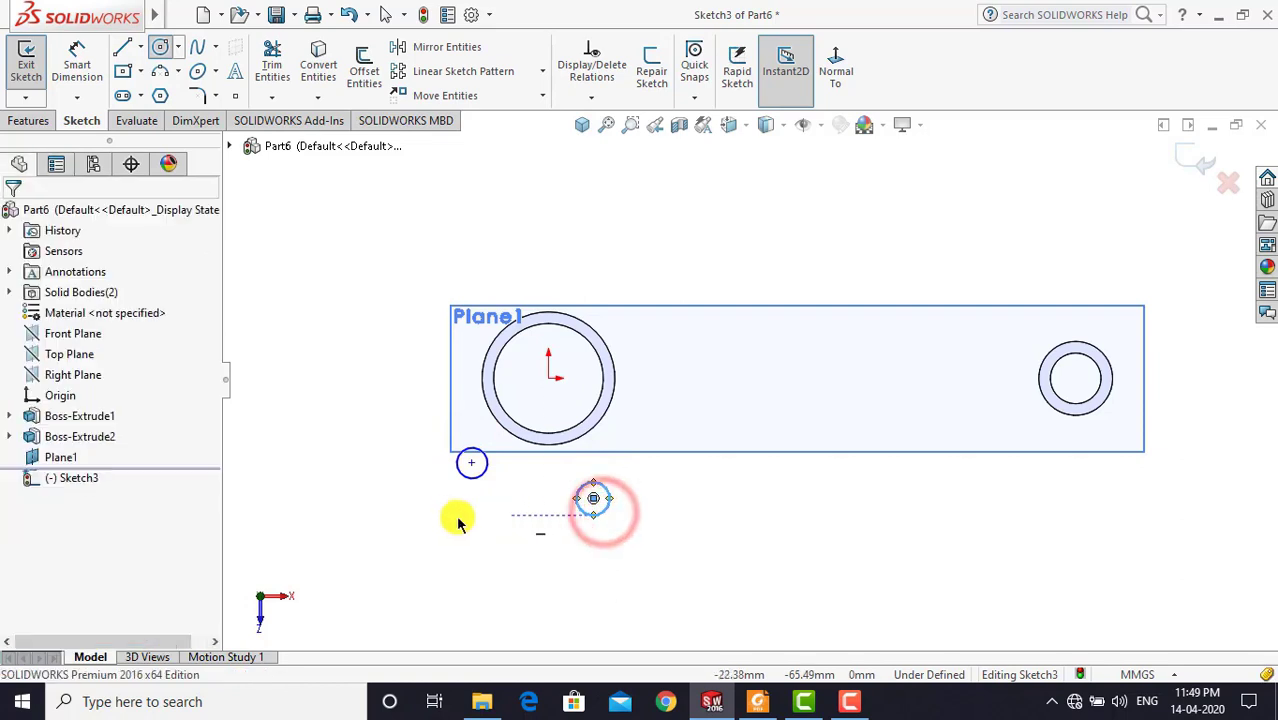
# Dimension both small circles to Ø10, then check hole positions on the Master_rod drawing
pyautogui.click(77, 62)
pyautogui.click(625, 542)
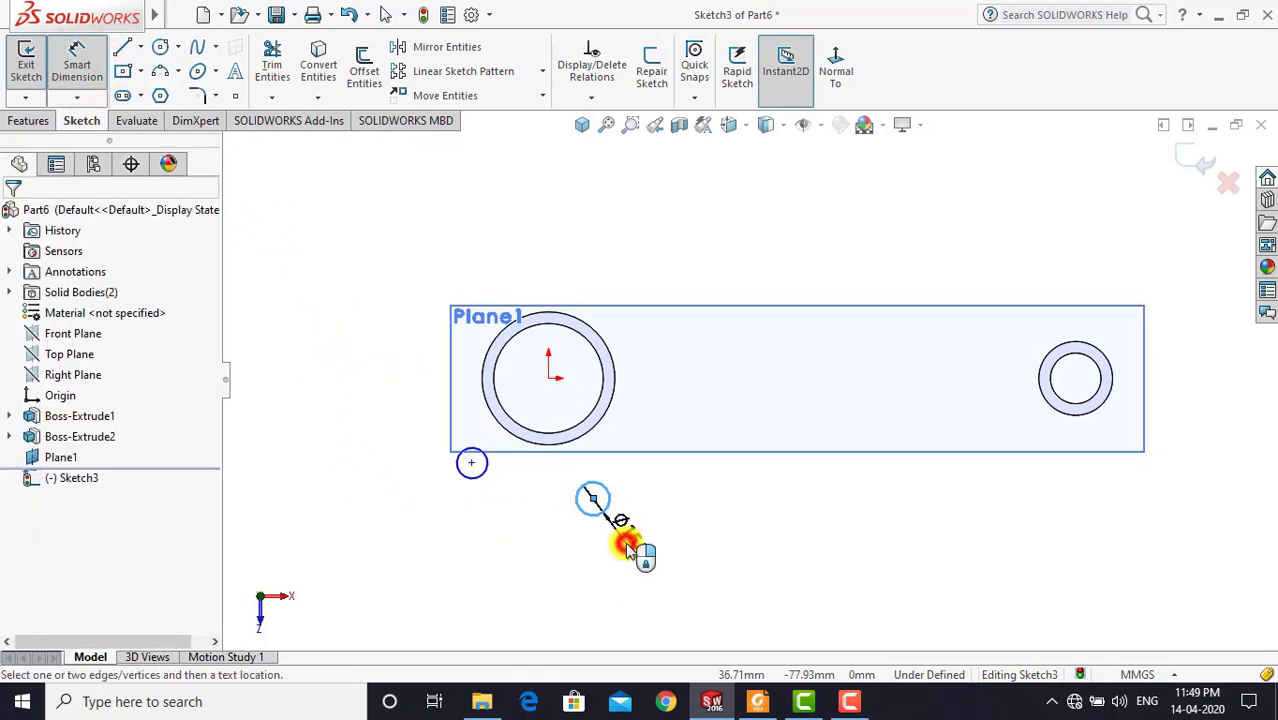
pyautogui.write('10')
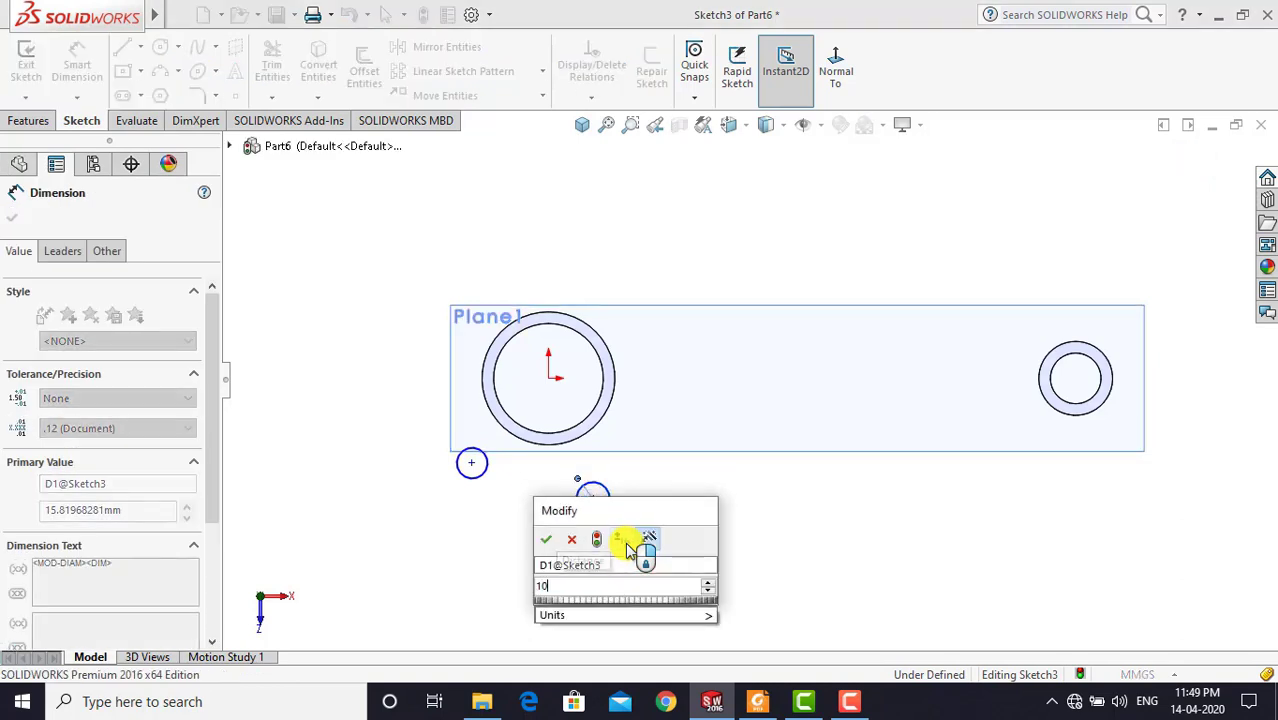
pyautogui.press('Return')
pyautogui.click(489, 548)
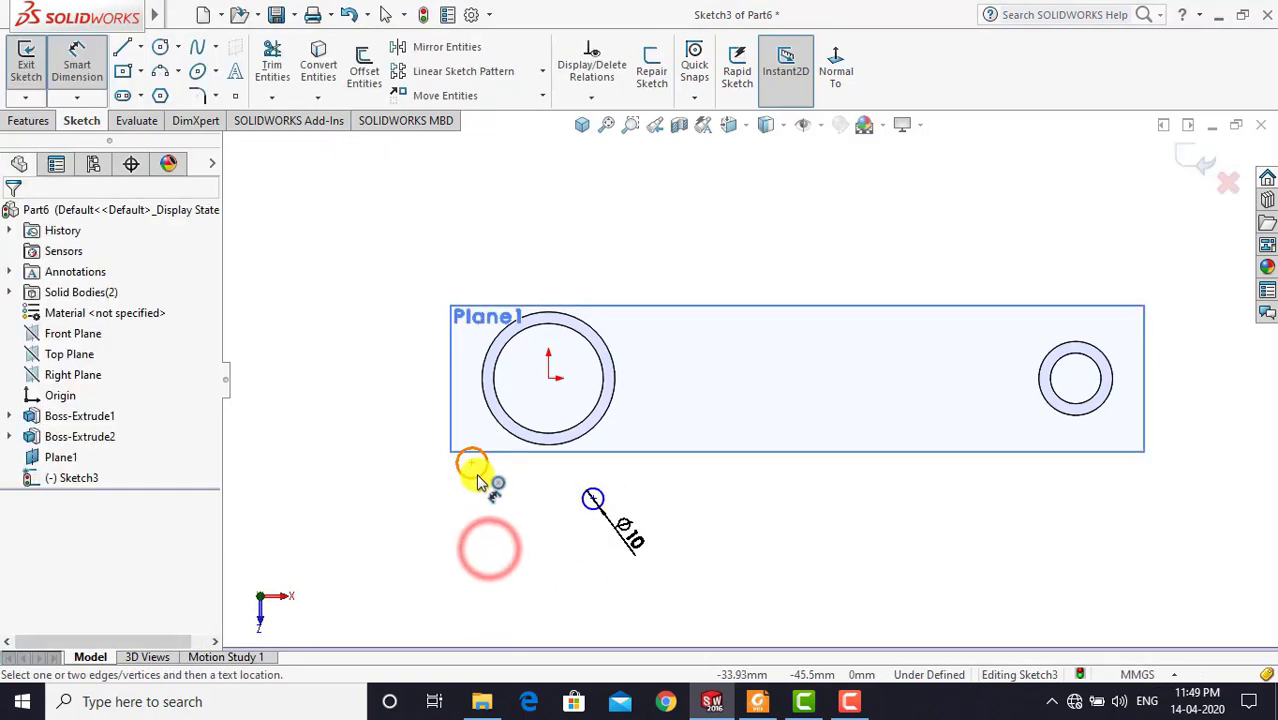
pyautogui.click(476, 474)
pyautogui.click(450, 514)
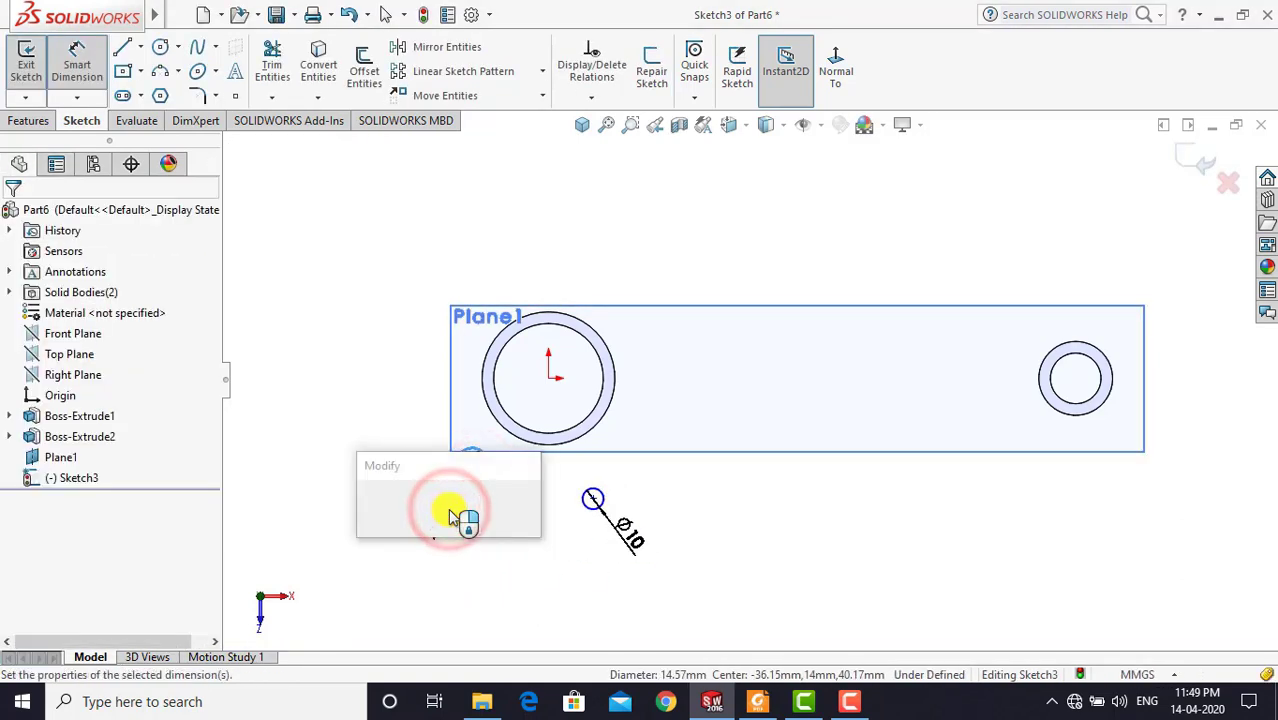
pyautogui.write('10')
pyautogui.press('Return')
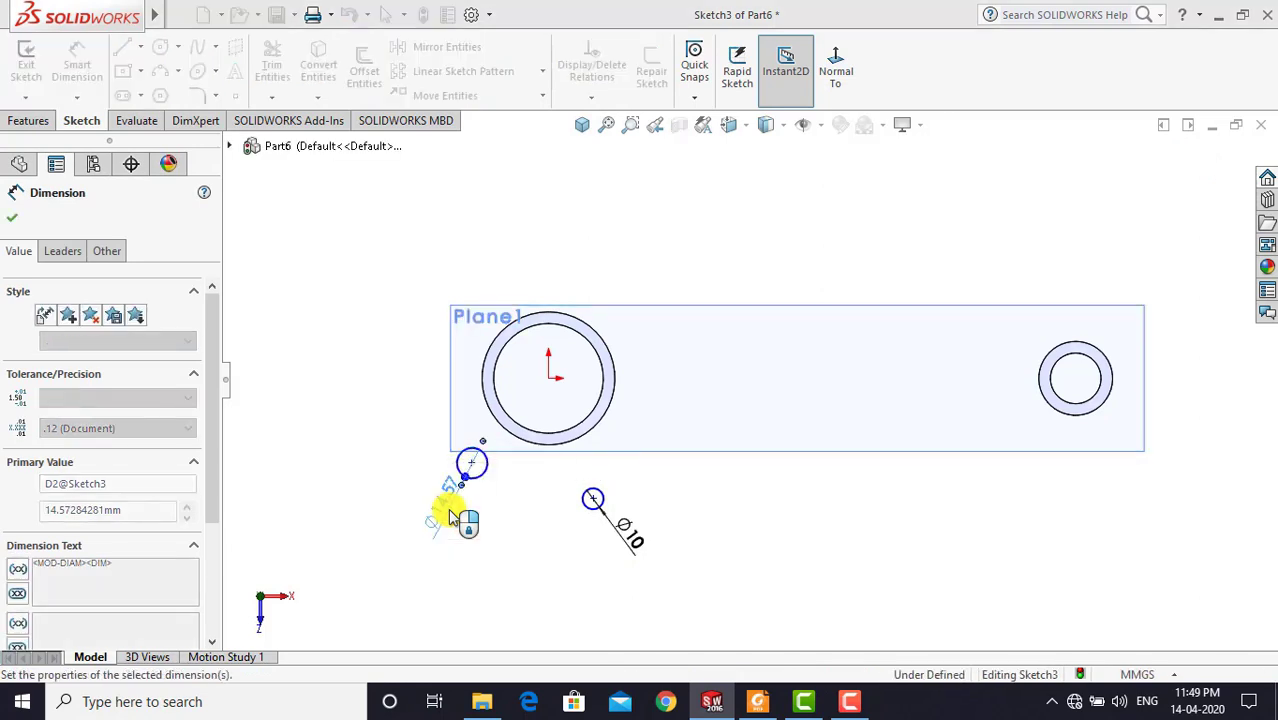
pyautogui.click(522, 538)
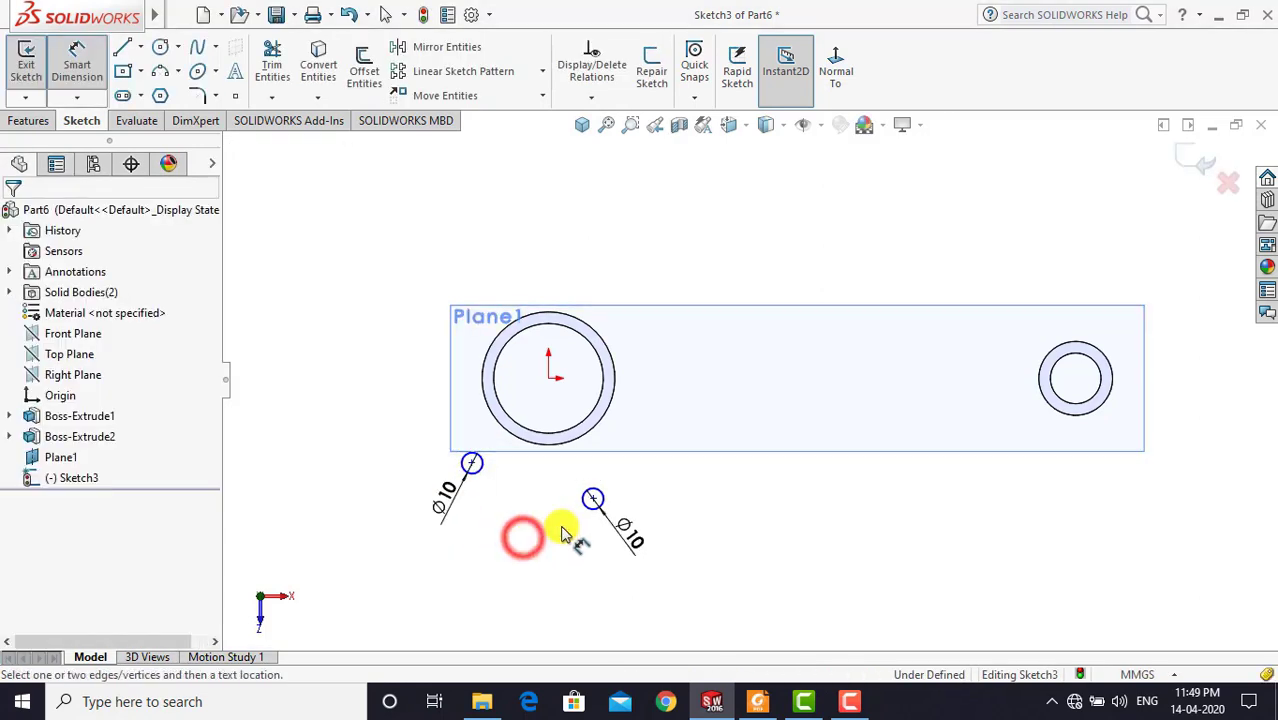
pyautogui.scroll(-1, 563, 533)
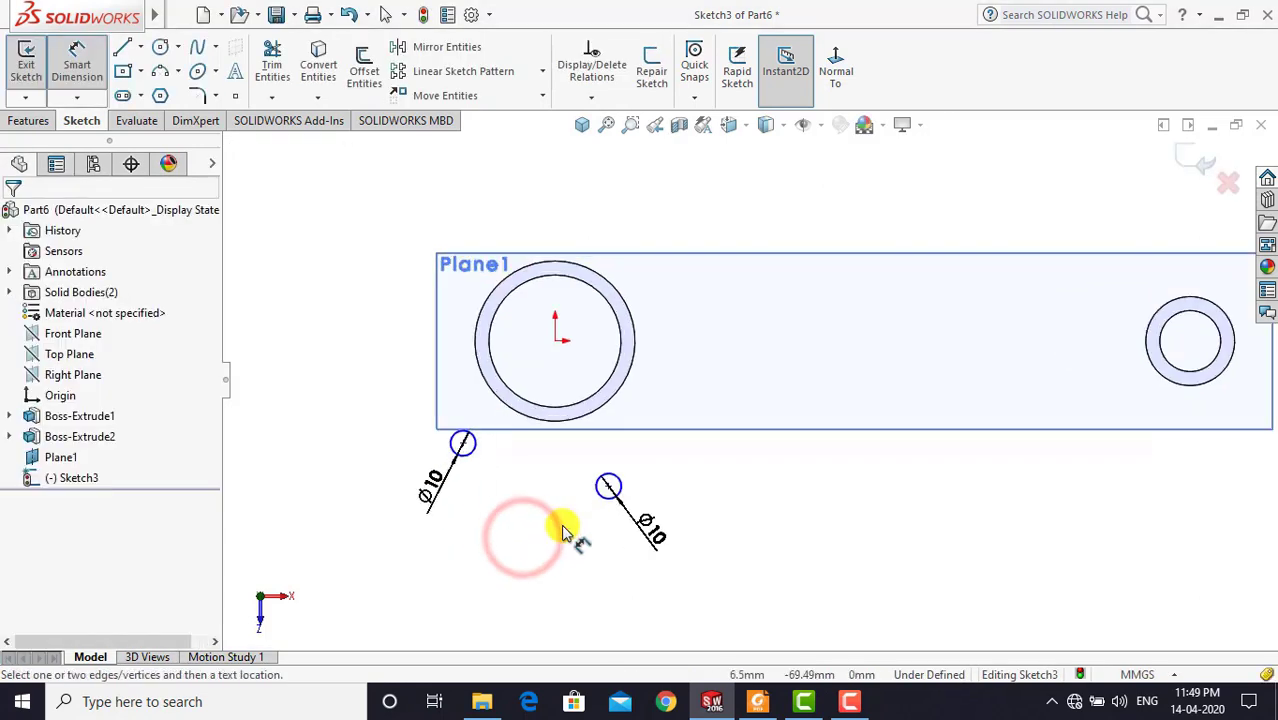
pyautogui.click(750, 706)
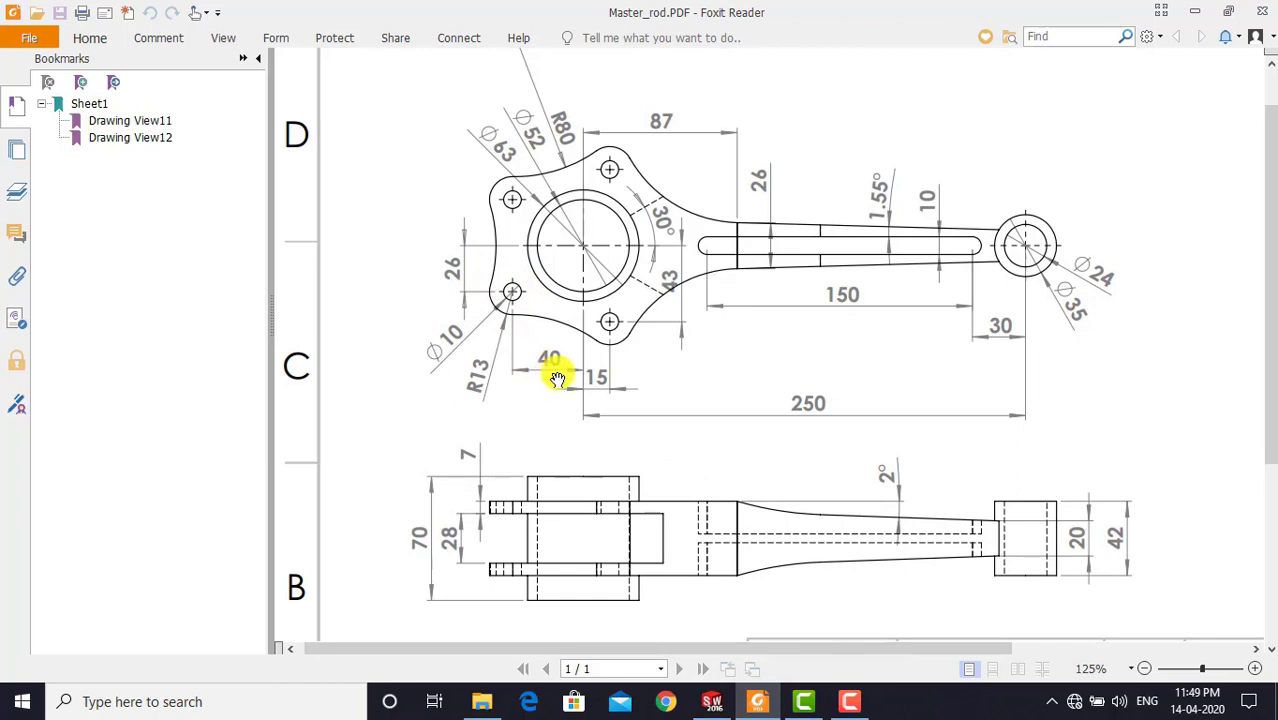
pyautogui.click(712, 701)
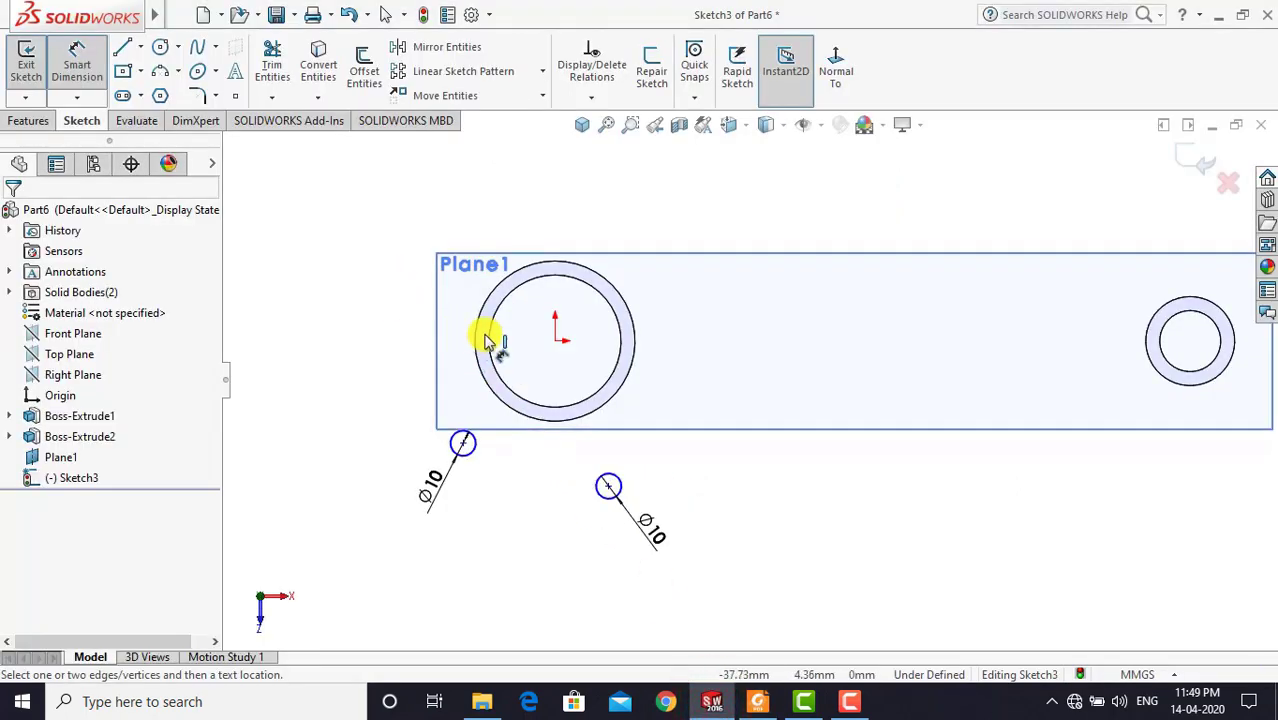
# Locate the first Ø10 circle 26 mm down and 40 mm left of the boss centre
pyautogui.click(555, 341)
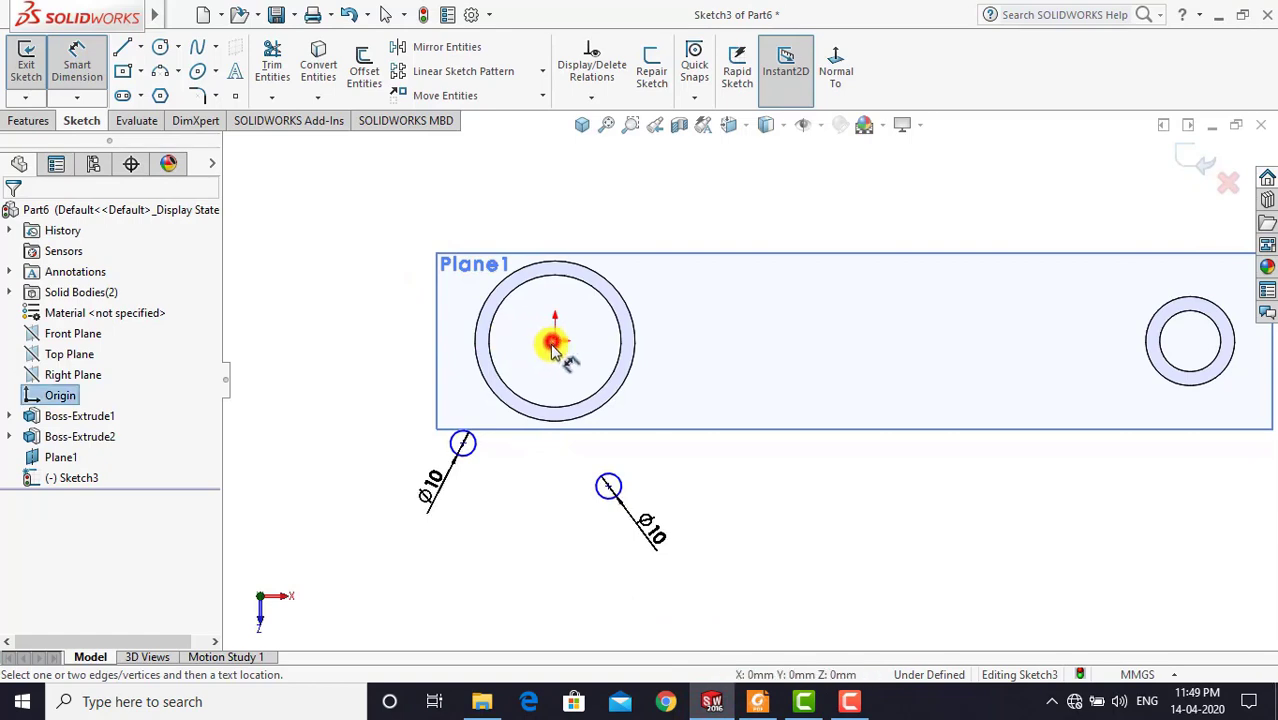
pyautogui.click(462, 443)
pyautogui.click(416, 400)
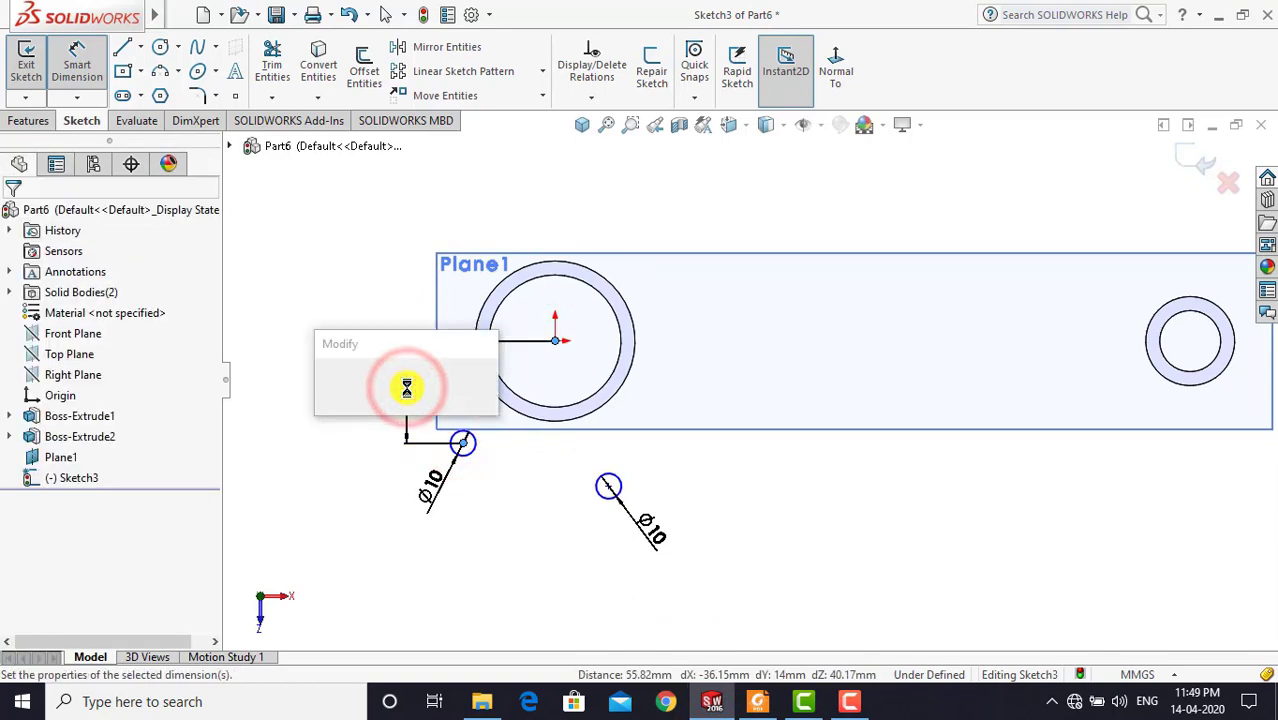
pyautogui.write('26')
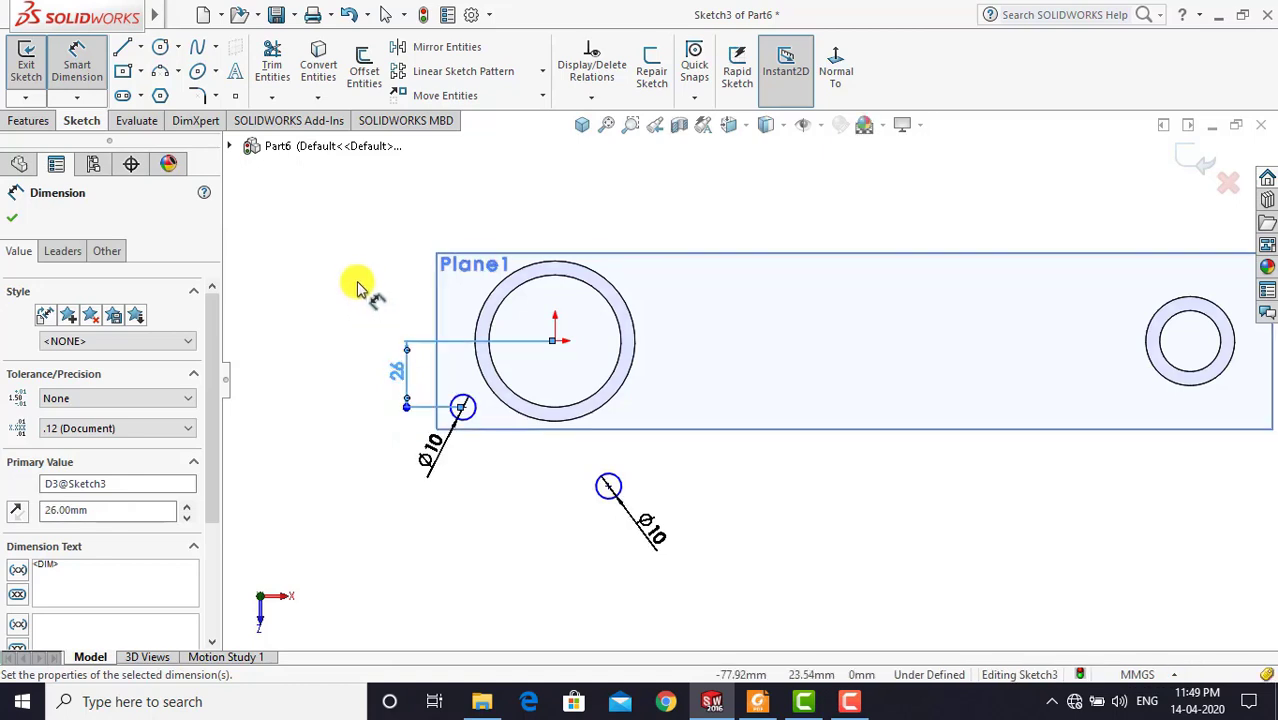
pyautogui.click(356, 282)
pyautogui.click(462, 408)
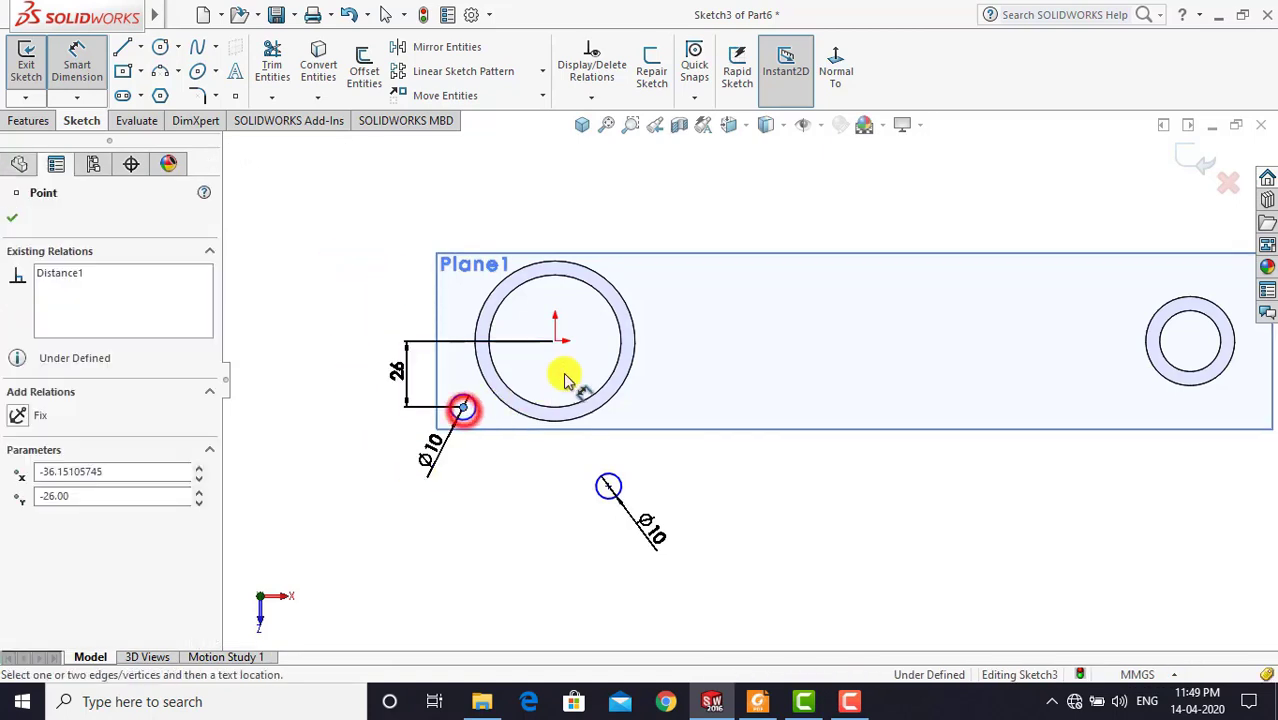
pyautogui.click(555, 341)
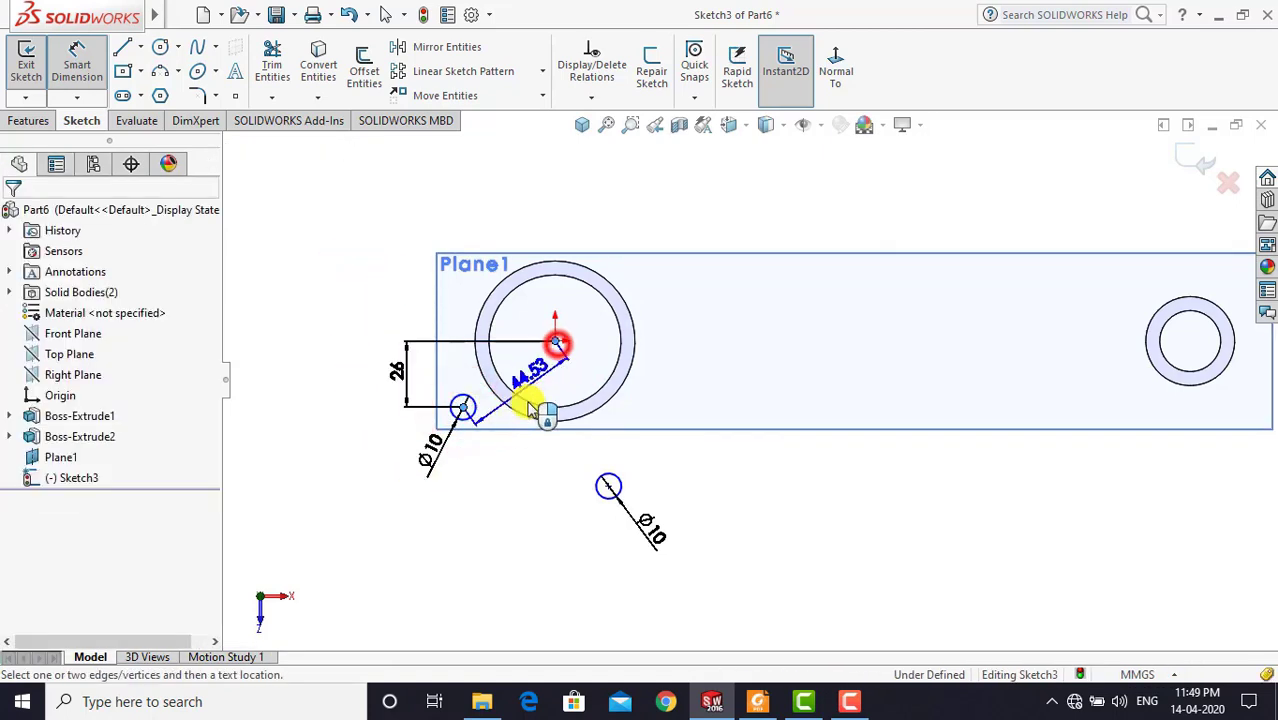
pyautogui.click(505, 483)
pyautogui.write('40')
pyautogui.press('Return')
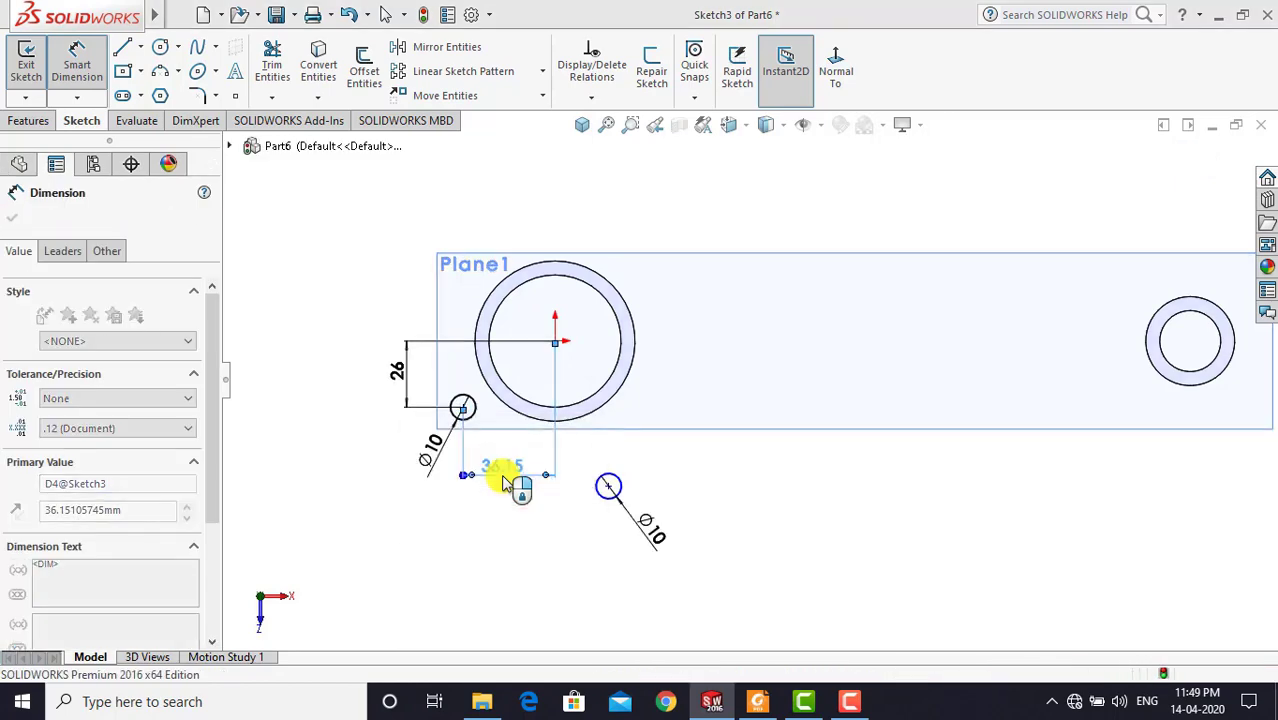
pyautogui.click(514, 519)
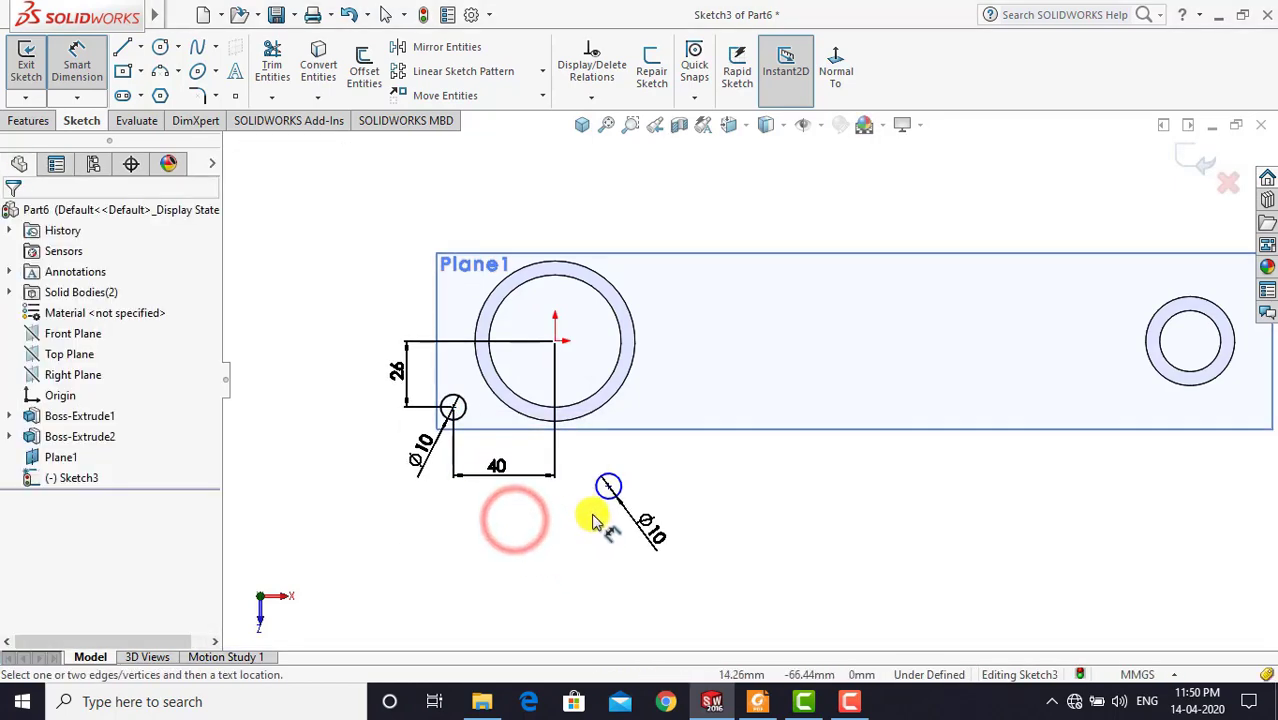
# Locate the second Ø10 circle 43 mm down and 15 mm right, comparing against the PDF
pyautogui.click(754, 701)
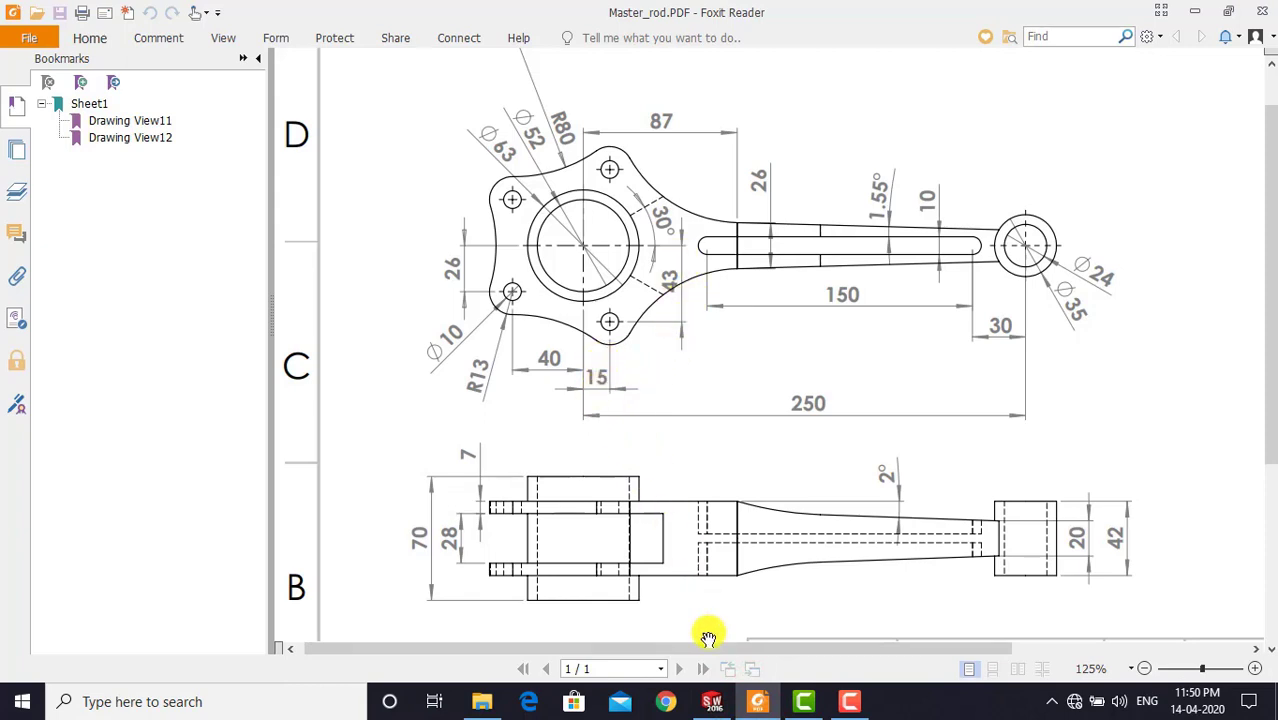
pyautogui.click(715, 703)
pyautogui.click(555, 341)
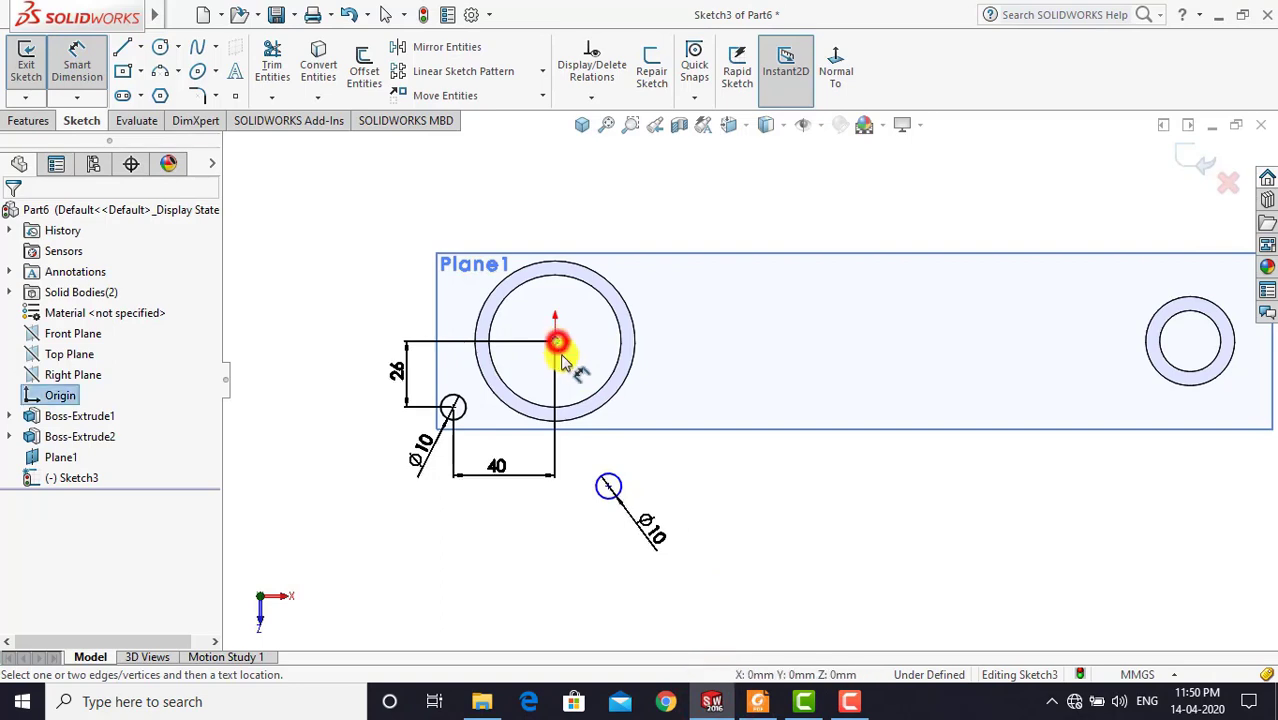
pyautogui.click(608, 486)
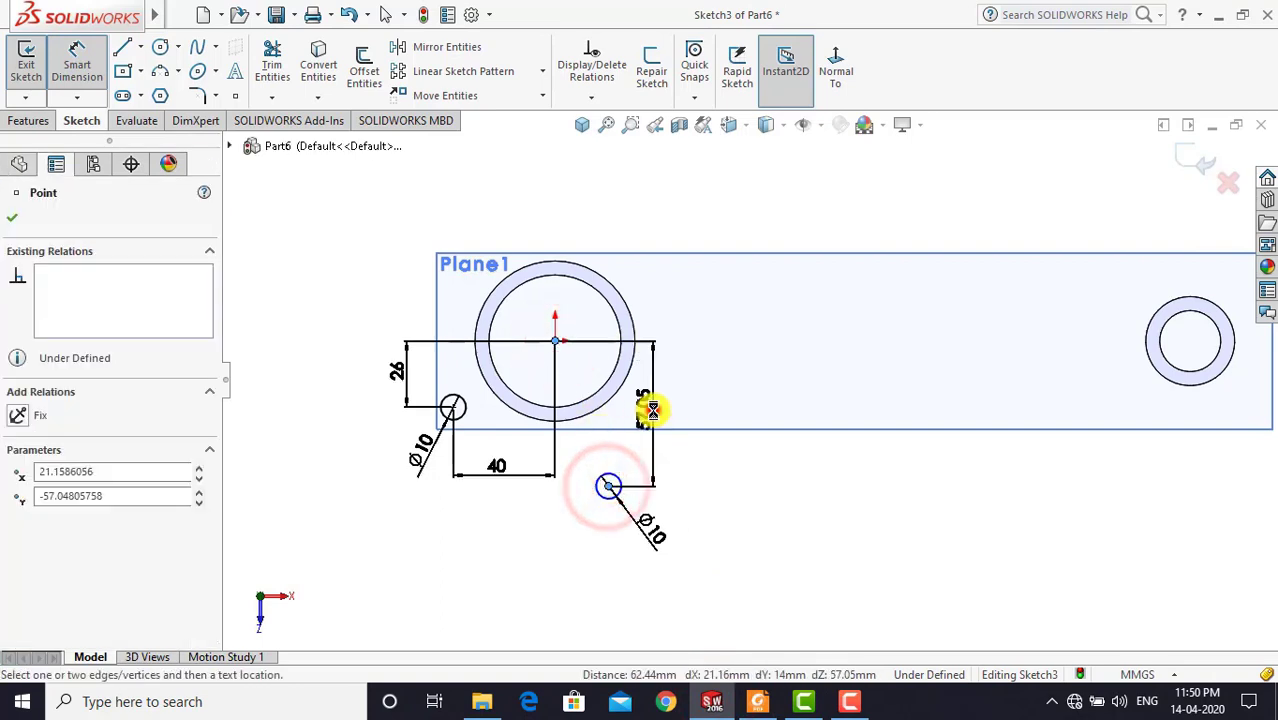
pyautogui.click(653, 410)
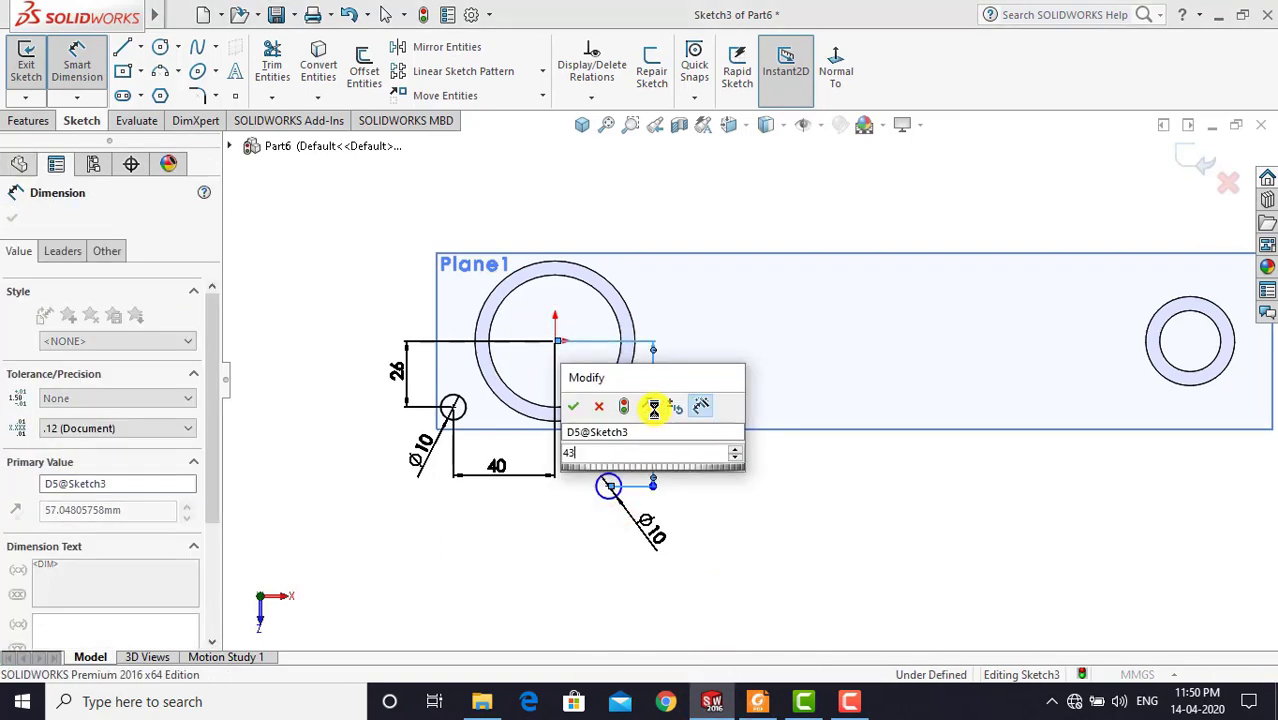
pyautogui.click(676, 449)
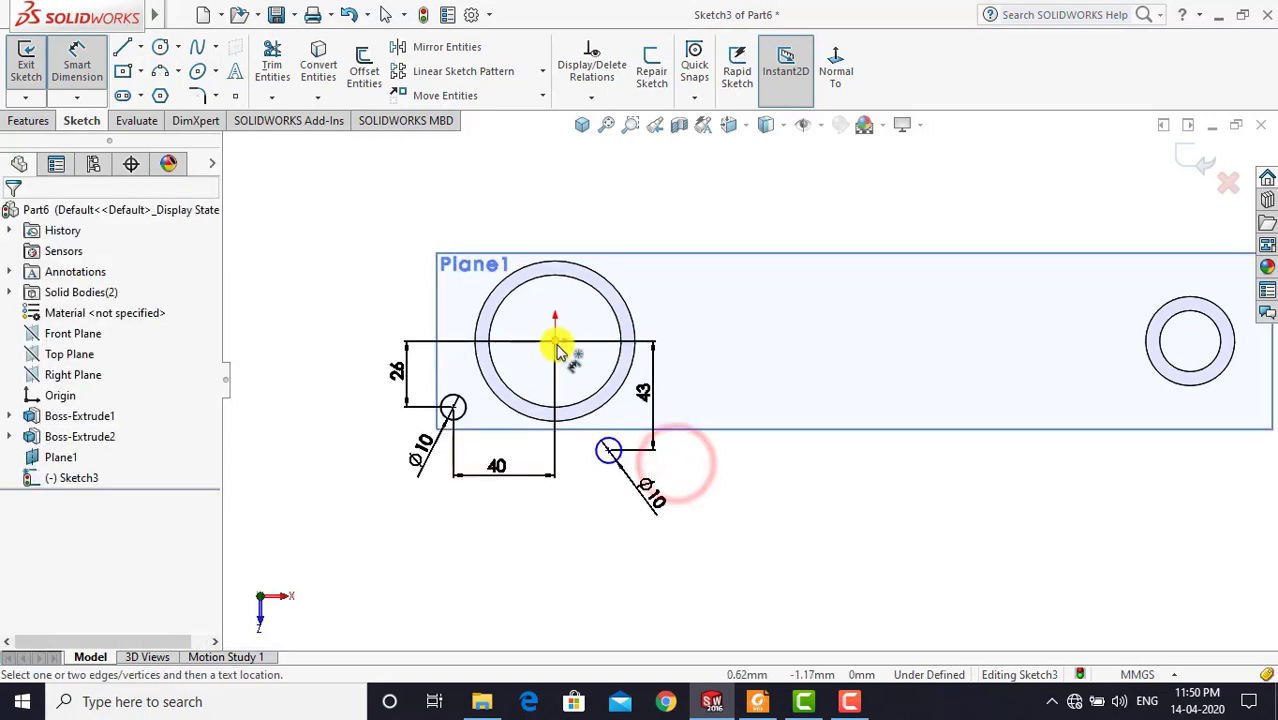
pyautogui.click(556, 343)
pyautogui.click(608, 451)
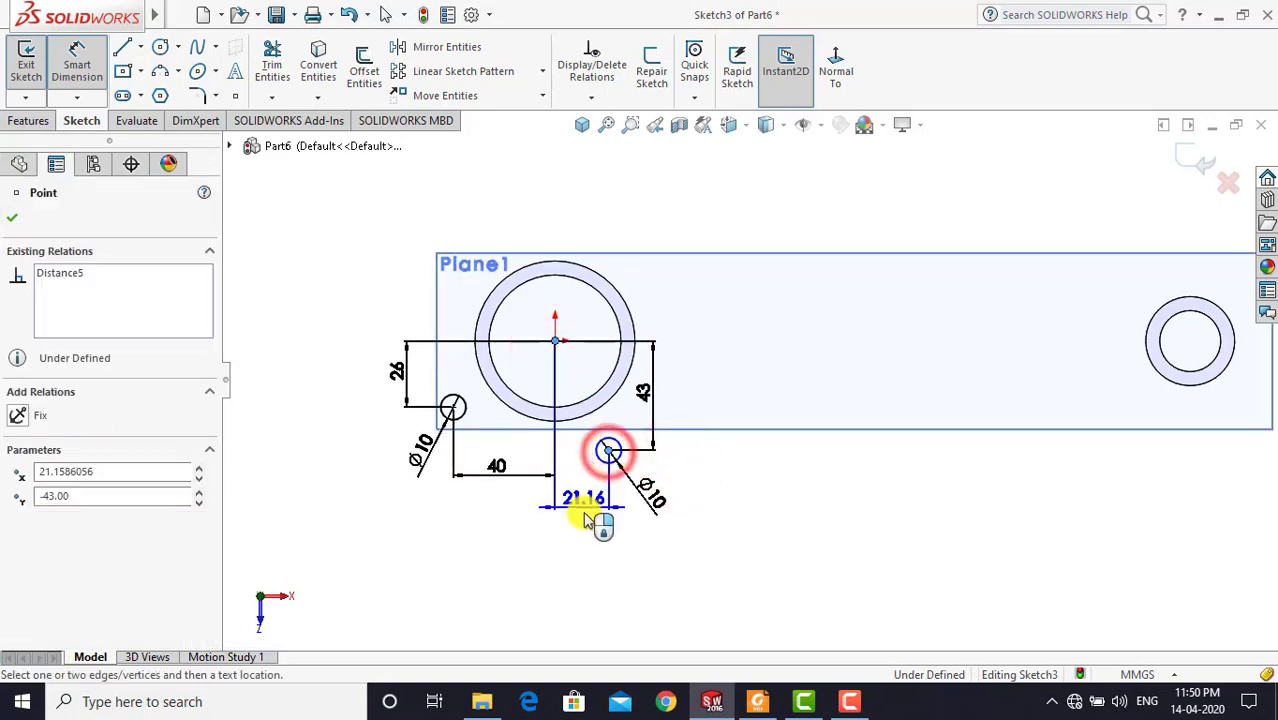
pyautogui.click(584, 513)
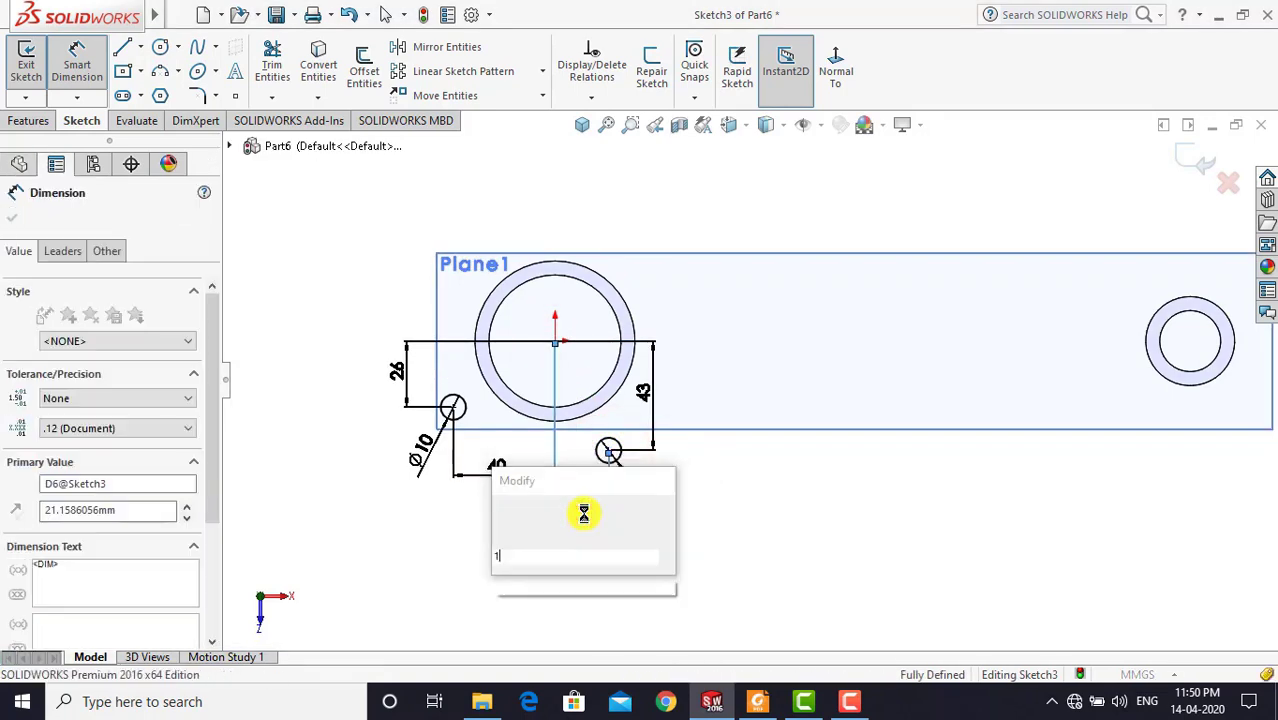
pyautogui.write('15')
pyautogui.press('Return')
pyautogui.click(479, 545)
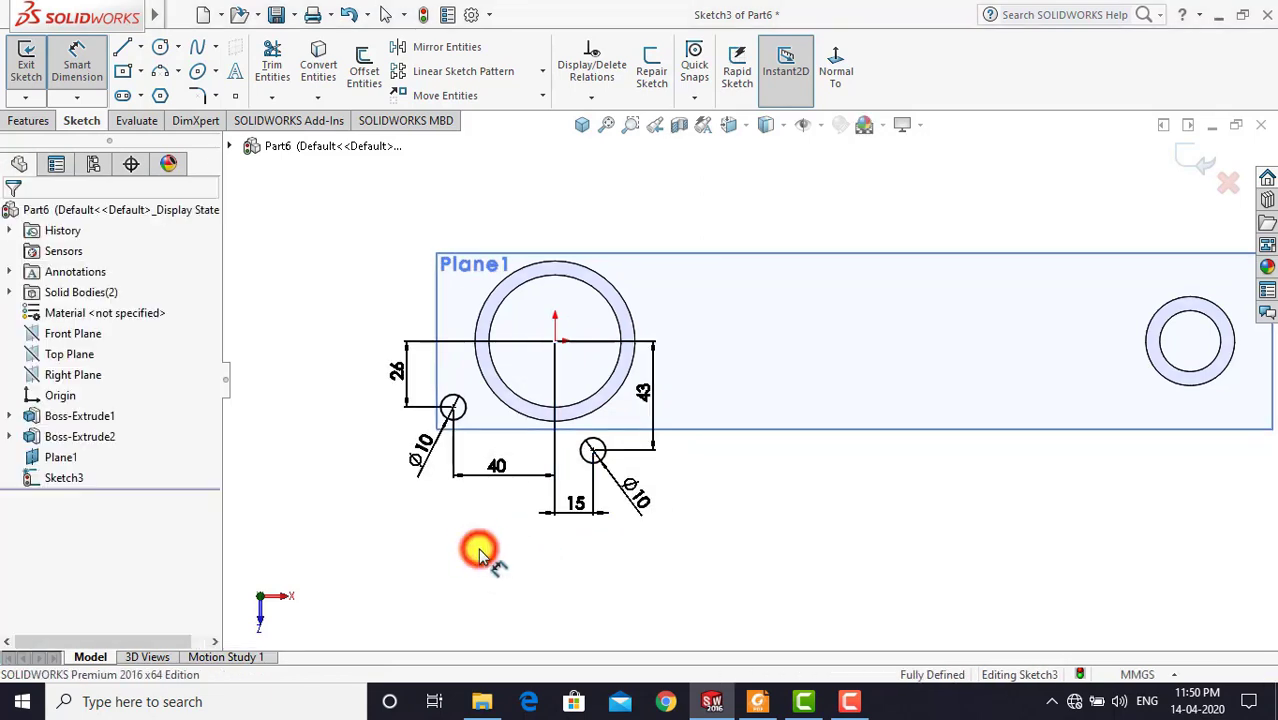
pyautogui.press('Escape')
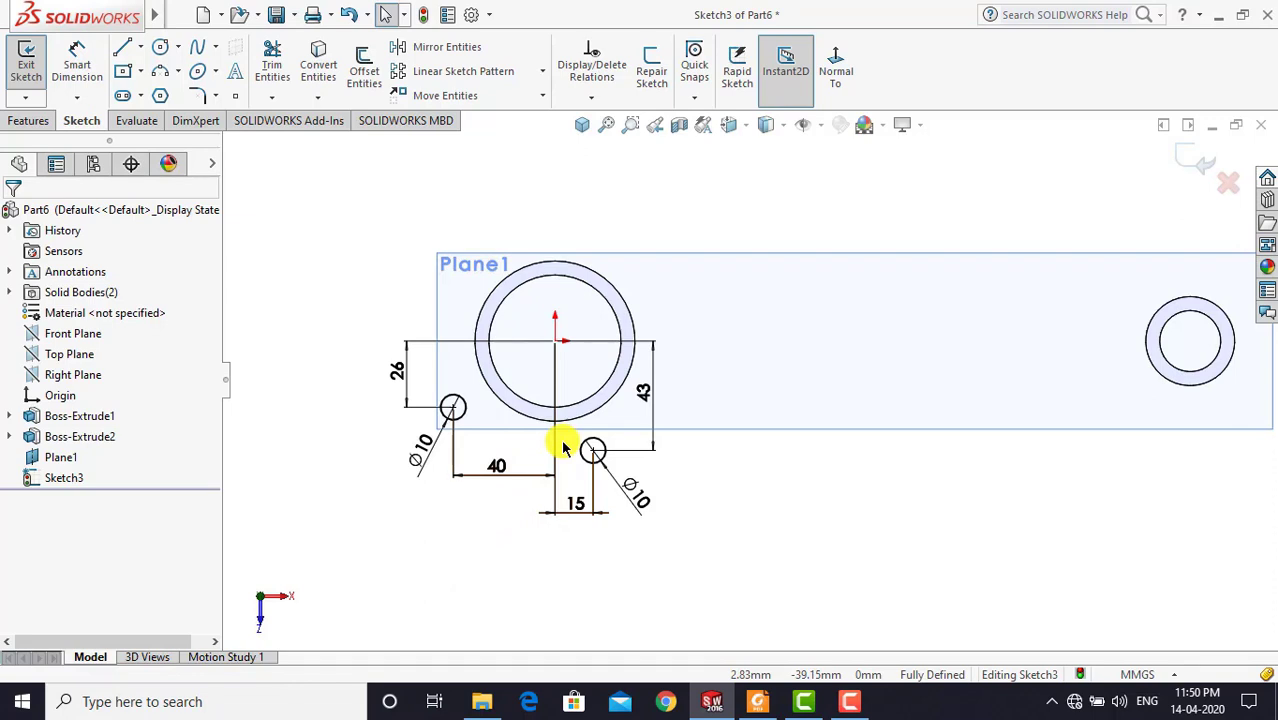
pyautogui.click(760, 706)
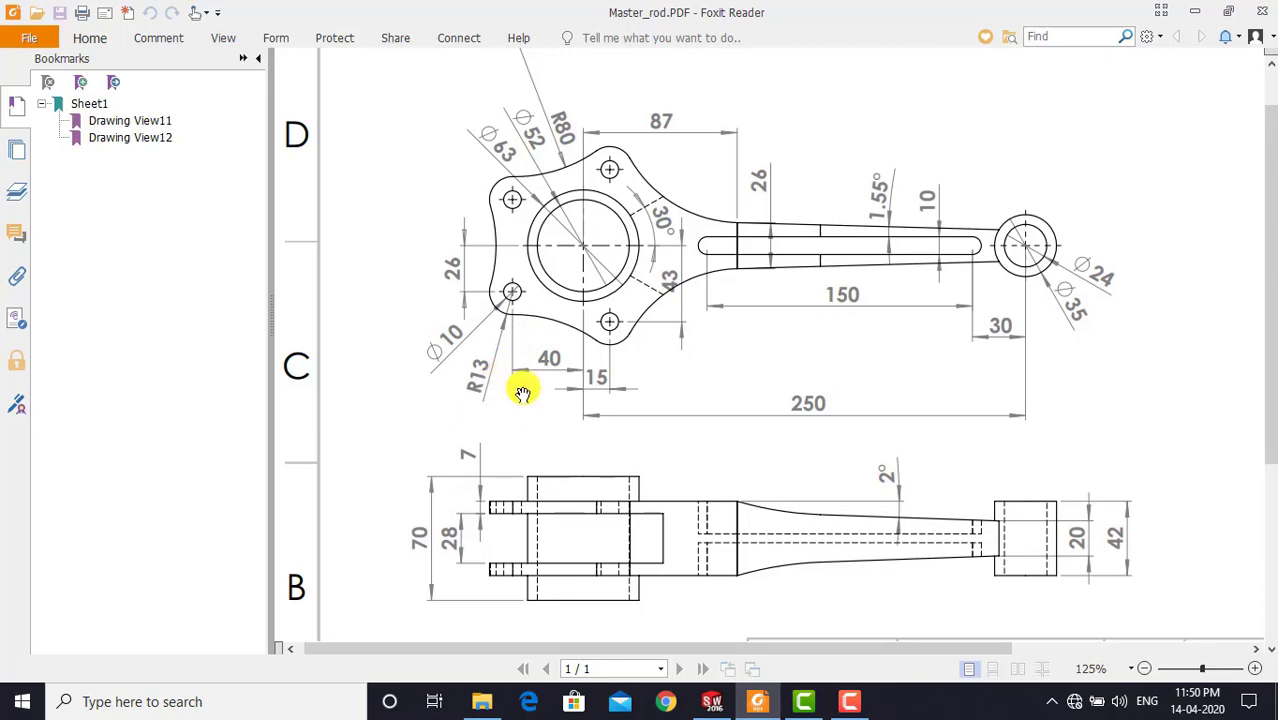
pyautogui.click(712, 701)
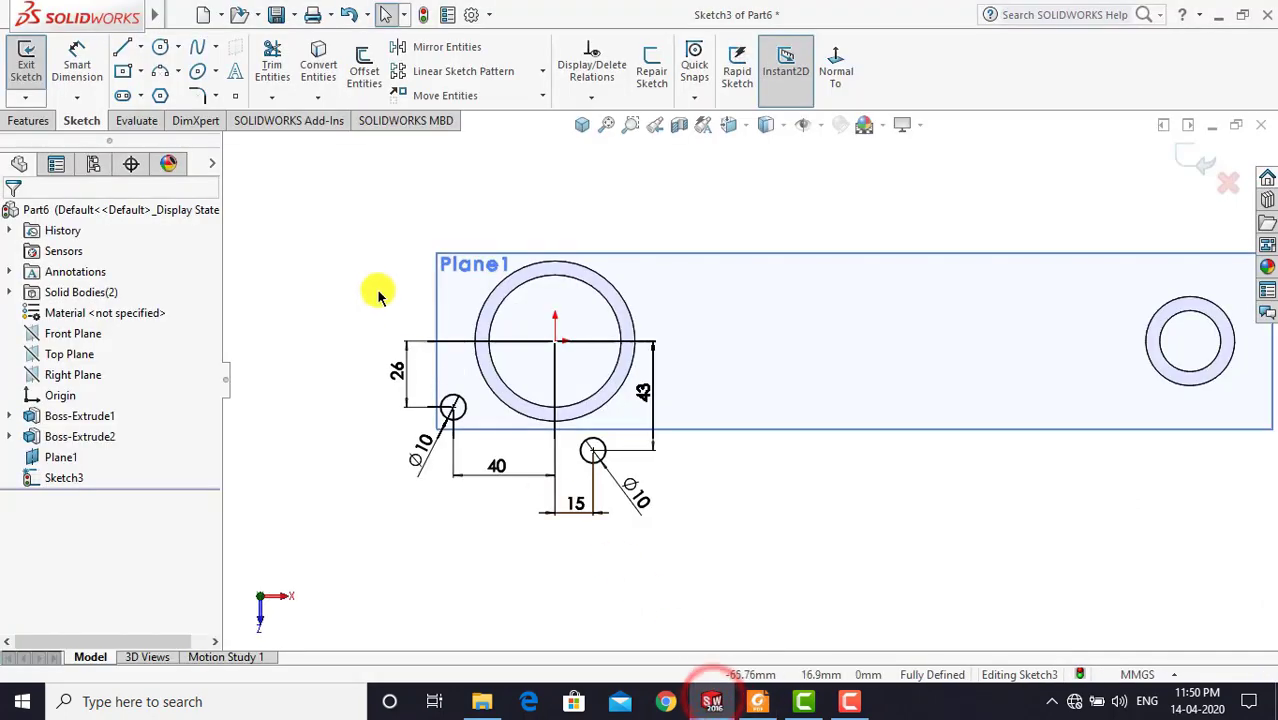
# Draw circles centred on both Ø10 holes
pyautogui.click(160, 48)
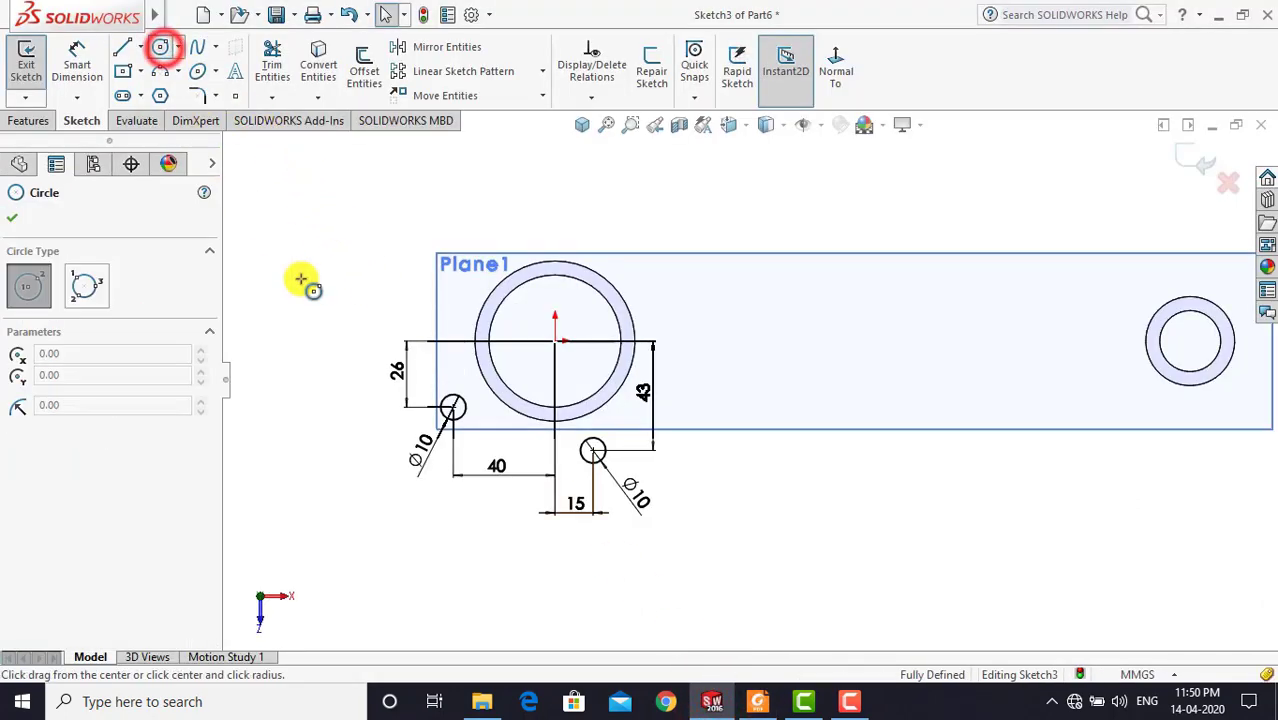
pyautogui.click(451, 405)
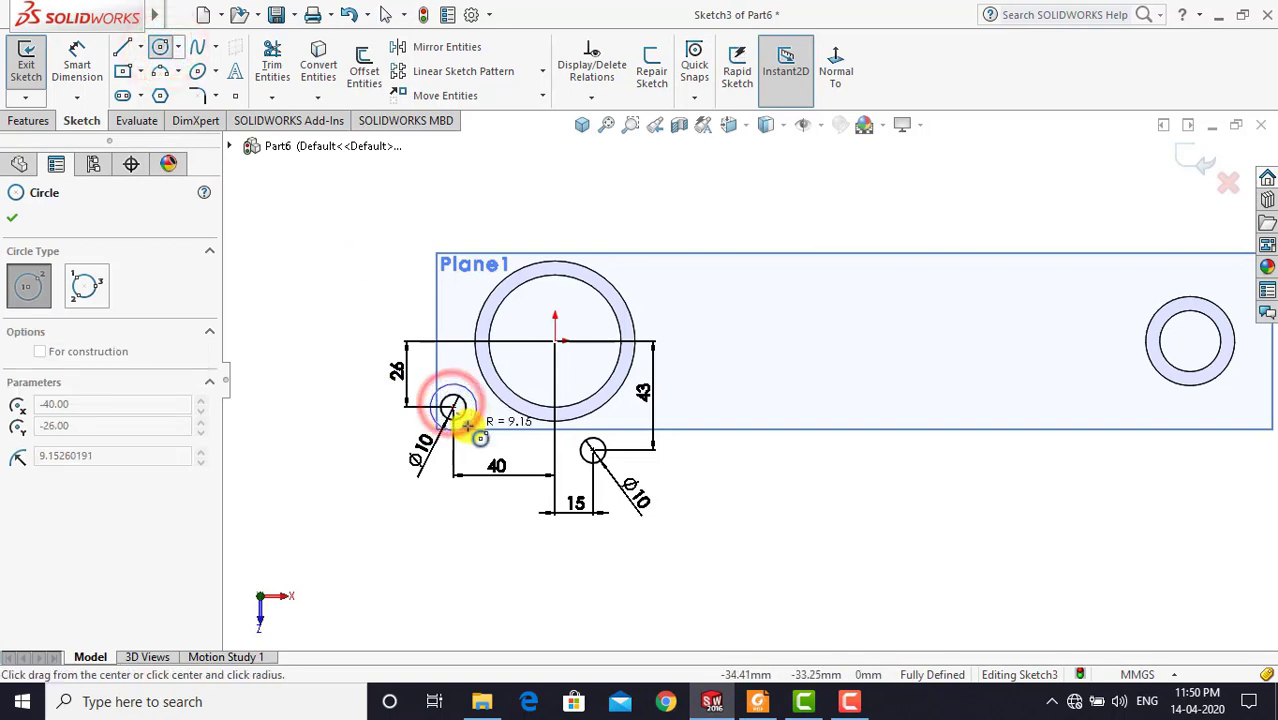
pyautogui.click(469, 427)
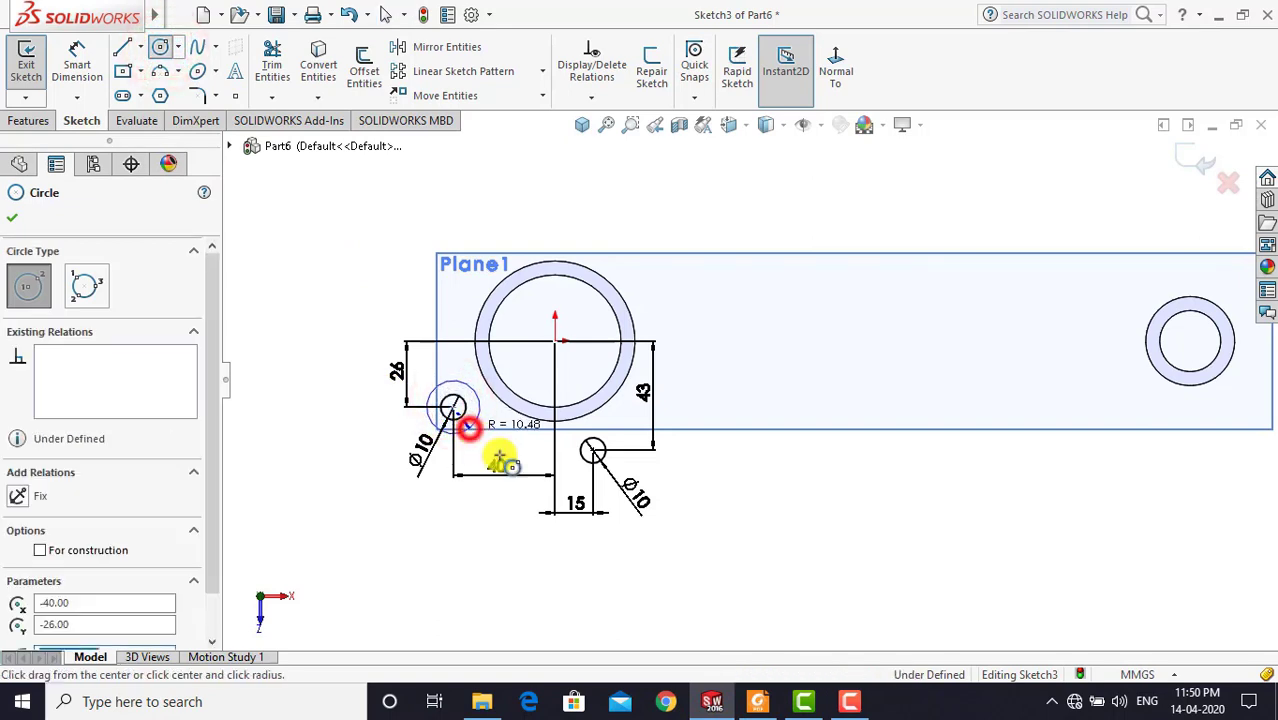
pyautogui.click(592, 451)
pyautogui.click(601, 476)
pyautogui.press('Escape')
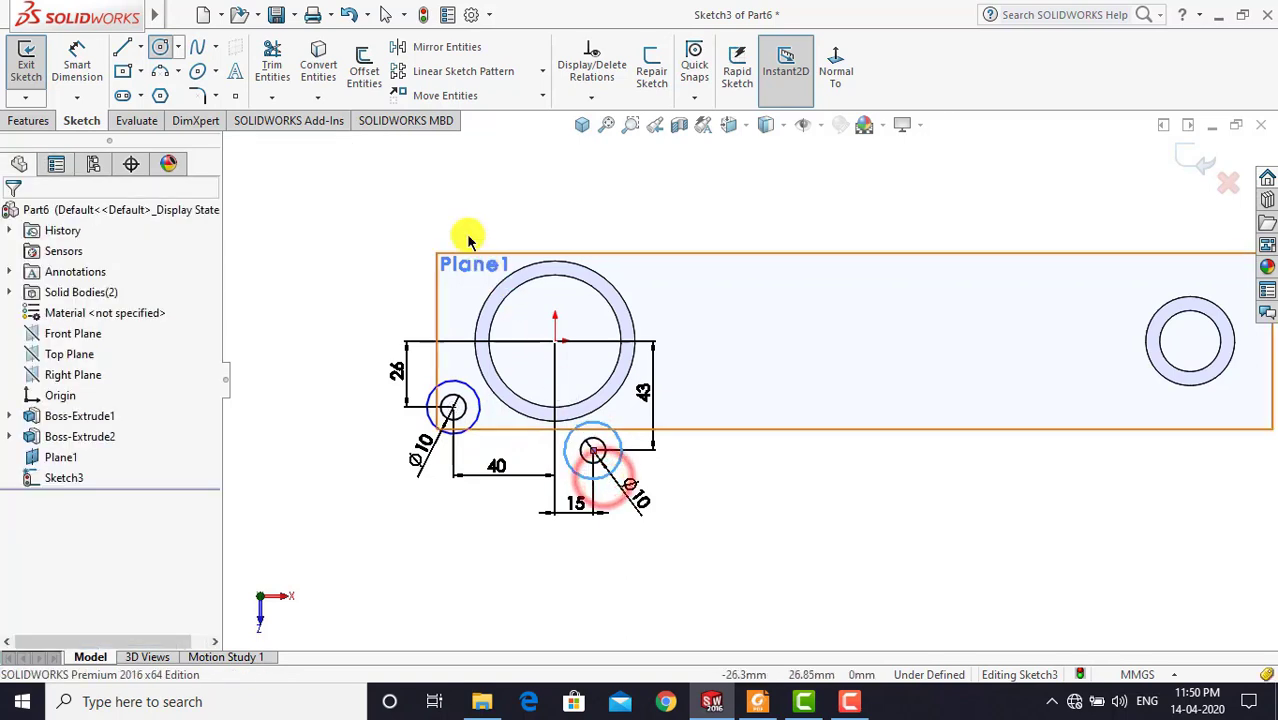
# Dimension both new circles to Ø26
pyautogui.click(88, 67)
pyautogui.click(568, 447)
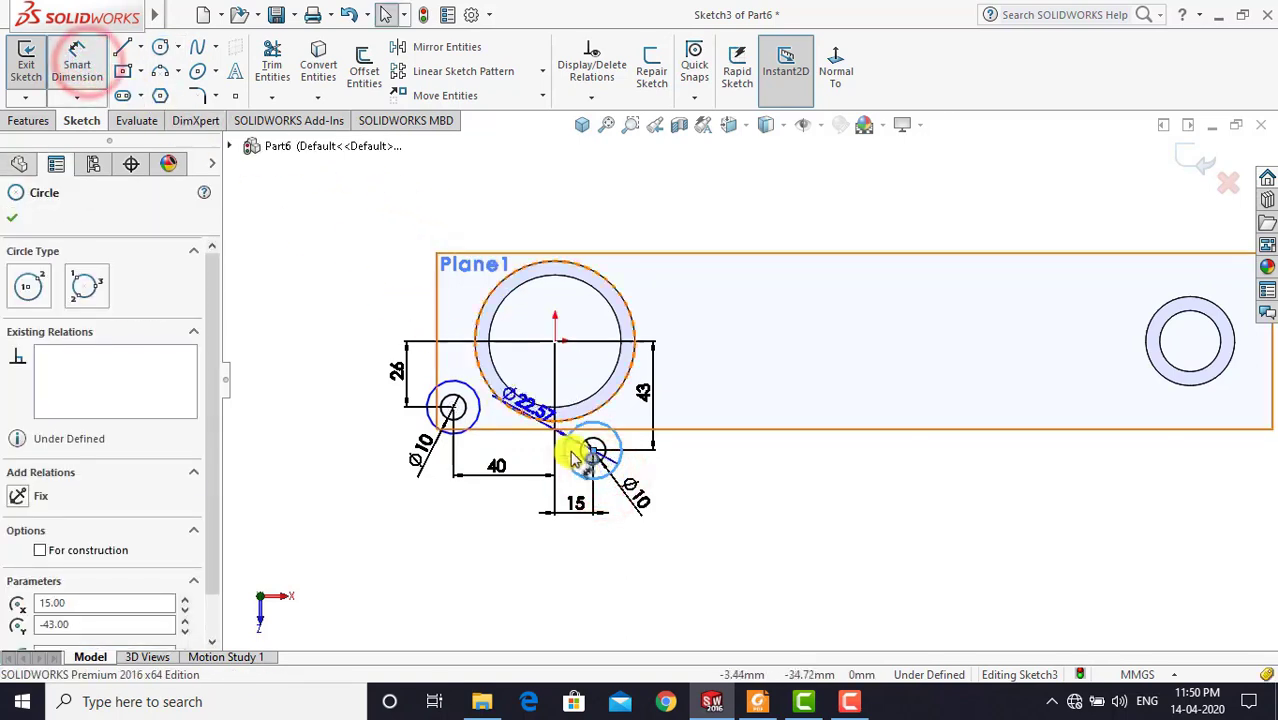
pyautogui.click(640, 567)
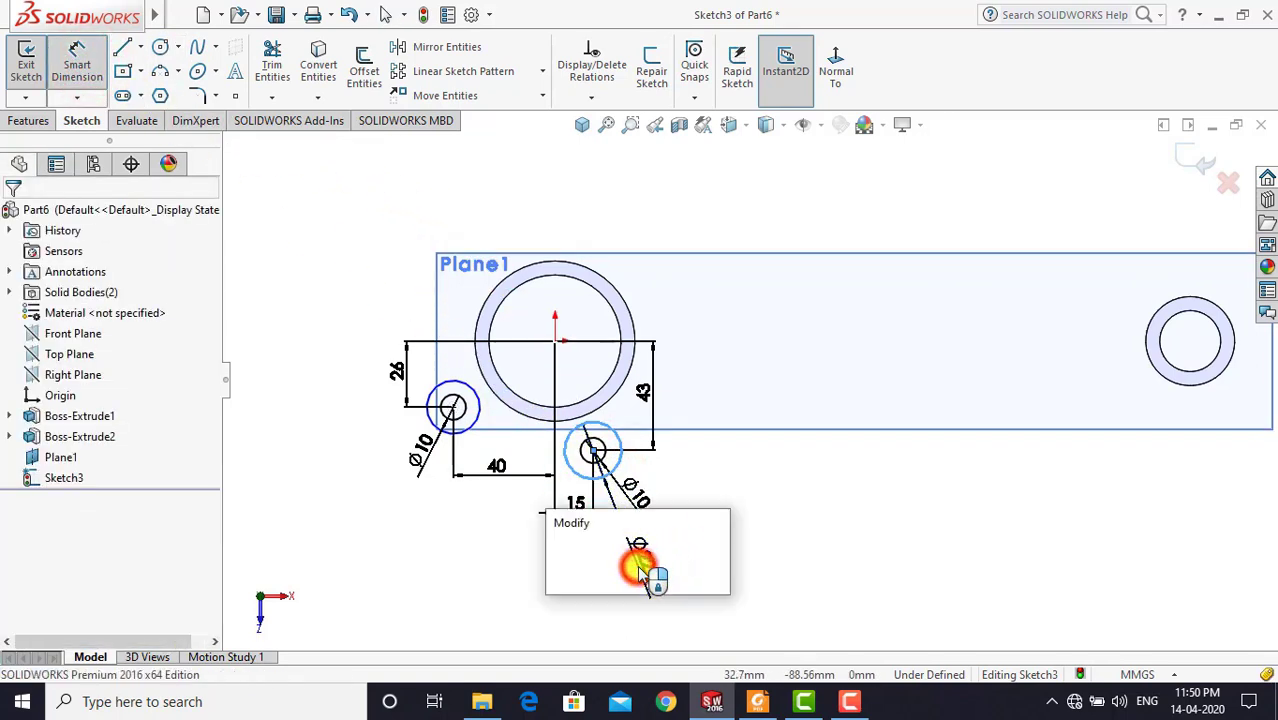
pyautogui.write('26')
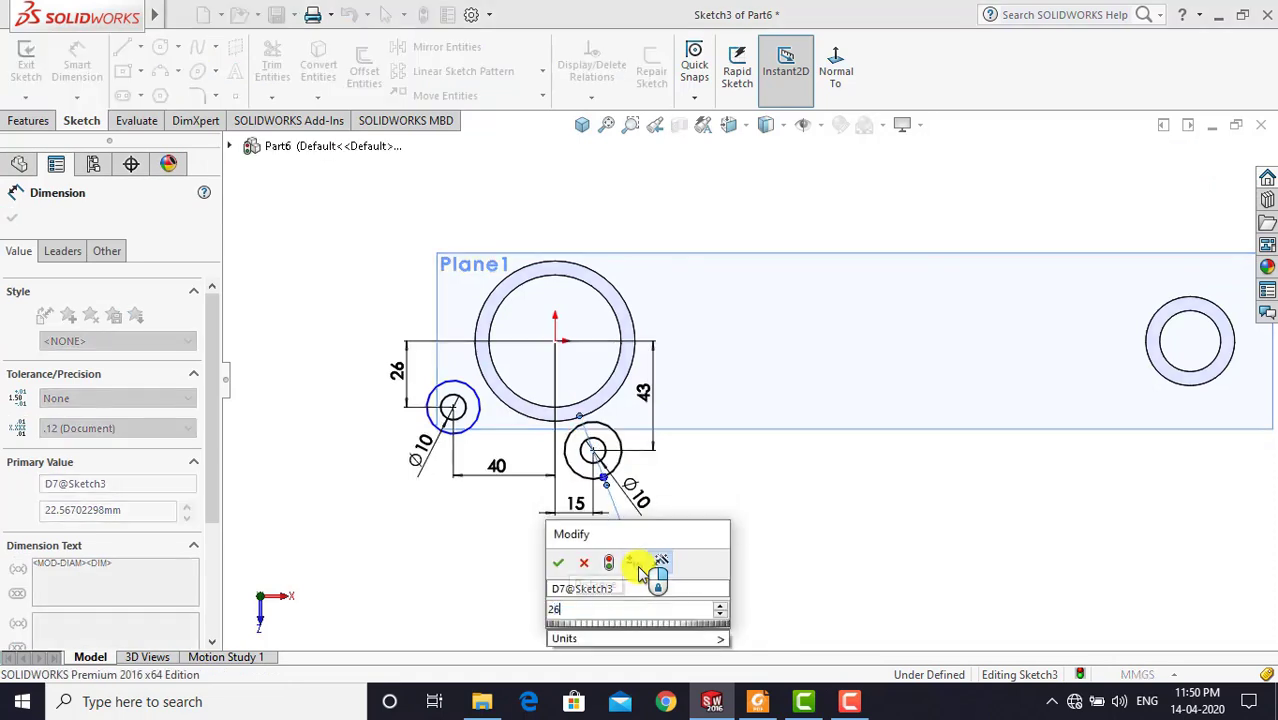
pyautogui.press('Return')
pyautogui.click(485, 550)
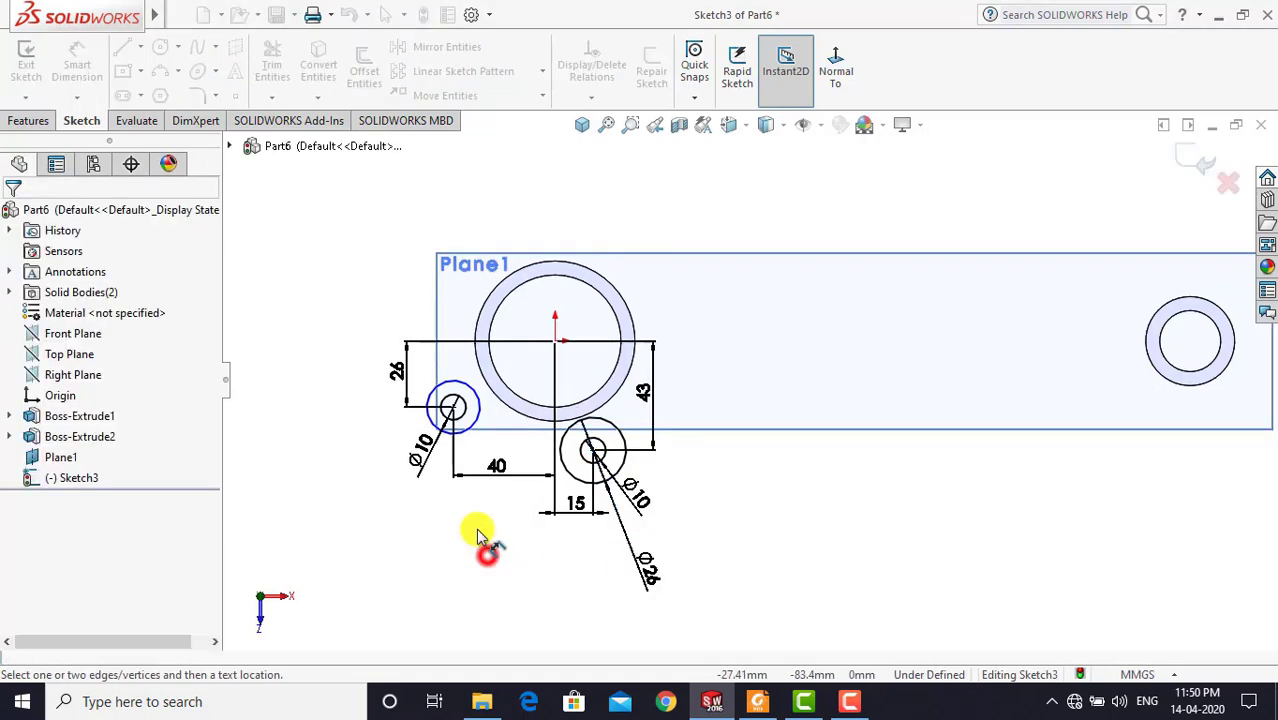
pyautogui.click(446, 440)
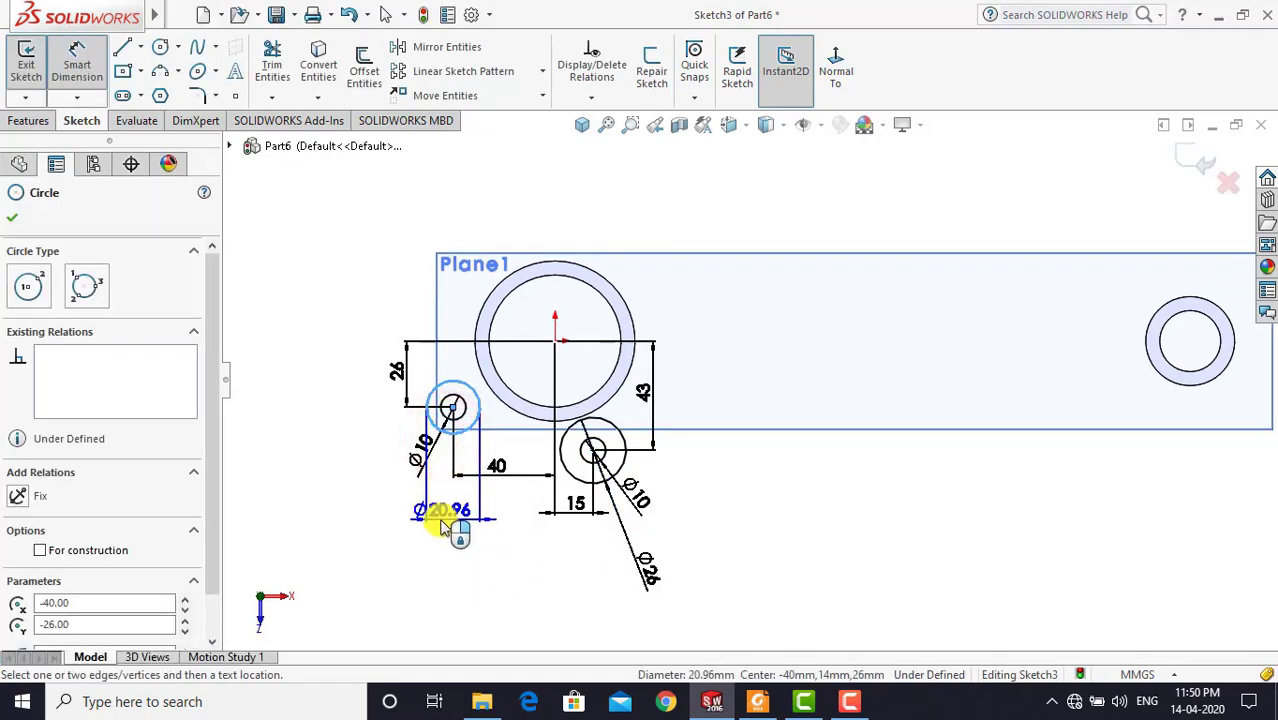
pyautogui.click(440, 520)
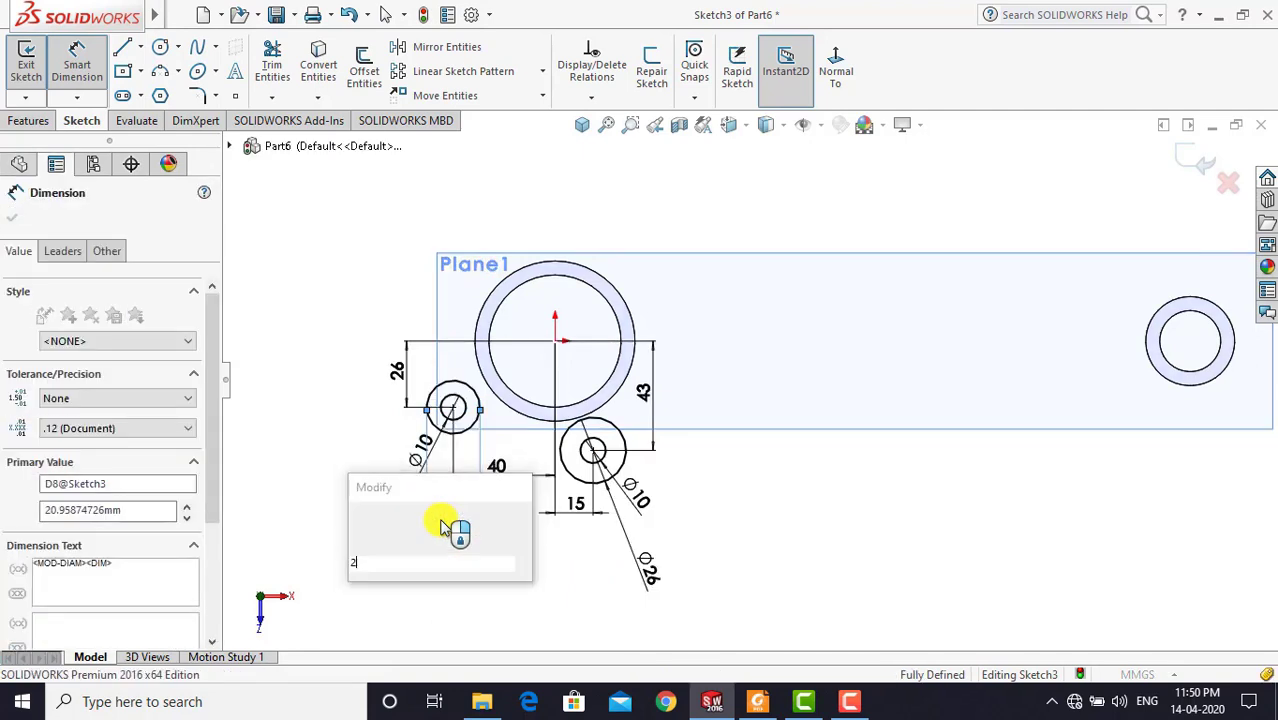
pyautogui.click(360, 426)
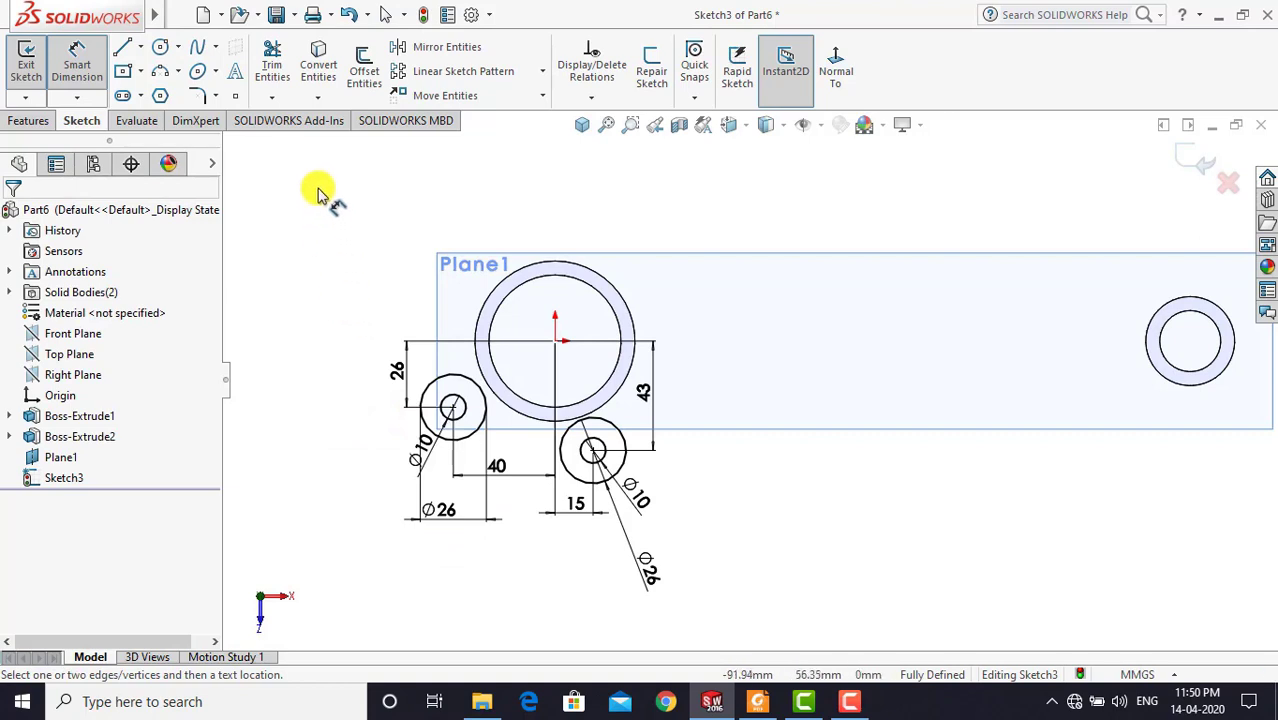
pyautogui.click(72, 66)
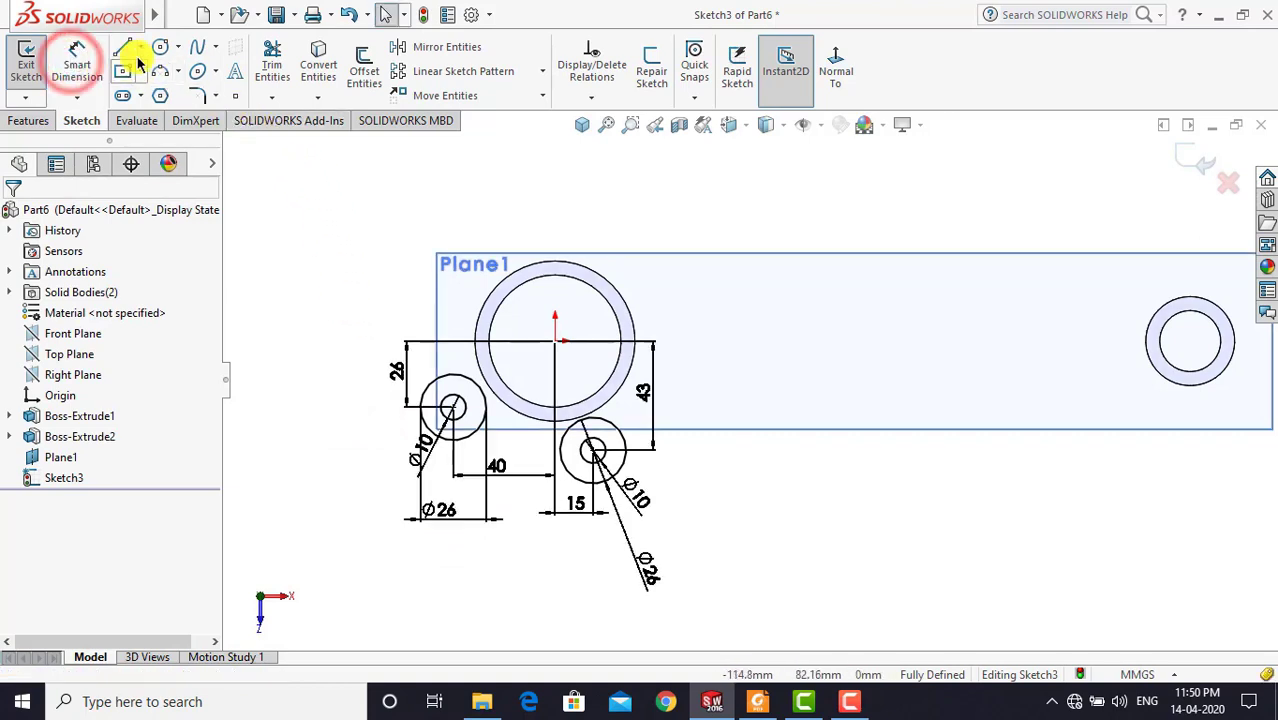
pyautogui.click(145, 55)
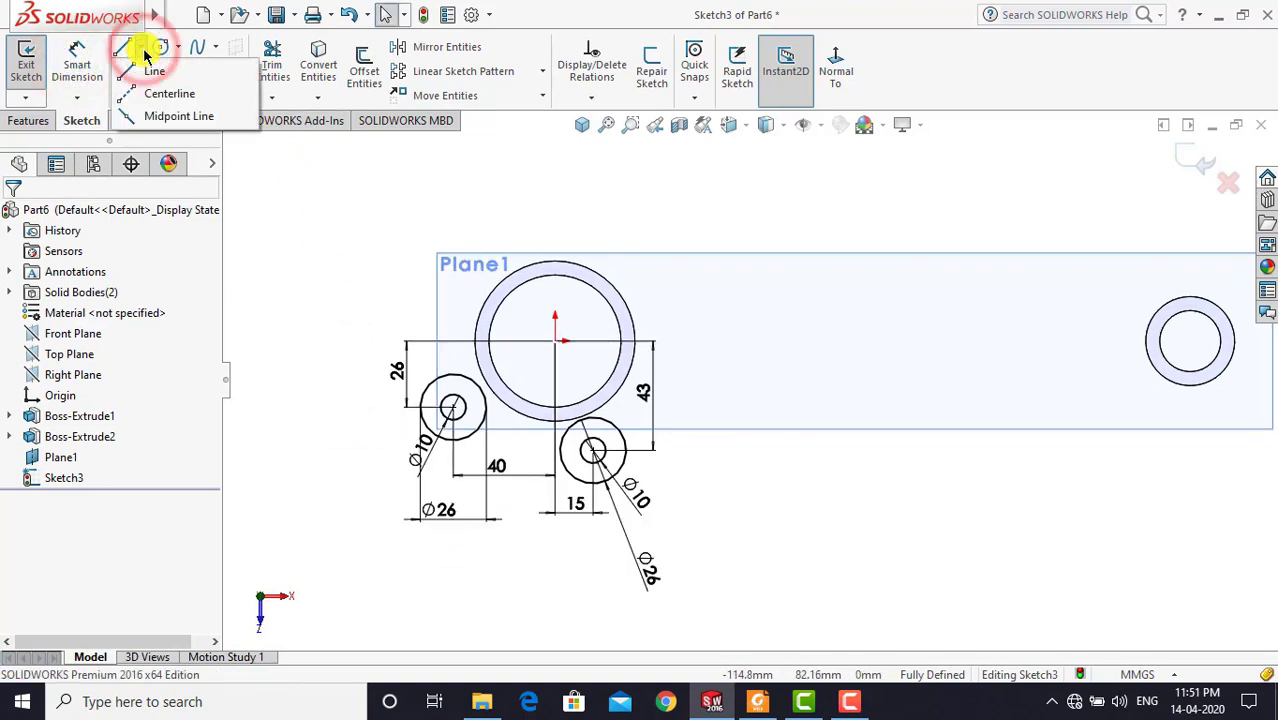
# Draw a horizontal centerline from the boss centre to the right
pyautogui.click(172, 93)
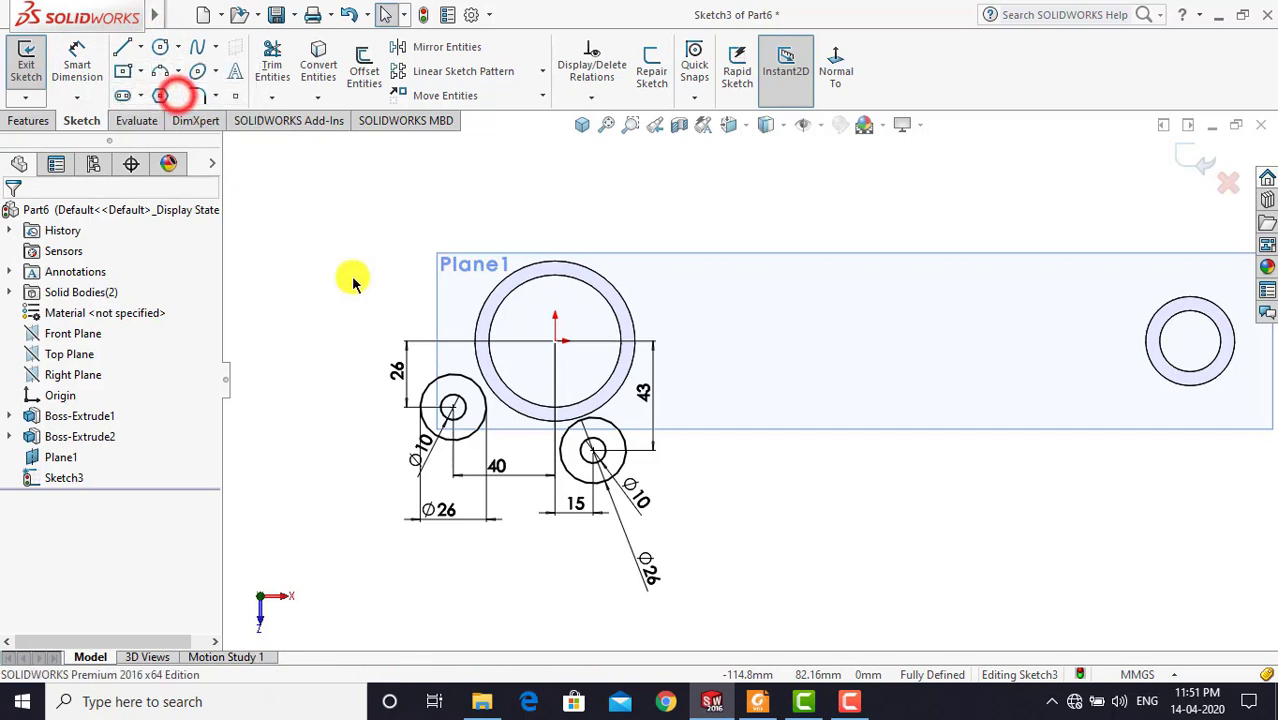
pyautogui.click(555, 340)
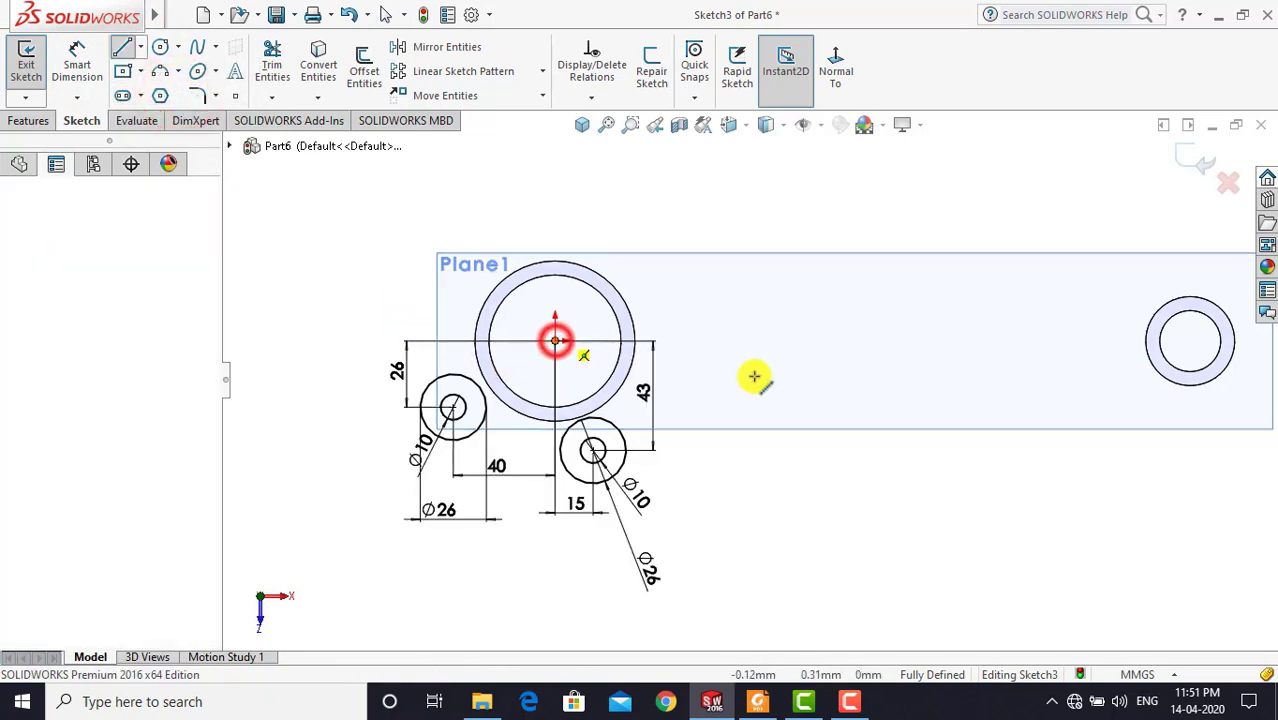
pyautogui.click(1031, 345)
pyautogui.press('Escape')
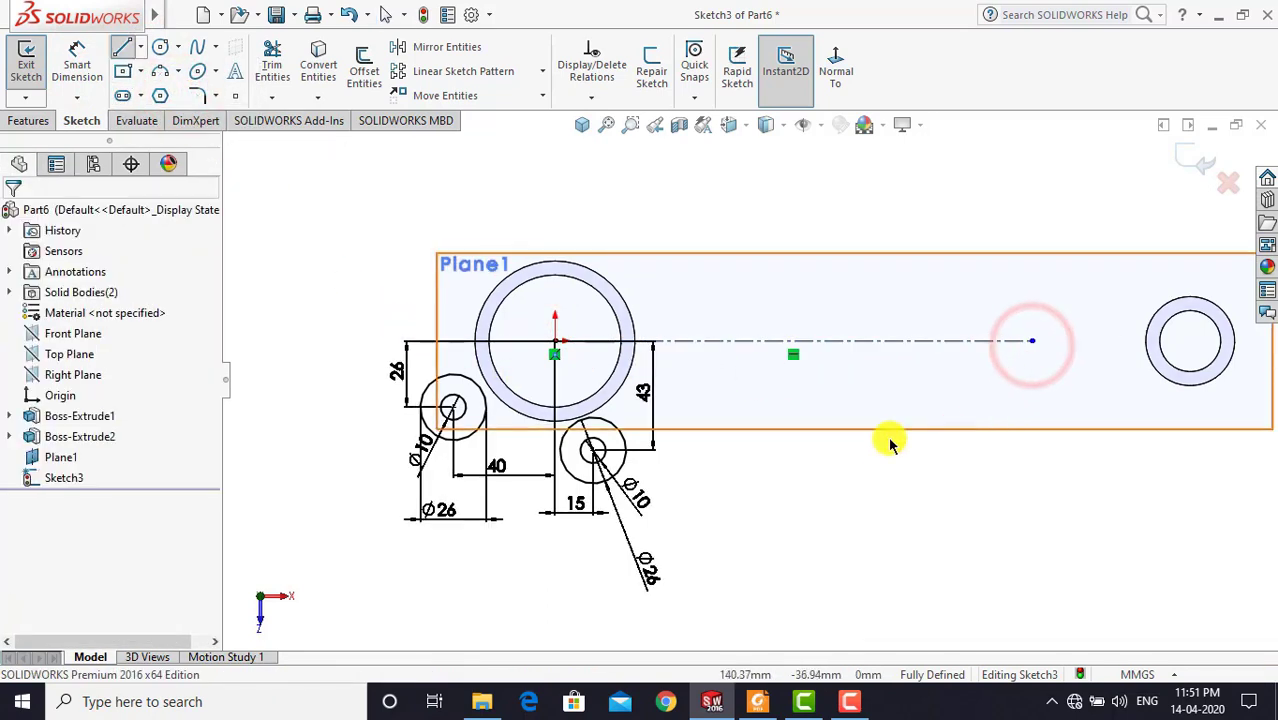
pyautogui.scroll(-1, 880, 448)
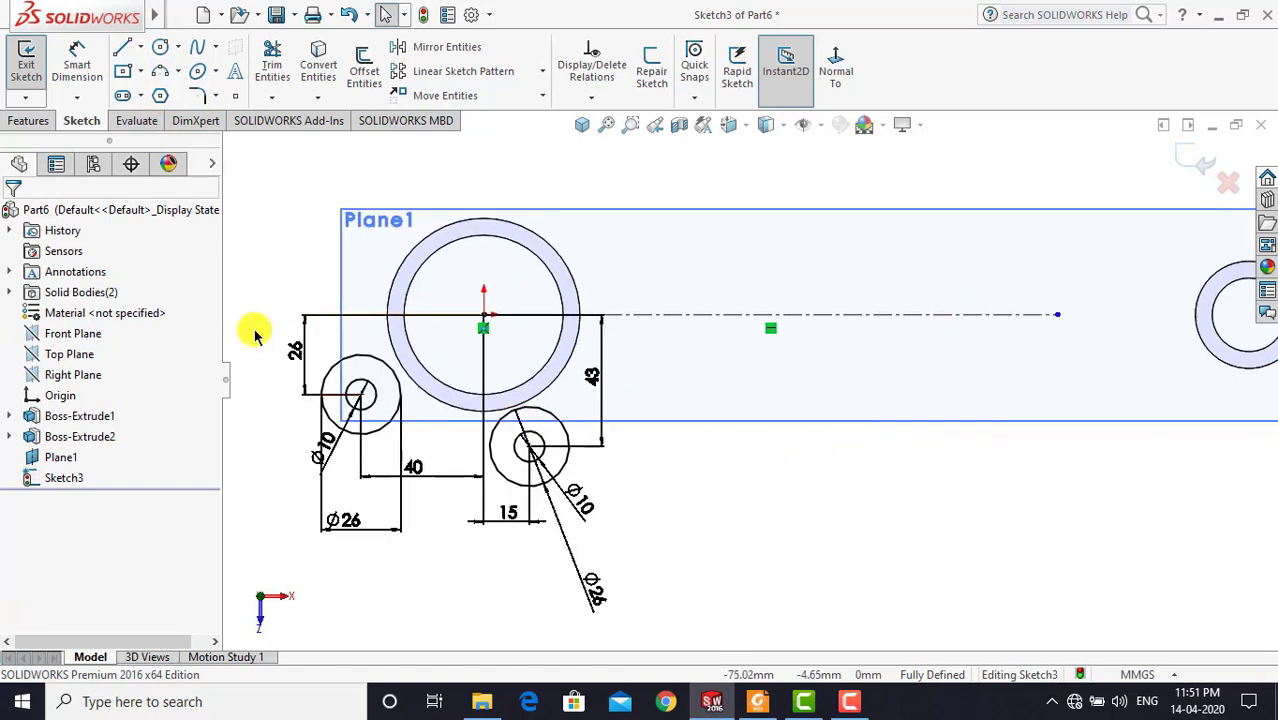
# Mirror both Ø10/Ø26 circle pairs about the centerline, then view the Master_rod drawing
pyautogui.moveTo(254, 328)
pyautogui.mouseDown()
pyautogui.moveTo(500, 584)
pyautogui.moveTo(673, 623)
pyautogui.mouseUp()
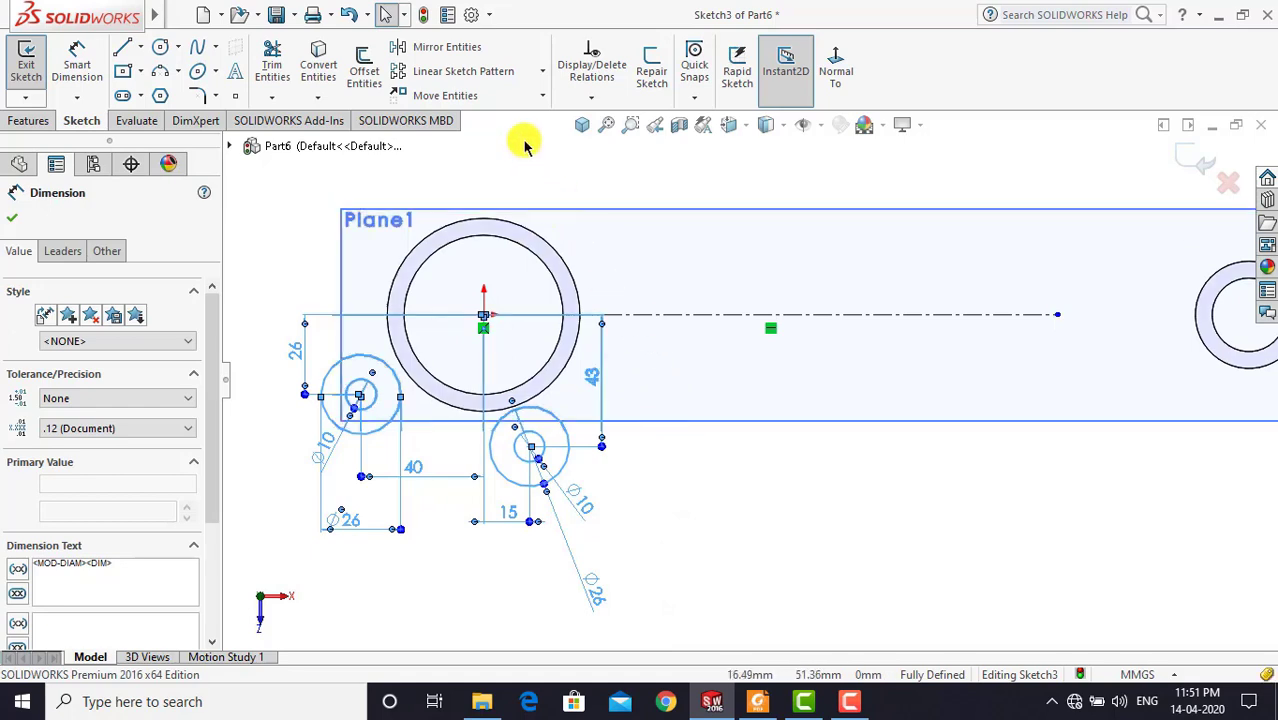
pyautogui.click(458, 48)
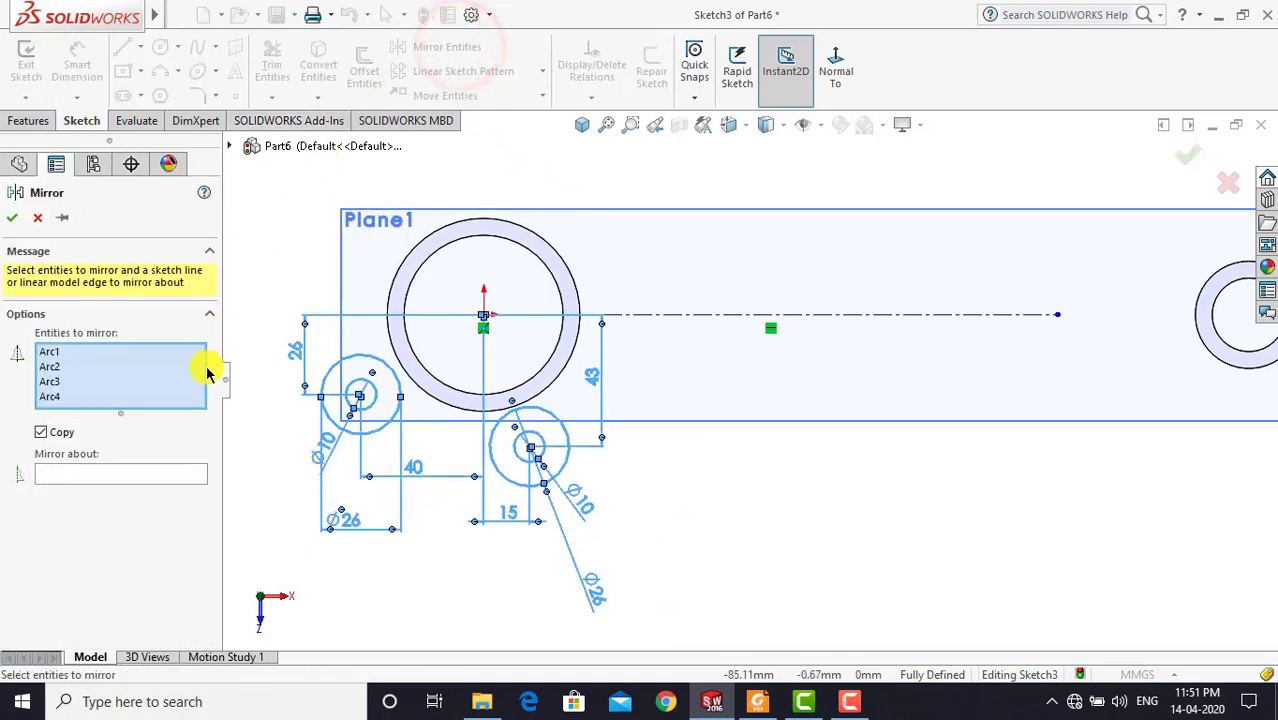
pyautogui.click(166, 474)
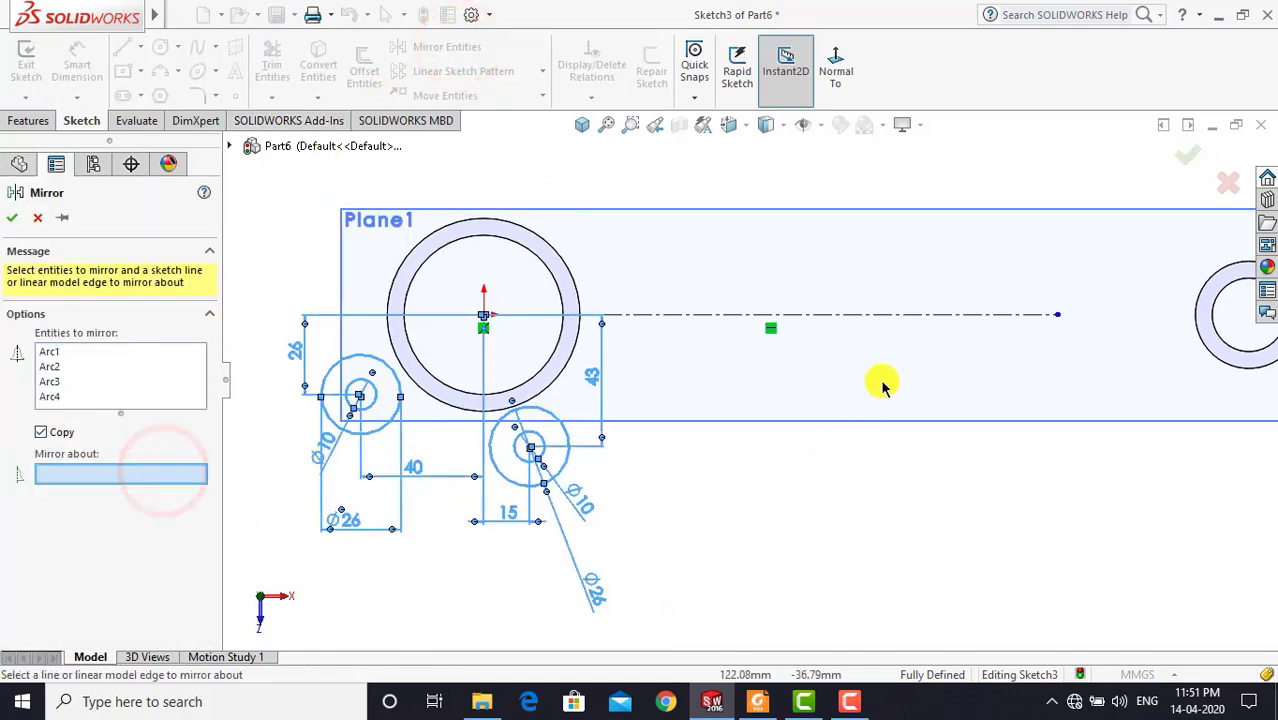
pyautogui.click(893, 318)
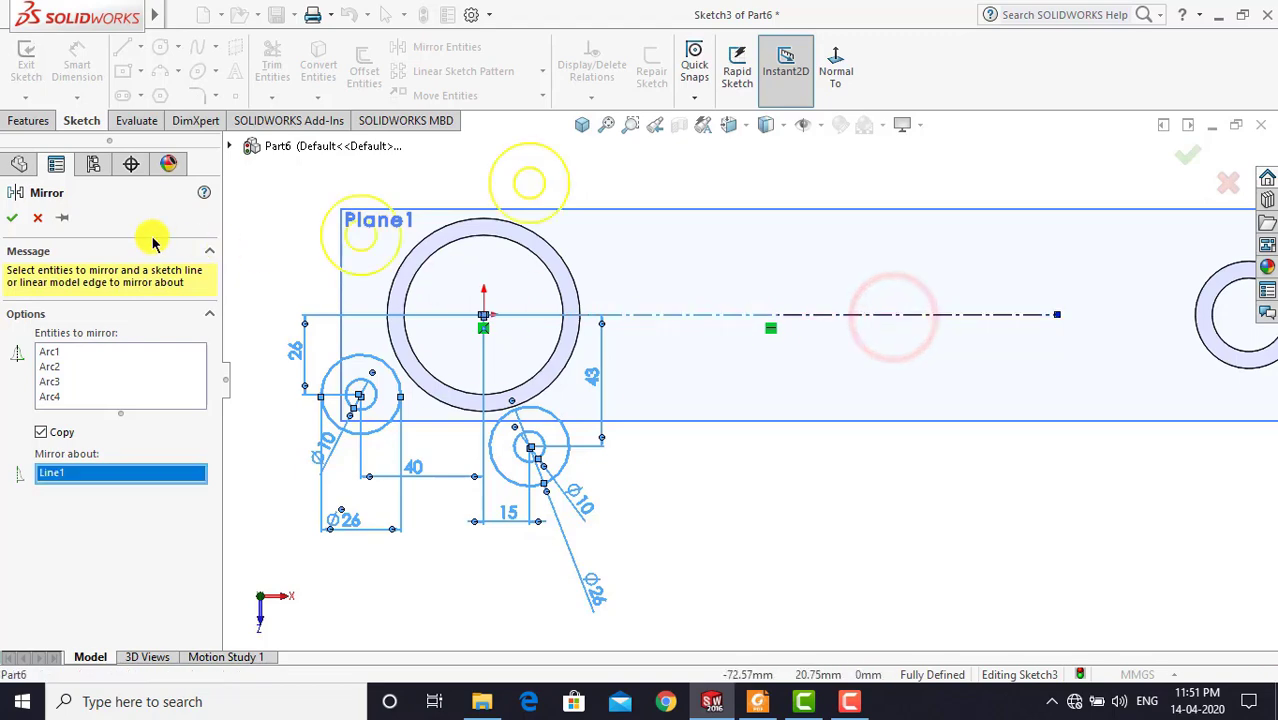
pyautogui.click(10, 218)
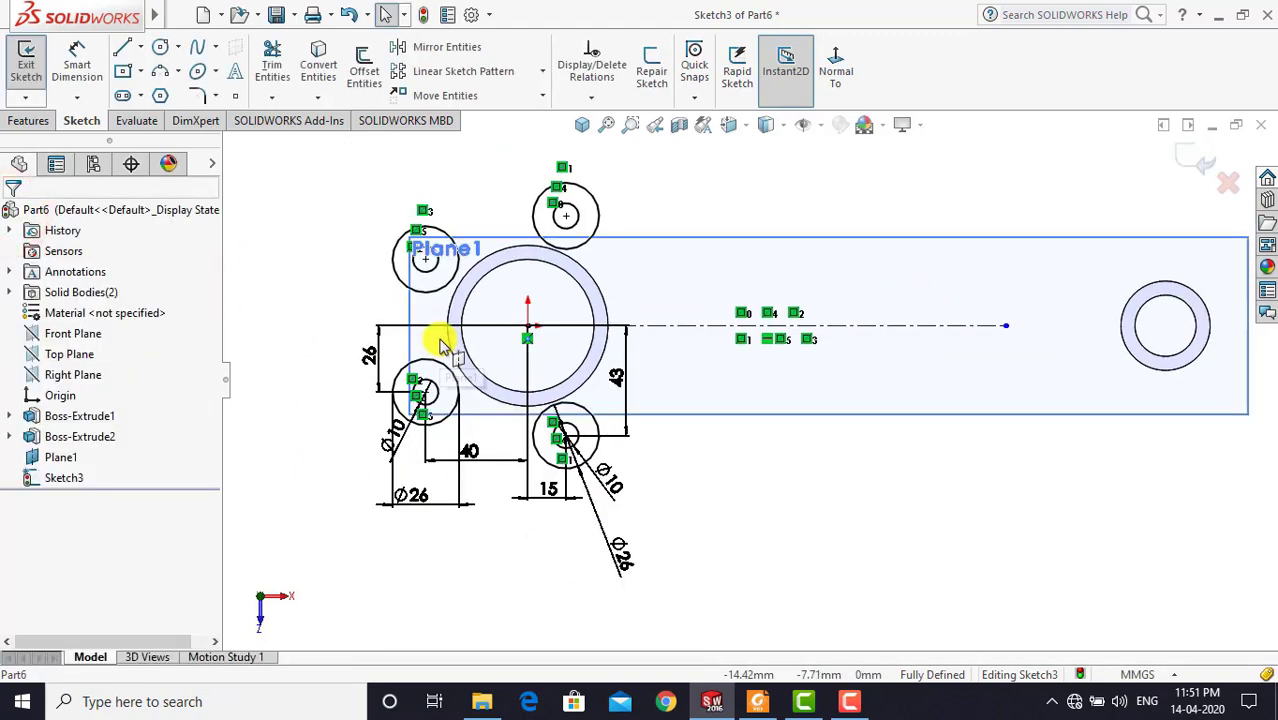
pyautogui.press('f')
pyautogui.scroll(-1, 655, 290)
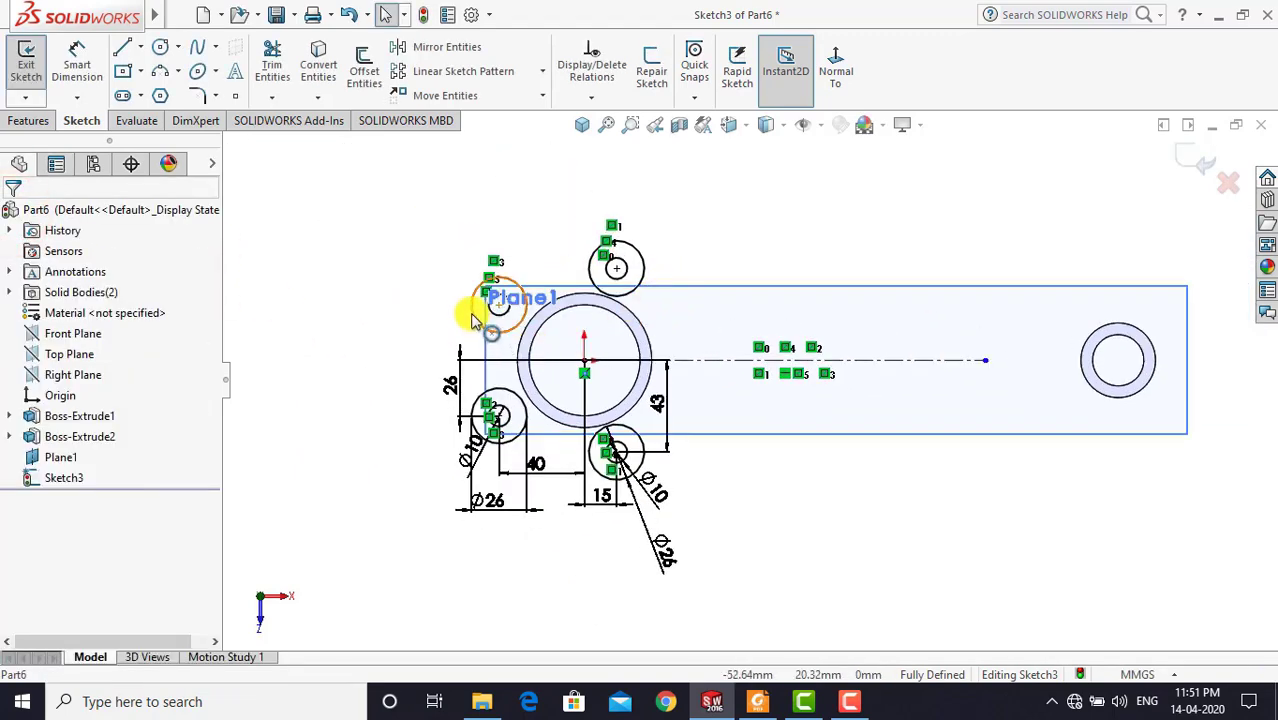
pyautogui.click(757, 704)
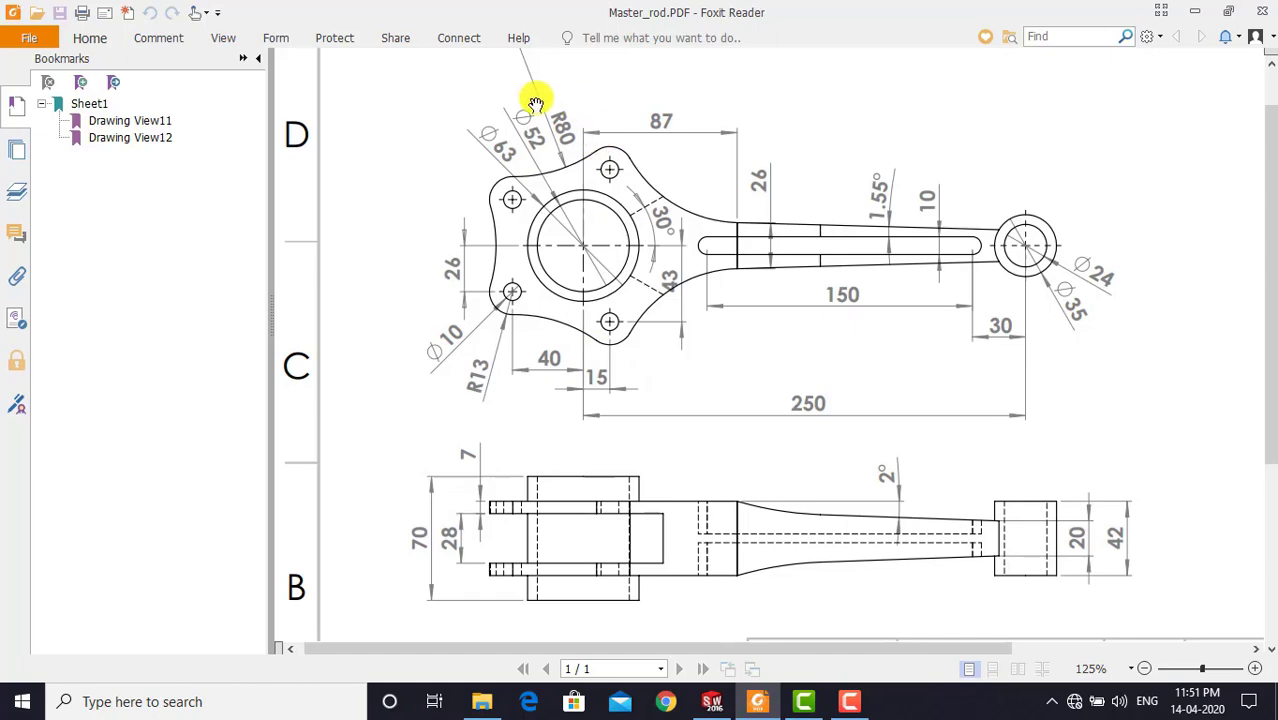
# Draw an arc on the left joining the upper-left and lower-left boss circles
pyautogui.click(712, 701)
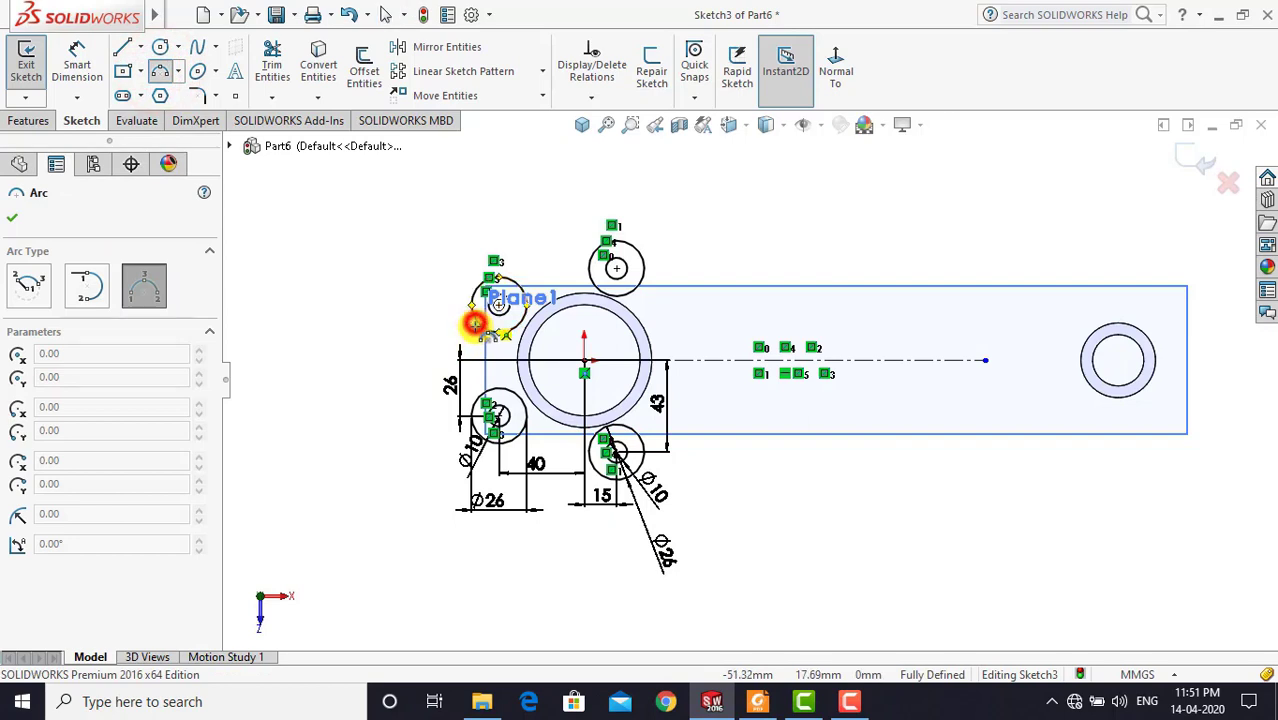
pyautogui.click(475, 323)
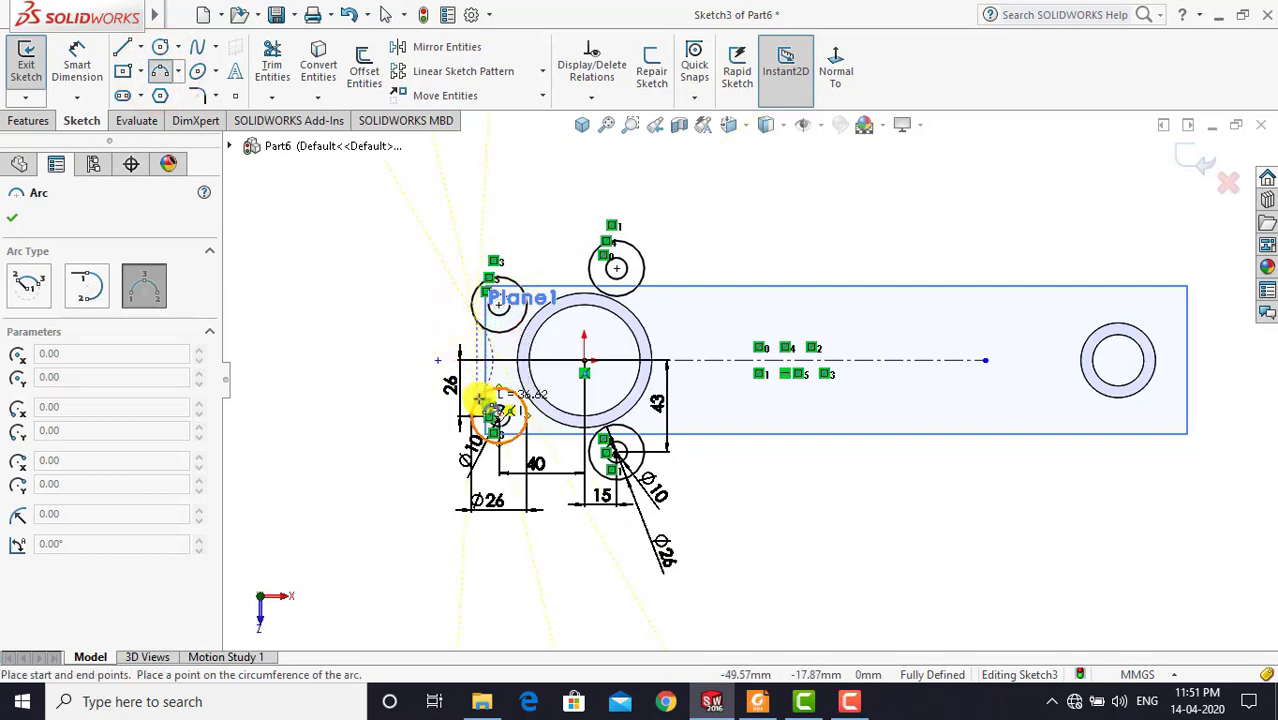
pyautogui.click(479, 399)
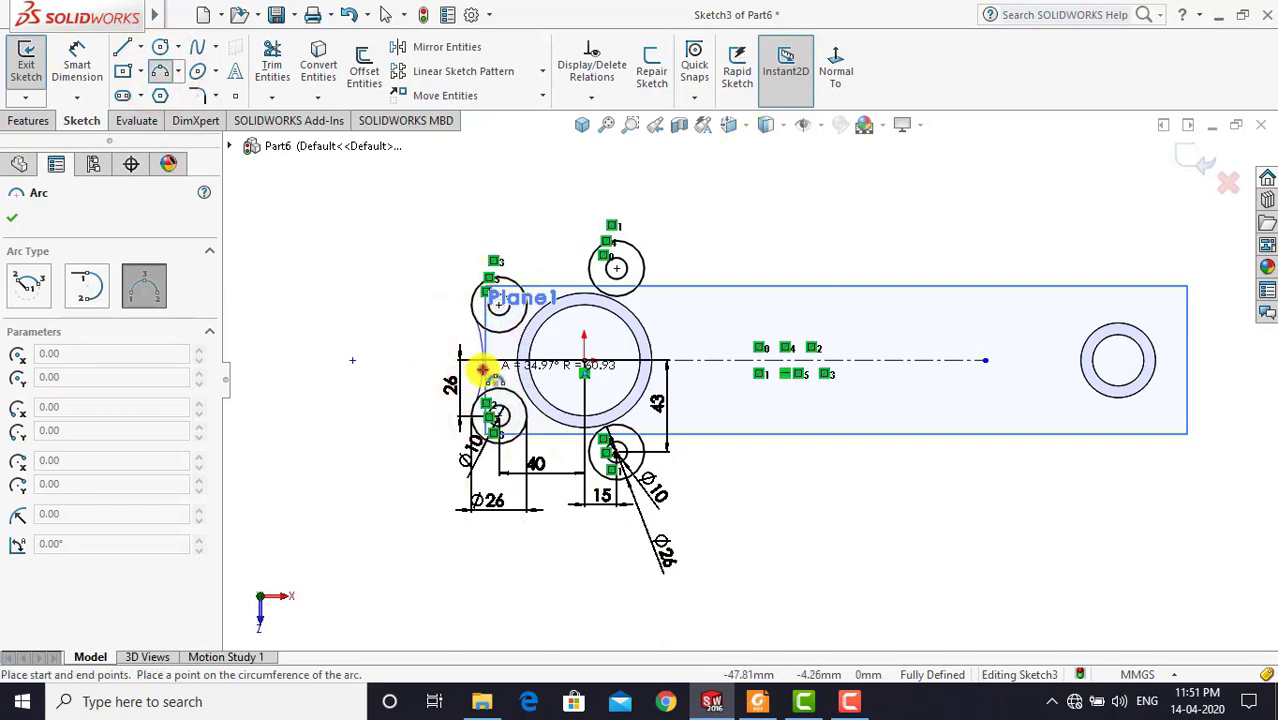
pyautogui.click(482, 369)
pyautogui.press('Escape')
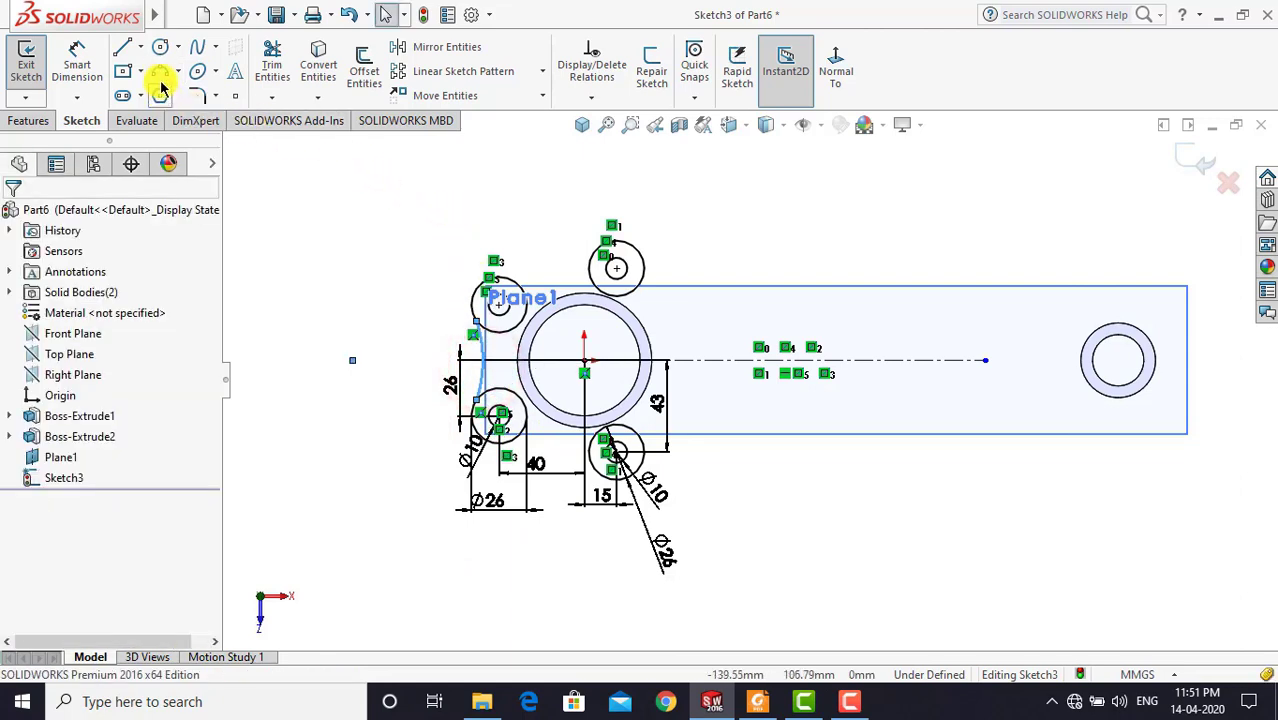
# Draw 3-point arcs between the two upper circles and from the lower-left to the bottom circle
pyautogui.click(161, 77)
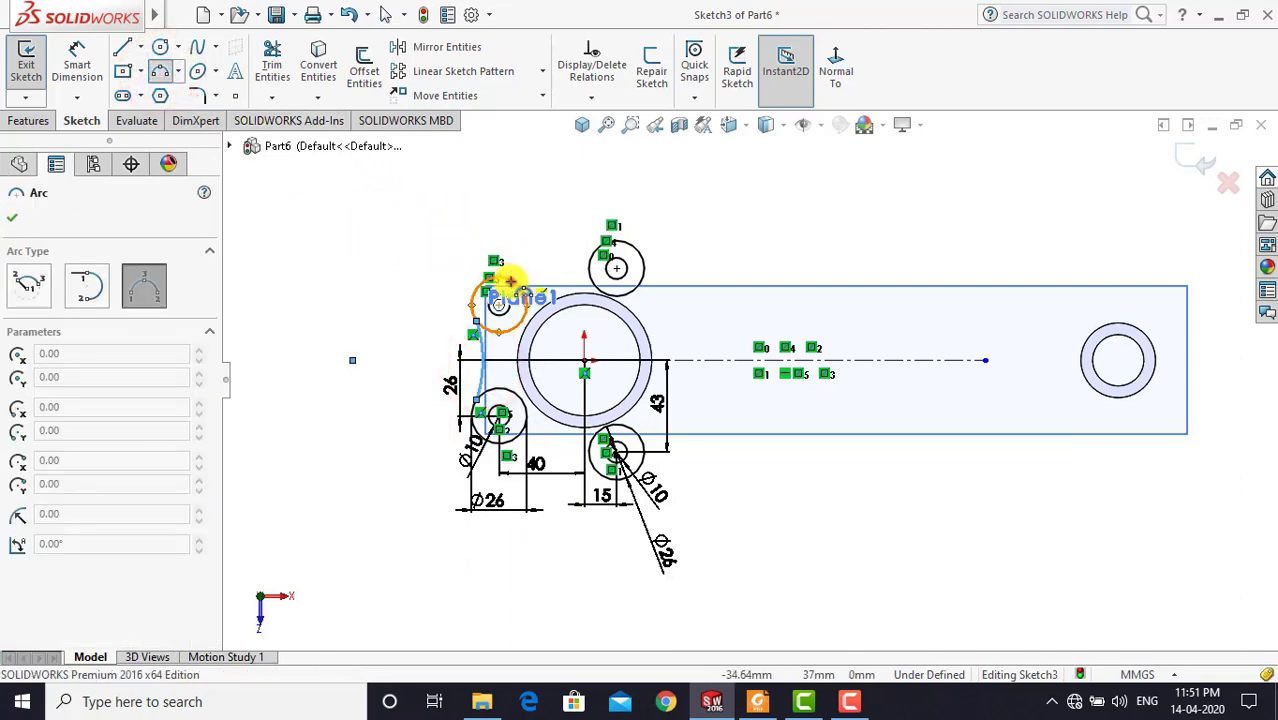
pyautogui.click(510, 281)
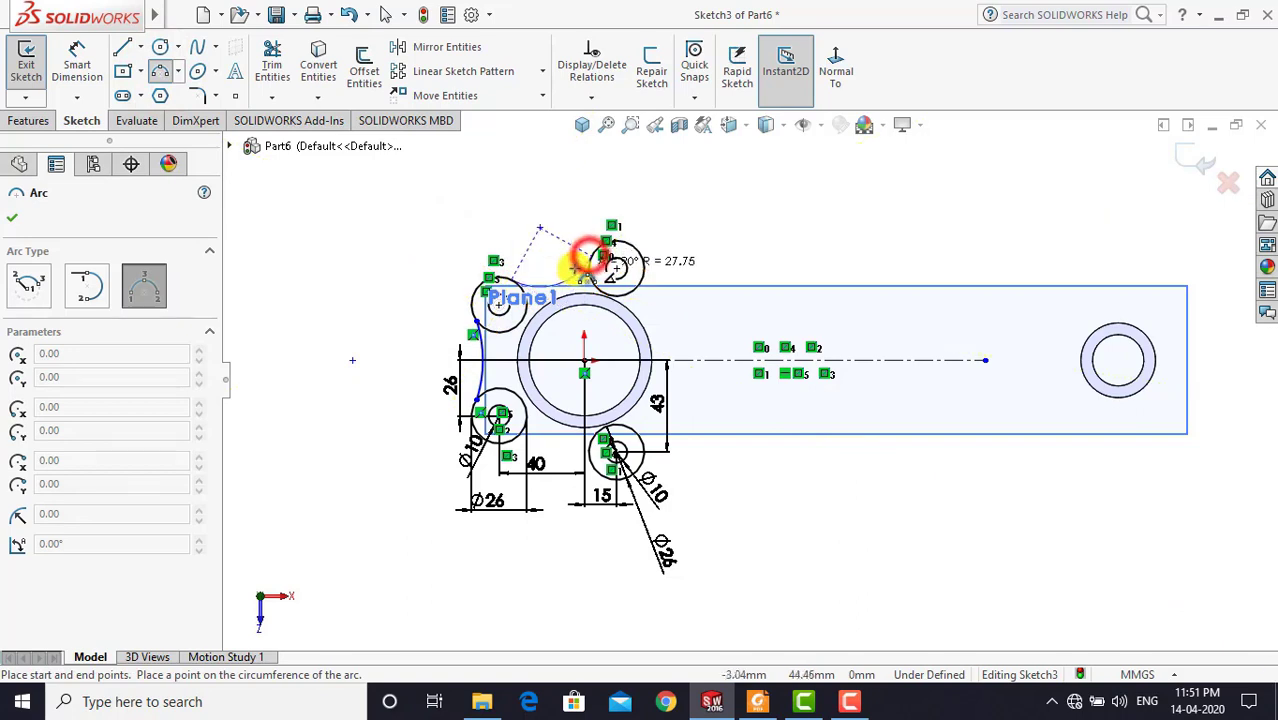
pyautogui.click(561, 265)
pyautogui.press('Escape')
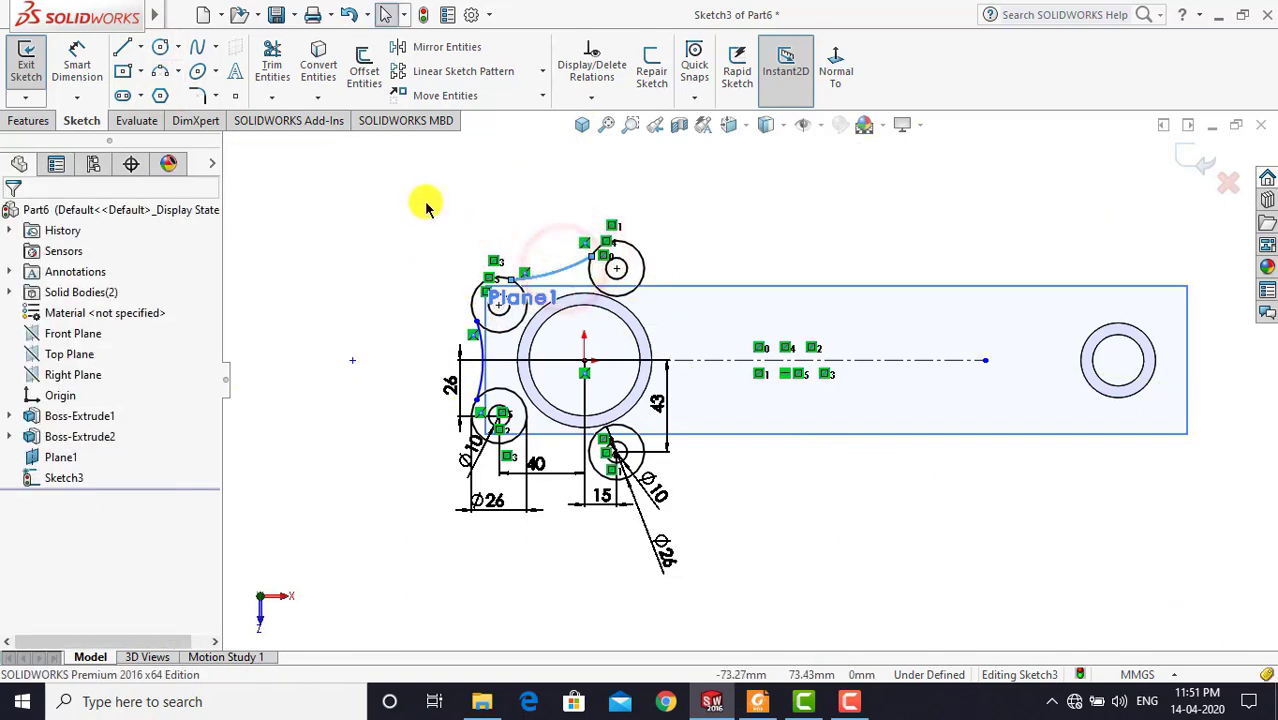
pyautogui.click(163, 72)
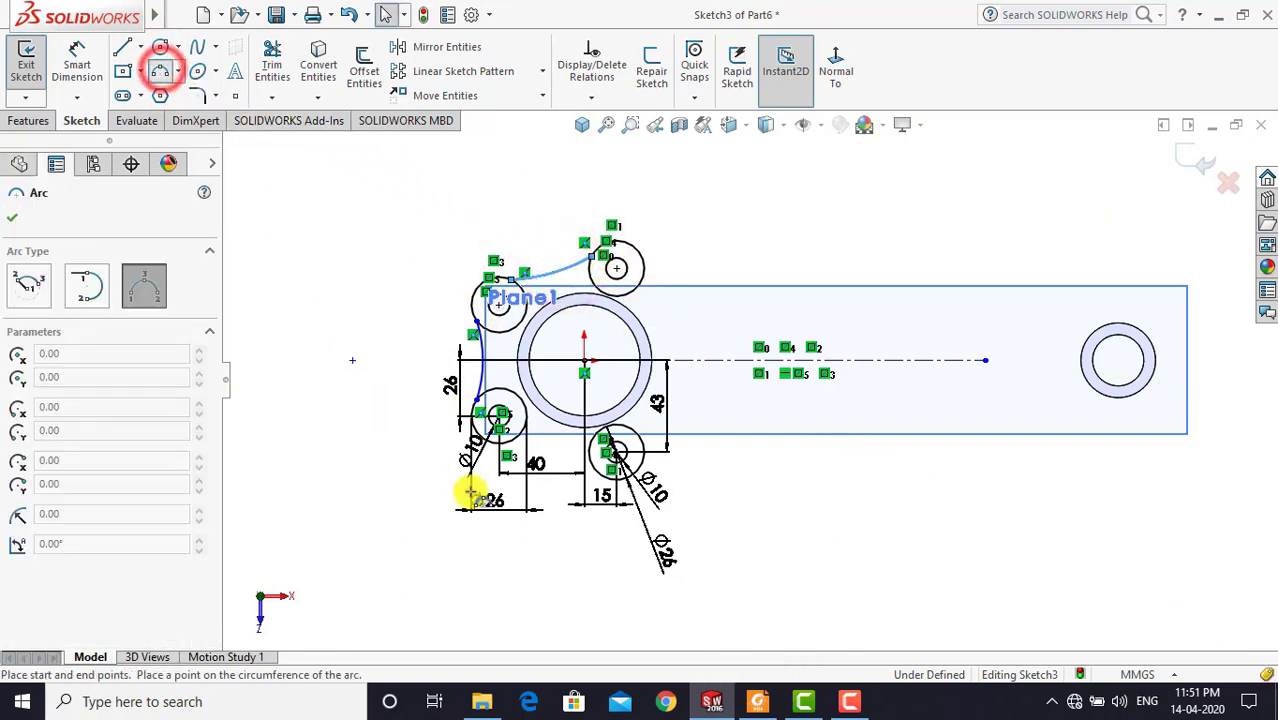
pyautogui.click(512, 440)
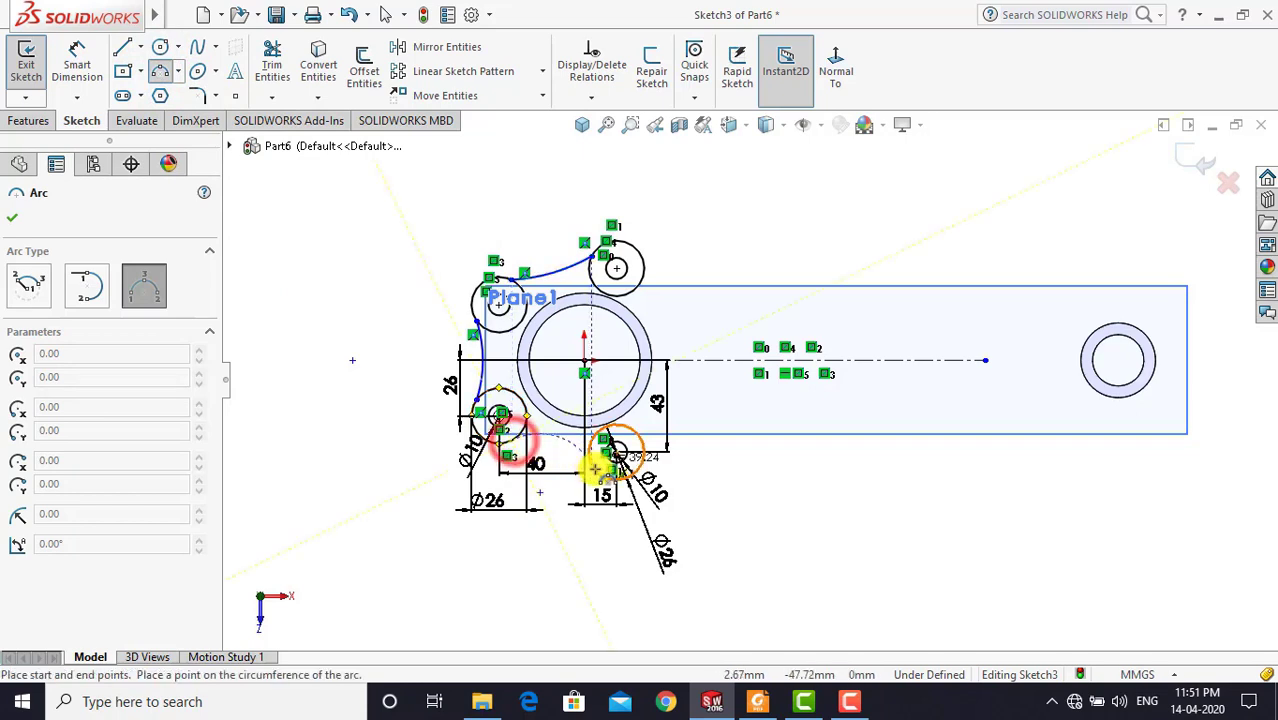
pyautogui.click(597, 475)
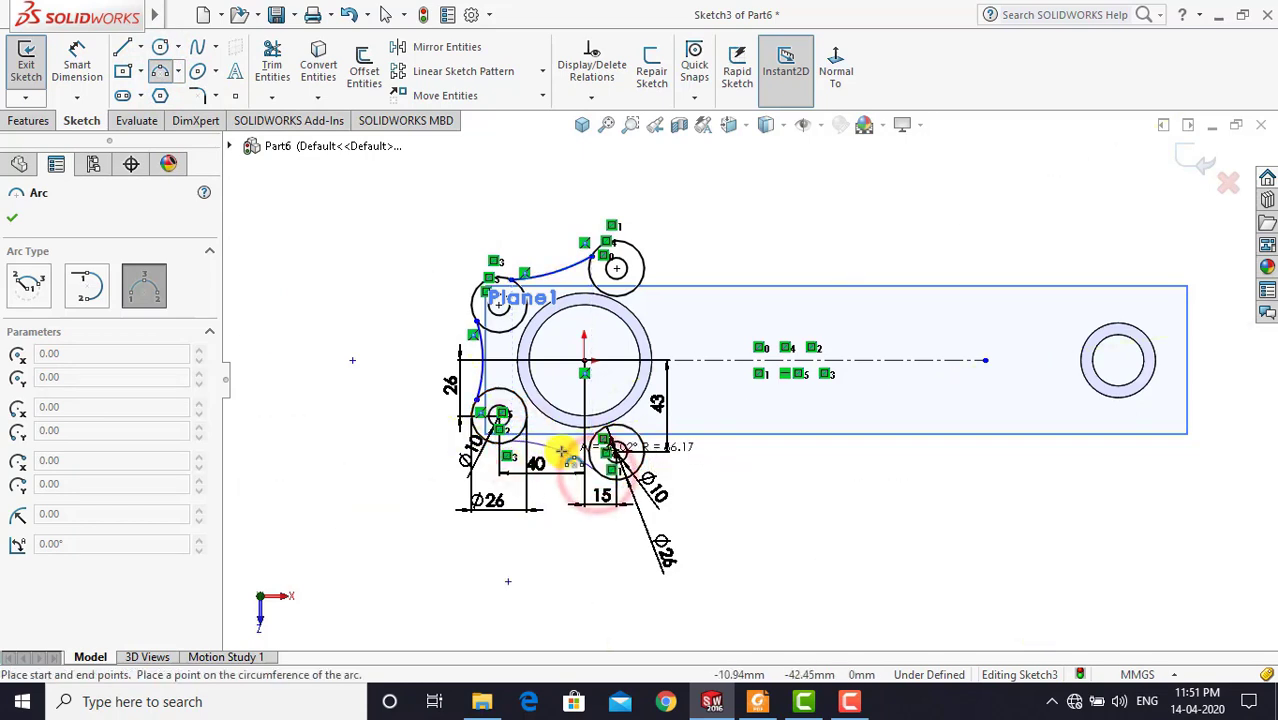
pyautogui.click(563, 452)
pyautogui.press('Escape')
# Make the upper arc tangent to the top-right and upper-left circles
pyautogui.scroll(-1, 565, 251)
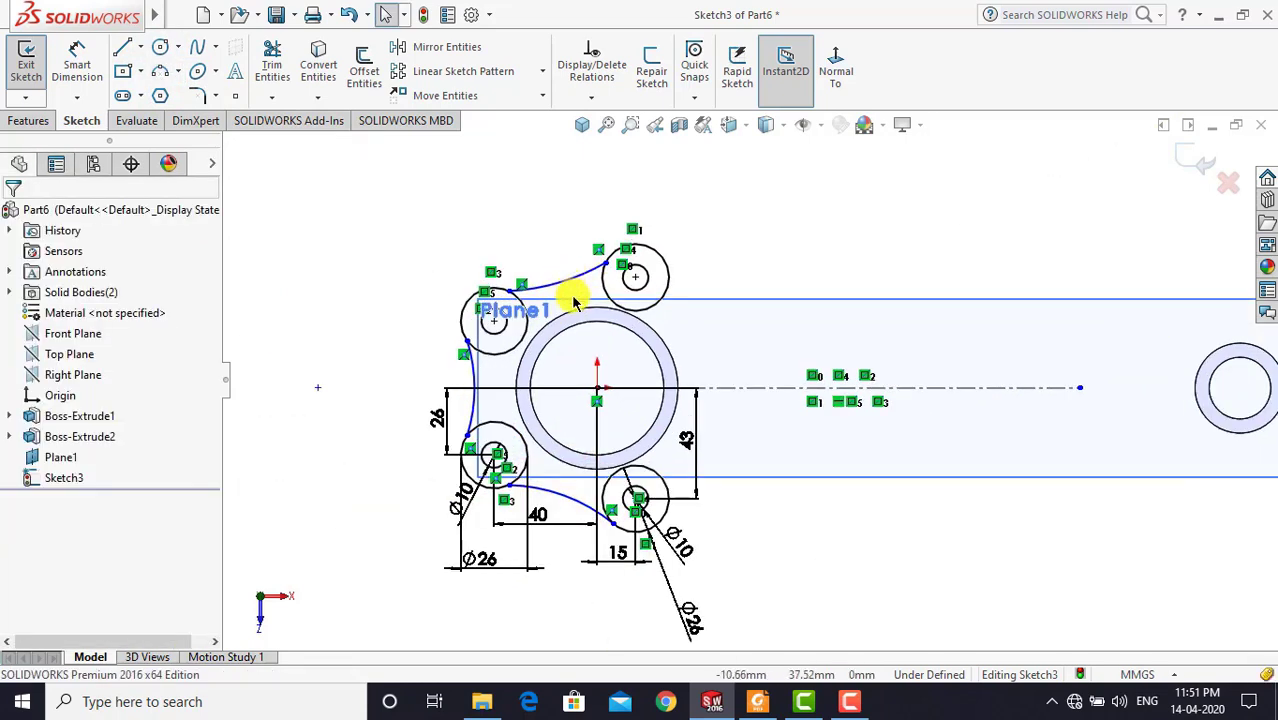
pyautogui.click(585, 279)
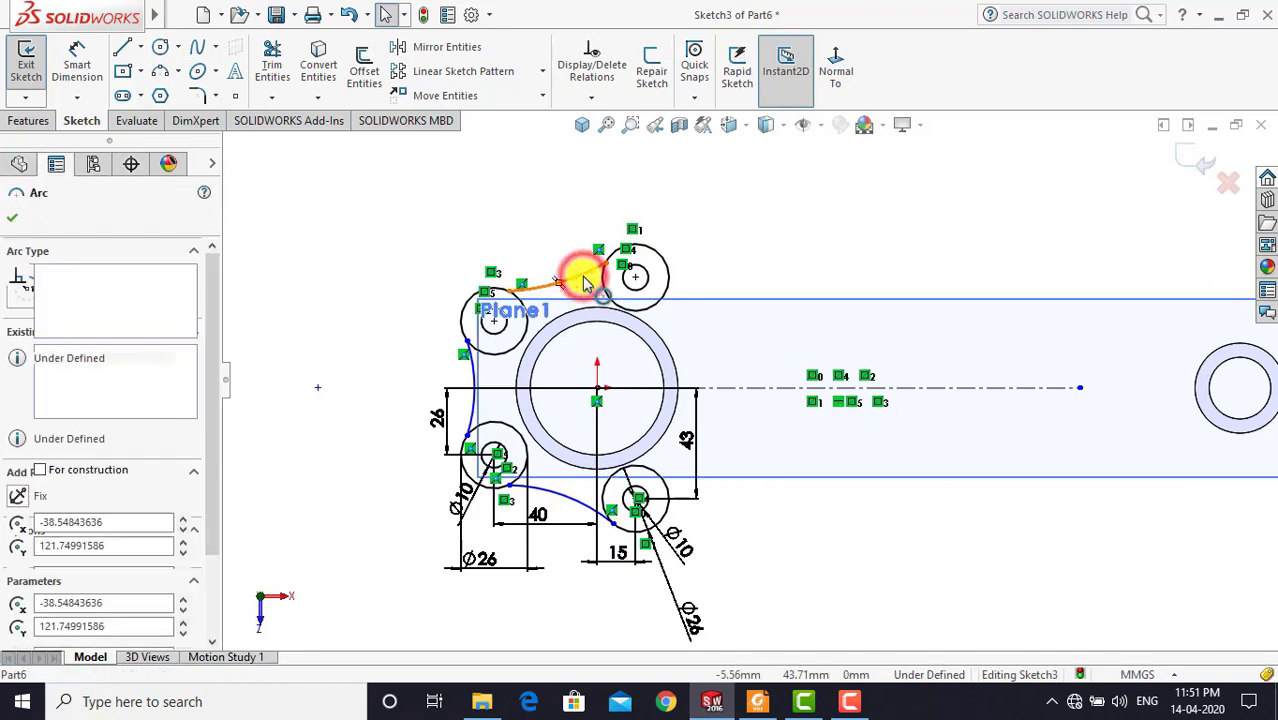
pyautogui.keyDown('ctrl'); pyautogui.click(658, 313); pyautogui.keyUp('ctrl')
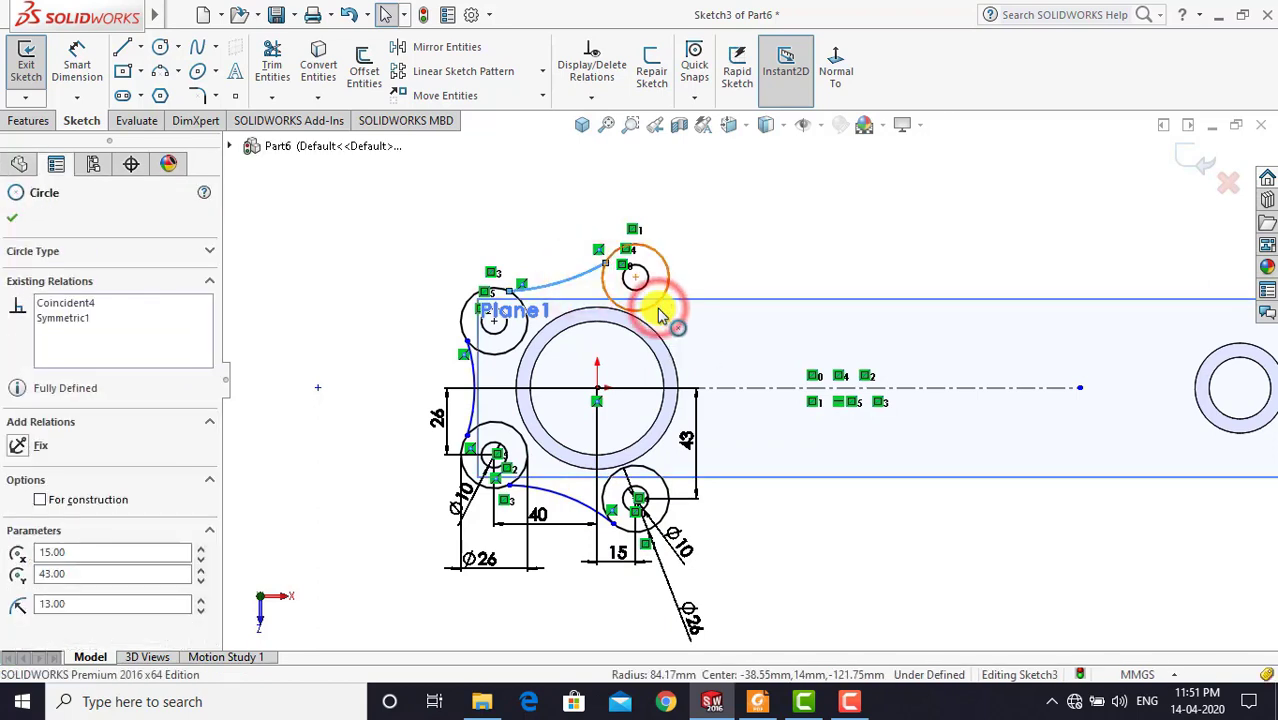
pyautogui.click(731, 232)
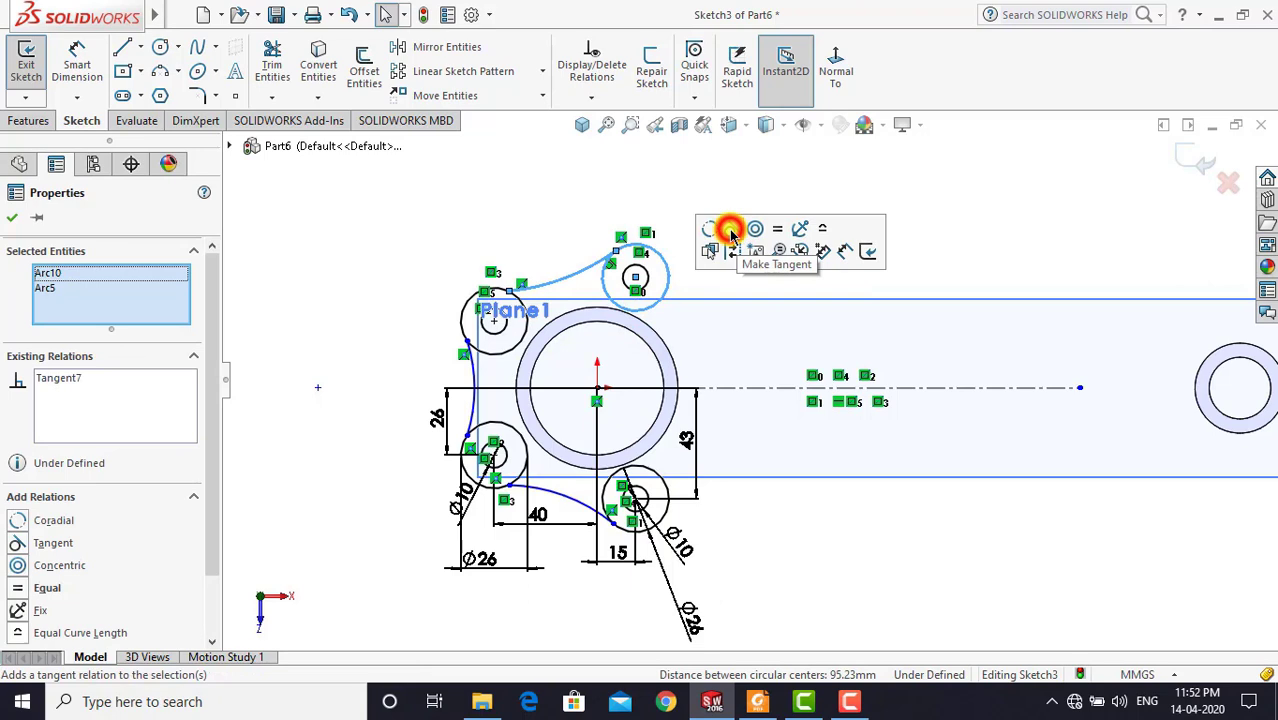
pyautogui.click(551, 194)
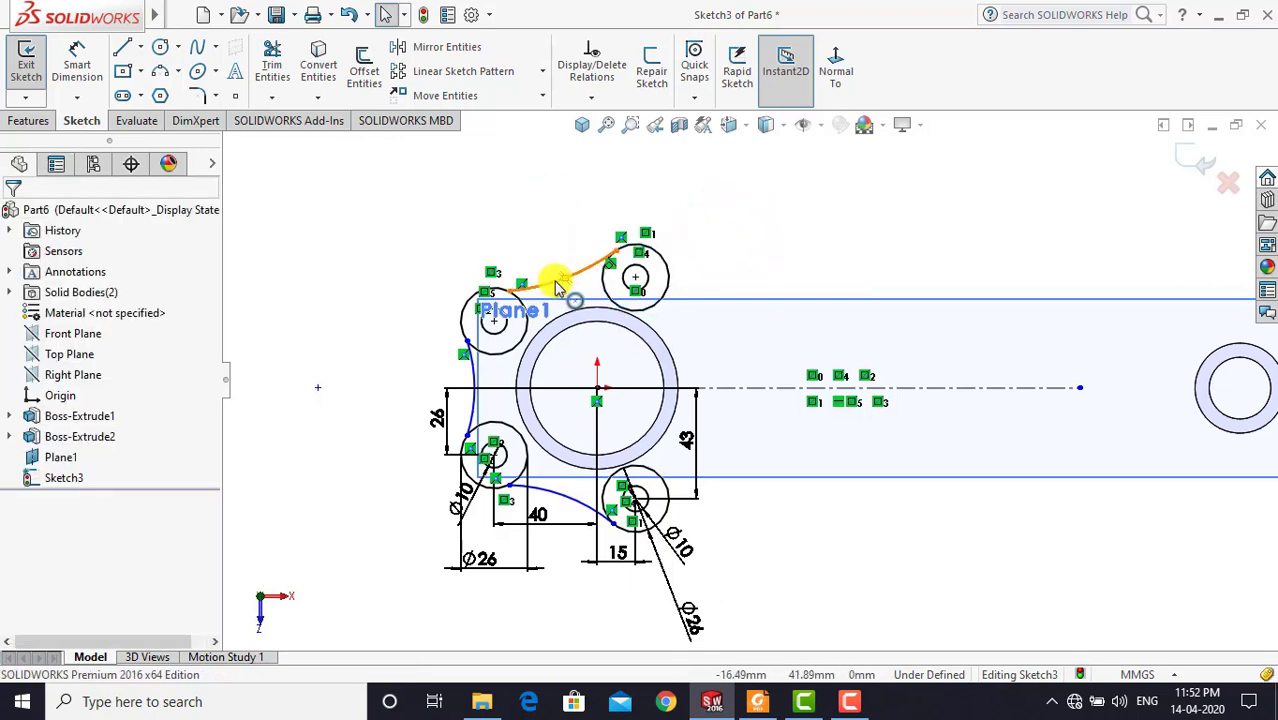
pyautogui.click(556, 281)
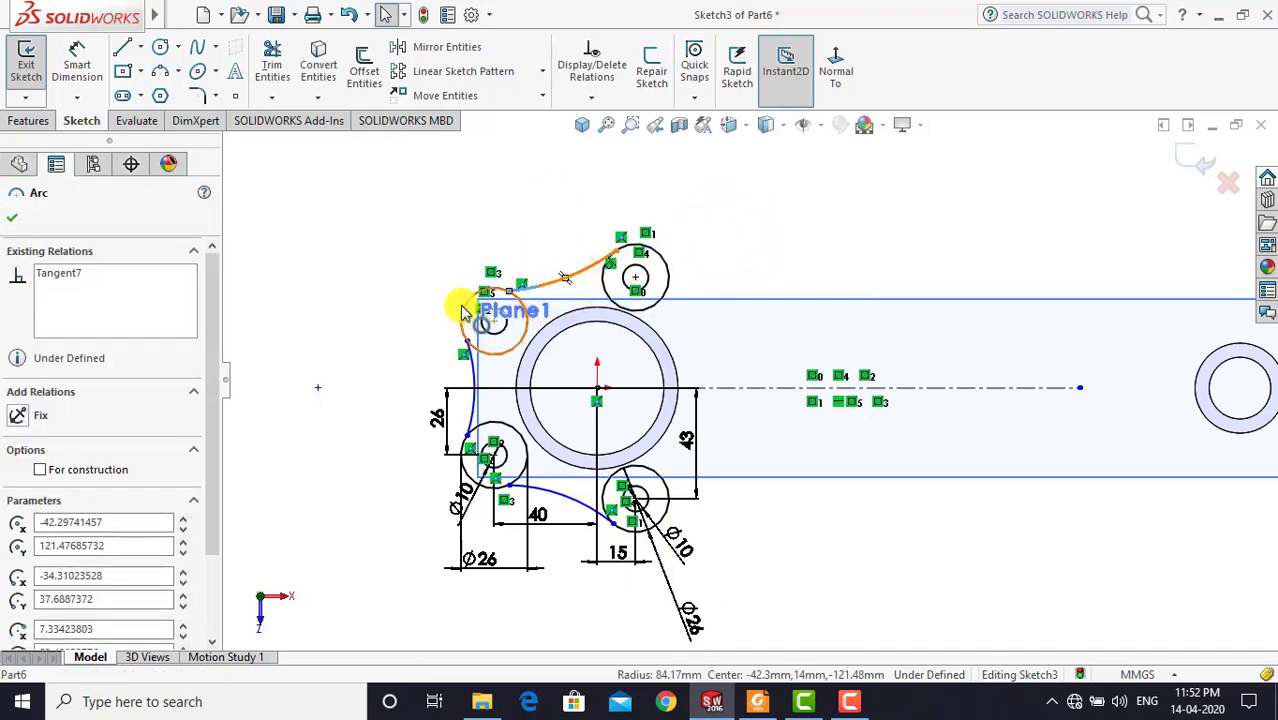
pyautogui.click(461, 310)
pyautogui.keyDown('ctrl'); pyautogui.click(465, 304); pyautogui.keyUp('ctrl')
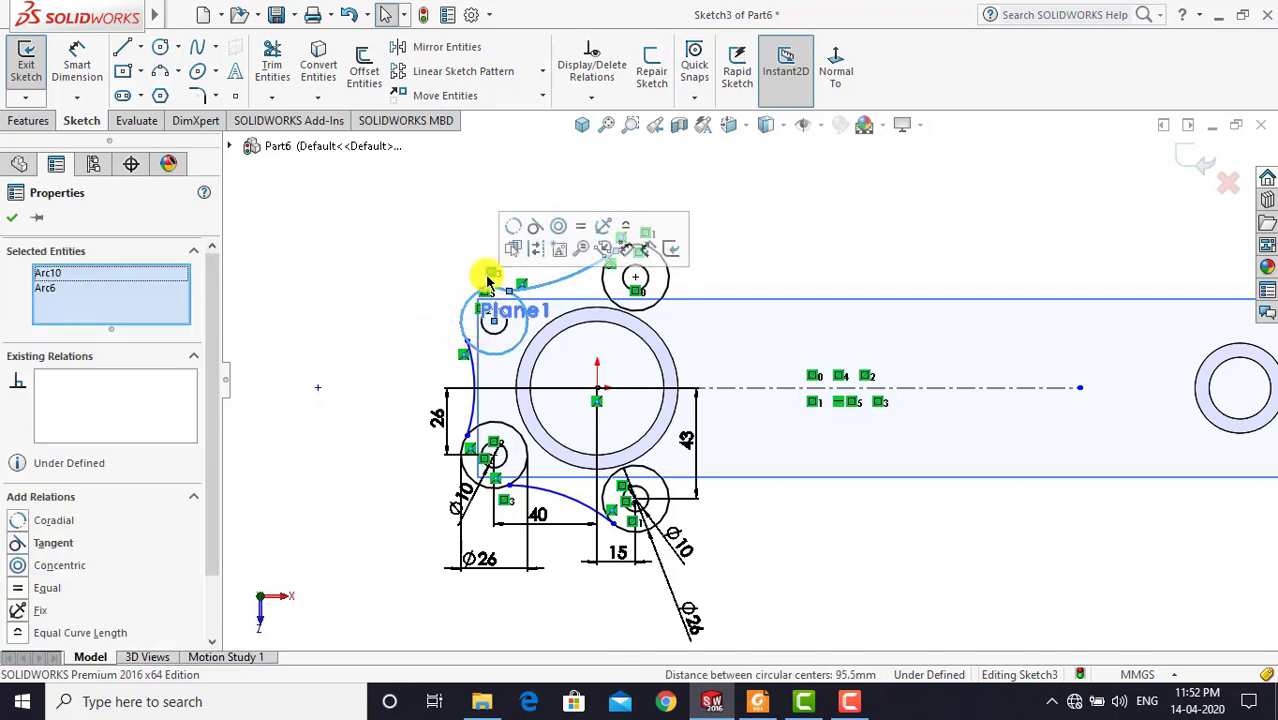
pyautogui.click(528, 228)
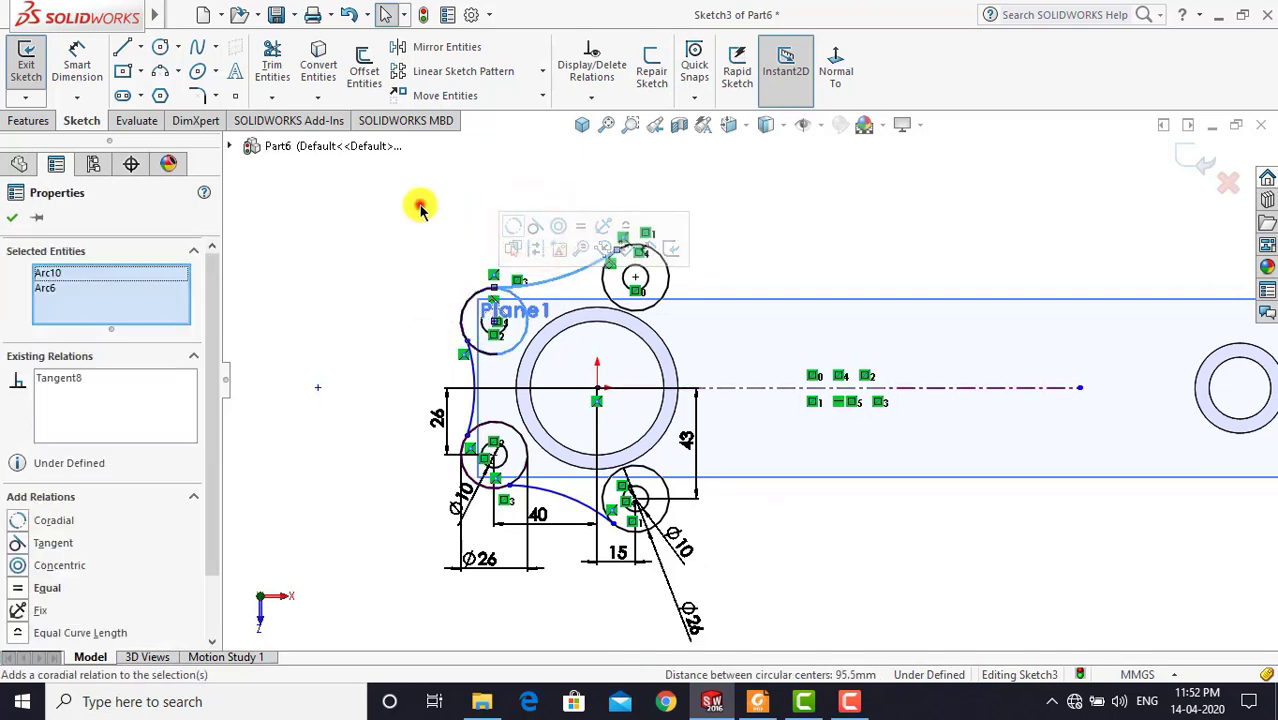
pyautogui.click(420, 207)
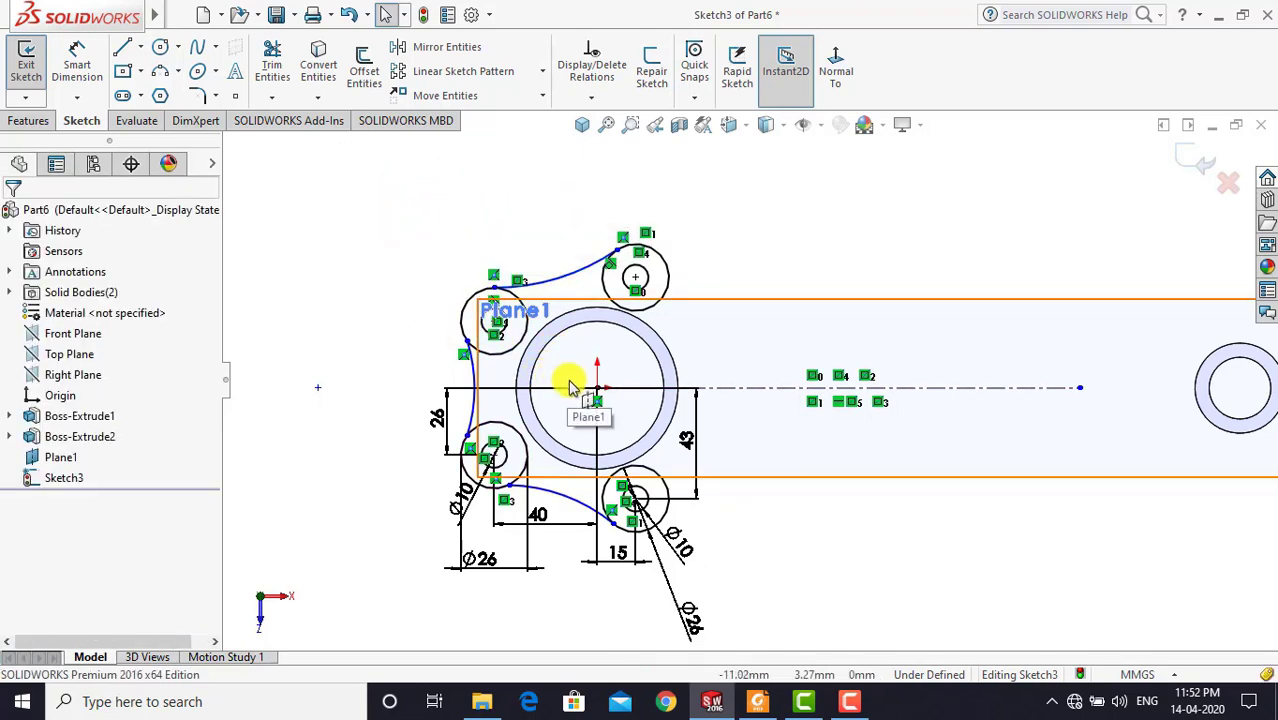
# Make the left arc tangent to the upper-left and lower-left circles
pyautogui.scroll(-2, 522, 385)
pyautogui.click(465, 374)
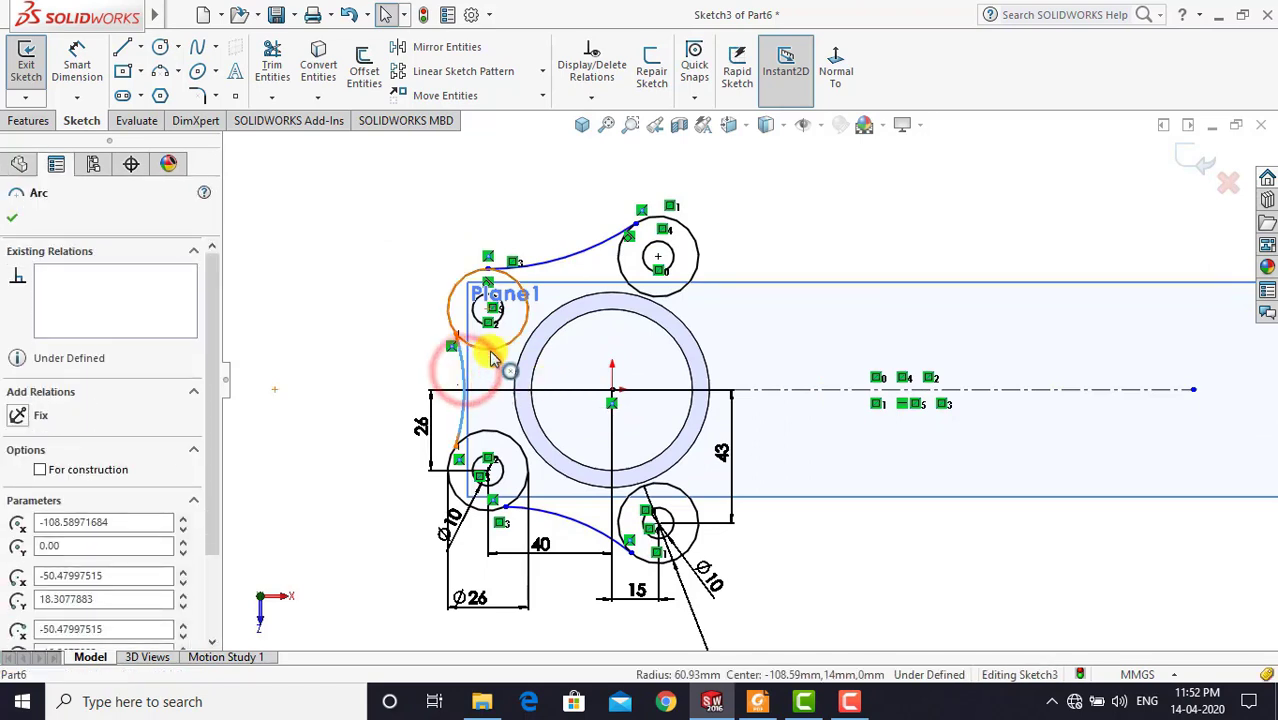
pyautogui.click(490, 352)
pyautogui.keyDown('ctrl'); pyautogui.click(458, 335); pyautogui.keyUp('ctrl')
pyautogui.click(560, 268)
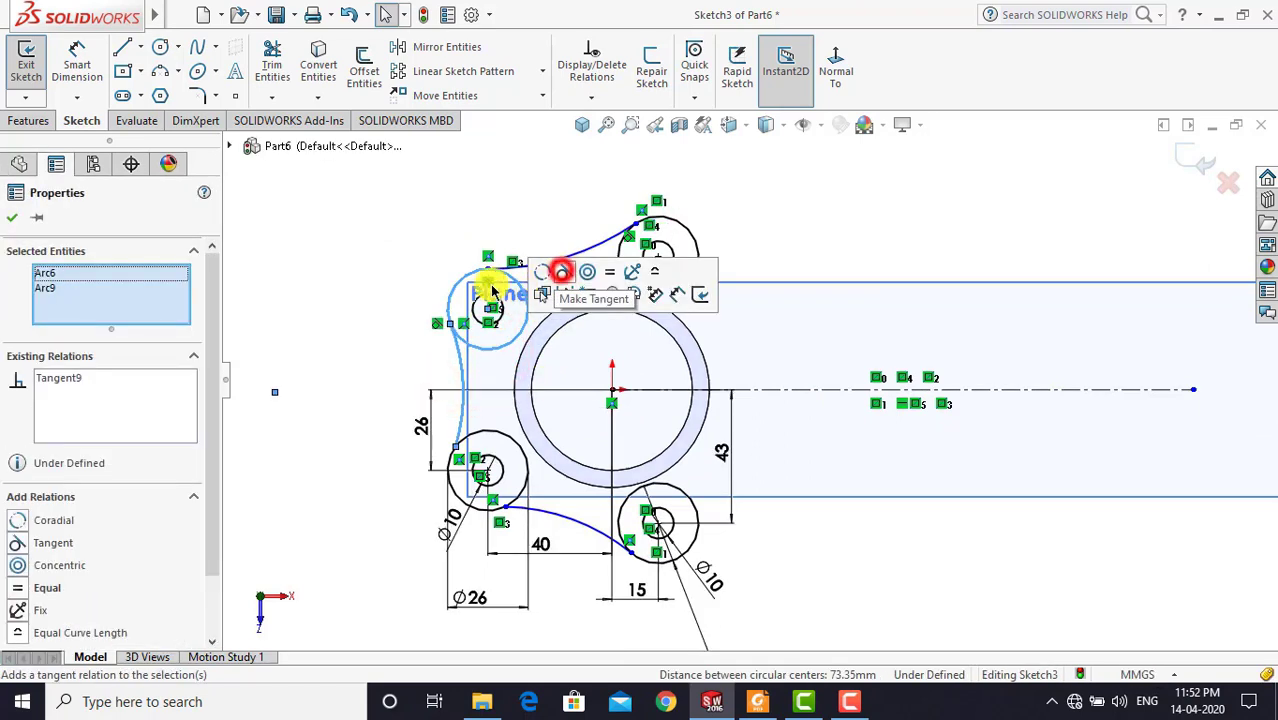
pyautogui.click(362, 281)
pyautogui.click(463, 364)
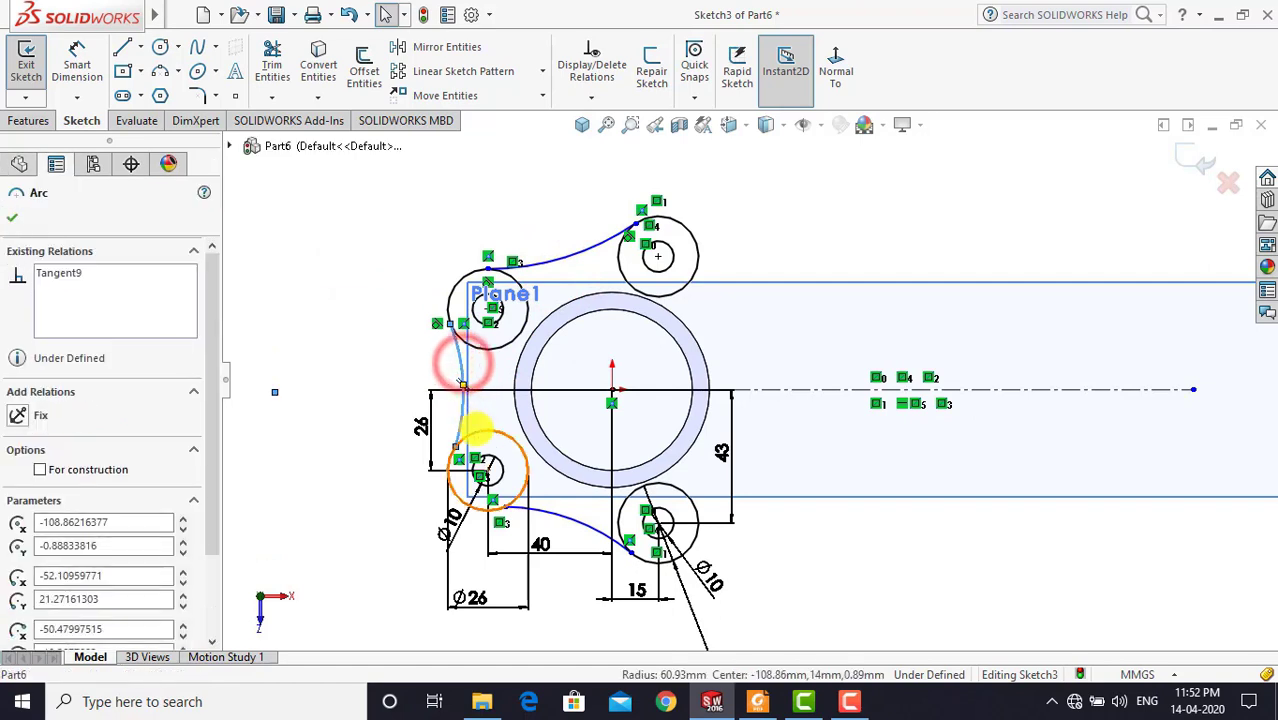
pyautogui.click(478, 432)
pyautogui.keyDown('ctrl'); pyautogui.click(462, 410); pyautogui.keyUp('ctrl')
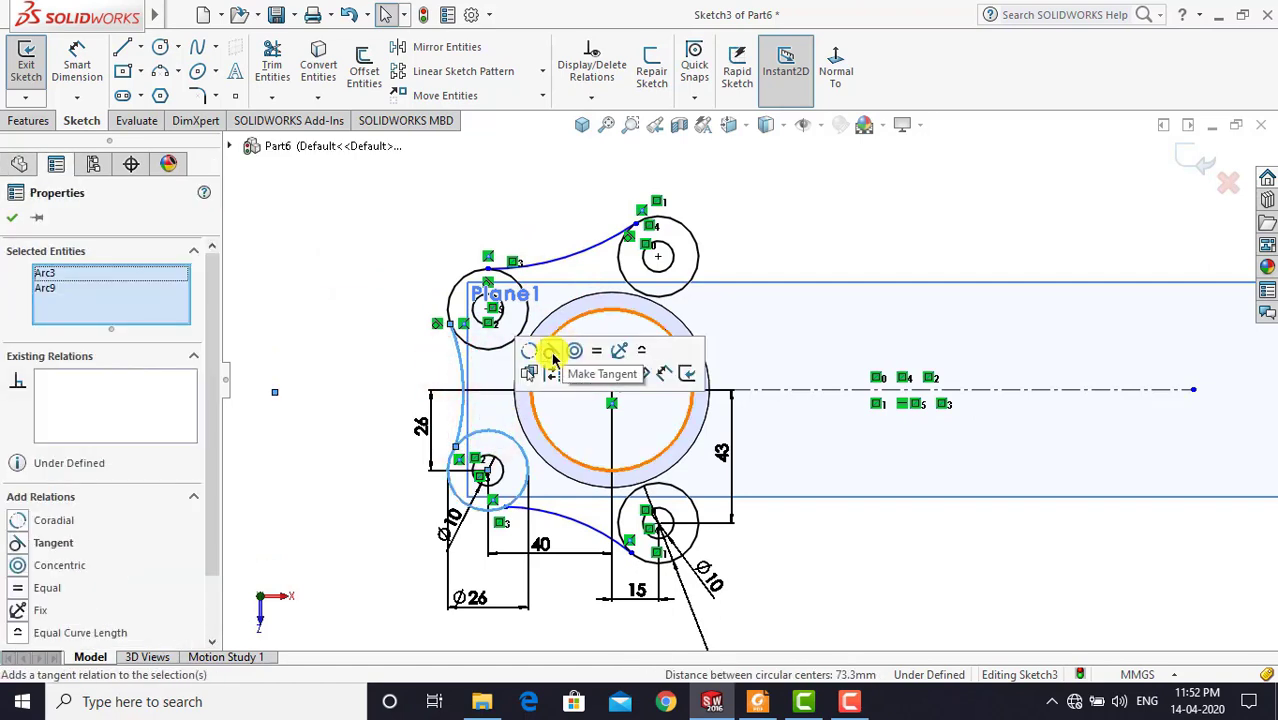
pyautogui.click(552, 350)
pyautogui.click(338, 374)
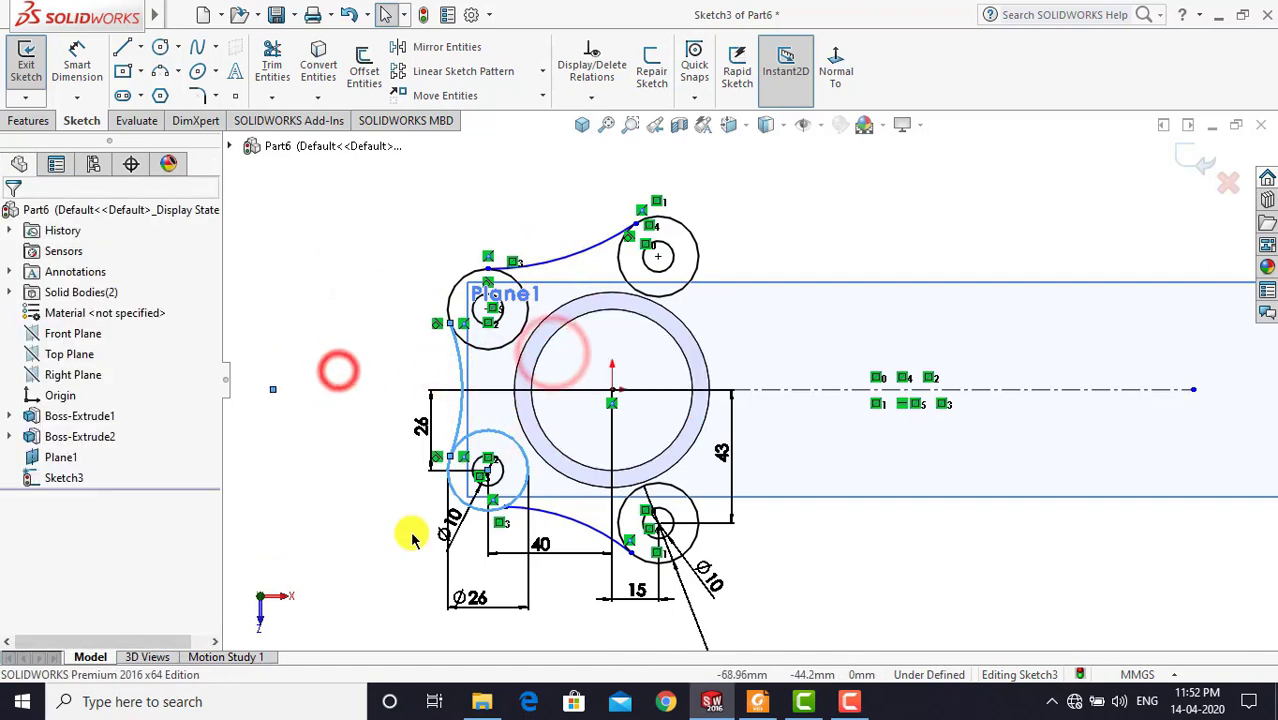
# Make the bottom arc tangent to the lower-left and bottom circles
pyautogui.click(549, 520)
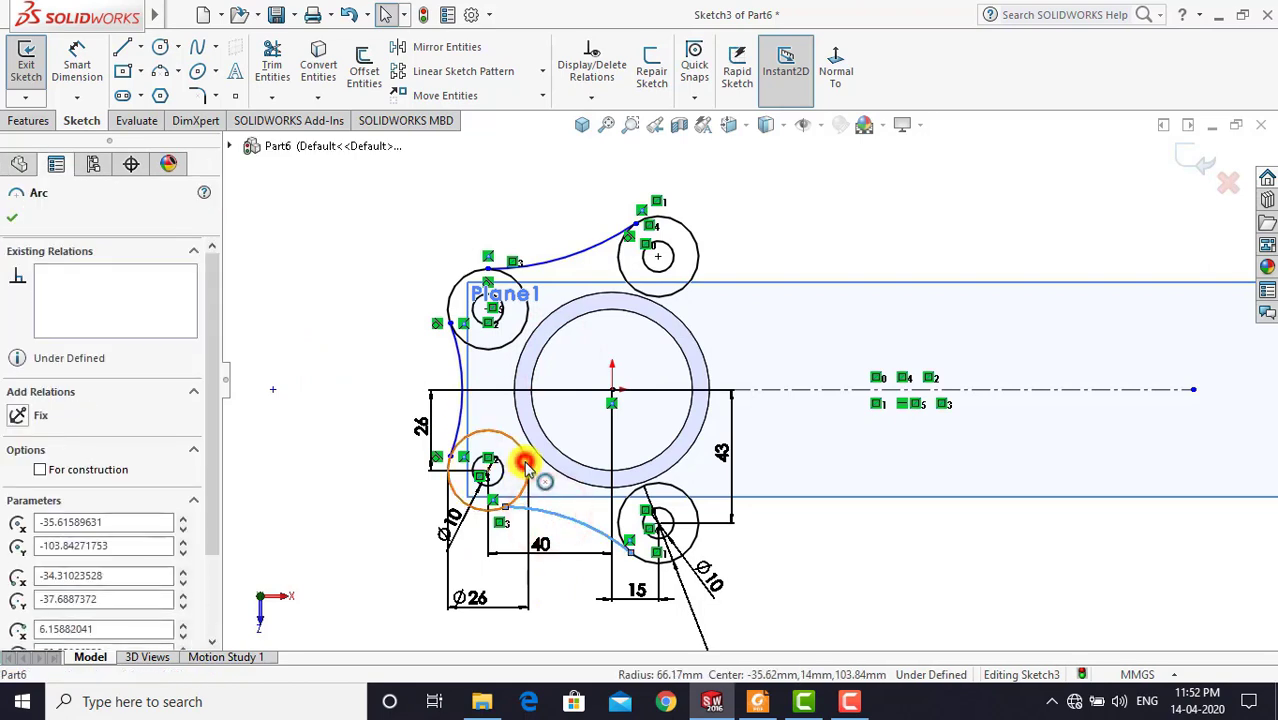
pyautogui.click(525, 465)
pyautogui.keyDown('ctrl'); pyautogui.click(550, 430); pyautogui.keyUp('ctrl')
pyautogui.click(593, 384)
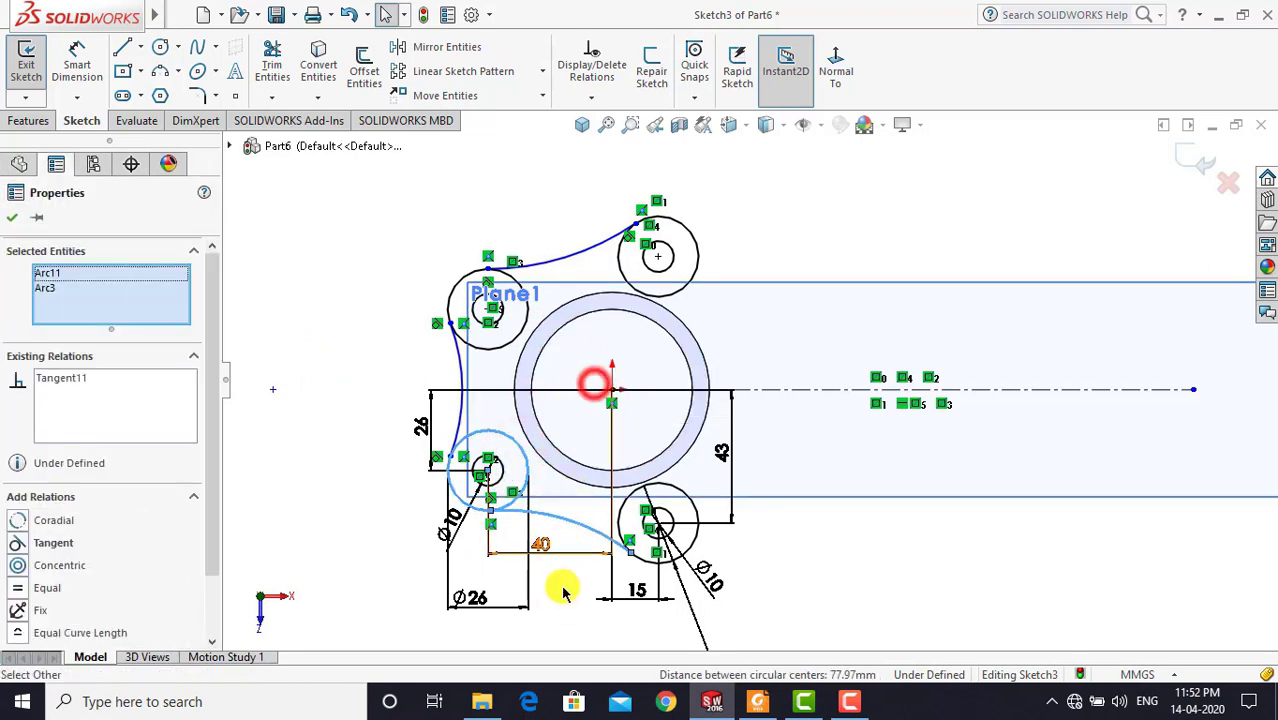
pyautogui.click(562, 594)
pyautogui.click(600, 532)
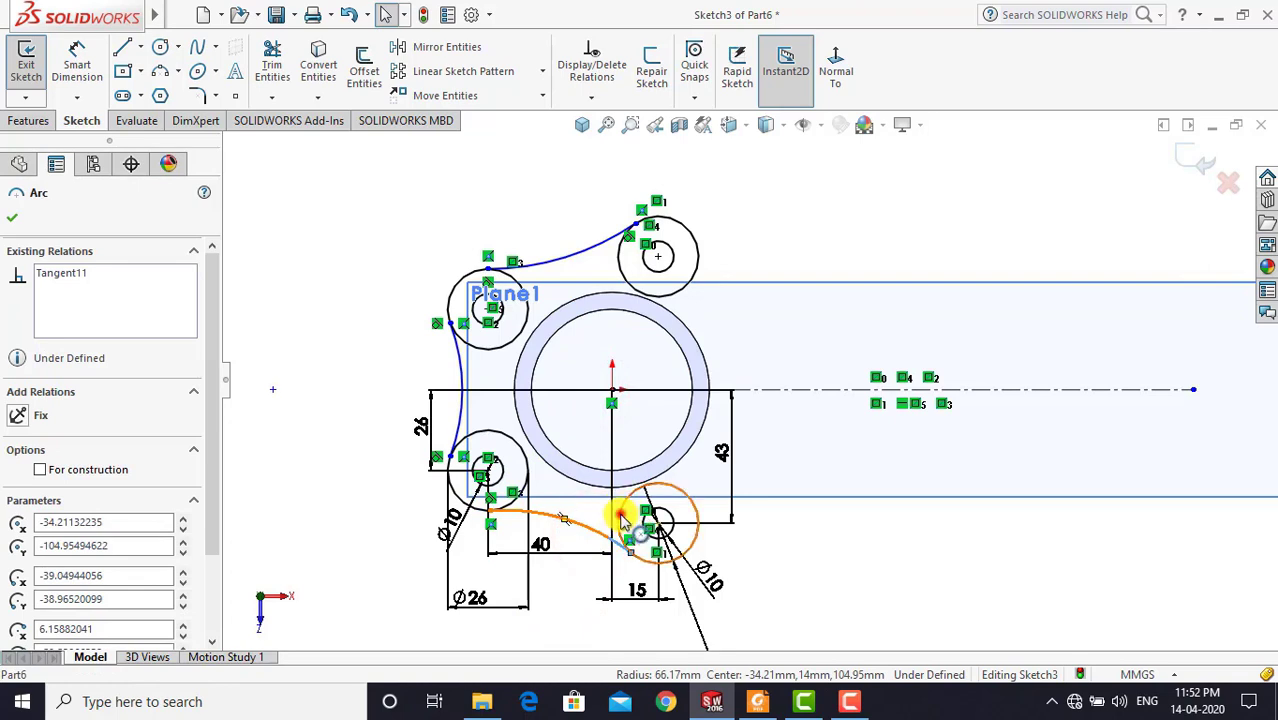
pyautogui.click(620, 518)
pyautogui.keyDown('ctrl'); pyautogui.click(618, 514); pyautogui.keyUp('ctrl')
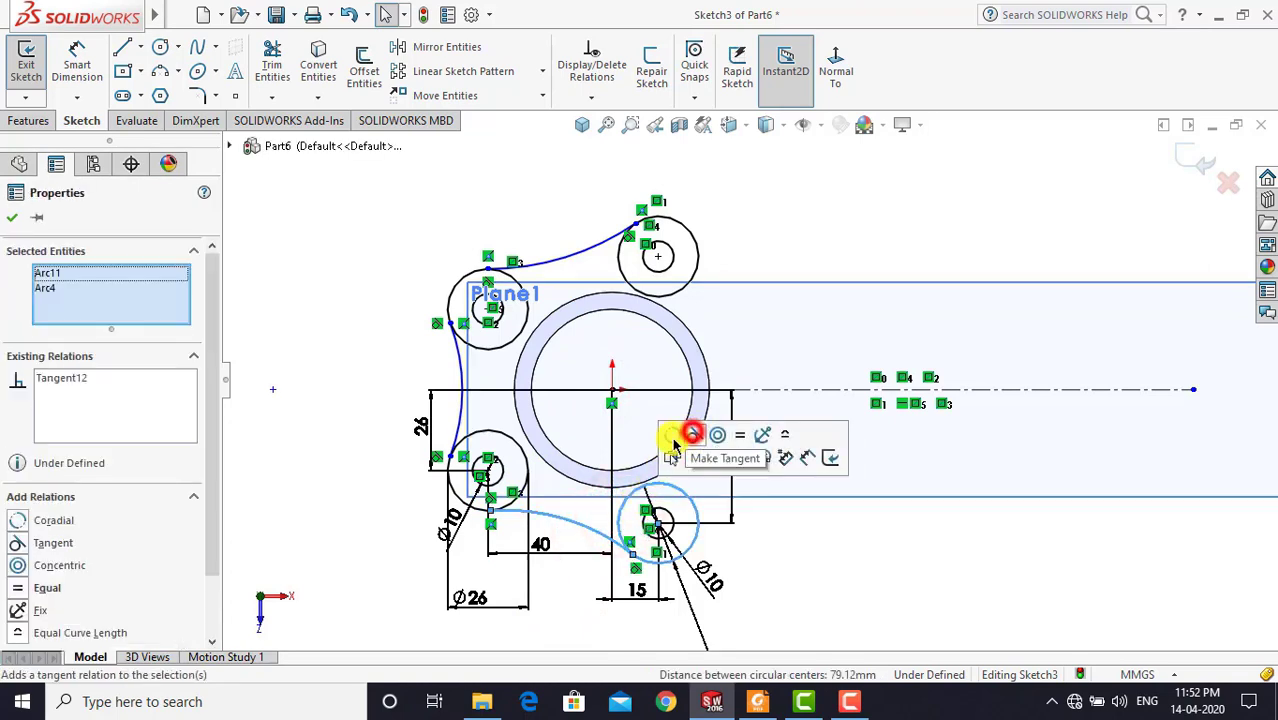
pyautogui.click(336, 356)
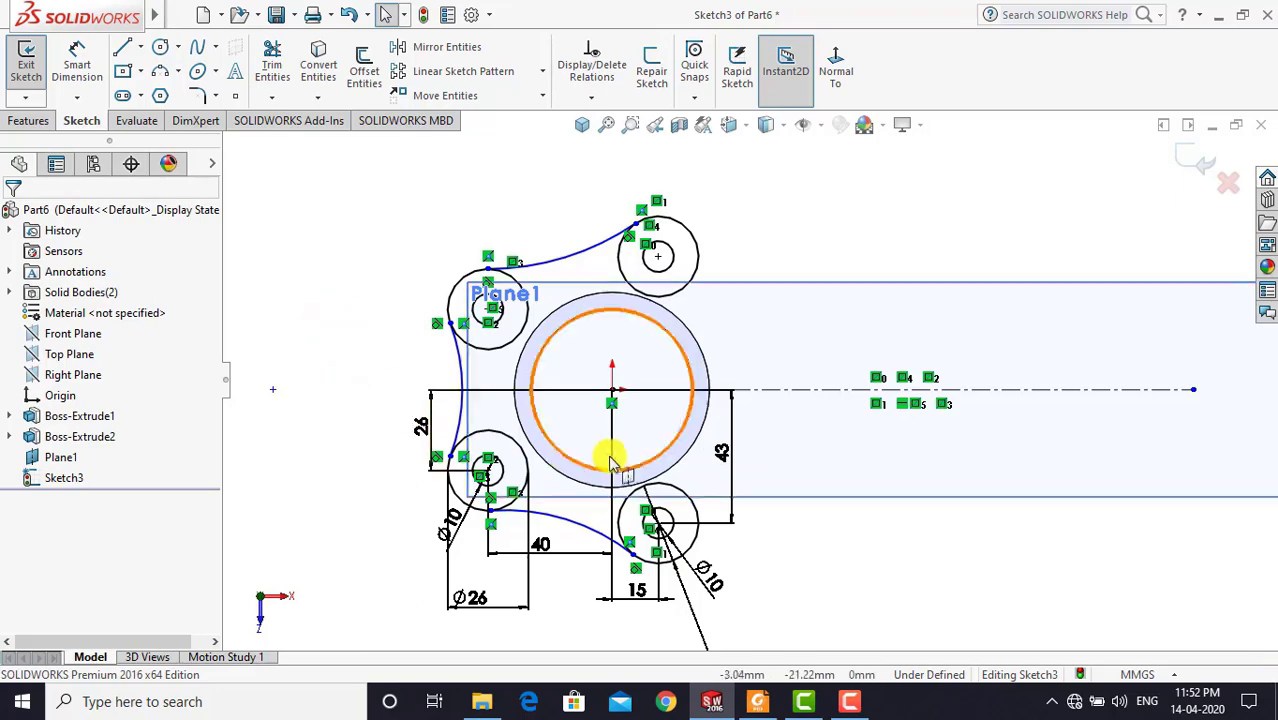
# Compare the sketch against the rod's PDF reference drawing
pyautogui.scroll(1, 614, 457)
pyautogui.scroll(-1, 782, 440)
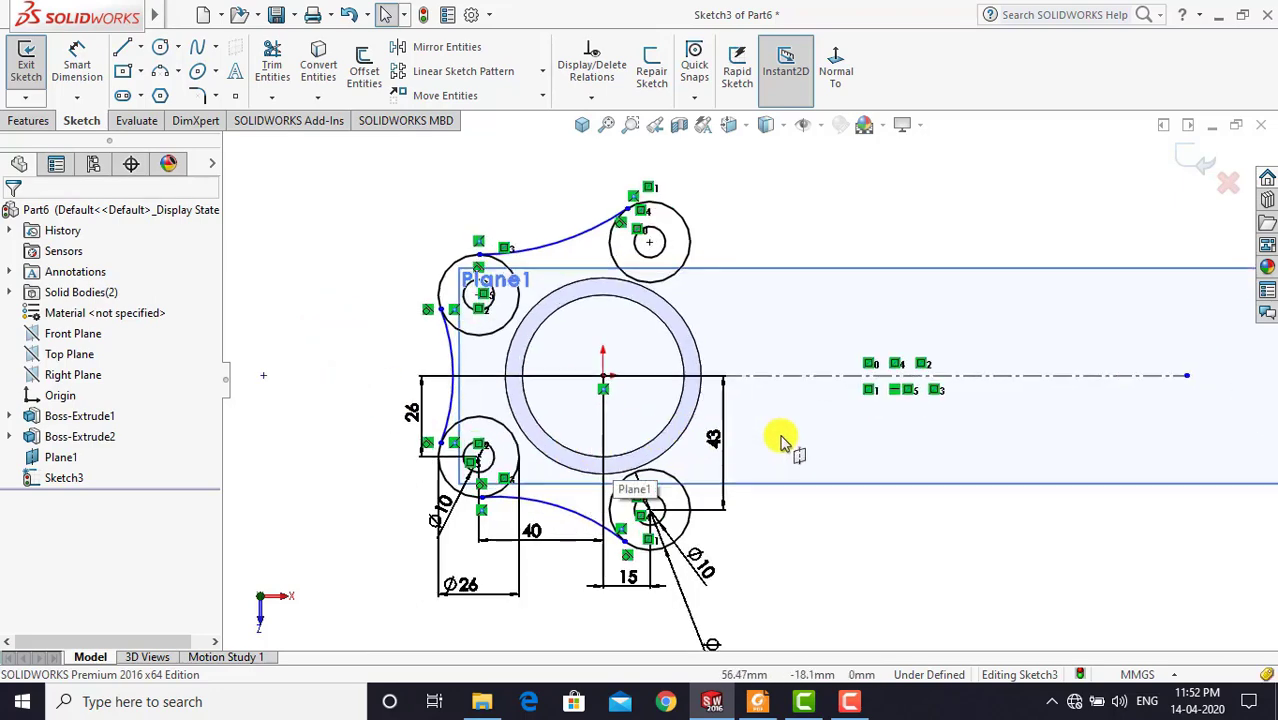
pyautogui.click(759, 708)
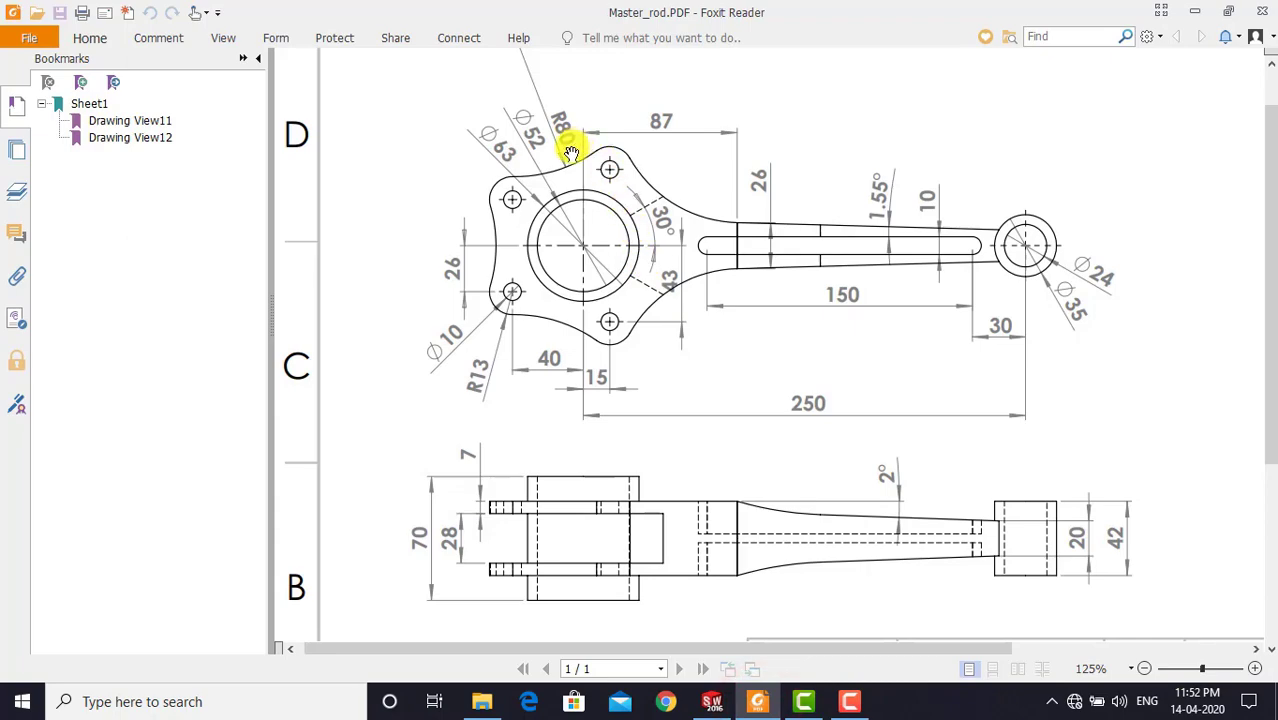
pyautogui.click(712, 701)
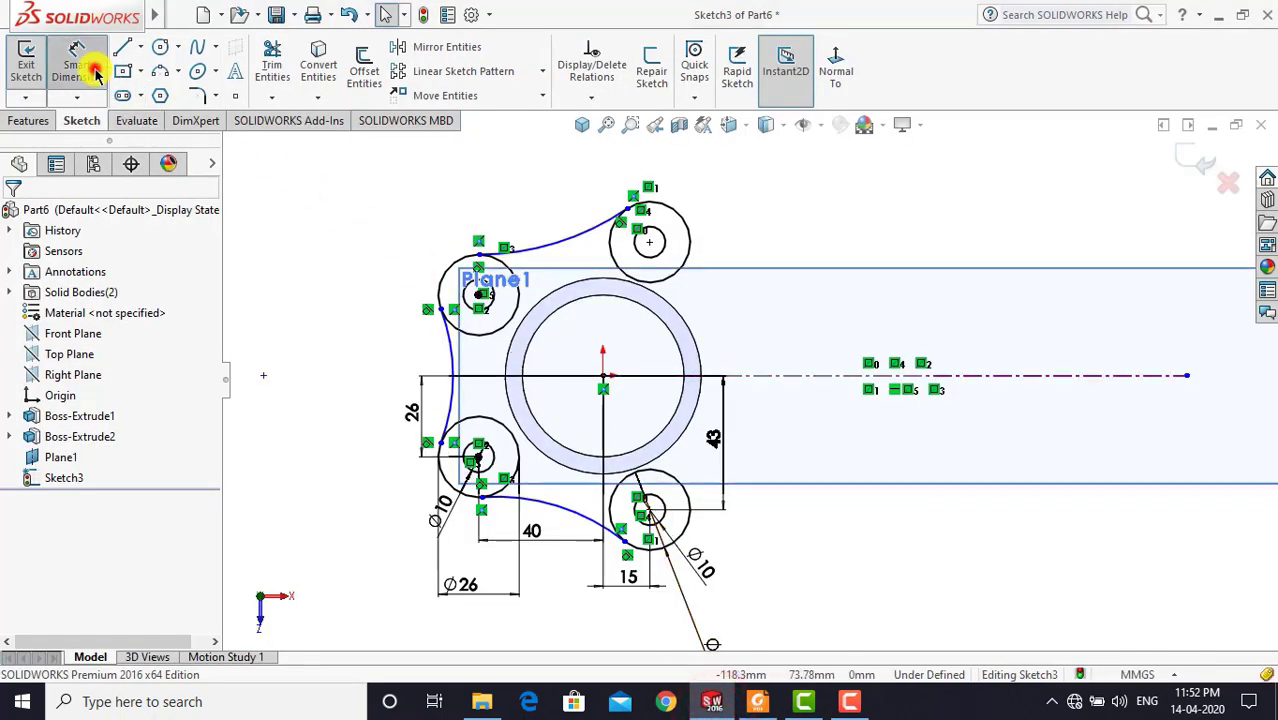
# Dimension the top arc's radius to 80 mm
pyautogui.click(537, 248)
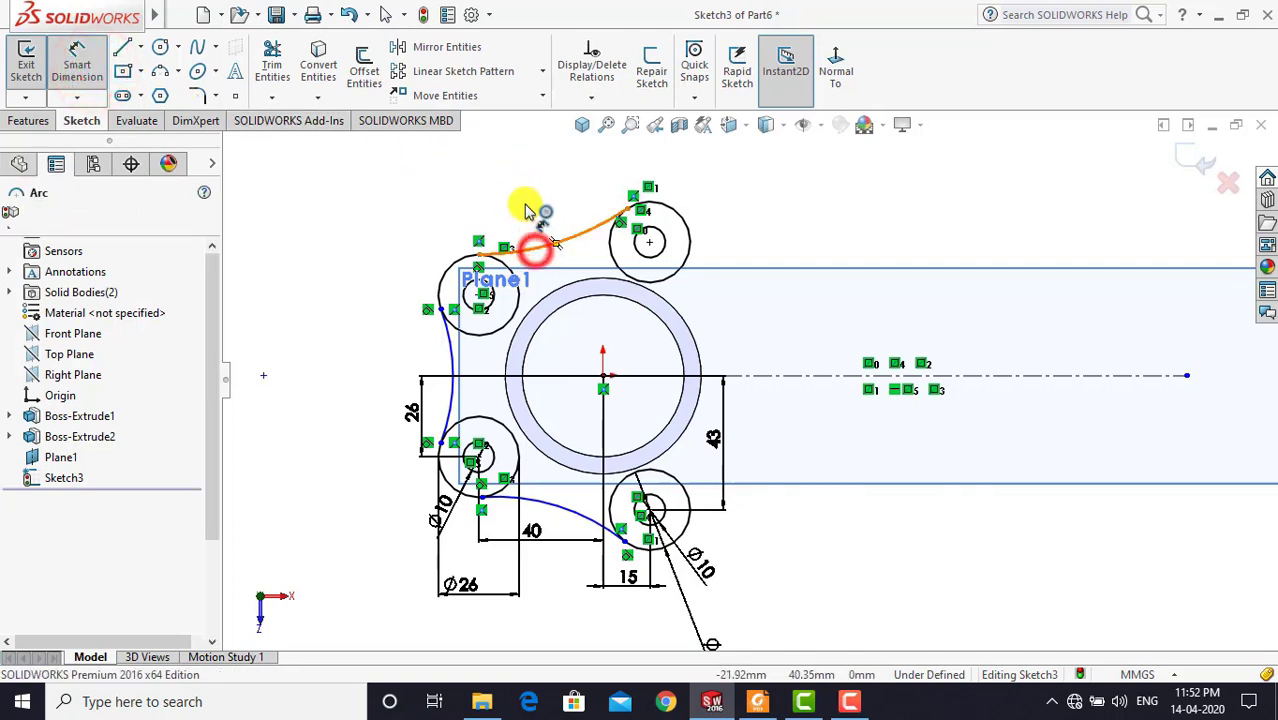
pyautogui.press('d')
pyautogui.click(523, 203)
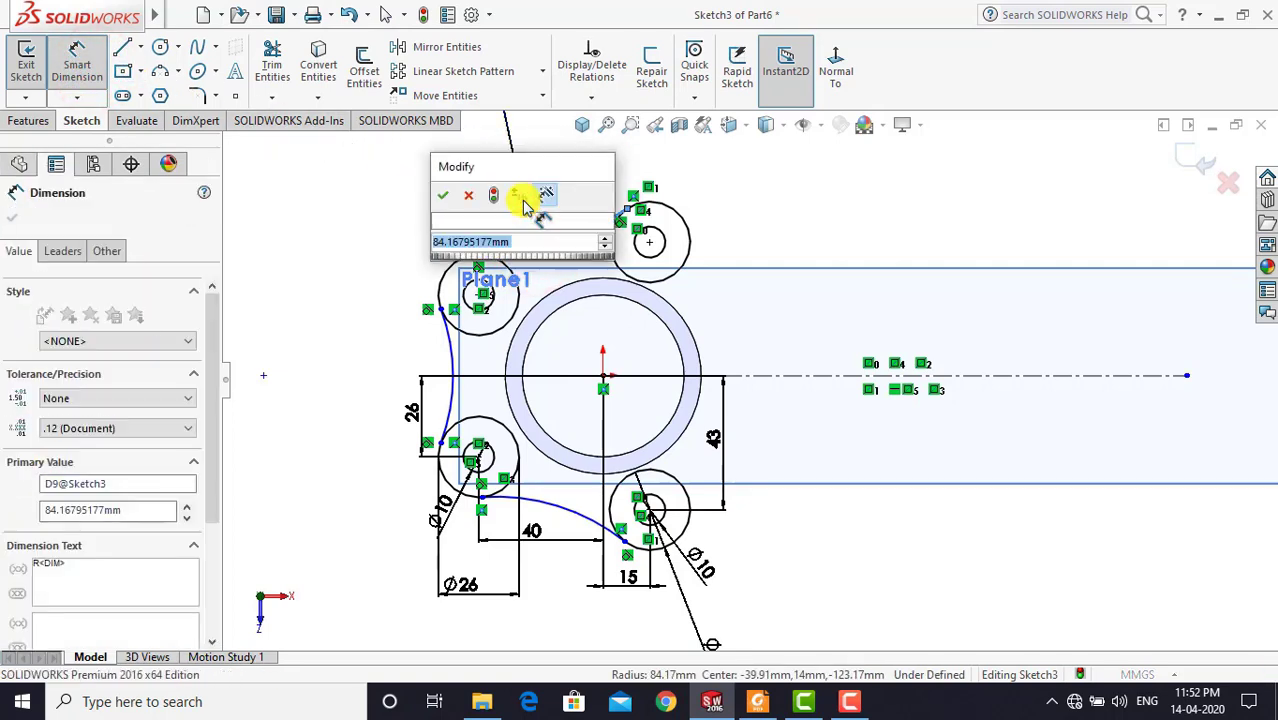
pyautogui.write('80')
pyautogui.press('Return')
pyautogui.click(427, 208)
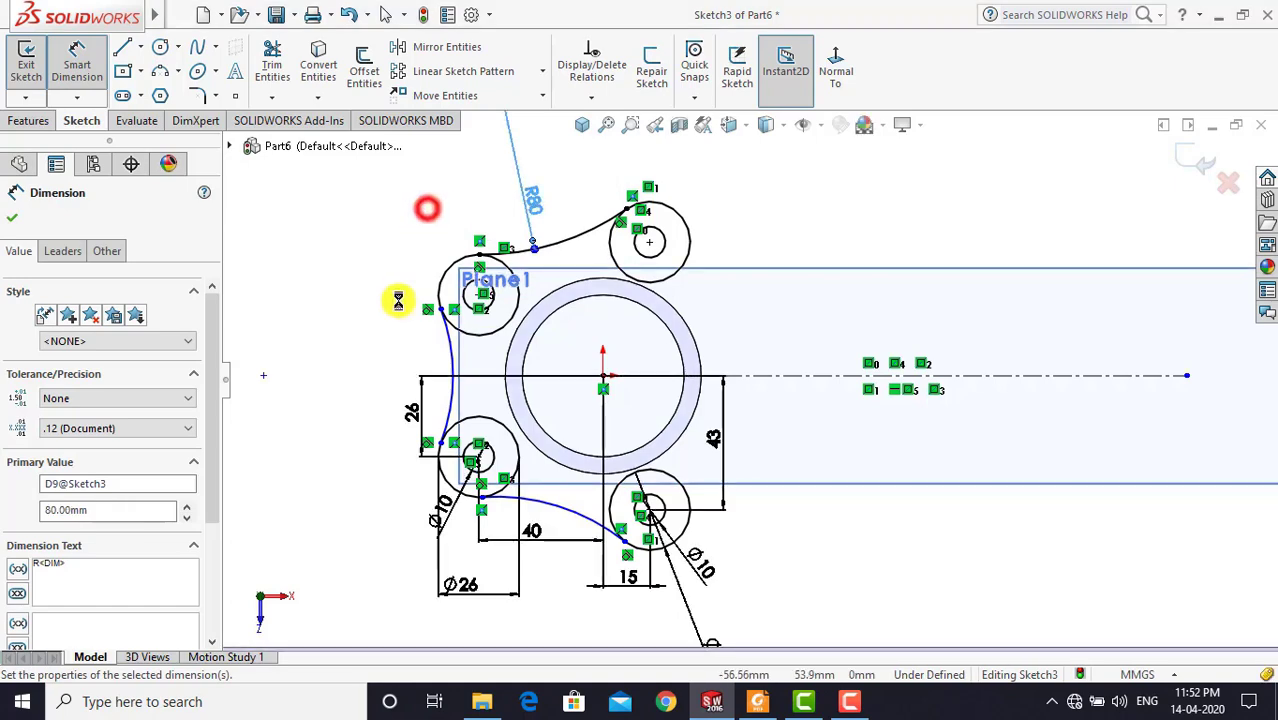
# Dimension the left and lower arc radii, entering 60 for each, then recentre the view
pyautogui.click(445, 342)
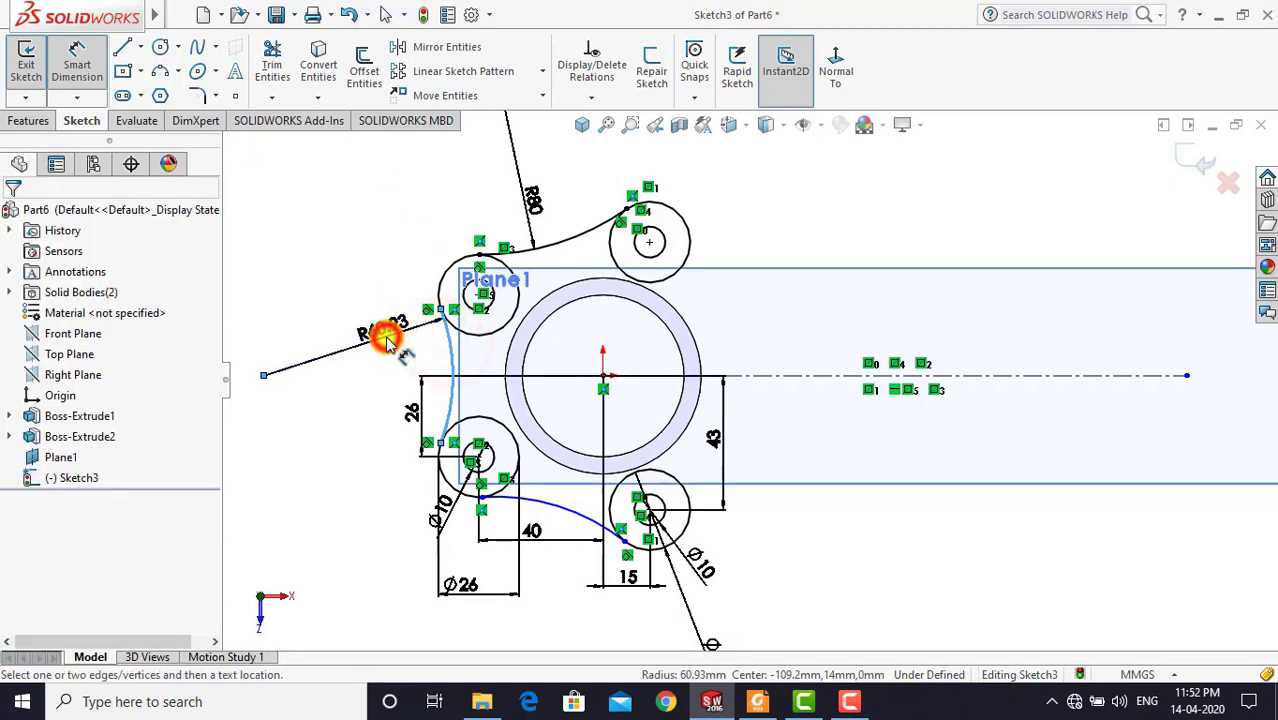
pyautogui.click(386, 340)
pyautogui.write('60.92550527mm')
pyautogui.press('Return')
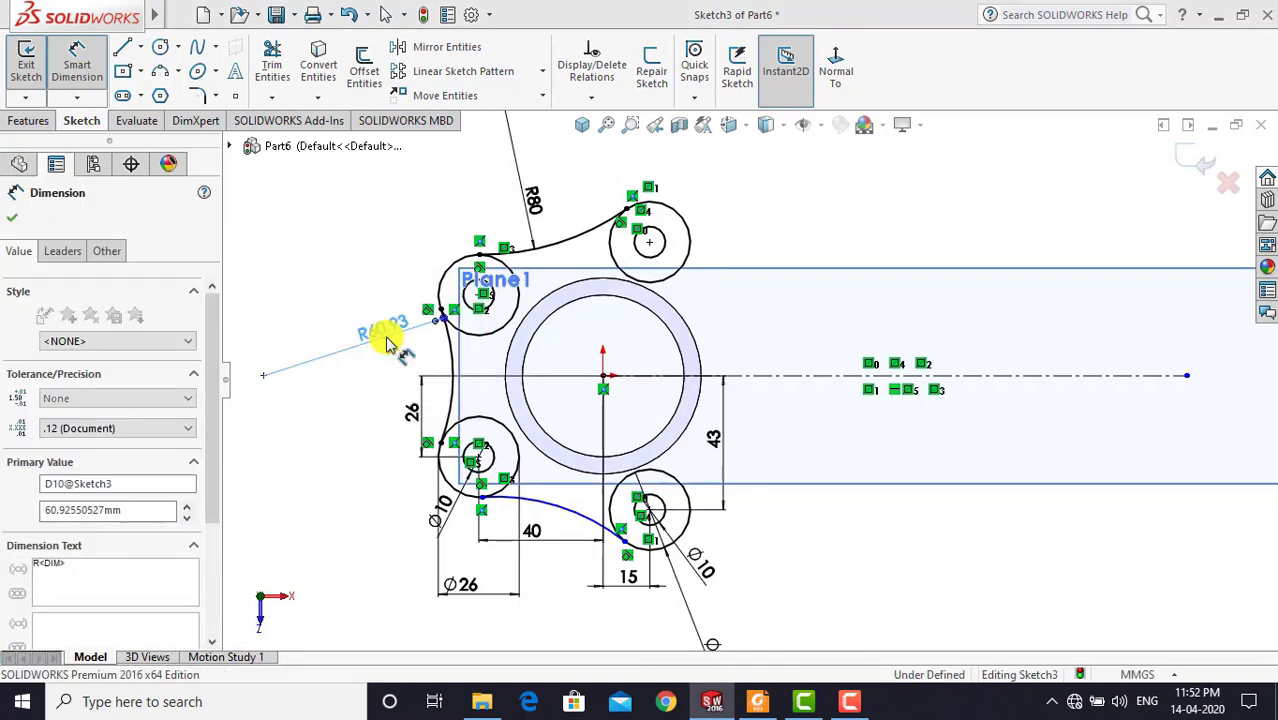
pyautogui.click(357, 453)
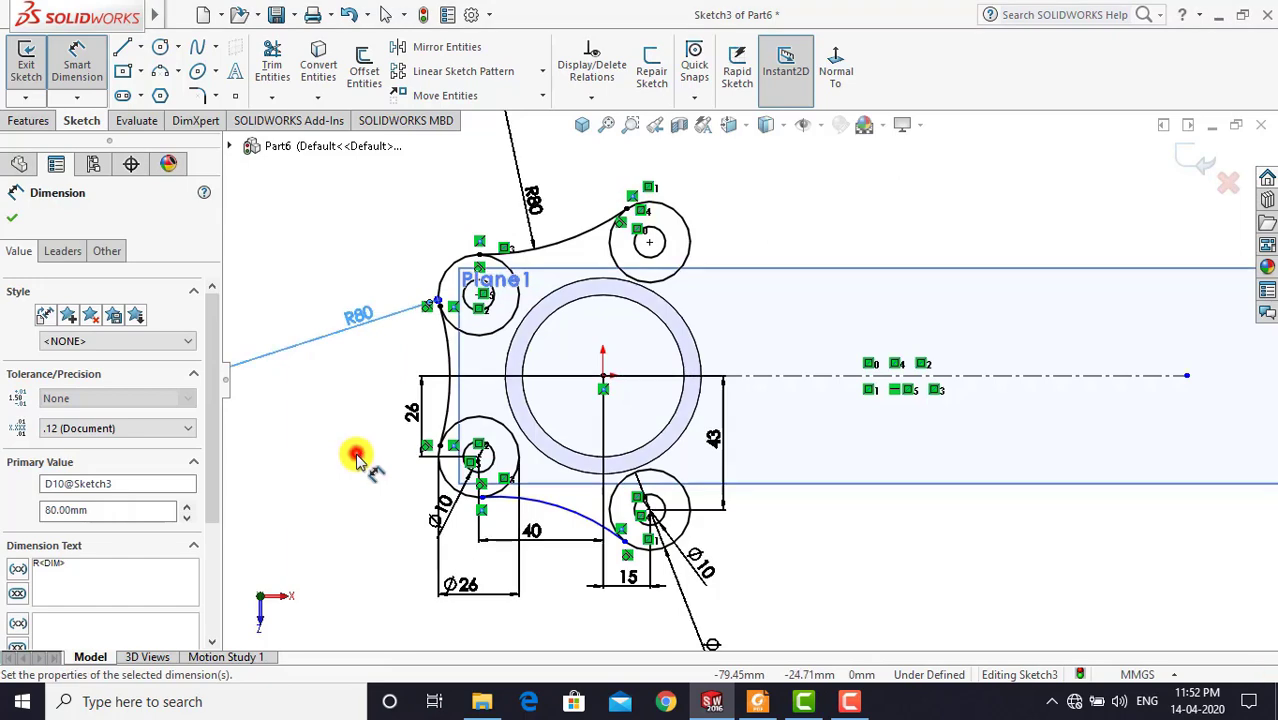
pyautogui.click(550, 514)
pyautogui.click(556, 580)
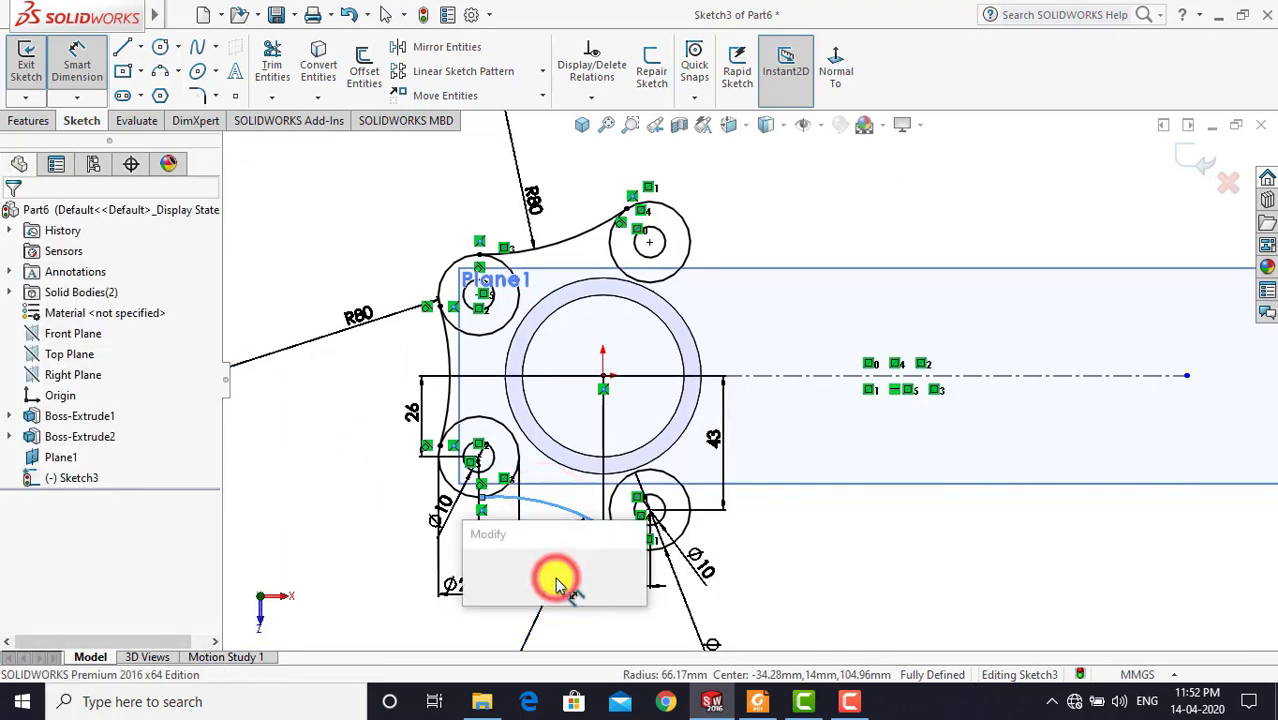
pyautogui.write('60')
pyautogui.press('Return')
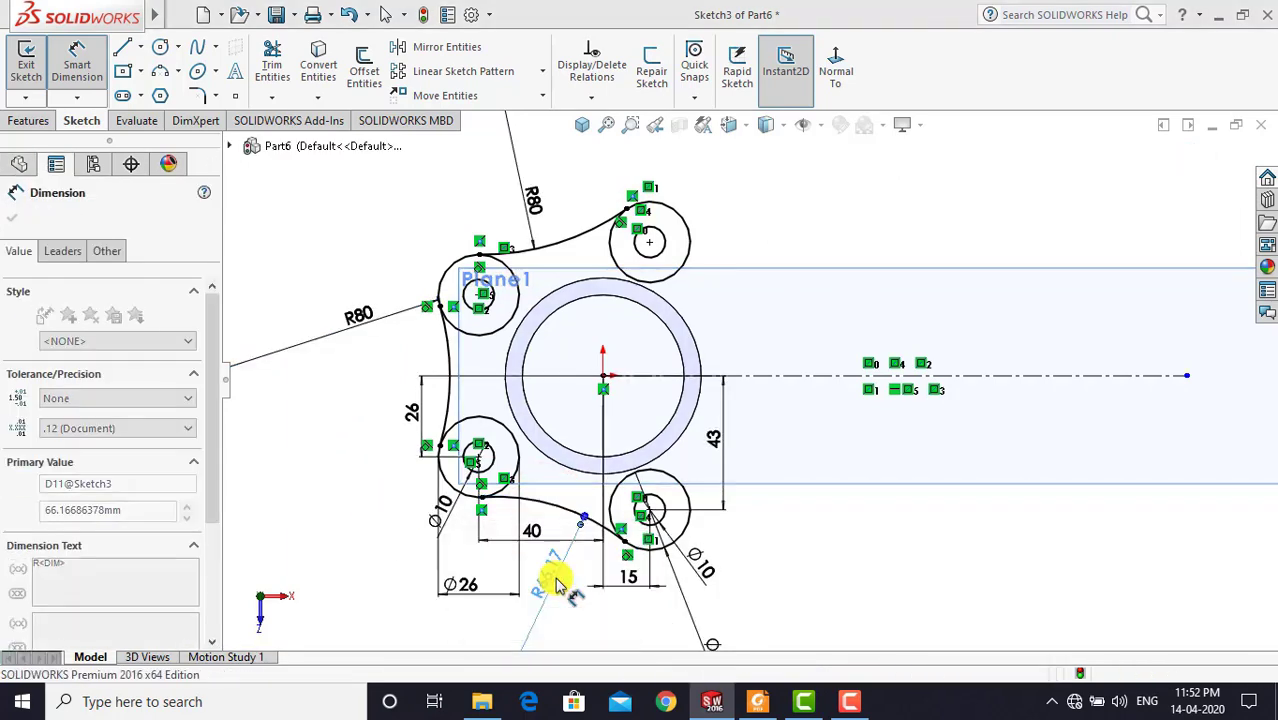
pyautogui.click(341, 422)
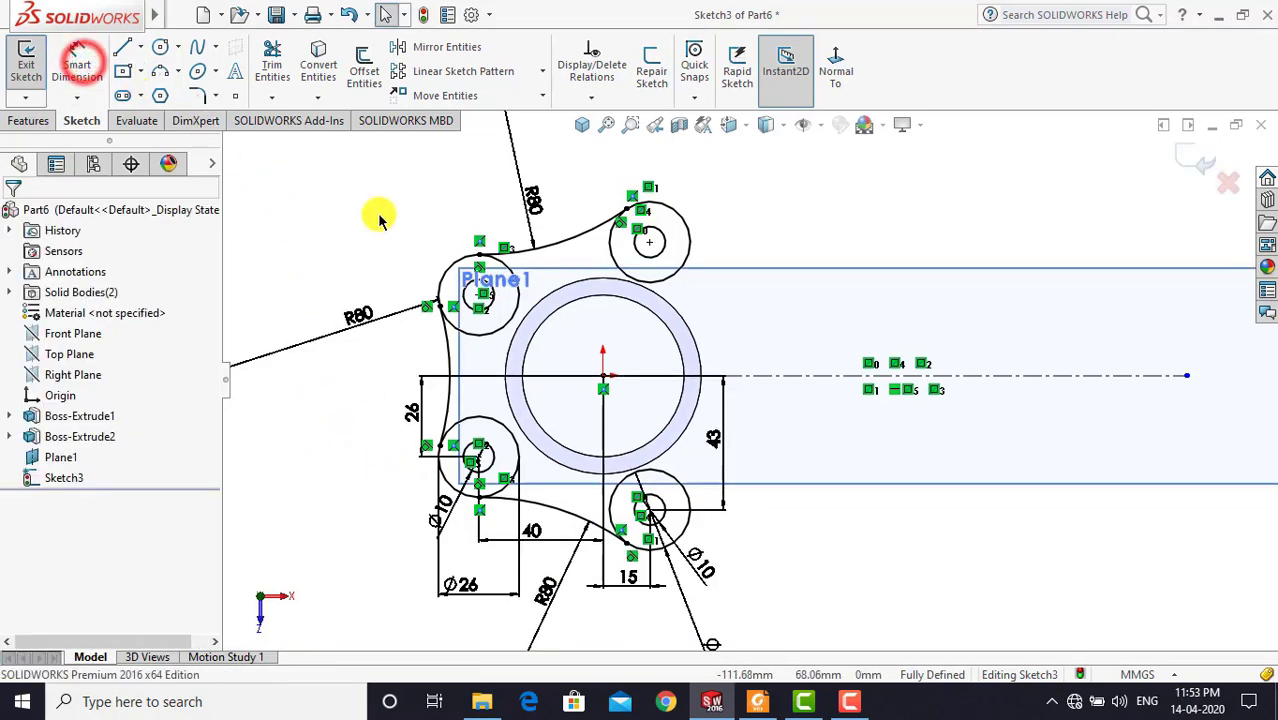
pyautogui.scroll(1, 494, 243)
pyautogui.scroll(1, 620, 290)
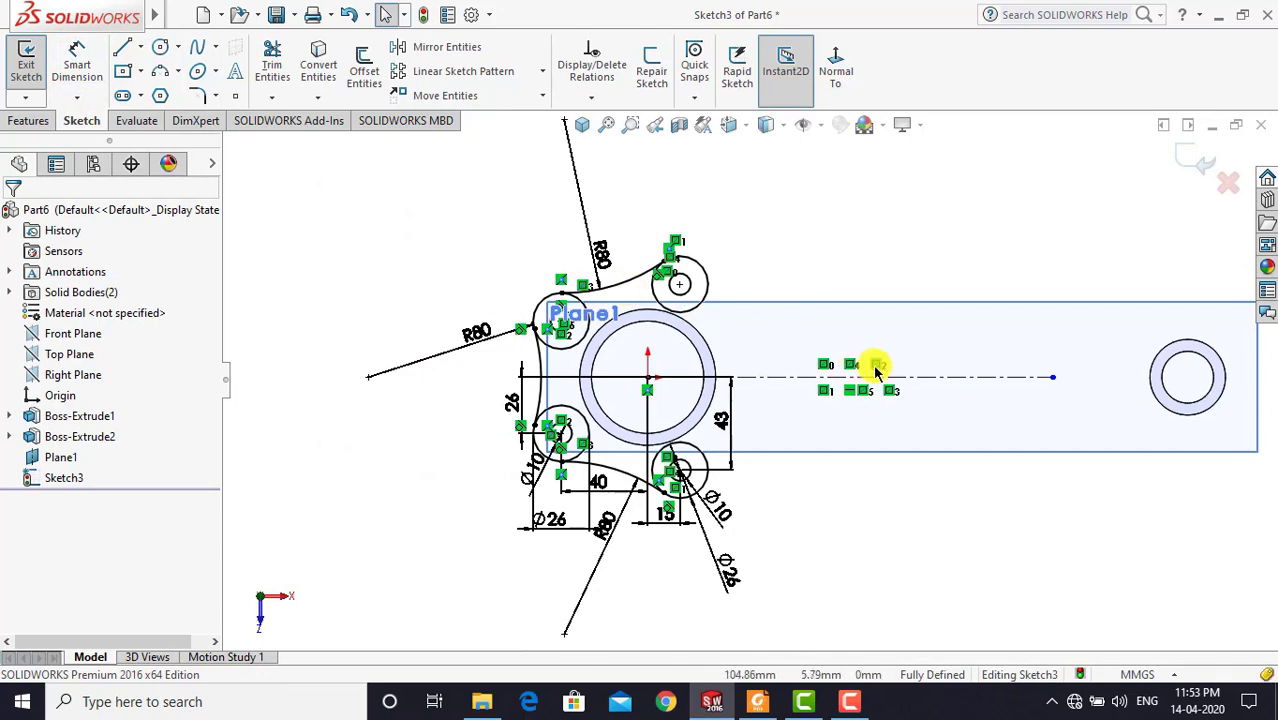
pyautogui.keyDown('ctrl'); pyautogui.moveTo(949, 366); pyautogui.dragTo(898, 371, button='middle'); pyautogui.keyUp('ctrl')
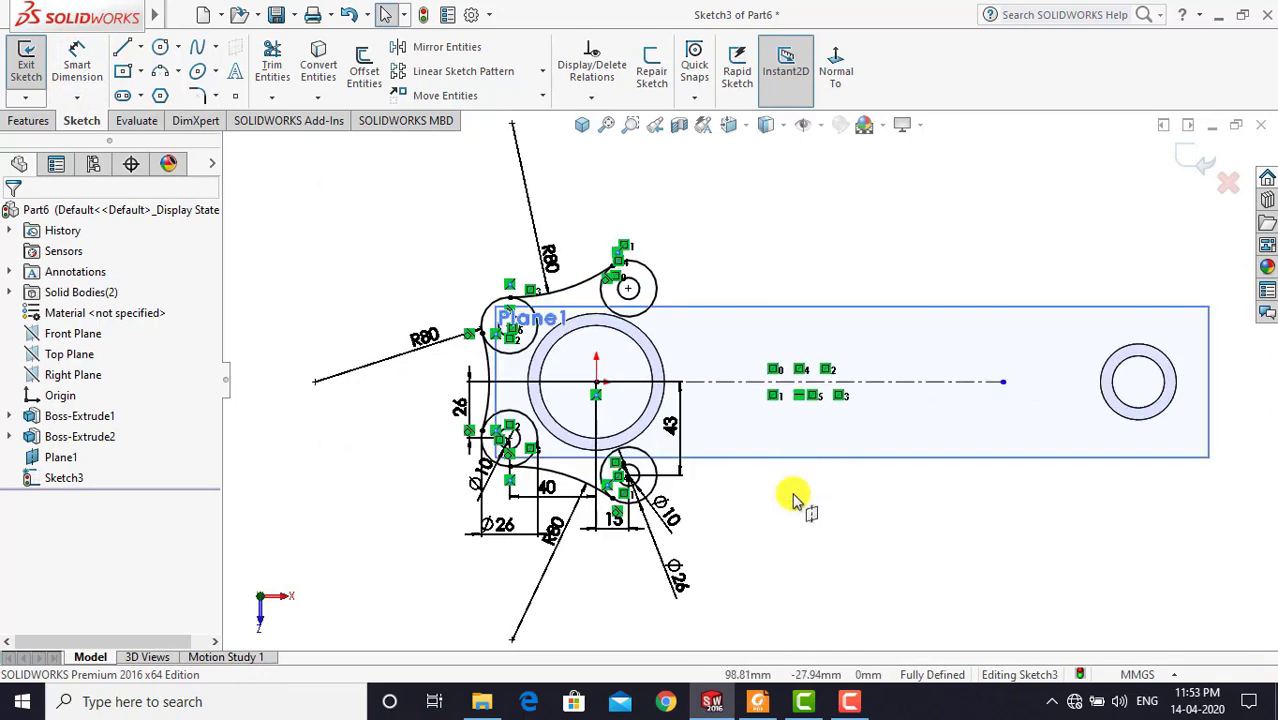
pyautogui.click(758, 700)
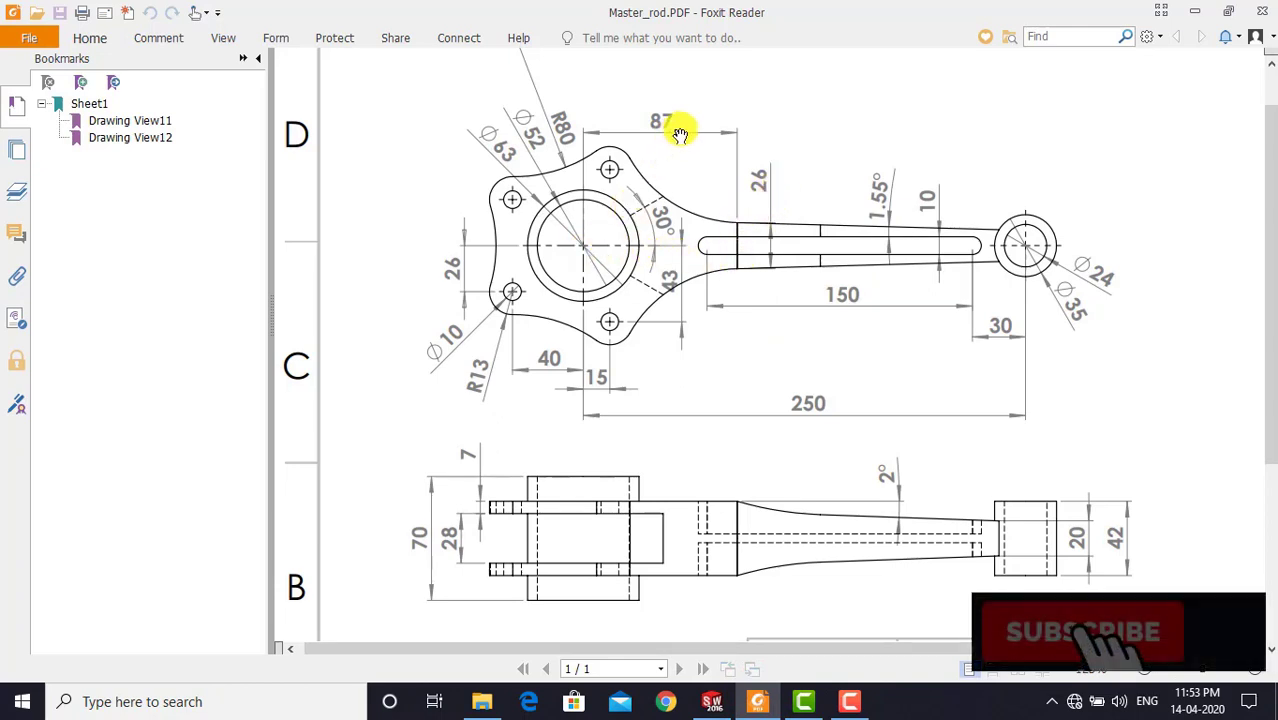
pyautogui.click(714, 700)
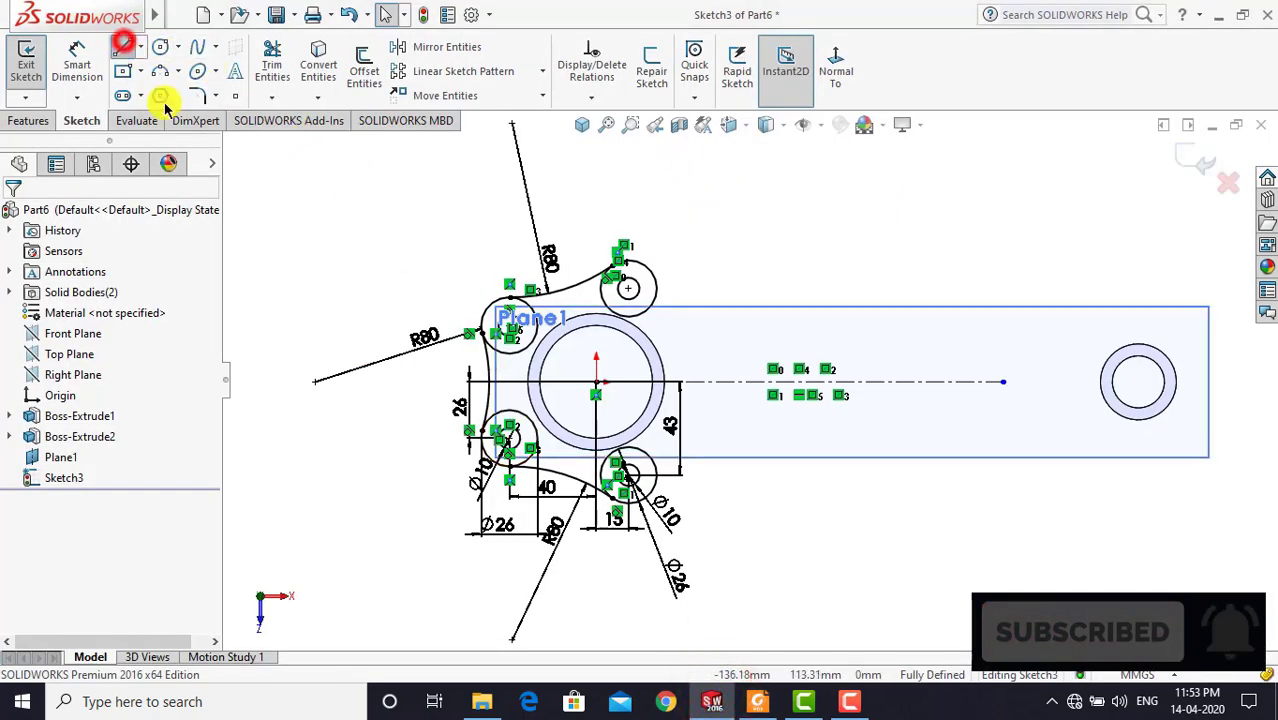
# Draw a vertical line right of the boss and dimension it 26 mm long
pyautogui.click(123, 47)
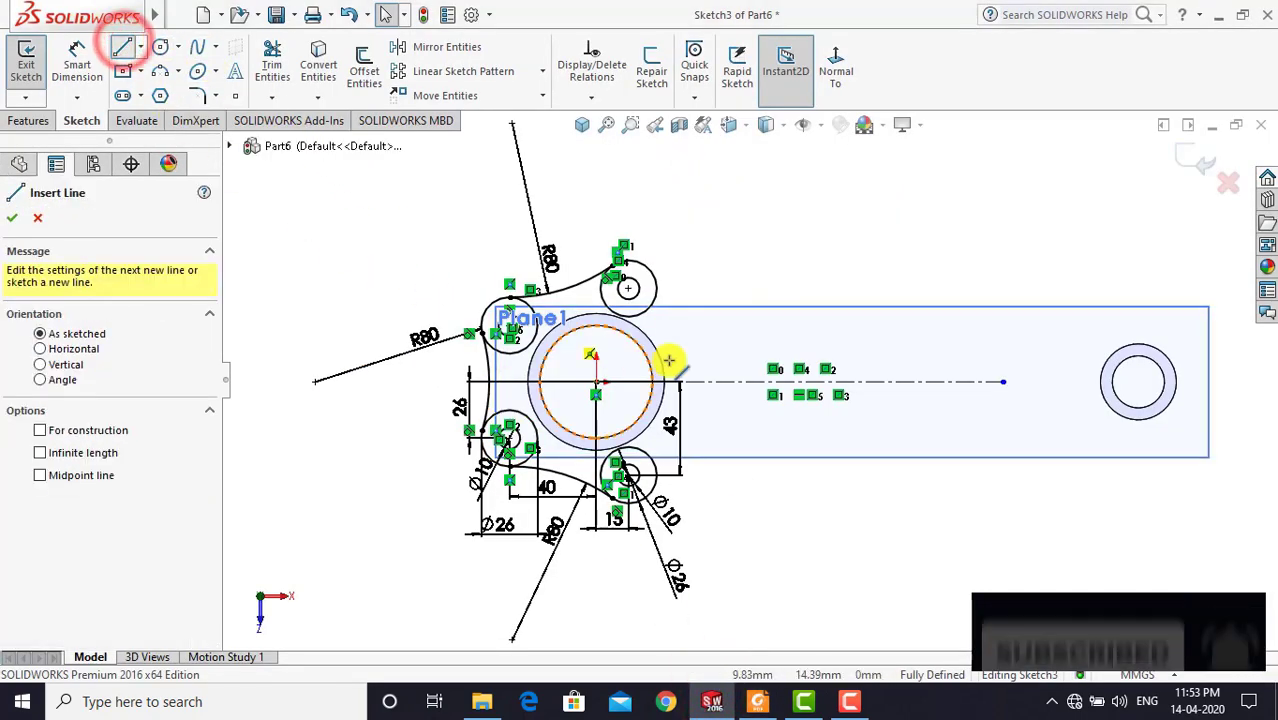
pyautogui.click(747, 344)
pyautogui.click(747, 408)
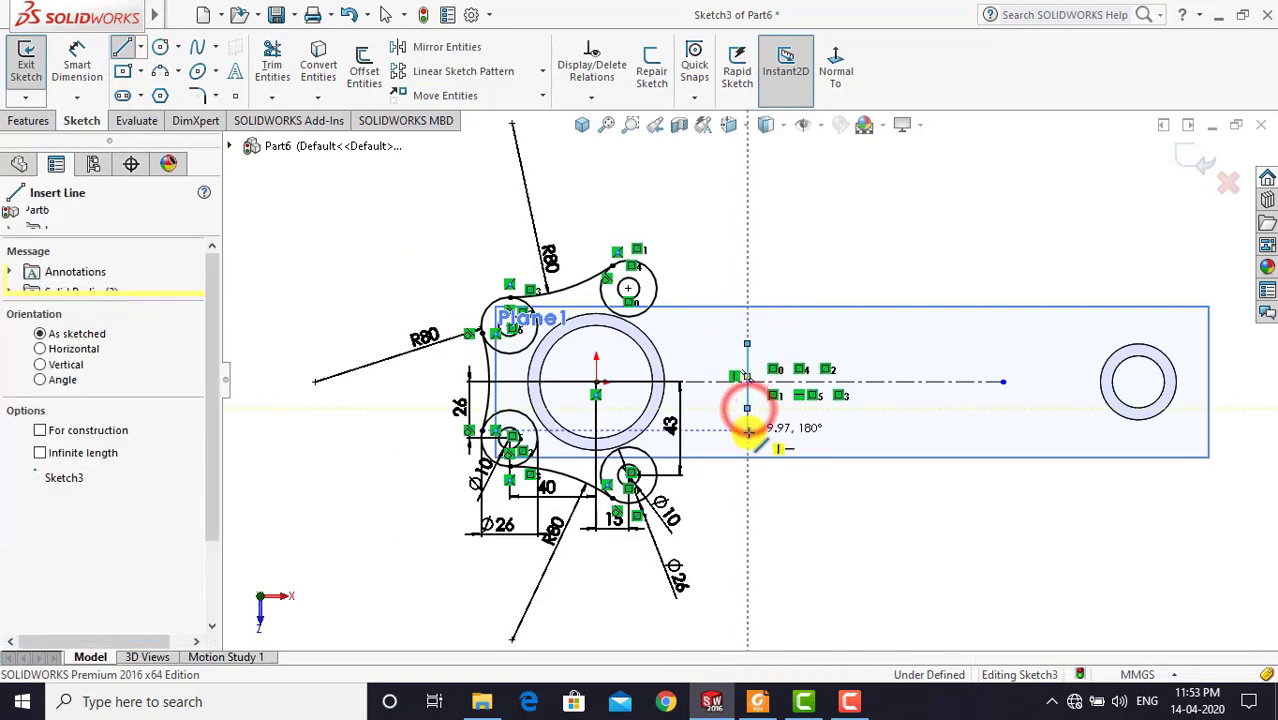
pyautogui.press('Escape')
pyautogui.click(82, 55)
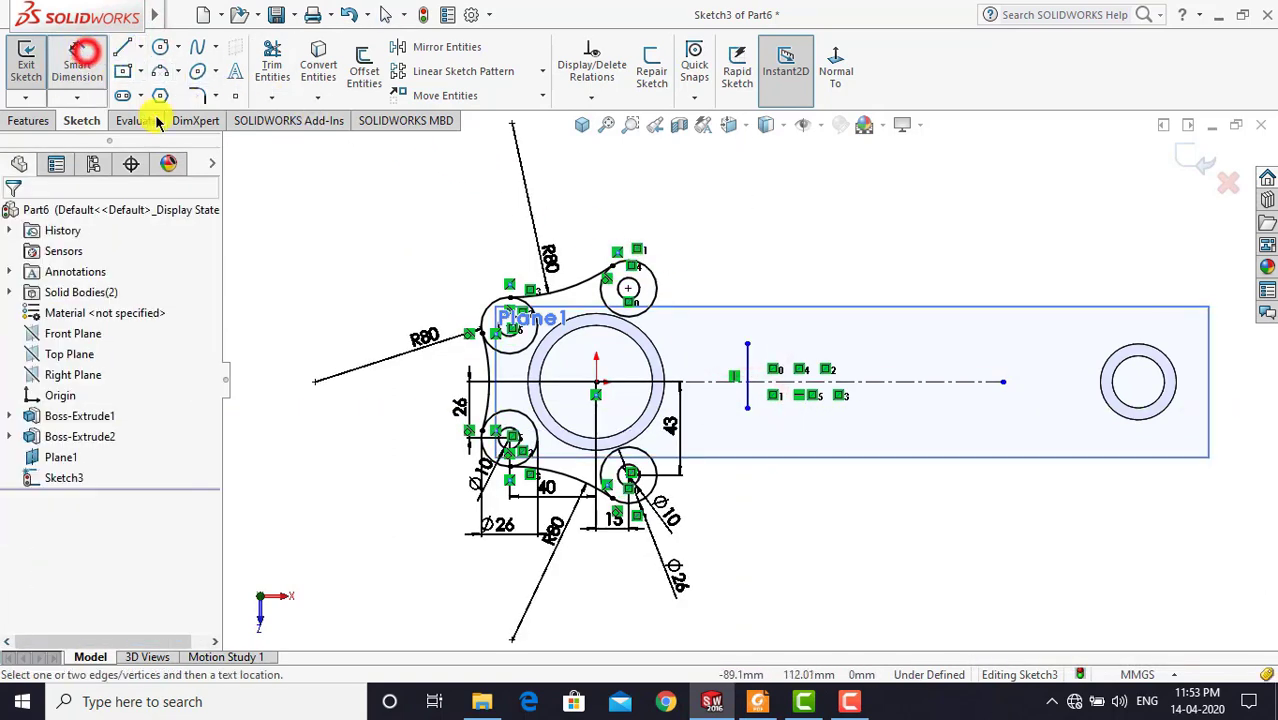
pyautogui.click(747, 358)
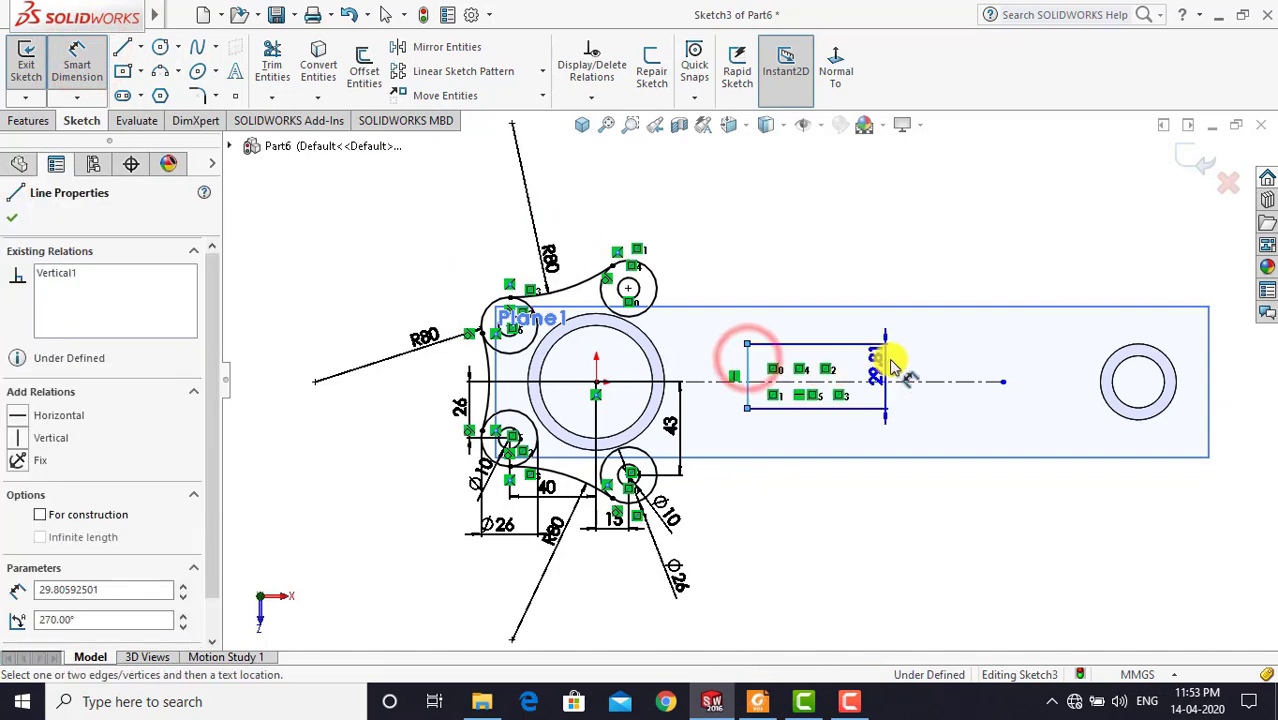
pyautogui.click(890, 360)
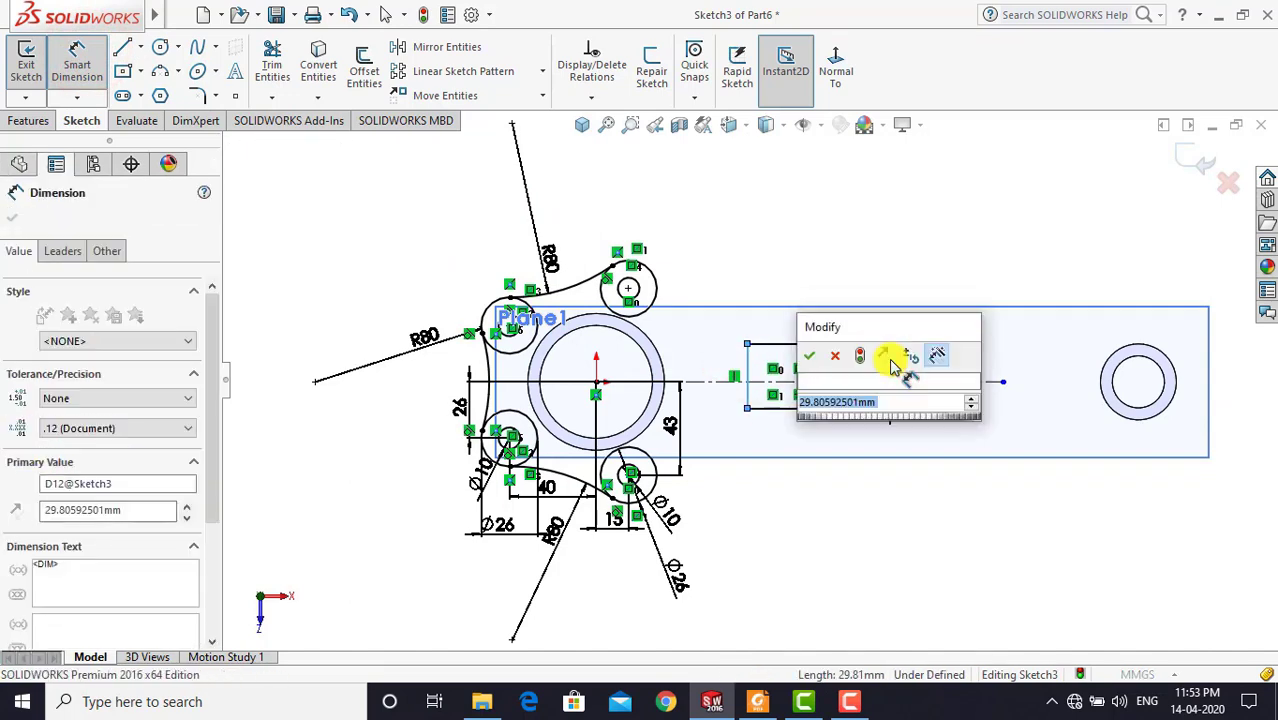
pyautogui.write('26')
pyautogui.press('Return')
pyautogui.click(767, 552)
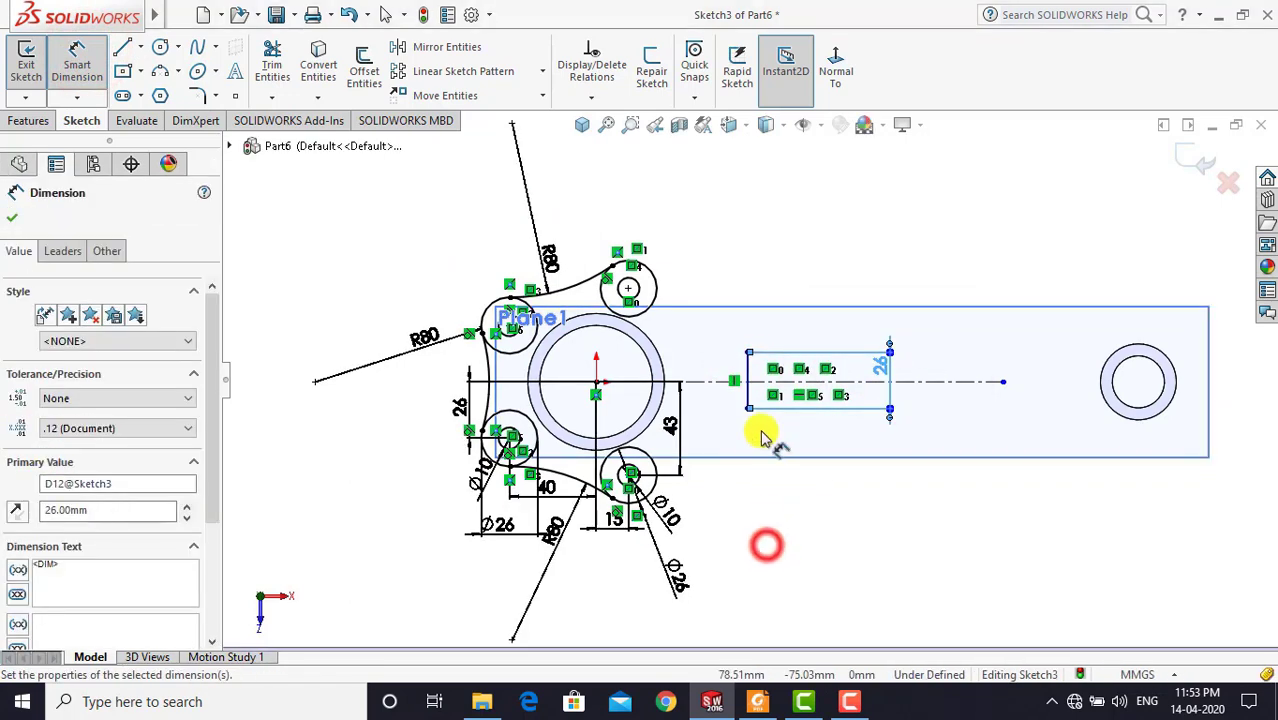
# Dimension the line's top endpoint 13 mm from the centreline
pyautogui.click(747, 353)
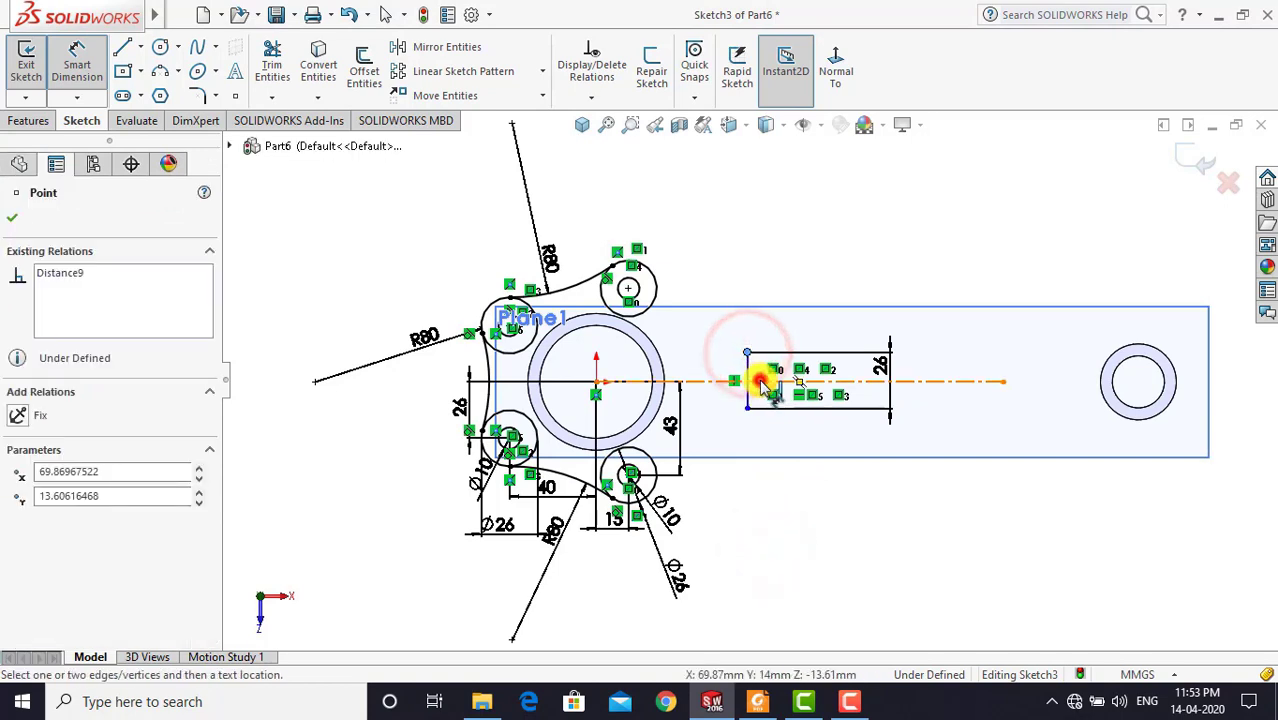
pyautogui.click(750, 378)
pyautogui.click(929, 355)
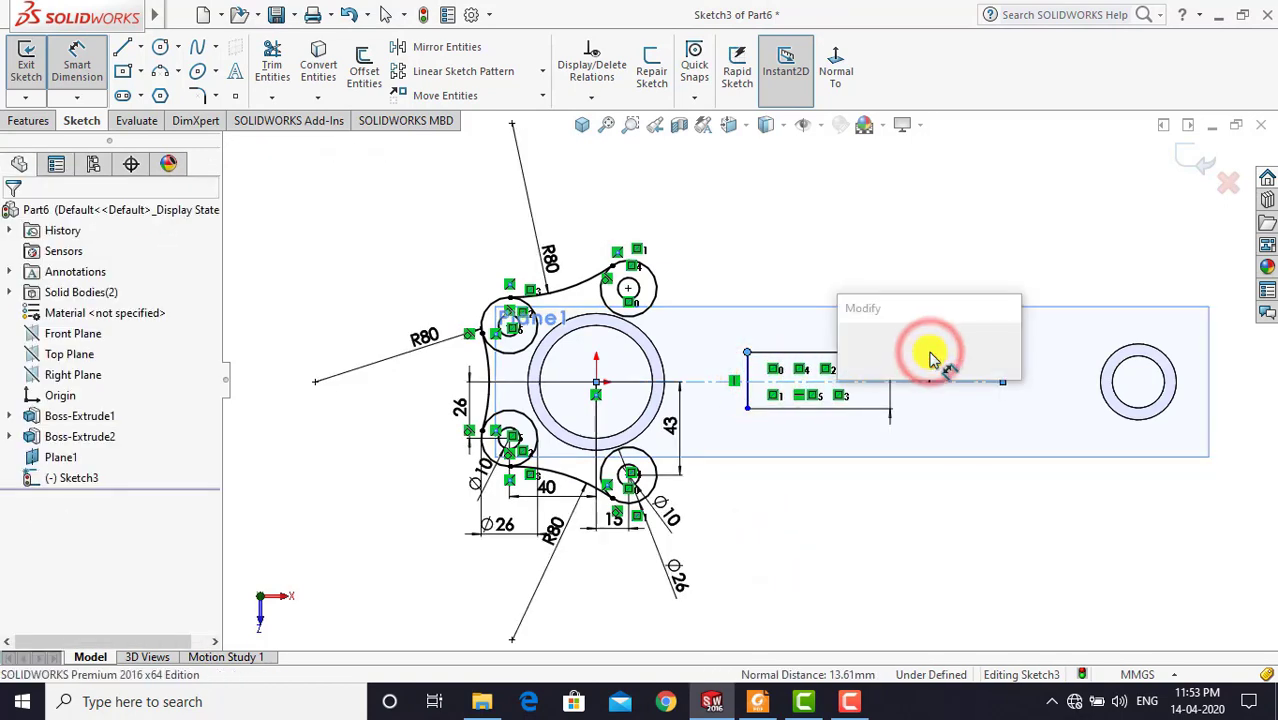
pyautogui.write('13')
pyautogui.press('Return')
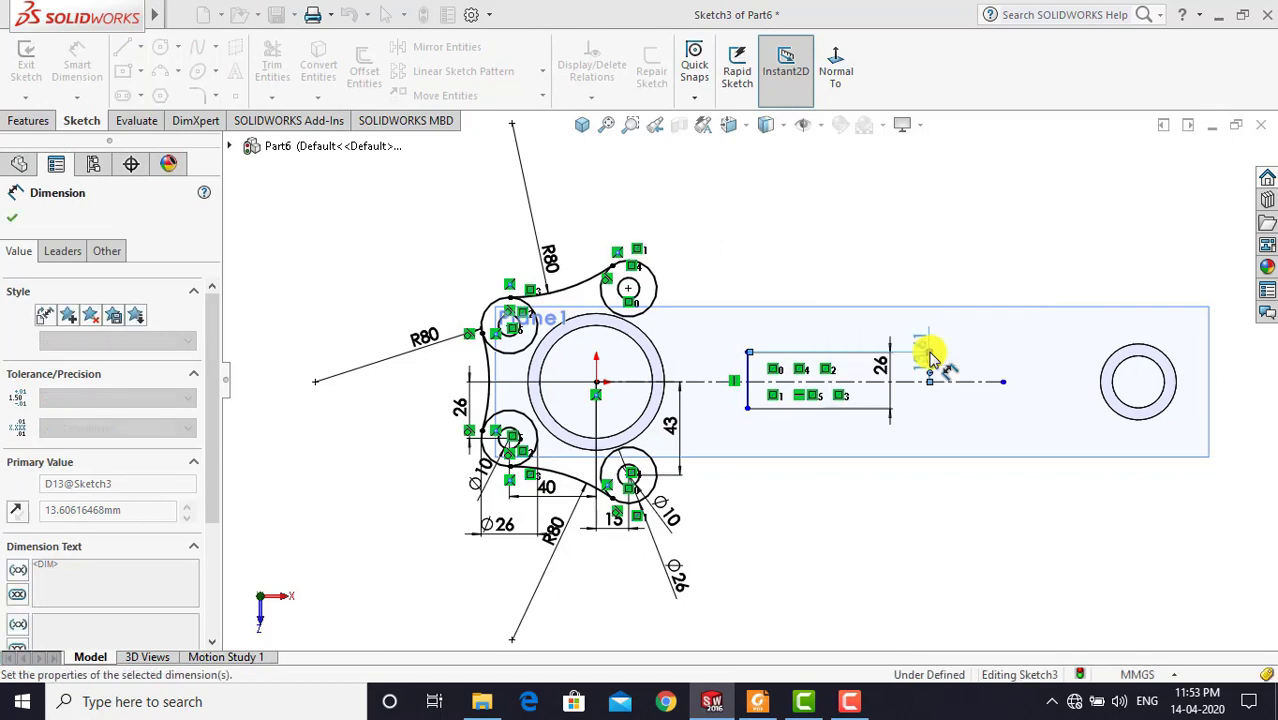
pyautogui.click(795, 232)
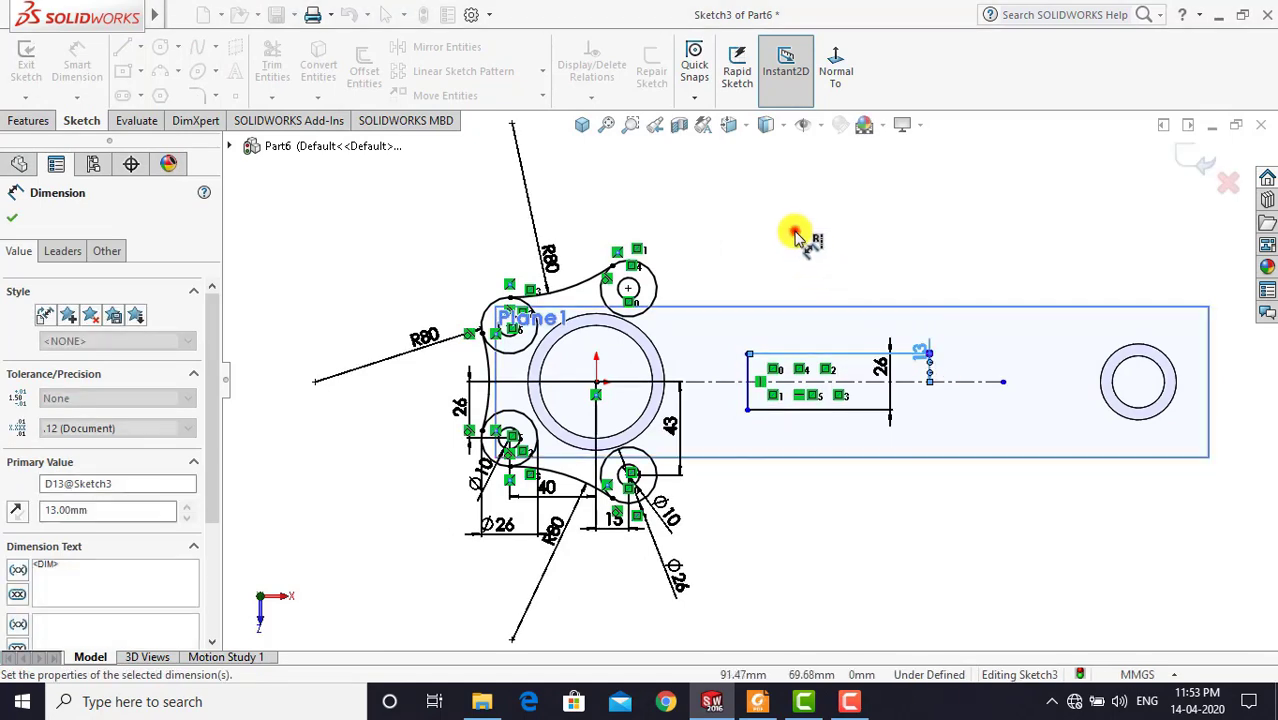
# Place the line 87 mm from the boss circle centre, then bring up Master_rod.PDF
pyautogui.click(748, 370)
pyautogui.click(596, 381)
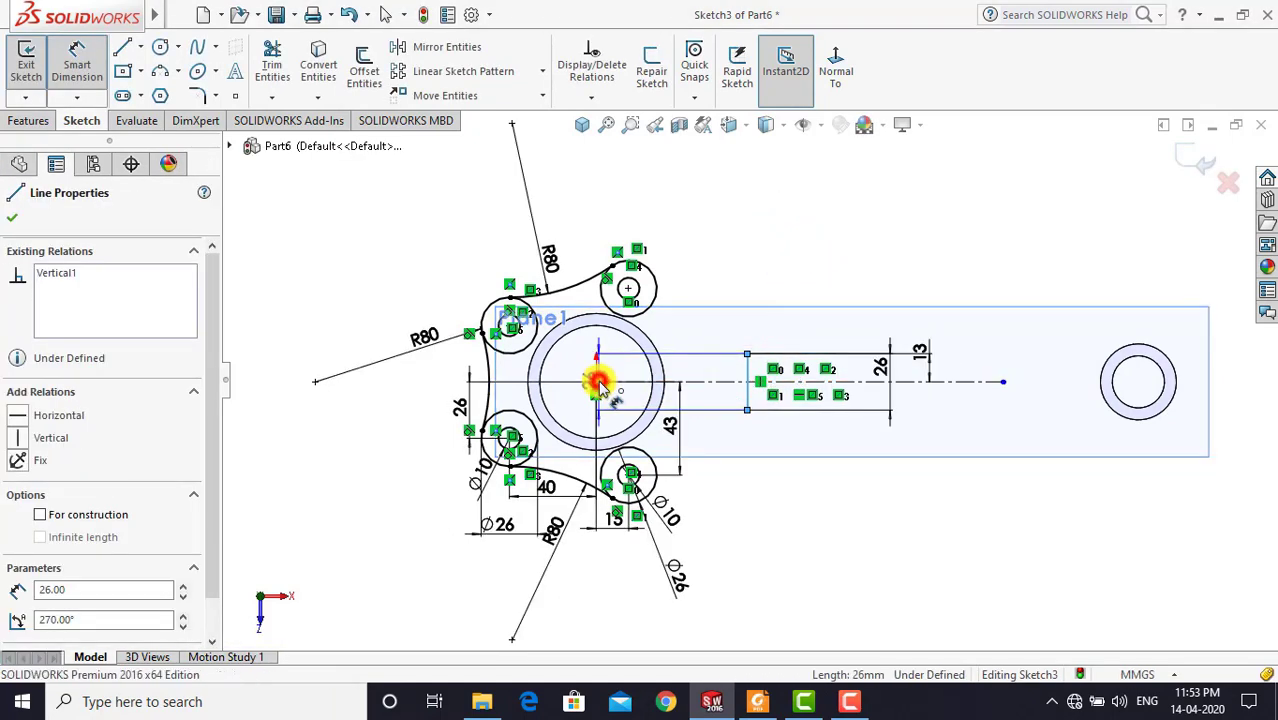
pyautogui.click(695, 197)
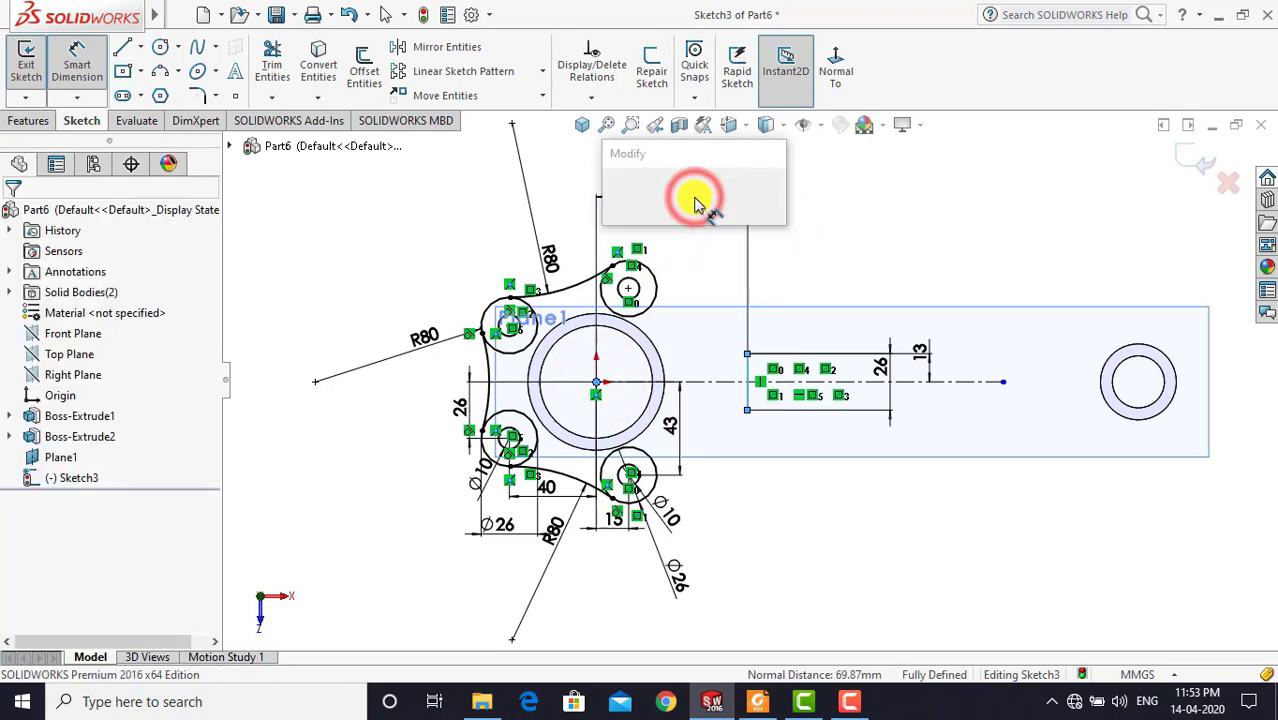
pyautogui.write('87')
pyautogui.press('Return')
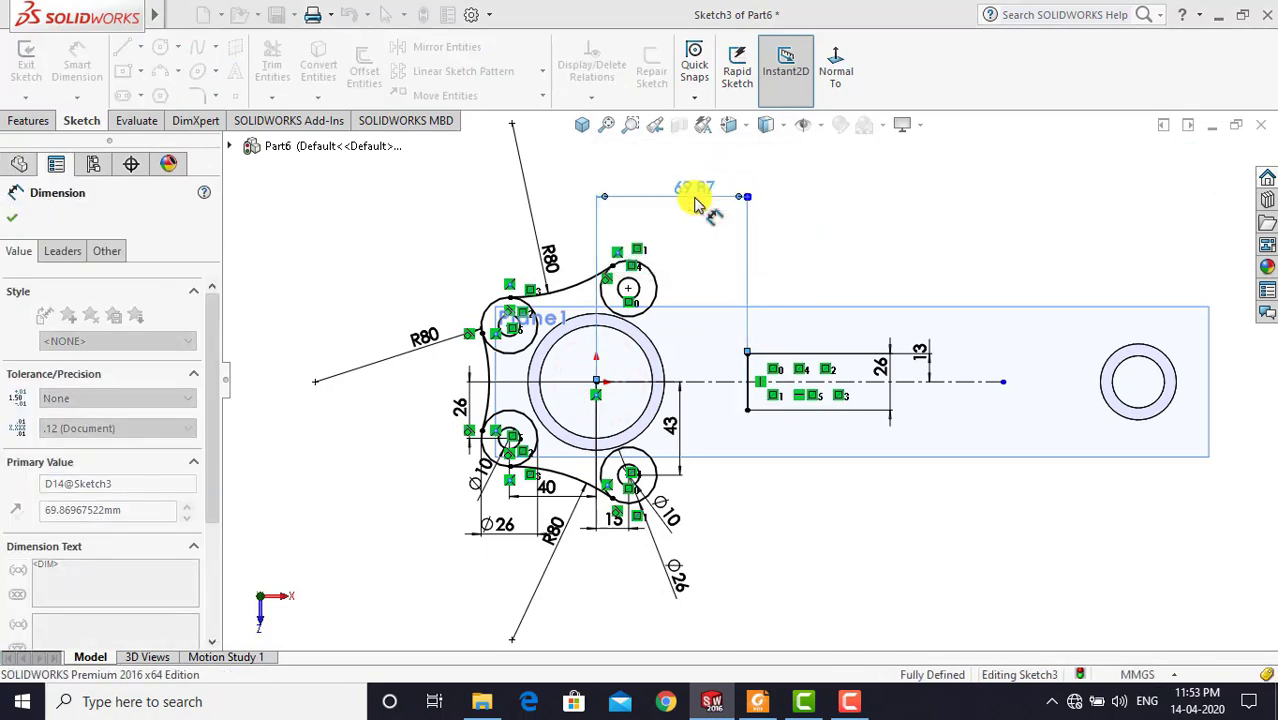
pyautogui.click(856, 214)
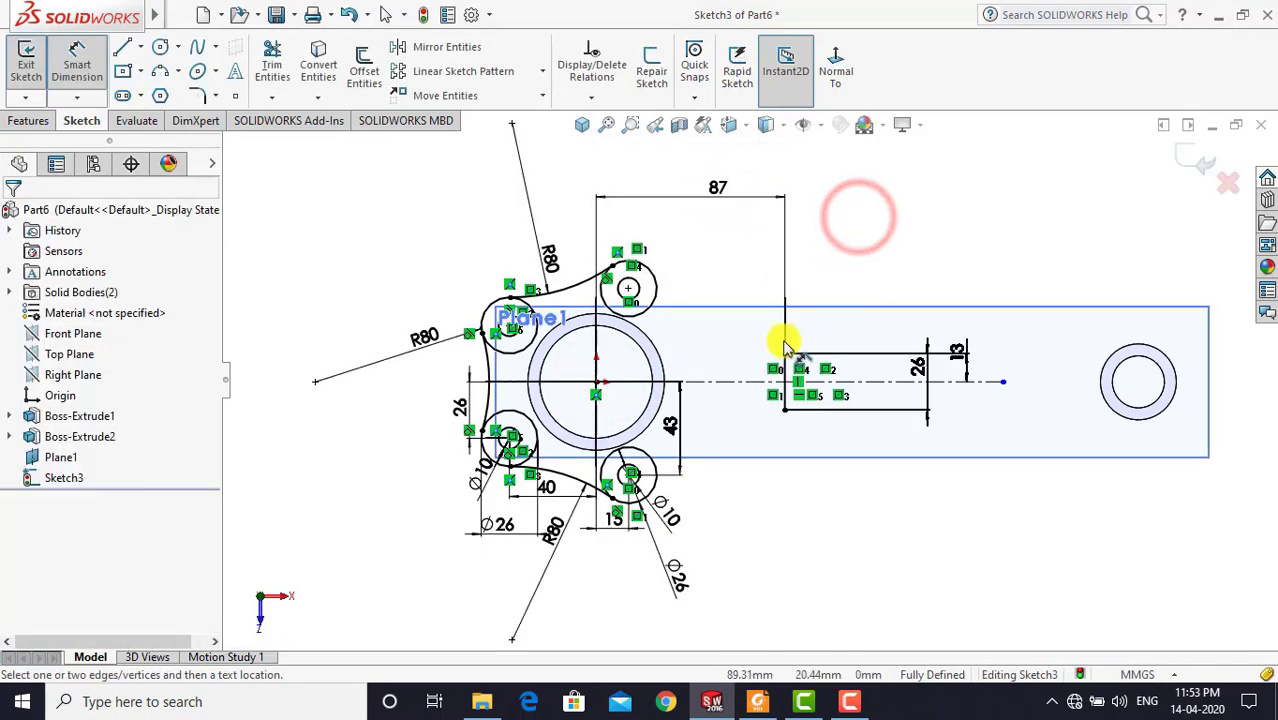
pyautogui.scroll(1, 779, 350)
pyautogui.scroll(-1, 868, 362)
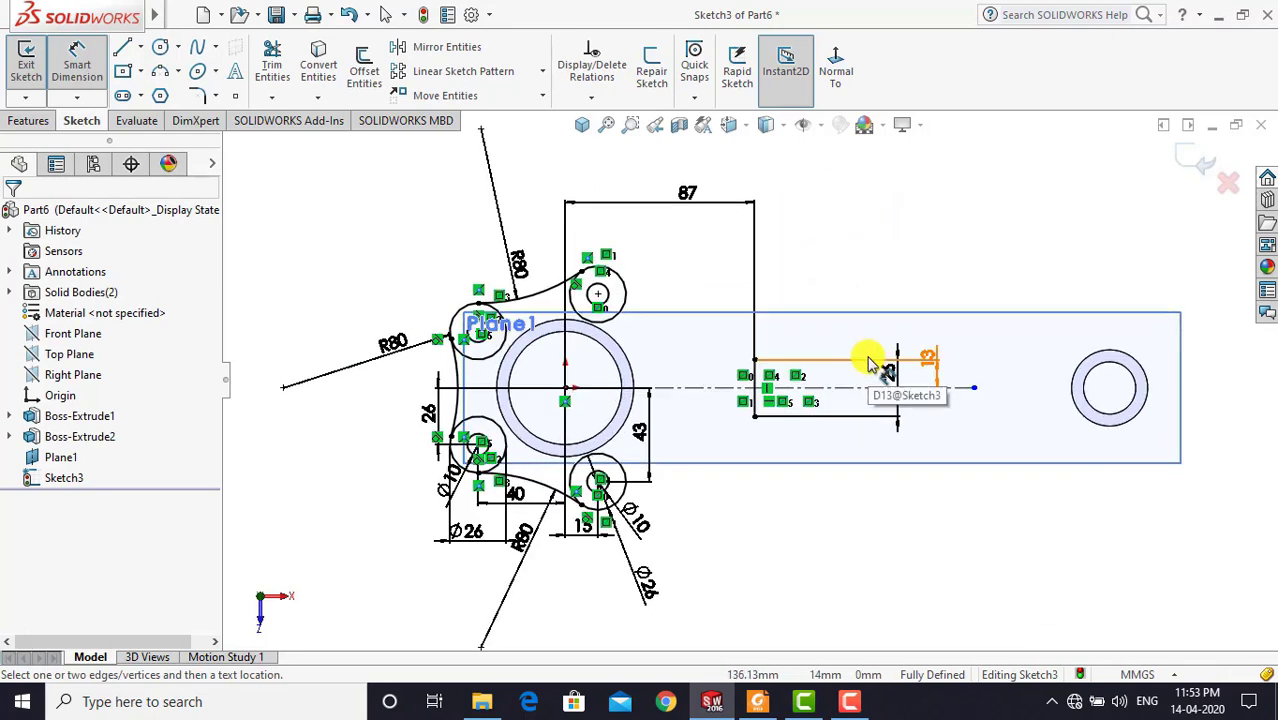
pyautogui.press('Escape')
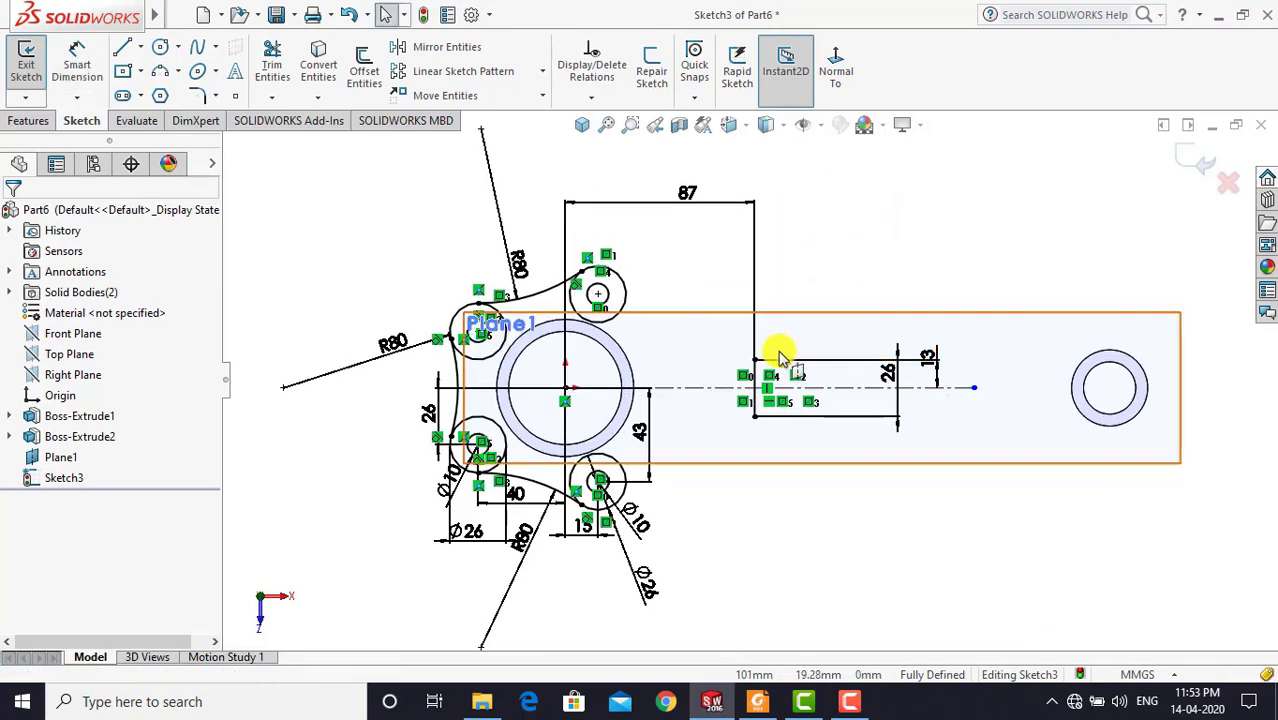
pyautogui.click(757, 704)
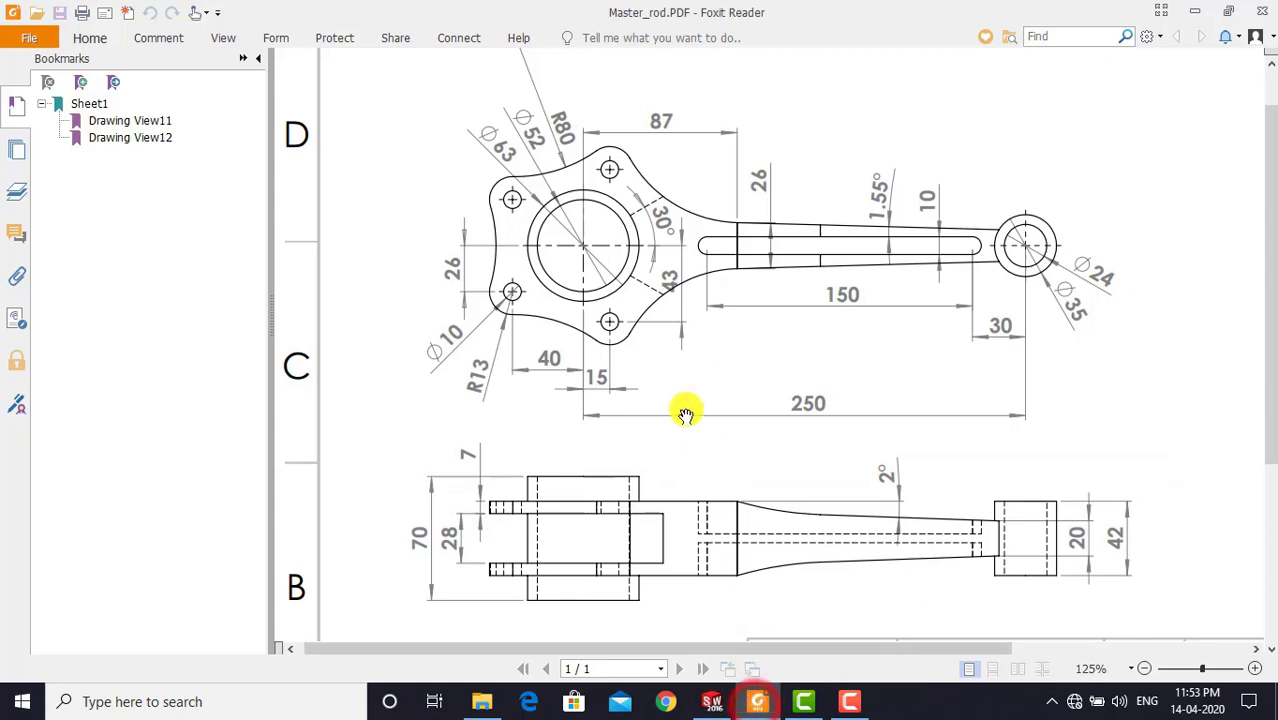
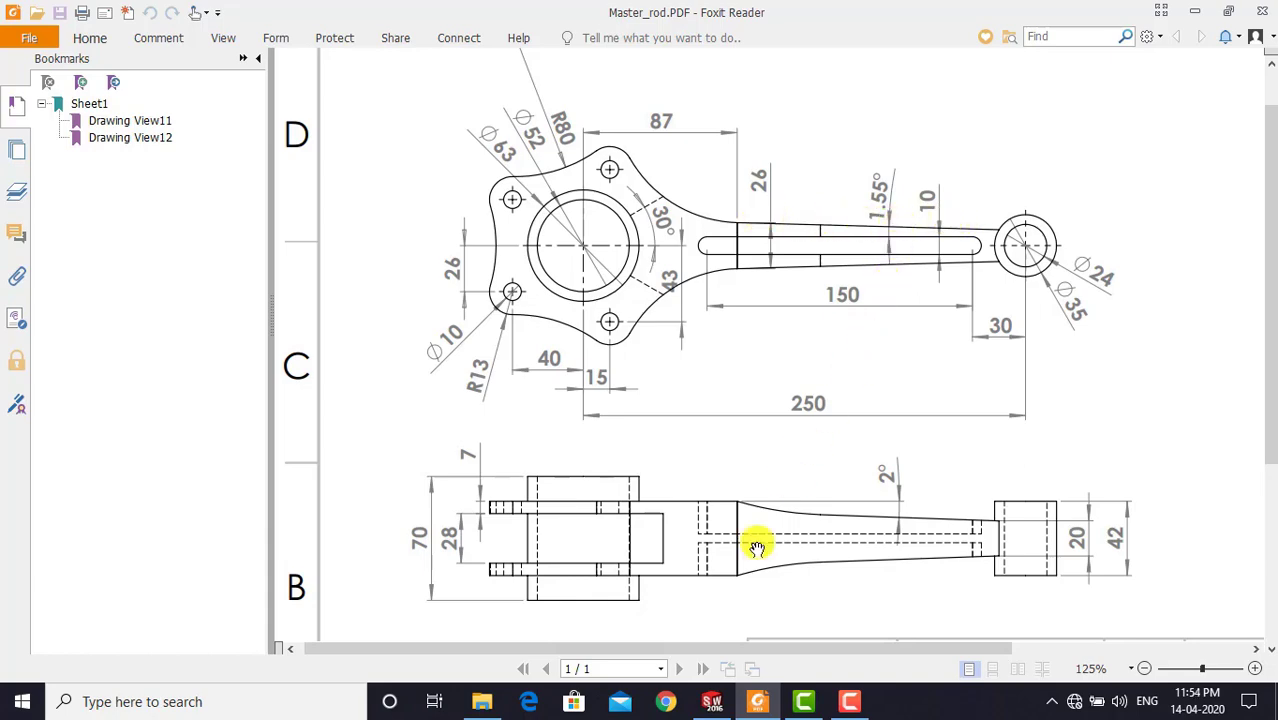
# Return from the Master_rod drawing in Foxit Reader to the SOLIDWORKS Sketch3
pyautogui.click(712, 703)
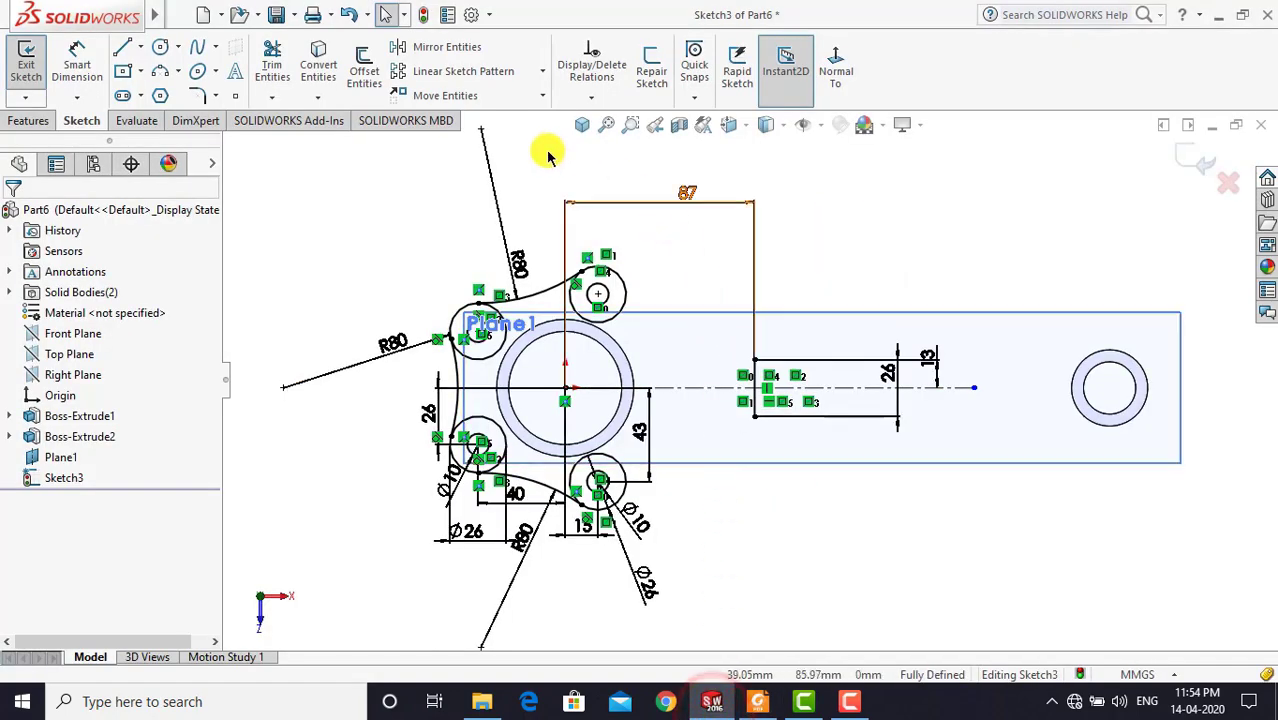
# Draw two centerlines from the rectangle's top and bottom corners toward the right-end circle
pyautogui.click(140, 47)
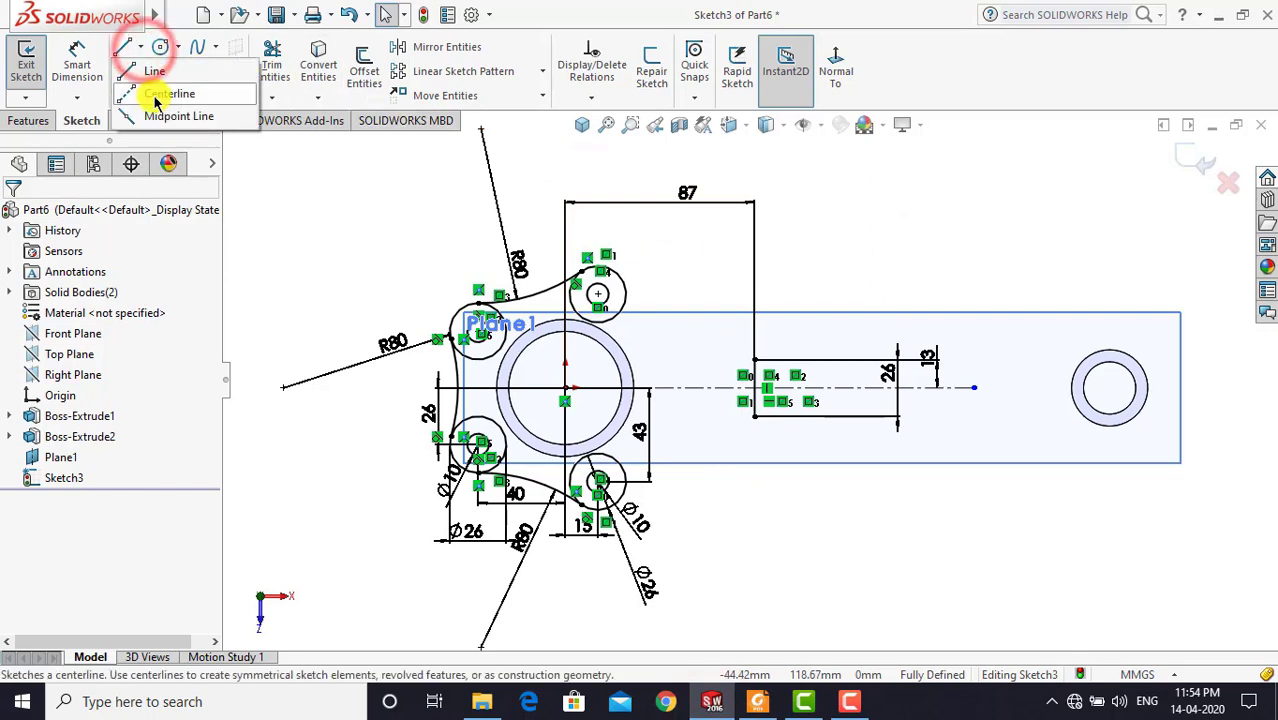
pyautogui.click(150, 92)
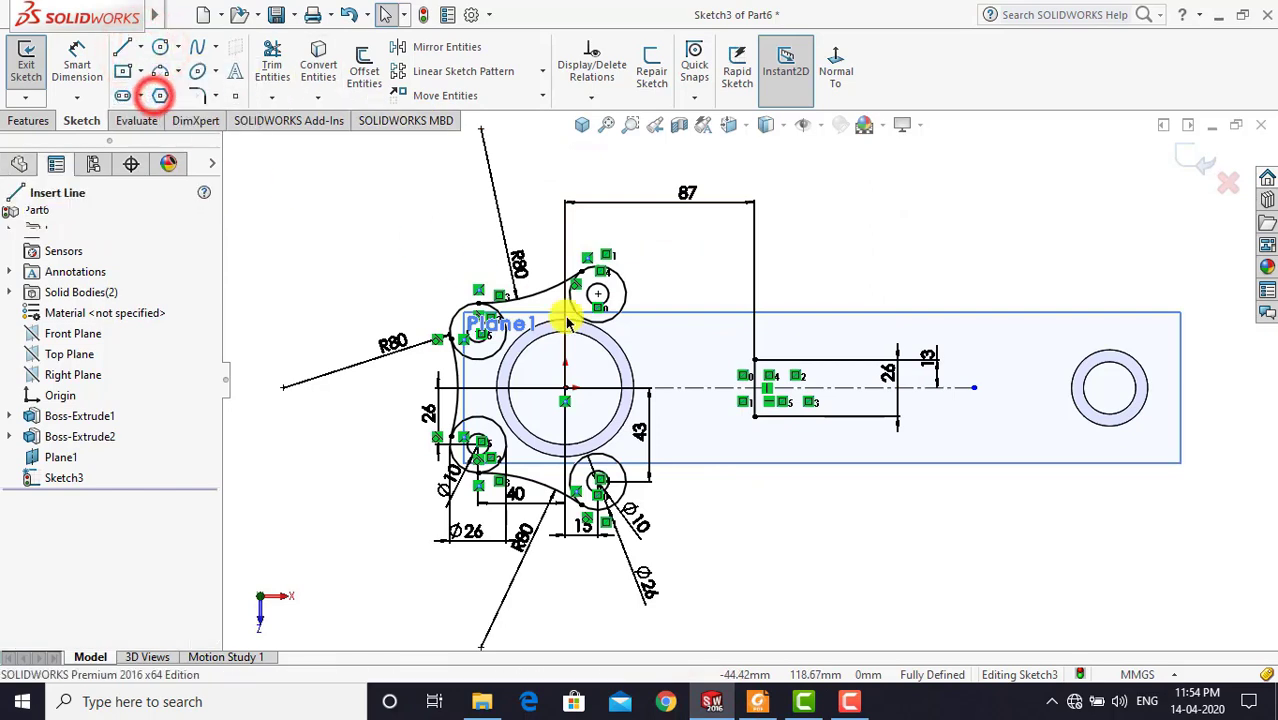
pyautogui.click(755, 359)
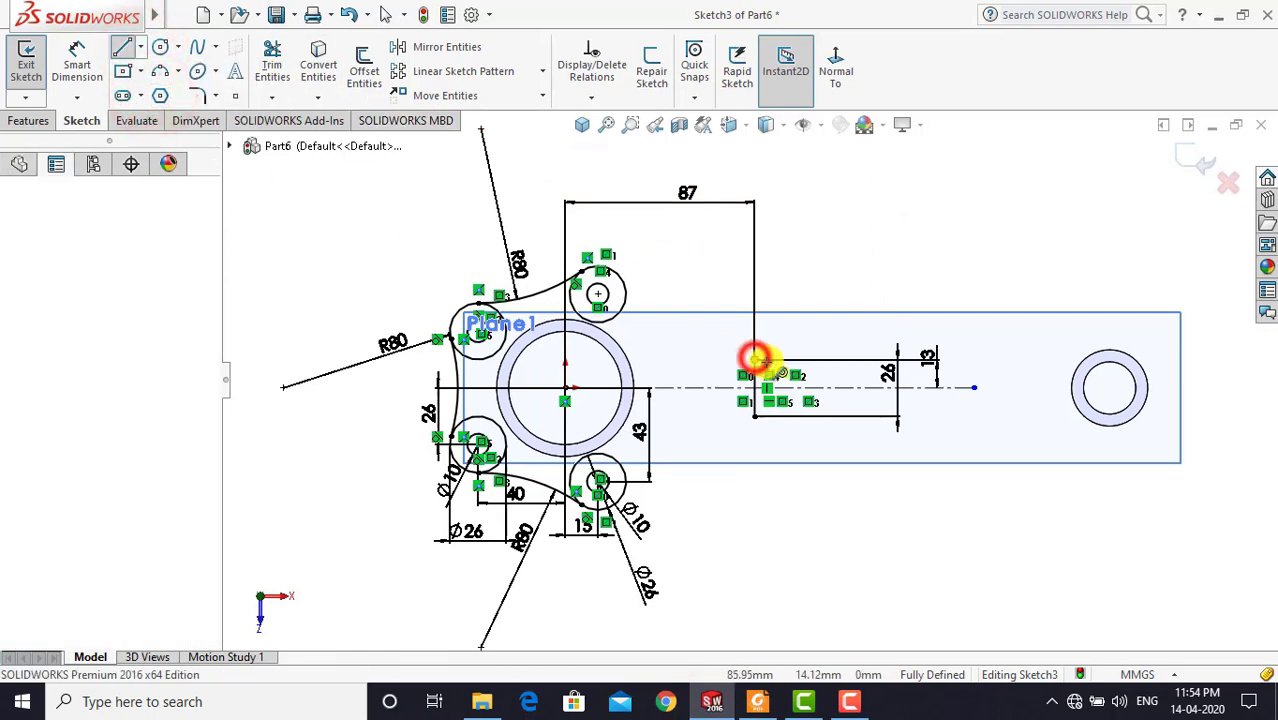
pyautogui.click(1063, 369)
pyautogui.press('Escape')
pyautogui.press('Escape')
pyautogui.scroll(-1, 1050, 380)
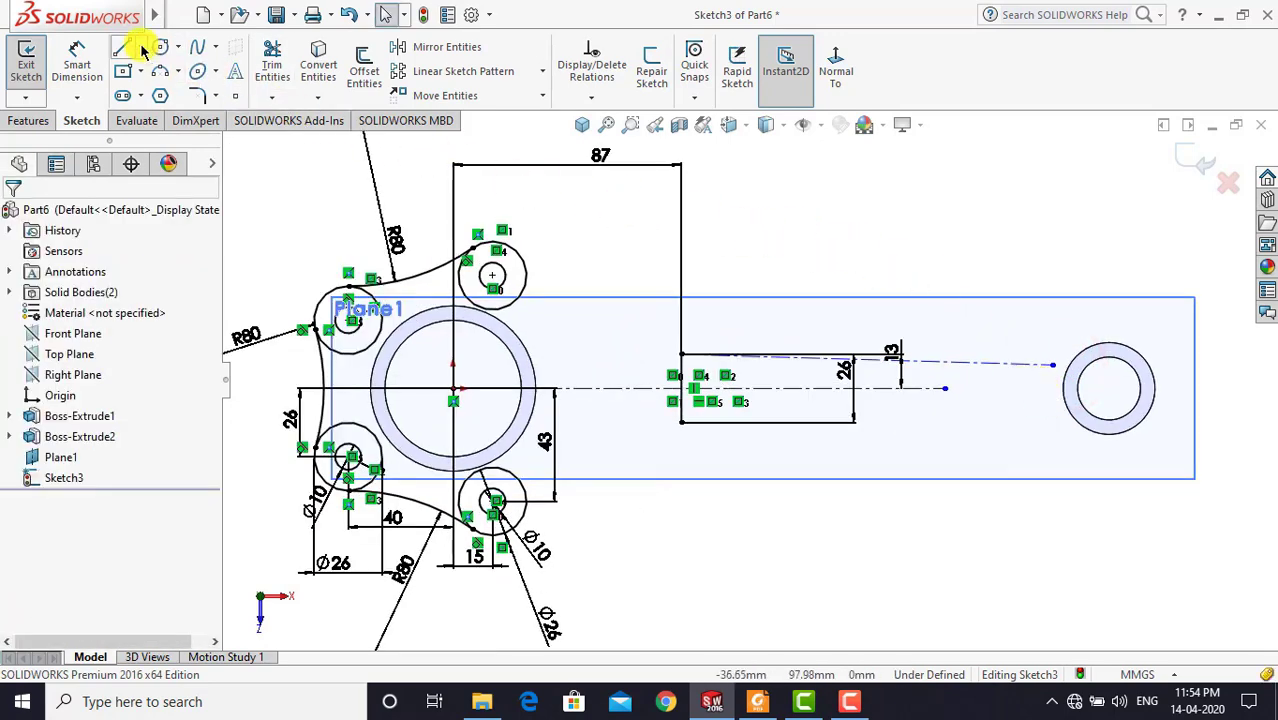
pyautogui.click(140, 47)
pyautogui.click(160, 90)
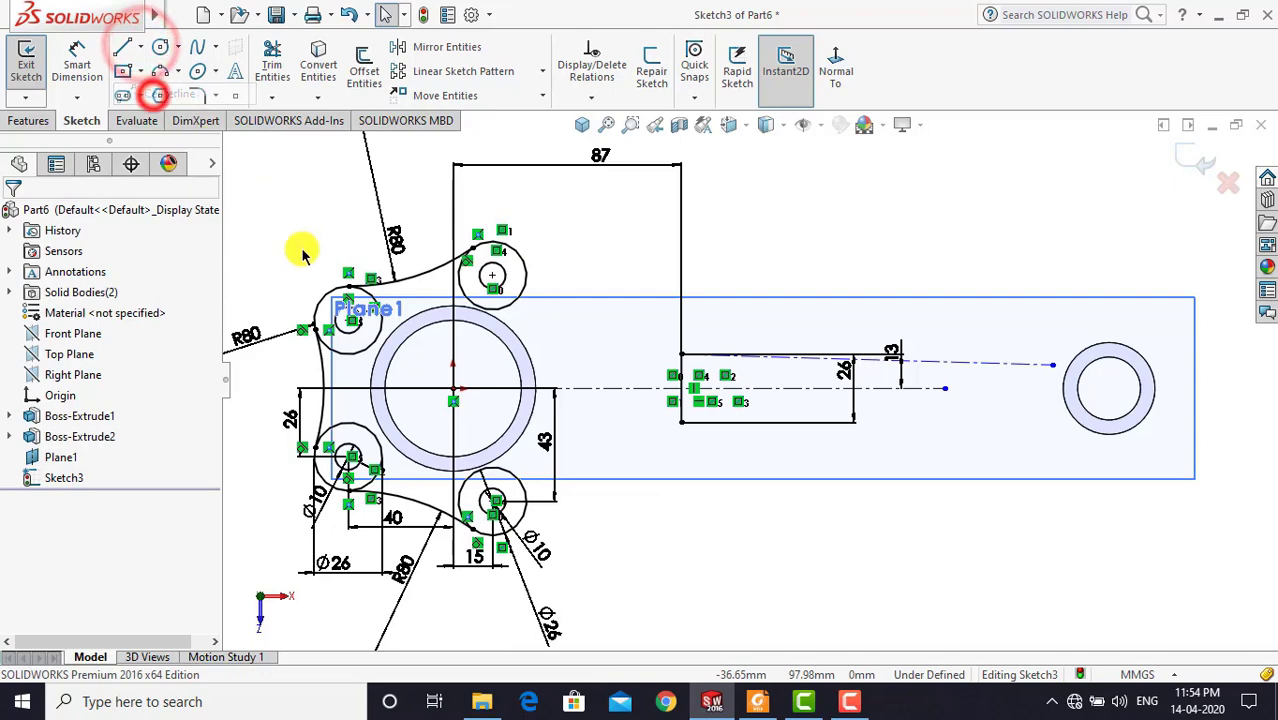
pyautogui.click(683, 422)
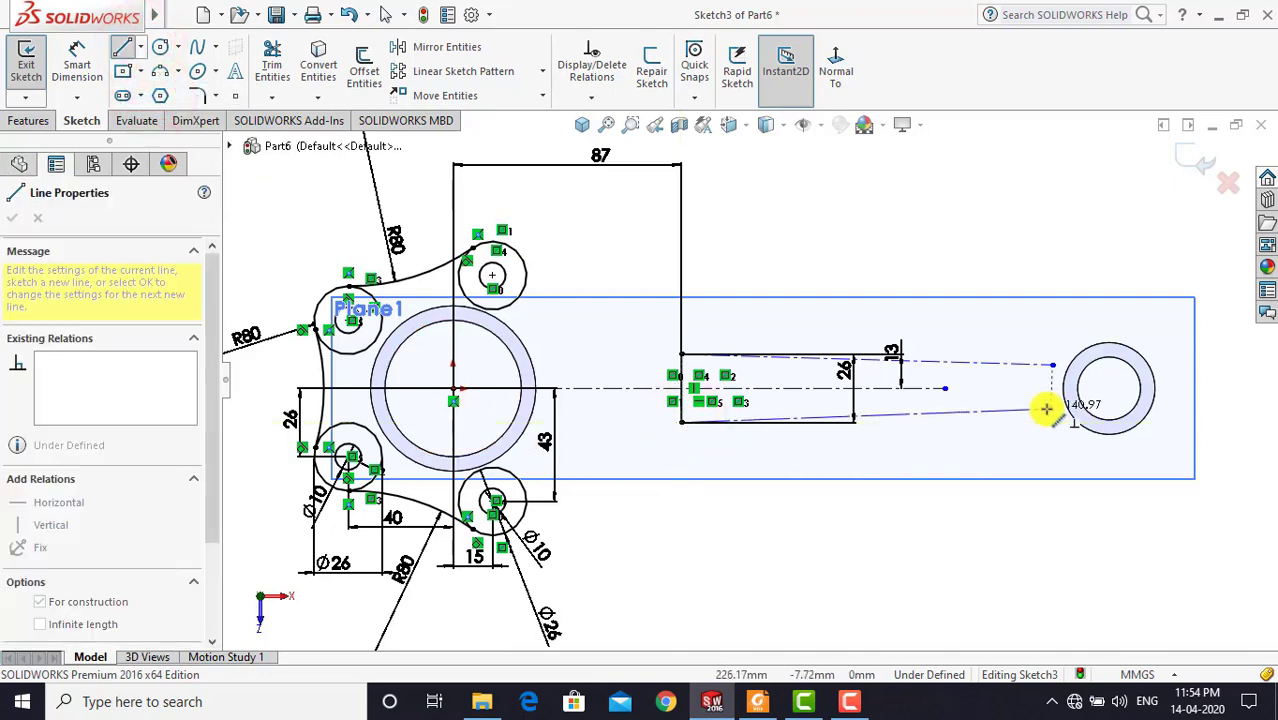
pyautogui.click(1046, 409)
pyautogui.press('Escape')
pyautogui.scroll(-2, 943, 389)
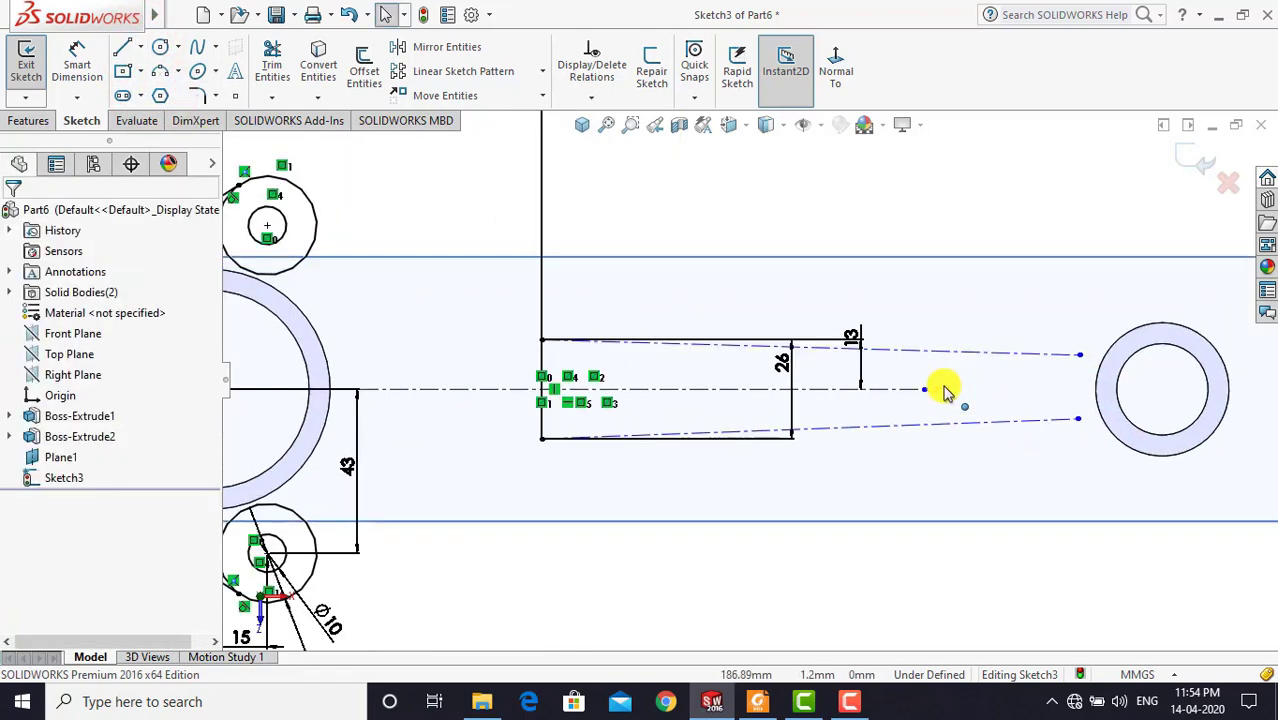
# Dimension both tapered centerlines at 1.55° to the horizontal centre axis
pyautogui.click(77, 52)
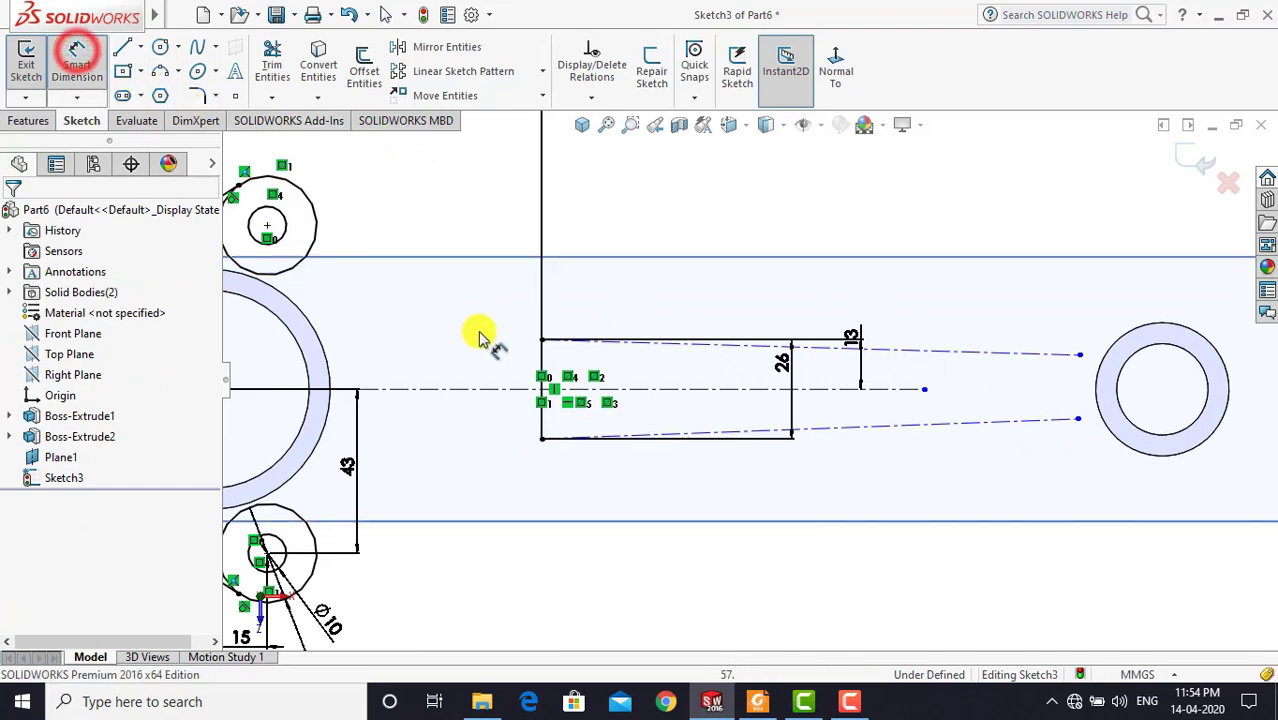
pyautogui.click(900, 350)
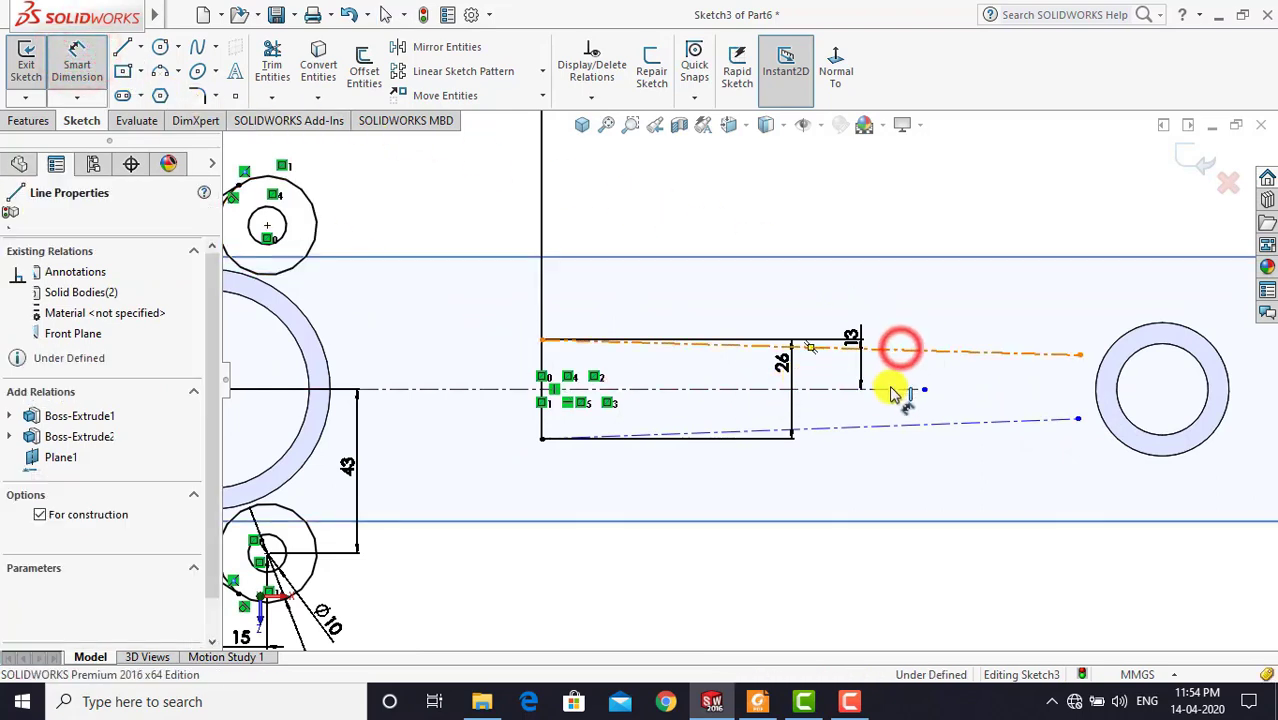
pyautogui.click(889, 387)
pyautogui.click(903, 374)
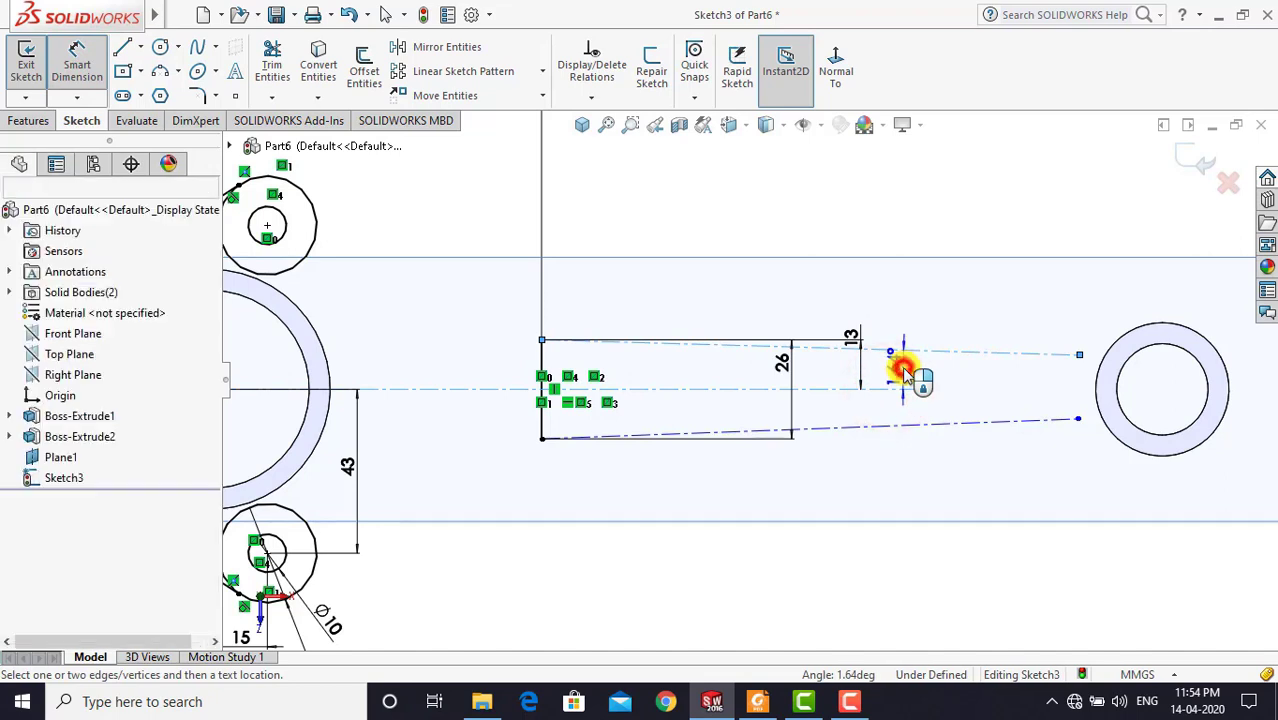
pyautogui.write('13')
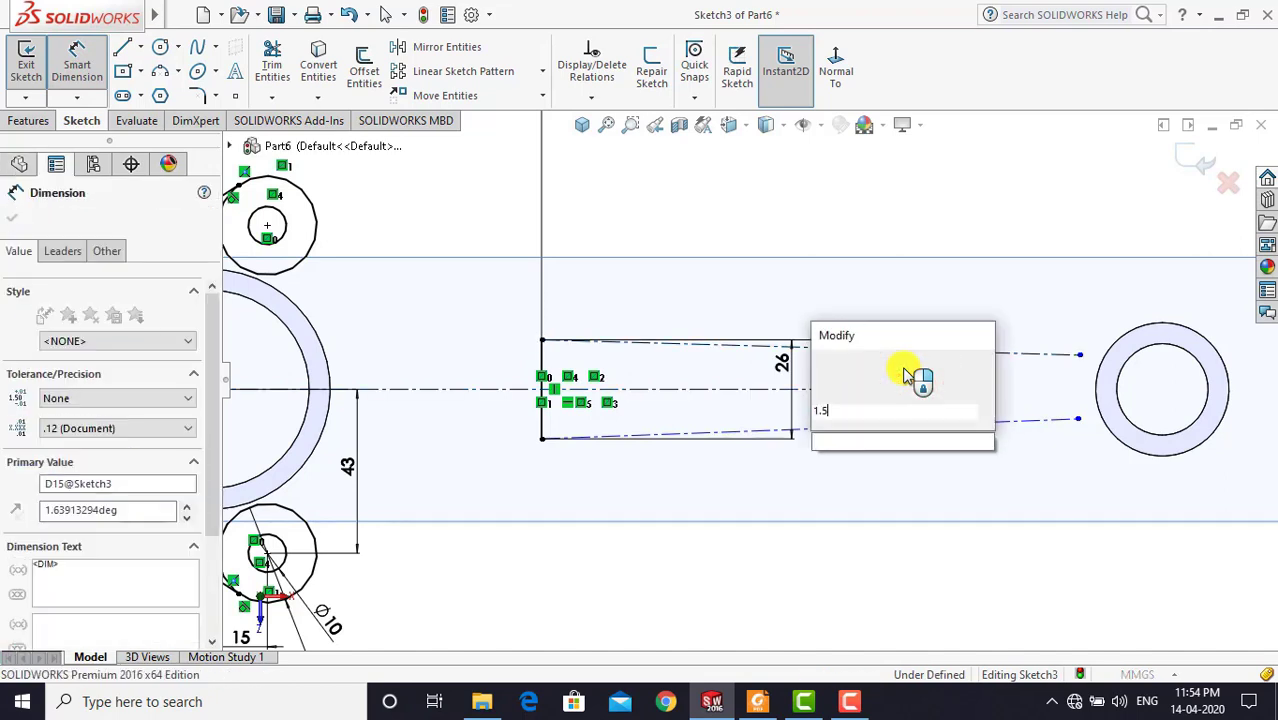
pyautogui.write('5')
pyautogui.press('Return')
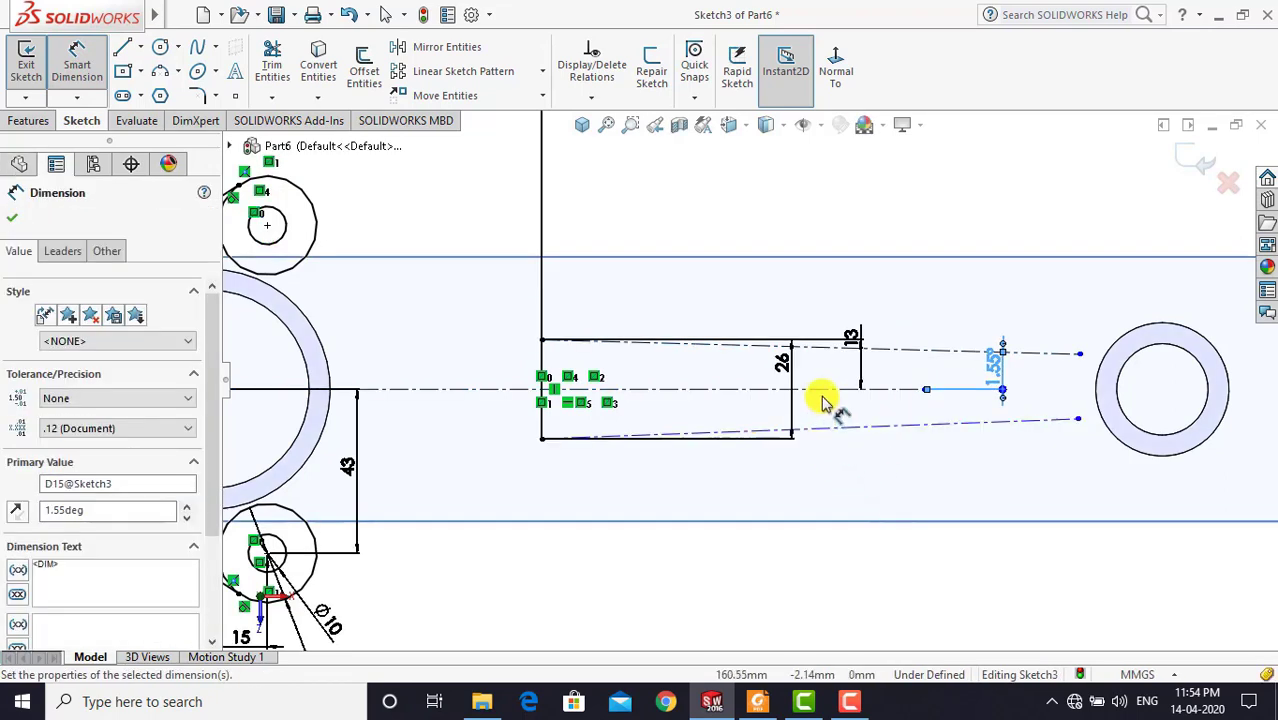
pyautogui.click(822, 399)
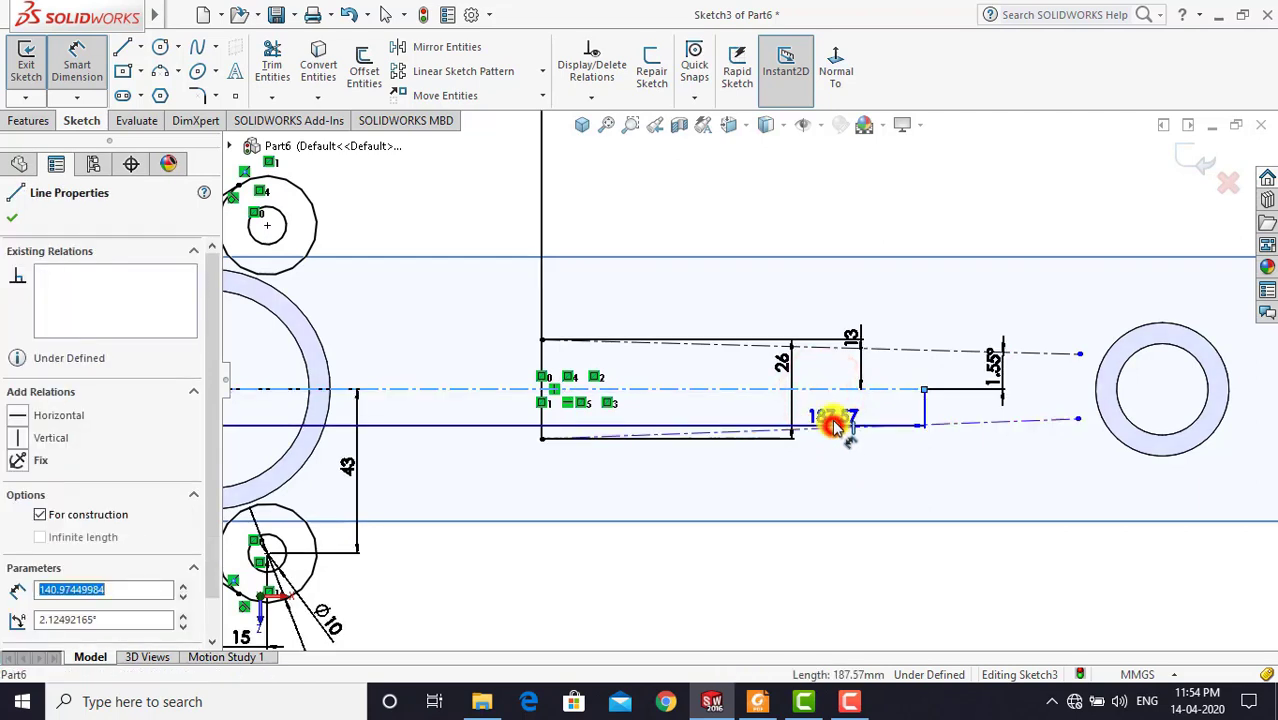
pyautogui.click(828, 422)
pyautogui.click(836, 412)
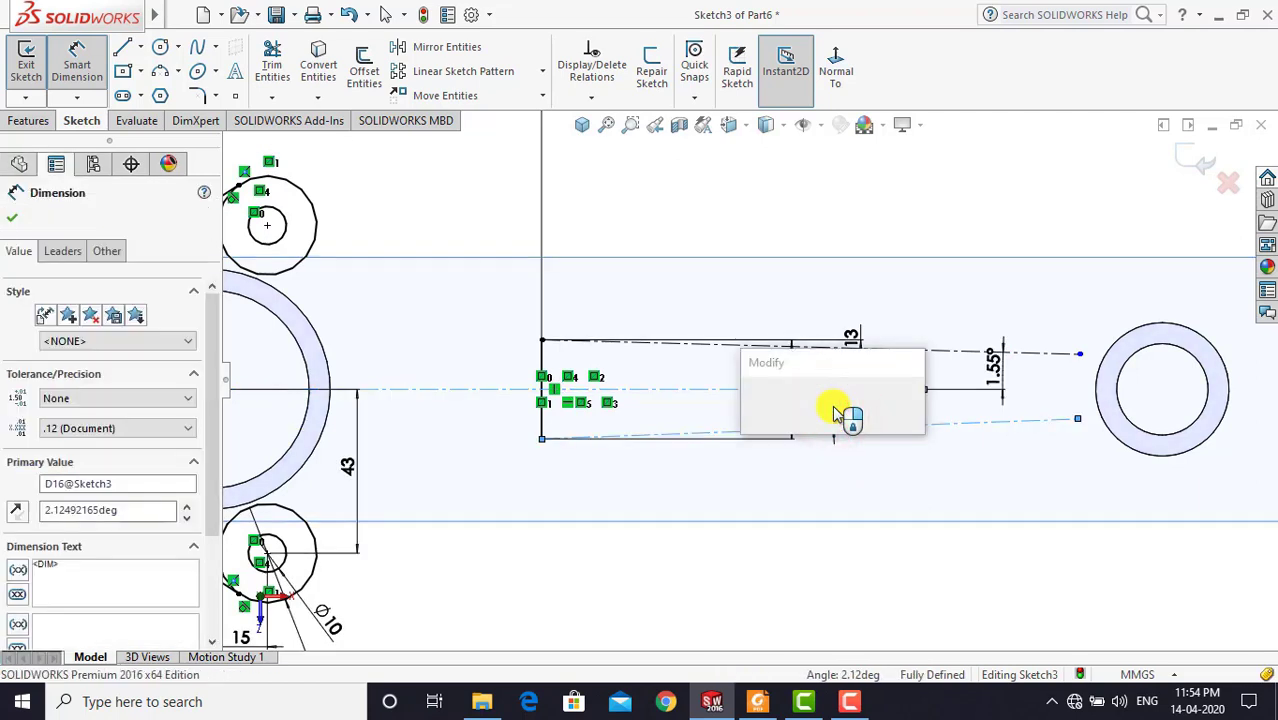
pyautogui.write('1.55')
pyautogui.press('Return')
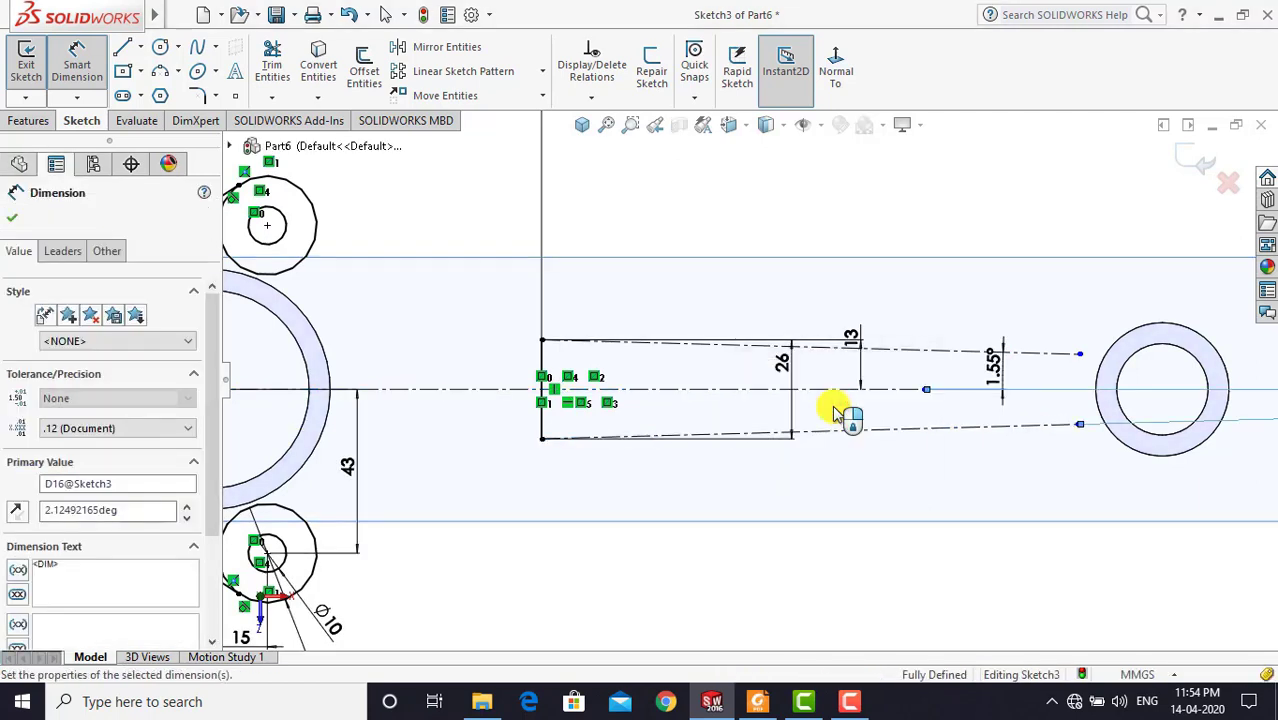
pyautogui.press('Escape')
pyautogui.scroll(3, 774, 405)
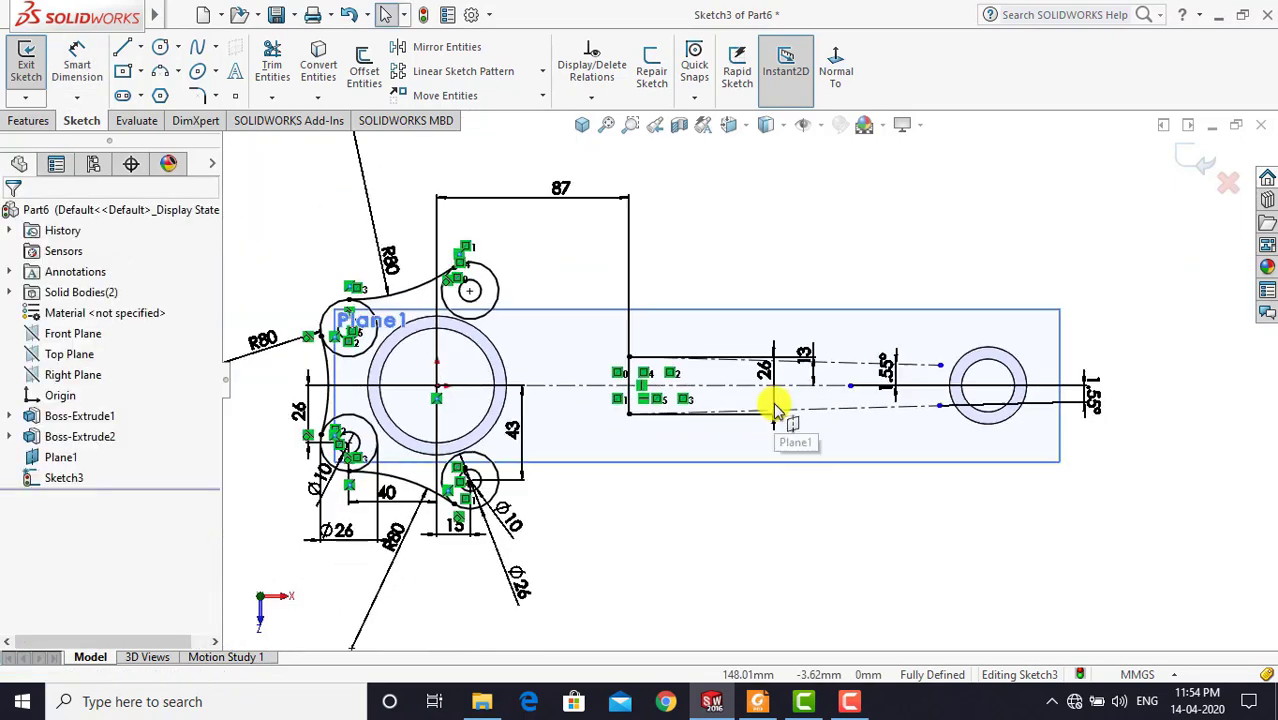
pyautogui.scroll(-2, 487, 357)
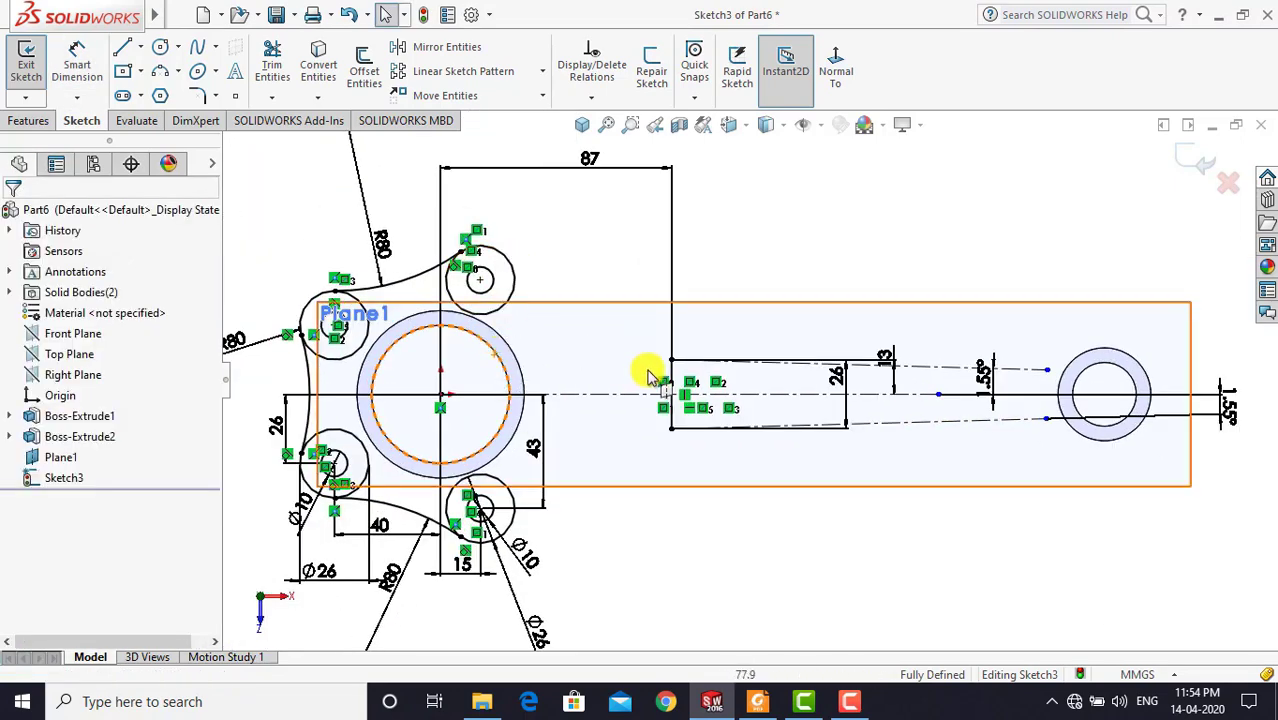
# Draw a three-point arc from the small upper circle to the arm's top corner, tangent to the circle
pyautogui.click(150, 68)
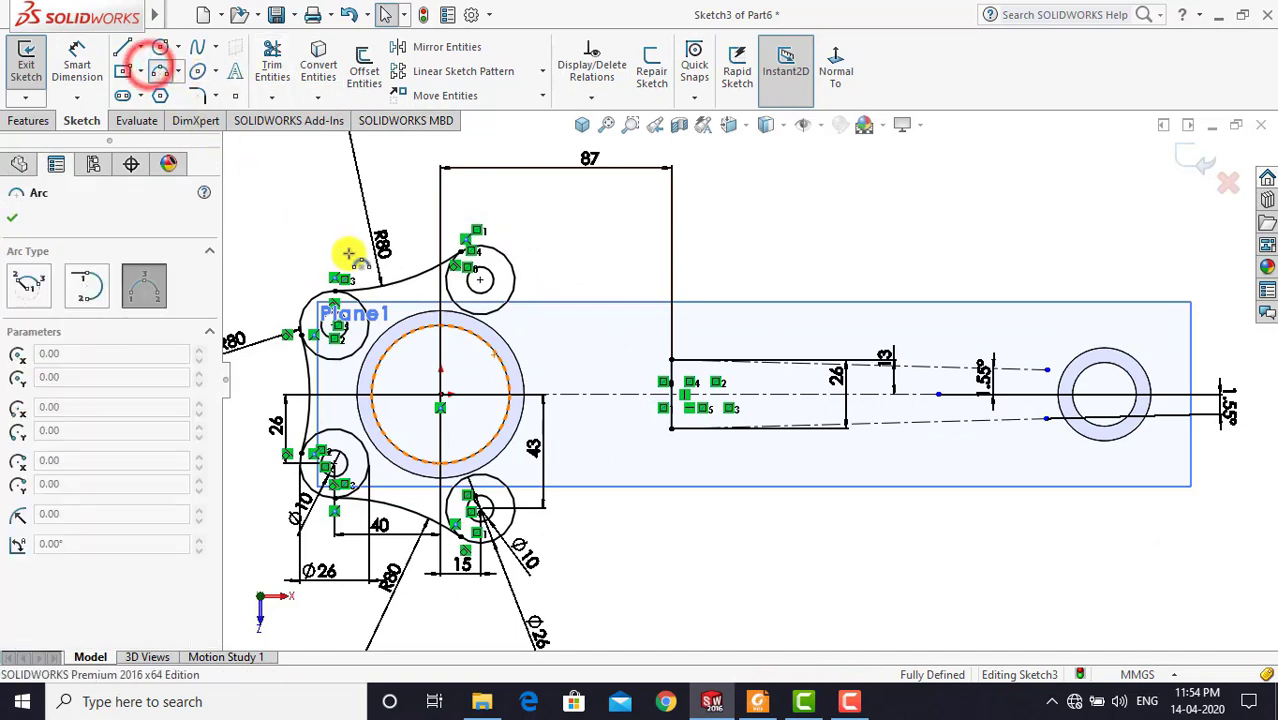
pyautogui.click(513, 271)
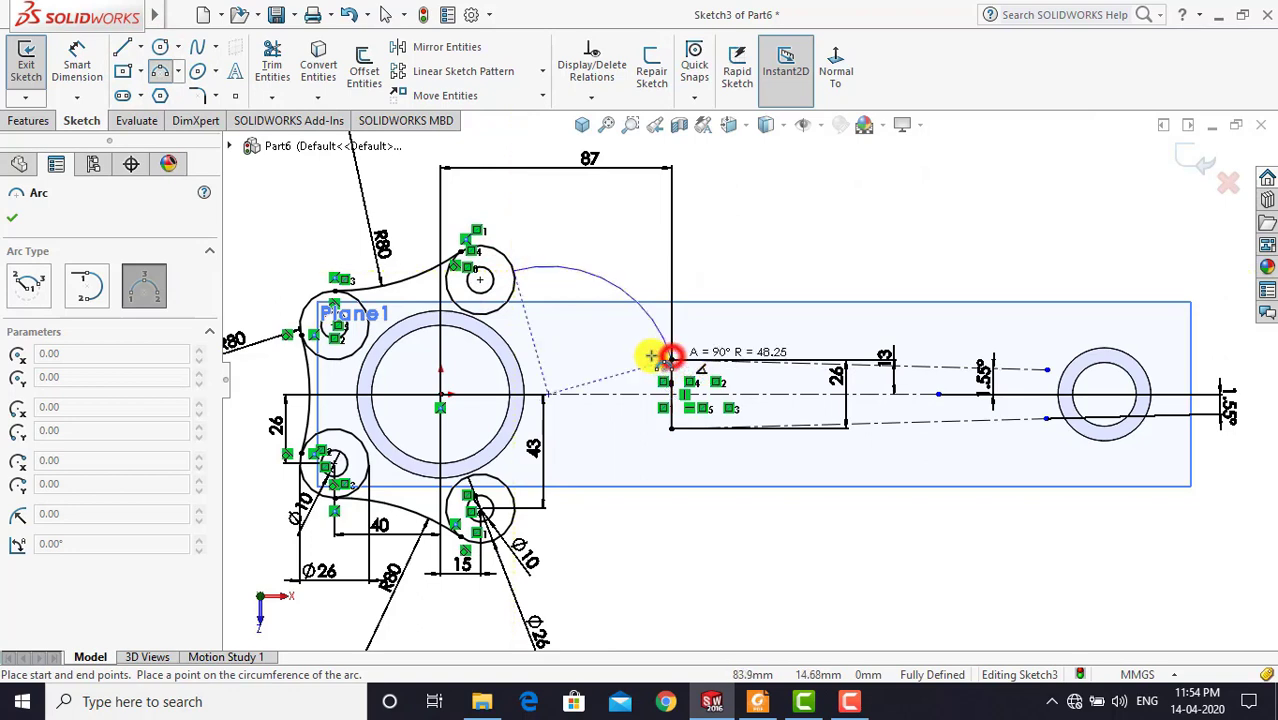
pyautogui.click(596, 333)
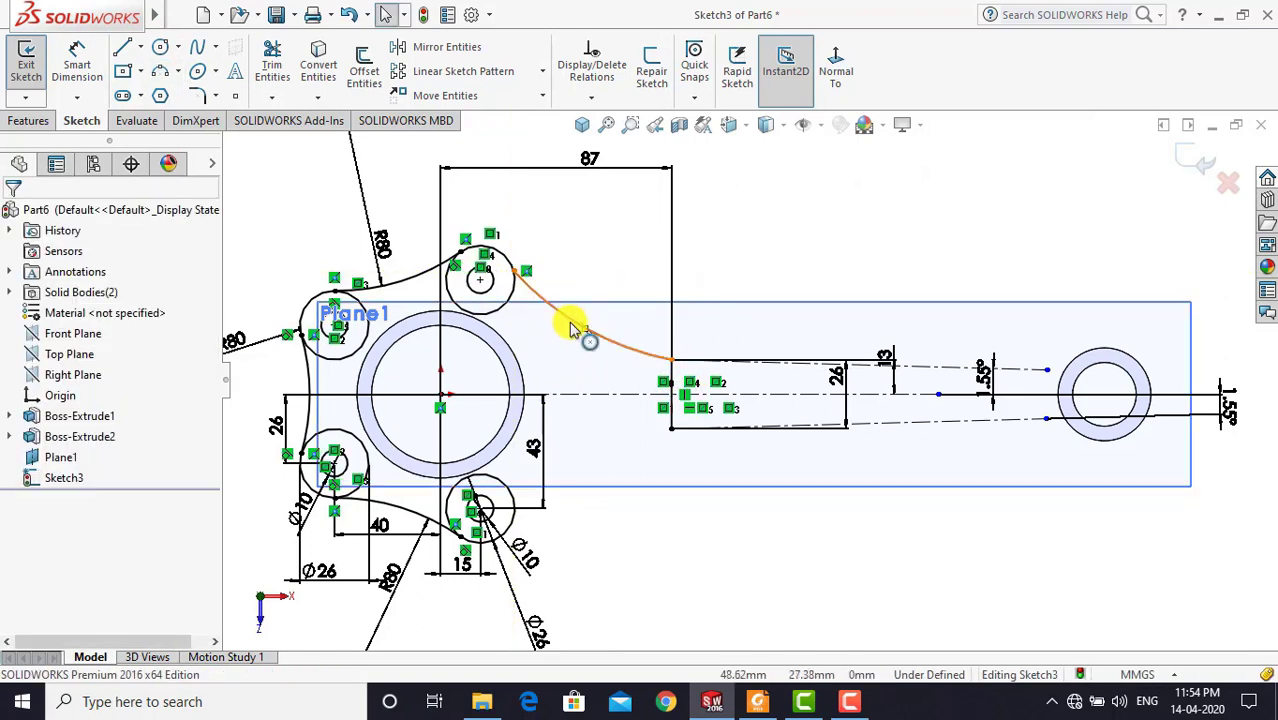
pyautogui.click(570, 325)
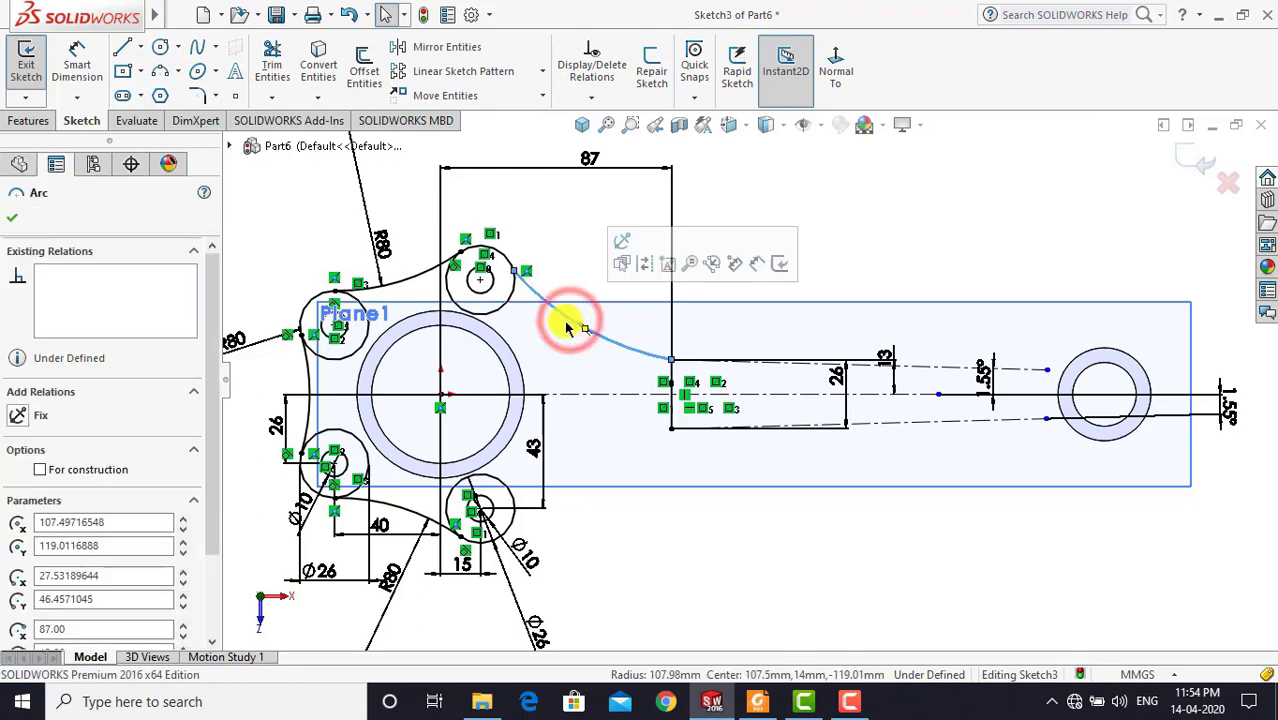
pyautogui.keyDown('ctrl'); pyautogui.click(495, 314); pyautogui.keyUp('ctrl')
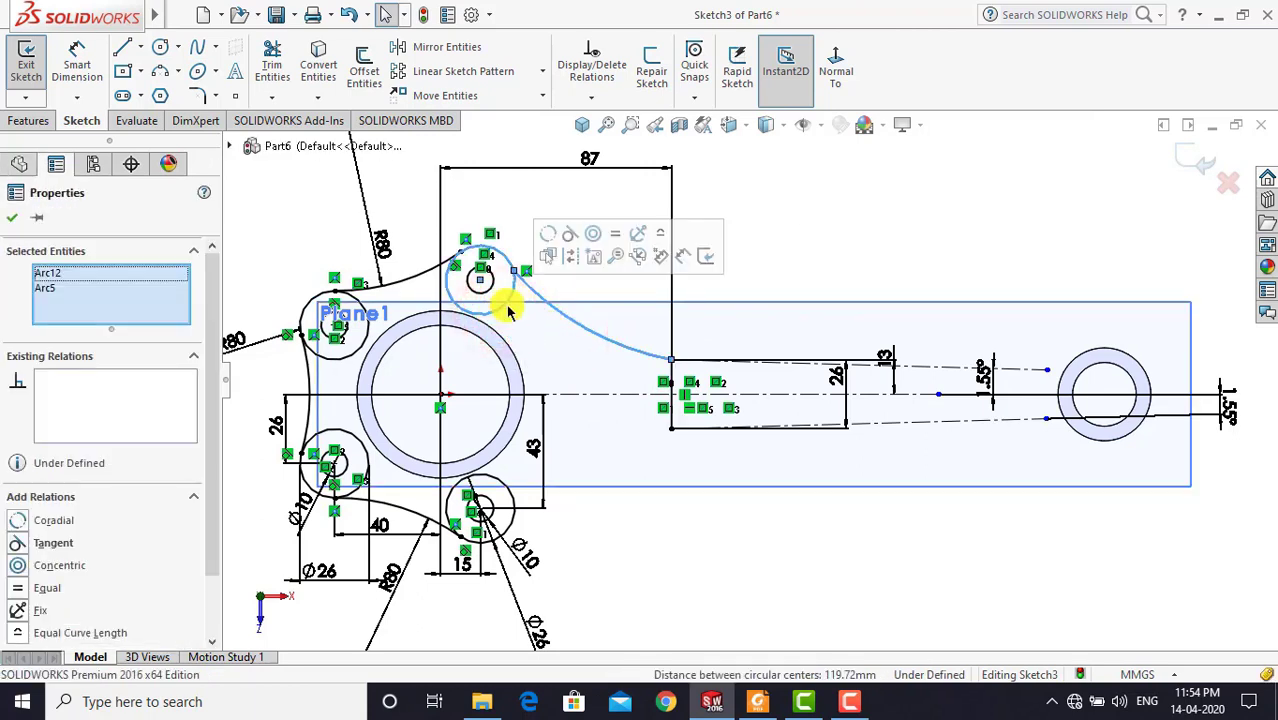
pyautogui.click(571, 237)
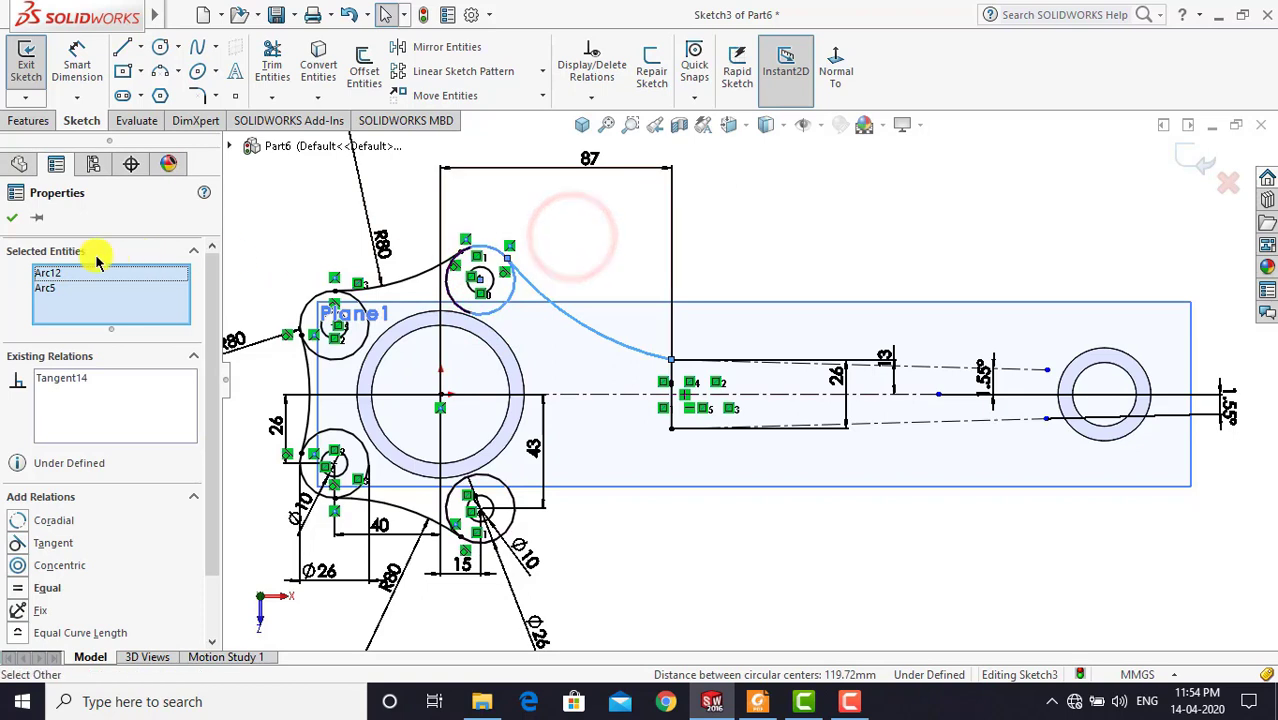
pyautogui.click(11, 217)
# Make the upper arc tangent to the upper tapered centerline
pyautogui.click(750, 220)
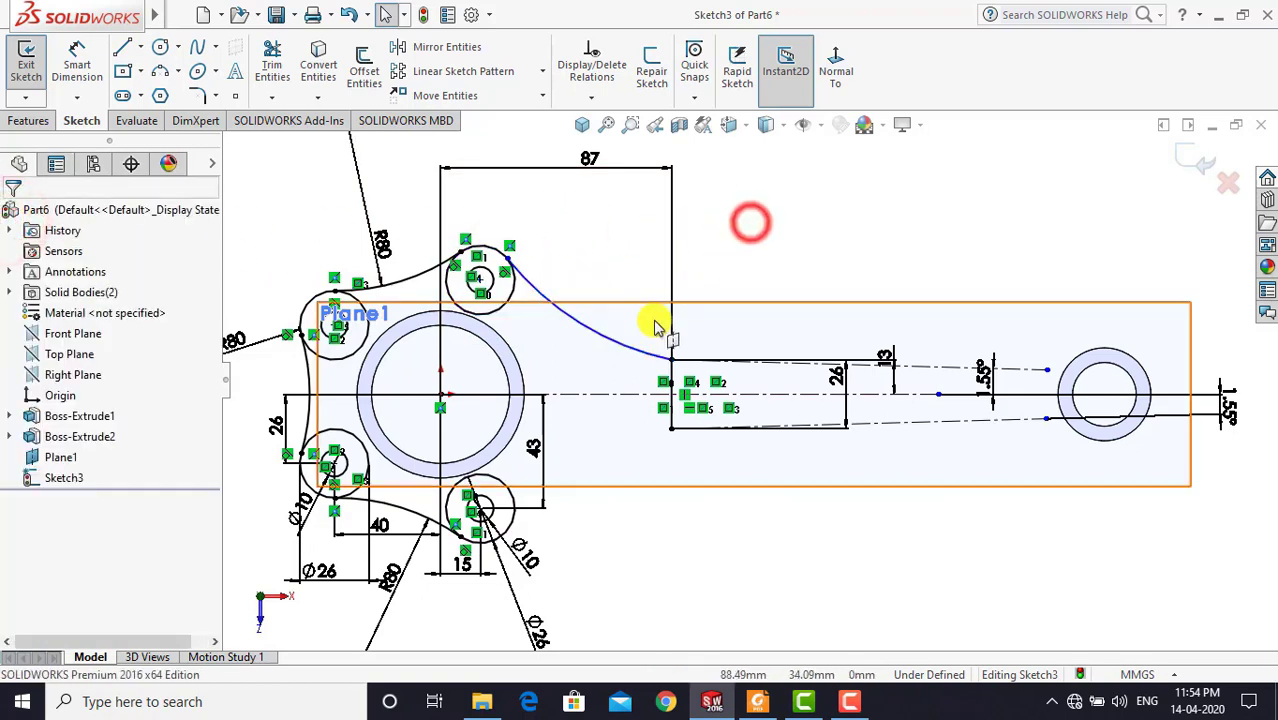
pyautogui.click(628, 350)
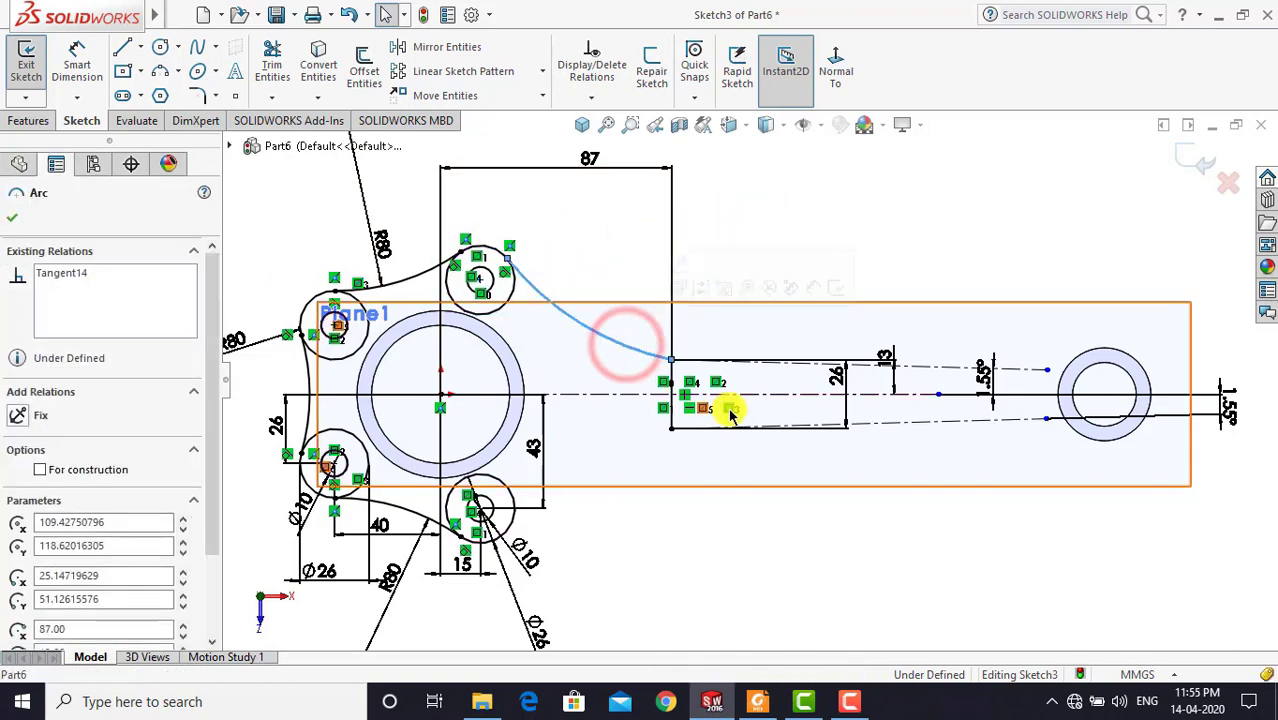
pyautogui.keyDown('ctrl'); pyautogui.click(790, 368); pyautogui.keyUp('ctrl')
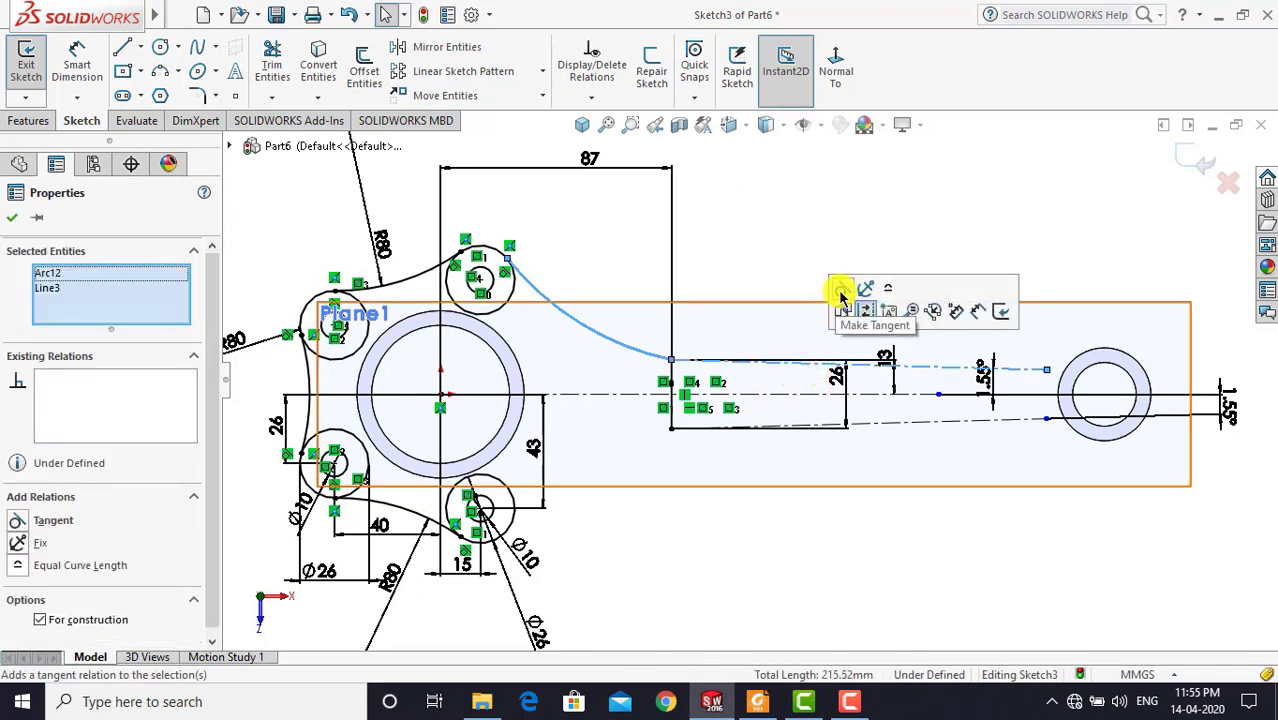
pyautogui.click(838, 290)
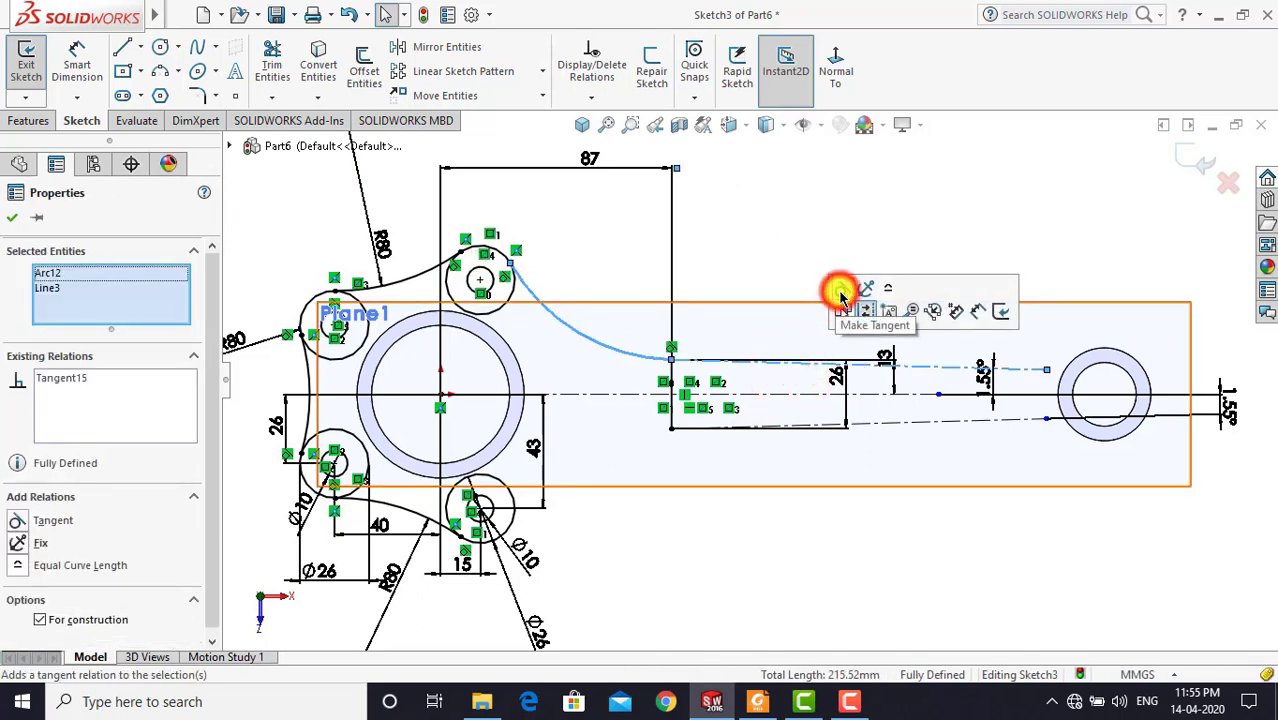
pyautogui.click(11, 217)
pyautogui.click(795, 207)
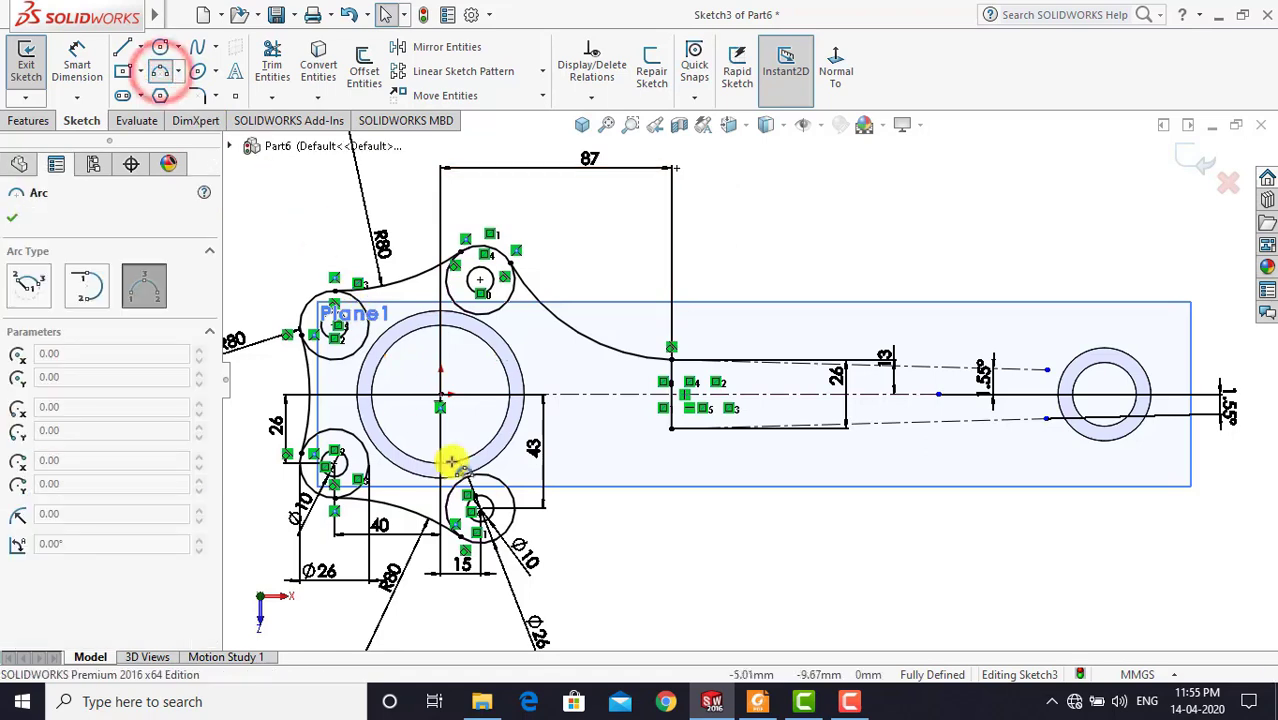
# Draw a lower arc from the small bottom circle toward the arm's bottom corner, tangent to the circle
pyautogui.click(516, 519)
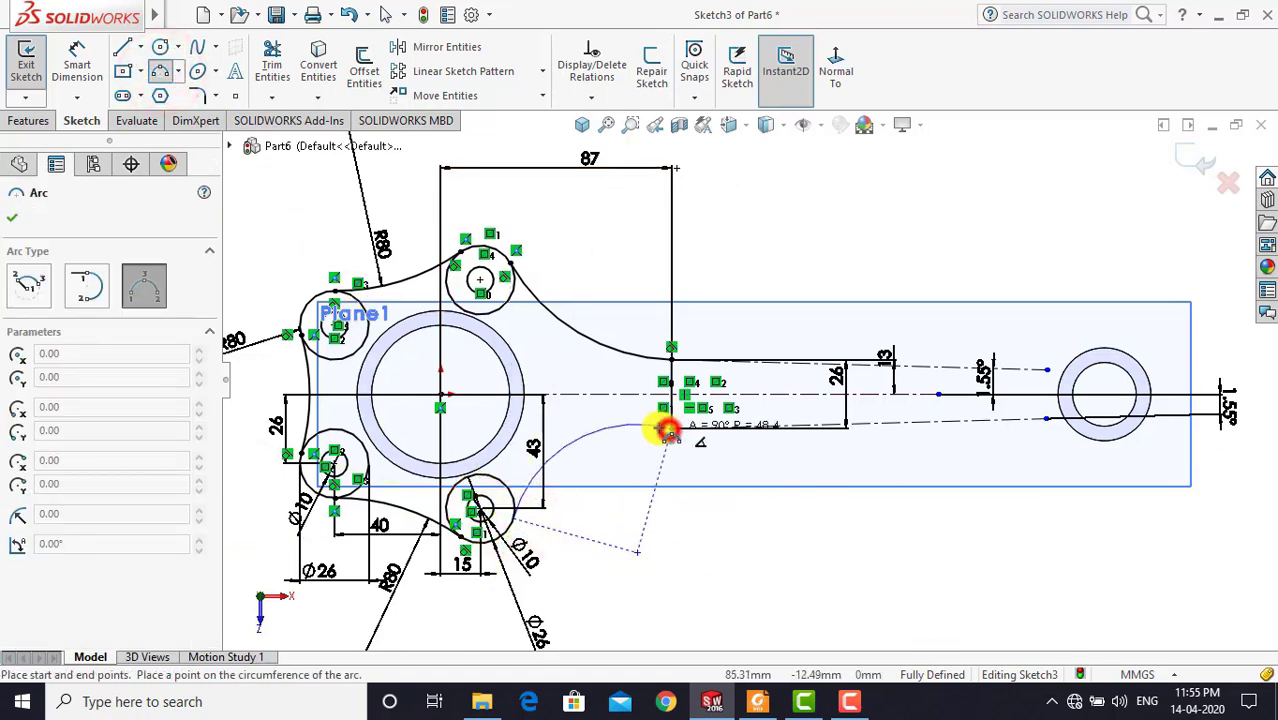
pyautogui.click(605, 444)
pyautogui.press('Escape')
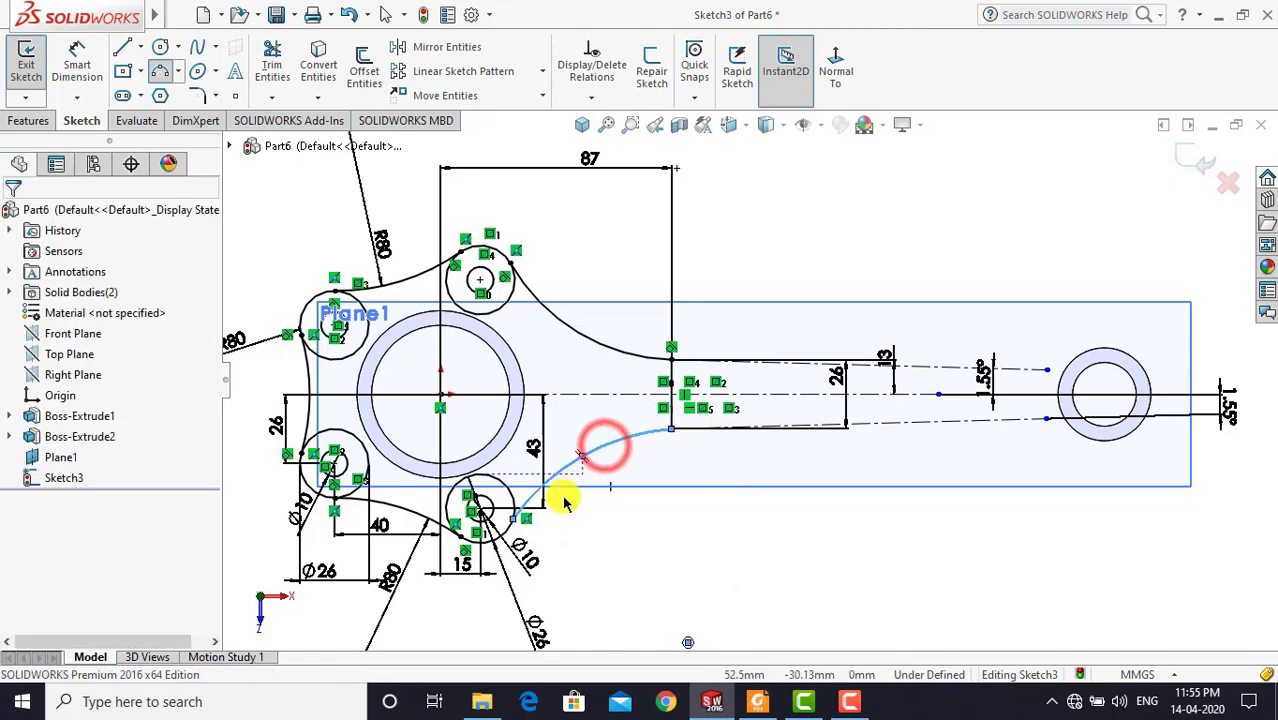
pyautogui.scroll(-3, 565, 503)
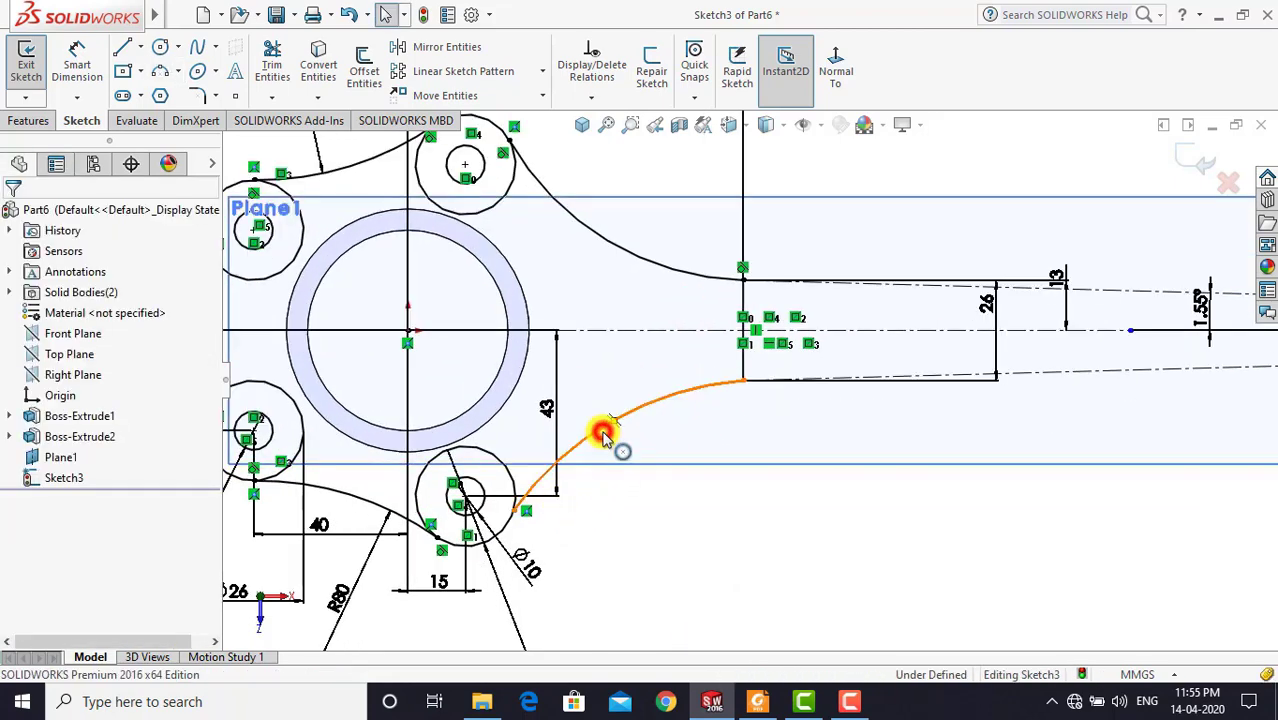
pyautogui.click(603, 437)
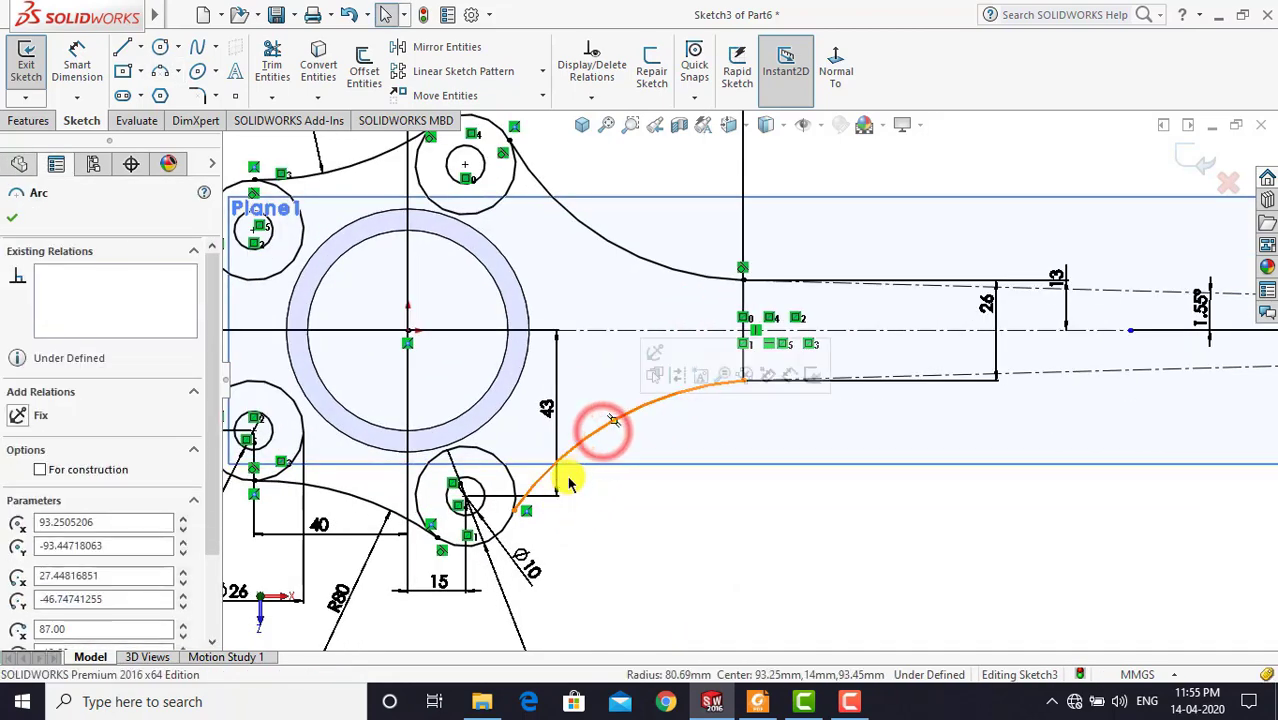
pyautogui.keyDown('ctrl'); pyautogui.click(507, 525); pyautogui.keyUp('ctrl')
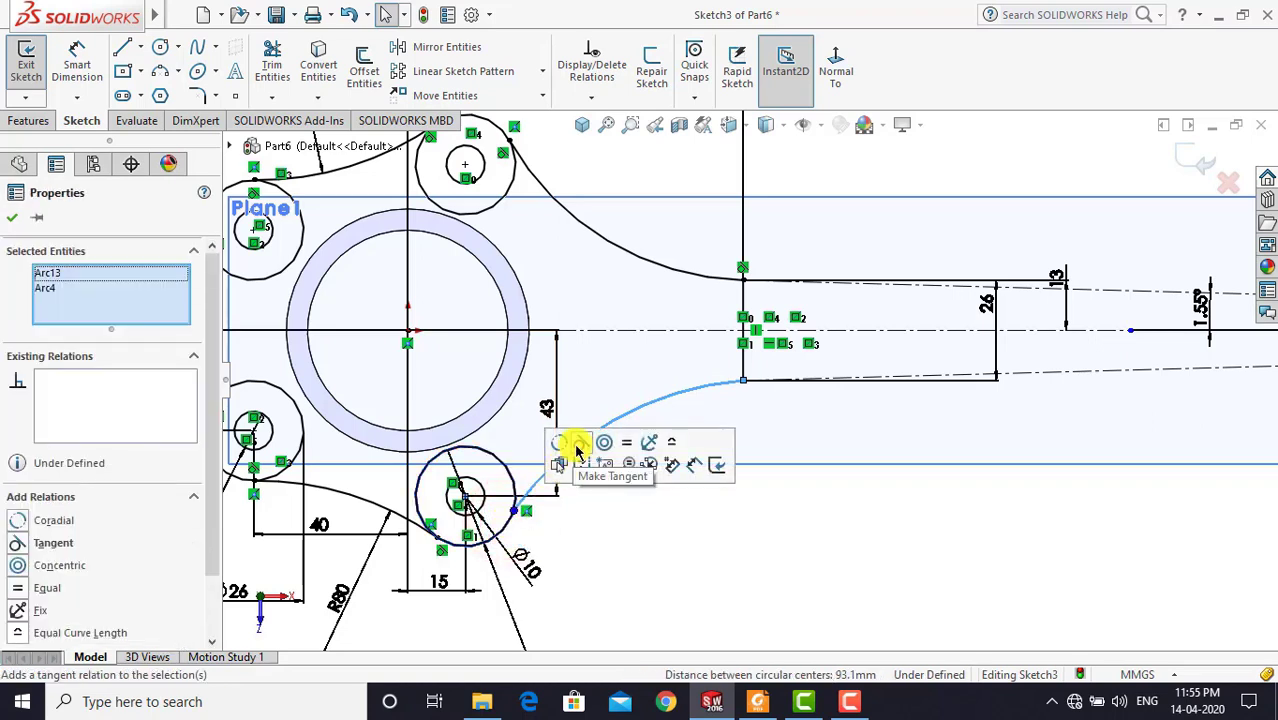
pyautogui.click(577, 445)
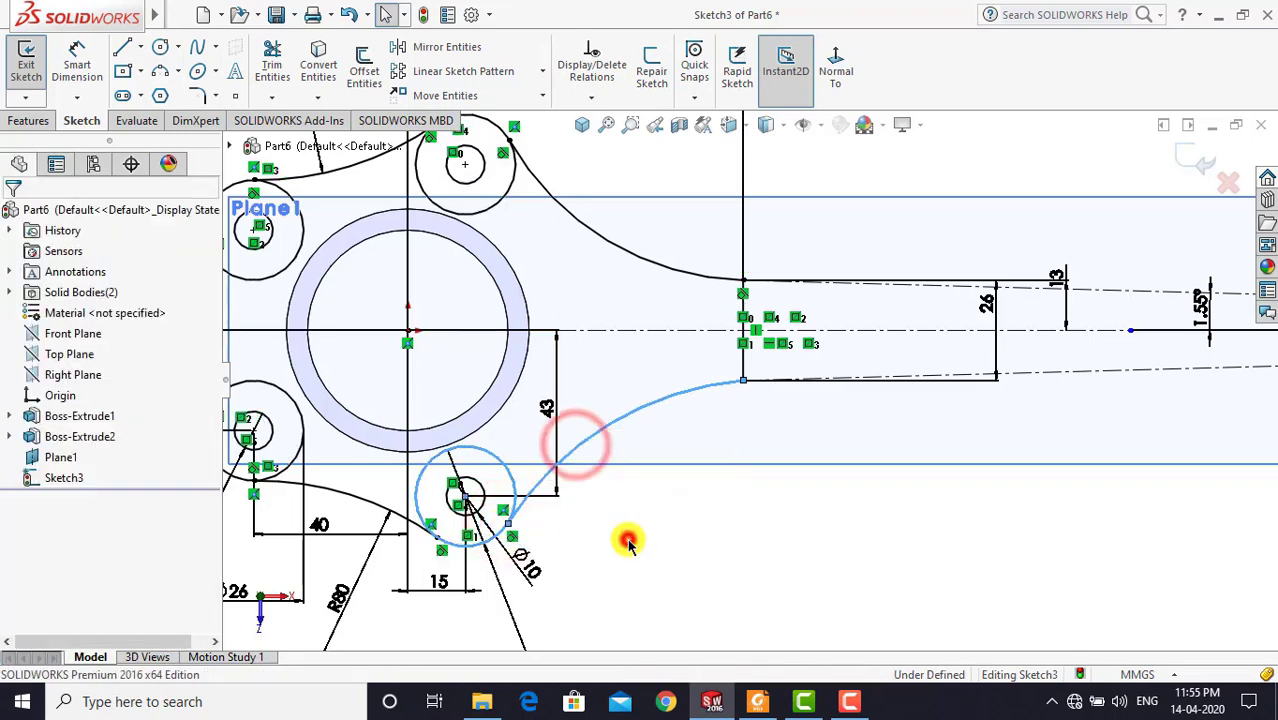
# Make the lower arc tangent to the tapered arm line
pyautogui.click(699, 396)
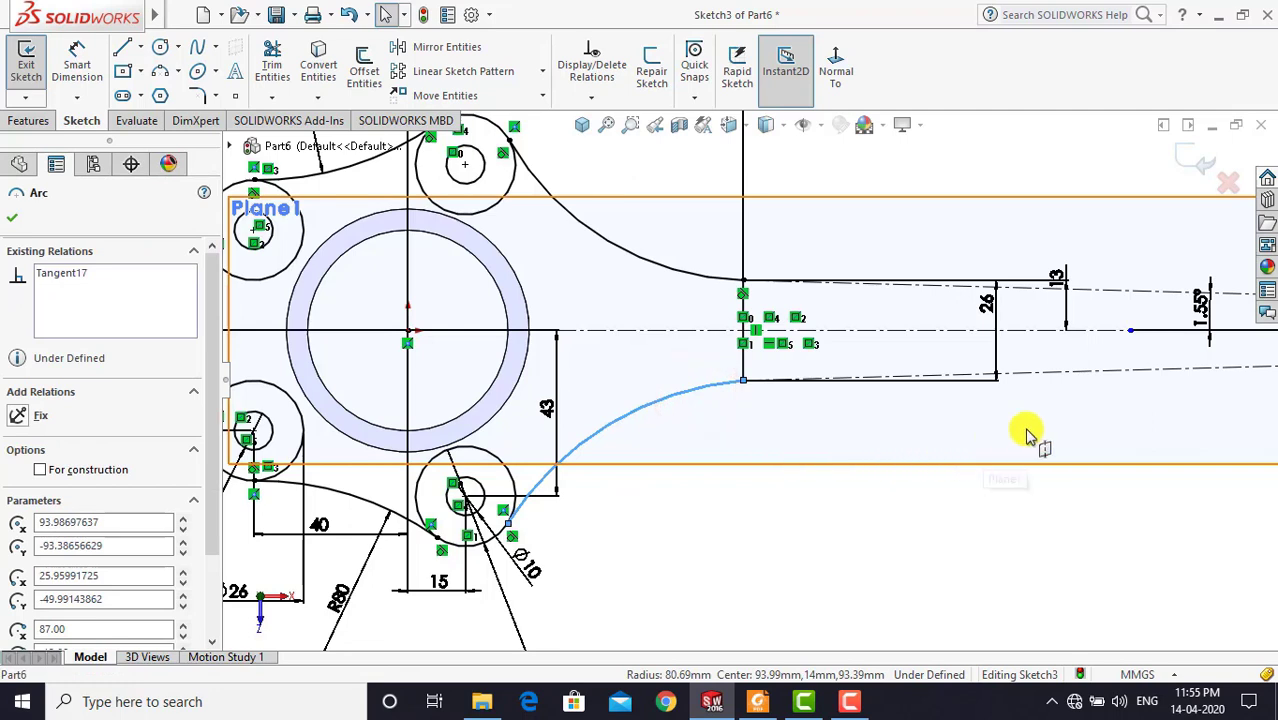
pyautogui.keyDown('ctrl'); pyautogui.click(1040, 376); pyautogui.keyUp('ctrl')
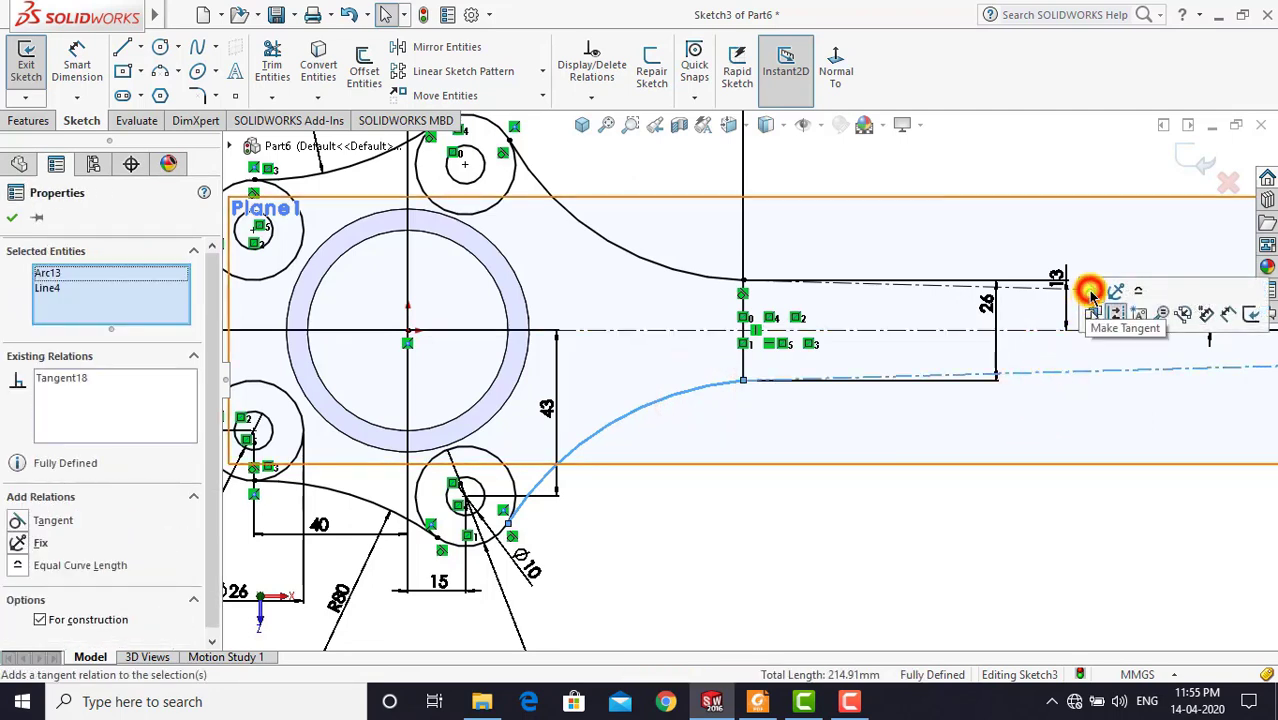
pyautogui.click(14, 220)
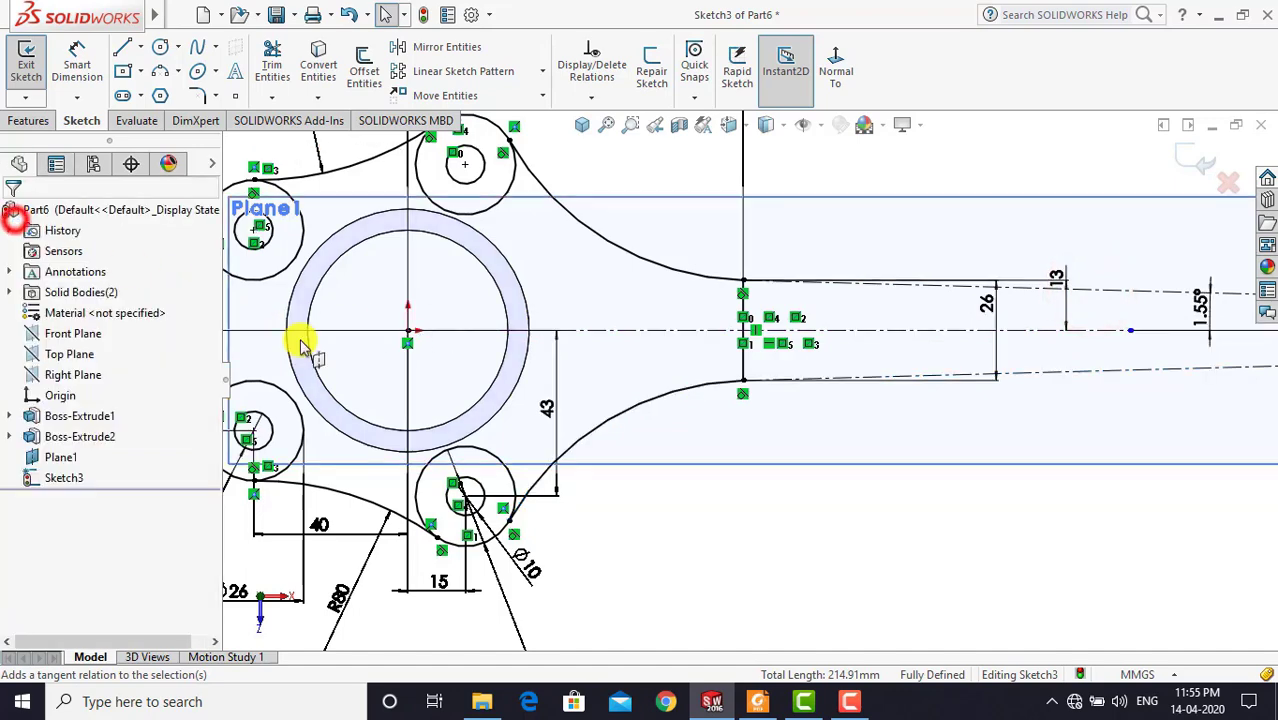
pyautogui.click(664, 538)
pyautogui.scroll(3, 648, 465)
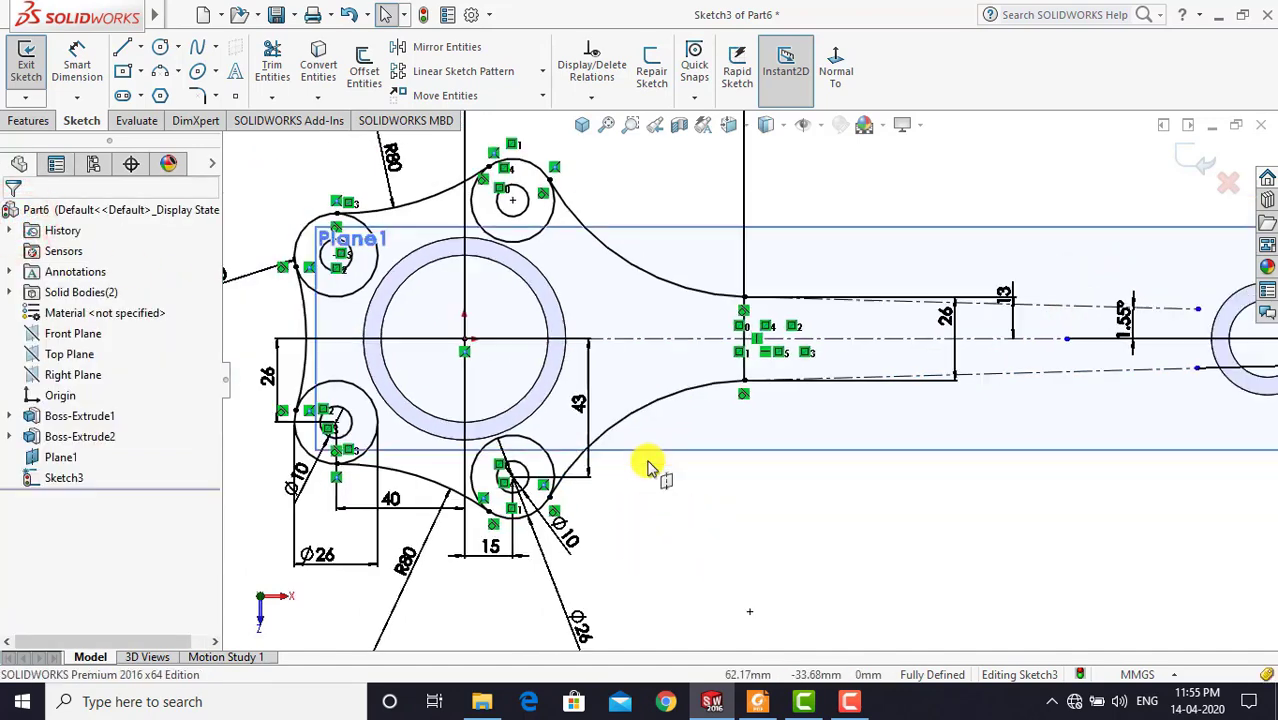
pyautogui.scroll(2, 648, 458)
pyautogui.scroll(-1, 622, 323)
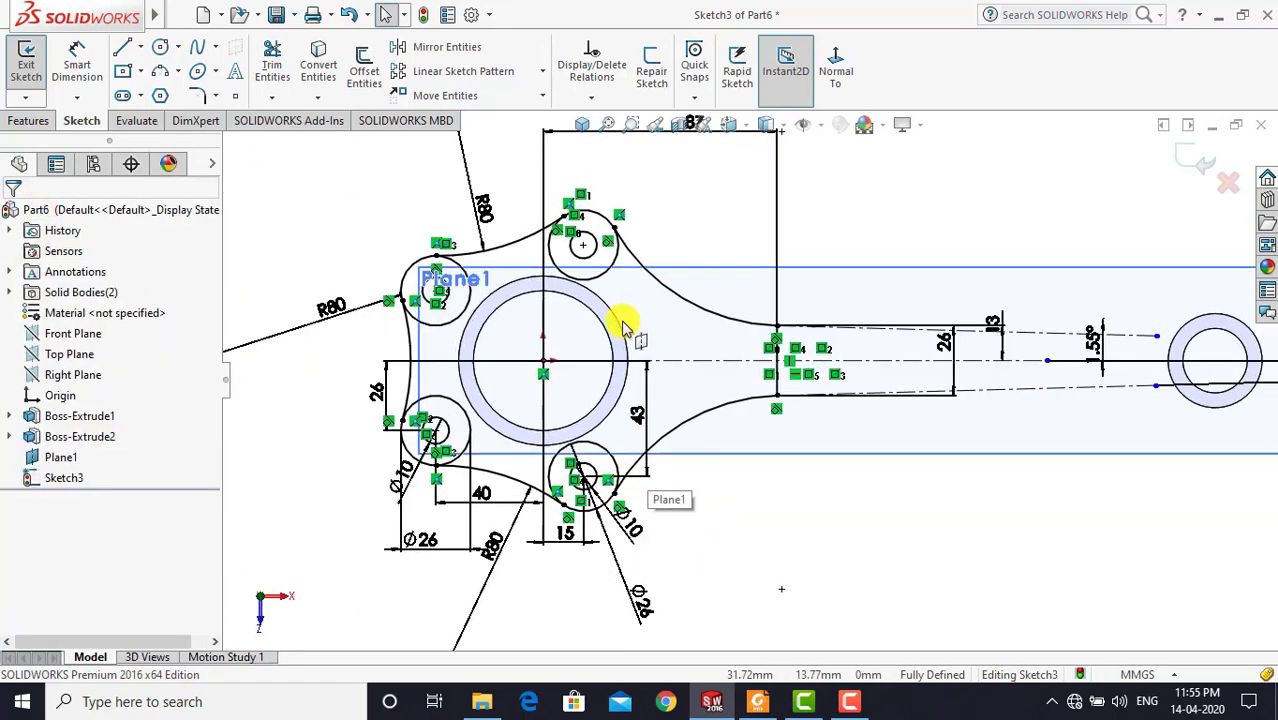
# Power-trim the excess arcs around the upper and lower small circles
pyautogui.click(277, 65)
pyautogui.scroll(-1, 550, 210)
pyautogui.scroll(-1, 593, 248)
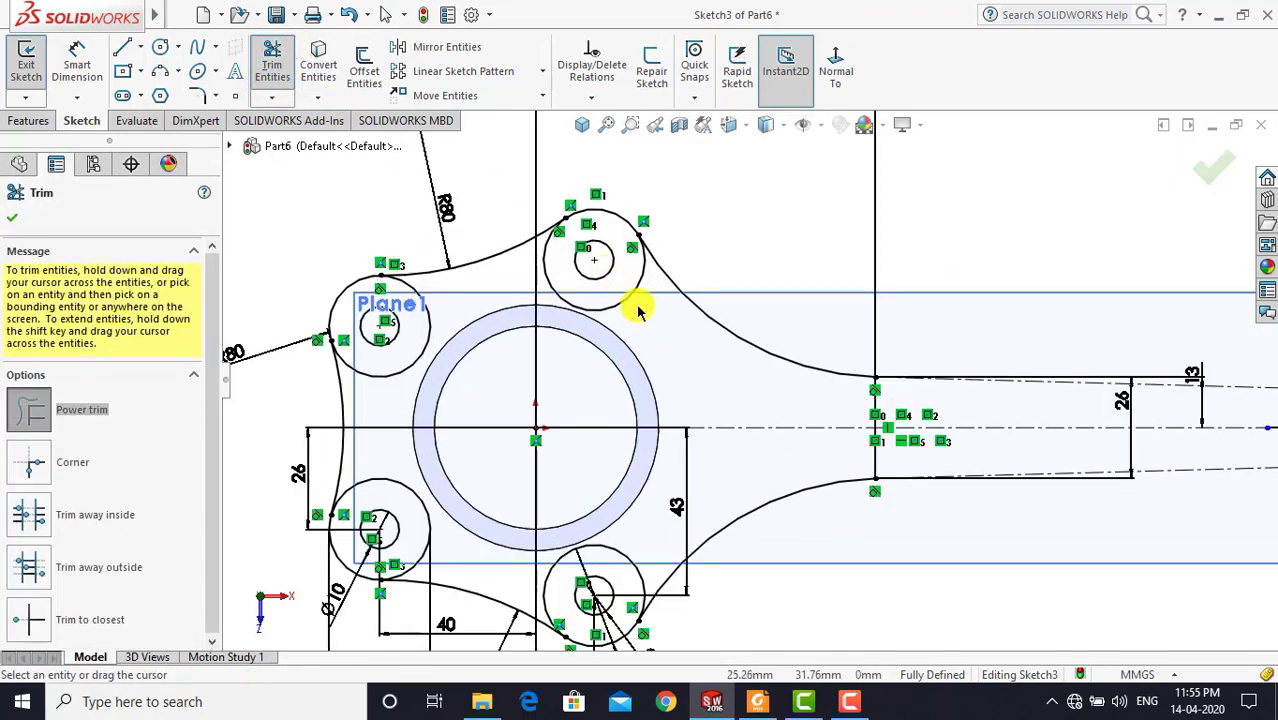
pyautogui.moveTo(648, 325)
pyautogui.mouseDown()
pyautogui.moveTo(506, 323)
pyautogui.moveTo(379, 433)
pyautogui.moveTo(396, 508)
pyautogui.mouseUp()
pyautogui.moveTo(653, 531); pyautogui.dragTo(611, 560)
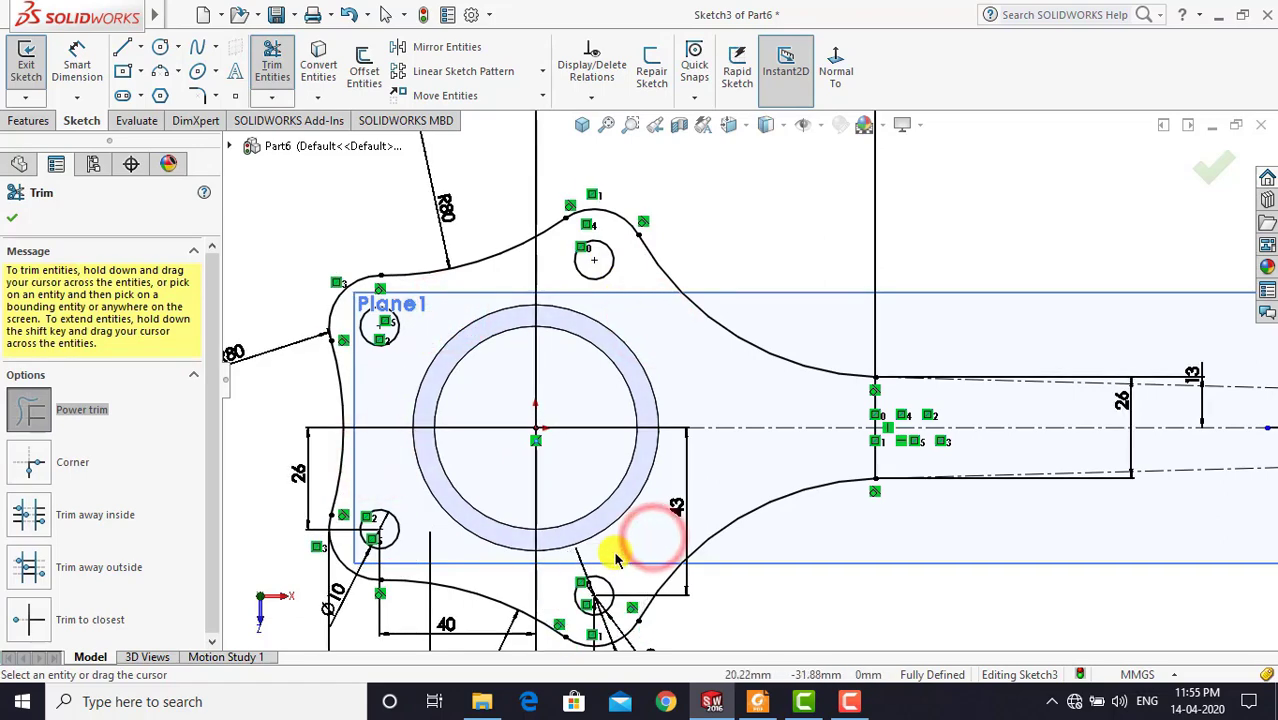
pyautogui.click(18, 221)
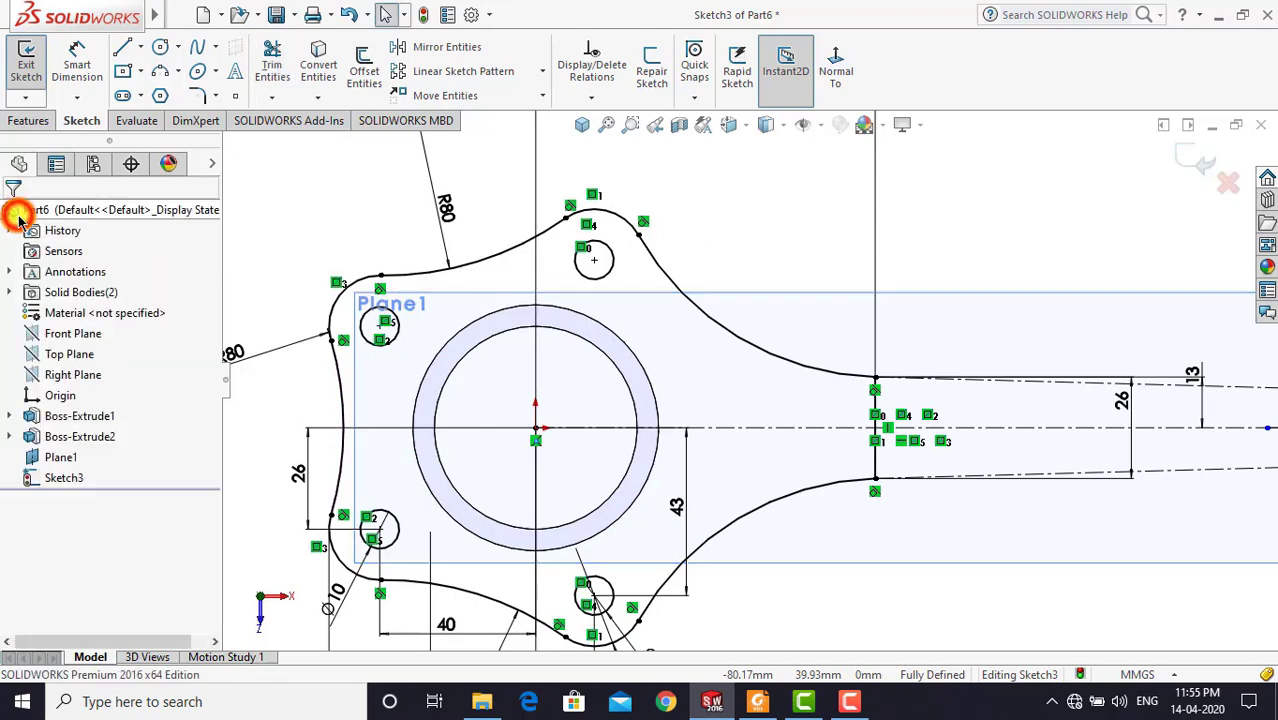
# Convert the central boss's outer edge into the sketch and exit Sketch3
pyautogui.click(631, 355)
pyautogui.rightClick(629, 350)
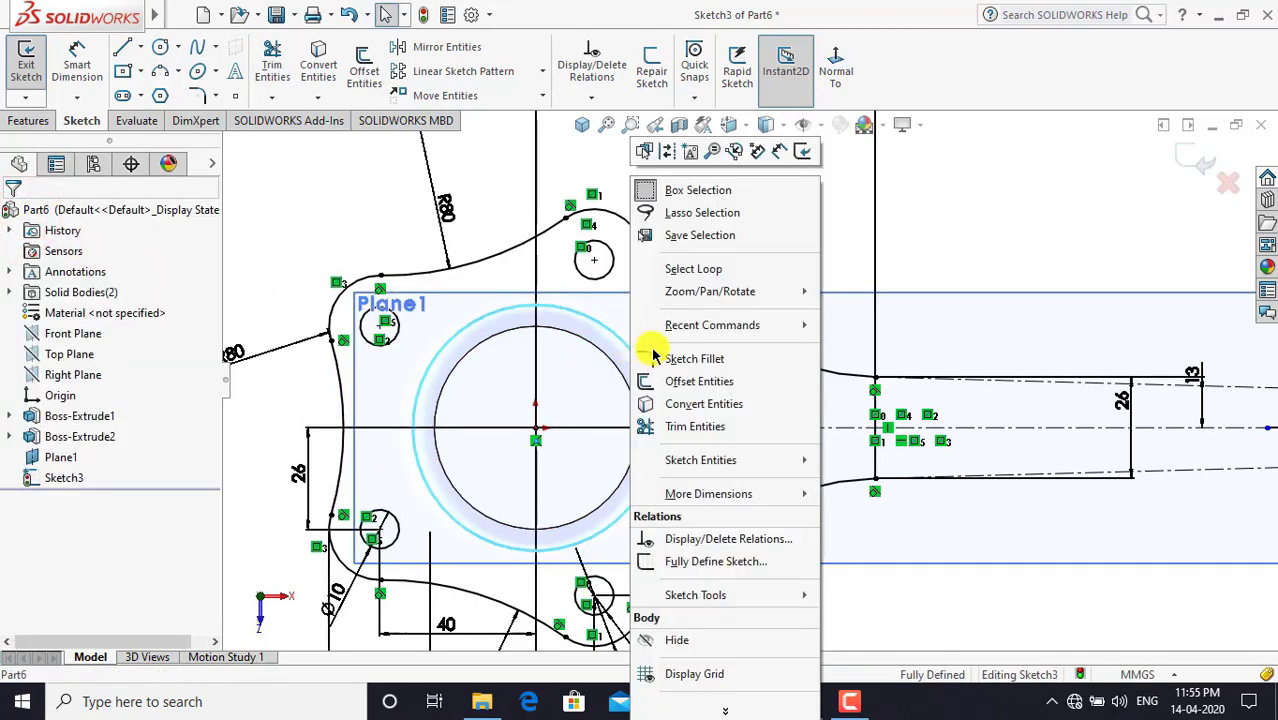
pyautogui.click(708, 403)
pyautogui.click(755, 207)
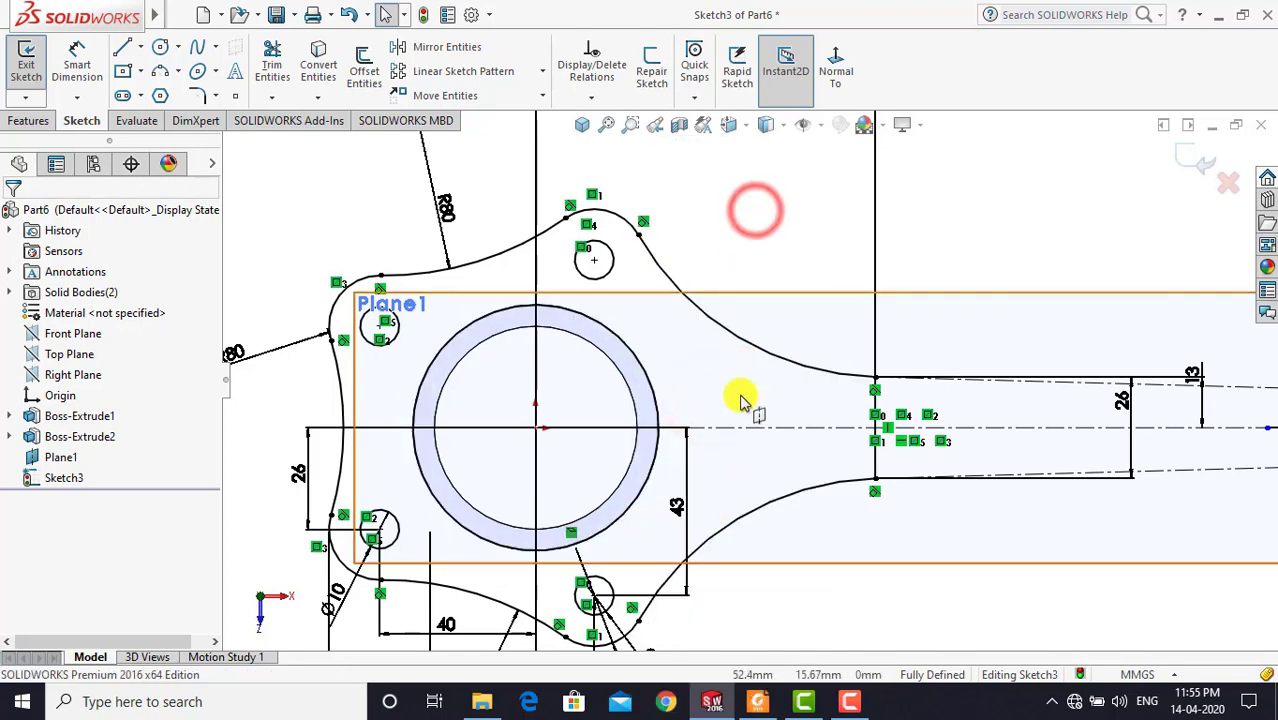
pyautogui.scroll(3, 743, 425)
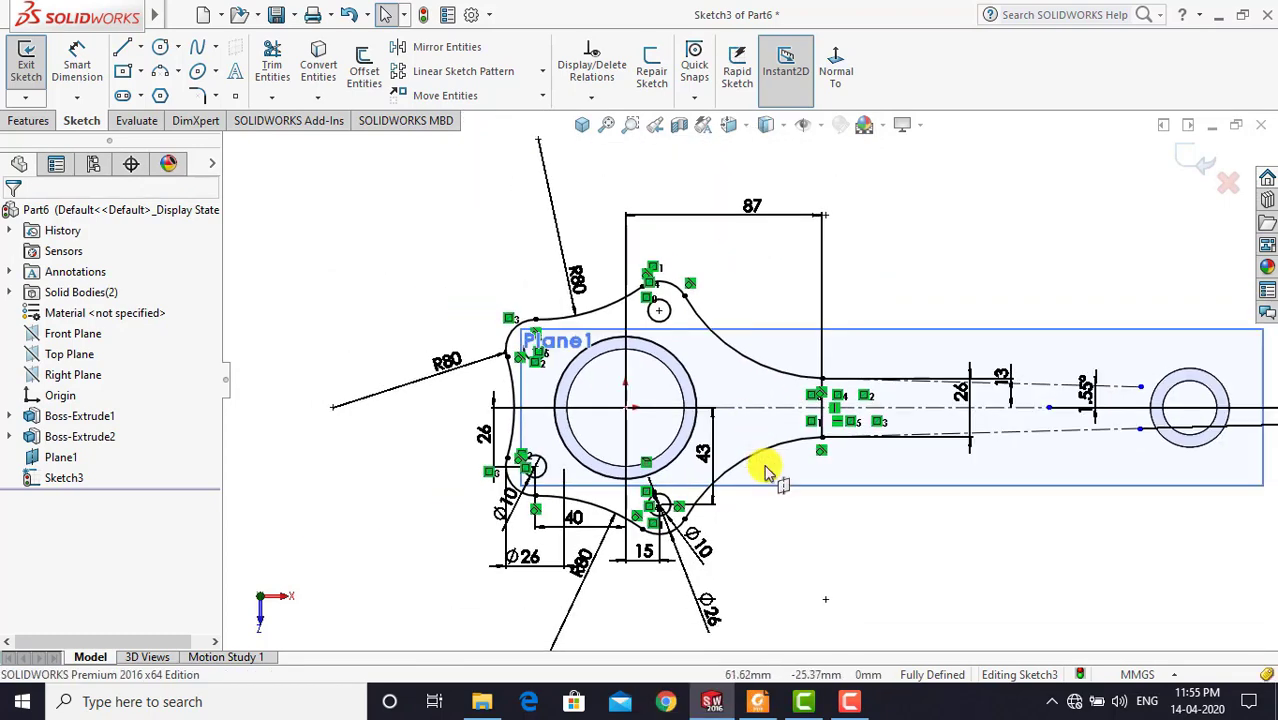
pyautogui.scroll(-1, 765, 470)
pyautogui.click(30, 55)
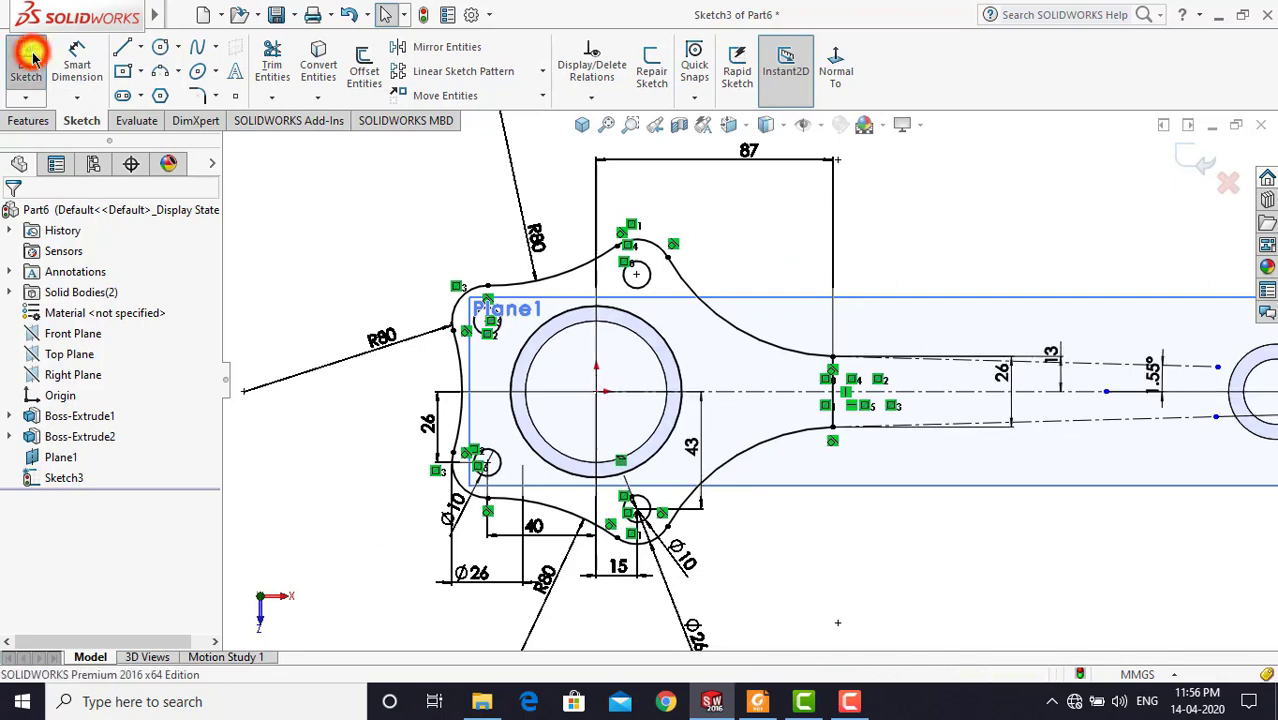
pyautogui.click(38, 121)
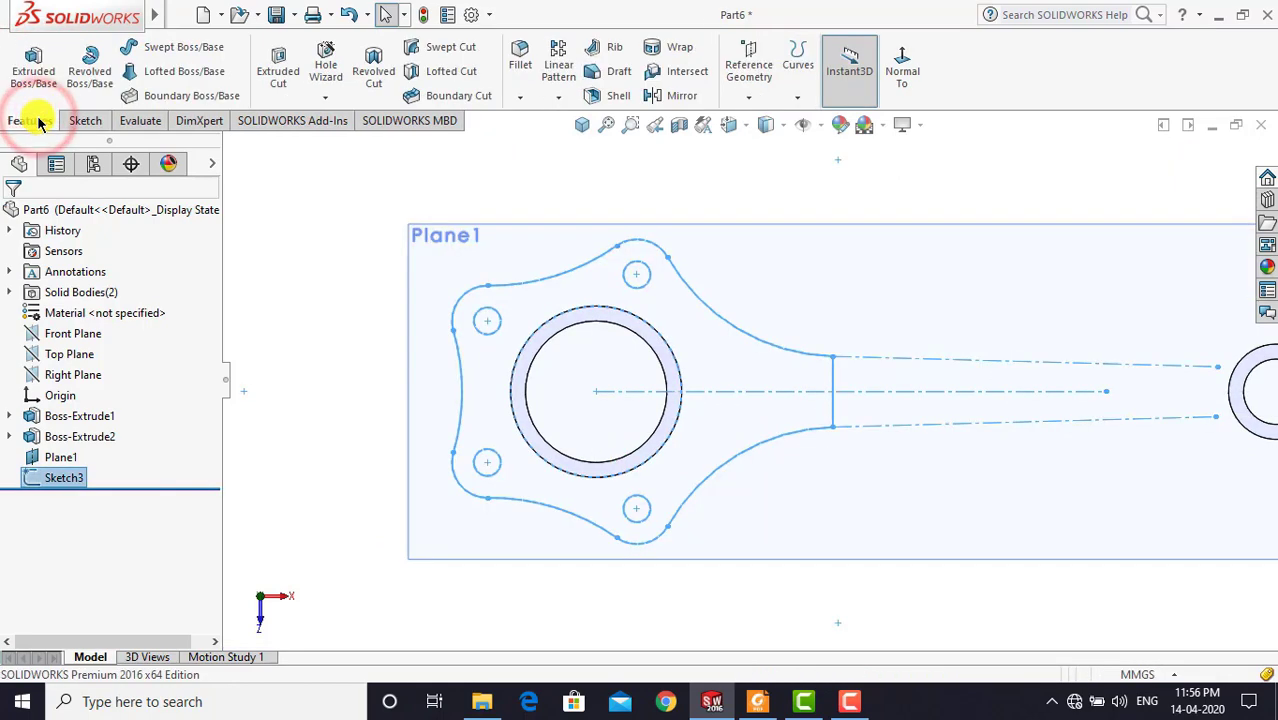
# Extrude Sketch3 as a 7 mm boss after checking the flange thickness on the drawing
pyautogui.click(38, 85)
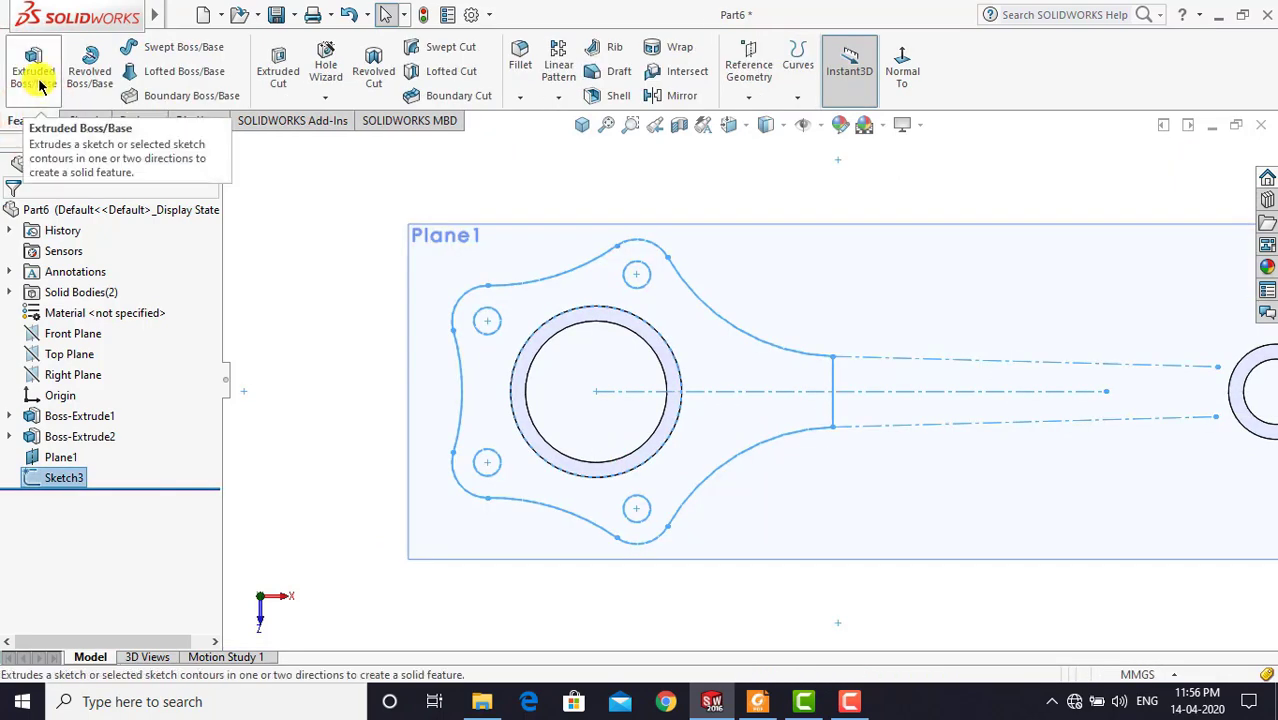
pyautogui.click(584, 125)
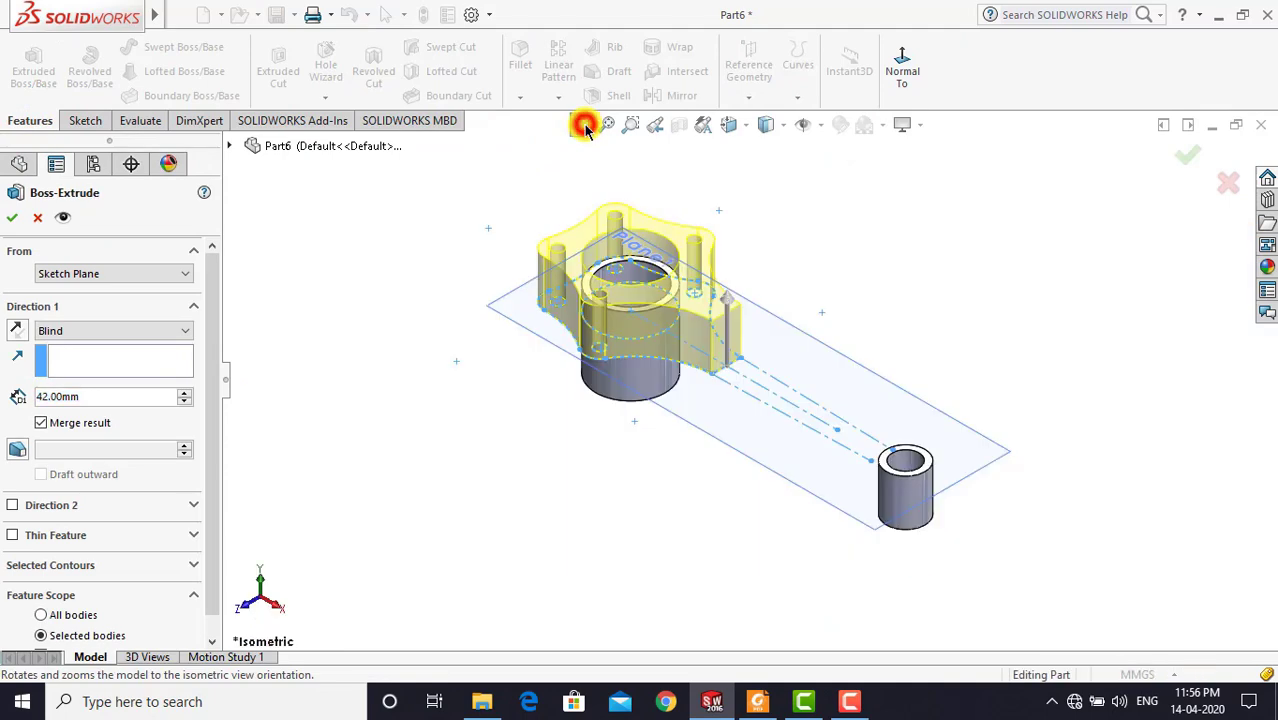
pyautogui.click(757, 701)
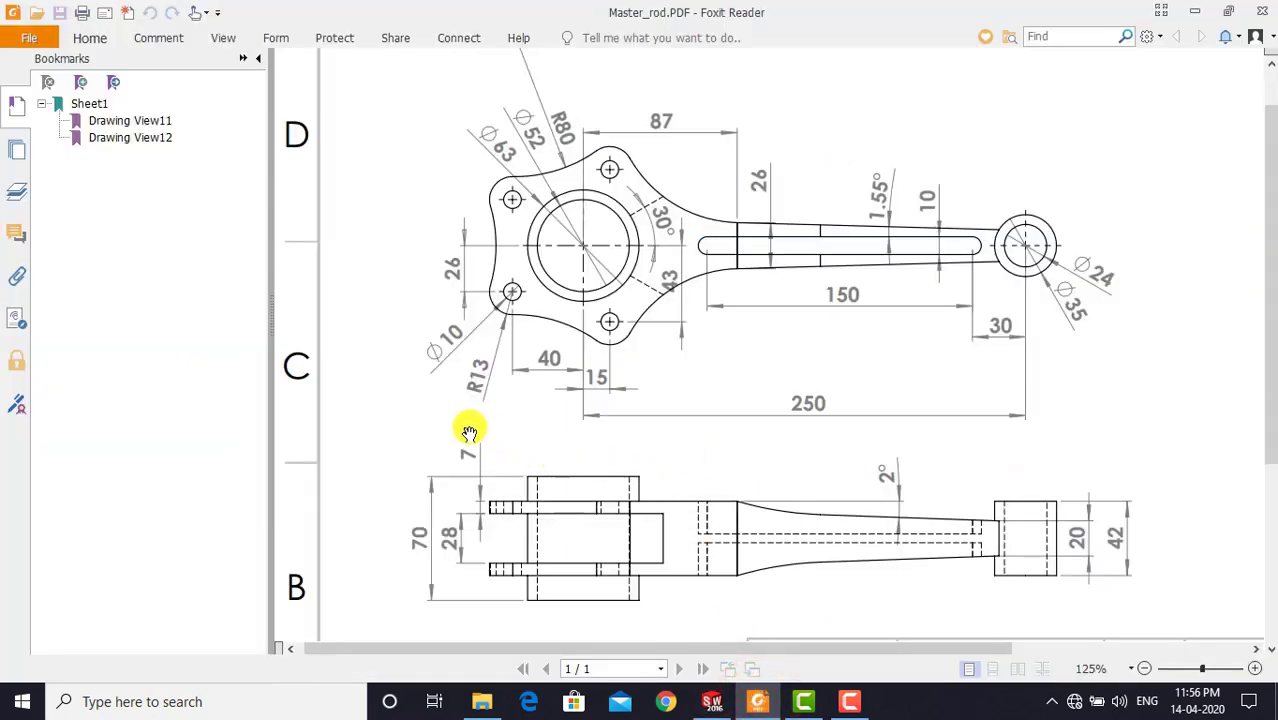
pyautogui.click(712, 701)
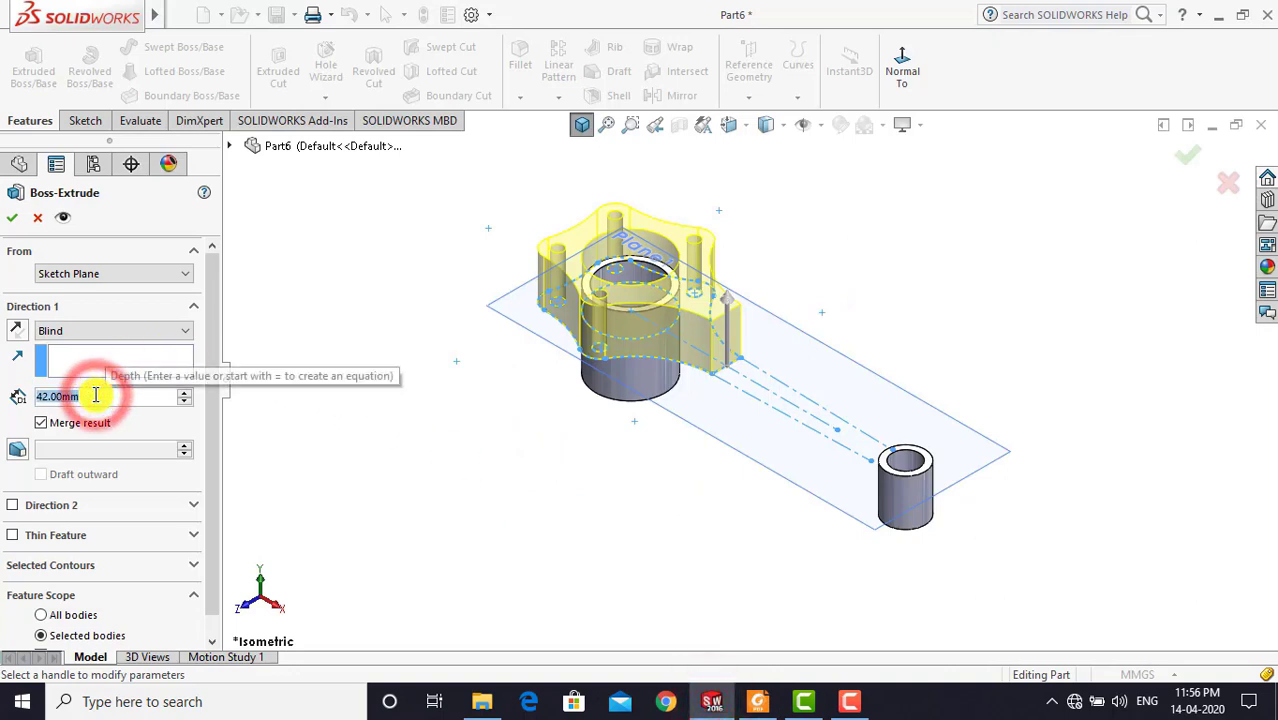
pyautogui.write('7')
pyautogui.press('Return')
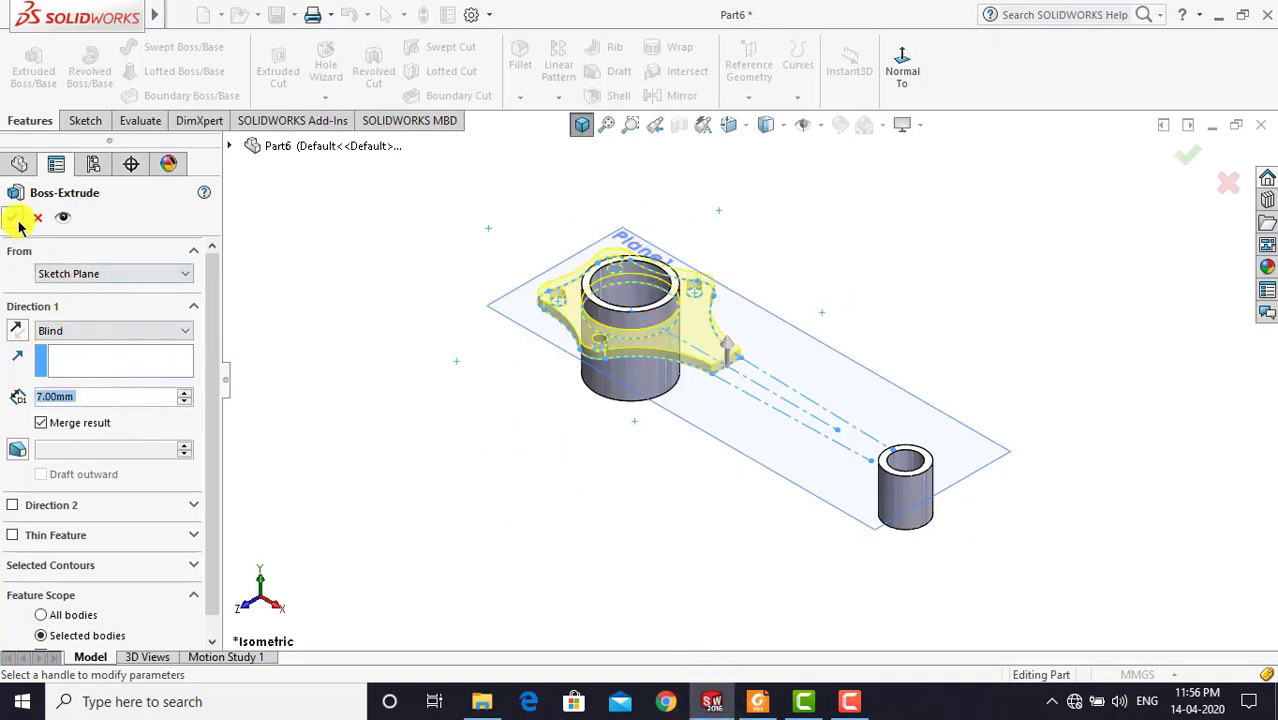
pyautogui.click(14, 219)
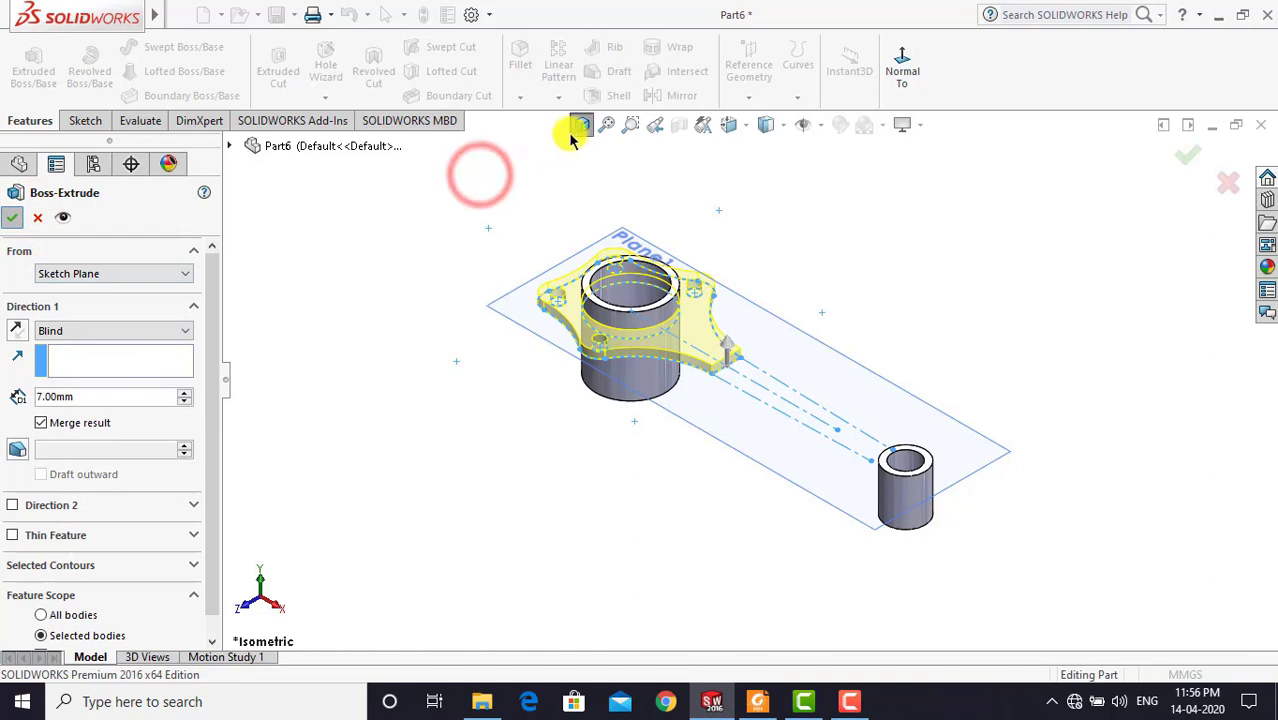
pyautogui.click(582, 125)
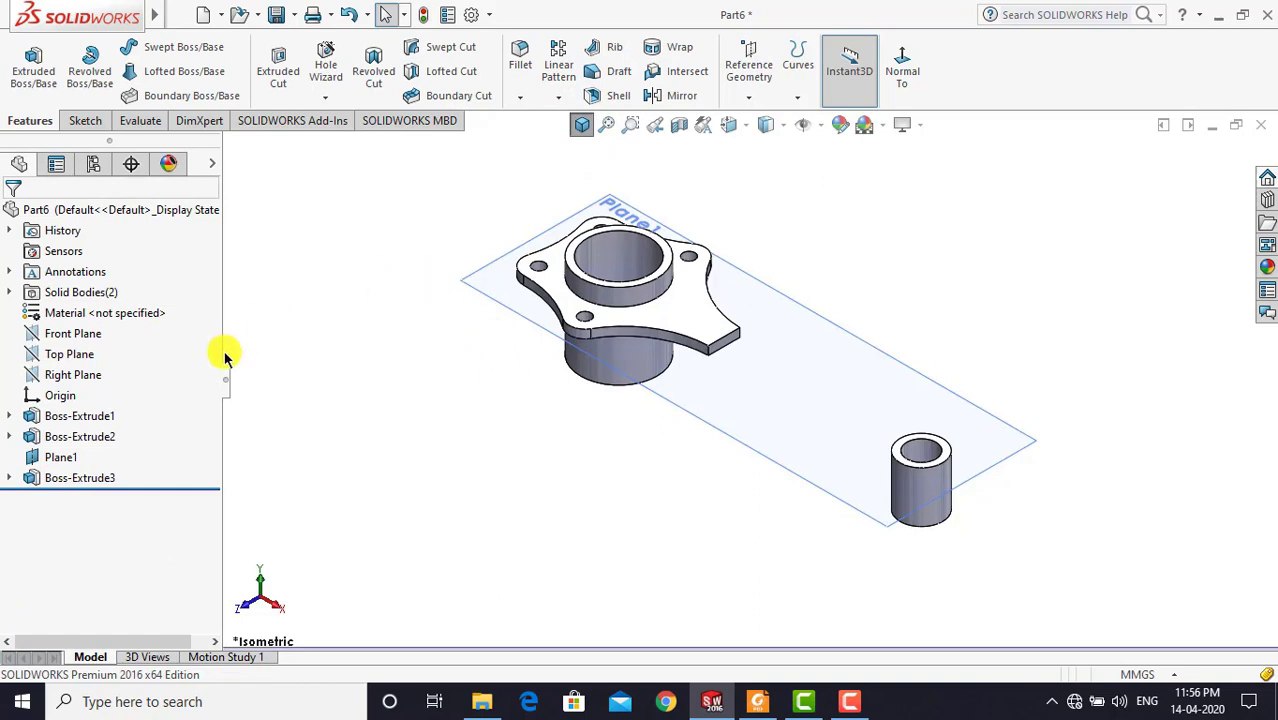
# Mirror Boss-Extrude3 about the Top Plane
pyautogui.click(86, 479)
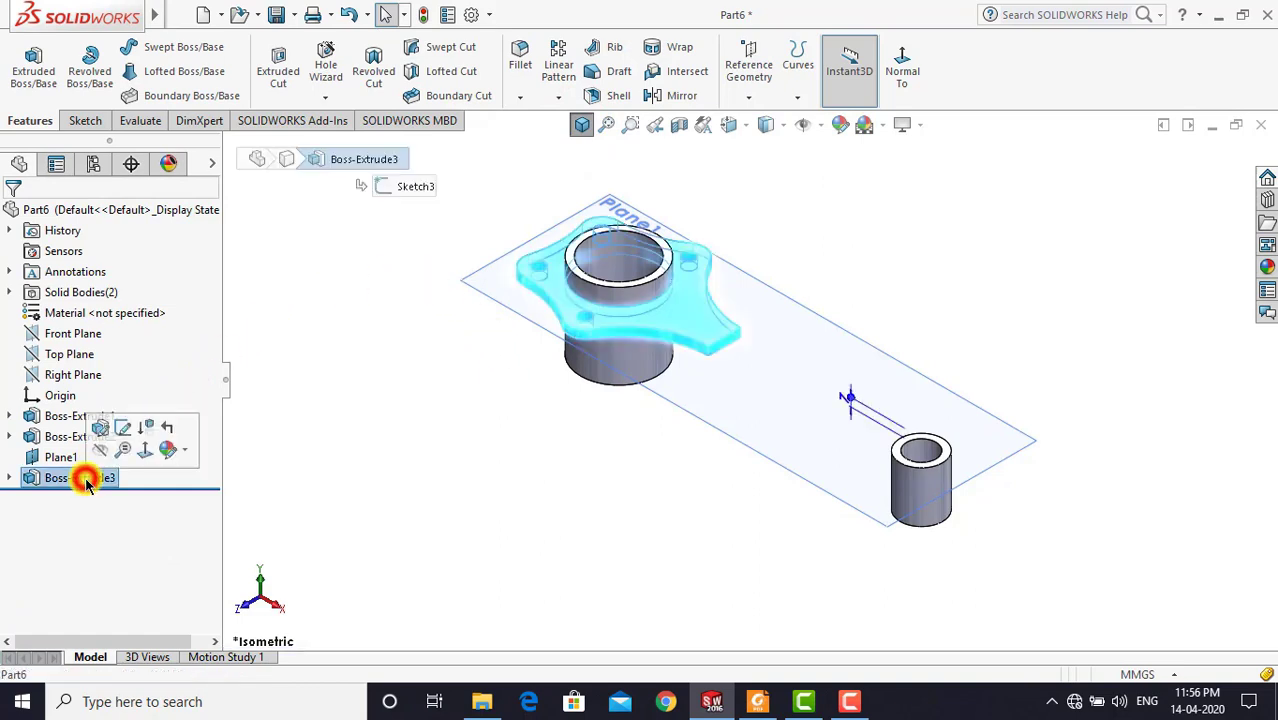
pyautogui.click(662, 98)
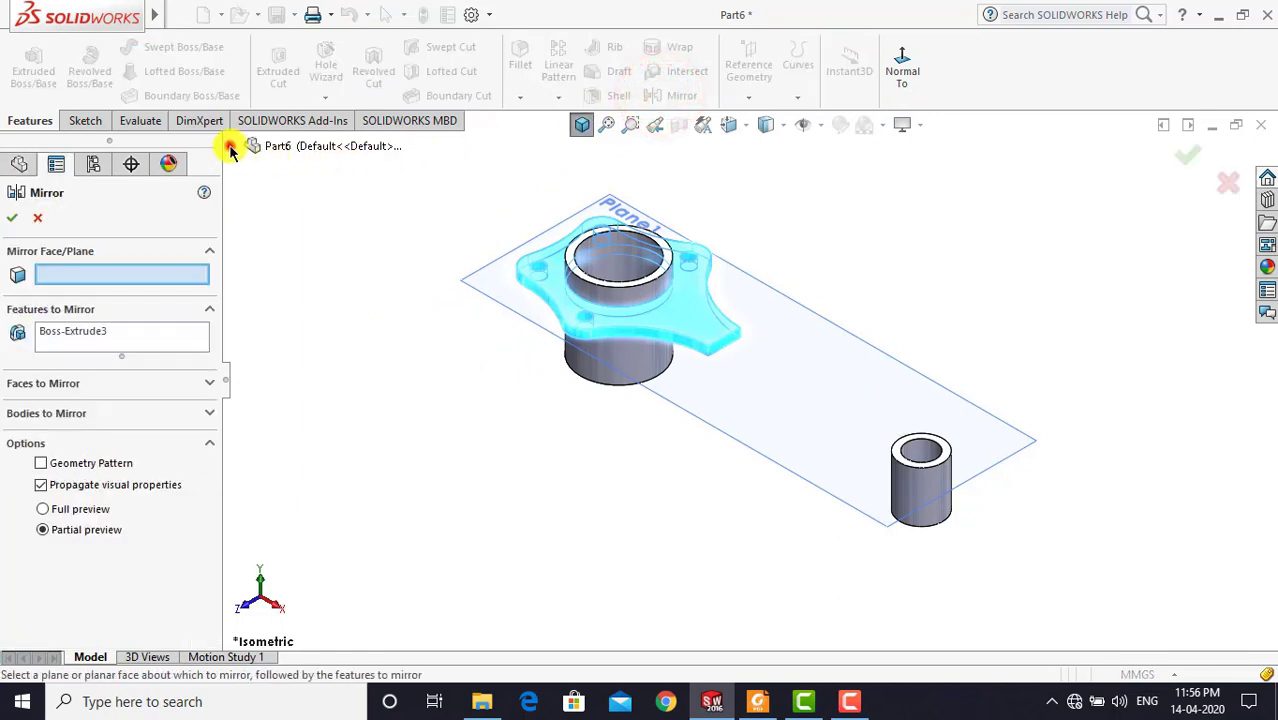
pyautogui.click(230, 148)
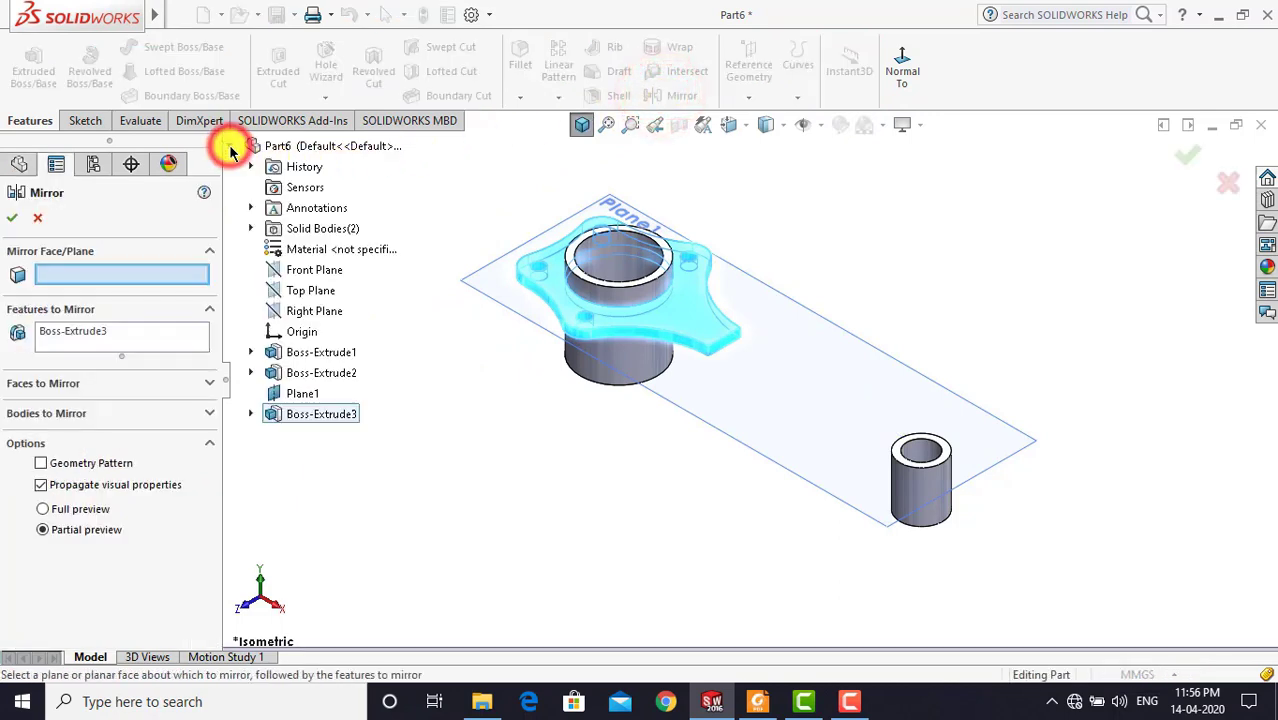
pyautogui.click(302, 290)
pyautogui.click(13, 217)
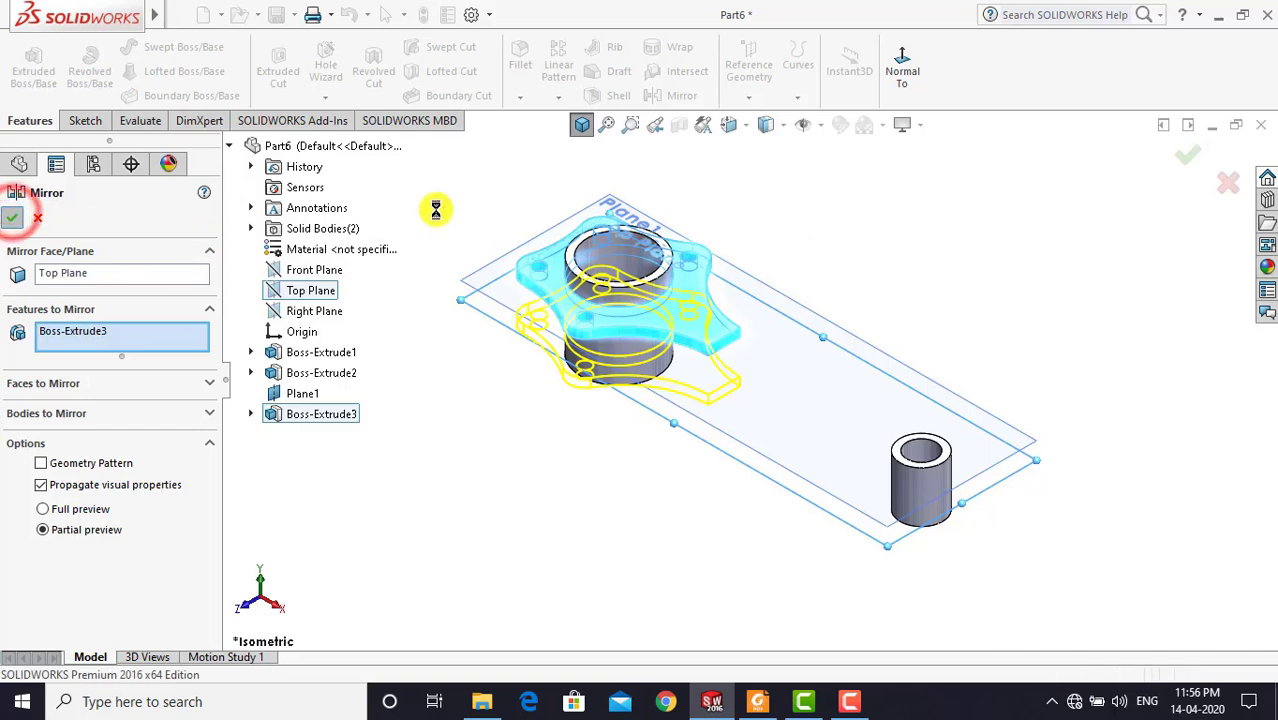
pyautogui.click(490, 188)
pyautogui.click(585, 124)
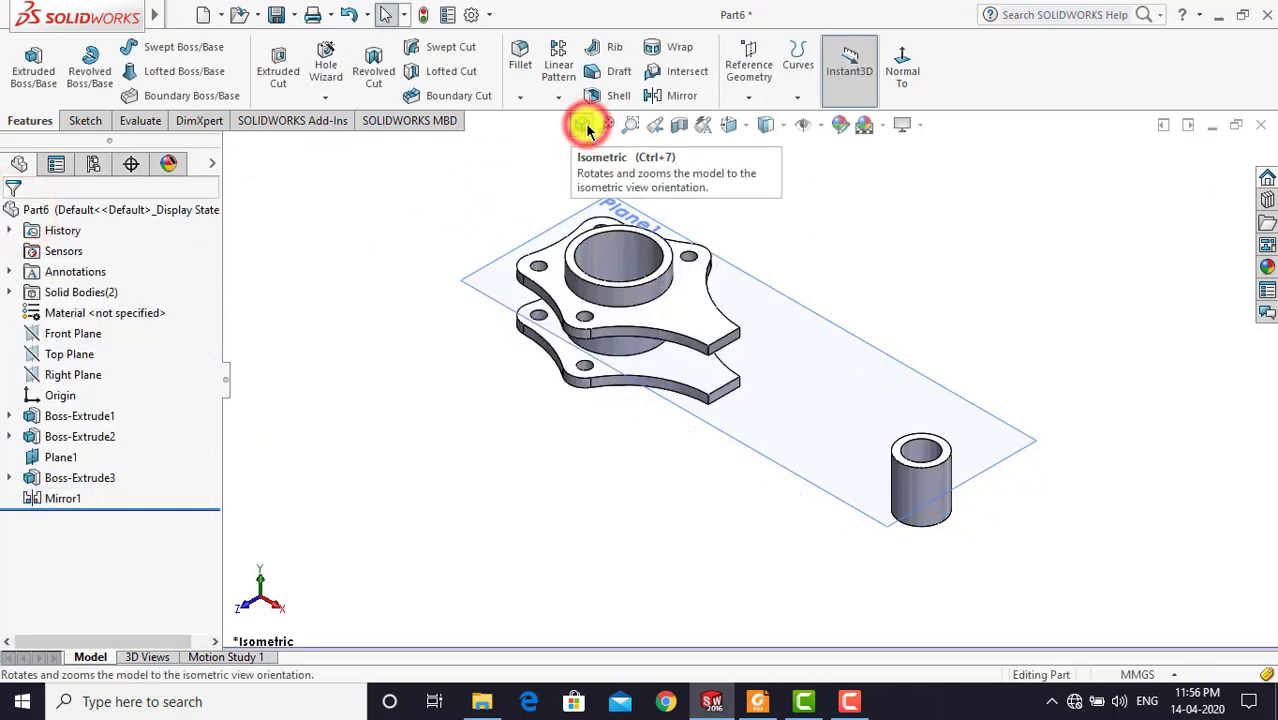
# Hide Plane1 and return to the isometric view
pyautogui.rightClick(483, 279)
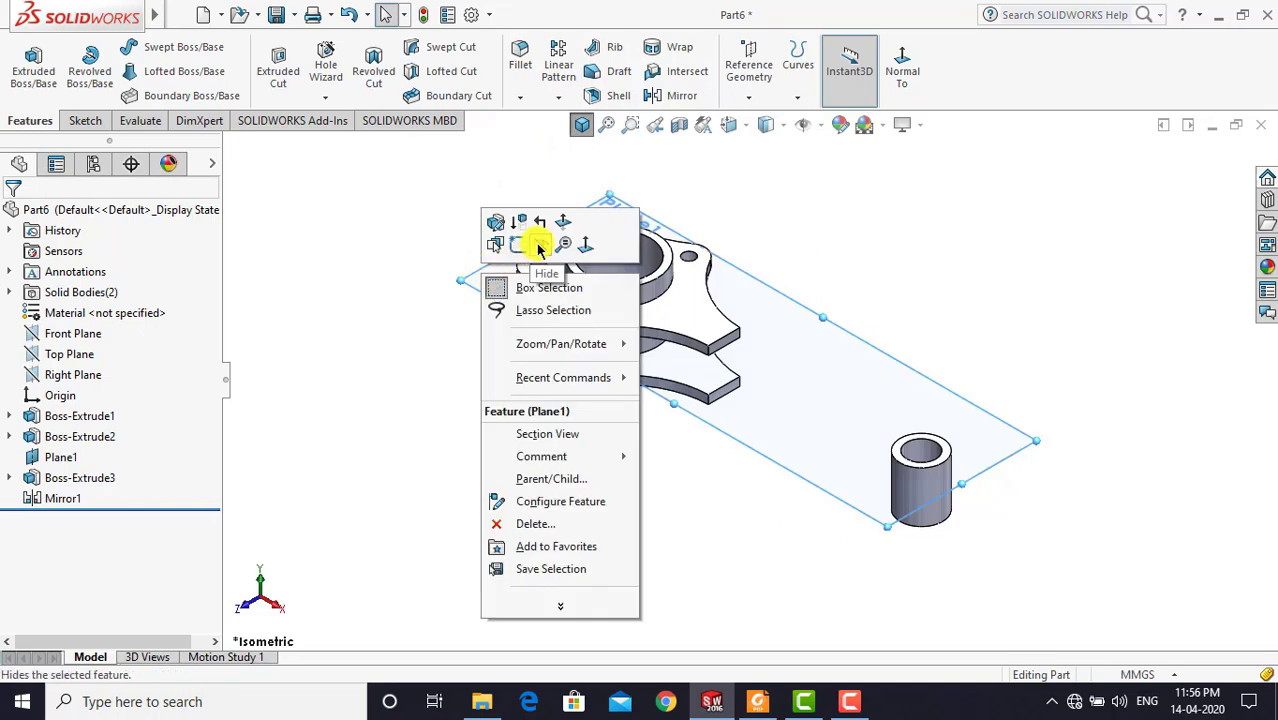
pyautogui.click(538, 247)
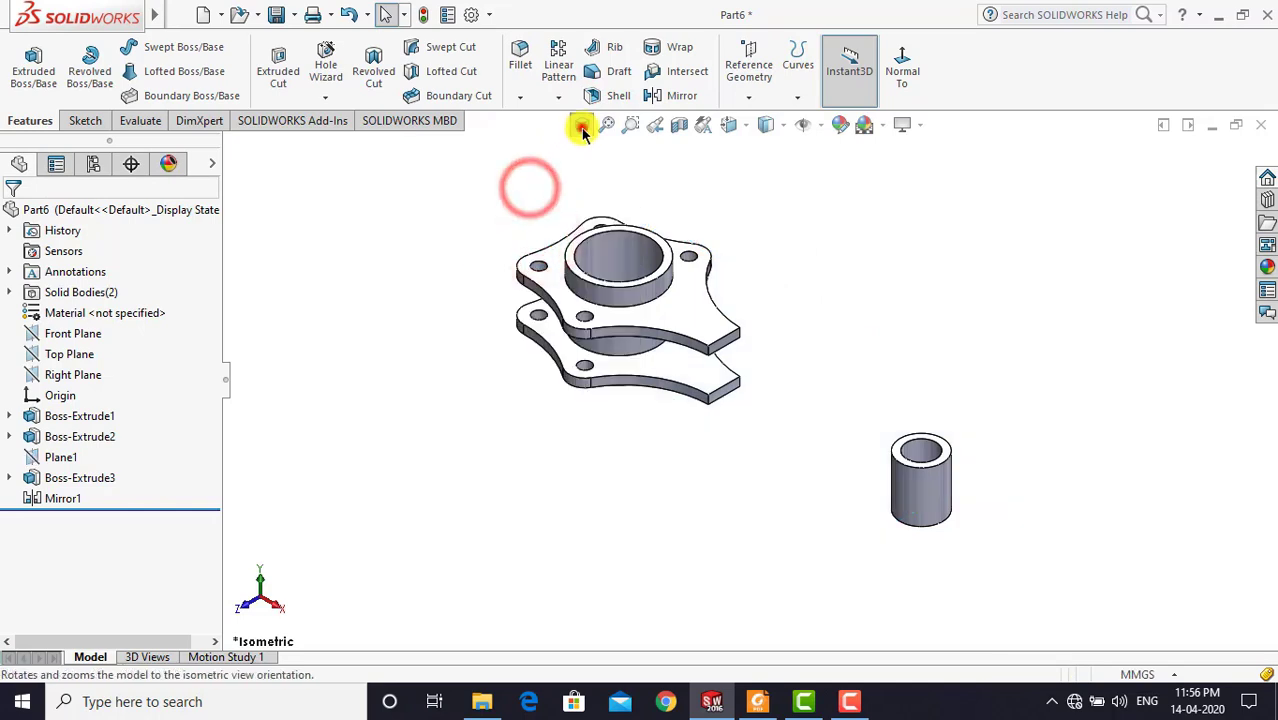
pyautogui.click(582, 124)
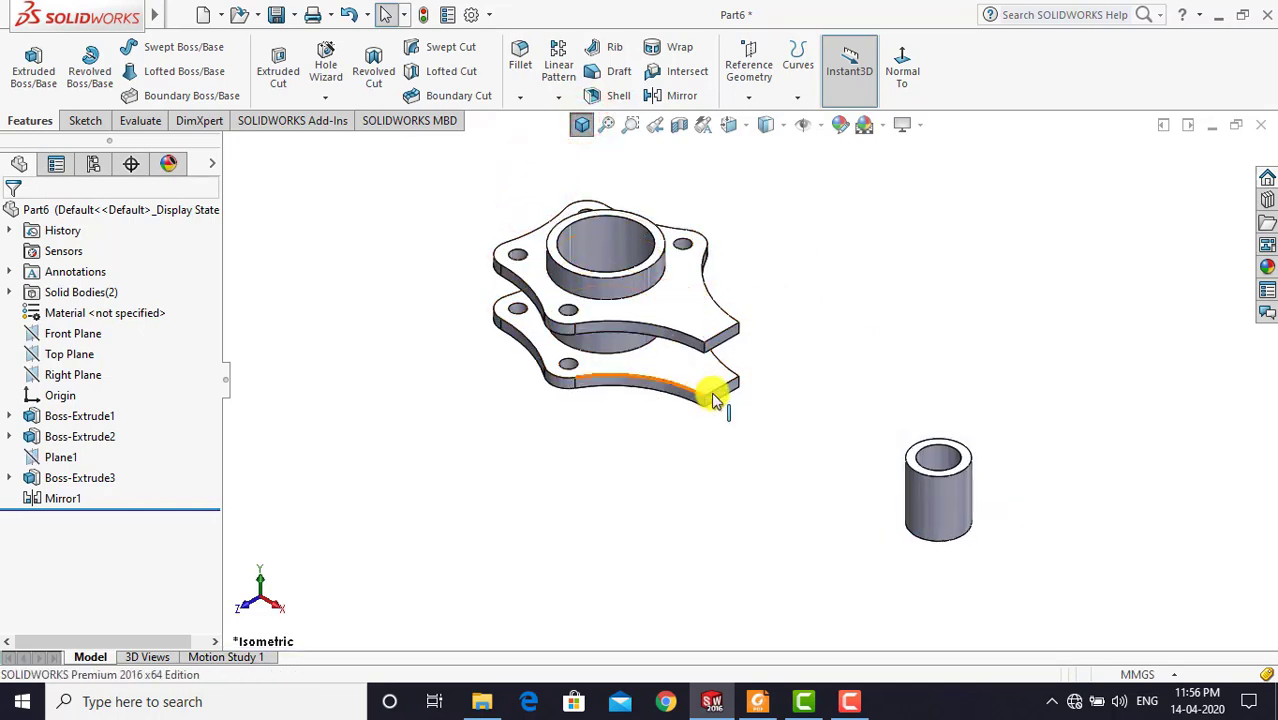
# Check the Master_rod drawing in Foxit Reader, then return to the SOLIDWORKS part
pyautogui.click(758, 706)
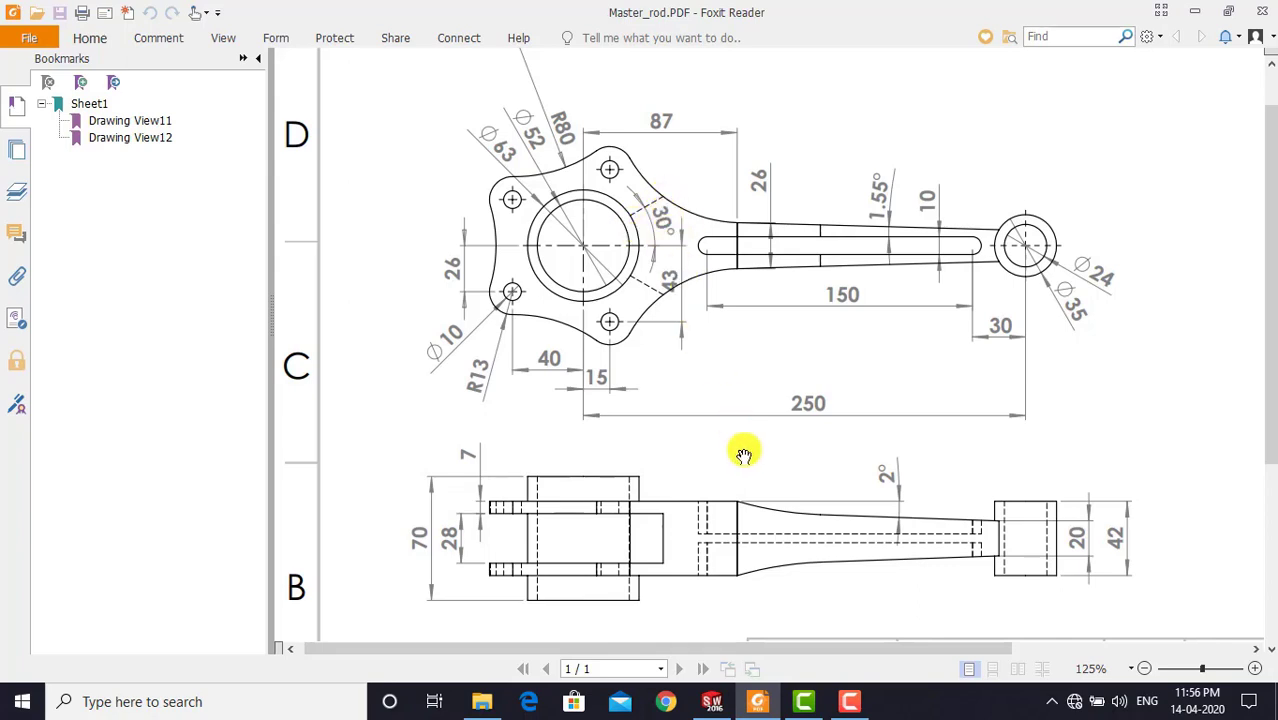
pyautogui.click(714, 698)
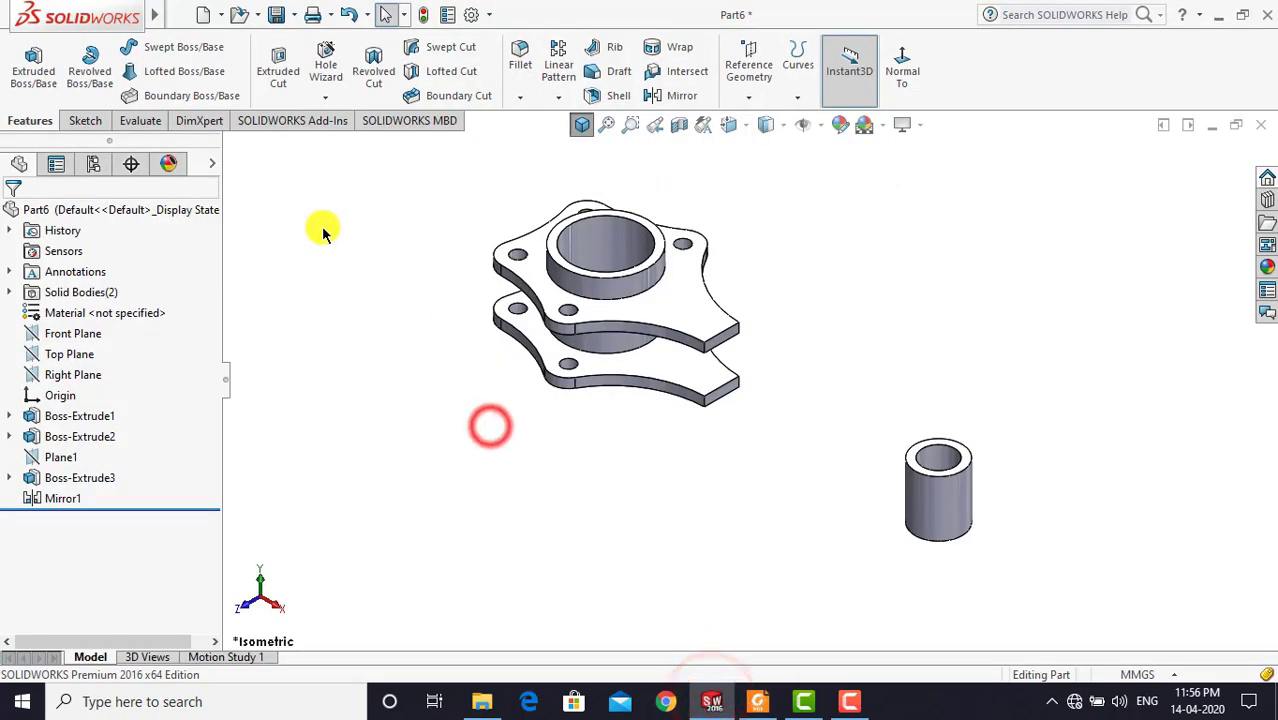
# Start a new sketch on the Top Plane, viewed normal to it
pyautogui.click(90, 120)
pyautogui.click(25, 65)
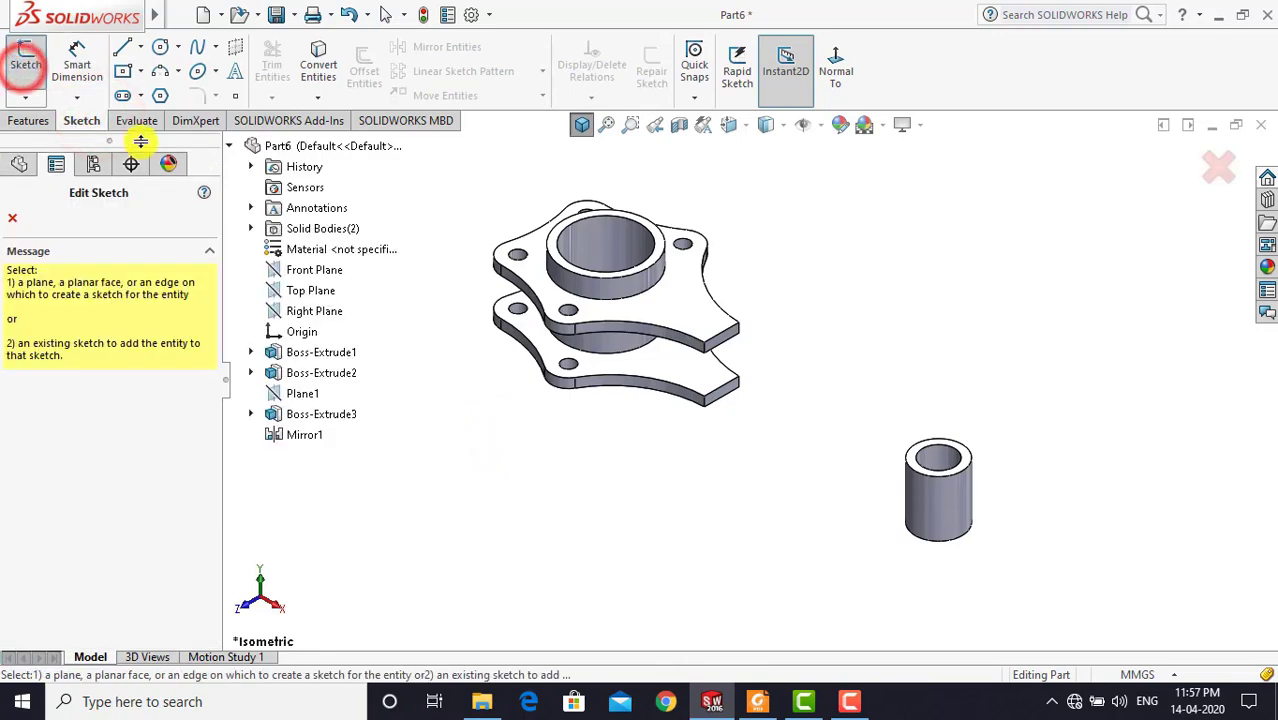
pyautogui.click(313, 288)
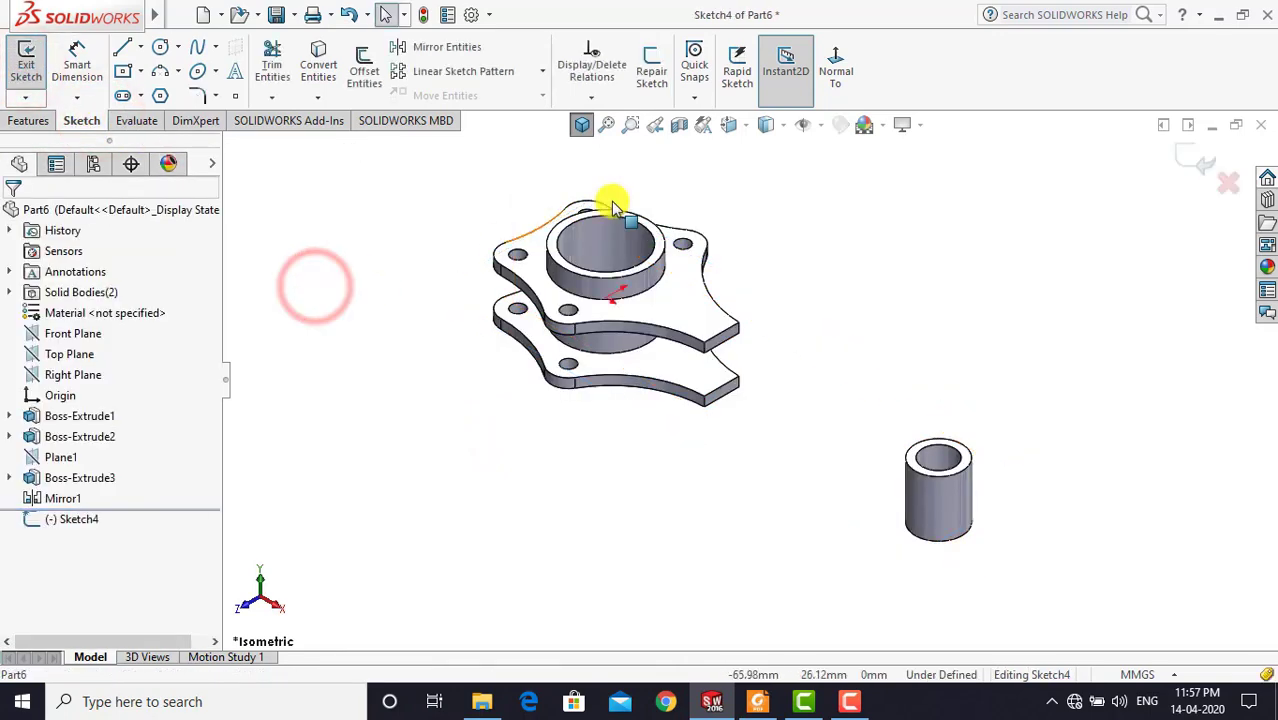
pyautogui.click(838, 72)
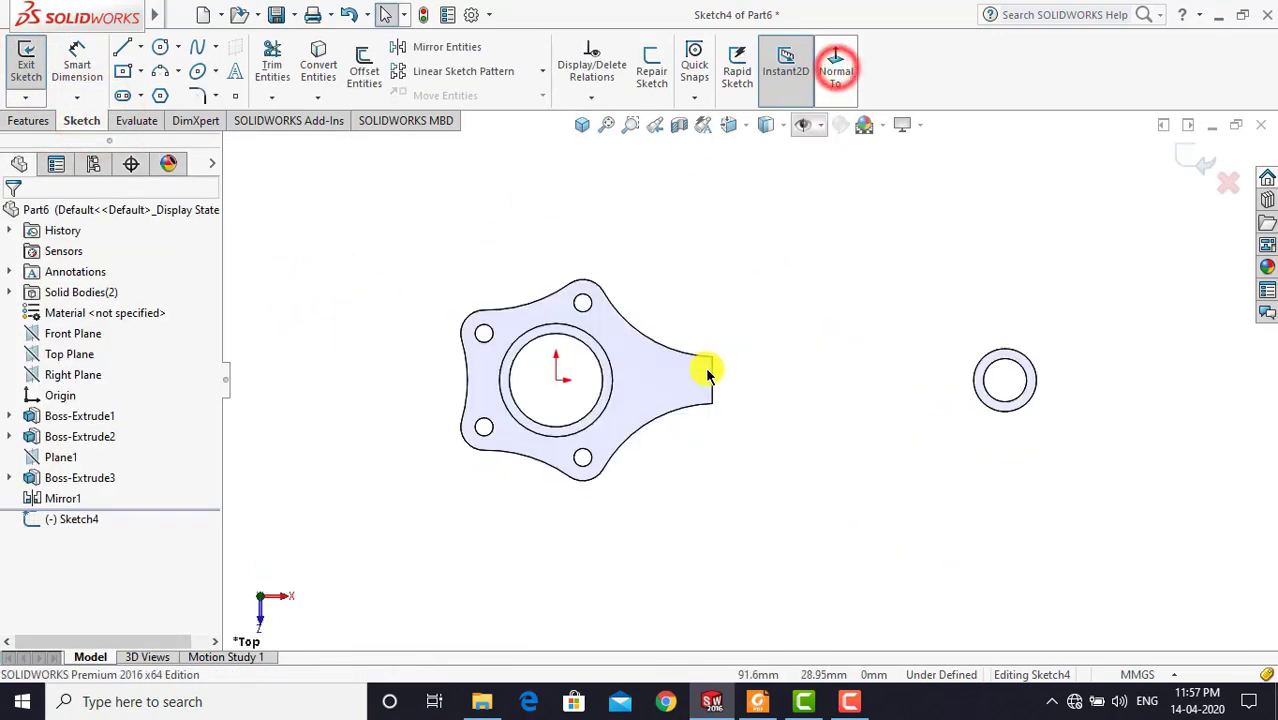
# Convert the upper curved edge and the right end edge into the sketch
pyautogui.rightClick(617, 310)
pyautogui.click(697, 446)
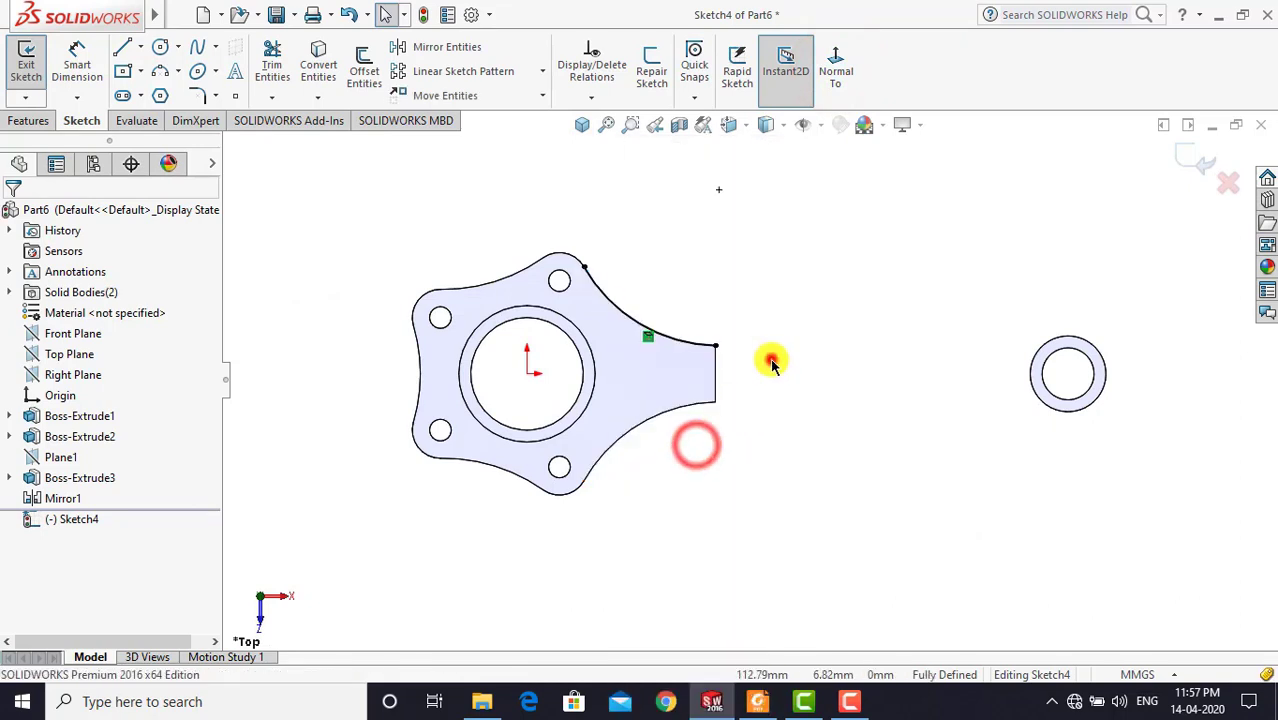
pyautogui.click(771, 363)
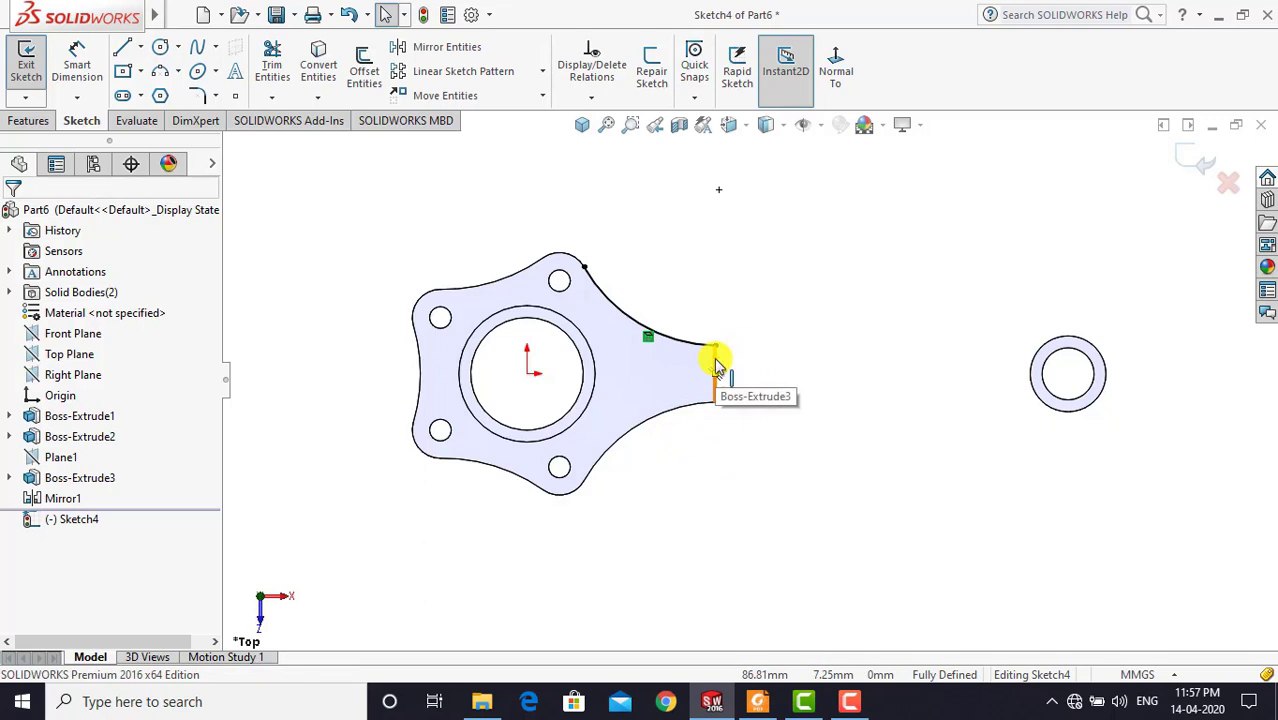
pyautogui.rightClick(715, 365)
pyautogui.click(766, 422)
pyautogui.click(688, 446)
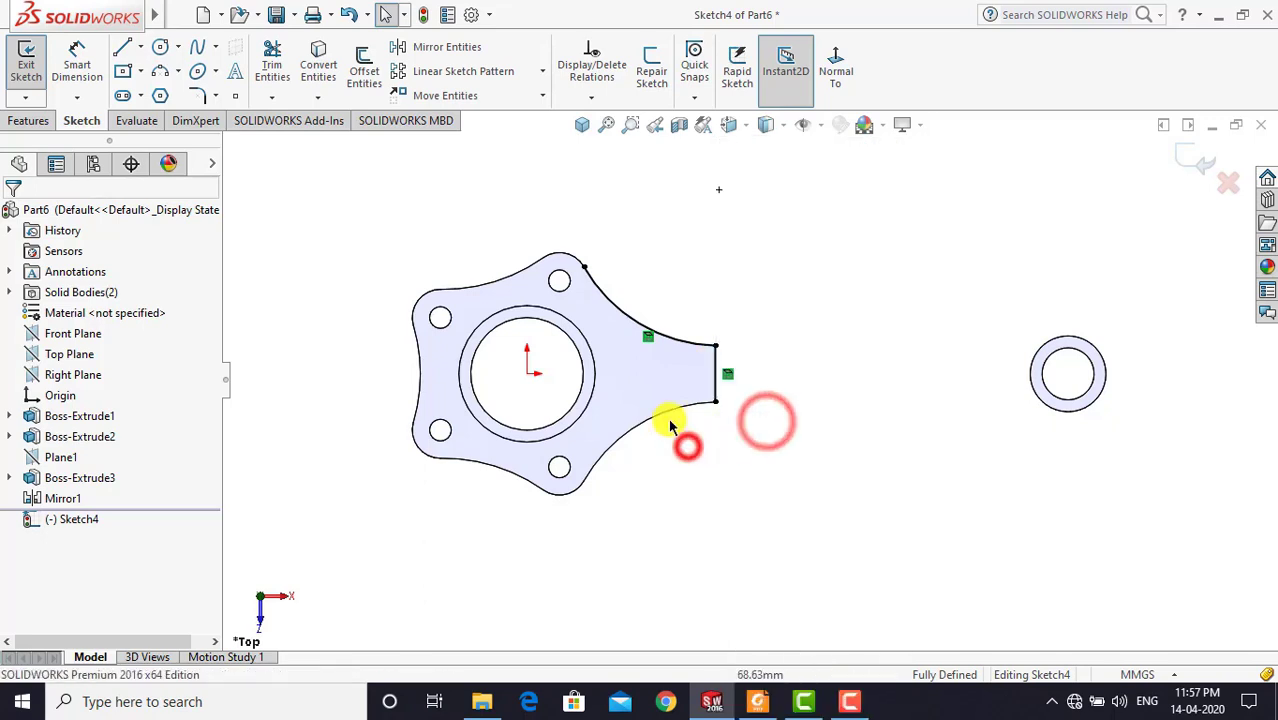
# Convert the lower curved edge and the large boss circle into the sketch
pyautogui.rightClick(674, 414)
pyautogui.click(727, 426)
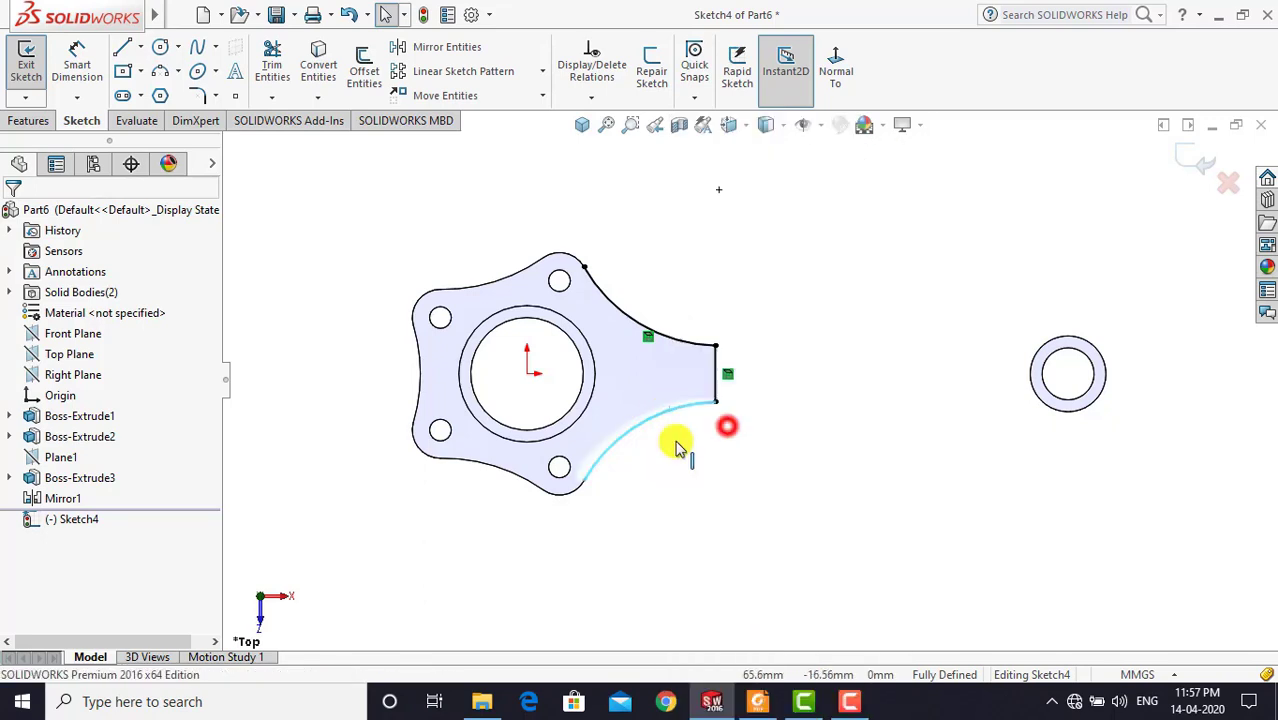
pyautogui.click(660, 451)
pyautogui.rightClick(594, 364)
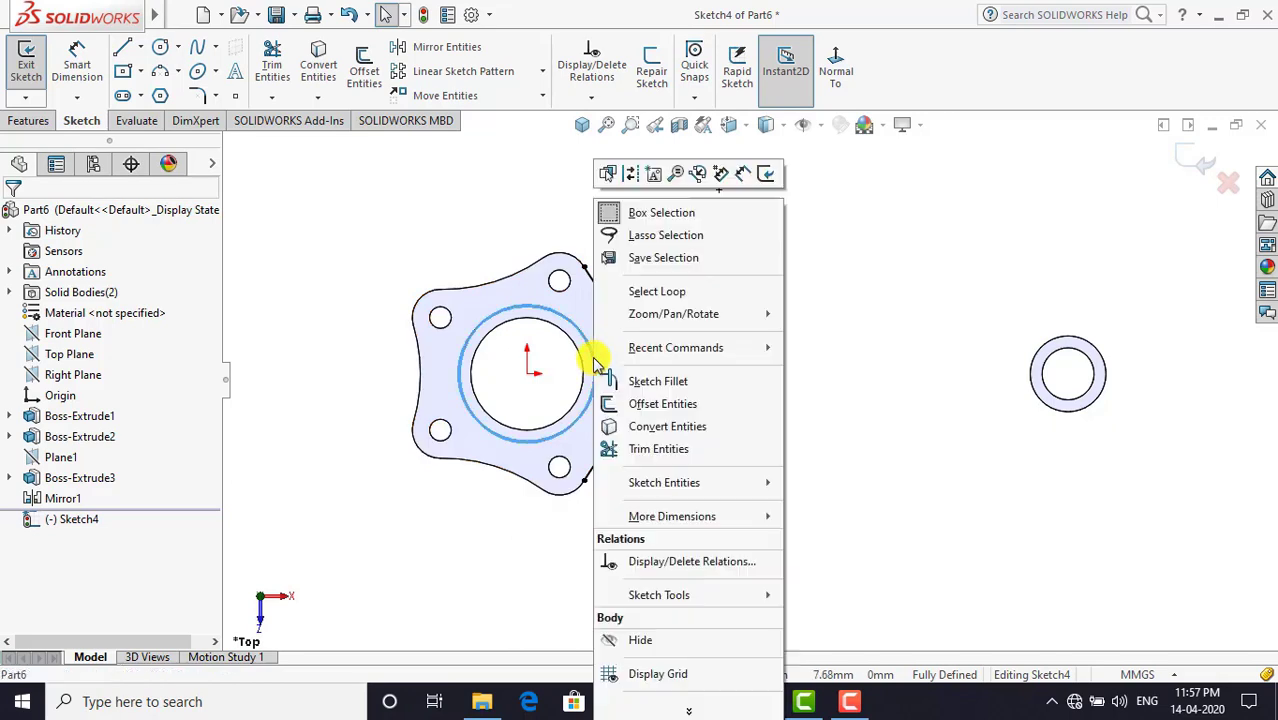
pyautogui.click(660, 426)
pyautogui.click(673, 251)
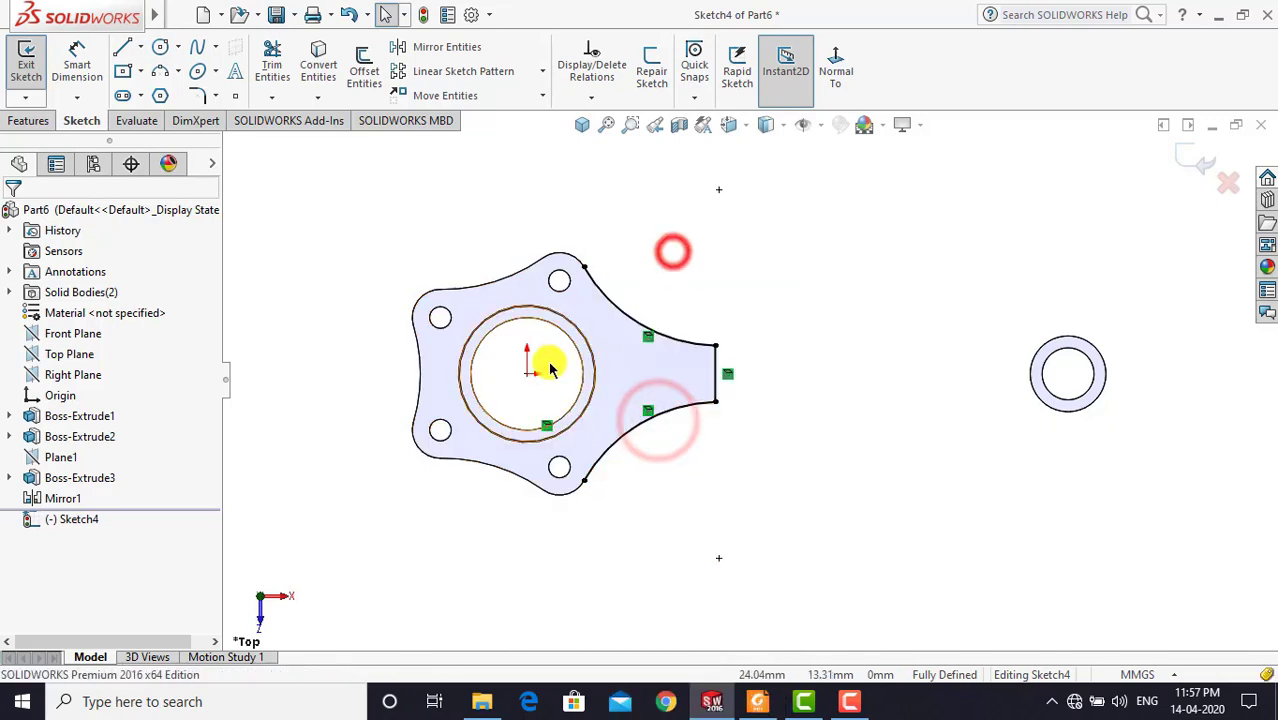
pyautogui.scroll(-1, 545, 375)
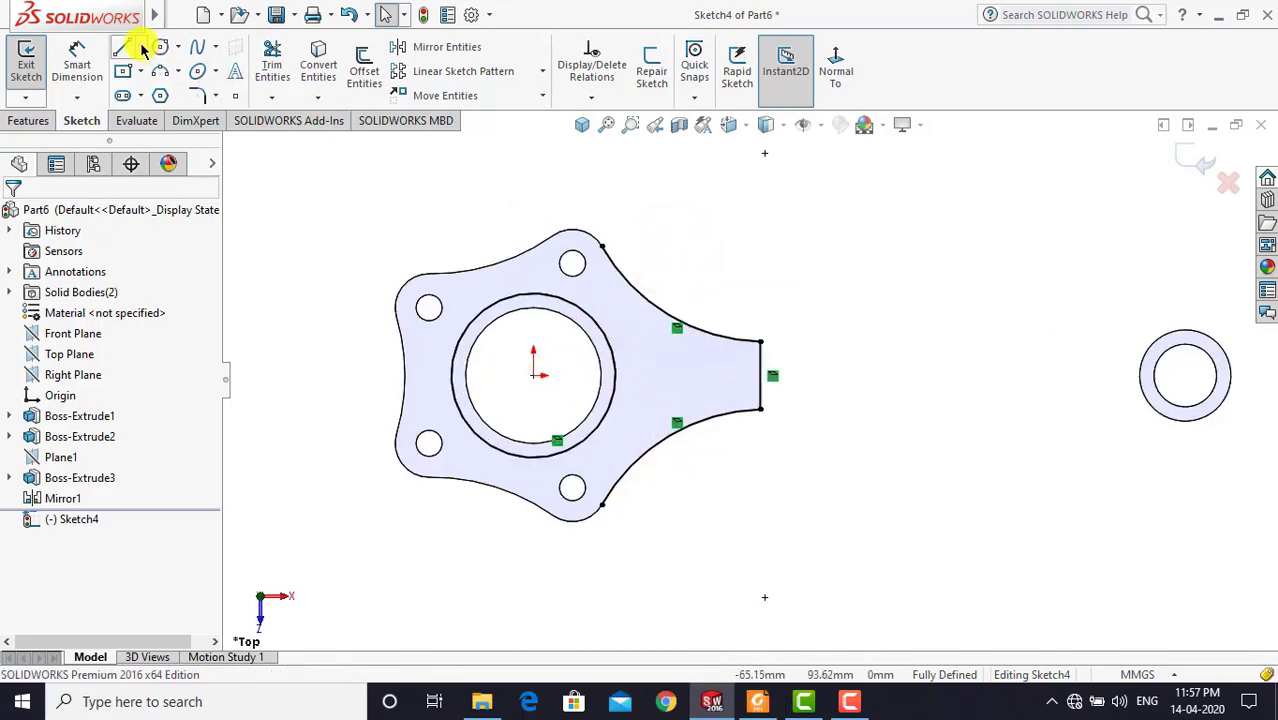
pyautogui.click(141, 47)
pyautogui.click(168, 90)
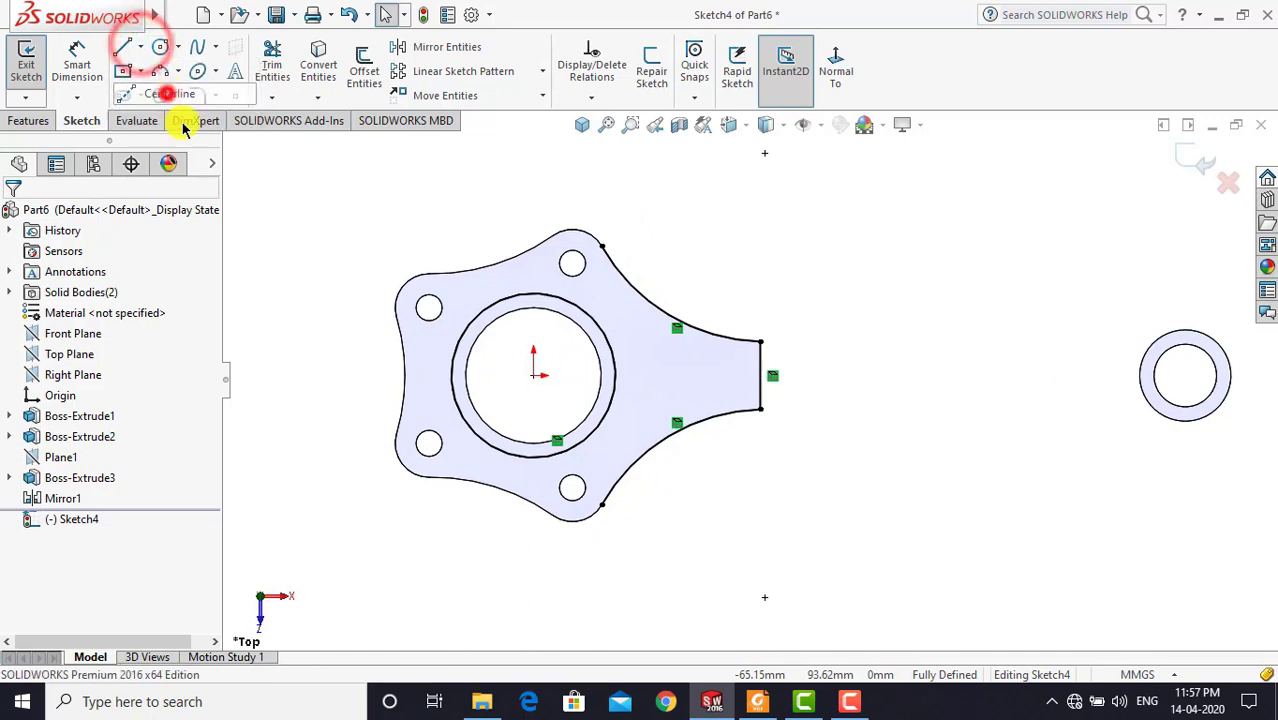
# Draw three centerlines from the origin: up-right, down-right, and horizontally to the right
pyautogui.click(533, 377)
pyautogui.click(665, 270)
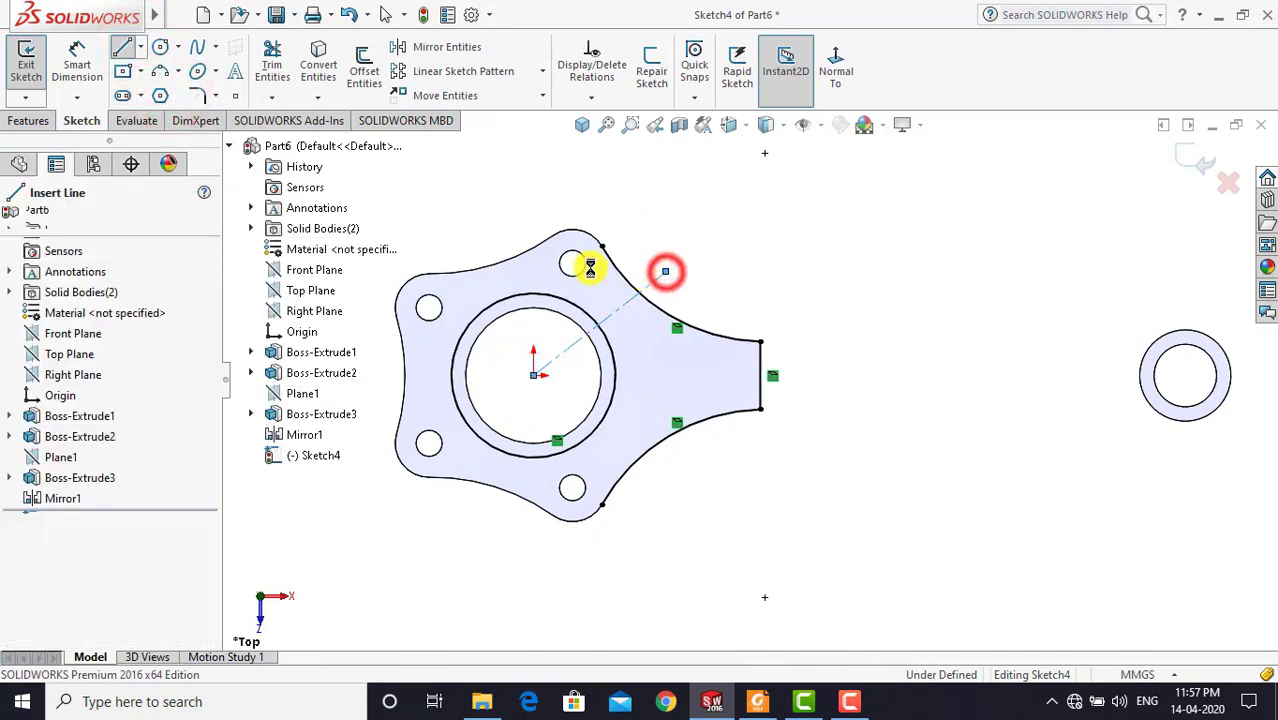
pyautogui.press('Escape')
pyautogui.click(141, 47)
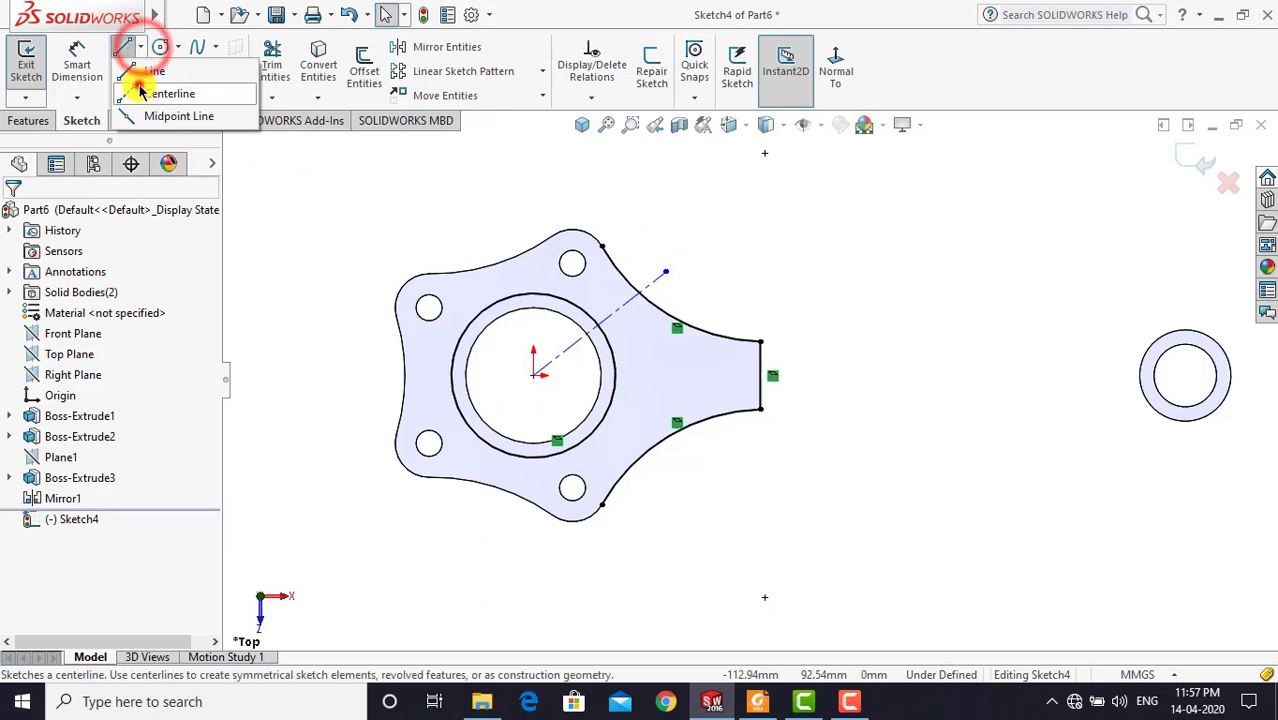
pyautogui.click(140, 72)
pyautogui.click(534, 375)
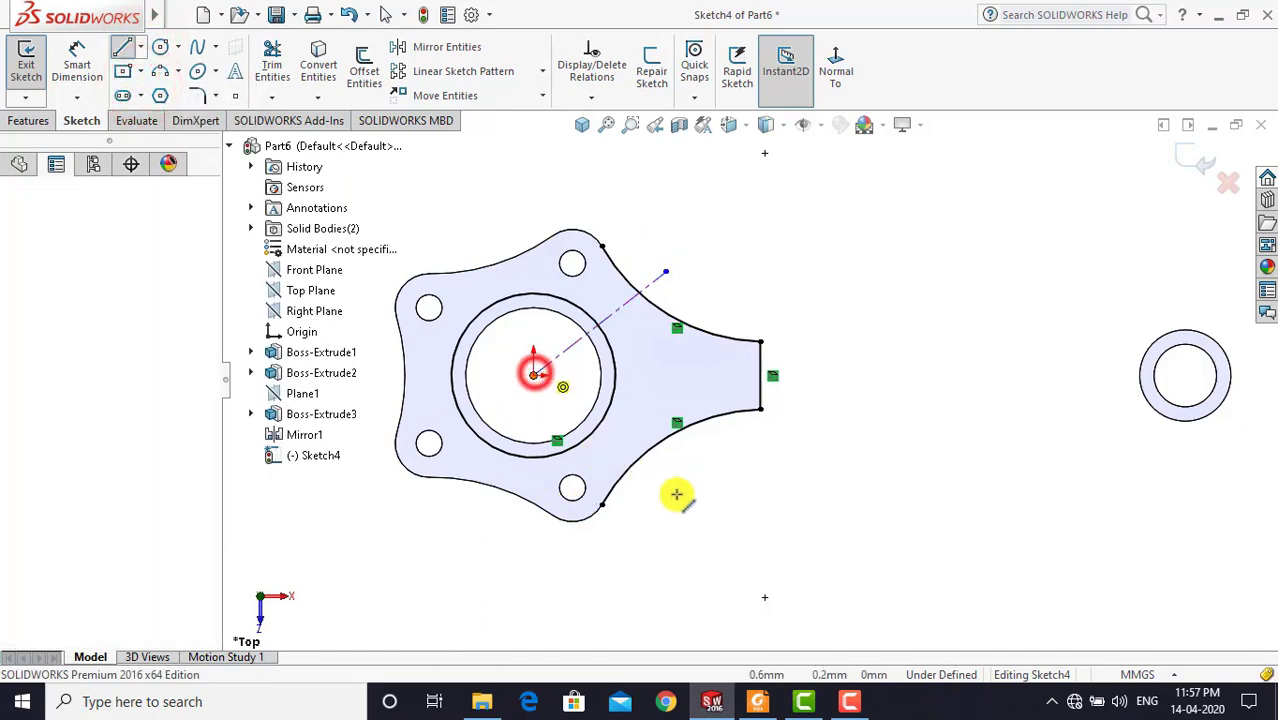
pyautogui.click(679, 495)
pyautogui.press('Escape')
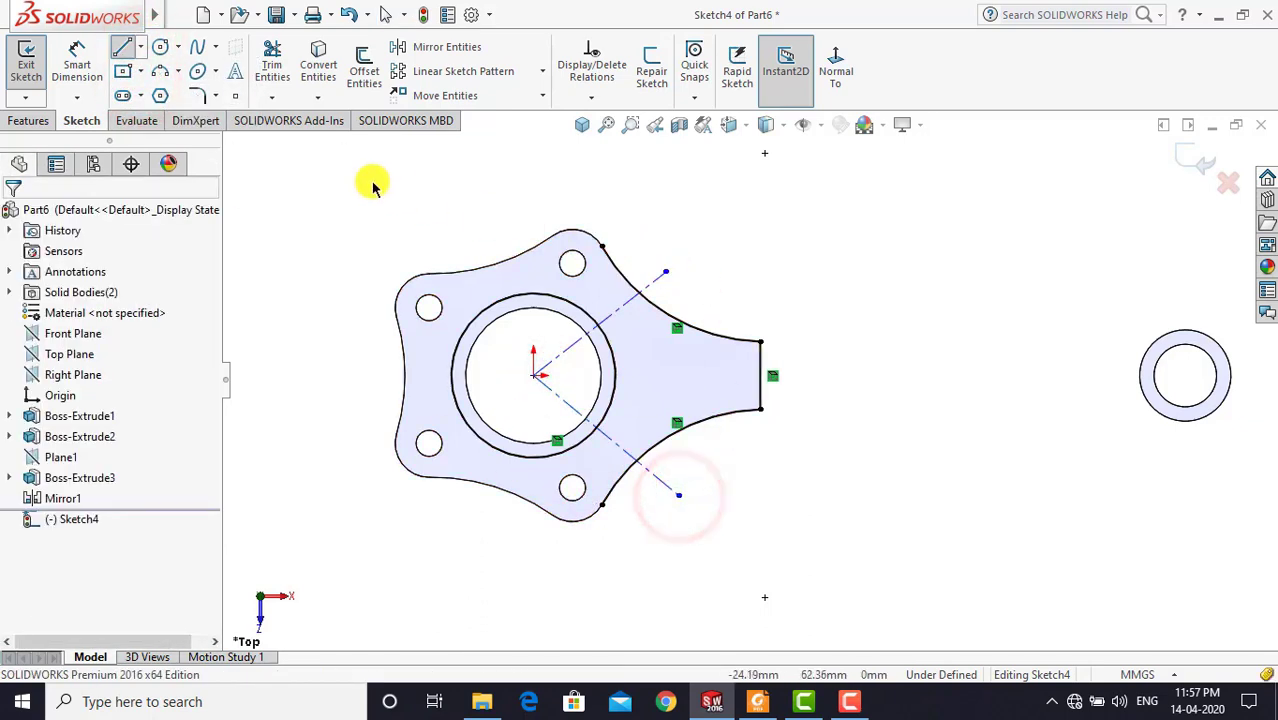
pyautogui.click(141, 48)
pyautogui.click(162, 91)
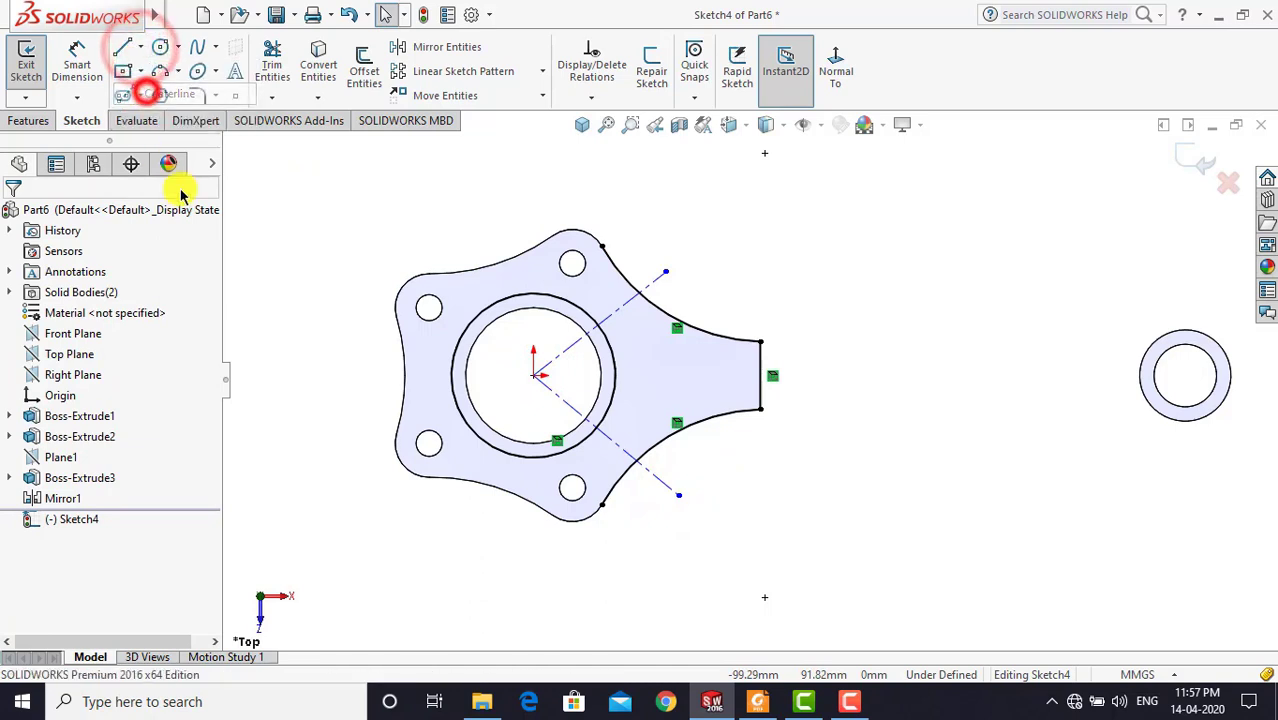
pyautogui.click(533, 375)
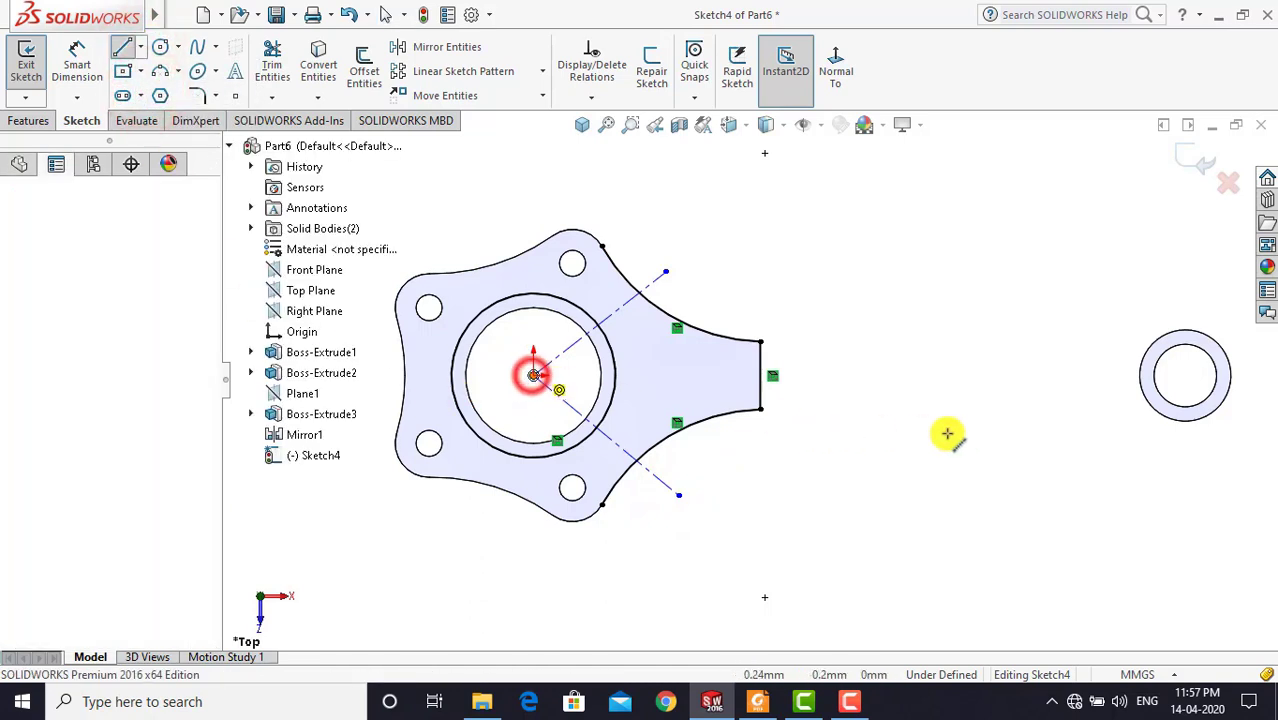
pyautogui.click(1023, 376)
pyautogui.press('Escape')
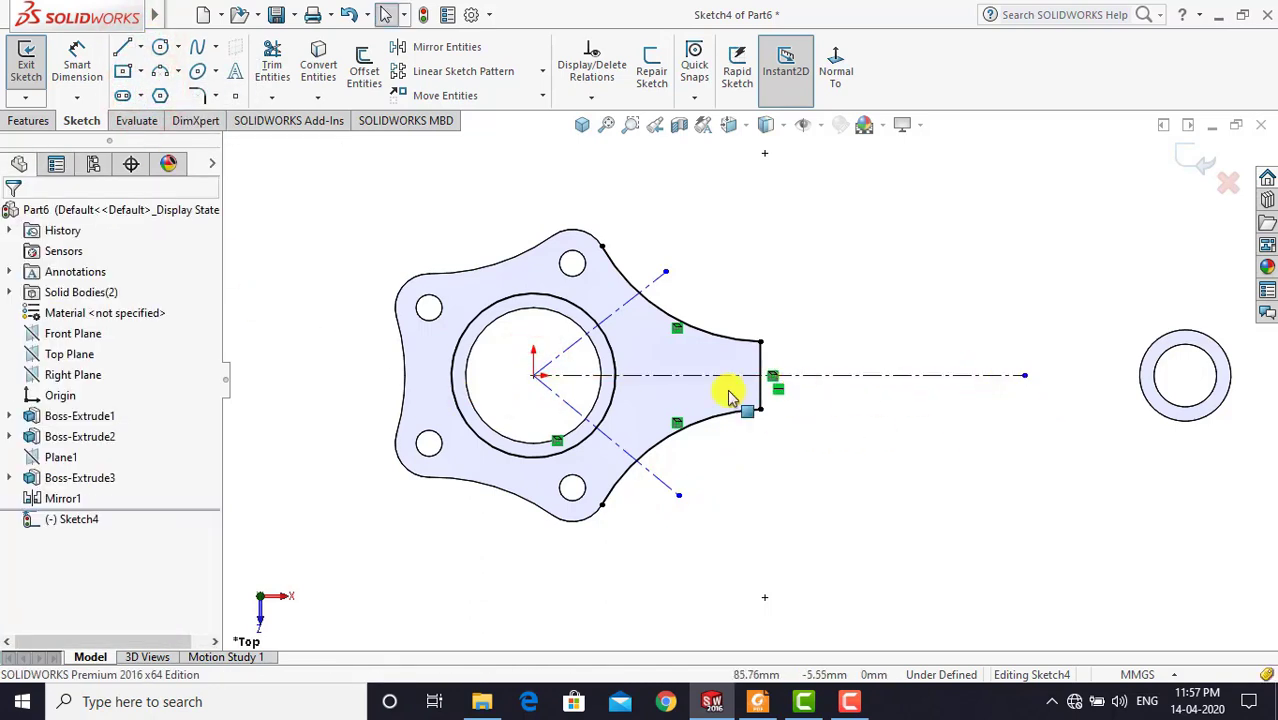
pyautogui.scroll(-2, 741, 407)
# Dimension both diagonal centerlines at 30° from the horizontal centerline
pyautogui.click(80, 55)
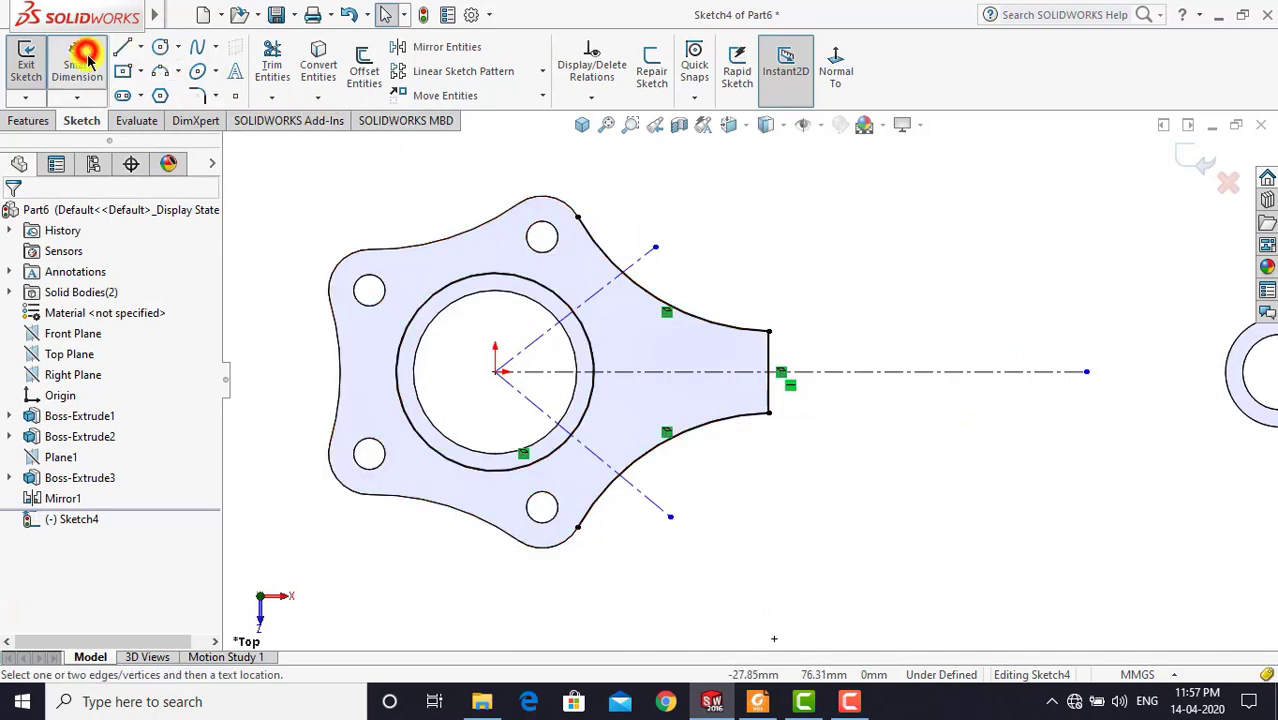
pyautogui.click(597, 292)
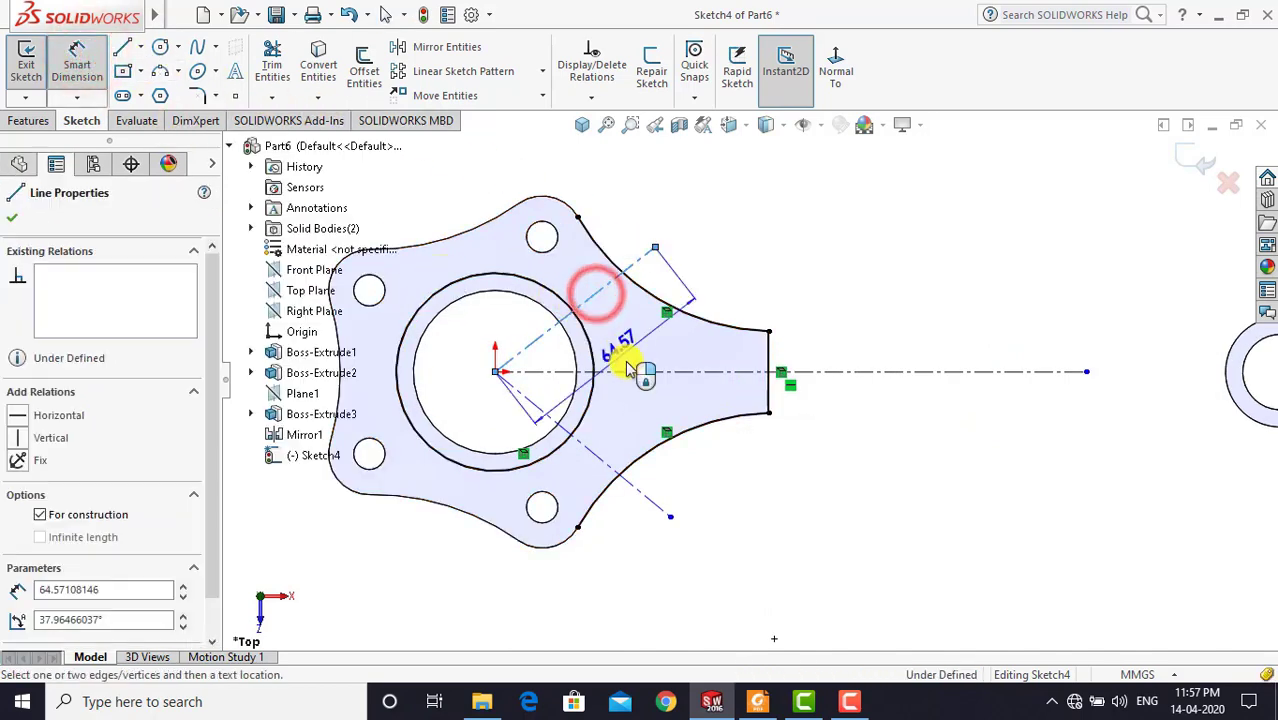
pyautogui.click(625, 370)
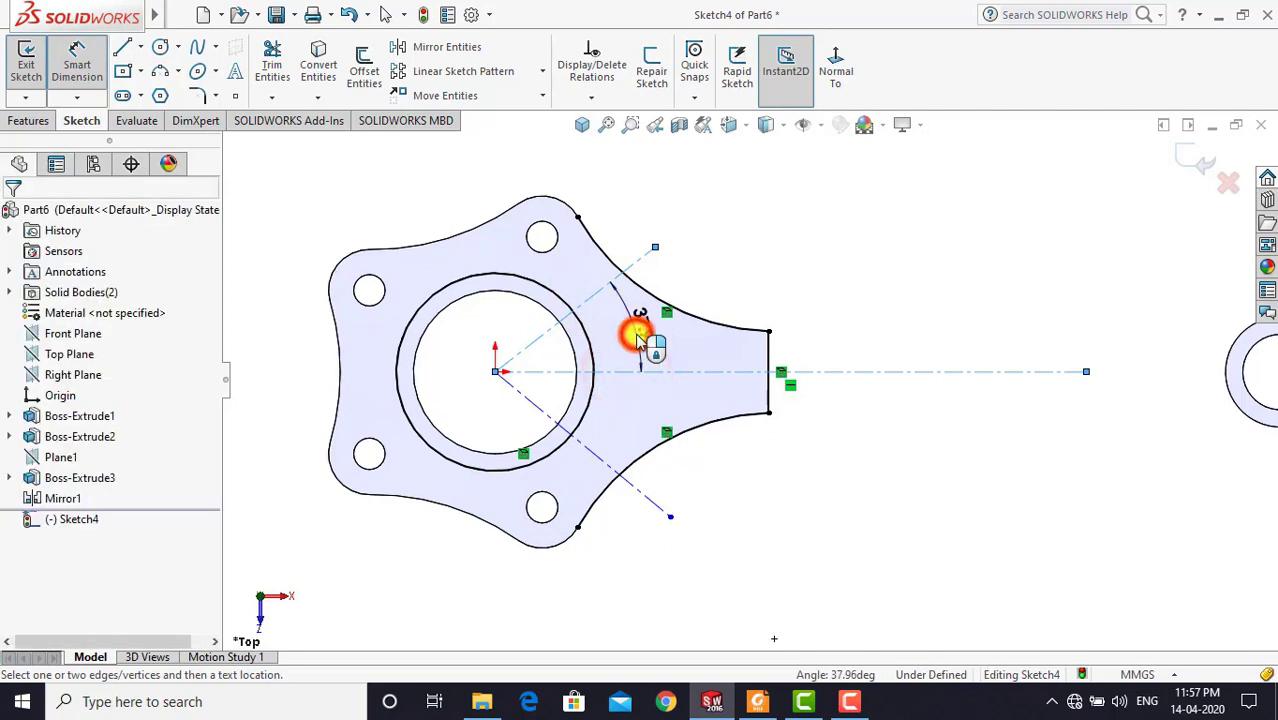
pyautogui.click(637, 340)
pyautogui.write('30')
pyautogui.press('Return')
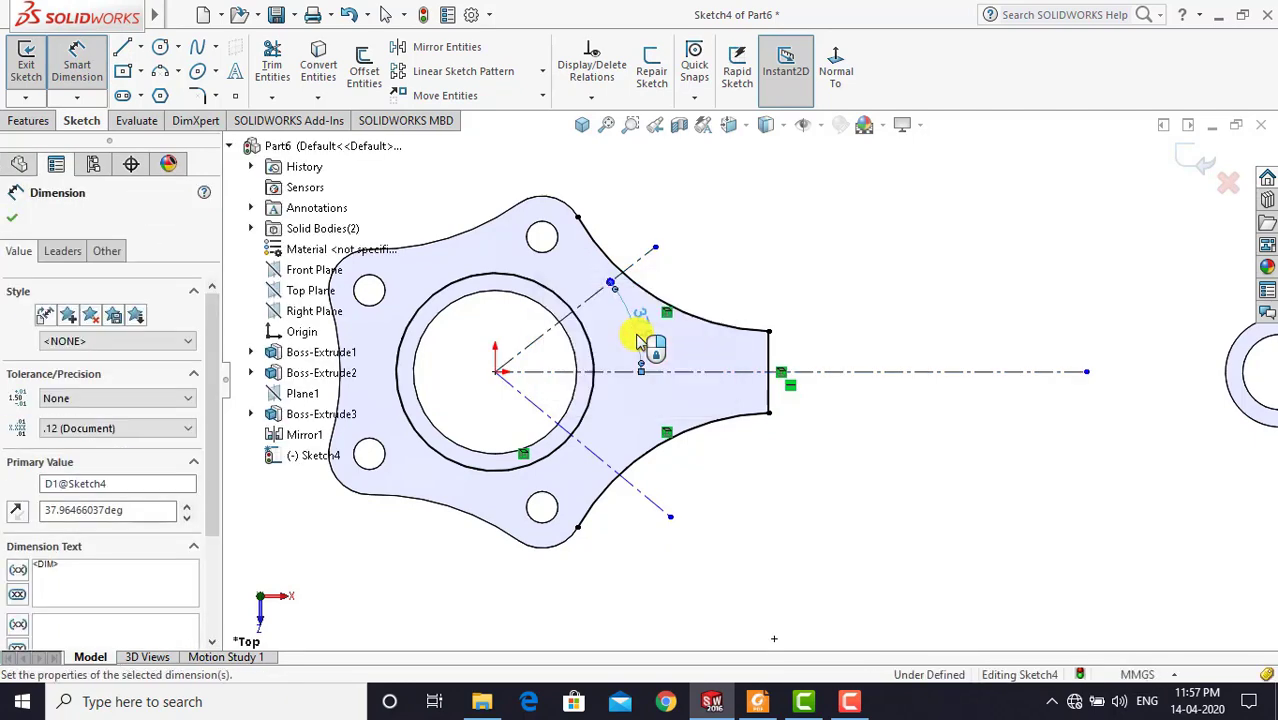
pyautogui.click(775, 495)
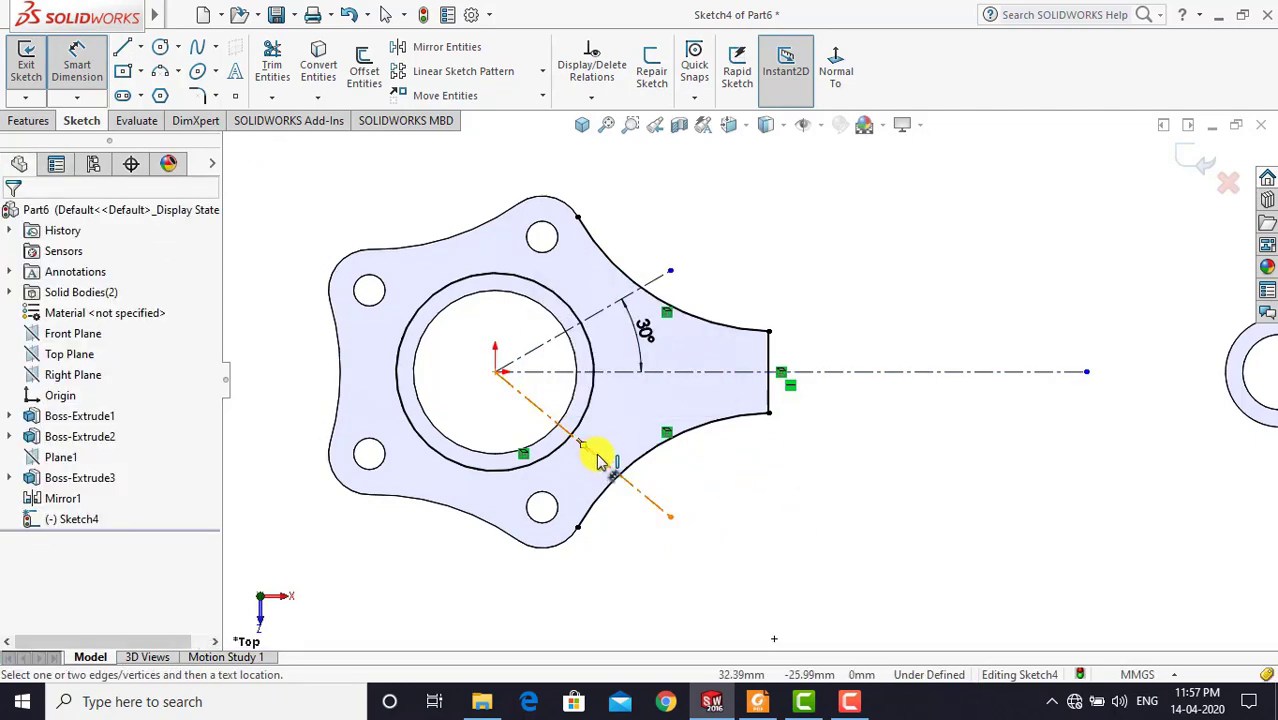
pyautogui.click(590, 450)
pyautogui.click(641, 374)
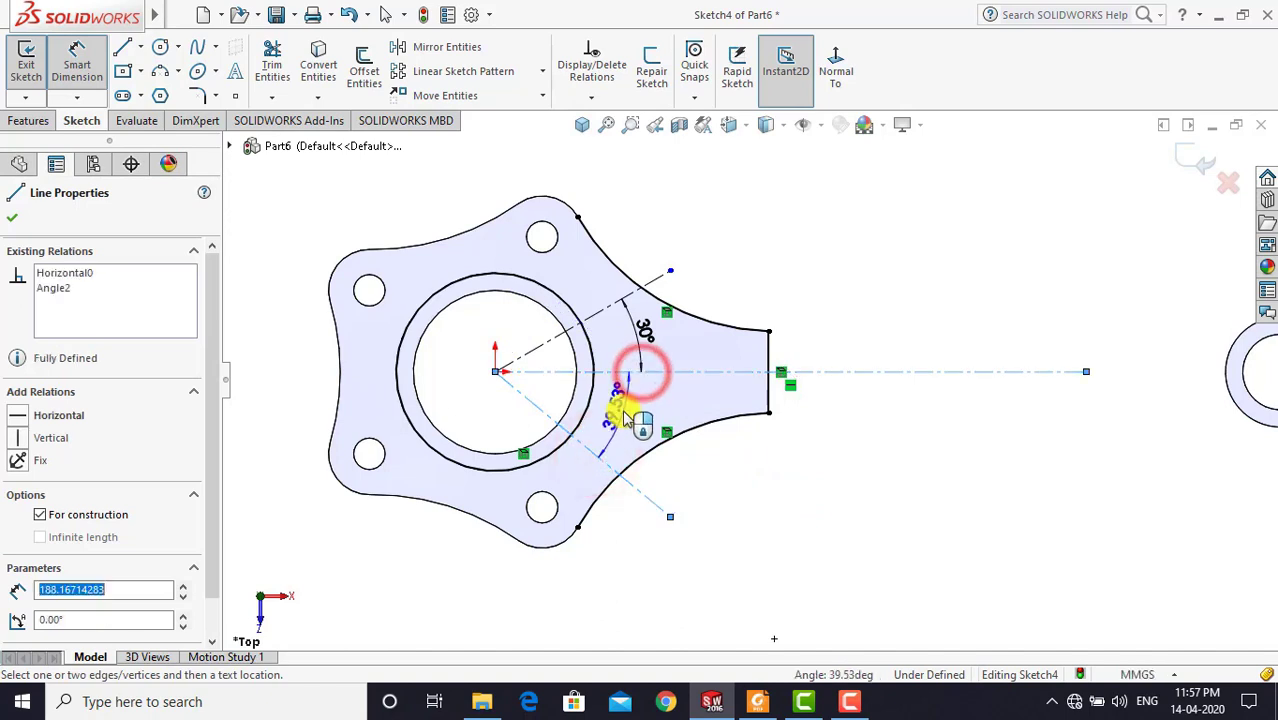
pyautogui.click(618, 405)
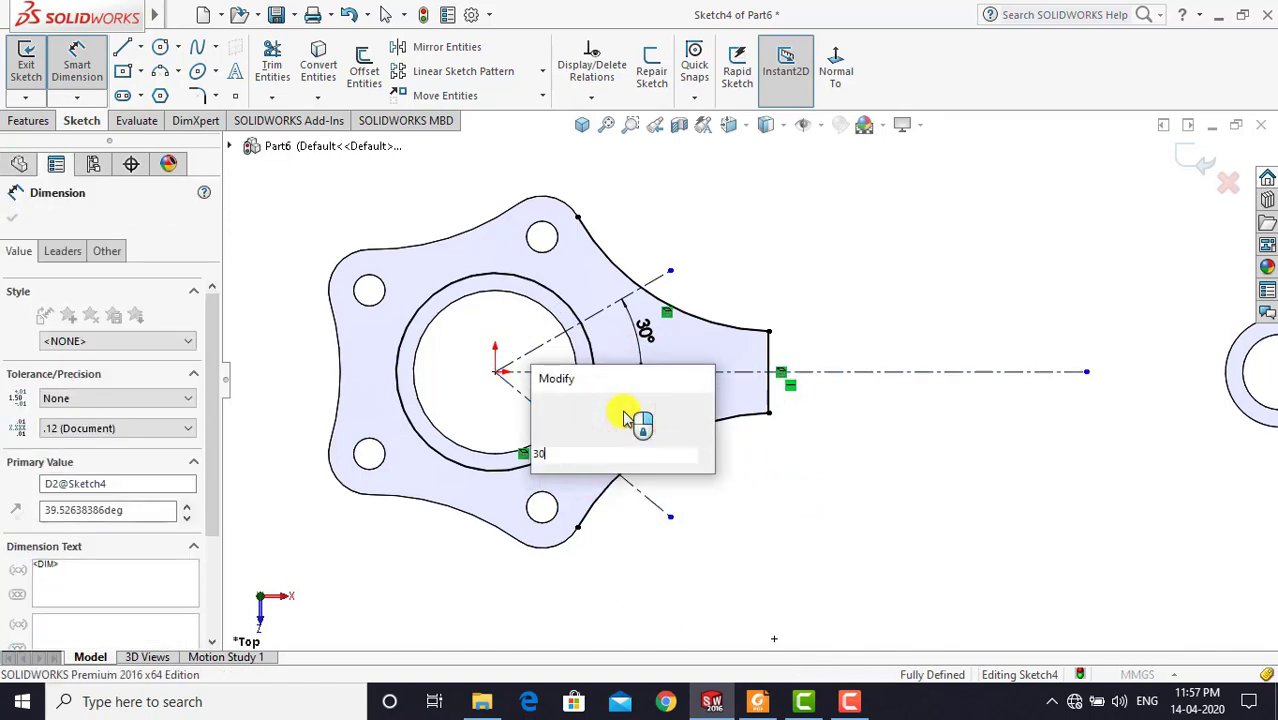
pyautogui.write('30')
pyautogui.press('Return')
pyautogui.press('Escape')
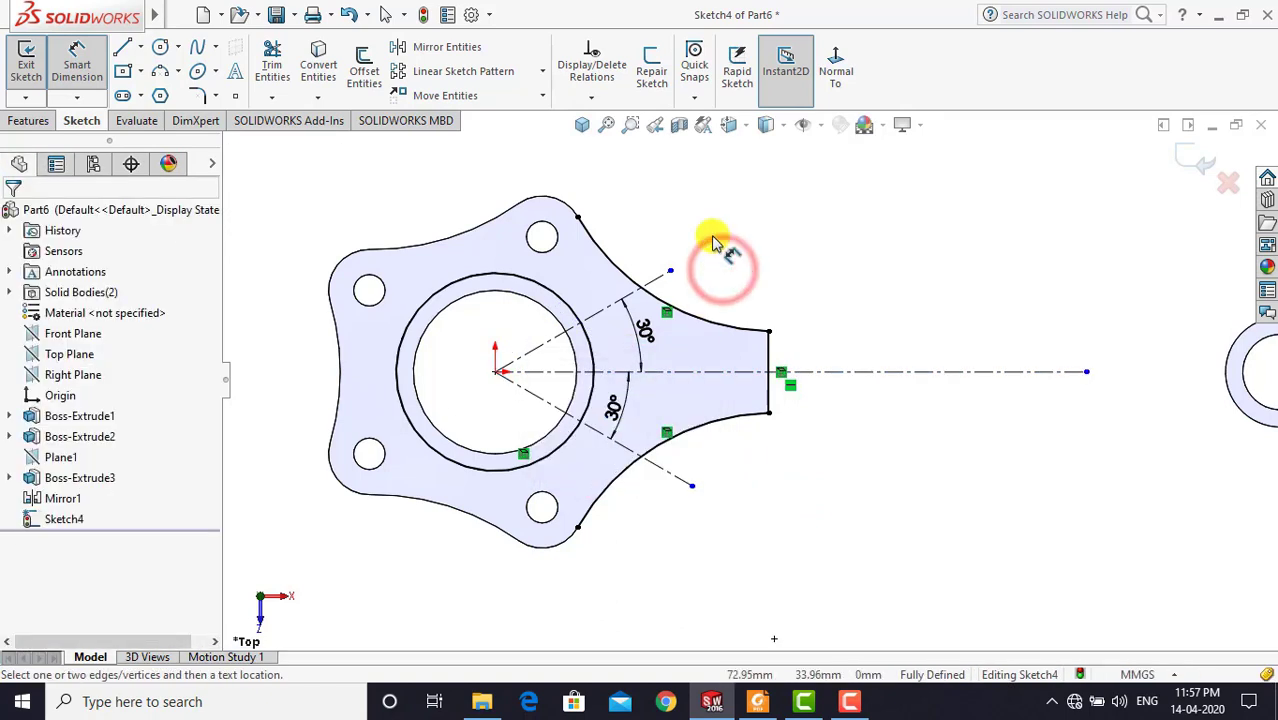
pyautogui.click(99, 60)
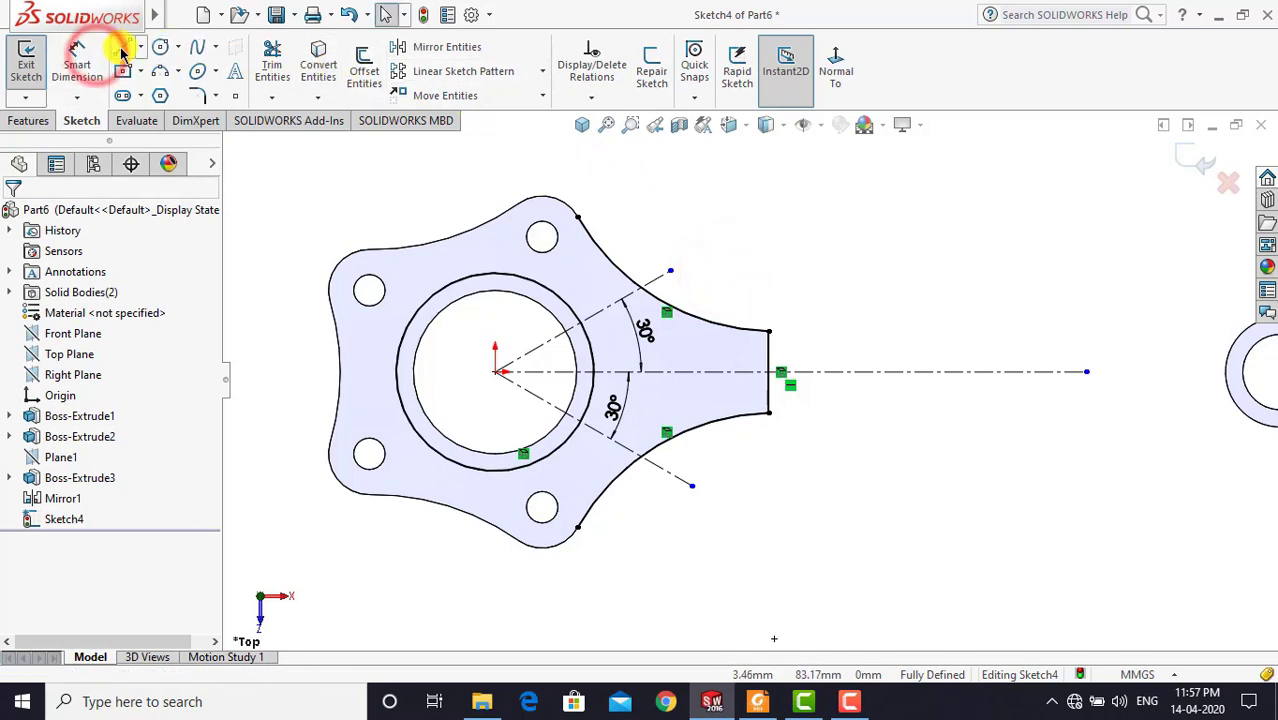
# Draw a line along the upper 30° centerline from the ring circle to the upper curved edge
pyautogui.click(121, 47)
pyautogui.scroll(-2, 622, 316)
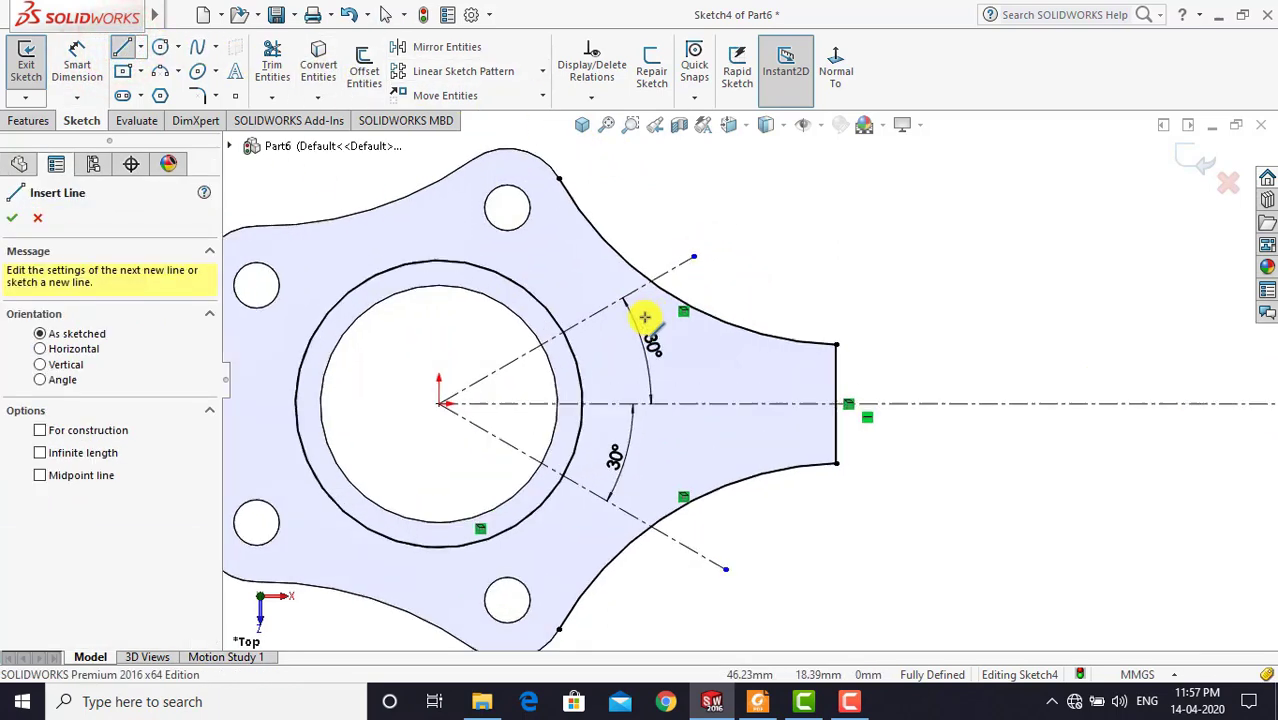
pyautogui.scroll(-2, 617, 335)
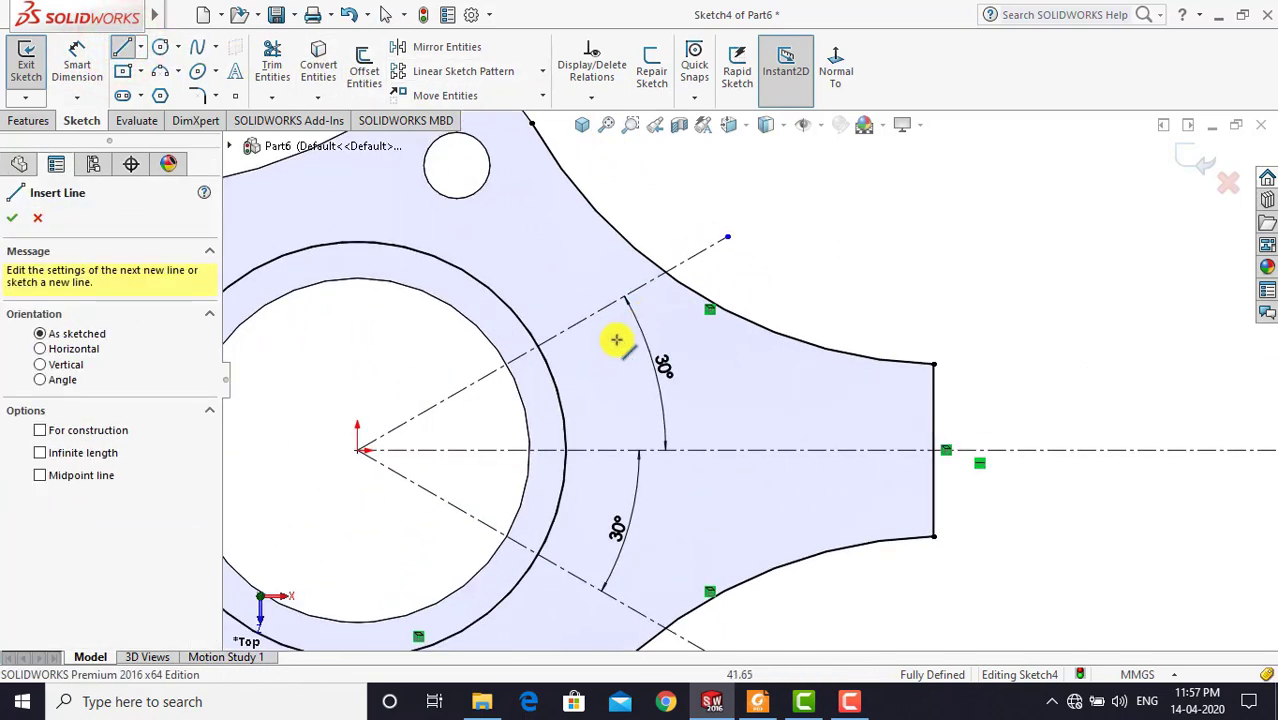
pyautogui.click(537, 346)
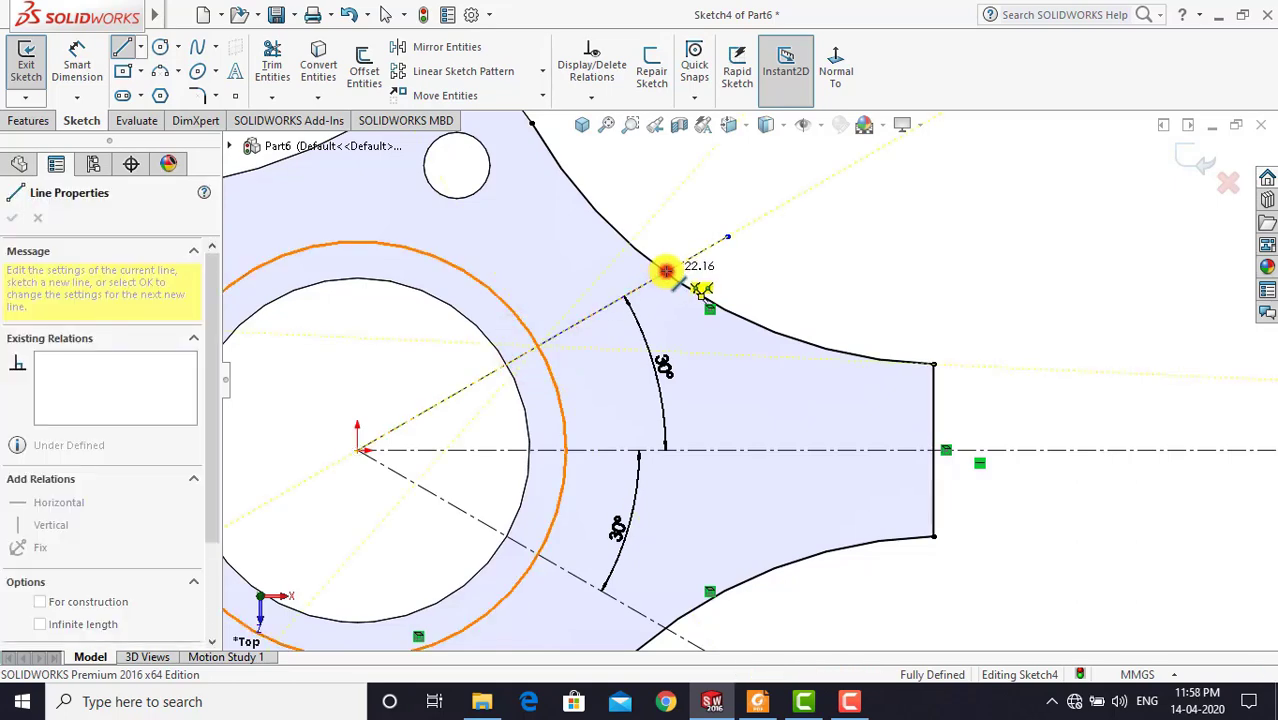
pyautogui.doubleClick(666, 271)
pyautogui.press('Escape')
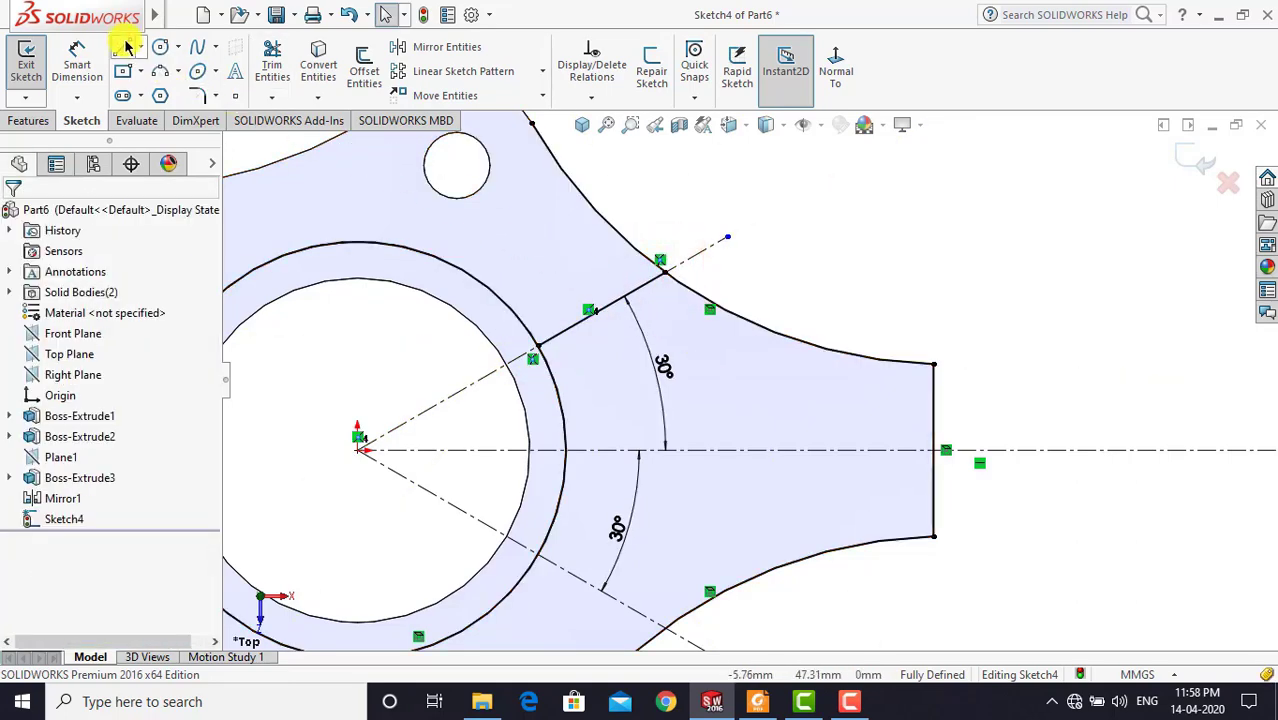
# Draw a matching line along the lower 30° centerline from the ring to the arm's lower curve
pyautogui.click(121, 47)
pyautogui.scroll(2, 600, 430)
pyautogui.scroll(-1, 640, 500)
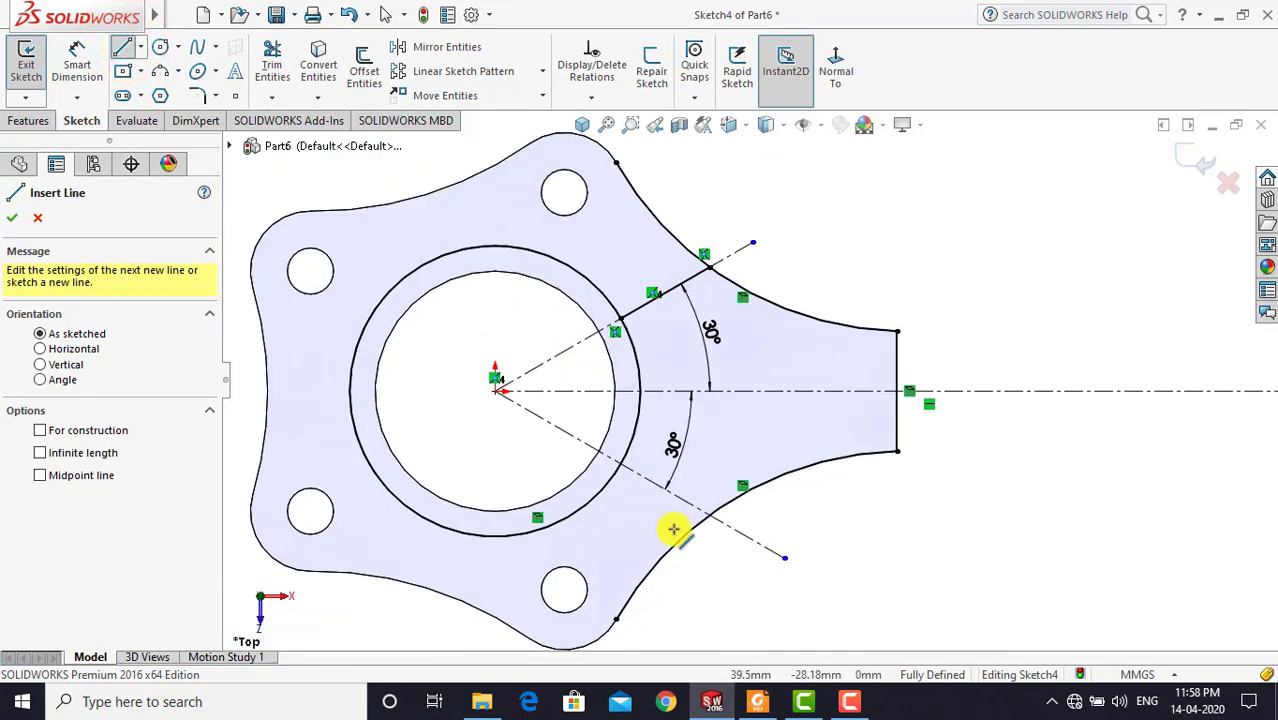
pyautogui.scroll(-2, 665, 505)
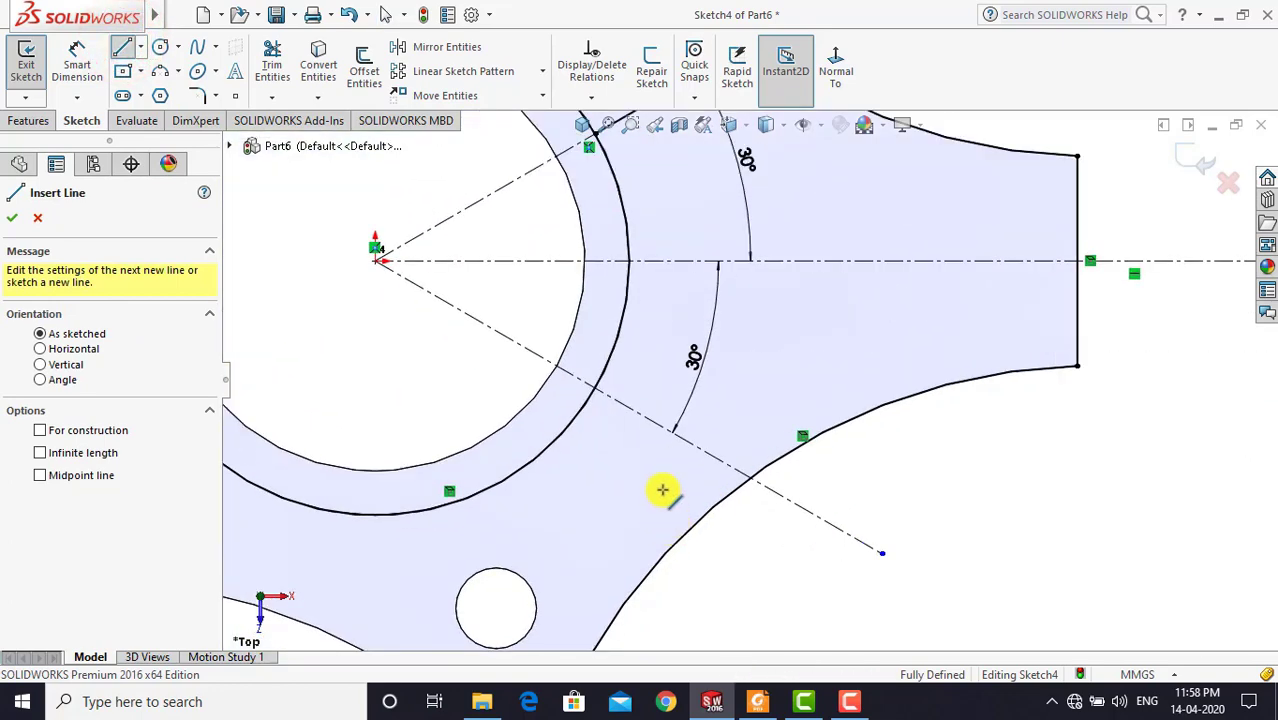
pyautogui.click(595, 387)
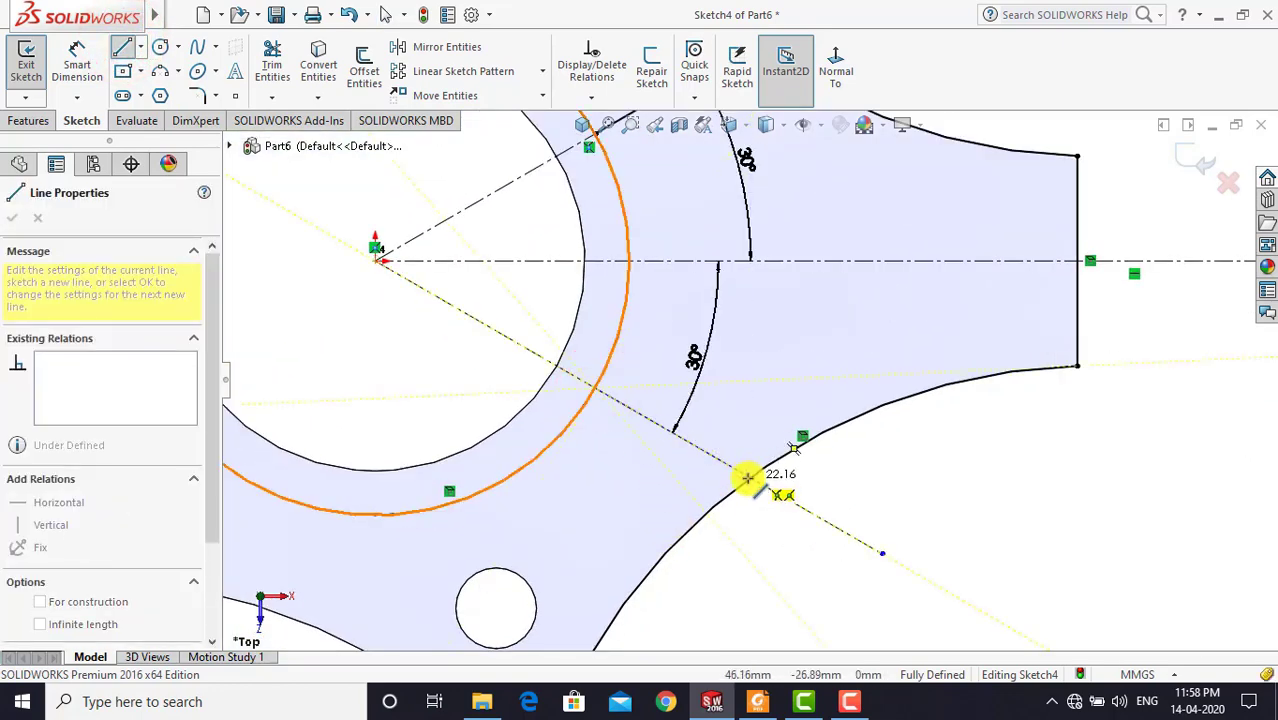
pyautogui.doubleClick(749, 478)
pyautogui.press('Escape')
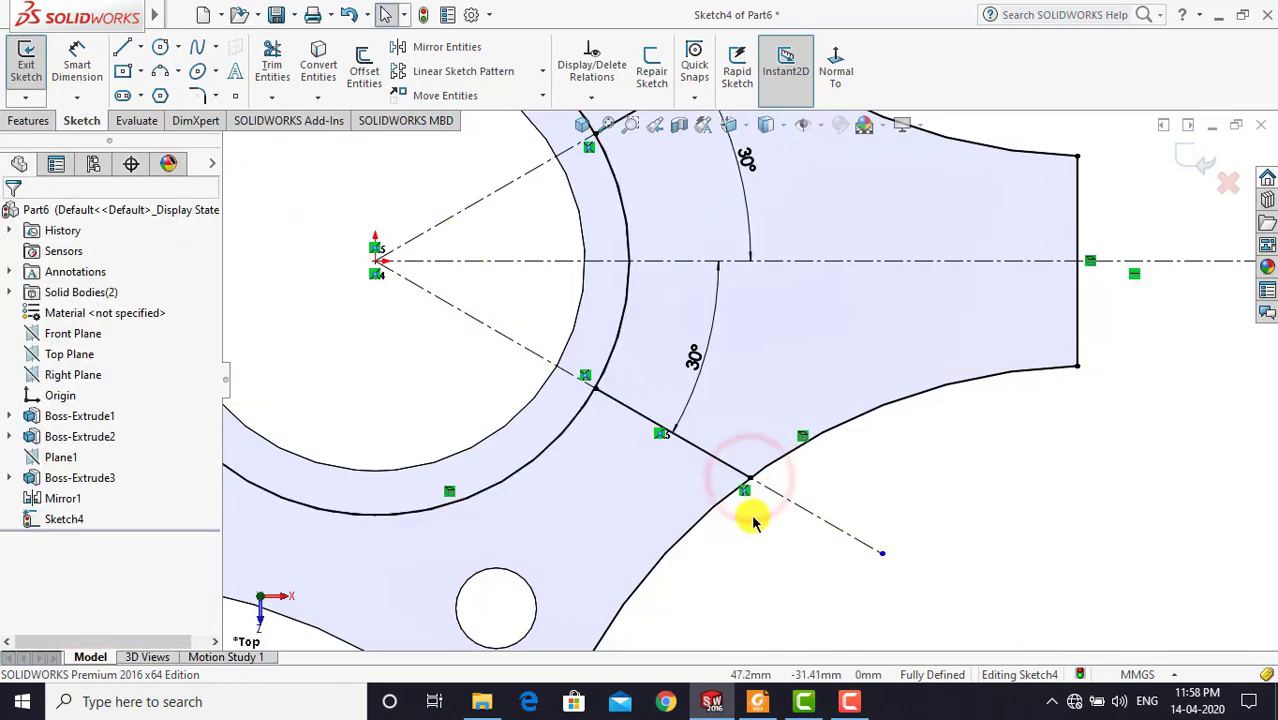
pyautogui.scroll(3, 745, 515)
pyautogui.scroll(1, 808, 256)
pyautogui.scroll(1, 847, 243)
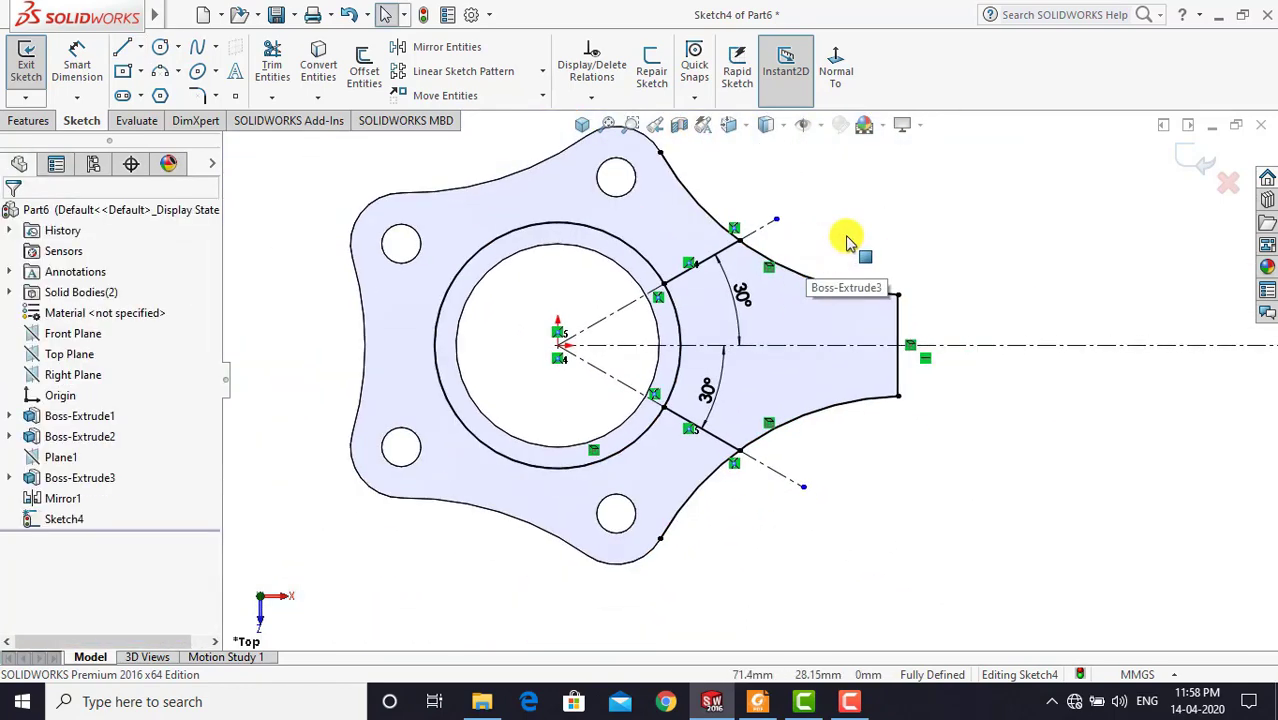
pyautogui.scroll(-2, 847, 243)
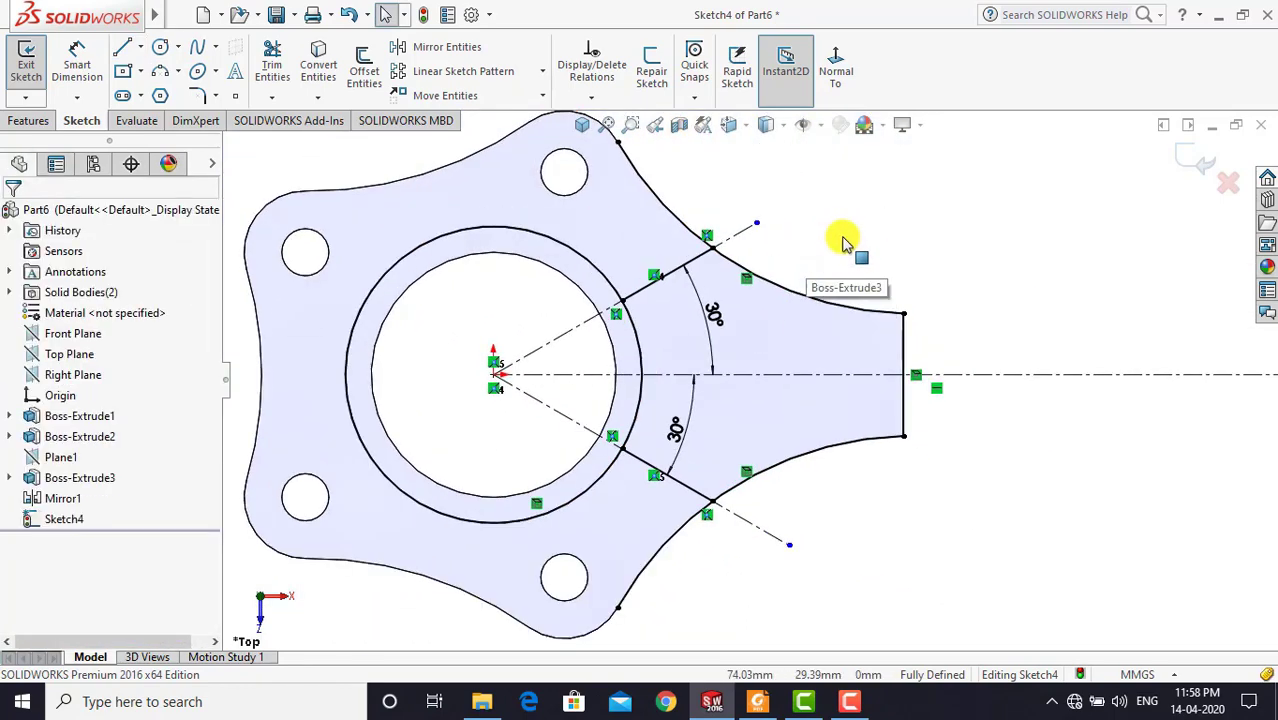
# Power-trim the excess boss-circle portion and the leftover curve bits at both junctions
pyautogui.click(278, 68)
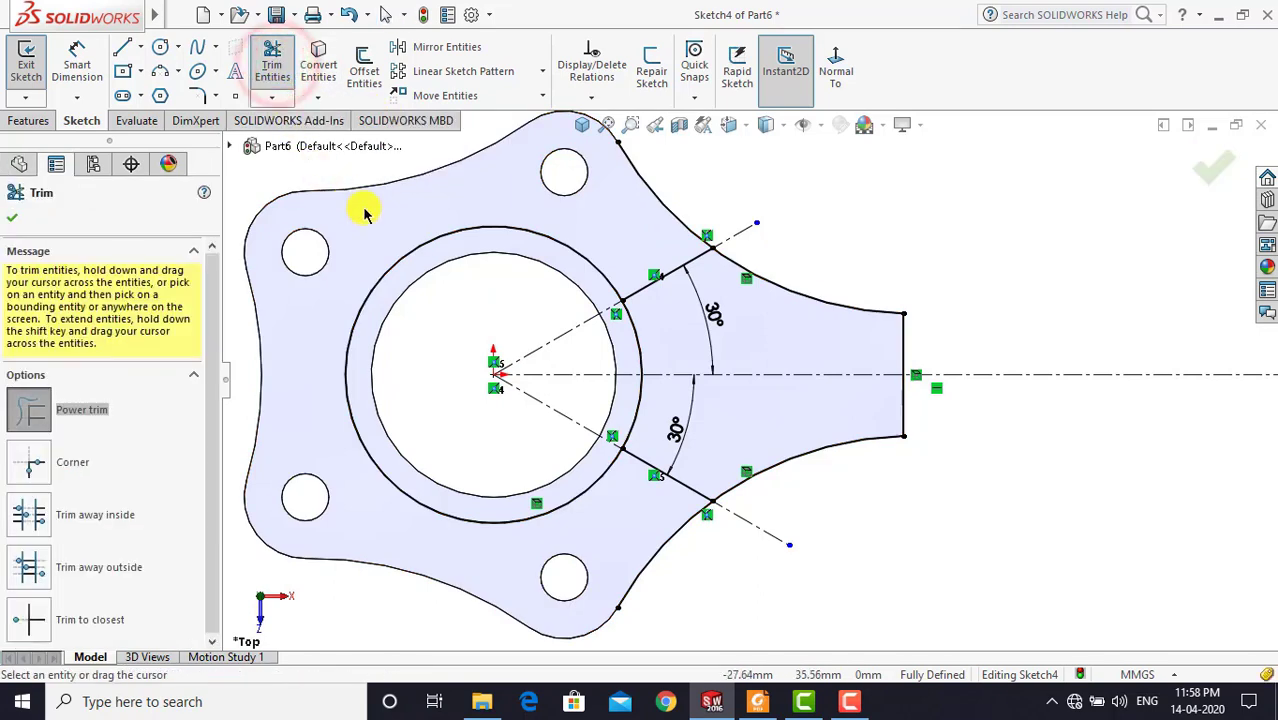
pyautogui.moveTo(427, 262); pyautogui.dragTo(428, 262)
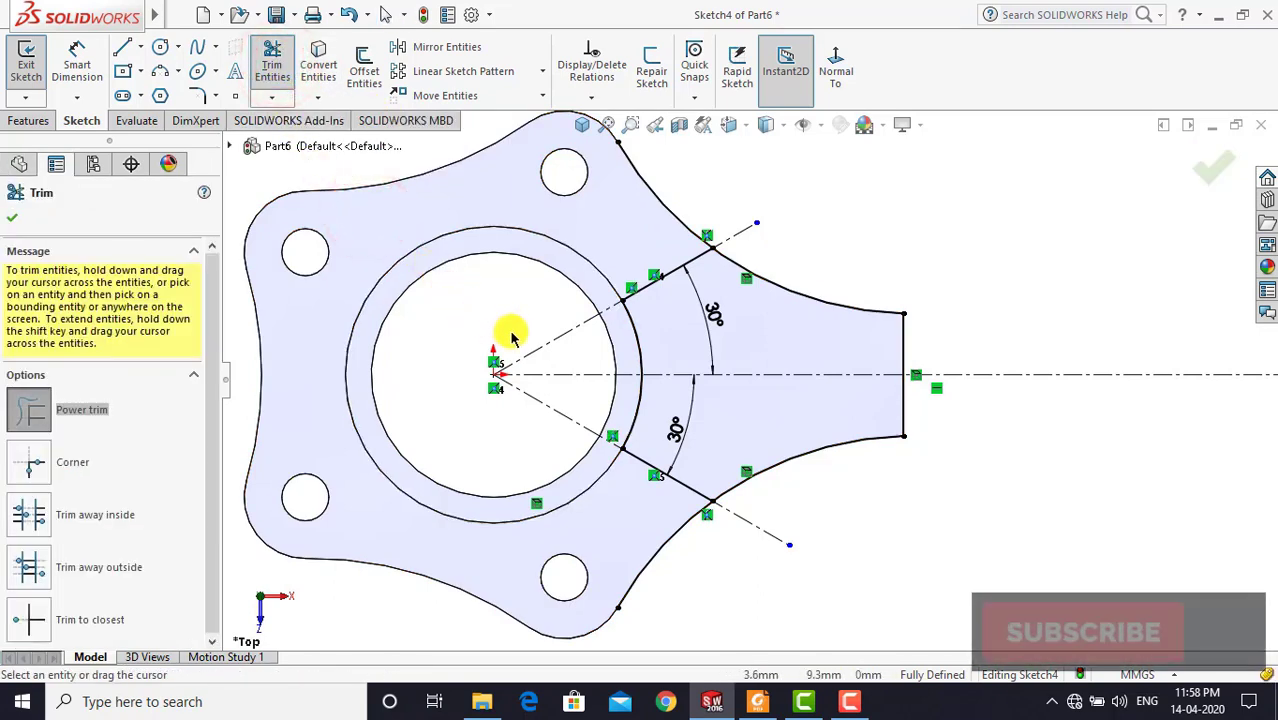
pyautogui.moveTo(607, 510); pyautogui.dragTo(679, 585)
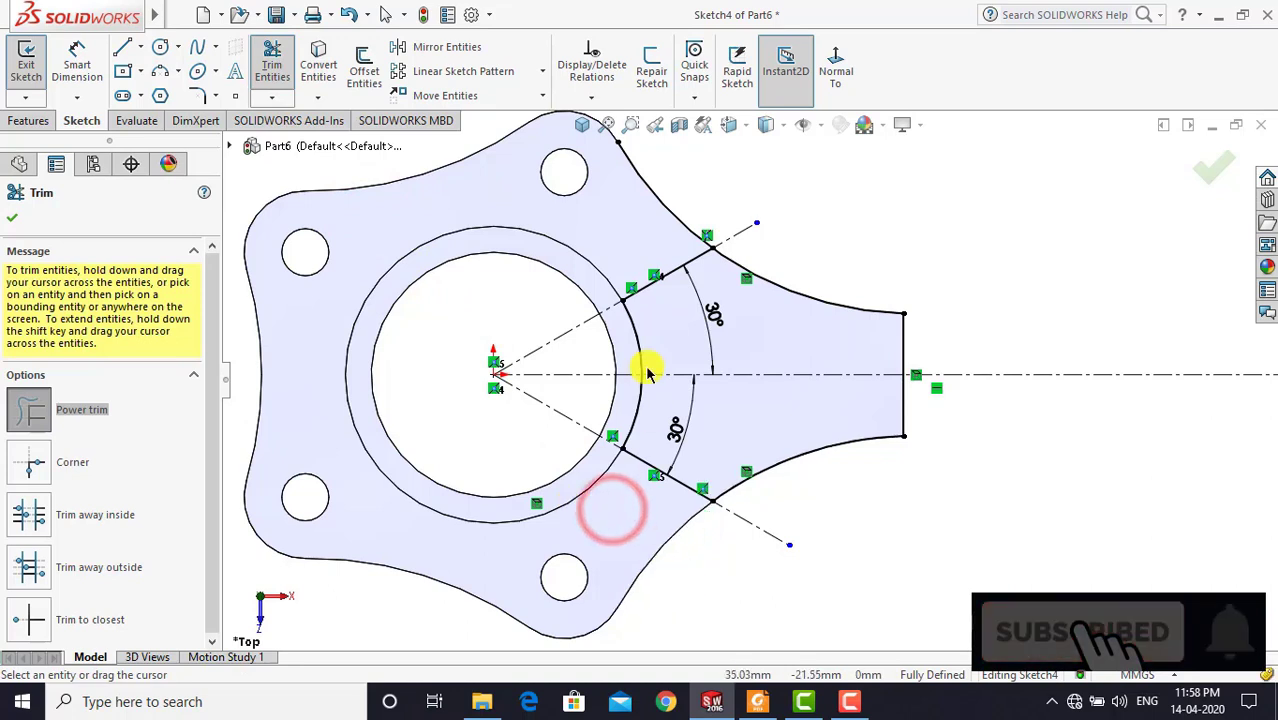
pyautogui.moveTo(688, 177); pyautogui.dragTo(655, 210)
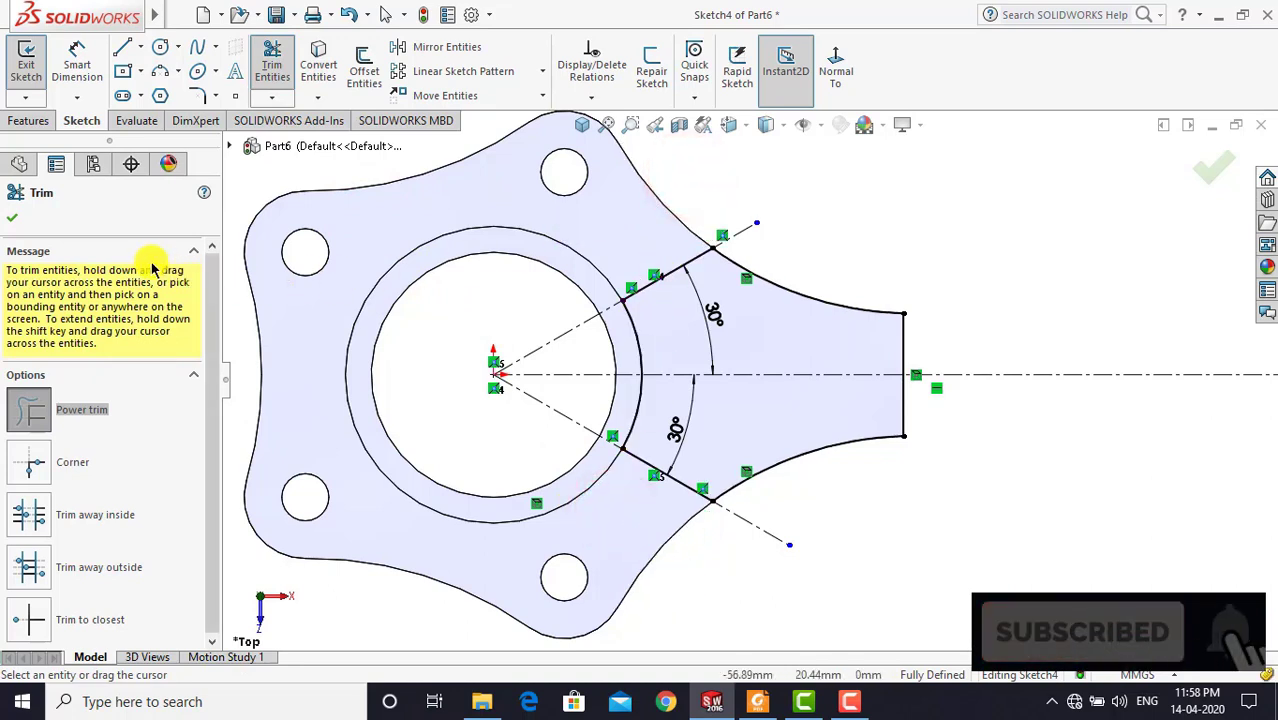
pyautogui.click(14, 221)
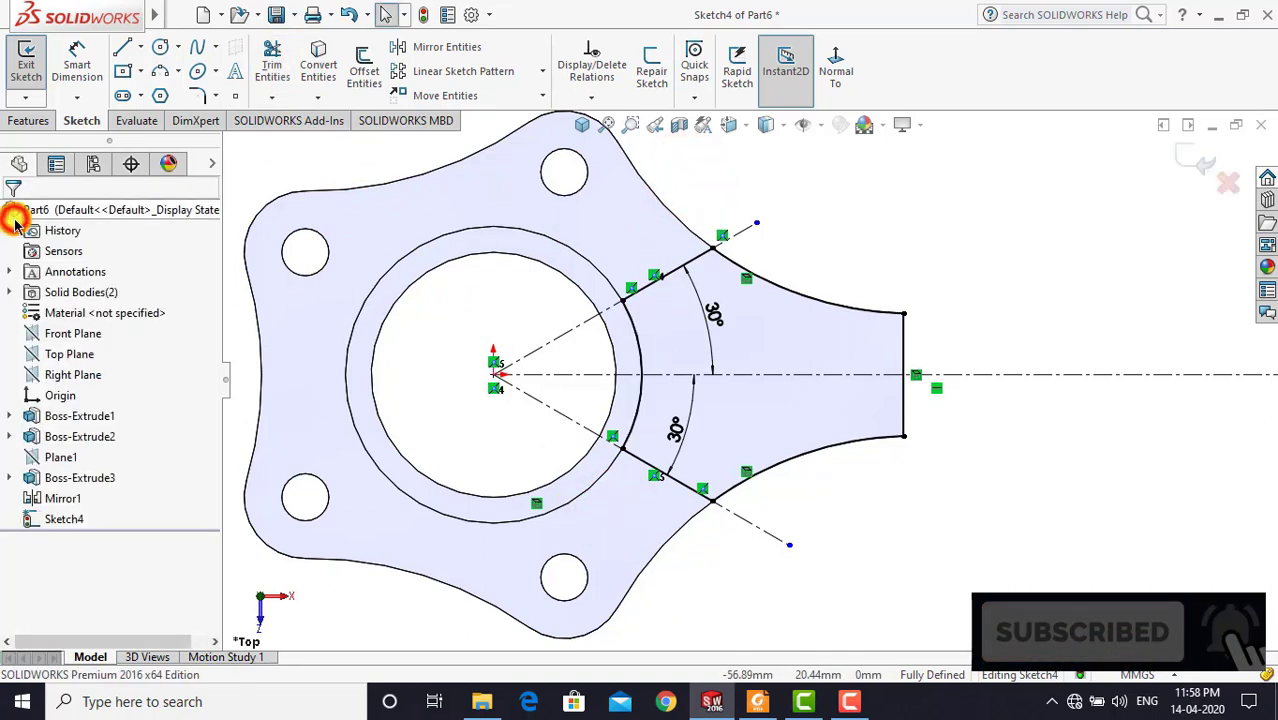
# Extrude the arm sketch 28 mm Mid Plane, checking the Master_rod drawing for the thickness
pyautogui.click(42, 128)
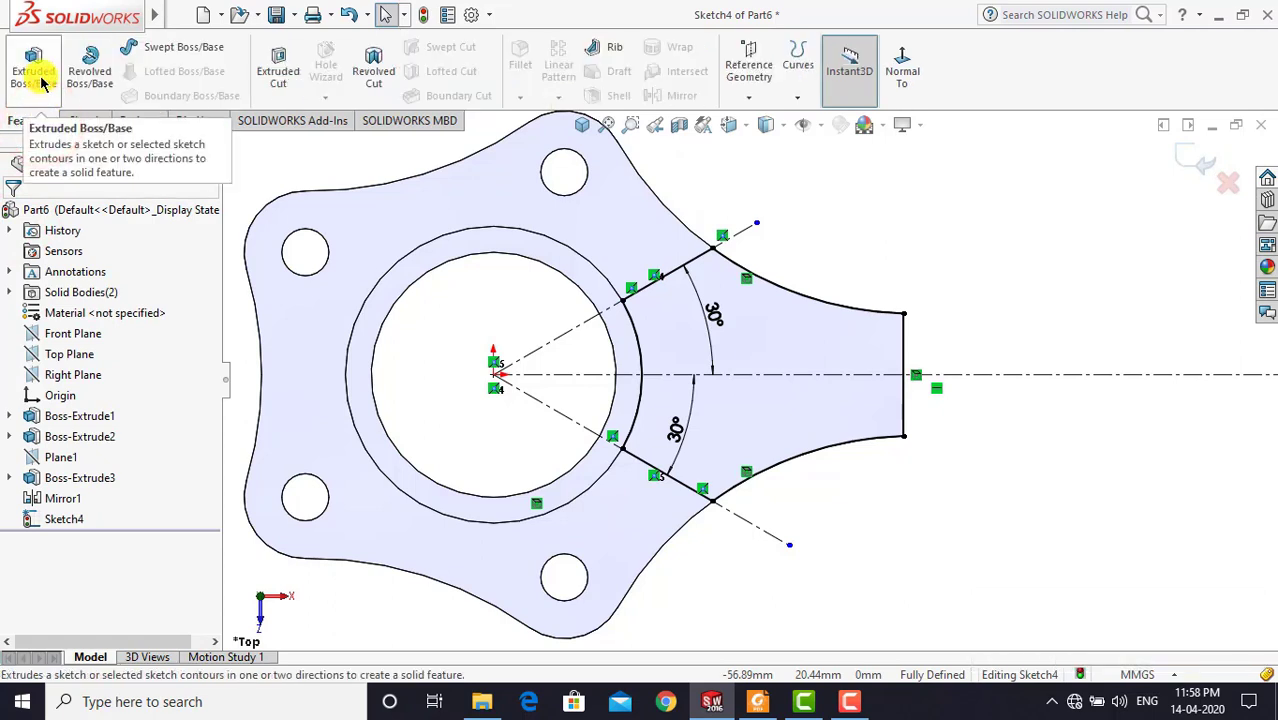
pyautogui.click(36, 78)
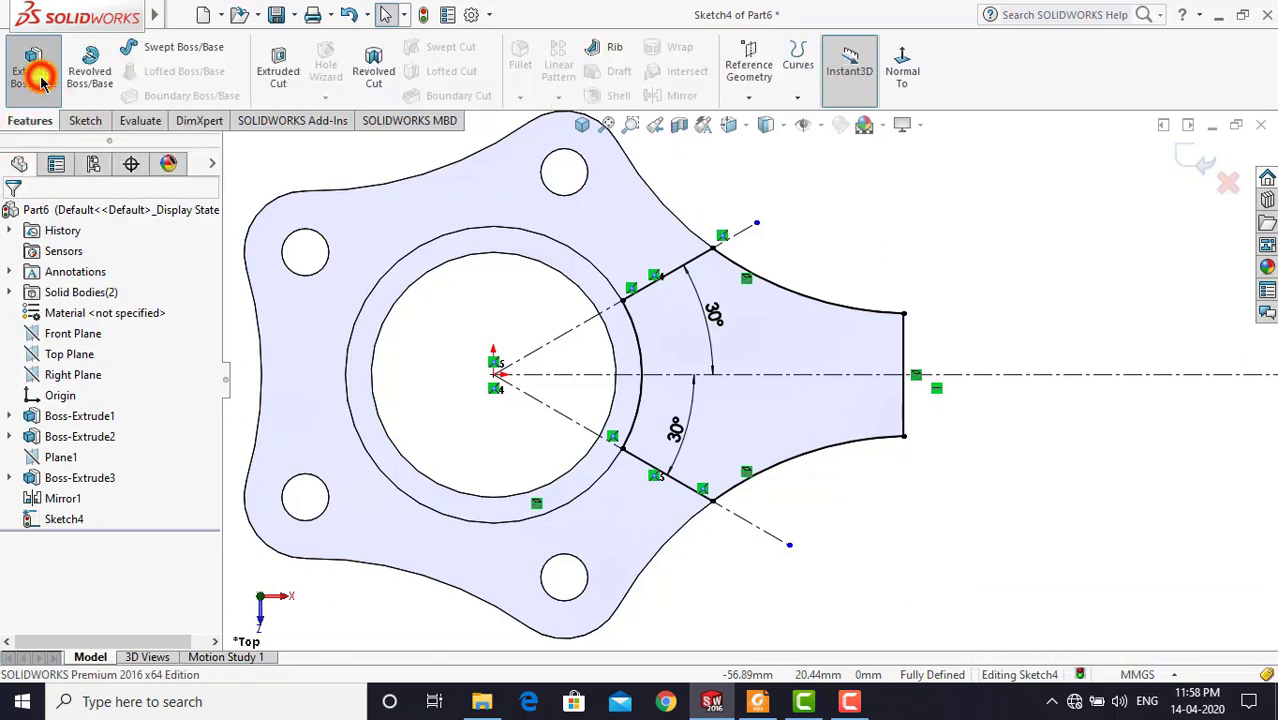
pyautogui.click(583, 124)
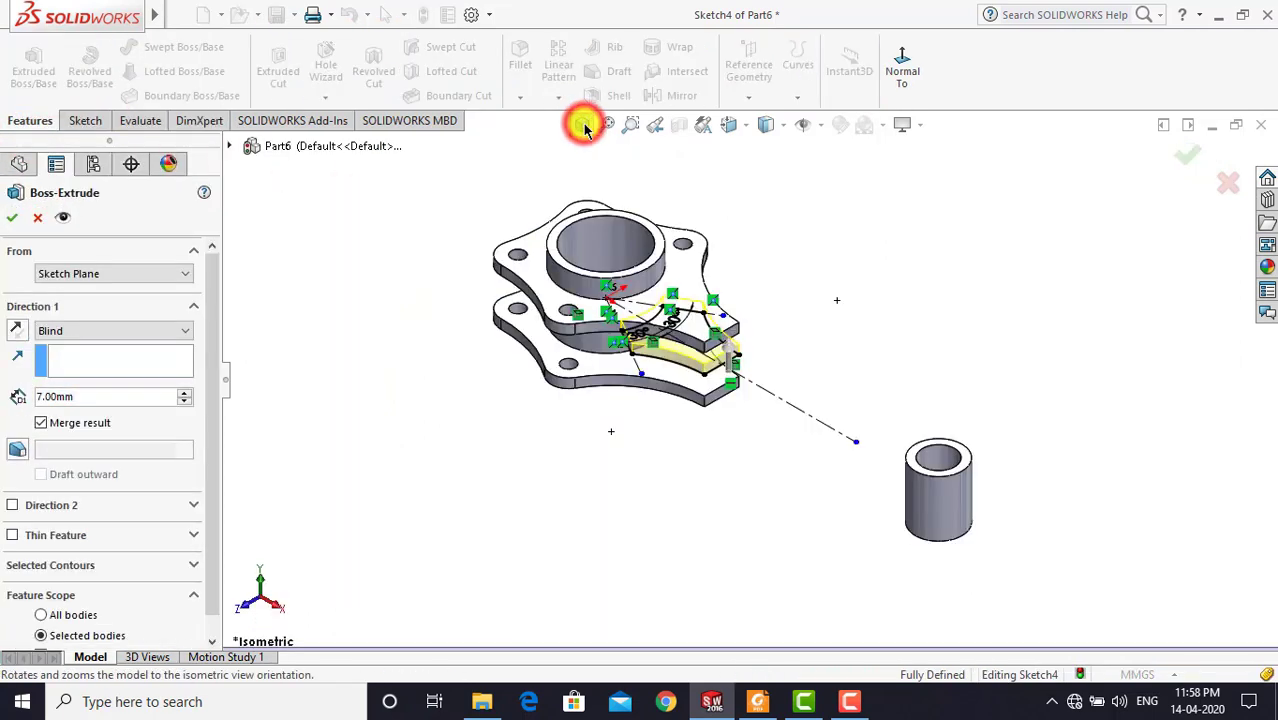
pyautogui.click(755, 706)
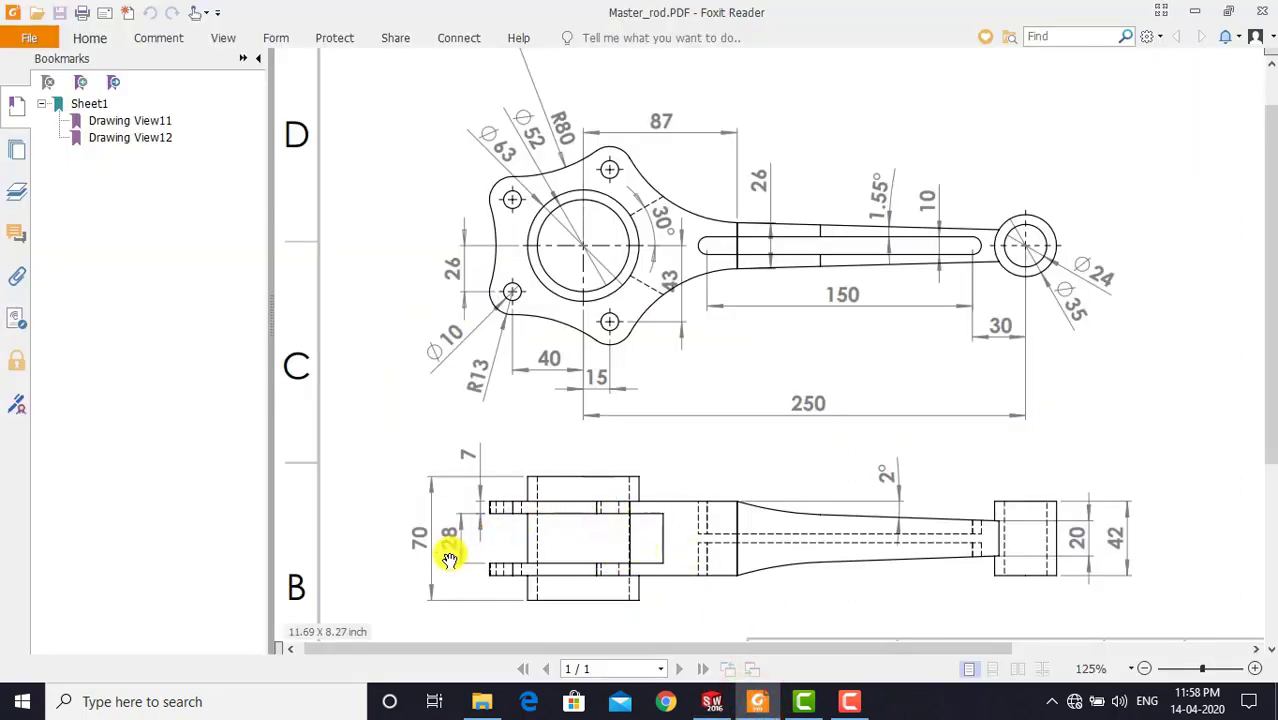
pyautogui.click(712, 702)
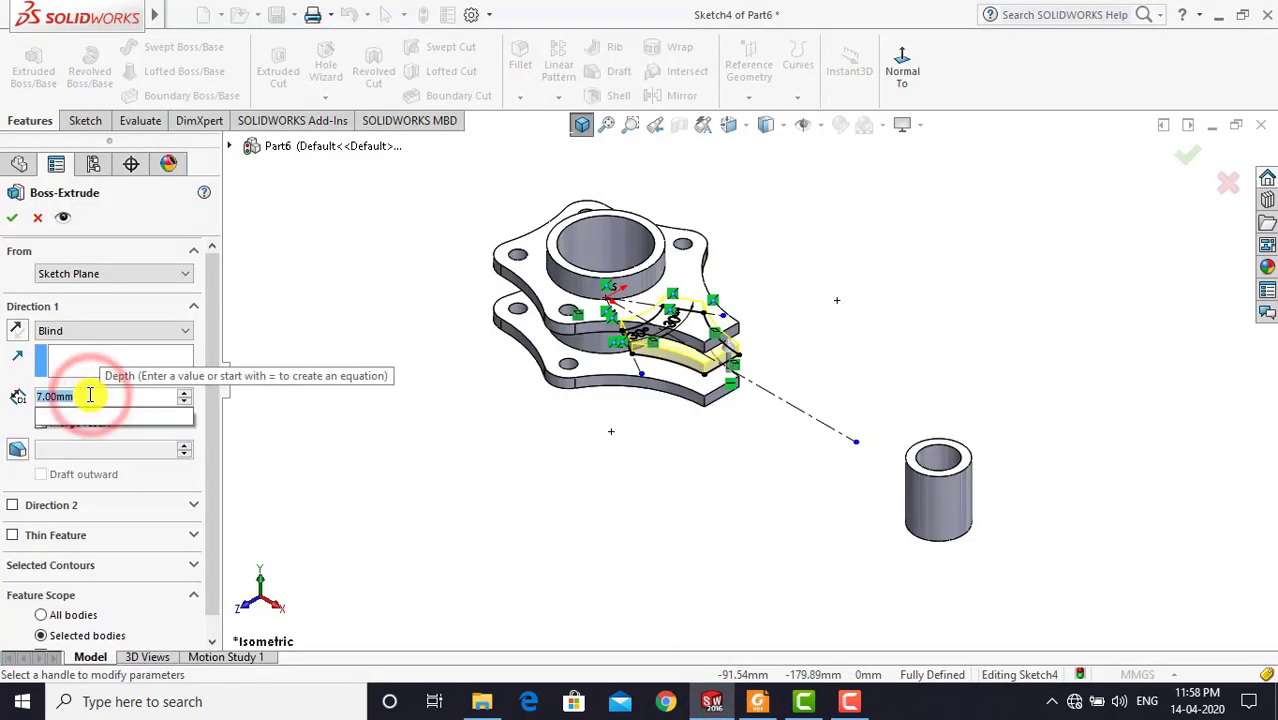
pyautogui.write('28')
pyautogui.press('Return')
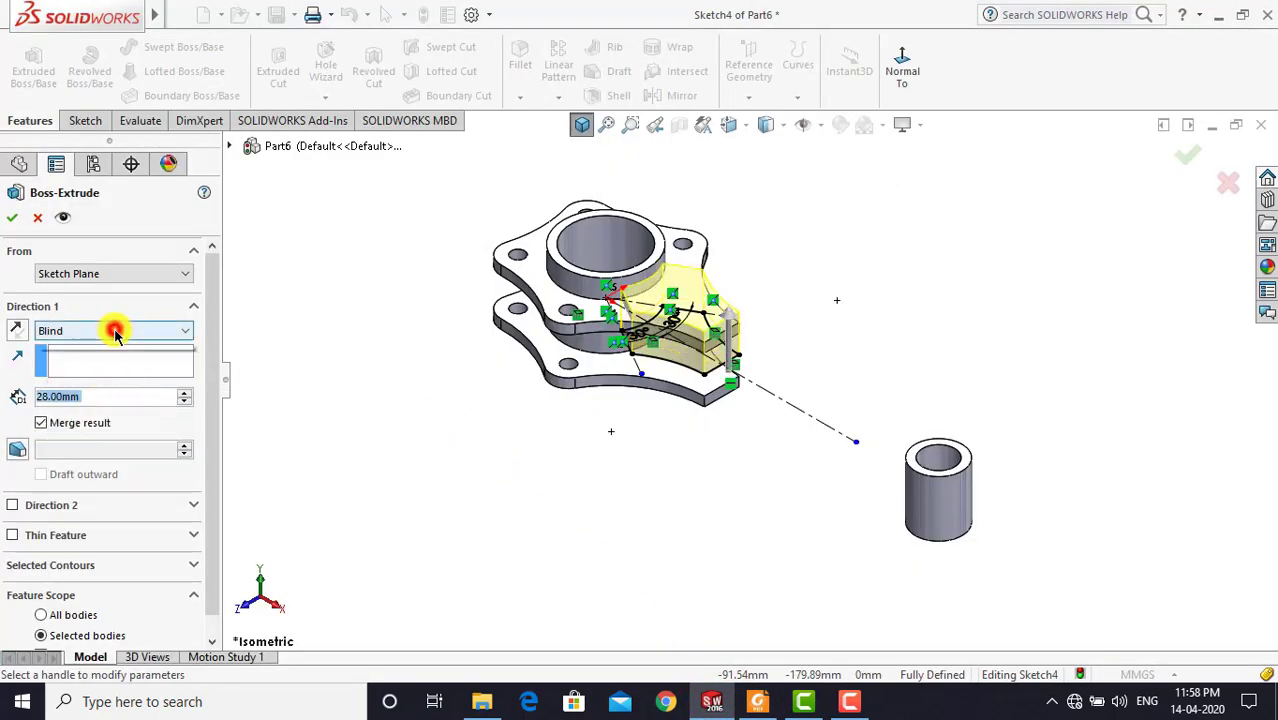
pyautogui.click(115, 333)
pyautogui.click(118, 434)
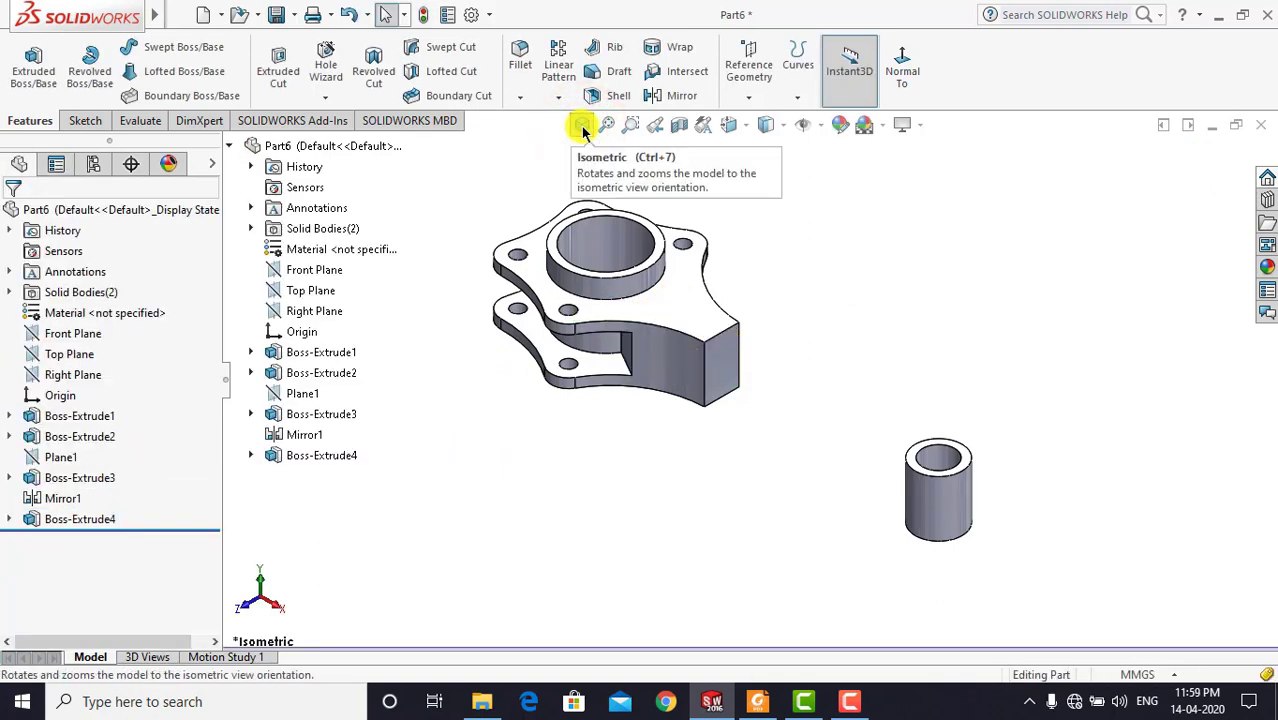
pyautogui.click(583, 127)
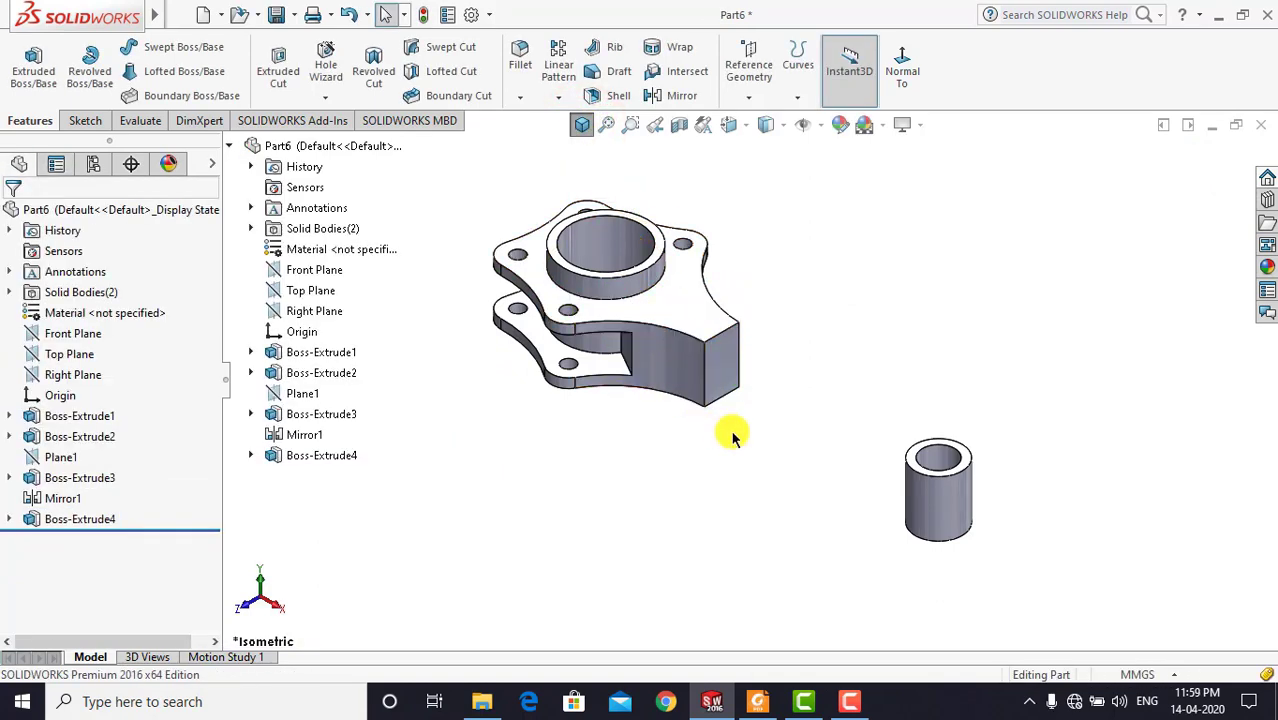
pyautogui.click(758, 701)
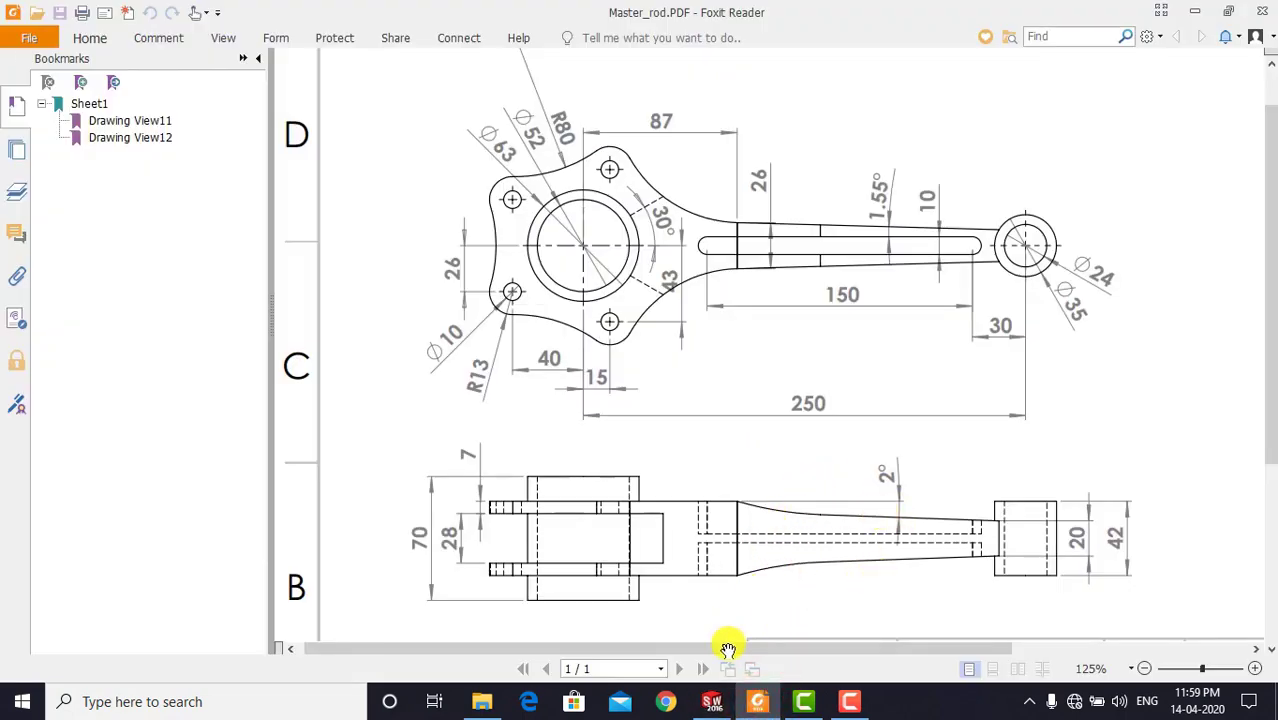
pyautogui.click(712, 701)
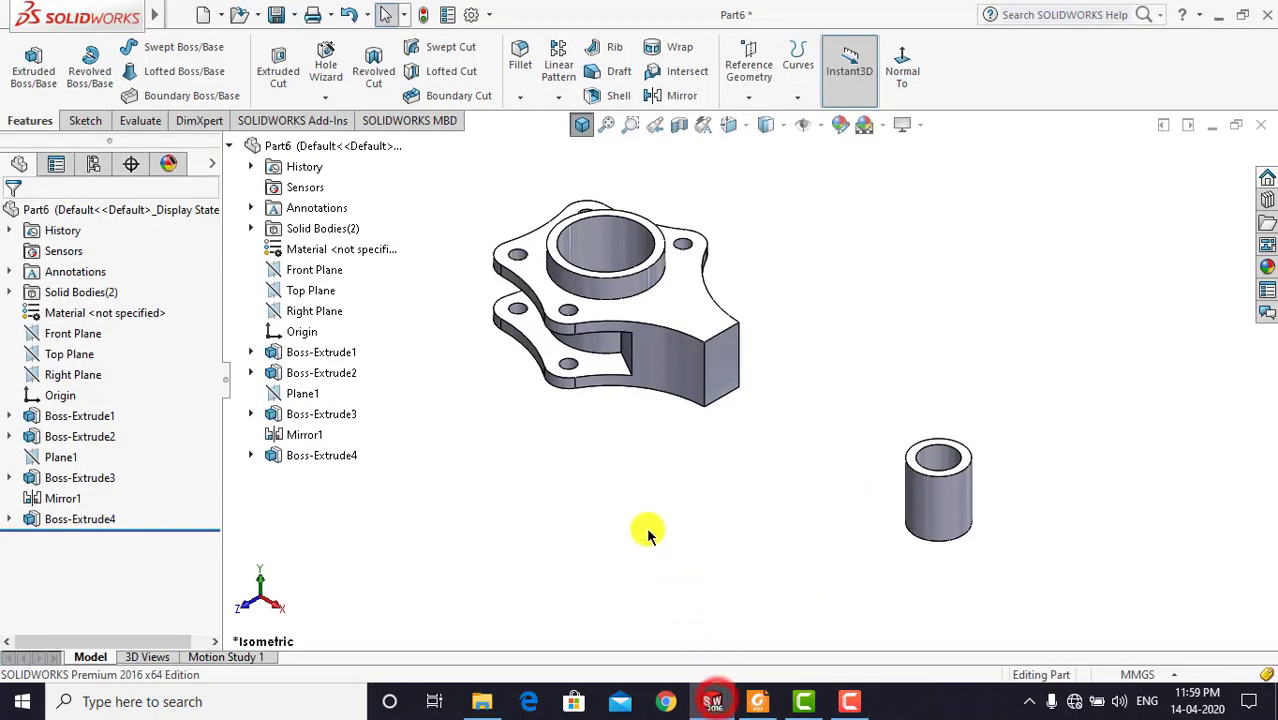
# Start a sketch on the Front Plane, view it face-on, and convert the block's right edge
pyautogui.click(85, 120)
pyautogui.click(28, 62)
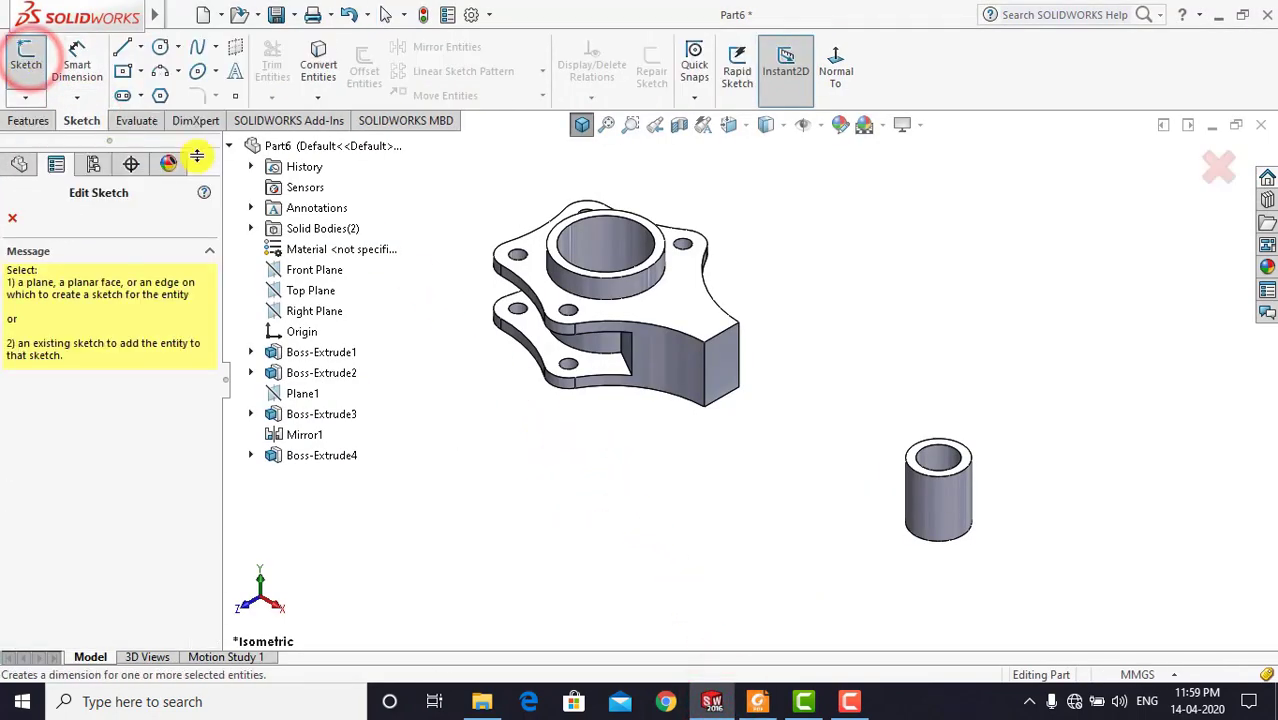
pyautogui.click(322, 270)
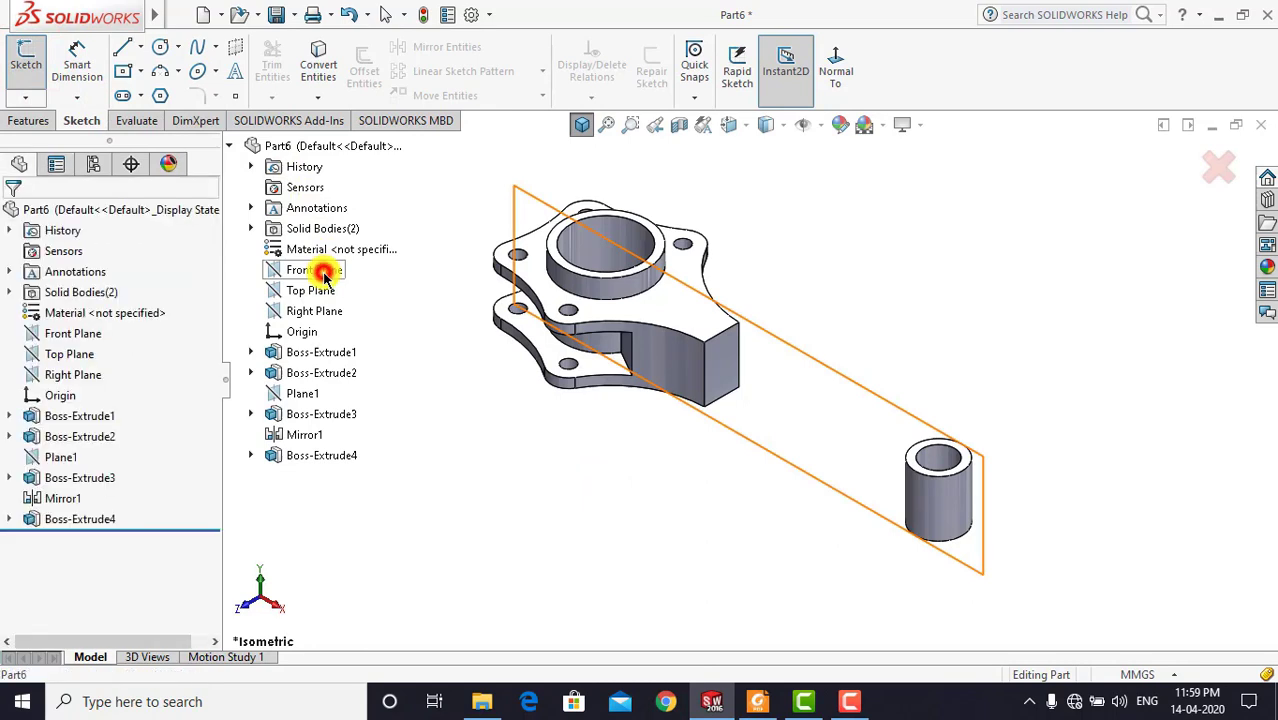
pyautogui.click(842, 86)
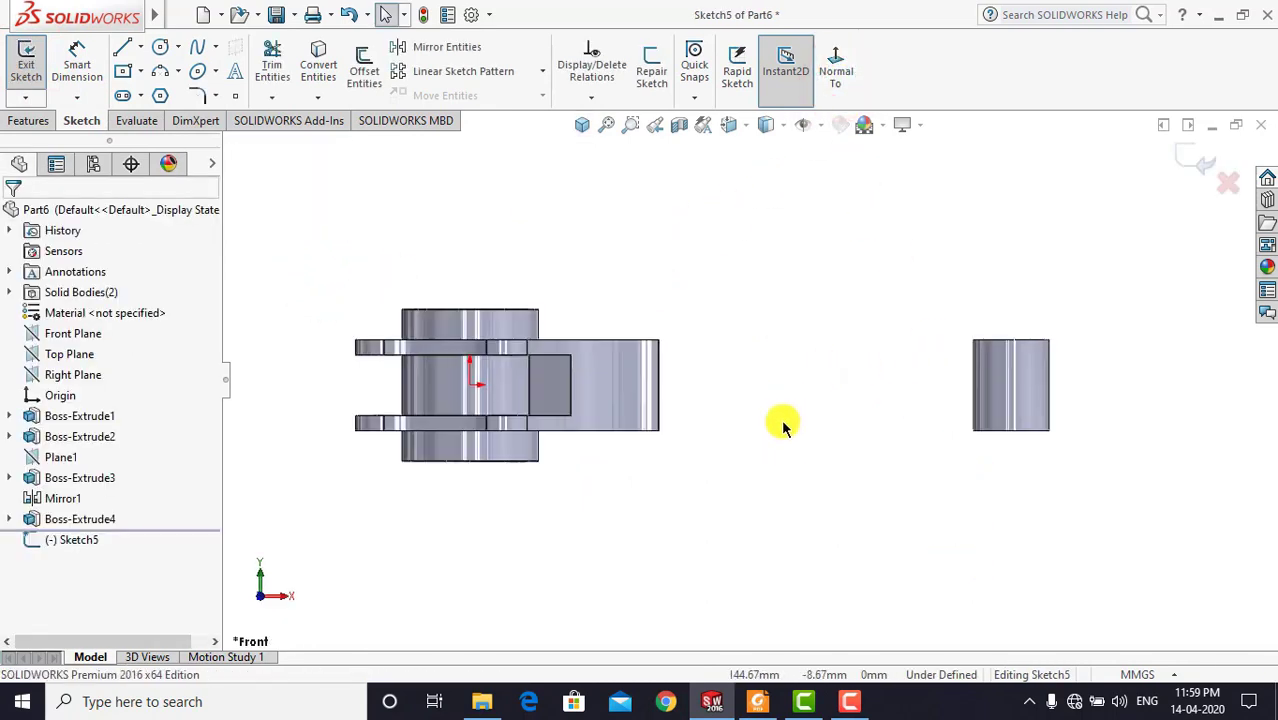
pyautogui.rightClick(661, 360)
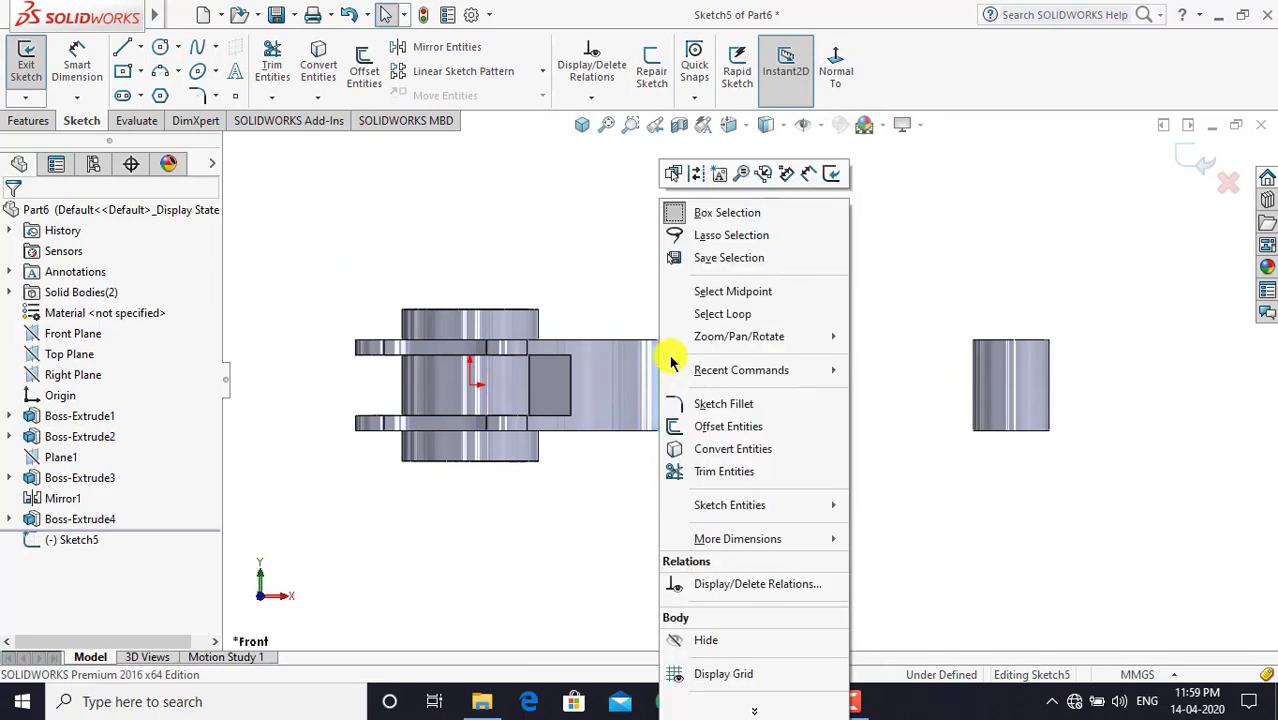
pyautogui.click(738, 449)
pyautogui.click(836, 382)
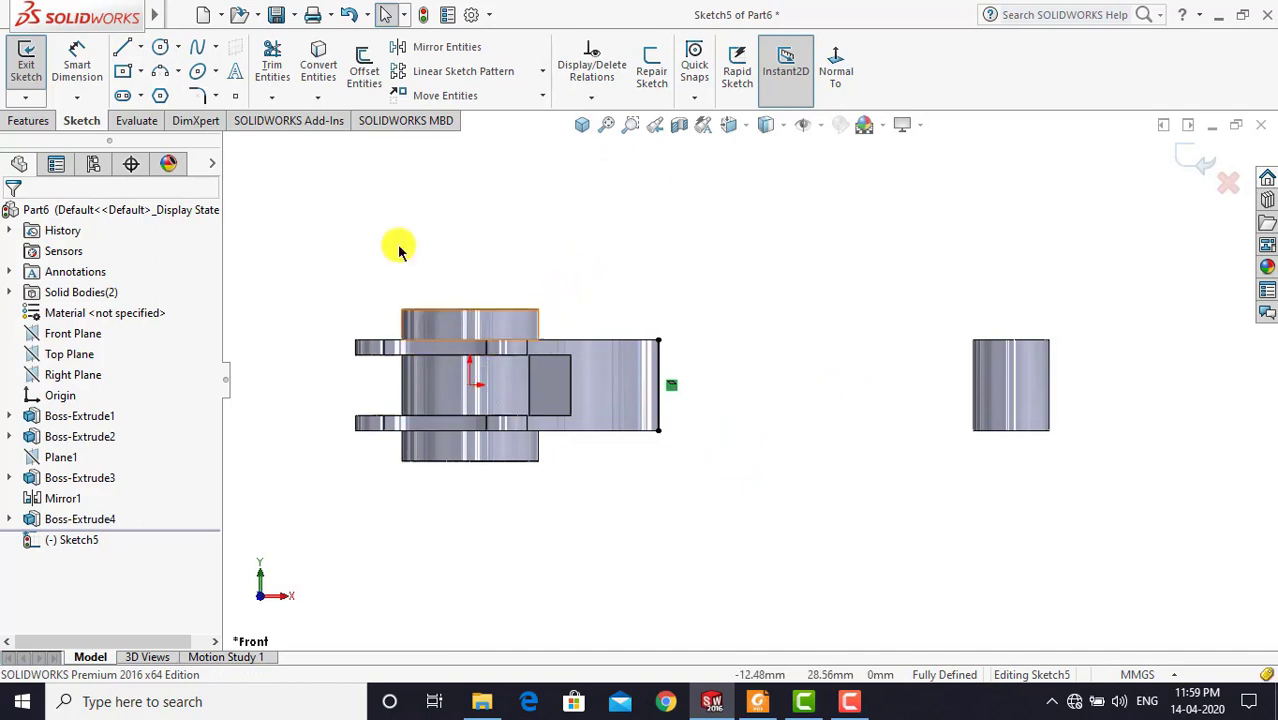
pyautogui.click(140, 47)
# Draw a horizontal centerline from the origin and a short vertical line at the small boss
pyautogui.click(160, 88)
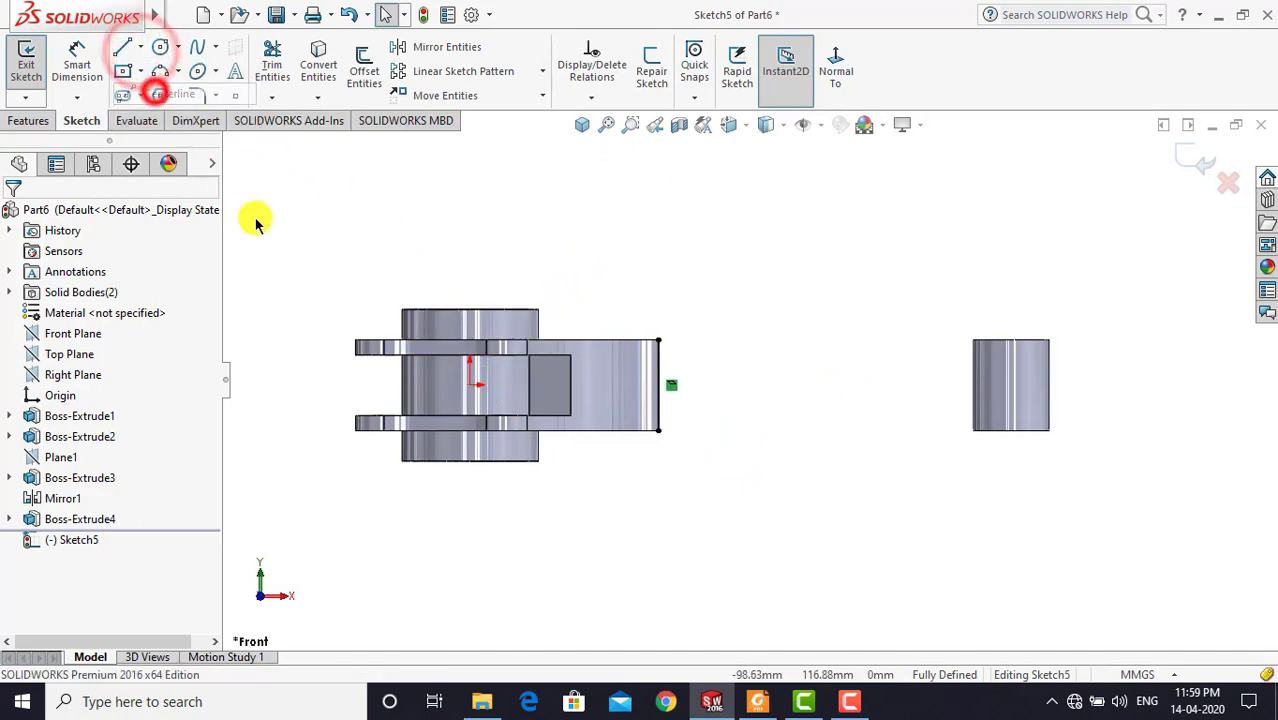
pyautogui.click(467, 387)
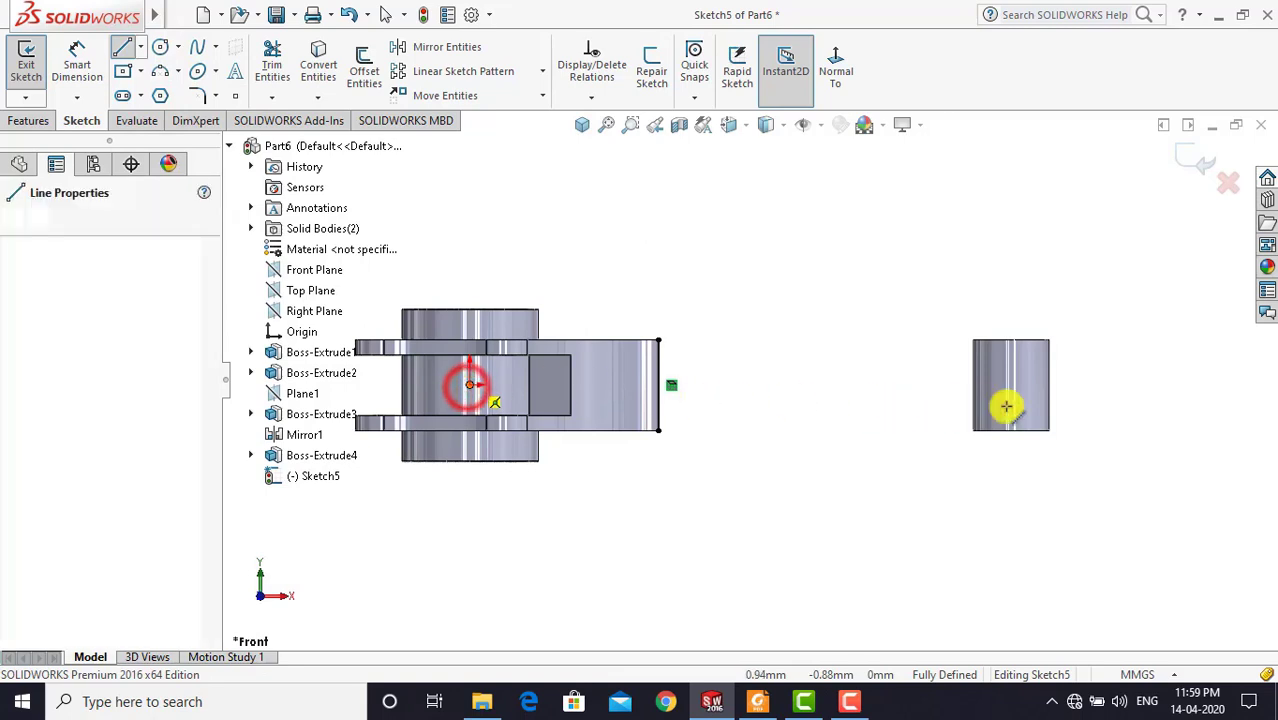
pyautogui.click(1141, 382)
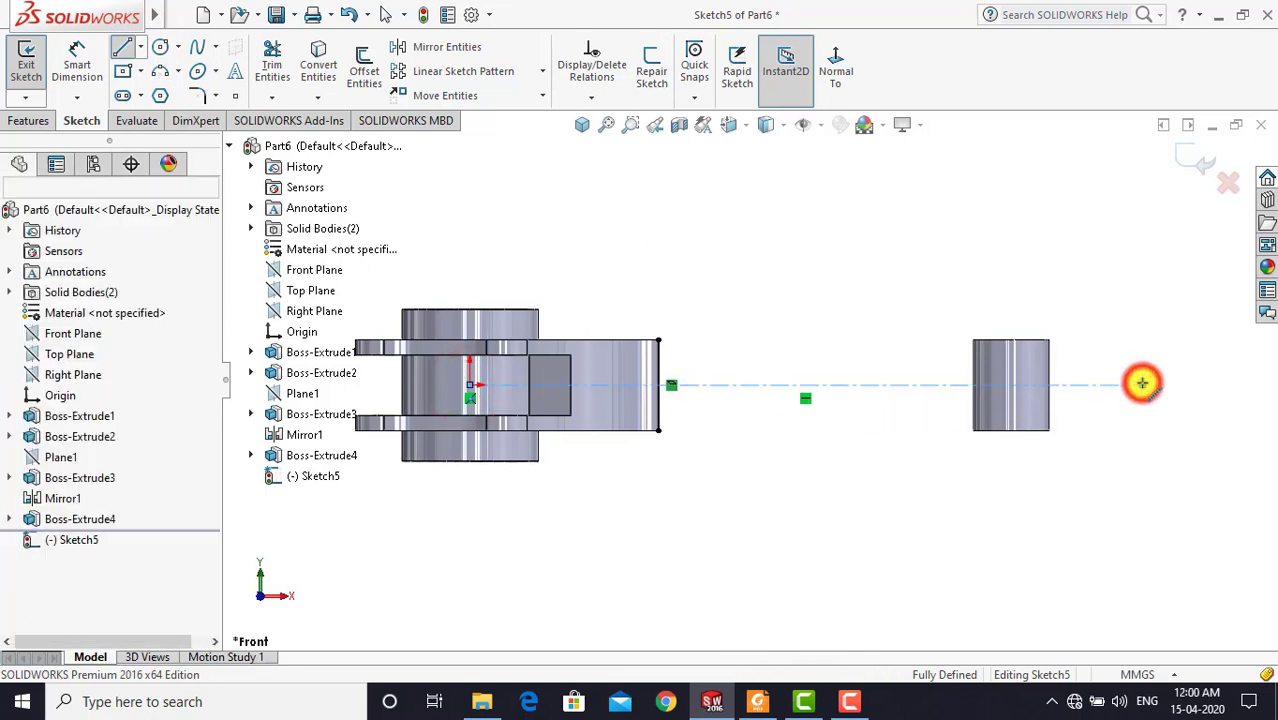
pyautogui.click(876, 294)
pyautogui.scroll(-1, 1060, 372)
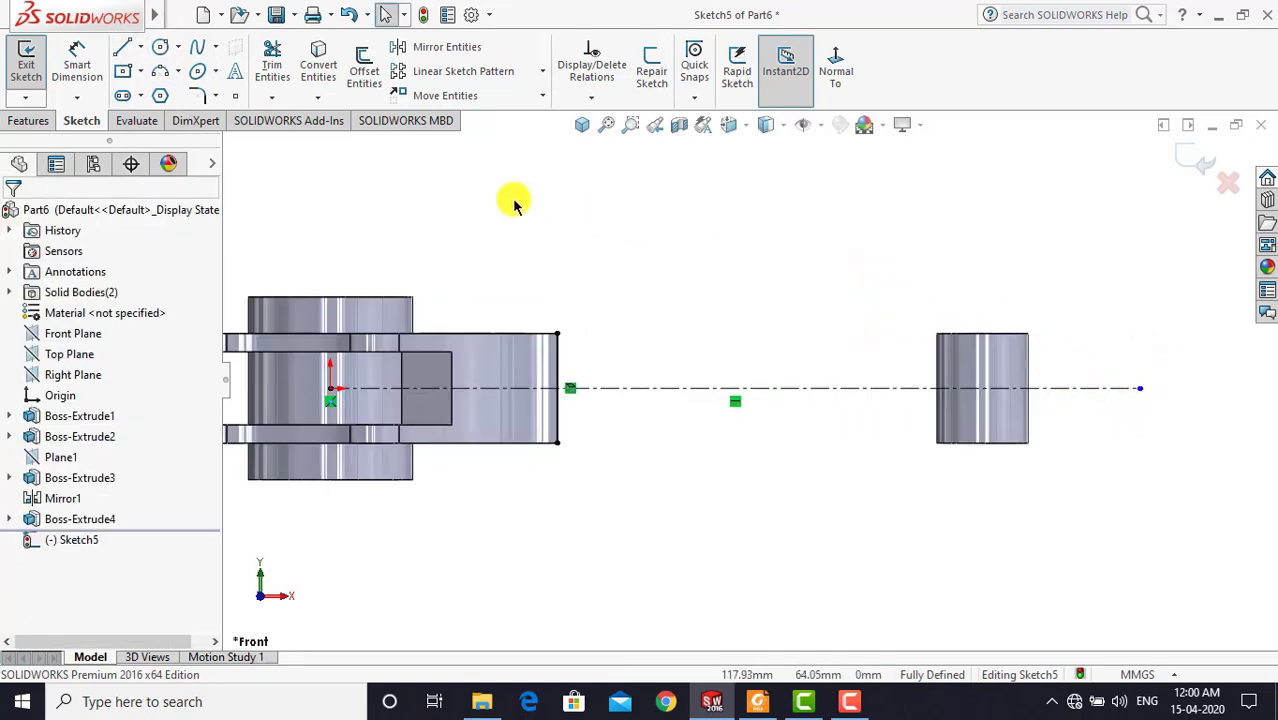
pyautogui.click(121, 48)
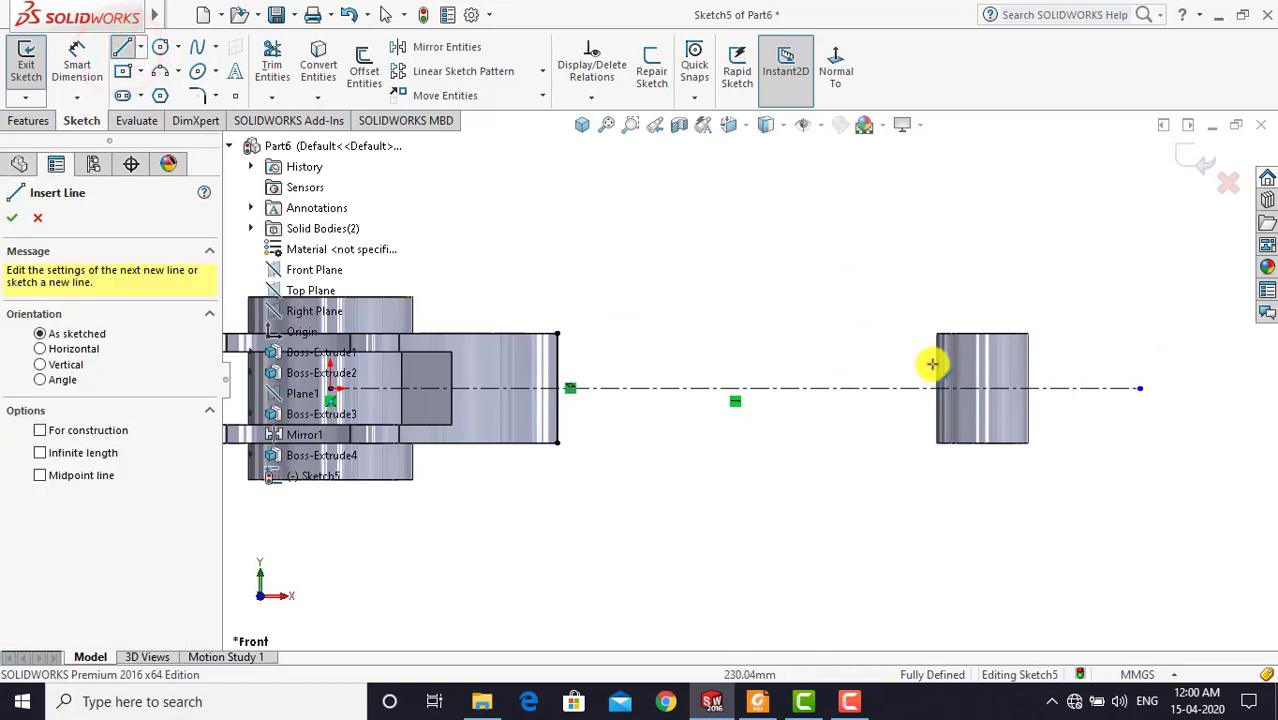
pyautogui.click(935, 415)
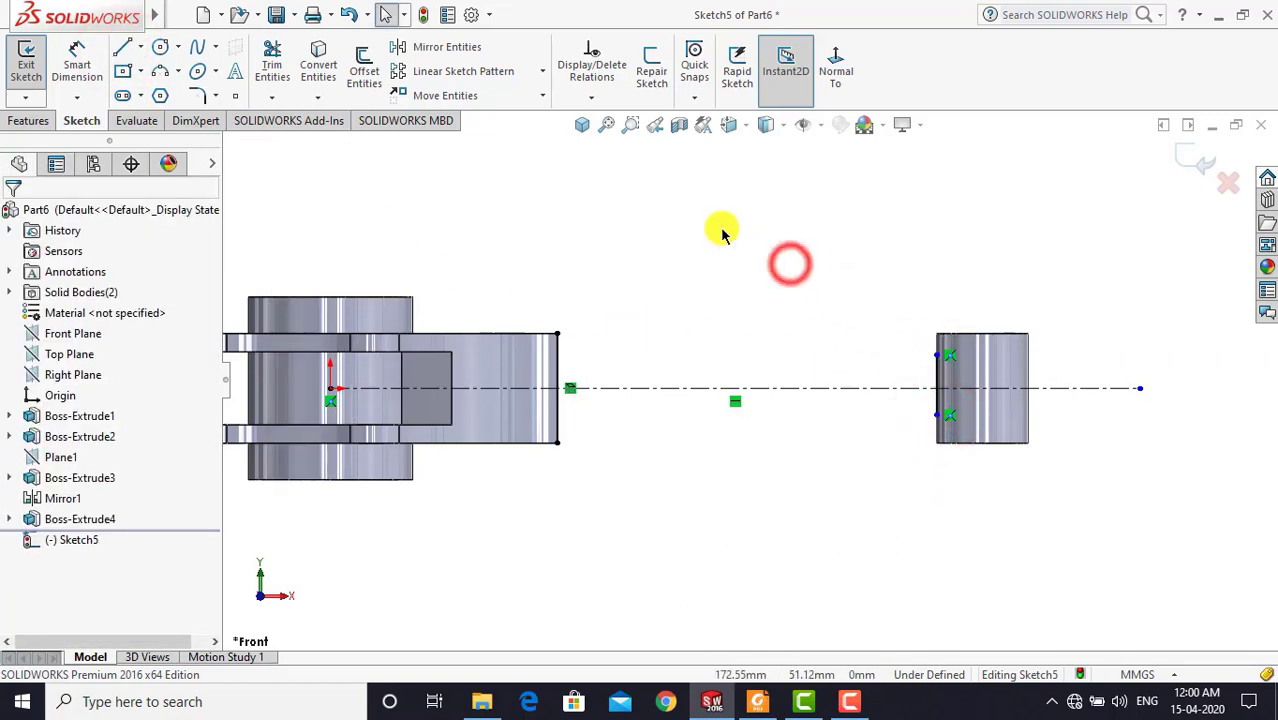
# Dimension the short vertical line at the boss to 20 mm after checking the reference drawing
pyautogui.click(85, 55)
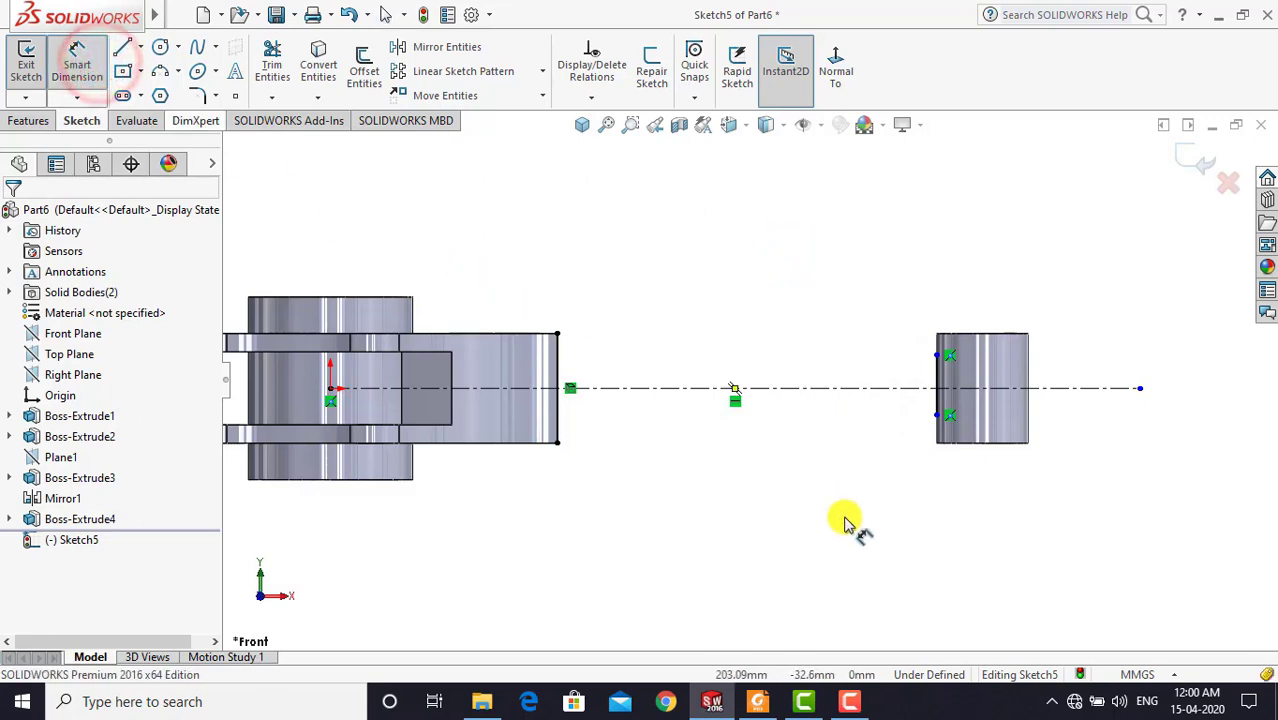
pyautogui.click(758, 701)
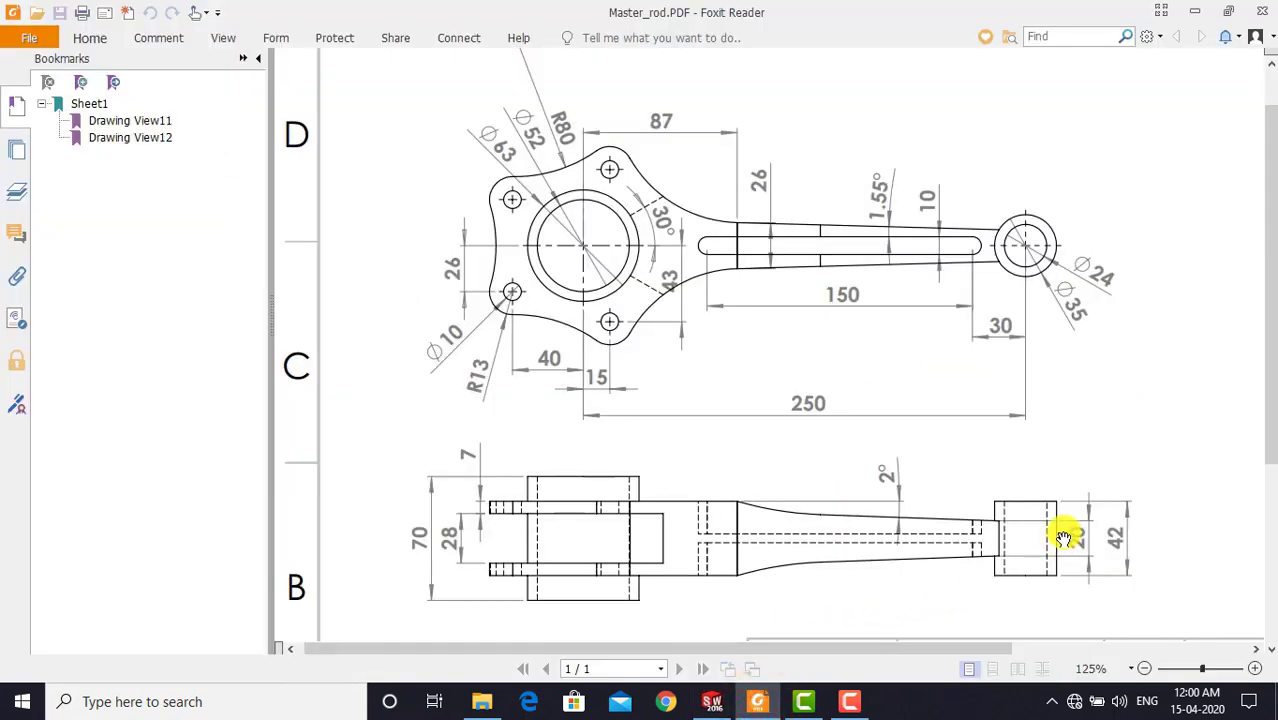
pyautogui.click(712, 701)
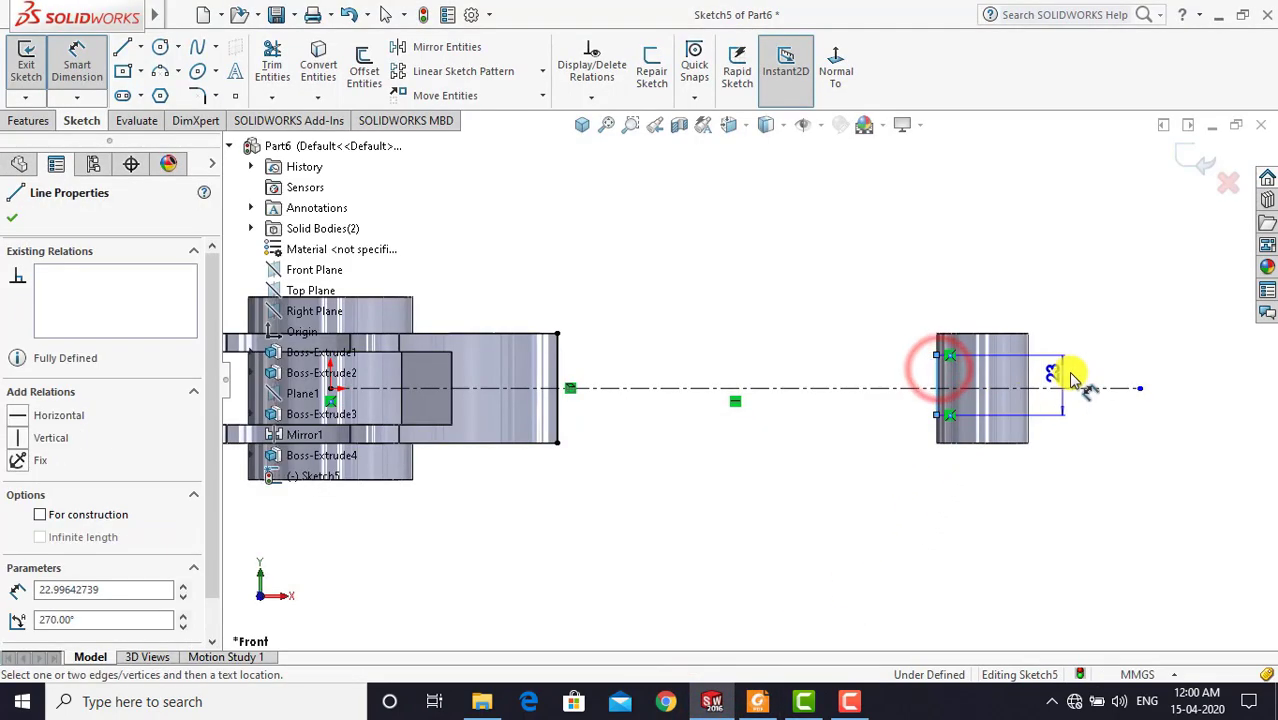
pyautogui.click(1065, 372)
pyautogui.write('20')
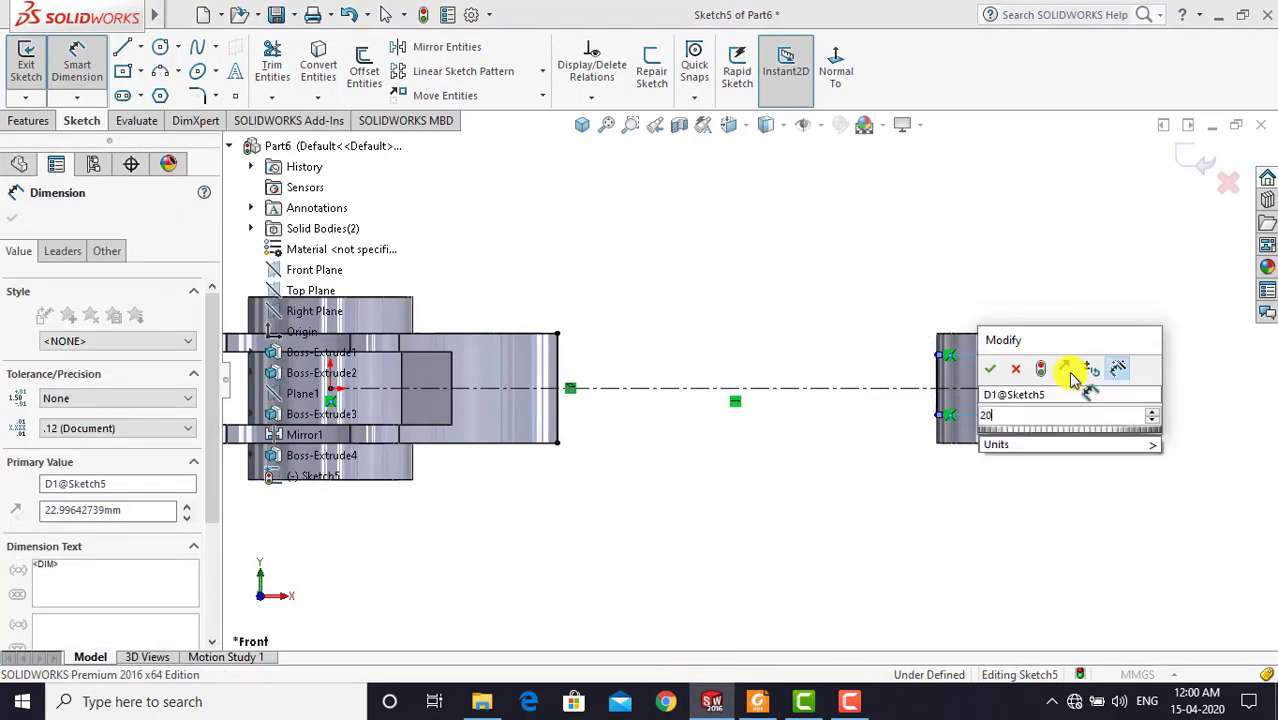
pyautogui.press('Return')
pyautogui.click(980, 520)
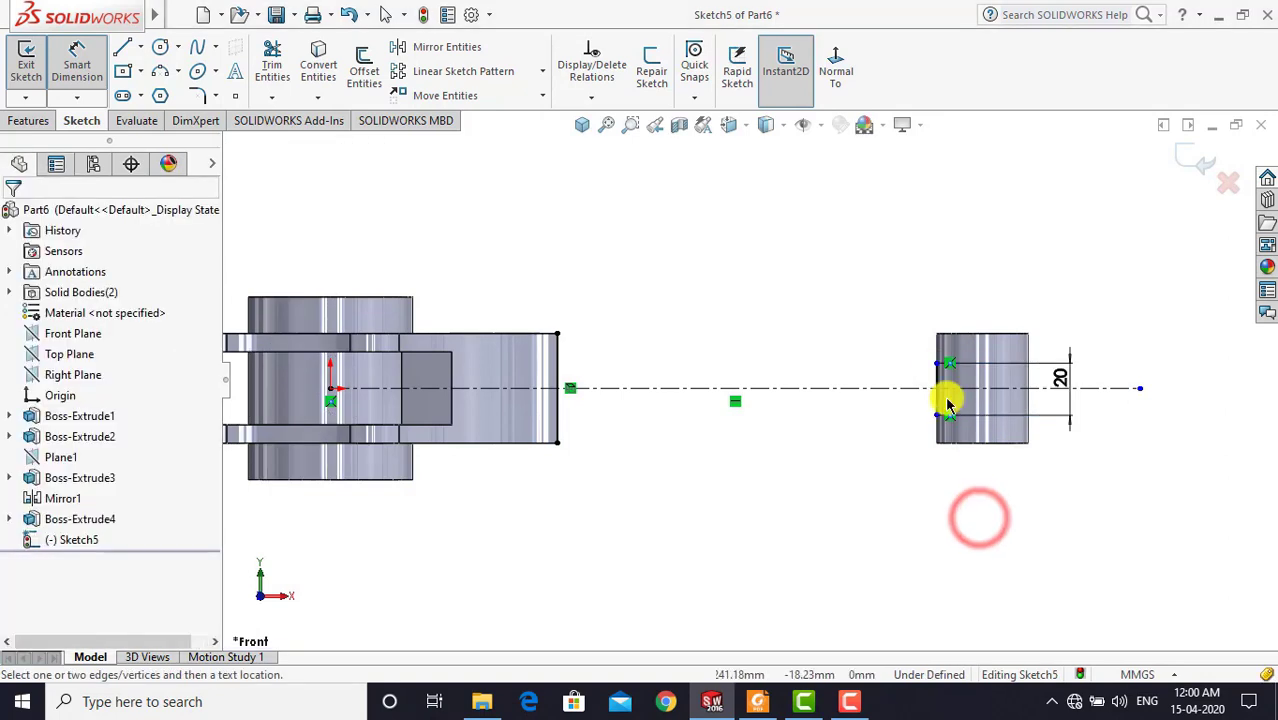
# Dimension the point 10 mm from the centerline, then recheck the reference drawing
pyautogui.click(928, 386)
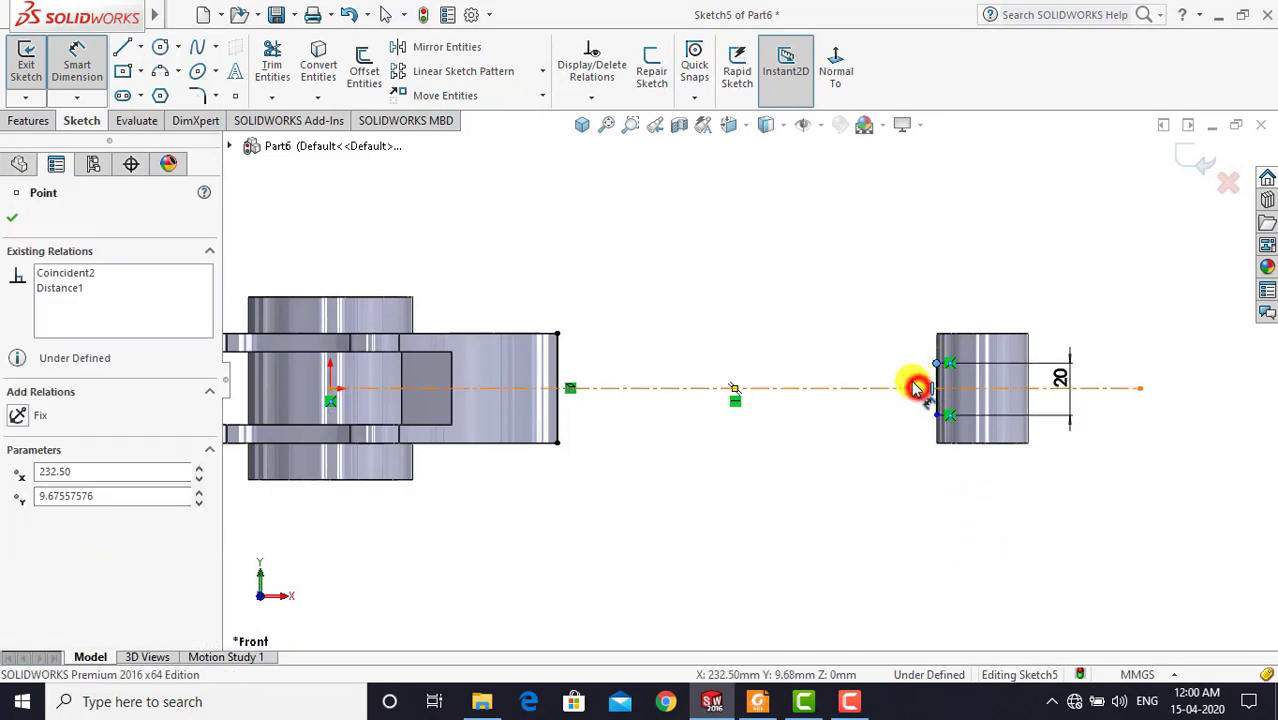
pyautogui.click(917, 388)
pyautogui.click(876, 352)
pyautogui.click(876, 350)
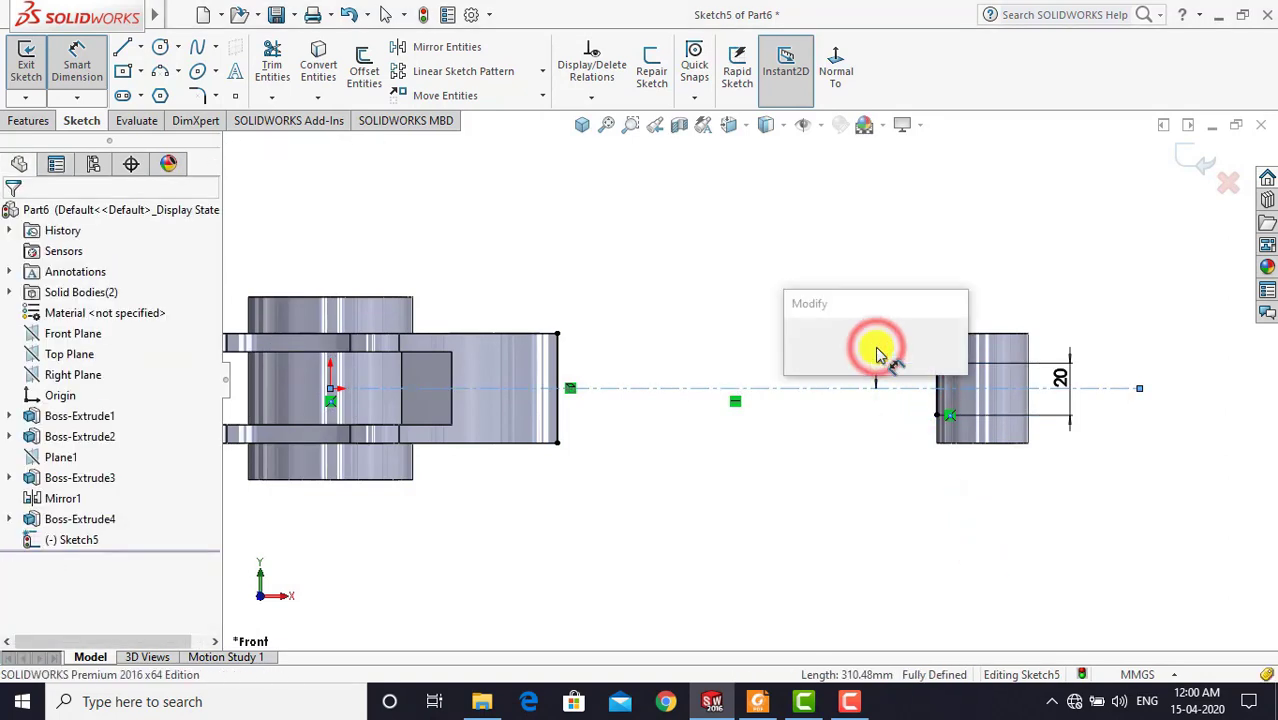
pyautogui.write('10')
pyautogui.press('Return')
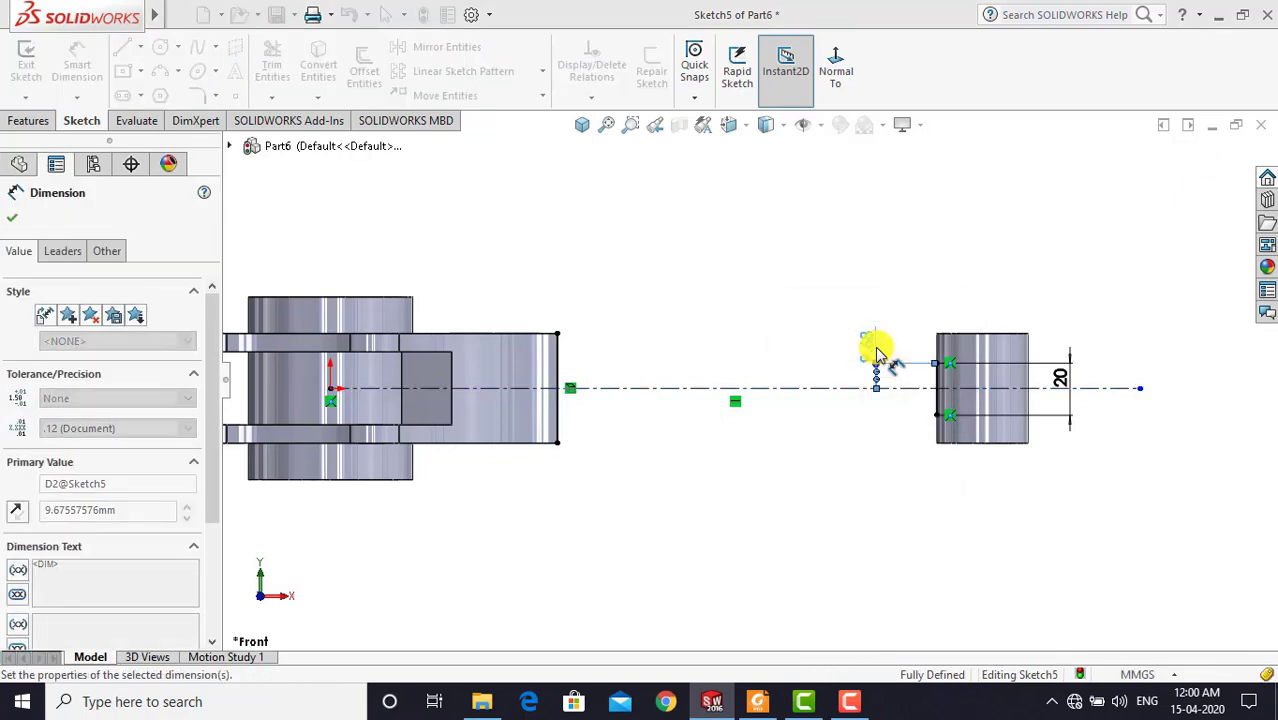
pyautogui.click(863, 472)
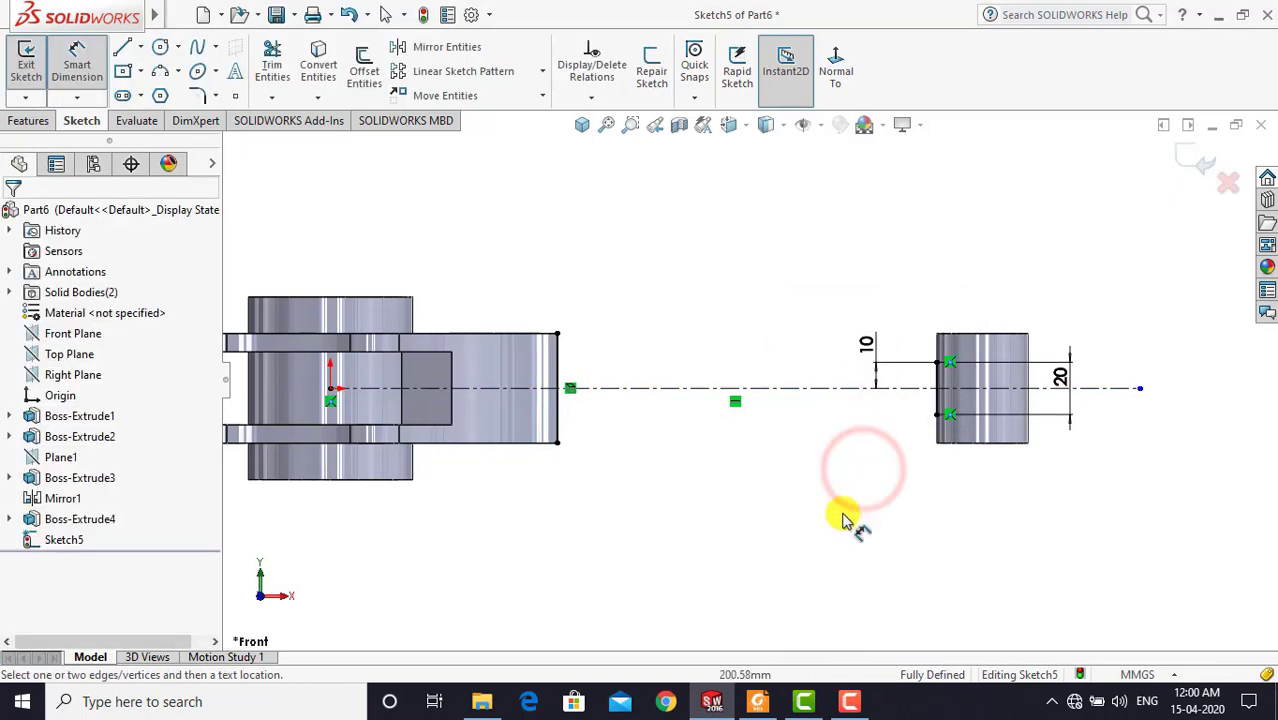
pyautogui.click(760, 702)
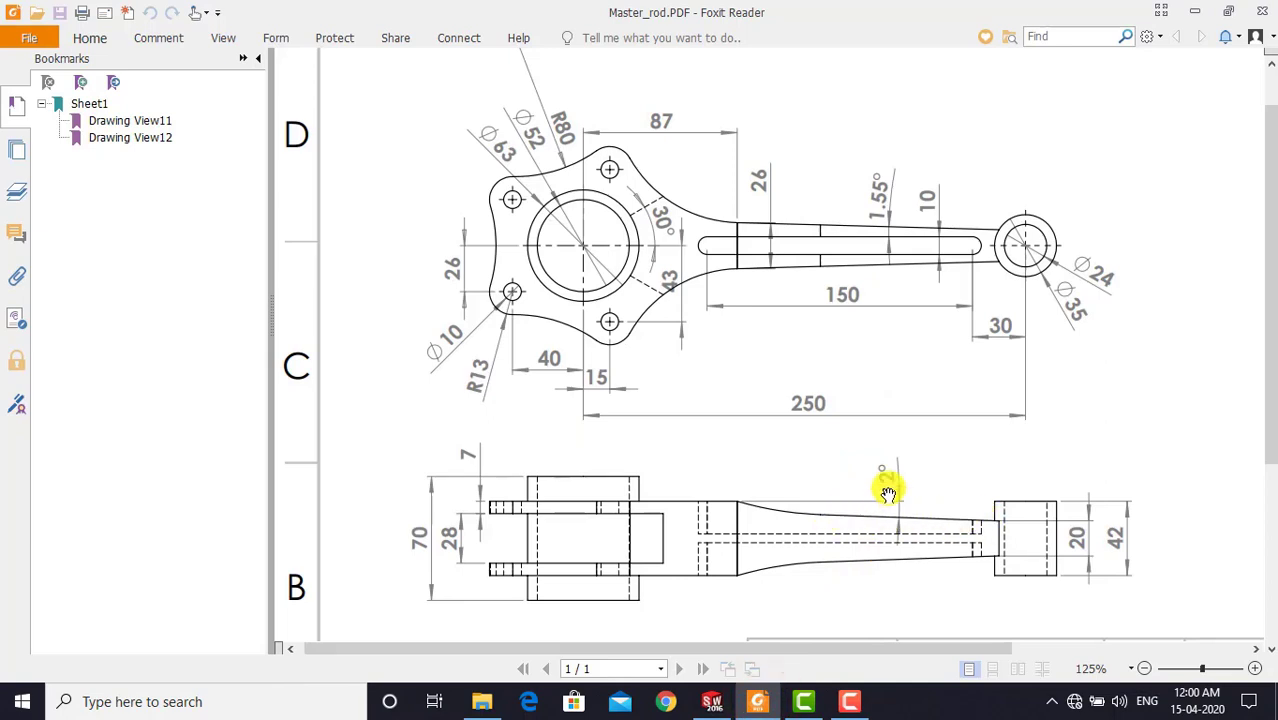
pyautogui.click(712, 703)
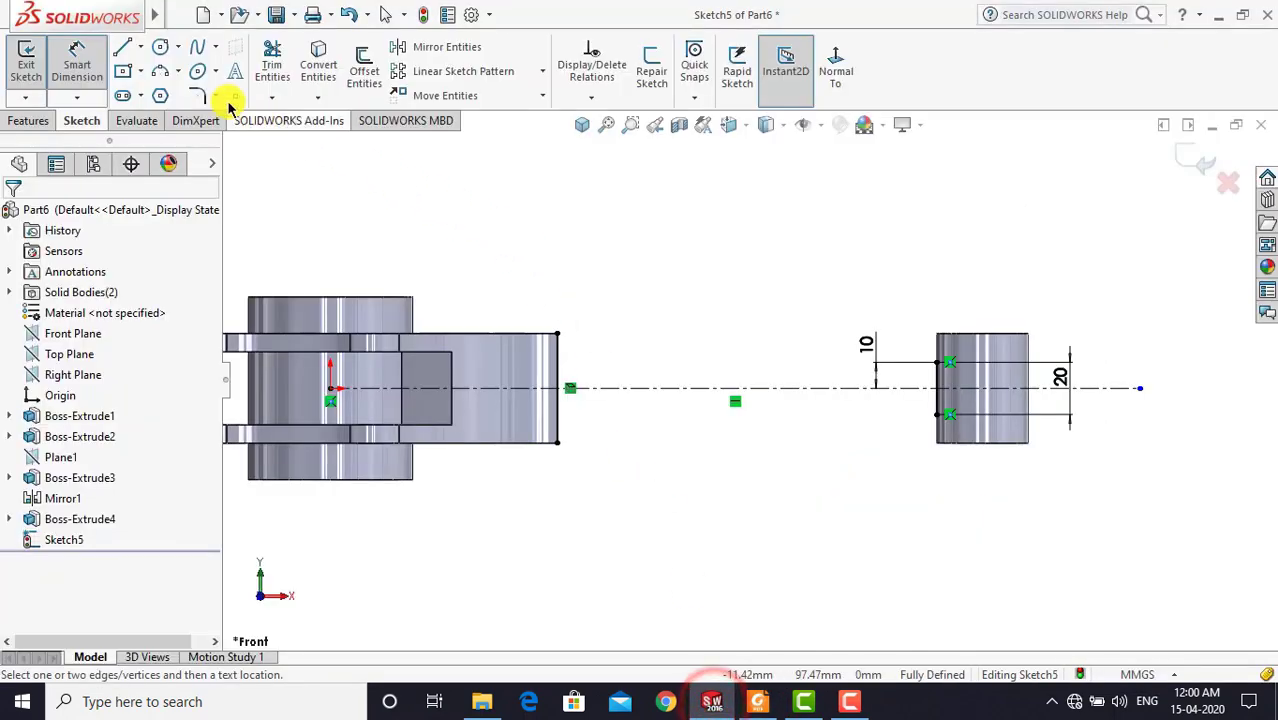
# Draw two lines leftward from the top and bottom ends of the 20 mm edge toward the big end
pyautogui.click(77, 58)
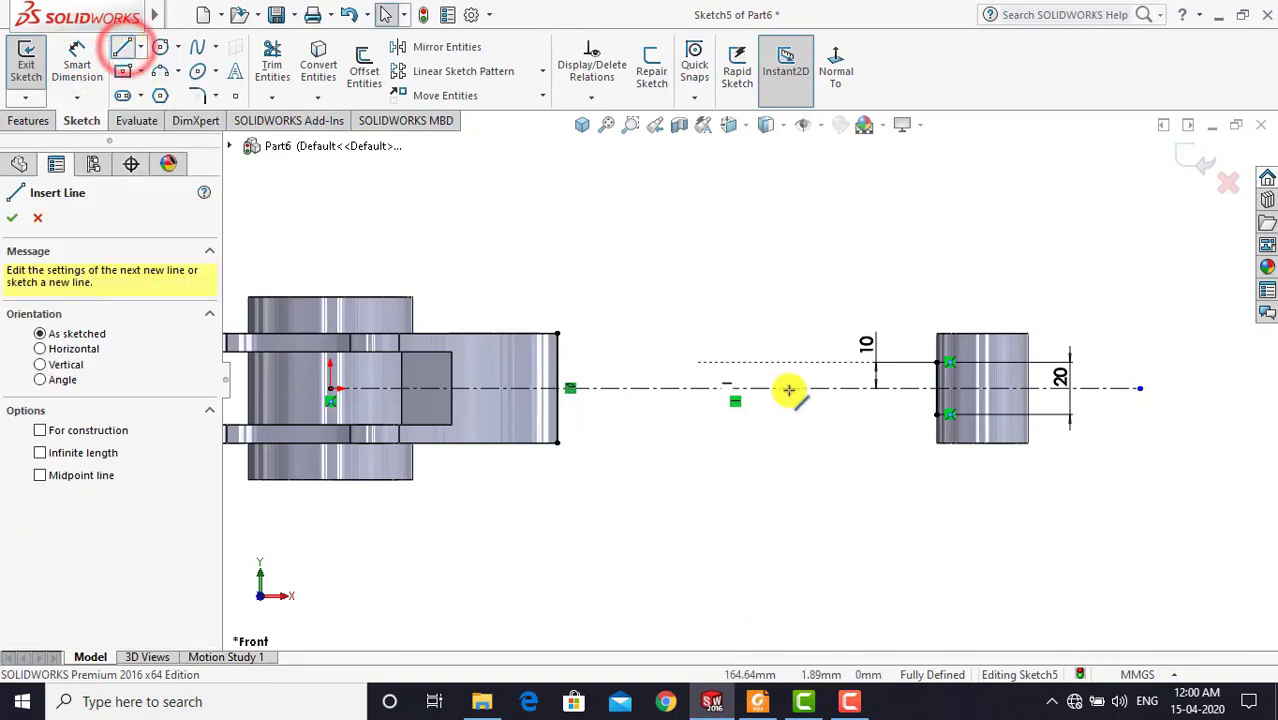
pyautogui.click(935, 363)
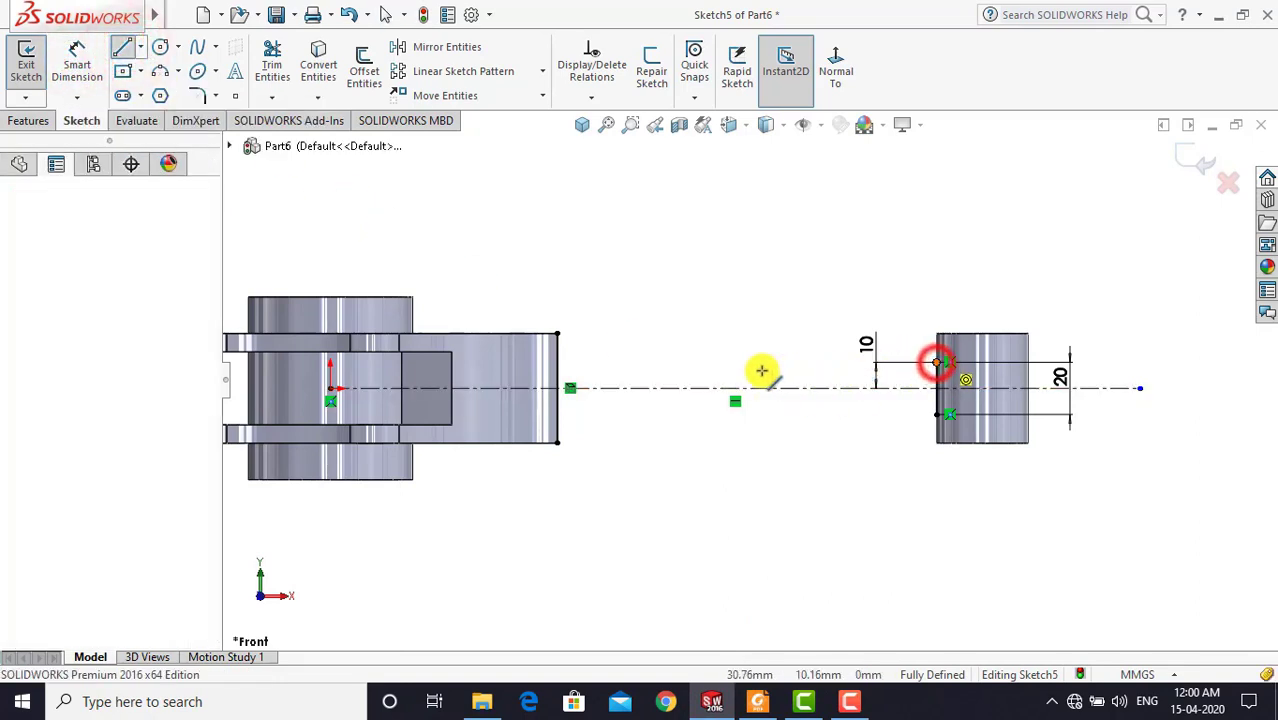
pyautogui.click(648, 342)
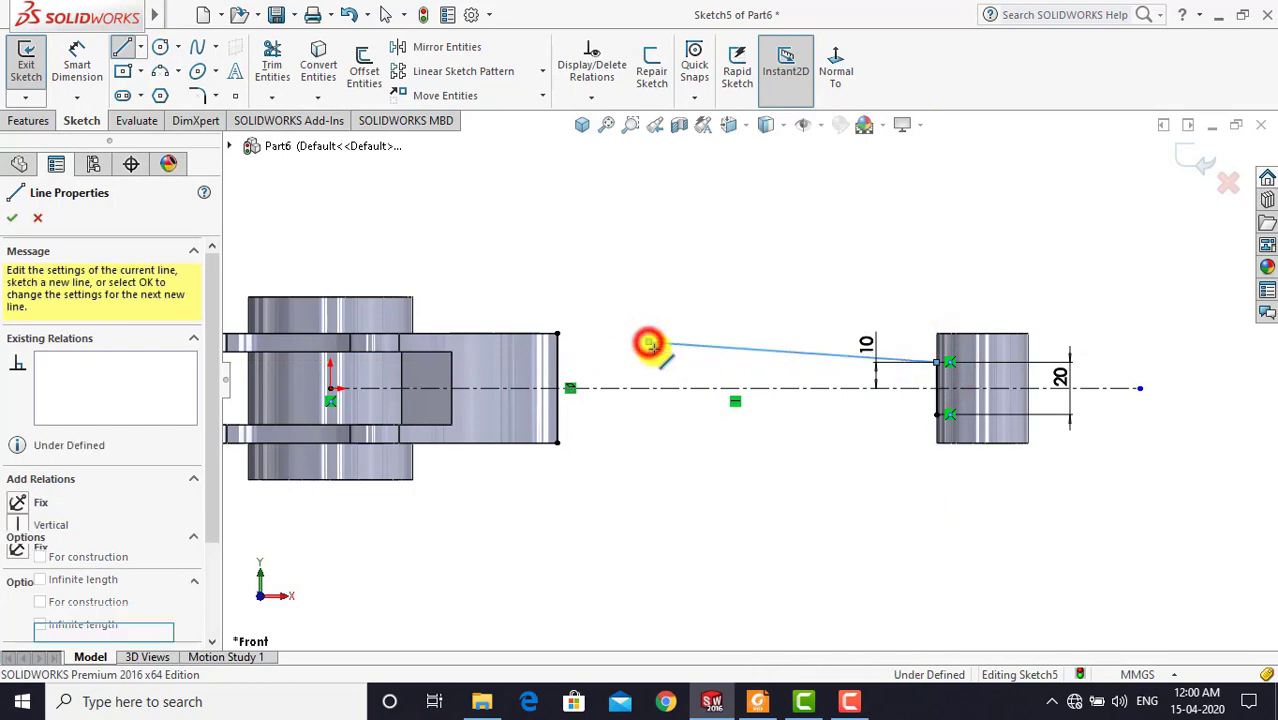
pyautogui.press('Escape')
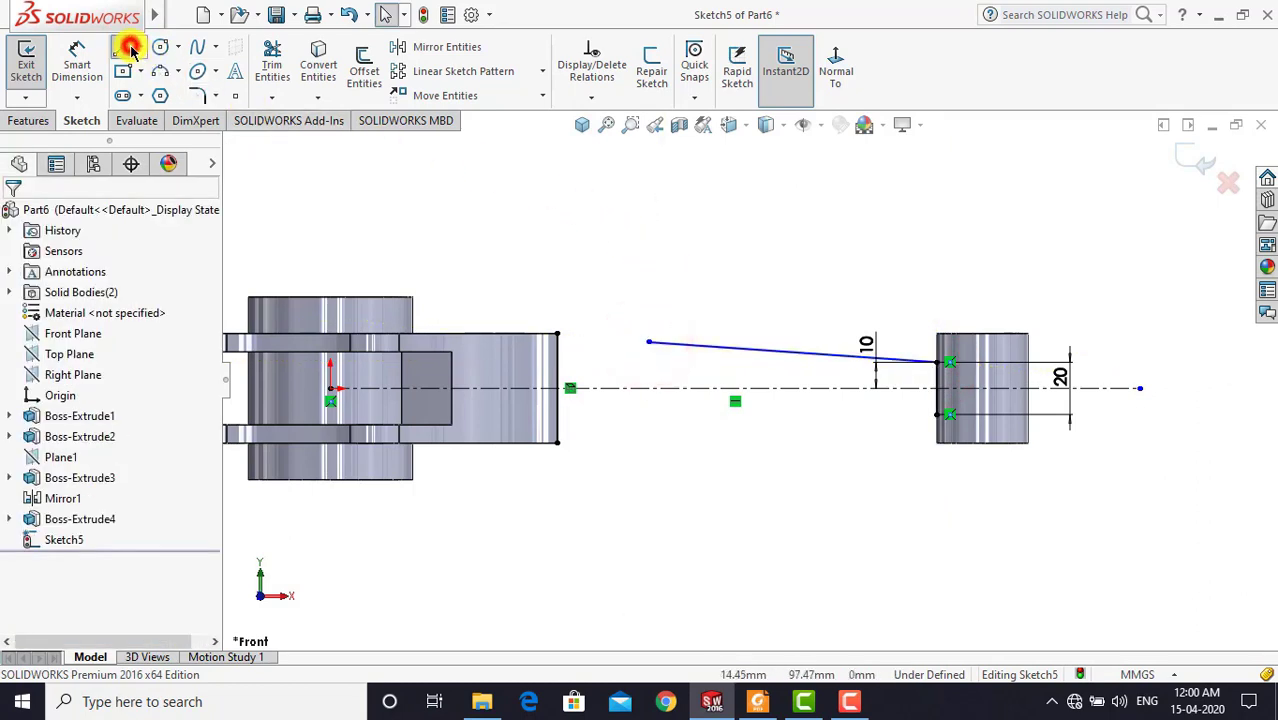
pyautogui.click(131, 50)
pyautogui.click(936, 414)
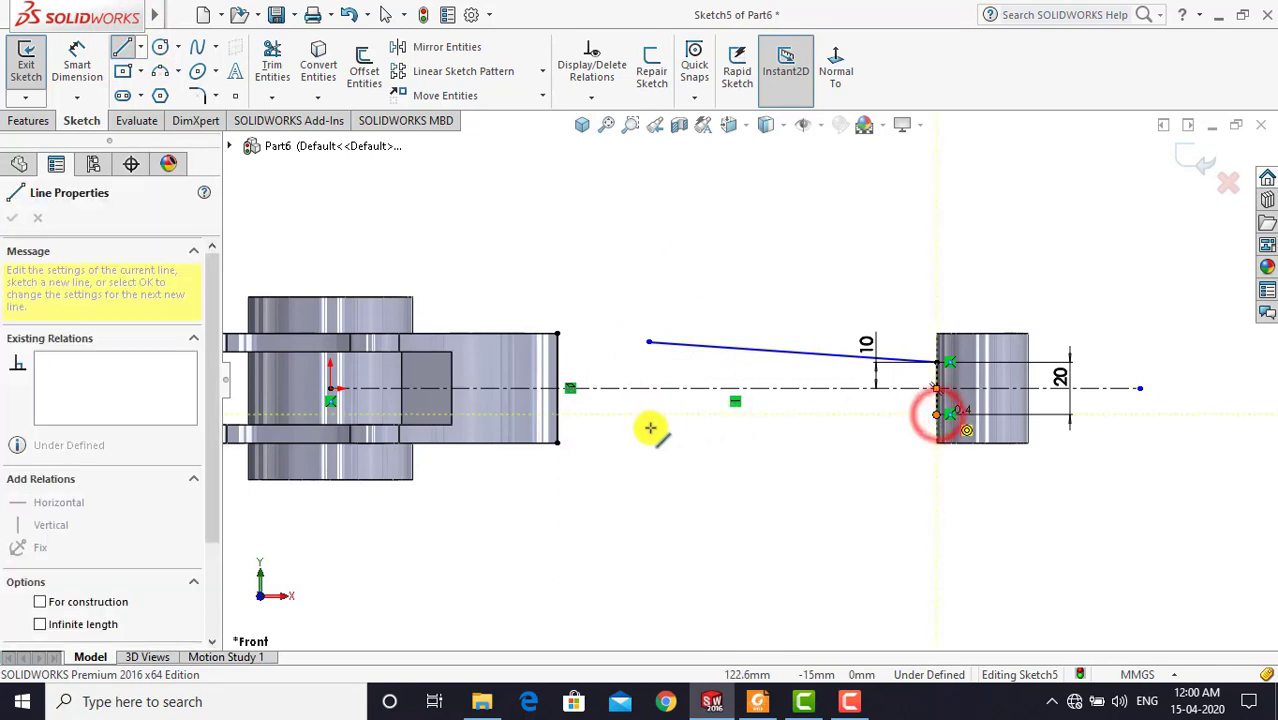
pyautogui.click(647, 429)
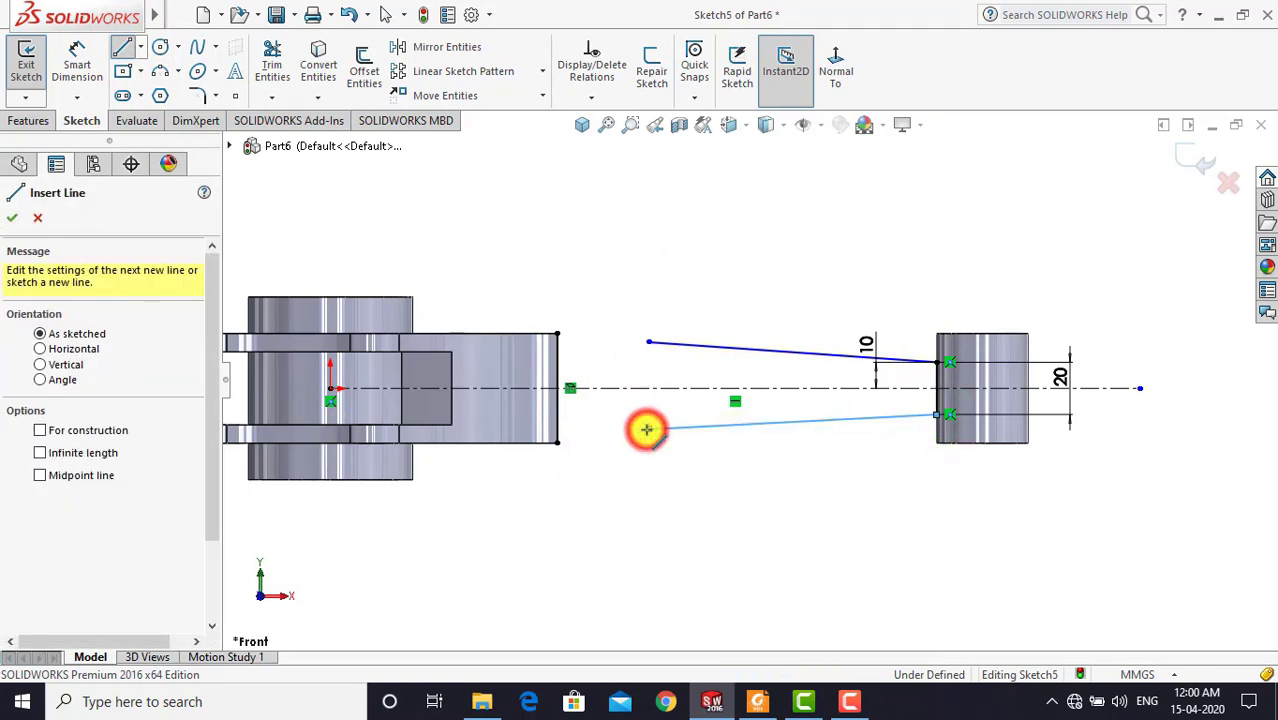
pyautogui.press('Escape')
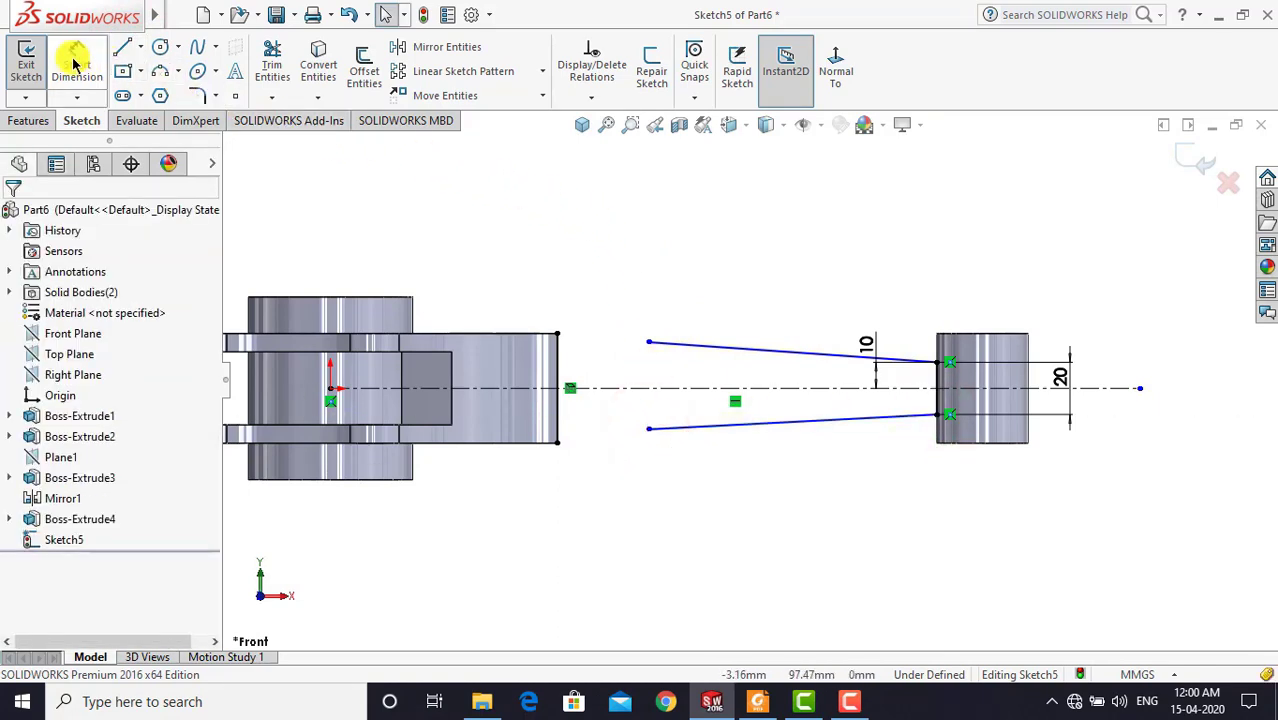
pyautogui.click(77, 60)
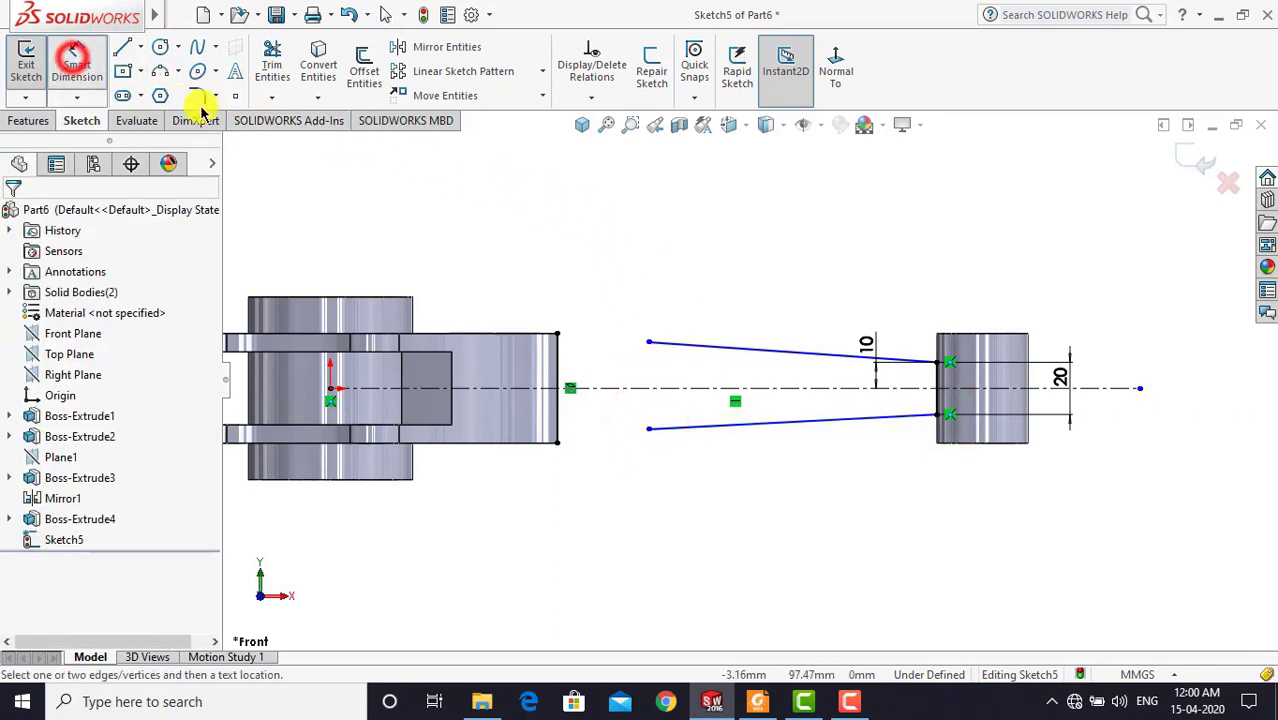
# Dimension the upper and lower tapered lines each at 2° to the centerline
pyautogui.click(803, 357)
pyautogui.click(806, 387)
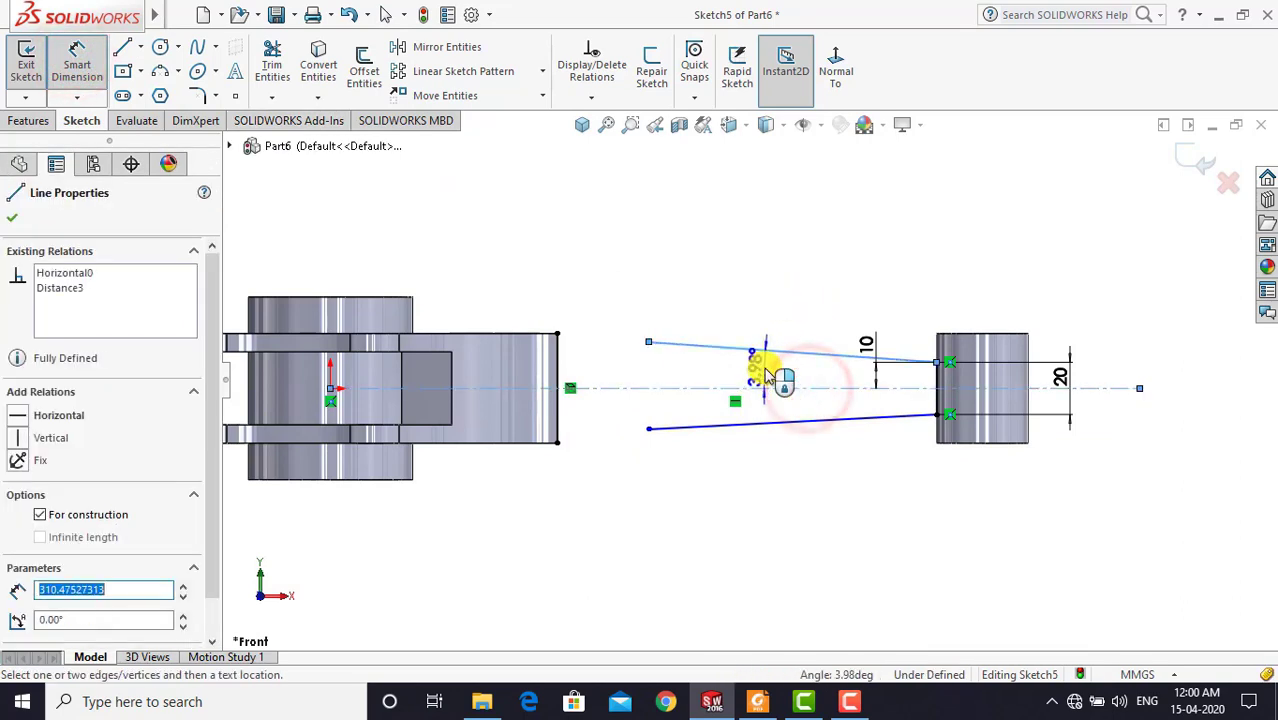
pyautogui.click(765, 375)
pyautogui.write('2')
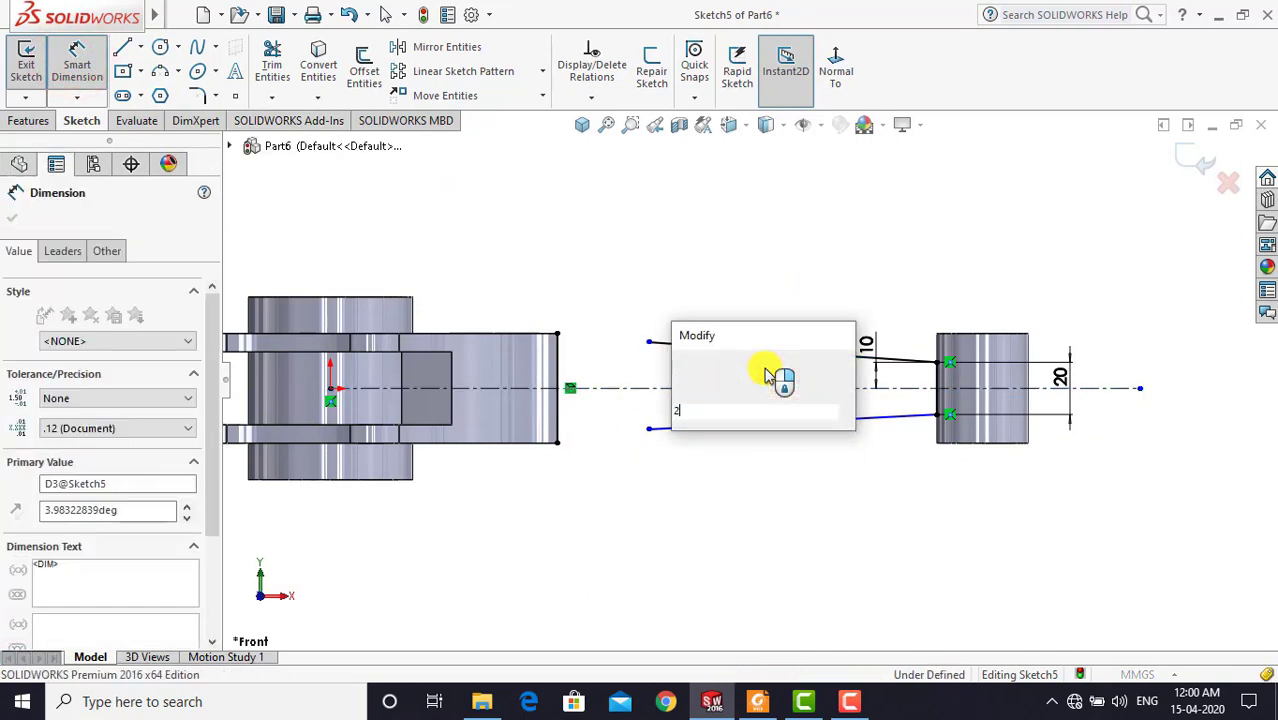
pyautogui.press('Return')
pyautogui.click(769, 283)
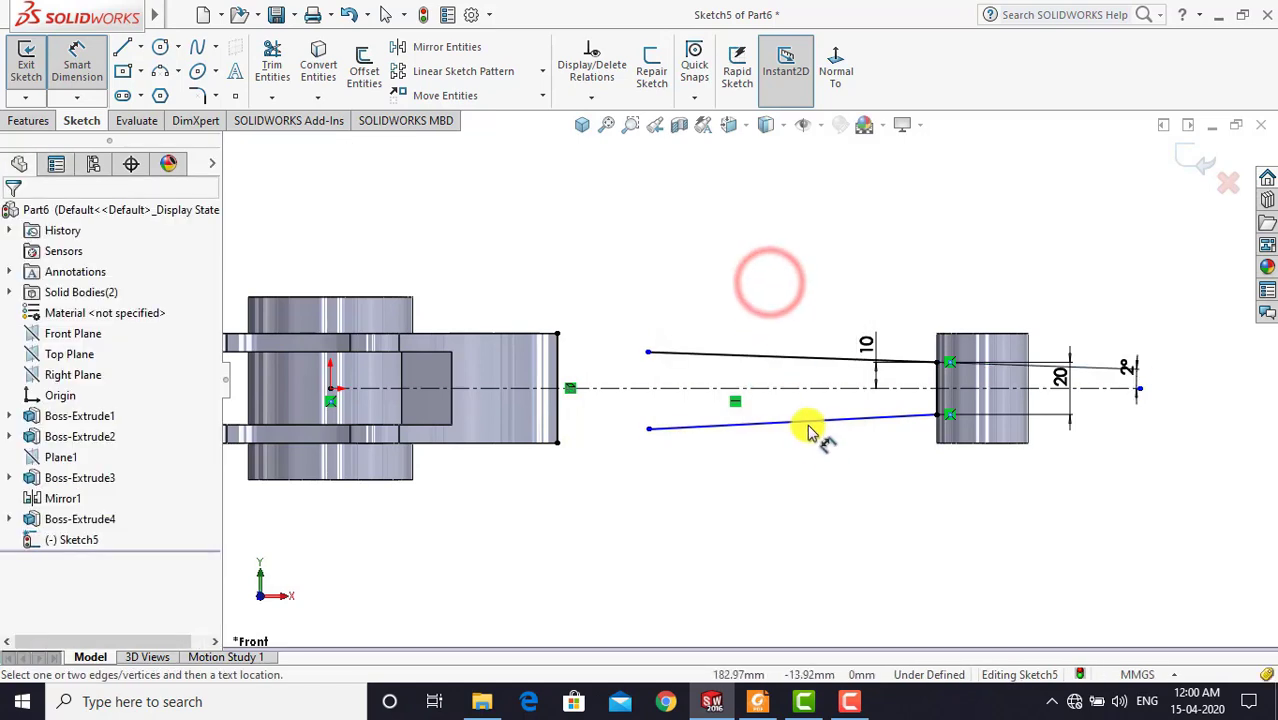
pyautogui.click(808, 424)
pyautogui.click(808, 388)
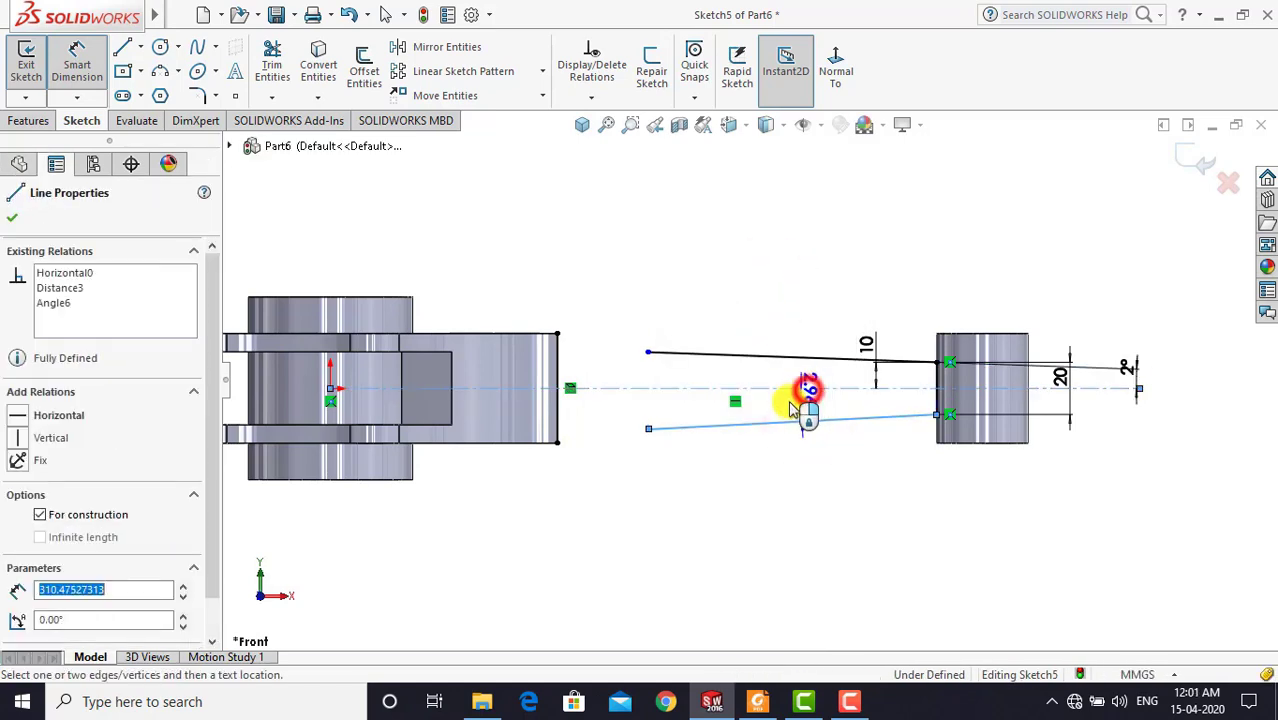
pyautogui.click(790, 408)
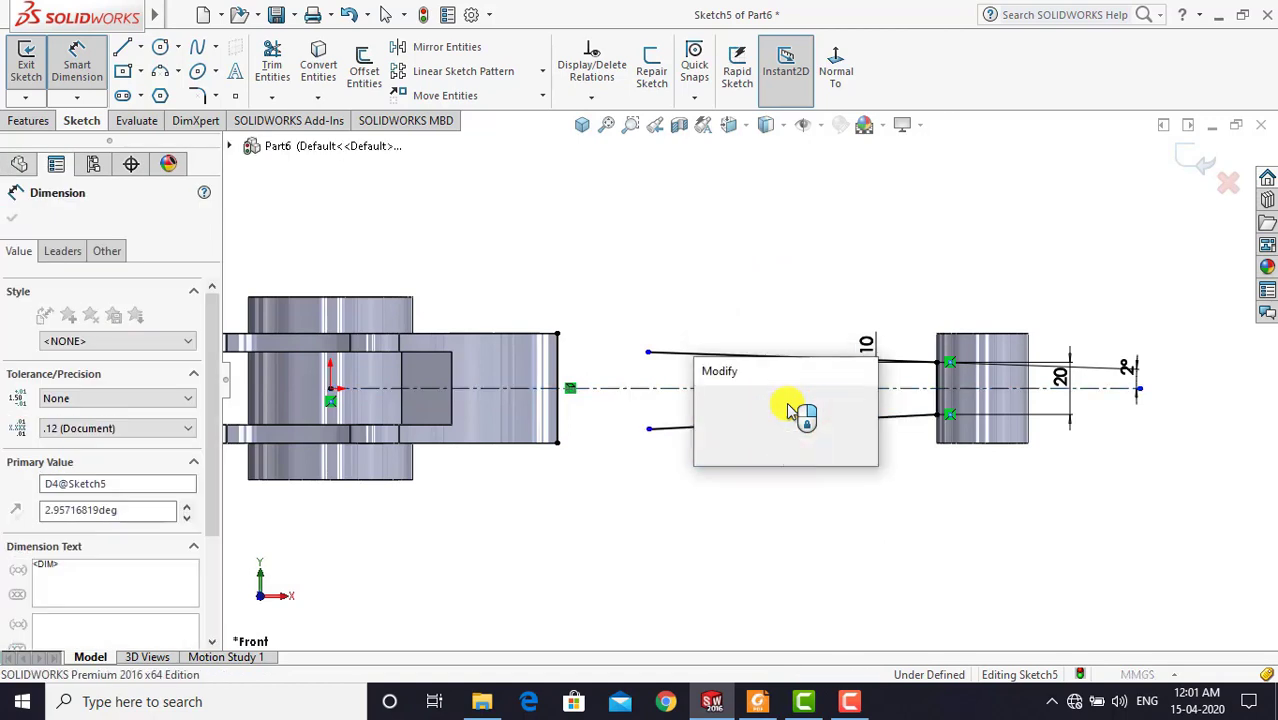
pyautogui.write('2')
pyautogui.press('Return')
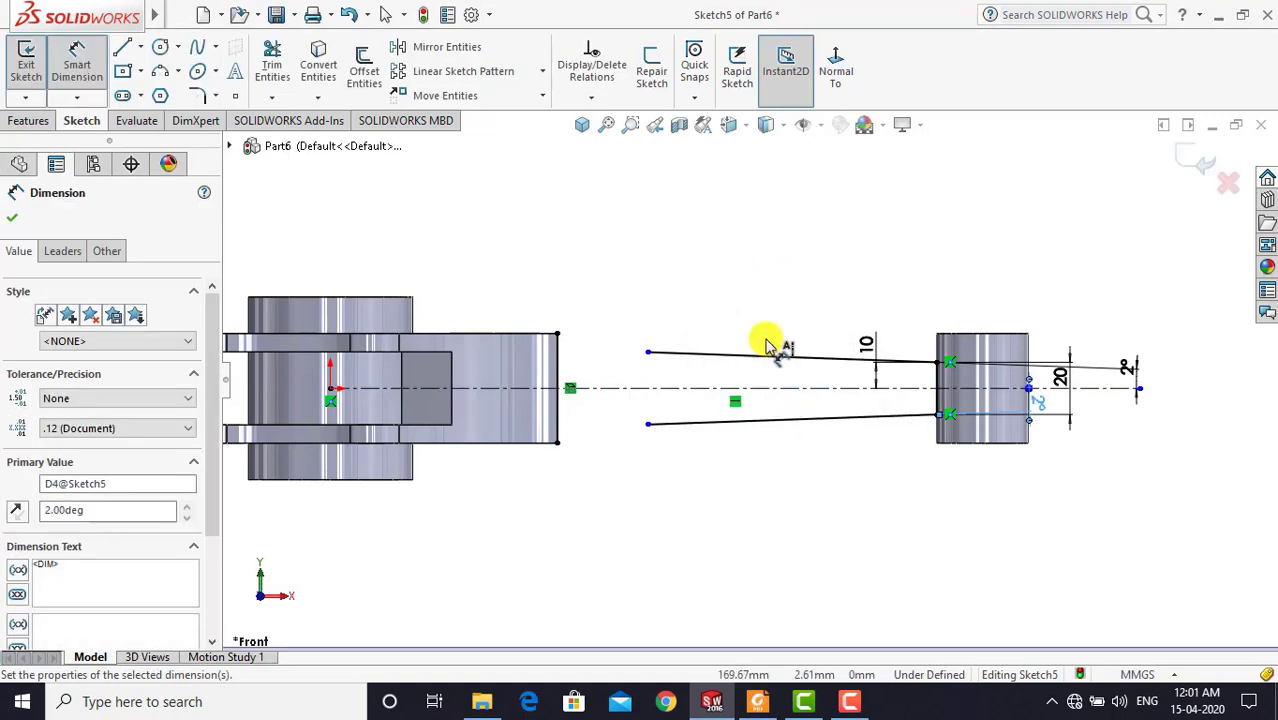
pyautogui.click(768, 305)
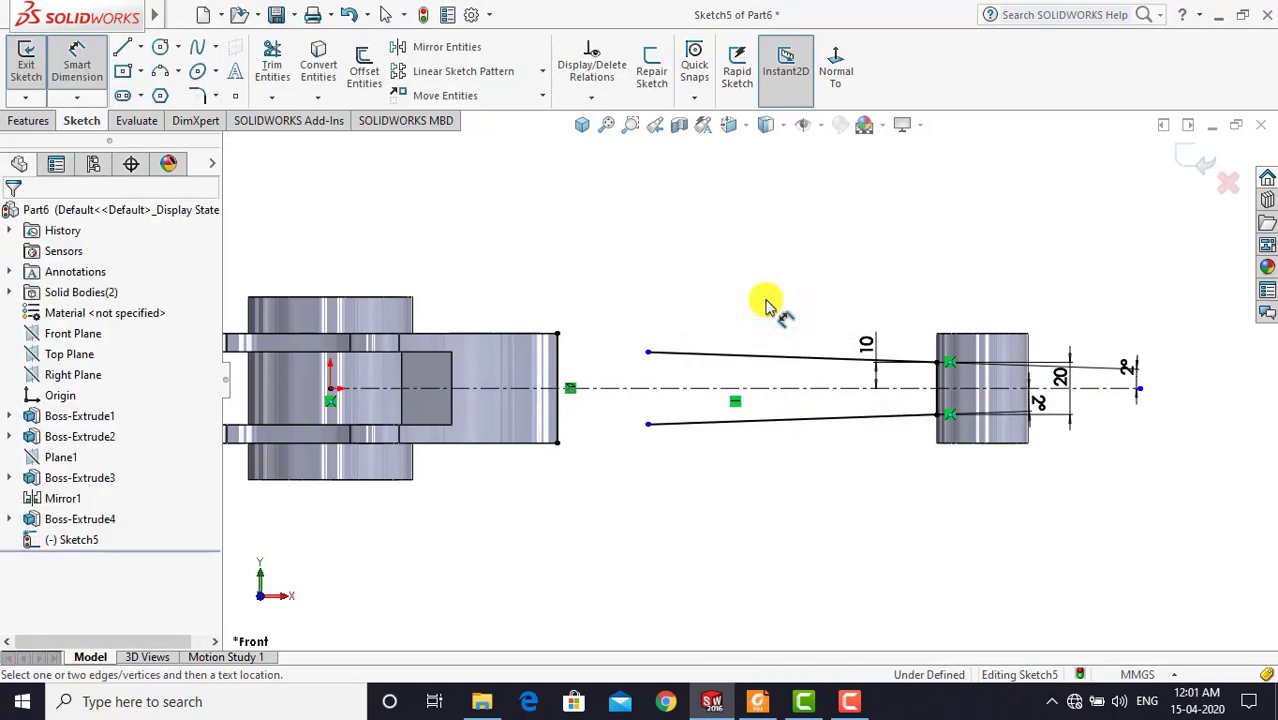
pyautogui.press('Escape')
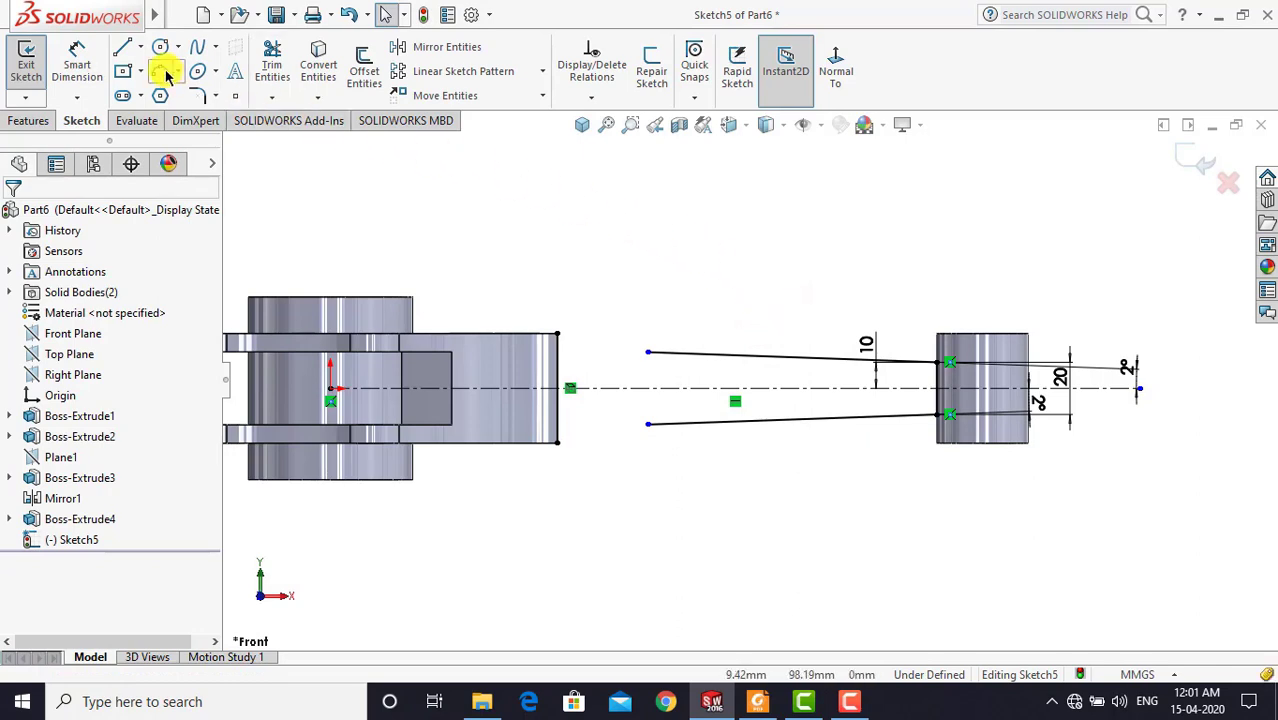
# Draw a three-point arc from the big end's top corner to the upper shaft line, tangent to it
pyautogui.click(163, 71)
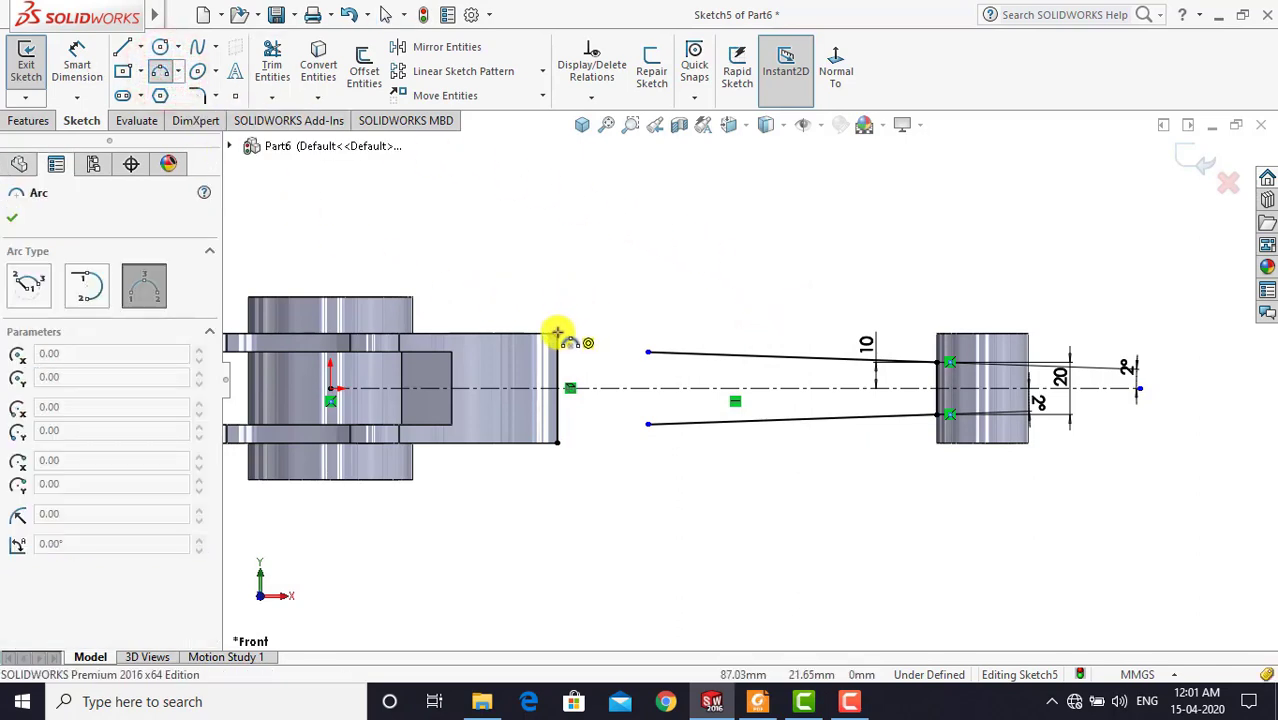
pyautogui.click(557, 333)
pyautogui.click(648, 352)
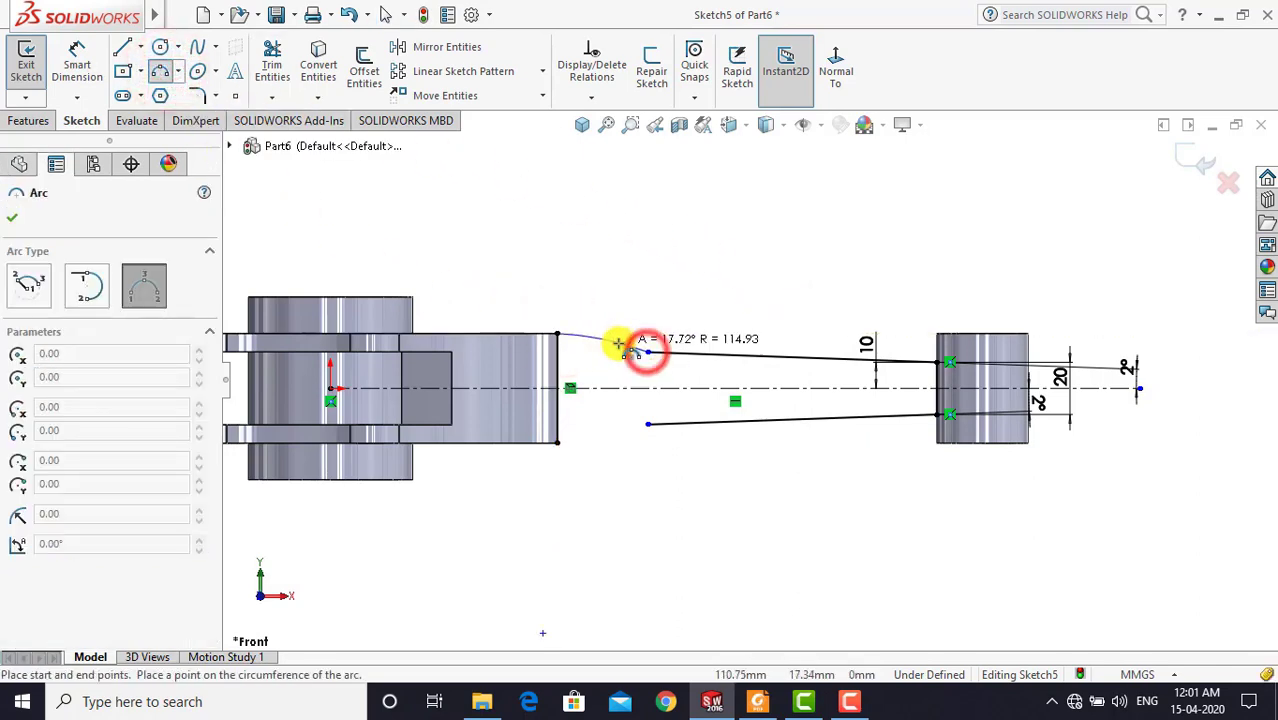
pyautogui.click(595, 346)
pyautogui.press('Escape')
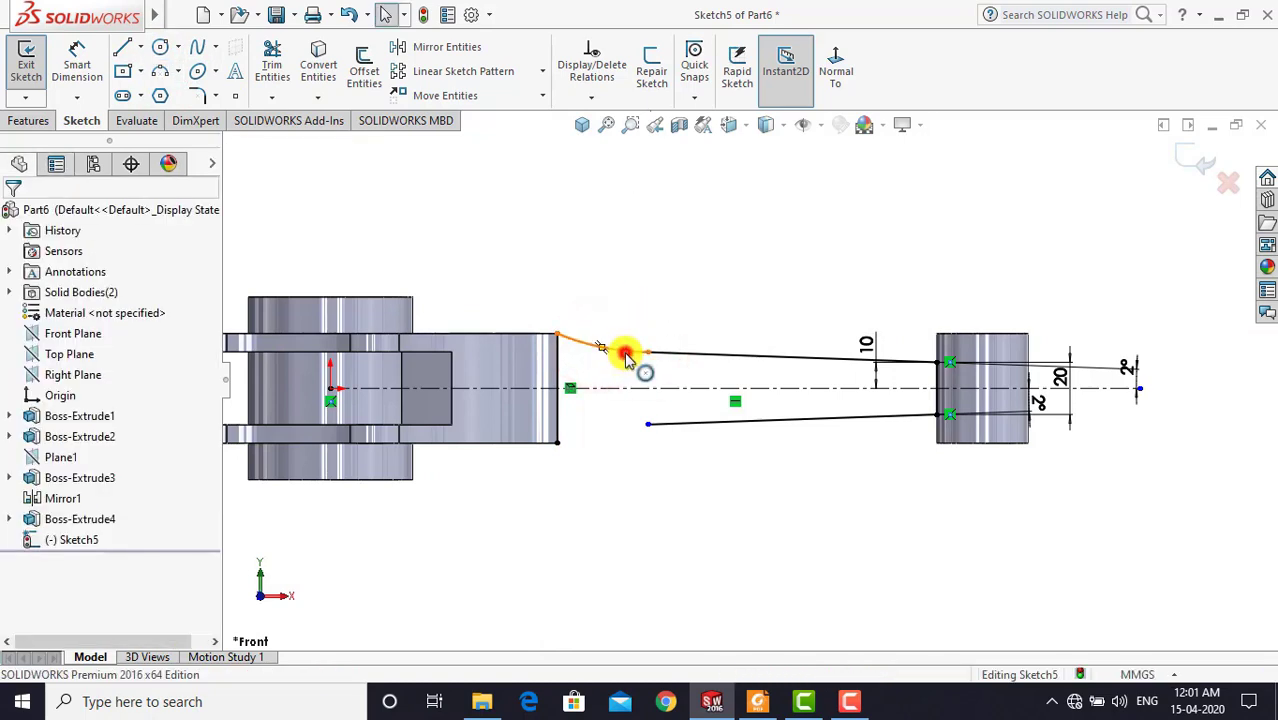
pyautogui.click(624, 354)
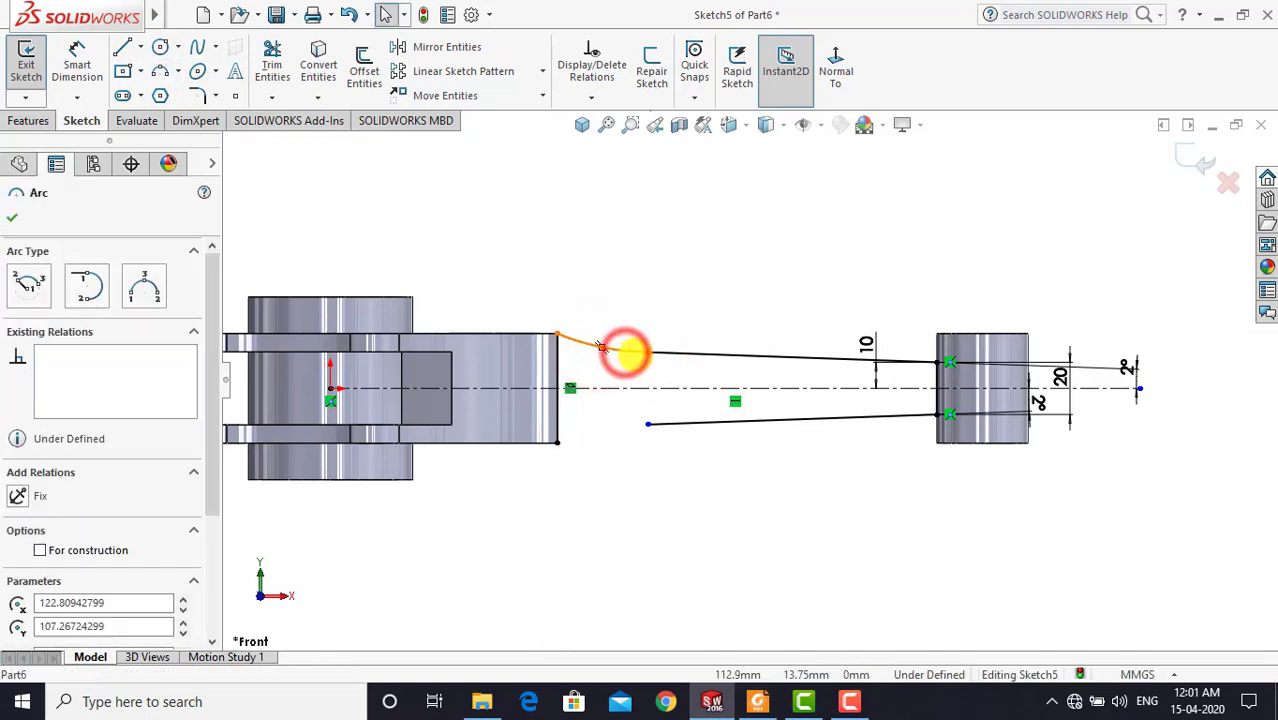
pyautogui.keyDown('ctrl'); pyautogui.click(703, 362); pyautogui.keyUp('ctrl')
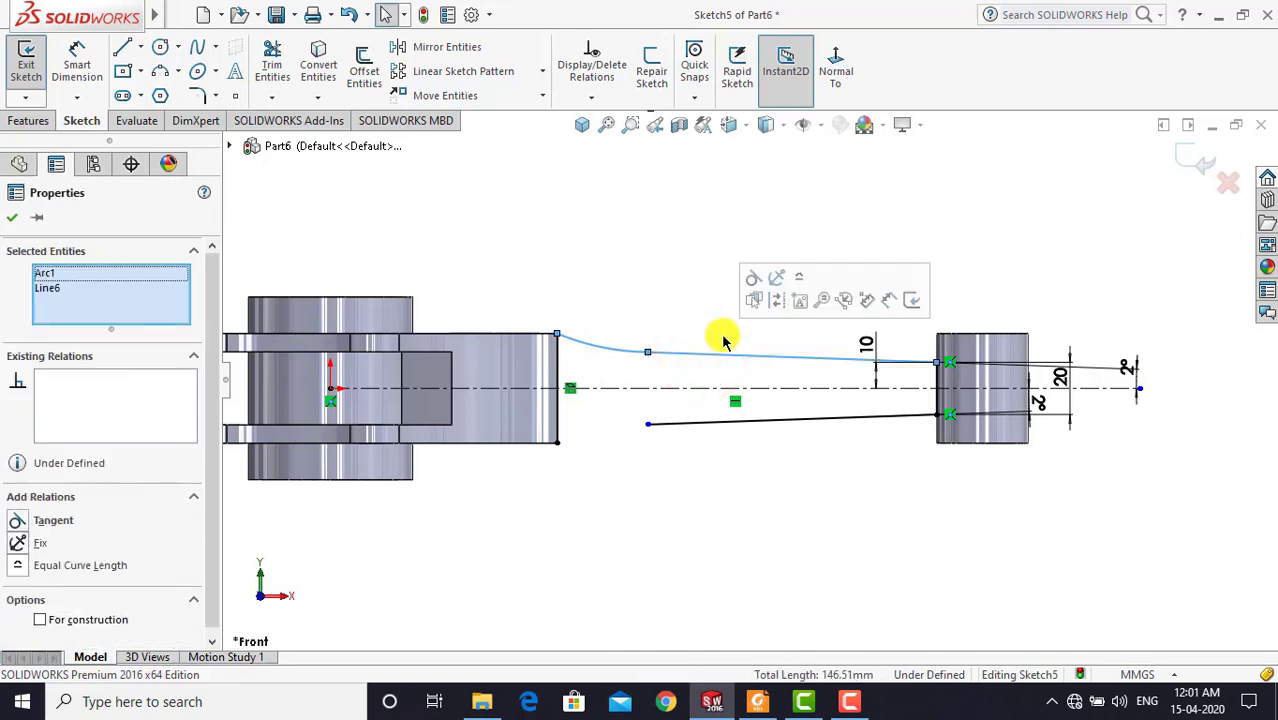
pyautogui.click(753, 285)
pyautogui.click(611, 263)
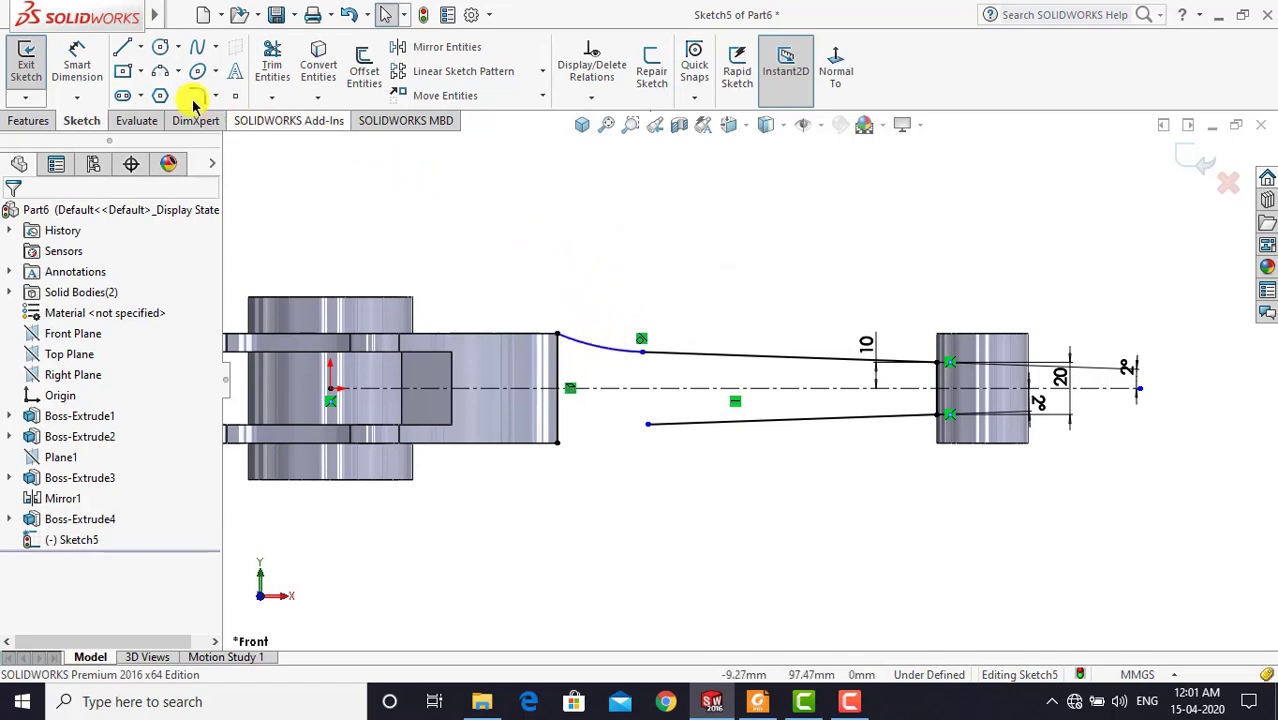
# Dimension the upper arc's radius to R120
pyautogui.click(77, 62)
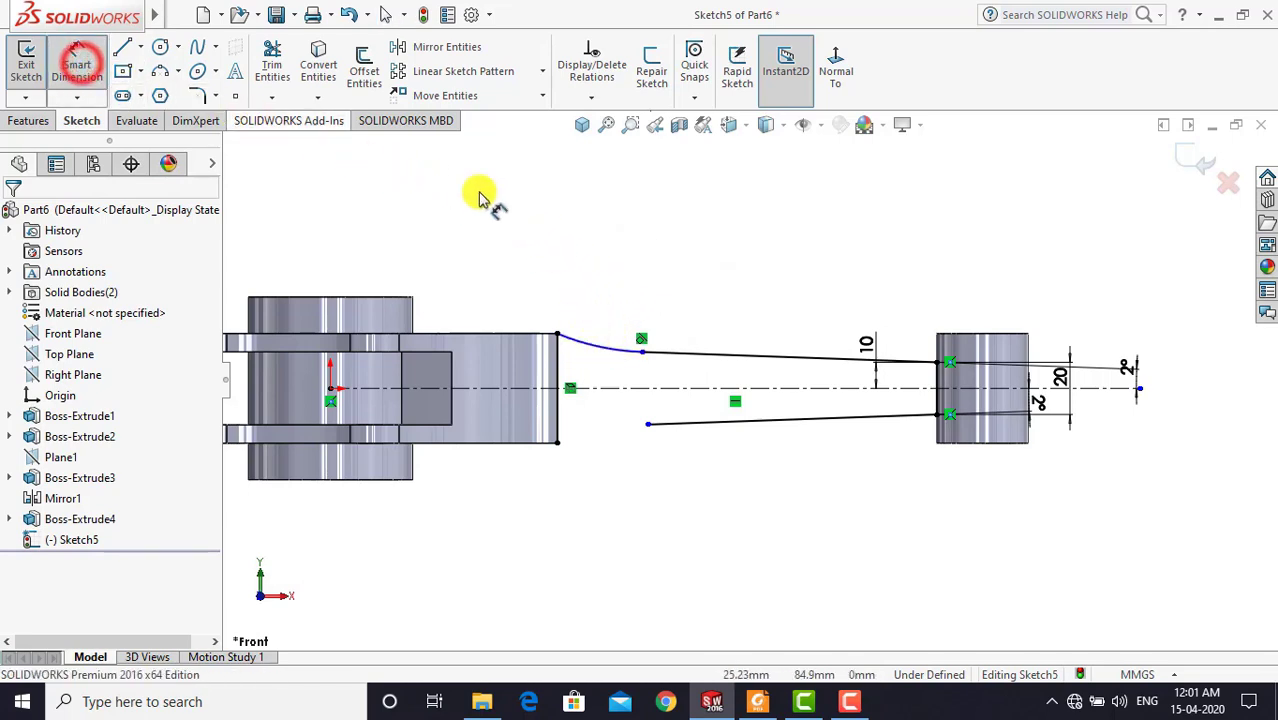
pyautogui.click(585, 341)
pyautogui.click(612, 293)
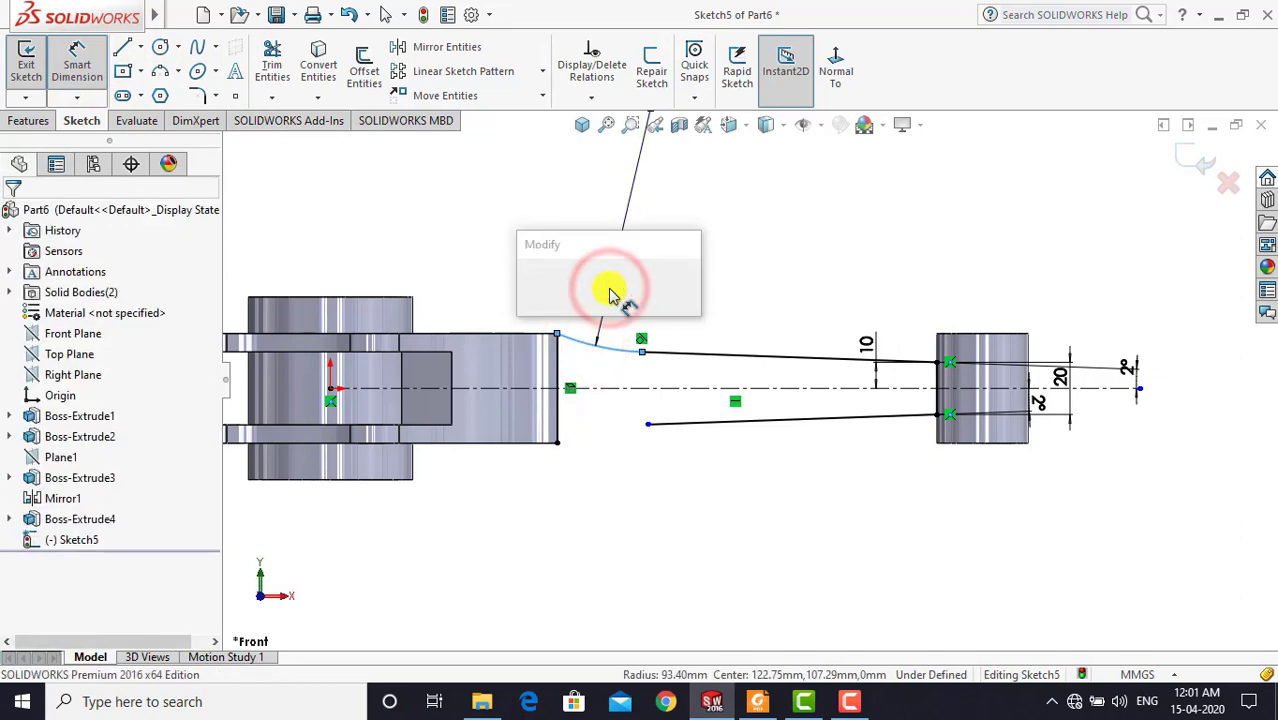
pyautogui.write('120')
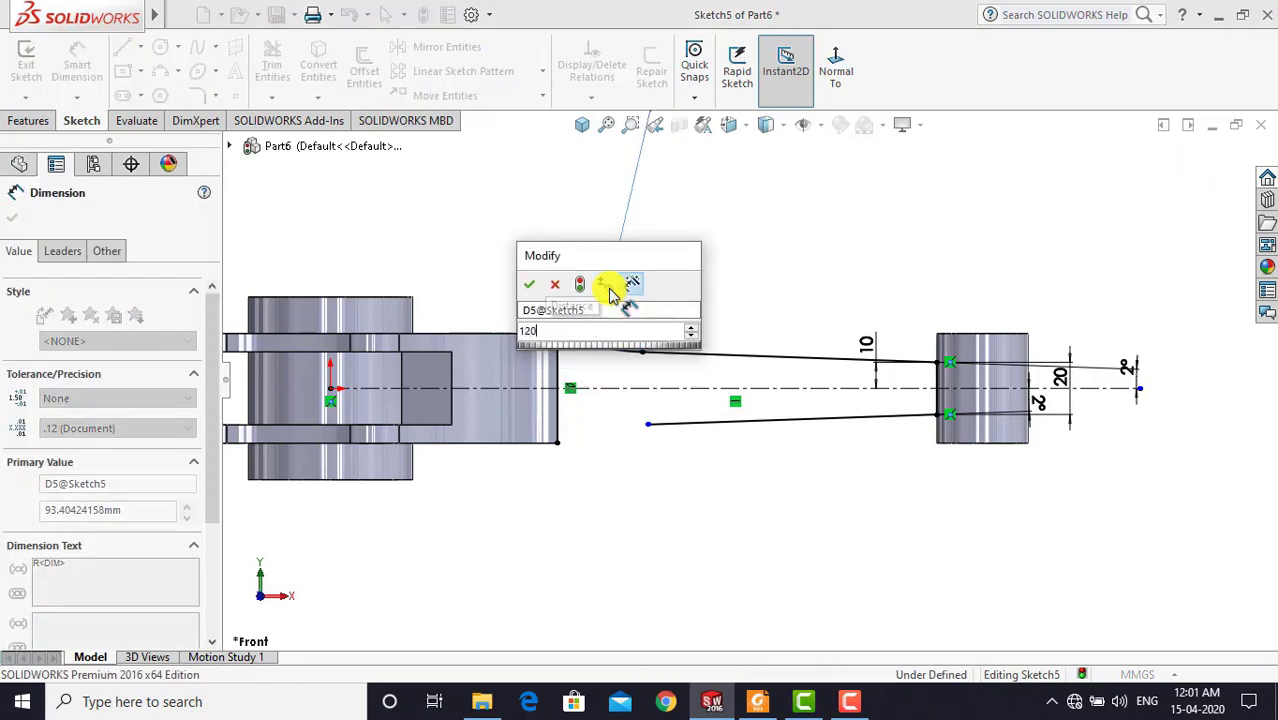
pyautogui.press('Return')
pyautogui.click(676, 295)
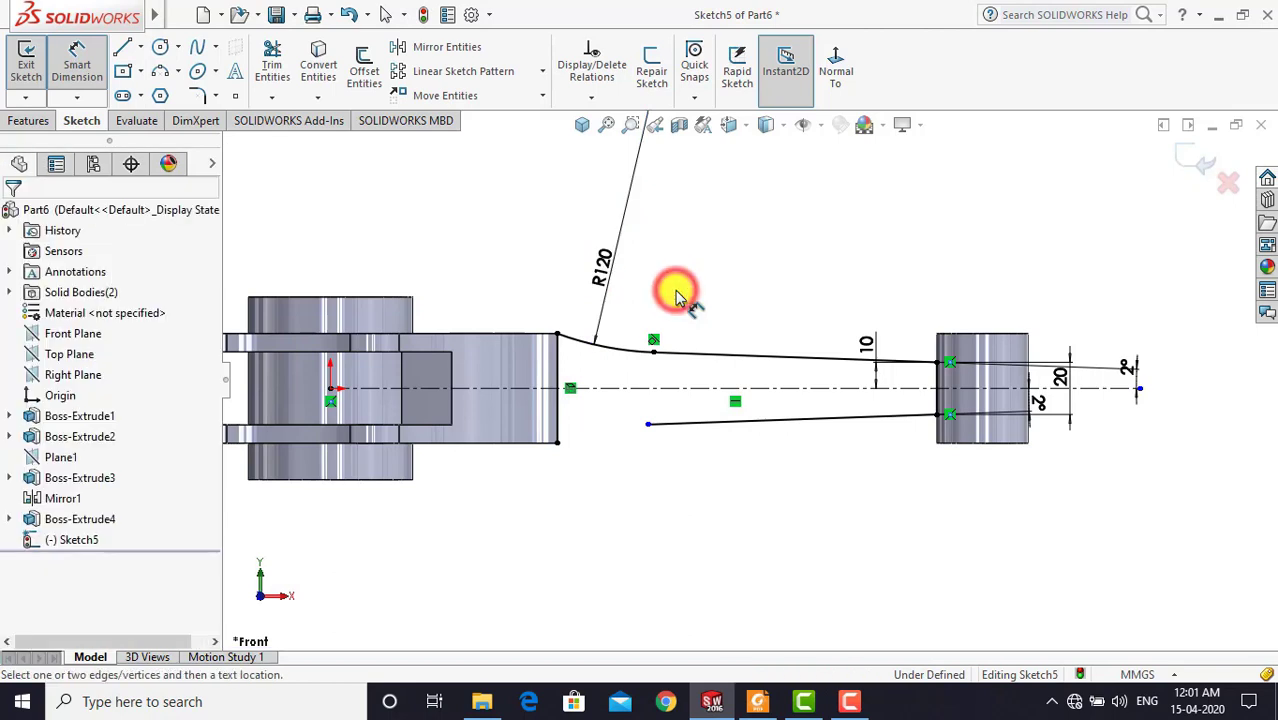
pyautogui.press('Escape')
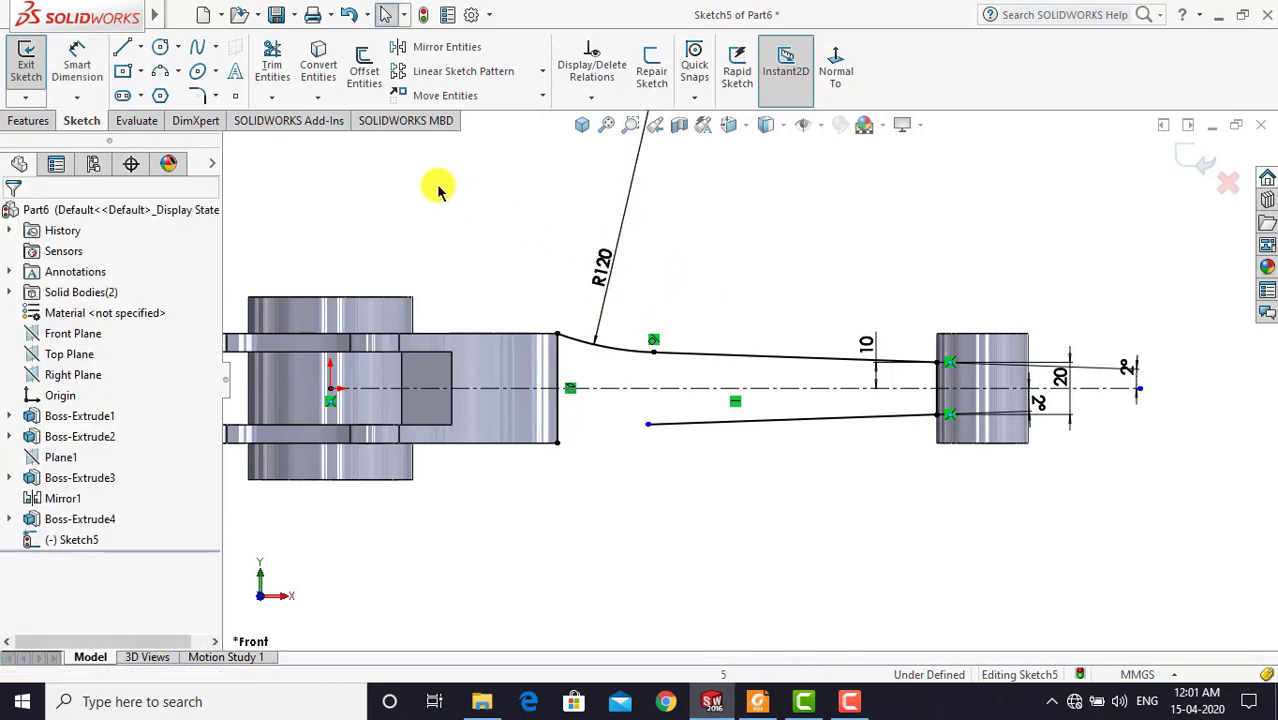
# Draw a three-point arc from the block's lower corner to the lower shaft line, tangent to it
pyautogui.click(158, 73)
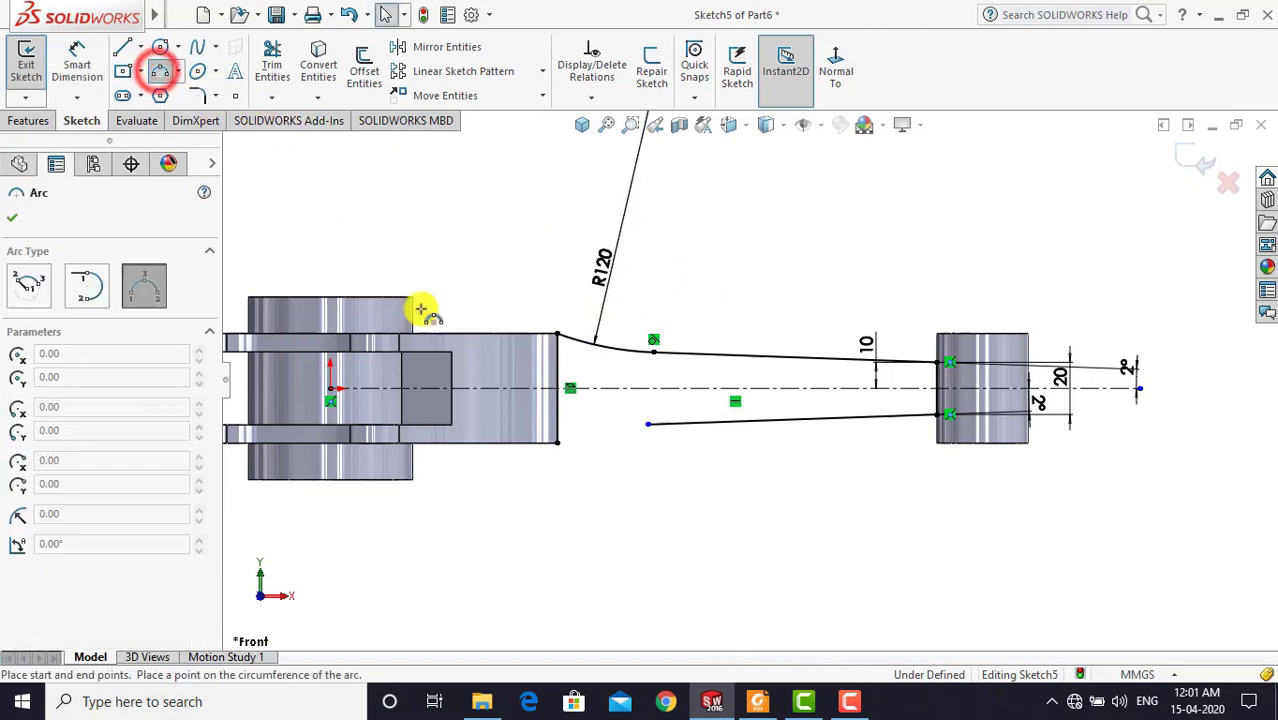
pyautogui.click(555, 440)
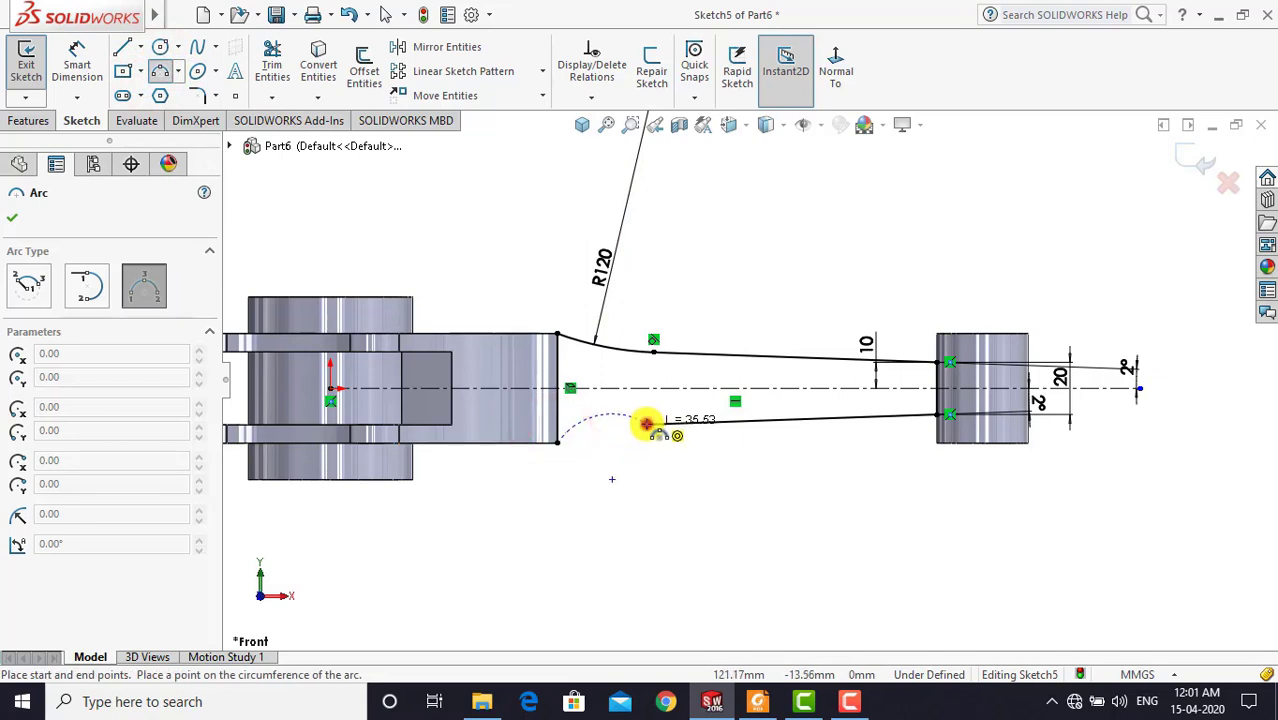
pyautogui.click(648, 424)
pyautogui.click(608, 431)
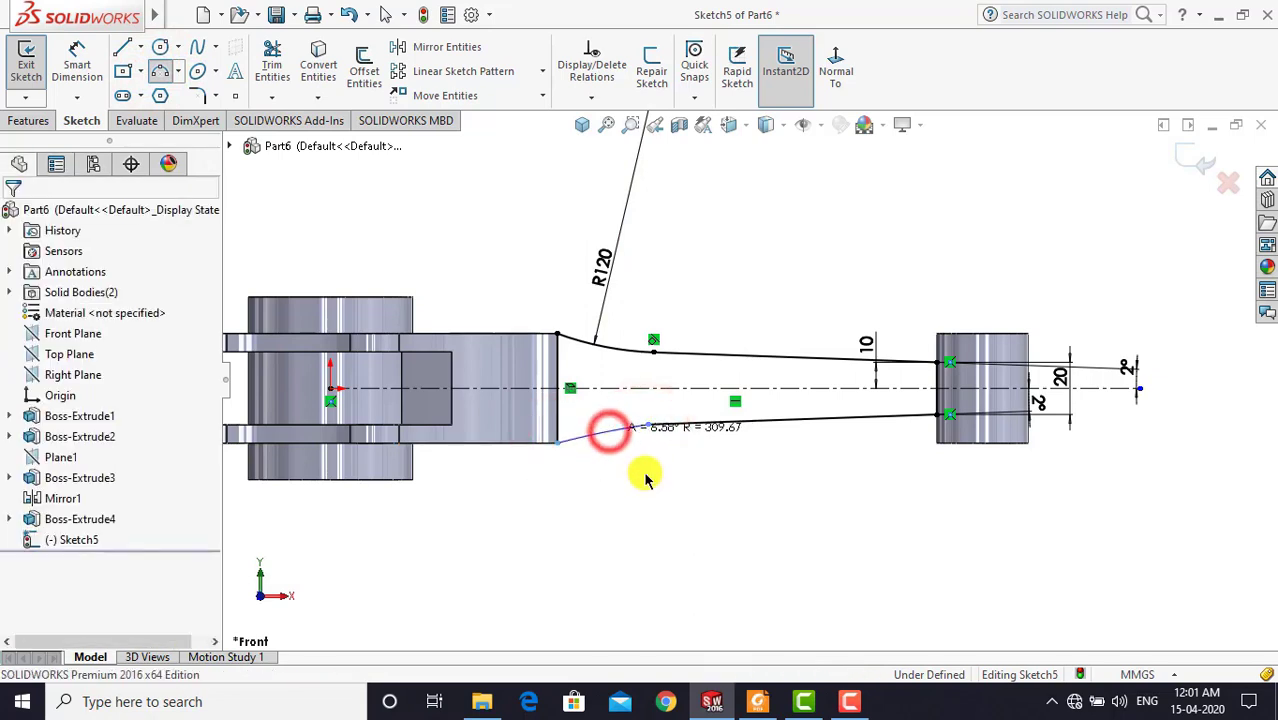
pyautogui.click(627, 432)
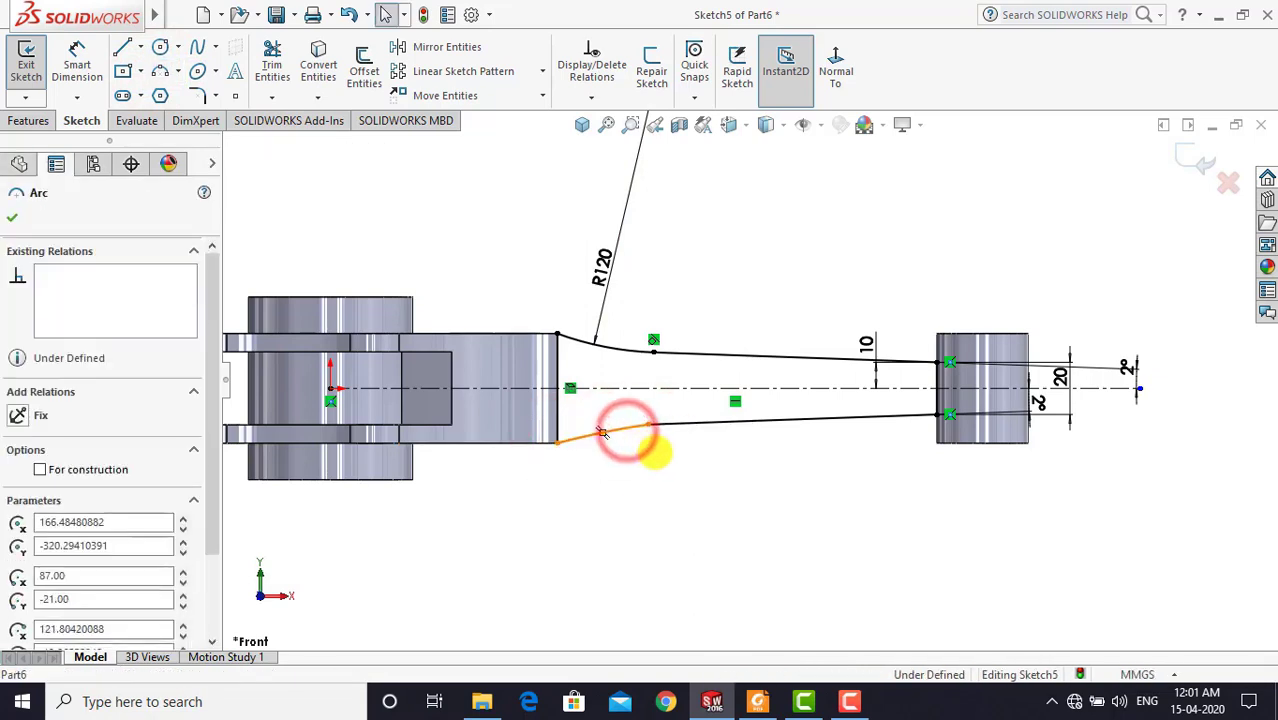
pyautogui.keyDown('ctrl'); pyautogui.click(684, 428); pyautogui.keyUp('ctrl')
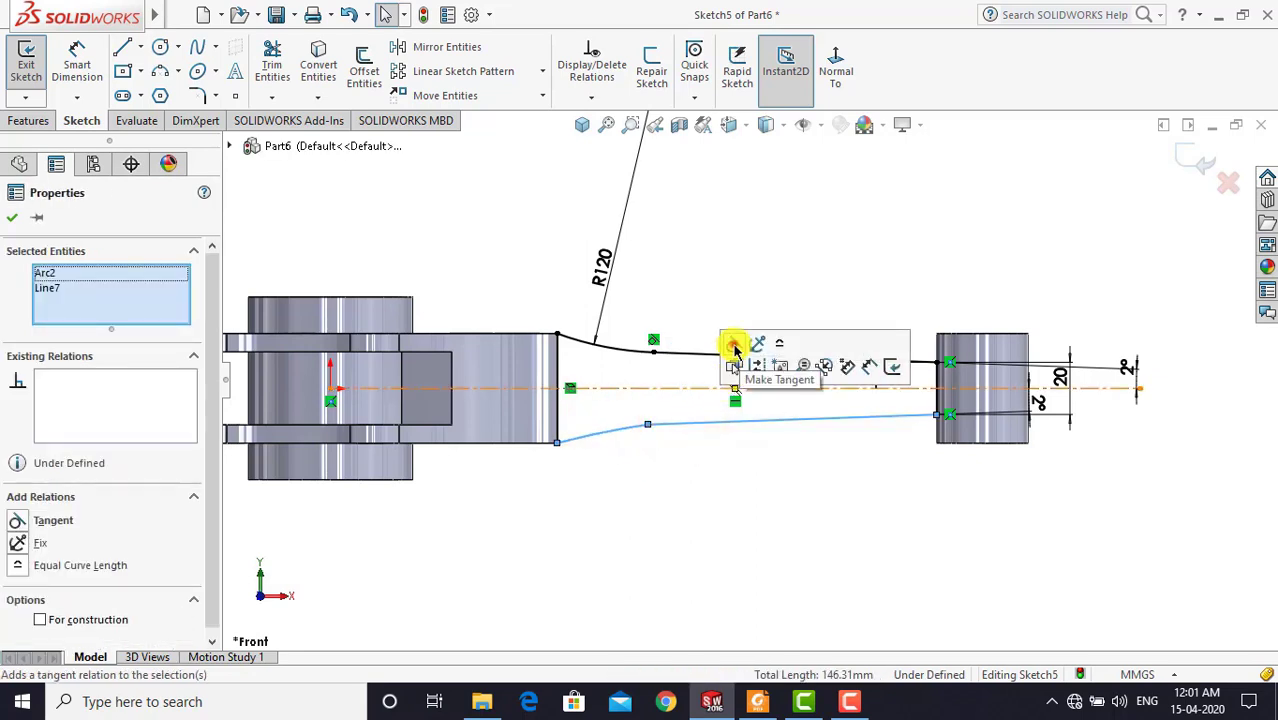
pyautogui.click(734, 345)
pyautogui.click(716, 279)
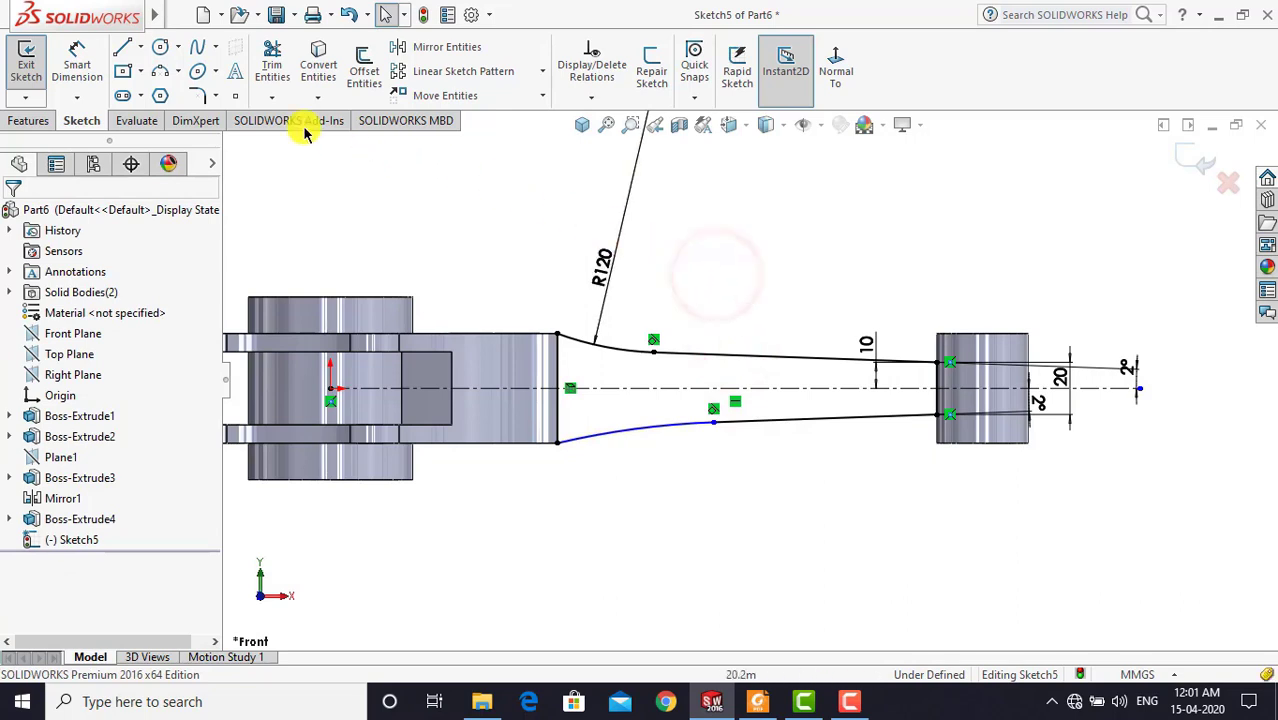
# Add a radius dimension to the lower arc, entering 118
pyautogui.click(86, 75)
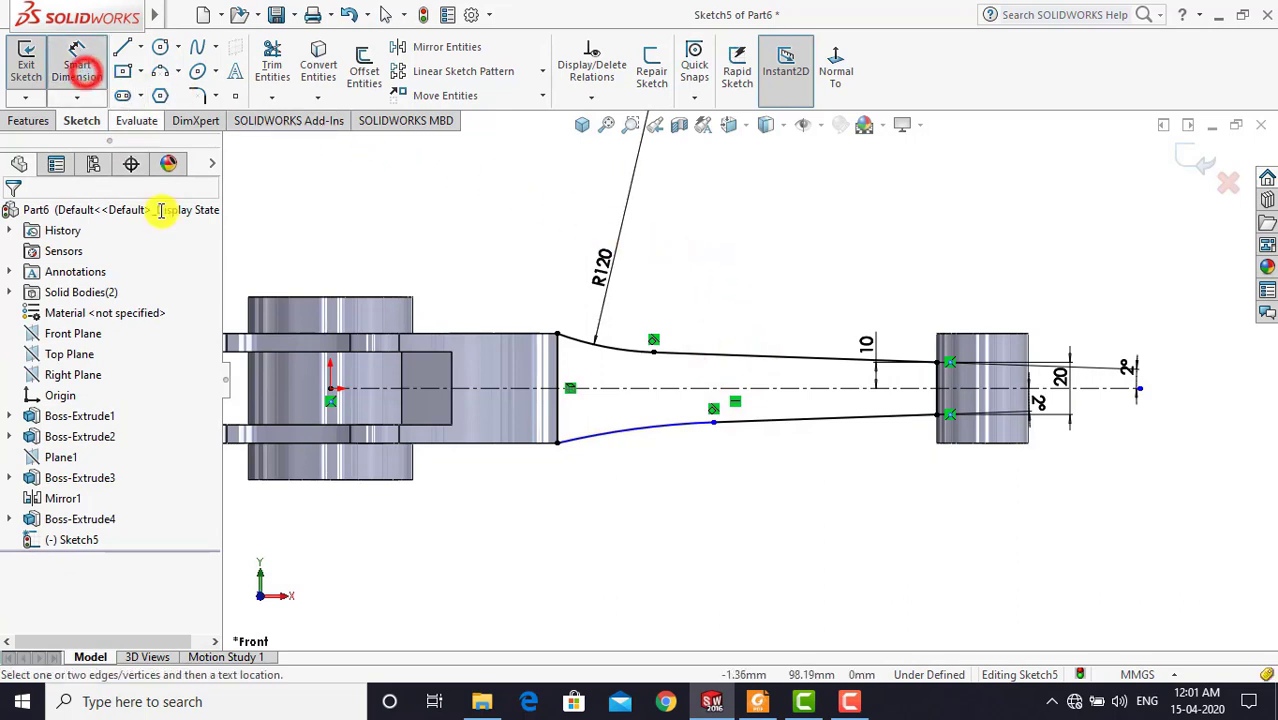
pyautogui.click(594, 435)
pyautogui.click(613, 484)
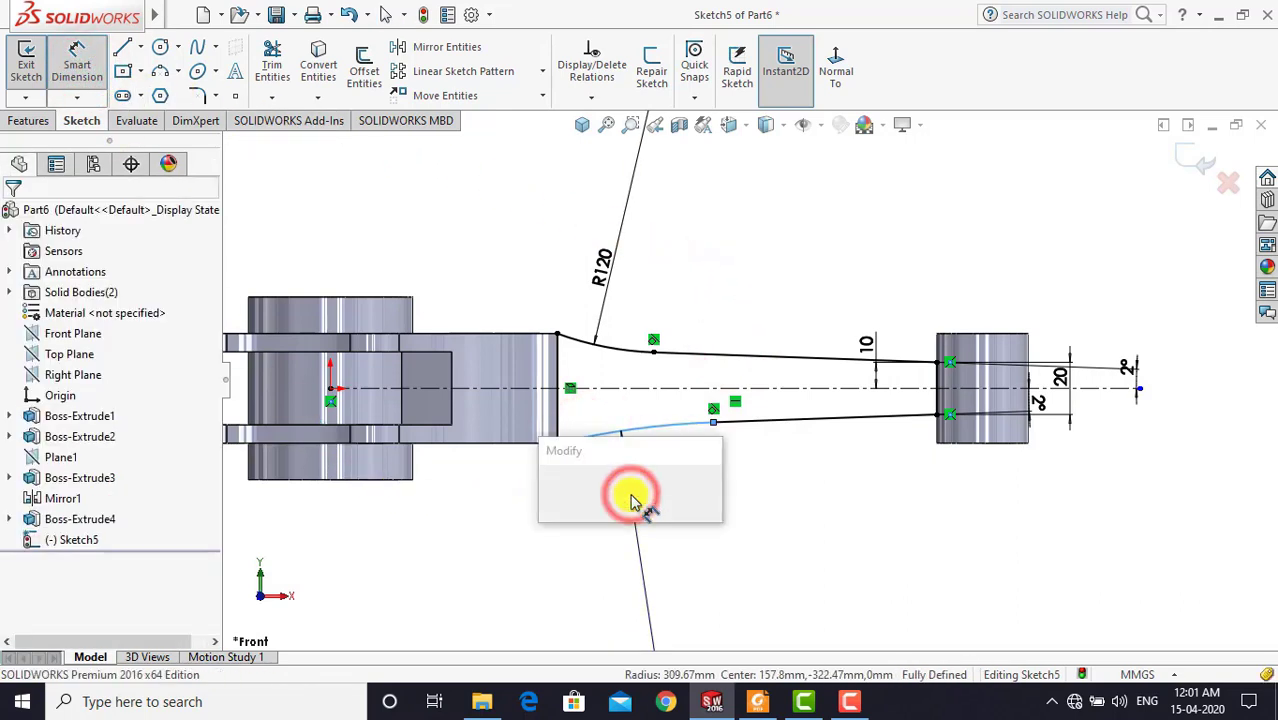
pyautogui.write('118')
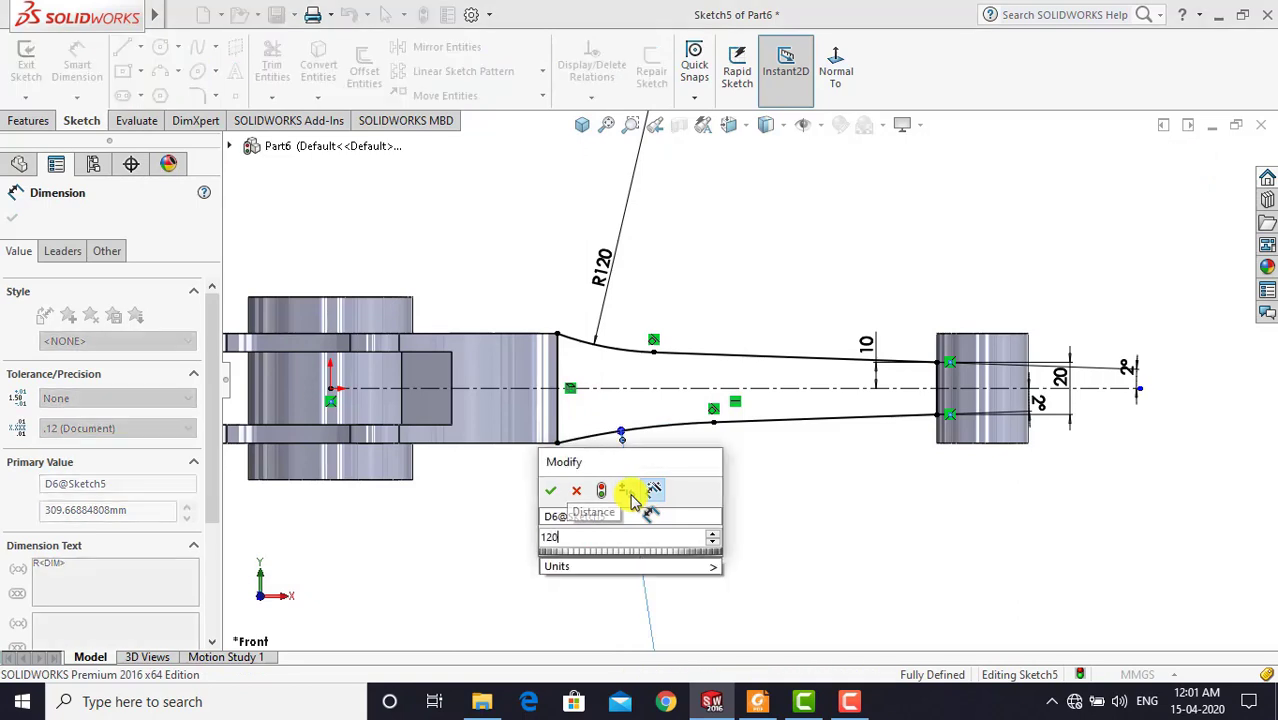
pyautogui.press('Return')
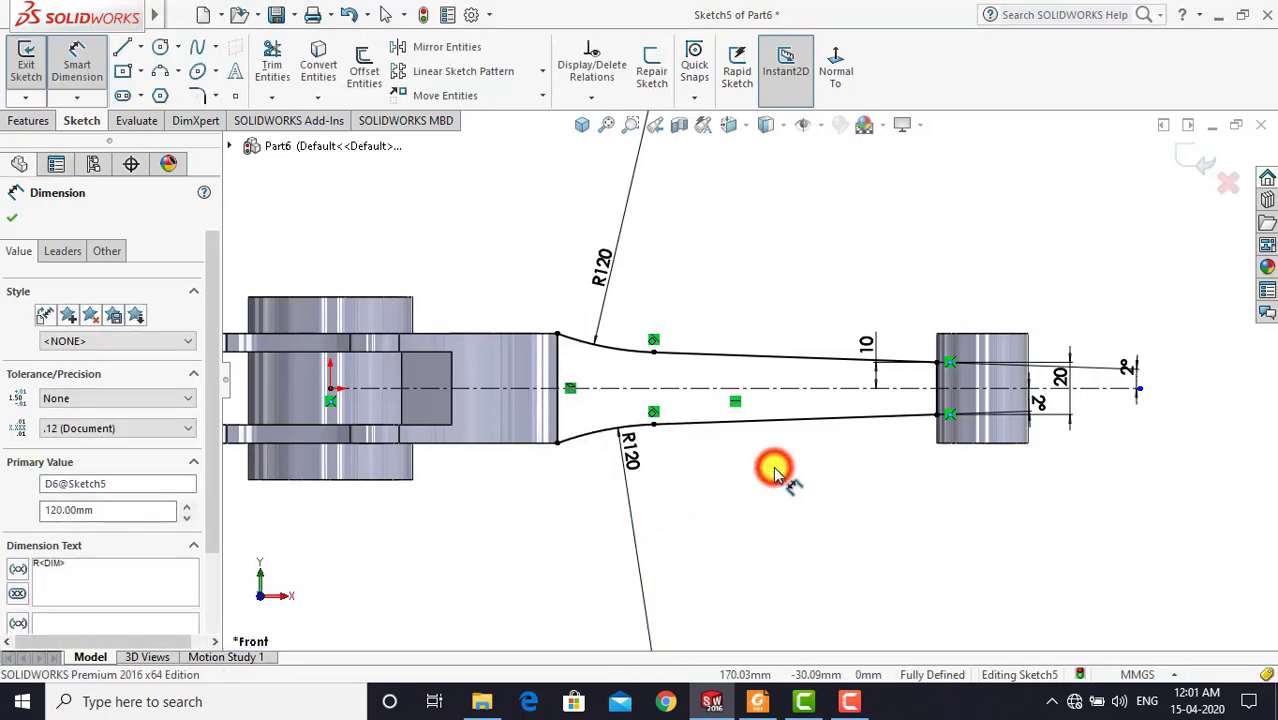
pyautogui.click(770, 465)
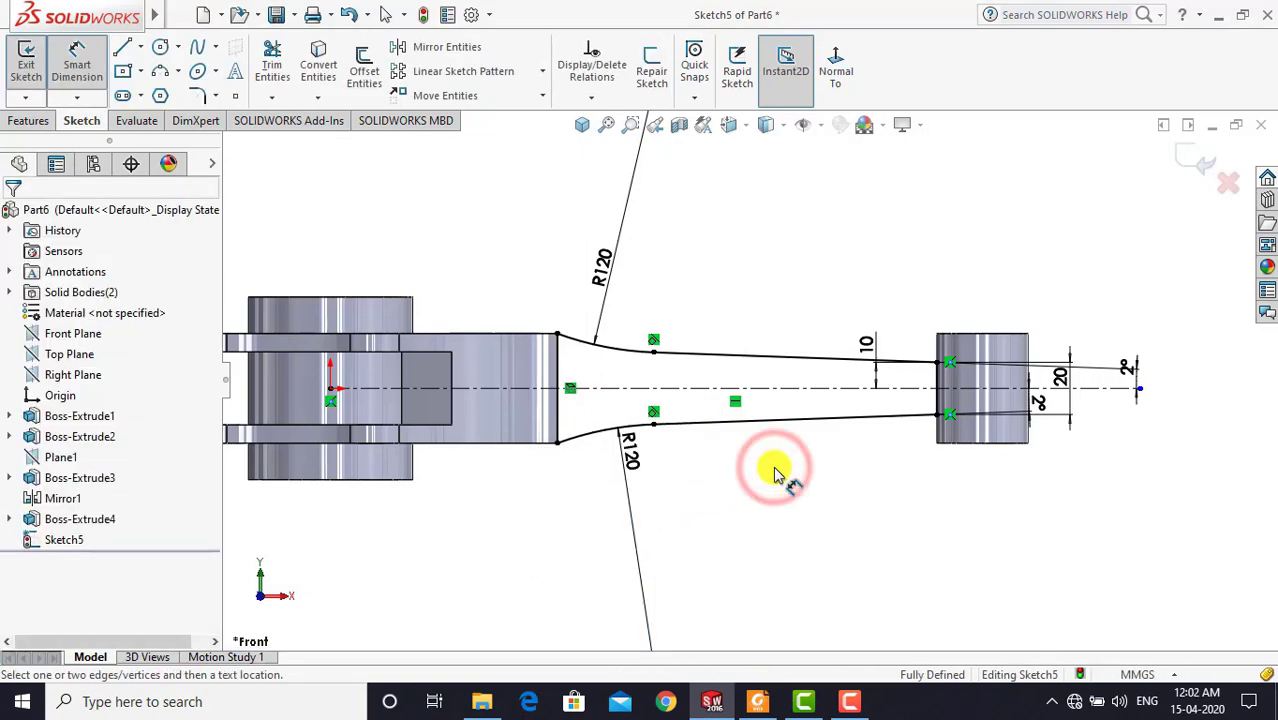
pyautogui.click(65, 73)
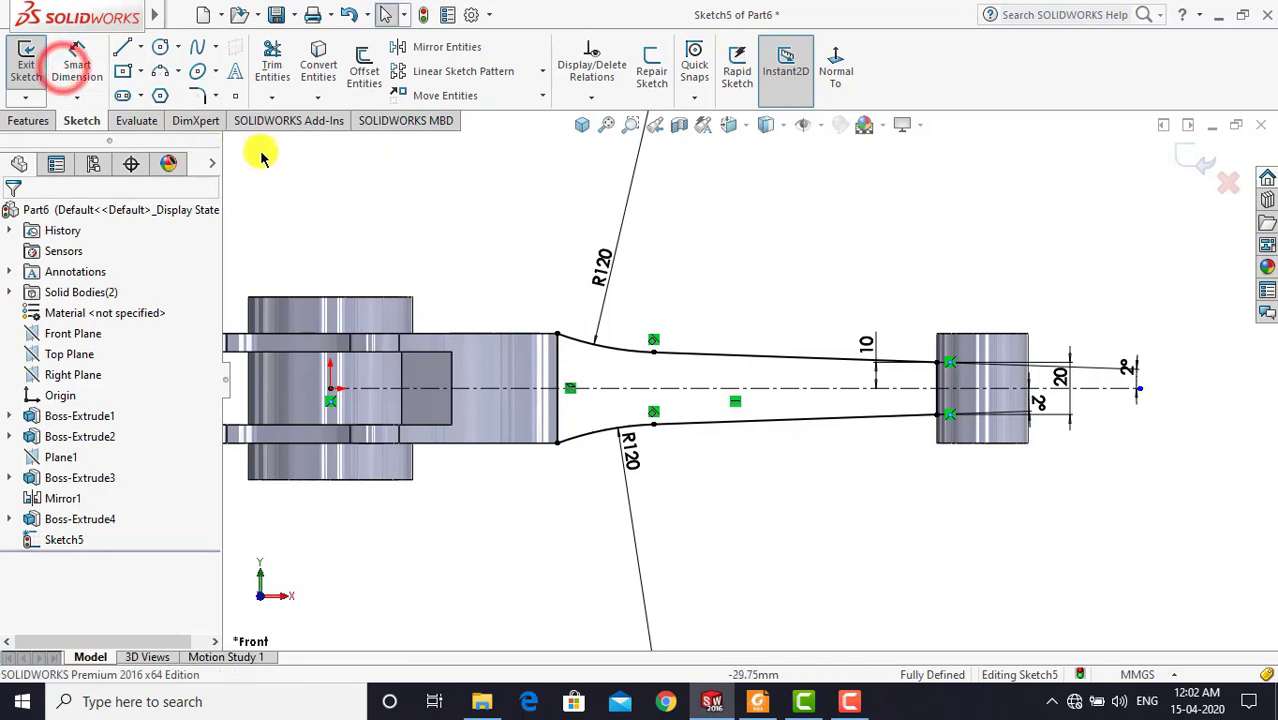
# Trim away the short stray segment at the shaft's end
pyautogui.click(270, 62)
pyautogui.scroll(-2, 930, 385)
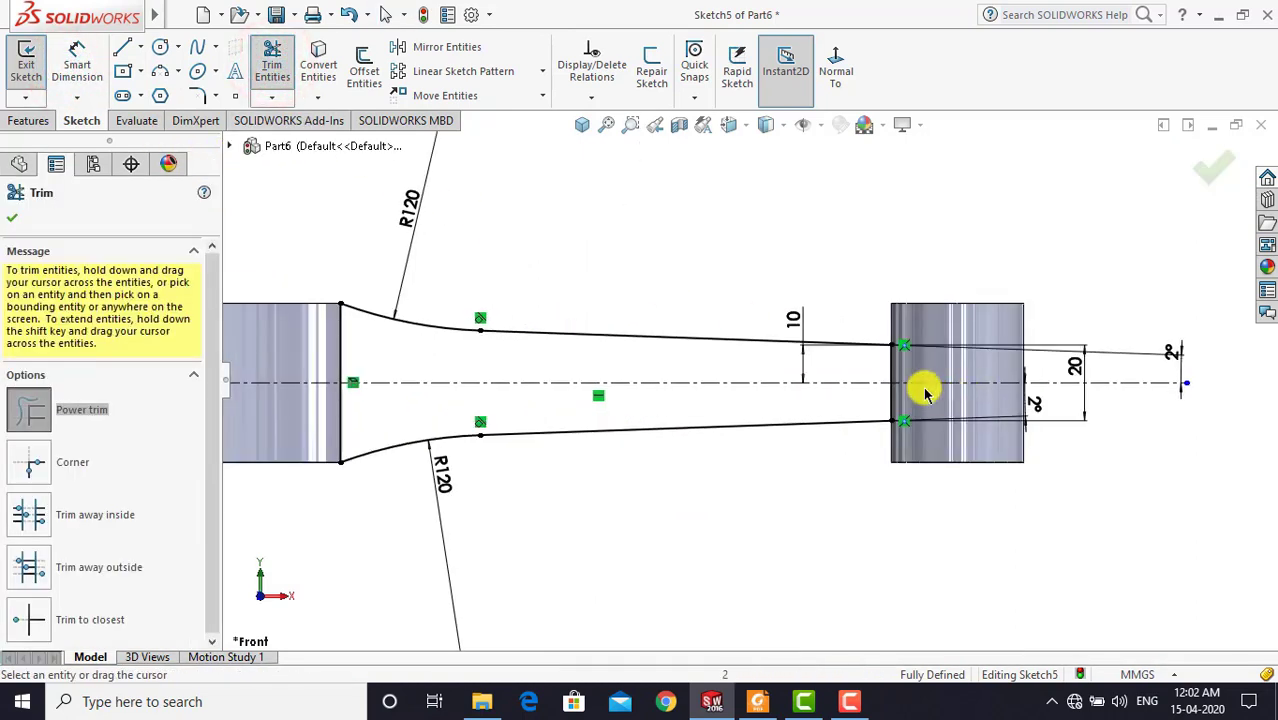
pyautogui.moveTo(905, 372); pyautogui.dragTo(877, 415)
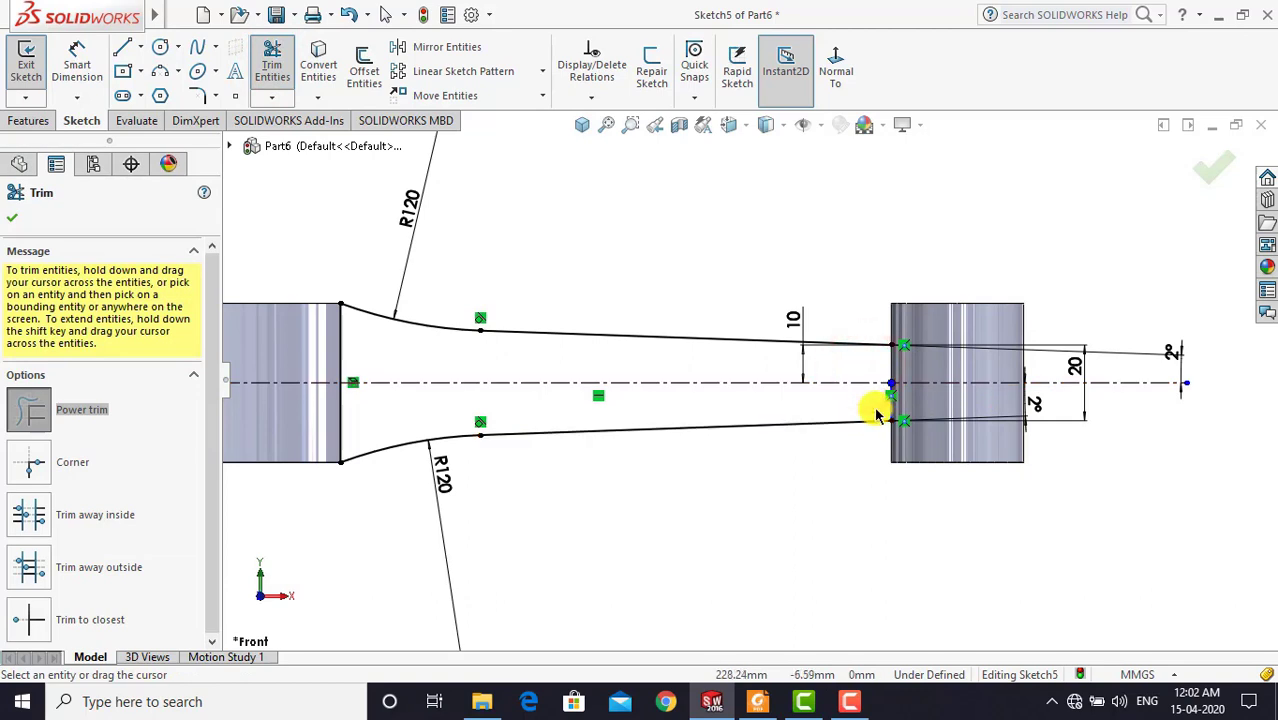
pyautogui.scroll(1, 890, 414)
pyautogui.scroll(1, 847, 416)
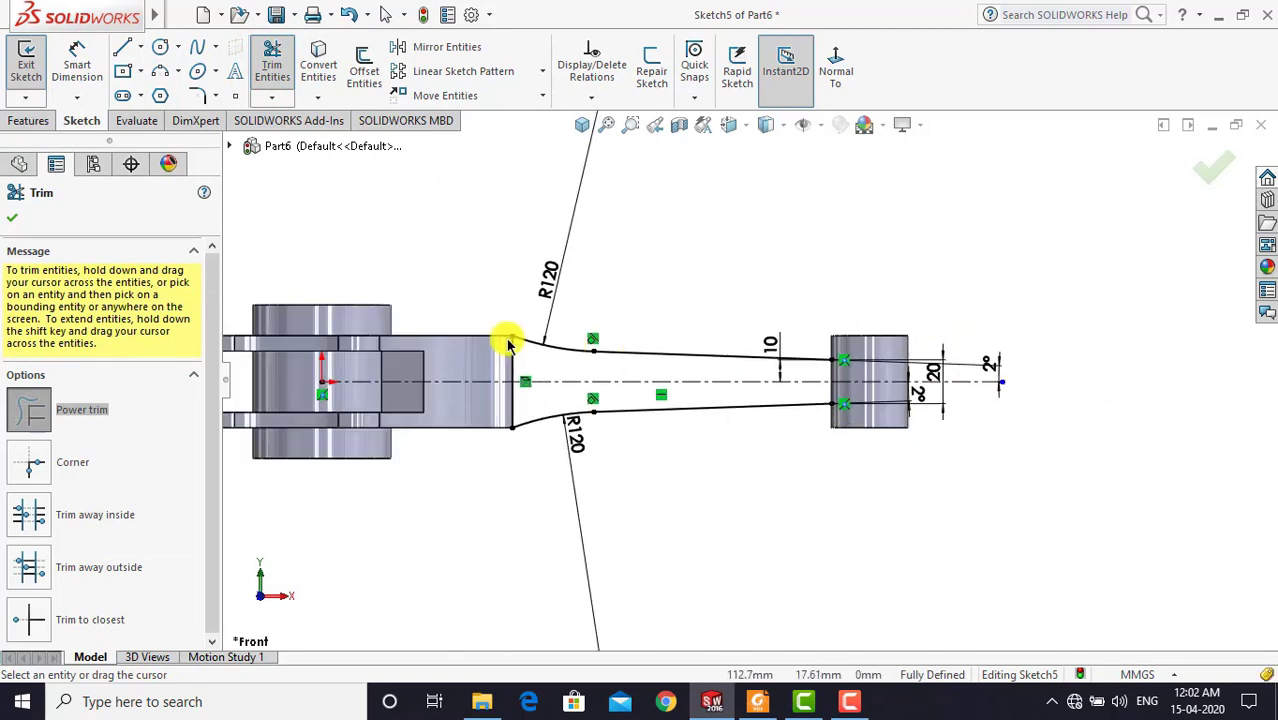
pyautogui.scroll(1, 507, 340)
pyautogui.scroll(1, 507, 345)
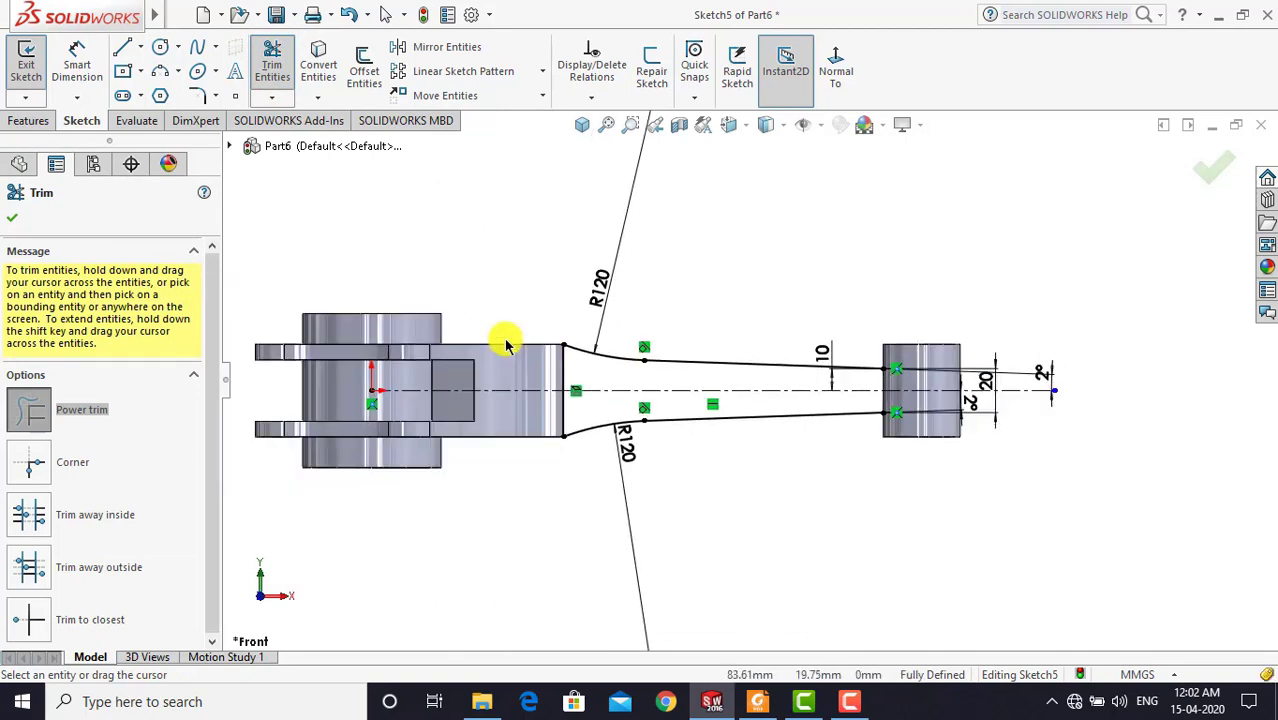
pyautogui.click(8, 217)
pyautogui.click(40, 124)
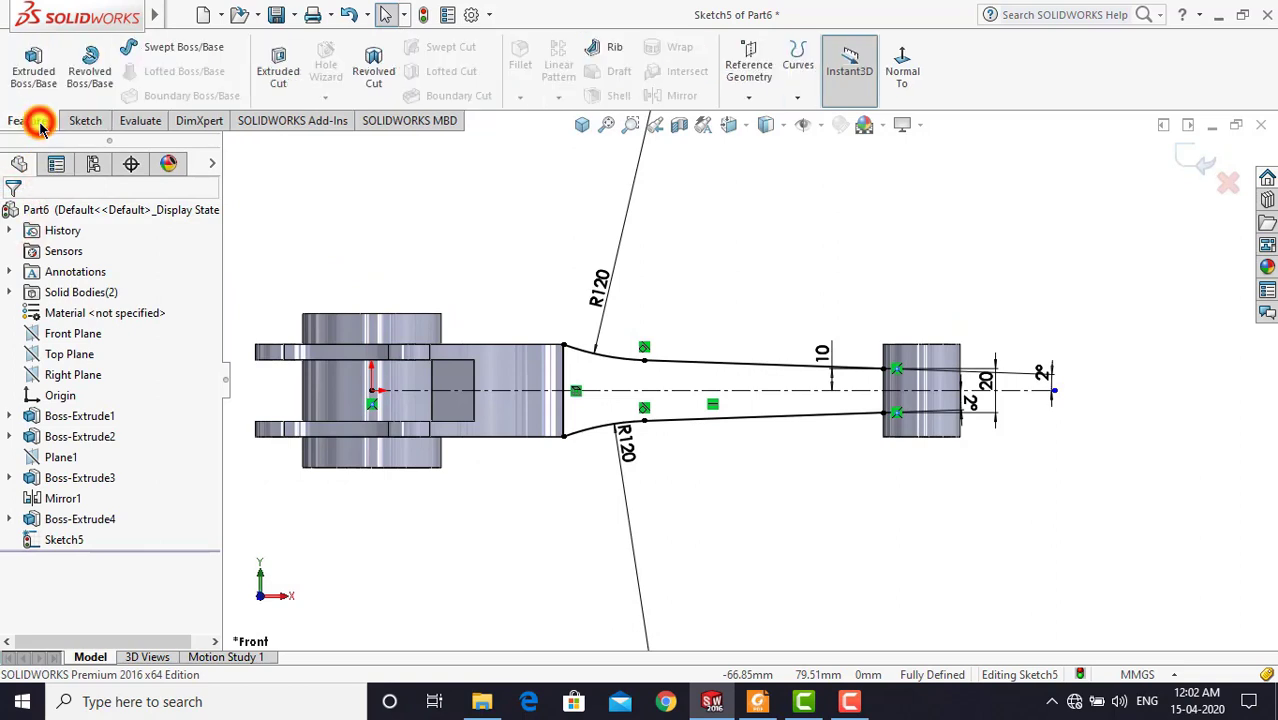
# Create a 26 mm thick rib from Sketch5 on the Boss-Extrude2 body, checking the drawing first
pyautogui.click(595, 54)
pyautogui.click(582, 124)
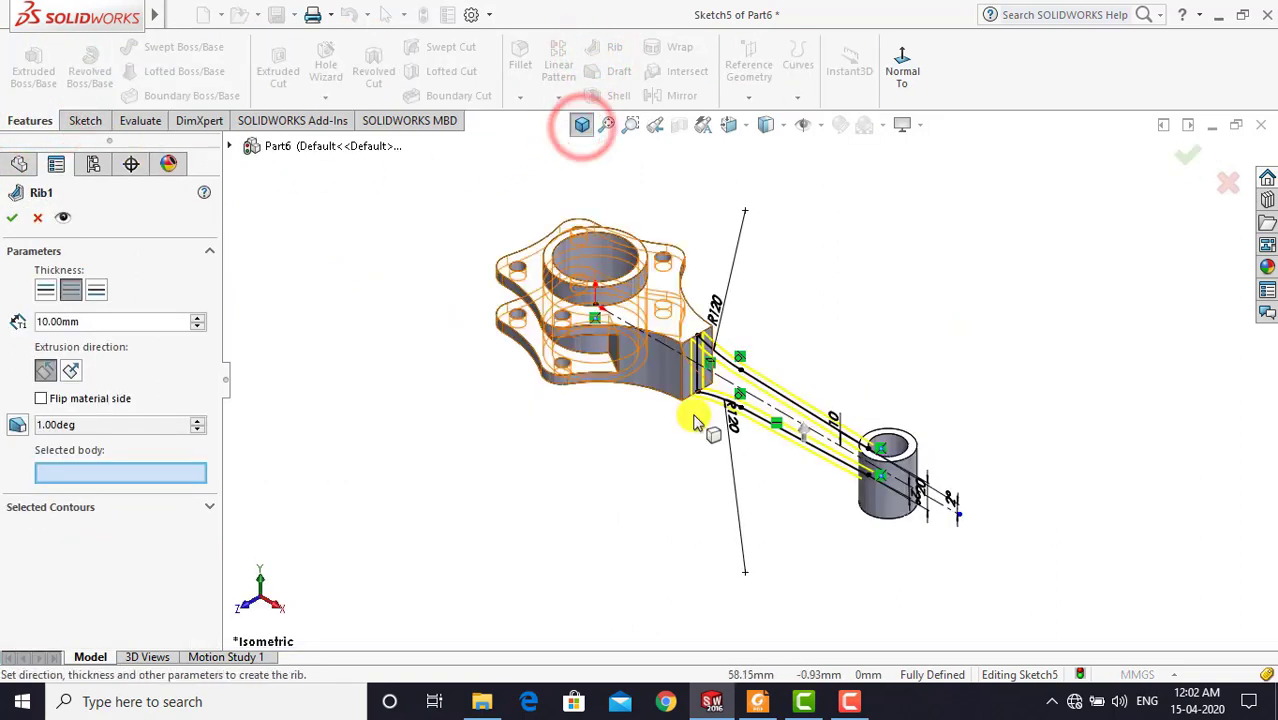
pyautogui.click(756, 700)
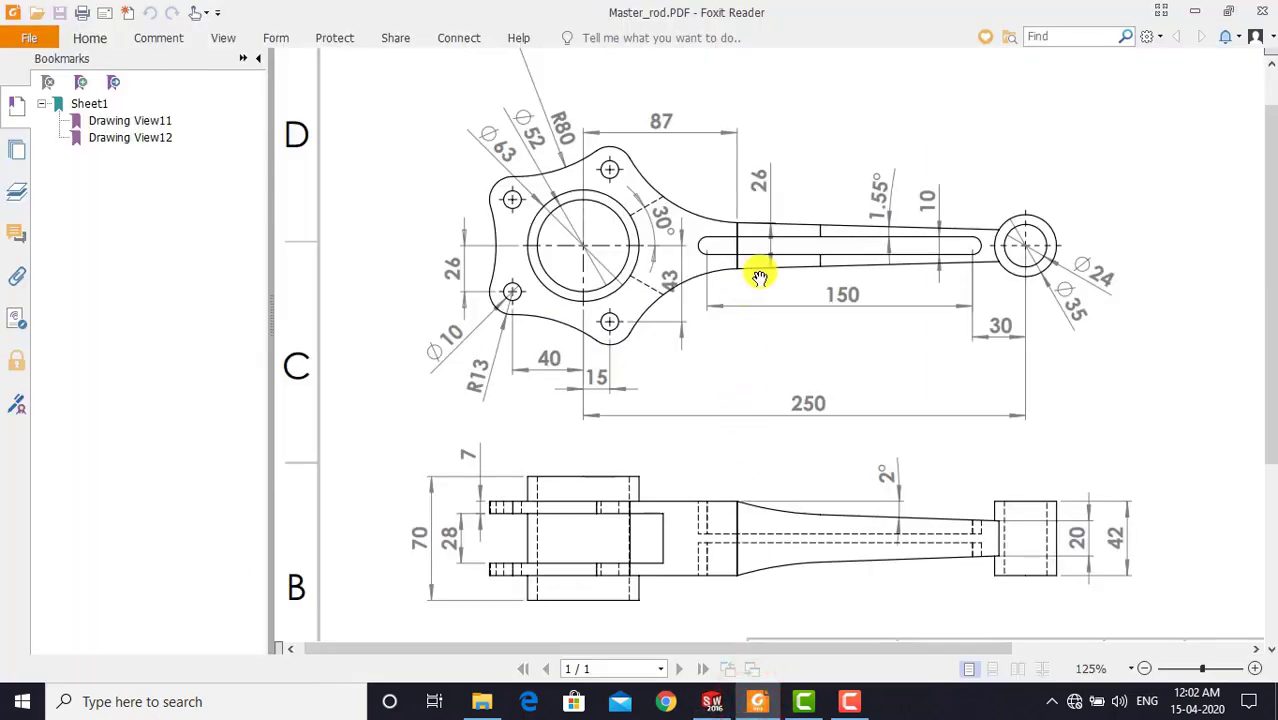
pyautogui.click(712, 703)
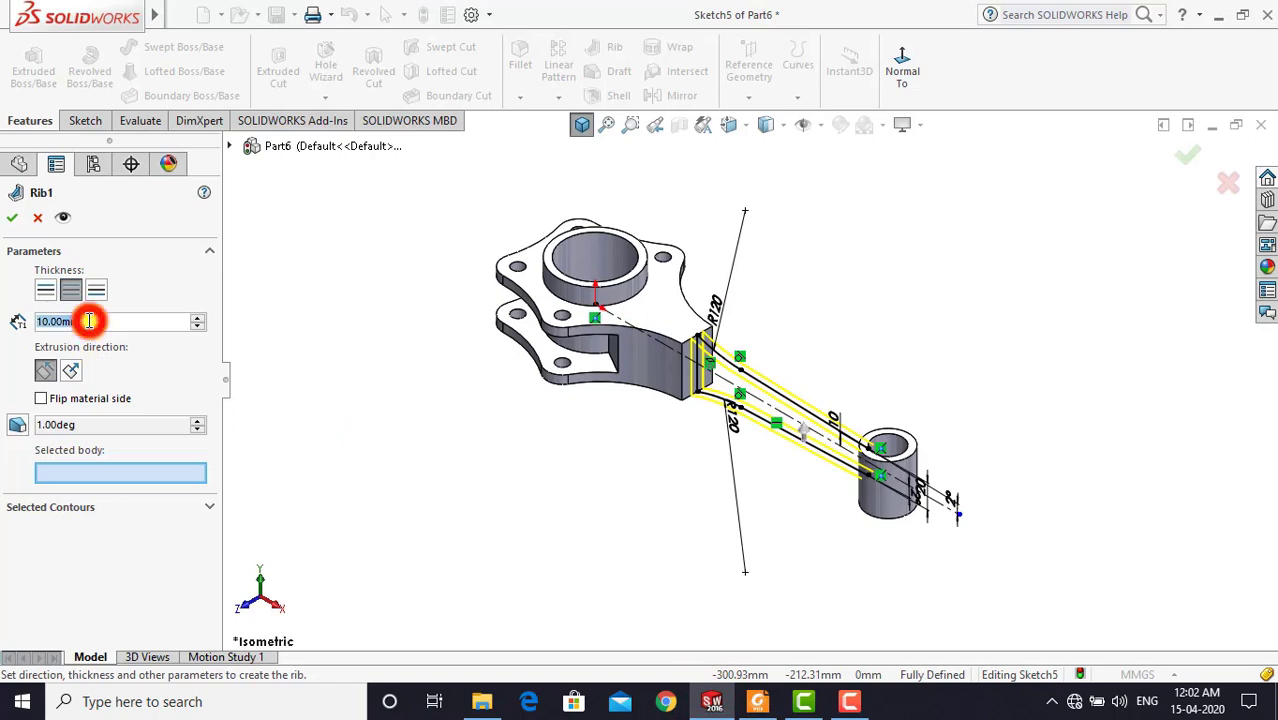
pyautogui.write('26')
pyautogui.press('Return')
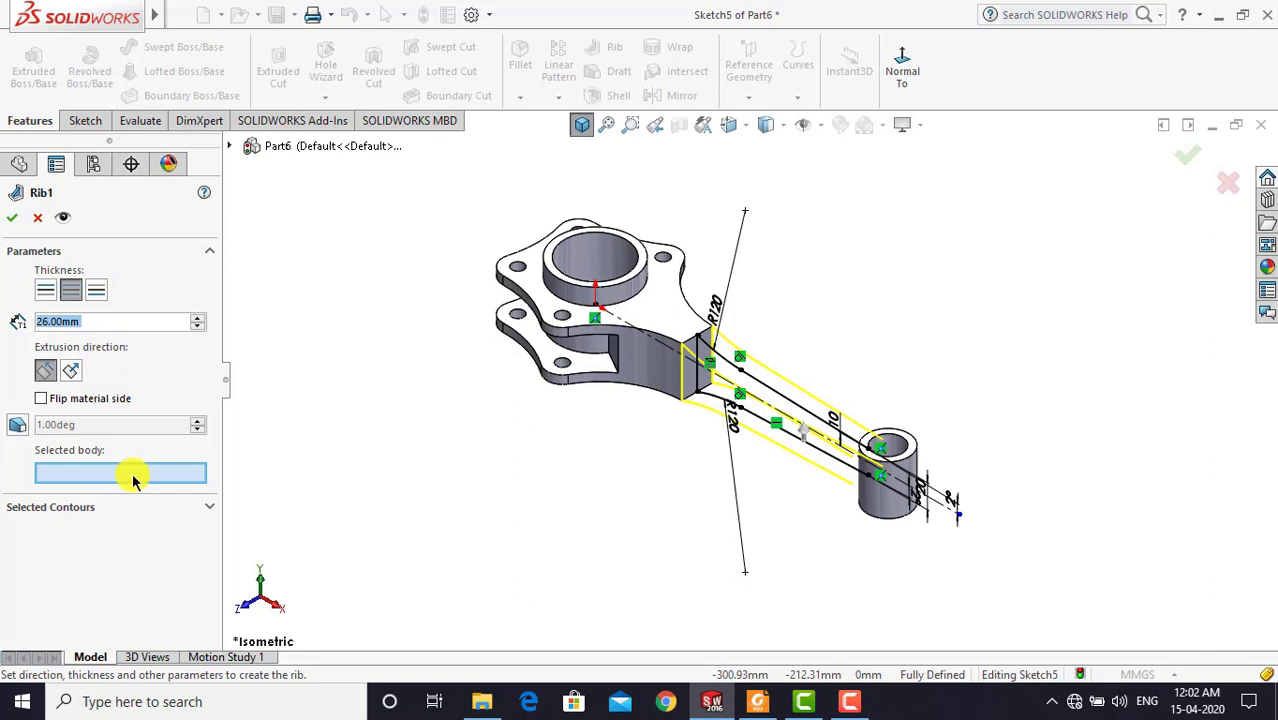
pyautogui.click(885, 505)
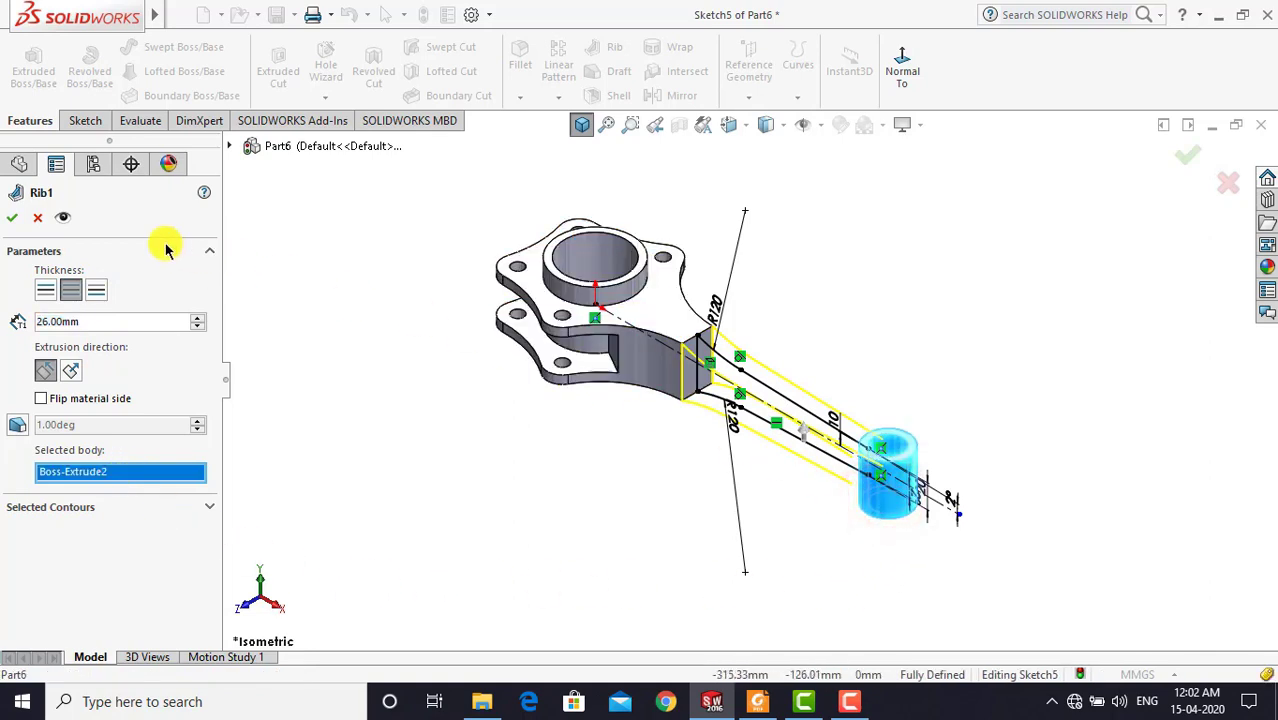
pyautogui.click(15, 218)
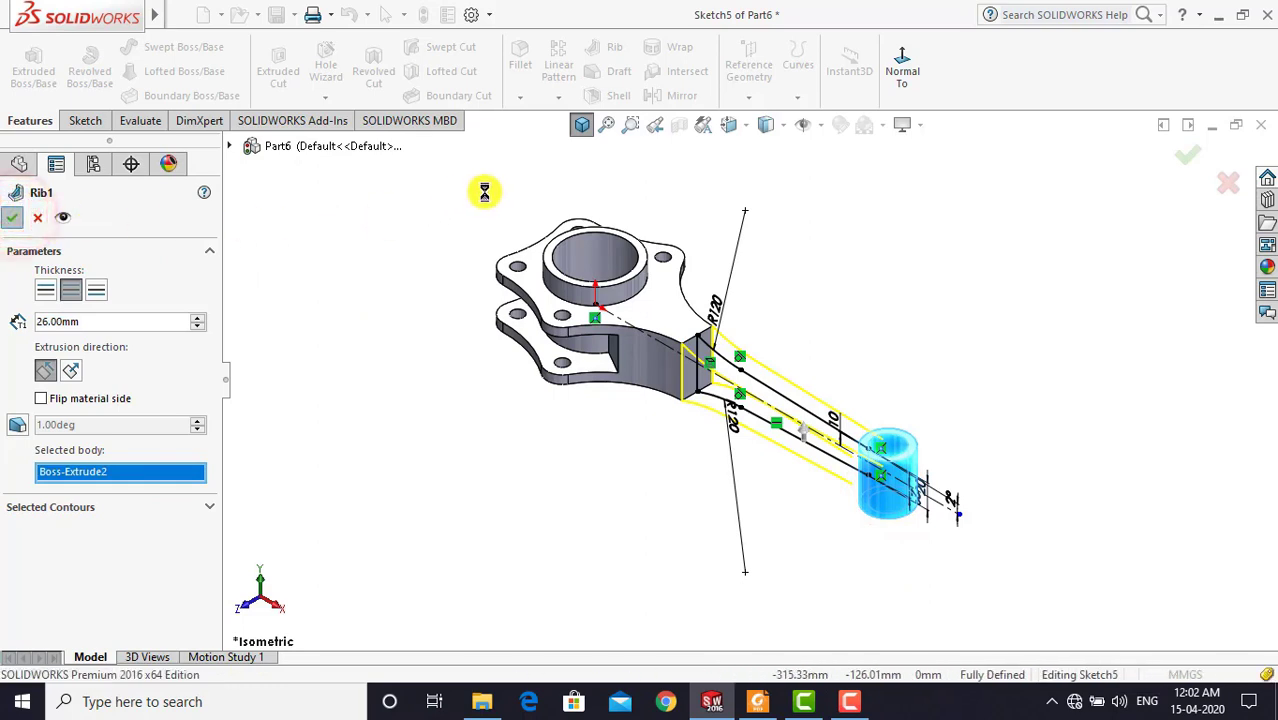
# View the finished Rib1 shaft in isometric, then check the Master_rod drawing in Foxit Reader
pyautogui.click(582, 124)
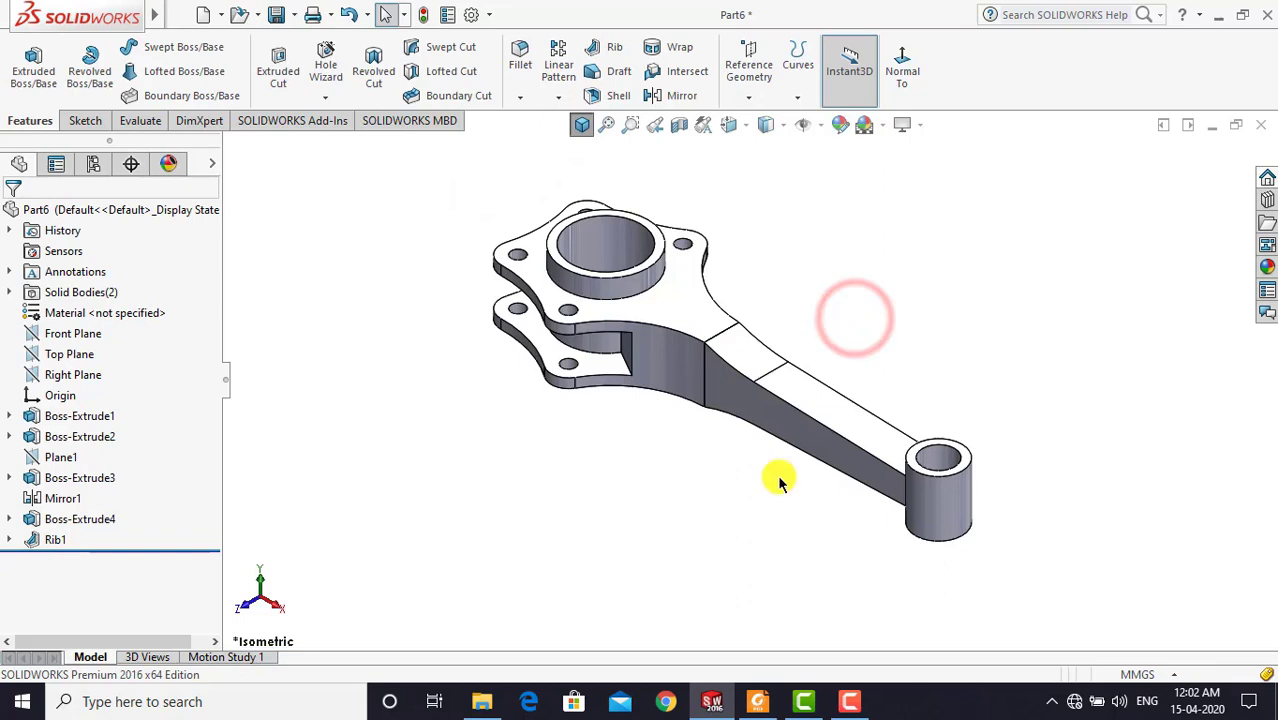
pyautogui.click(755, 703)
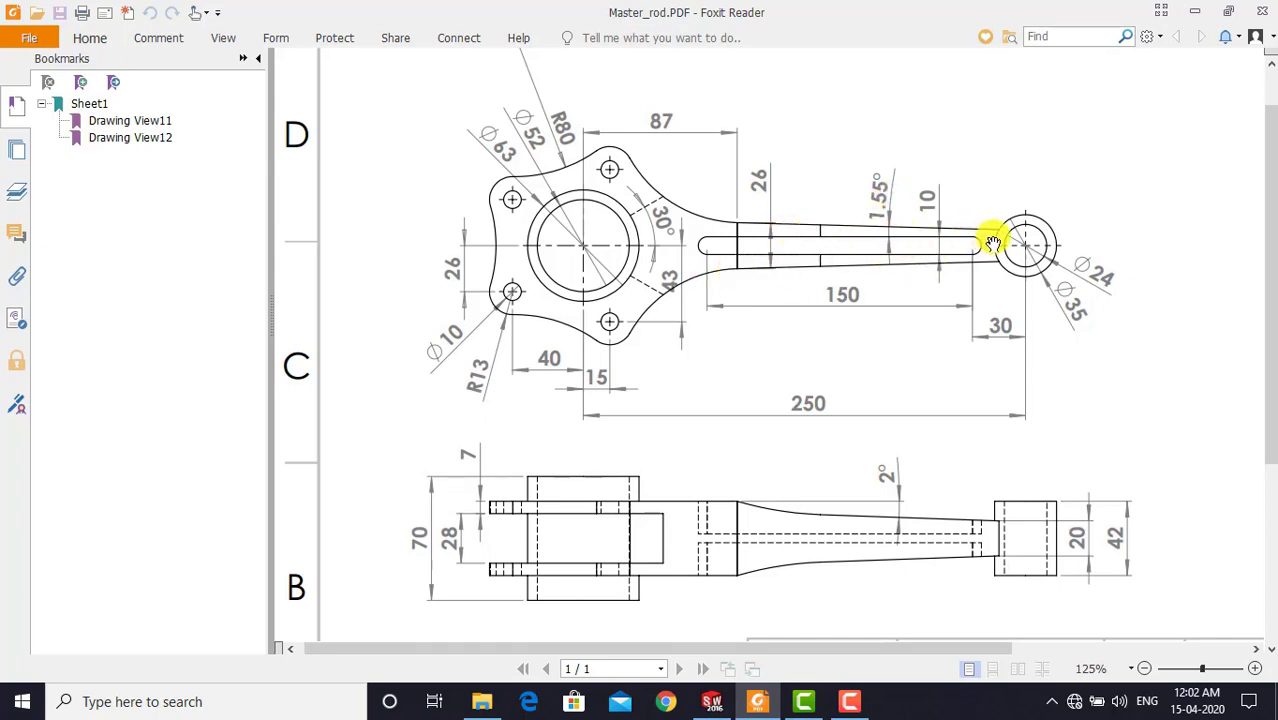
pyautogui.click(716, 702)
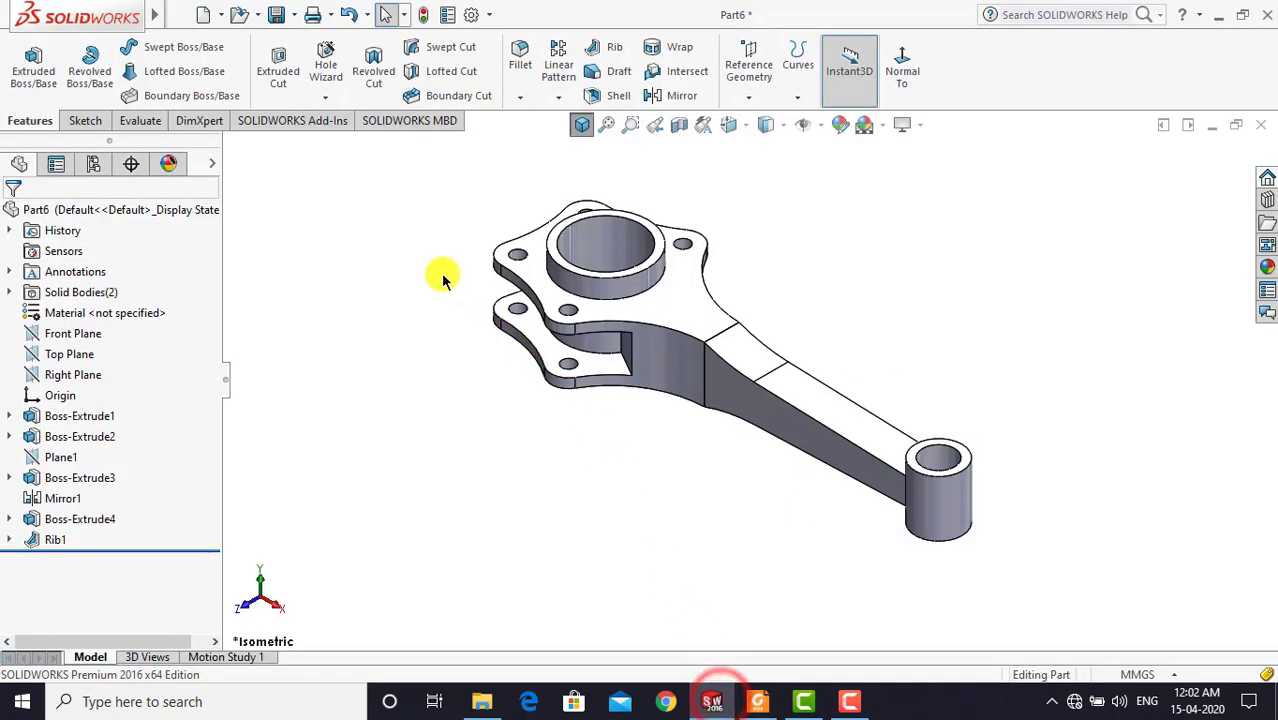
# Start a new sketch on the rod's top face, viewed normal to the plane
pyautogui.click(85, 120)
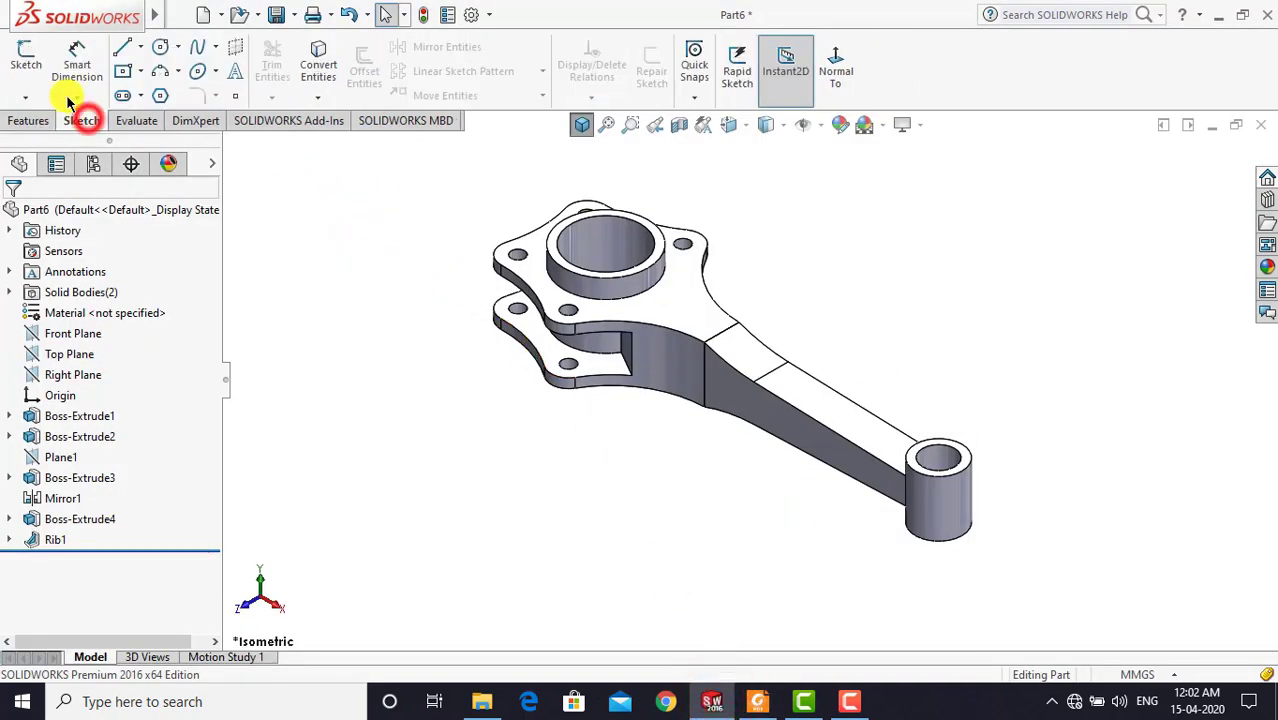
pyautogui.click(33, 62)
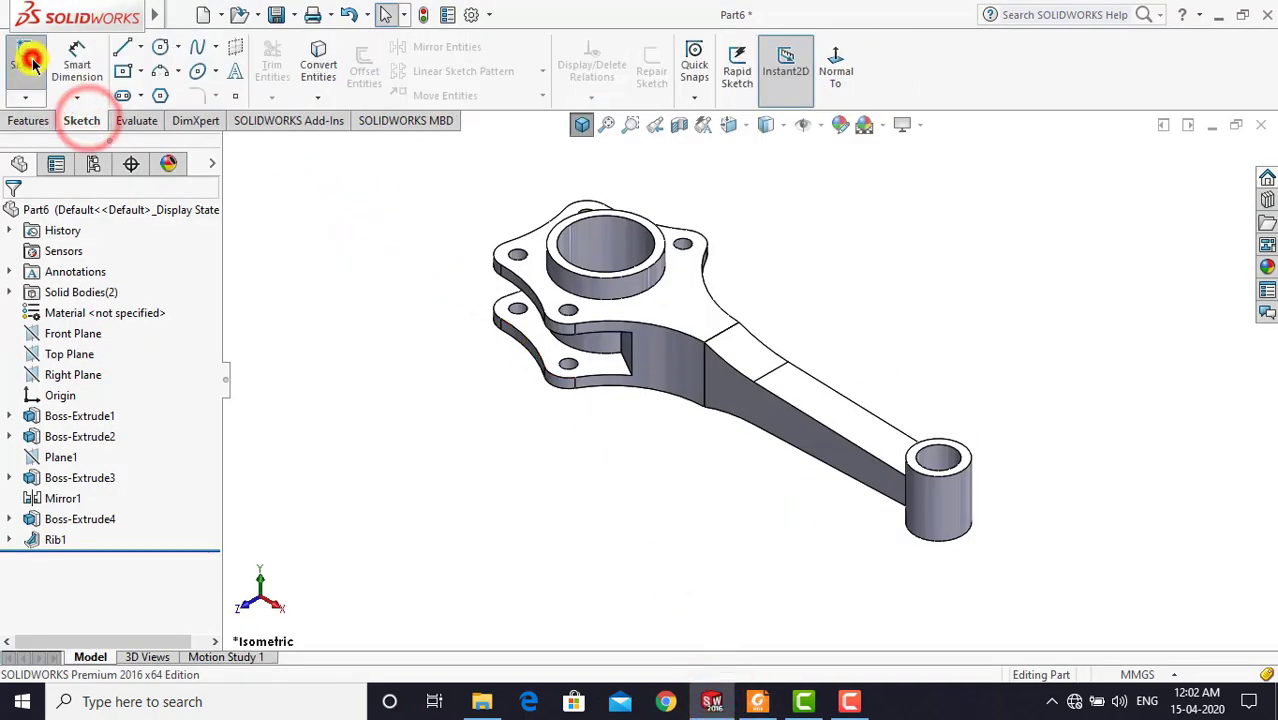
pyautogui.click(676, 303)
pyautogui.click(838, 72)
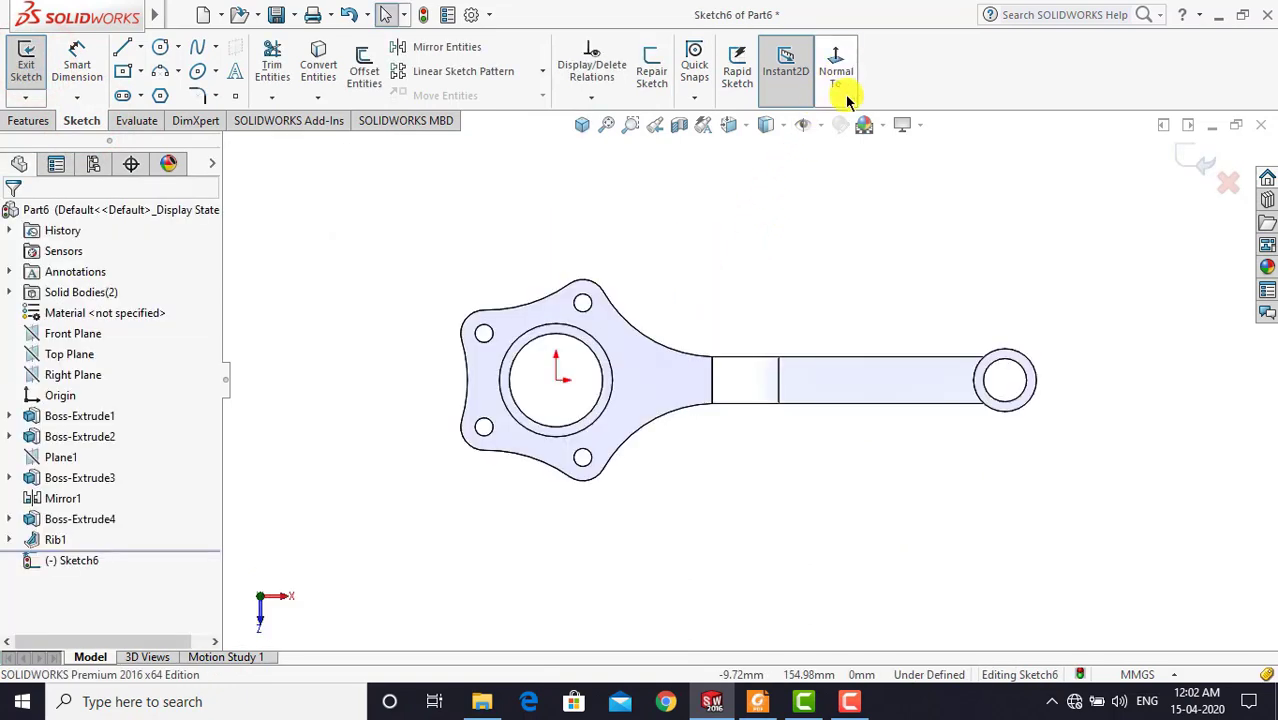
pyautogui.scroll(-1, 1004, 375)
pyautogui.scroll(-1, 1004, 375)
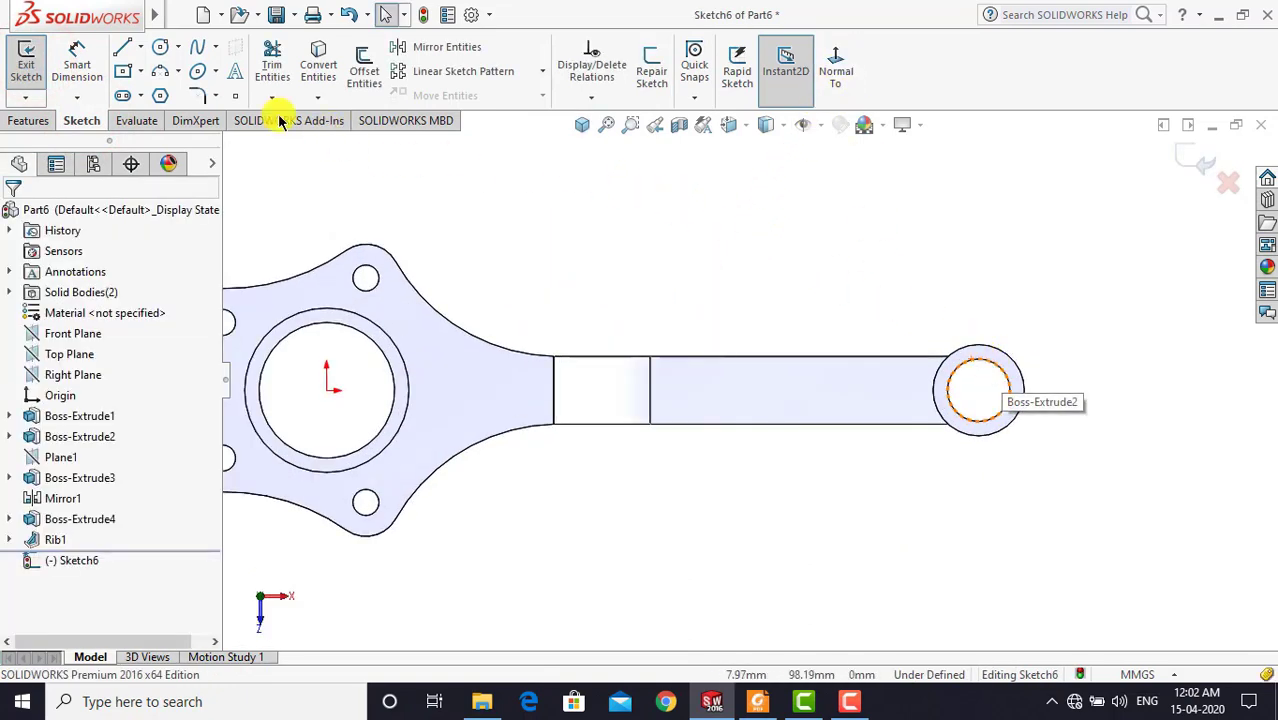
# Draw two tapering lines from the upper and lower neck corners to the small-end circle
pyautogui.click(551, 361)
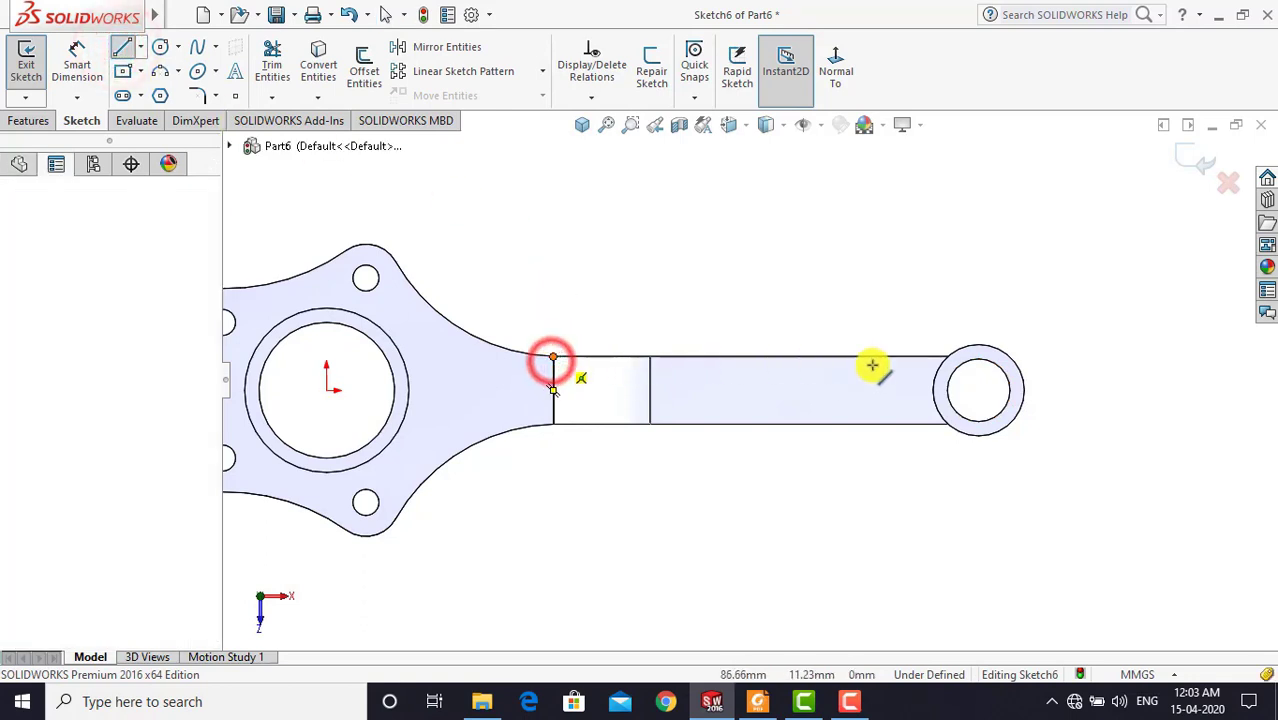
pyautogui.click(938, 368)
pyautogui.press('Escape')
pyautogui.press('Escape')
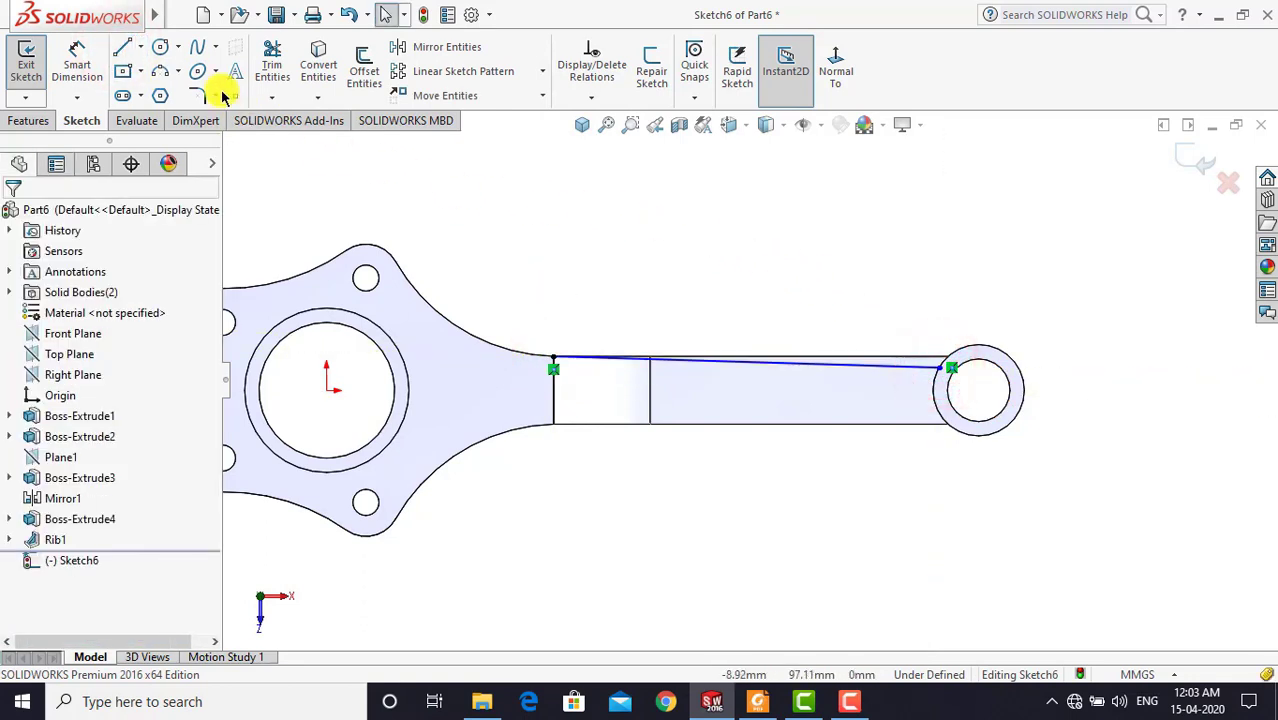
pyautogui.click(553, 426)
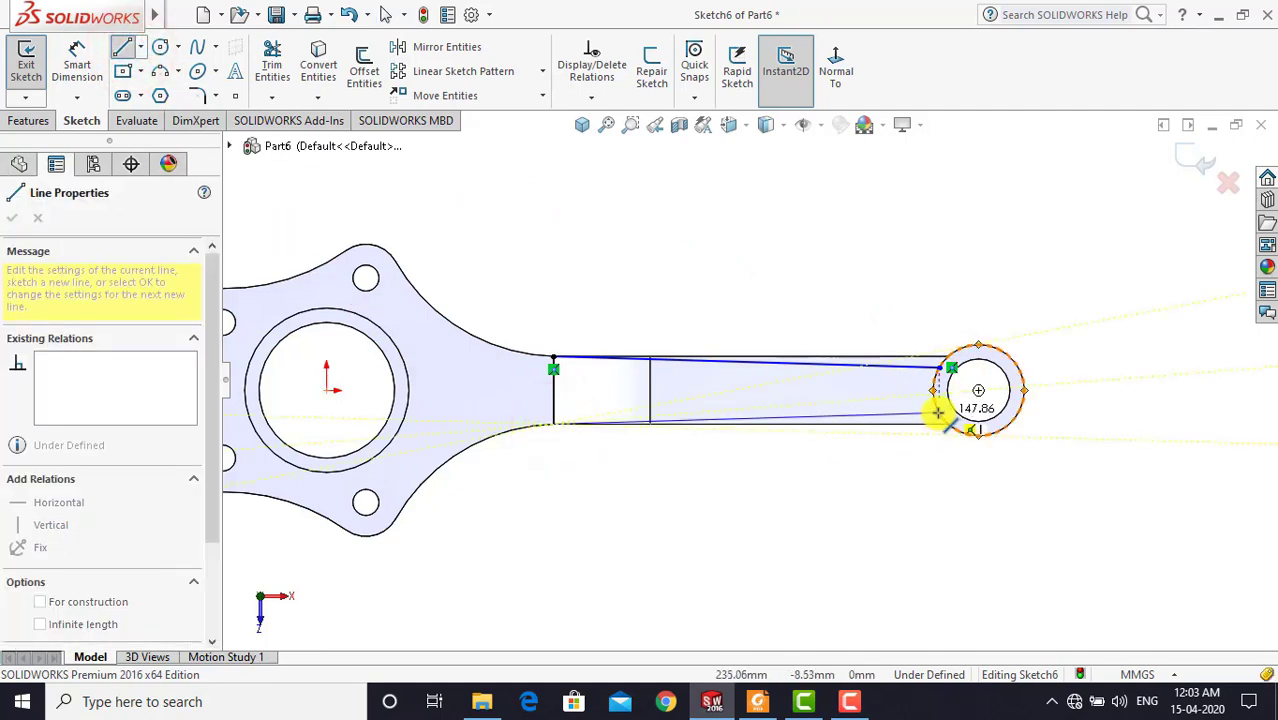
pyautogui.click(938, 412)
pyautogui.press('Escape')
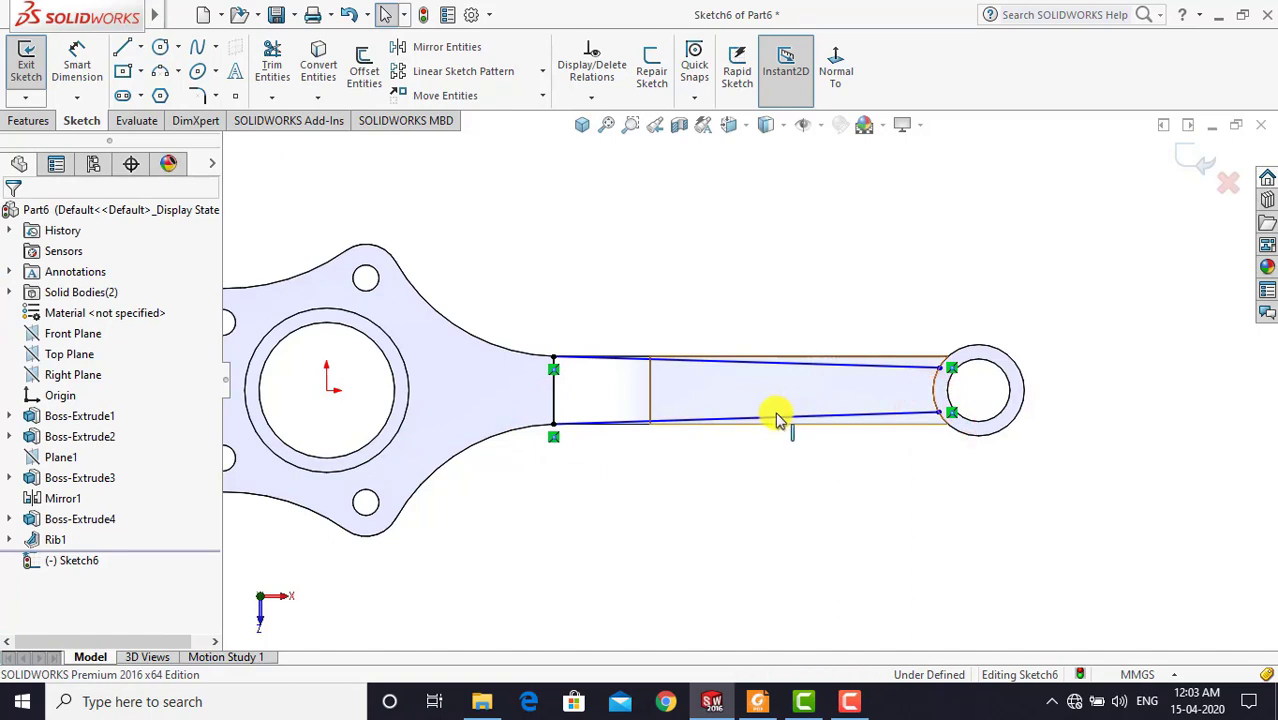
pyautogui.scroll(-2, 793, 420)
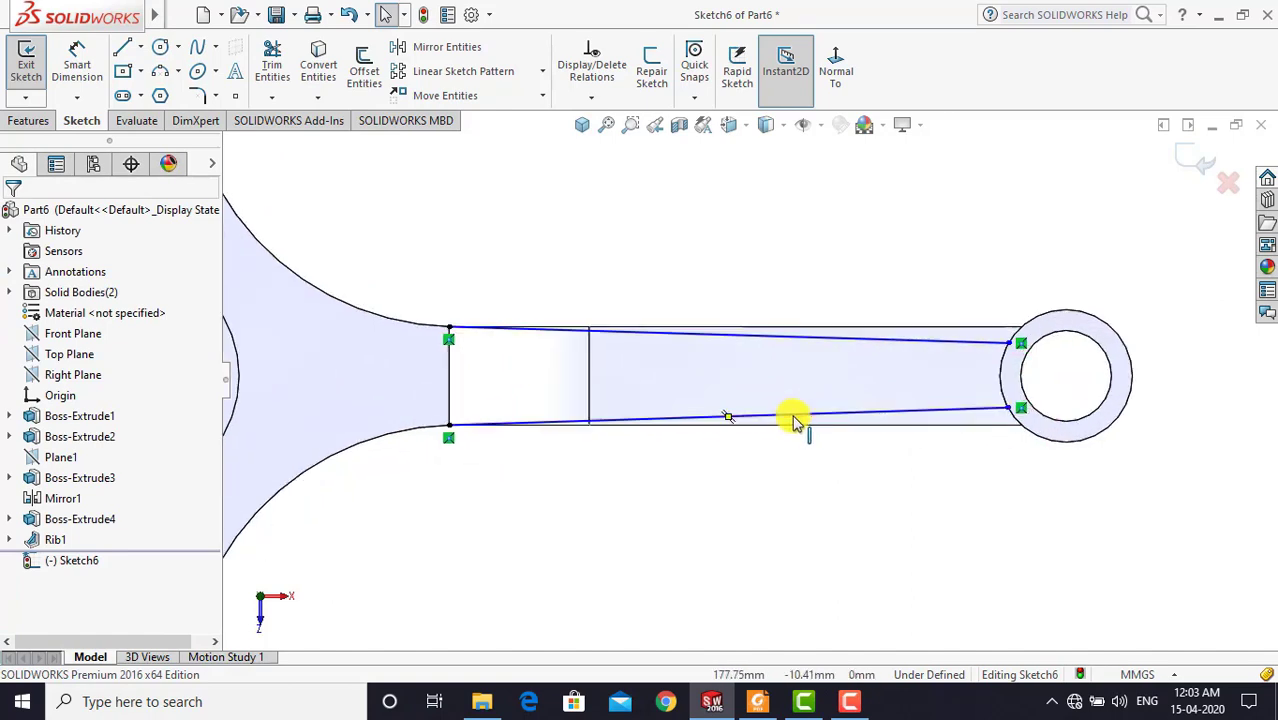
# Dimension the upper tapered line at 1.55° to the arm's top edge
pyautogui.click(77, 63)
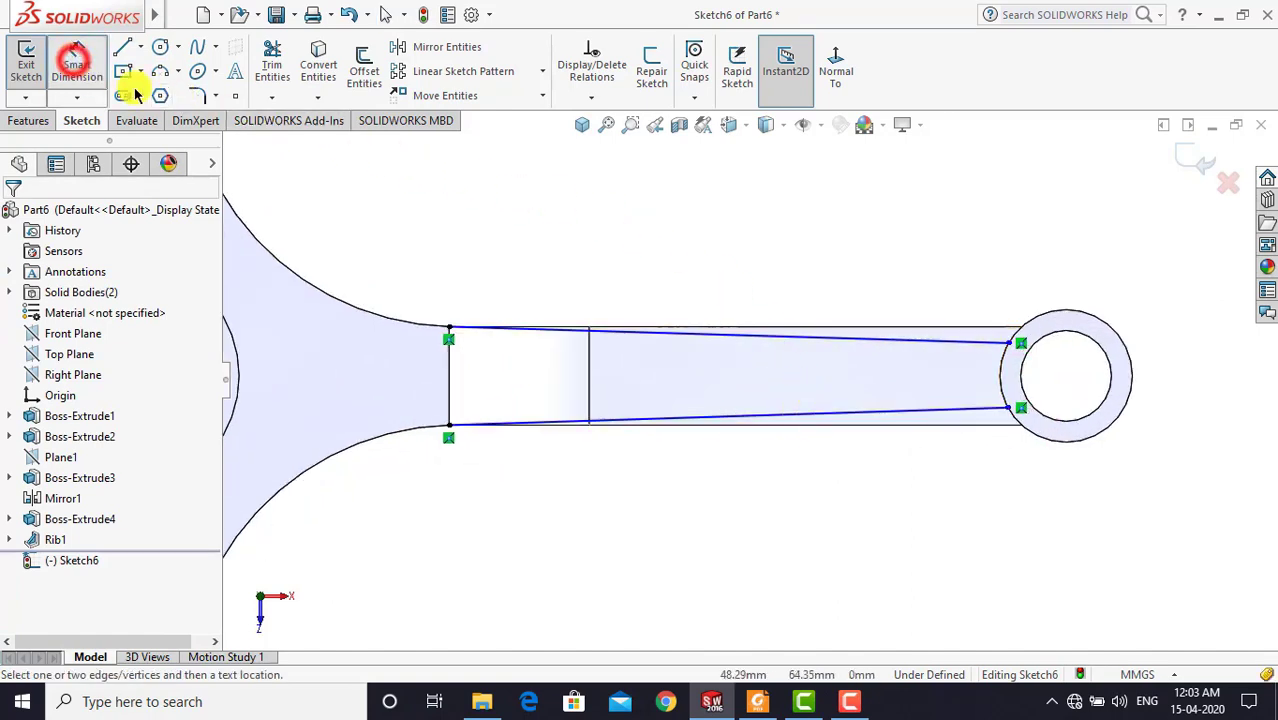
pyautogui.click(880, 335)
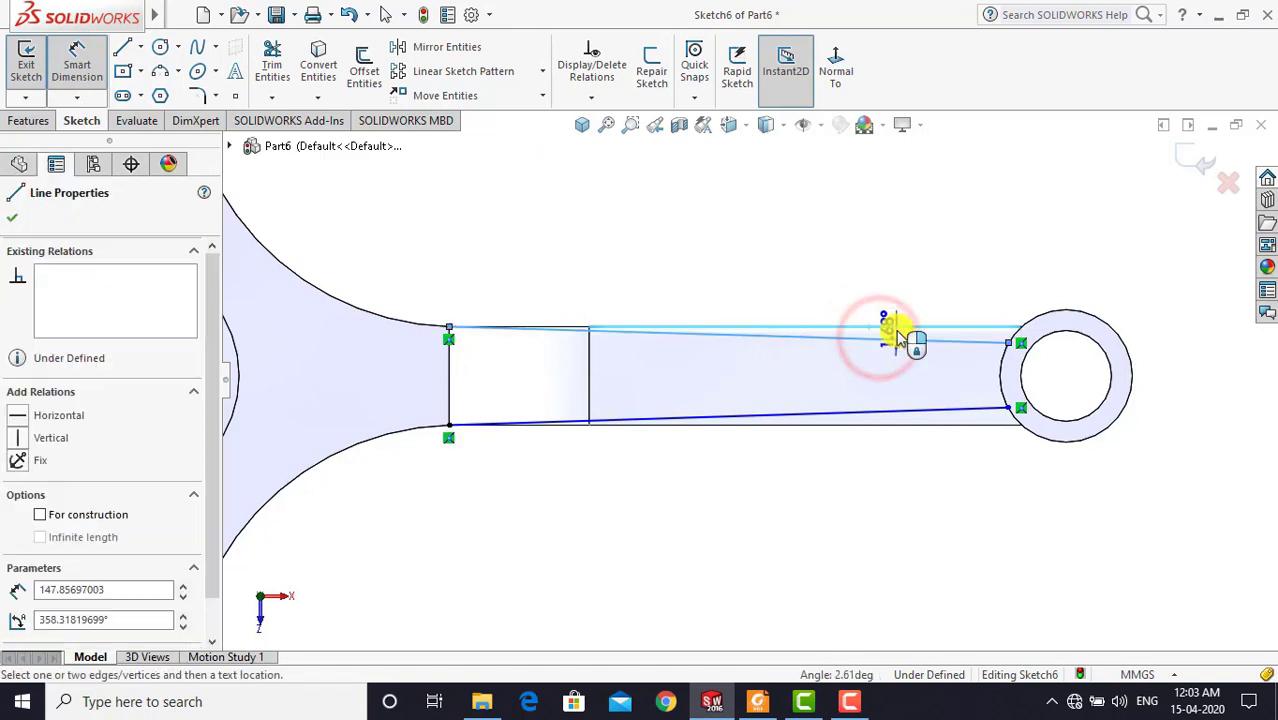
pyautogui.click(895, 330)
pyautogui.click(897, 333)
pyautogui.write('1.')
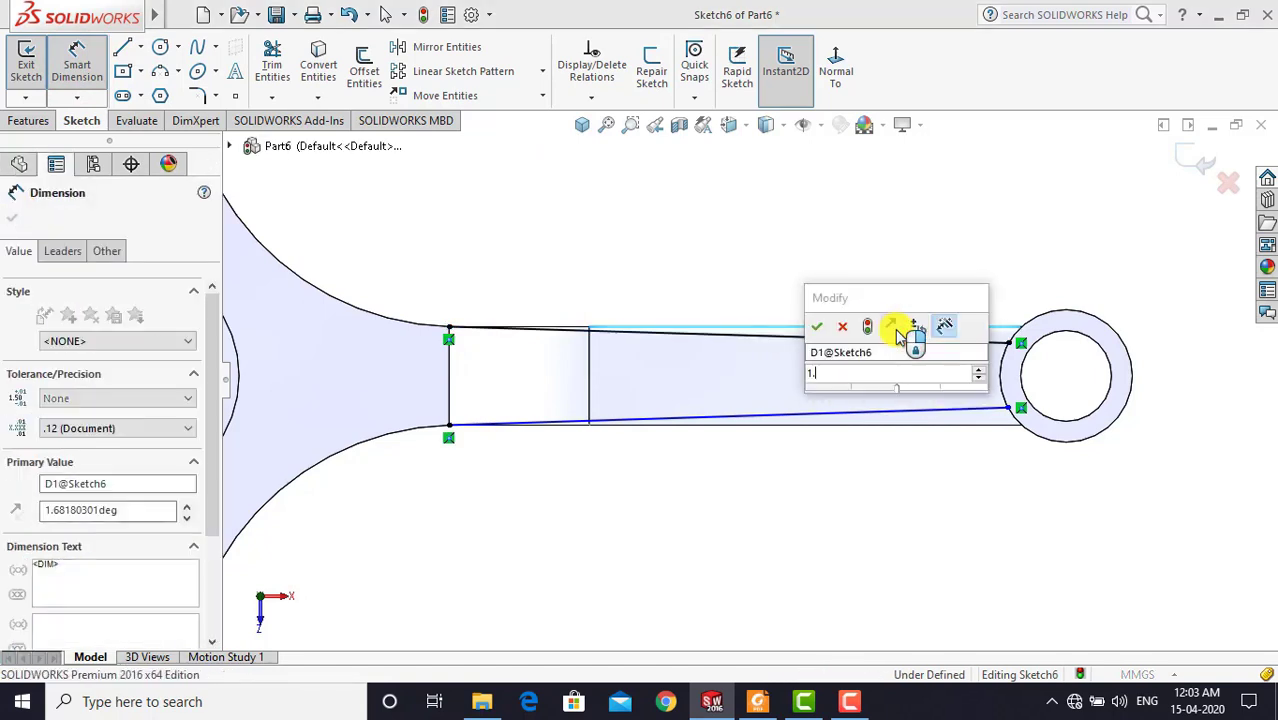
pyautogui.write('55')
pyautogui.press('Return')
pyautogui.click(864, 257)
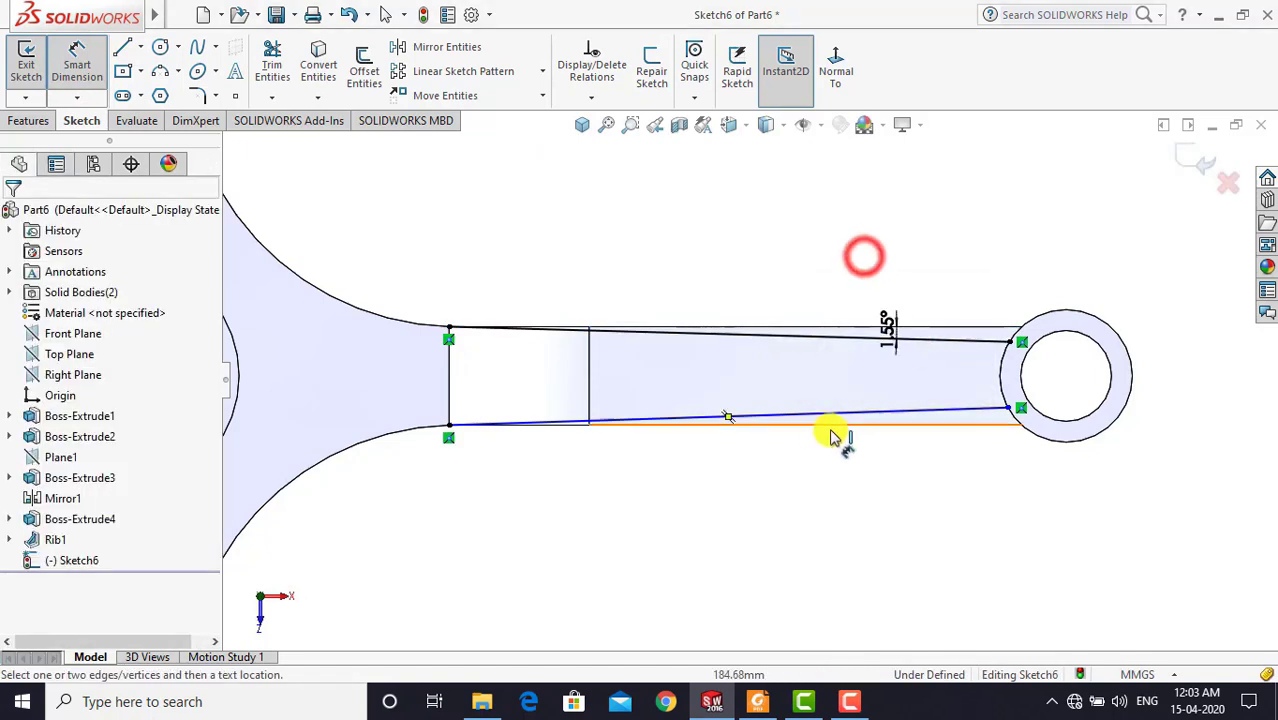
# Dimension the lower tapered line at 1.55° to the arm's bottom edge
pyautogui.click(850, 412)
pyautogui.click(878, 426)
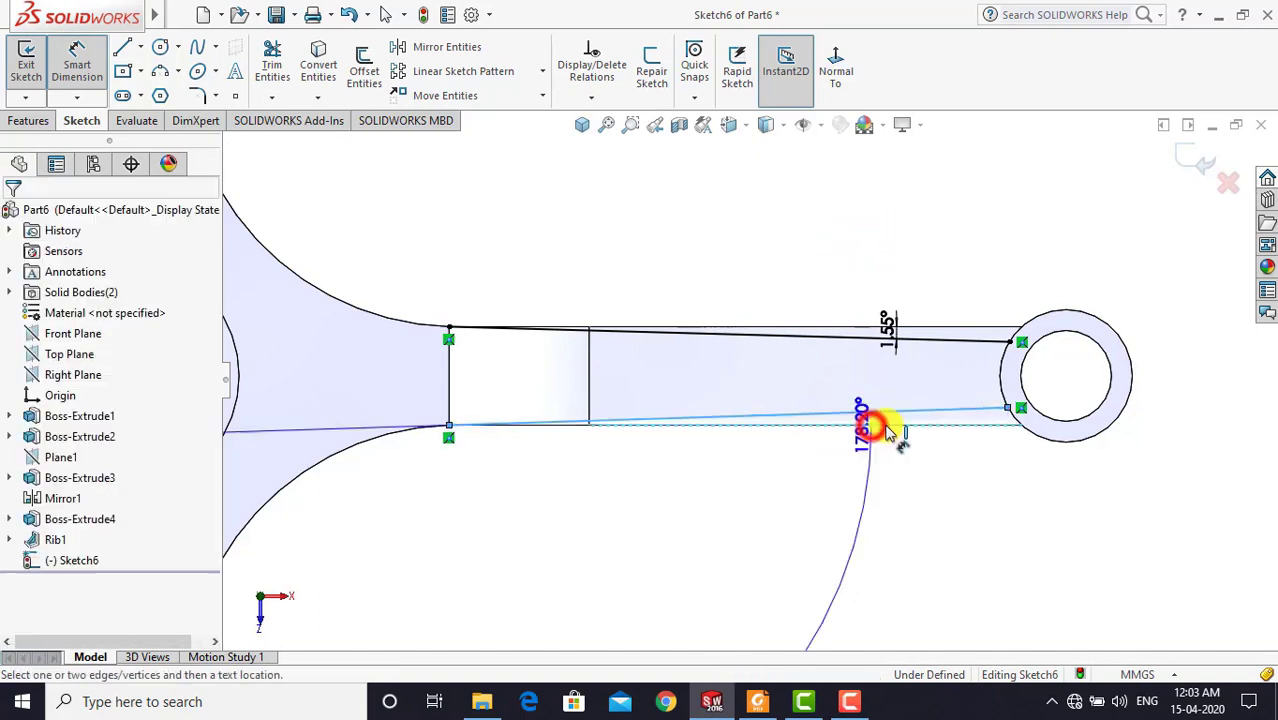
pyautogui.click(893, 421)
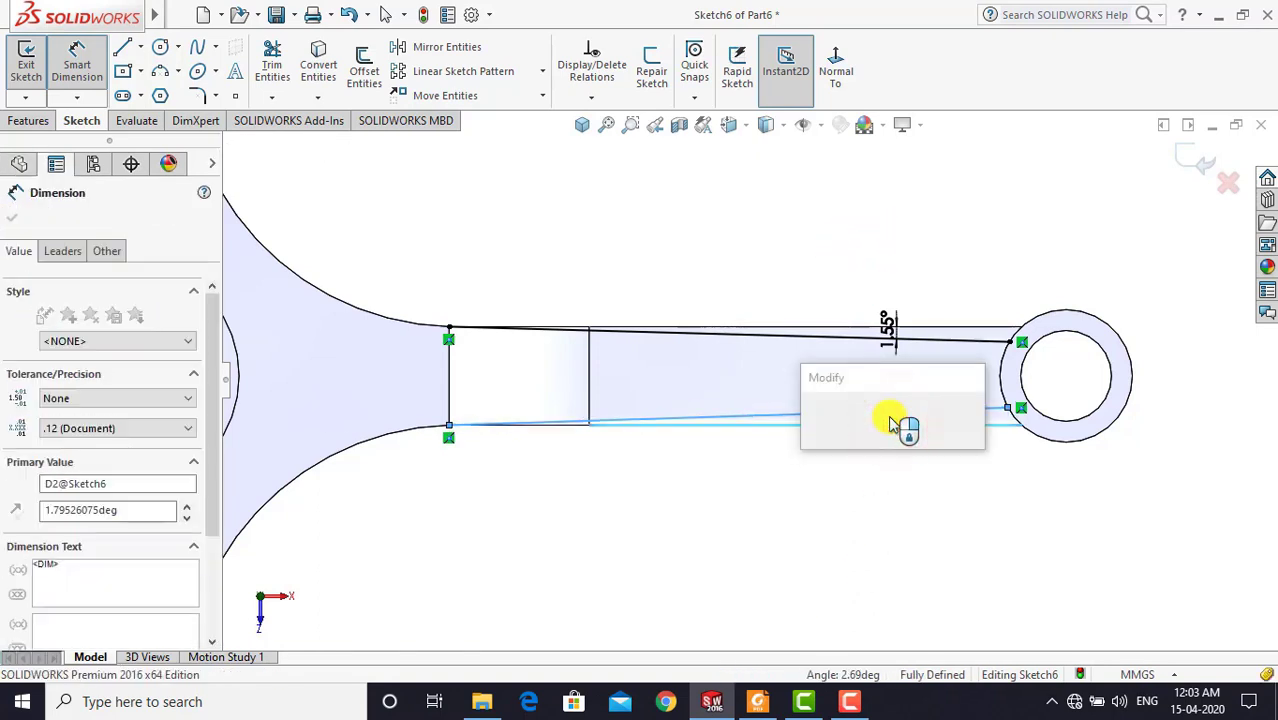
pyautogui.write('1.55')
pyautogui.press('Return')
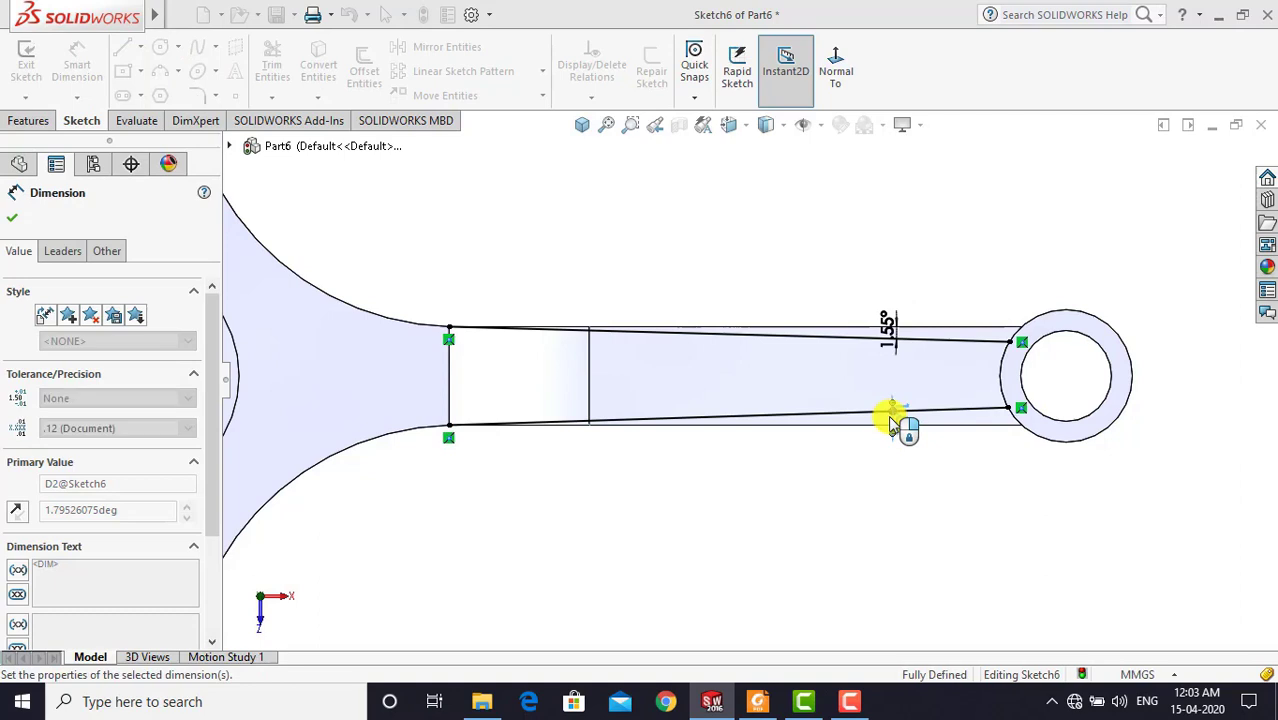
pyautogui.press('Escape')
pyautogui.press('Escape')
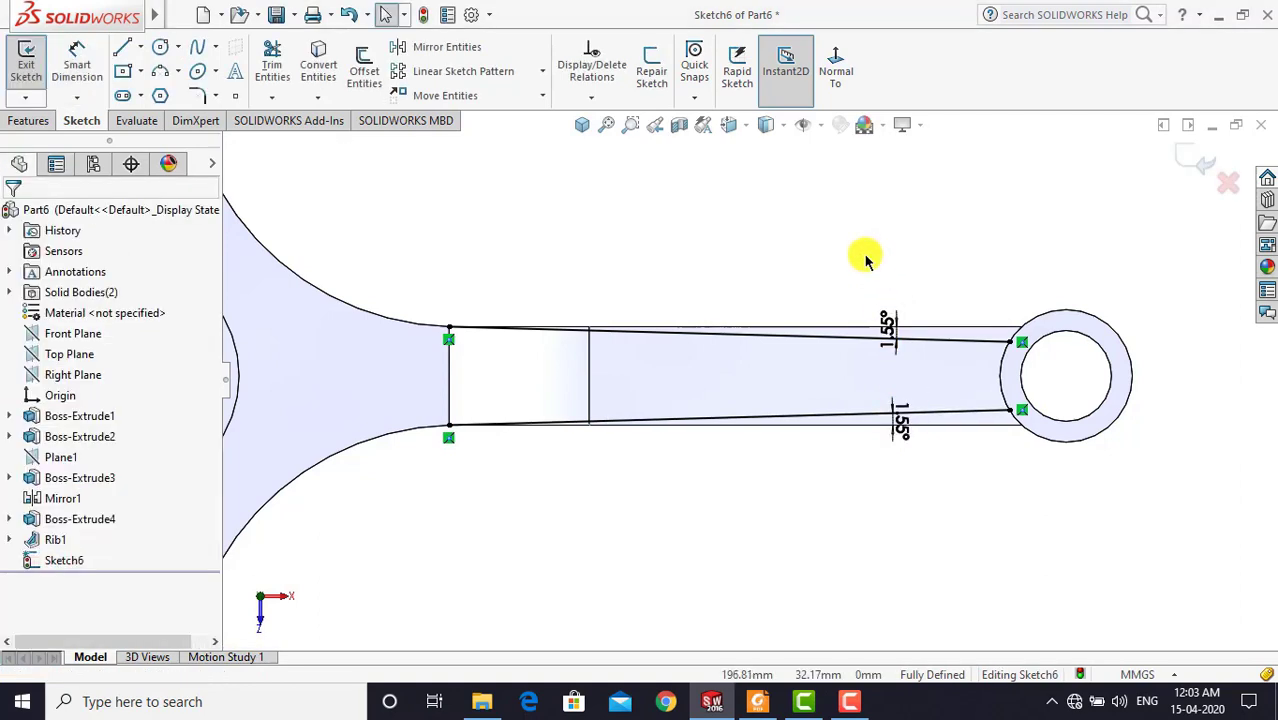
pyautogui.press('z')
pyautogui.scroll(-2, 1120, 375)
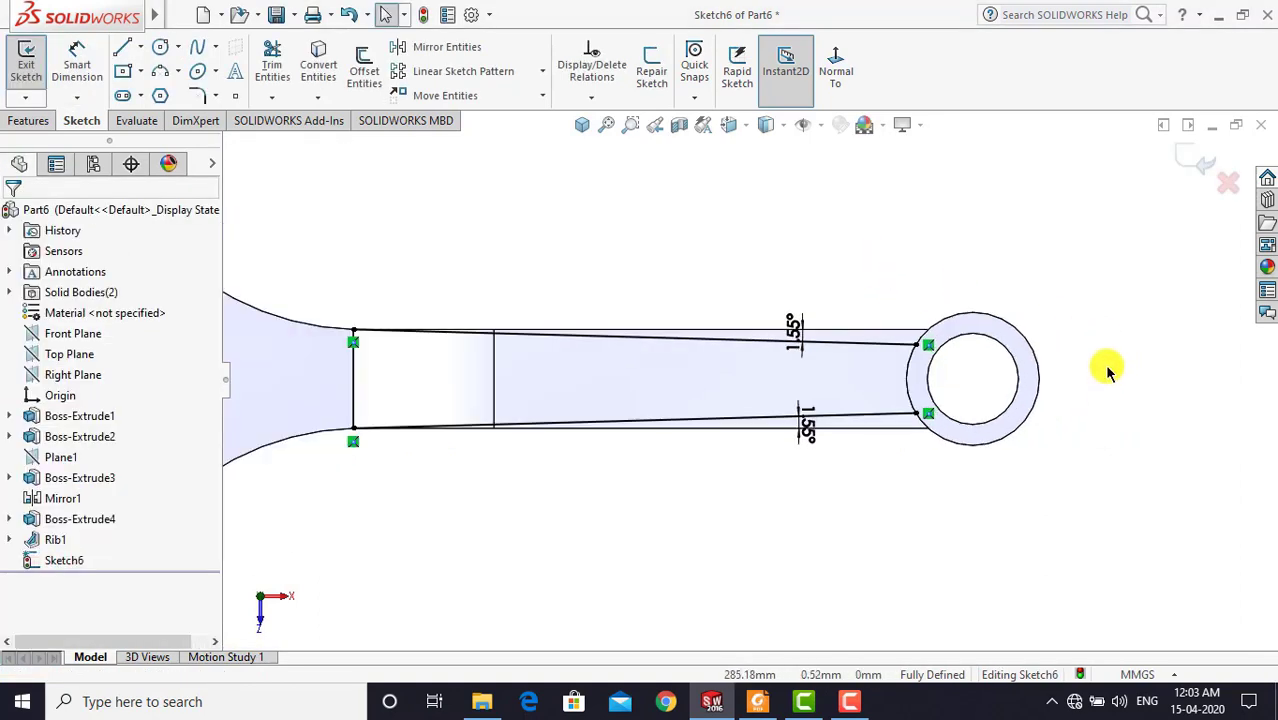
# Convert the small-end circle edge into sketch geometry
pyautogui.rightClick(1000, 322)
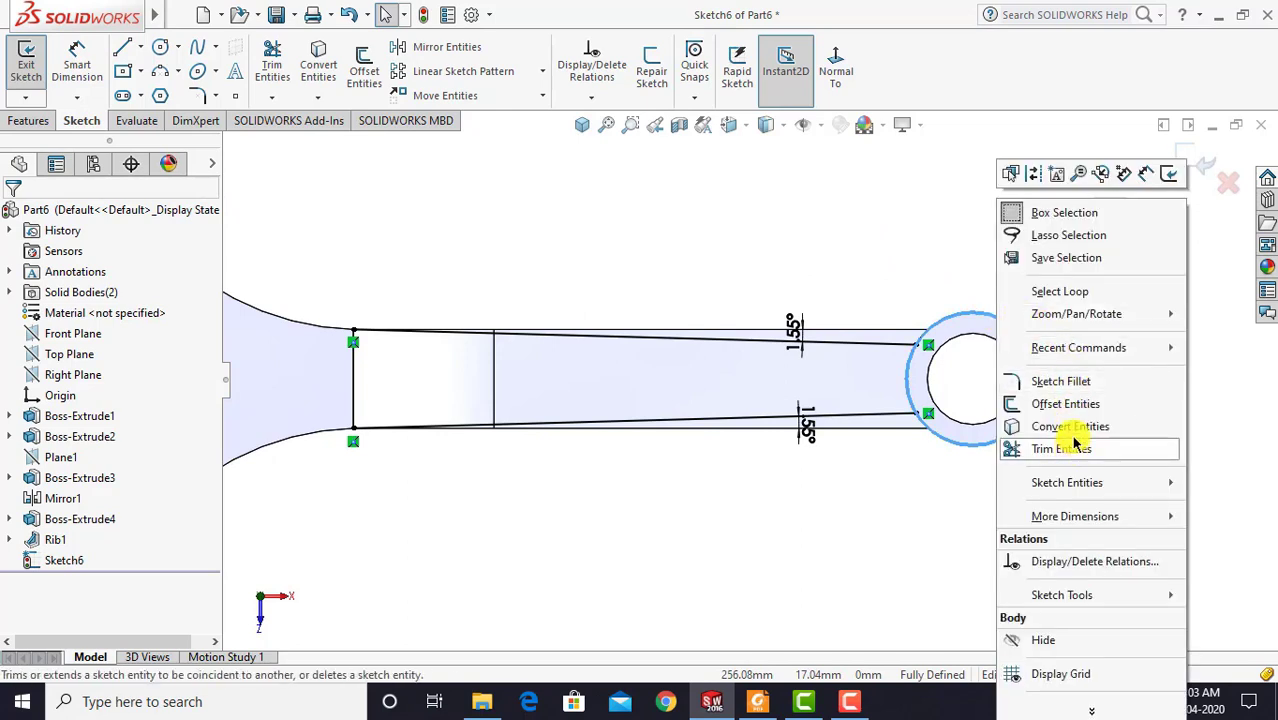
pyautogui.click(1065, 426)
pyautogui.click(953, 257)
pyautogui.scroll(1, 720, 310)
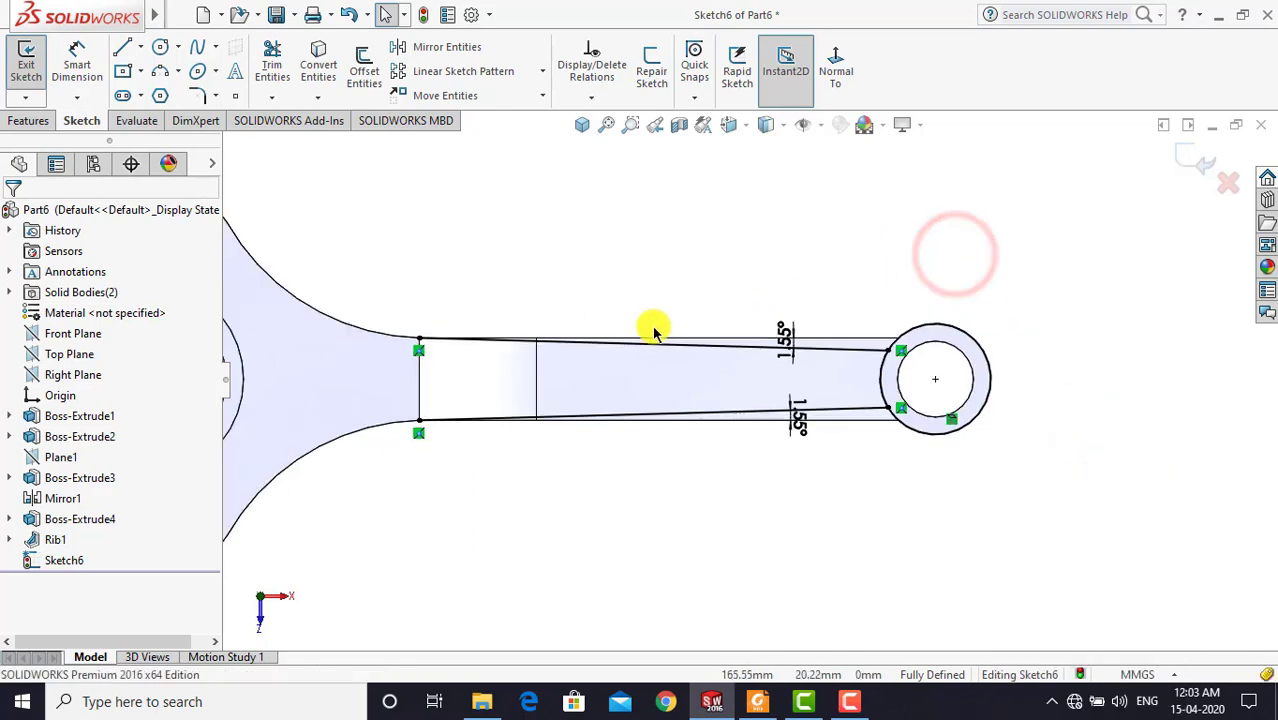
# Draw a box of lines above the arm from the upper neck point to the circle
pyautogui.click(121, 48)
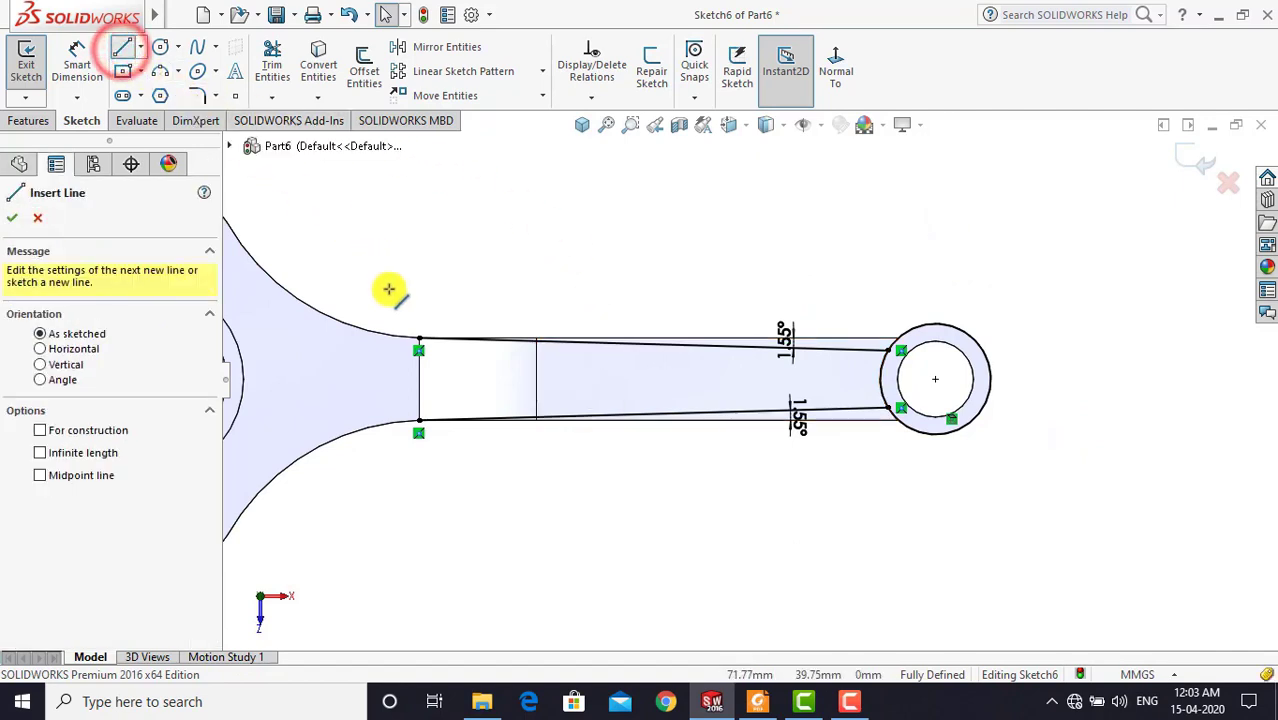
pyautogui.click(418, 337)
pyautogui.click(420, 264)
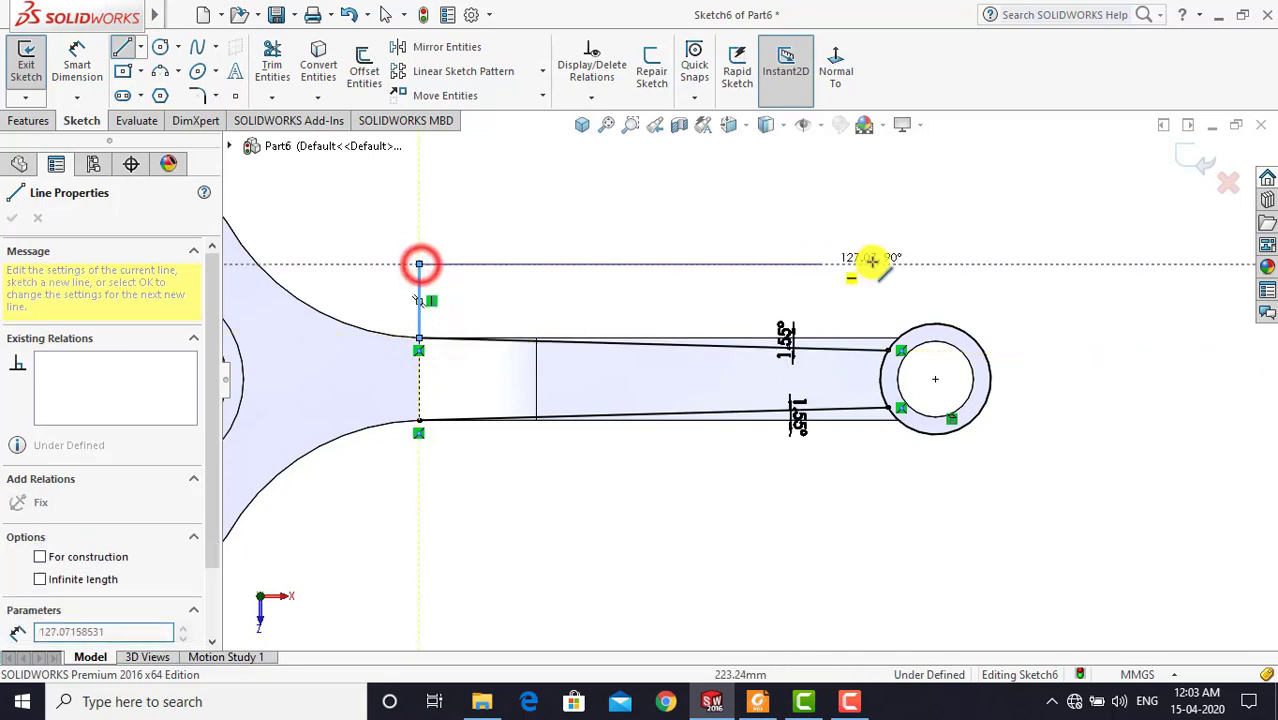
pyautogui.click(934, 264)
pyautogui.click(935, 322)
pyautogui.press('Escape')
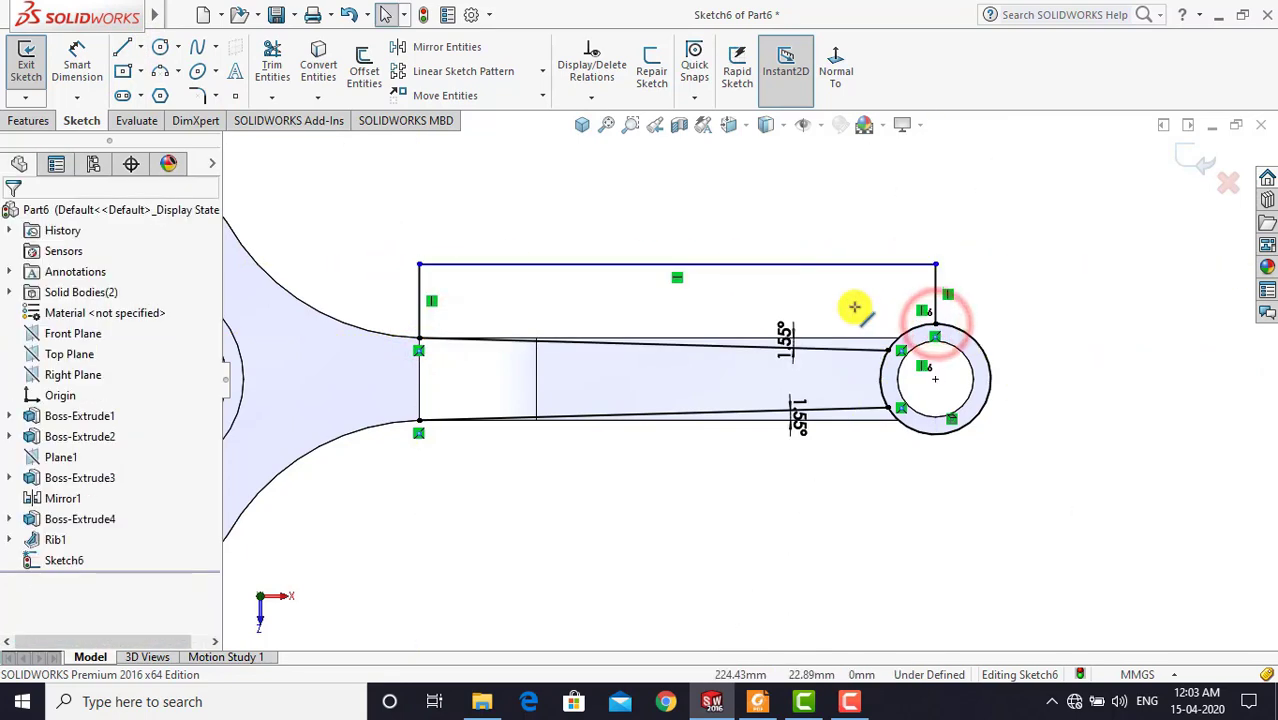
# Draw a matching box of lines below the arm from the lower neck point to the circle
pyautogui.click(117, 46)
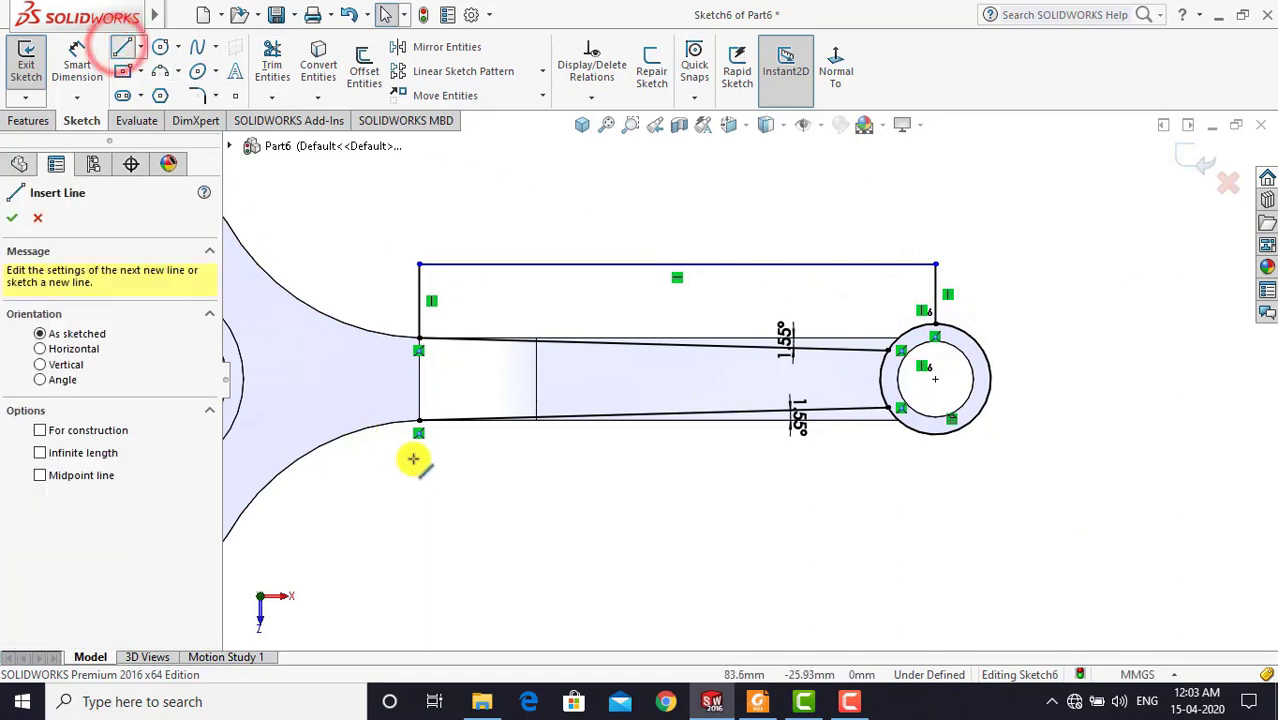
pyautogui.click(420, 420)
pyautogui.click(418, 494)
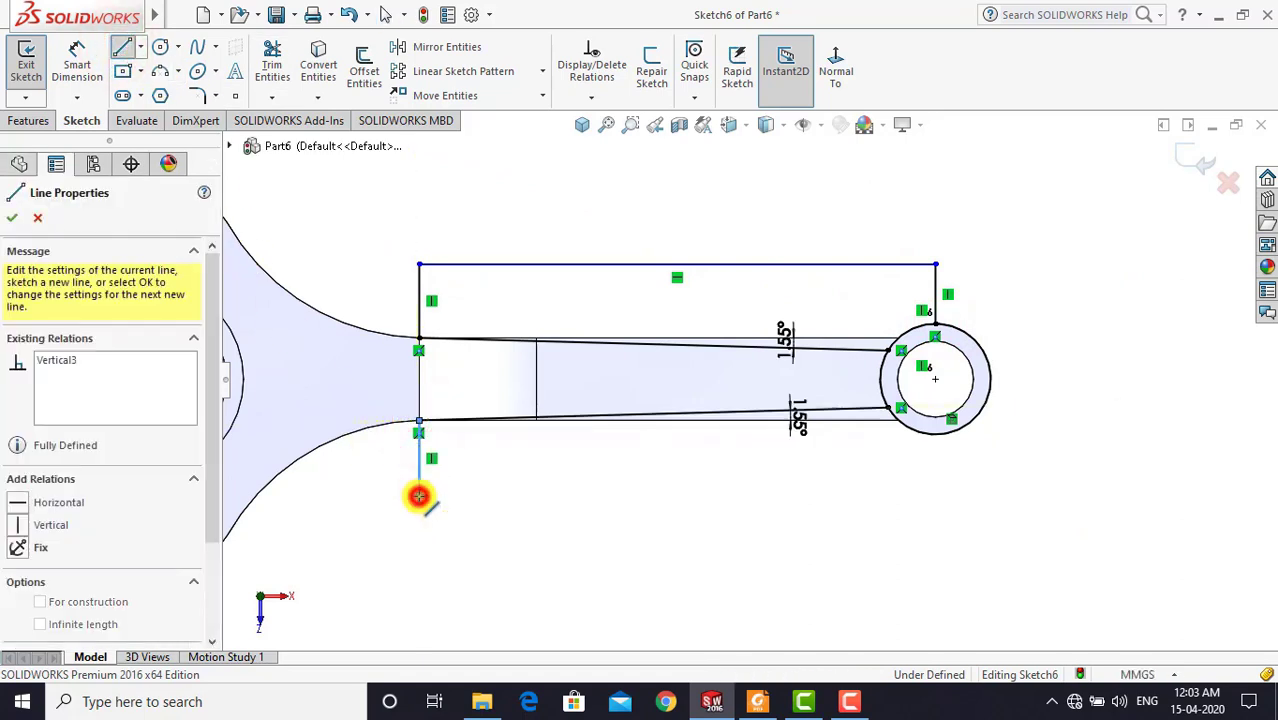
pyautogui.click(936, 496)
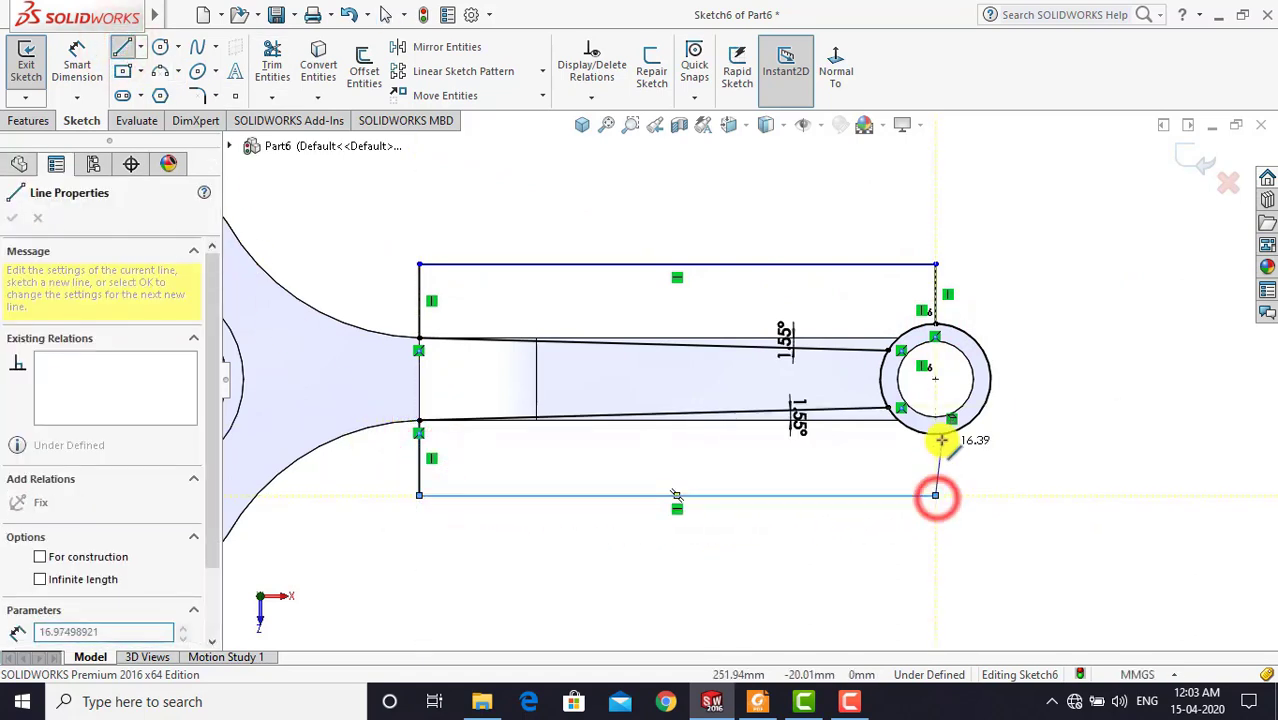
pyautogui.doubleClick(935, 435)
pyautogui.press('Escape')
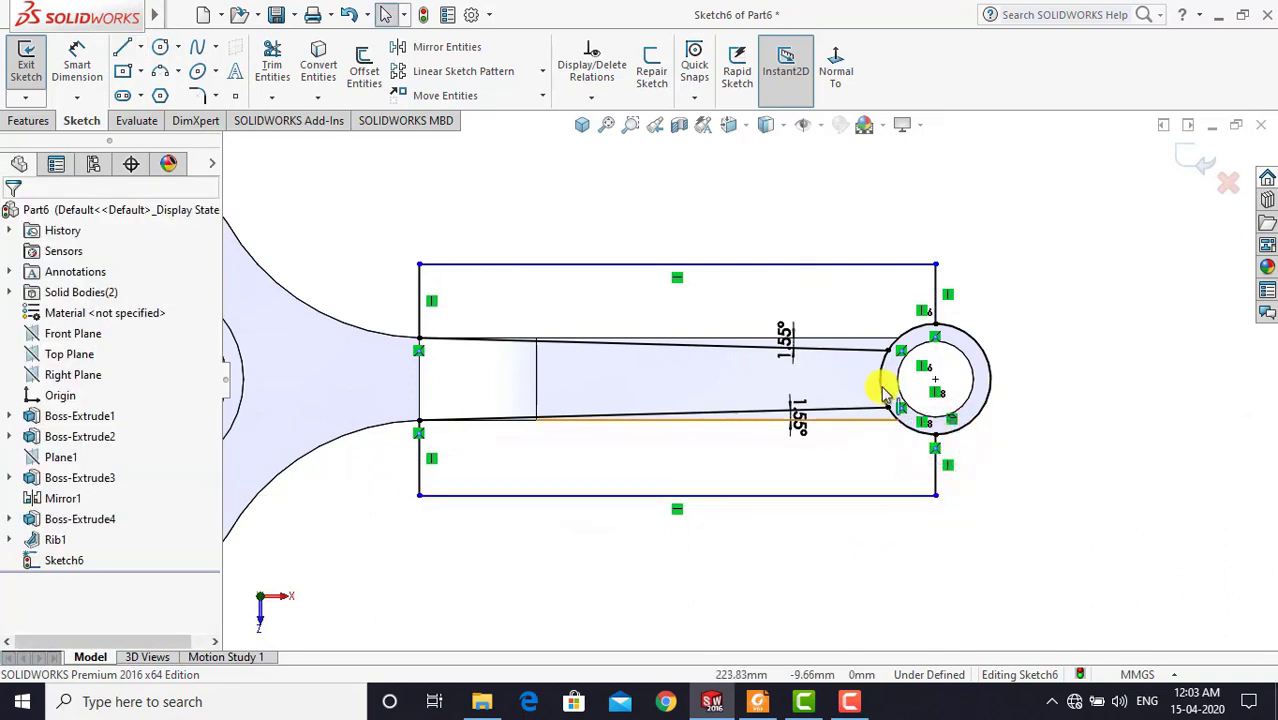
pyautogui.scroll(-2, 930, 370)
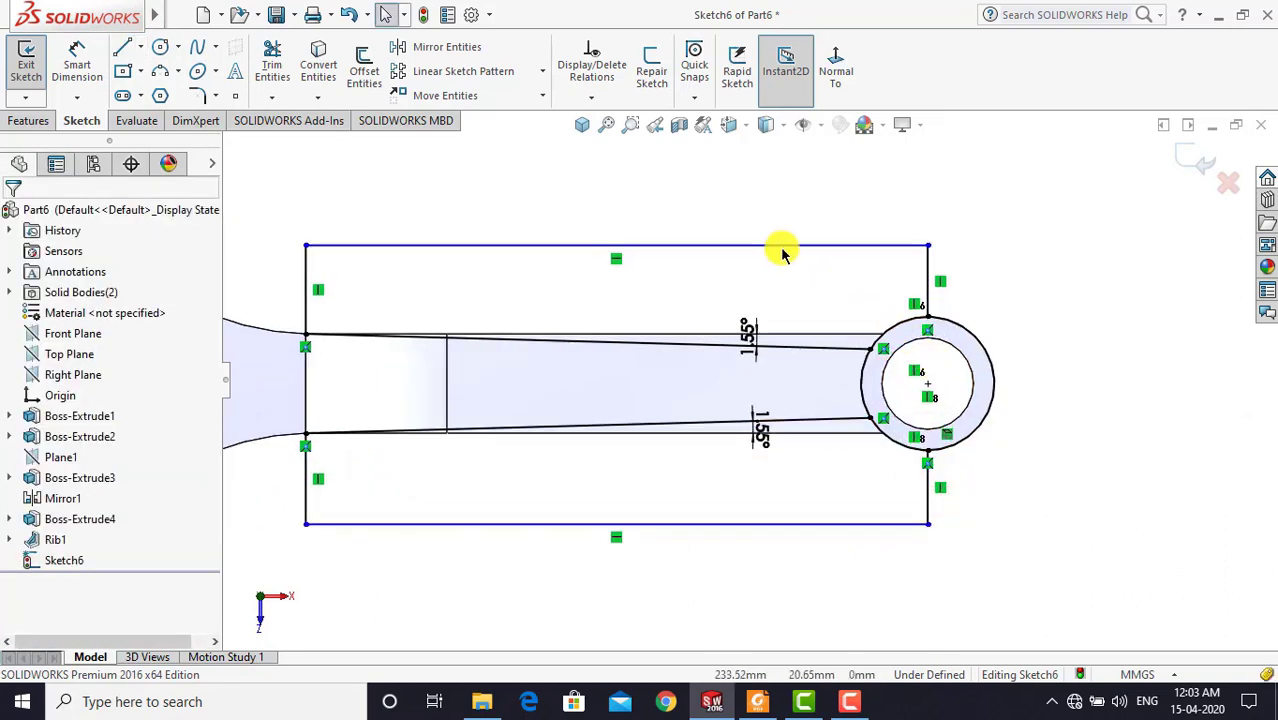
# Use Trim Entities once on the arm area, then close the trim tool
pyautogui.click(275, 55)
pyautogui.click(820, 385)
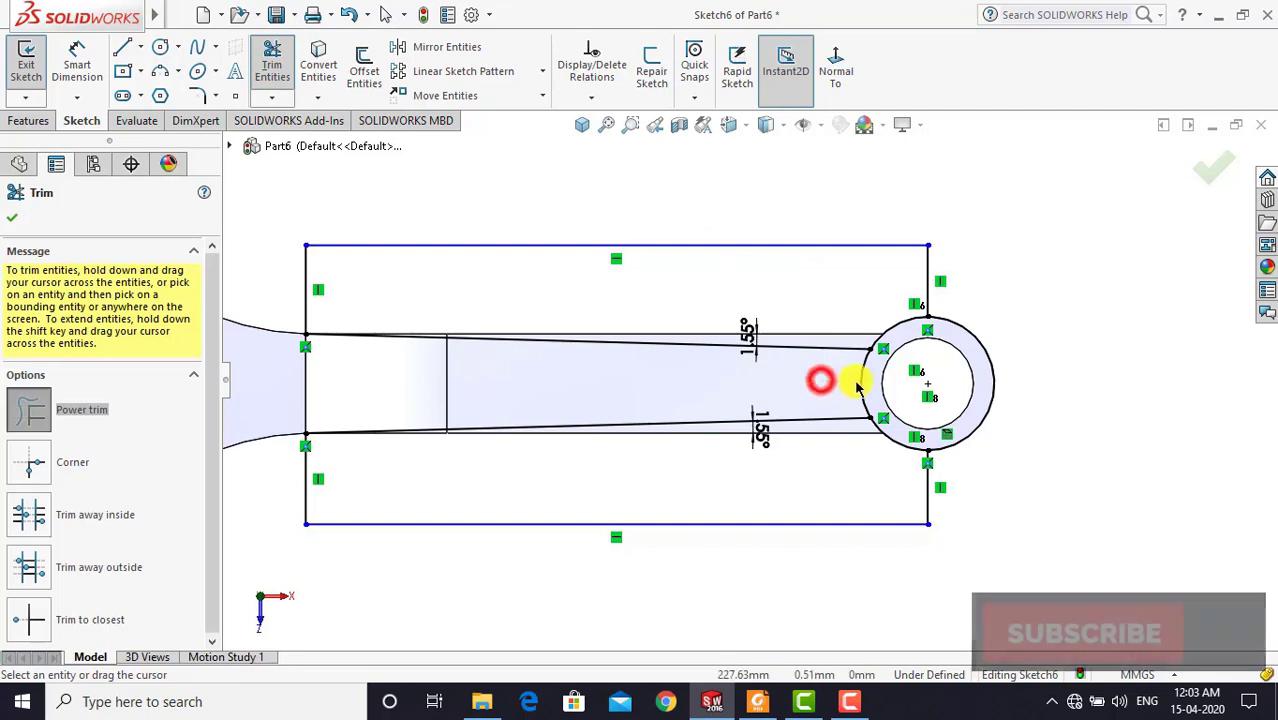
pyautogui.click(12, 217)
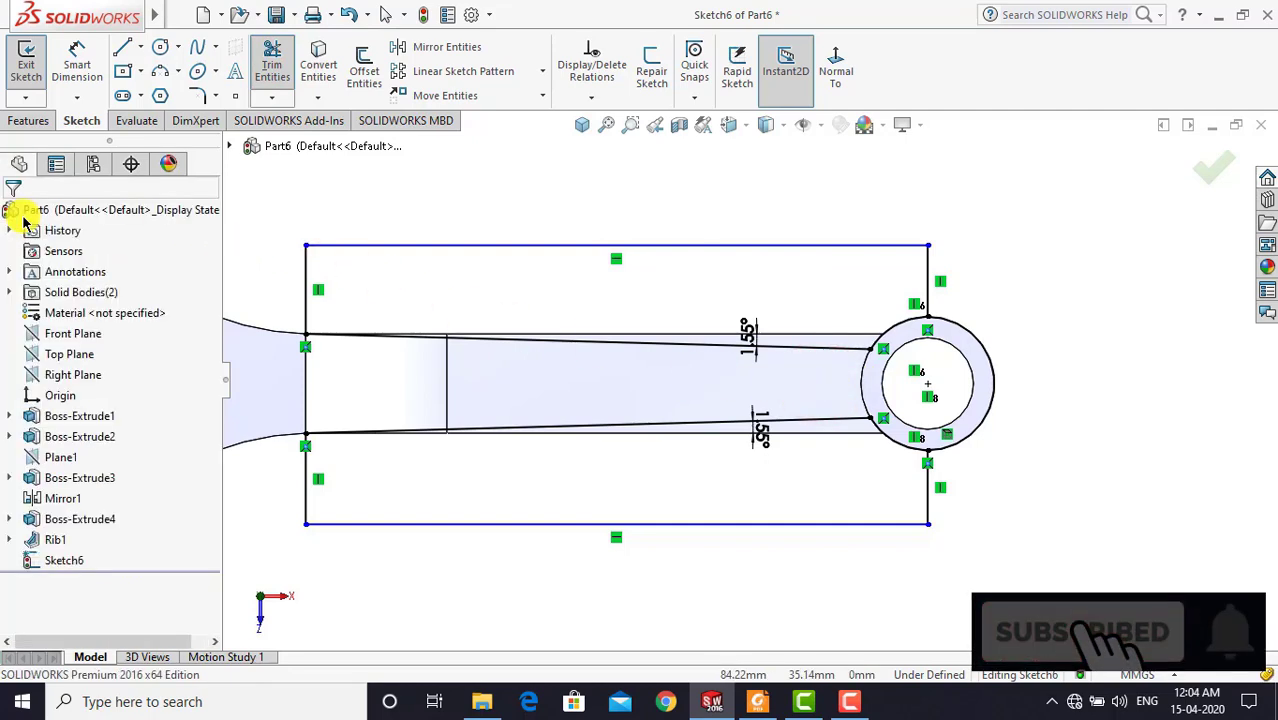
# Cut-extrude both Sketch6 side regions Through All to trim the tapered arm
pyautogui.click(38, 122)
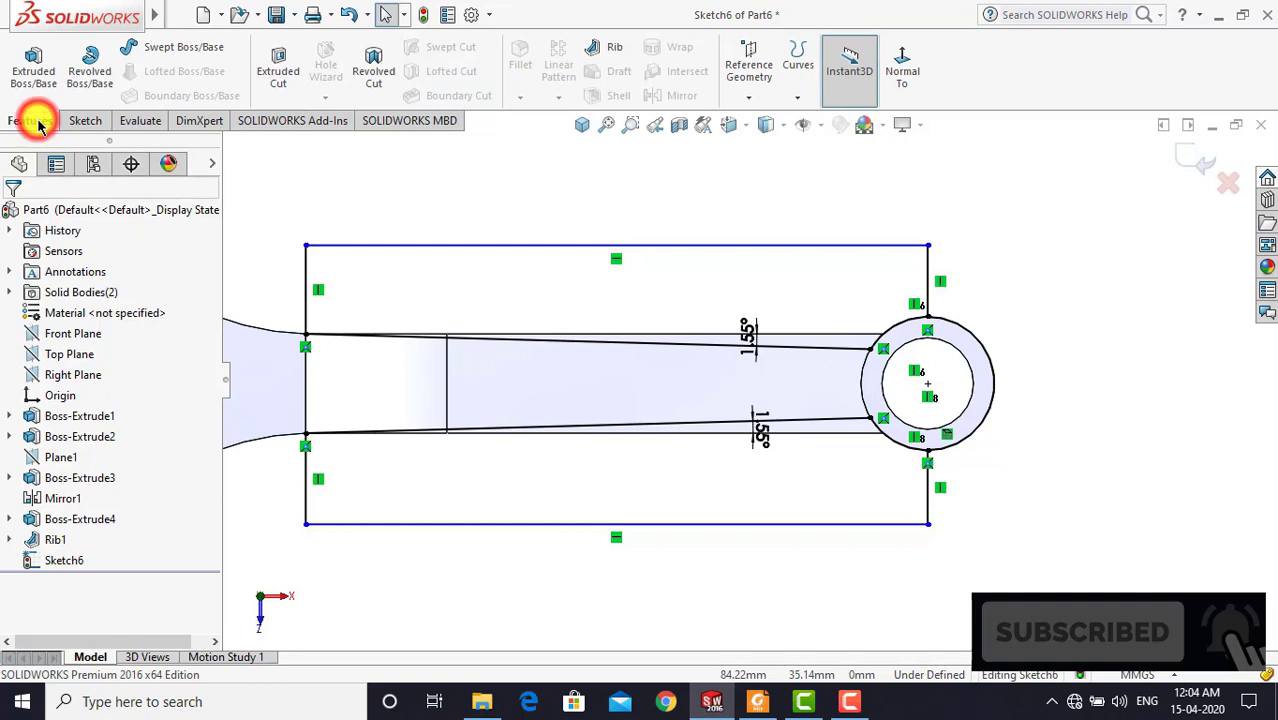
pyautogui.click(277, 86)
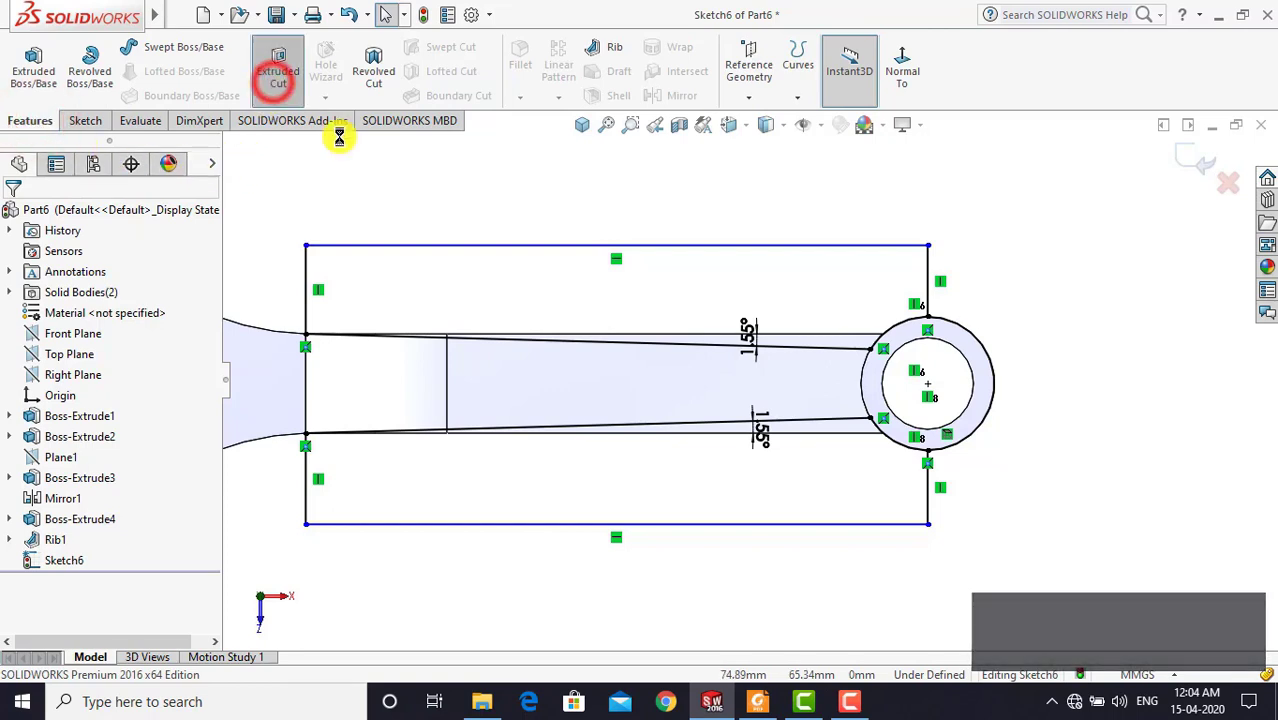
pyautogui.click(582, 125)
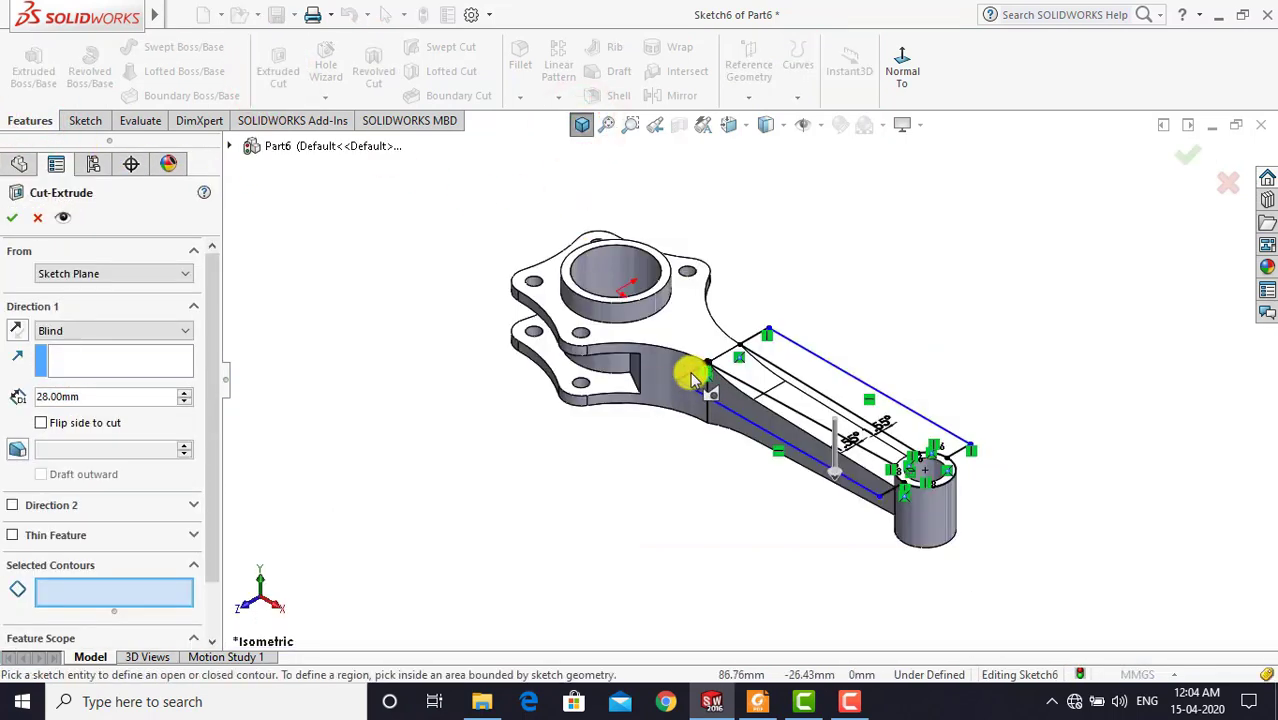
pyautogui.click(730, 408)
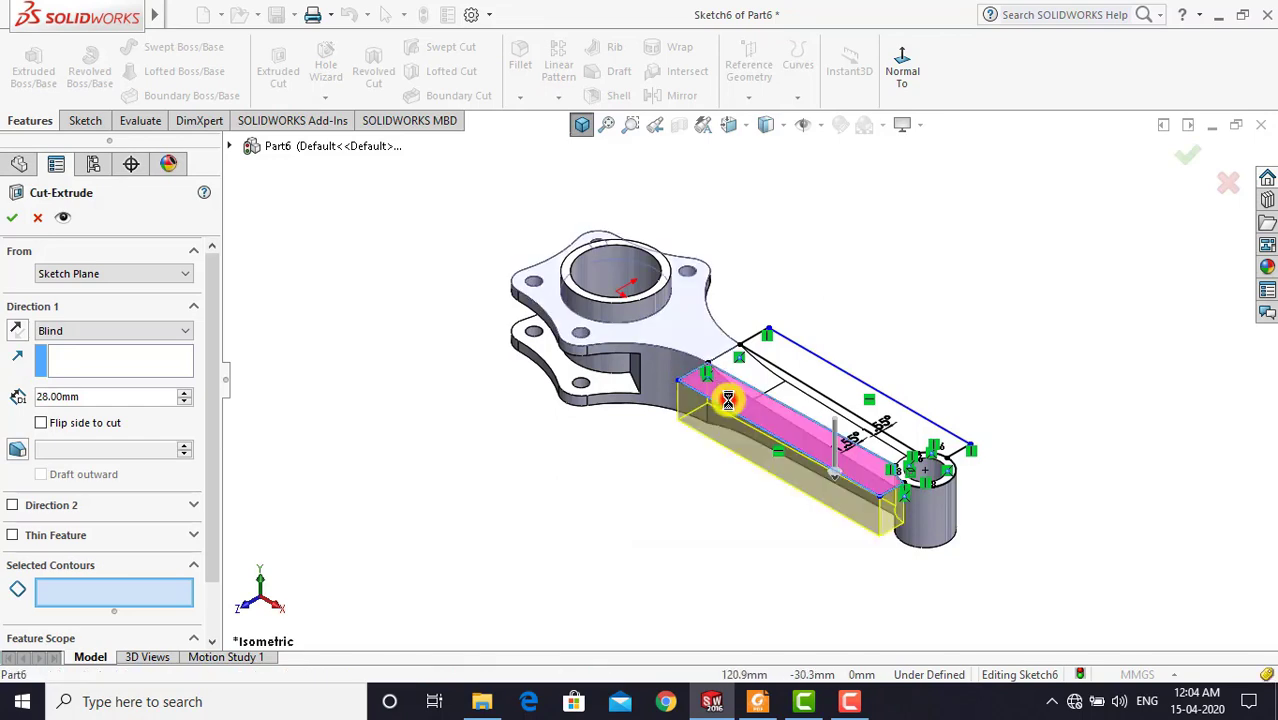
pyautogui.click(795, 368)
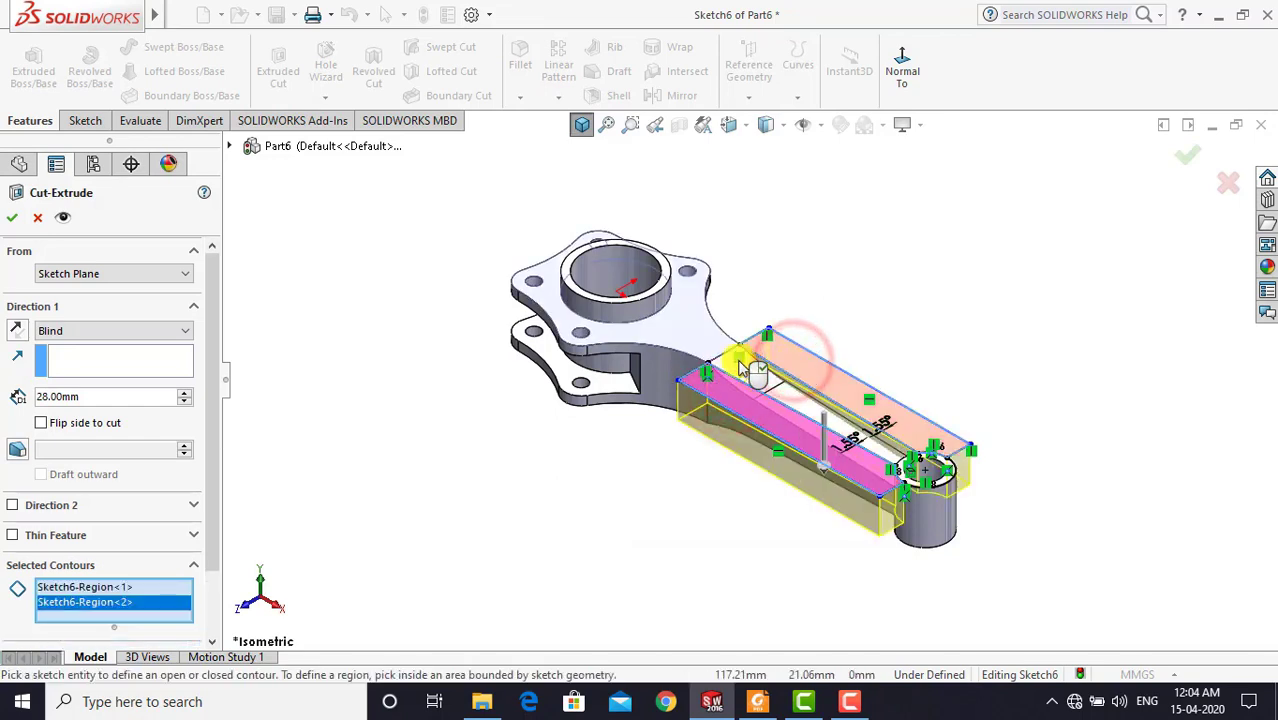
pyautogui.click(93, 332)
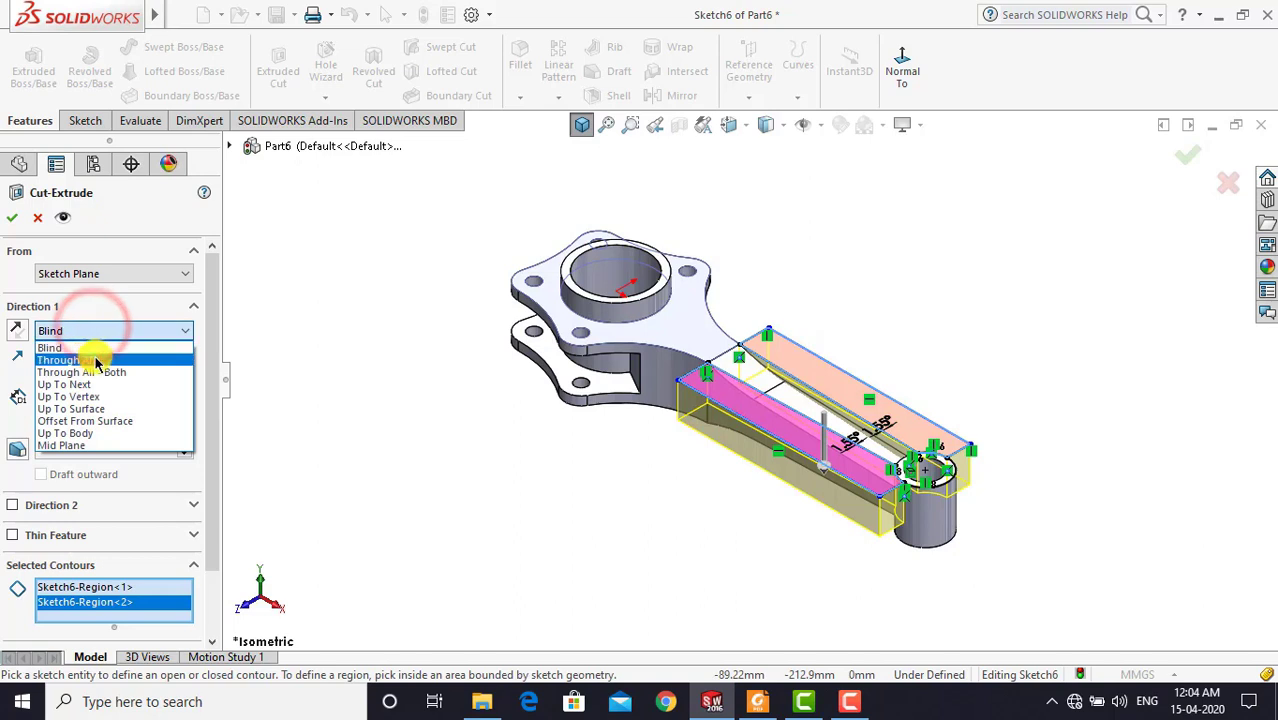
pyautogui.click(95, 357)
pyautogui.click(12, 217)
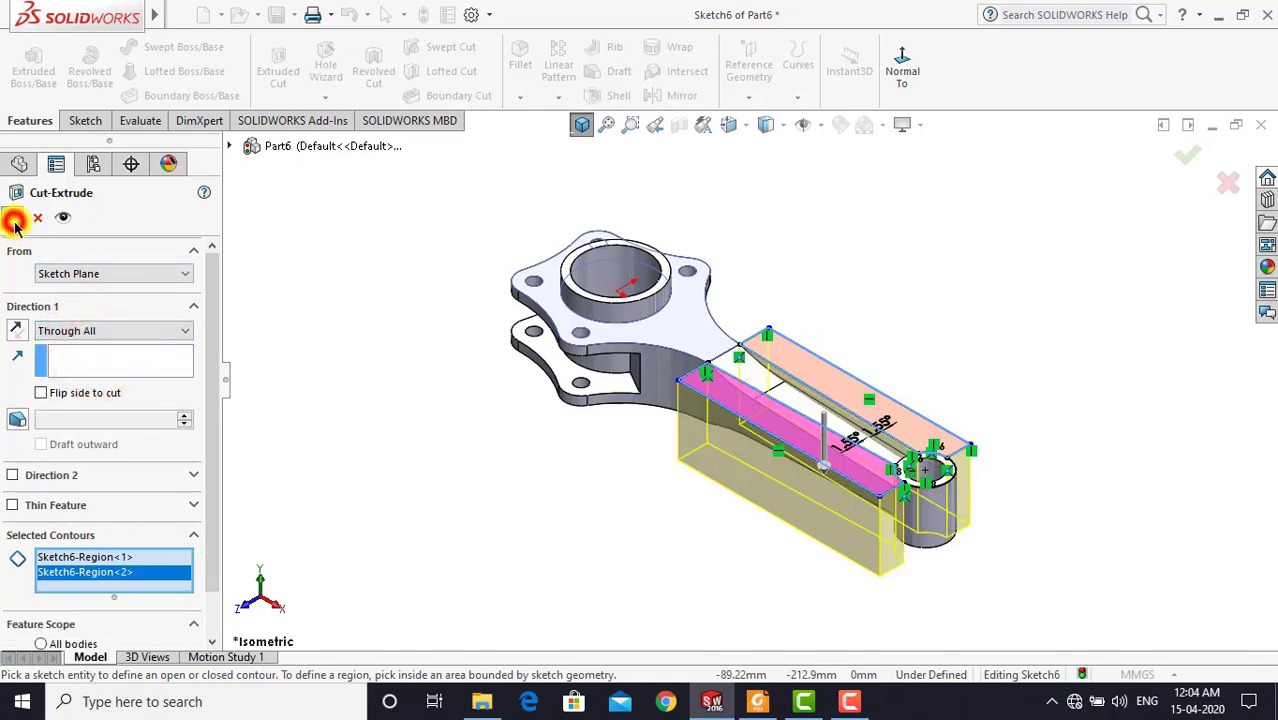
pyautogui.click(663, 218)
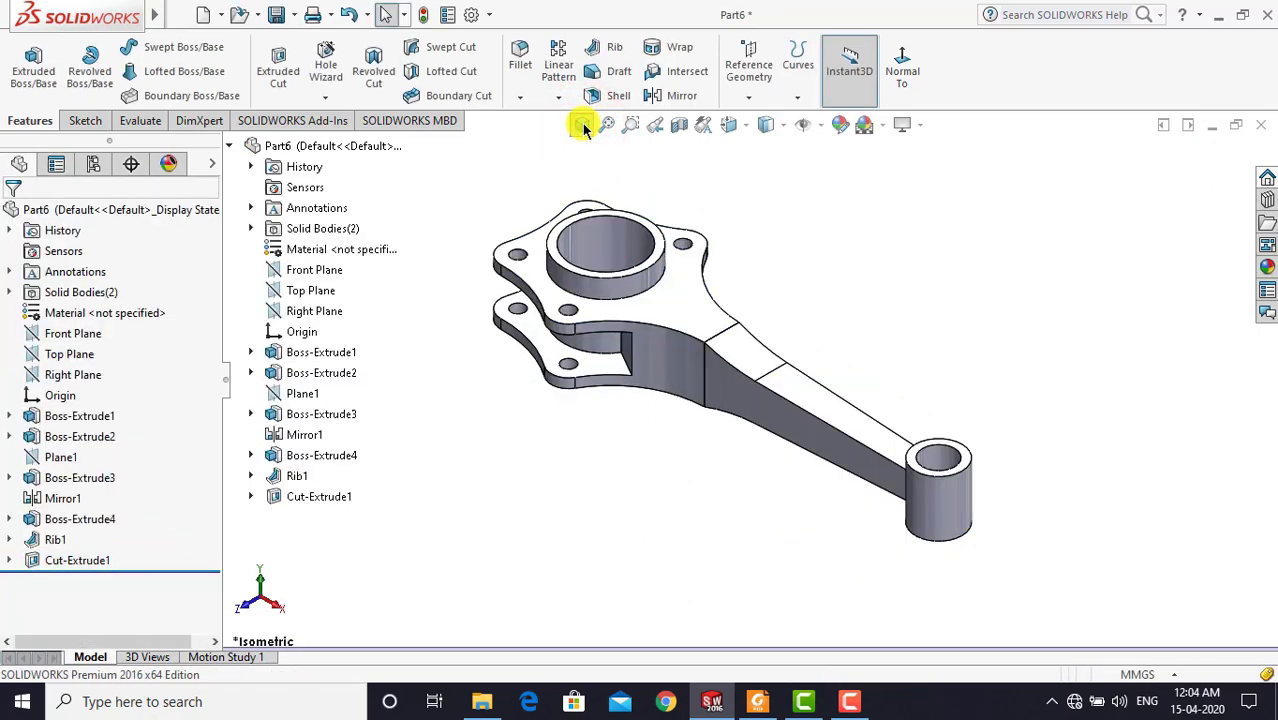
pyautogui.moveTo(845, 230); pyautogui.dragTo(770, 476, button='middle')
pyautogui.click(757, 701)
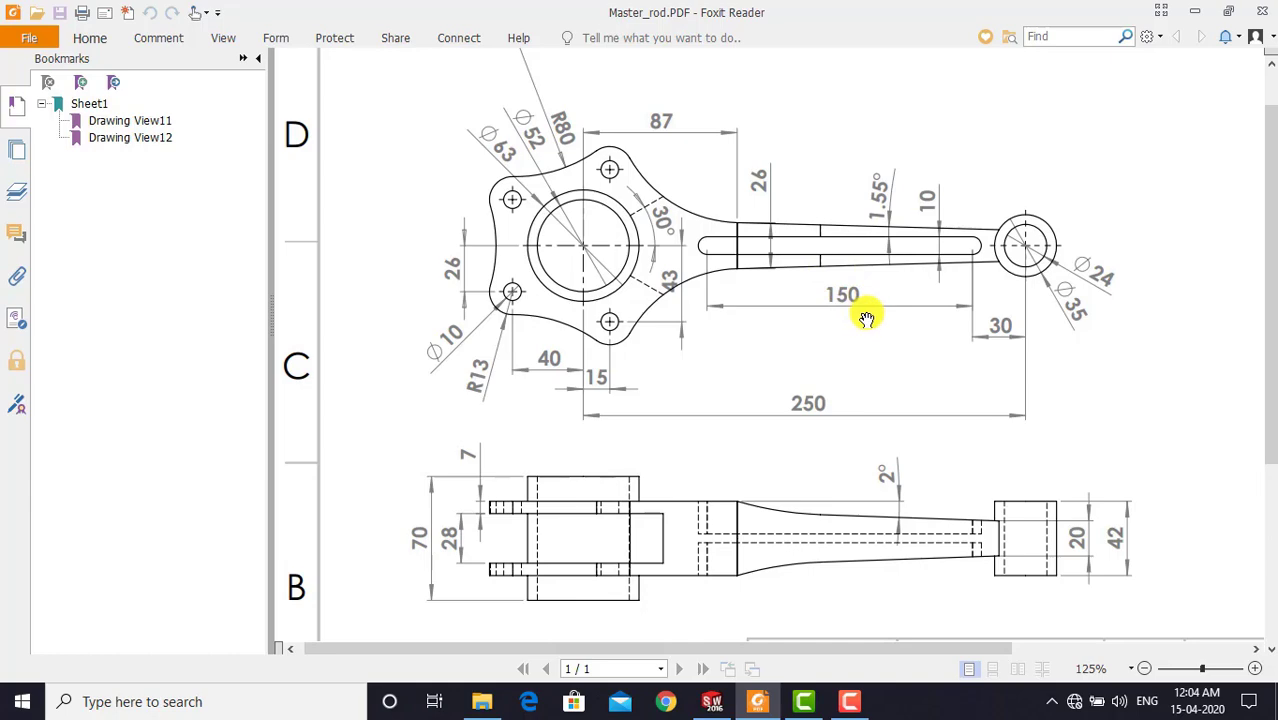
# Start Sketch7 on the arm's top face, viewed normal to the plane
pyautogui.click(710, 705)
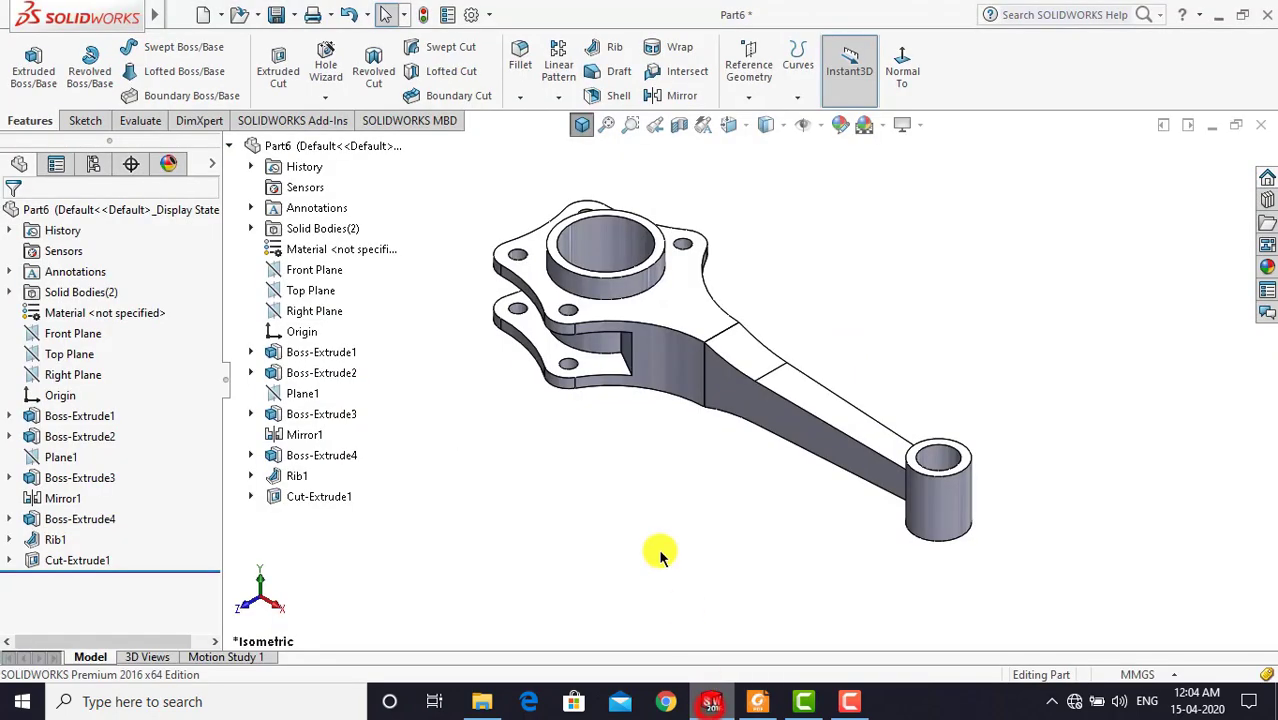
pyautogui.click(522, 430)
pyautogui.click(82, 120)
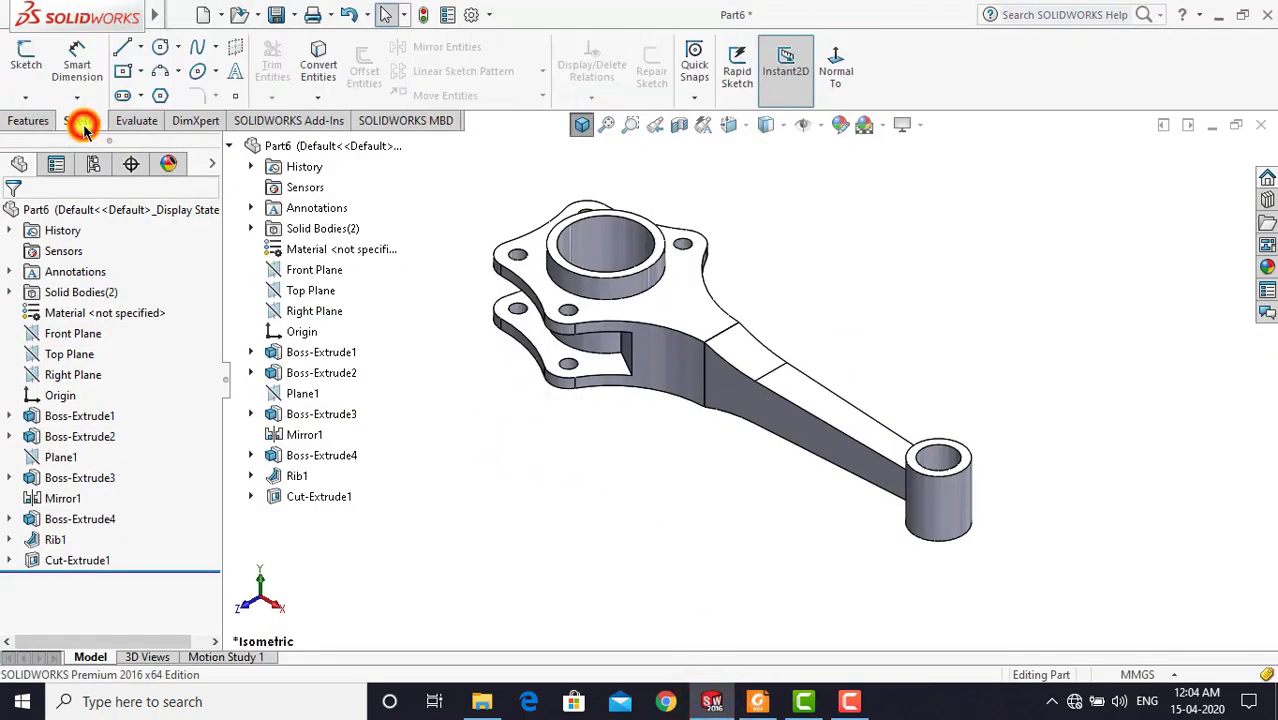
pyautogui.click(33, 62)
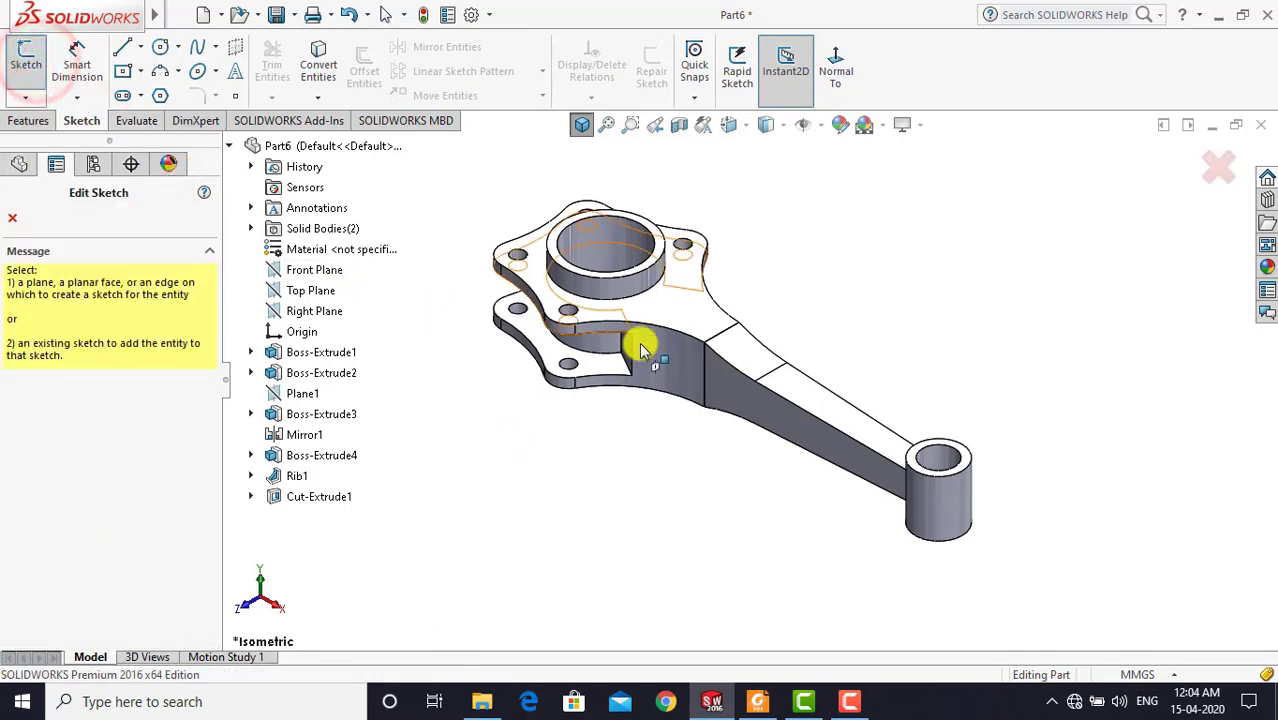
pyautogui.click(686, 295)
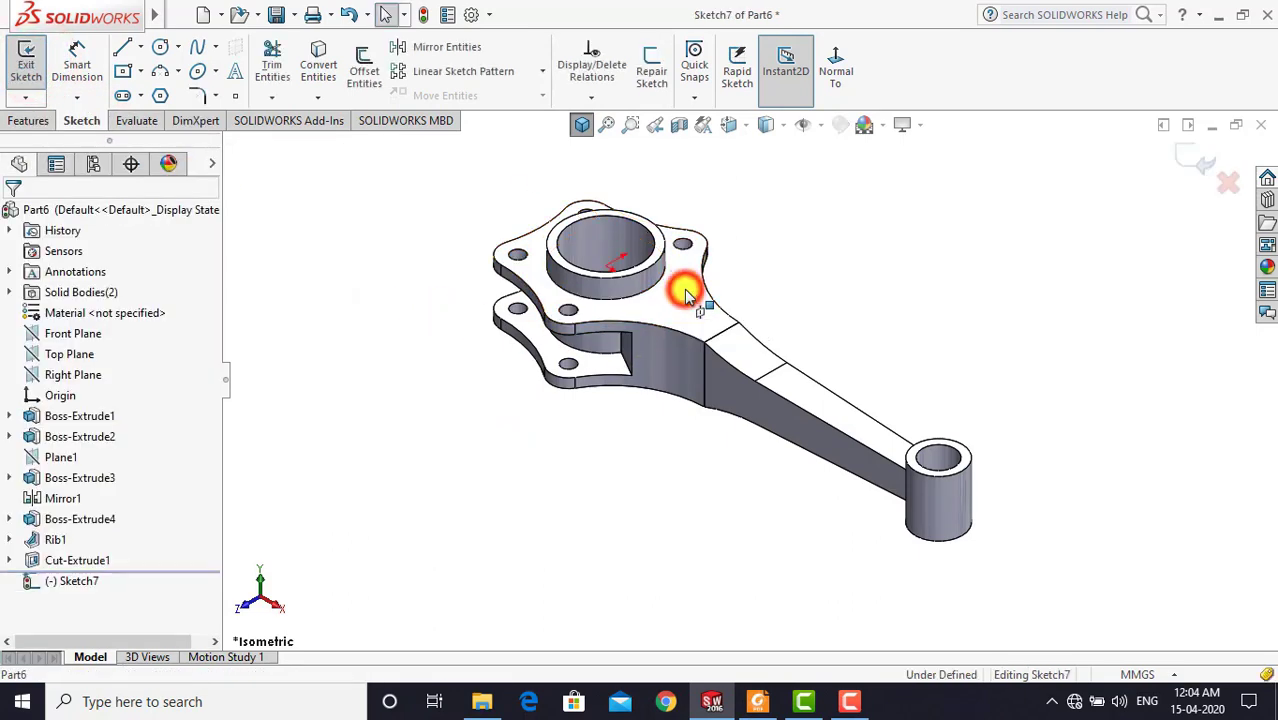
pyautogui.click(836, 66)
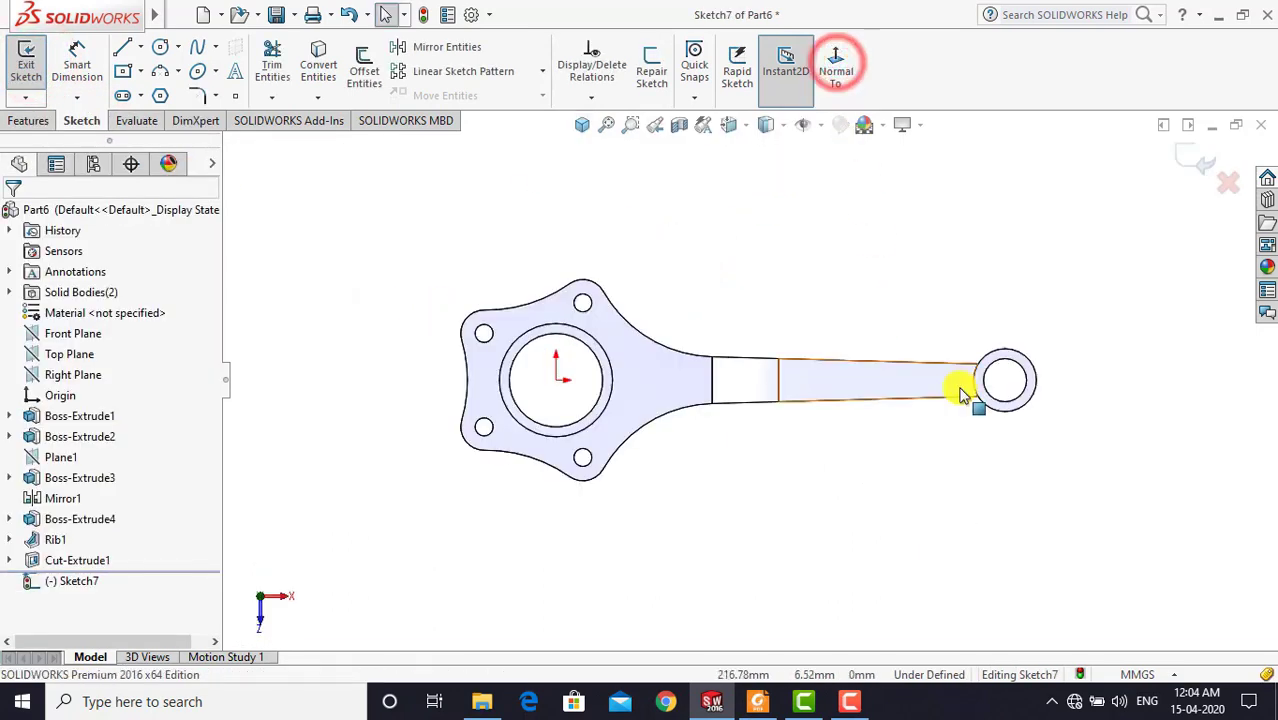
pyautogui.scroll(-2, 968, 385)
pyautogui.scroll(-2, 968, 385)
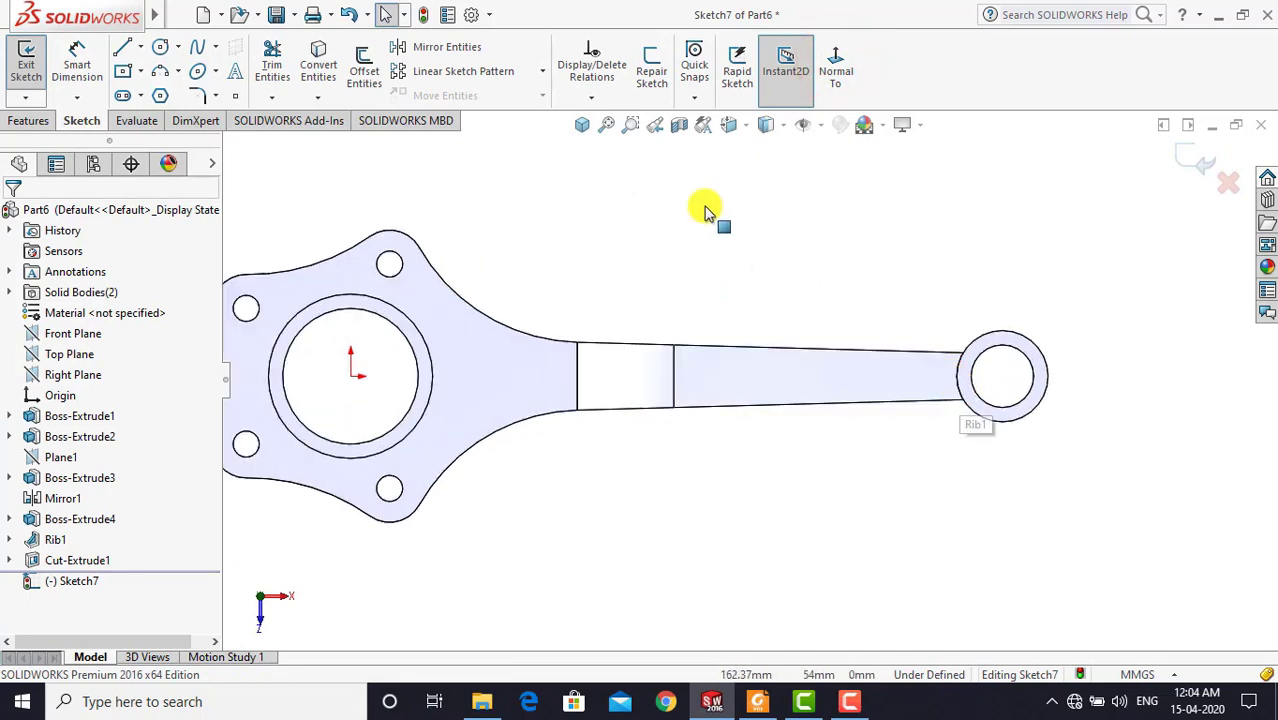
# Draw a center rectangle along the tapered arm's midline toward the small end
pyautogui.click(142, 74)
pyautogui.click(160, 116)
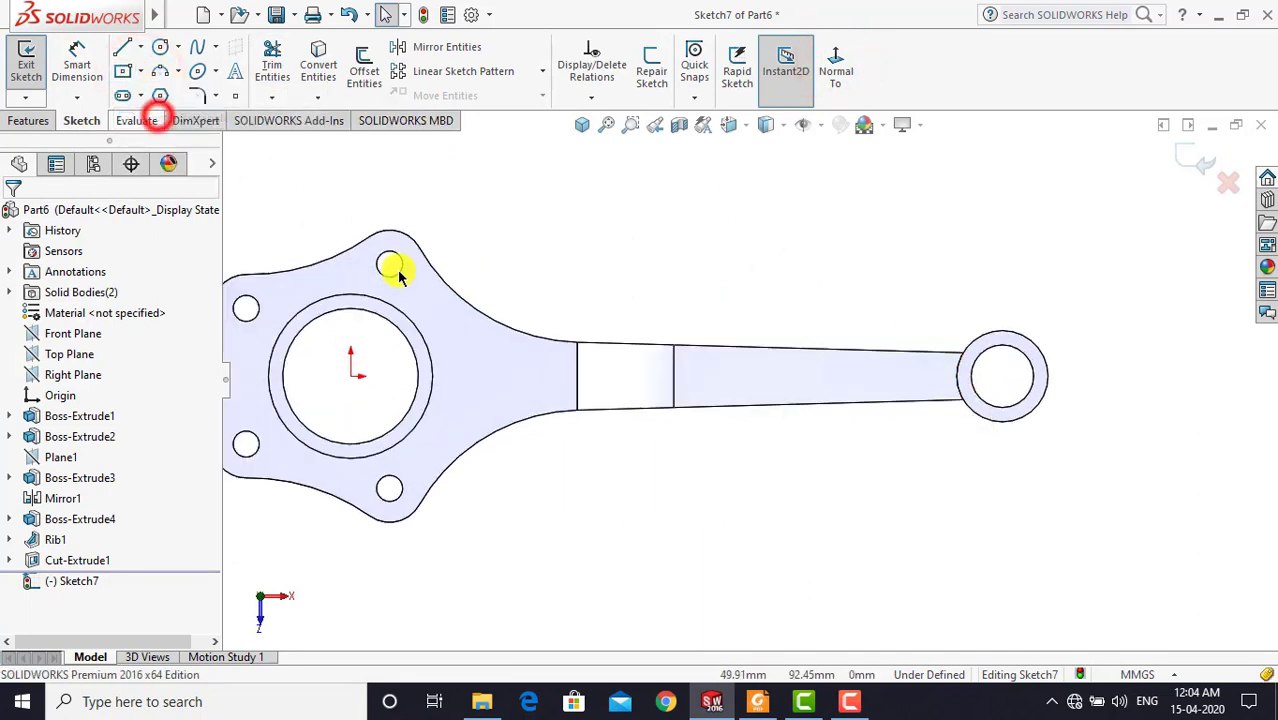
pyautogui.click(756, 377)
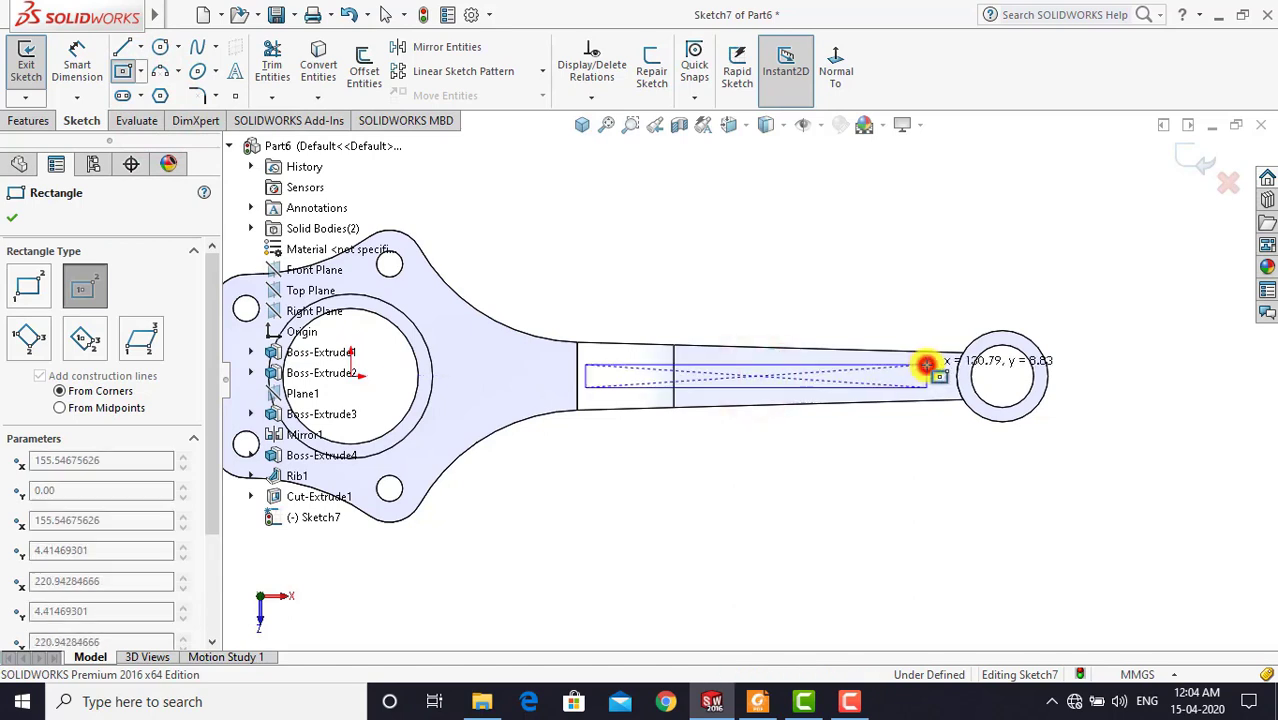
pyautogui.click(927, 365)
pyautogui.press('Escape')
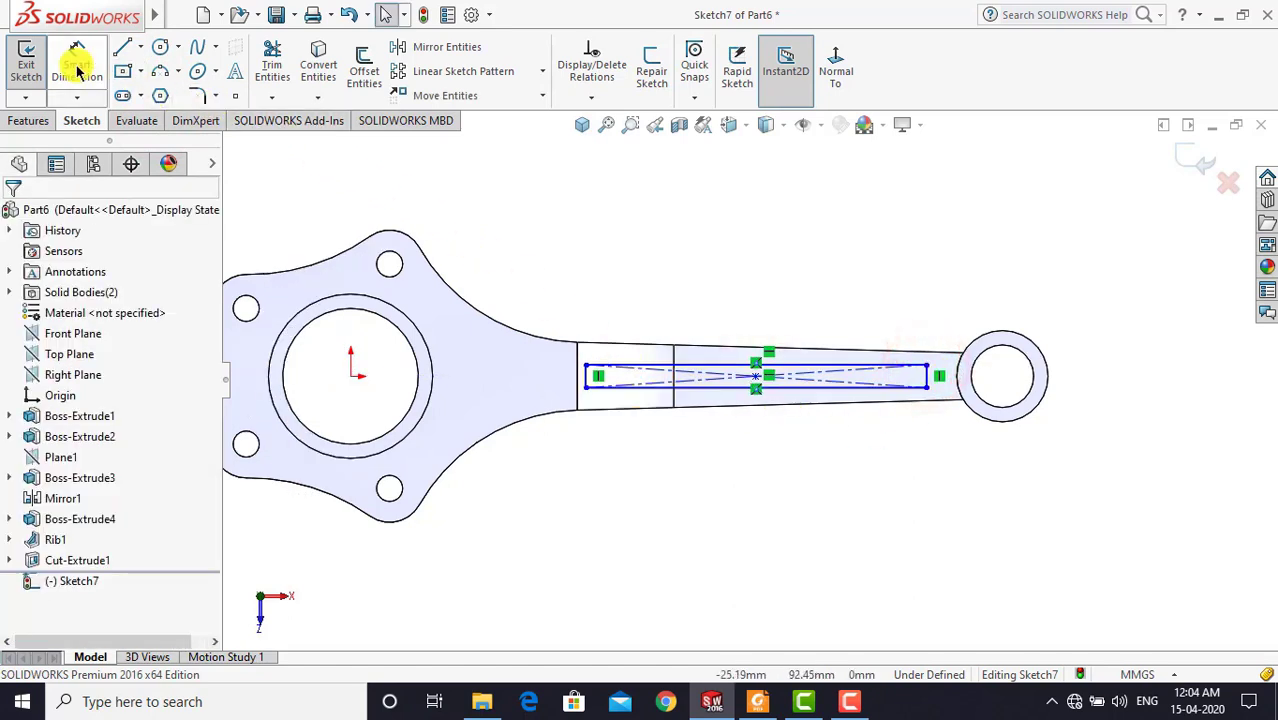
# Dimension the rectangle's right end 30 mm from the small-end circle
pyautogui.click(78, 68)
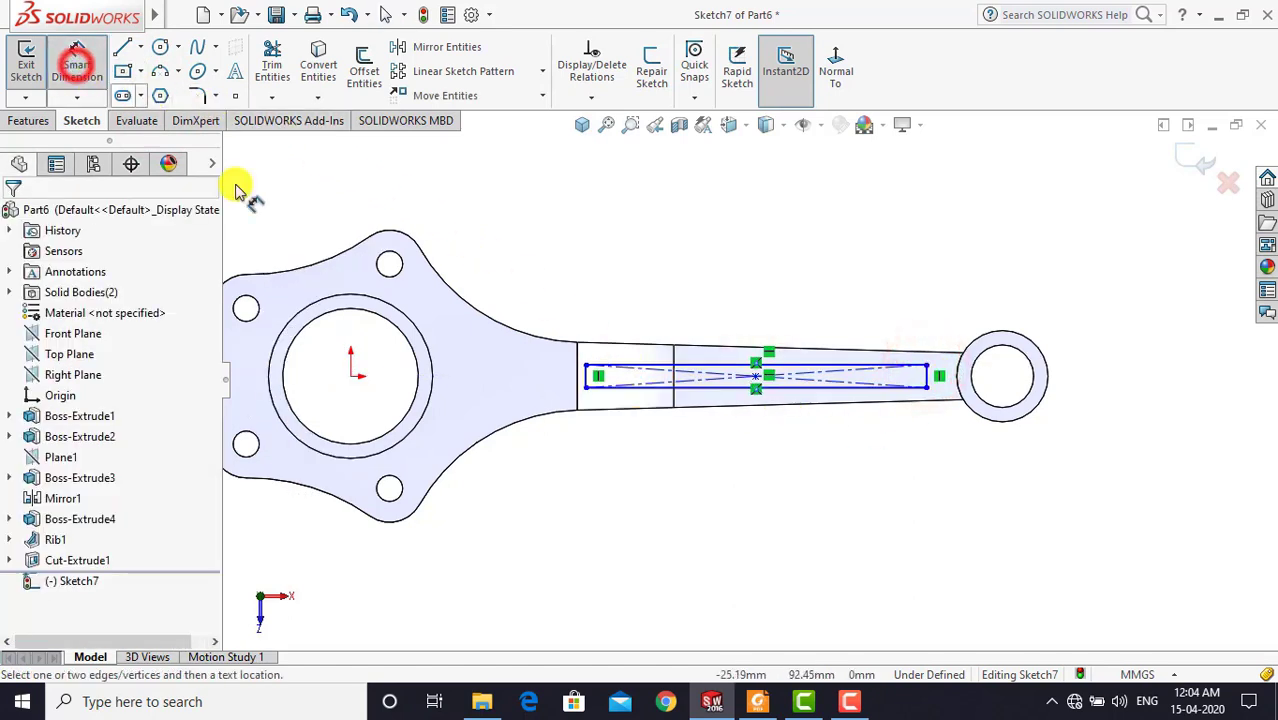
pyautogui.click(752, 703)
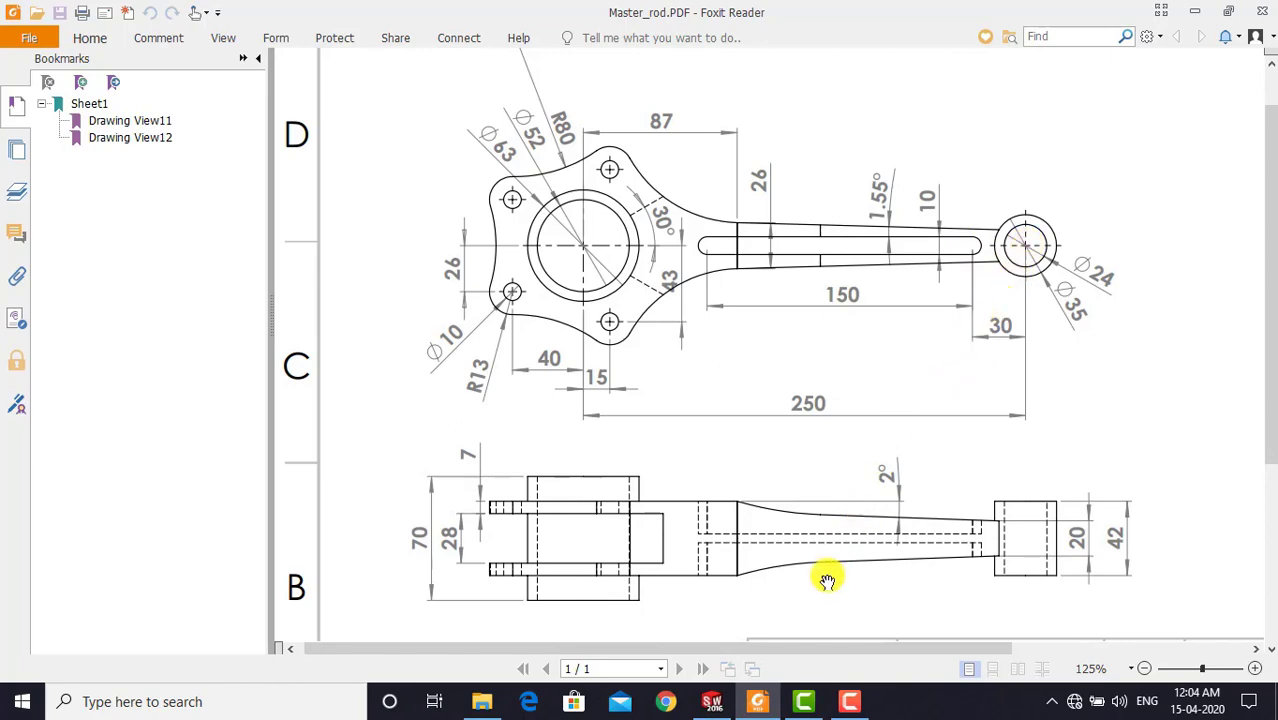
pyautogui.click(712, 701)
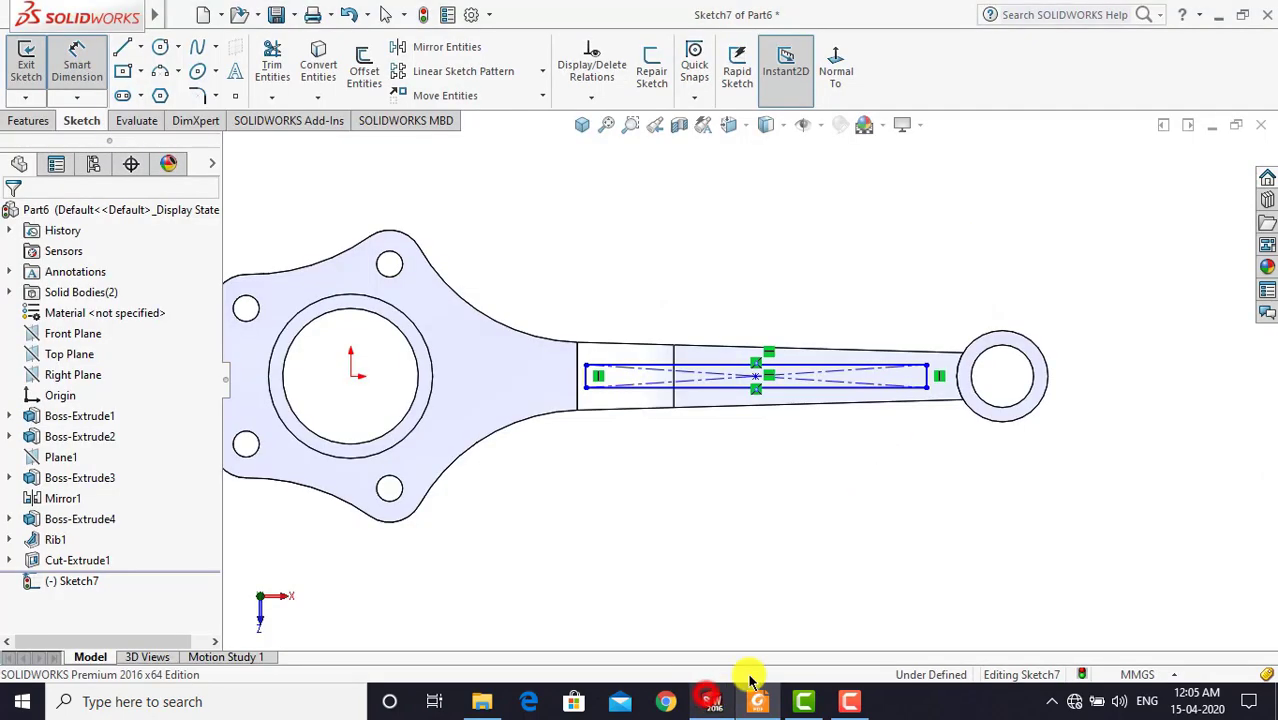
pyautogui.click(928, 378)
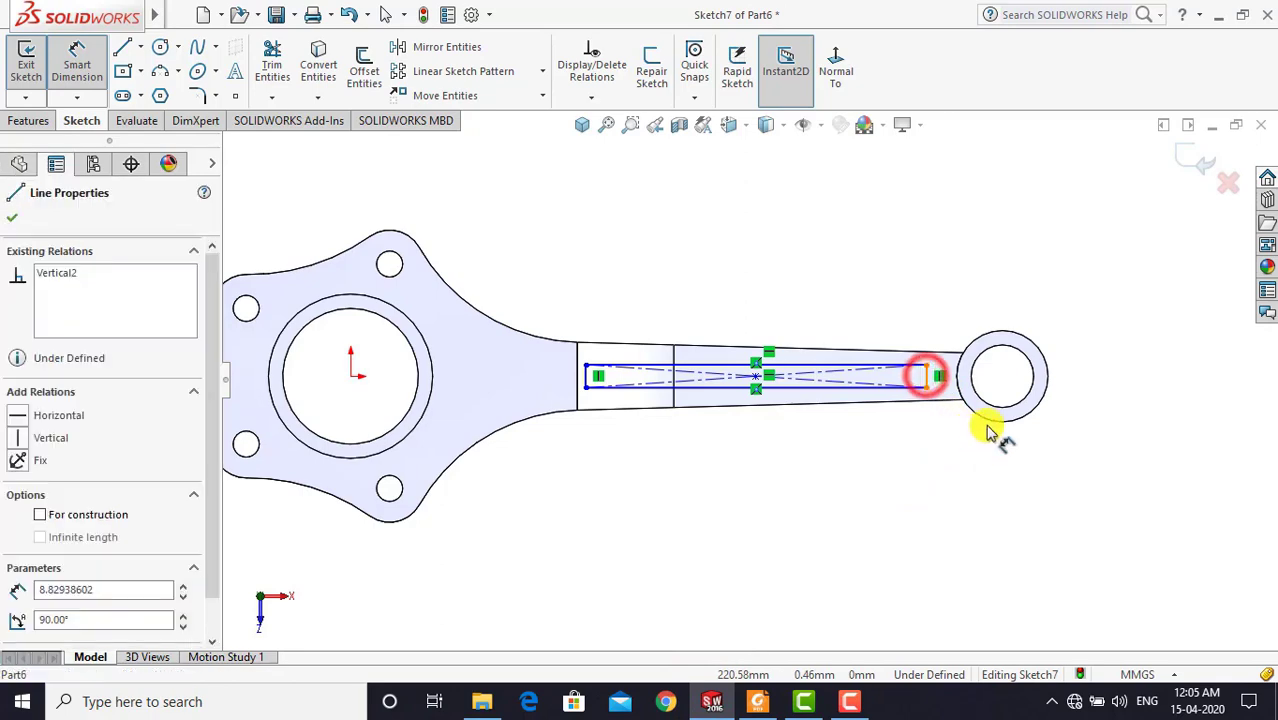
pyautogui.click(1012, 415)
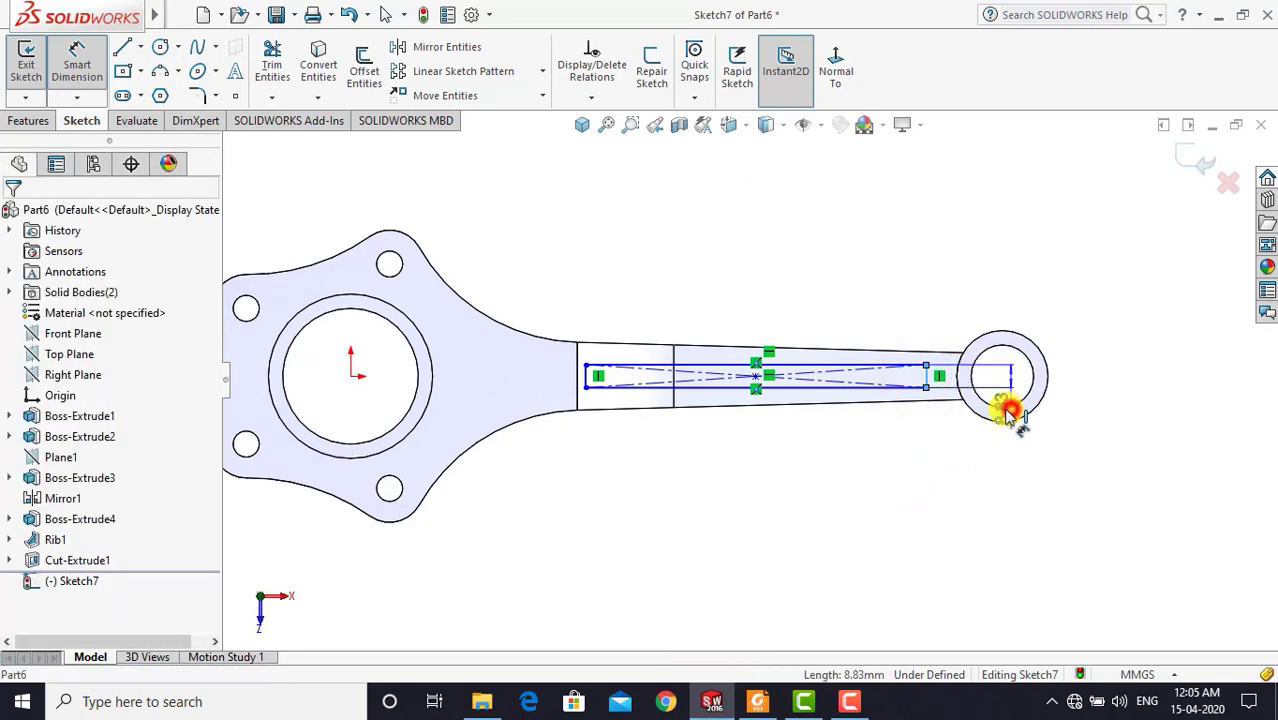
pyautogui.click(967, 477)
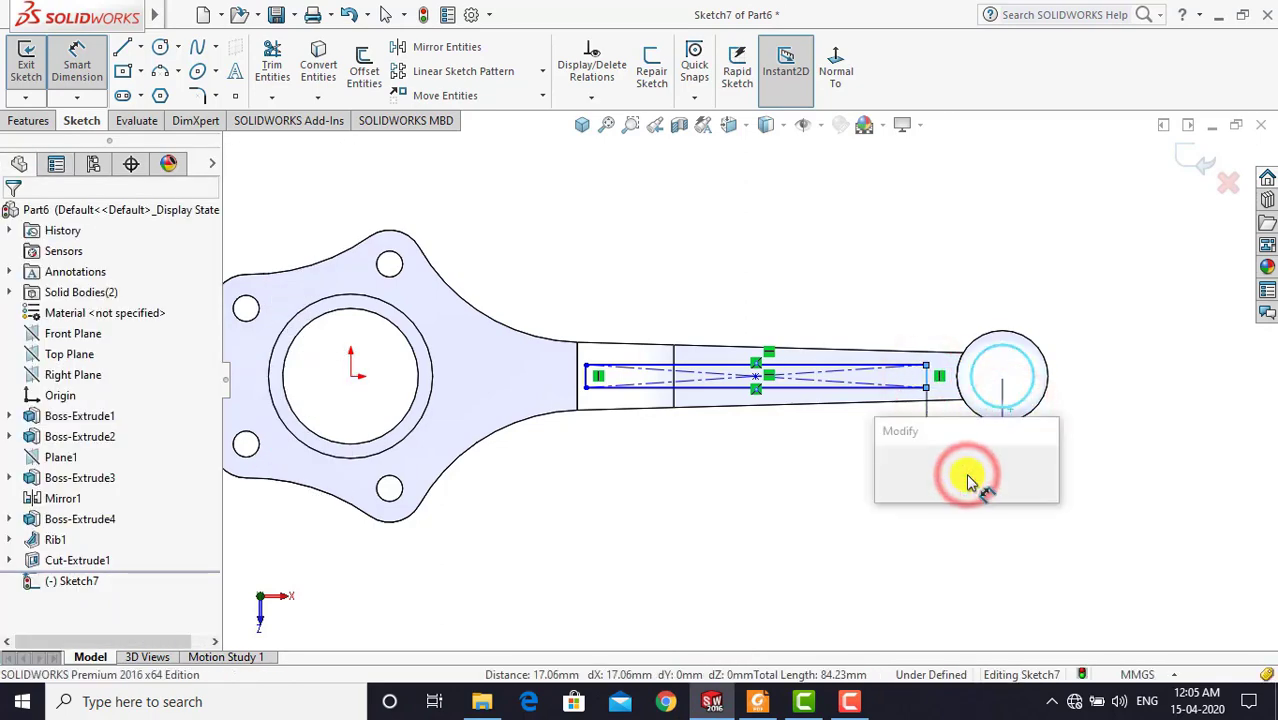
pyautogui.write('30')
pyautogui.press('Return')
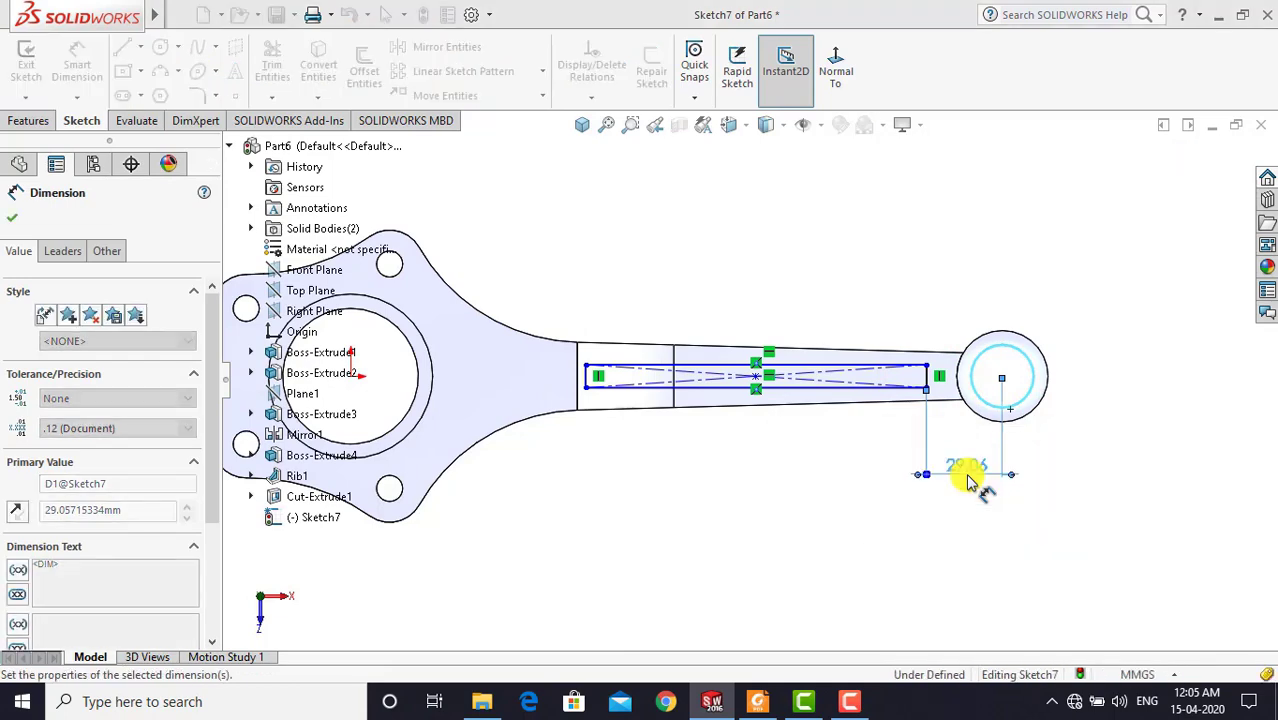
pyautogui.click(862, 480)
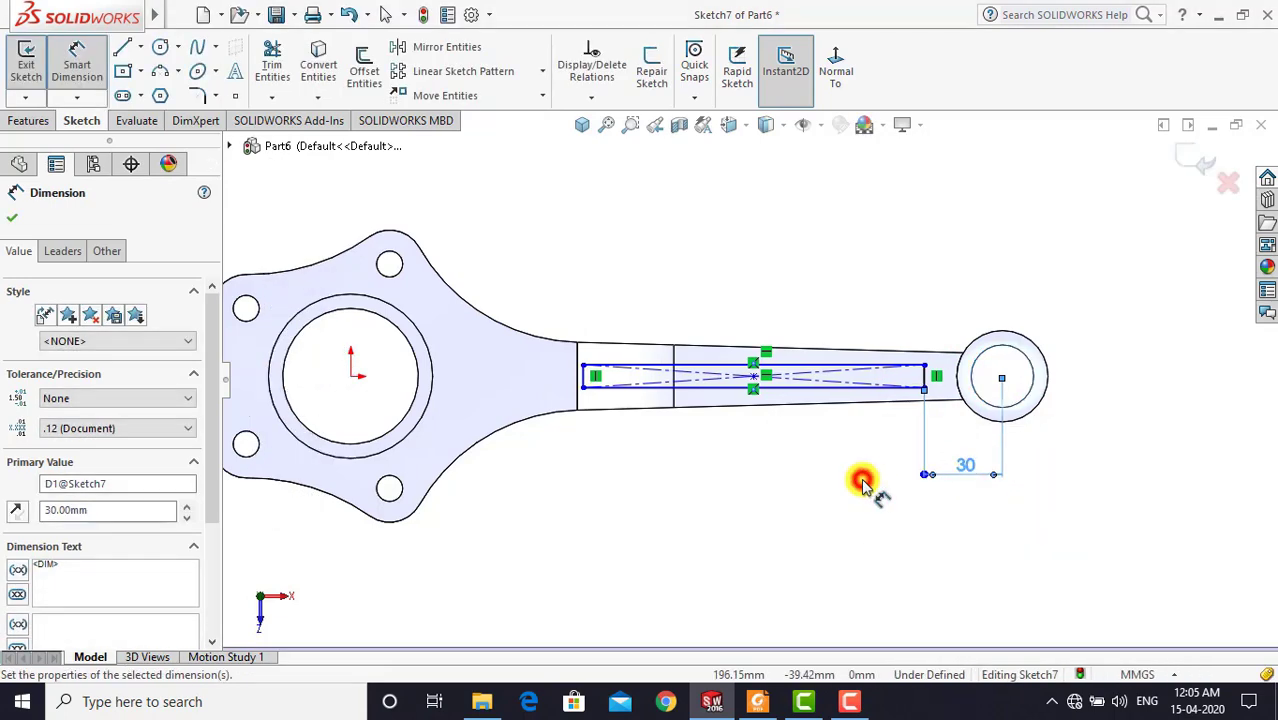
# Set the rectangle's length to 150 mm
pyautogui.click(757, 701)
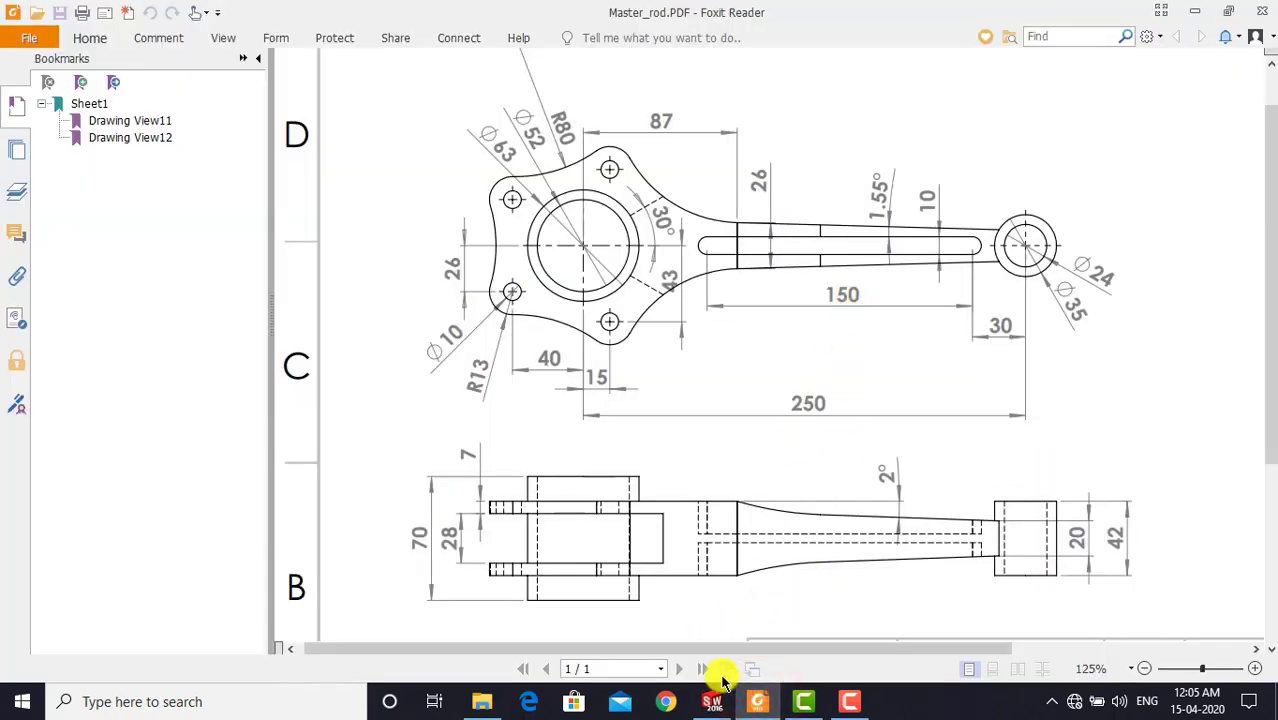
pyautogui.click(712, 701)
pyautogui.click(825, 388)
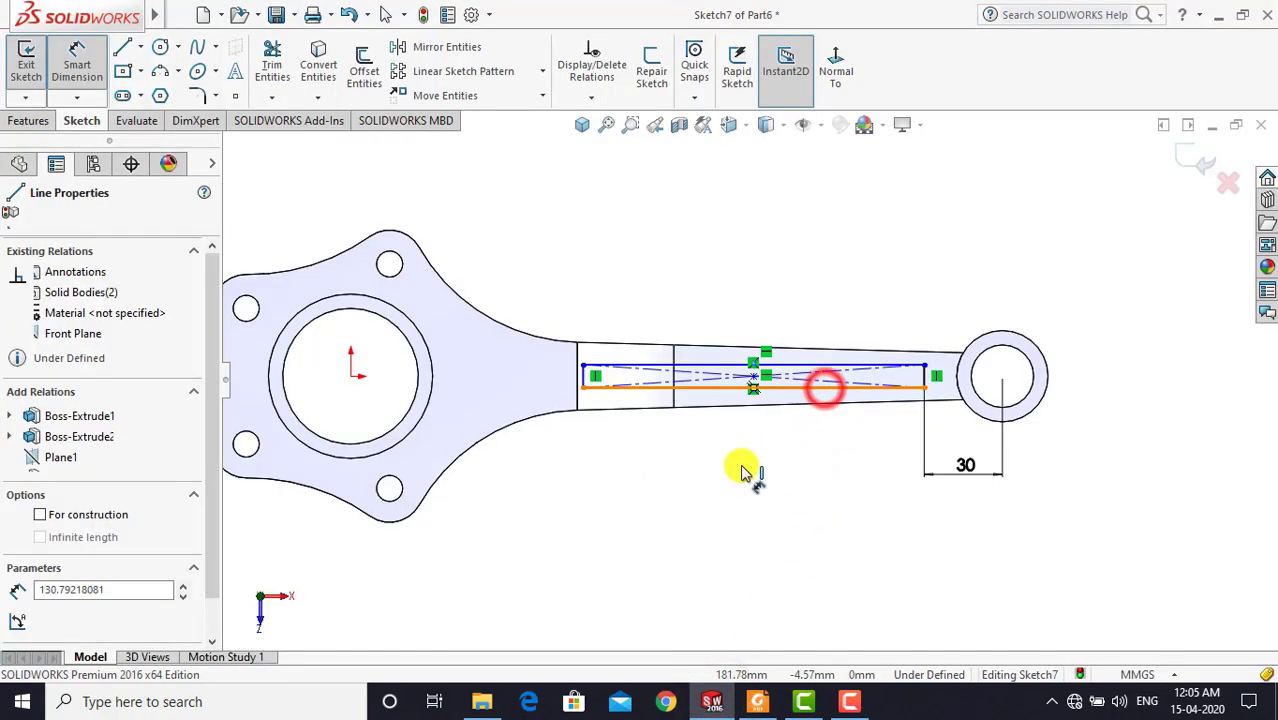
pyautogui.click(740, 470)
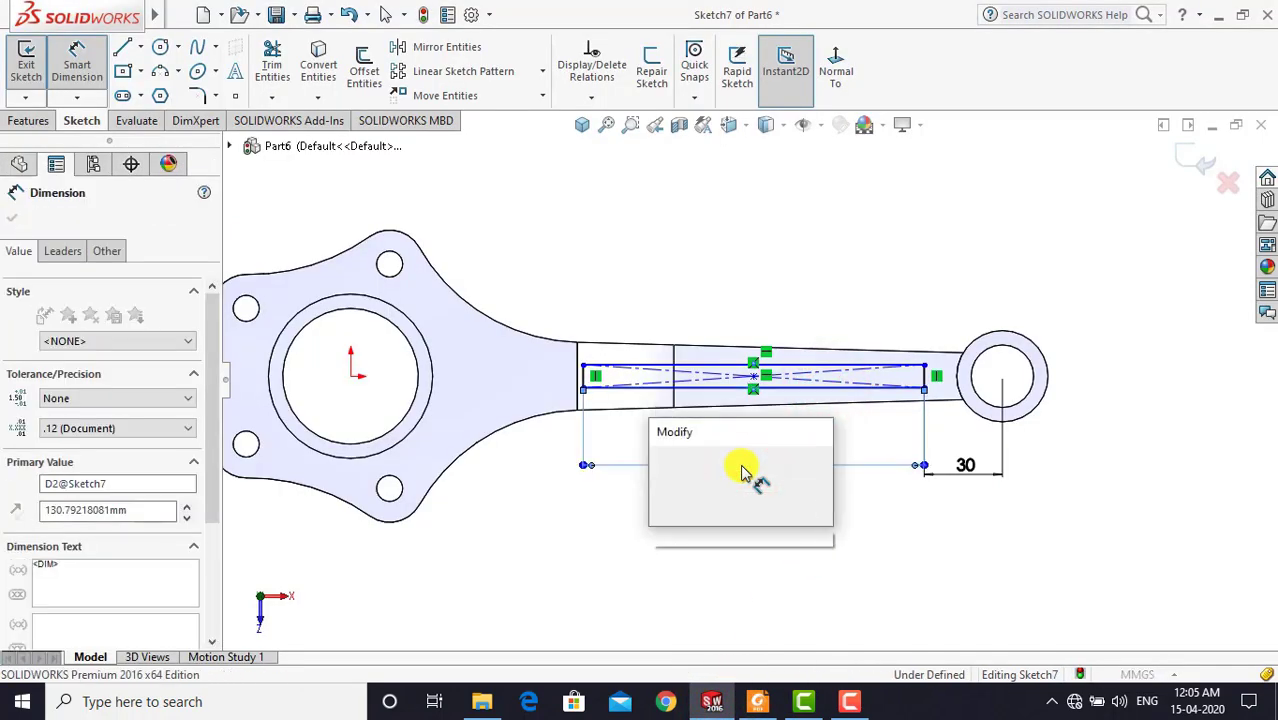
pyautogui.write('150')
pyautogui.press('Return')
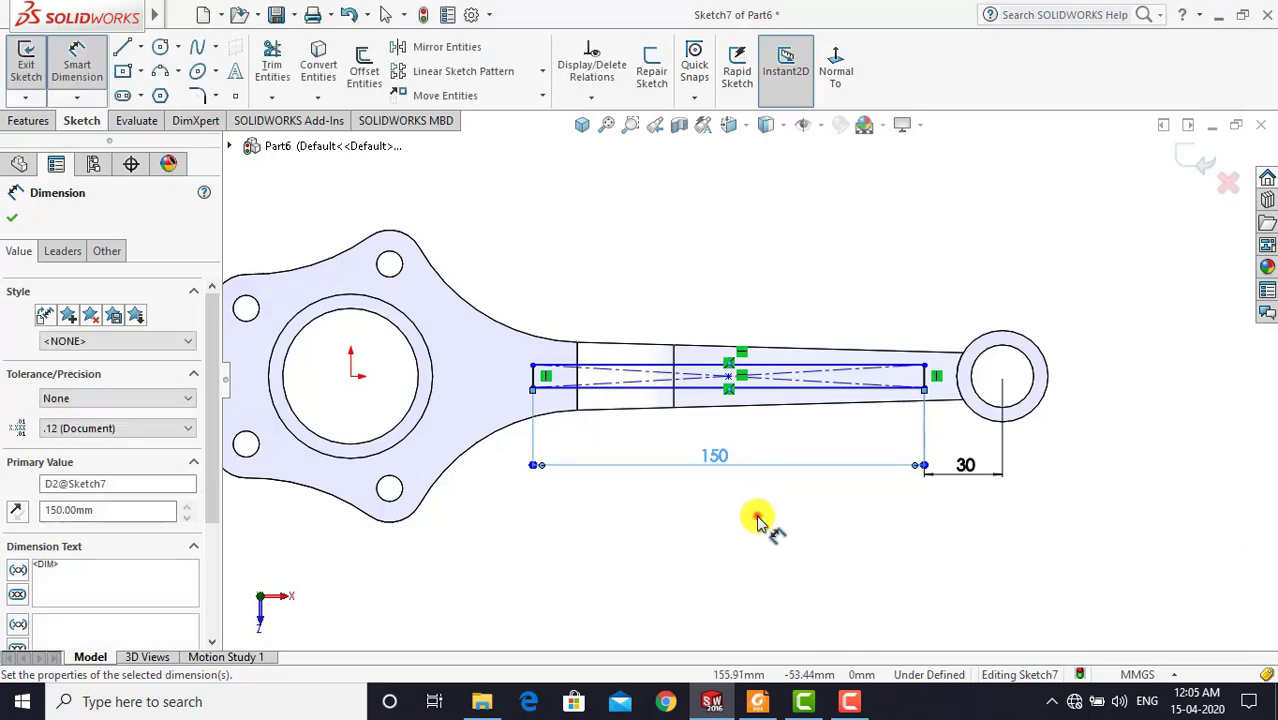
pyautogui.click(757, 520)
# Set the rectangle's height to 10 mm
pyautogui.click(757, 701)
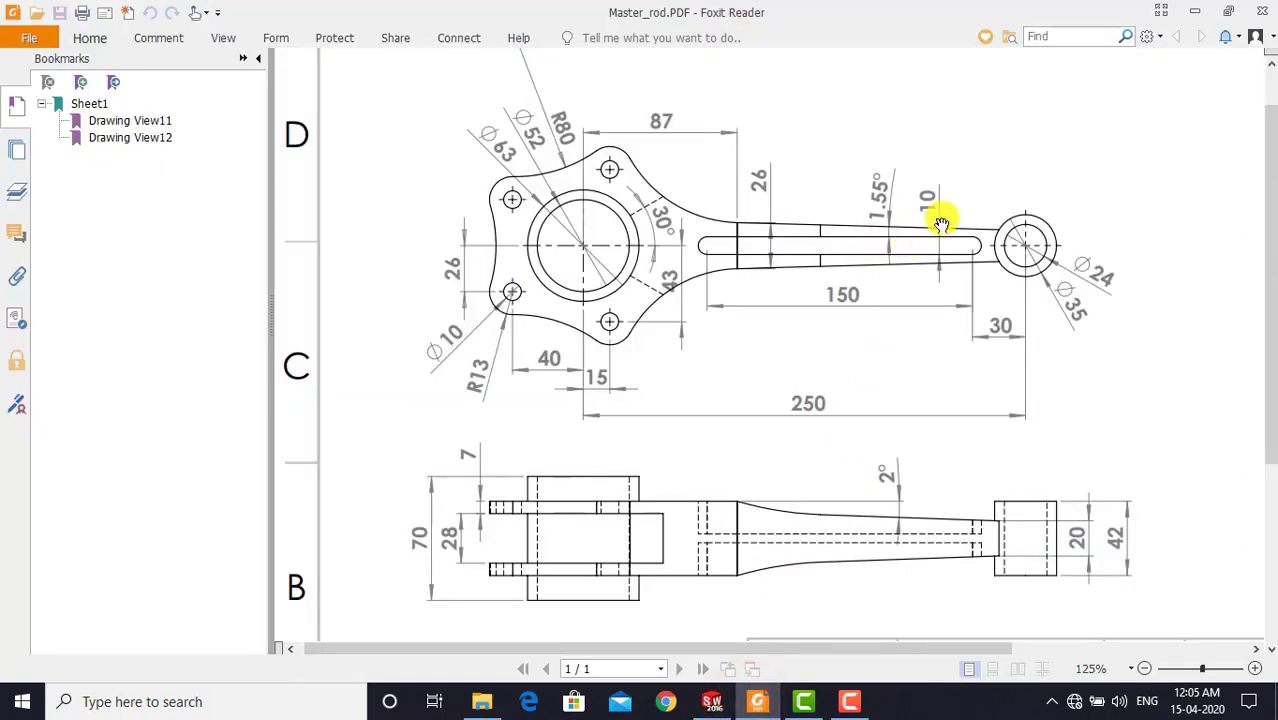
pyautogui.click(709, 703)
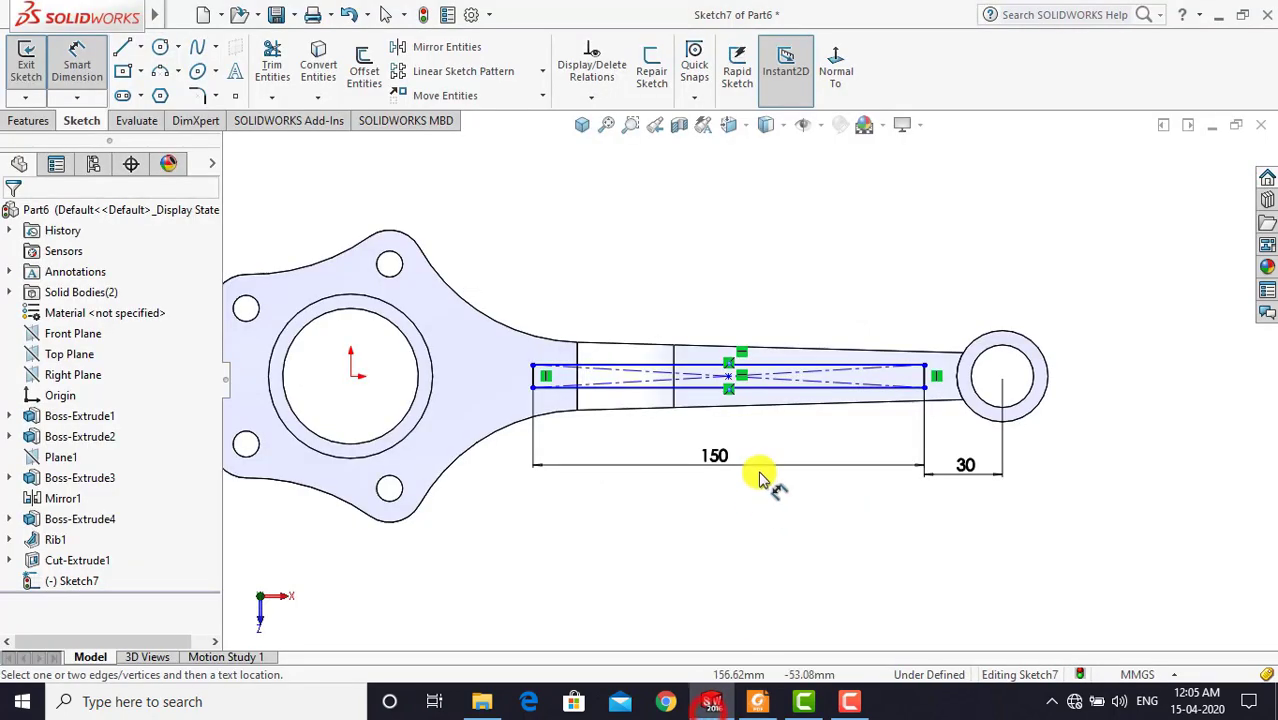
pyautogui.click(646, 369)
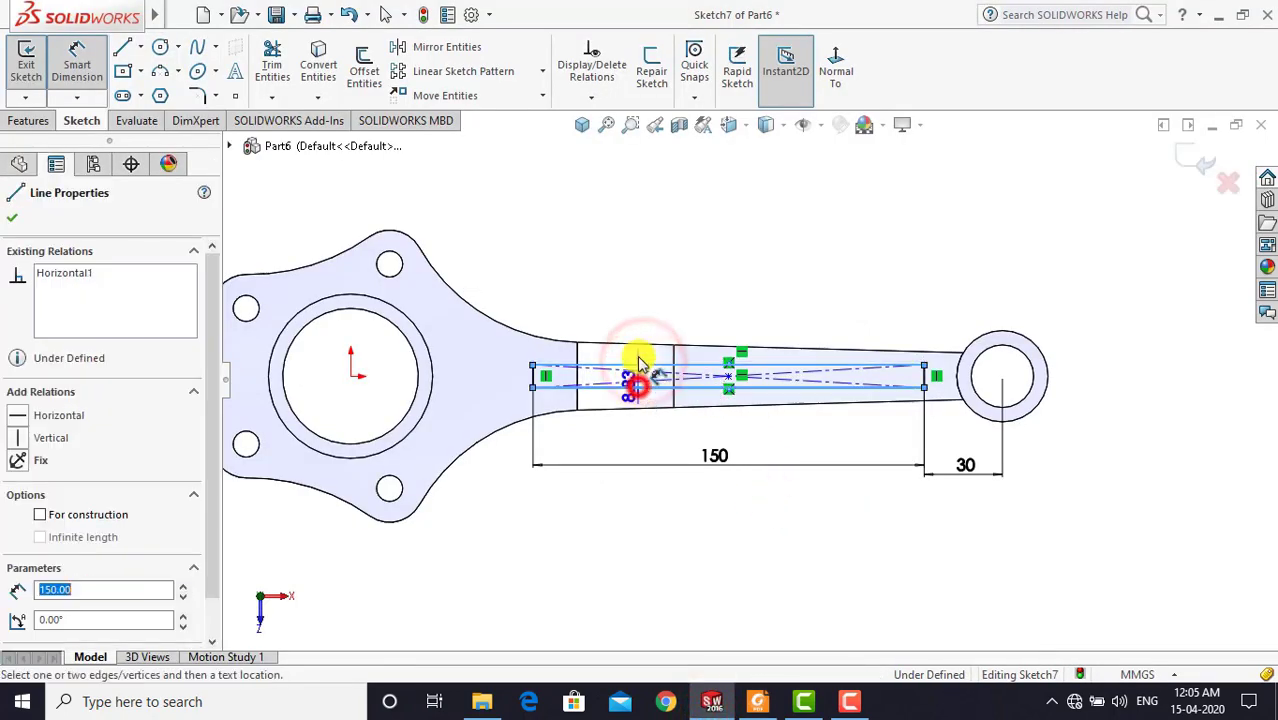
pyautogui.click(640, 305)
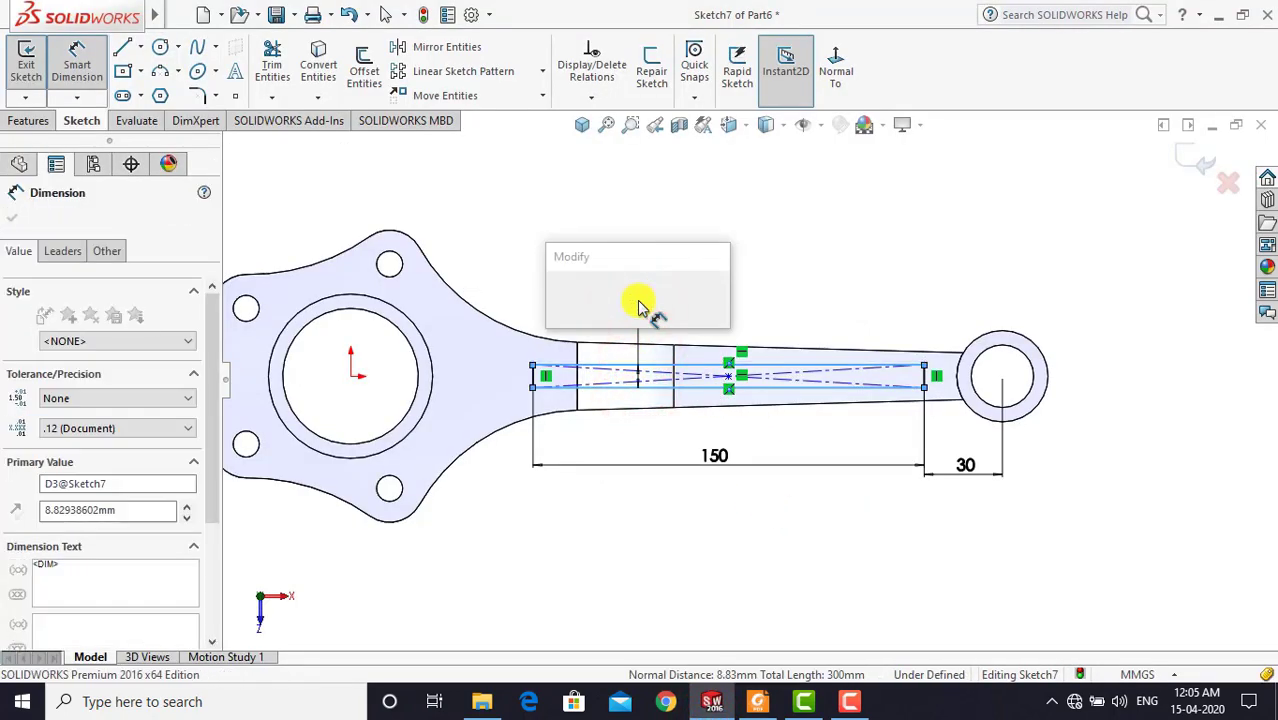
pyautogui.write('10')
pyautogui.press('Return')
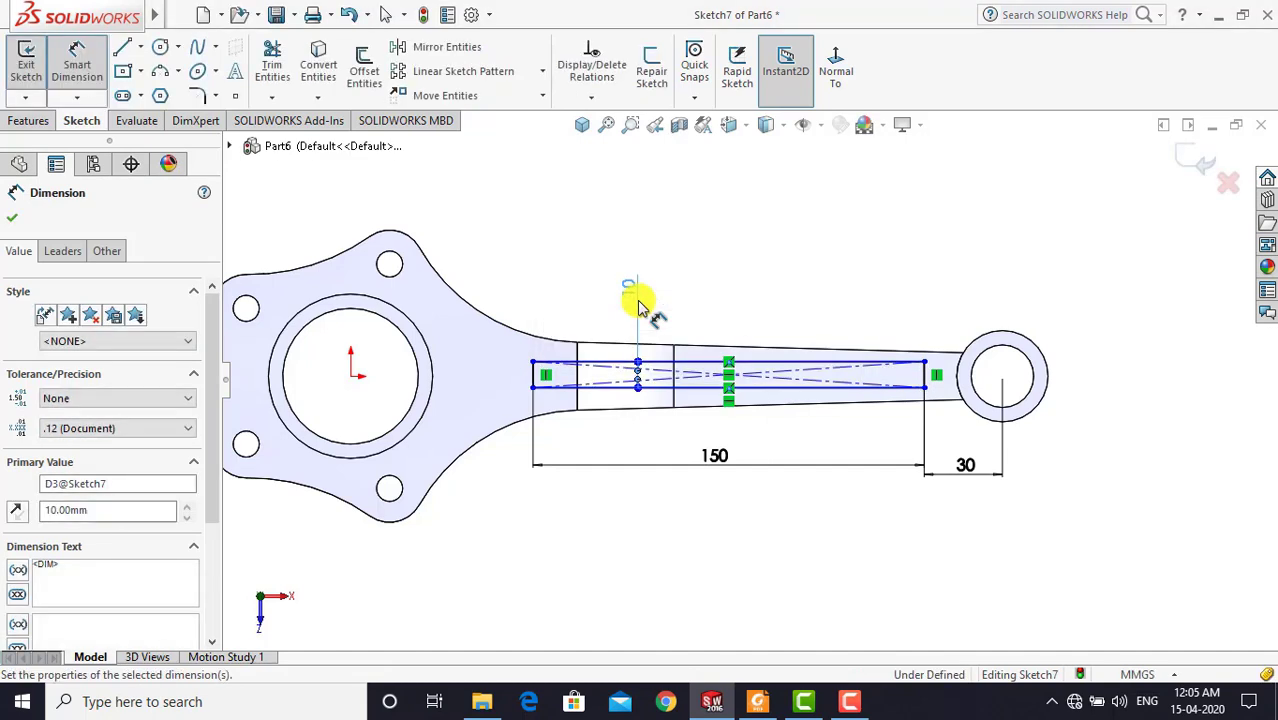
pyautogui.click(538, 258)
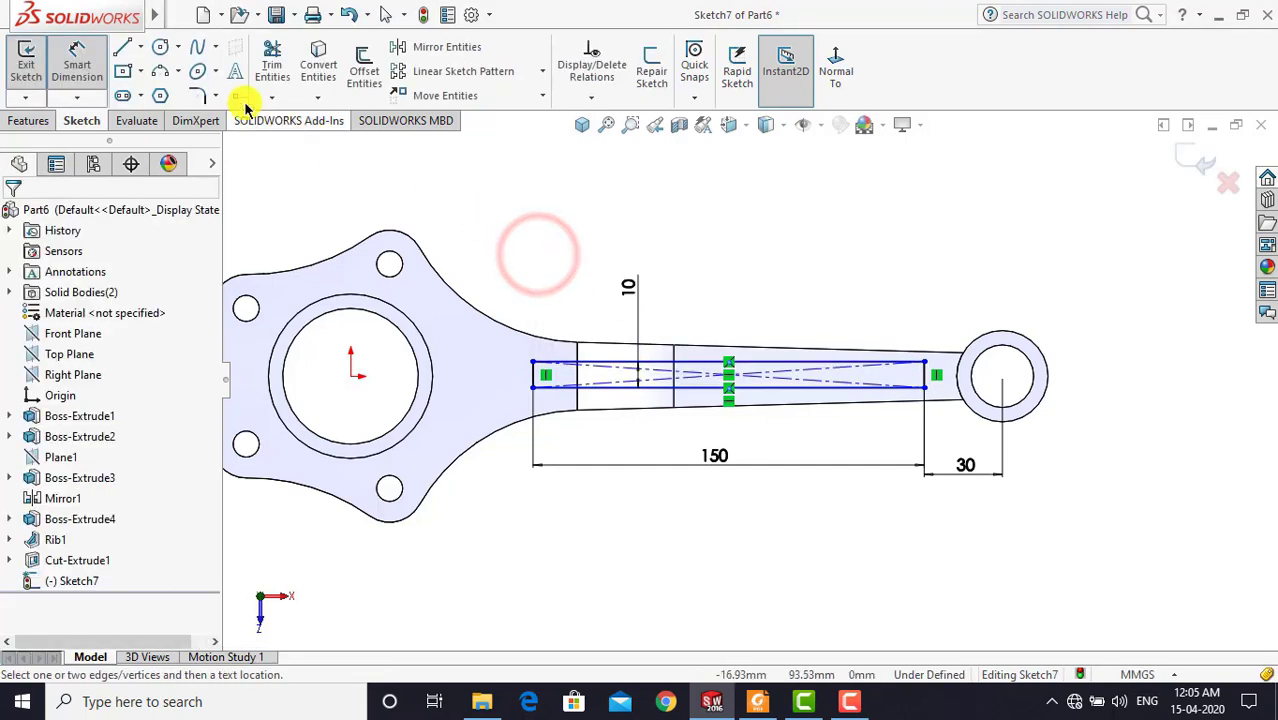
pyautogui.click(78, 65)
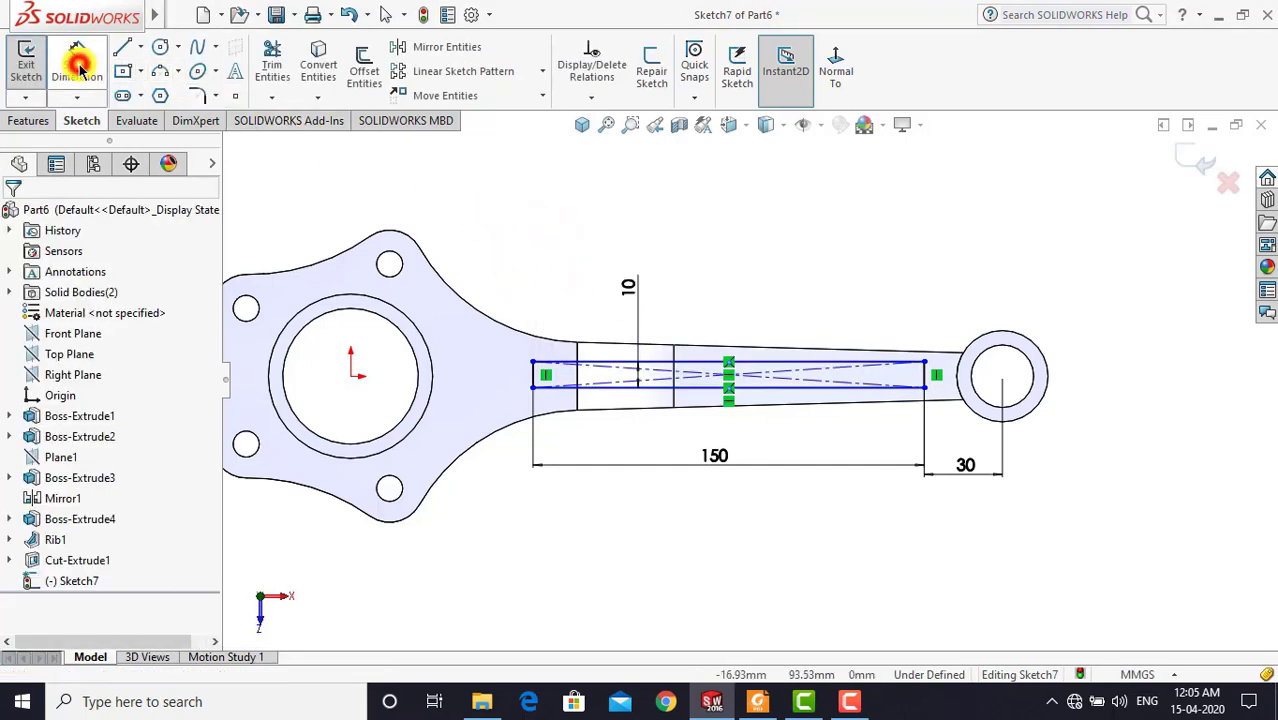
# Make the rectangle's centre horizontal with the sketch origin to fully define it
pyautogui.click(353, 378)
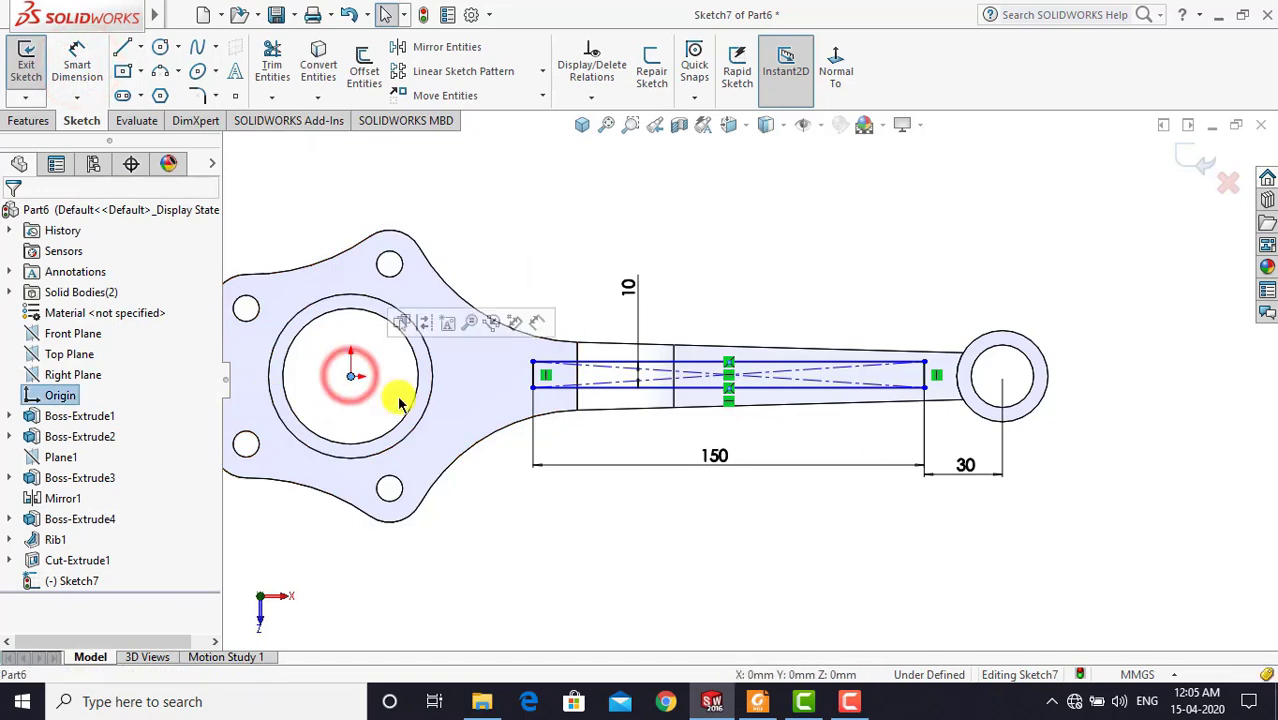
pyautogui.scroll(-2, 686, 445)
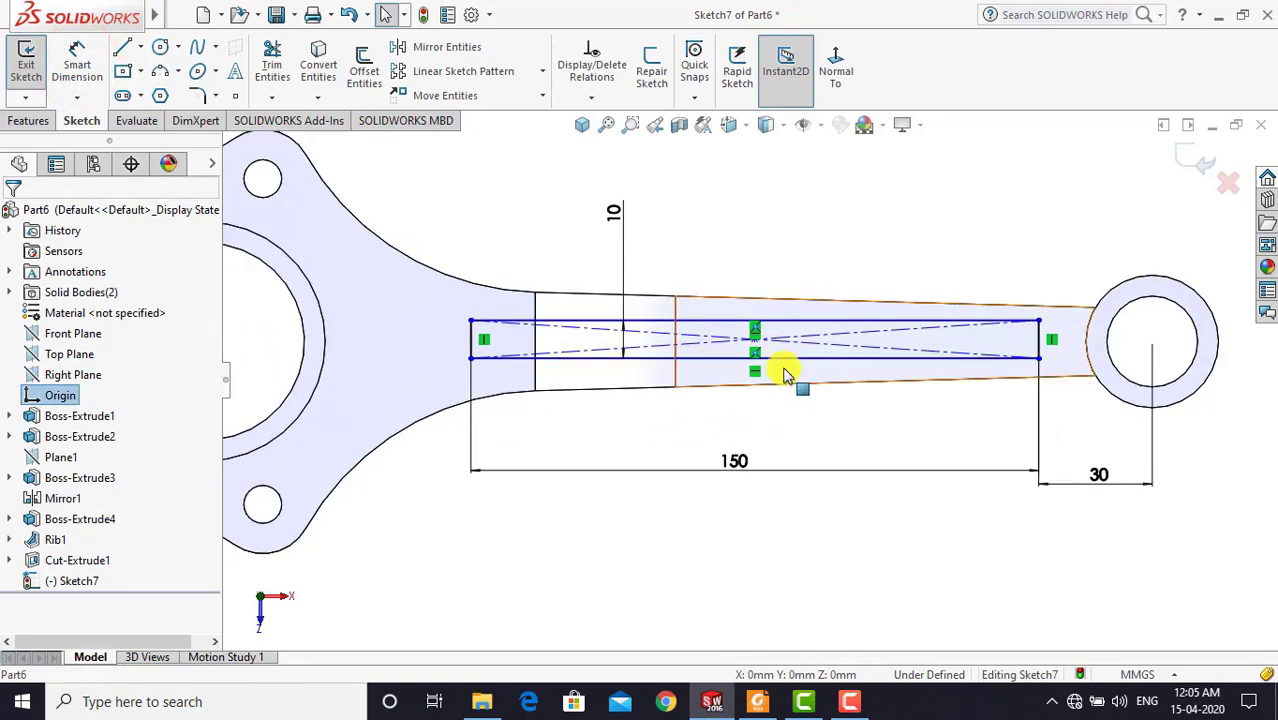
pyautogui.keyDown('ctrl'); pyautogui.click(758, 342); pyautogui.keyUp('ctrl')
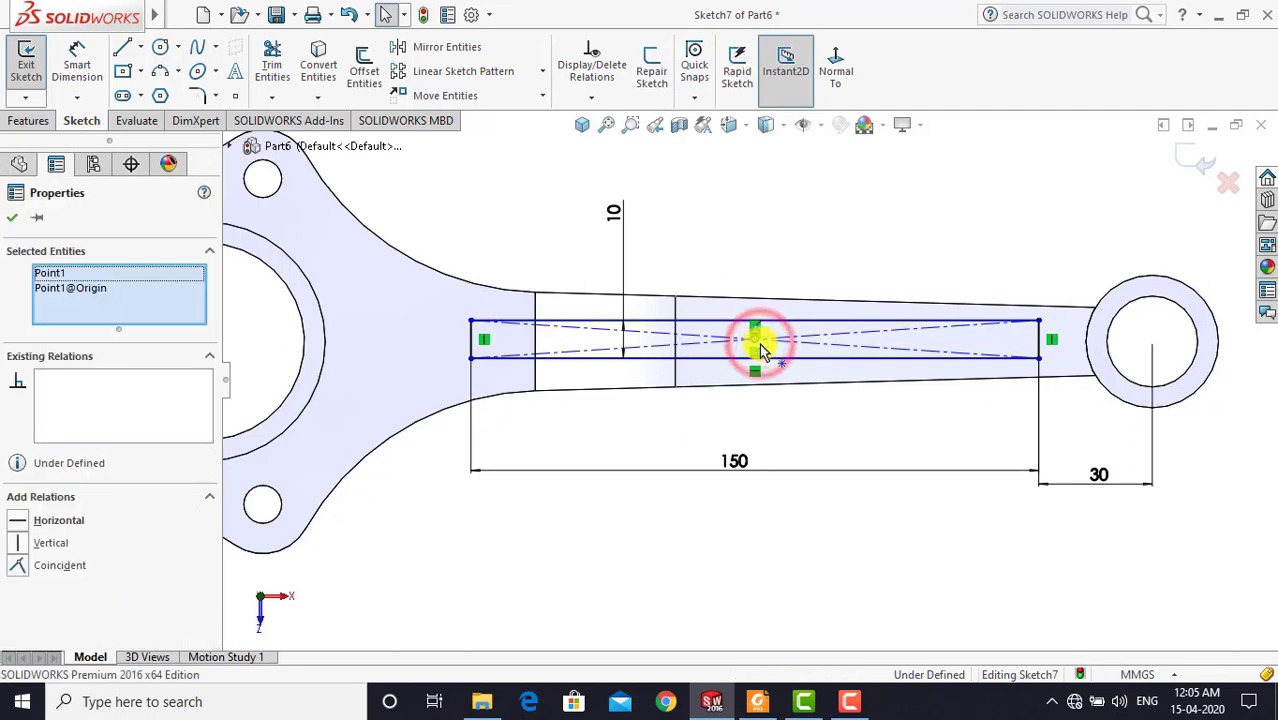
pyautogui.click(810, 265)
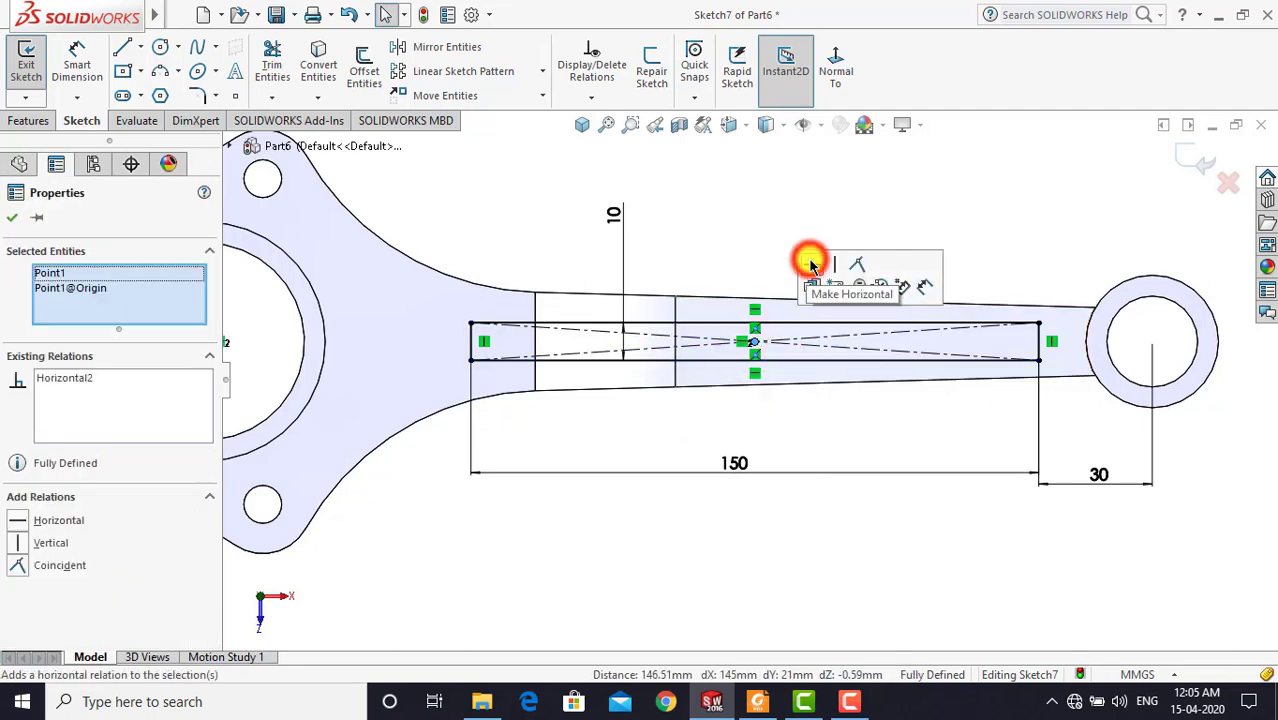
pyautogui.click(12, 217)
pyautogui.click(765, 194)
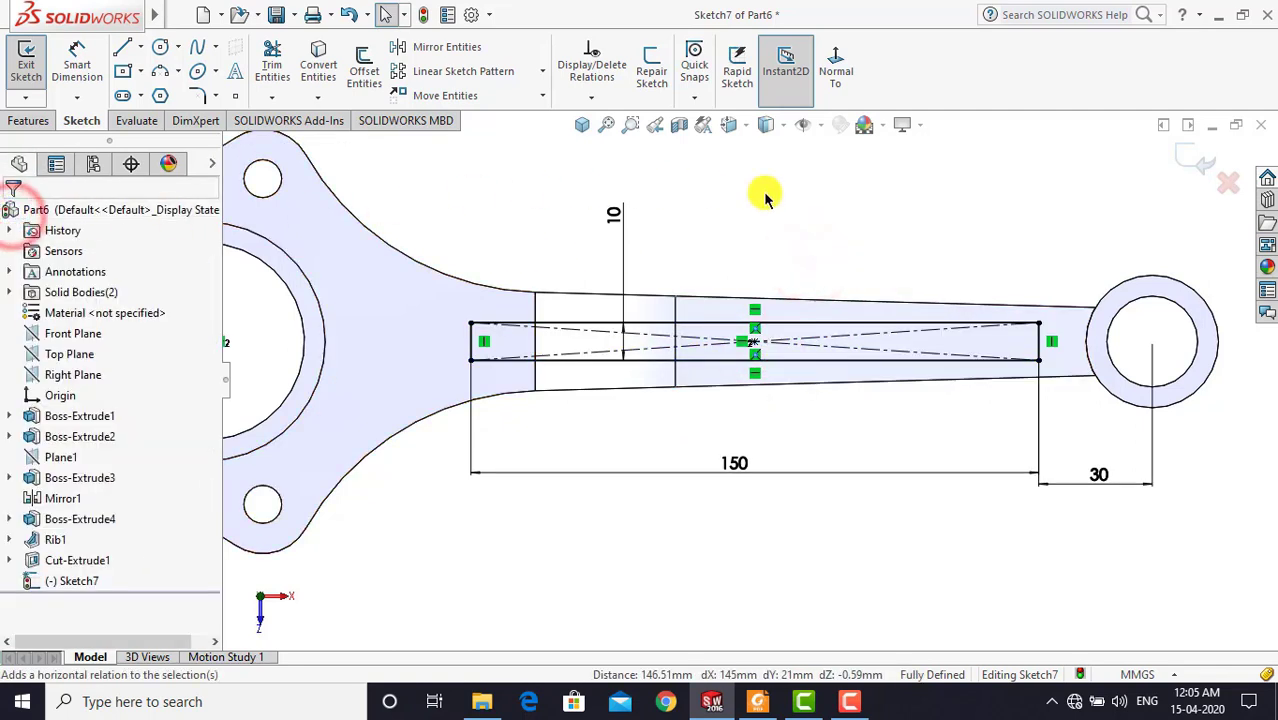
pyautogui.scroll(1, 822, 360)
pyautogui.scroll(-1, 1030, 360)
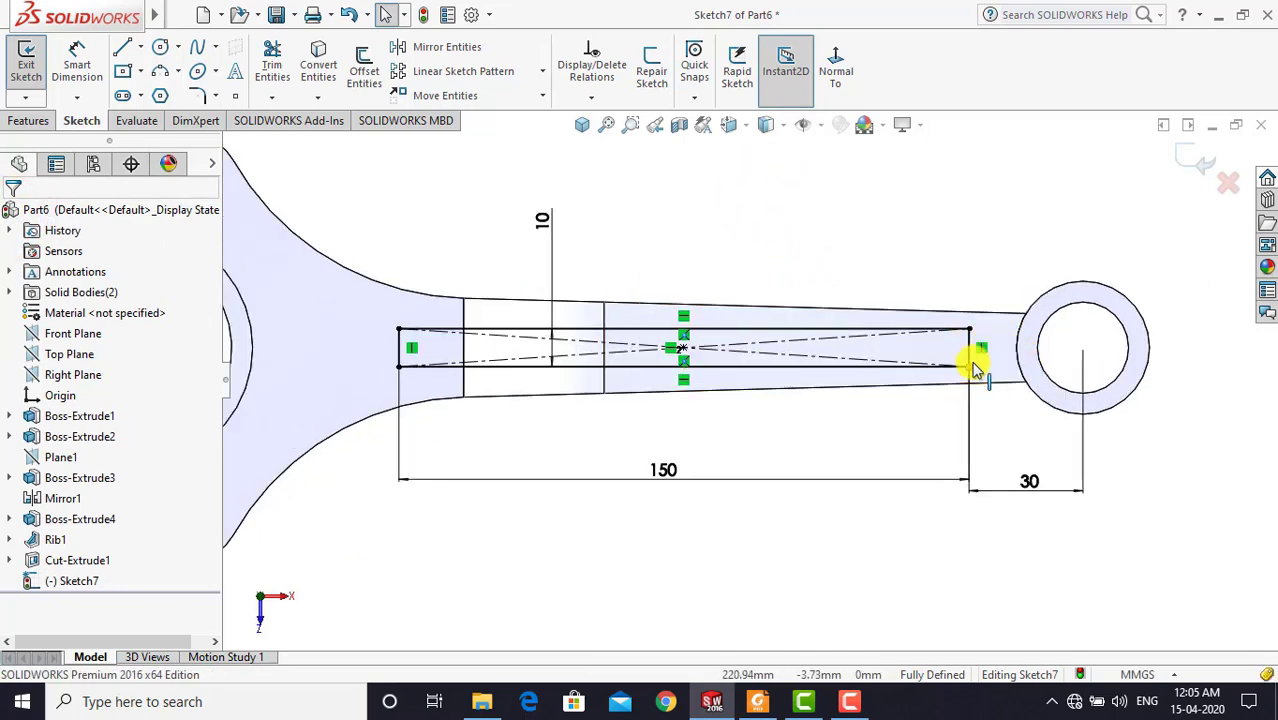
# Draw 3-point arcs across the right and left ends of the slot rectangle to round them
pyautogui.click(159, 74)
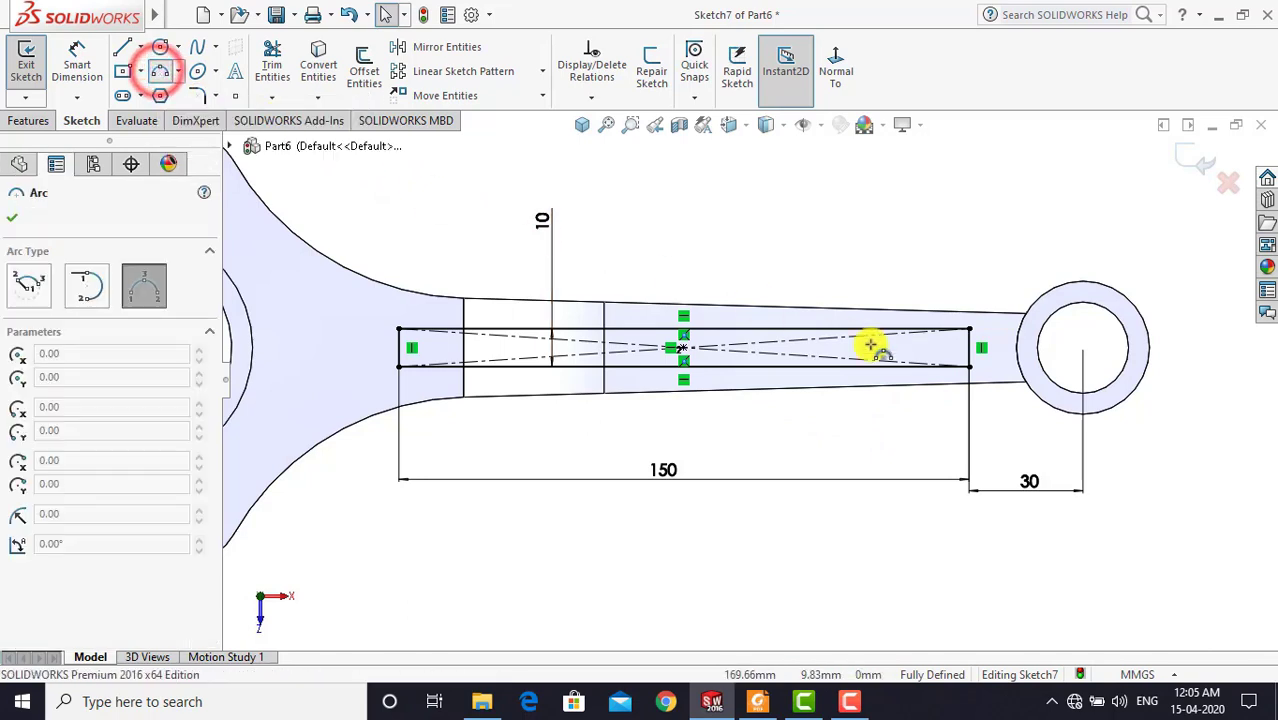
pyautogui.click(968, 329)
pyautogui.click(970, 366)
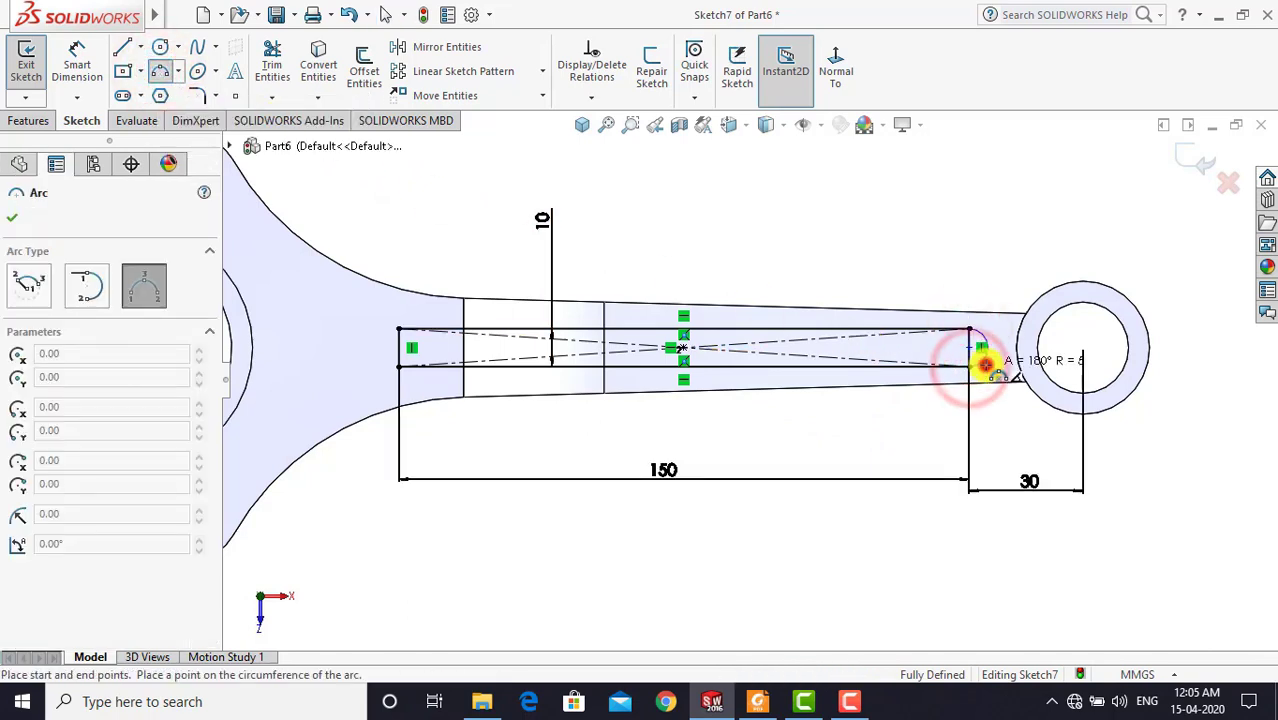
pyautogui.click(985, 366)
pyautogui.press('Escape')
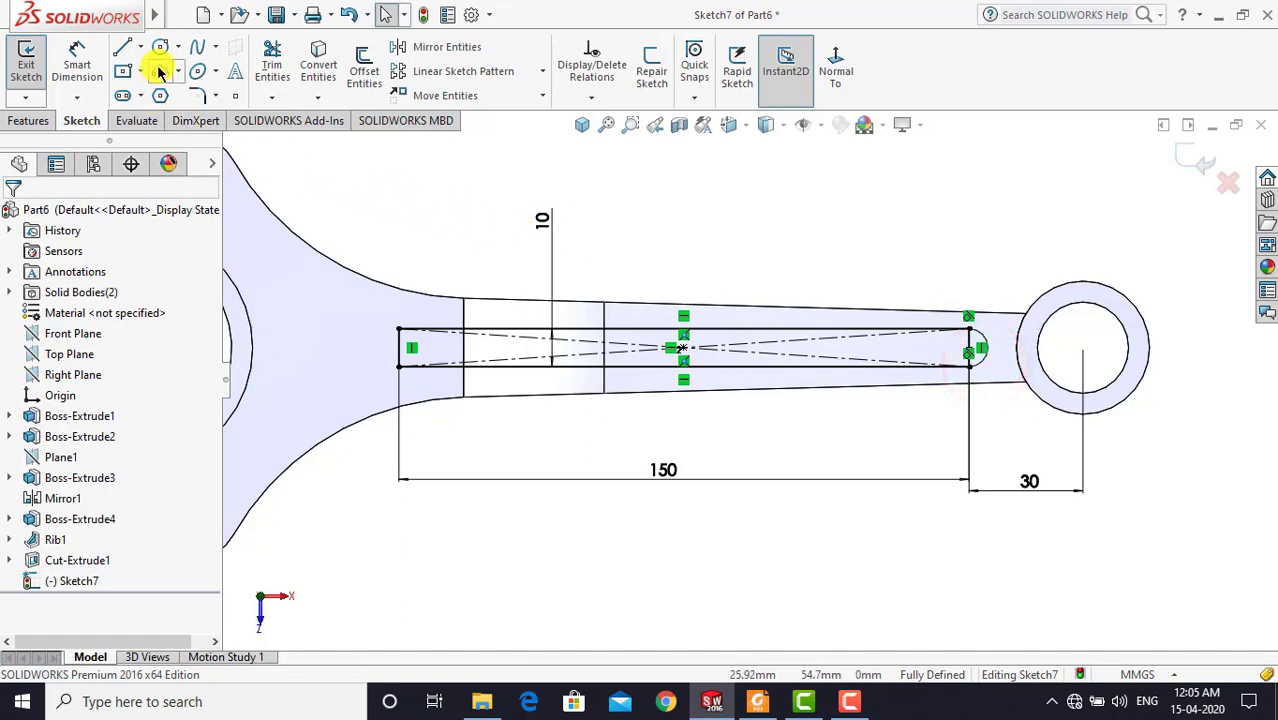
pyautogui.click(159, 72)
pyautogui.click(399, 329)
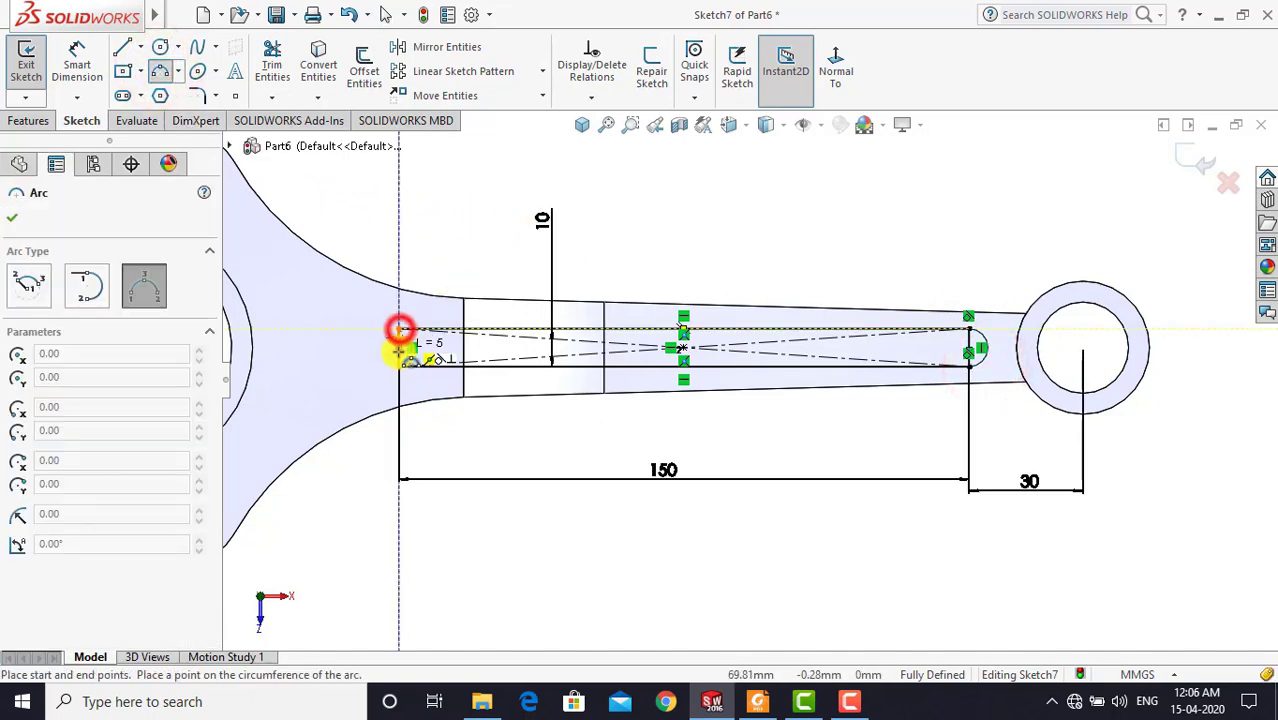
pyautogui.click(399, 366)
pyautogui.click(380, 357)
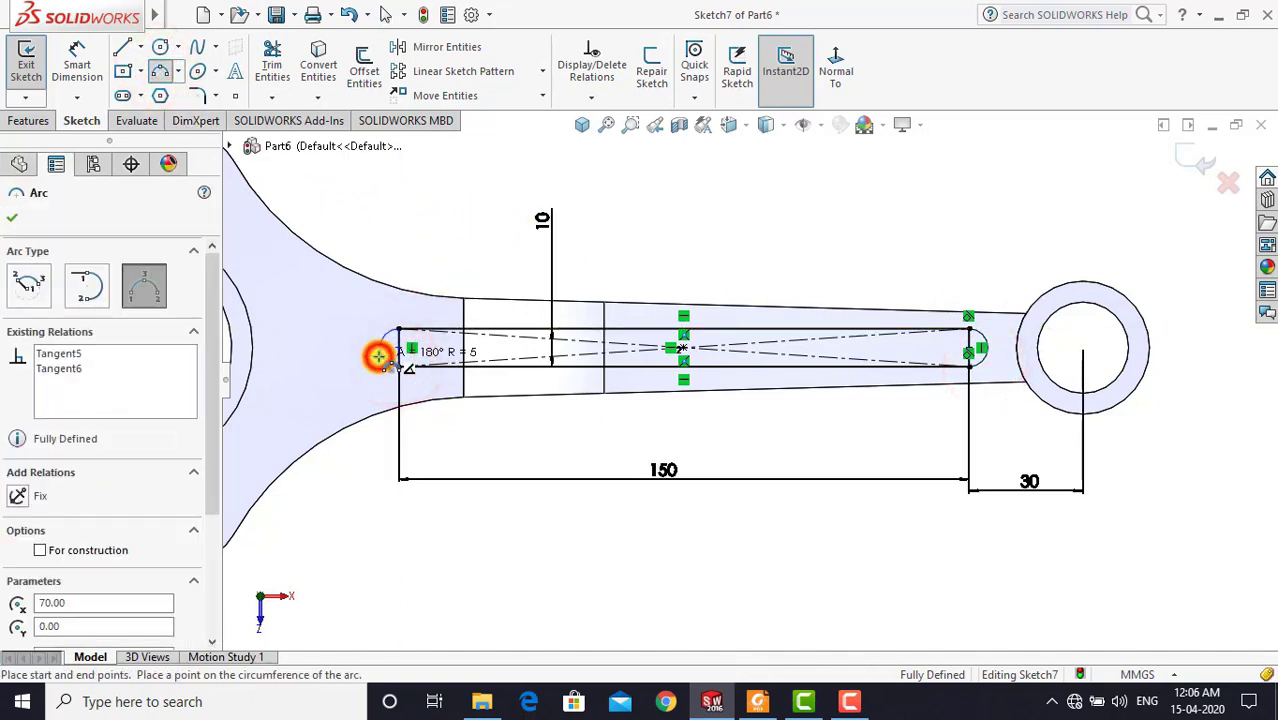
pyautogui.press('Escape')
# Trim away the straight end lines at both slot ends, leaving the arcs
pyautogui.scroll(-1, 380, 360)
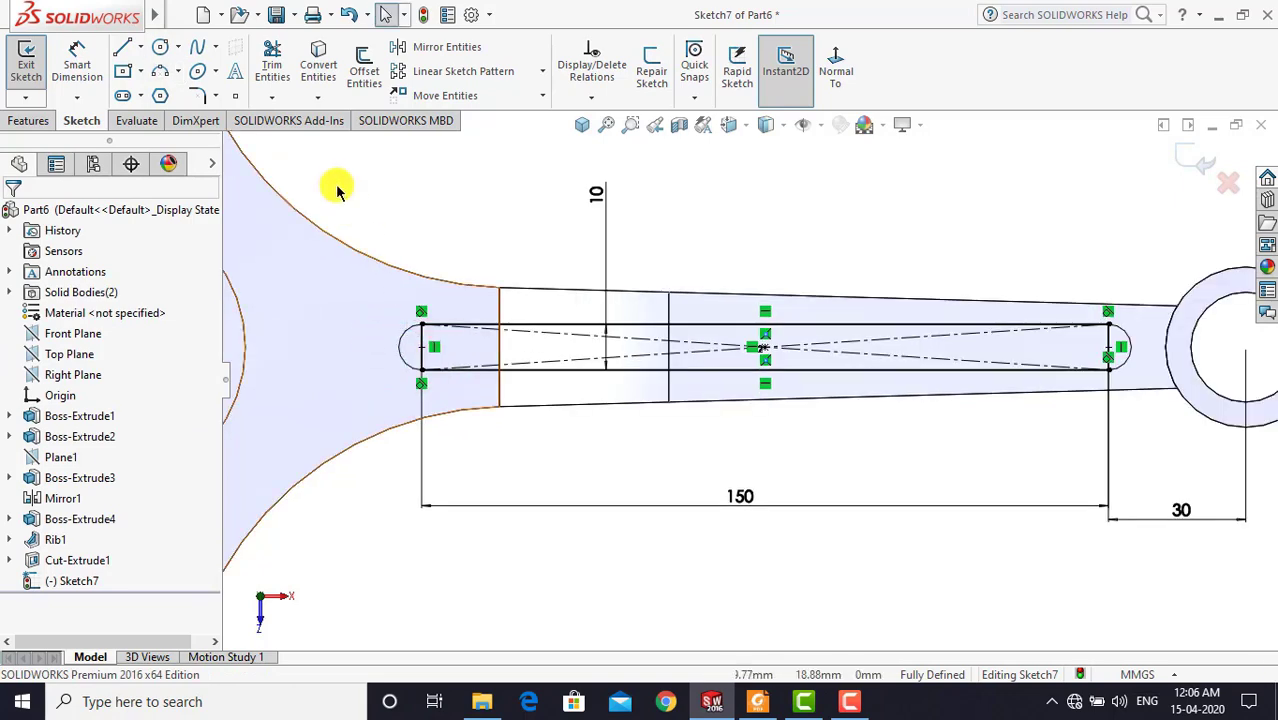
pyautogui.click(272, 65)
pyautogui.scroll(-1, 410, 318)
pyautogui.scroll(-1, 410, 318)
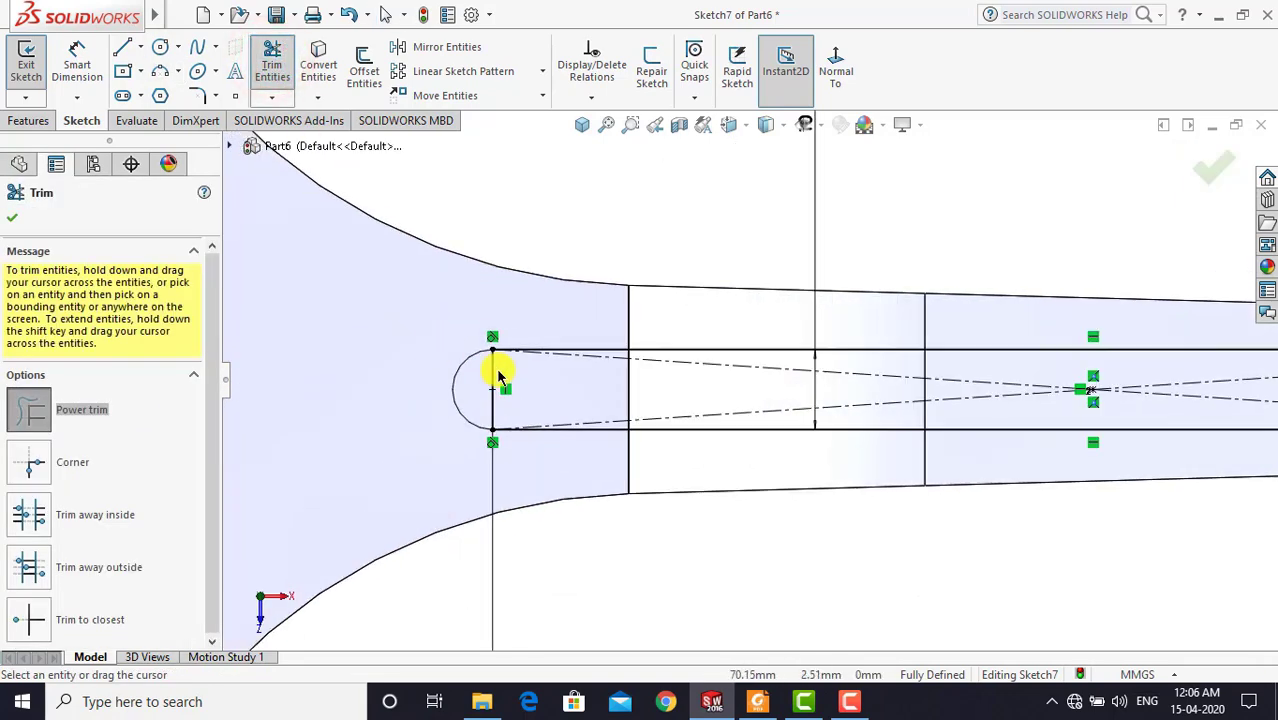
pyautogui.click(507, 373)
pyautogui.scroll(2, 570, 362)
pyautogui.scroll(2, 590, 365)
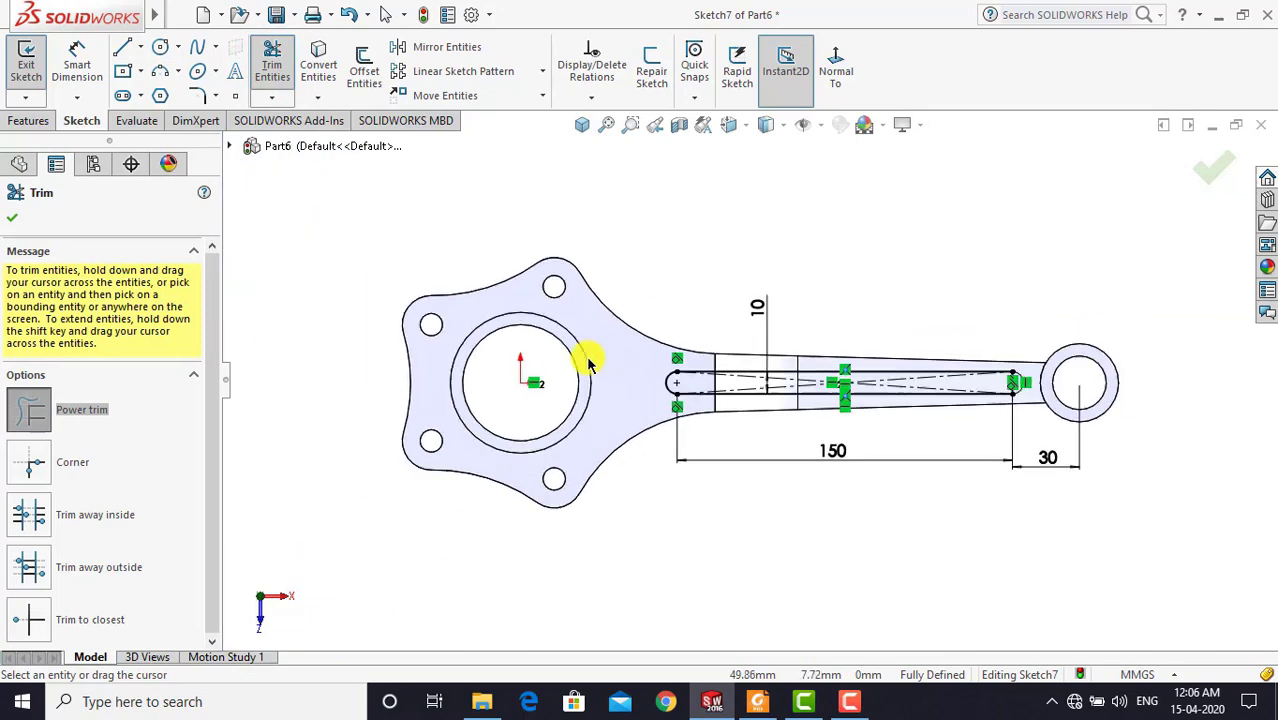
pyautogui.scroll(-2, 1015, 380)
pyautogui.scroll(-2, 939, 374)
pyautogui.scroll(-2, 907, 420)
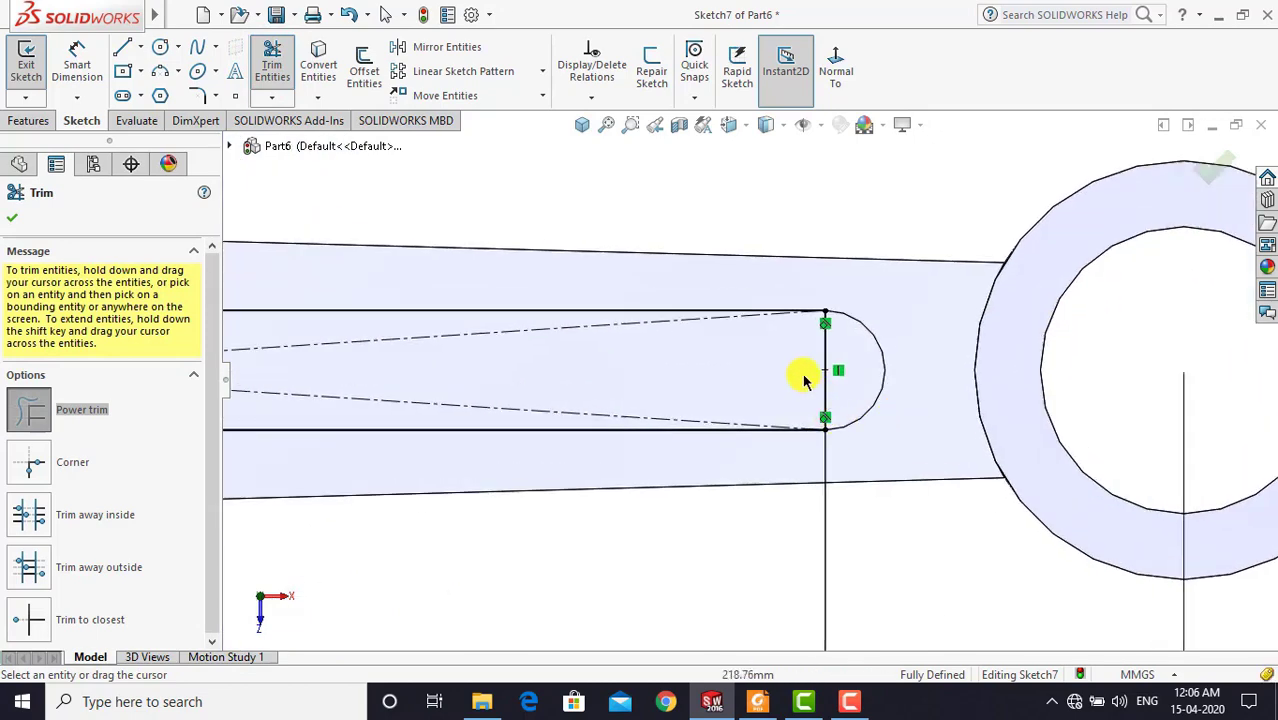
pyautogui.moveTo(810, 360); pyautogui.dragTo(833, 348)
pyautogui.scroll(3, 785, 365)
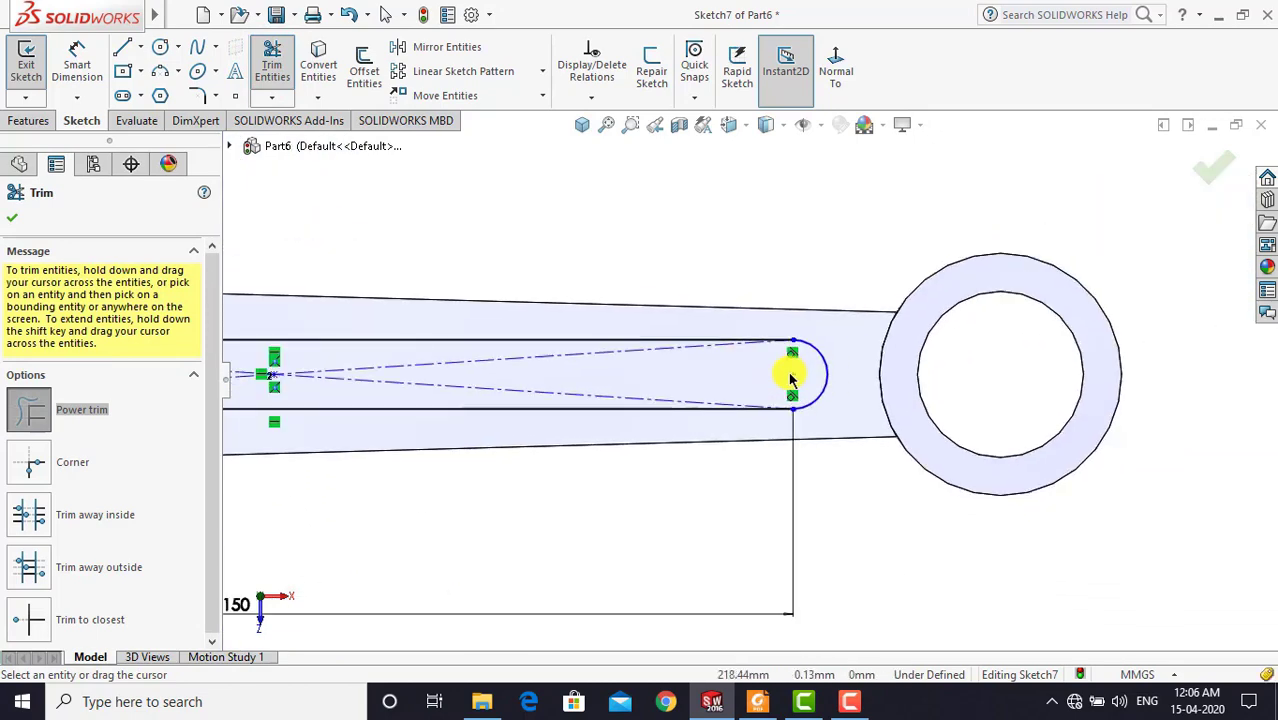
pyautogui.scroll(3, 790, 378)
pyautogui.scroll(2, 690, 390)
pyautogui.scroll(1, 685, 391)
pyautogui.press('Escape')
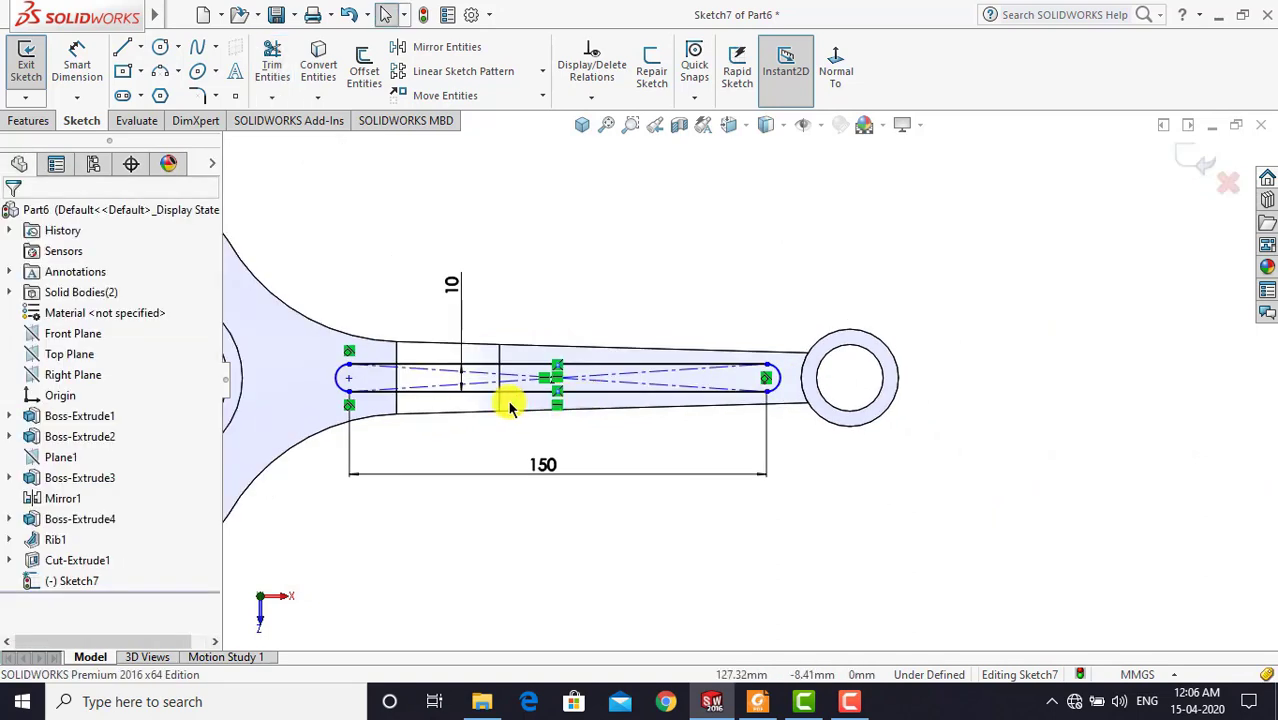
# Dimension the slot's right arc centre 30 mm from the small-end circle
pyautogui.scroll(-2, 508, 400)
pyautogui.click(80, 65)
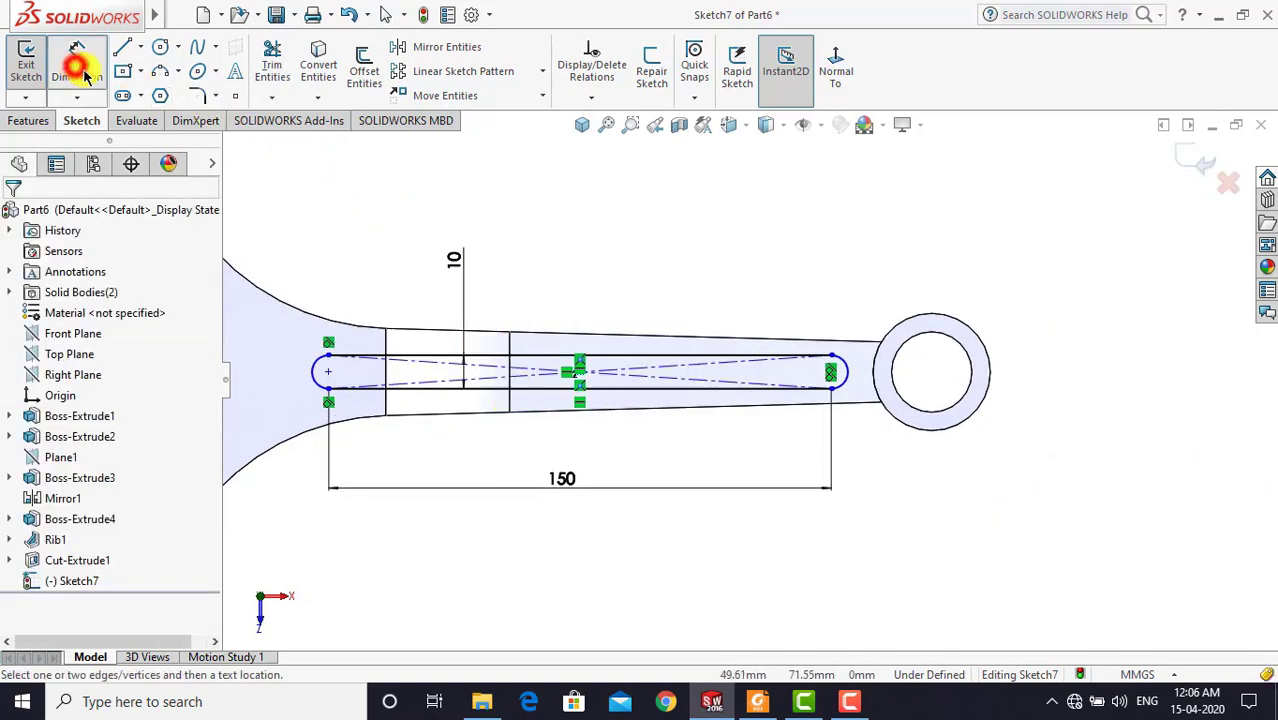
pyautogui.scroll(-2, 842, 434)
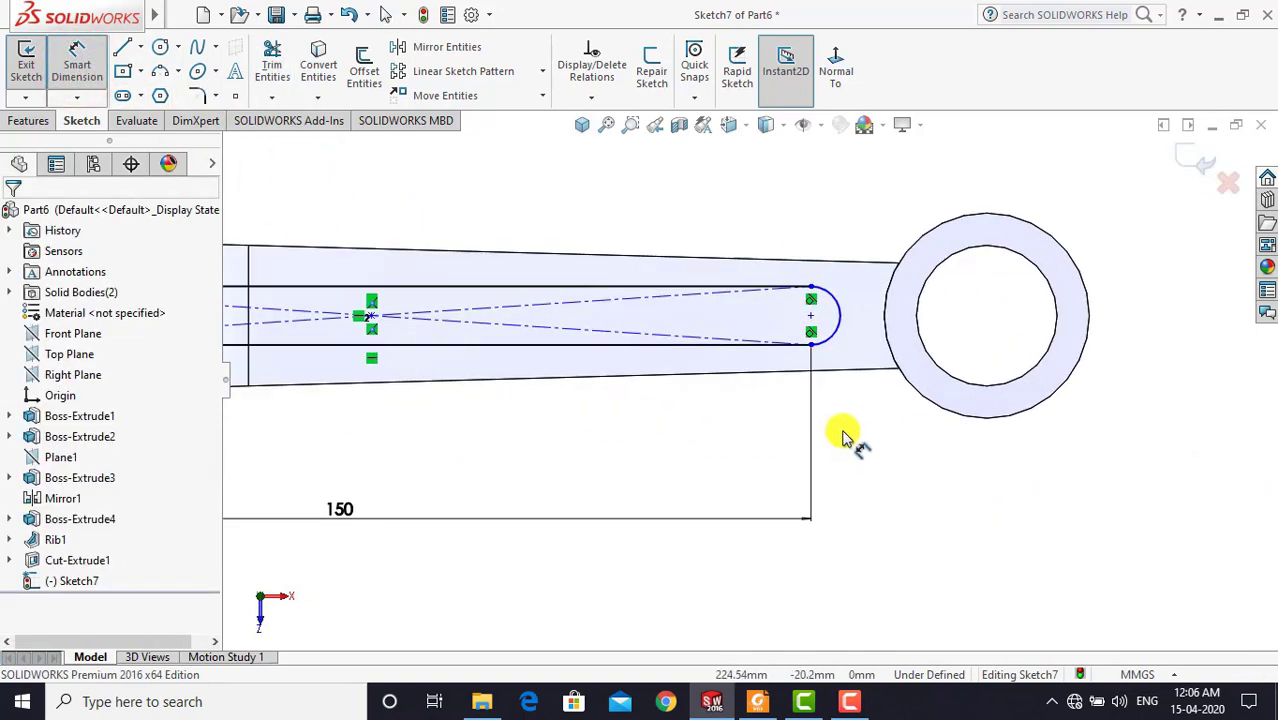
pyautogui.click(812, 318)
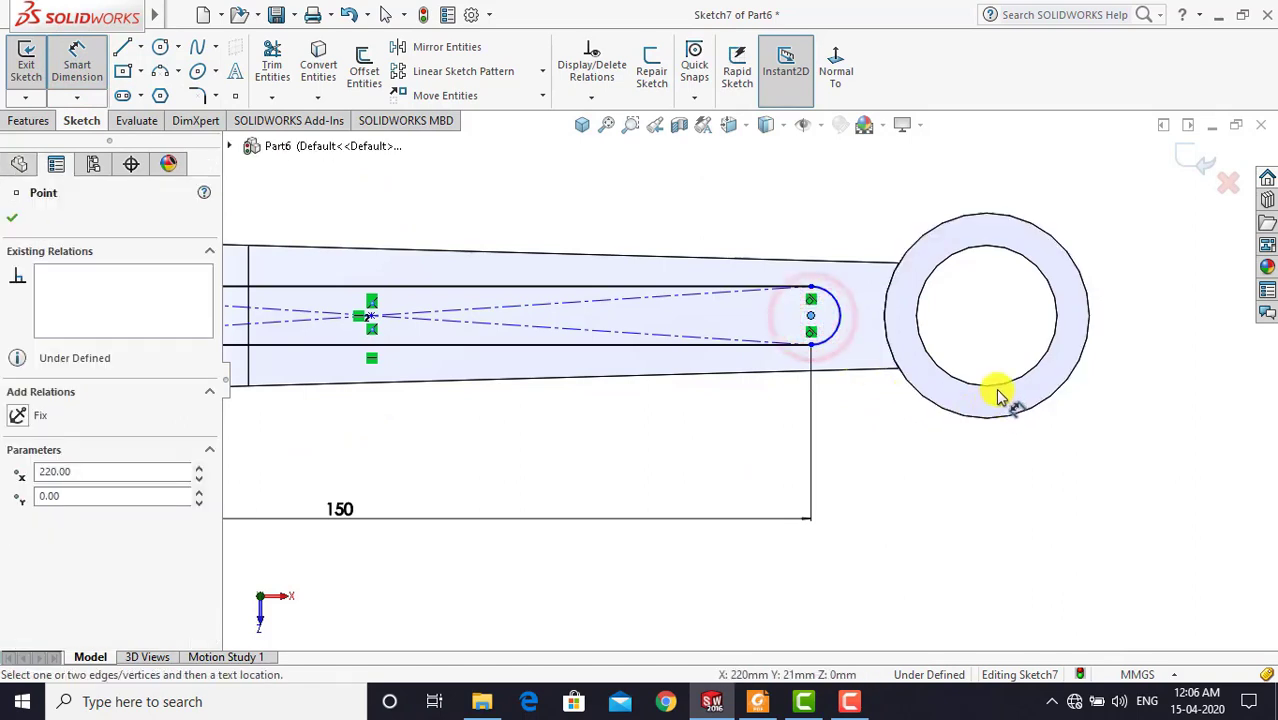
pyautogui.click(1000, 383)
pyautogui.click(893, 463)
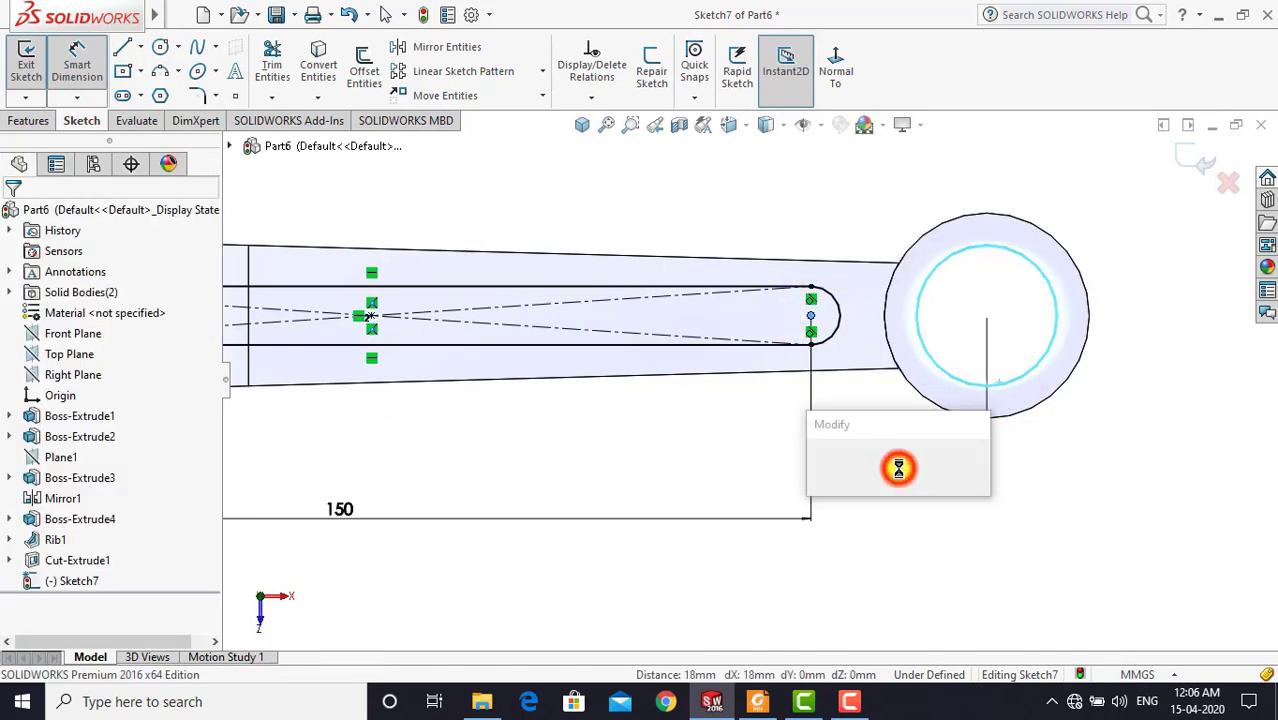
pyautogui.click(811, 464)
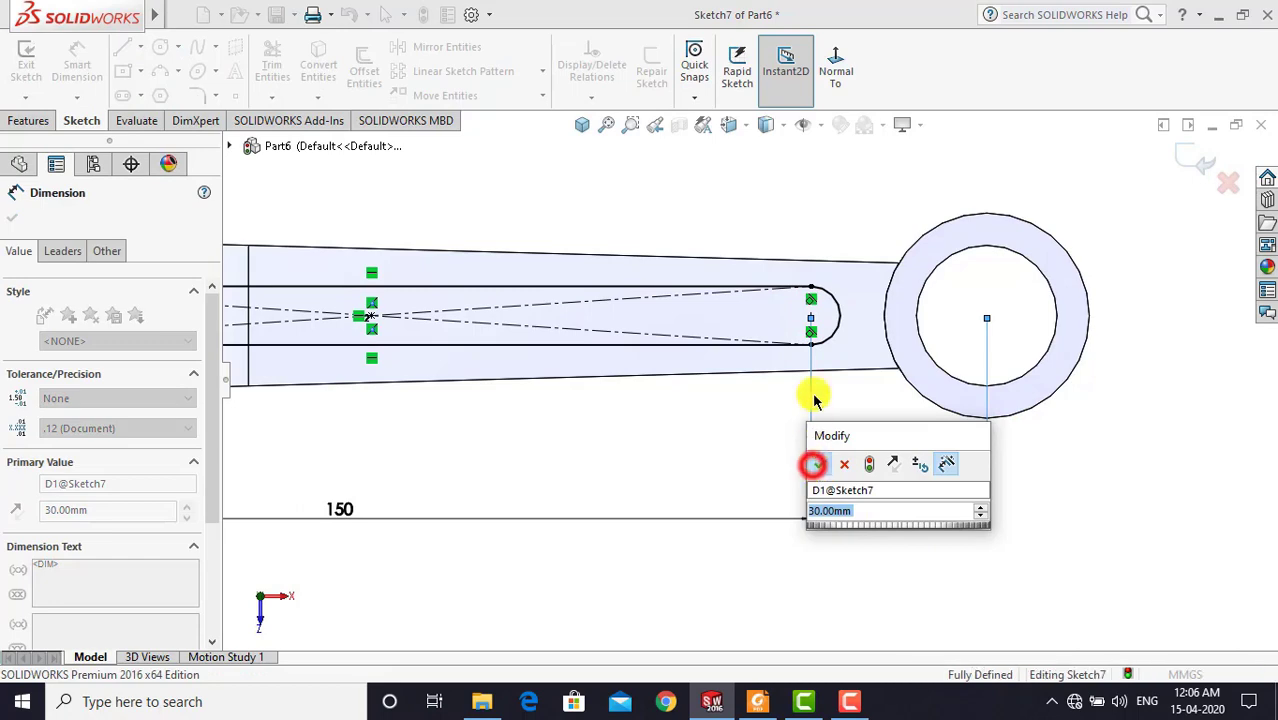
pyautogui.click(796, 222)
pyautogui.scroll(4, 800, 330)
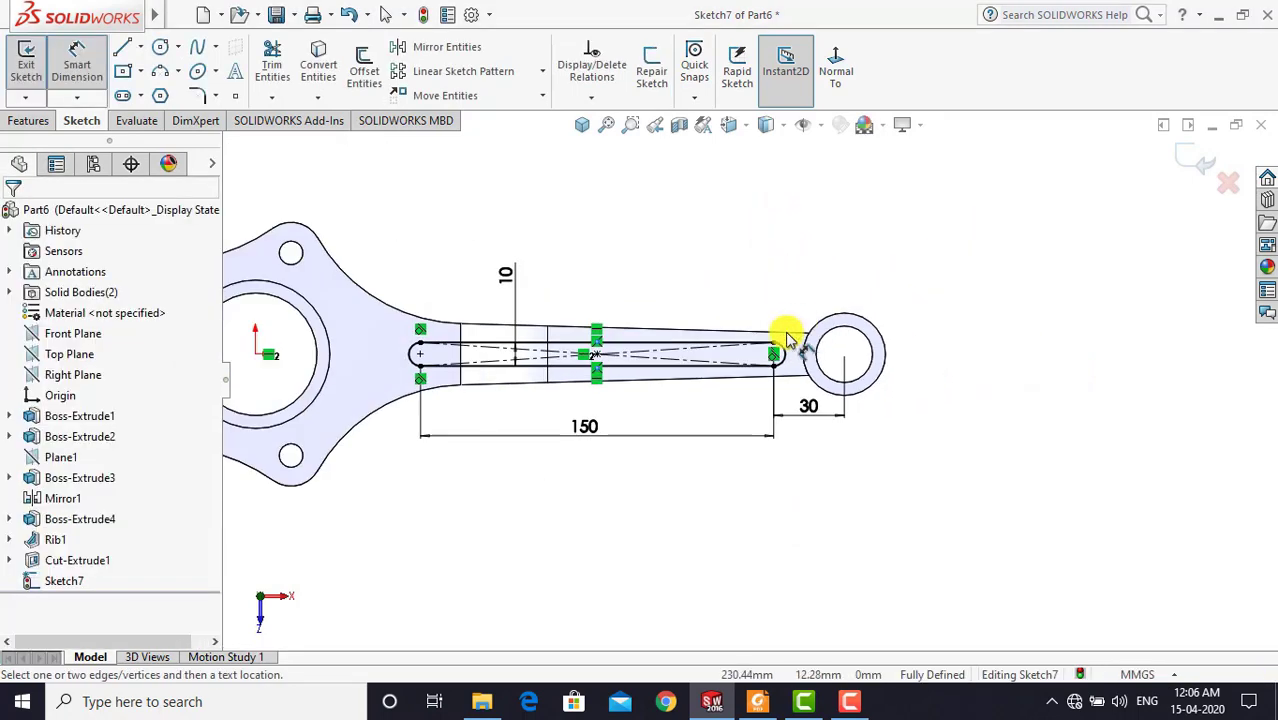
pyautogui.scroll(-2, 435, 362)
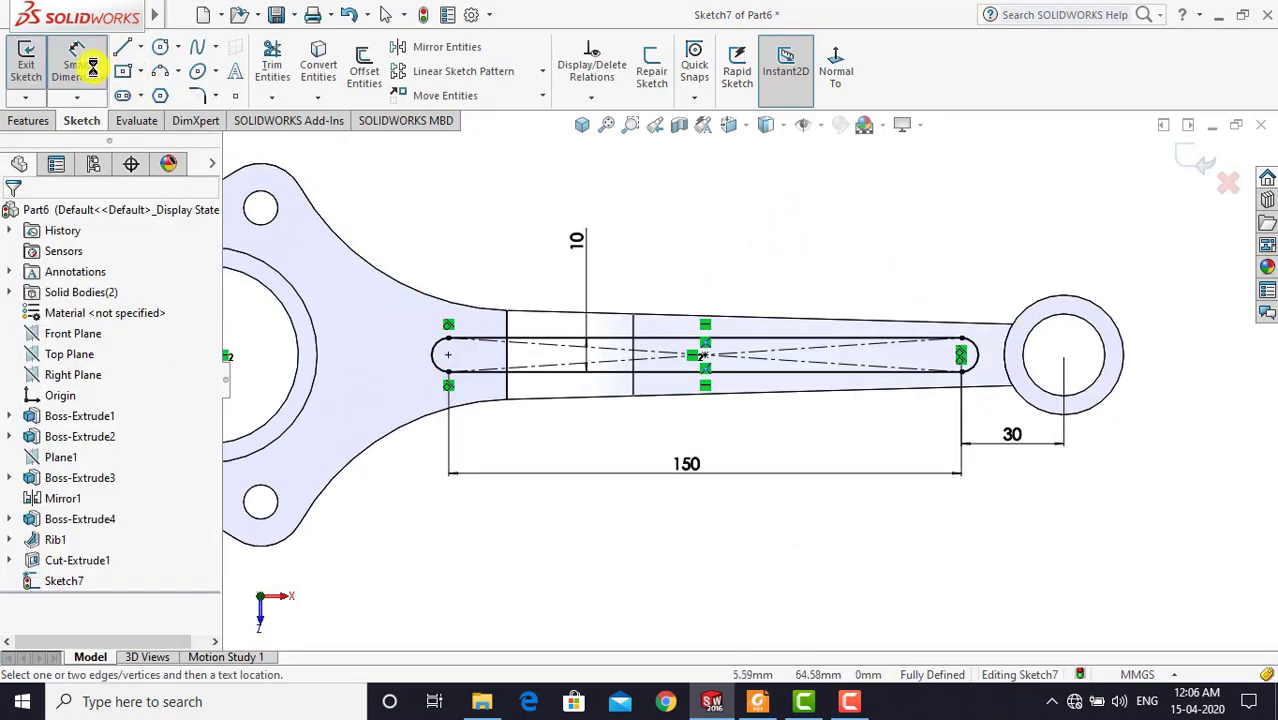
pyautogui.click(47, 122)
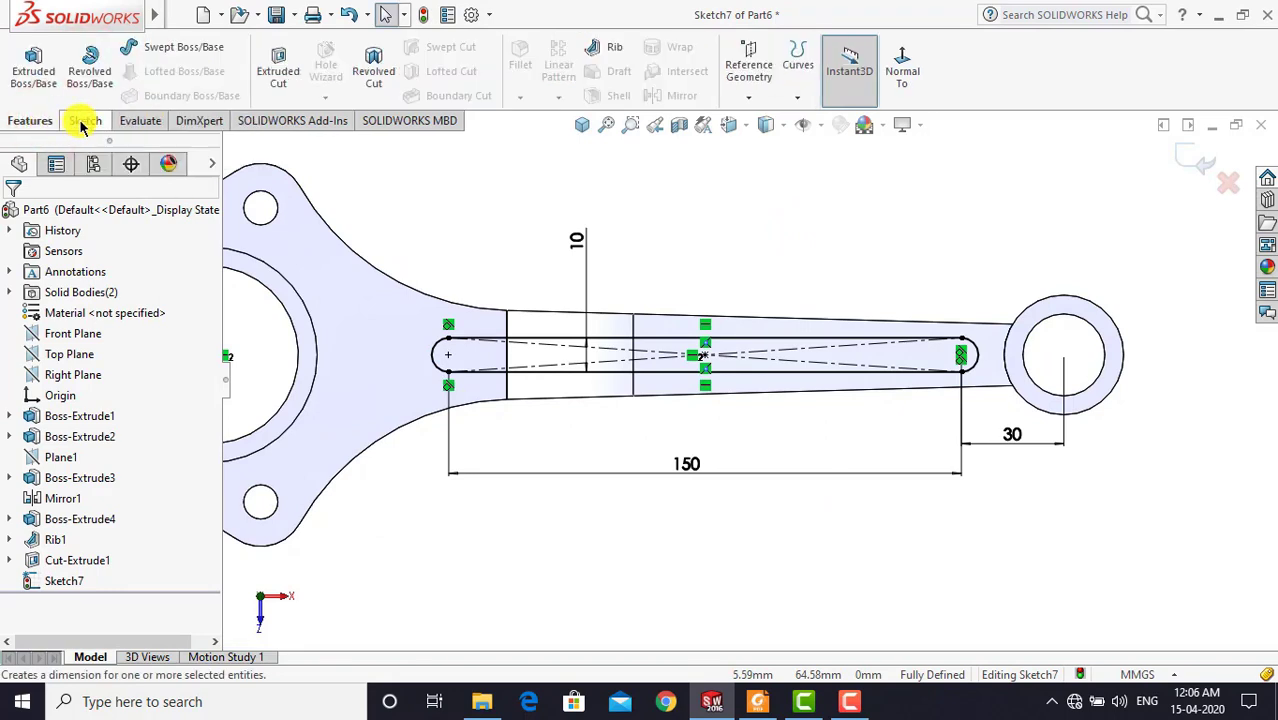
# Start an extruded cut of the slot in isometric view, then check the Master_rod.PDF drawing in Foxit Reader
pyautogui.click(278, 68)
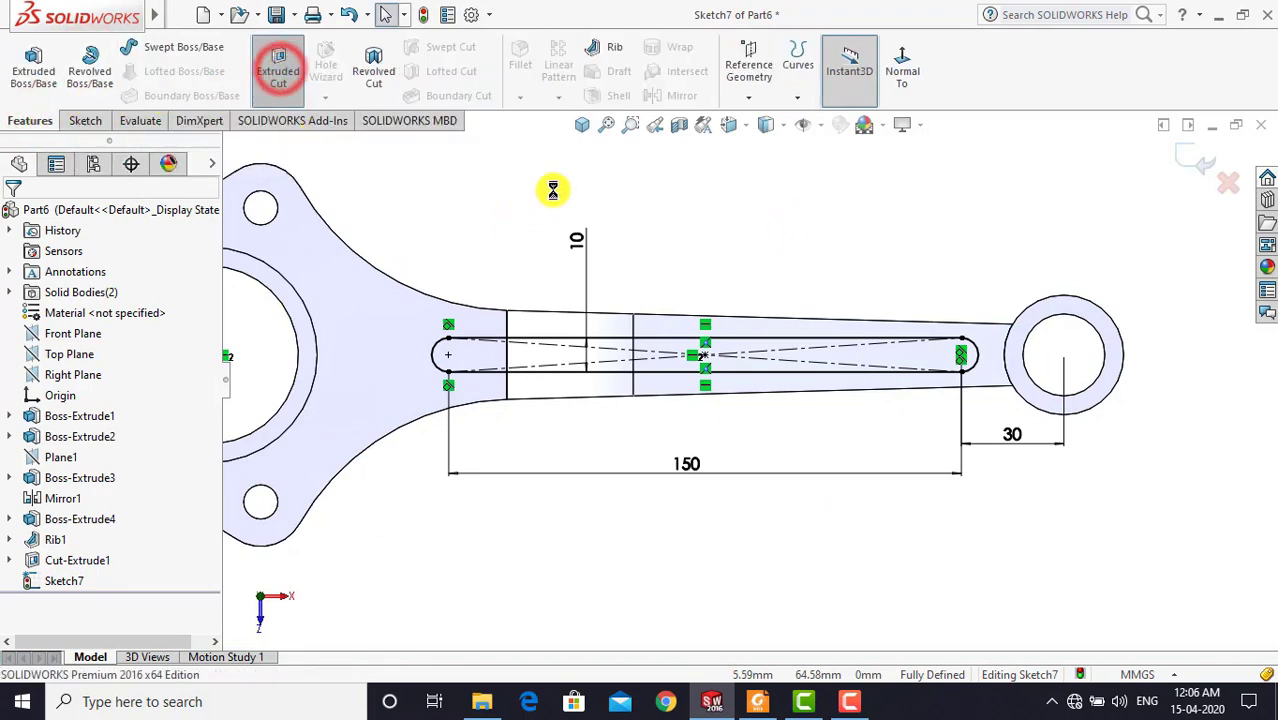
pyautogui.click(582, 124)
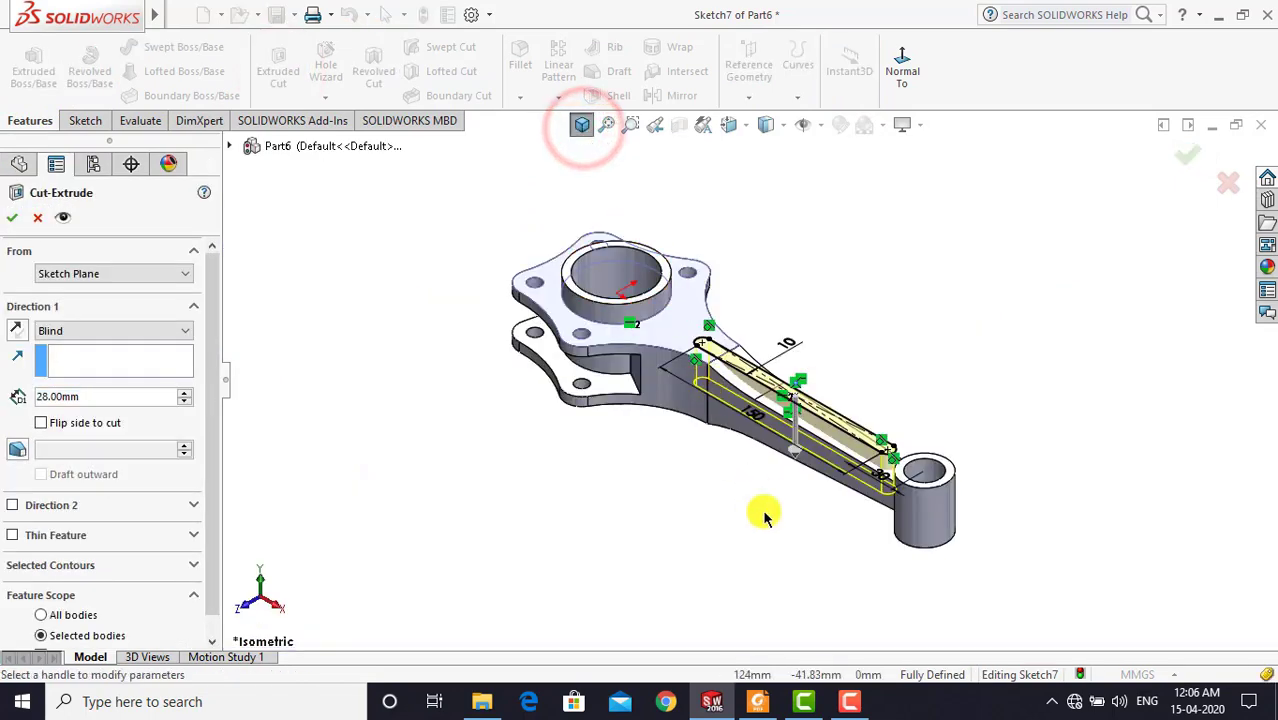
pyautogui.click(760, 703)
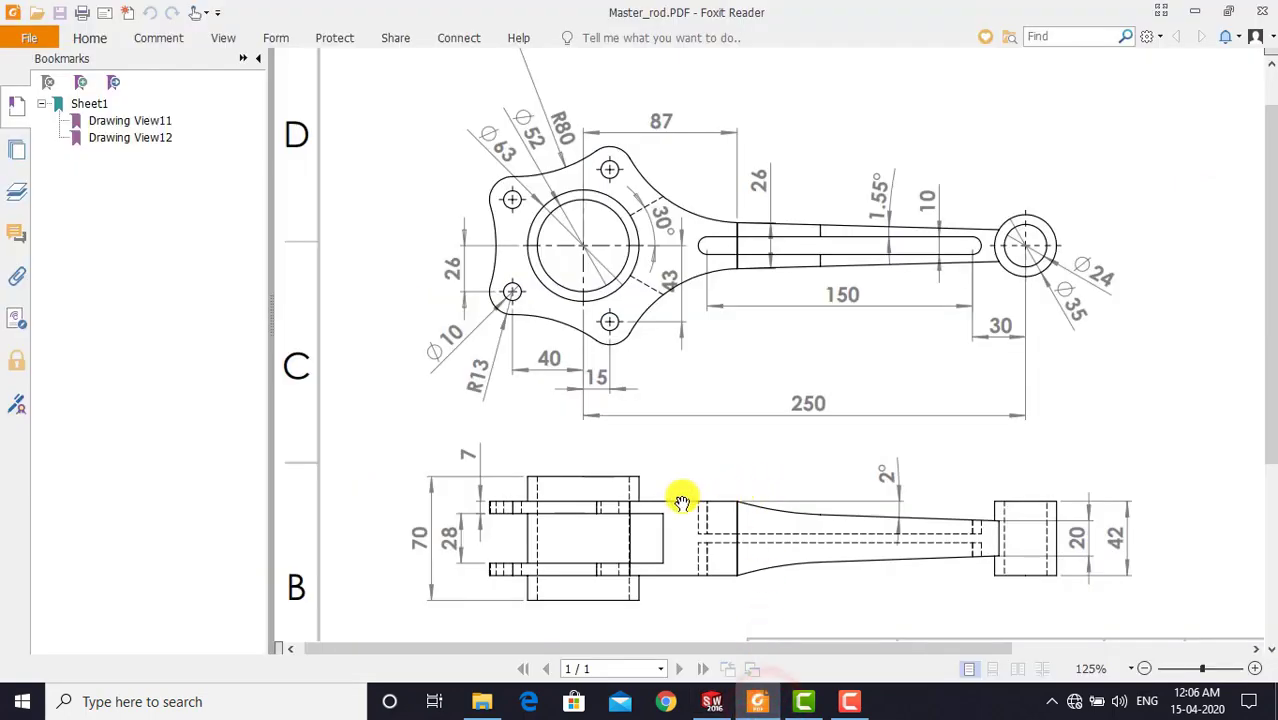
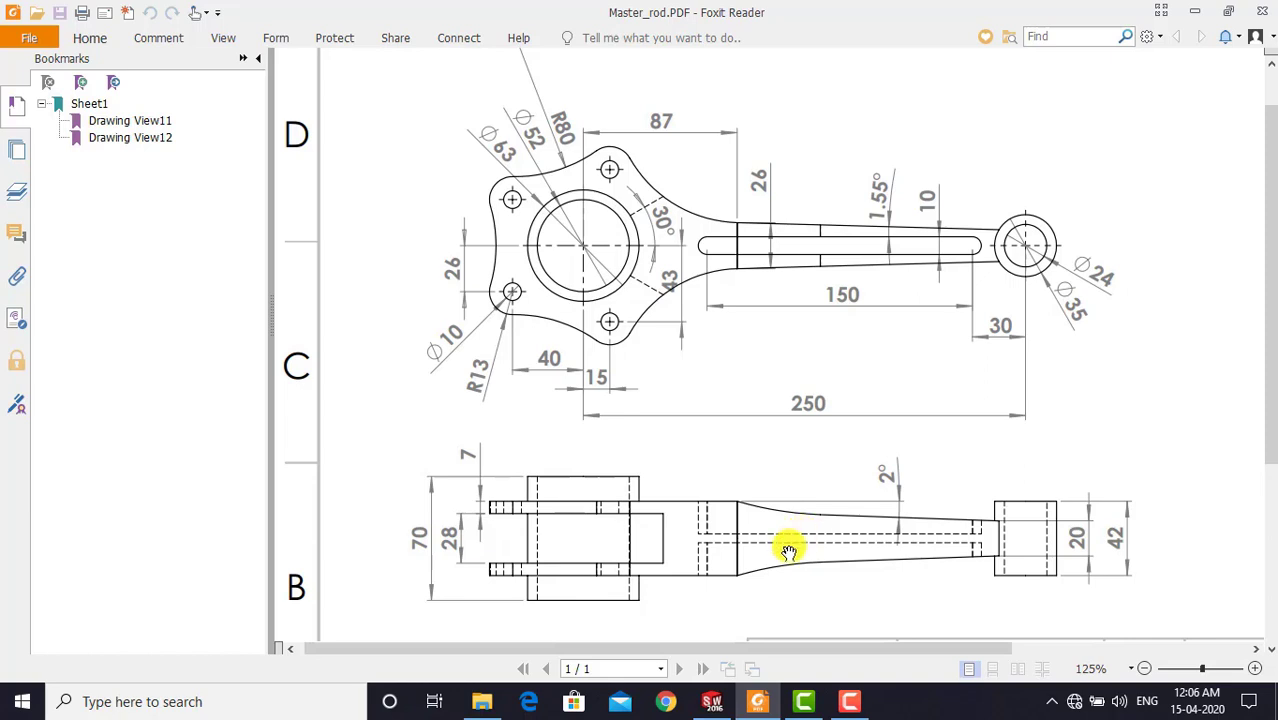
# Cut the shank slot to an 18.50 mm blind depth, entered as 37/2
pyautogui.click(713, 706)
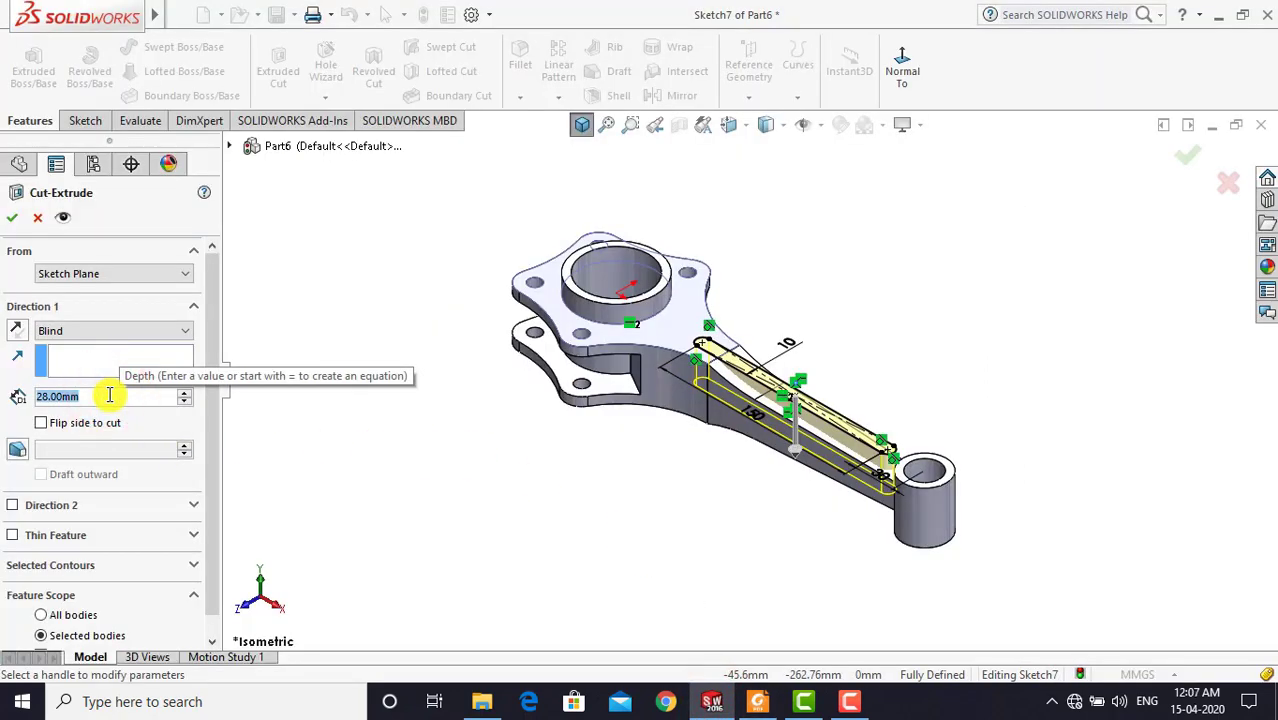
pyautogui.write('37/')
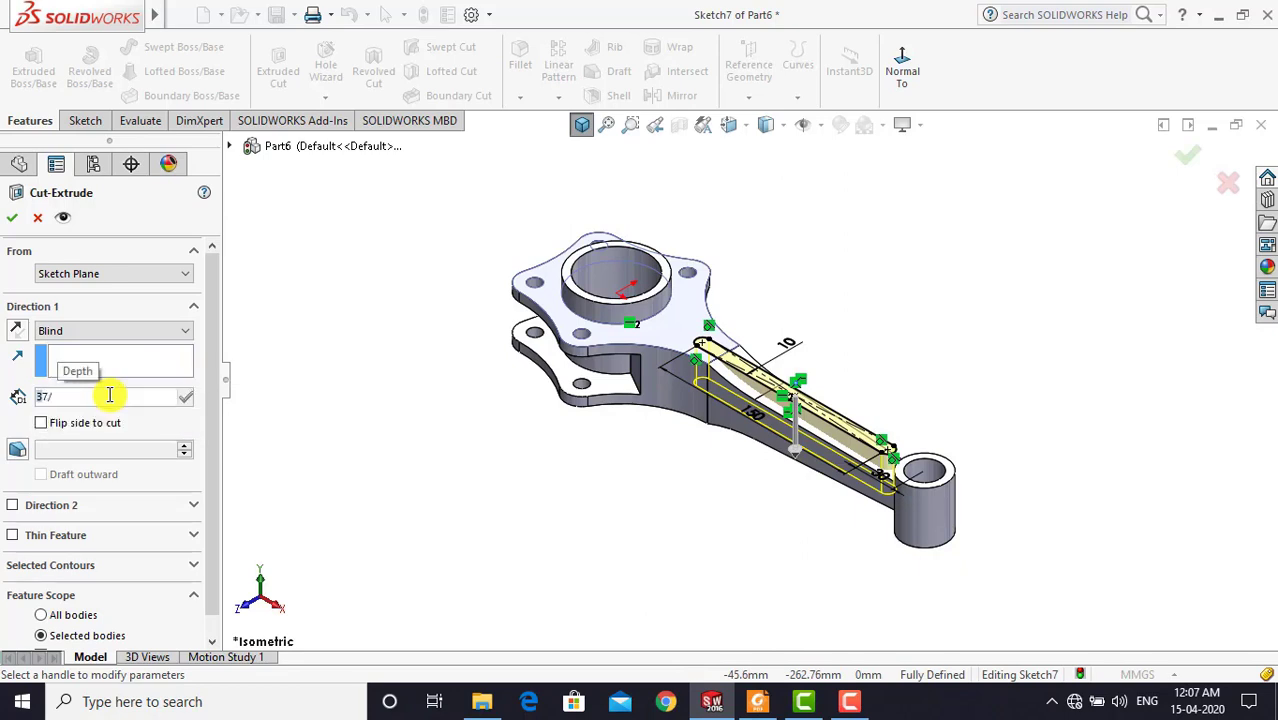
pyautogui.write('2')
pyautogui.press('Return')
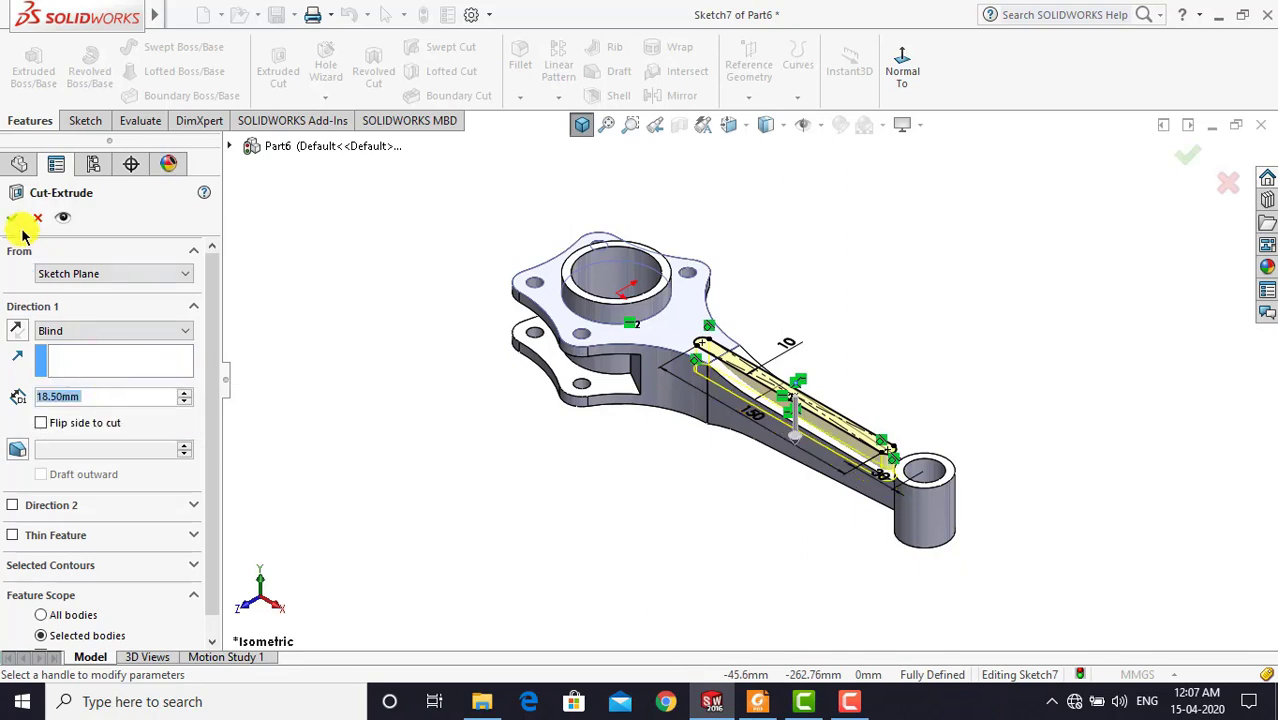
pyautogui.click(13, 217)
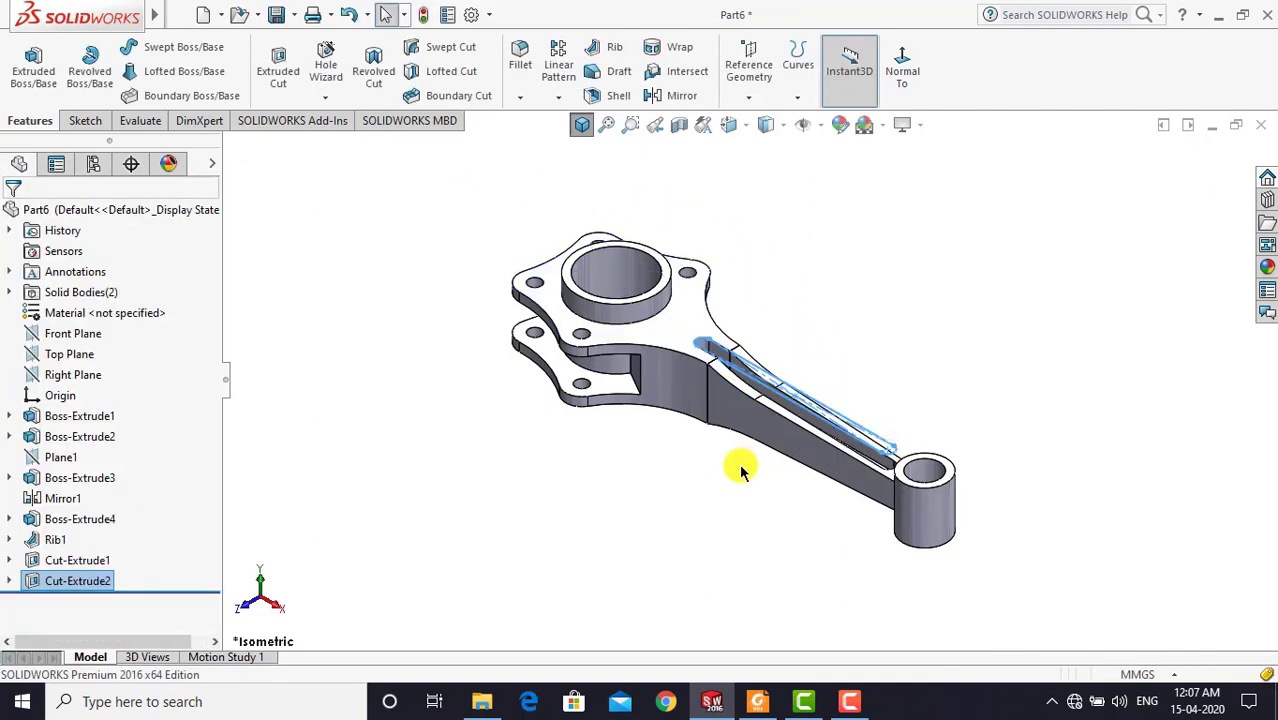
# Mirror Cut-Extrude4 about the Top Plane, creating Mirror2
pyautogui.click(672, 96)
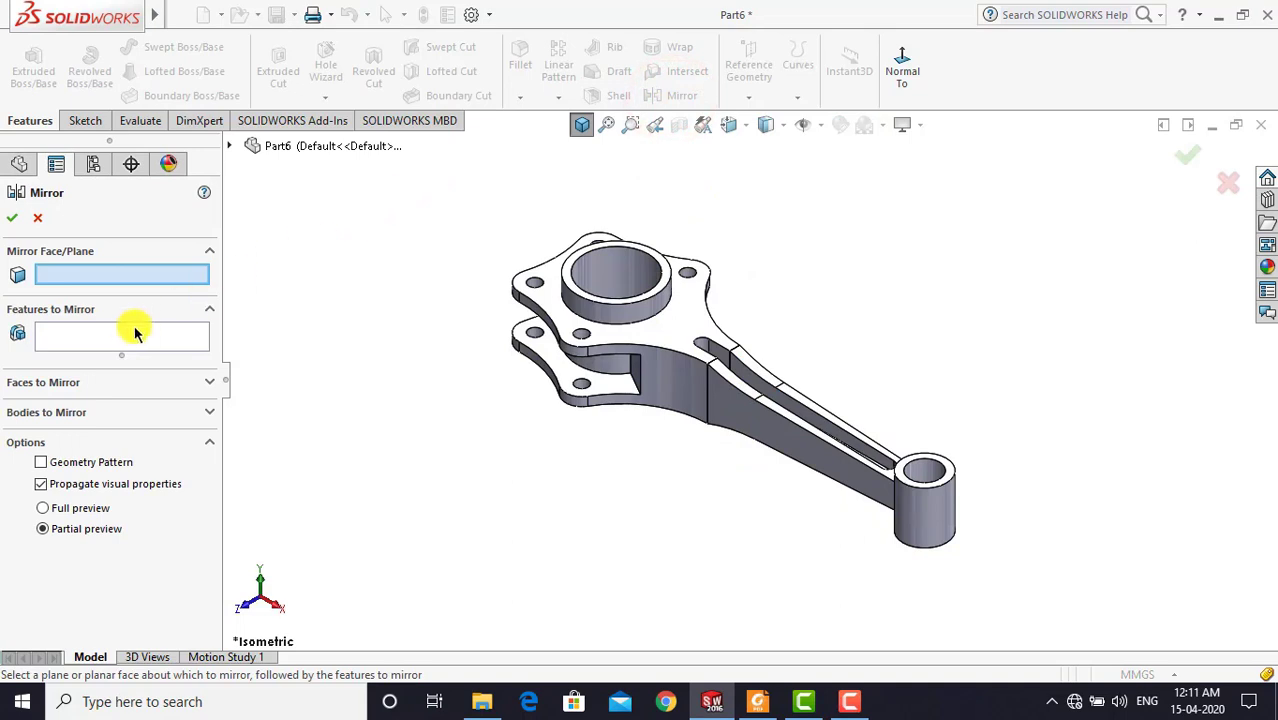
pyautogui.click(135, 333)
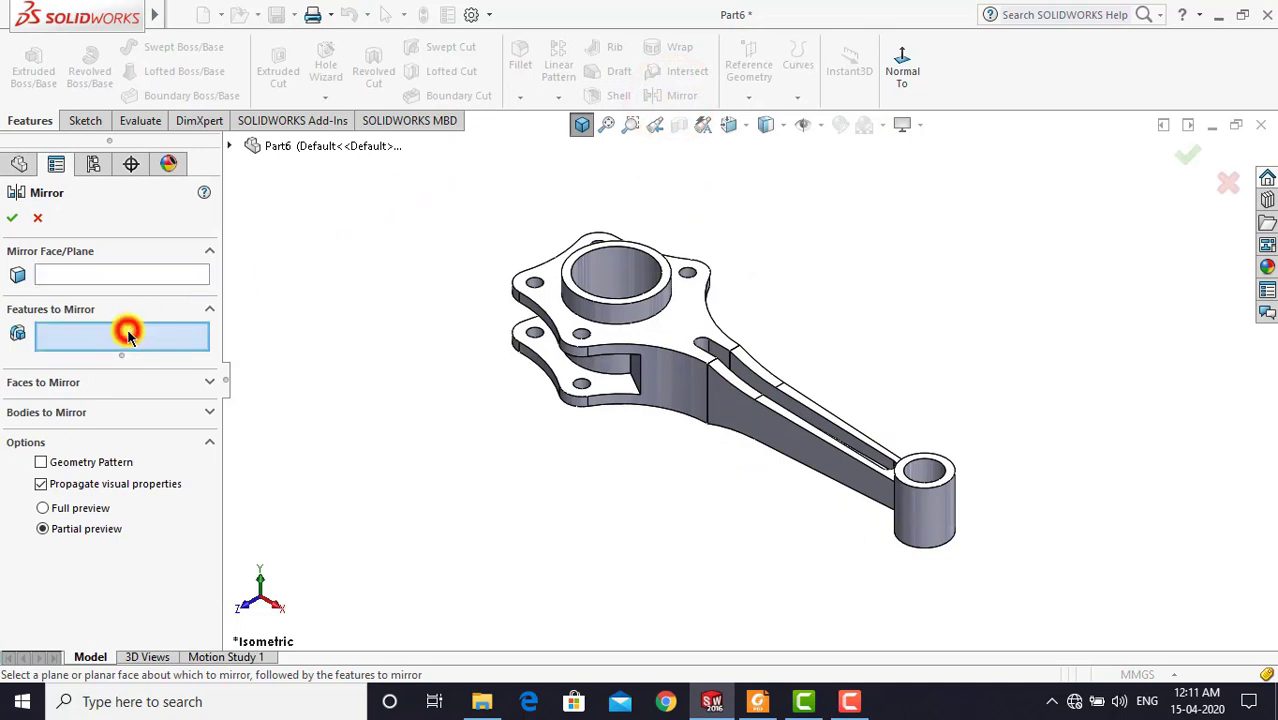
pyautogui.click(229, 147)
pyautogui.click(305, 517)
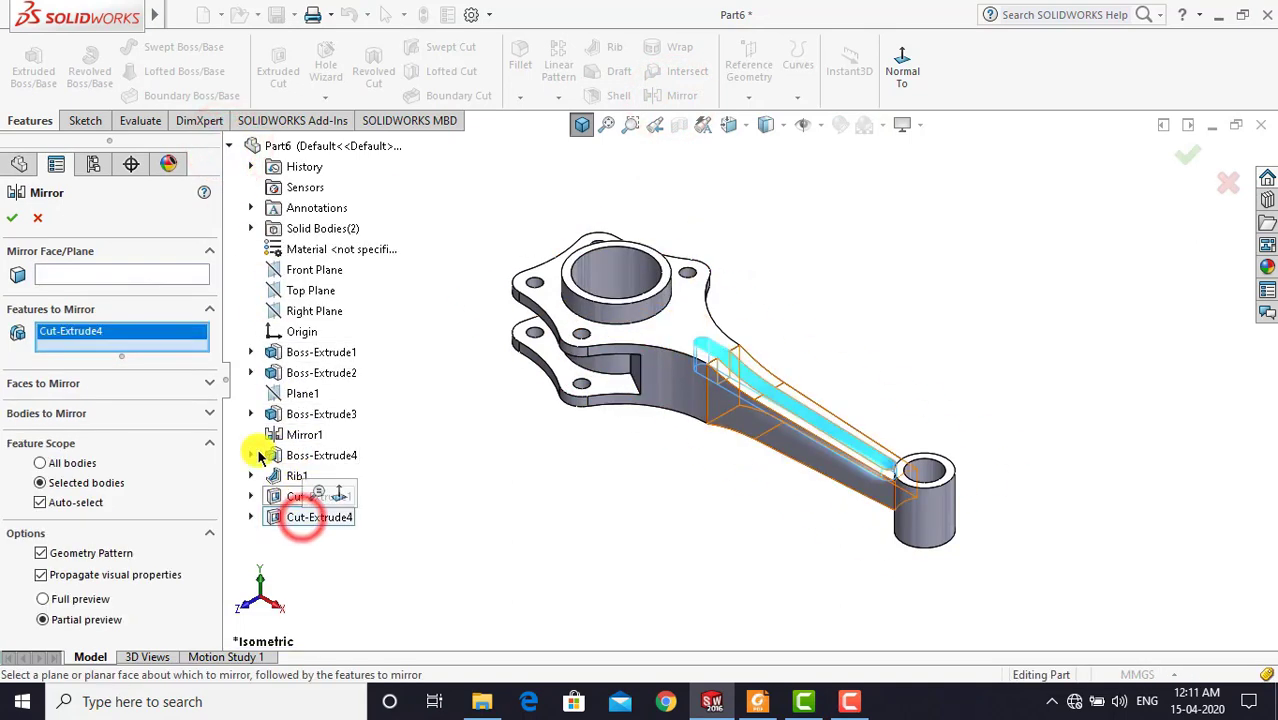
pyautogui.click(101, 274)
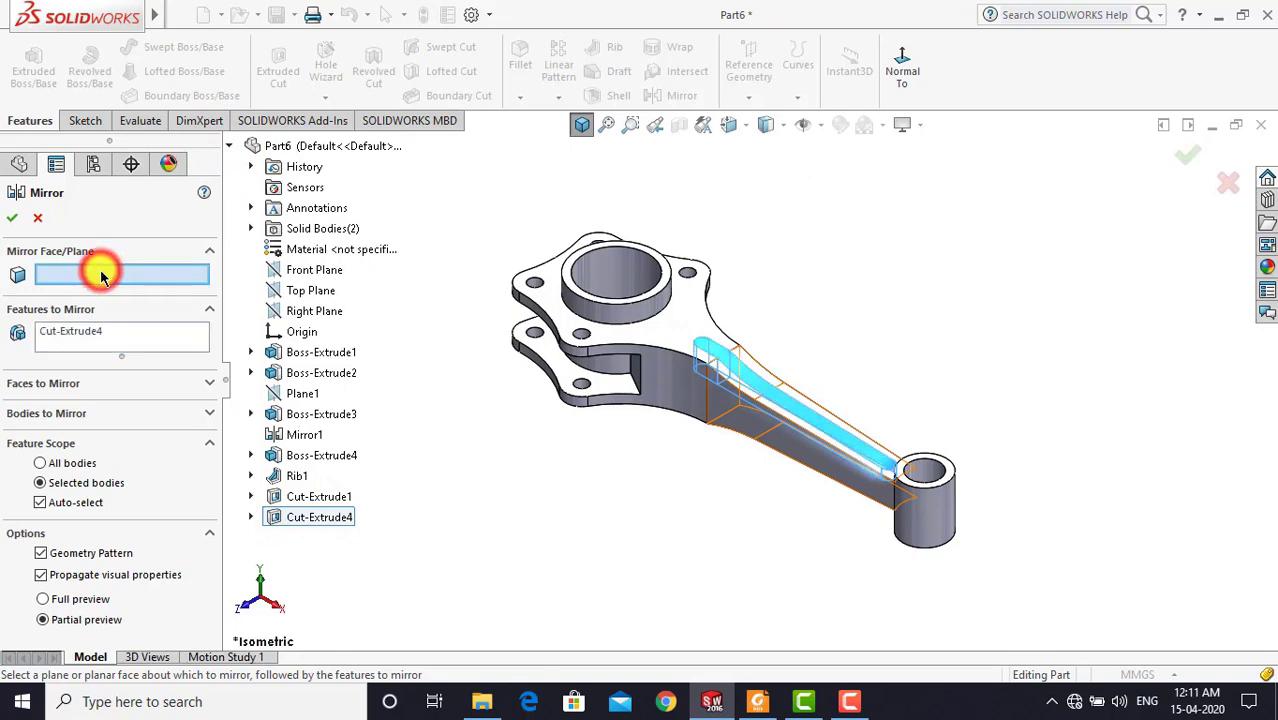
pyautogui.click(303, 292)
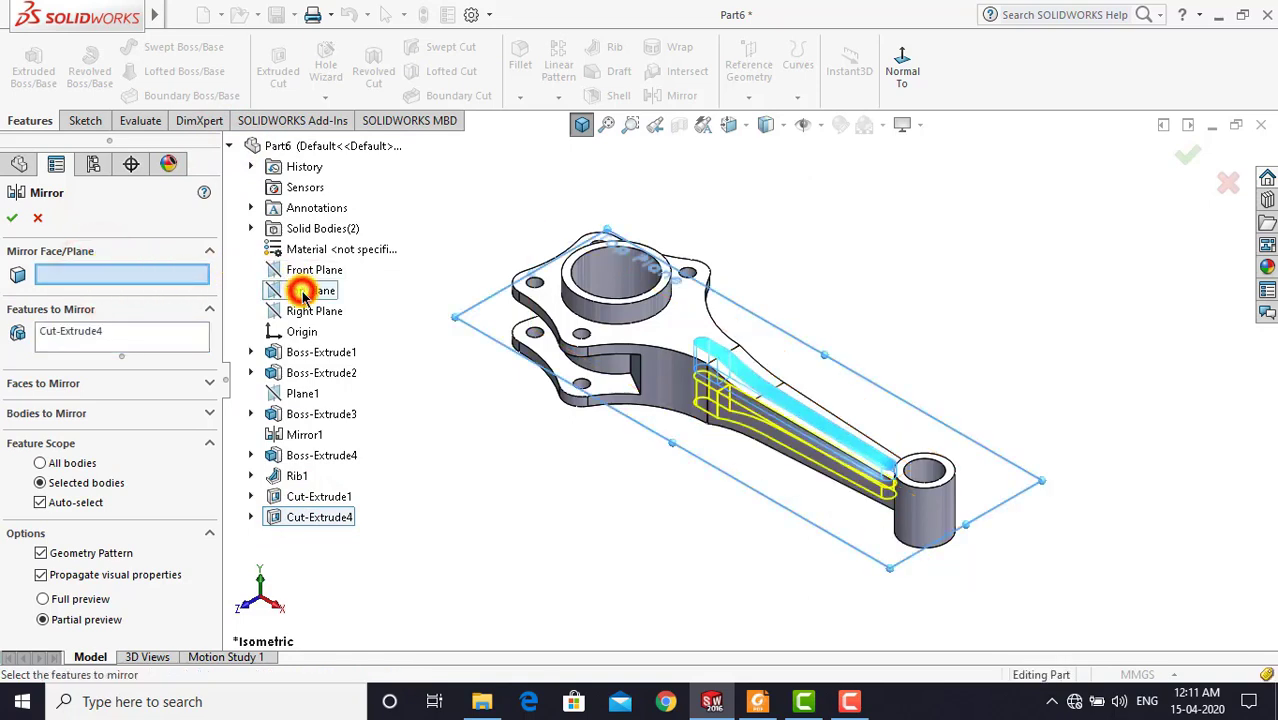
pyautogui.click(12, 215)
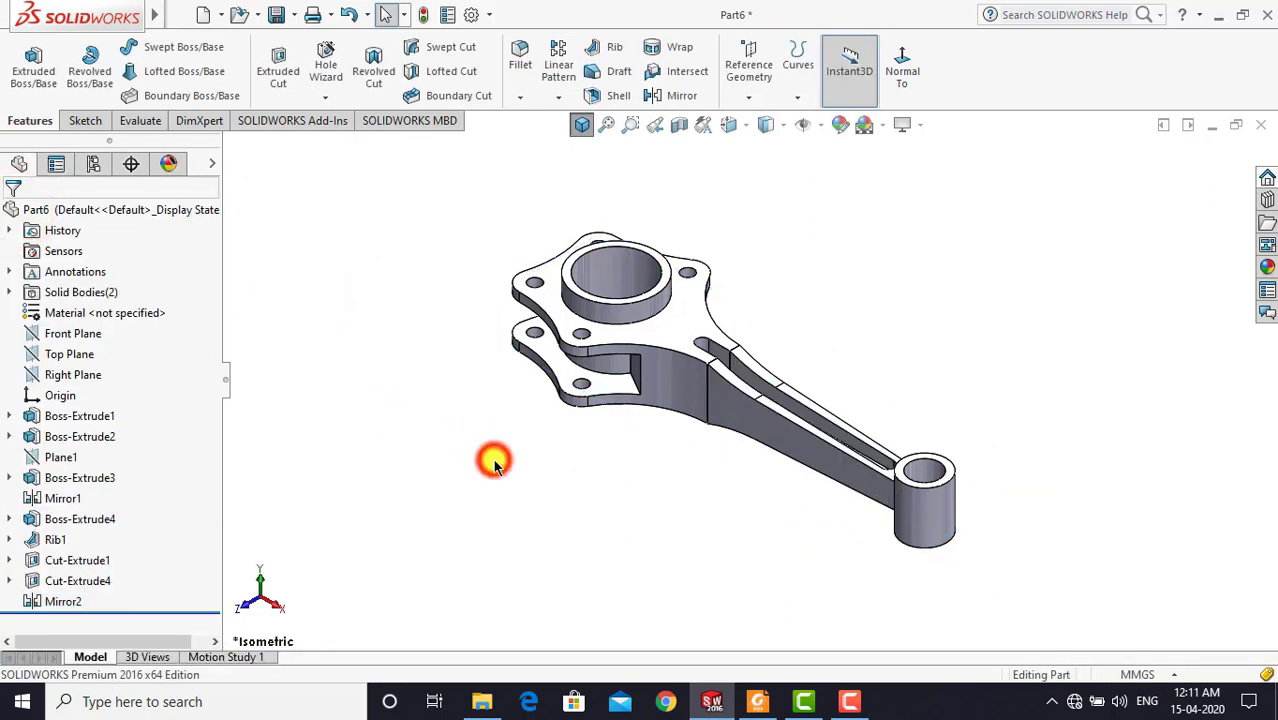
# Apply polished steel from Appearances > Metal > Steel to the whole rod part in isometric view
pyautogui.click(581, 126)
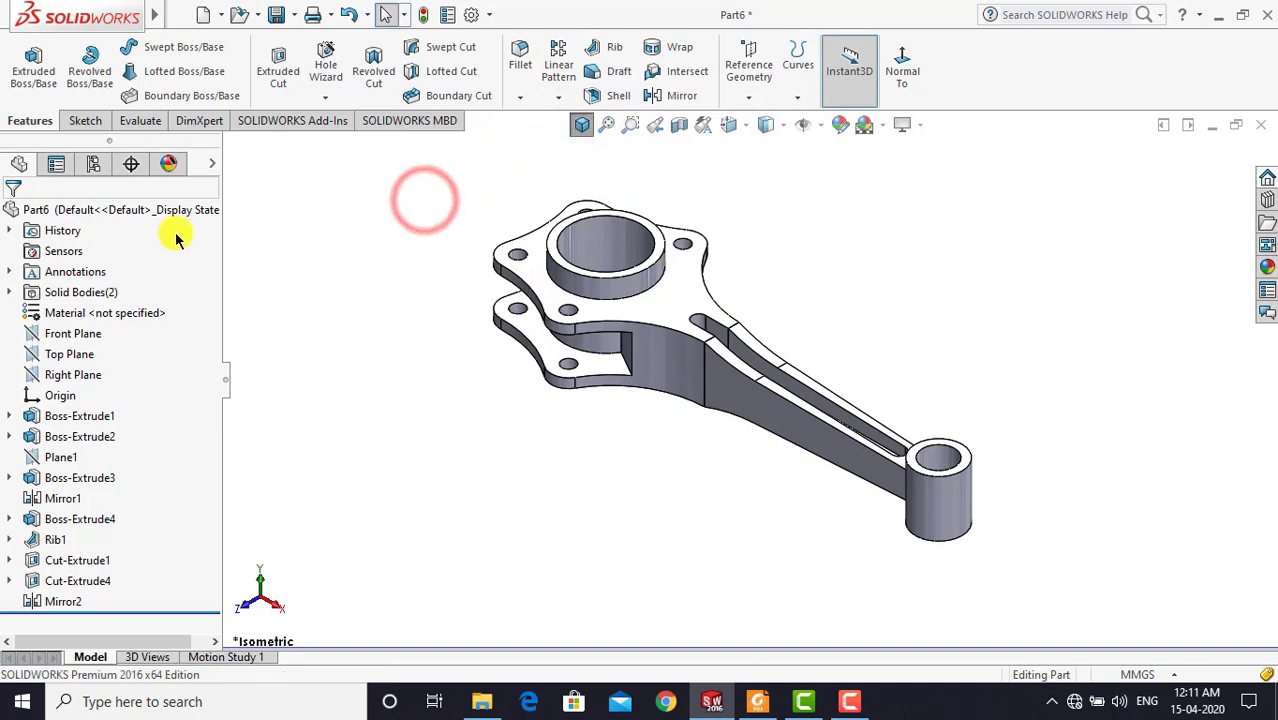
pyautogui.click(134, 208)
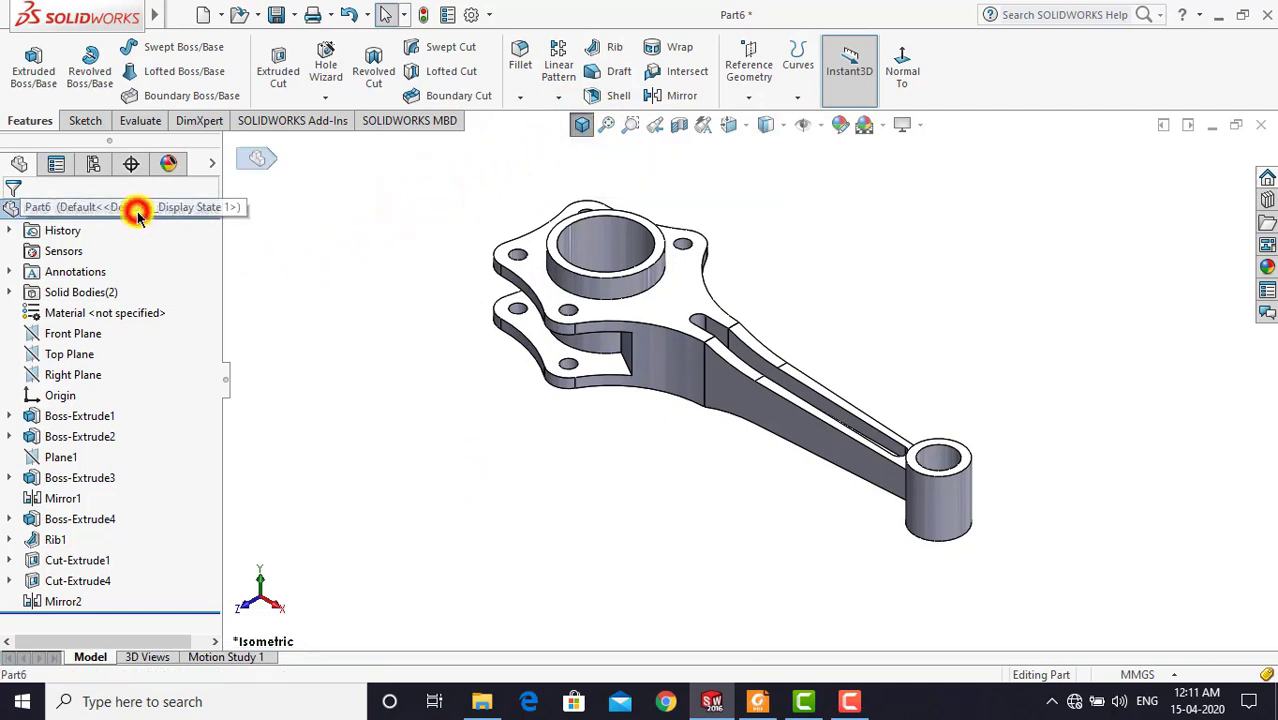
pyautogui.click(1267, 268)
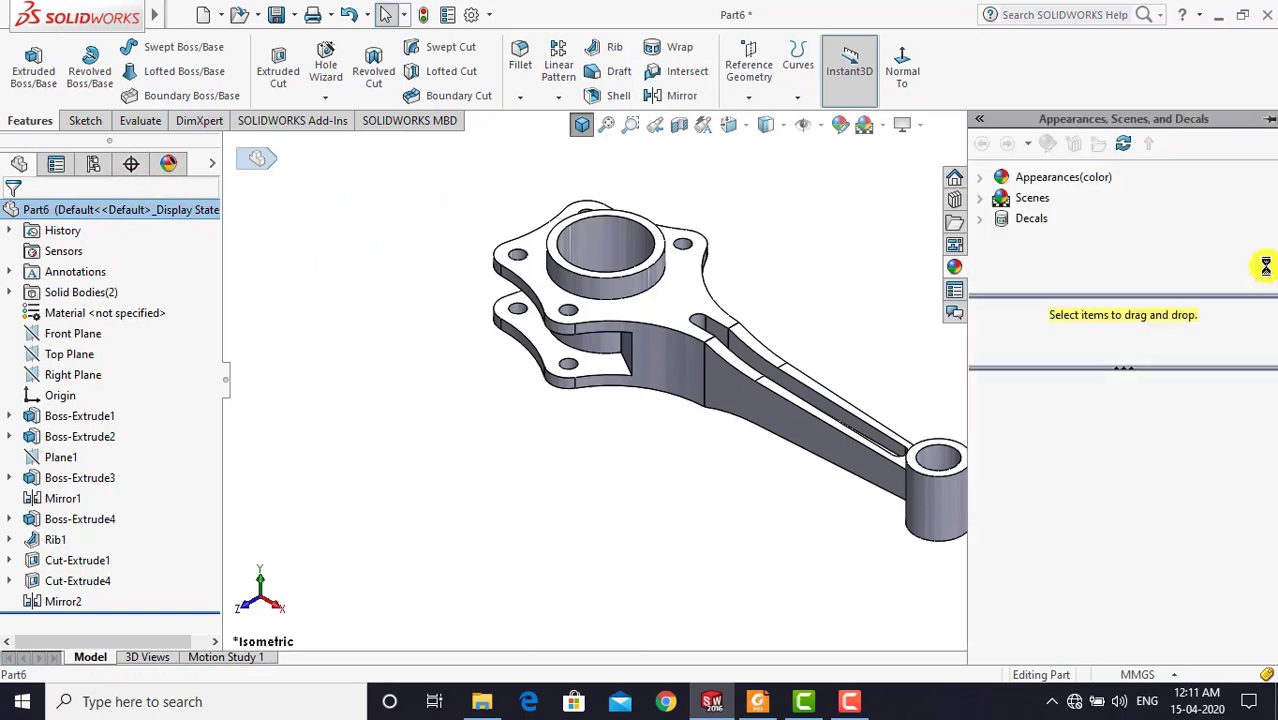
pyautogui.click(983, 180)
pyautogui.click(999, 219)
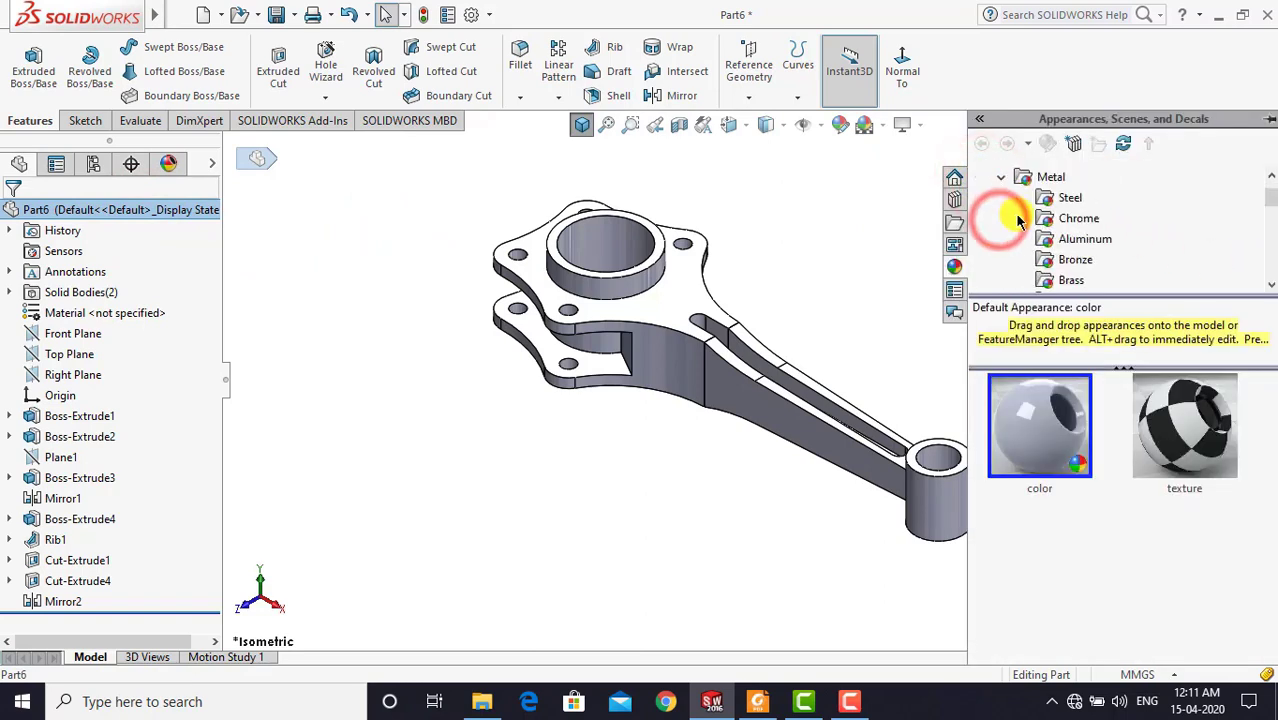
pyautogui.click(1068, 202)
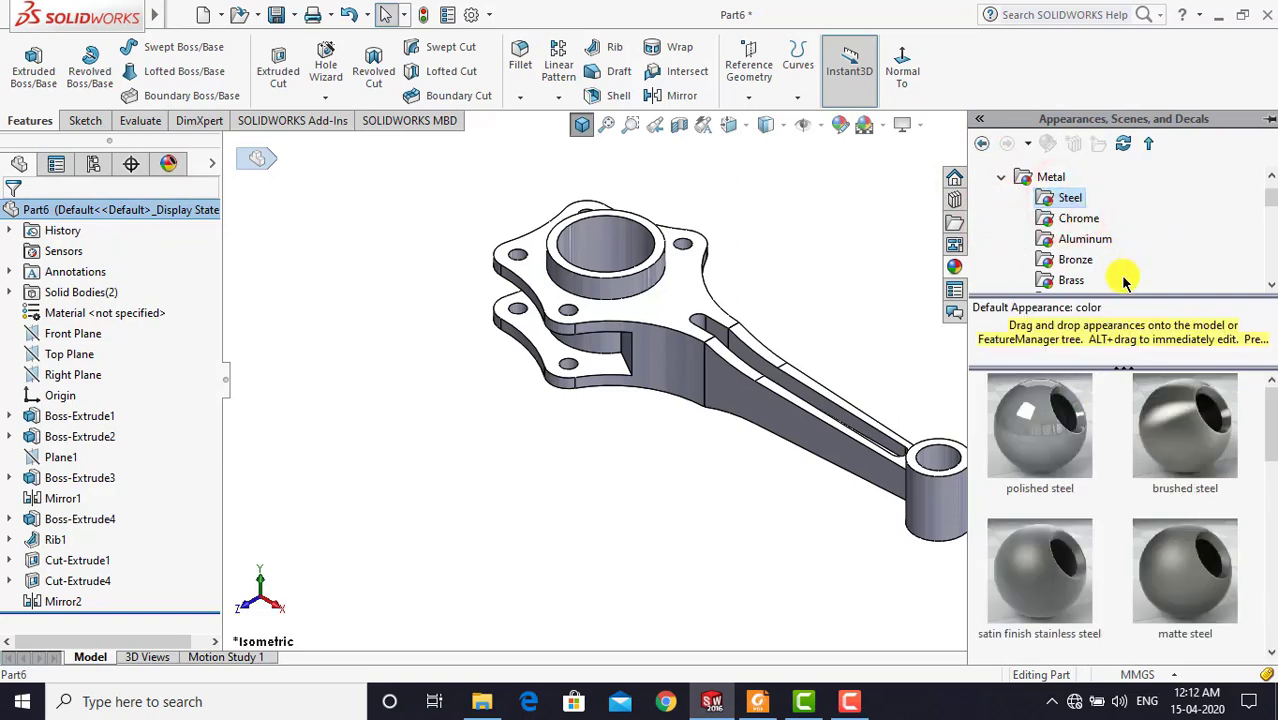
pyautogui.moveTo(1042, 432); pyautogui.dragTo(908, 314)
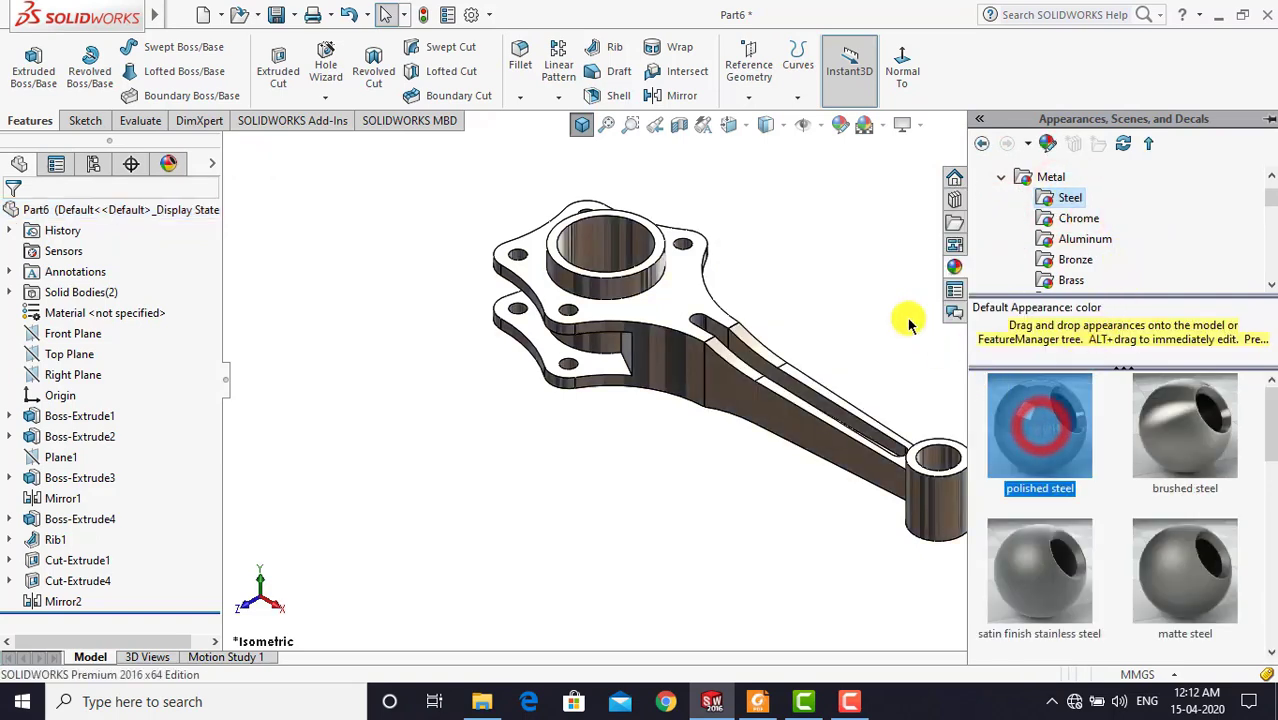
pyautogui.click(860, 276)
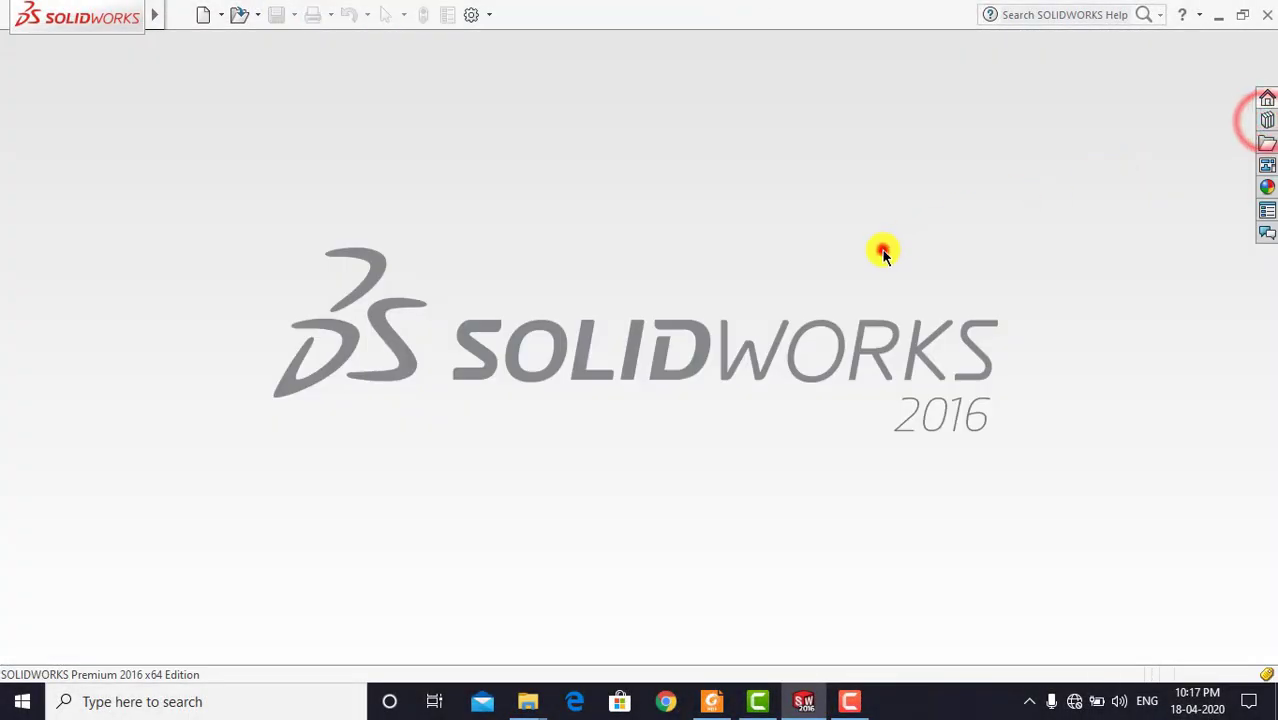
# Create a new part with a Plain White scene and view the rod bush lower PDF drawing
pyautogui.click(212, 15)
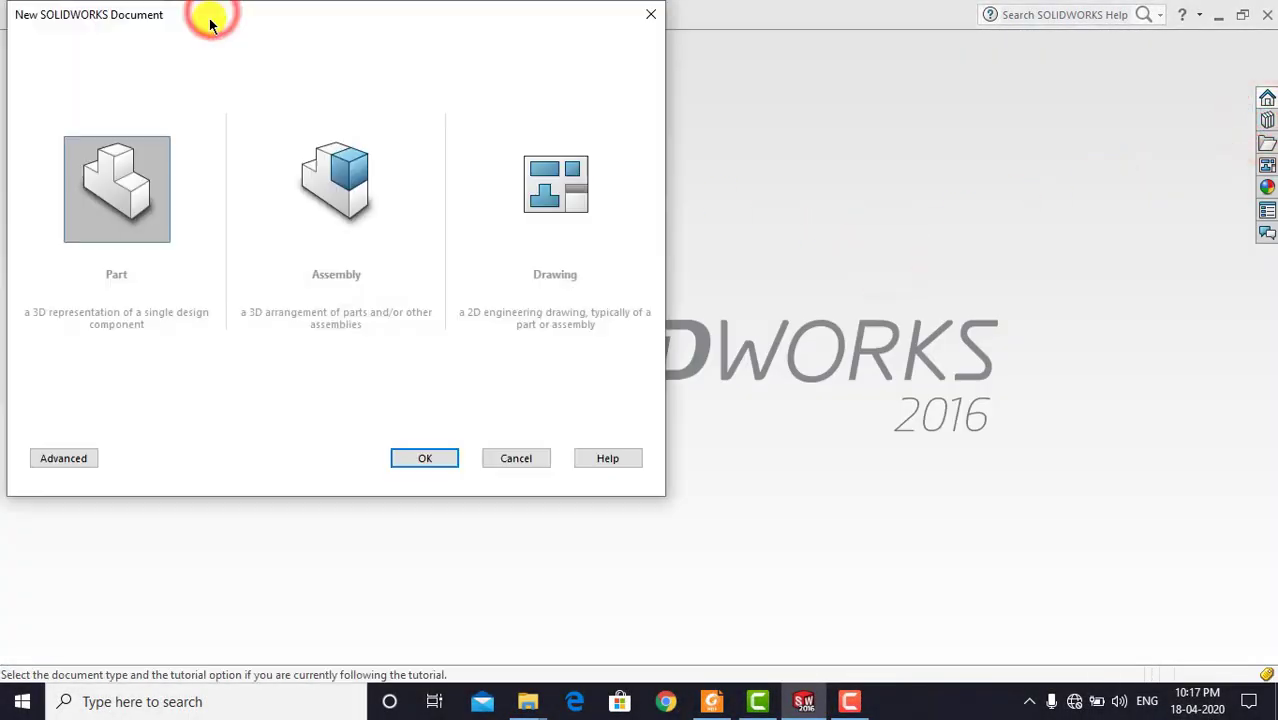
pyautogui.click(405, 460)
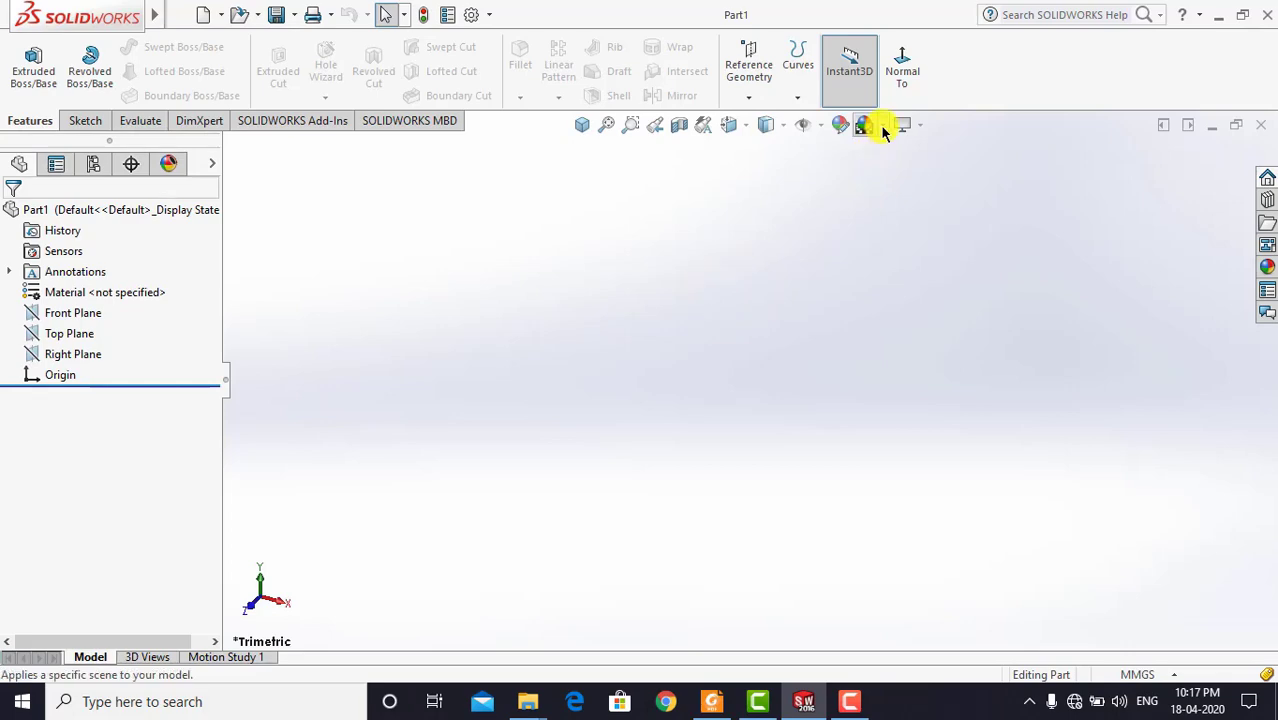
pyautogui.click(882, 124)
pyautogui.click(881, 175)
pyautogui.click(756, 312)
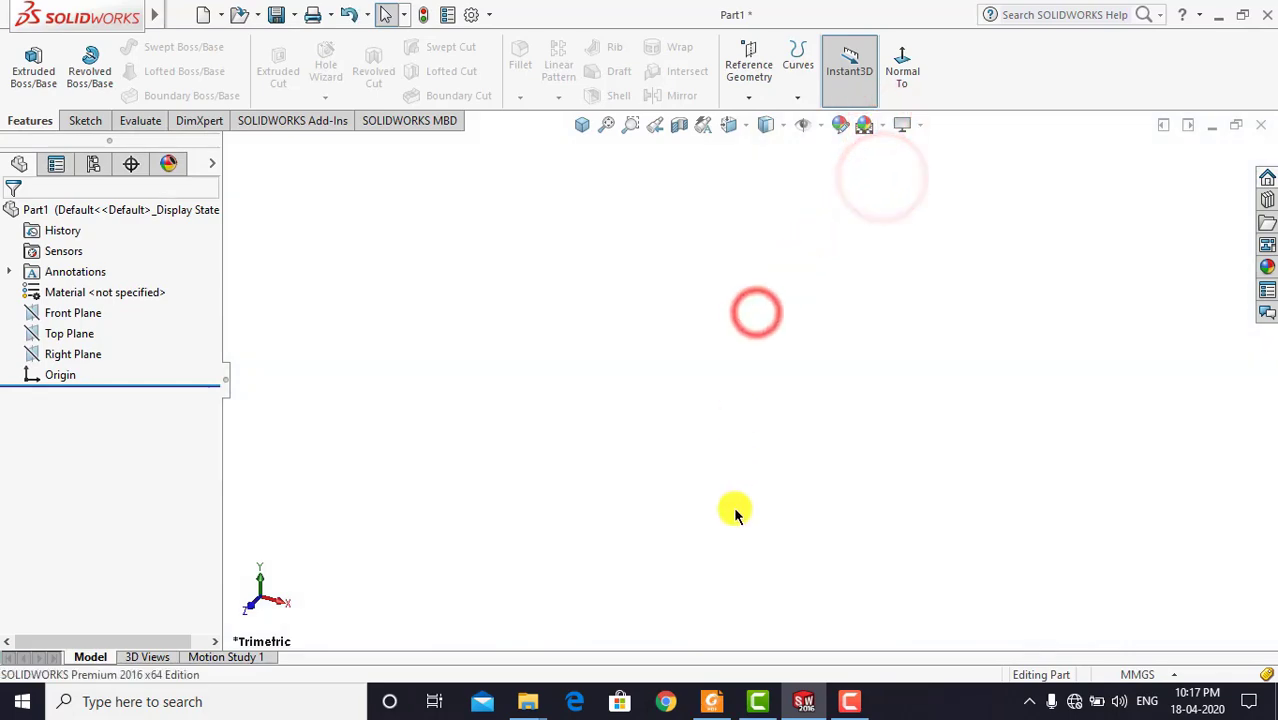
pyautogui.click(705, 703)
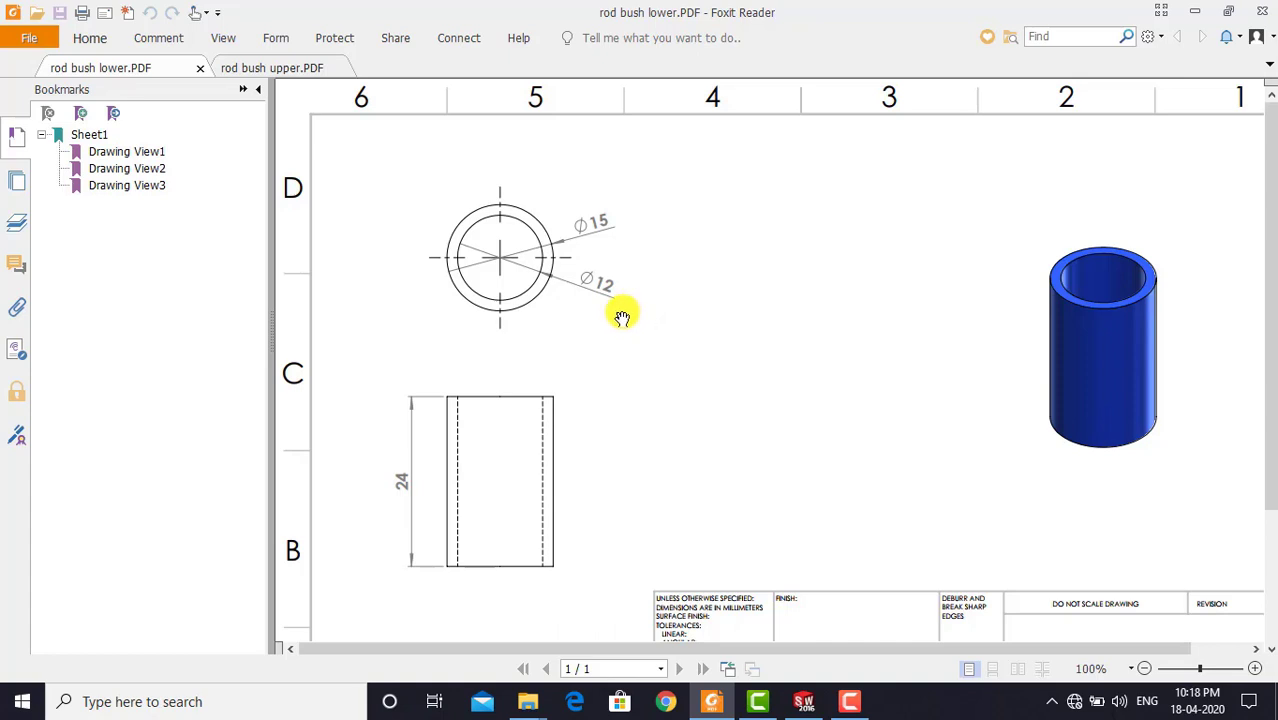
# Sketch two concentric circles at the origin on the Top Plane, viewed normal to it
pyautogui.click(805, 701)
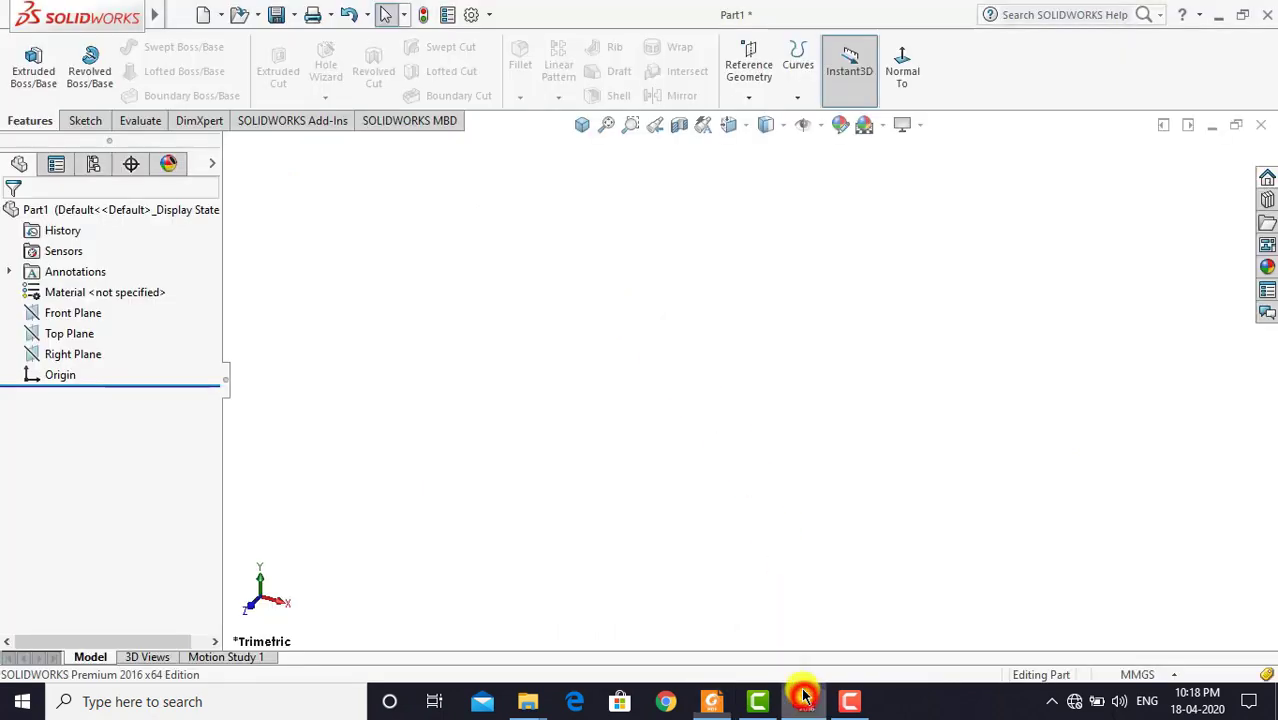
pyautogui.click(451, 325)
pyautogui.click(85, 120)
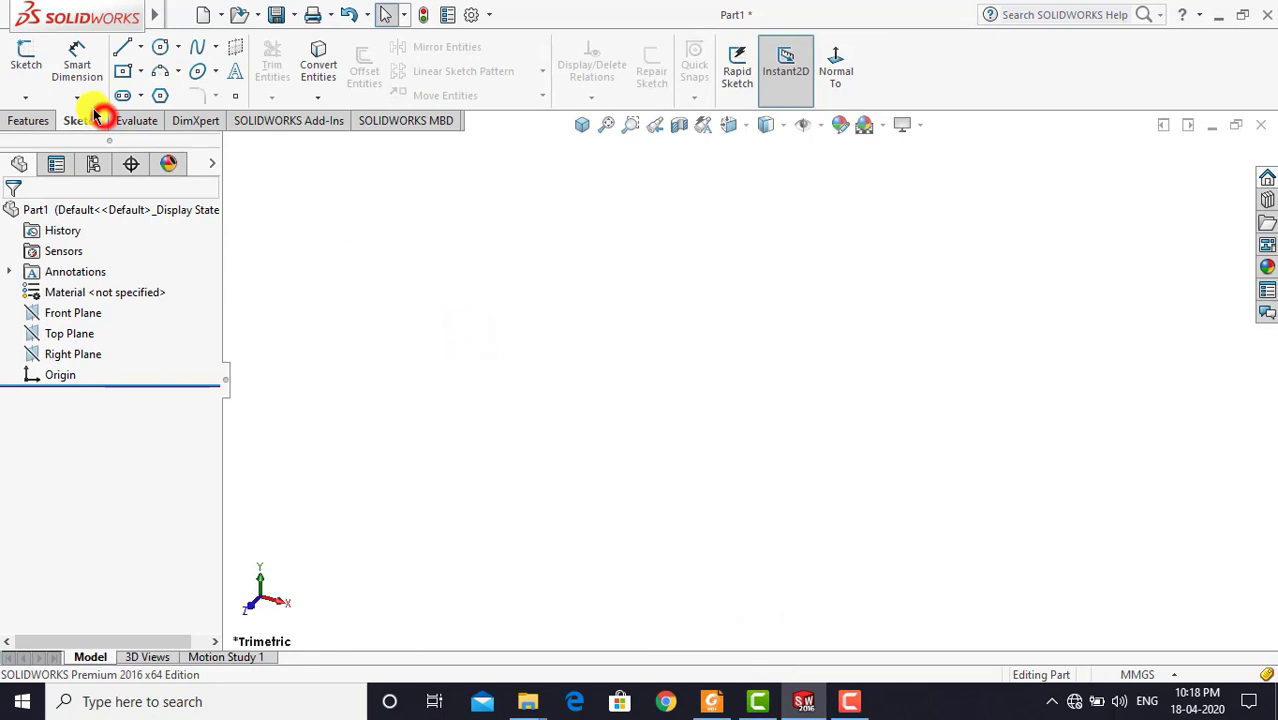
pyautogui.click(26, 60)
pyautogui.click(486, 396)
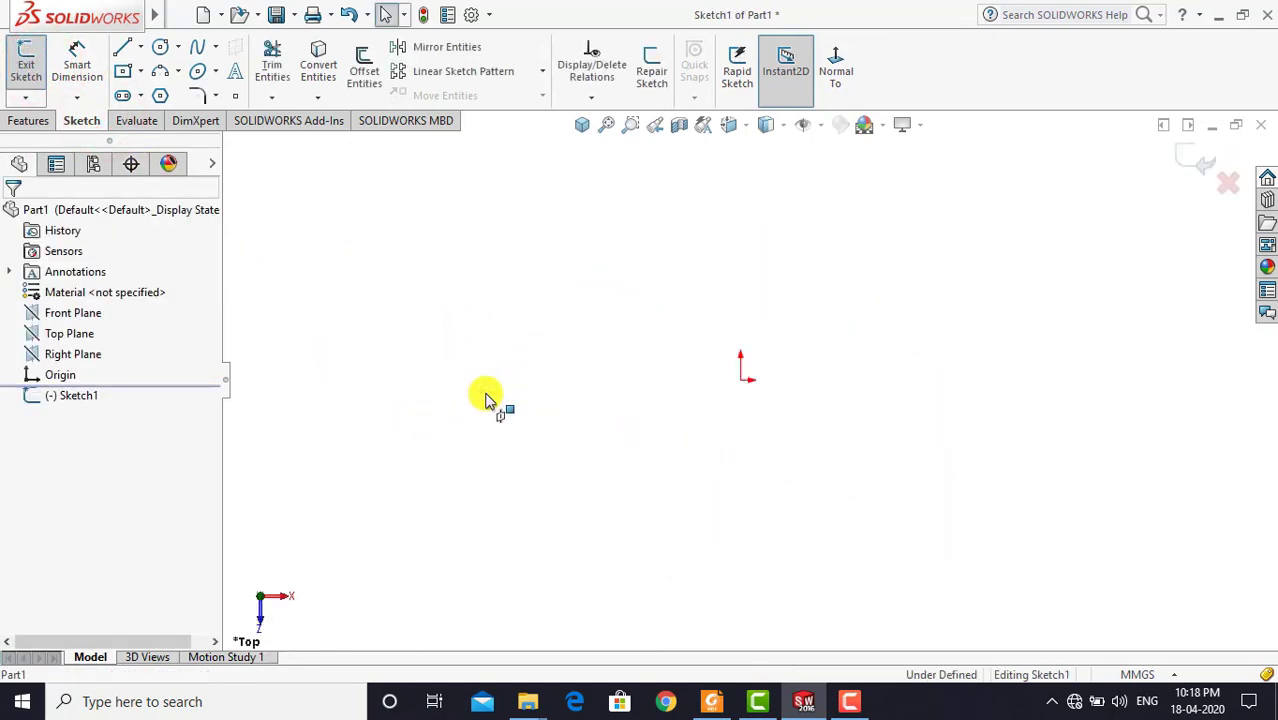
pyautogui.click(834, 72)
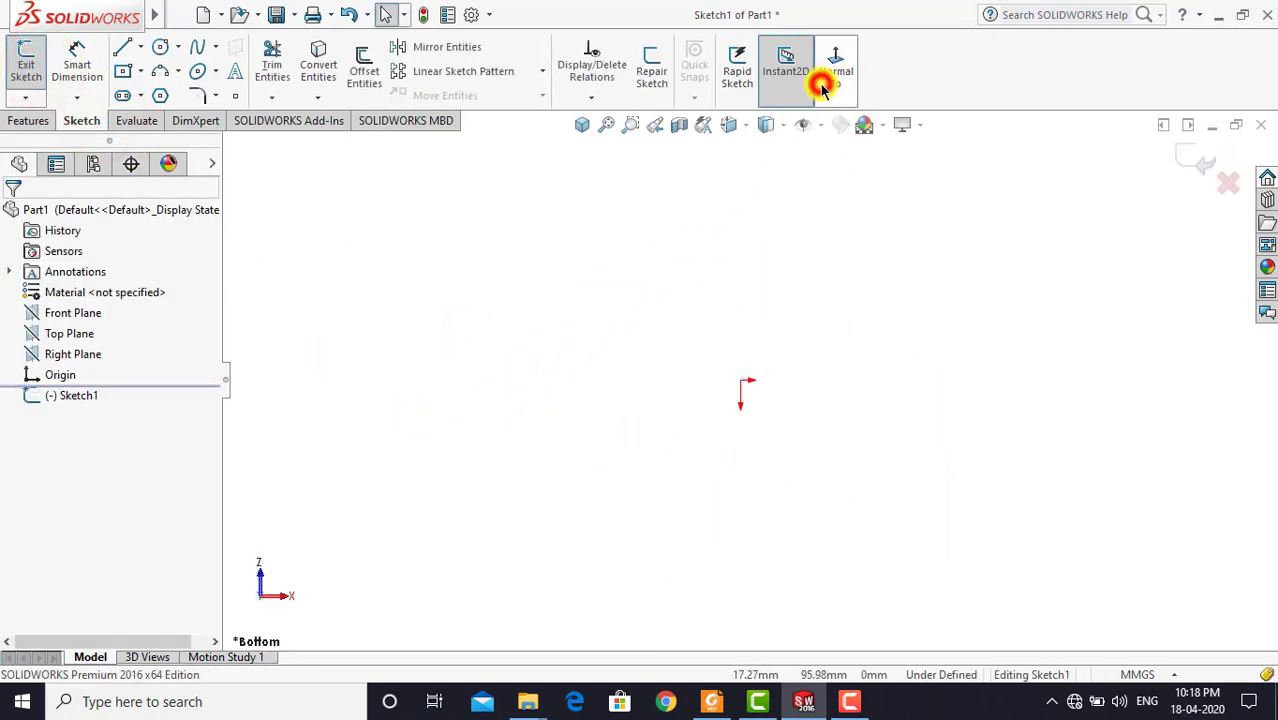
pyautogui.click(654, 280)
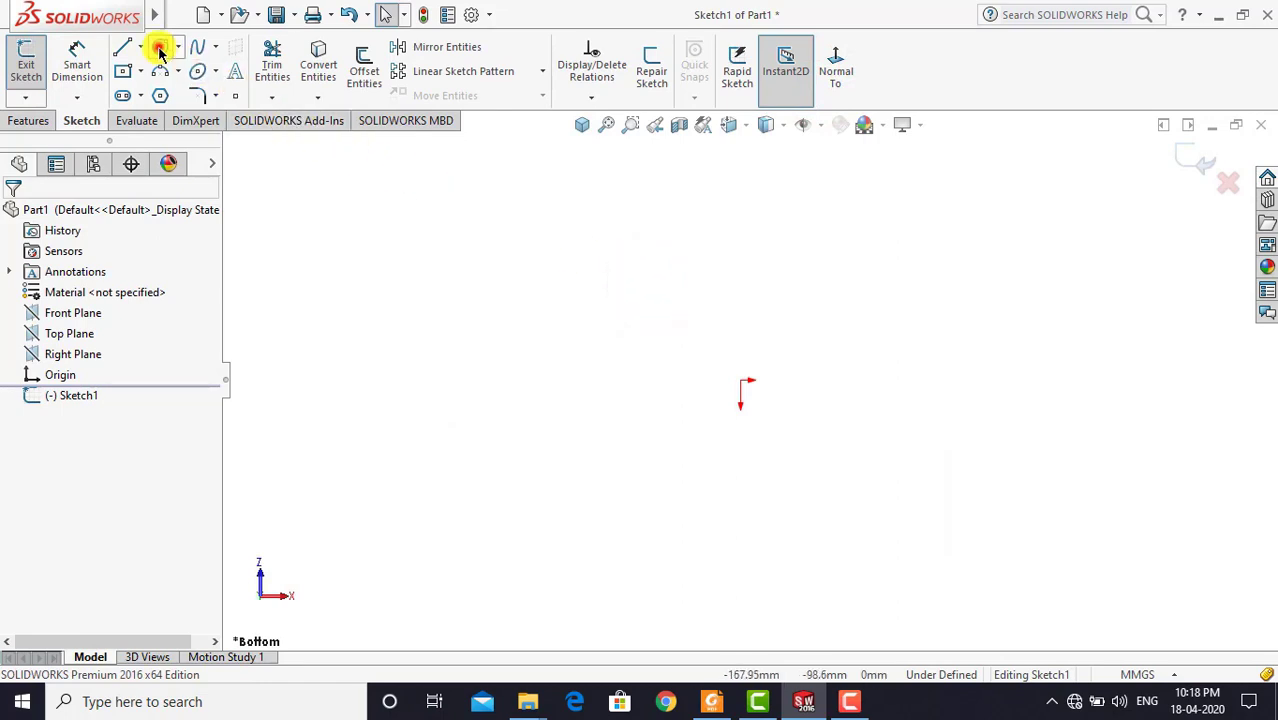
pyautogui.click(160, 52)
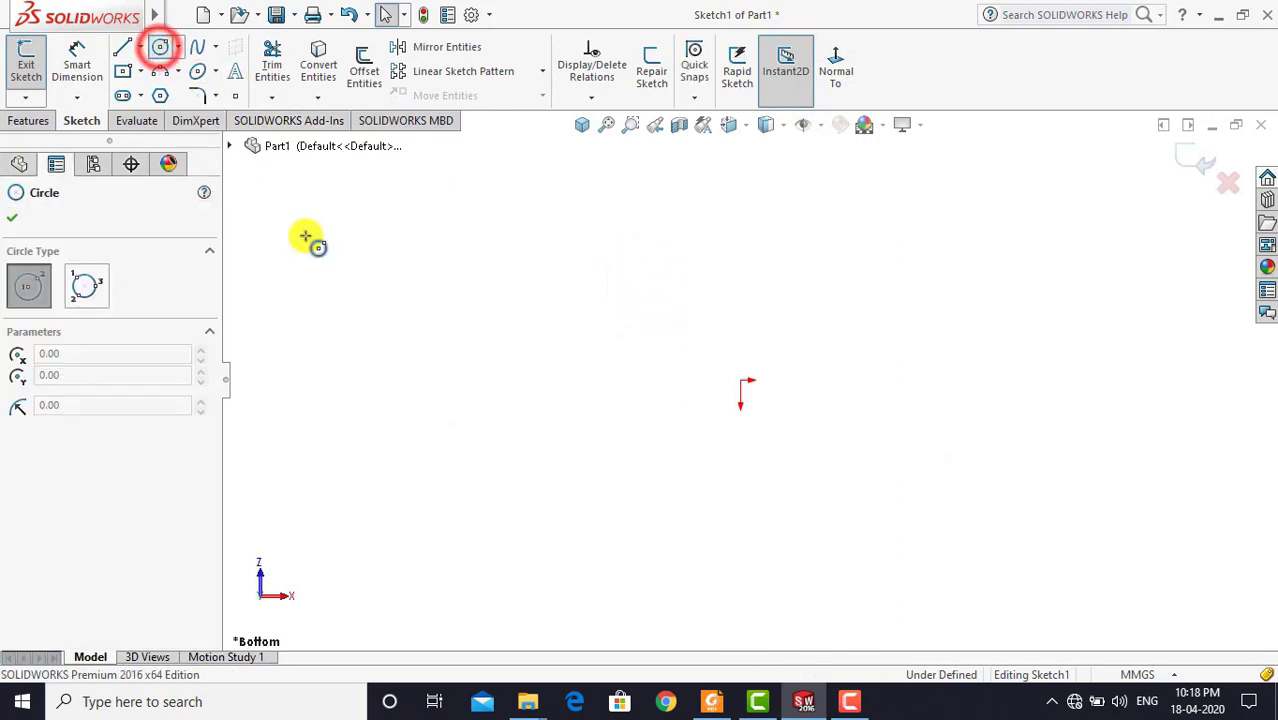
pyautogui.click(740, 381)
pyautogui.click(764, 434)
pyautogui.click(740, 381)
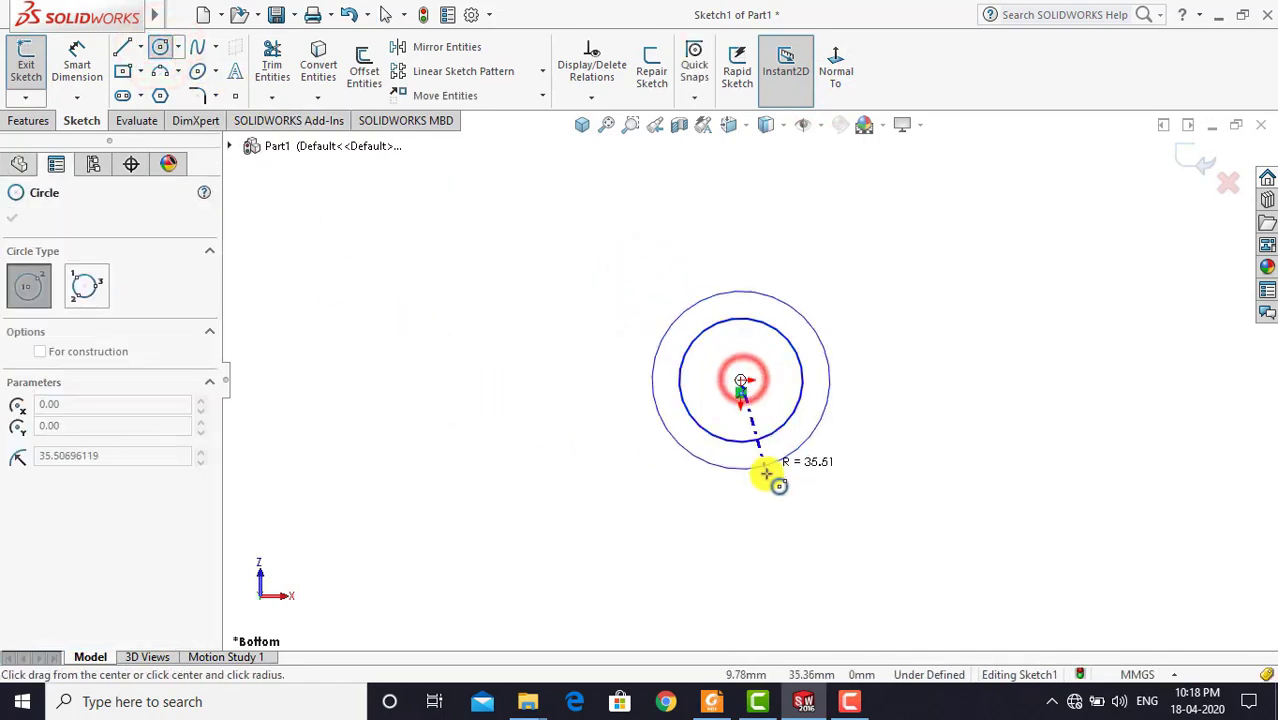
pyautogui.click(765, 475)
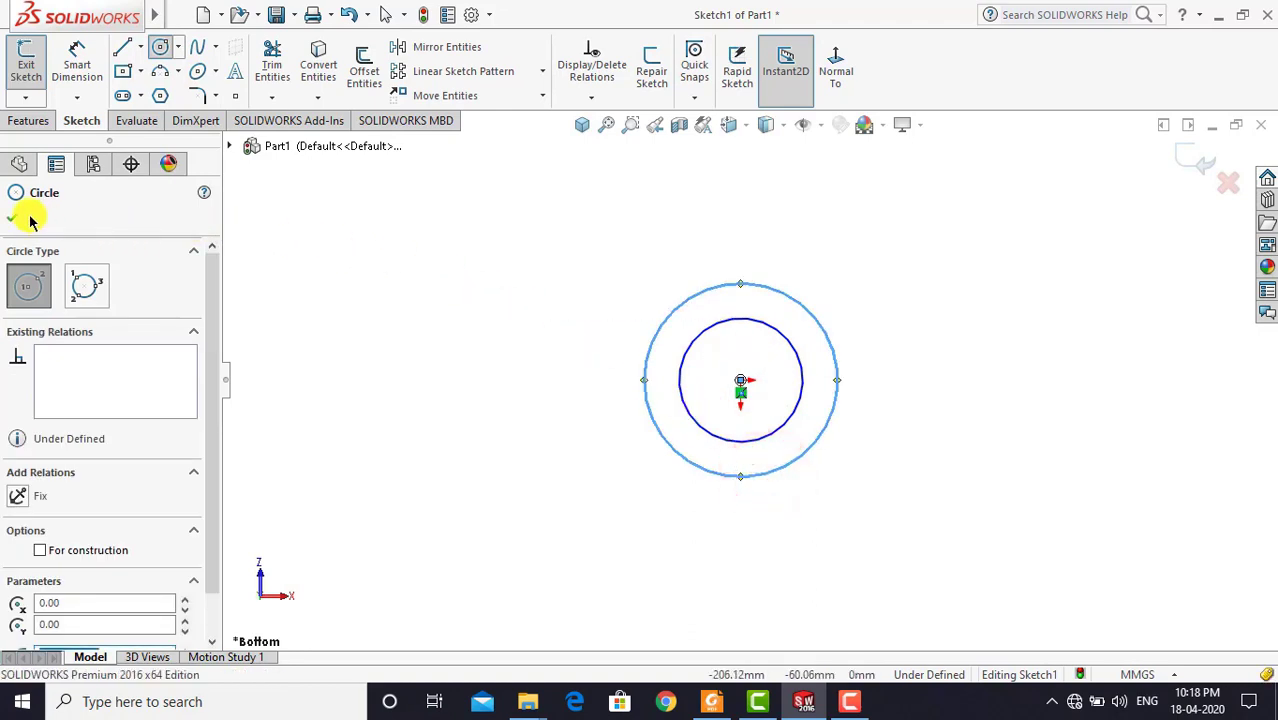
# Dimension the outer circle Ø15 and the inner circle Ø12
pyautogui.click(76, 62)
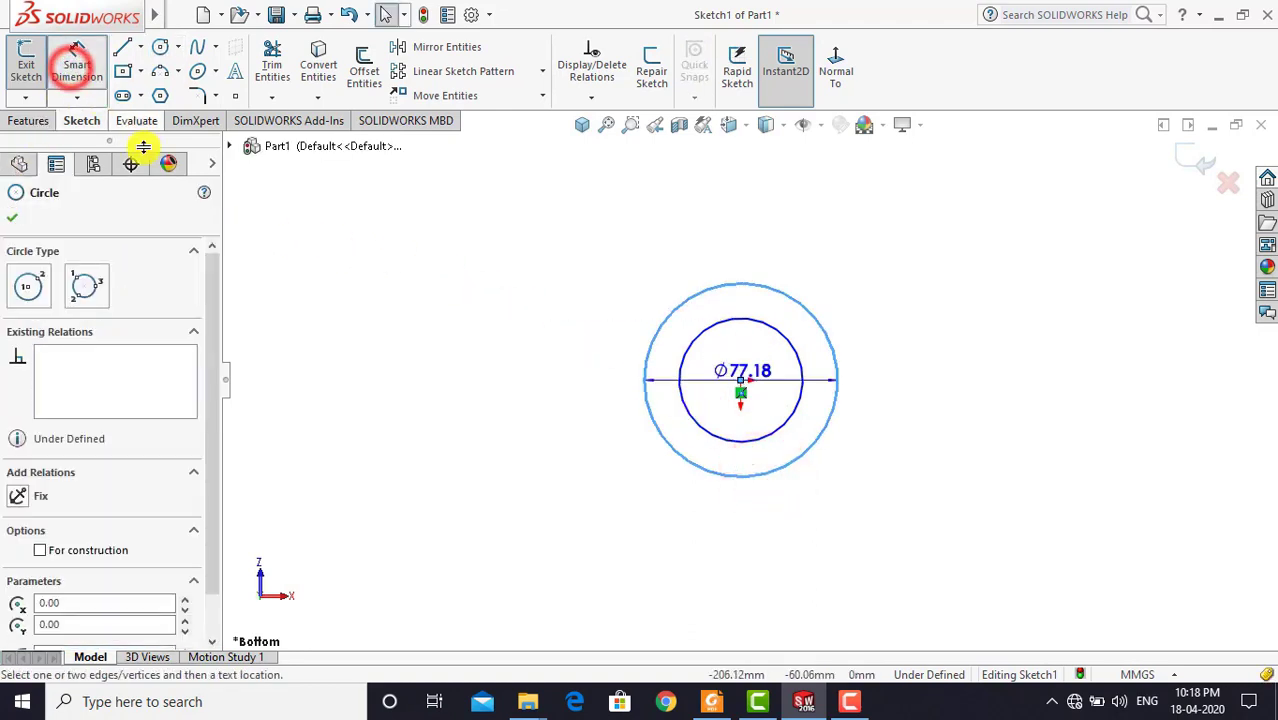
pyautogui.click(458, 370)
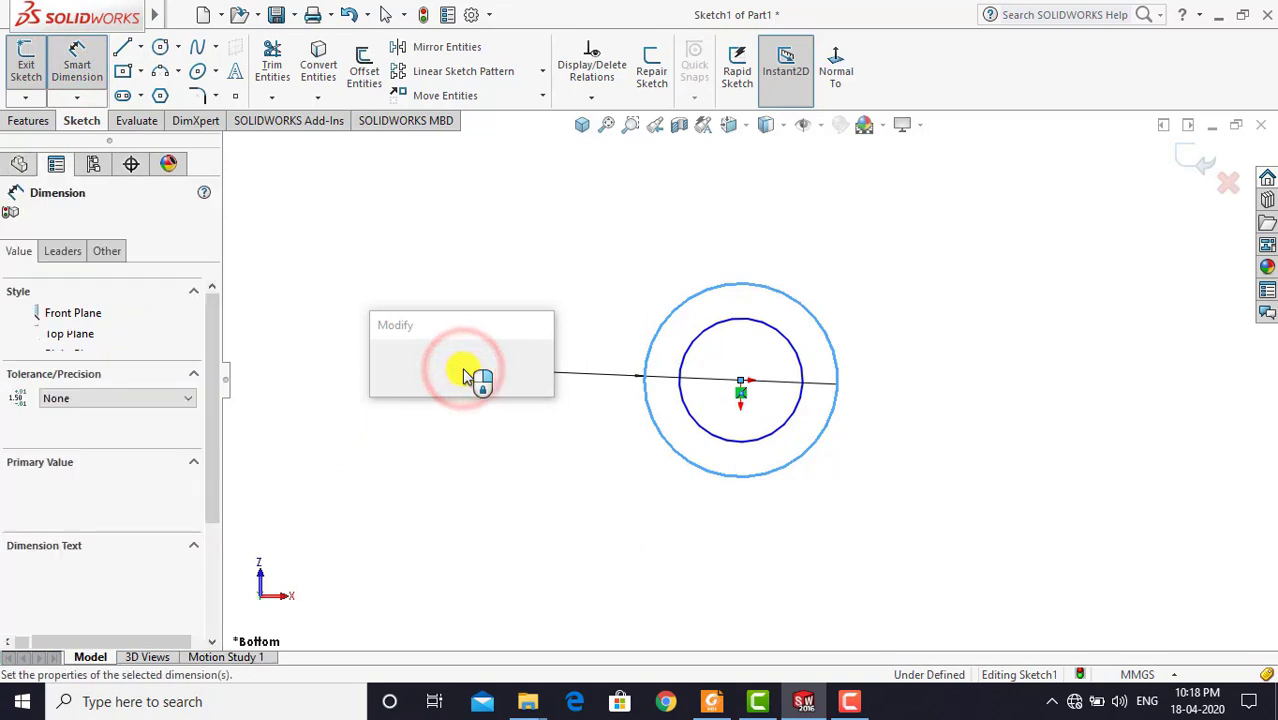
pyautogui.write('50')
pyautogui.press('Return')
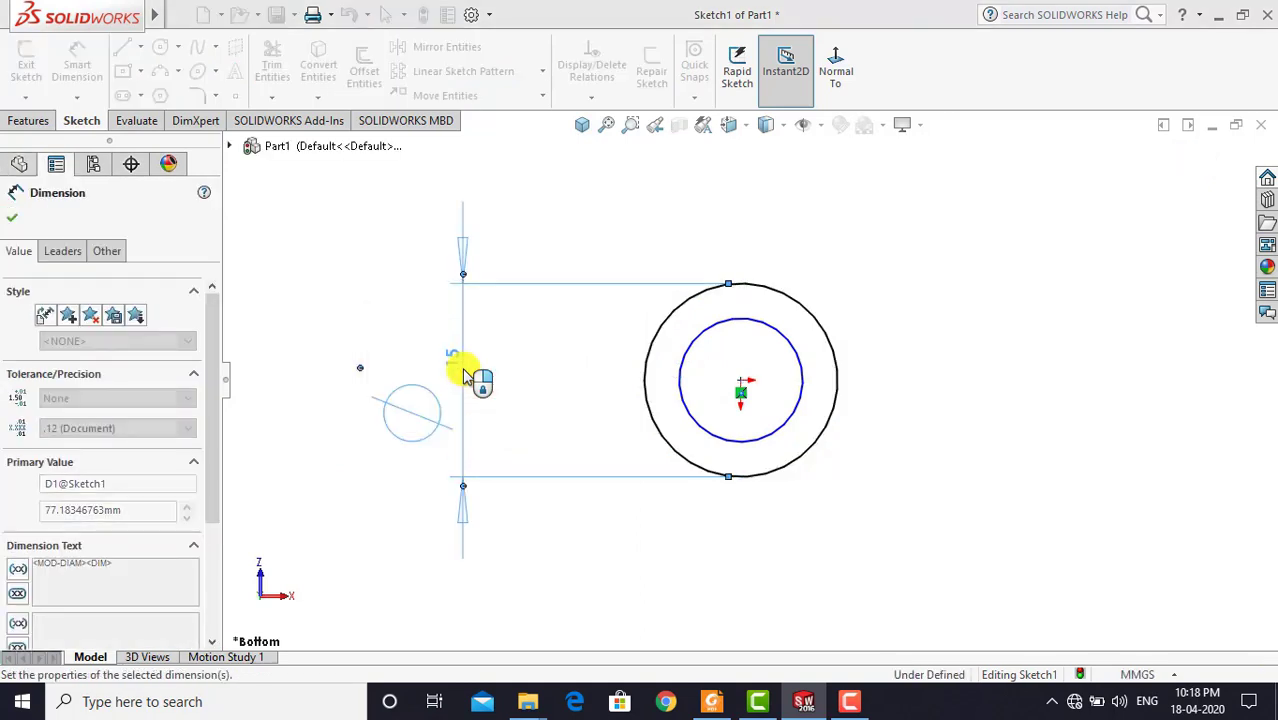
pyautogui.click(596, 385)
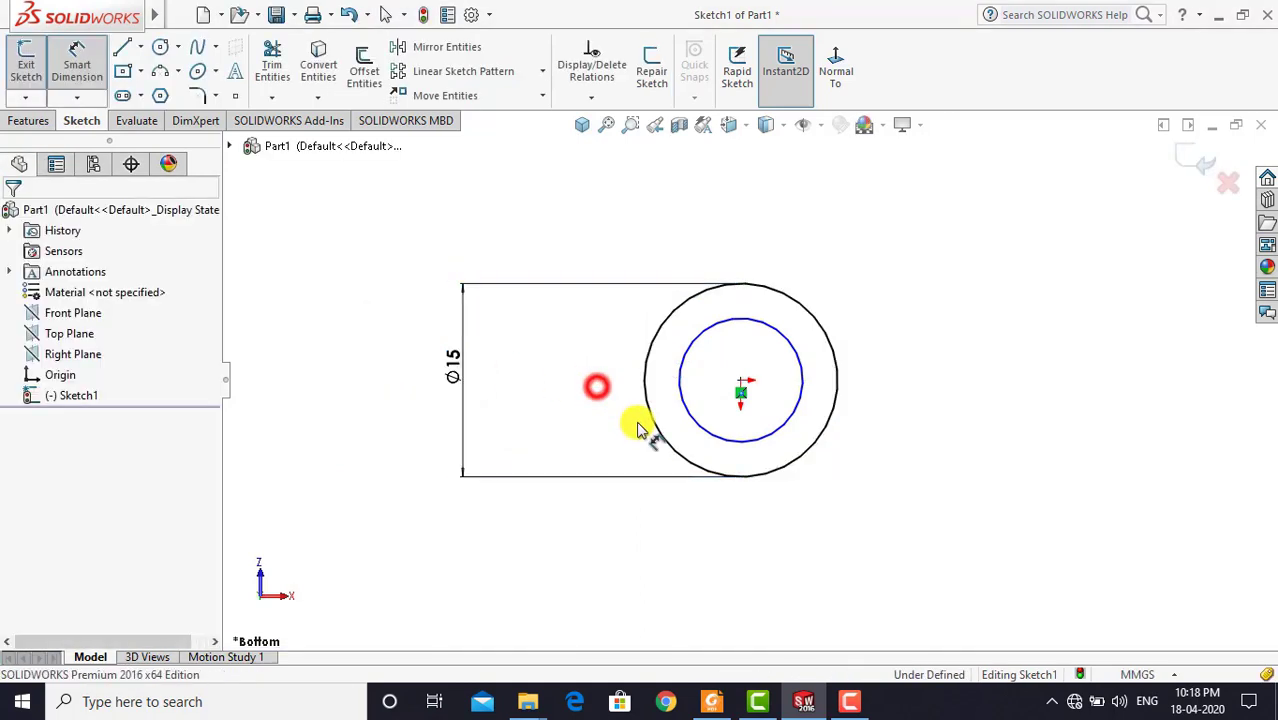
pyautogui.click(798, 366)
pyautogui.click(884, 370)
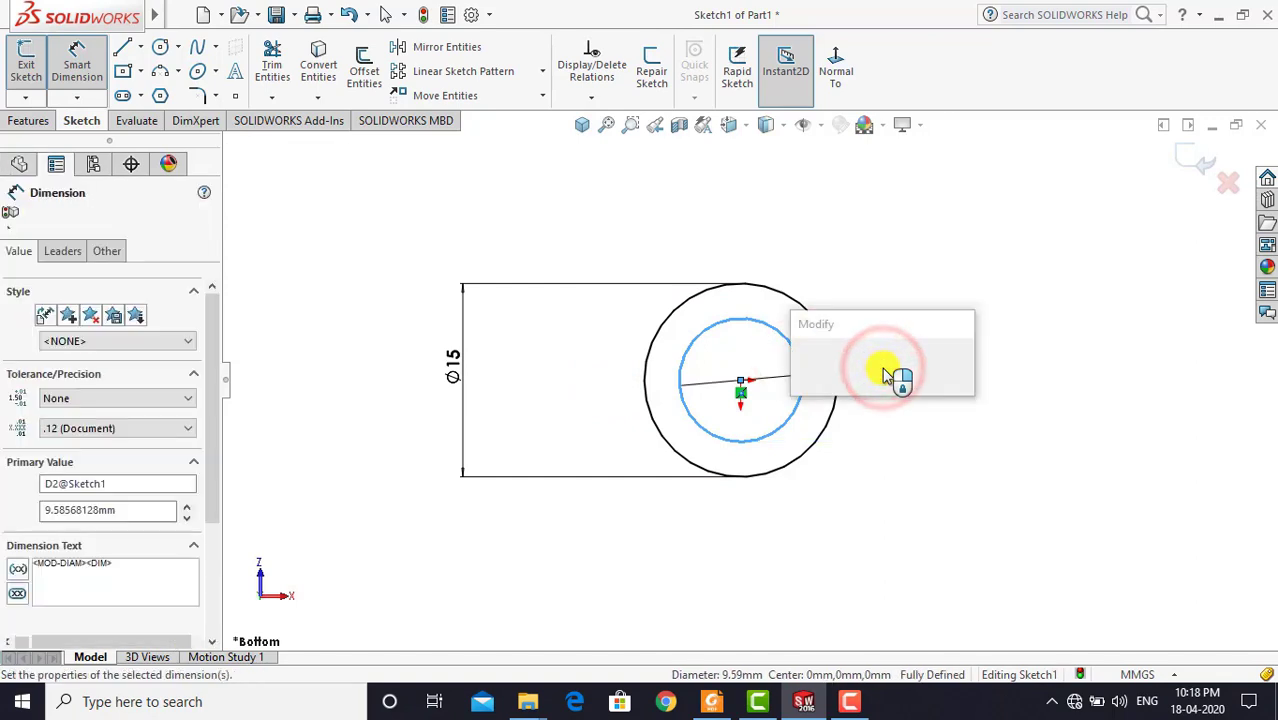
pyautogui.write('12')
pyautogui.press('Return')
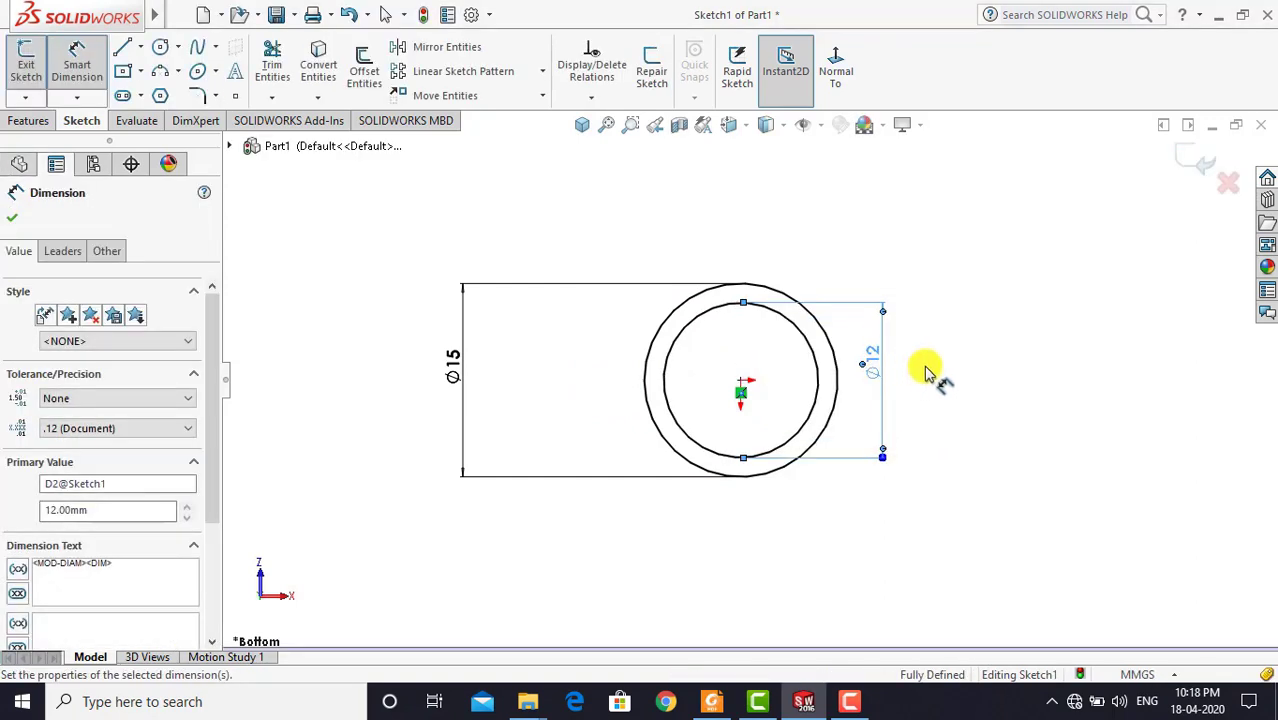
pyautogui.click(925, 370)
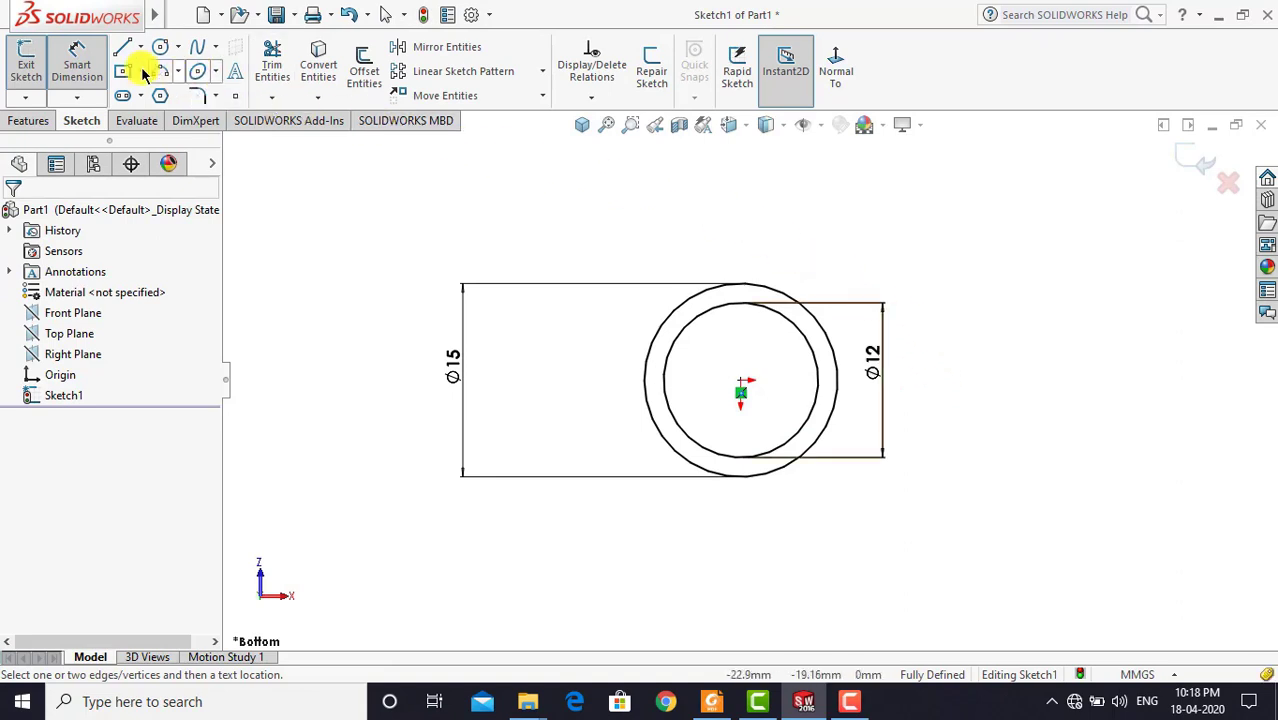
pyautogui.click(84, 50)
# Extrude the ring sketch 24 mm Mid Plane into Boss-Extrude1, checking the length on the PDF drawing
pyautogui.click(33, 120)
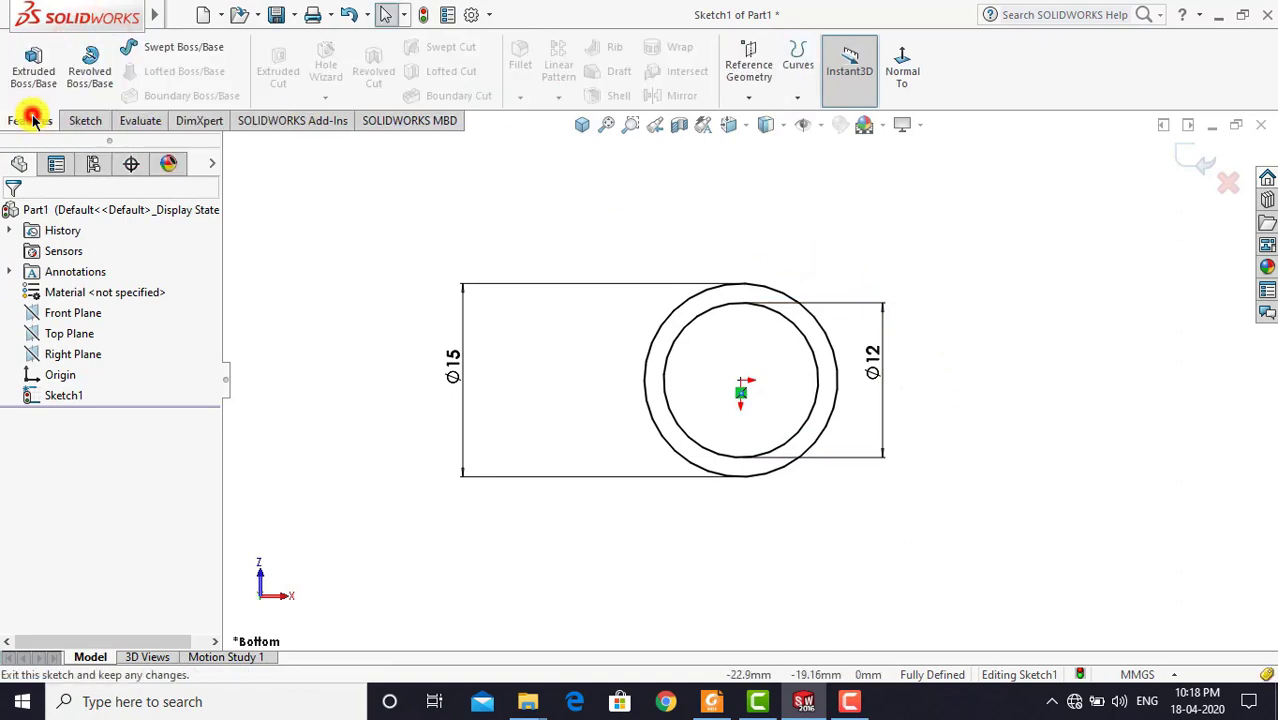
pyautogui.click(33, 65)
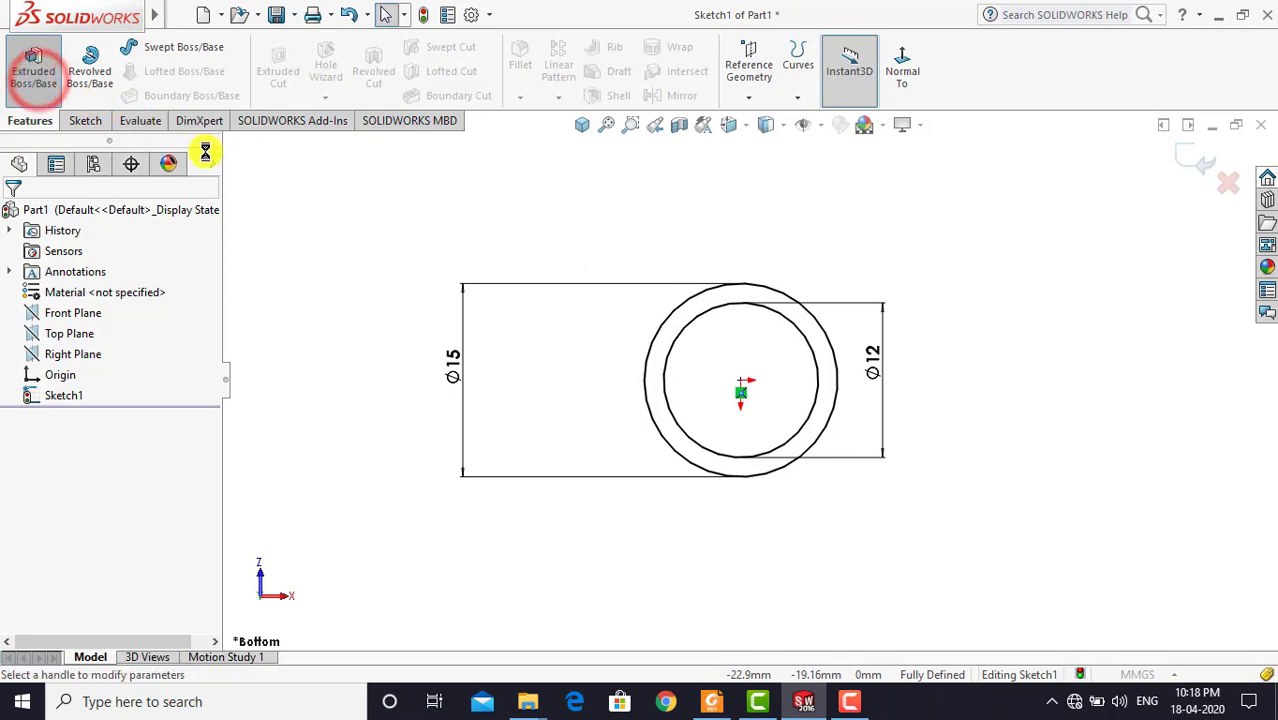
pyautogui.click(582, 124)
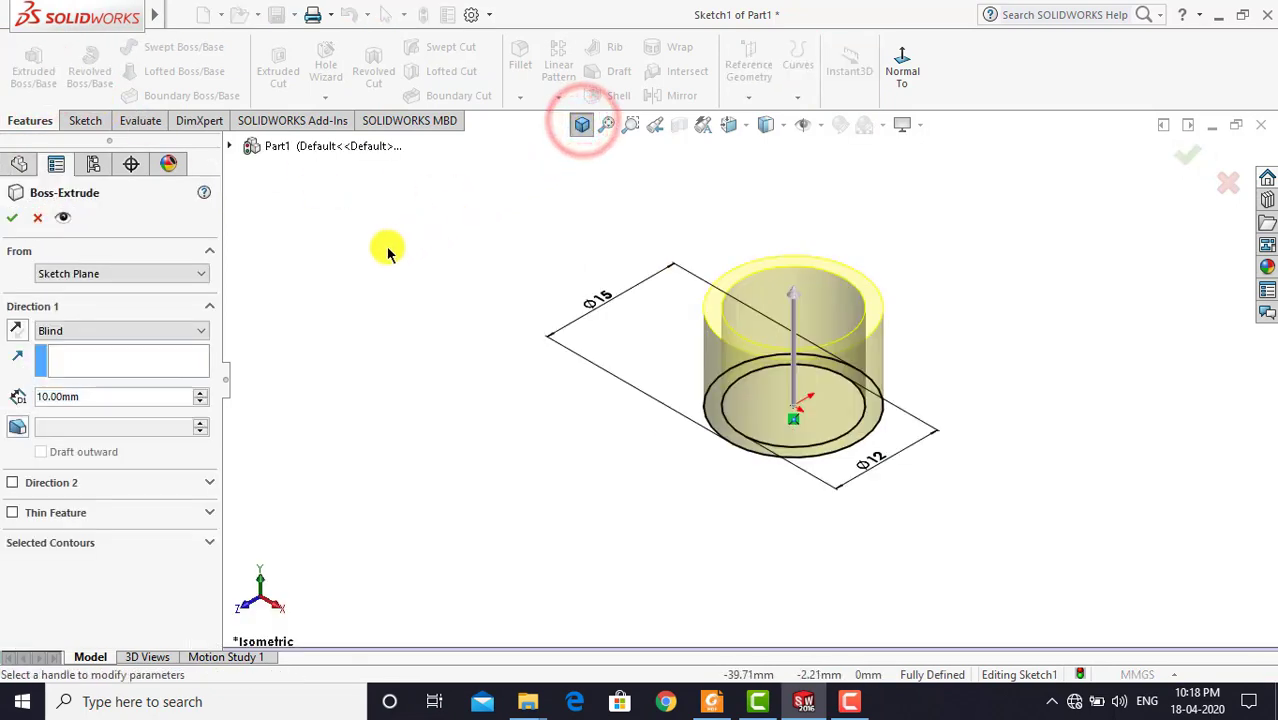
pyautogui.click(105, 330)
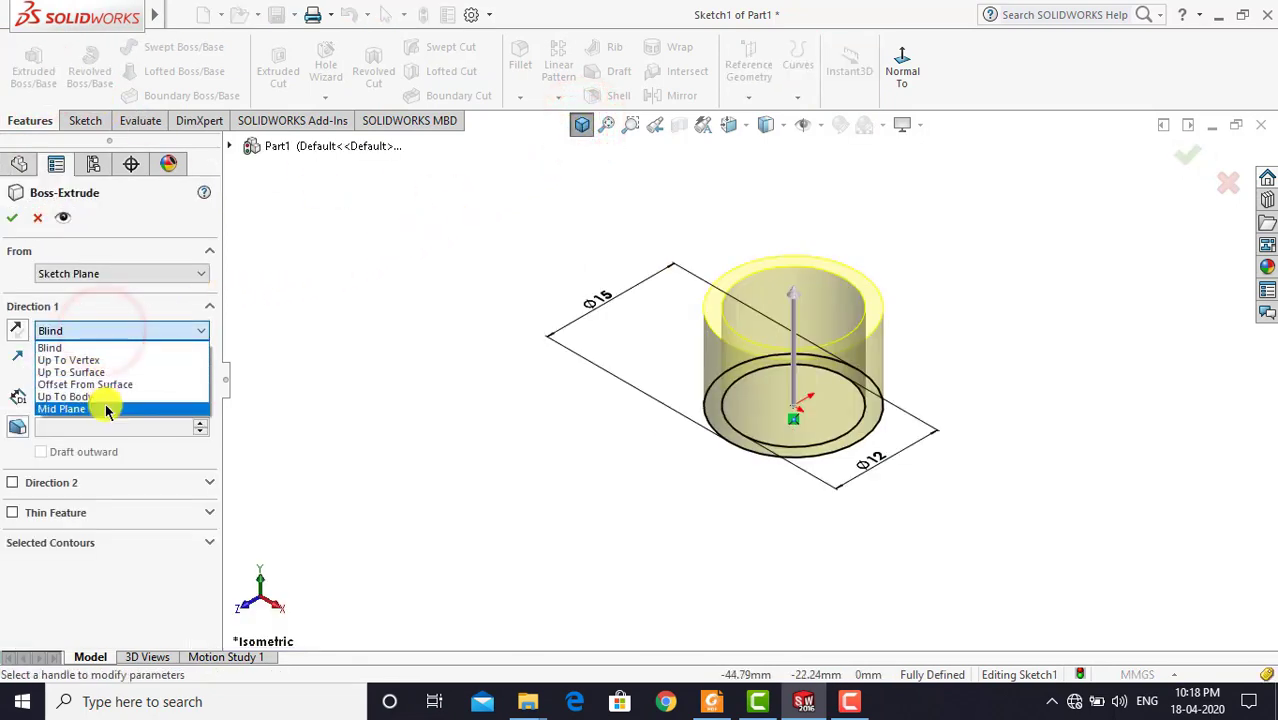
pyautogui.click(105, 407)
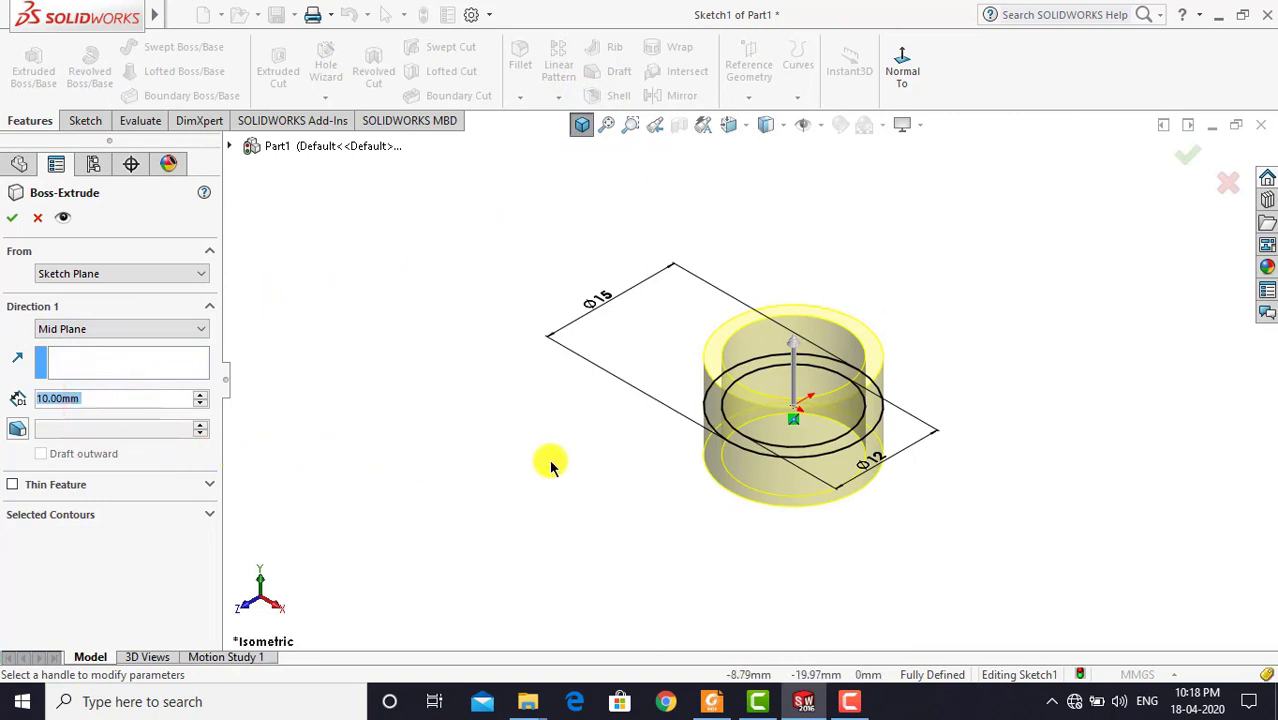
pyautogui.click(713, 701)
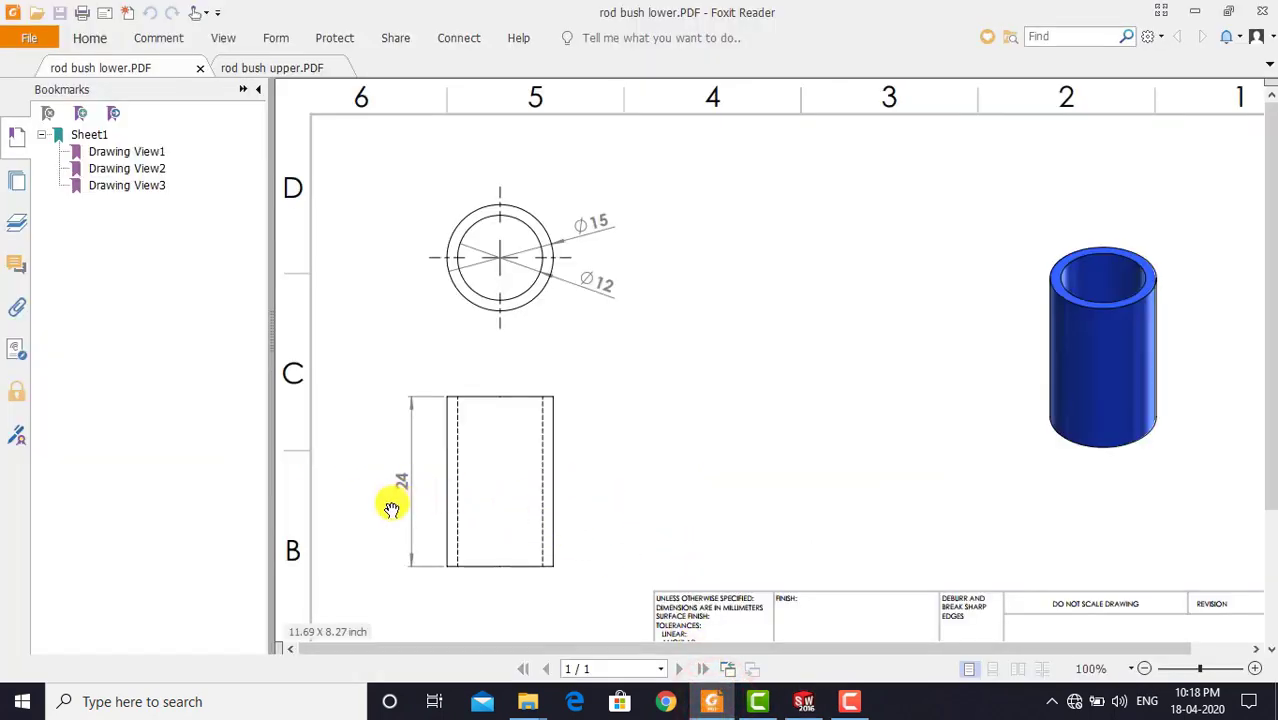
pyautogui.click(806, 697)
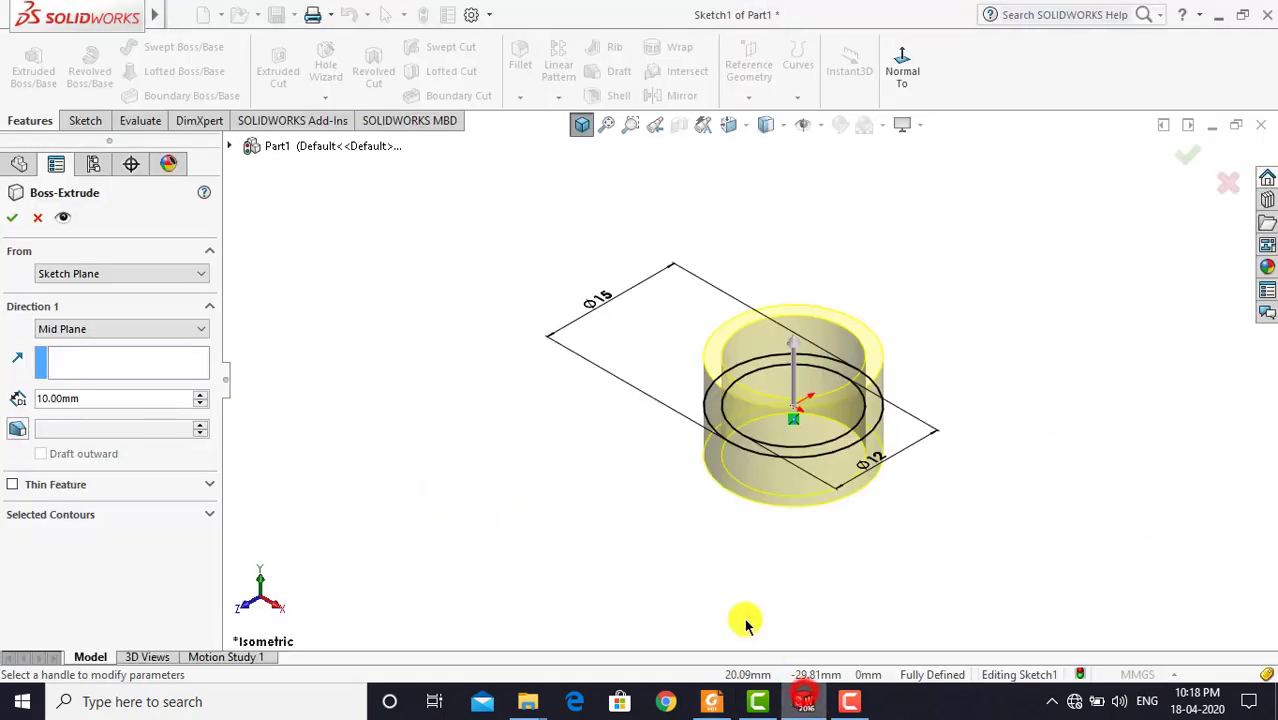
pyautogui.doubleClick(75, 393)
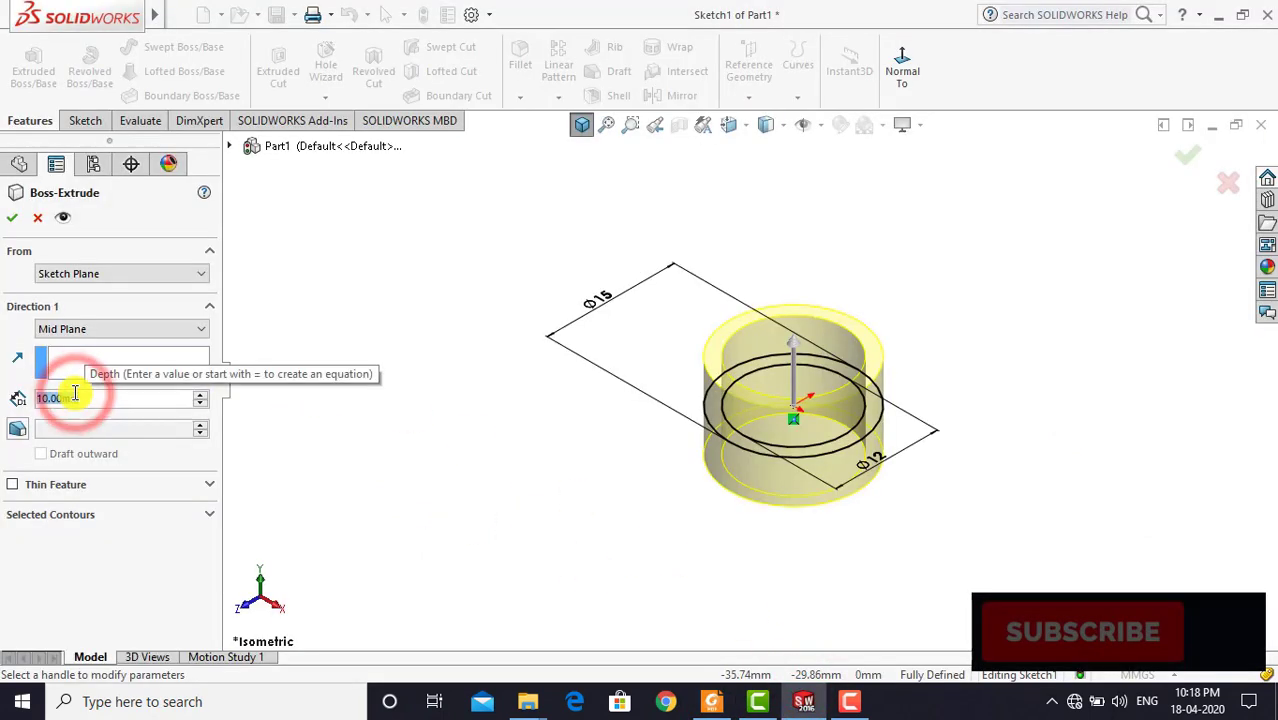
pyautogui.write('24')
pyautogui.press('Return')
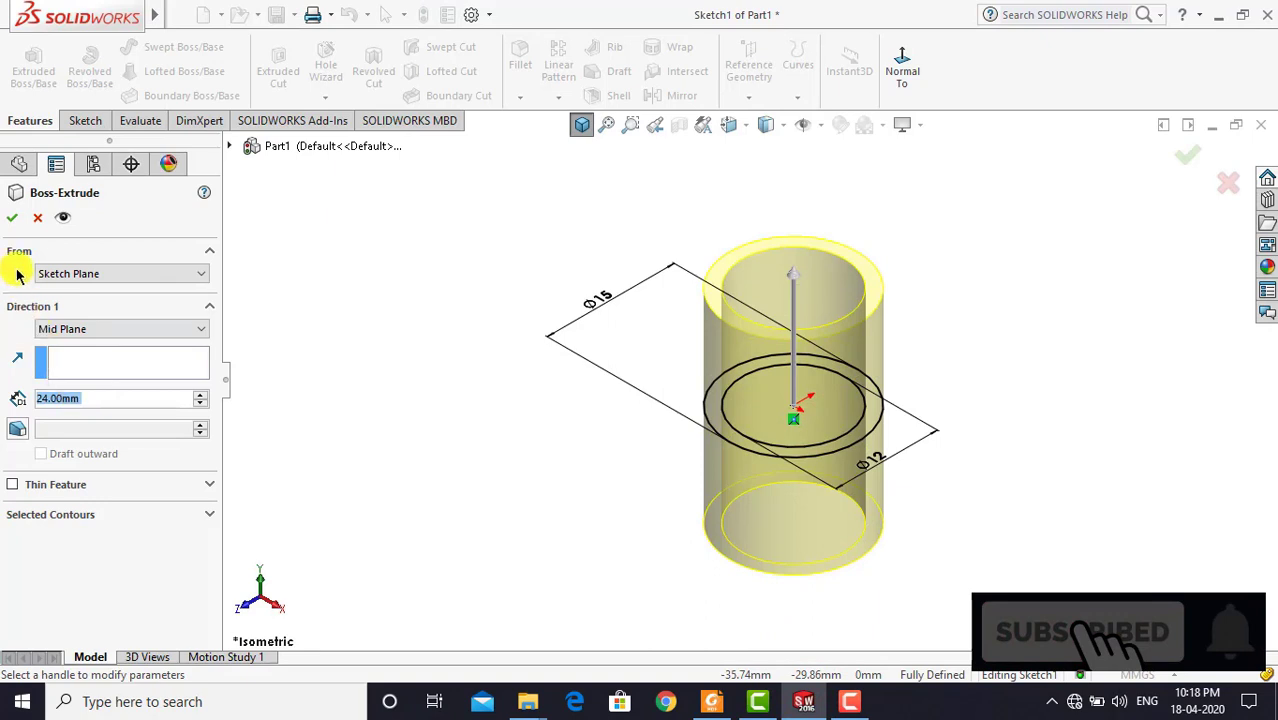
pyautogui.click(448, 272)
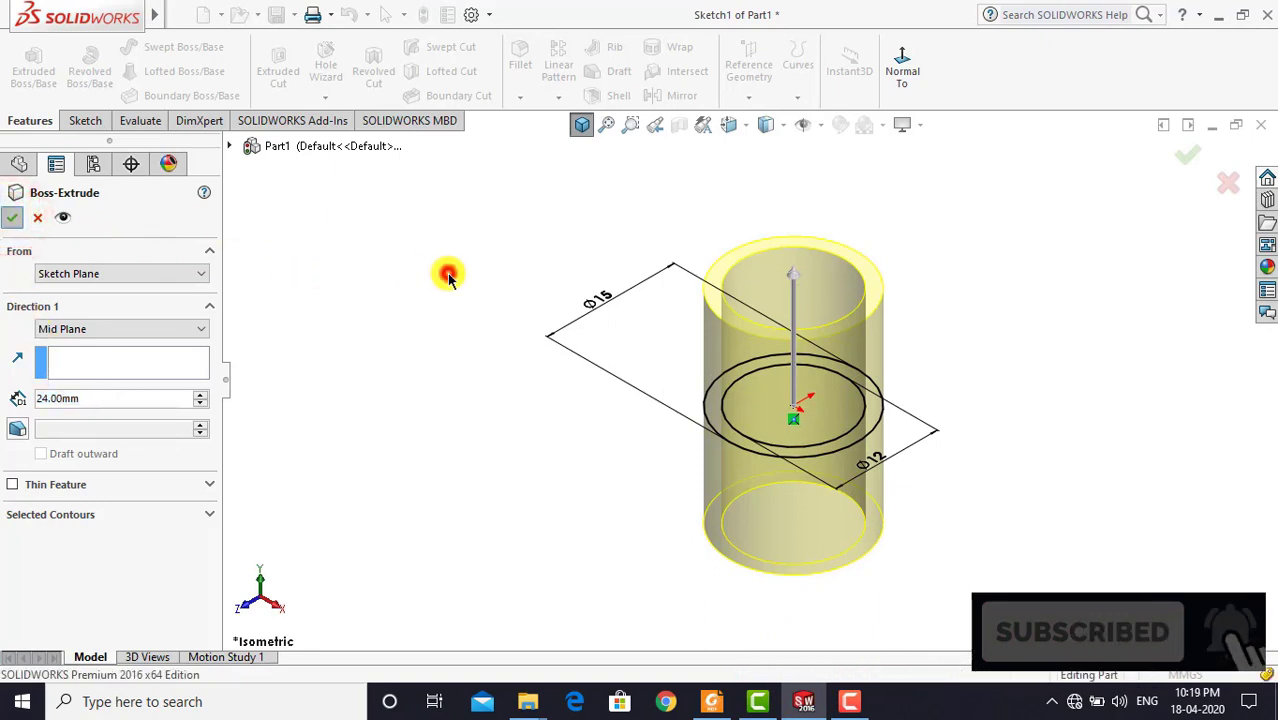
pyautogui.click(581, 125)
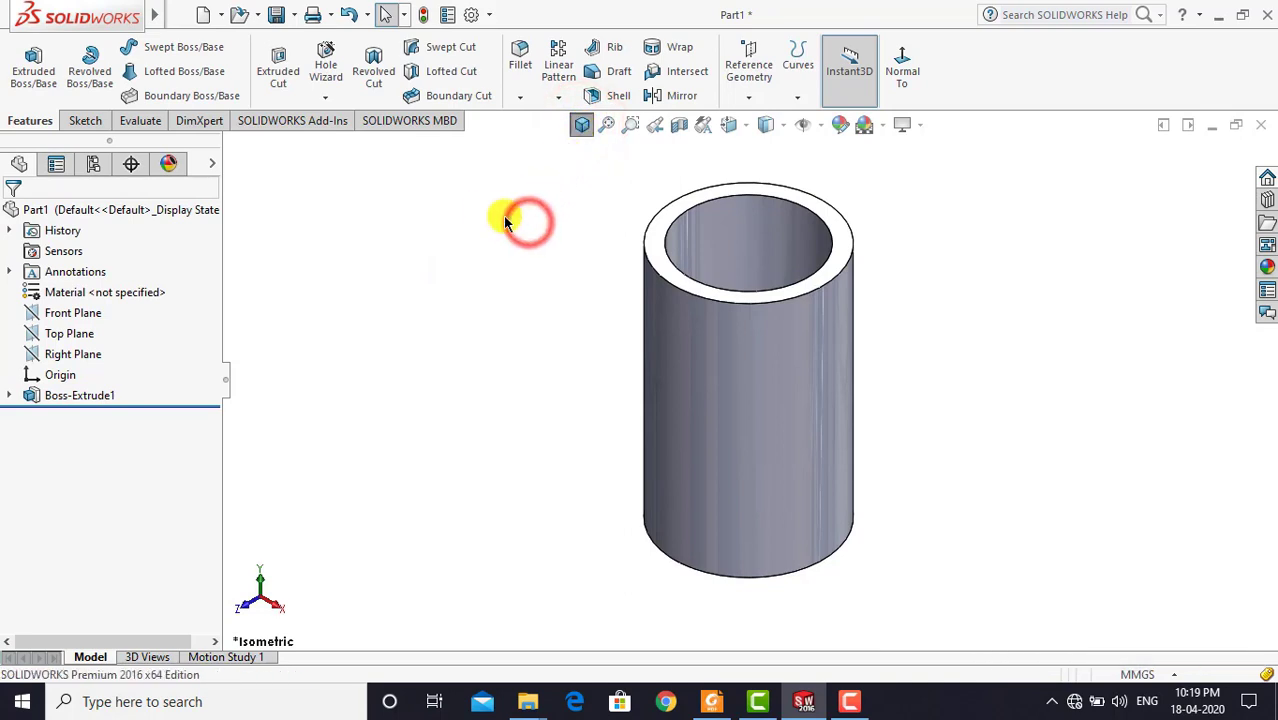
# Apply gloss blue from Appearances > Painted > Car to the whole tube part
pyautogui.click(150, 209)
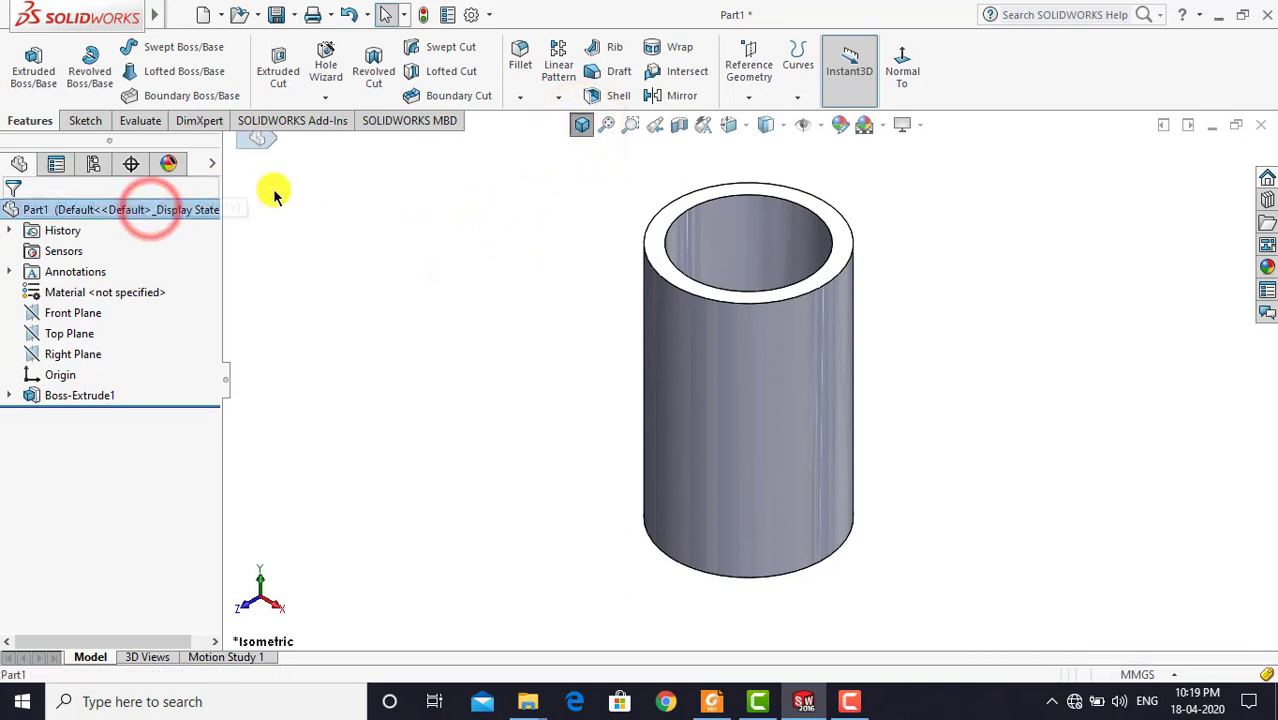
pyautogui.click(1265, 263)
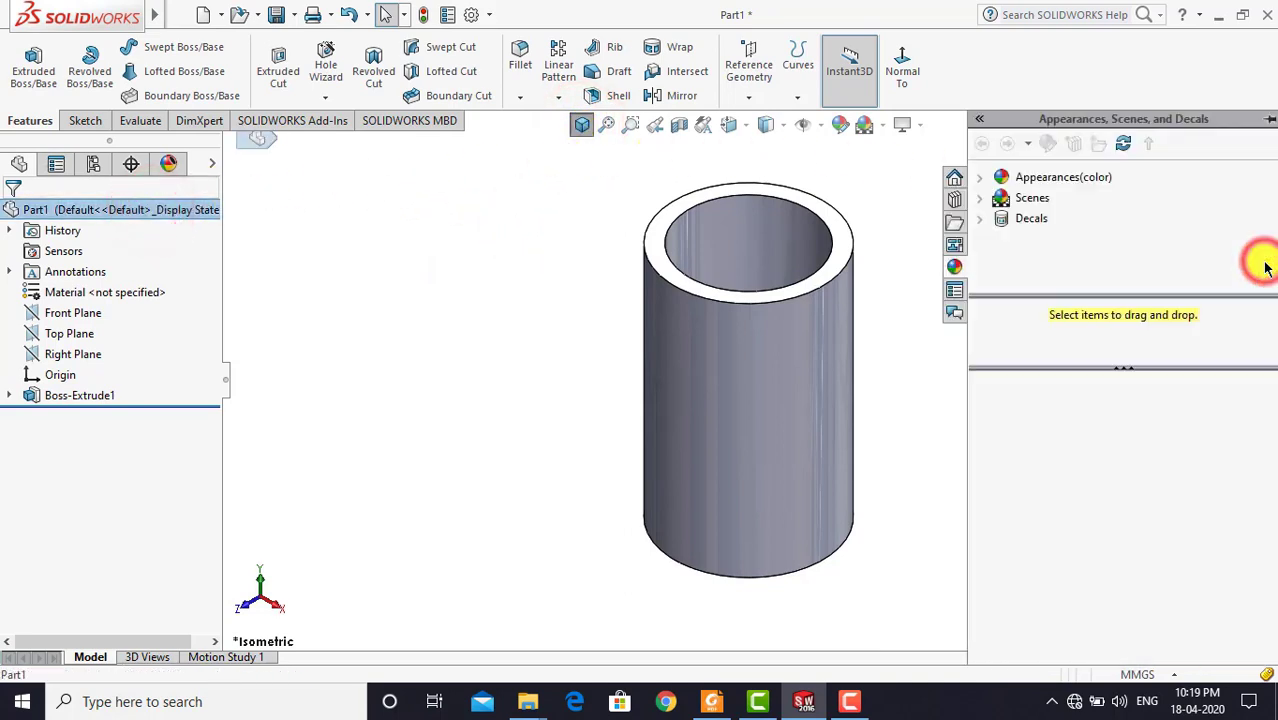
pyautogui.click(979, 178)
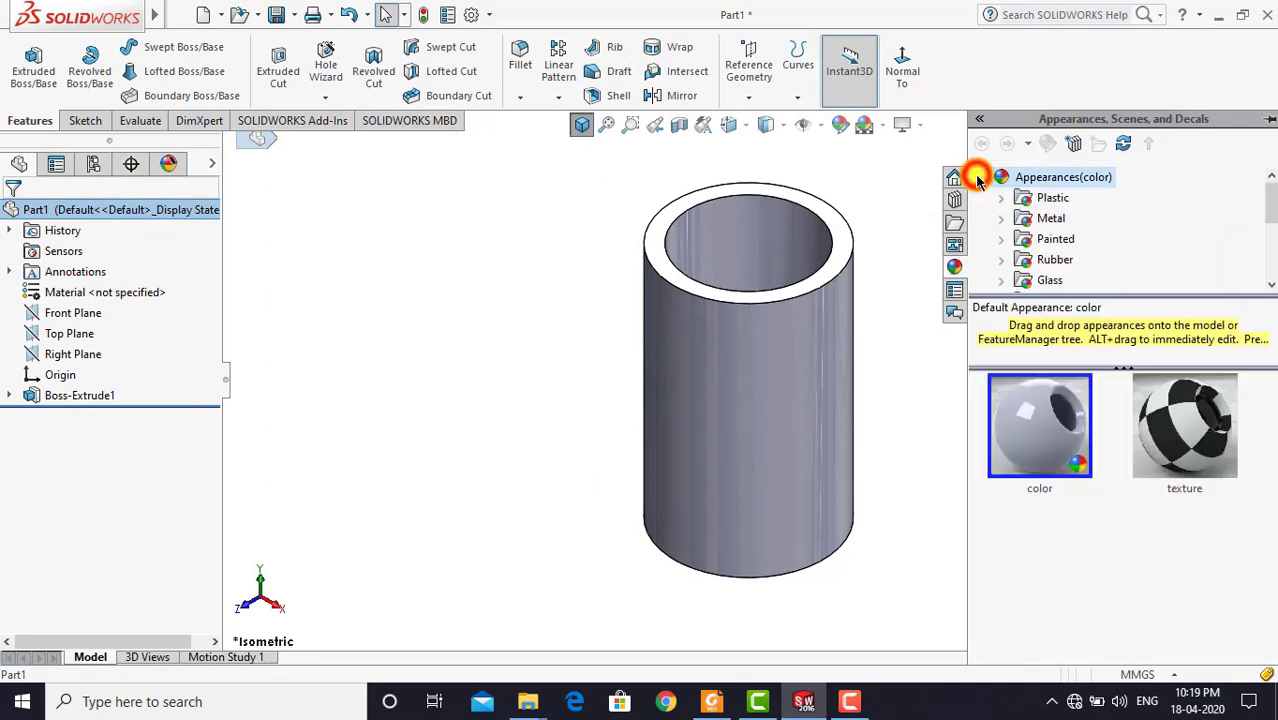
pyautogui.click(1001, 239)
pyautogui.click(1052, 243)
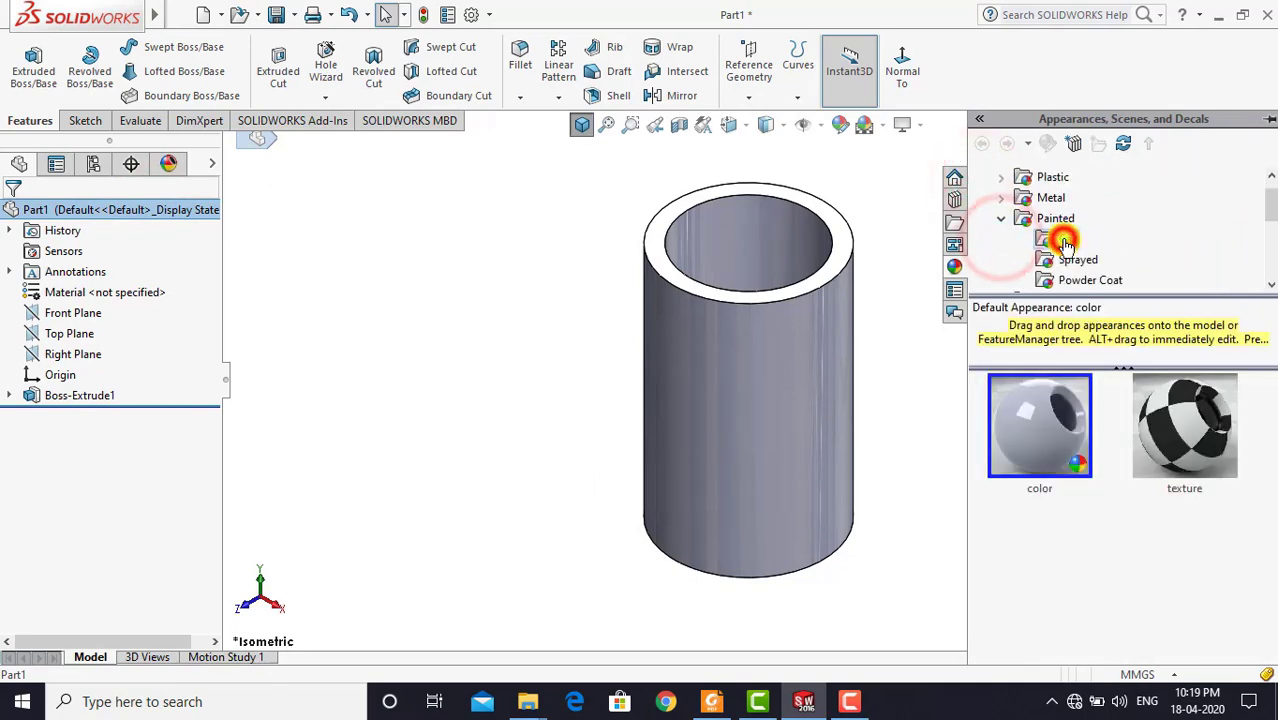
pyautogui.scroll(-2, 1155, 480)
pyautogui.moveTo(1185, 499)
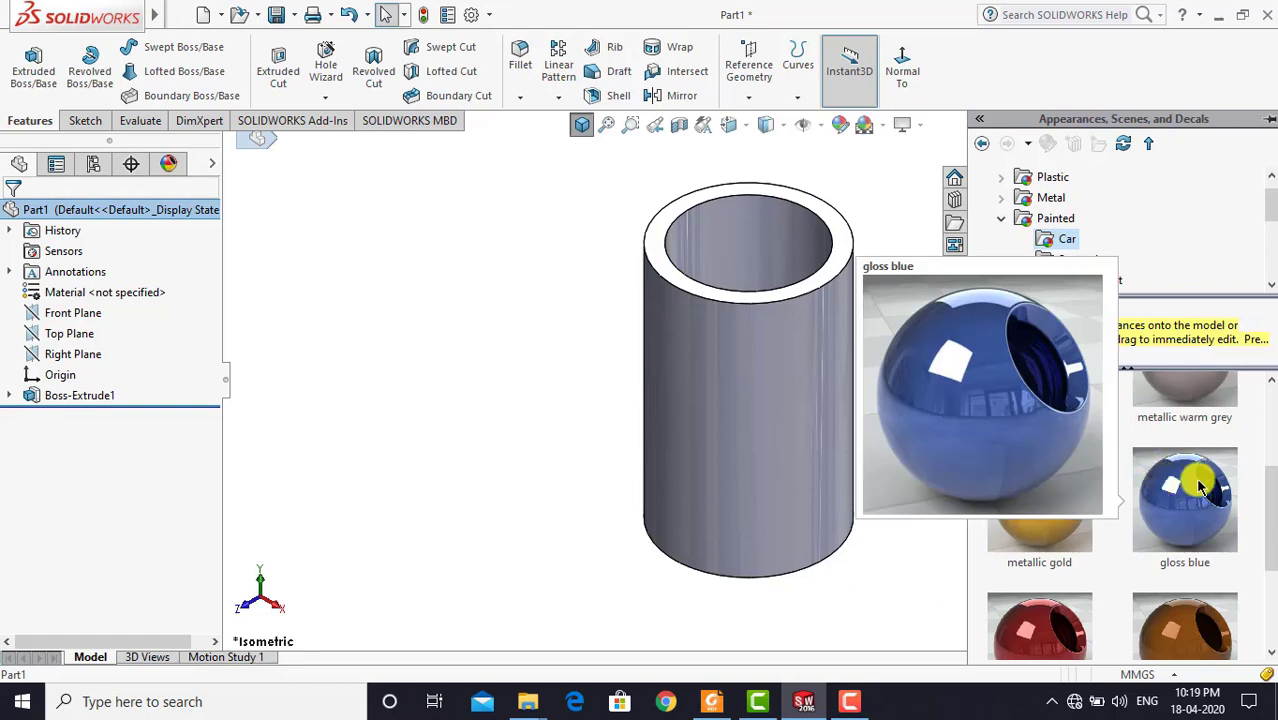
pyautogui.doubleClick(1175, 492)
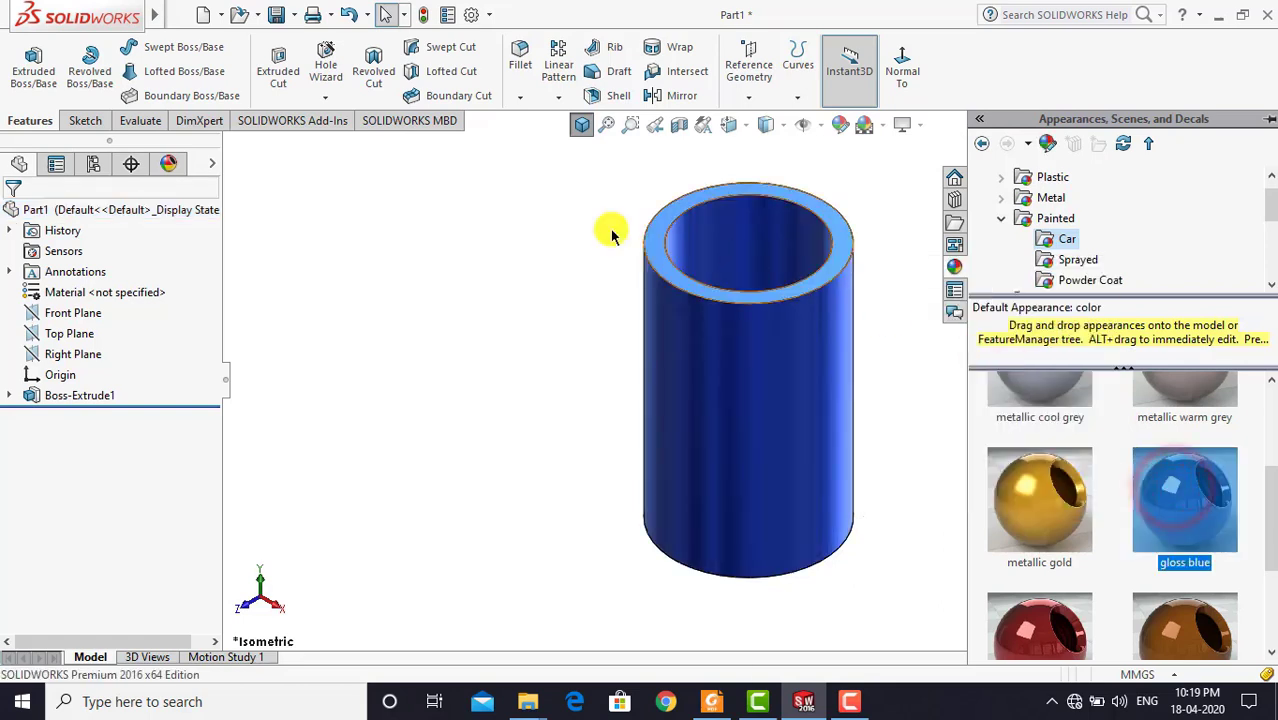
pyautogui.click(582, 124)
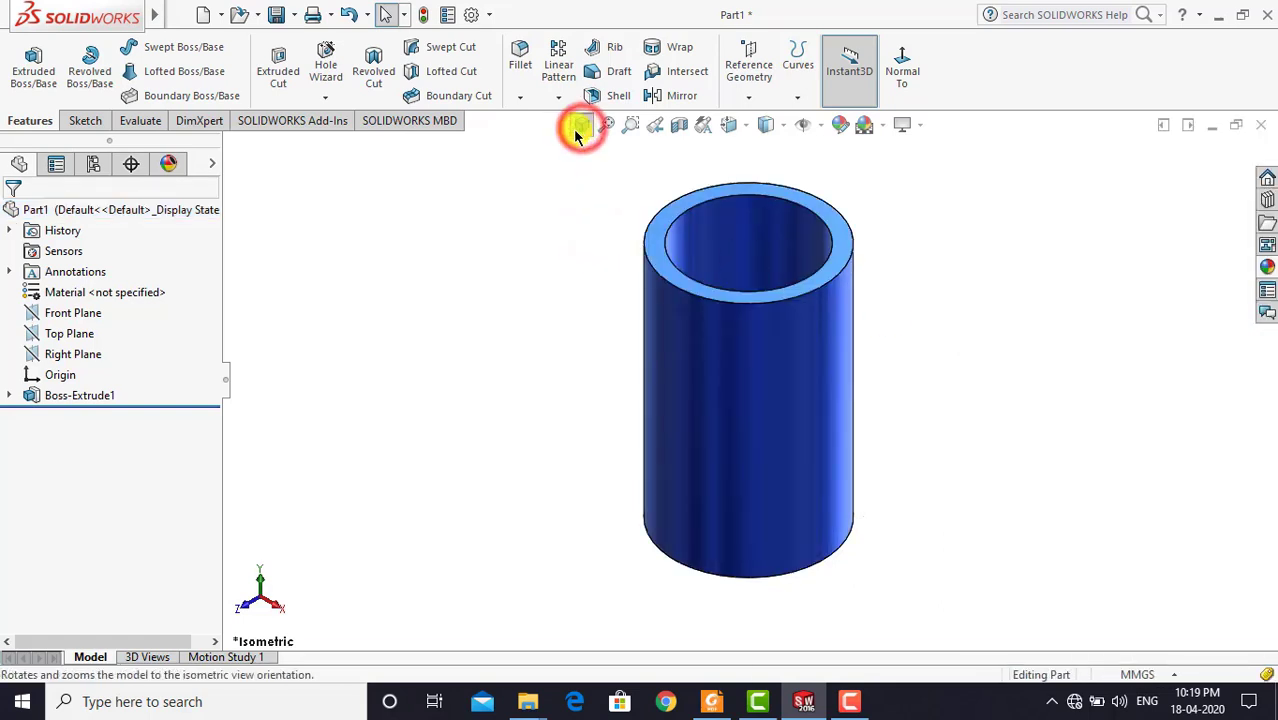
# Save the blue bush part as 'lower bush'
pyautogui.click(272, 18)
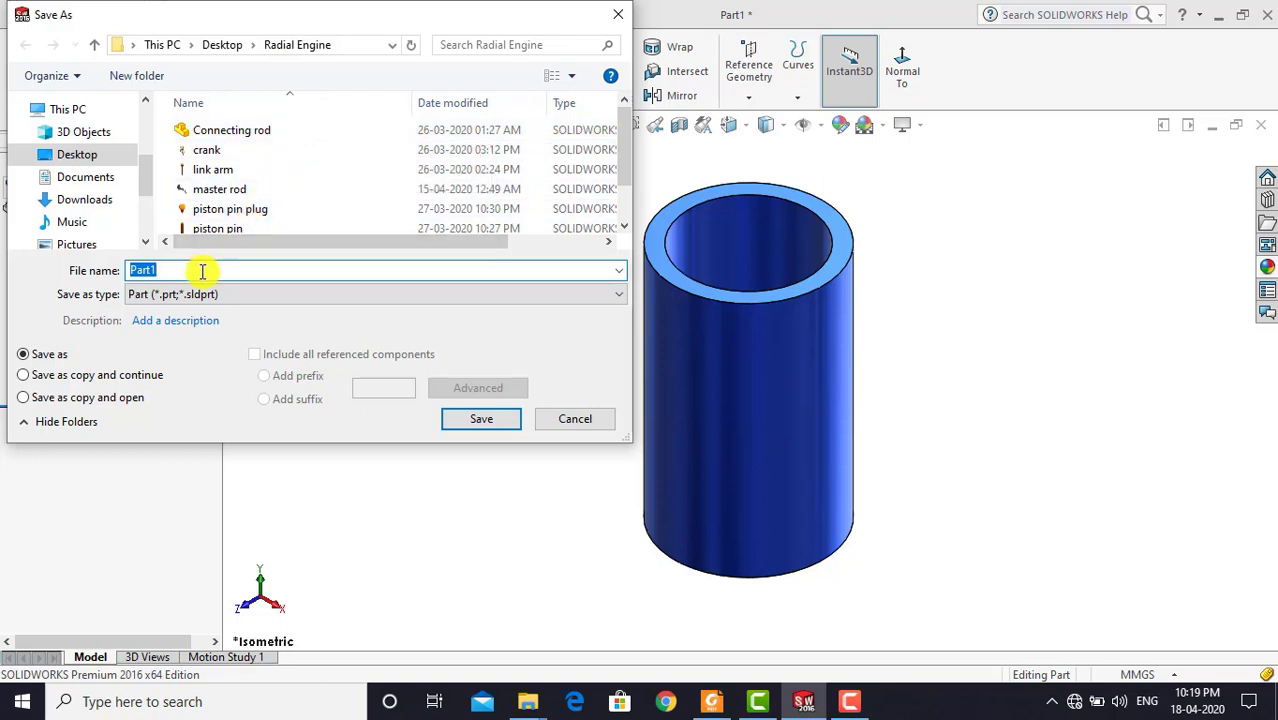
pyautogui.write('lower bush')
pyautogui.click(478, 419)
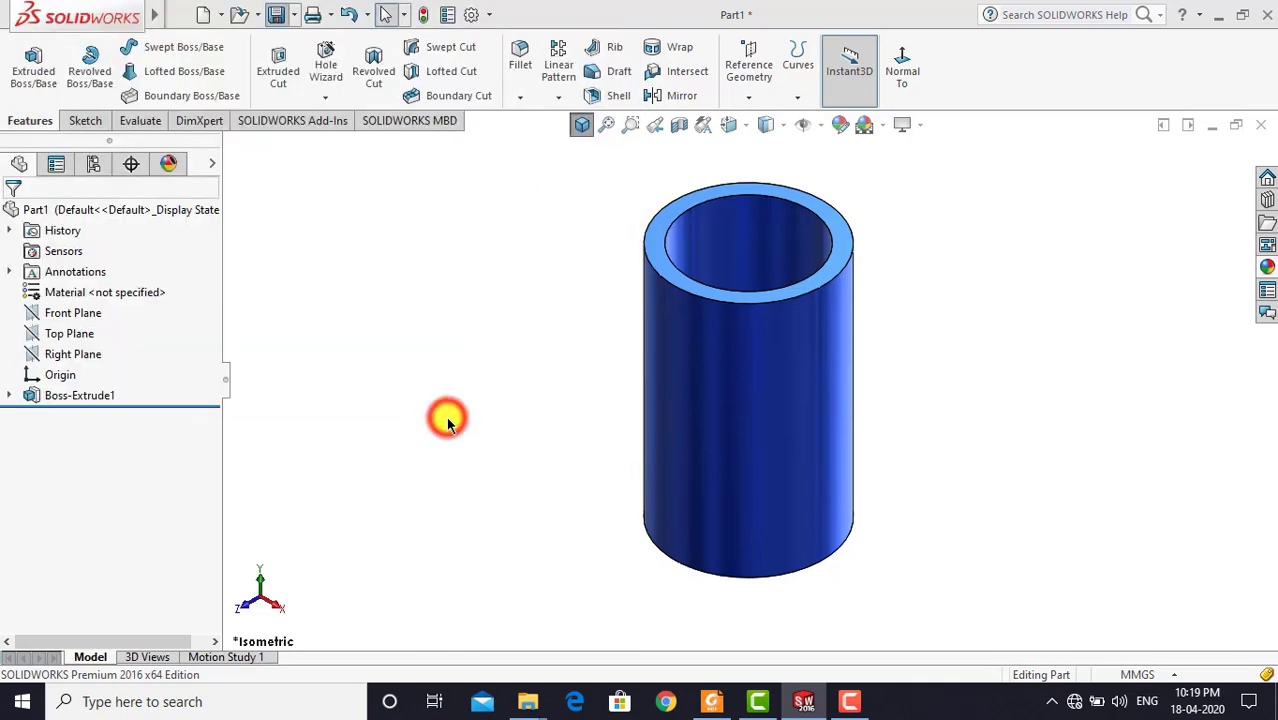
pyautogui.click(582, 126)
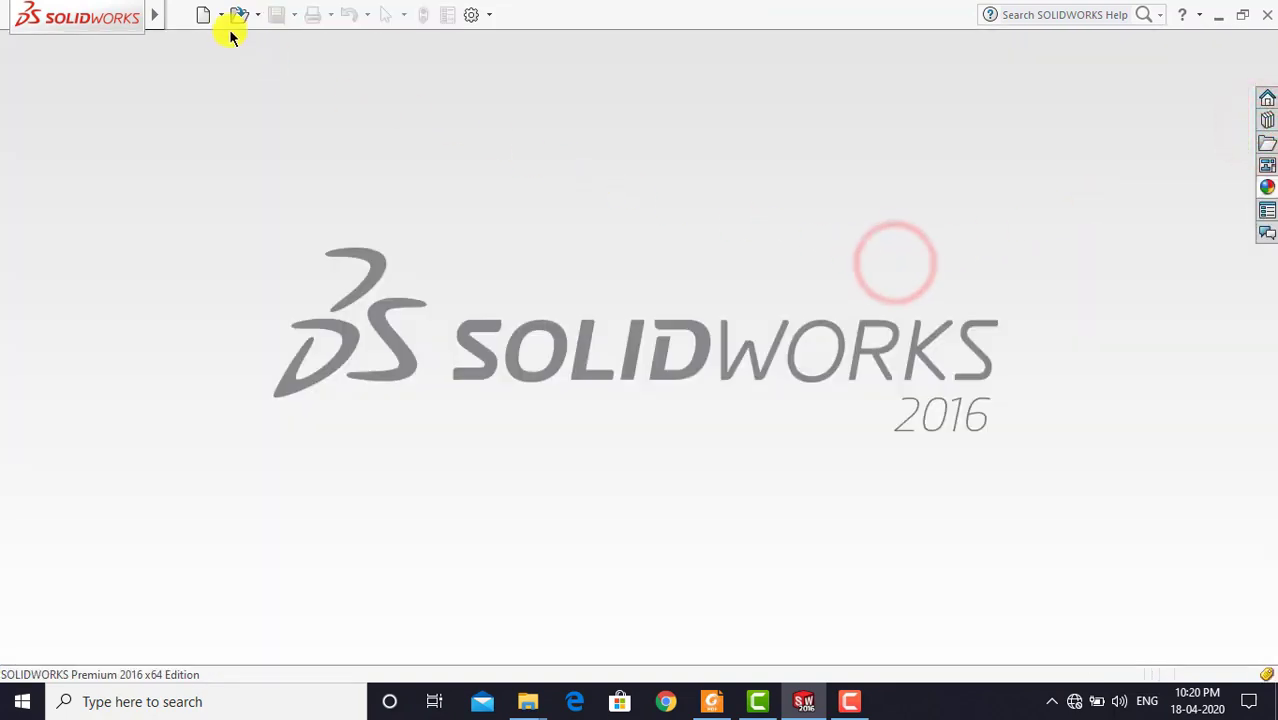
# Create a new part, Part2, and set its scene to Plain White
pyautogui.click(203, 15)
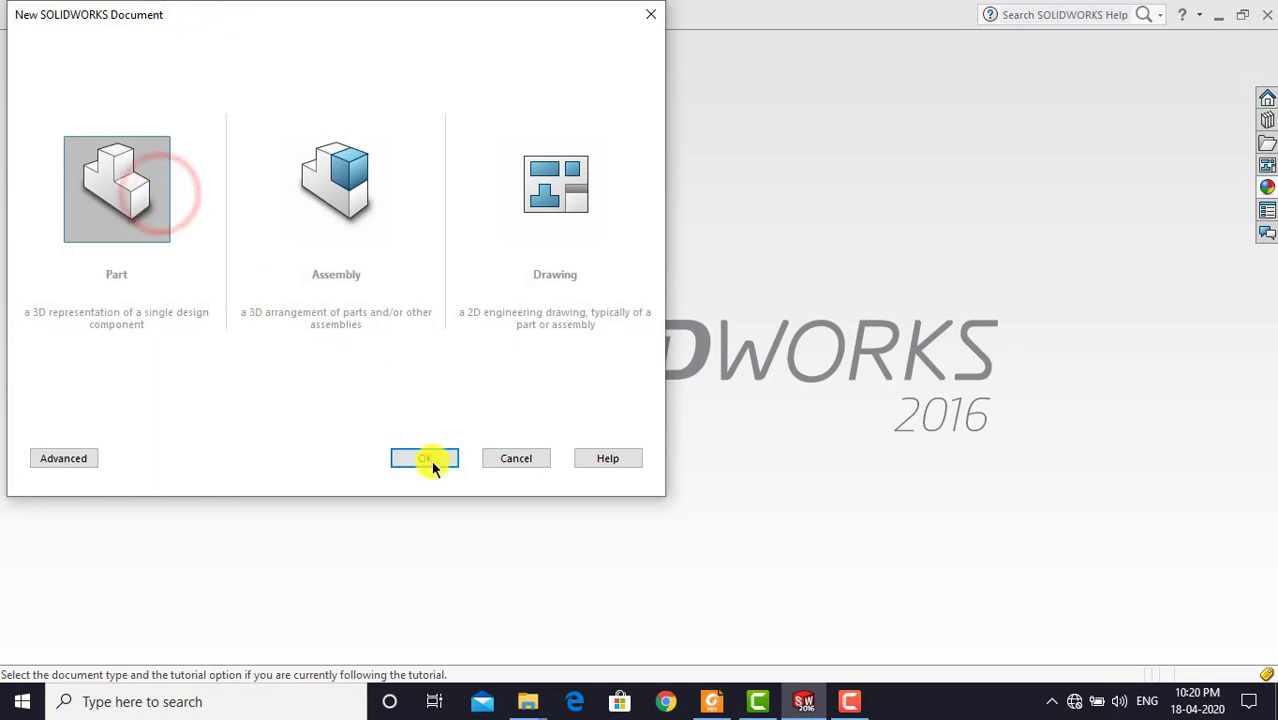
pyautogui.click(430, 462)
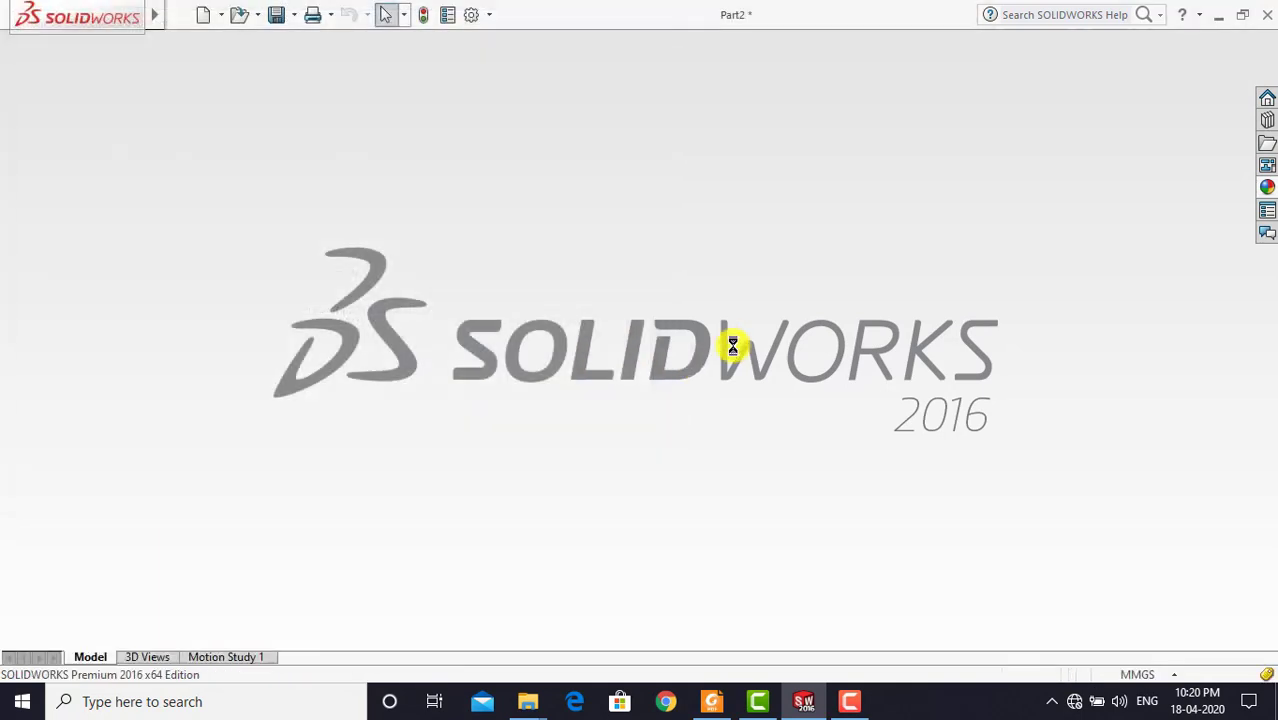
pyautogui.click(753, 336)
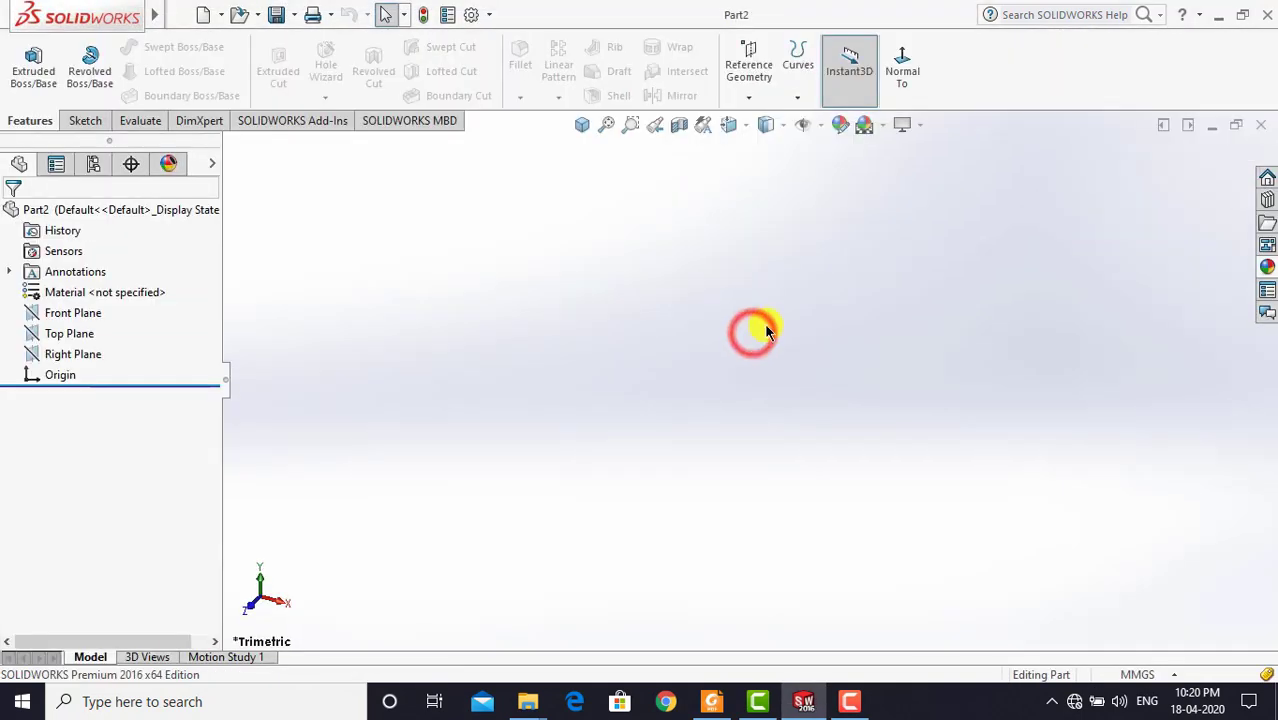
pyautogui.click(884, 131)
pyautogui.click(882, 172)
pyautogui.click(766, 273)
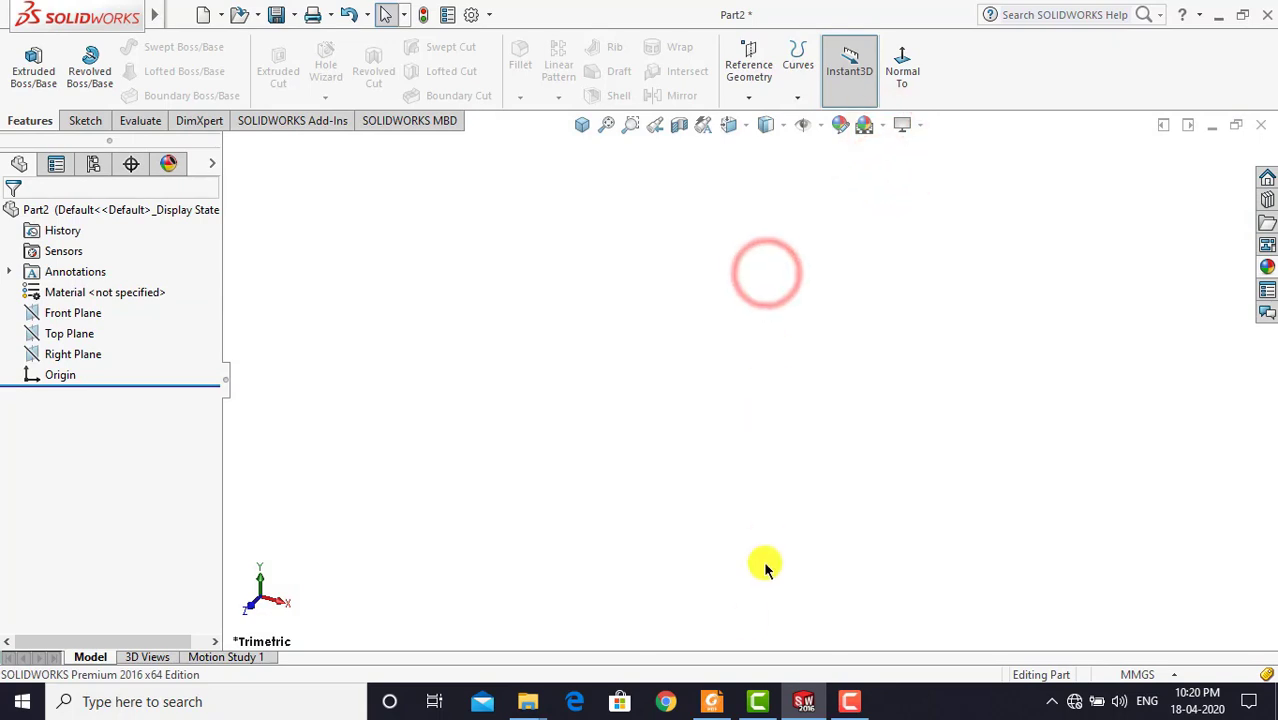
# Review the rod bush upper drawing (Ø22, Ø24, 42 long) in Foxit Reader, then return to Part2
pyautogui.click(711, 701)
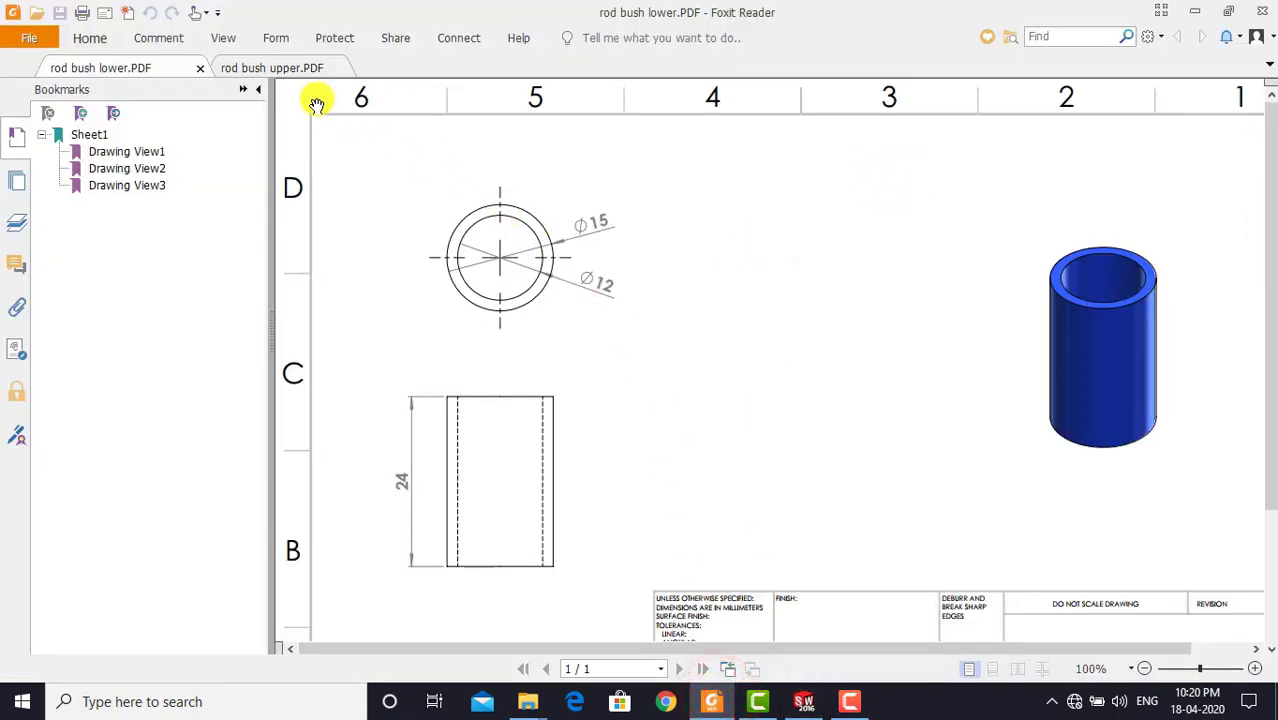
pyautogui.click(278, 70)
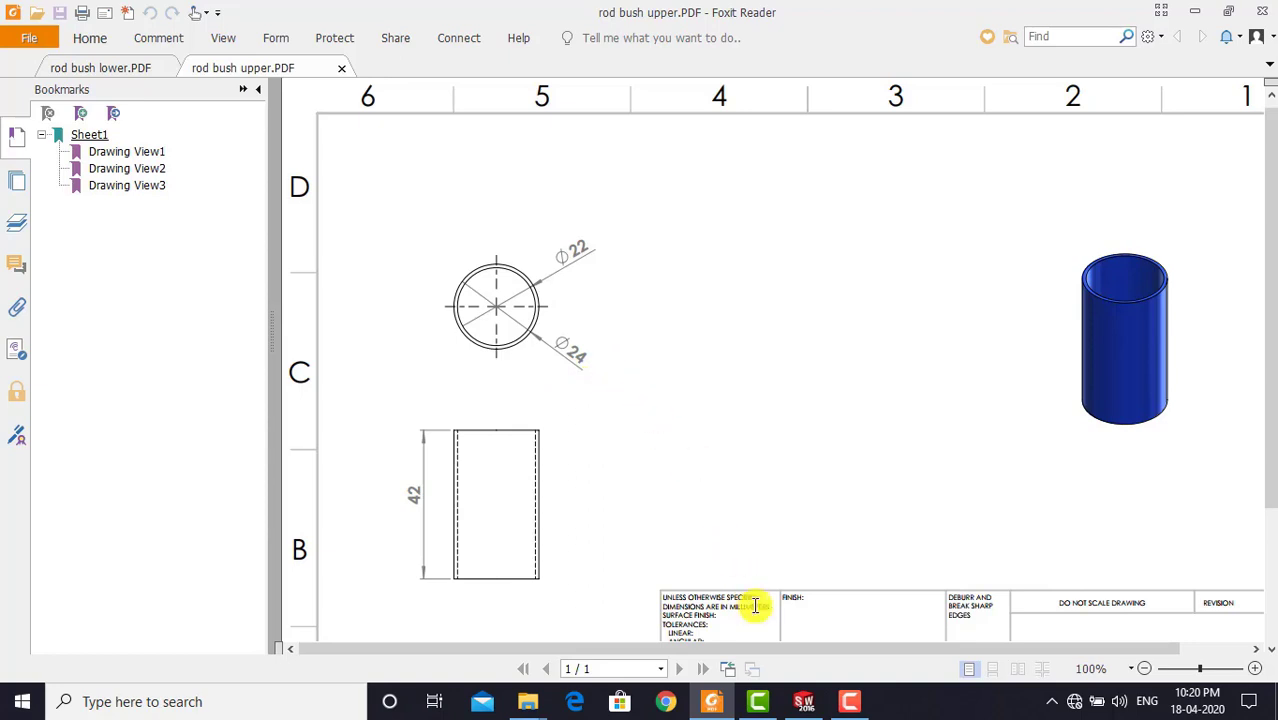
pyautogui.click(803, 700)
# Sketch two concentric circles centred on the origin on the Top Plane, viewed normal to it
pyautogui.click(471, 383)
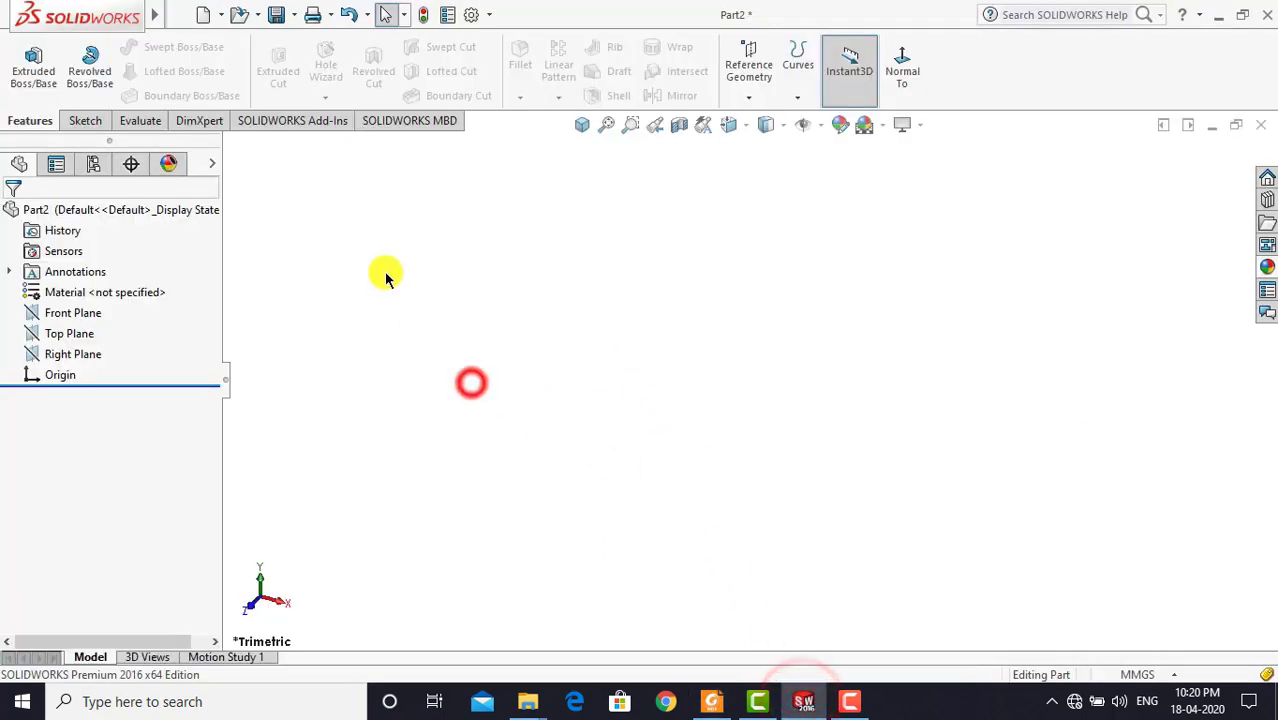
pyautogui.click(86, 120)
pyautogui.click(40, 60)
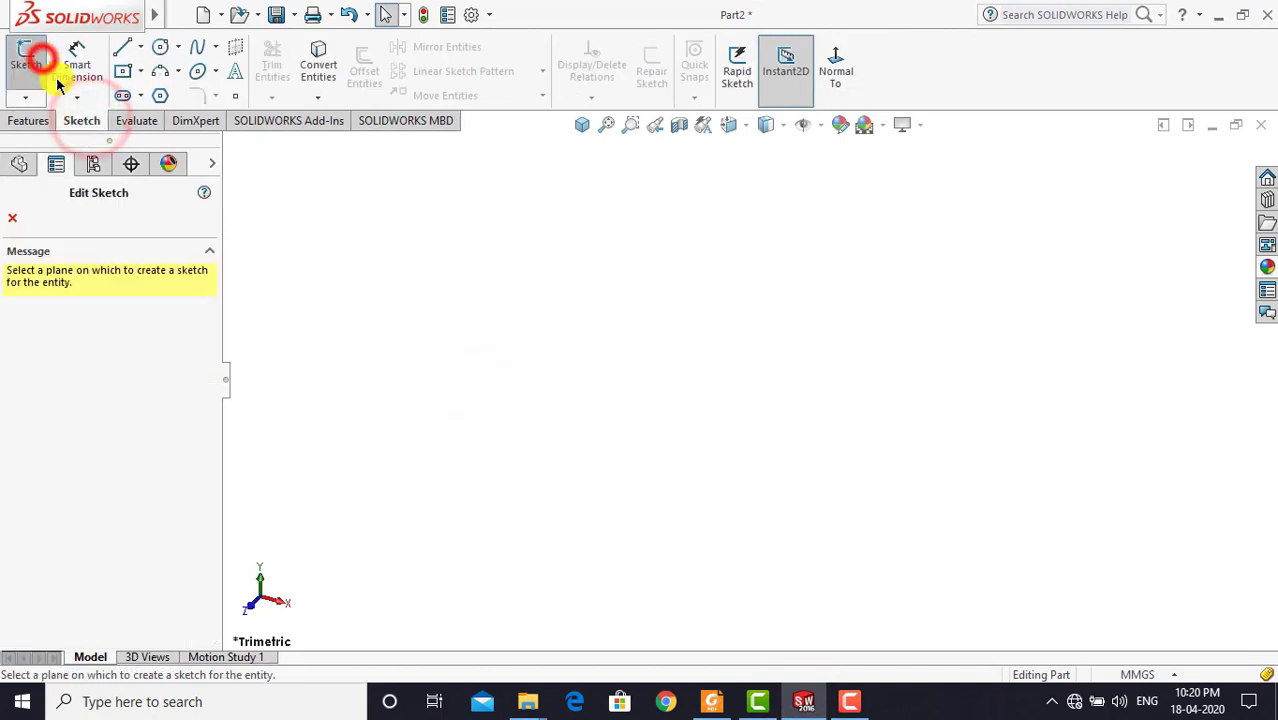
pyautogui.click(500, 392)
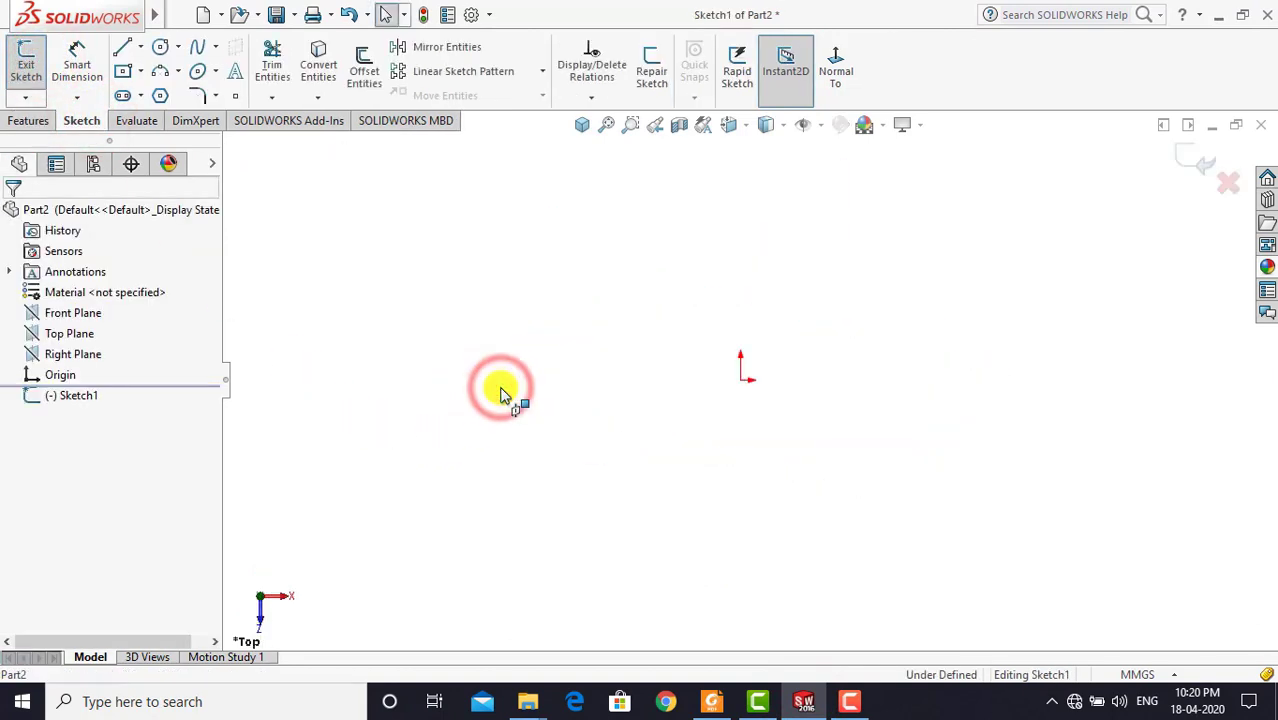
pyautogui.click(835, 68)
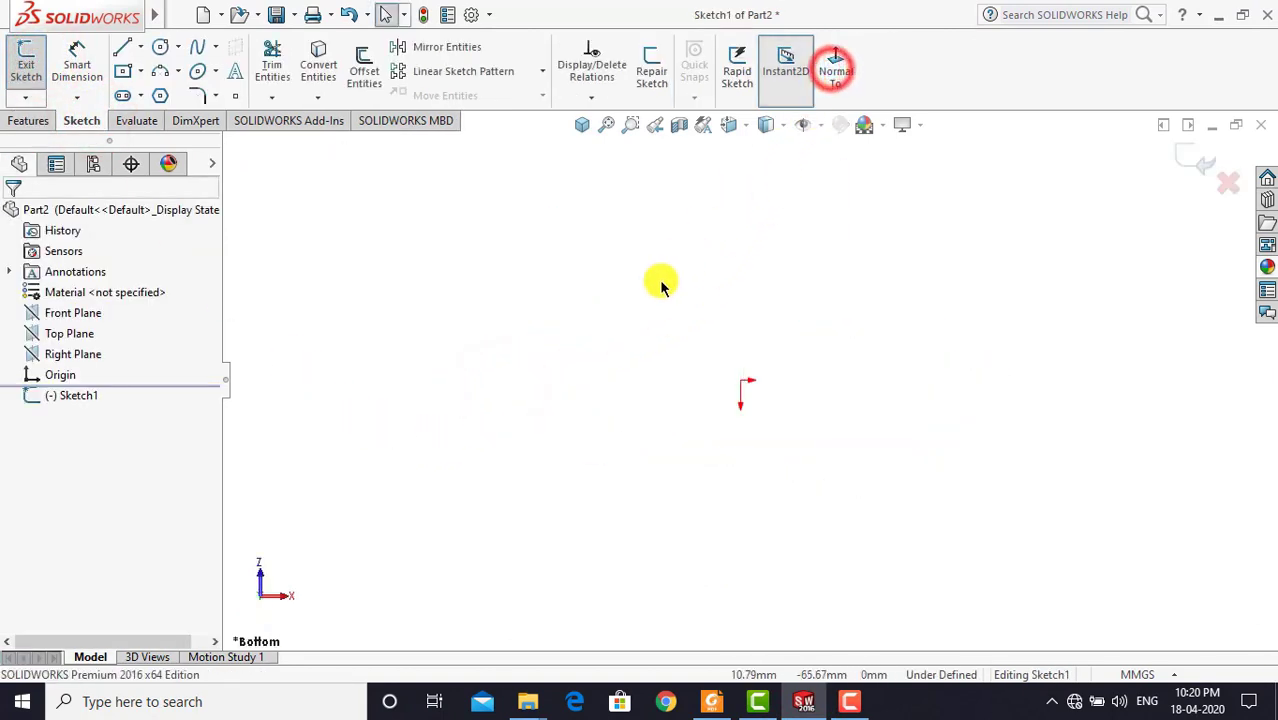
pyautogui.click(628, 308)
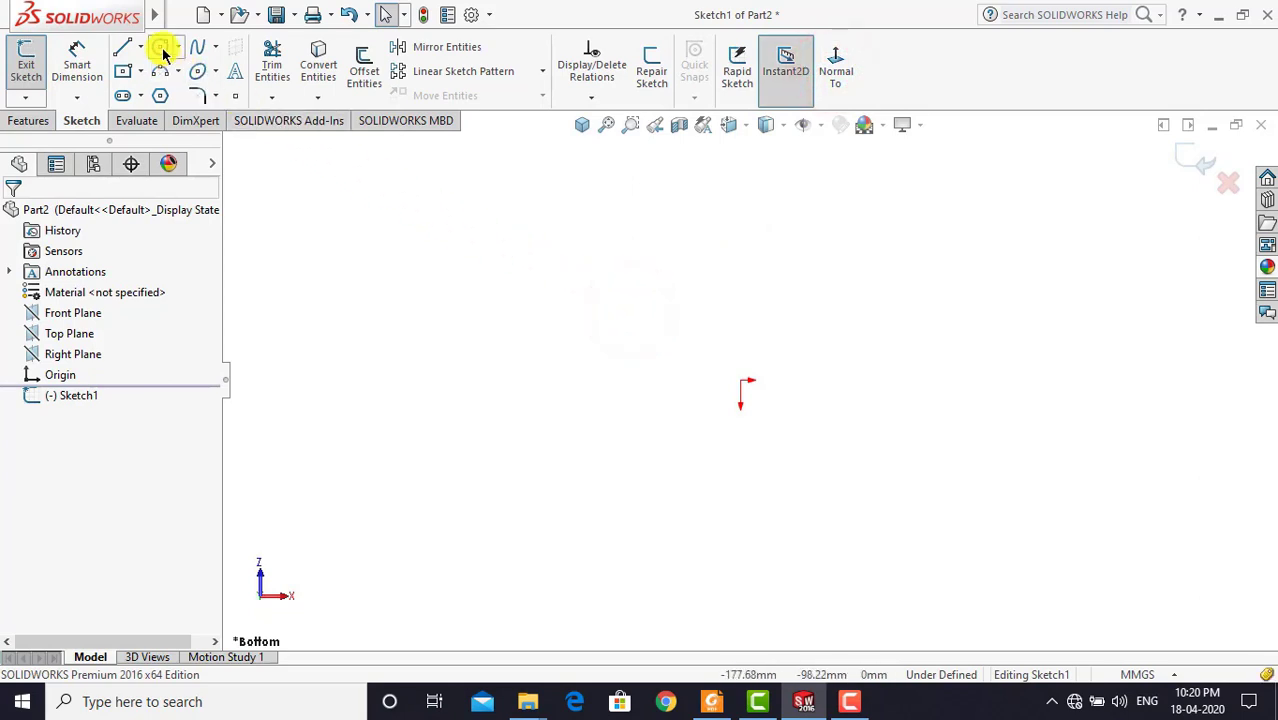
pyautogui.click(162, 50)
pyautogui.click(741, 381)
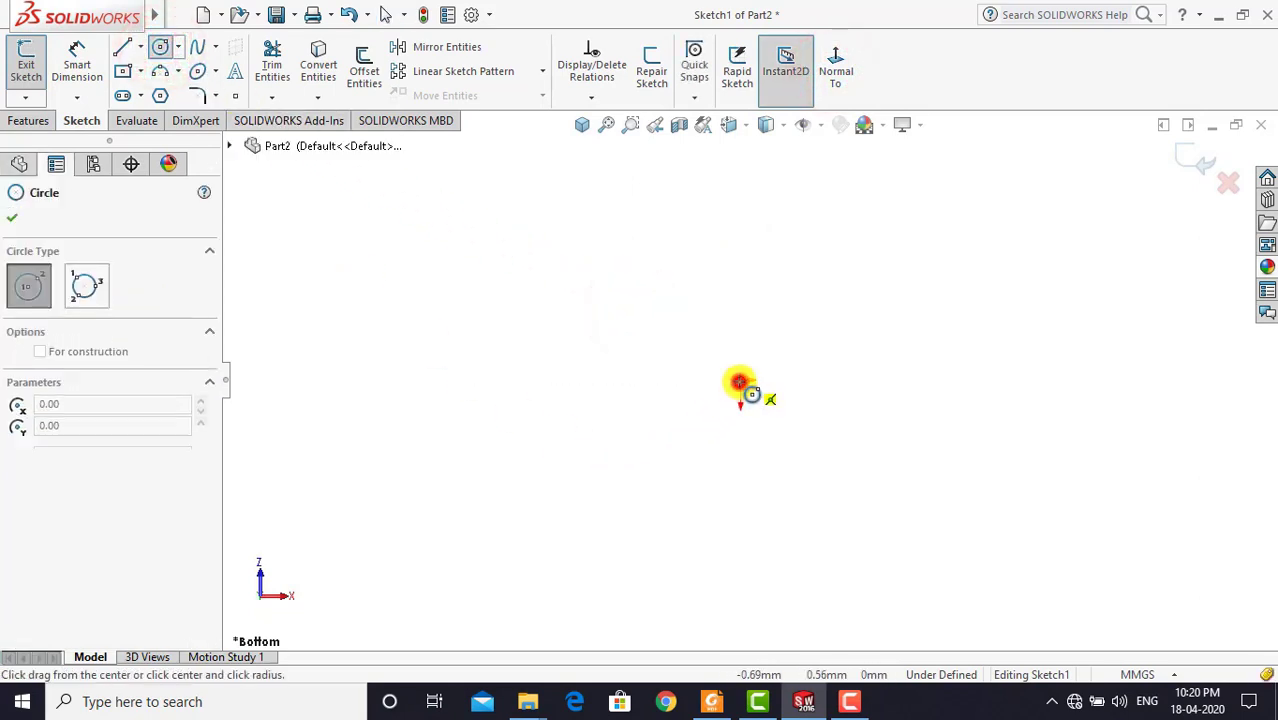
pyautogui.click(753, 441)
pyautogui.click(741, 381)
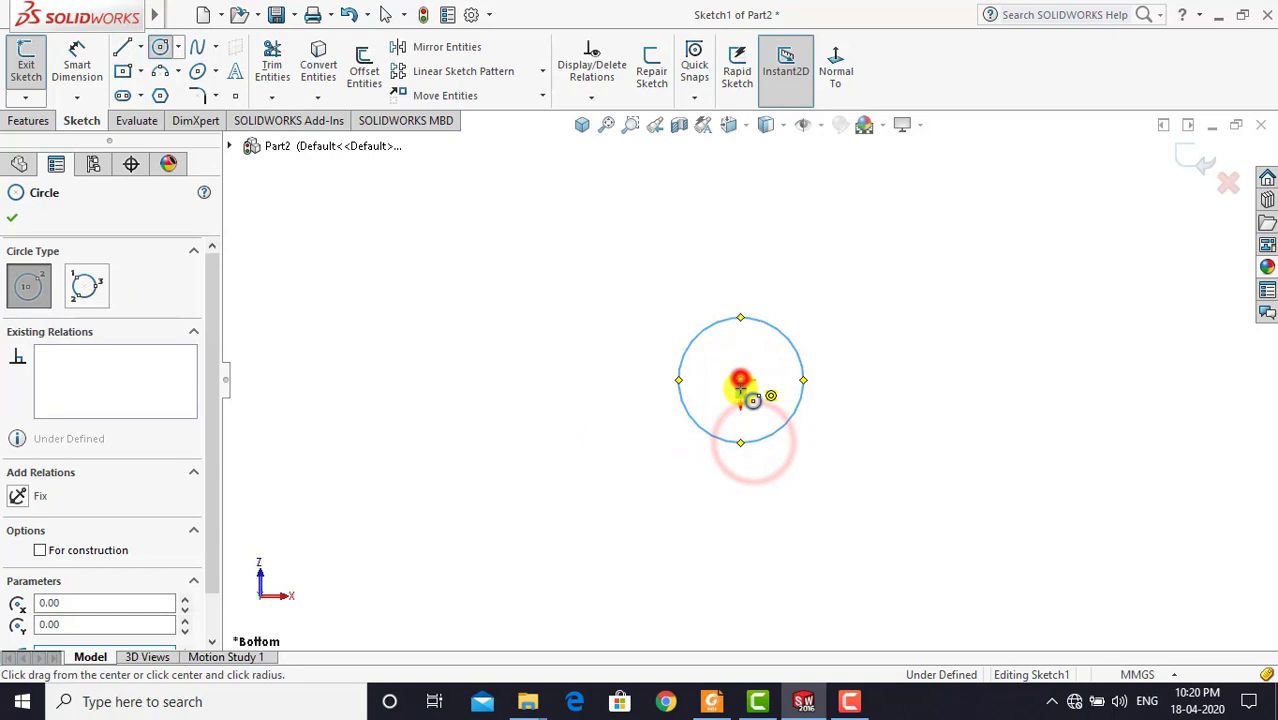
pyautogui.click(755, 468)
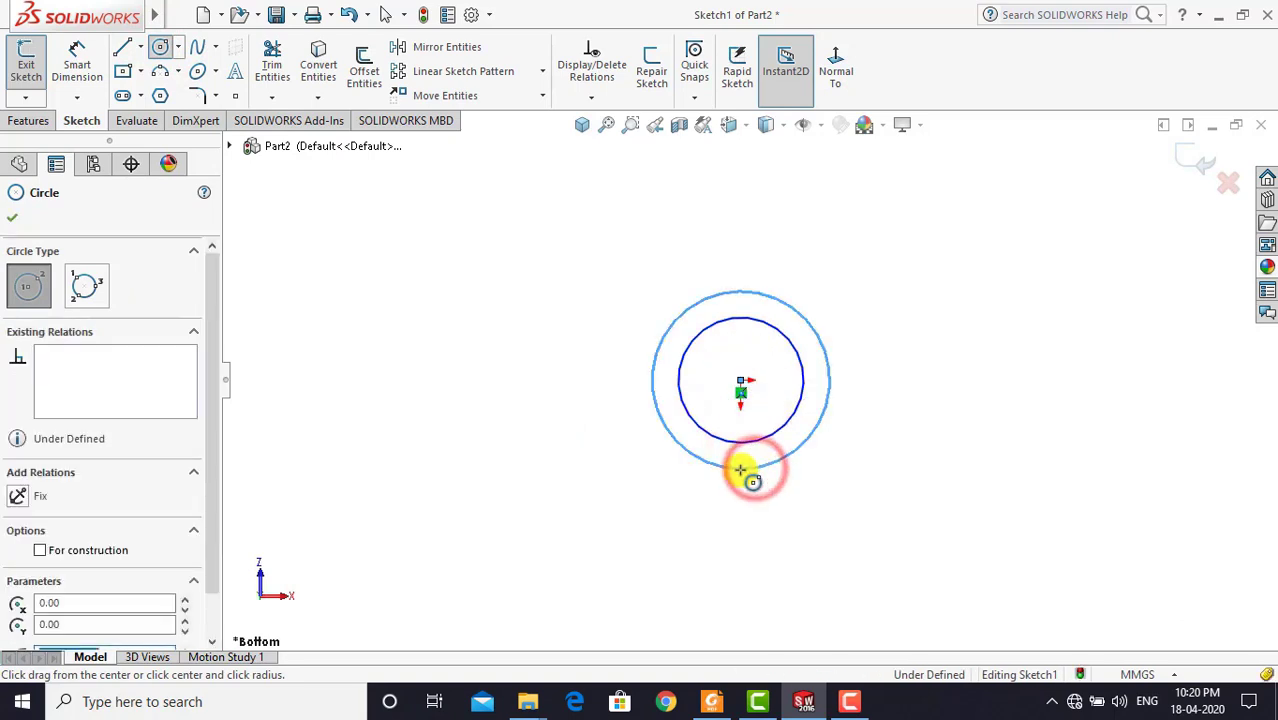
pyautogui.click(14, 216)
# Start dimensioning the outer circle, checking the upper bush diameters on the PDF drawing
pyautogui.click(79, 60)
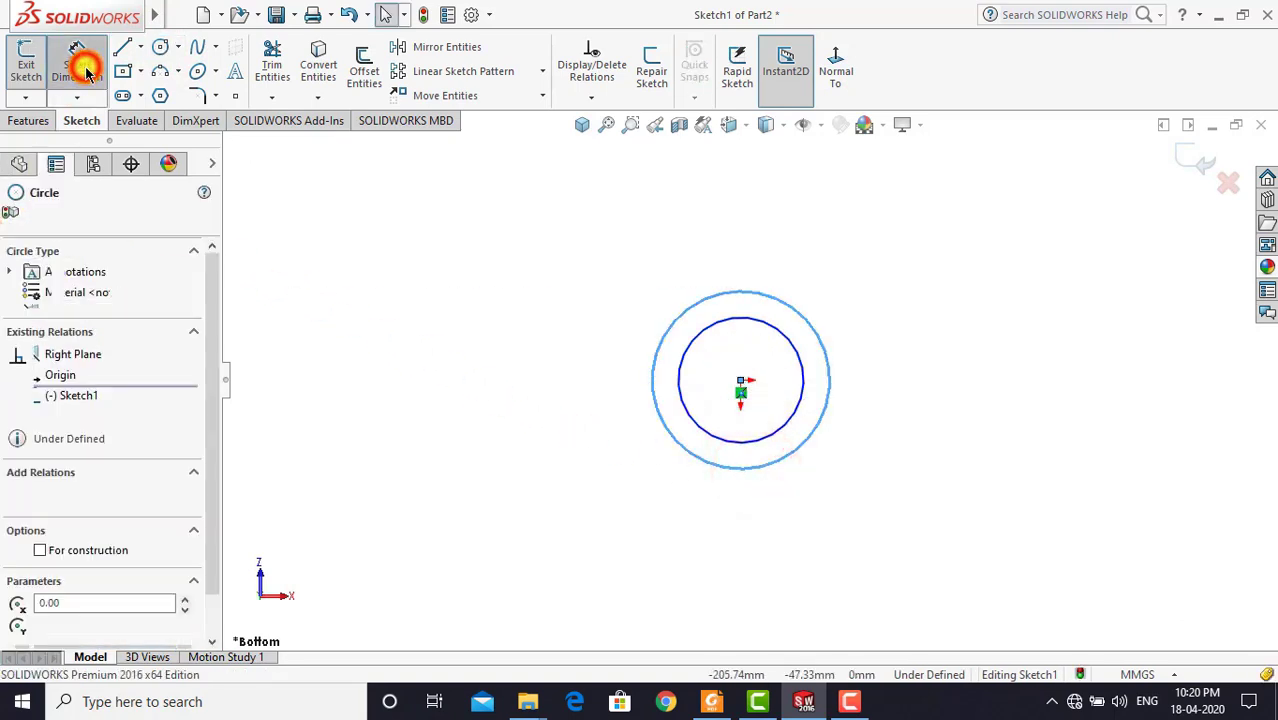
pyautogui.click(712, 704)
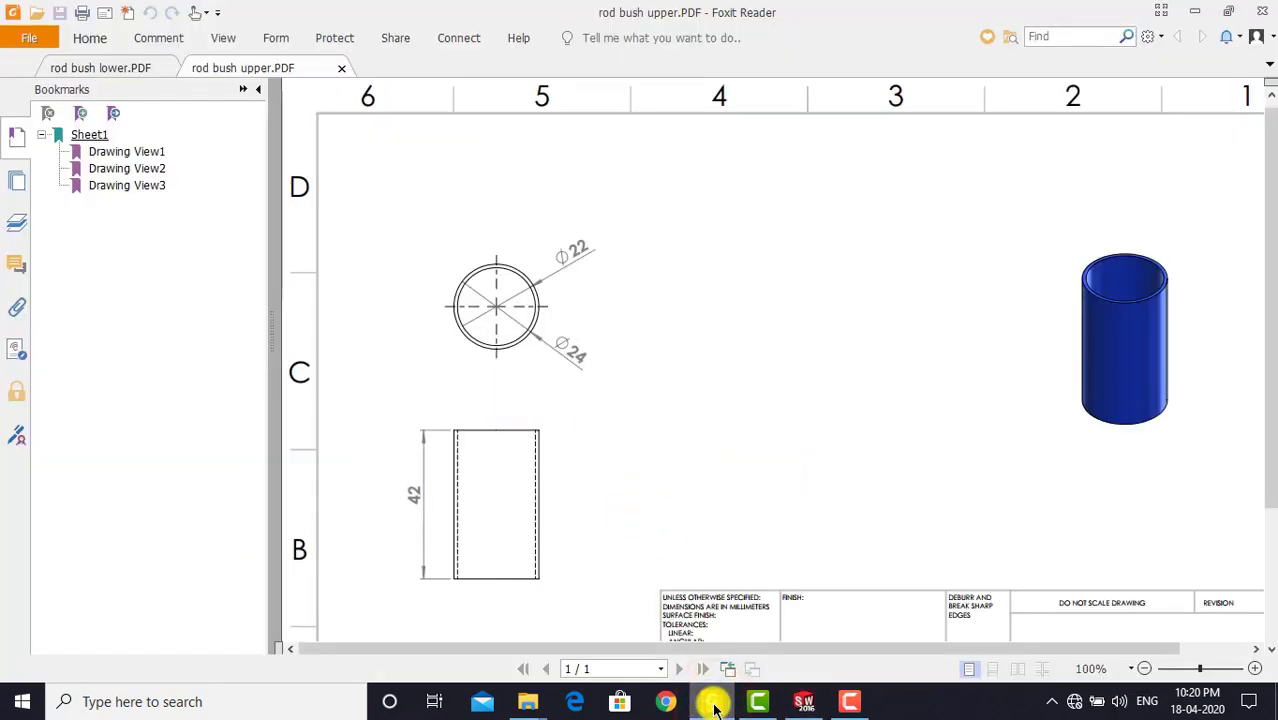
pyautogui.click(713, 704)
# Dimension the outer circle at Ø24 and the inner circle at Ø22 to fully define Sketch1
pyautogui.click(527, 380)
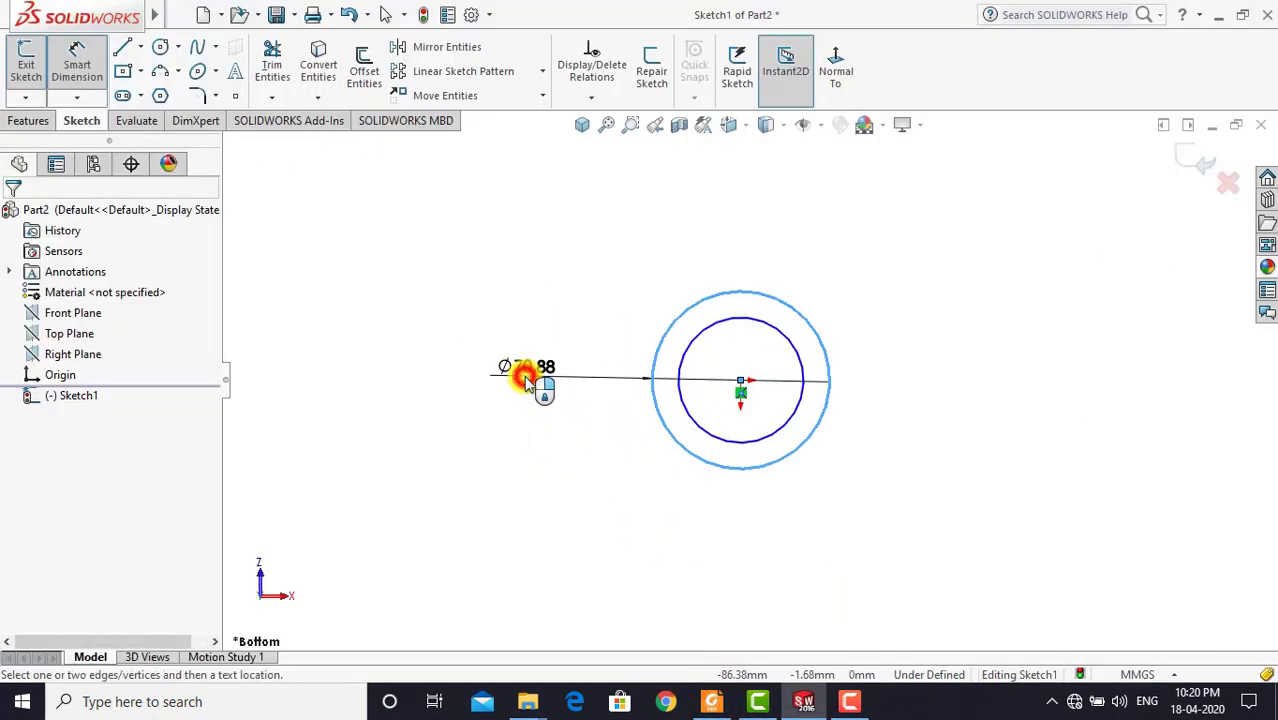
pyautogui.write('24')
pyautogui.press('Return')
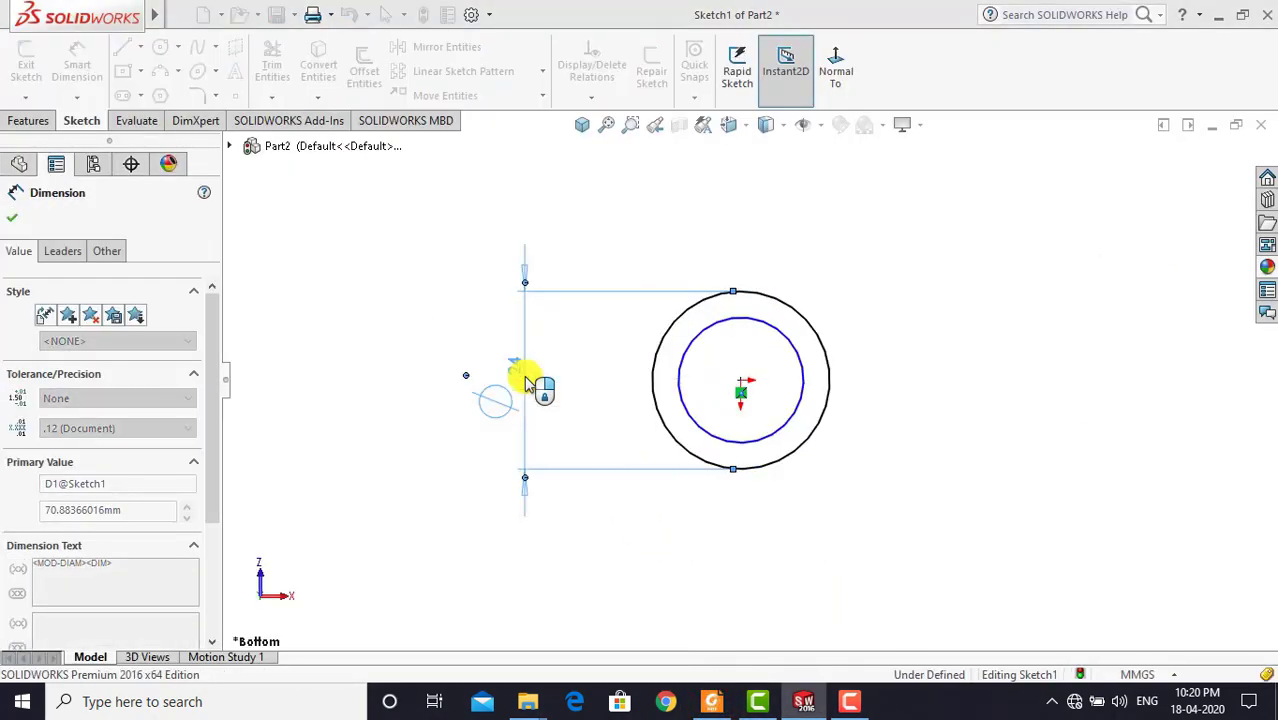
pyautogui.click(800, 375)
pyautogui.click(887, 374)
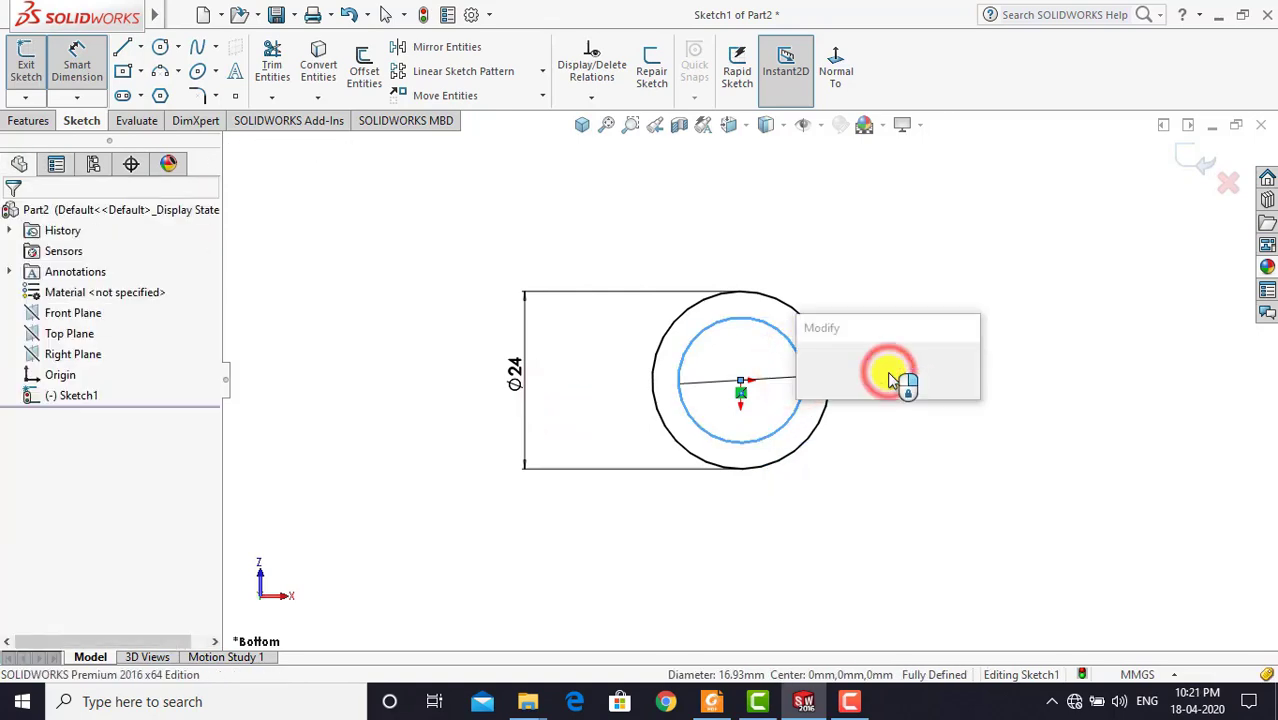
pyautogui.write('22')
pyautogui.press('Return')
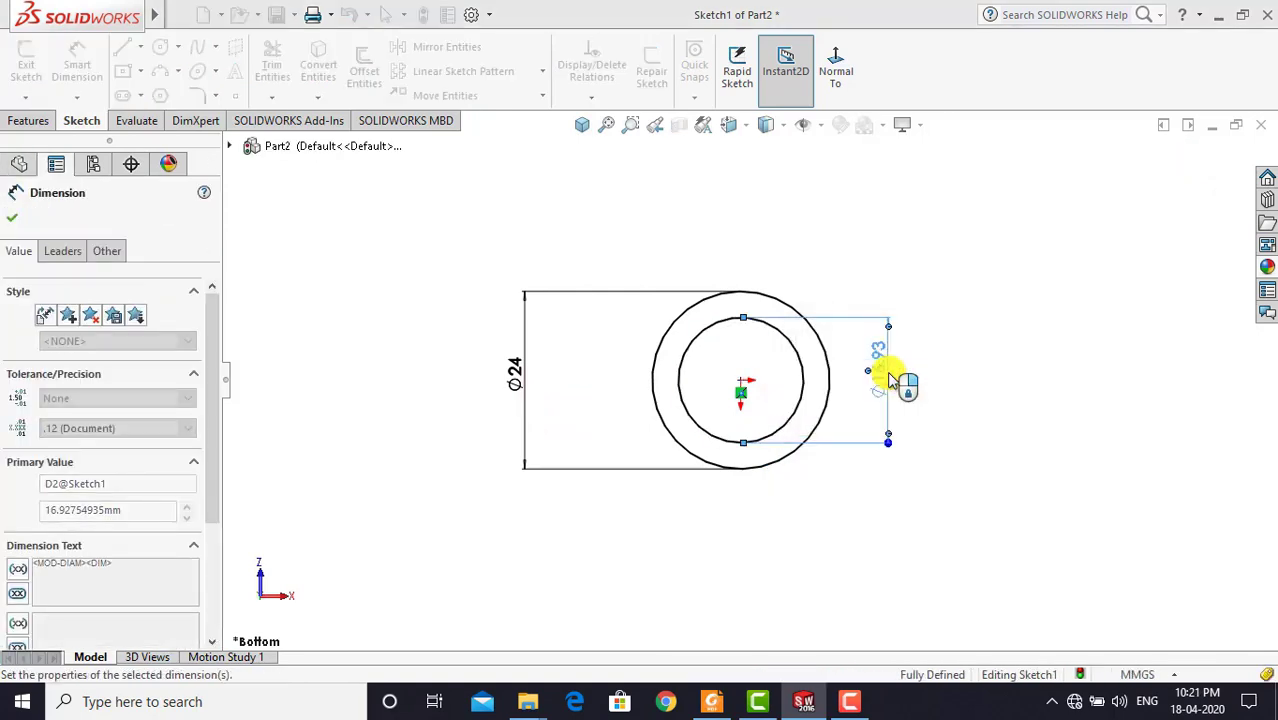
pyautogui.click(942, 389)
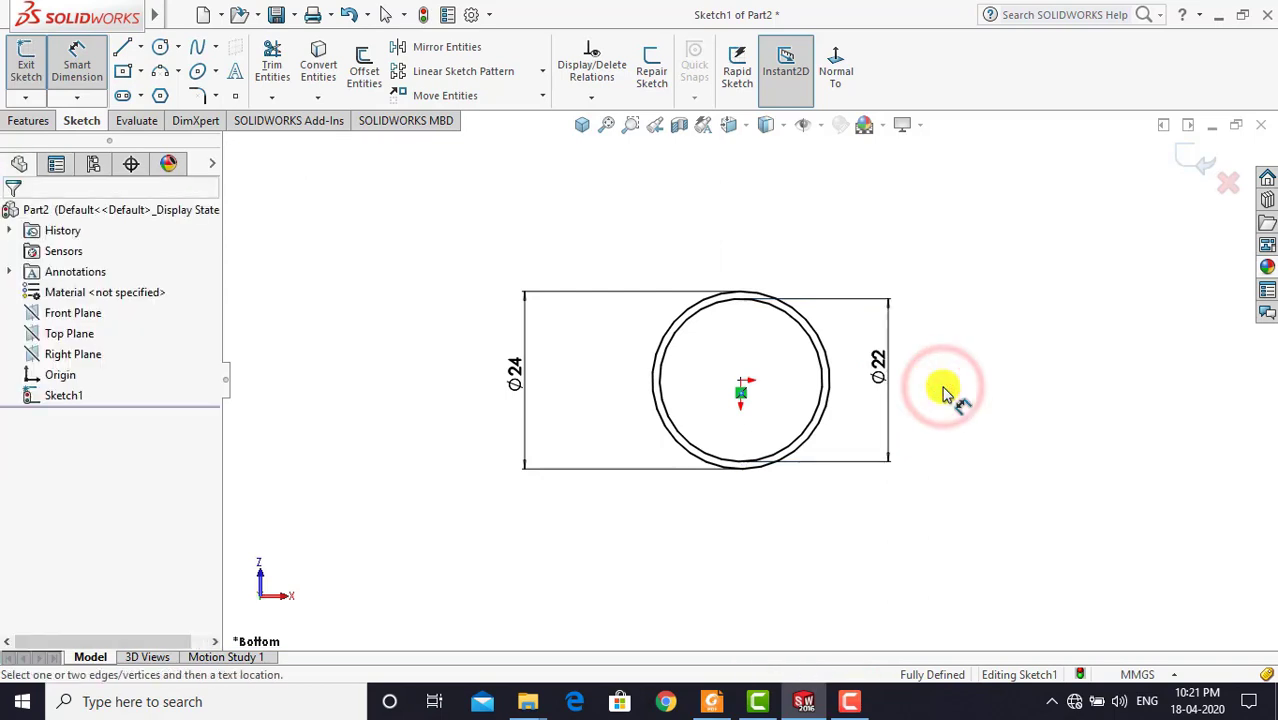
pyautogui.click(80, 70)
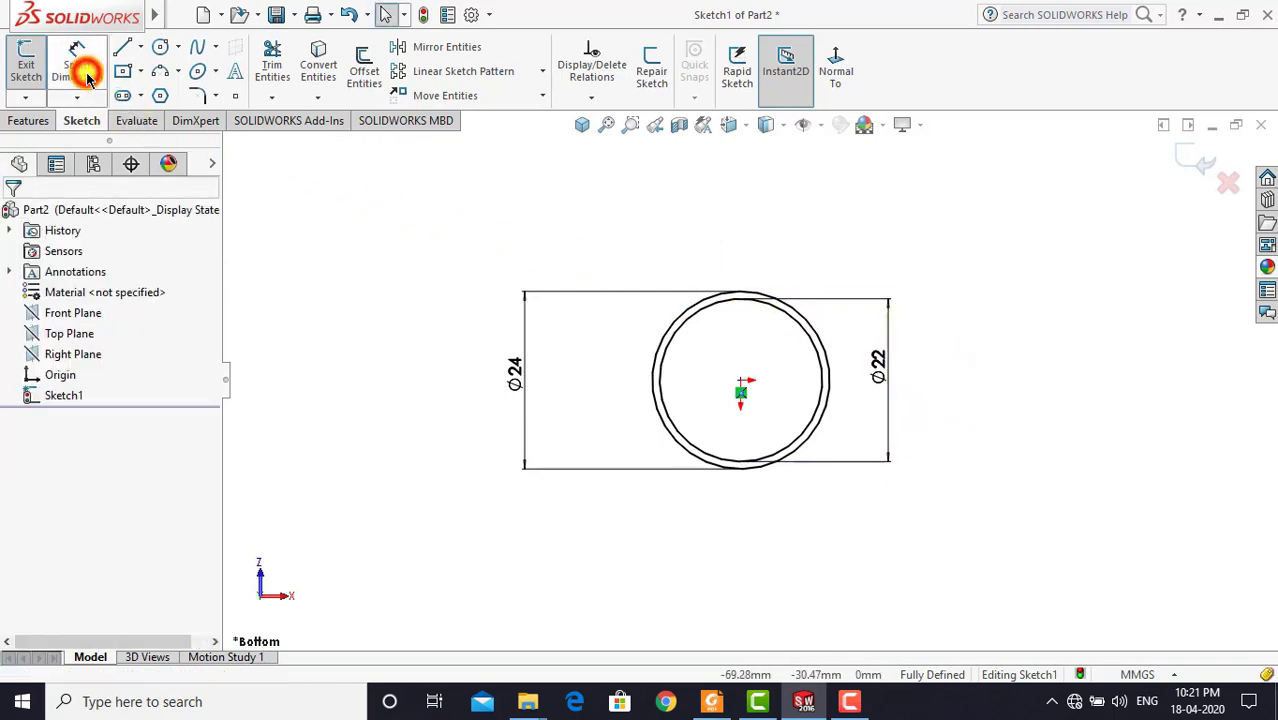
pyautogui.click(35, 120)
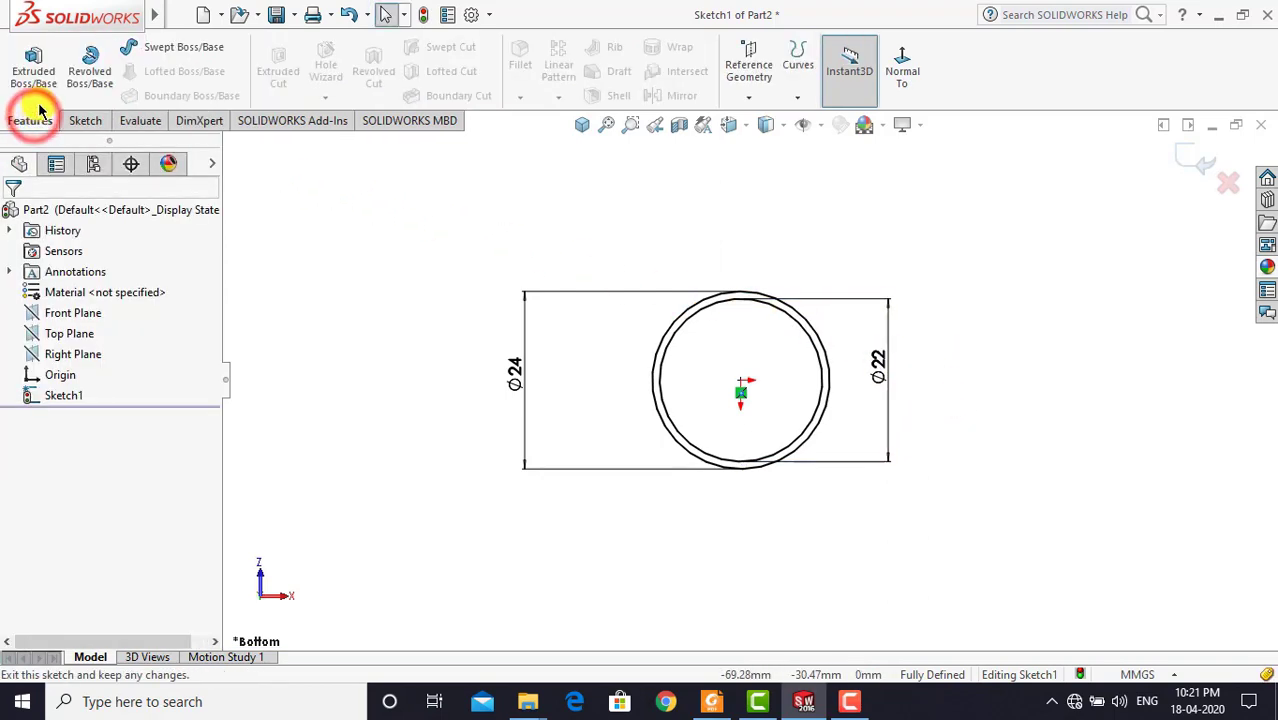
# Extrude the ring sketch Mid Plane to a depth of 42 mm
pyautogui.click(33, 65)
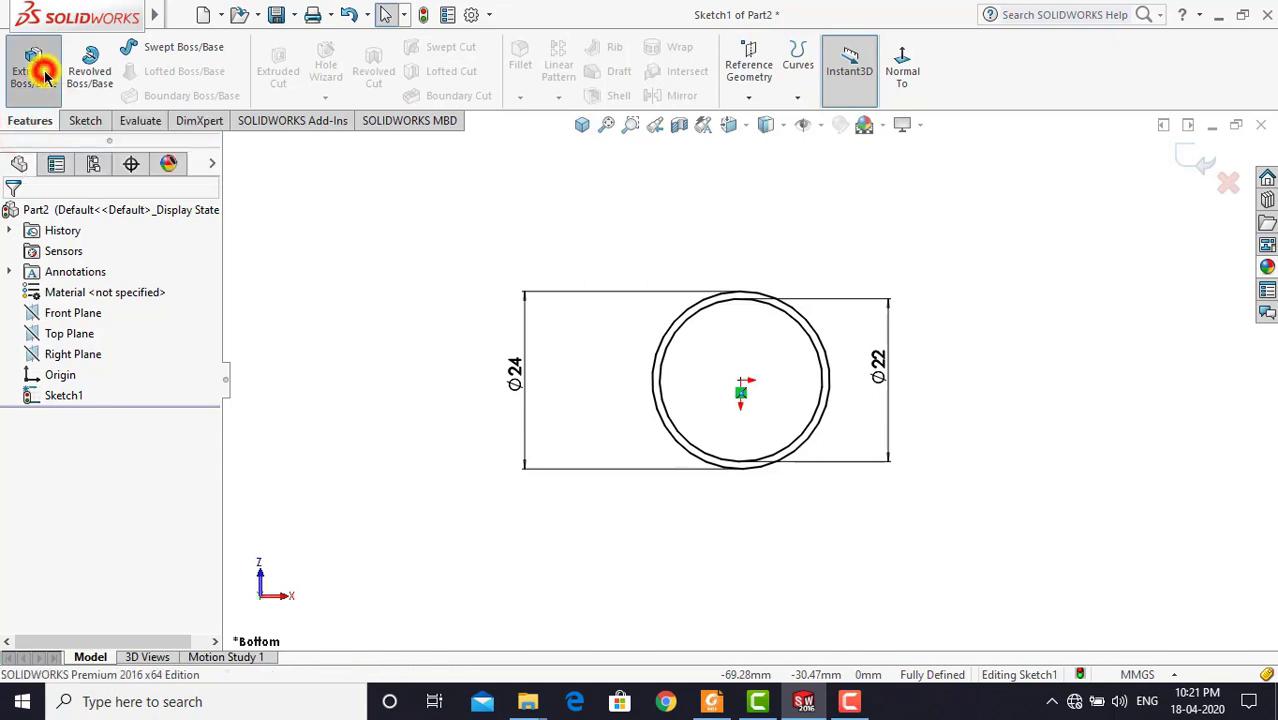
pyautogui.click(582, 124)
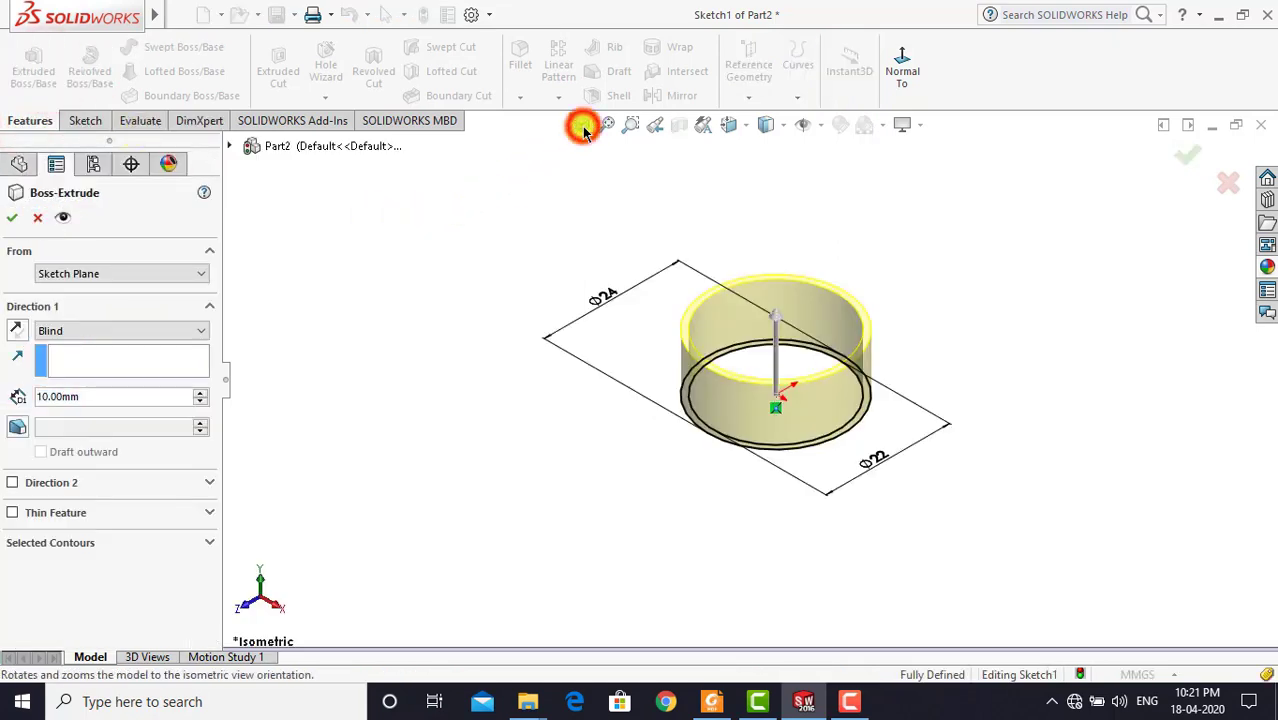
pyautogui.click(114, 330)
pyautogui.click(114, 409)
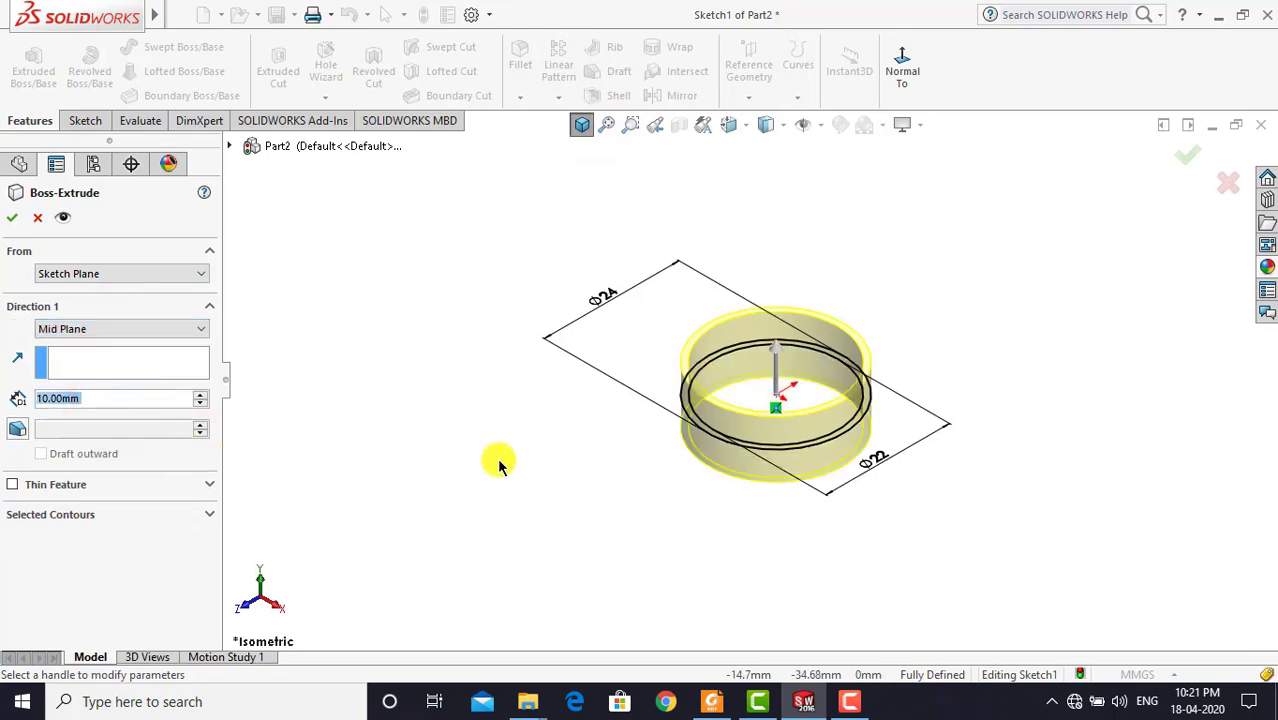
pyautogui.click(707, 702)
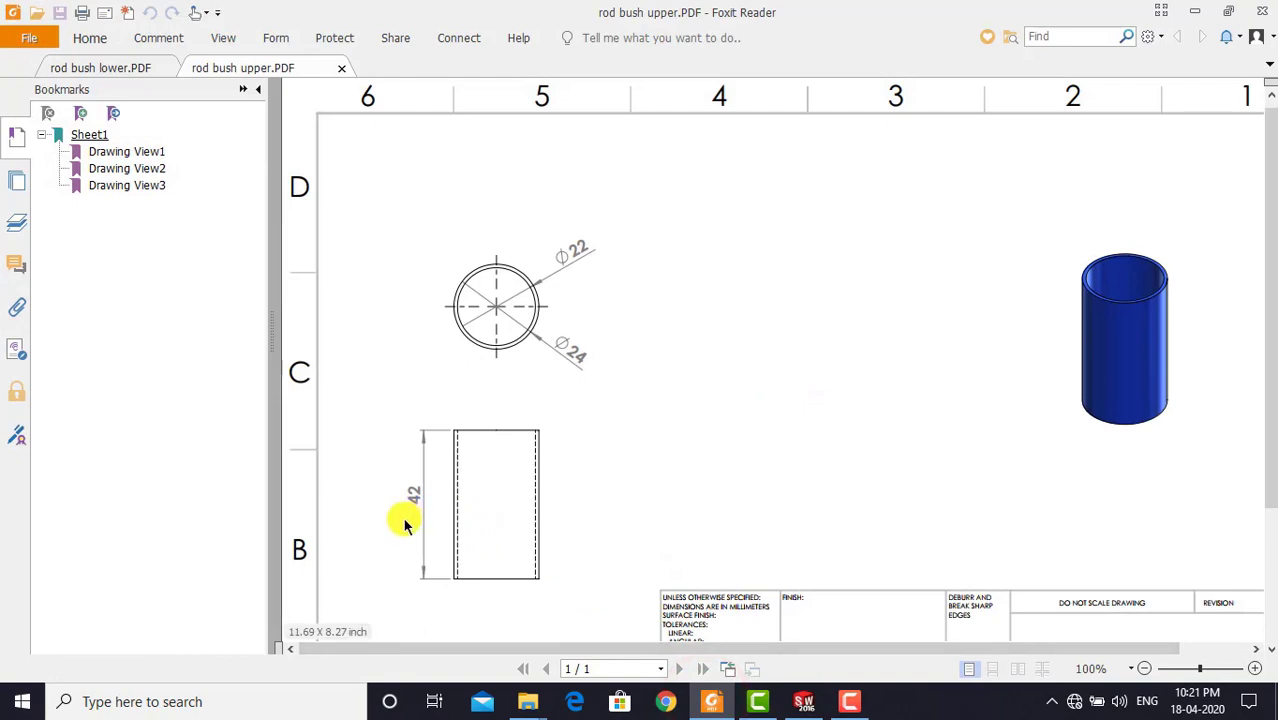
pyautogui.click(803, 702)
pyautogui.doubleClick(100, 398)
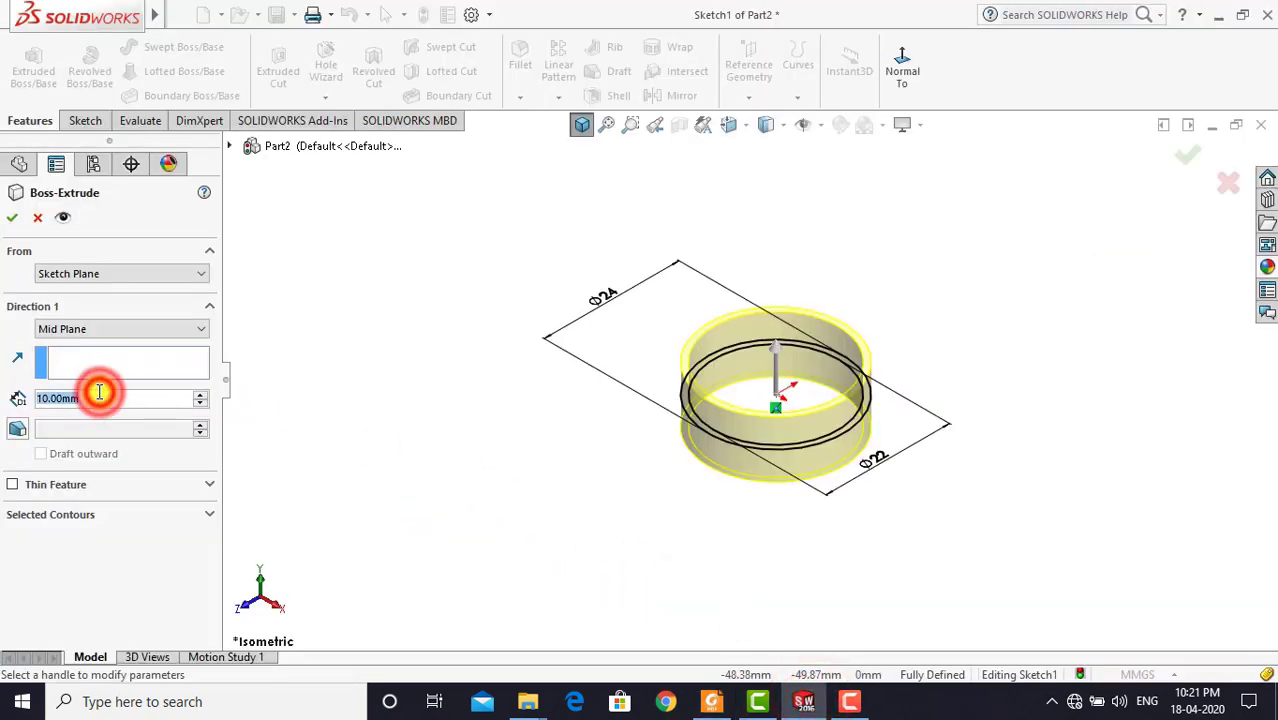
pyautogui.write('42')
pyautogui.press('Return')
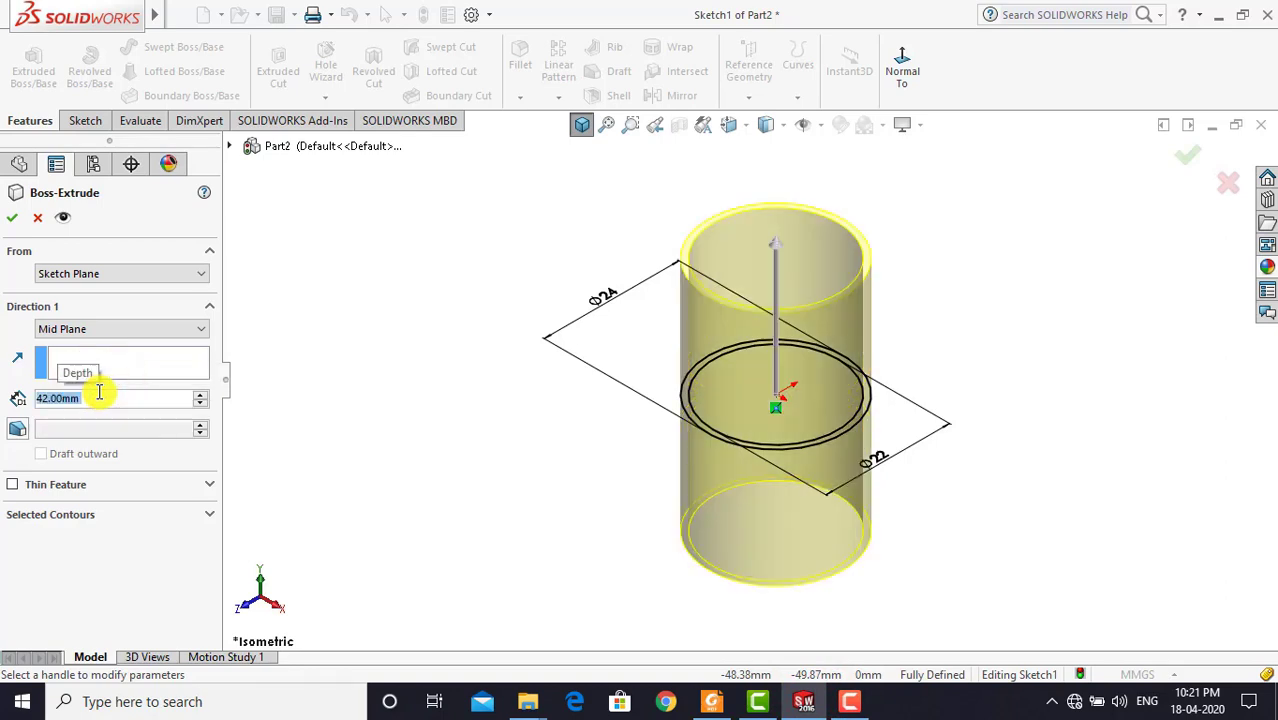
pyautogui.click(12, 217)
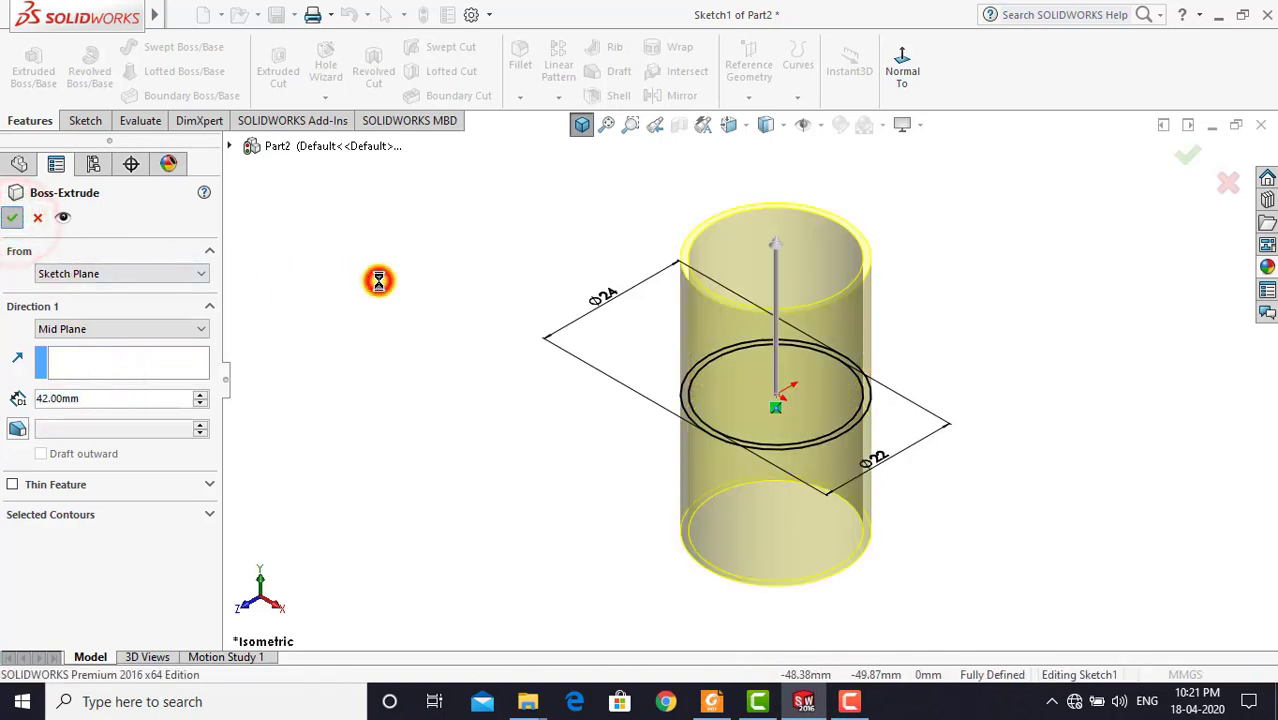
# Apply the gloss blue Painted > Car appearance to the whole Part2 tube
pyautogui.click(580, 124)
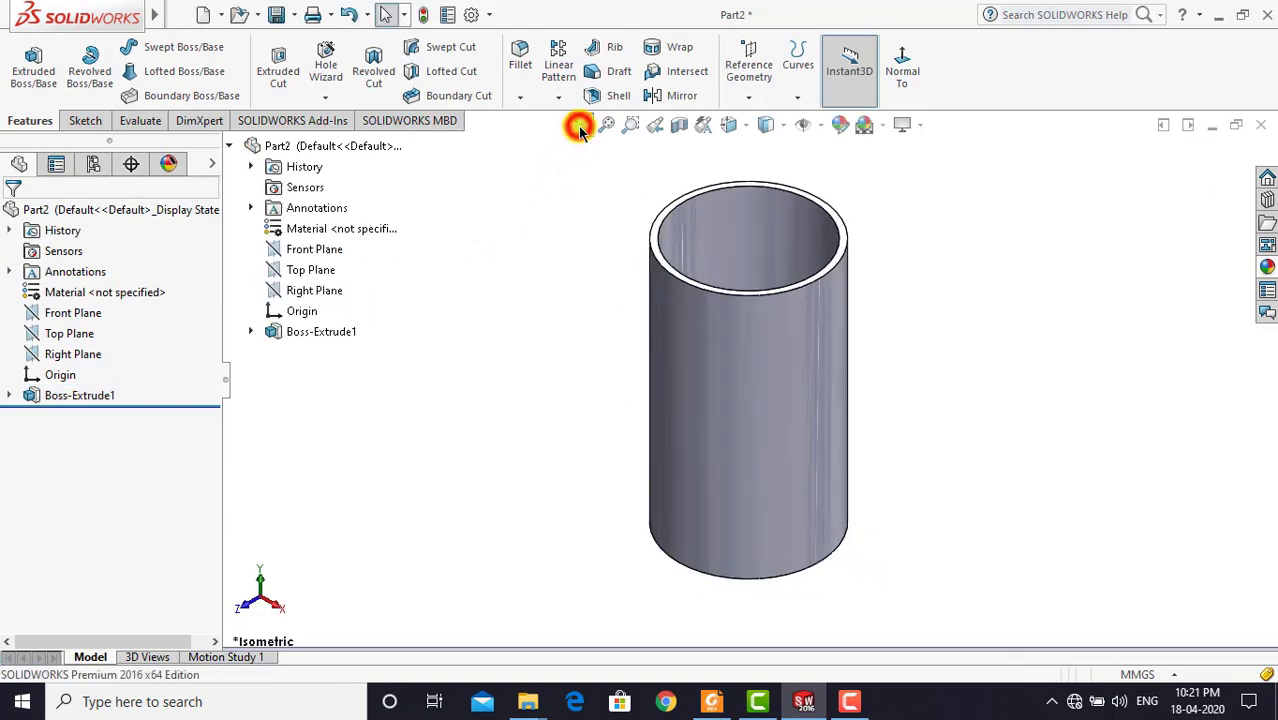
pyautogui.click(127, 209)
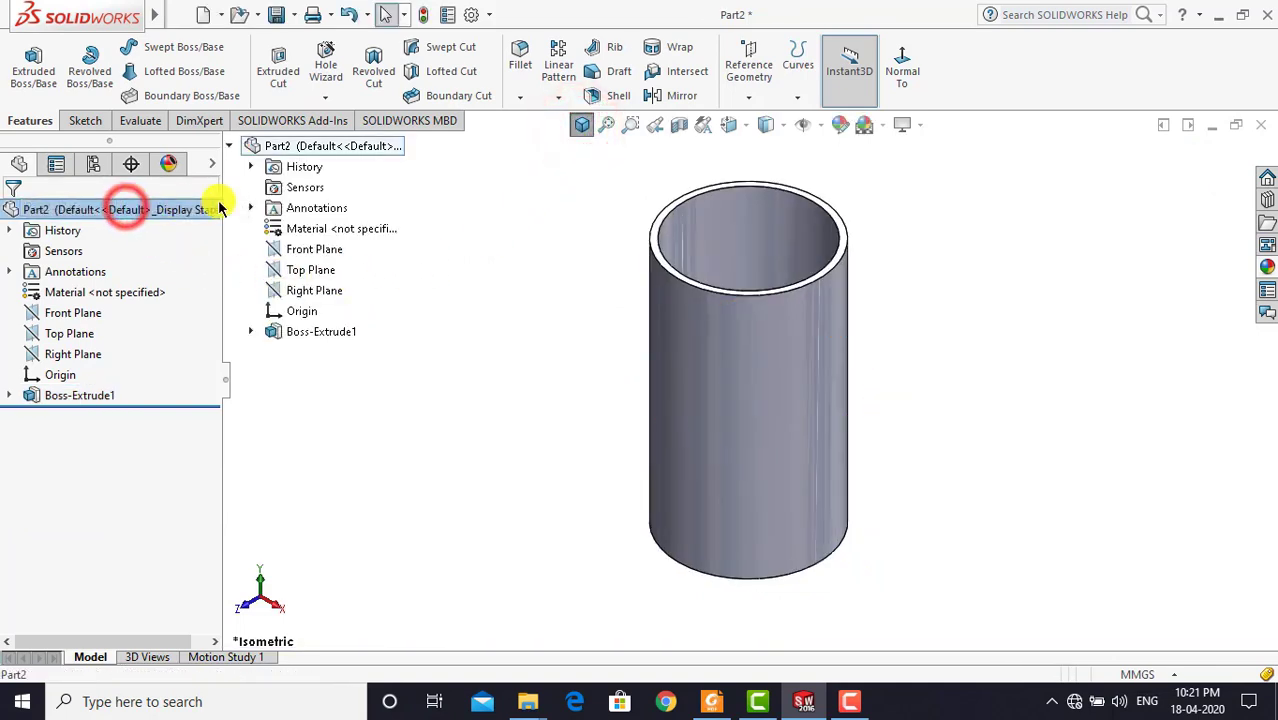
pyautogui.click(1267, 266)
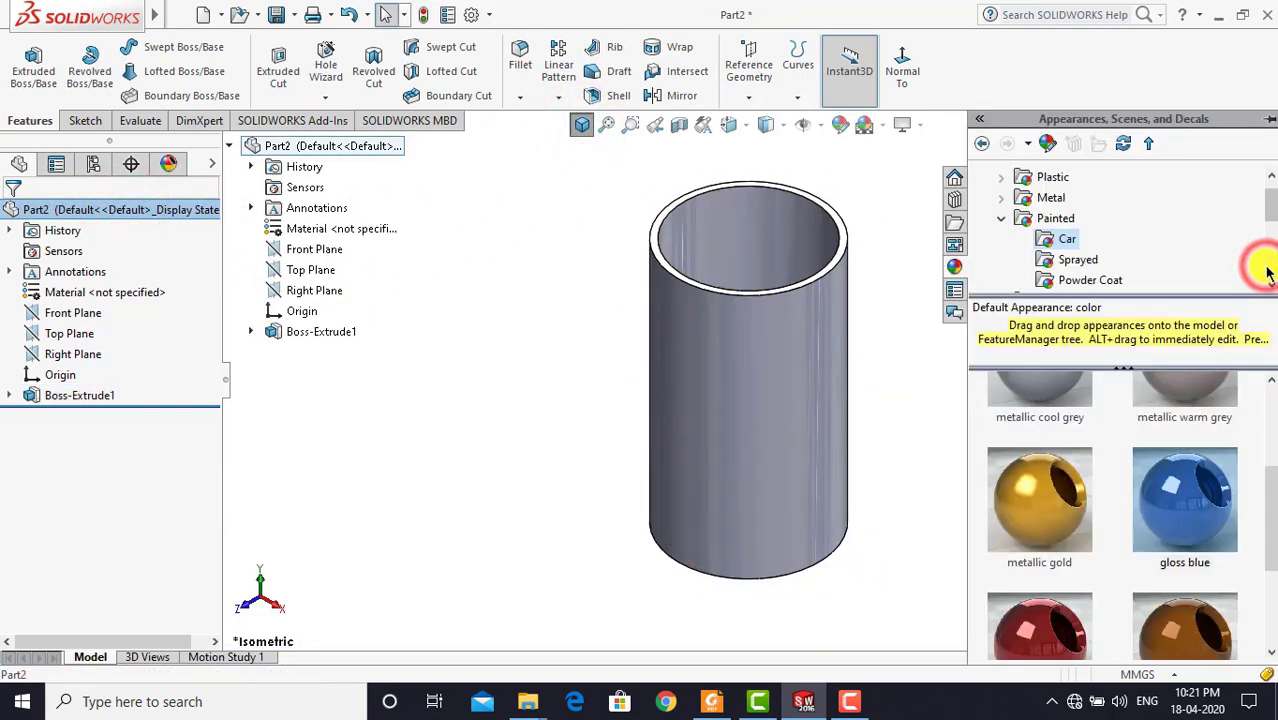
pyautogui.doubleClick(1197, 486)
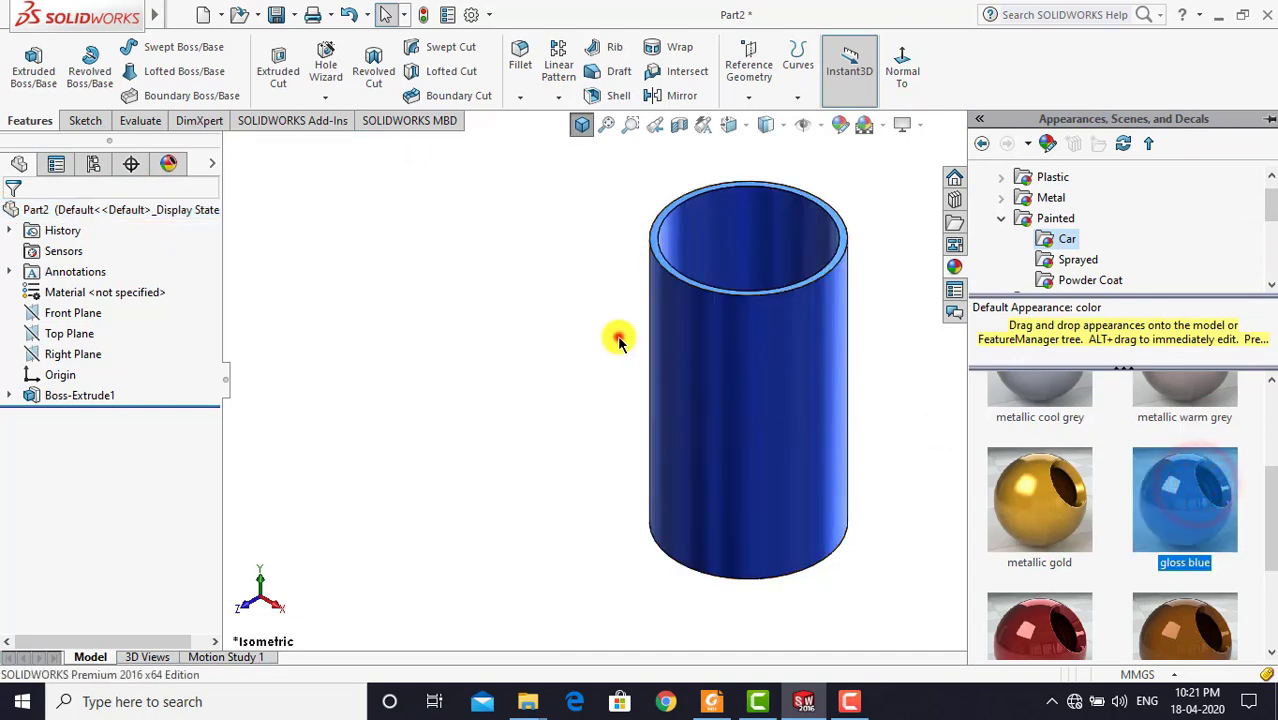
pyautogui.click(616, 338)
pyautogui.click(581, 124)
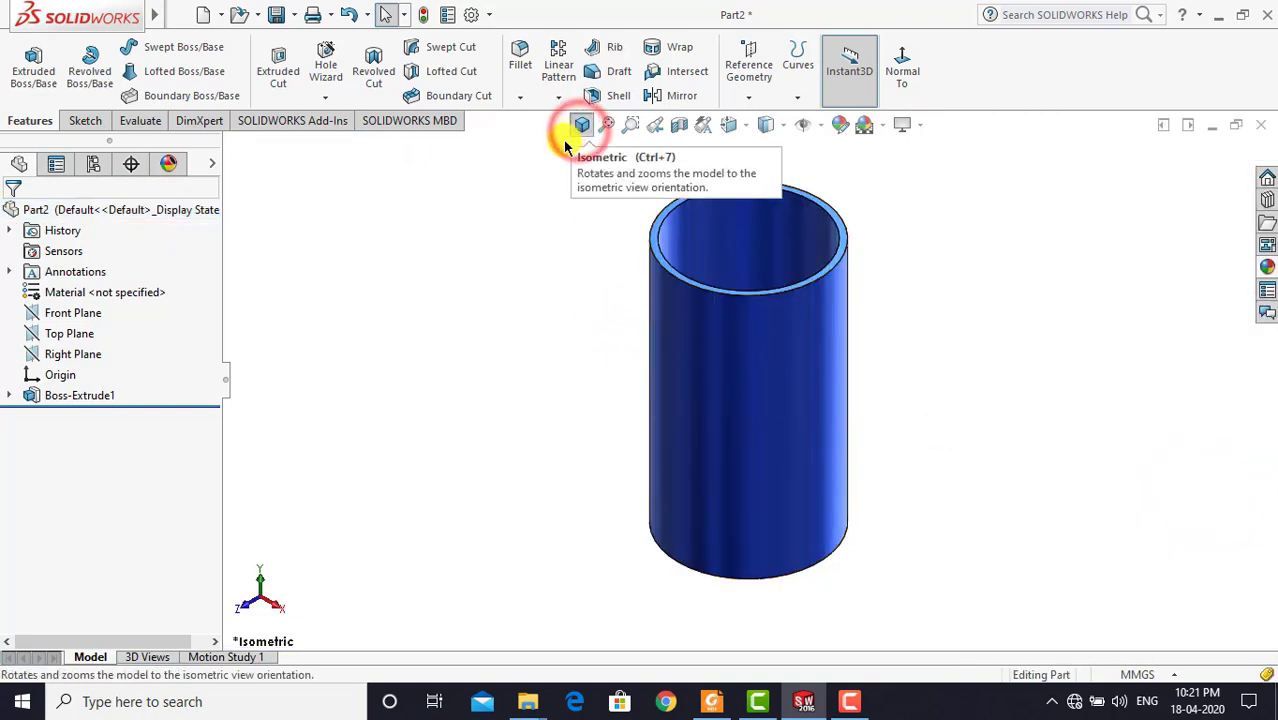
# Save the part as 'upper bush' in the Radial Engine folder and close it
pyautogui.click(269, 20)
pyautogui.write('upper bush')
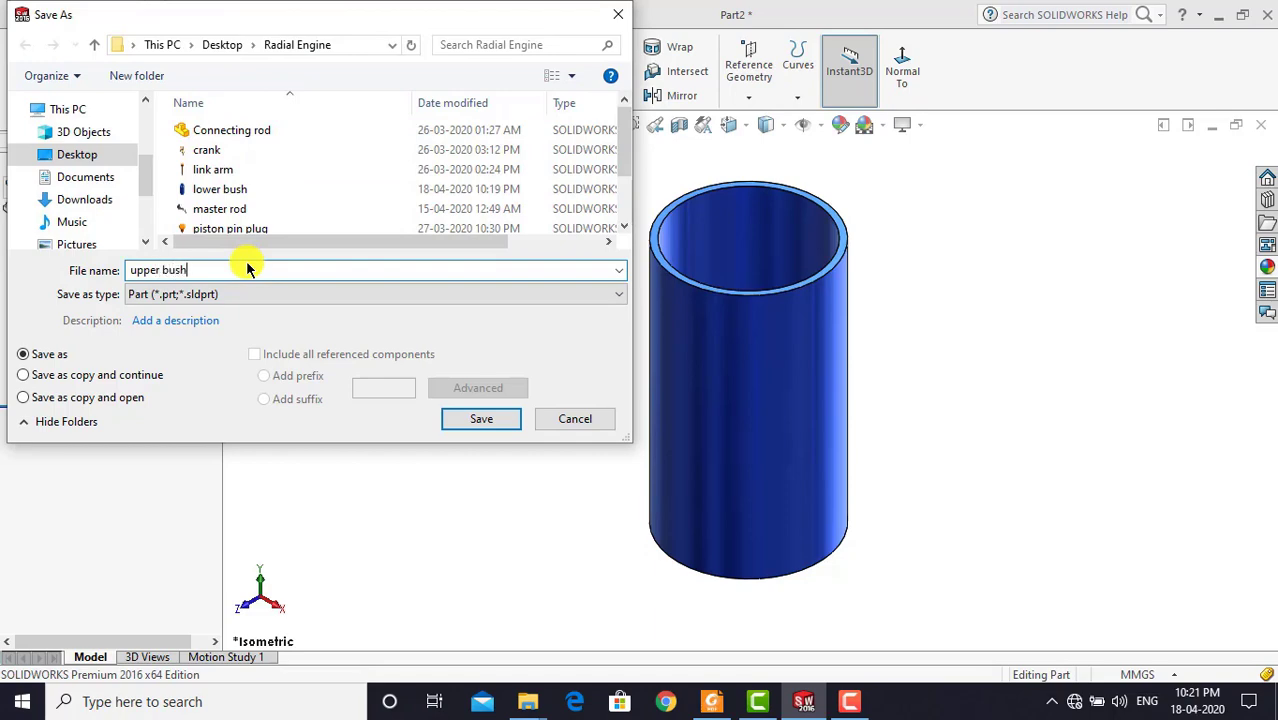
pyautogui.click(474, 419)
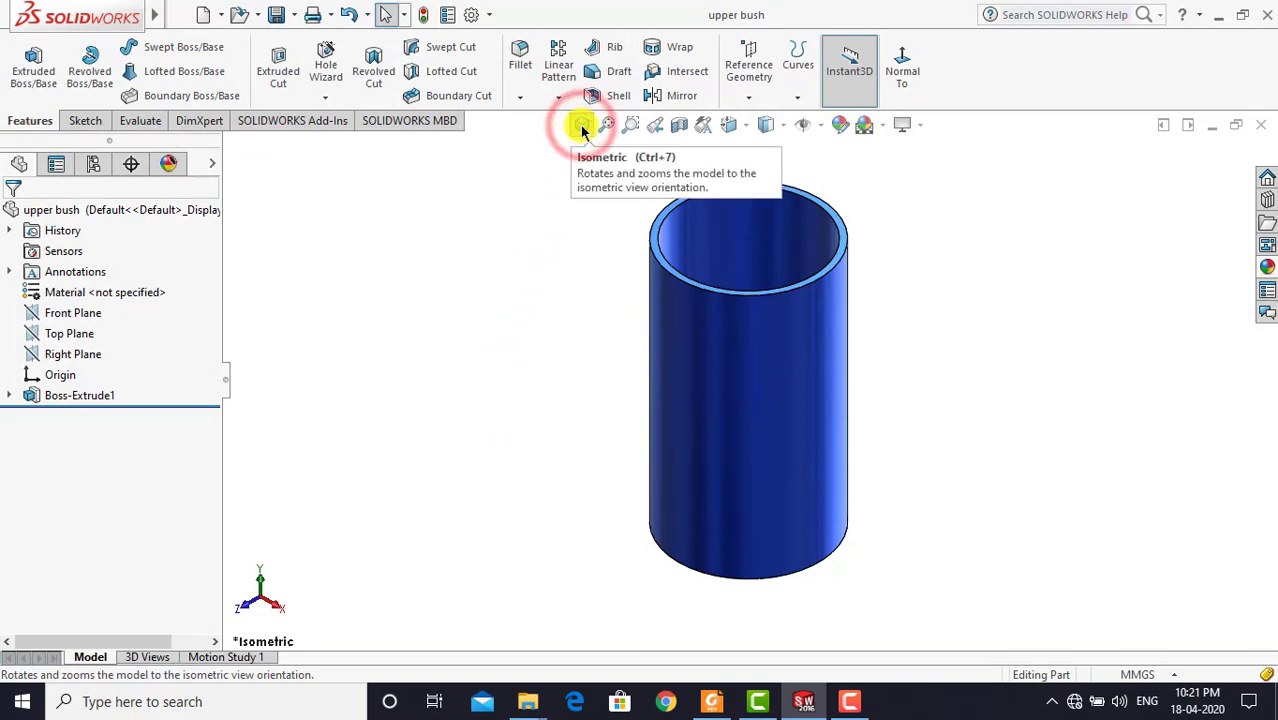
pyautogui.click(583, 130)
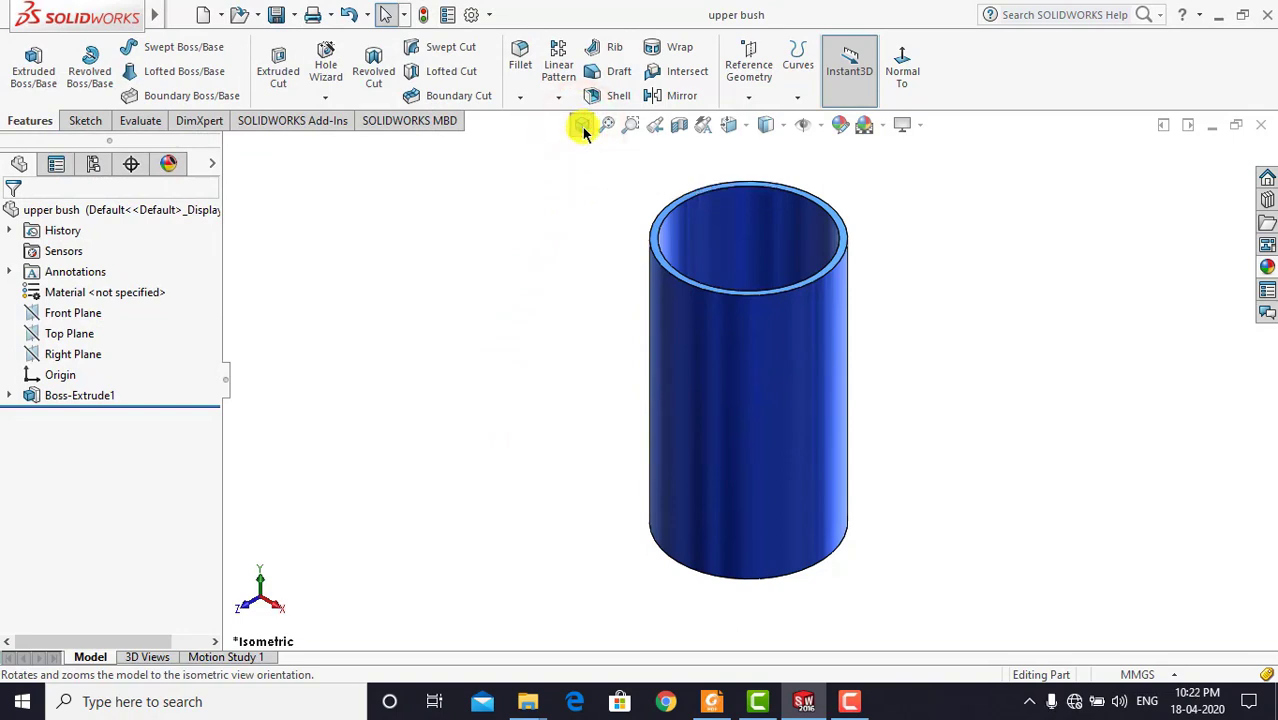
pyautogui.click(1263, 128)
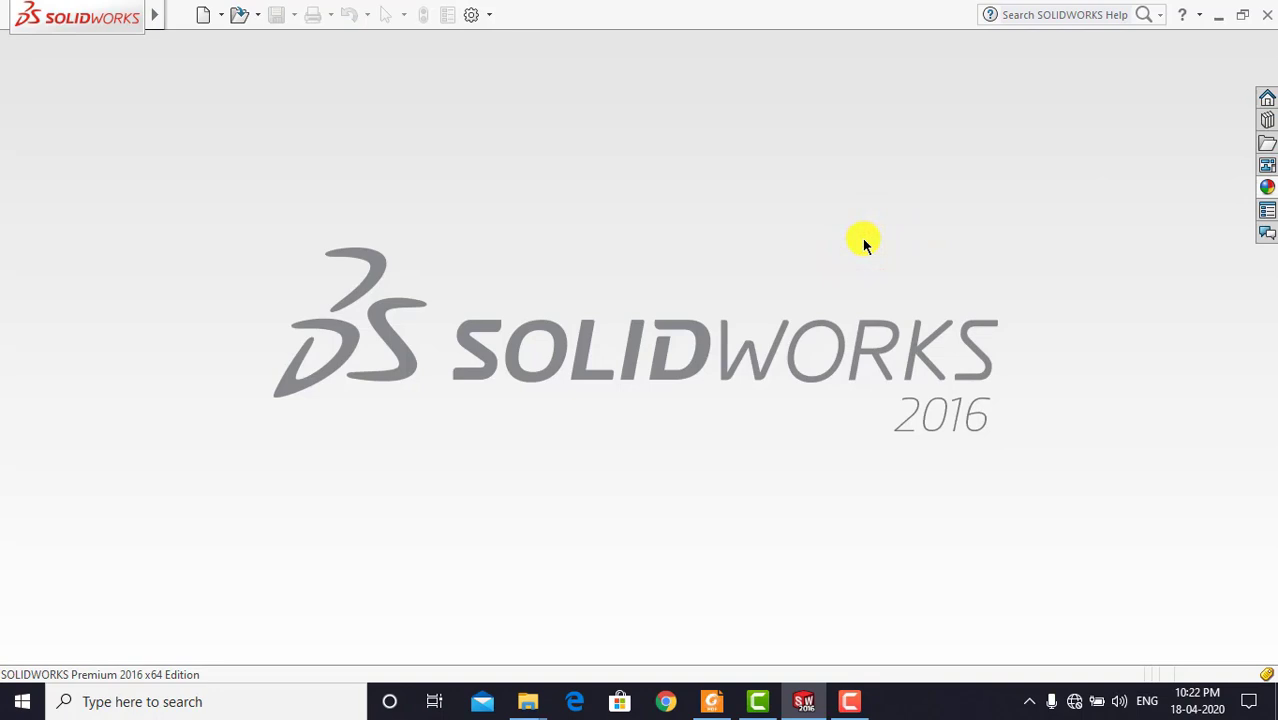
# Open the piston part and view it in isometric
pyautogui.click(237, 22)
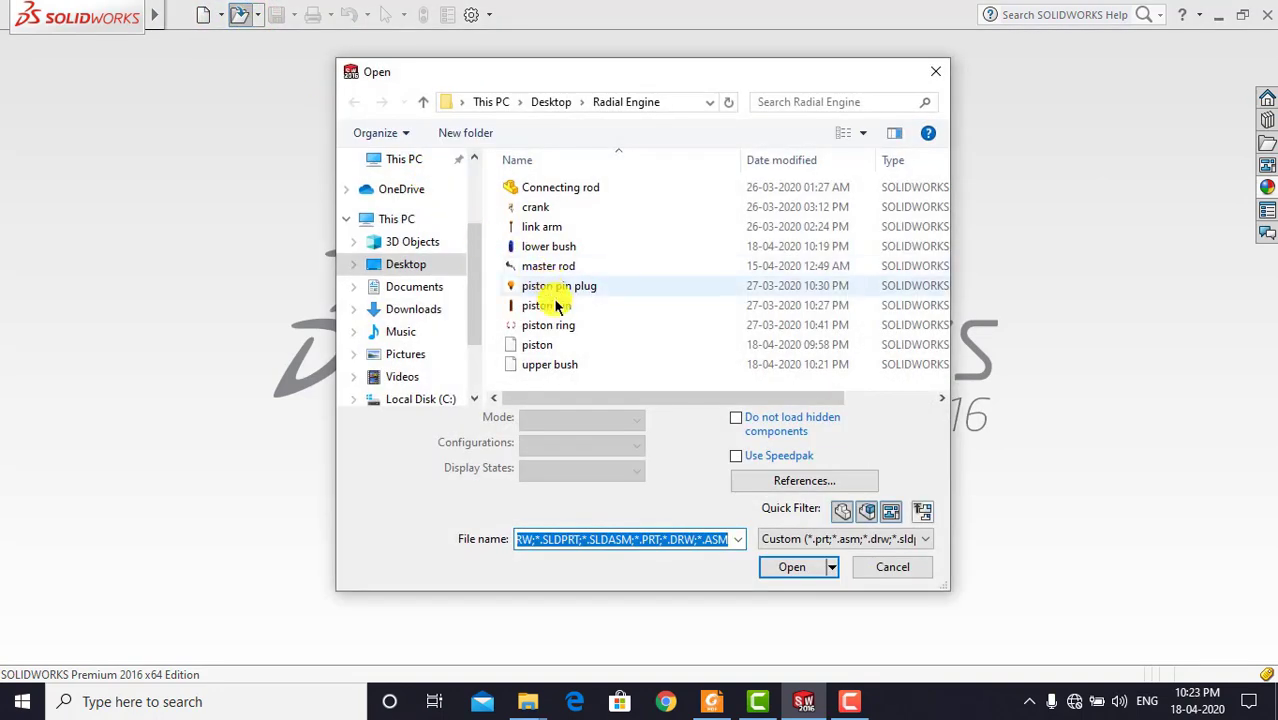
pyautogui.click(557, 345)
pyautogui.click(773, 566)
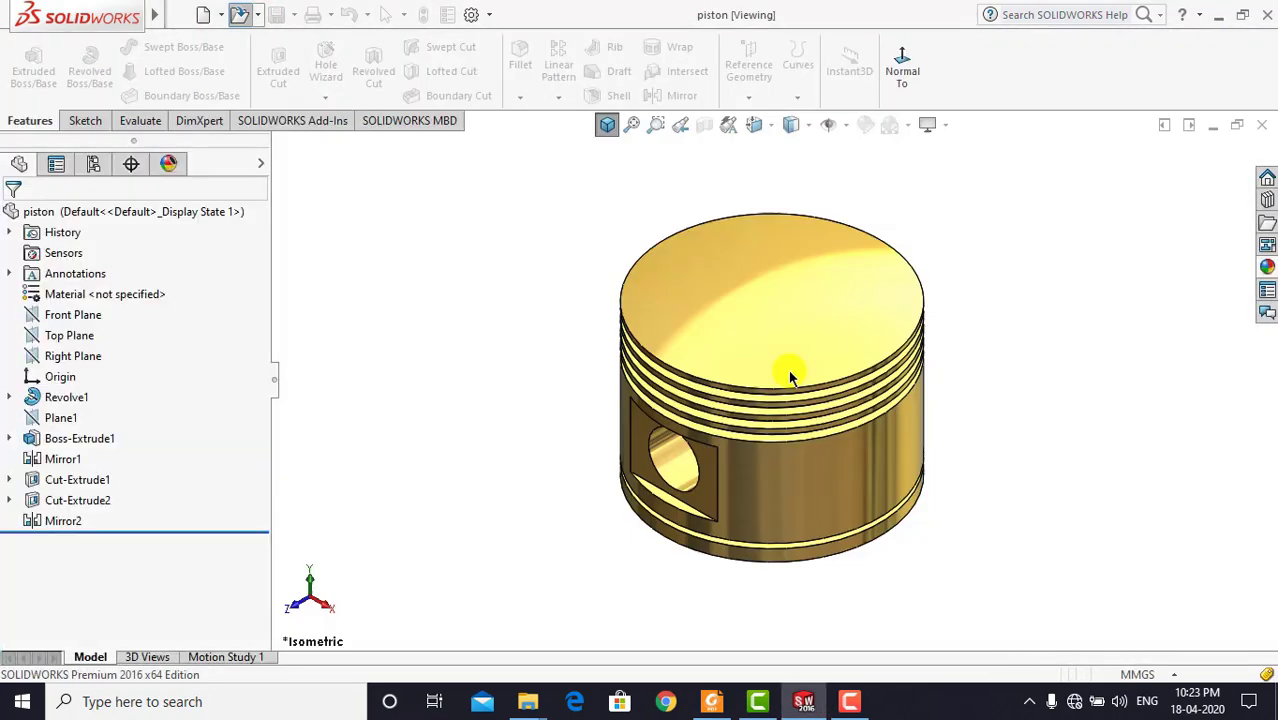
pyautogui.click(605, 125)
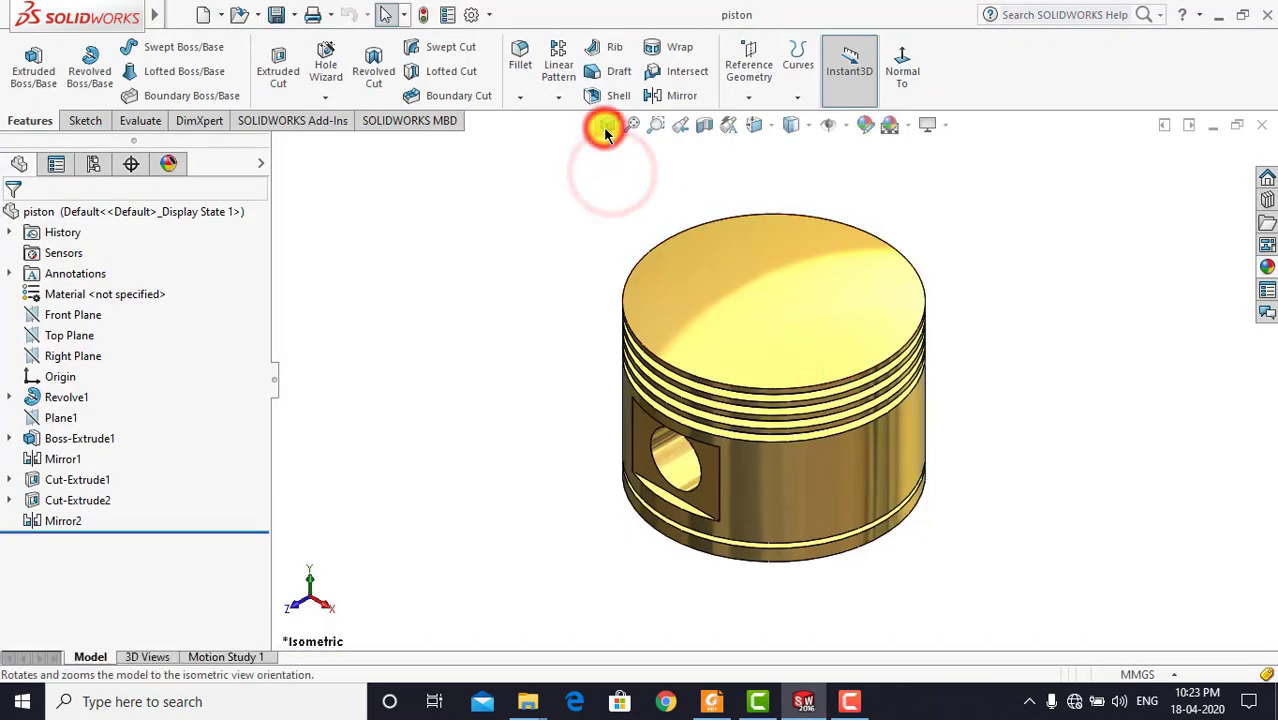
# Add reference axis Axis1 through the piston's cylindrical face
pyautogui.click(740, 93)
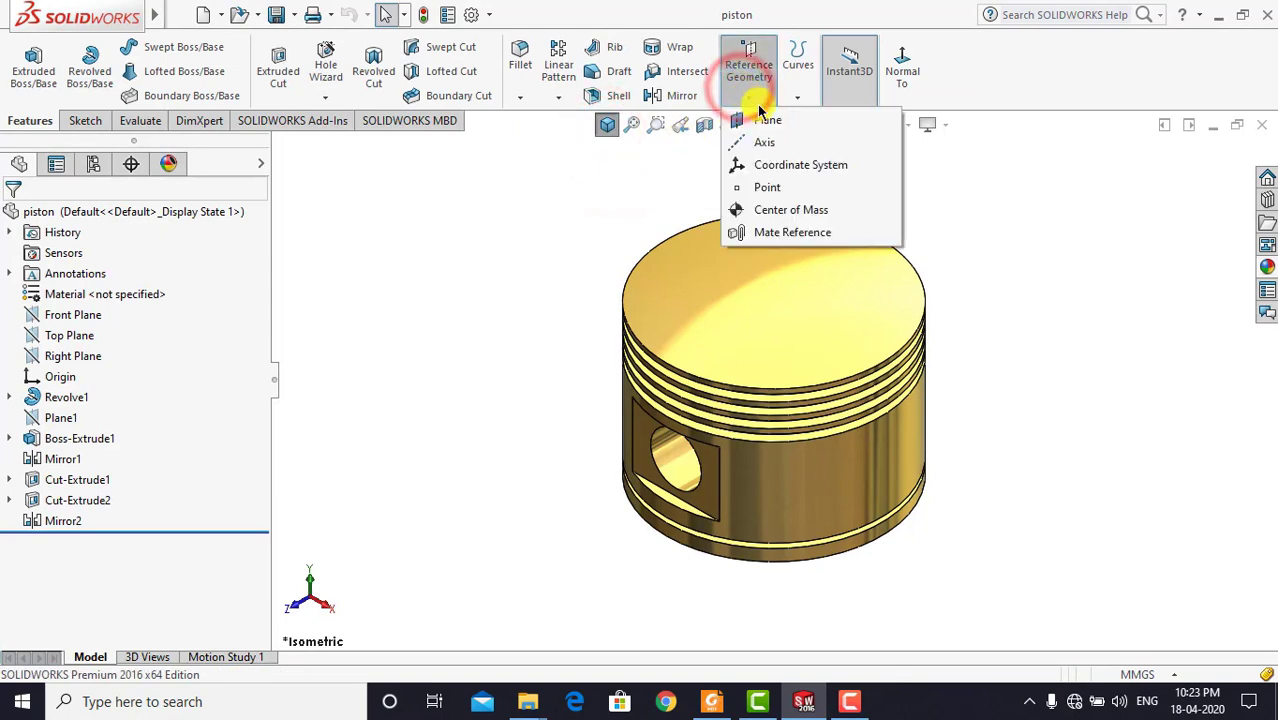
pyautogui.click(768, 143)
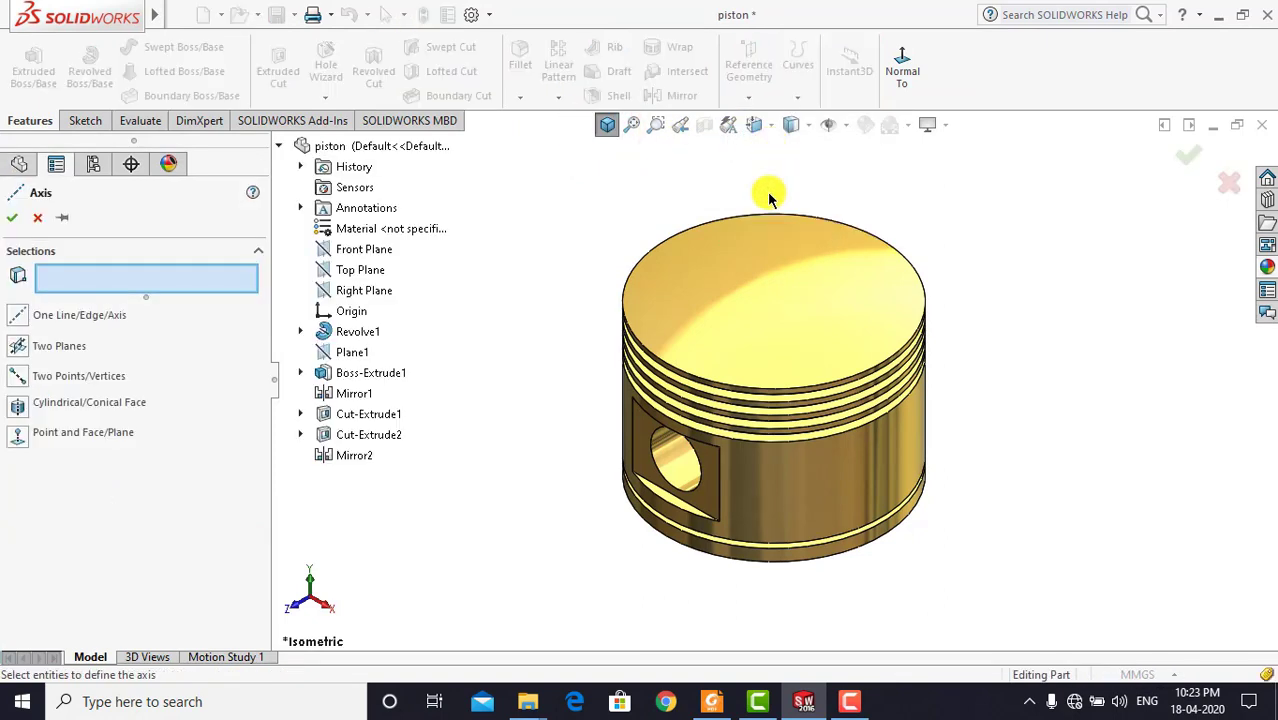
pyautogui.click(797, 483)
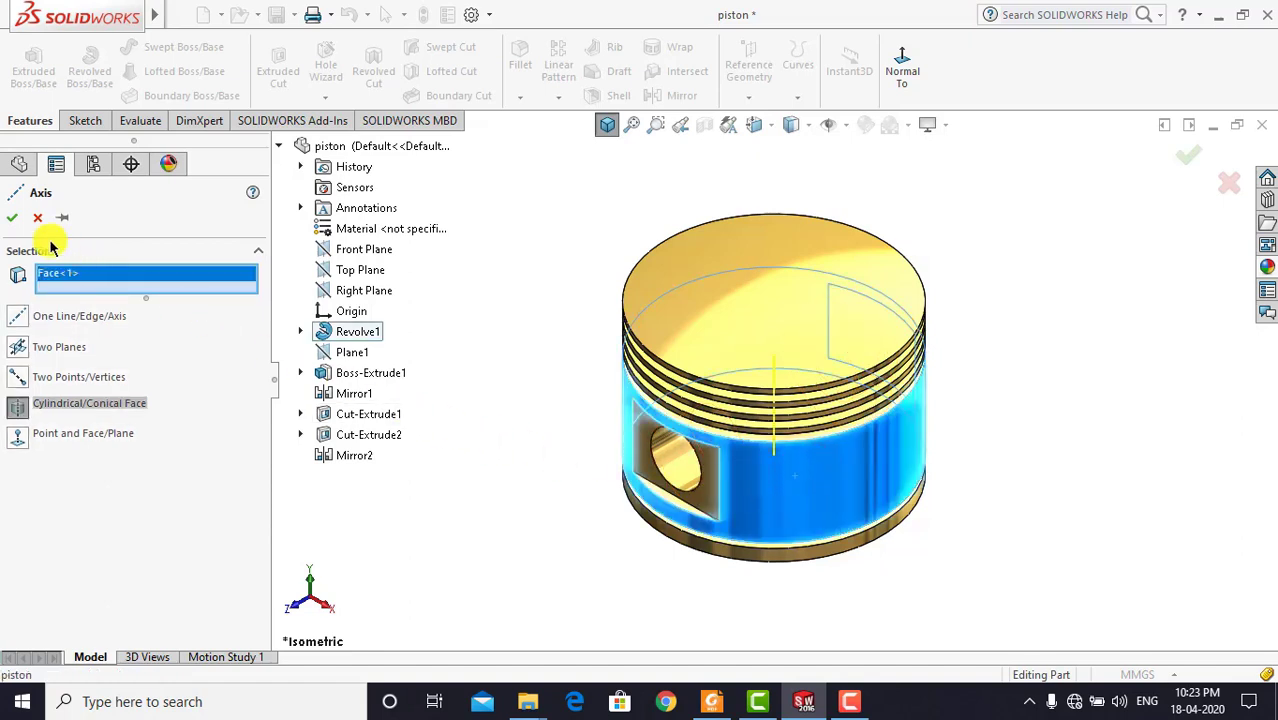
pyautogui.click(16, 226)
pyautogui.click(499, 251)
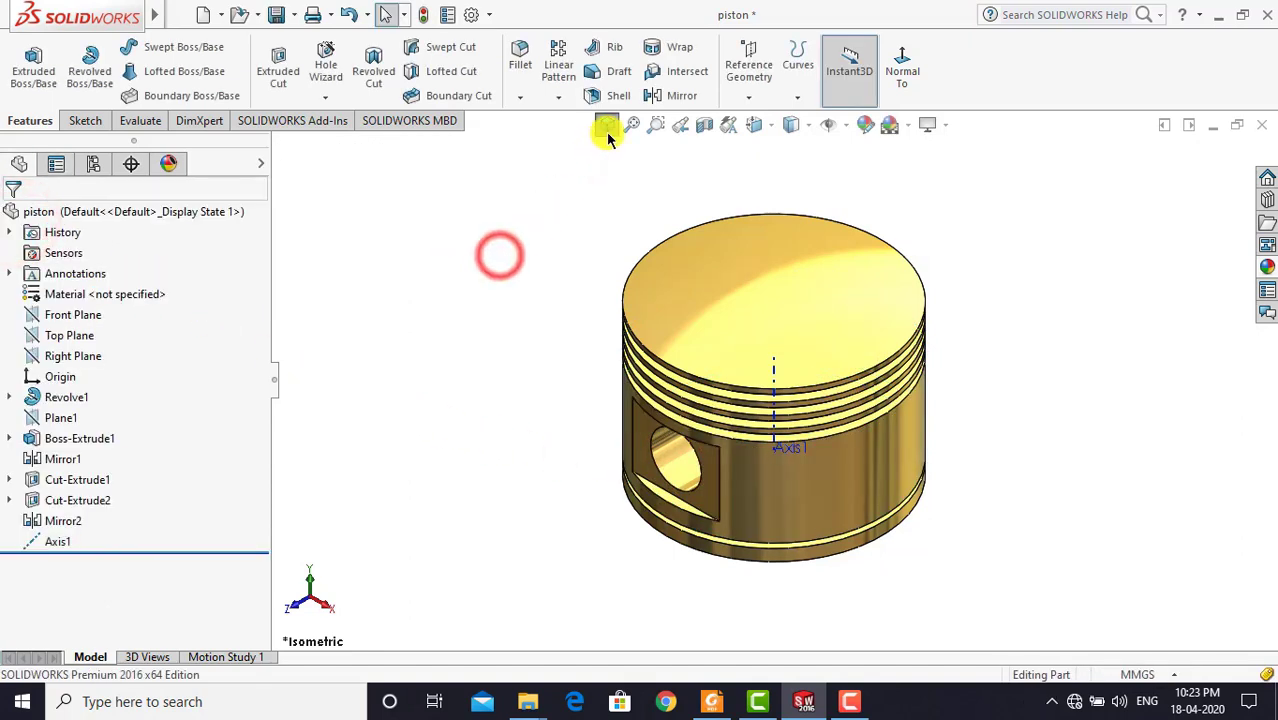
pyautogui.click(610, 126)
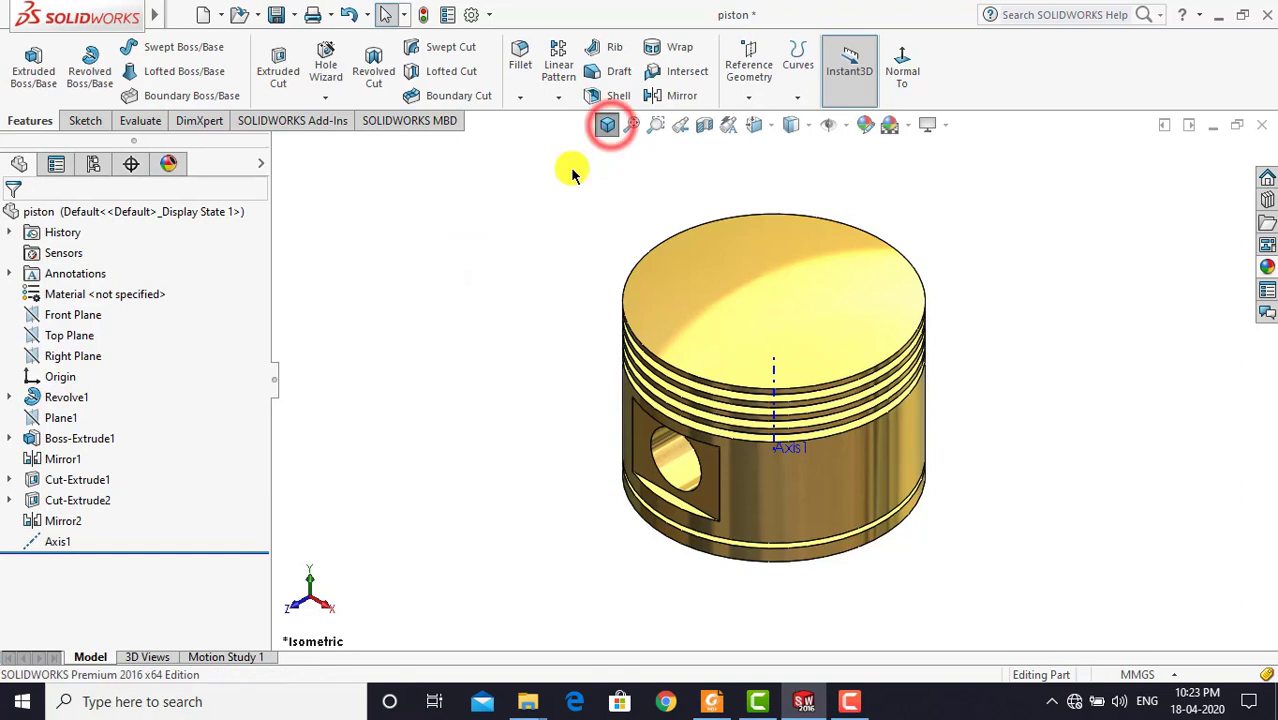
# Save and close the piston part
pyautogui.click(281, 15)
pyautogui.click(443, 191)
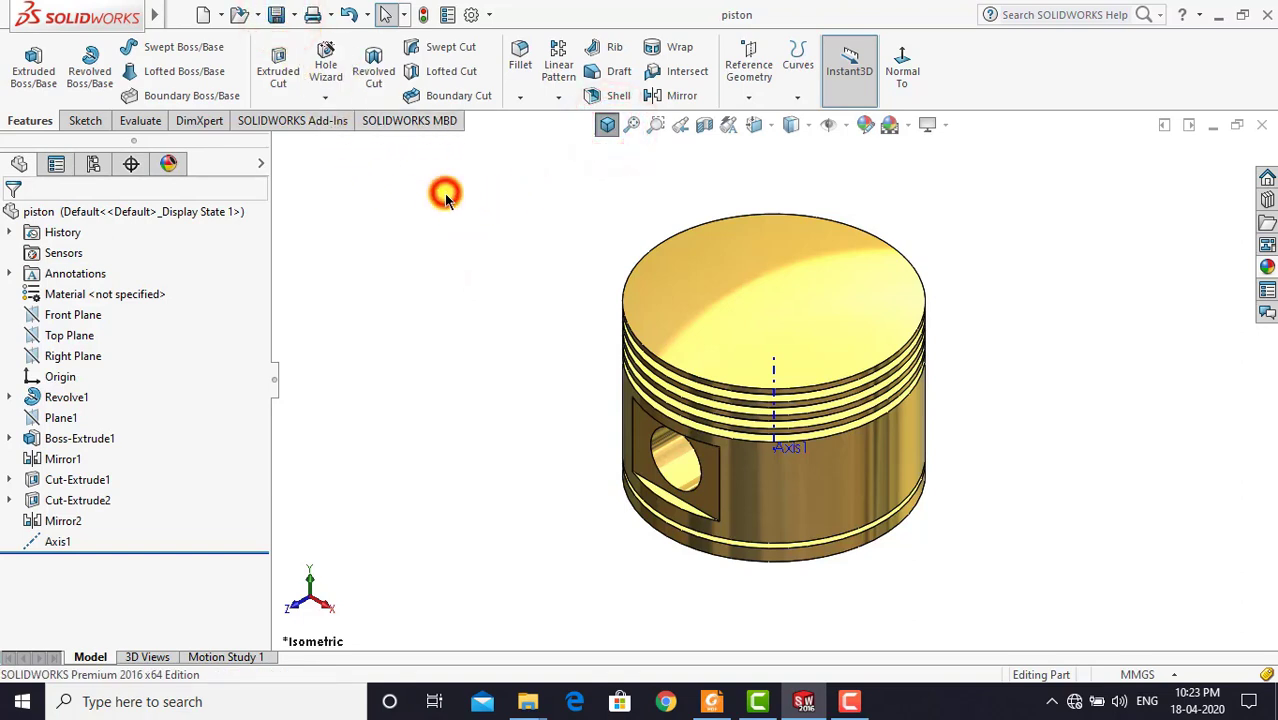
pyautogui.click(1262, 127)
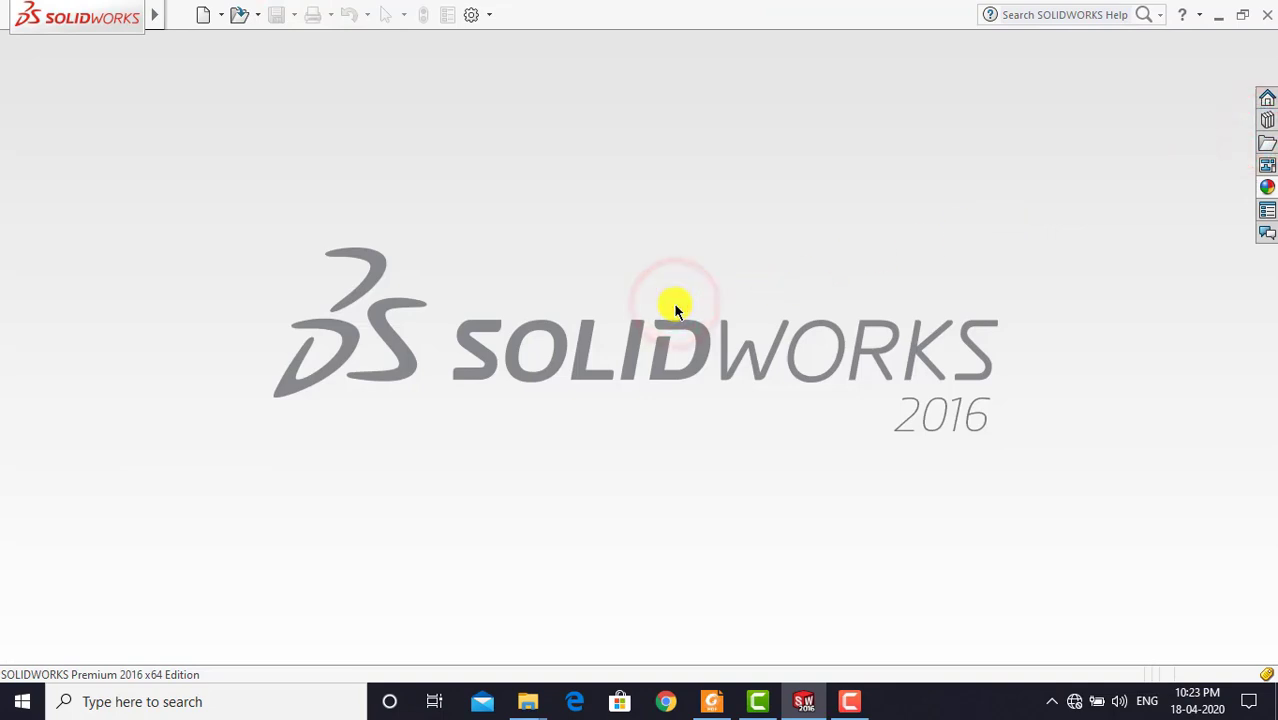
# Create a new empty assembly and apply a different background scene
pyautogui.click(204, 16)
pyautogui.click(328, 180)
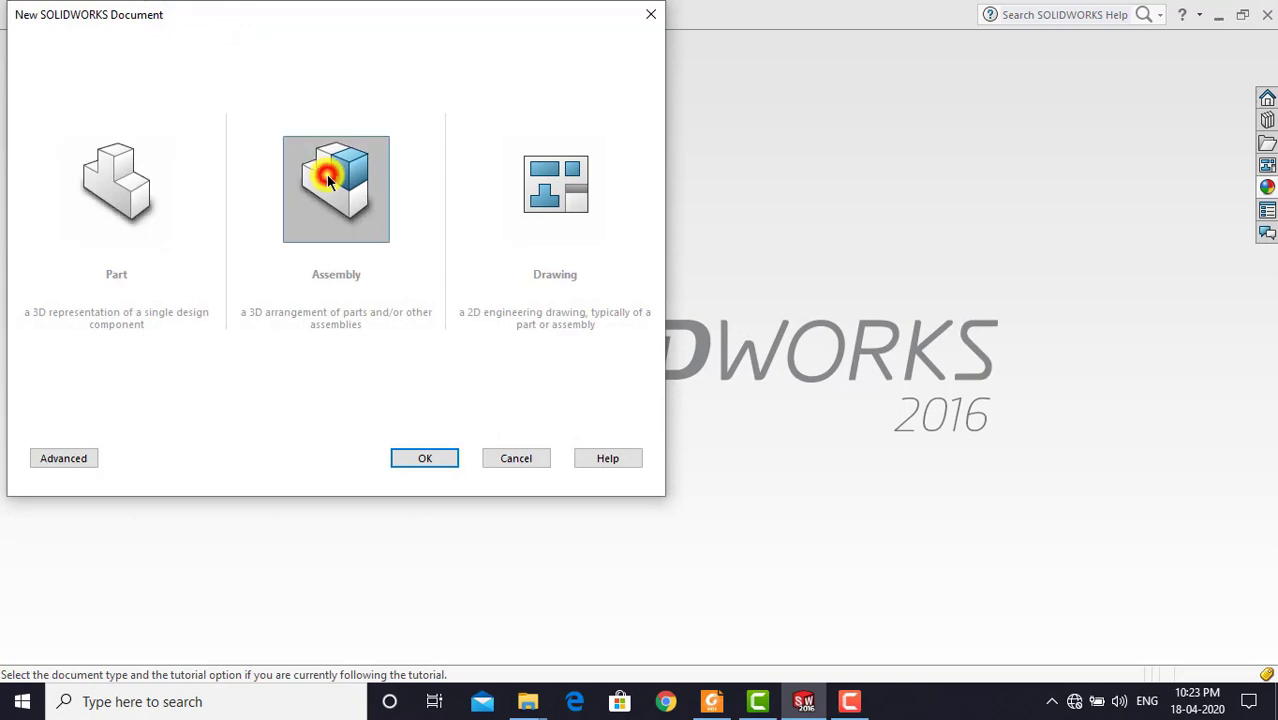
pyautogui.click(419, 460)
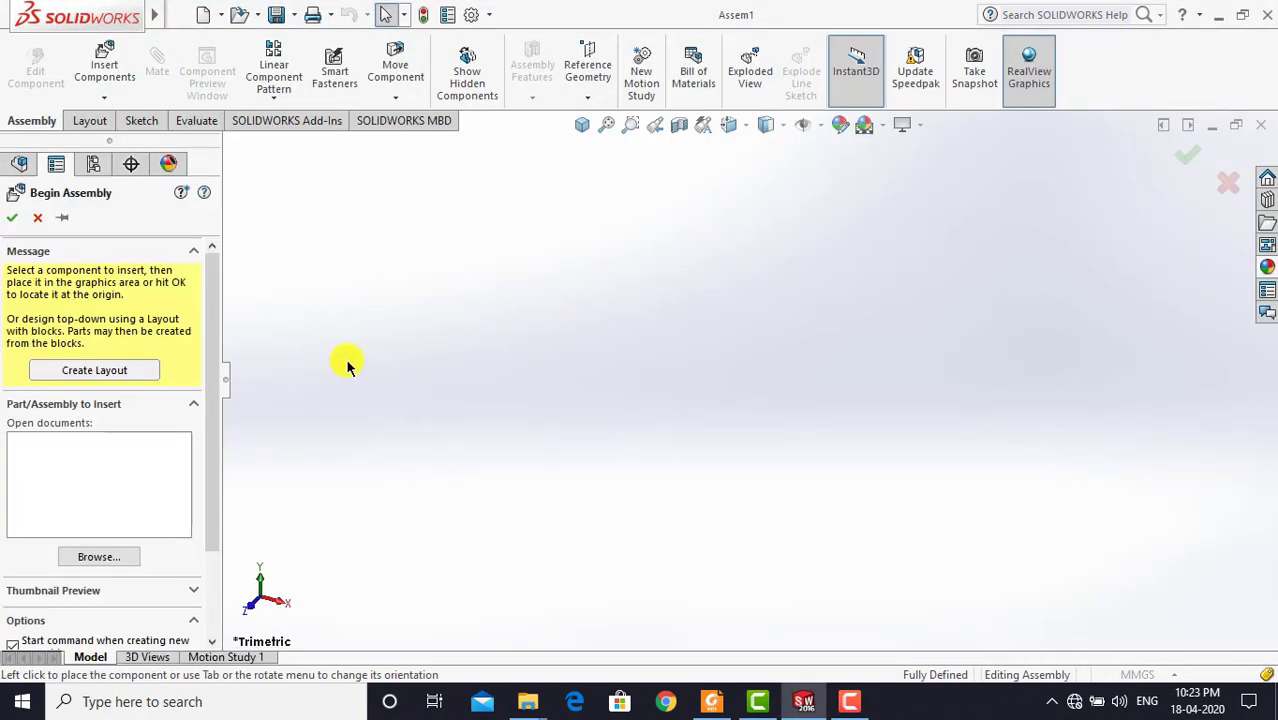
pyautogui.click(38, 218)
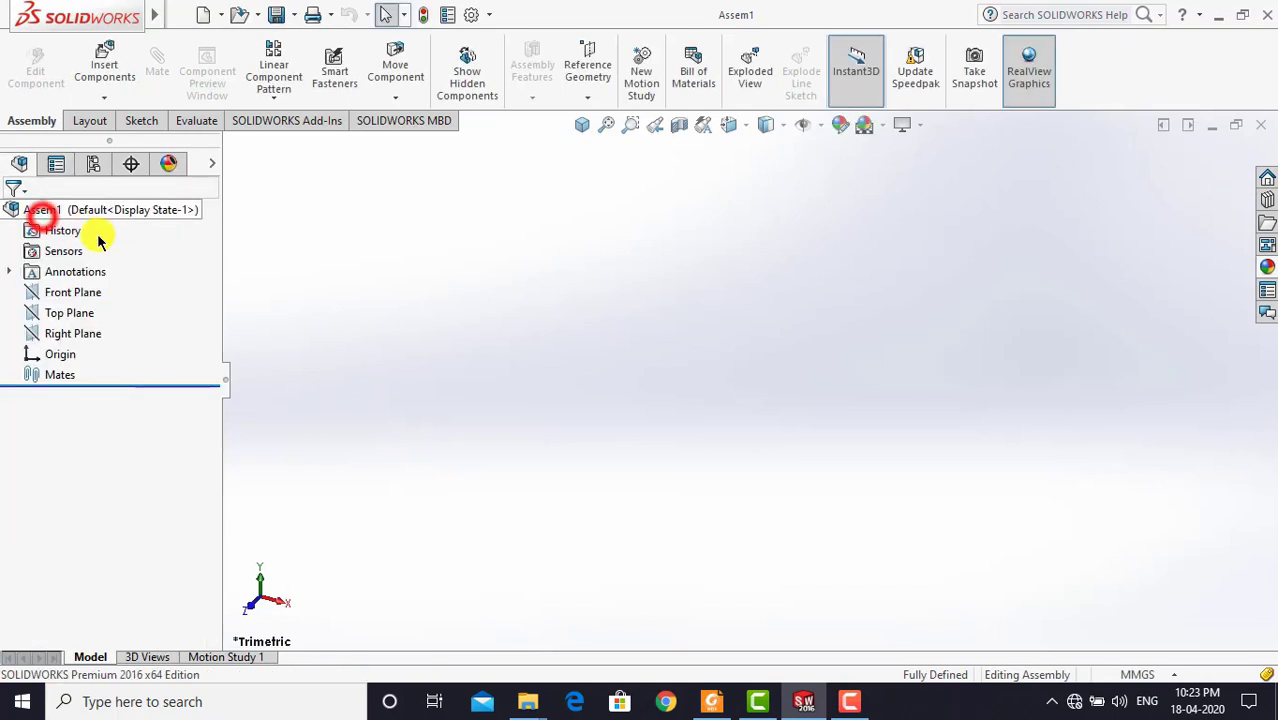
pyautogui.click(488, 408)
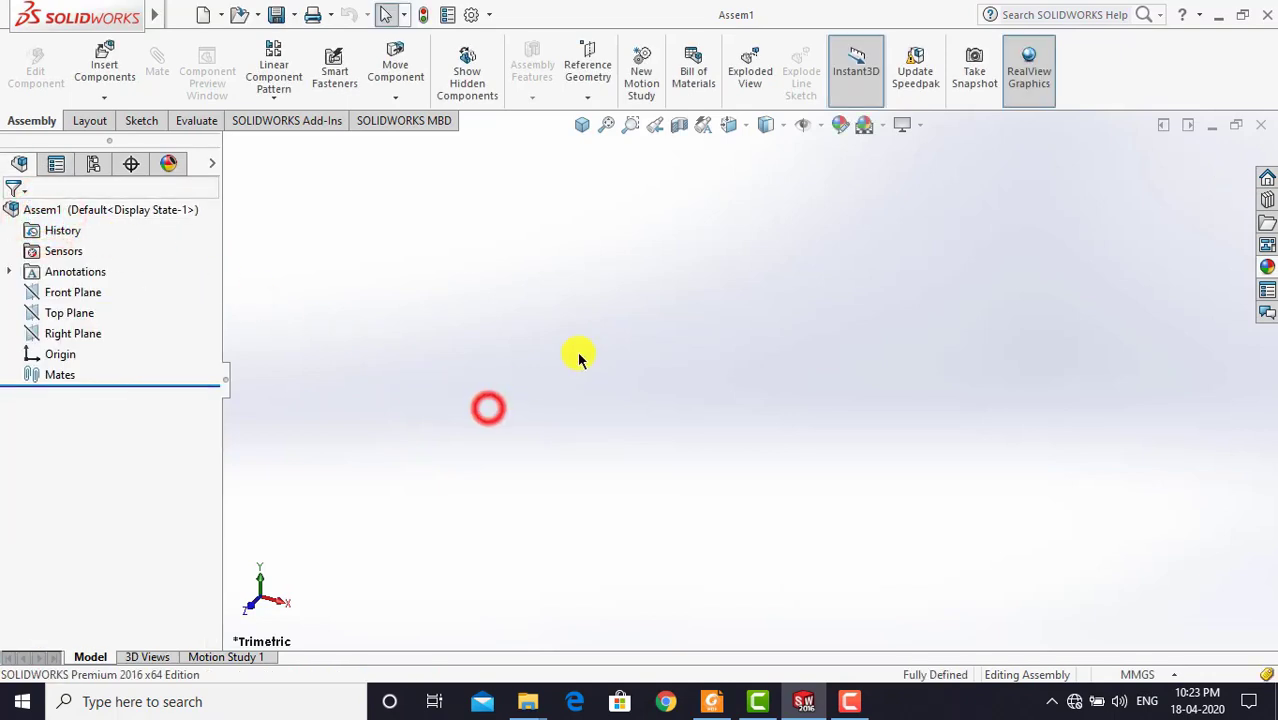
pyautogui.click(882, 132)
pyautogui.click(879, 173)
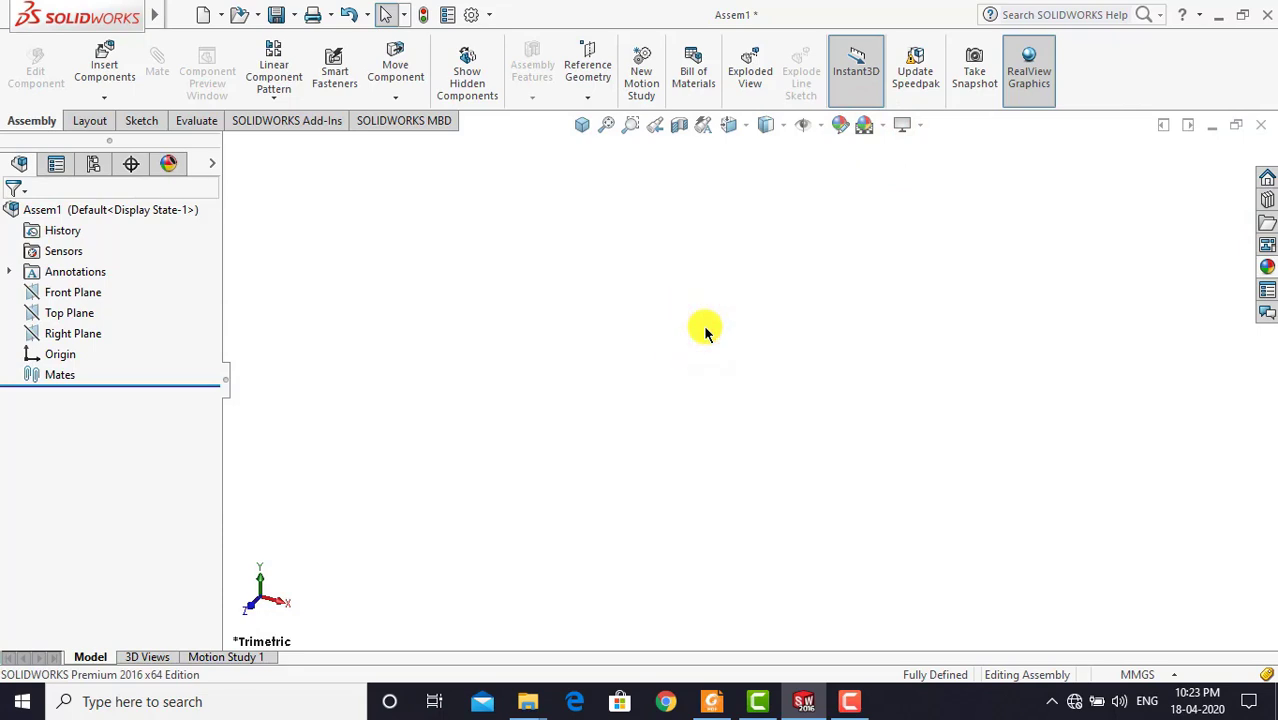
# Add Axis1 at the intersection of the Front Plane and Right Plane
pyautogui.click(581, 90)
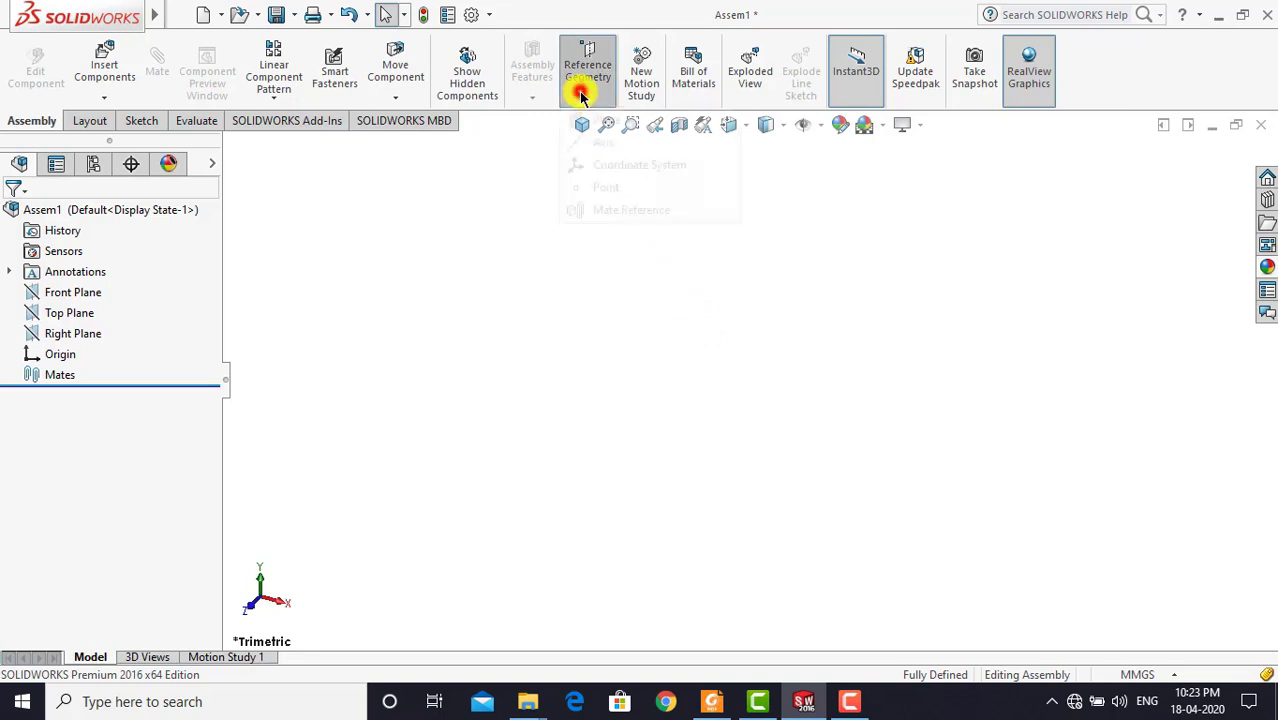
pyautogui.click(607, 146)
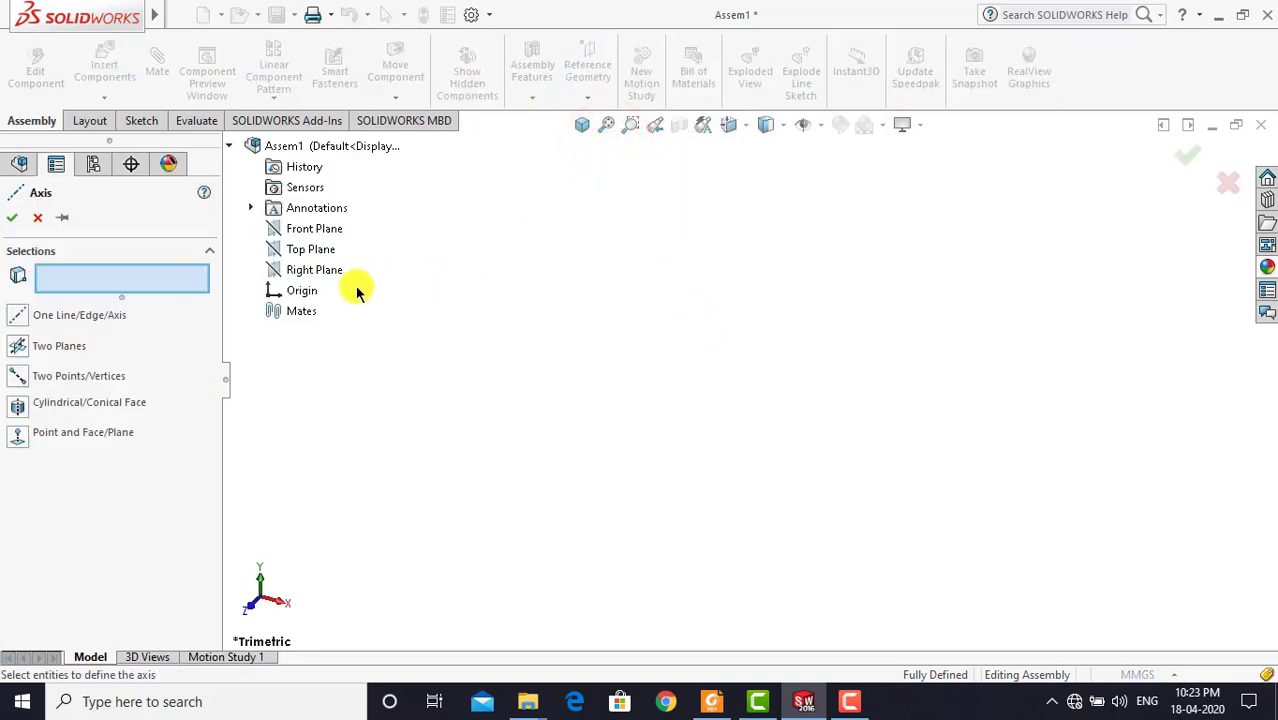
pyautogui.click(333, 229)
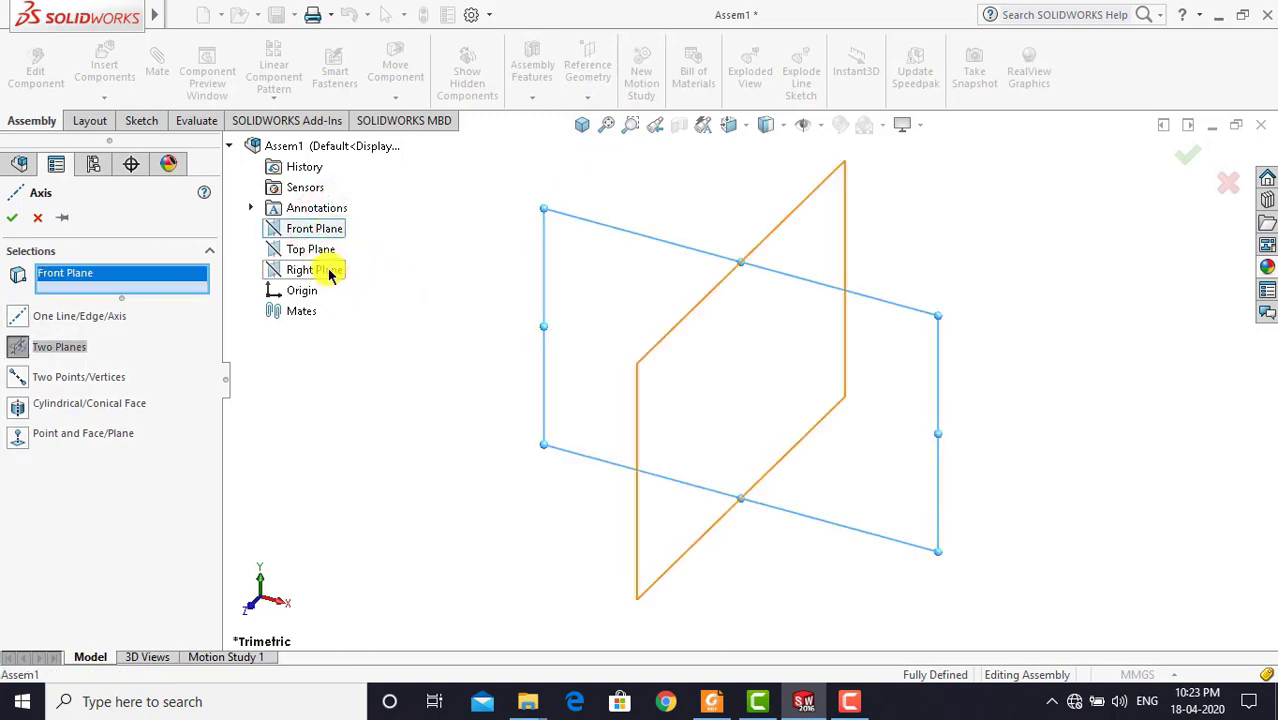
pyautogui.click(329, 272)
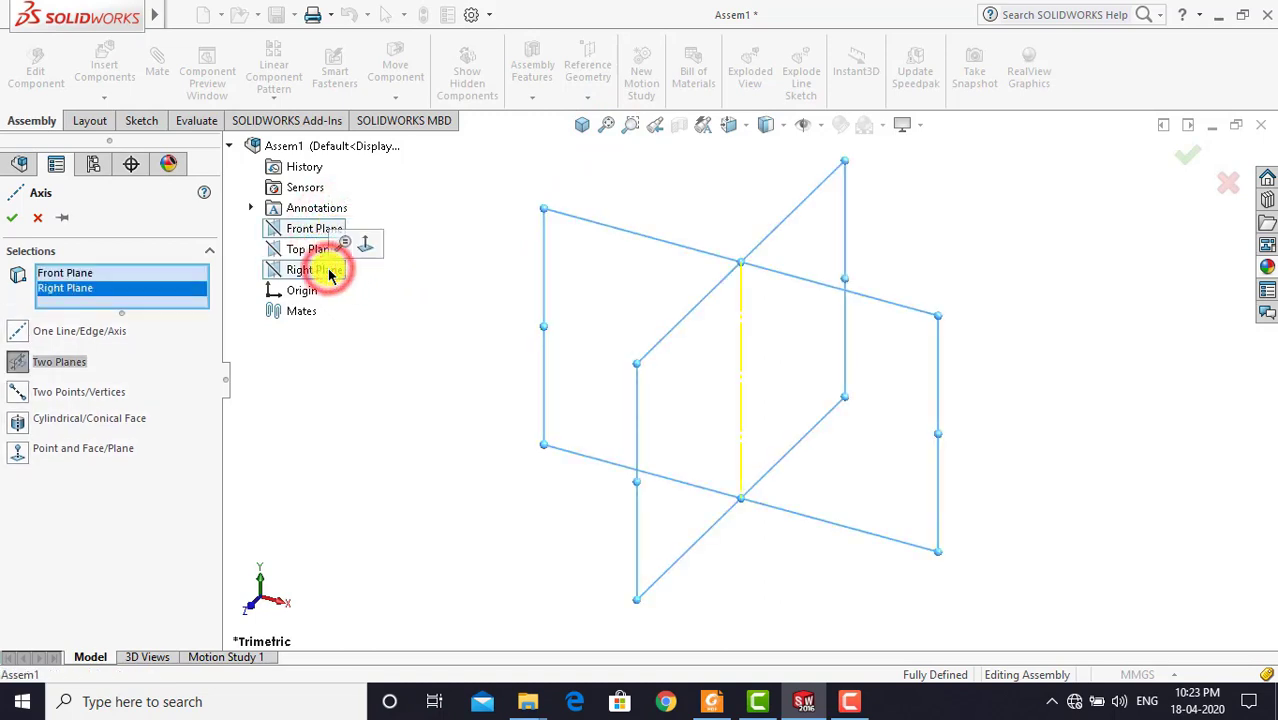
pyautogui.click(14, 220)
pyautogui.click(428, 367)
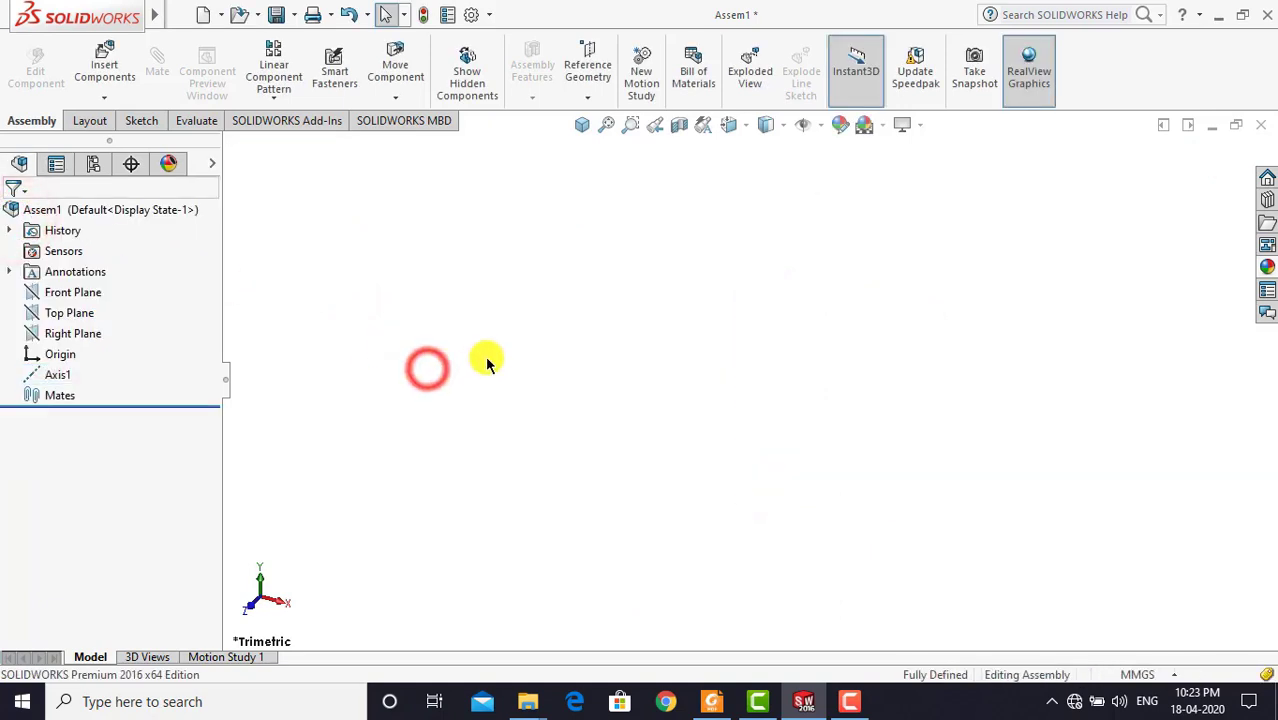
# Turn on View Axes and switch to the isometric view
pyautogui.click(815, 124)
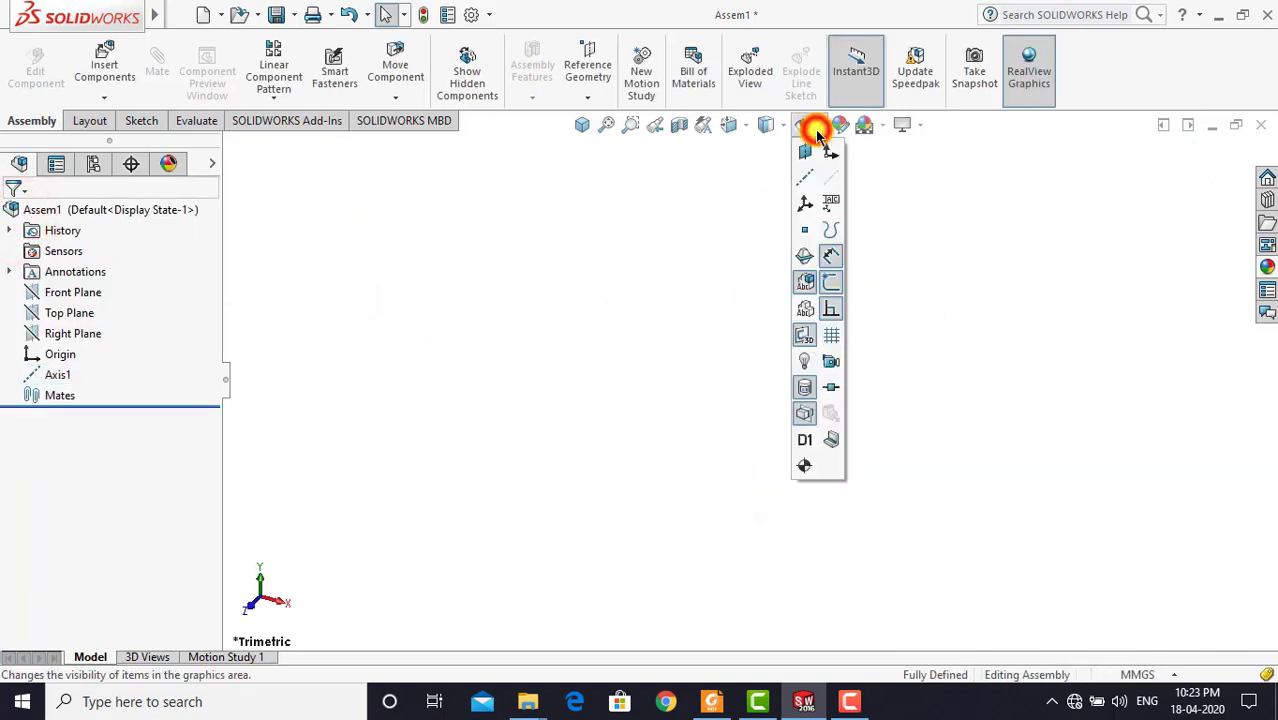
pyautogui.click(805, 180)
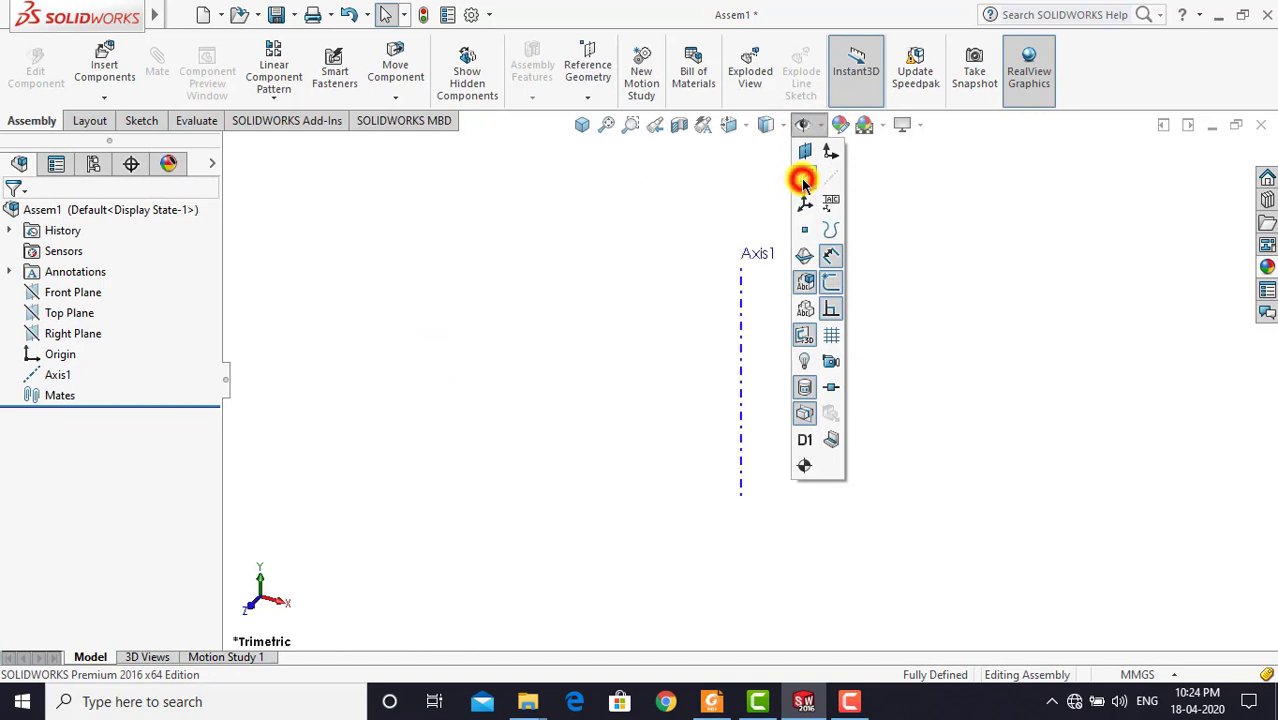
pyautogui.click(624, 250)
pyautogui.click(582, 124)
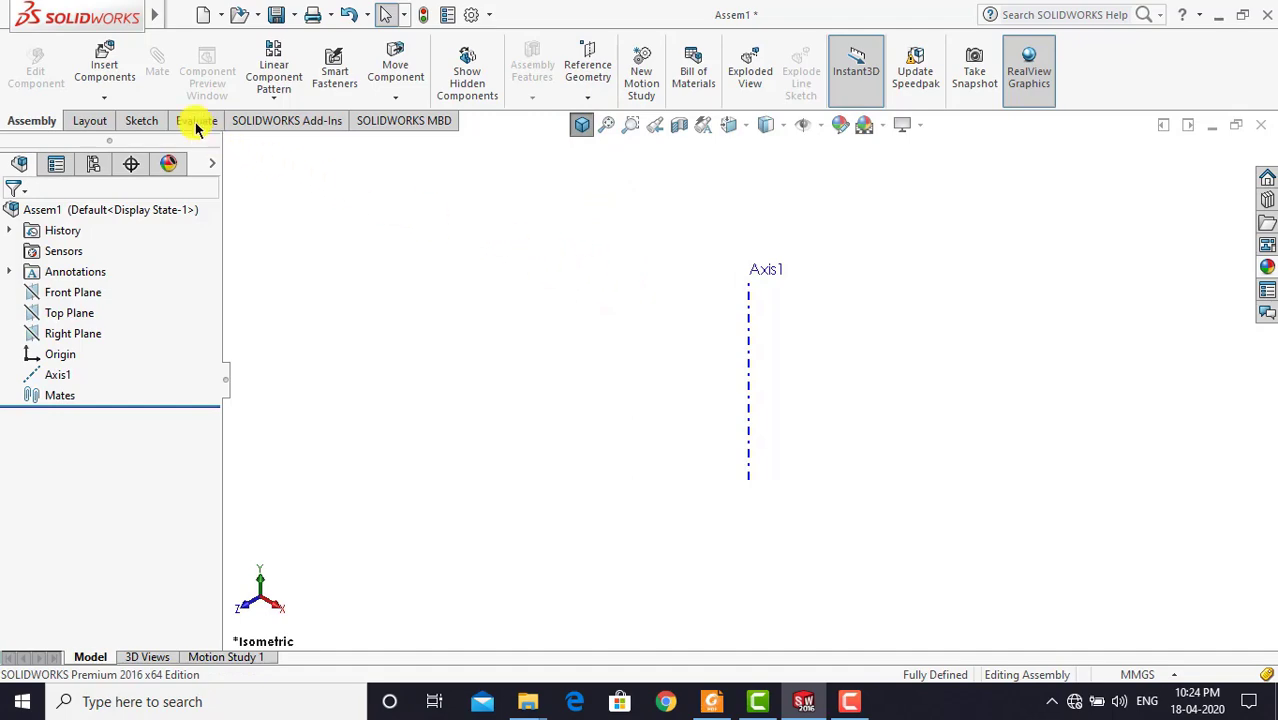
# Insert the crank part from the Radial Engine folder into the assembly
pyautogui.click(106, 62)
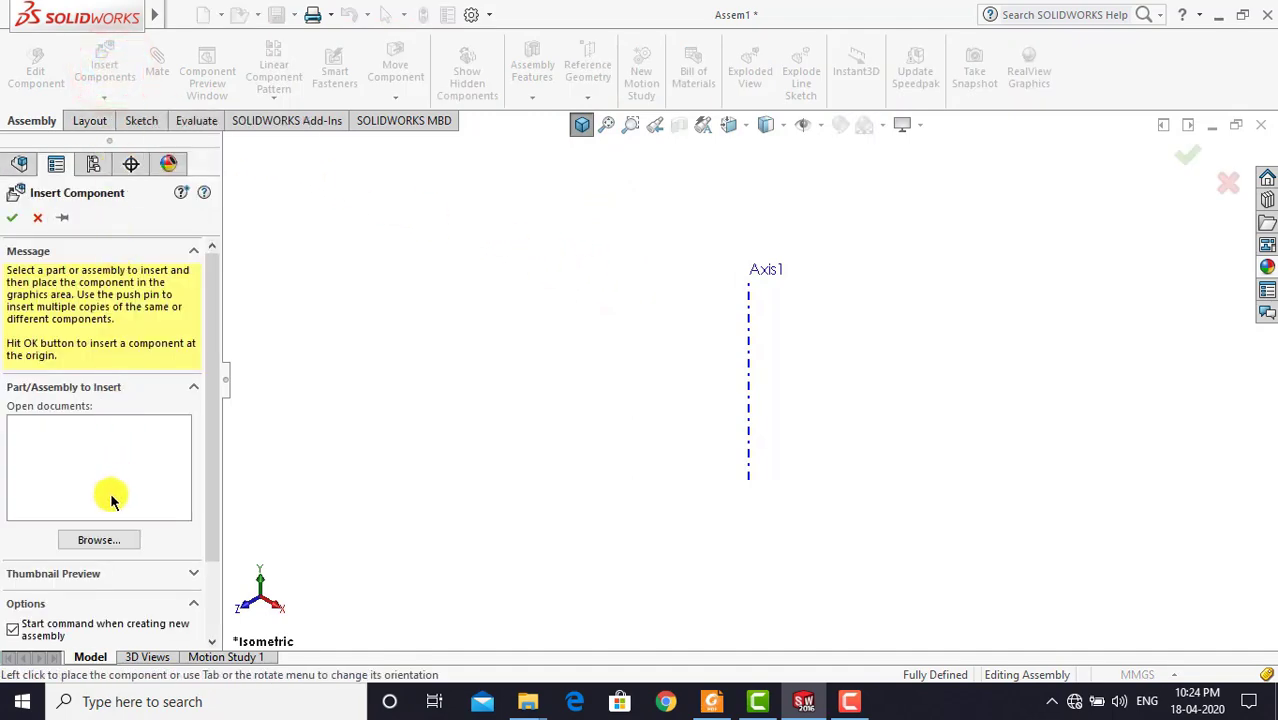
pyautogui.click(91, 540)
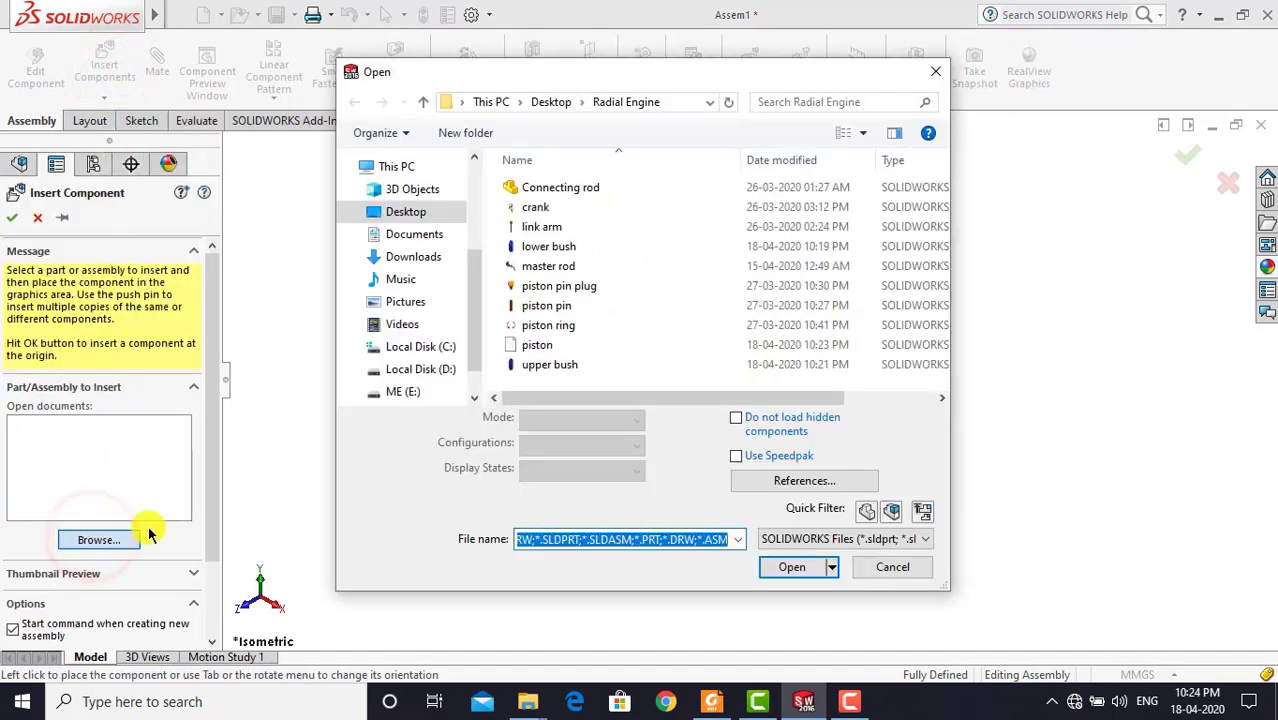
pyautogui.click(592, 210)
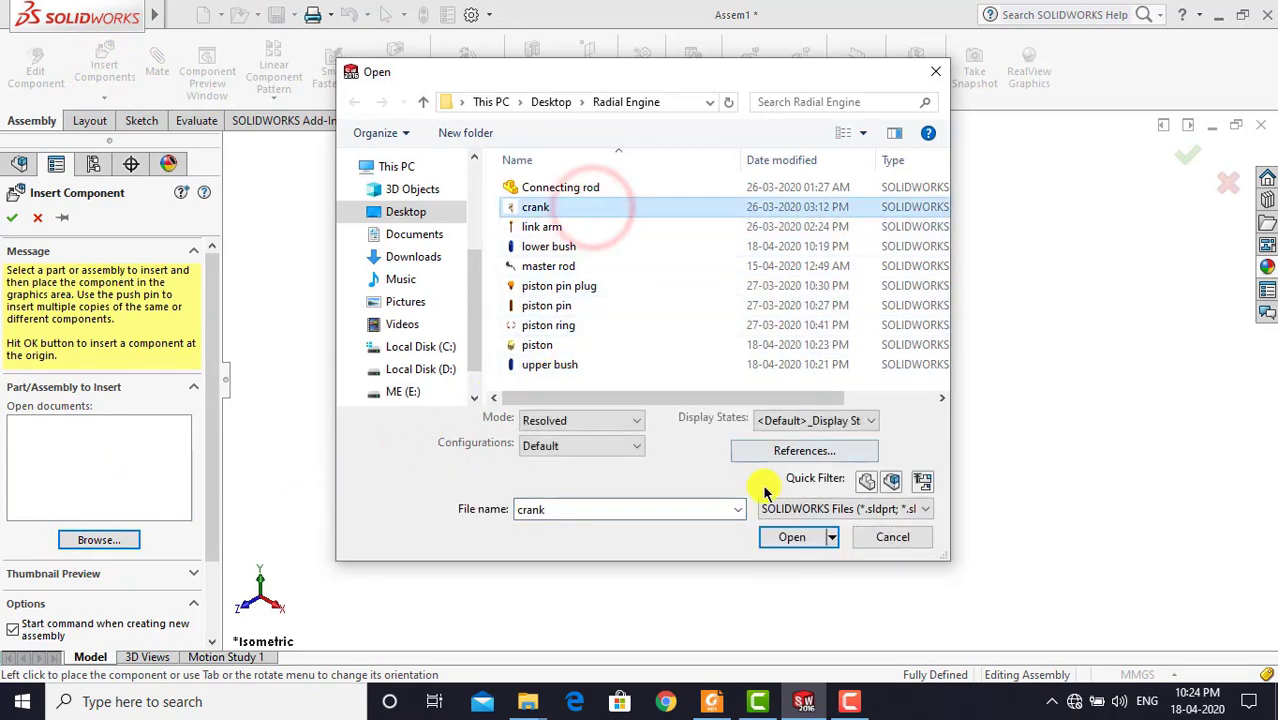
pyautogui.click(787, 535)
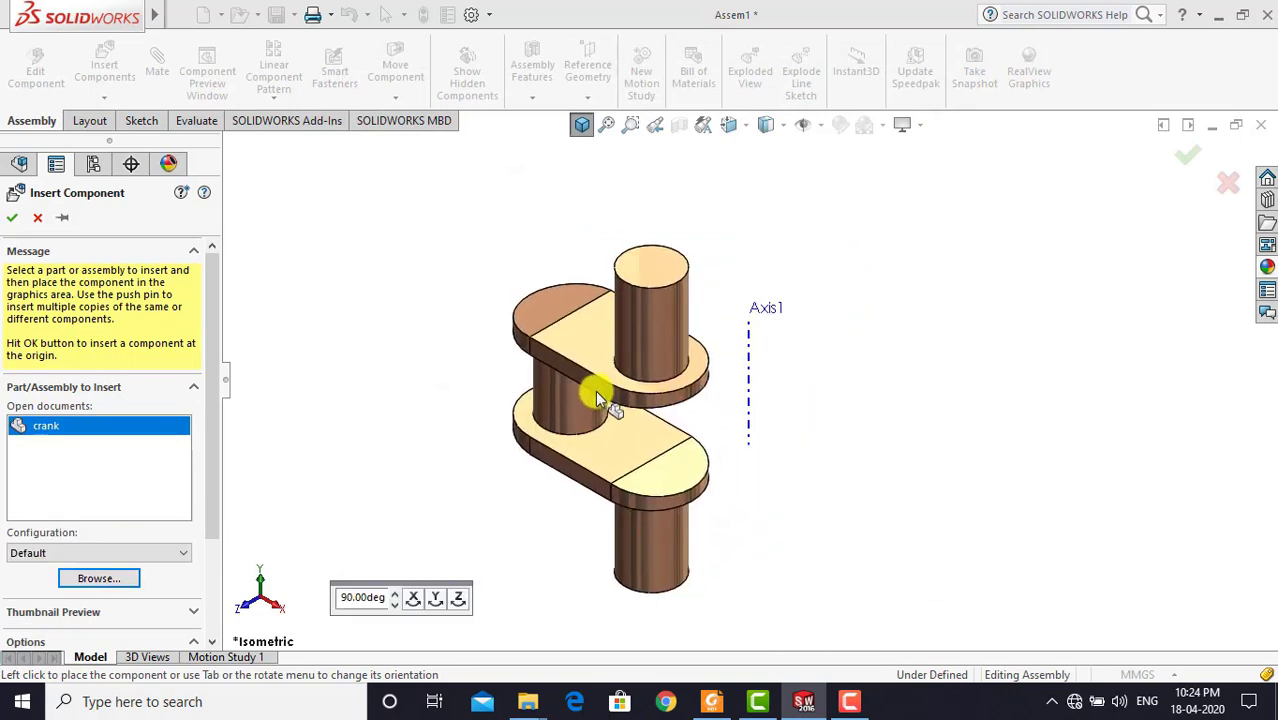
pyautogui.click(551, 366)
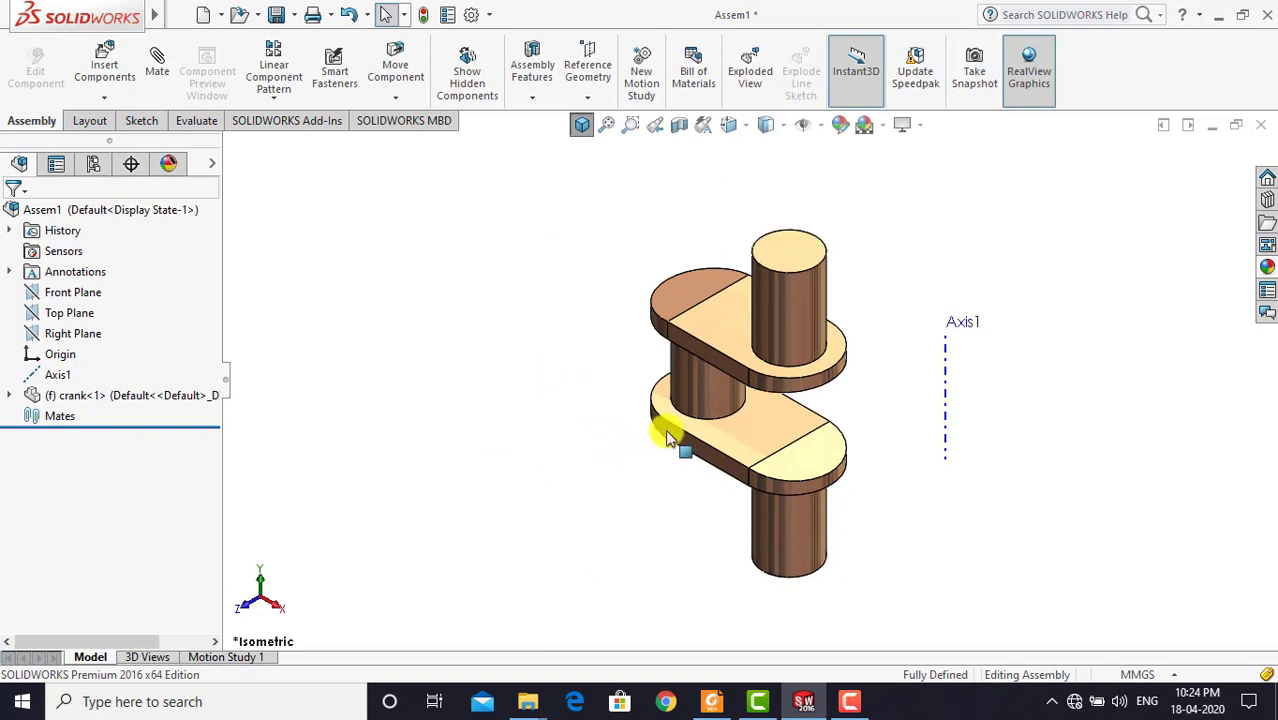
# Set the crank component to Float instead of fixed
pyautogui.rightClick(697, 330)
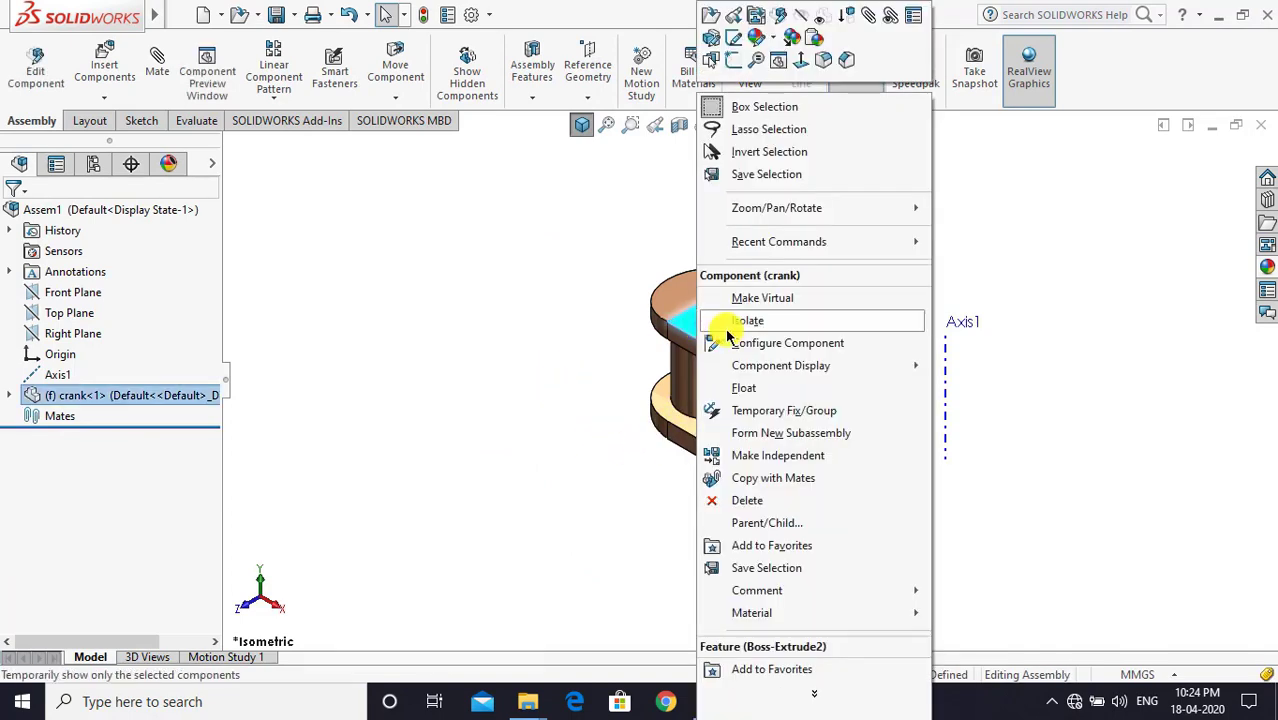
pyautogui.click(764, 388)
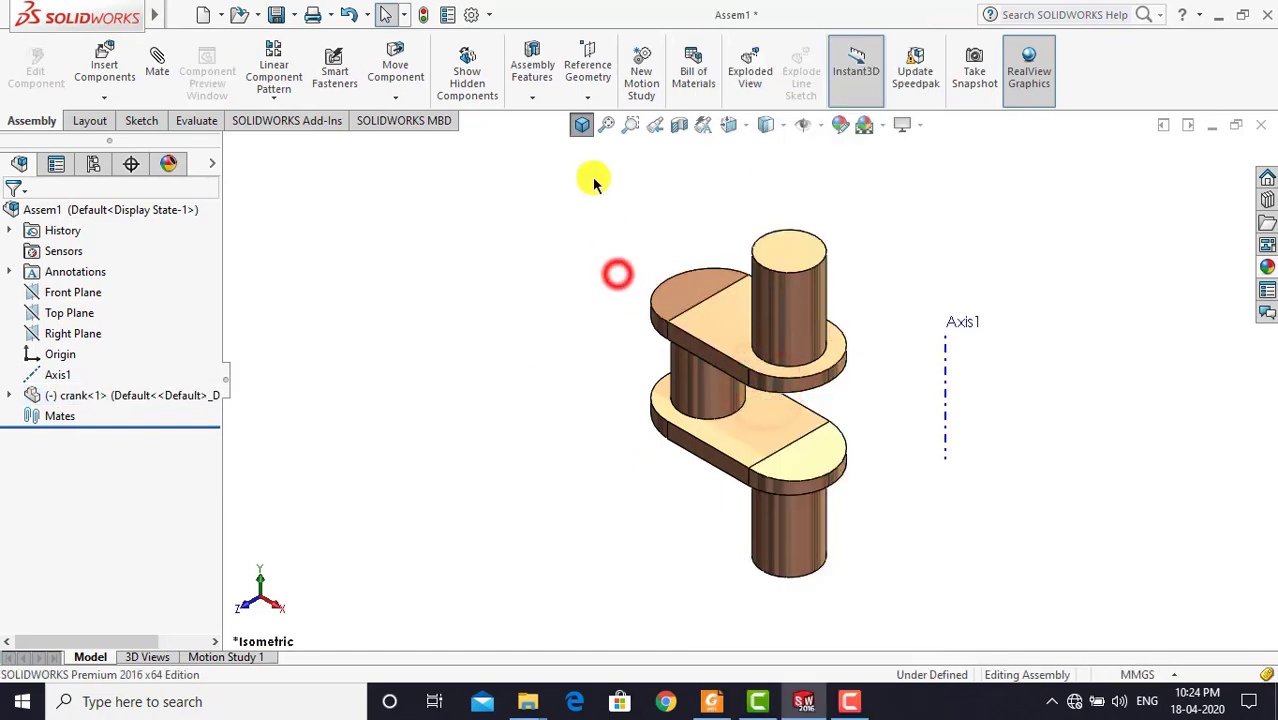
pyautogui.click(583, 128)
pyautogui.click(582, 346)
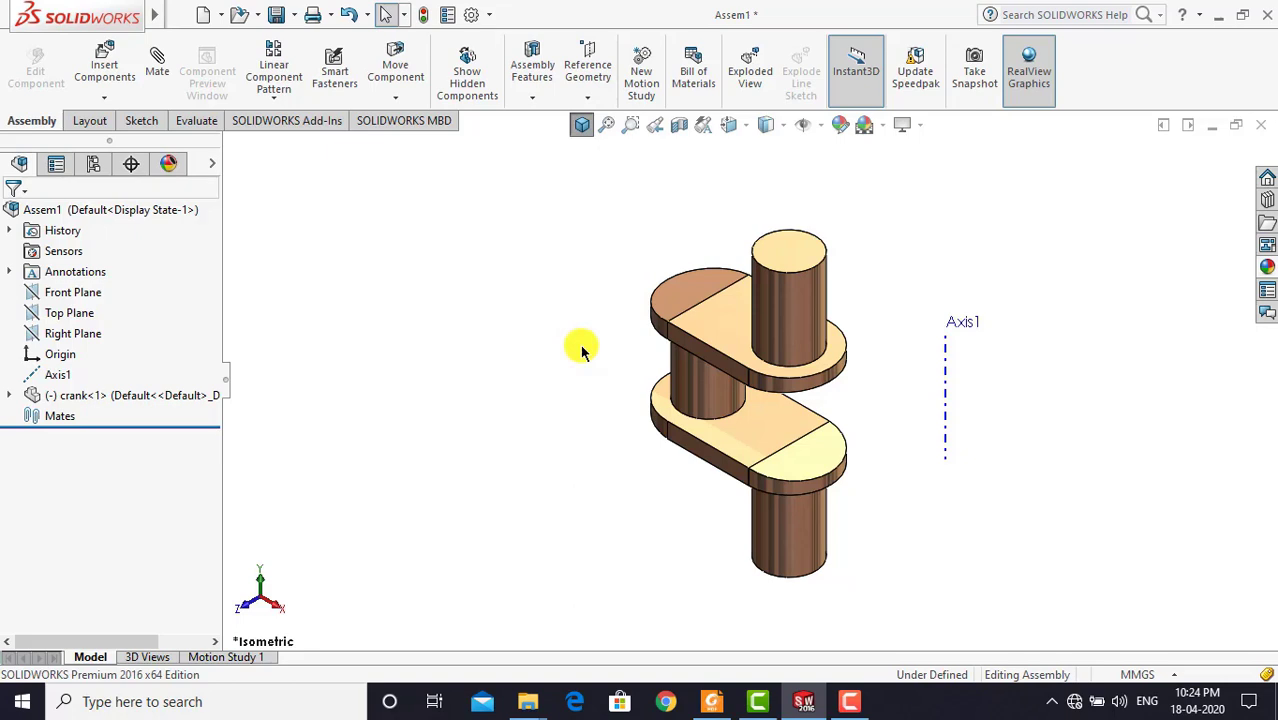
# Mate the crank's lower shaft face concentric with Axis1
pyautogui.click(160, 66)
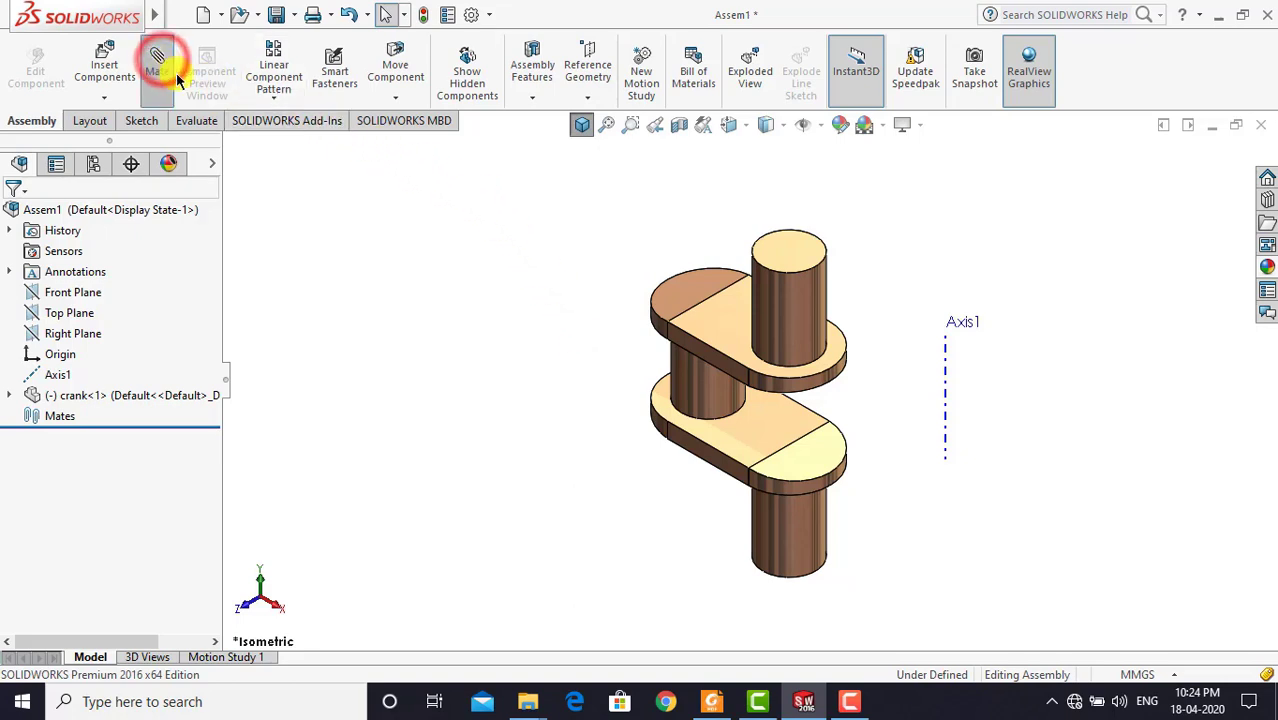
pyautogui.click(805, 515)
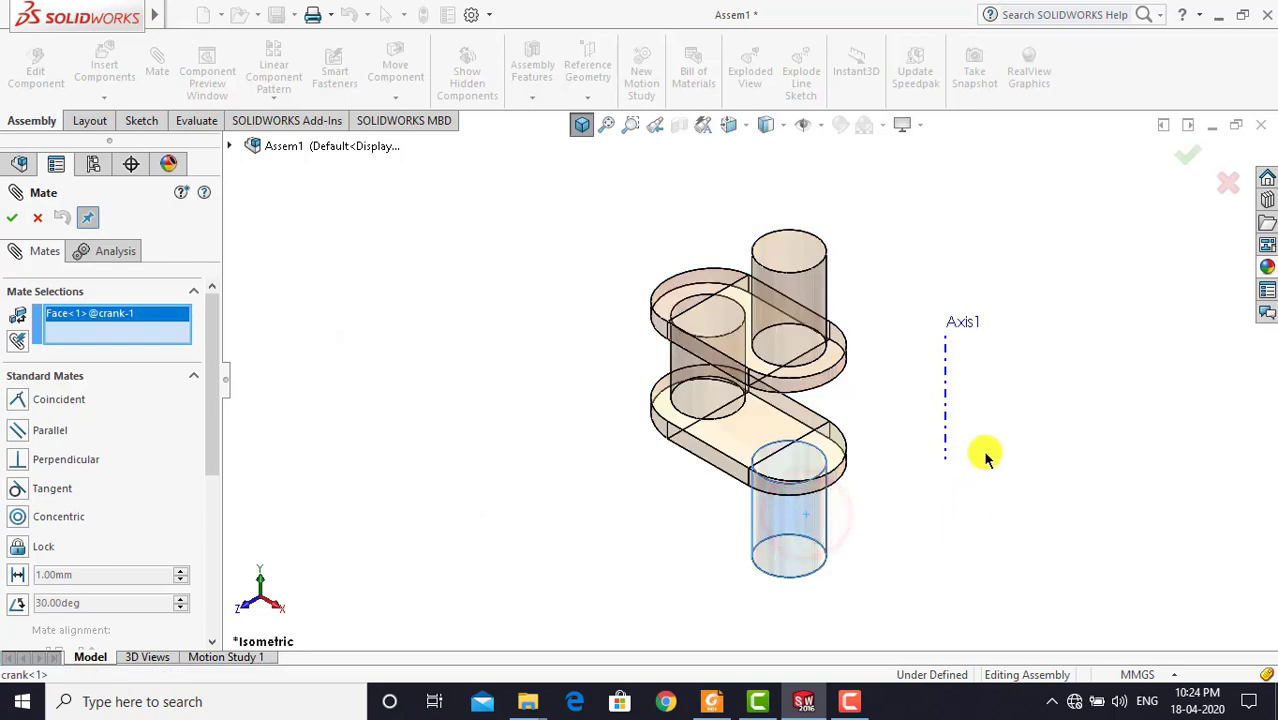
pyautogui.click(946, 378)
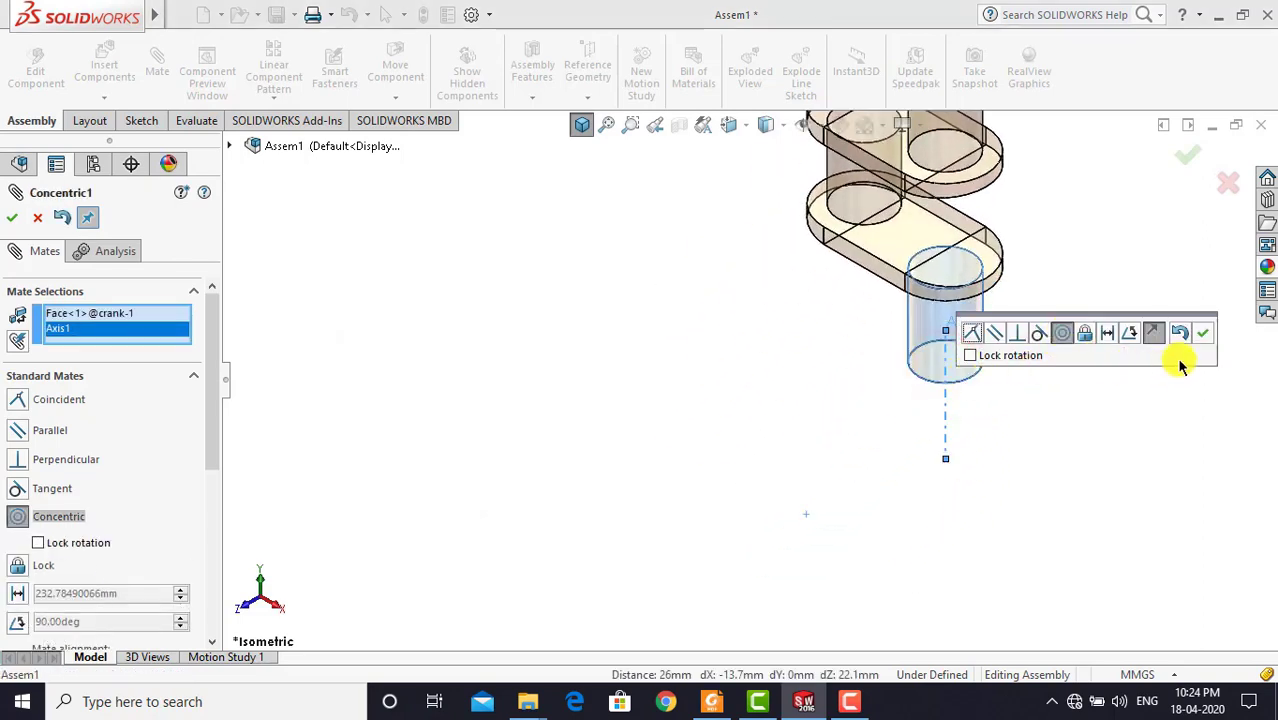
pyautogui.click(1202, 336)
pyautogui.click(832, 386)
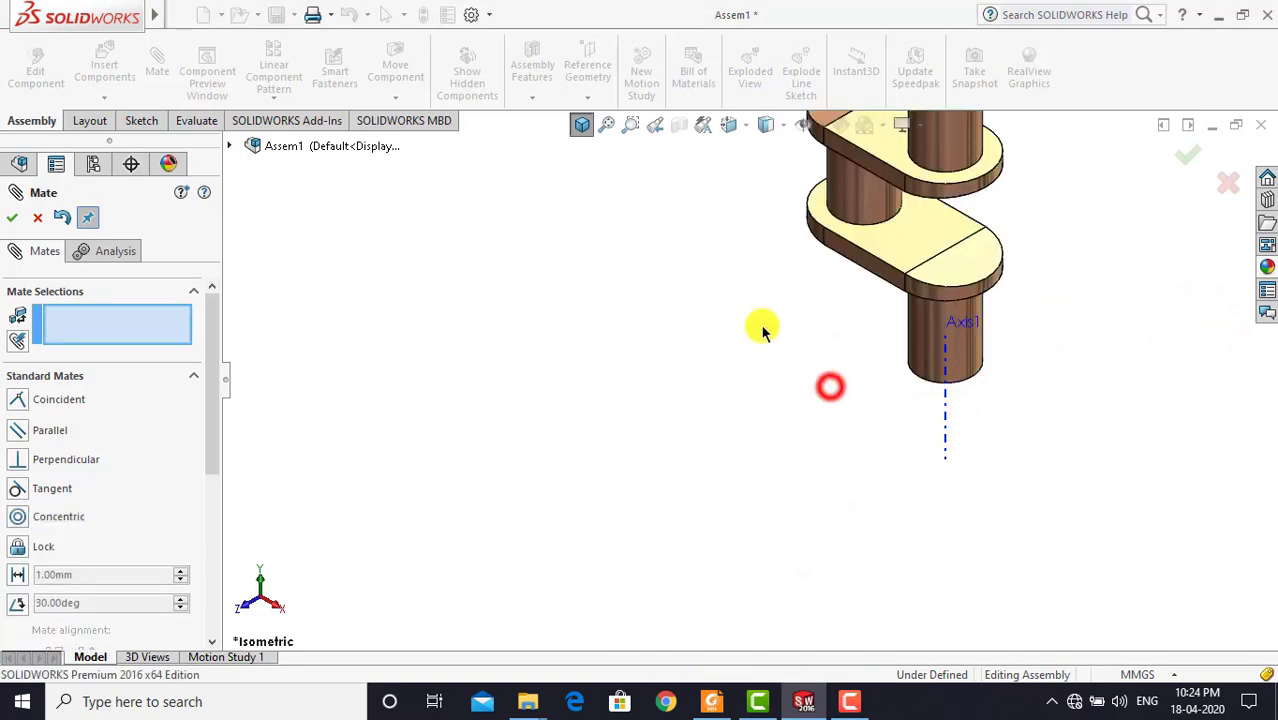
pyautogui.click(582, 124)
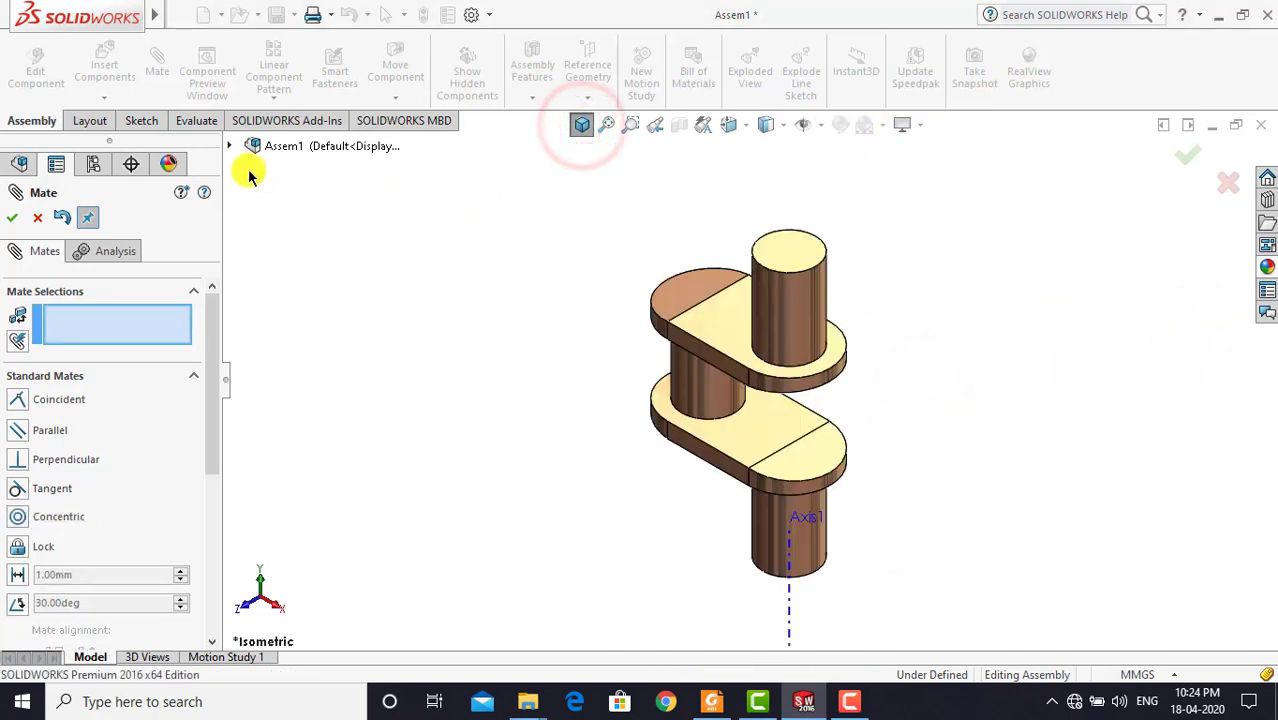
# Mate the assembly Top Plane coincident with the crank's Top Plane
pyautogui.click(228, 143)
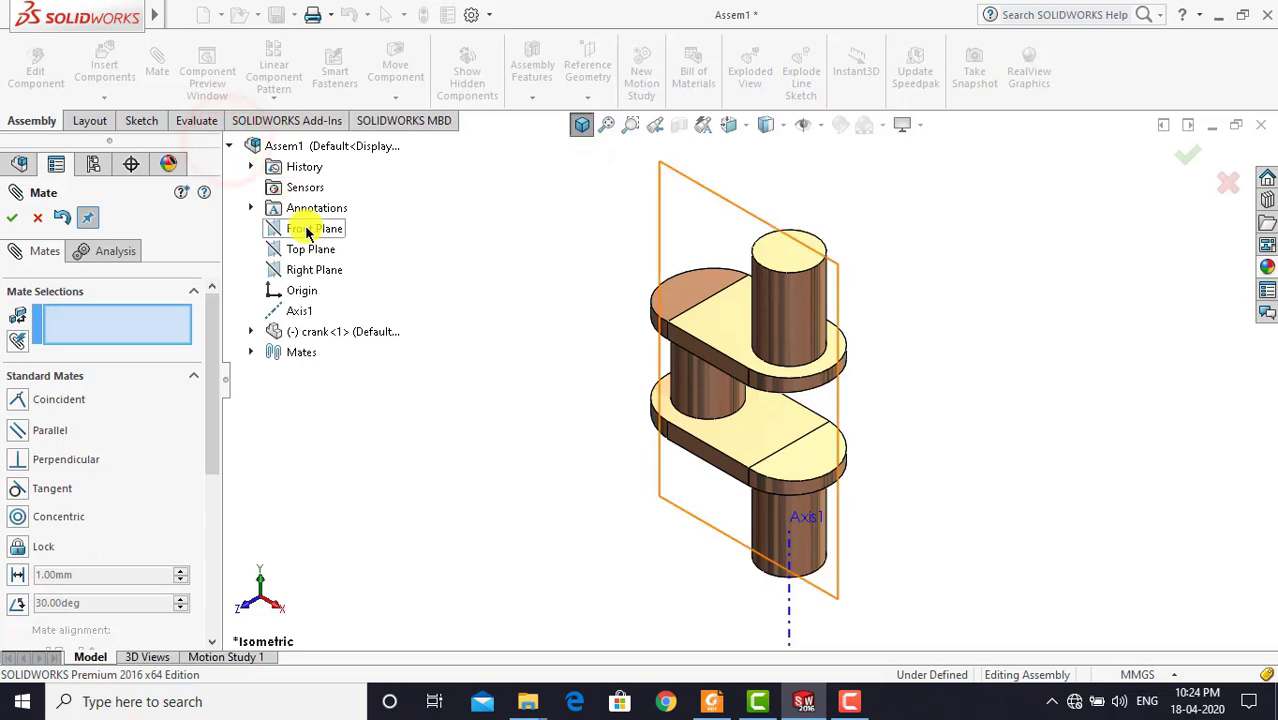
pyautogui.click(307, 250)
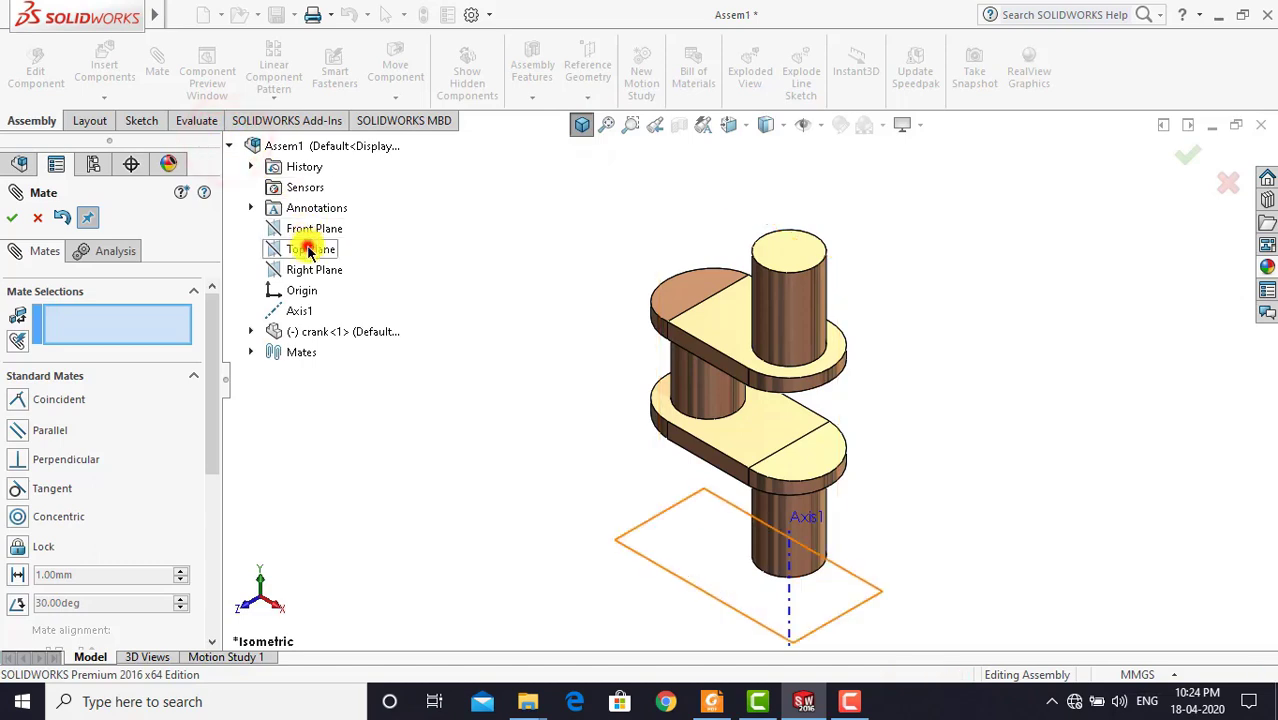
pyautogui.click(251, 331)
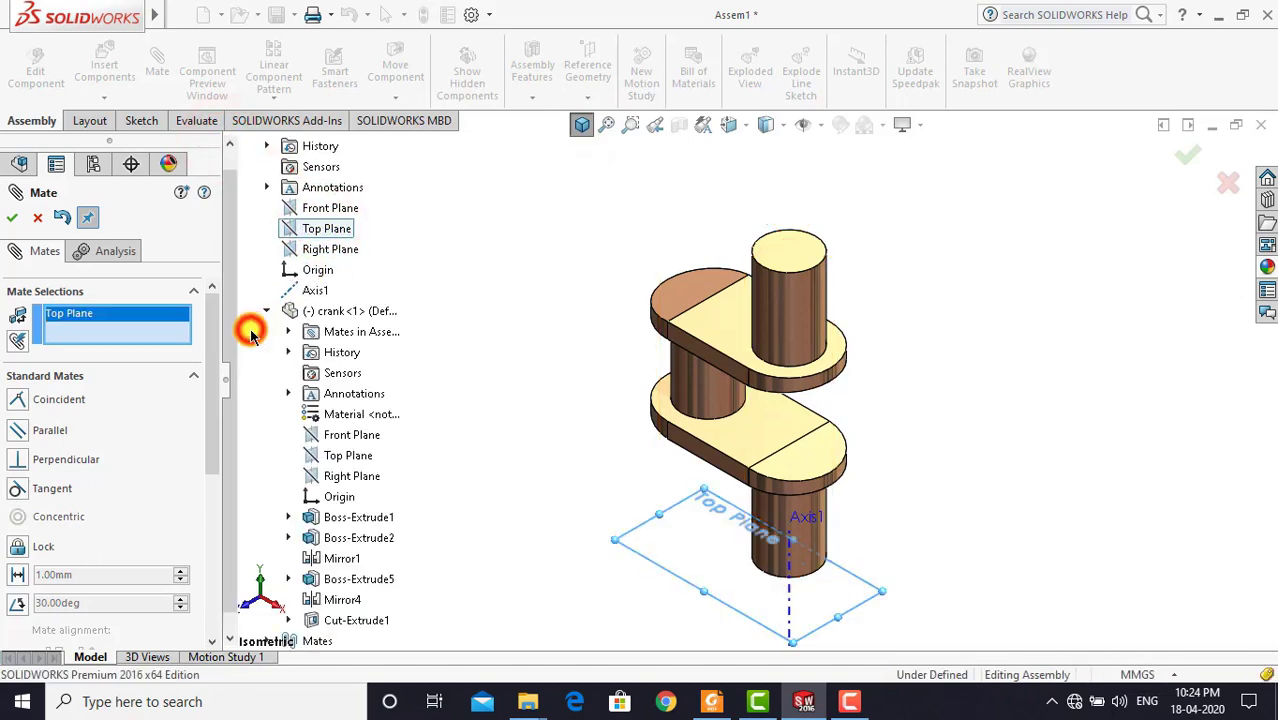
pyautogui.click(345, 455)
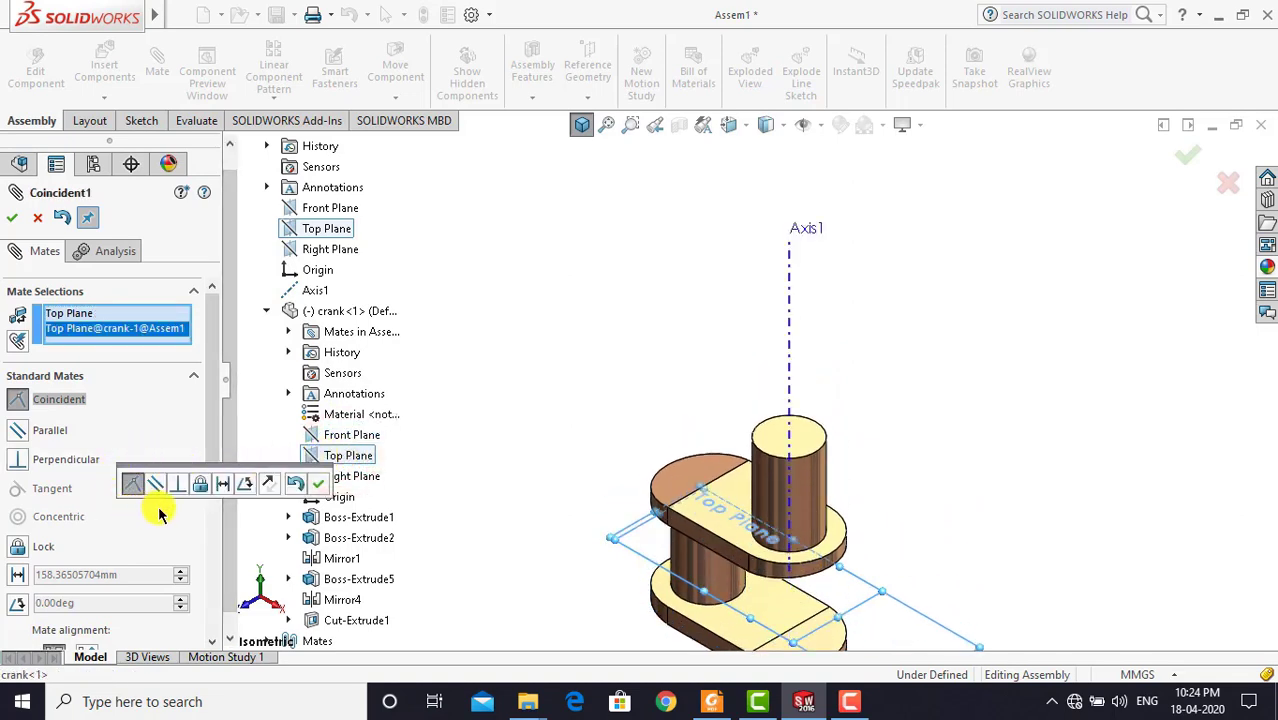
pyautogui.click(318, 485)
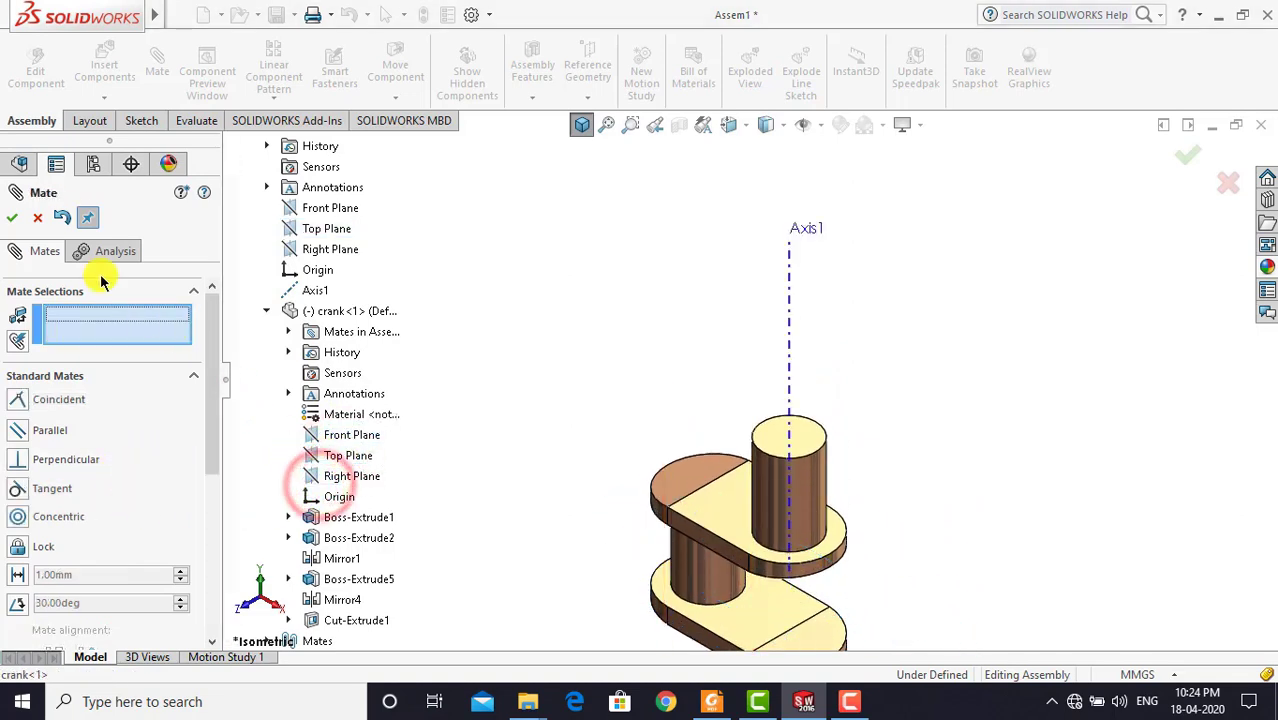
pyautogui.click(14, 220)
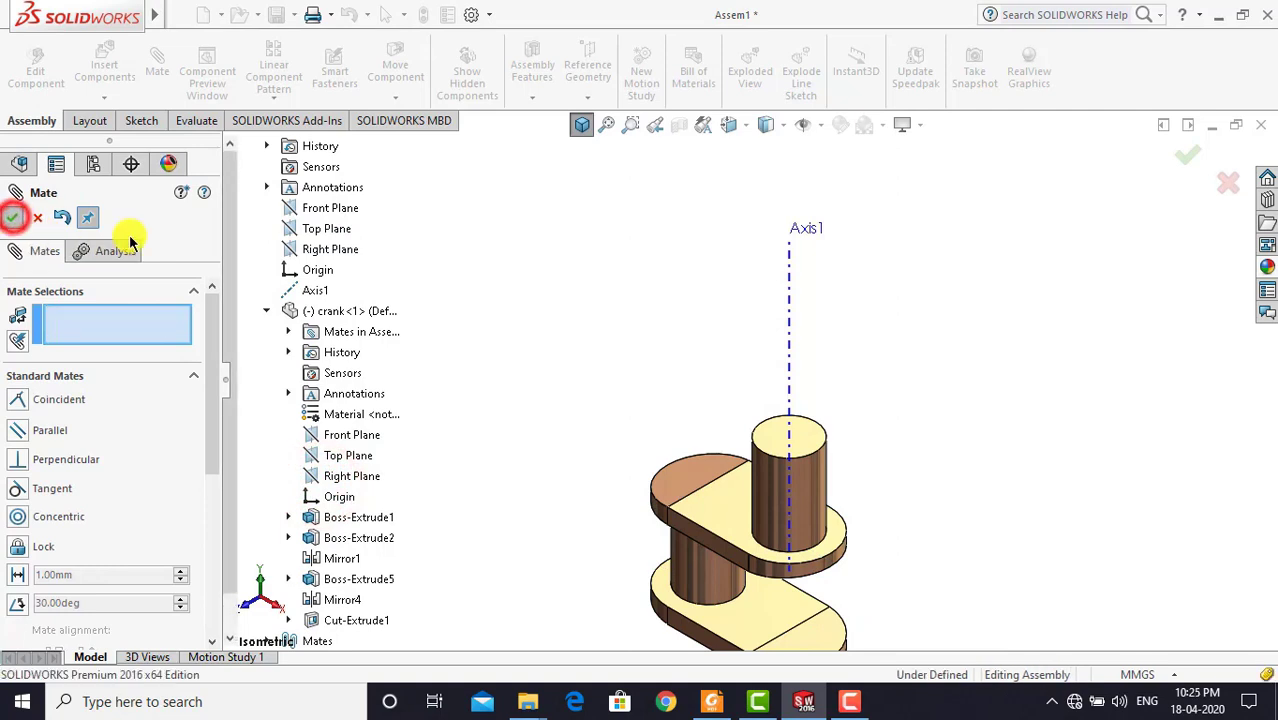
pyautogui.click(448, 243)
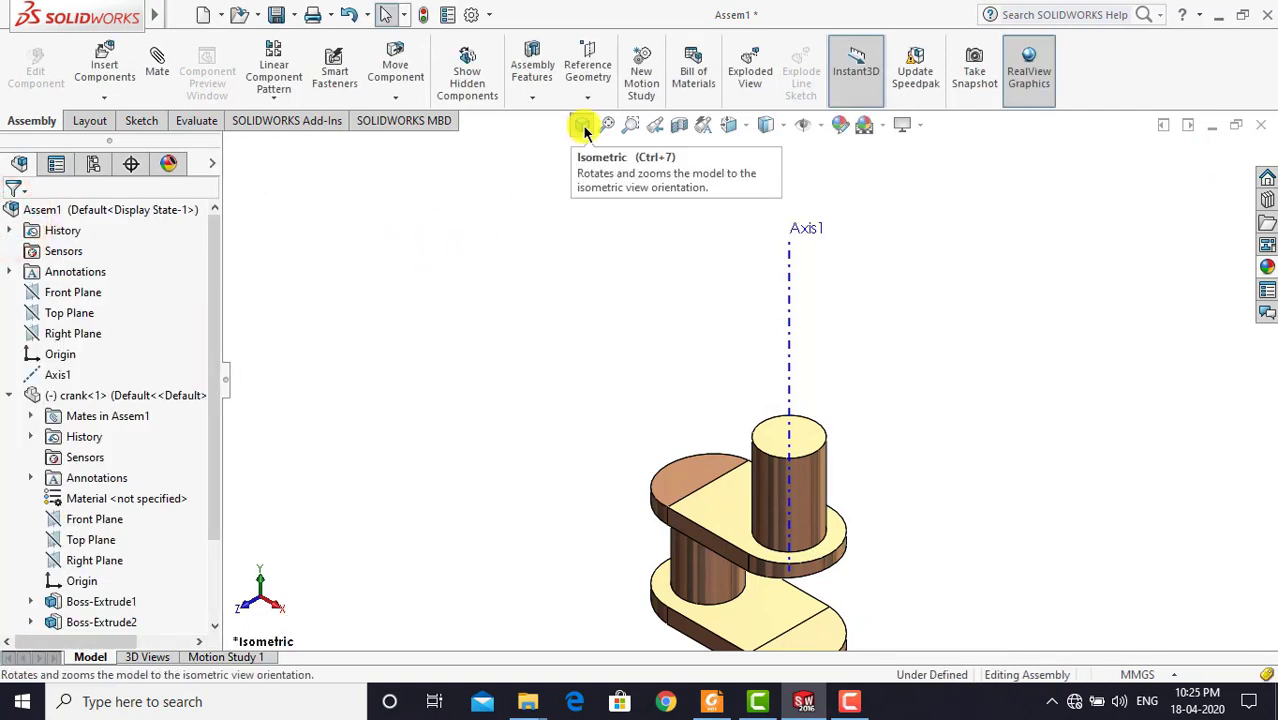
pyautogui.click(583, 126)
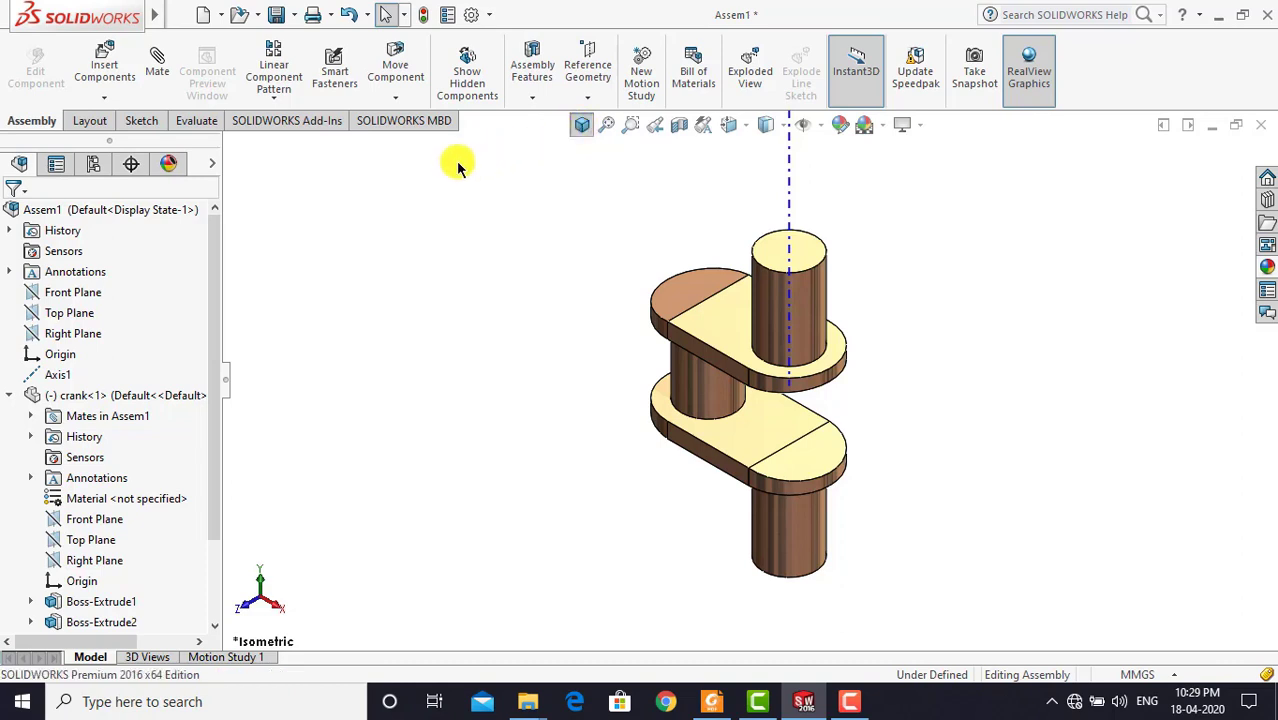
# Start a sketch on the assembly Top Plane, viewed normal to it
pyautogui.click(24, 60)
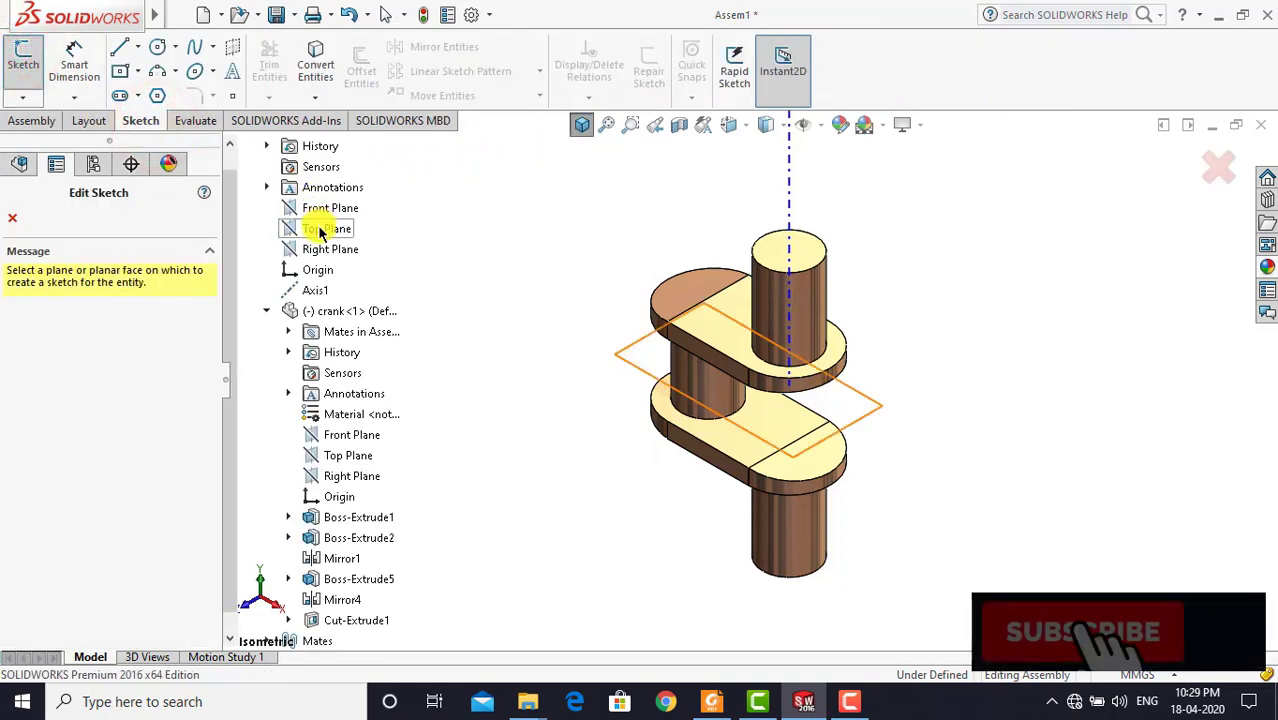
pyautogui.click(320, 230)
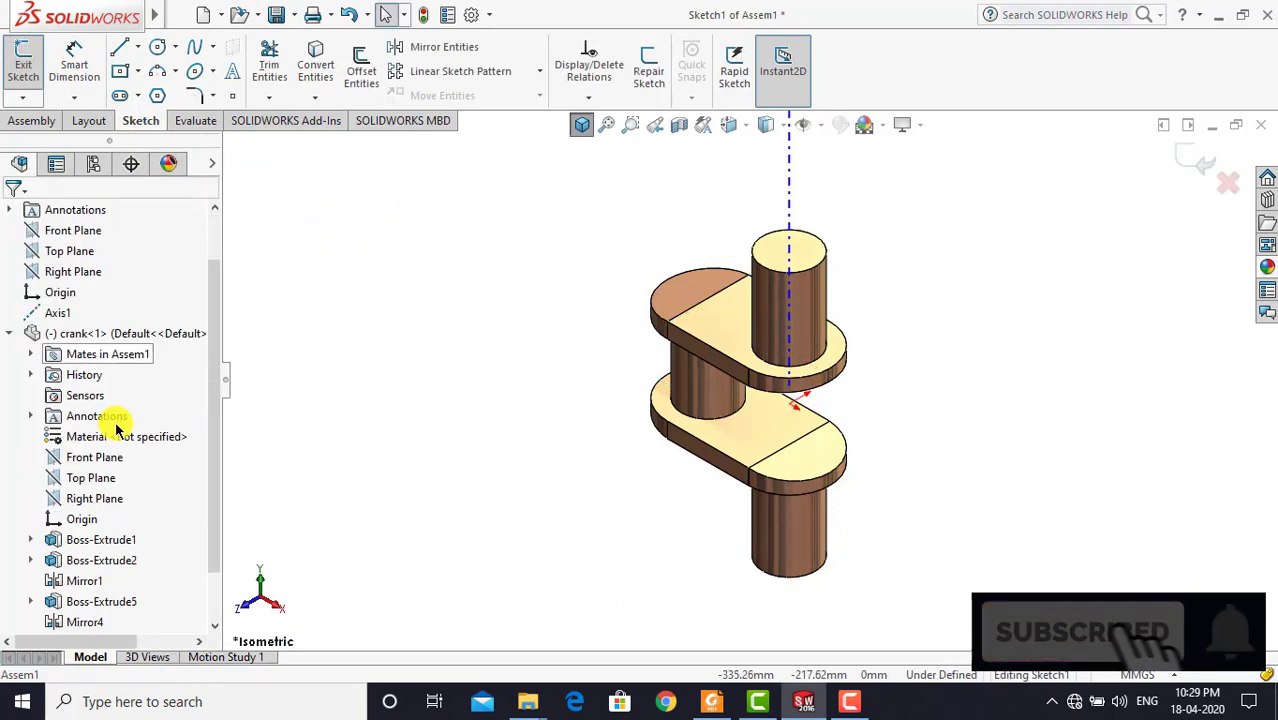
pyautogui.rightClick(73, 626)
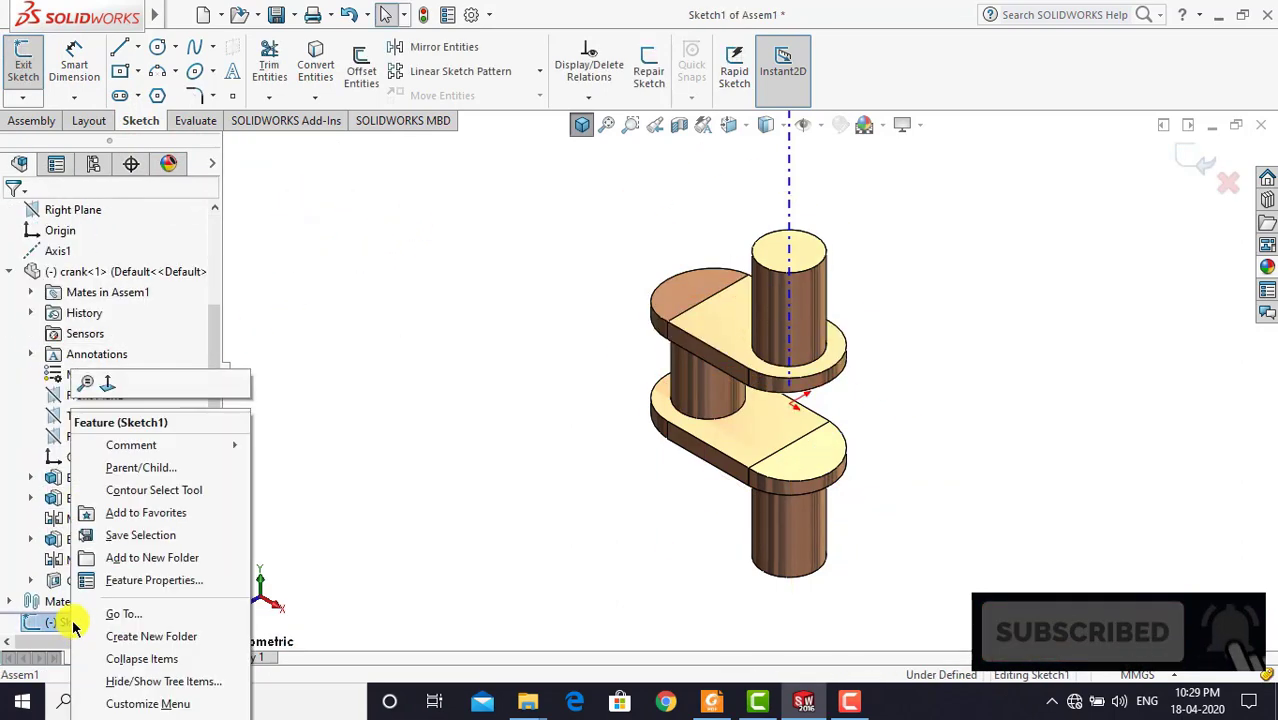
pyautogui.click(104, 383)
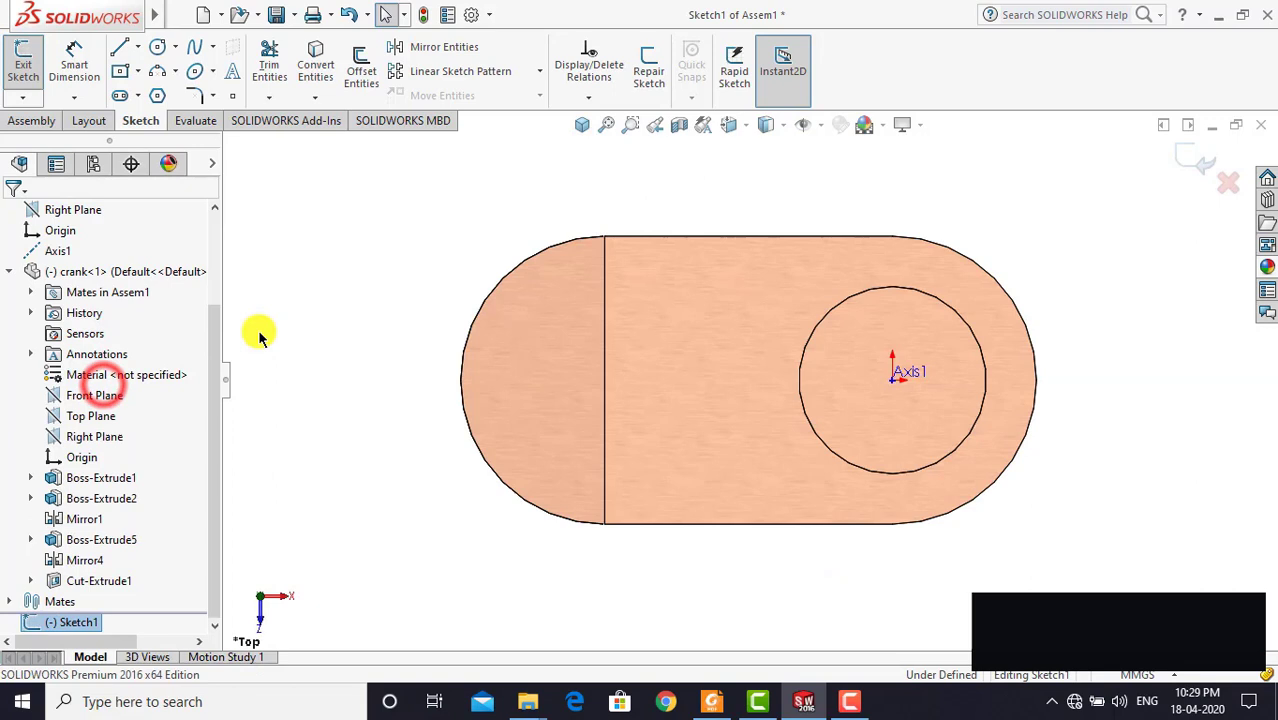
pyautogui.click(399, 250)
pyautogui.scroll(3, 765, 395)
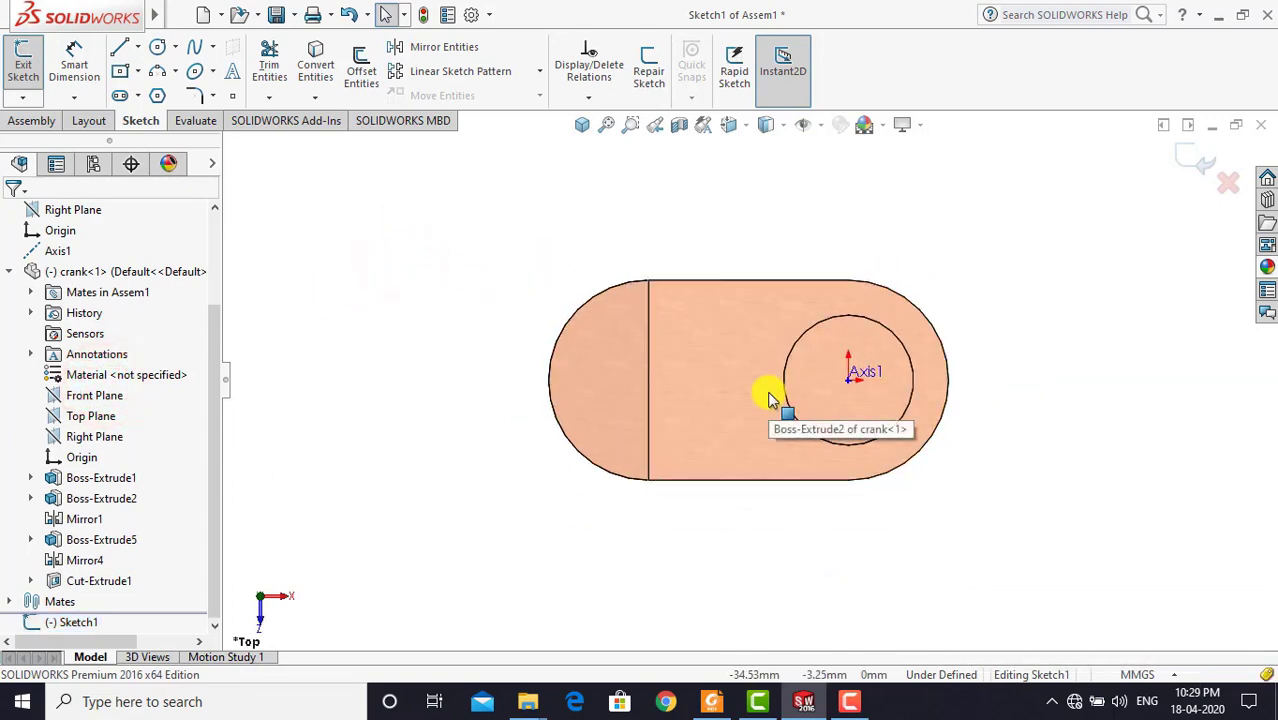
pyautogui.scroll(2, 770, 398)
pyautogui.scroll(-1, 832, 374)
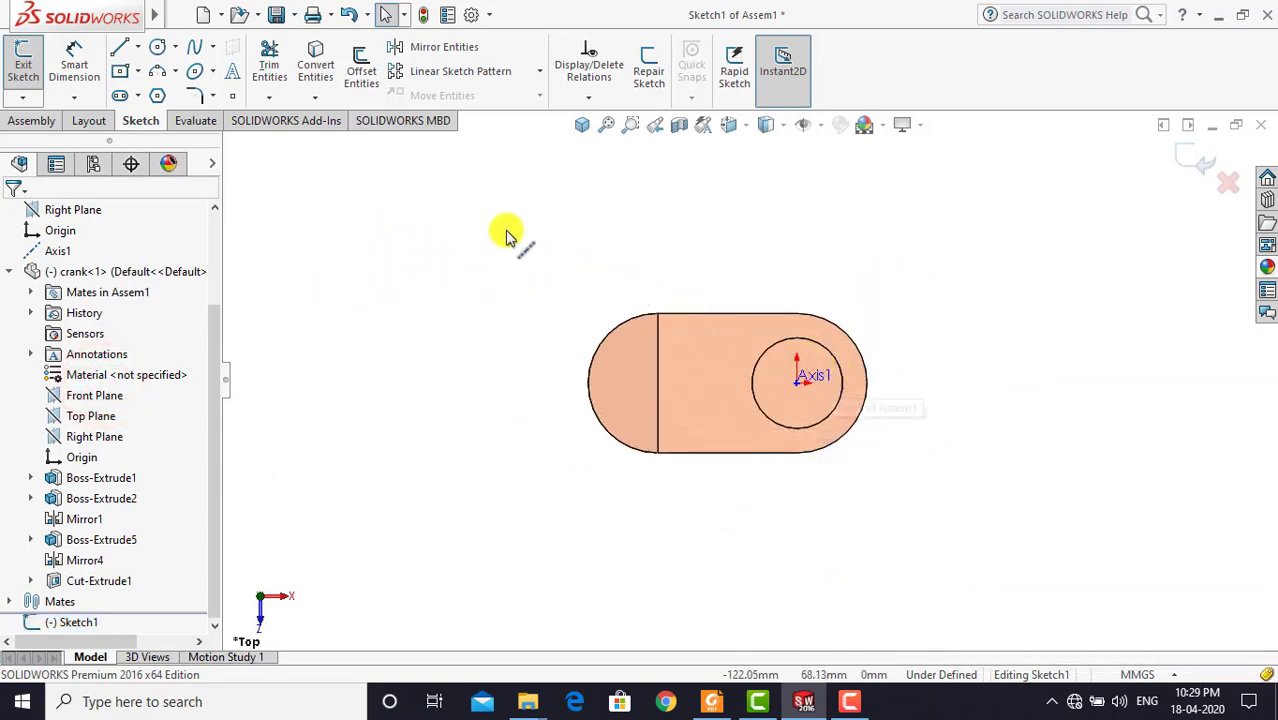
# Draw centerlines from the axis centre straight down and two toward the right
pyautogui.click(137, 47)
pyautogui.click(155, 88)
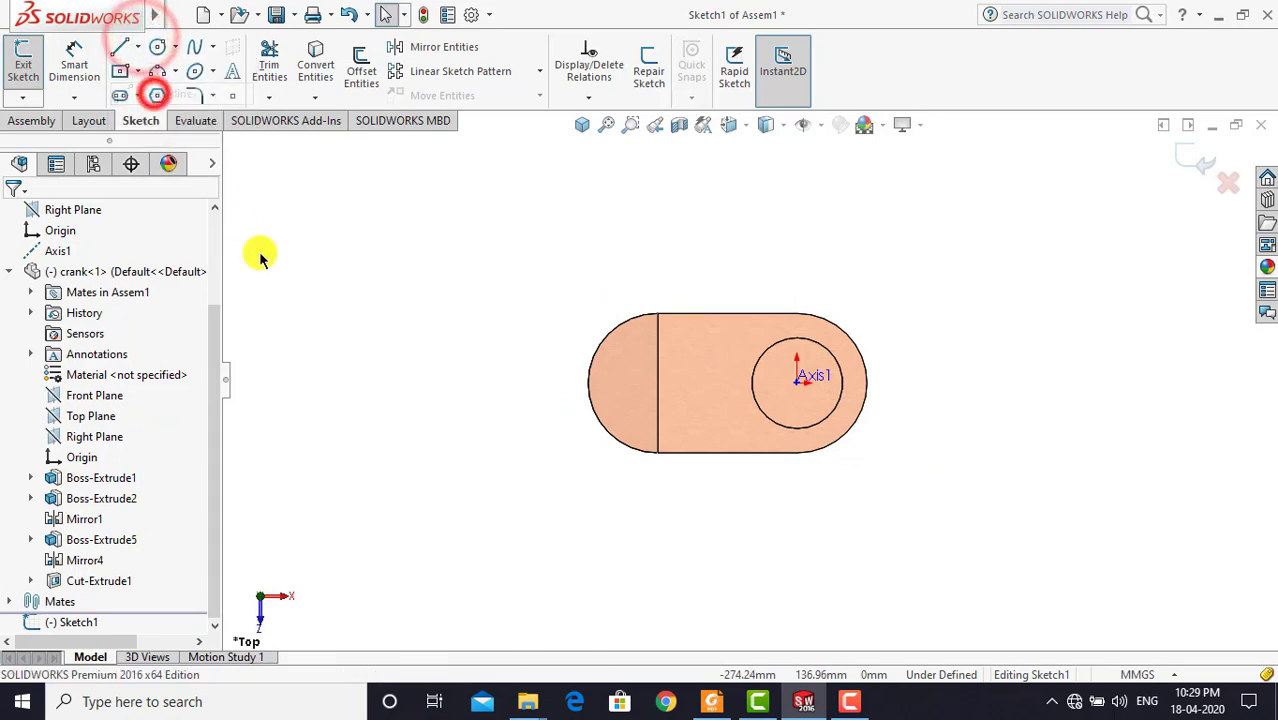
pyautogui.click(796, 378)
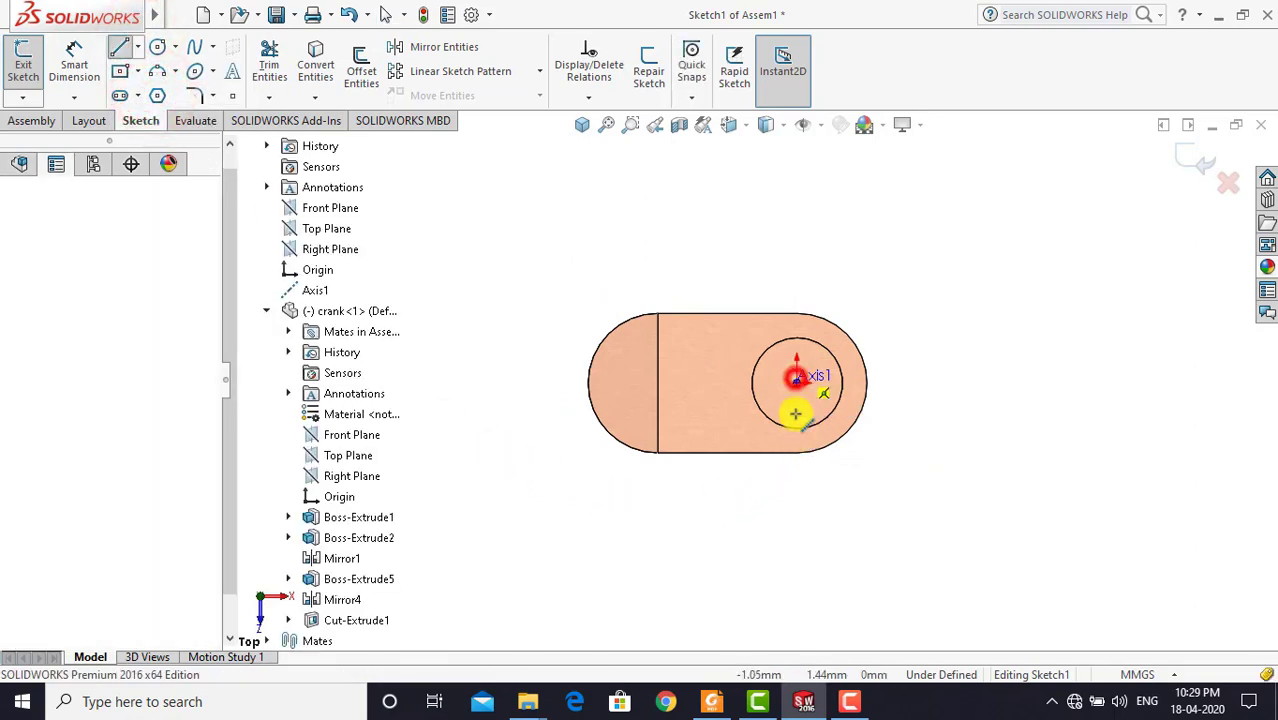
pyautogui.click(798, 560)
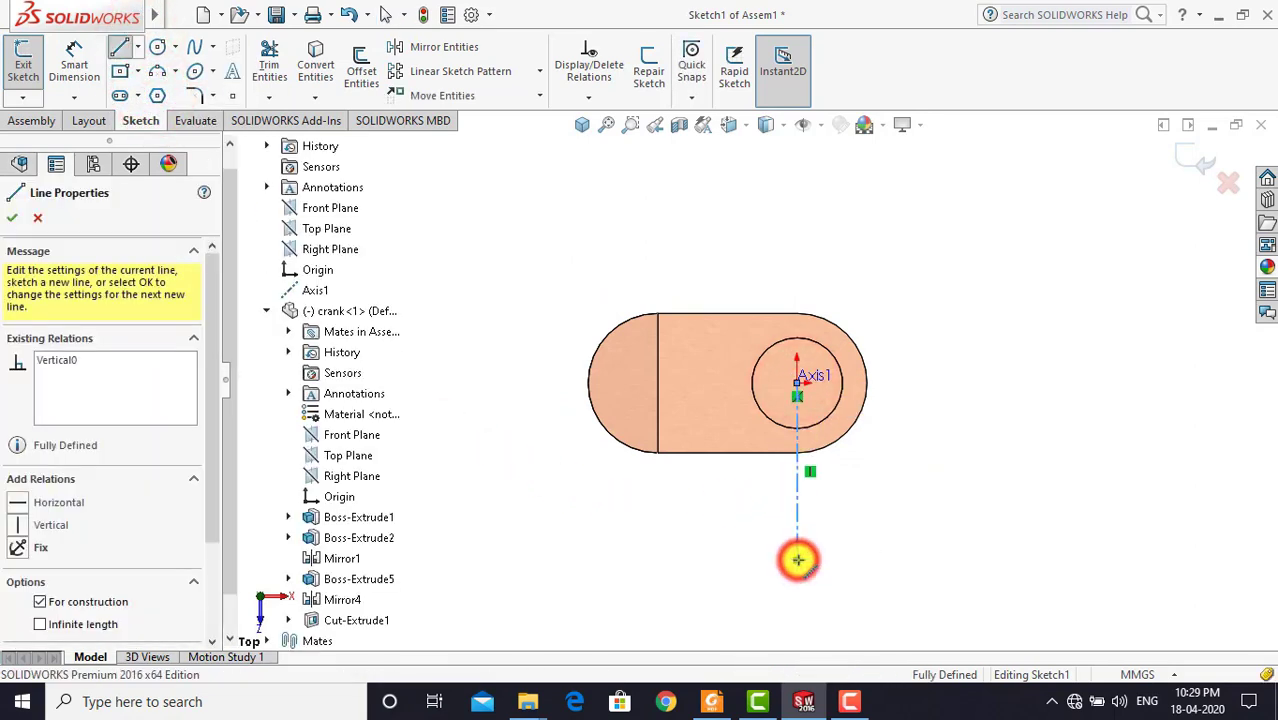
pyautogui.press('Escape')
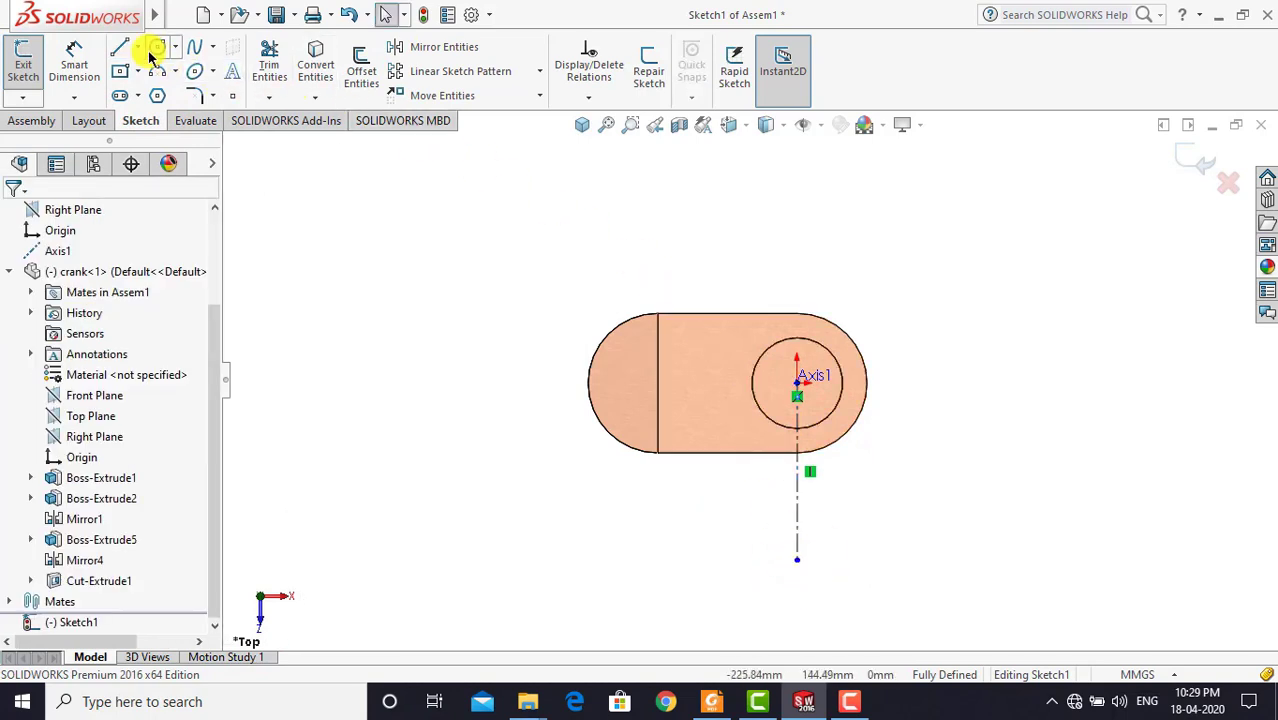
pyautogui.click(137, 47)
pyautogui.click(155, 91)
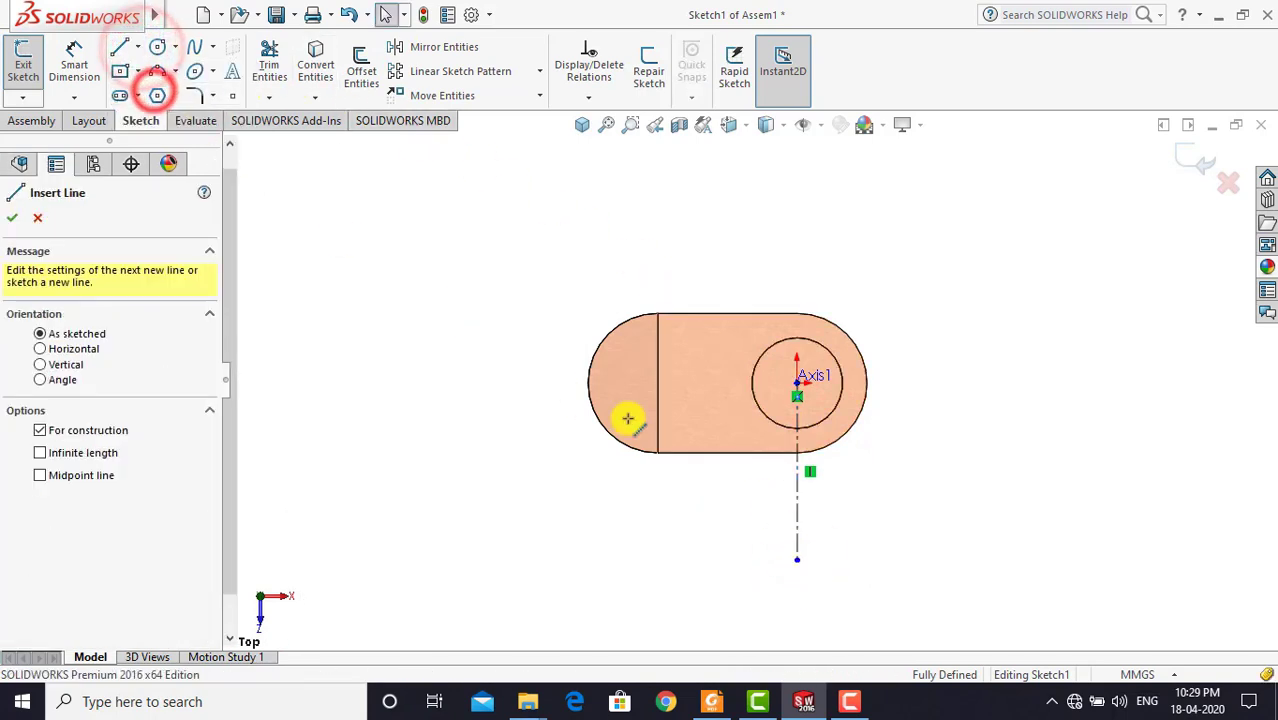
pyautogui.click(796, 386)
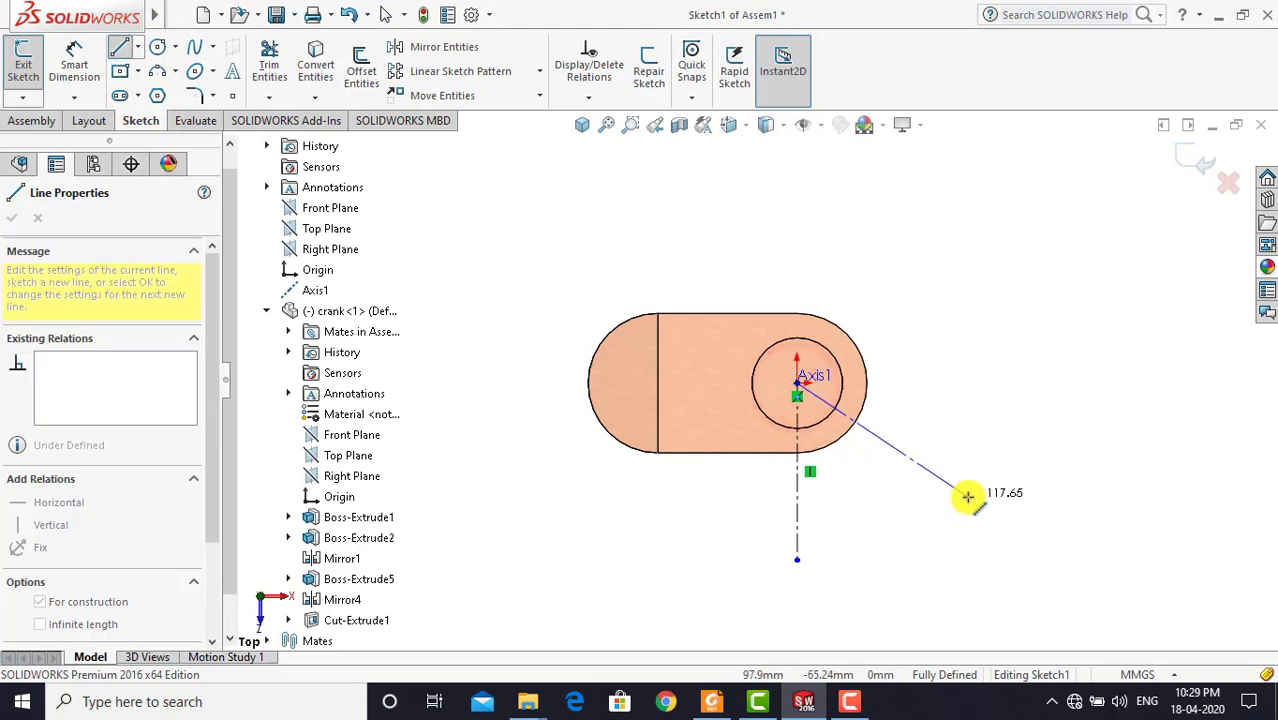
pyautogui.click(968, 495)
pyautogui.press('Escape')
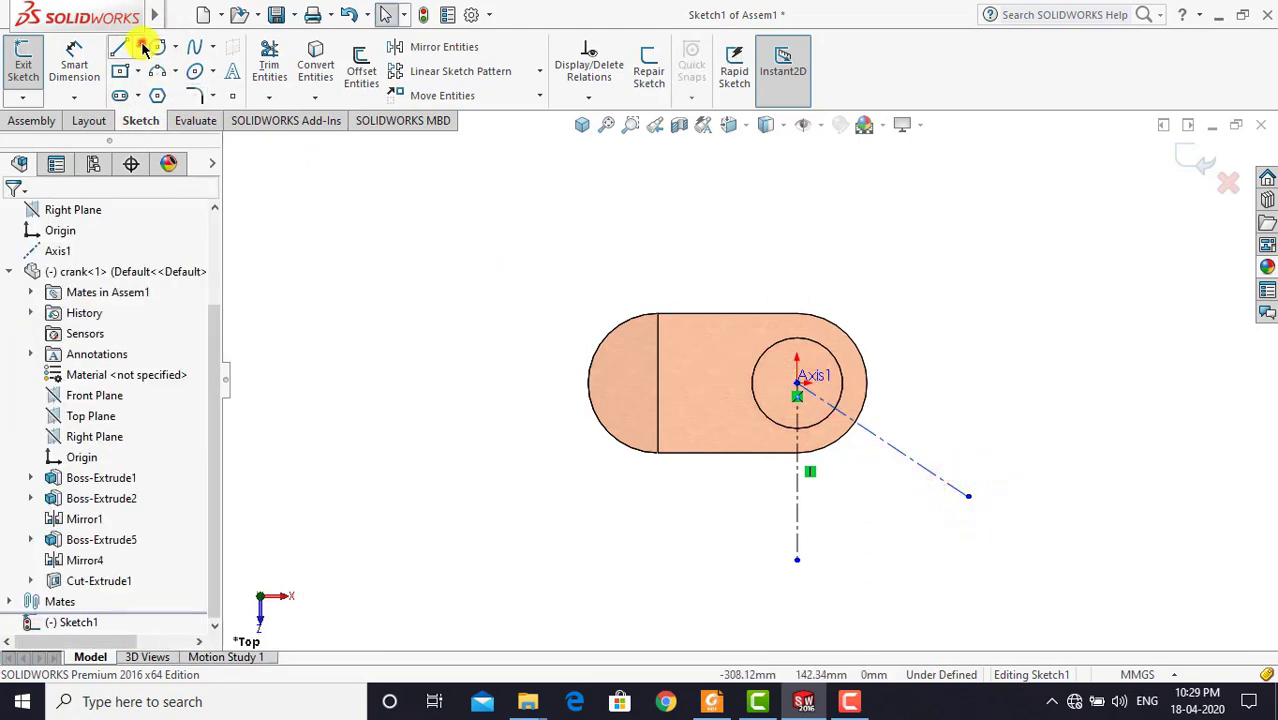
pyautogui.click(143, 50)
pyautogui.click(155, 91)
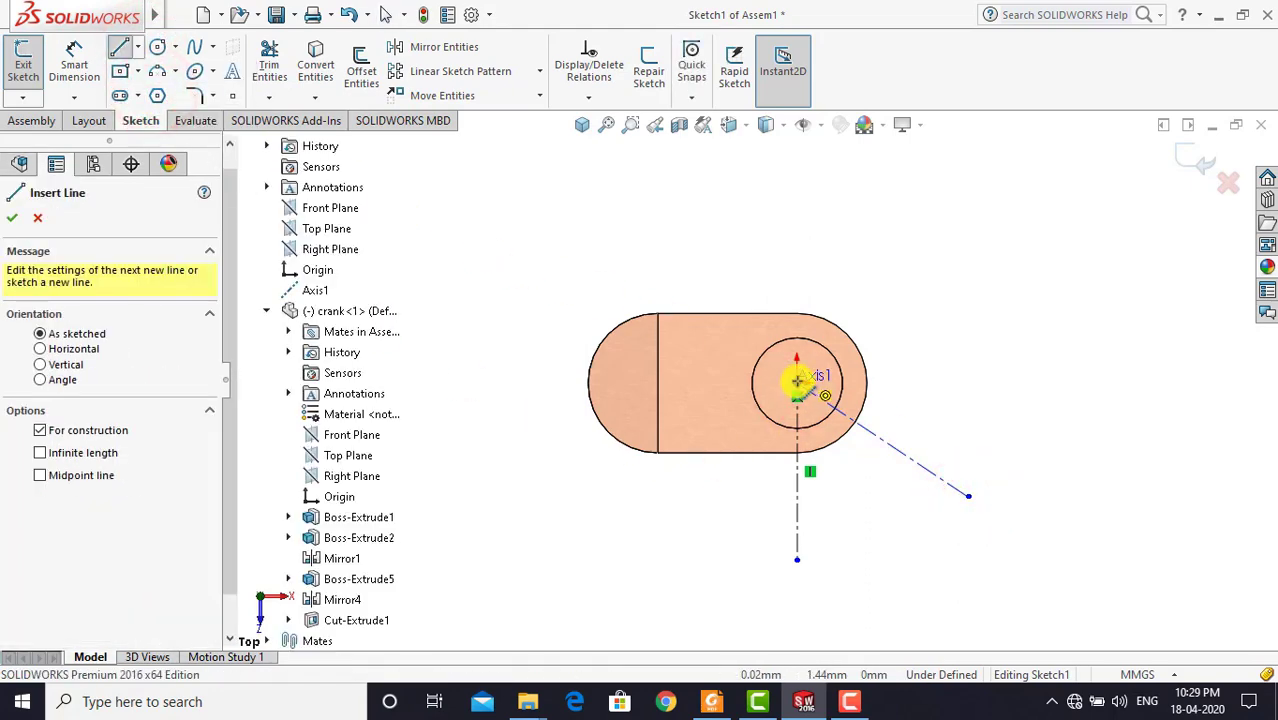
pyautogui.click(797, 381)
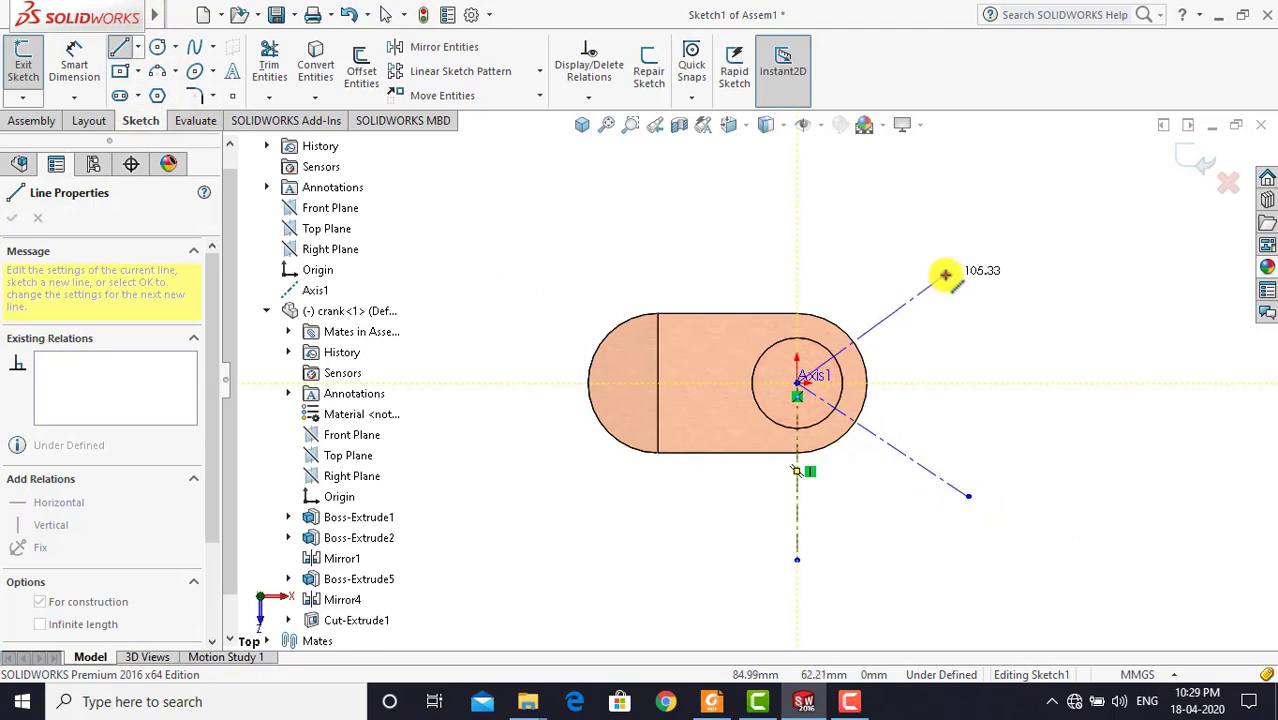
pyautogui.click(945, 274)
pyautogui.press('Escape')
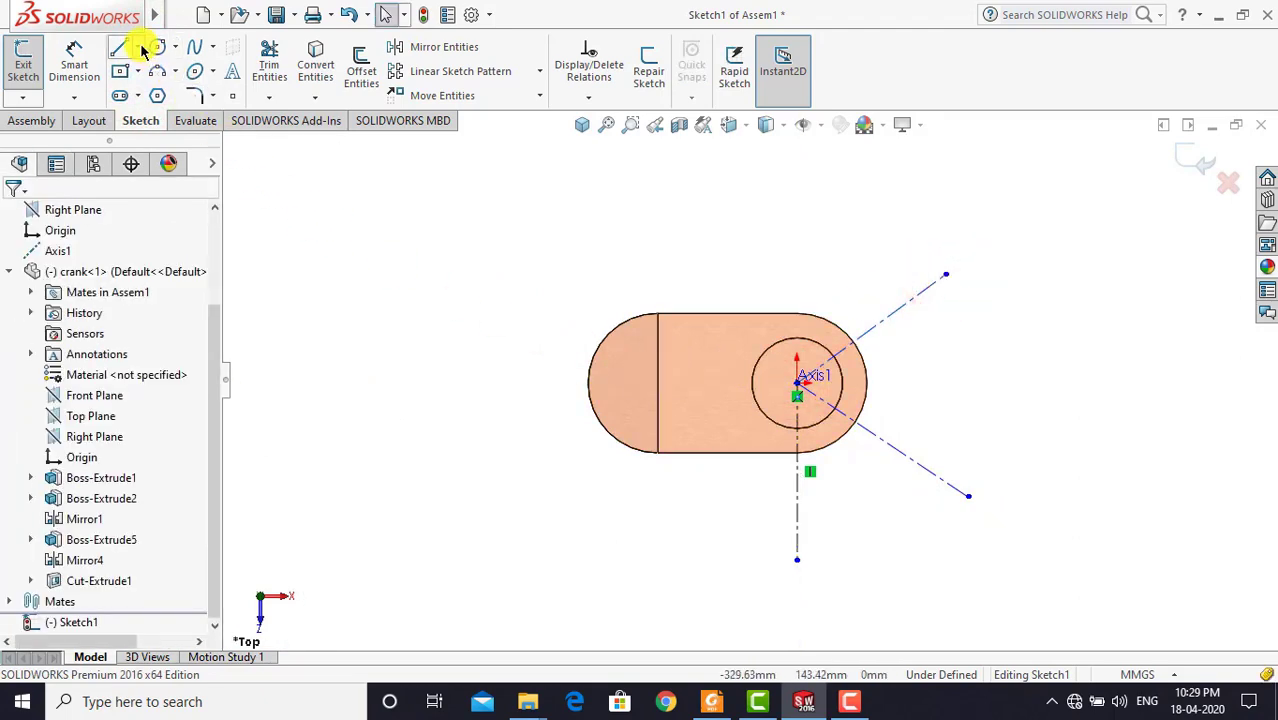
# Draw two more centerlines from the axis centre toward the left
pyautogui.click(143, 50)
pyautogui.click(160, 89)
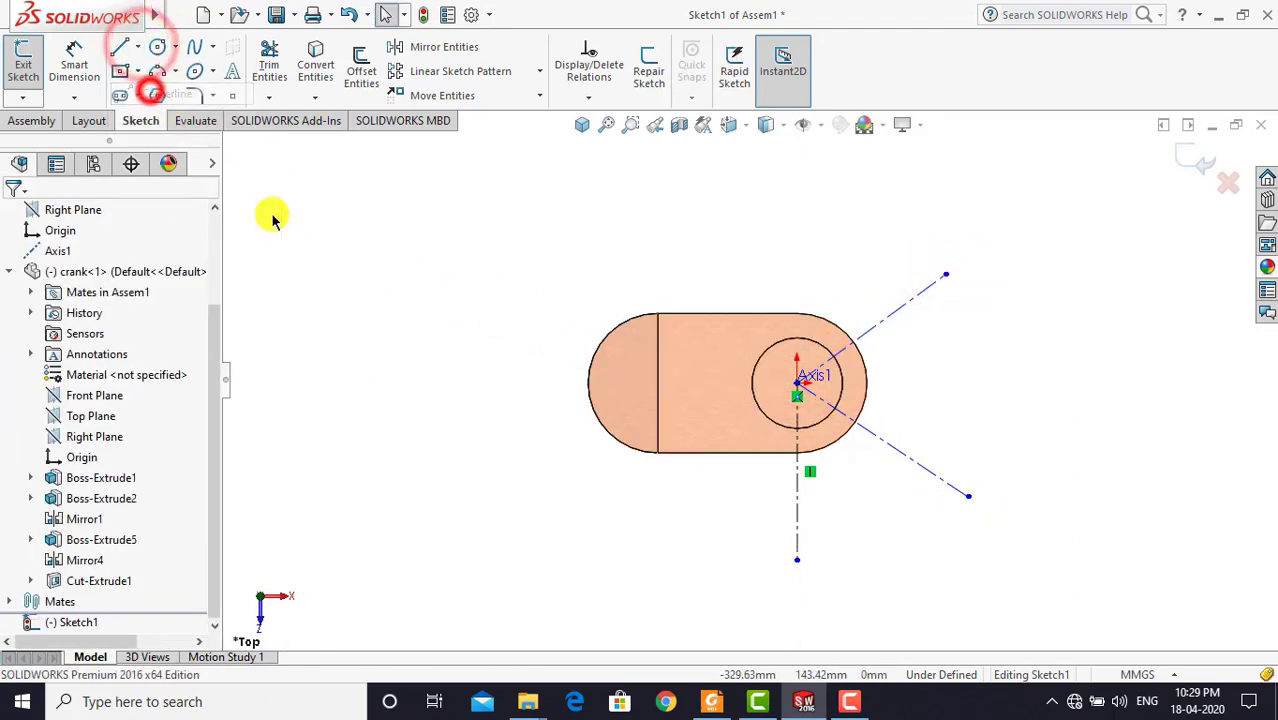
pyautogui.click(799, 384)
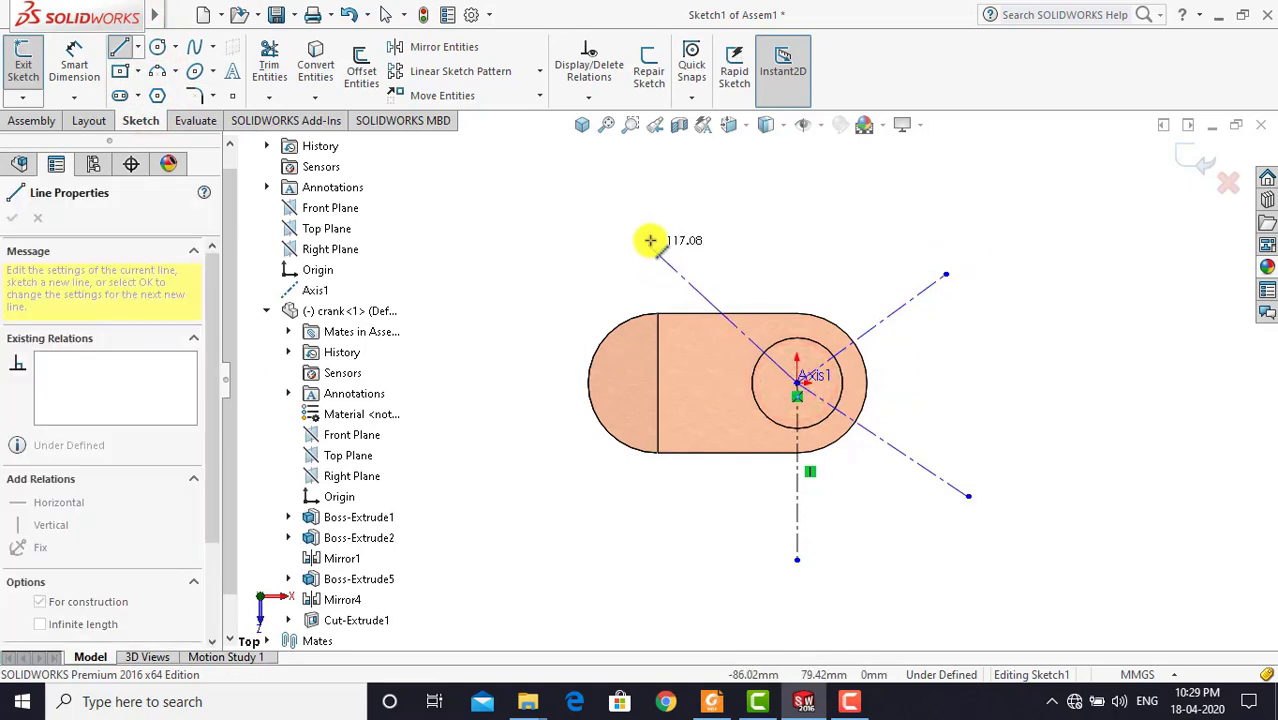
pyautogui.click(651, 238)
pyautogui.press('Escape')
pyautogui.click(138, 50)
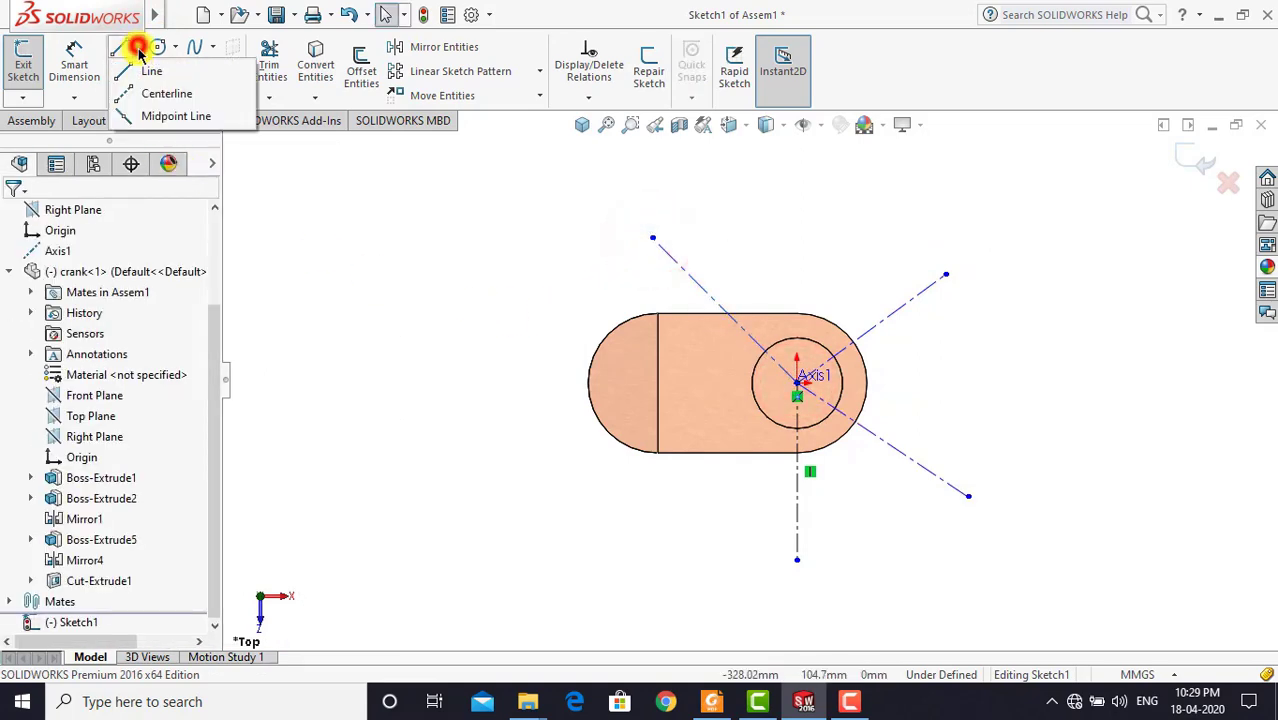
pyautogui.click(165, 93)
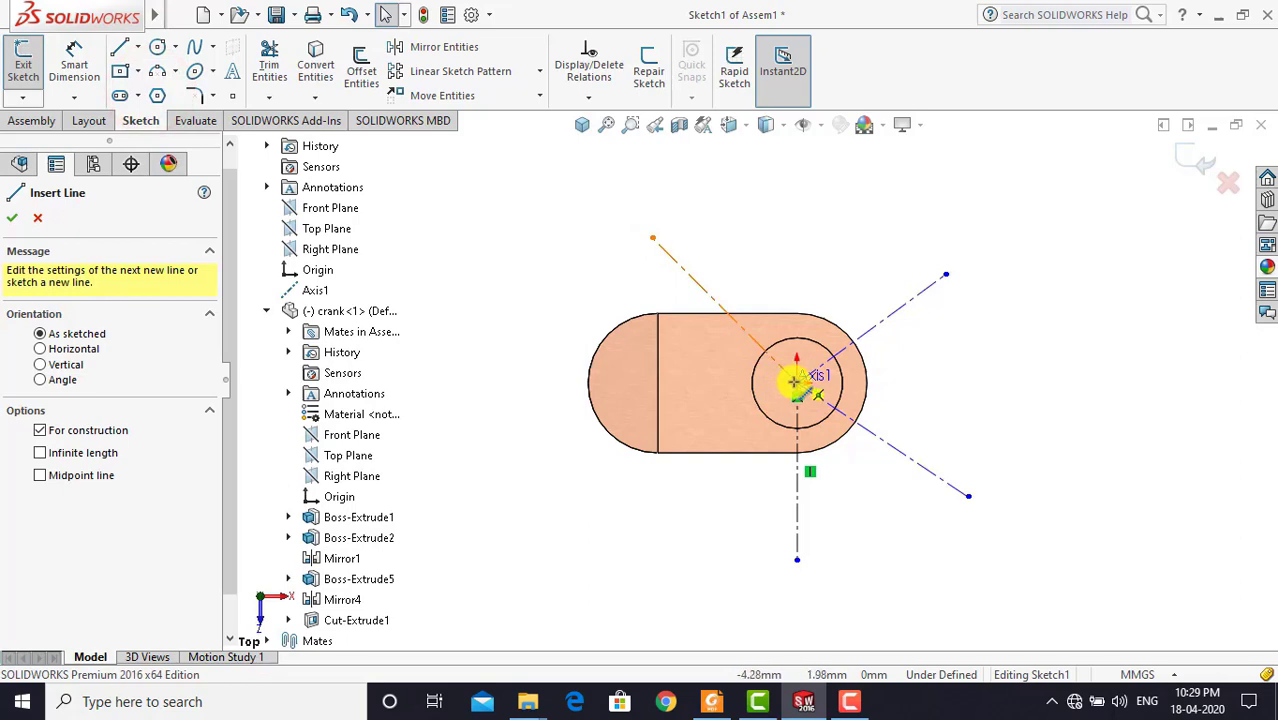
pyautogui.click(796, 382)
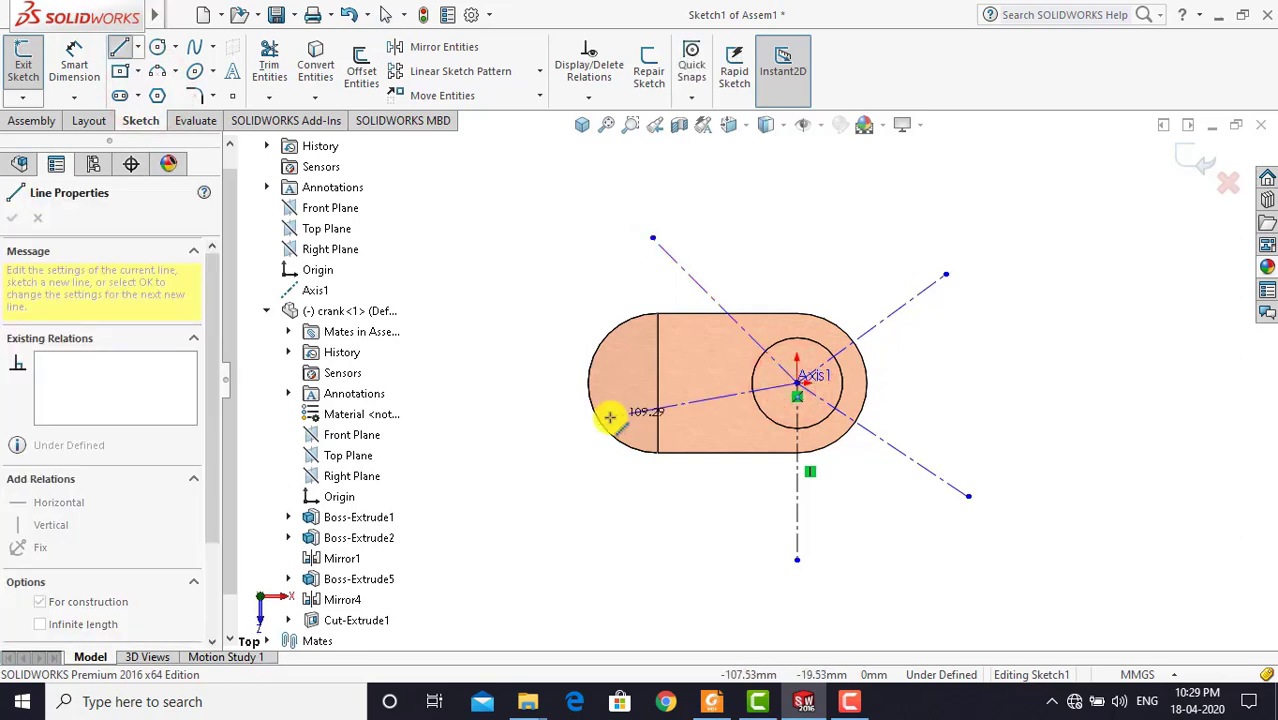
pyautogui.click(610, 417)
pyautogui.press('Escape')
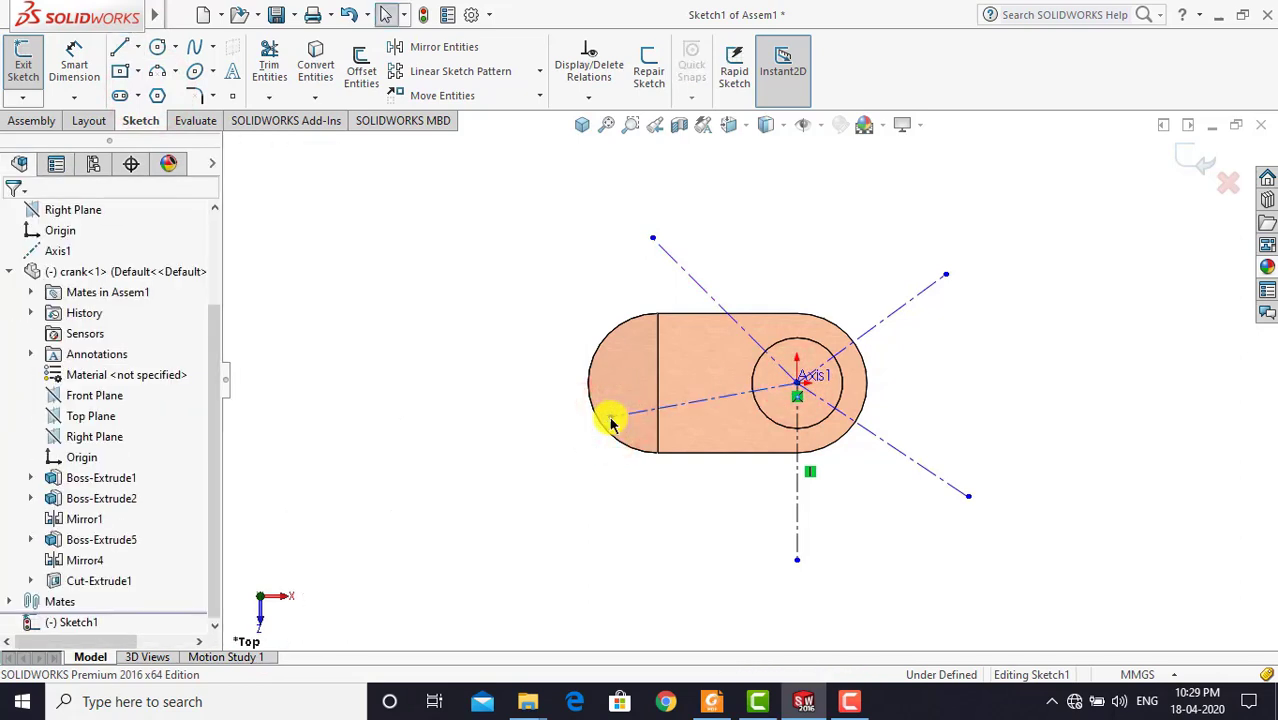
pyautogui.scroll(-2, 855, 418)
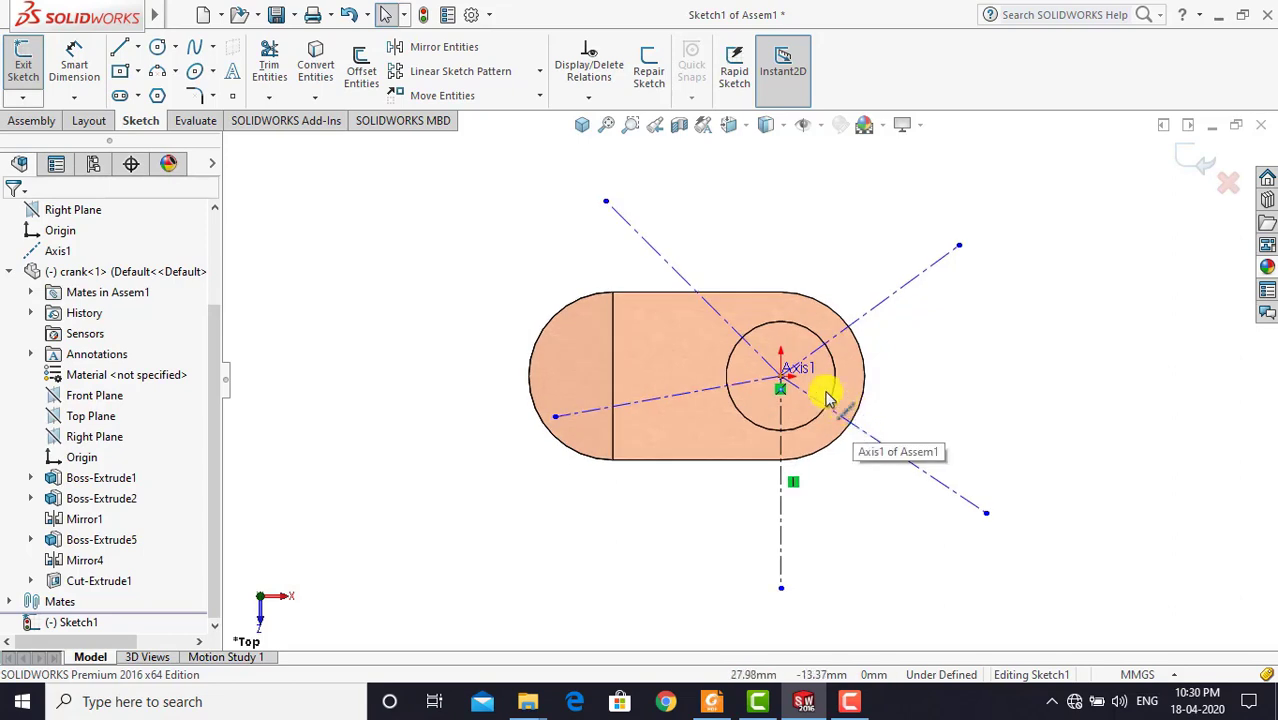
# With Smart Dimension, set the first two centerline pairs 72° apart
pyautogui.click(88, 82)
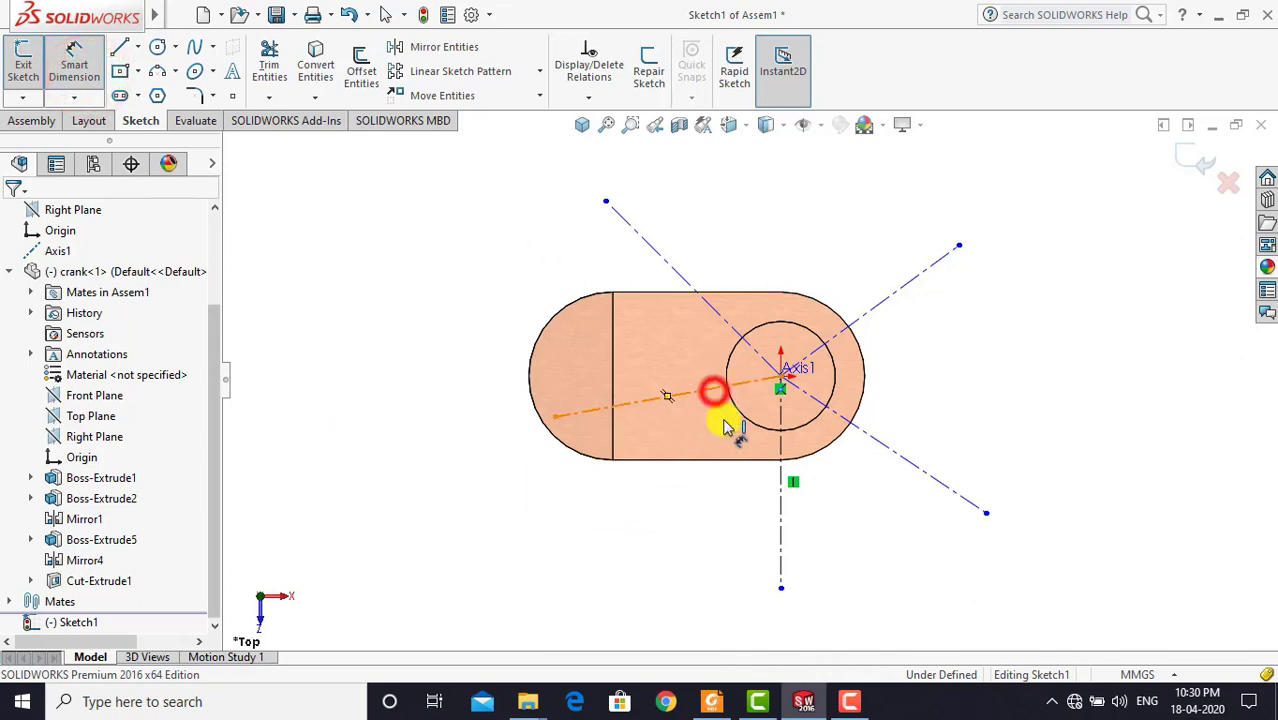
pyautogui.click(713, 390)
pyautogui.click(779, 462)
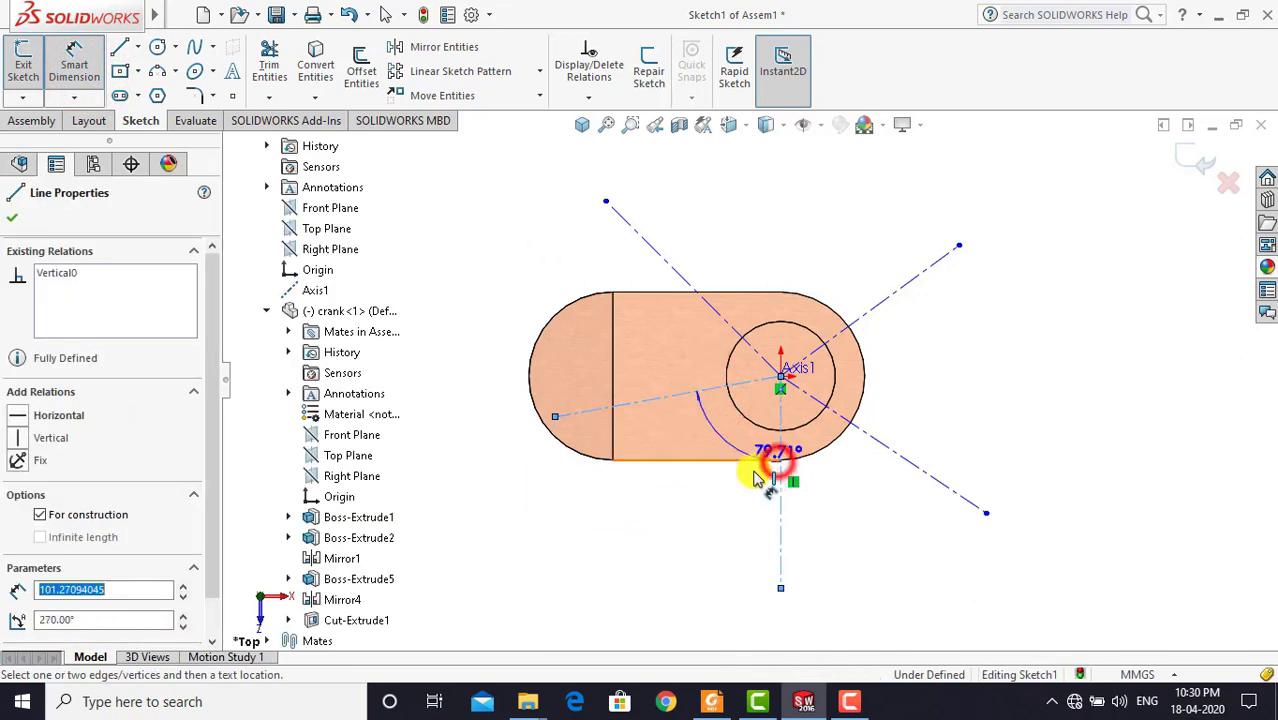
pyautogui.click(686, 510)
pyautogui.write('72')
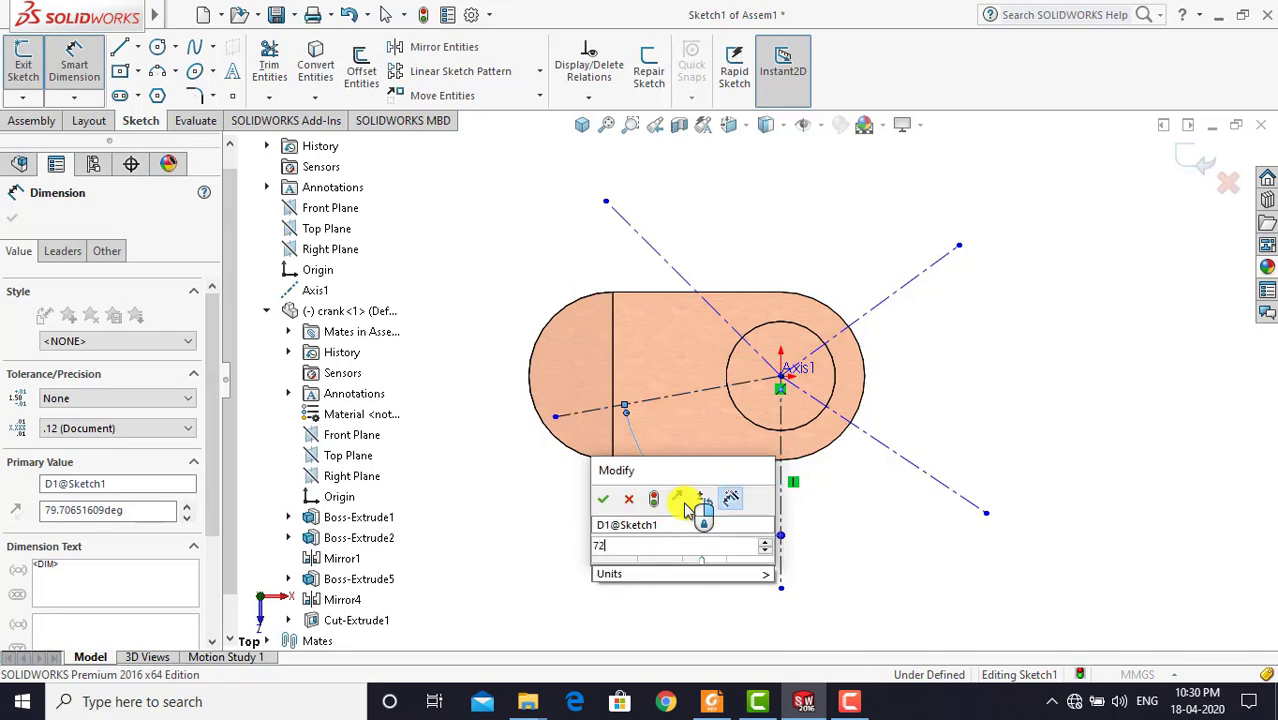
pyautogui.press('Return')
pyautogui.click(657, 553)
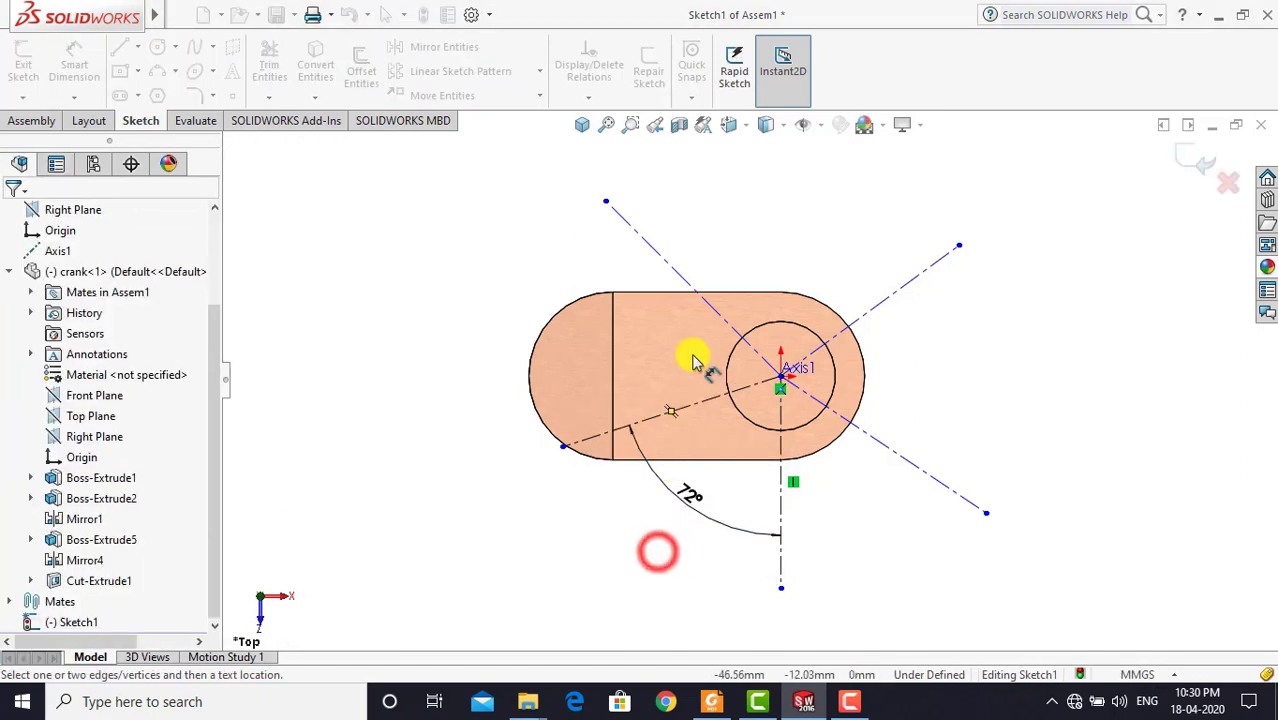
pyautogui.moveTo(710, 308); pyautogui.dragTo(708, 402)
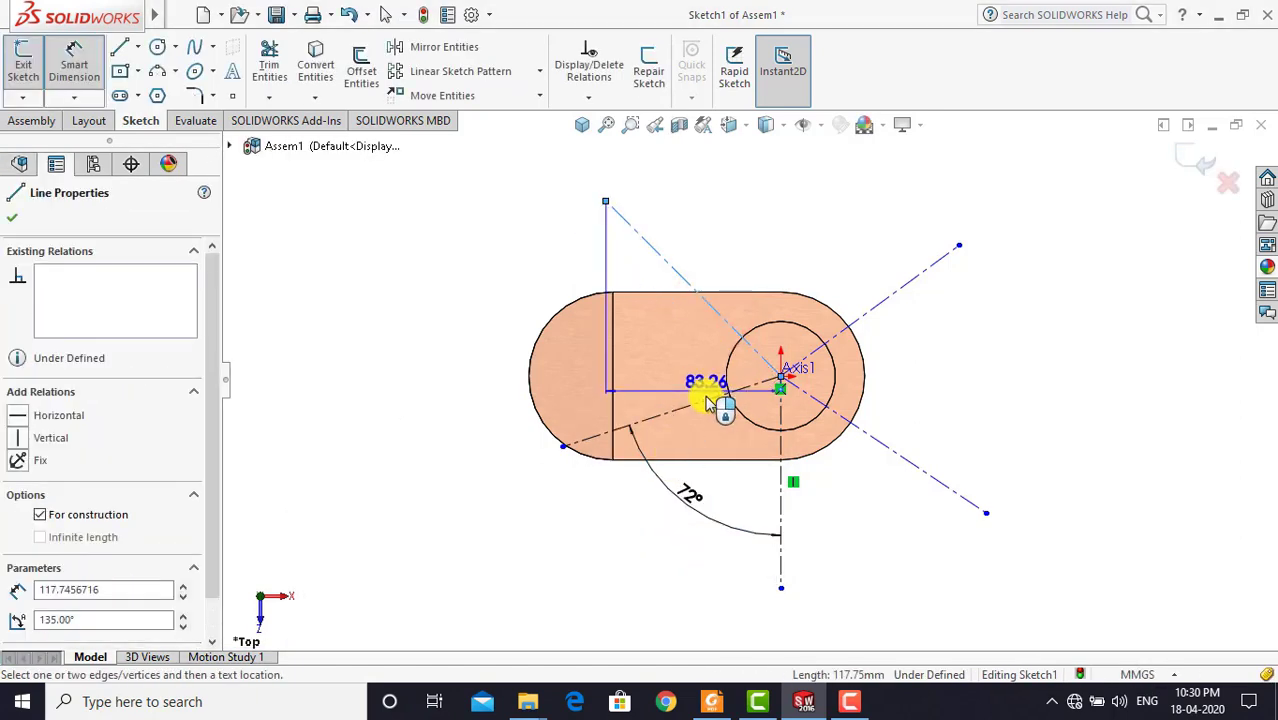
pyautogui.click(698, 392)
pyautogui.click(663, 348)
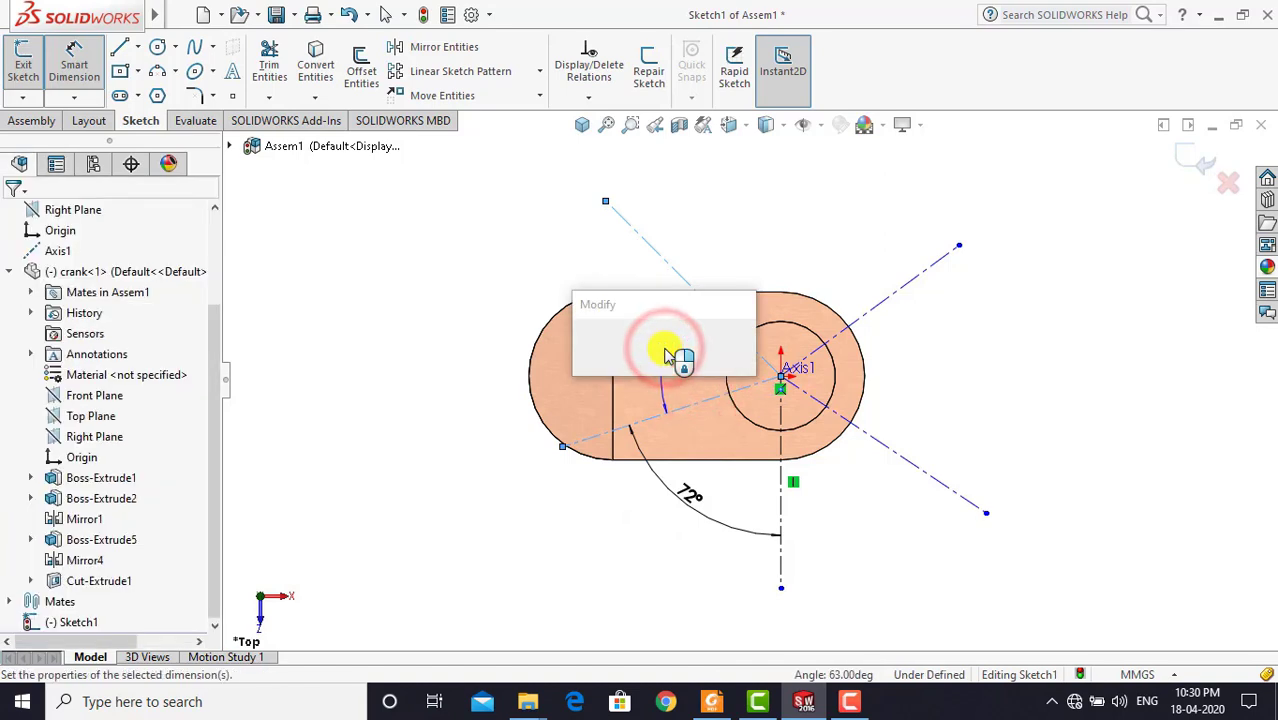
pyautogui.write('72')
pyautogui.press('Return')
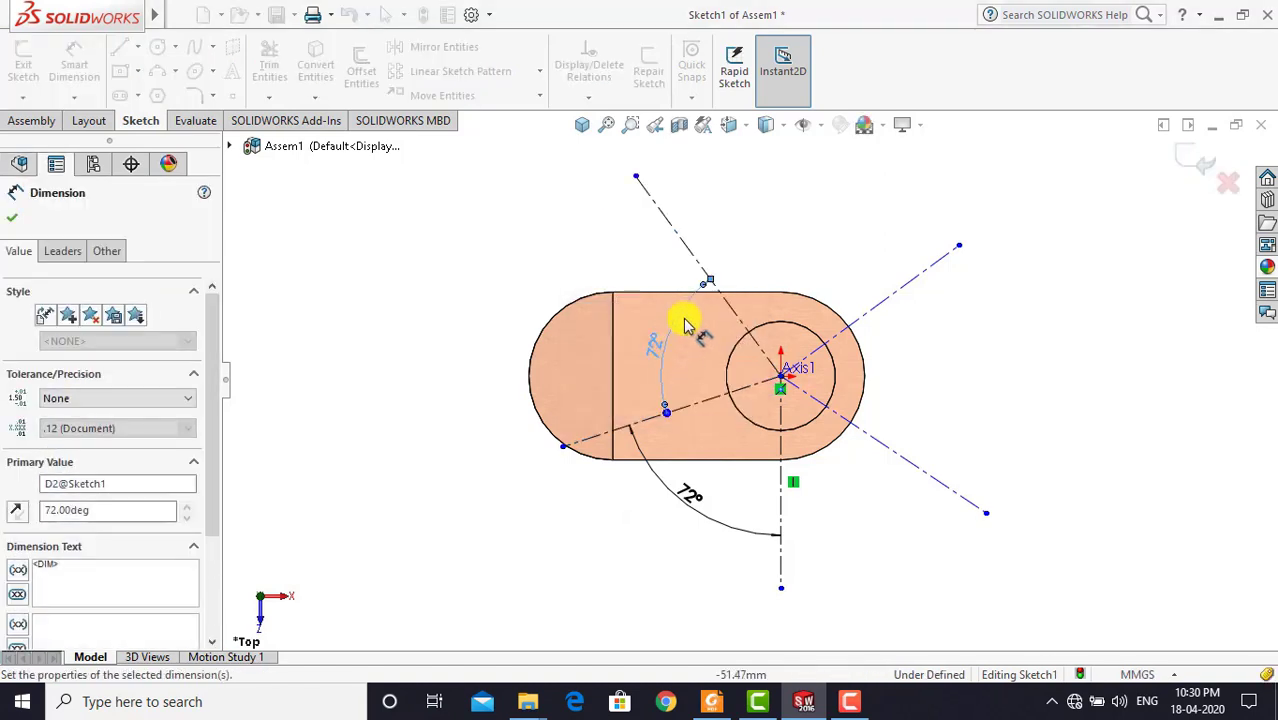
# Dimension the remaining two centerline pairs at 72° to fully define the sketch
pyautogui.click(727, 257)
pyautogui.click(720, 294)
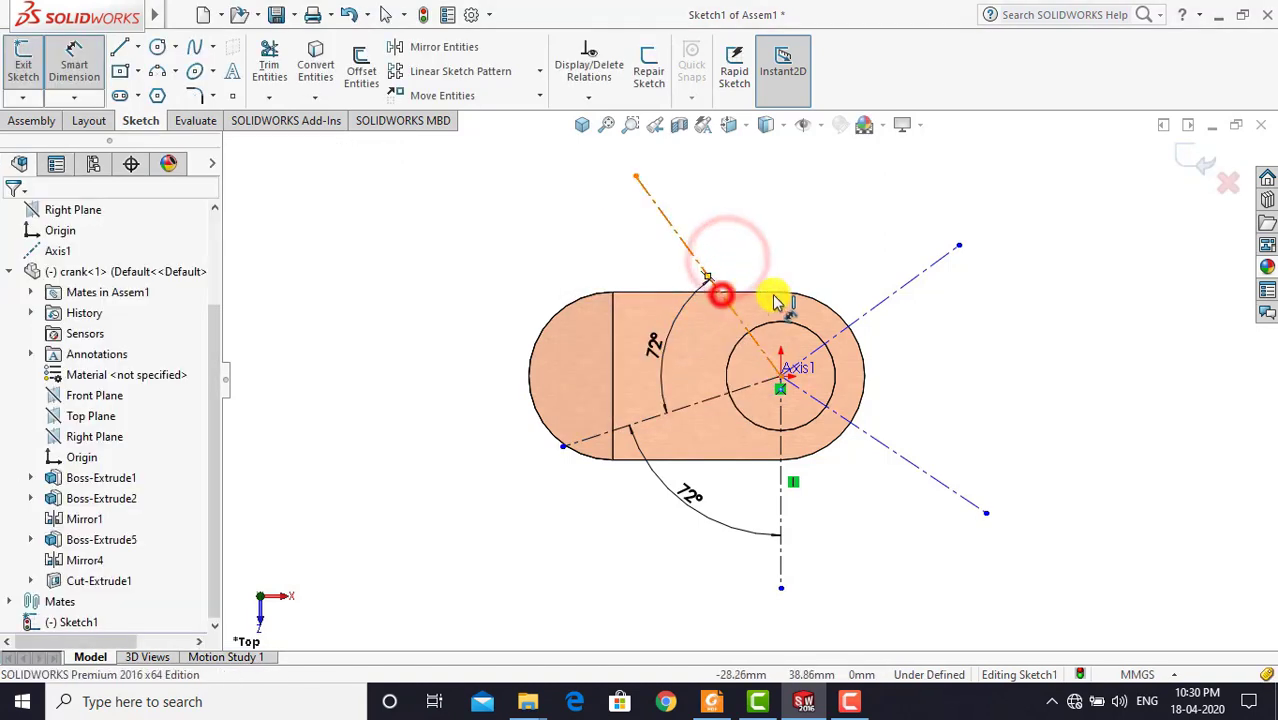
pyautogui.click(843, 325)
pyautogui.click(825, 268)
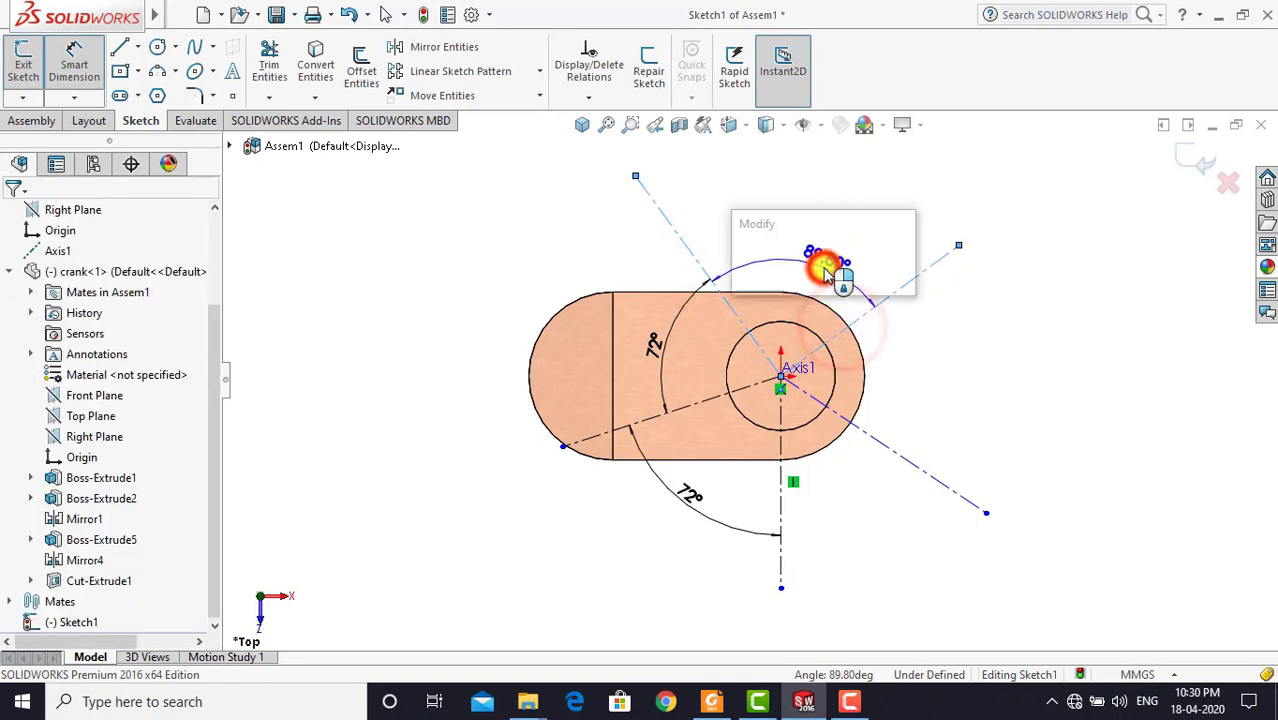
pyautogui.write('72')
pyautogui.press('Return')
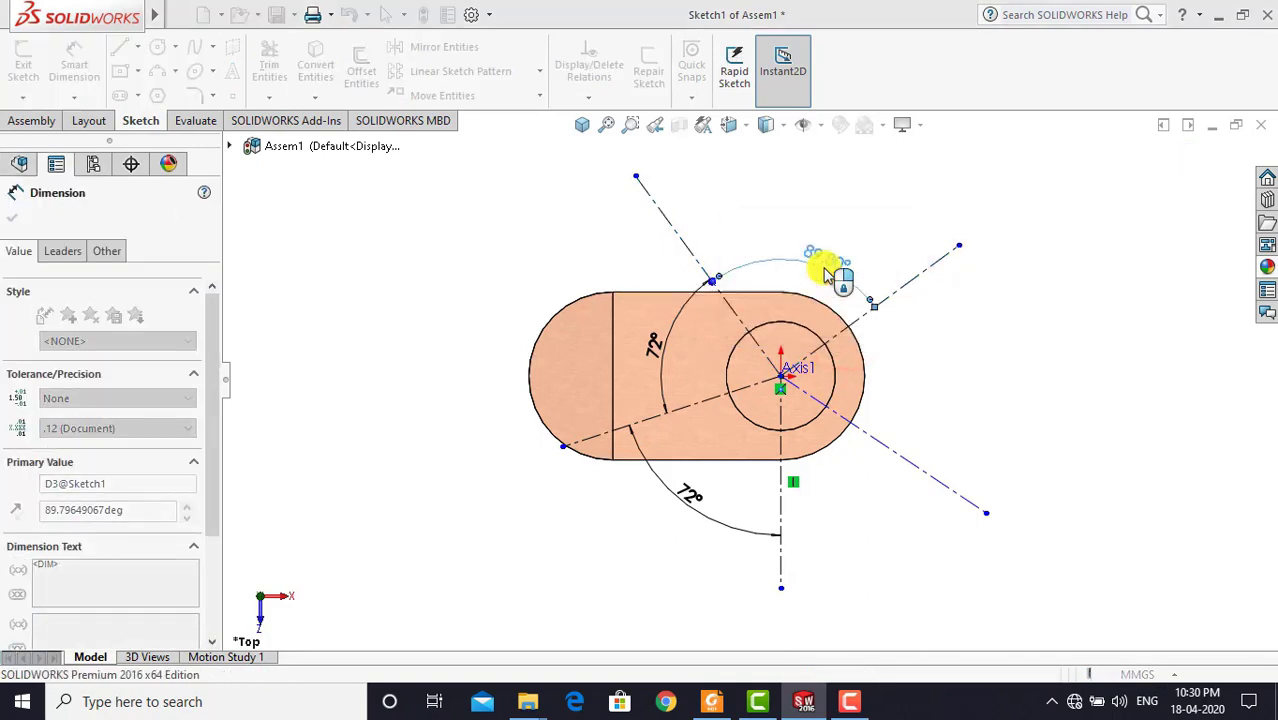
pyautogui.click(900, 333)
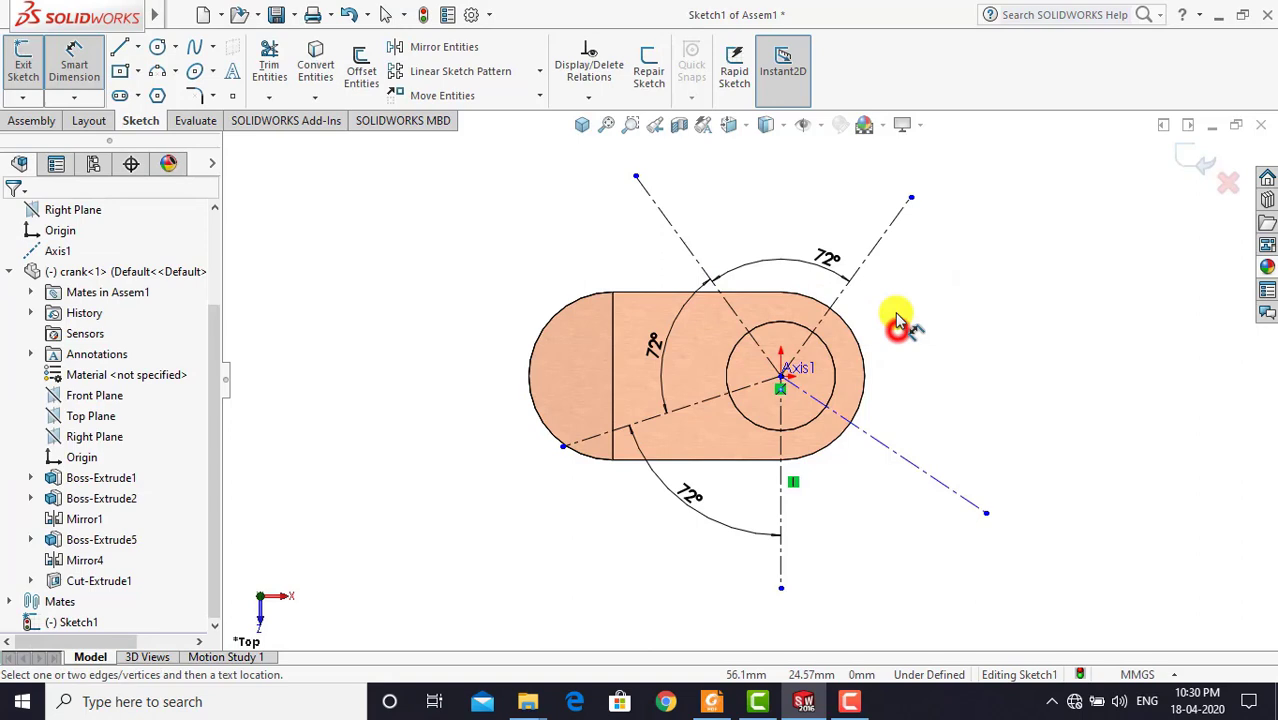
pyautogui.click(876, 246)
pyautogui.click(881, 442)
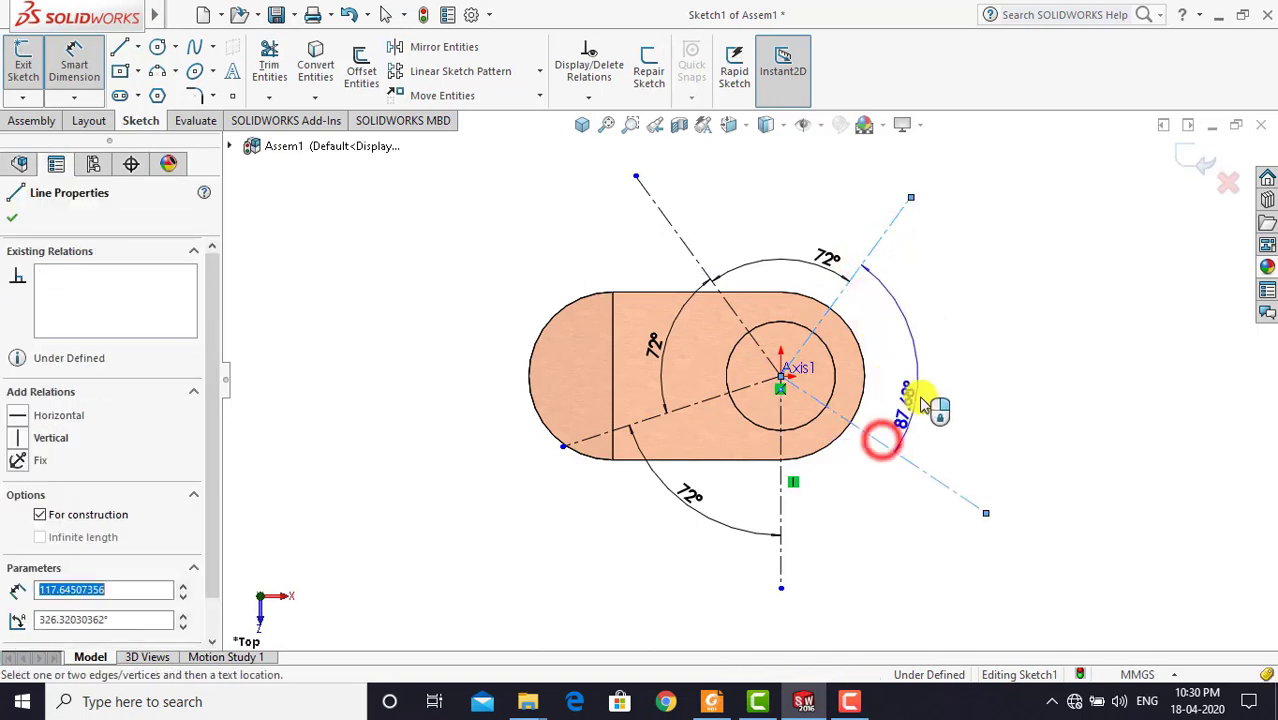
pyautogui.click(928, 398)
pyautogui.write('7')
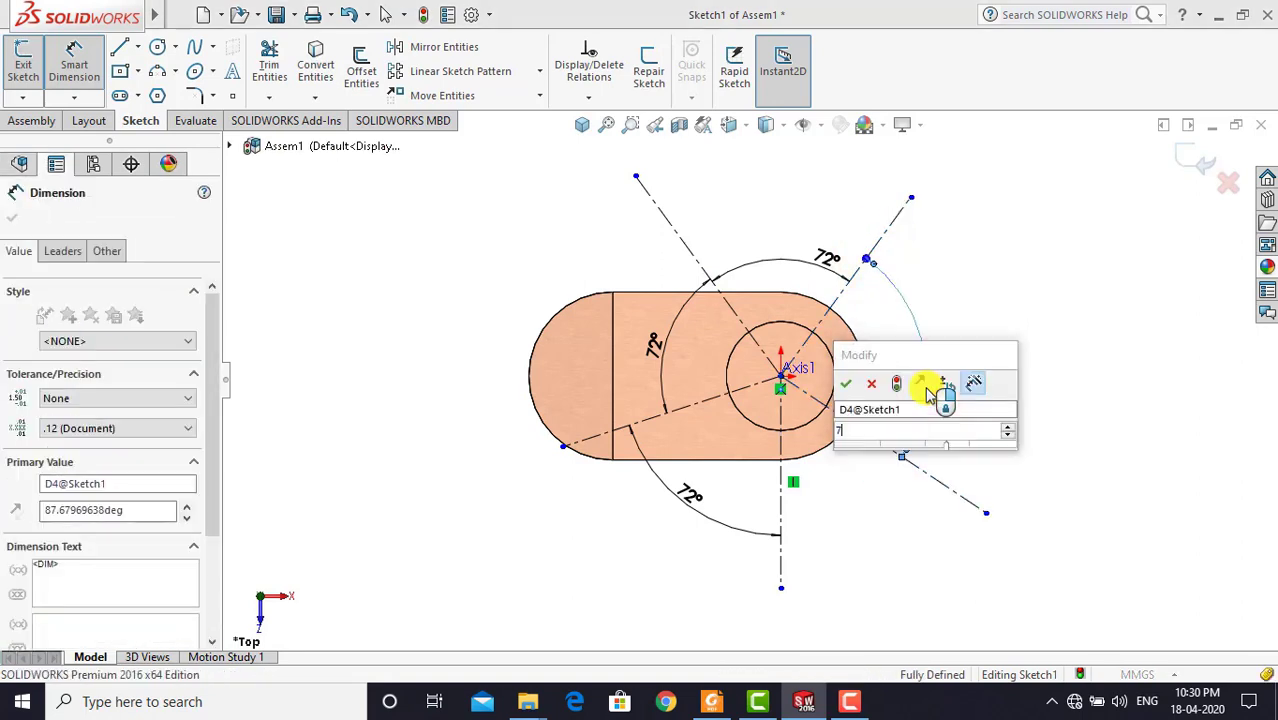
pyautogui.write('2')
pyautogui.press('Return')
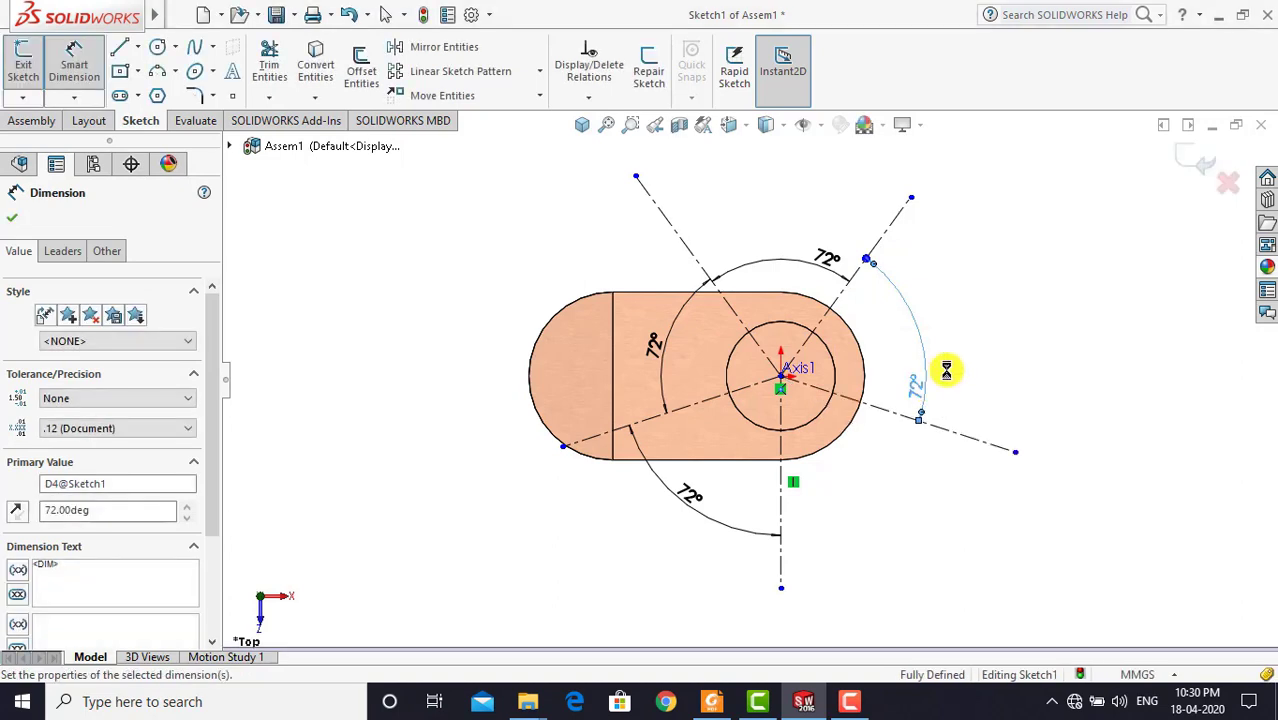
pyautogui.click(975, 350)
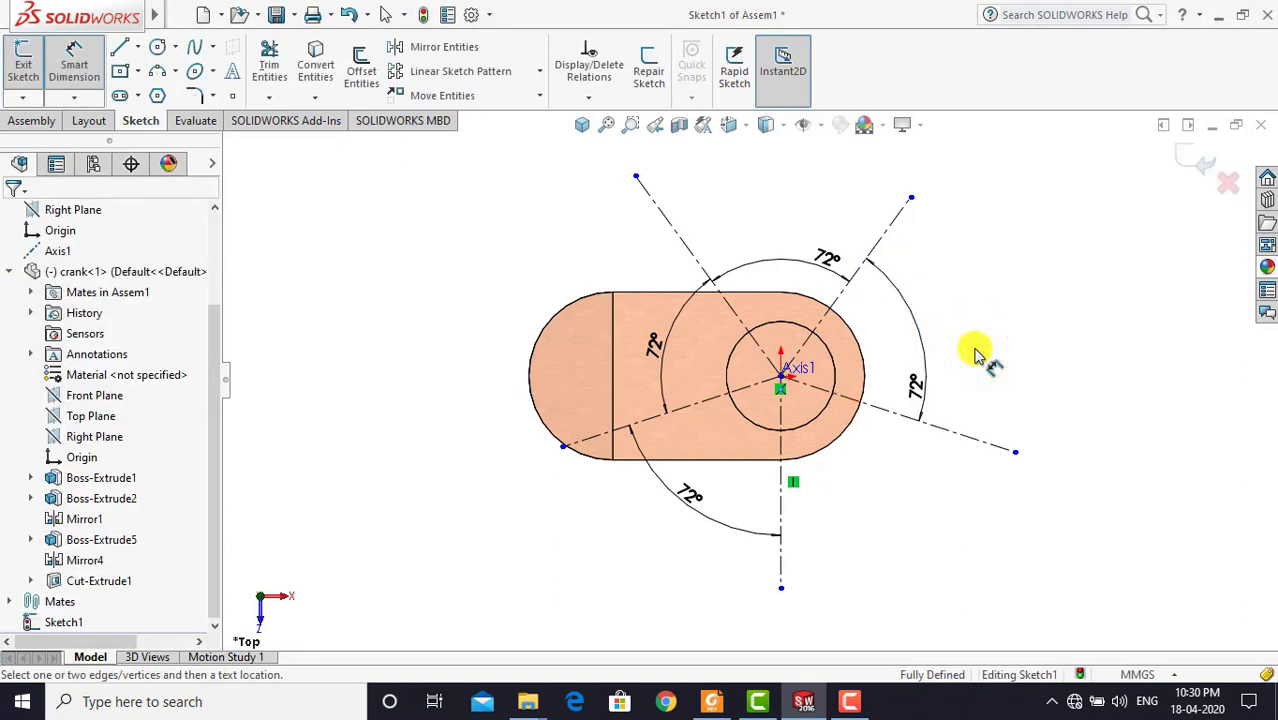
pyautogui.scroll(-2, 975, 352)
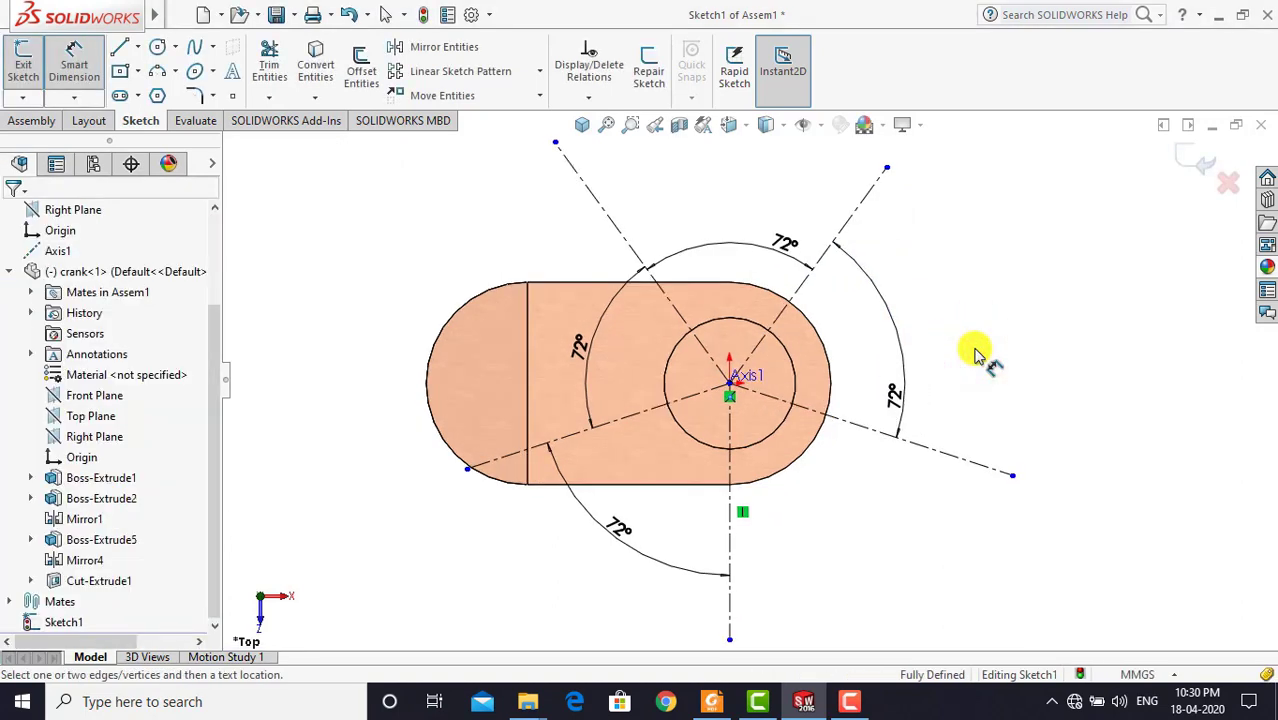
pyautogui.click(88, 68)
# Exit the sketch, switch to isometric, and insert the master rod part beside the crank
pyautogui.click(25, 68)
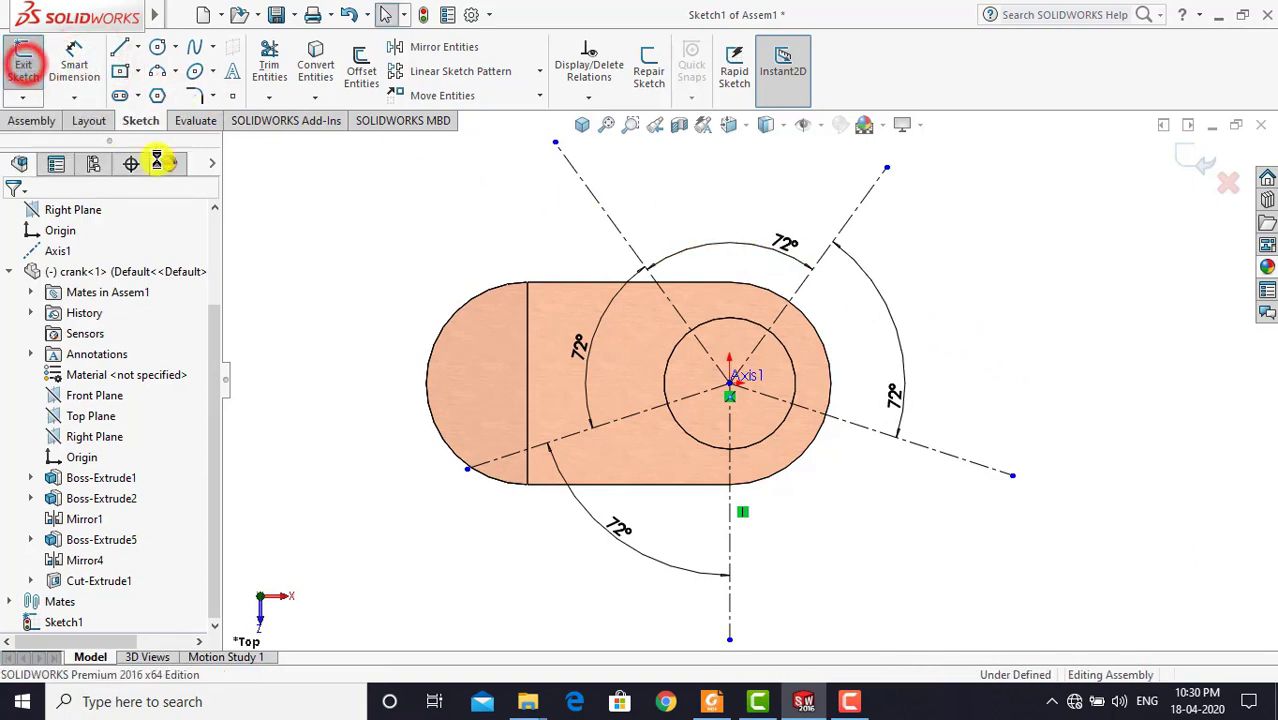
pyautogui.click(582, 125)
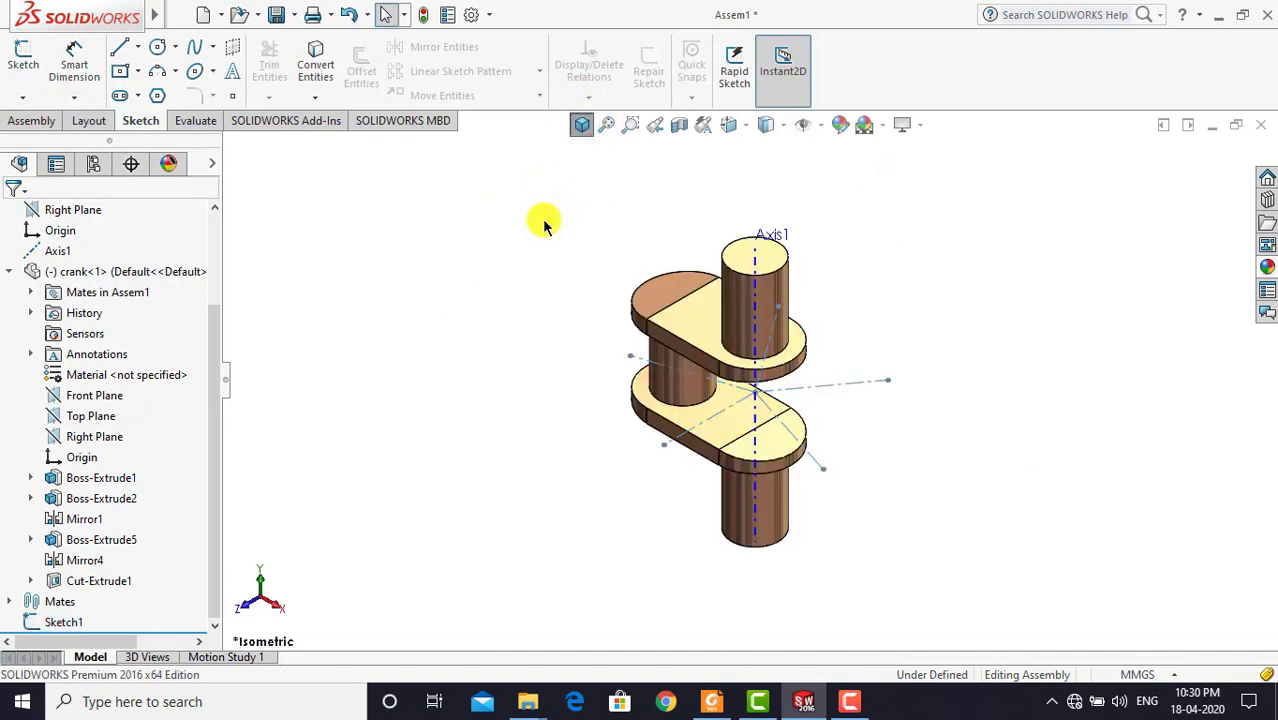
pyautogui.click(30, 121)
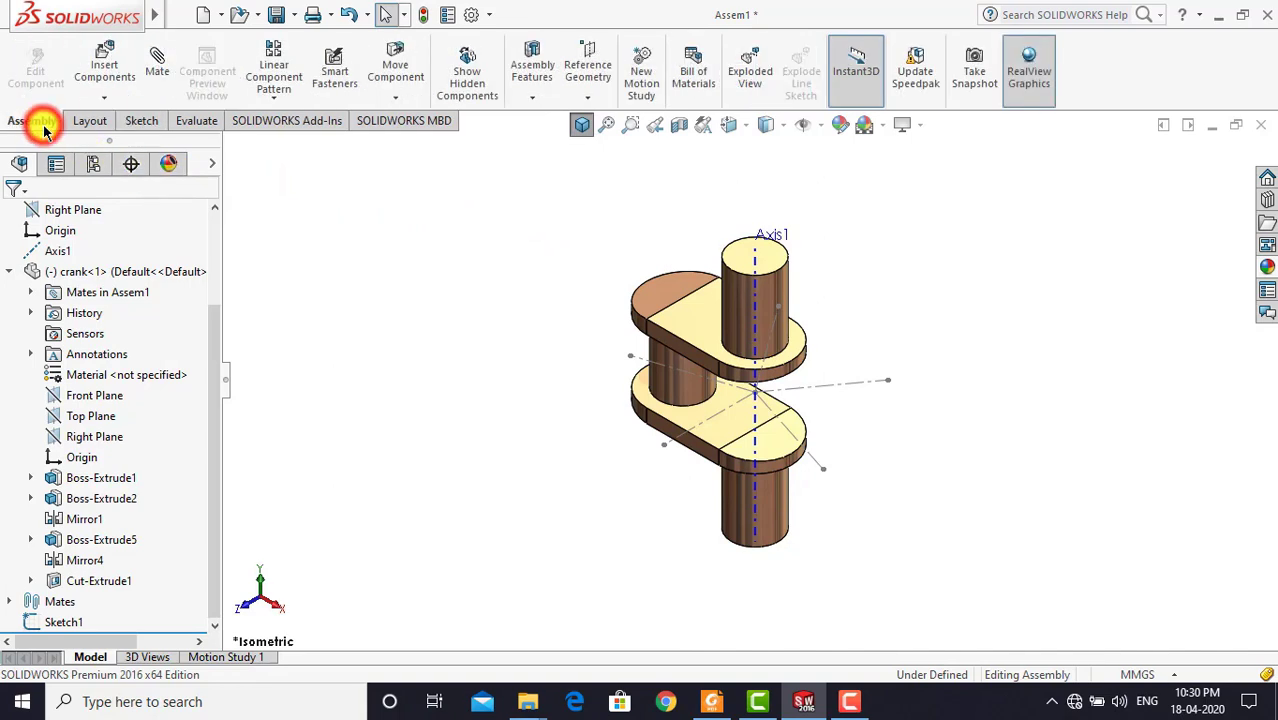
pyautogui.click(118, 66)
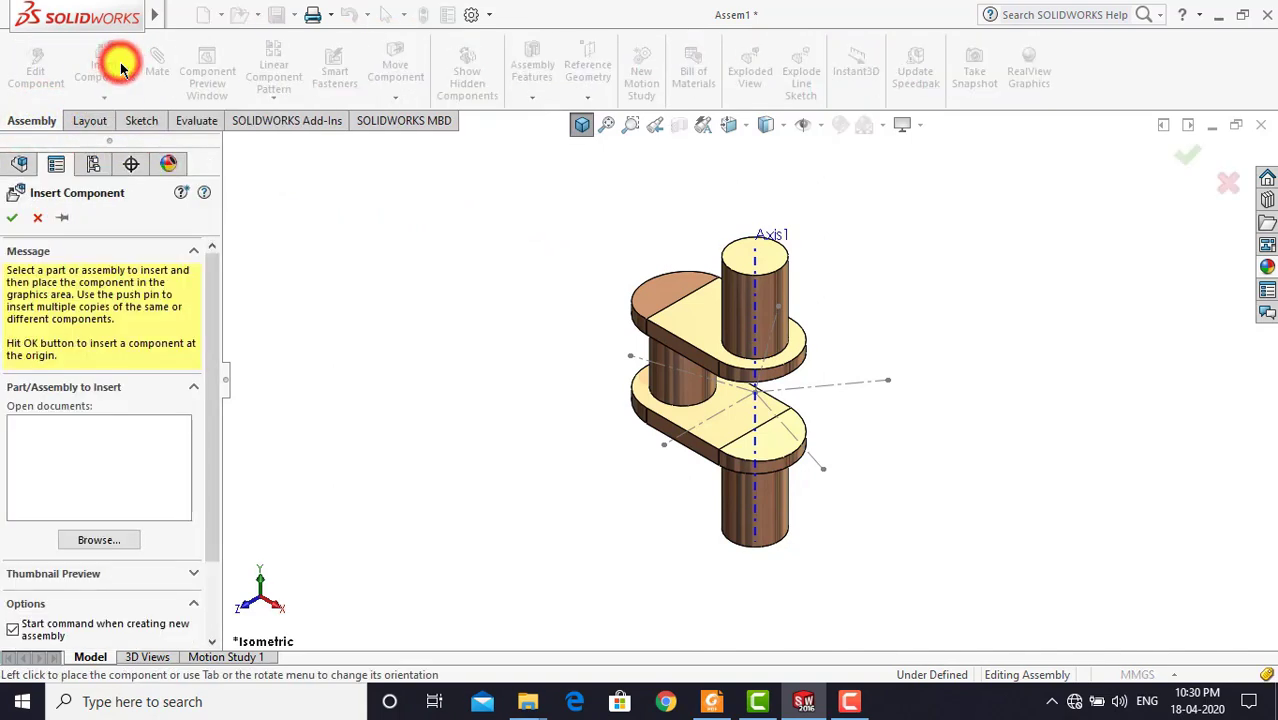
pyautogui.click(100, 540)
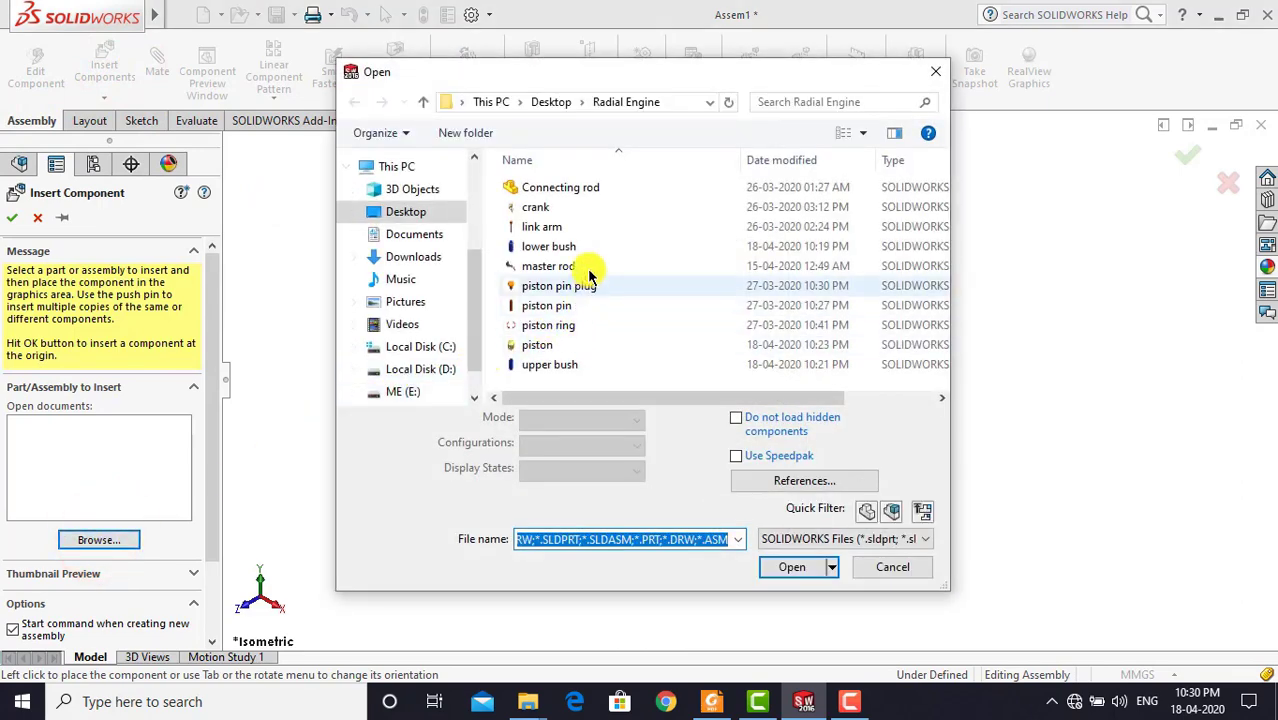
pyautogui.click(578, 265)
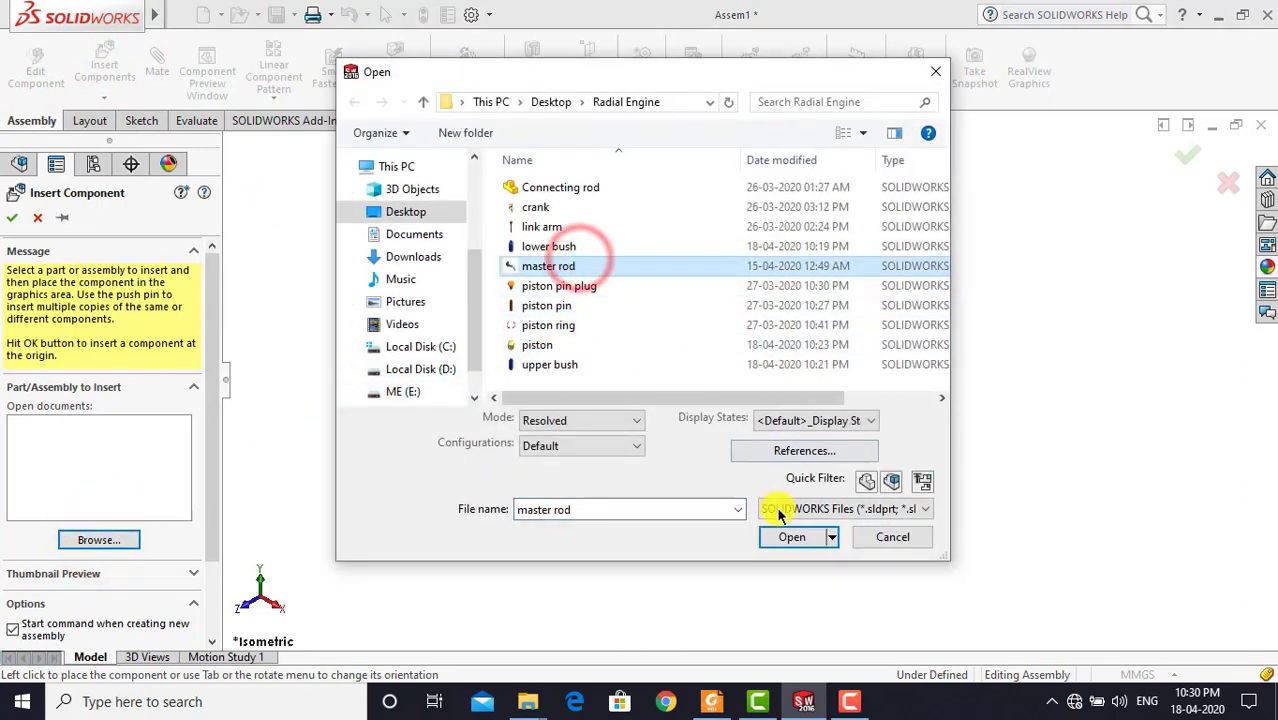
pyautogui.click(783, 538)
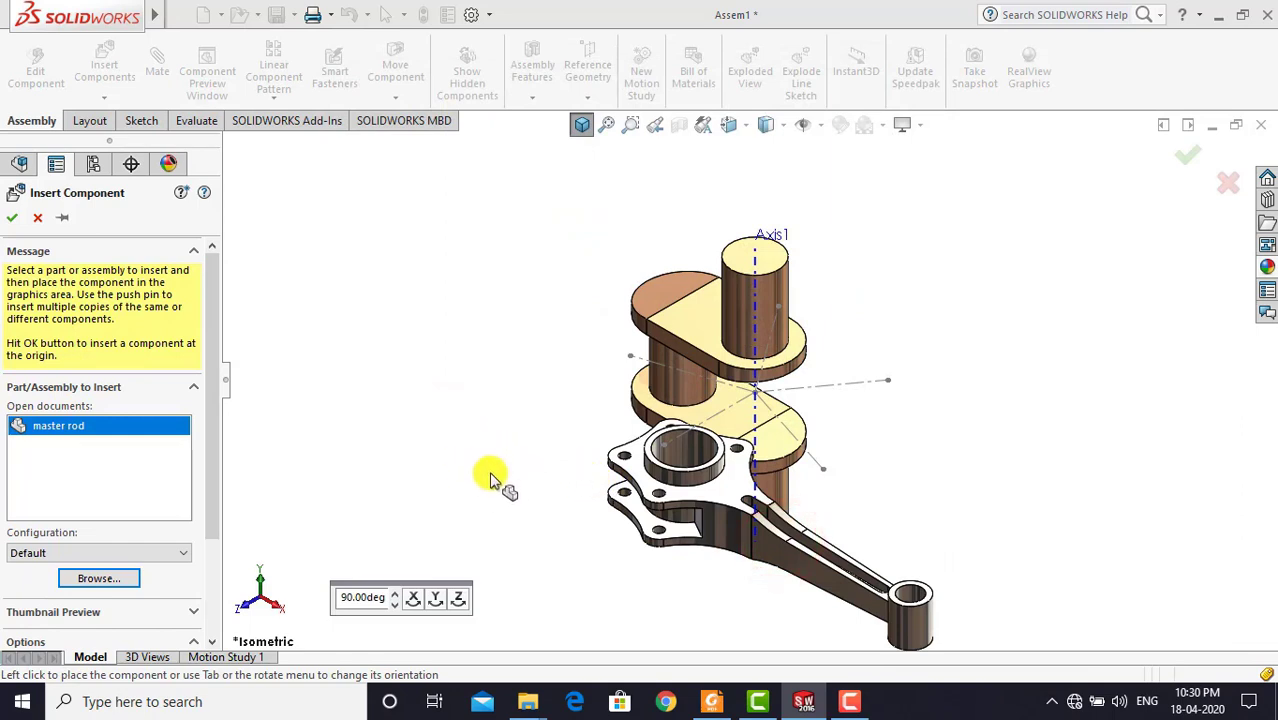
pyautogui.moveTo(456, 460); pyautogui.dragTo(455, 495)
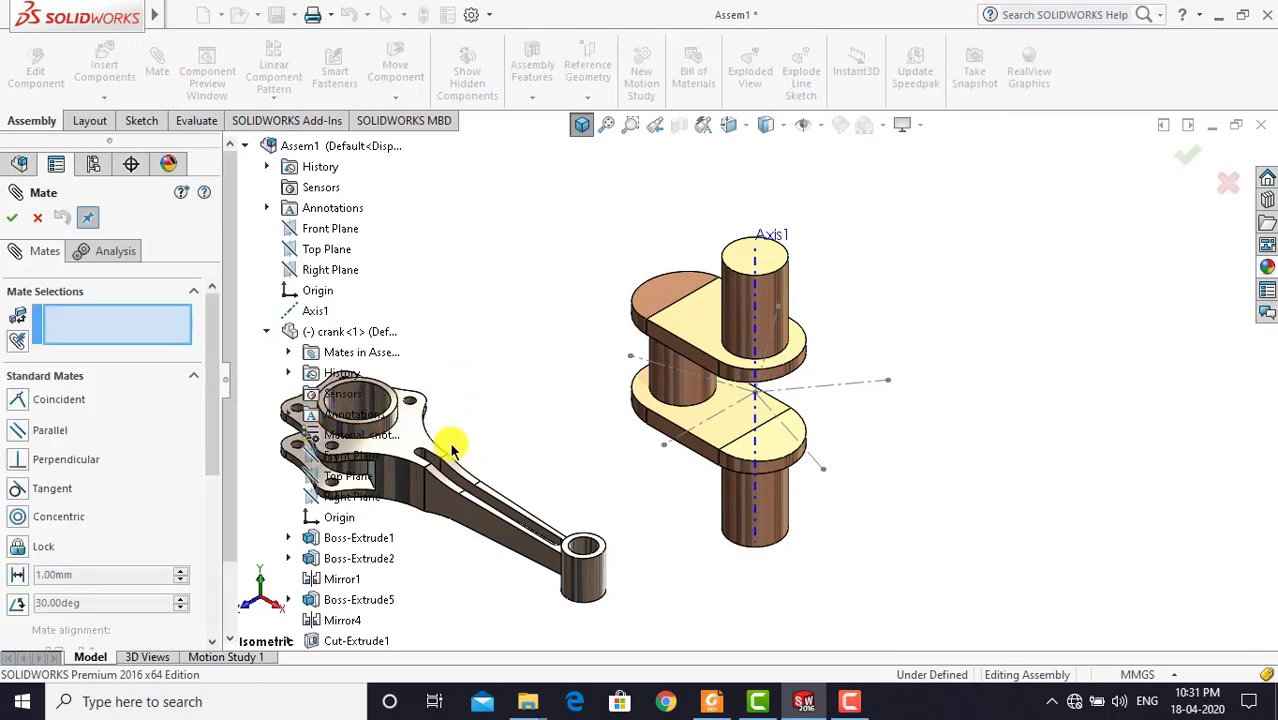
# Mate the master rod's big-end bore concentric with the crank pin
pyautogui.scroll(-2, 536, 414)
pyautogui.scroll(-3, 539, 419)
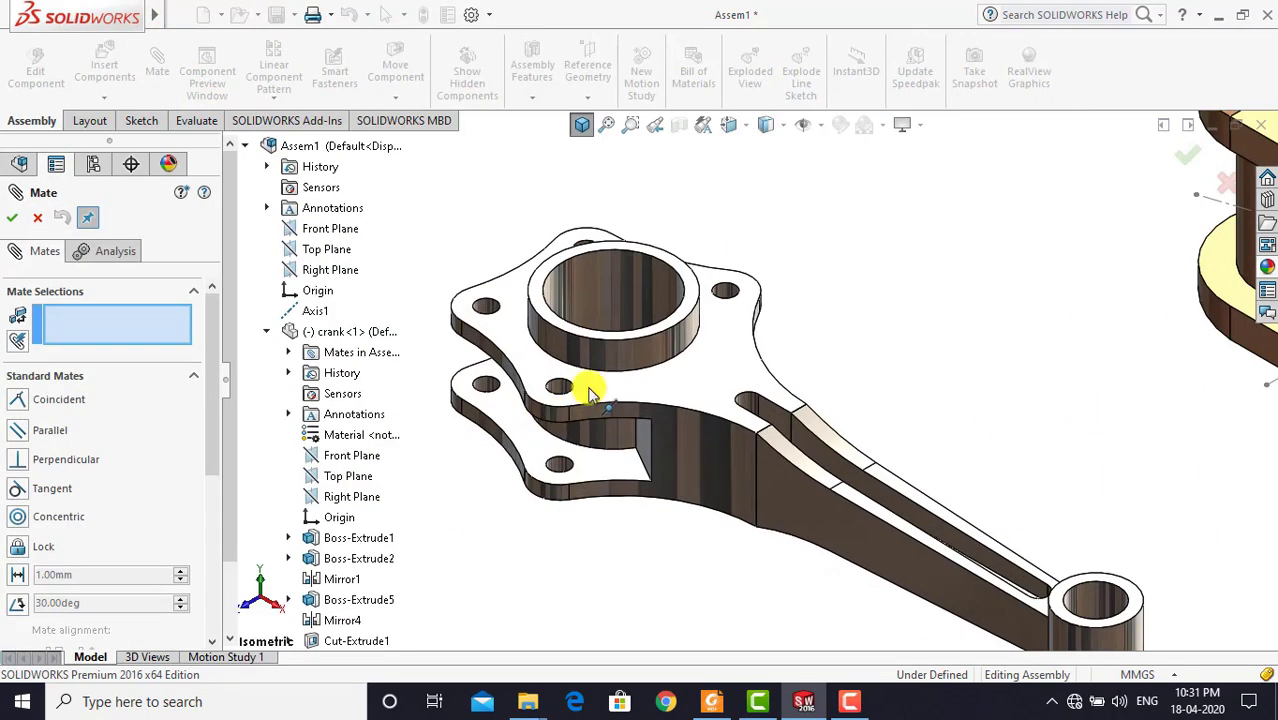
pyautogui.click(600, 290)
pyautogui.scroll(3, 600, 290)
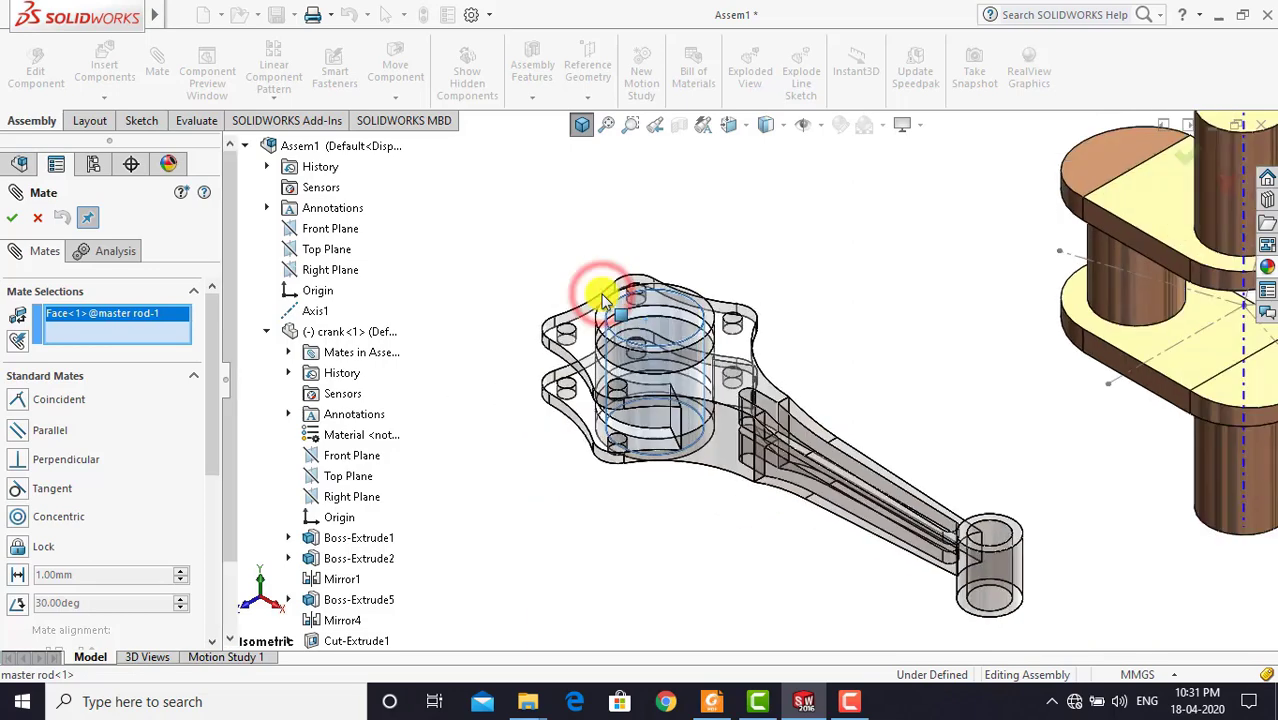
pyautogui.scroll(2, 603, 298)
pyautogui.scroll(-2, 876, 342)
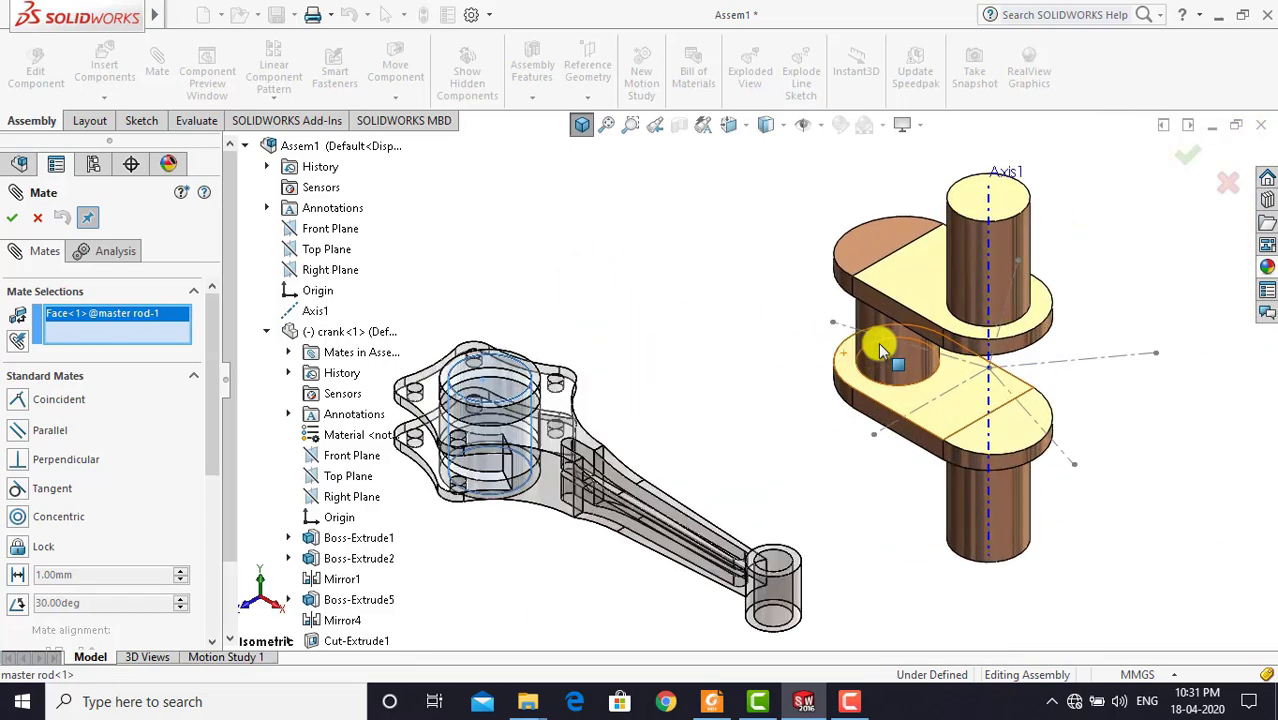
pyautogui.scroll(-2, 881, 342)
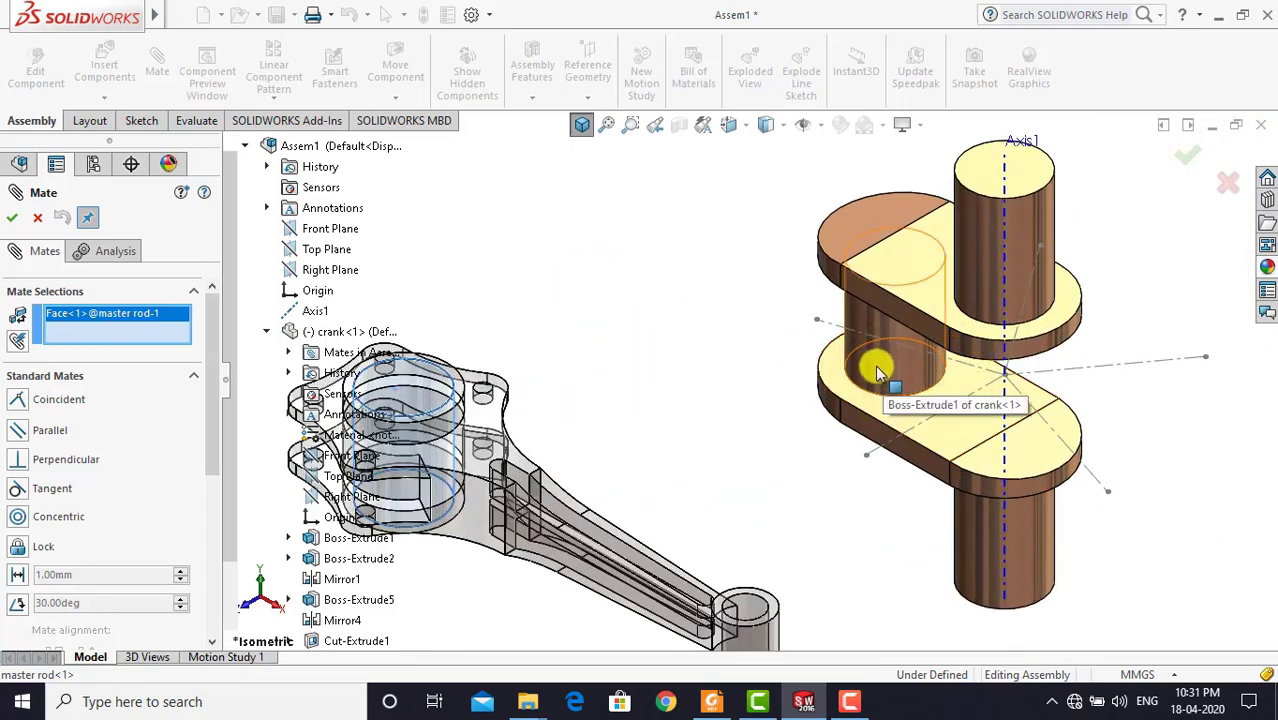
pyautogui.click(875, 365)
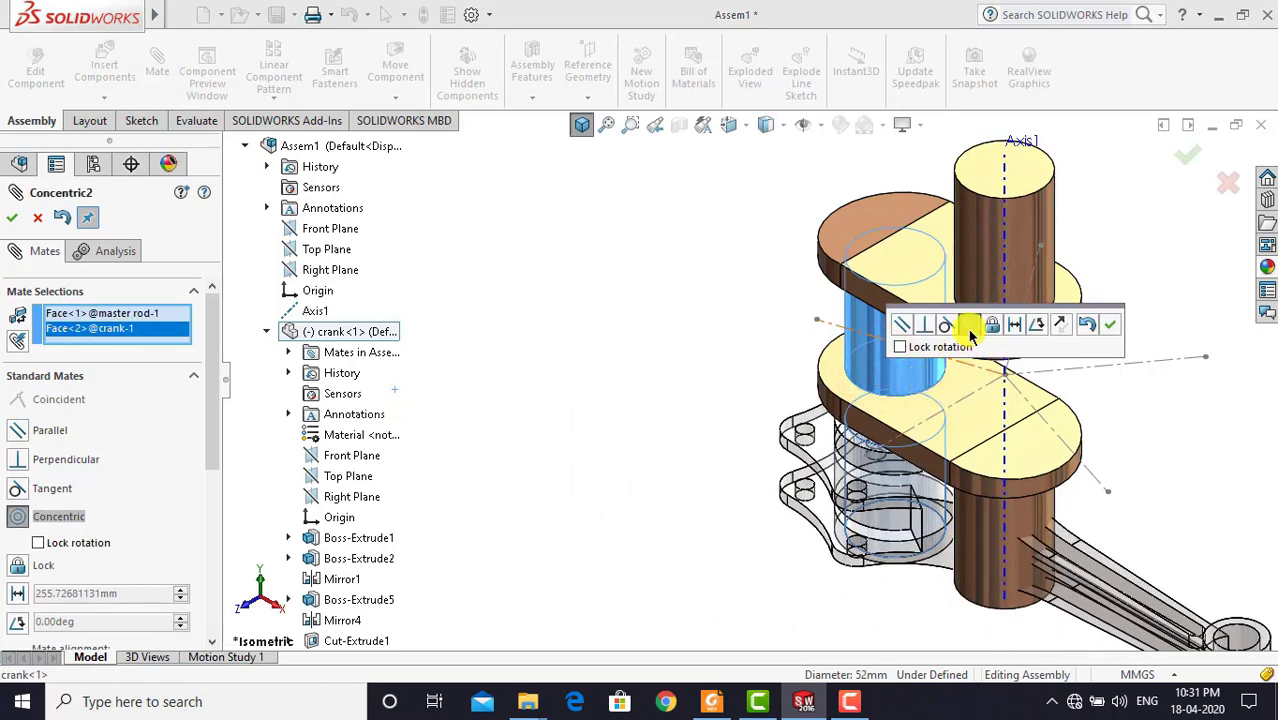
pyautogui.click(1117, 330)
# Make the rod's big-end top face coincident with the crank web underside
pyautogui.scroll(2, 900, 368)
pyautogui.scroll(-2, 885, 377)
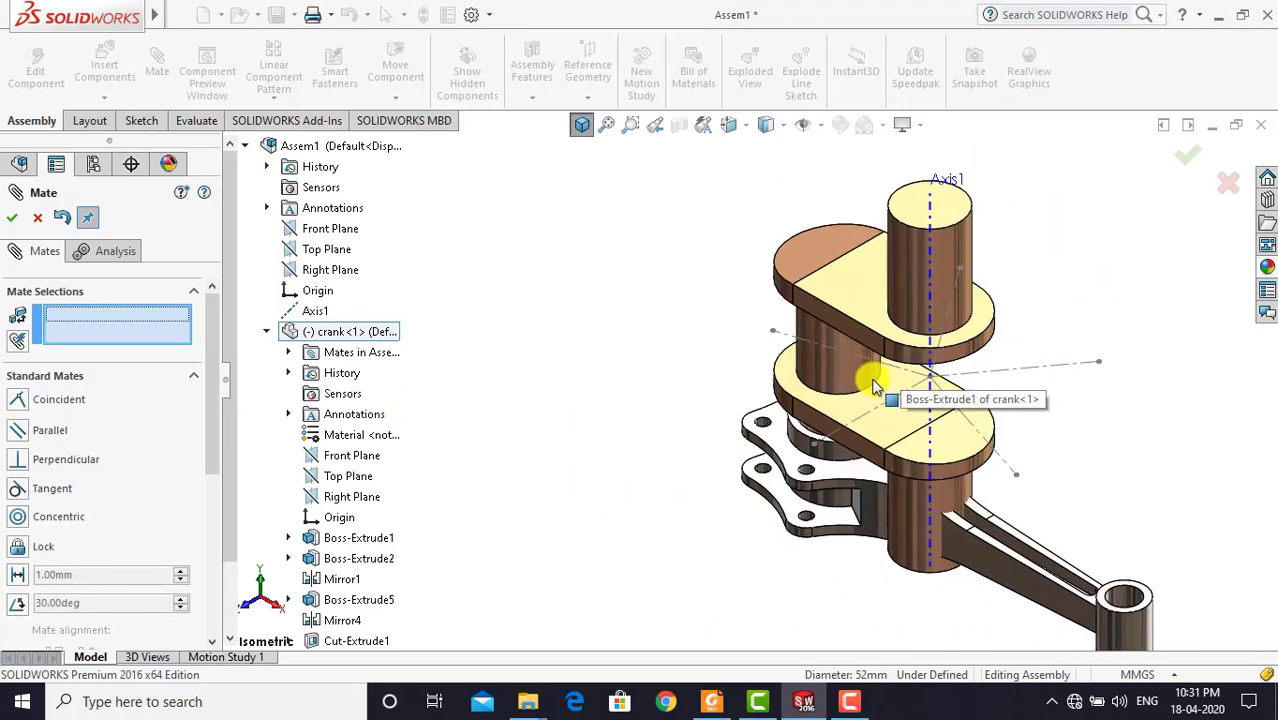
pyautogui.moveTo(841, 459); pyautogui.dragTo(808, 557)
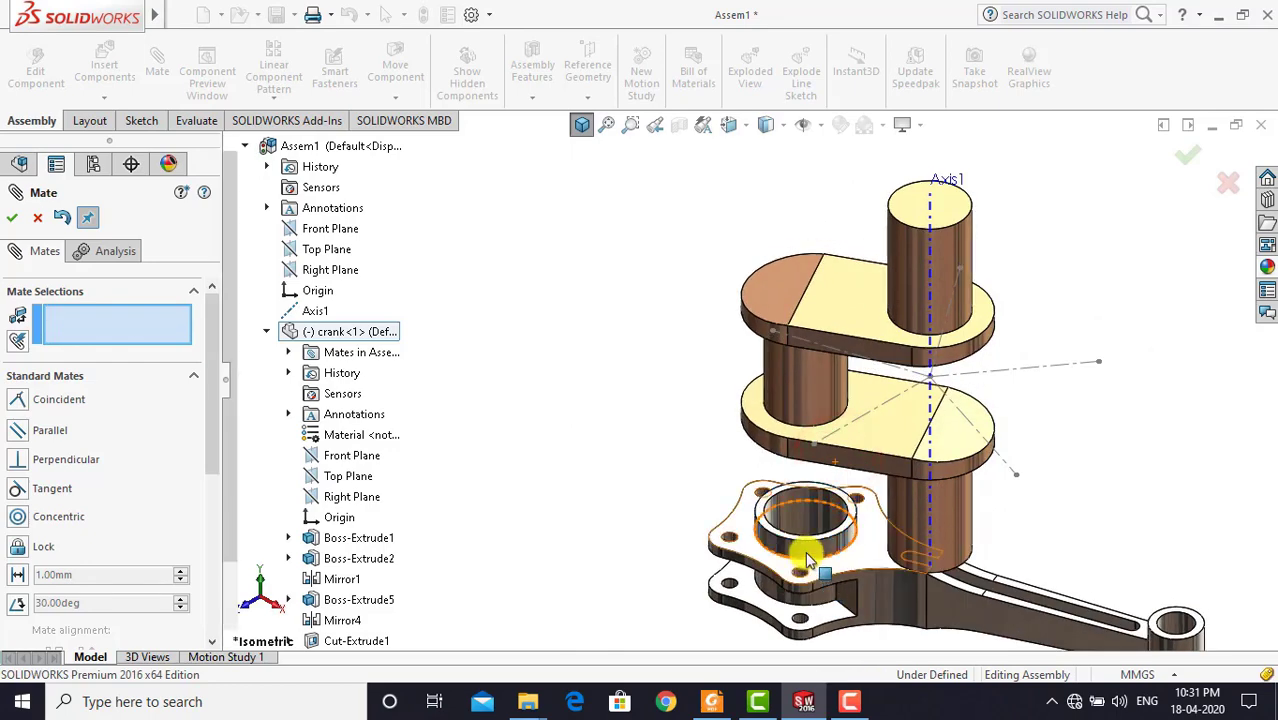
pyautogui.scroll(2, 805, 540)
pyautogui.scroll(2, 799, 523)
pyautogui.scroll(1, 709, 410)
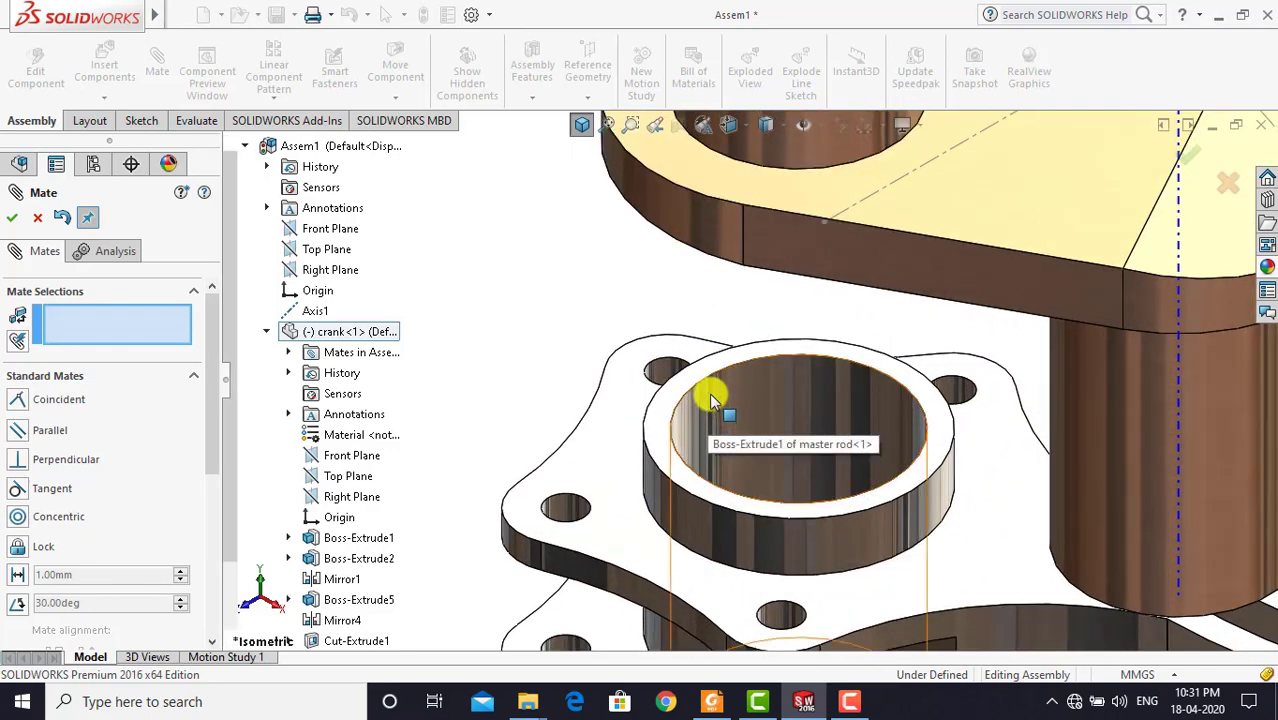
pyautogui.click(684, 385)
pyautogui.scroll(-3, 676, 371)
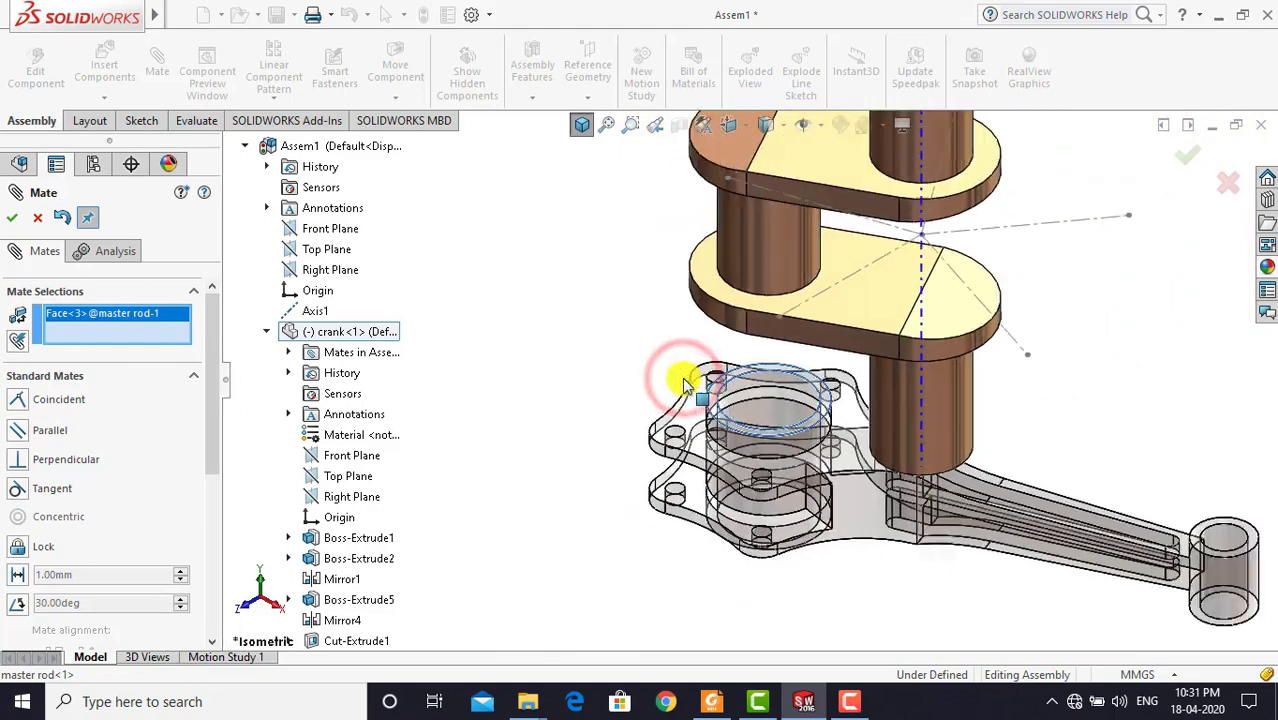
pyautogui.moveTo(565, 516); pyautogui.dragTo(577, 355, button='middle')
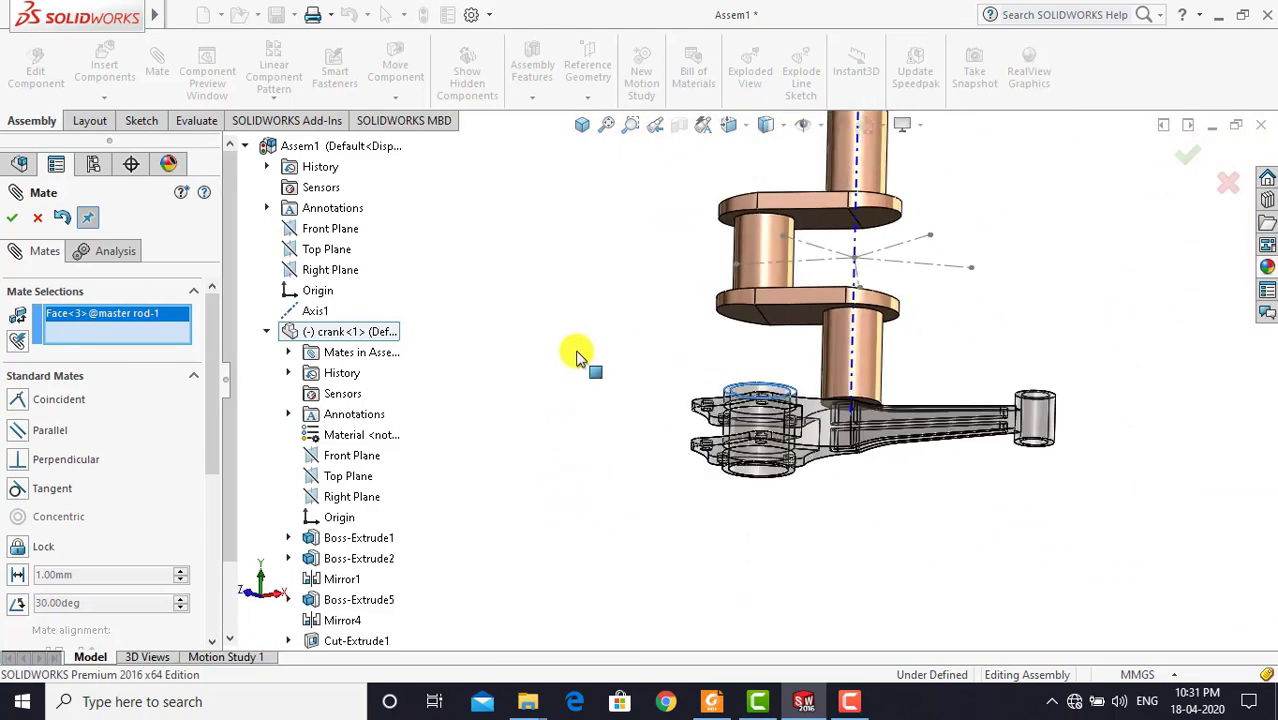
pyautogui.scroll(3, 770, 255)
pyautogui.scroll(2, 770, 252)
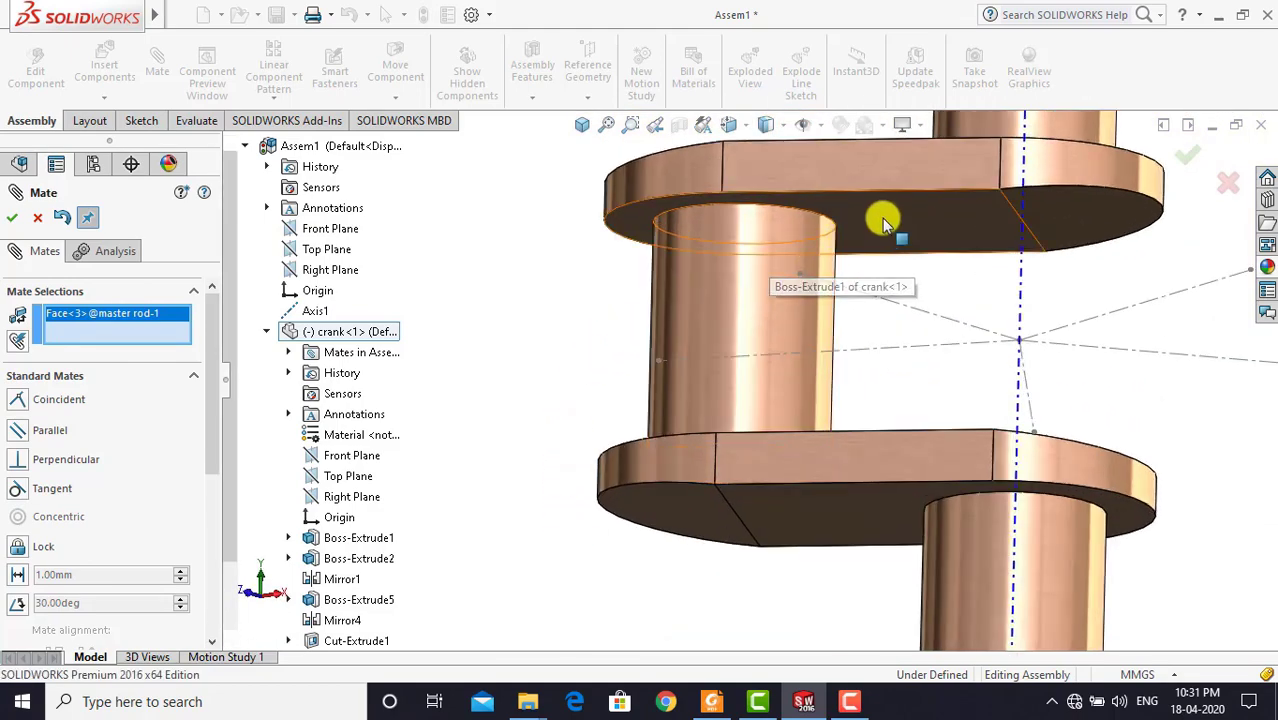
pyautogui.click(884, 222)
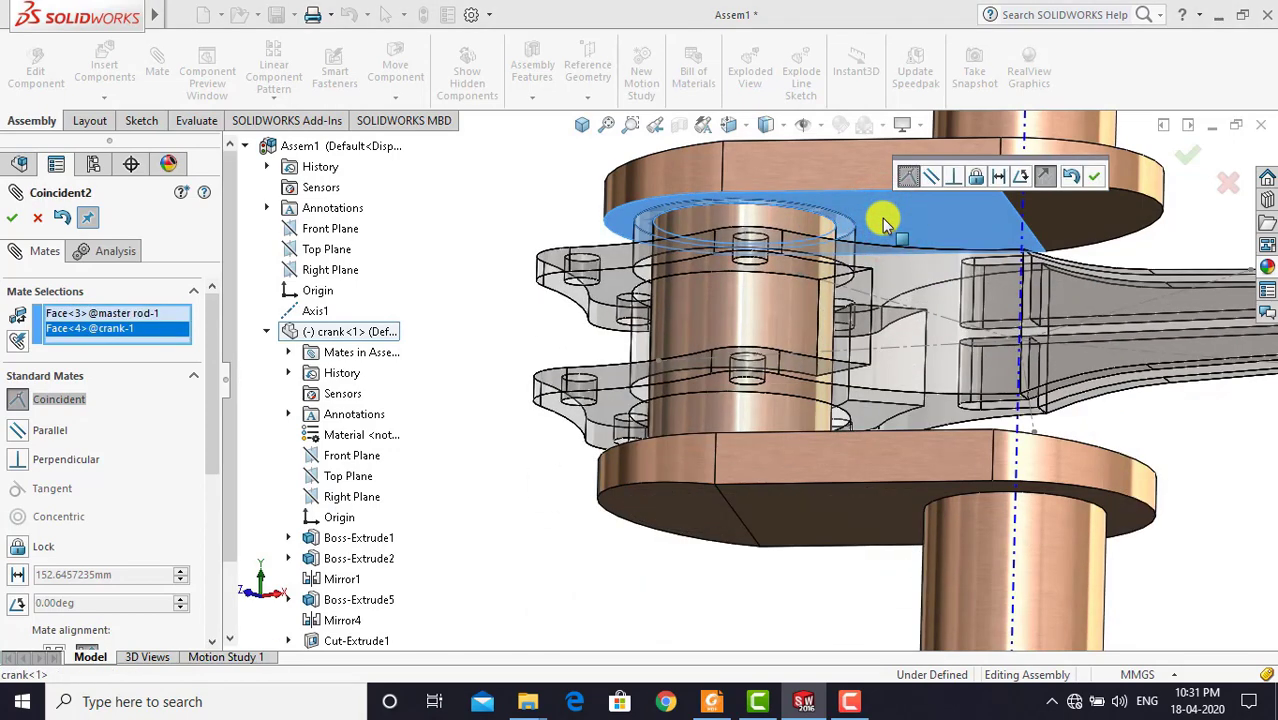
pyautogui.click(1100, 179)
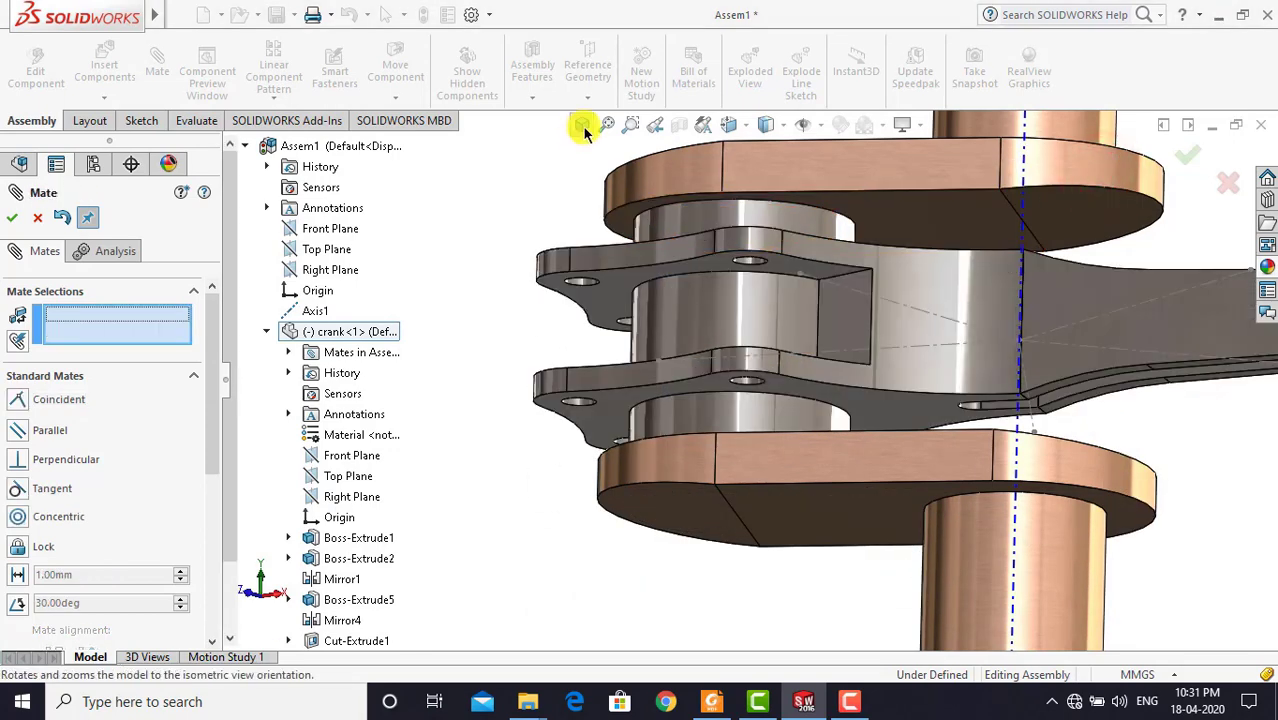
pyautogui.click(583, 127)
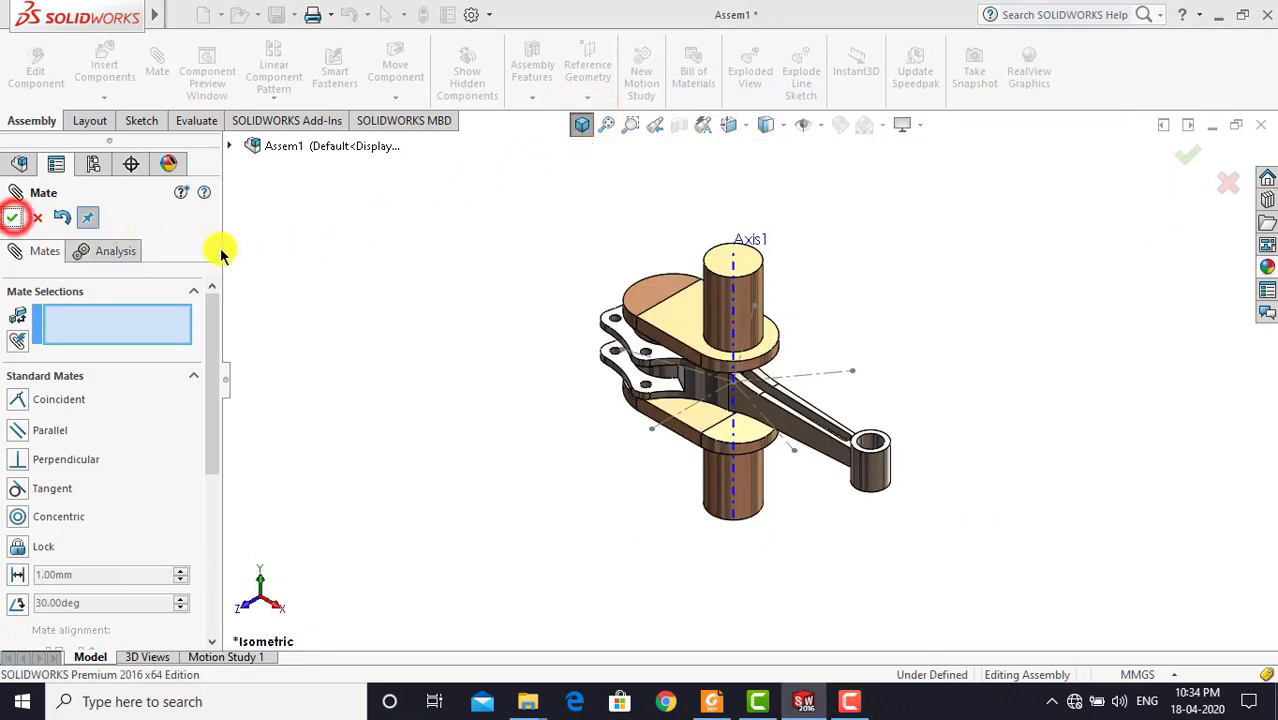
# Close the Mate command, check the rod swings about Axis1, and return to isometric
pyautogui.click(386, 262)
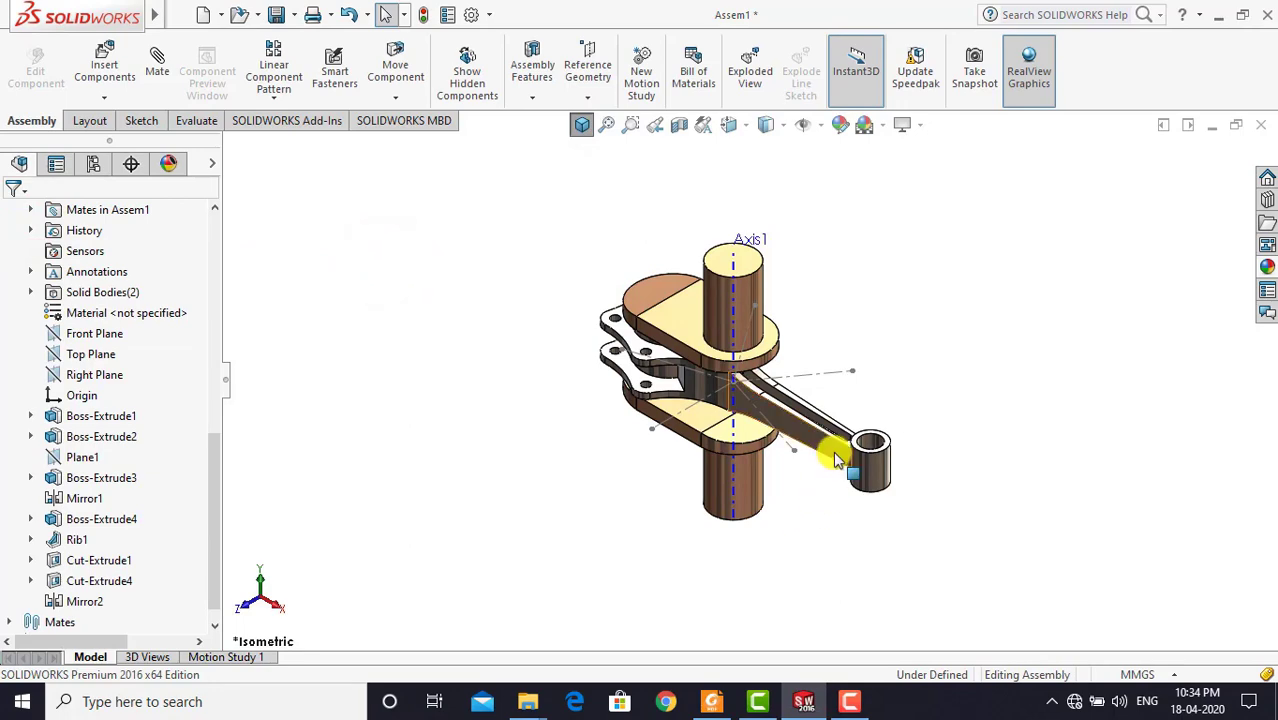
pyautogui.moveTo(838, 458)
pyautogui.mouseDown()
pyautogui.moveTo(350, 326)
pyautogui.moveTo(342, 277)
pyautogui.mouseUp()
pyautogui.click(463, 203)
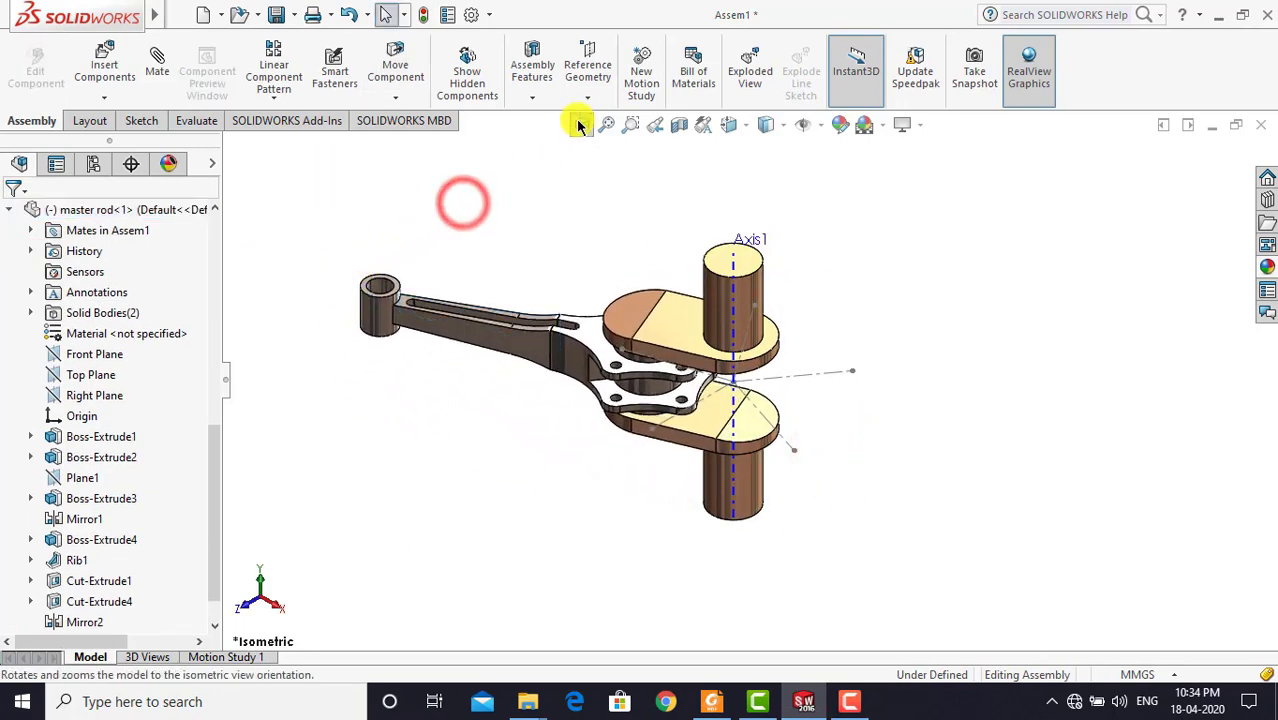
pyautogui.click(581, 128)
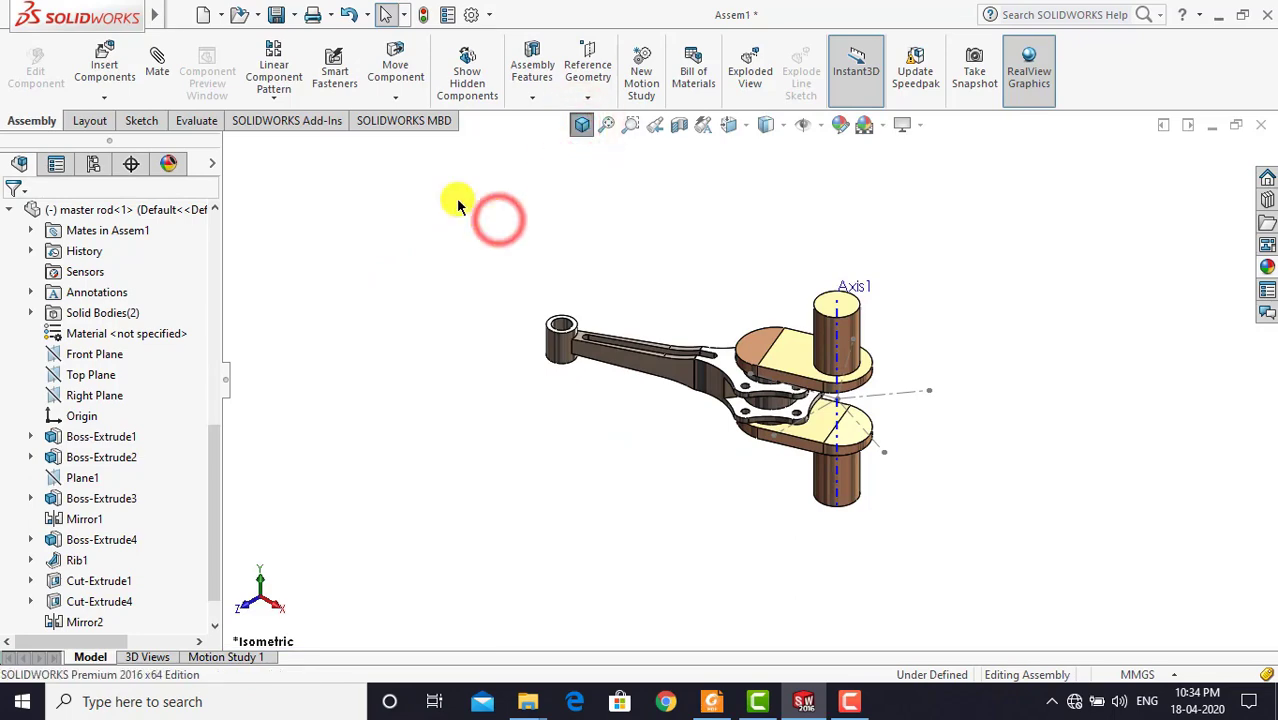
# Insert the 'upper bush' part and place it beside the master rod
pyautogui.click(105, 65)
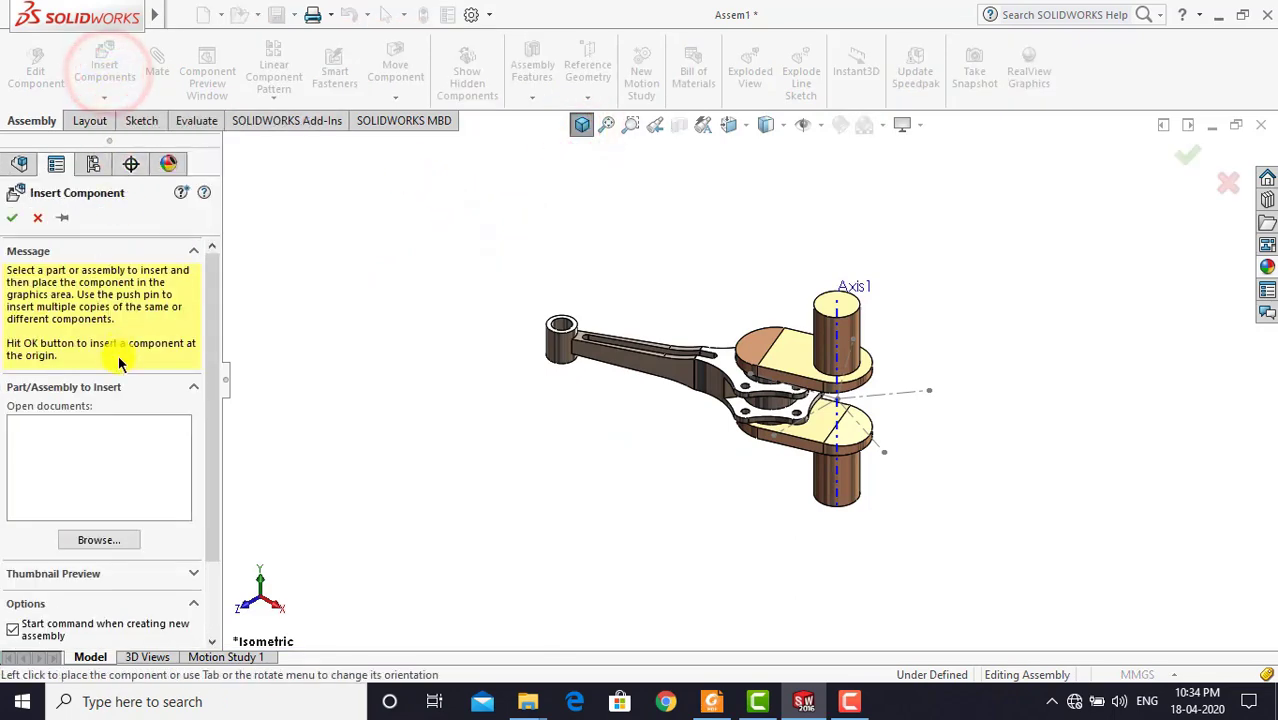
pyautogui.click(95, 543)
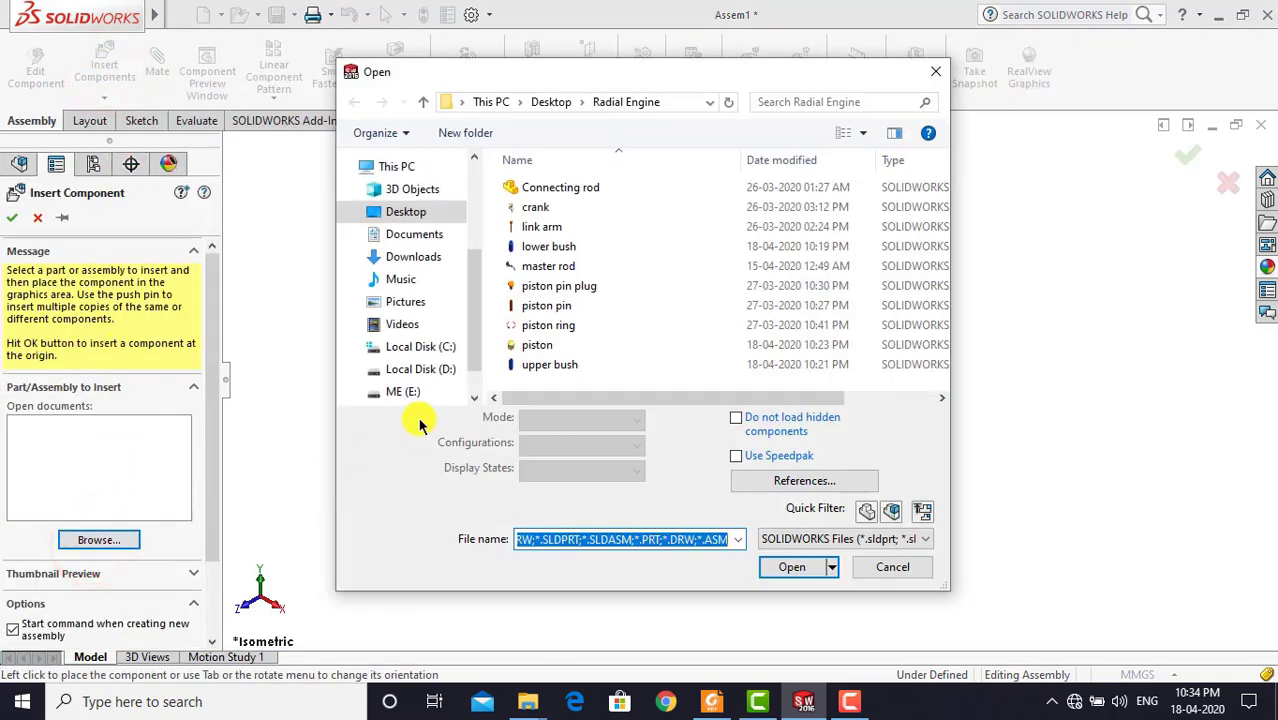
pyautogui.click(545, 364)
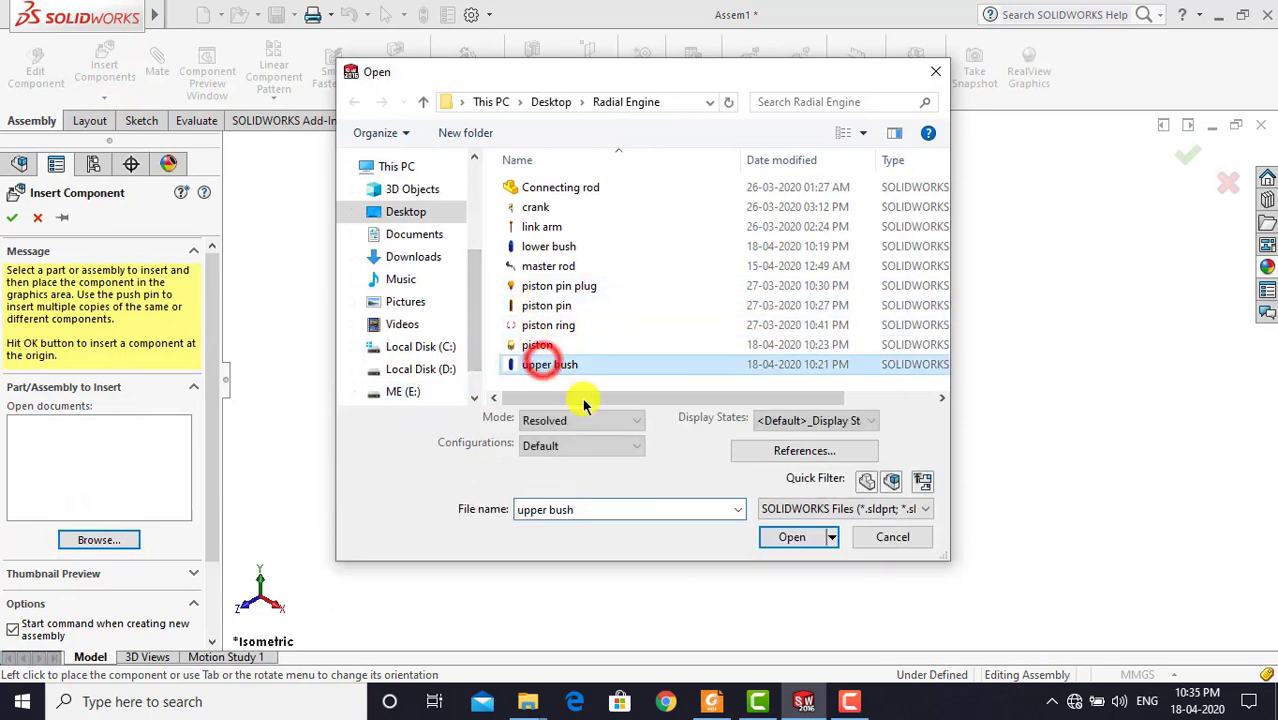
pyautogui.click(775, 538)
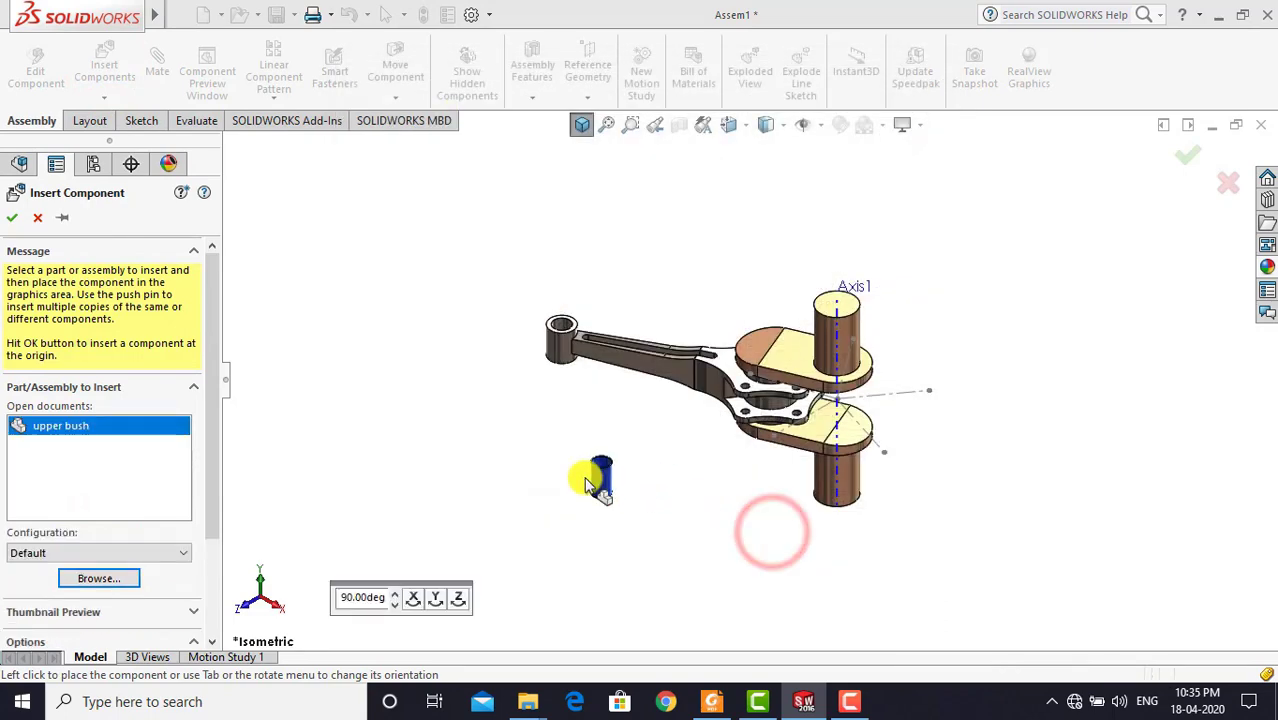
pyautogui.click(572, 485)
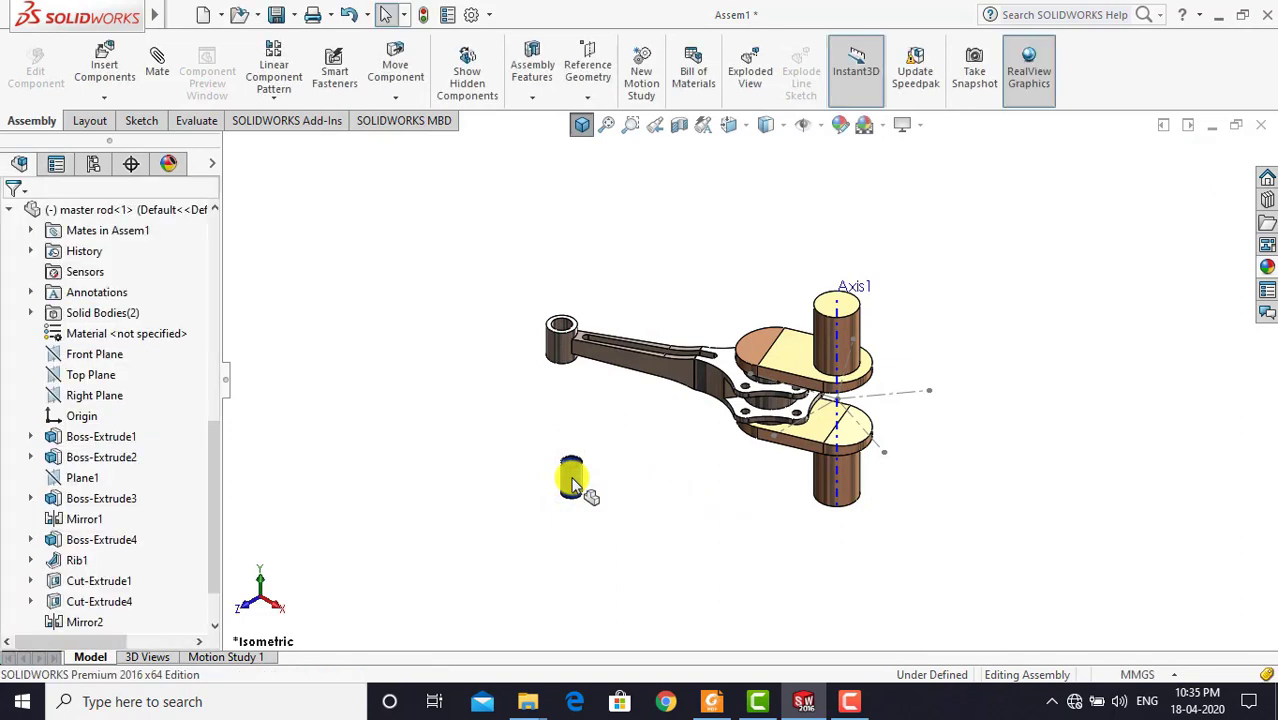
# Mate the upper bush's outer face concentric with the rod's small-end bore
pyautogui.click(157, 60)
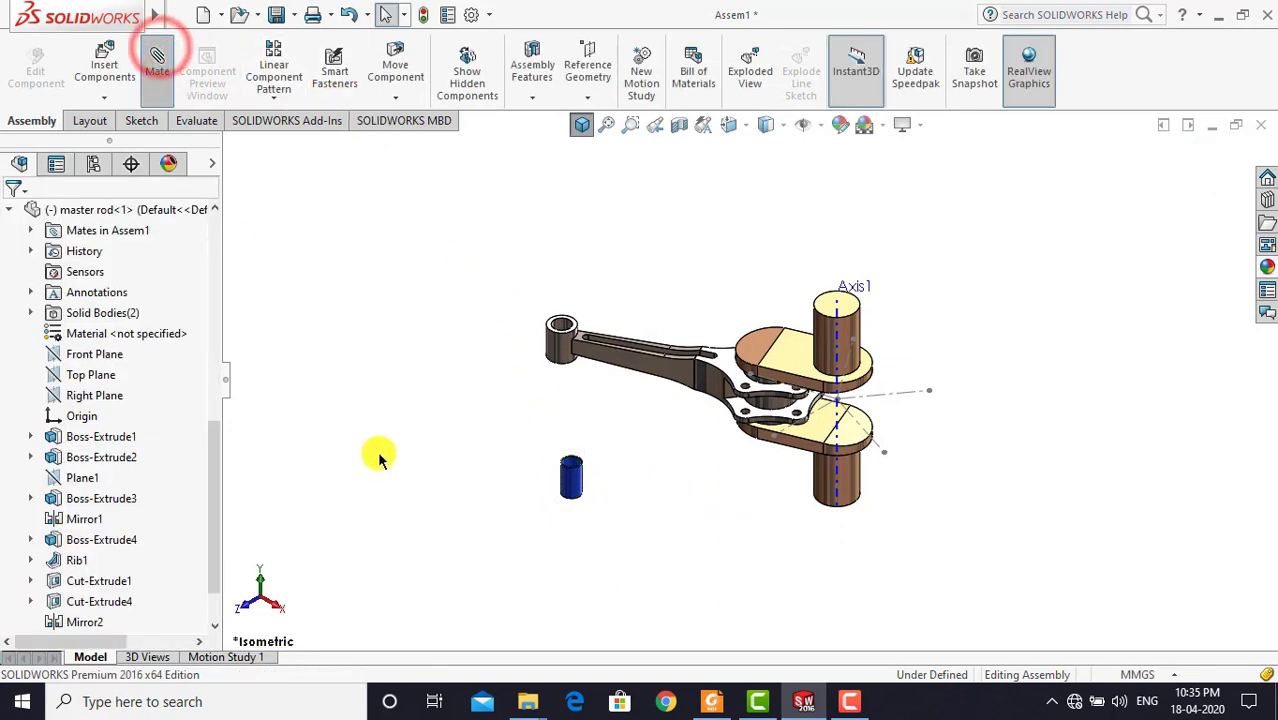
pyautogui.scroll(-3, 613, 505)
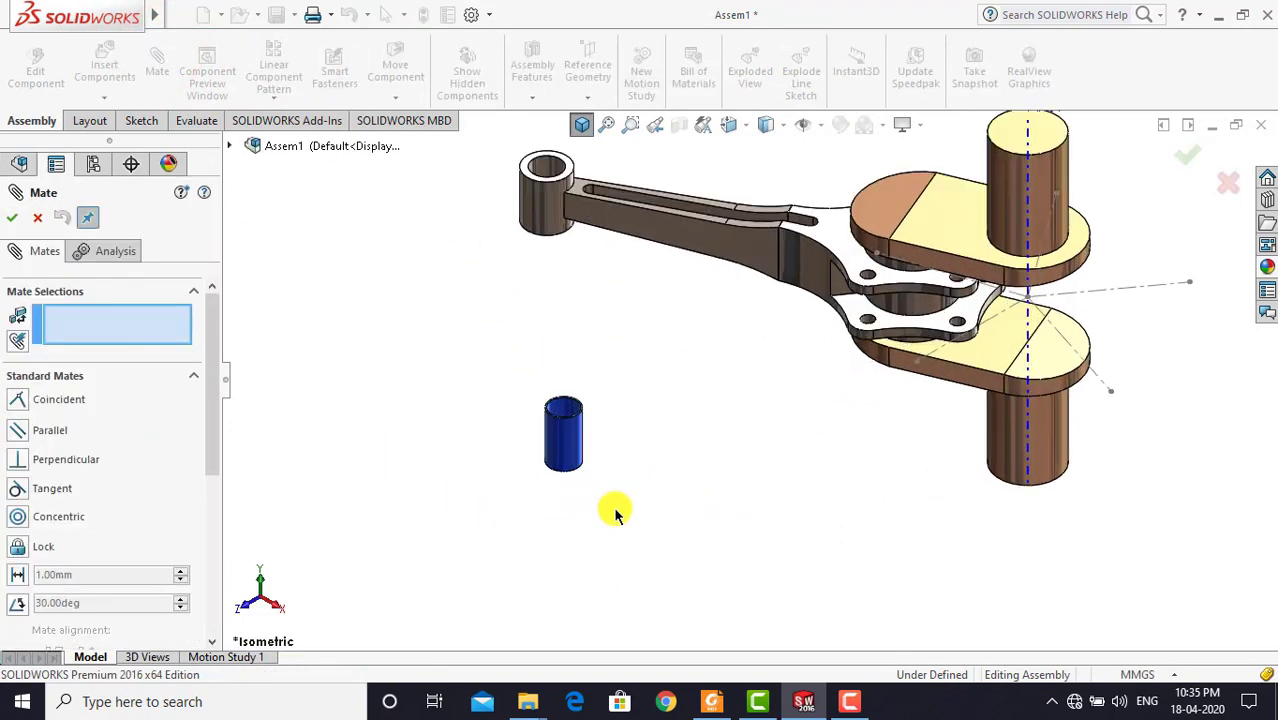
pyautogui.click(573, 445)
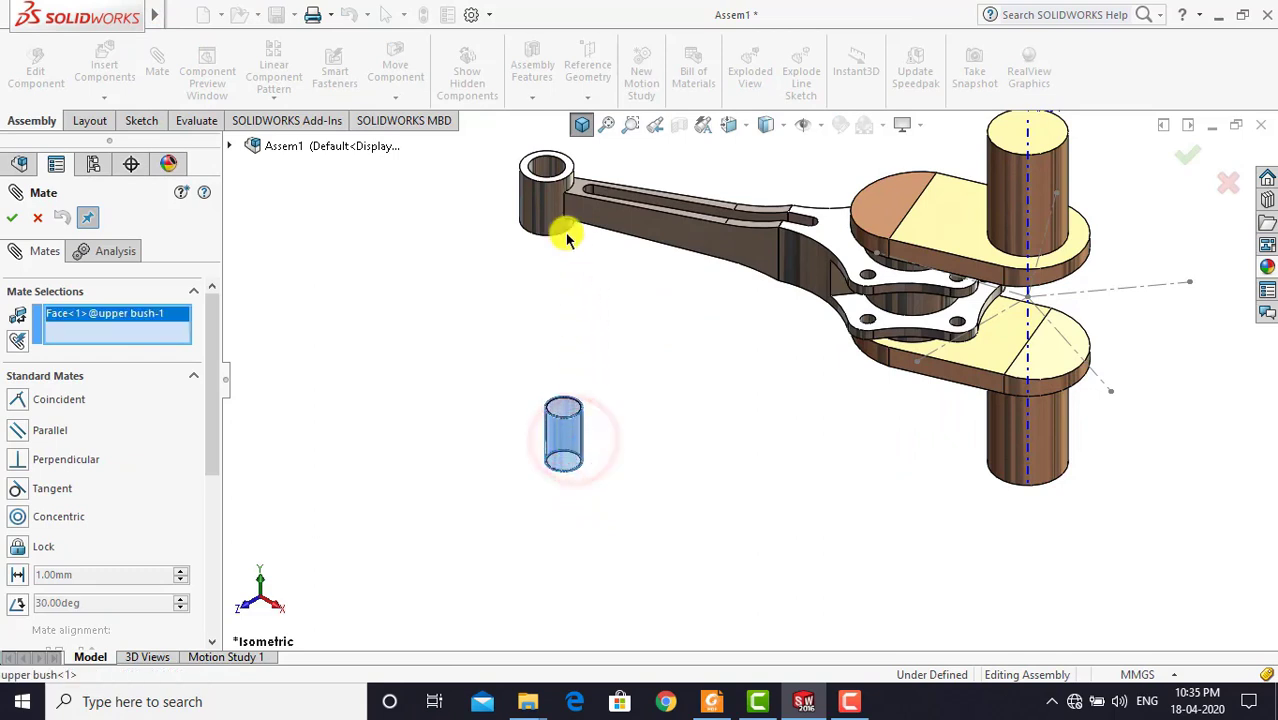
pyautogui.click(533, 198)
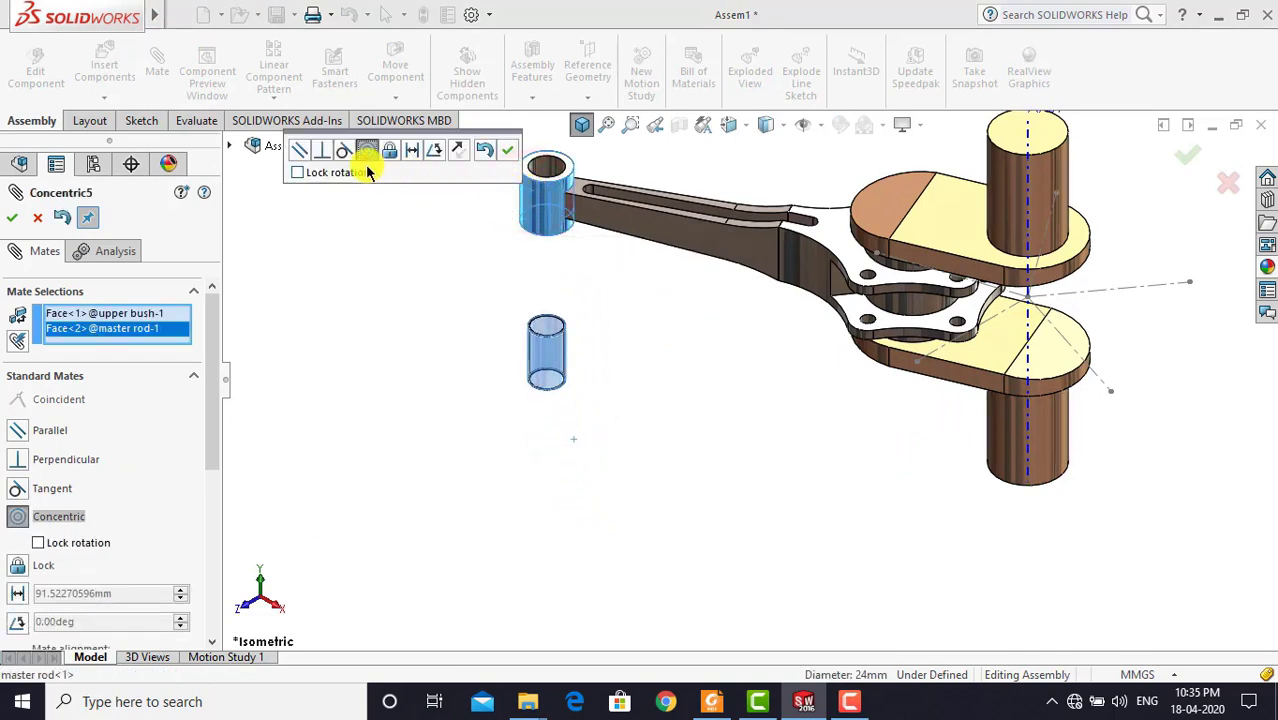
pyautogui.click(508, 152)
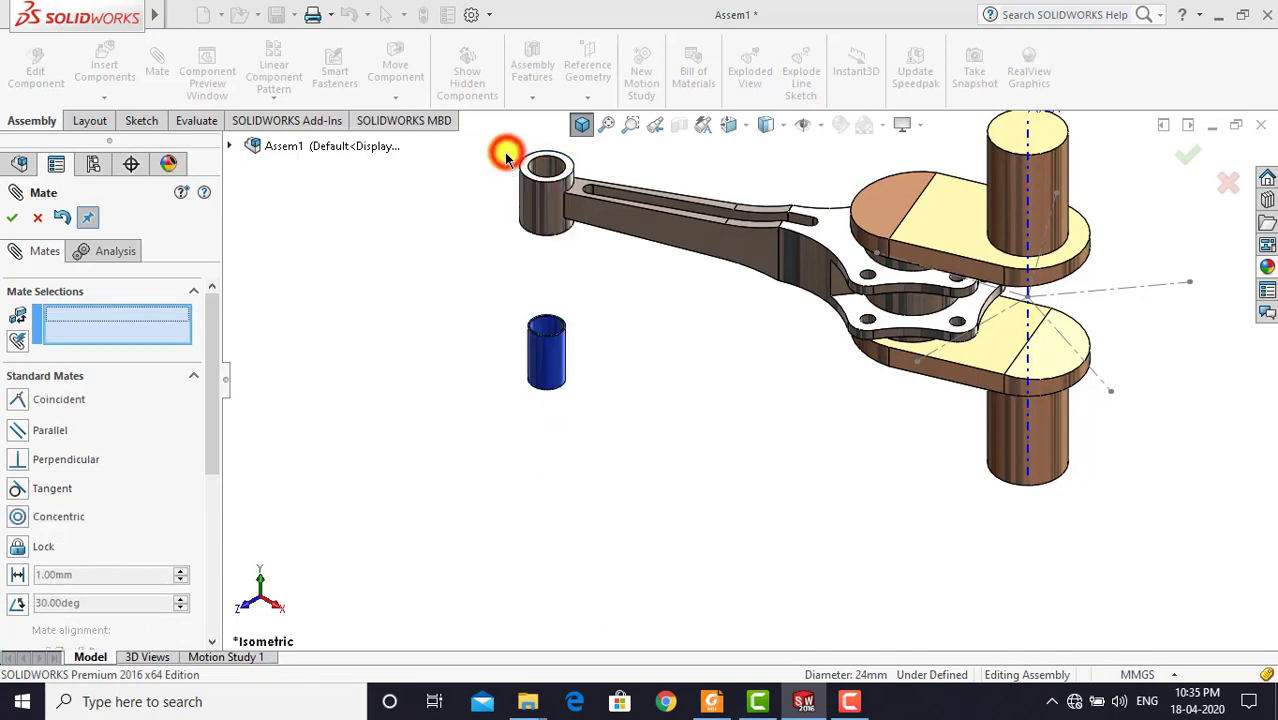
# Make the upper bush's Top Plane coincident with the master rod's Top Plane
pyautogui.click(230, 148)
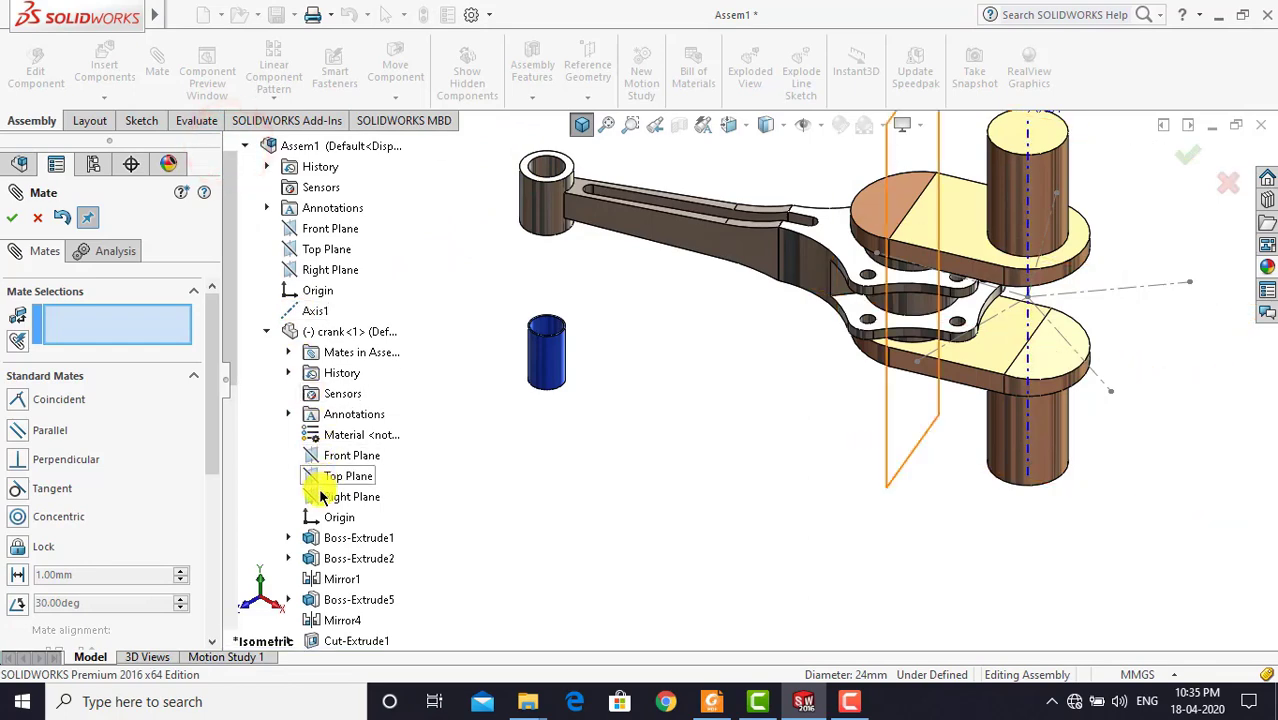
pyautogui.scroll(-5, 313, 485)
pyautogui.scroll(-3, 318, 505)
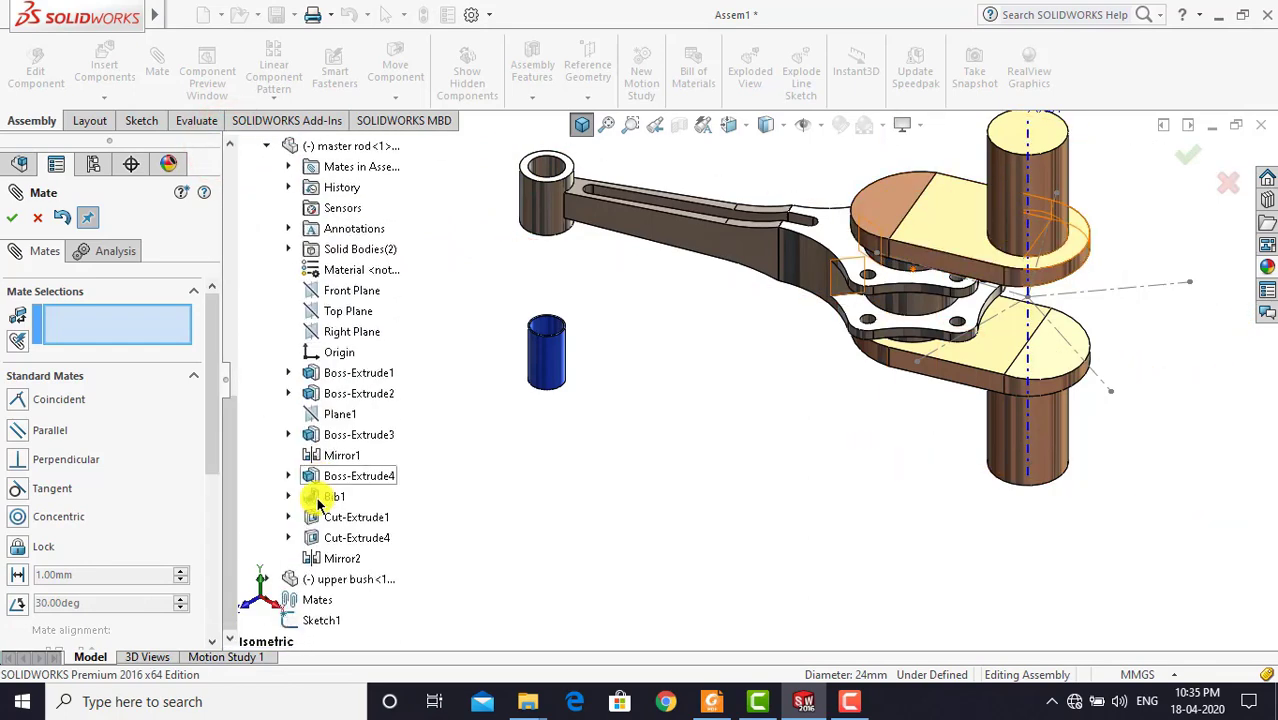
pyautogui.click(268, 580)
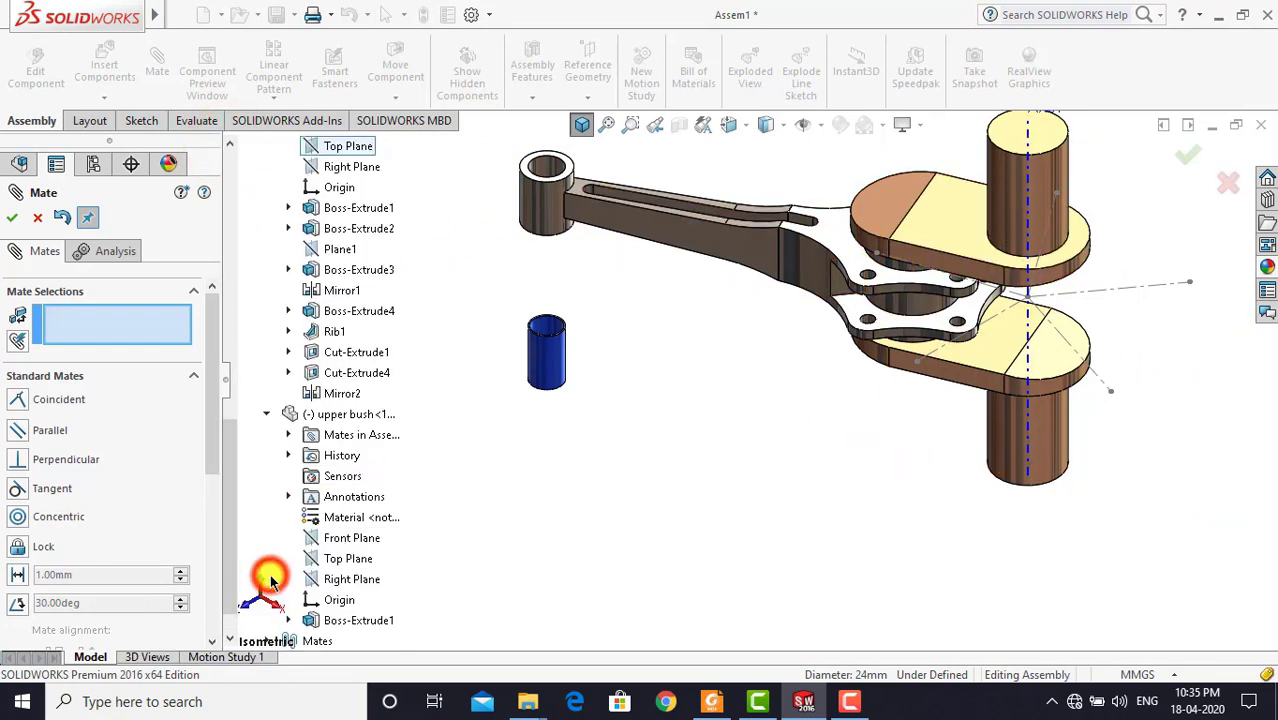
pyautogui.click(340, 560)
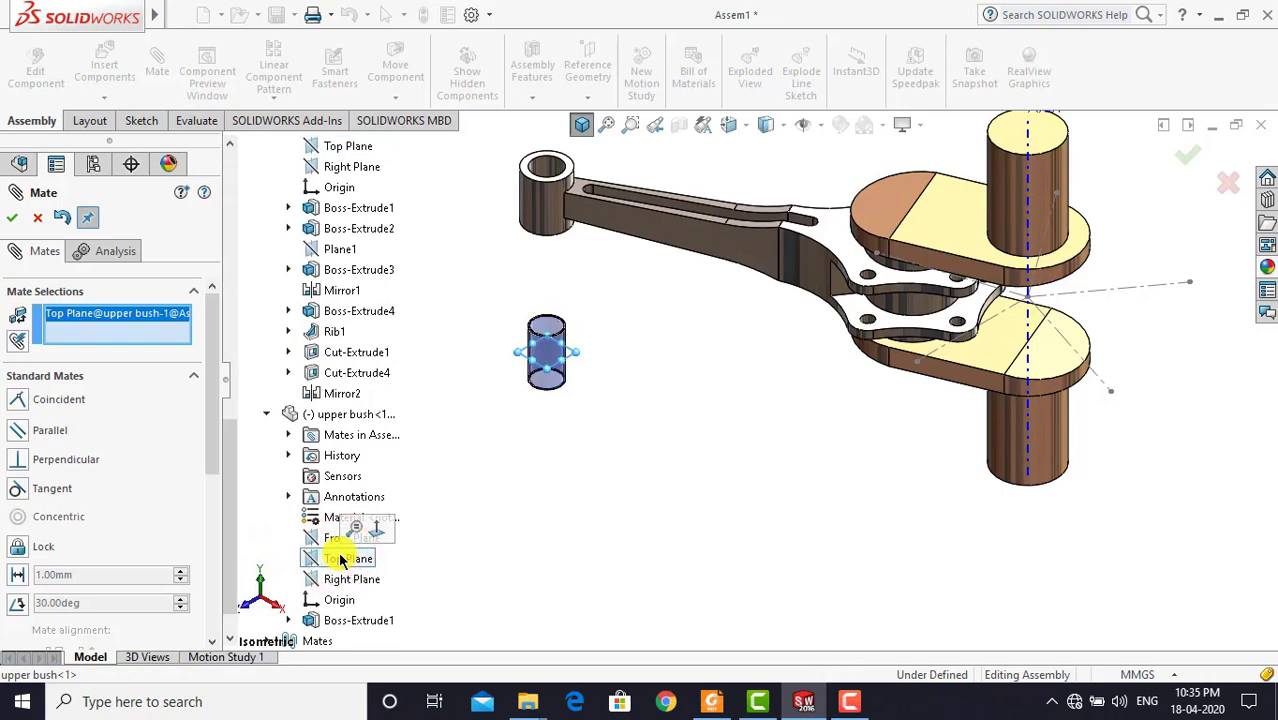
pyautogui.scroll(5, 335, 548)
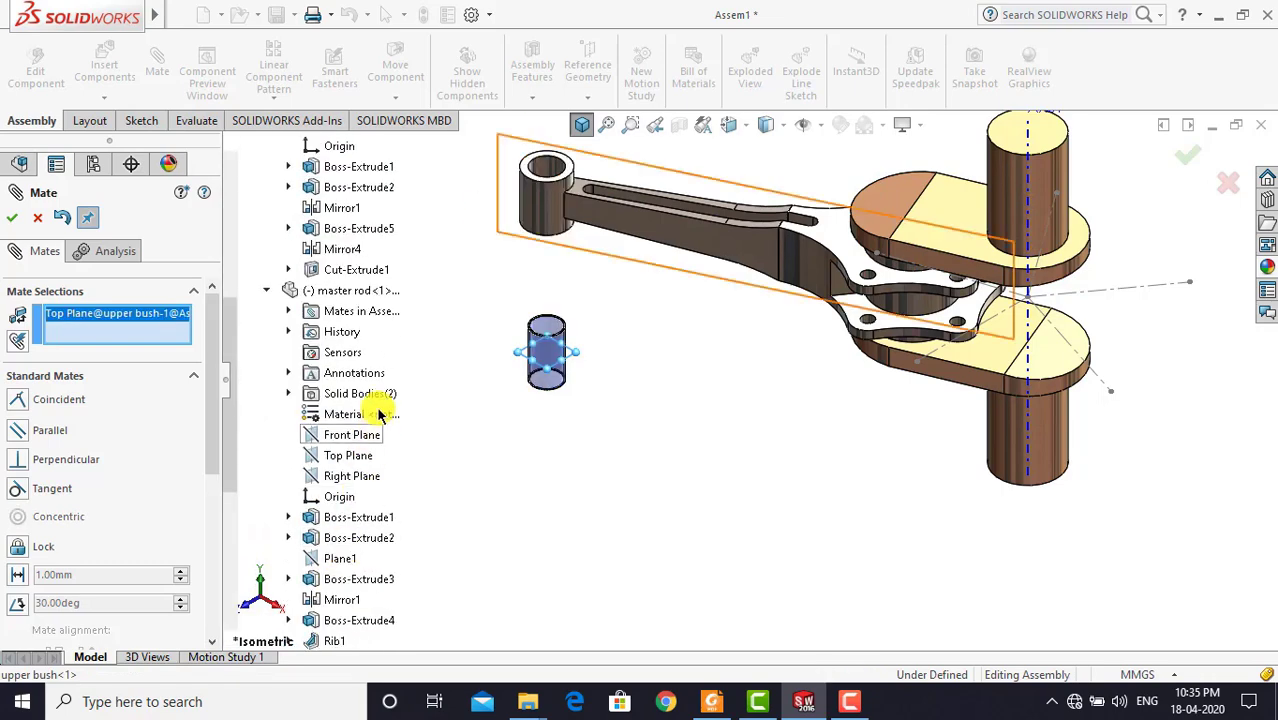
pyautogui.click(360, 455)
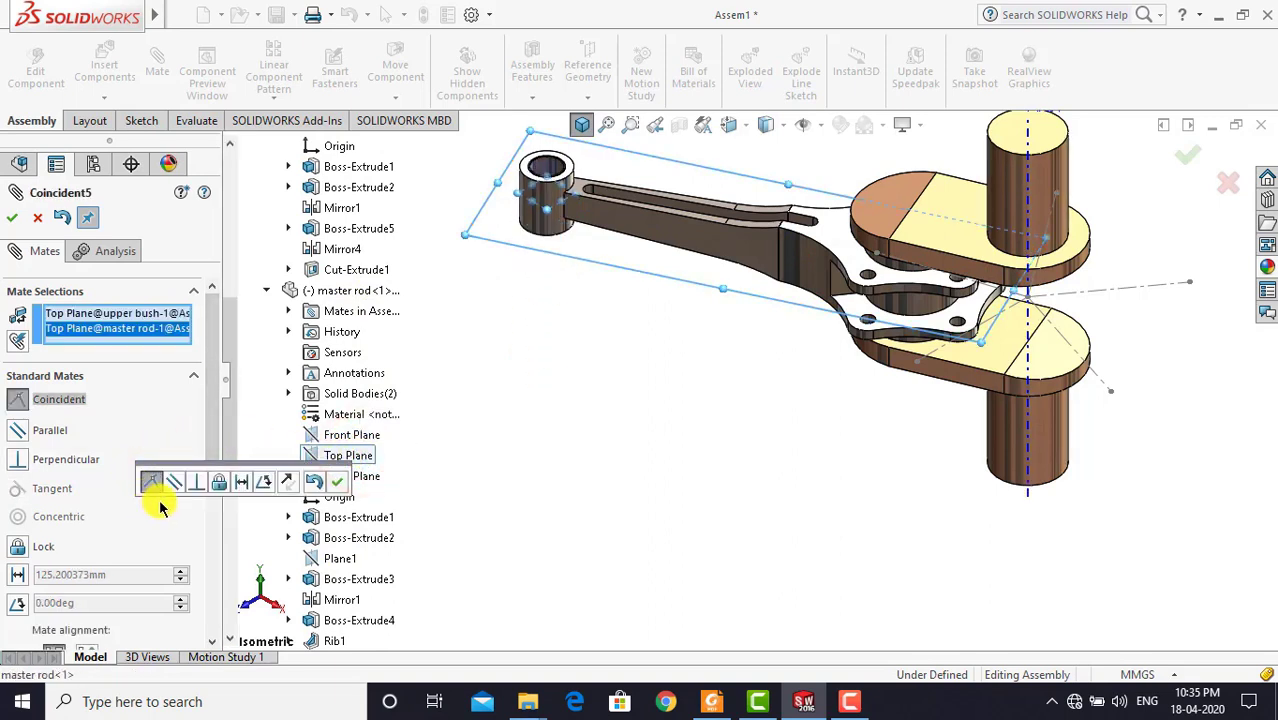
pyautogui.click(338, 481)
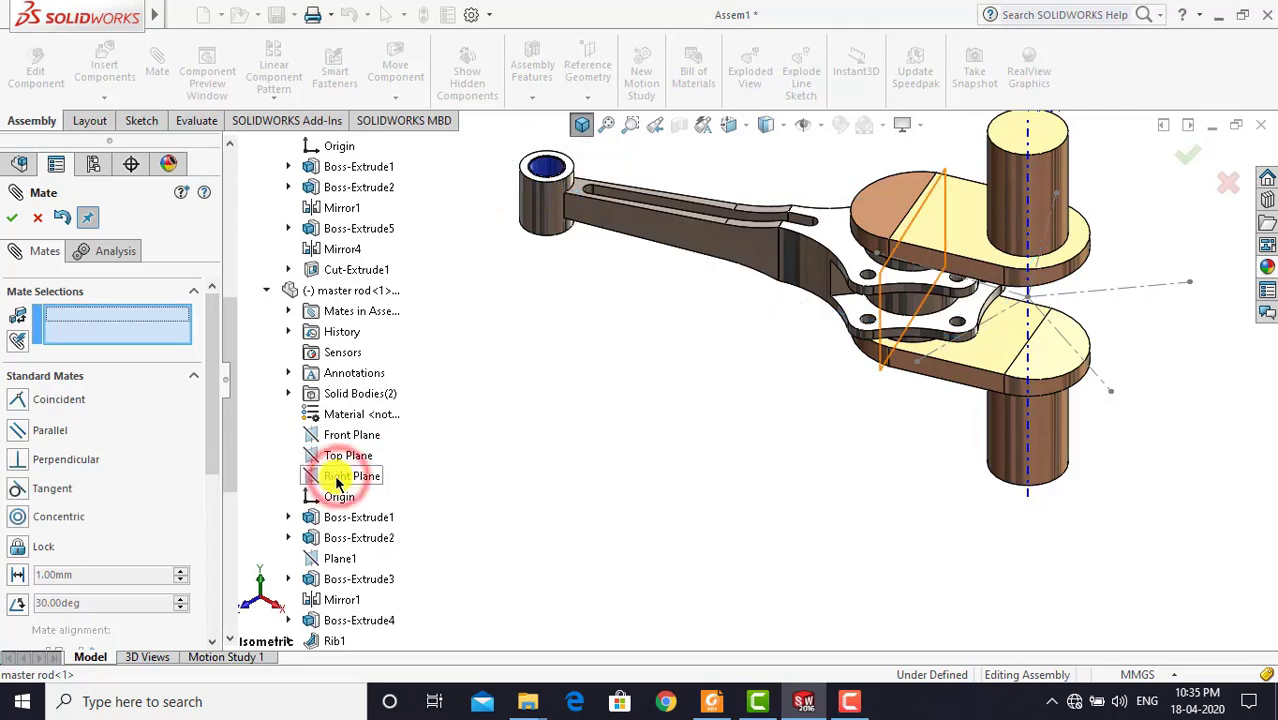
pyautogui.click(14, 218)
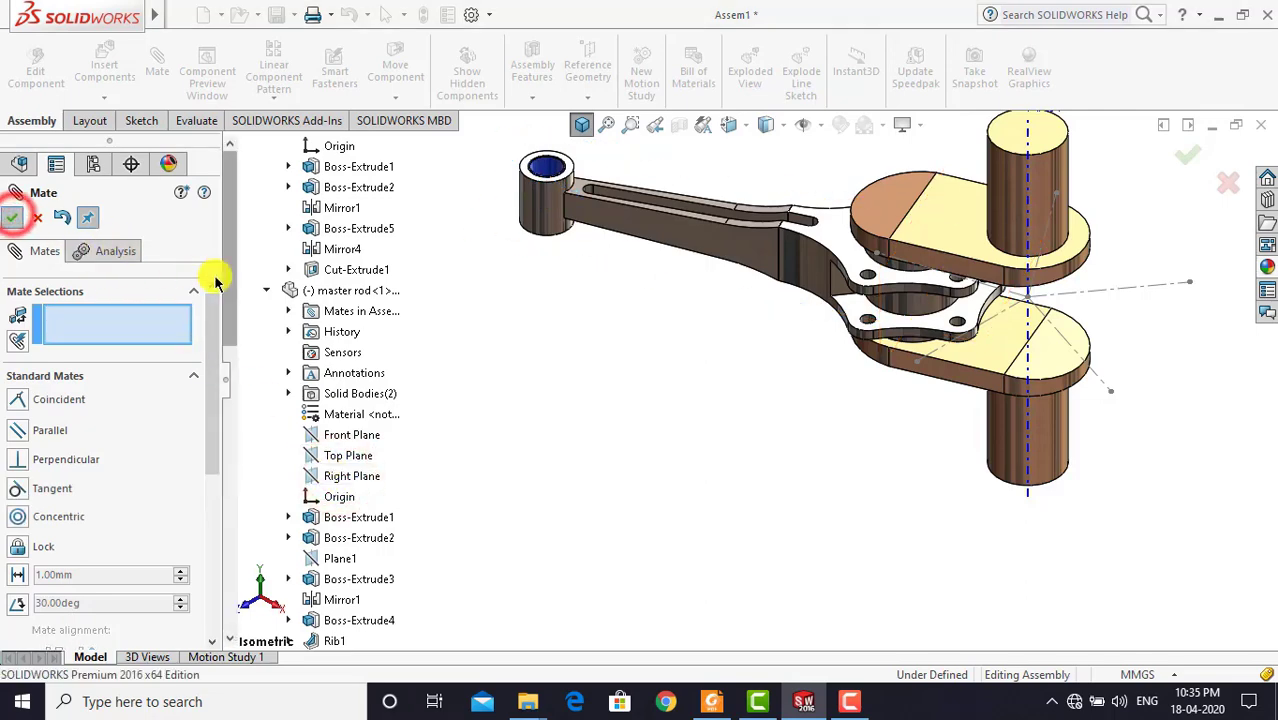
pyautogui.click(432, 296)
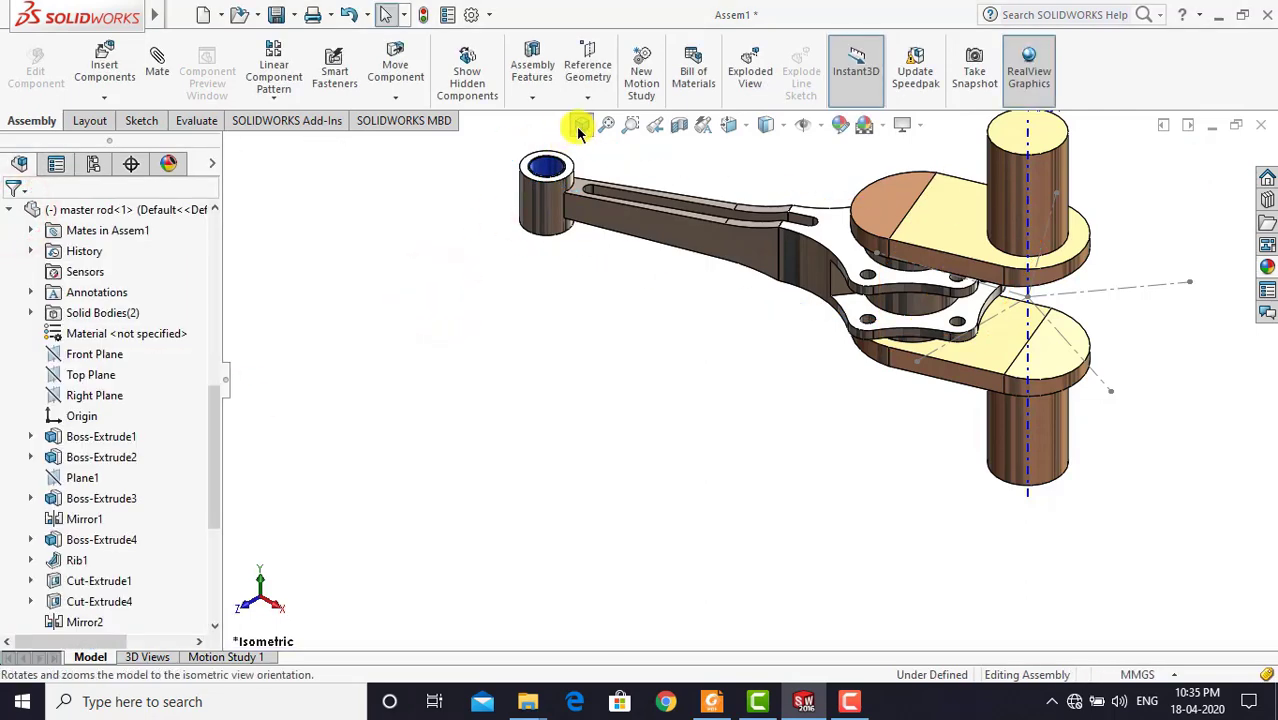
# Switch to isometric view and load the 'piston pin' part for insertion
pyautogui.click(588, 124)
pyautogui.click(499, 251)
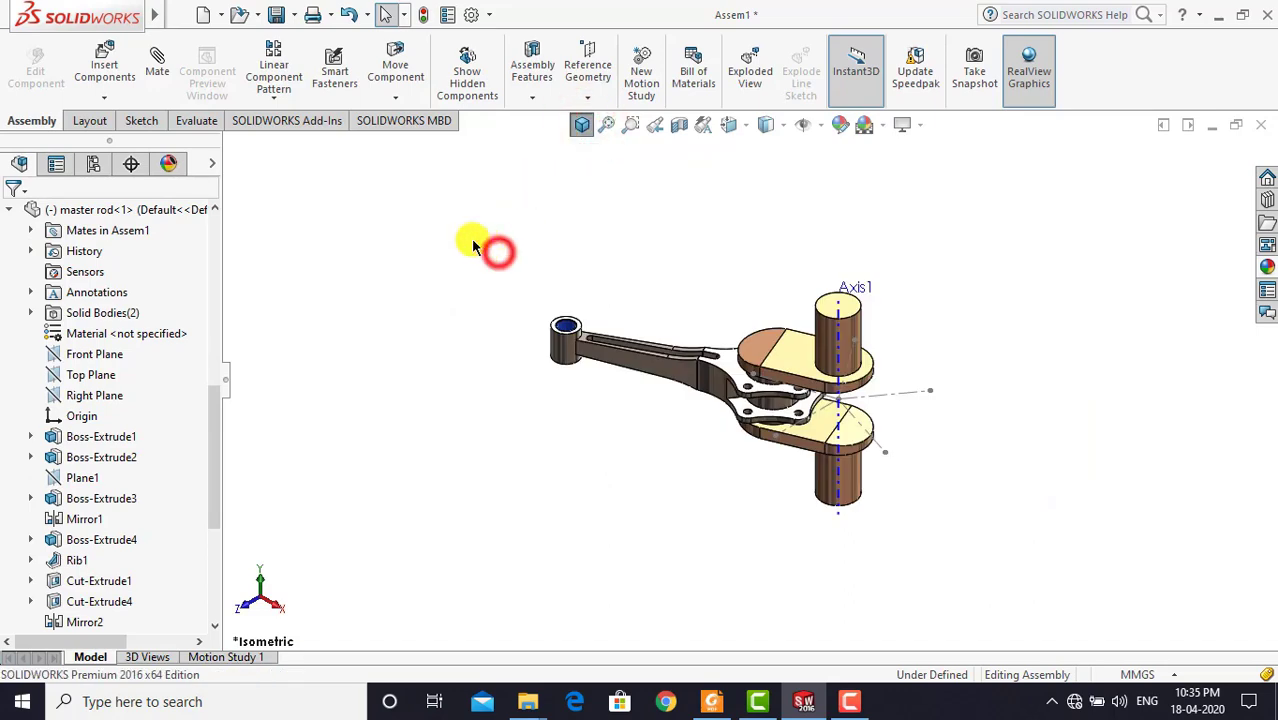
pyautogui.click(104, 62)
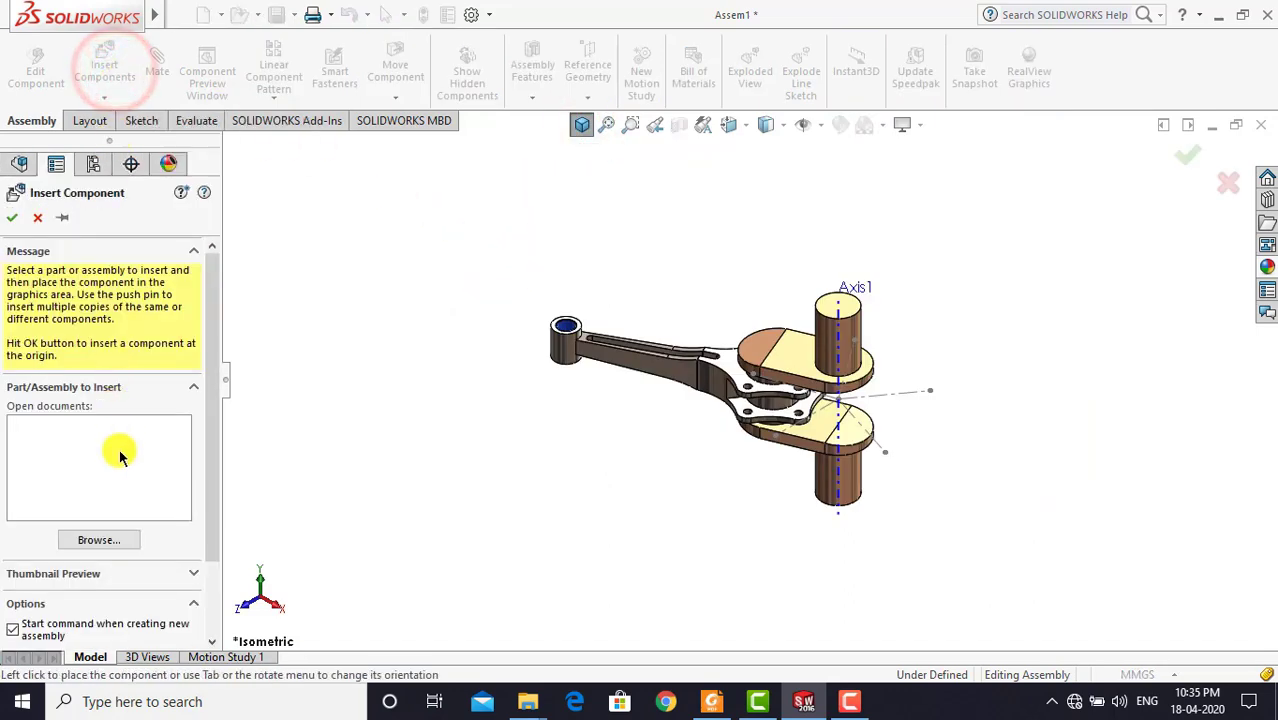
pyautogui.click(121, 545)
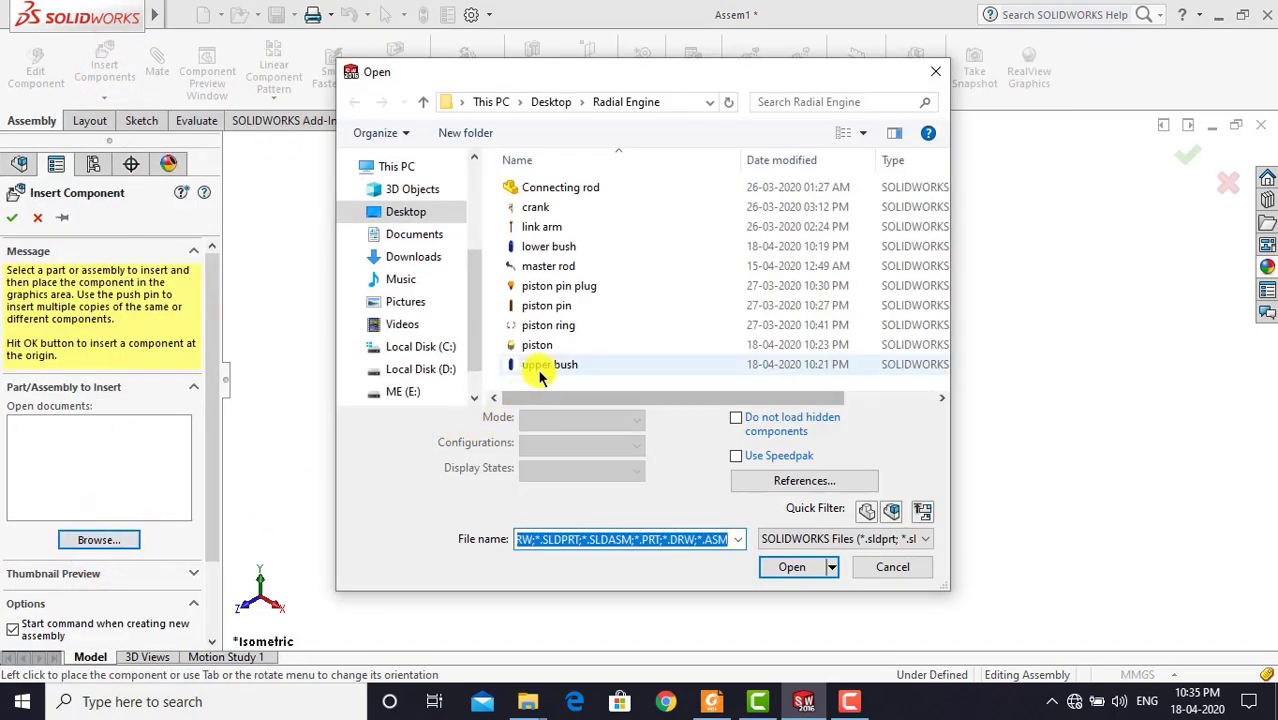
pyautogui.click(555, 308)
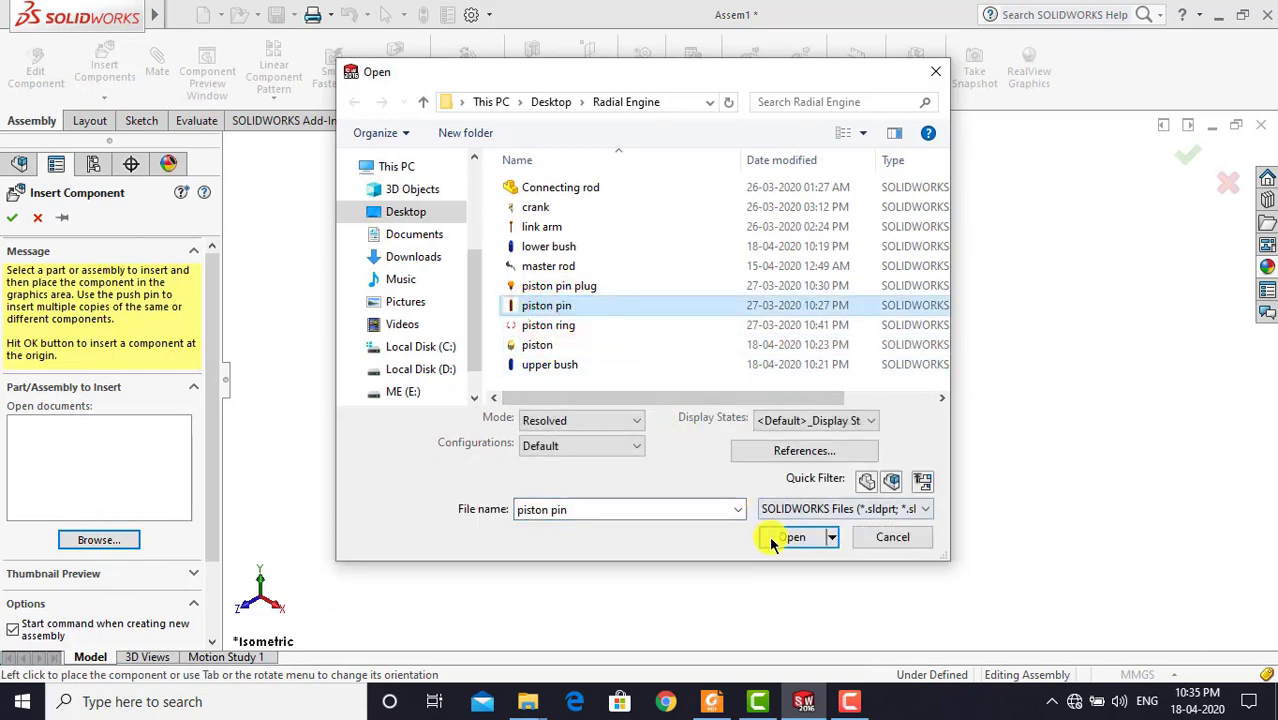
pyautogui.click(770, 537)
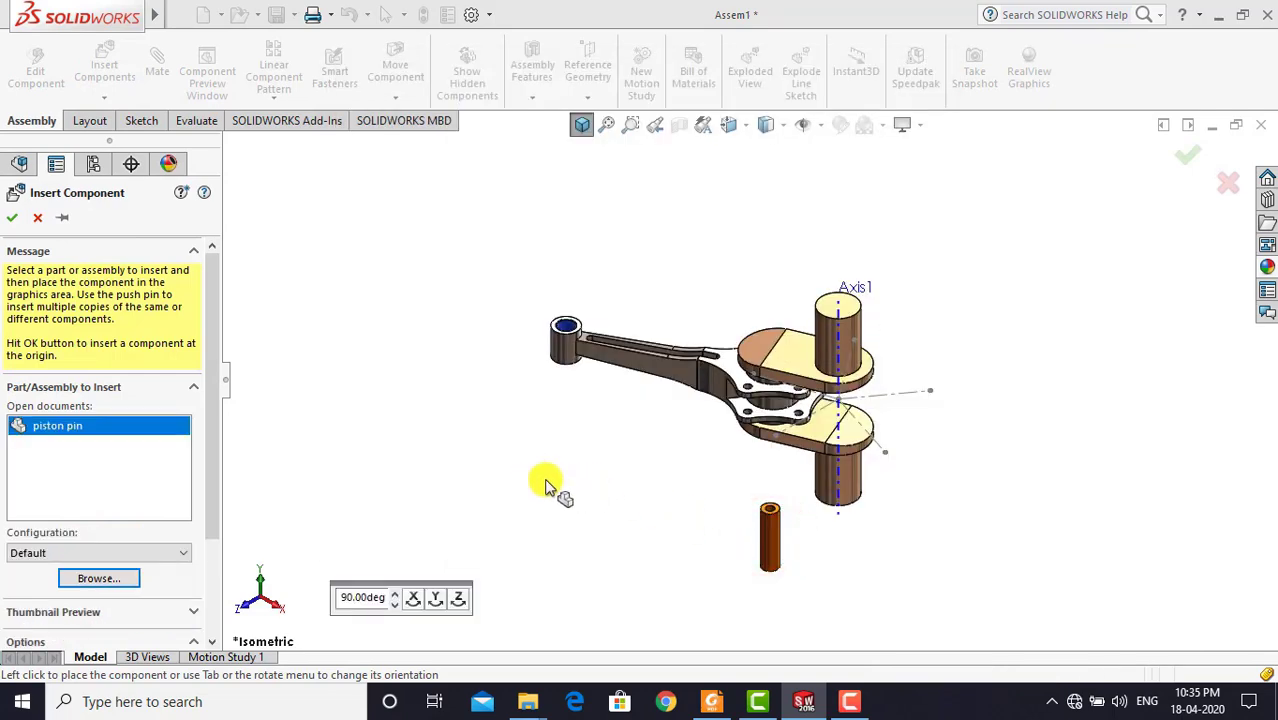
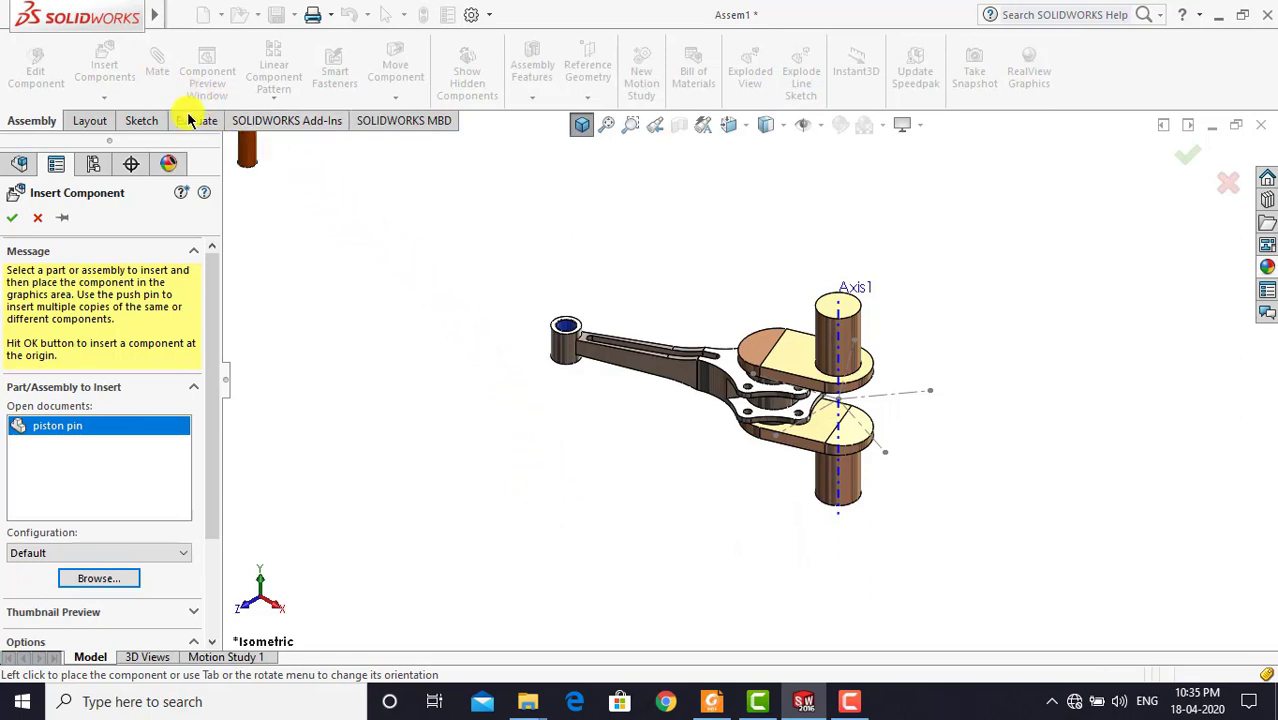
# Place the piston pin and mate it concentric with the master rod's upper bush hole
pyautogui.click(240, 178)
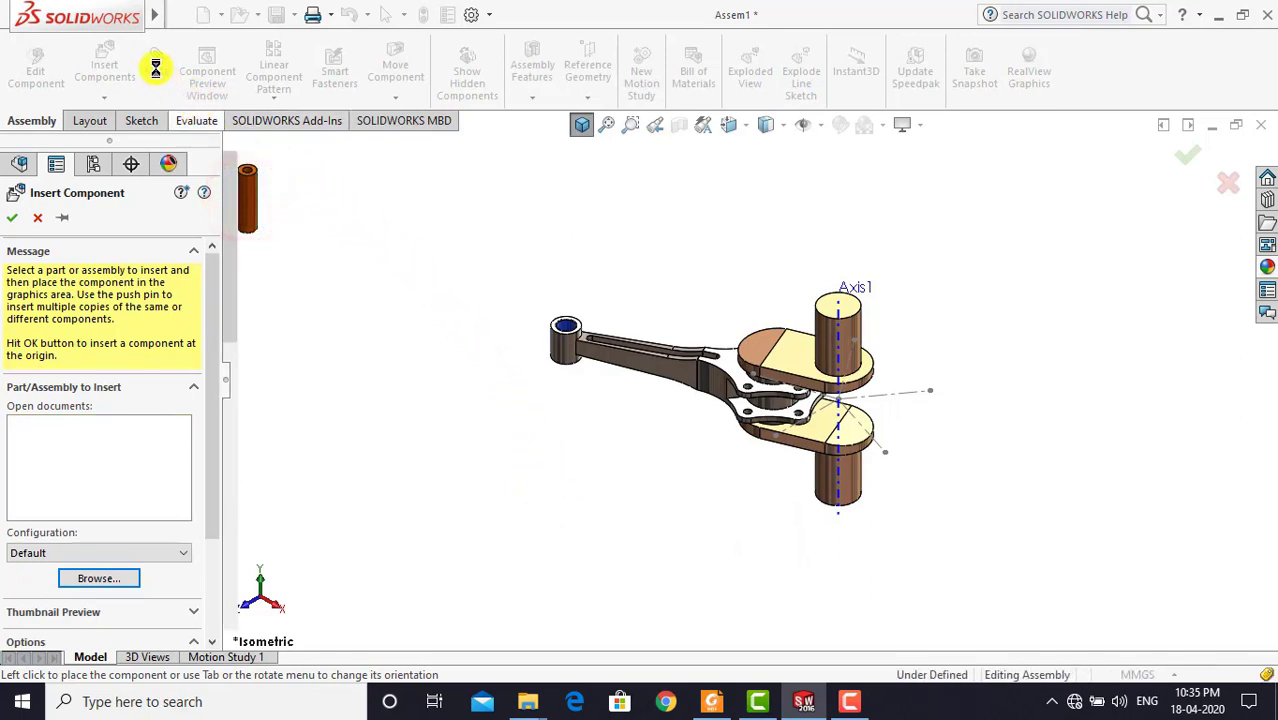
pyautogui.click(157, 75)
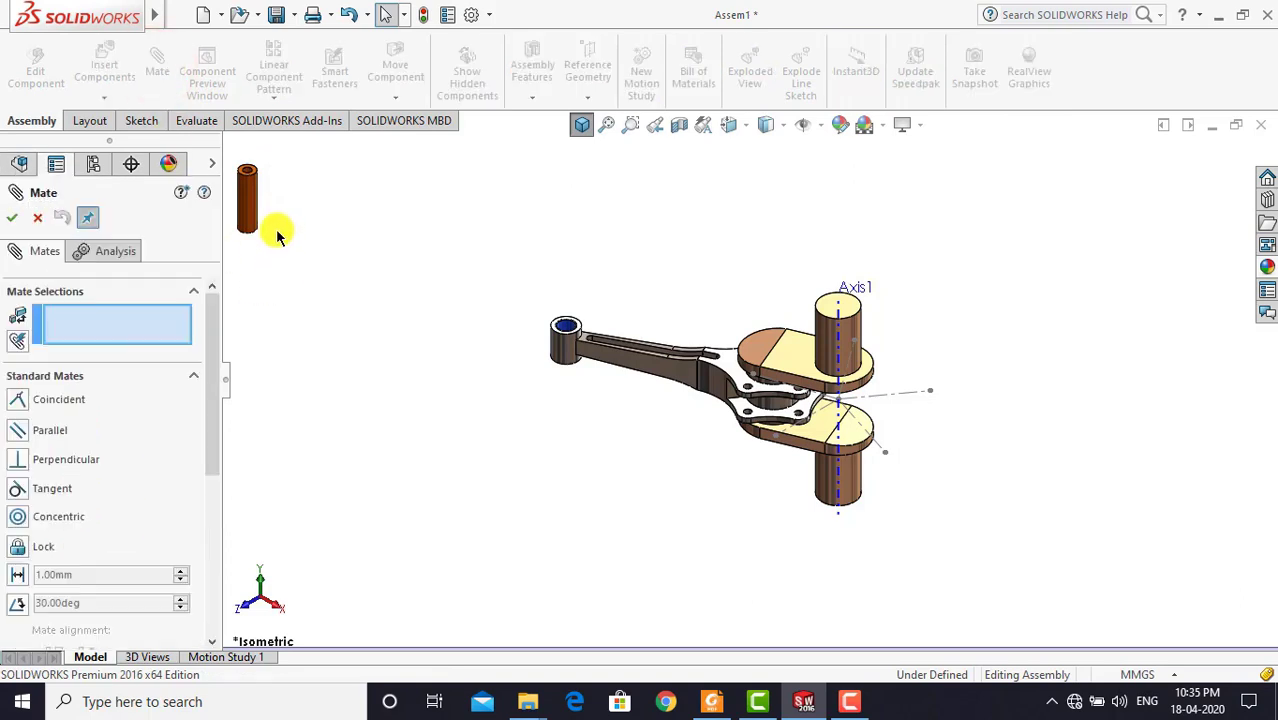
pyautogui.click(248, 207)
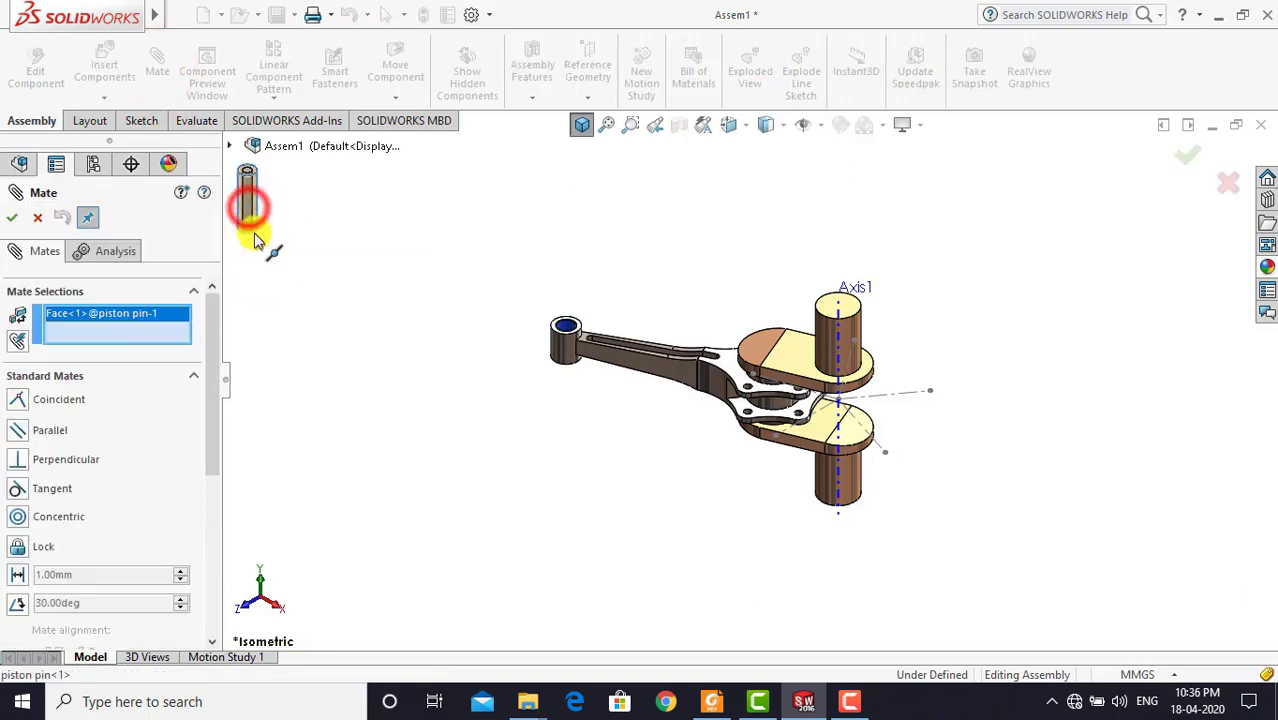
pyautogui.scroll(-2, 613, 366)
pyautogui.scroll(-3, 613, 366)
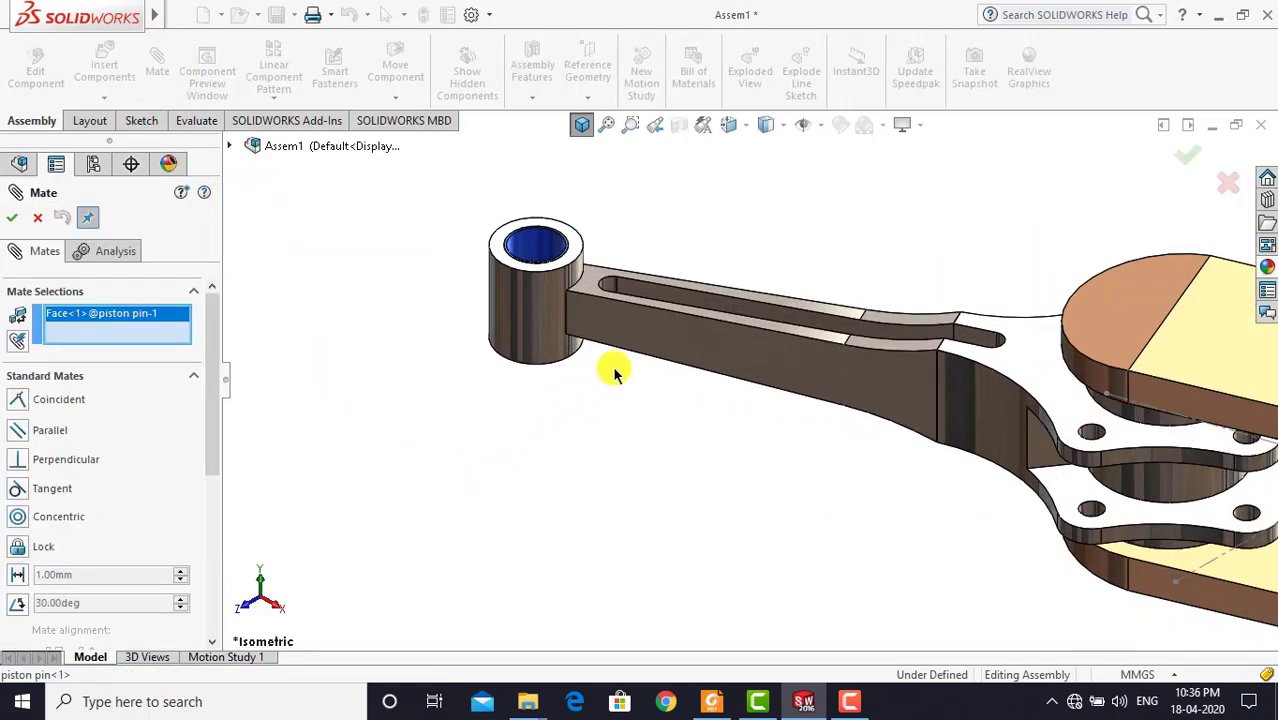
pyautogui.click(535, 252)
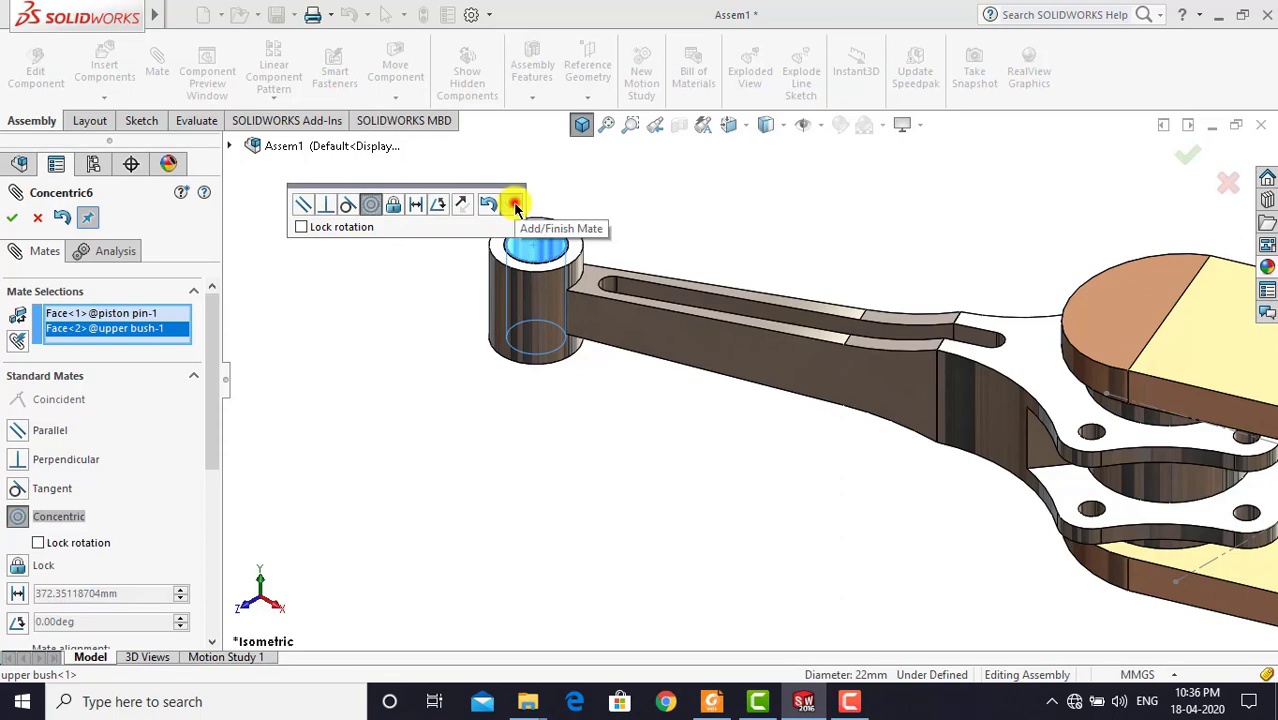
pyautogui.click(515, 207)
# Make the piston pin's Top Plane coincident with the upper bush's Top Plane
pyautogui.click(584, 124)
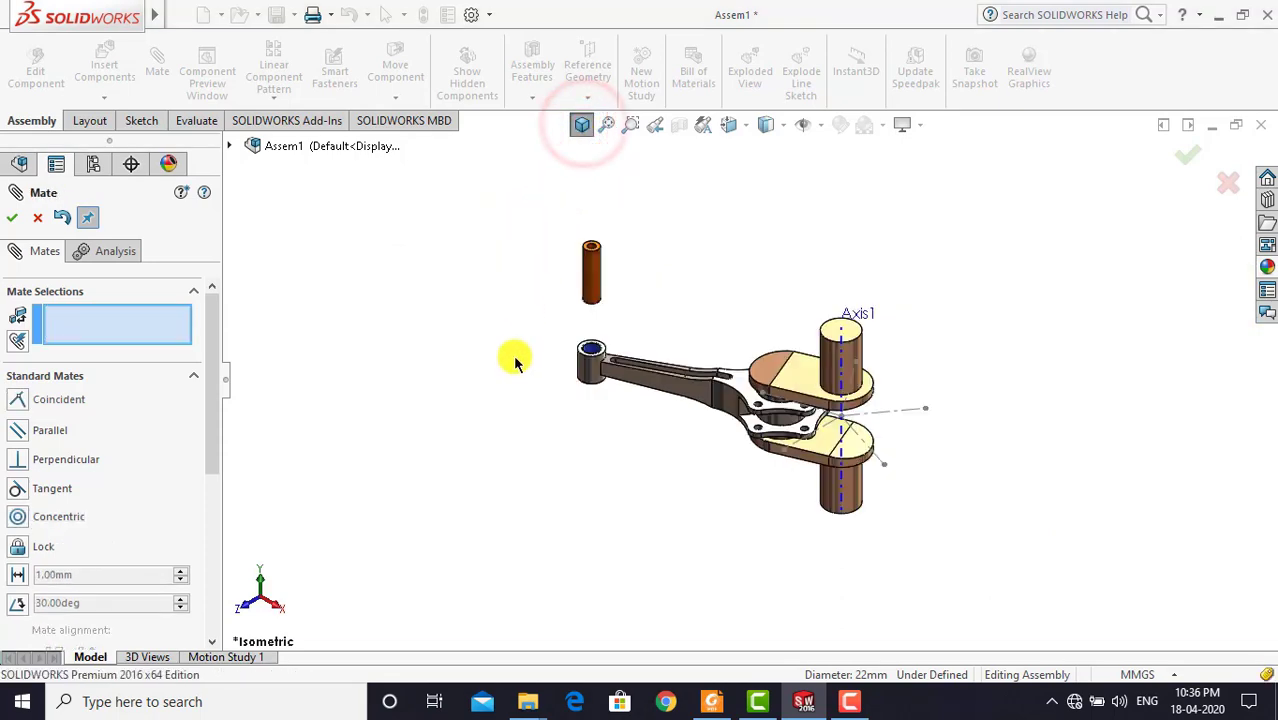
pyautogui.click(228, 148)
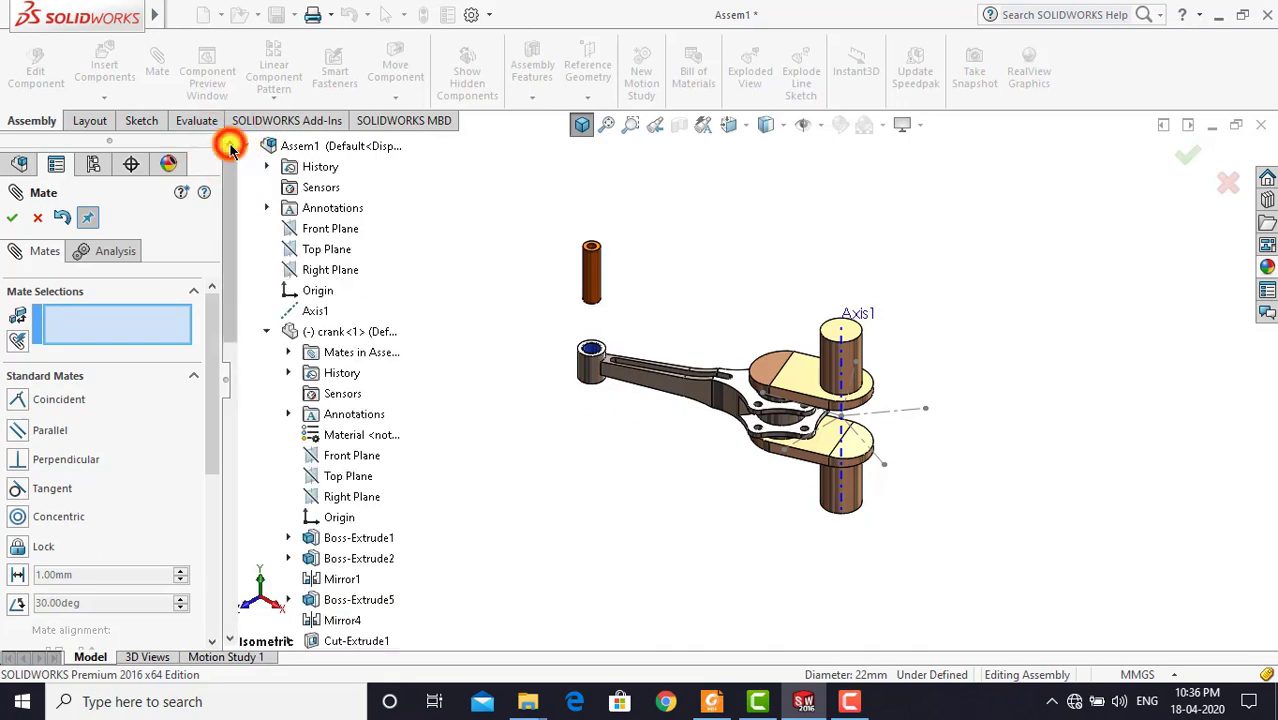
pyautogui.scroll(-5, 323, 458)
pyautogui.scroll(-6, 320, 452)
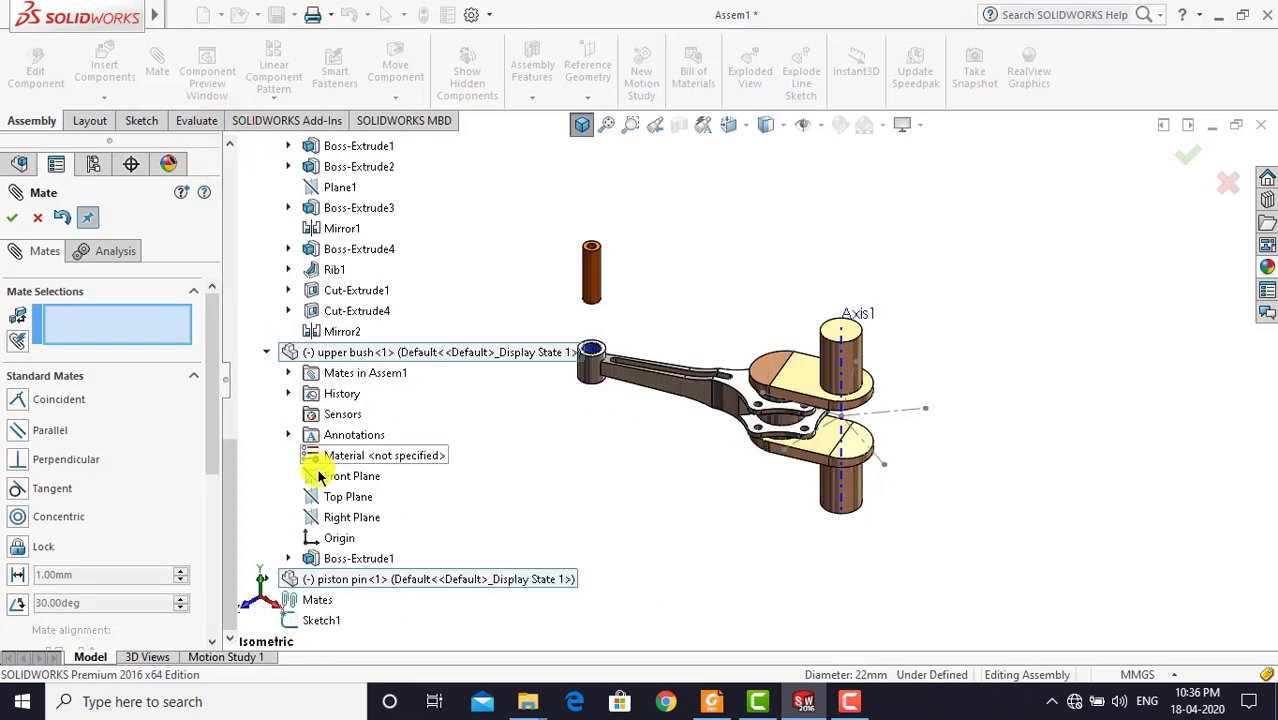
pyautogui.click(265, 582)
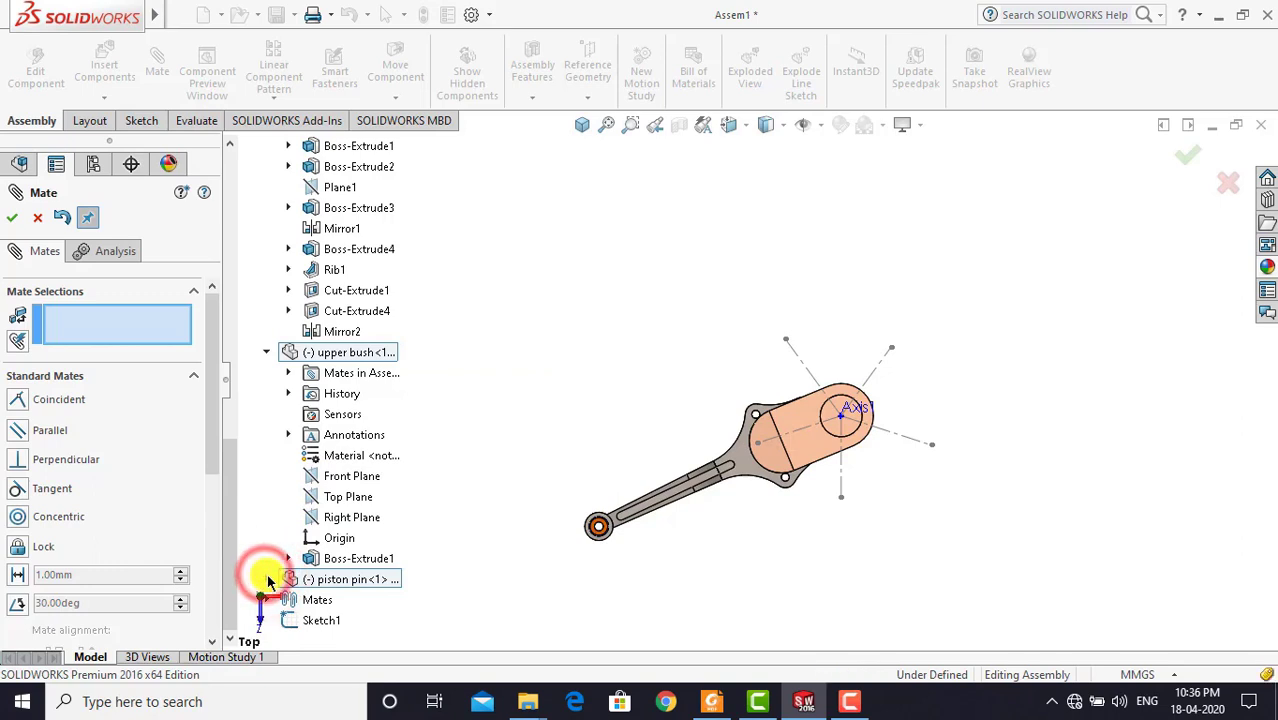
pyautogui.click(267, 580)
pyautogui.click(338, 560)
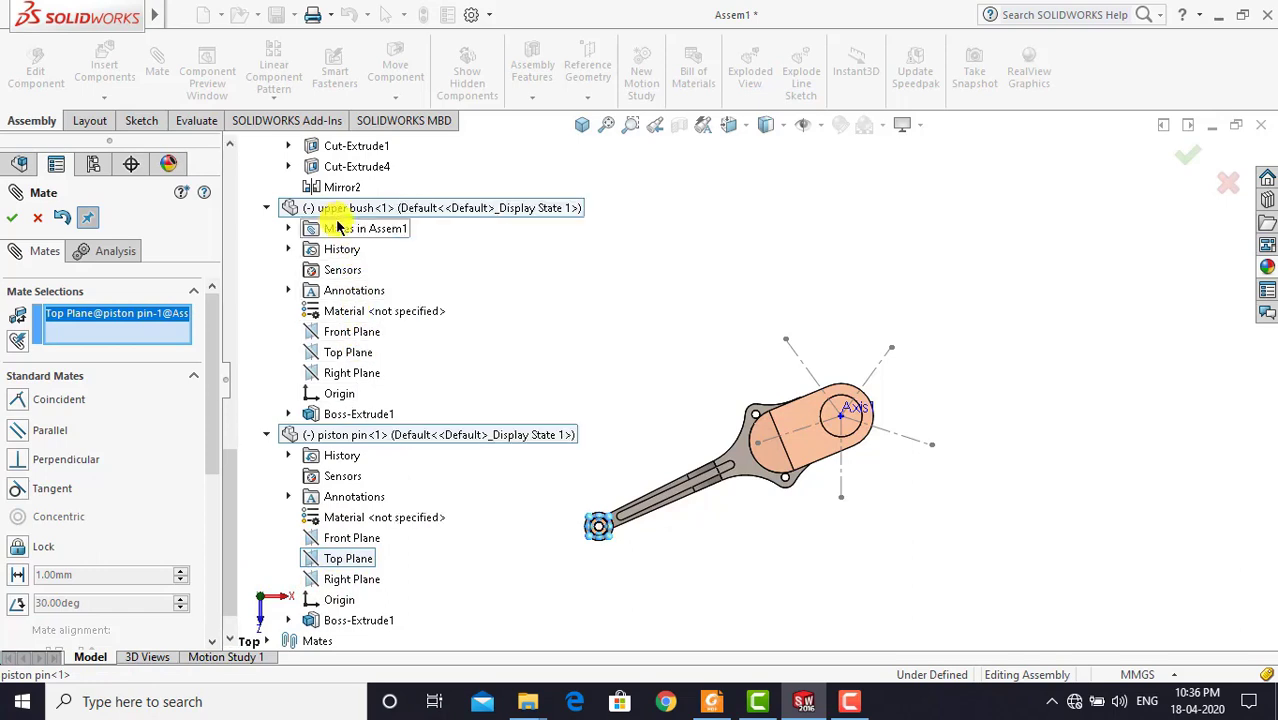
pyautogui.click(338, 352)
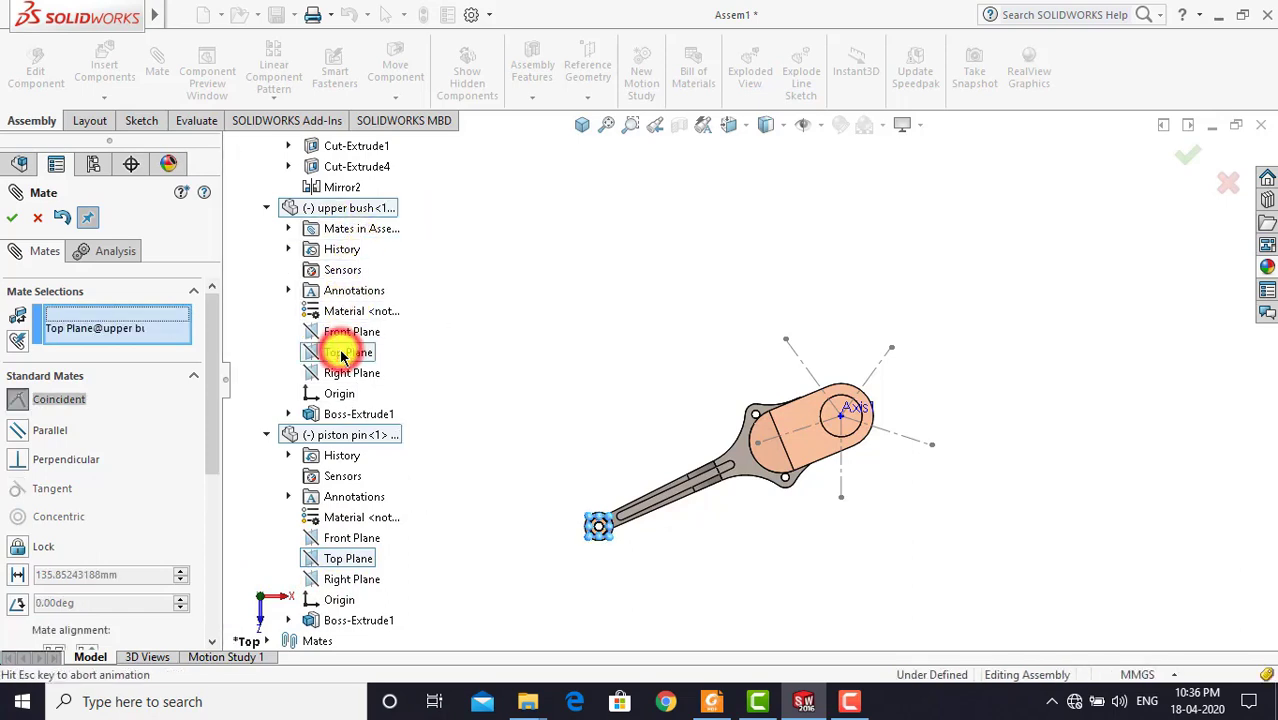
pyautogui.click(582, 124)
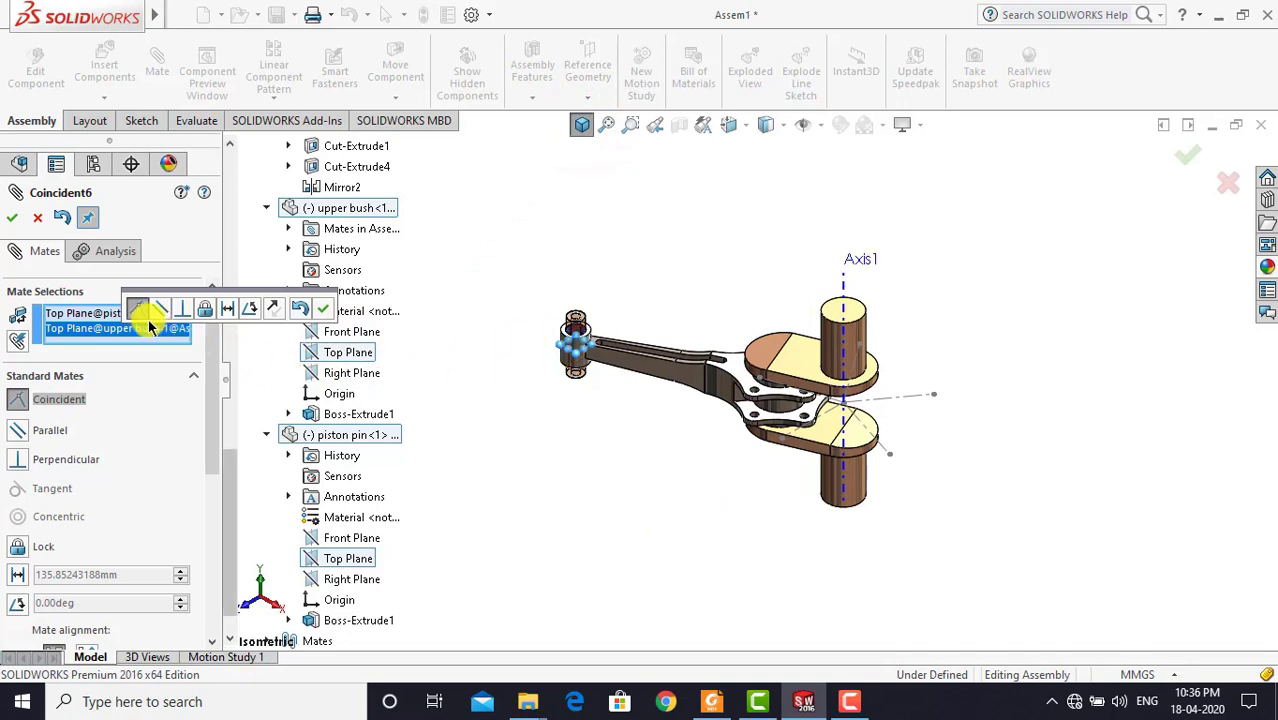
pyautogui.click(323, 311)
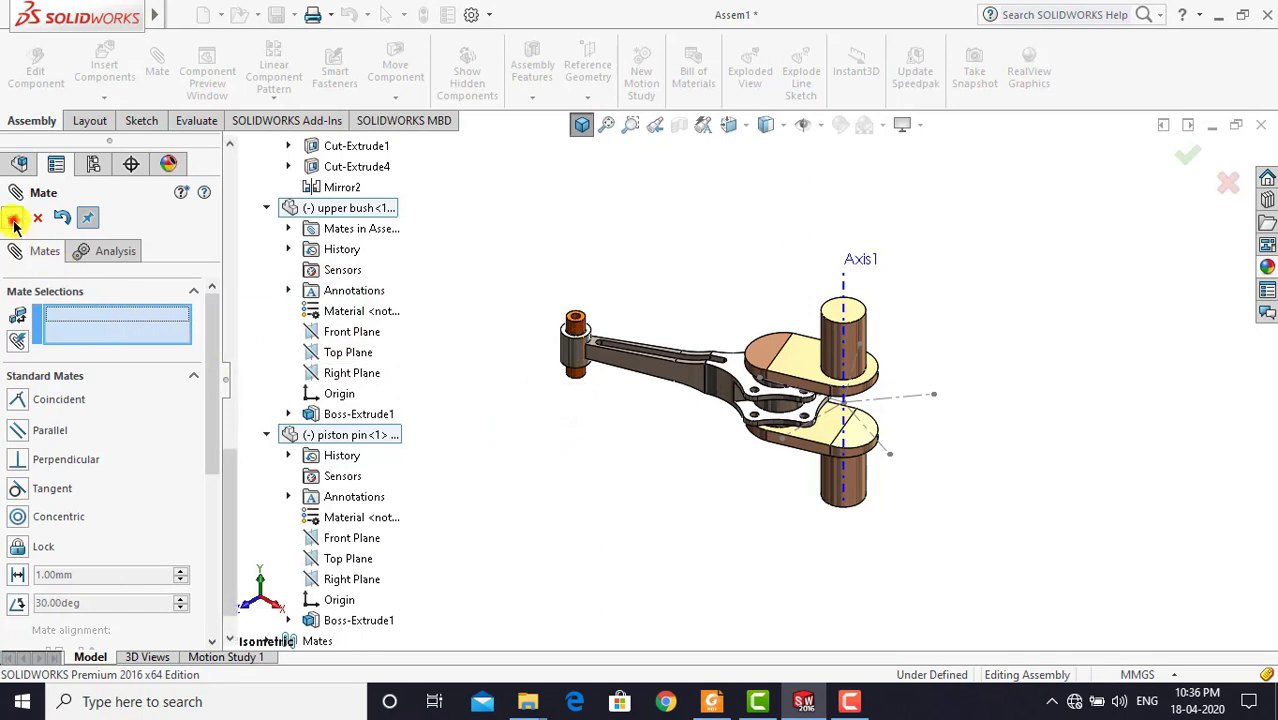
pyautogui.click(449, 244)
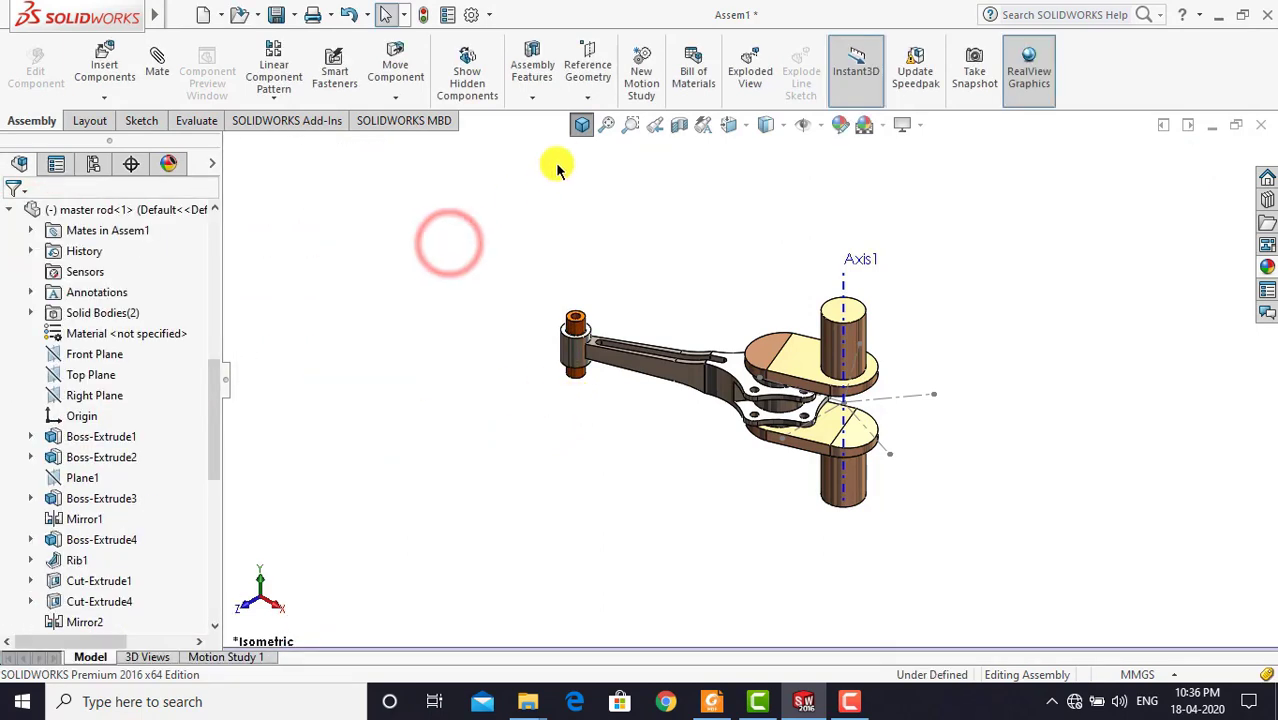
# Insert the 'piston' part from the Radial Engine folder and place it below the master rod
pyautogui.click(582, 132)
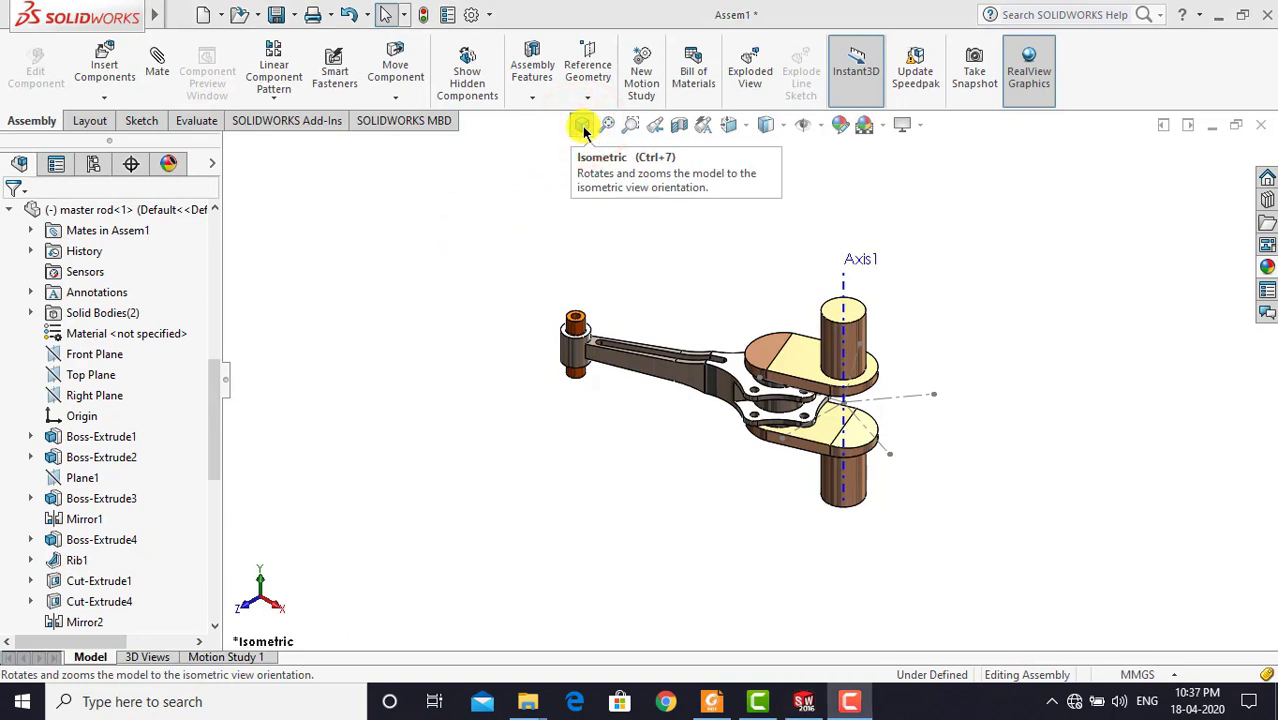
pyautogui.click(104, 66)
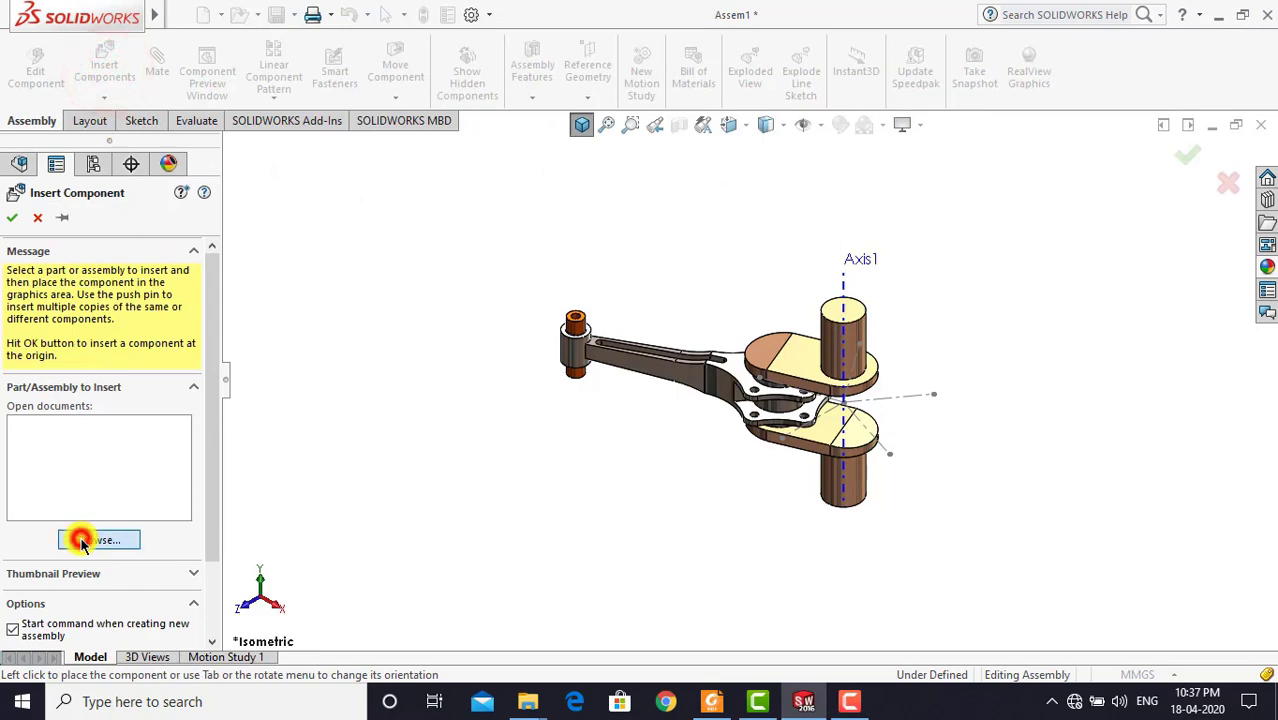
pyautogui.click(80, 540)
pyautogui.click(545, 345)
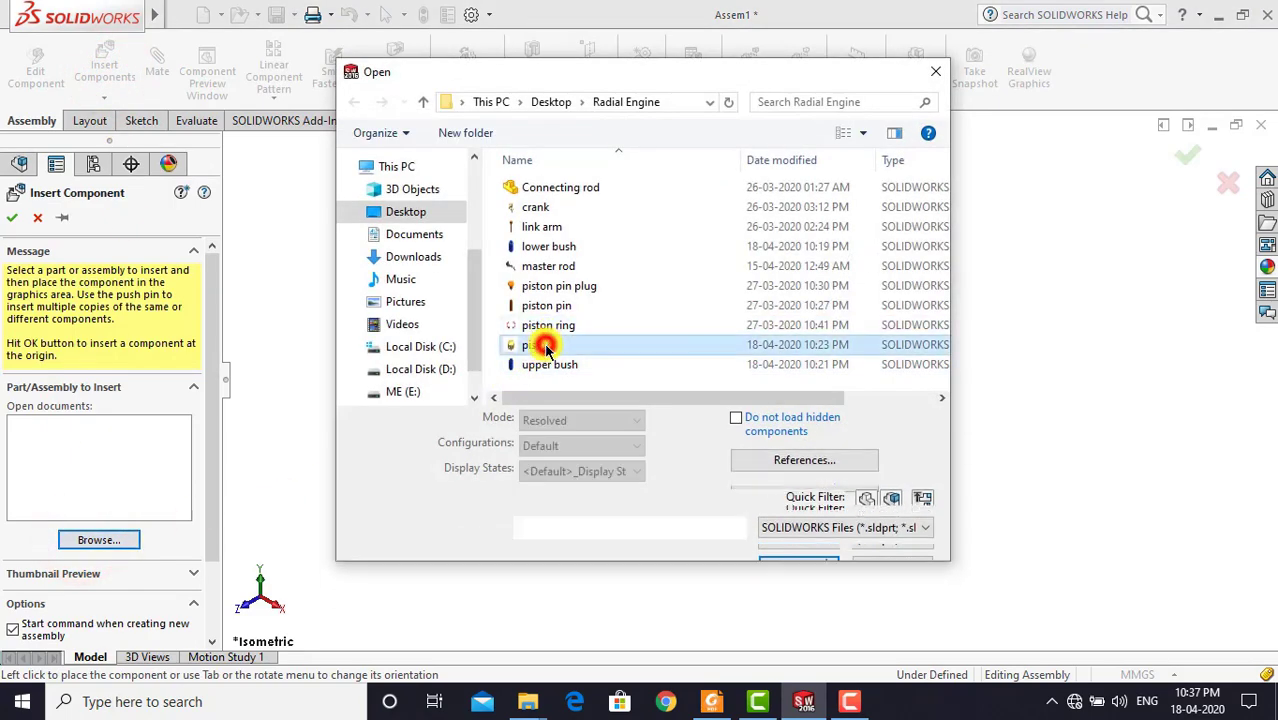
pyautogui.click(781, 540)
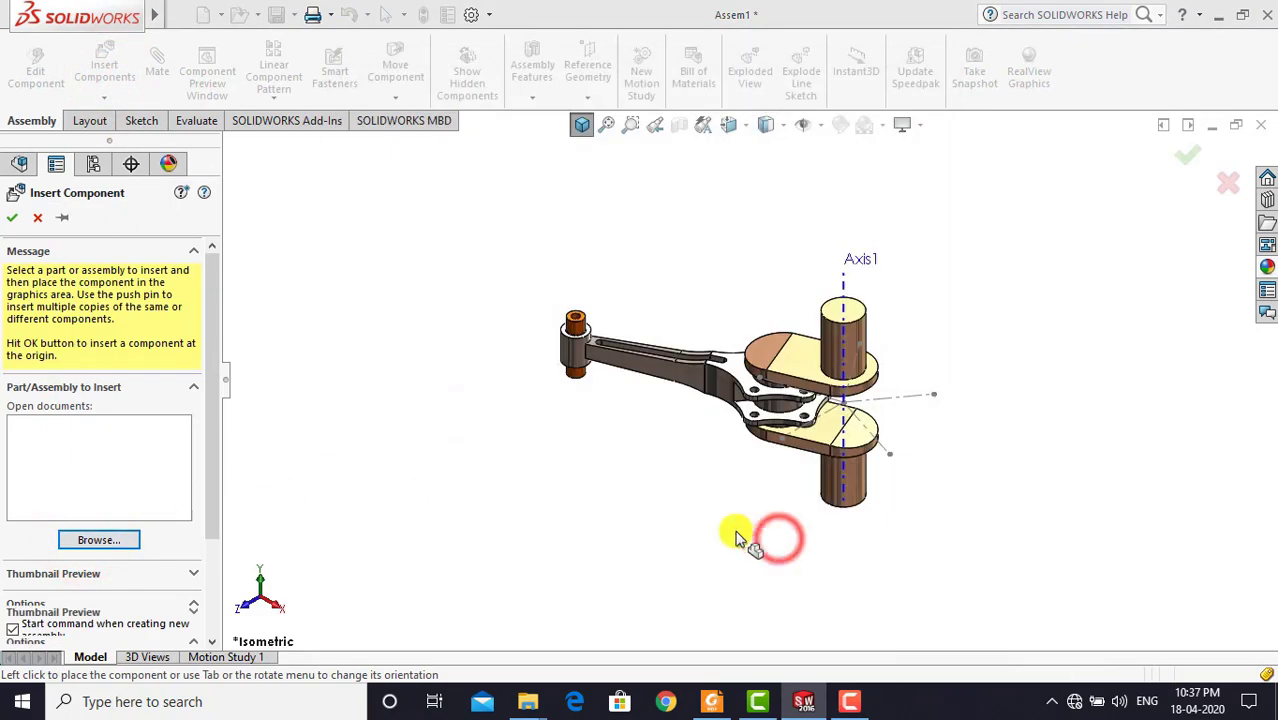
pyautogui.click(505, 487)
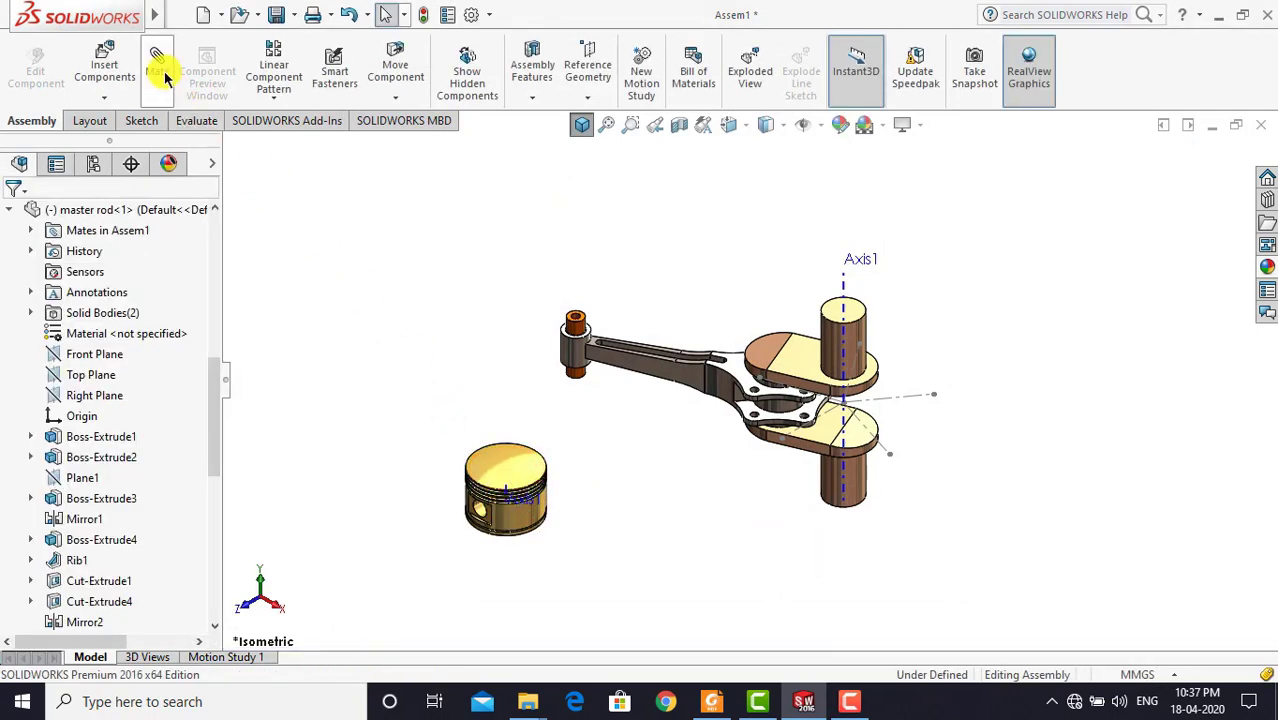
# Mate the piston's pin-hole face concentric with the piston pin
pyautogui.click(166, 92)
pyautogui.scroll(-2, 442, 517)
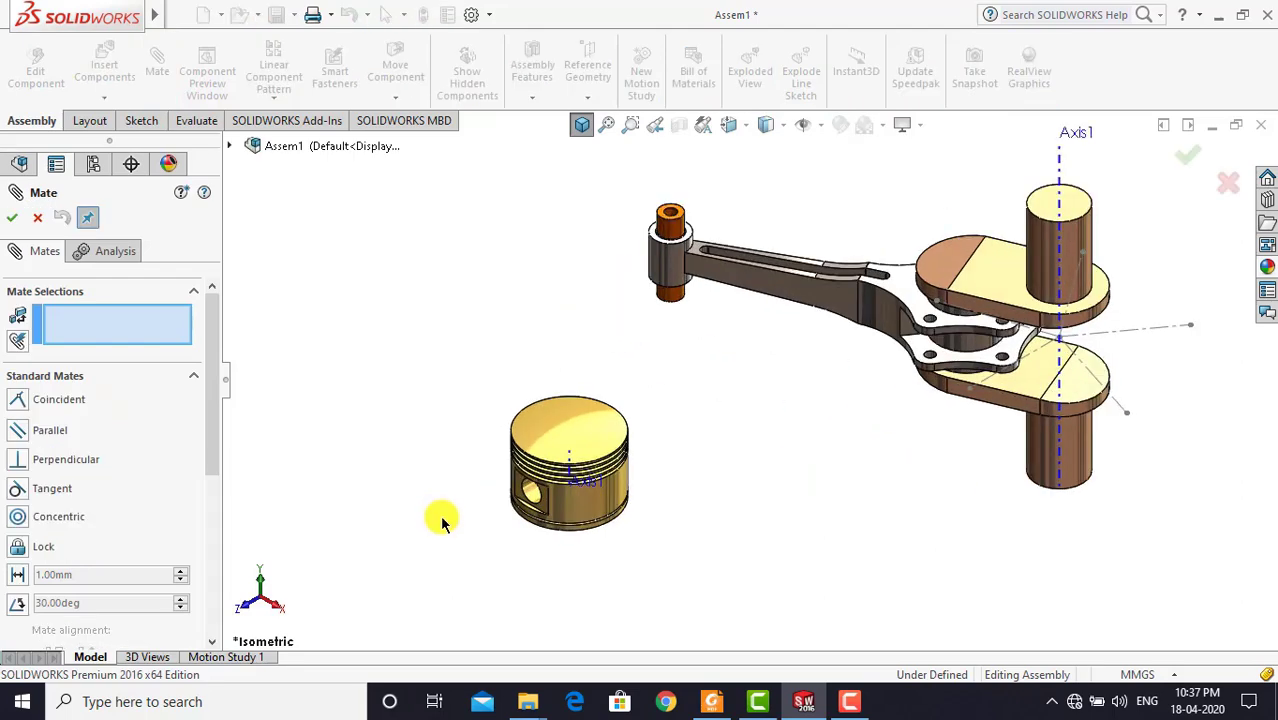
pyautogui.scroll(-2, 443, 525)
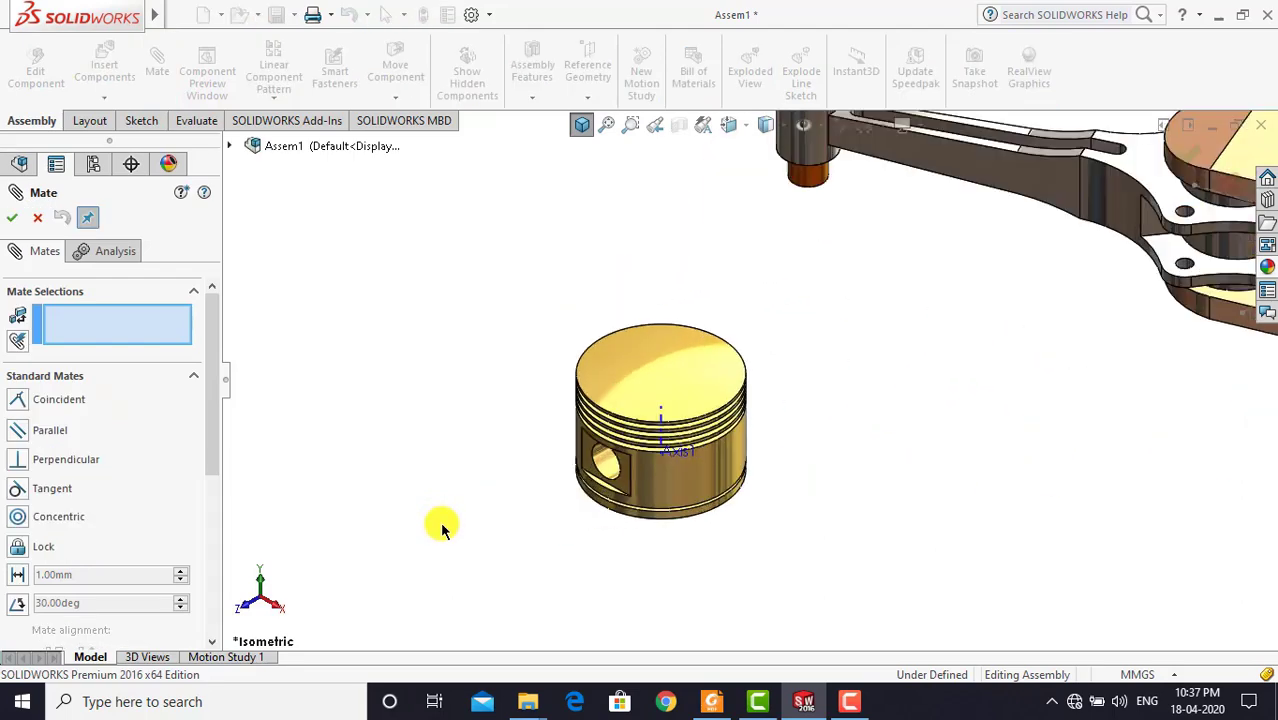
pyautogui.click(604, 466)
pyautogui.scroll(3, 604, 466)
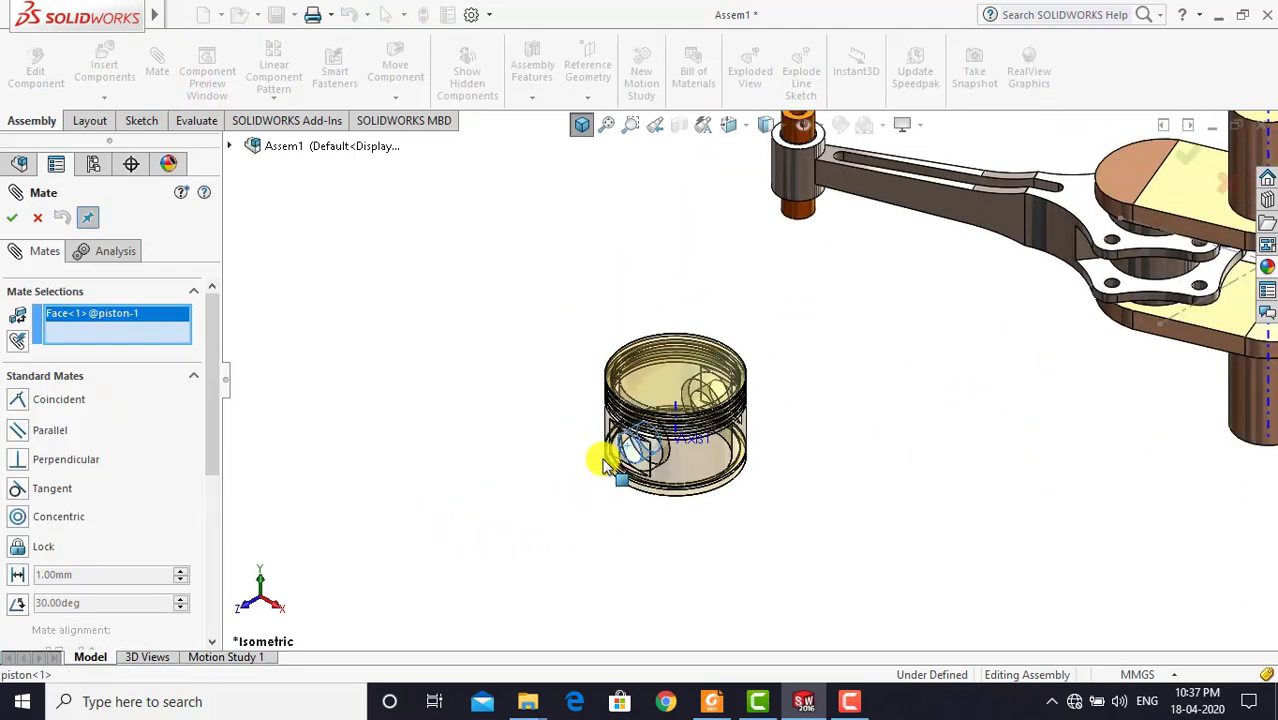
pyautogui.scroll(-2, 866, 176)
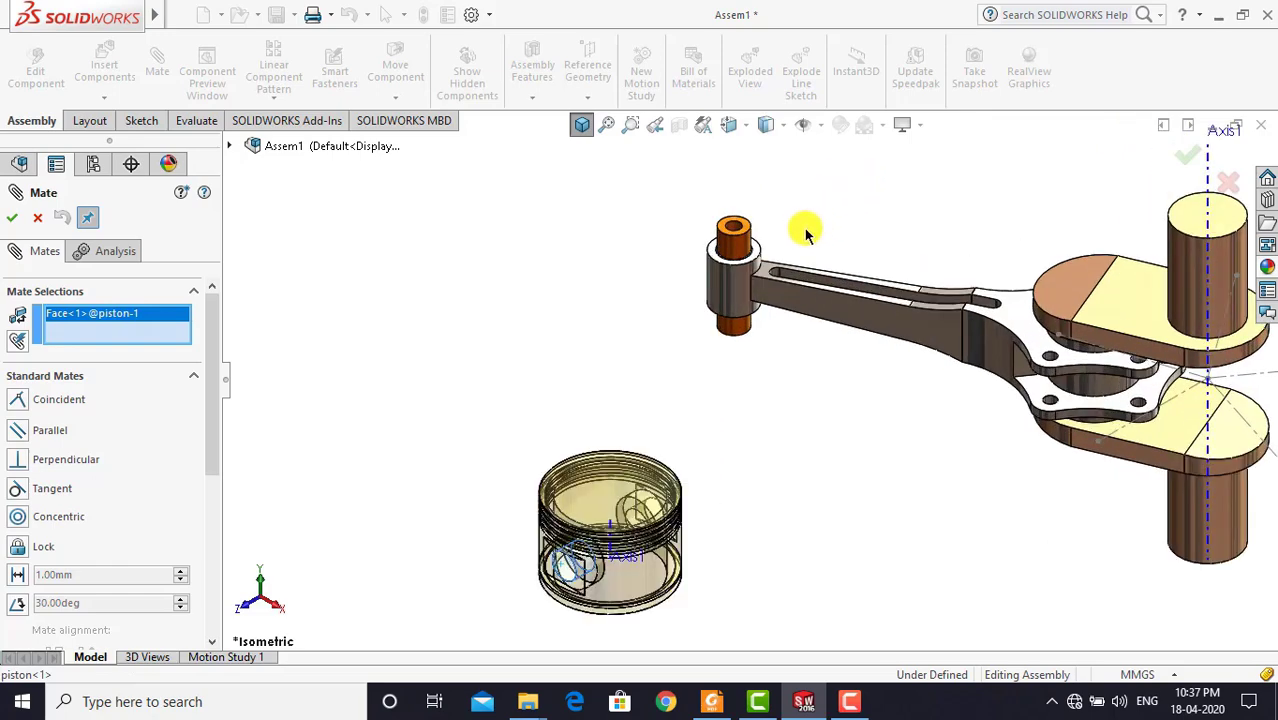
pyautogui.click(733, 253)
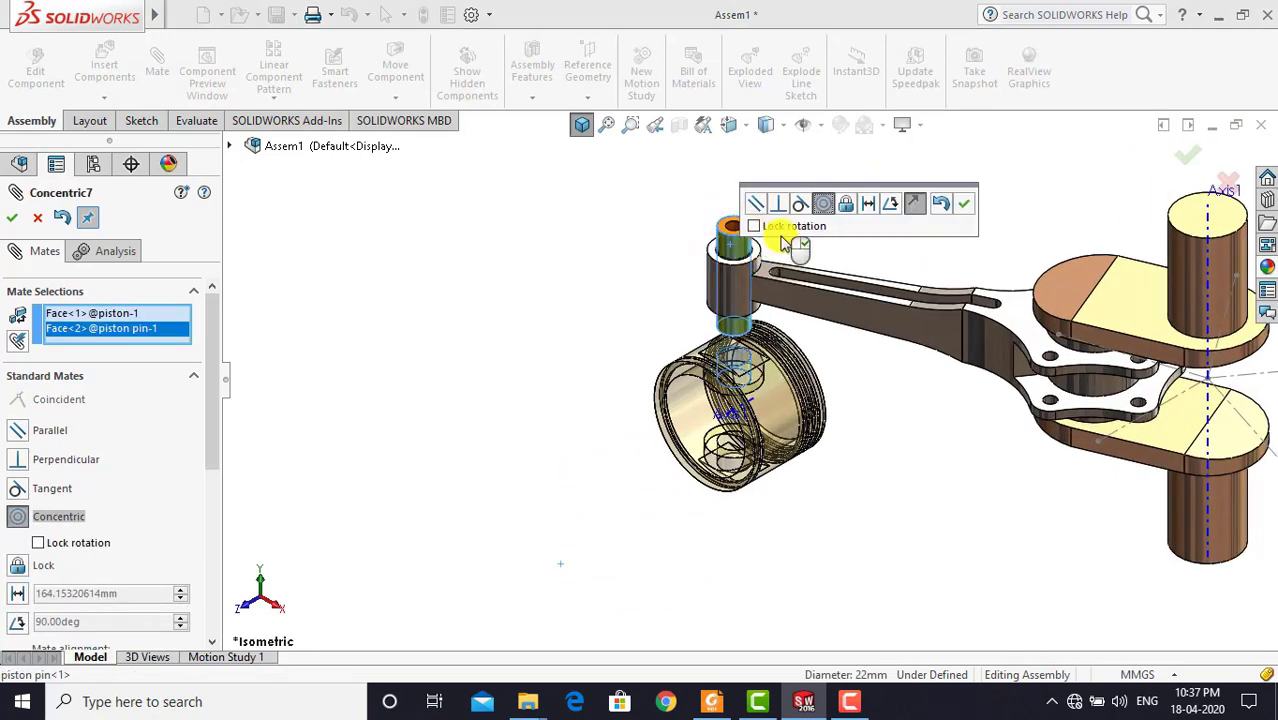
pyautogui.click(963, 206)
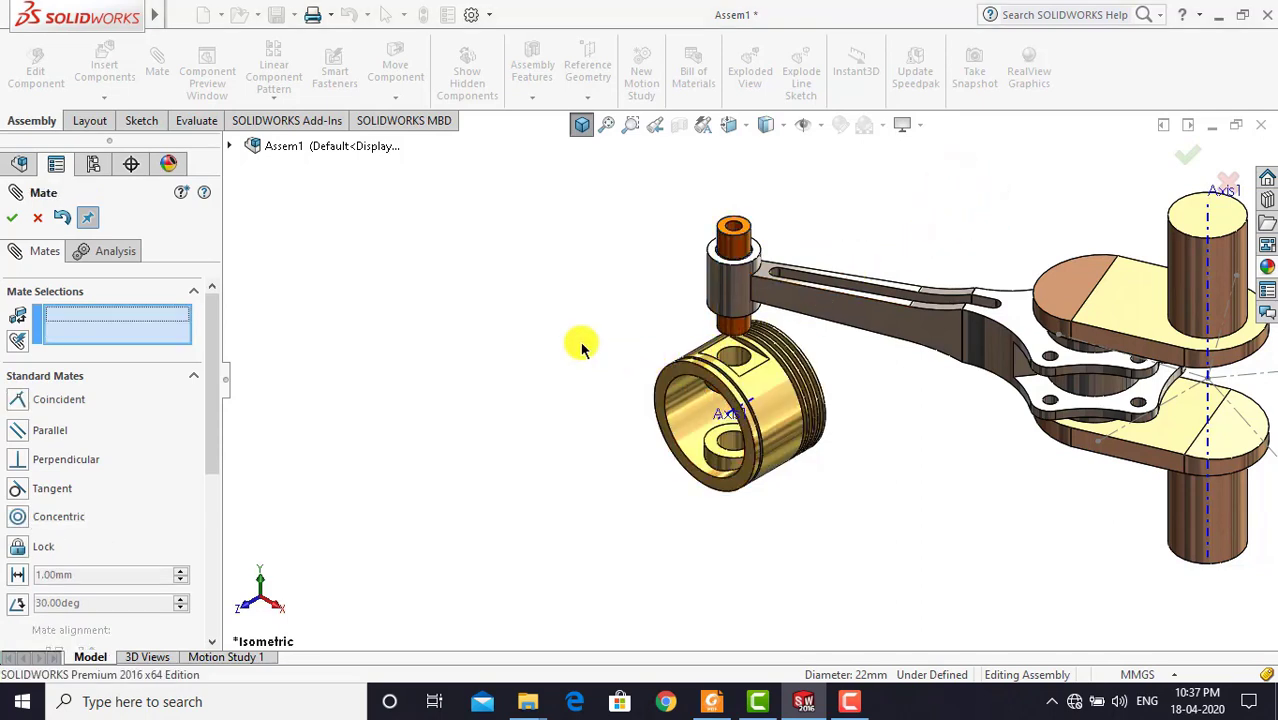
# Make the piston's Front Plane coincident with the piston pin's Top Plane
pyautogui.click(232, 146)
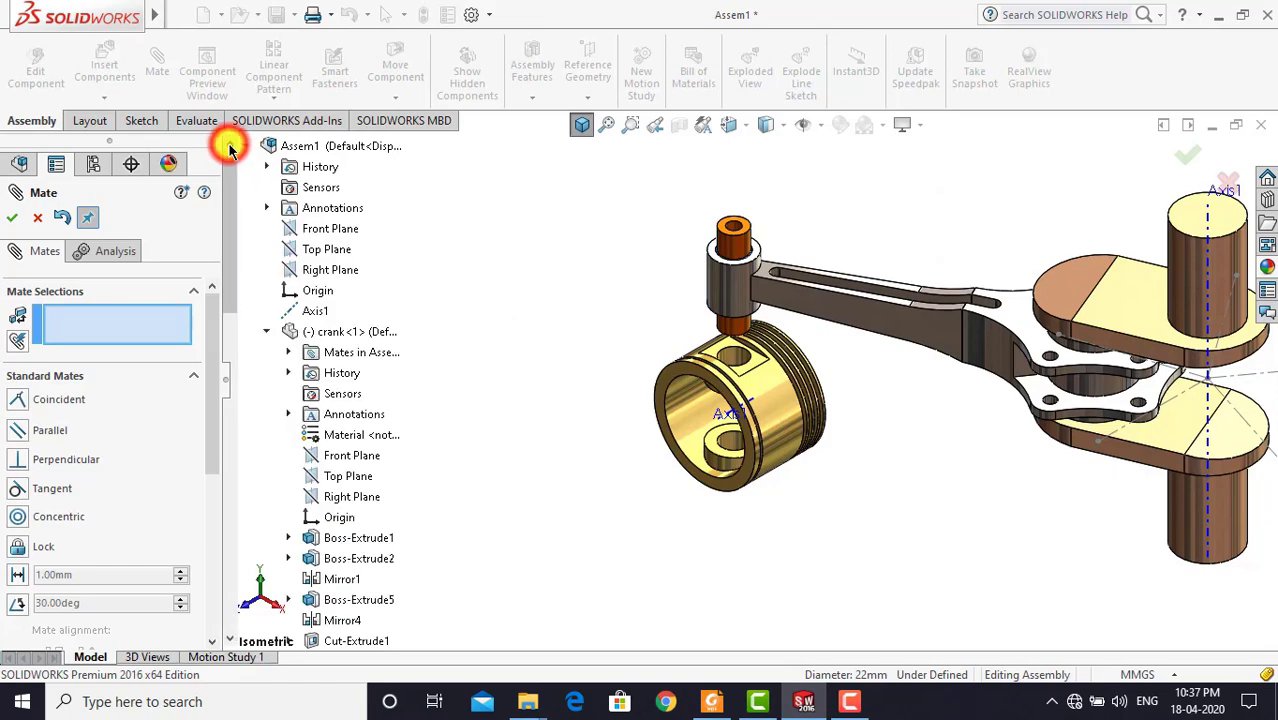
pyautogui.scroll(-6, 300, 385)
pyautogui.scroll(-5, 315, 410)
pyautogui.scroll(-5, 322, 420)
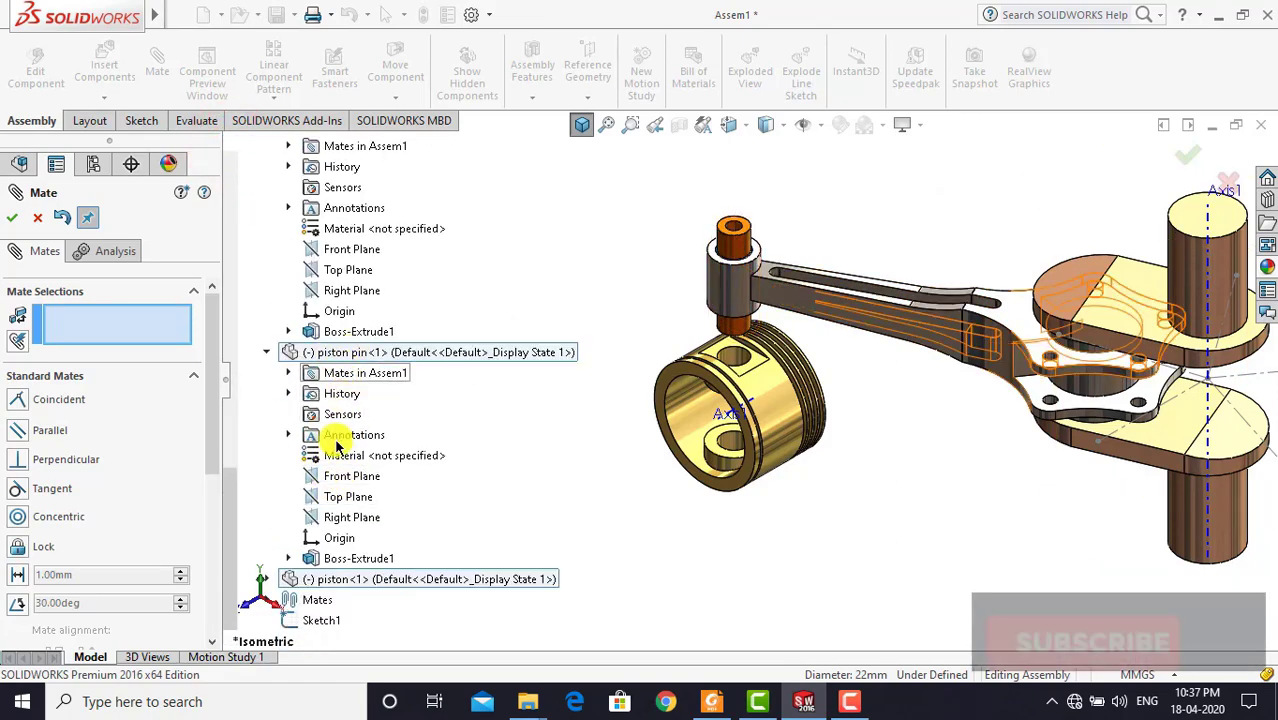
pyautogui.click(348, 496)
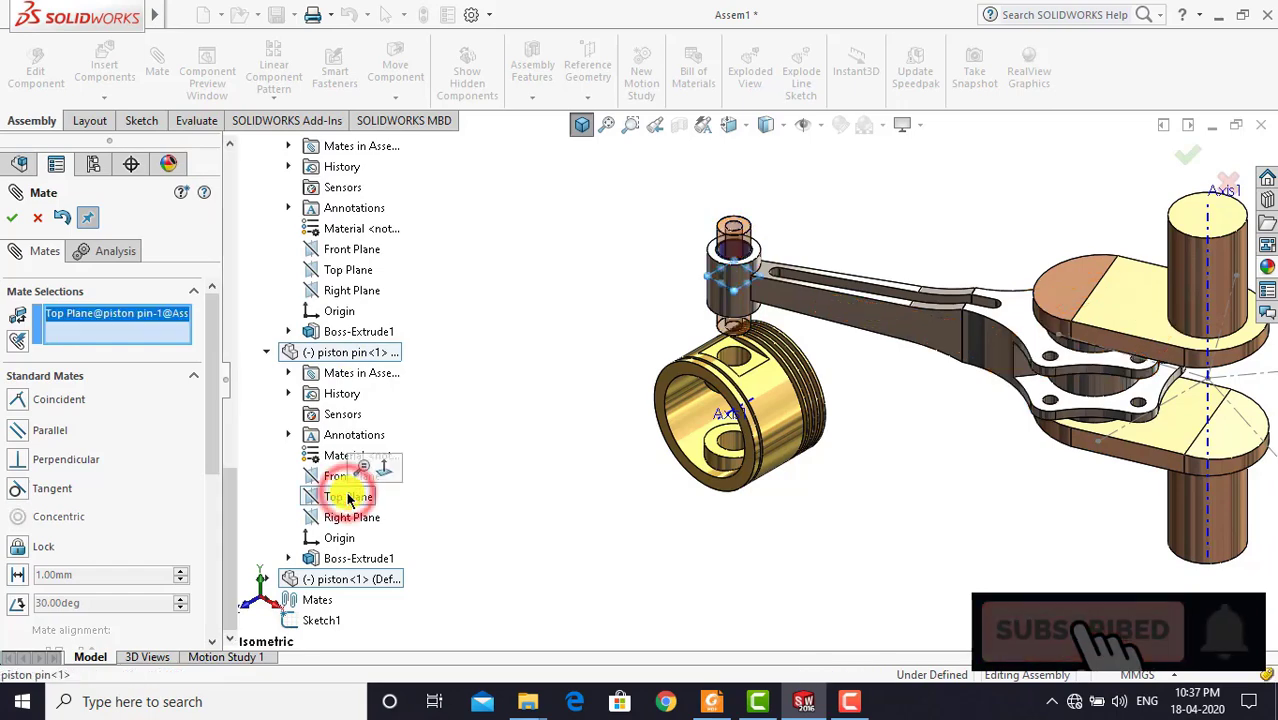
pyautogui.click(262, 580)
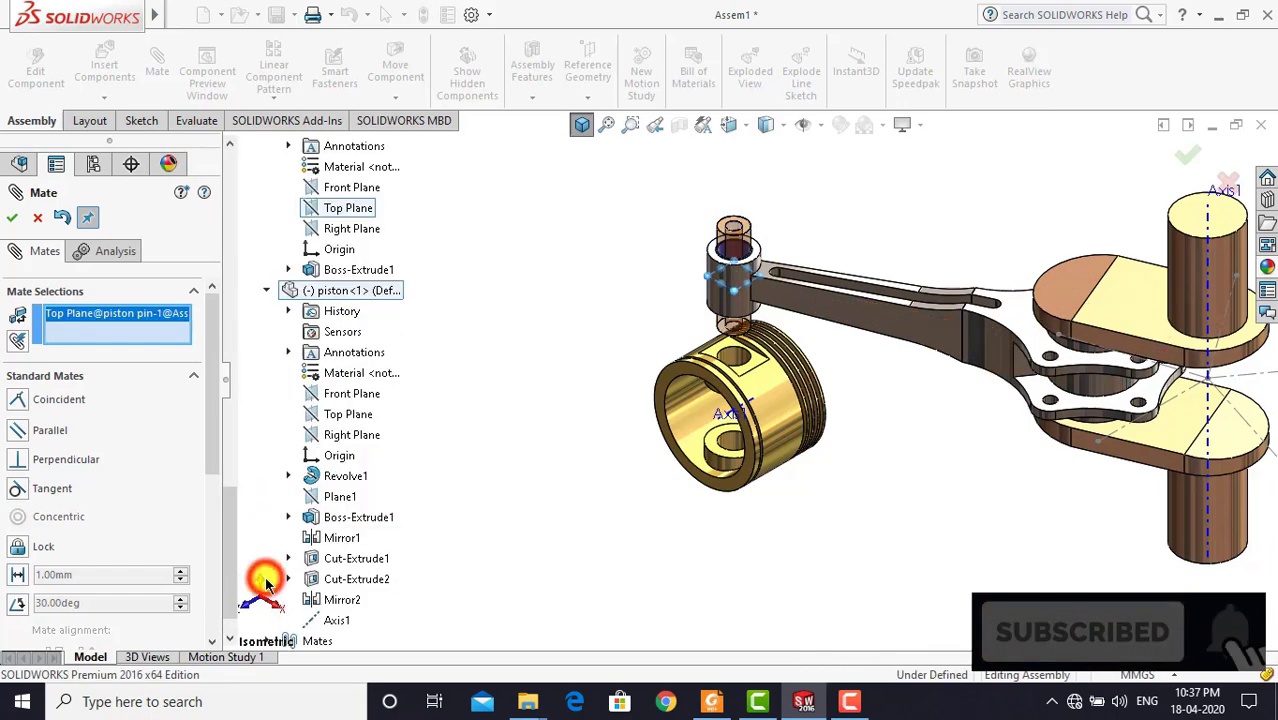
pyautogui.click(352, 396)
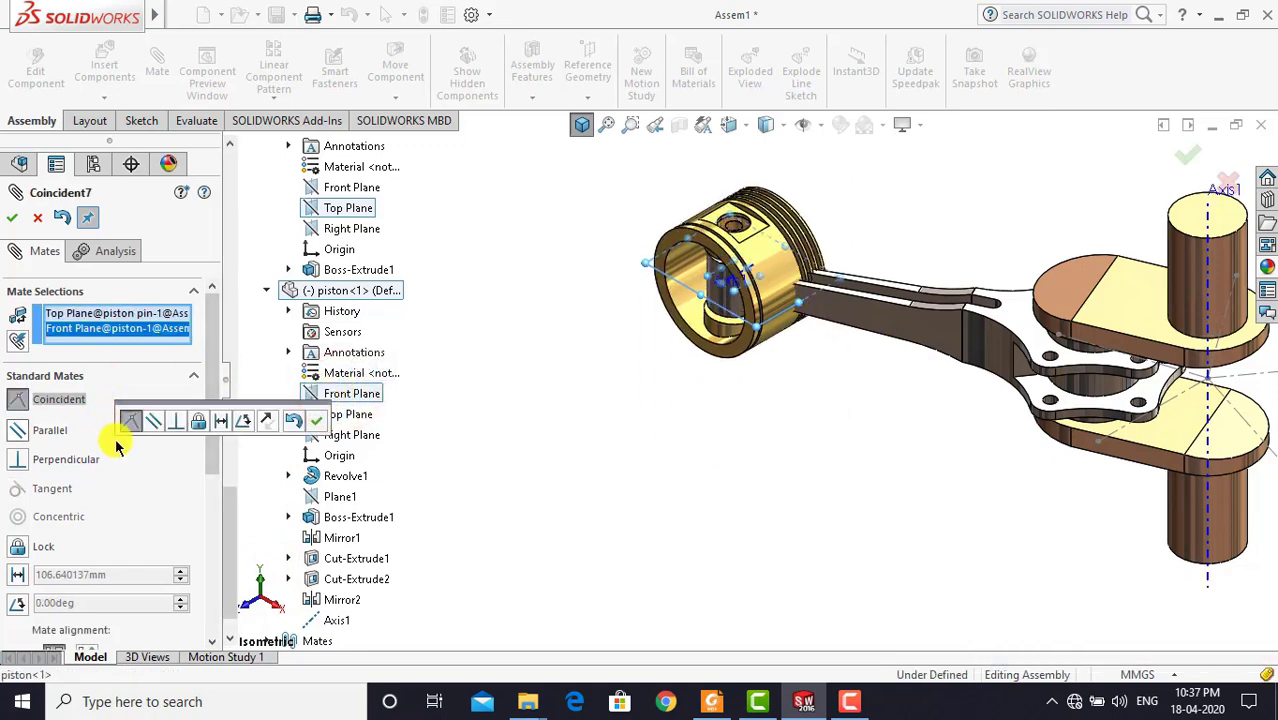
pyautogui.click(309, 421)
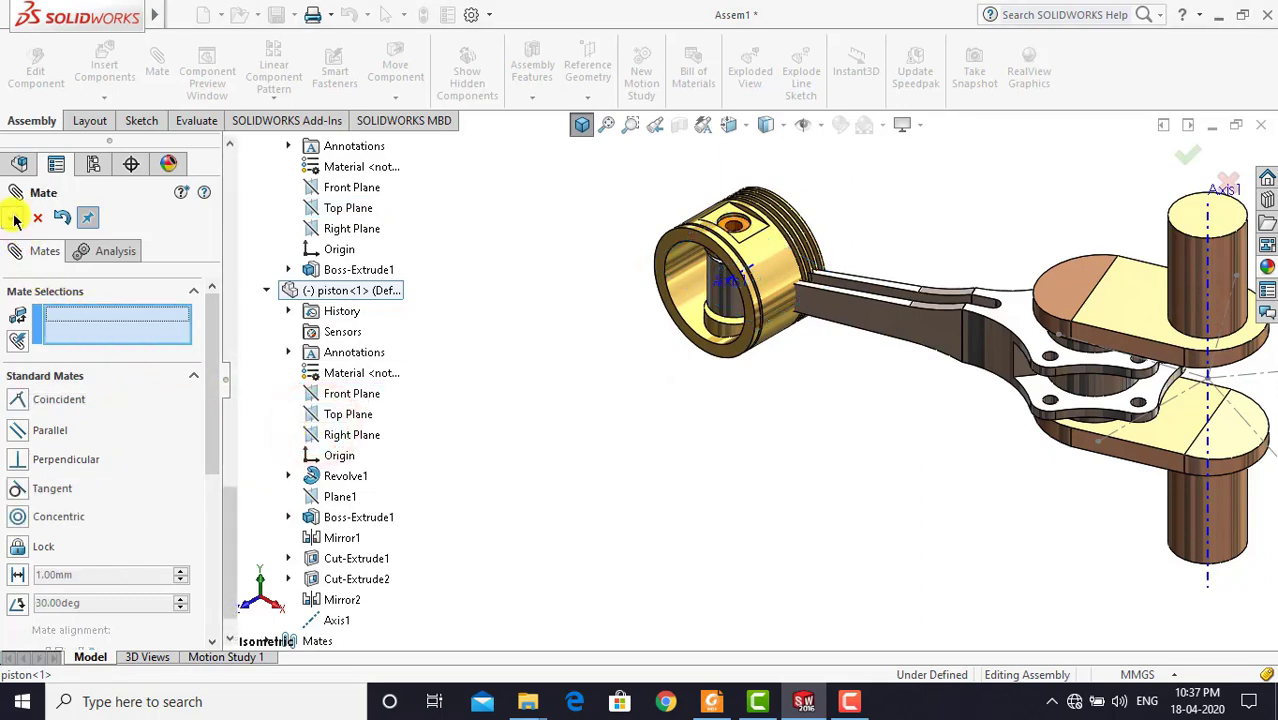
pyautogui.click(15, 220)
# Drag the piston and rod into a new position, then reset to the isometric view
pyautogui.click(580, 126)
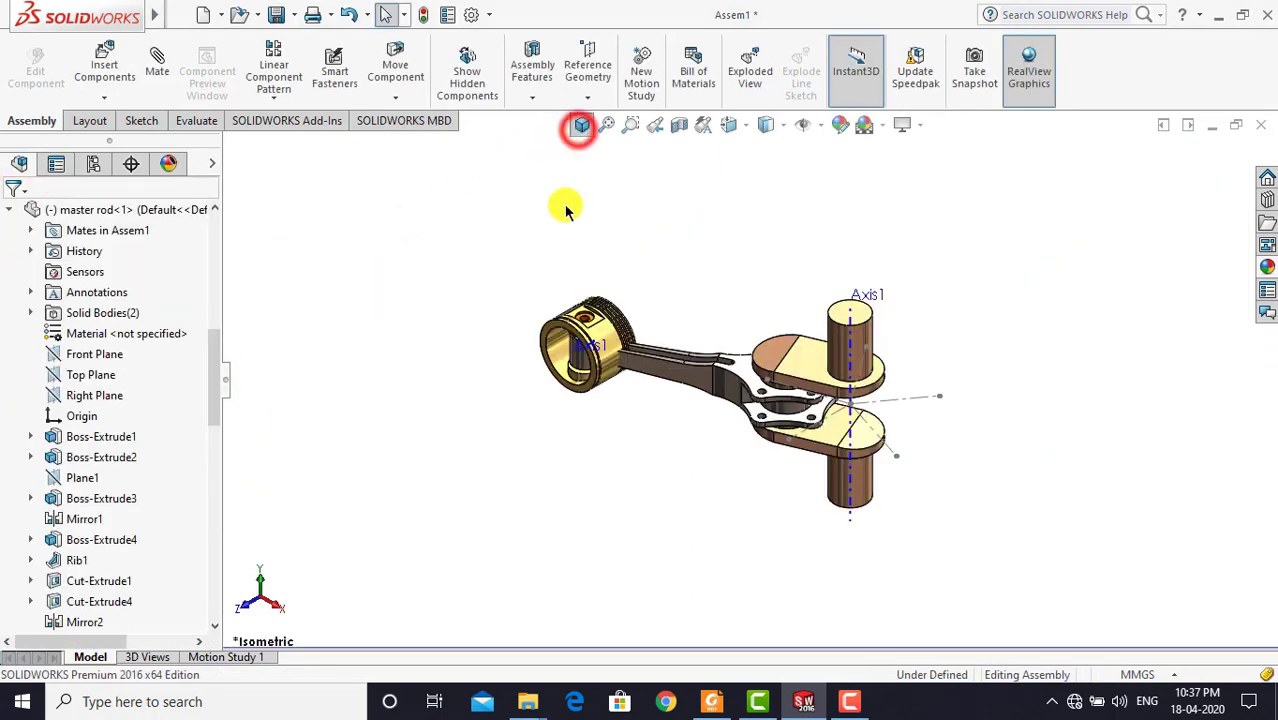
pyautogui.moveTo(545, 322)
pyautogui.mouseDown()
pyautogui.moveTo(567, 403)
pyautogui.moveTo(499, 366)
pyautogui.mouseUp()
pyautogui.moveTo(612, 350)
pyautogui.mouseDown()
pyautogui.moveTo(548, 285)
pyautogui.moveTo(528, 300)
pyautogui.moveTo(511, 283)
pyautogui.mouseUp()
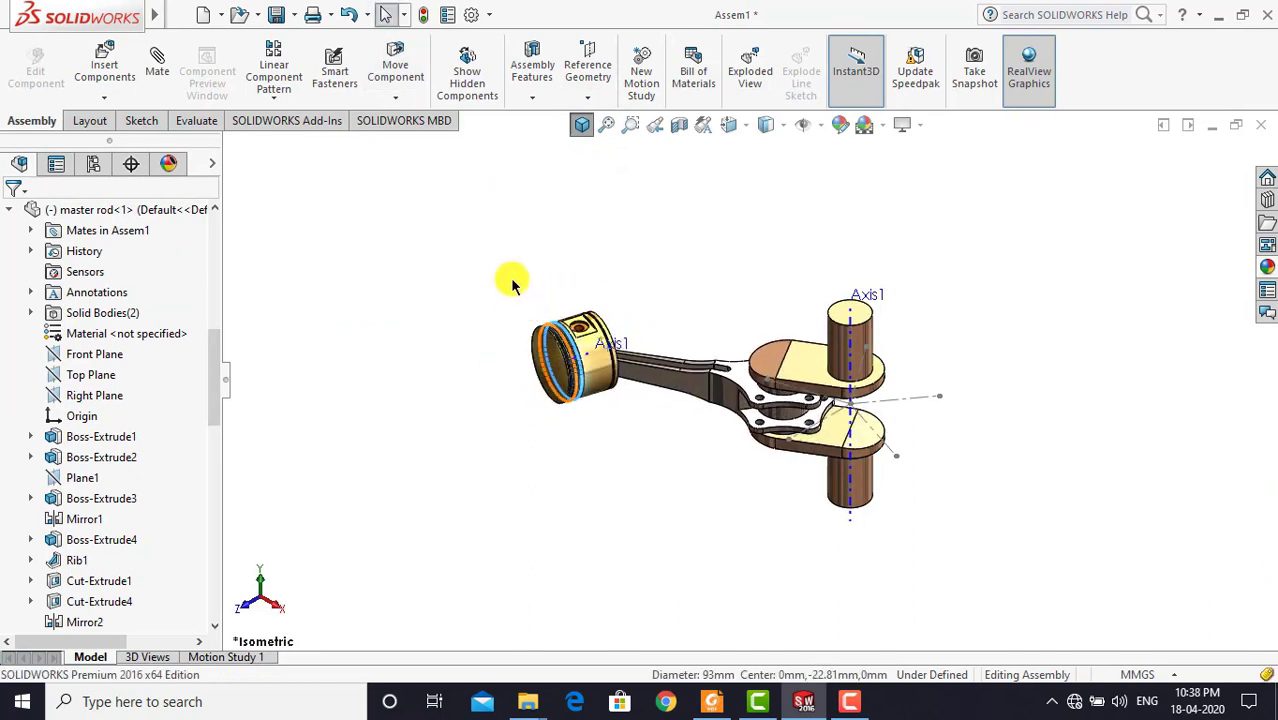
pyautogui.click(509, 278)
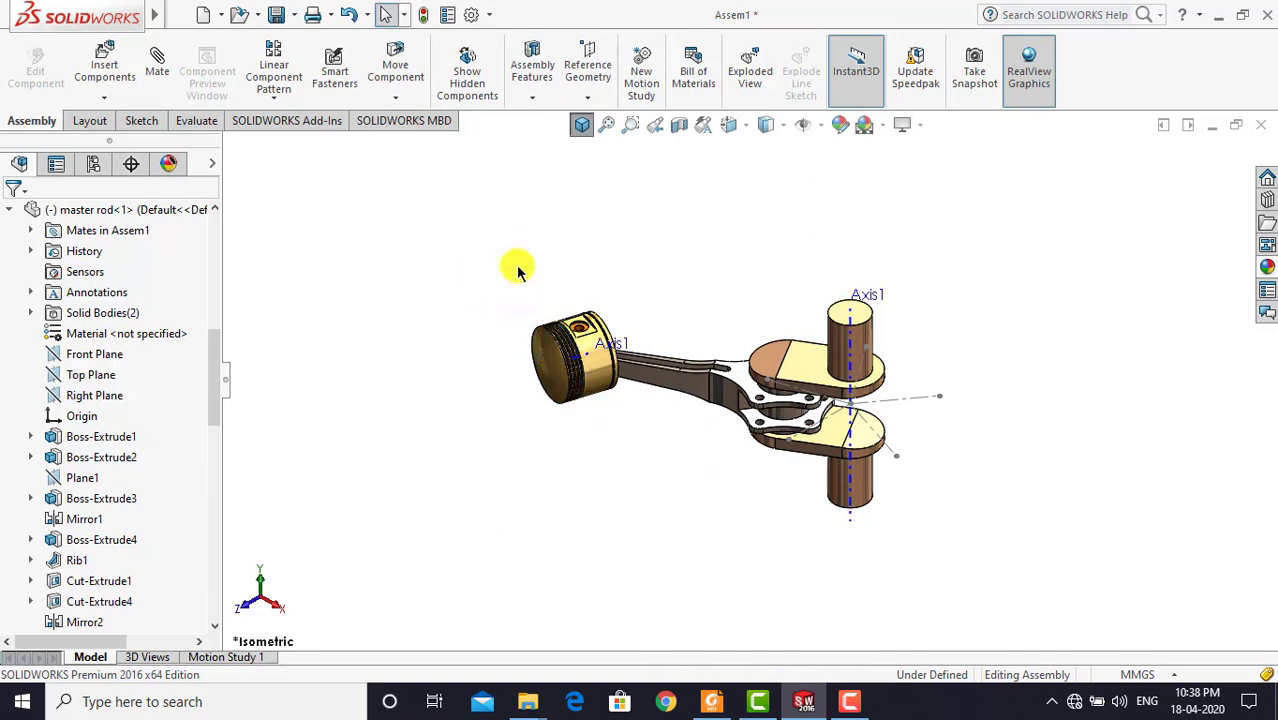
pyautogui.click(582, 124)
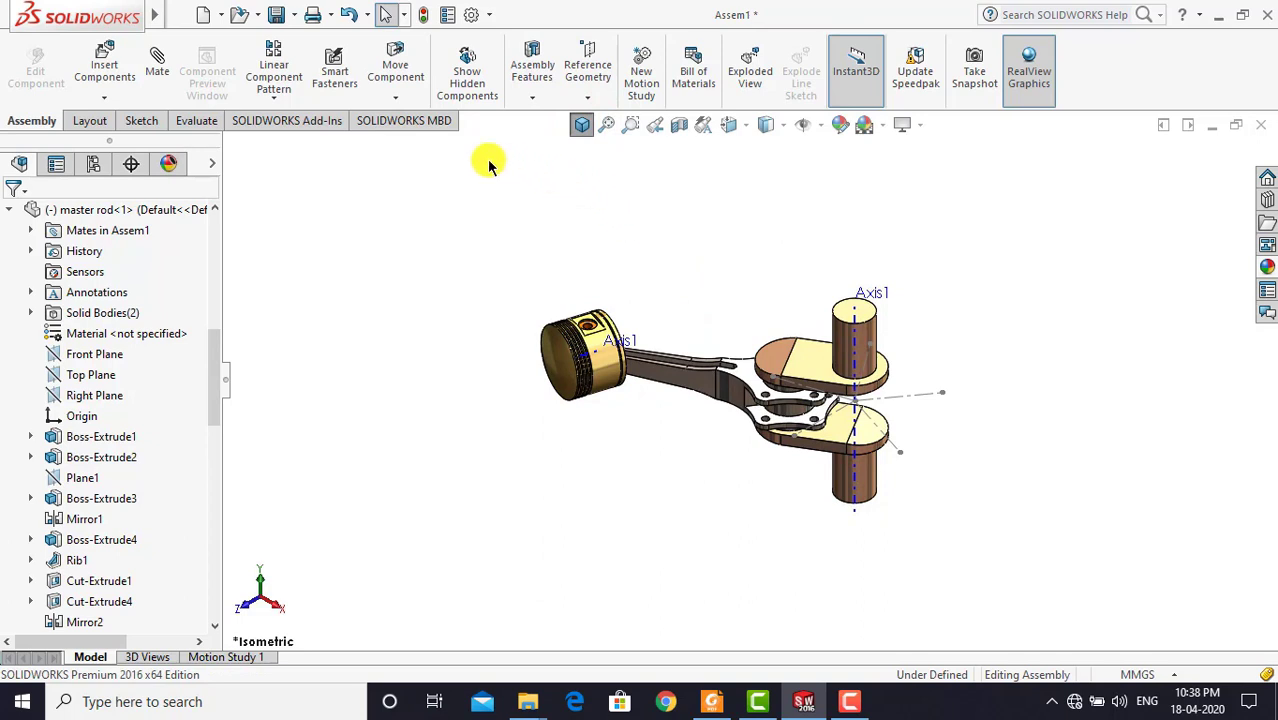
# Mate the piston's Axis1 coincident with the master rod's Line5@Sketch1
pyautogui.click(160, 63)
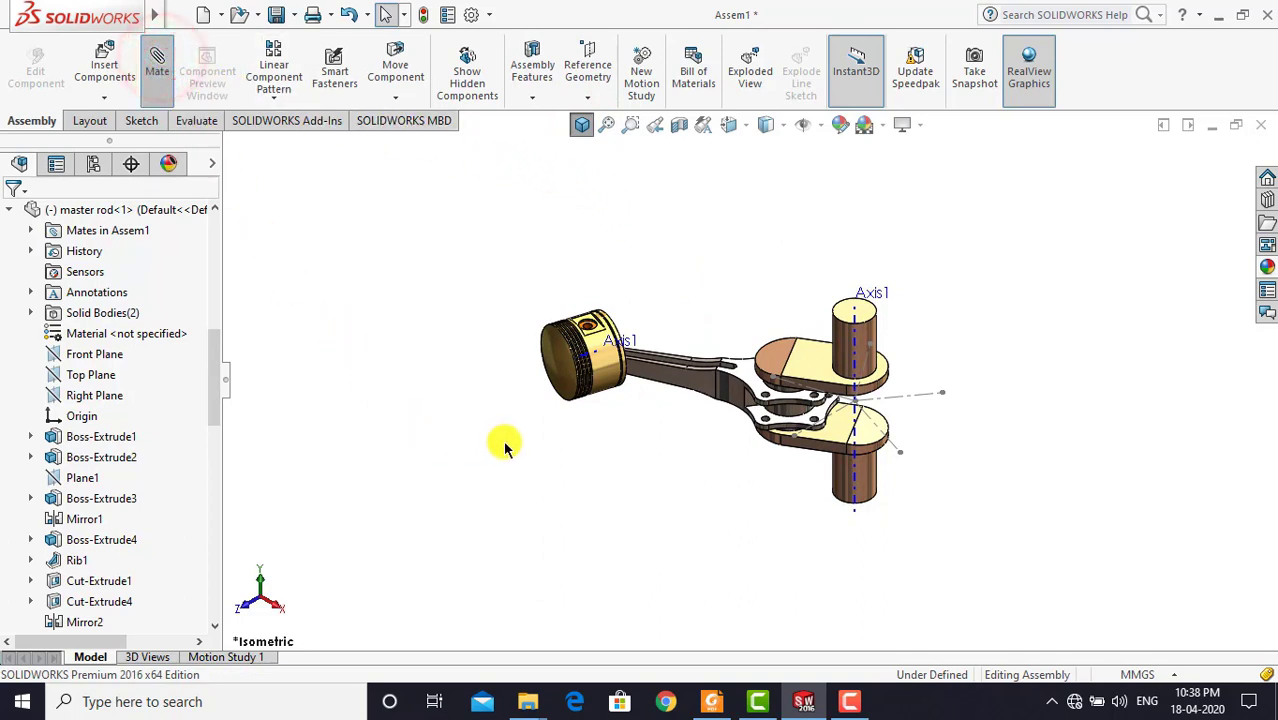
pyautogui.click(600, 362)
pyautogui.scroll(-1, 733, 467)
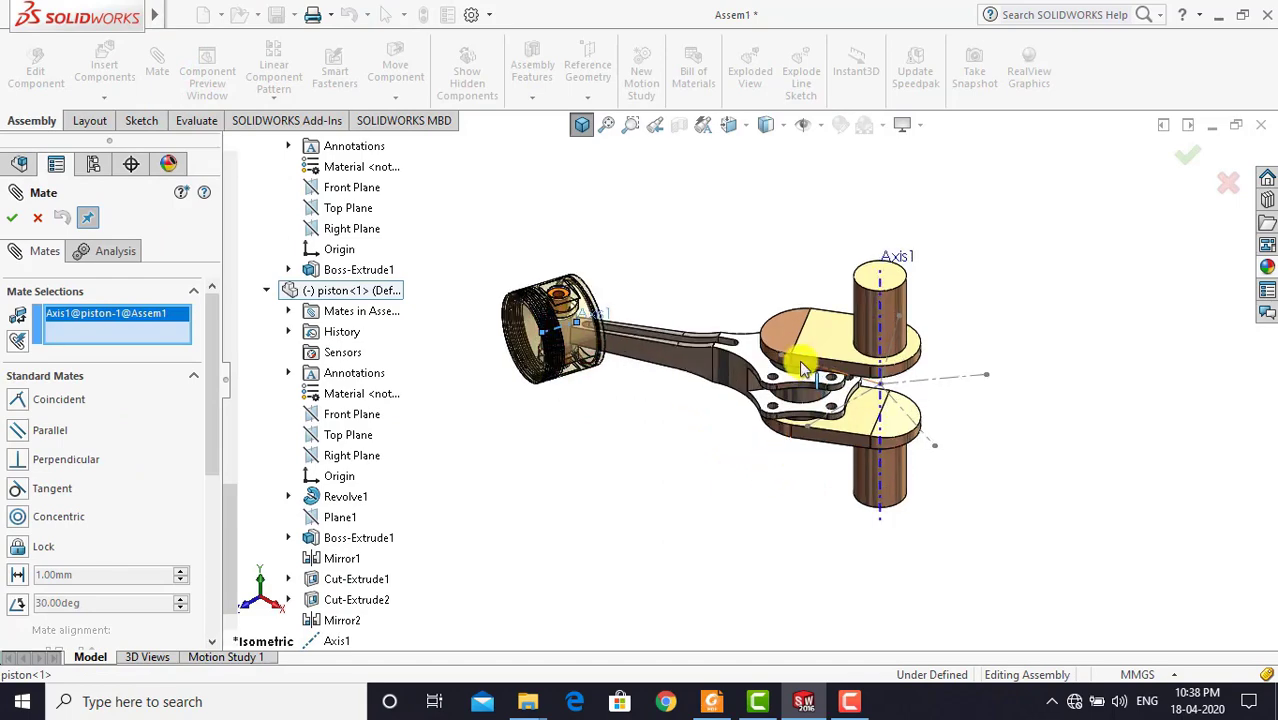
pyautogui.scroll(-2, 800, 368)
pyautogui.scroll(-2, 790, 375)
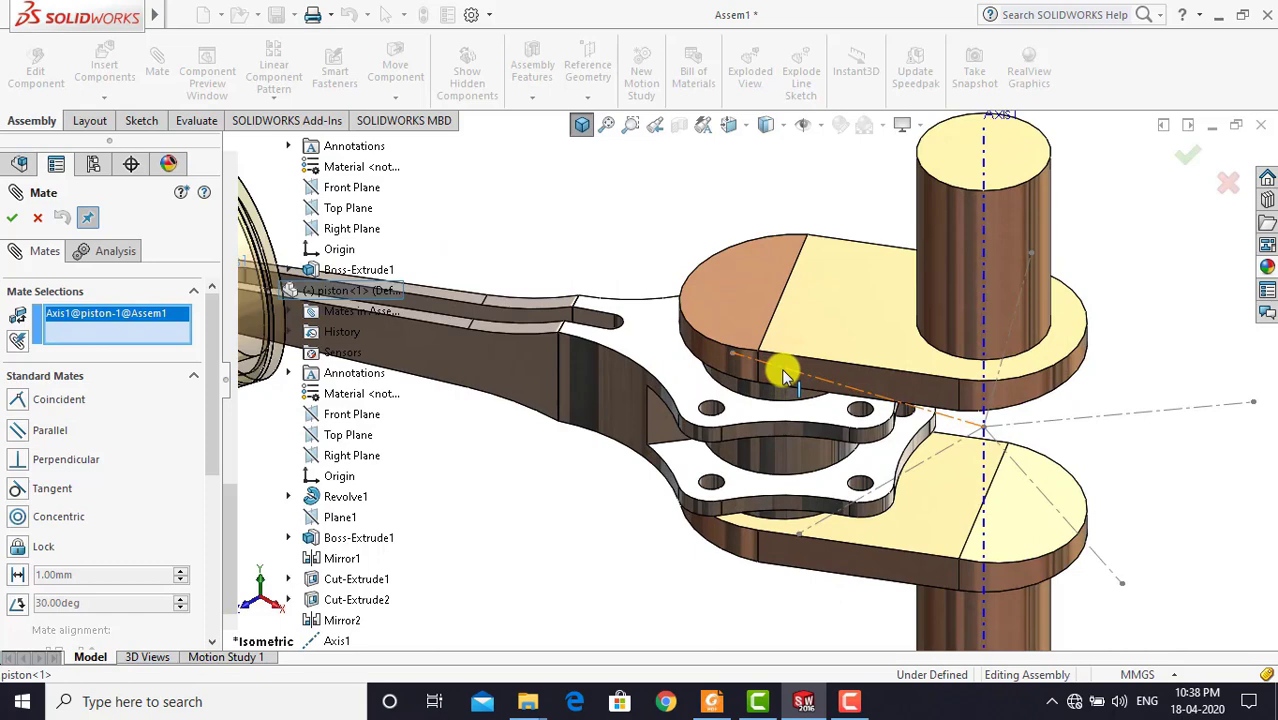
pyautogui.click(785, 376)
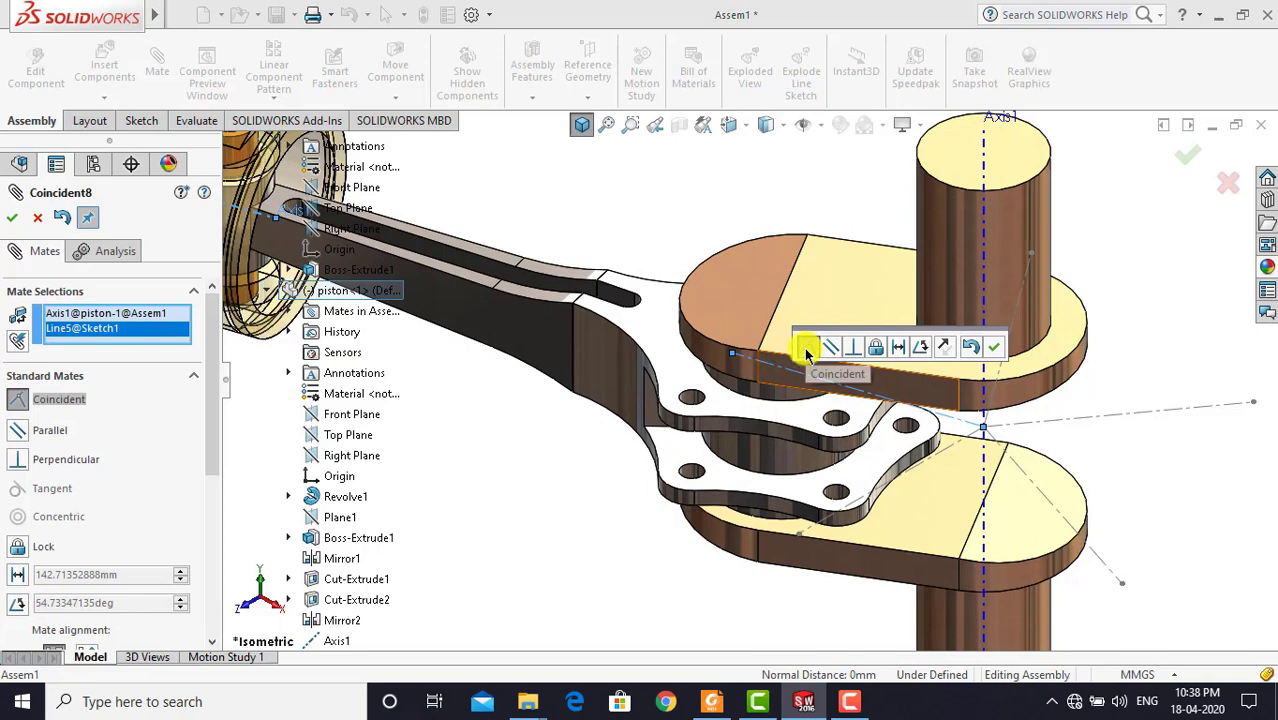
pyautogui.click(993, 346)
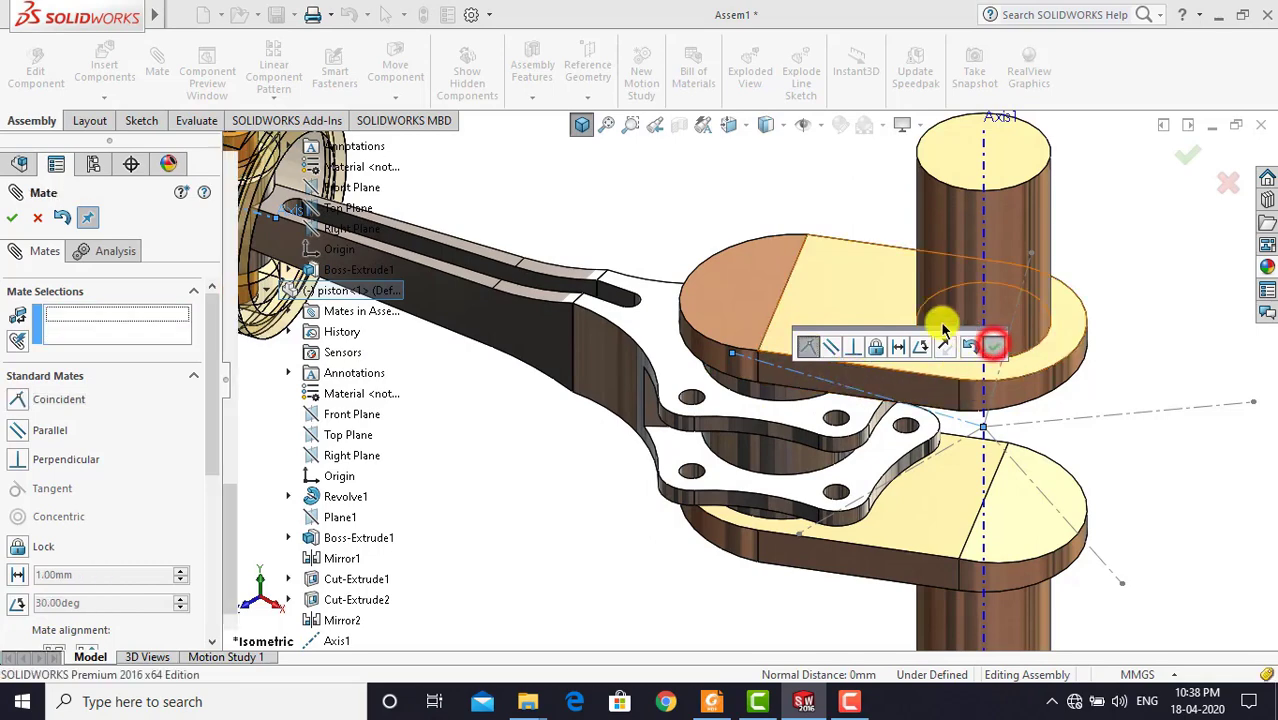
pyautogui.click(582, 124)
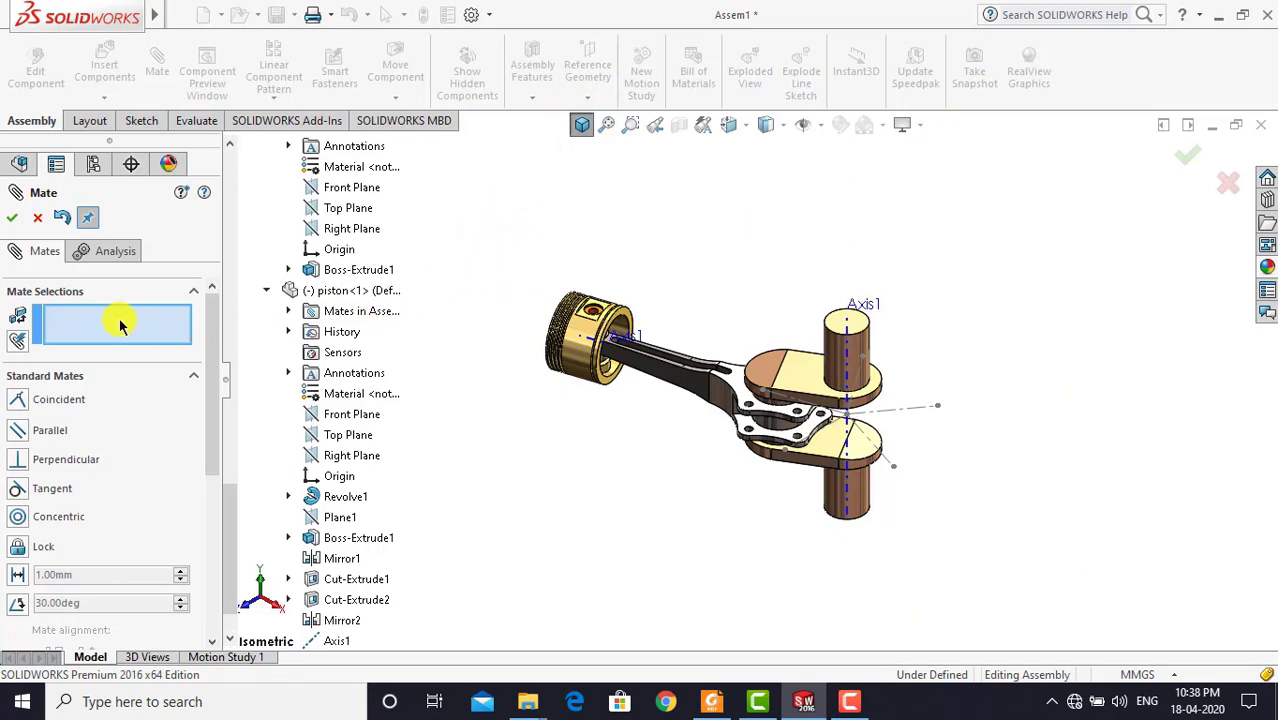
pyautogui.click(20, 220)
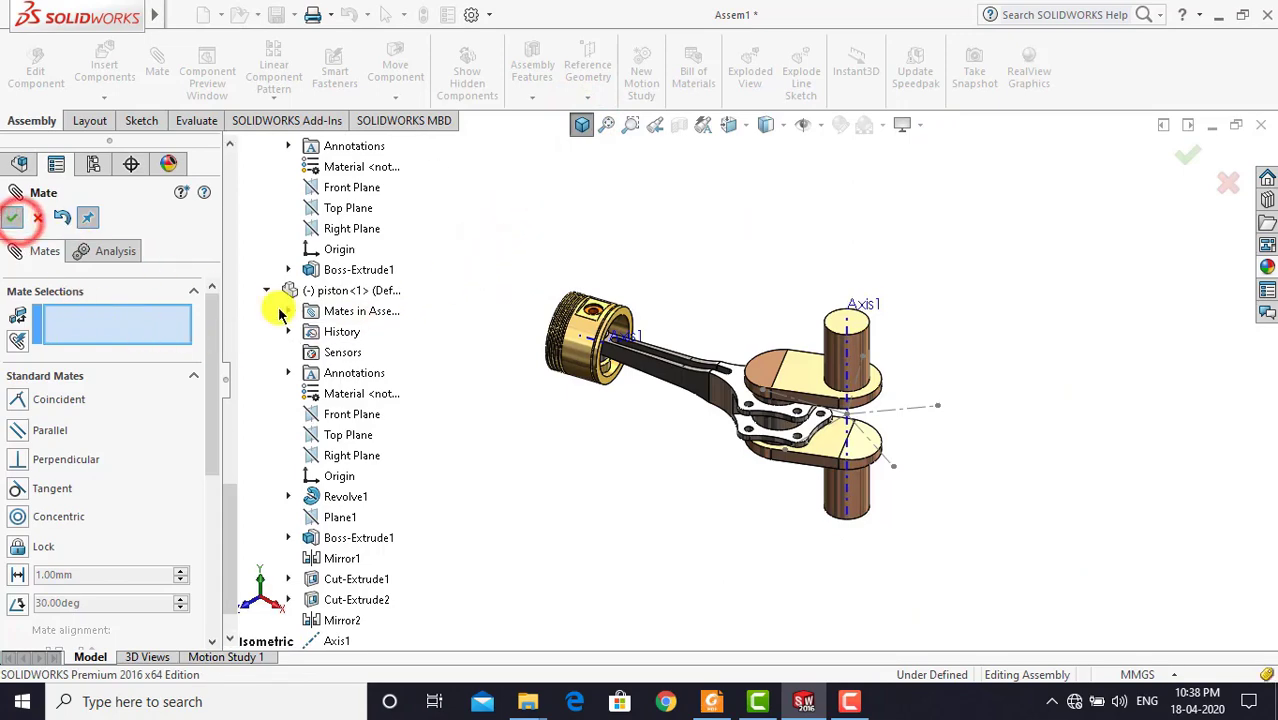
pyautogui.click(470, 396)
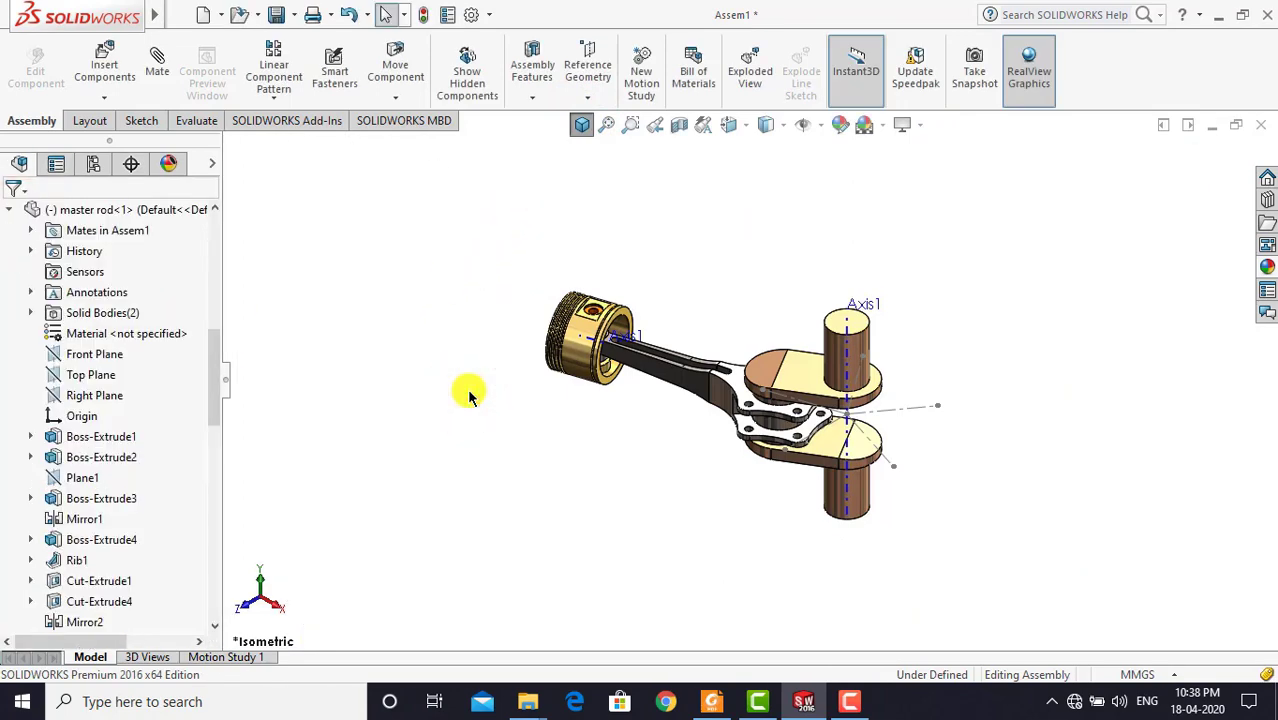
# Load the 'piston pin plug' part from the Radial Engine folder for insertion
pyautogui.click(104, 62)
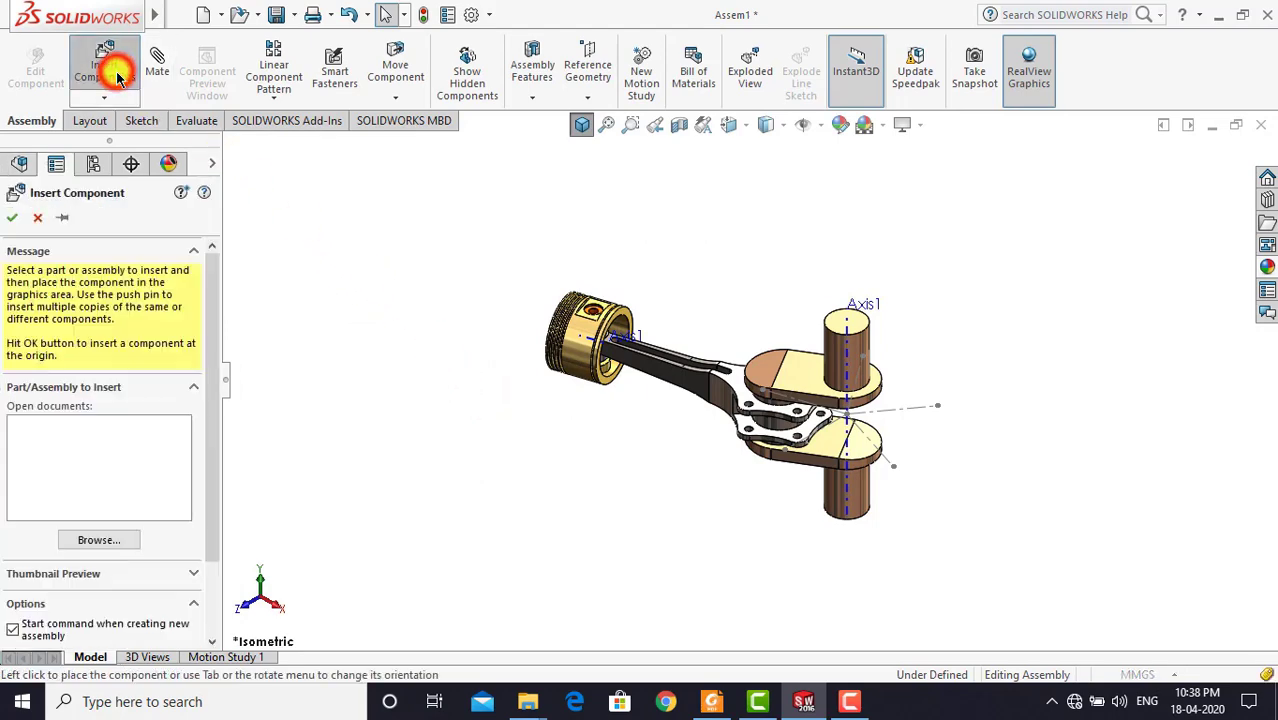
pyautogui.click(110, 540)
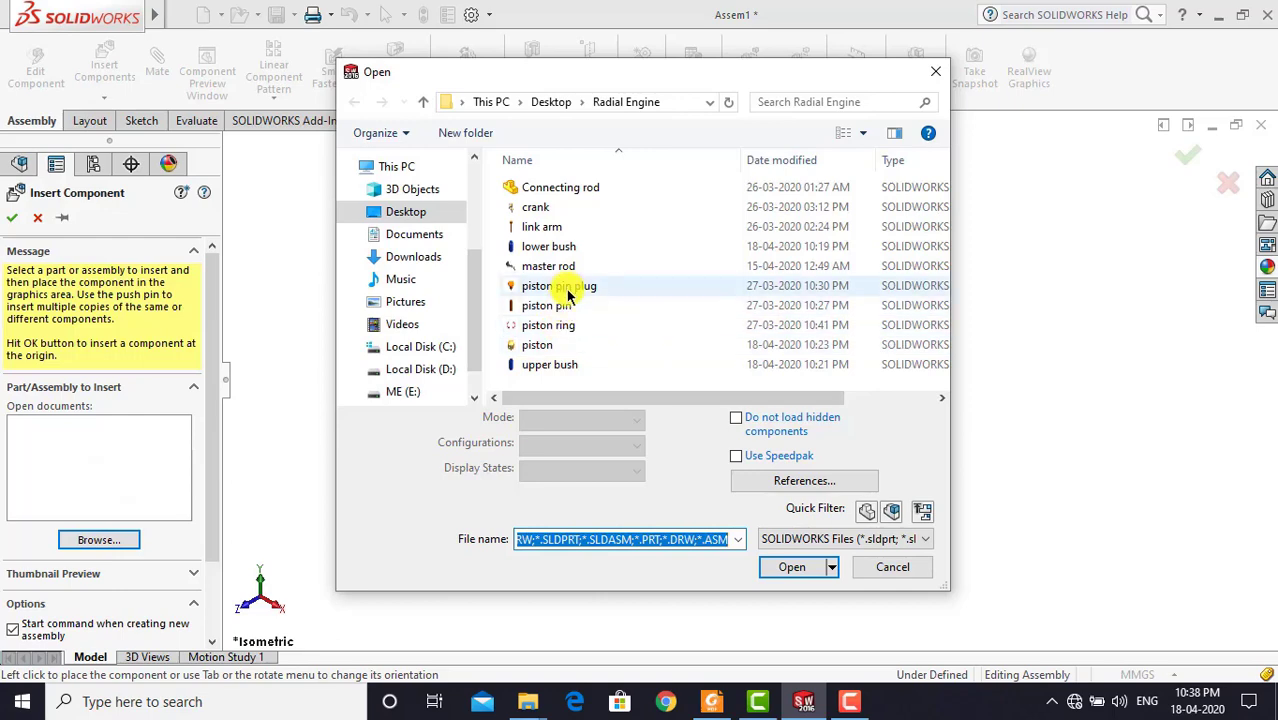
pyautogui.click(566, 286)
pyautogui.click(762, 537)
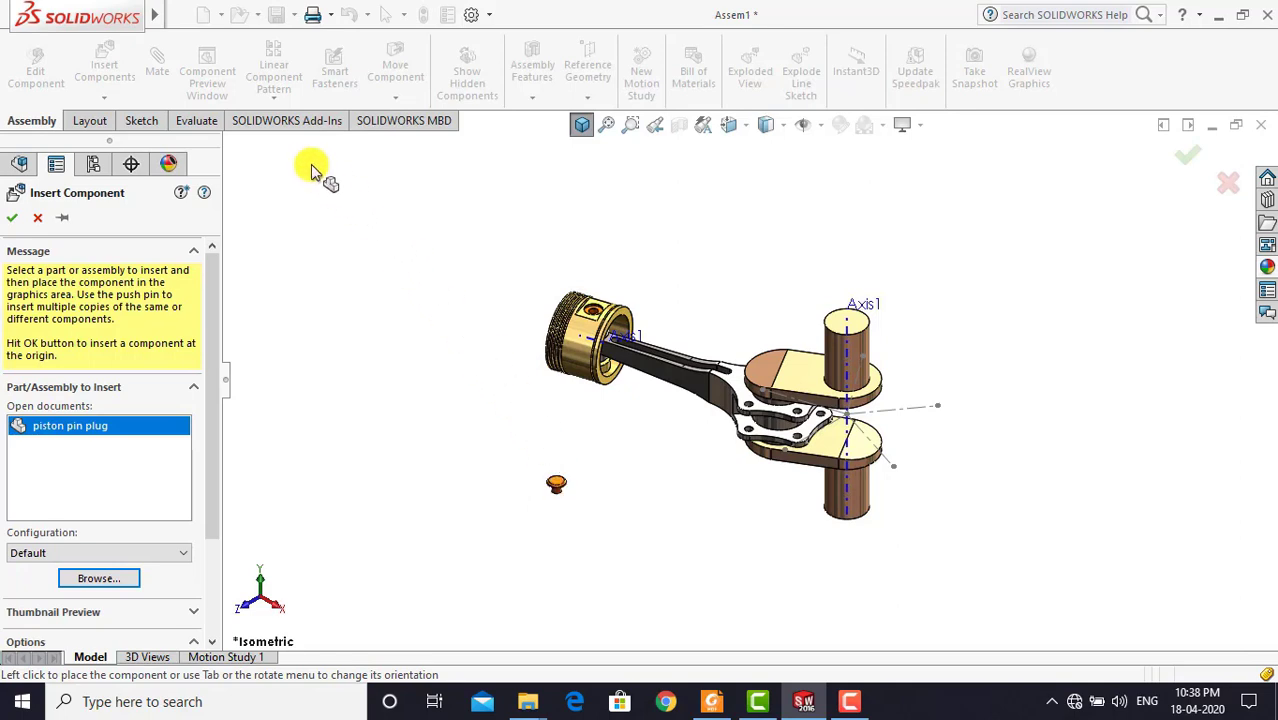
# Place the piston pin plug and mate it concentric with the piston pin's hole
pyautogui.click(257, 180)
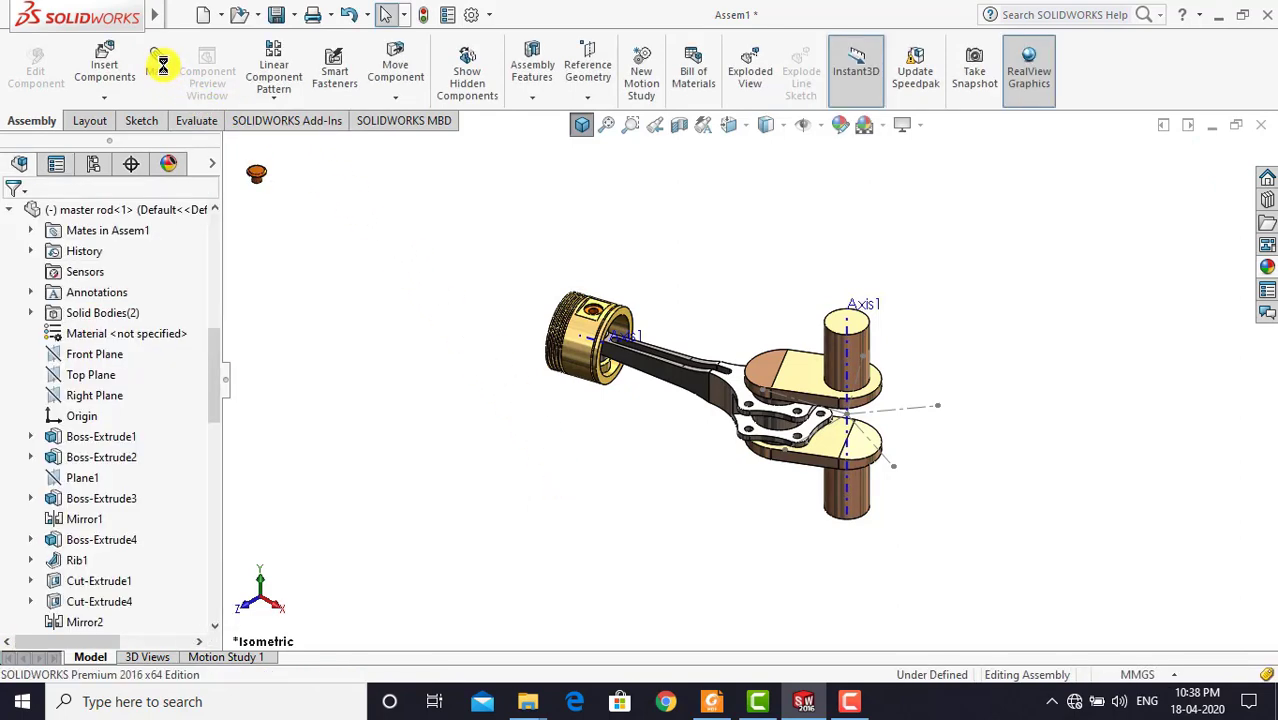
pyautogui.click(160, 68)
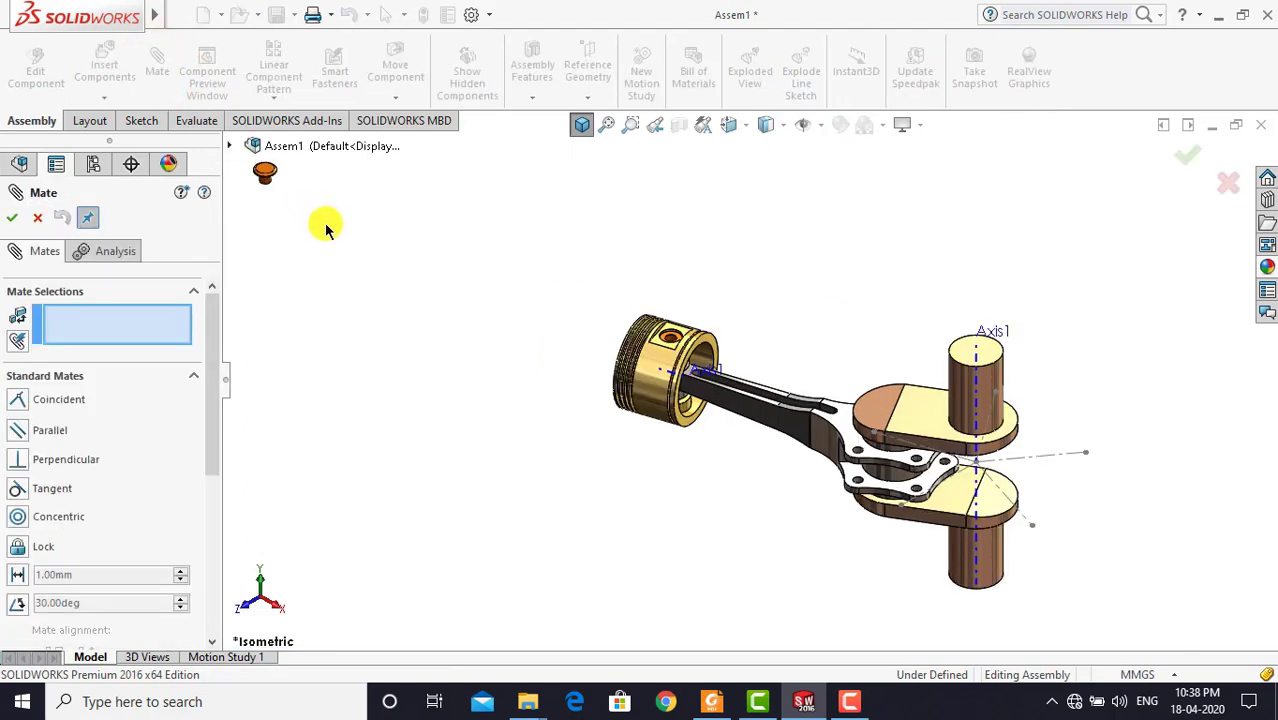
pyautogui.scroll(-3, 322, 222)
pyautogui.scroll(-2, 333, 231)
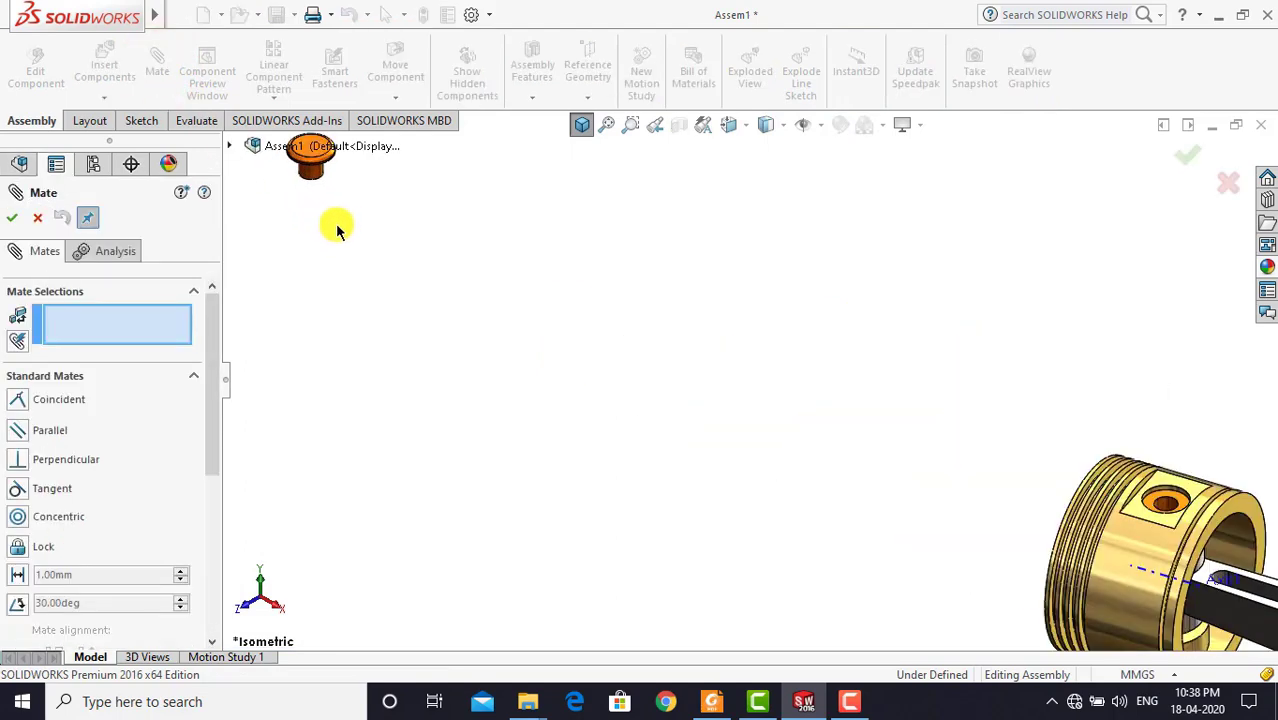
pyautogui.click(316, 169)
pyautogui.scroll(2, 672, 533)
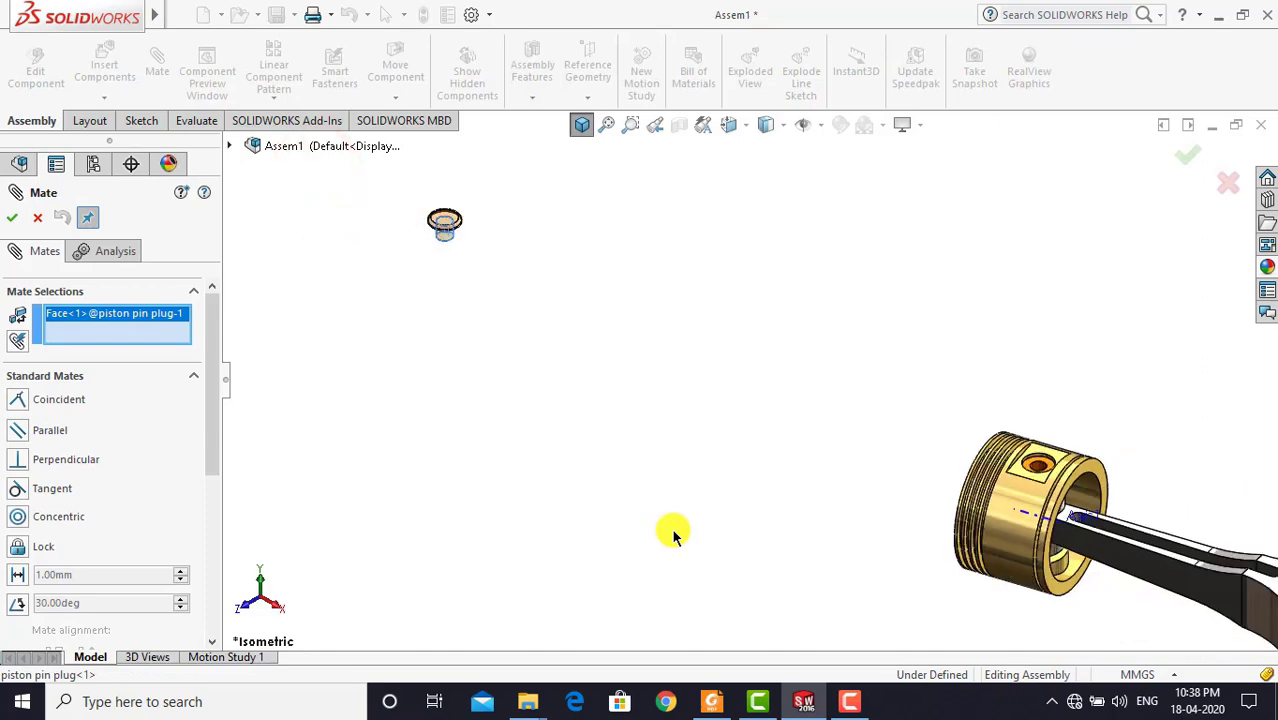
pyautogui.scroll(2, 672, 533)
pyautogui.scroll(-2, 1026, 521)
pyautogui.scroll(-2, 1001, 493)
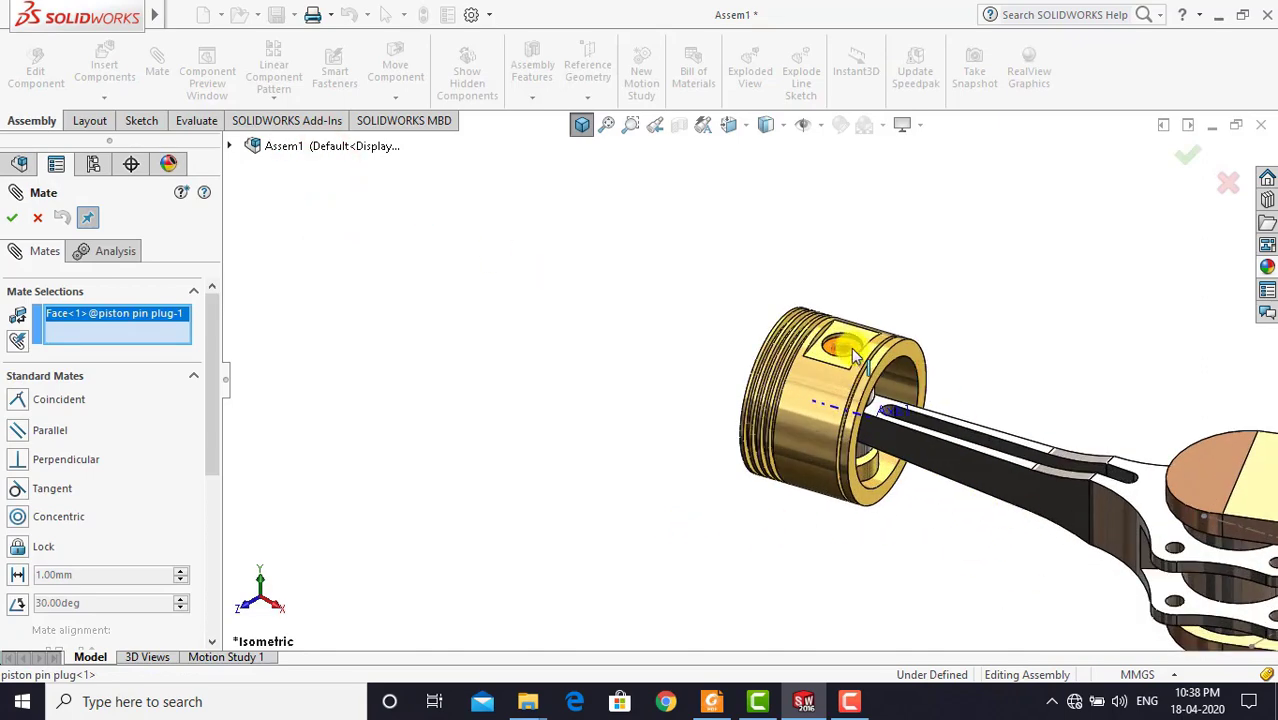
pyautogui.scroll(-1, 850, 355)
pyautogui.scroll(-1, 830, 352)
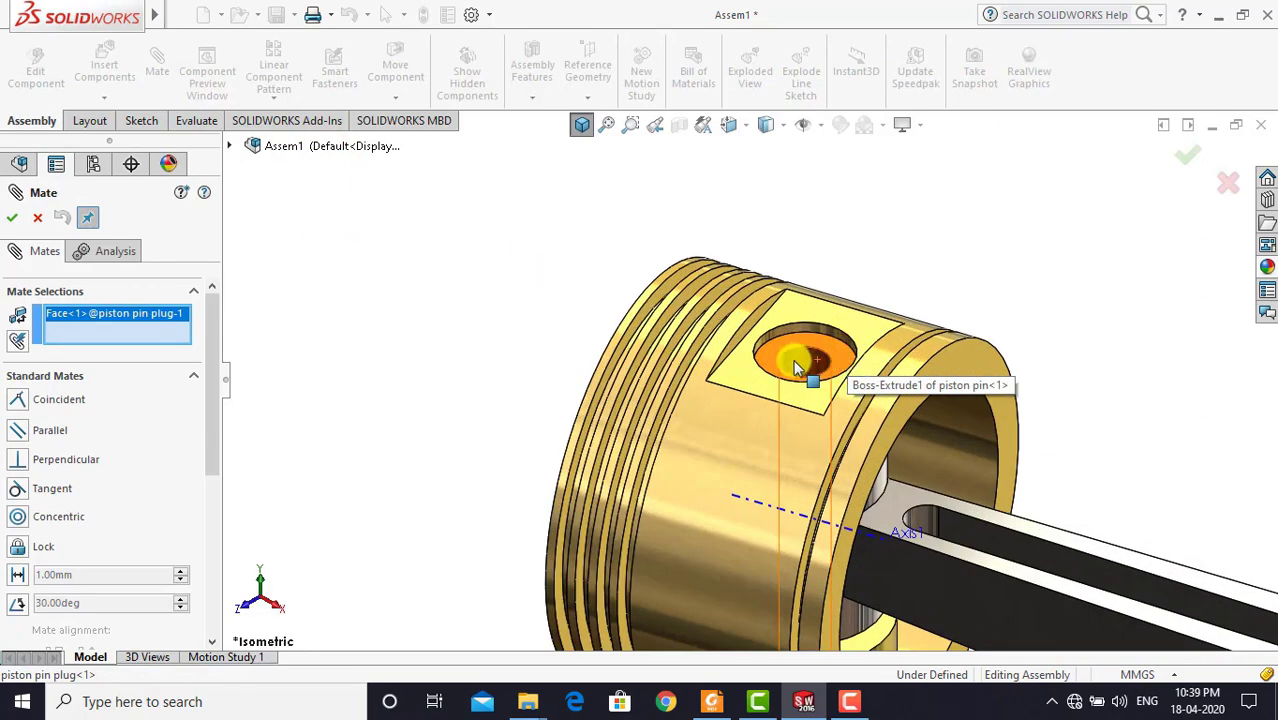
pyautogui.click(796, 368)
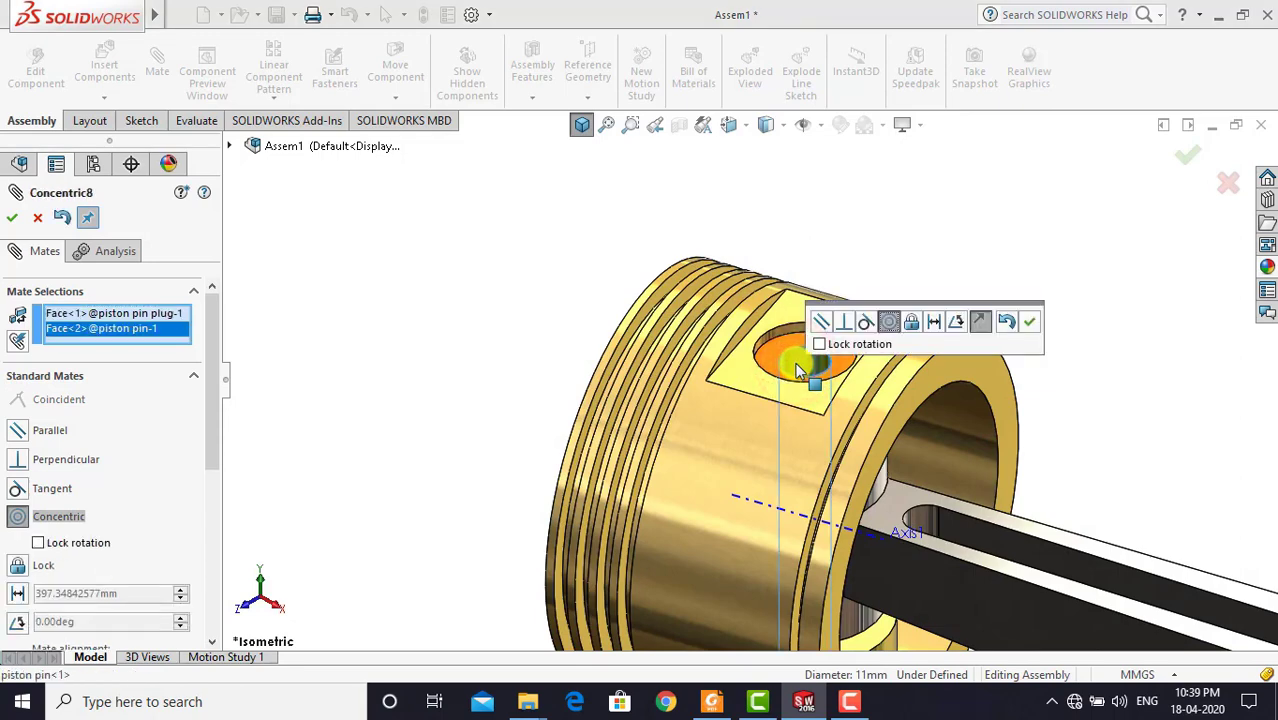
pyautogui.click(1034, 323)
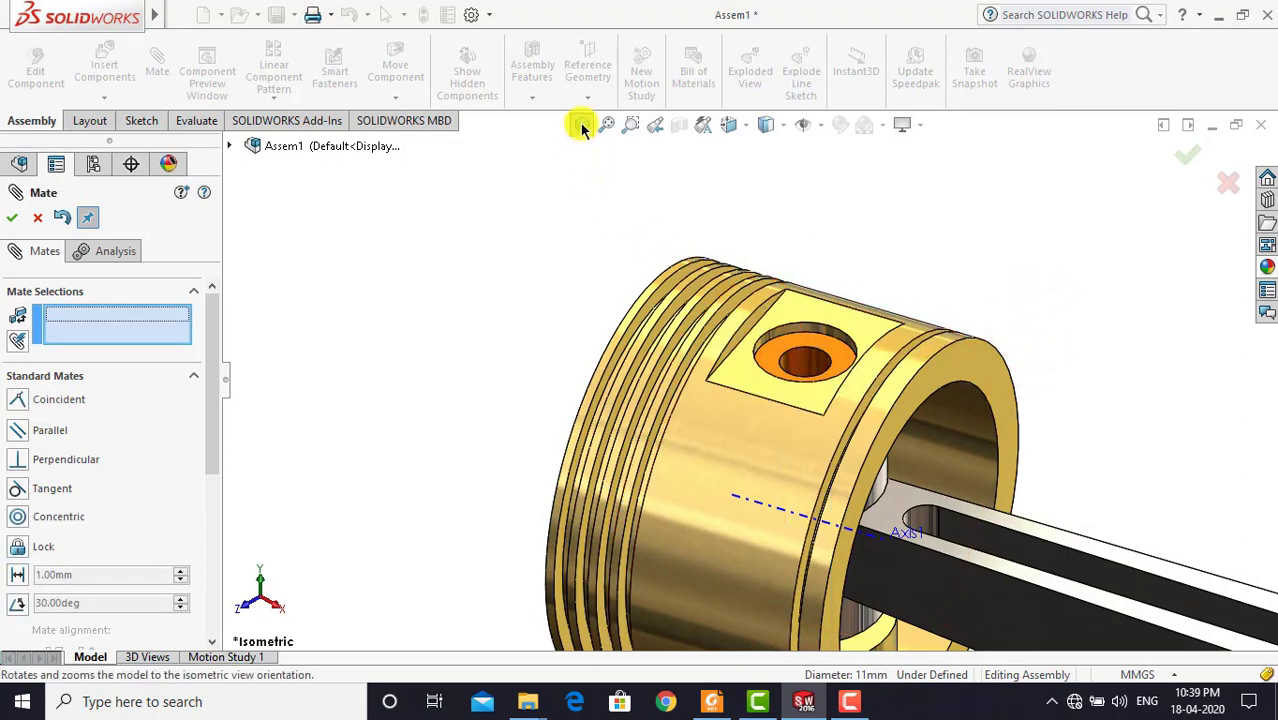
# Make the plug's flange face coincident with the piston pin's end face
pyautogui.click(581, 124)
pyautogui.moveTo(533, 417)
pyautogui.mouseDown(button='middle')
pyautogui.moveTo(583, 242)
pyautogui.moveTo(599, 248)
pyautogui.mouseUp(button='middle')
pyautogui.scroll(-5, 620, 285)
pyautogui.scroll(-3, 690, 340)
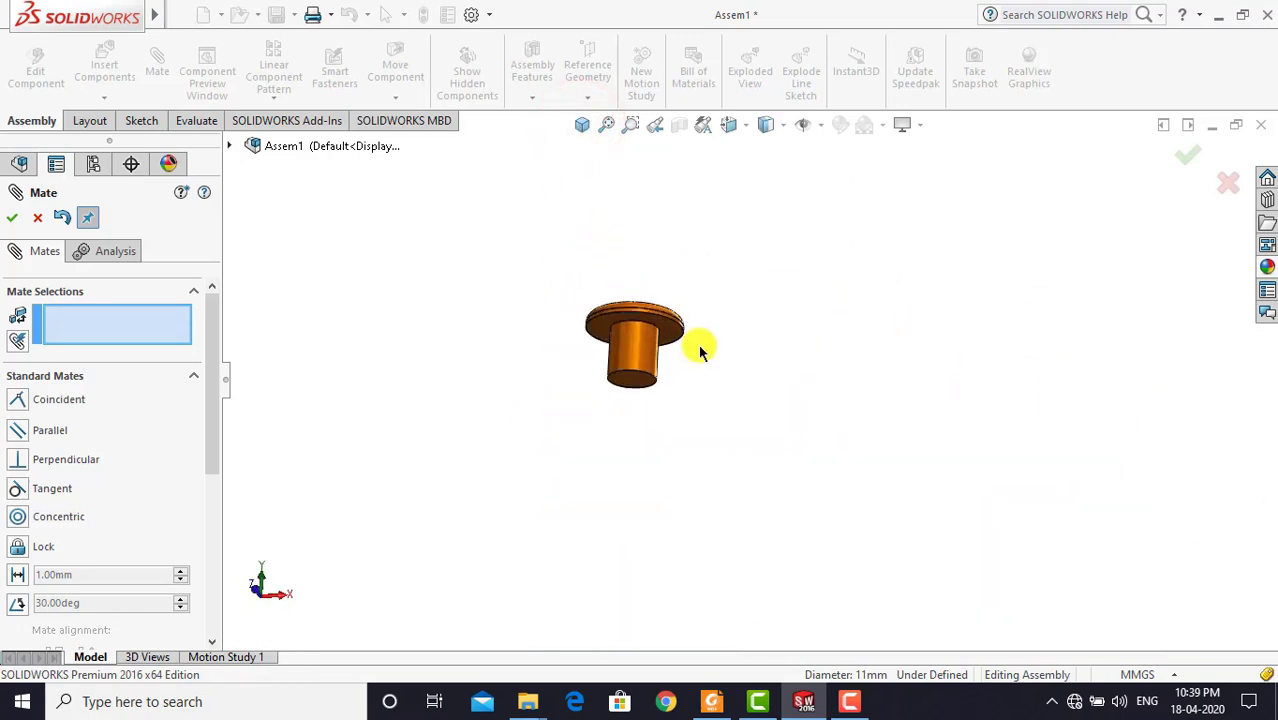
pyautogui.scroll(-2, 680, 338)
pyautogui.click(667, 331)
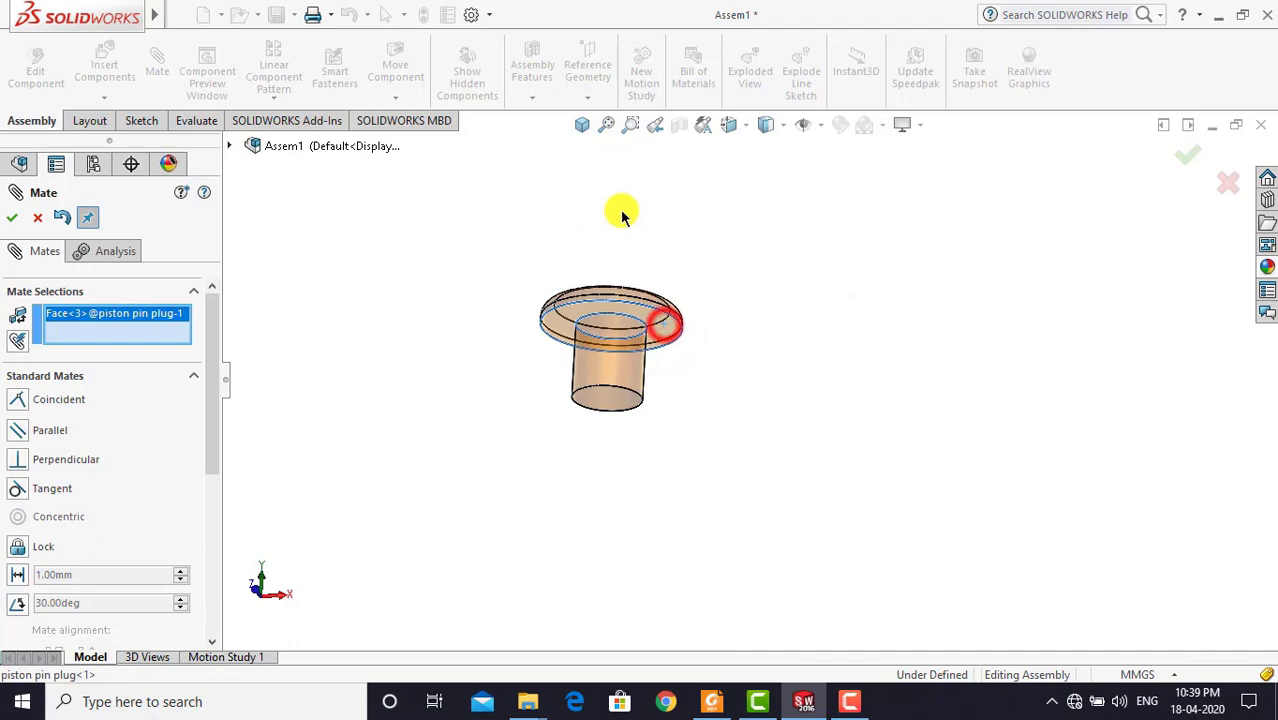
pyautogui.click(581, 124)
pyautogui.scroll(-3, 640, 330)
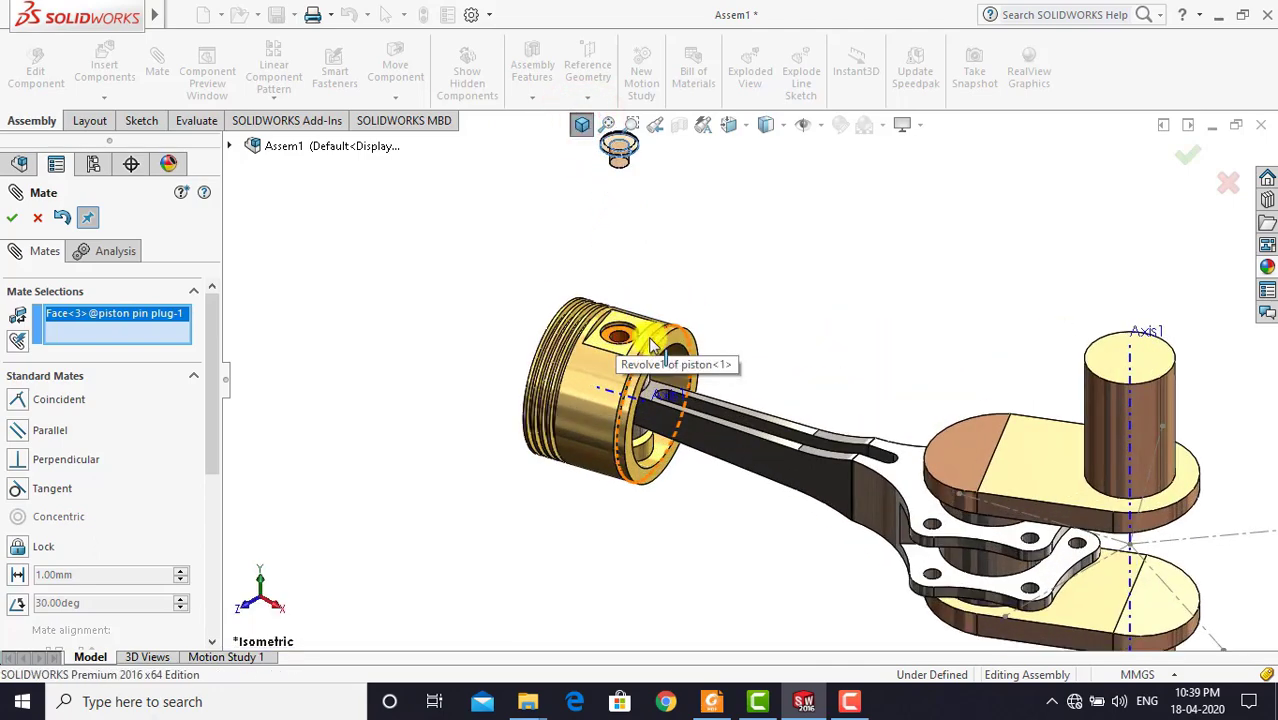
pyautogui.scroll(-3, 635, 335)
pyautogui.scroll(-2, 630, 345)
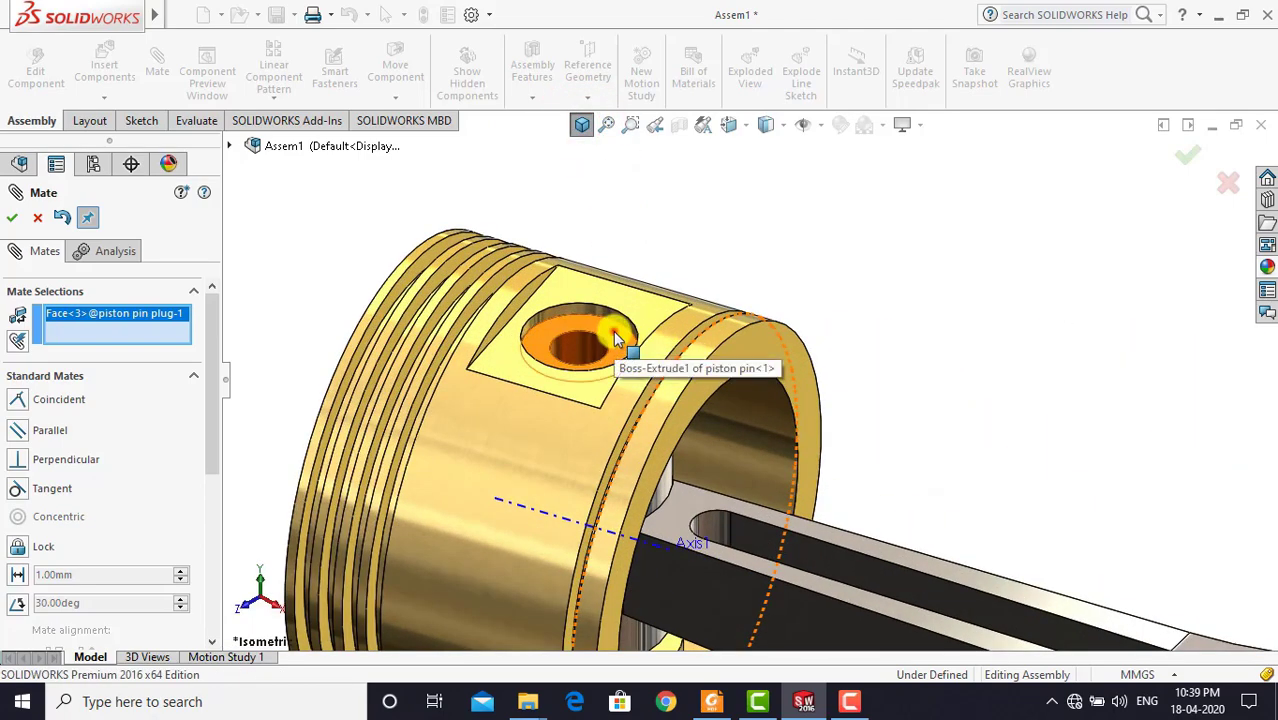
pyautogui.click(614, 333)
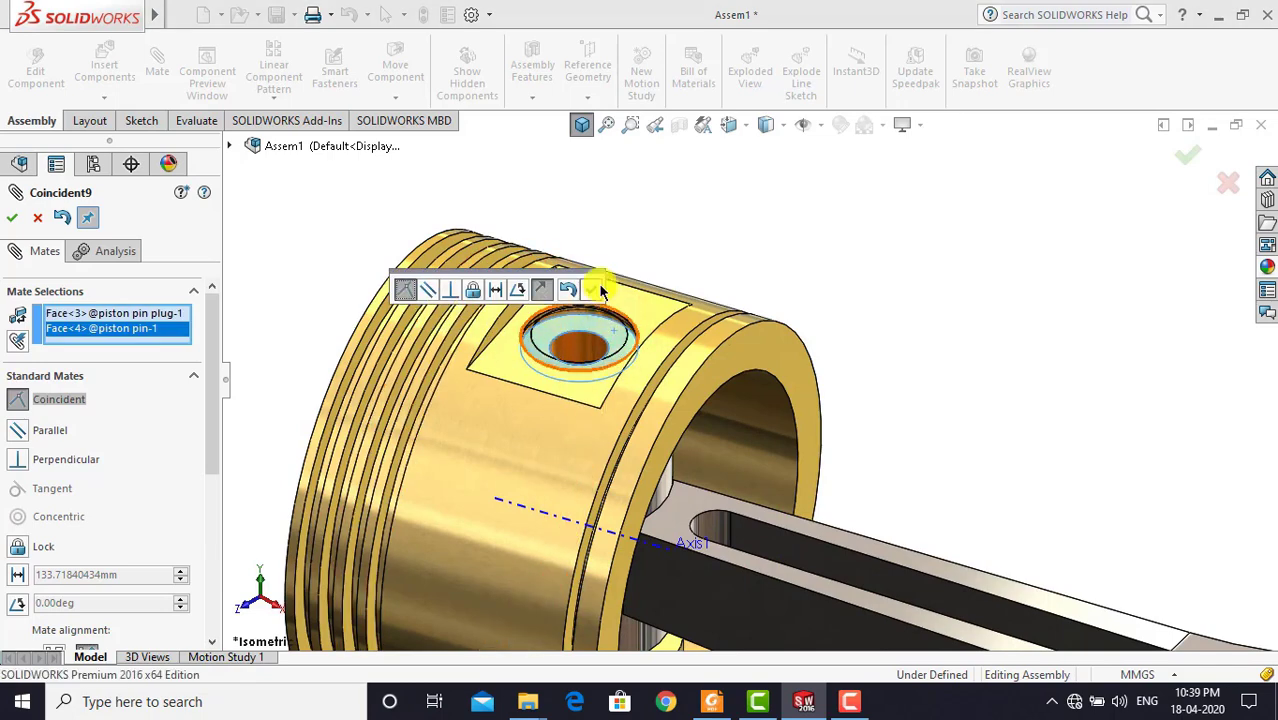
pyautogui.click(594, 289)
pyautogui.click(581, 125)
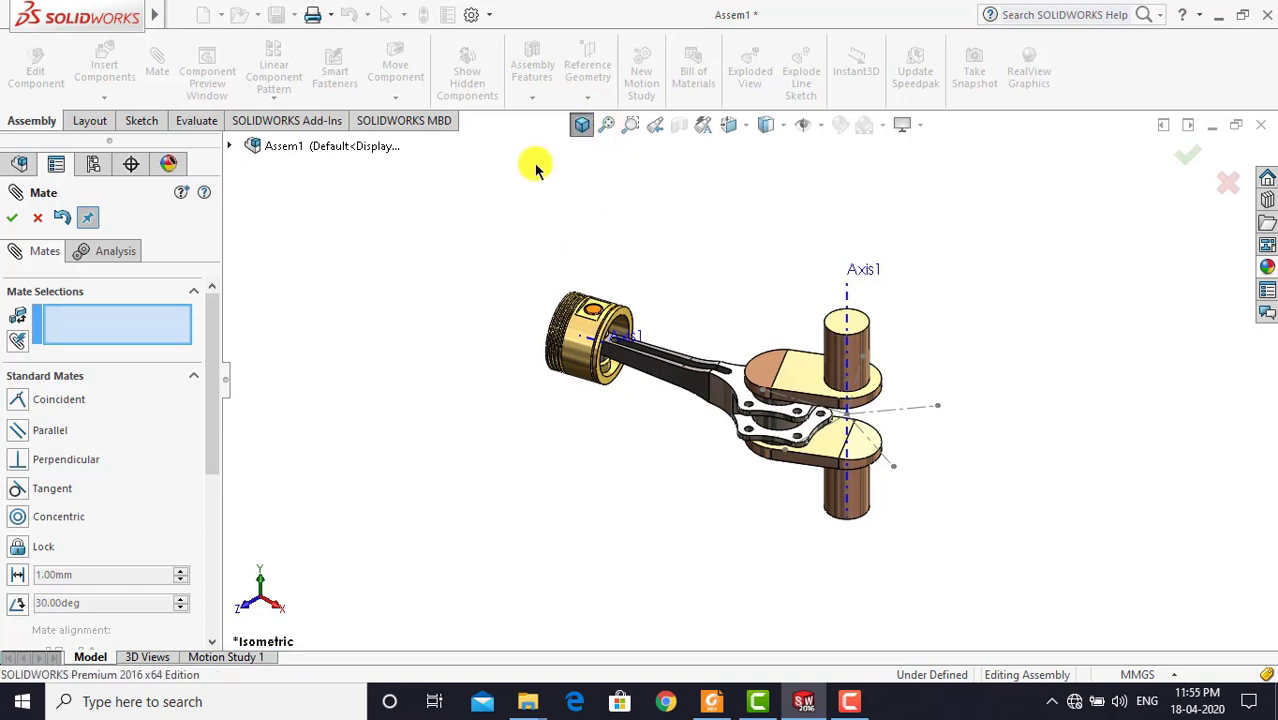
pyautogui.click(18, 222)
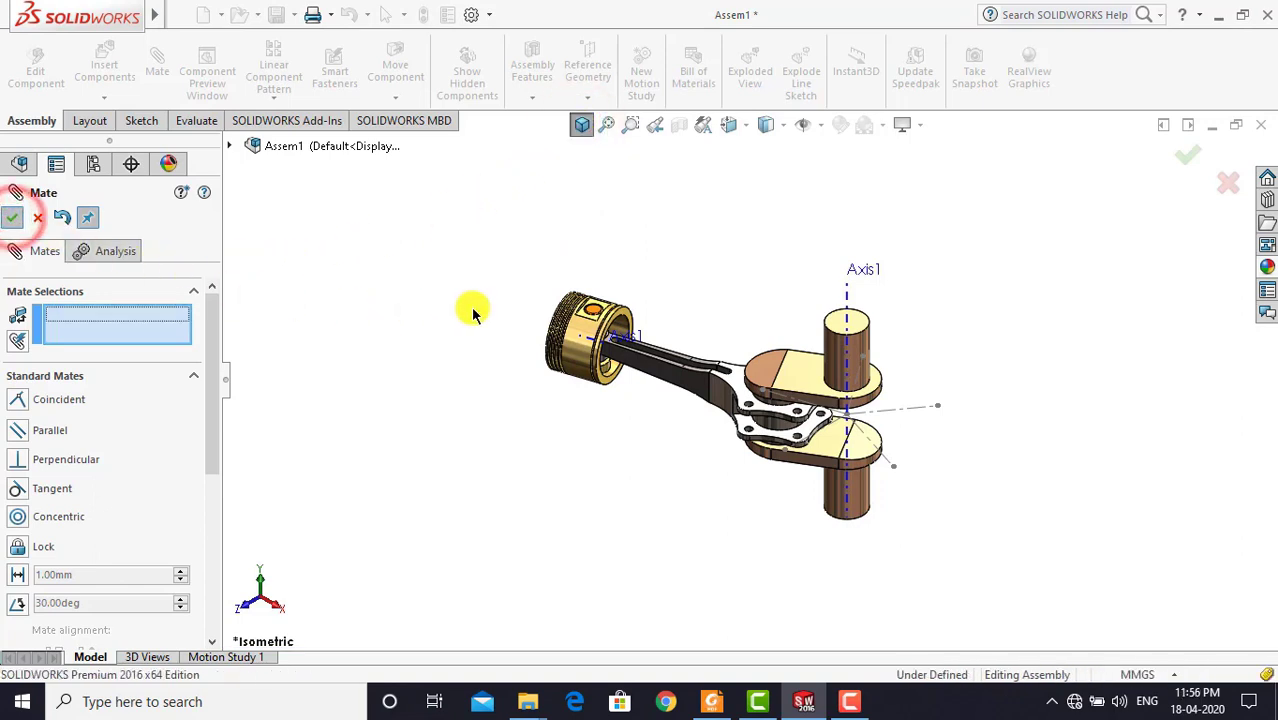
pyautogui.click(510, 308)
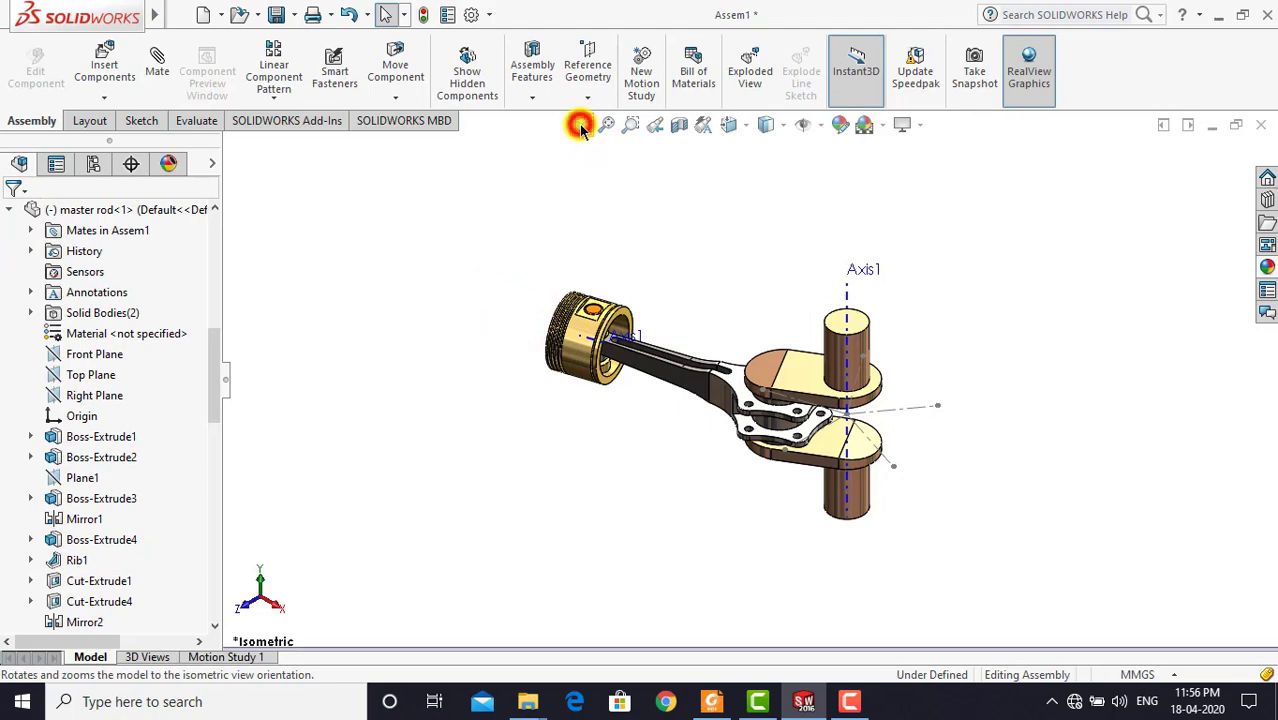
# Apply Mirror Components to the piston pin plug with the assembly Top Plane as mirror plane
pyautogui.click(581, 125)
pyautogui.click(541, 195)
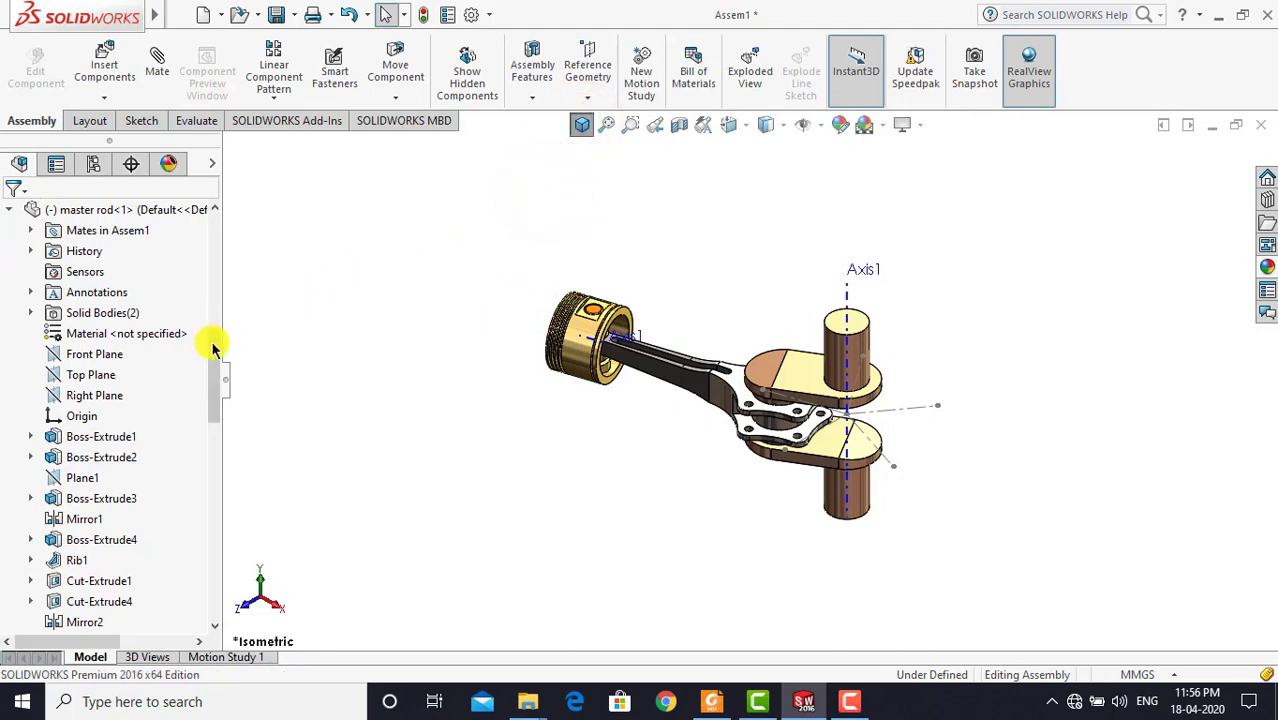
pyautogui.moveTo(212, 342); pyautogui.dragTo(212, 571)
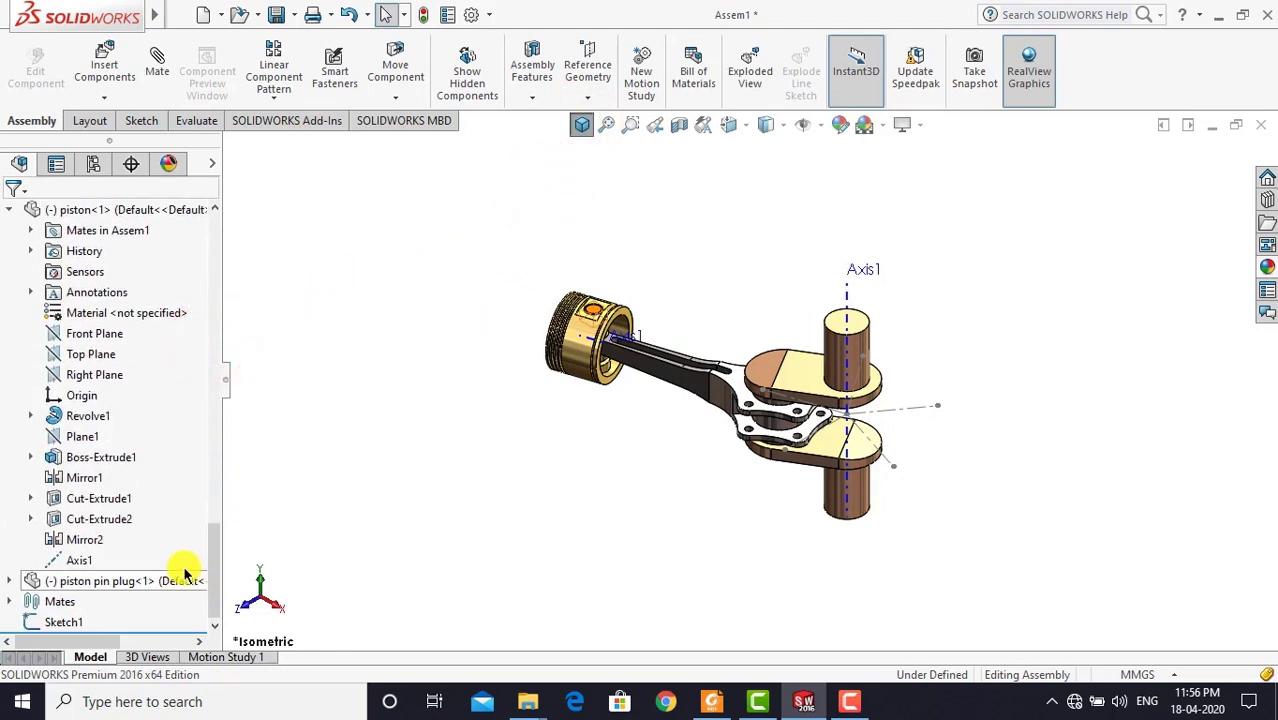
pyautogui.click(143, 581)
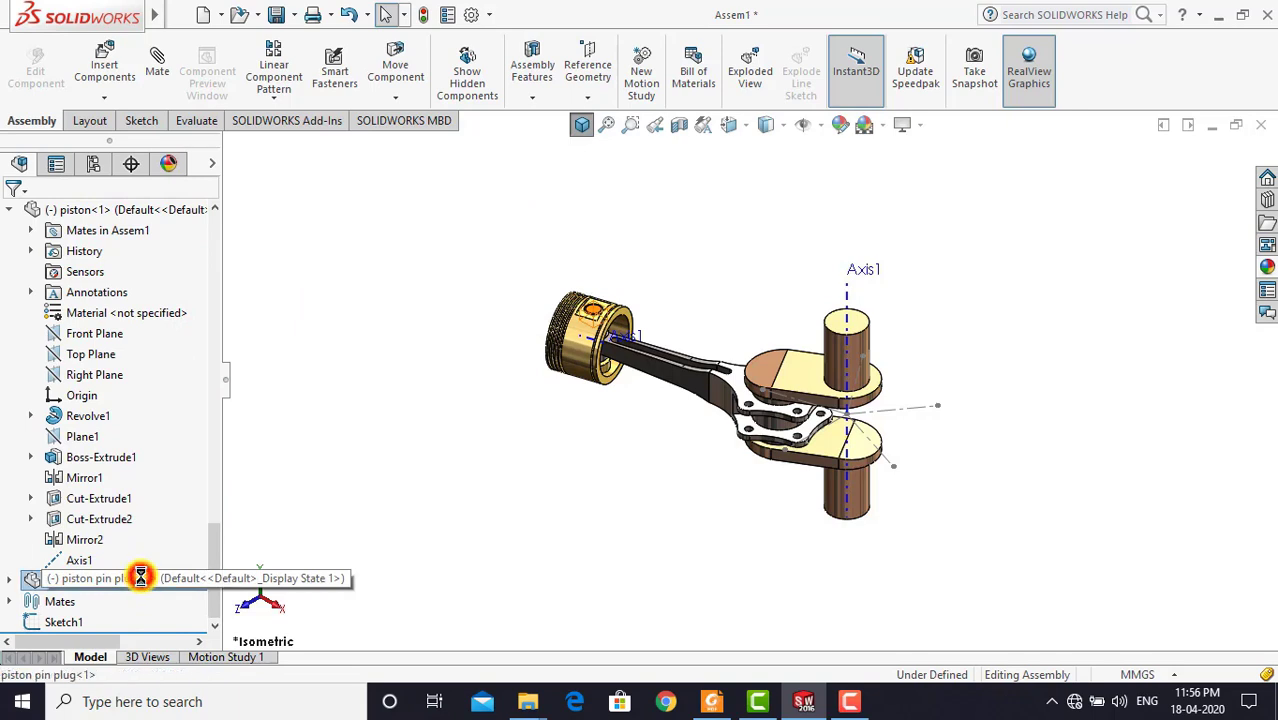
pyautogui.click(274, 97)
pyautogui.click(300, 256)
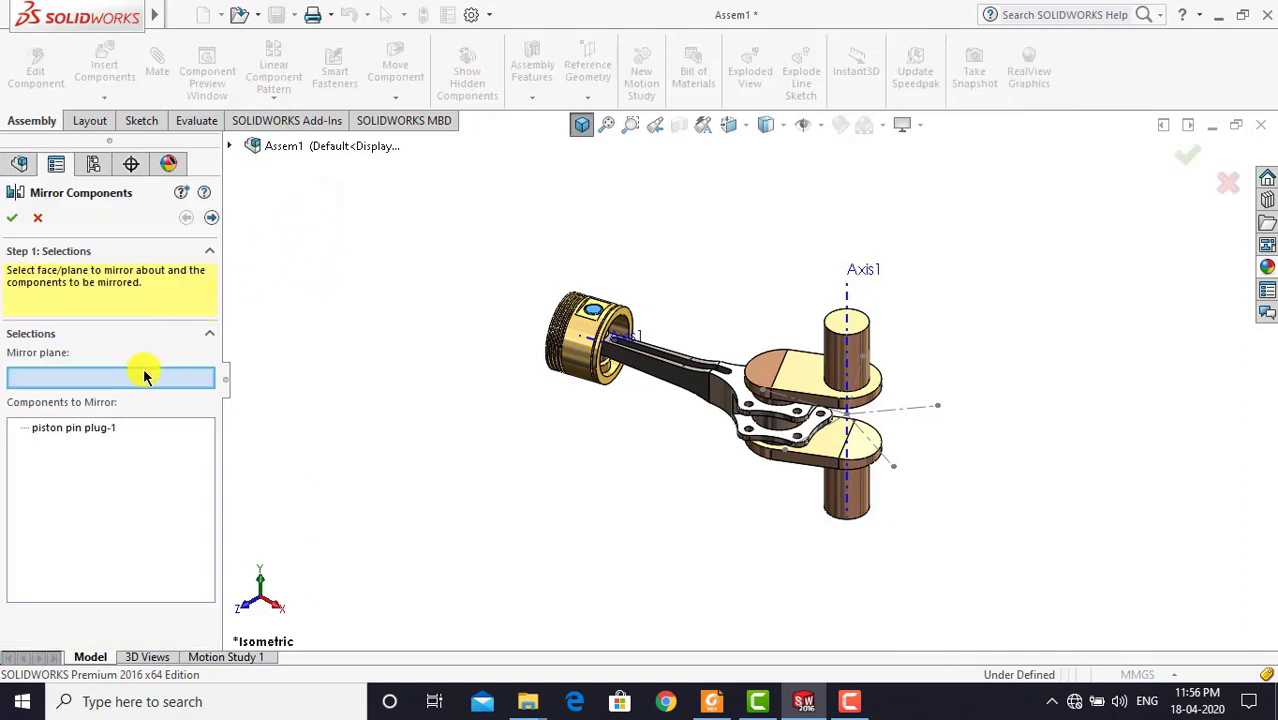
pyautogui.click(230, 150)
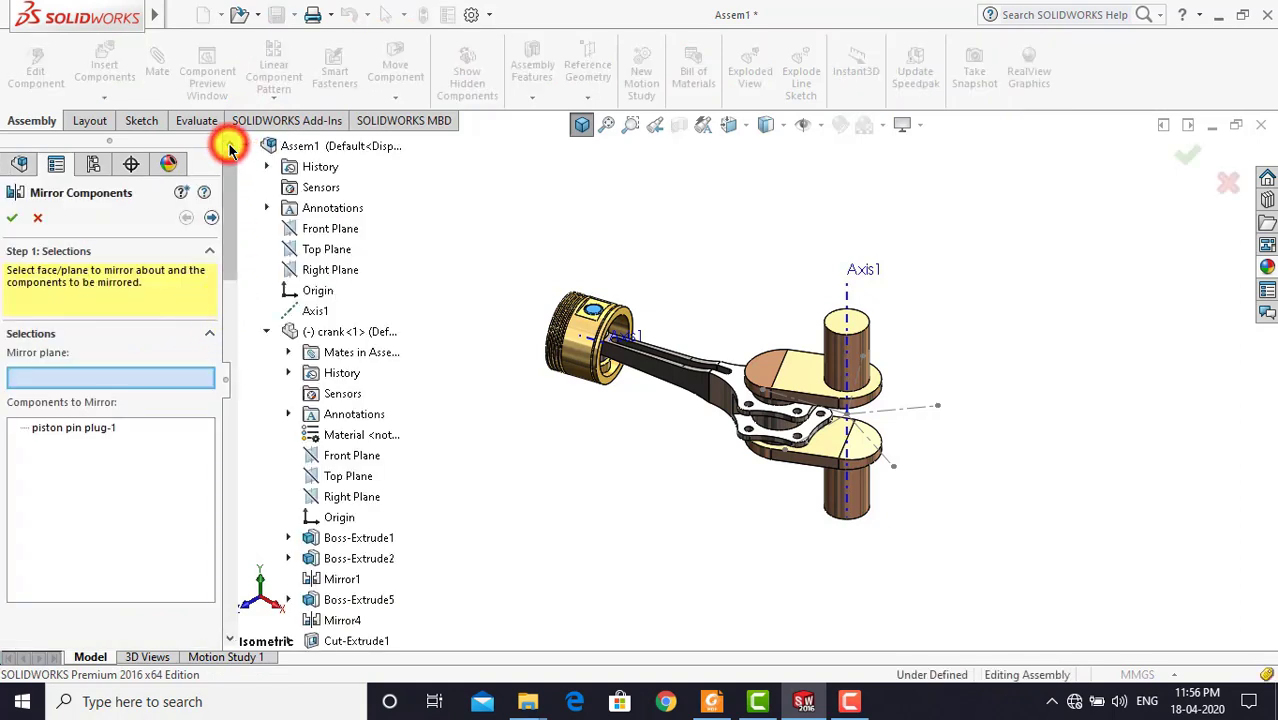
pyautogui.click(309, 251)
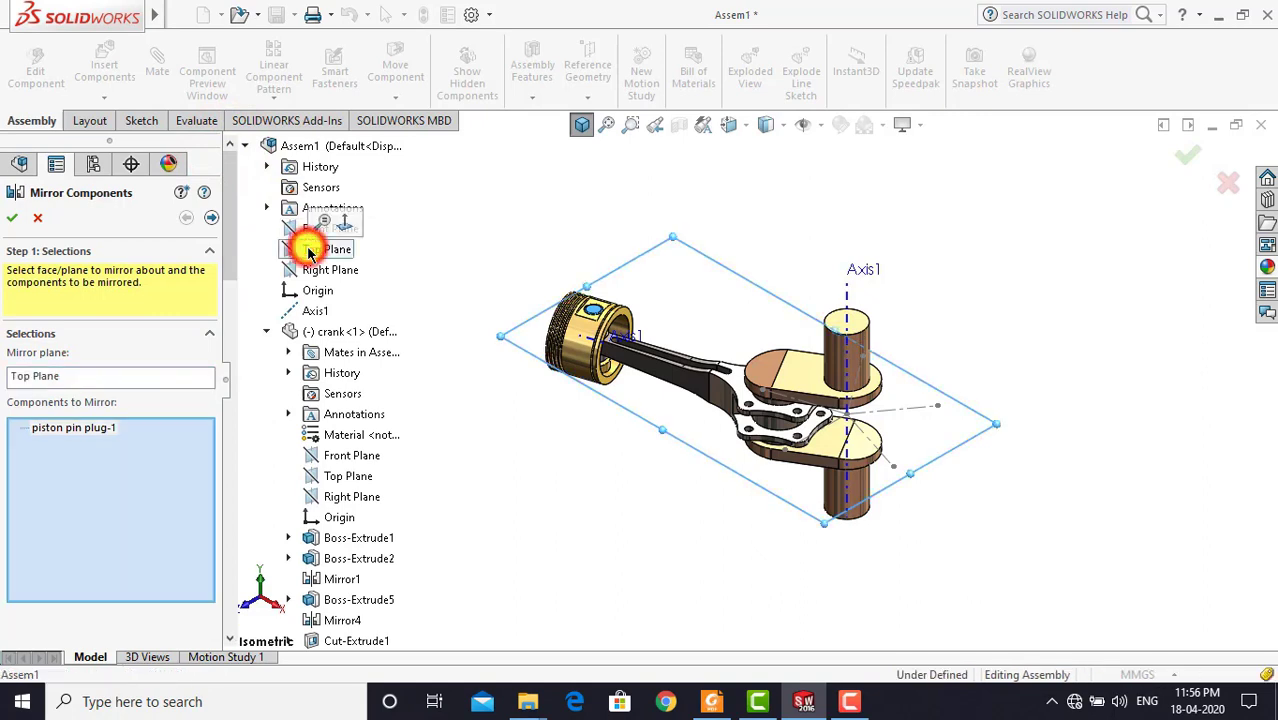
pyautogui.click(14, 218)
pyautogui.click(470, 460)
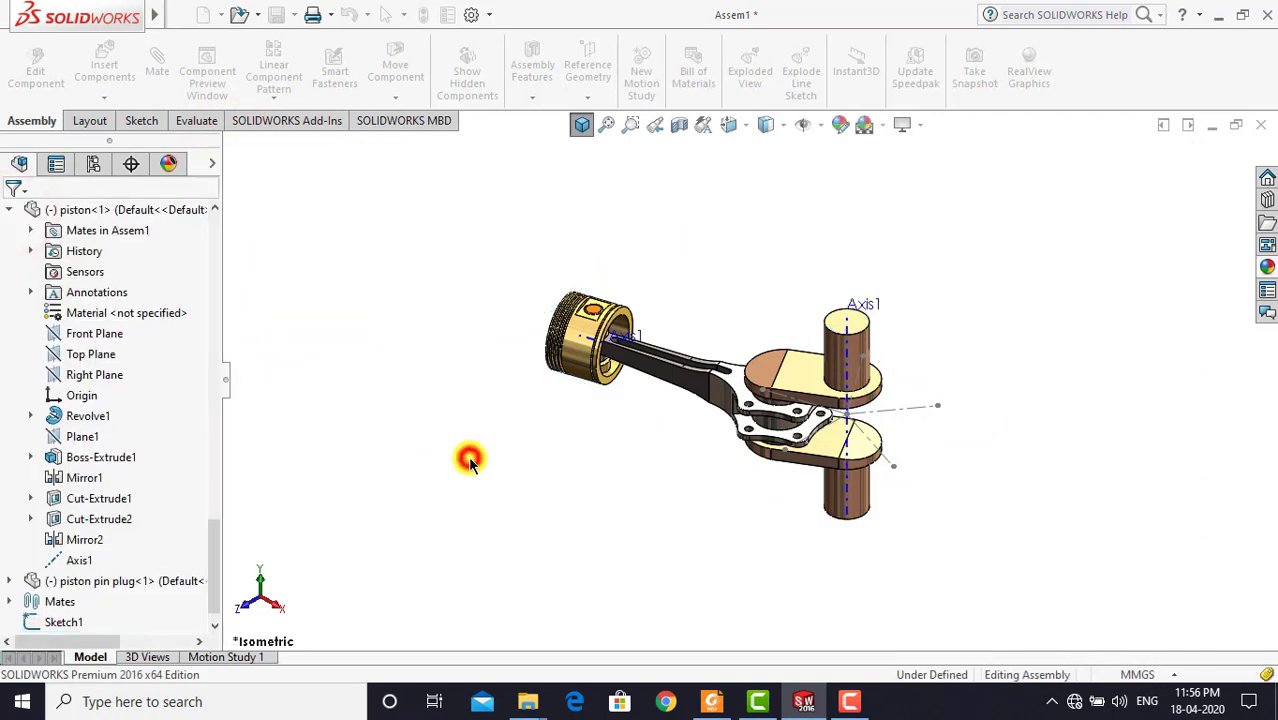
# Insert the 'piston ring' part from the Radial Engine folder and place it beside the piston
pyautogui.moveTo(573, 494); pyautogui.dragTo(649, 238, button='middle')
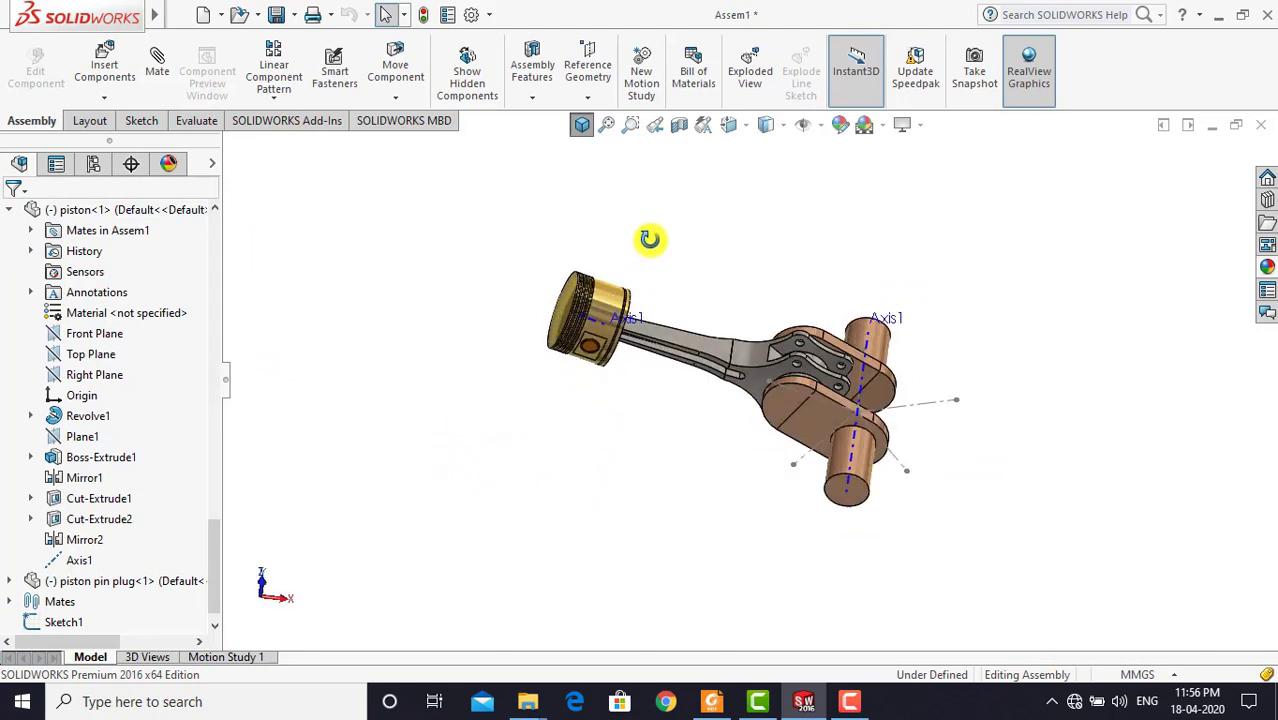
pyautogui.scroll(2, 607, 352)
pyautogui.scroll(3, 605, 358)
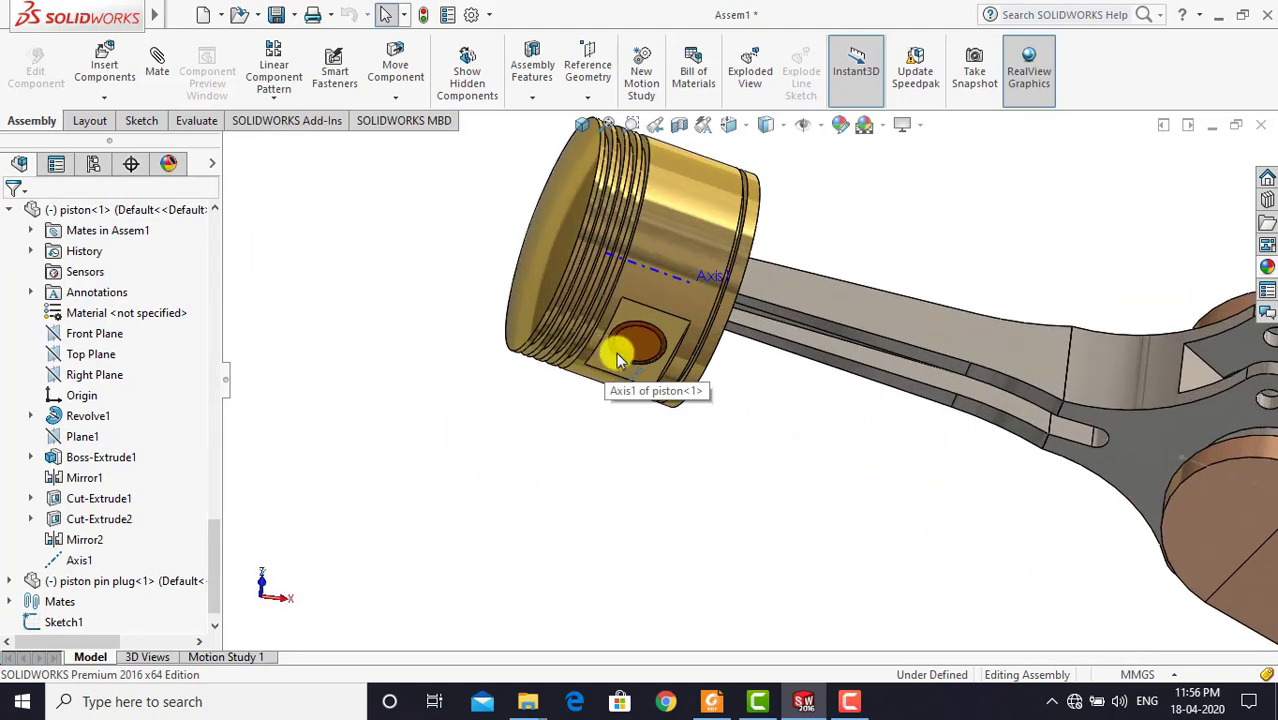
pyautogui.click(580, 125)
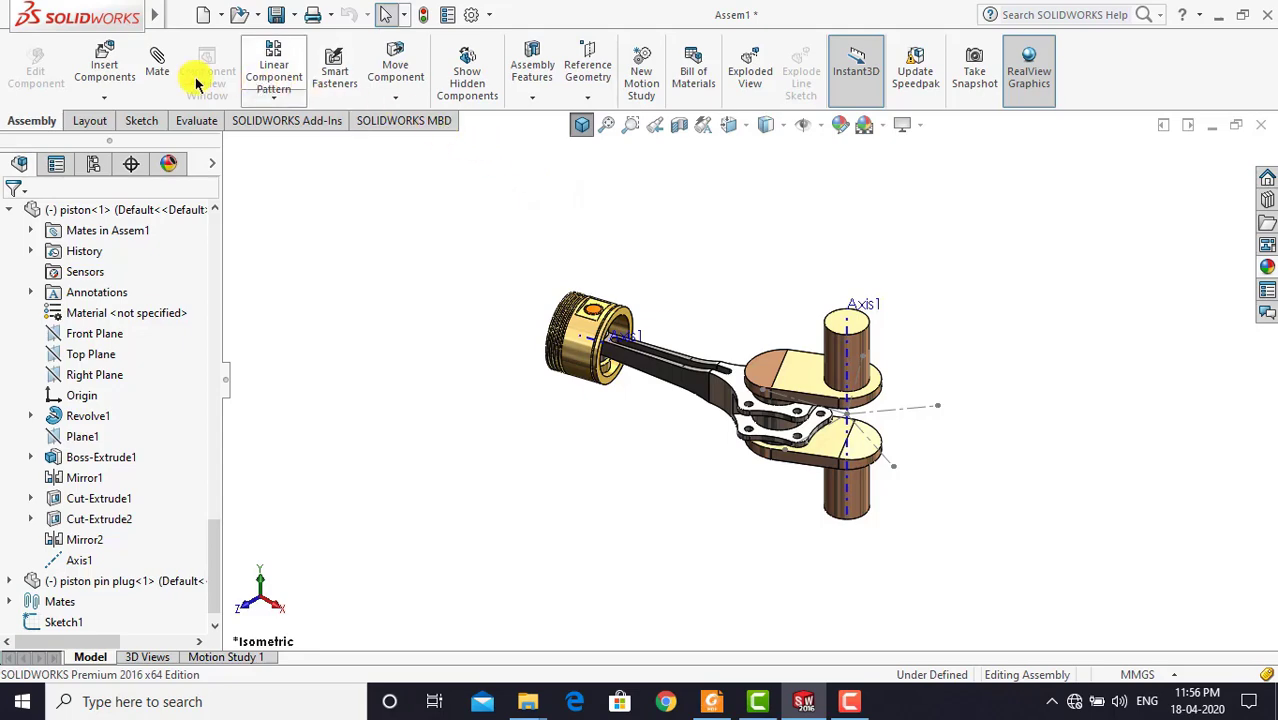
pyautogui.click(104, 66)
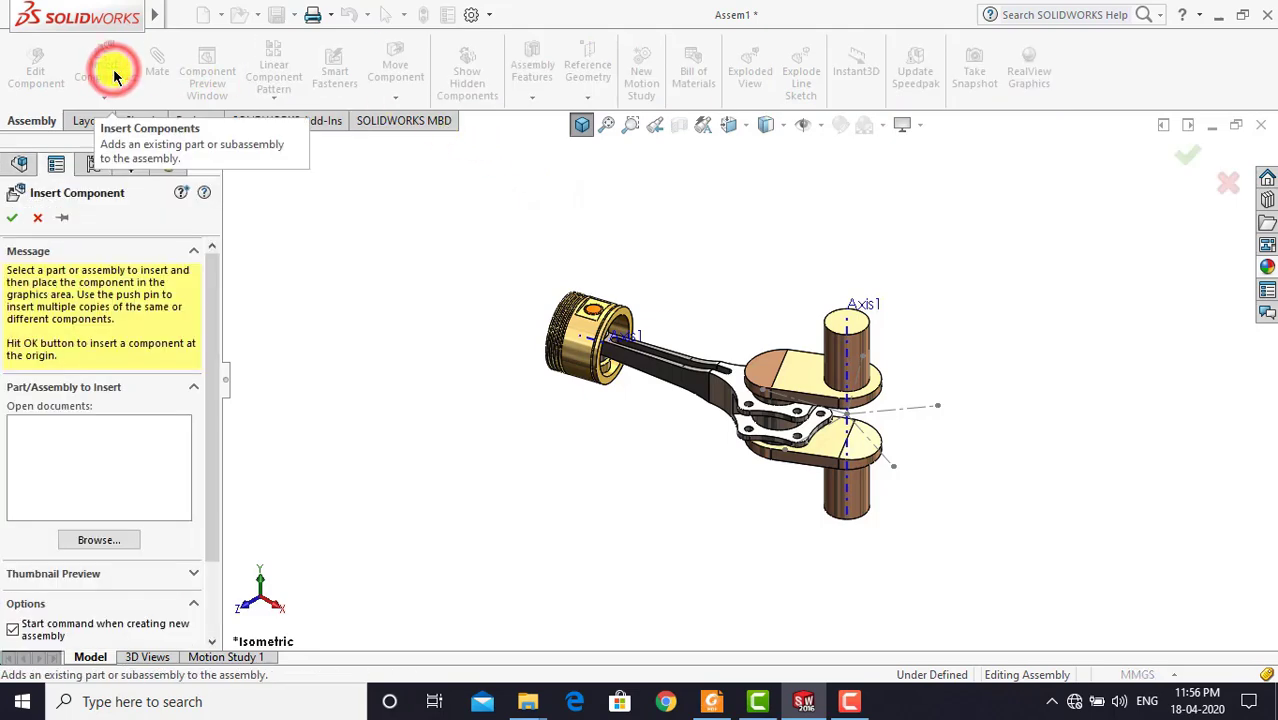
pyautogui.click(90, 540)
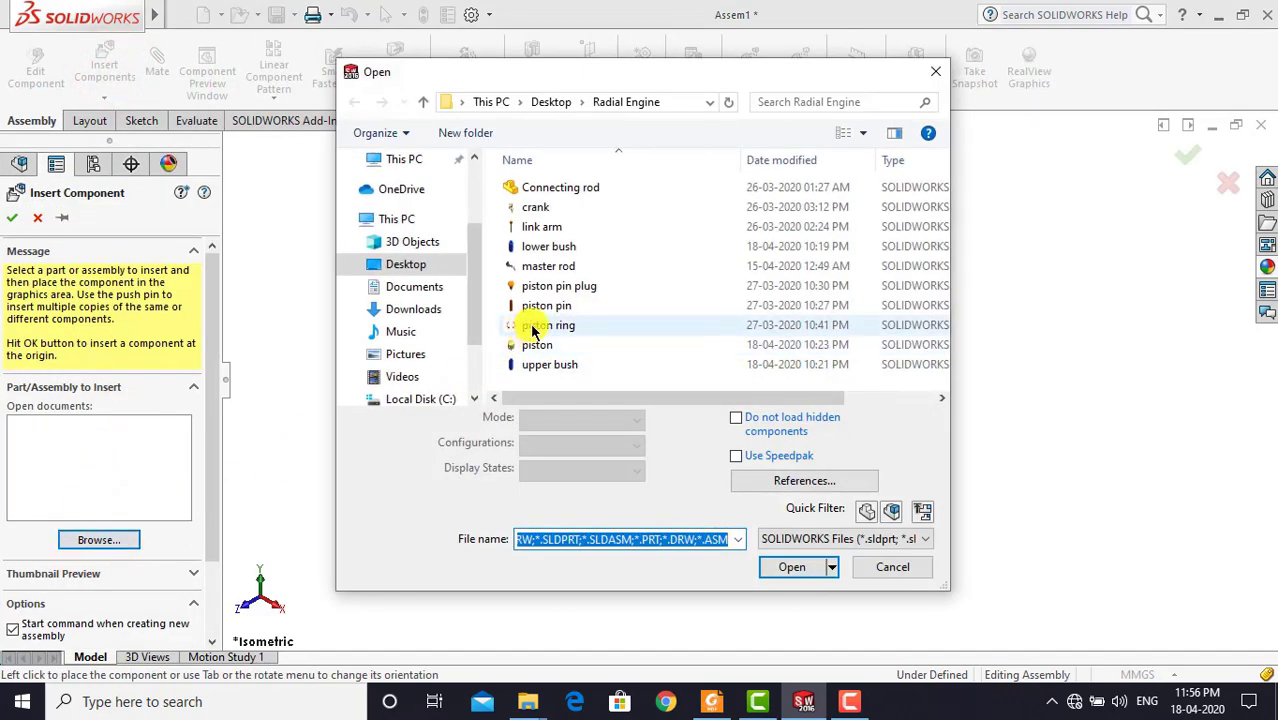
pyautogui.click(556, 328)
pyautogui.click(785, 567)
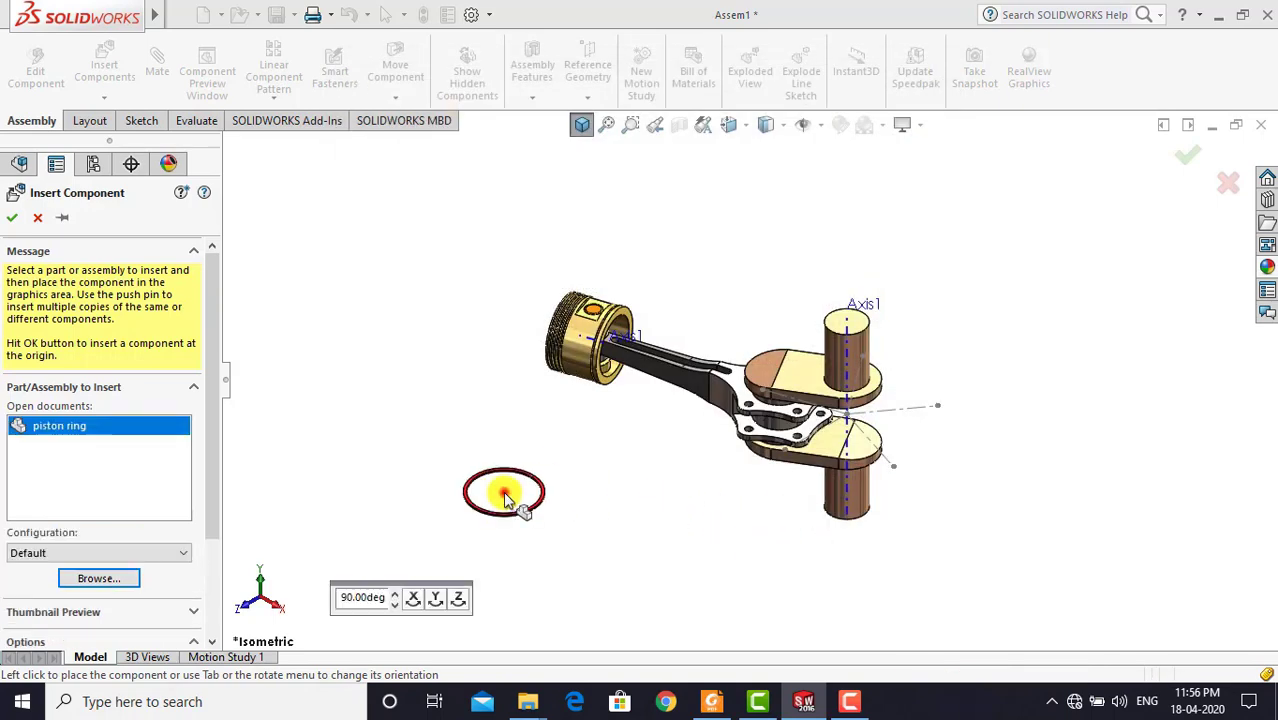
pyautogui.click(505, 497)
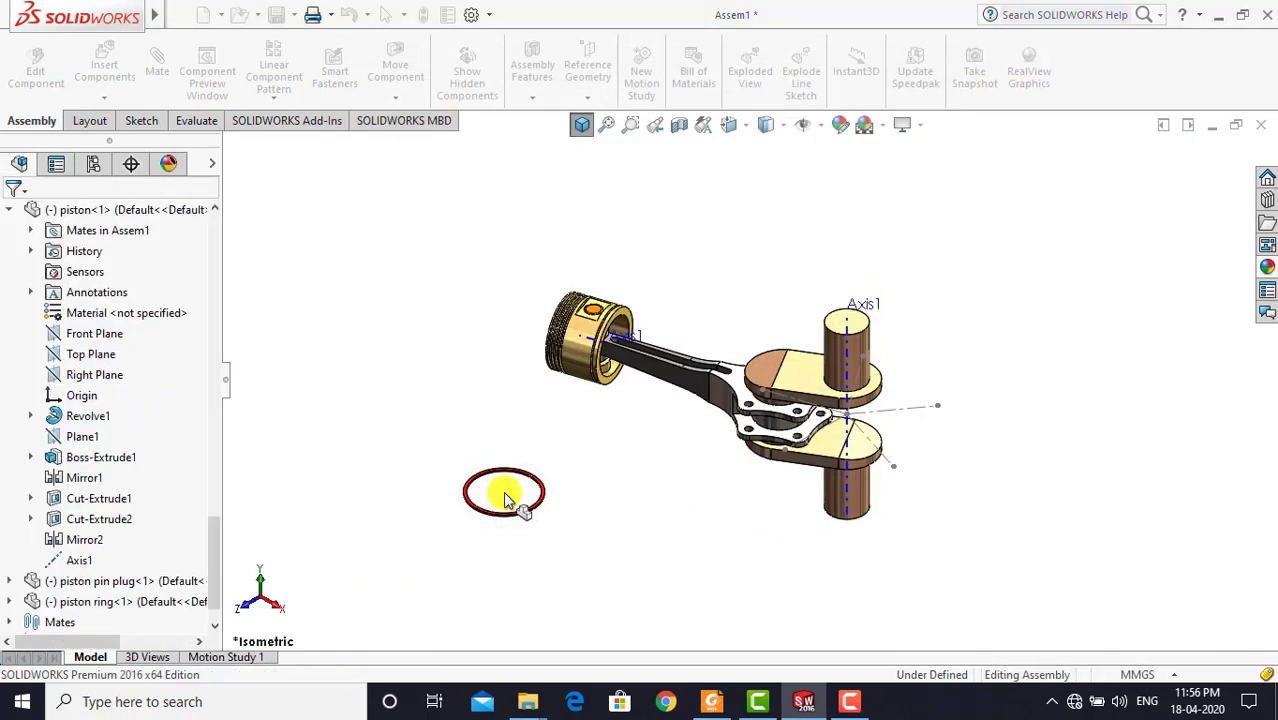
# Mate the piston ring's inner face concentric with the piston
pyautogui.click(157, 63)
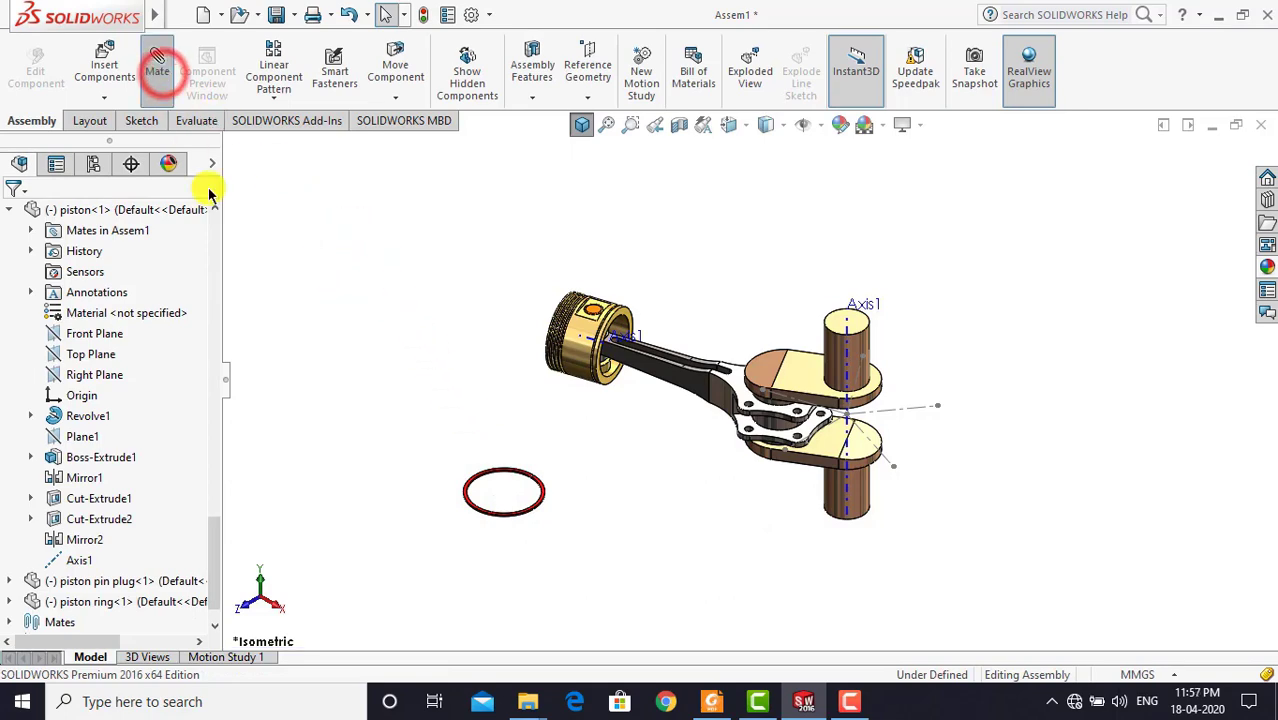
pyautogui.scroll(-2, 520, 490)
pyautogui.scroll(-3, 521, 490)
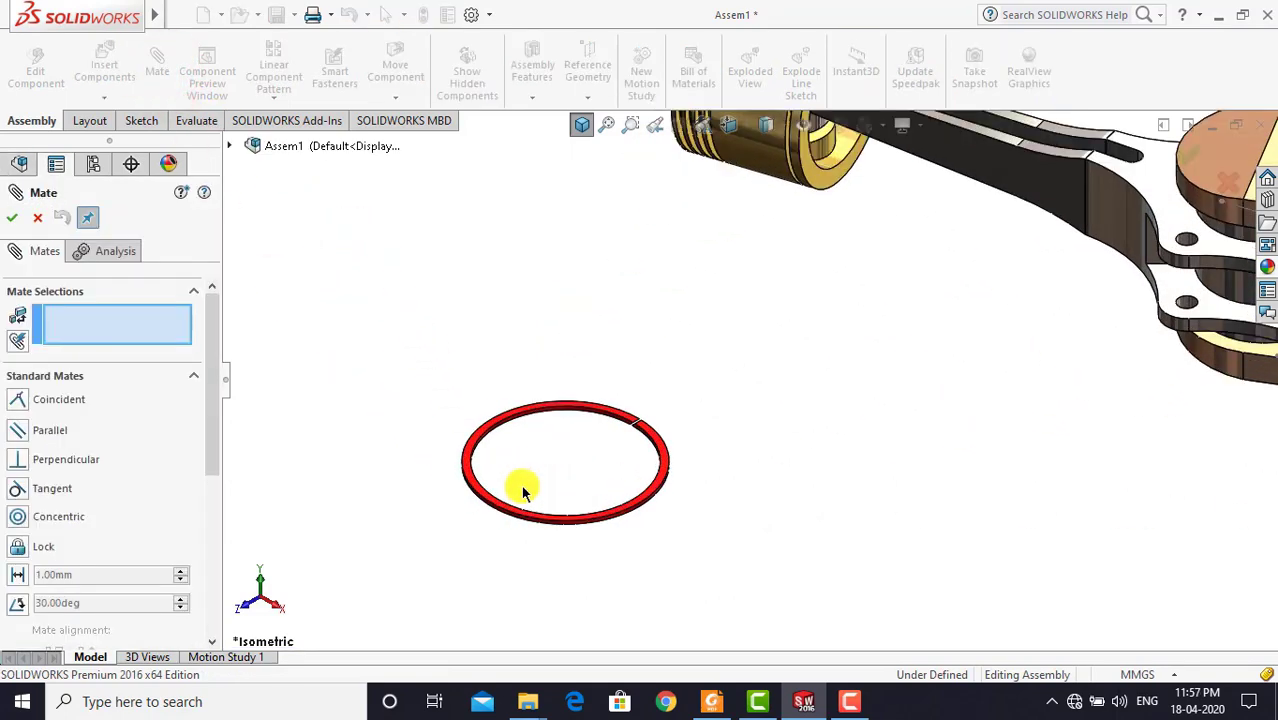
pyautogui.scroll(-3, 573, 430)
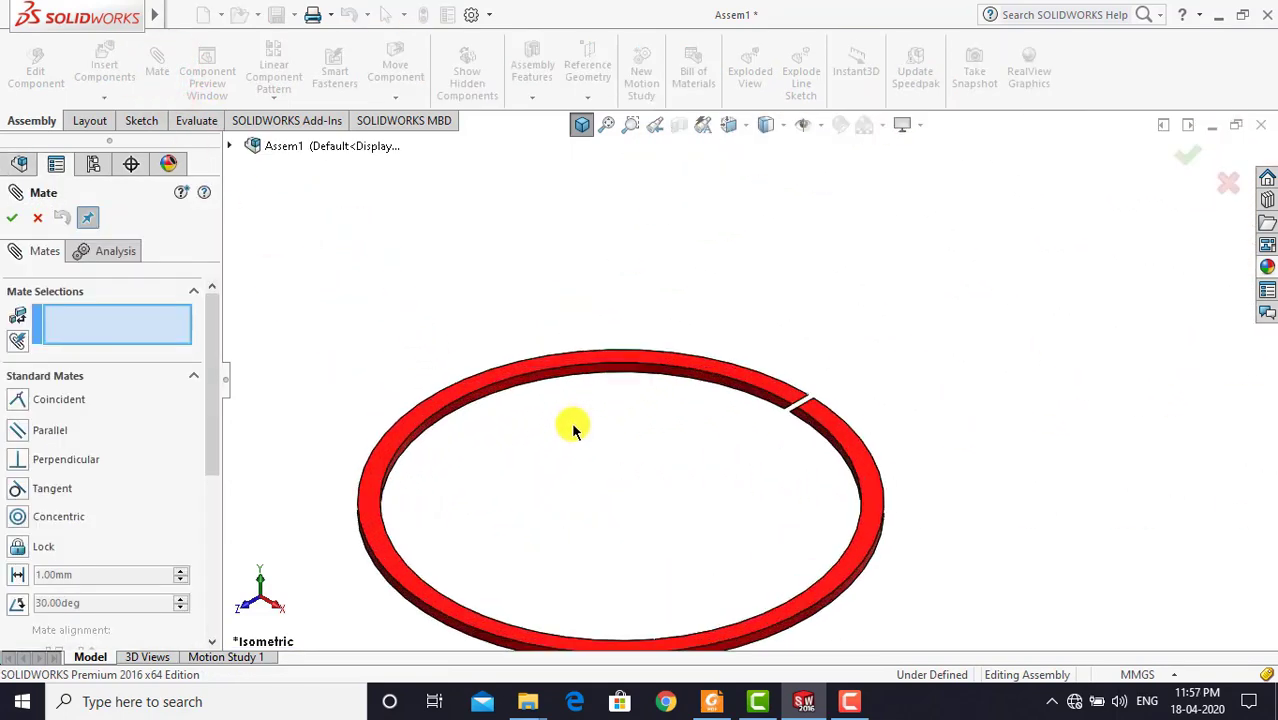
pyautogui.click(530, 385)
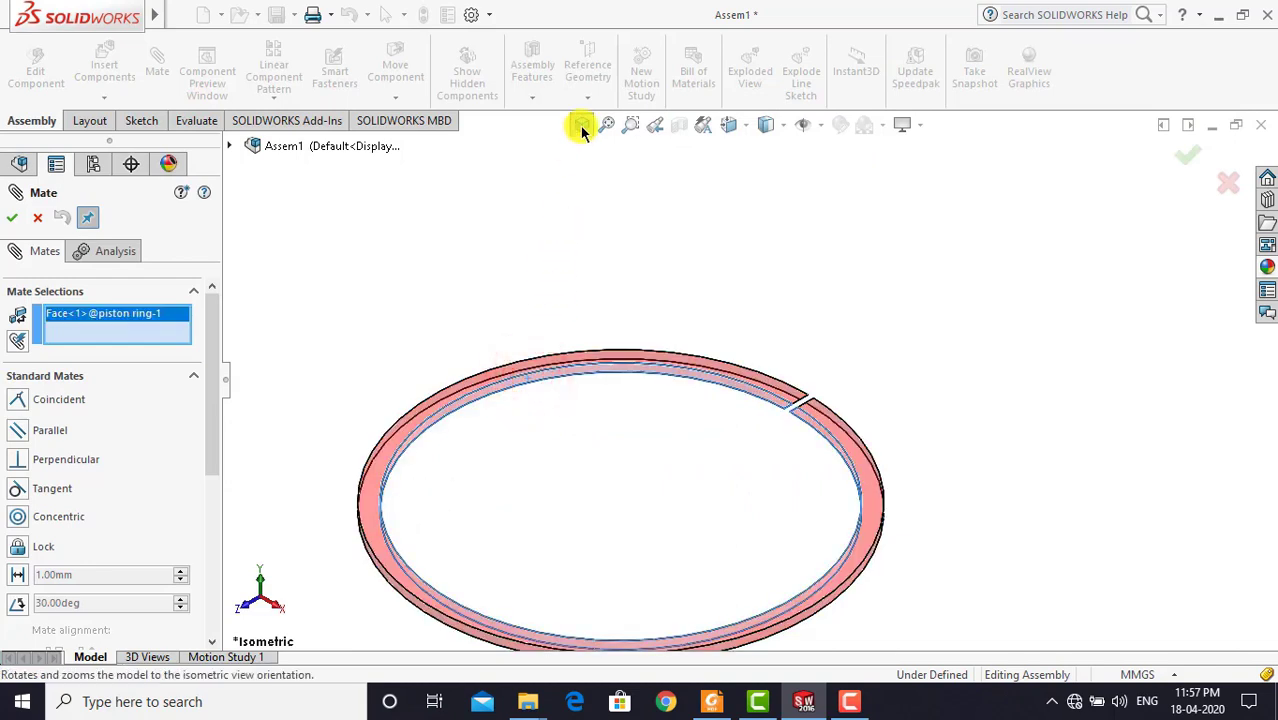
pyautogui.click(581, 124)
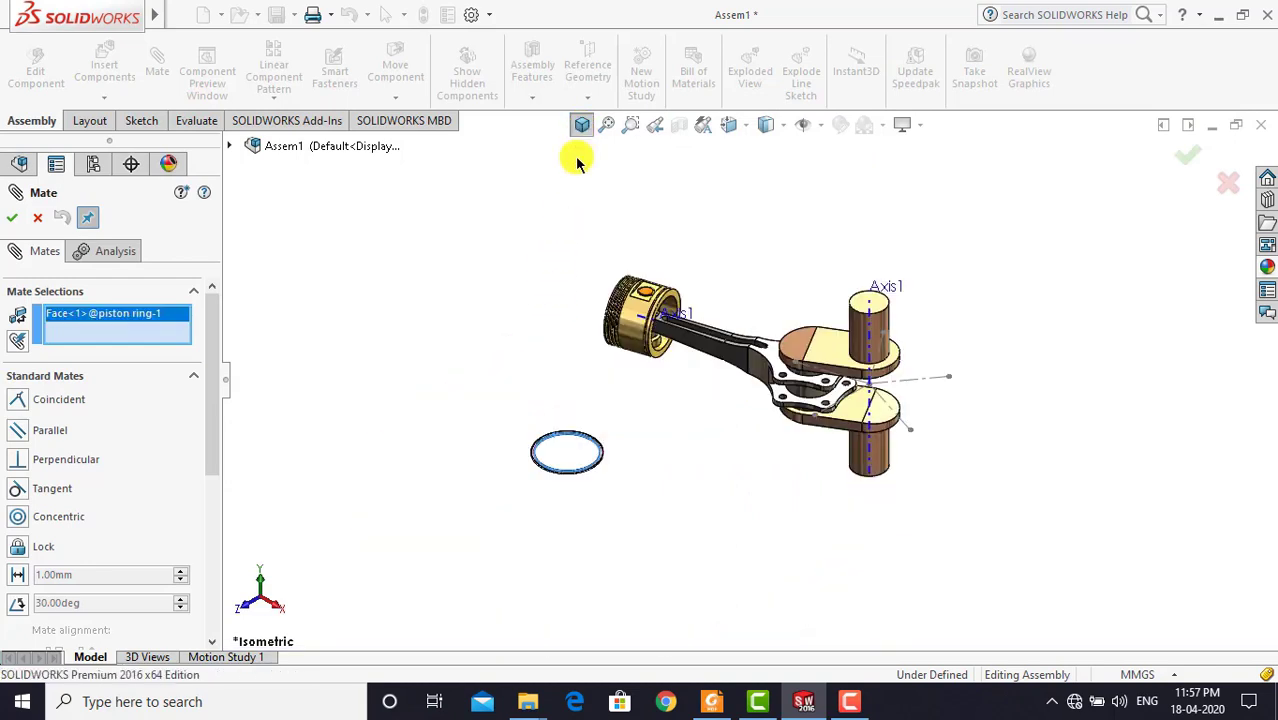
pyautogui.click(632, 336)
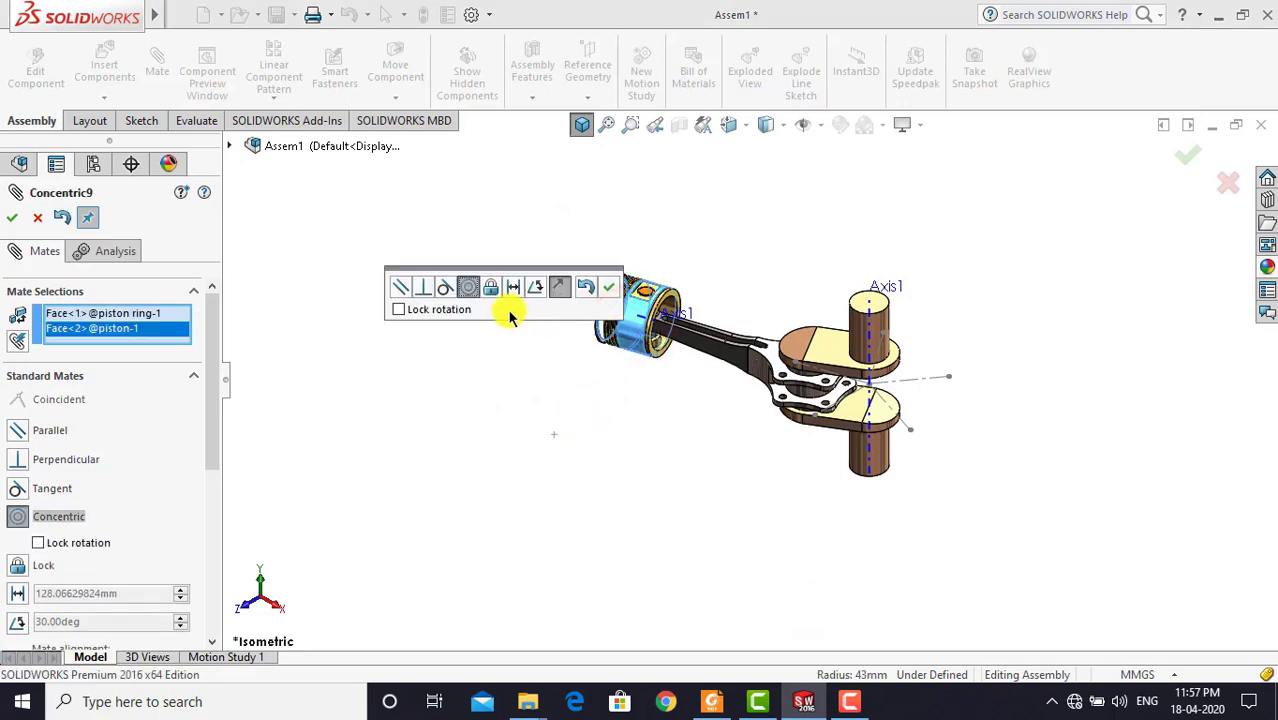
pyautogui.click(610, 288)
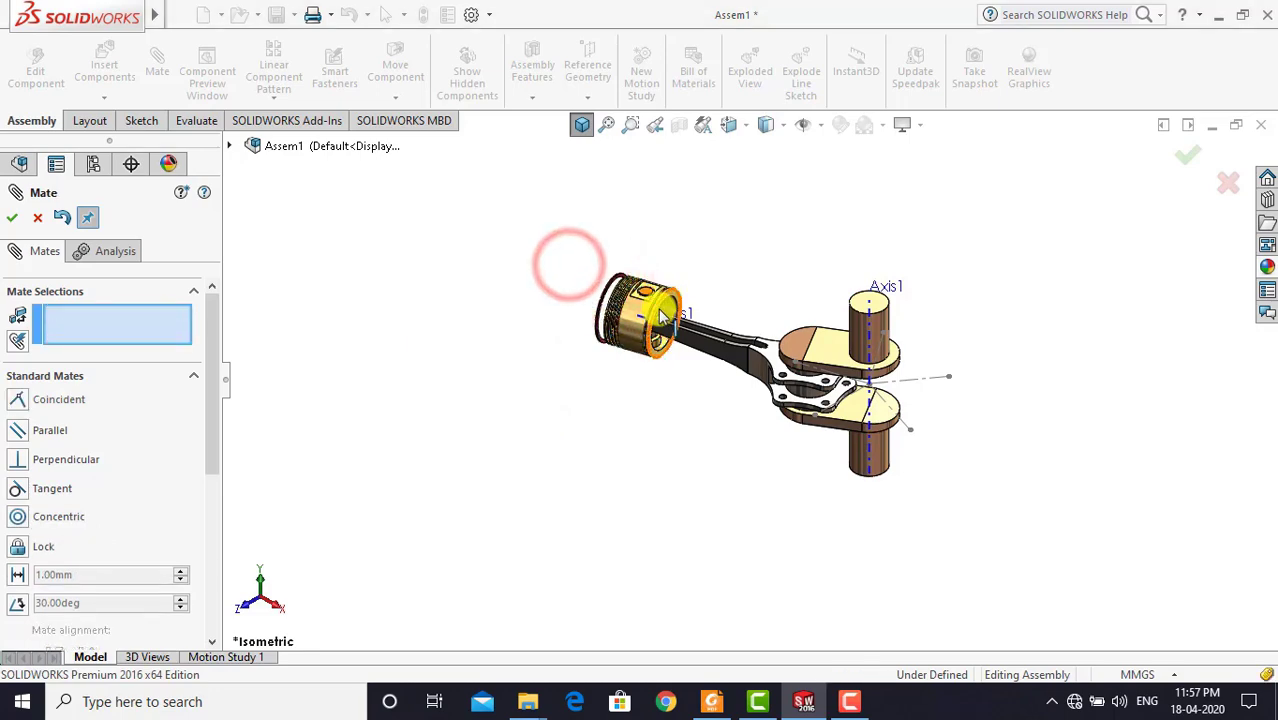
# Seat the ring in the top groove by mating the groove face coincident with the ring face
pyautogui.scroll(-2, 659, 313)
pyautogui.scroll(-2, 650, 310)
pyautogui.scroll(-2, 640, 305)
pyautogui.scroll(-2, 625, 300)
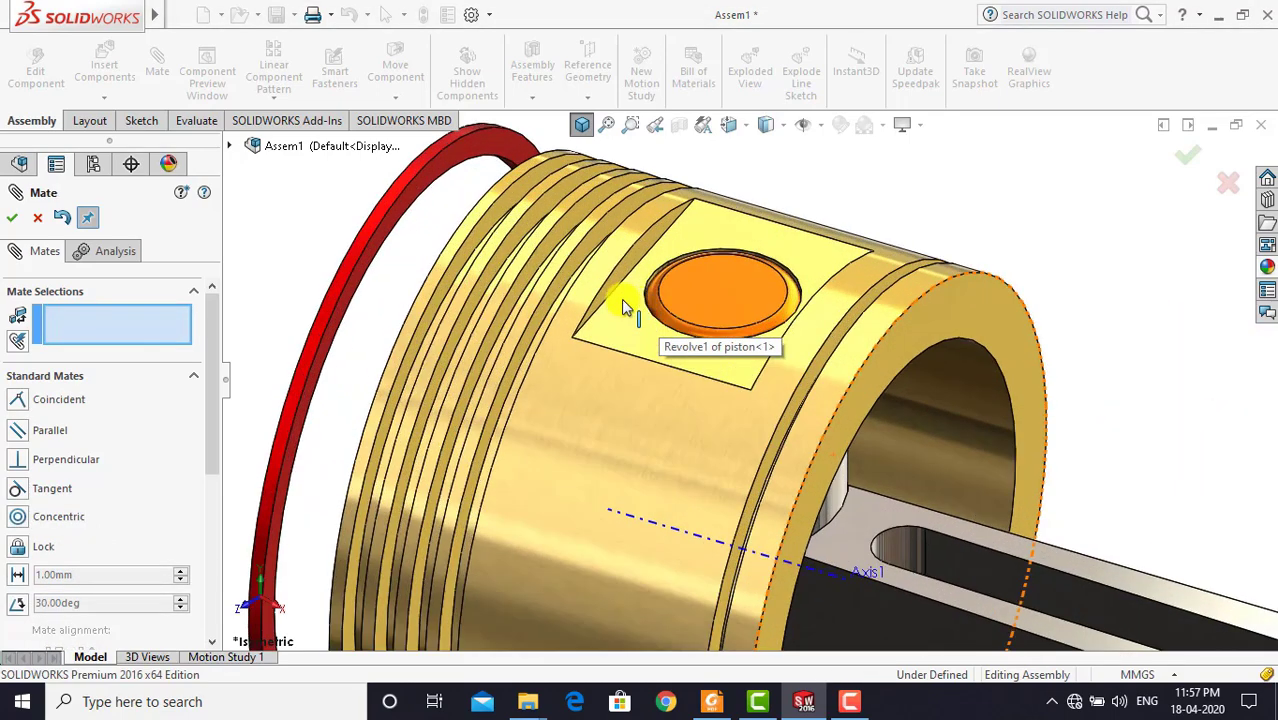
pyautogui.click(466, 243)
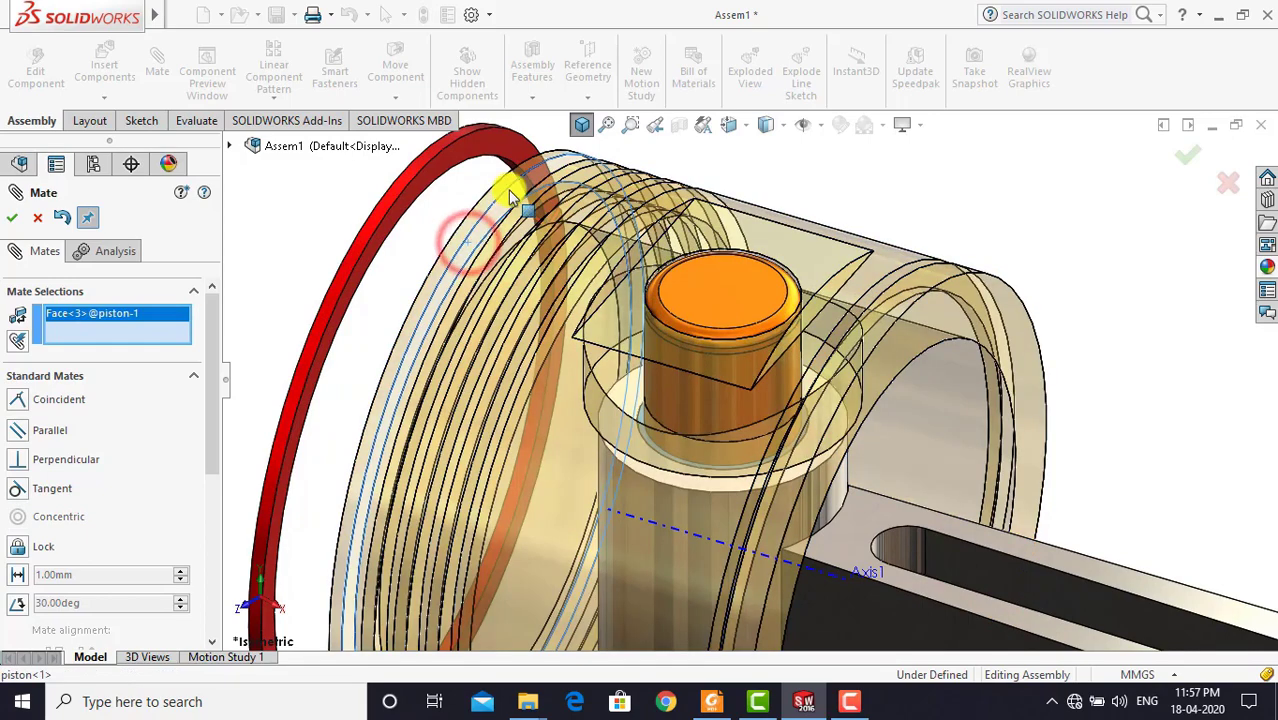
pyautogui.click(581, 124)
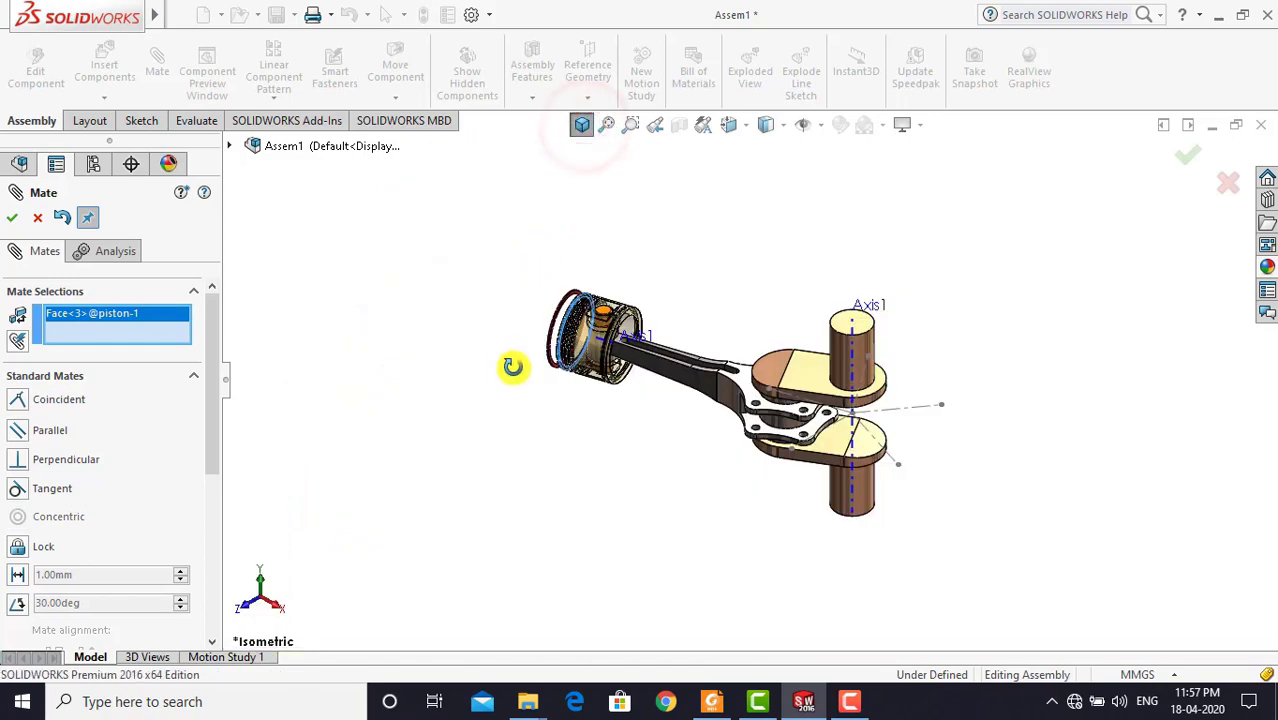
pyautogui.moveTo(512, 366); pyautogui.dragTo(565, 418, button='middle')
pyautogui.scroll(-3, 573, 337)
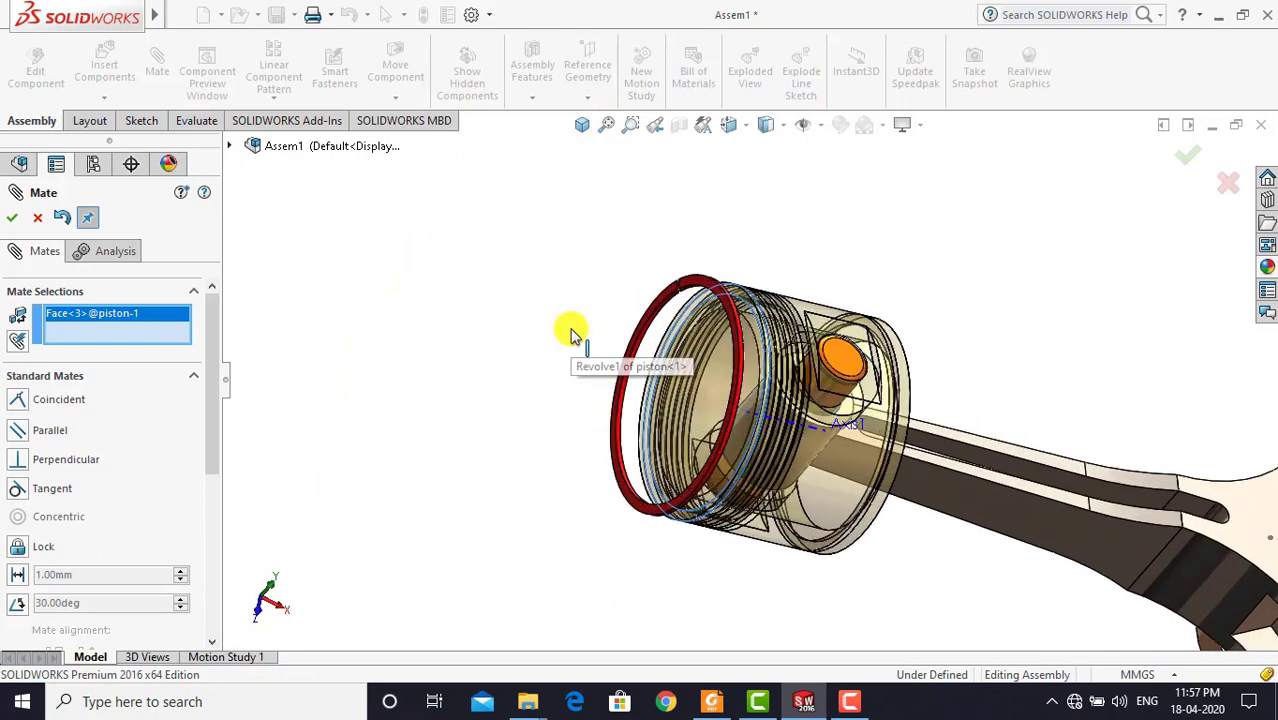
pyautogui.scroll(-2, 571, 329)
pyautogui.scroll(-2, 585, 366)
pyautogui.scroll(-2, 585, 366)
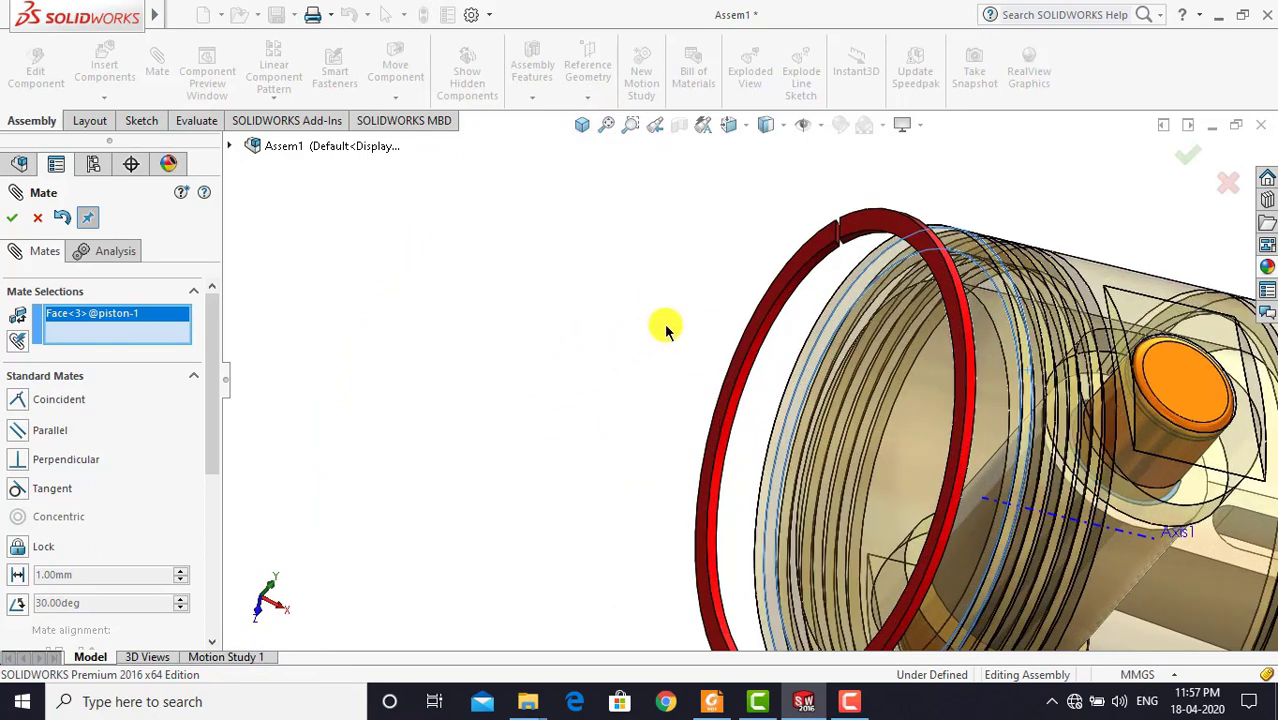
pyautogui.click(775, 288)
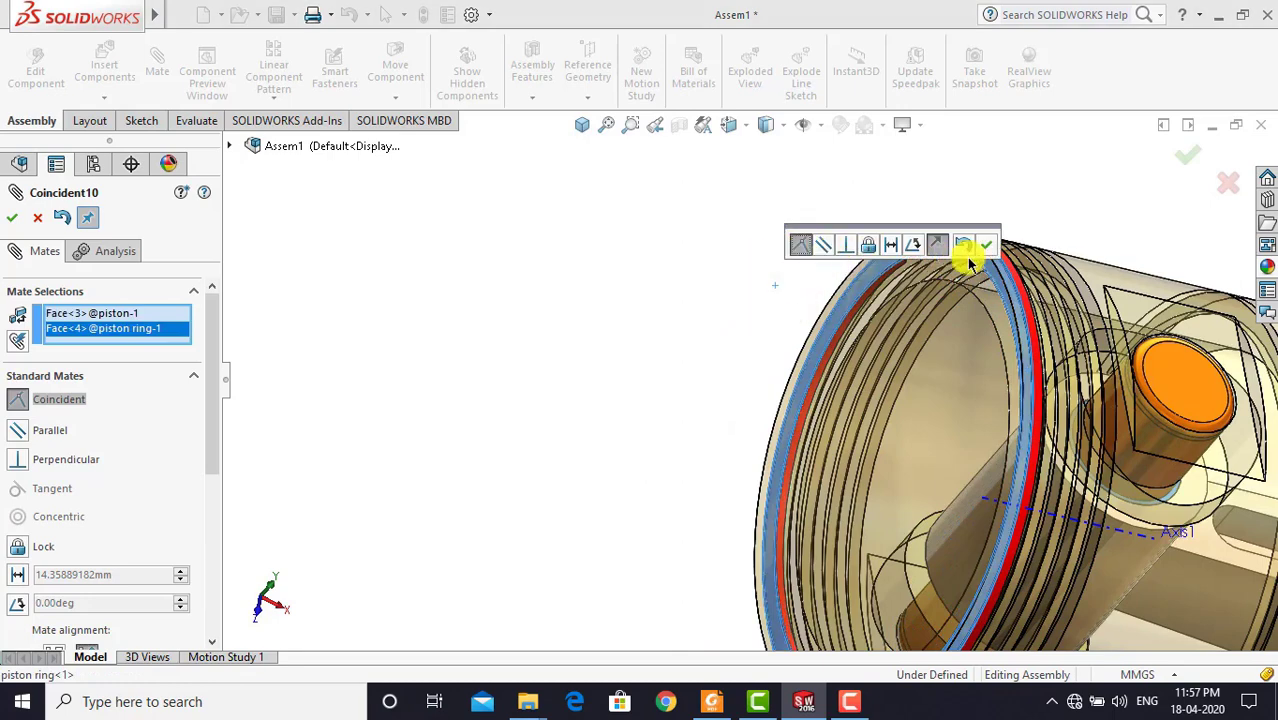
pyautogui.click(992, 247)
pyautogui.click(622, 283)
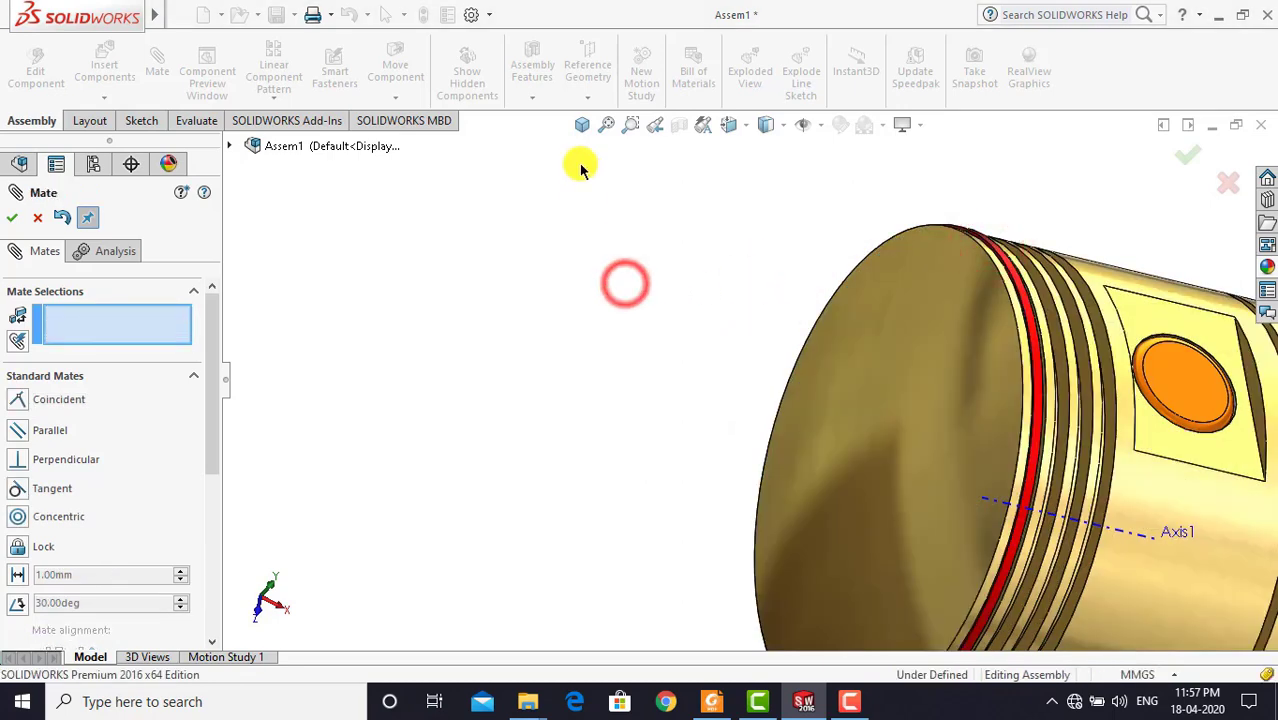
pyautogui.click(580, 130)
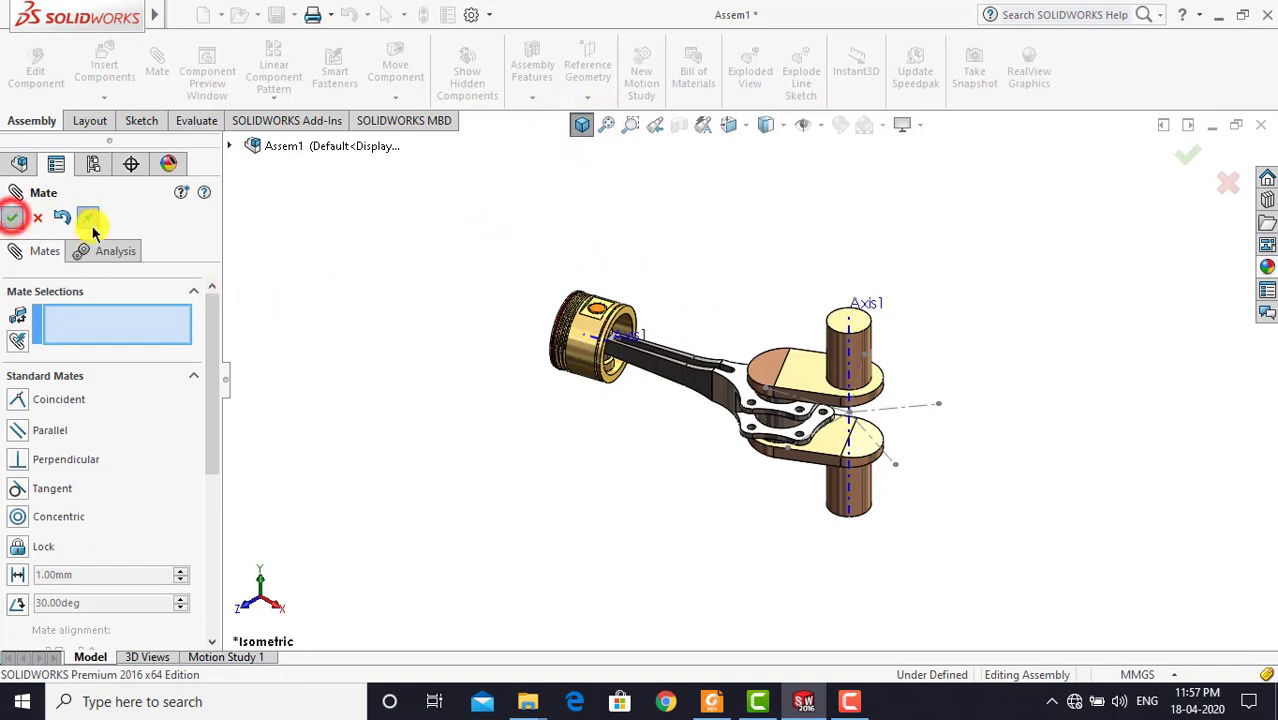
pyautogui.click(305, 277)
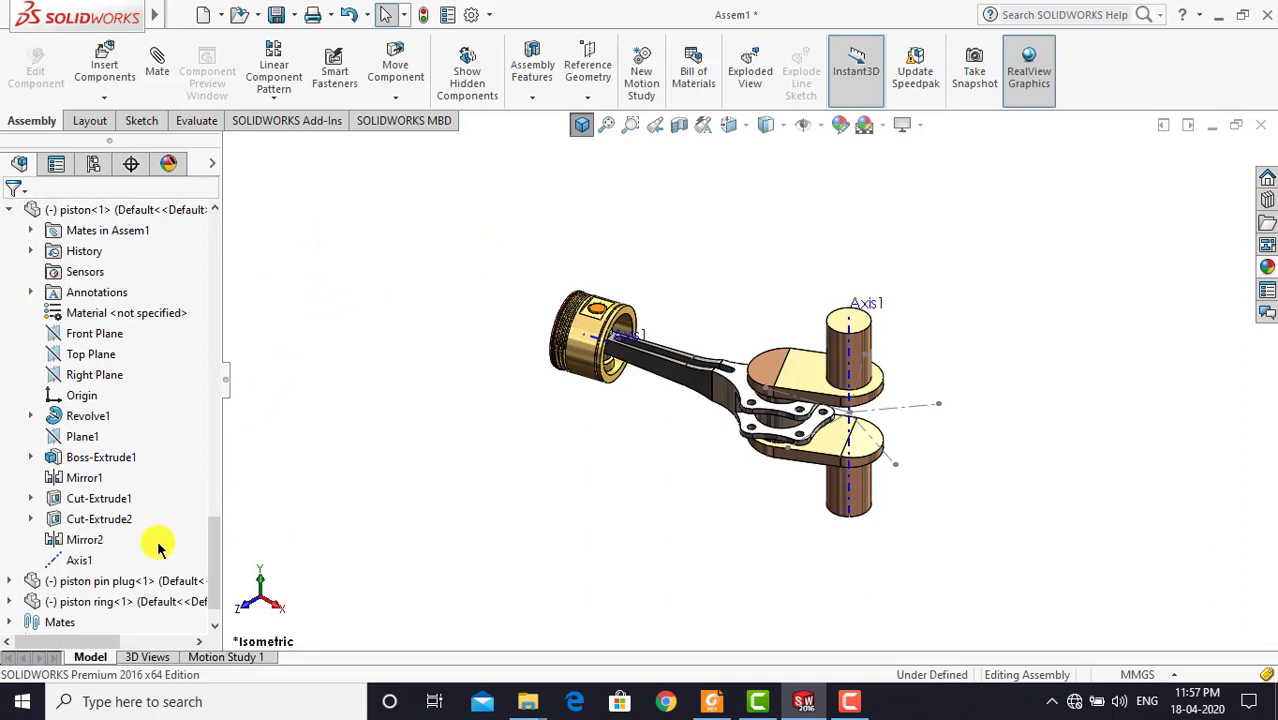
pyautogui.click(104, 601)
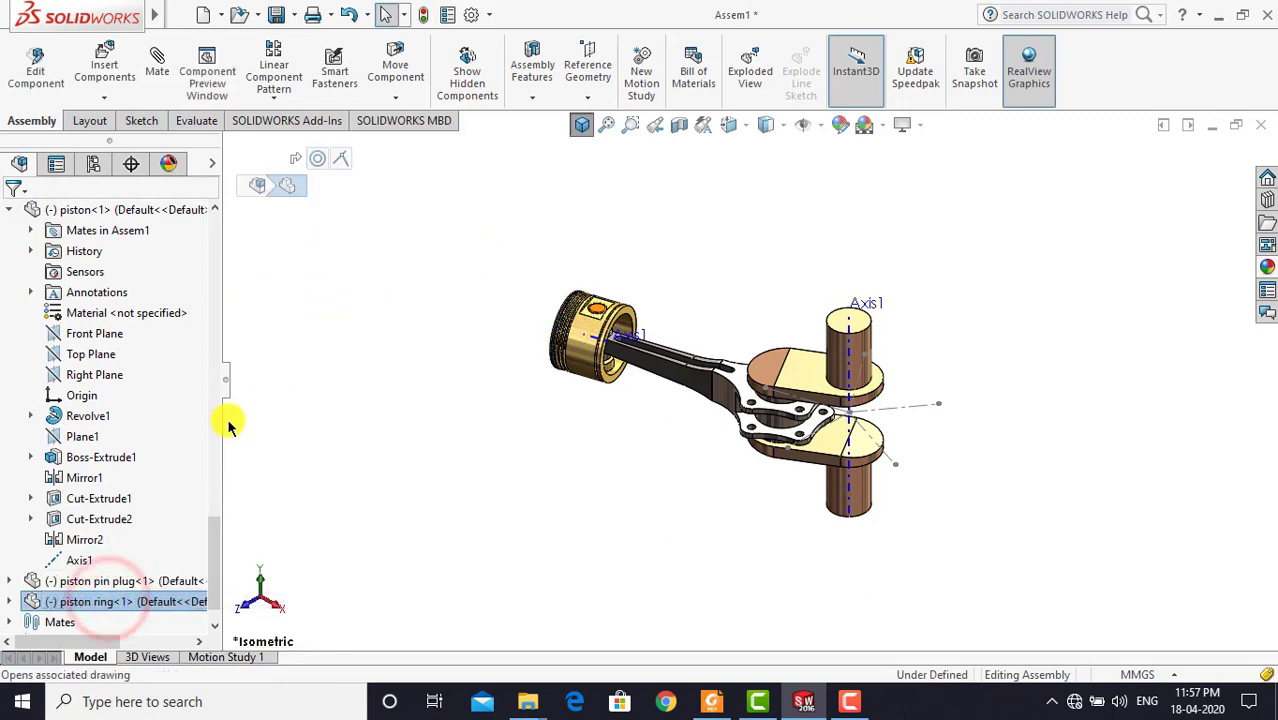
# Linear-pattern the piston ring along the reversed piston edge: 4 instances spaced 5 mm apart
pyautogui.click(291, 74)
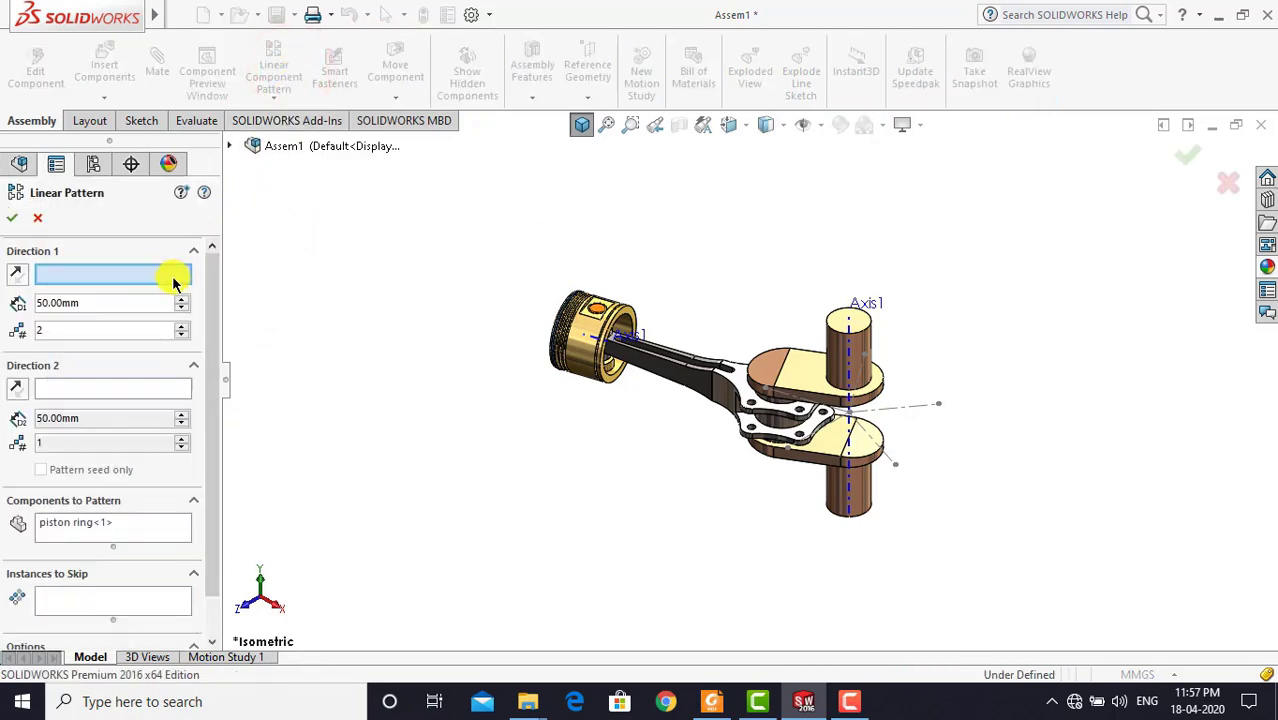
pyautogui.scroll(-3, 620, 340)
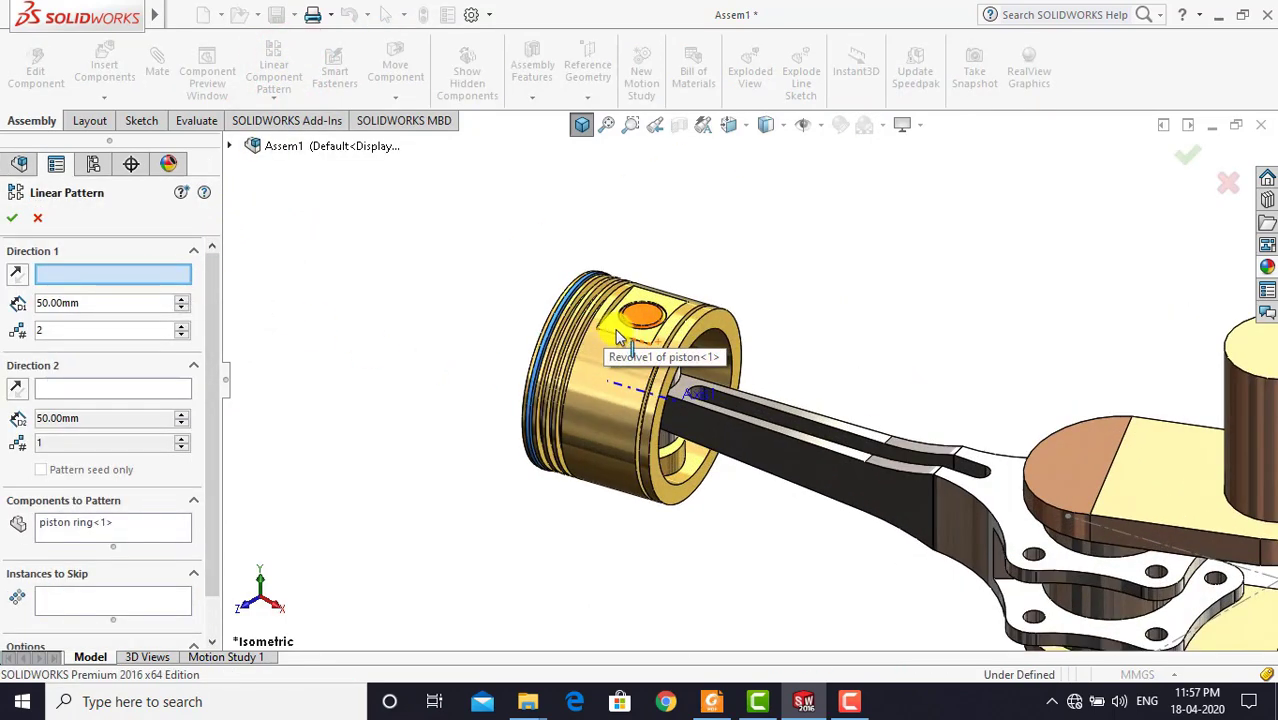
pyautogui.scroll(-2, 633, 345)
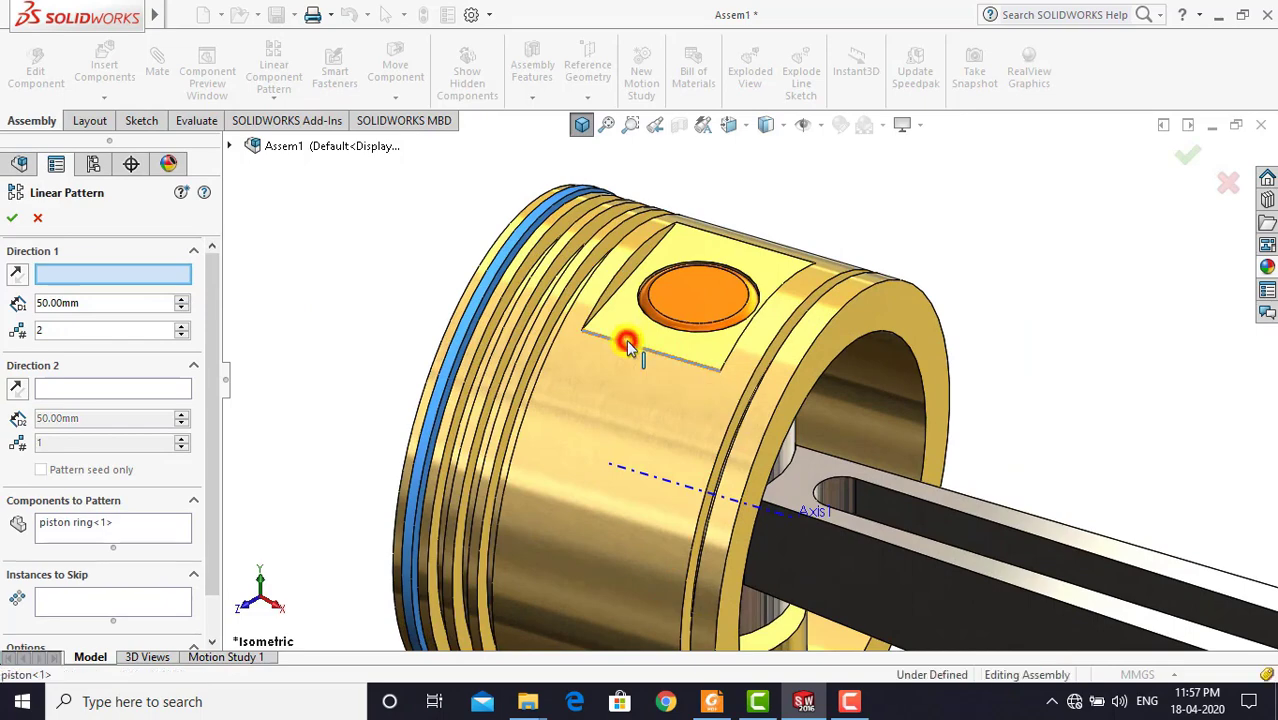
pyautogui.click(628, 344)
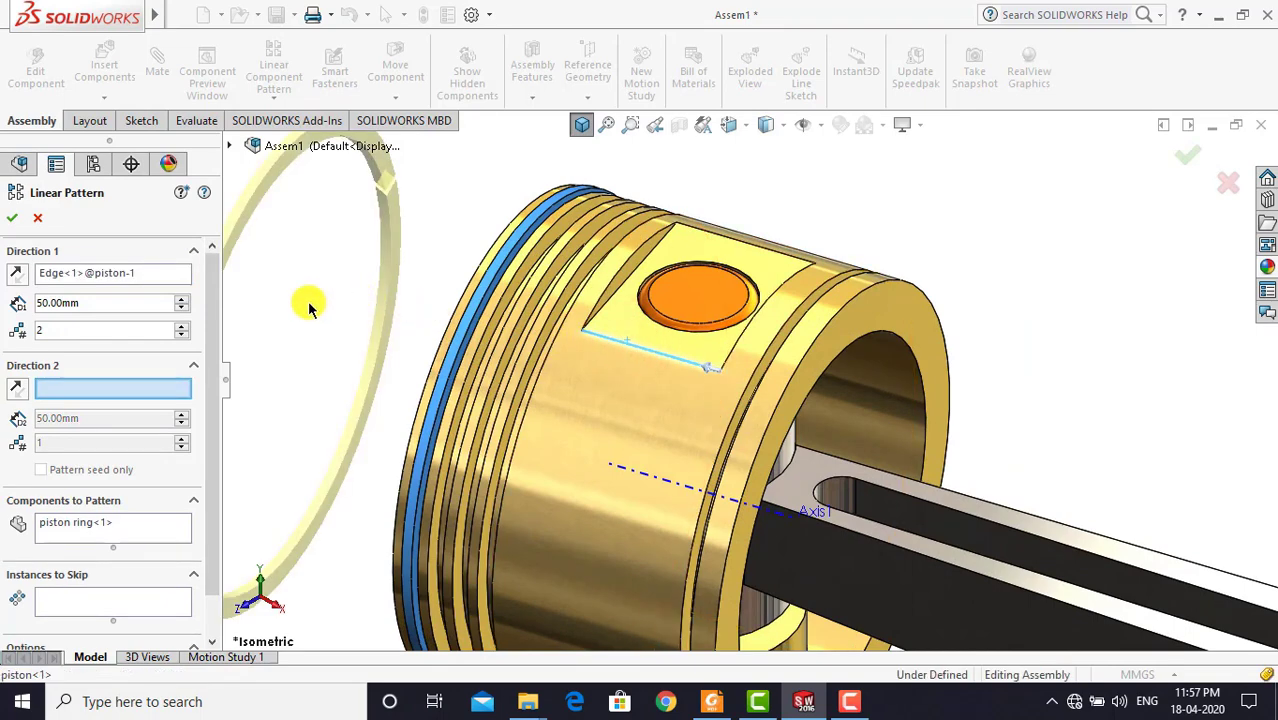
pyautogui.click(17, 276)
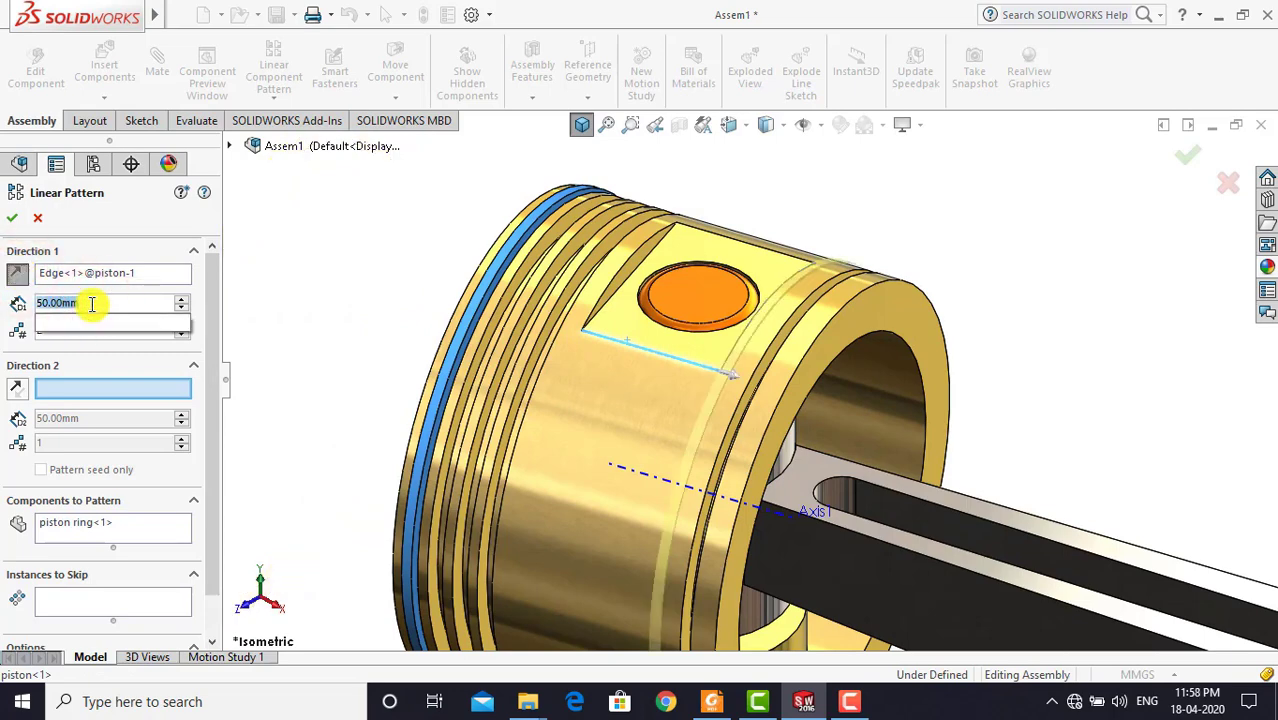
pyautogui.write('5')
pyautogui.press('Return')
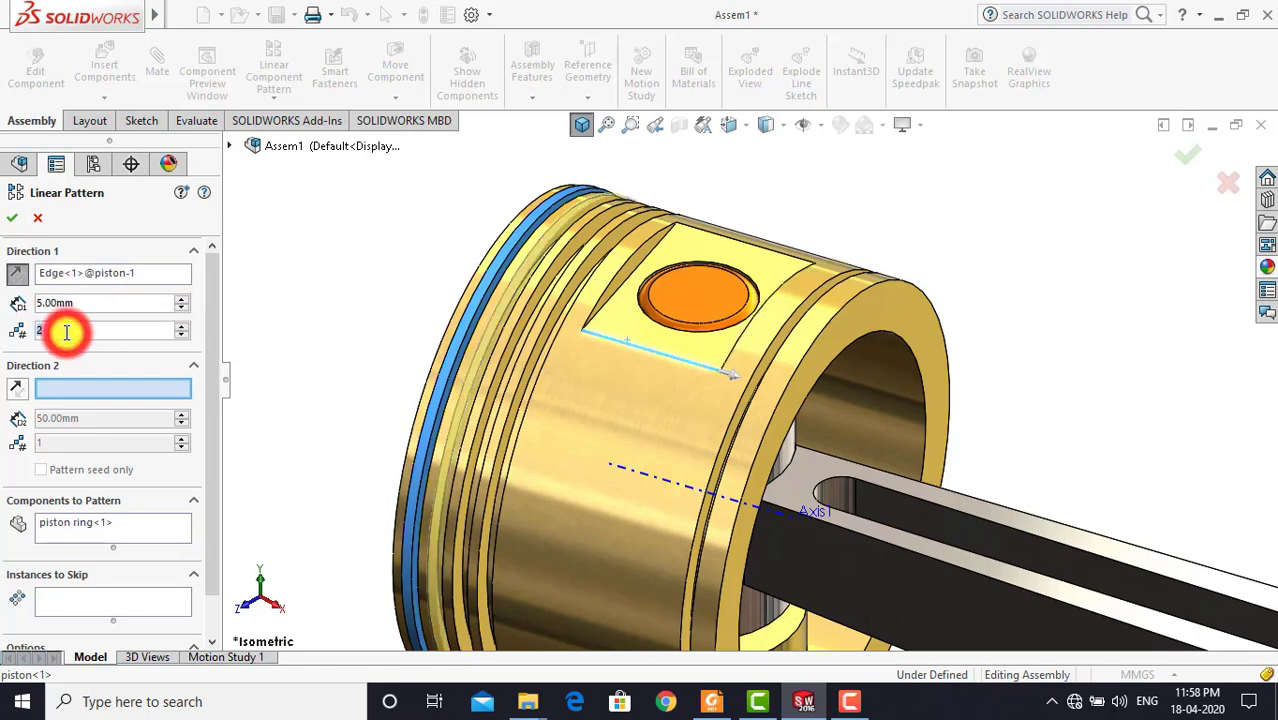
pyautogui.doubleClick(66, 332)
pyautogui.write('4')
pyautogui.press('Return')
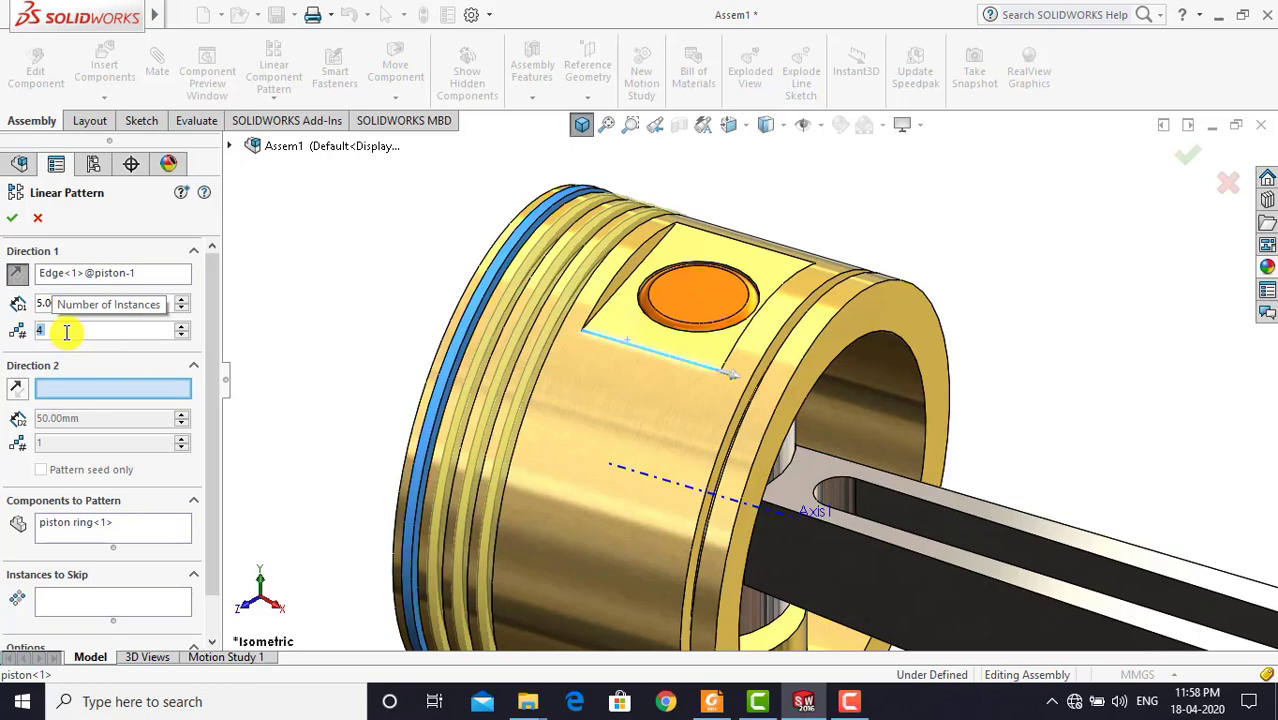
pyautogui.click(9, 222)
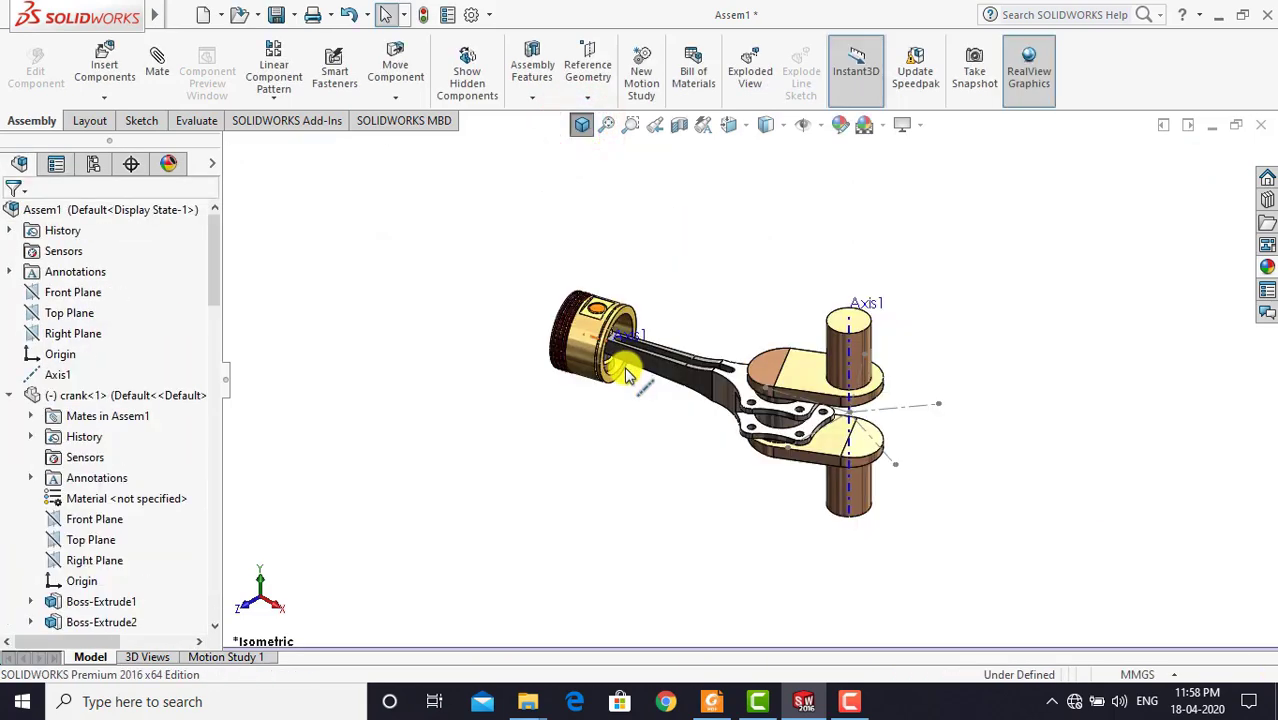
# Insert another piston ring part and place it beside the piston
pyautogui.scroll(-3, 605, 340)
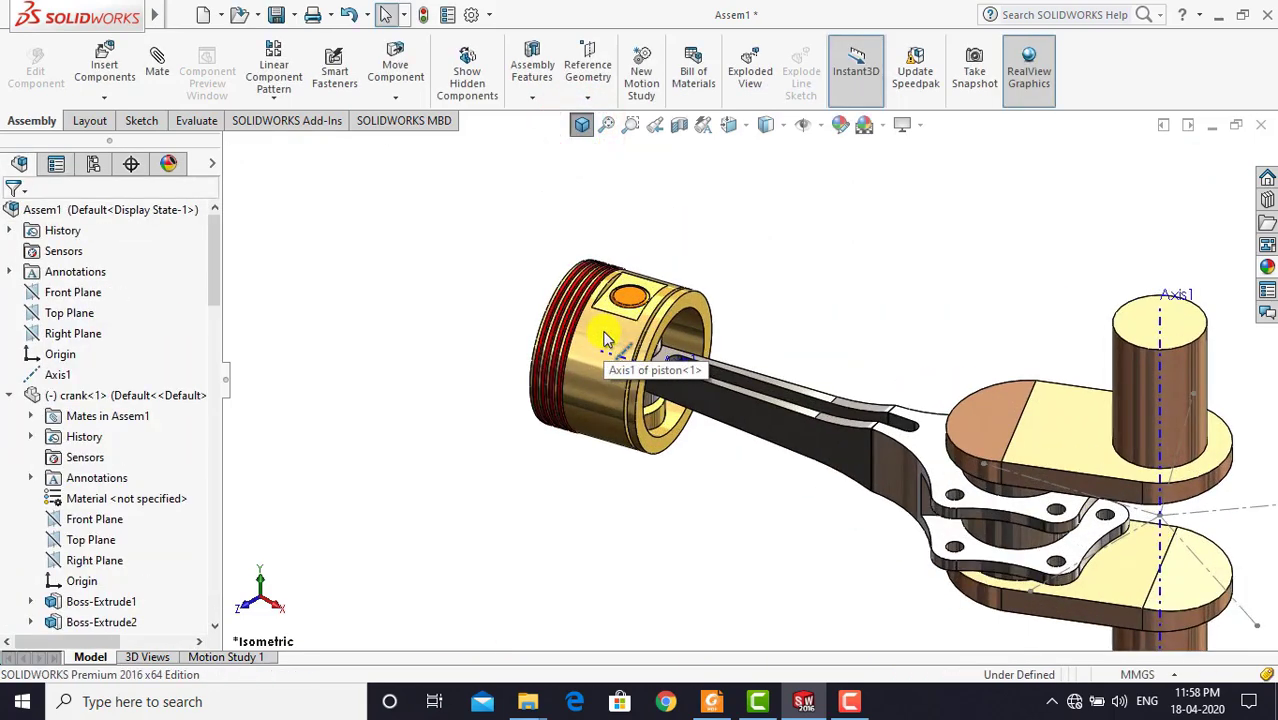
pyautogui.scroll(-2, 605, 340)
pyautogui.click(101, 58)
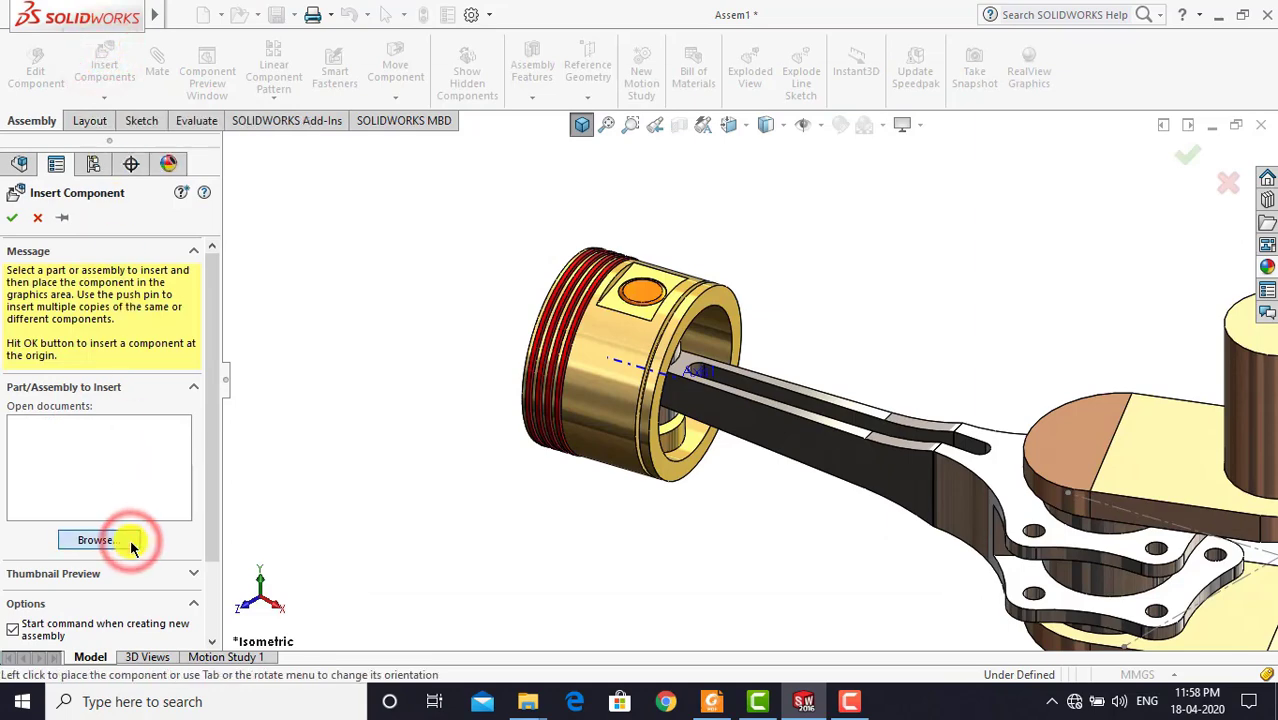
pyautogui.click(130, 547)
pyautogui.click(545, 328)
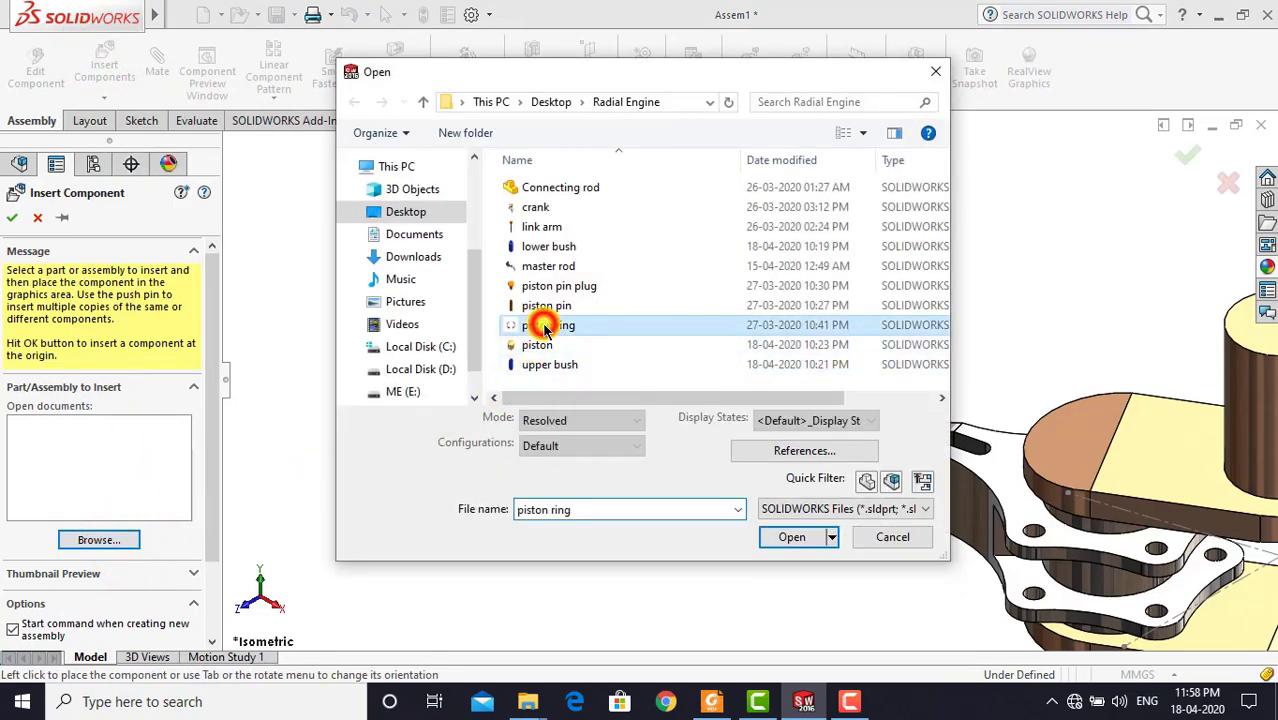
pyautogui.click(770, 537)
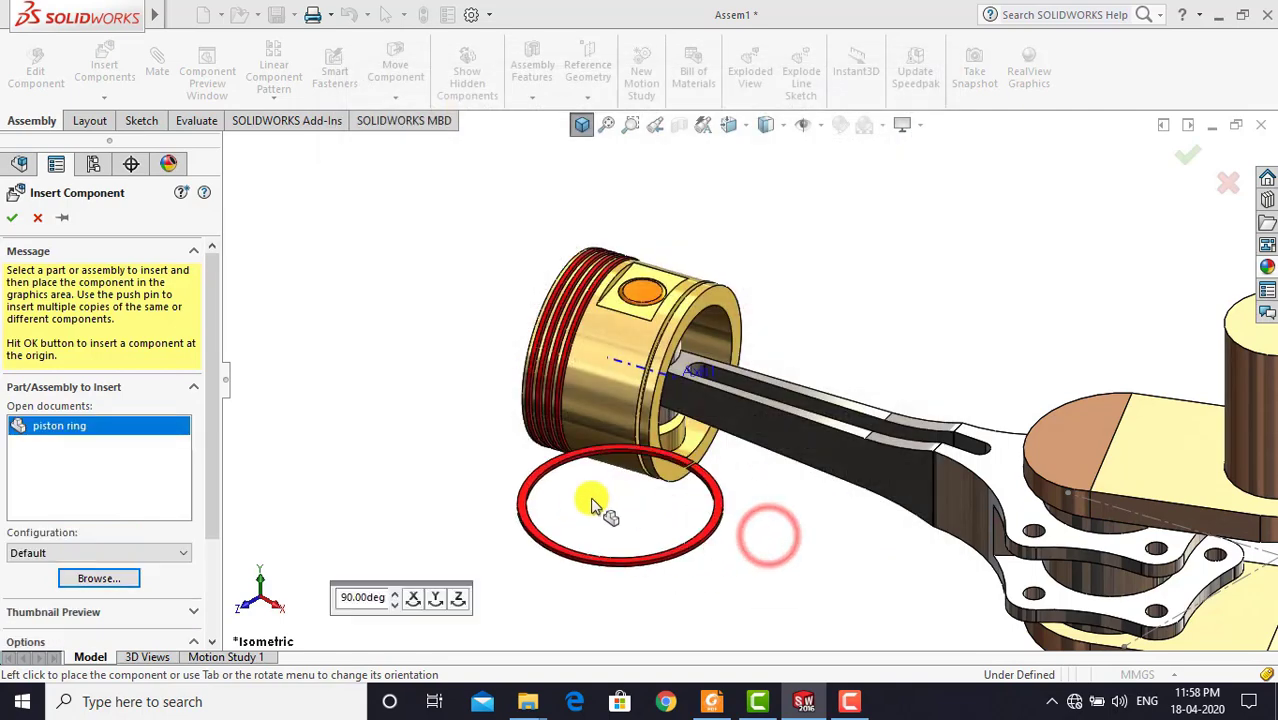
pyautogui.click(423, 490)
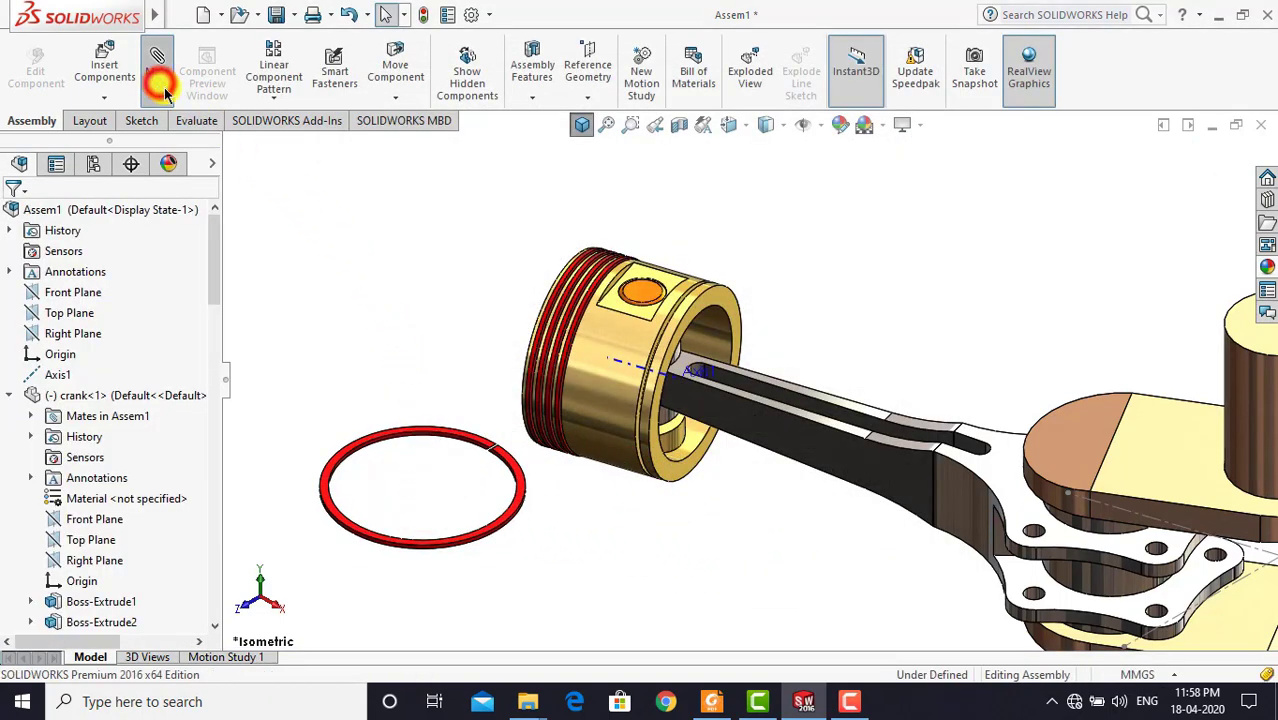
# Mate the ring's inner face concentric with the piston's outer face
pyautogui.click(160, 85)
pyautogui.scroll(-2, 430, 455)
pyautogui.scroll(-3, 430, 455)
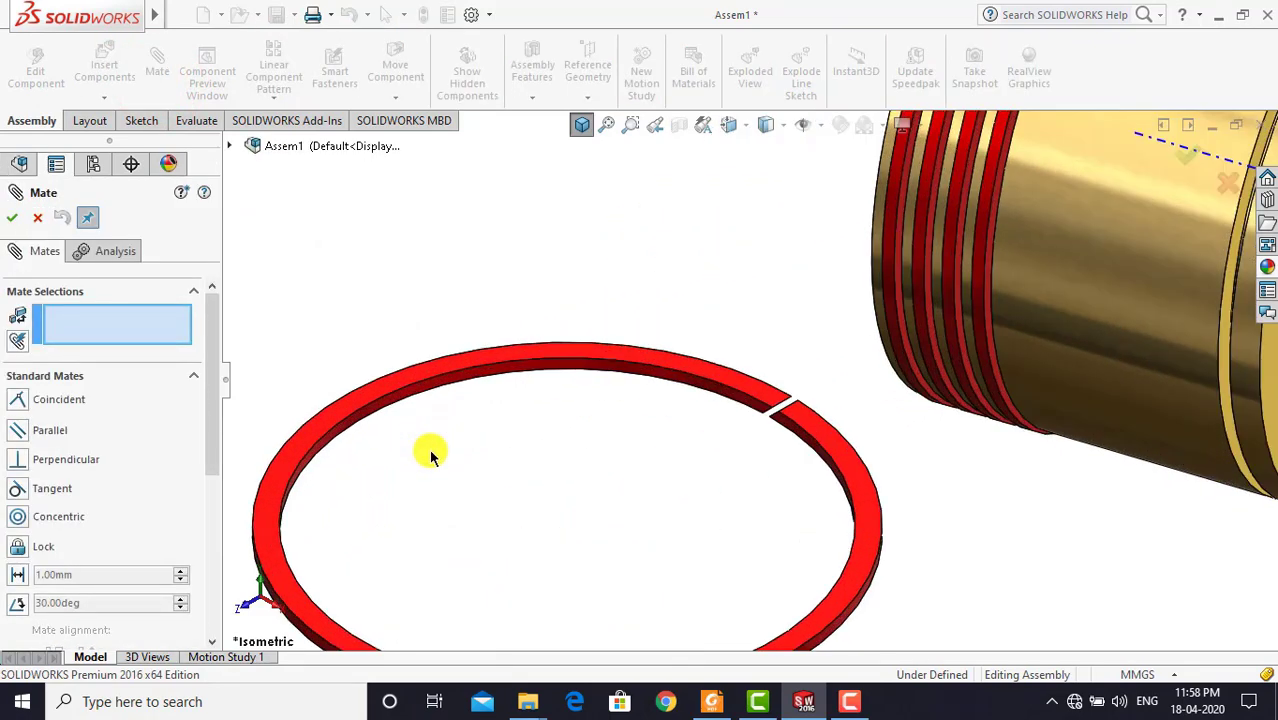
pyautogui.scroll(-2, 430, 455)
pyautogui.click(420, 361)
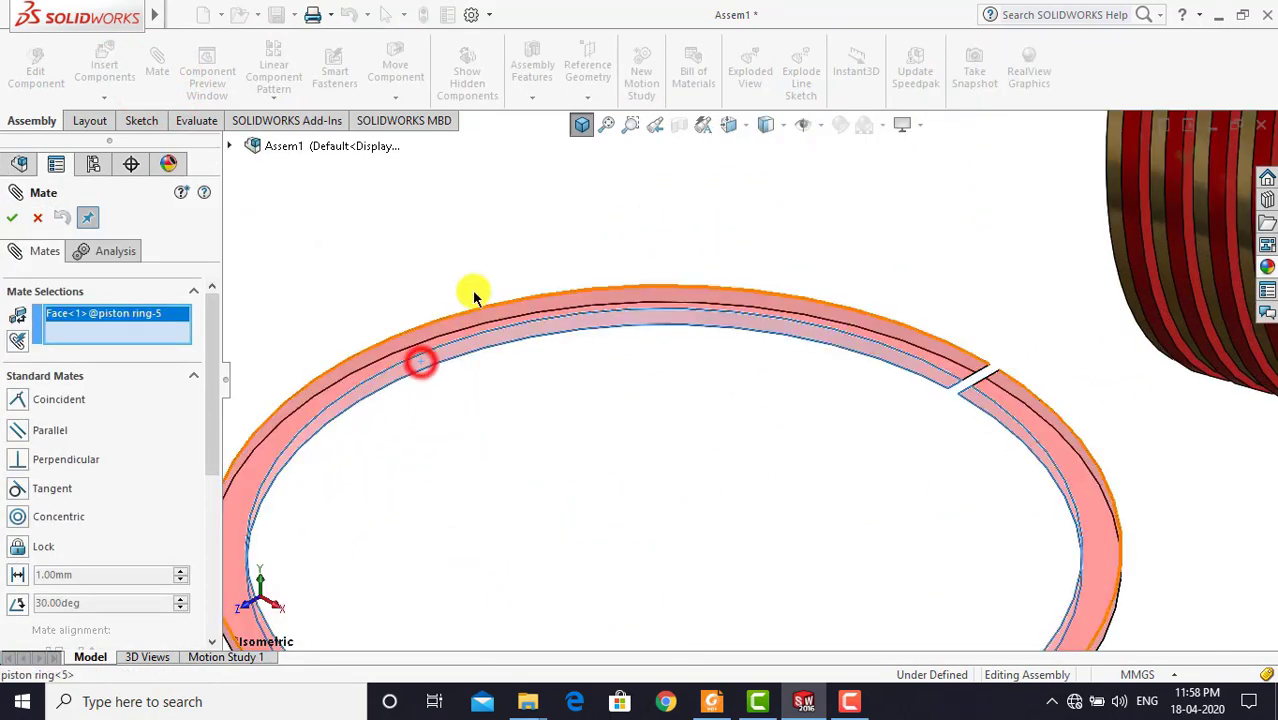
pyautogui.click(580, 125)
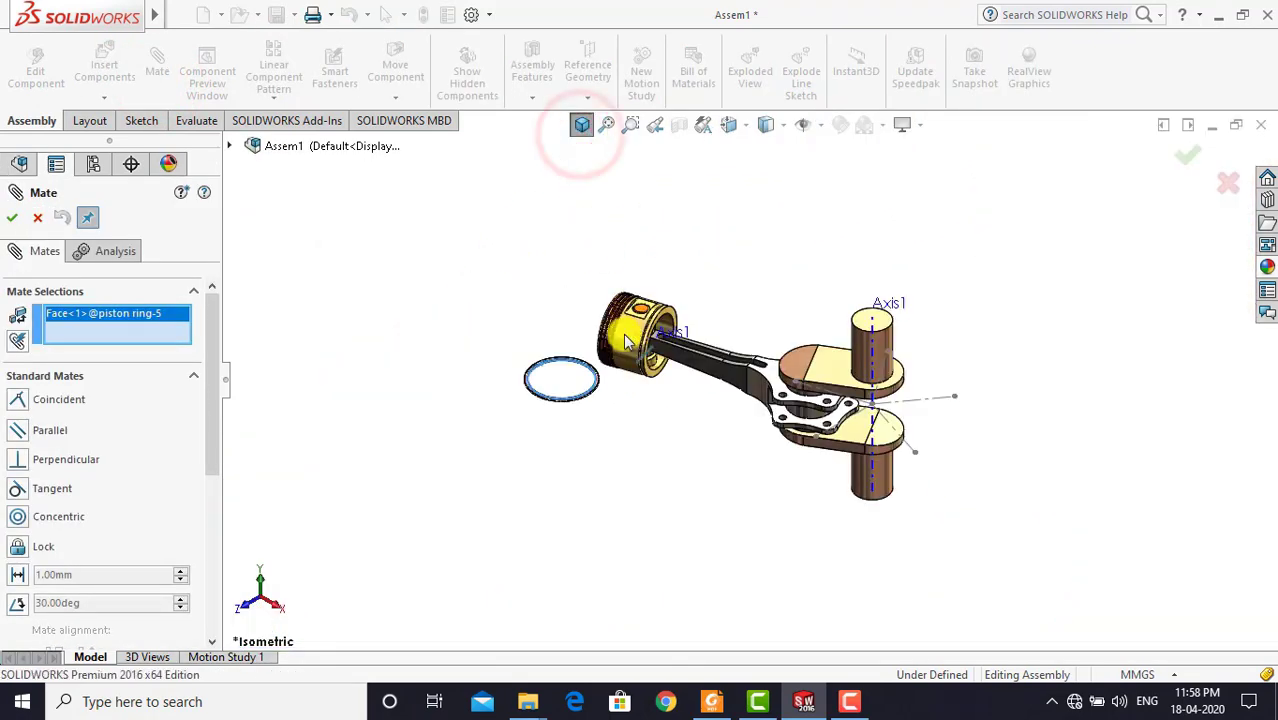
pyautogui.scroll(-2, 624, 350)
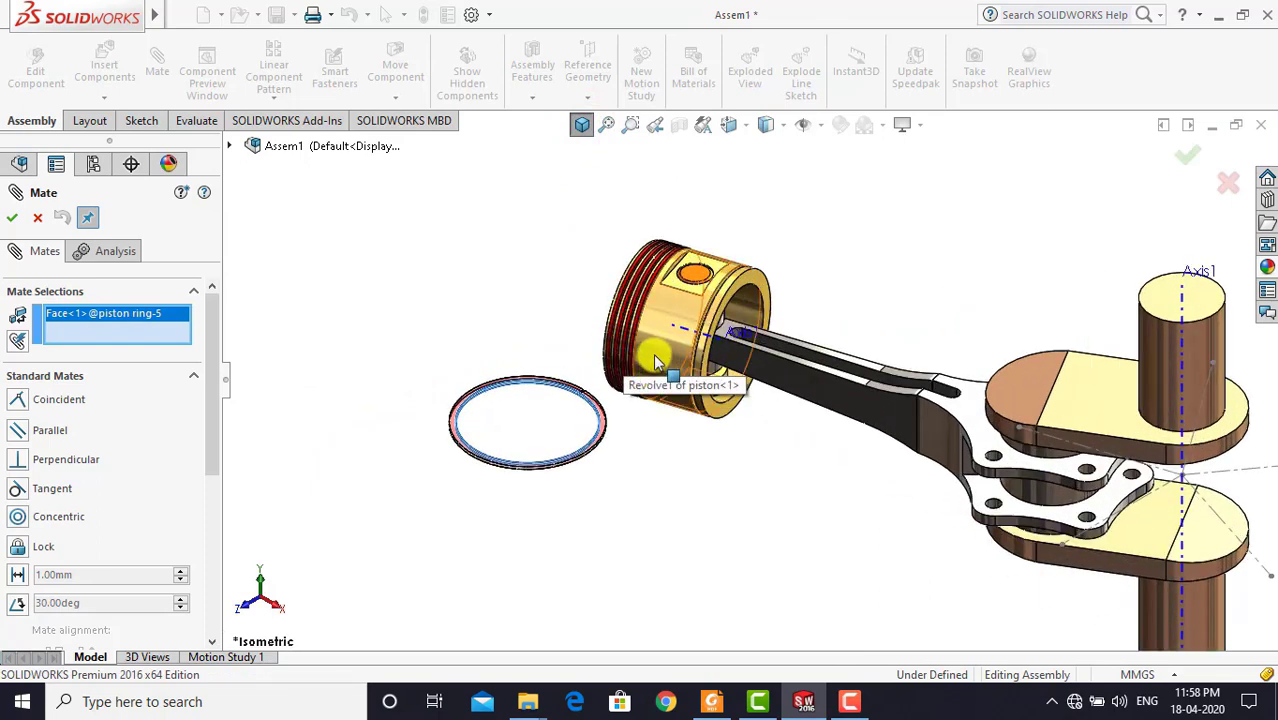
pyautogui.click(655, 360)
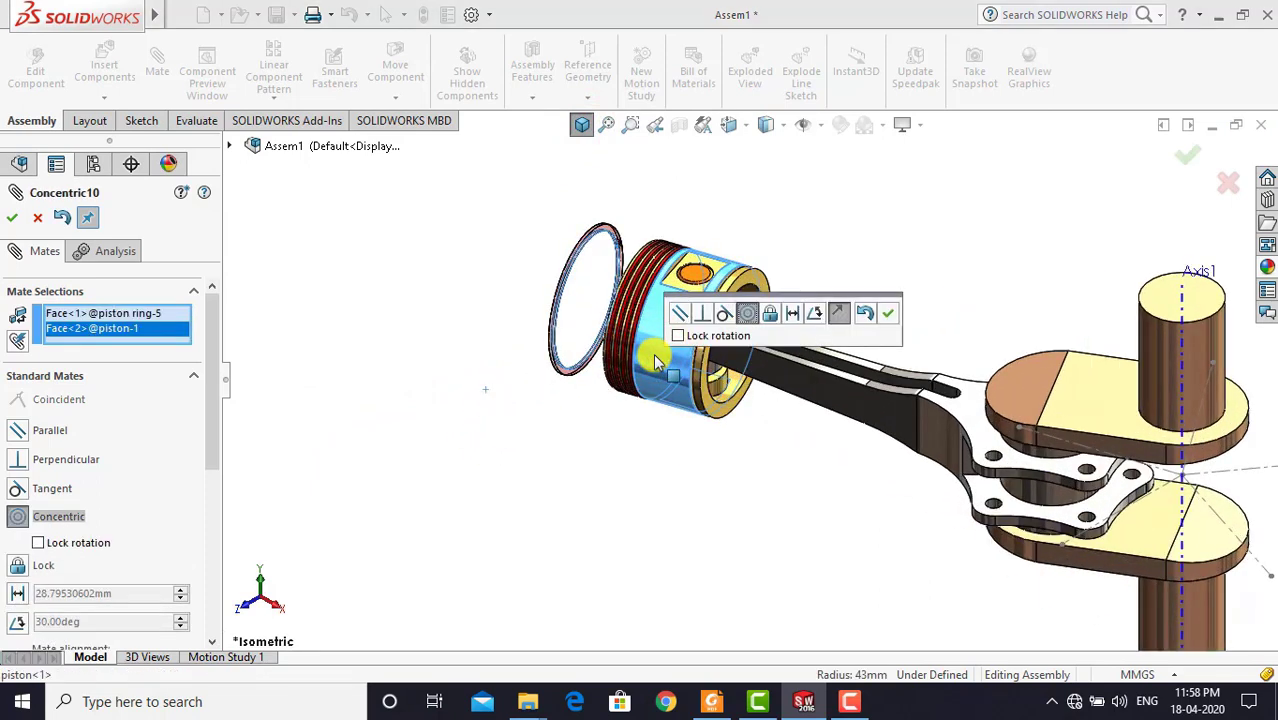
pyautogui.click(882, 314)
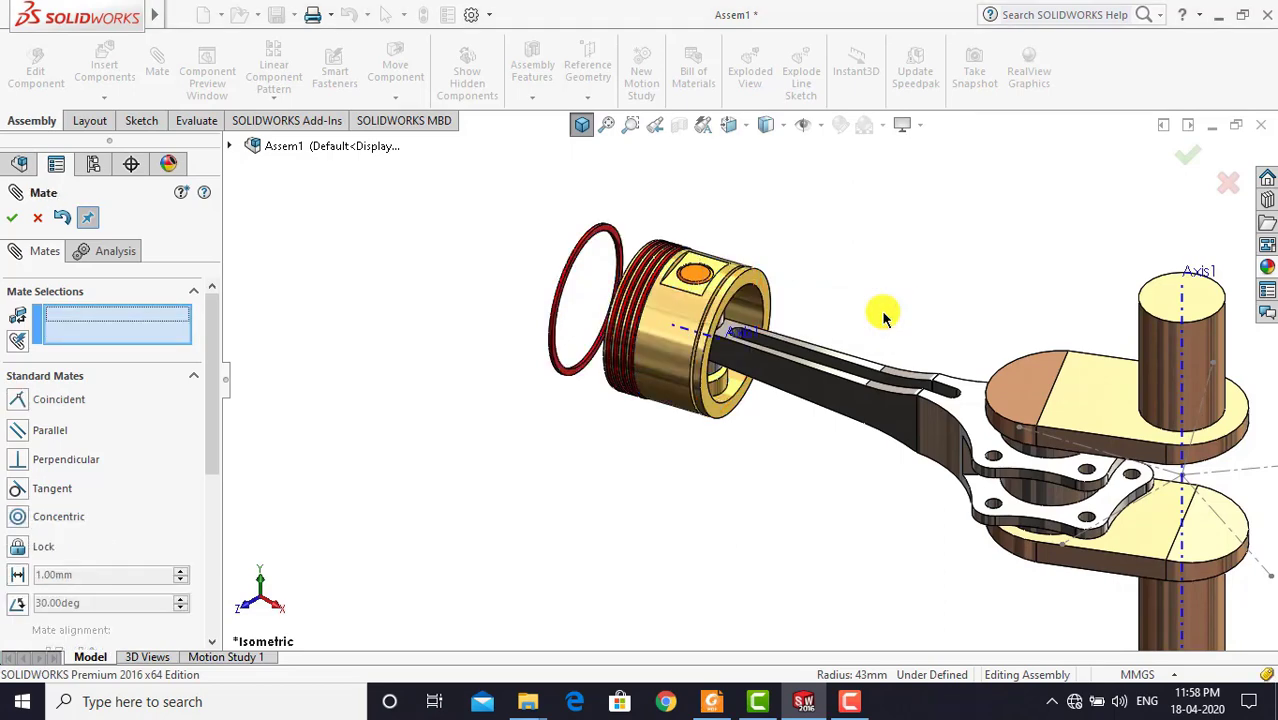
# Mate the ring's side face coincident with the piston face, then close mating
pyautogui.scroll(-2, 780, 310)
pyautogui.scroll(-2, 727, 300)
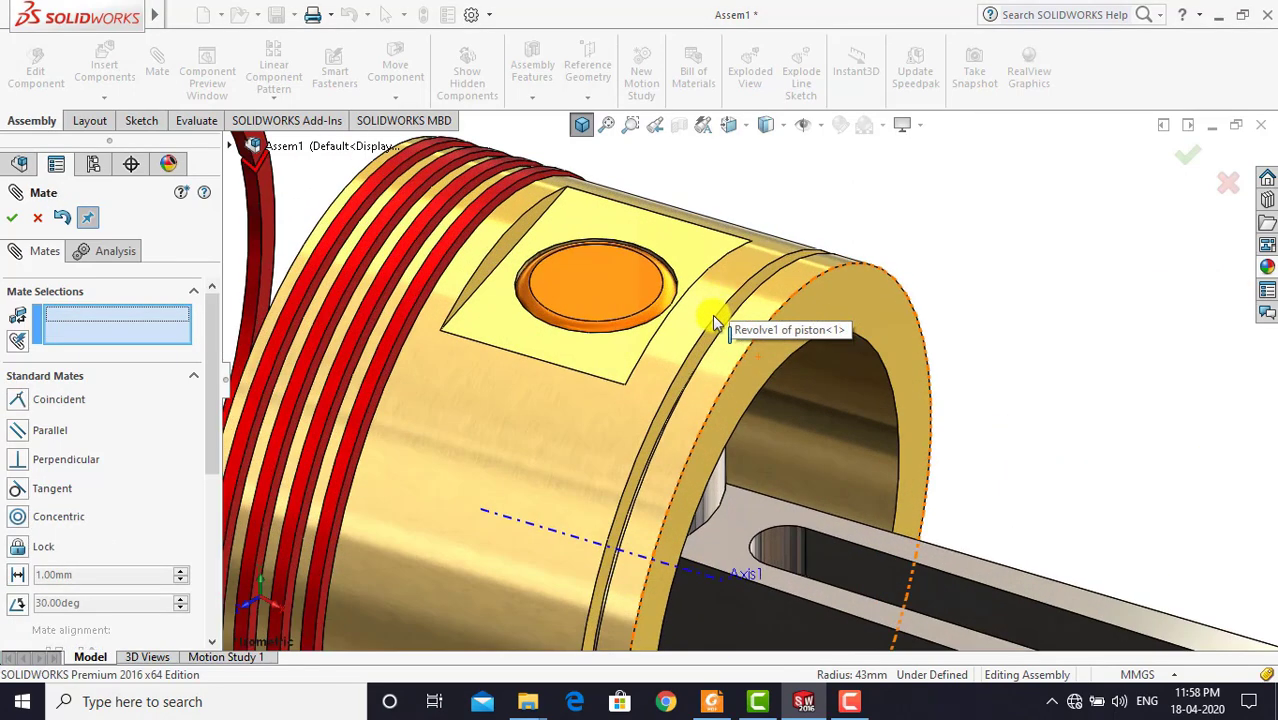
pyautogui.scroll(-2, 712, 315)
pyautogui.scroll(-3, 698, 350)
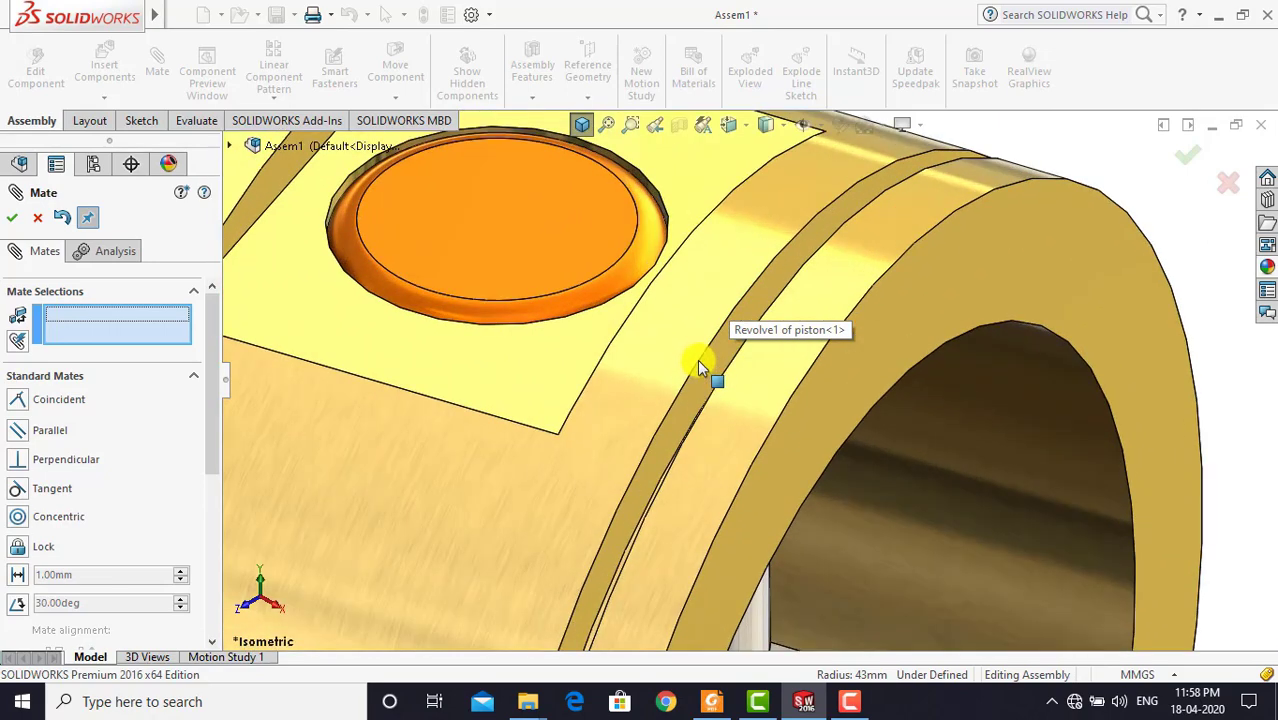
pyautogui.click(700, 377)
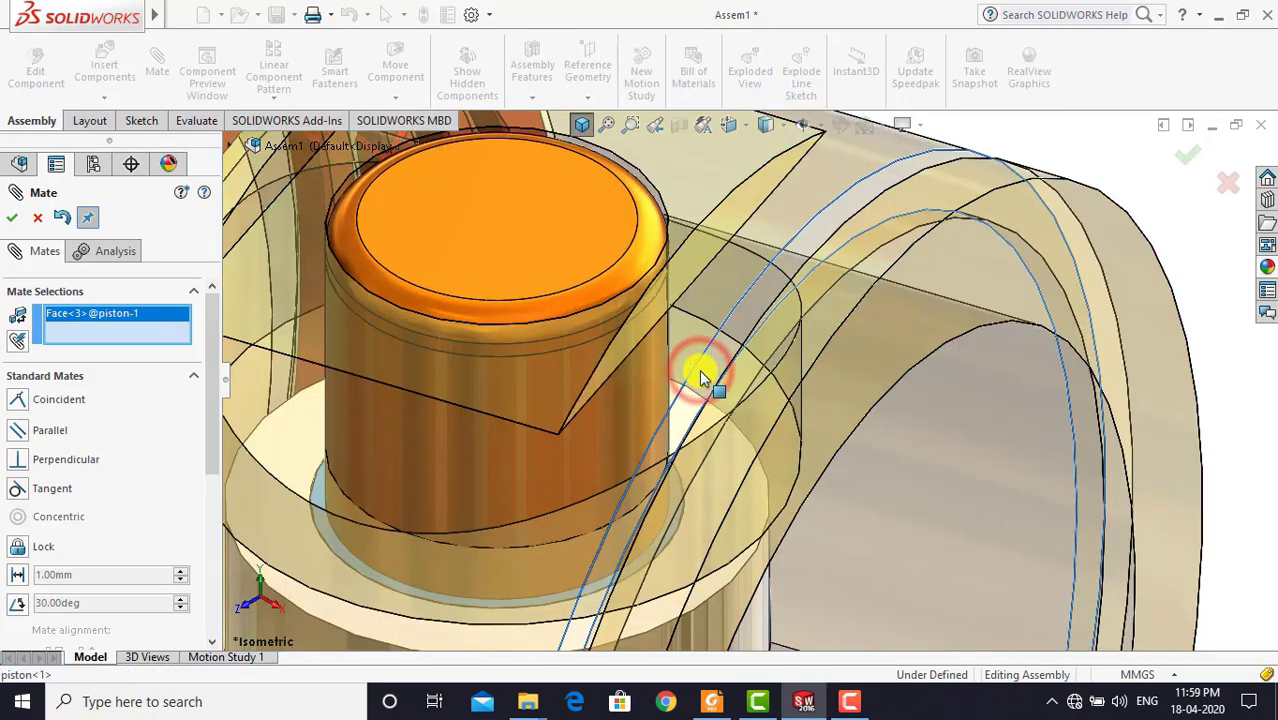
pyautogui.scroll(3, 700, 377)
pyautogui.scroll(3, 697, 366)
pyautogui.scroll(2, 693, 365)
pyautogui.moveTo(548, 380); pyautogui.dragTo(599, 442, button='middle')
pyautogui.scroll(-2, 599, 348)
pyautogui.scroll(-3, 599, 348)
pyautogui.scroll(-3, 600, 355)
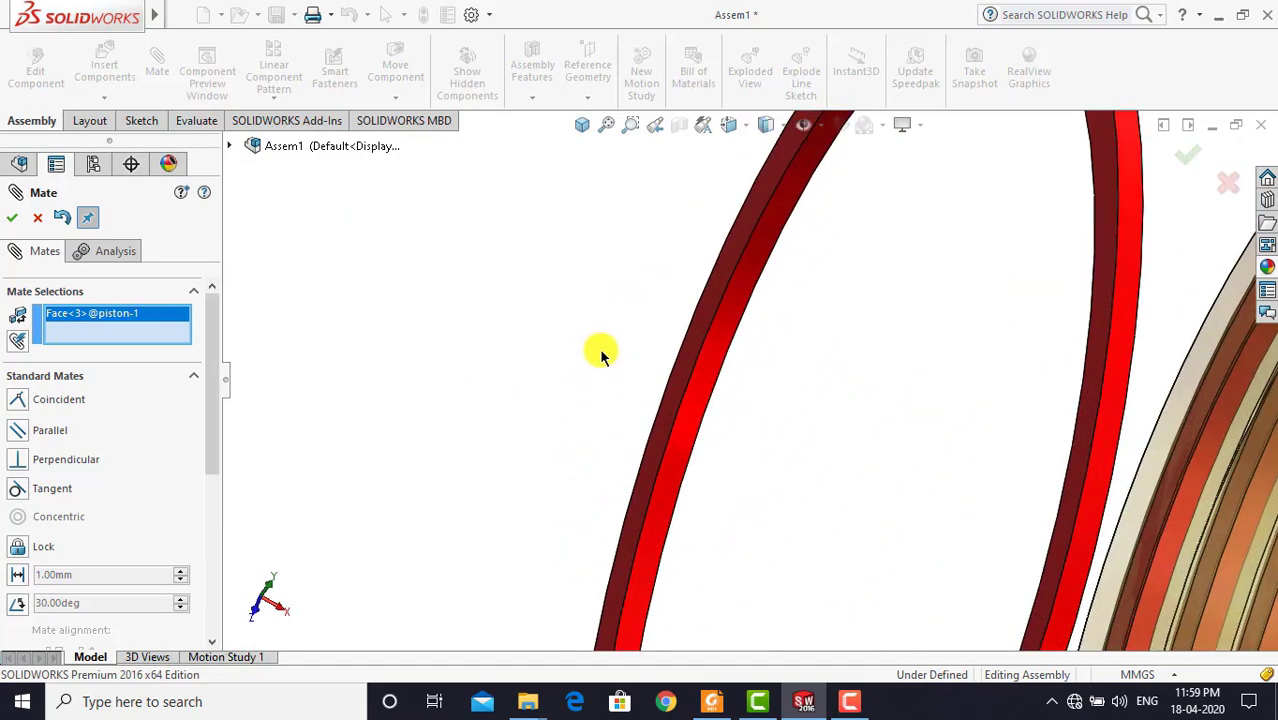
pyautogui.click(684, 355)
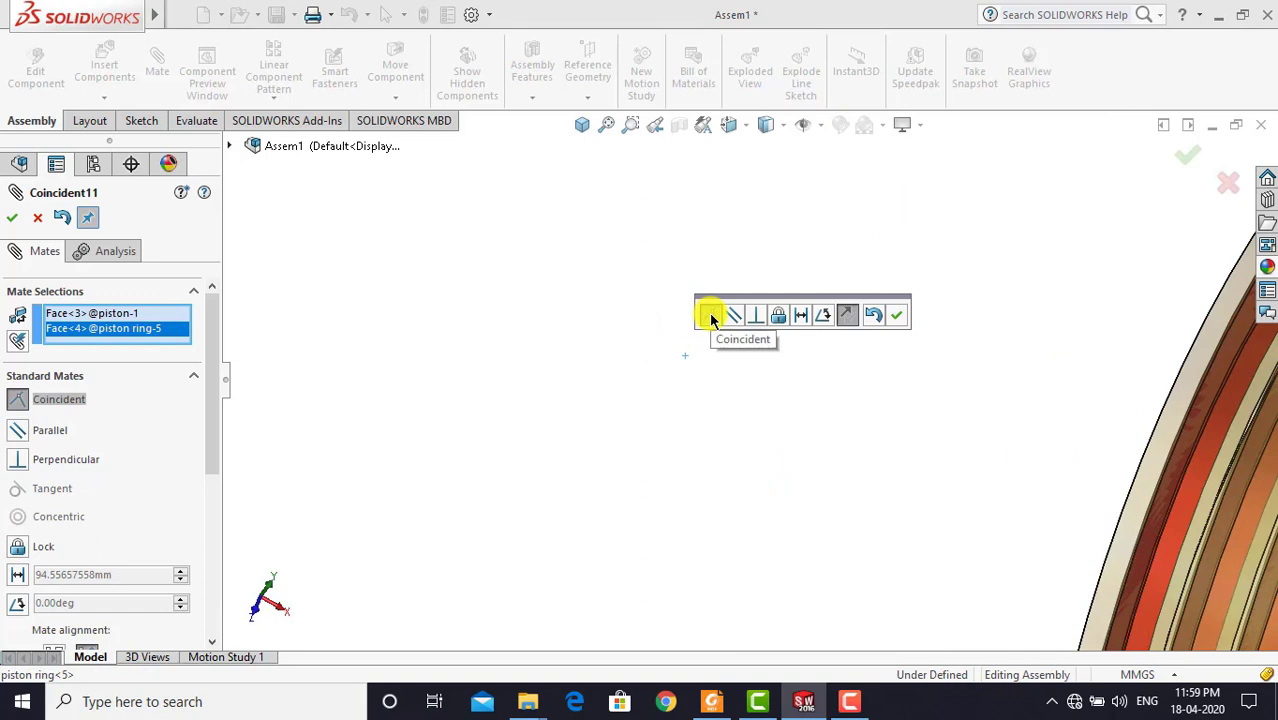
pyautogui.click(896, 315)
pyautogui.click(584, 127)
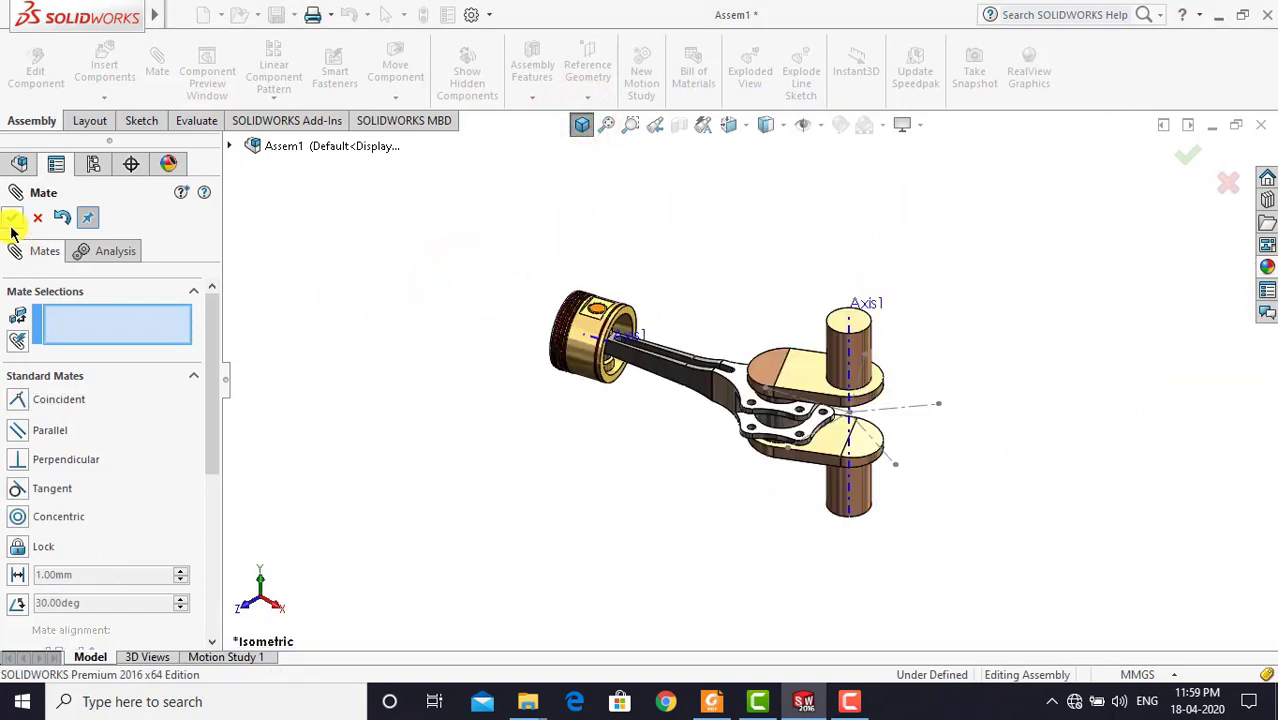
pyautogui.click(651, 251)
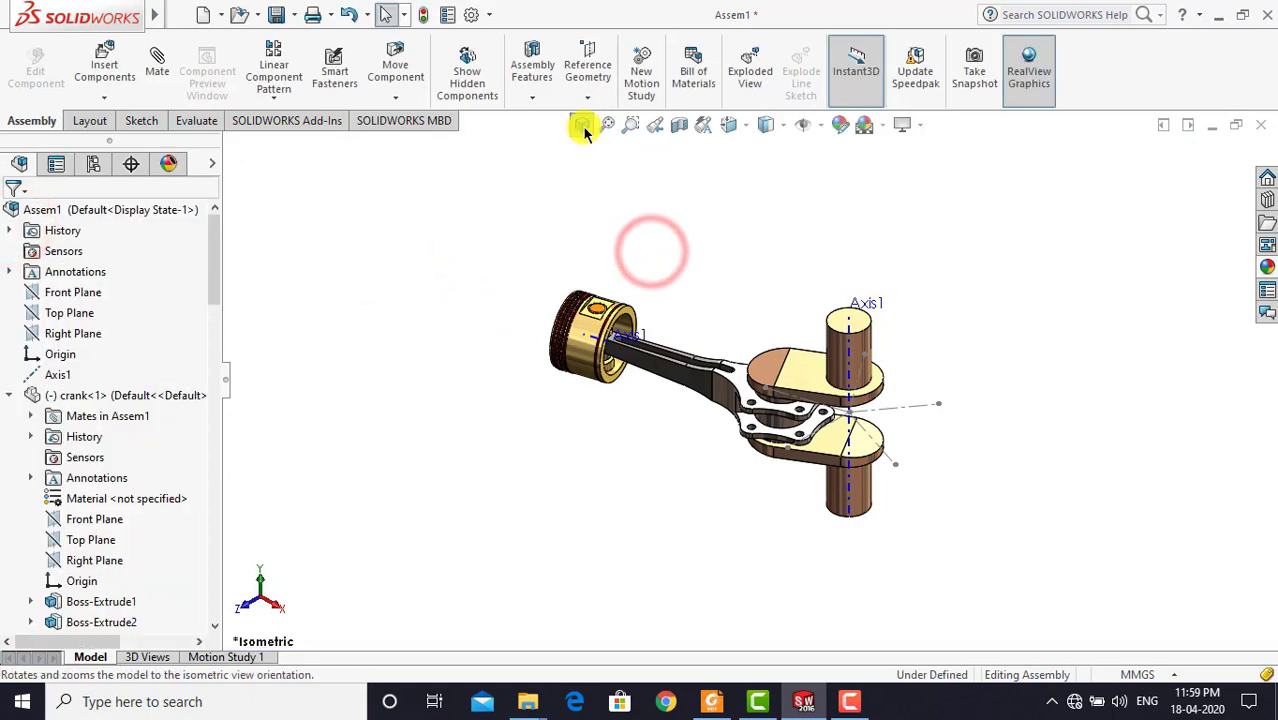
# Rotate the crank about Axis1 and return to the isometric view
pyautogui.click(584, 127)
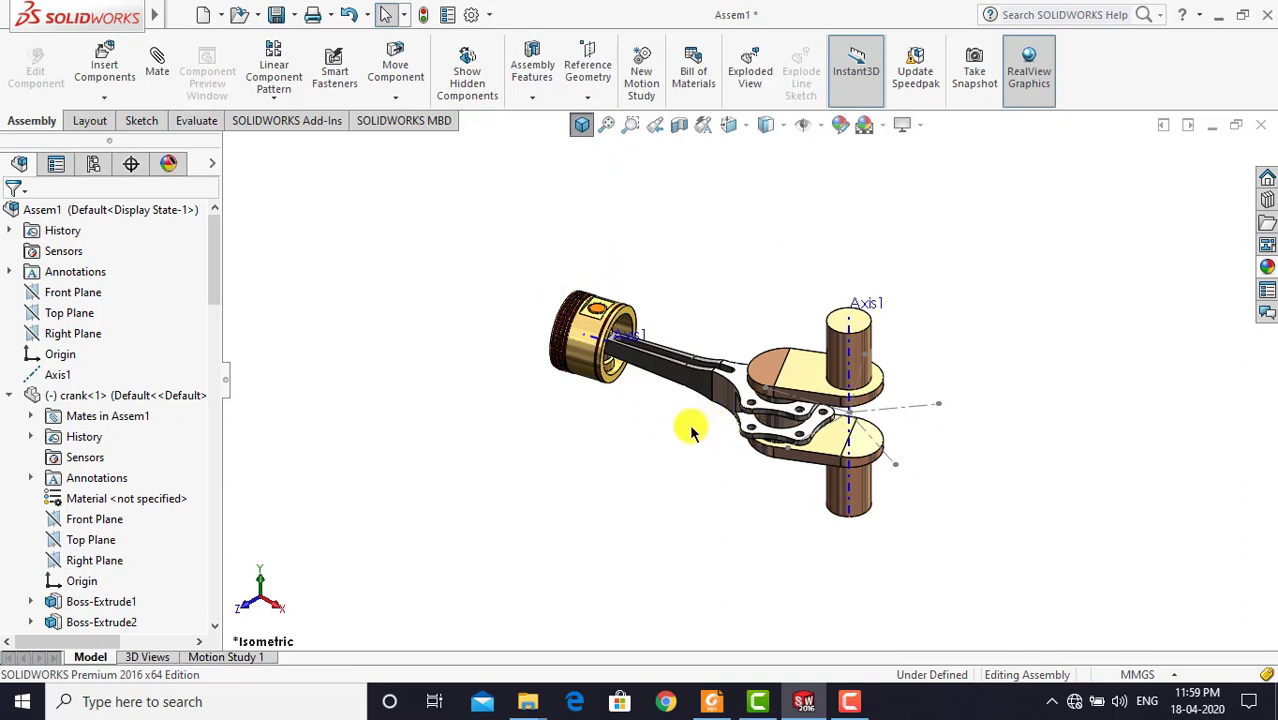
pyautogui.click(788, 381)
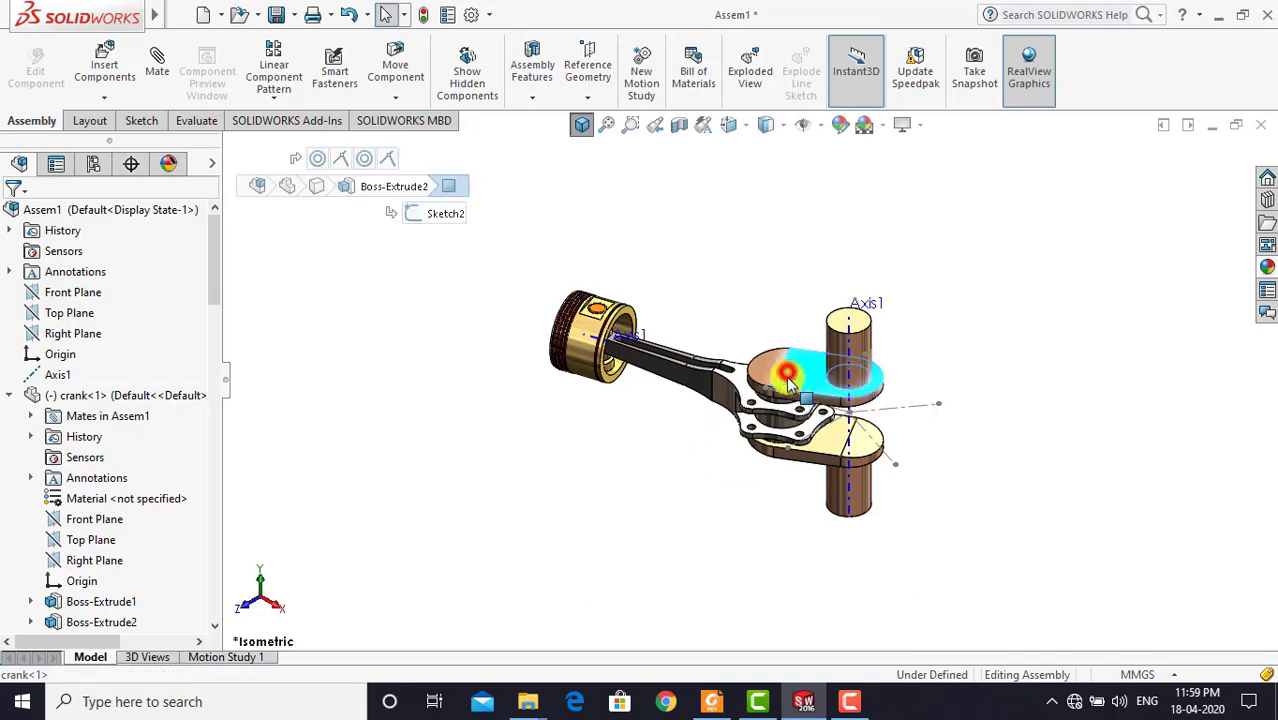
pyautogui.moveTo(788, 381)
pyautogui.mouseDown()
pyautogui.moveTo(784, 349)
pyautogui.moveTo(764, 383)
pyautogui.mouseUp()
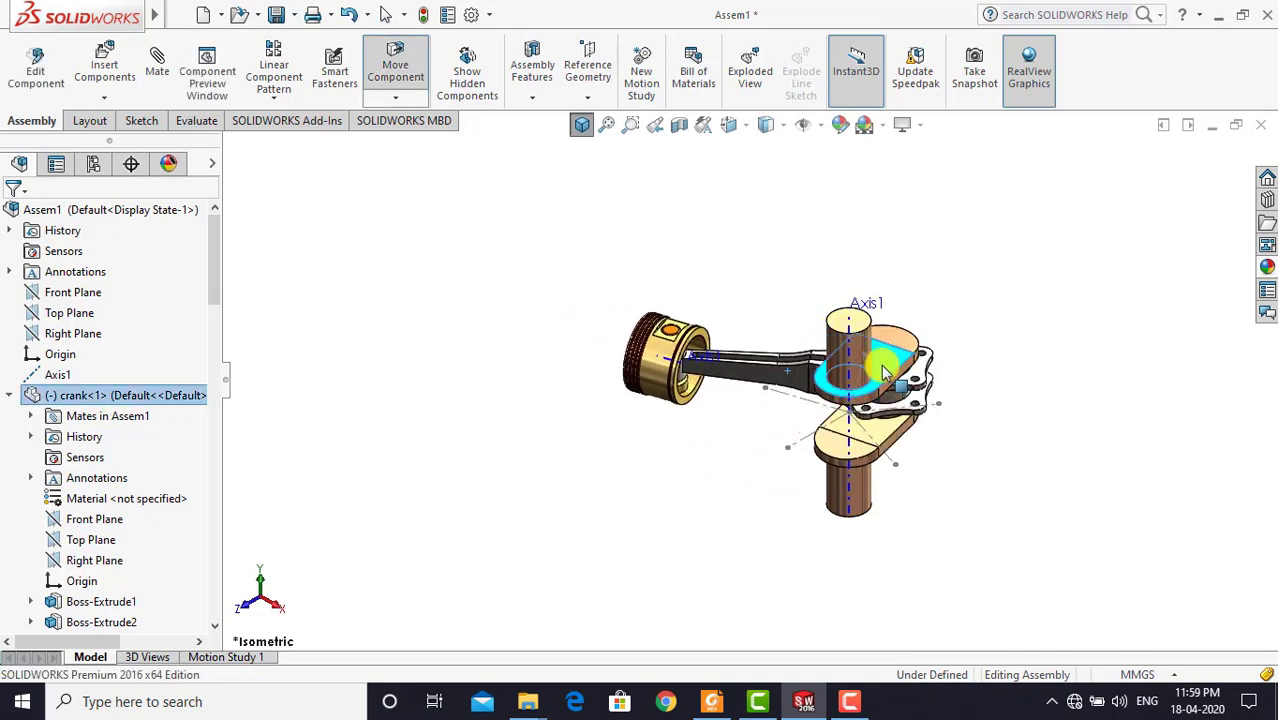
pyautogui.click(702, 242)
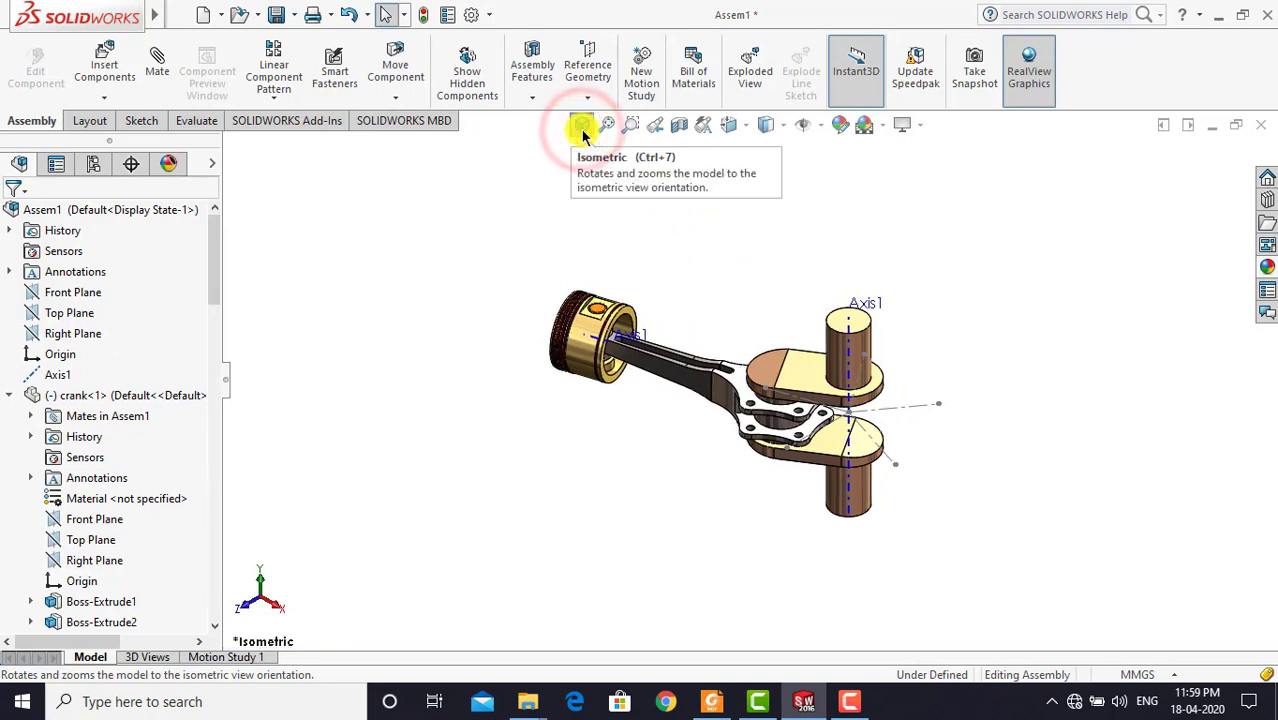
pyautogui.click(582, 127)
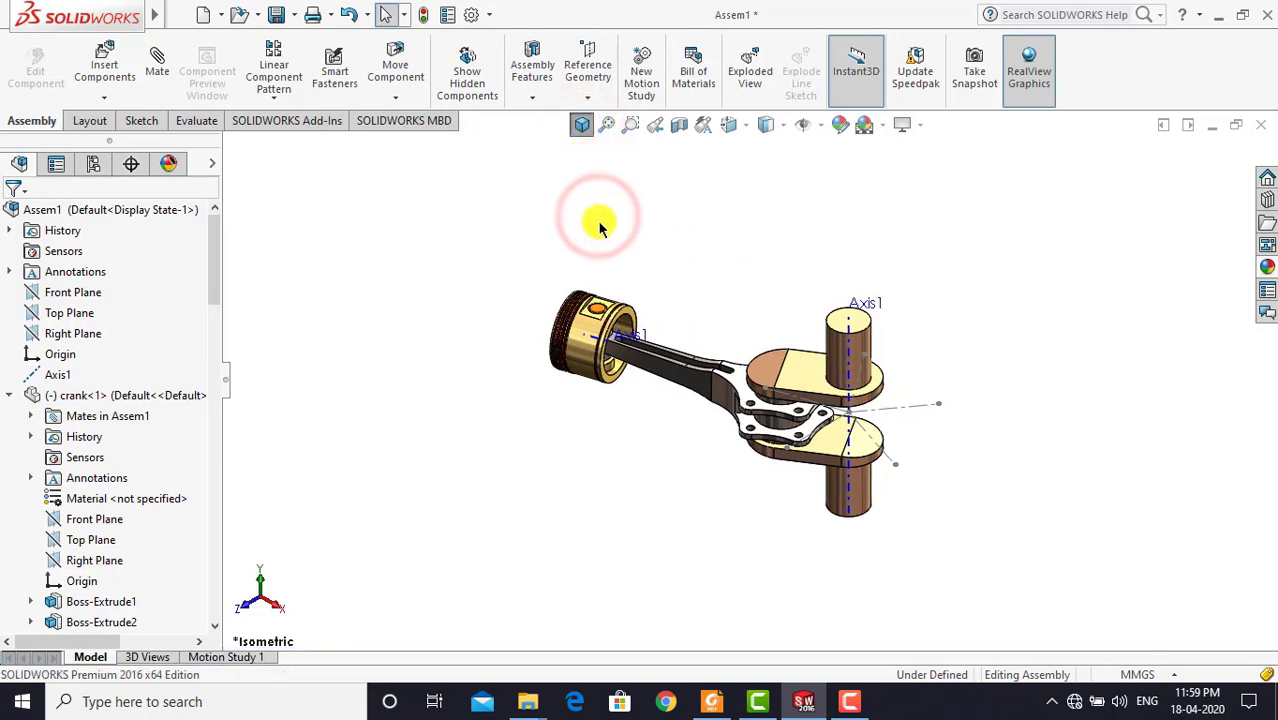
# Insert the Connecting rod part and place it below the piston
pyautogui.click(105, 62)
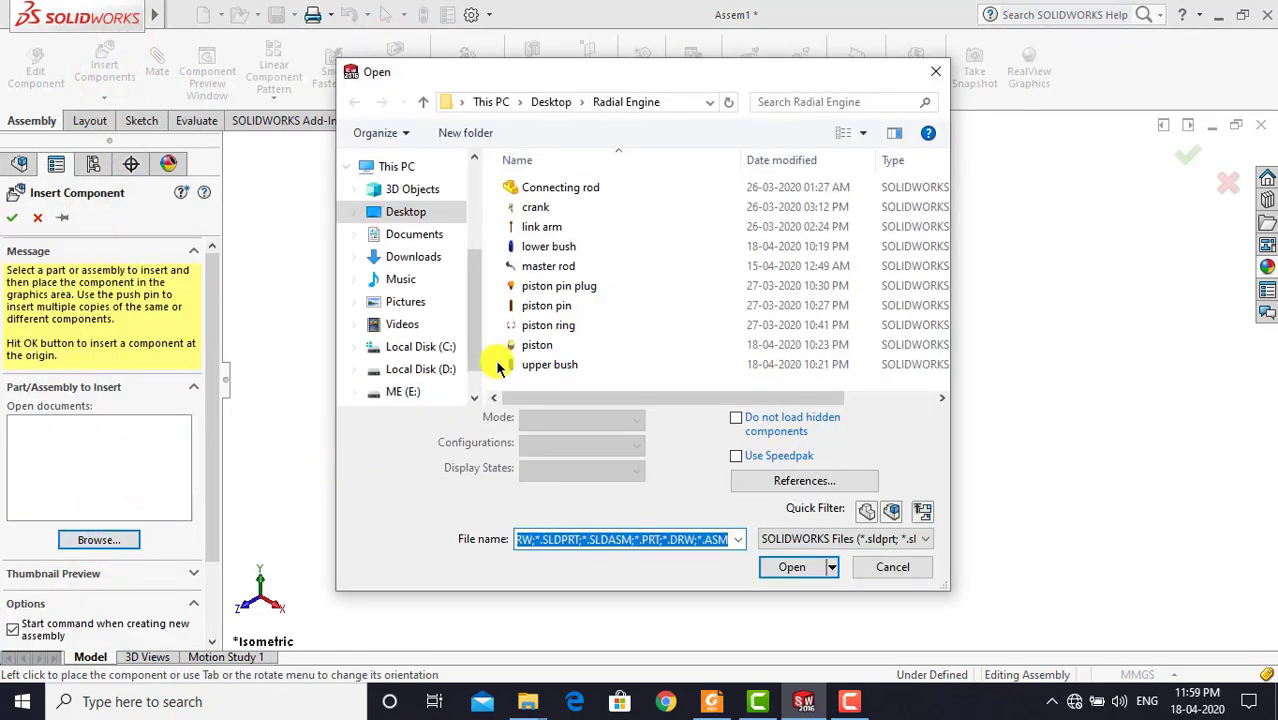
pyautogui.doubleClick(587, 189)
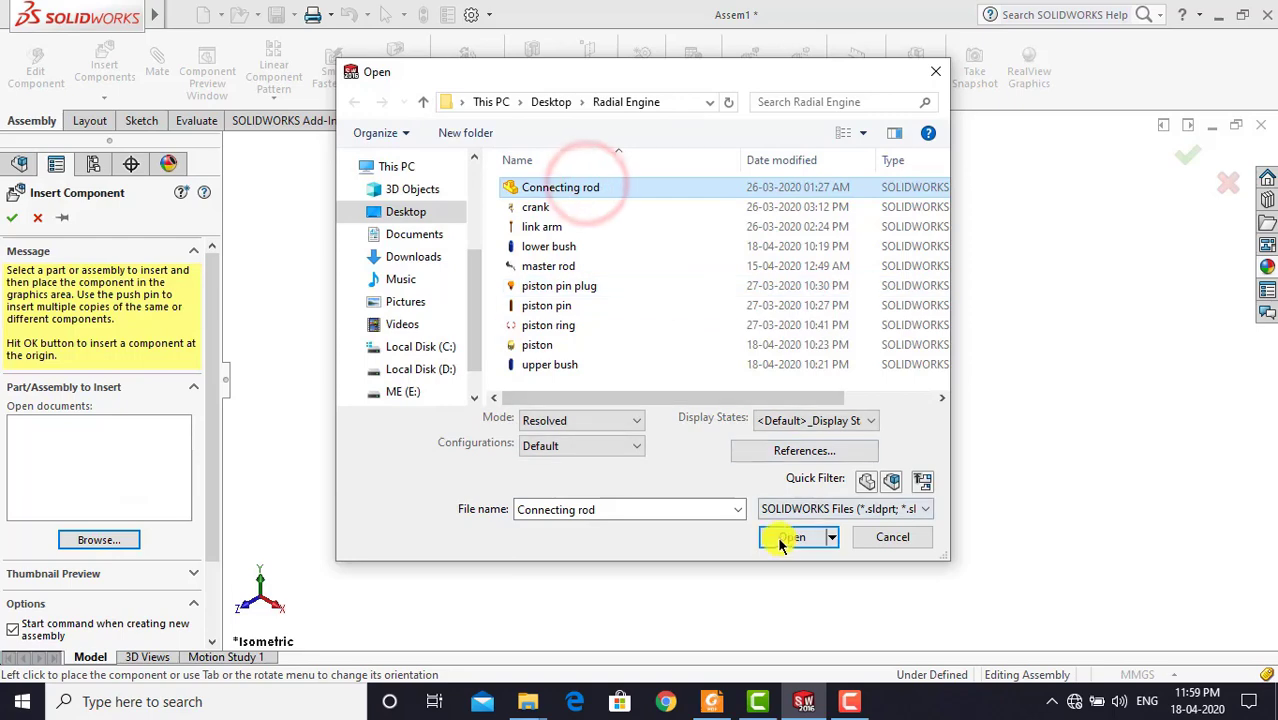
pyautogui.click(786, 537)
pyautogui.click(597, 490)
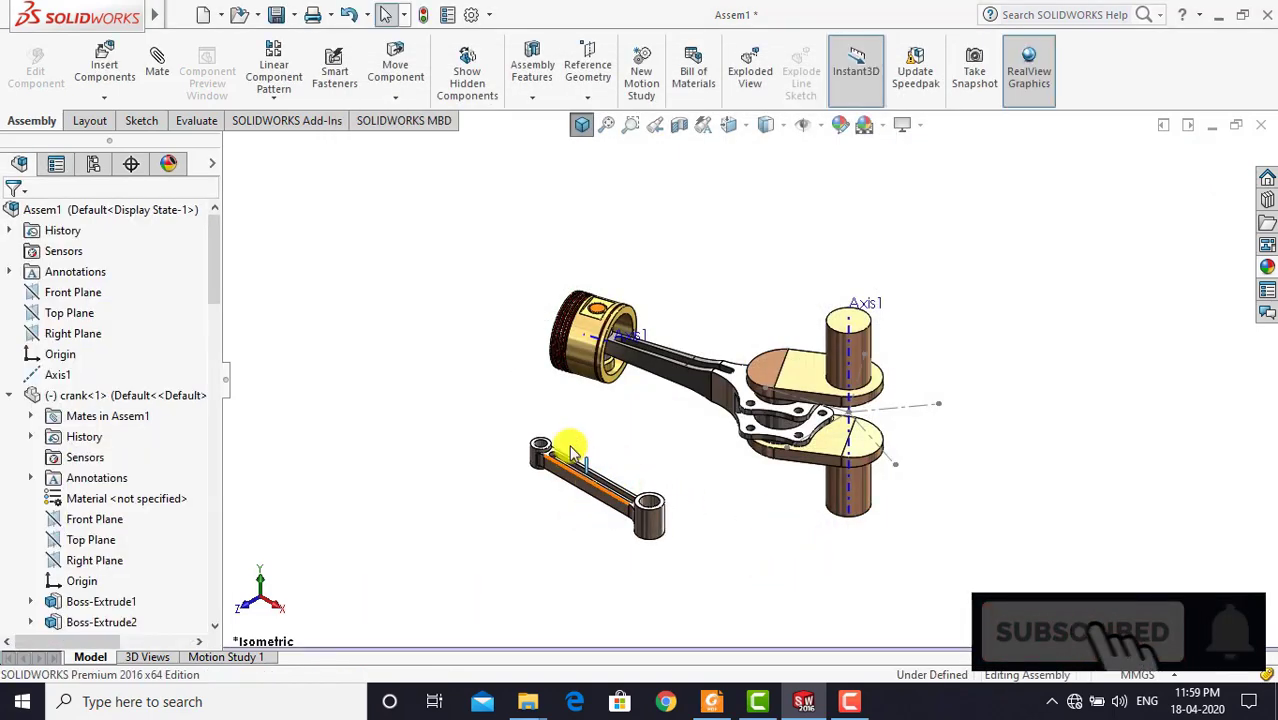
# Mate the connecting rod's end hole concentric with the master rod hole
pyautogui.click(157, 72)
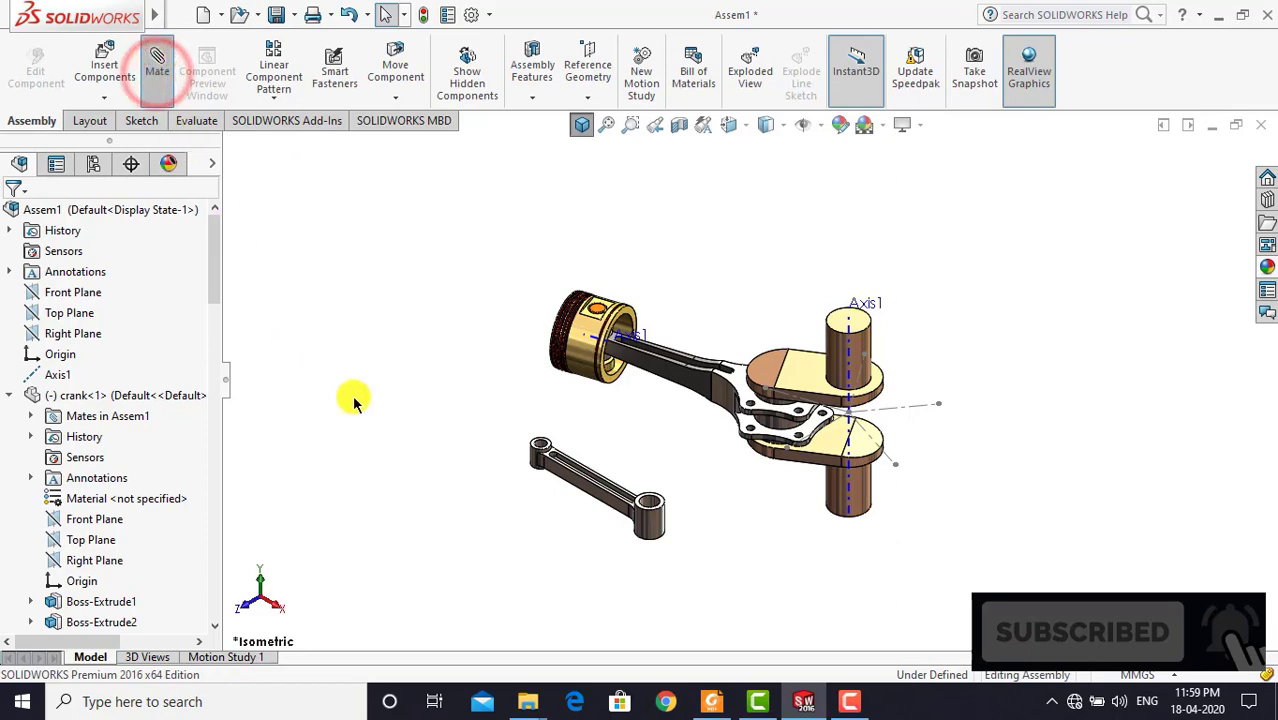
pyautogui.scroll(-5, 613, 460)
pyautogui.scroll(-1, 613, 463)
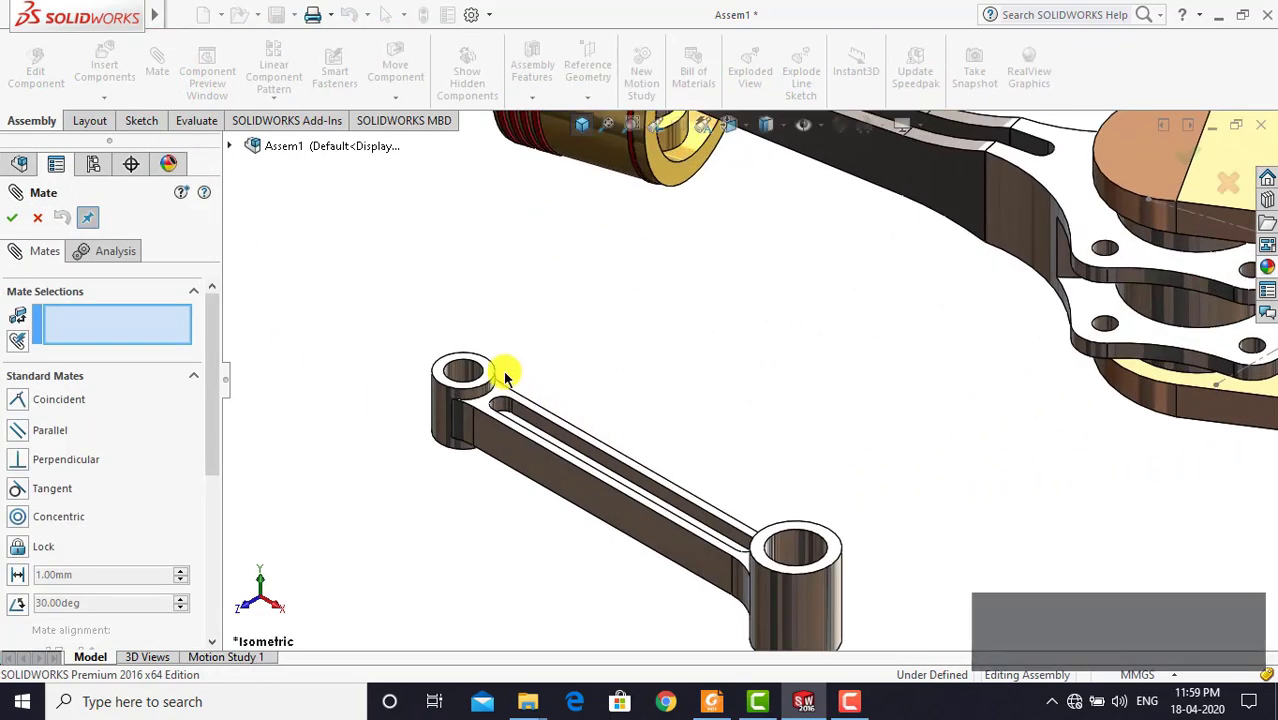
pyautogui.click(462, 375)
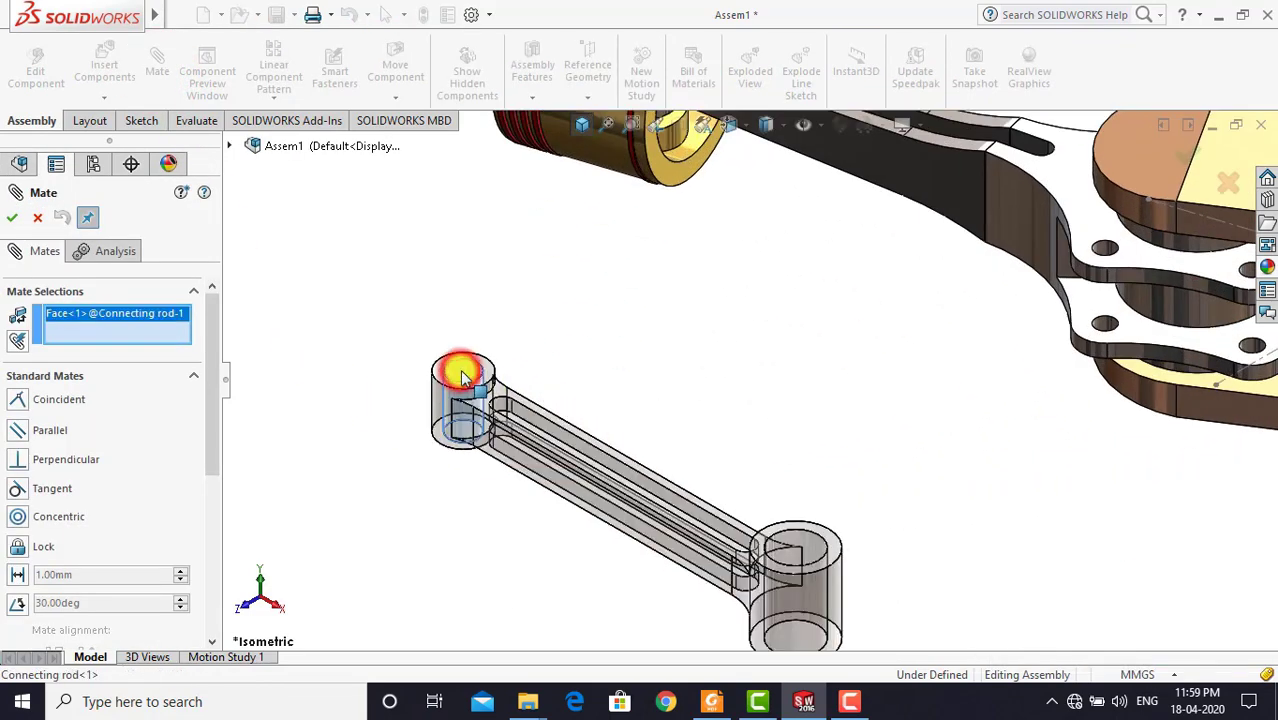
pyautogui.scroll(1, 731, 422)
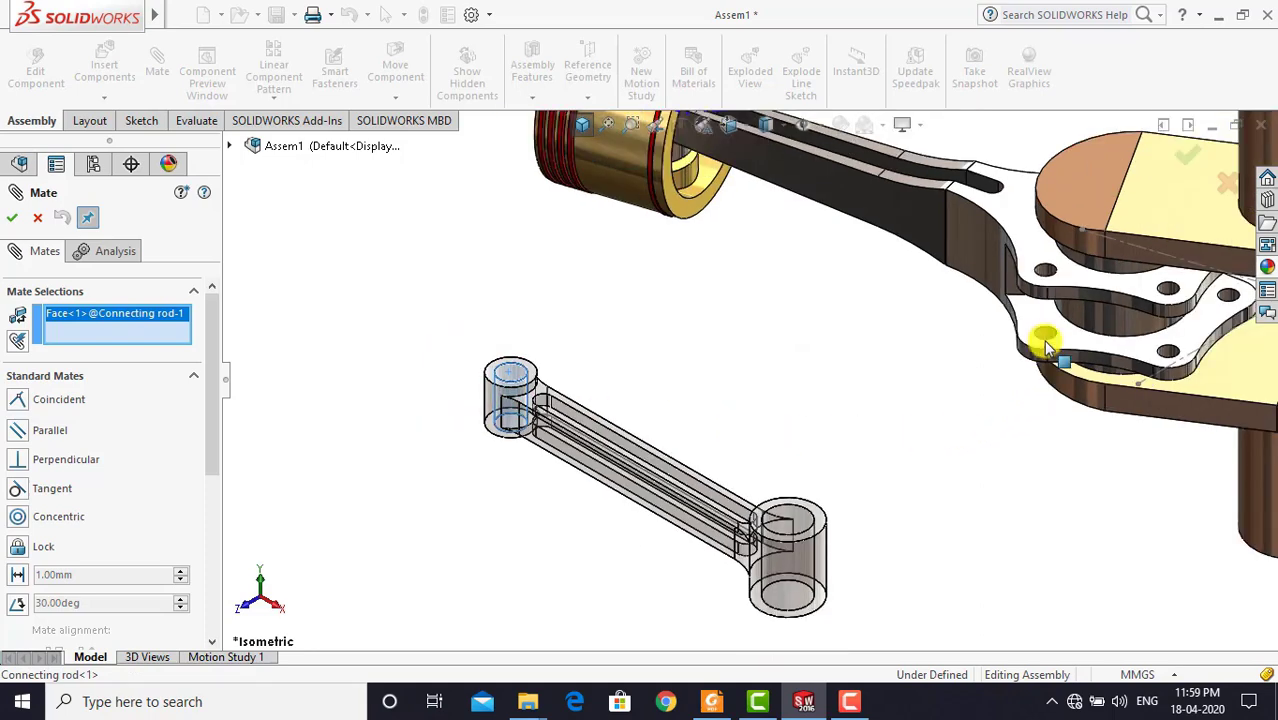
pyautogui.scroll(-2, 1050, 330)
pyautogui.scroll(-2, 1056, 330)
pyautogui.scroll(-2, 1056, 334)
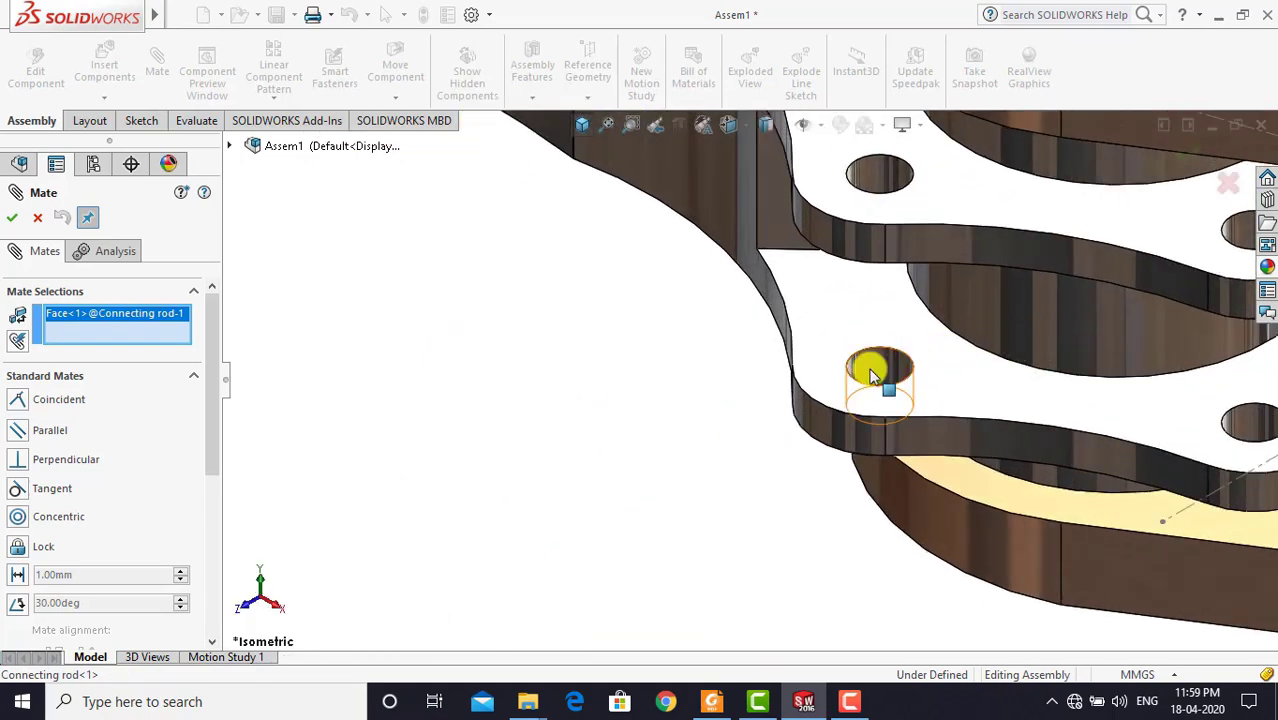
pyautogui.click(872, 375)
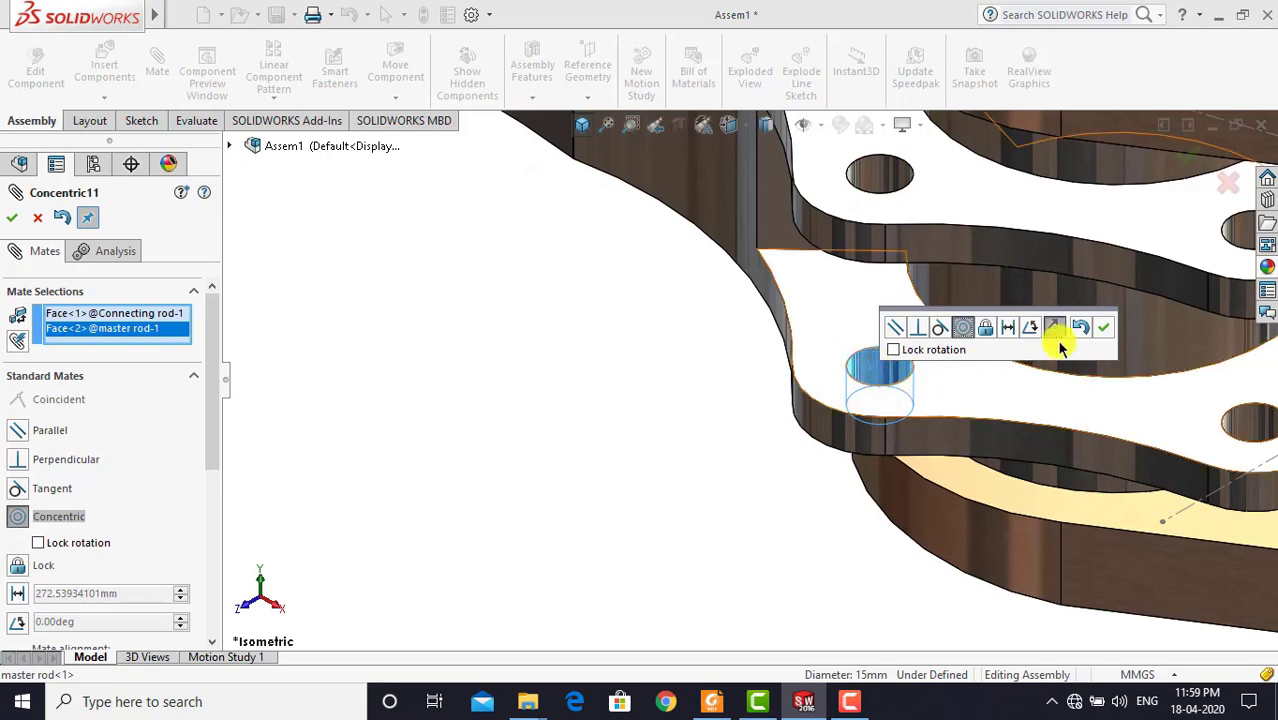
pyautogui.click(1106, 328)
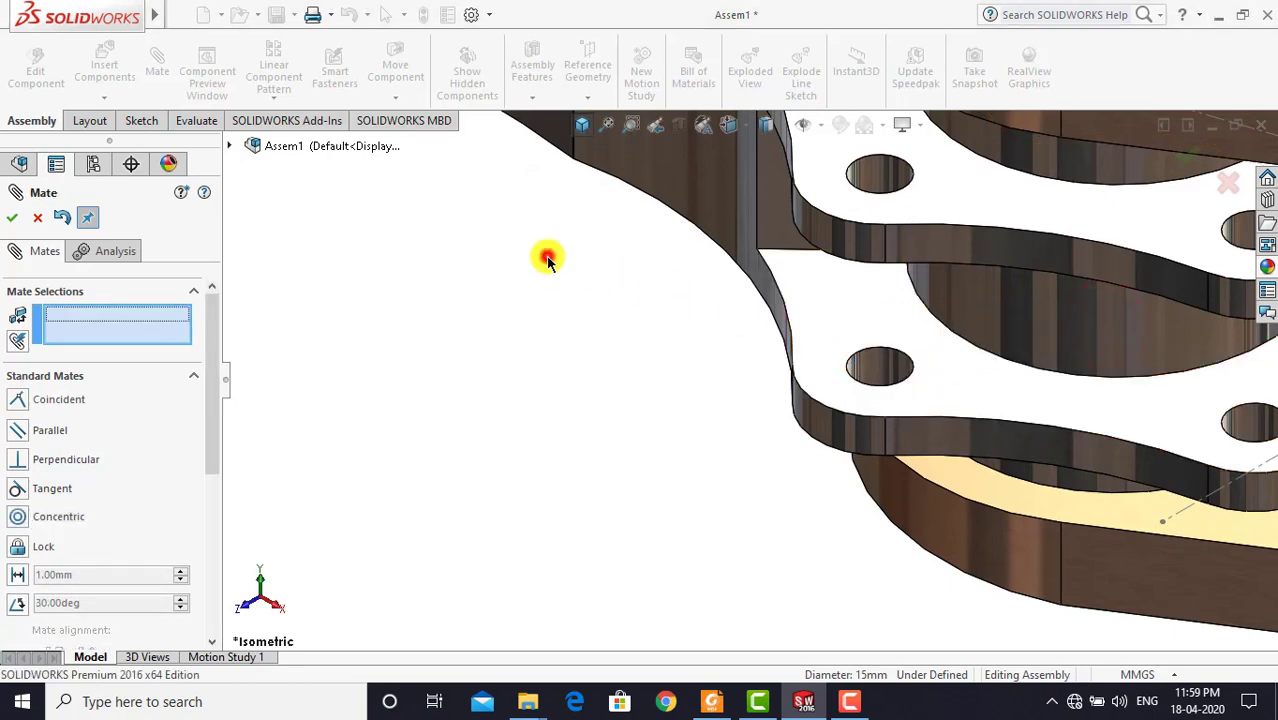
# Make the rod end's flat face coincident with the master rod's flat face
pyautogui.click(829, 325)
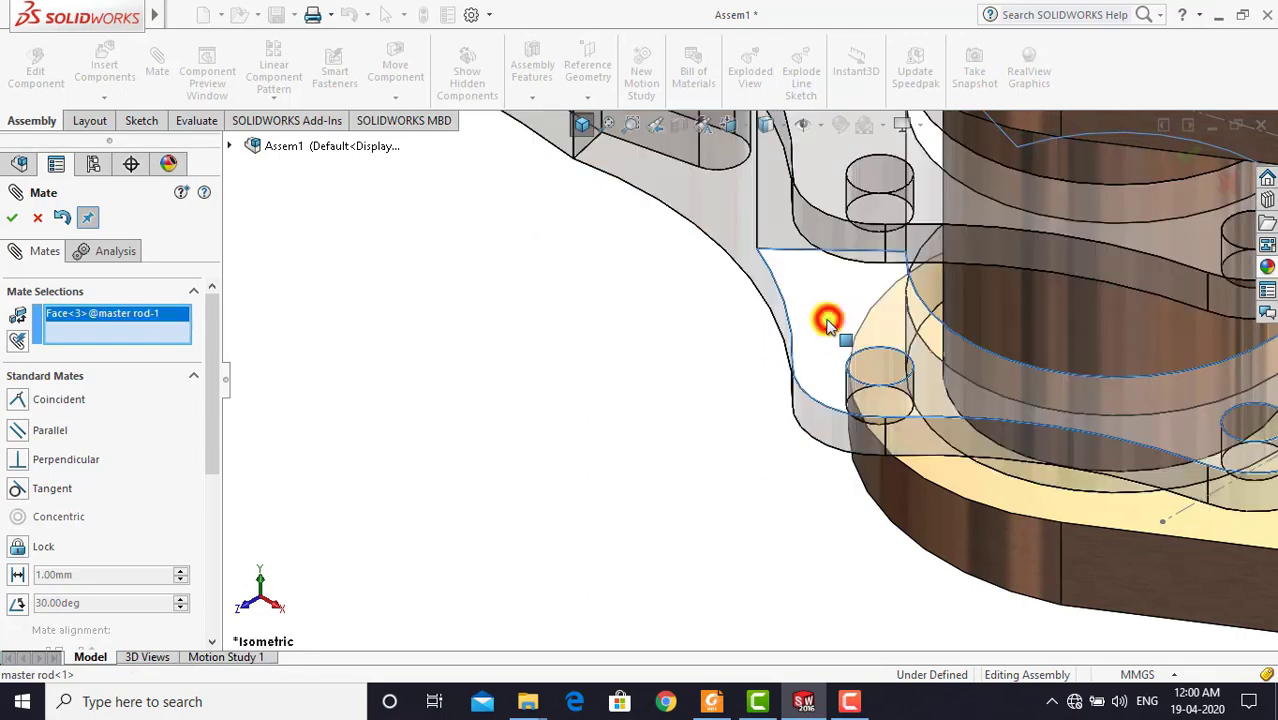
pyautogui.click(581, 127)
pyautogui.moveTo(708, 577); pyautogui.dragTo(755, 502, button='middle')
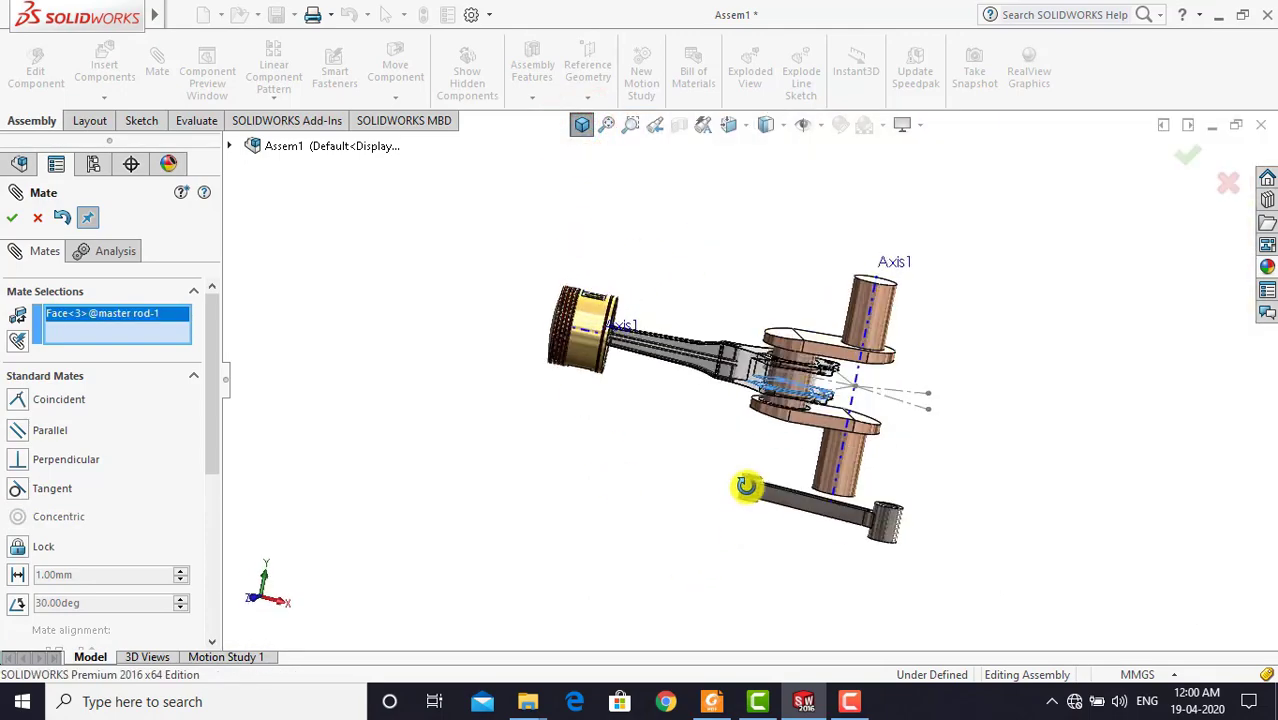
pyautogui.scroll(-2, 755, 502)
pyautogui.scroll(-3, 757, 500)
pyautogui.scroll(-3, 760, 500)
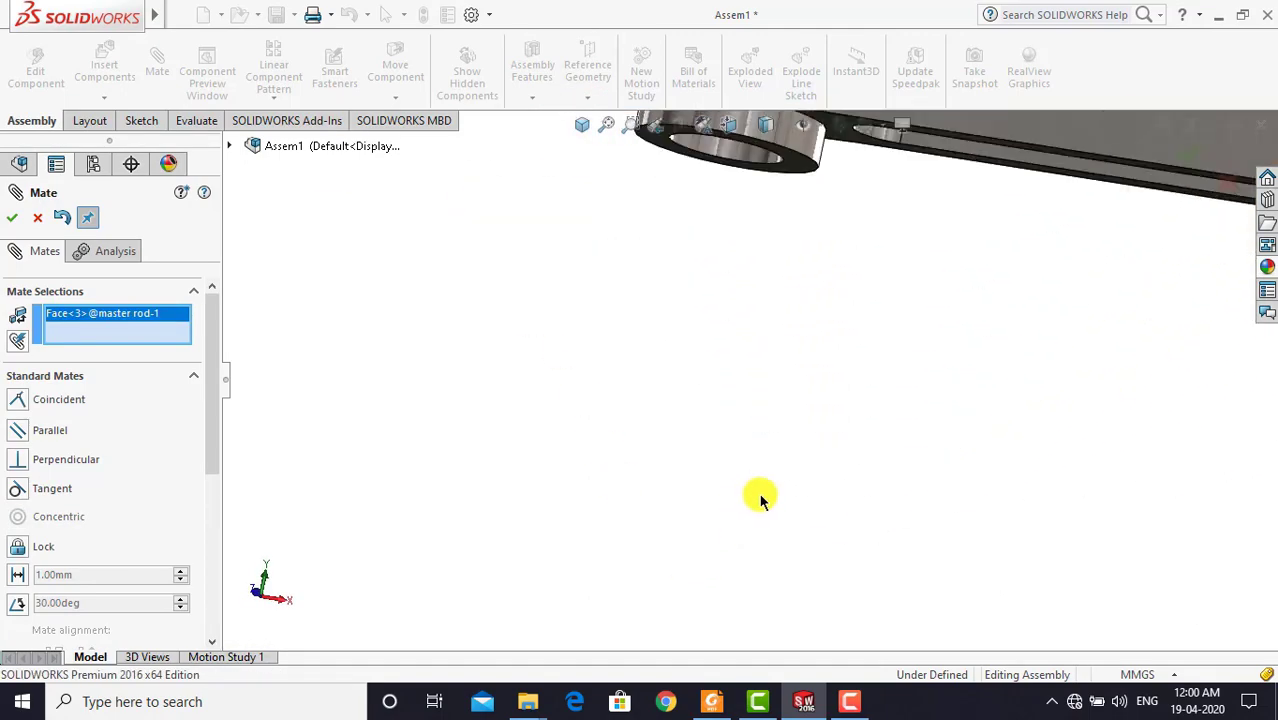
pyautogui.click(795, 170)
pyautogui.click(581, 125)
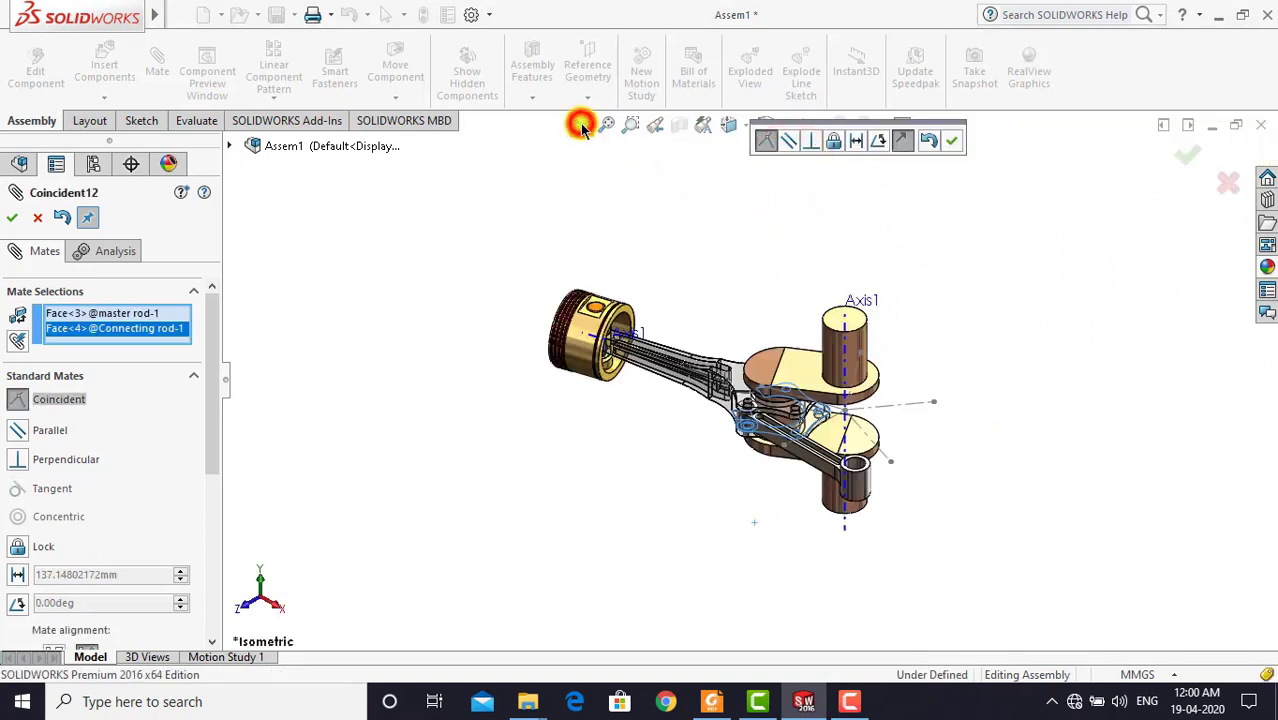
pyautogui.click(953, 142)
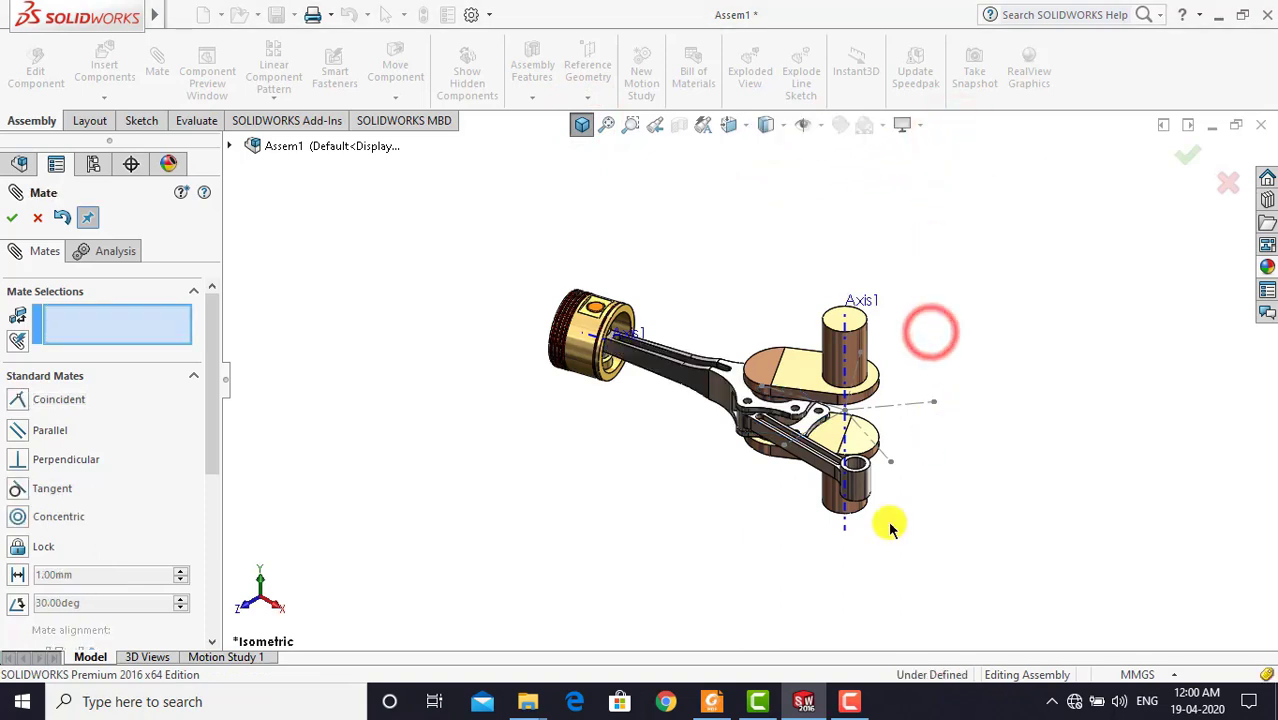
# Swing the connecting rod to verify it pivots, then close the mate command
pyautogui.moveTo(863, 486); pyautogui.dragTo(622, 466)
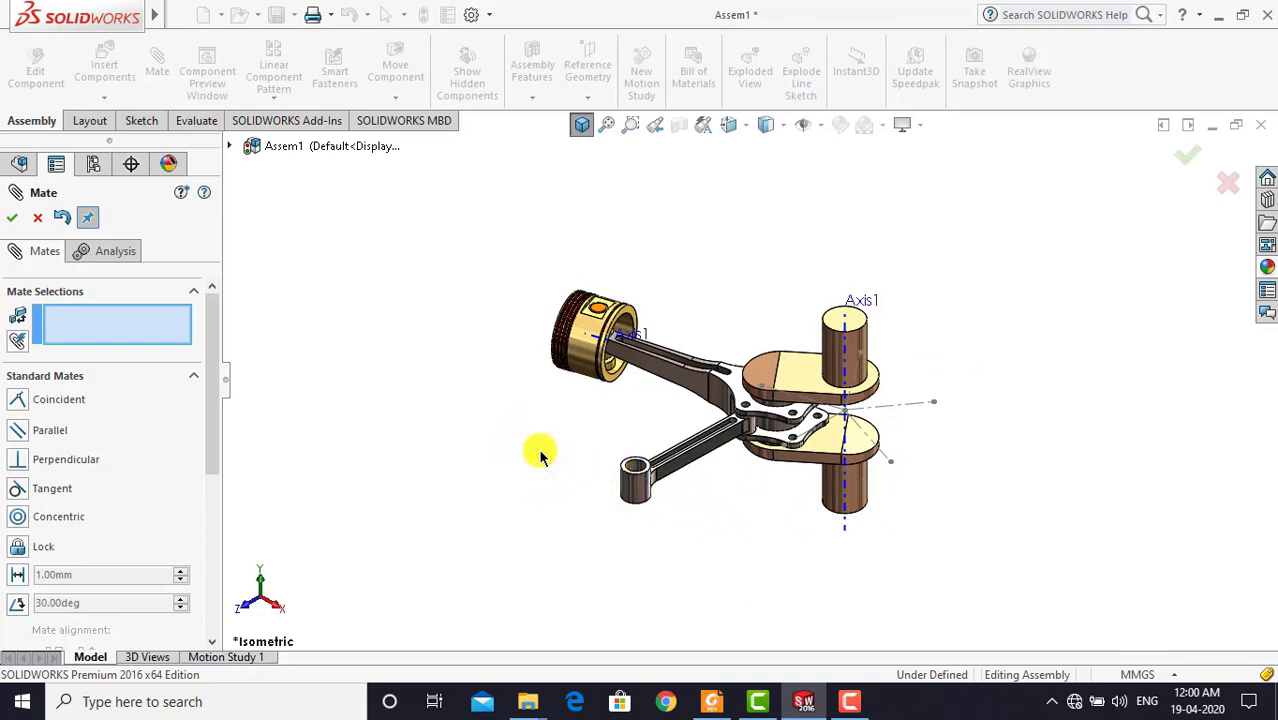
pyautogui.click(581, 124)
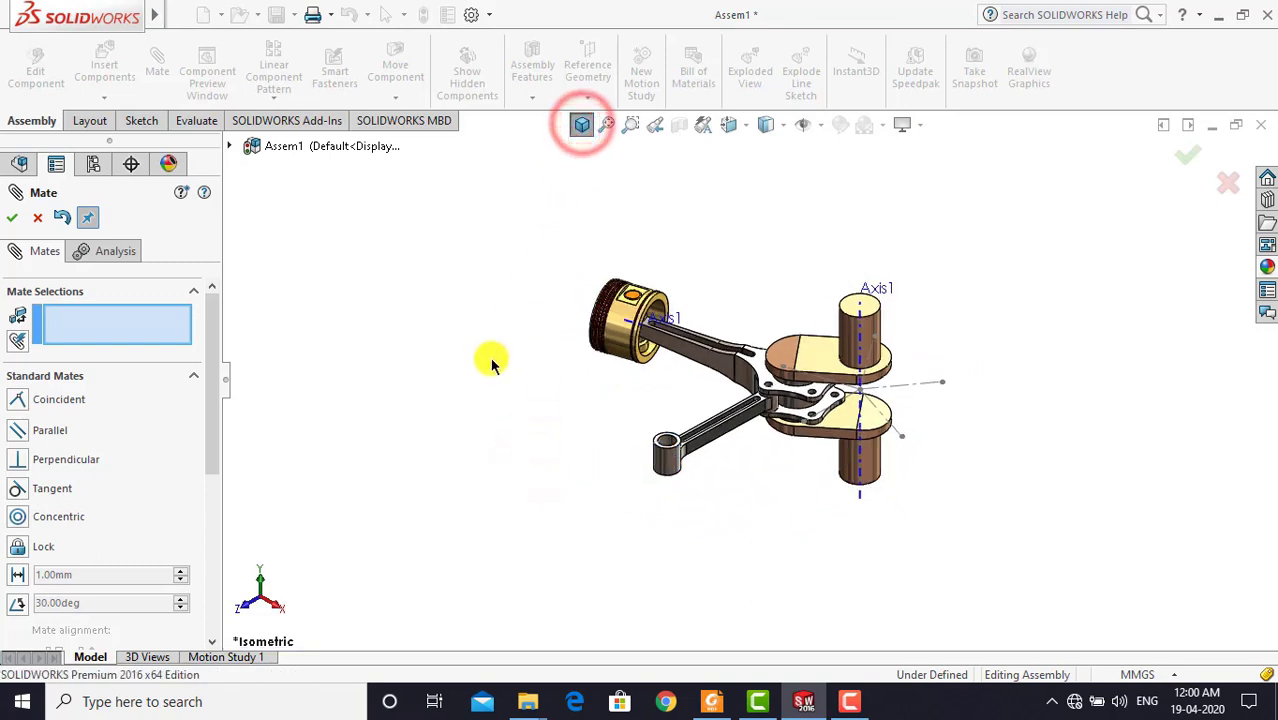
pyautogui.click(9, 218)
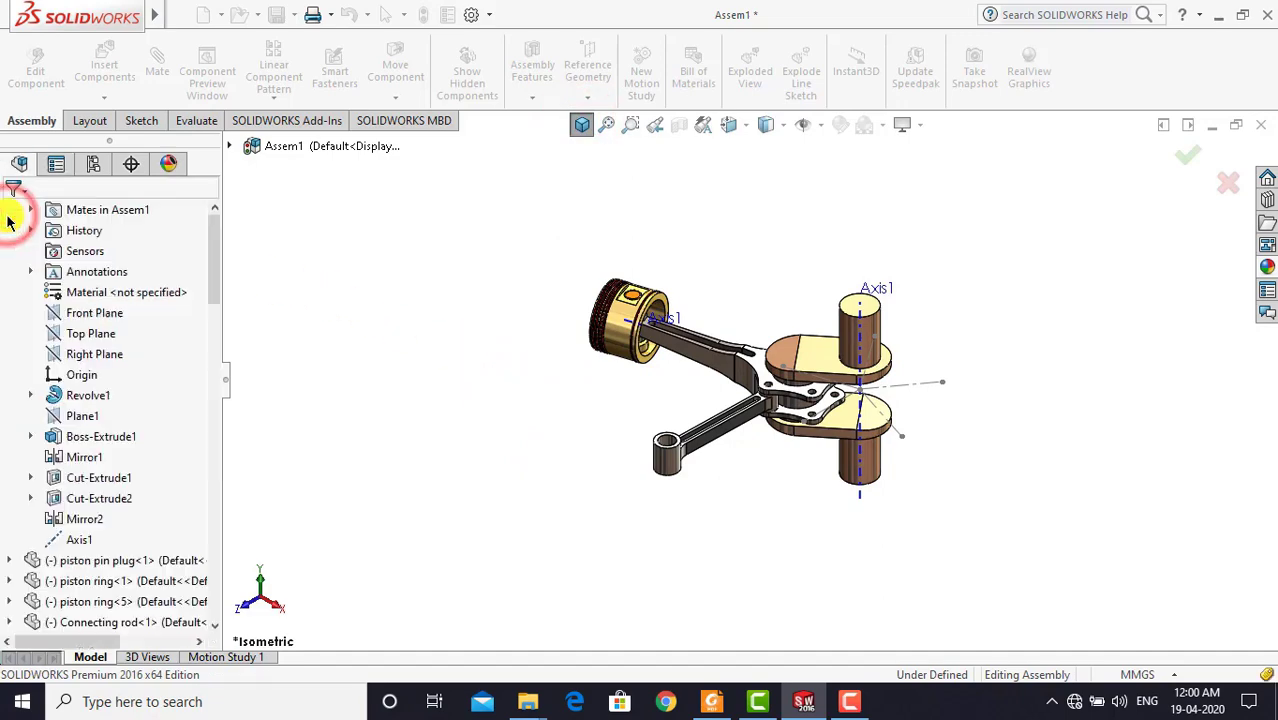
# Insert the lower bush part into the assembly
pyautogui.click(101, 70)
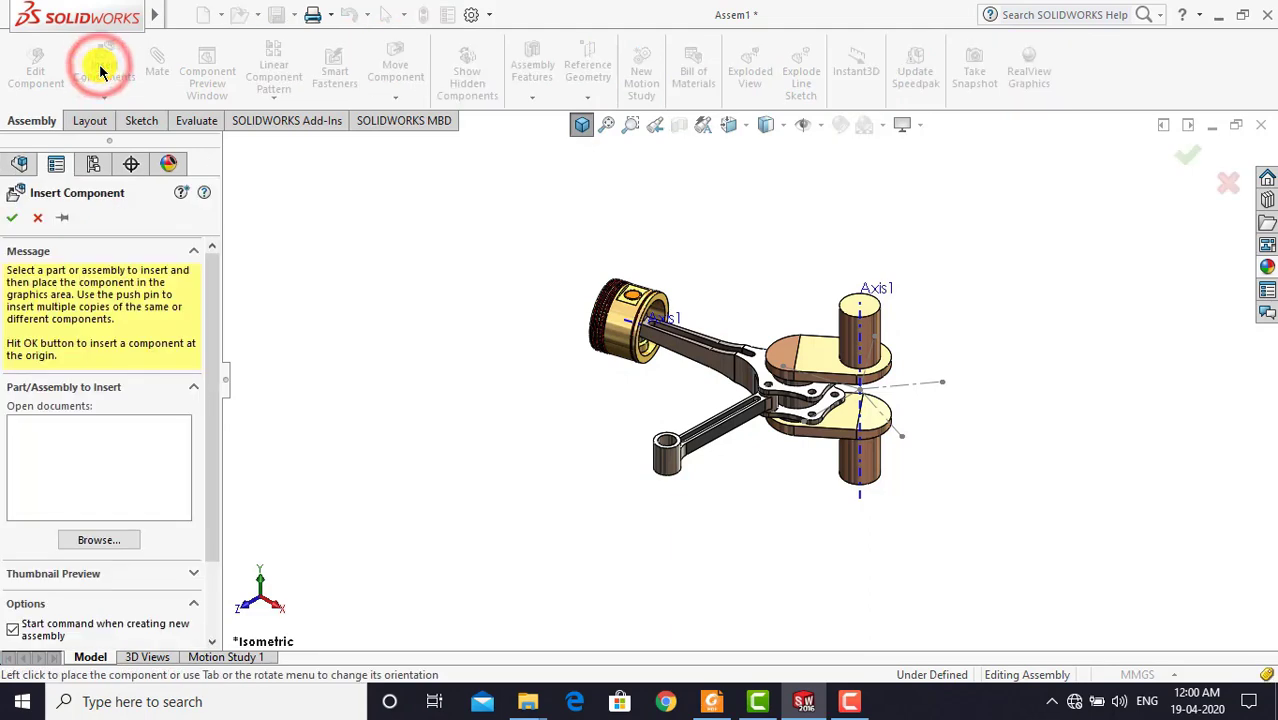
pyautogui.click(92, 543)
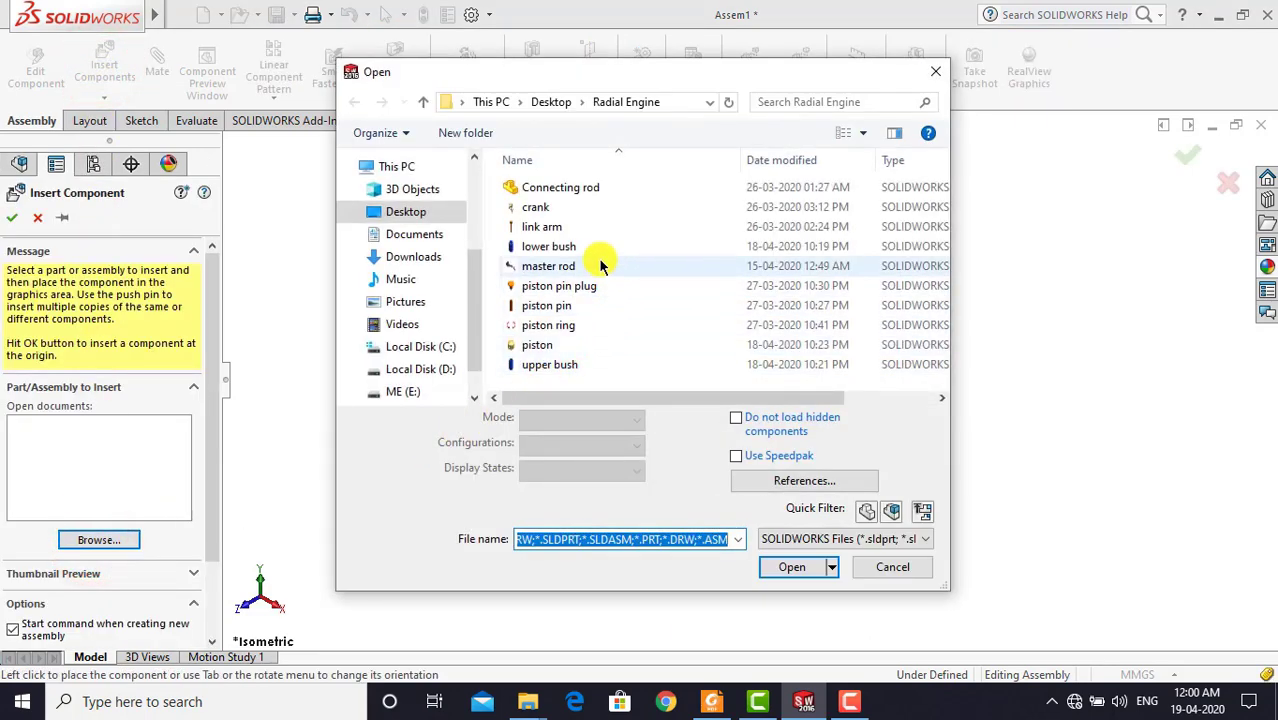
pyautogui.moveTo(548, 246)
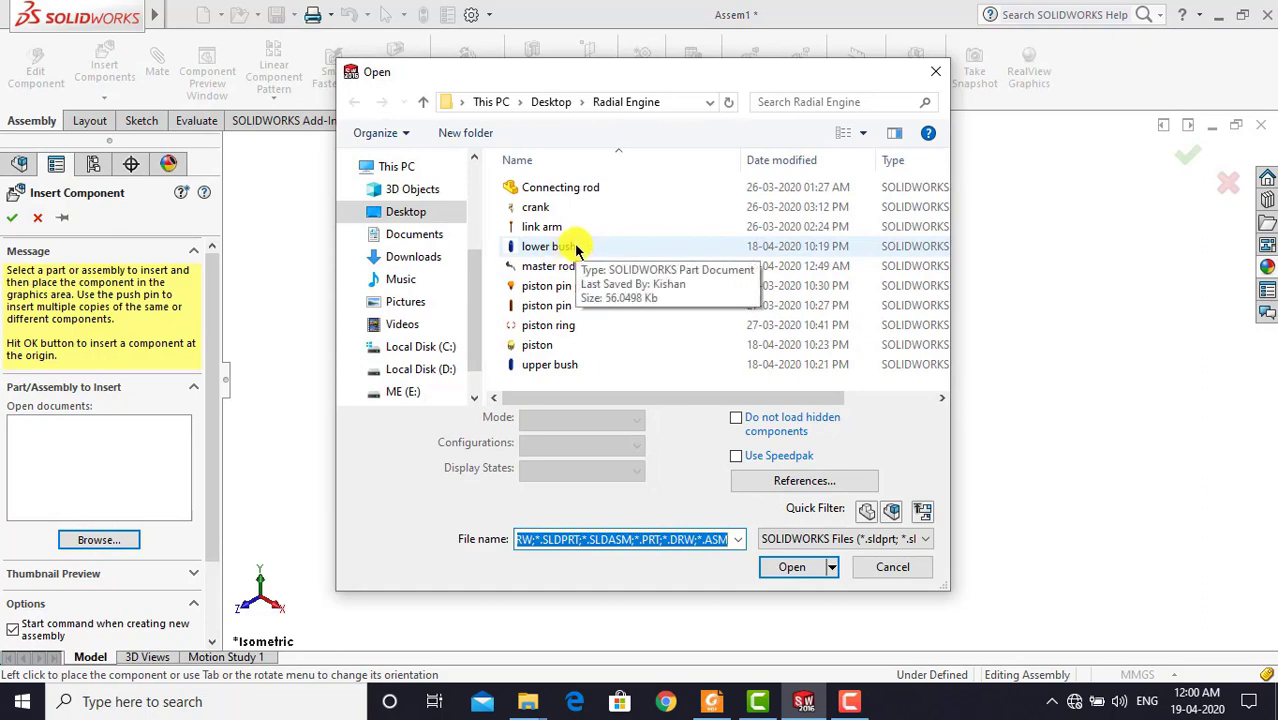
pyautogui.click(576, 247)
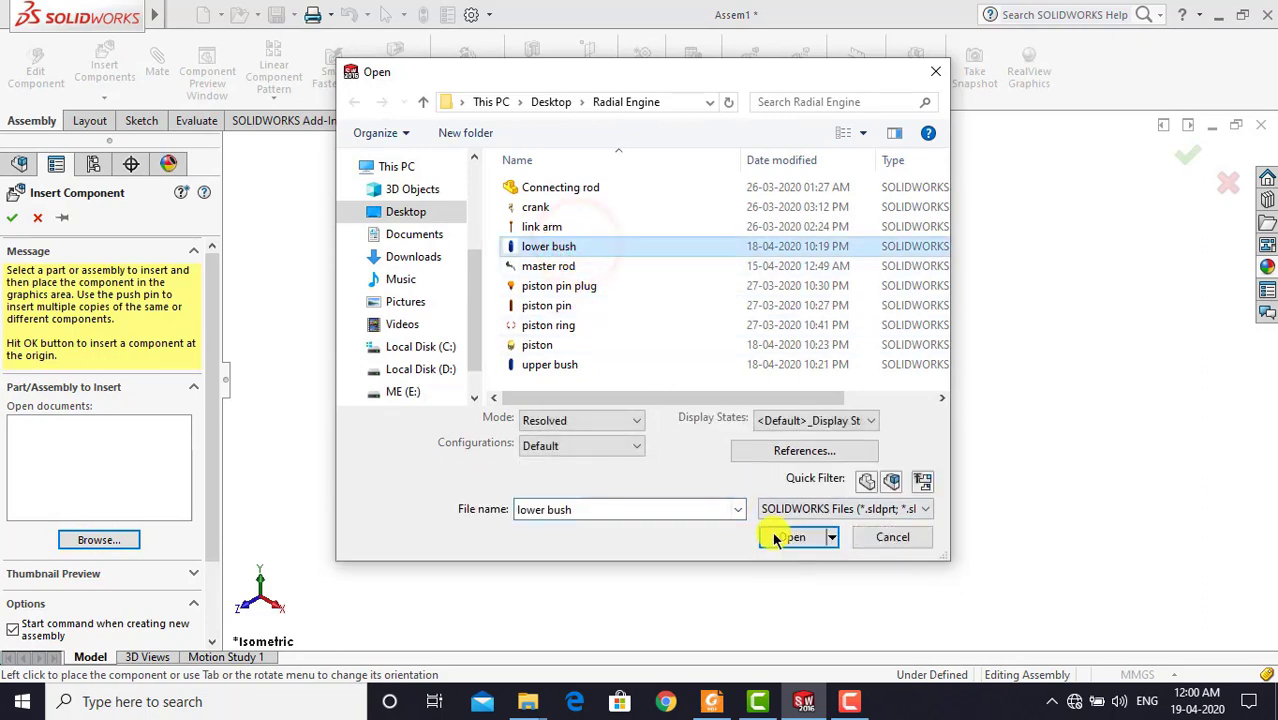
pyautogui.click(780, 541)
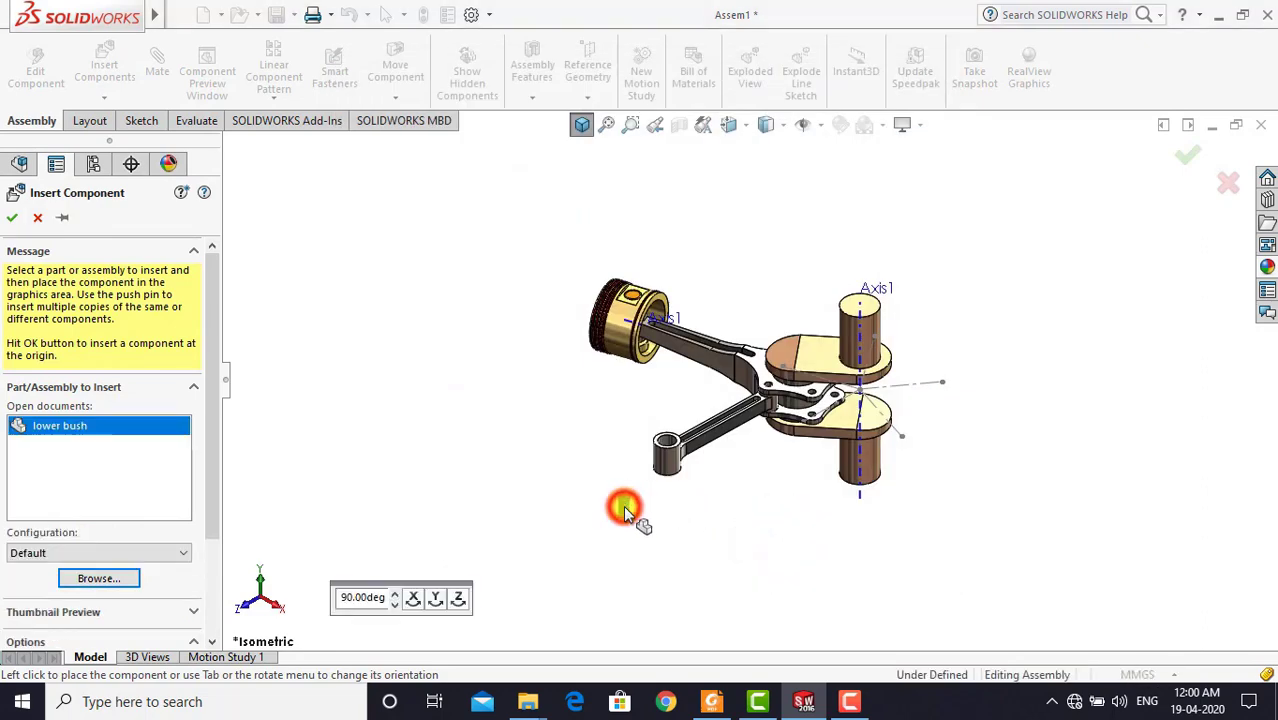
pyautogui.click(623, 505)
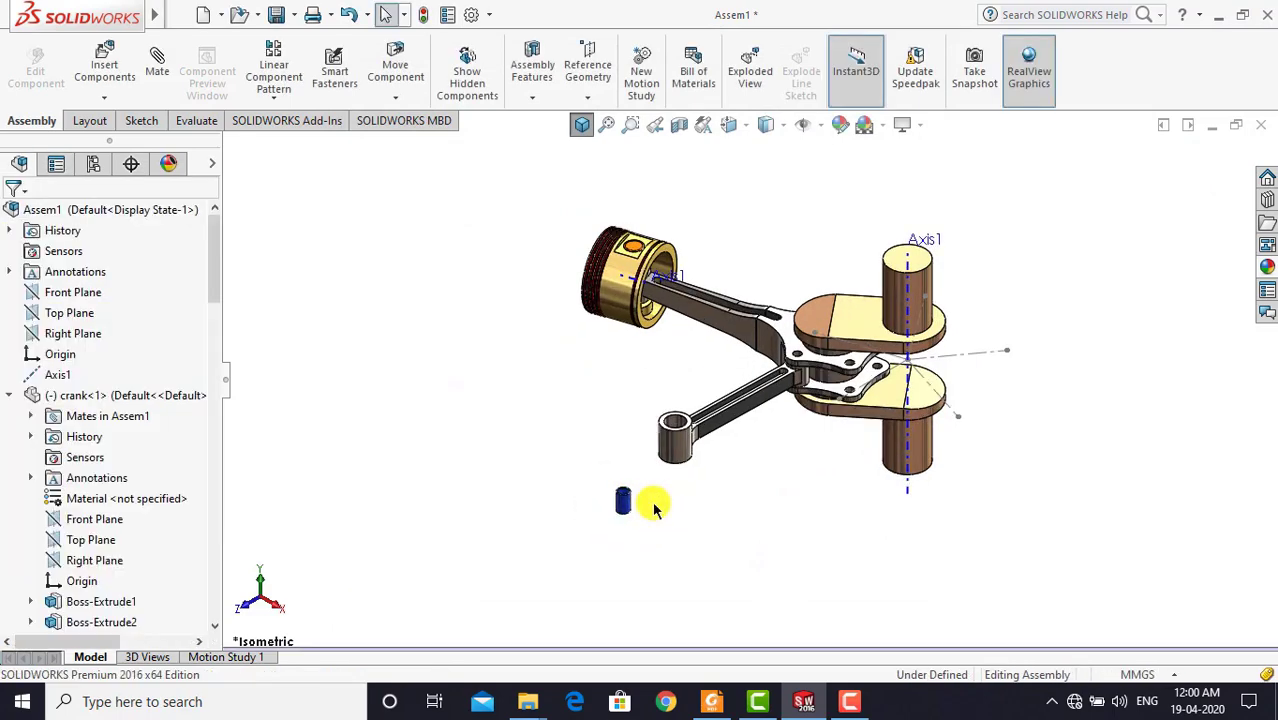
# Mate the lower bush's outer face concentric with the connecting rod's pin bore
pyautogui.scroll(-3, 653, 507)
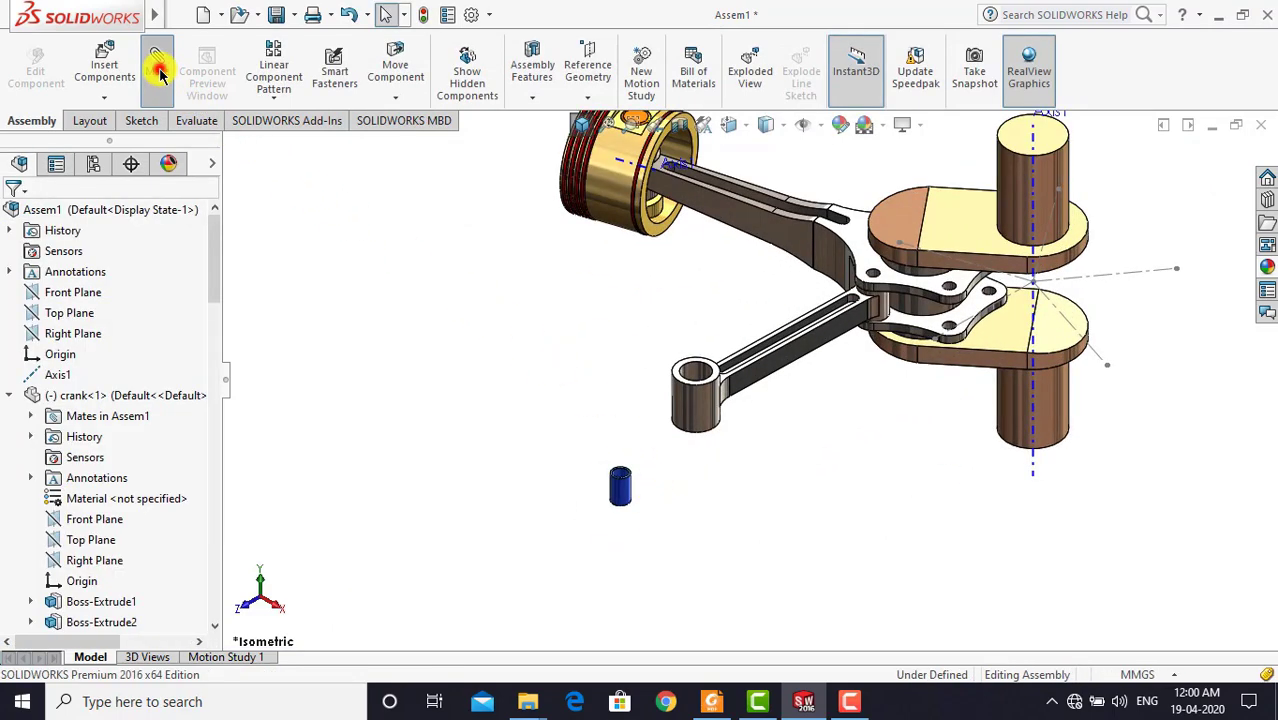
pyautogui.scroll(-3, 655, 478)
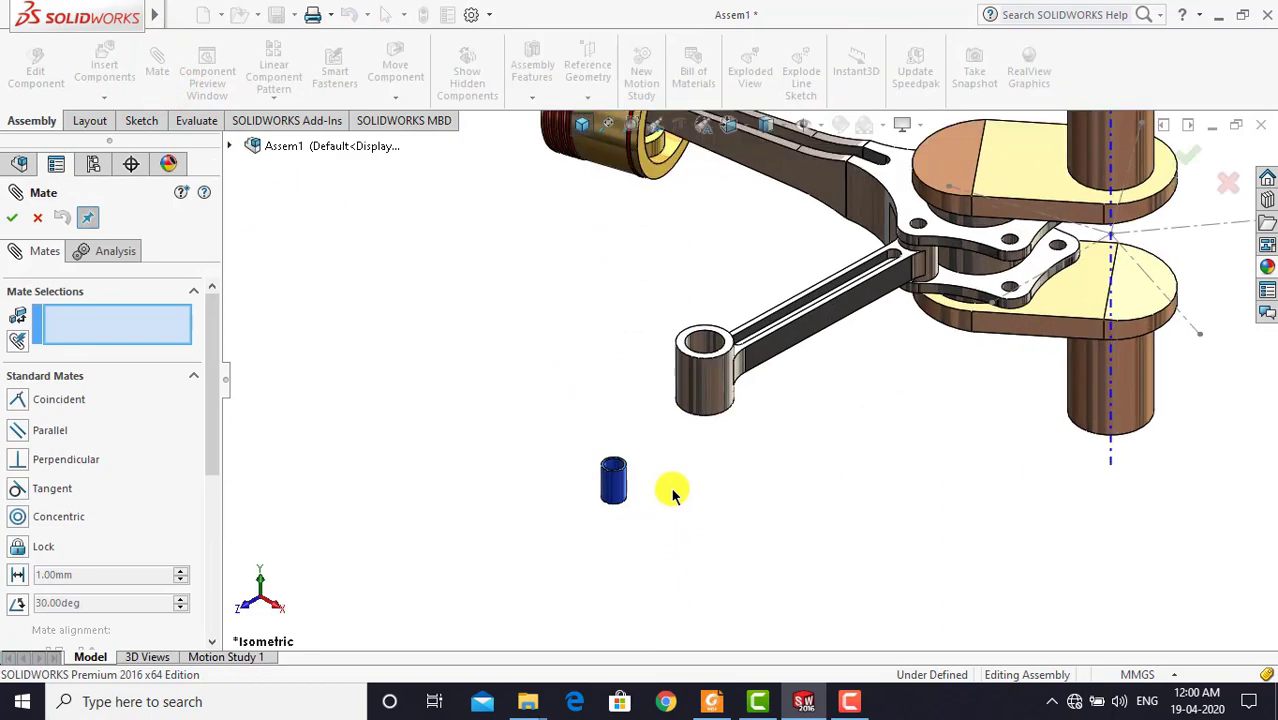
pyautogui.click(609, 474)
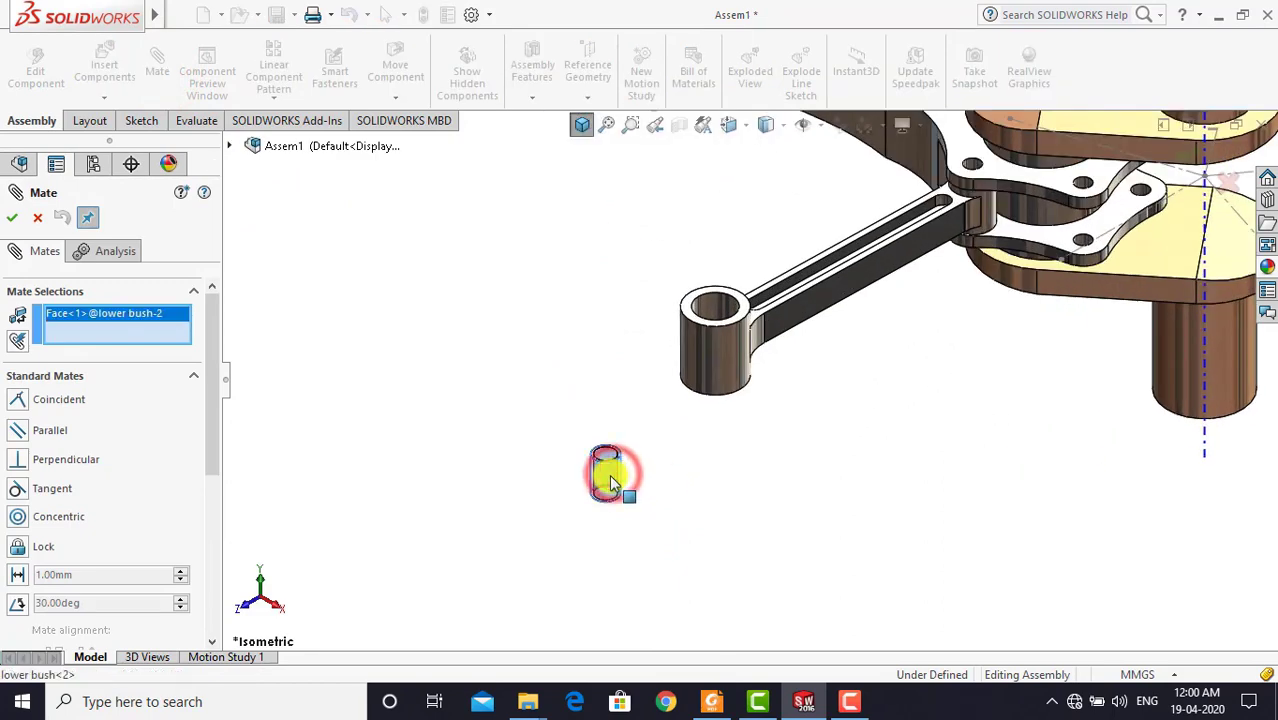
pyautogui.moveTo(609, 474)
pyautogui.mouseDown(button='middle')
pyautogui.moveTo(804, 484)
pyautogui.moveTo(908, 322)
pyautogui.mouseUp(button='middle')
pyautogui.scroll(-2, 927, 266)
pyautogui.scroll(-2, 907, 274)
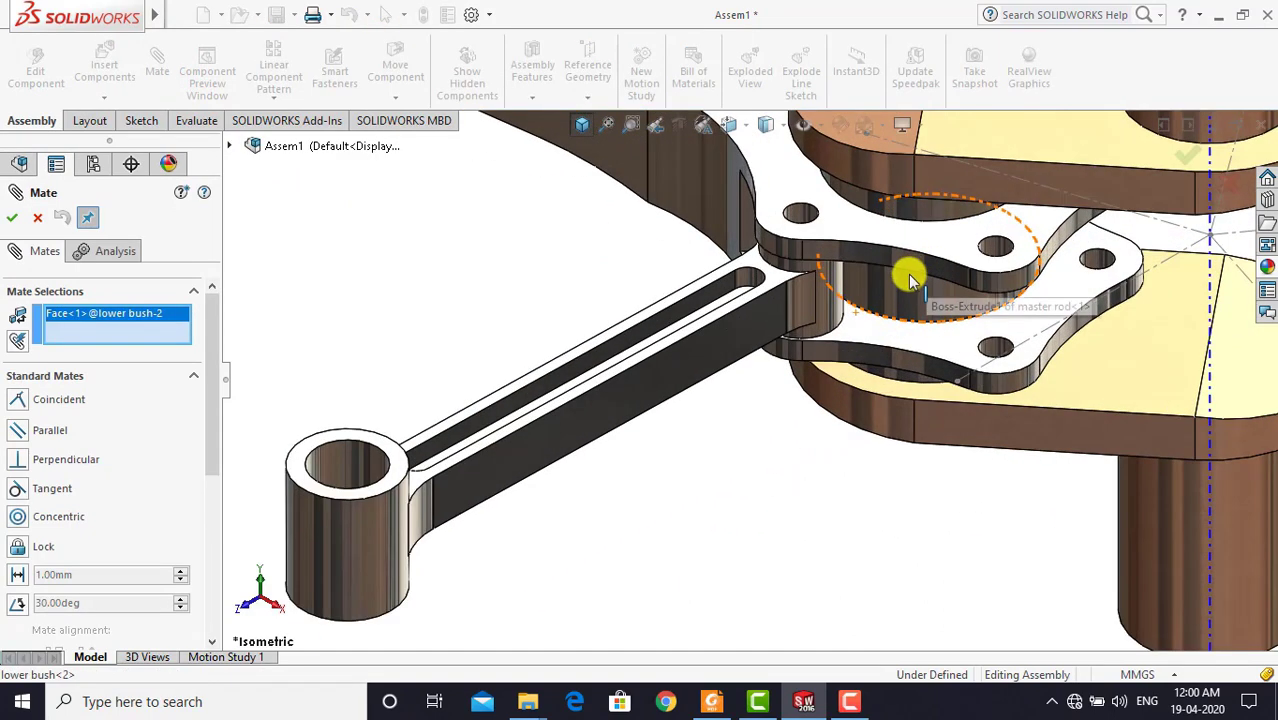
pyautogui.scroll(-3, 856, 288)
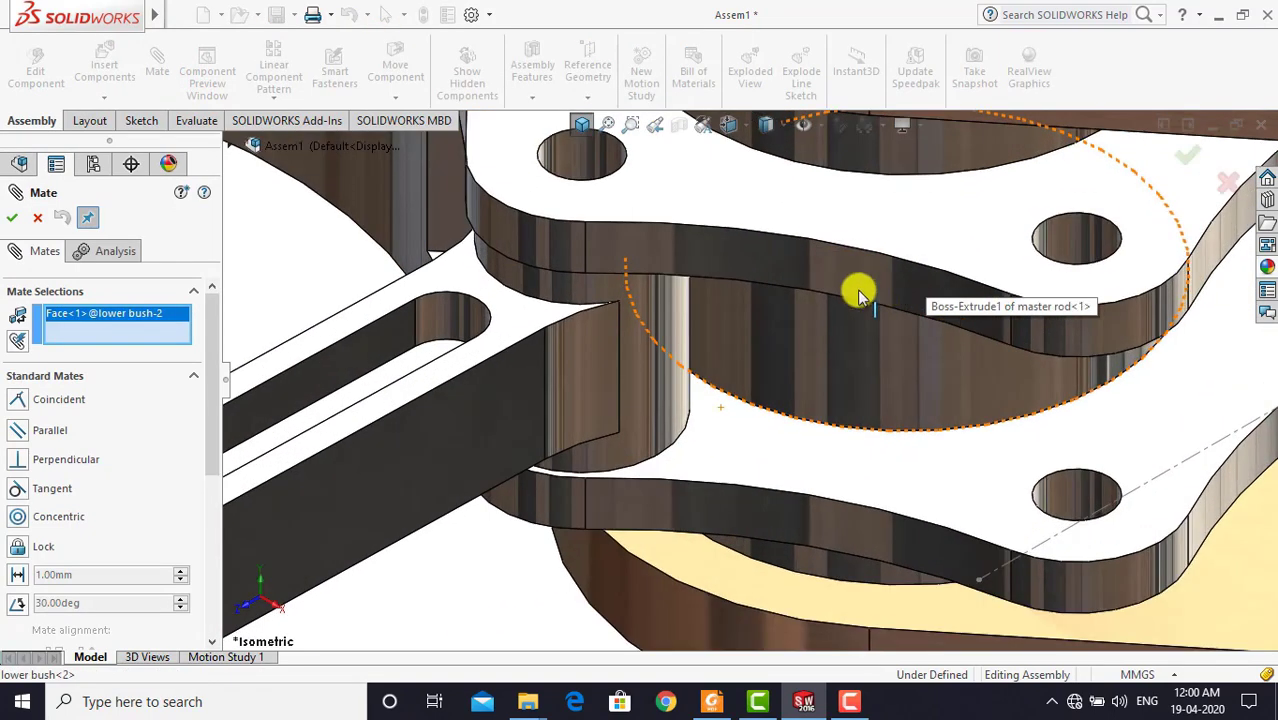
pyautogui.click(670, 345)
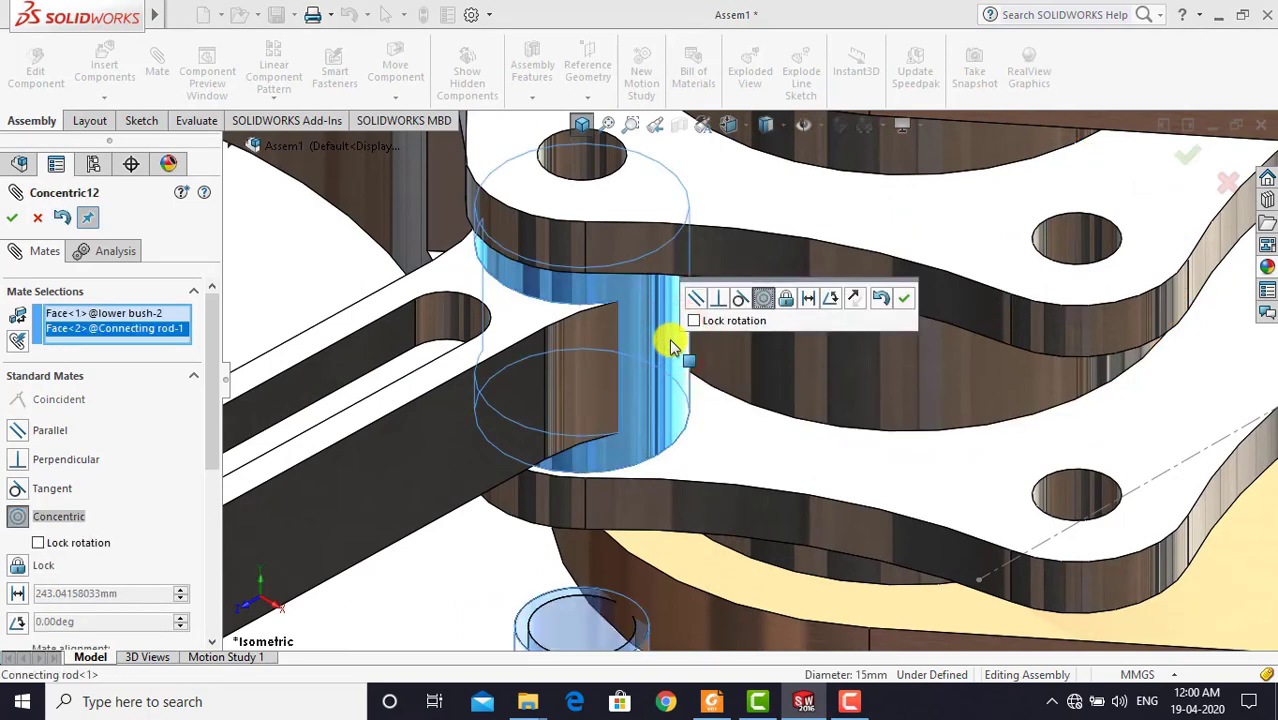
pyautogui.click(903, 304)
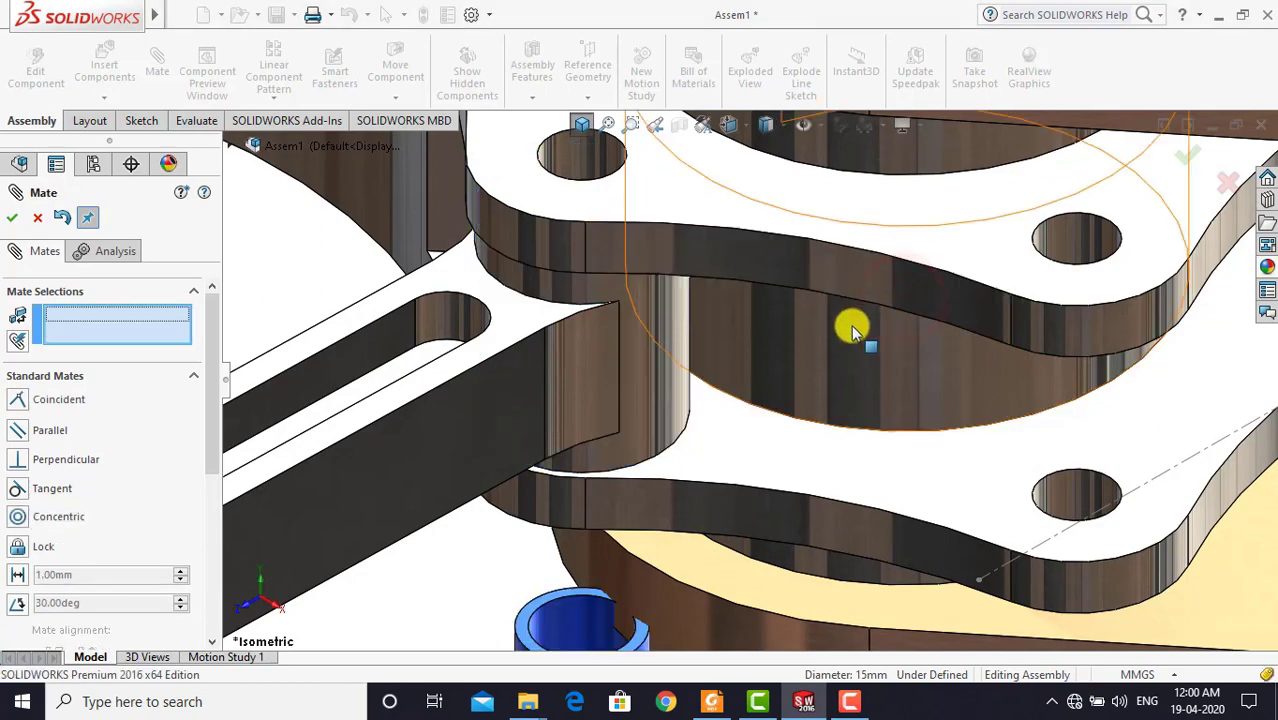
# Make the bush's end face coincident with the master rod's flat face
pyautogui.scroll(2, 810, 355)
pyautogui.scroll(2, 805, 365)
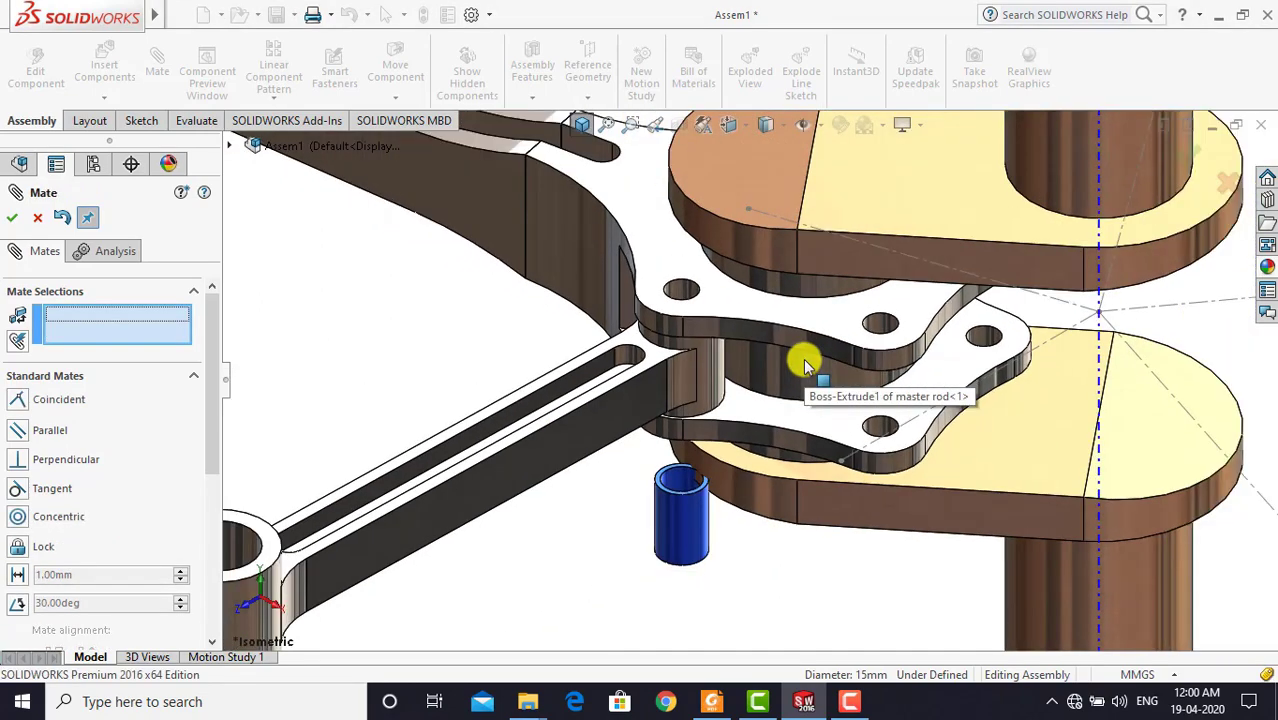
pyautogui.click(742, 410)
pyautogui.scroll(2, 740, 410)
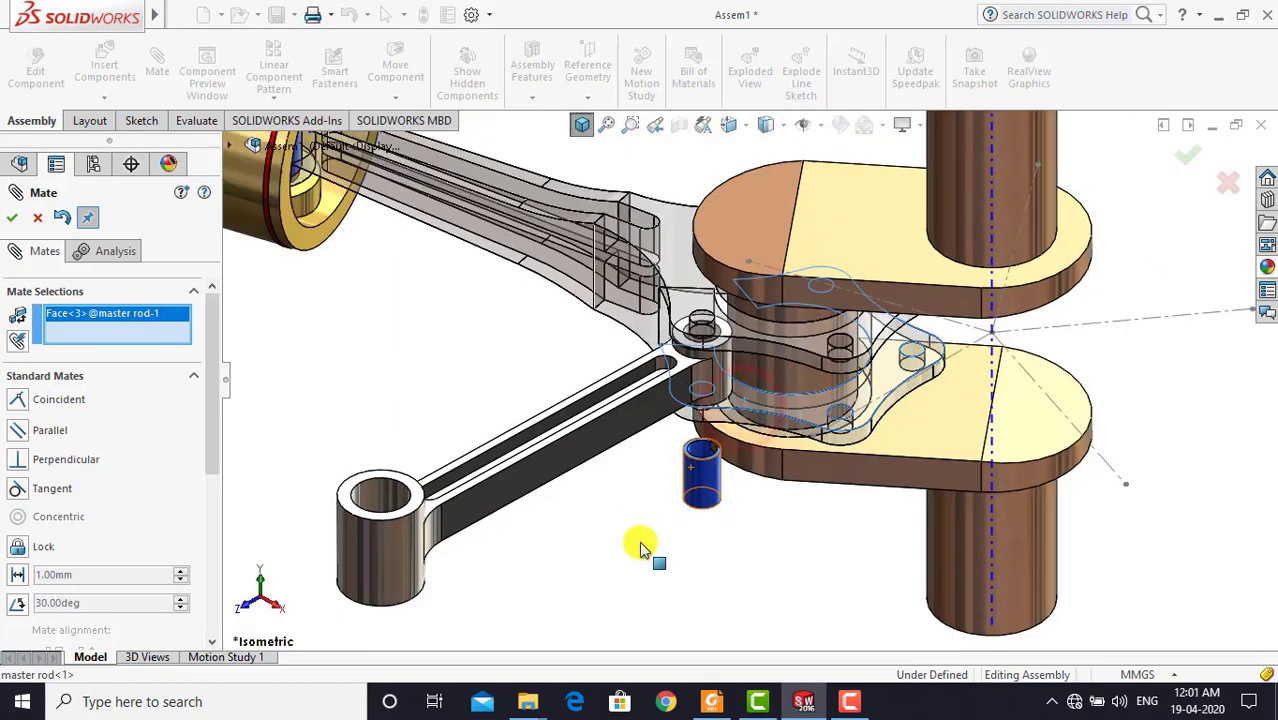
pyautogui.moveTo(642, 548)
pyautogui.mouseDown(button='middle')
pyautogui.moveTo(648, 418)
pyautogui.moveTo(656, 442)
pyautogui.mouseUp(button='middle')
pyautogui.scroll(-3, 668, 516)
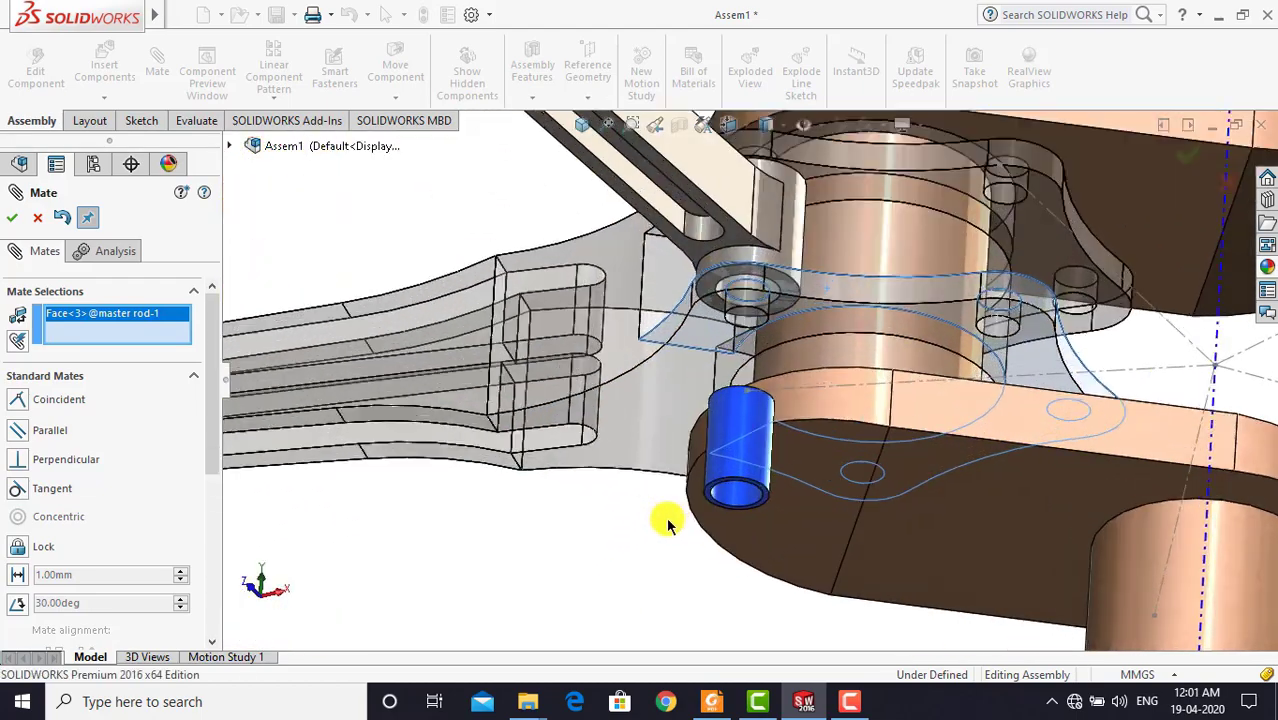
pyautogui.scroll(-3, 696, 519)
pyautogui.click(801, 408)
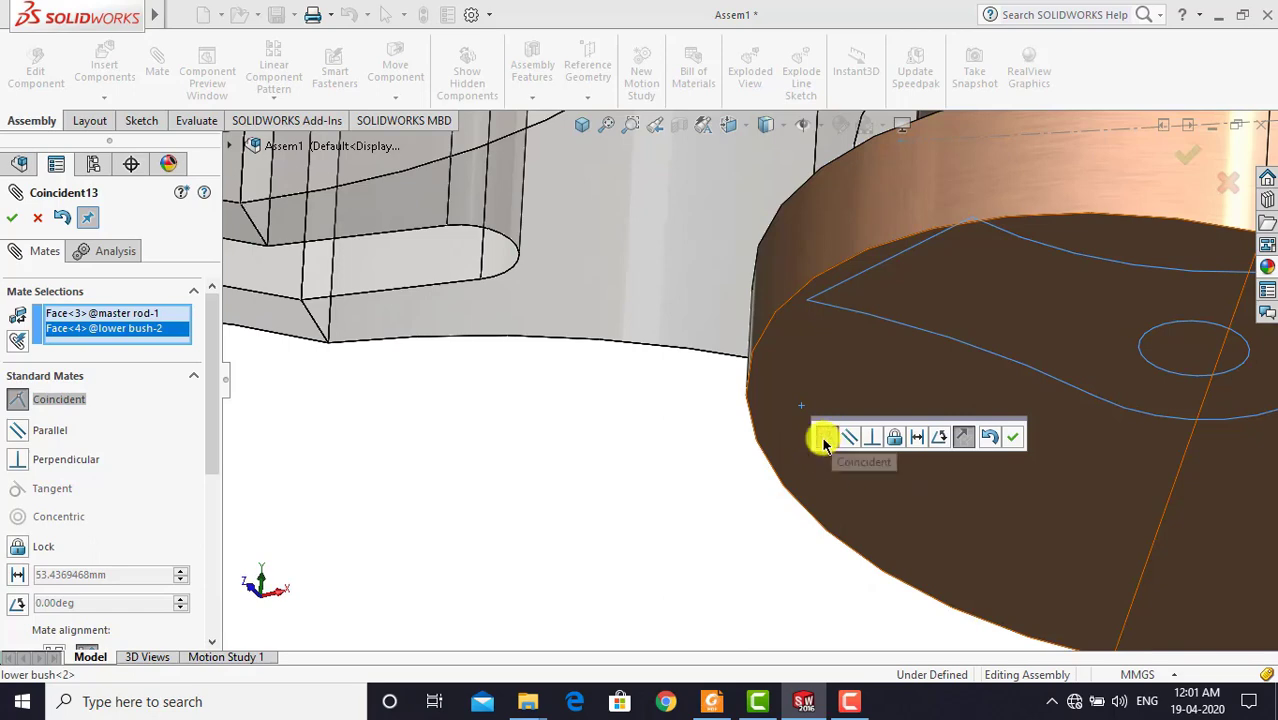
pyautogui.click(1013, 437)
pyautogui.click(582, 125)
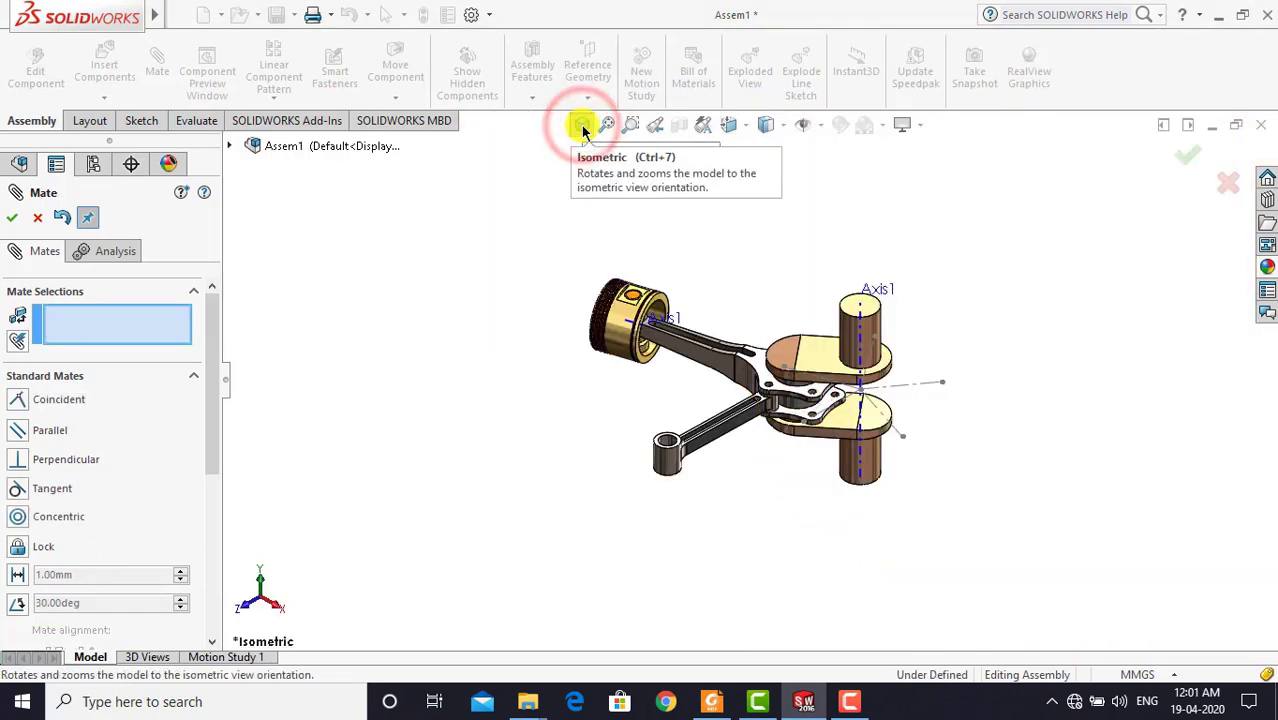
pyautogui.scroll(5, 810, 385)
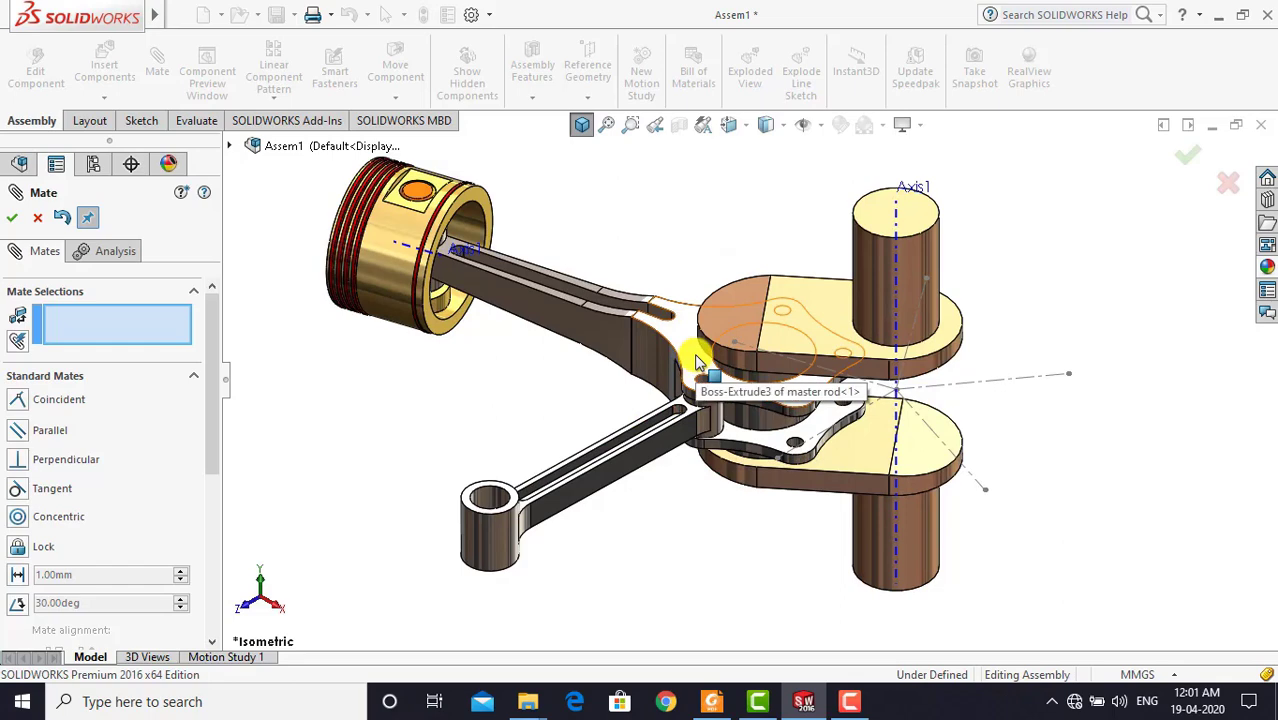
# Insert the link arm pin part and place it in the assembly
pyautogui.click(11, 218)
pyautogui.click(104, 65)
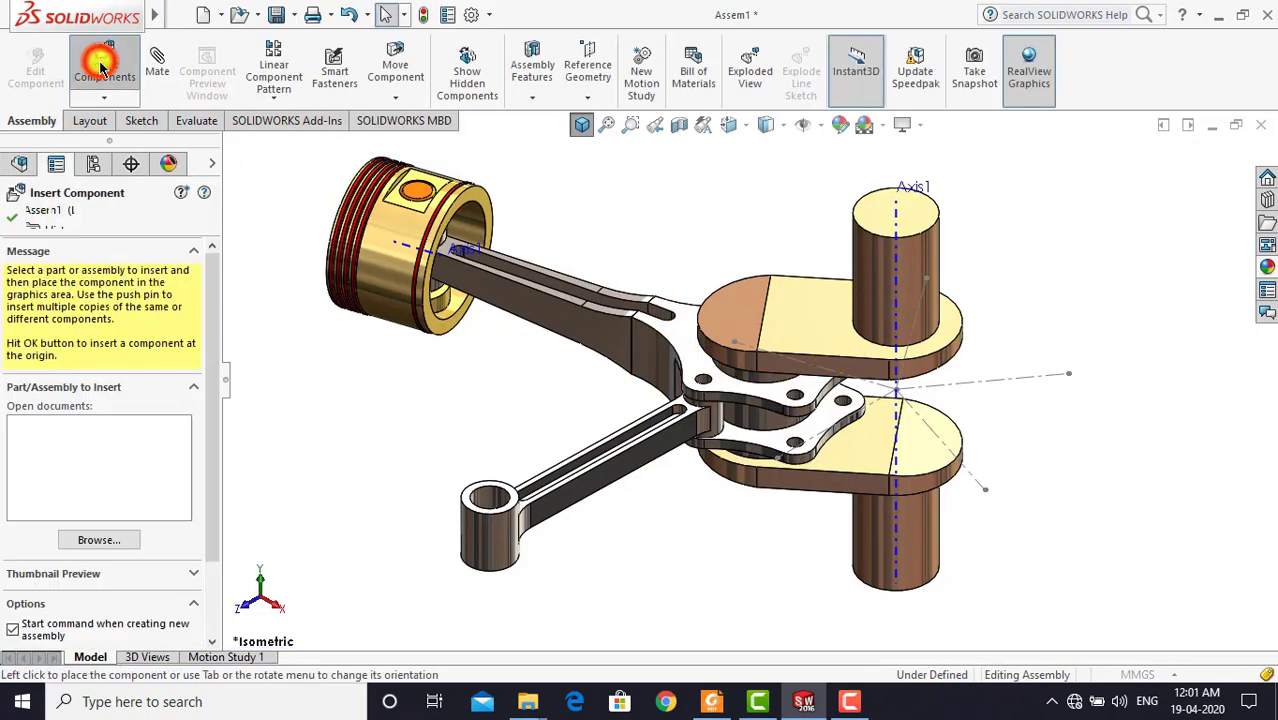
pyautogui.click(120, 545)
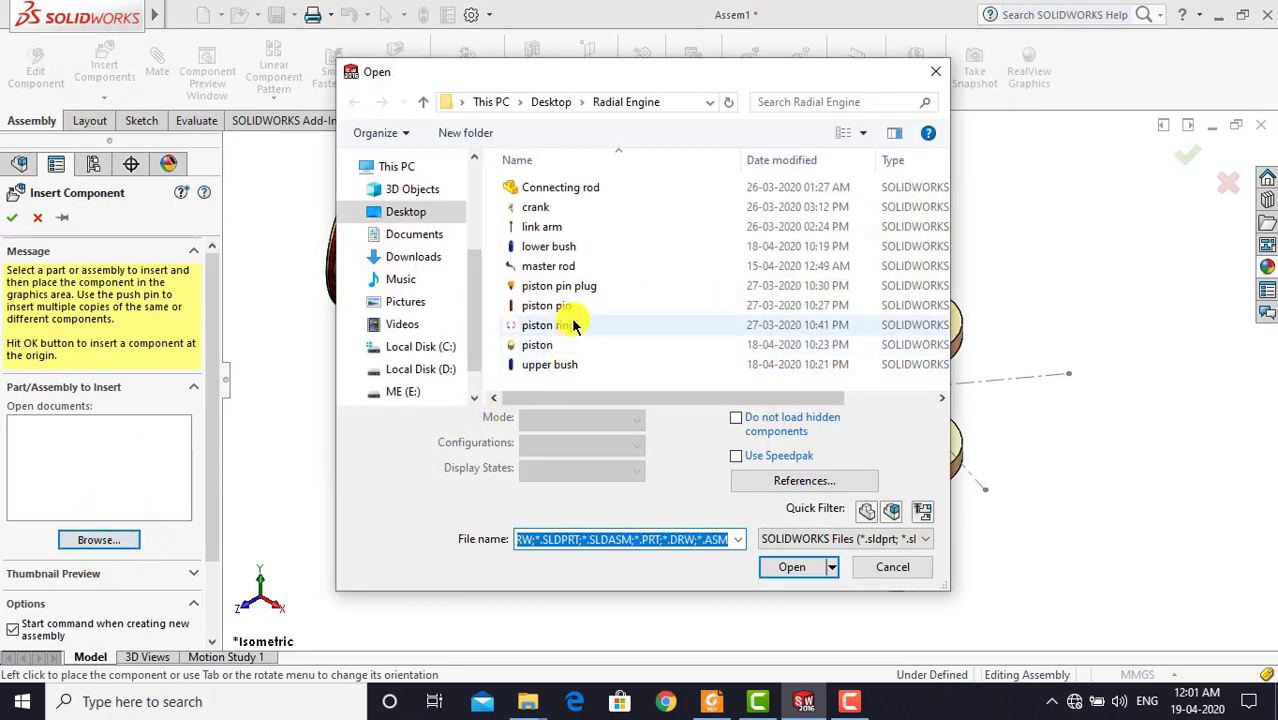
pyautogui.click(573, 226)
pyautogui.click(790, 540)
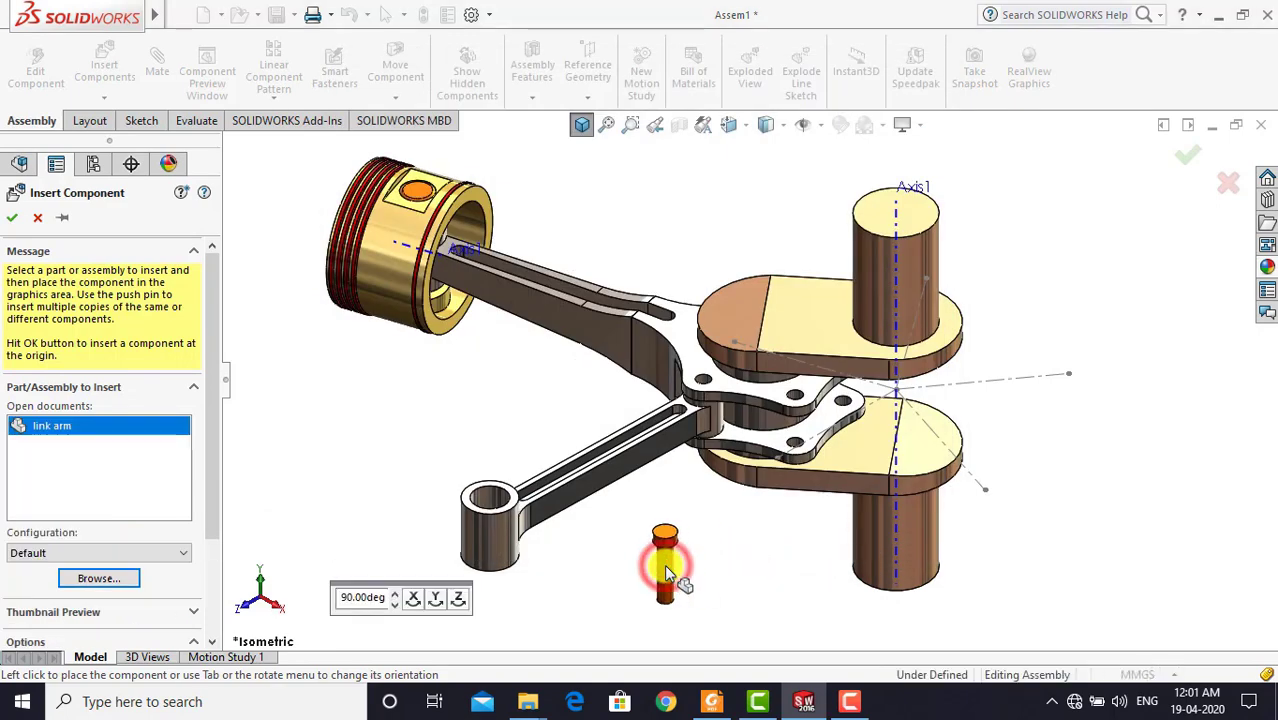
pyautogui.click(664, 564)
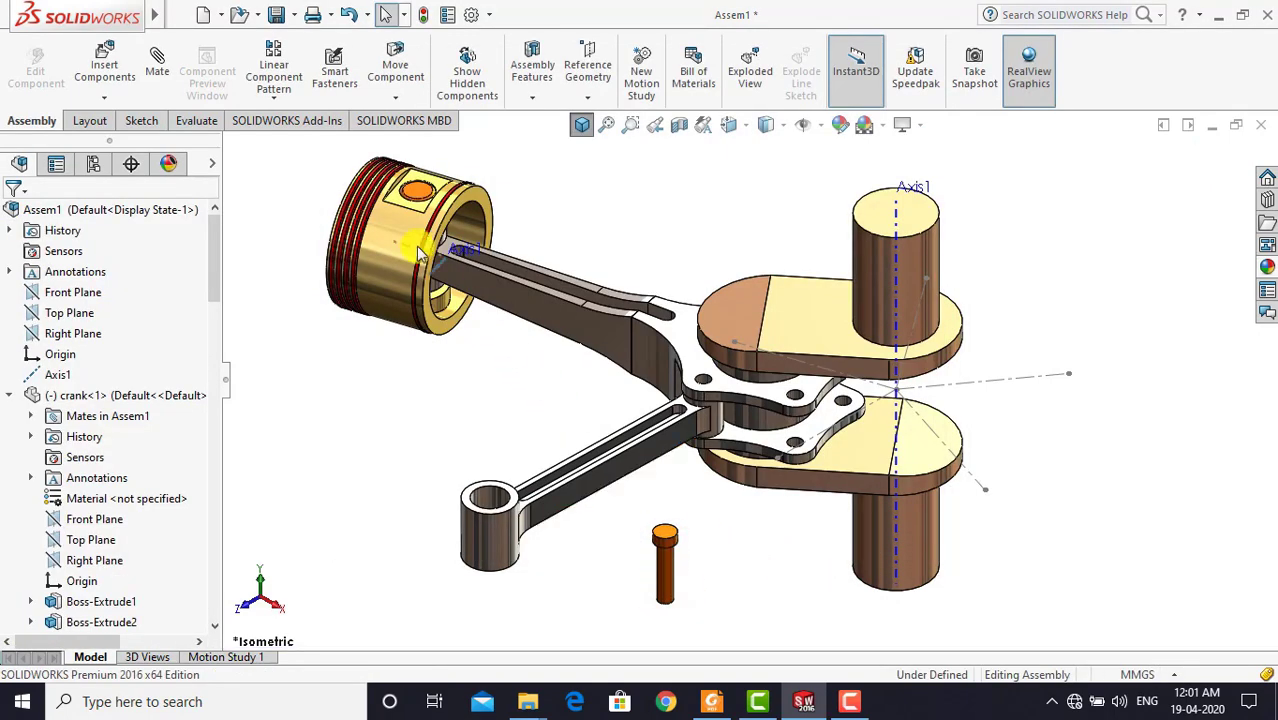
# Mate the pin's cylindrical face concentric with the master rod hole
pyautogui.click(156, 62)
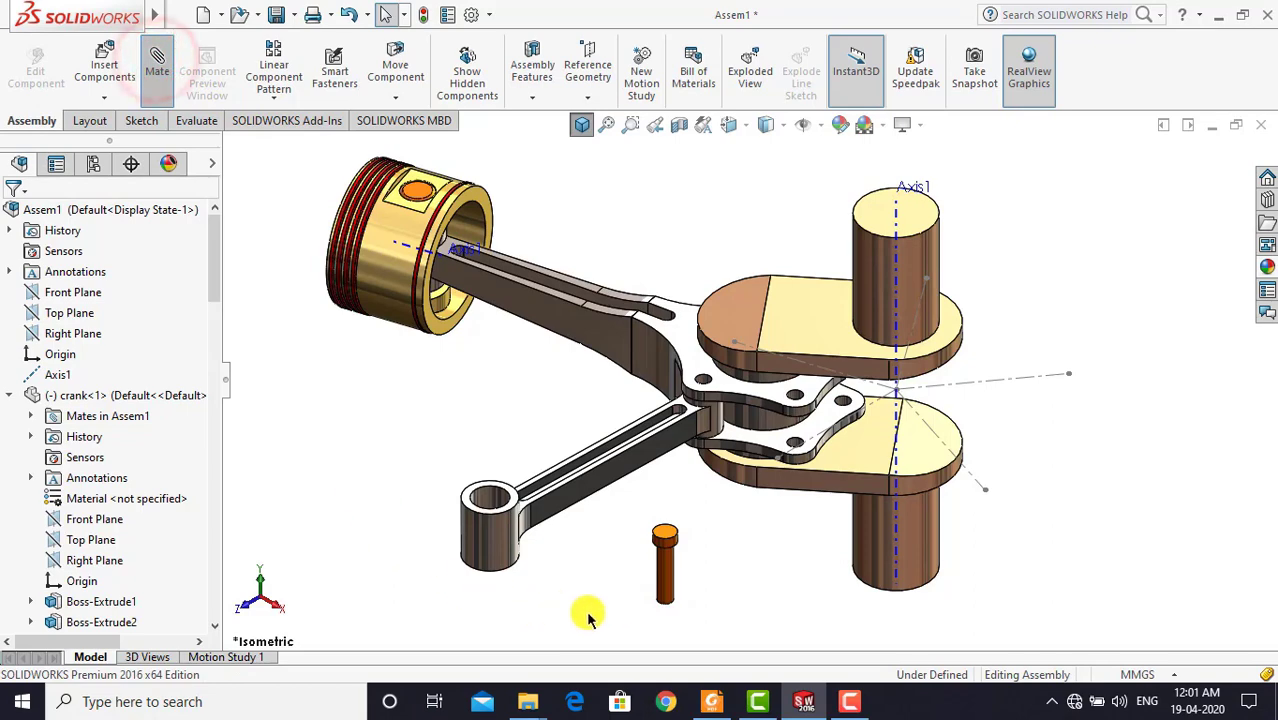
pyautogui.click(661, 575)
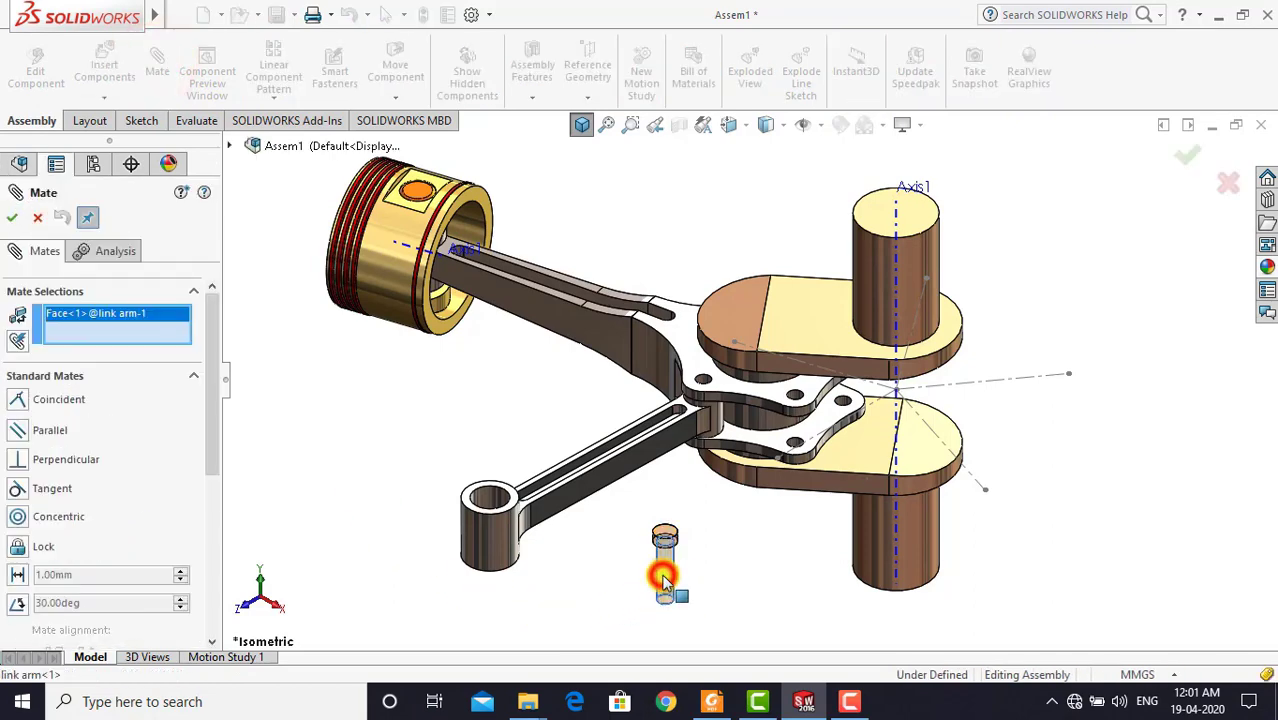
pyautogui.scroll(-3, 720, 398)
pyautogui.scroll(-3, 720, 398)
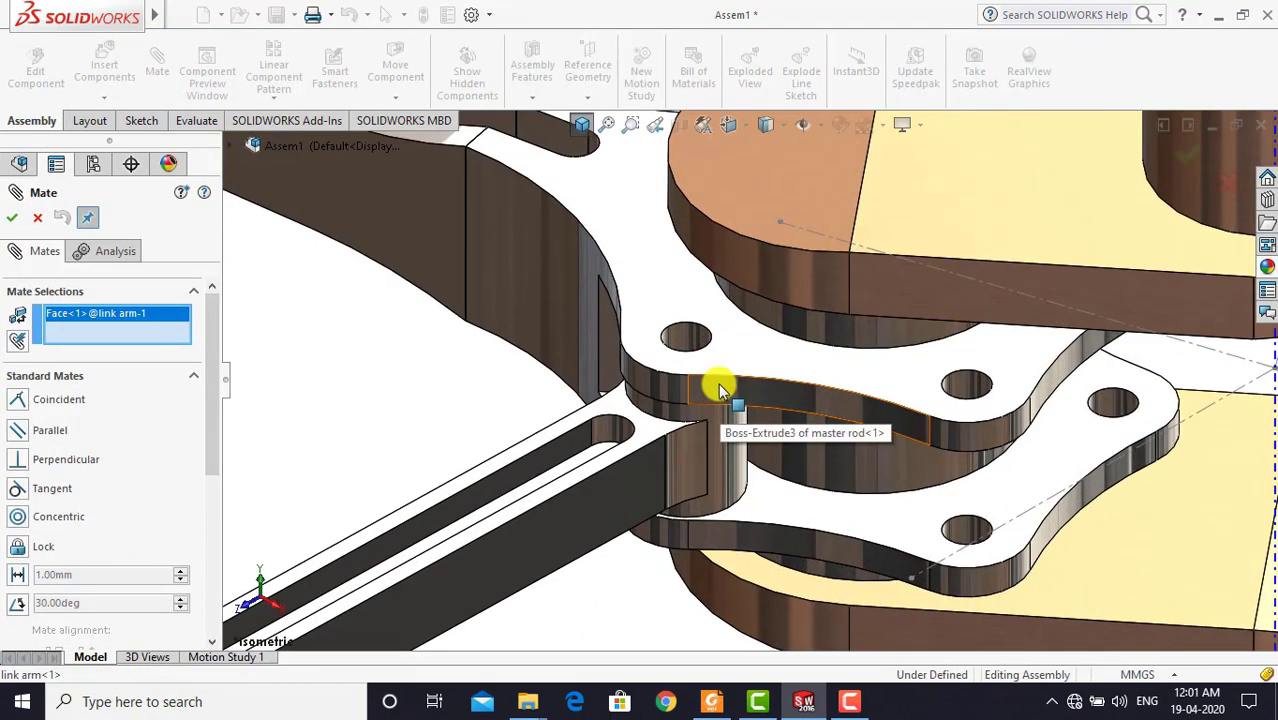
pyautogui.click(683, 340)
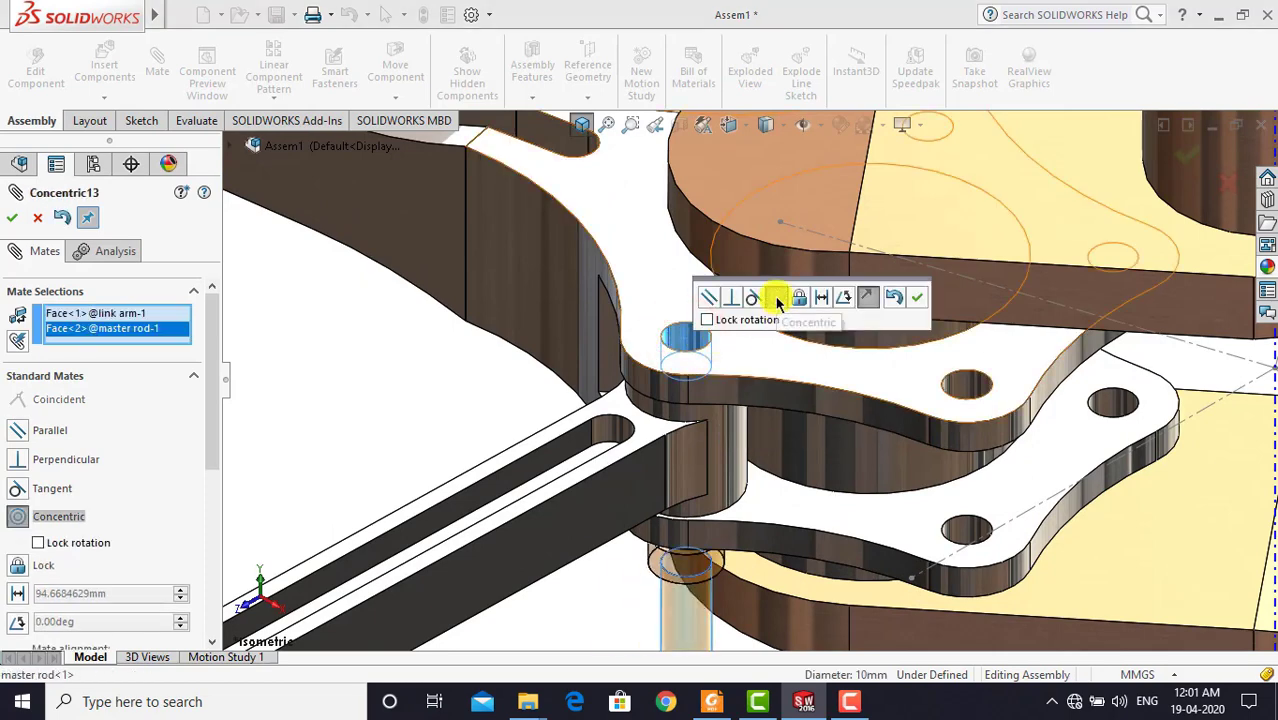
pyautogui.click(925, 296)
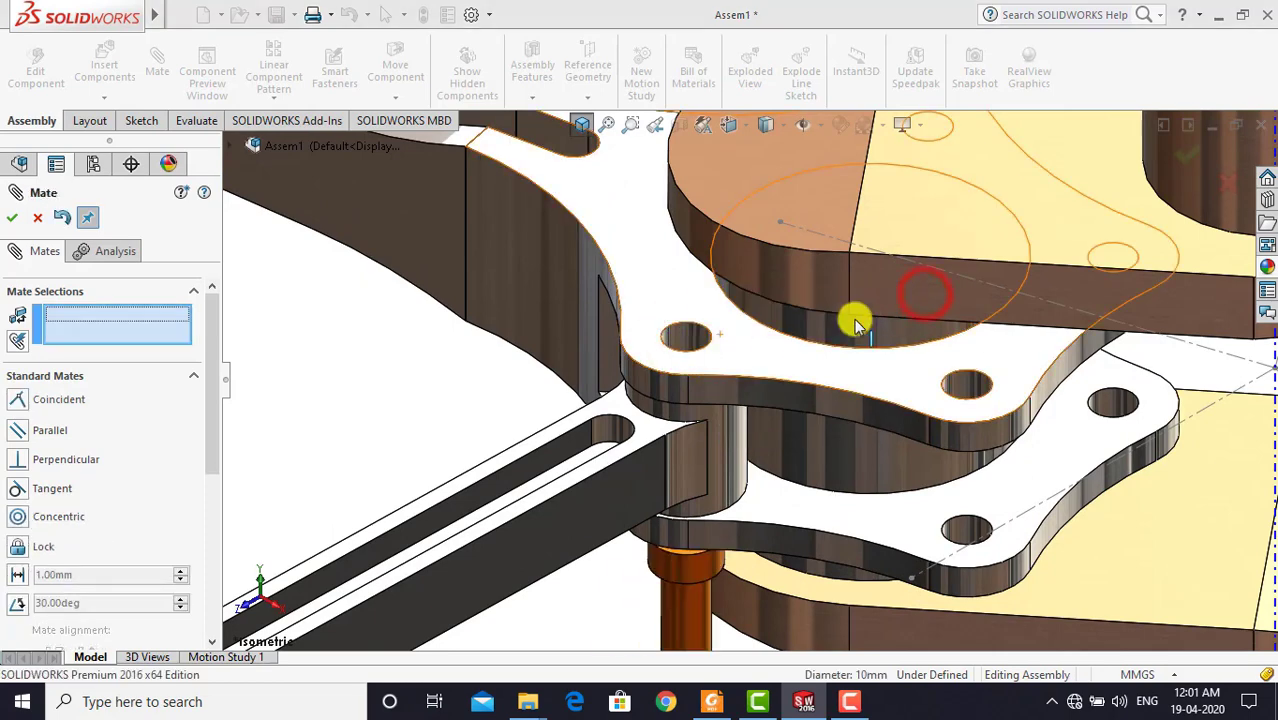
# Make the pin's shoulder face coincident with the master rod's top face, then finish mating
pyautogui.scroll(2, 699, 451)
pyautogui.scroll(3, 699, 451)
pyautogui.scroll(2, 695, 500)
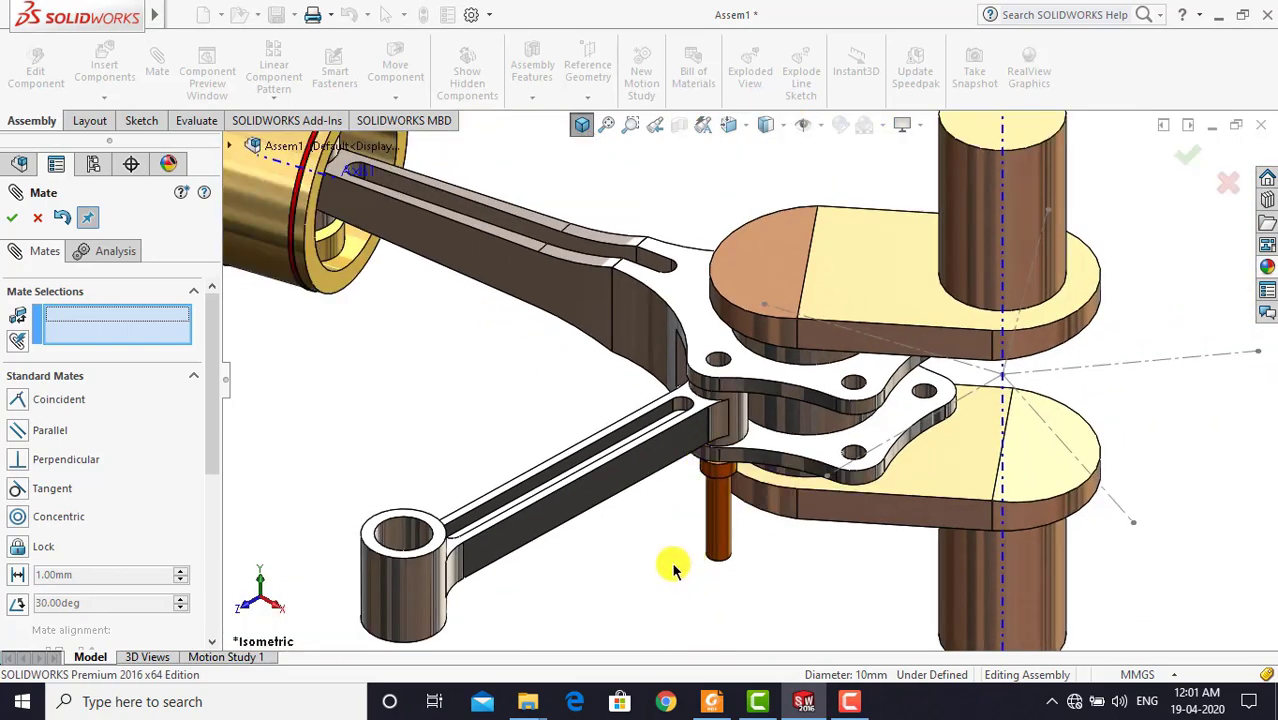
pyautogui.moveTo(673, 565)
pyautogui.mouseDown(button='middle')
pyautogui.moveTo(693, 351)
pyautogui.moveTo(760, 484)
pyautogui.mouseUp(button='middle')
pyautogui.scroll(-3, 760, 484)
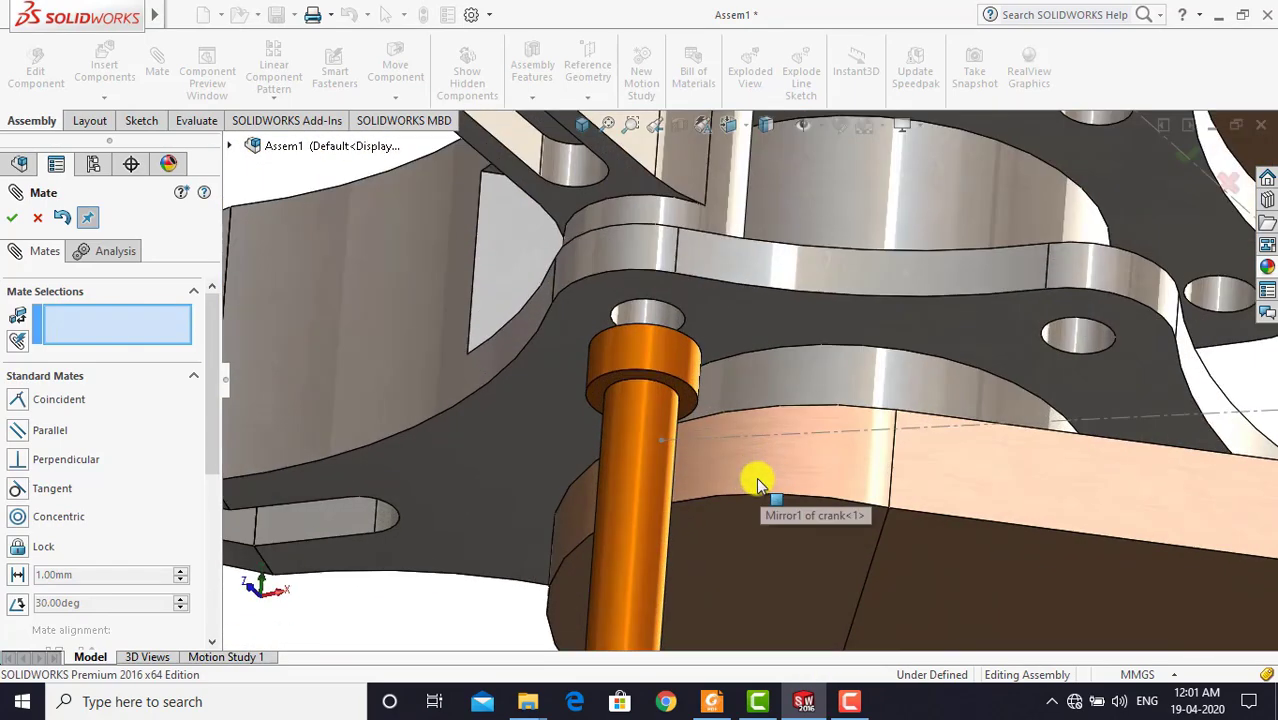
pyautogui.click(687, 402)
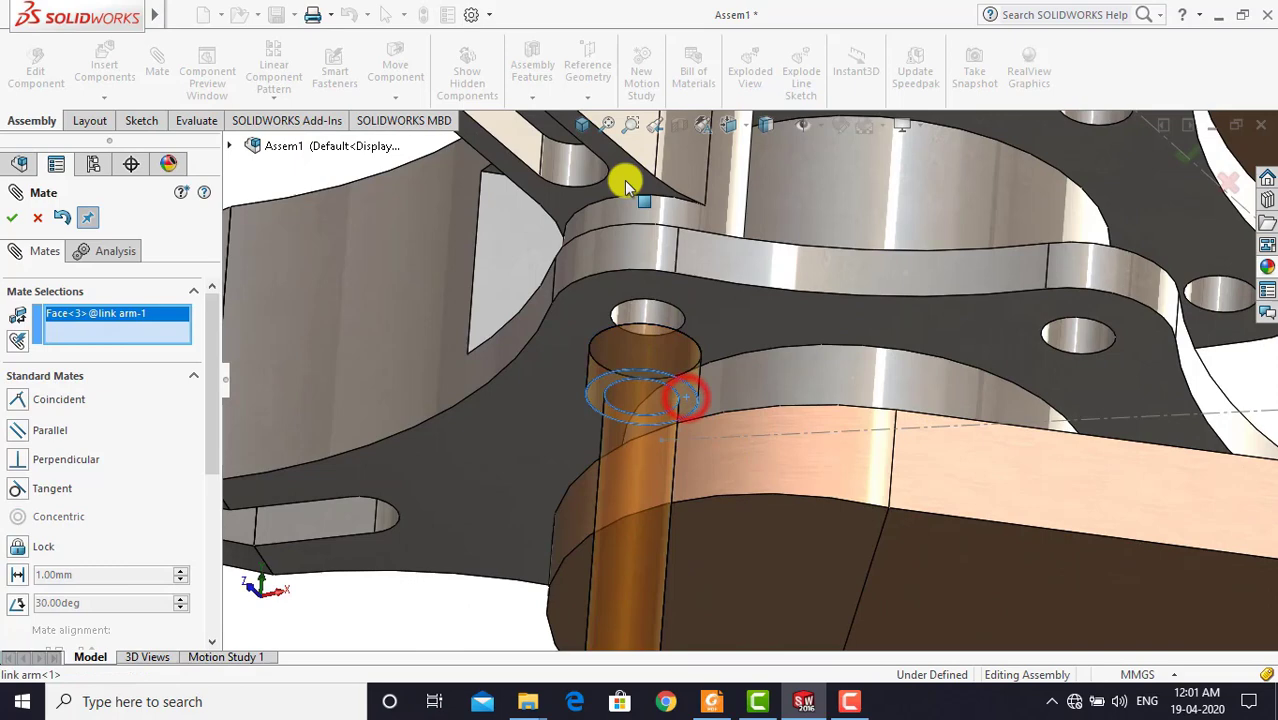
pyautogui.click(581, 124)
pyautogui.scroll(-3, 766, 378)
pyautogui.scroll(-3, 776, 365)
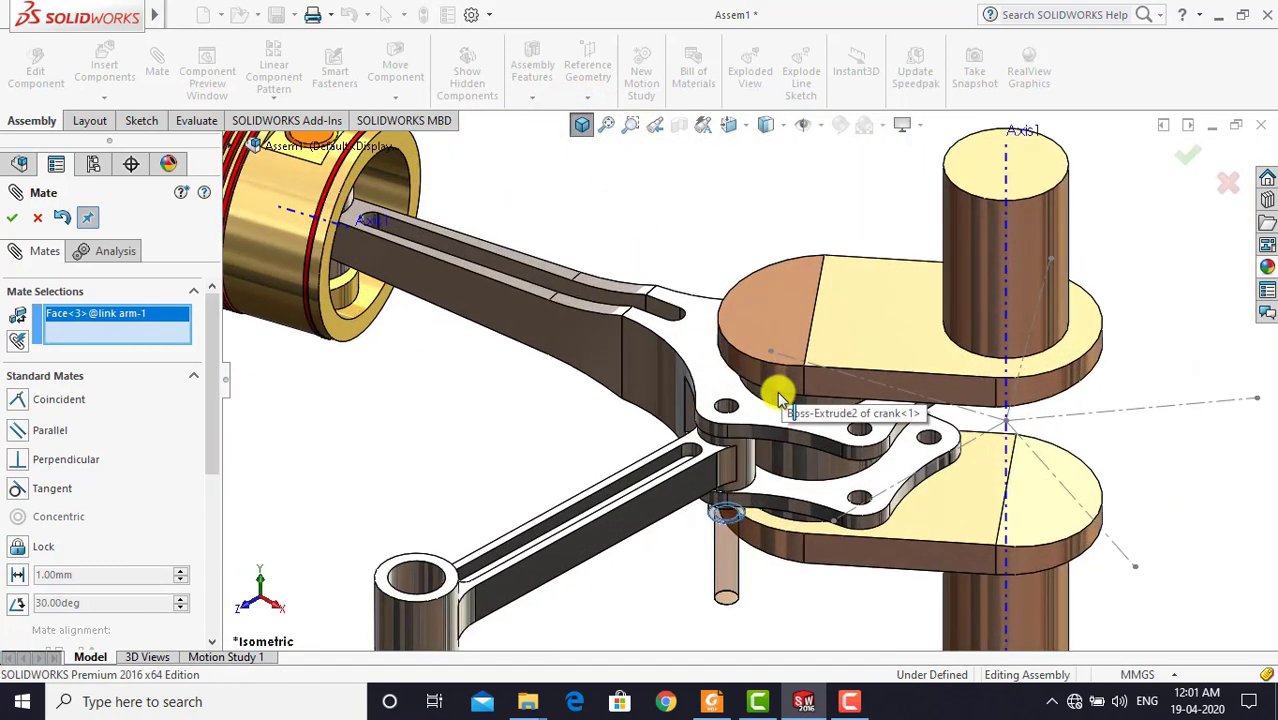
pyautogui.scroll(-3, 776, 394)
pyautogui.click(742, 415)
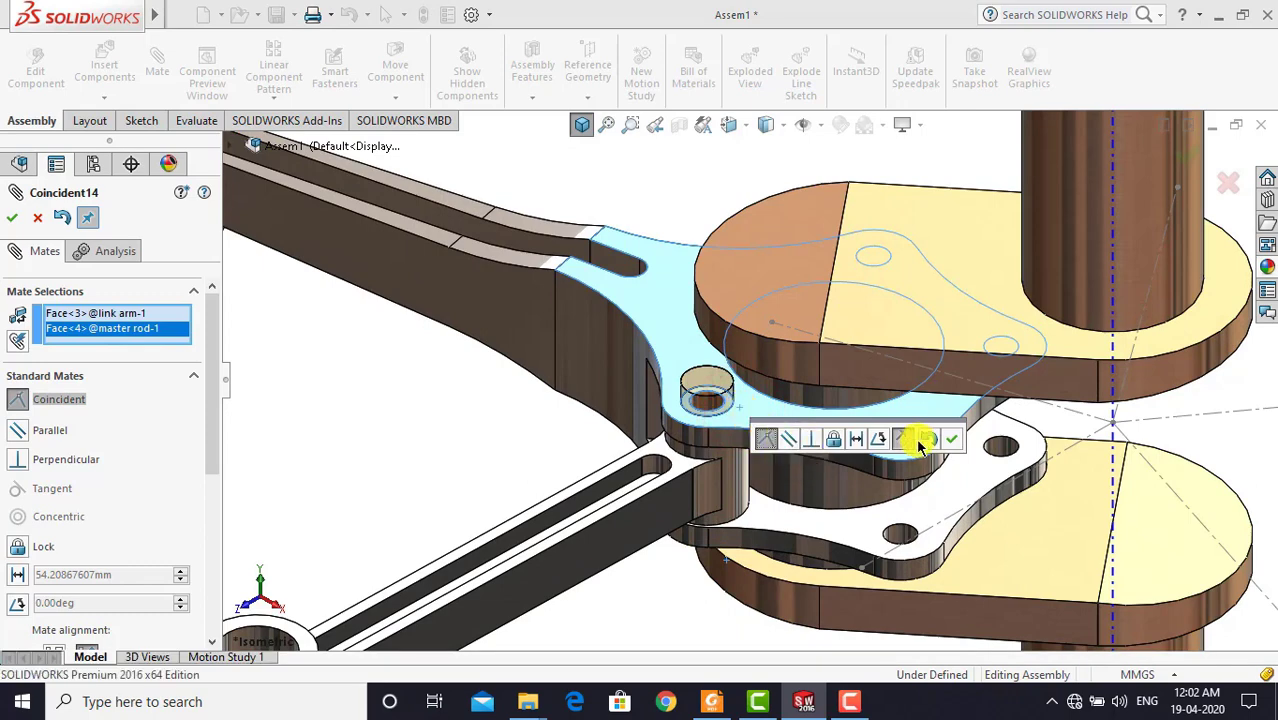
pyautogui.click(955, 437)
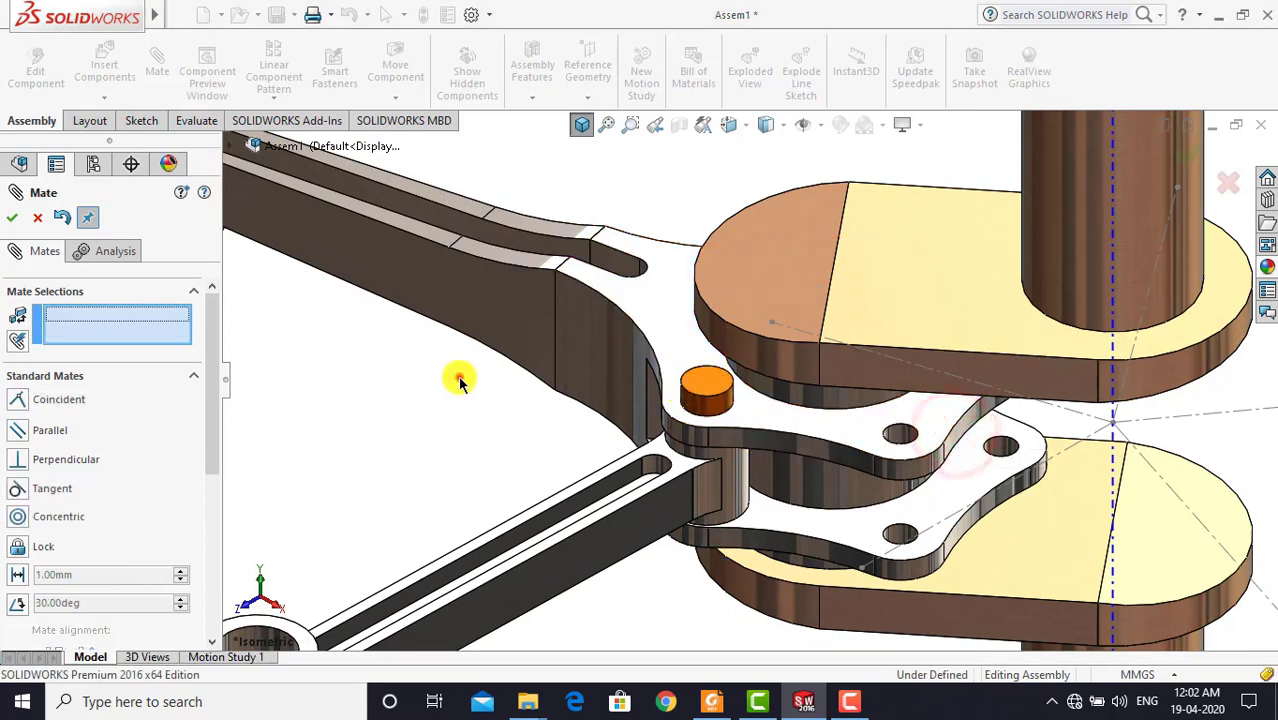
pyautogui.click(19, 226)
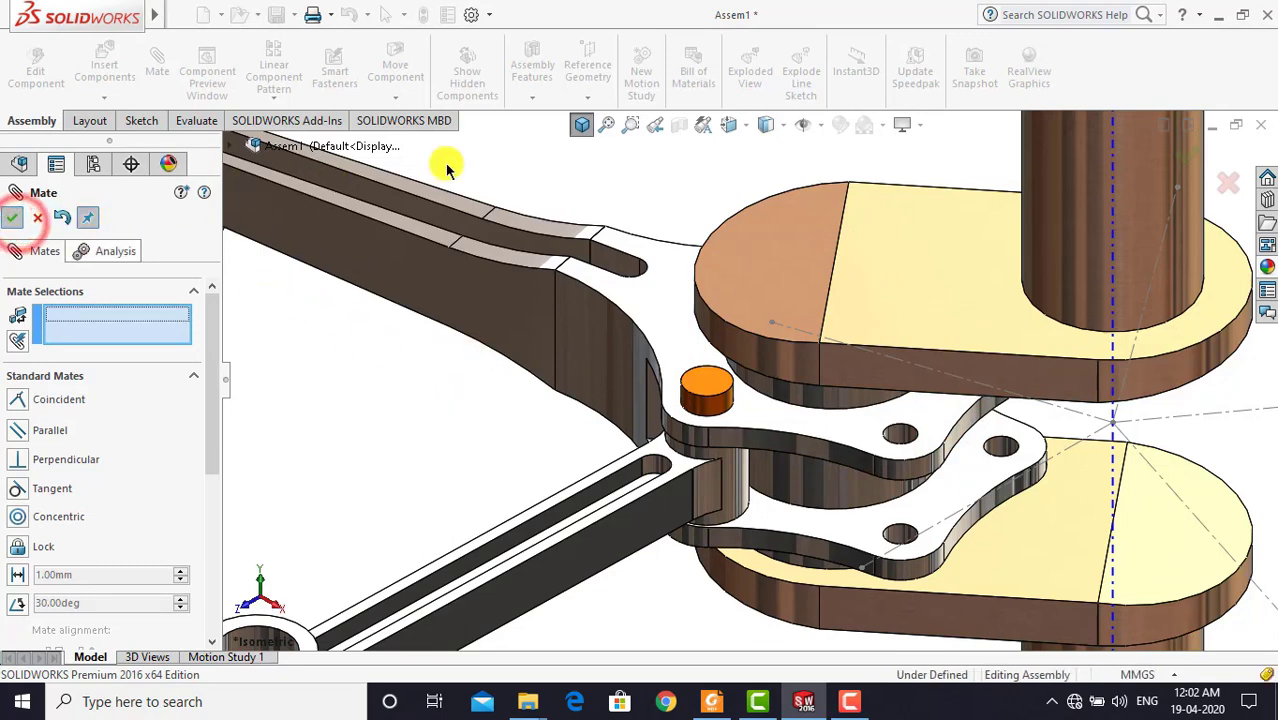
pyautogui.click(580, 128)
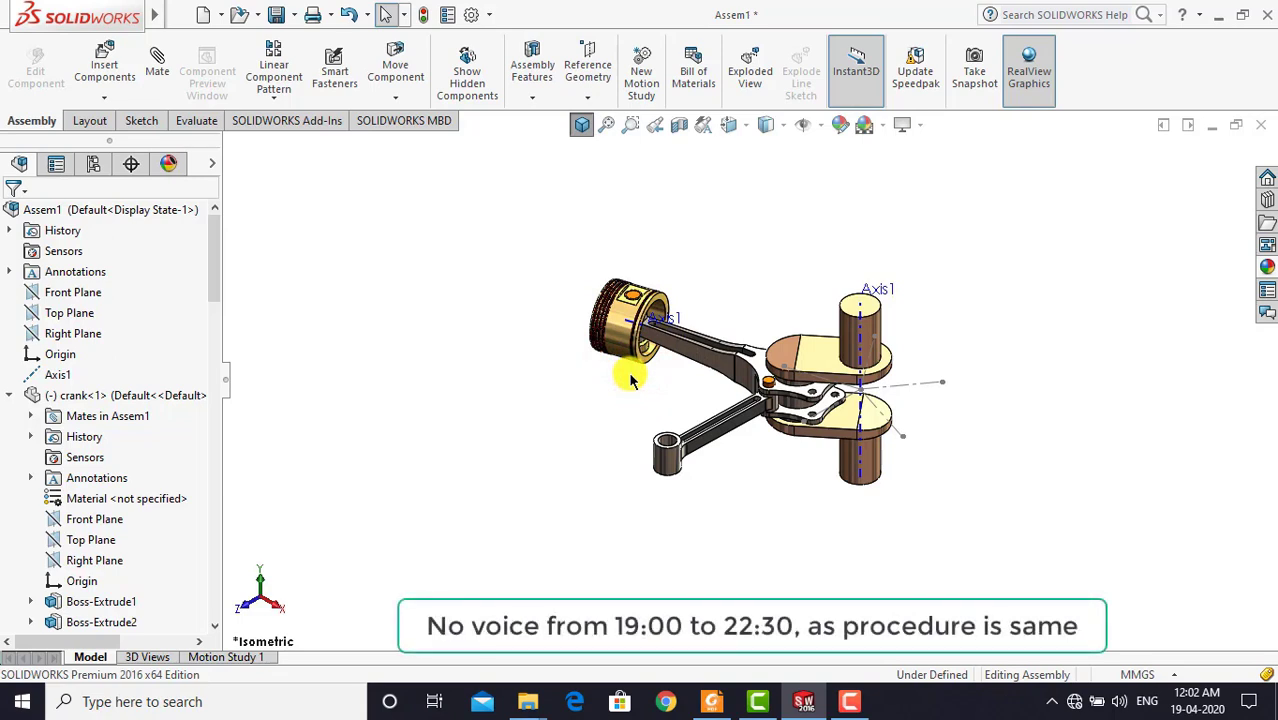
# Insert the upper bush part and place it near the connecting rod
pyautogui.click(106, 62)
pyautogui.click(94, 541)
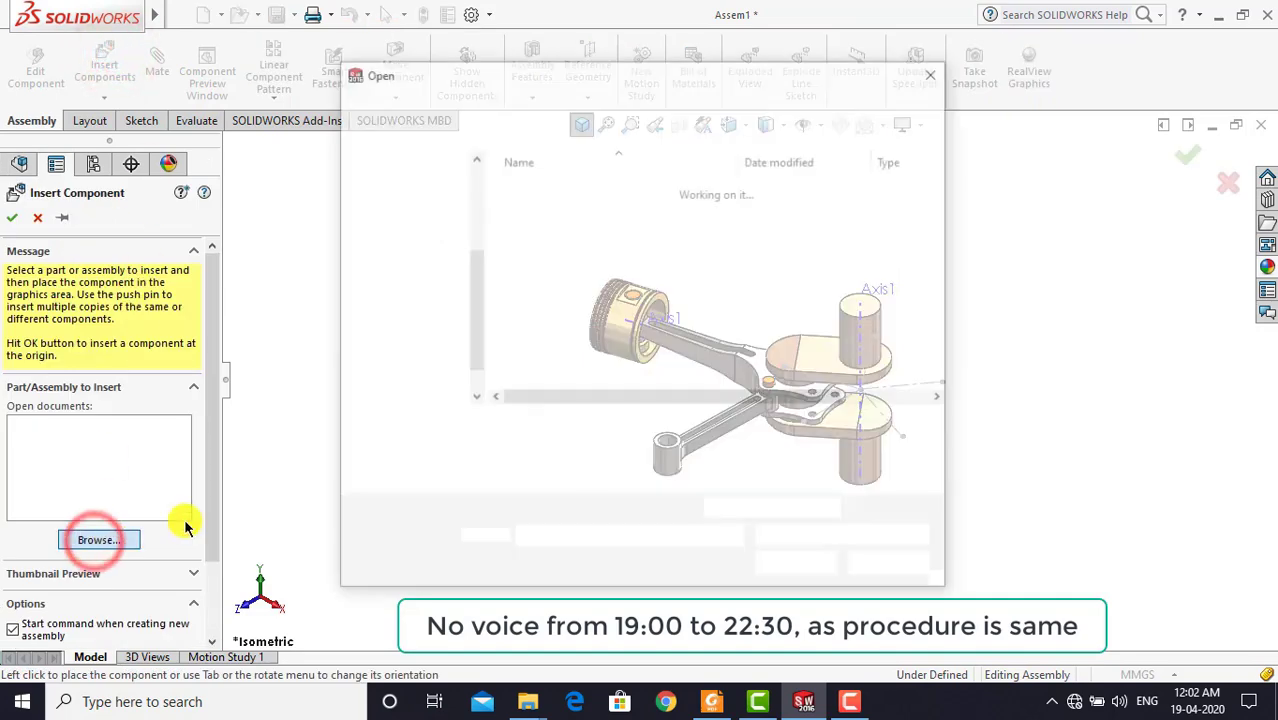
pyautogui.click(540, 364)
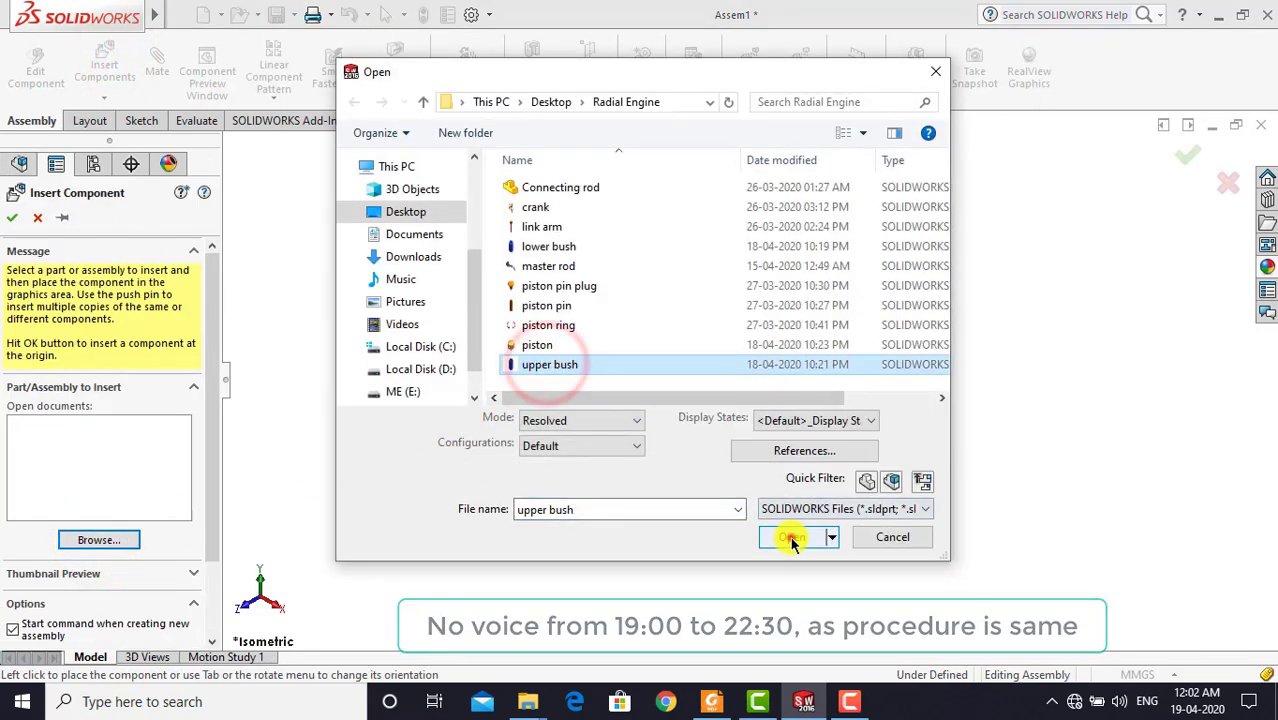
pyautogui.click(792, 537)
pyautogui.click(564, 491)
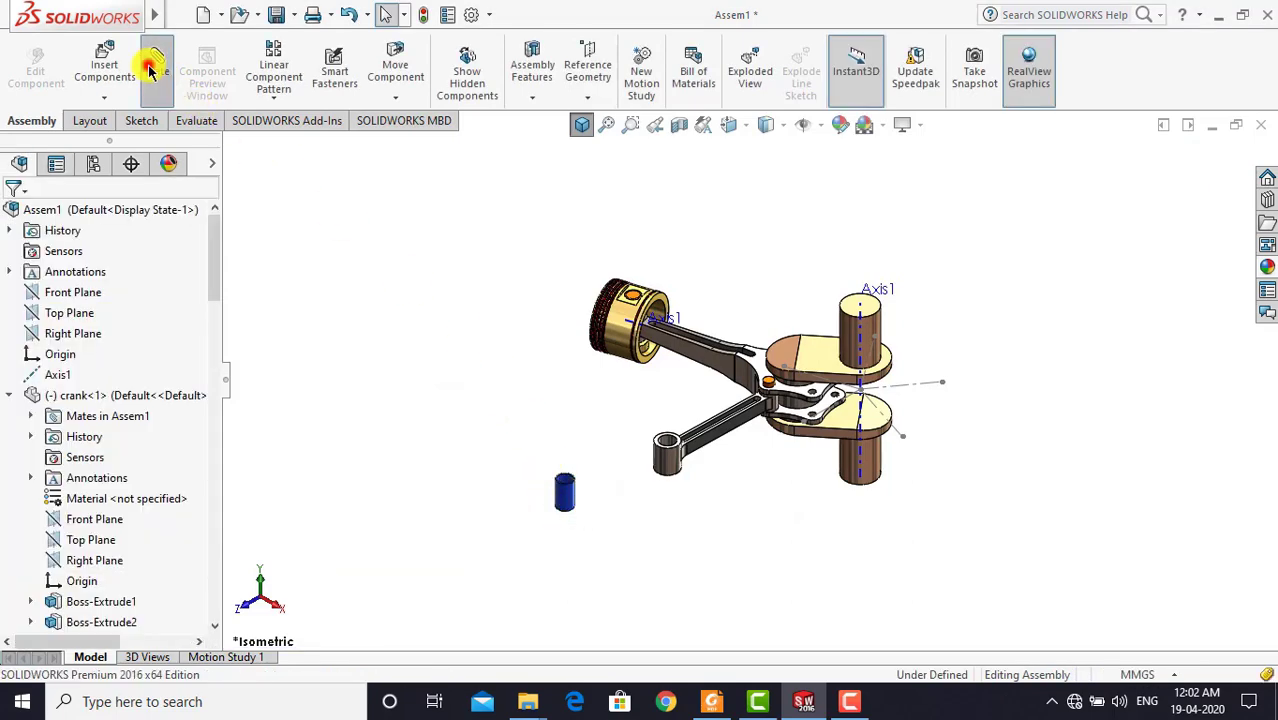
# Mate the upper bush concentric with the connecting rod's end eye
pyautogui.click(155, 65)
pyautogui.click(568, 495)
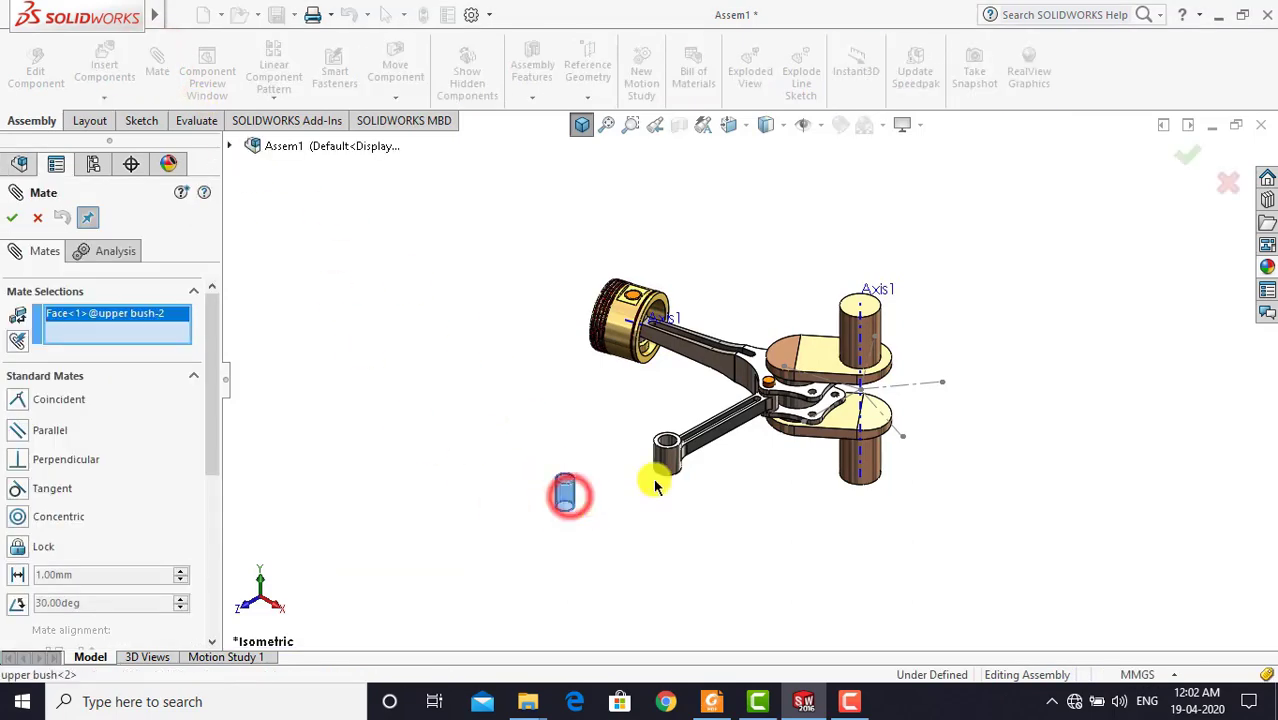
pyautogui.scroll(-3, 655, 485)
pyautogui.click(697, 393)
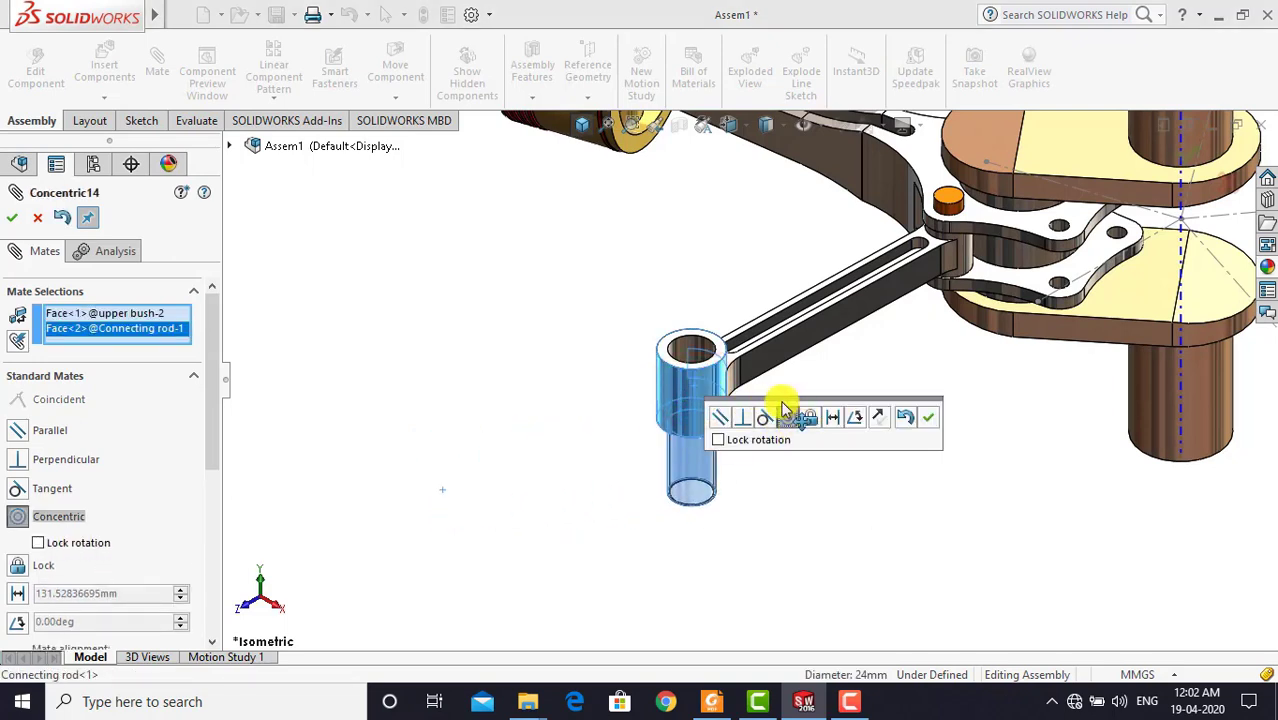
pyautogui.click(927, 416)
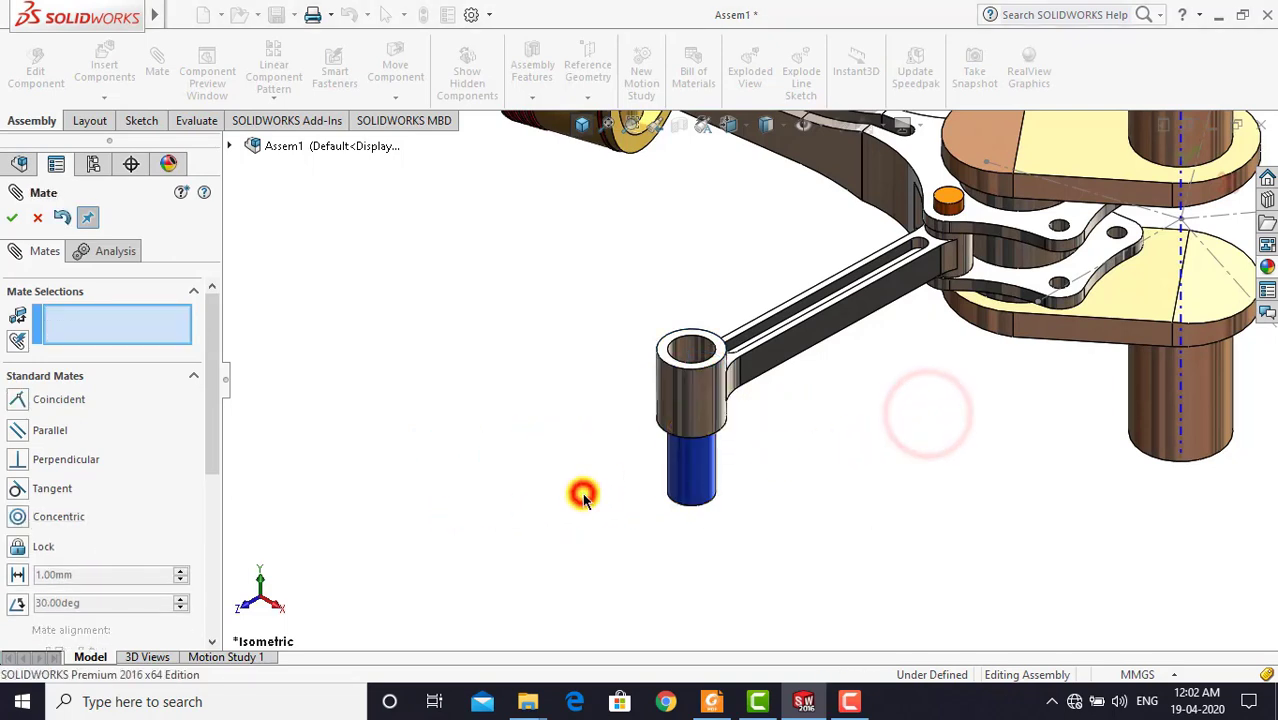
# Make the upper bush's Top Plane coincident with the connecting rod's Top Plane
pyautogui.click(582, 491)
pyautogui.click(228, 148)
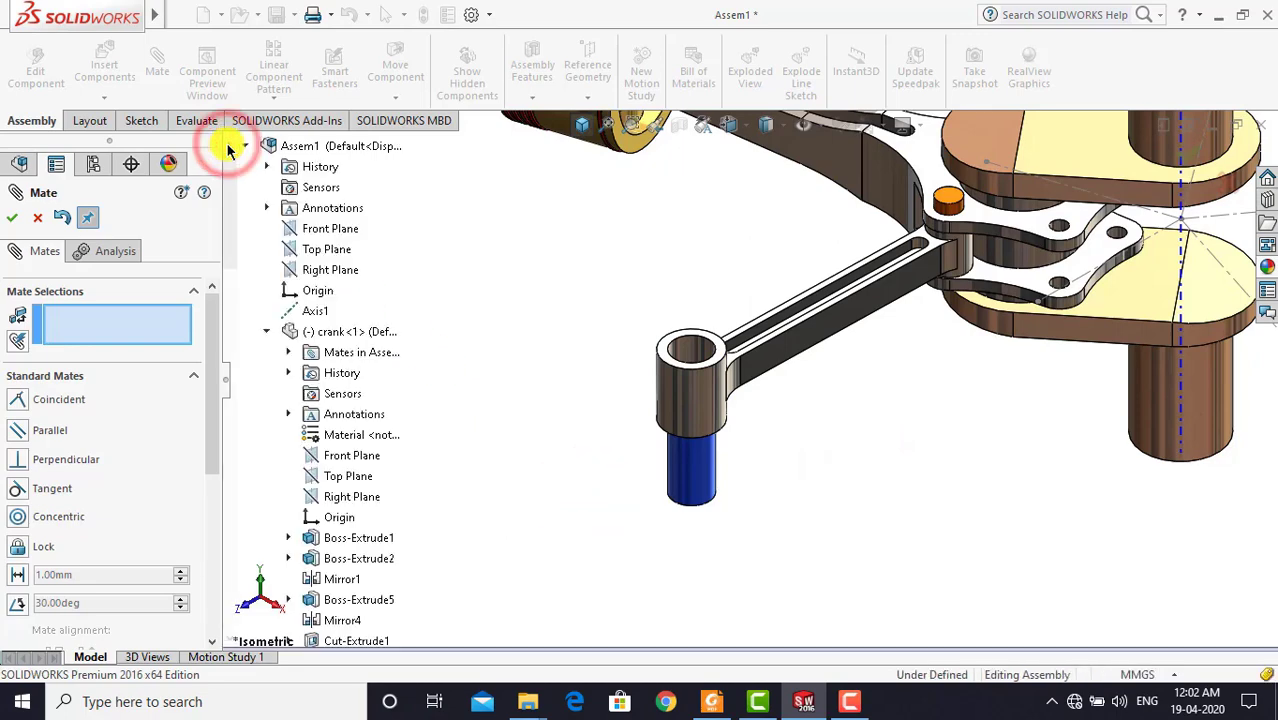
pyautogui.scroll(-5, 338, 505)
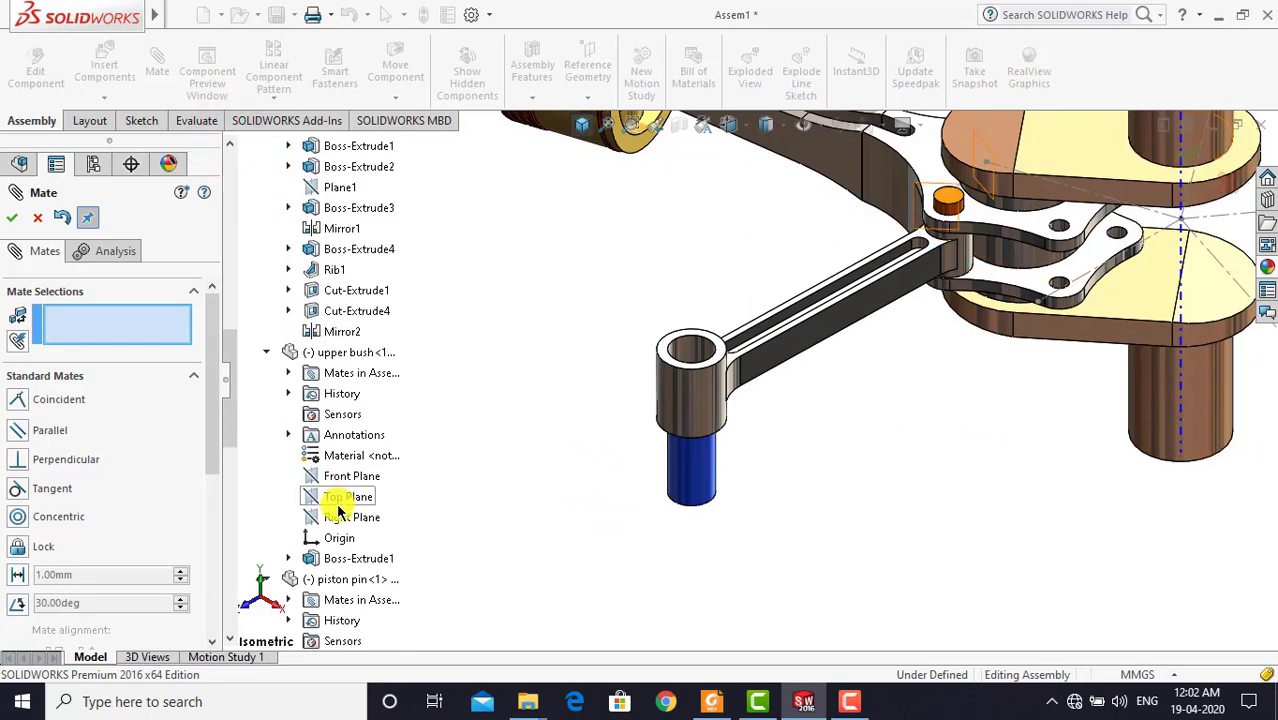
pyautogui.scroll(-5, 337, 515)
pyautogui.scroll(-5, 337, 525)
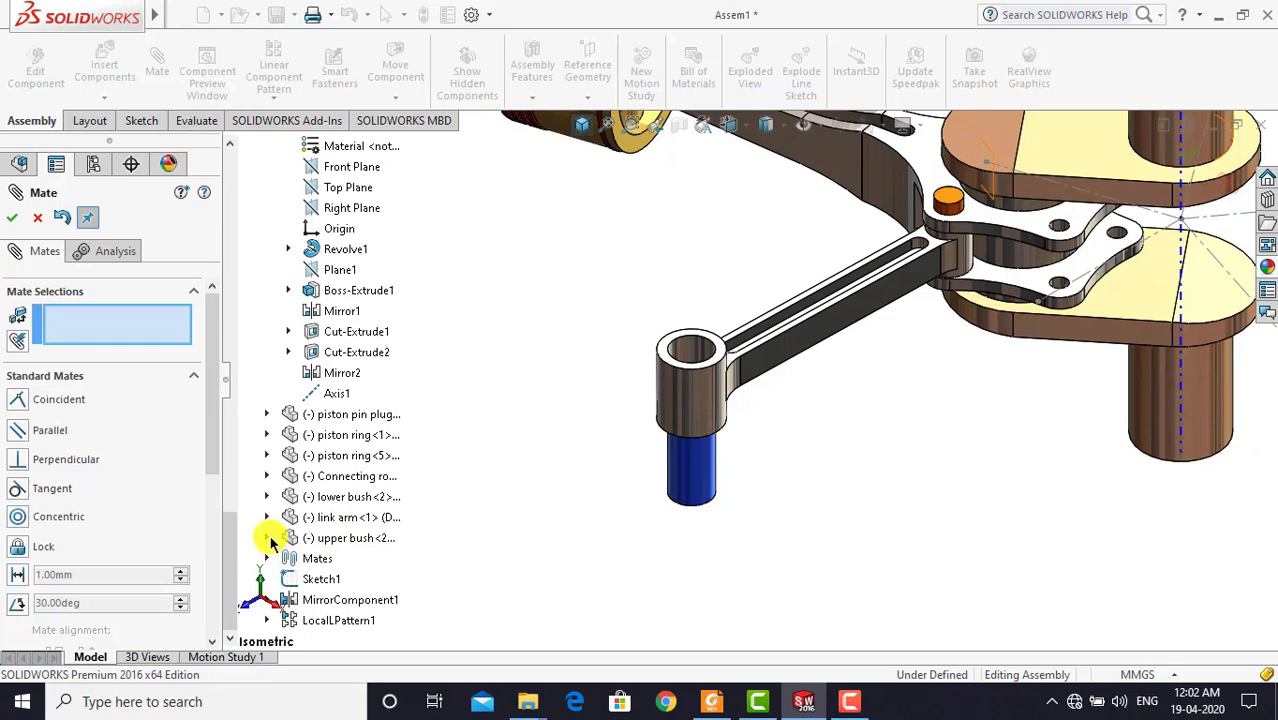
pyautogui.click(268, 539)
pyautogui.click(354, 559)
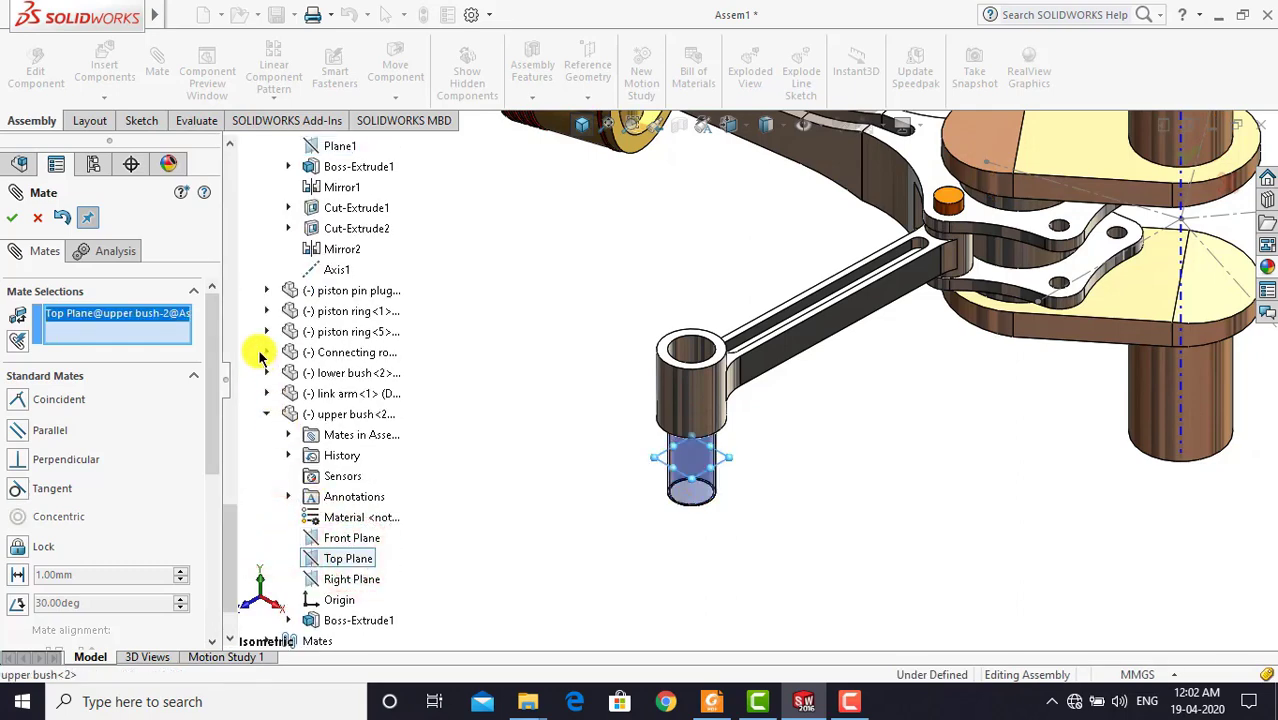
pyautogui.click(266, 352)
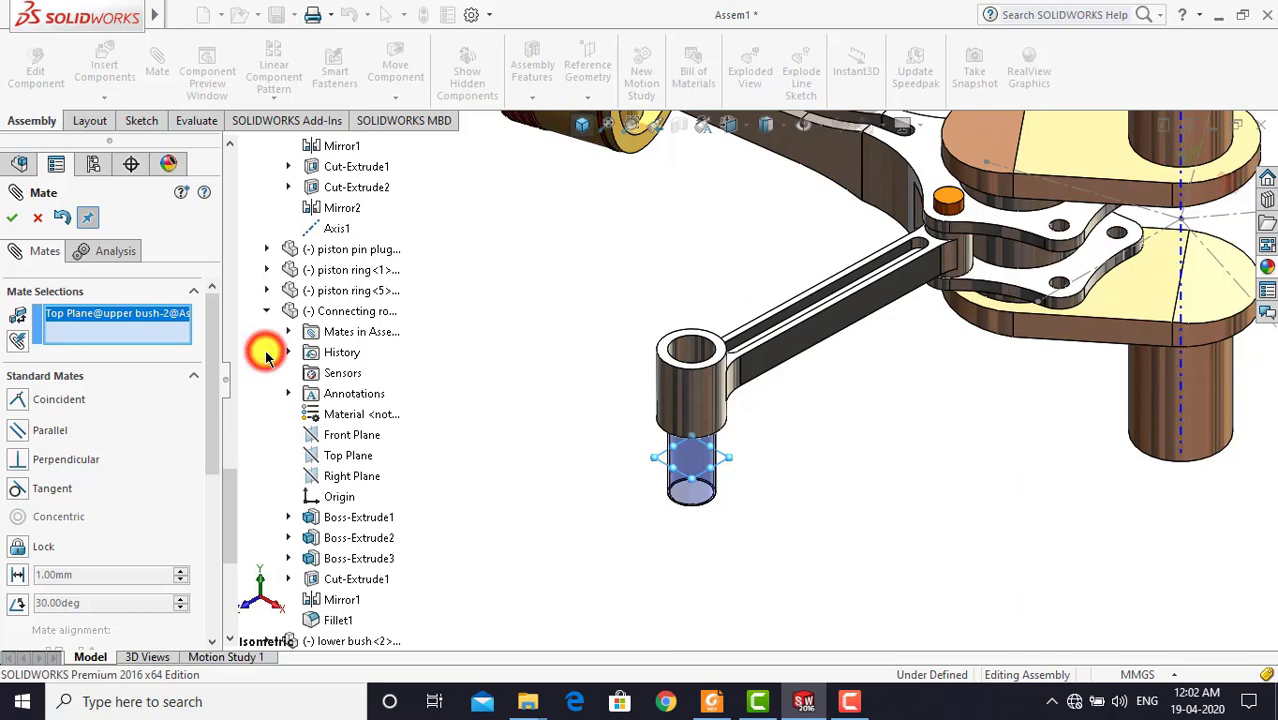
pyautogui.click(350, 455)
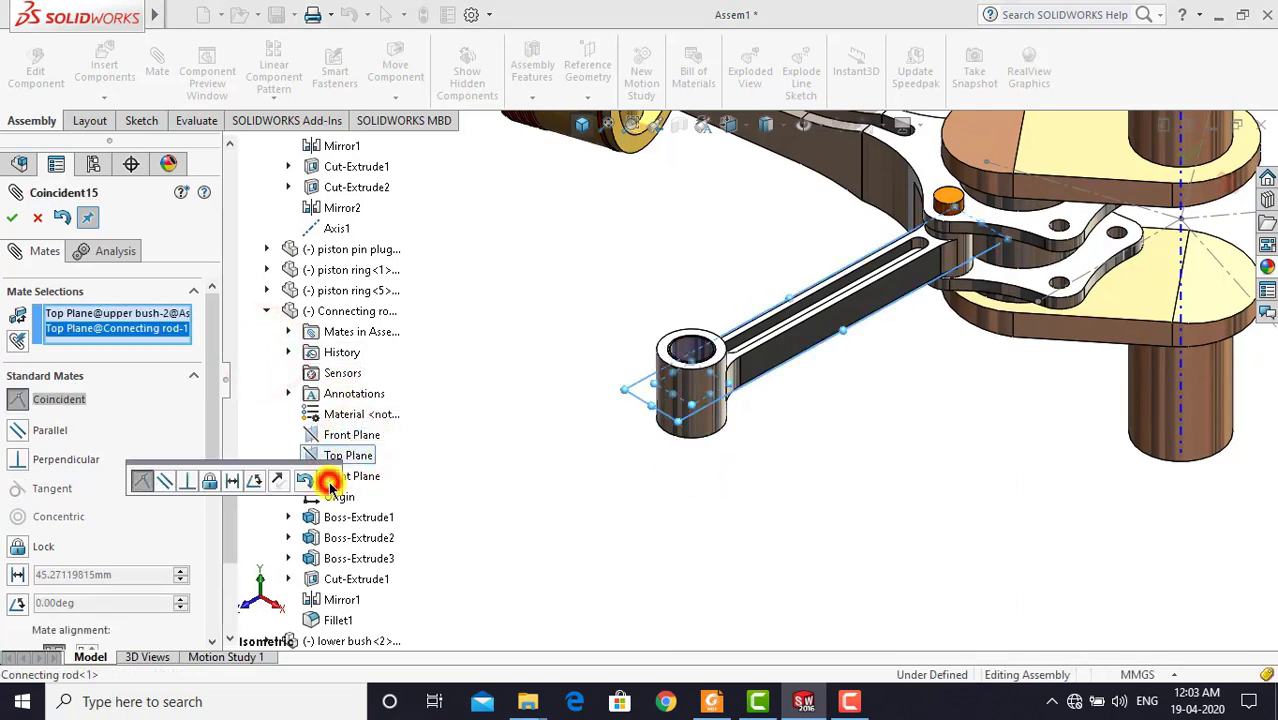
pyautogui.click(330, 487)
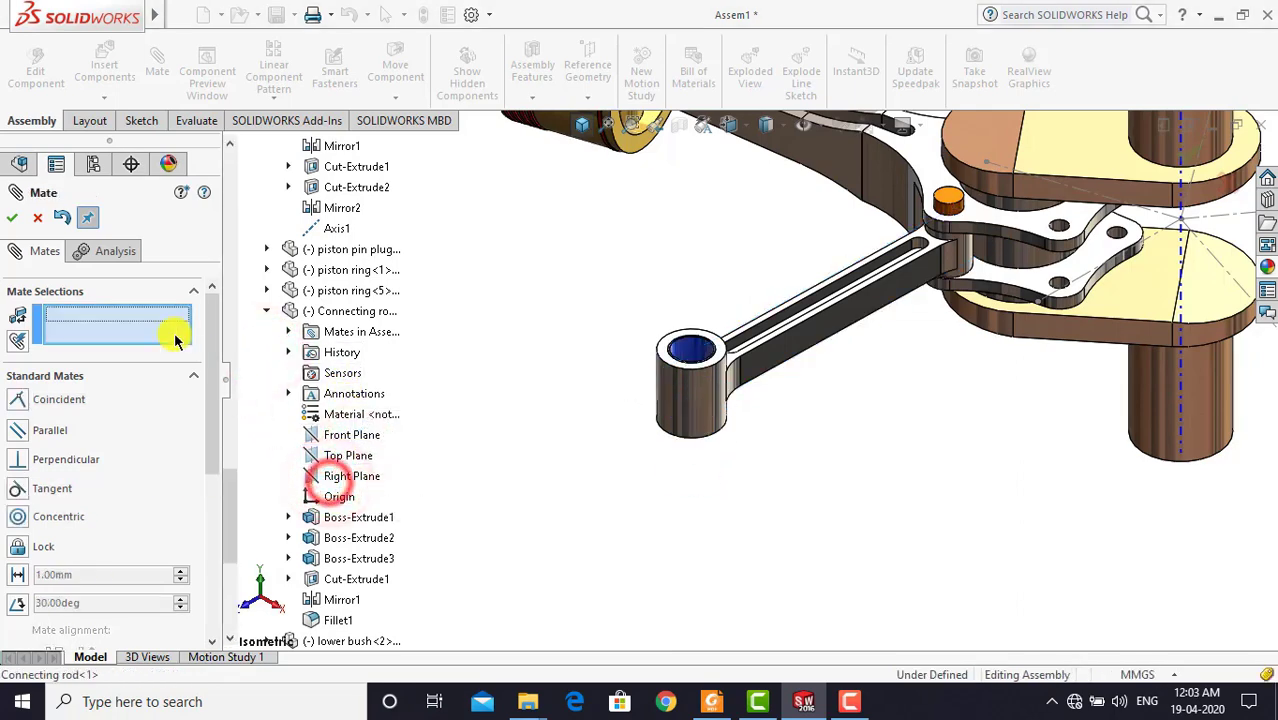
pyautogui.click(16, 217)
# Insert the piston pin part and place it in the assembly
pyautogui.click(580, 130)
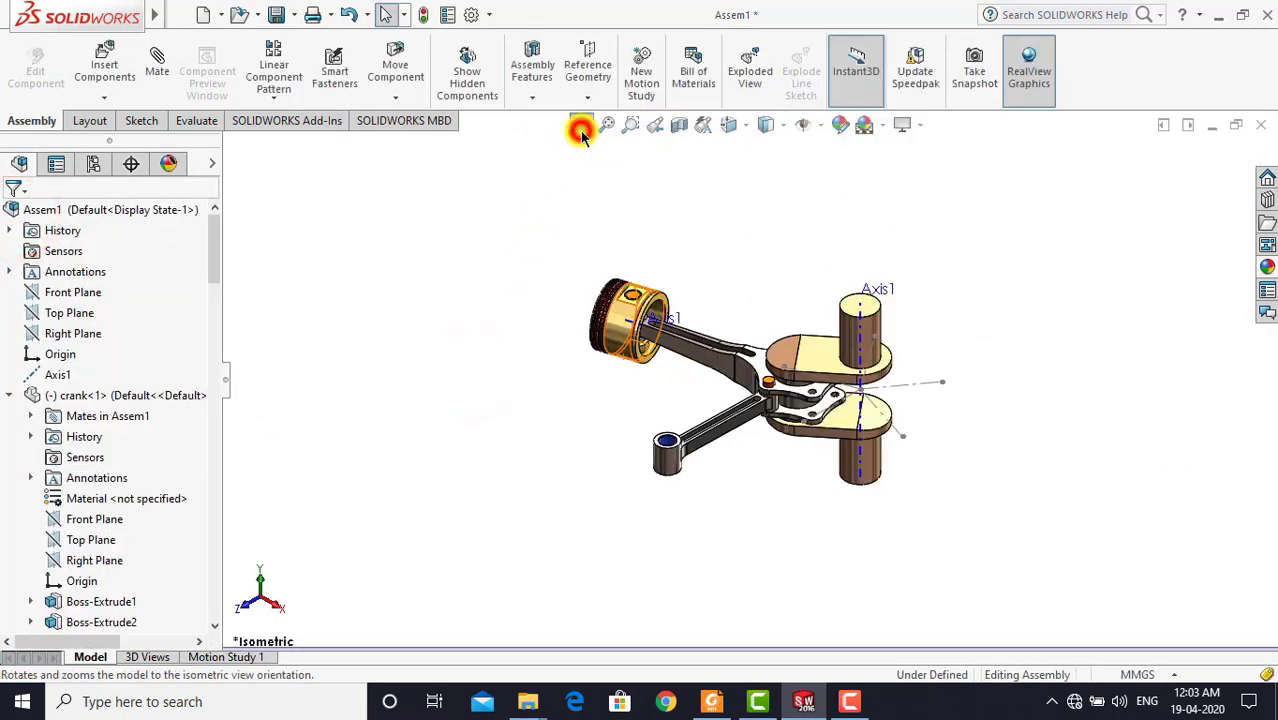
pyautogui.click(105, 68)
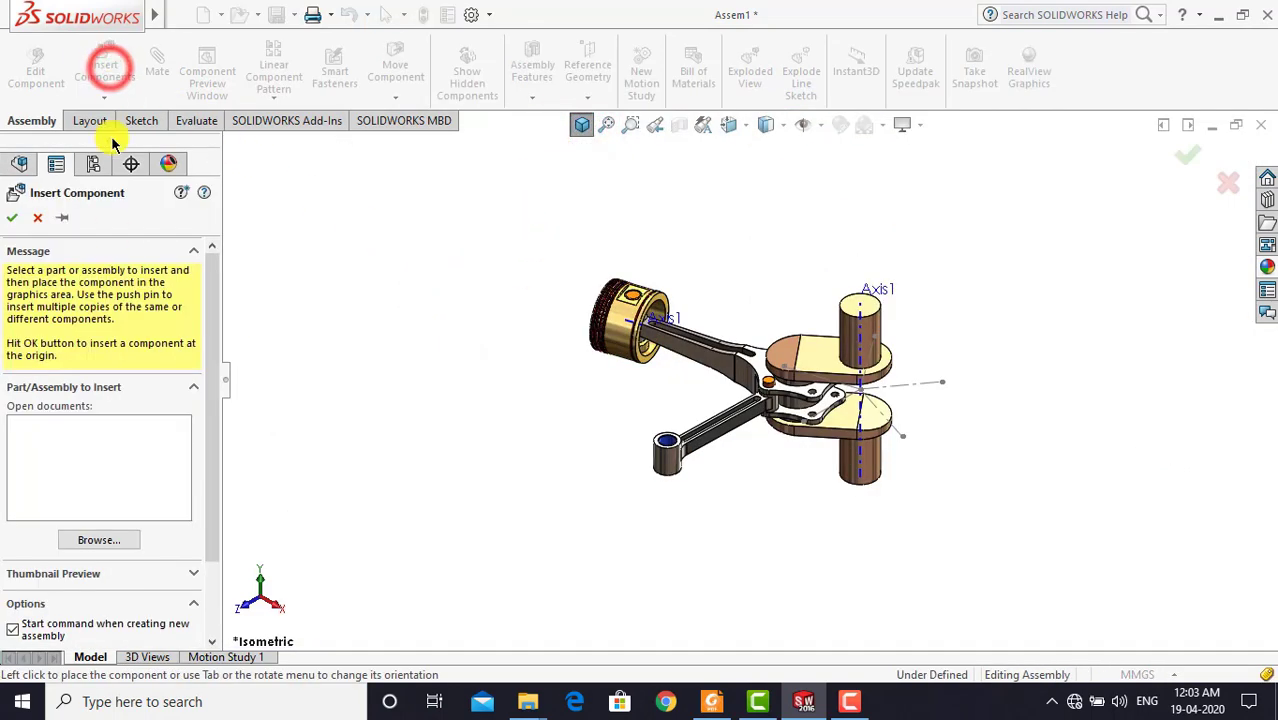
pyautogui.click(97, 540)
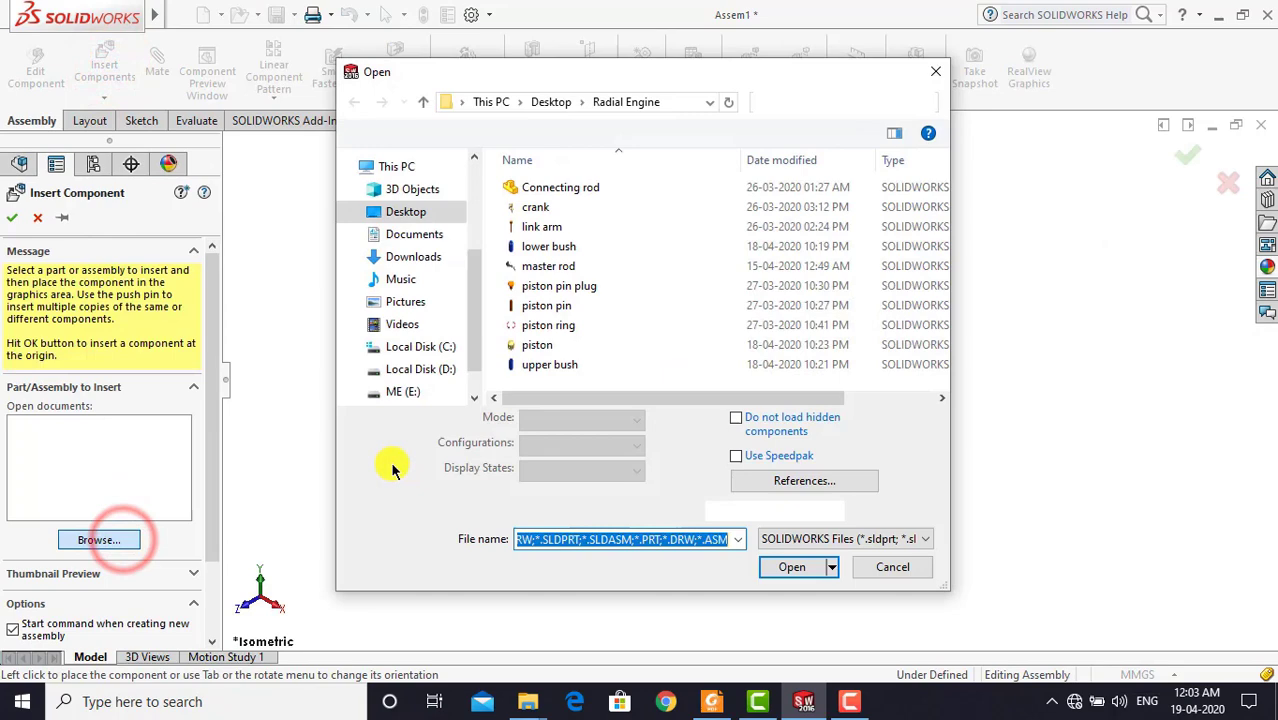
pyautogui.click(566, 307)
pyautogui.click(790, 567)
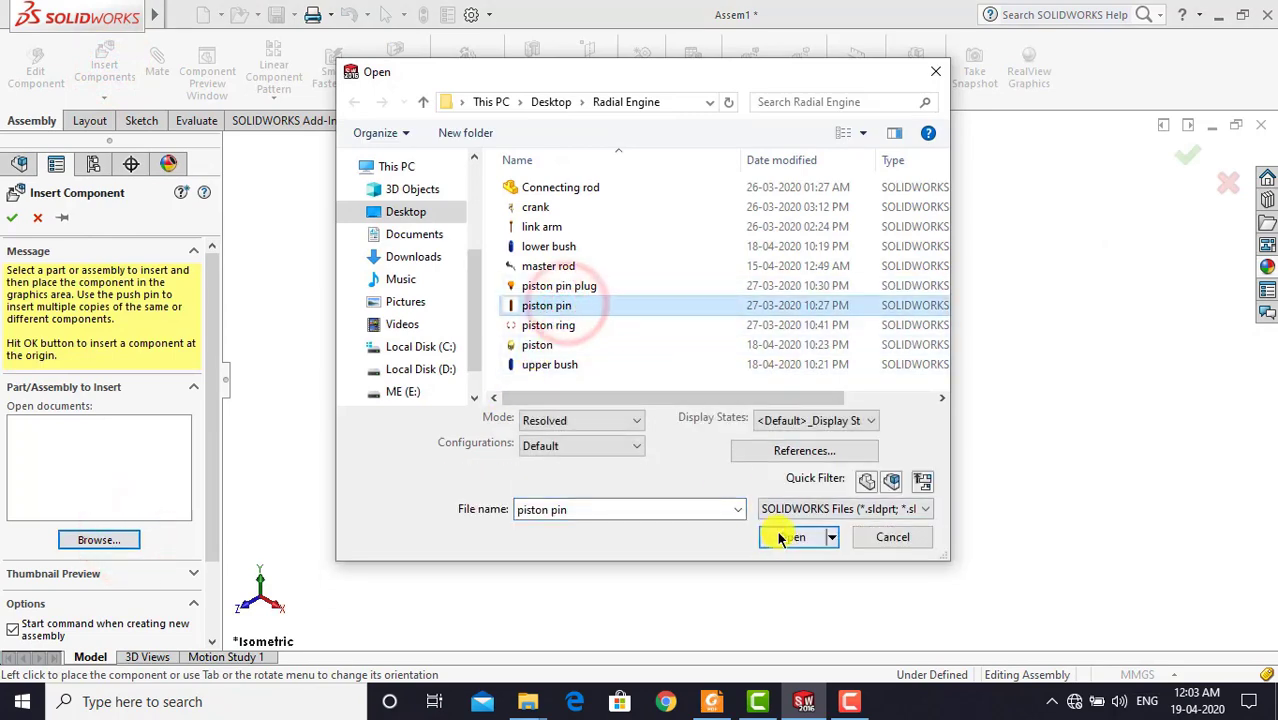
pyautogui.click(573, 495)
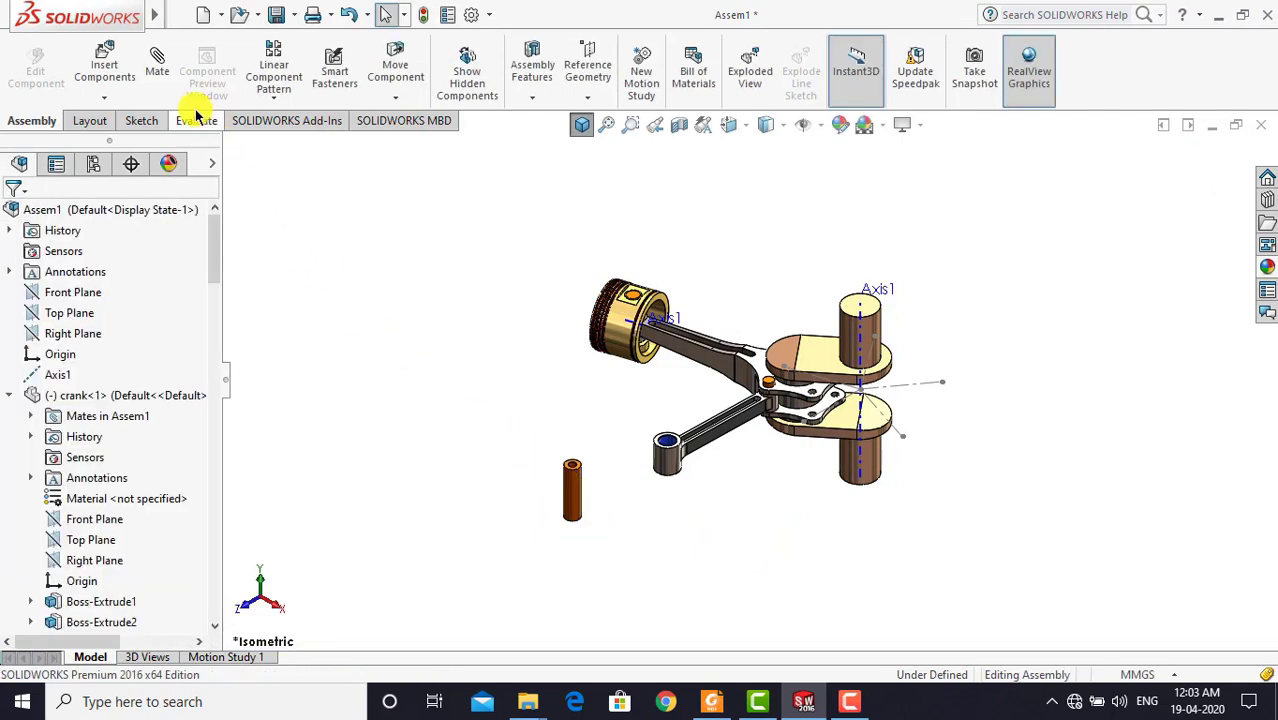
# Mate the piston pin concentric with the connecting rod's end hole
pyautogui.click(570, 500)
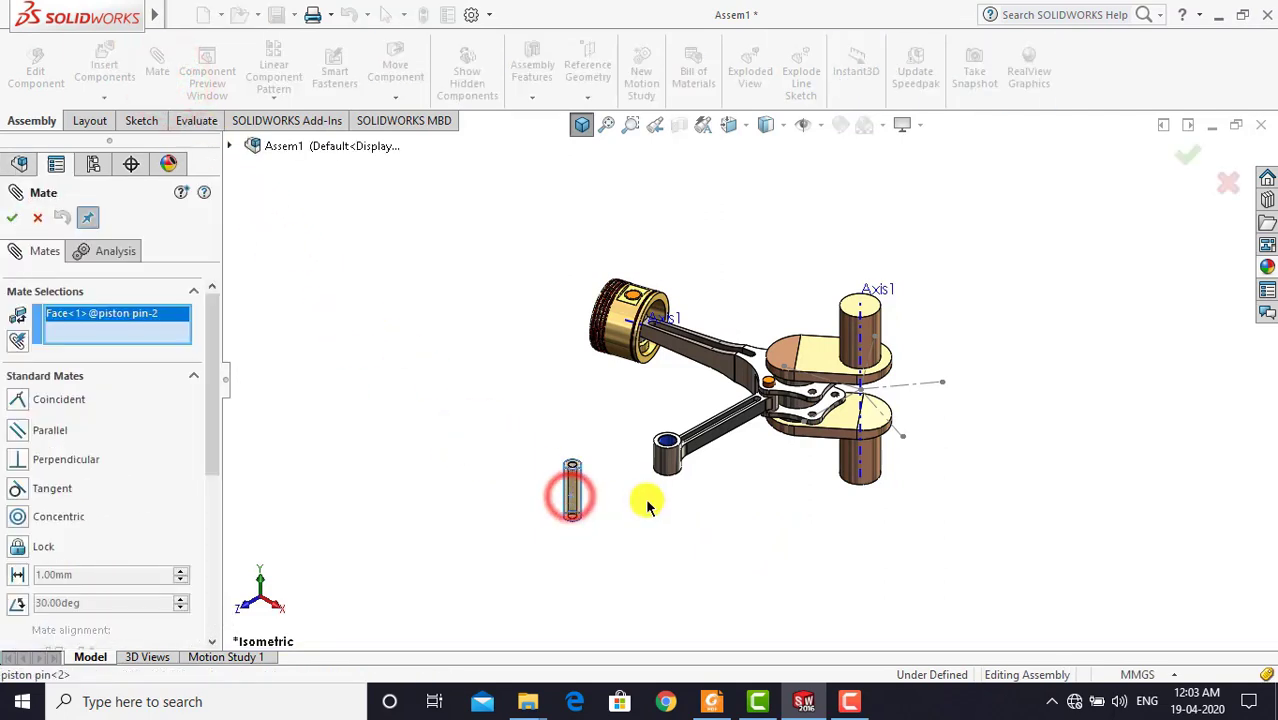
pyautogui.click(664, 446)
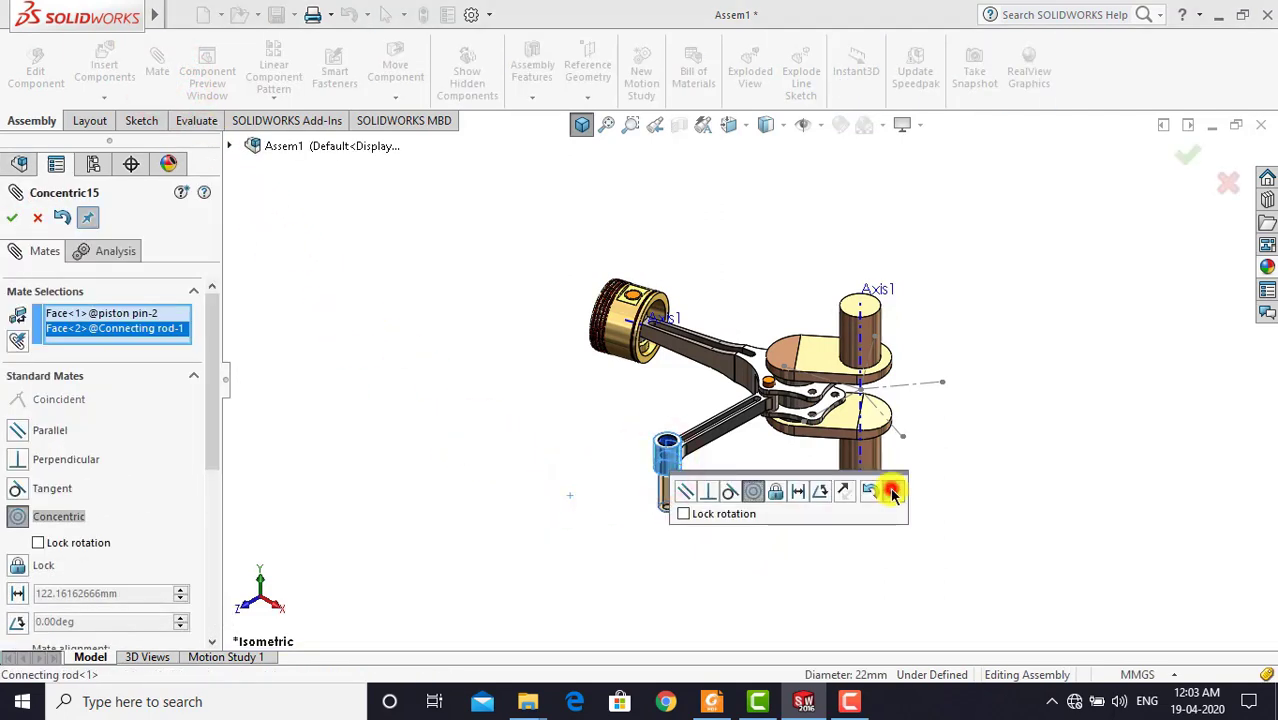
pyautogui.click(891, 491)
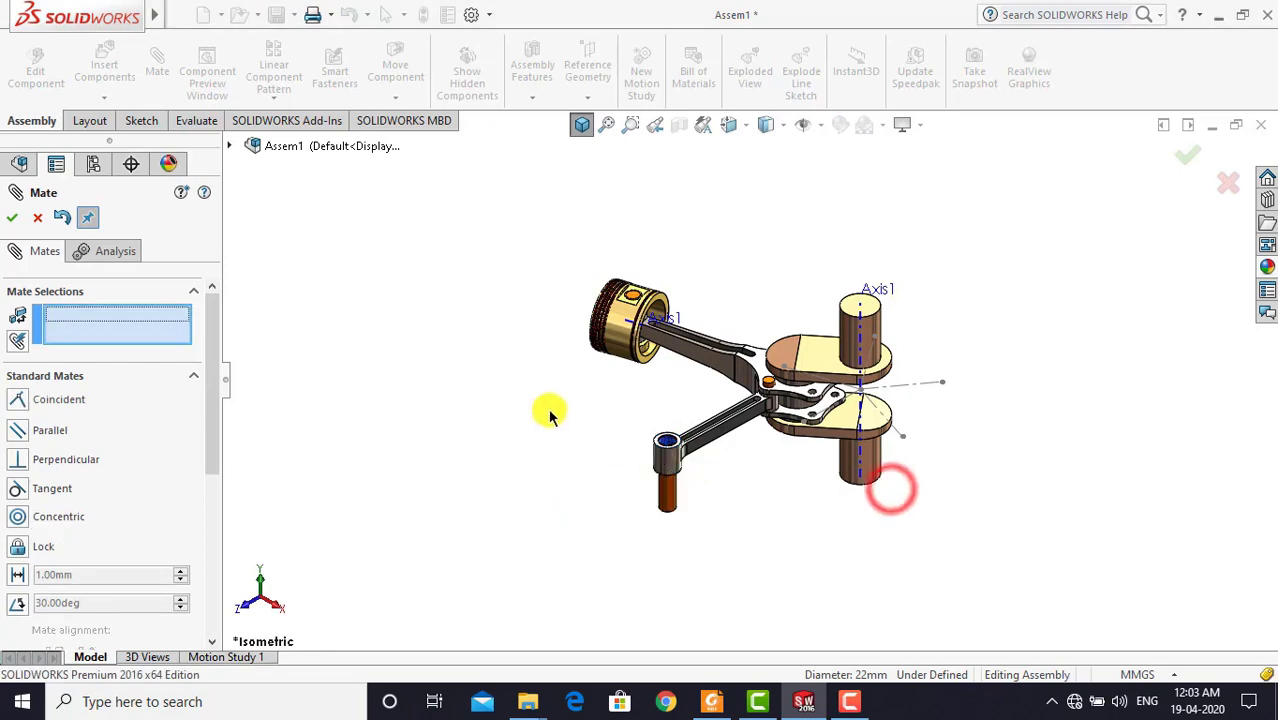
# Make the piston pin's Top Plane coincident with the upper bush's Top Plane
pyautogui.click(229, 145)
pyautogui.scroll(-5, 340, 470)
pyautogui.scroll(-5, 343, 511)
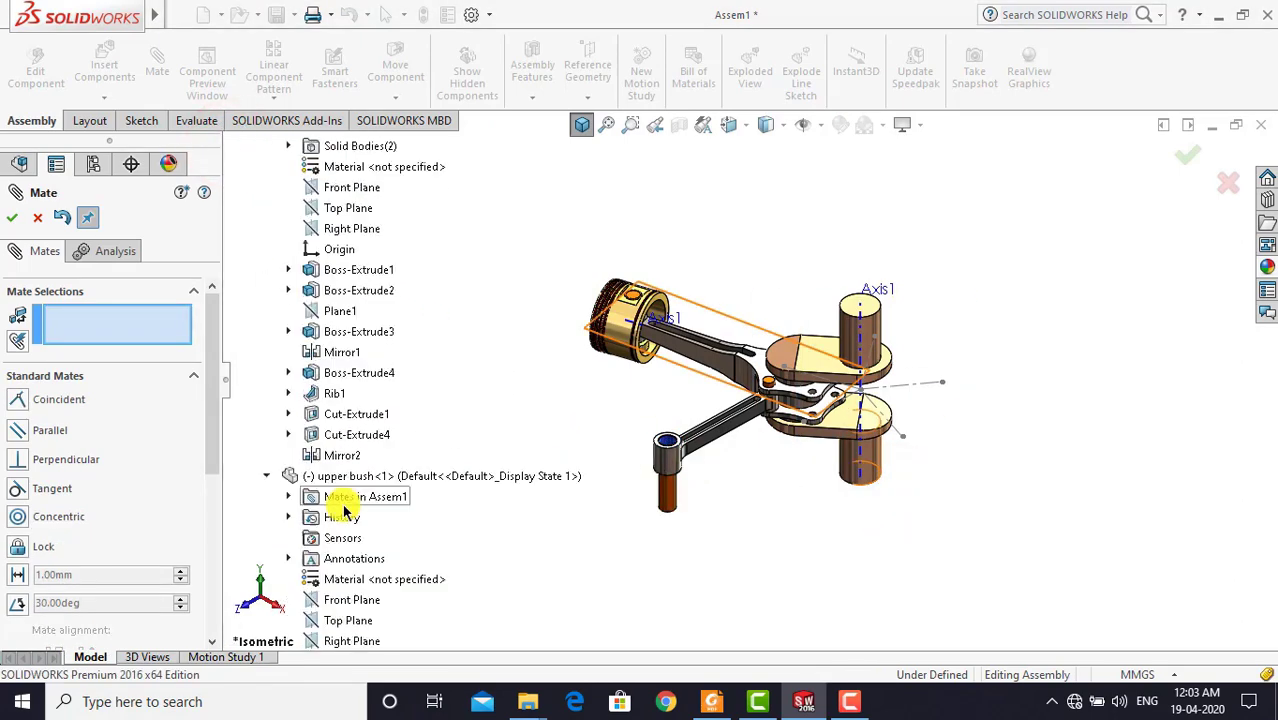
pyautogui.scroll(-5, 342, 507)
pyautogui.scroll(-5, 342, 507)
pyautogui.scroll(-5, 345, 515)
pyautogui.scroll(-3, 345, 524)
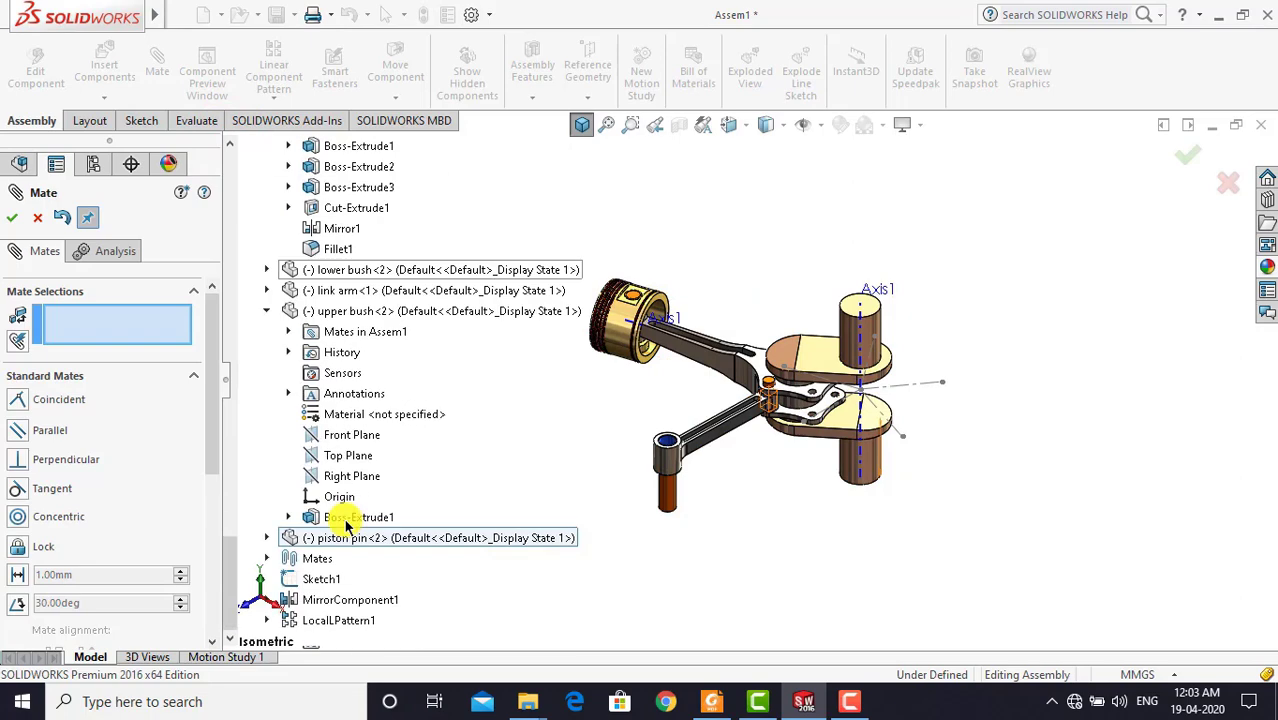
pyautogui.click(266, 537)
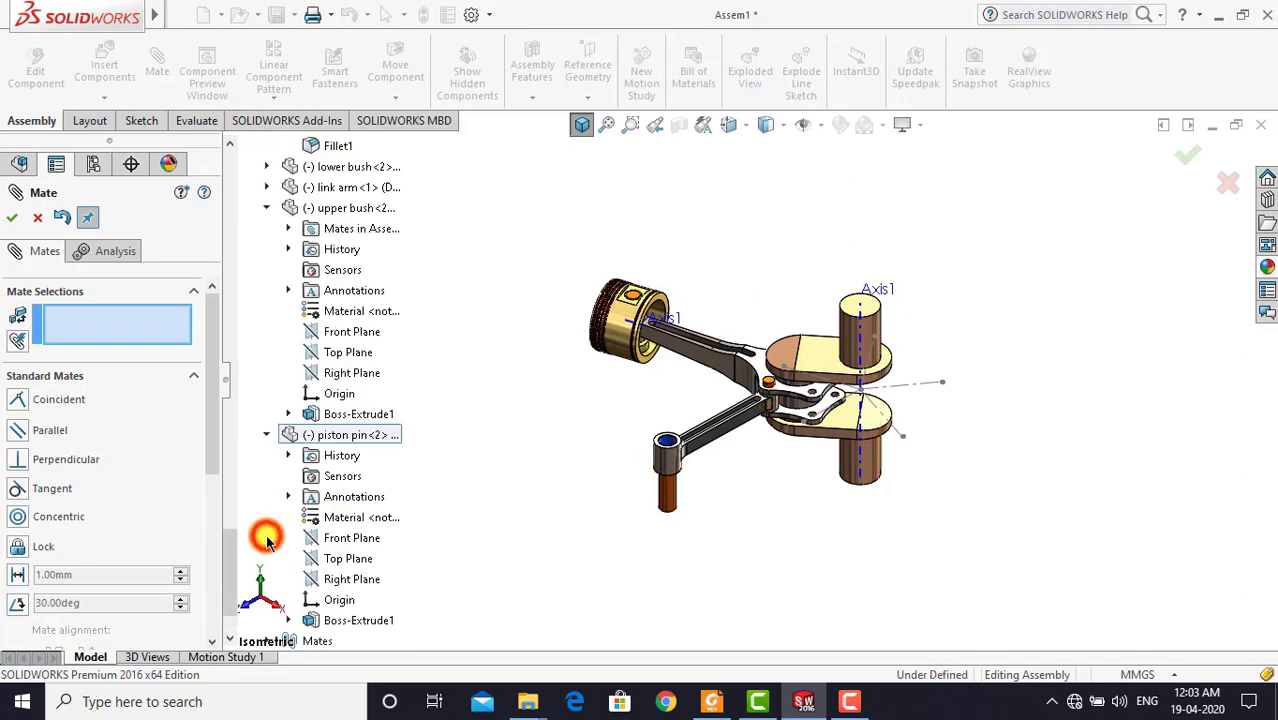
pyautogui.click(339, 560)
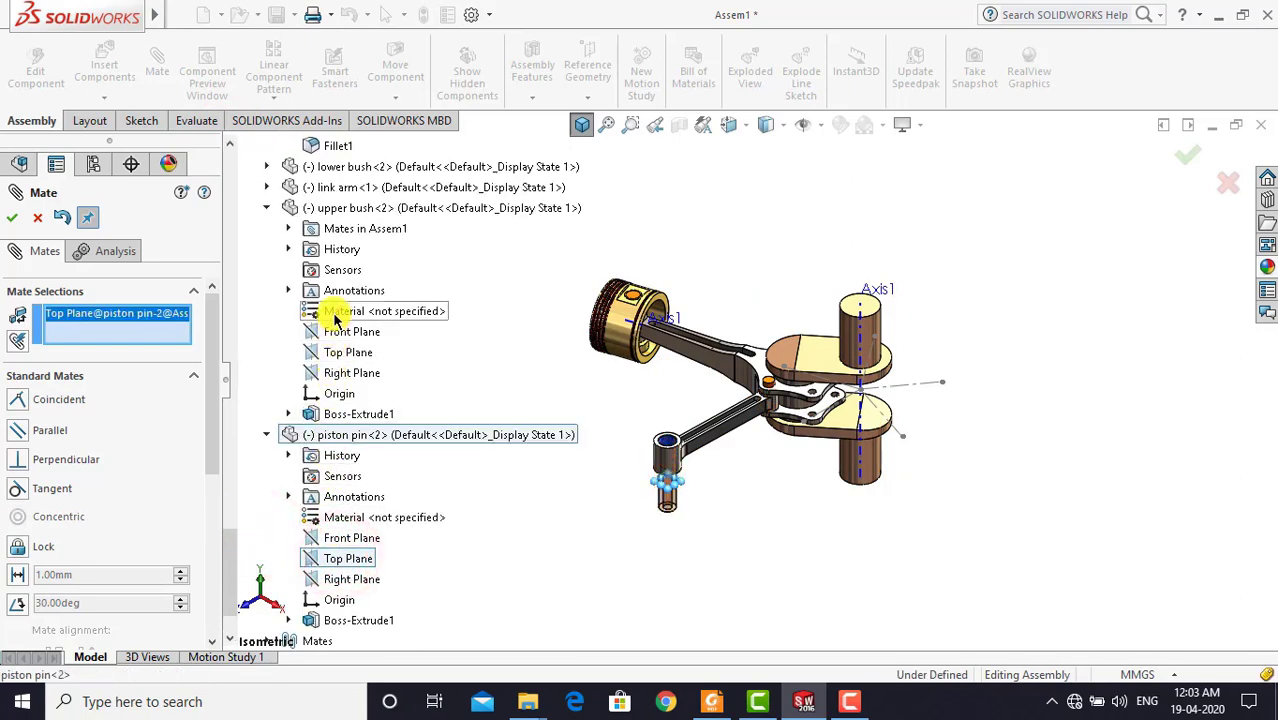
pyautogui.click(342, 355)
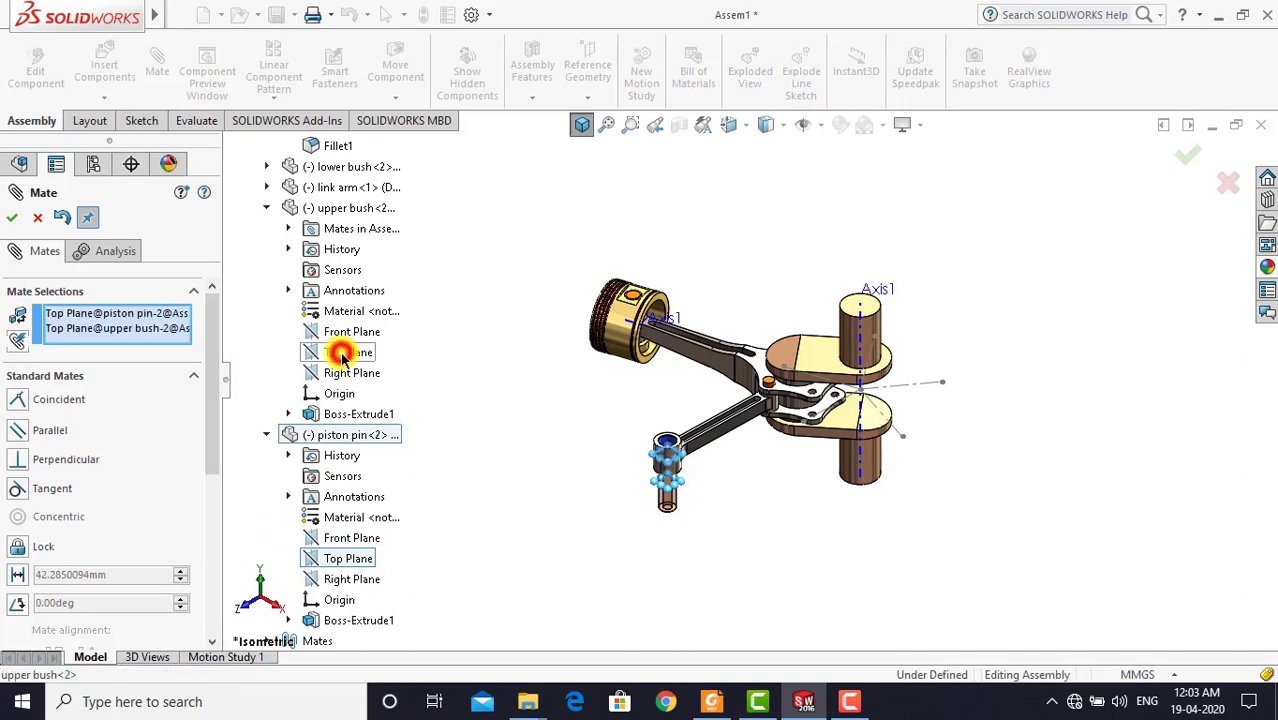
pyautogui.click(321, 311)
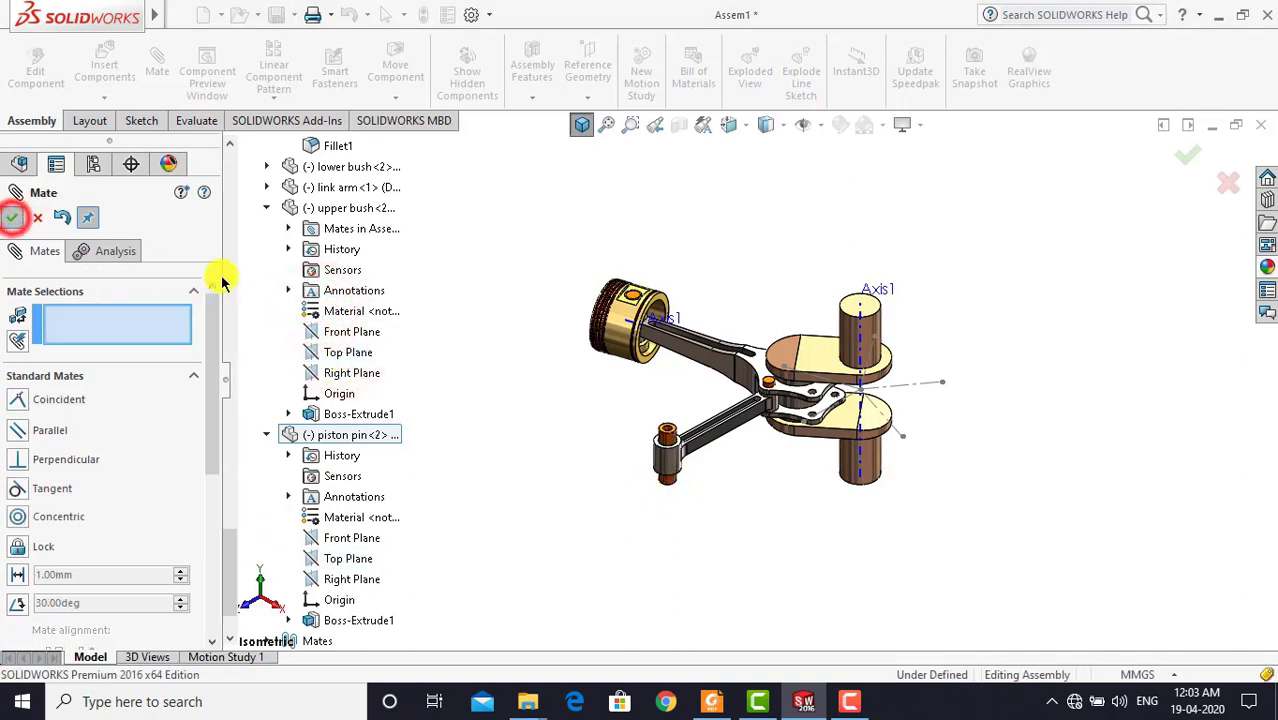
pyautogui.click(485, 314)
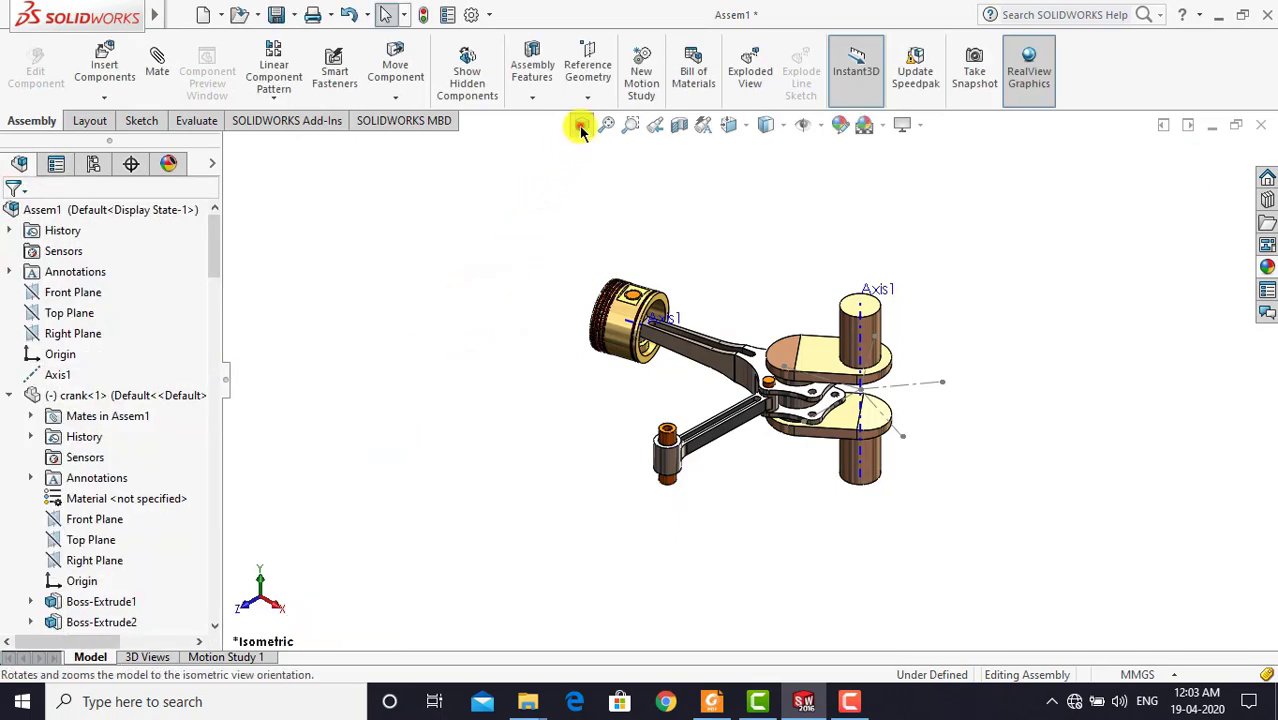
# Insert the piston part and place it beside the connecting rod
pyautogui.click(581, 126)
pyautogui.click(428, 236)
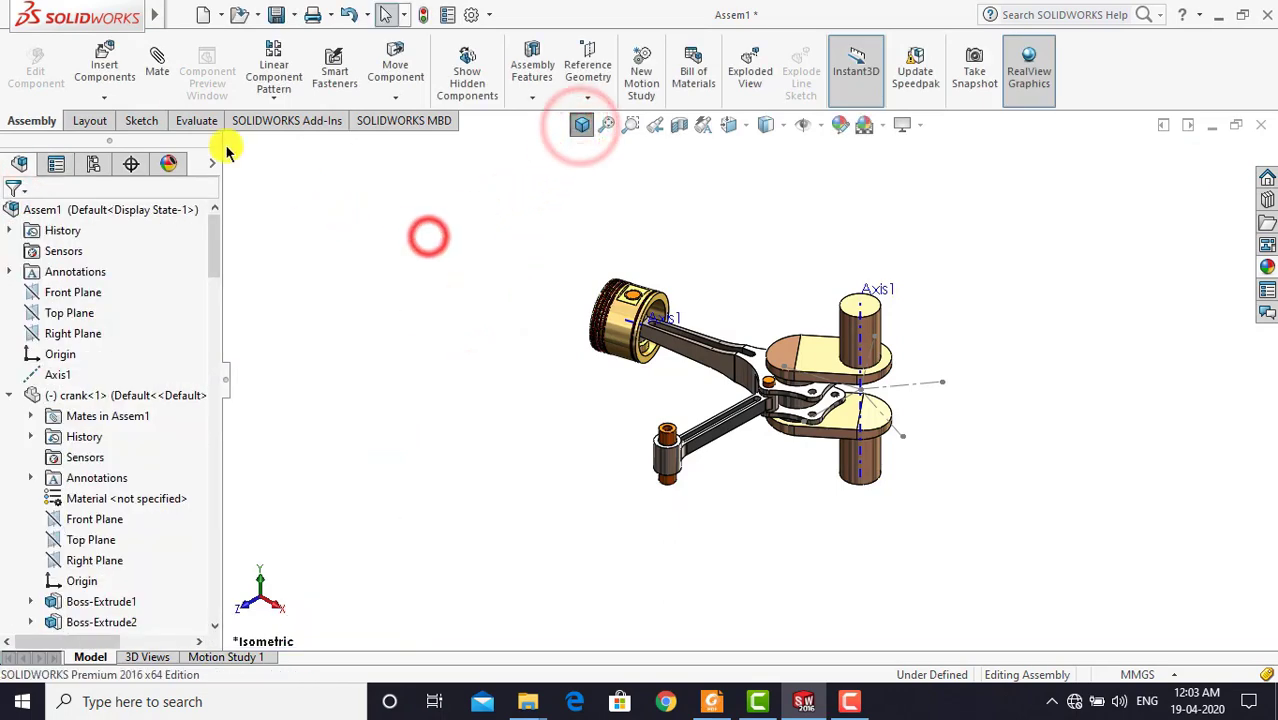
pyautogui.click(124, 75)
pyautogui.click(100, 545)
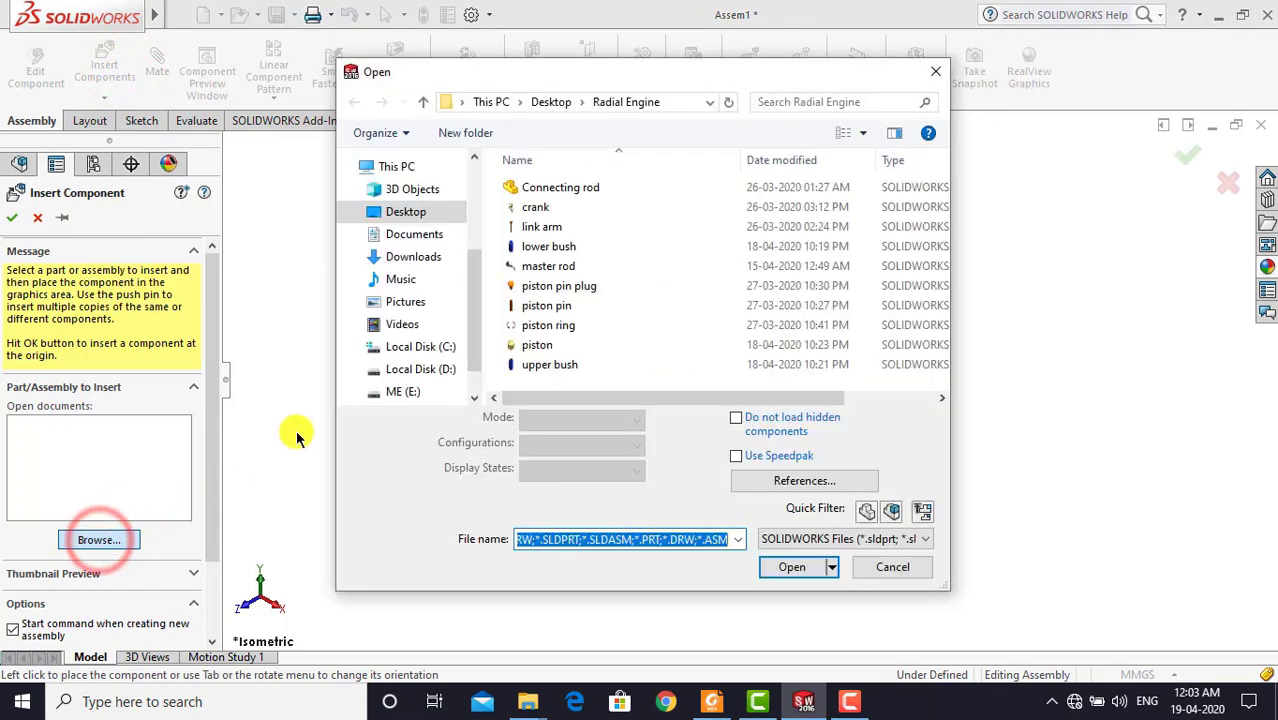
pyautogui.click(548, 344)
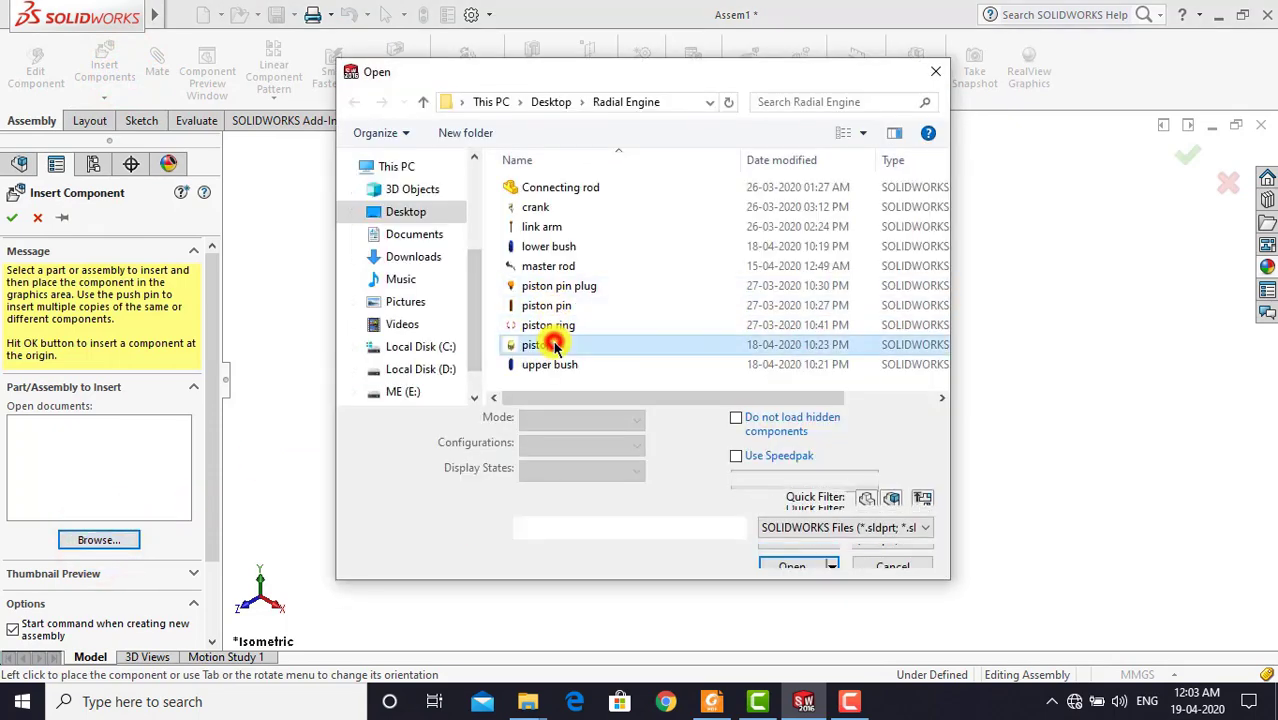
pyautogui.click(790, 567)
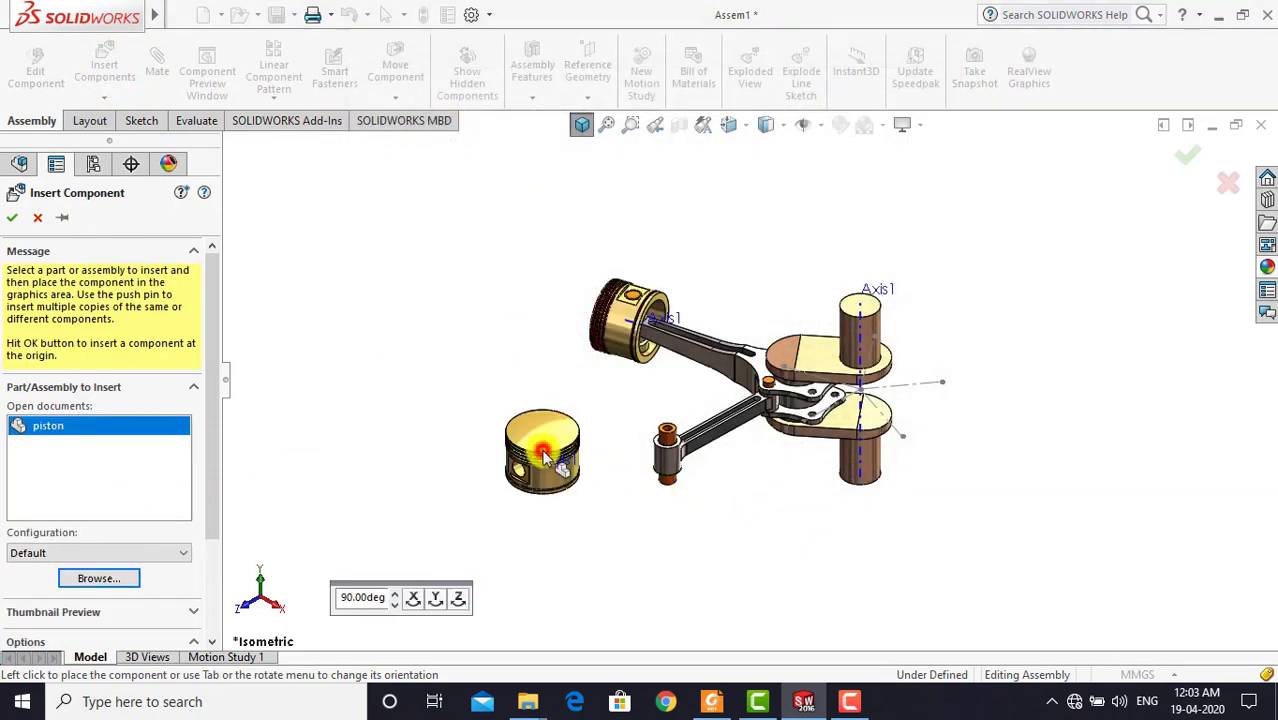
pyautogui.click(543, 457)
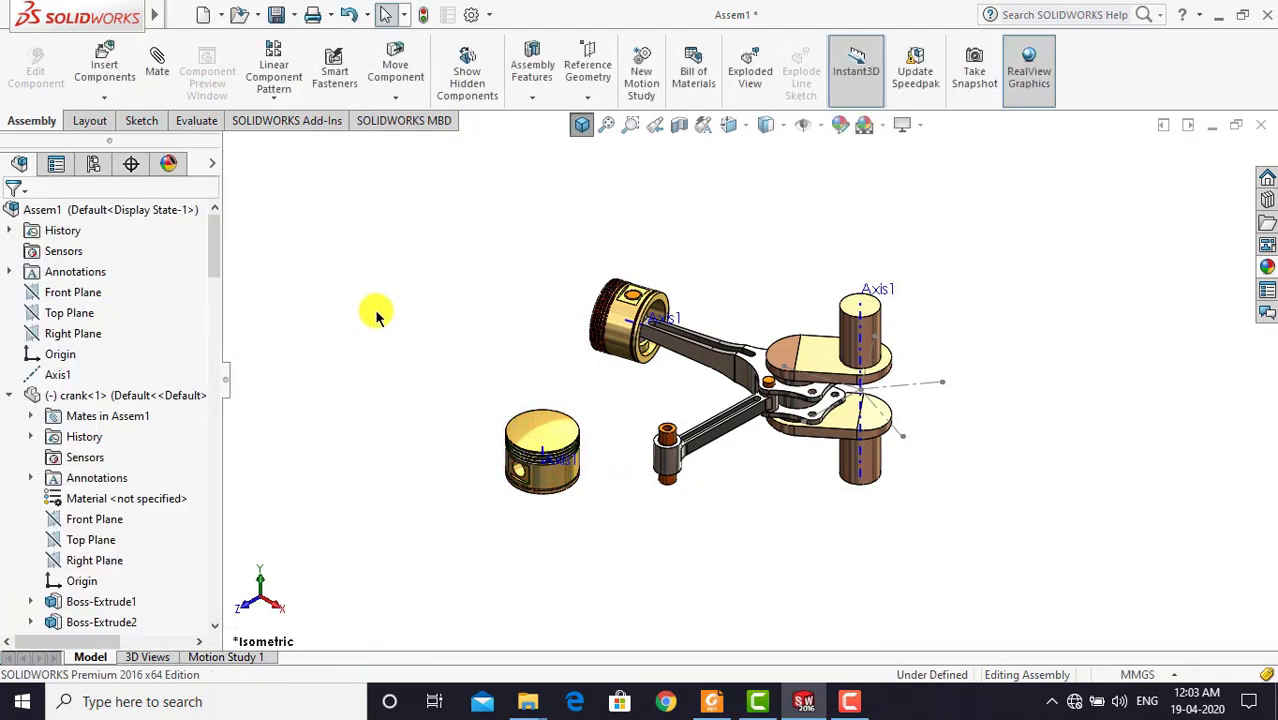
# Mate the piston's pin hole concentric with the piston pin
pyautogui.click(157, 62)
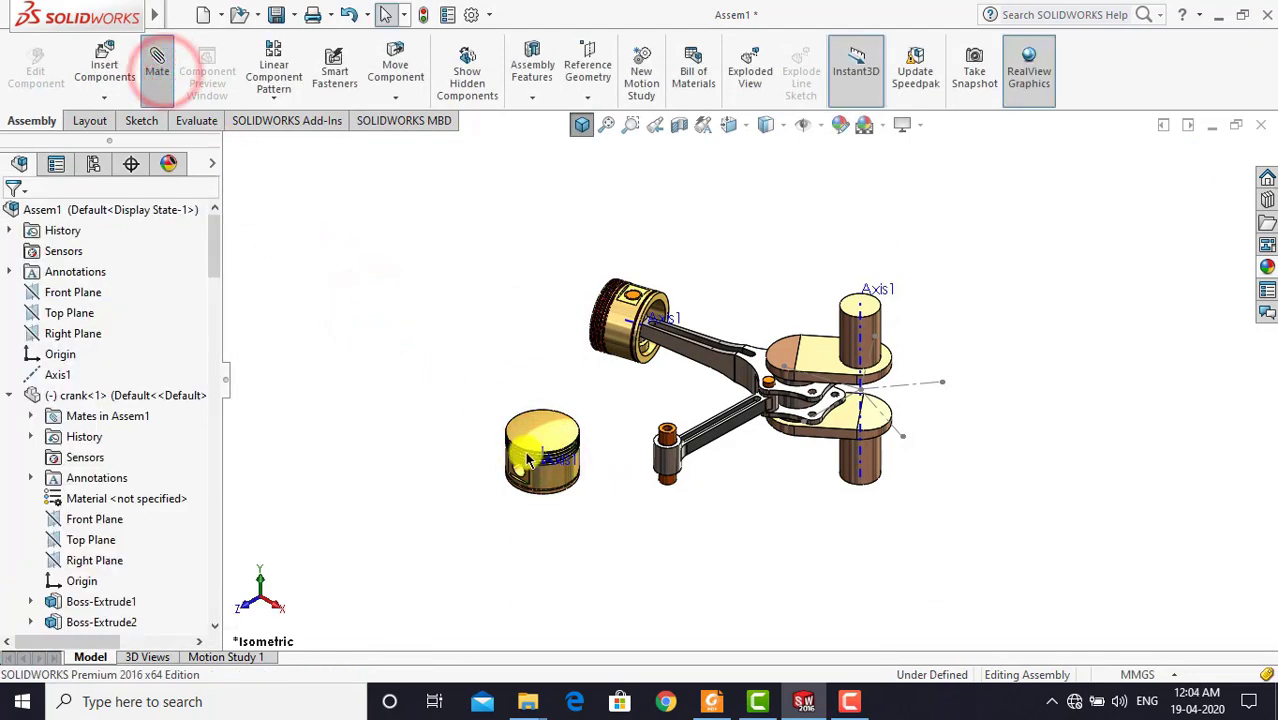
pyautogui.scroll(3, 532, 459)
pyautogui.scroll(-2, 535, 465)
pyautogui.click(588, 462)
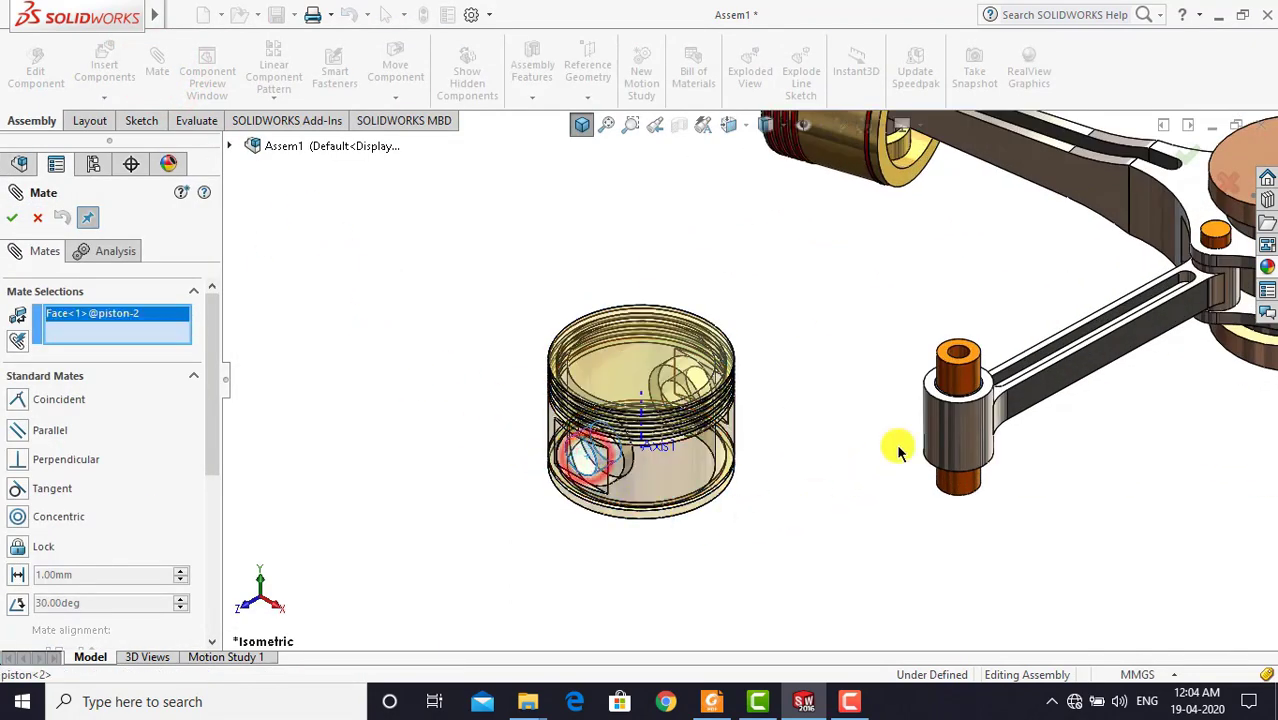
pyautogui.click(960, 383)
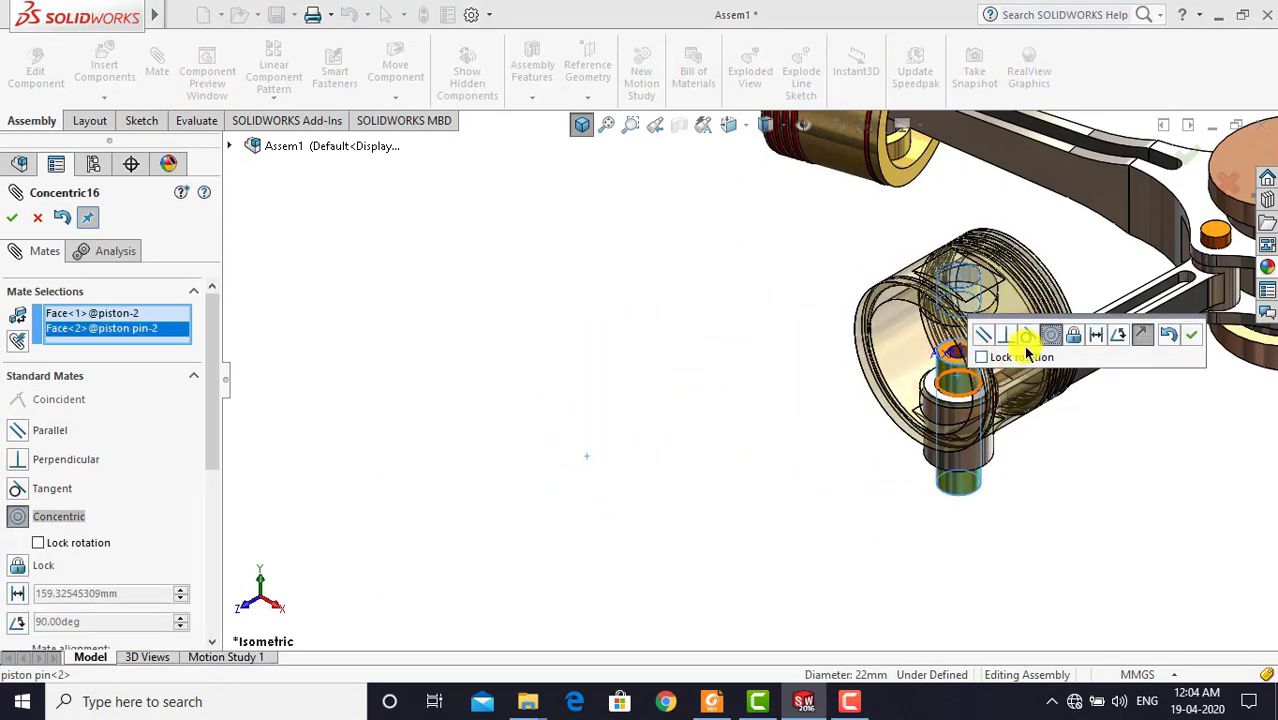
pyautogui.click(1191, 335)
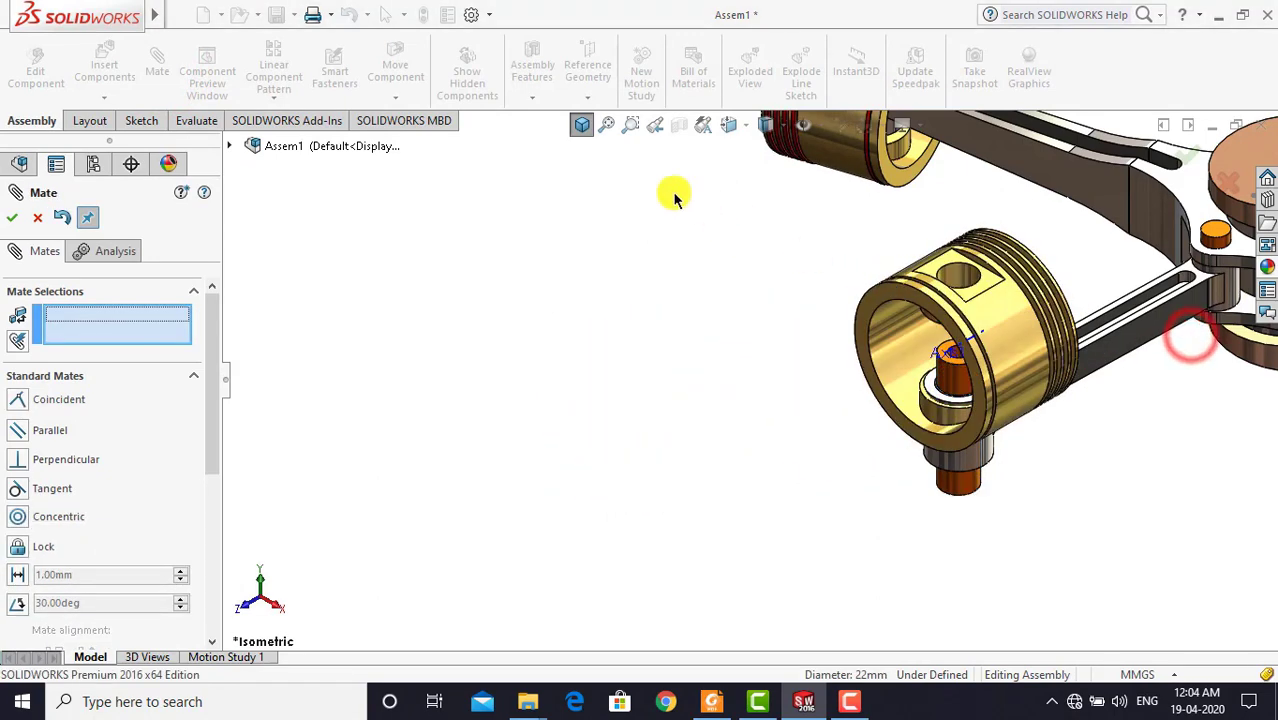
# Make piston<2>'s Front Plane coincident with the piston pin's Top Plane
pyautogui.click(581, 125)
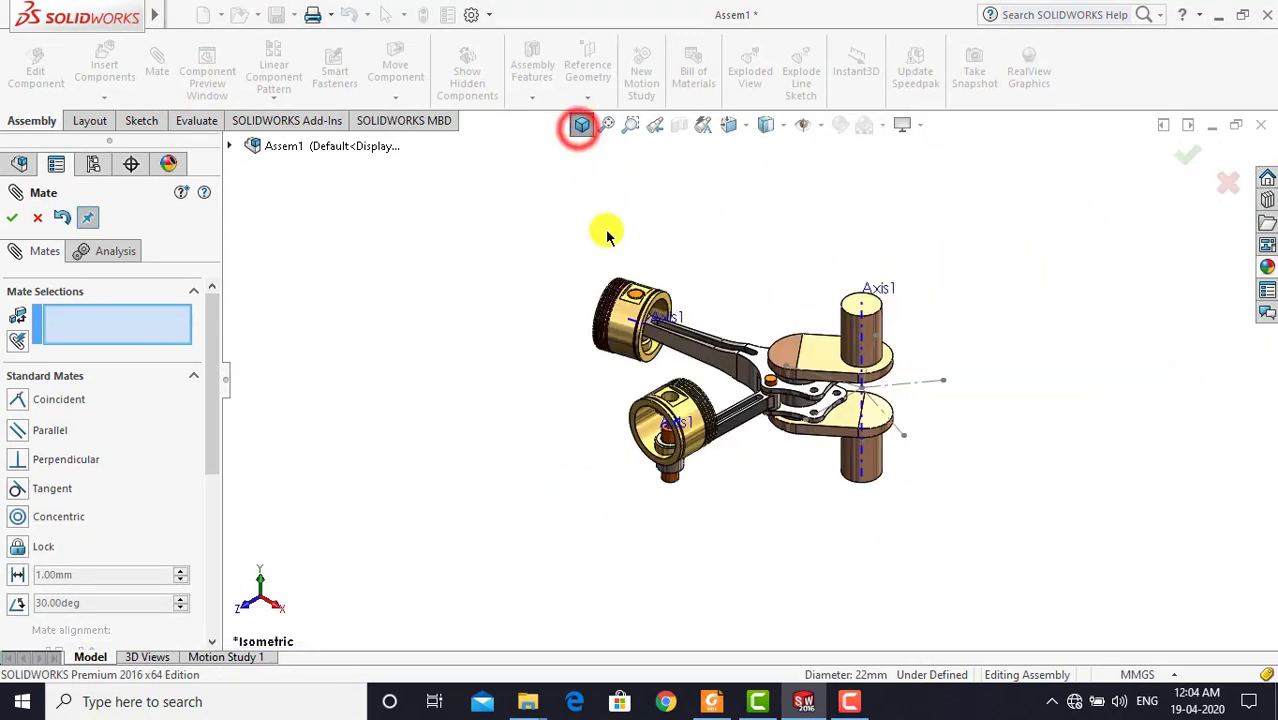
pyautogui.click(229, 145)
pyautogui.scroll(-5, 342, 494)
pyautogui.scroll(-5, 342, 494)
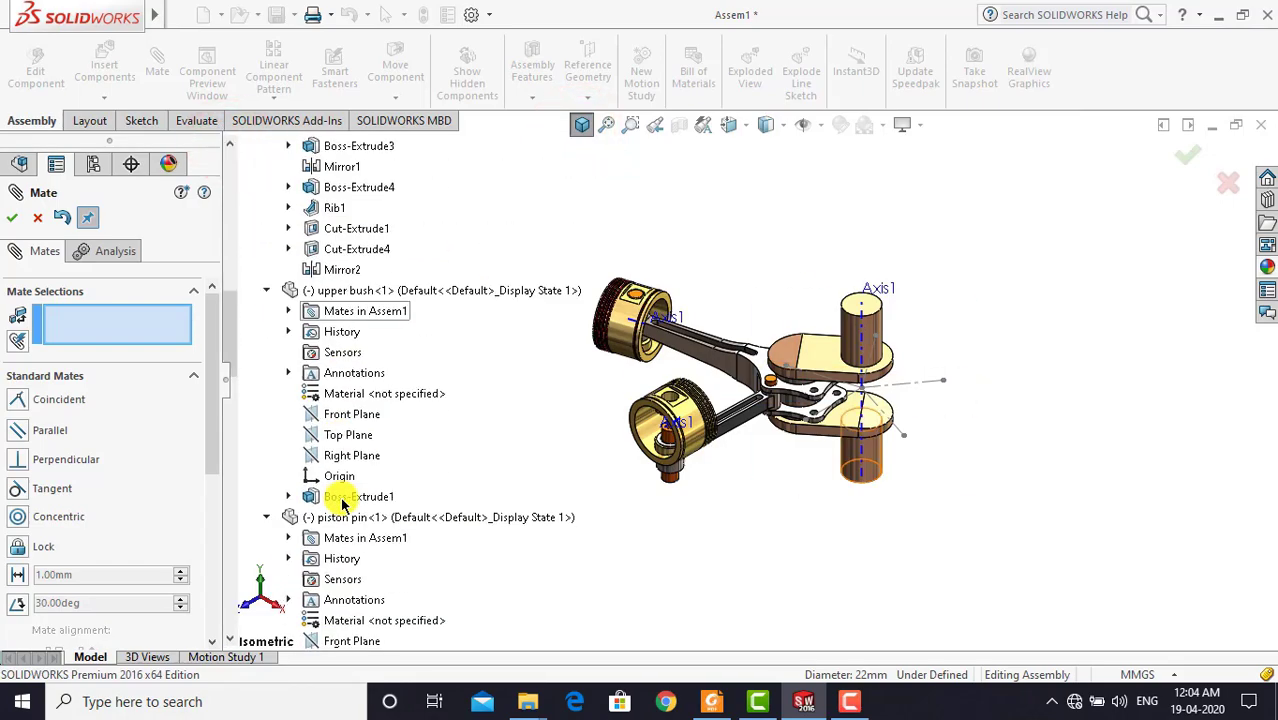
pyautogui.scroll(-5, 342, 500)
pyautogui.scroll(-5, 342, 505)
pyautogui.scroll(-5, 340, 505)
pyautogui.scroll(-5, 342, 507)
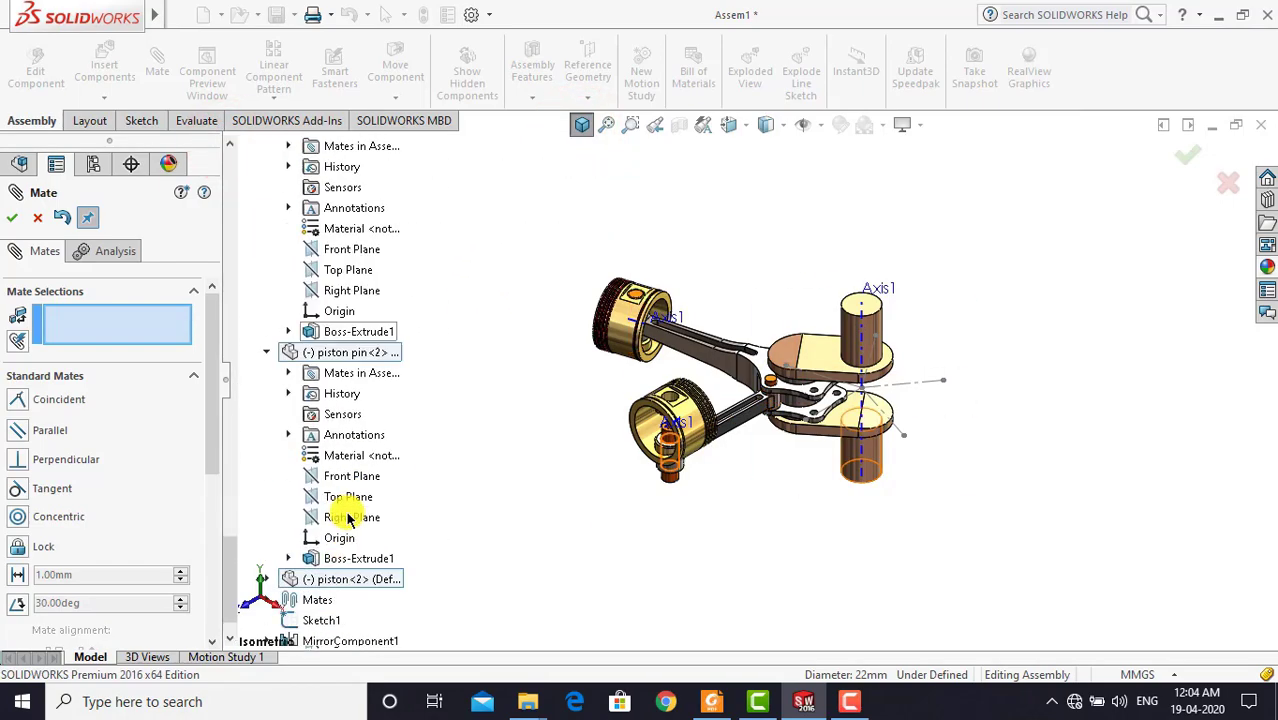
pyautogui.scroll(-3, 345, 510)
pyautogui.click(266, 538)
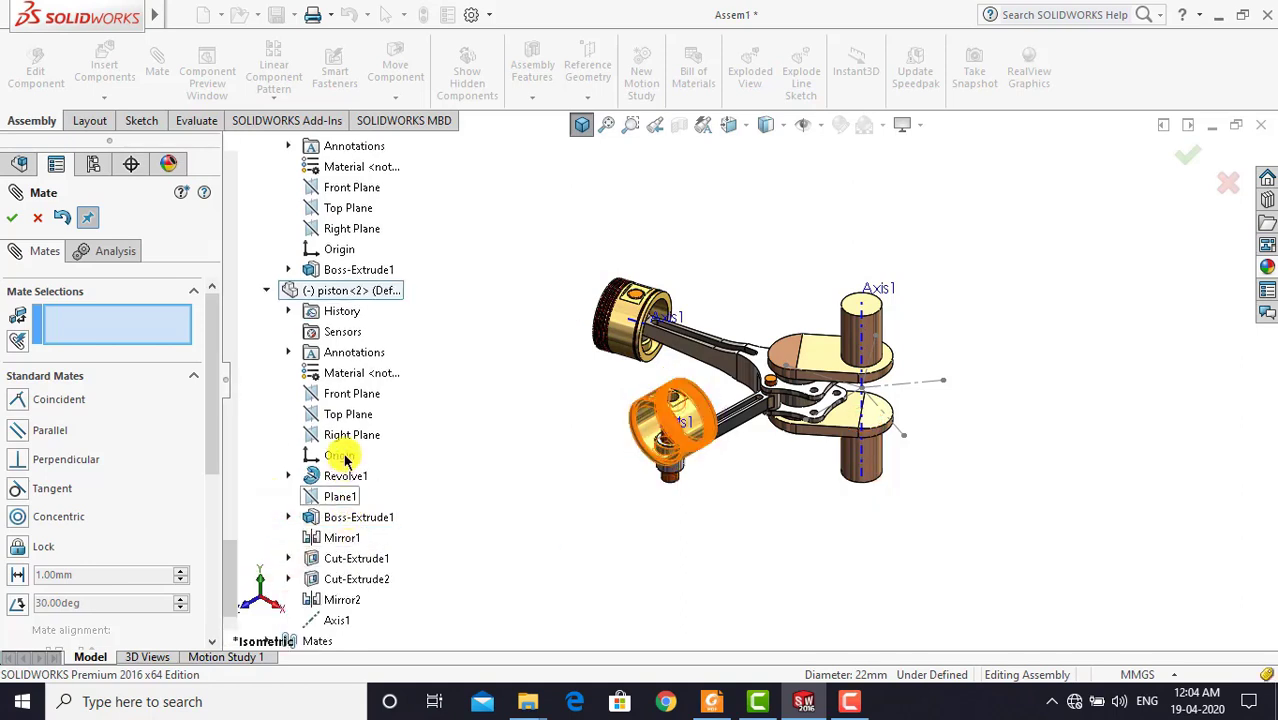
pyautogui.click(347, 395)
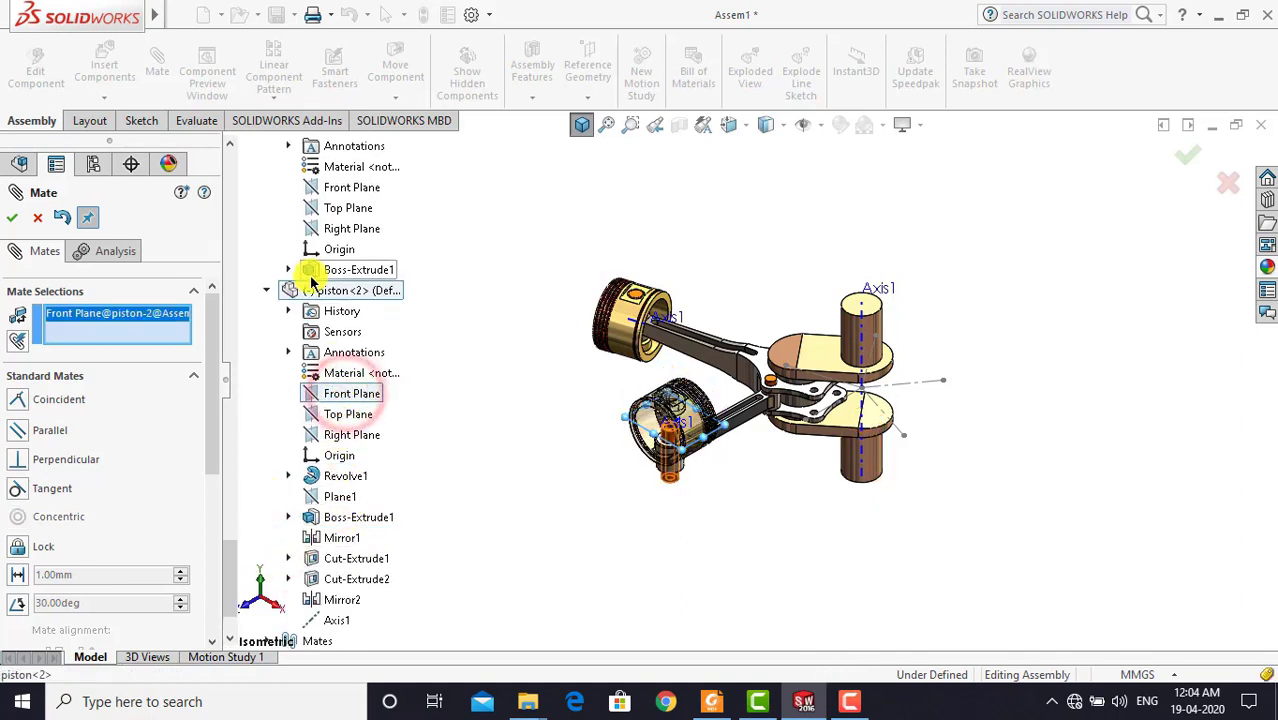
pyautogui.scroll(3, 320, 285)
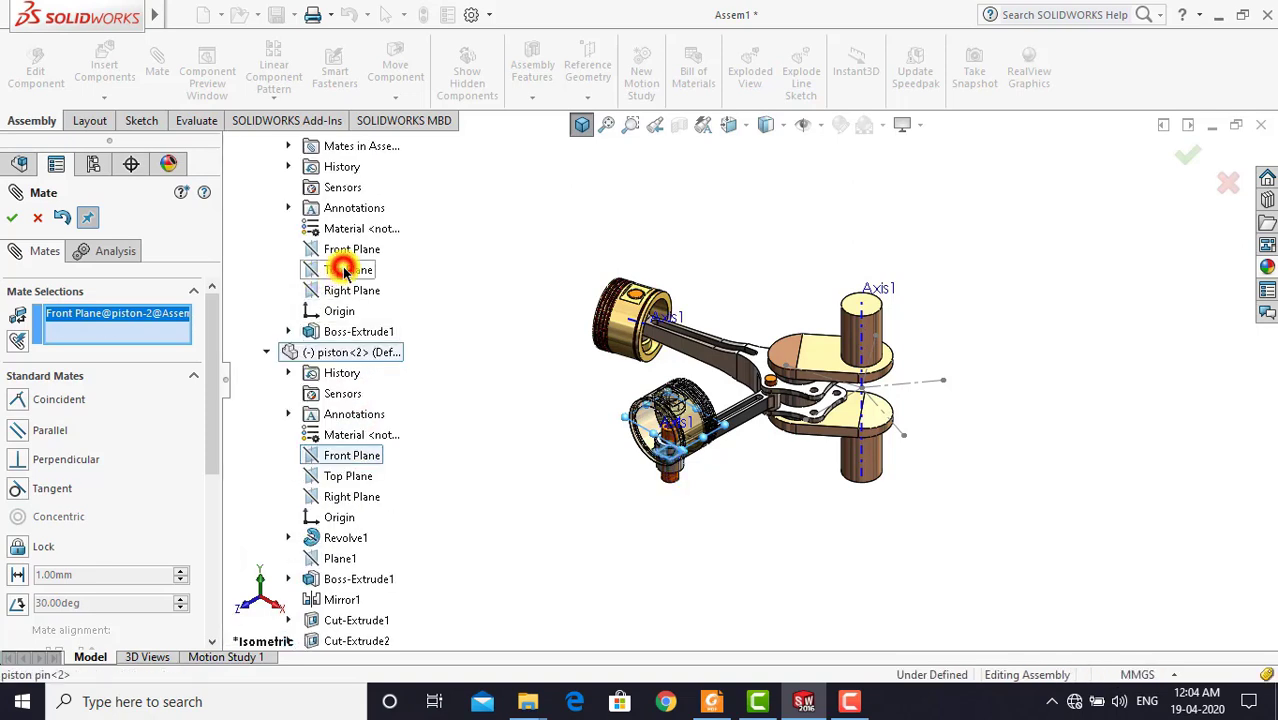
pyautogui.click(344, 270)
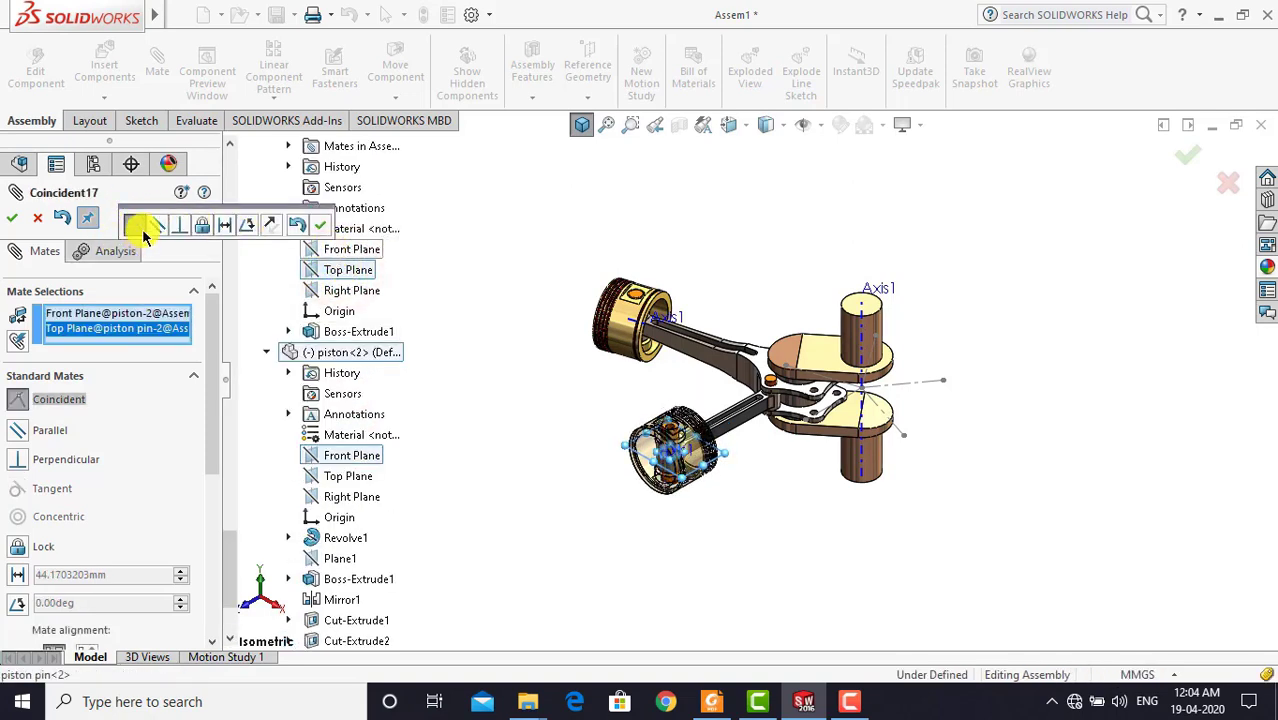
pyautogui.click(319, 225)
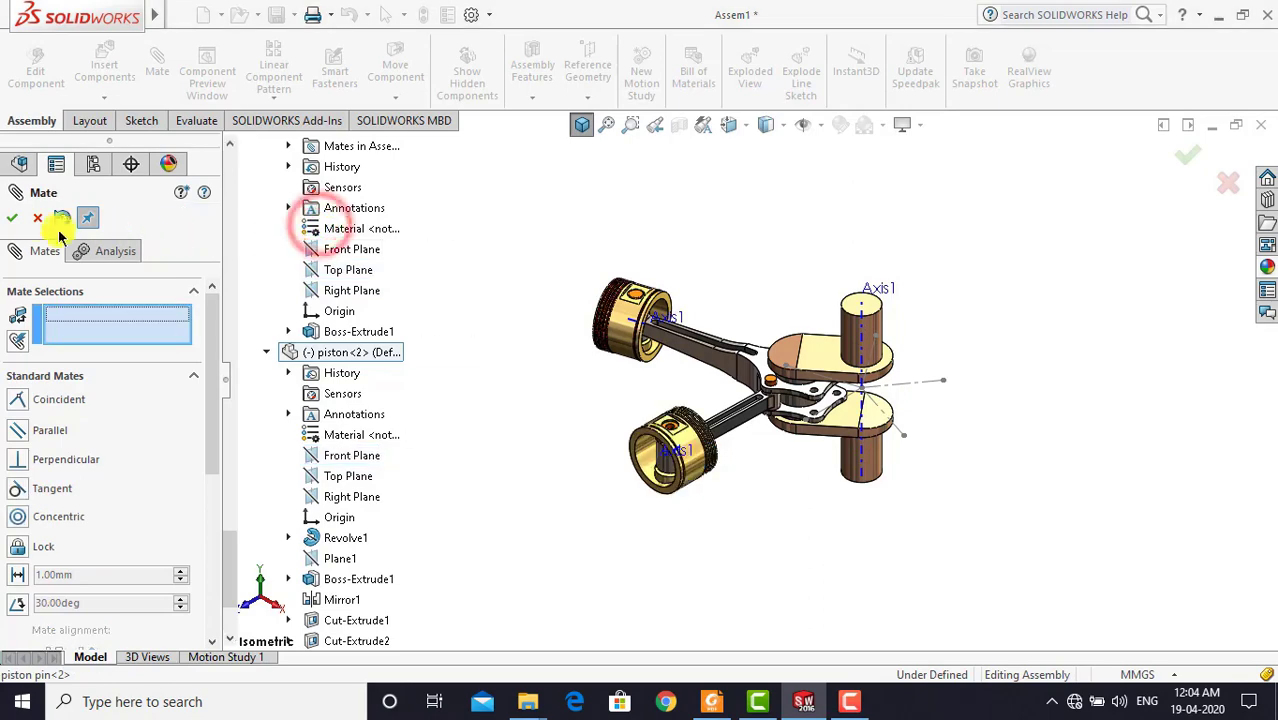
pyautogui.click(12, 217)
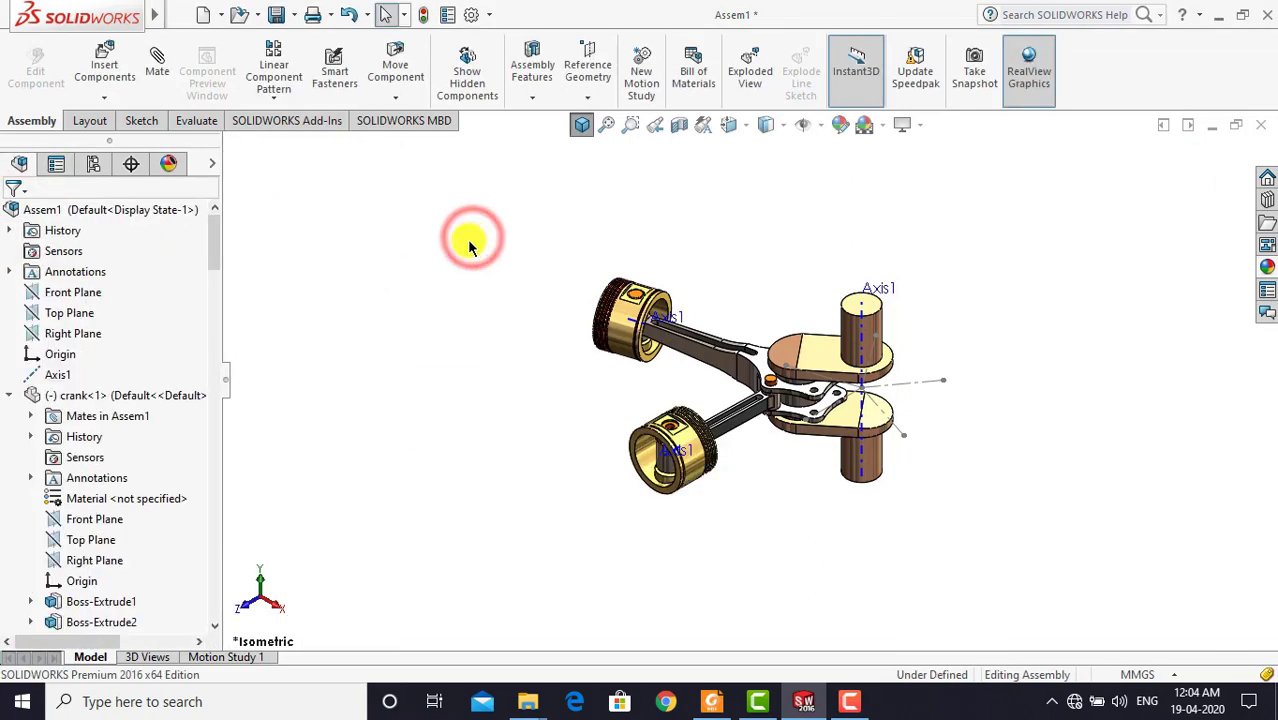
# Swing the lower piston to a new angle around the crank
pyautogui.click(710, 455)
pyautogui.moveTo(707, 483); pyautogui.dragTo(478, 423)
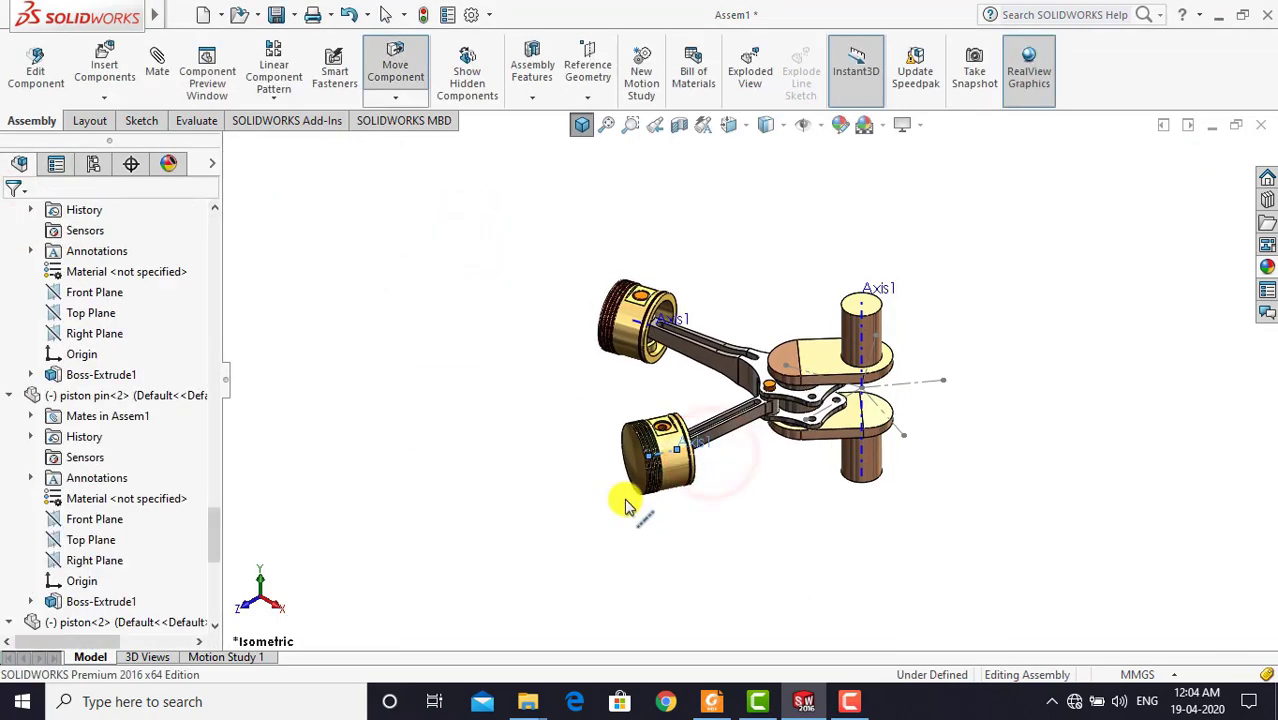
pyautogui.click(581, 124)
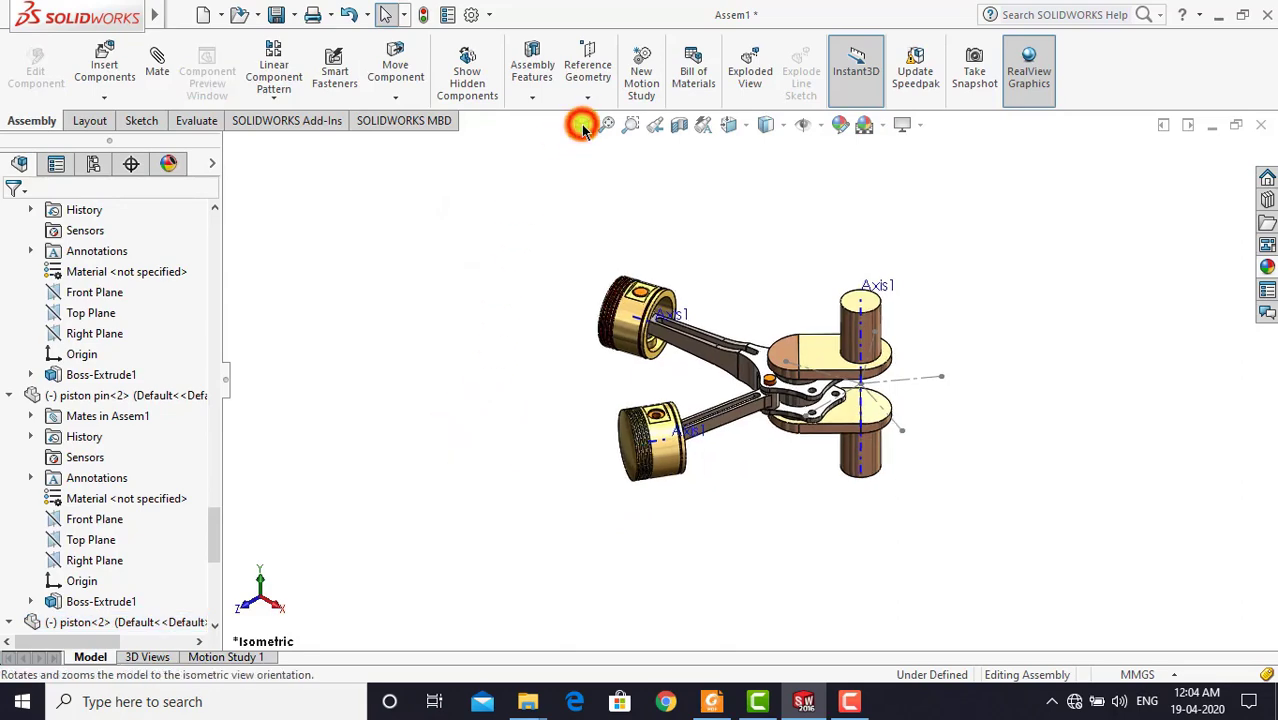
# Mate the lower piston's Axis1 coincident with Line1@Sketch1
pyautogui.click(662, 443)
pyautogui.scroll(-3, 788, 400)
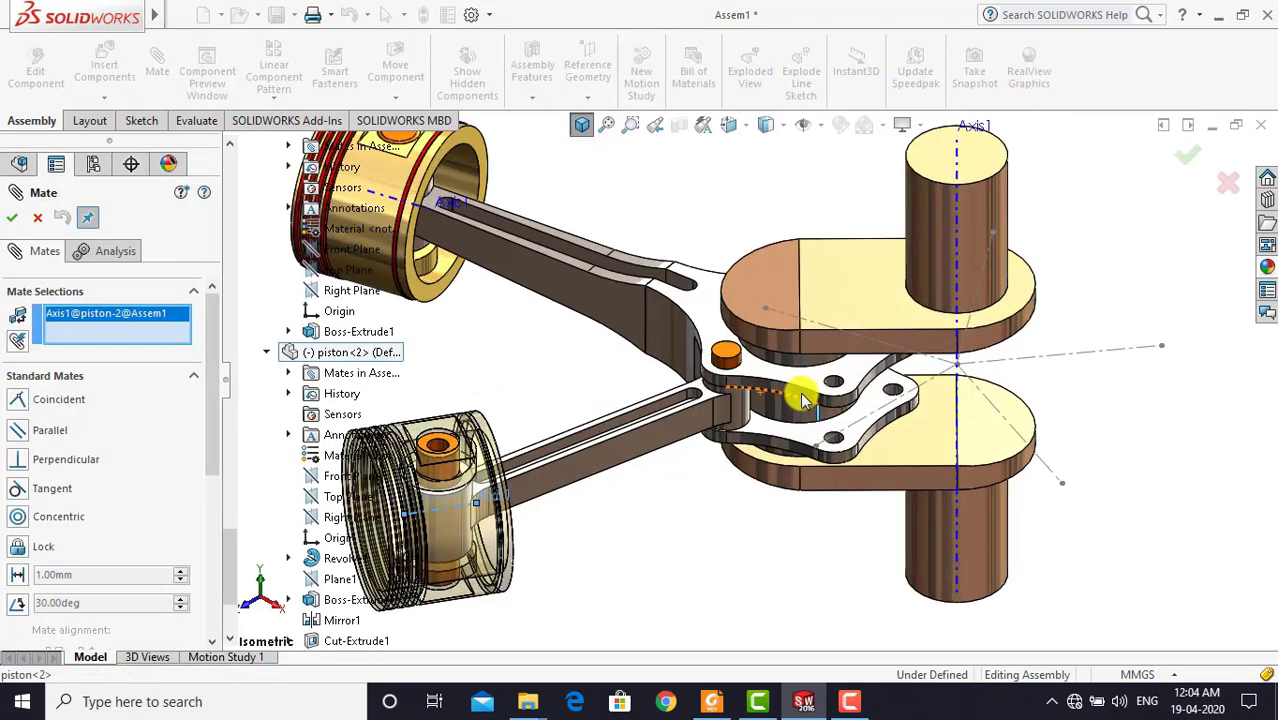
pyautogui.scroll(-3, 790, 400)
pyautogui.scroll(-2, 790, 400)
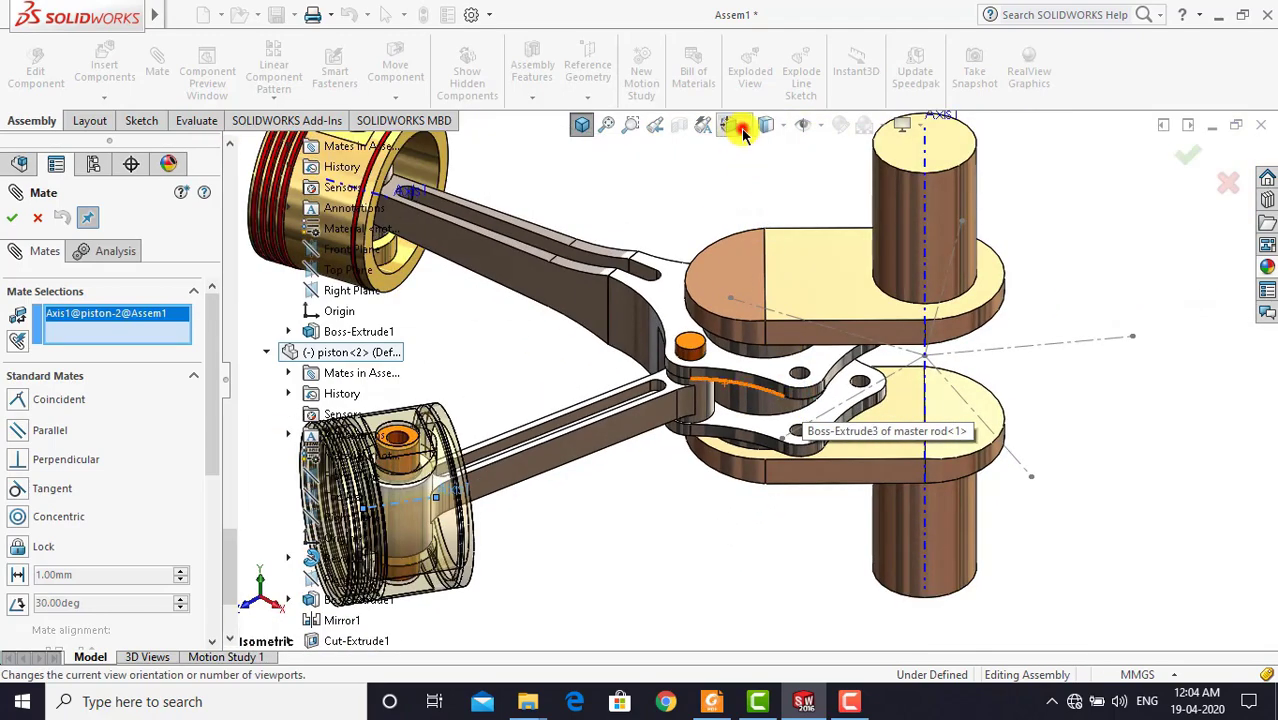
pyautogui.click(740, 130)
pyautogui.click(701, 314)
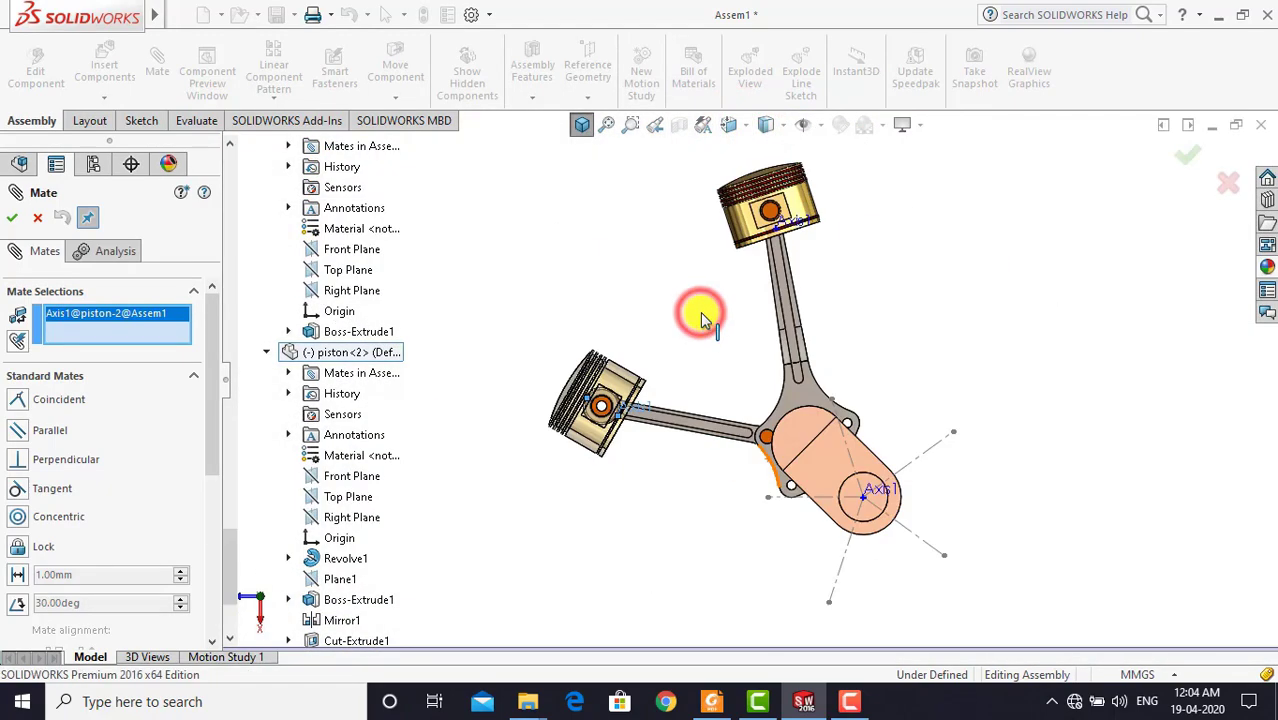
pyautogui.scroll(-3, 782, 445)
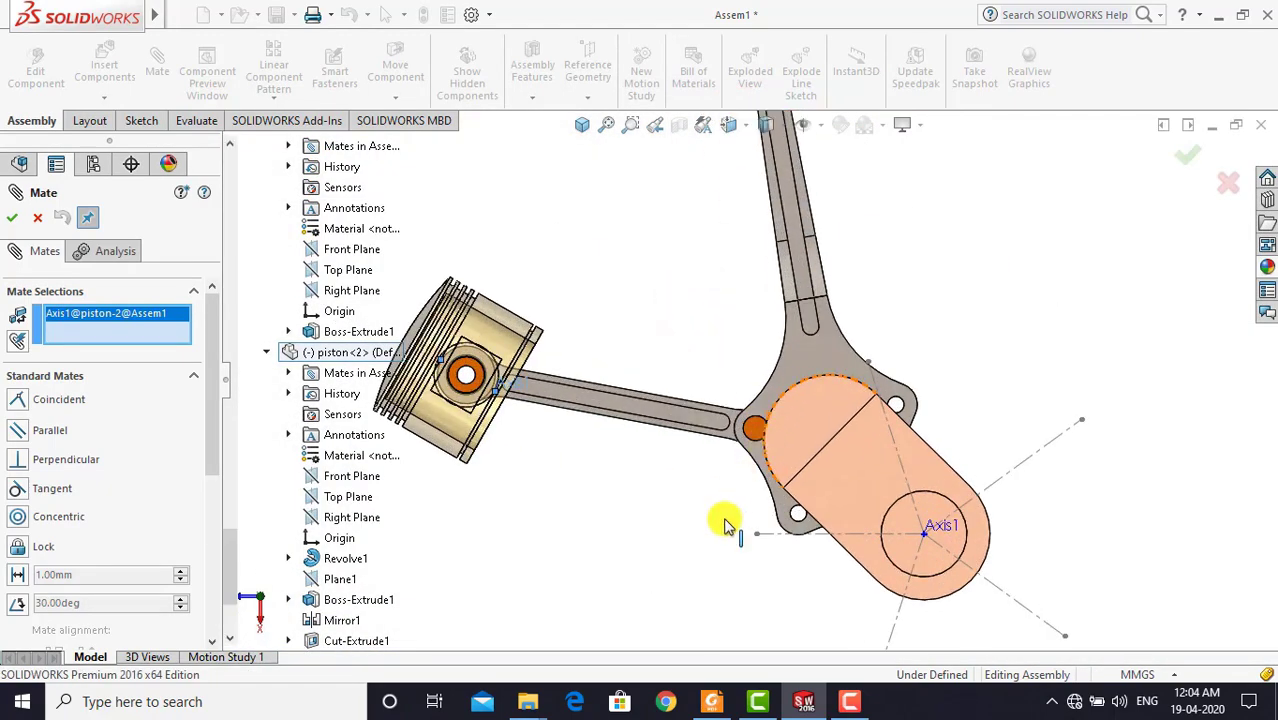
pyautogui.click(828, 534)
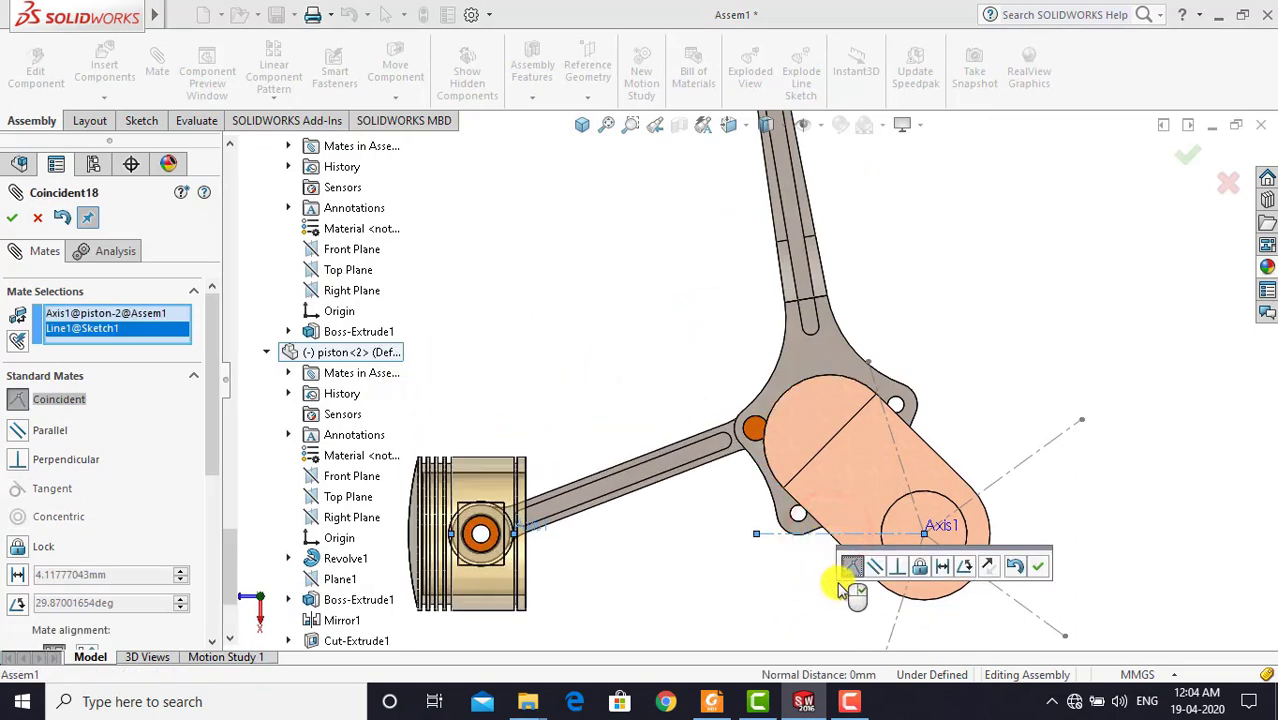
pyautogui.click(1036, 570)
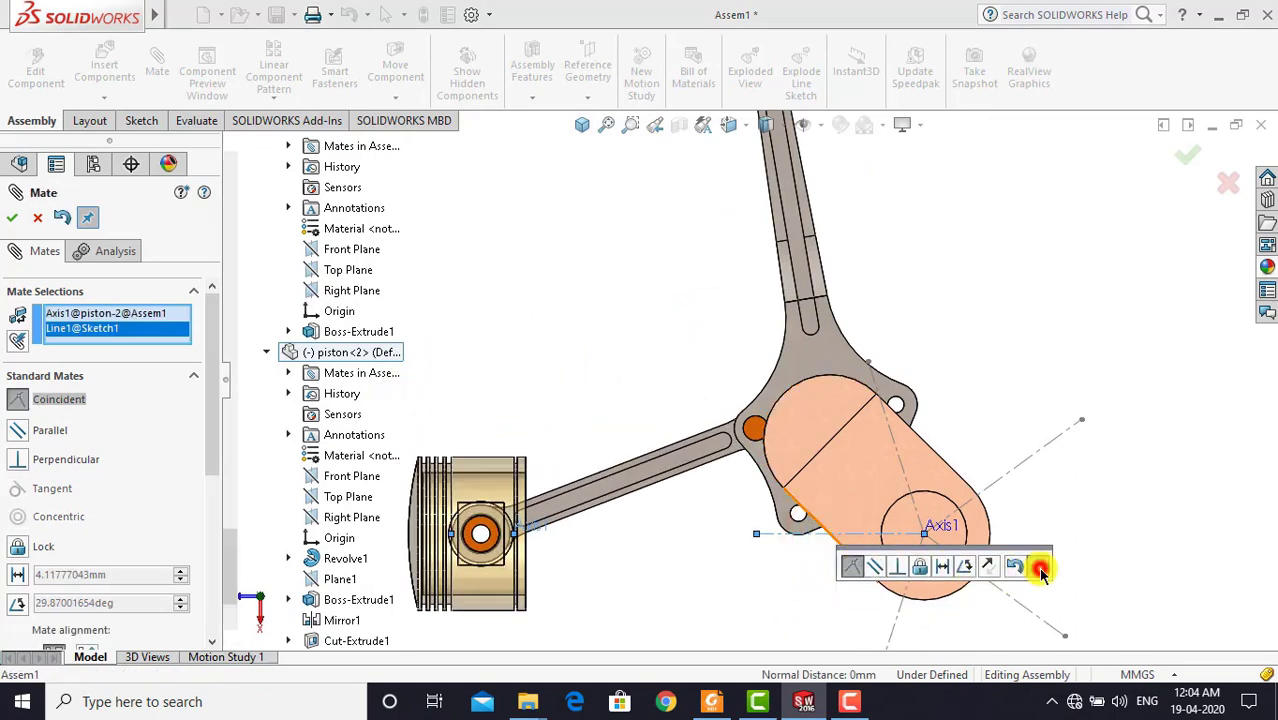
pyautogui.click(582, 125)
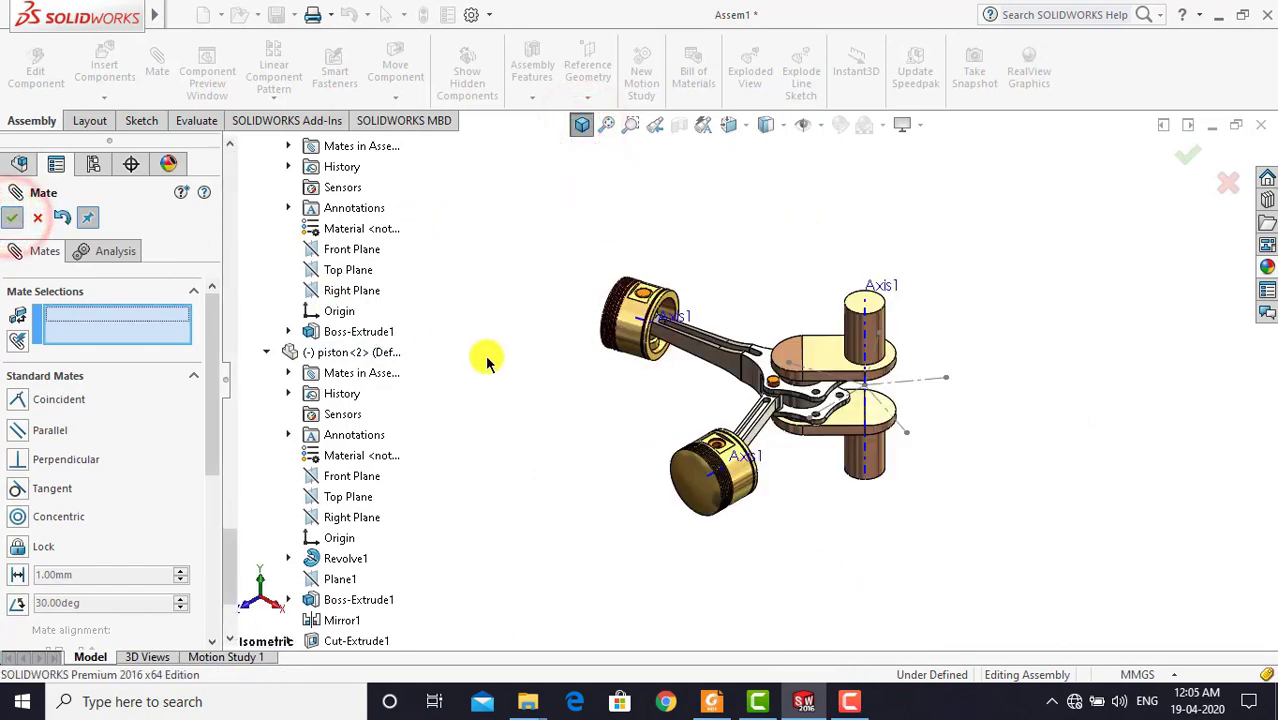
# Insert the piston pin plug part and place it beside the lower piston
pyautogui.click(106, 62)
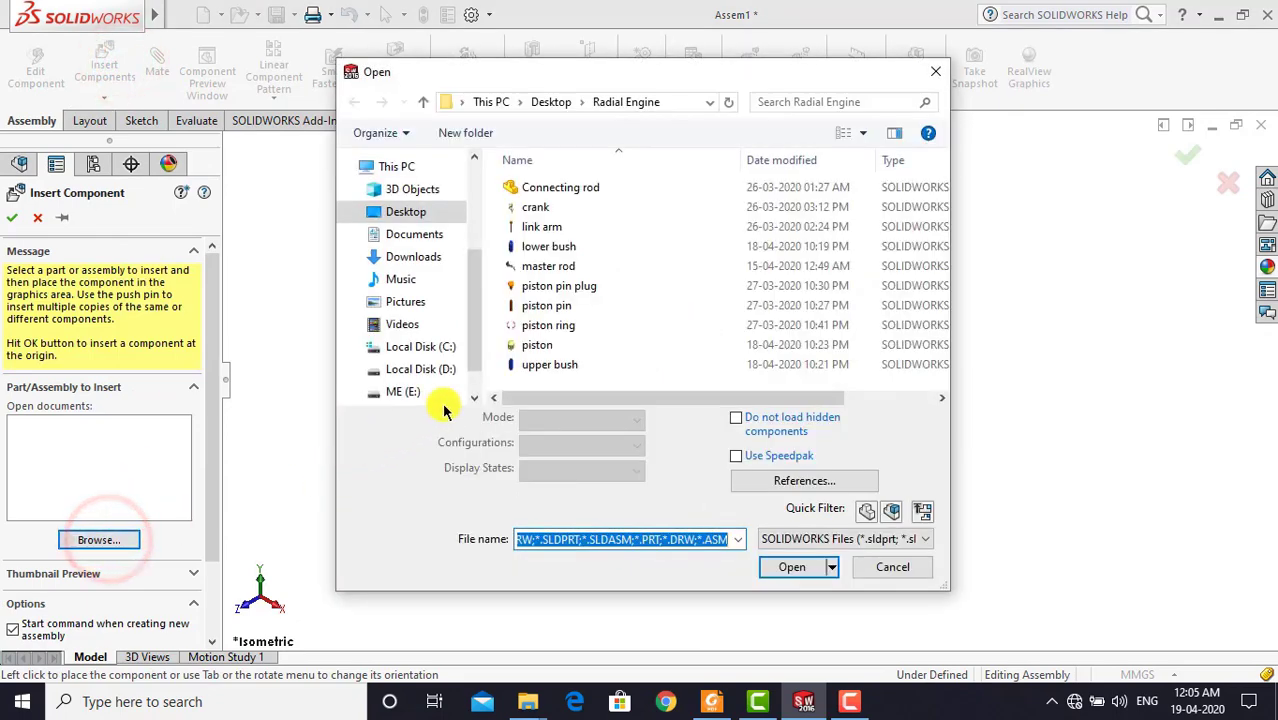
pyautogui.click(545, 286)
pyautogui.click(768, 537)
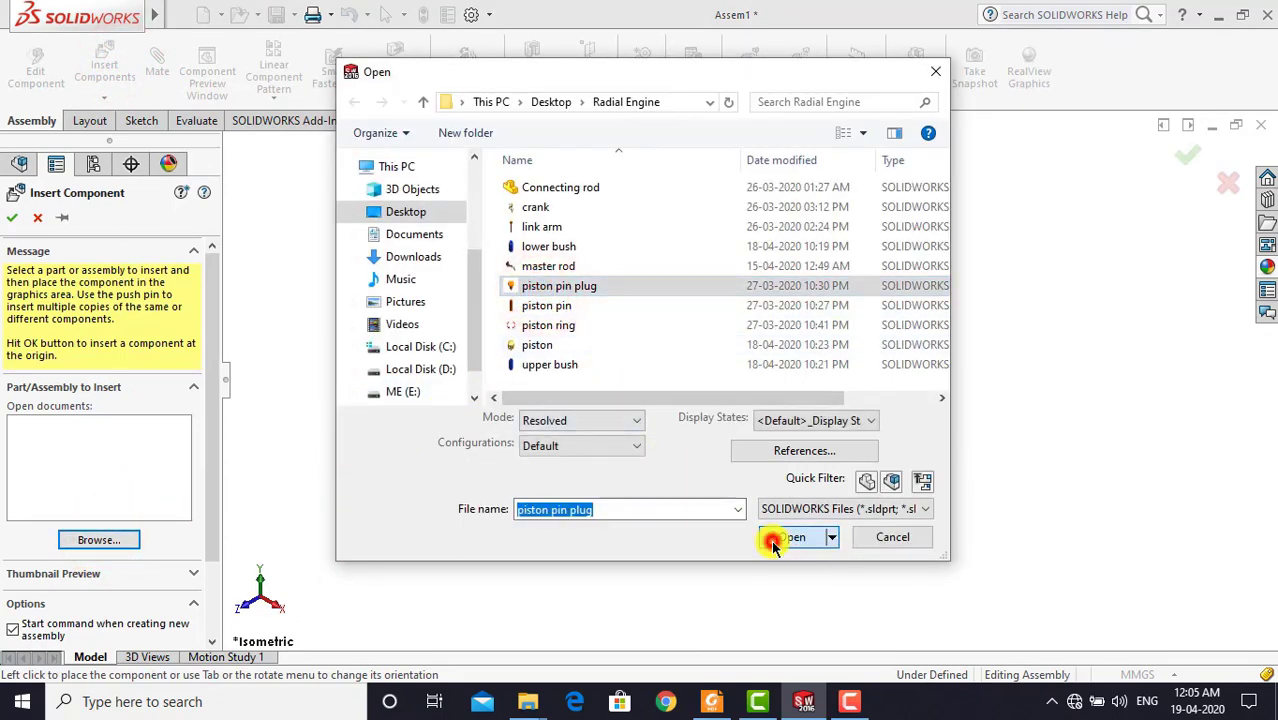
pyautogui.click(545, 458)
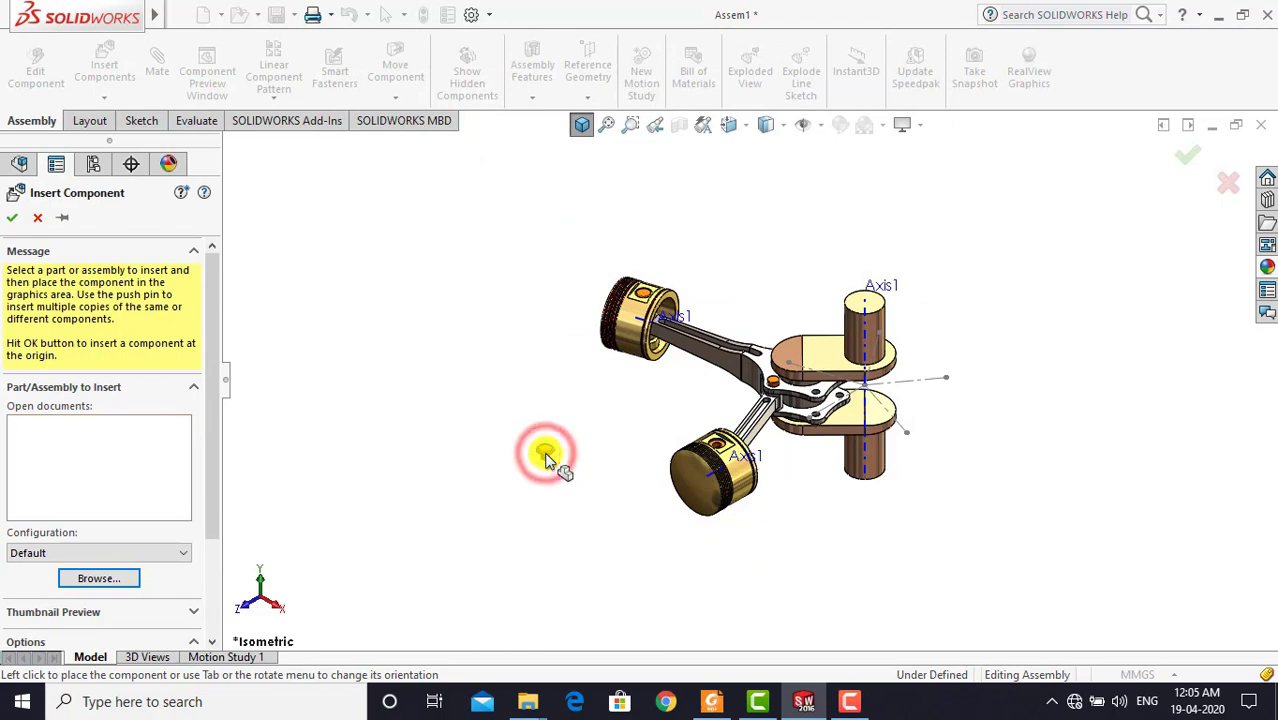
pyautogui.click(356, 278)
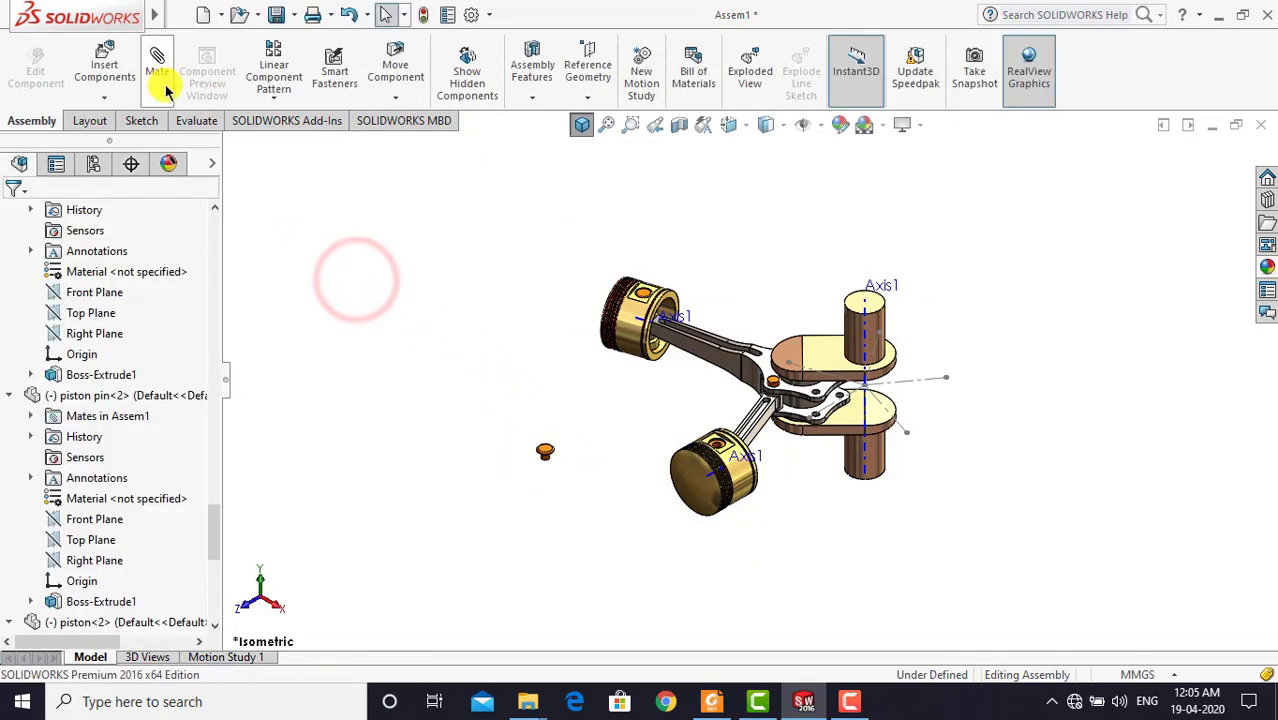
# Mate the piston pin plug concentric with the lower piston's pin
pyautogui.click(157, 70)
pyautogui.scroll(-3, 560, 455)
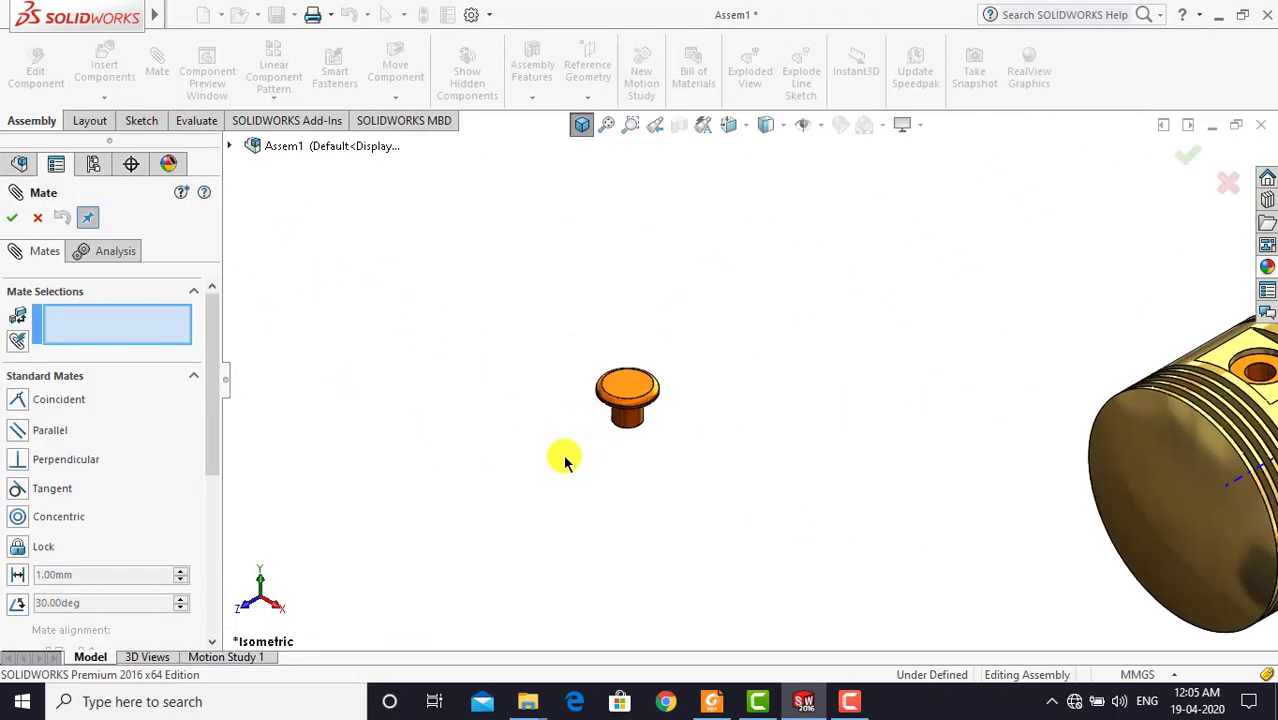
pyautogui.click(630, 422)
pyautogui.scroll(3, 624, 440)
pyautogui.scroll(2, 700, 400)
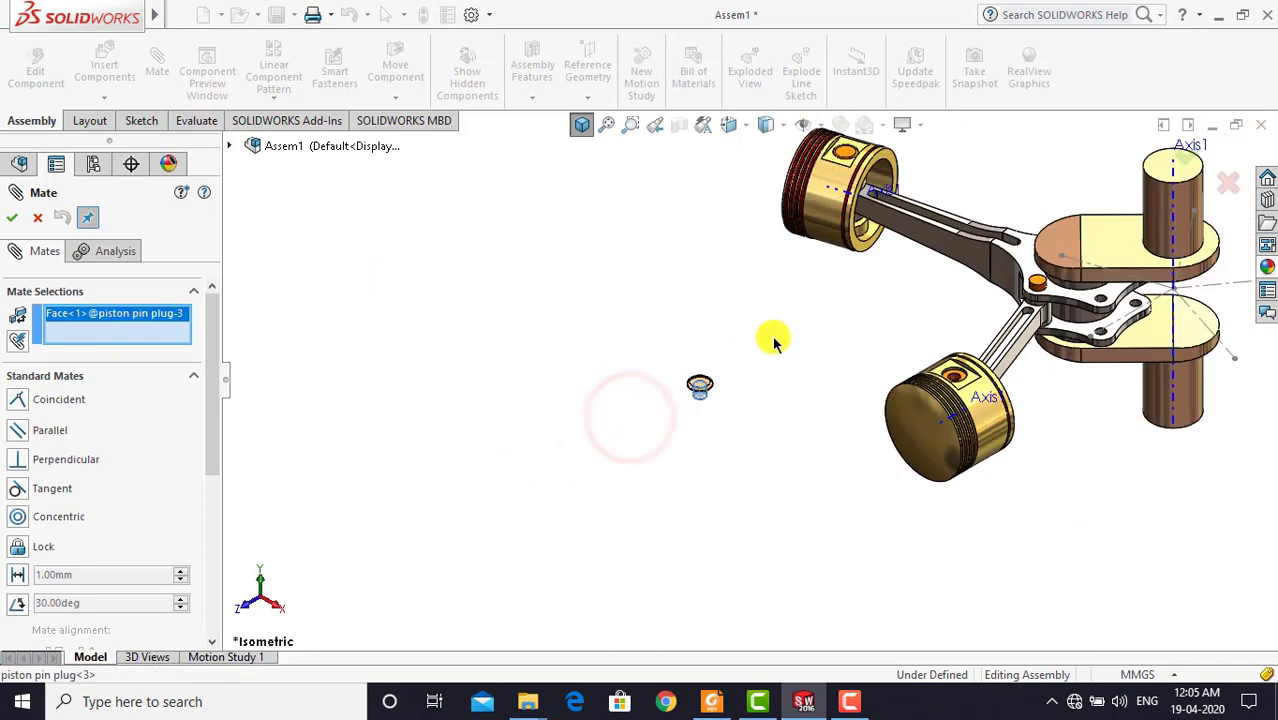
pyautogui.scroll(-2, 998, 322)
pyautogui.scroll(-3, 967, 375)
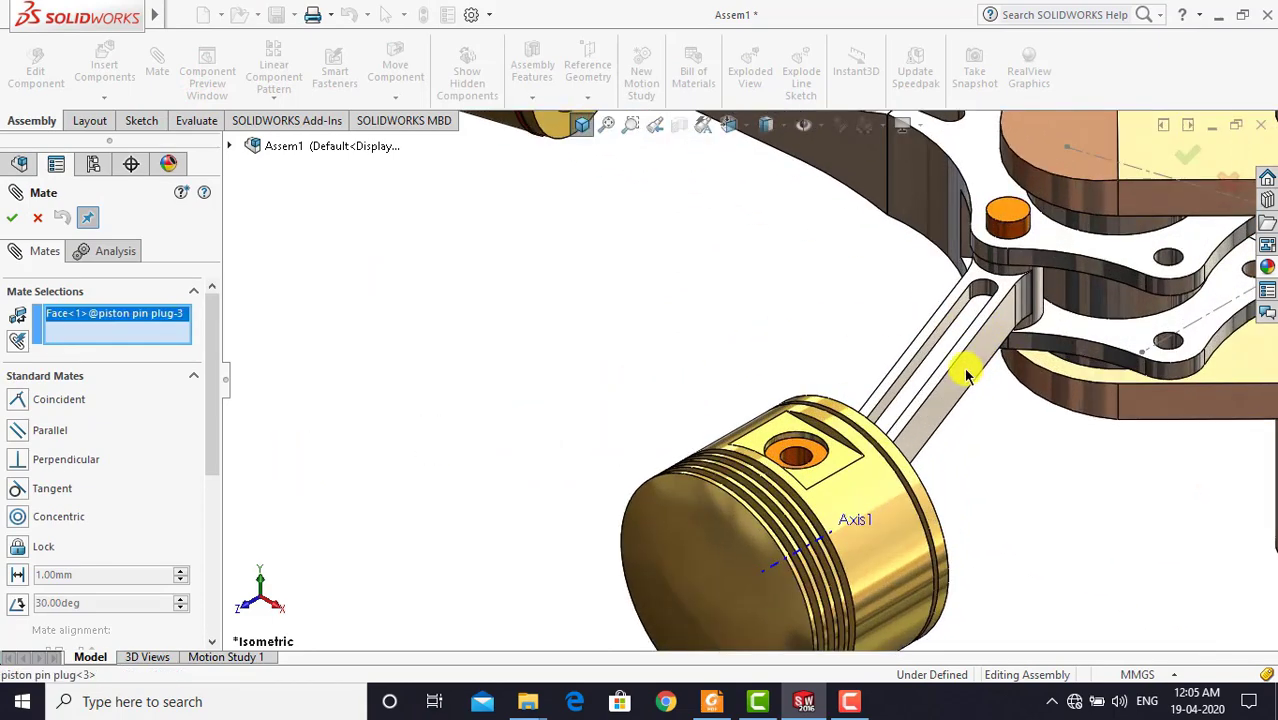
pyautogui.click(800, 458)
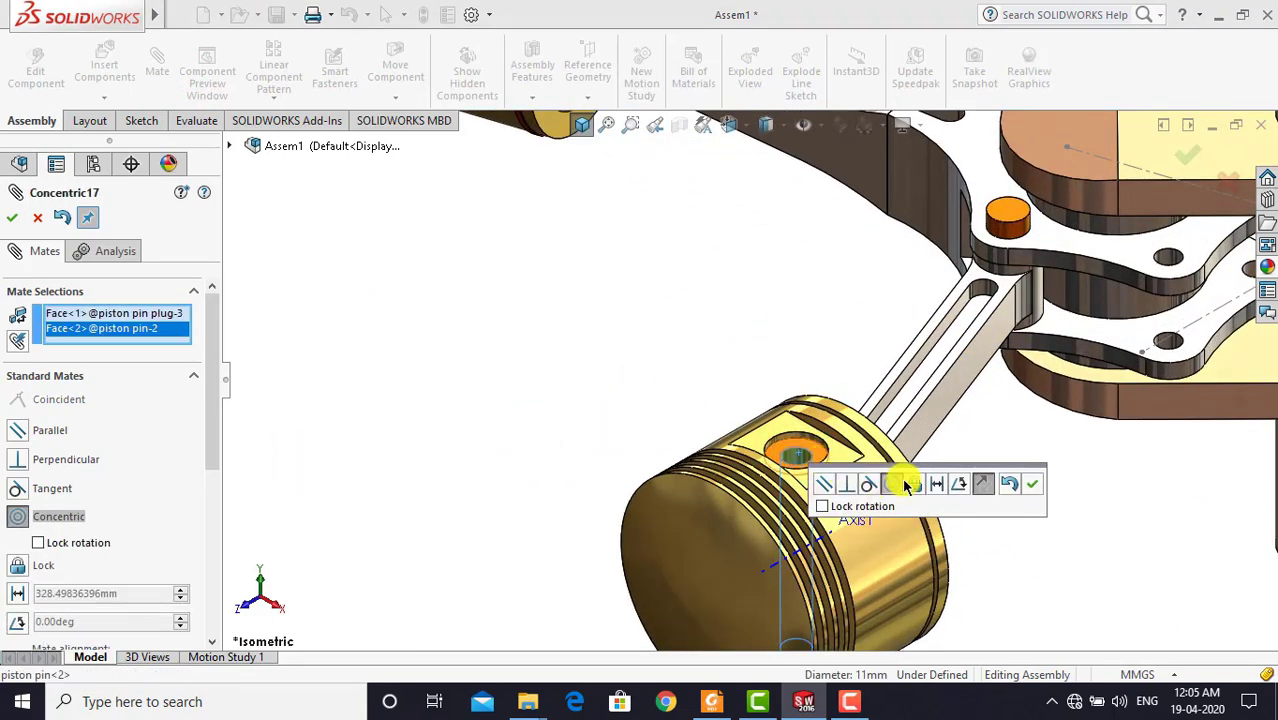
pyautogui.click(1034, 488)
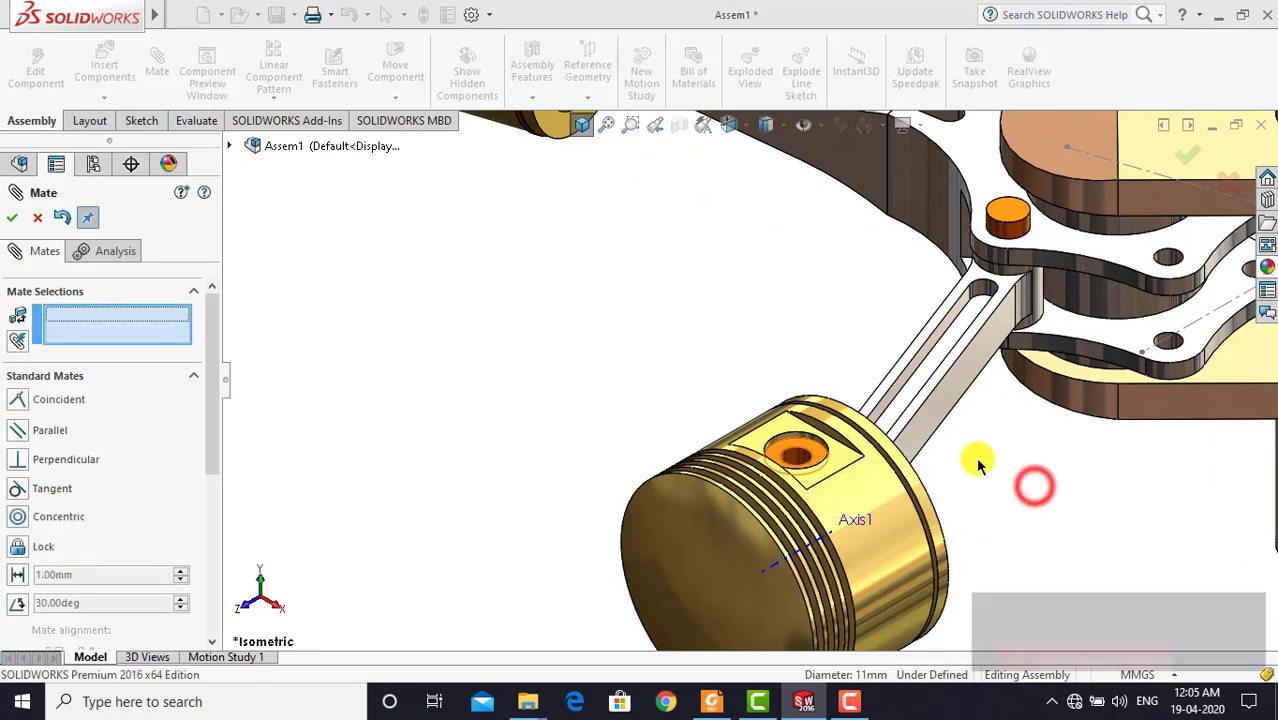
# Make the plug's end face coincident with the piston pin's end face
pyautogui.click(713, 371)
pyautogui.click(581, 133)
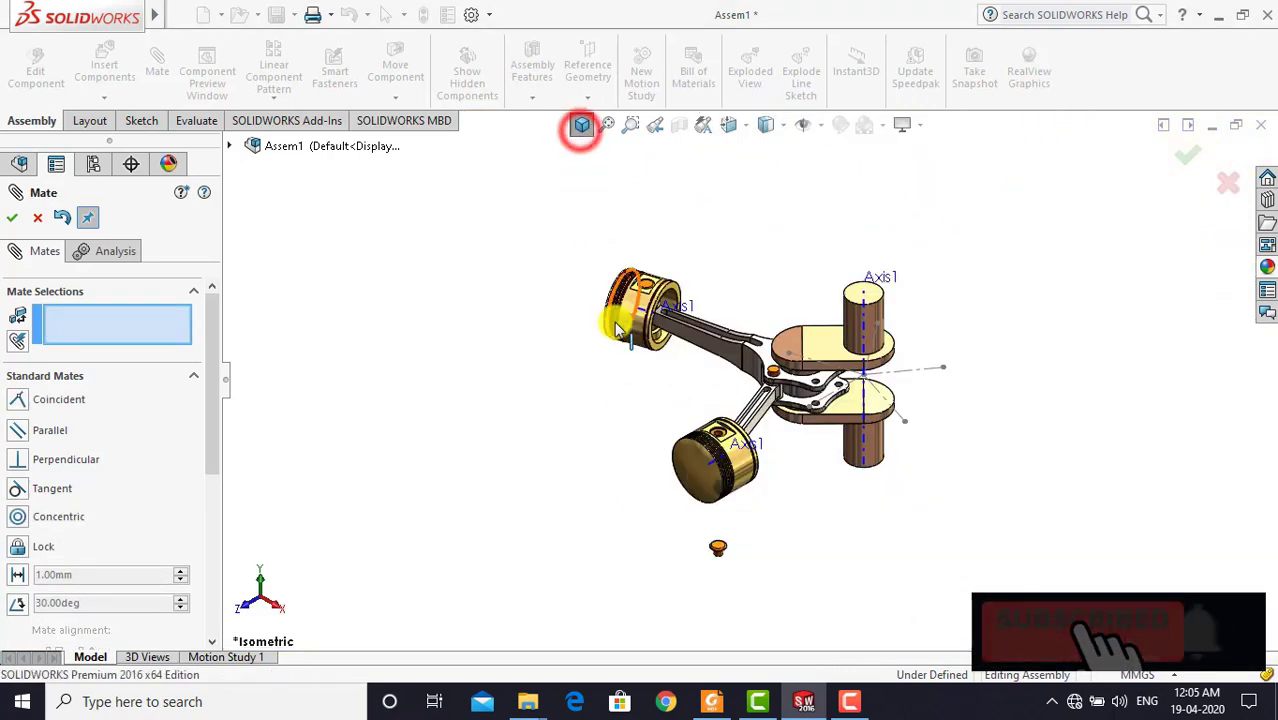
pyautogui.moveTo(698, 594); pyautogui.dragTo(748, 398, button='middle')
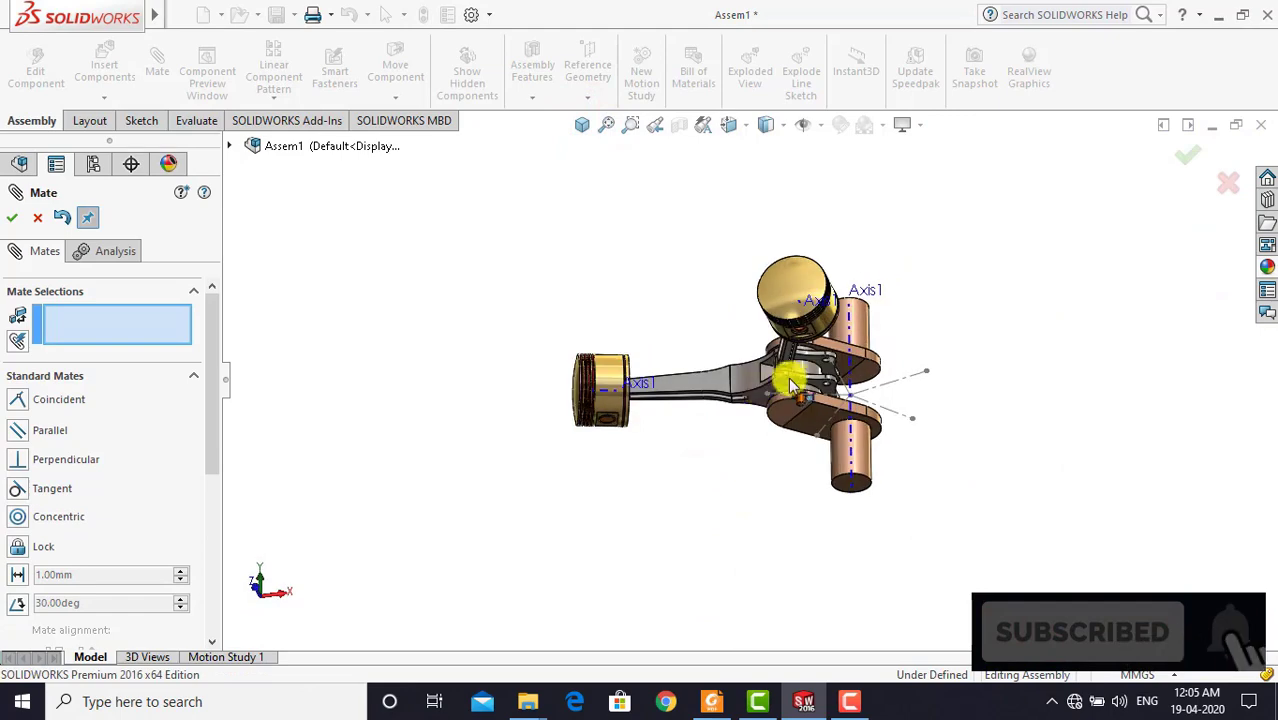
pyautogui.scroll(-5, 800, 375)
pyautogui.moveTo(634, 574); pyautogui.dragTo(685, 528, button='middle')
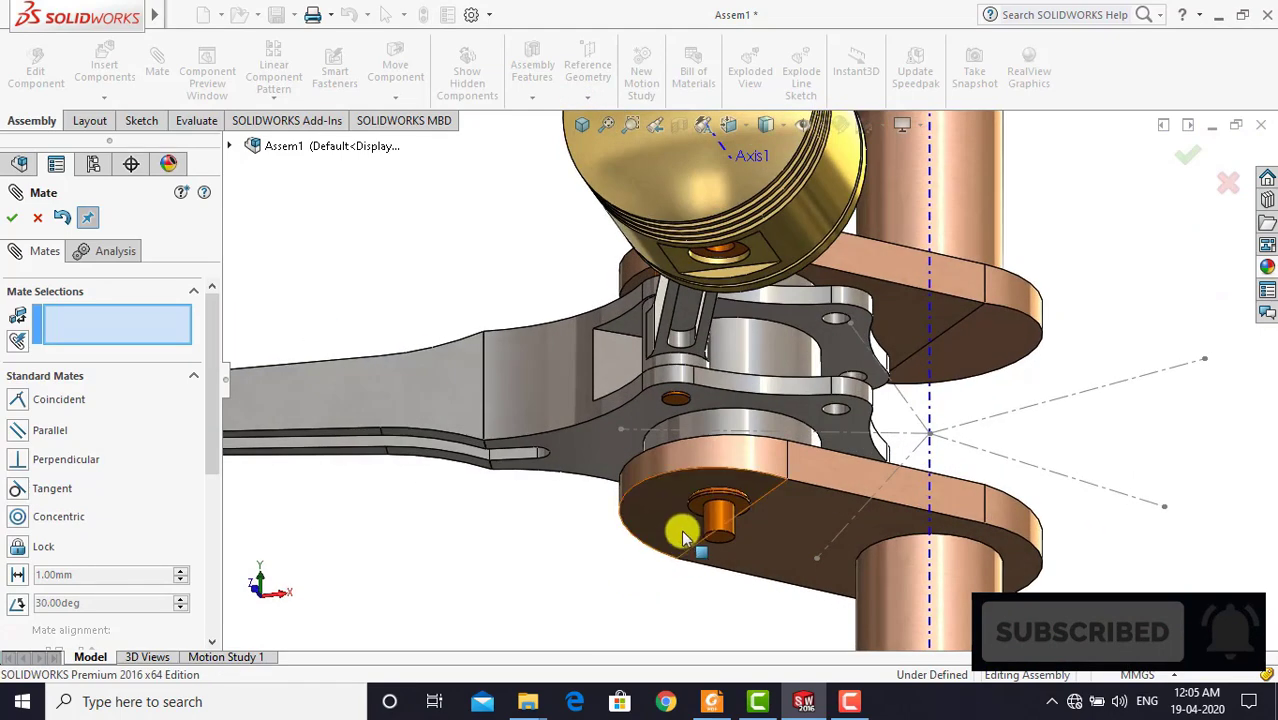
pyautogui.click(697, 510)
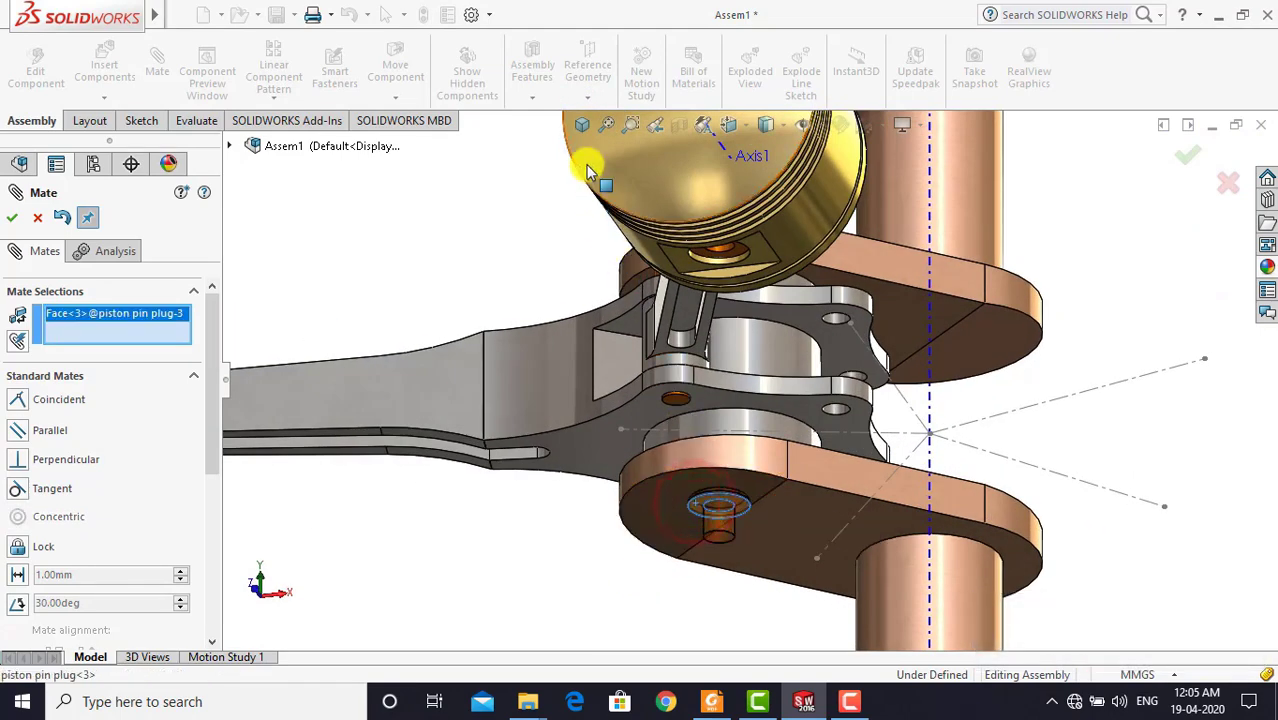
pyautogui.click(583, 128)
pyautogui.scroll(-3, 715, 420)
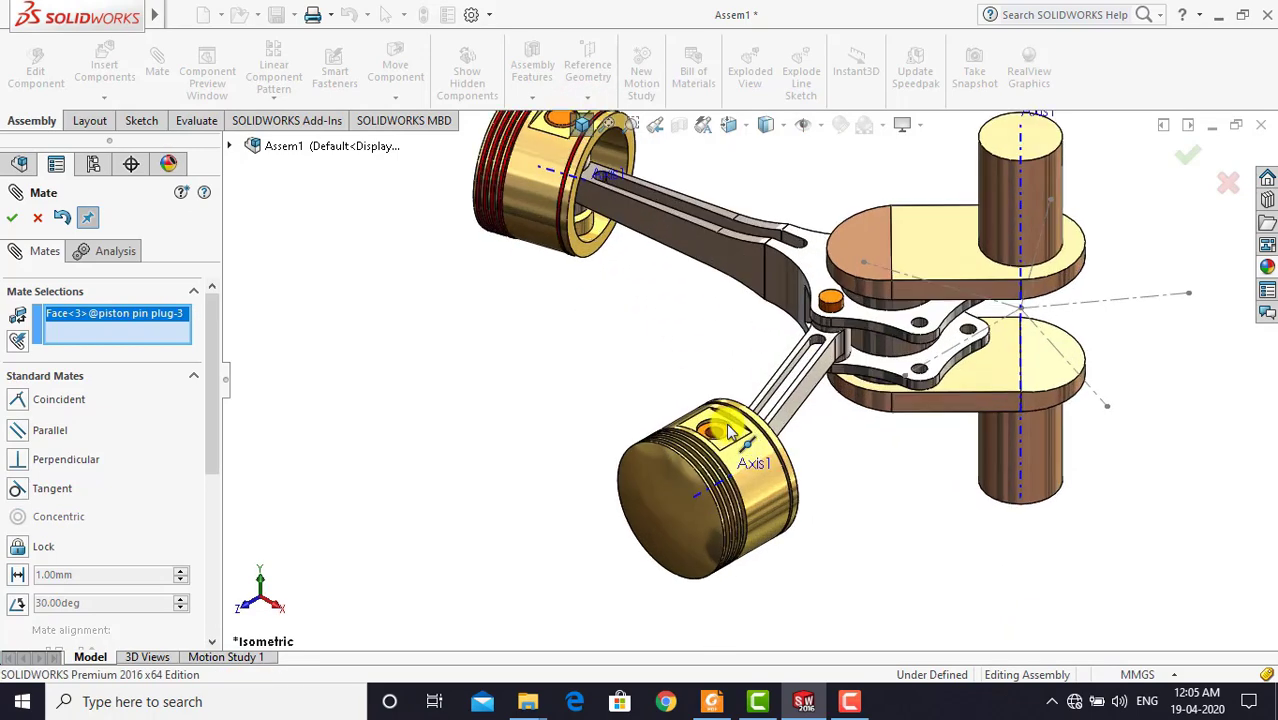
pyautogui.scroll(-4, 726, 423)
pyautogui.click(731, 432)
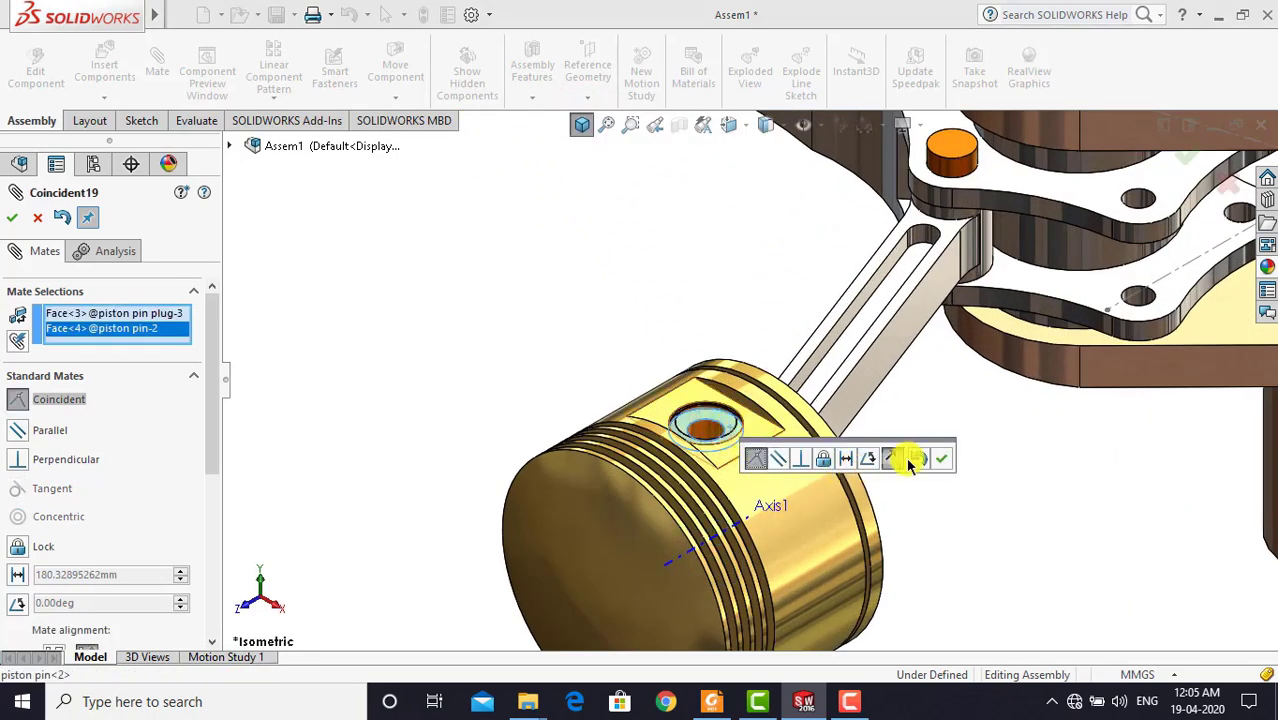
pyautogui.click(942, 460)
pyautogui.click(581, 125)
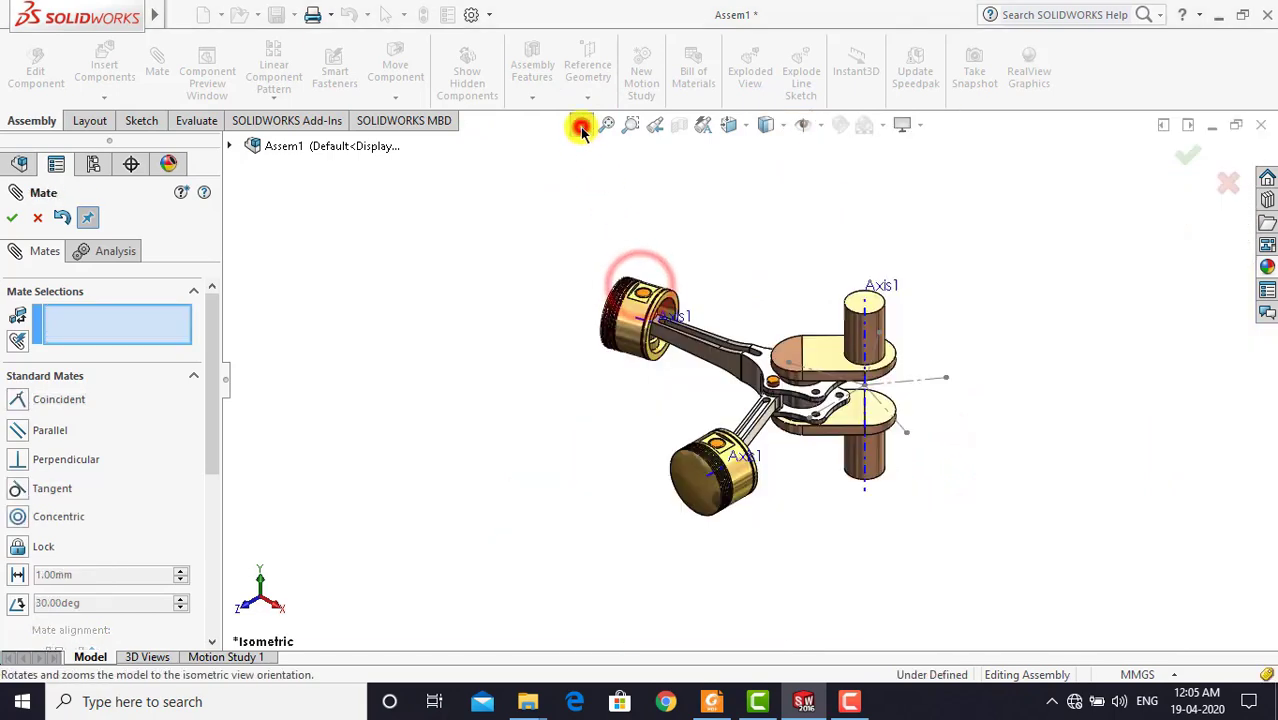
pyautogui.click(13, 218)
pyautogui.moveTo(215, 524); pyautogui.dragTo(214, 608)
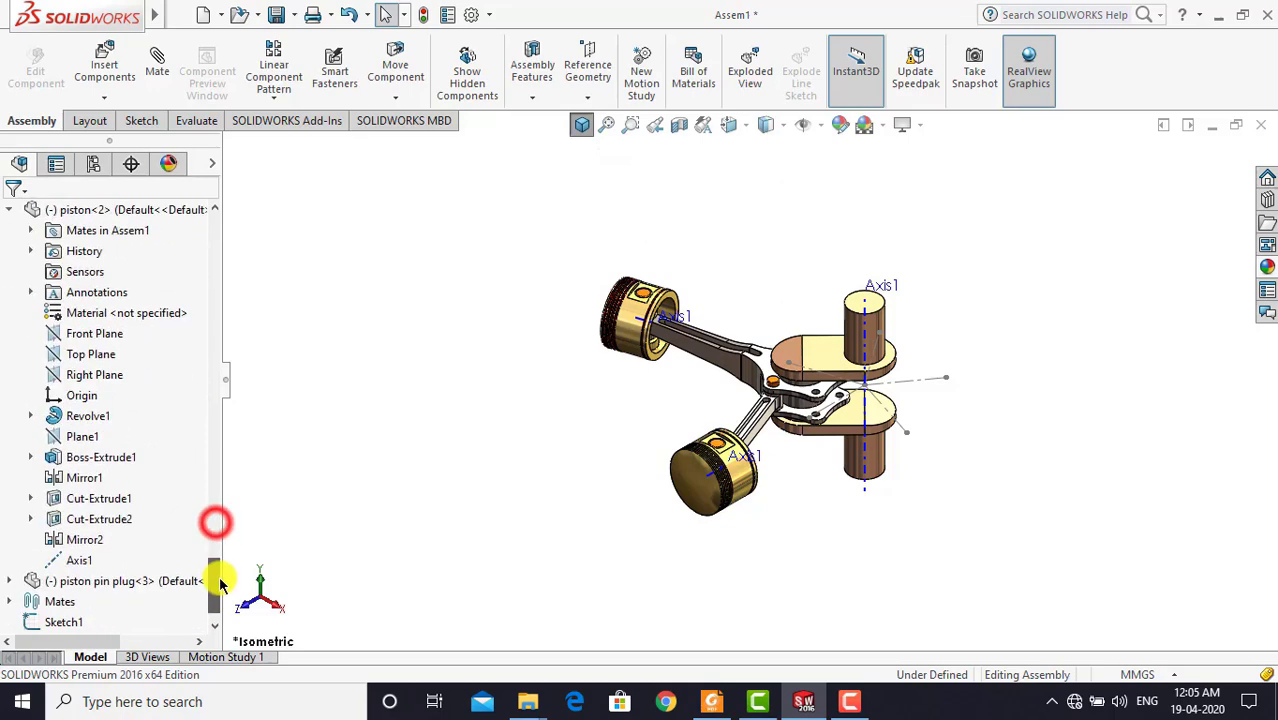
pyautogui.click(128, 540)
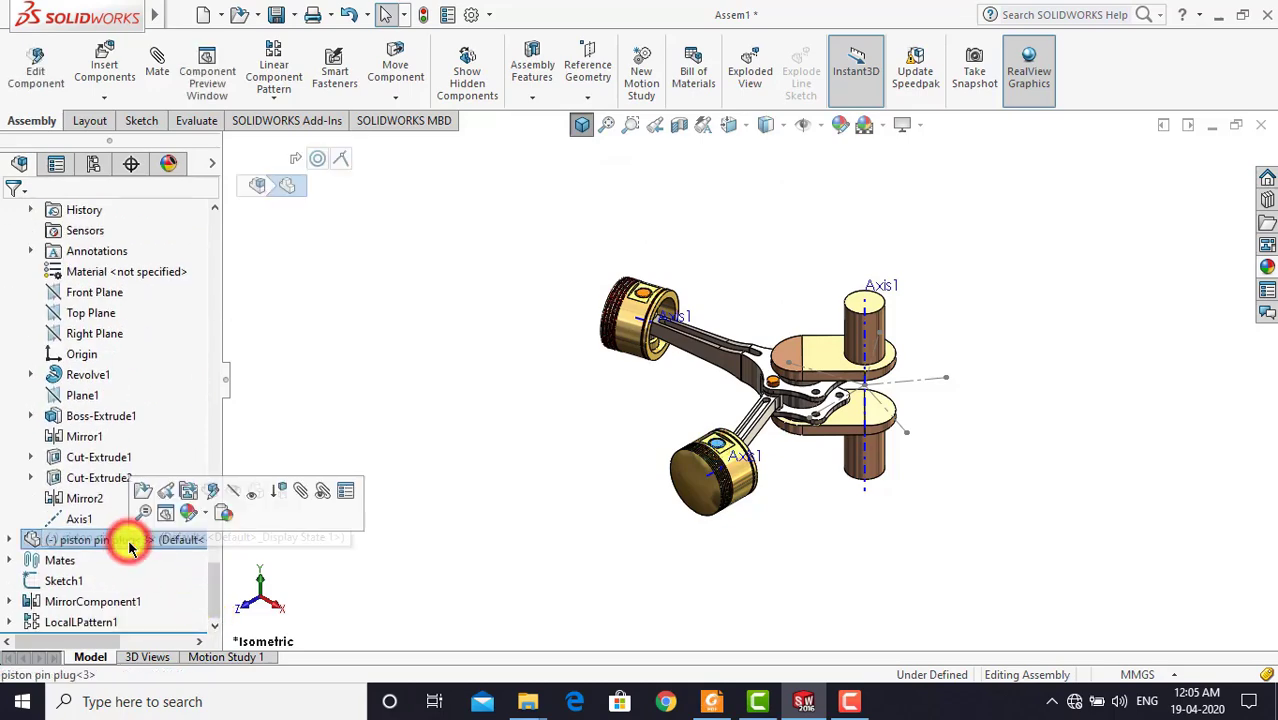
pyautogui.click(276, 92)
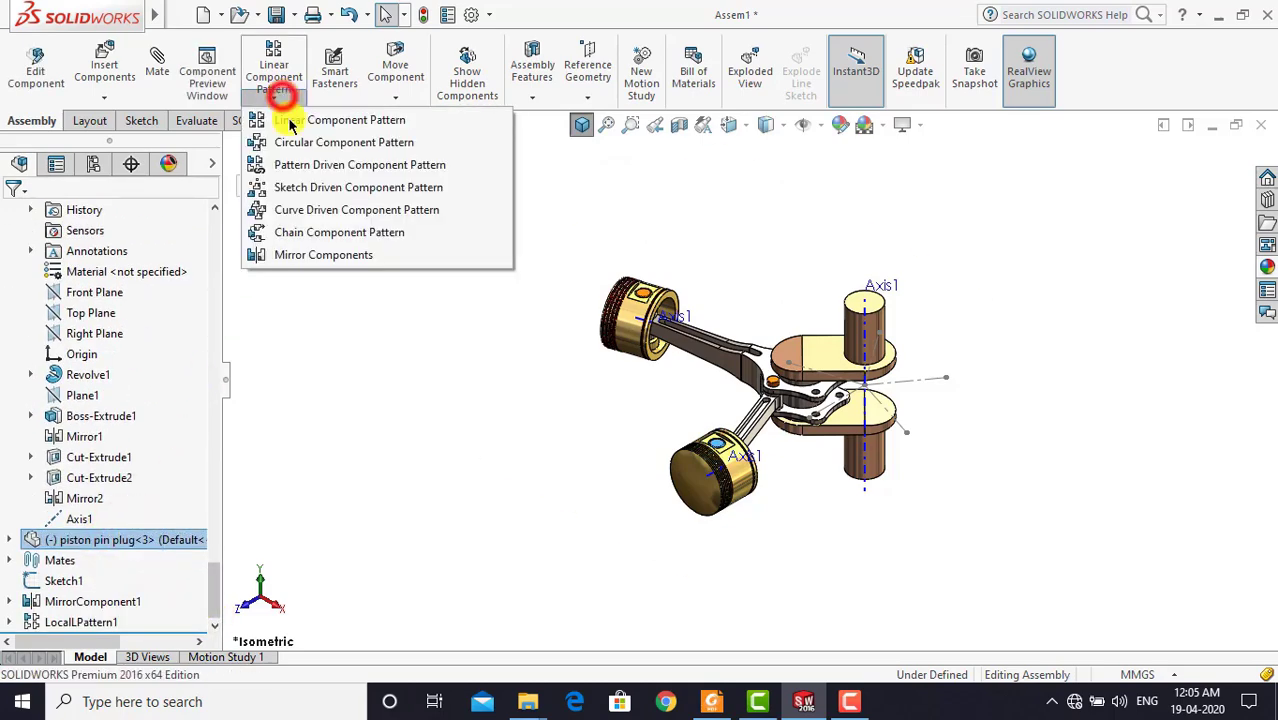
pyautogui.click(302, 252)
pyautogui.click(230, 148)
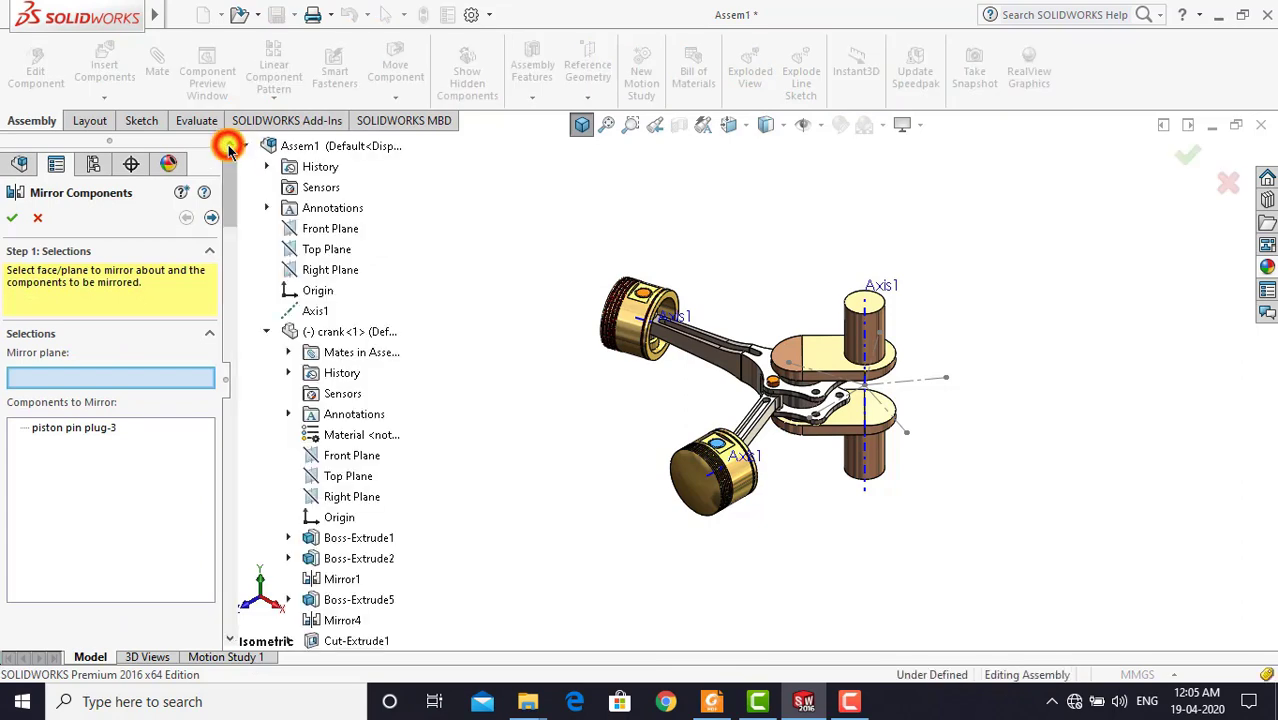
pyautogui.click(324, 252)
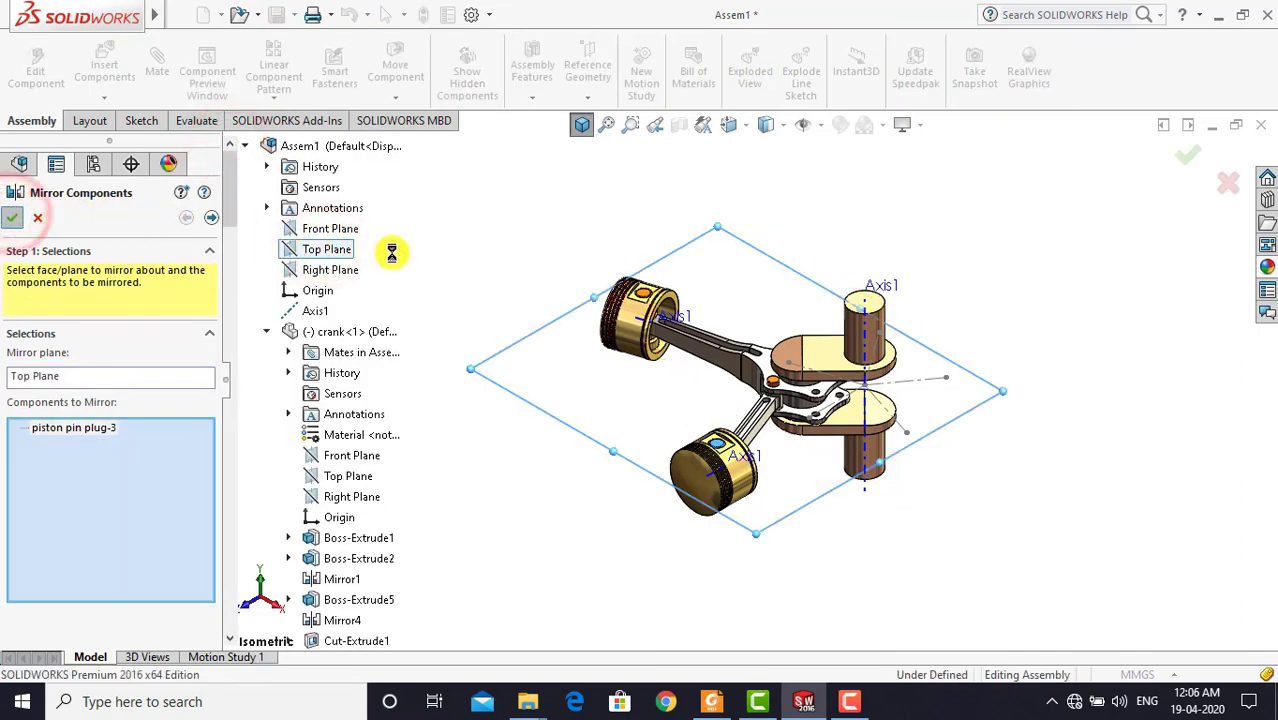
pyautogui.click(437, 257)
pyautogui.click(582, 124)
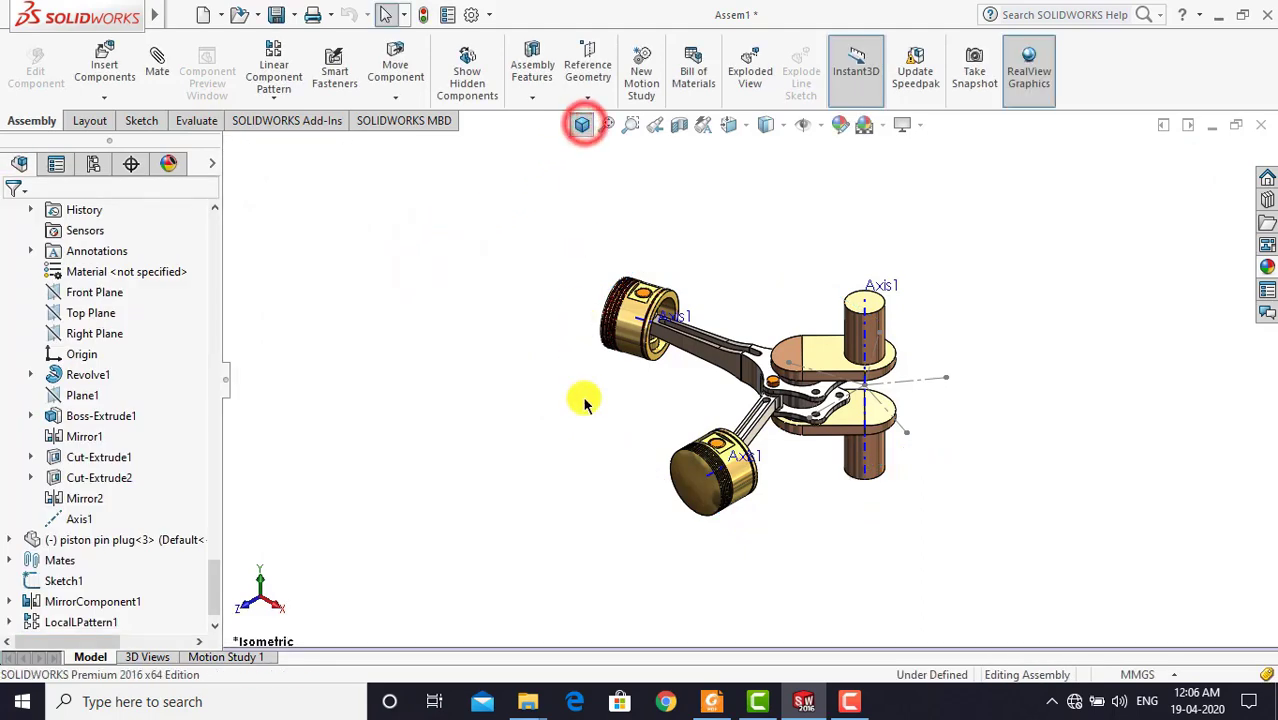
pyautogui.moveTo(611, 548); pyautogui.dragTo(653, 274)
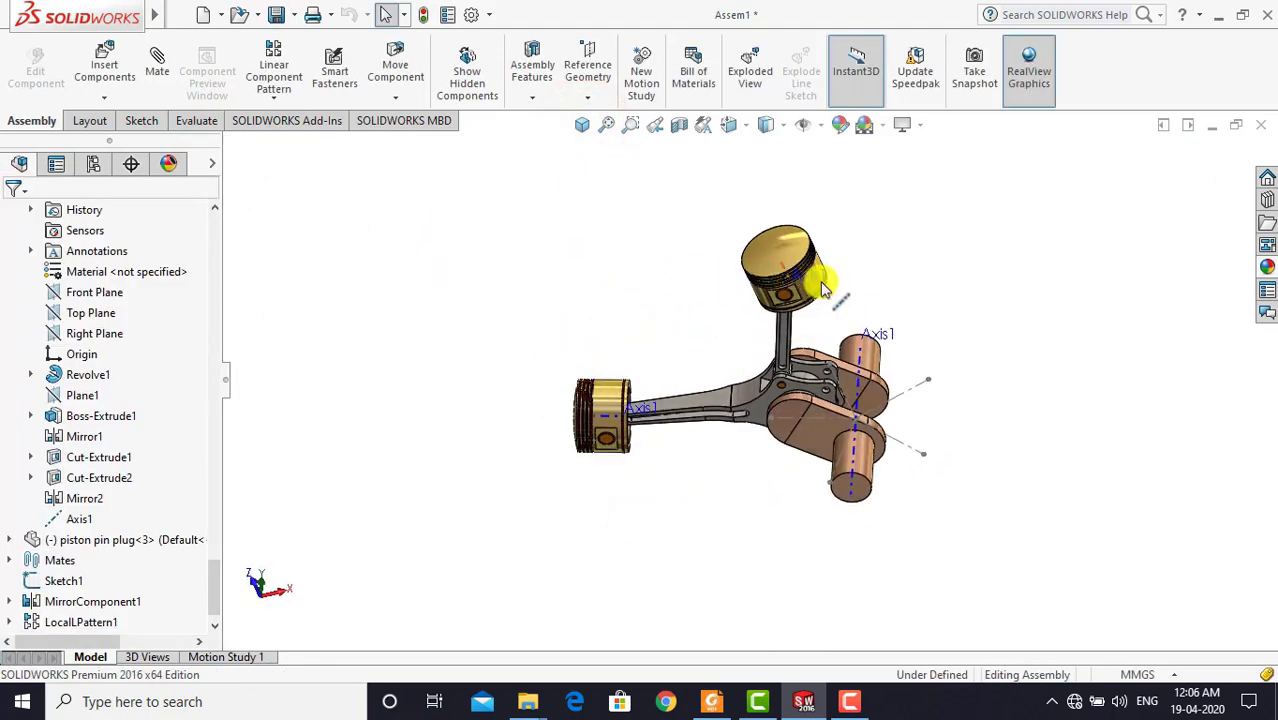
pyautogui.scroll(-5, 826, 290)
pyautogui.scroll(-2, 707, 352)
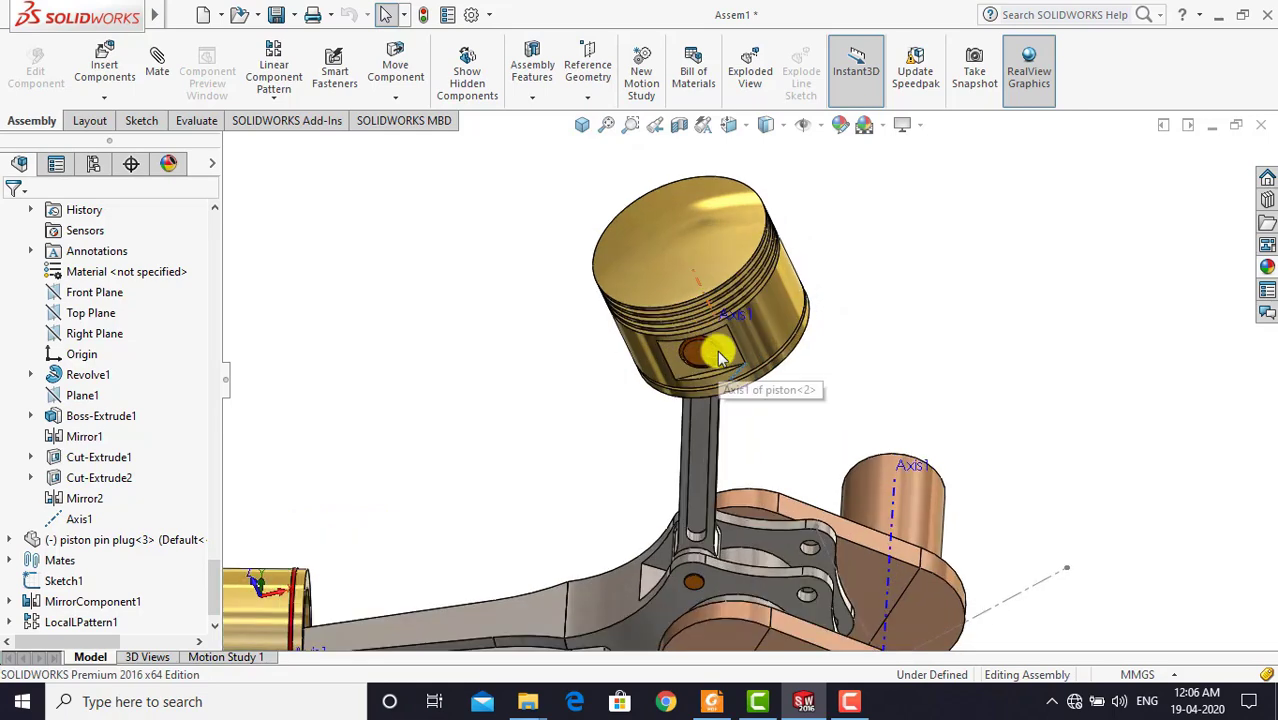
pyautogui.click(497, 293)
# Drag the crank of the five-piston engine to confirm all pistons and rods move freely
pyautogui.click(582, 124)
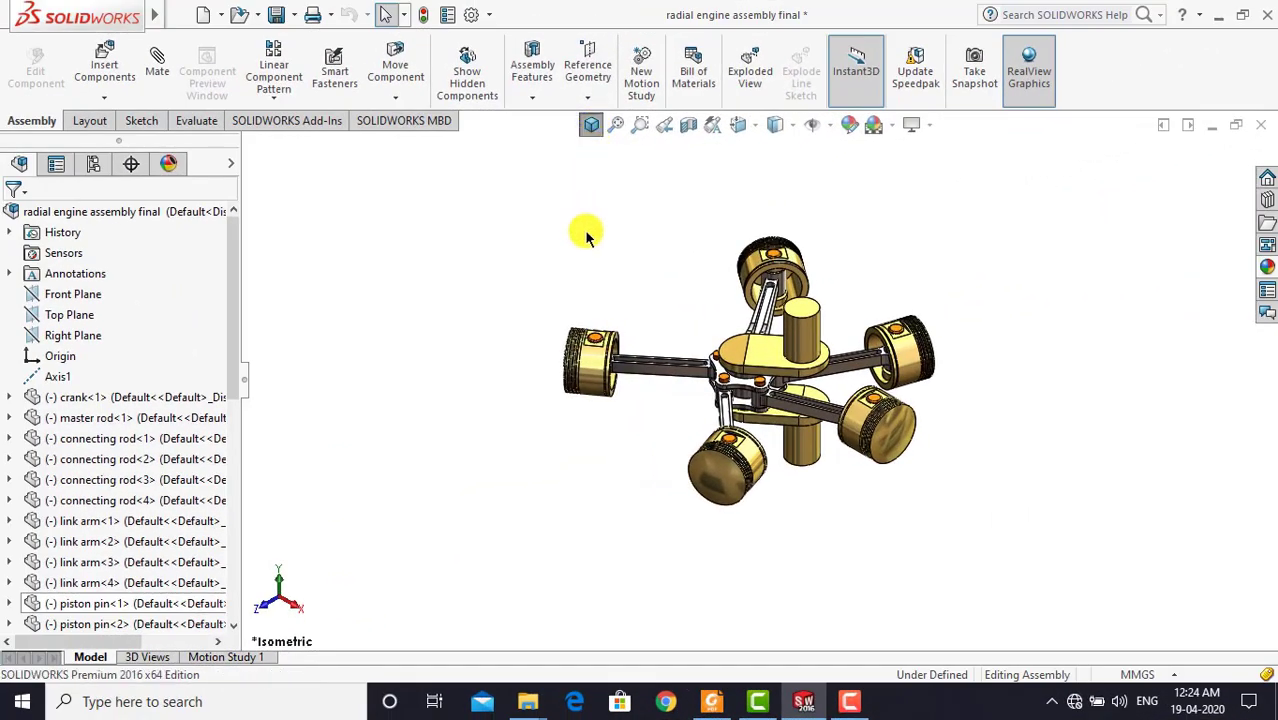
pyautogui.moveTo(594, 271)
pyautogui.mouseDown(button='middle')
pyautogui.moveTo(665, 294)
pyautogui.moveTo(645, 331)
pyautogui.moveTo(622, 330)
pyautogui.moveTo(625, 308)
pyautogui.moveTo(653, 322)
pyautogui.moveTo(607, 332)
pyautogui.mouseUp(button='middle')
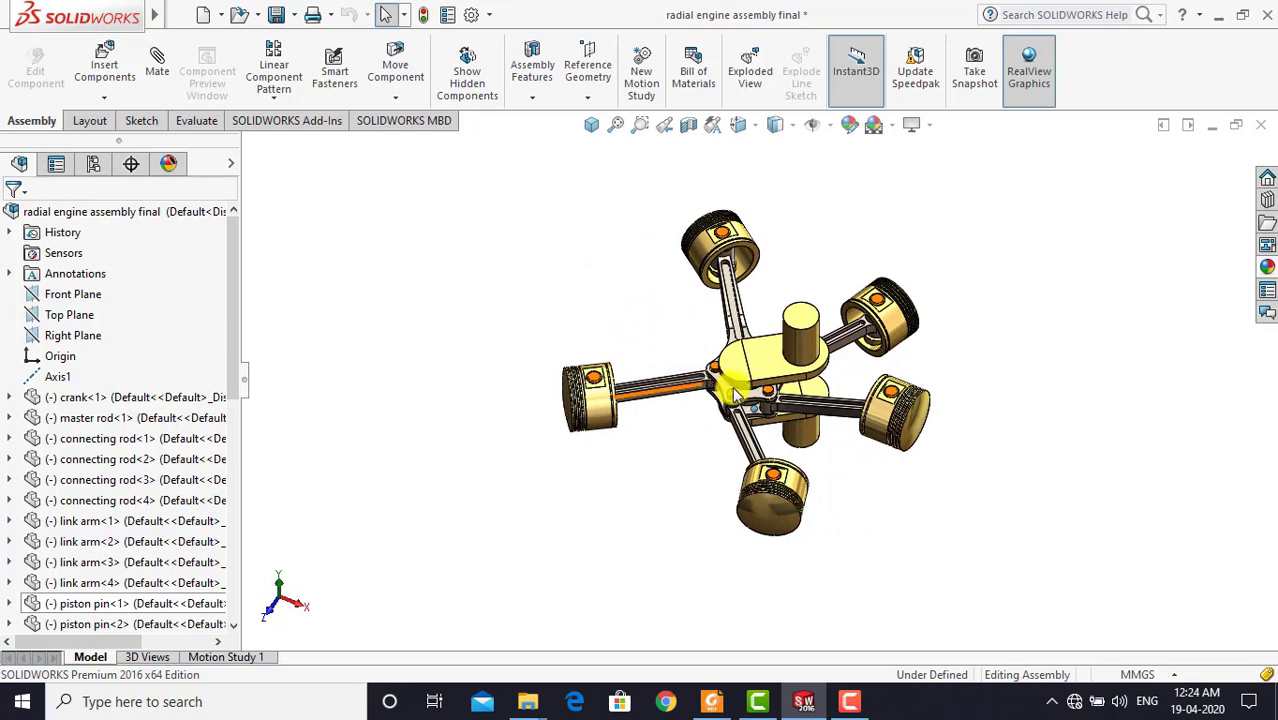
pyautogui.click(805, 330)
pyautogui.moveTo(808, 322)
pyautogui.mouseDown()
pyautogui.moveTo(712, 380)
pyautogui.moveTo(685, 314)
pyautogui.moveTo(745, 265)
pyautogui.moveTo(807, 230)
pyautogui.moveTo(864, 290)
pyautogui.moveTo(634, 193)
pyautogui.mouseUp()
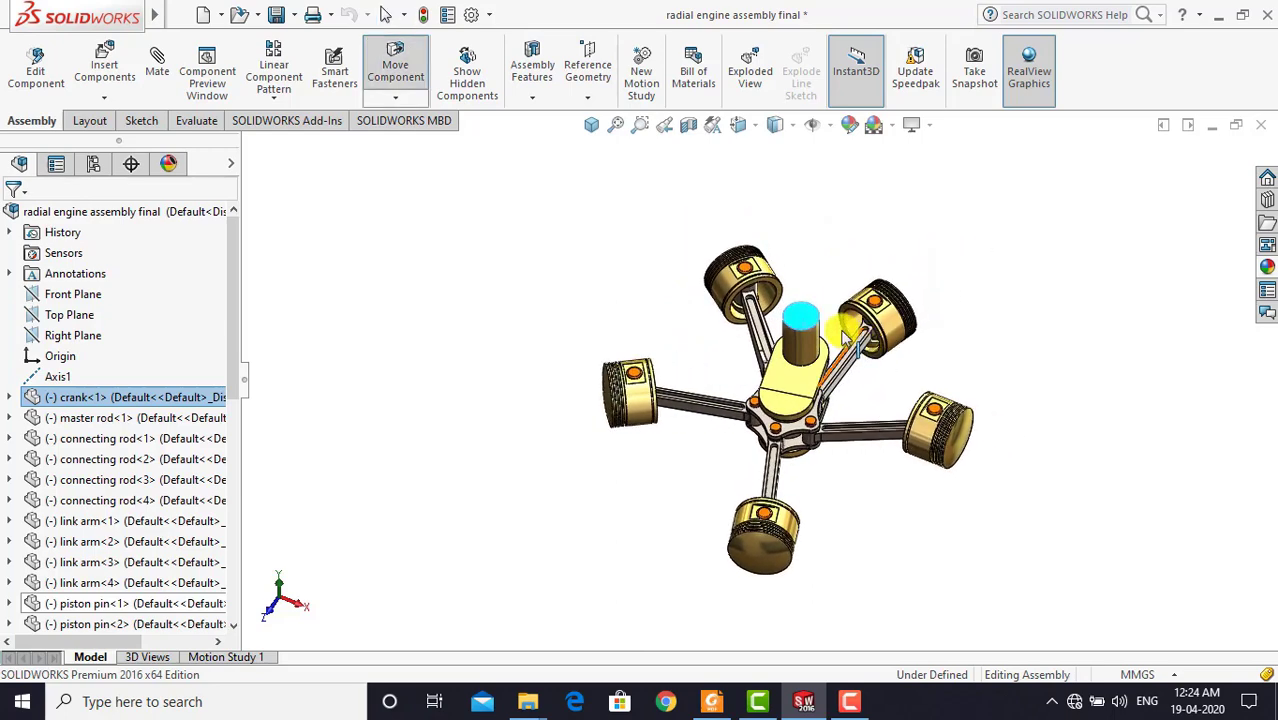
pyautogui.click(634, 193)
pyautogui.click(591, 124)
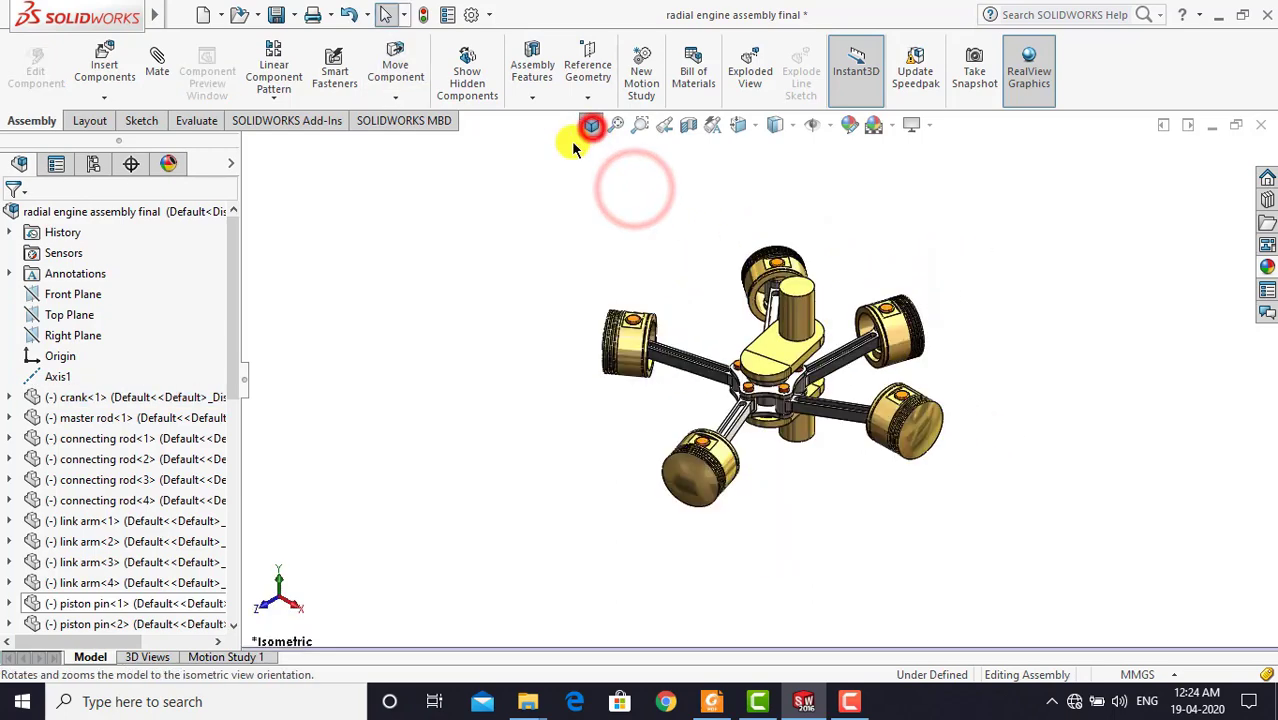
# Set Motion Study 1 to Basic Motion with geometry accuracy and 3D contact resolution at High
pyautogui.click(230, 658)
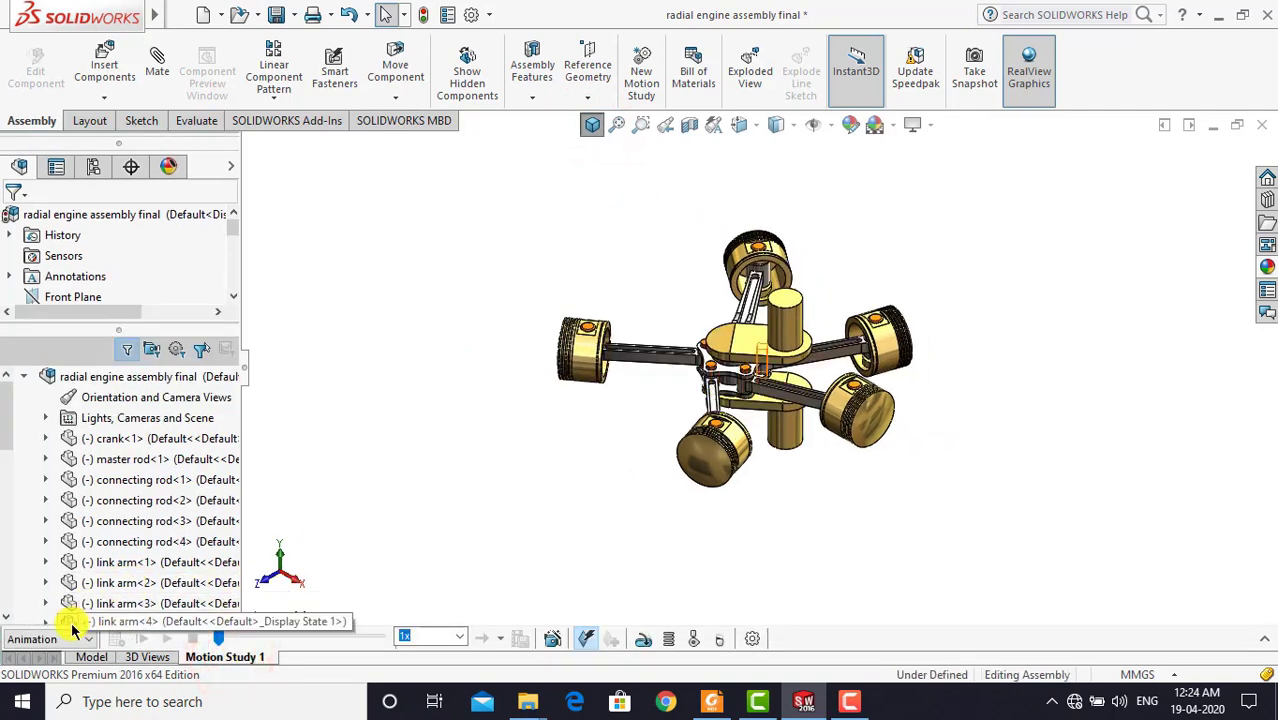
pyautogui.click(60, 668)
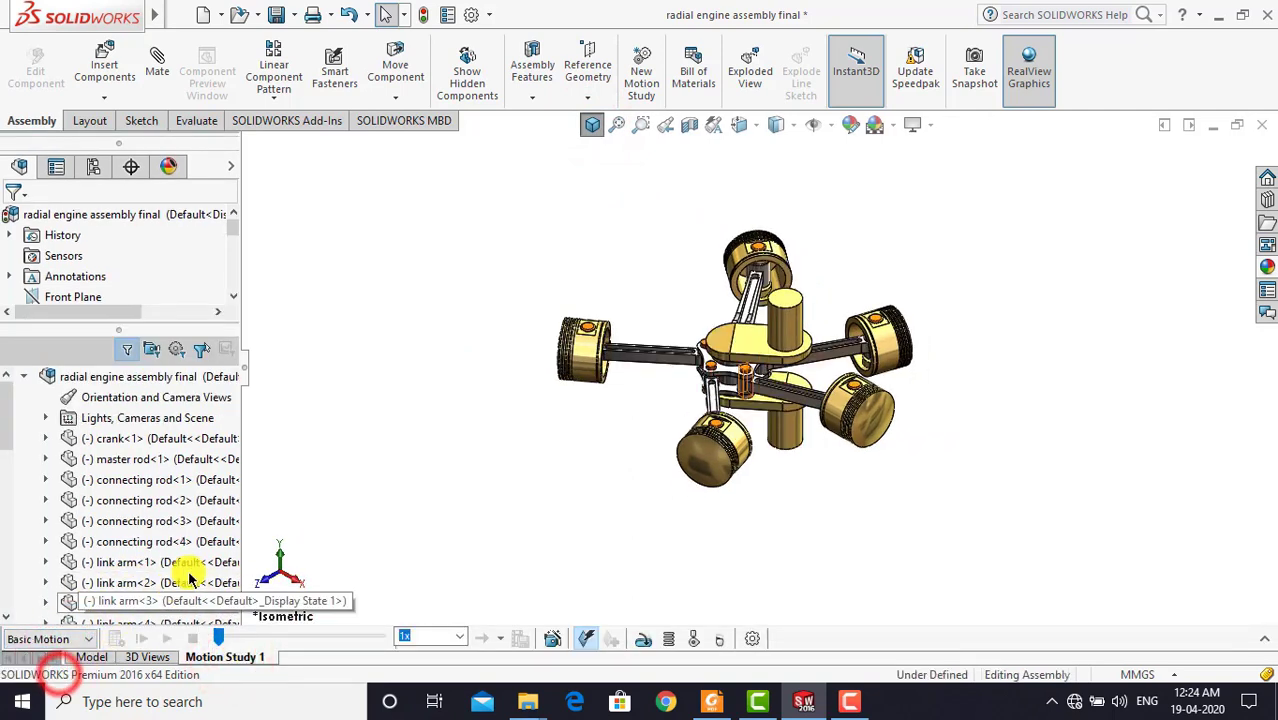
pyautogui.click(750, 640)
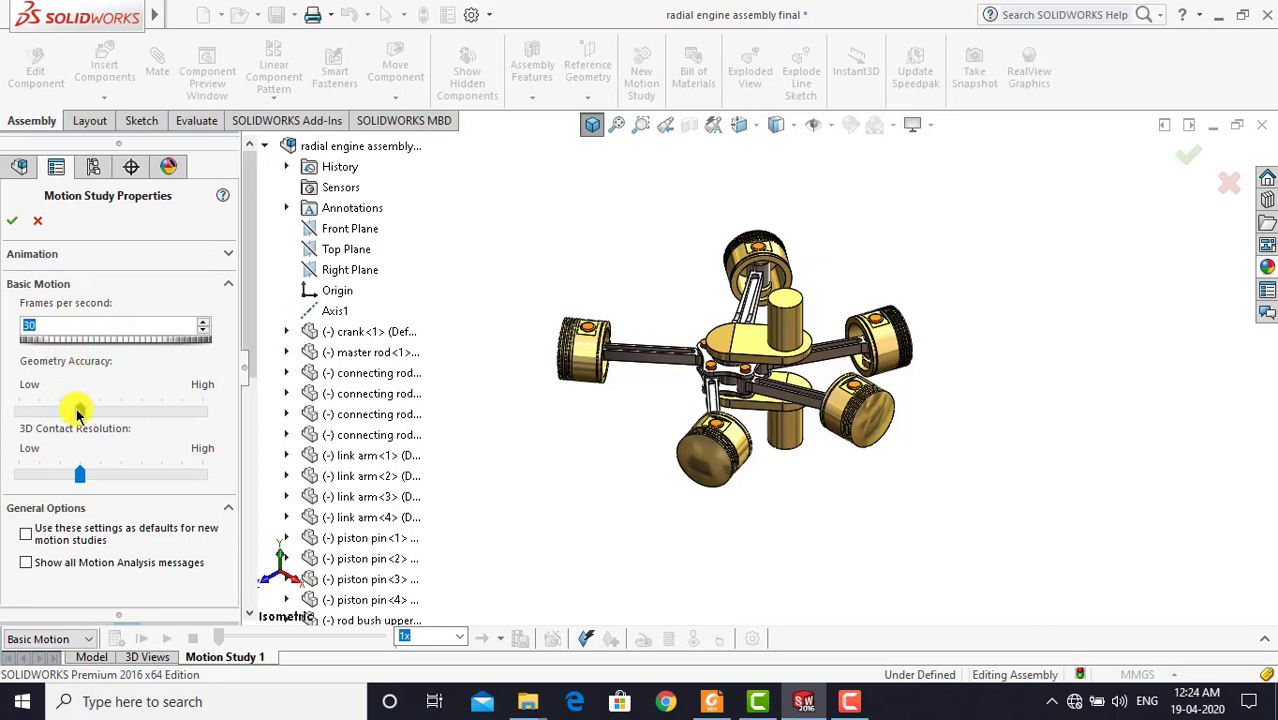
pyautogui.moveTo(203, 420); pyautogui.dragTo(203, 412)
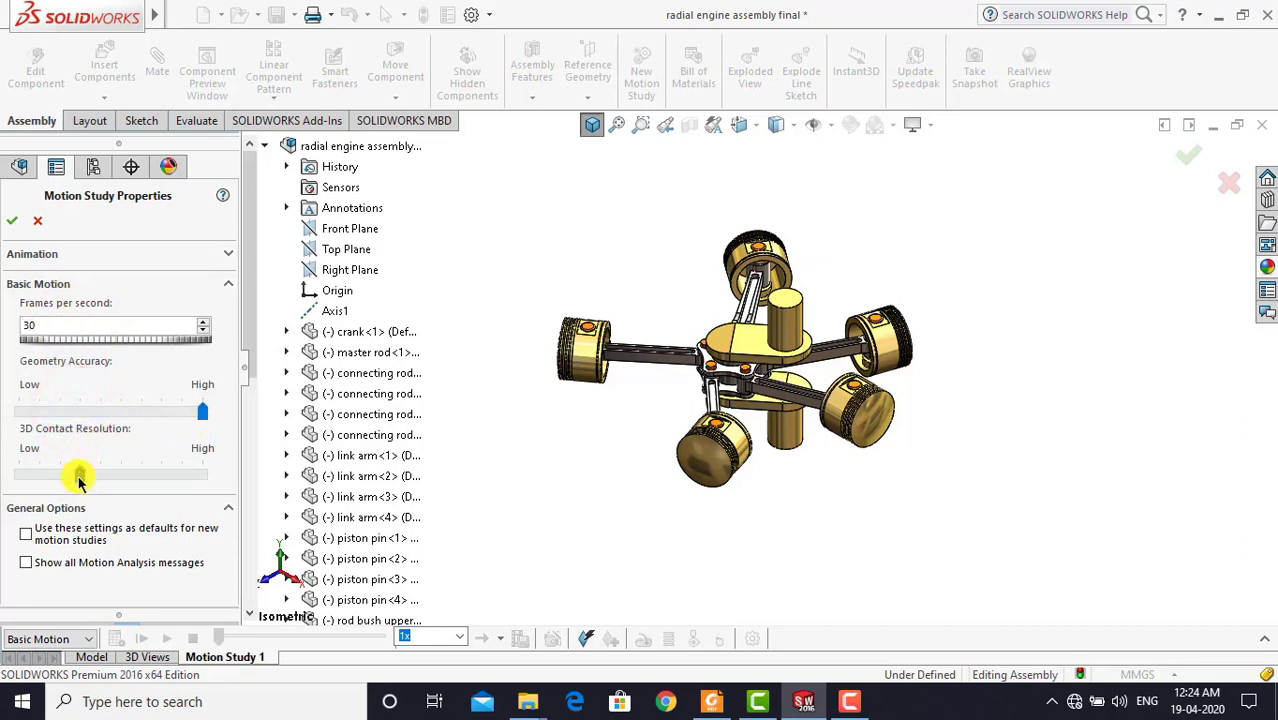
pyautogui.moveTo(210, 483); pyautogui.dragTo(205, 462)
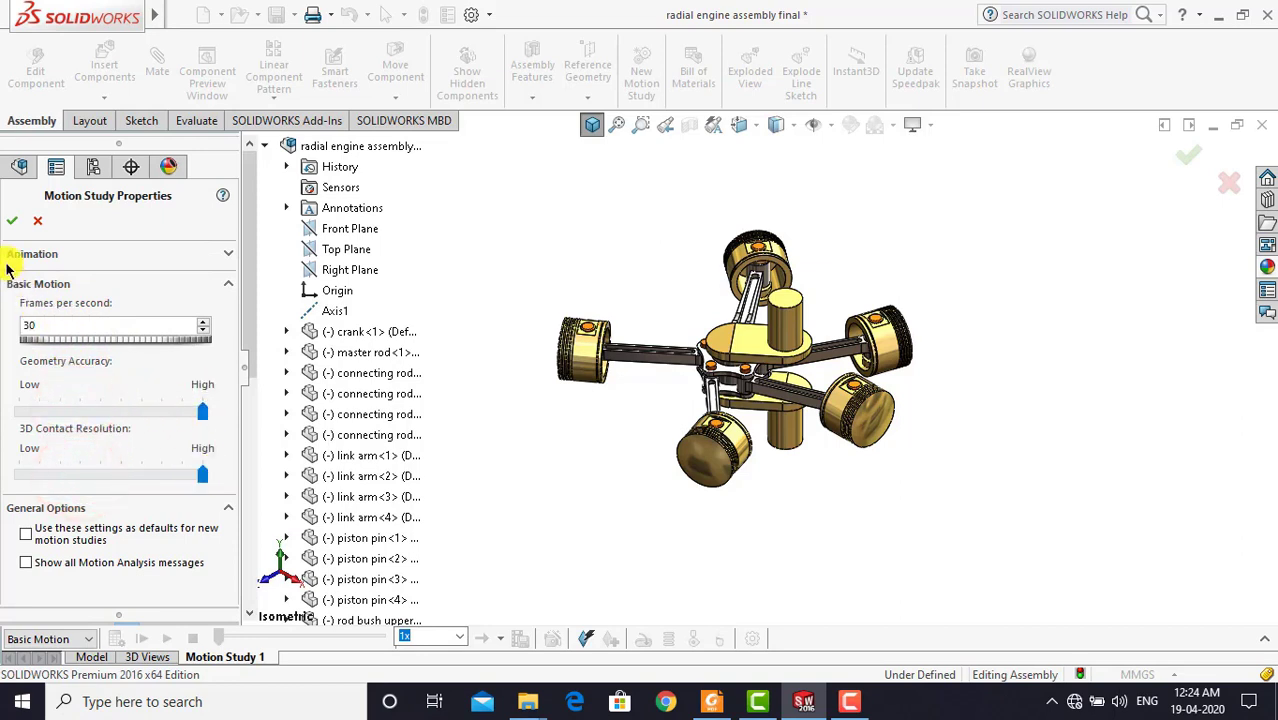
pyautogui.click(13, 224)
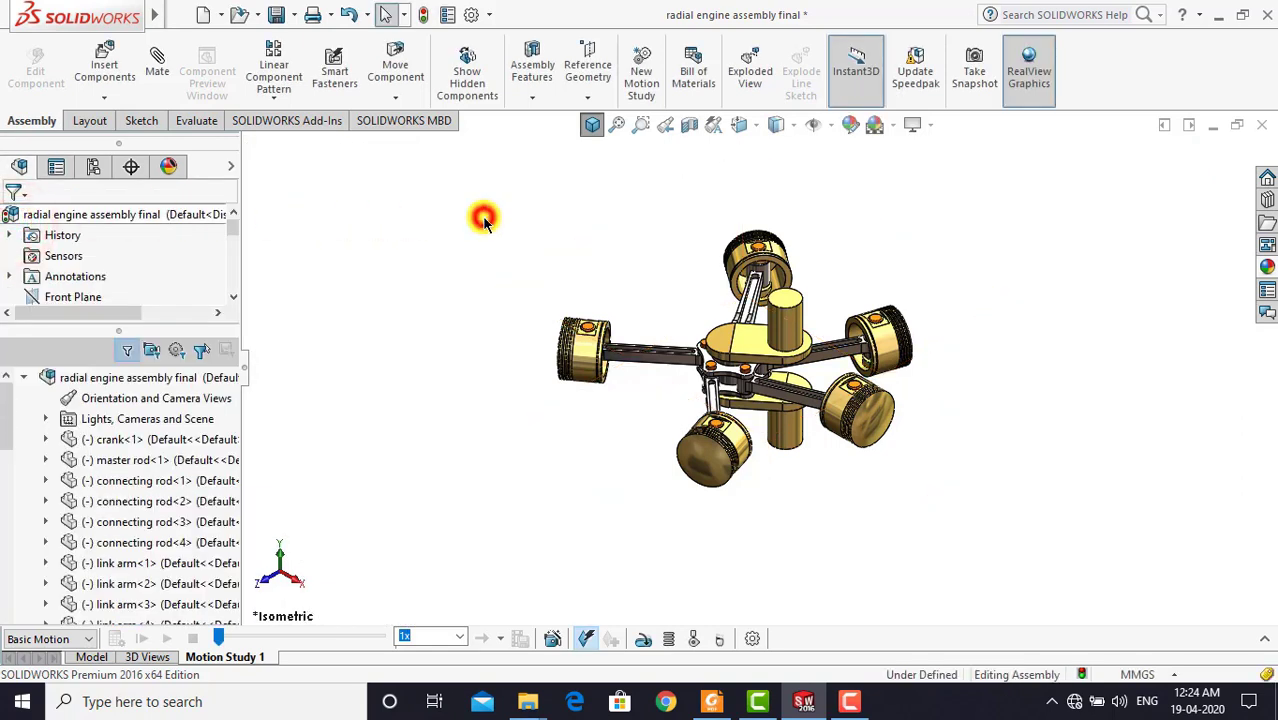
pyautogui.click(592, 124)
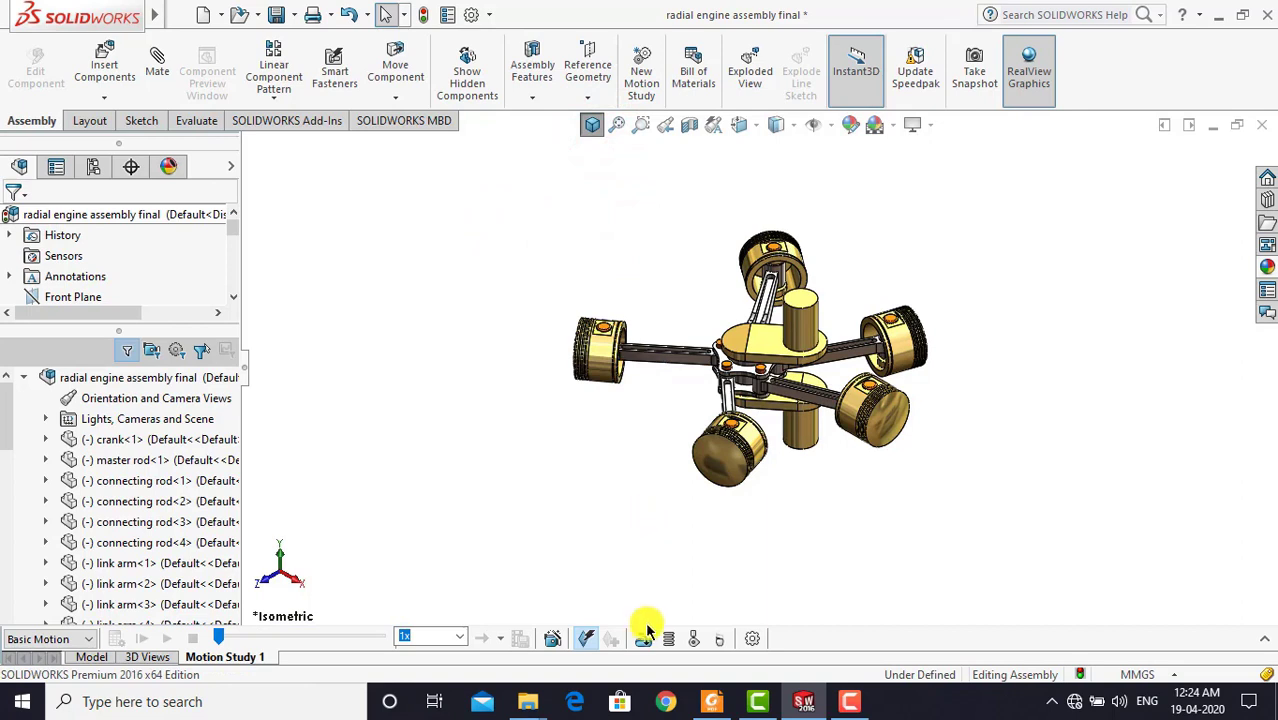
# Add a rotary motor on the crank's cylindrical face running at 10 RPM
pyautogui.click(641, 642)
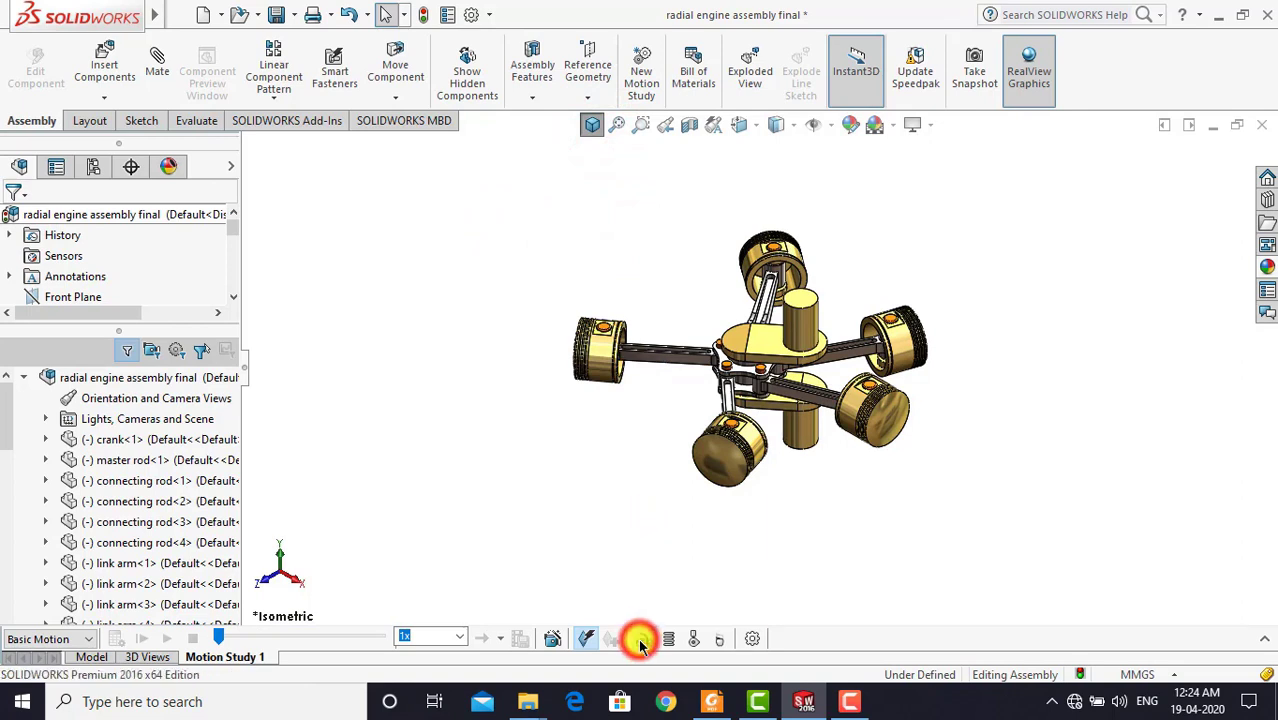
pyautogui.click(806, 325)
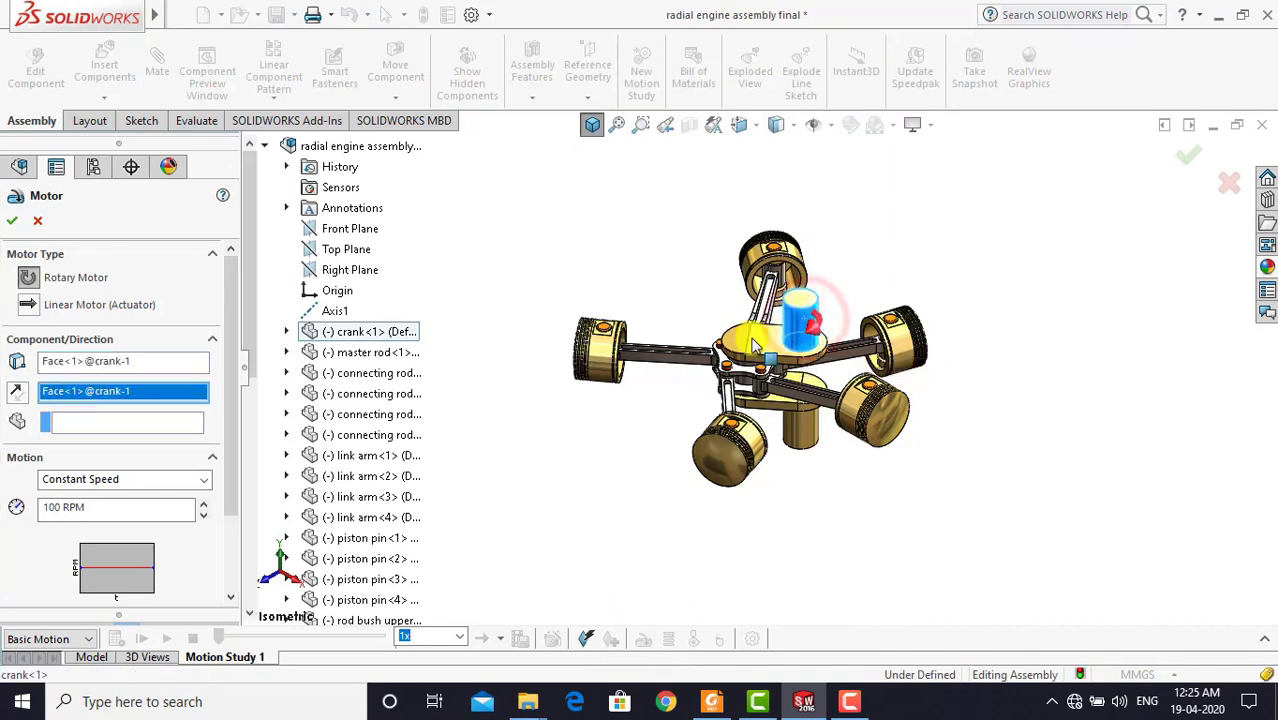
pyautogui.doubleClick(45, 507)
pyautogui.press('BackSpace')
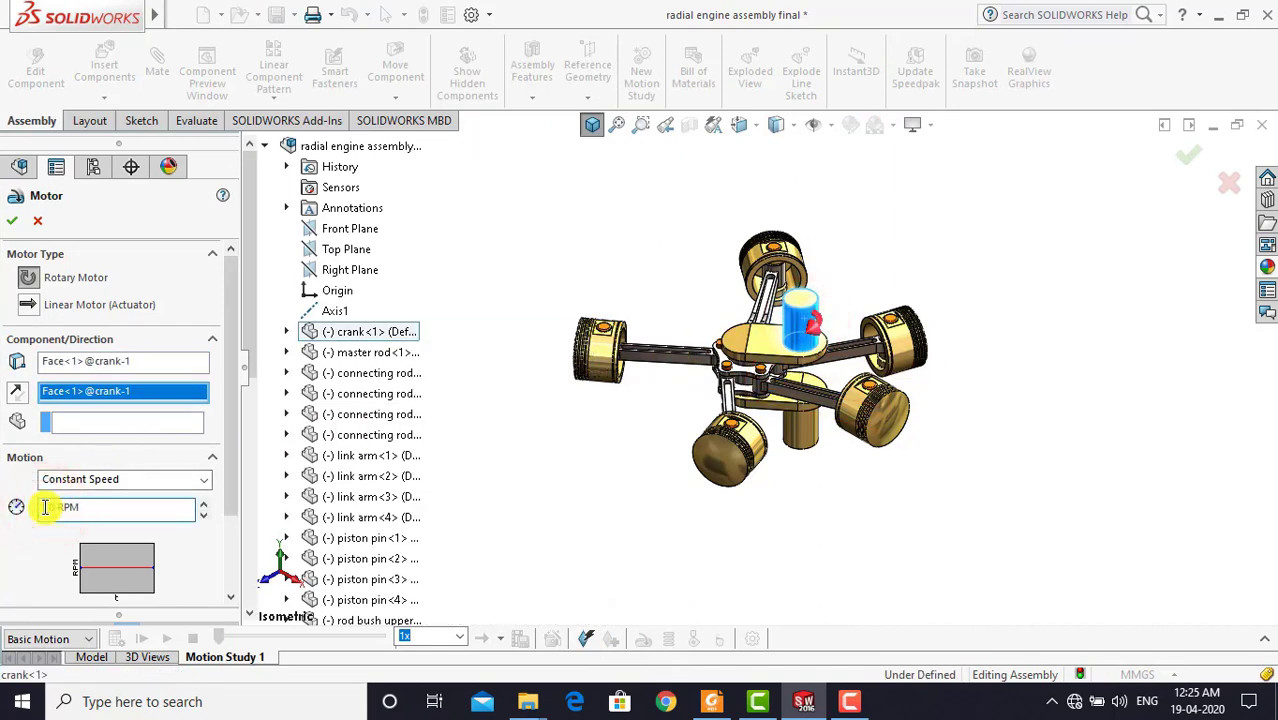
pyautogui.click(15, 221)
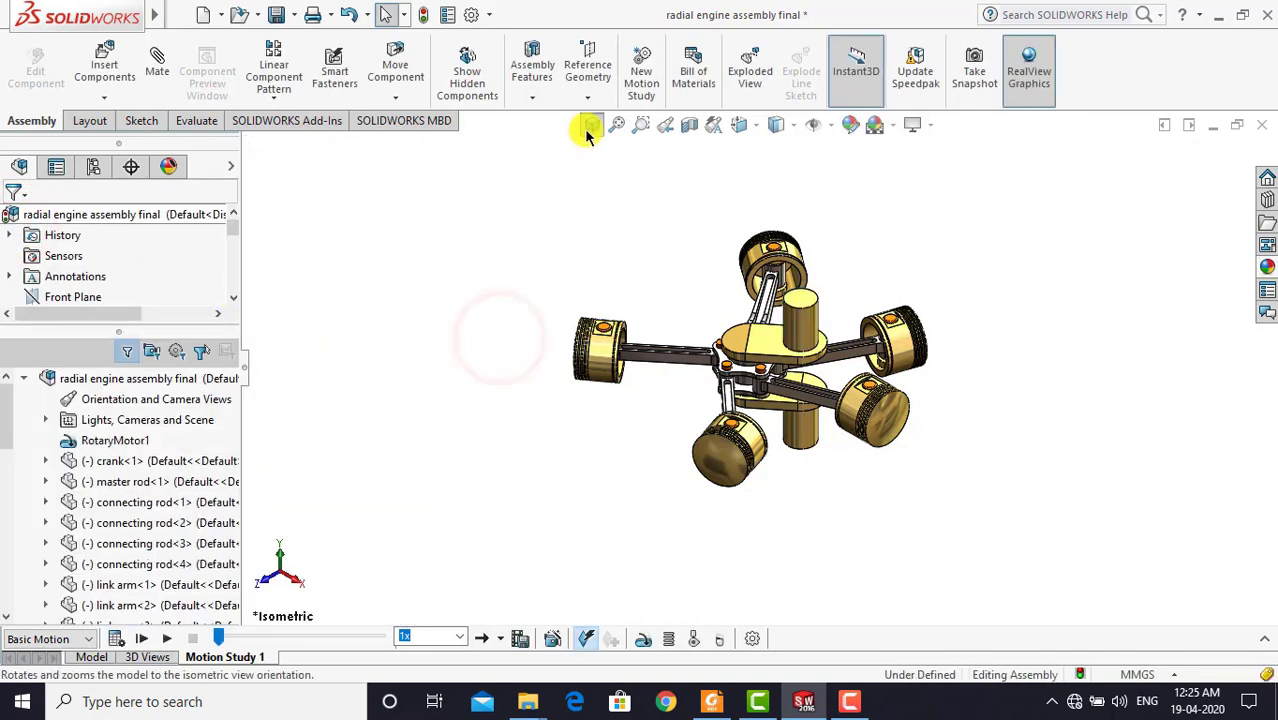
pyautogui.click(591, 125)
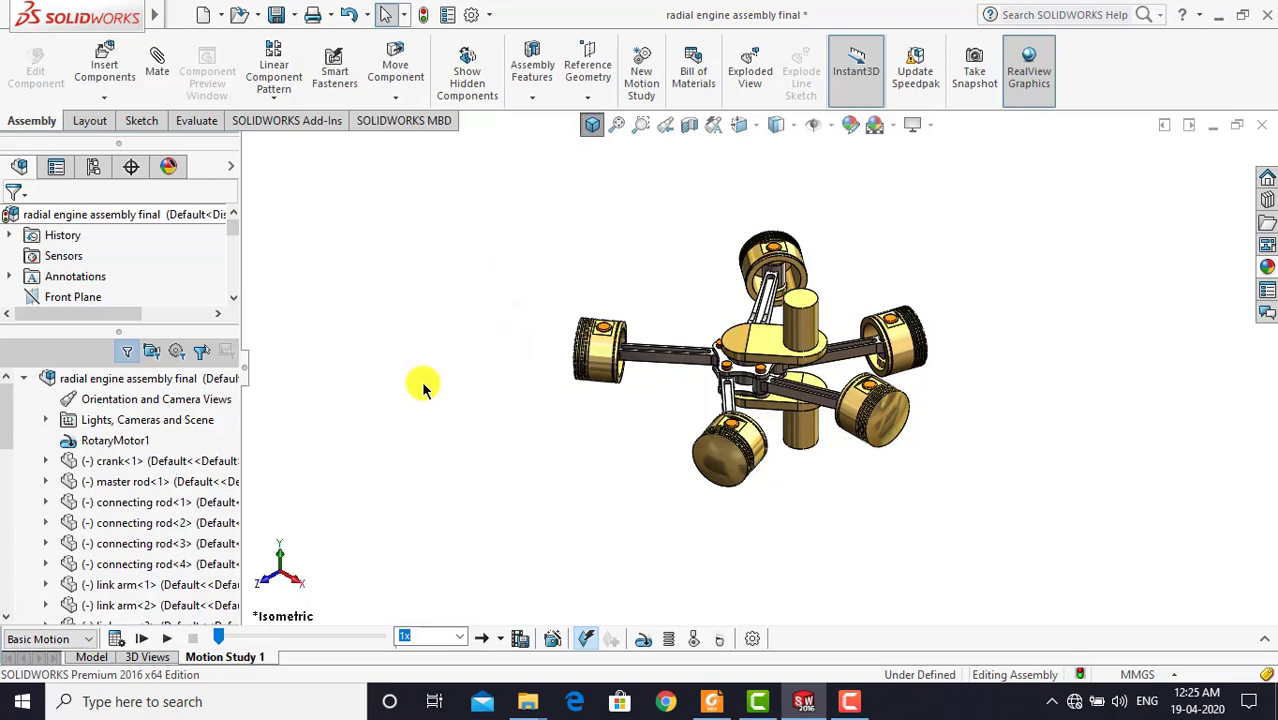
# Extend the motion study duration from 4 to 10 seconds
pyautogui.click(1264, 636)
pyautogui.click(222, 449)
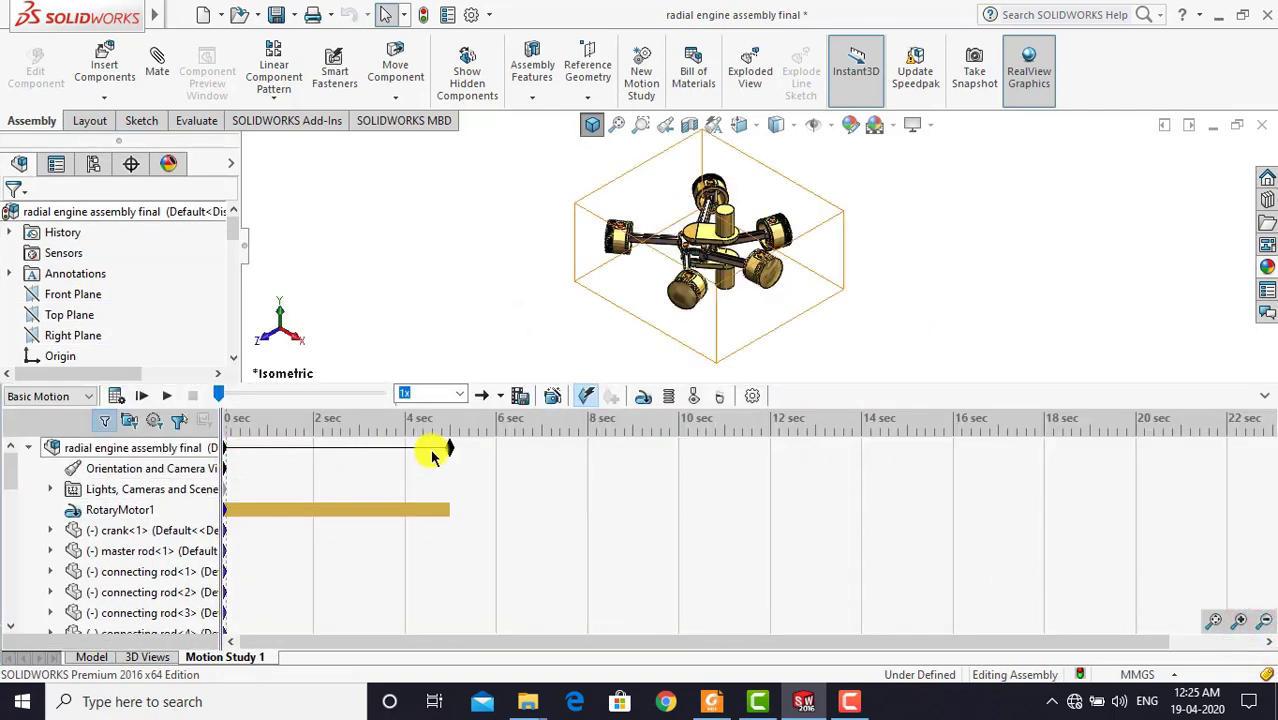
pyautogui.moveTo(450, 449); pyautogui.dragTo(679, 449)
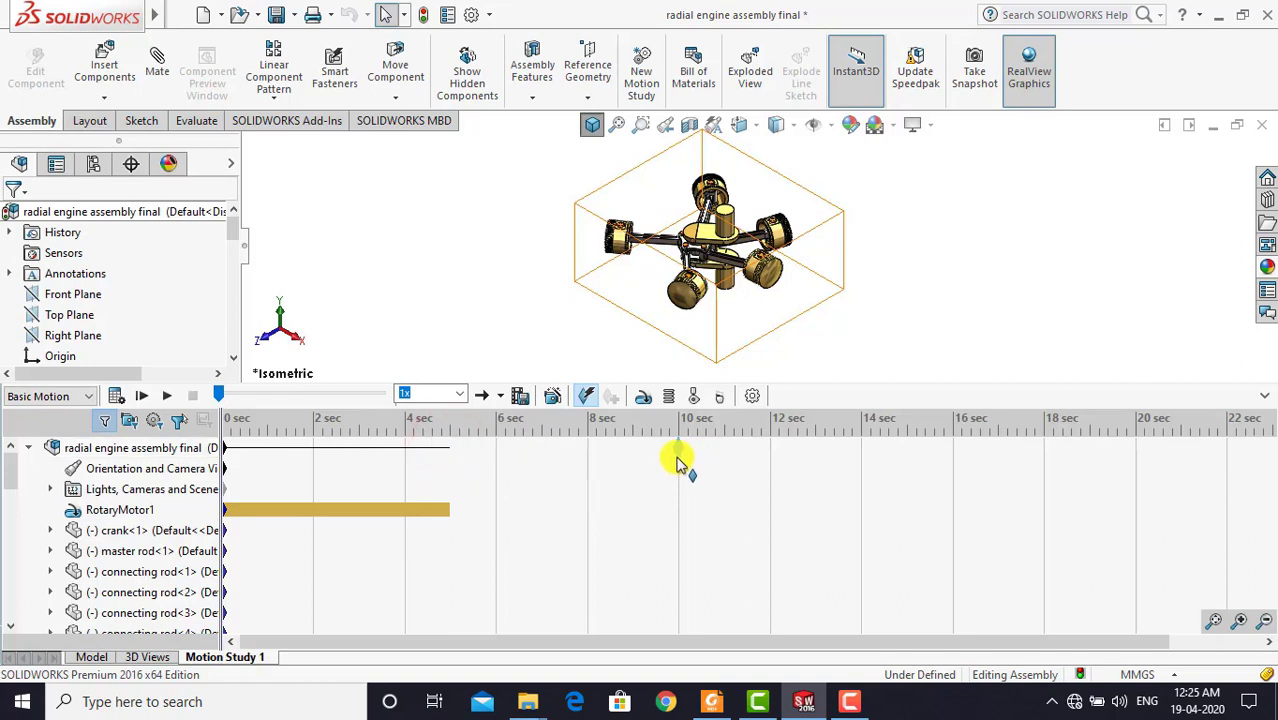
pyautogui.click(1264, 396)
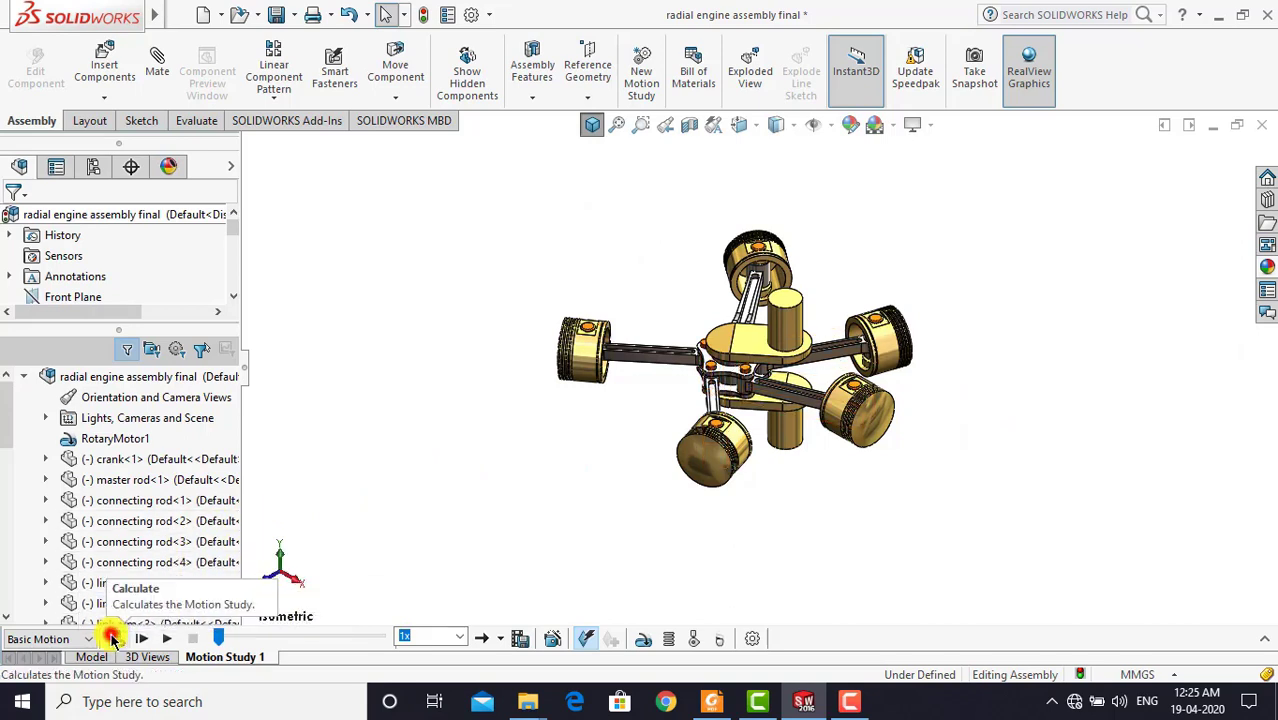
# Calculate the Basic Motion study and play the engine animation, zooming in to watch
pyautogui.click(115, 639)
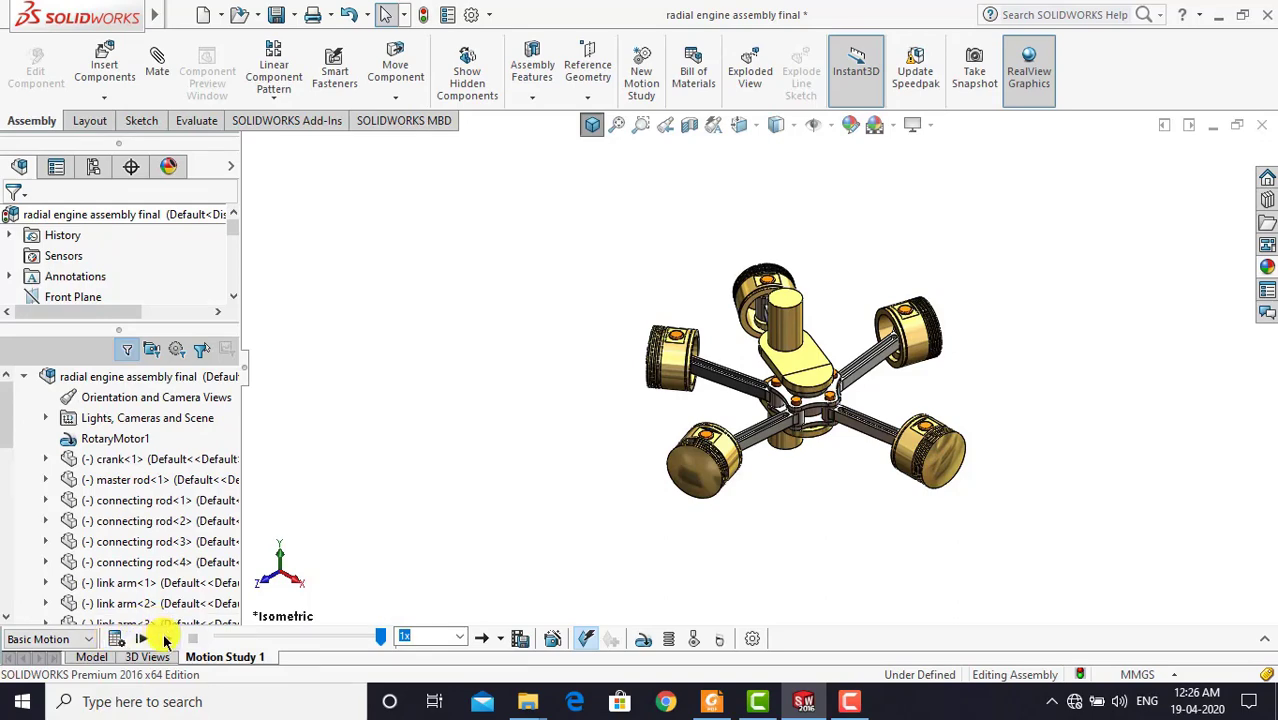
pyautogui.click(164, 636)
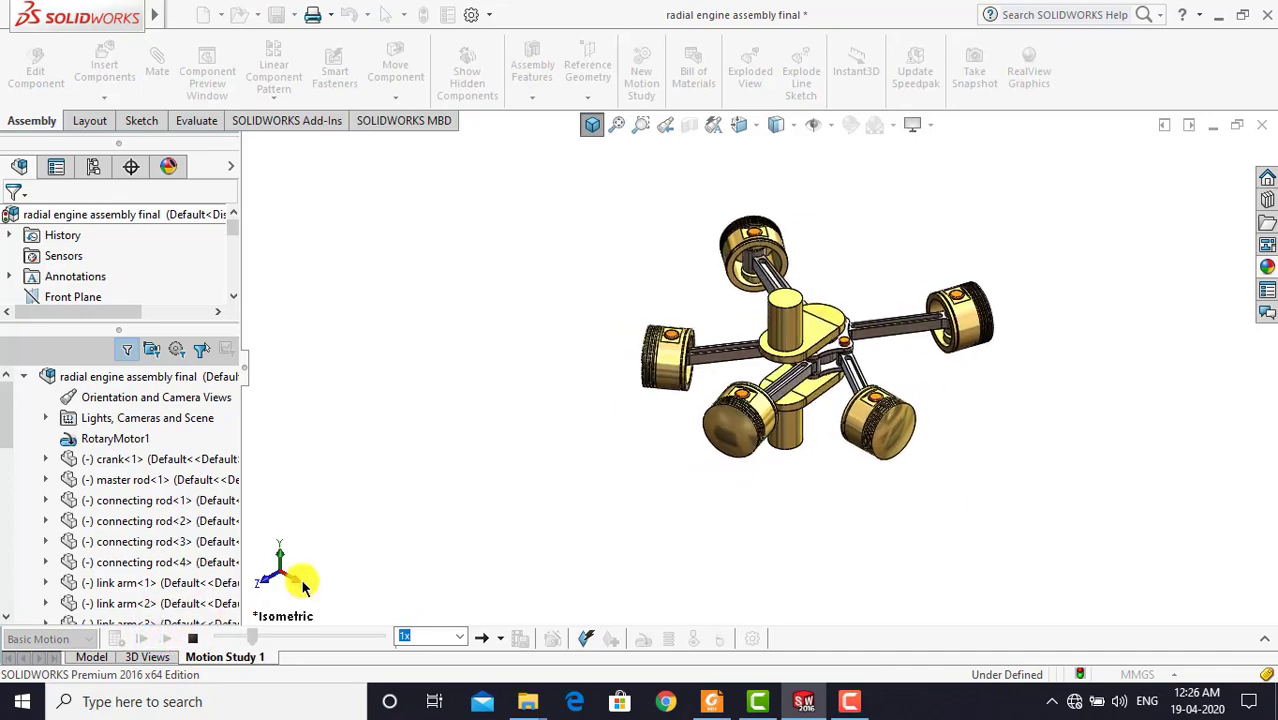
pyautogui.scroll(-2, 840, 350)
pyautogui.scroll(-2, 900, 380)
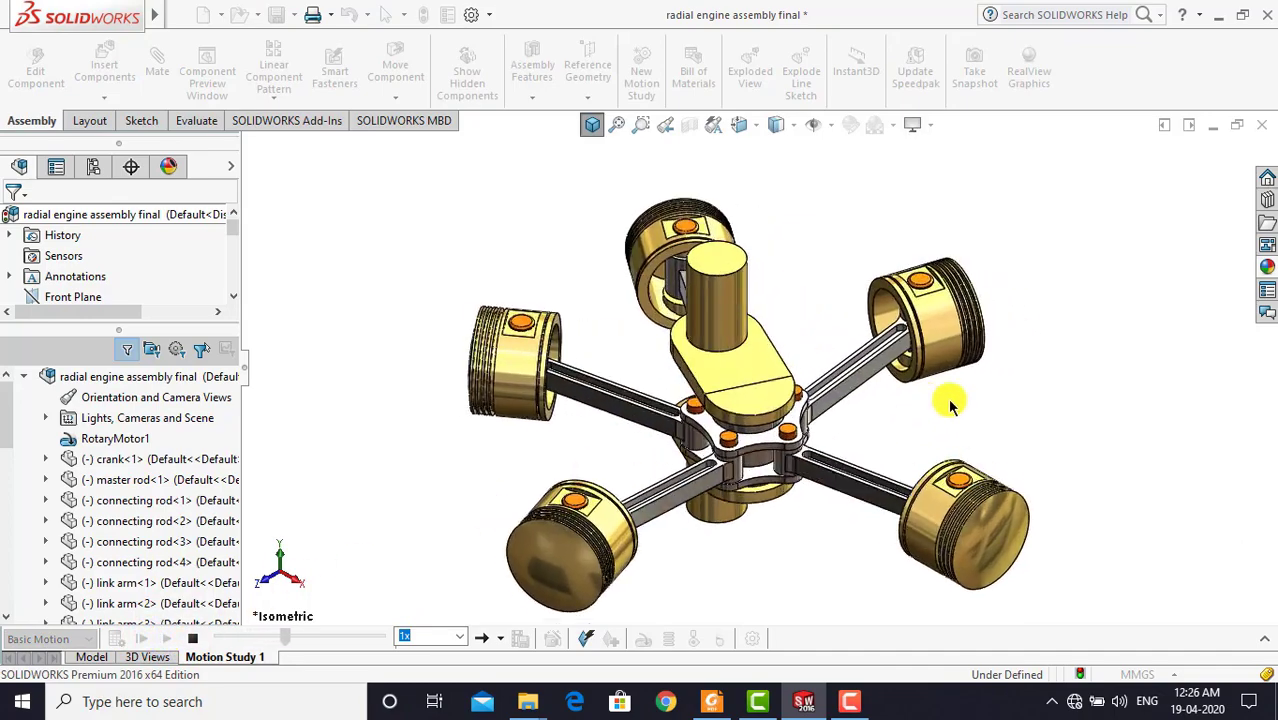
pyautogui.scroll(-2, 950, 405)
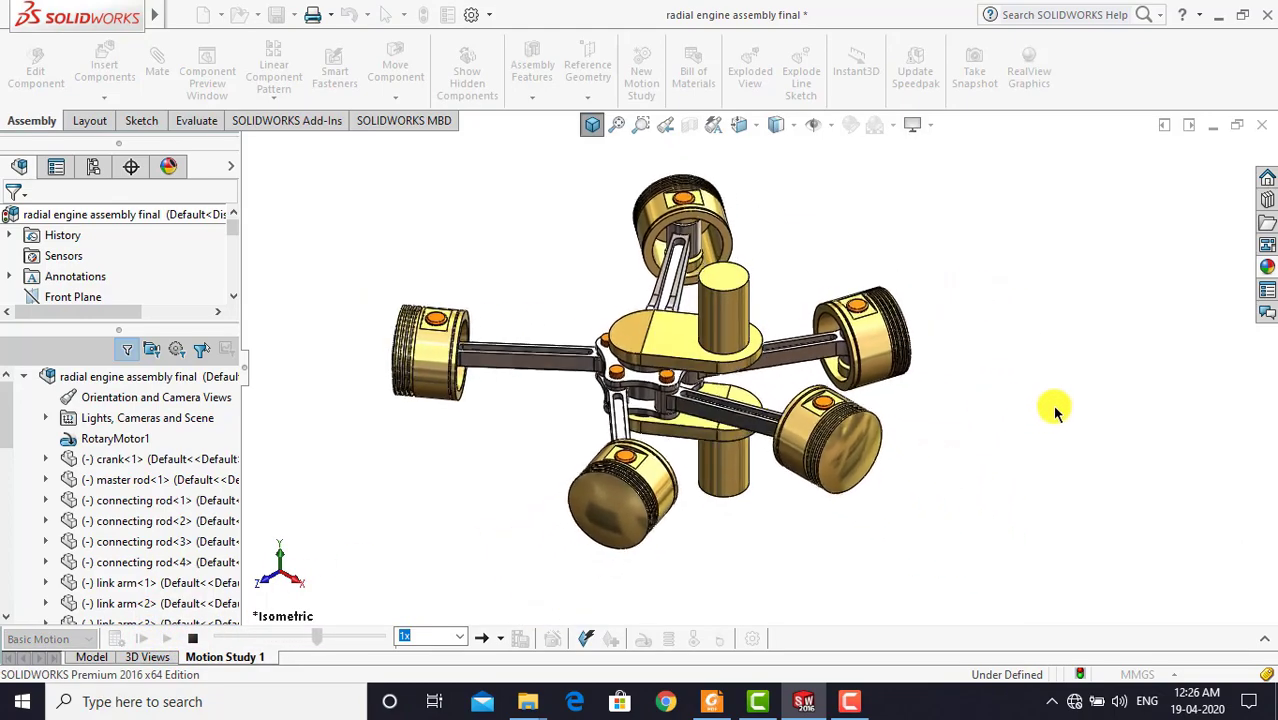